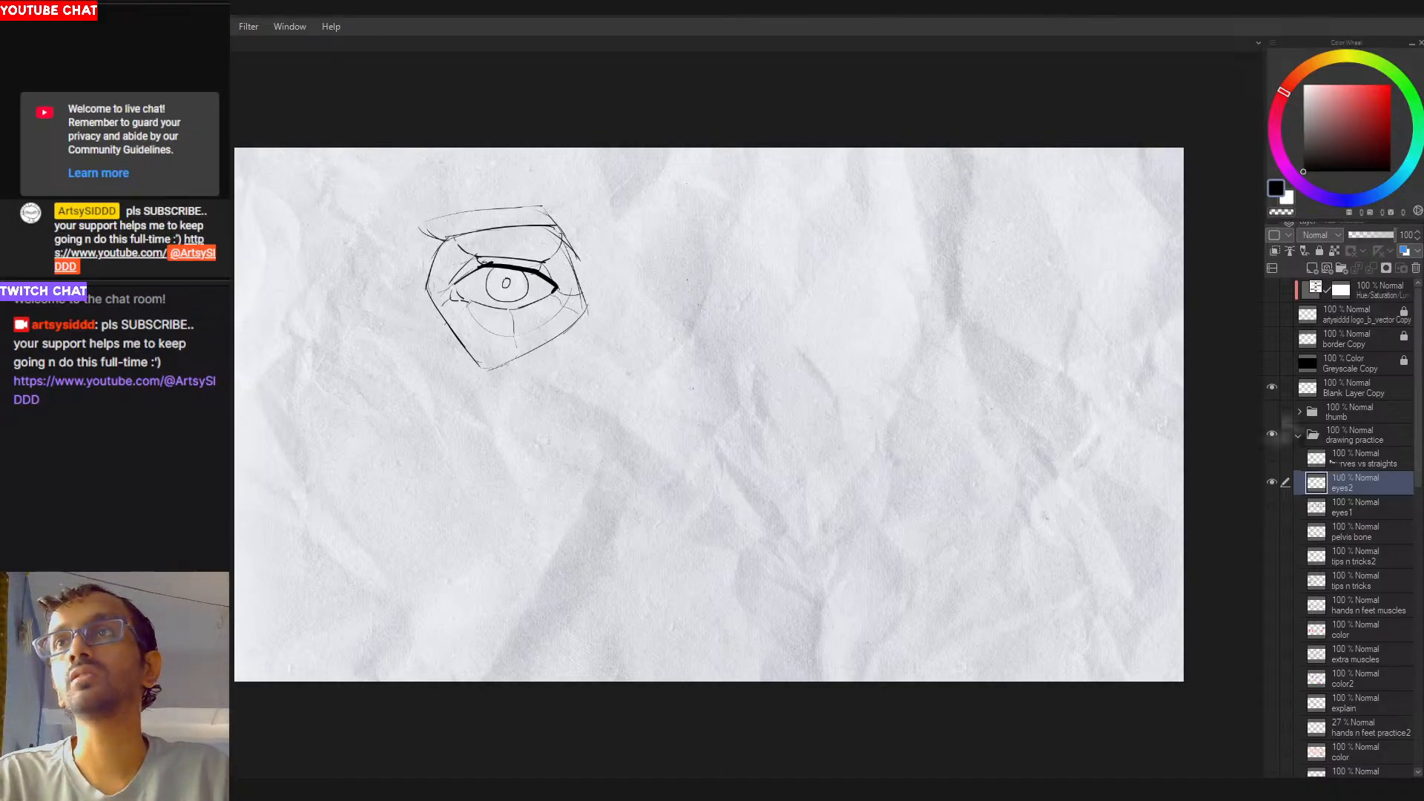
Step: Swap visibility from the drawing practice folder to the thumb folder's title page and back, leaving the eyes2 layer hidden
left_click(1272, 434)
left_click(1272, 410)
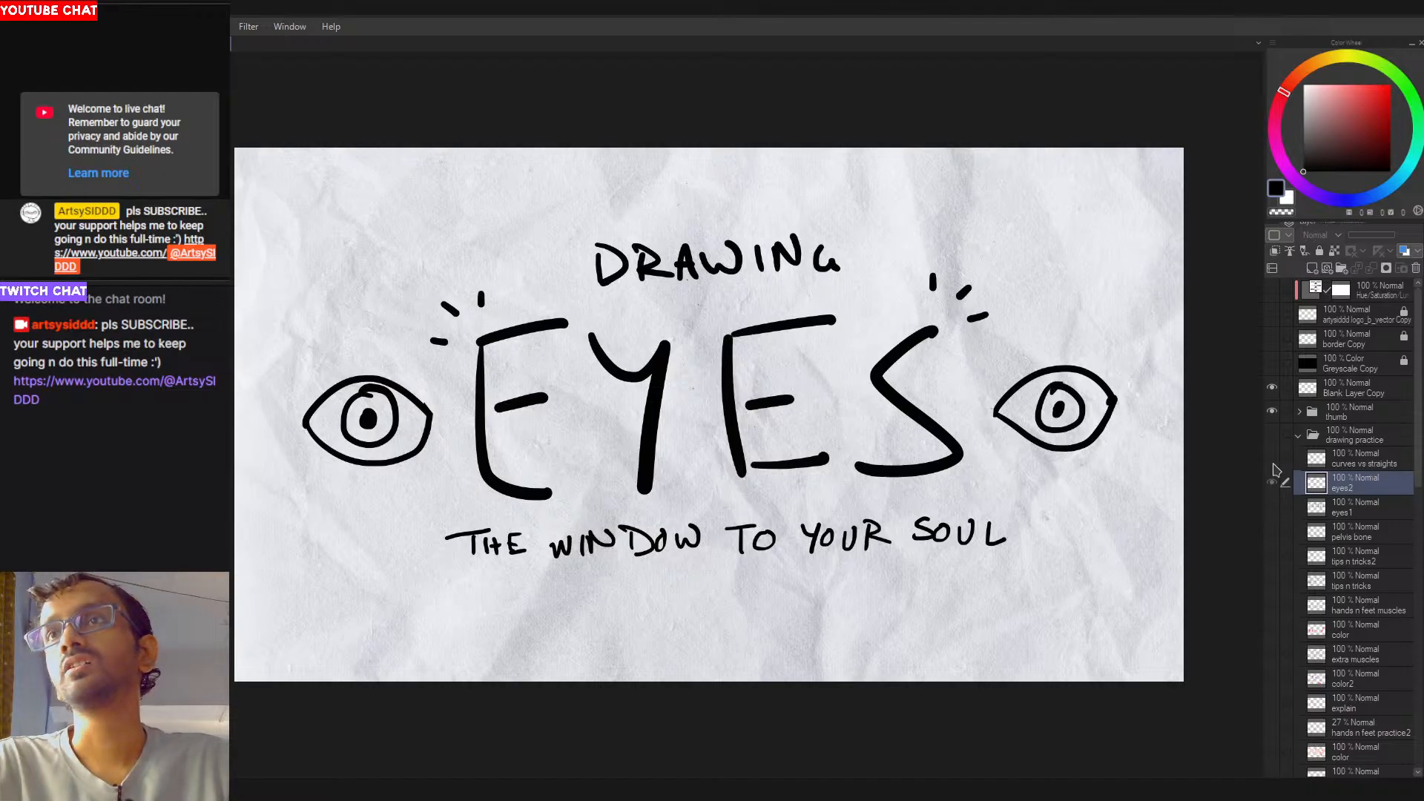
left_click(1272, 435)
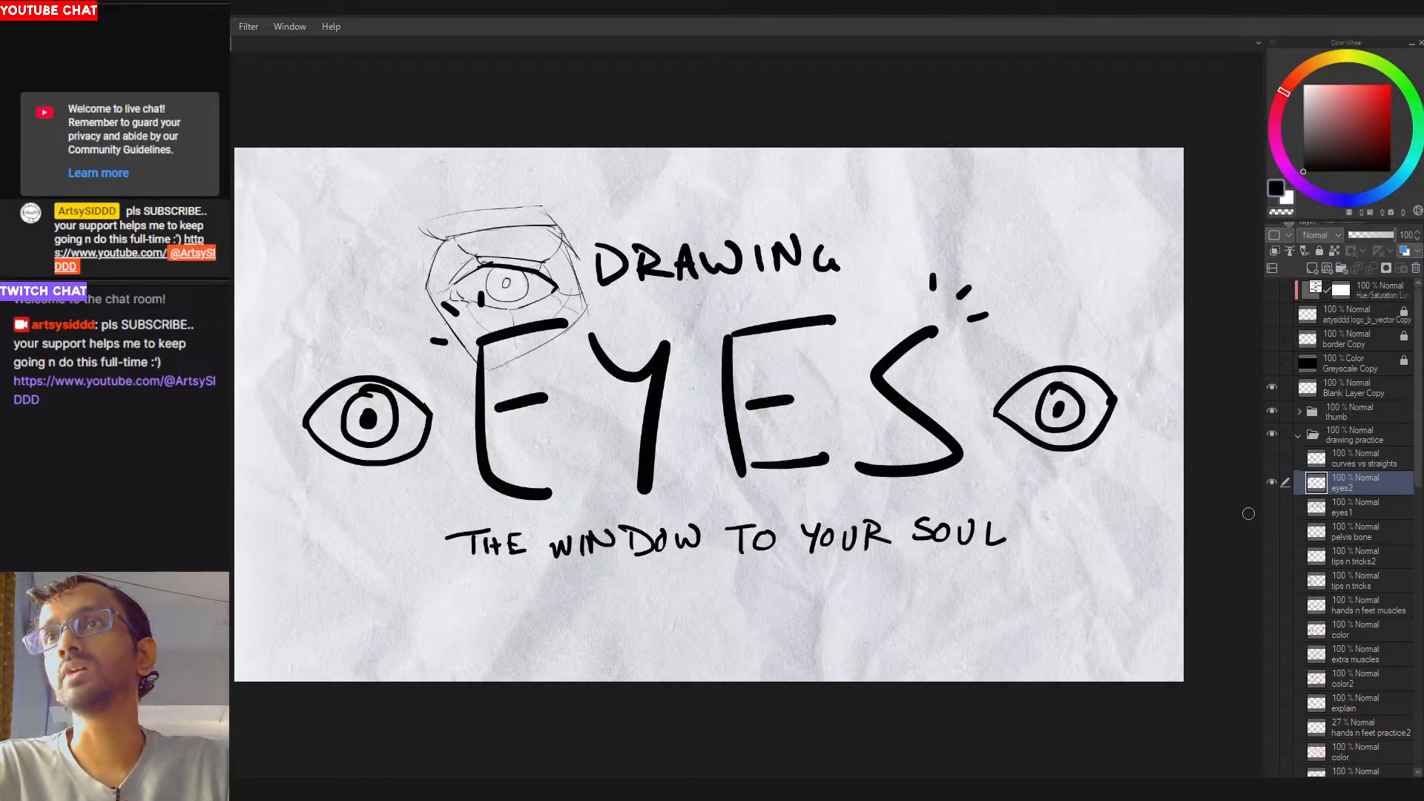
left_click(1273, 436)
left_click(1273, 436)
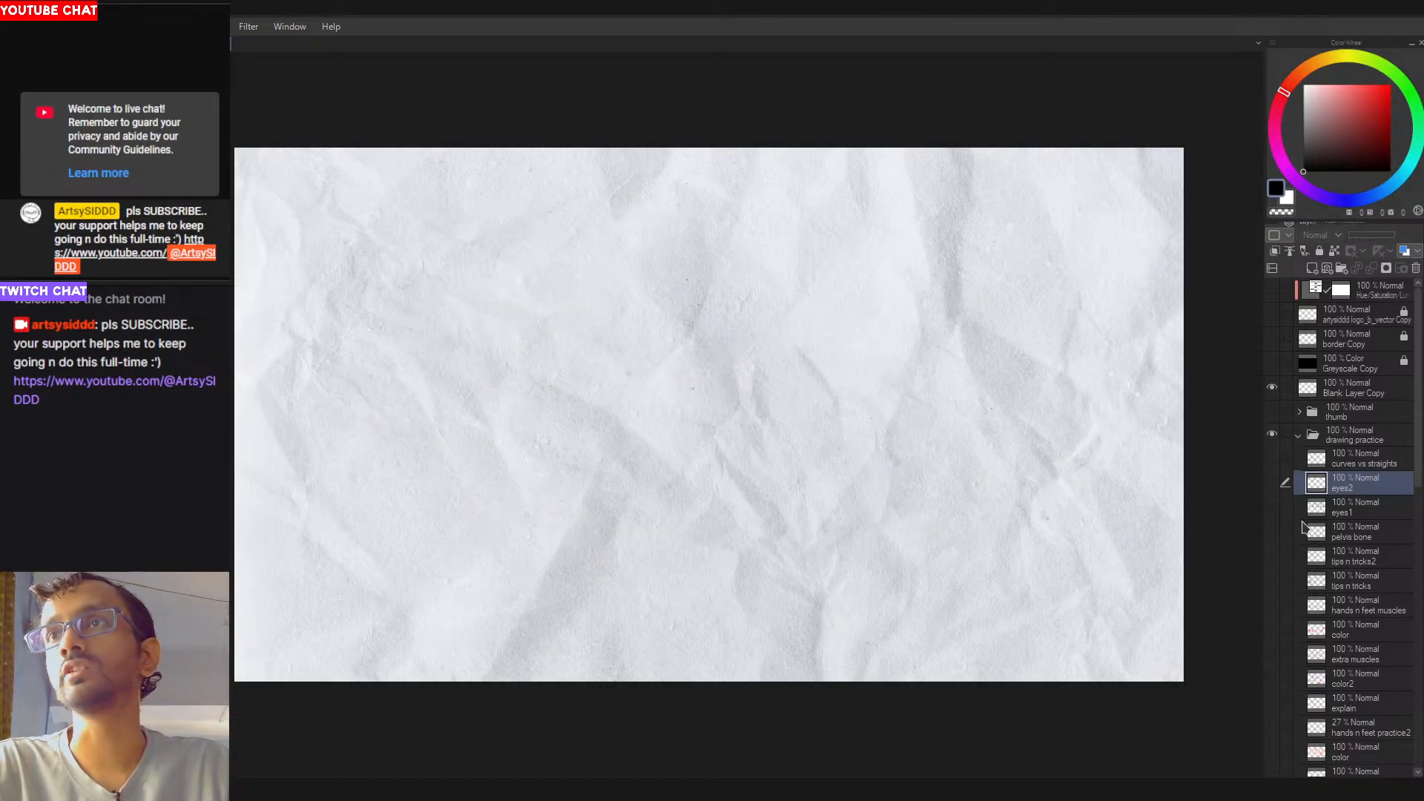
Step: Show the pelvis bone layer in the drawing practice folder and make it the active layer
left_click(1272, 531)
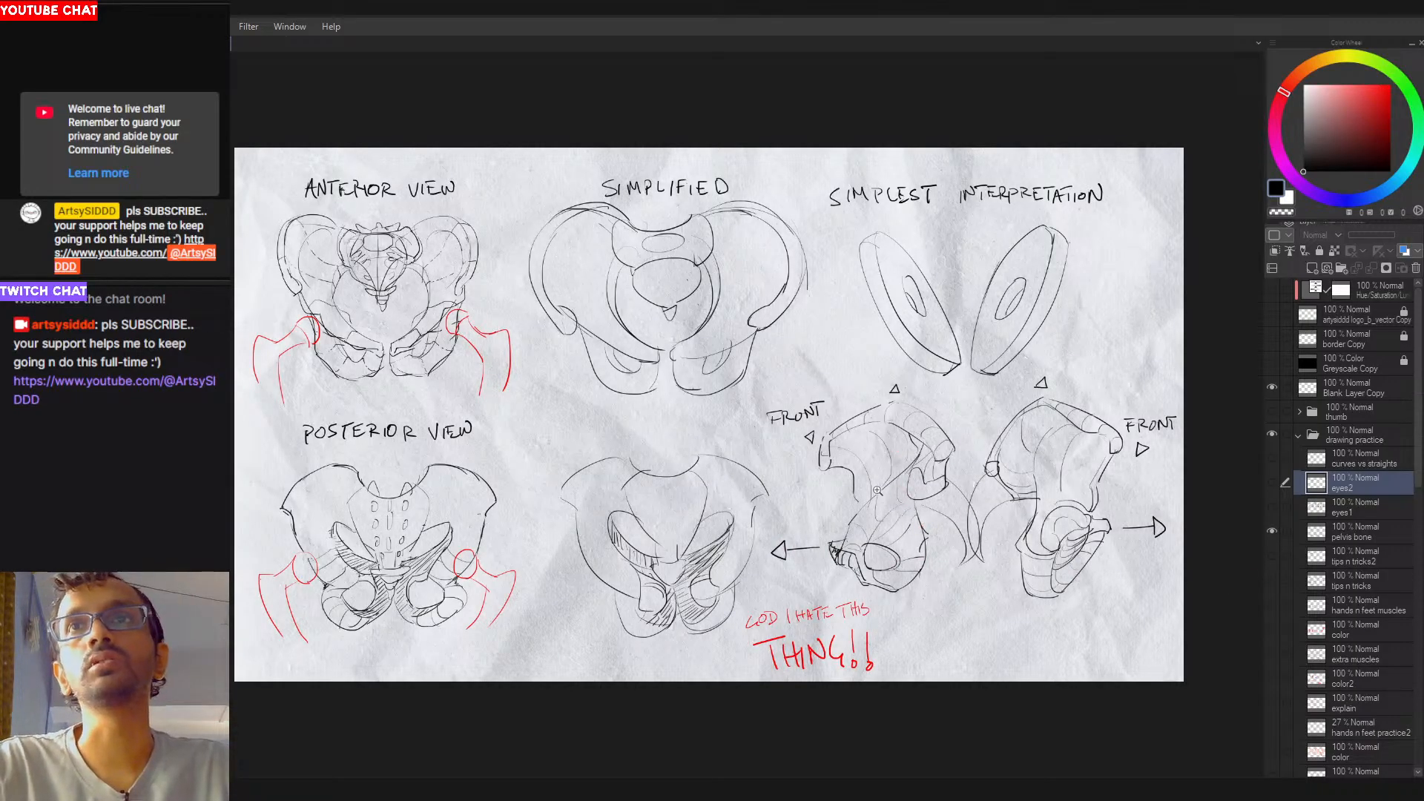
scroll(881, 491, "up", 2)
key("ctrl+0")
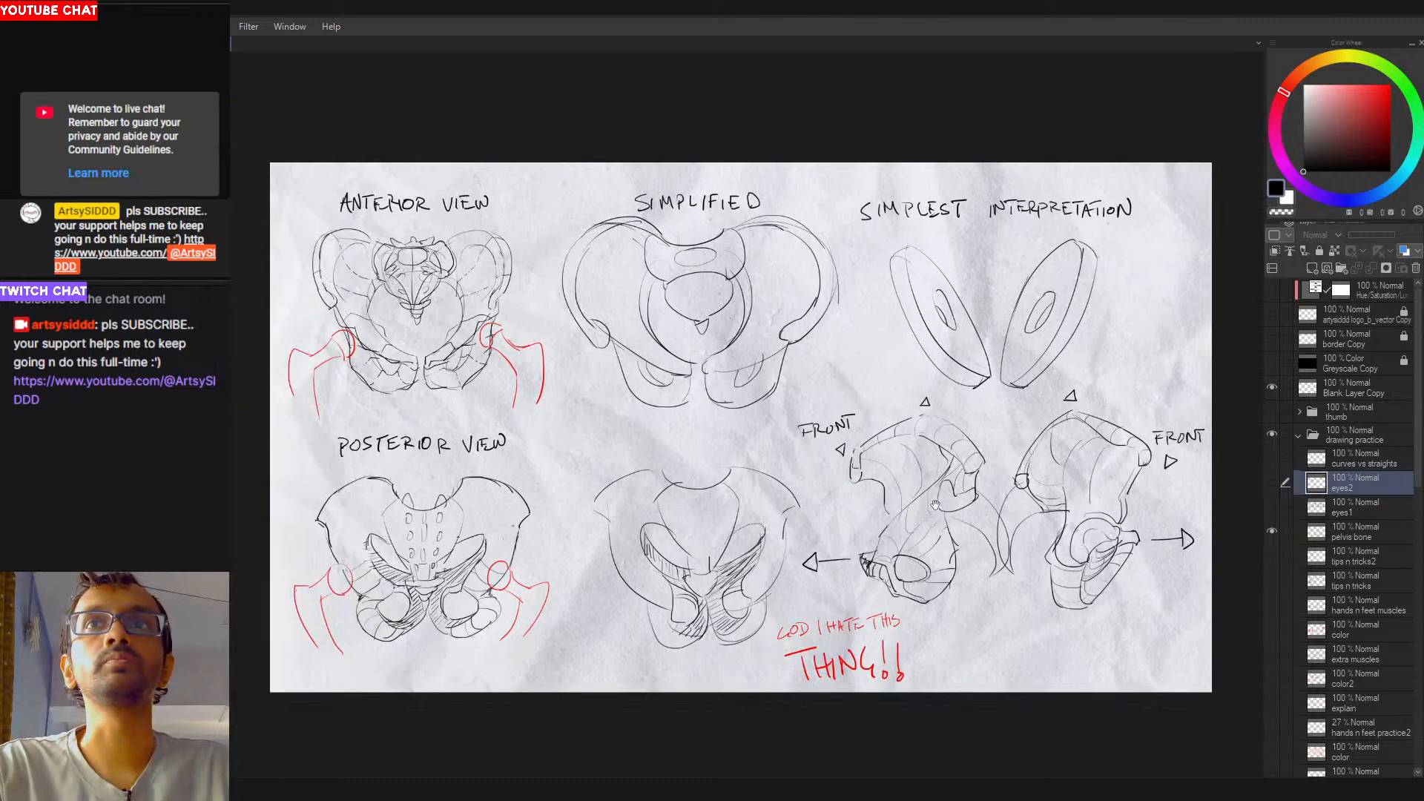
left_click_drag(935, 504, 908, 487)
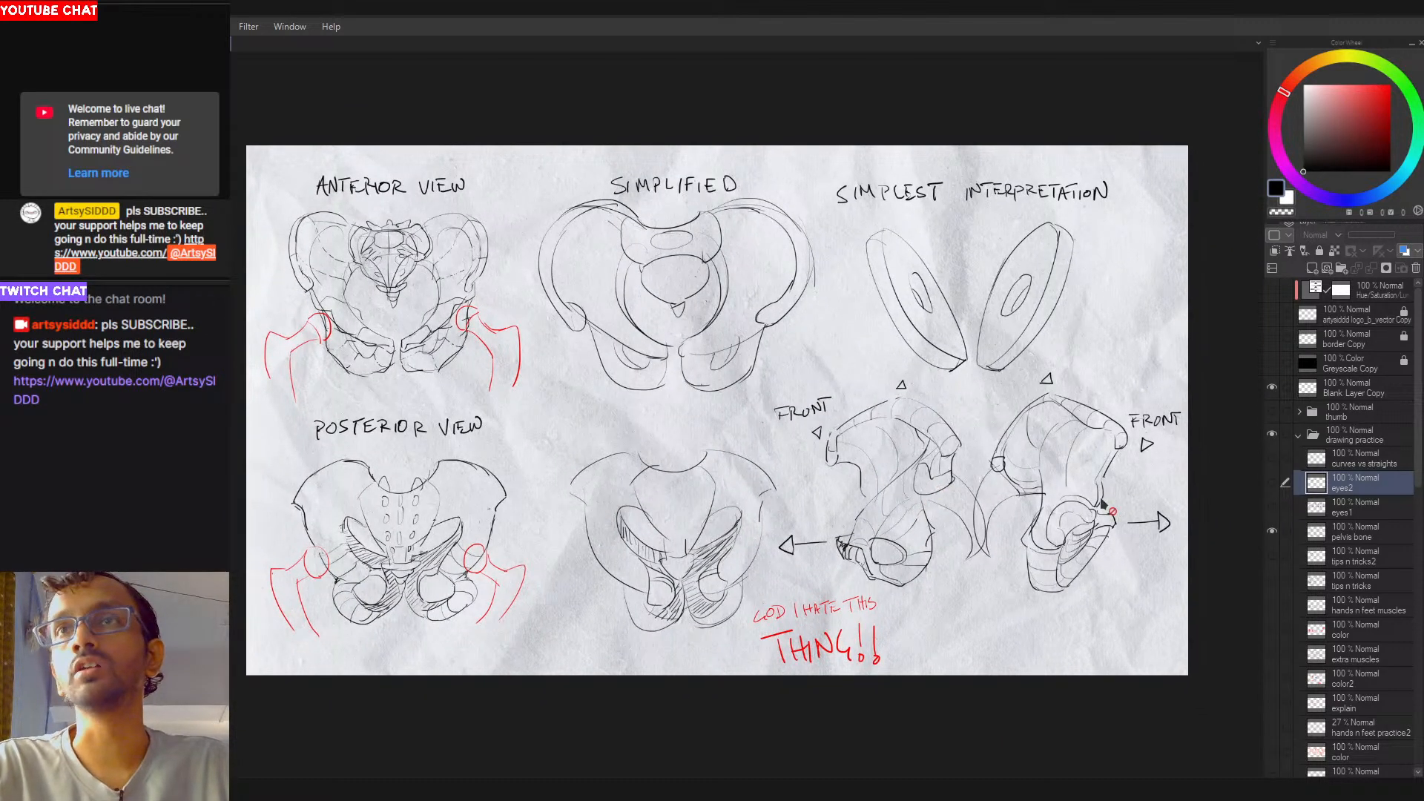
left_click(1355, 534)
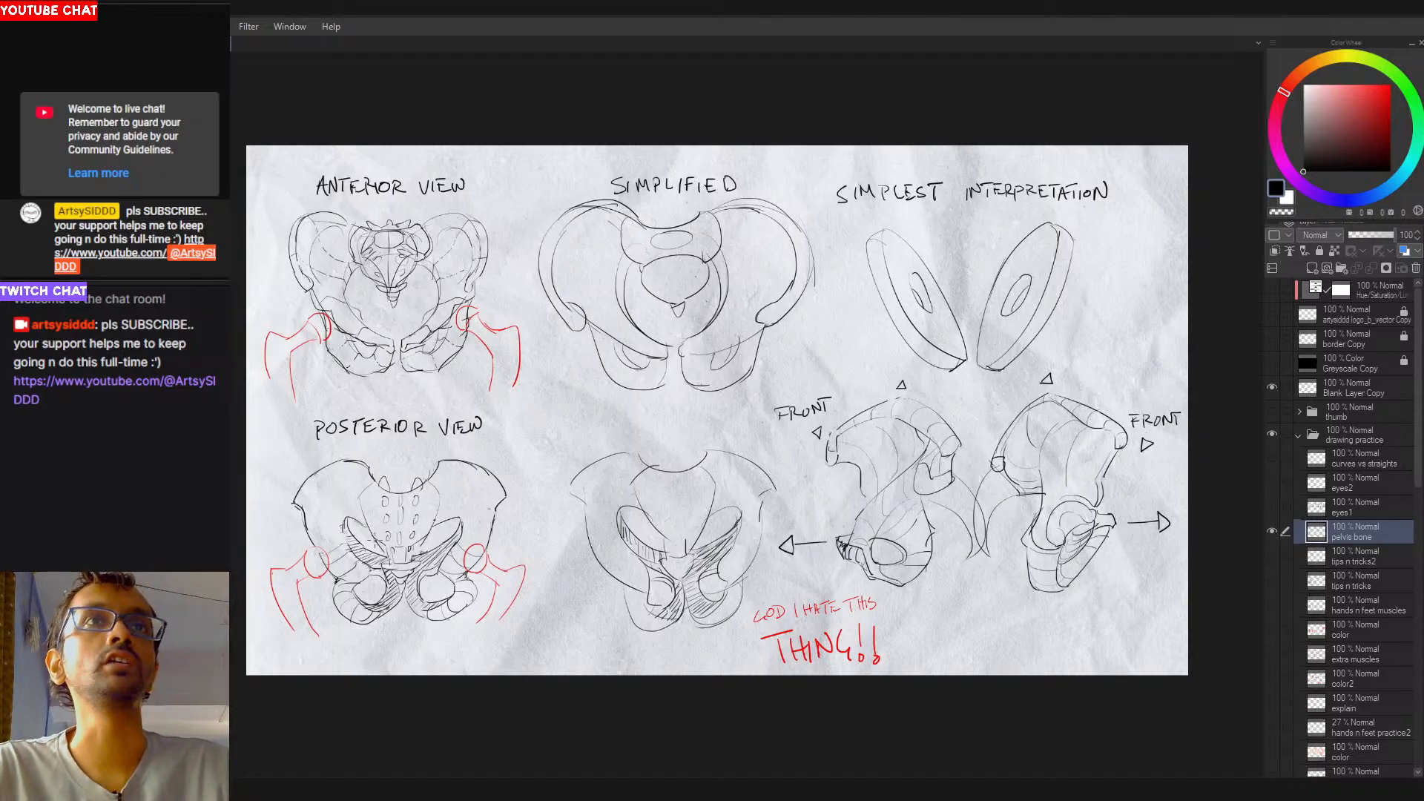
Step: Circle the pair of discs under Simplest Interpretation with a freehand stroke and undo it
left_click_drag(952, 415, 810, 481)
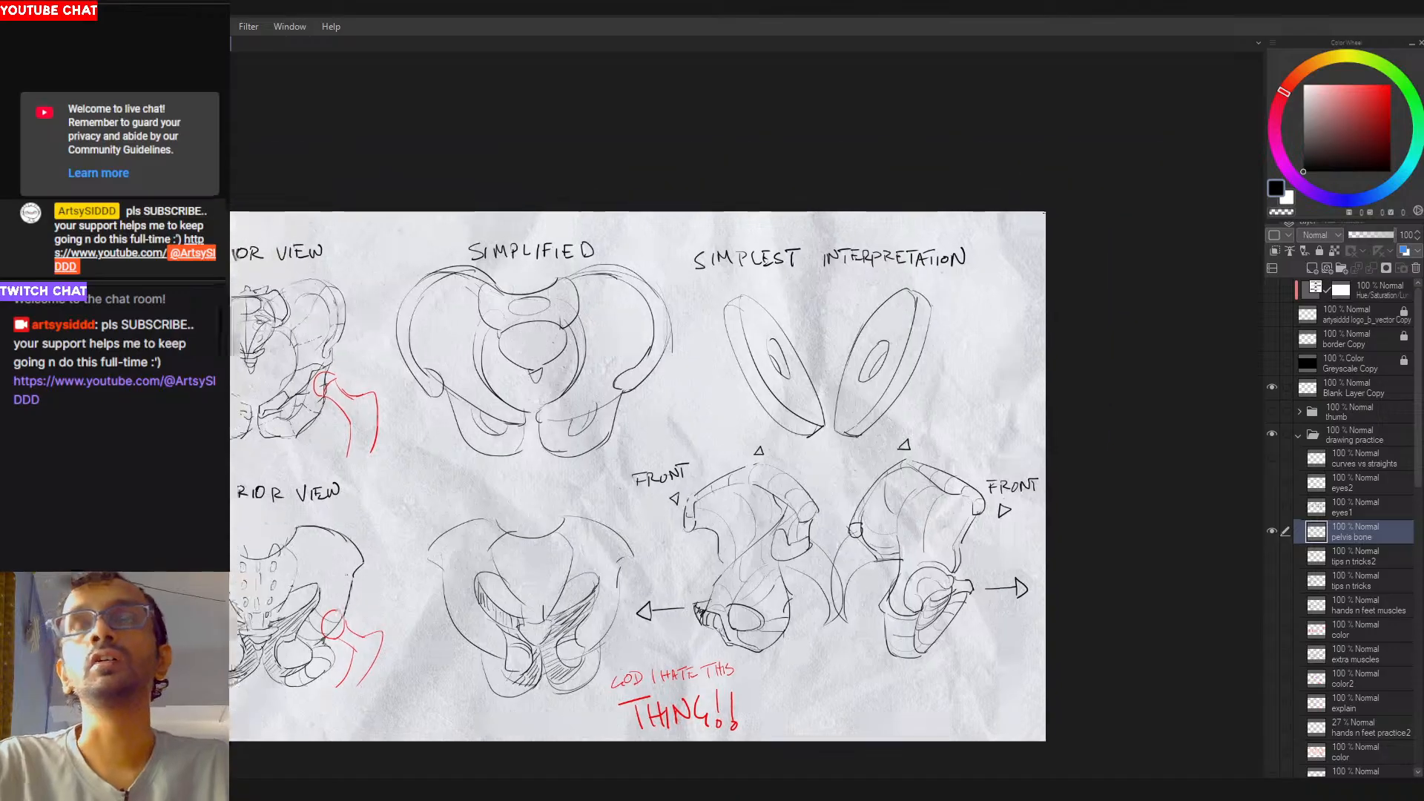
mouse_move(690, 312)
left_mouse_down()
mouse_move(786, 214)
mouse_move(742, 482)
left_mouse_up()
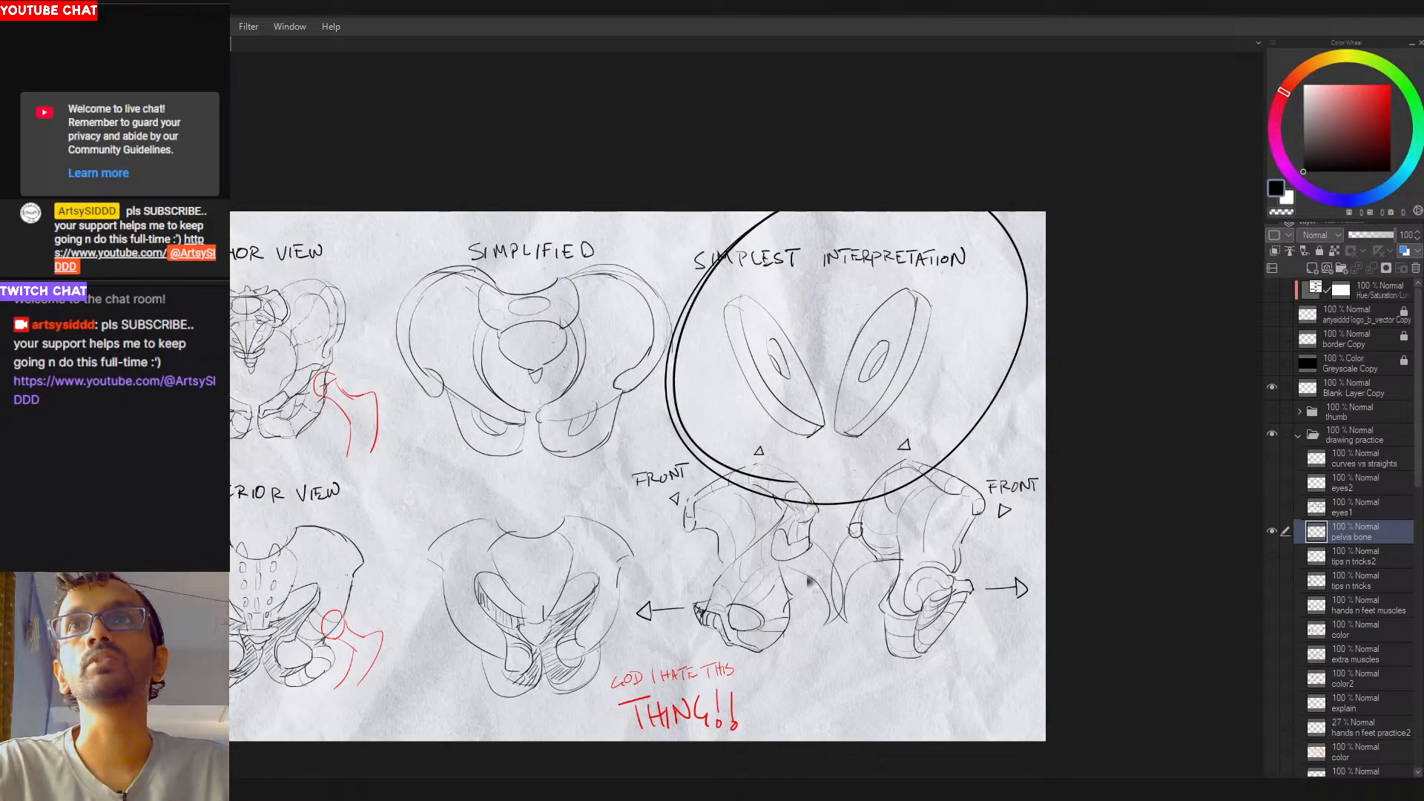
key("ctrl+z")
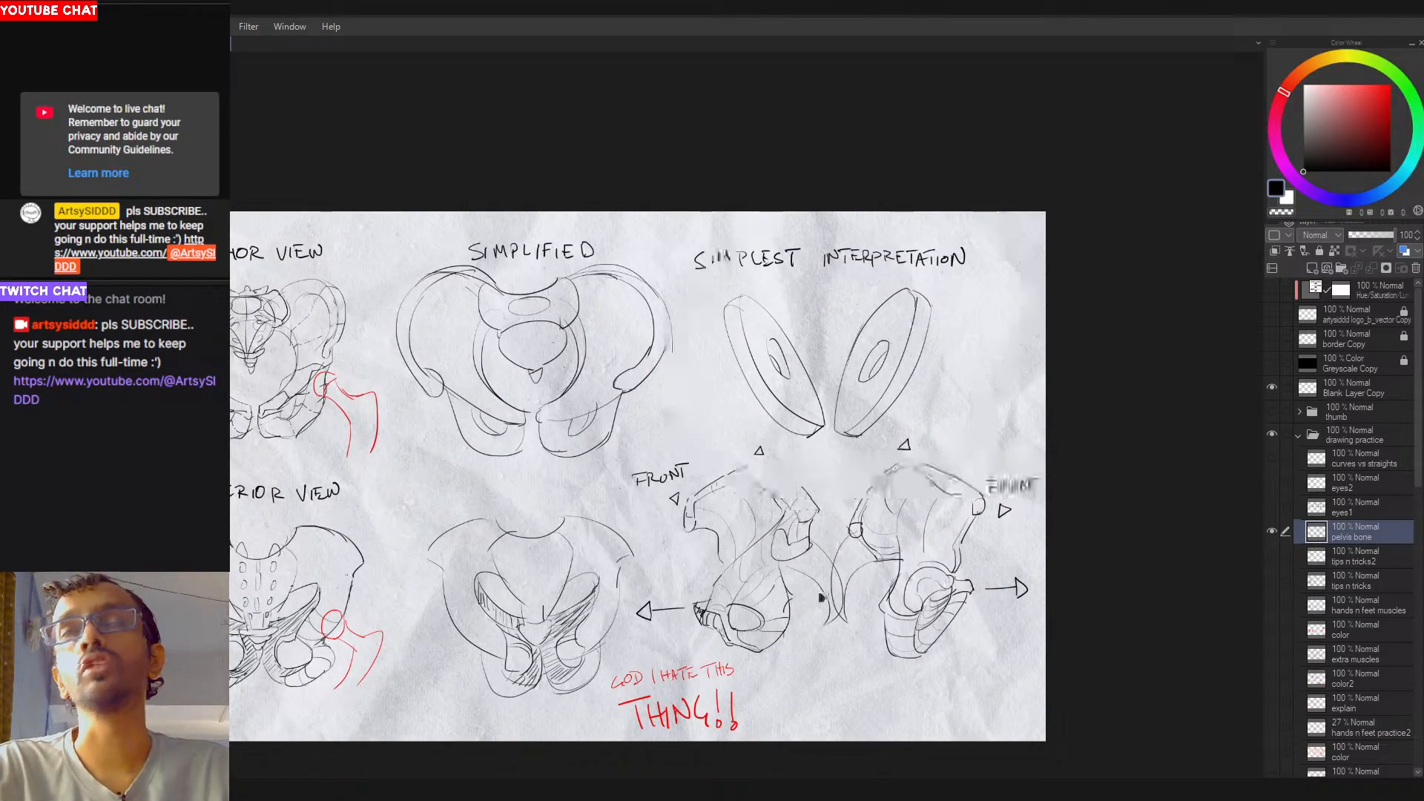
Step: Trace the two Simplest Interpretation discs with black demonstration strokes, undoing each stroke
key("ctrl+0")
scroll(855, 581, "up", 2)
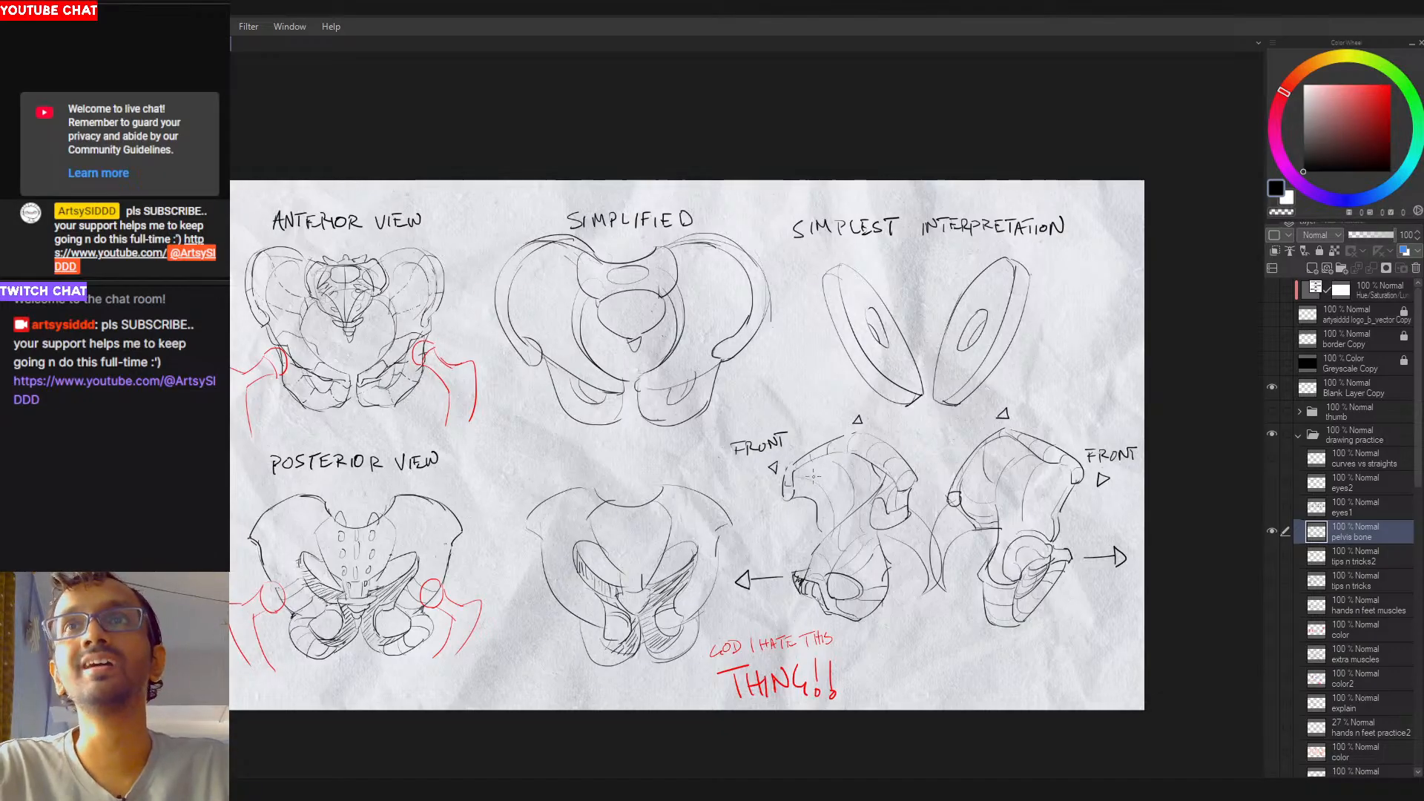
mouse_move(868, 252)
left_mouse_down()
mouse_move(816, 382)
mouse_move(901, 415)
left_mouse_up()
key("ctrl+z")
left_click_drag(986, 313, 969, 340)
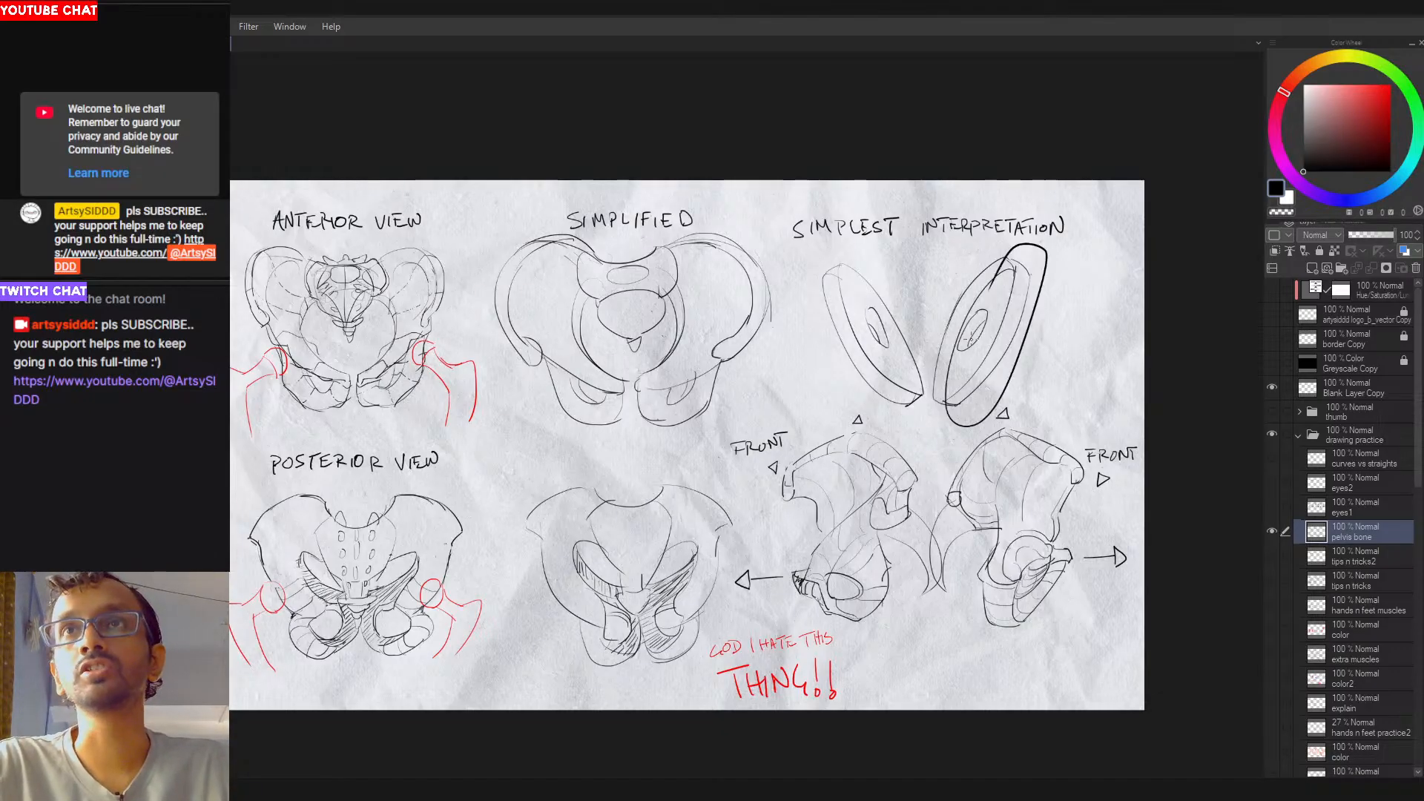
key("ctrl+z")
mouse_move(999, 287)
left_mouse_down()
mouse_move(945, 416)
mouse_move(928, 424)
left_mouse_up()
key("ctrl+z")
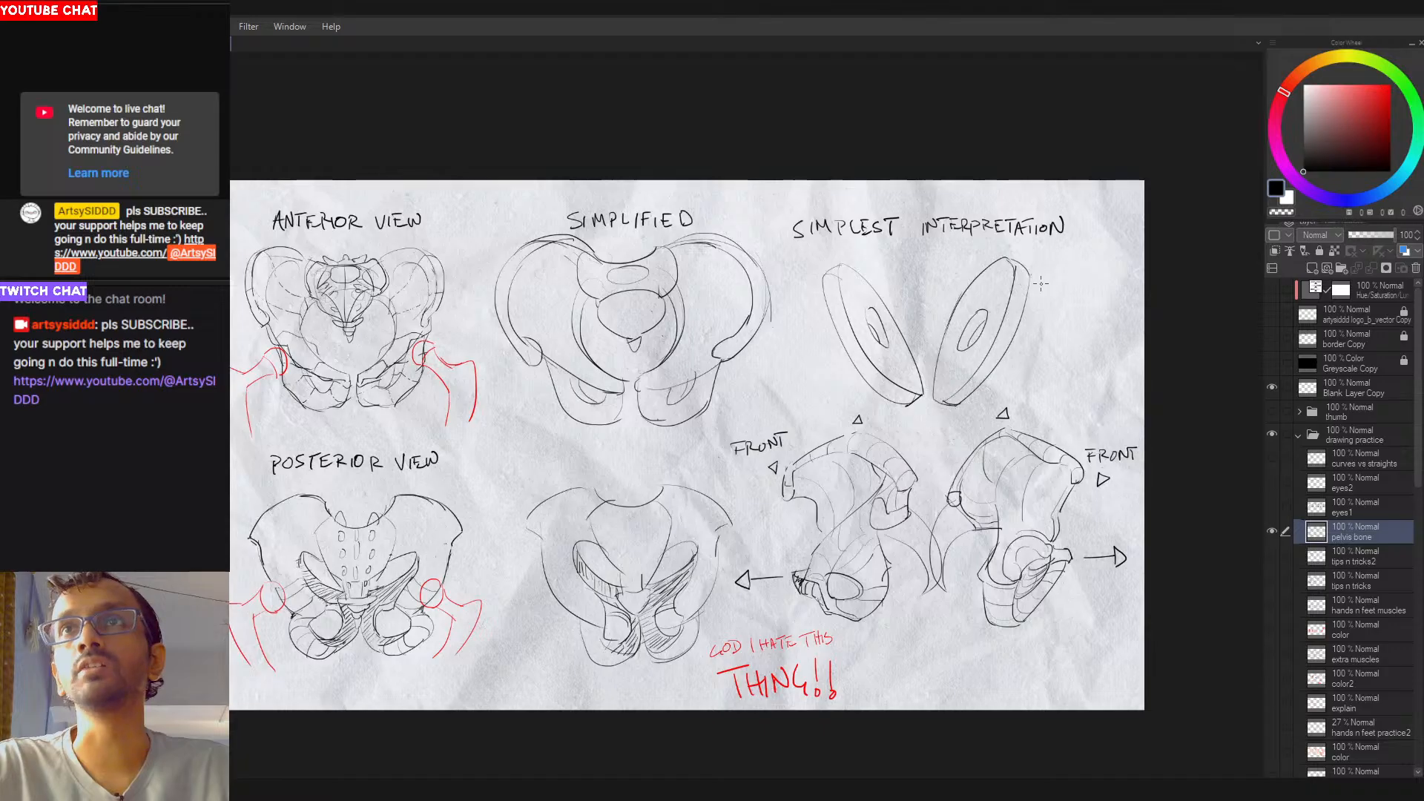
Step: Sketch a small pair of tilted ellipses joined by connecting lines beside the Simplest Interpretation discs, undoing stray strokes
mouse_move(1097, 297)
left_mouse_down()
mouse_move(894, 354)
mouse_move(915, 353)
left_mouse_up()
mouse_move(883, 415)
left_mouse_down()
mouse_move(850, 356)
mouse_move(831, 355)
left_mouse_up()
key("ctrl+z")
key("ctrl+z")
key("ctrl+z")
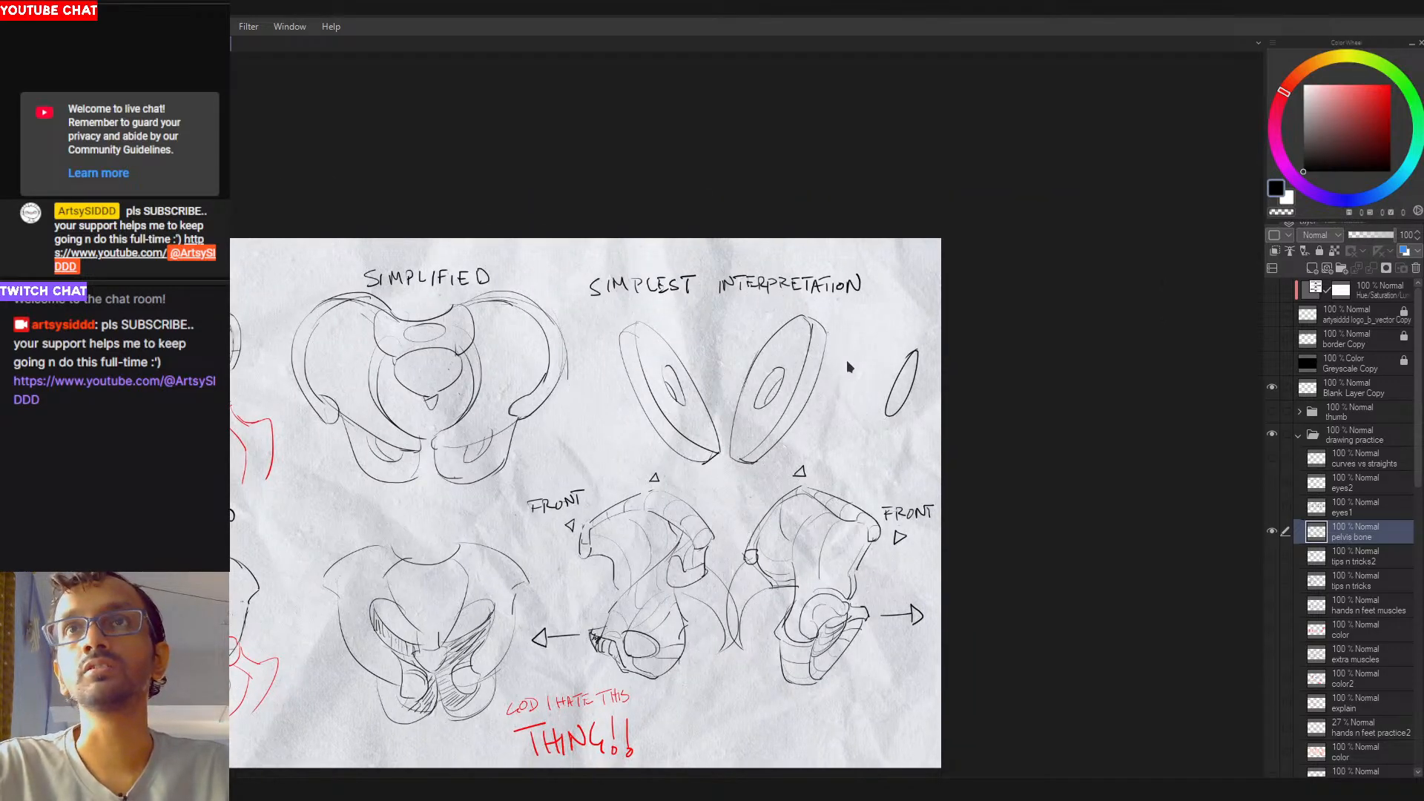
left_click_drag(882, 415, 838, 362)
key("ctrl+z")
mouse_move(920, 345)
left_mouse_down()
mouse_move(838, 361)
mouse_move(847, 407)
left_mouse_up()
key("ctrl+z")
key("ctrl+z")
mouse_move(836, 349)
left_mouse_down()
mouse_move(844, 405)
mouse_move(887, 421)
left_mouse_up()
key("ctrl+z")
key("ctrl+z")
key("ctrl+z")
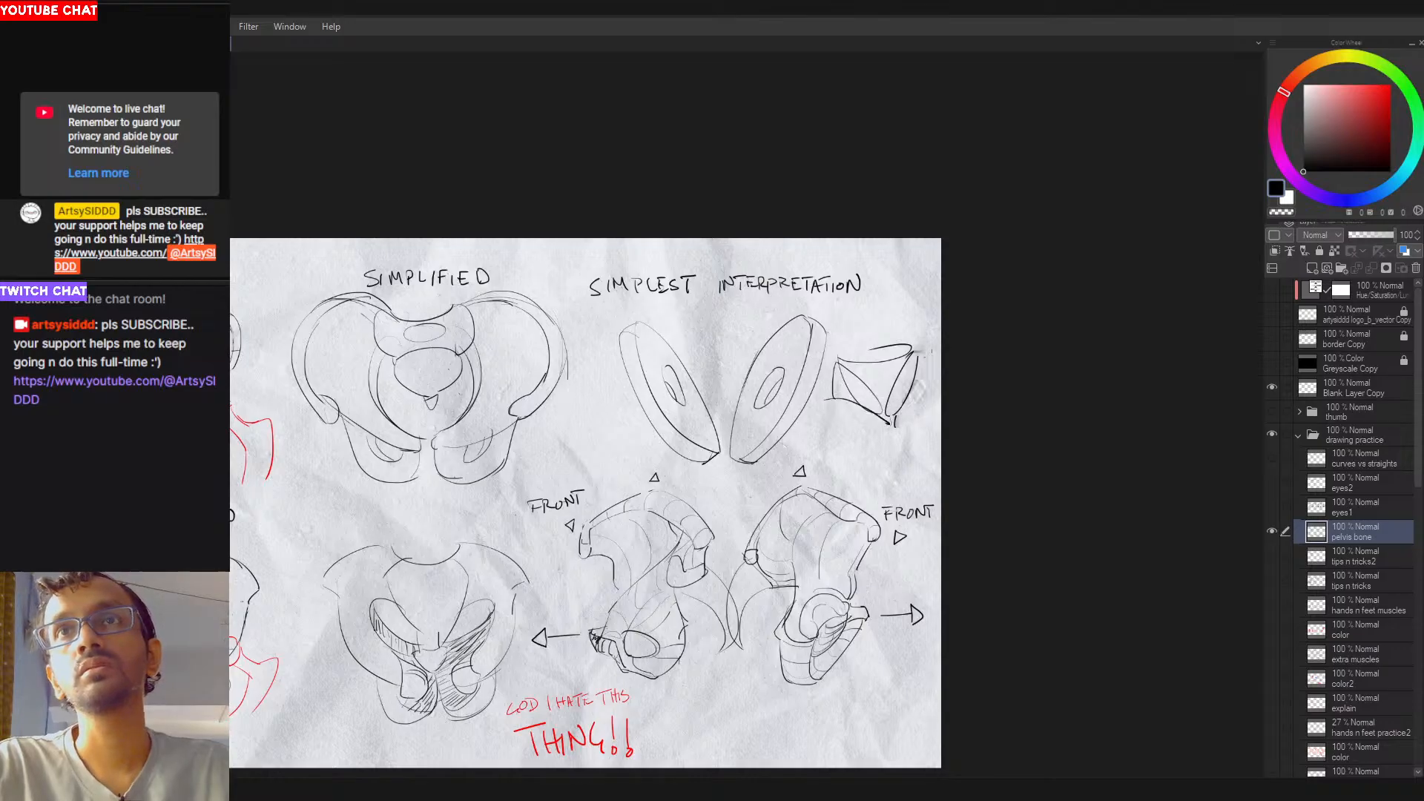
Step: Add another stroke to the small pelvis sketch and undo its connecting lines, keeping the pair of ellipses
scroll(930, 359, "up", 2)
left_click_drag(920, 347, 935, 412)
key("ctrl+z")
key("ctrl+z")
key("ctrl+z")
key("ctrl+z")
key("ctrl+z")
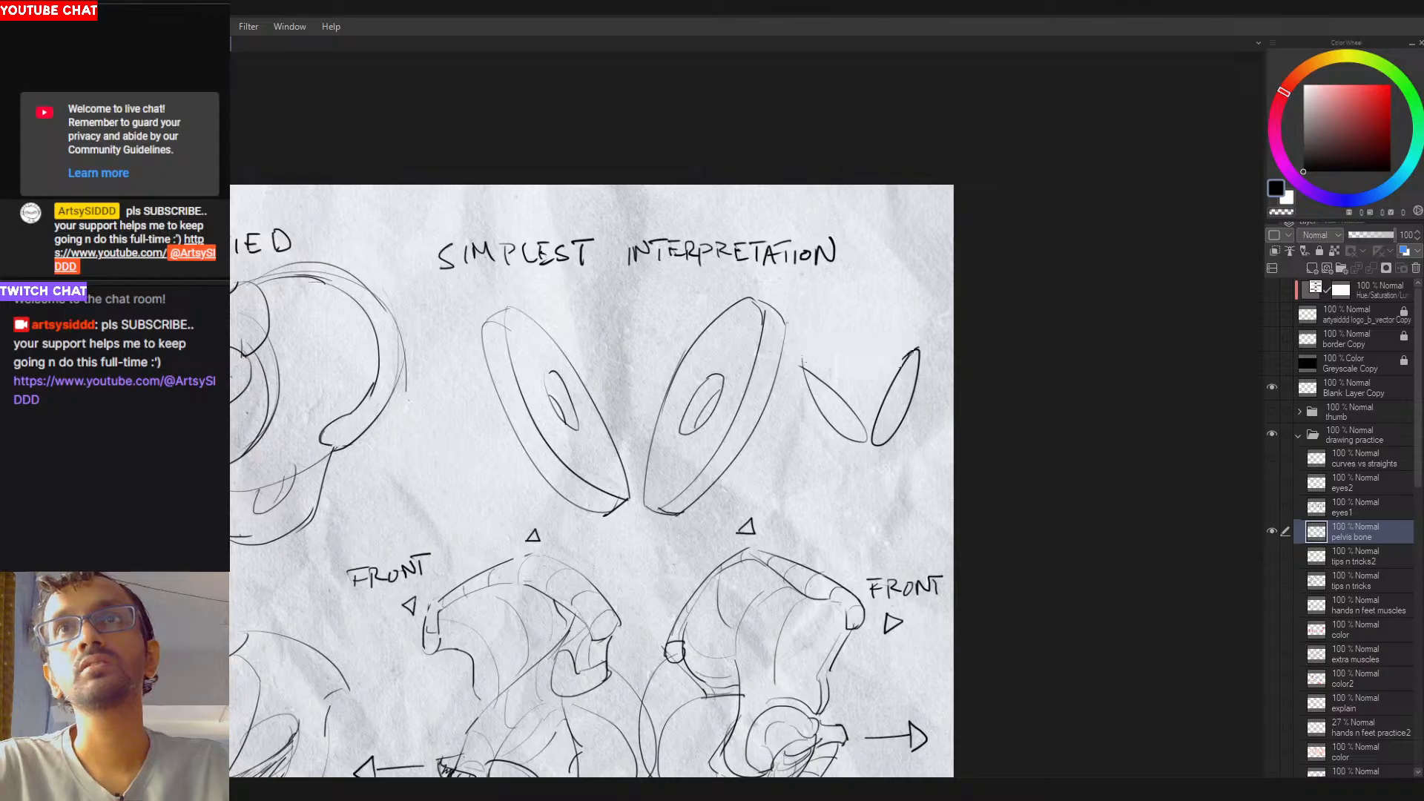
key("ctrl+z")
Step: Redraw the side, top and lower strokes that join the two small ellipses into one simplified pelvis shape
left_click_drag(806, 320, 801, 365)
left_click_drag(901, 319, 922, 355)
left_click_drag(802, 324, 924, 316)
mouse_move(806, 365)
left_mouse_down()
mouse_move(865, 427)
mouse_move(848, 398)
mouse_move(866, 441)
left_mouse_up()
key("ctrl+z")
key("ctrl+z")
mouse_move(920, 346)
left_mouse_down()
mouse_move(869, 444)
mouse_move(881, 444)
mouse_move(854, 433)
left_mouse_up()
left_click_drag(855, 433, 1004, 410)
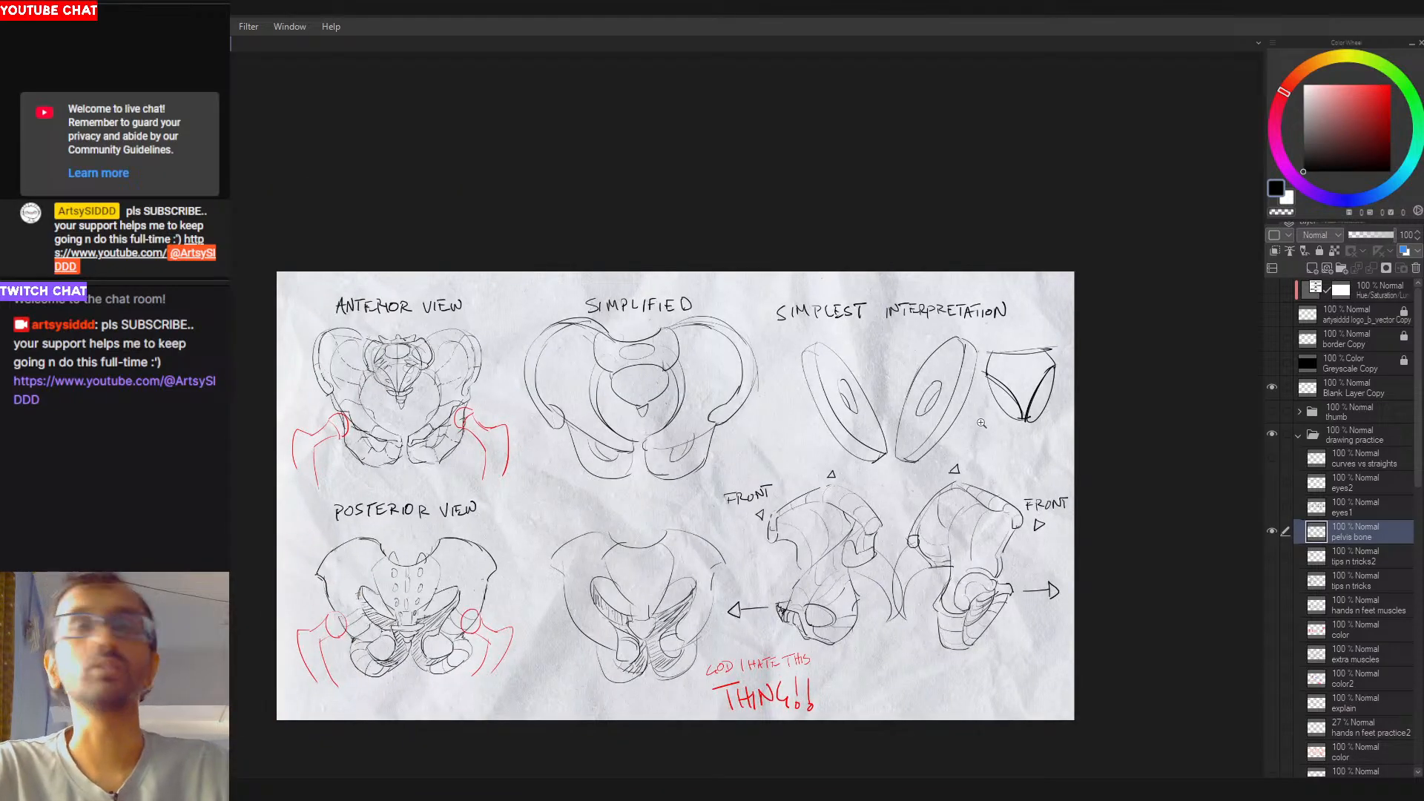
Step: Undo all strokes of the small pelvis sketch beside the Simplest Interpretation discs
key("ctrl+z")
key("ctrl+z")
key("ctrl+z")
key("ctrl+z")
key("ctrl+z")
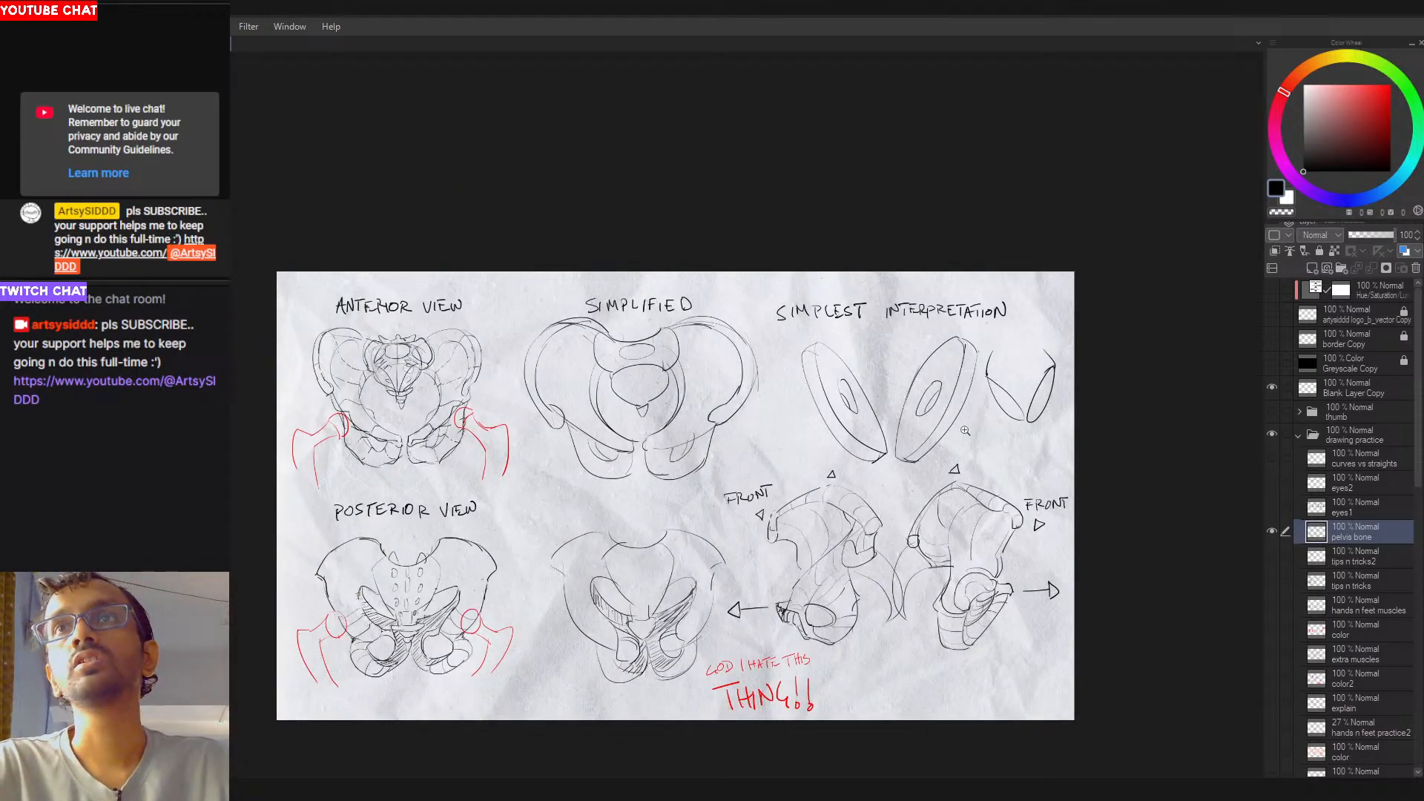
key("ctrl+z")
scroll(824, 494, "down", 2)
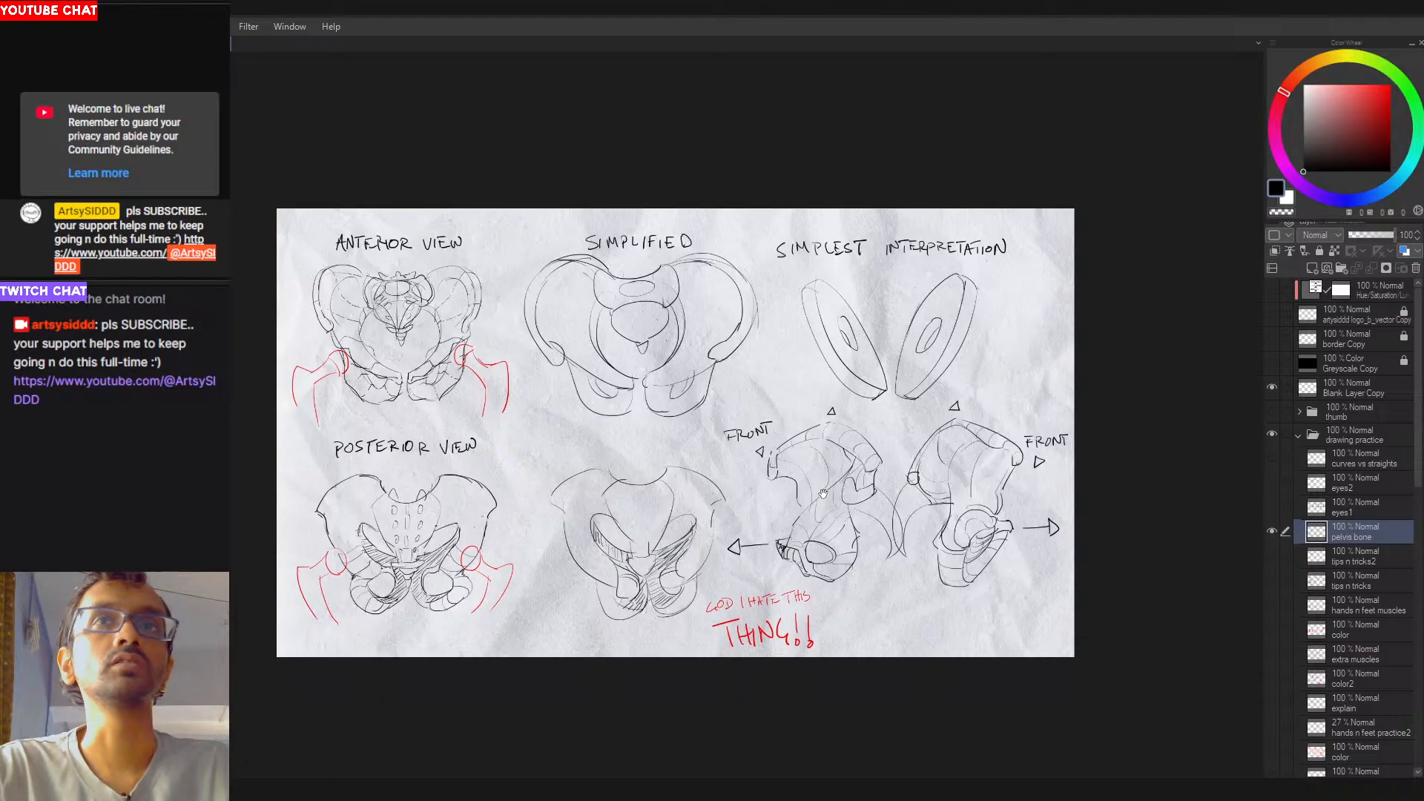
Step: Draw a figure-eight over each of the two side-view pelvis drawings and undo both
scroll(817, 522, "up", 1)
left_click_drag(817, 522, 873, 514)
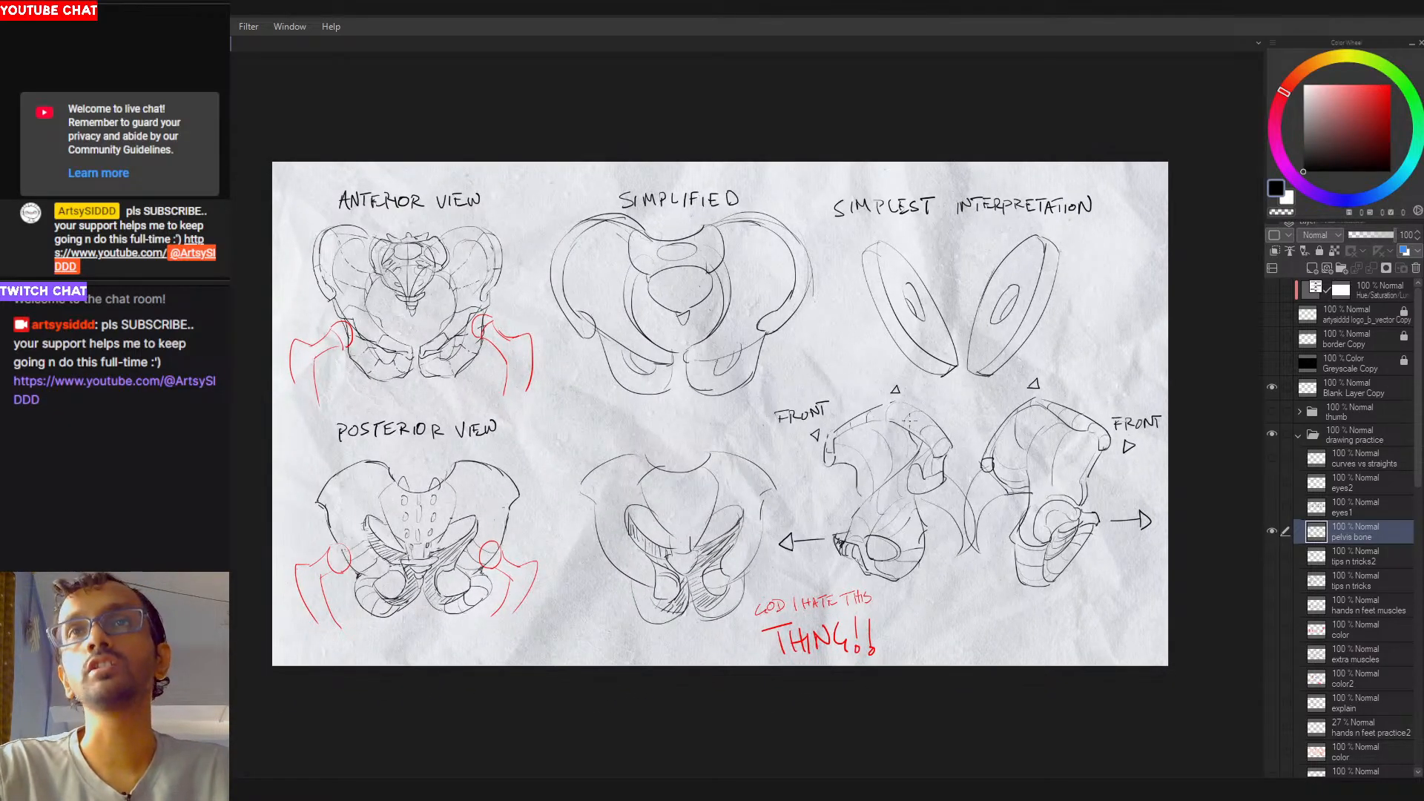
mouse_move(910, 420)
left_mouse_down()
mouse_move(857, 417)
mouse_move(829, 462)
mouse_move(906, 503)
mouse_move(892, 558)
mouse_move(854, 549)
mouse_move(906, 478)
mouse_move(893, 419)
left_mouse_up()
mouse_move(1075, 414)
left_mouse_down()
mouse_move(1014, 418)
mouse_move(993, 479)
mouse_move(1063, 503)
mouse_move(1081, 527)
mouse_move(1020, 568)
mouse_move(1067, 458)
mouse_move(1026, 423)
left_mouse_up()
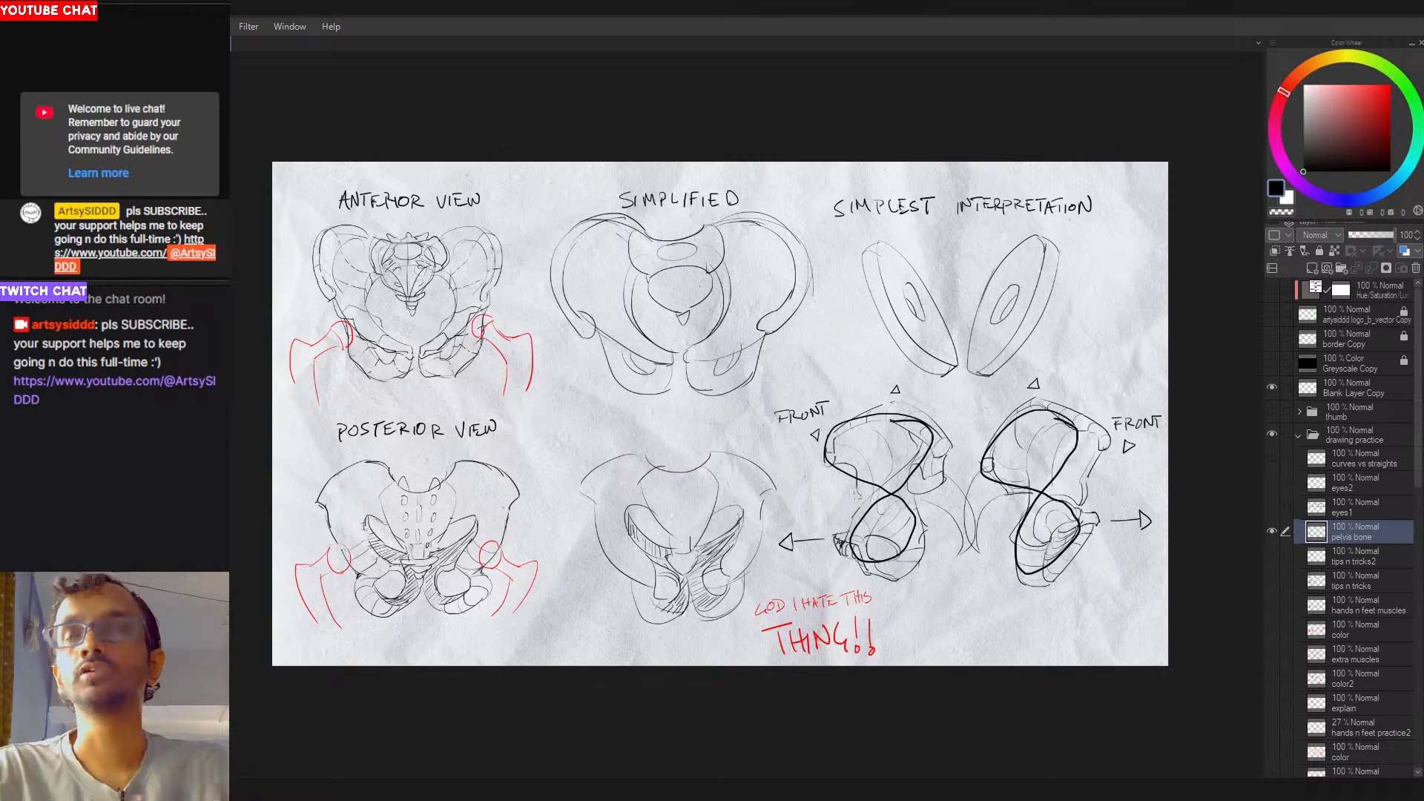
key("ctrl+z")
key("ctrl+z")
key("ctrl+z")
key("ctrl+z")
key("ctrl+z")
key("ctrl+z")
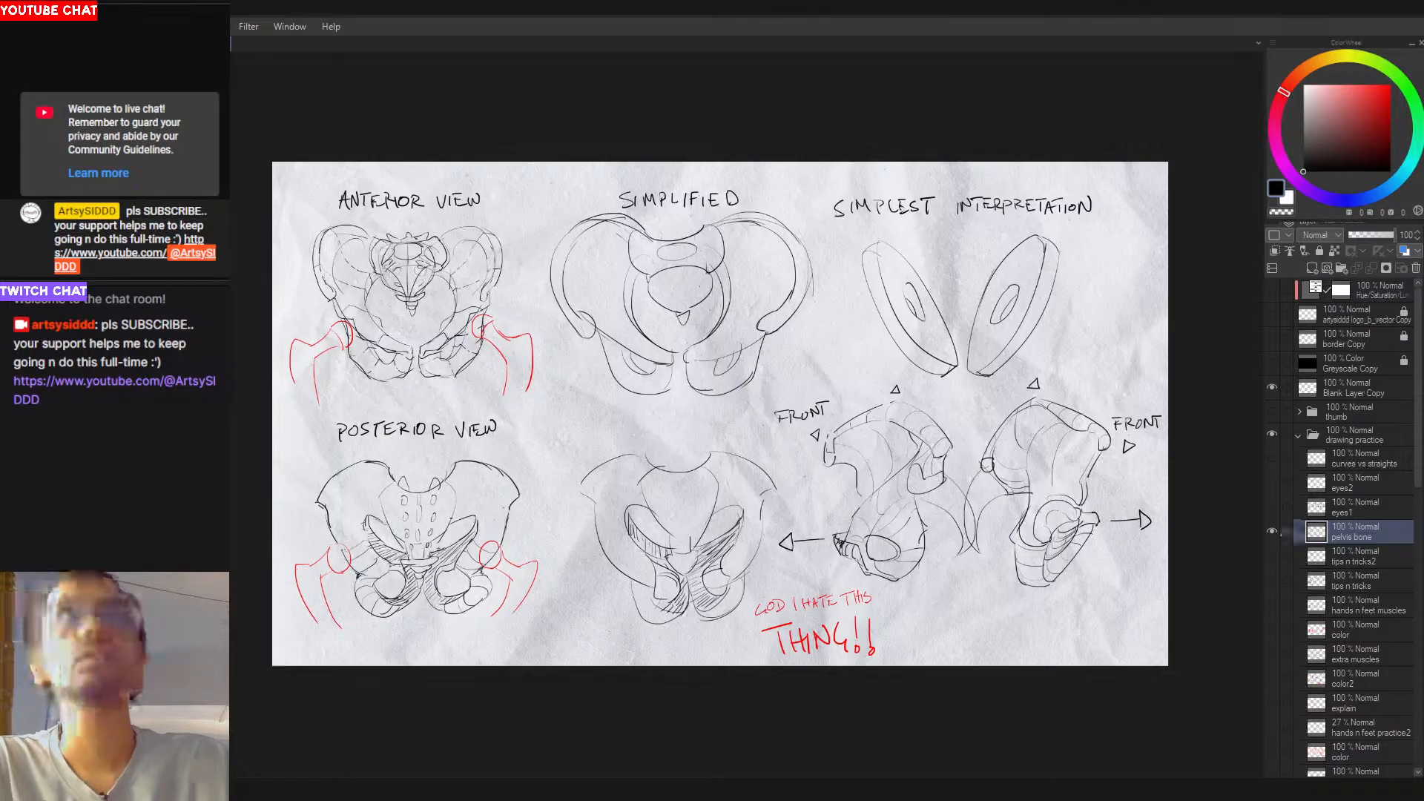
Step: Draw a twisted figure-eight over the right half of the anterior-view pelvis twice, undoing each attempt
mouse_move(435, 356)
left_mouse_down()
mouse_move(436, 241)
mouse_move(487, 256)
mouse_move(491, 284)
mouse_move(451, 248)
mouse_move(478, 326)
mouse_move(429, 375)
mouse_move(427, 356)
left_mouse_up()
key("ctrl+z")
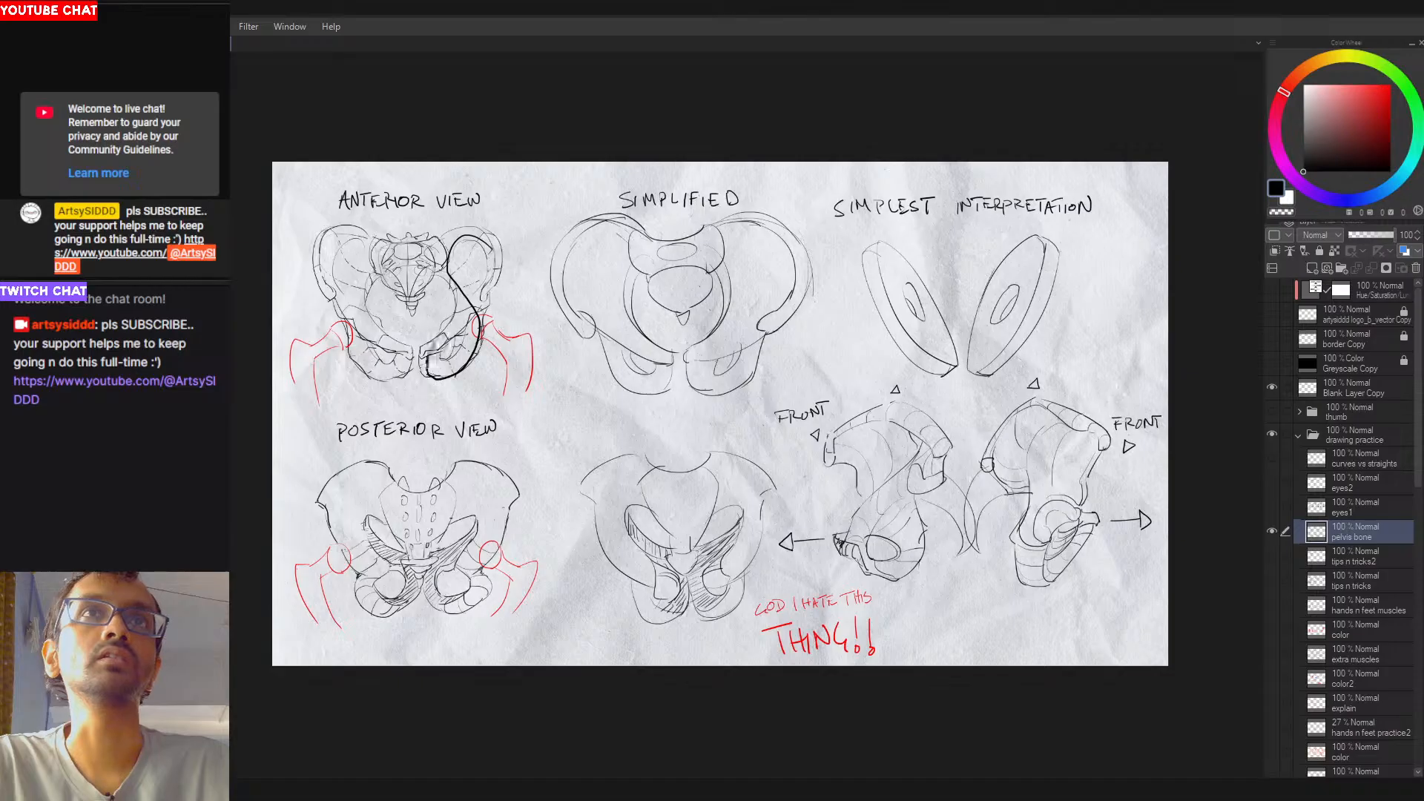
key("ctrl+z")
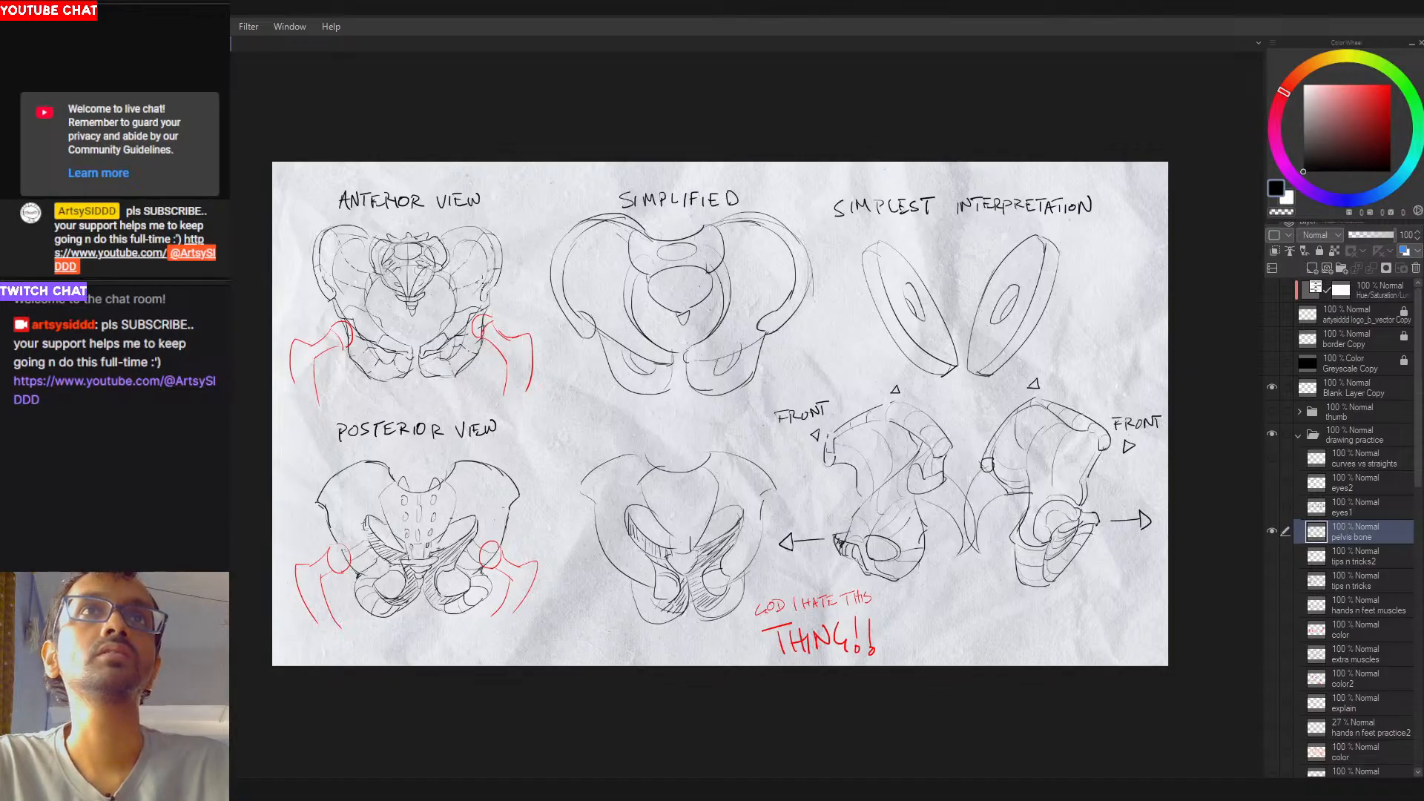
mouse_move(474, 310)
left_mouse_down()
mouse_move(427, 351)
mouse_move(487, 248)
mouse_move(454, 227)
mouse_move(444, 264)
mouse_move(469, 321)
left_mouse_up()
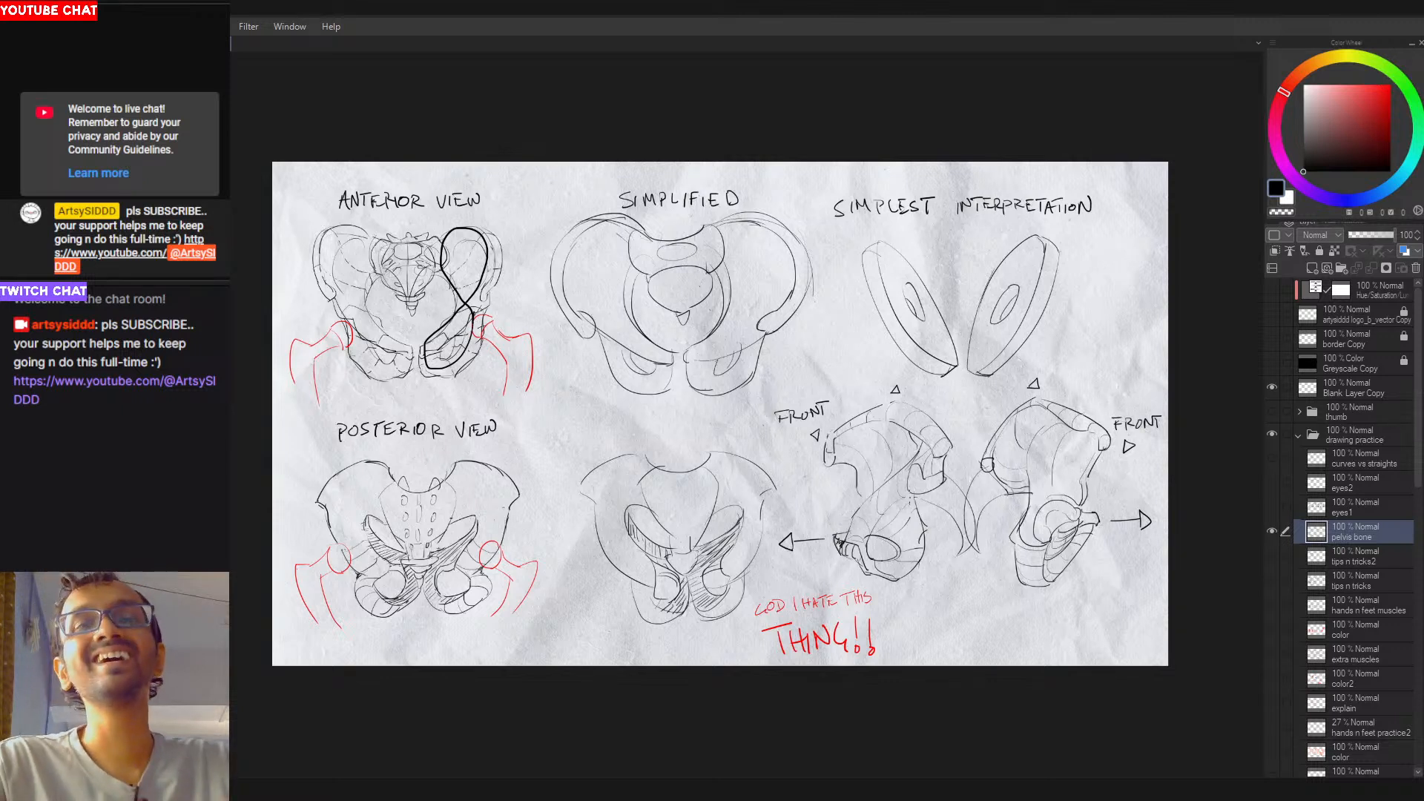
key("ctrl+z")
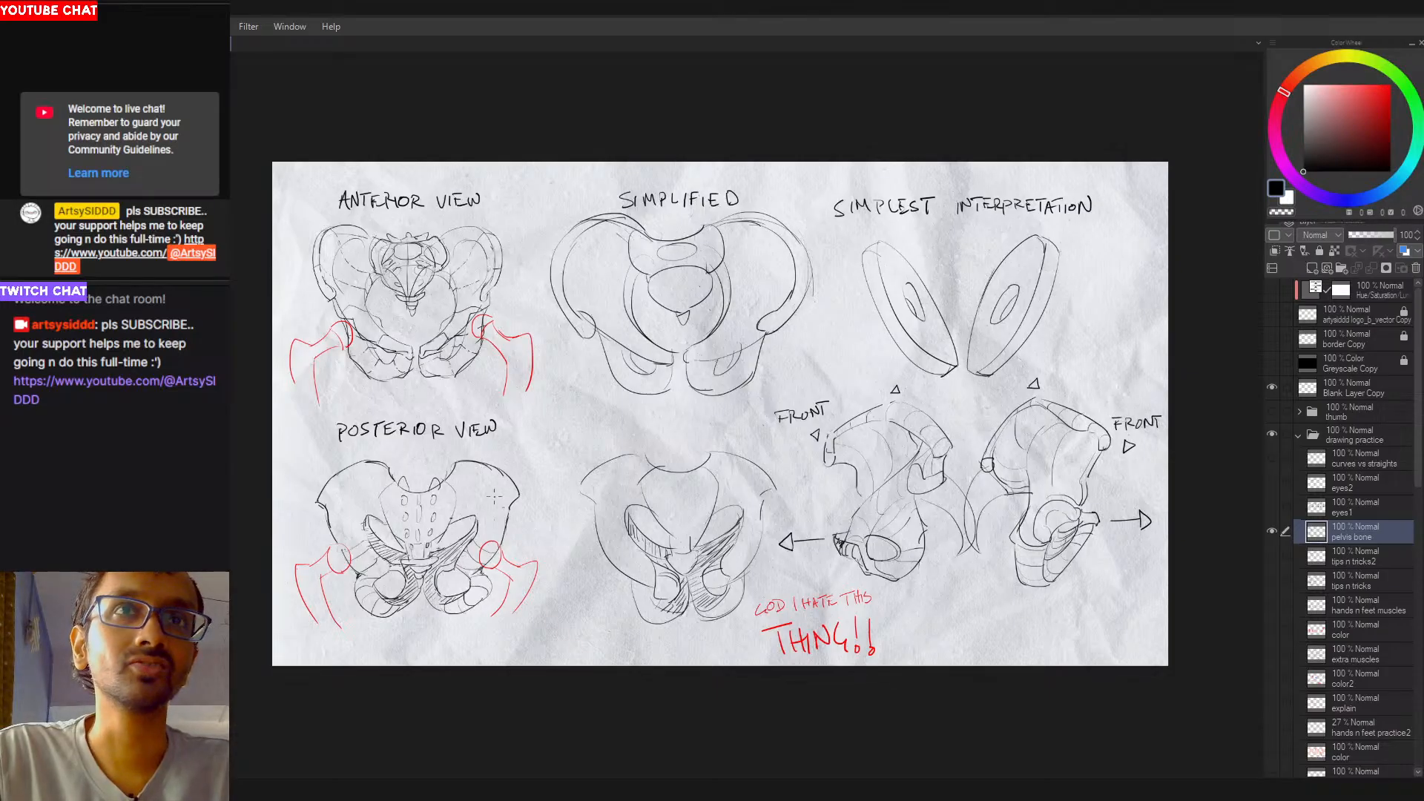
Step: Draw a figure-eight over the right half of the posterior-view pelvis and undo it
mouse_move(499, 486)
left_mouse_down()
mouse_move(425, 585)
mouse_move(473, 601)
mouse_move(485, 577)
mouse_move(462, 537)
mouse_move(486, 491)
left_mouse_up()
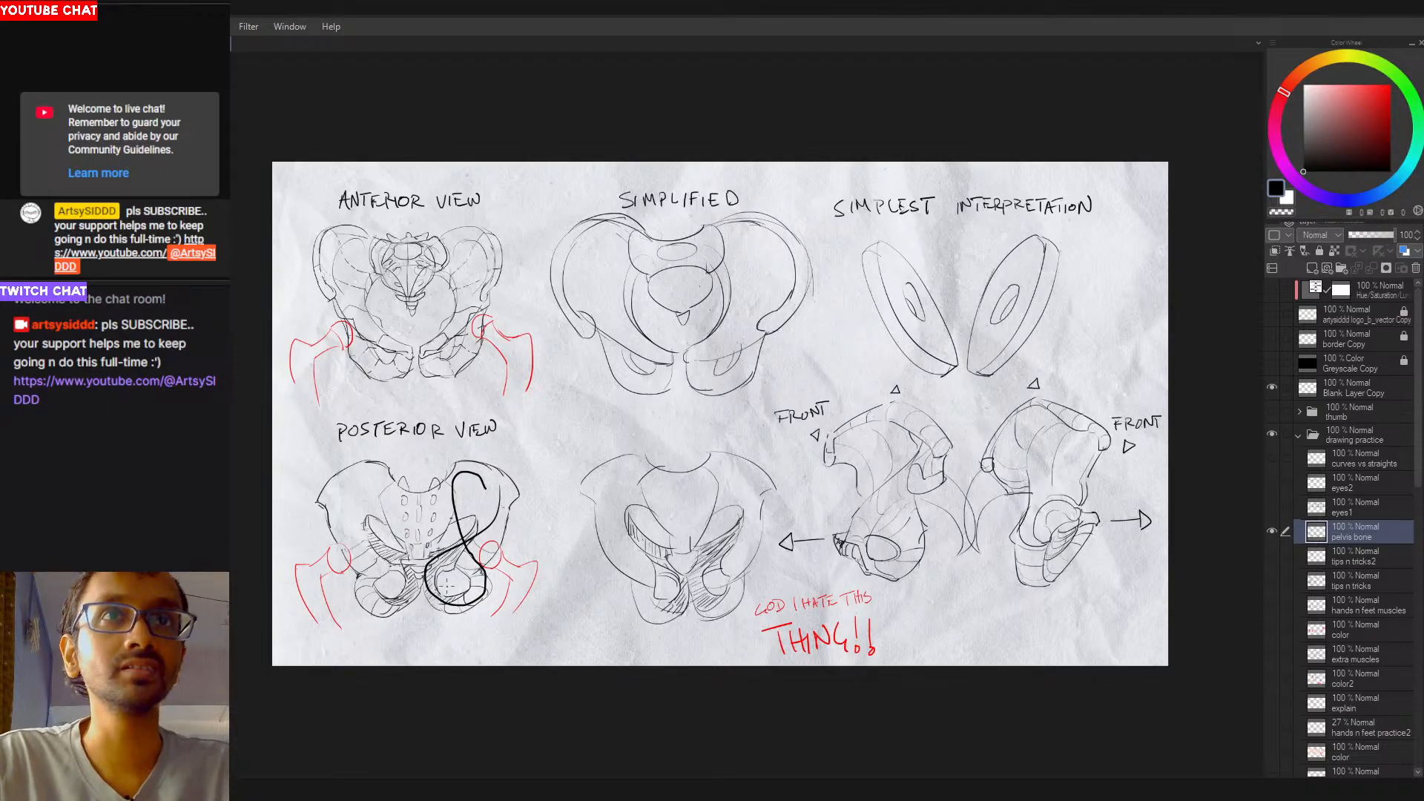
key("ctrl+z")
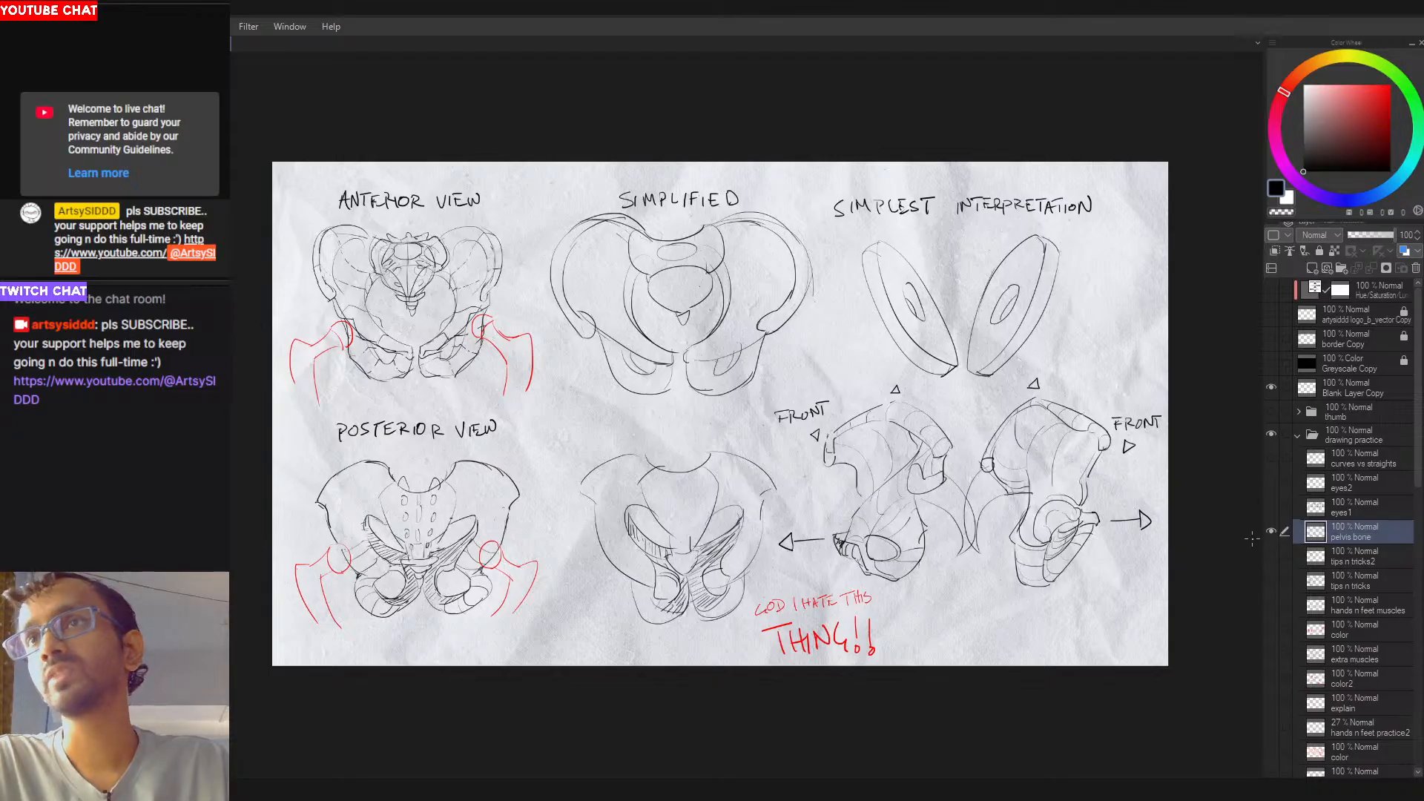
left_click_drag(1201, 565, 1267, 553)
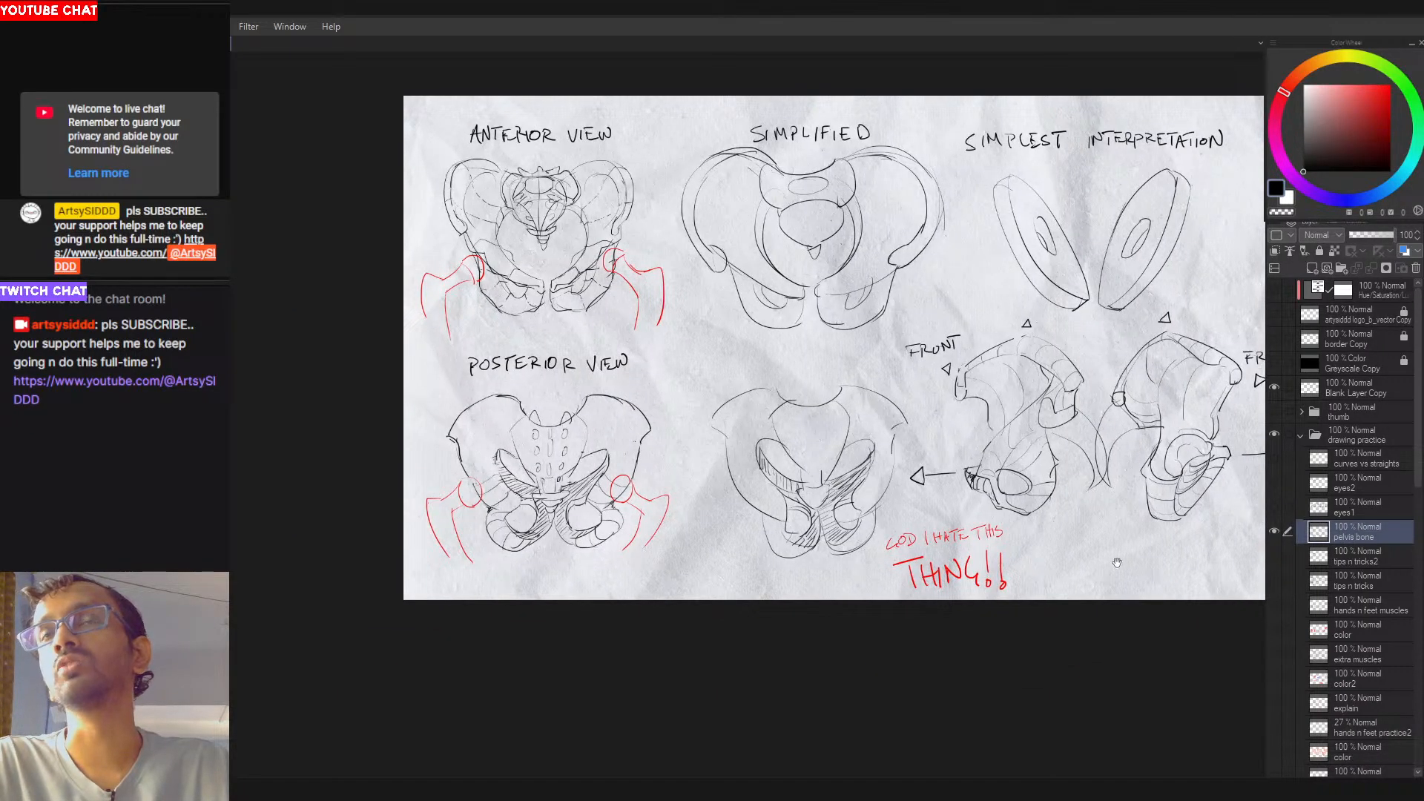
left_click_drag(1101, 559, 964, 624)
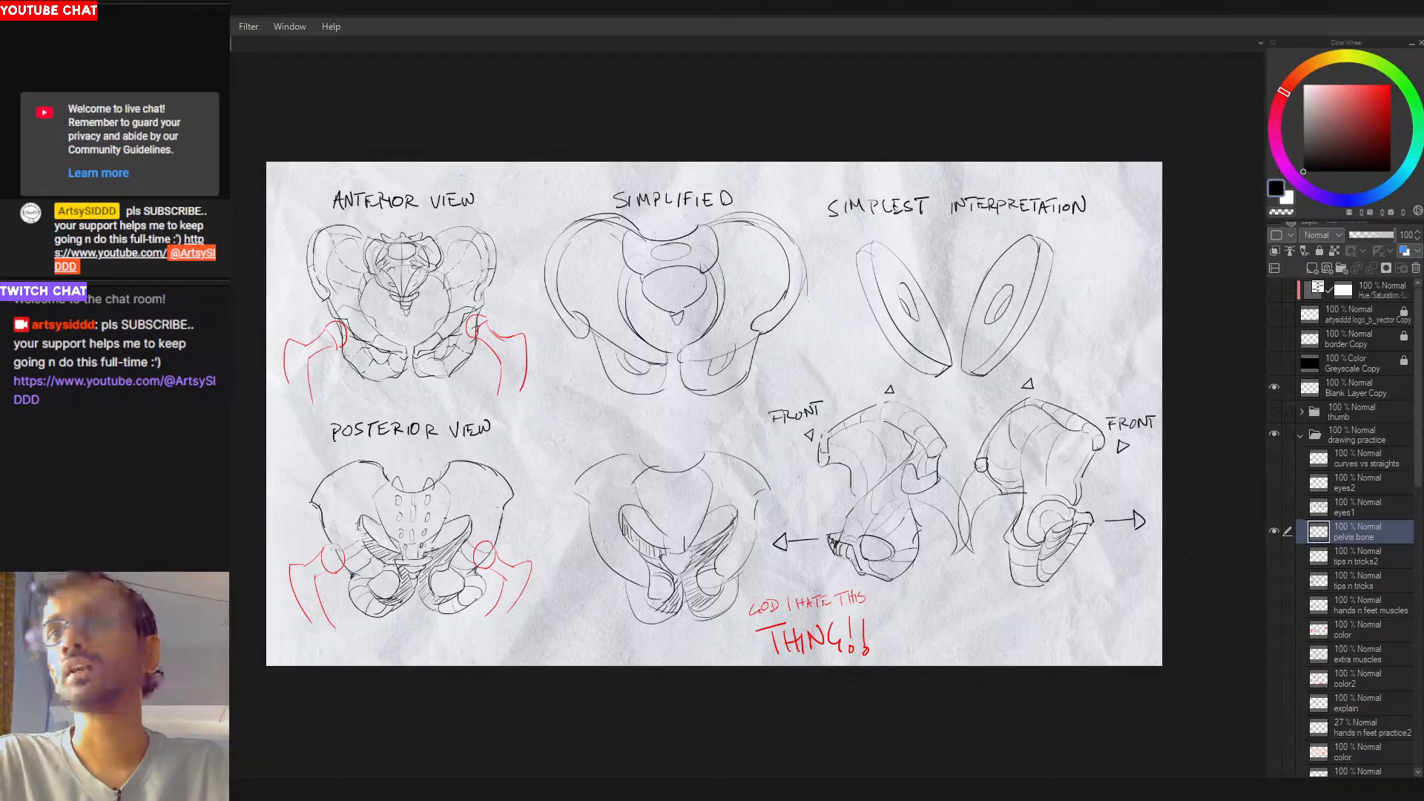
Step: Hide the pelvis bone layer and briefly display the eyes1 layer before hiding it again
left_click(1274, 531)
left_click(1274, 506)
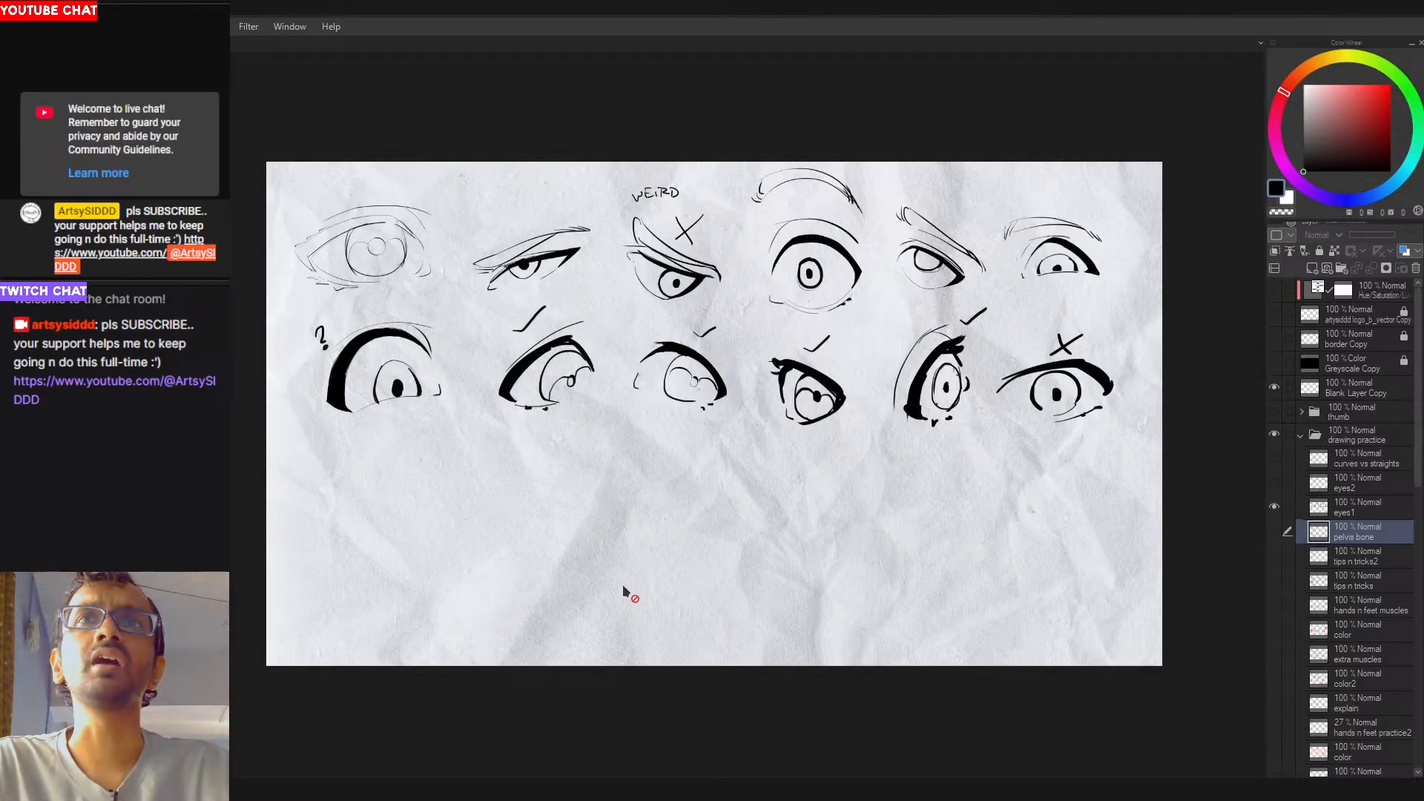
left_click(1273, 507)
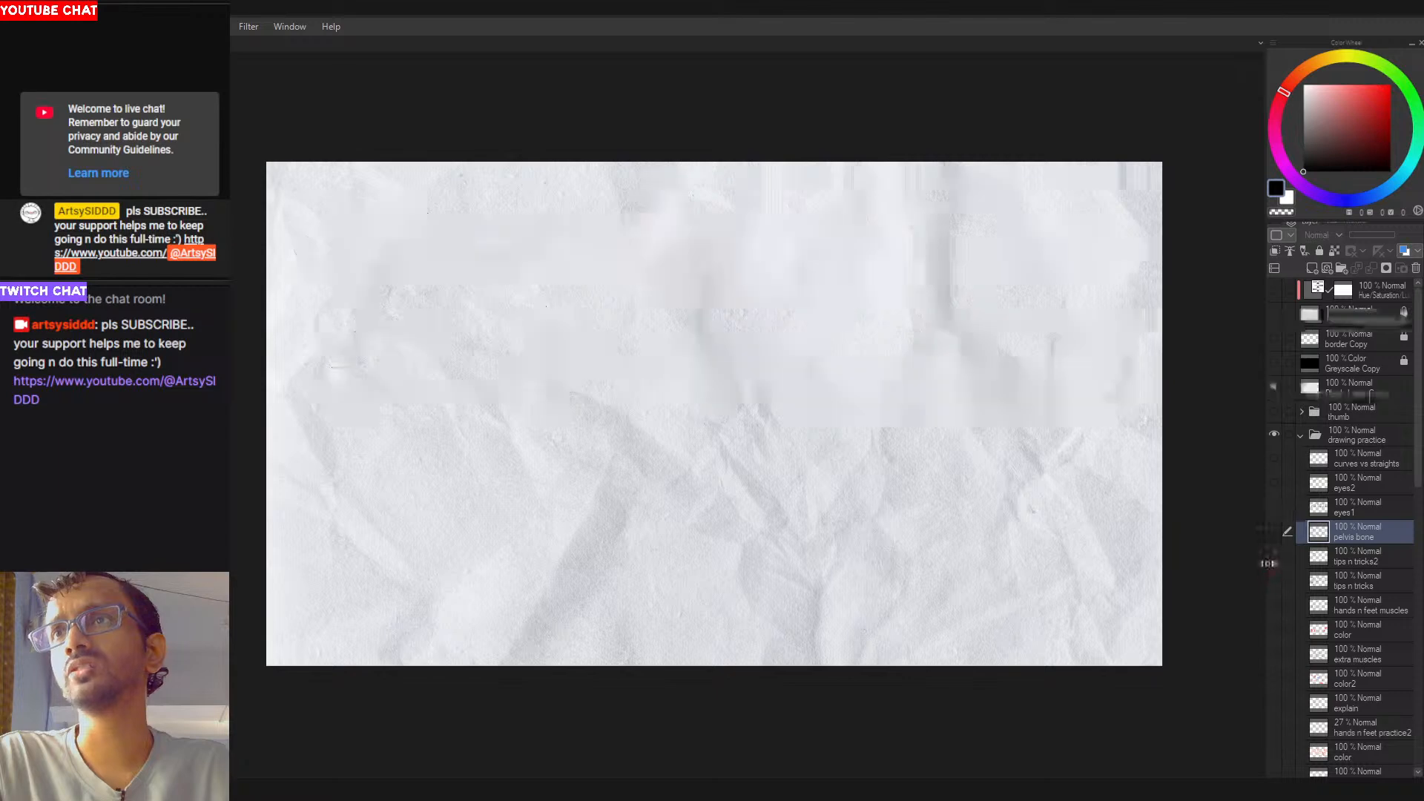
Step: Preview the tips n tricks2, tips n tricks and hands n feet muscles layers one at a time, and show the eyes2 layer
left_click(1275, 560)
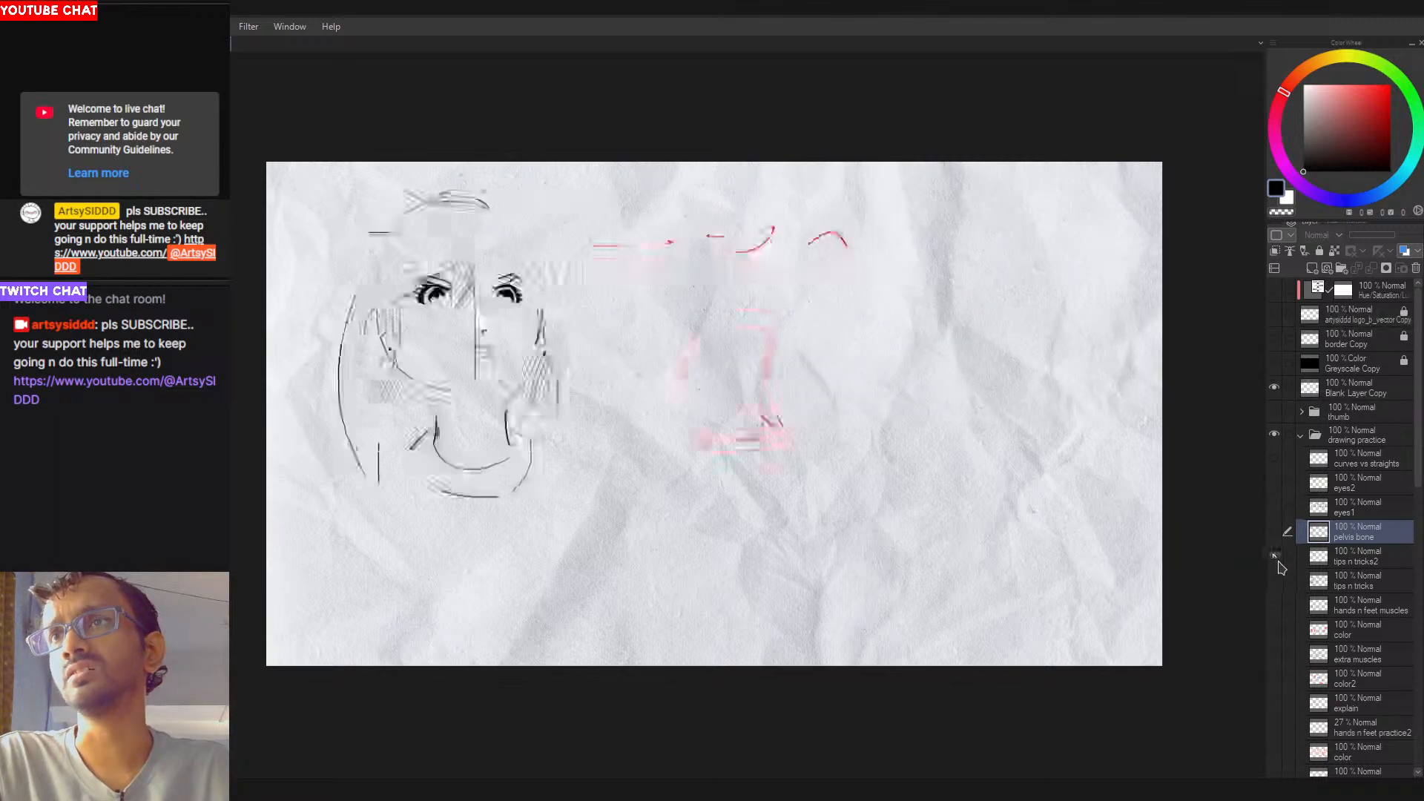
left_click(1275, 559)
left_click(1274, 577)
left_click(1274, 579)
left_click(1276, 607)
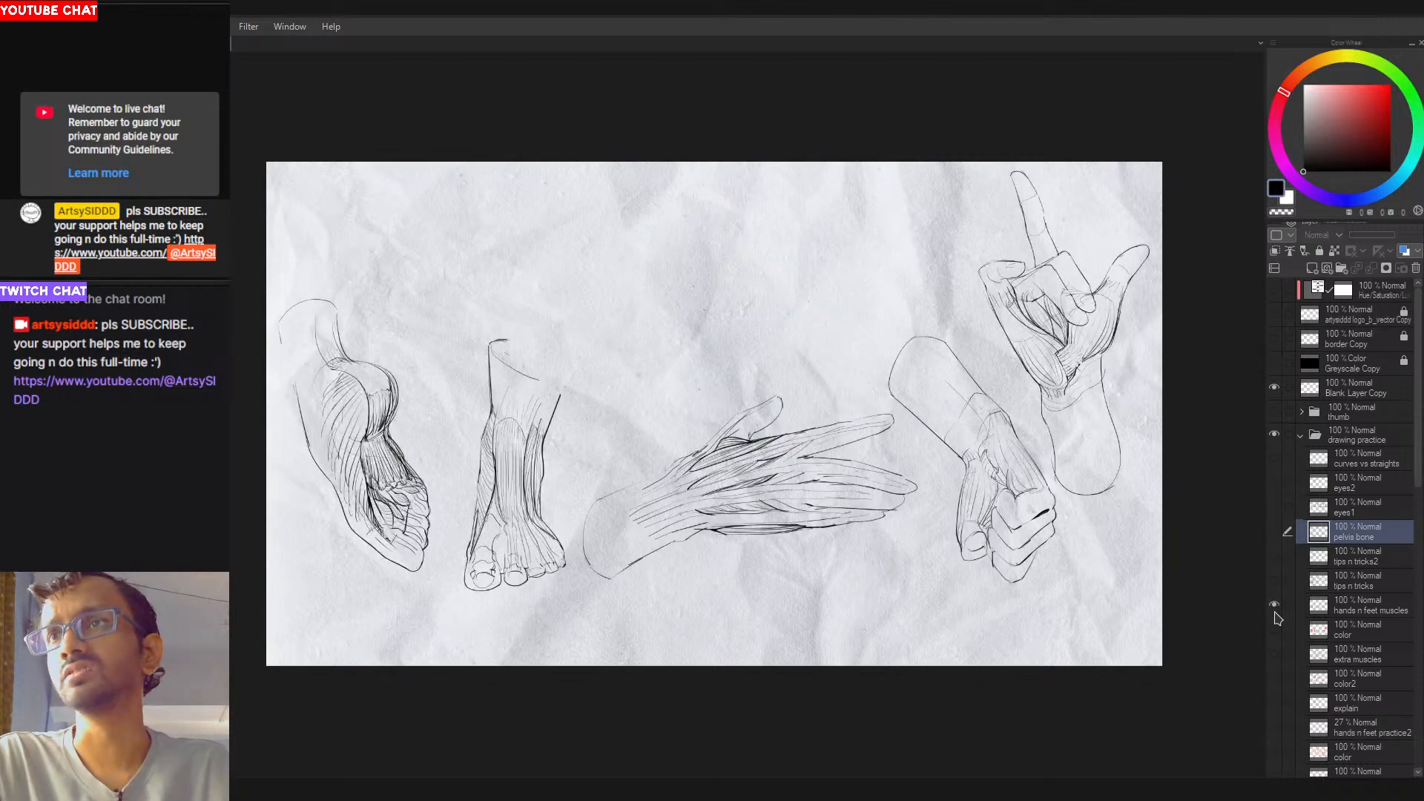
left_click(1275, 606)
left_click(1274, 483)
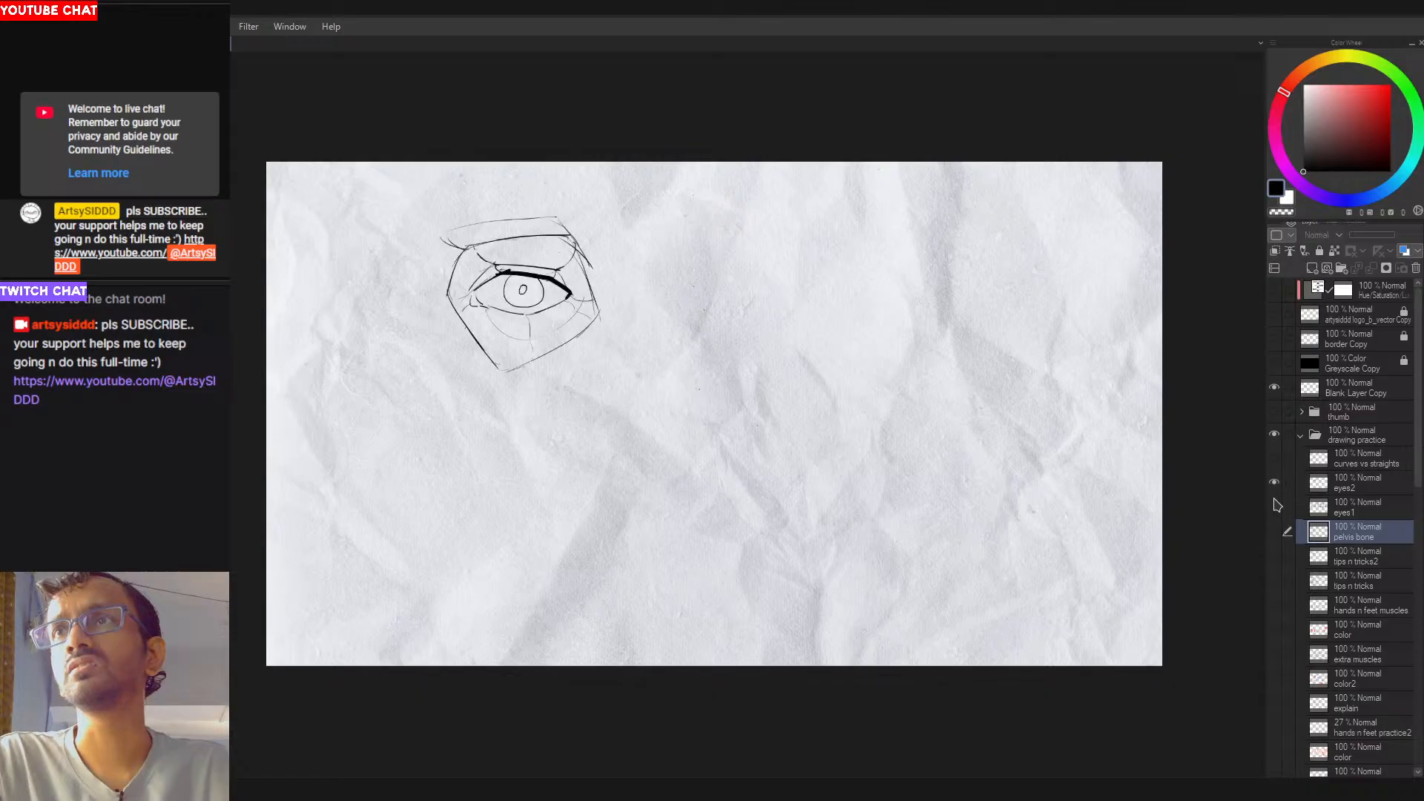
Step: Hide the eyes2 layer, show the curves vs straights layer and make it the active layer
left_click(1275, 483)
left_click(1274, 458)
left_click_drag(749, 470, 905, 486)
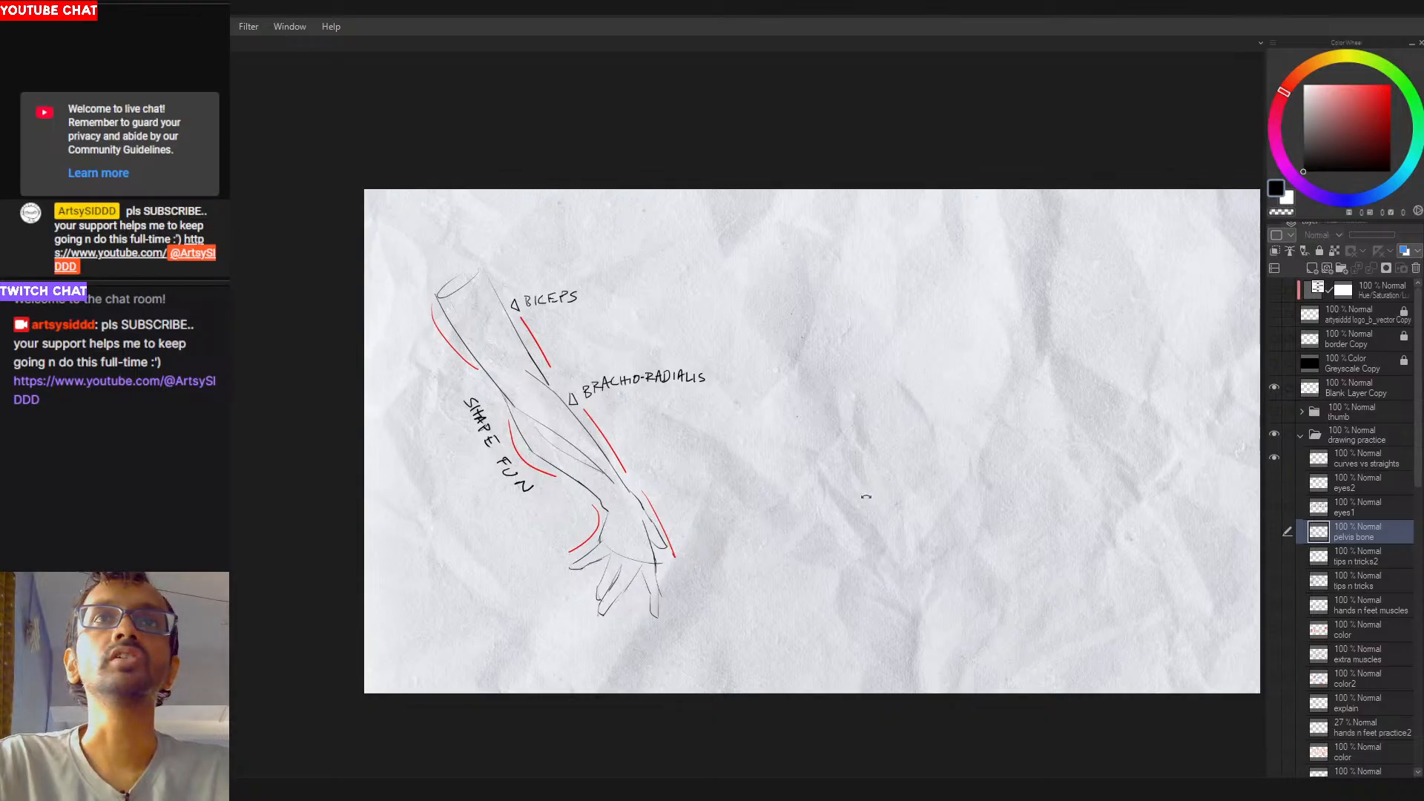
left_click_drag(861, 496, 918, 319)
left_click_drag(644, 462, 731, 547)
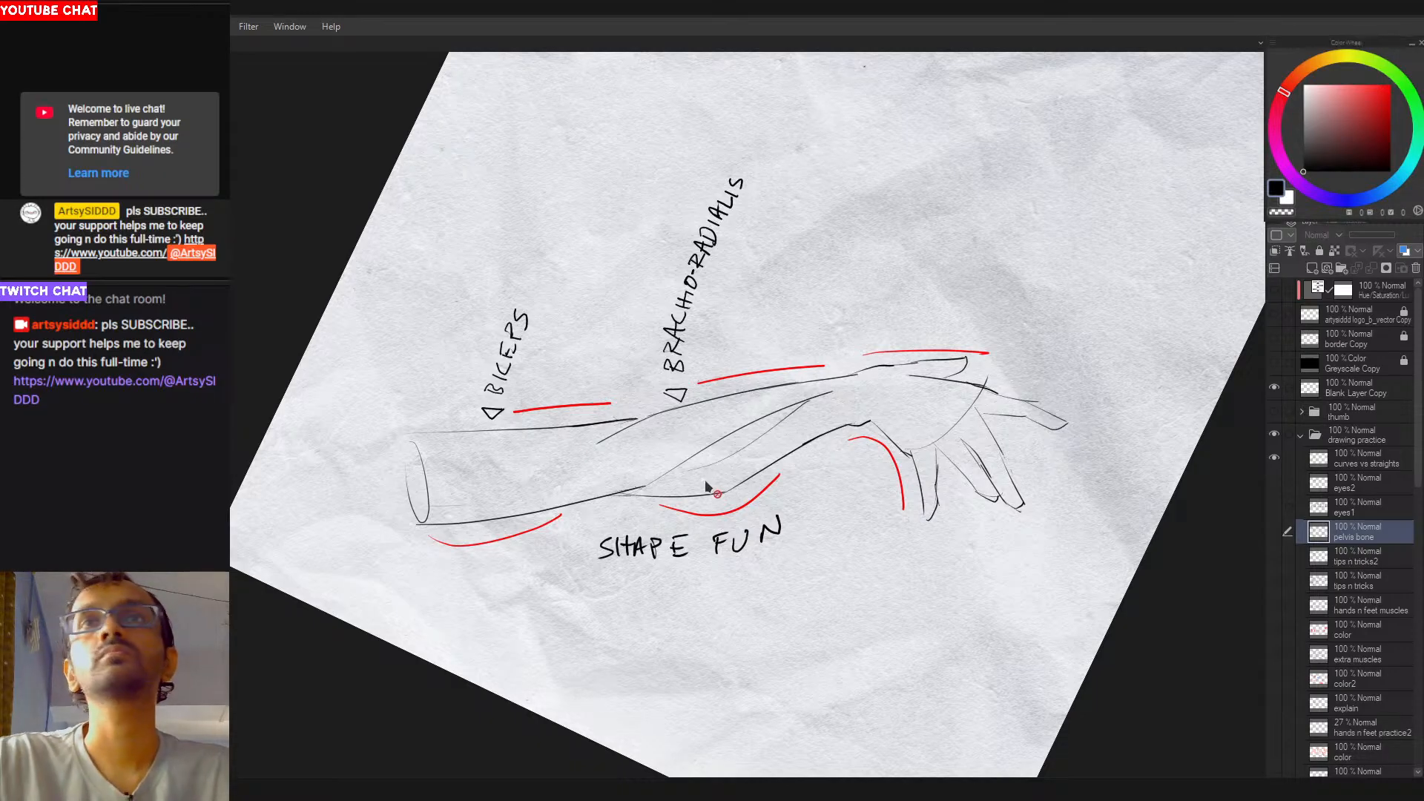
left_click(1358, 458)
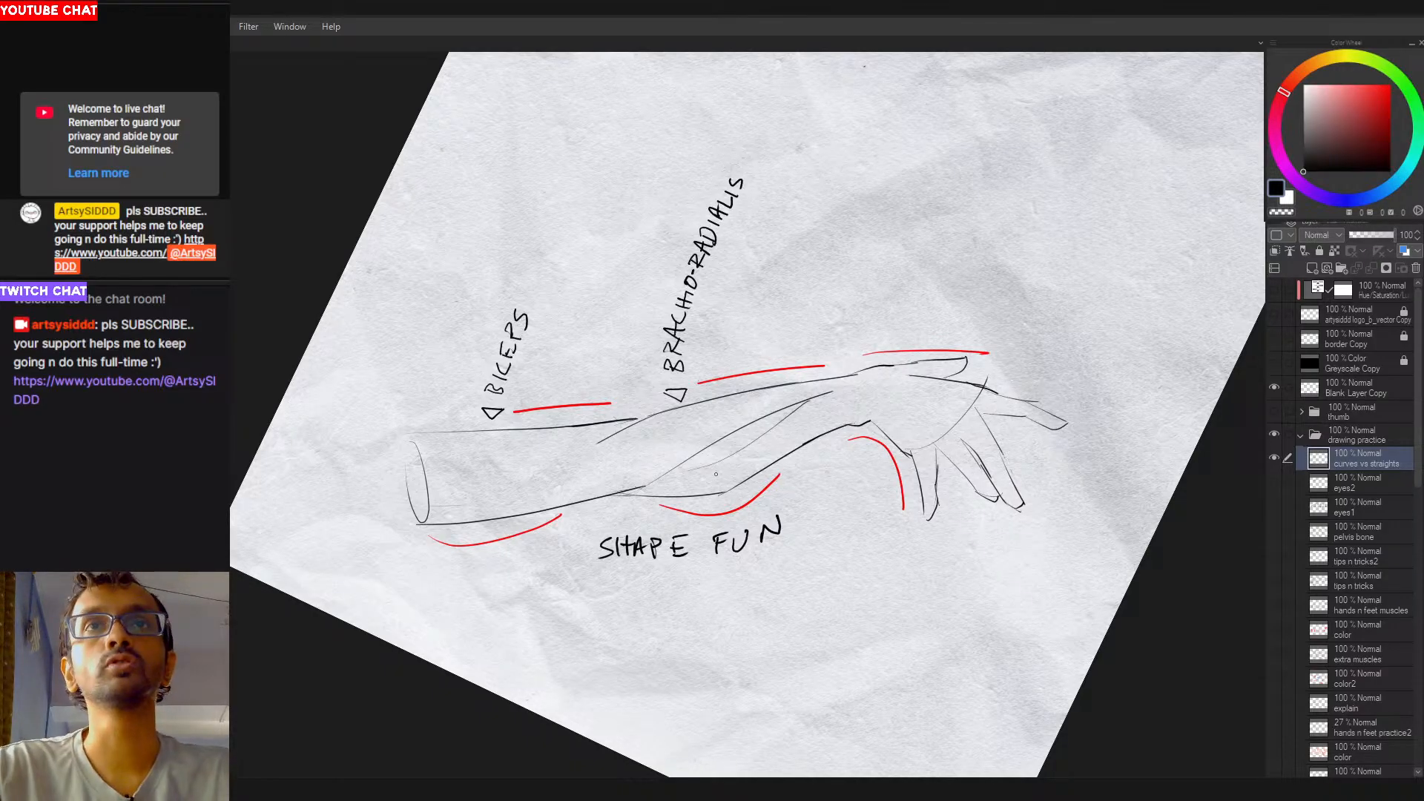
Step: Draw a long black line above the arm's upper contour and undo it
left_click_drag(712, 528, 723, 525)
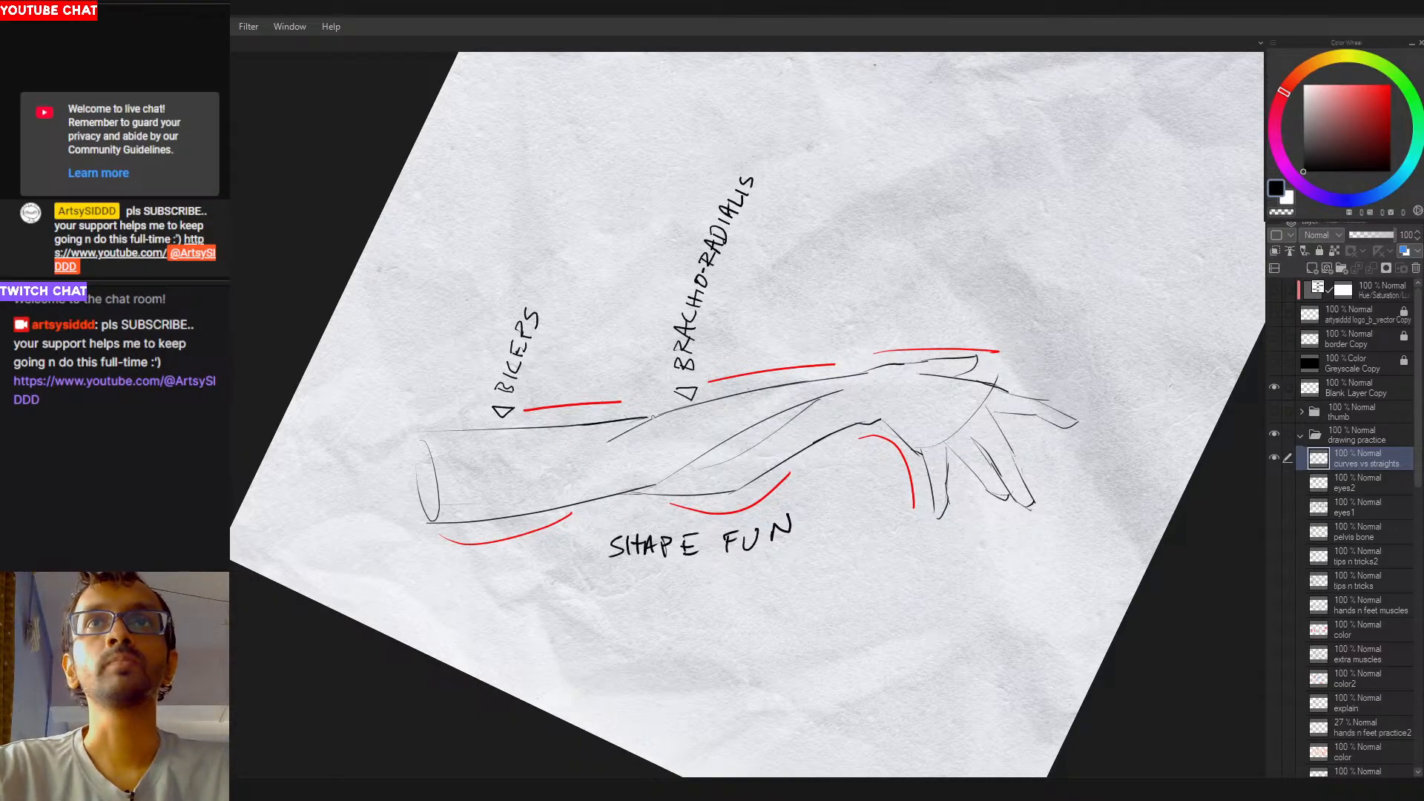
left_click_drag(809, 456, 699, 505)
left_click(681, 500)
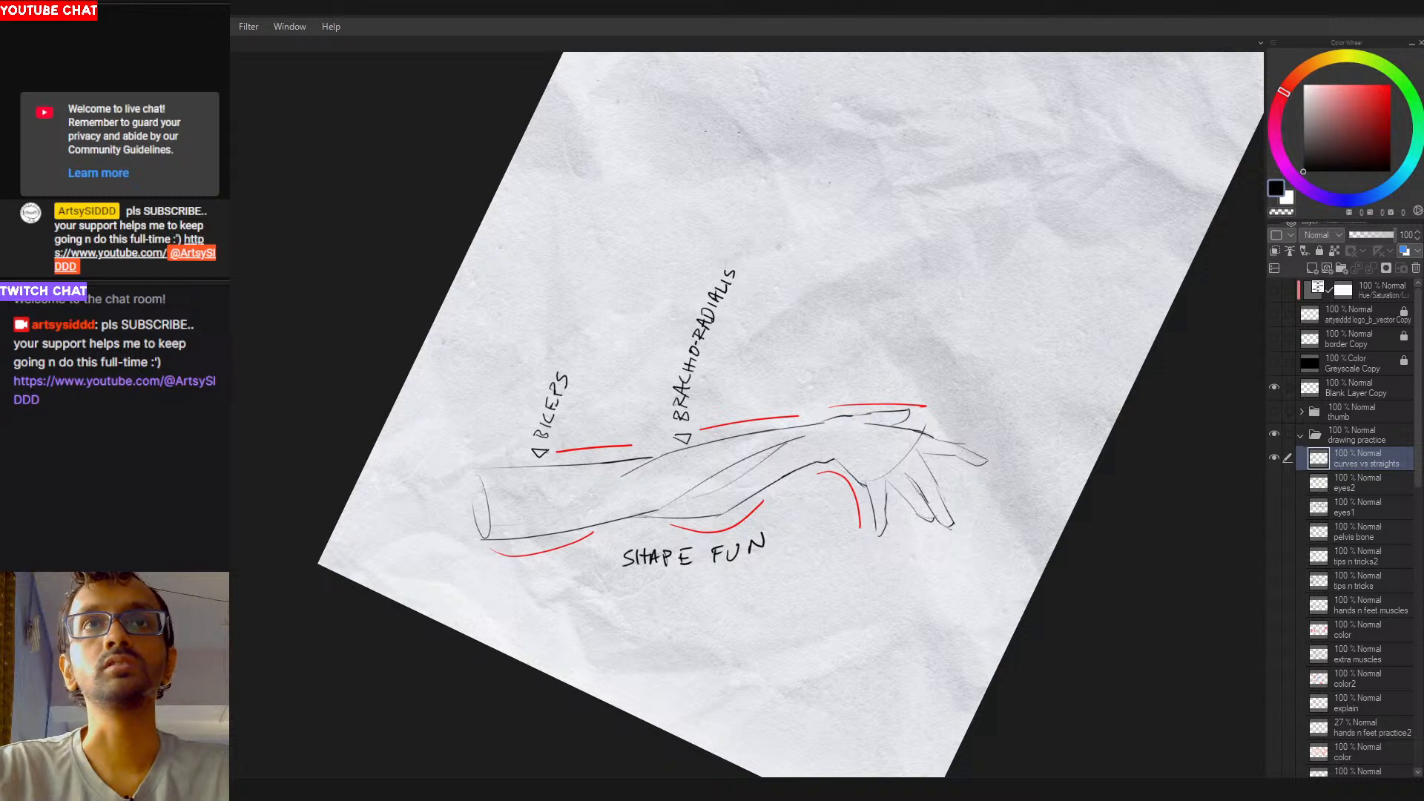
left_click_drag(491, 467, 897, 382)
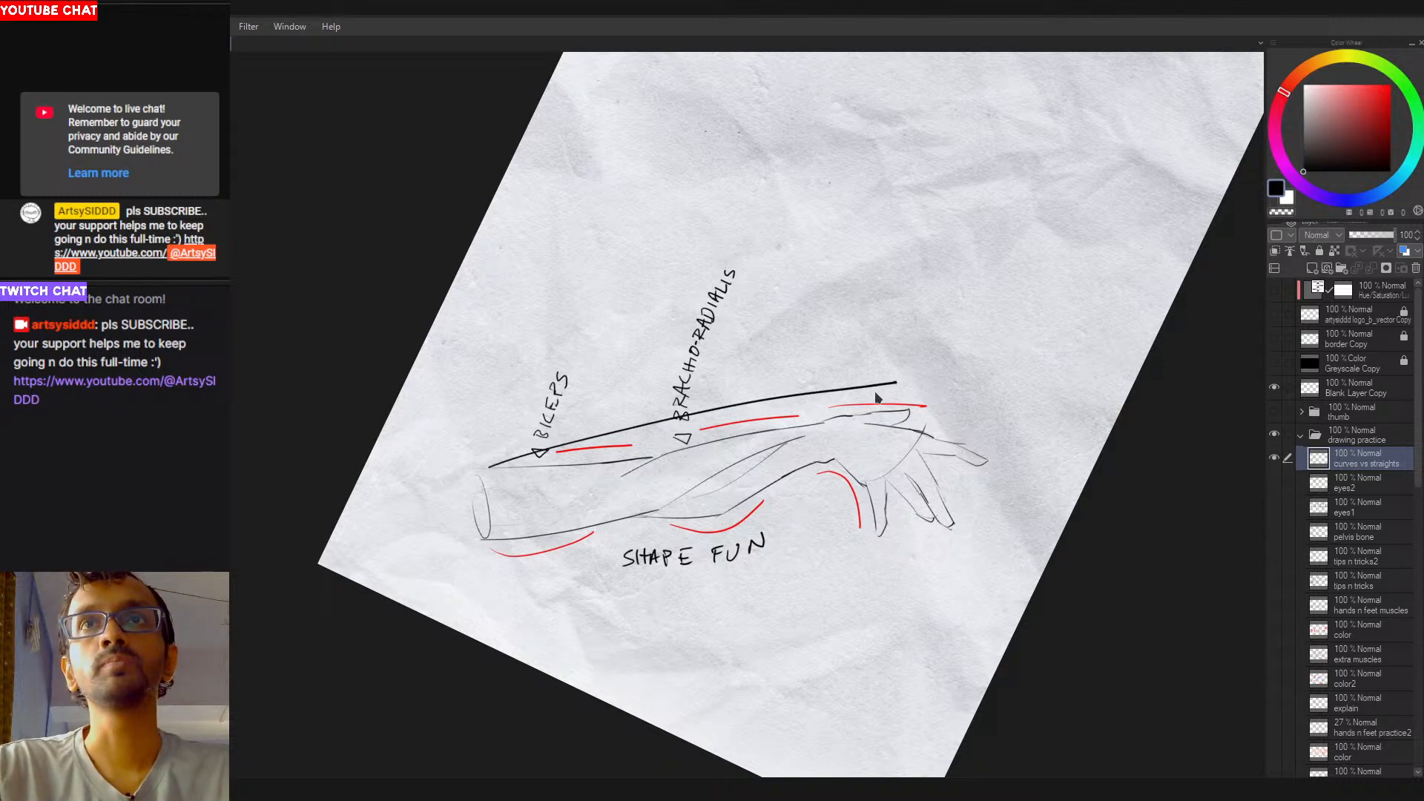
key("ctrl+z")
Step: Set the drawing colour to bright red and draw a long line above the arm twice, undoing each attempt
left_click(1390, 84)
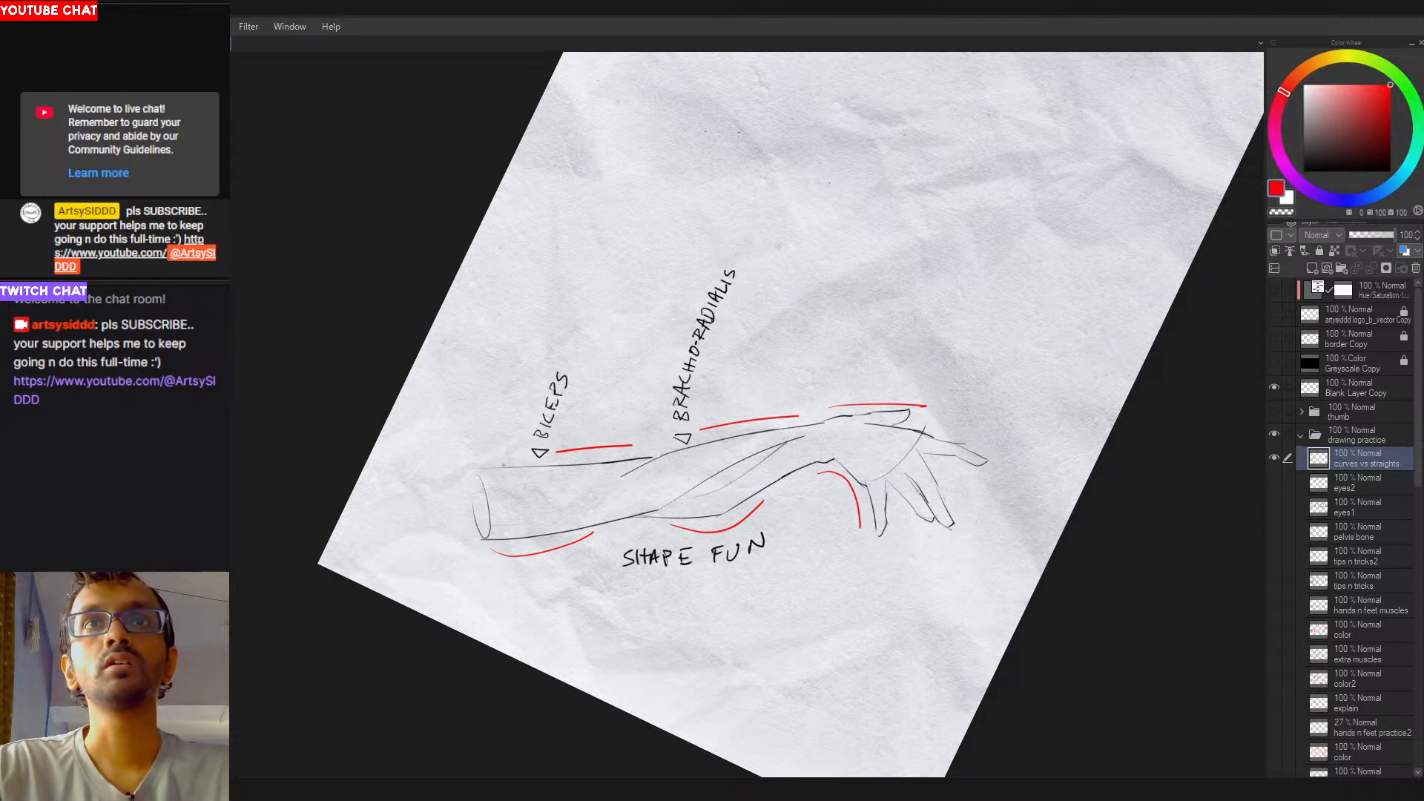
left_click_drag(487, 466, 994, 392)
key("ctrl+z")
left_click_drag(469, 474, 977, 396)
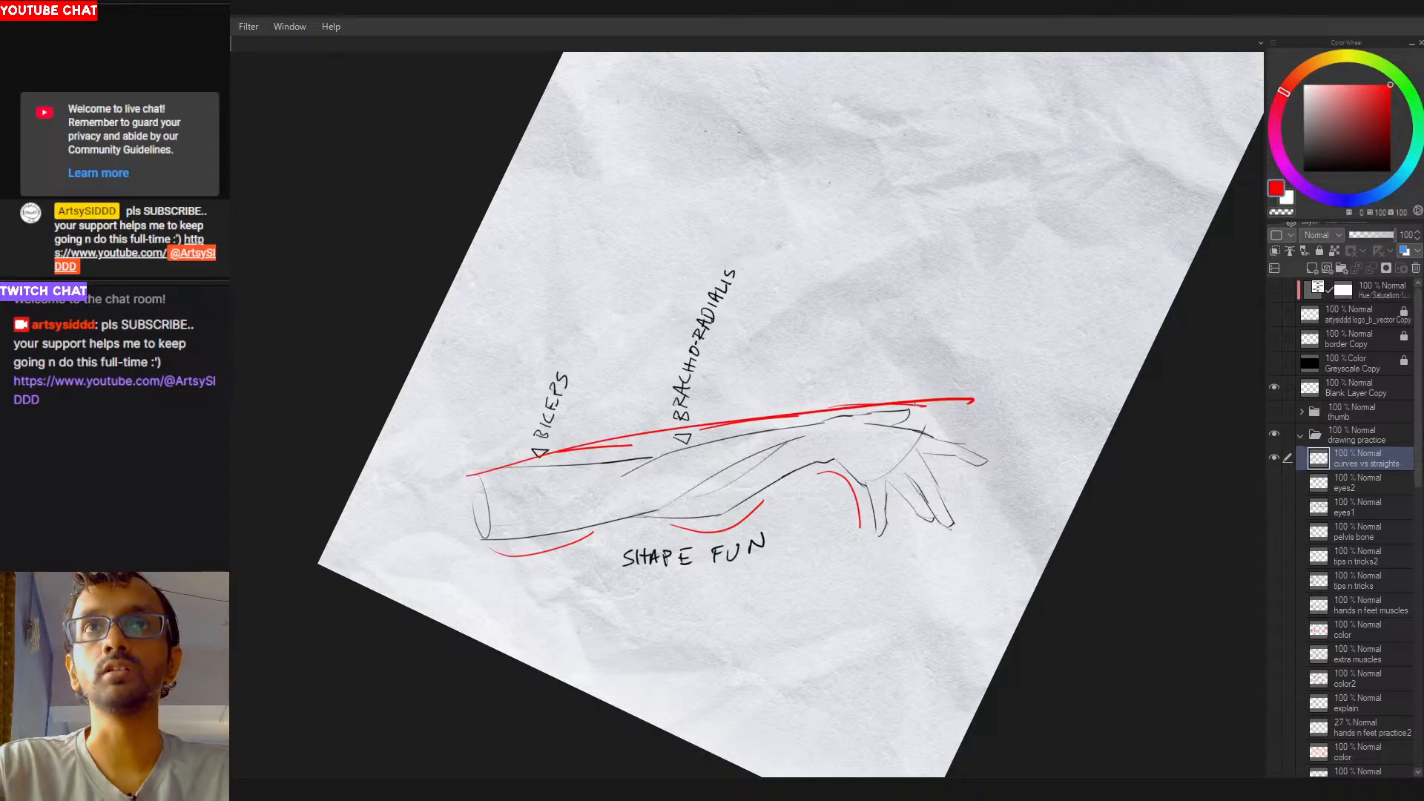
key("ctrl+z")
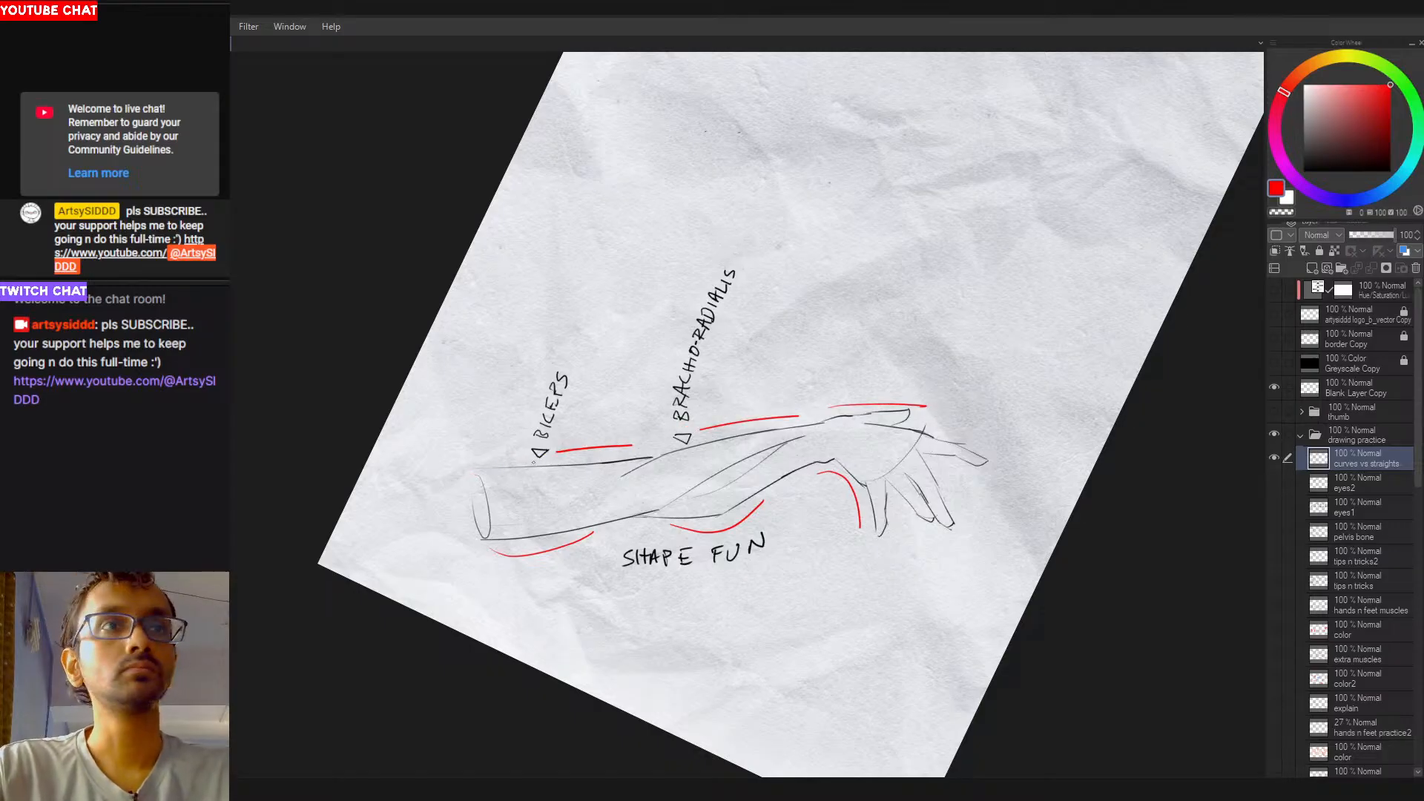
Step: Redraw the long red line along the arm's upper side from shoulder end to thumb several times, undoing attempts between tries
left_click_drag(486, 464, 946, 392)
key("ctrl+z")
left_click_drag(482, 465, 929, 404)
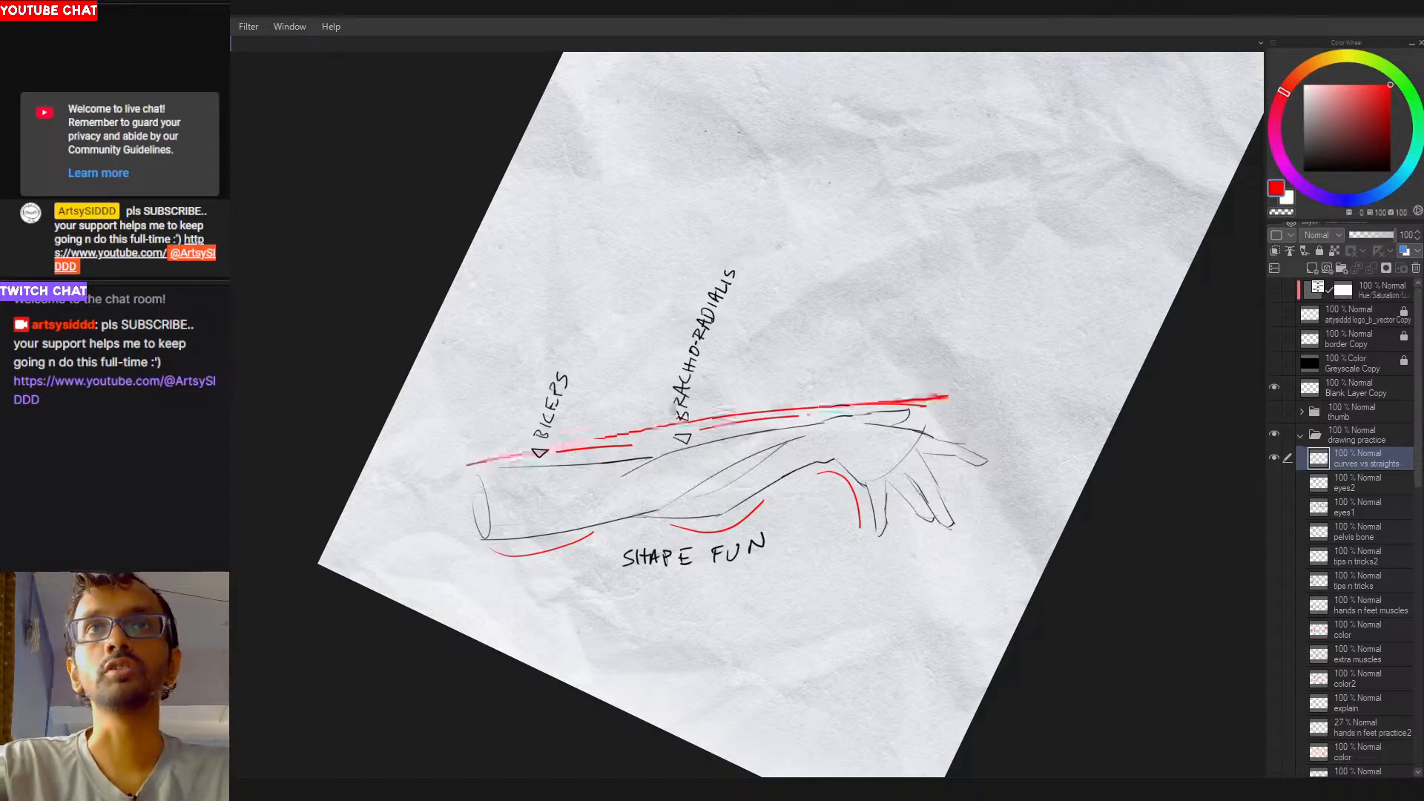
key("ctrl+z")
left_click_drag(474, 469, 928, 405)
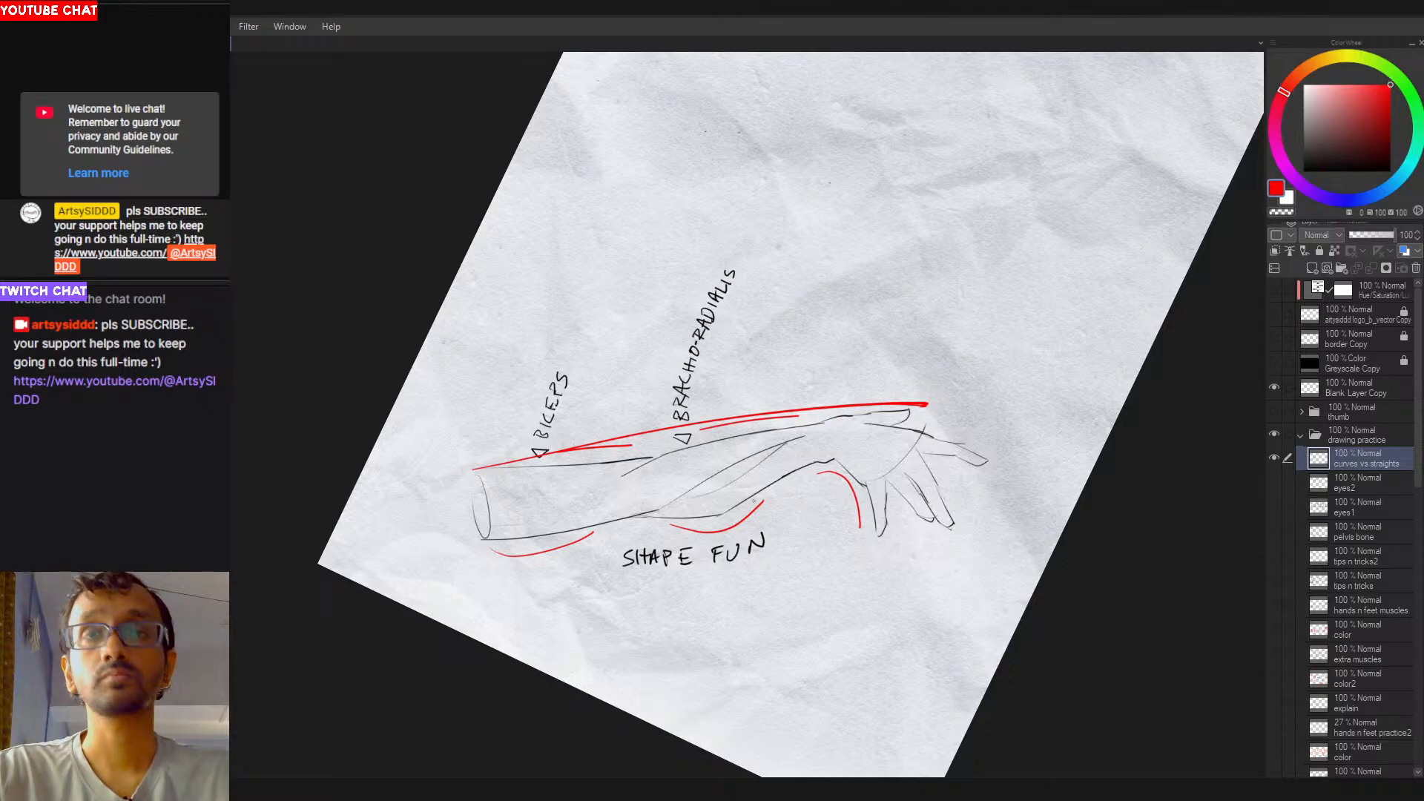
key("ctrl+z")
mouse_move(458, 476)
left_mouse_down()
mouse_move(664, 437)
mouse_move(1066, 409)
mouse_move(926, 413)
left_mouse_up()
key("ctrl+z")
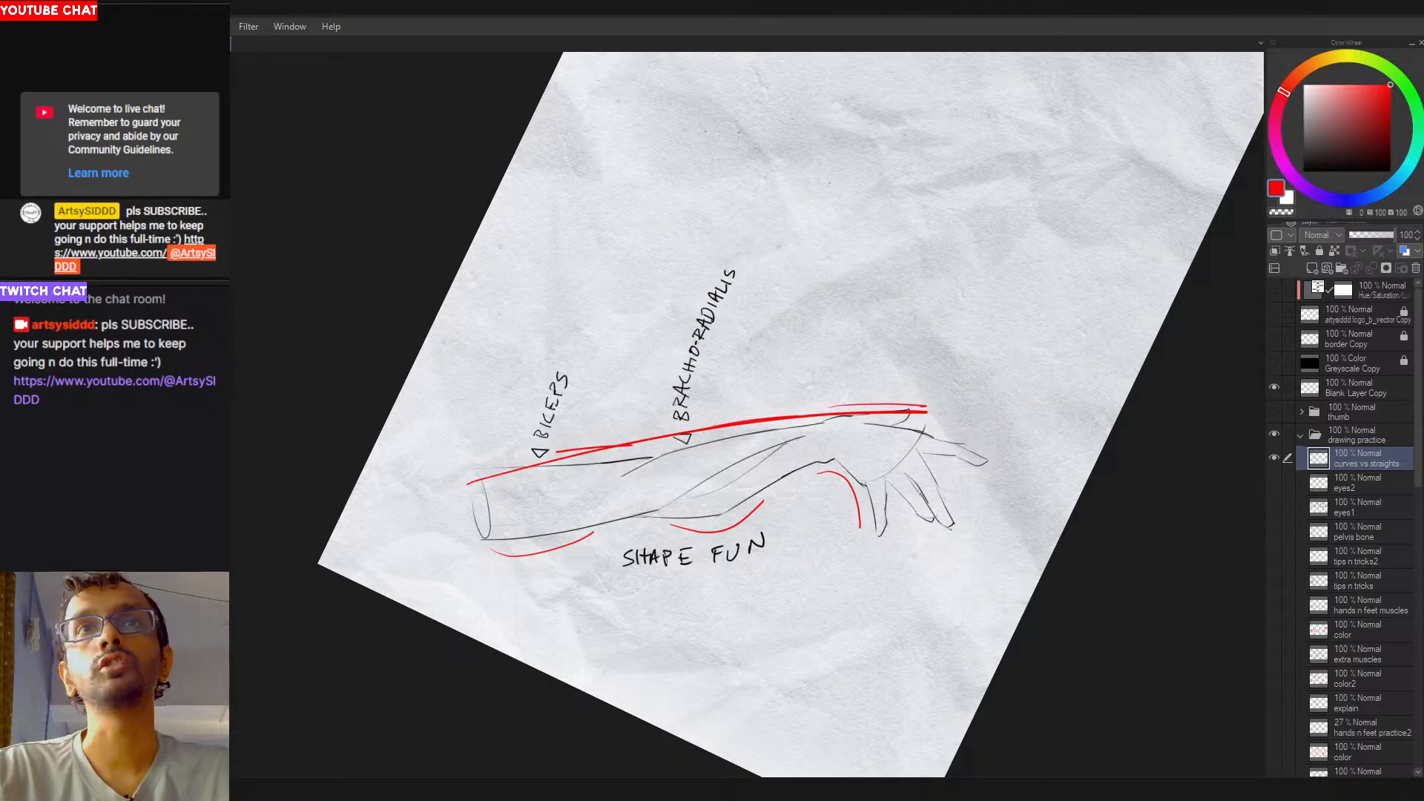
Step: Trace a wavy red curve along the arm's underside to the palm, and undo it together with the line above the arm
mouse_move(494, 555)
left_mouse_down()
mouse_move(545, 561)
mouse_move(643, 526)
mouse_move(752, 523)
mouse_move(826, 472)
mouse_move(841, 473)
mouse_move(851, 537)
left_mouse_up()
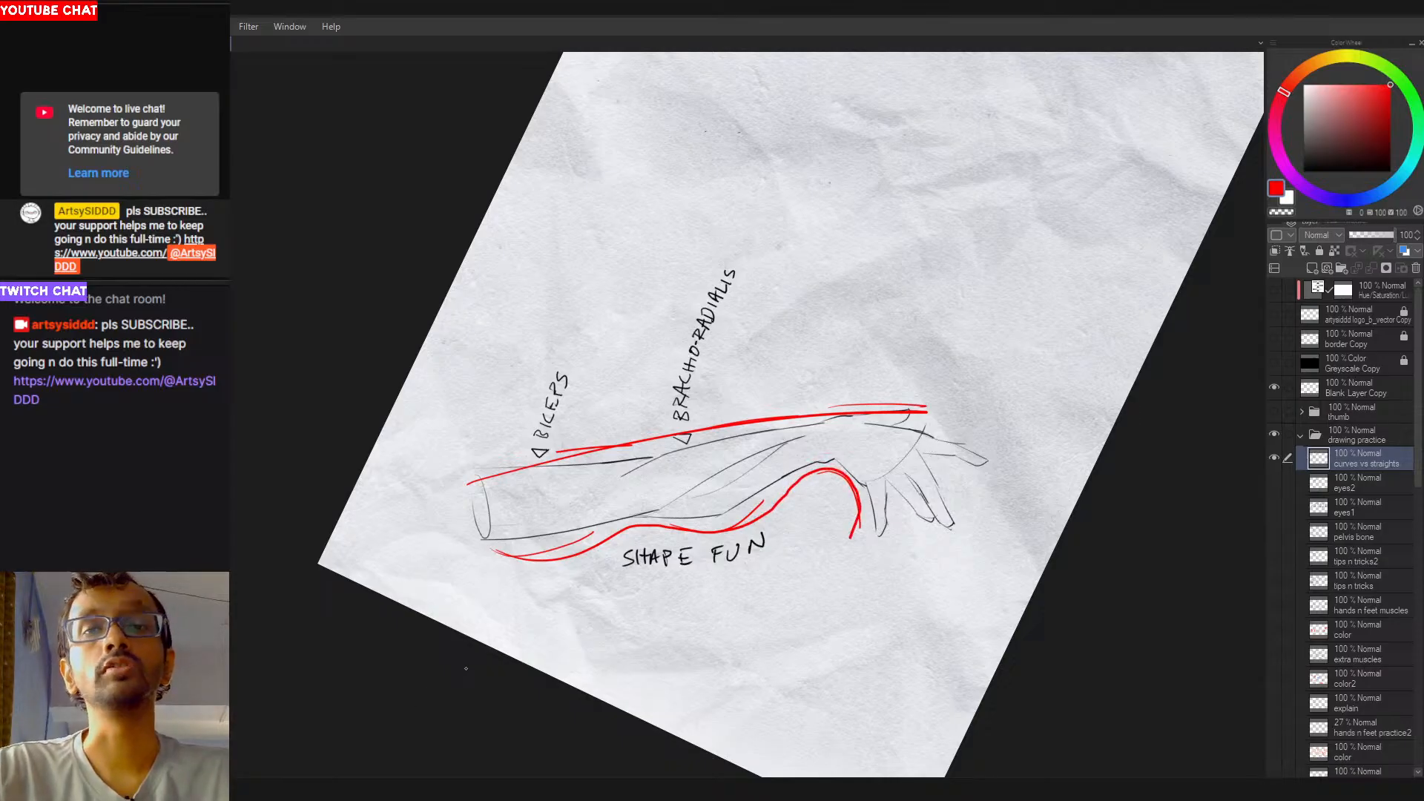
key("ctrl+z")
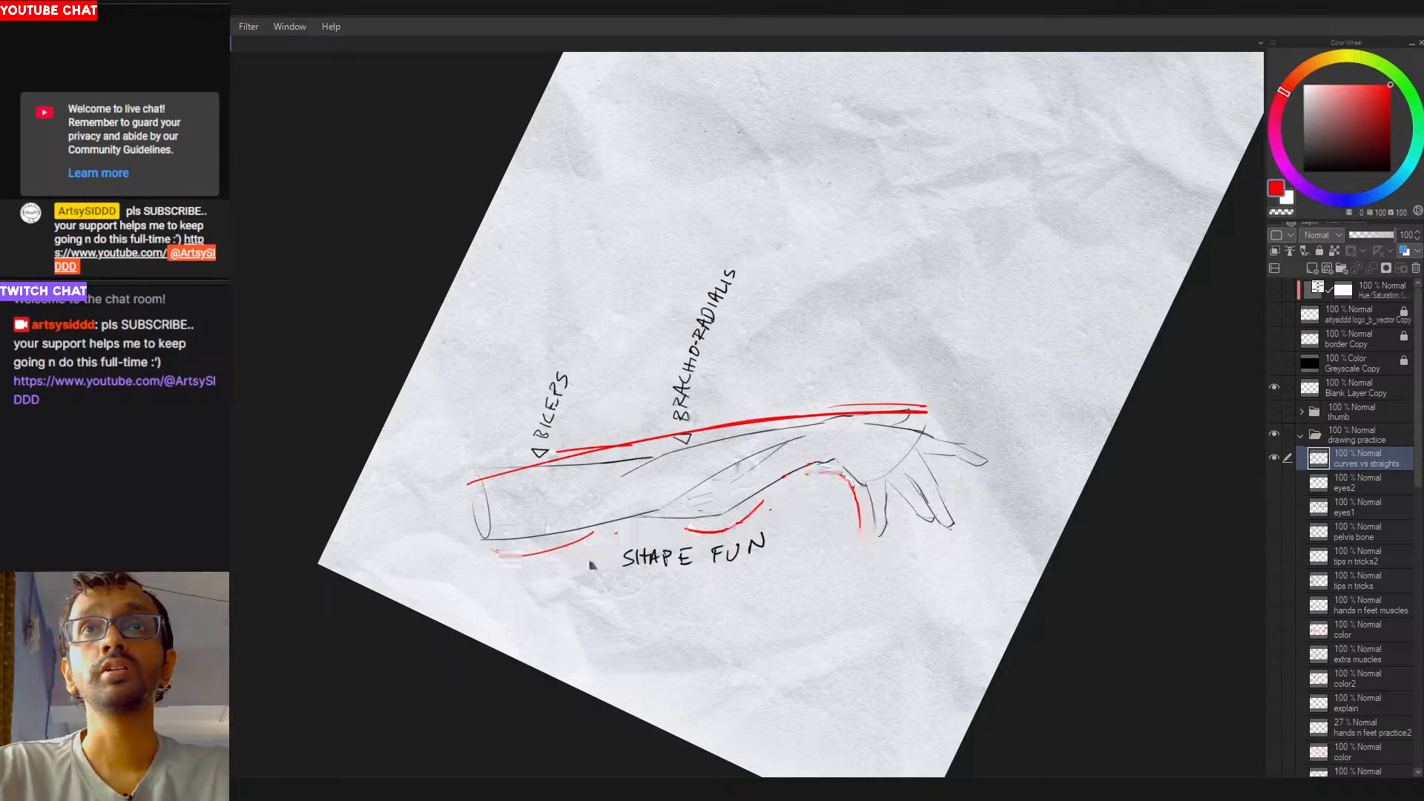
key("ctrl+z")
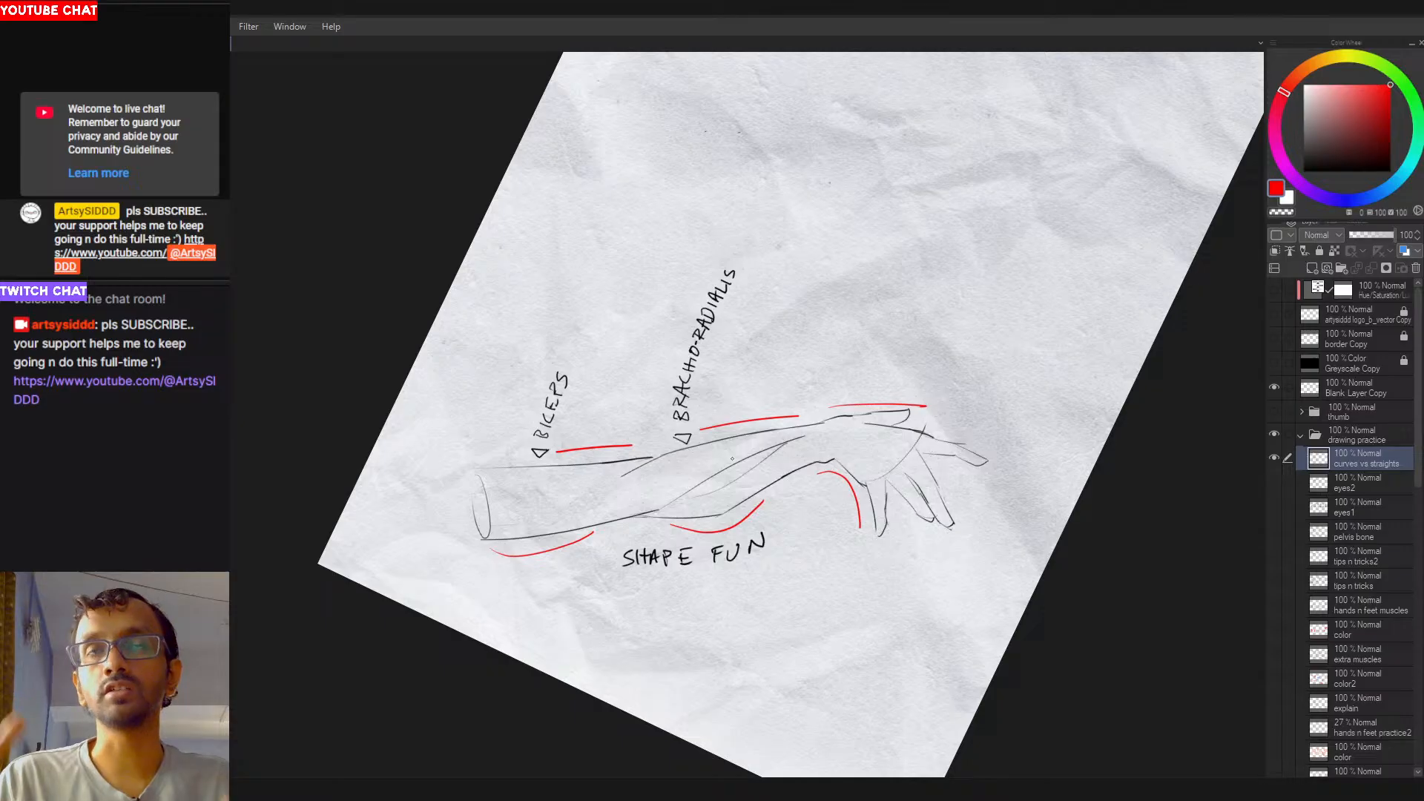
Step: Draw a straight red line along the forearm's underside, and try one under the upper arm twice, undoing both upper-arm attempts
left_click_drag(715, 502, 644, 540)
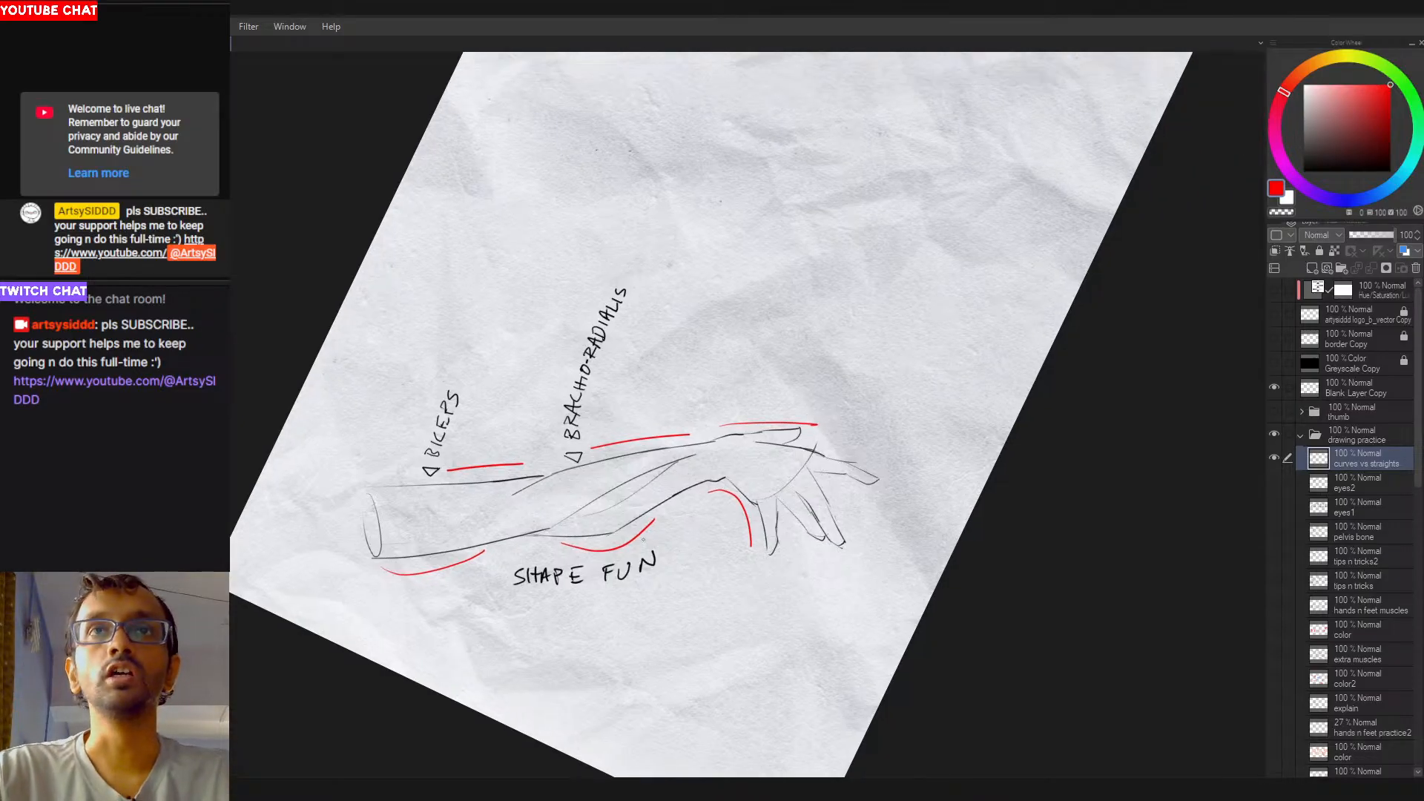
left_click_drag(524, 540, 738, 472)
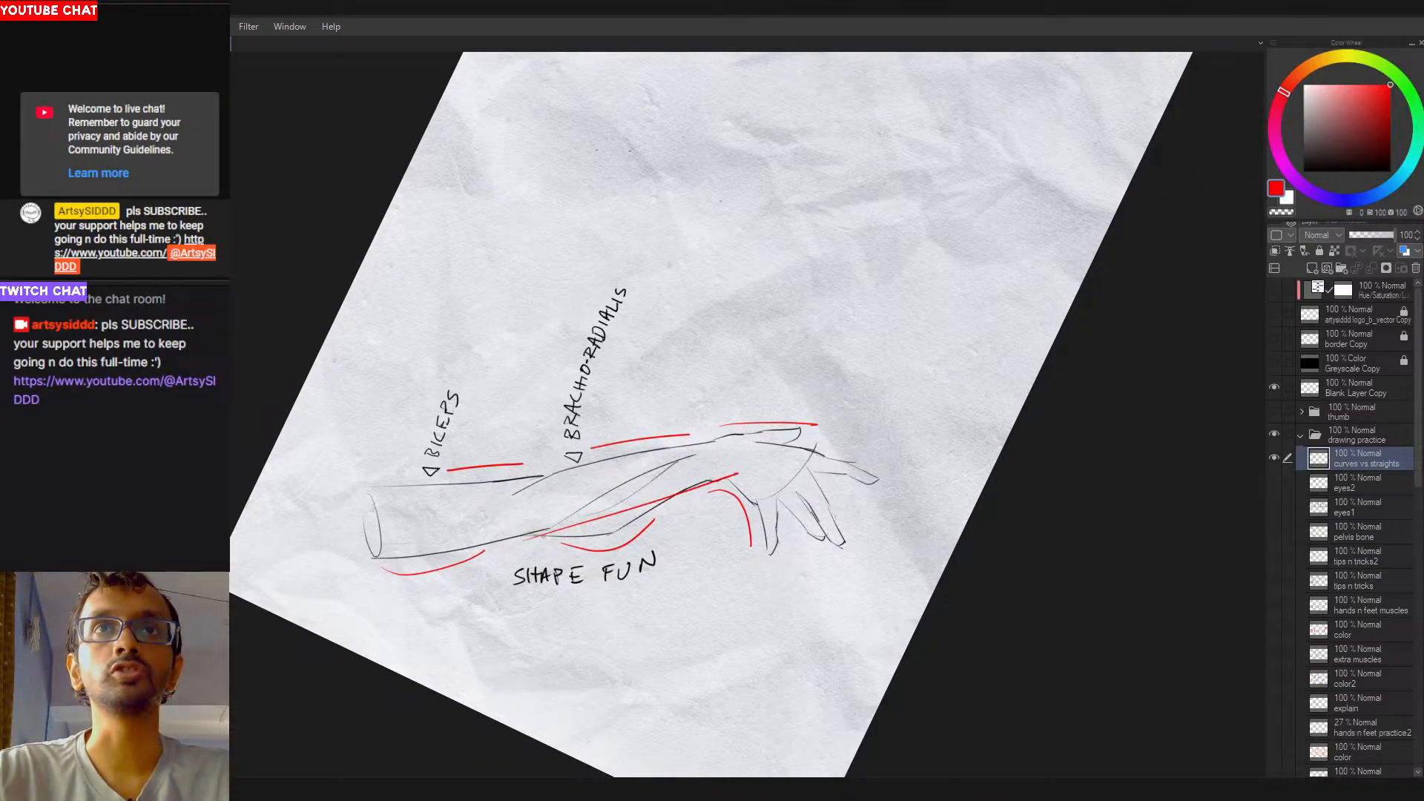
left_click_drag(378, 560, 587, 523)
key("ctrl+z")
left_click_drag(356, 567, 564, 522)
key("ctrl+z")
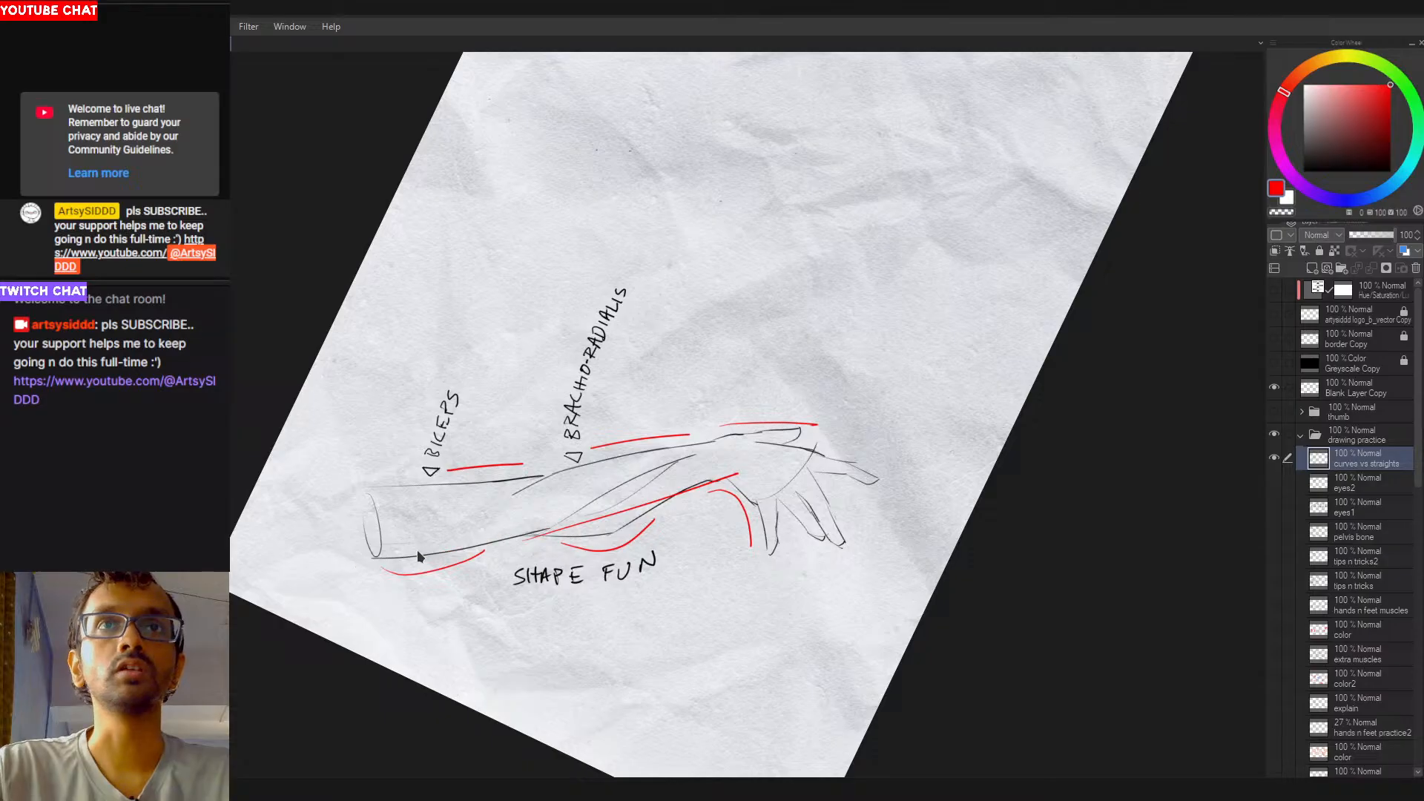
Step: Retry the straight red line under the upper arm and undo all the straight lines on the arm's underside
left_click_drag(443, 552, 556, 525)
key("ctrl+z")
key("ctrl+z")
left_click_drag(367, 568, 567, 526)
key("ctrl+z")
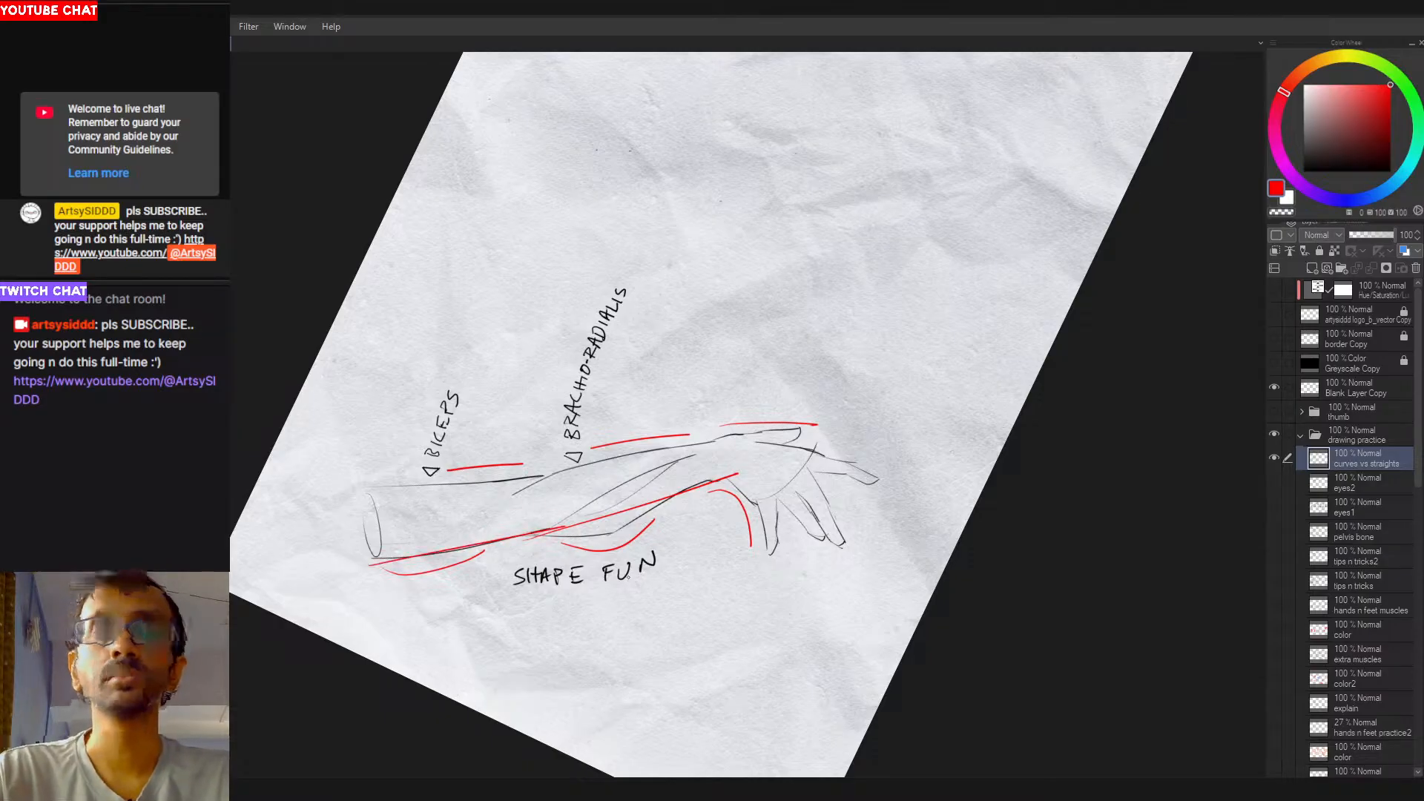
key("ctrl+z")
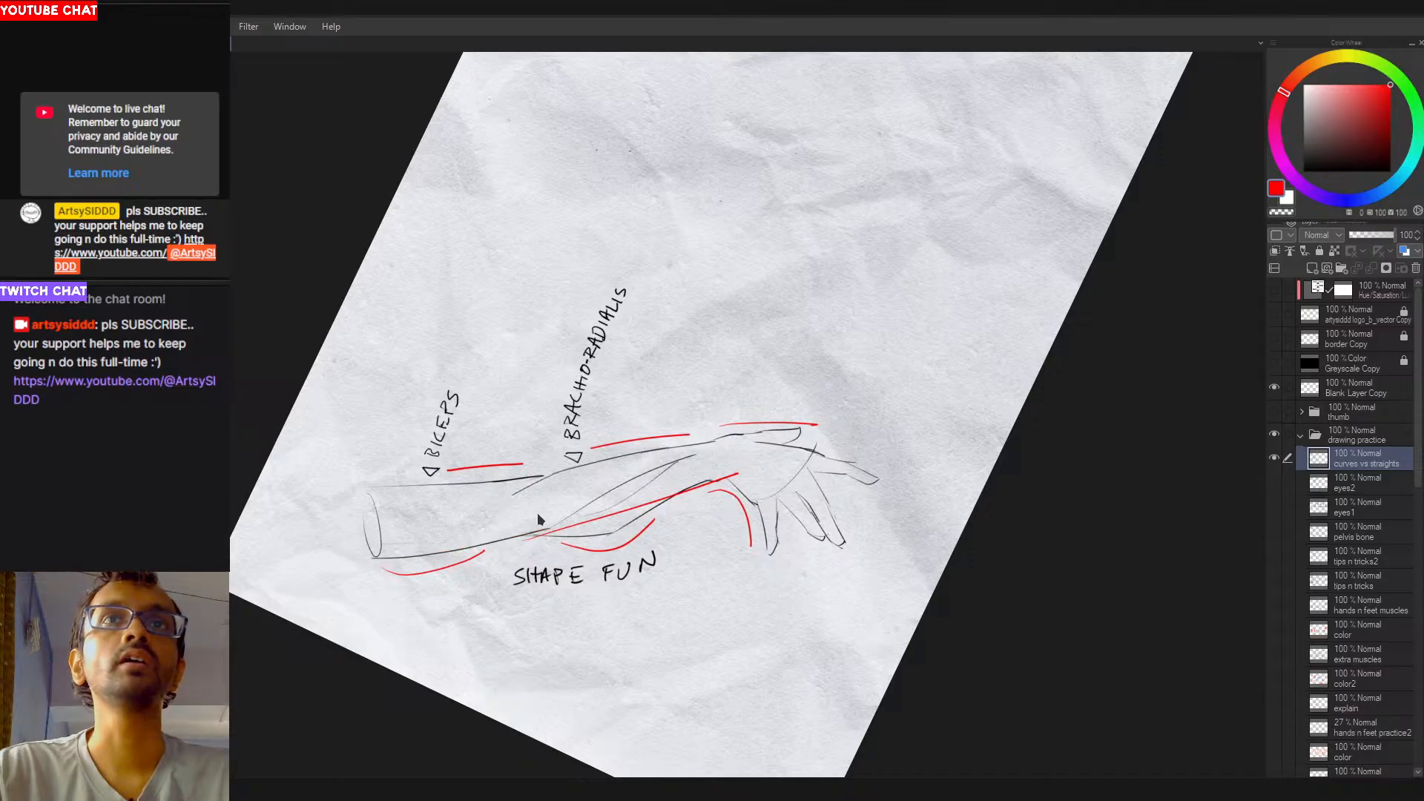
key("ctrl+z")
Step: Draw a red line along the arm's upper side twice on the rotated canvas, undoing each attempt
left_click_drag(596, 491, 662, 475)
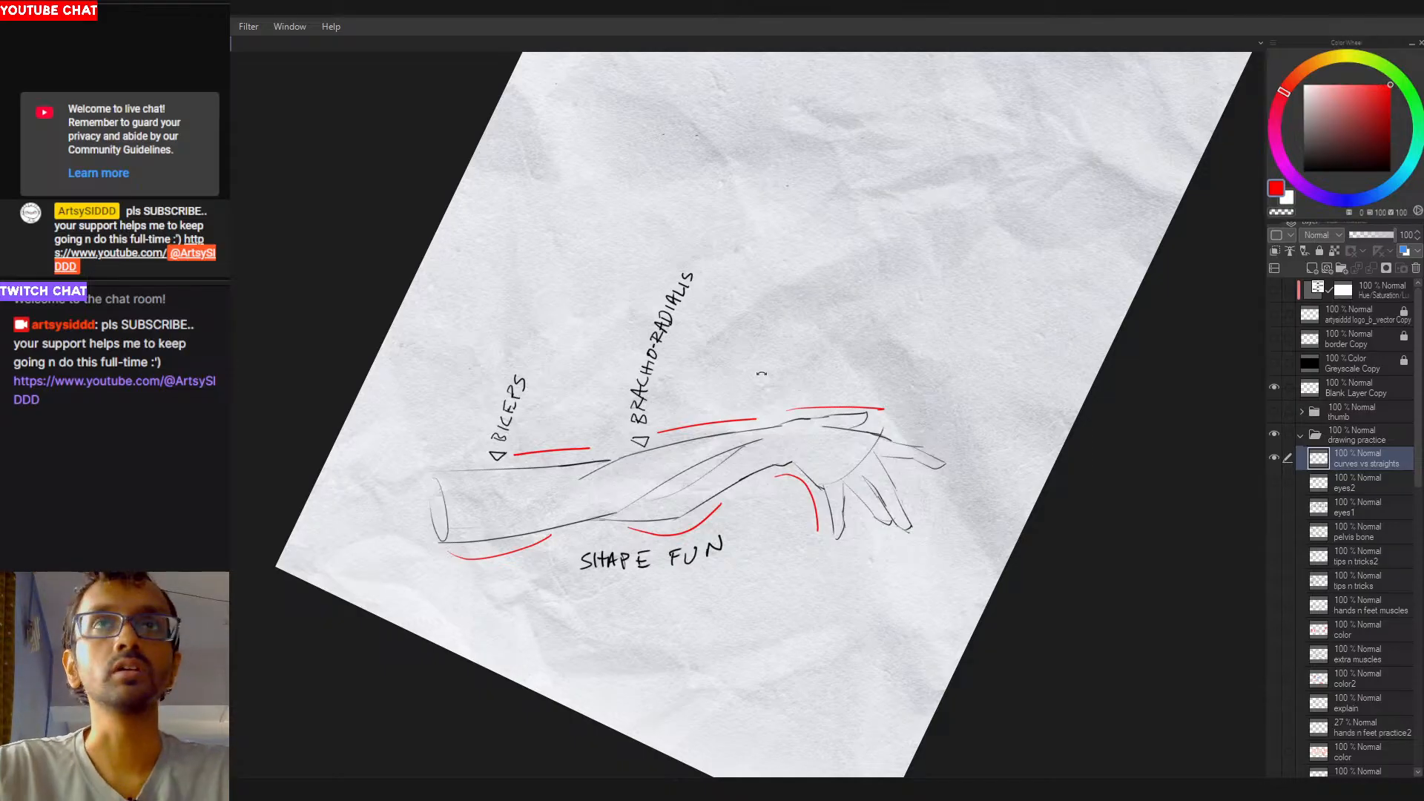
left_click_drag(679, 461, 762, 388)
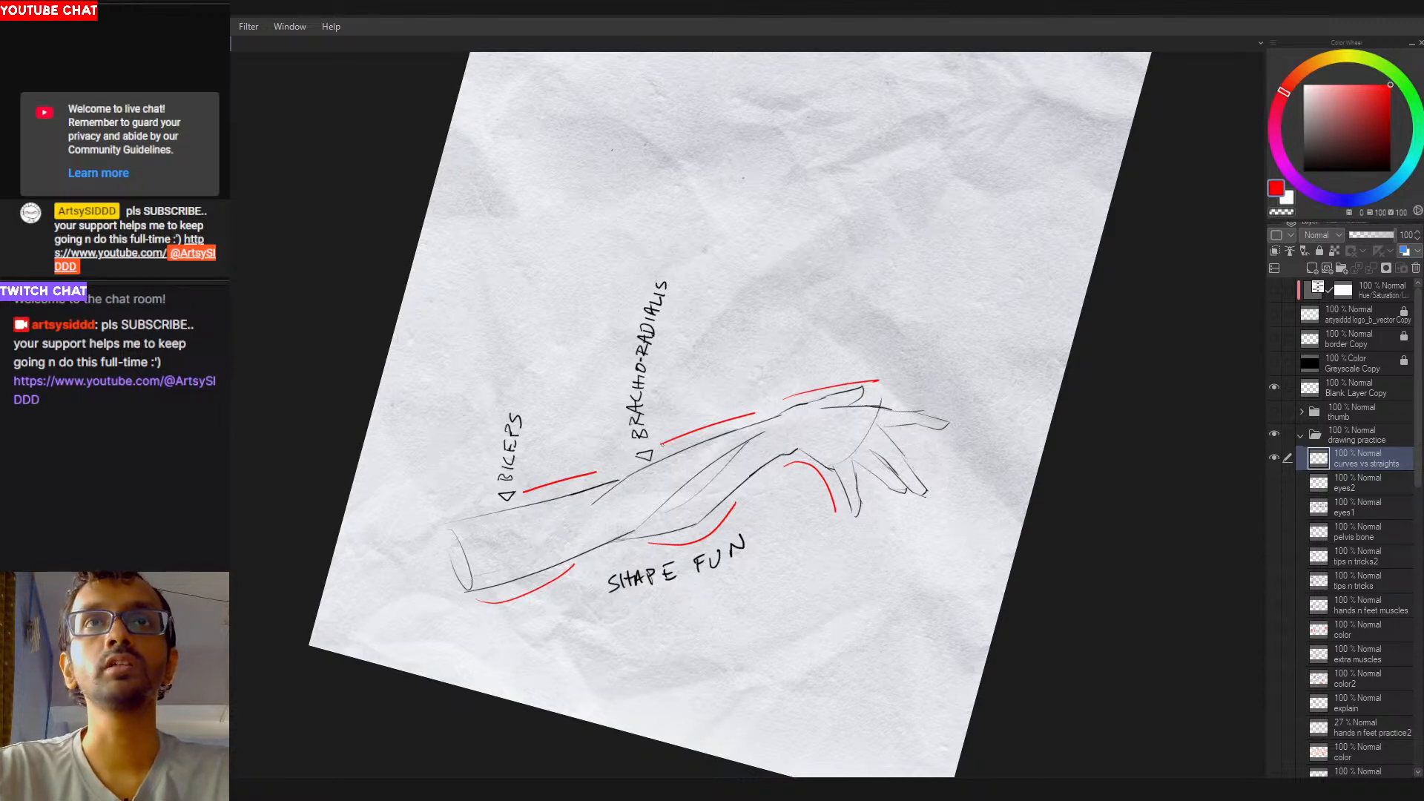
left_click_drag(604, 470, 844, 378)
key("ctrl+z")
left_click_drag(456, 531, 942, 372)
key("ctrl+z")
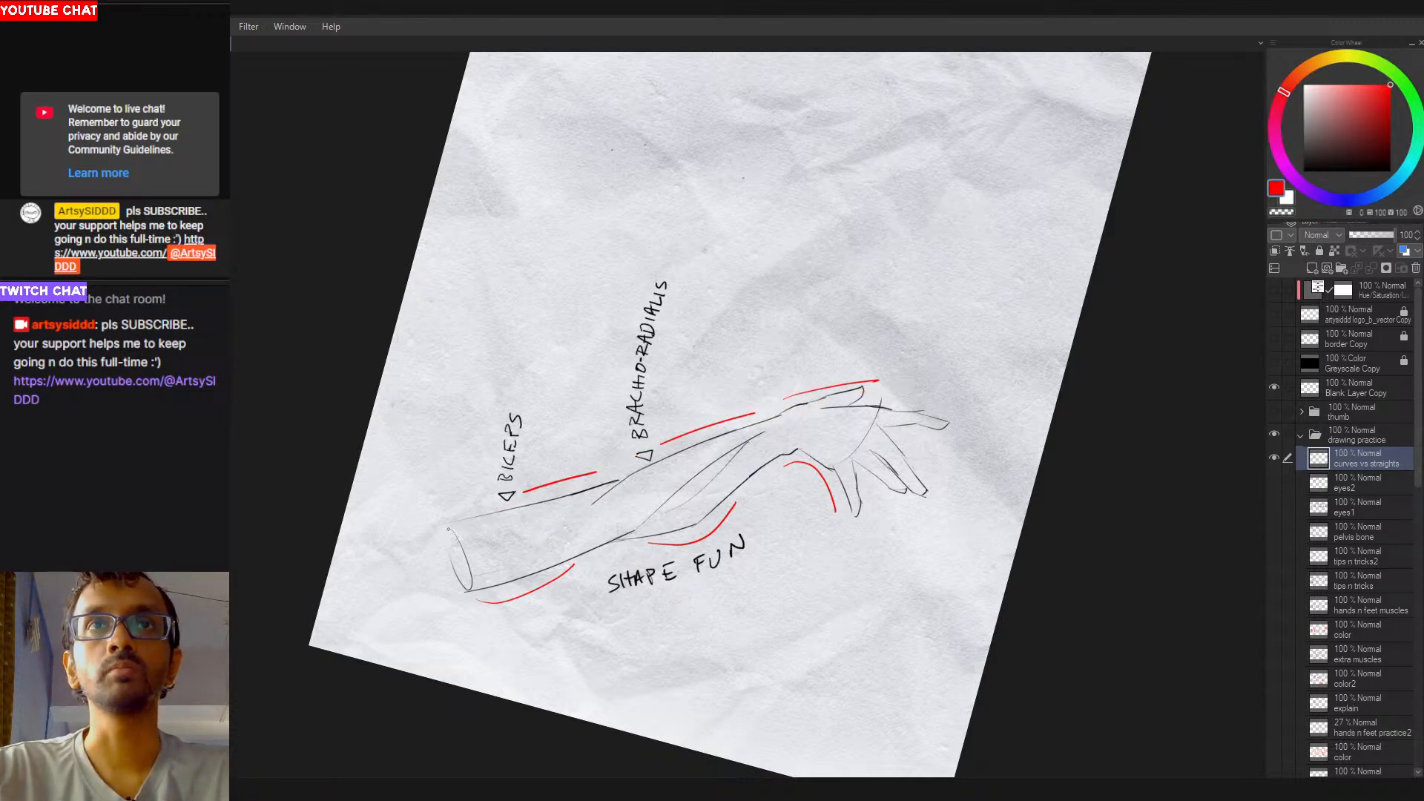
Step: Draw a long red line above the arm and a red curve along its underside, and undo both
left_click_drag(431, 533, 925, 373)
mouse_move(475, 604)
left_mouse_down()
mouse_move(632, 532)
mouse_move(747, 517)
mouse_move(739, 488)
mouse_move(503, 605)
mouse_move(627, 547)
mouse_move(694, 543)
mouse_move(780, 473)
mouse_move(816, 467)
mouse_move(836, 530)
left_mouse_up()
key("ctrl+z")
key("ctrl+z")
key("ctrl+z")
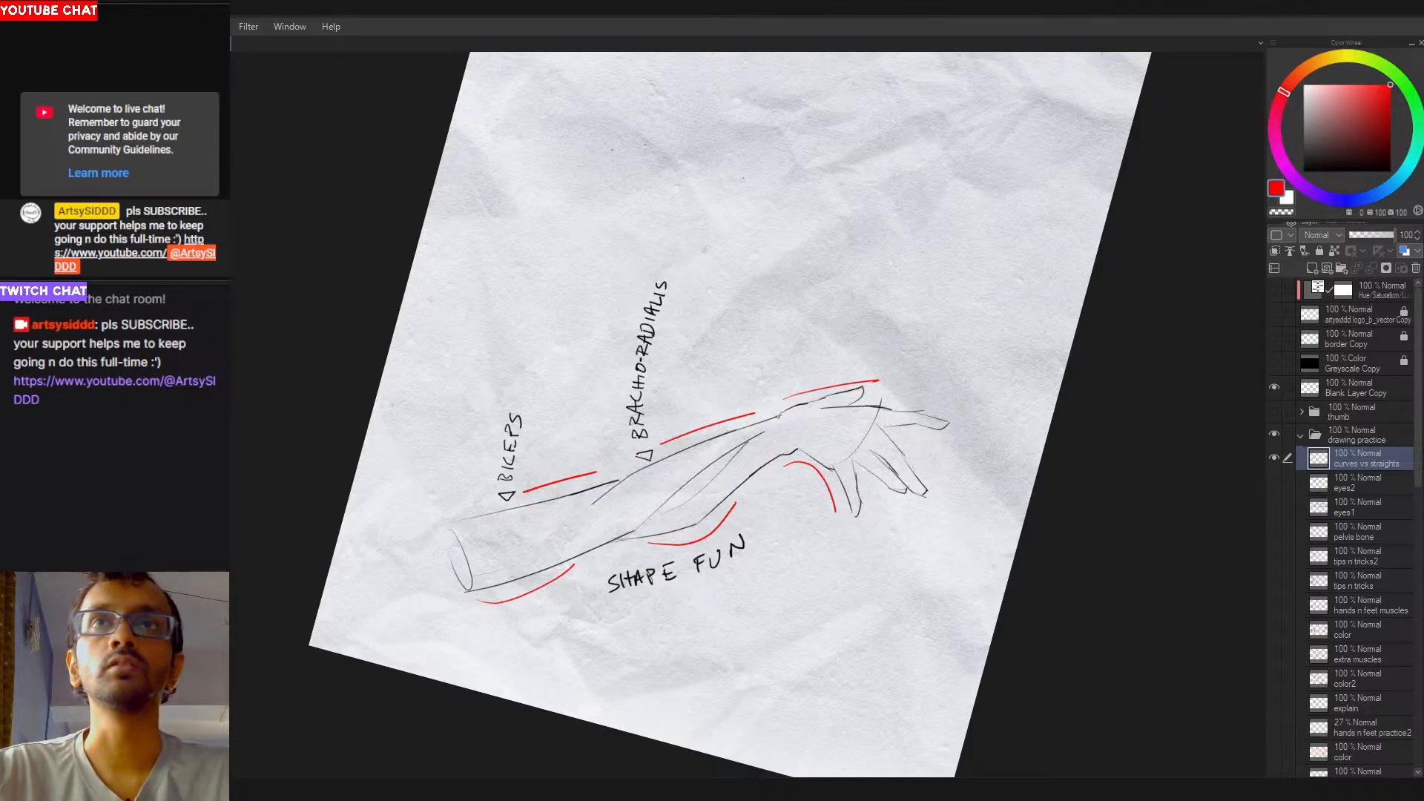
Step: Reinforce the red marks above the brachioradialis, under the forearm and above the biceps with additional strokes
left_click_drag(801, 425, 764, 422)
left_click_drag(586, 462, 731, 408)
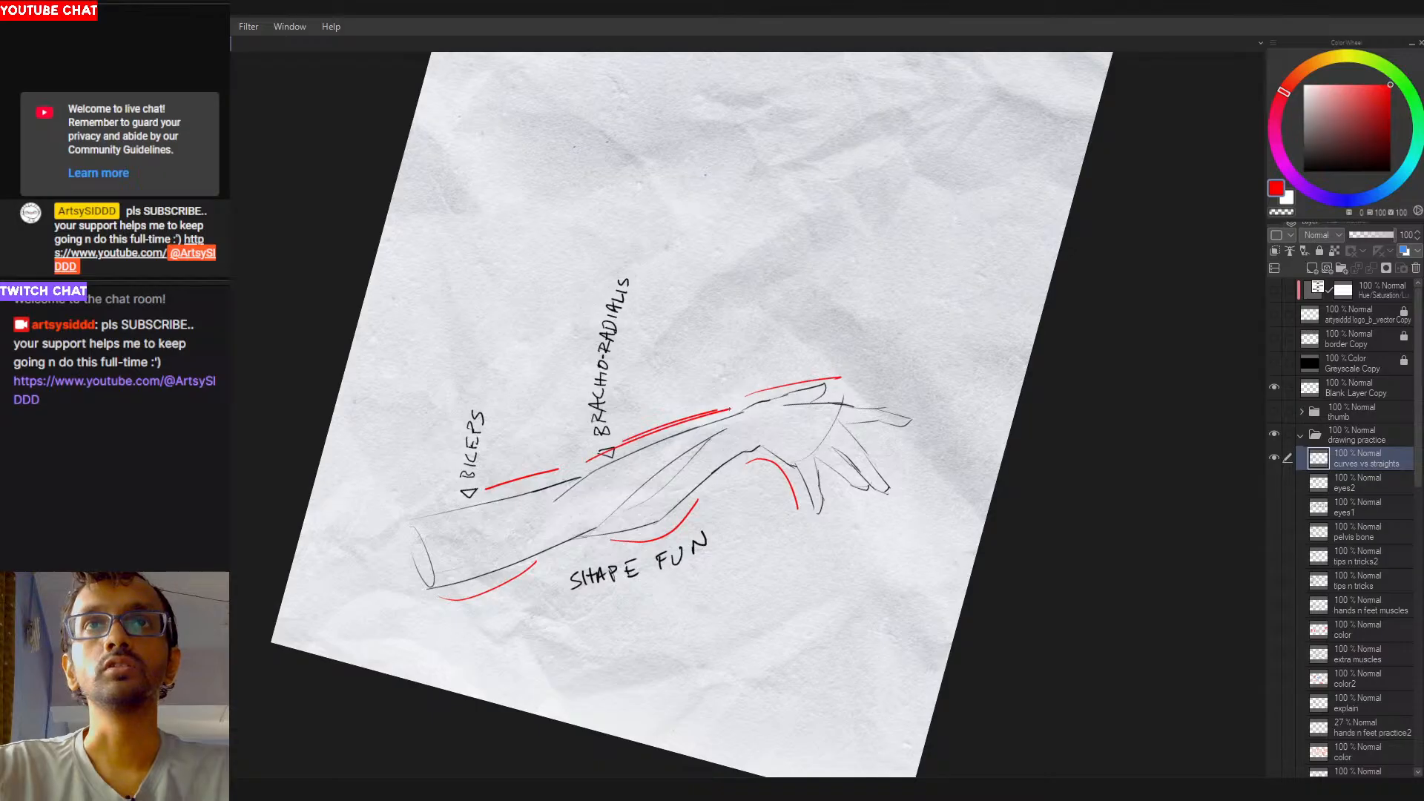
left_click_drag(615, 545, 725, 488)
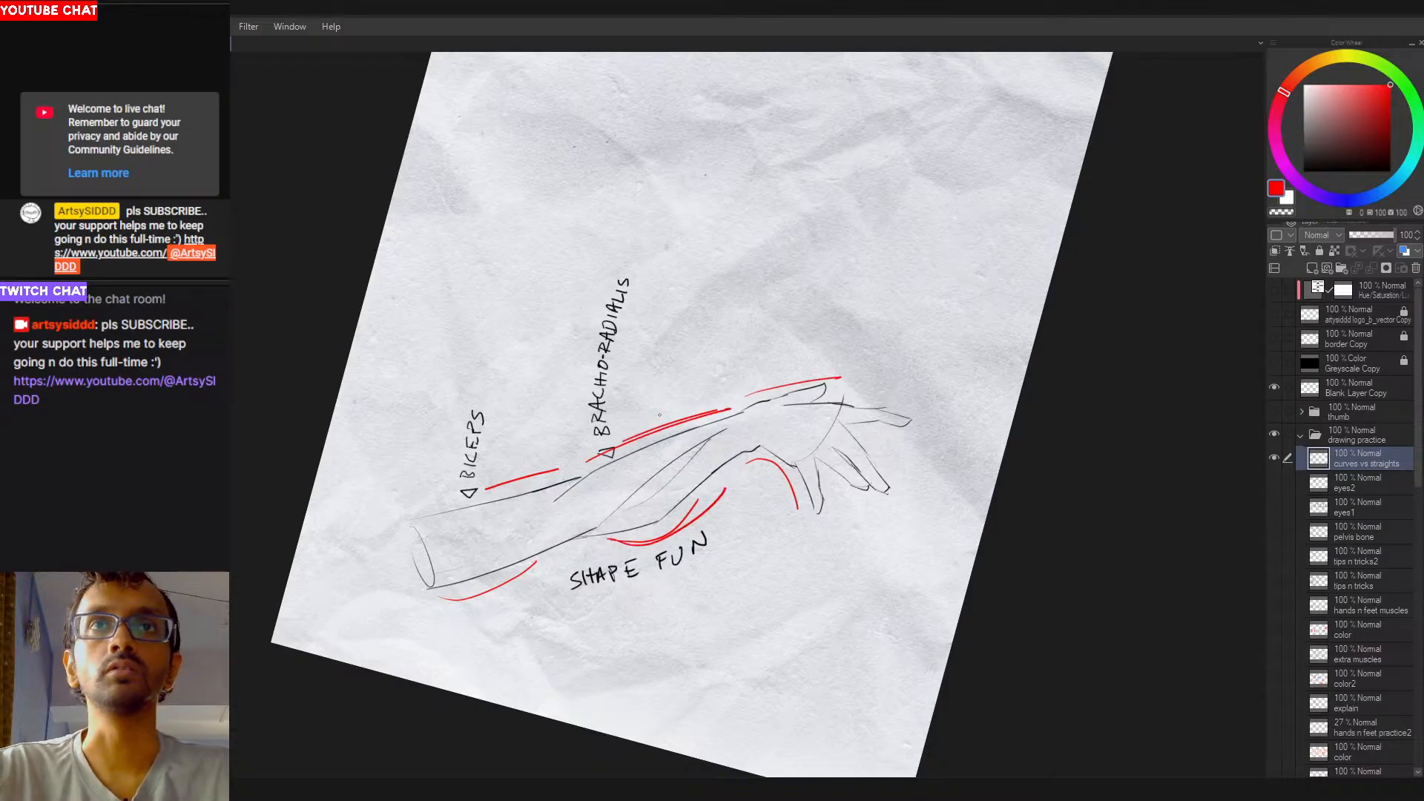
left_click_drag(414, 512, 561, 465)
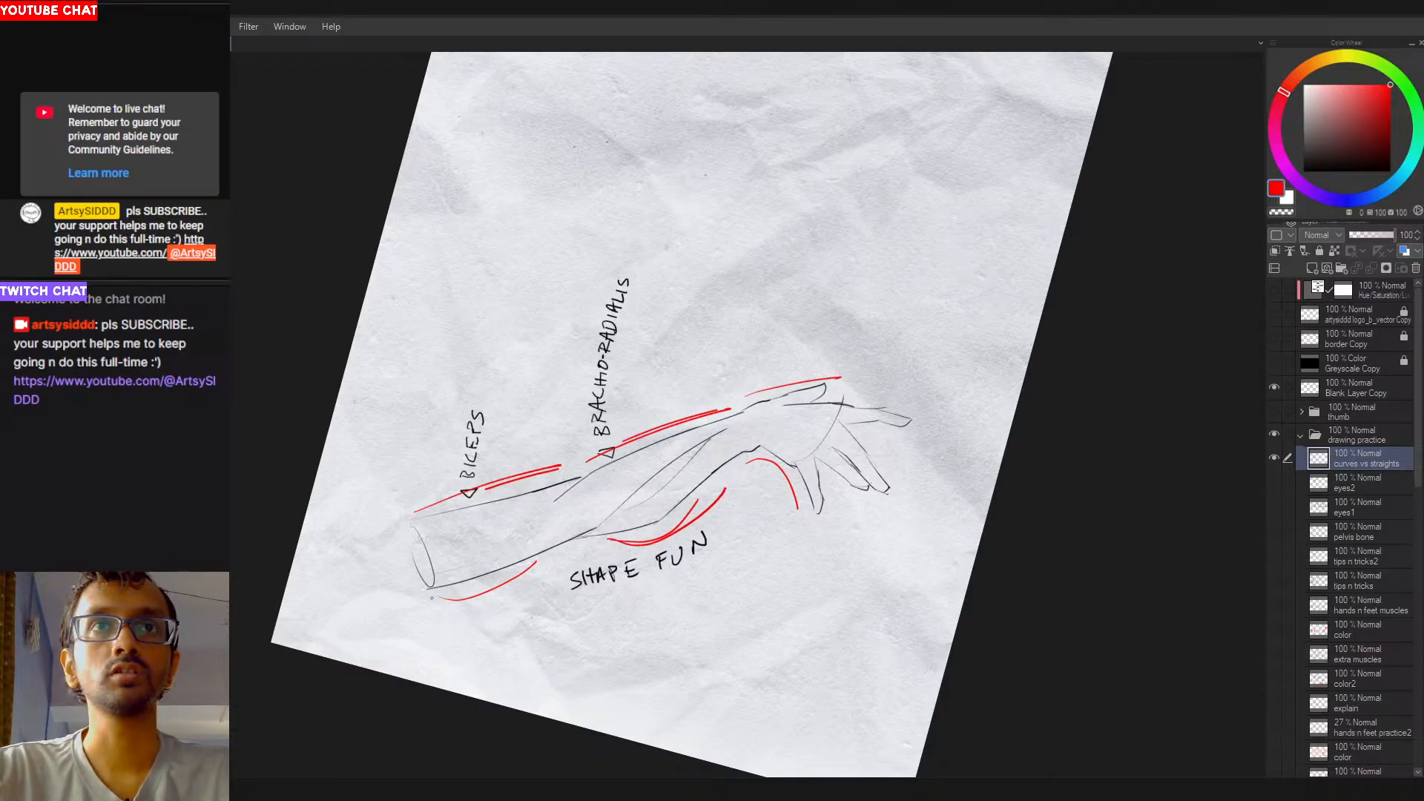
Step: Retrace the red curve under the upper arm until it fits, and undo all the reinforcing strokes around the arm
left_click_drag(432, 597, 555, 550)
key("ctrl+z")
left_click_drag(438, 599, 535, 562)
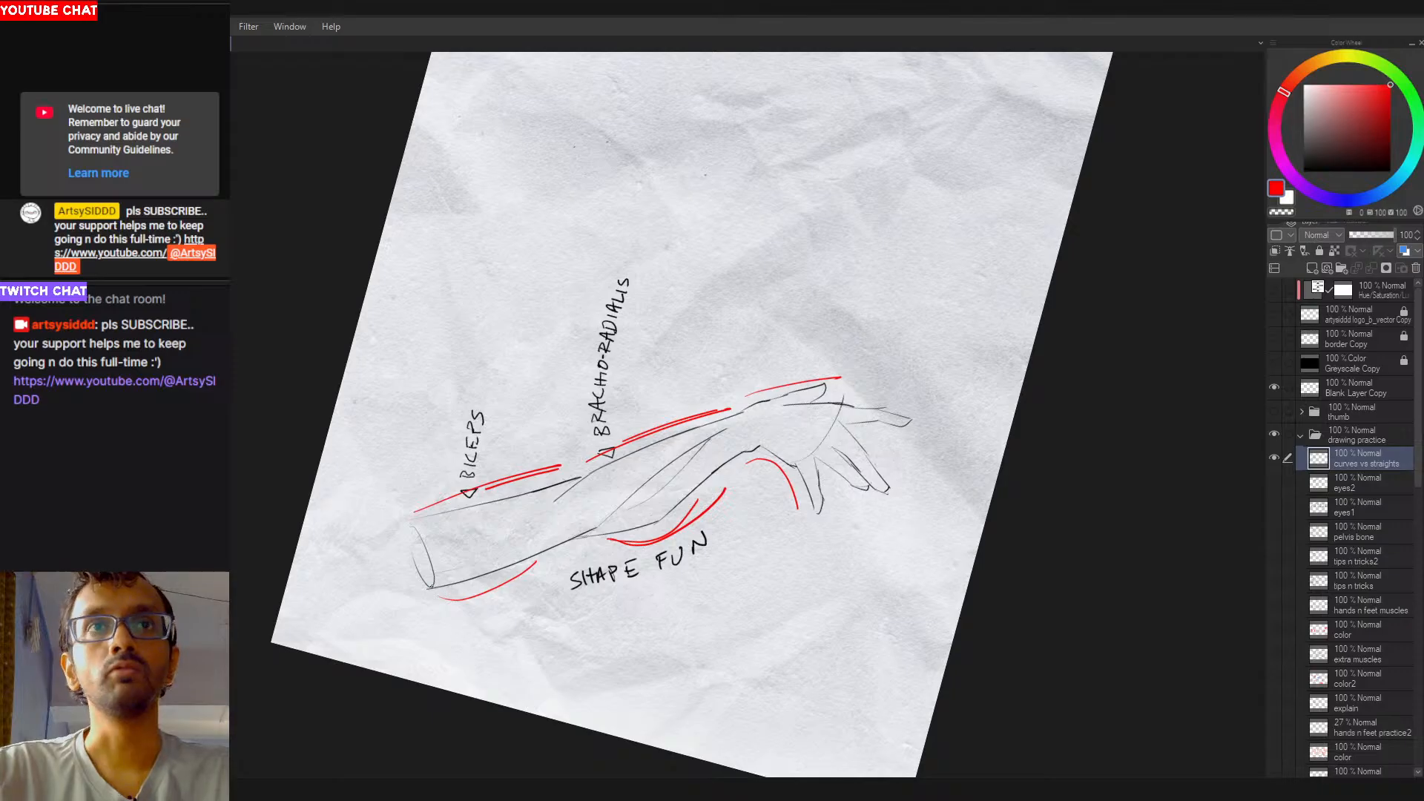
left_click_drag(430, 590, 596, 531)
key("ctrl+z")
left_click_drag(433, 598, 554, 560)
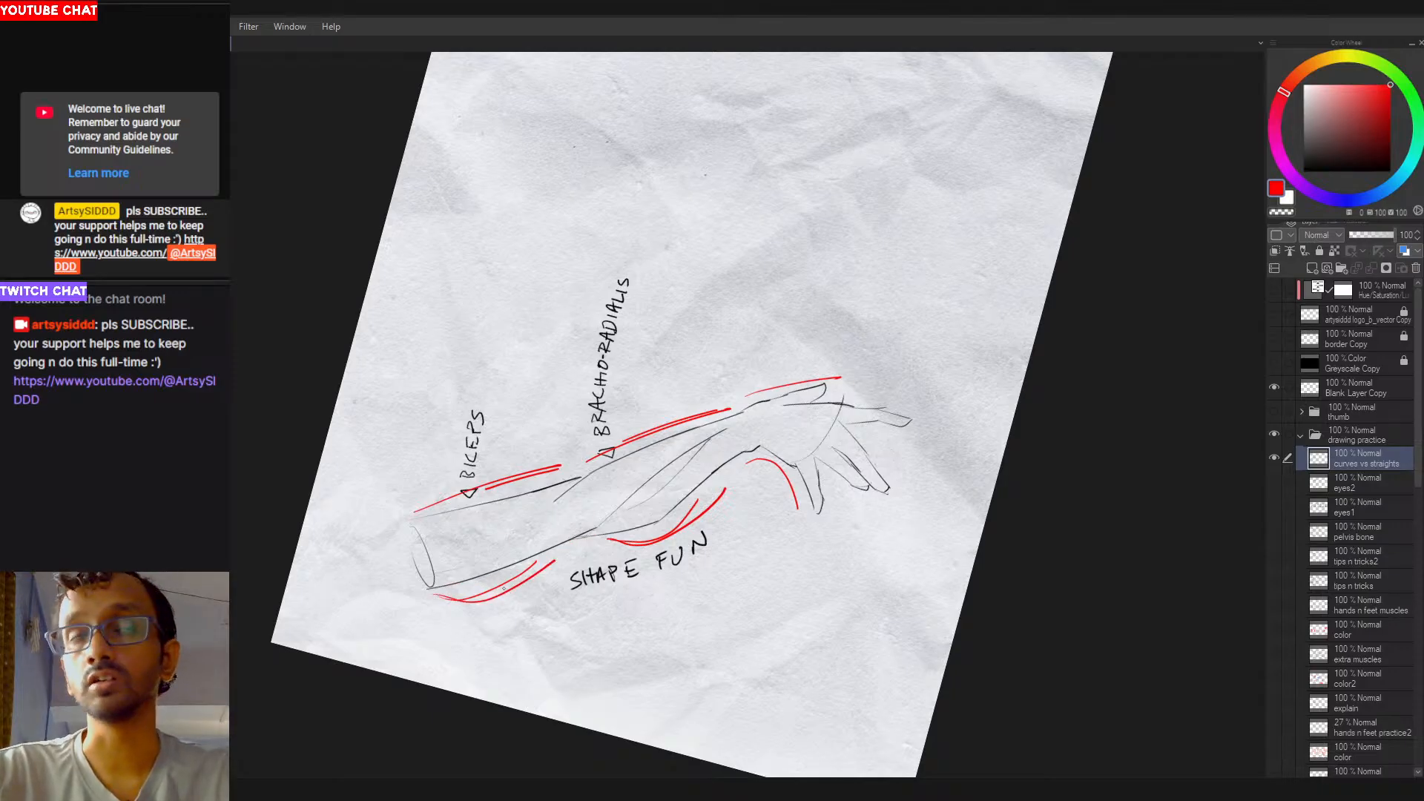
key("ctrl+z")
key("ctrl+z")
key("ctrl+z")
key("ctrl+z")
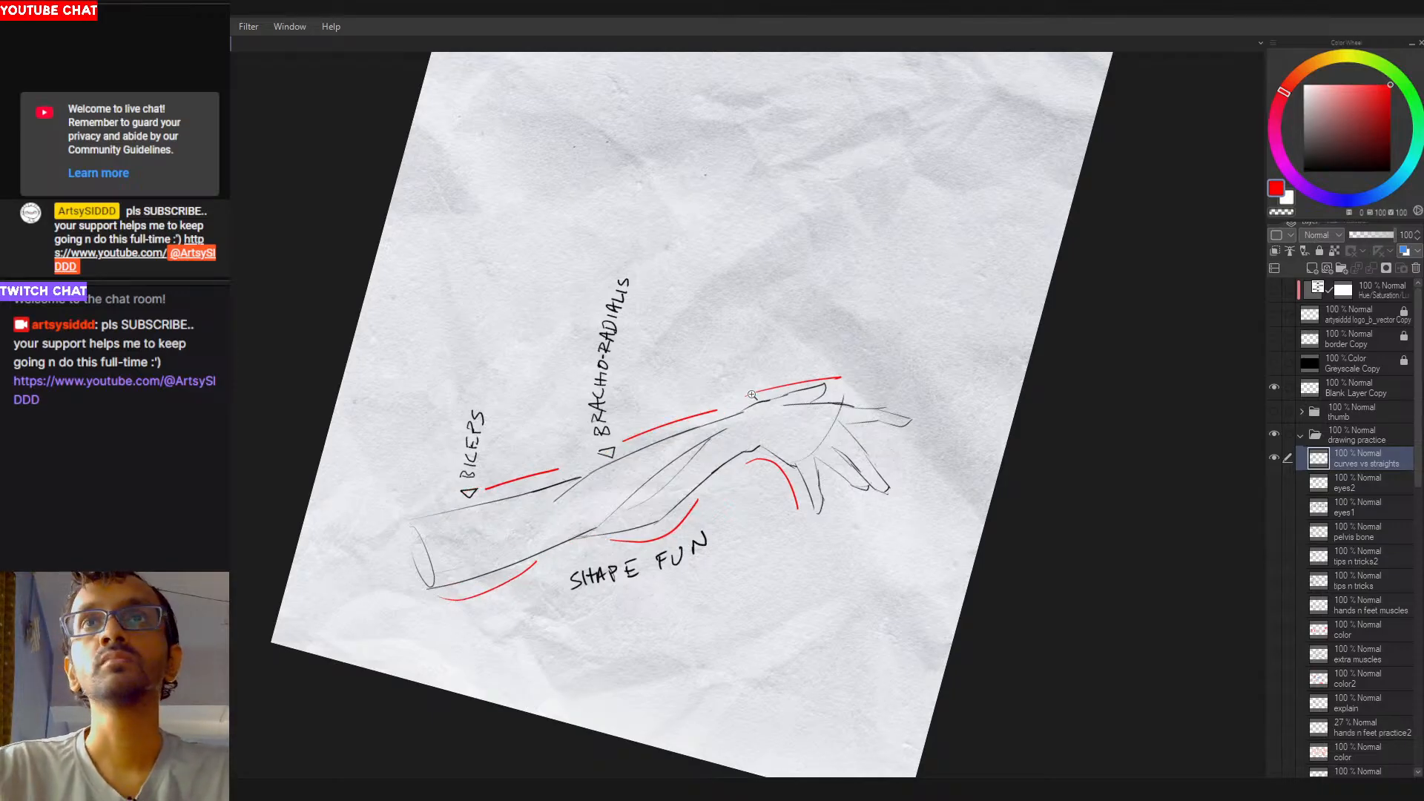
Step: Retrace the red marks above the thumb, beside the palm and under the forearm, undoing each stroke
left_click_drag(742, 397, 864, 374)
key("ctrl+z")
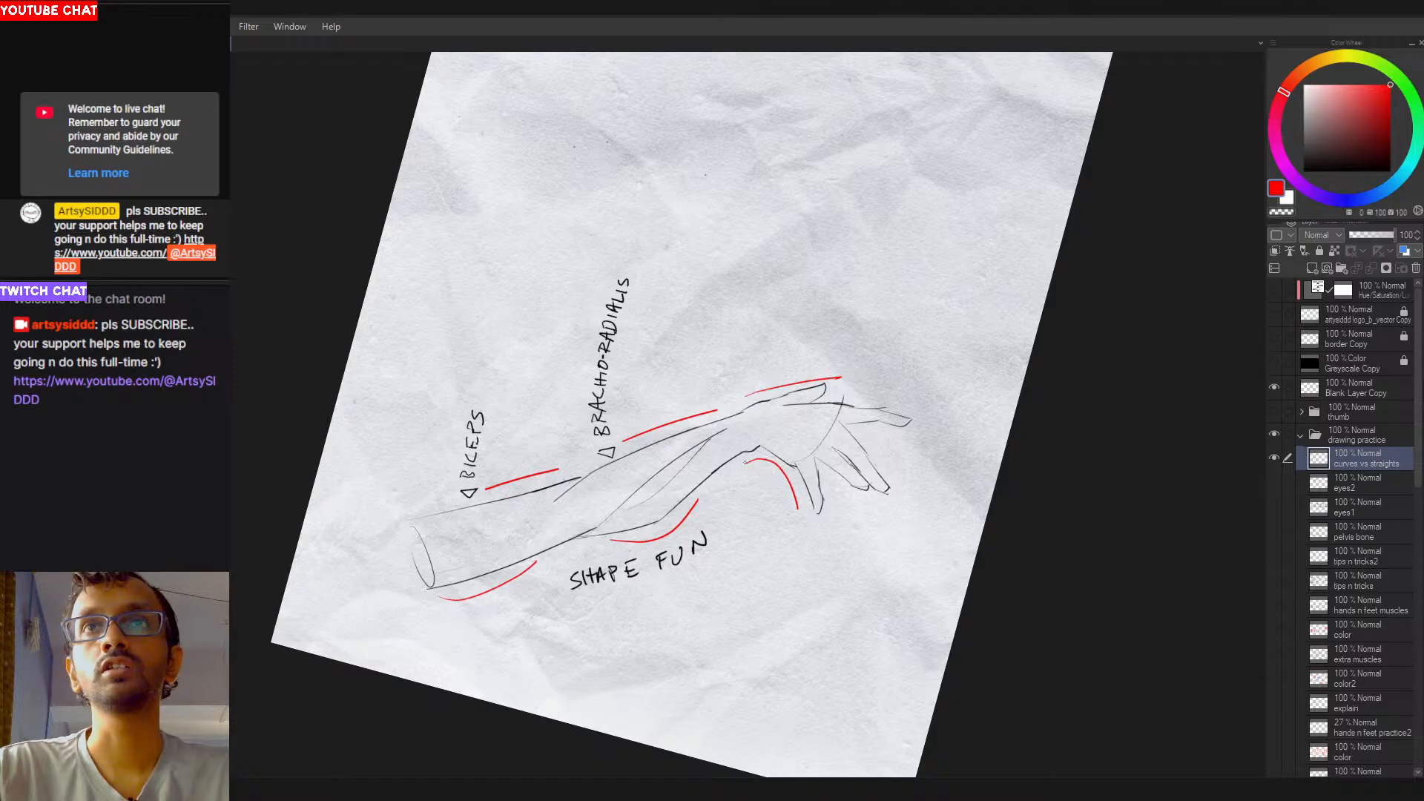
mouse_move(745, 459)
left_mouse_down()
mouse_move(809, 523)
mouse_move(762, 457)
mouse_move(797, 509)
left_mouse_up()
key("ctrl+z")
key("ctrl+z")
key("ctrl+z")
left_click_drag(614, 544, 701, 498)
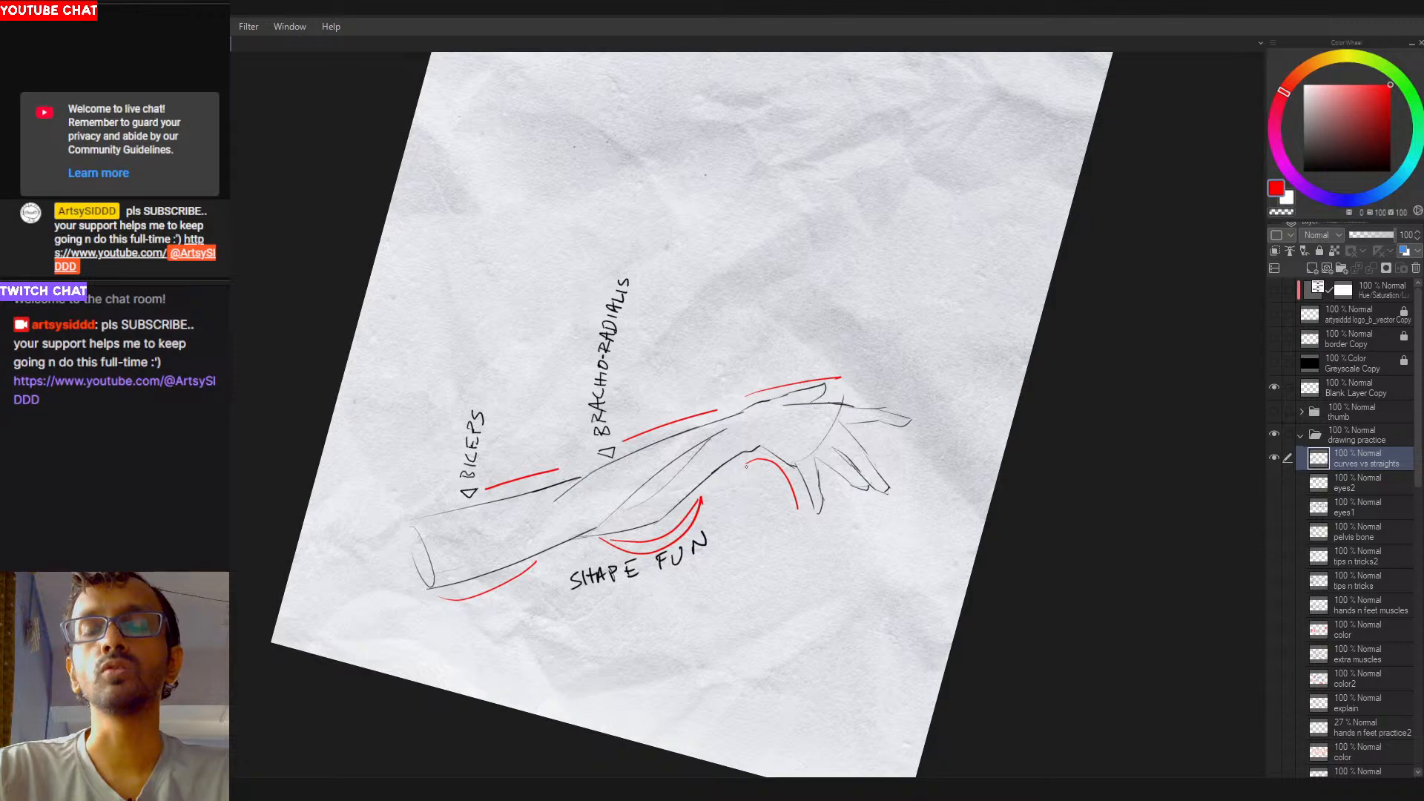
key("ctrl+z")
mouse_move(793, 477)
left_mouse_down()
mouse_move(765, 529)
mouse_move(816, 512)
mouse_move(801, 419)
mouse_move(653, 519)
mouse_move(468, 598)
mouse_move(831, 430)
mouse_move(818, 373)
left_mouse_up()
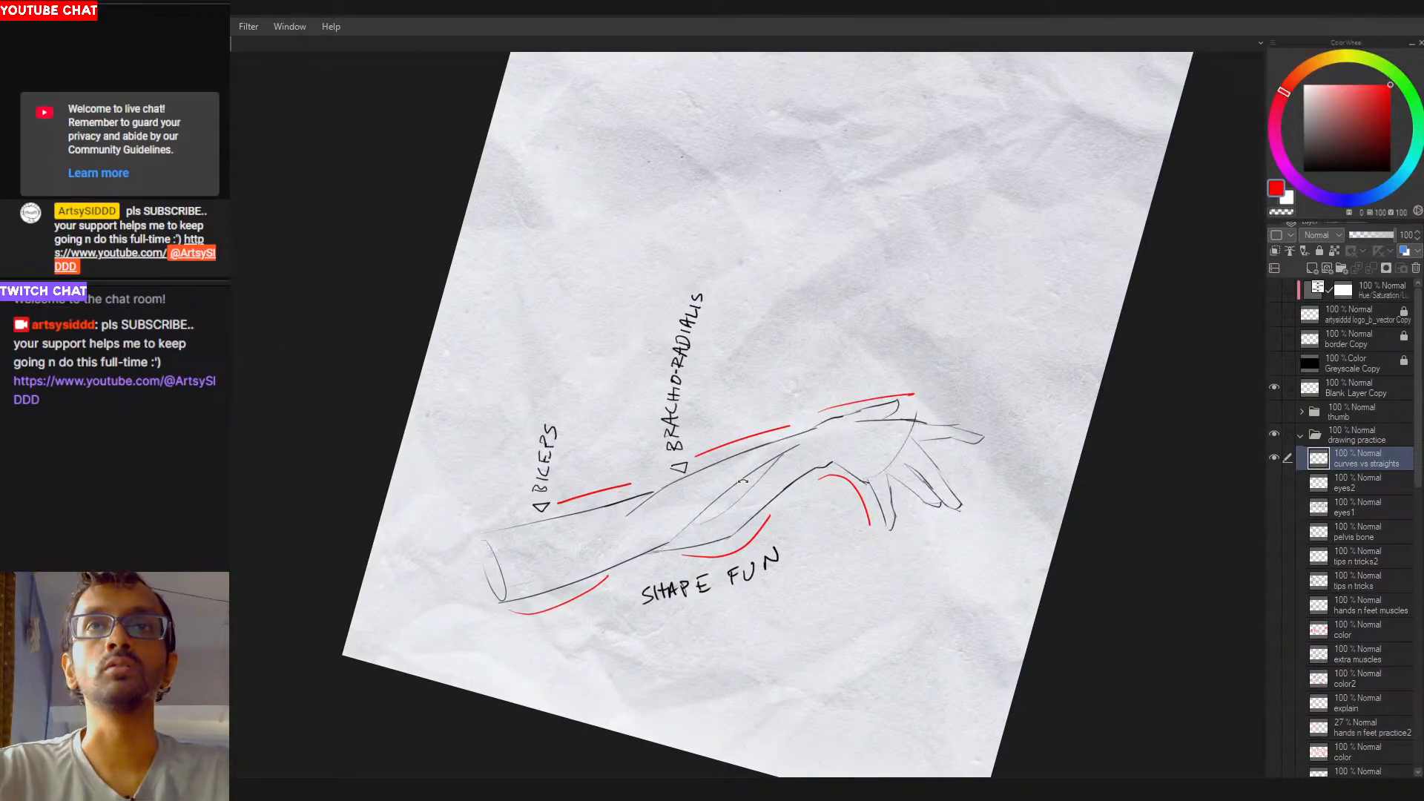
mouse_move(944, 413)
left_mouse_down()
mouse_move(987, 454)
mouse_move(992, 420)
mouse_move(865, 571)
mouse_move(903, 576)
left_mouse_up()
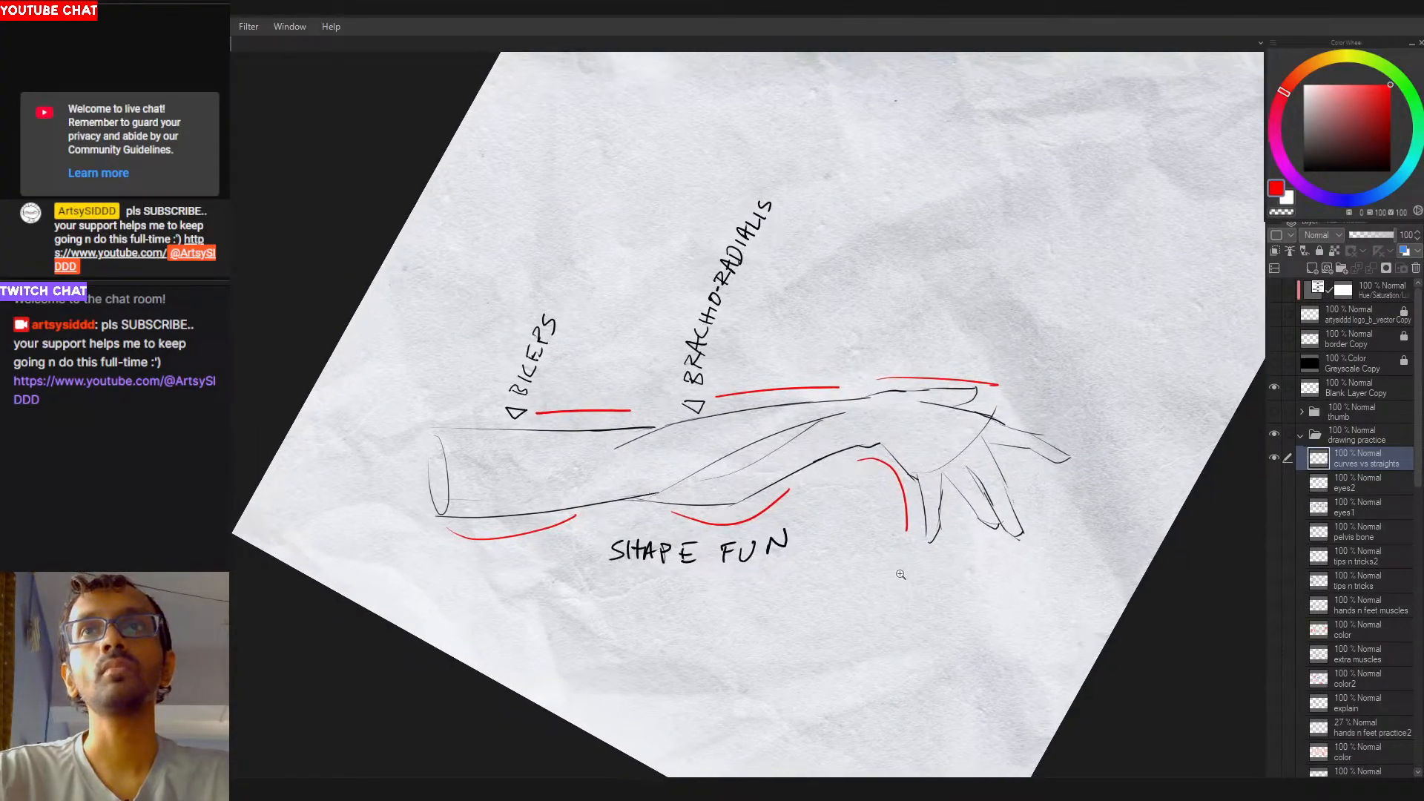
scroll(853, 549, "right", 1)
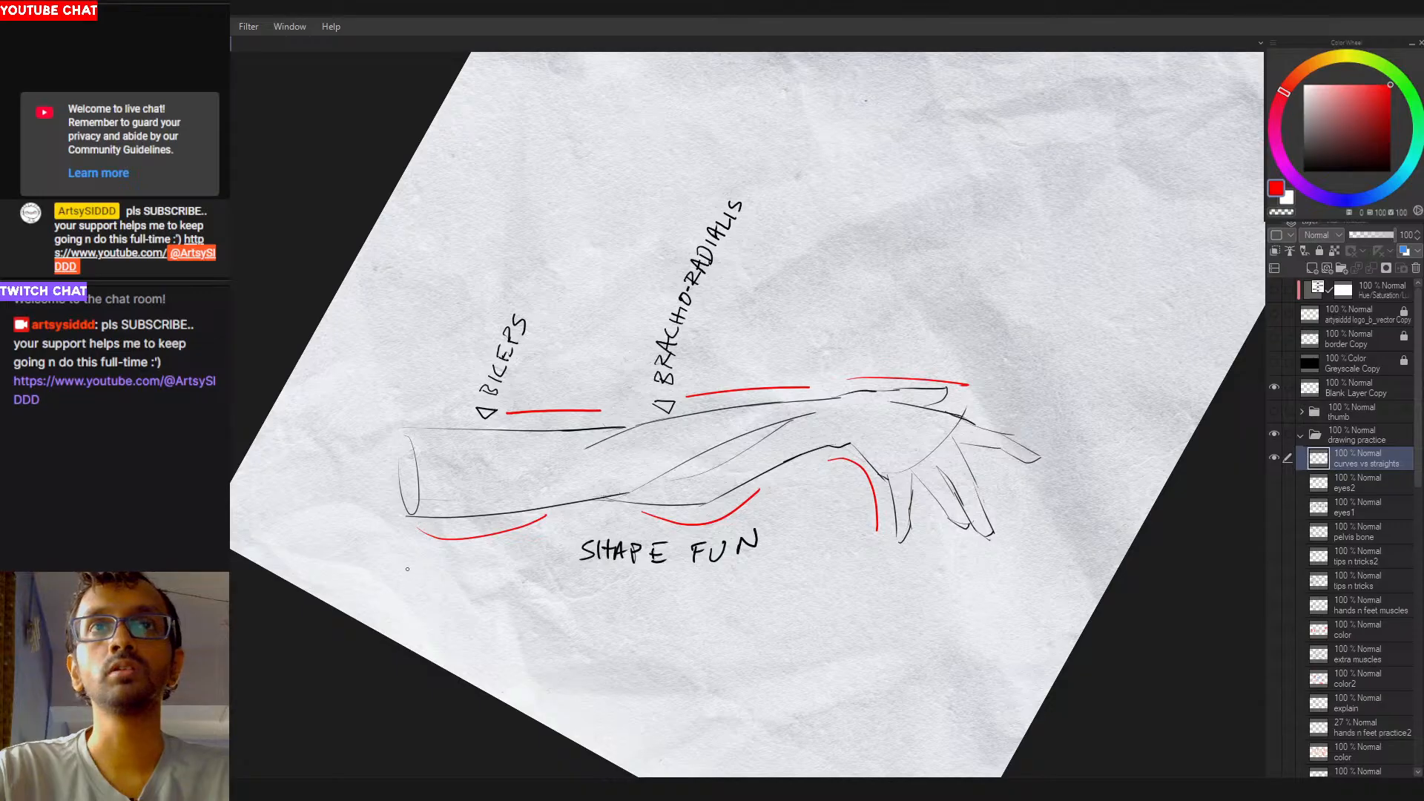
Step: Draw exaggerated red curves along the underside of the upper arm and forearm, undoing and retrying the strokes
mouse_move(396, 568)
left_mouse_down()
mouse_move(456, 578)
mouse_move(656, 478)
left_mouse_up()
key("ctrl+z")
mouse_move(379, 562)
left_mouse_down()
mouse_move(512, 560)
mouse_move(568, 503)
mouse_move(756, 528)
left_mouse_up()
key("ctrl+z")
mouse_move(593, 501)
left_mouse_down()
mouse_move(753, 524)
mouse_move(808, 460)
mouse_move(864, 438)
left_mouse_up()
key("ctrl+z")
mouse_move(752, 523)
left_mouse_down()
mouse_move(775, 465)
mouse_move(880, 439)
mouse_move(779, 478)
mouse_move(863, 440)
mouse_move(841, 444)
left_mouse_up()
key("ctrl+z")
key("ctrl+z")
key("ctrl+z")
key("ctrl+z")
Step: Retrace the red curve from the forearm's lower bulge to the wrist, undoing and redoing strokes
mouse_move(916, 401)
left_mouse_down()
mouse_move(918, 419)
mouse_move(577, 627)
mouse_move(789, 656)
mouse_move(847, 630)
left_mouse_up()
mouse_move(627, 507)
left_mouse_down()
mouse_move(733, 521)
mouse_move(717, 520)
mouse_move(732, 548)
mouse_move(710, 498)
mouse_move(751, 560)
left_mouse_up()
key("ctrl+z")
key("ctrl+z")
key("ctrl+z")
key("ctrl+y")
scroll(668, 297, "down", 2)
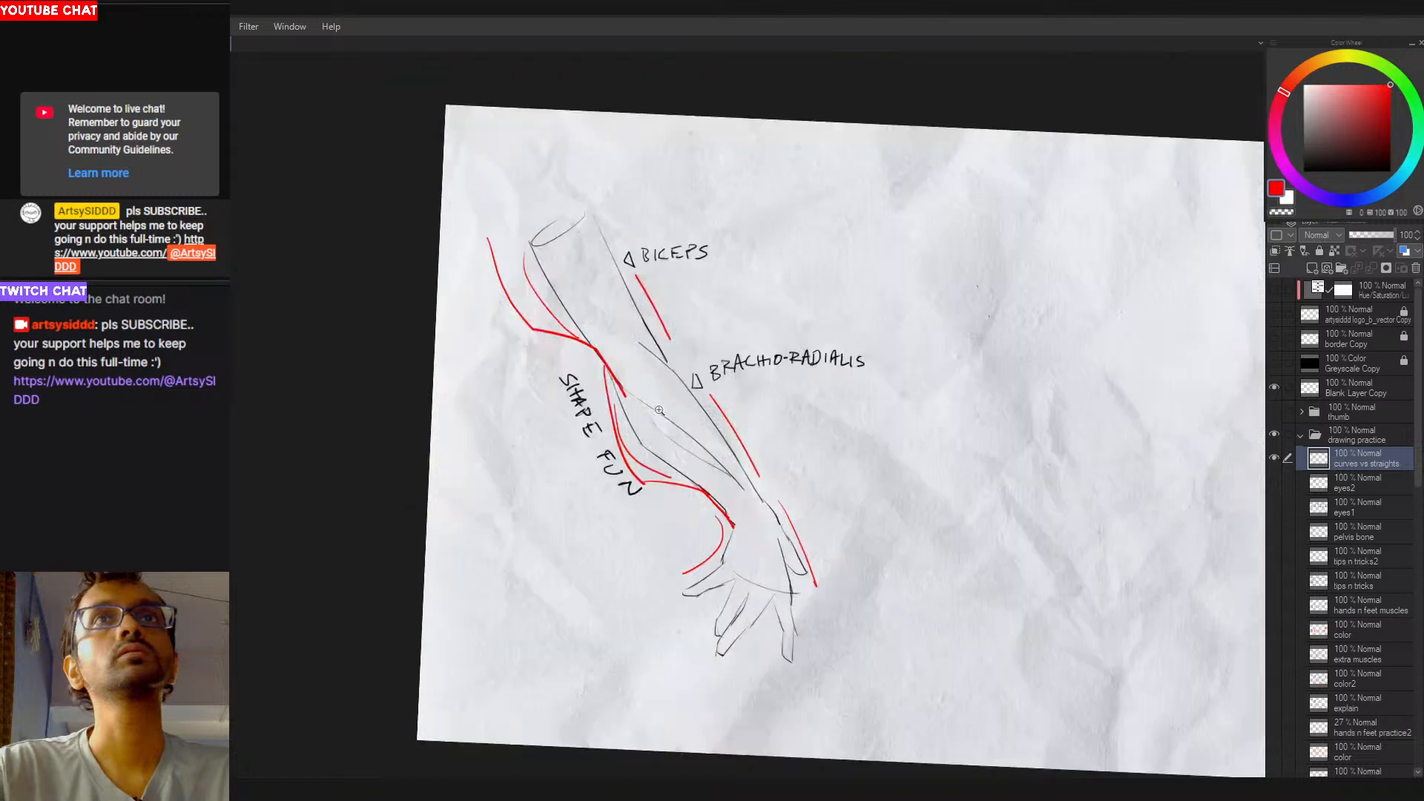
Step: Draw red arrows pointing at the exaggerated upper-arm and forearm curves, and undo both arrows
left_click_drag(582, 260, 579, 345)
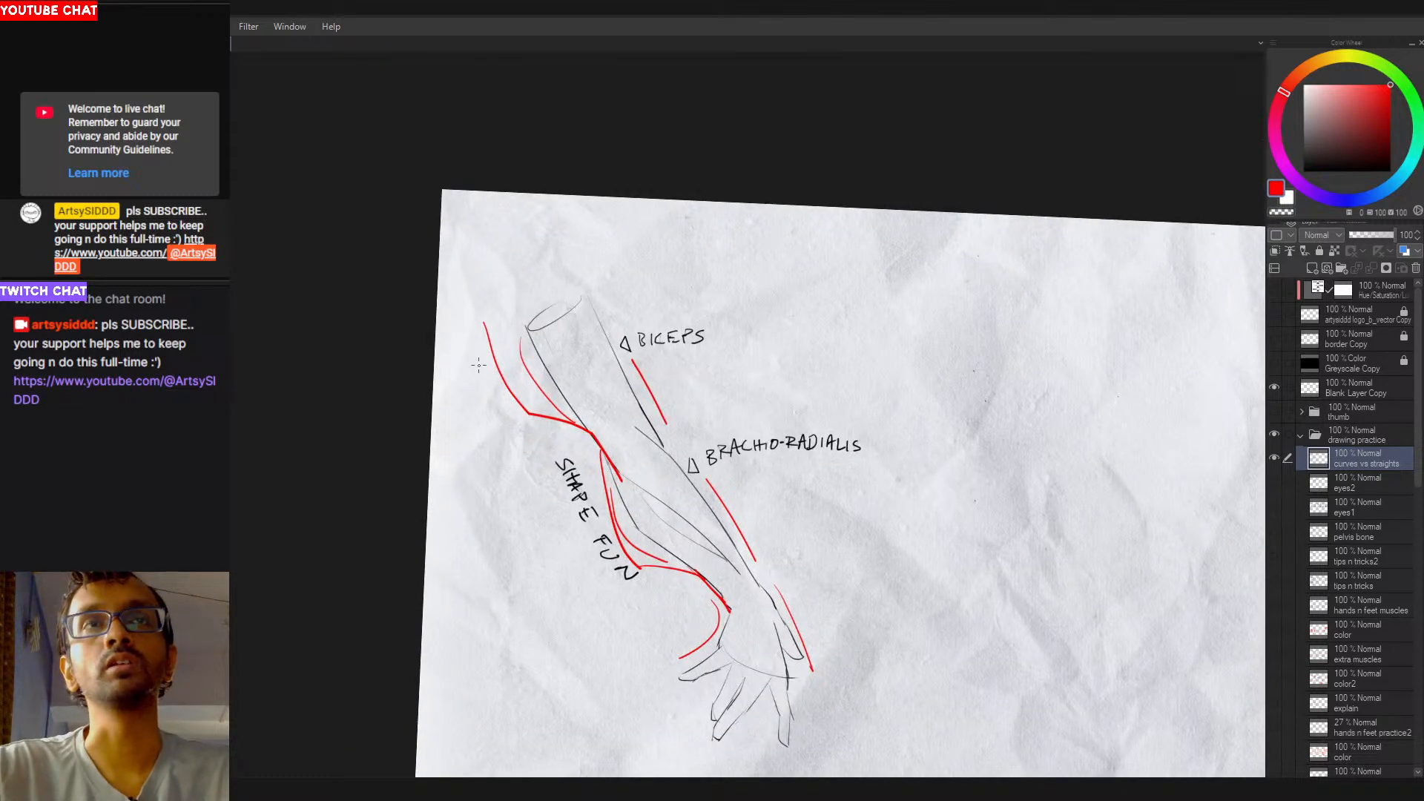
left_click_drag(462, 381, 487, 381)
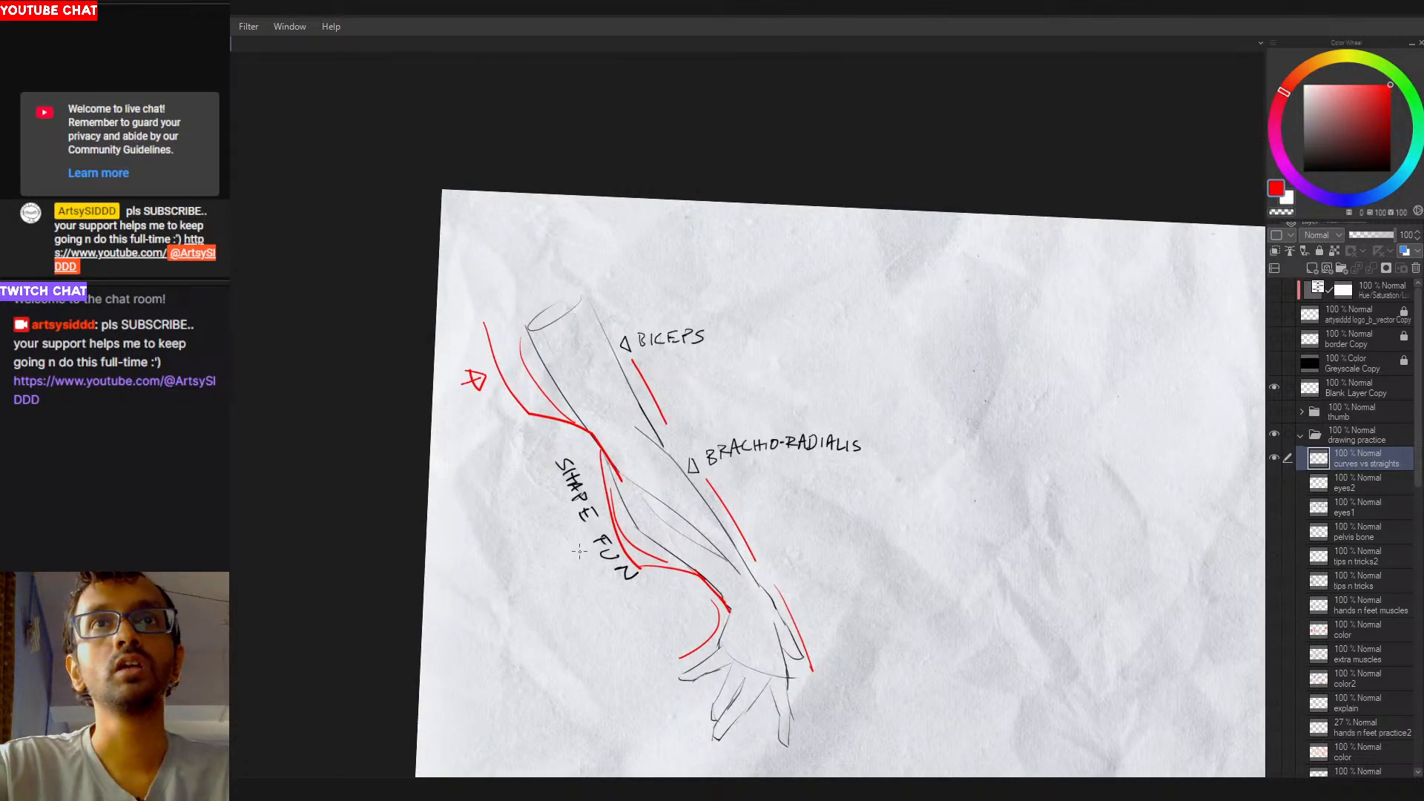
mouse_move(580, 551)
left_mouse_down()
mouse_move(593, 531)
mouse_move(607, 551)
mouse_move(547, 544)
mouse_move(591, 557)
left_mouse_up()
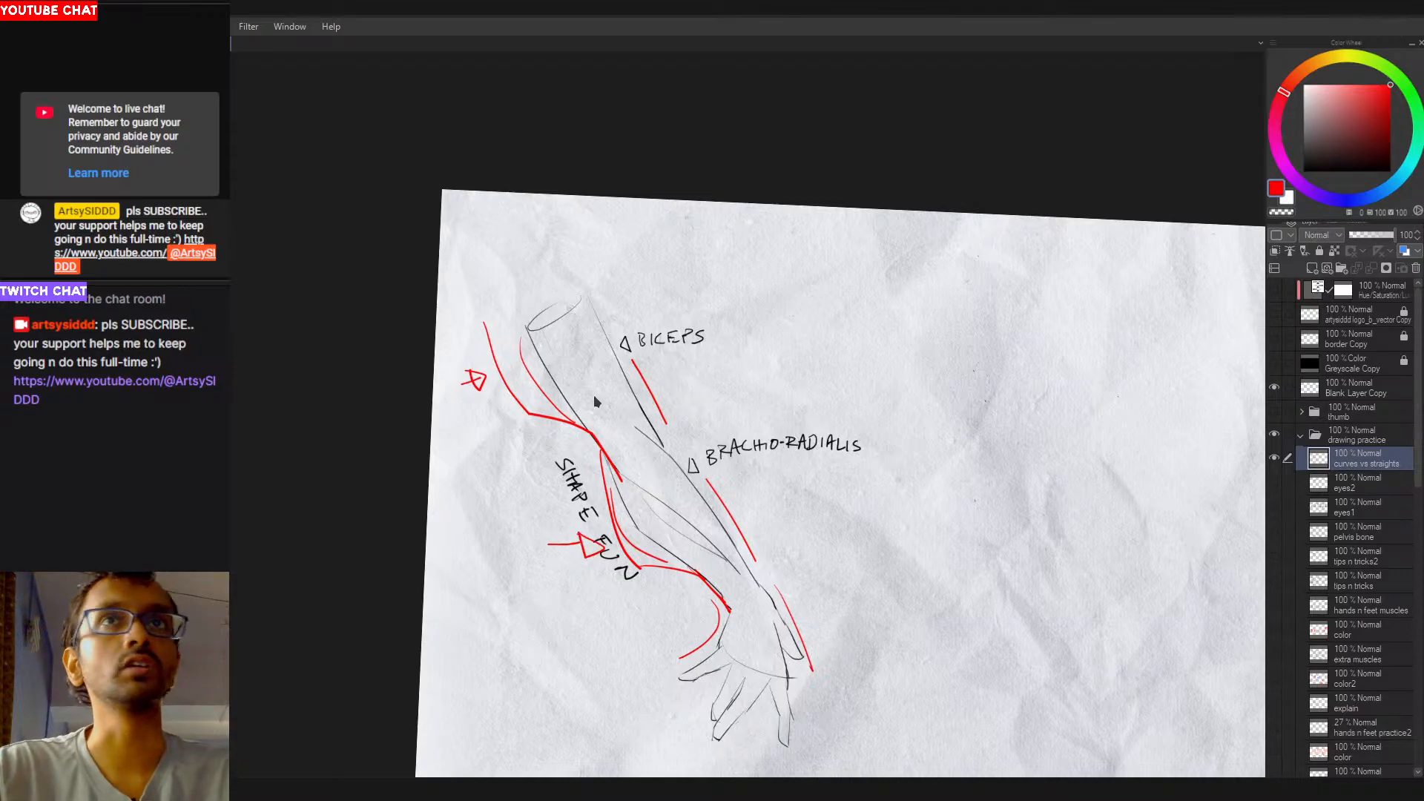
key("ctrl+z")
key("ctrl+z")
key("ctrl+z")
key("ctrl+z")
key("ctrl+z")
key("ctrl+z")
key("ctrl+z")
key("ctrl+z")
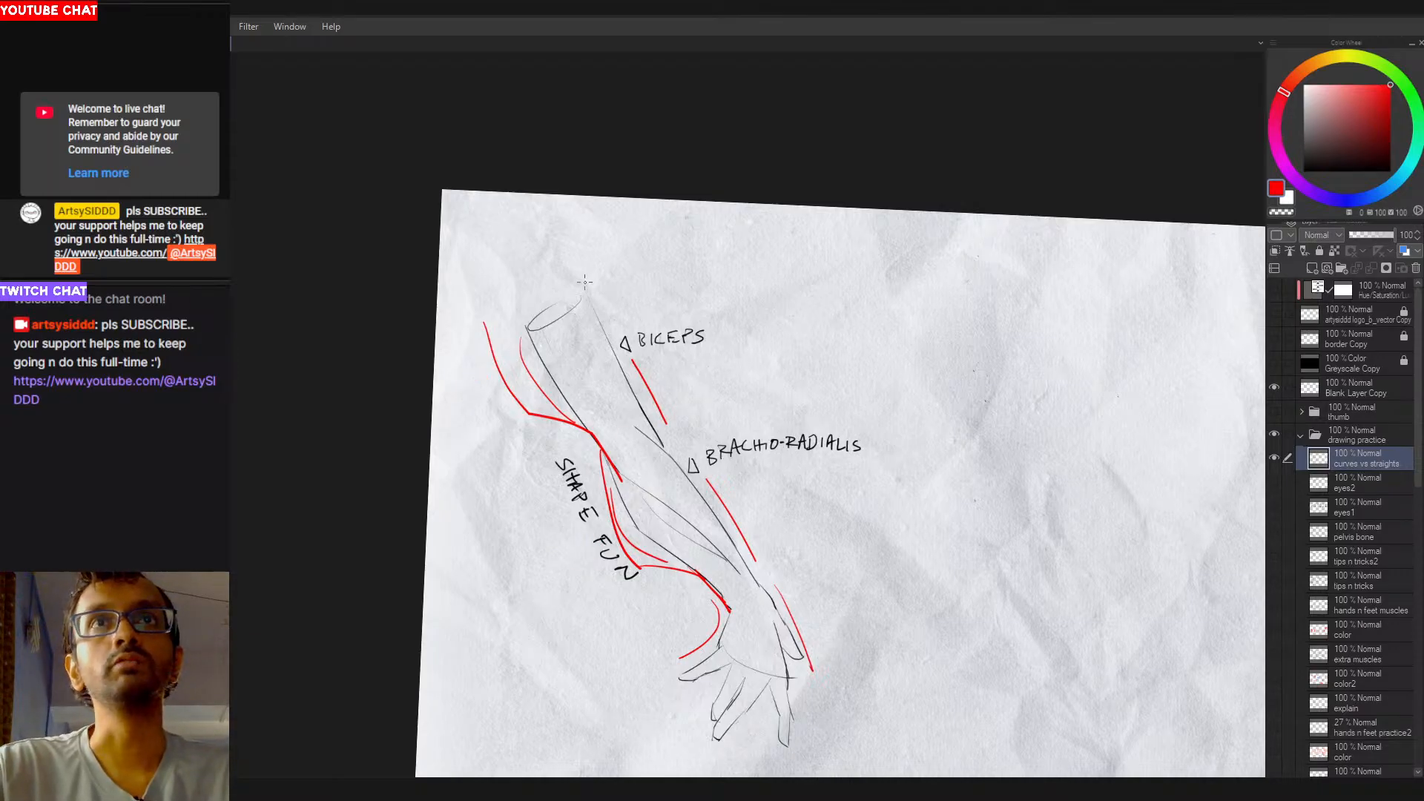
Step: Draw bulging red curves over the biceps and brachioradialis outlines, retrying strokes until they fit
mouse_move(585, 281)
left_mouse_down()
mouse_move(648, 467)
mouse_move(646, 424)
mouse_move(735, 560)
left_mouse_up()
key("ctrl+z")
key("ctrl+z")
mouse_move(645, 441)
left_mouse_down()
mouse_move(708, 489)
mouse_move(695, 475)
mouse_move(753, 567)
left_mouse_up()
key("ctrl+z")
key("ctrl+z")
left_click_drag(695, 479, 751, 561)
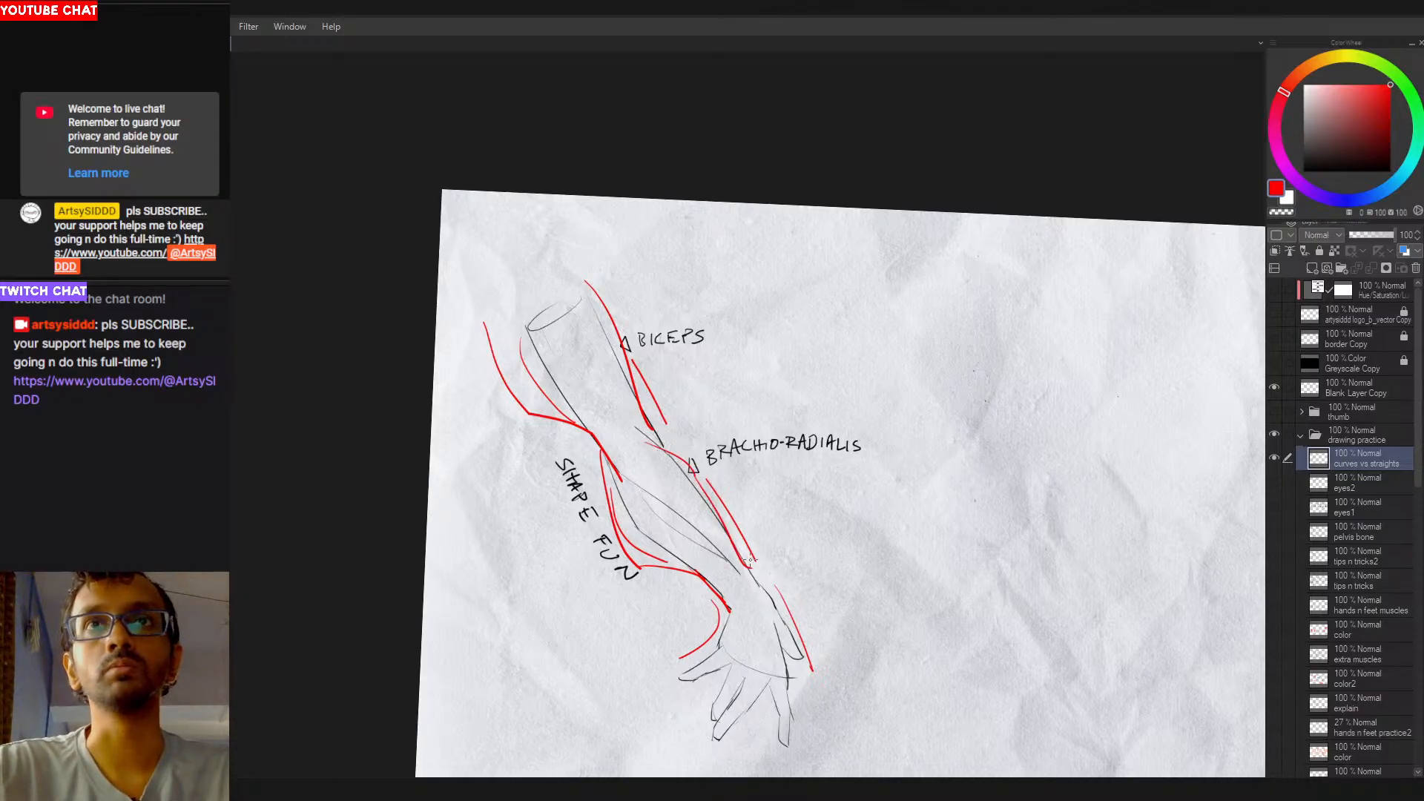
Step: Undo the added red curves around the biceps, brachioradialis, upper arm and forearm
mouse_move(817, 474)
left_mouse_down()
mouse_move(839, 401)
mouse_move(817, 475)
mouse_move(785, 497)
mouse_move(845, 446)
mouse_move(831, 386)
mouse_move(814, 428)
left_mouse_up()
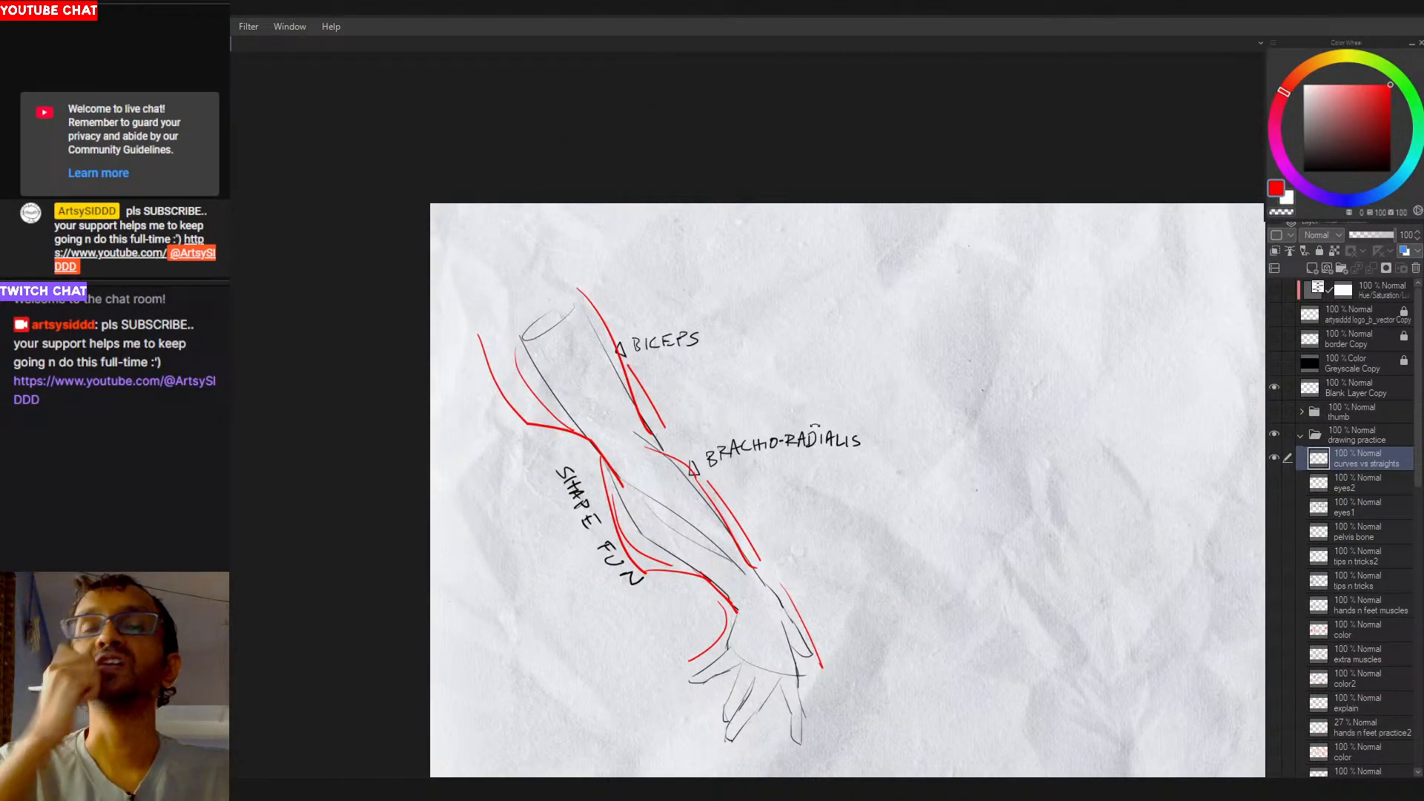
key("ctrl+z")
key("ctrl+z")
key("ctrl+z")
key("ctrl+z")
key("ctrl+z")
key("ctrl+z")
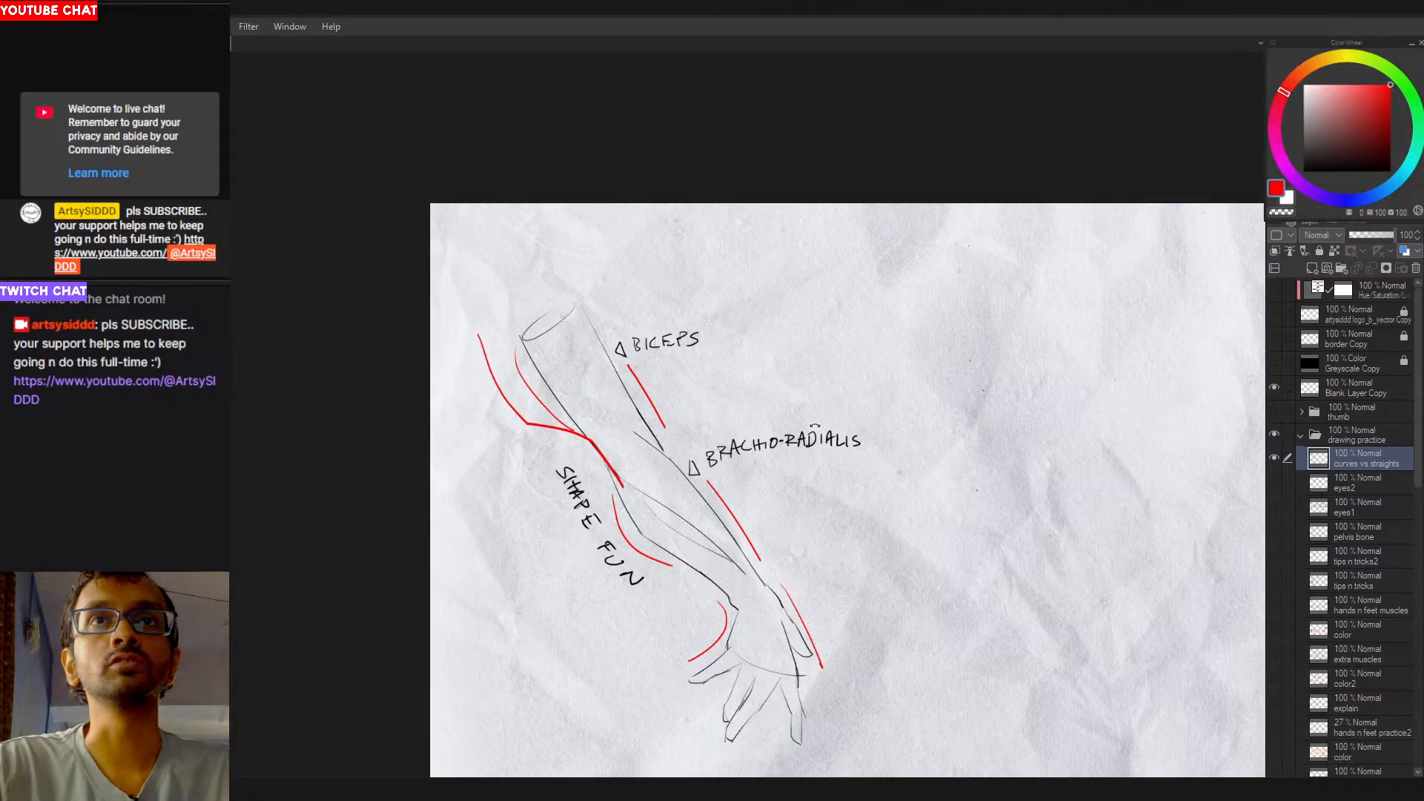
key("ctrl+z")
Step: Turn the arm horizontal and trace a shallow red curve under the forearm several times, undoing each attempt
left_click_drag(814, 425, 736, 319)
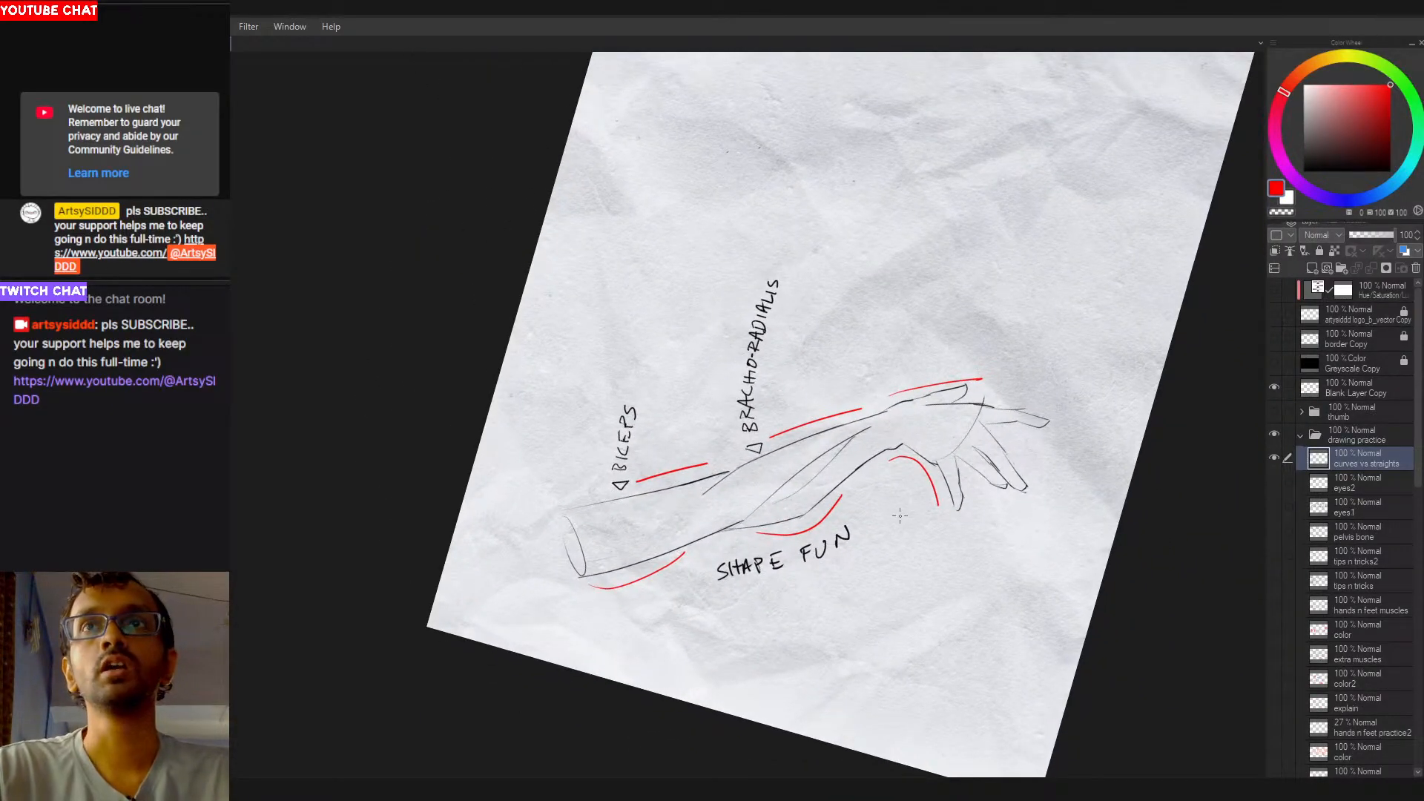
left_click_drag(898, 510, 878, 541)
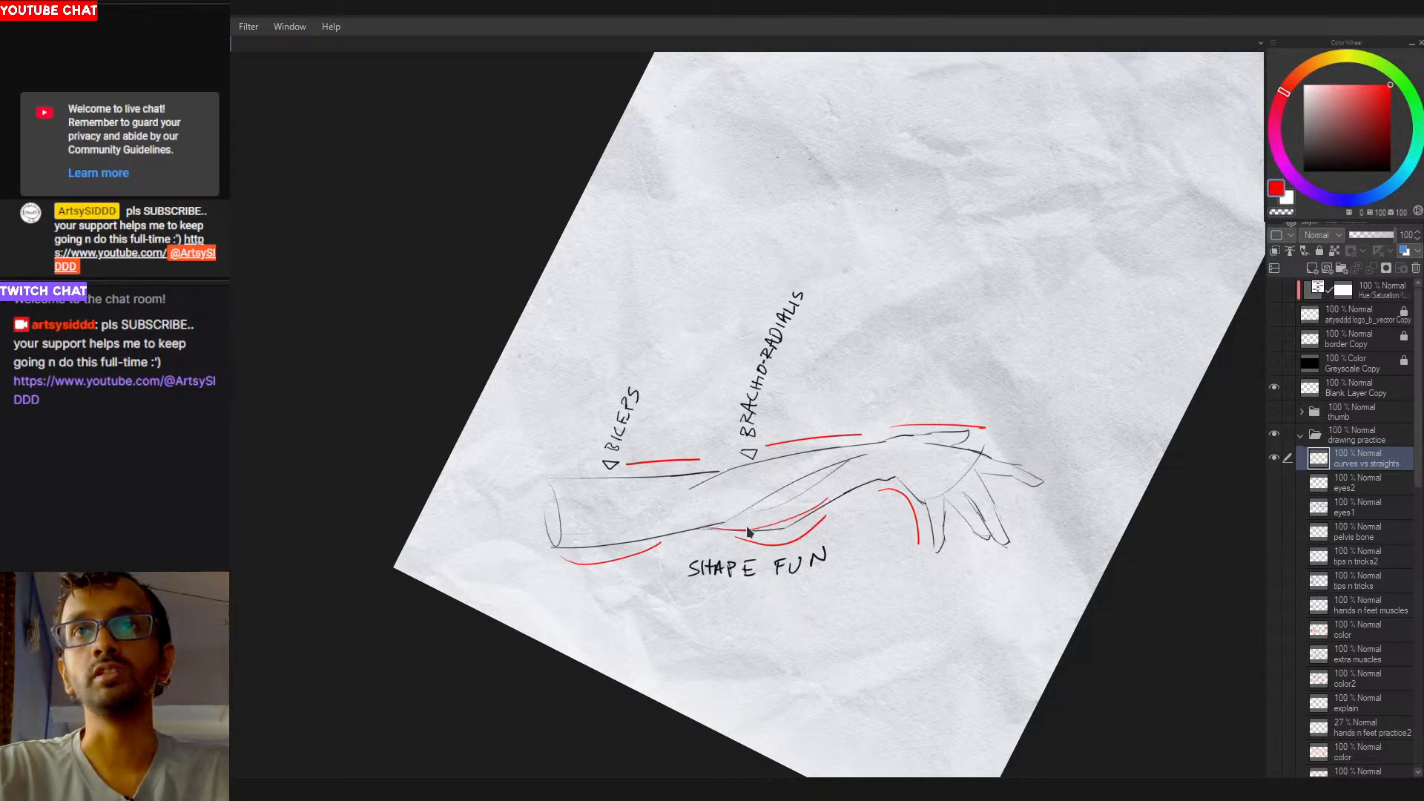
left_click_drag(720, 528, 836, 495)
key("ctrl+z")
mouse_move(718, 529)
left_mouse_down()
mouse_move(861, 479)
mouse_move(829, 501)
mouse_move(845, 494)
left_mouse_up()
key("ctrl+z")
key("ctrl+z")
key("ctrl+z")
key("ctrl+z")
left_click_drag(716, 530, 844, 485)
key("ctrl+z")
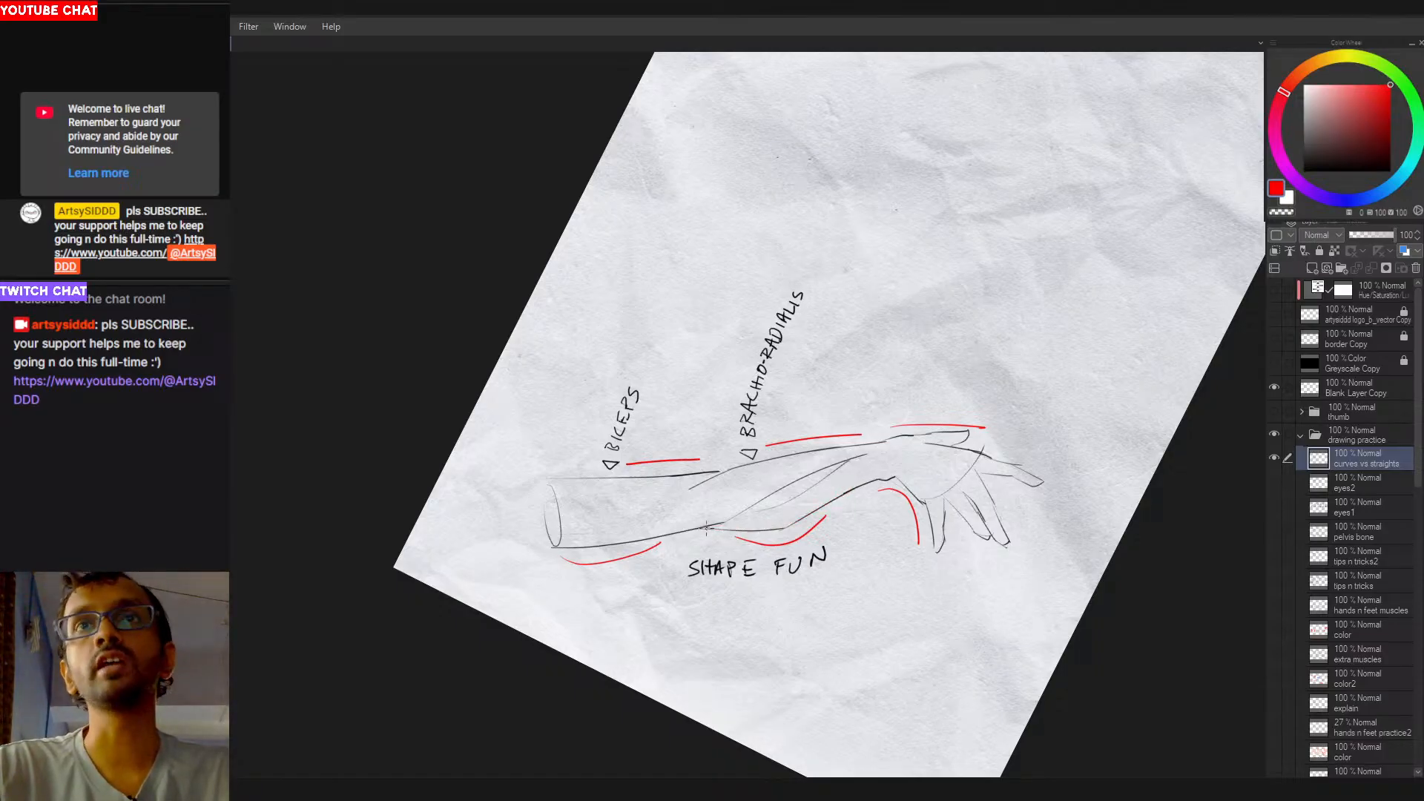
Step: Retrace the red forearm underside from the elbow through to the wrist, undoing and retrying the strokes
left_click_drag(716, 529, 857, 482)
key("ctrl+z")
key("ctrl+z")
left_click_drag(710, 529, 847, 493)
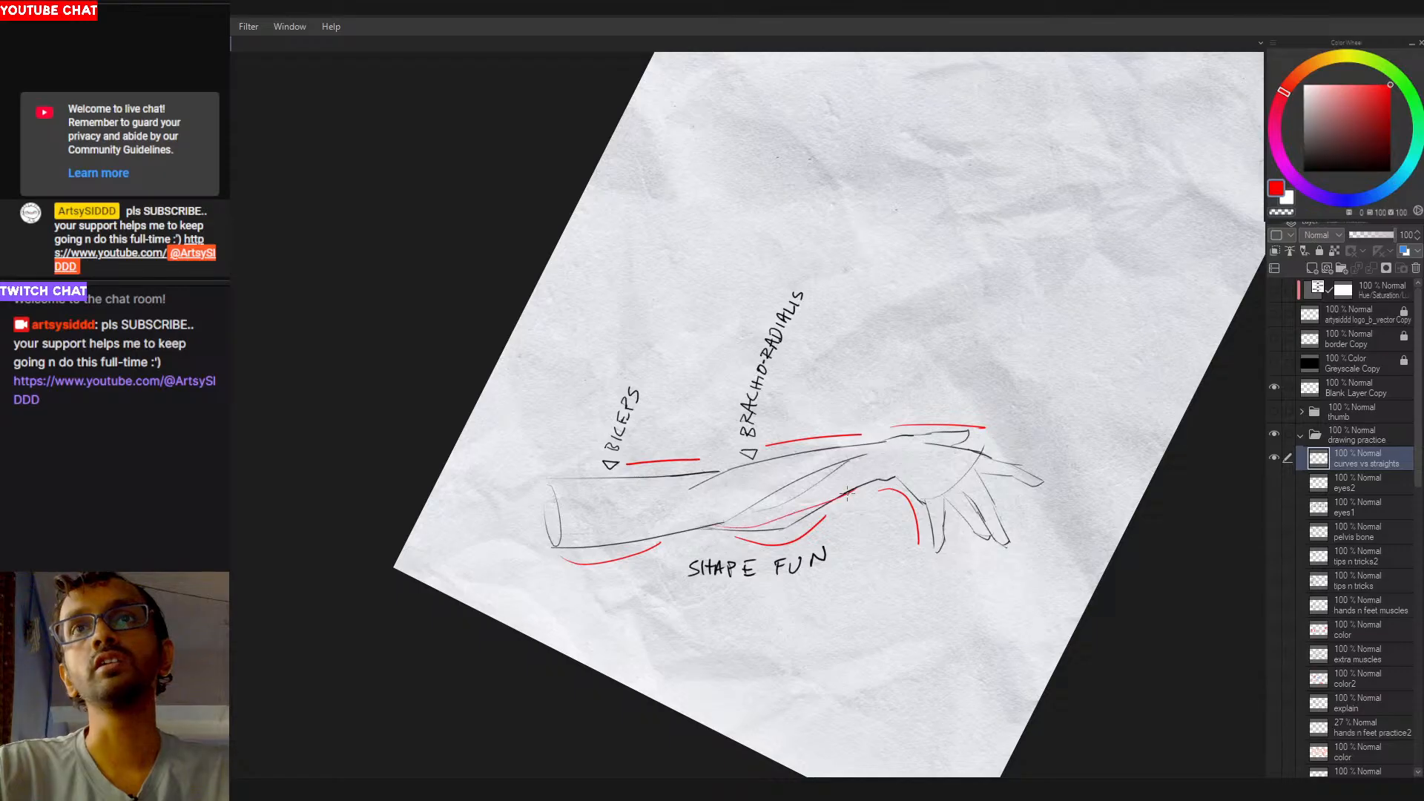
key("ctrl+z")
left_click_drag(711, 531, 896, 476)
key("ctrl+z")
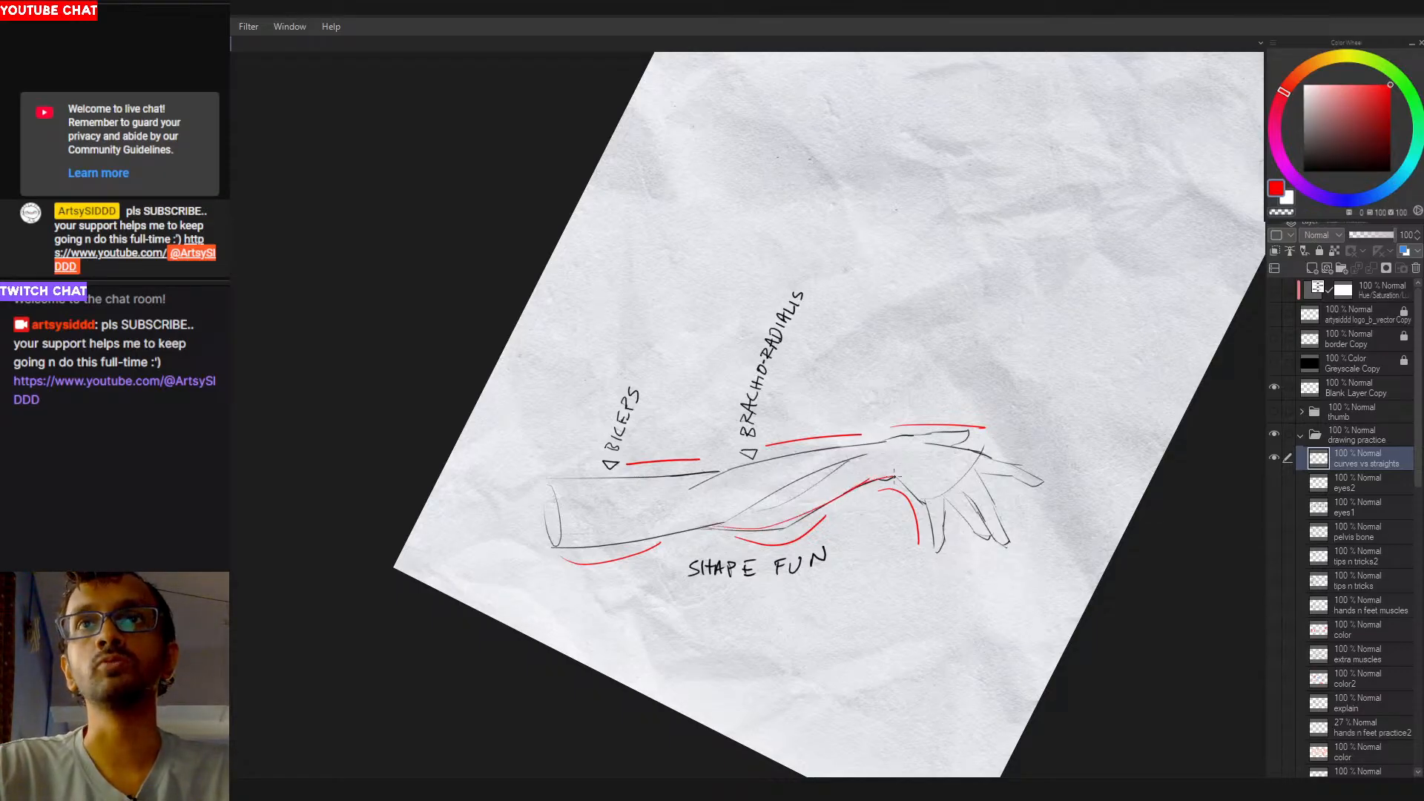
key("ctrl+z")
left_click_drag(707, 528, 846, 491)
key("ctrl+z")
key("ctrl+z")
key("ctrl+z")
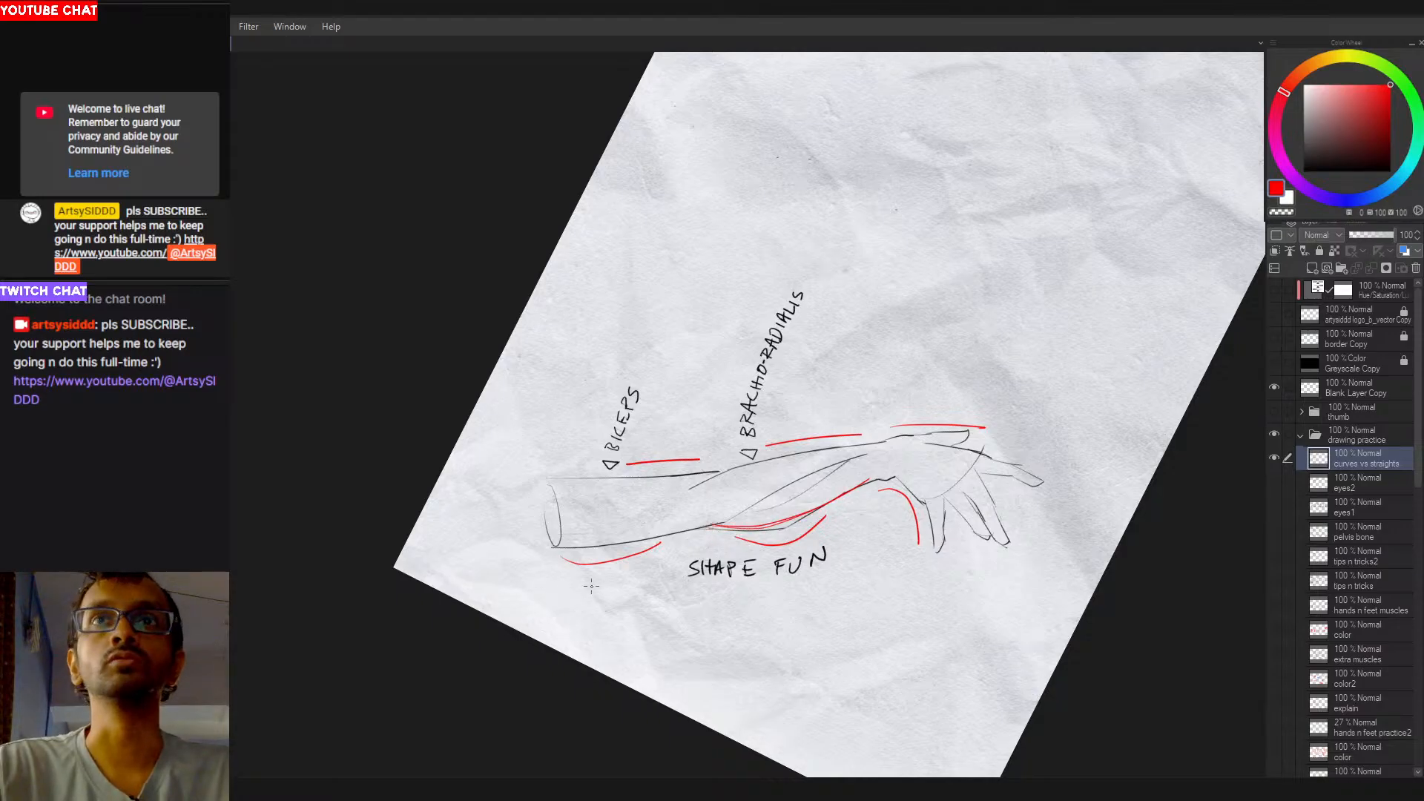
Step: Trace a red line under the upper arm, and undo it together with the red forearm strokes
left_click_drag(545, 551, 714, 532)
key("ctrl+z")
key("ctrl+z")
key("ctrl+z")
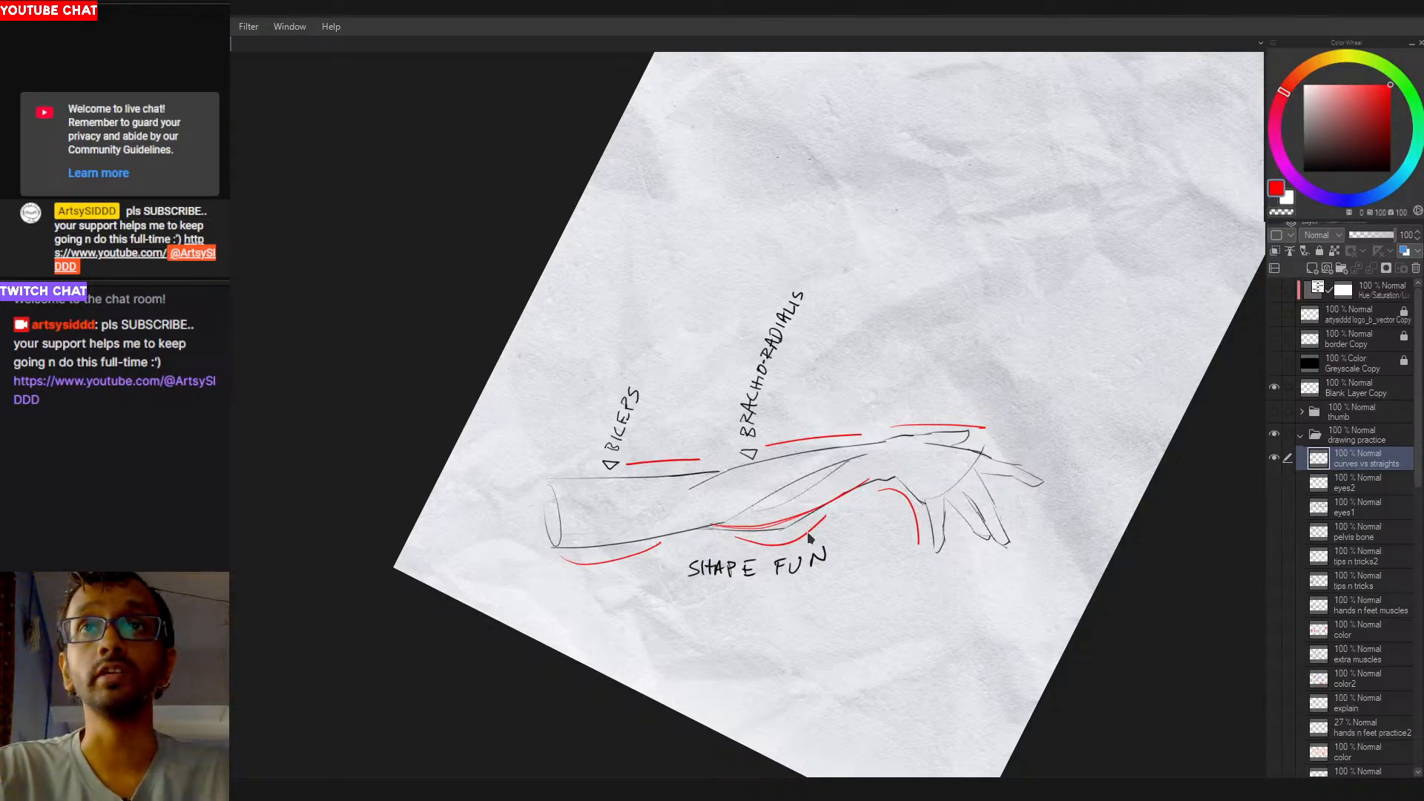
key("ctrl+z")
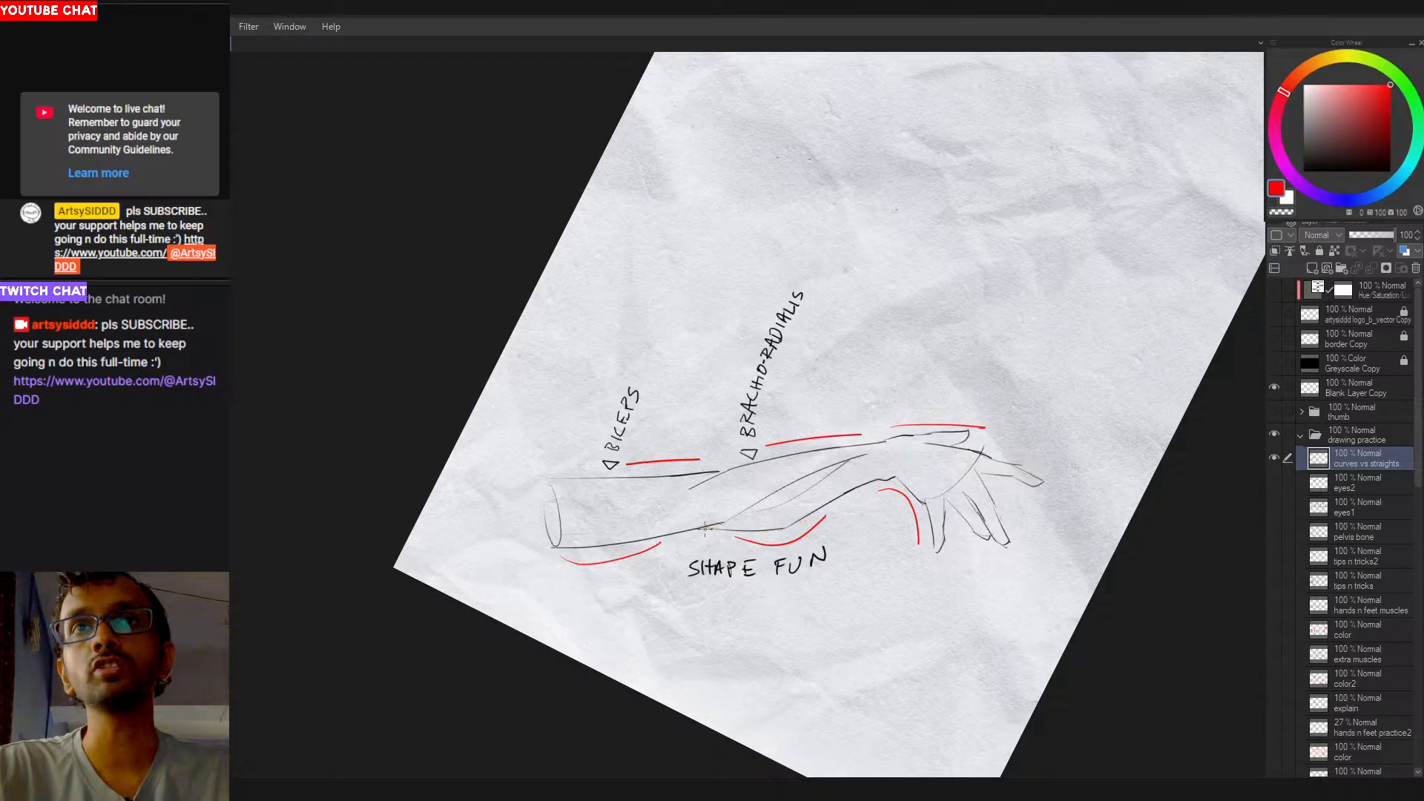
Step: Trace the forearm's underside with two straighter red strokes meeting at the corner of its bulge
mouse_move(704, 528)
left_mouse_down()
mouse_move(782, 530)
mouse_move(894, 477)
left_mouse_up()
key("ctrl+z")
mouse_move(795, 521)
left_mouse_down()
mouse_move(891, 477)
mouse_move(878, 481)
left_mouse_up()
key("ctrl+z")
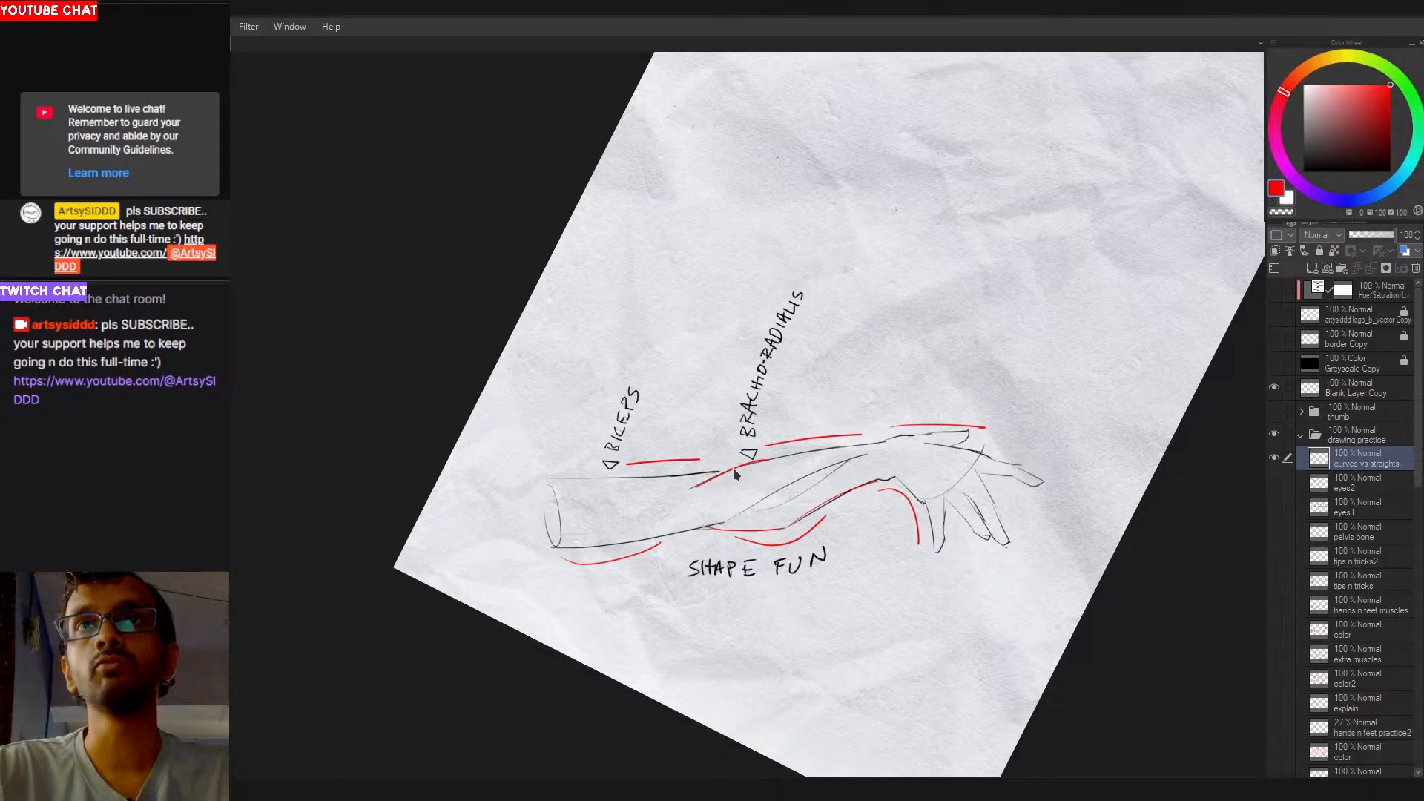
Step: Trace the brachioradialis outline in red from the elbow to the wrist, undoing strokes until it fits
left_click_drag(719, 471, 898, 445)
key("ctrl+z")
left_click_drag(696, 489, 890, 445)
key("ctrl+z")
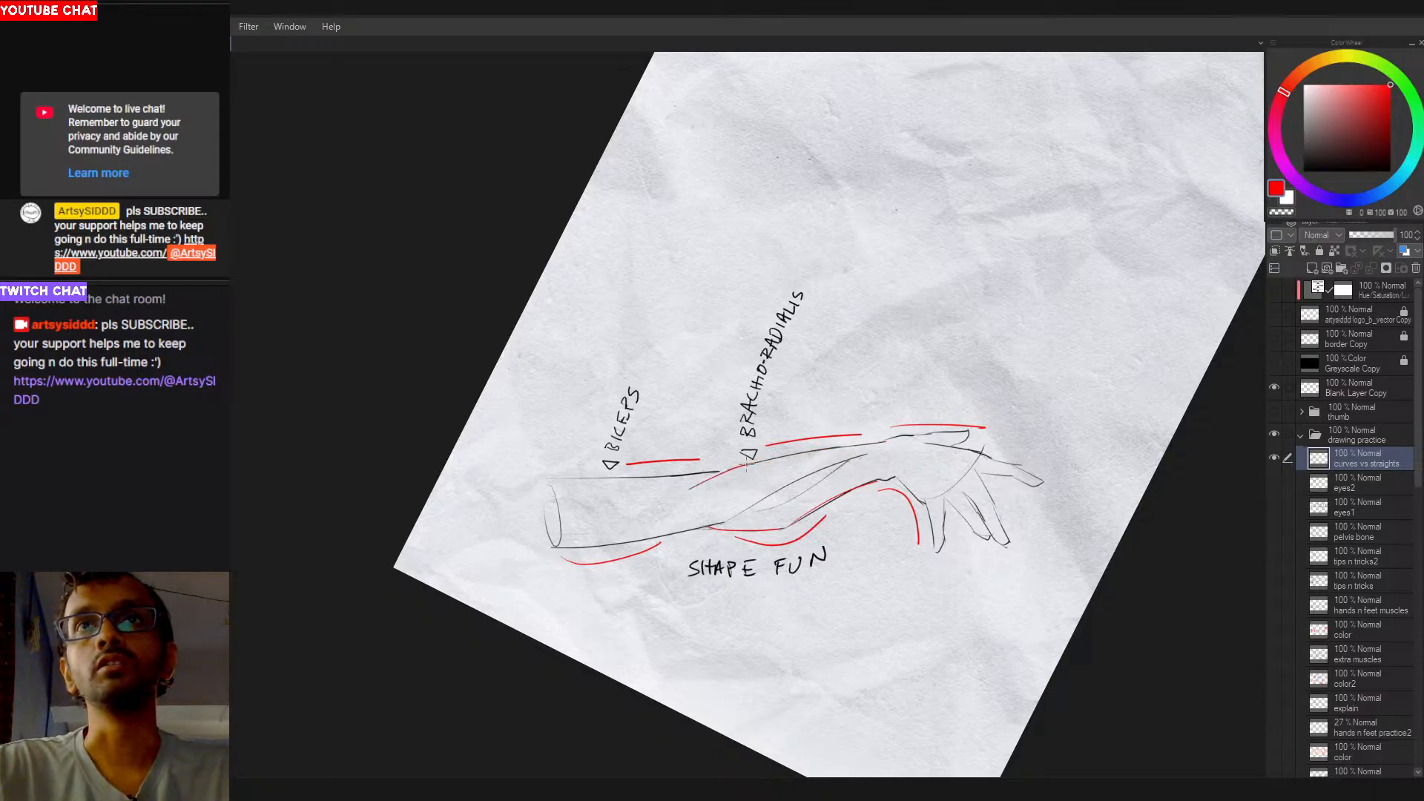
left_click_drag(690, 488, 869, 445)
key("ctrl+z")
left_click_drag(728, 470, 872, 448)
key("ctrl+z")
left_click_drag(729, 468, 890, 445)
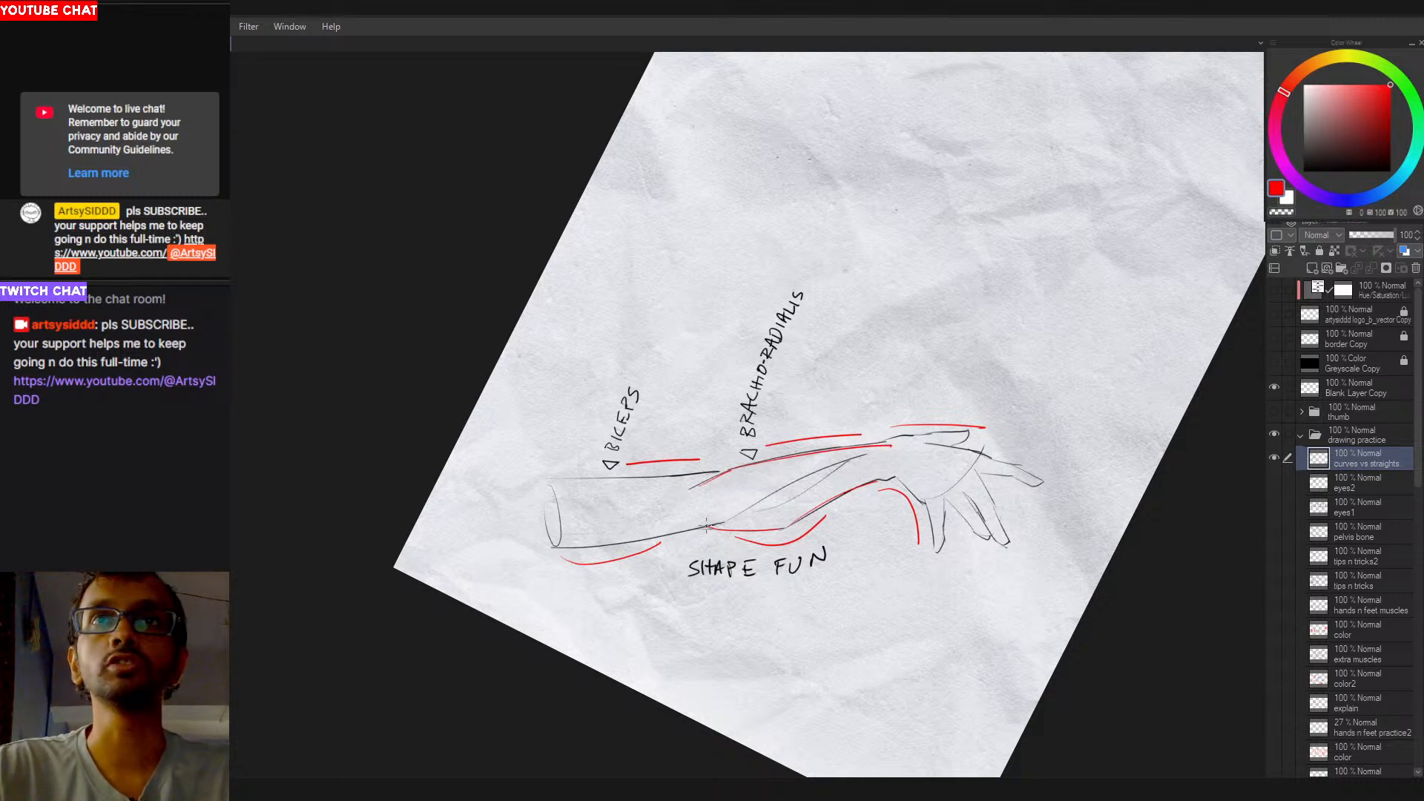
Step: Retrace the red line under the forearm, and undo all red strokes added along the forearm
key("ctrl+z")
mouse_move(707, 526)
left_mouse_down()
mouse_move(780, 533)
mouse_move(898, 482)
left_mouse_up()
key("ctrl+z")
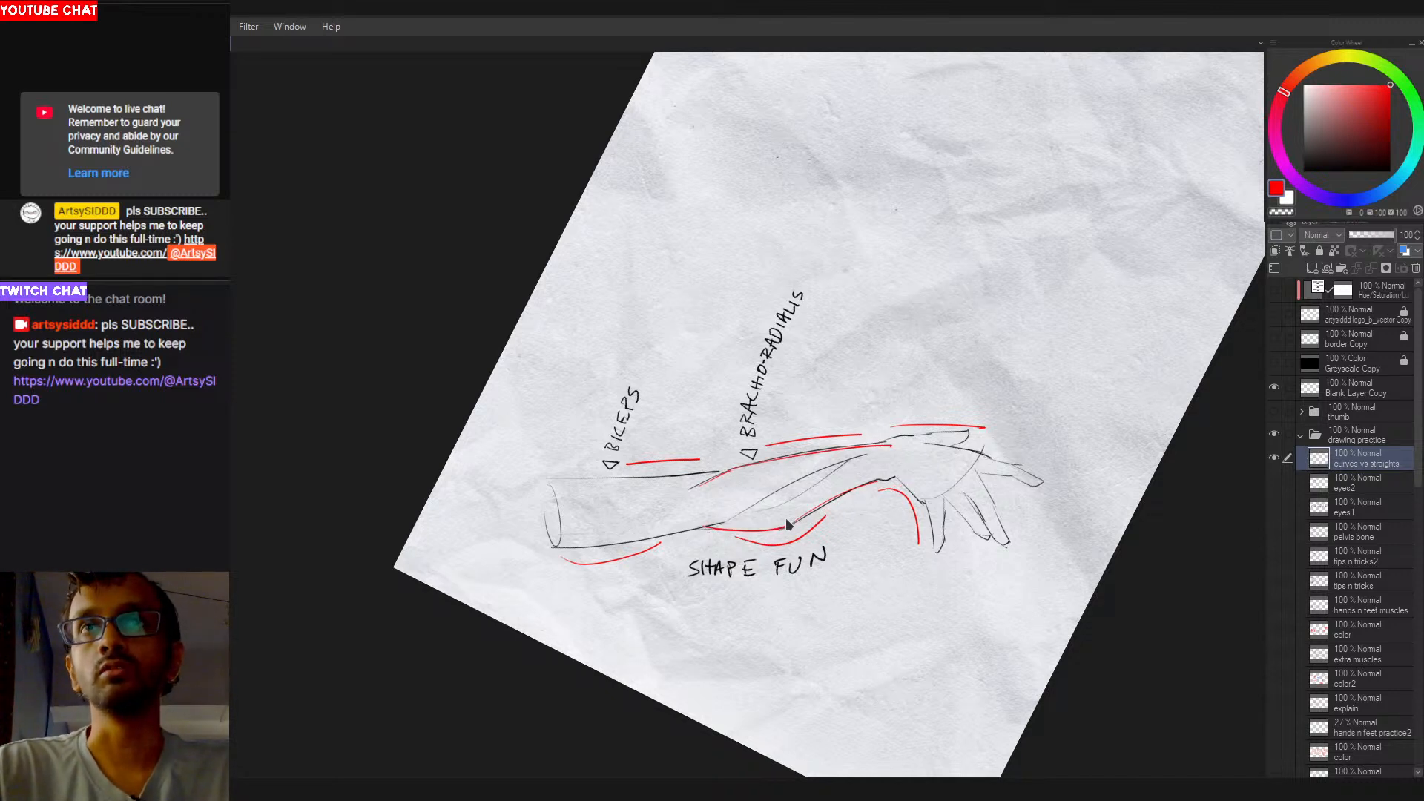
key("ctrl+z")
key("ctrl+z")
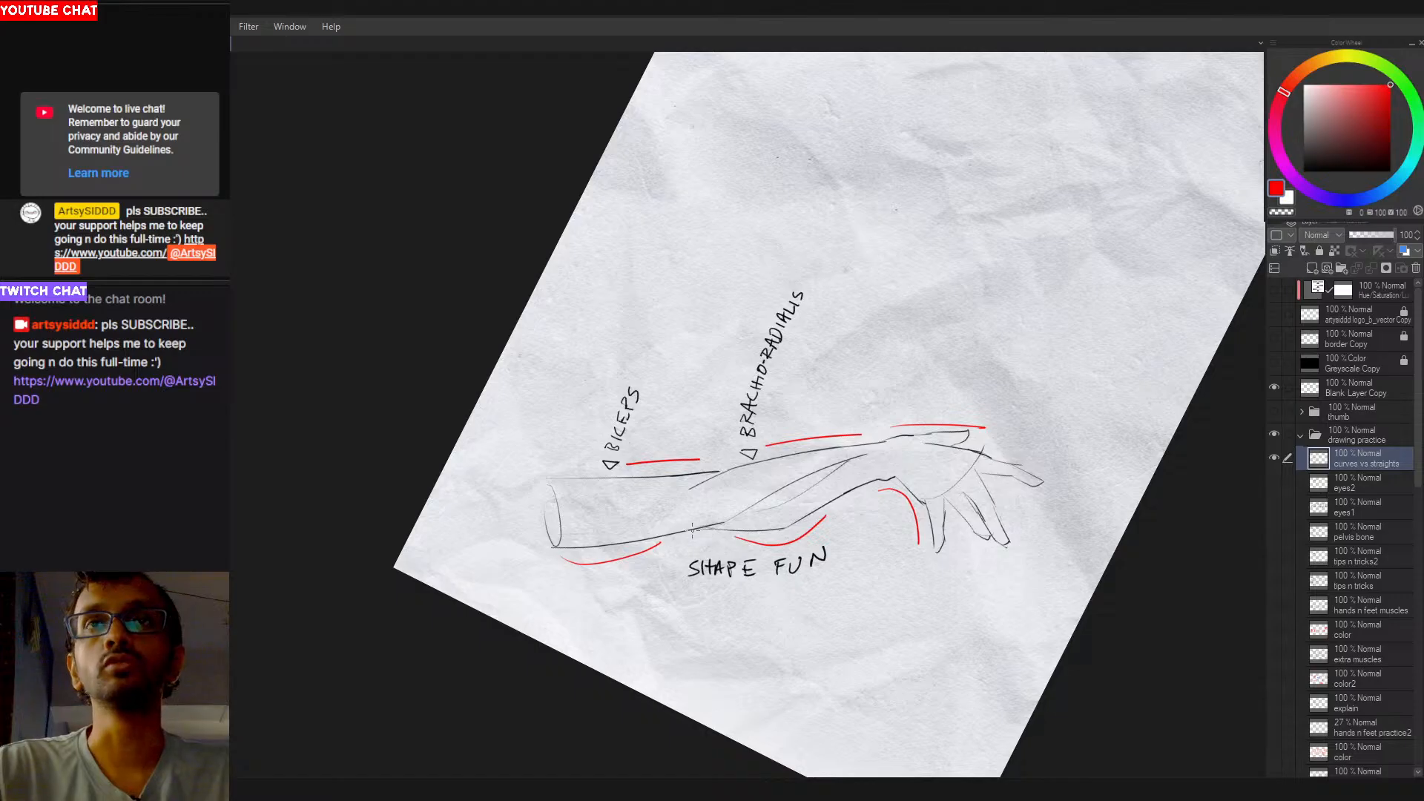
Step: Trace the forearm's lower bulge in red as a fuller curve and as angular strokes, undoing each version
mouse_move(694, 530)
left_mouse_down()
mouse_move(830, 510)
mouse_move(805, 527)
mouse_move(901, 479)
left_mouse_up()
key("ctrl+z")
key("ctrl+z")
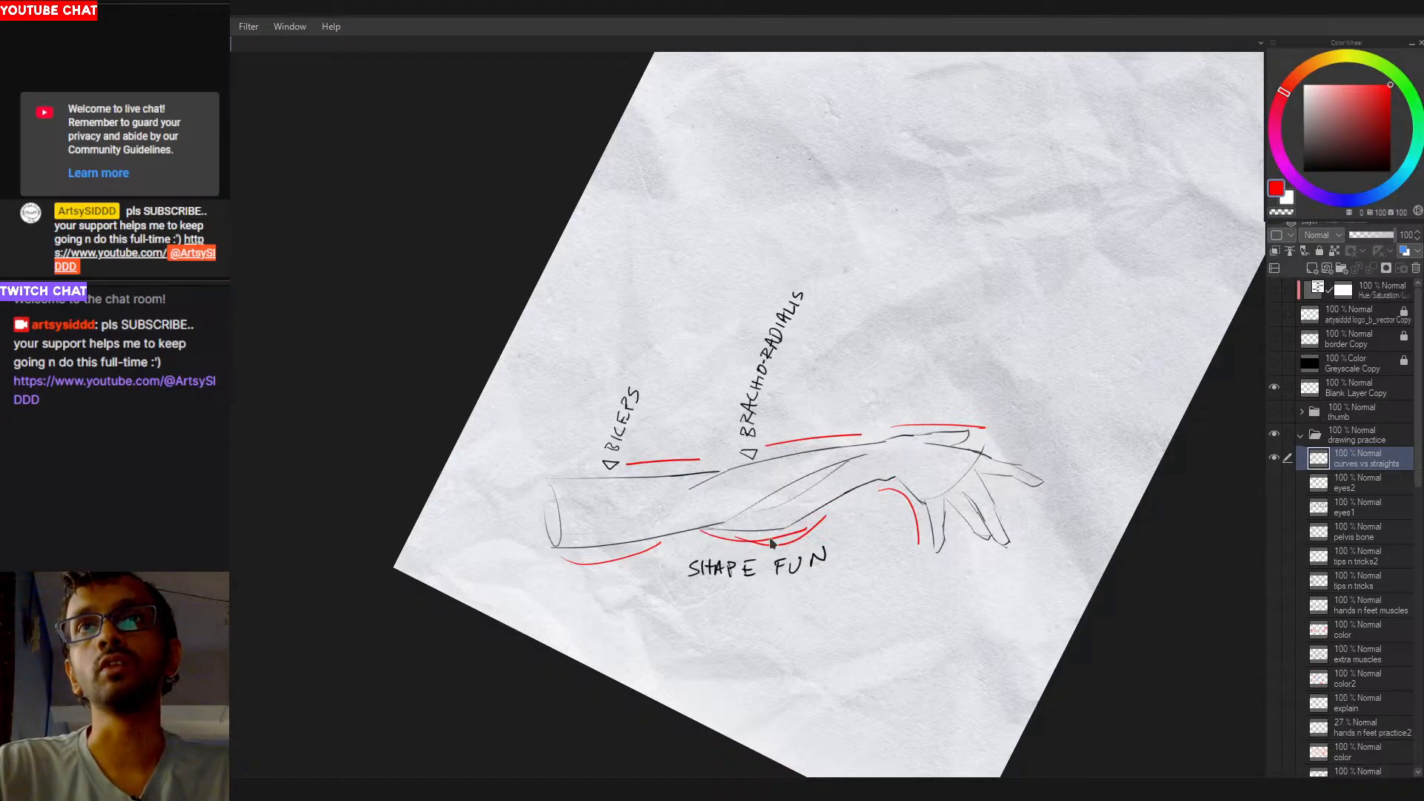
key("ctrl+z")
mouse_move(701, 531)
left_mouse_down()
mouse_move(805, 529)
mouse_move(899, 477)
left_mouse_up()
key("ctrl+z")
left_click_drag(792, 528, 901, 474)
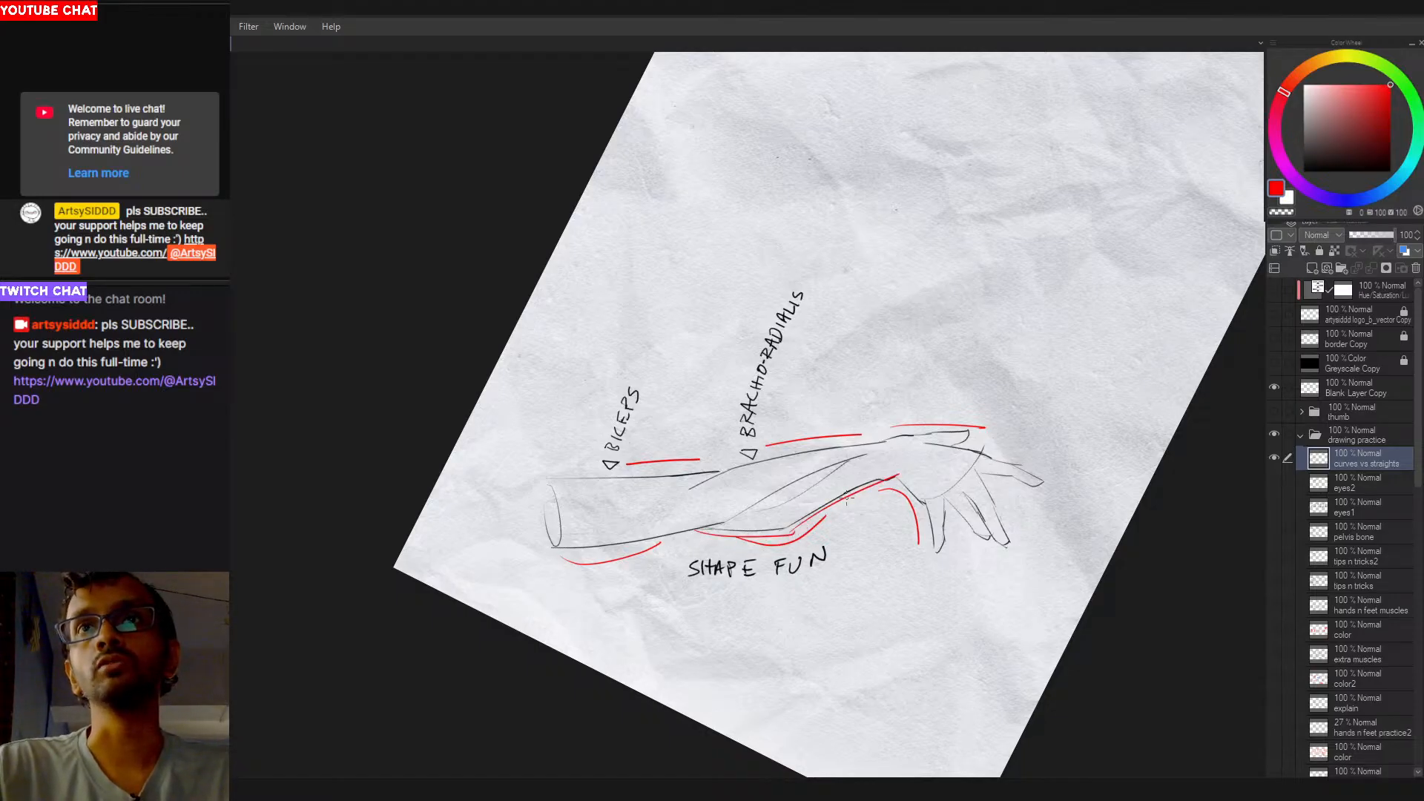
key("ctrl+z")
key("ctrl+z")
left_click_drag(734, 535, 826, 515)
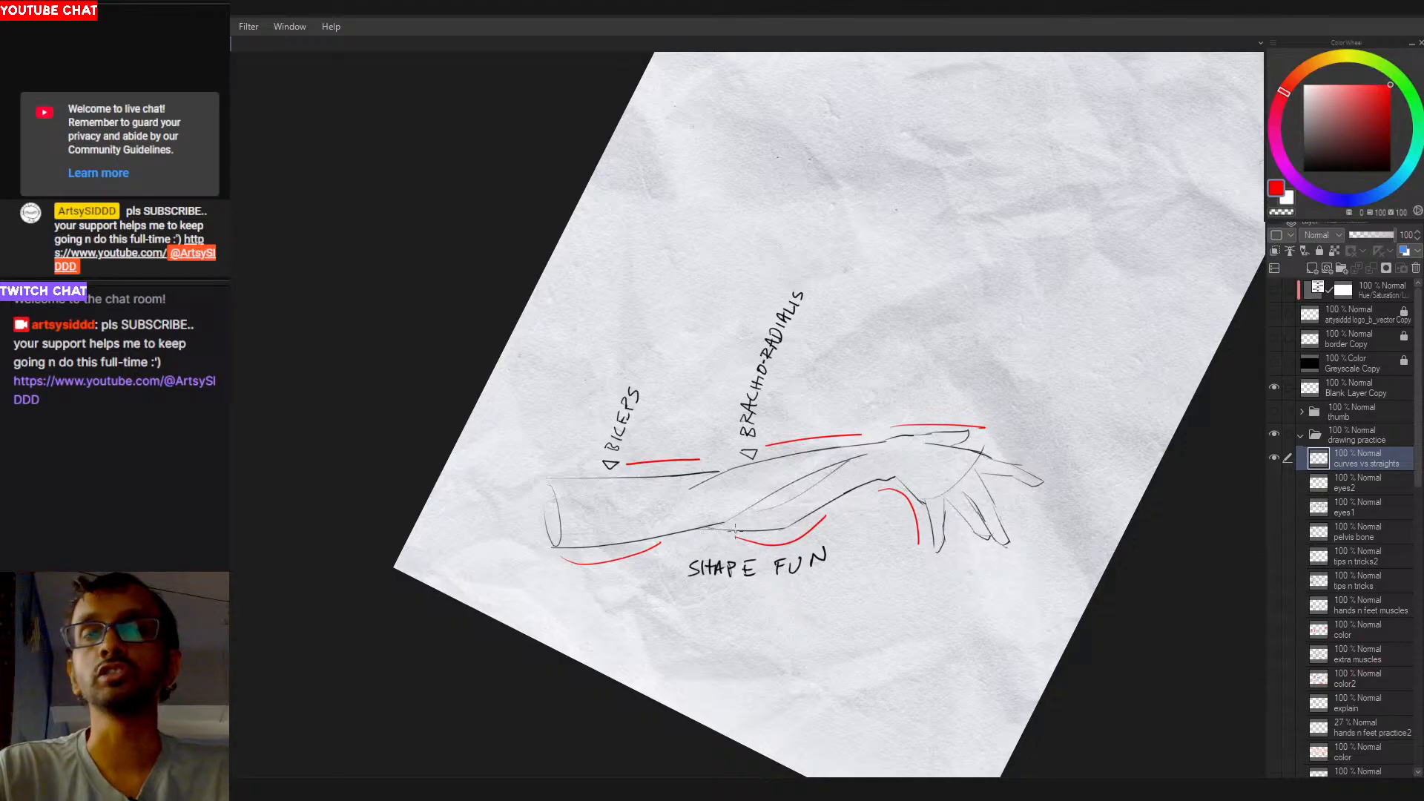
Step: Trace a red line along the underside of the upper arm to the elbow, and undo it
left_click_drag(553, 547, 723, 523)
key("ctrl+z")
key("ctrl+z")
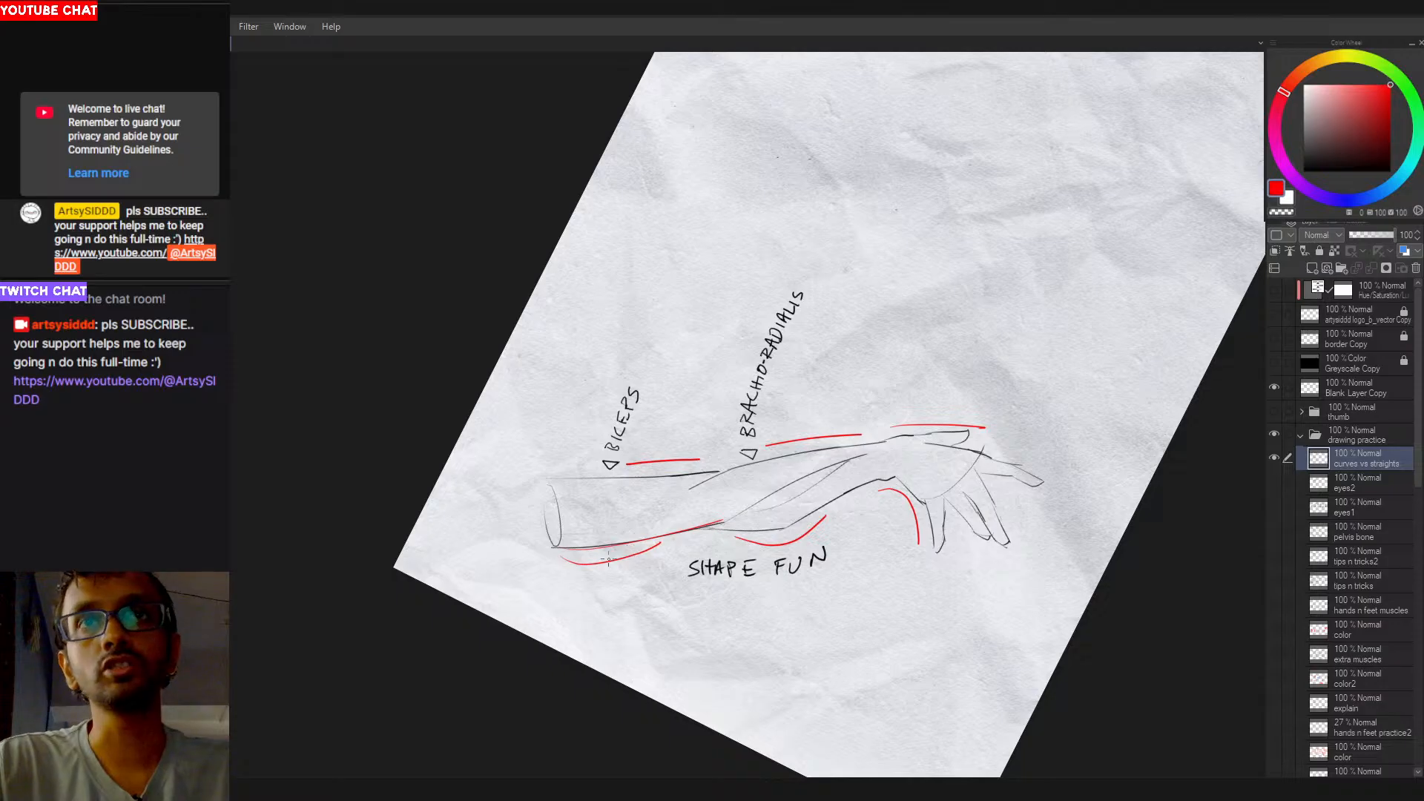
key("ctrl+z")
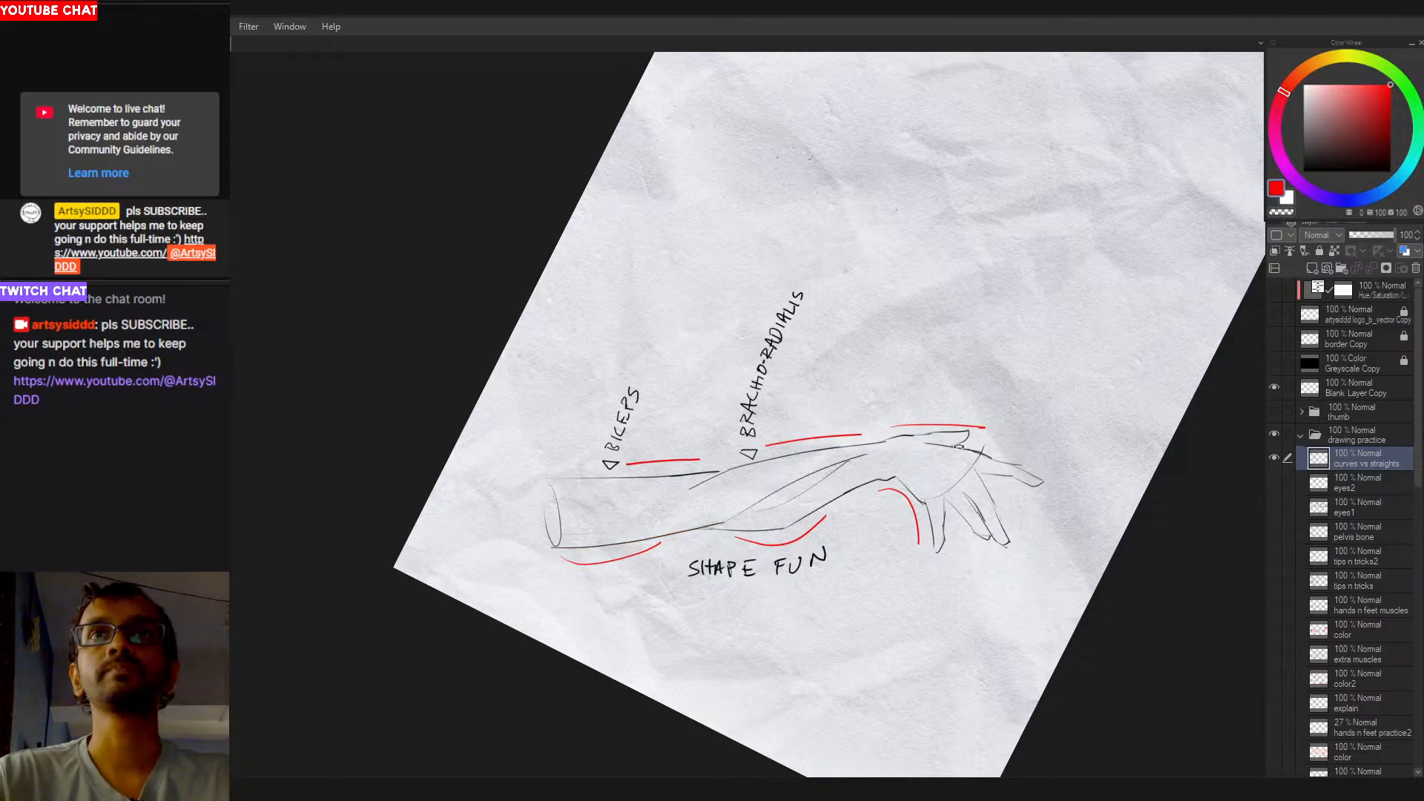
Step: Pick black from the sketch as the drawing colour, and switch visibility from the curves vs straights layer to eyes2
mouse_move(958, 446)
left_mouse_down()
mouse_move(759, 585)
mouse_move(743, 532)
mouse_move(729, 550)
left_mouse_up()
scroll(786, 553, "down", 1)
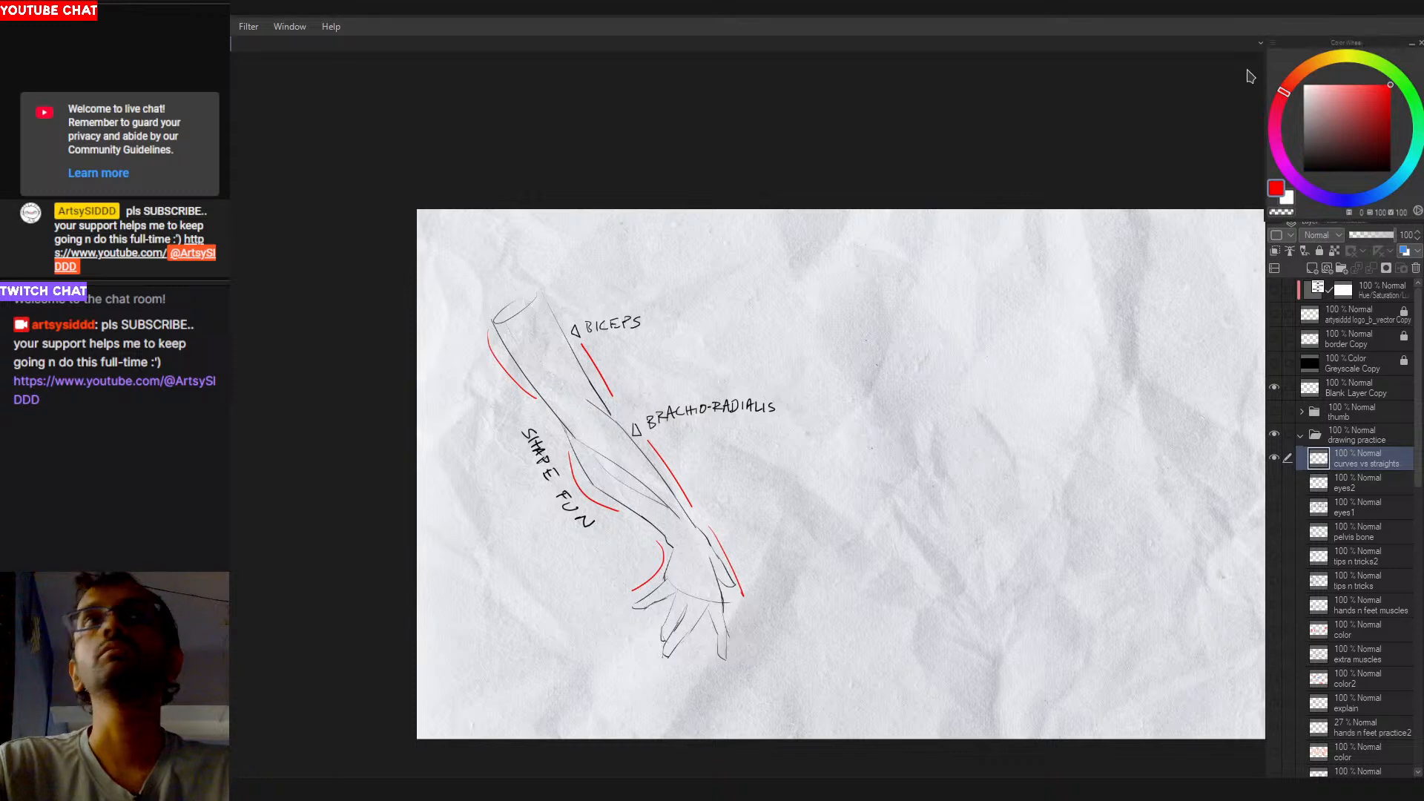
left_click(628, 438, "alt")
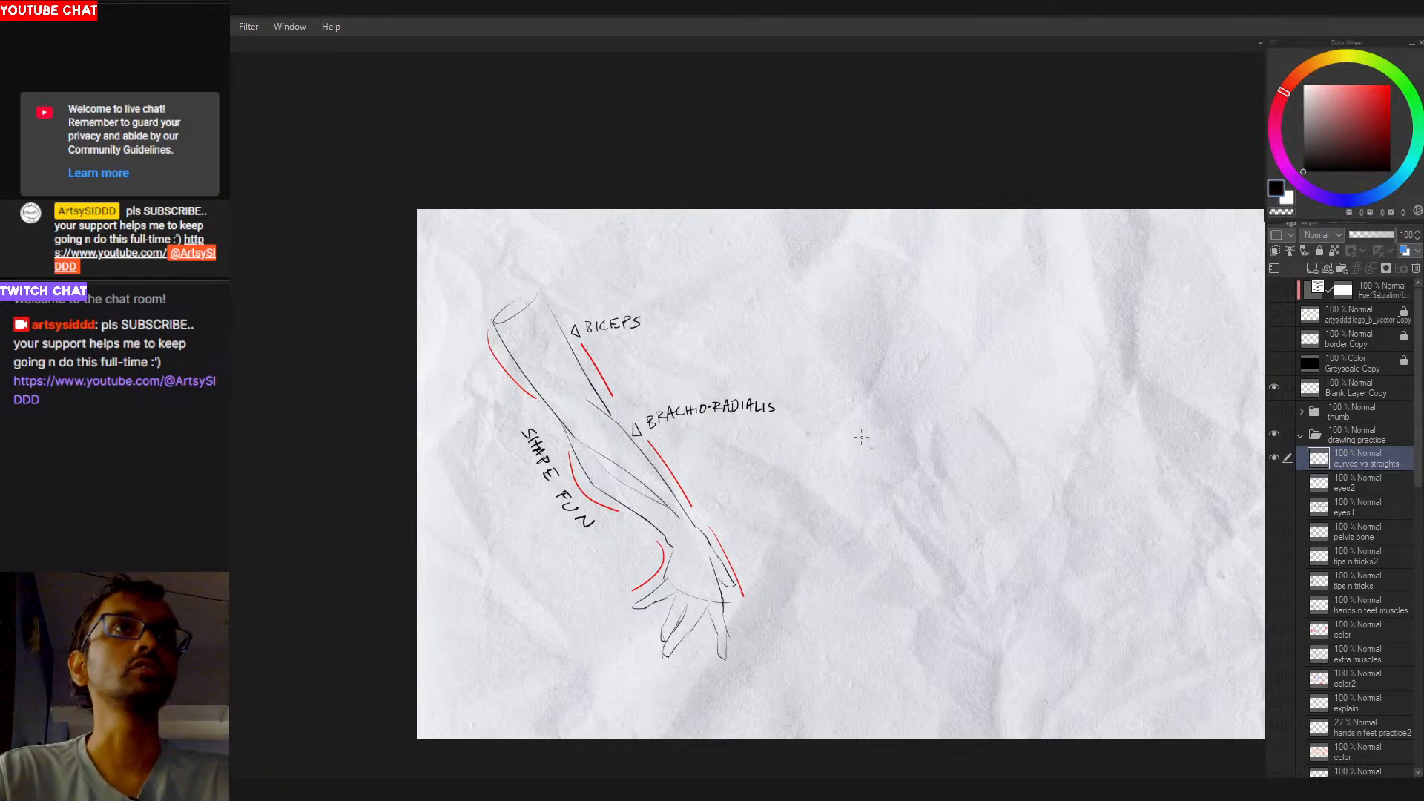
left_click(1274, 458)
left_click(1274, 483)
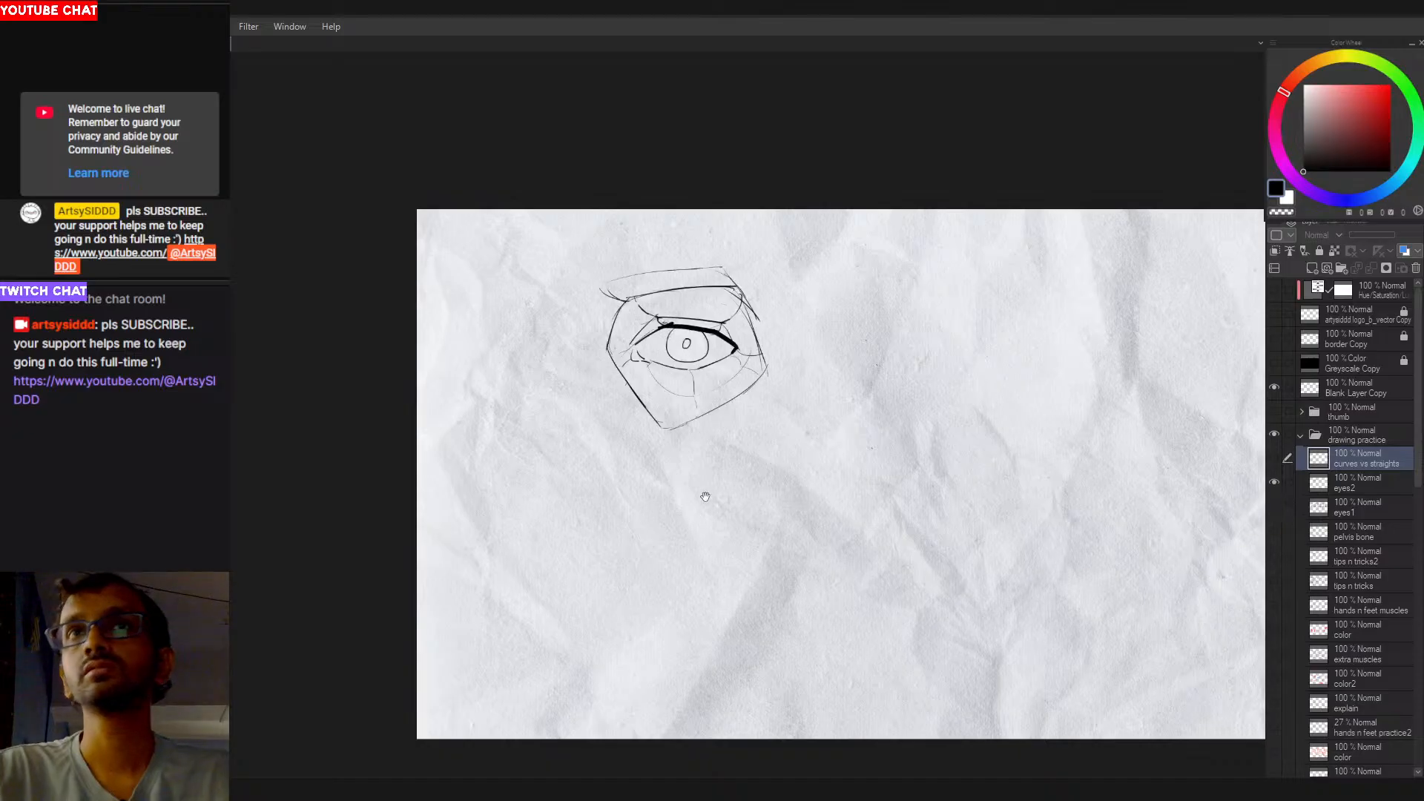
Step: Select the eyes2 layer and lower its opacity to 13%
left_click_drag(858, 460, 752, 582)
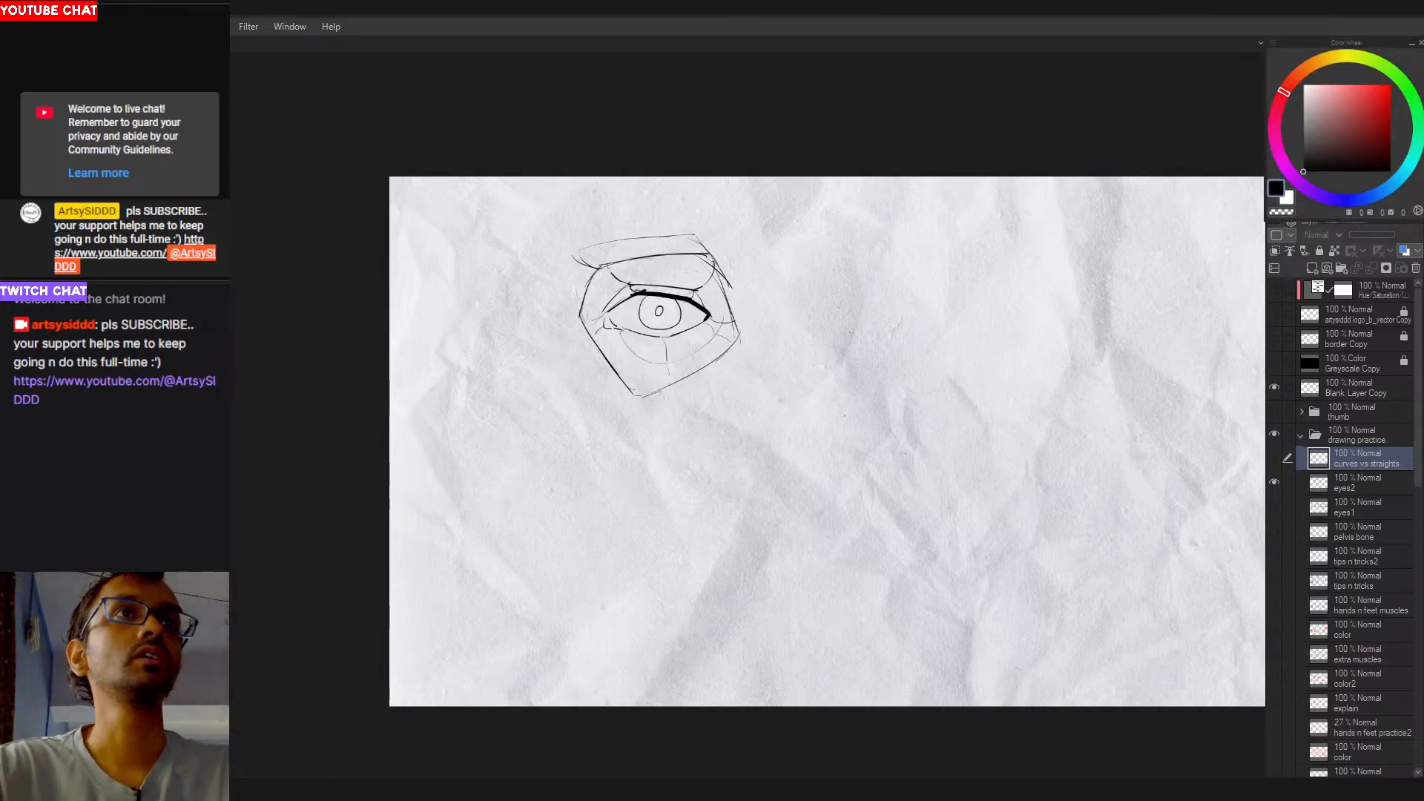
mouse_move(684, 453)
left_mouse_down()
mouse_move(620, 464)
mouse_move(635, 461)
left_mouse_up()
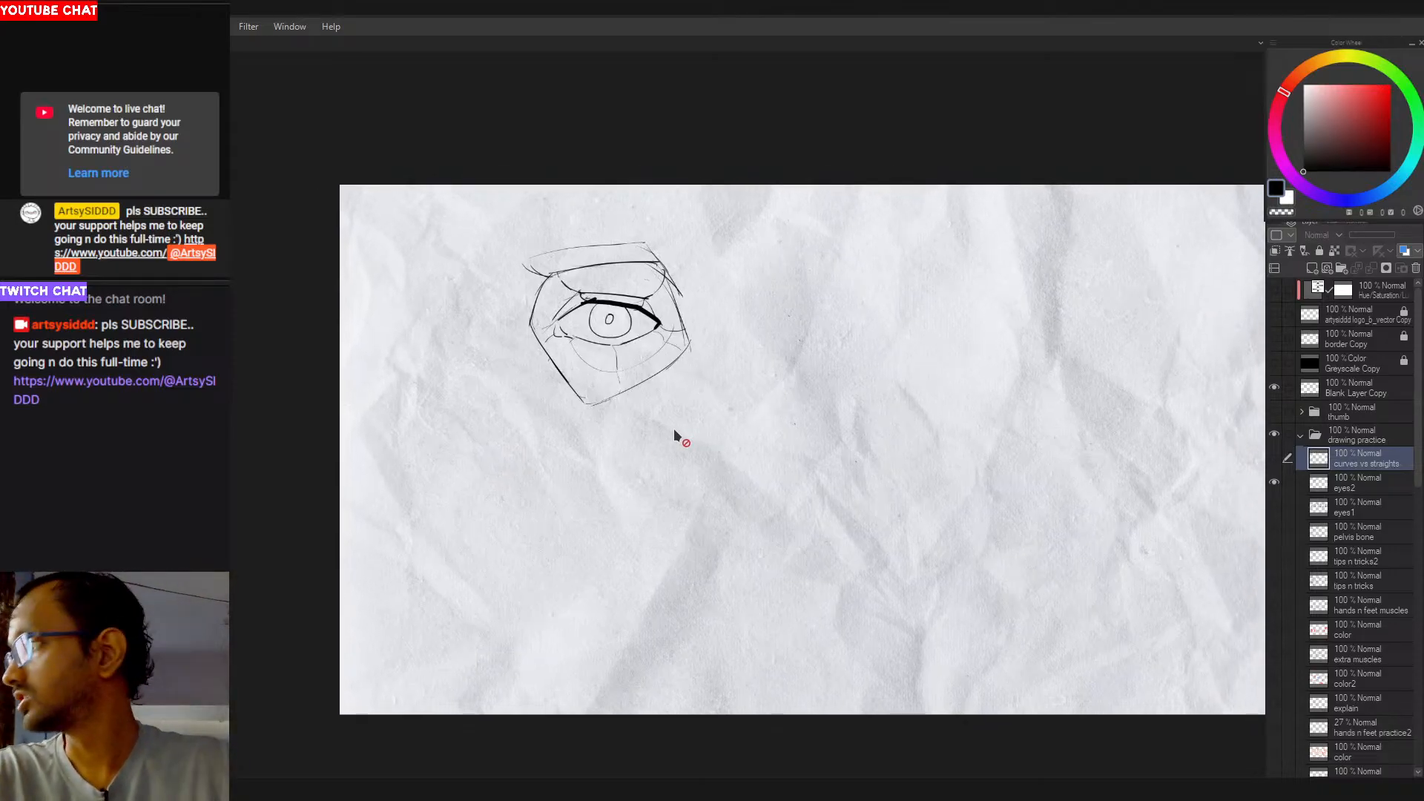
left_click_drag(623, 423, 643, 454)
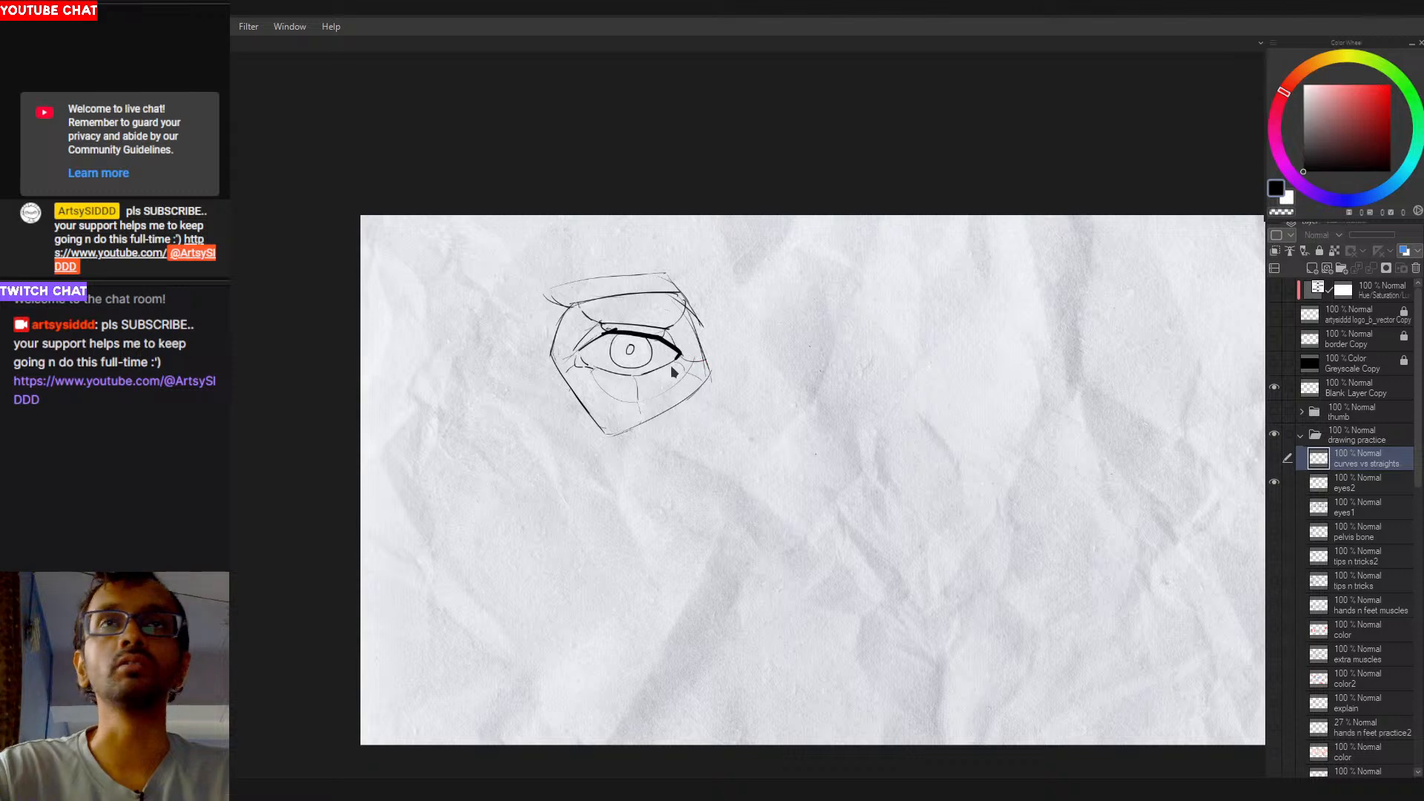
left_click_drag(805, 440, 846, 442)
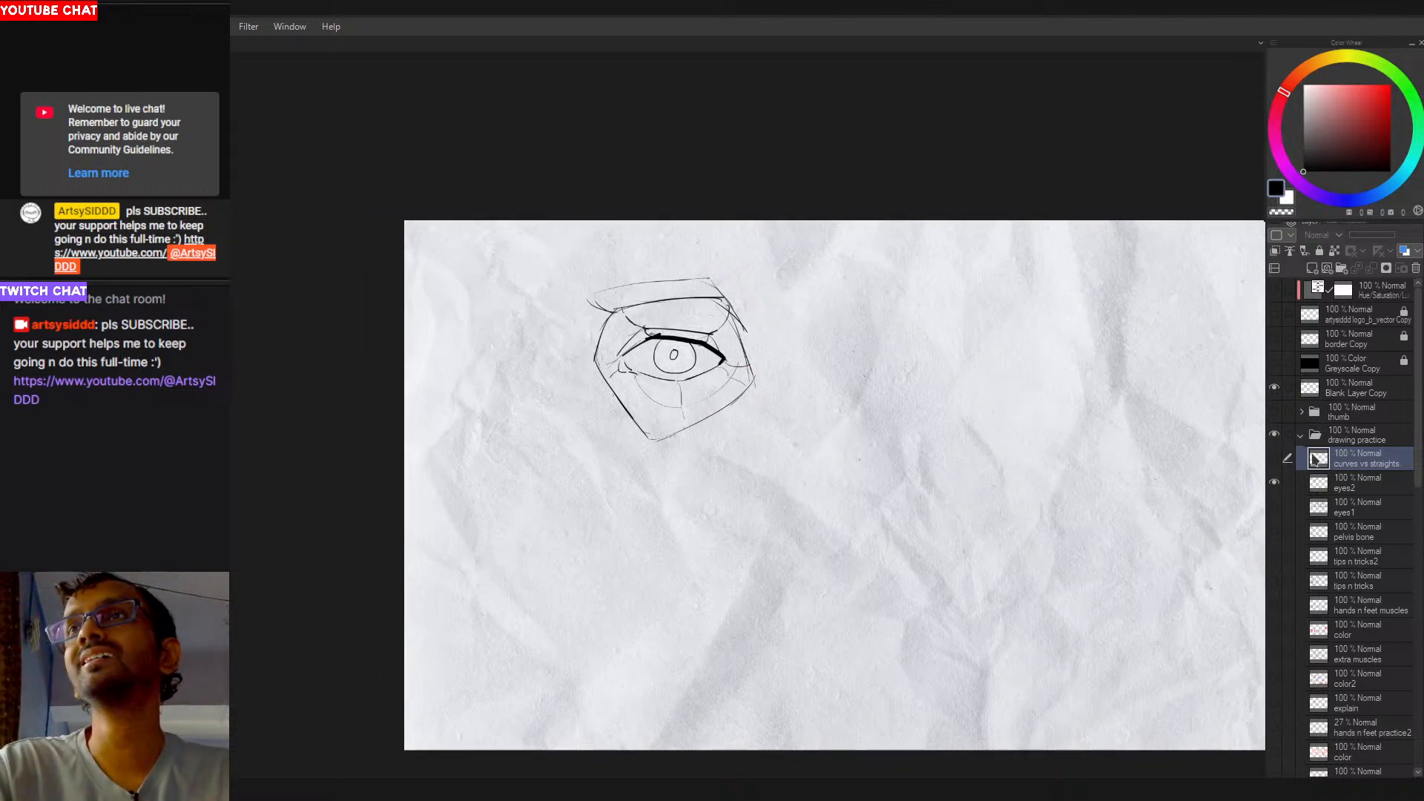
left_click(1342, 486)
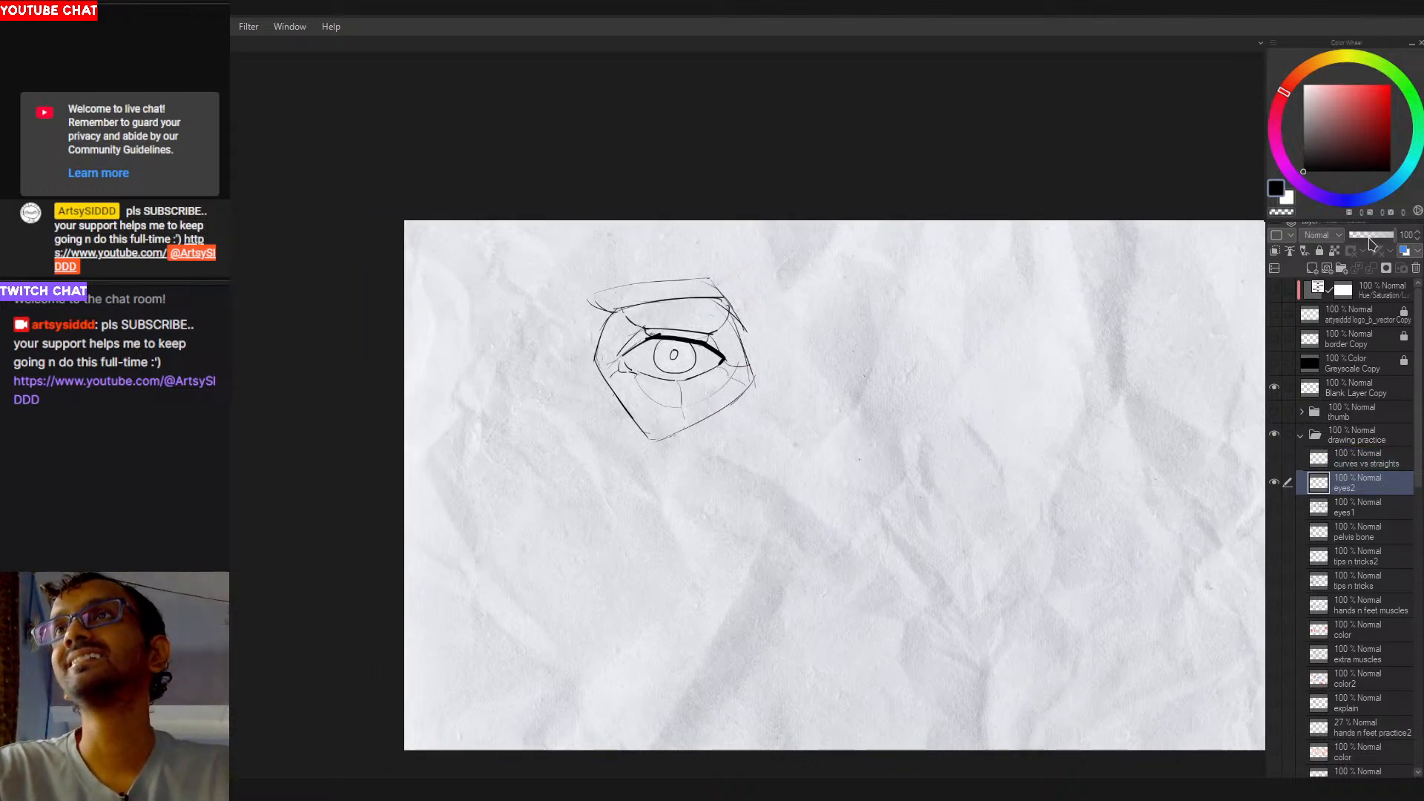
left_click_drag(1376, 236, 1354, 242)
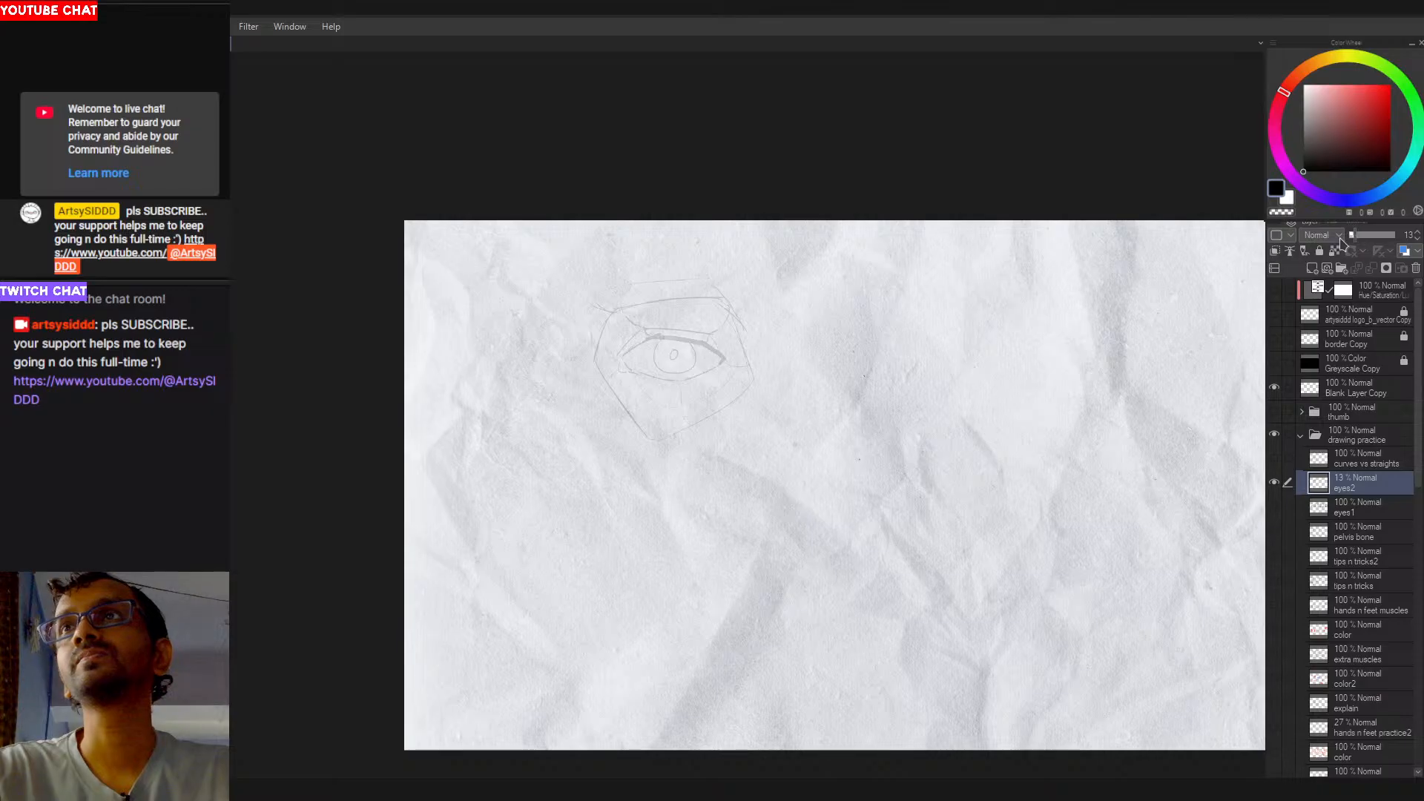
Step: Create a new layer directly above the eyes2 layer
left_click(1311, 268)
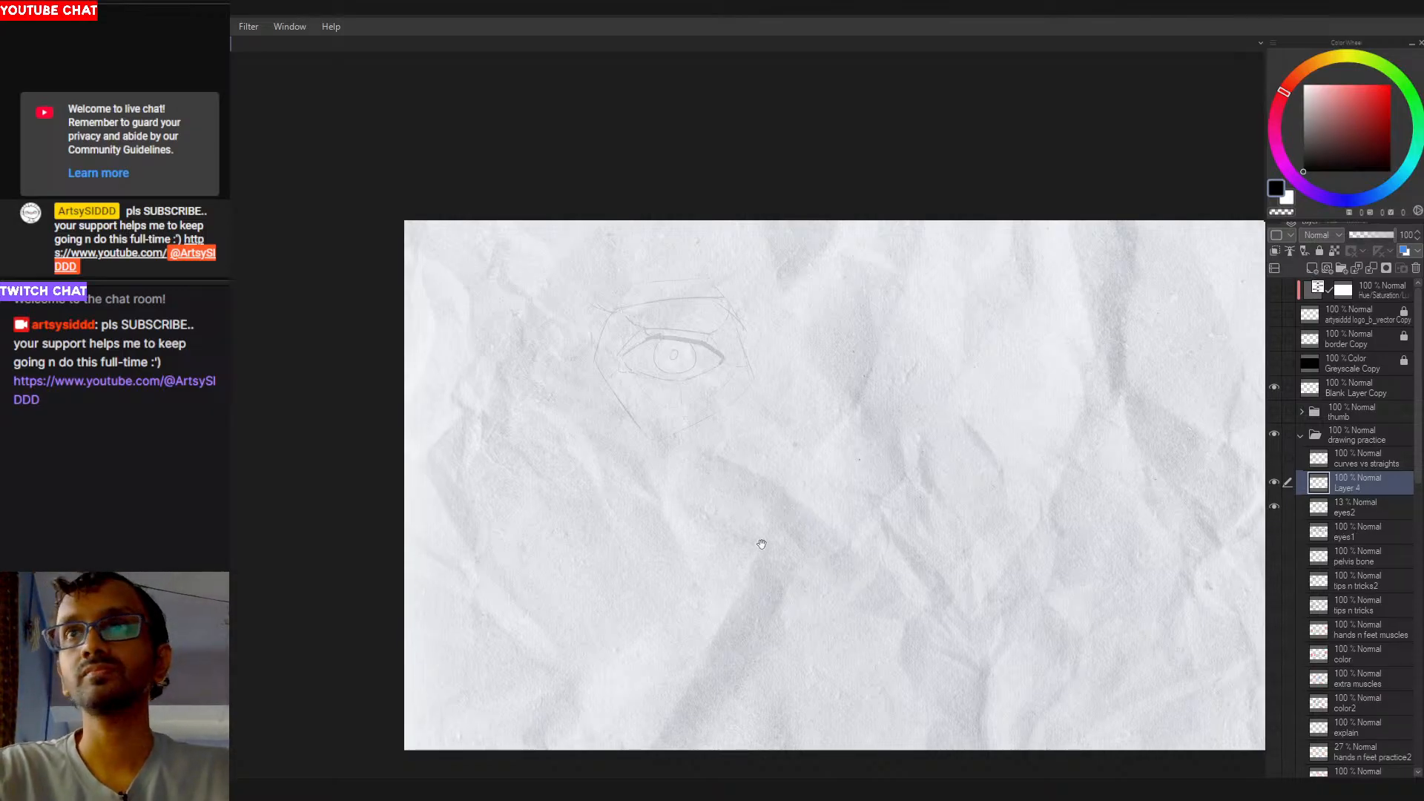
scroll(1343, 608, "down", 8)
scroll(1344, 565, "up", 1)
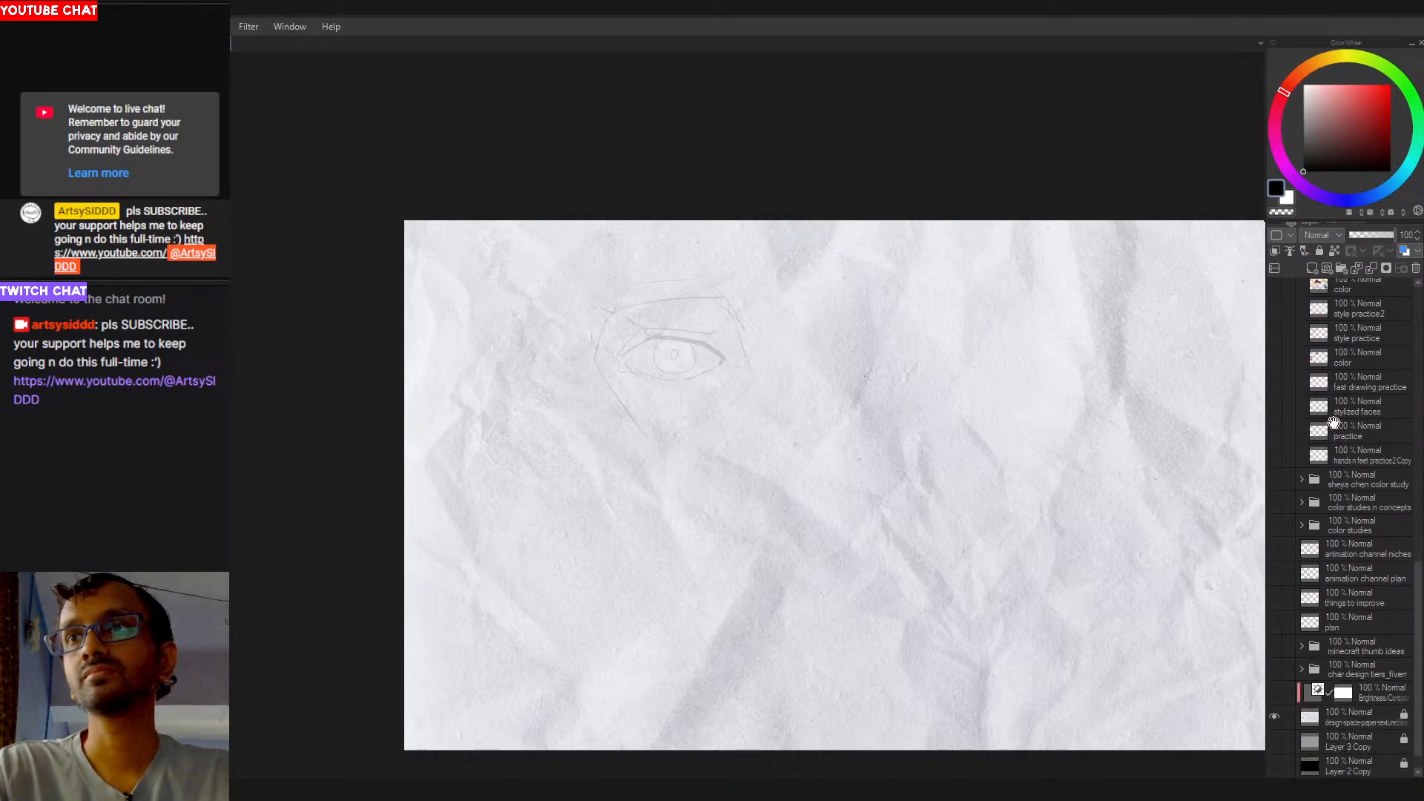
scroll(1346, 490, "up", 1)
scroll(1346, 490, "up", 7)
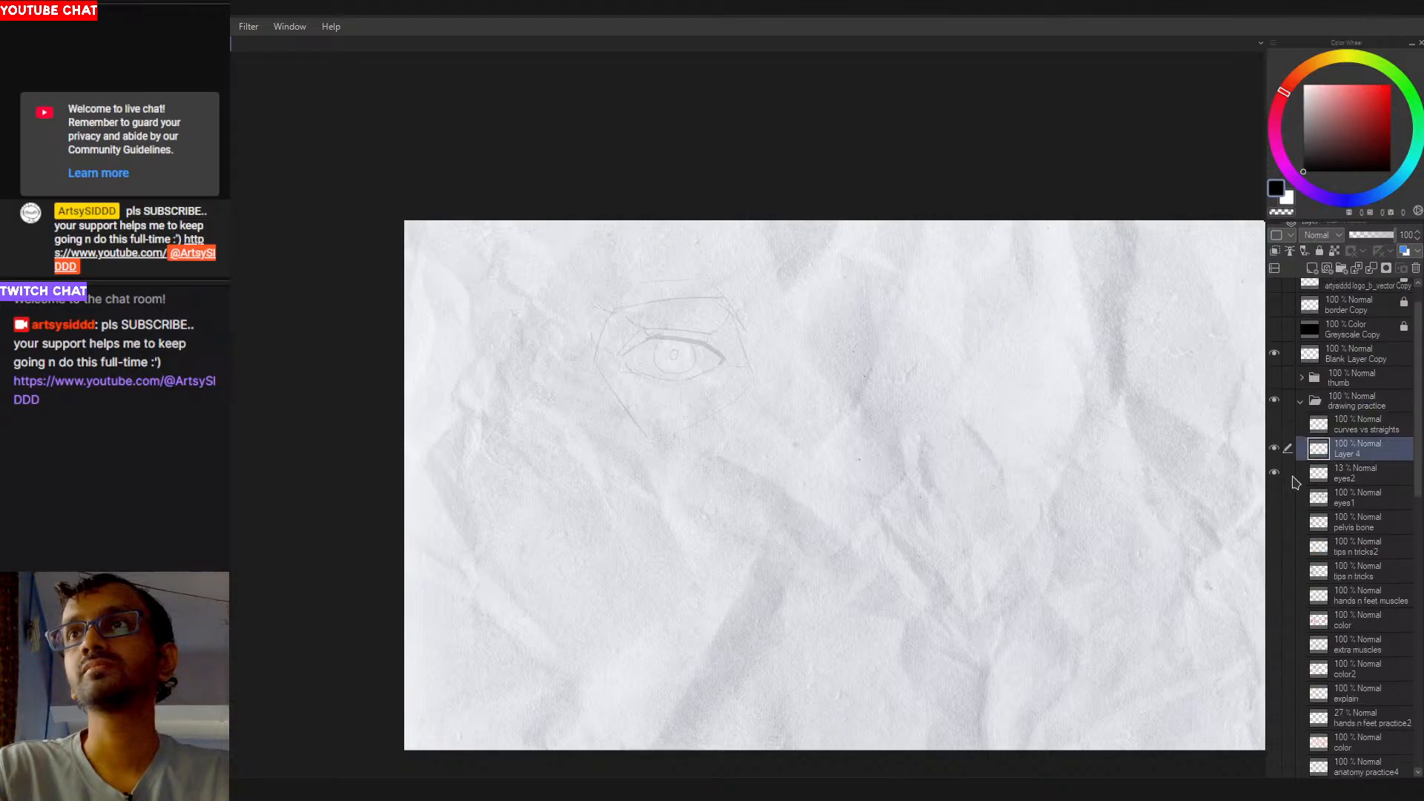
left_click_drag(740, 628, 812, 618)
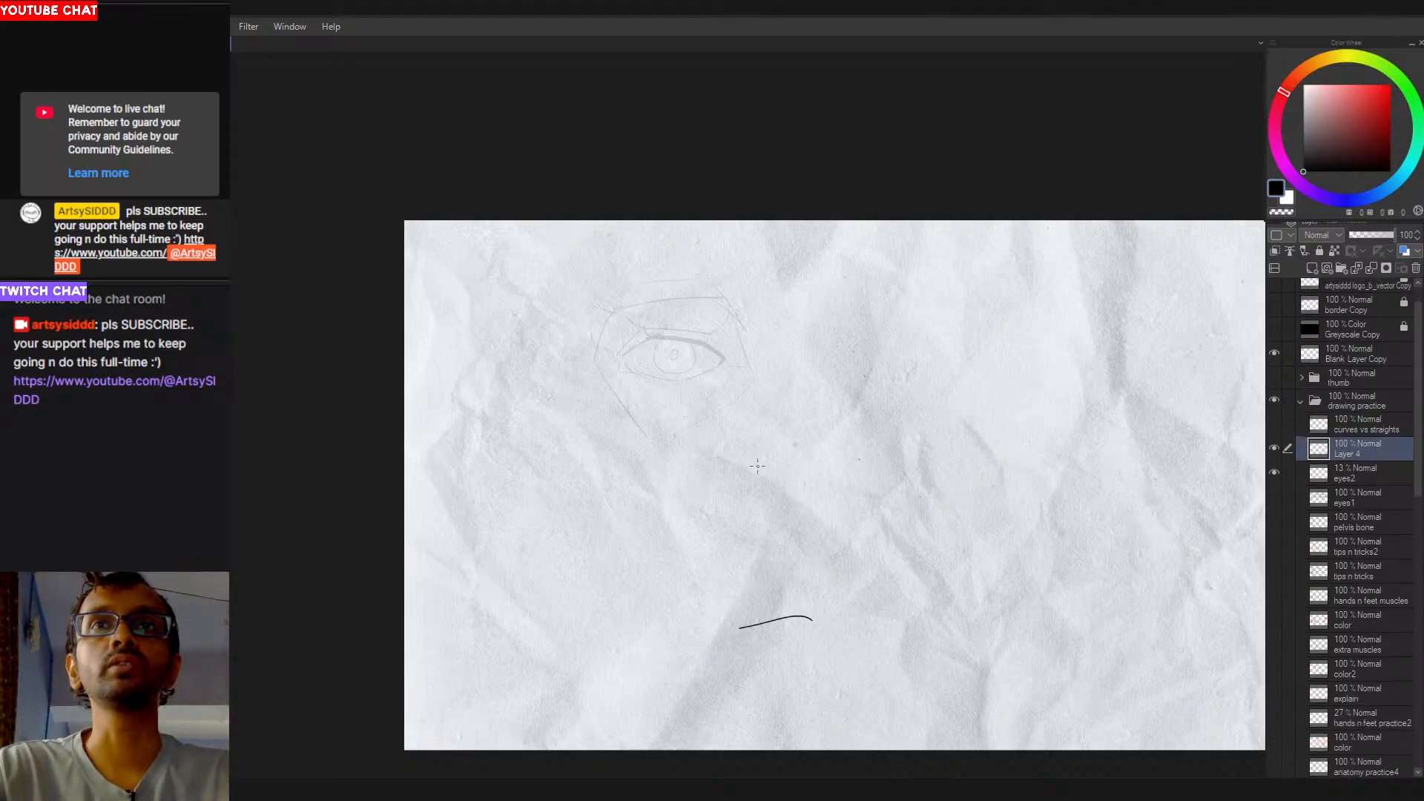
left_click_drag(748, 459, 758, 477)
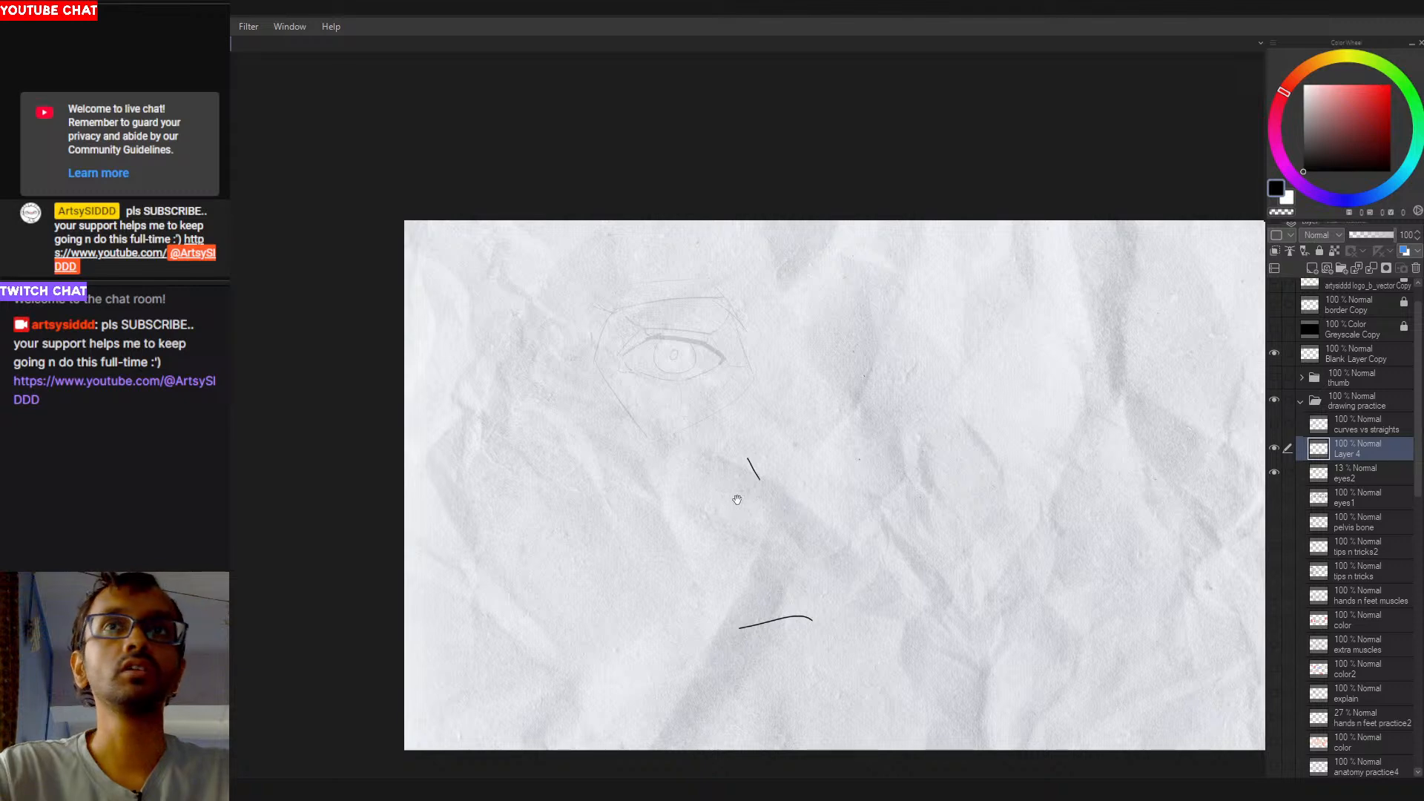
key("e")
left_click_drag(746, 465, 760, 481)
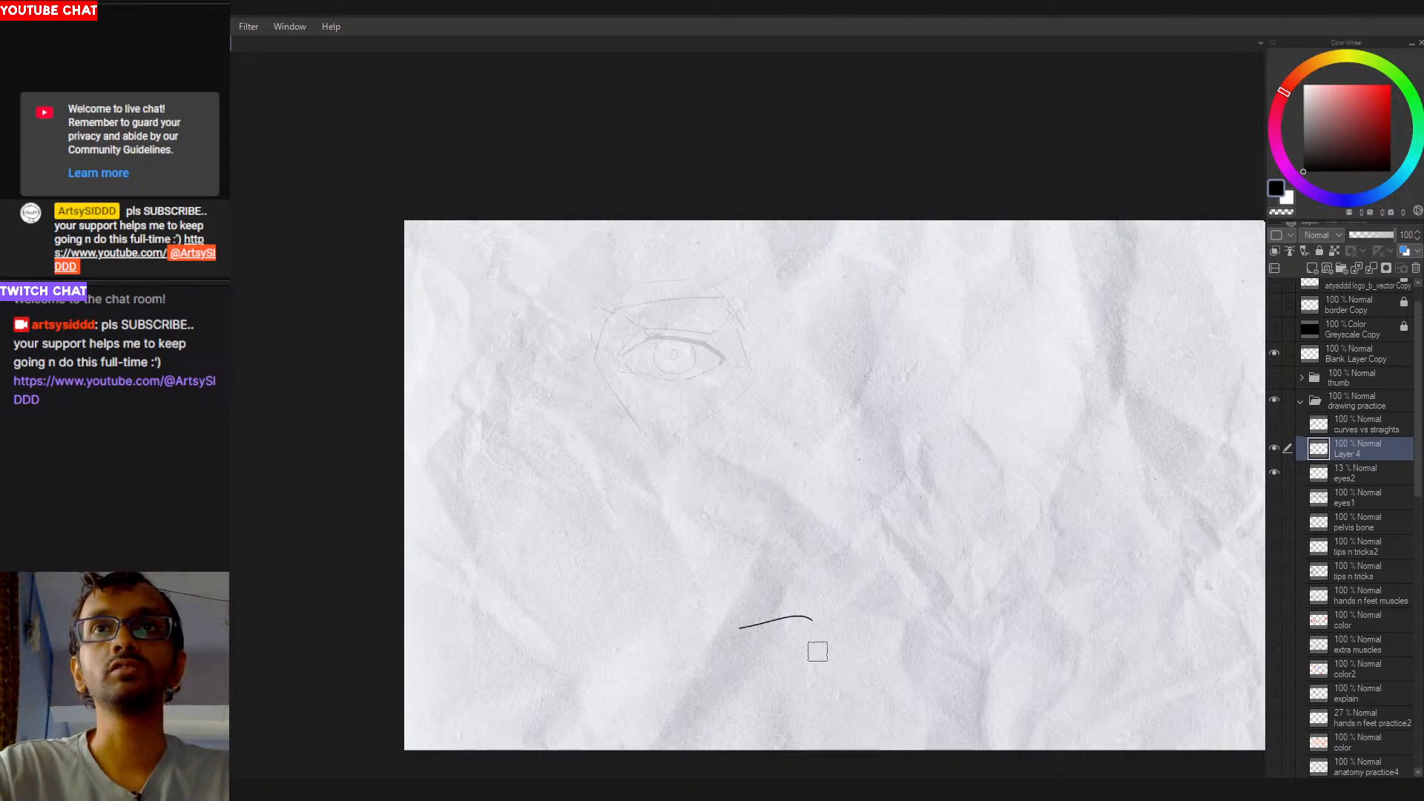
mouse_move(823, 620)
left_mouse_down()
mouse_move(683, 627)
mouse_move(702, 623)
left_mouse_up()
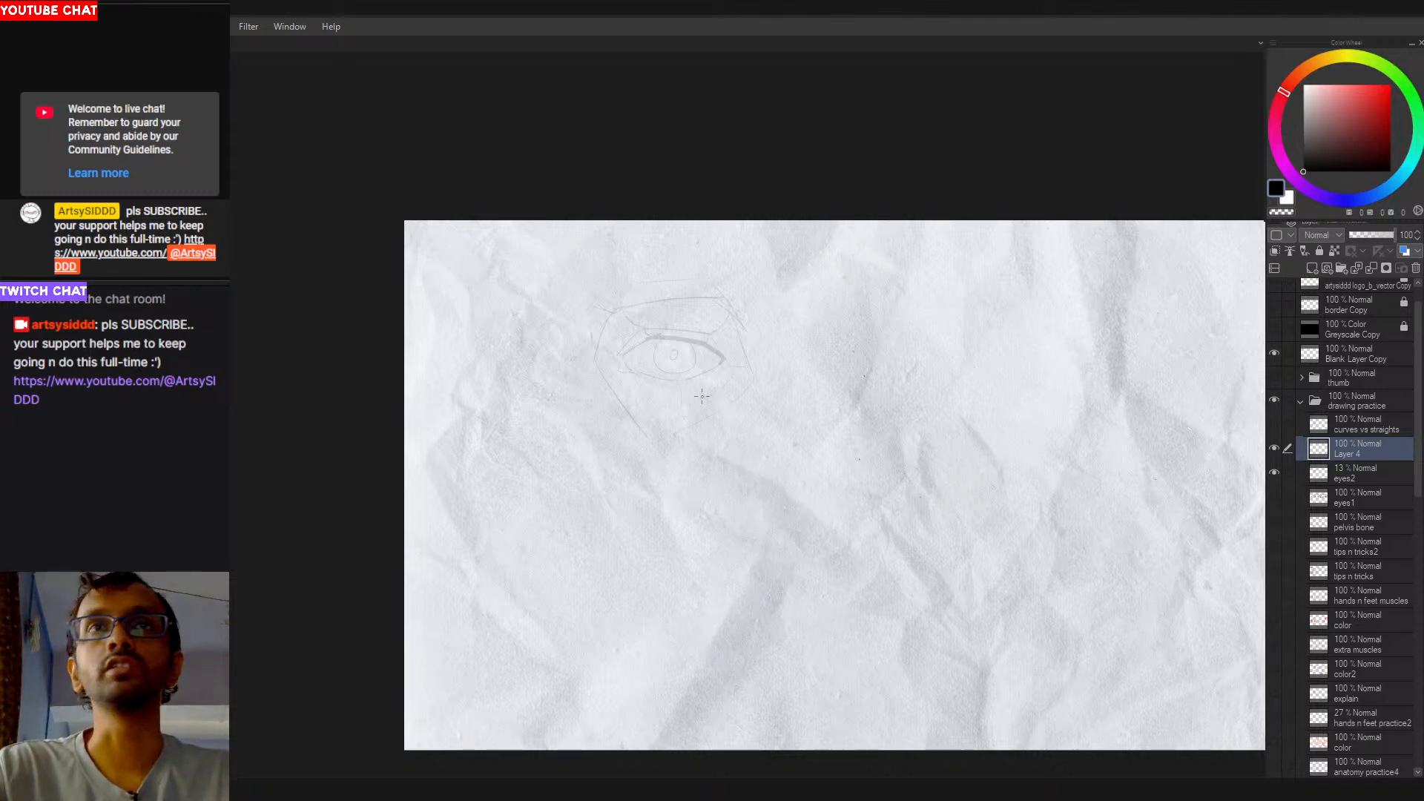
Step: Lower the eyes2 layer's opacity to 8% and make the new empty layer above it active again
left_click(667, 398)
left_click(686, 445, "alt")
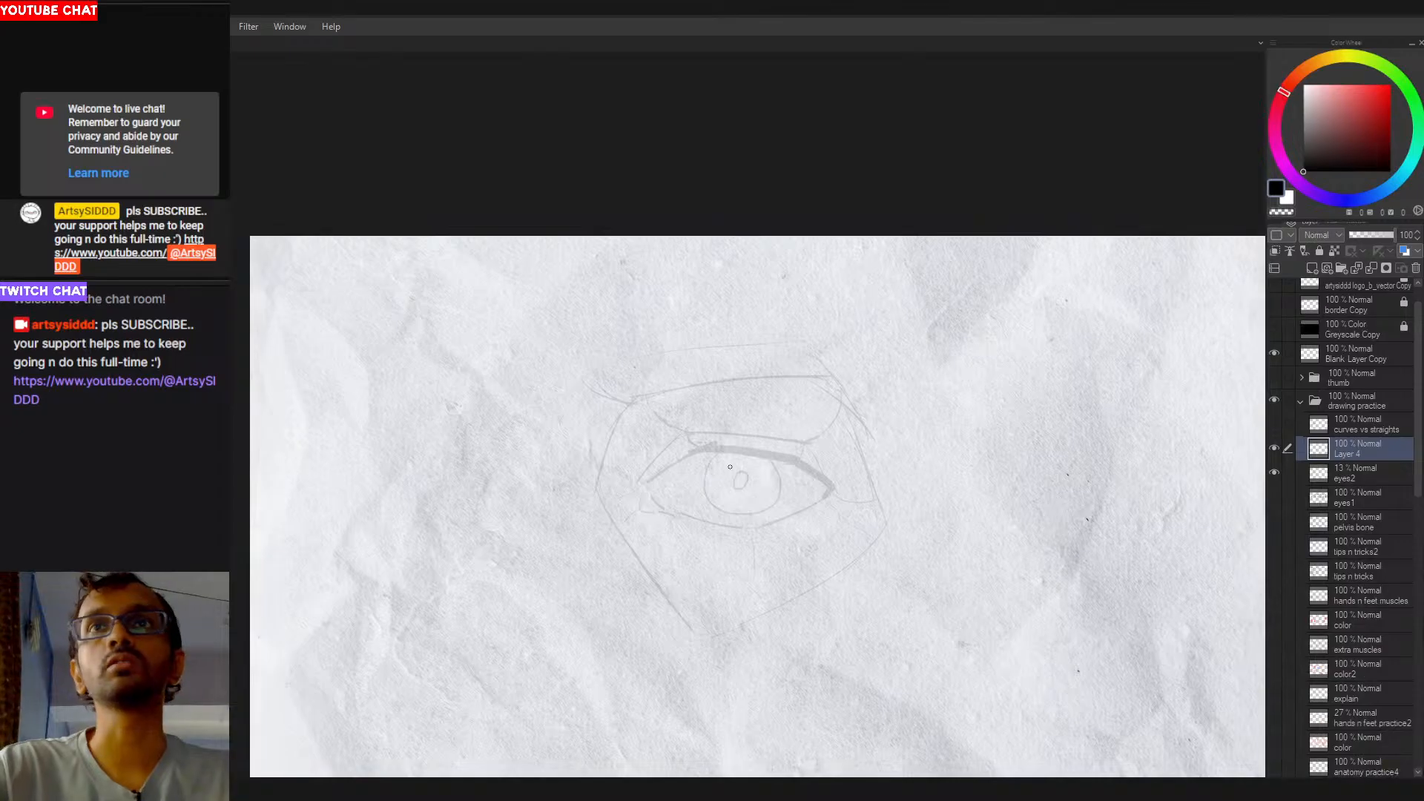
left_click(1328, 478)
left_click_drag(1363, 237, 1357, 240)
left_click(1358, 449)
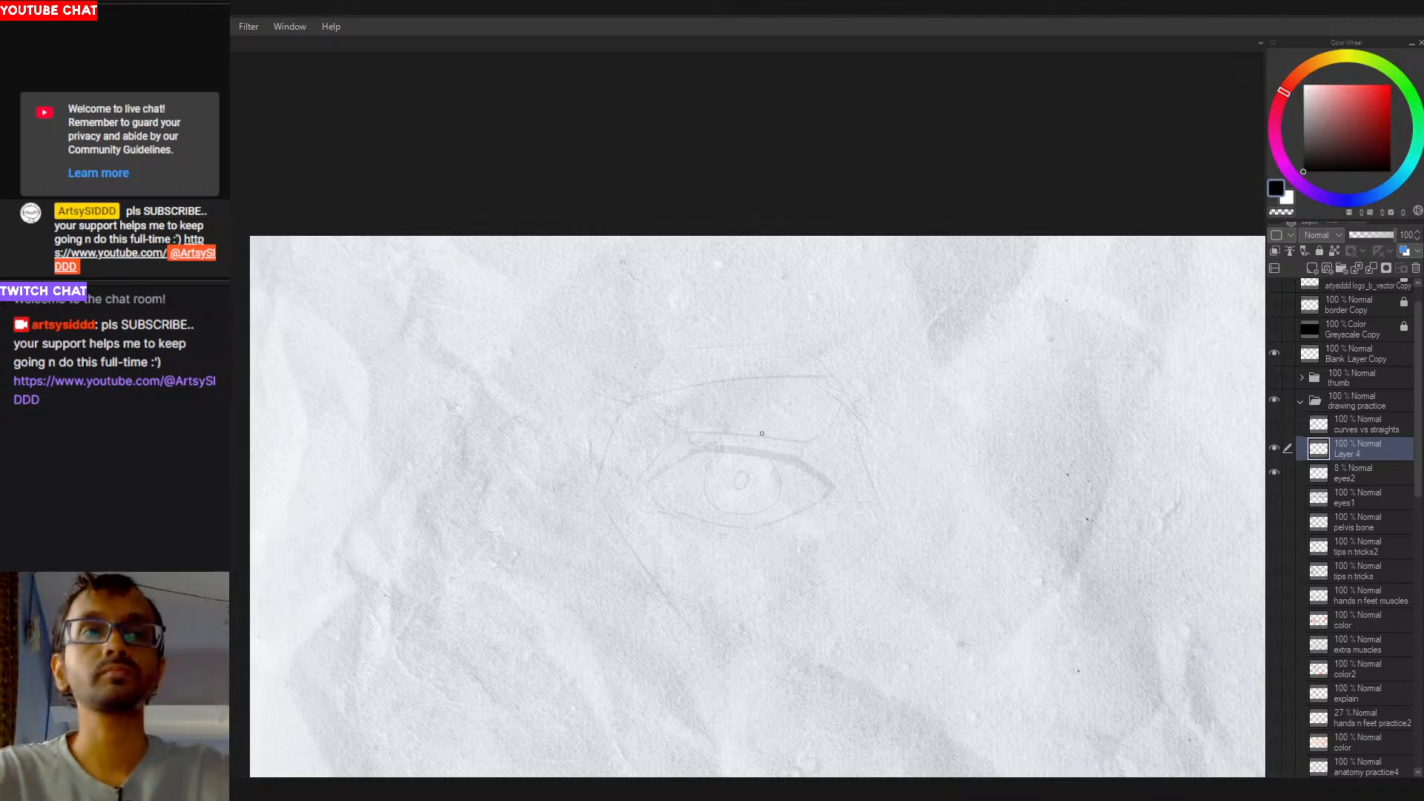
Step: Draw two upright black oval outlines as simple cartoon eyes on the blank paper beside the faint eye sketch
left_click_drag(960, 489, 623, 451)
mouse_move(777, 438)
left_mouse_down()
mouse_move(780, 477)
mouse_move(792, 444)
mouse_move(853, 424)
mouse_move(862, 450)
mouse_move(870, 434)
left_mouse_up()
key("ctrl+z")
key("ctrl+z")
key("ctrl+z")
key("ctrl+z")
key("ctrl+z")
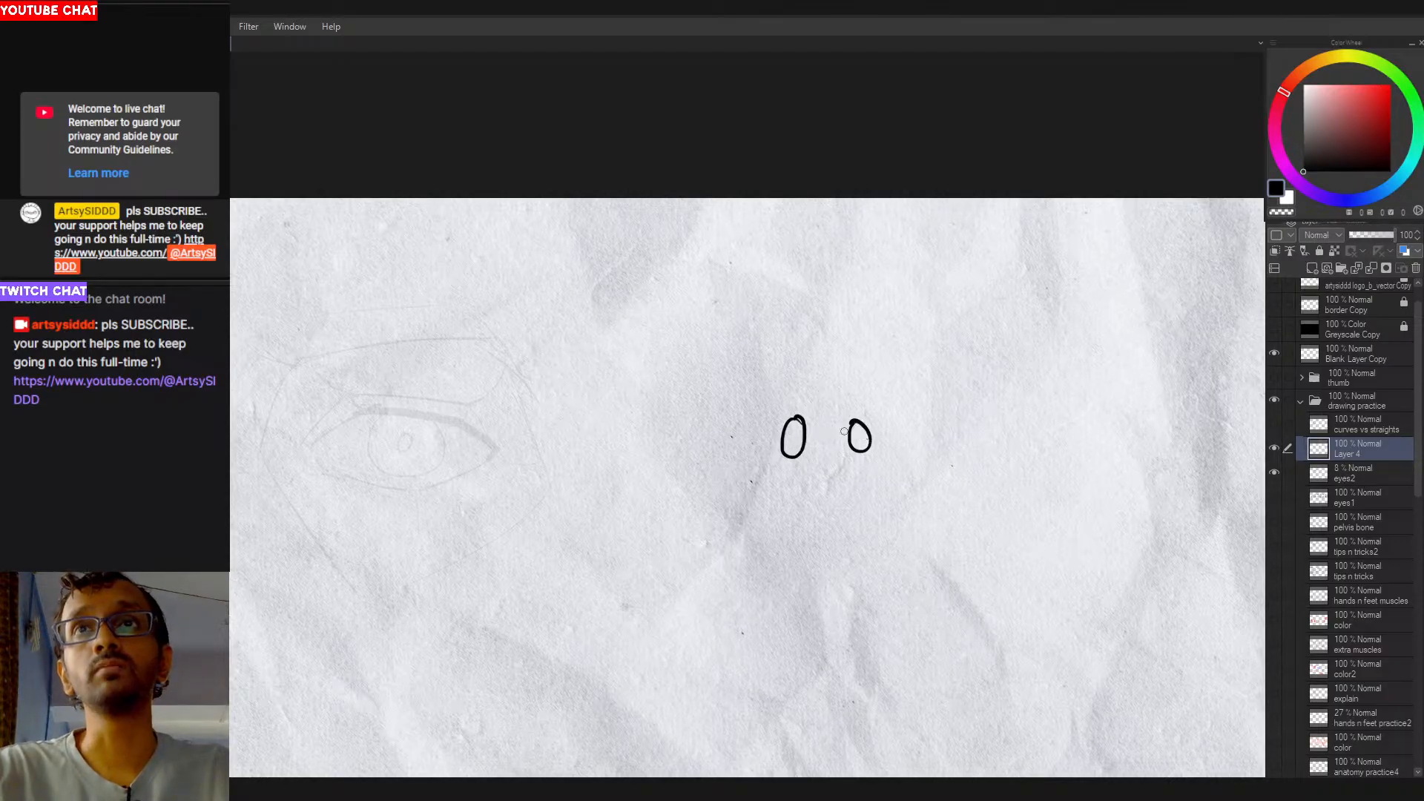
Step: Outline a small highlight at the top of each oval eye and fill the rest of the ovals black
key("ctrl+y")
key("ctrl+z")
key("ctrl+y")
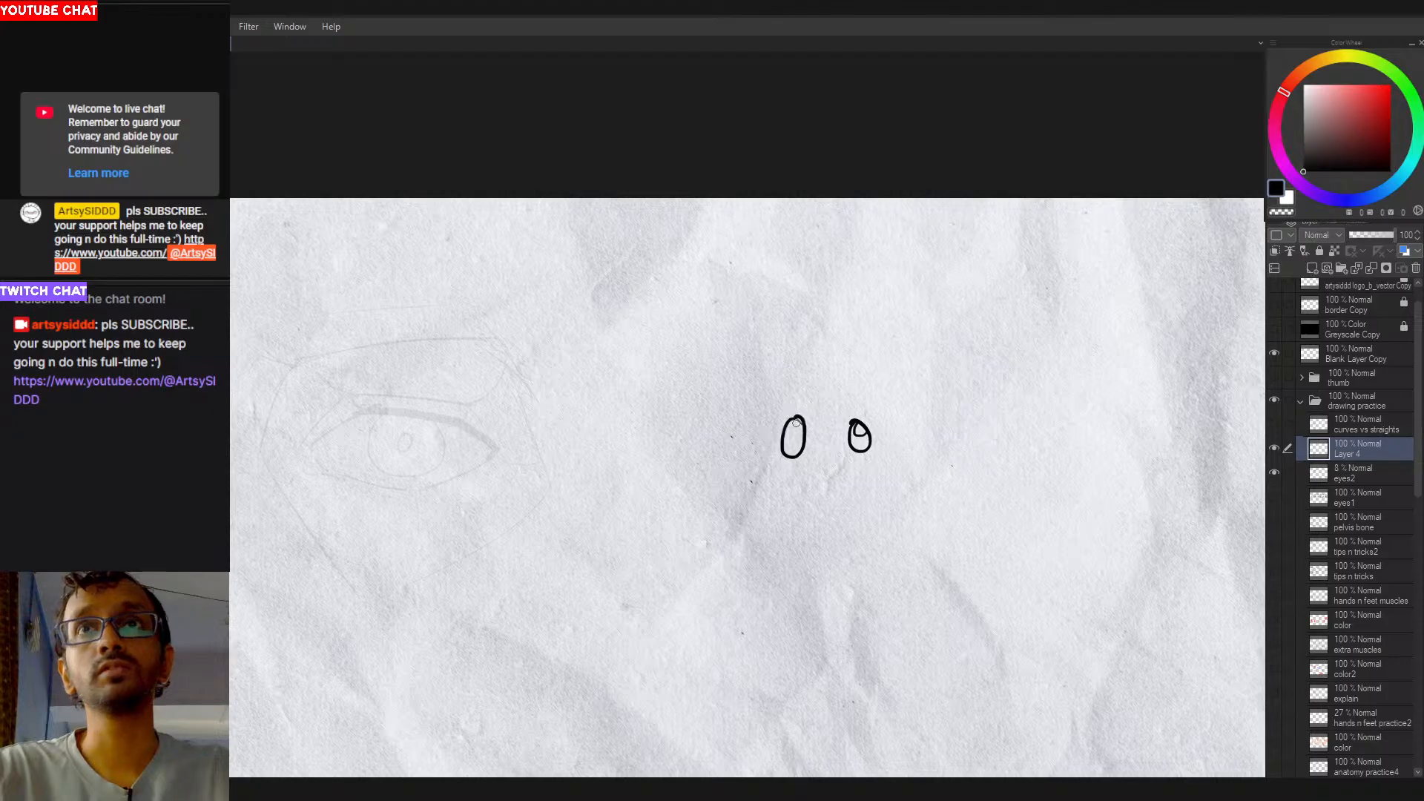
mouse_move(795, 421)
left_mouse_down()
mouse_move(786, 461)
mouse_move(791, 428)
mouse_move(796, 451)
mouse_move(860, 440)
left_mouse_up()
key("ctrl+z")
key("ctrl+y")
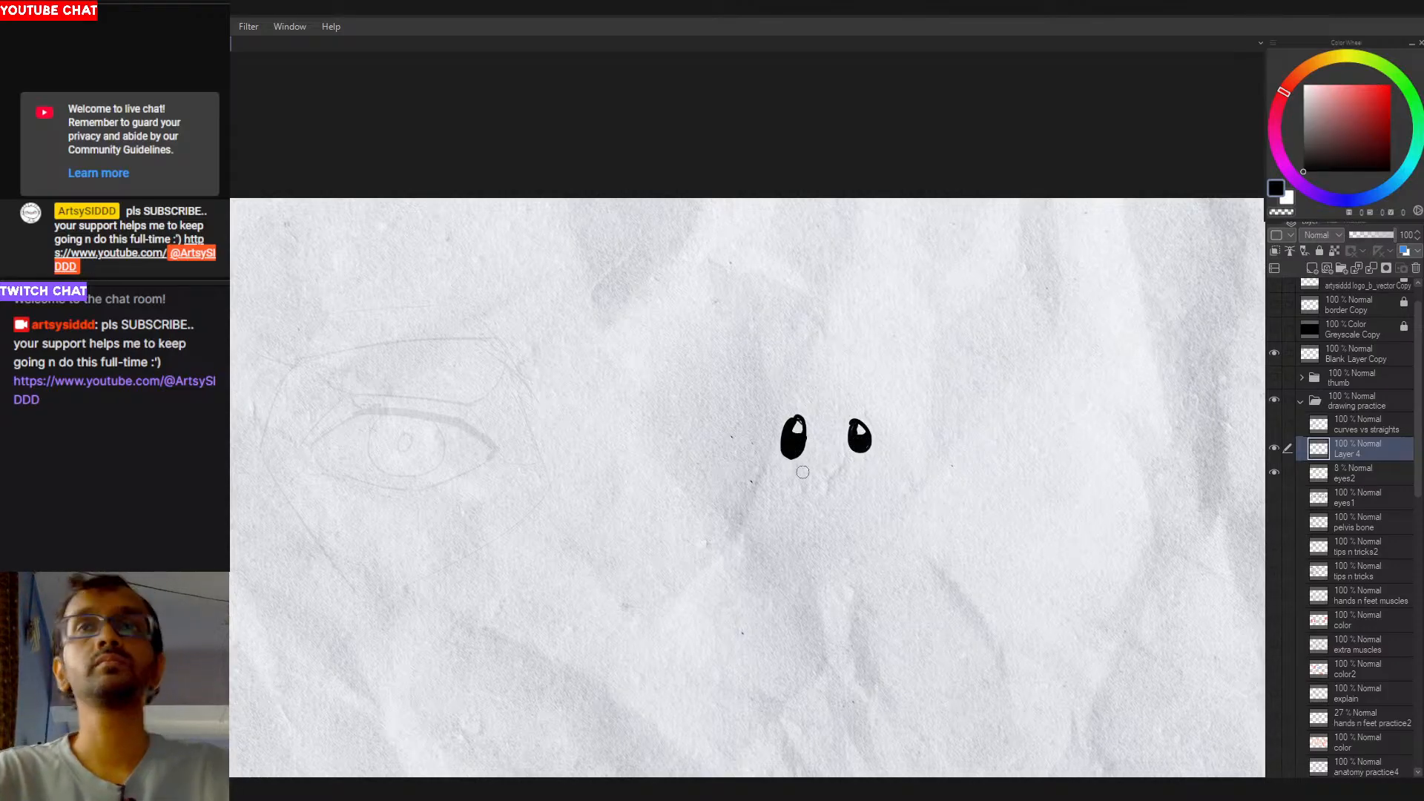
Step: Select the whole layer and cut the cartoon eyes, then paste them and undo the paste
key("ctrl+a")
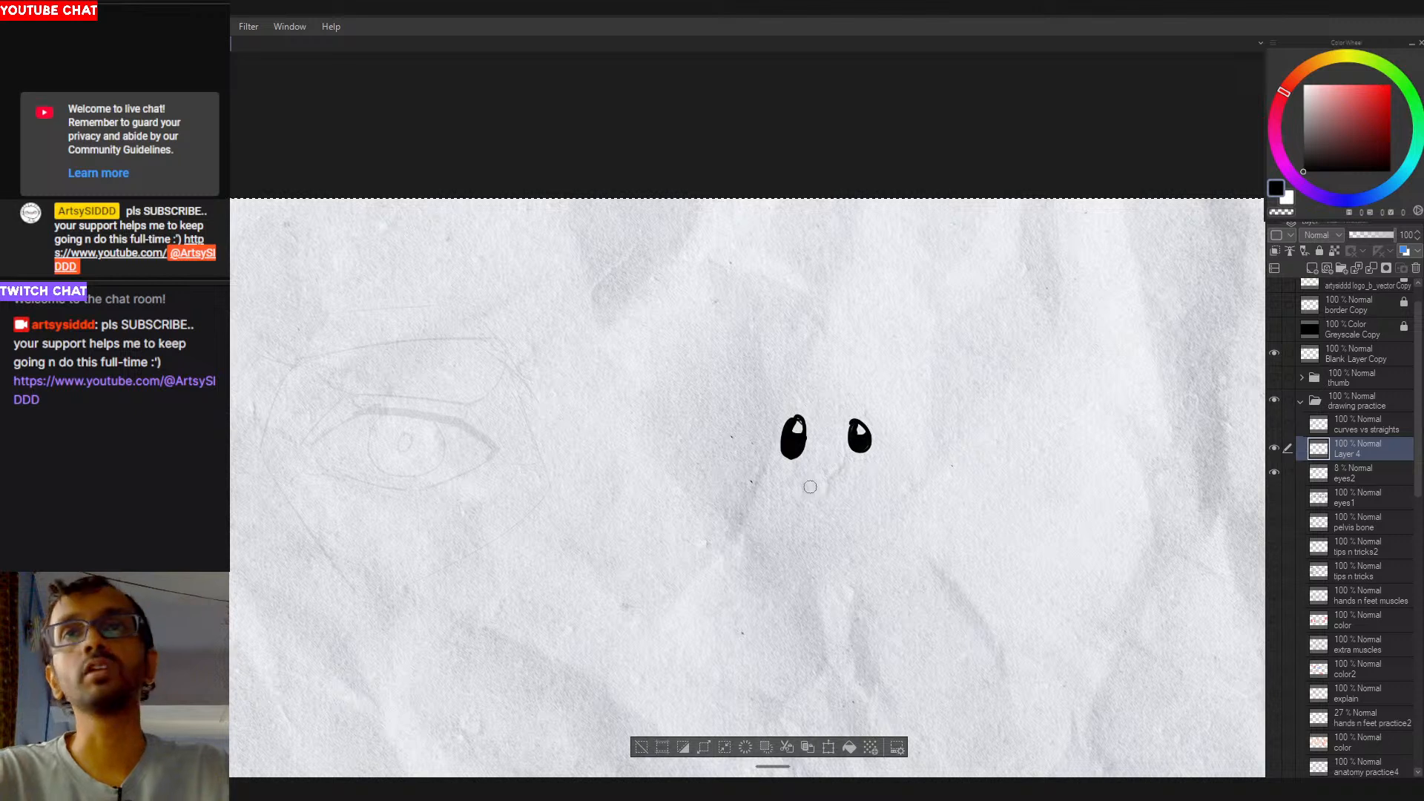
key("ctrl+x")
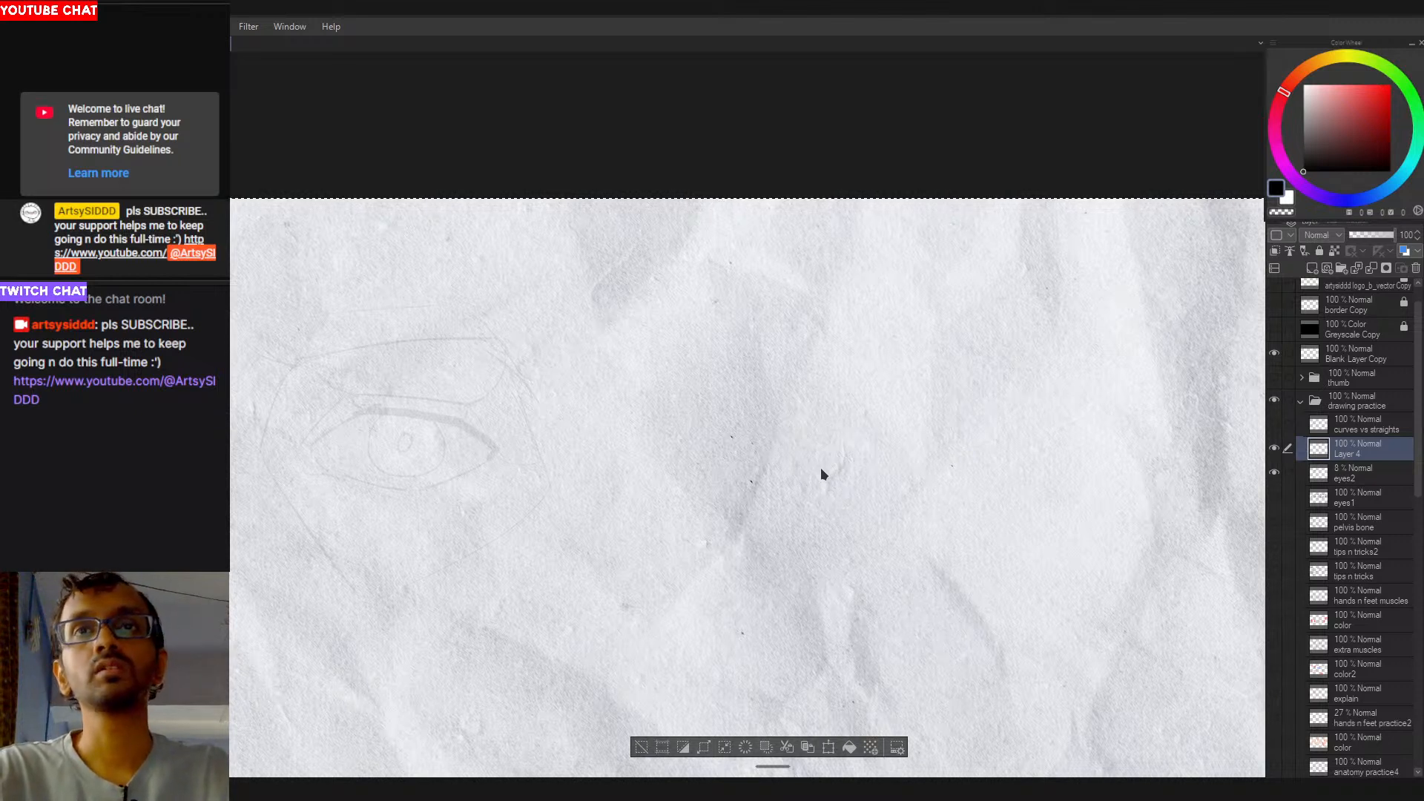
key("ctrl+v")
key("ctrl+z")
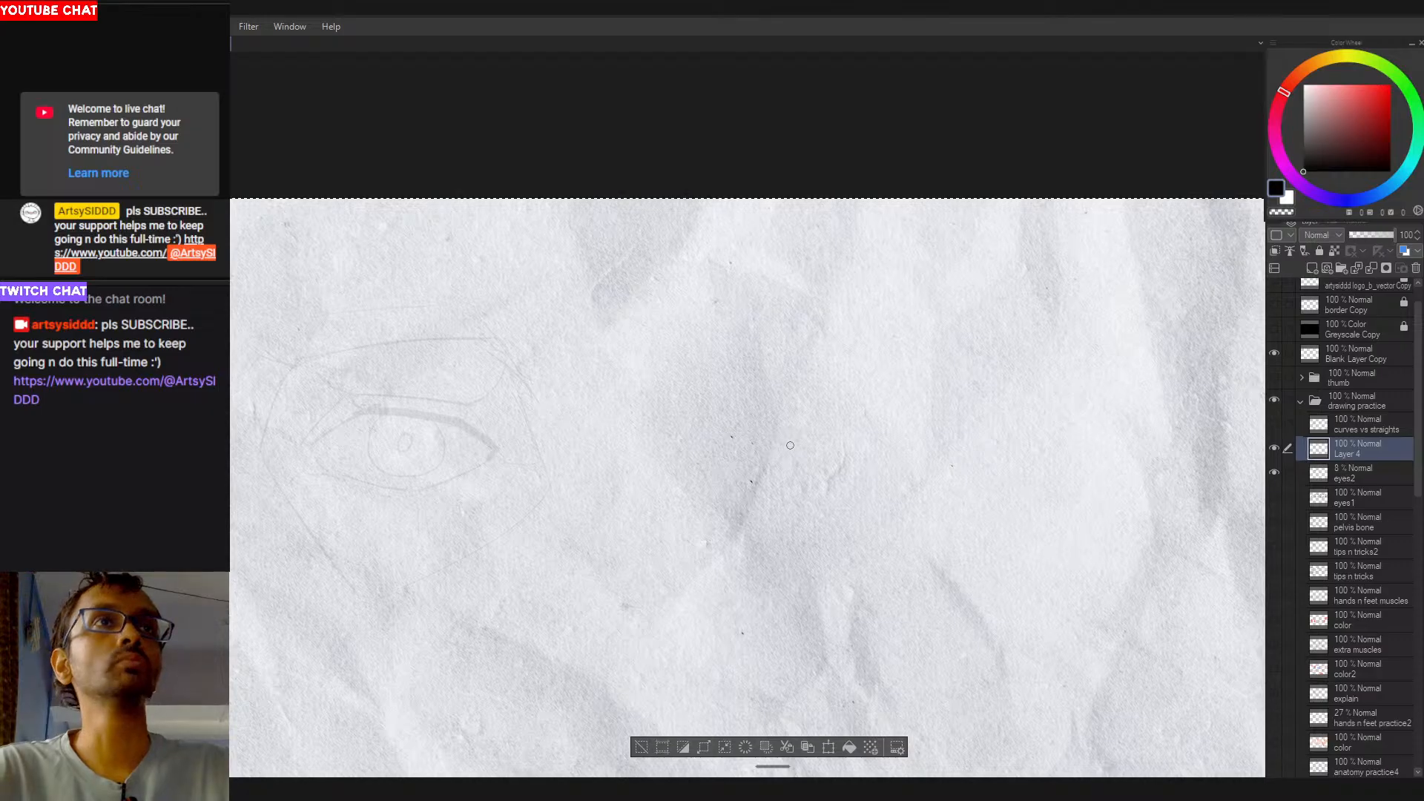
Step: Draw a small happy face with two solid dot eyes and a wide open D-shaped mouth beside the eye sketch
mouse_move(789, 445)
left_mouse_down()
mouse_move(792, 459)
mouse_move(829, 456)
mouse_move(814, 511)
left_mouse_up()
key("ctrl+z")
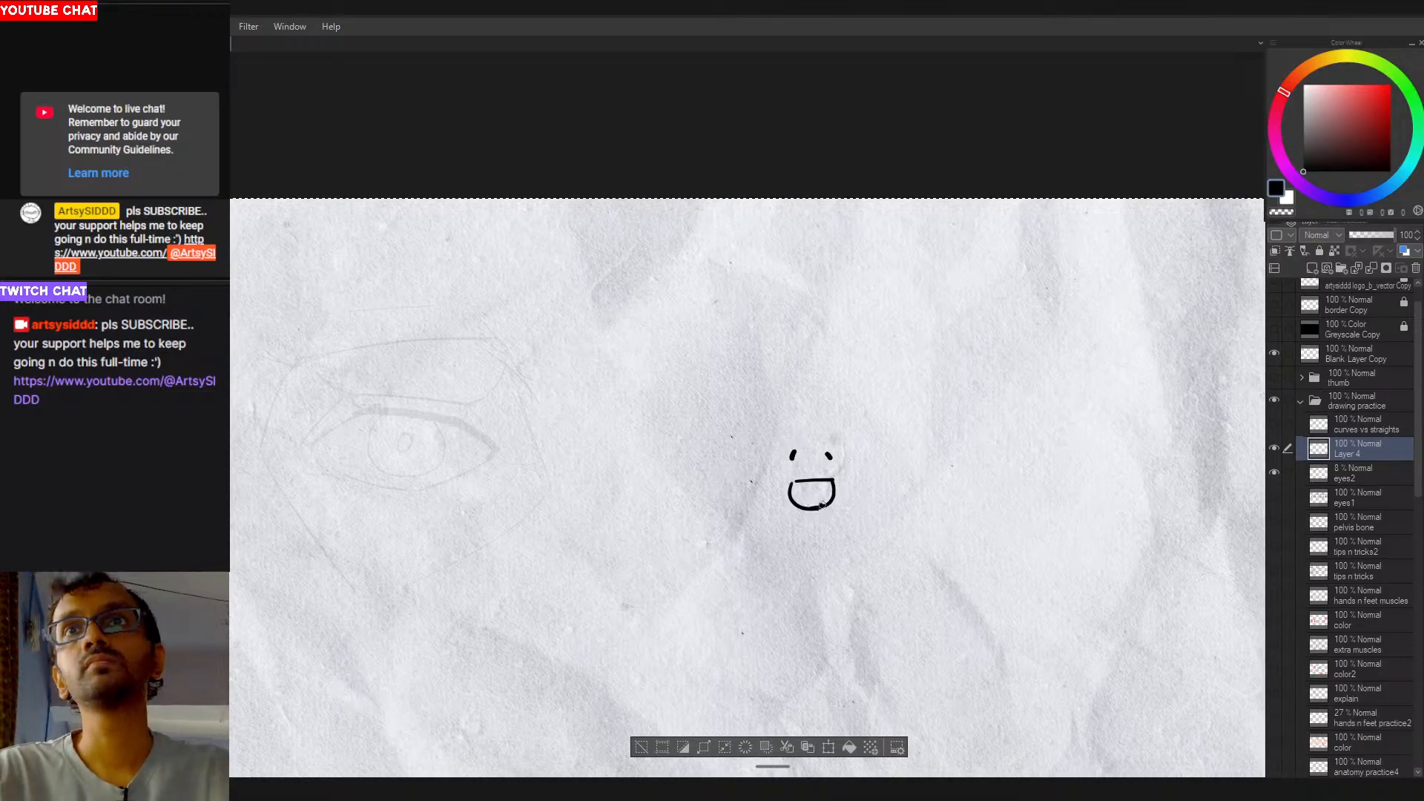
left_click_drag(793, 450, 828, 460)
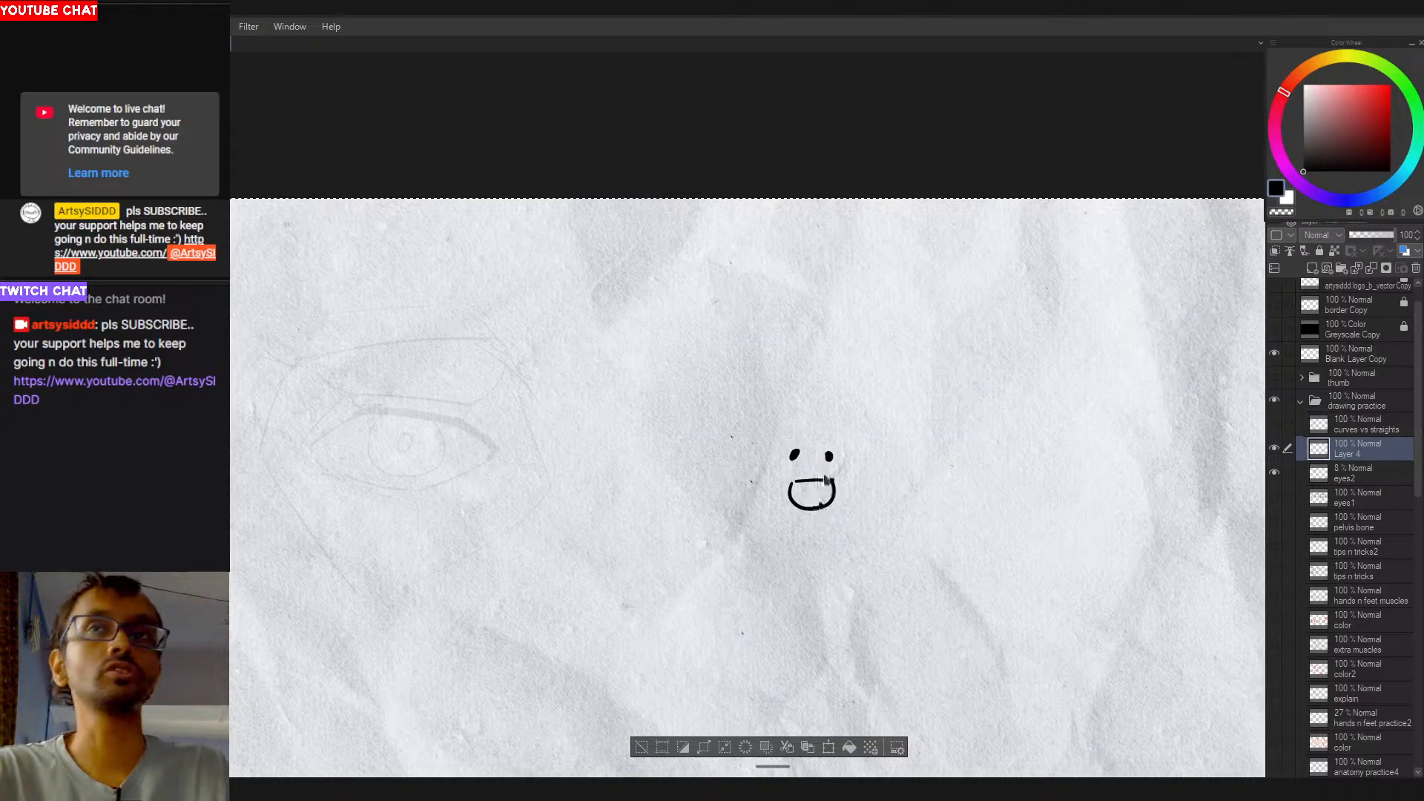
Step: Draw a laughing face with two curved closed eyes and an open mouth, to the right of the happy face
mouse_move(908, 483)
left_mouse_down()
mouse_move(765, 476)
mouse_move(777, 449)
mouse_move(812, 458)
mouse_move(771, 472)
mouse_move(816, 467)
mouse_move(798, 488)
mouse_move(832, 466)
left_mouse_up()
key("ctrl+z")
key("ctrl+z")
key("ctrl+z")
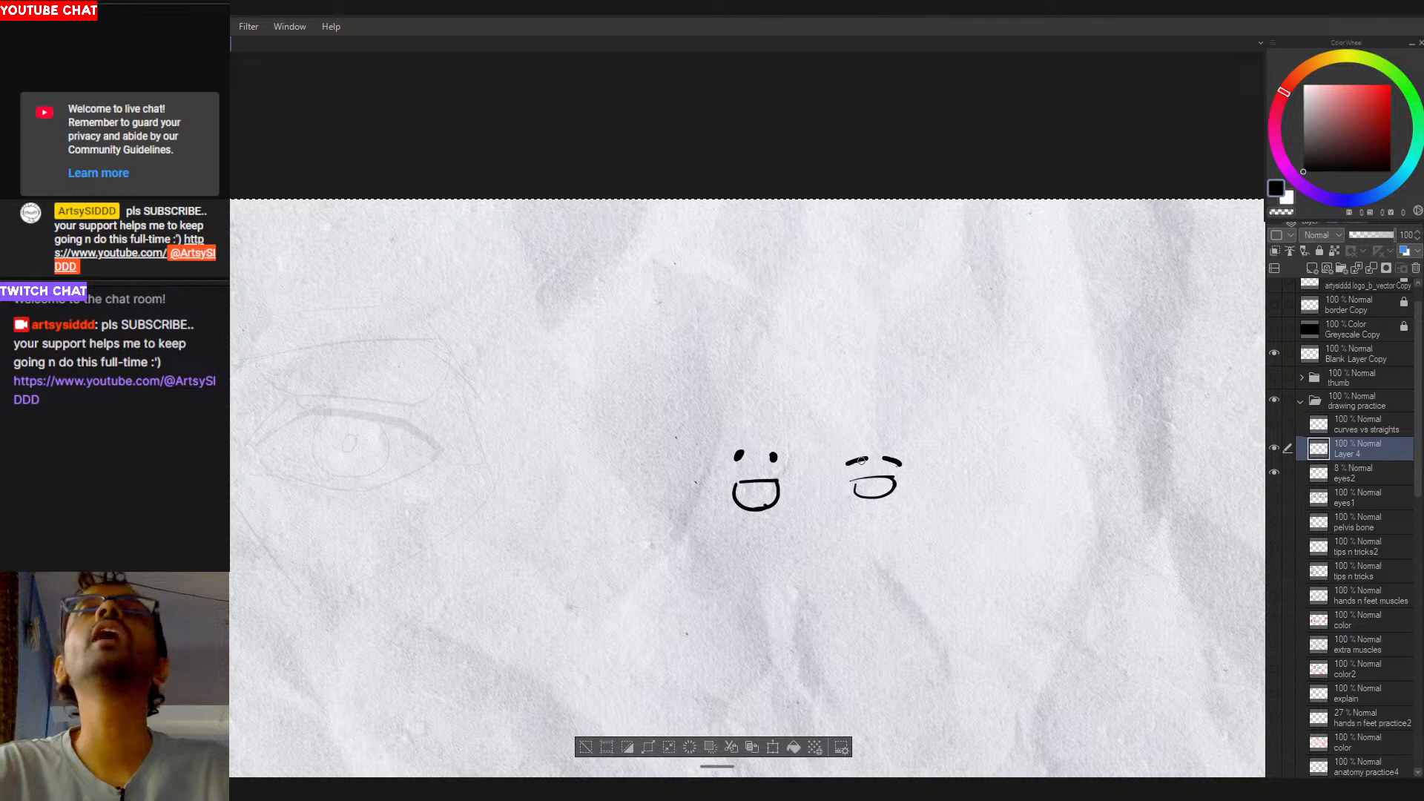
Step: Draw a sad face with short inward-slanting eyes and a downturned open mouth right of the laughing face, undoing or erasing stray strokes
left_click_drag(878, 407, 899, 409)
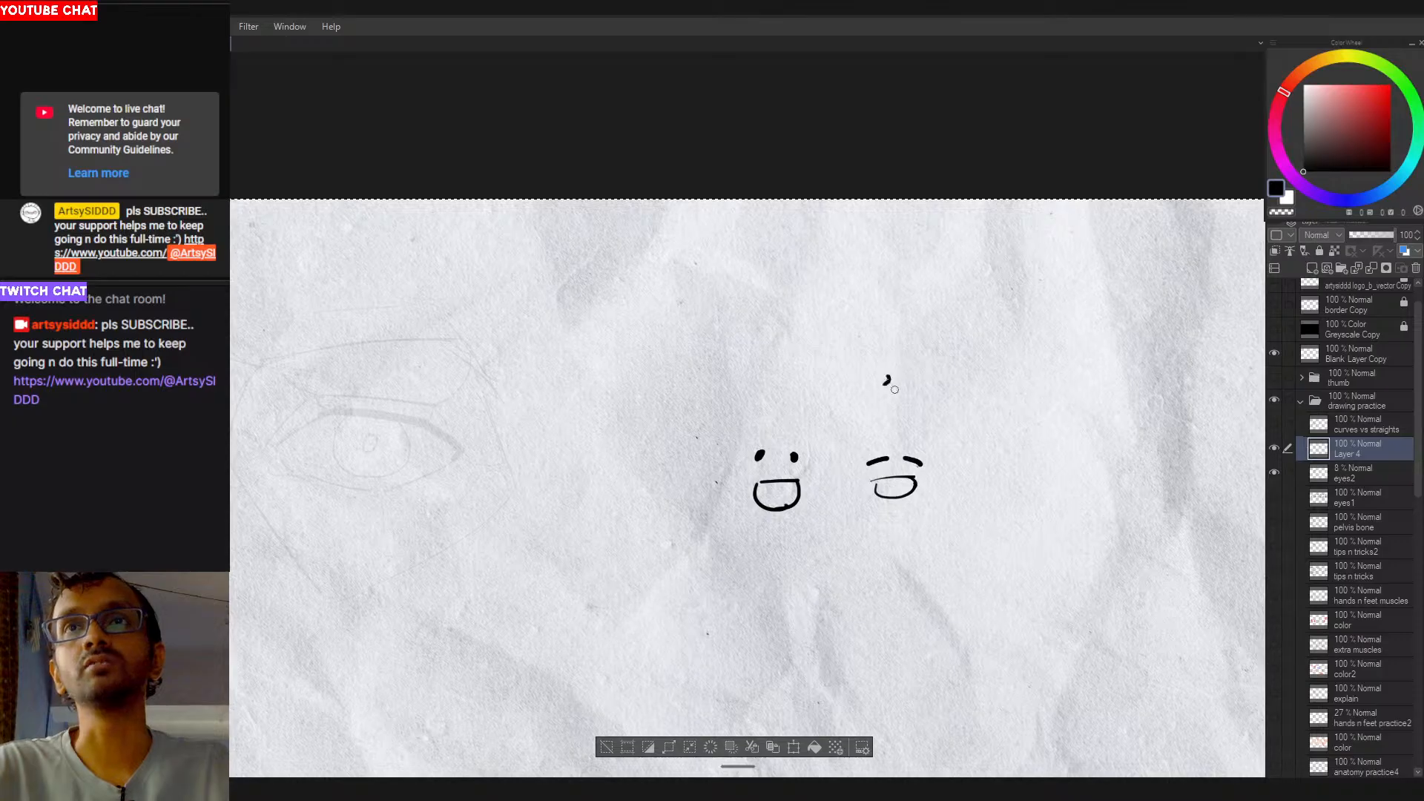
key("e")
mouse_move(866, 466)
left_mouse_down()
mouse_move(906, 454)
mouse_move(720, 464)
mouse_move(723, 486)
mouse_move(772, 489)
mouse_move(756, 480)
mouse_move(745, 497)
mouse_move(764, 479)
left_mouse_up()
key("p")
key("e")
key("p")
key("ctrl+z")
left_click_drag(714, 464, 736, 457)
mouse_move(750, 458)
left_mouse_down()
mouse_move(861, 466)
mouse_move(838, 481)
mouse_move(868, 487)
mouse_move(829, 497)
mouse_move(863, 496)
left_mouse_up()
key("ctrl+z")
key("ctrl+z")
key("ctrl+z")
key("ctrl+z")
key("ctrl+z")
key("ctrl+z")
key("ctrl+z")
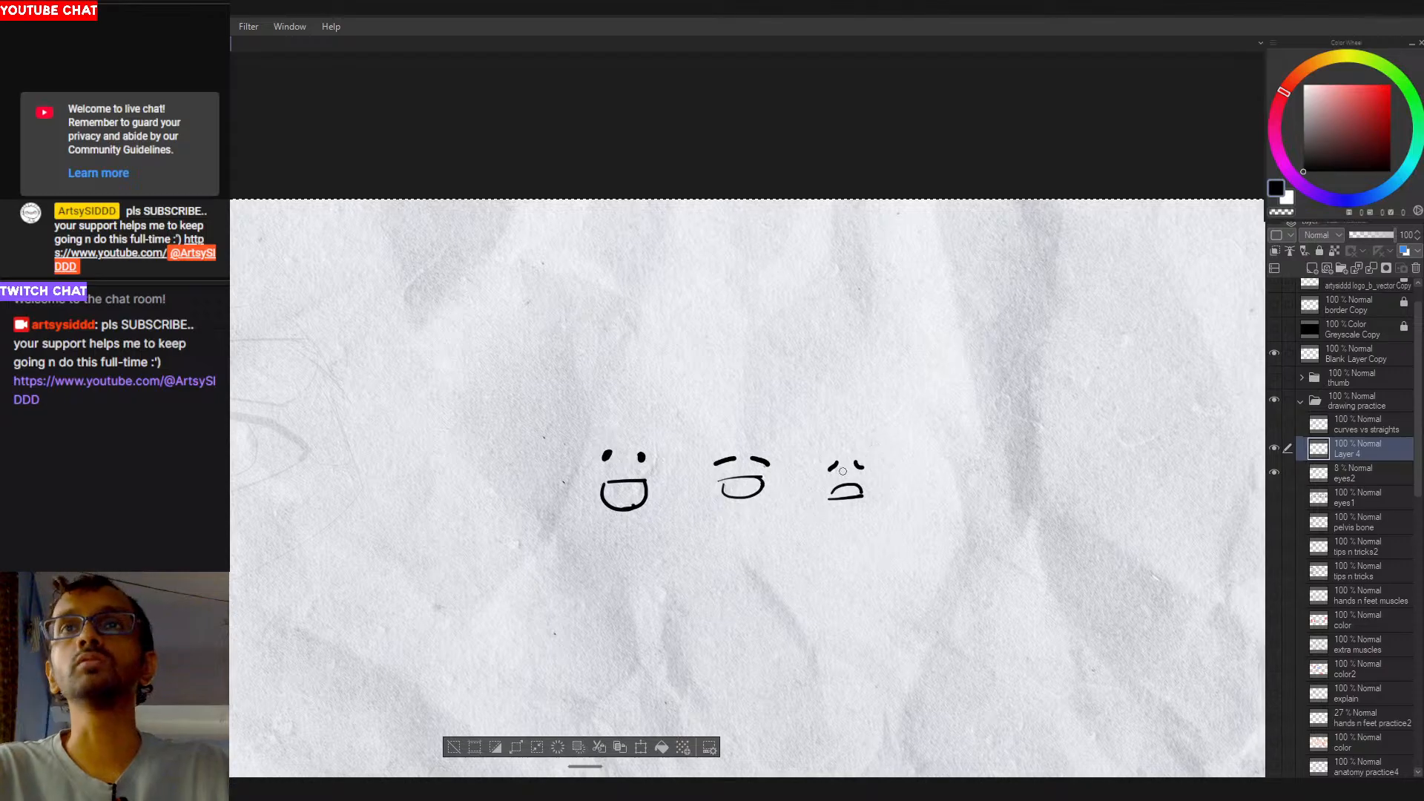
Step: Draw a deadpan face with half-lidded eyes and a straight mouth below the sad face, and an angry frowning face right of the sad one
left_click_drag(757, 528, 791, 504)
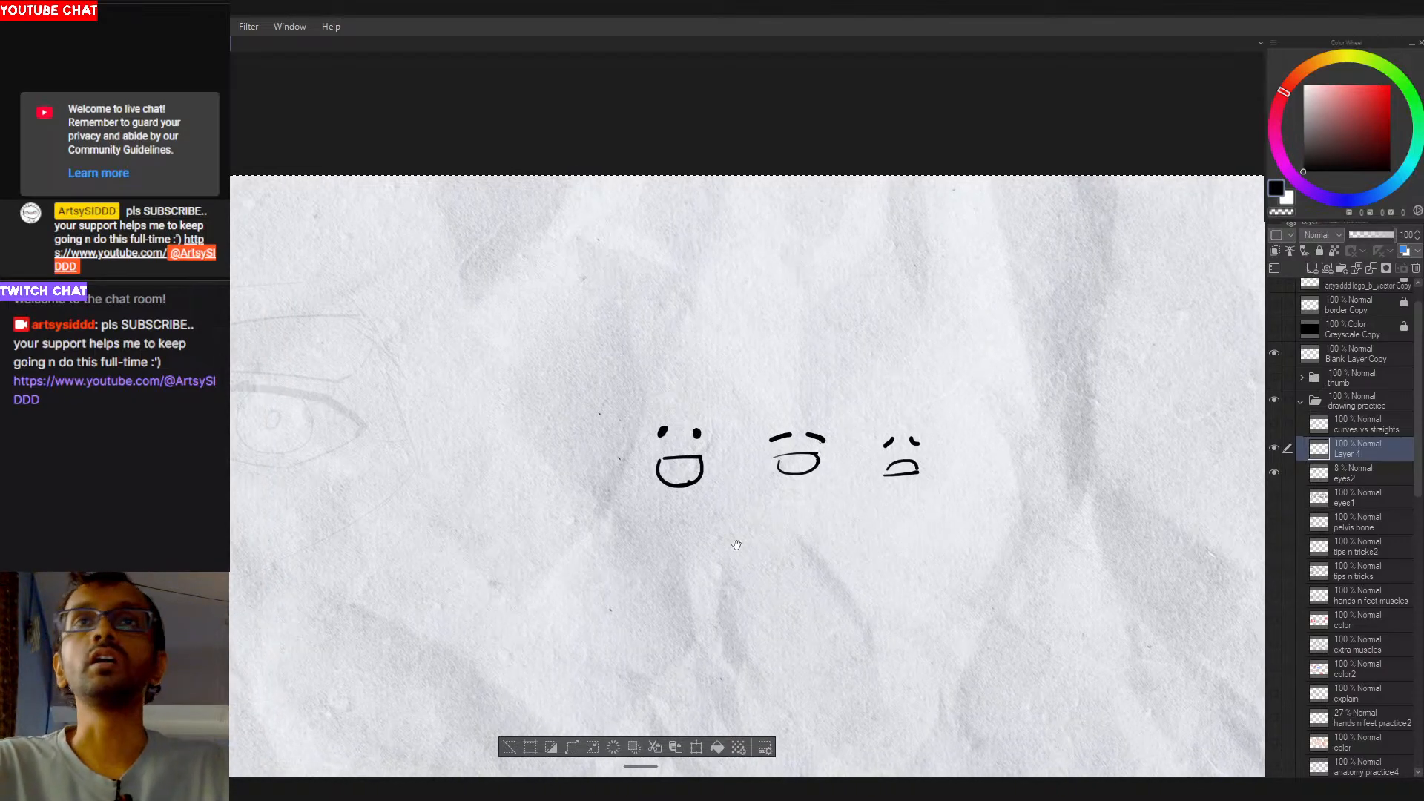
left_click_drag(736, 545, 674, 544)
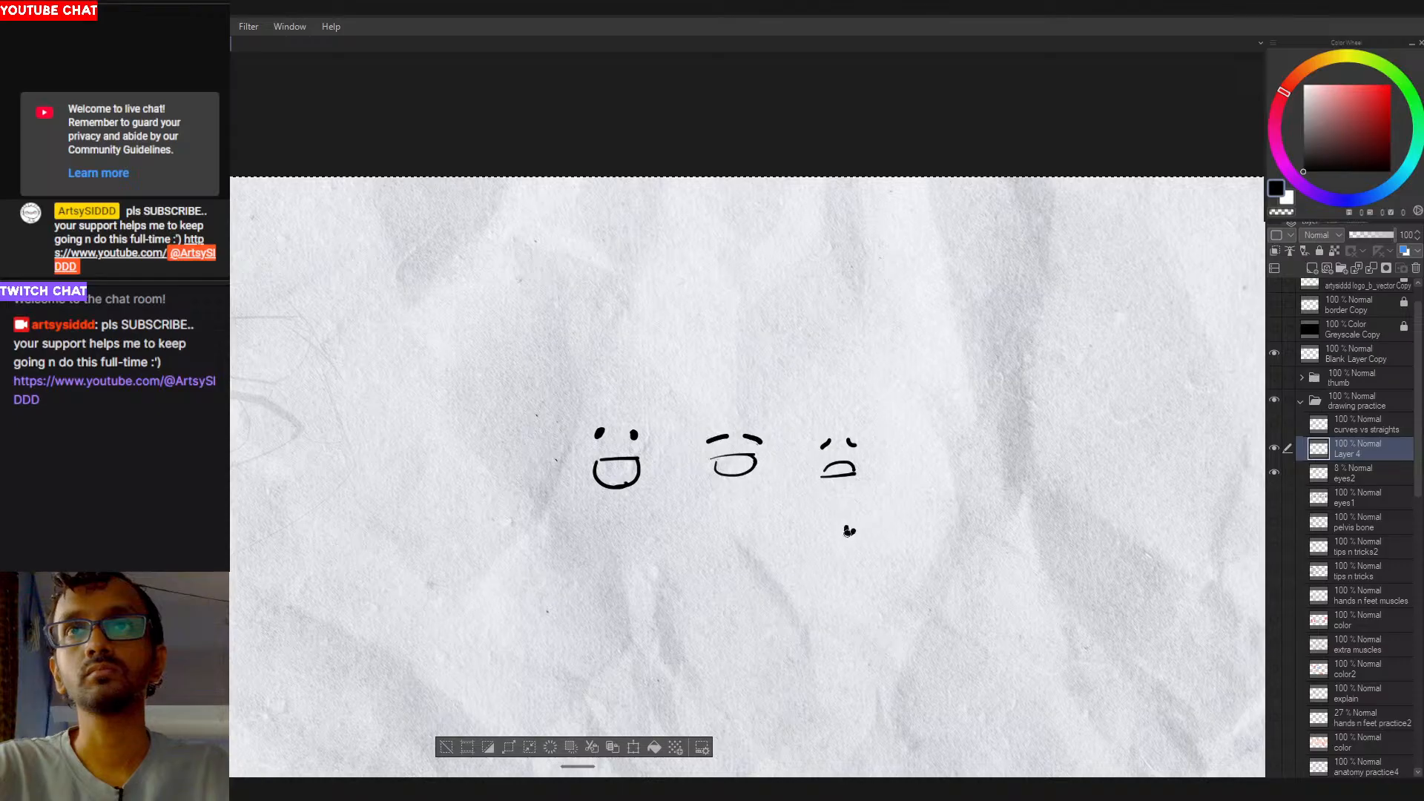
left_click_drag(847, 529, 824, 531)
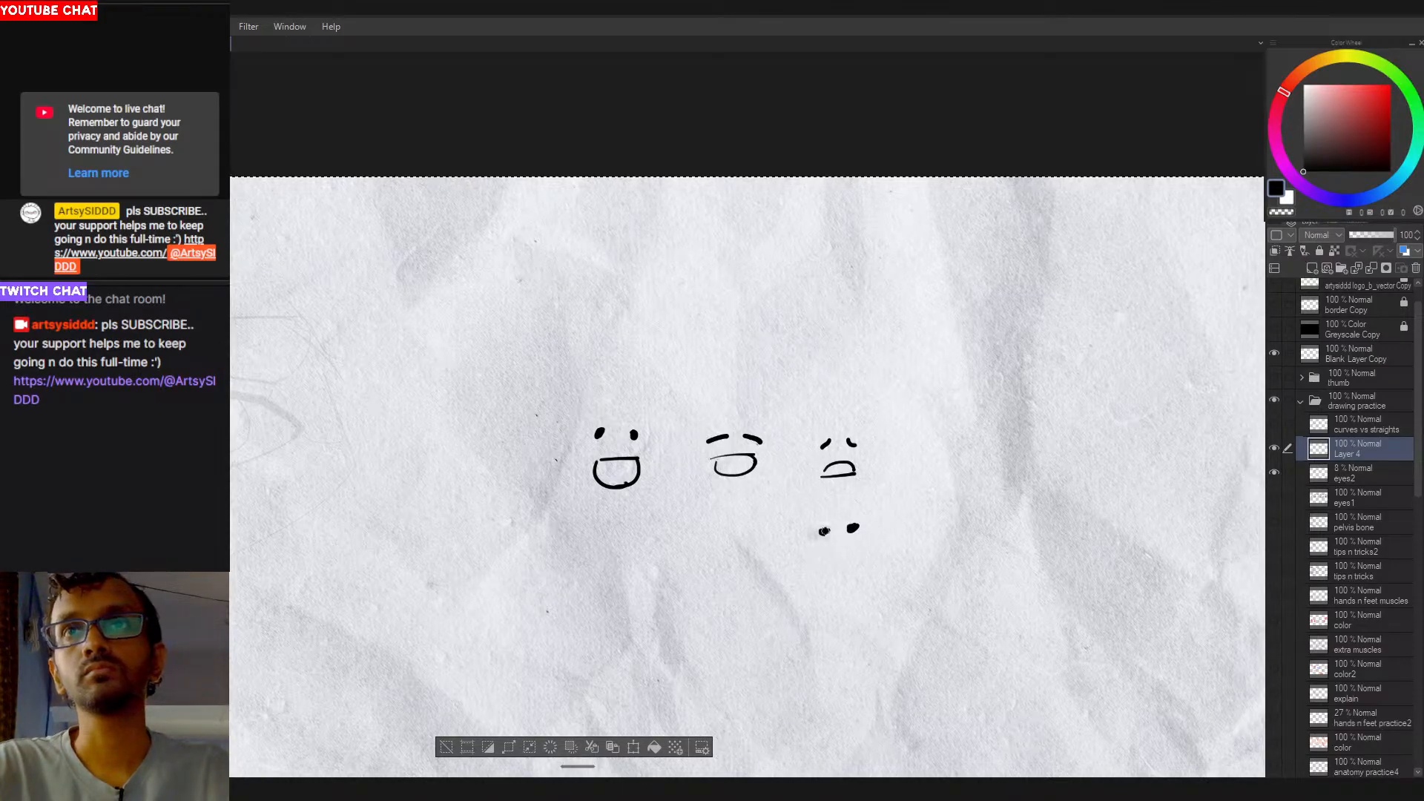
key("ctrl+z")
key("ctrl+z")
mouse_move(851, 528)
left_mouse_down()
mouse_move(866, 527)
mouse_move(833, 532)
left_mouse_up()
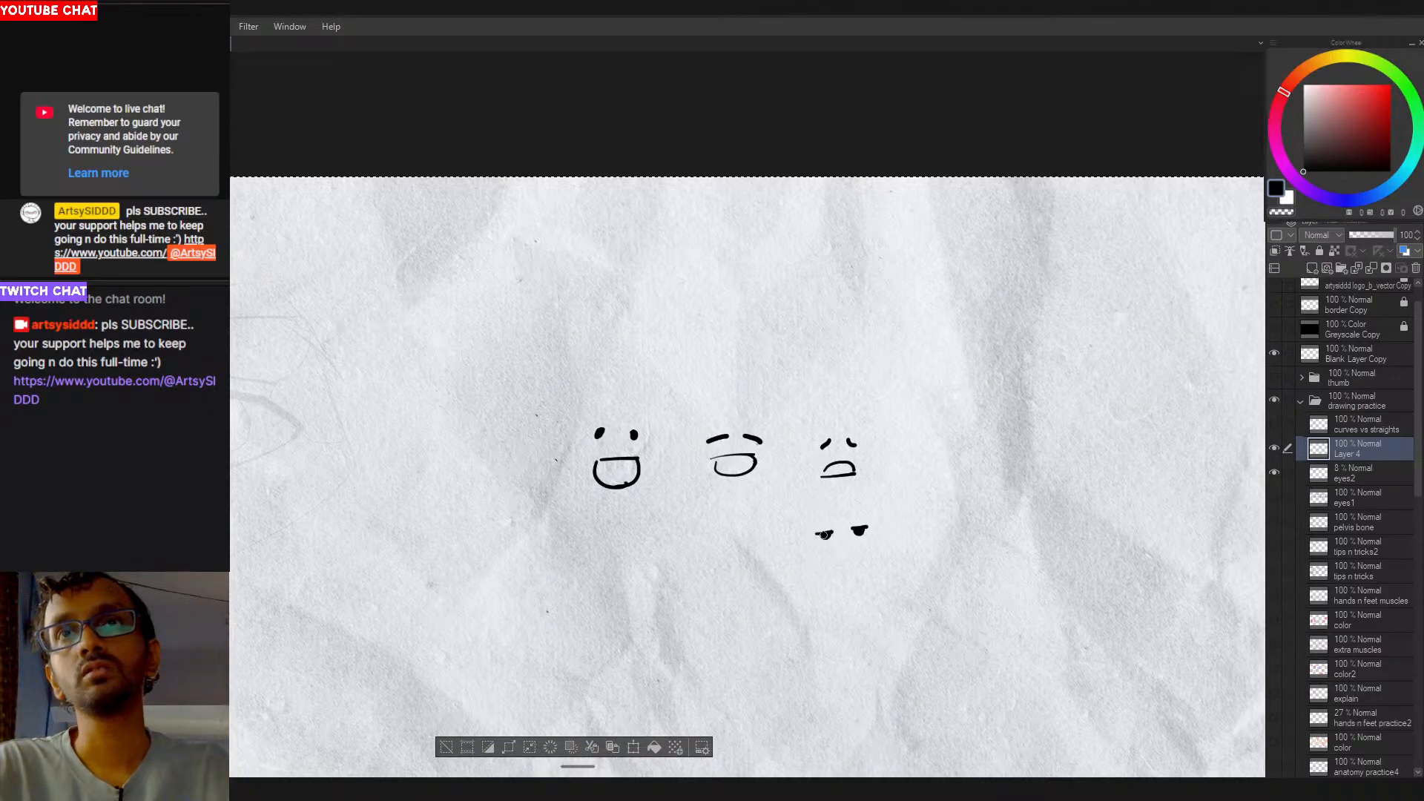
mouse_move(862, 531)
left_mouse_down()
mouse_move(813, 533)
mouse_move(858, 555)
mouse_move(844, 501)
left_mouse_up()
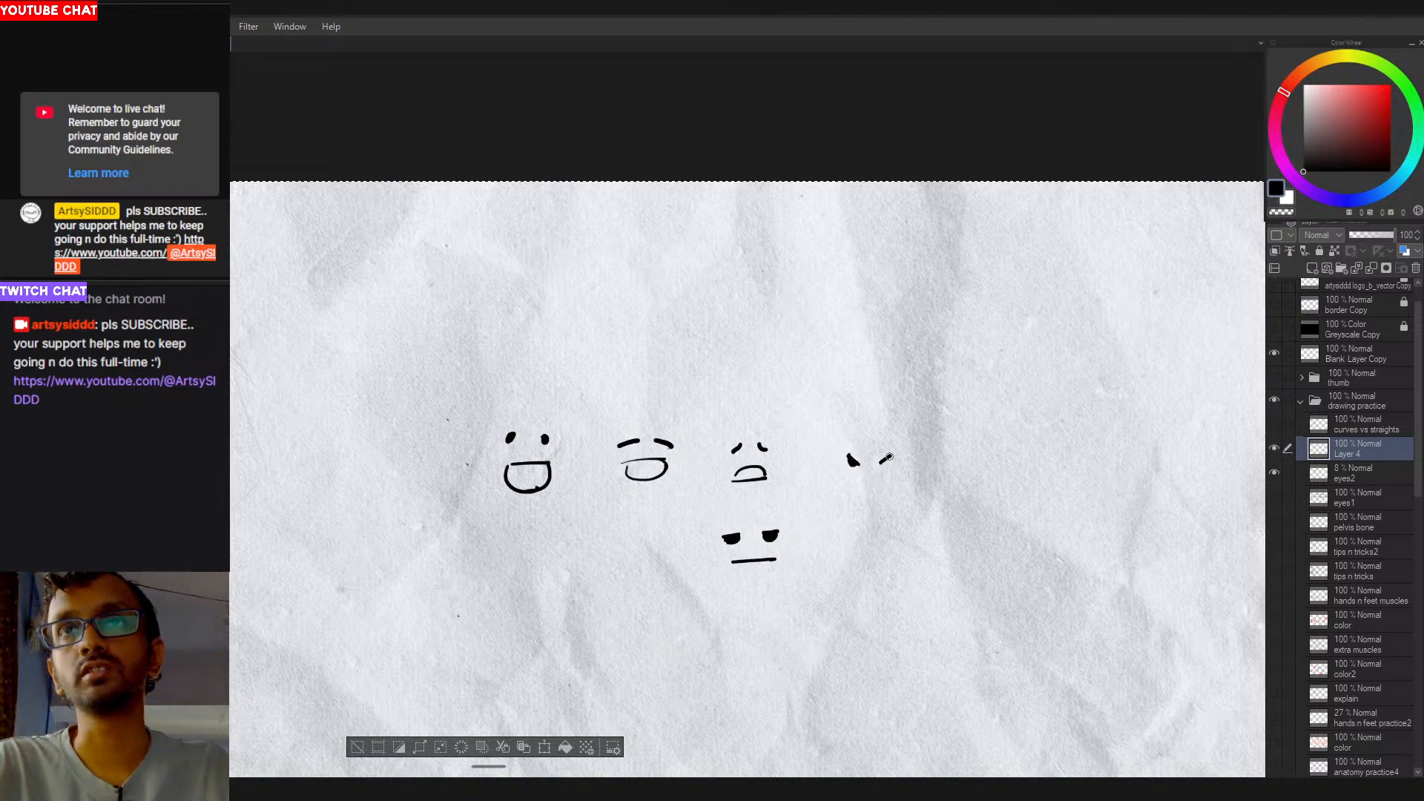
left_click_drag(887, 463, 885, 464)
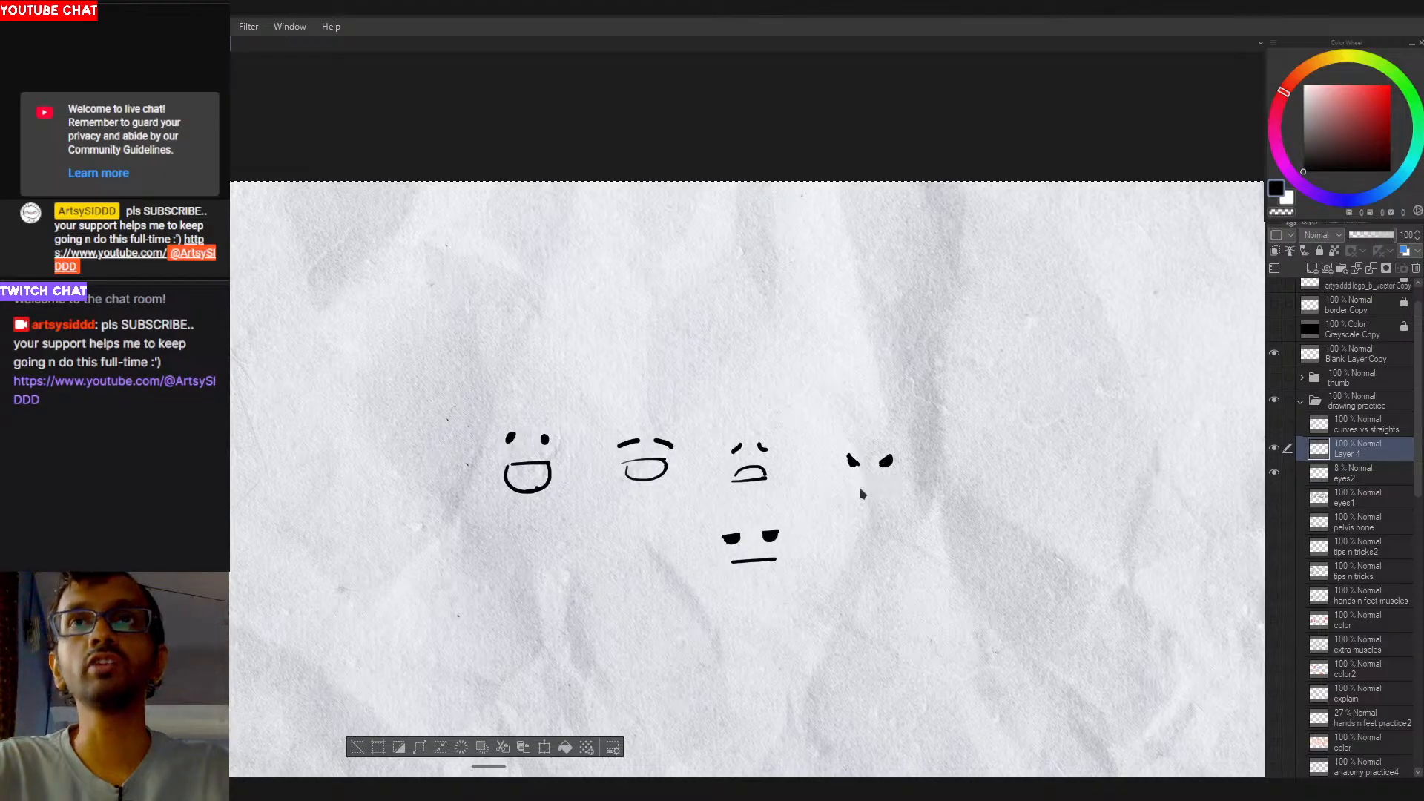
mouse_move(876, 490)
left_mouse_down()
mouse_move(917, 471)
mouse_move(771, 528)
mouse_move(795, 575)
left_mouse_up()
Step: Lasso the deadpan face and move it up into the row, to the right of the angry face
key("m")
key("ctrl+z")
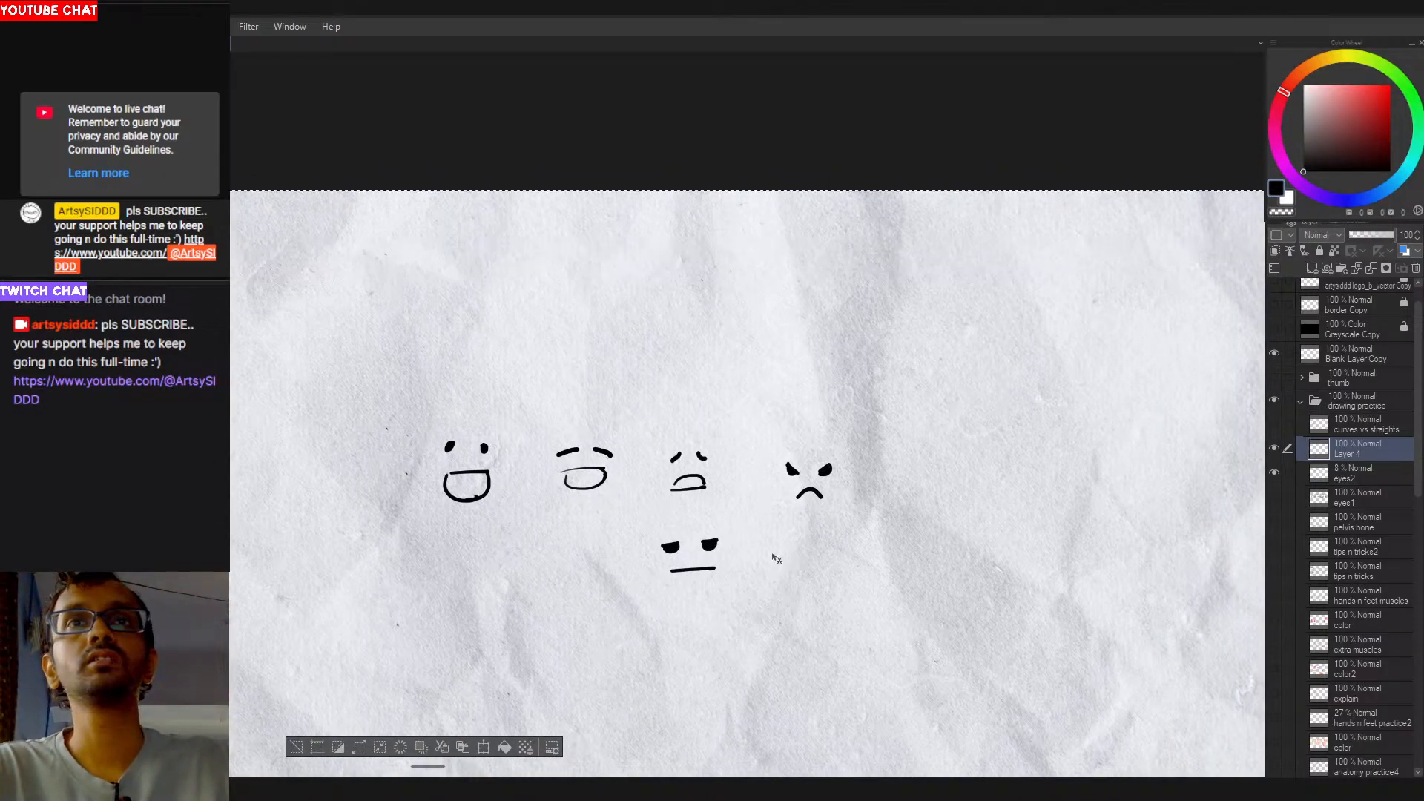
key("ctrl+d")
mouse_move(729, 539)
left_mouse_down()
mouse_move(745, 514)
mouse_move(917, 447)
mouse_move(936, 525)
left_mouse_up()
key("ctrl+t")
left_click_drag(990, 570, 922, 531)
key("Return")
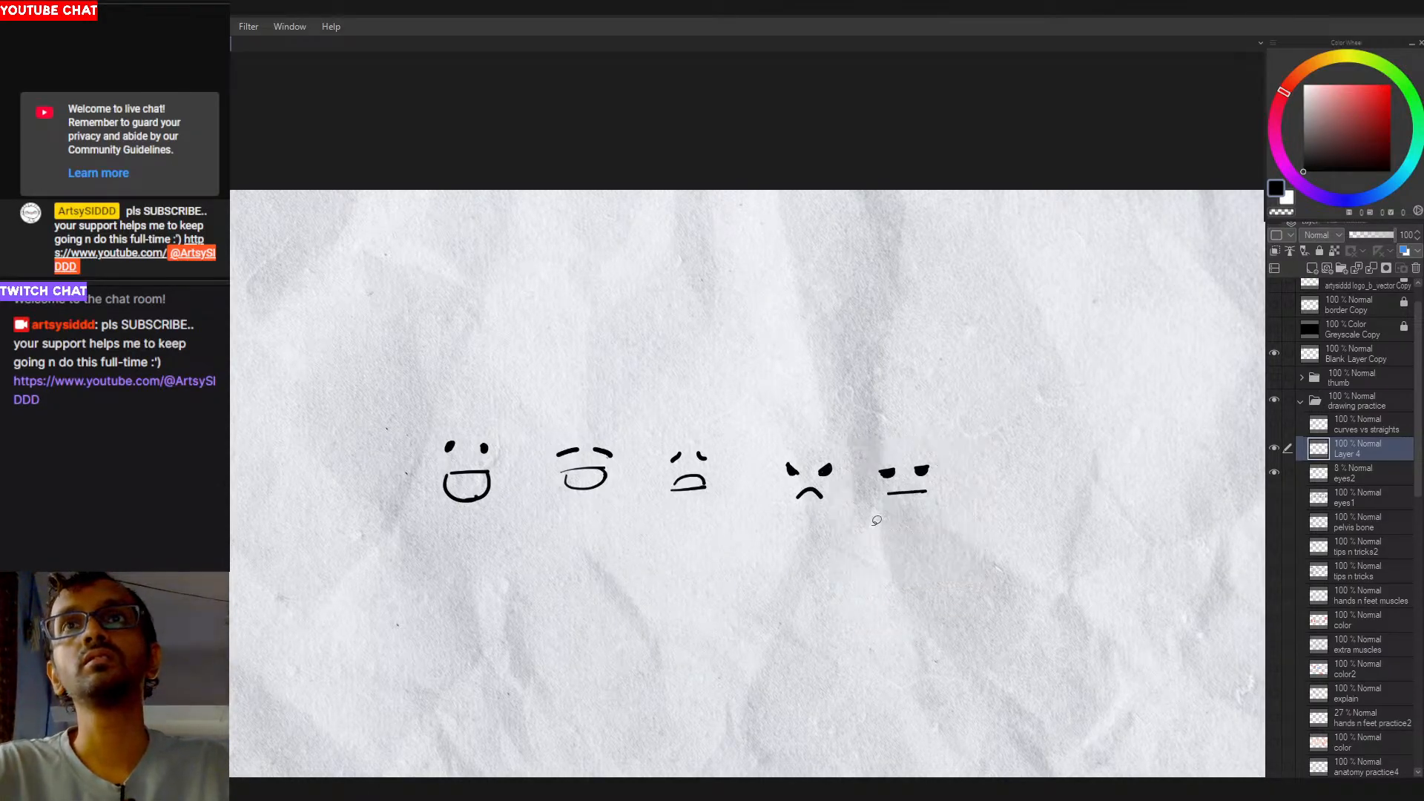
Step: Lasso the angry and deadpan faces together and shift them closer to the sad face
left_click_drag(818, 427, 971, 453)
mouse_move(884, 415)
left_mouse_down()
mouse_move(816, 572)
mouse_move(947, 393)
left_mouse_up()
key("ctrl+t")
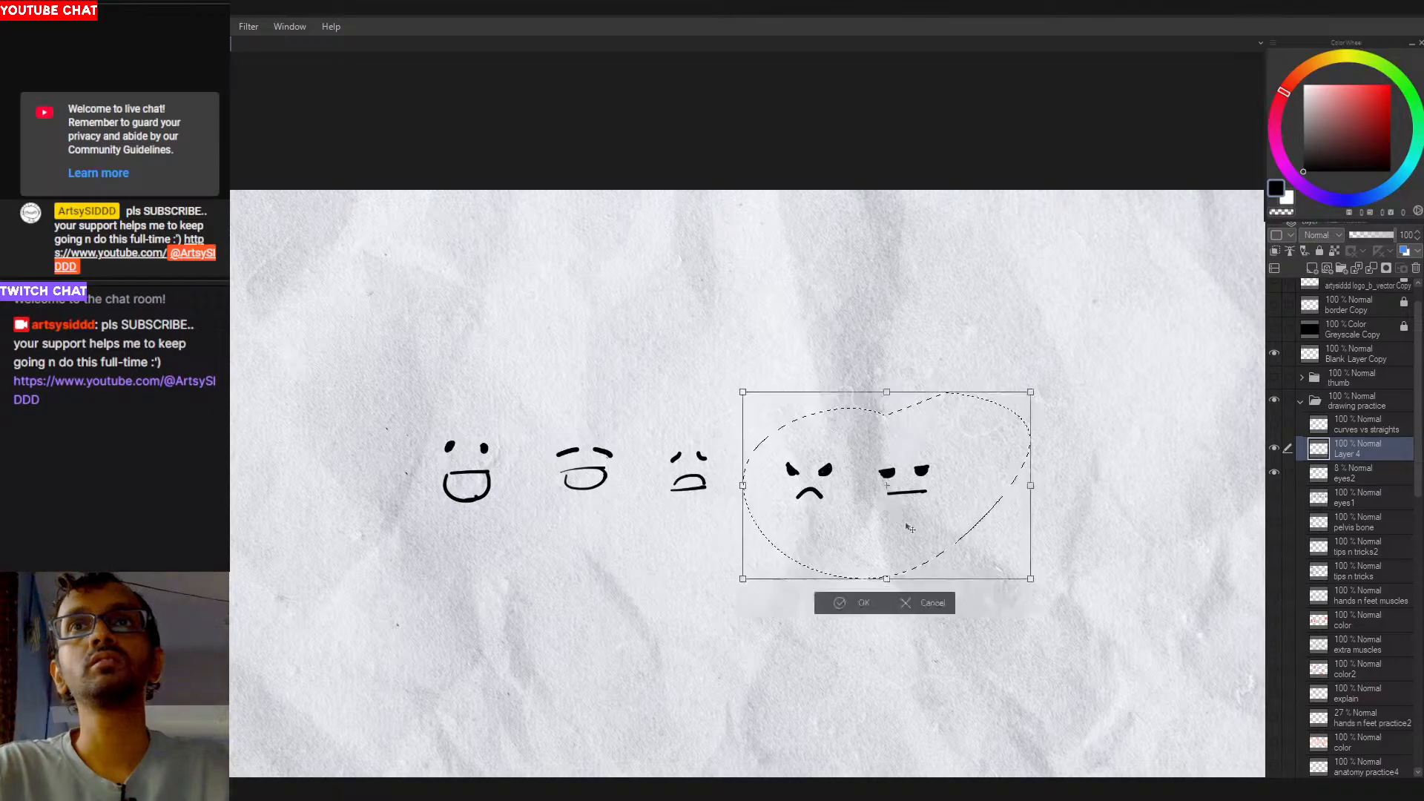
mouse_move(919, 526)
left_mouse_down()
mouse_move(883, 517)
mouse_move(896, 521)
left_mouse_up()
key("Return")
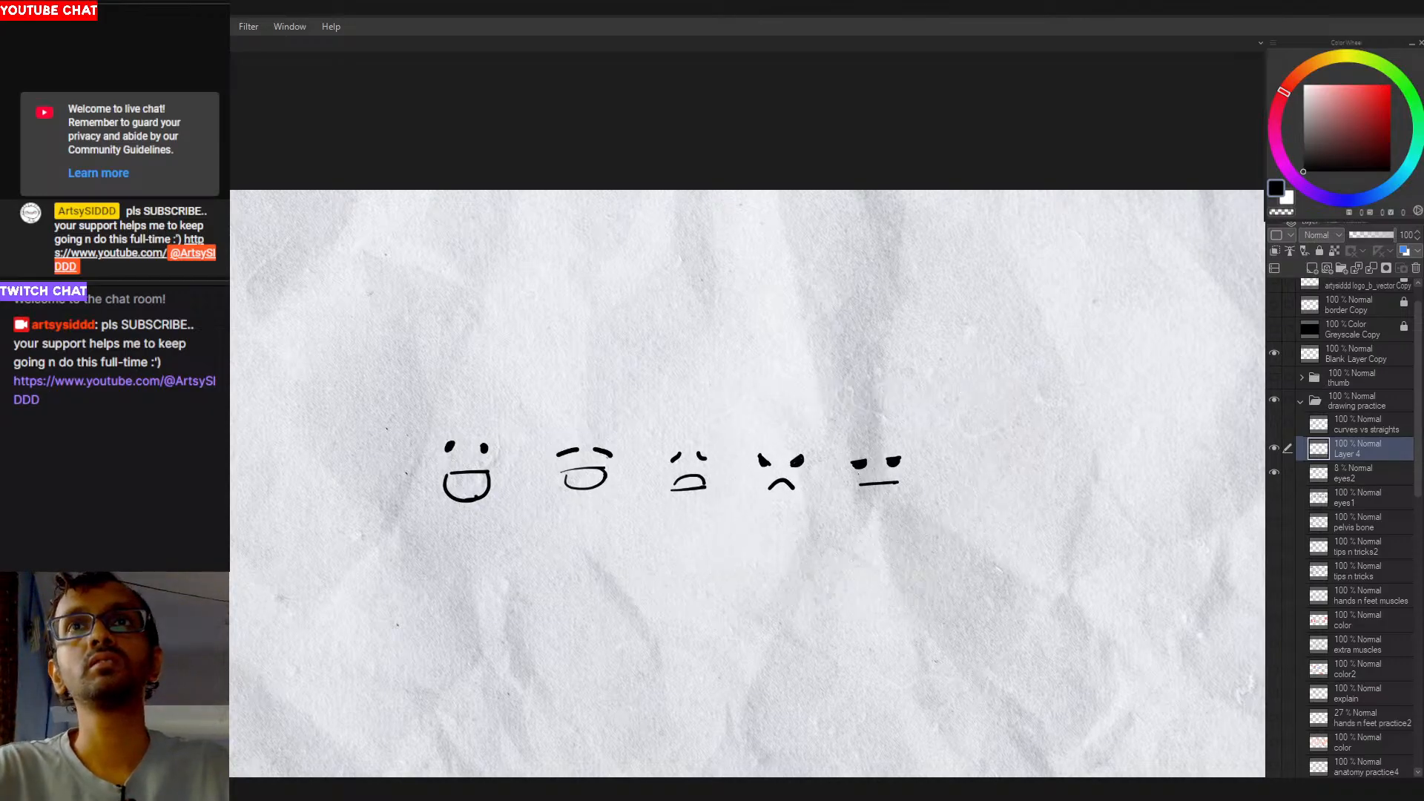
Step: Lasso the happy face, scale it down slightly, move it closer to the laughing face, and clear the selection
left_click_drag(625, 571, 758, 569)
mouse_move(670, 432)
left_mouse_down()
mouse_move(650, 478)
mouse_move(657, 454)
left_mouse_up()
key("ctrl+z")
key("ctrl+t")
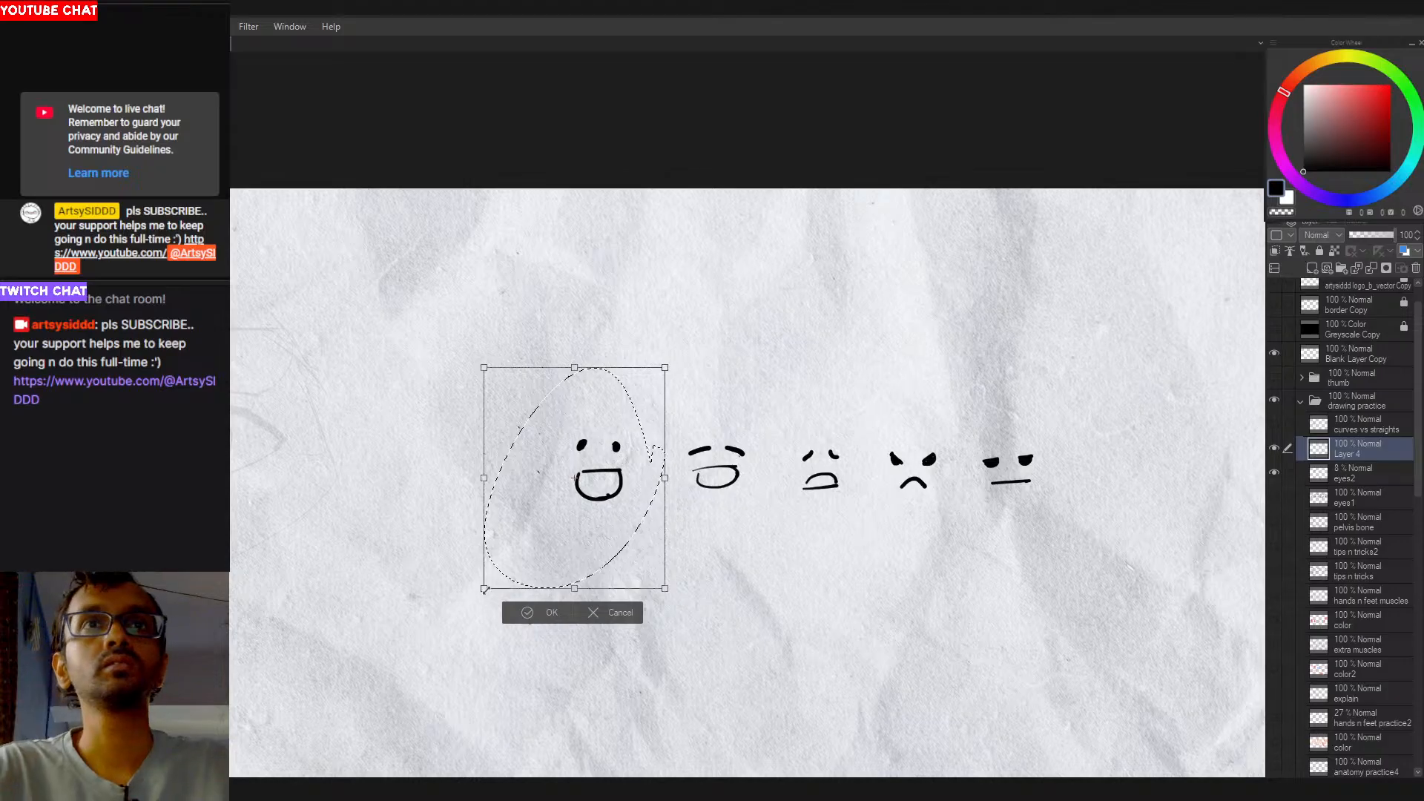
left_click_drag(485, 587, 505, 570)
left_click_drag(663, 521, 676, 528)
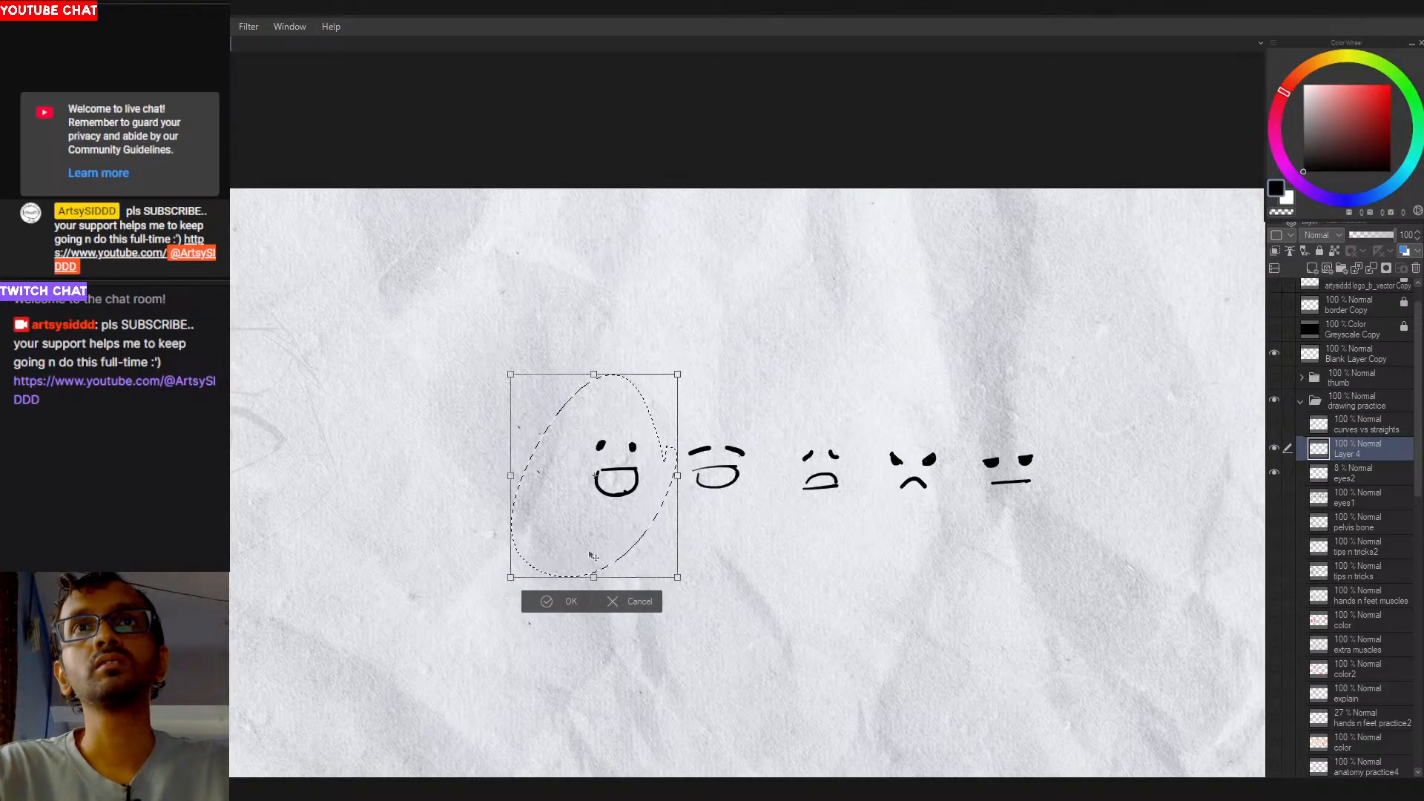
left_click_drag(518, 581, 556, 584)
key("Return")
key("ctrl+d")
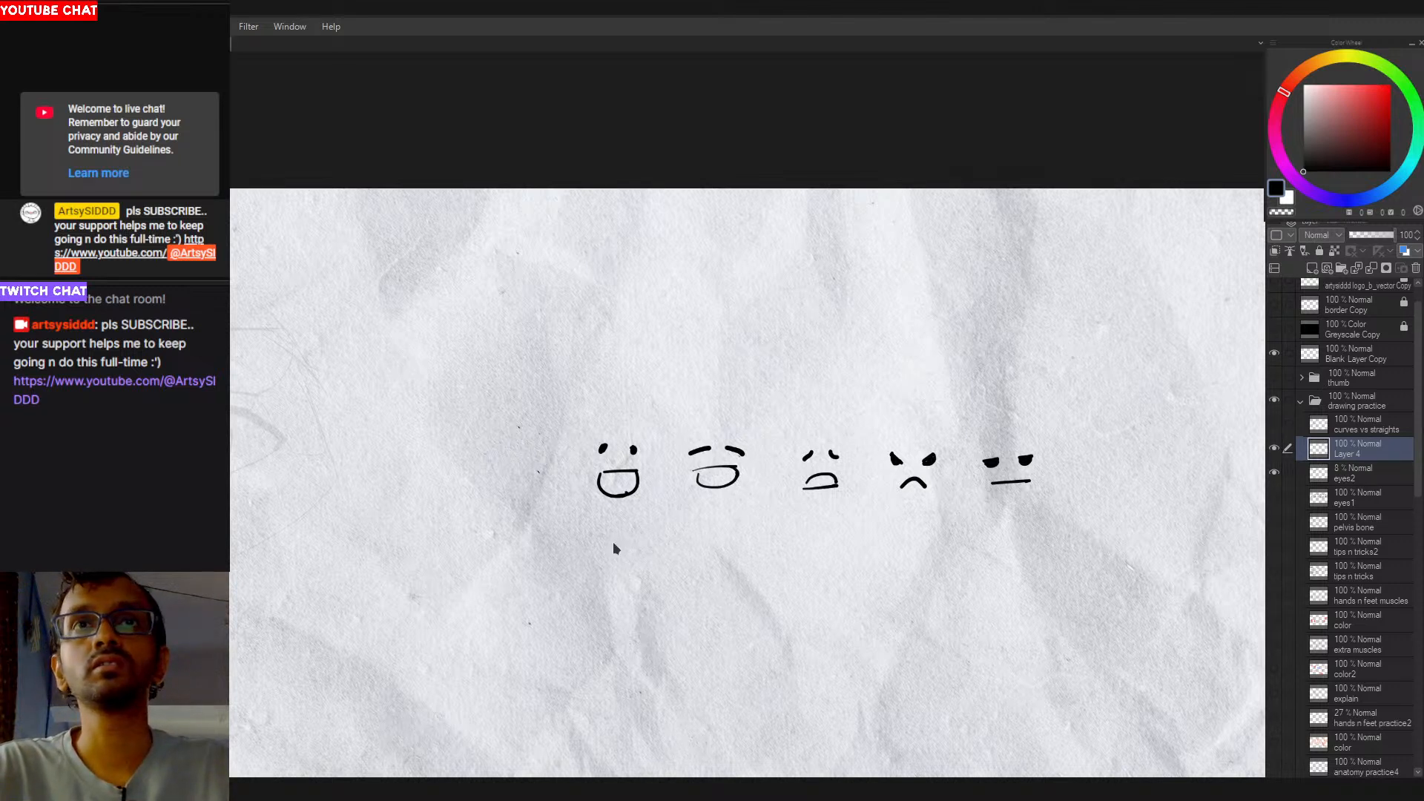
Step: Draw a crying face with outlined slanted eyes, a teardrop under one eye and a frowning mouth below the happy face
mouse_move(615, 537)
left_mouse_down()
mouse_move(651, 531)
mouse_move(661, 544)
left_mouse_up()
key("ctrl+z")
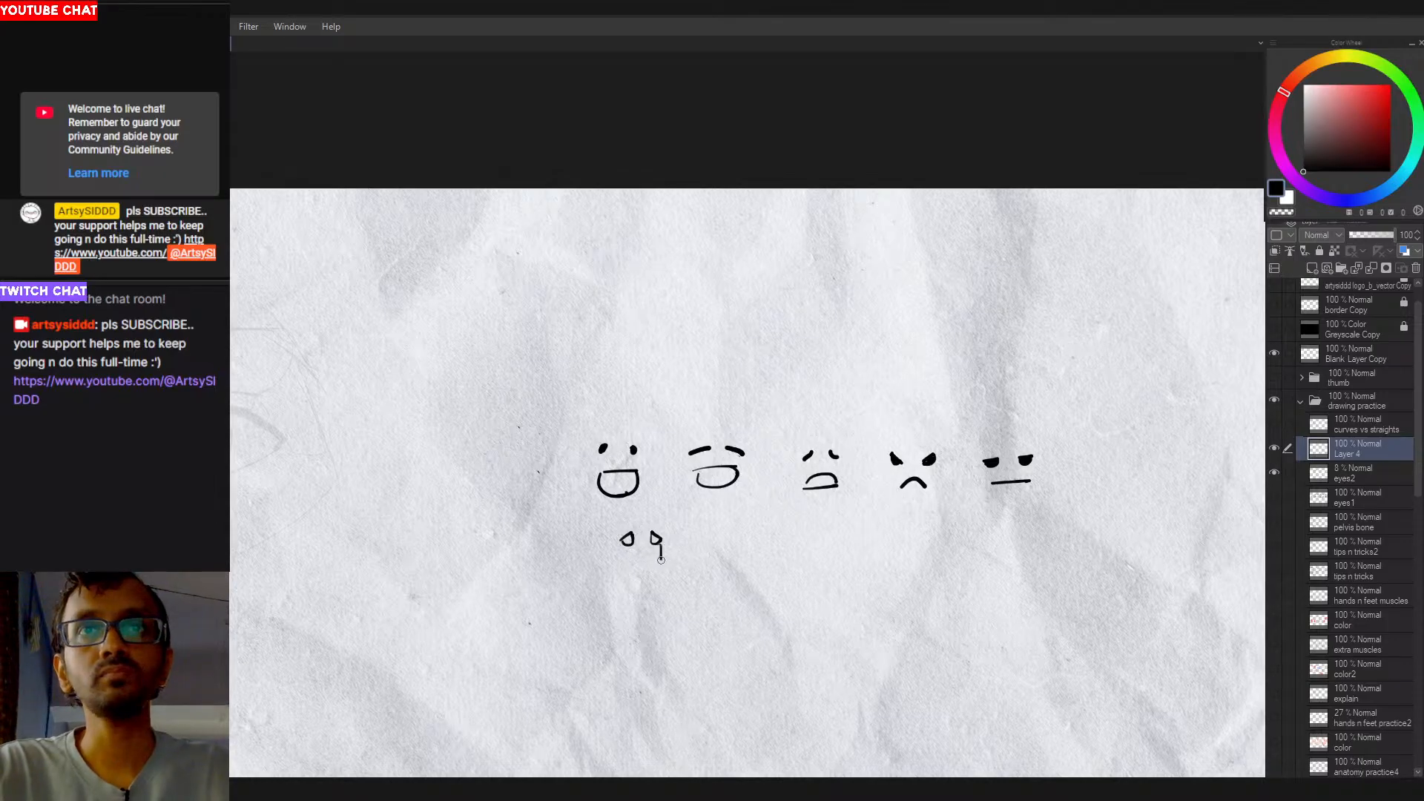
mouse_move(657, 542)
left_mouse_down()
mouse_move(660, 560)
mouse_move(632, 582)
mouse_move(662, 544)
mouse_move(638, 557)
mouse_move(656, 565)
left_mouse_up()
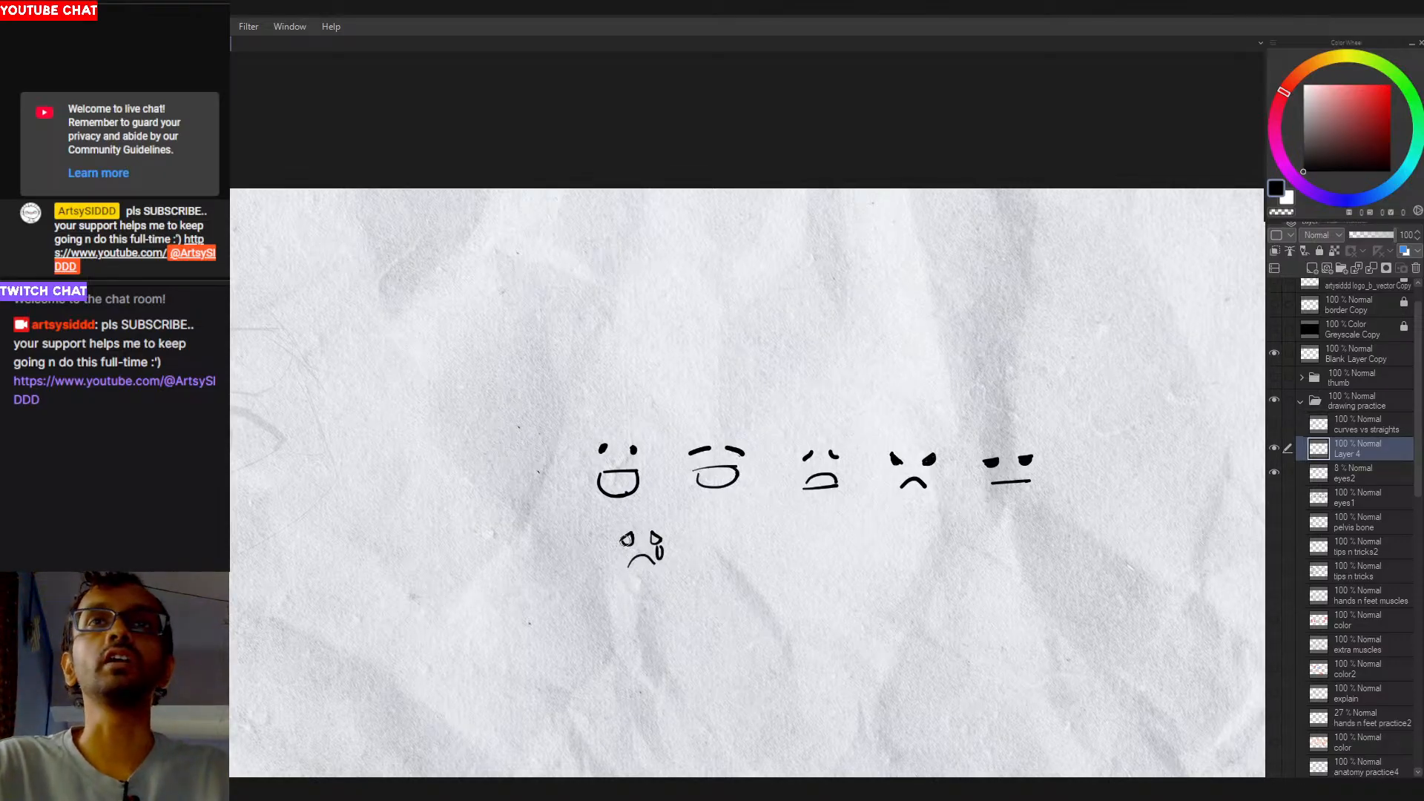
Step: Trim the sad face's outer eye stroke and fill in the crying face's two outlined eyes with solid black
key("e")
mouse_move(837, 455)
left_mouse_down()
mouse_move(807, 457)
mouse_move(837, 467)
left_mouse_up()
key("p")
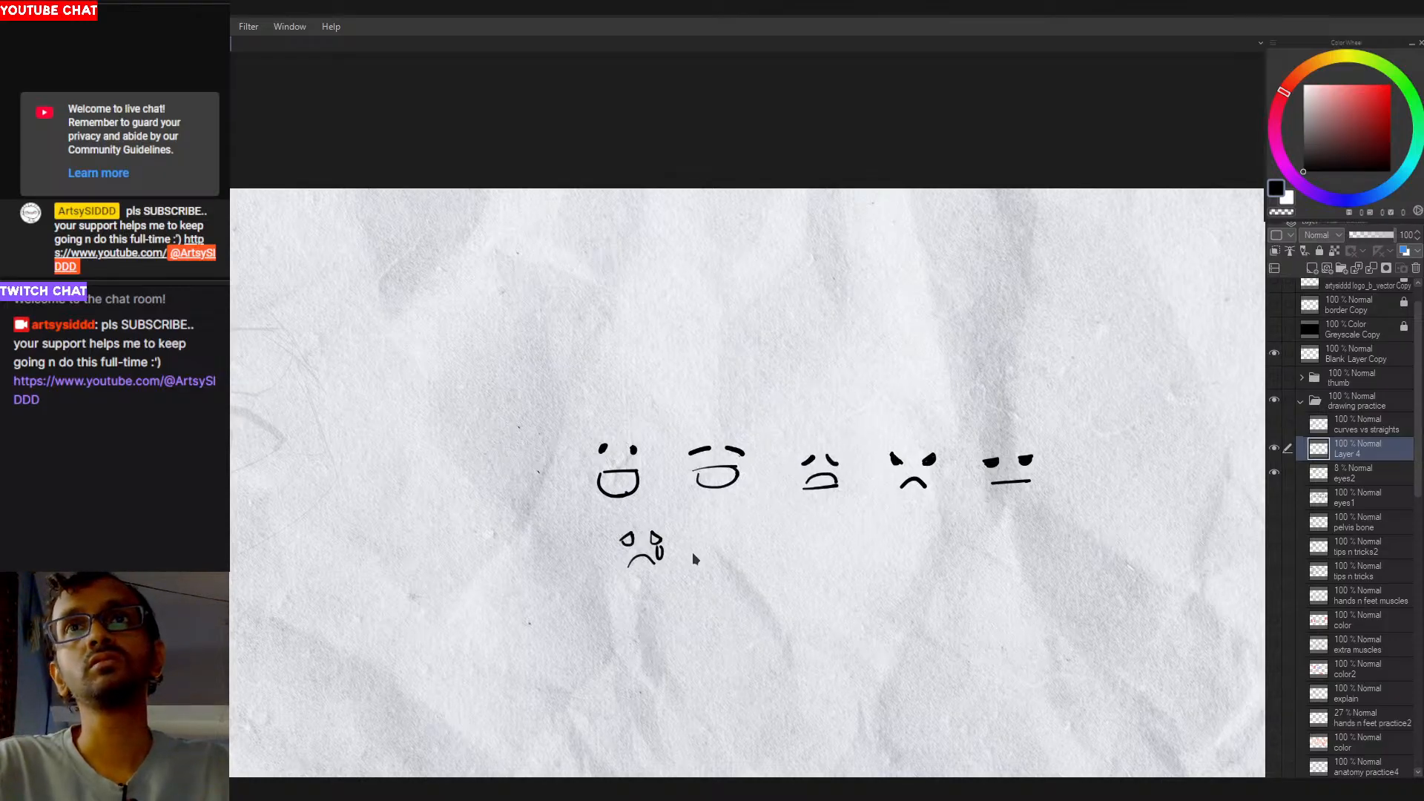
left_click_drag(726, 533, 677, 513)
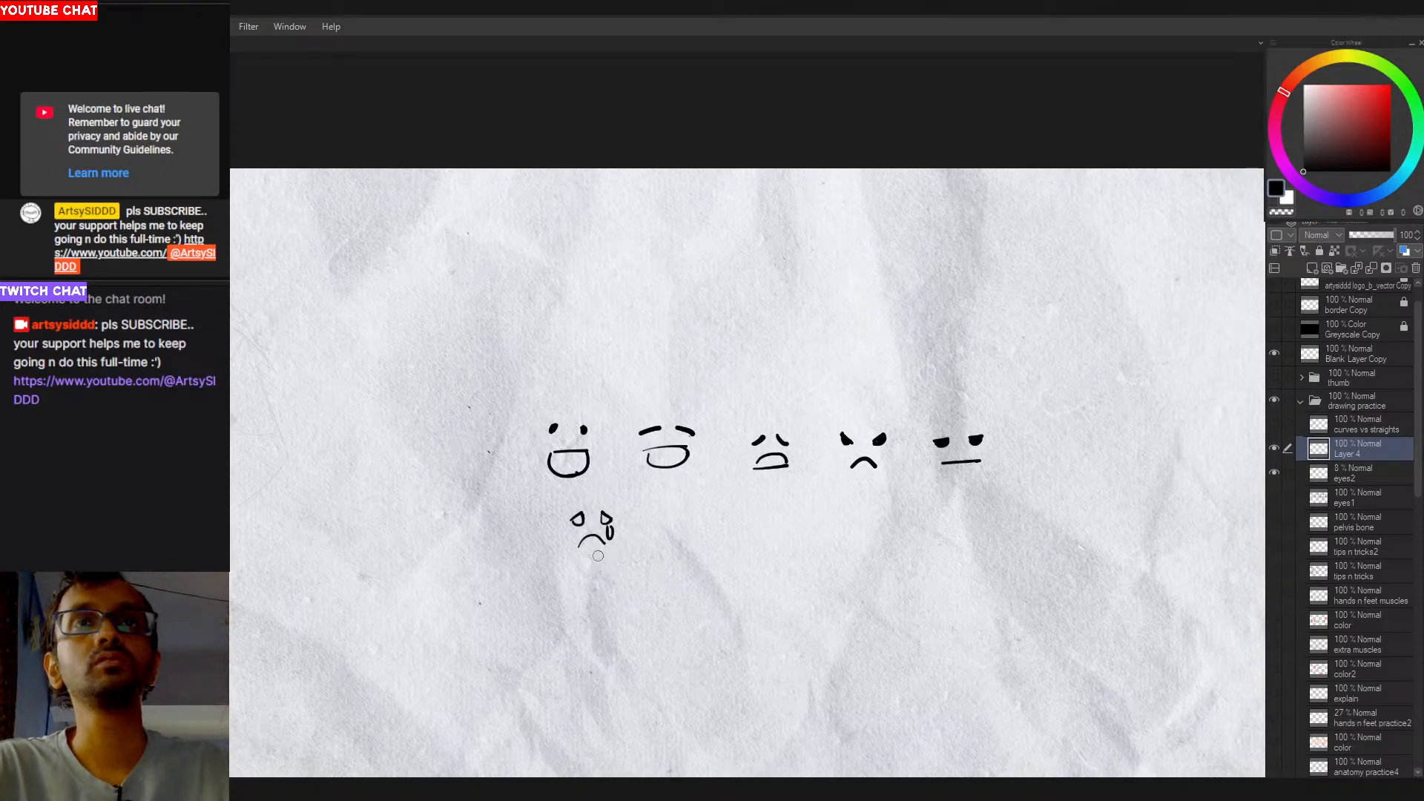
left_click_drag(577, 517, 607, 520)
scroll(652, 537, "down", 2)
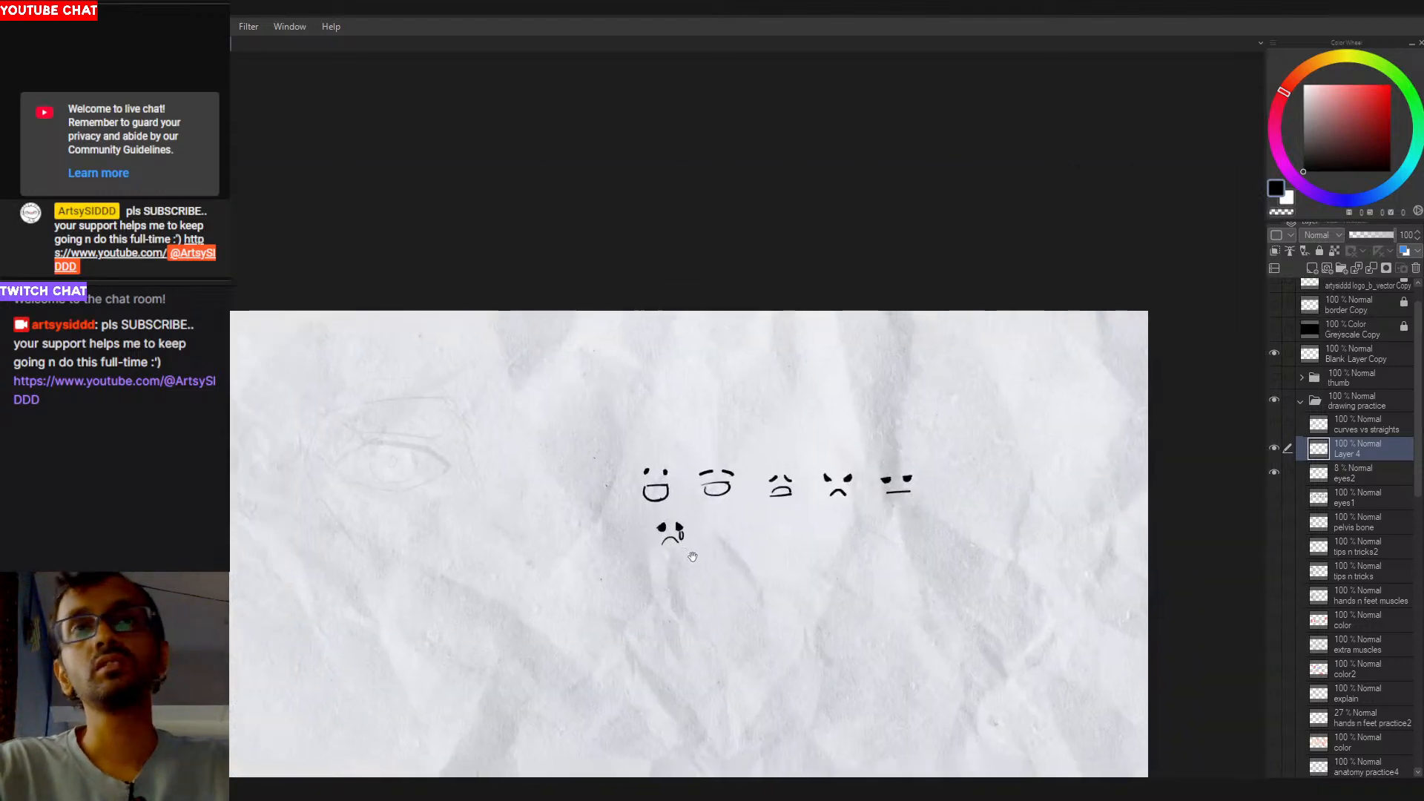
Step: Lasso the crying face, move it up to the end of the row beside the deadpan face, and clear the selection
mouse_move(940, 504)
left_mouse_down()
mouse_move(944, 530)
mouse_move(1202, 513)
mouse_move(1181, 519)
left_mouse_up()
key("ctrl+t")
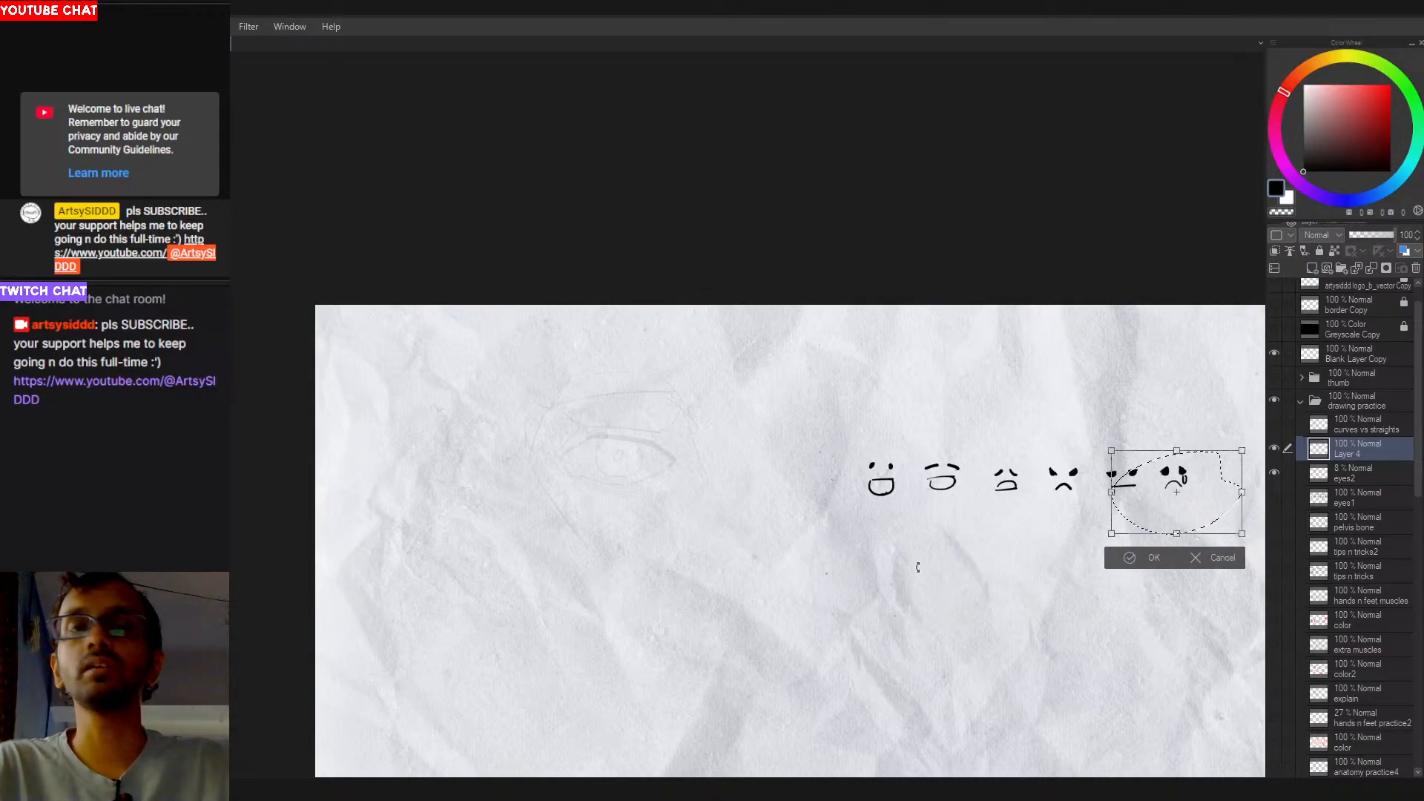
key("Return")
left_click_drag(933, 545, 772, 579)
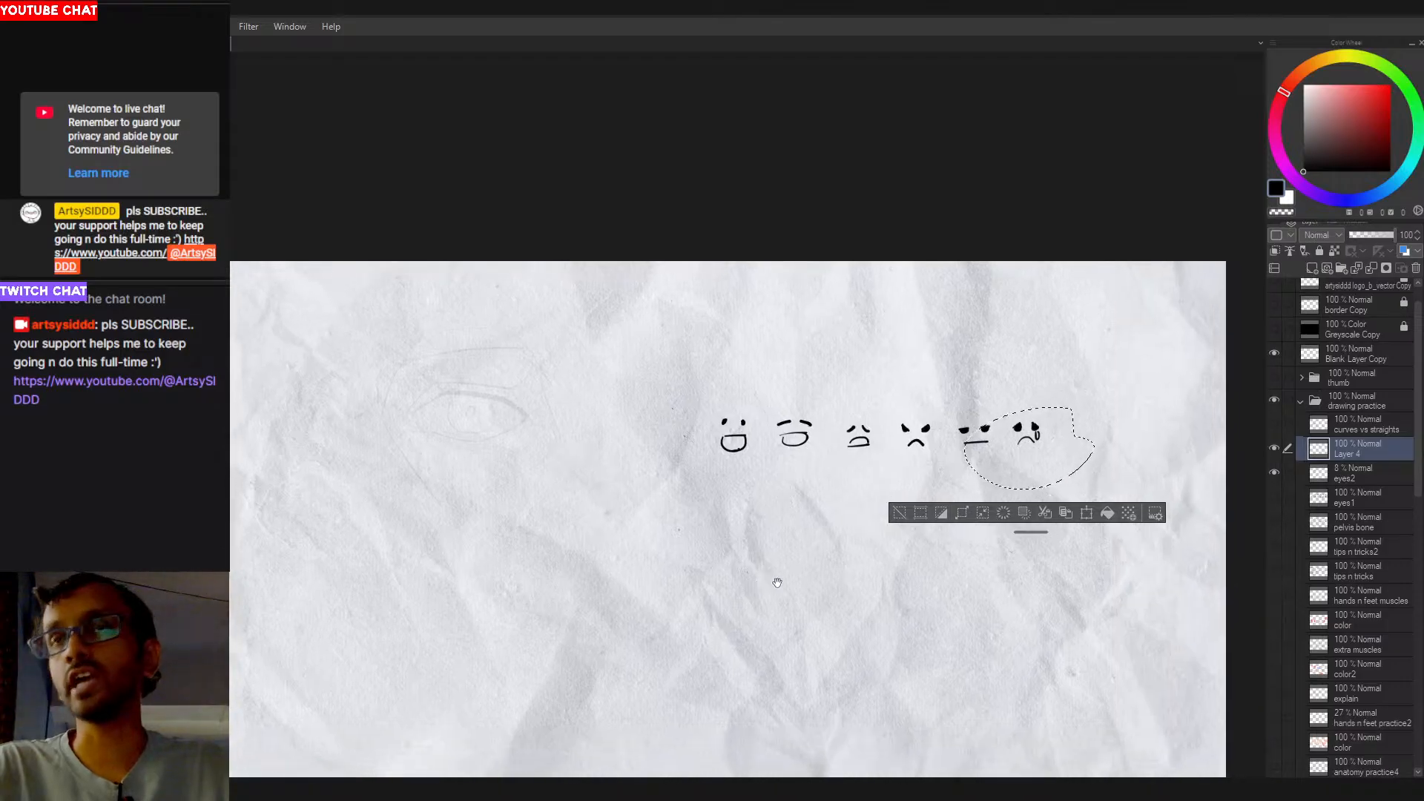
key("ctrl+d")
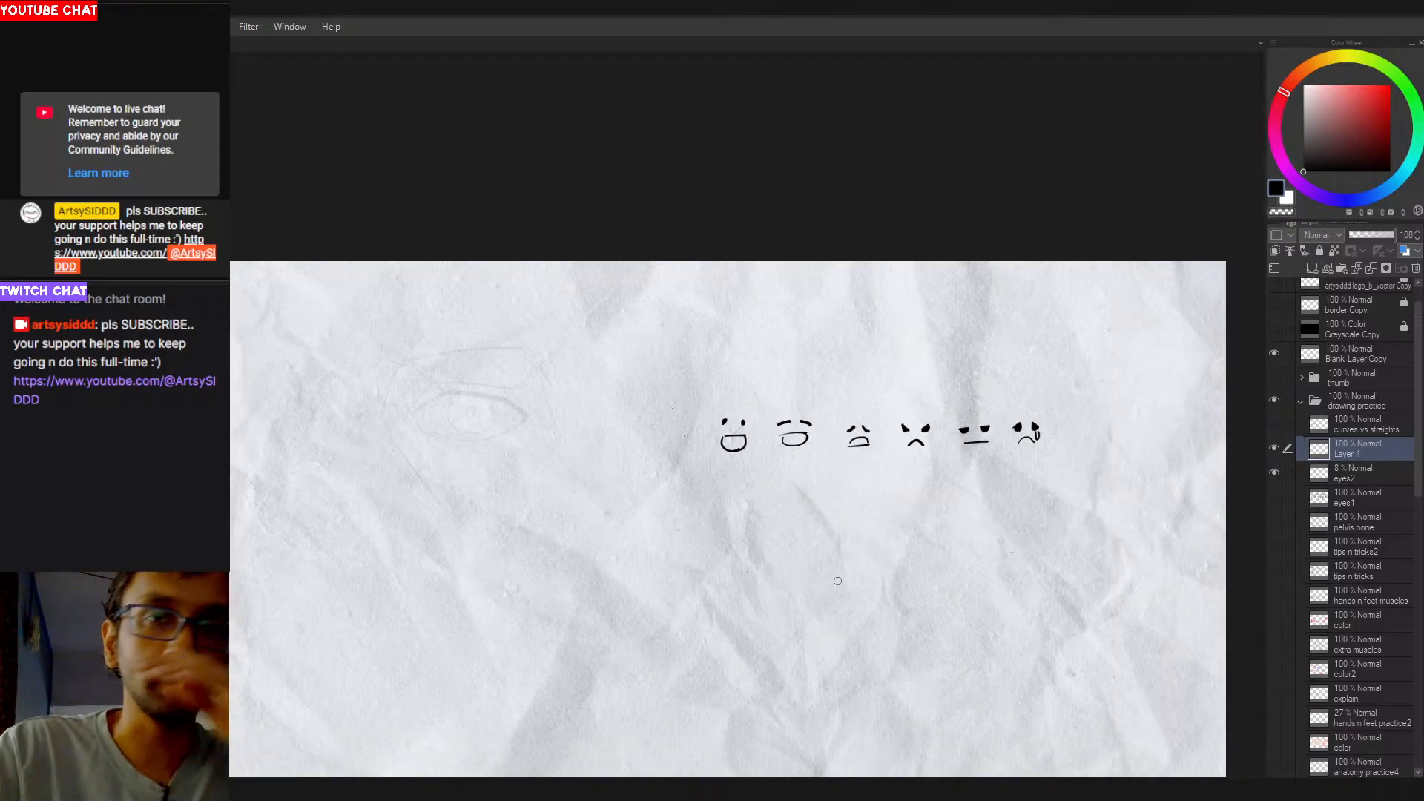
Step: Handwrite BRB in the empty space below the row of faces
mouse_move(600, 504)
left_mouse_down()
mouse_move(655, 509)
mouse_move(625, 576)
left_mouse_up()
key("ctrl+z")
mouse_move(653, 545)
left_mouse_down()
mouse_move(656, 572)
mouse_move(680, 561)
left_mouse_up()
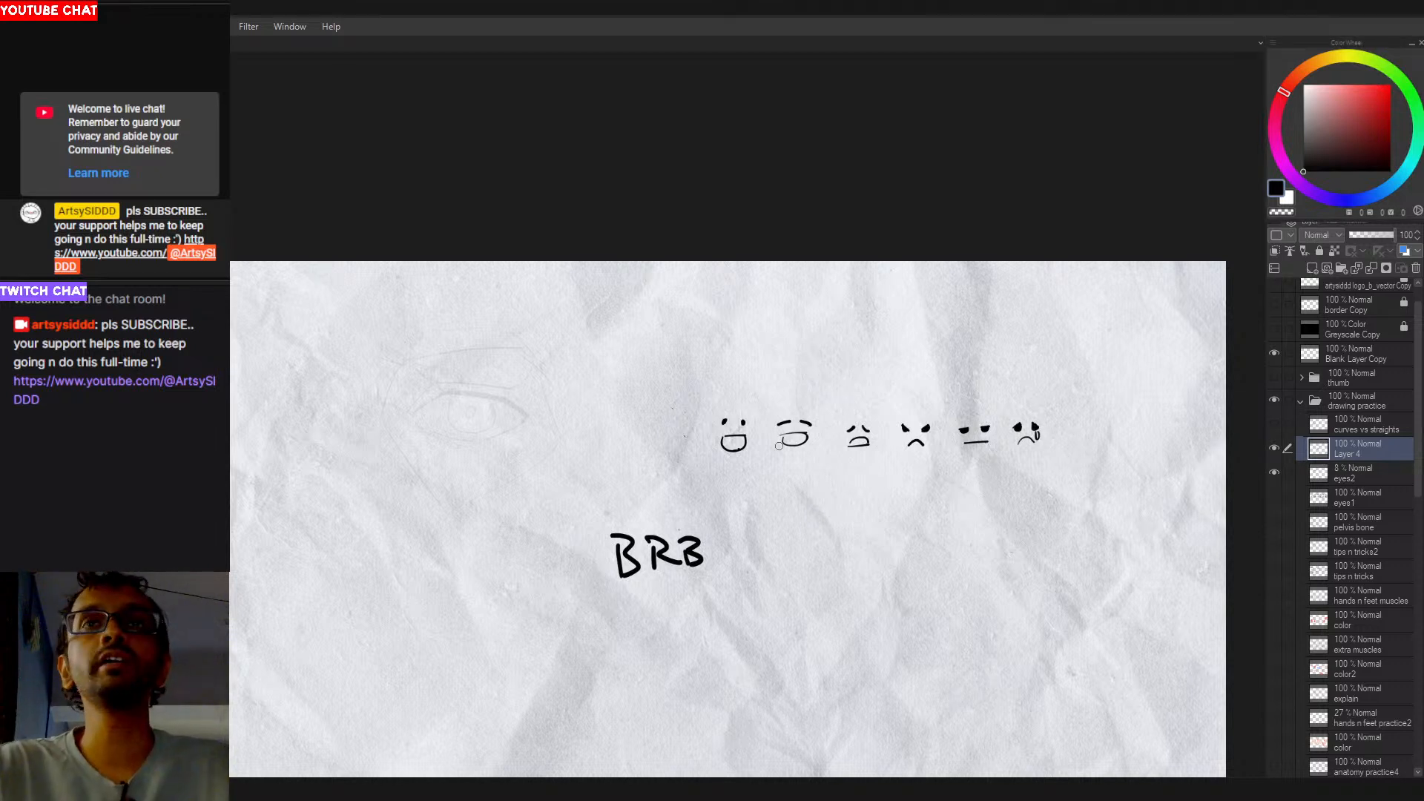
Step: Circle the whole row of six faces with one large oval, and undo the oval
mouse_move(684, 569)
left_mouse_down()
mouse_move(805, 563)
mouse_move(783, 547)
left_mouse_up()
left_click_drag(975, 499, 806, 493)
scroll(820, 452, "up", 2)
scroll(834, 474, "up", 1)
mouse_move(778, 319)
left_mouse_down()
mouse_move(858, 468)
mouse_move(744, 325)
left_mouse_up()
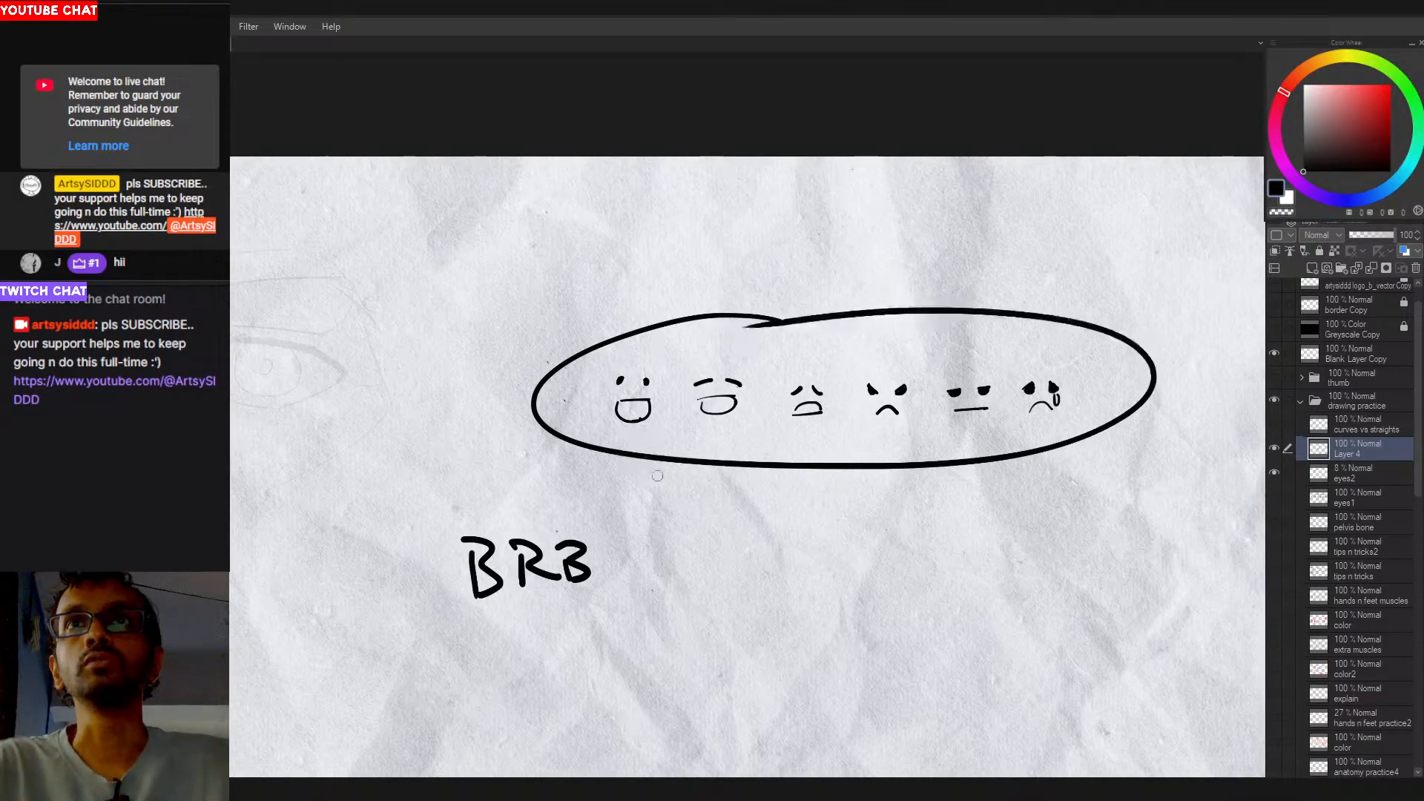
key("ctrl+z")
Step: Erase the handwritten BRB note below the faces
key("e")
mouse_move(597, 575)
left_mouse_down()
mouse_move(479, 582)
mouse_move(569, 556)
left_mouse_up()
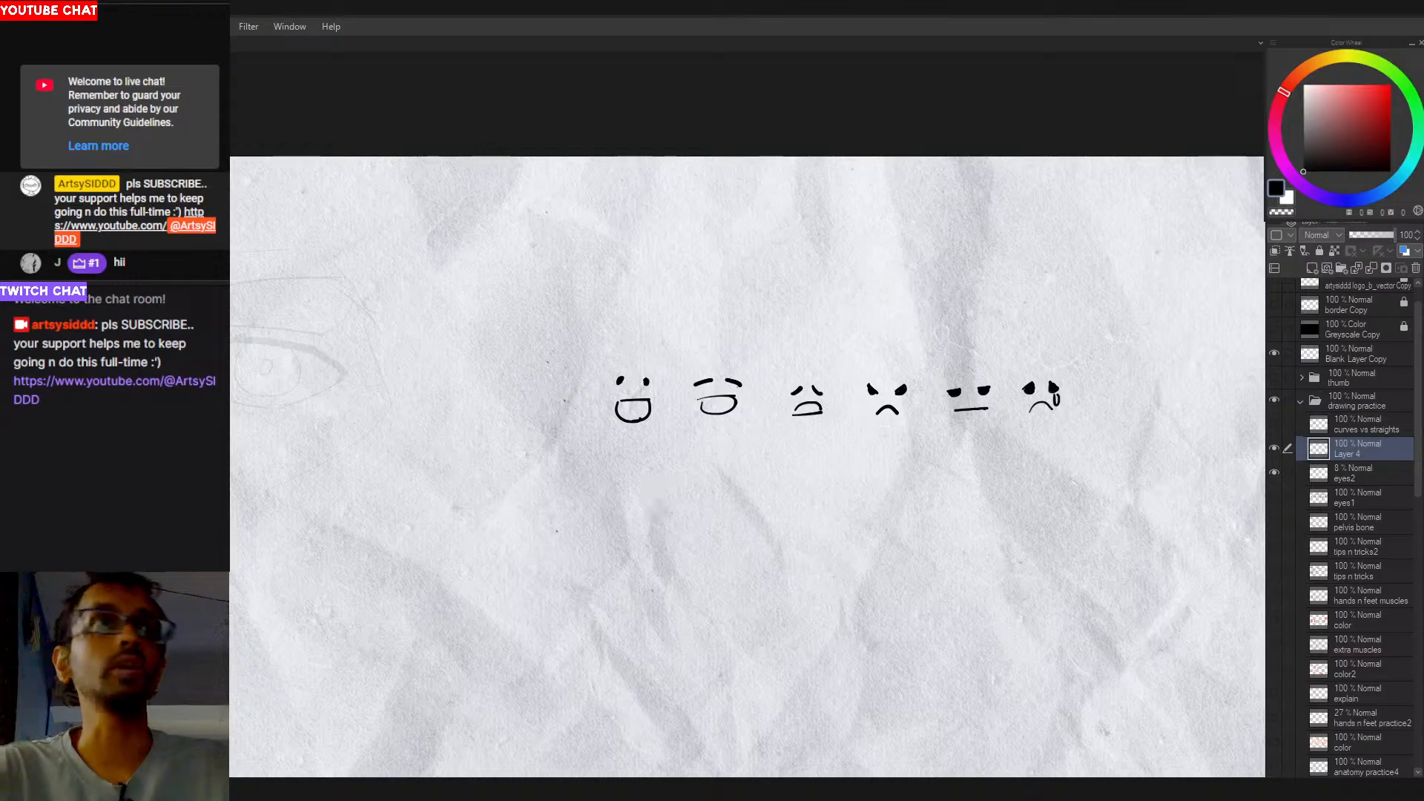
Step: Lasso the happy face's eyes and shift them slightly down toward its mouth
mouse_move(649, 583)
left_mouse_down()
mouse_move(889, 622)
mouse_move(824, 596)
left_mouse_up()
left_click_drag(861, 585, 753, 580)
left_click_drag(760, 516, 787, 537)
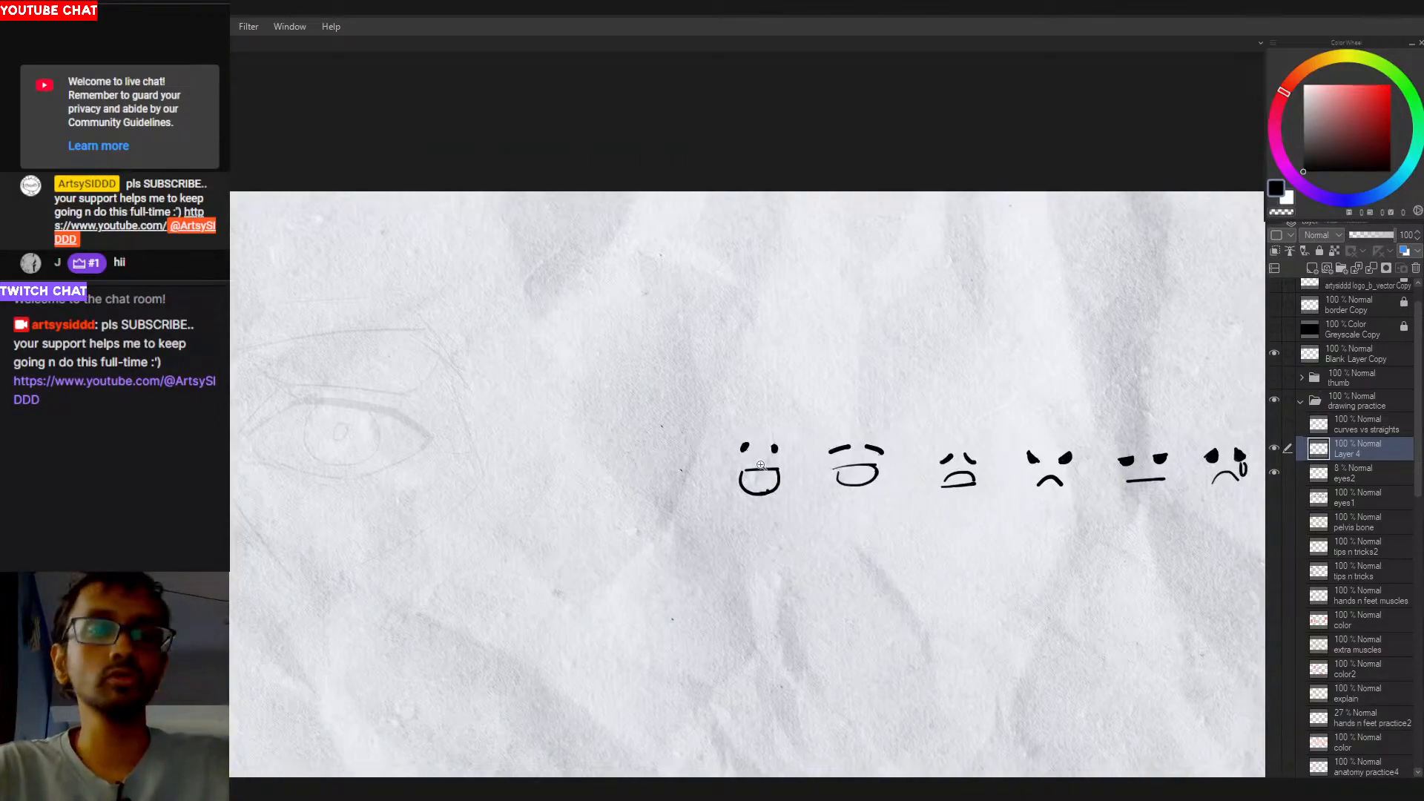
left_click_drag(760, 465, 807, 429)
key("ctrl+t")
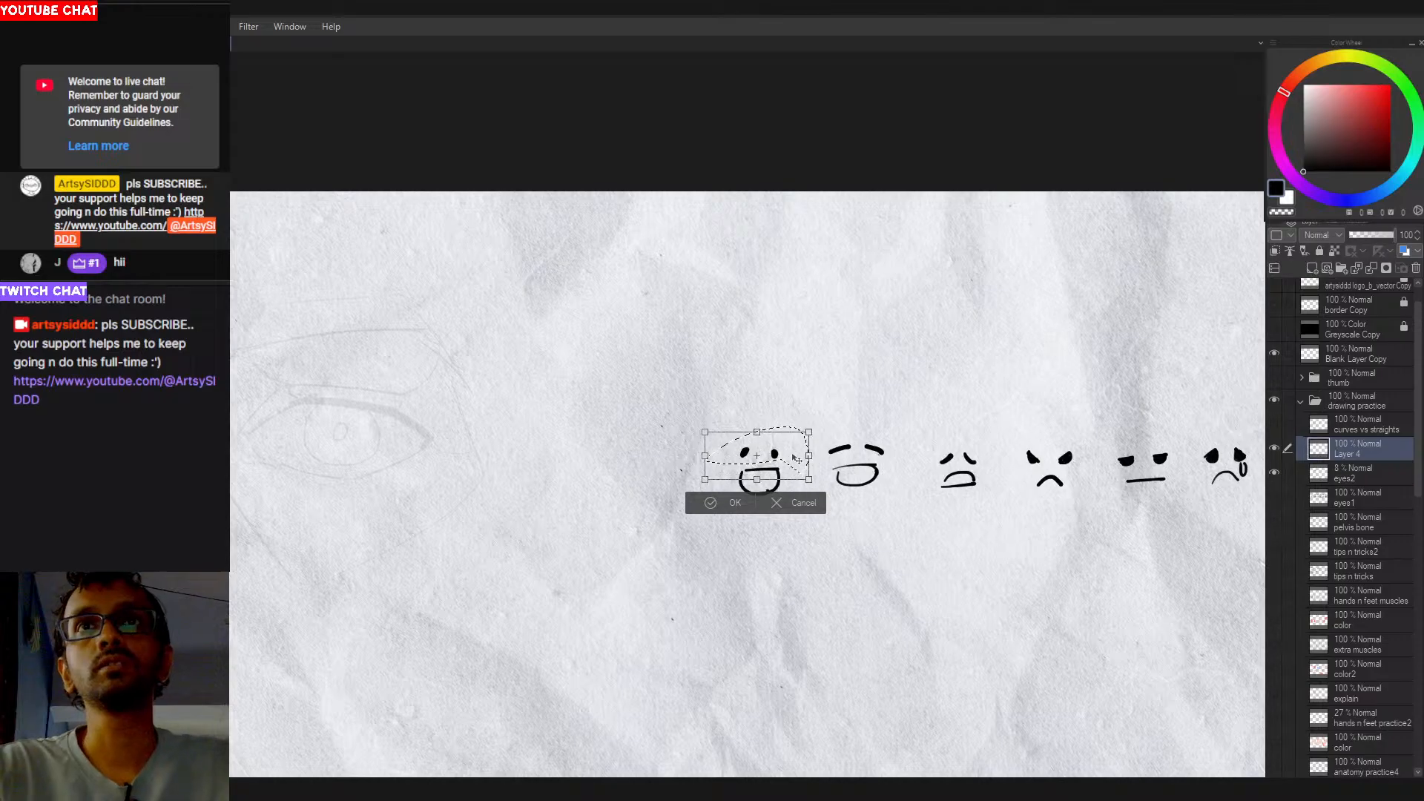
key("Return")
scroll(832, 413, "down", 3)
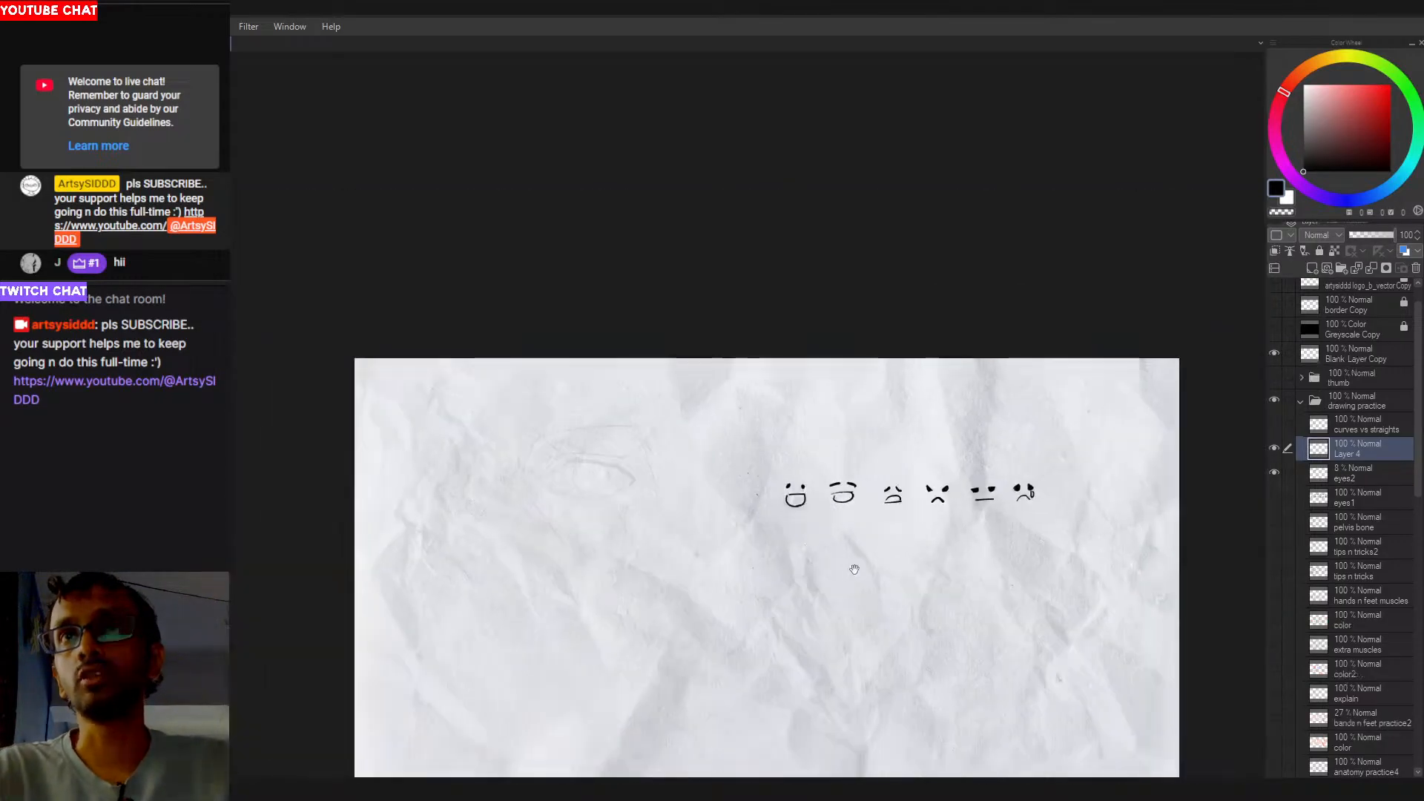
Step: Examine the faint eyes2 sketch alongside the row of simple faces
left_click_drag(855, 569, 861, 487)
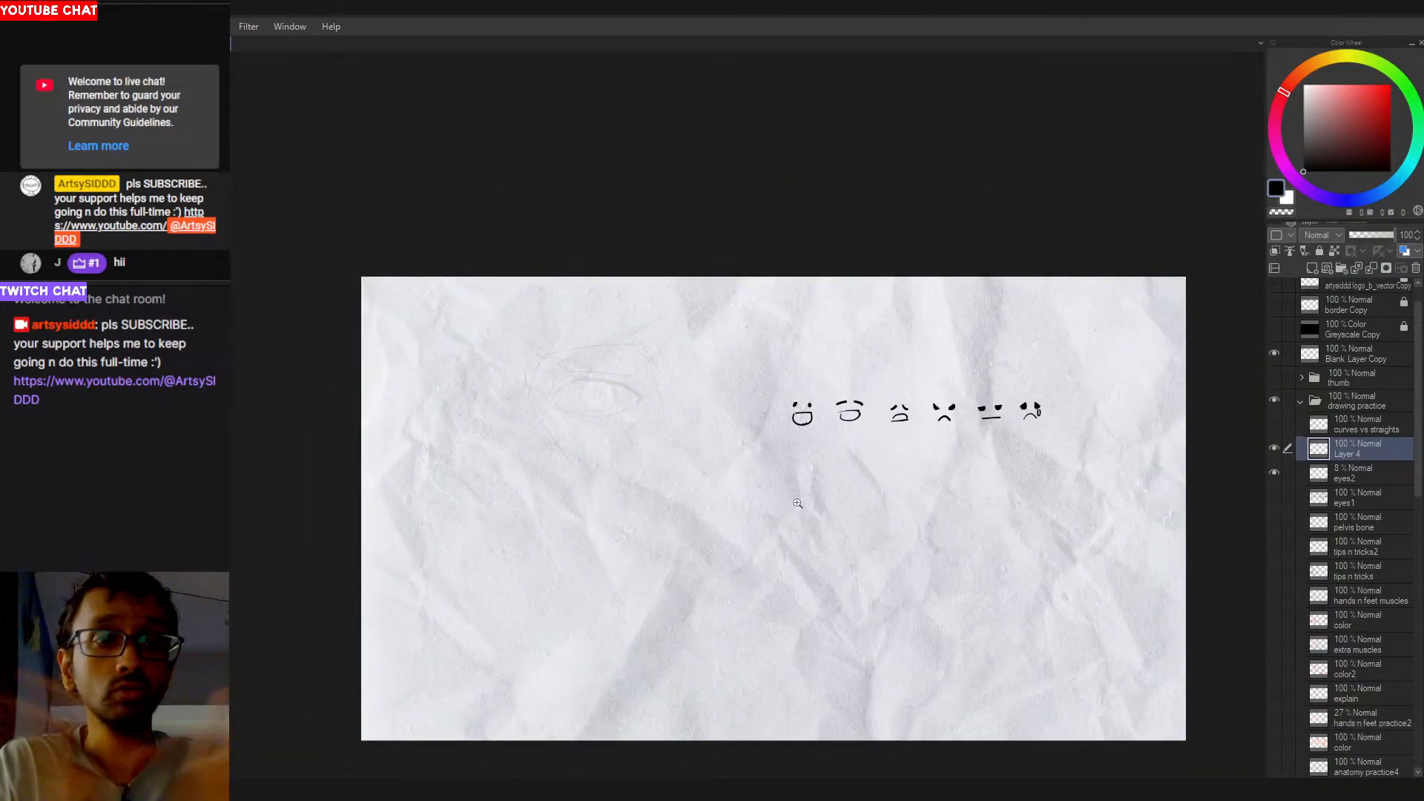
left_click_drag(806, 540, 812, 543)
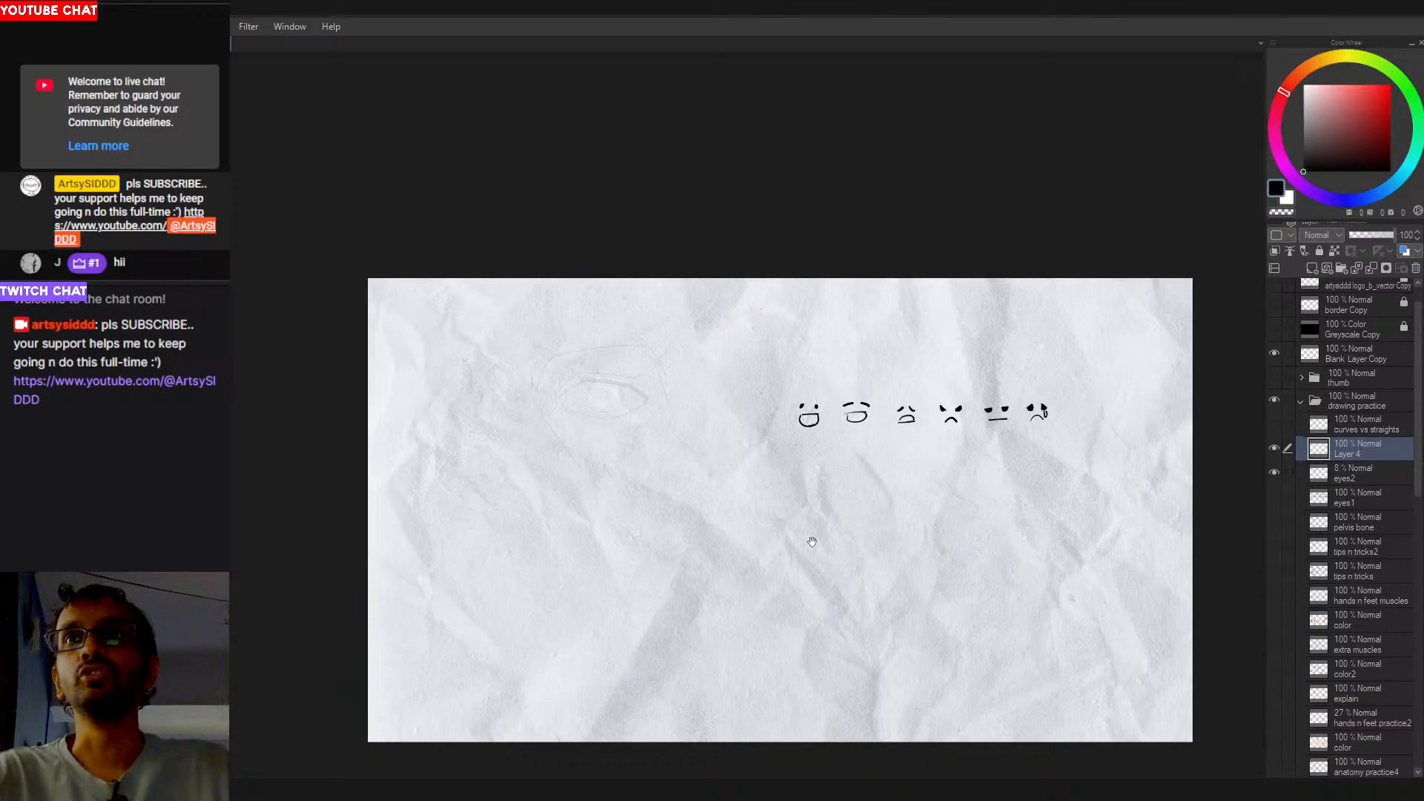
scroll(663, 468, "up", 3)
left_click_drag(808, 474, 795, 524)
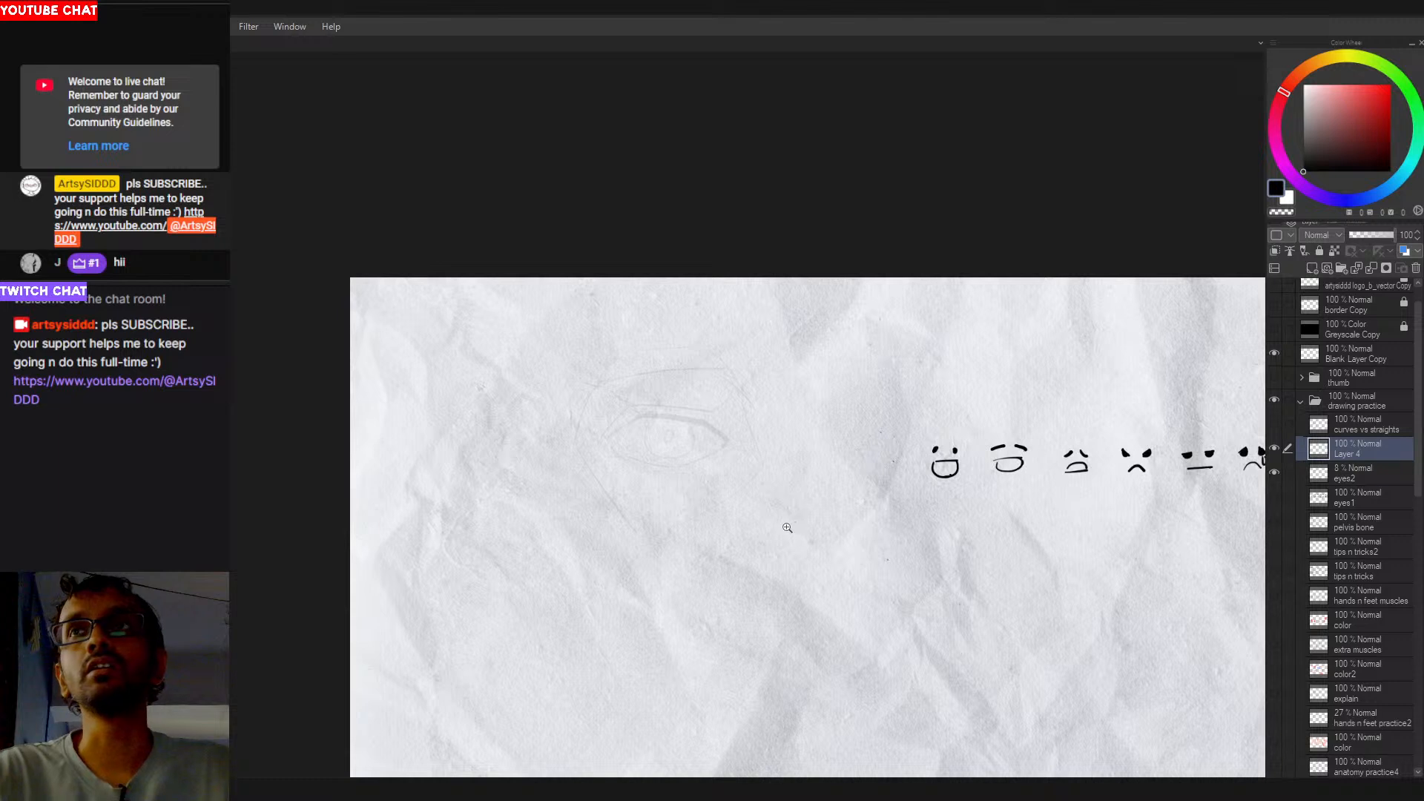
left_click(754, 524)
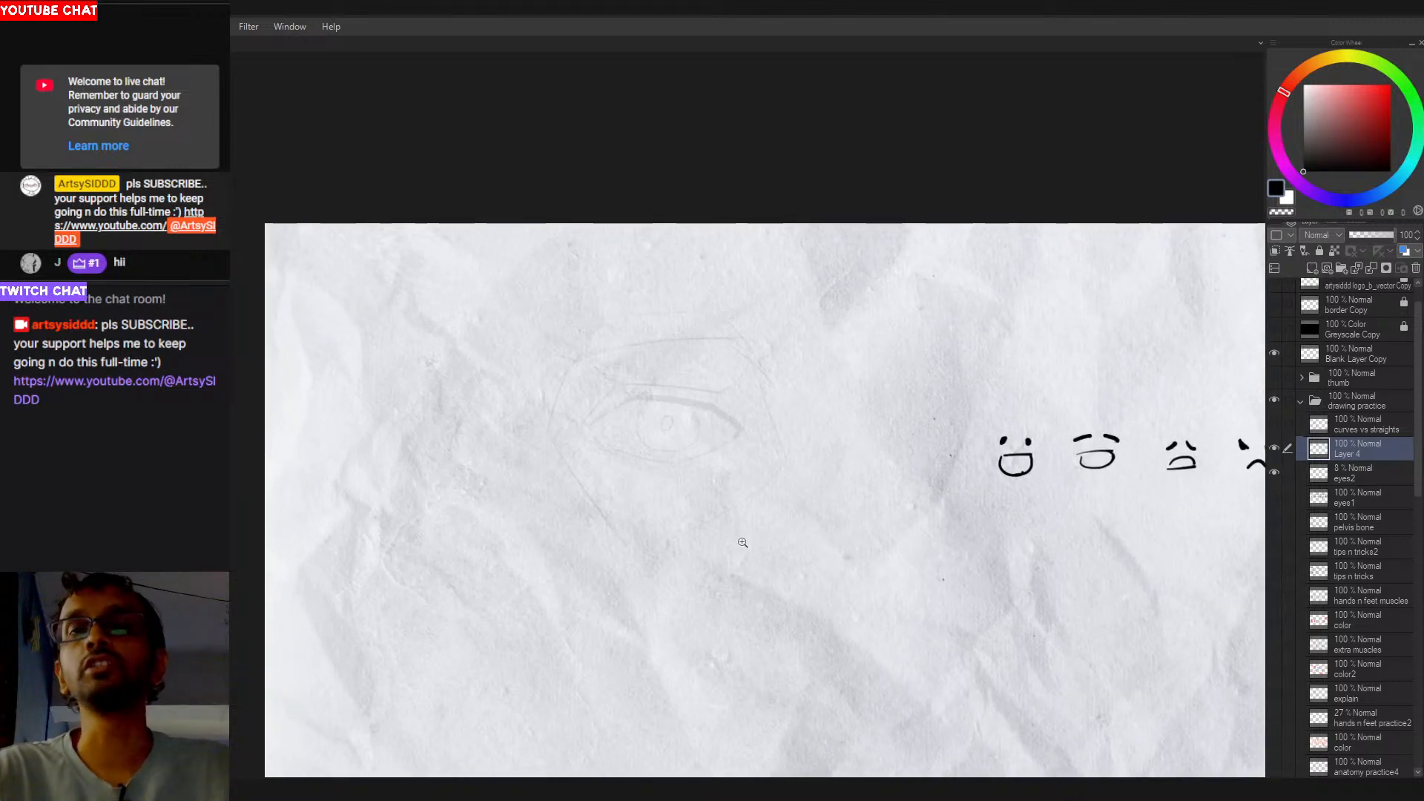
scroll(763, 546, "down", 1)
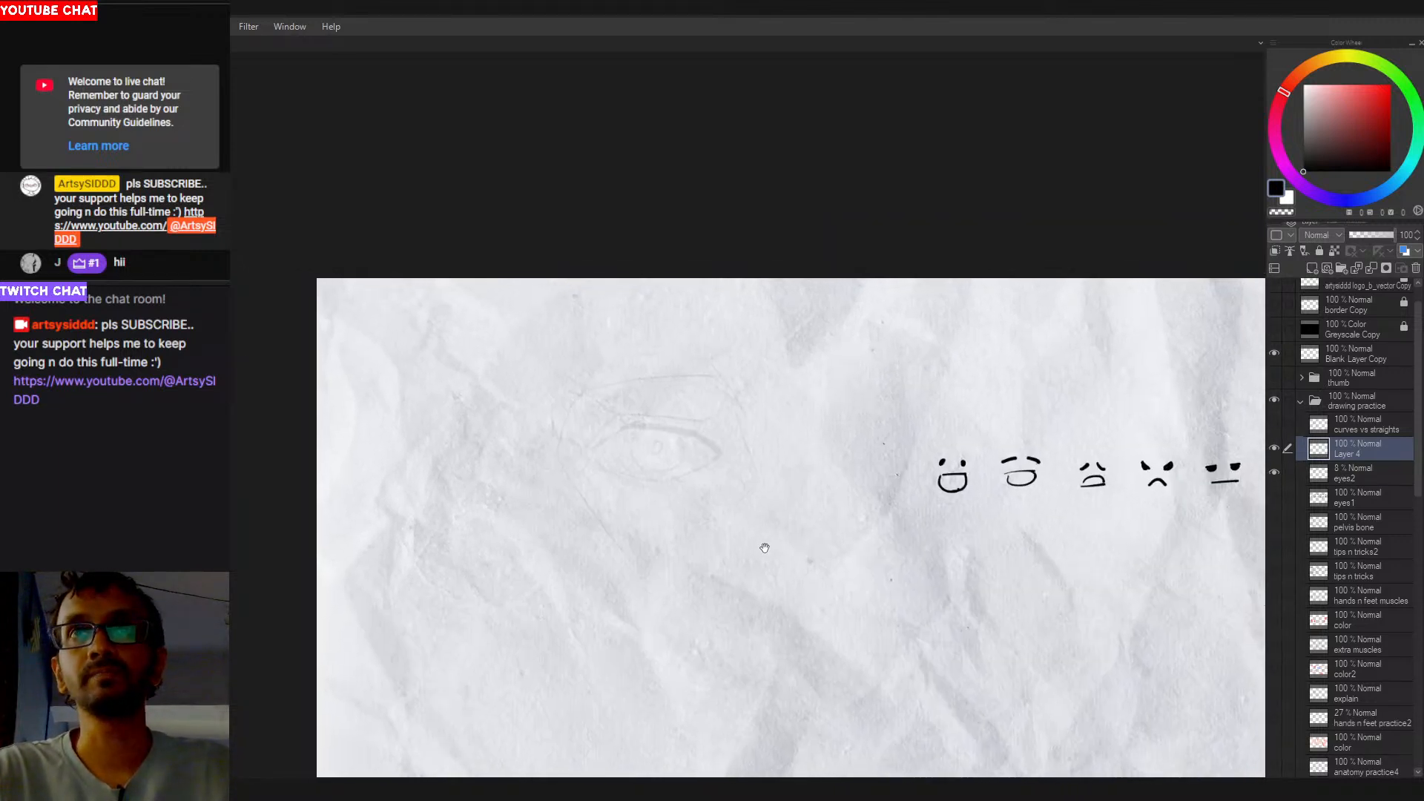
left_click_drag(763, 547, 806, 529)
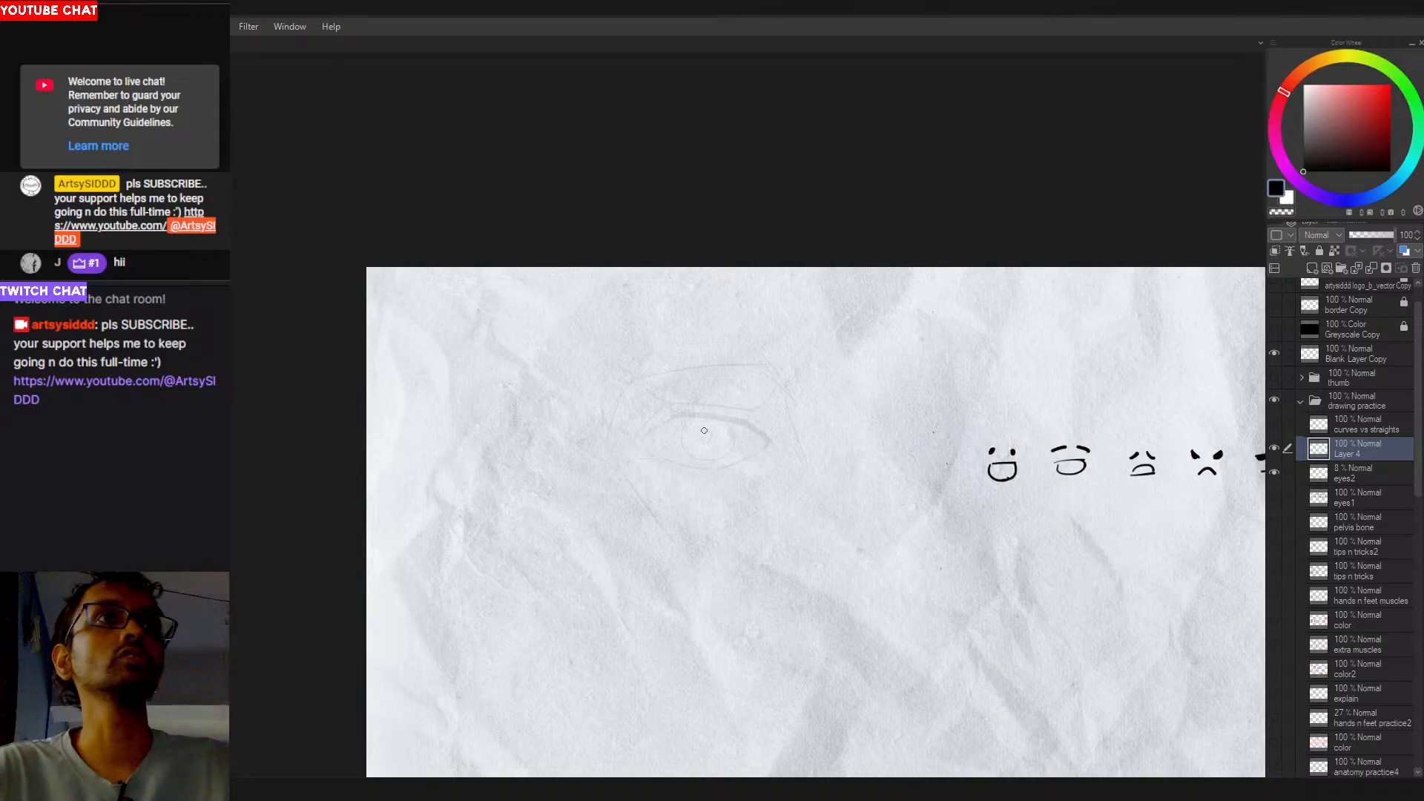
left_click_drag(725, 501, 730, 498)
Step: Adjust the eyes2 layer's opacity to 8% and make Layer 4 the active layer again
left_click(1358, 473)
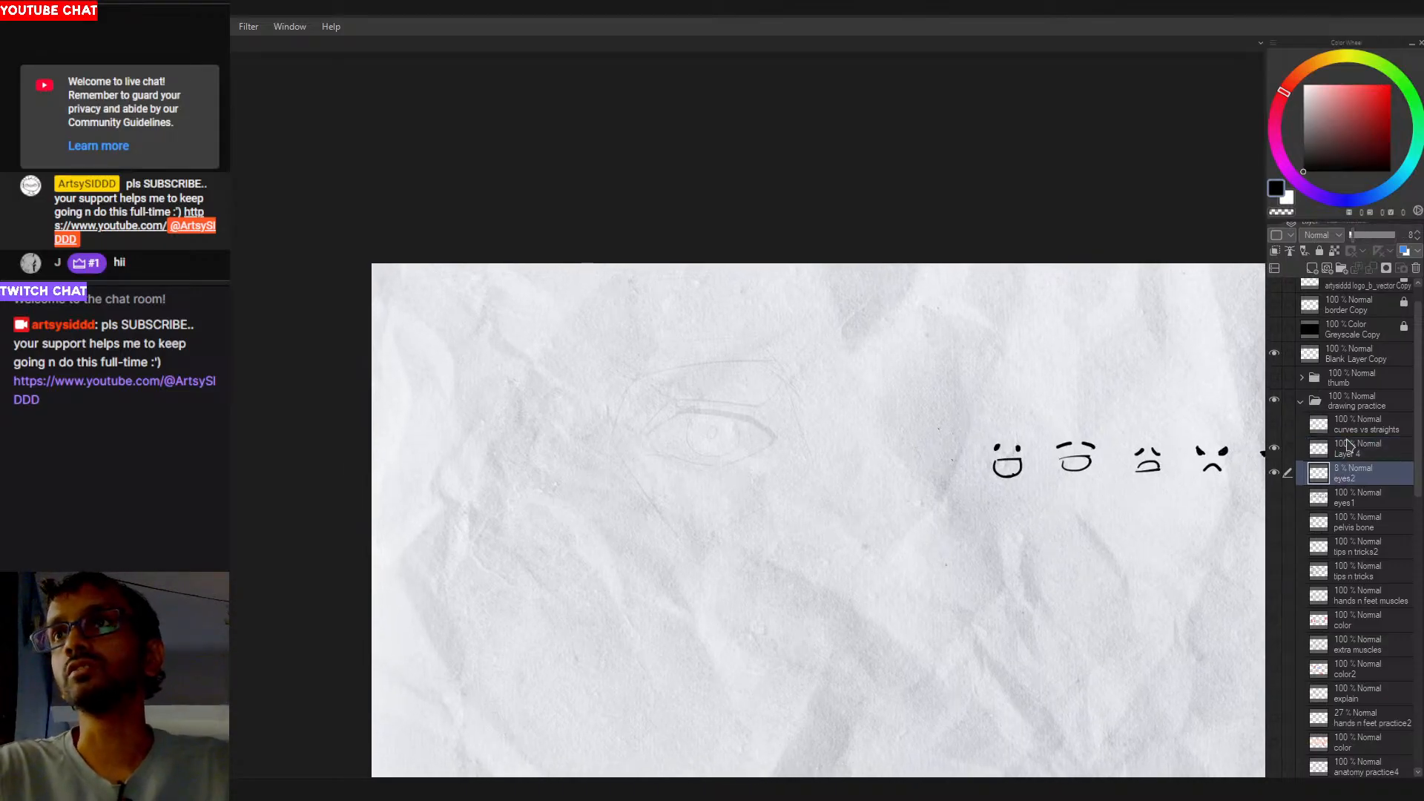
mouse_move(1361, 234)
left_mouse_down()
mouse_move(1396, 234)
mouse_move(1352, 234)
mouse_move(1357, 254)
mouse_move(1354, 239)
left_mouse_up()
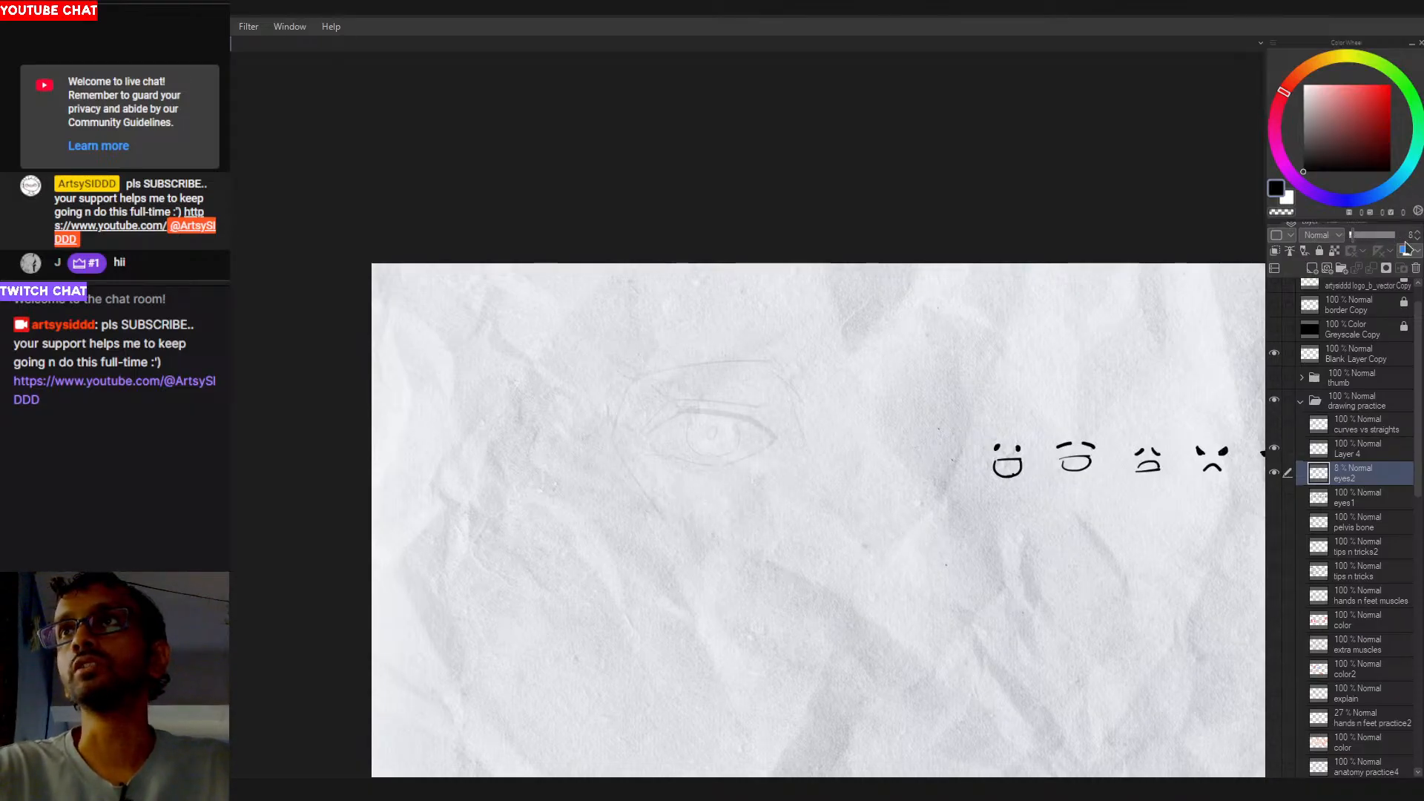
left_click(1346, 449)
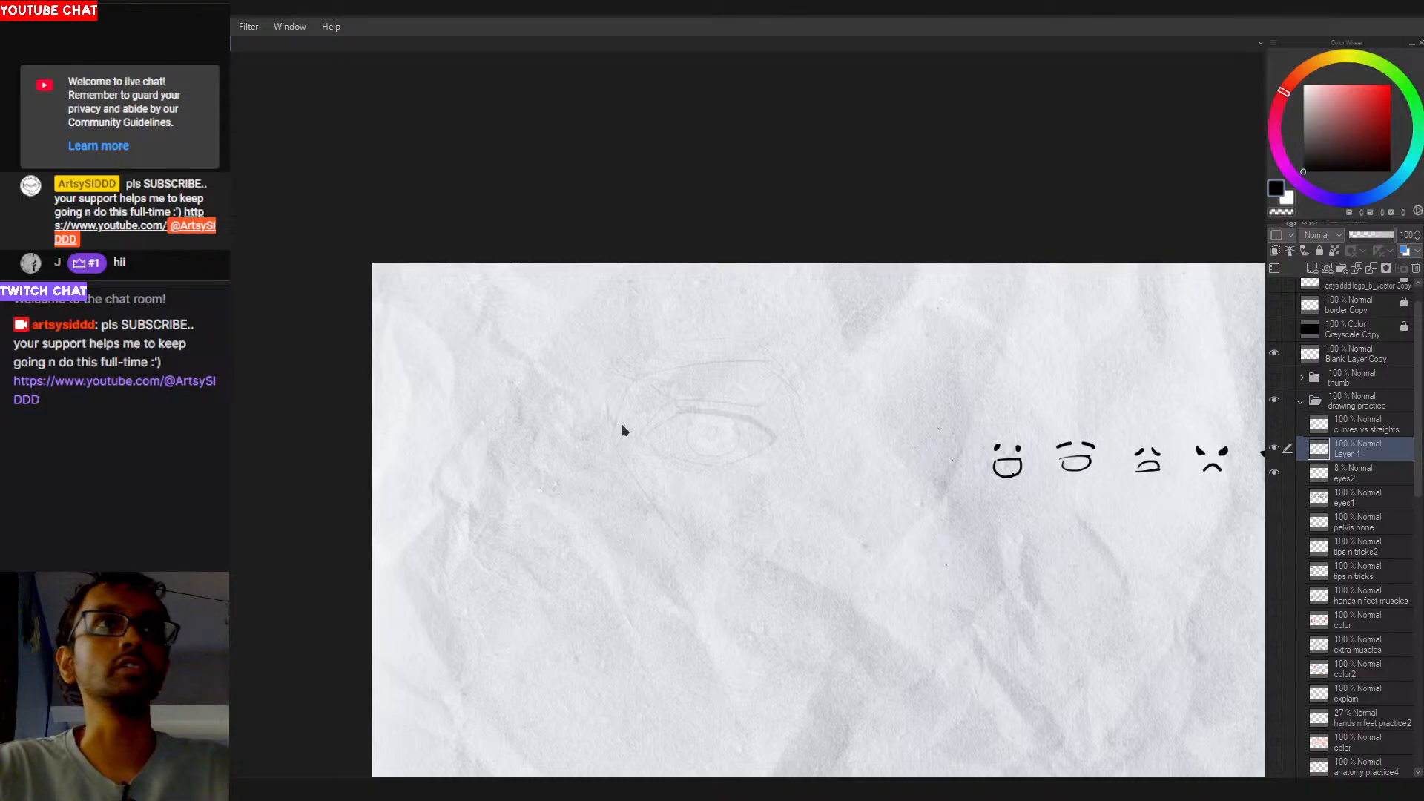
Step: Try tracing the inner slope of the upper eyelid over the eyes2 sketch several times, undoing each stroke
scroll(689, 465, "up", 1)
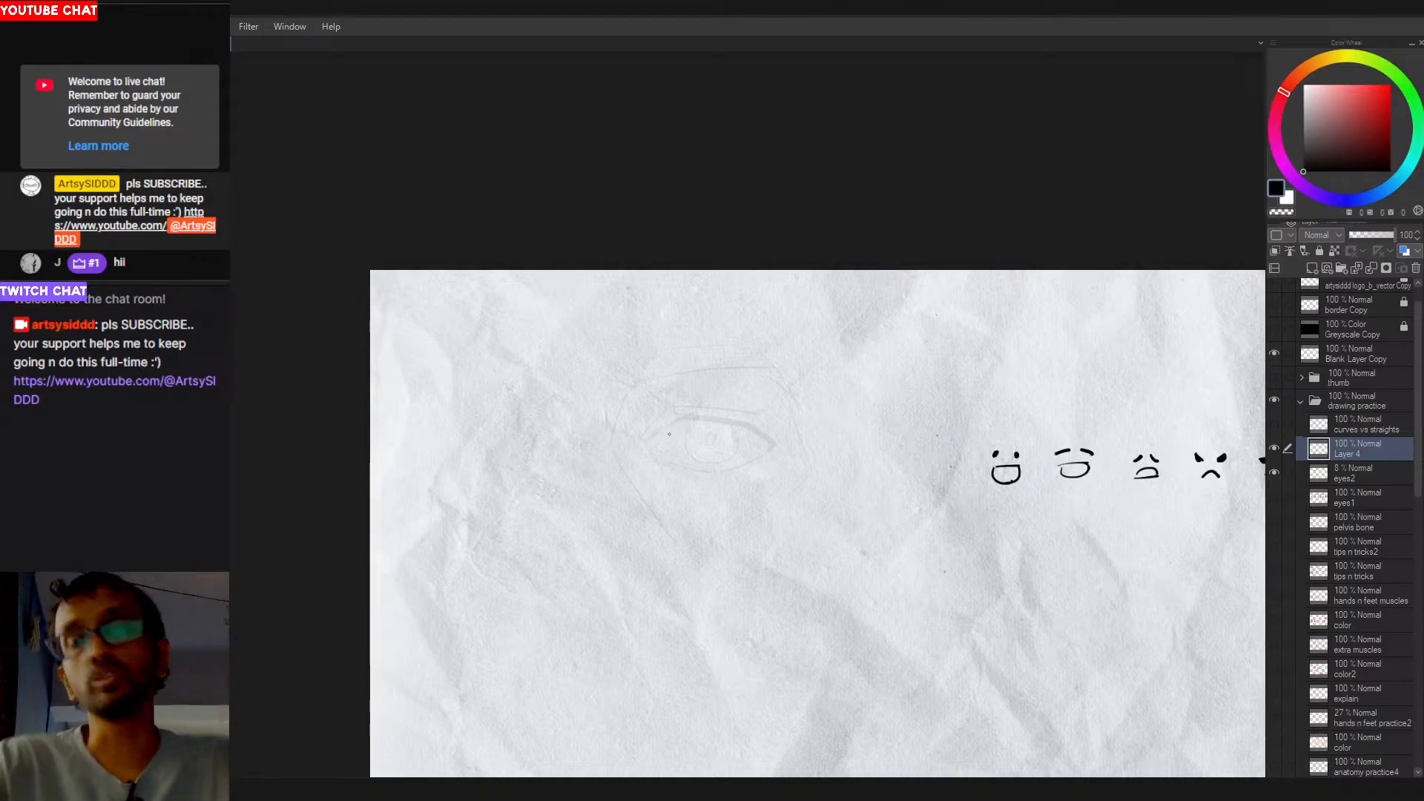
mouse_move(647, 461)
left_mouse_down()
mouse_move(693, 412)
mouse_move(676, 420)
left_mouse_up()
key("ctrl+z")
key("ctrl+z")
key("ctrl+z")
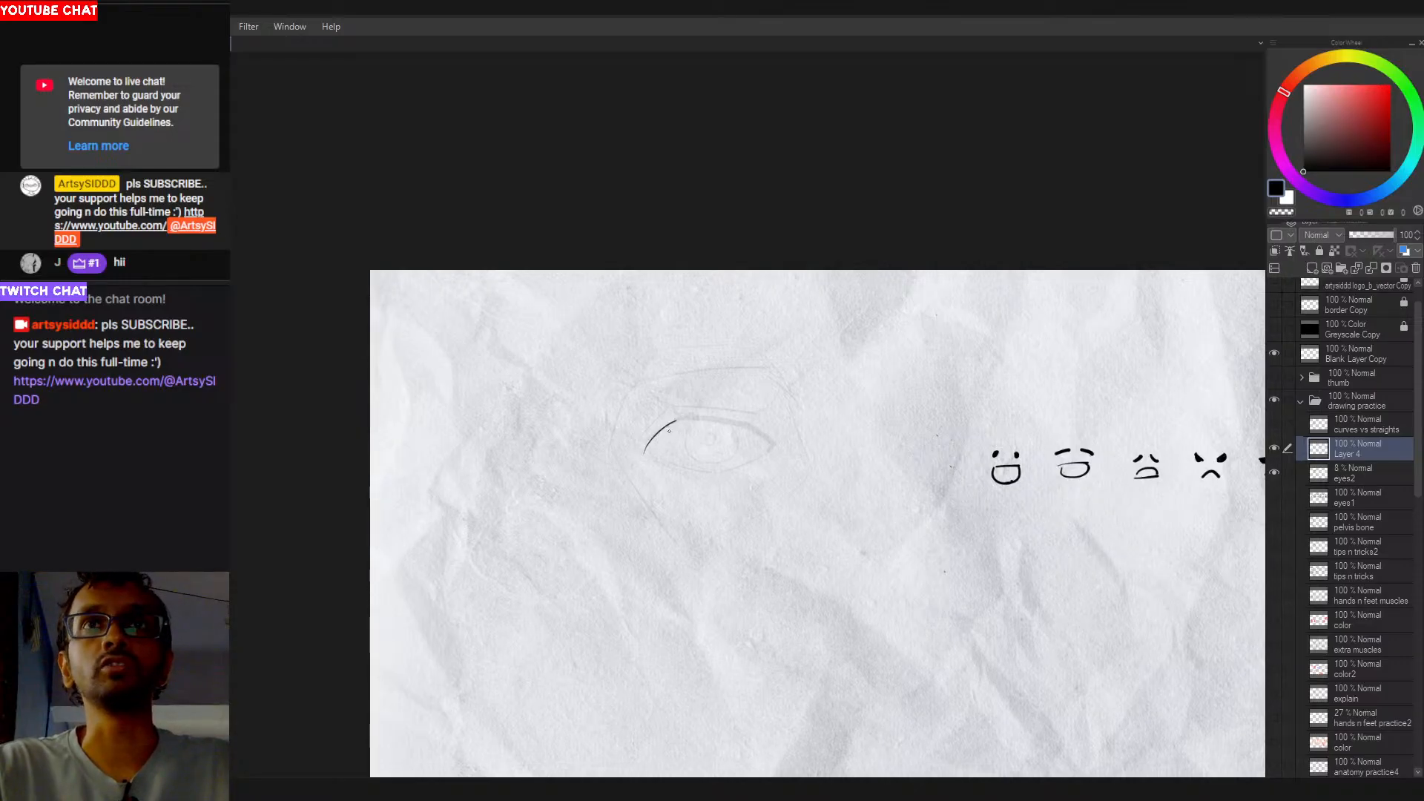
key("ctrl+z")
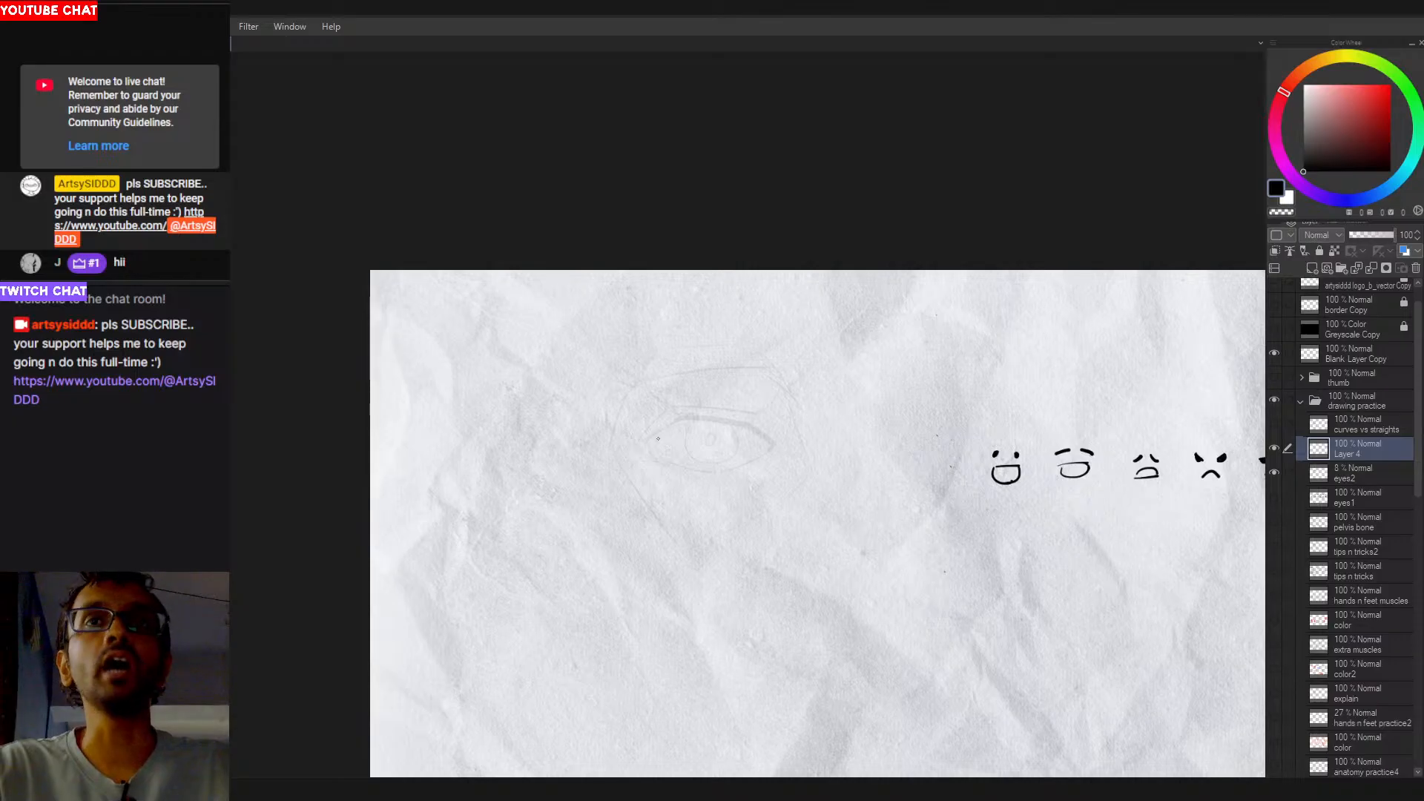
left_click_drag(643, 454, 676, 420)
key("ctrl+z")
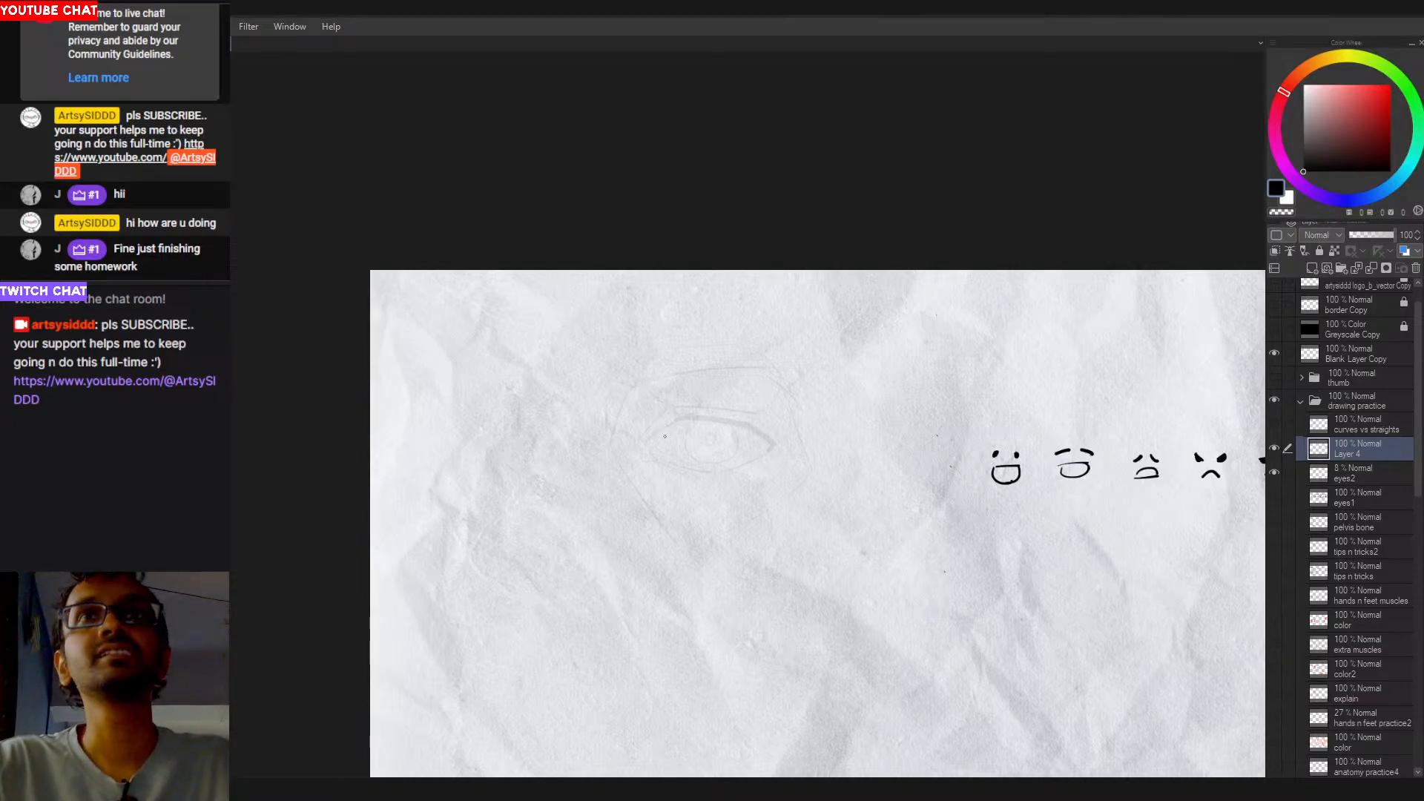
left_click_drag(683, 417, 645, 449)
key("ctrl+z")
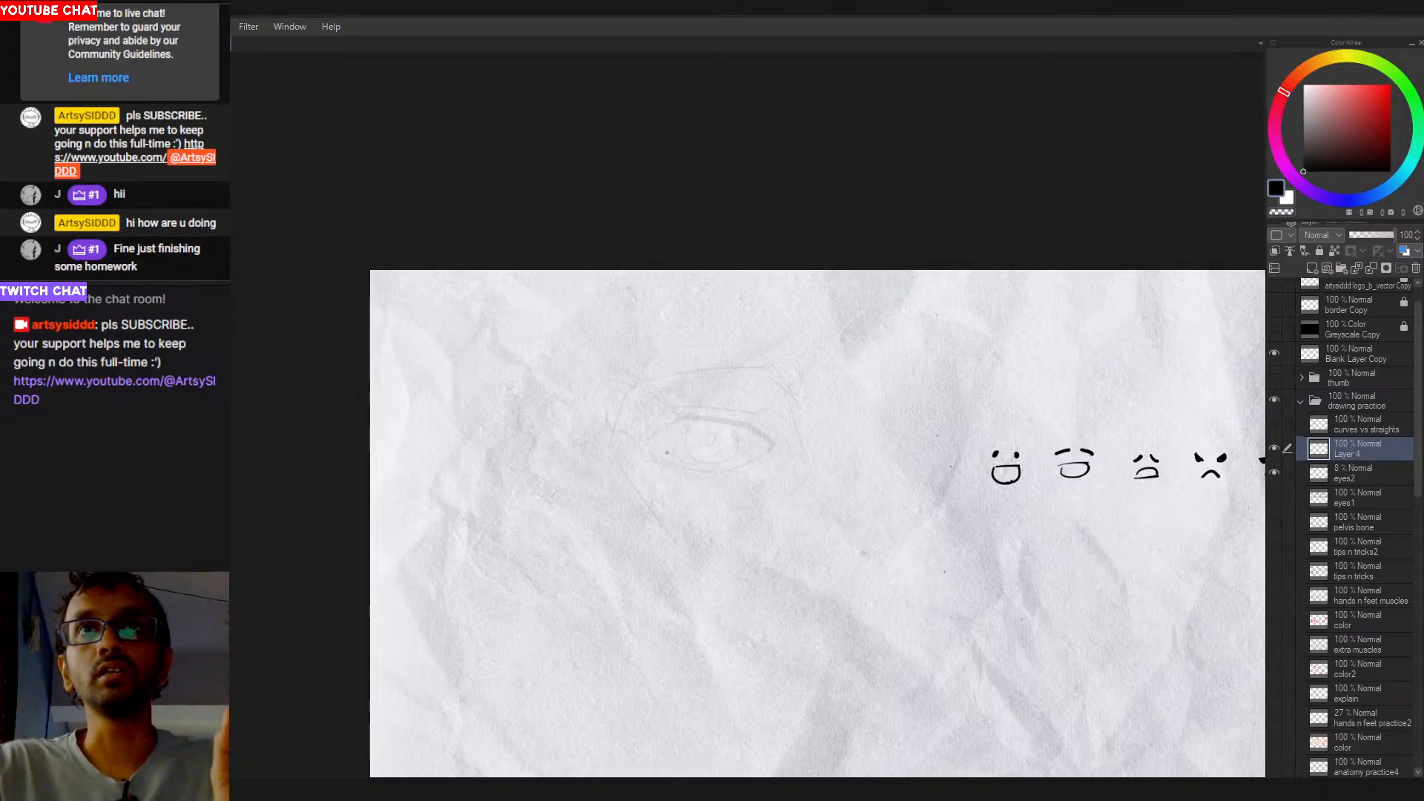
left_click_drag(643, 451, 694, 412)
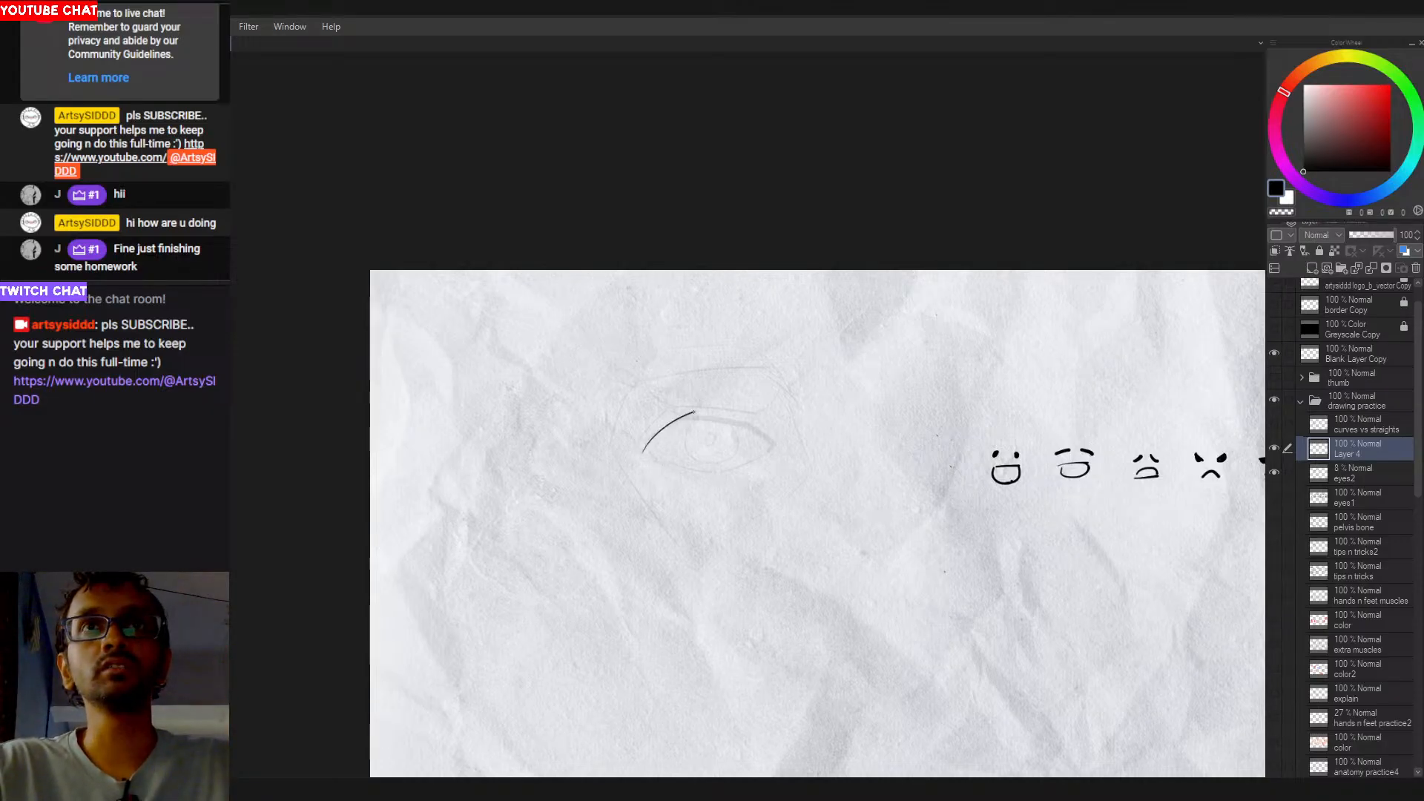
key("ctrl+z")
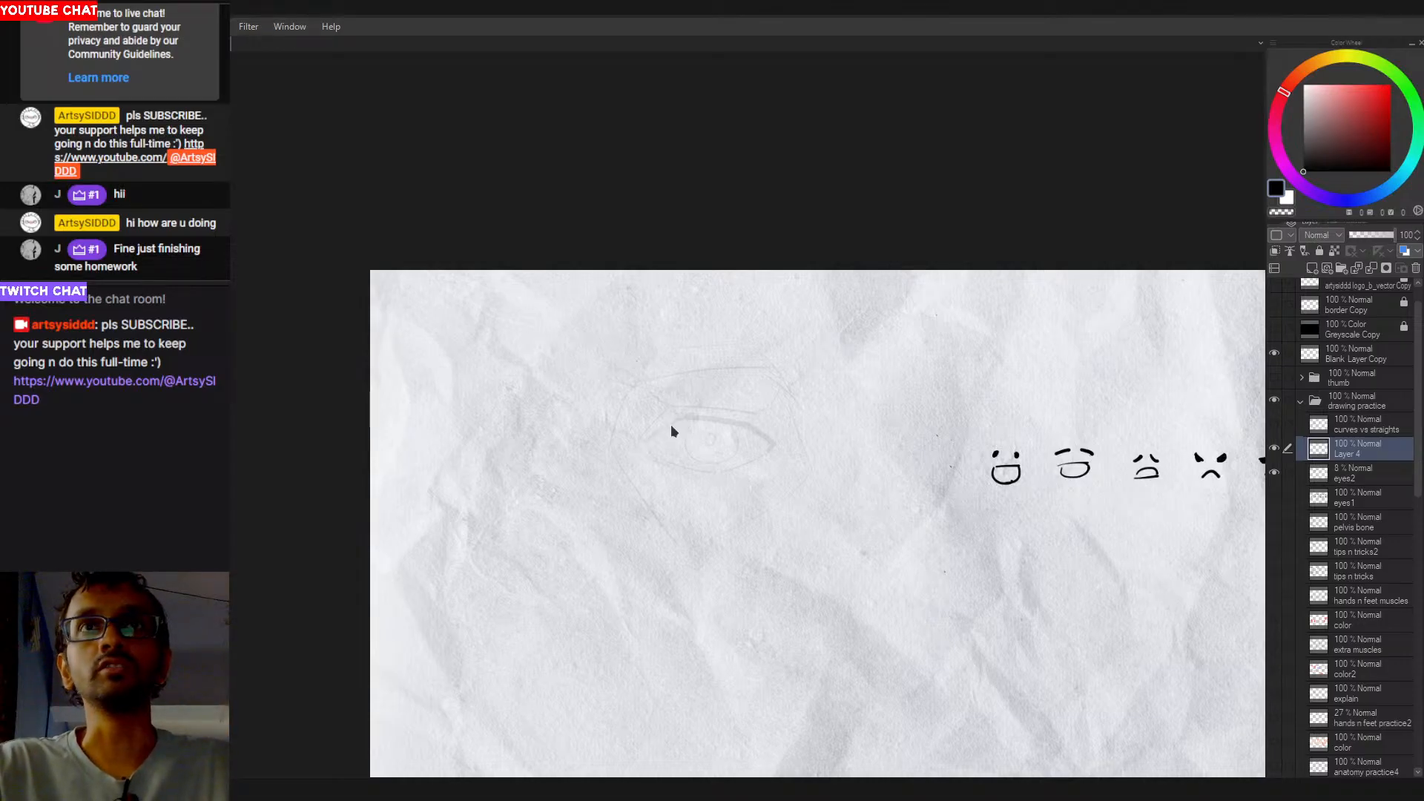
Step: Trace the upper and lower eyelids over the eyes2 sketch as an angular almond outline, redoing unsatisfactory strokes
key("ctrl+z")
mouse_move(644, 459)
left_mouse_down()
mouse_move(683, 416)
mouse_move(752, 423)
mouse_move(774, 447)
mouse_move(708, 478)
left_mouse_up()
key("ctrl+z")
key("ctrl+z")
key("ctrl+z")
left_click_drag(774, 447, 721, 474)
key("ctrl+z")
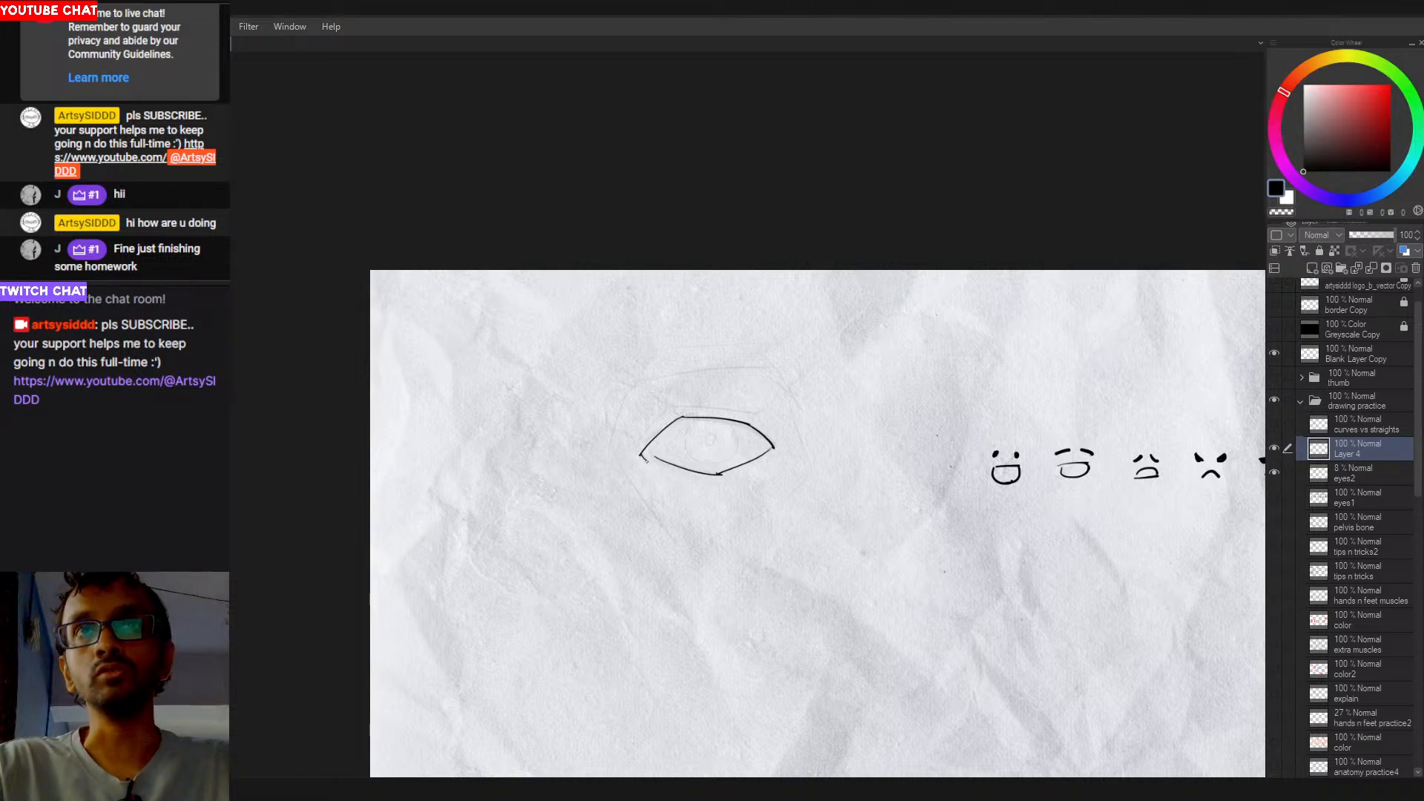
key("ctrl+z")
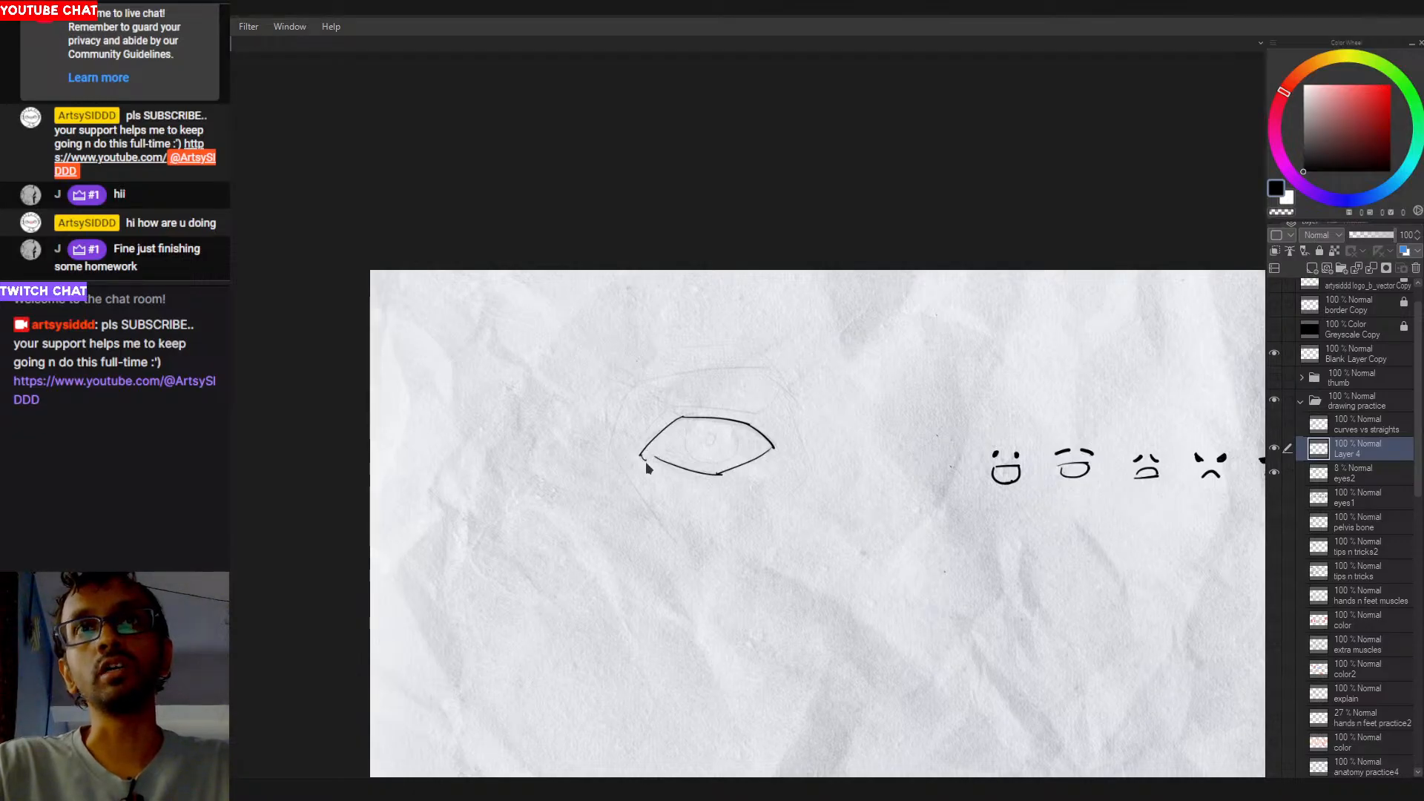
Step: Draw the tear duct at the eye's inner corner as a small rounded notch with a curve separating it from the eyeball
left_click_drag(643, 456, 750, 472)
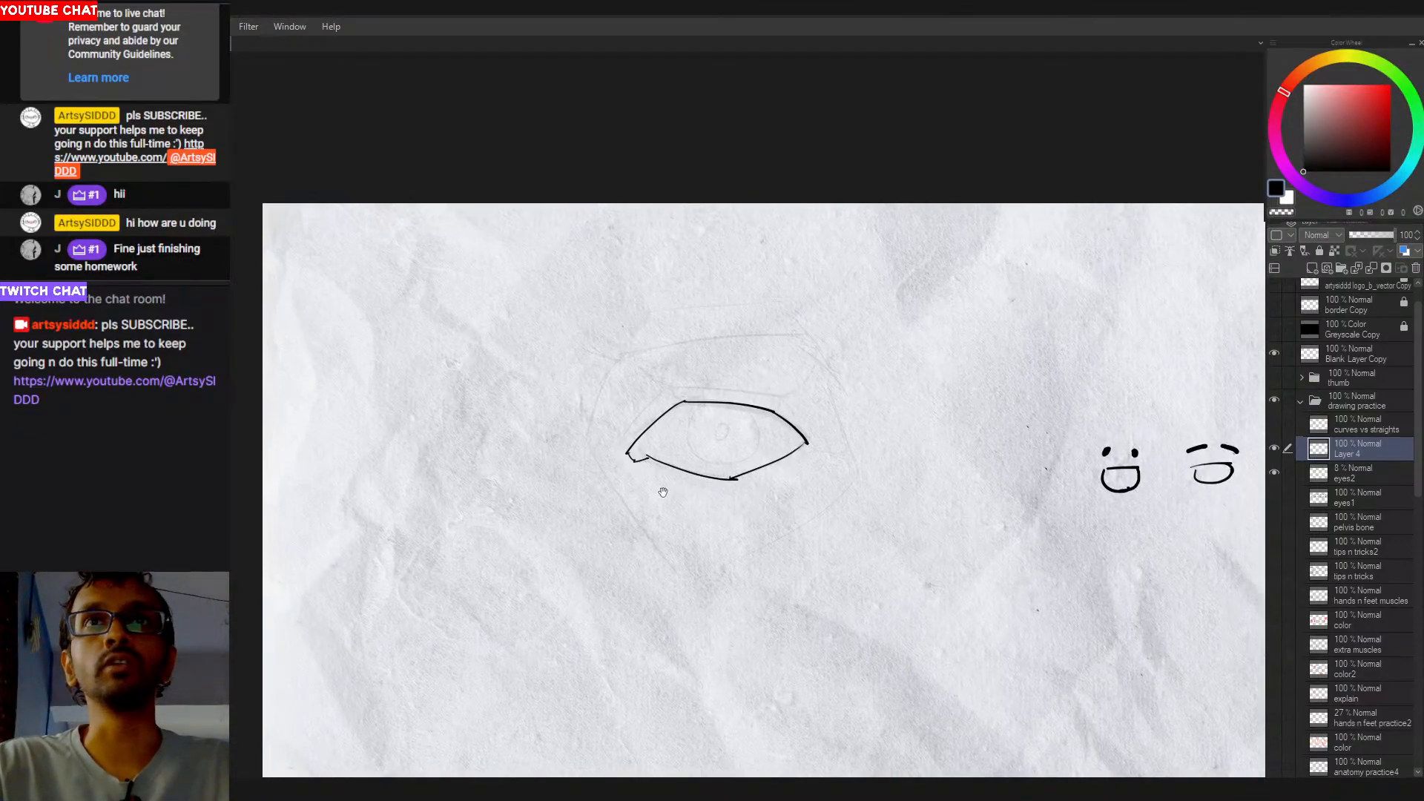
left_click_drag(657, 493, 775, 491)
left_click_drag(776, 498, 724, 508)
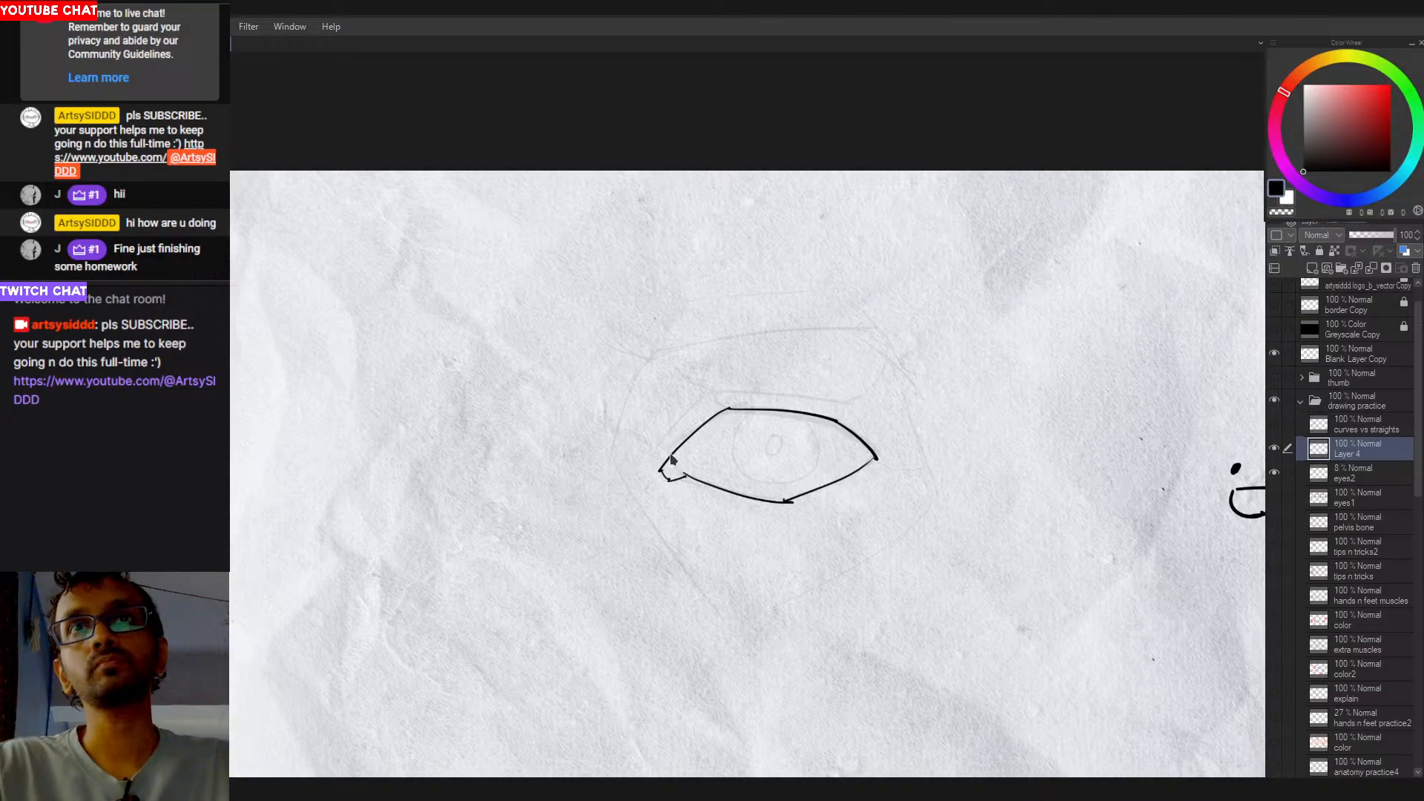
mouse_move(673, 462)
left_mouse_down()
mouse_move(687, 473)
mouse_move(669, 479)
left_mouse_up()
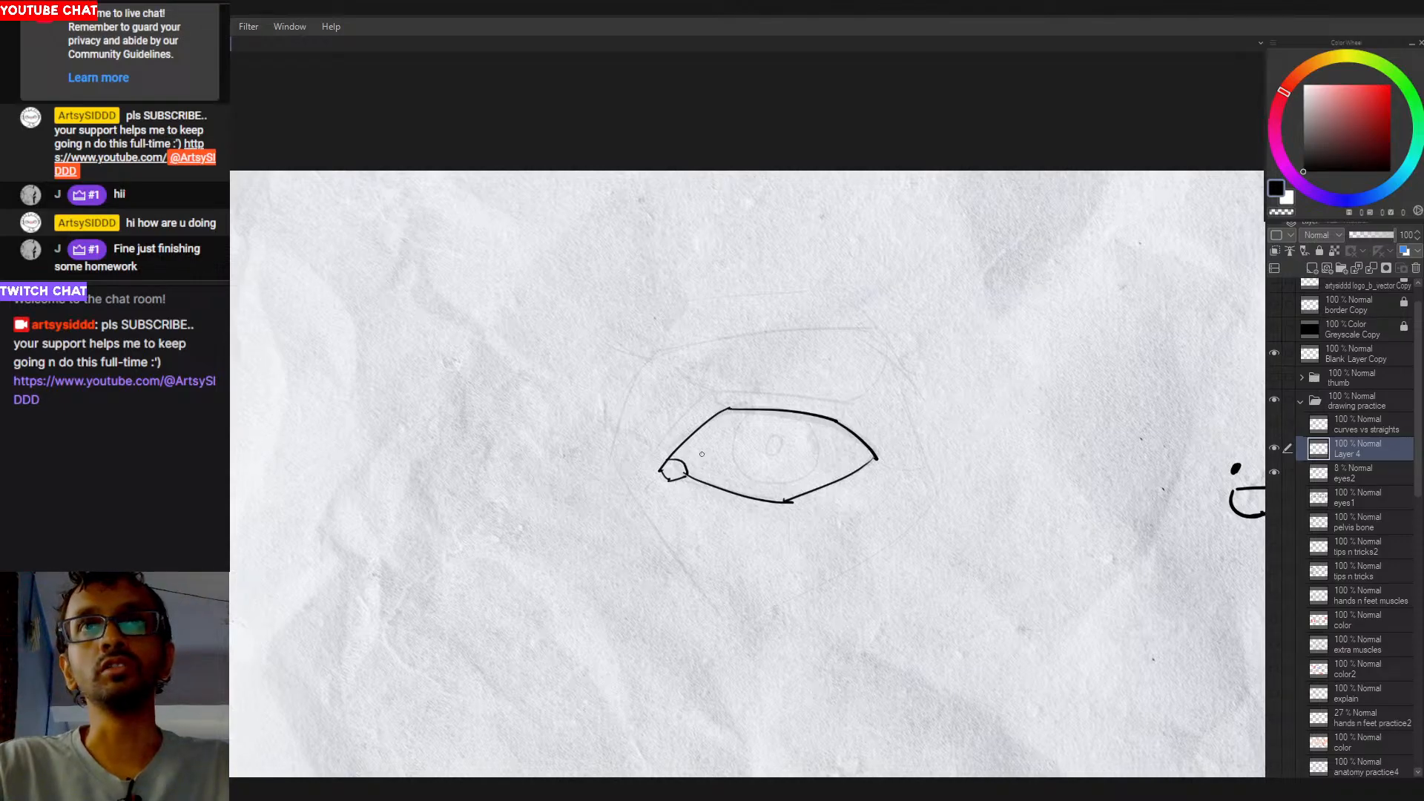
mouse_move(688, 448)
left_mouse_down()
mouse_move(721, 449)
mouse_move(689, 473)
left_mouse_up()
key("ctrl+z")
key("ctrl+z")
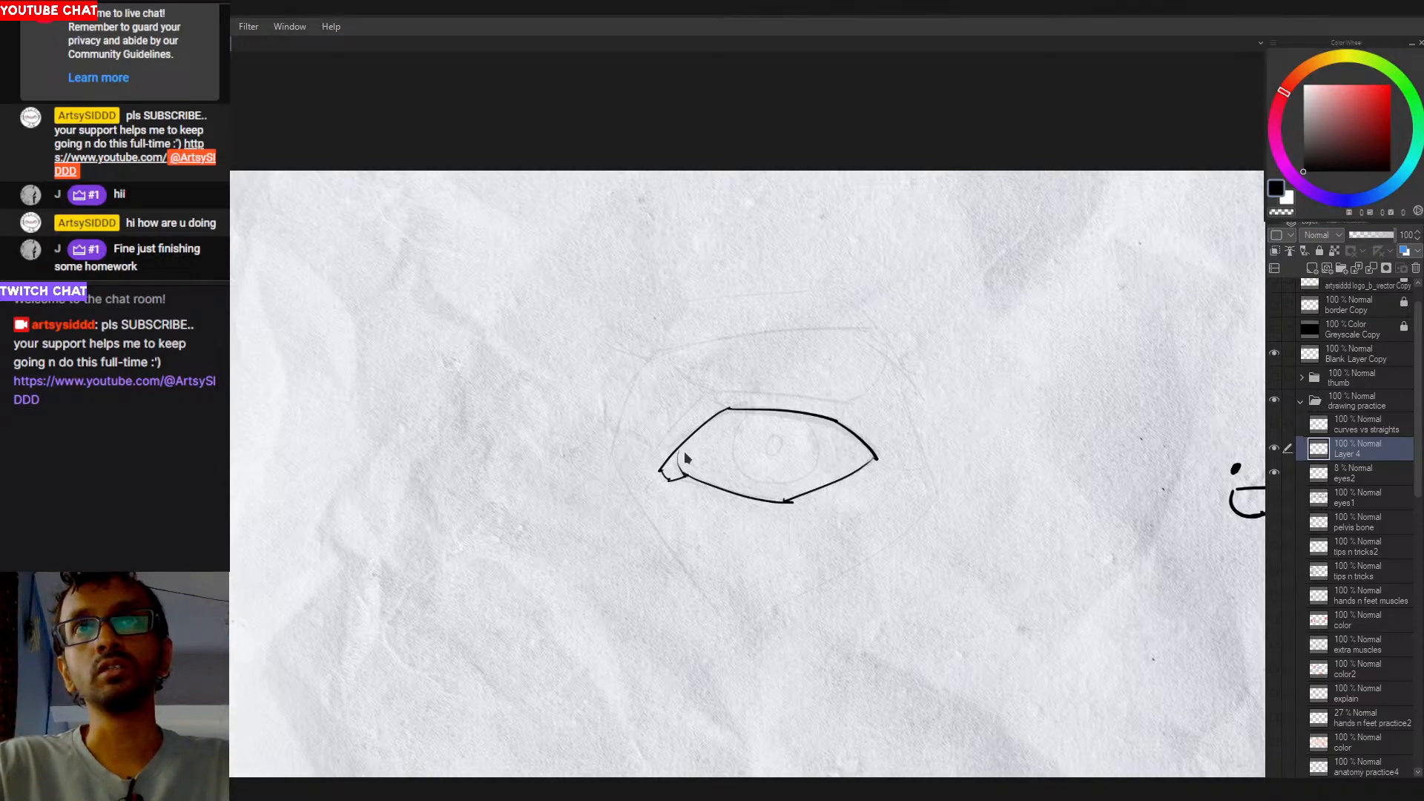
scroll(799, 443, "down", 1)
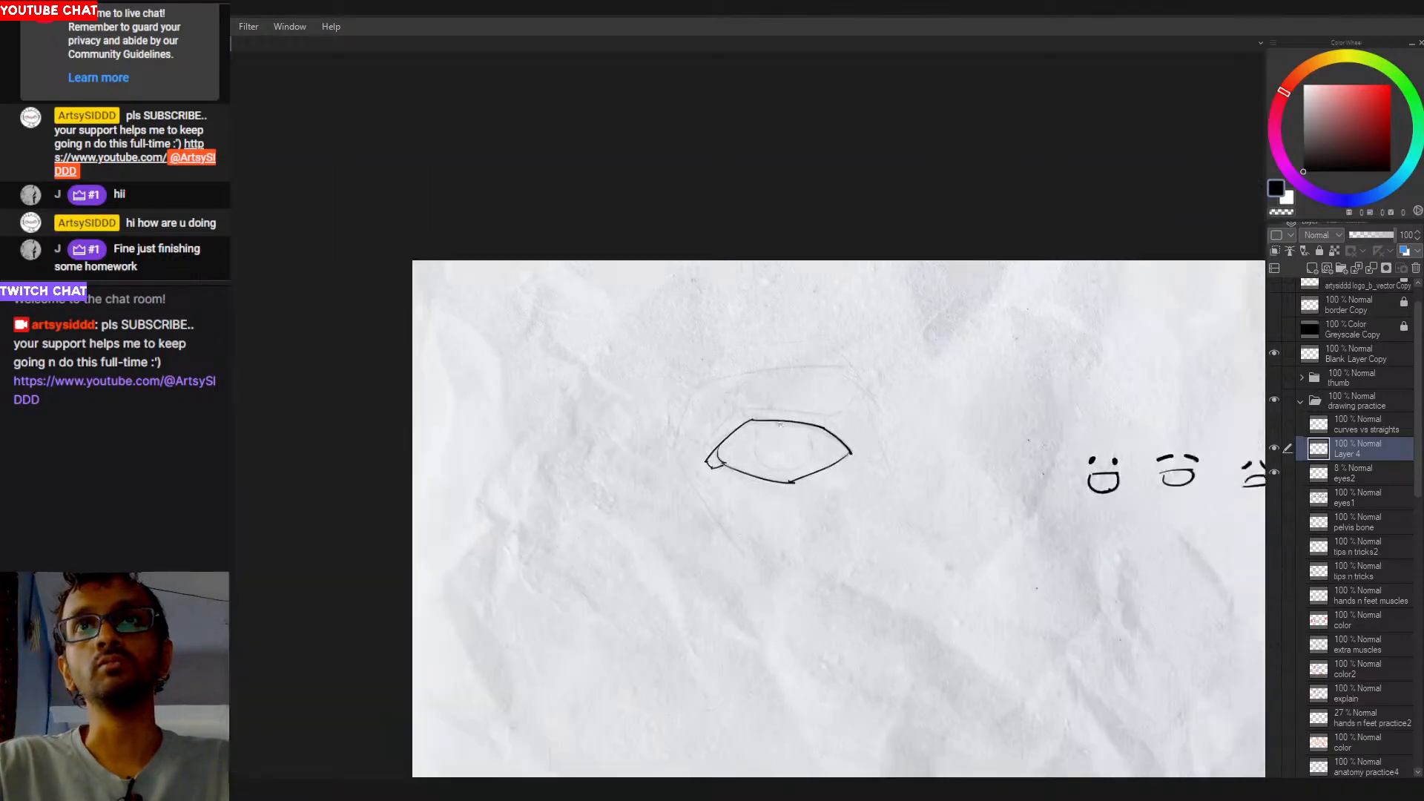
Step: Try drawing a full eyeball circle behind the almond outline with lid strokes over it, undoing them all
mouse_move(772, 390)
left_mouse_down()
mouse_move(851, 386)
mouse_move(837, 417)
left_mouse_up()
key("ctrl+z")
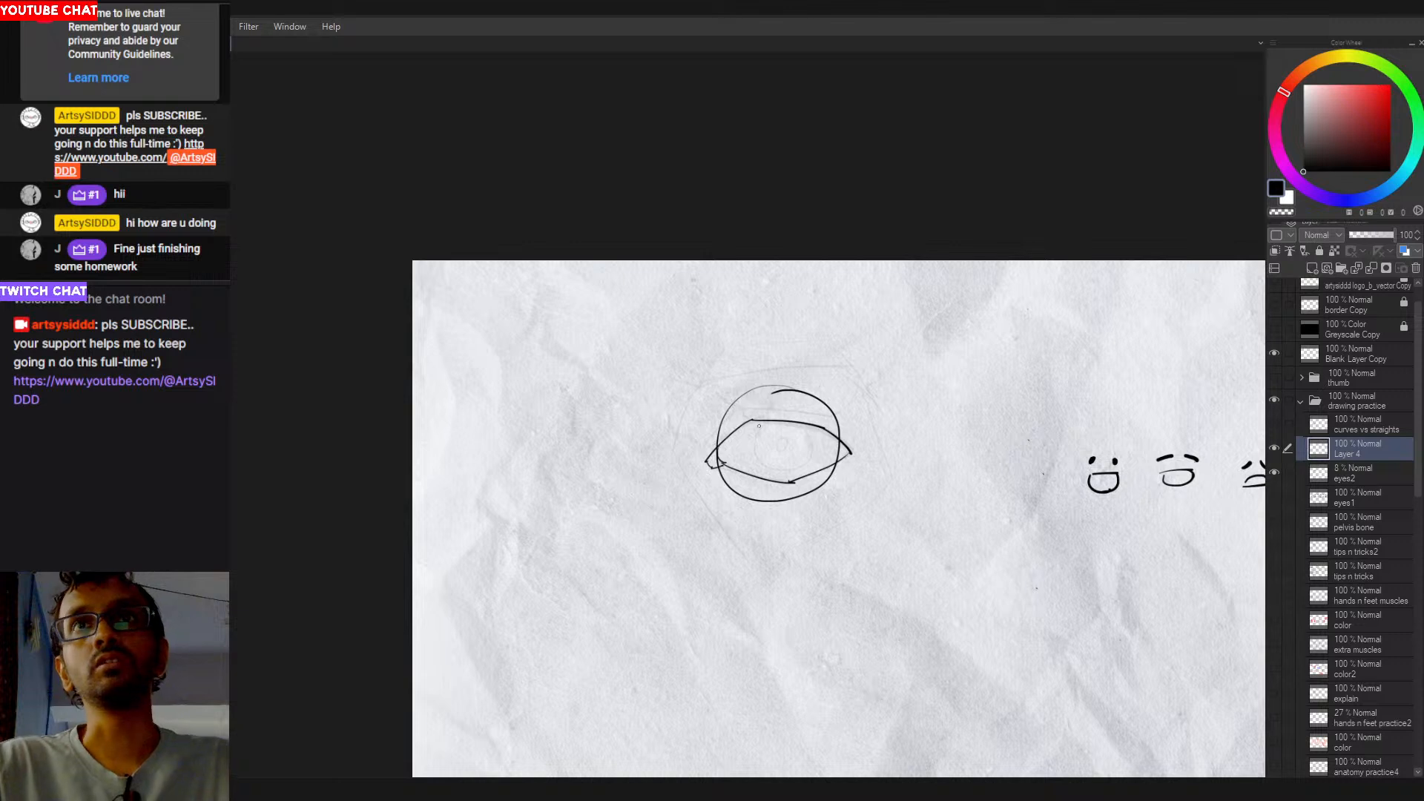
mouse_move(710, 462)
left_mouse_down()
mouse_move(743, 475)
mouse_move(788, 418)
mouse_move(831, 430)
left_mouse_up()
key("ctrl+z")
key("ctrl+z")
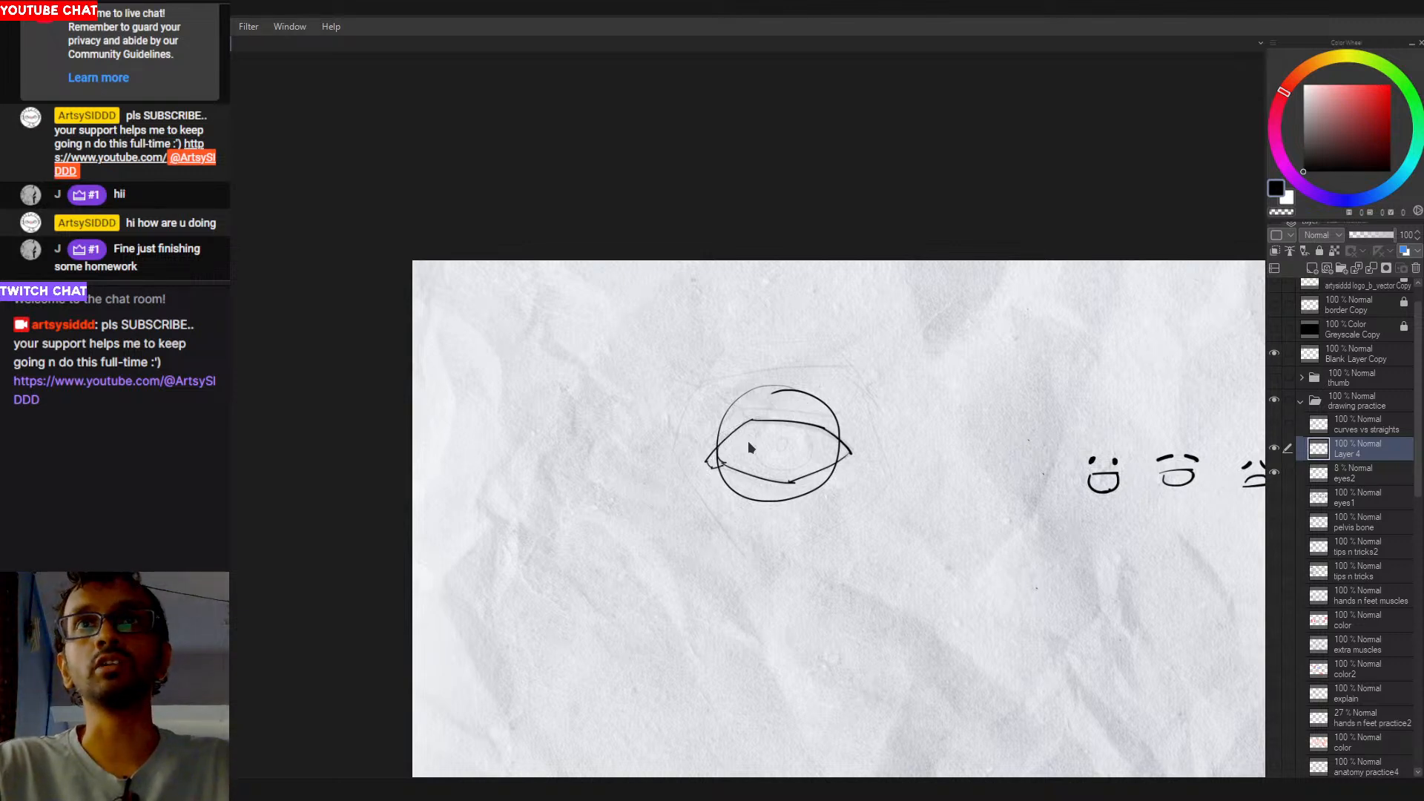
key("ctrl+z")
scroll(728, 482, "up", 1)
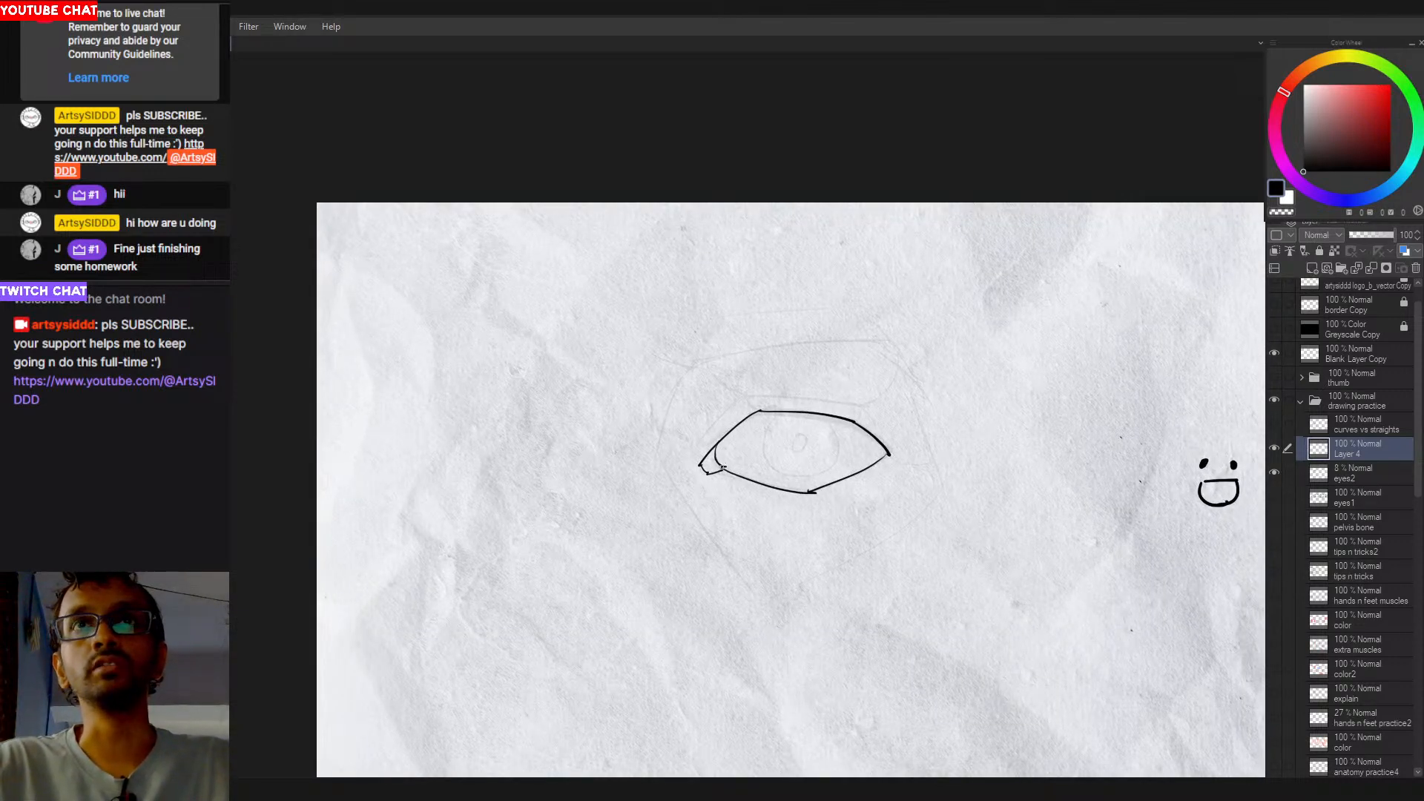
Step: Redraw the tear duct at the eye's inner corner as a small, more pointed notch
left_click_drag(749, 455, 698, 463)
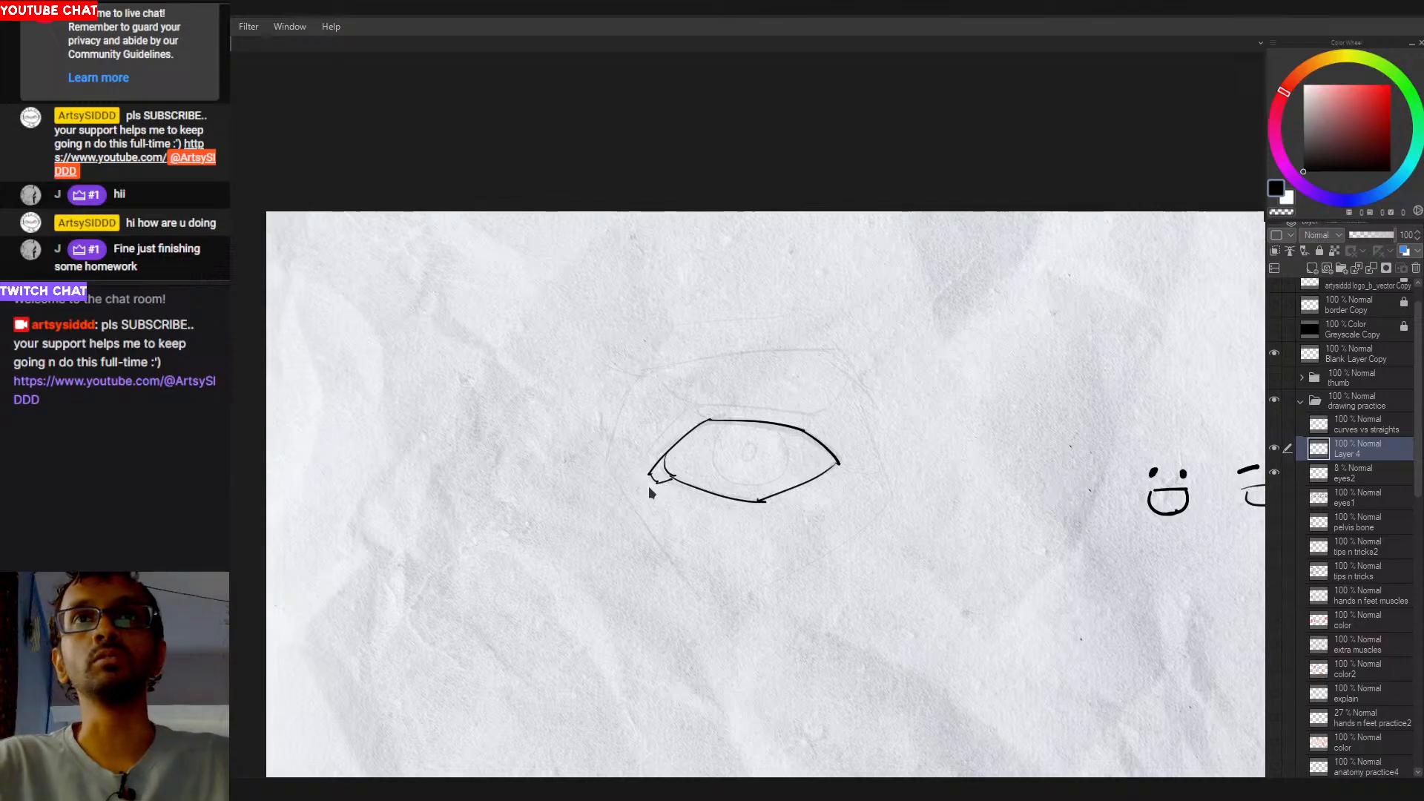
key("ctrl+z")
left_click_drag(650, 474, 665, 475)
key("ctrl+z")
key("ctrl+z")
key("ctrl+z")
key("ctrl+z")
scroll(690, 485, "up", 2)
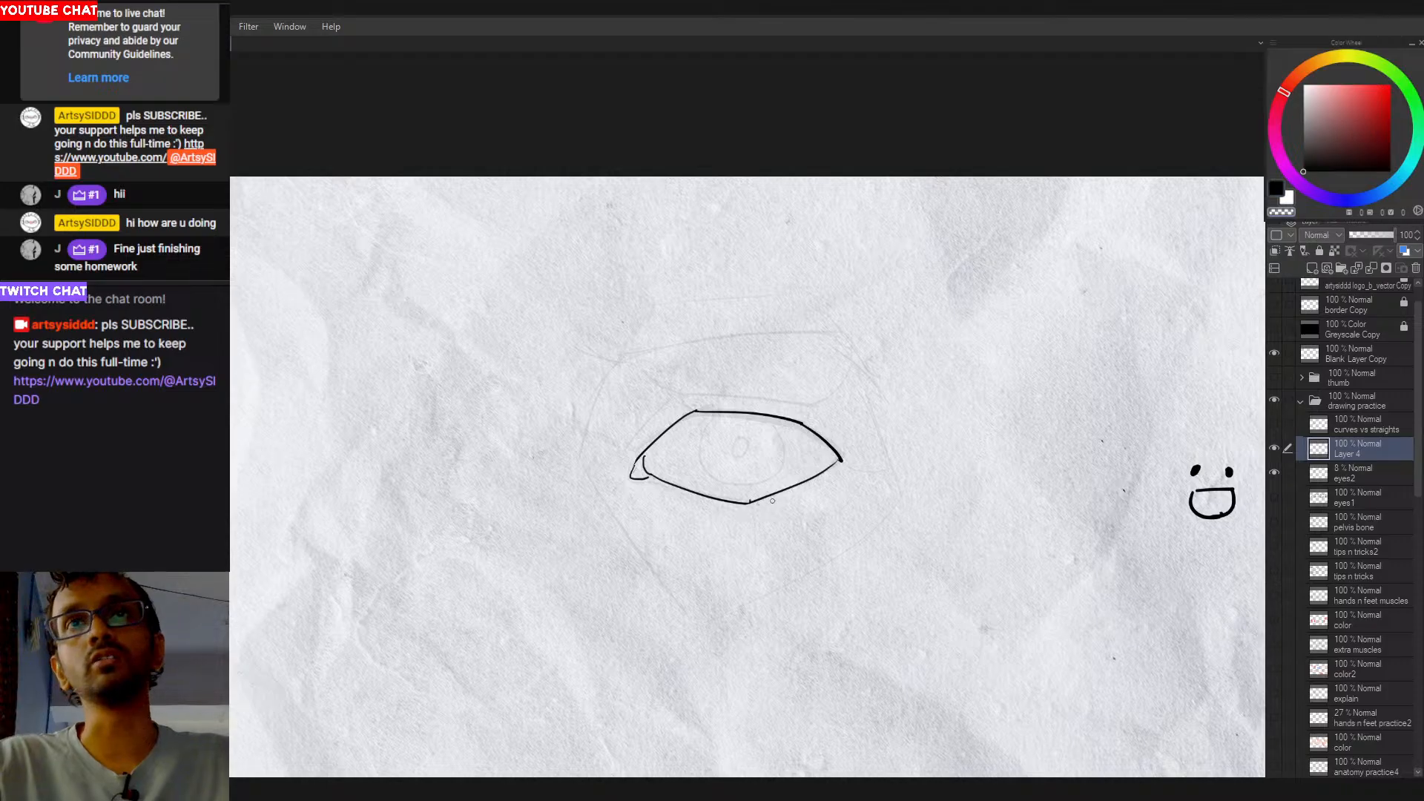
Step: Draw the round iris partly covered by the upper eyelid, with a small solid black pupil at its centre
scroll(750, 500, "down", 2)
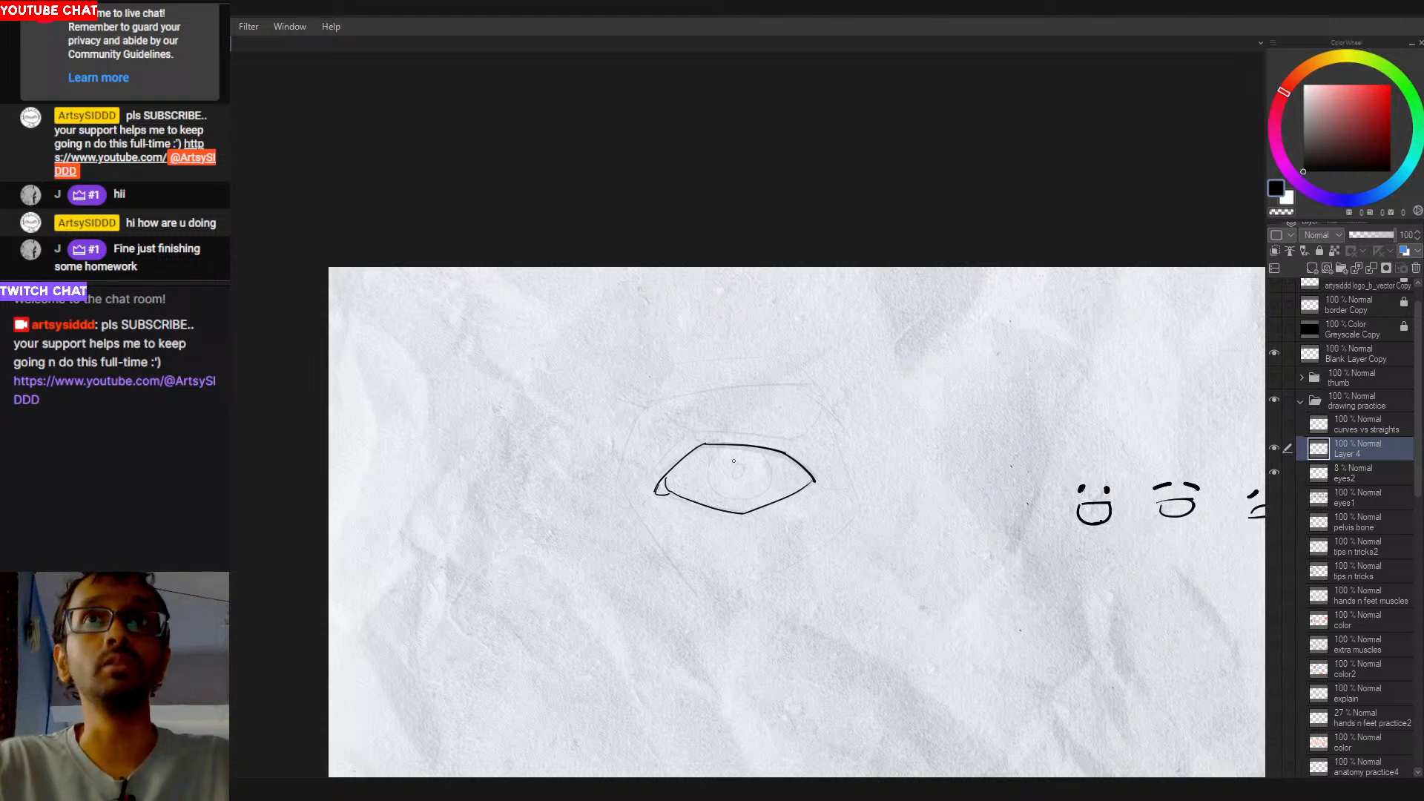
mouse_move(714, 450)
left_mouse_down()
mouse_move(718, 493)
mouse_move(710, 448)
left_mouse_up()
key("ctrl+z")
key("ctrl+z")
key("ctrl+z")
key("ctrl+z")
key("ctrl+z")
key("ctrl+z")
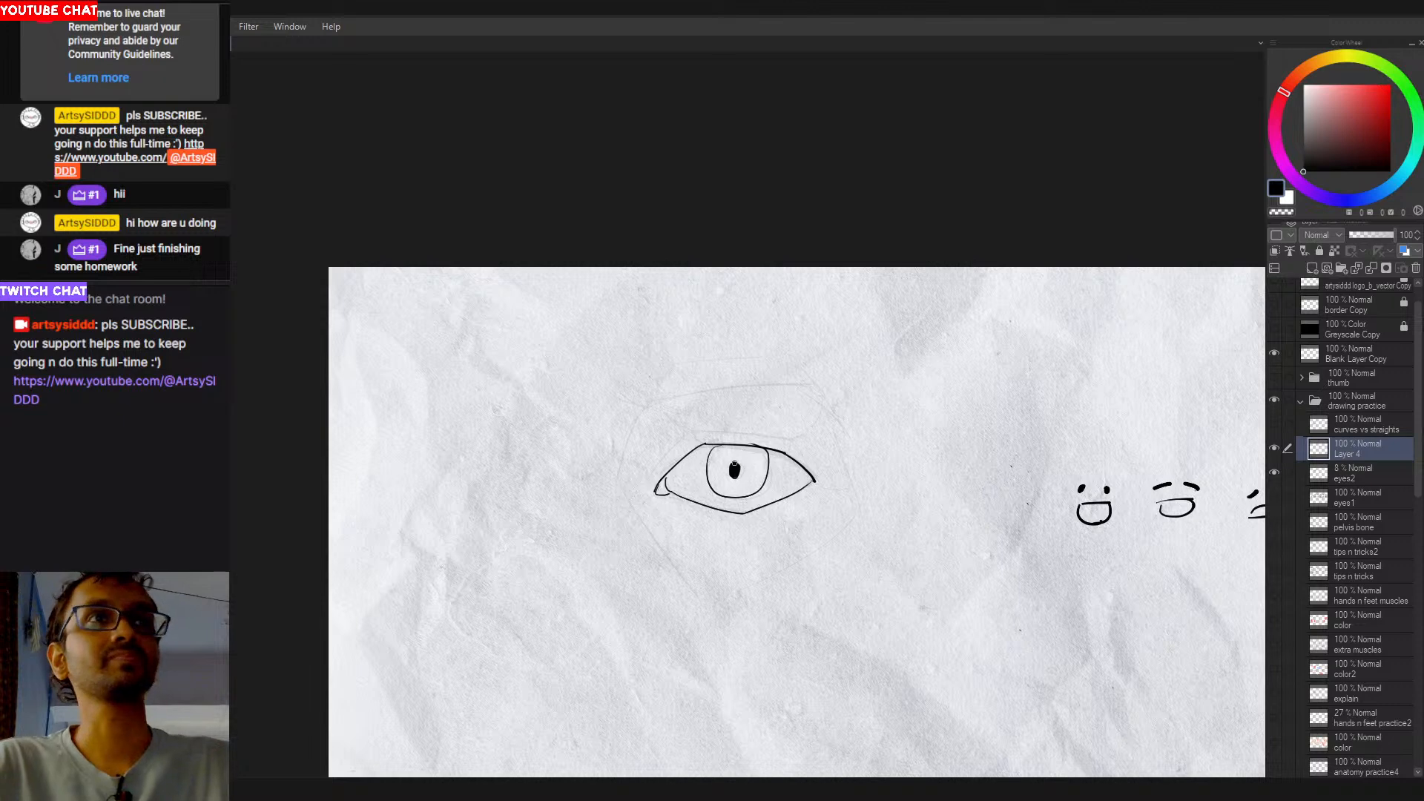
Step: Try several upper eyelid crease lines at different heights and angles above the eye, undoing each one
left_click_drag(758, 494, 764, 487)
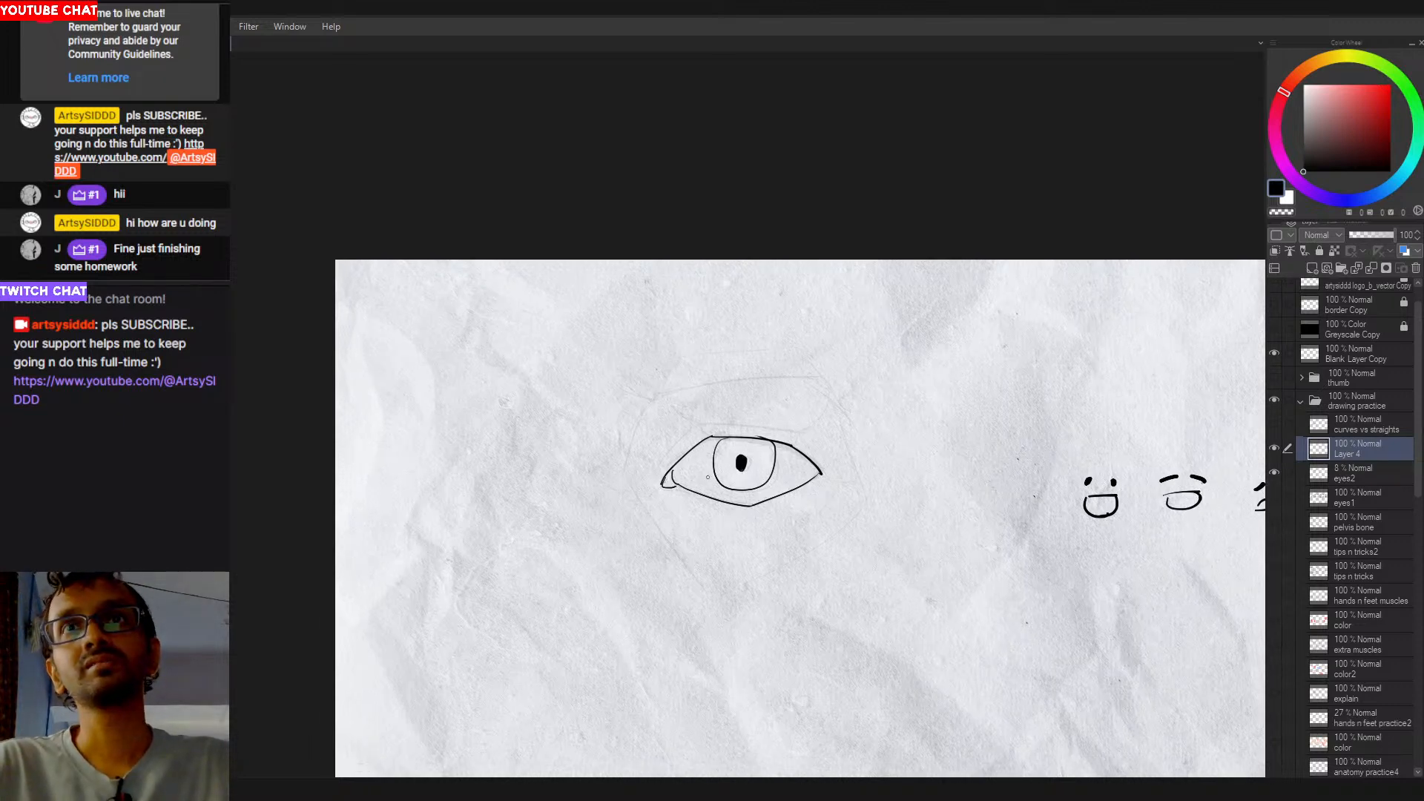
scroll(716, 431, "up", 2)
scroll(690, 439, "down", 3)
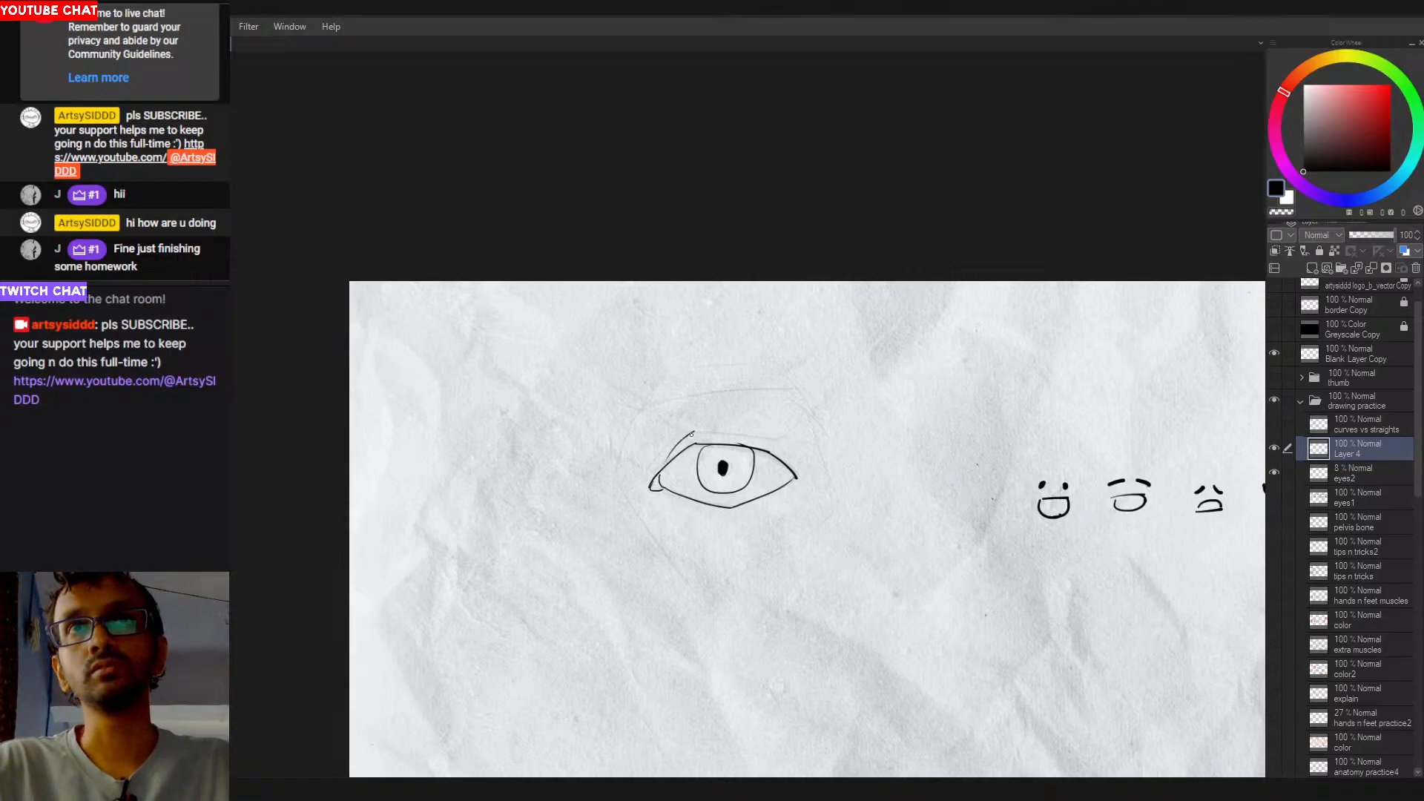
left_click_drag(681, 435, 775, 443)
key("ctrl+z")
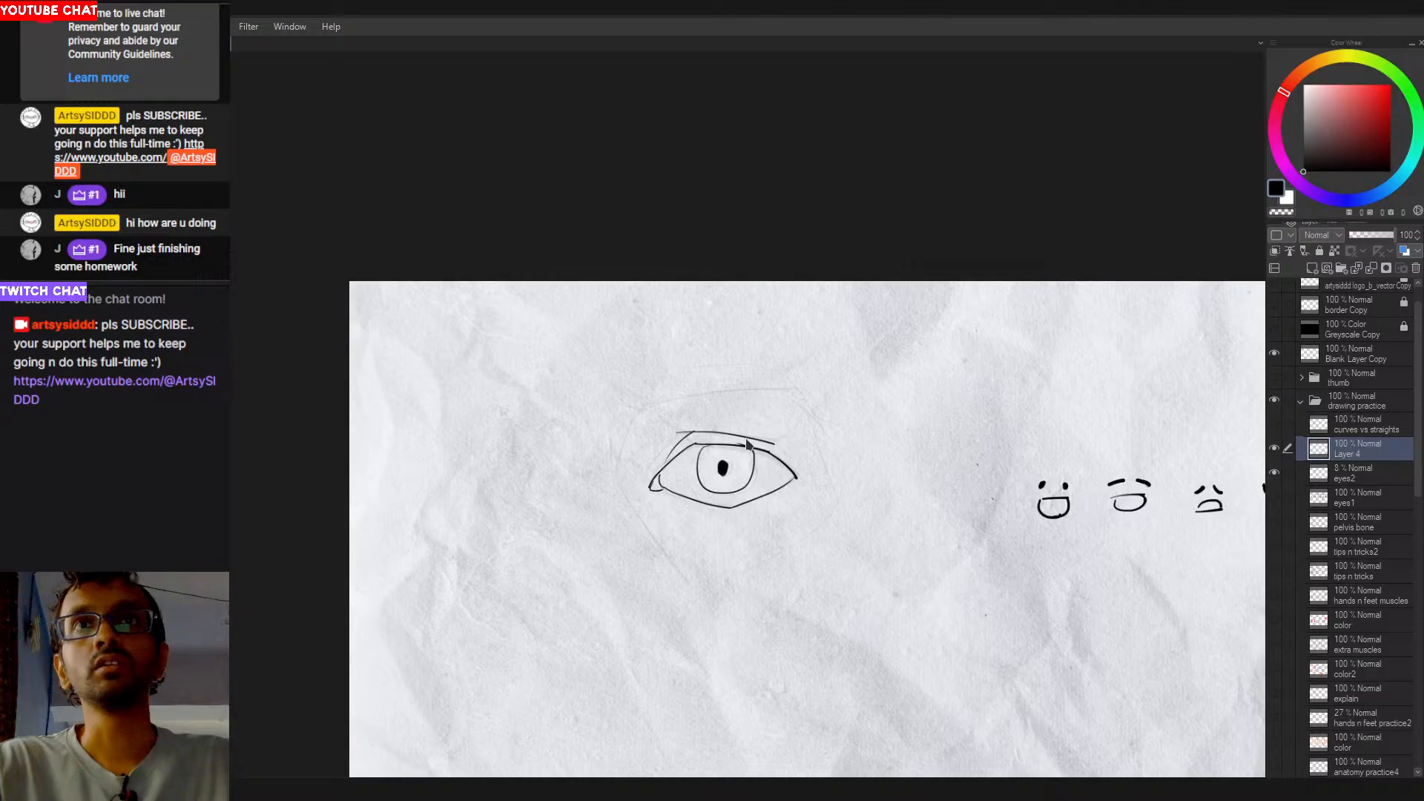
key("ctrl+z")
key("ctrl+z")
mouse_move(735, 445)
left_mouse_down()
mouse_move(620, 454)
mouse_move(645, 450)
left_mouse_up()
key("ctrl+z")
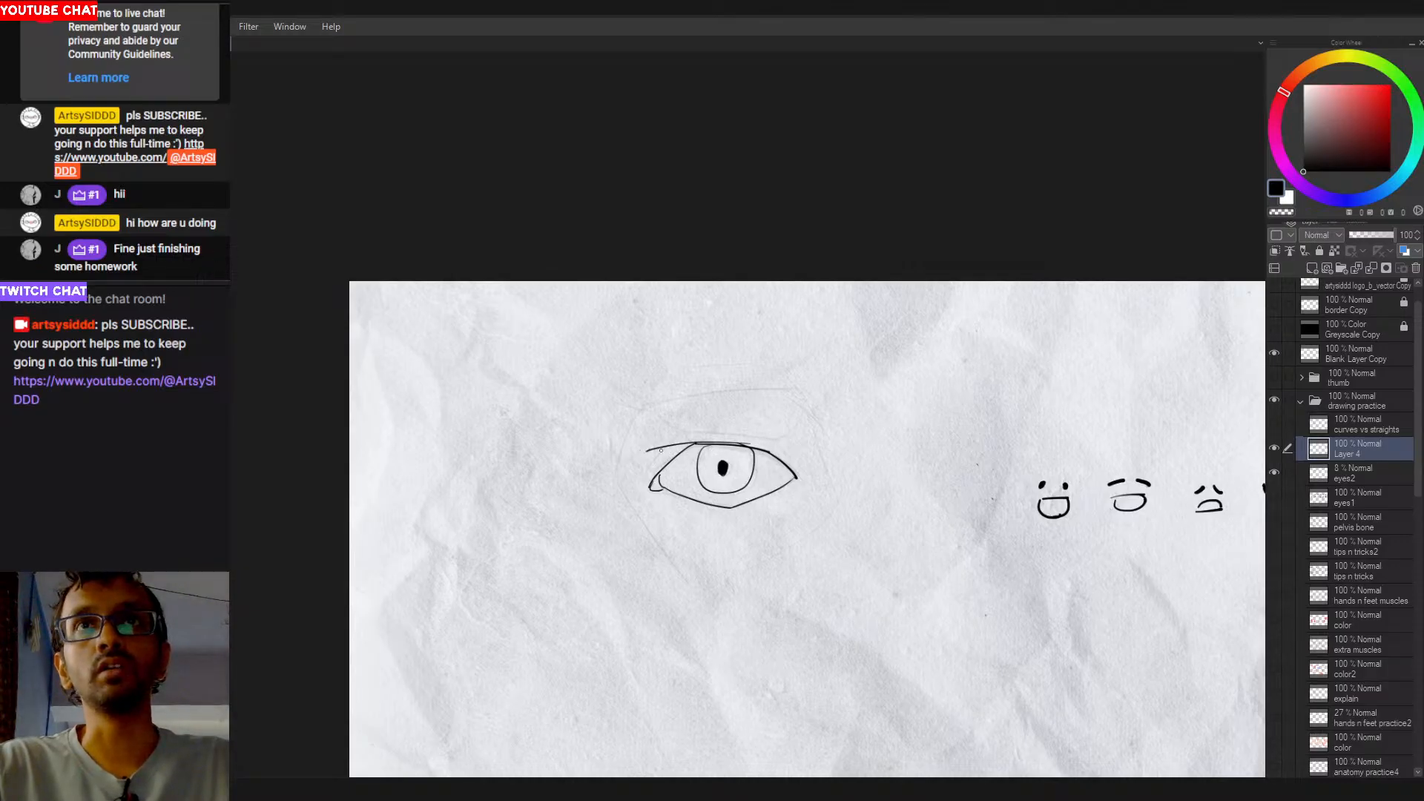
key("ctrl+z")
mouse_move(792, 452)
left_mouse_down()
mouse_move(639, 450)
mouse_move(655, 450)
left_mouse_up()
key("ctrl+z")
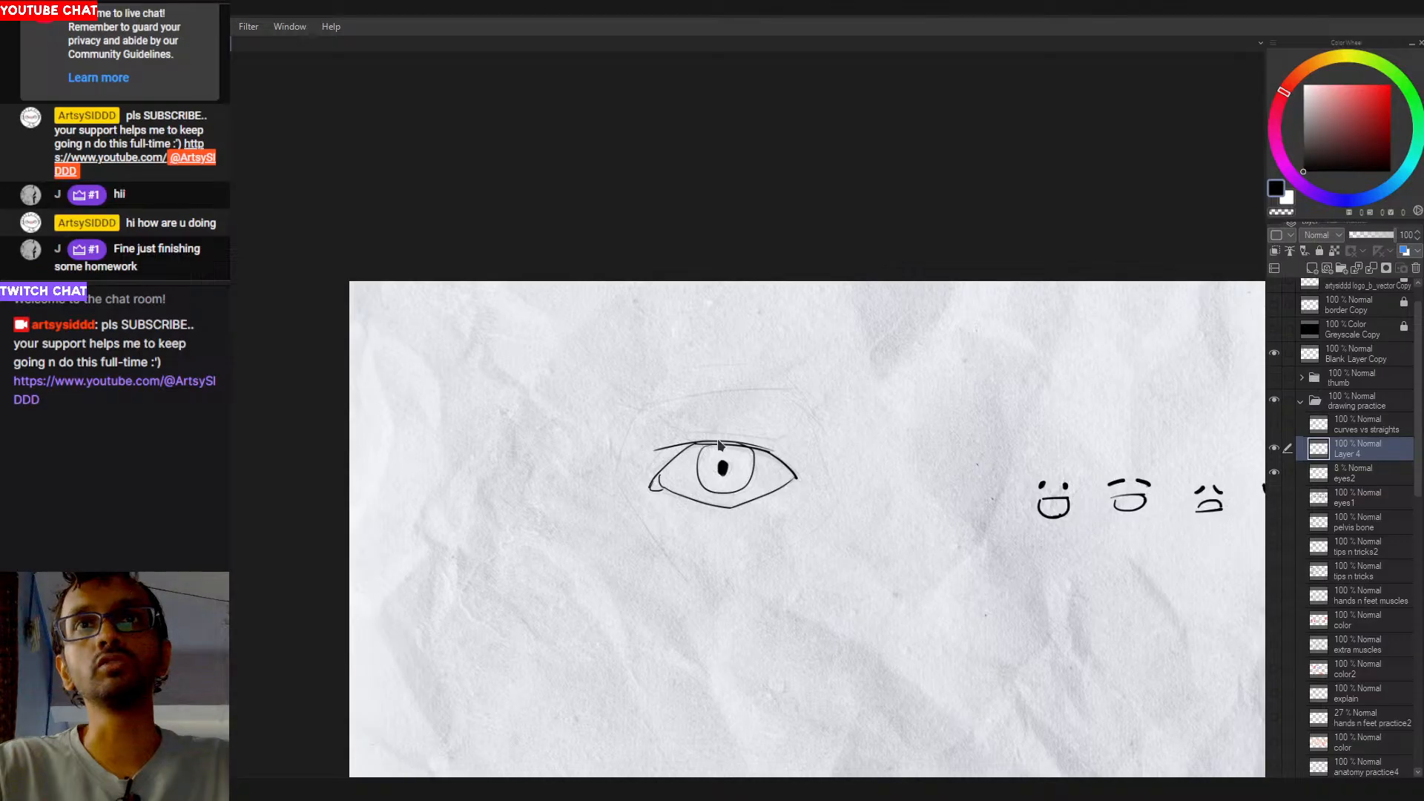
left_click_drag(715, 426, 725, 437)
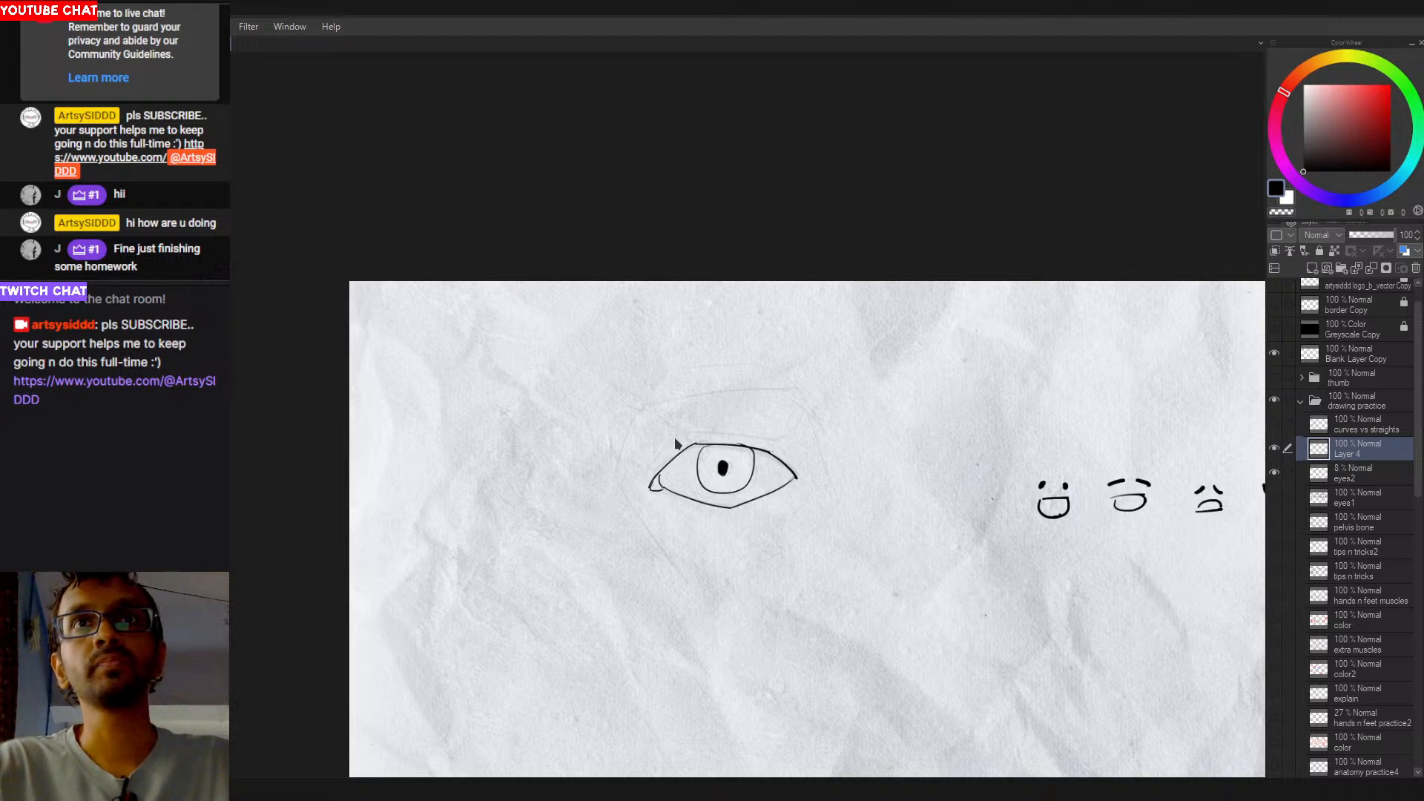
Step: Draw the upper eyelid crease as an angular line above the lid, rising from the inner corner and sloping outward
mouse_move(666, 454)
left_mouse_down()
mouse_move(691, 427)
mouse_move(775, 439)
mouse_move(679, 432)
mouse_move(772, 439)
left_mouse_up()
key("ctrl+z")
key("ctrl+z")
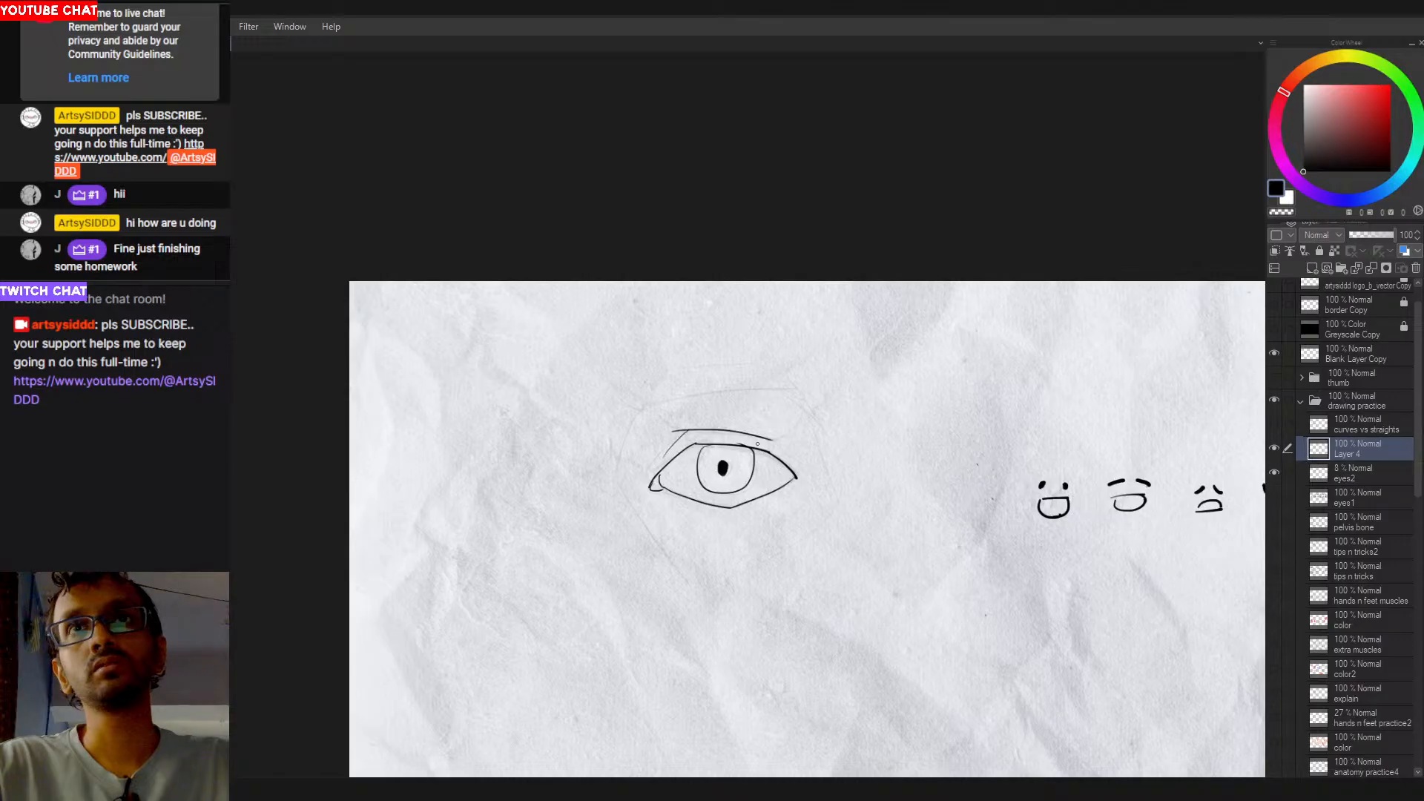
key("ctrl+z")
key("ctrl+z")
left_click_drag(672, 431, 776, 444)
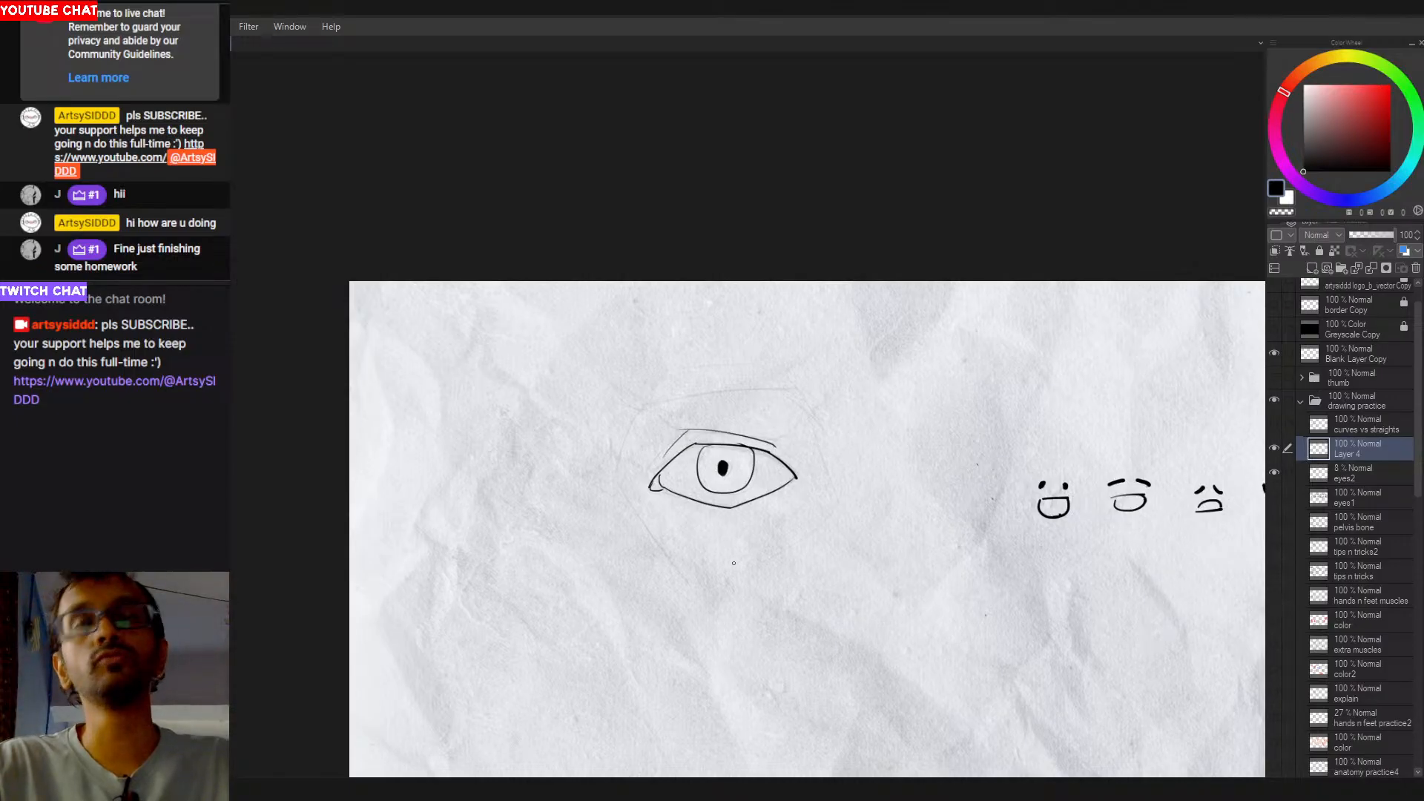
Step: Try tracing a full eyeball circle from the eyelid crease around the eye, redoing and undoing the strokes
mouse_move(667, 460)
left_mouse_down()
mouse_move(696, 429)
mouse_move(663, 512)
left_mouse_up()
key("ctrl+z")
key("ctrl+z")
left_click_drag(681, 431, 776, 449)
key("ctrl+z")
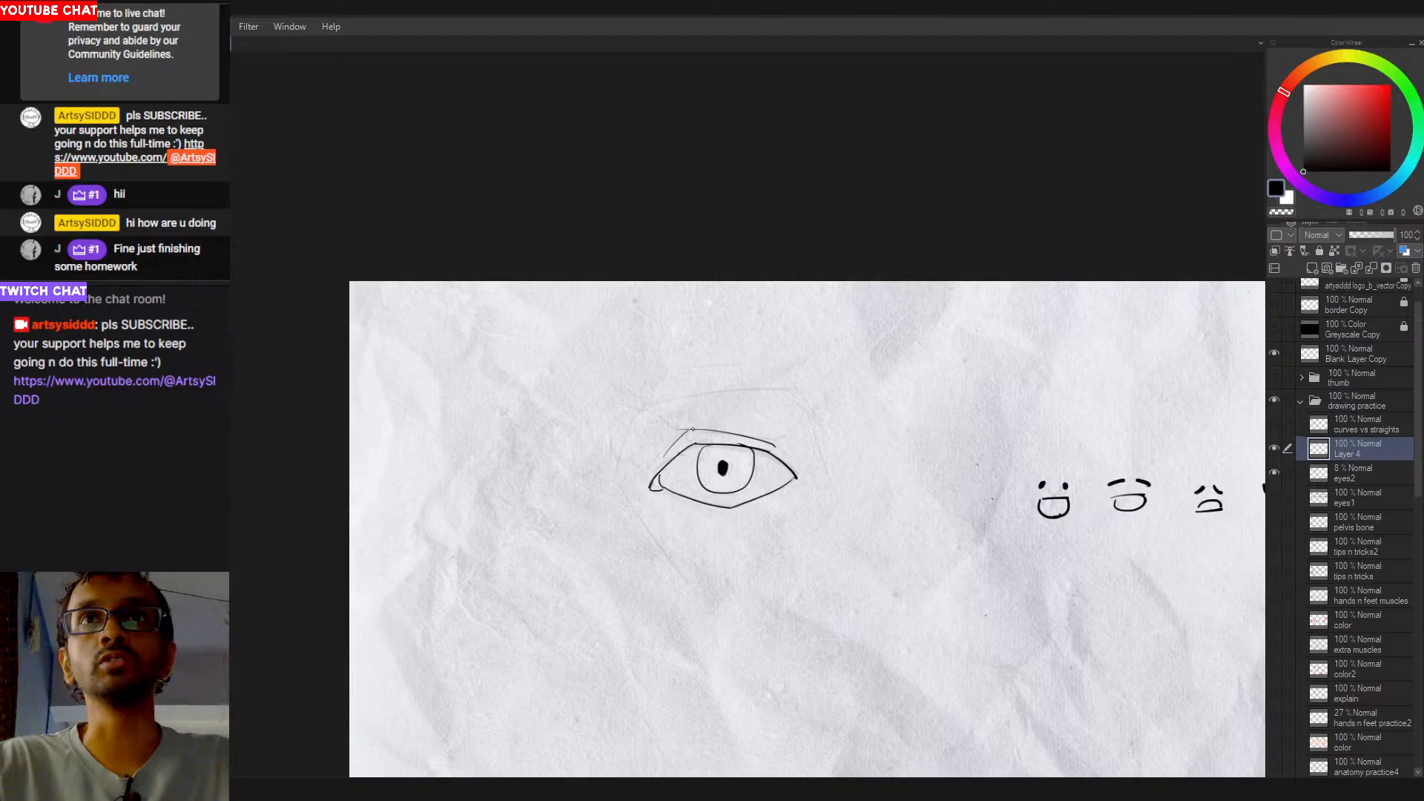
key("ctrl+z")
left_click_drag(695, 429, 786, 507)
key("ctrl+z")
mouse_move(681, 432)
left_mouse_down()
mouse_move(729, 528)
mouse_move(756, 523)
left_mouse_up()
key("ctrl+z")
mouse_move(681, 433)
left_mouse_down()
mouse_move(755, 528)
mouse_move(717, 531)
mouse_move(781, 495)
mouse_move(793, 511)
left_mouse_up()
key("ctrl+z")
key("ctrl+z")
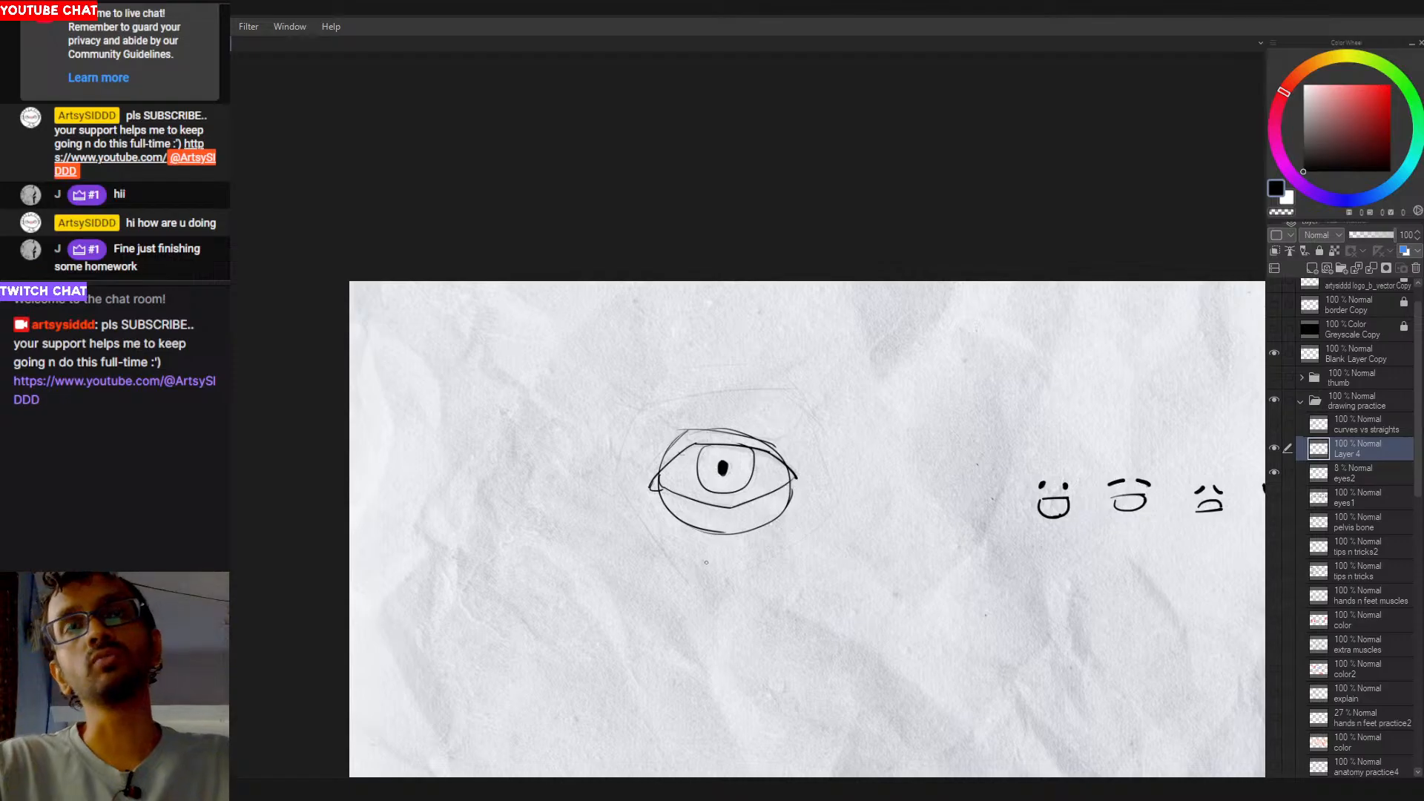
key("ctrl+z")
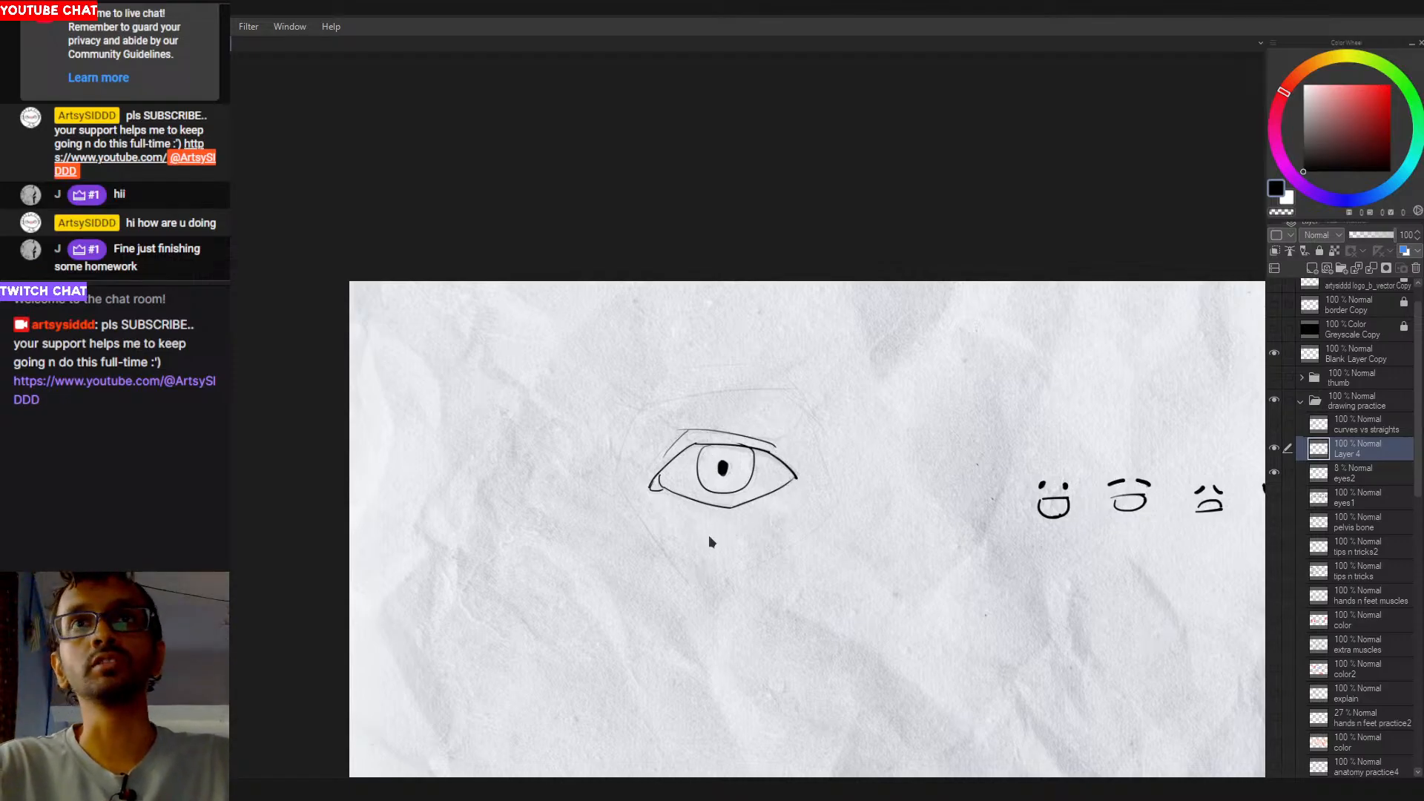
Step: Draw a thin curved line below the lower eyelid following the eyeball's underside, undoing the extra circle strokes
left_click_drag(665, 496, 761, 534)
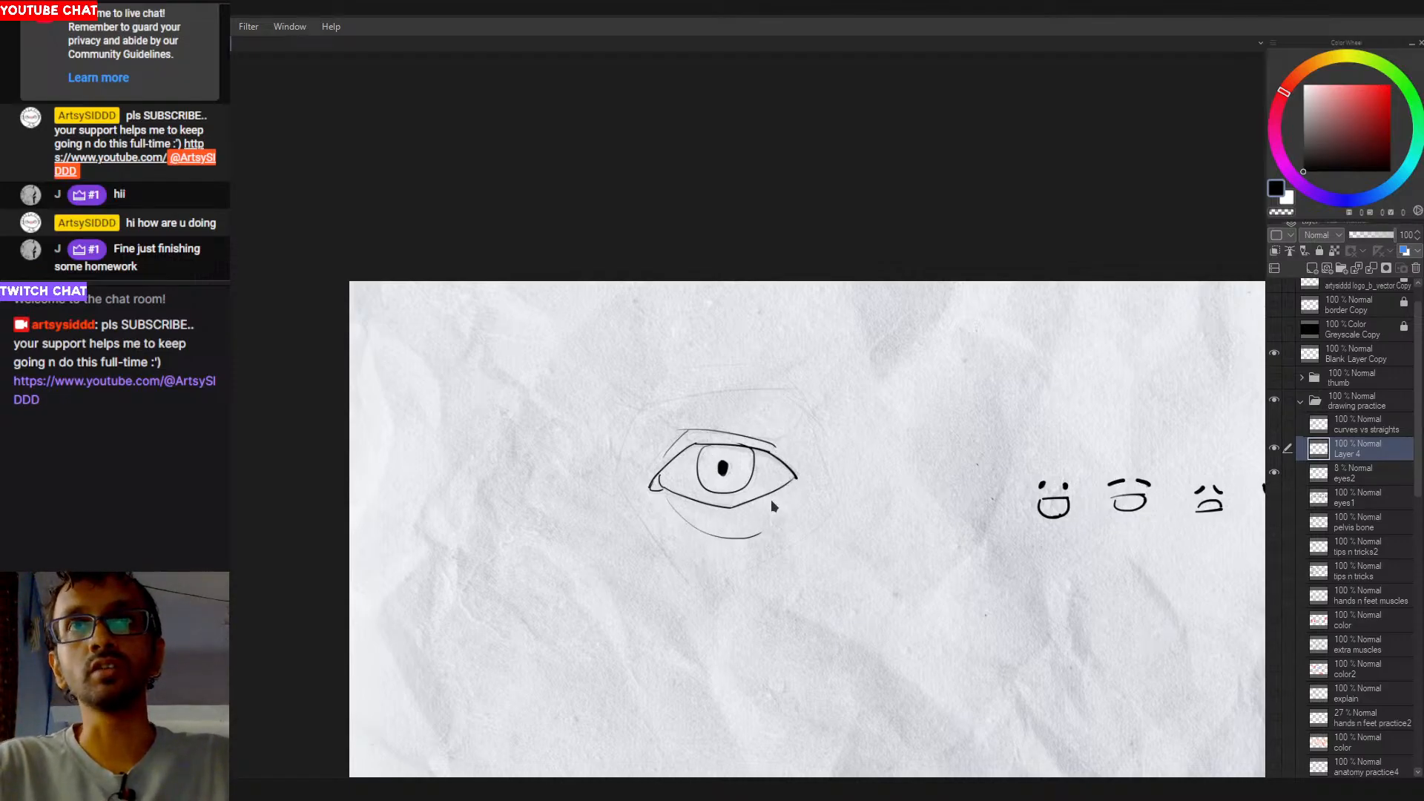
left_click_drag(789, 487, 746, 538)
left_click_drag(680, 469, 743, 537)
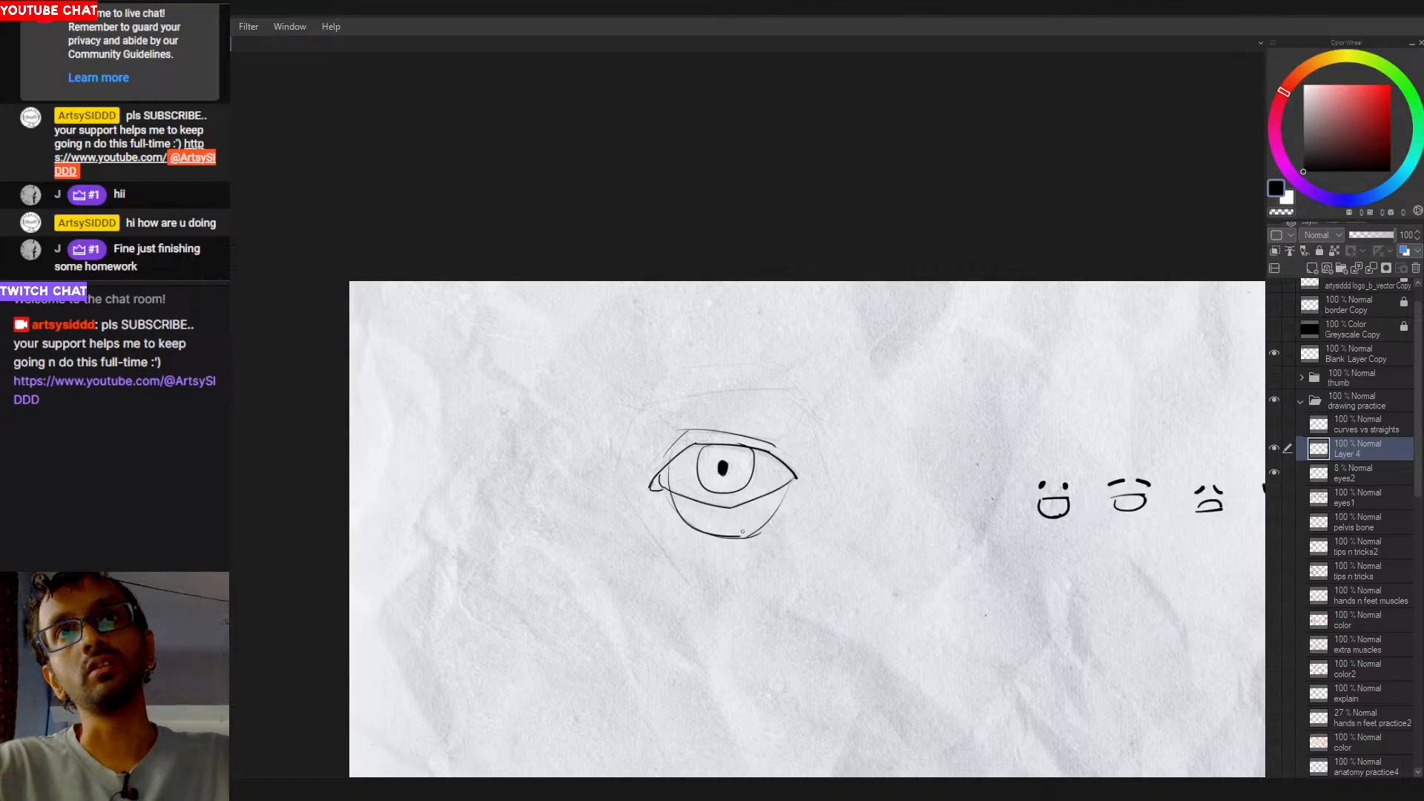
key("ctrl+z")
mouse_move(679, 434)
left_mouse_down()
mouse_move(663, 495)
mouse_move(725, 537)
left_mouse_up()
key("ctrl+z")
mouse_move(667, 467)
left_mouse_down()
mouse_move(718, 541)
mouse_move(735, 430)
mouse_move(780, 449)
mouse_move(765, 533)
left_mouse_up()
key("ctrl+z")
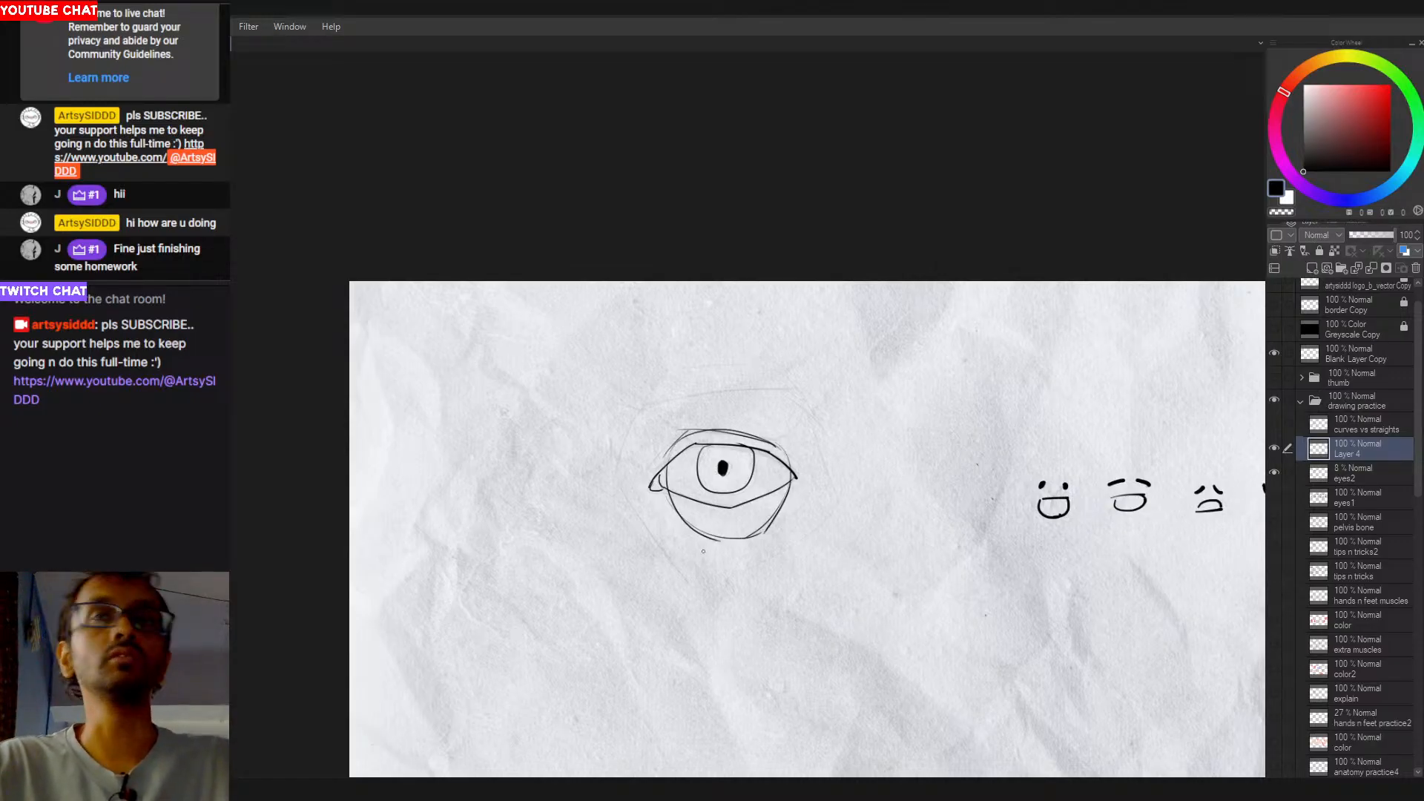
key("ctrl+z")
key("ctrl+z")
key("ctrl+z")
key("ctrl+z")
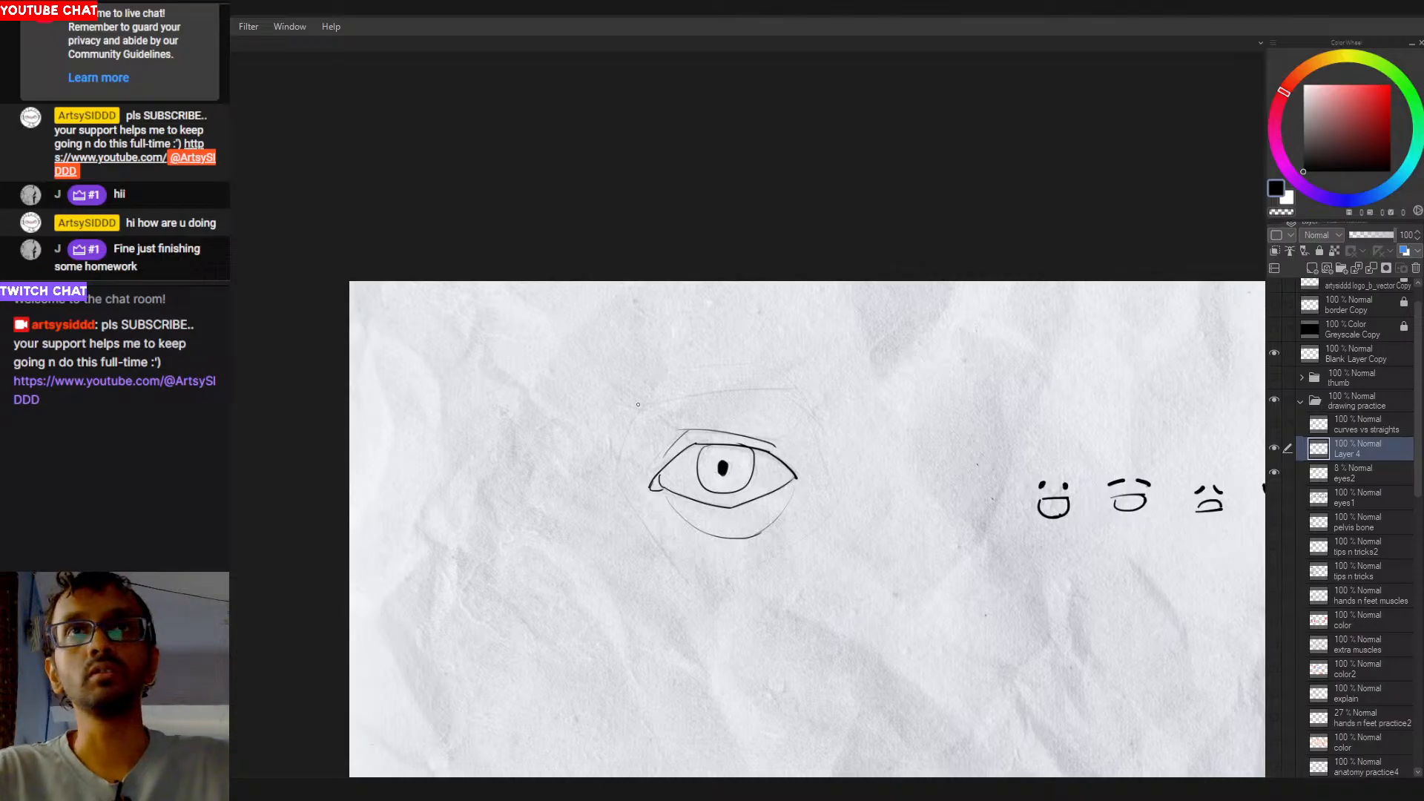
Step: Trace the inner side of the eye socket as two curved strokes meeting at a corner beside the tear duct
left_click_drag(639, 406, 810, 392)
key("ctrl+z")
mouse_move(657, 401)
left_mouse_down()
mouse_move(605, 509)
mouse_move(628, 444)
mouse_move(617, 476)
mouse_move(709, 589)
left_mouse_up()
key("ctrl+z")
key("ctrl+z")
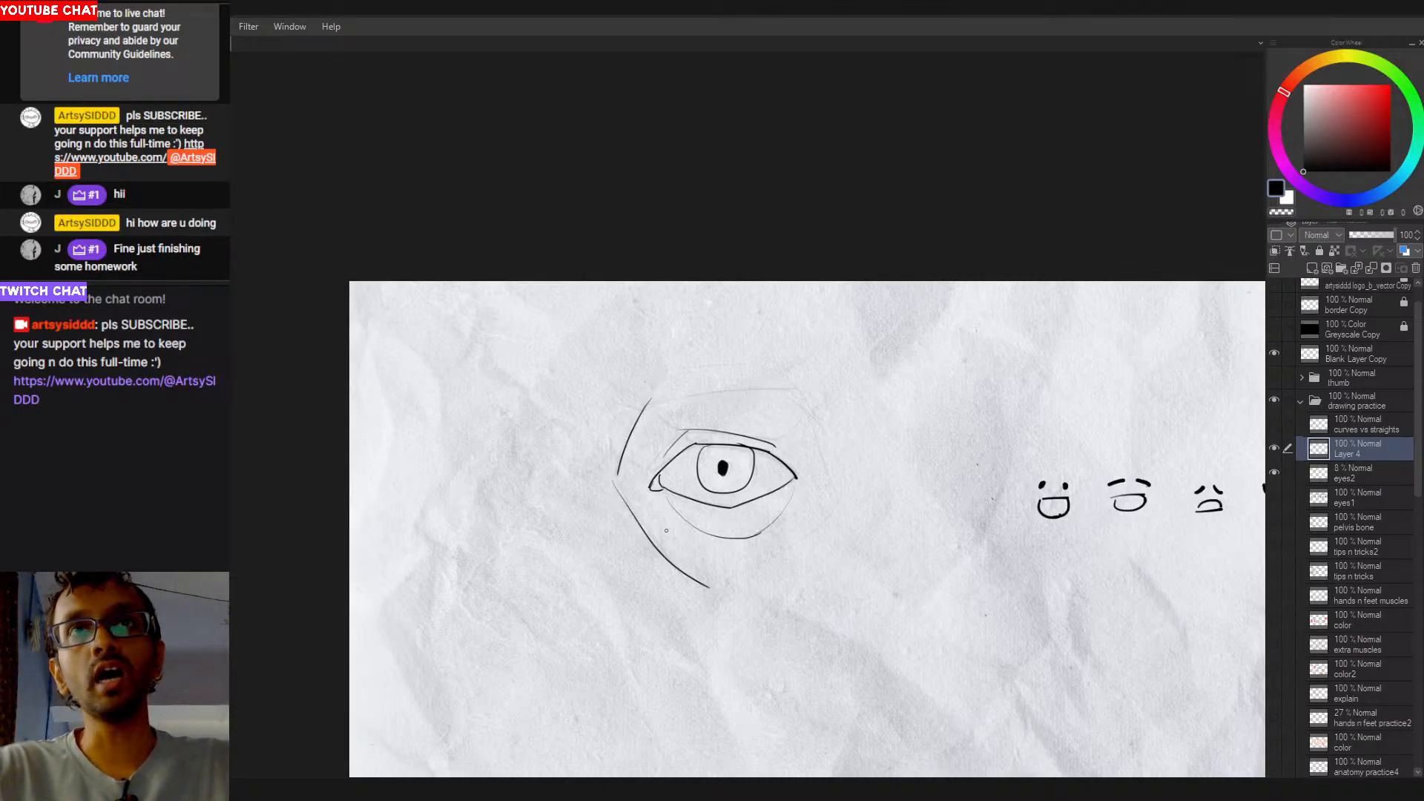
key("ctrl+z")
mouse_move(612, 474)
left_mouse_down()
mouse_move(636, 532)
mouse_move(719, 594)
mouse_move(692, 582)
left_mouse_up()
key("ctrl+z")
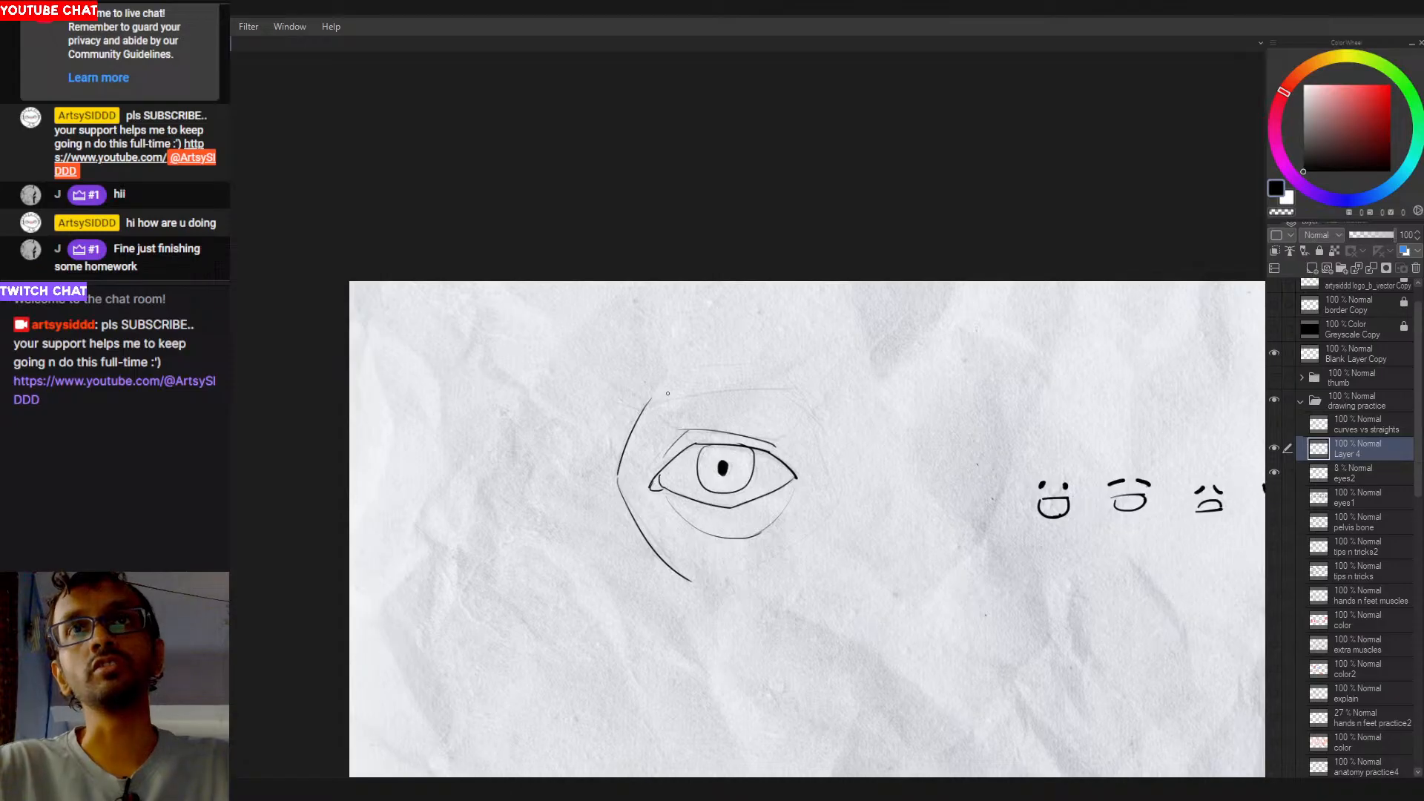
Step: Draw the upper edge of the eye socket as a slightly rising line above the eyelid crease, redoing unsatisfactory strokes
left_click_drag(667, 393, 812, 386)
key("ctrl+z")
key("ctrl+z")
left_click_drag(657, 402, 812, 387)
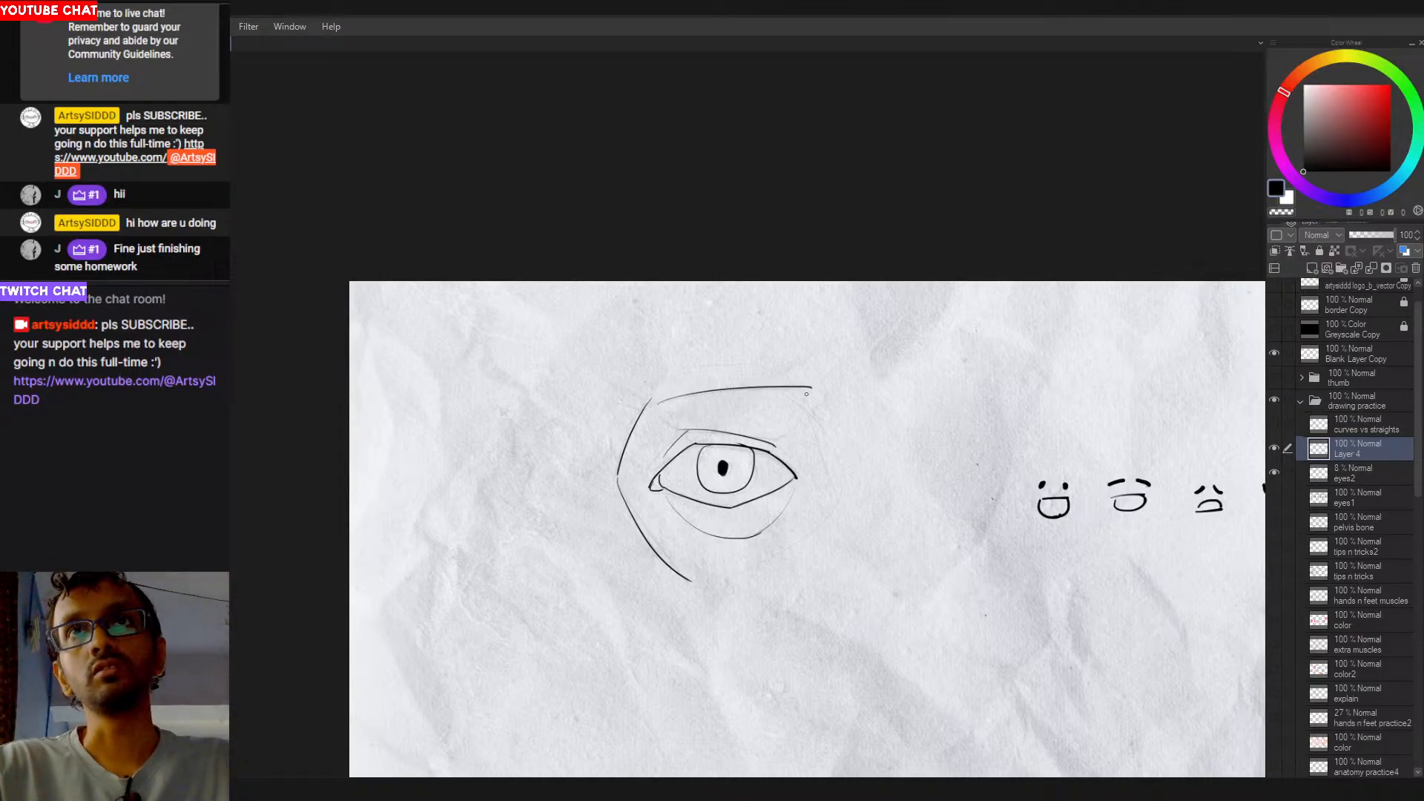
key("ctrl+z")
left_click_drag(662, 403, 791, 388)
key("ctrl+z")
Step: Draw the outer side and lower edge of the eye socket to close the shape around the eye
mouse_move(792, 392)
left_mouse_down()
mouse_move(829, 511)
mouse_move(685, 592)
left_mouse_up()
key("ctrl+z")
mouse_move(814, 510)
left_mouse_down()
mouse_move(683, 599)
mouse_move(813, 531)
mouse_move(707, 586)
mouse_move(725, 586)
left_mouse_up()
key("ctrl+z")
key("ctrl+z")
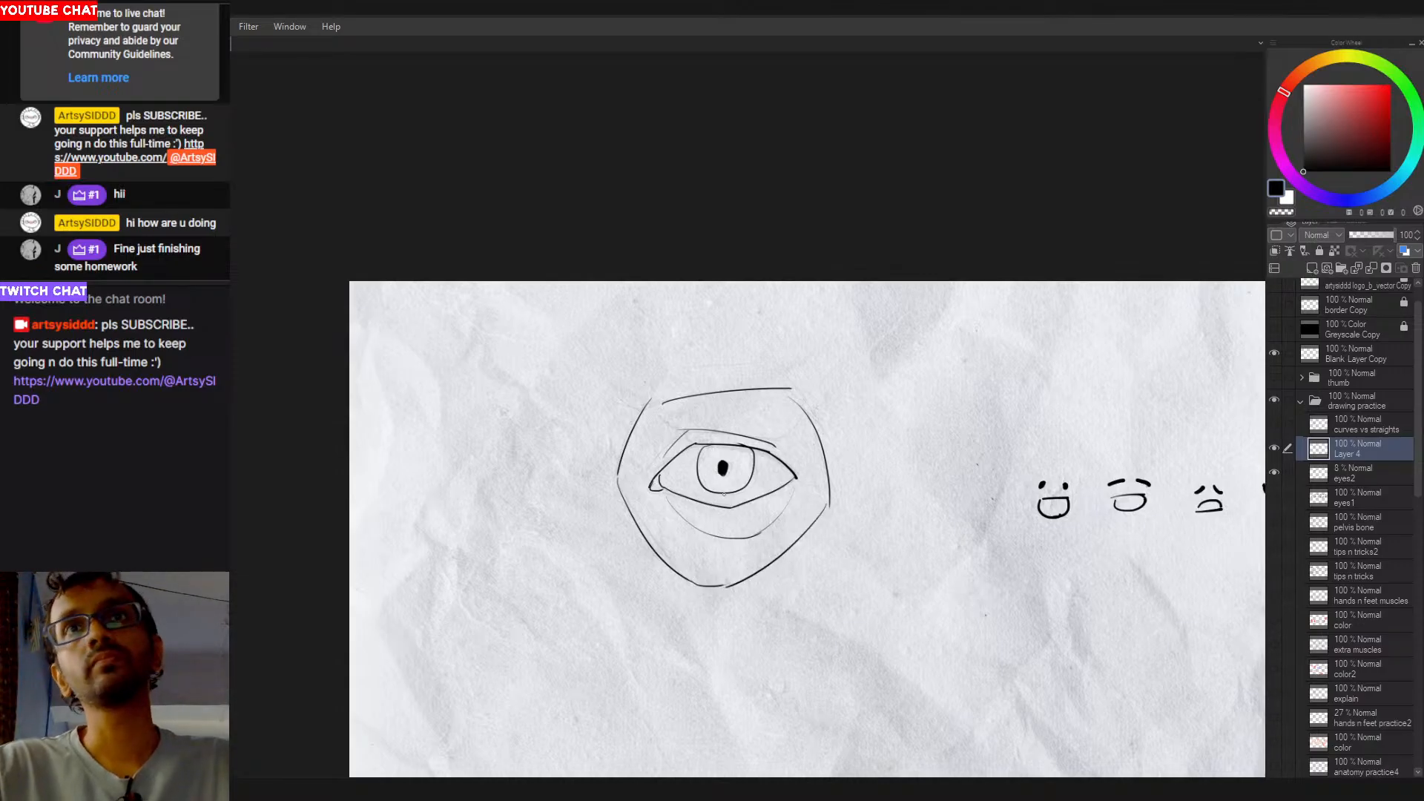
Step: Redraw the socket's upper edge to meet its inner corner, and erase and rejoin the outer upper corner
mouse_move(650, 405)
left_mouse_down()
mouse_move(804, 386)
mouse_move(653, 404)
left_mouse_up()
key("ctrl+z")
key("e")
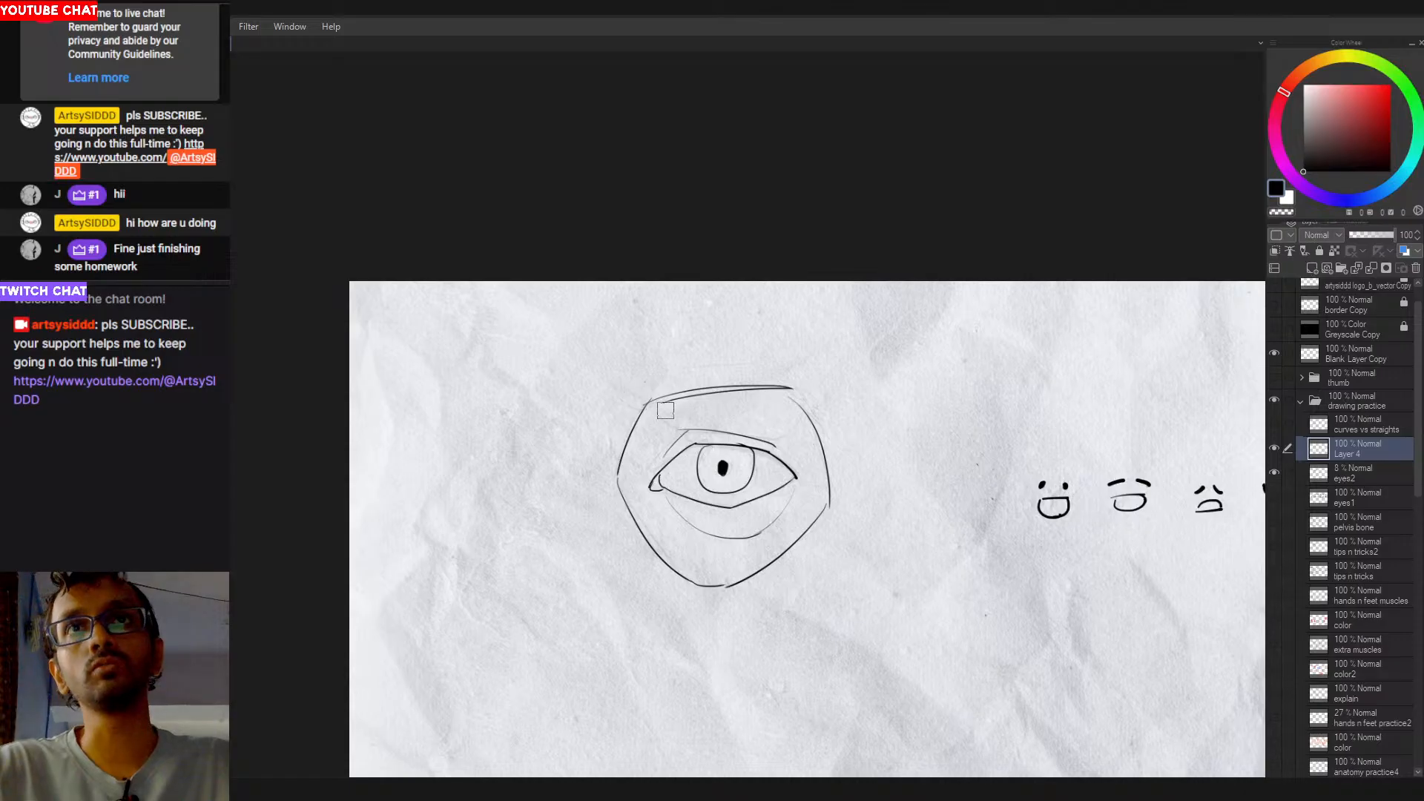
key("p")
key("e")
mouse_move(787, 389)
left_mouse_down()
mouse_move(772, 386)
mouse_move(802, 413)
left_mouse_up()
key("p")
key("ctrl+z")
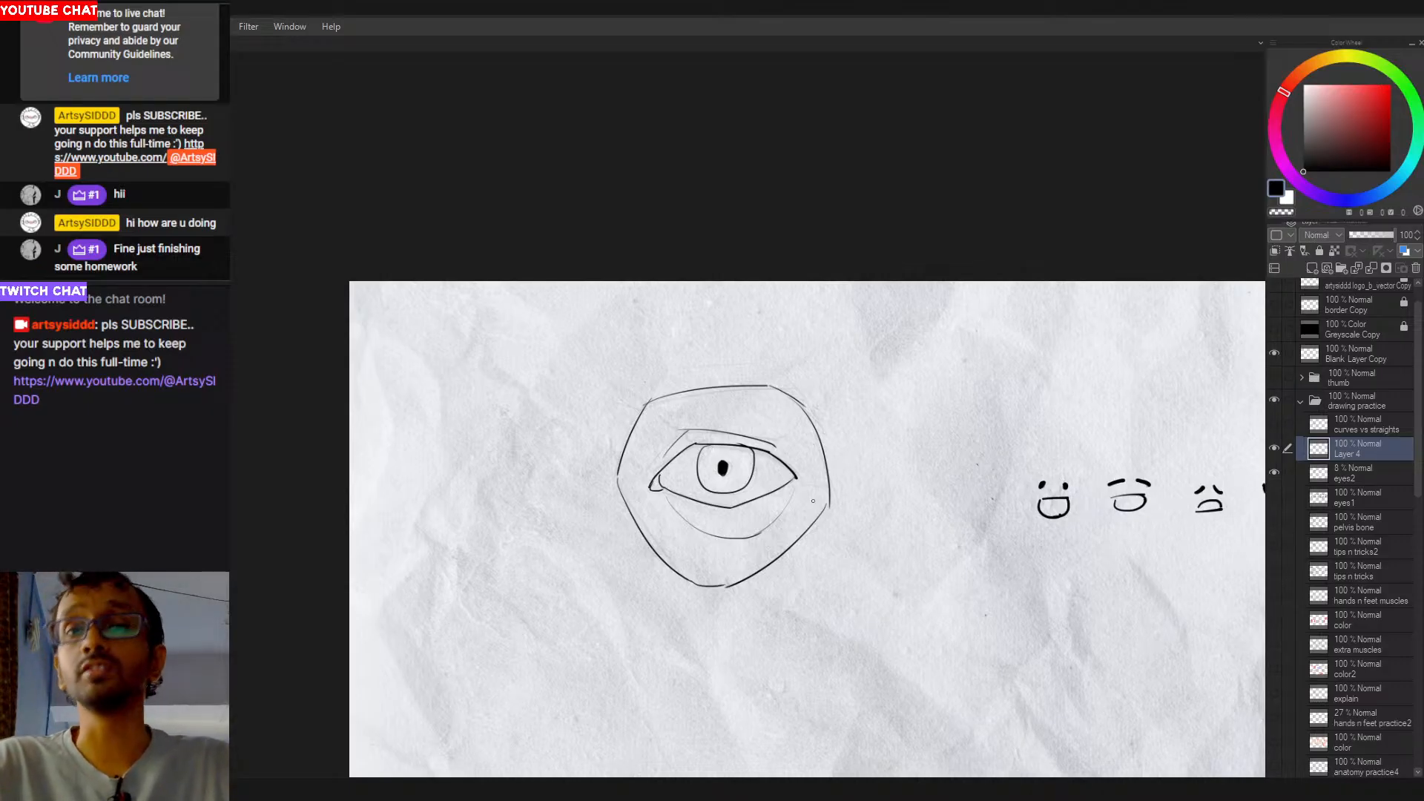
Step: Try hatching the socket area above, below and outside the eye to show its shadow, then undo the hatching
left_click_drag(894, 481, 911, 476)
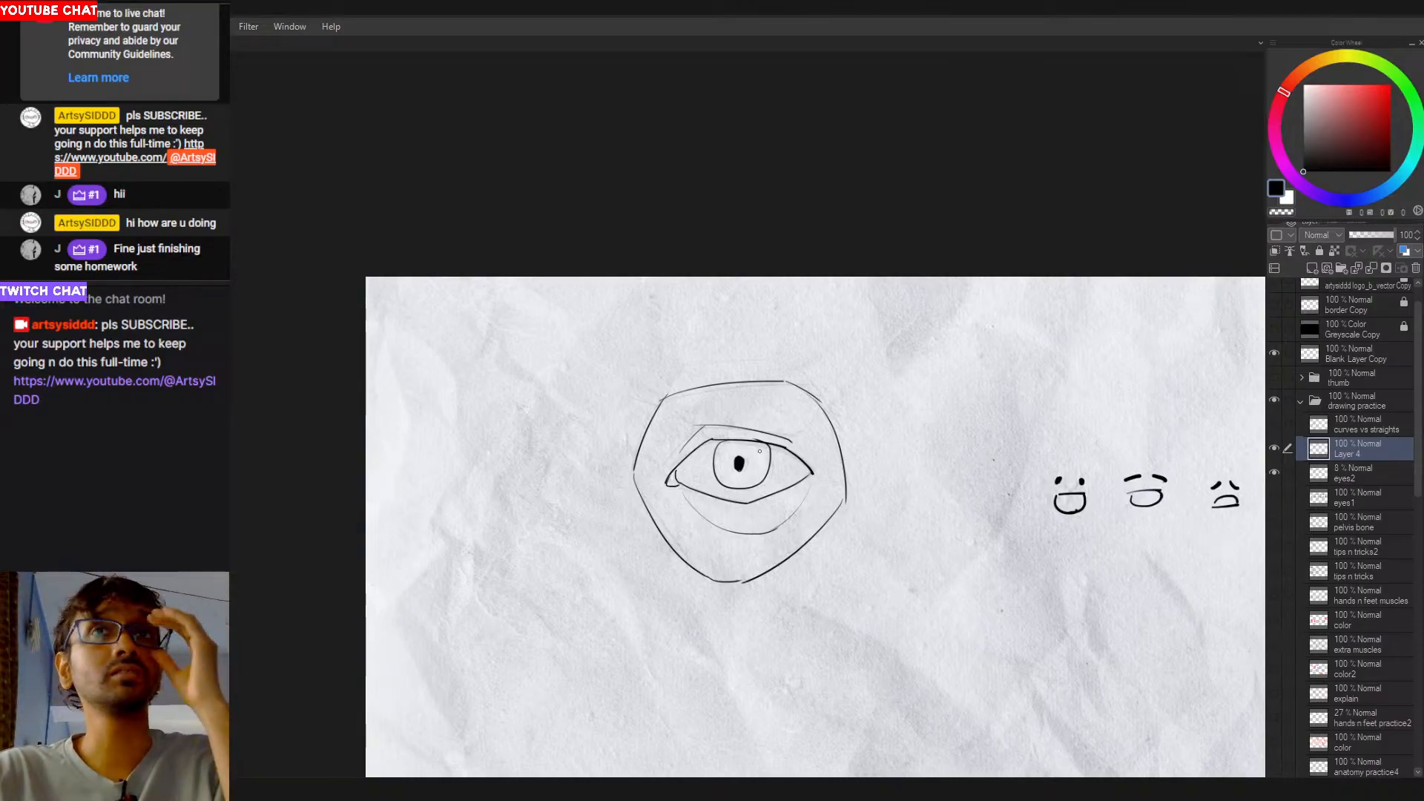
mouse_move(645, 434)
left_mouse_down()
mouse_move(772, 379)
mouse_move(788, 392)
left_mouse_up()
mouse_move(636, 487)
left_mouse_down()
mouse_move(690, 492)
mouse_move(661, 528)
mouse_move(739, 524)
mouse_move(771, 567)
left_mouse_up()
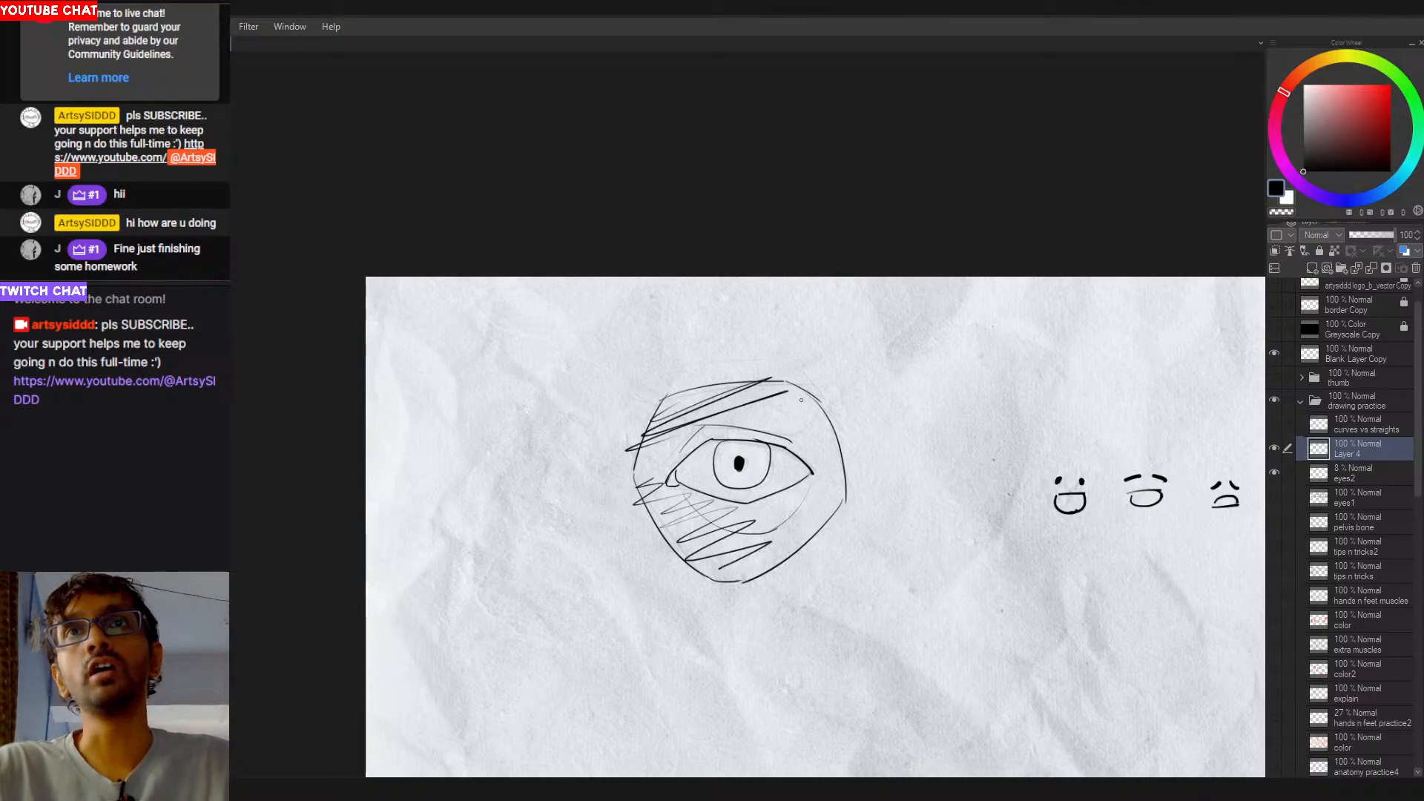
mouse_move(757, 400)
left_mouse_down()
mouse_move(824, 419)
mouse_move(835, 469)
left_mouse_up()
key("ctrl+z")
key("ctrl+z")
key("ctrl+z")
key("ctrl+z")
key("ctrl+z")
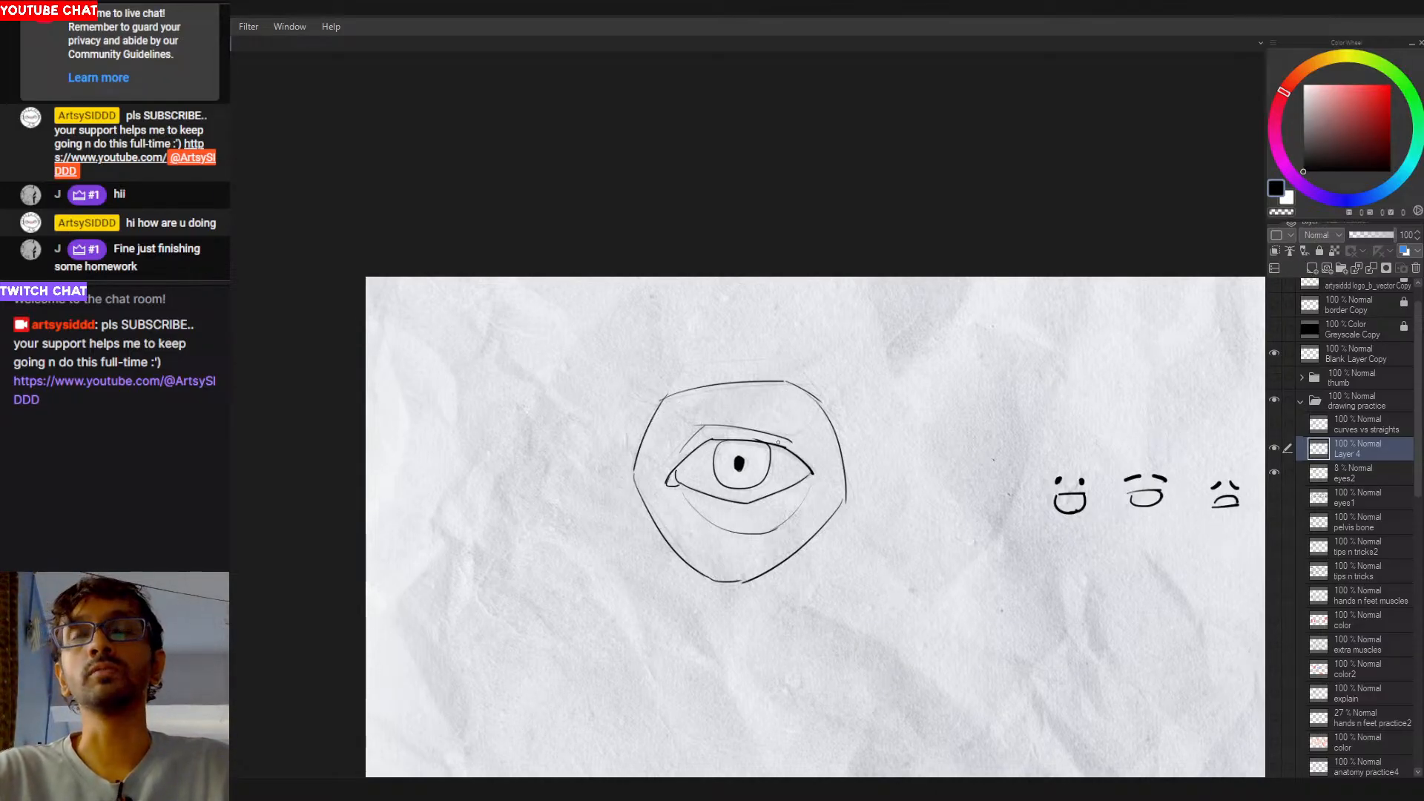
Step: Draw a head circle between the finished eye and the row of faces, with a curved vertical centre line
left_click_drag(924, 509, 693, 506)
mouse_move(721, 577)
left_mouse_down()
mouse_move(750, 438)
mouse_move(749, 572)
mouse_move(741, 407)
mouse_move(774, 608)
left_mouse_up()
key("ctrl+z")
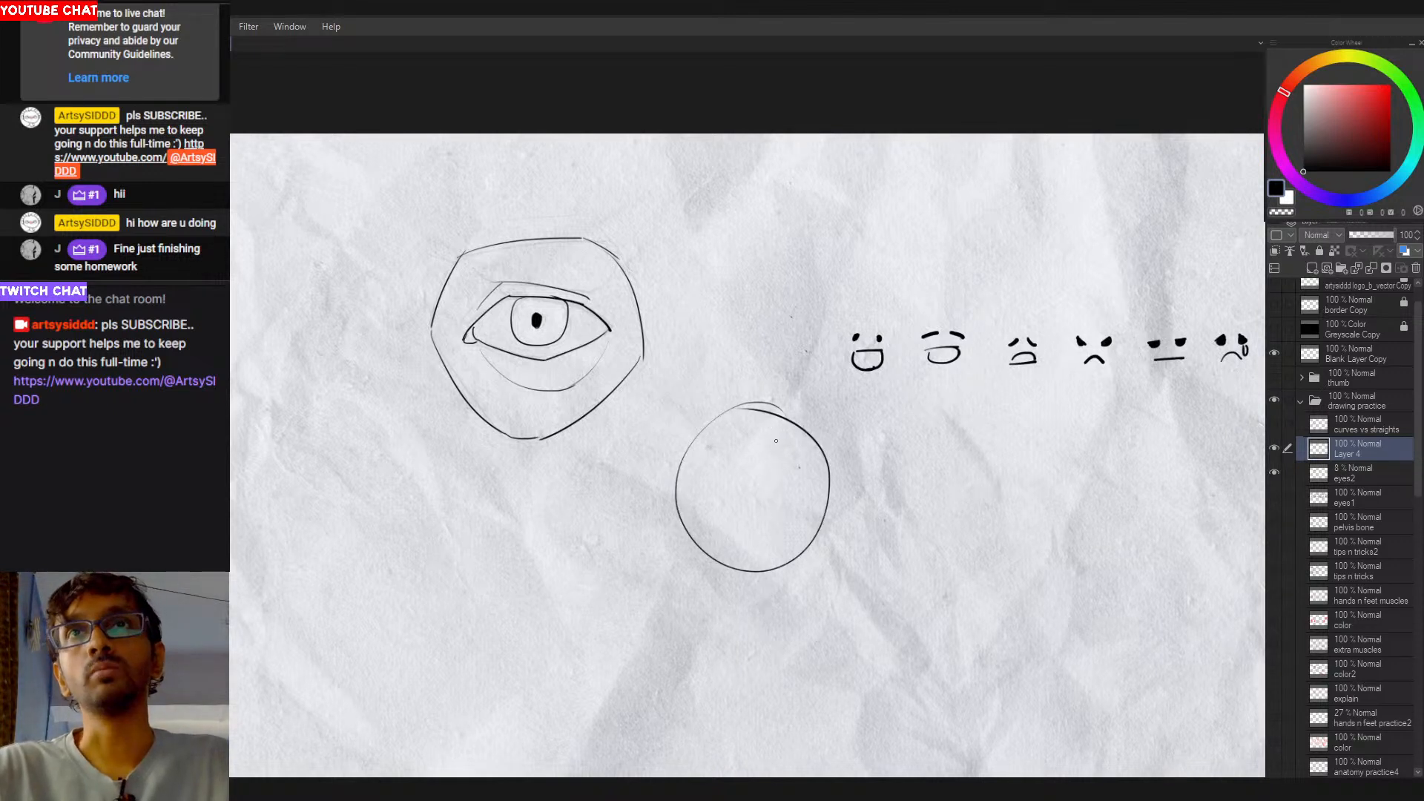
left_click_drag(779, 439, 777, 596)
key("ctrl+z")
mouse_move(776, 412)
left_mouse_down()
mouse_move(764, 632)
mouse_move(789, 609)
mouse_move(785, 622)
left_mouse_up()
key("ctrl+z")
Step: Draw a curved eye line across the head circle and both eye sockets with irises on it
mouse_move(674, 506)
left_mouse_down()
mouse_move(755, 458)
mouse_move(837, 482)
mouse_move(766, 444)
mouse_move(730, 463)
mouse_move(758, 501)
mouse_move(791, 477)
left_mouse_up()
key("ctrl+z")
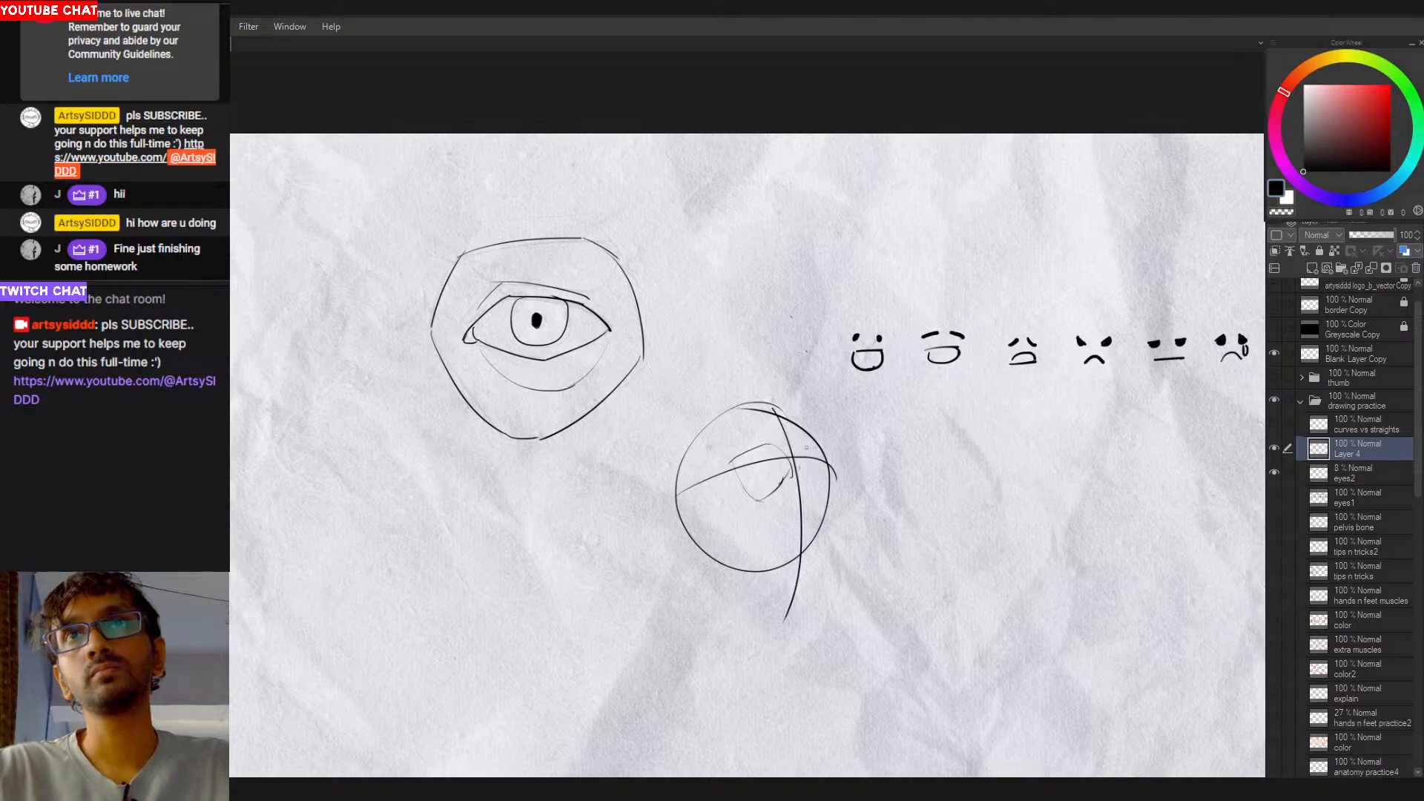
mouse_move(801, 456)
left_mouse_down()
mouse_move(810, 486)
mouse_move(829, 474)
mouse_move(815, 491)
mouse_move(810, 460)
mouse_move(758, 472)
left_mouse_up()
key("ctrl+z")
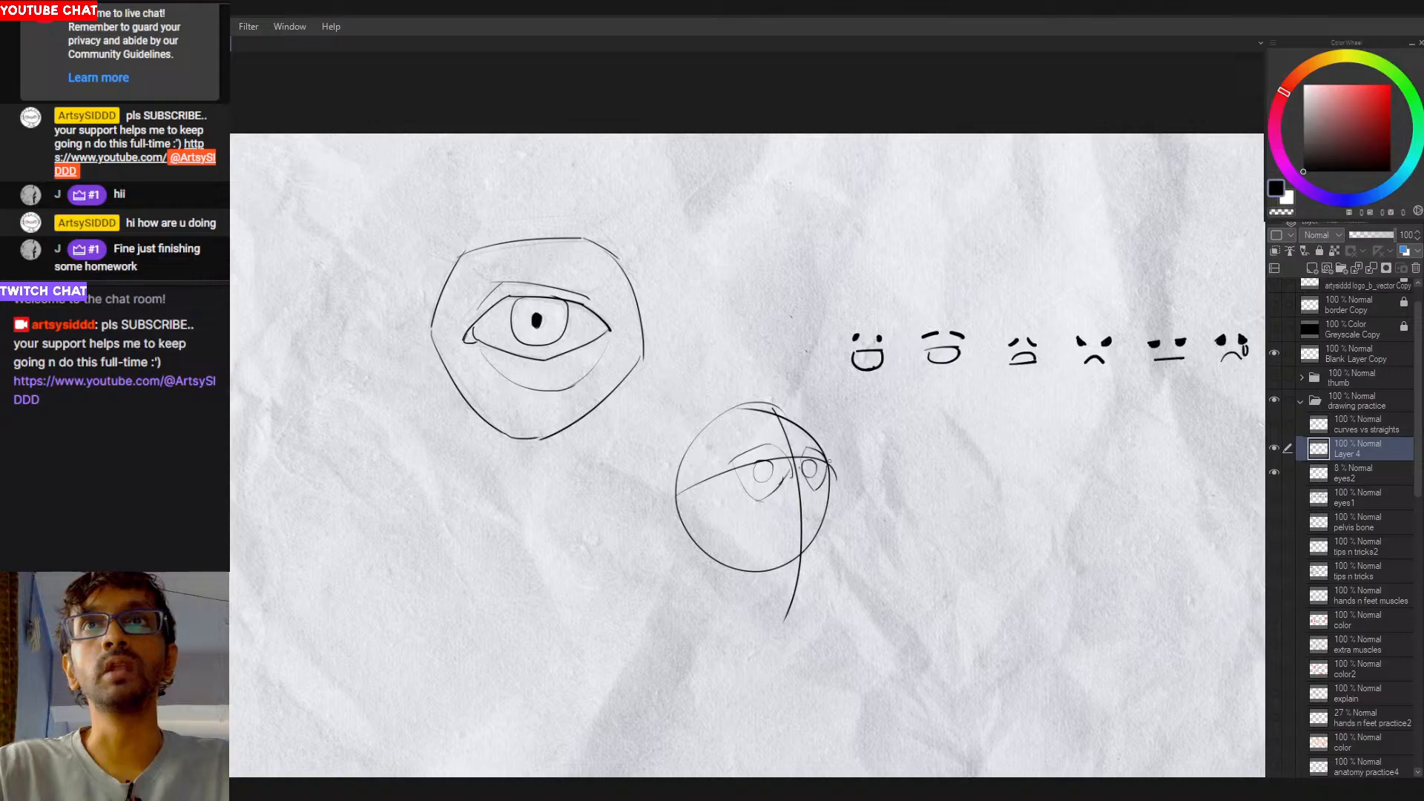
Step: Try marking the far eye with an arrow and shading around both eyes, then undo those marks
mouse_move(817, 467)
left_mouse_down()
mouse_move(851, 455)
mouse_move(826, 460)
left_mouse_up()
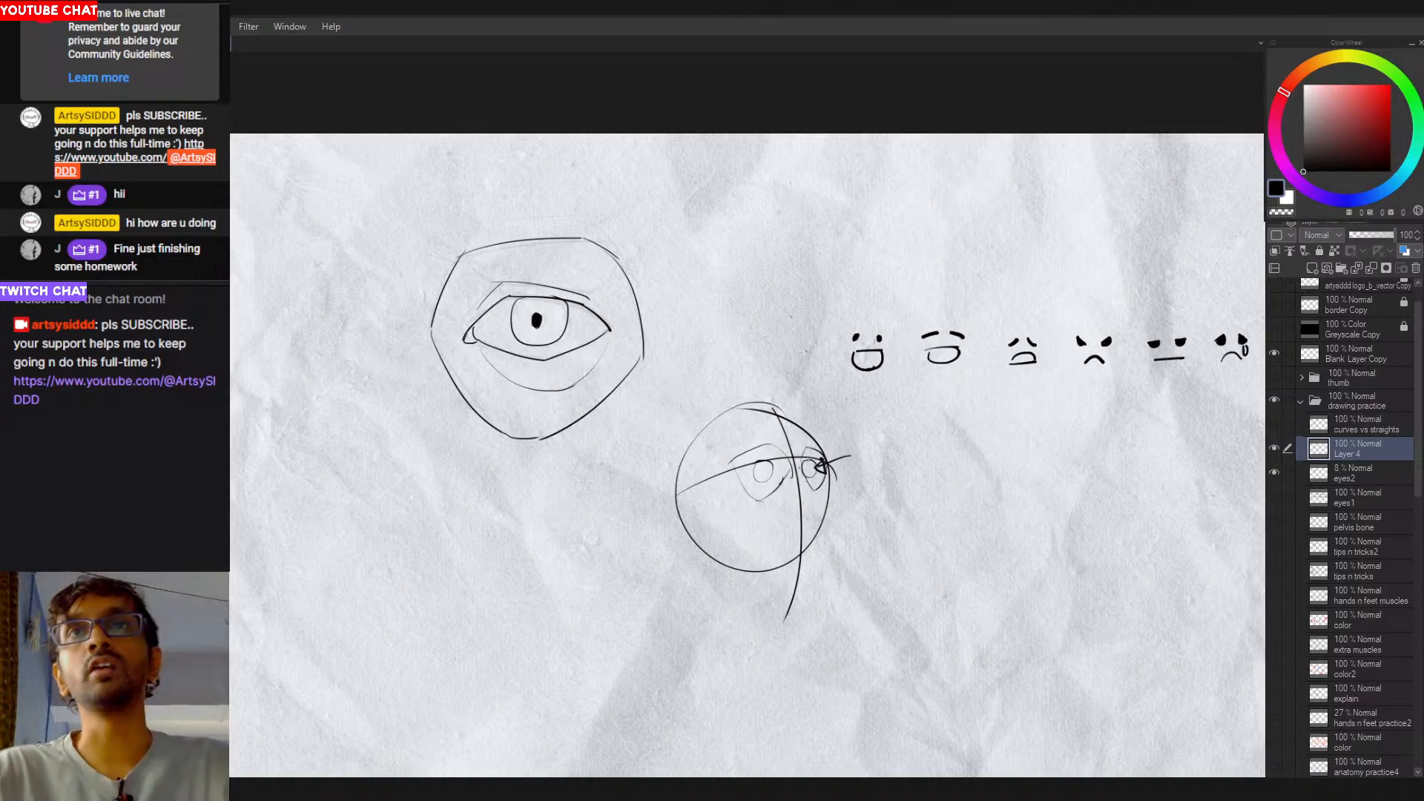
key("ctrl+z")
key("ctrl+z")
key("ctrl+z")
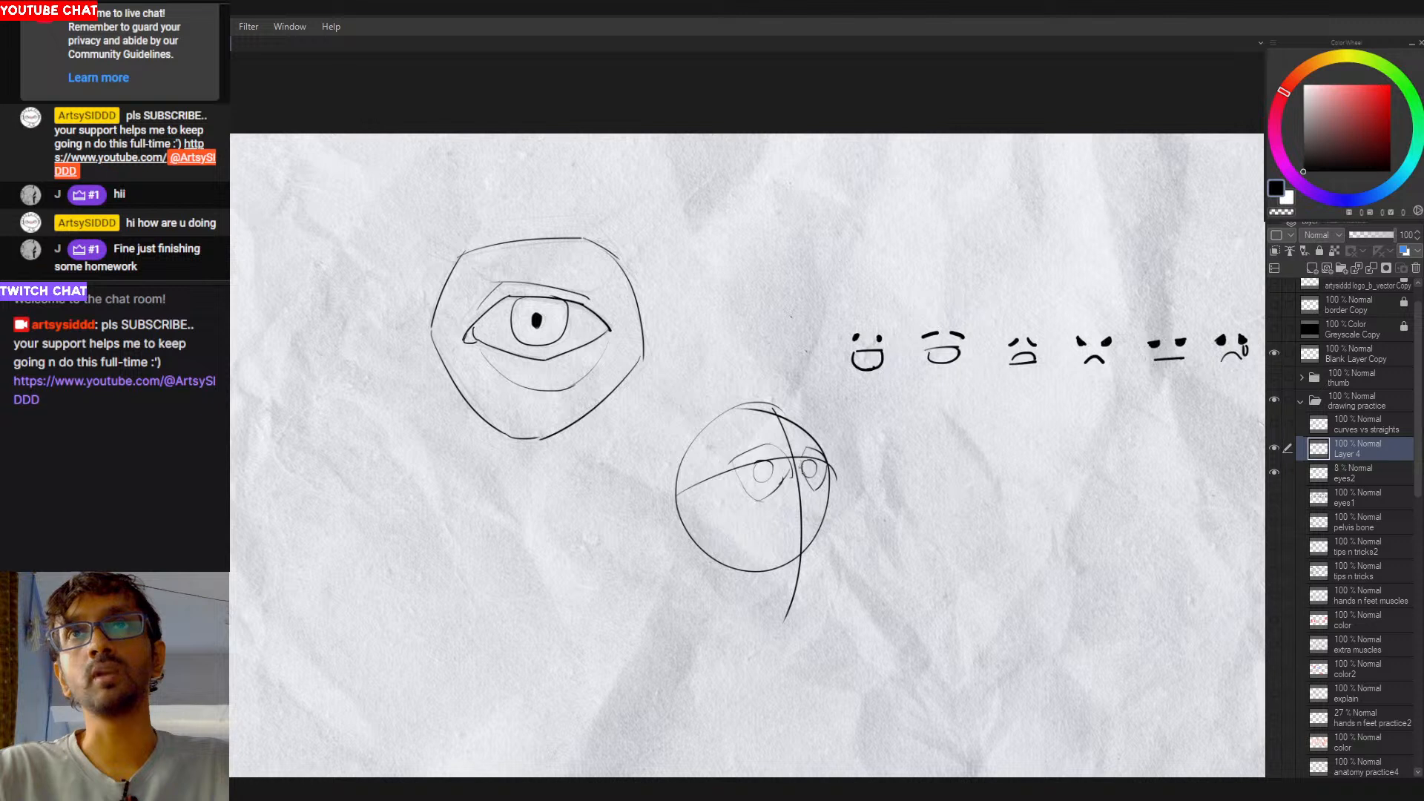
left_click_drag(811, 459, 814, 477)
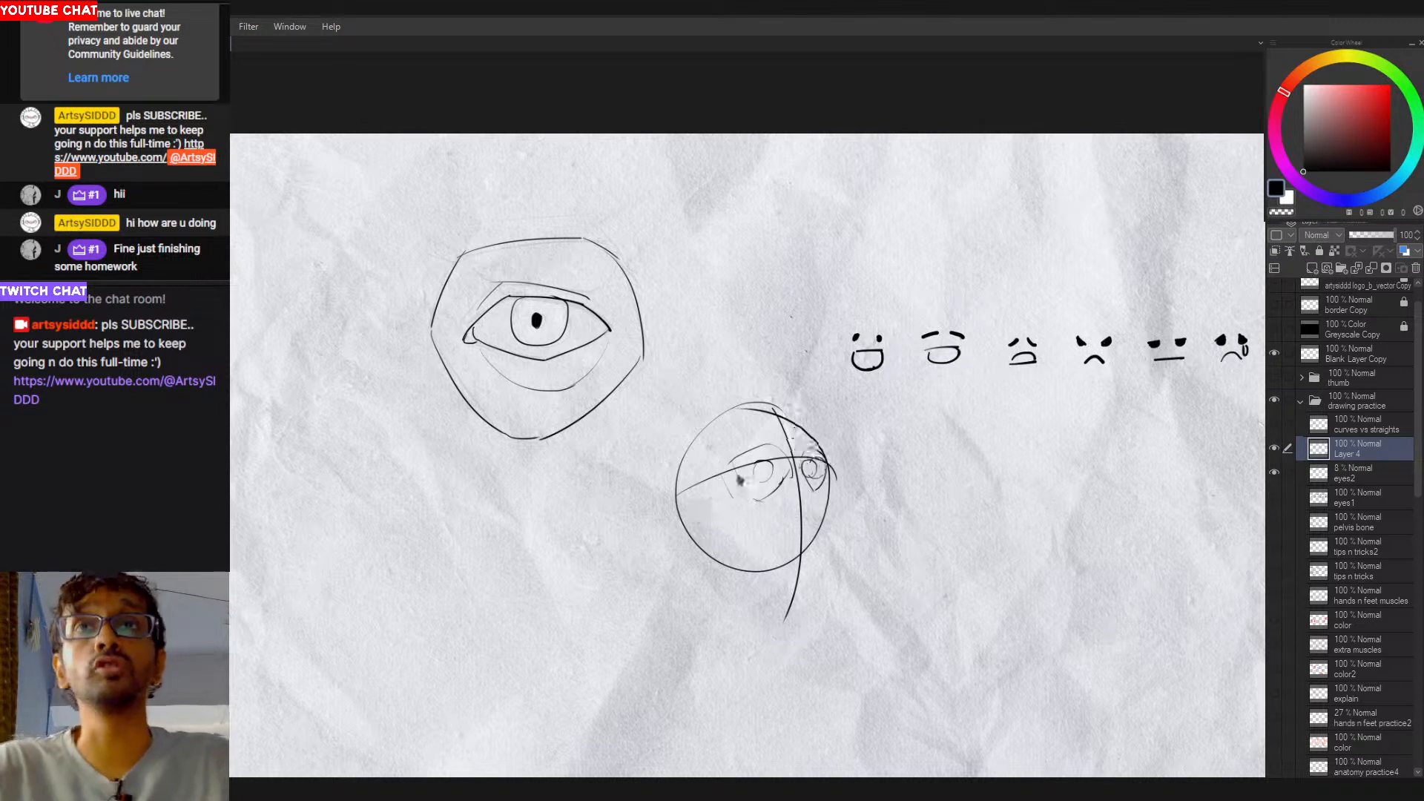
key("ctrl+z")
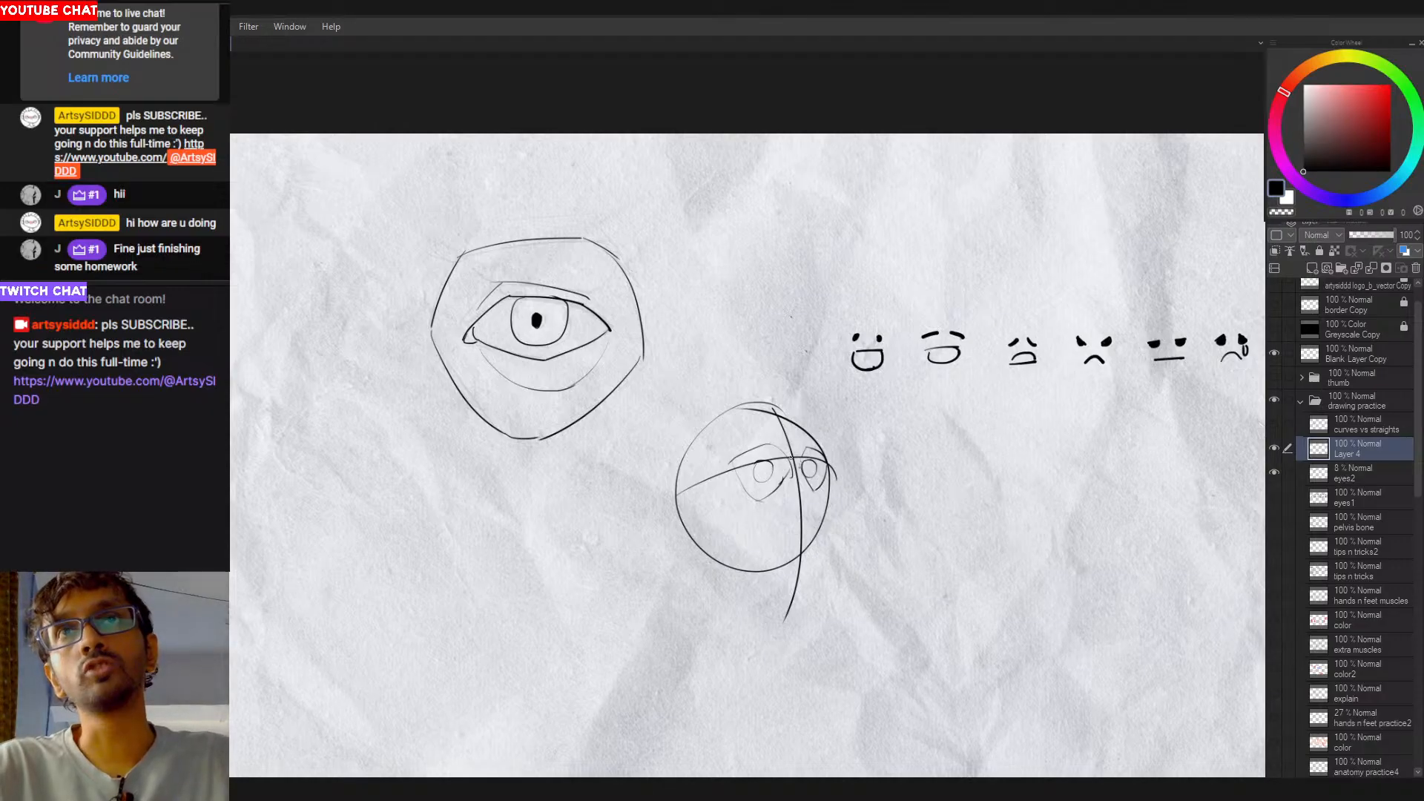
Step: Darken the near eye socket's outline, and try a line down the far side of the face before undoing that line
mouse_move(772, 446)
left_mouse_down()
mouse_move(723, 464)
mouse_move(772, 445)
mouse_move(755, 502)
mouse_move(827, 557)
left_mouse_up()
key("ctrl+z")
key("ctrl+z")
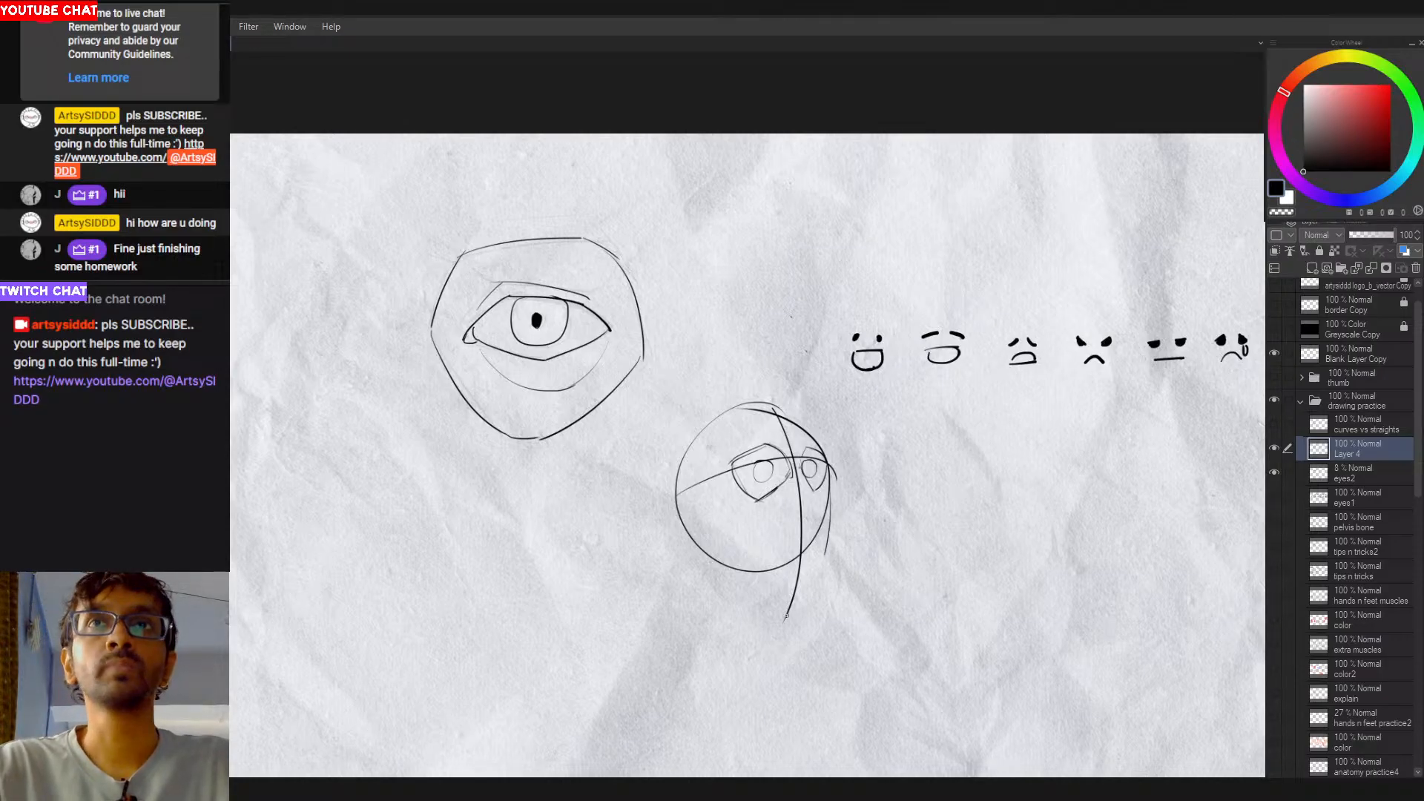
key("ctrl+z")
key("ctrl+z")
left_click_drag(829, 487, 828, 577)
key("ctrl+z")
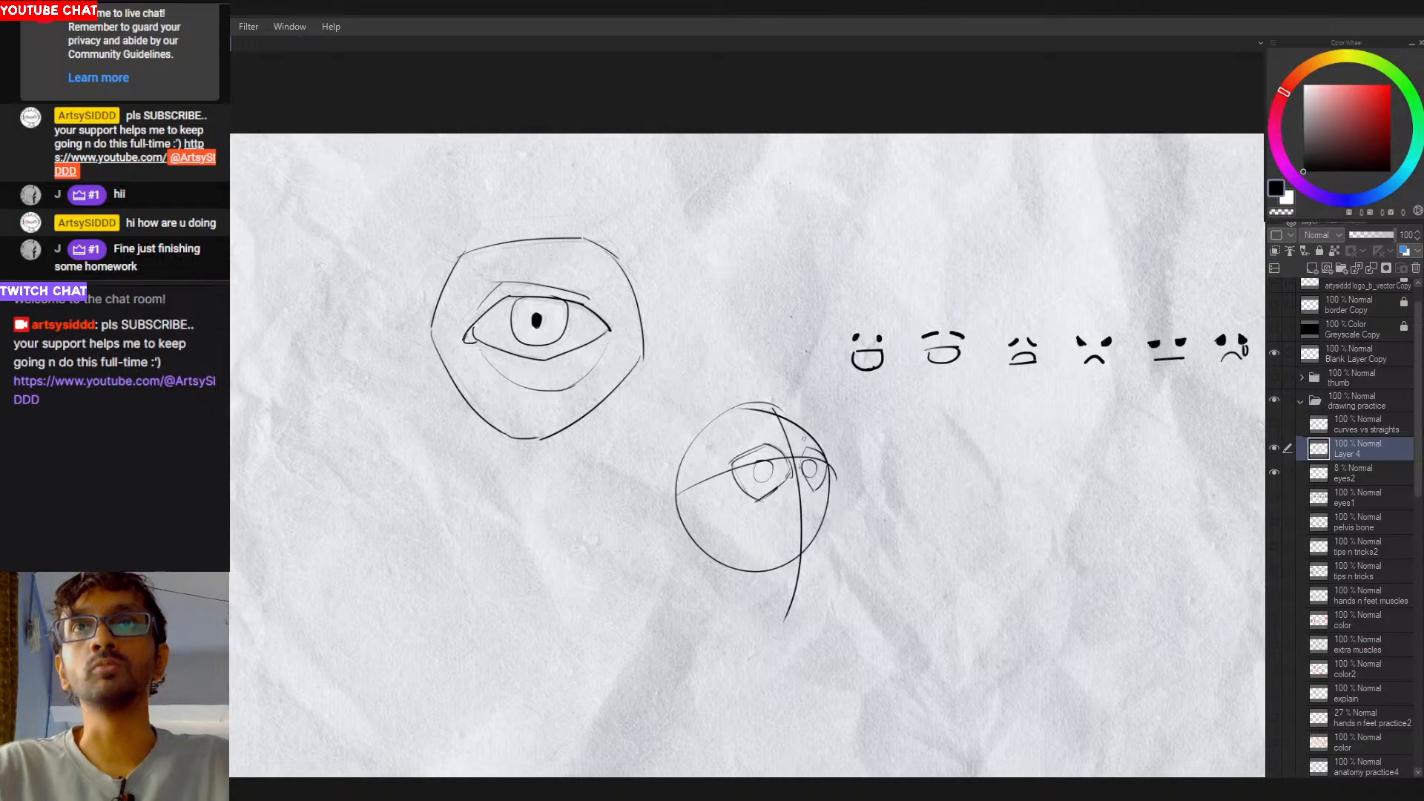
Step: Draw the near side of the jaw as a slanted line and the chin line along the base of the head circle
left_click_drag(768, 413, 788, 594)
key("ctrl+z")
left_click_drag(798, 464, 798, 593)
key("ctrl+z")
mouse_move(706, 521)
left_mouse_down()
mouse_move(724, 560)
mouse_move(829, 568)
left_mouse_up()
key("ctrl+z")
key("ctrl+z")
left_click_drag(738, 574, 828, 570)
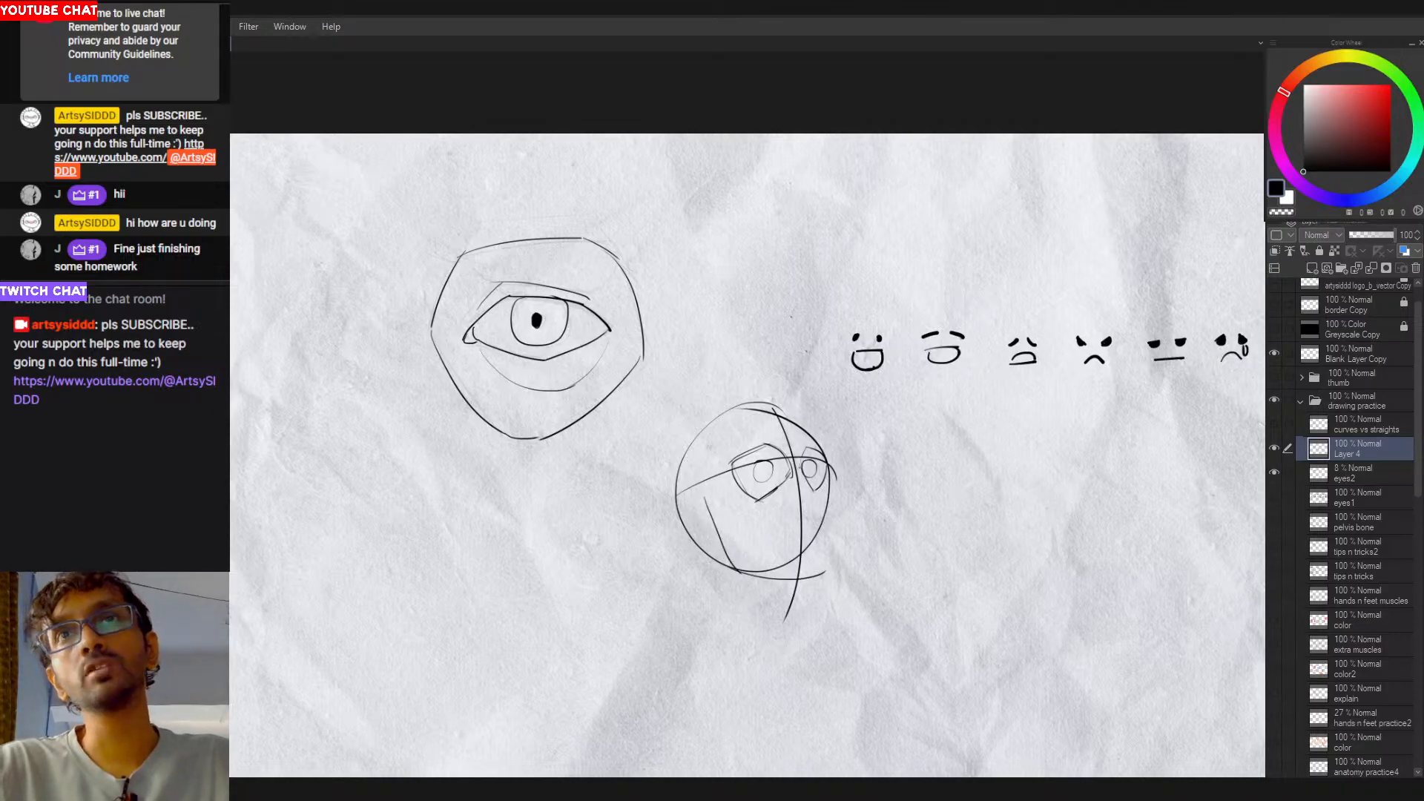
key("ctrl+z")
Step: Draw the far side of the face down to the chin, and a new centre line closer to that side
left_click_drag(827, 477, 830, 582)
left_click_drag(704, 494, 727, 548)
key("ctrl+z")
key("ctrl+z")
mouse_move(776, 417)
left_mouse_down()
mouse_move(805, 526)
mouse_move(809, 625)
left_mouse_up()
key("ctrl+z")
left_click_drag(793, 450, 809, 644)
key("ctrl+z")
mouse_move(788, 410)
left_mouse_down()
mouse_move(815, 641)
mouse_move(821, 586)
left_mouse_up()
key("ctrl+z")
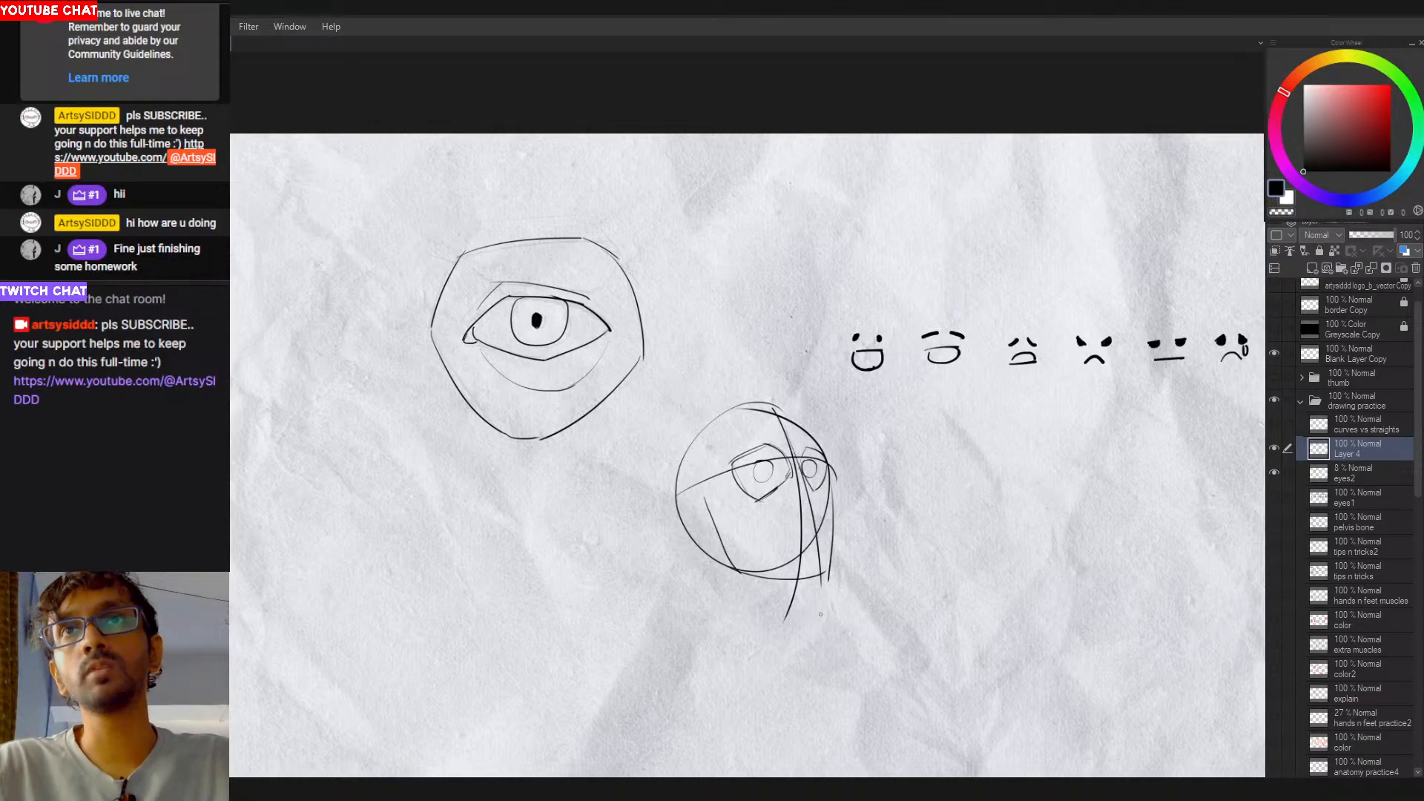
Step: Add a brow line above the near eye and erase the old vertical centre line inside the face
left_click_drag(678, 495, 853, 482)
key("ctrl+z")
key("ctrl+z")
left_click_drag(738, 466, 808, 485)
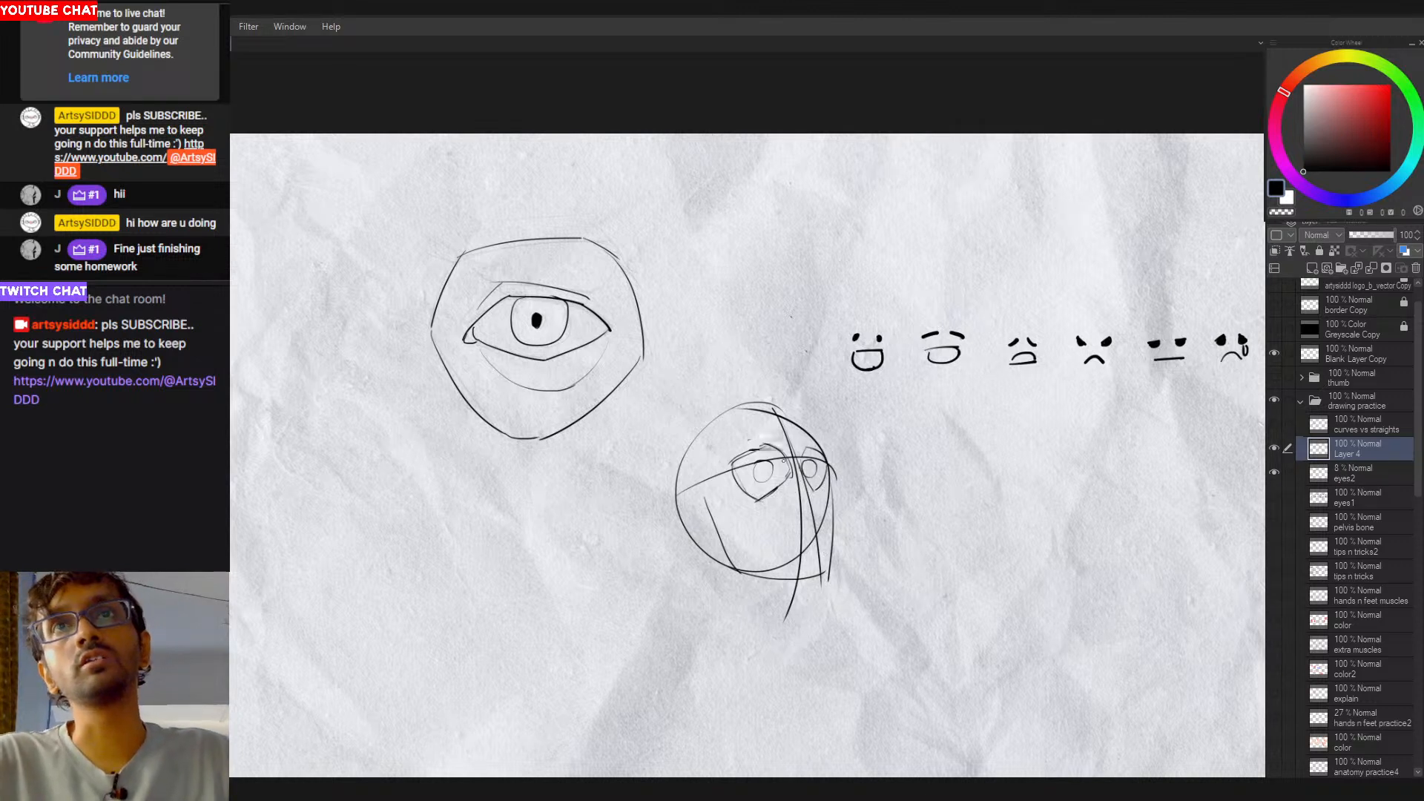
mouse_move(741, 461)
left_mouse_down()
mouse_move(784, 461)
mouse_move(740, 451)
mouse_move(787, 480)
mouse_move(784, 470)
mouse_move(803, 514)
mouse_move(781, 633)
left_mouse_up()
key("p")
key("ctrl+z")
key("ctrl+z")
key("ctrl+z")
key("ctrl+z")
key("e")
key("p")
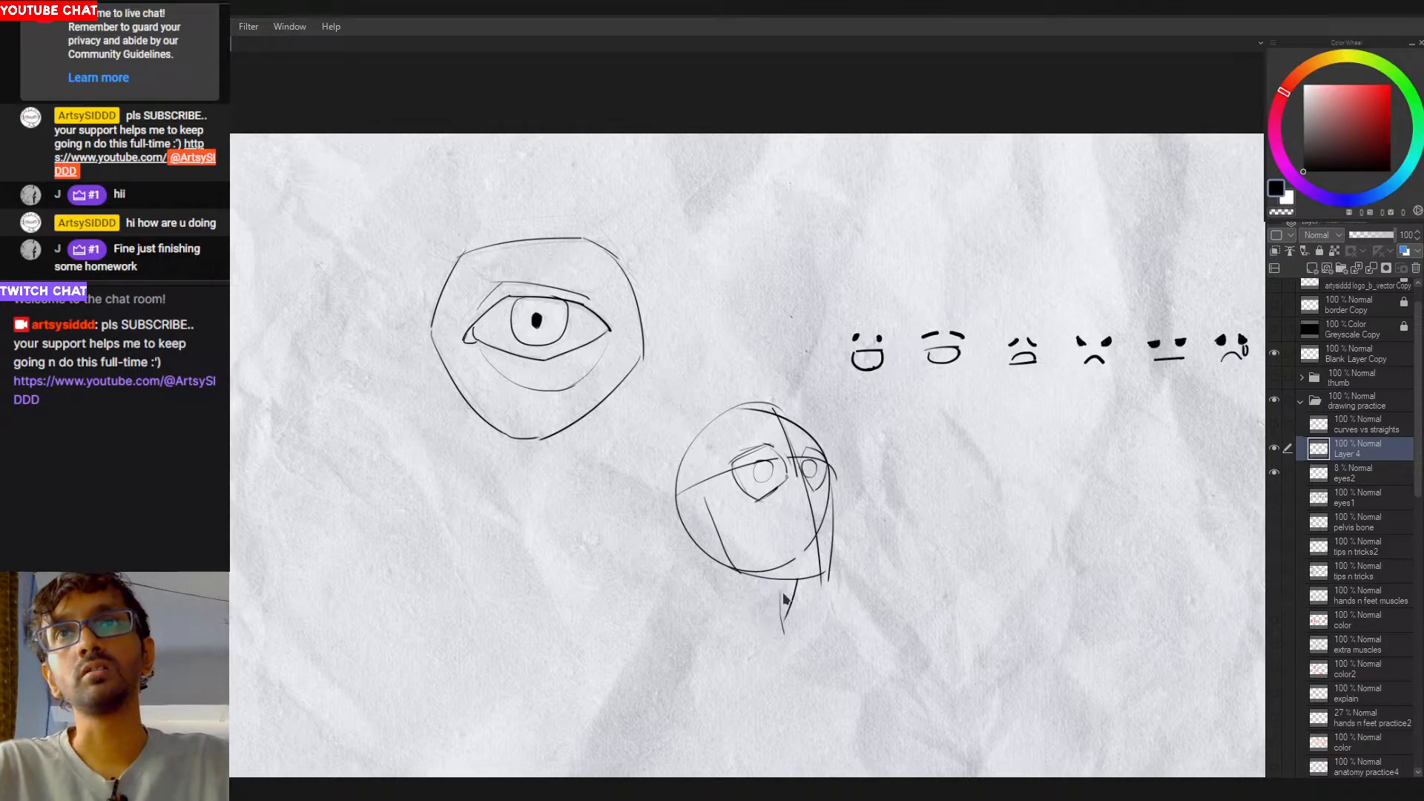
Step: Draw the neck below the jaw with a curved base, and add an ear at the near side of the head
key("ctrl+z")
left_click_drag(791, 583, 786, 617)
key("ctrl+z")
mouse_move(715, 570)
left_mouse_down()
mouse_move(725, 609)
mouse_move(784, 618)
mouse_move(741, 629)
mouse_move(772, 631)
mouse_move(770, 590)
left_mouse_up()
key("ctrl+z")
mouse_move(745, 503)
left_mouse_down()
mouse_move(724, 568)
mouse_move(720, 533)
mouse_move(755, 549)
mouse_move(738, 526)
mouse_move(748, 545)
left_mouse_up()
key("ctrl+z")
key("ctrl+z")
key("ctrl+z")
key("ctrl+z")
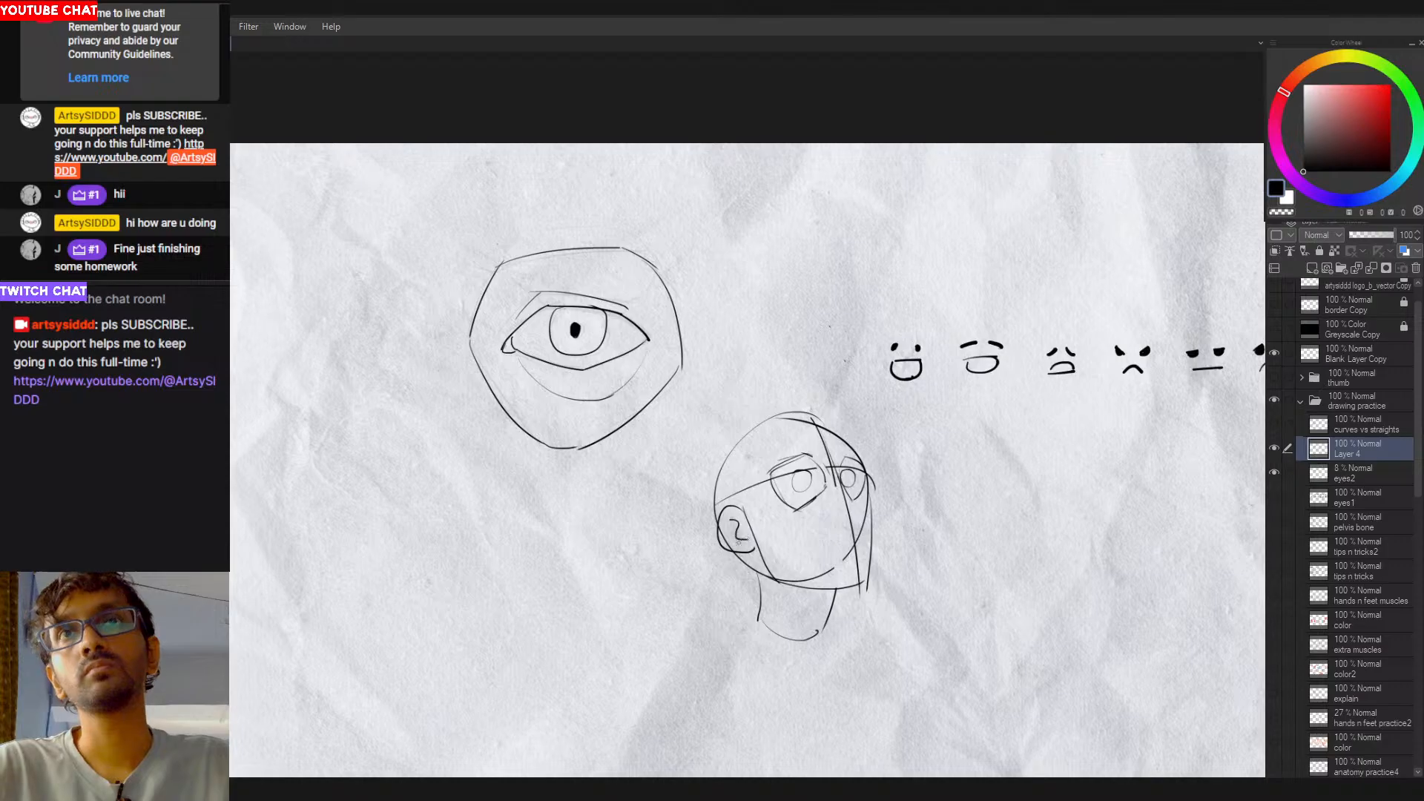
Step: Select the finished head sketch and move it below the row of faces, away from the large eye
mouse_move(920, 600)
left_mouse_down()
mouse_move(936, 519)
mouse_move(920, 597)
left_mouse_up()
key("ctrl+t")
left_click_drag(828, 563, 1140, 600)
key("Return")
left_click_drag(555, 535, 686, 589)
key("ctrl+t")
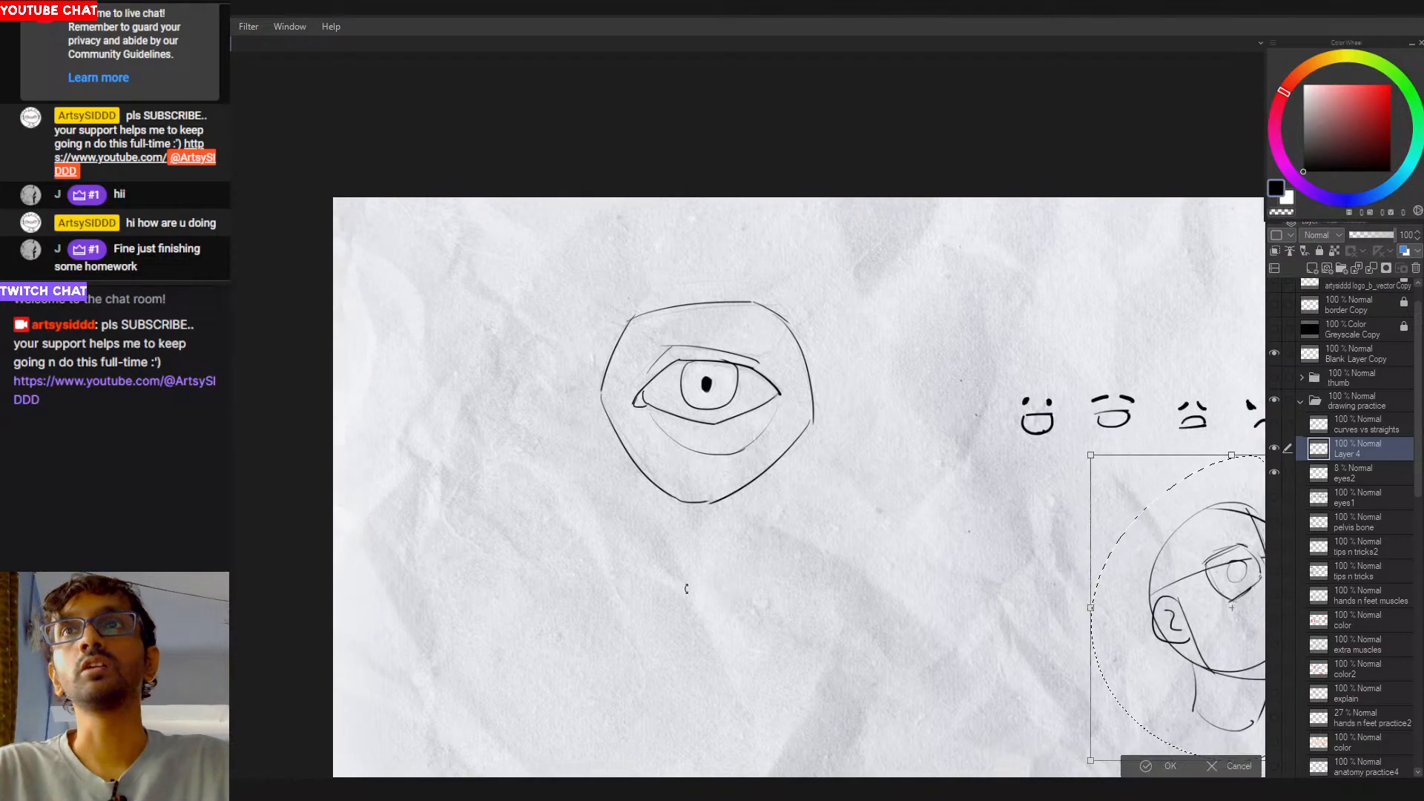
key("Return")
Step: Try drawing the full eyeball circle around the large eye inside its socket, then undo it
left_click_drag(785, 456, 812, 503)
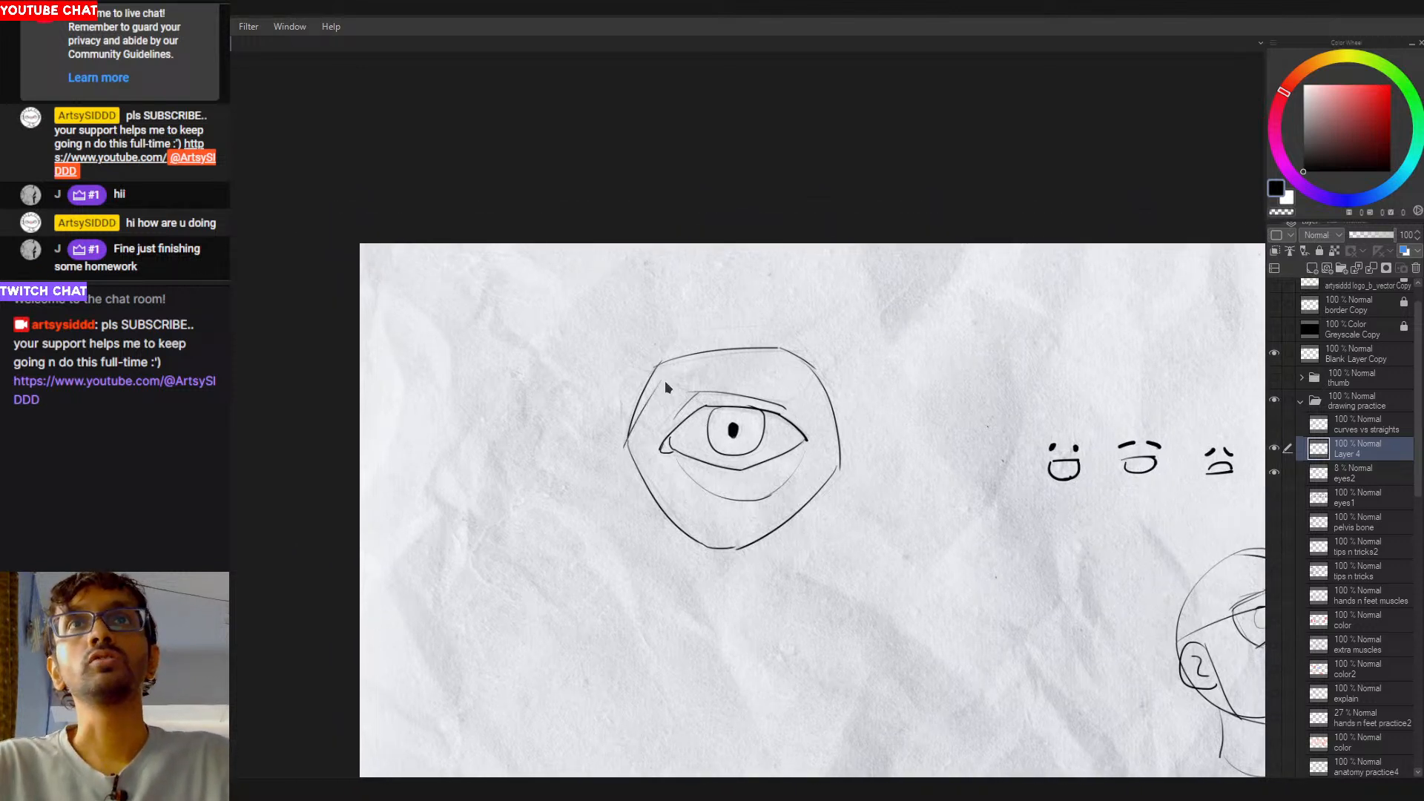
scroll(783, 419, "down", 2)
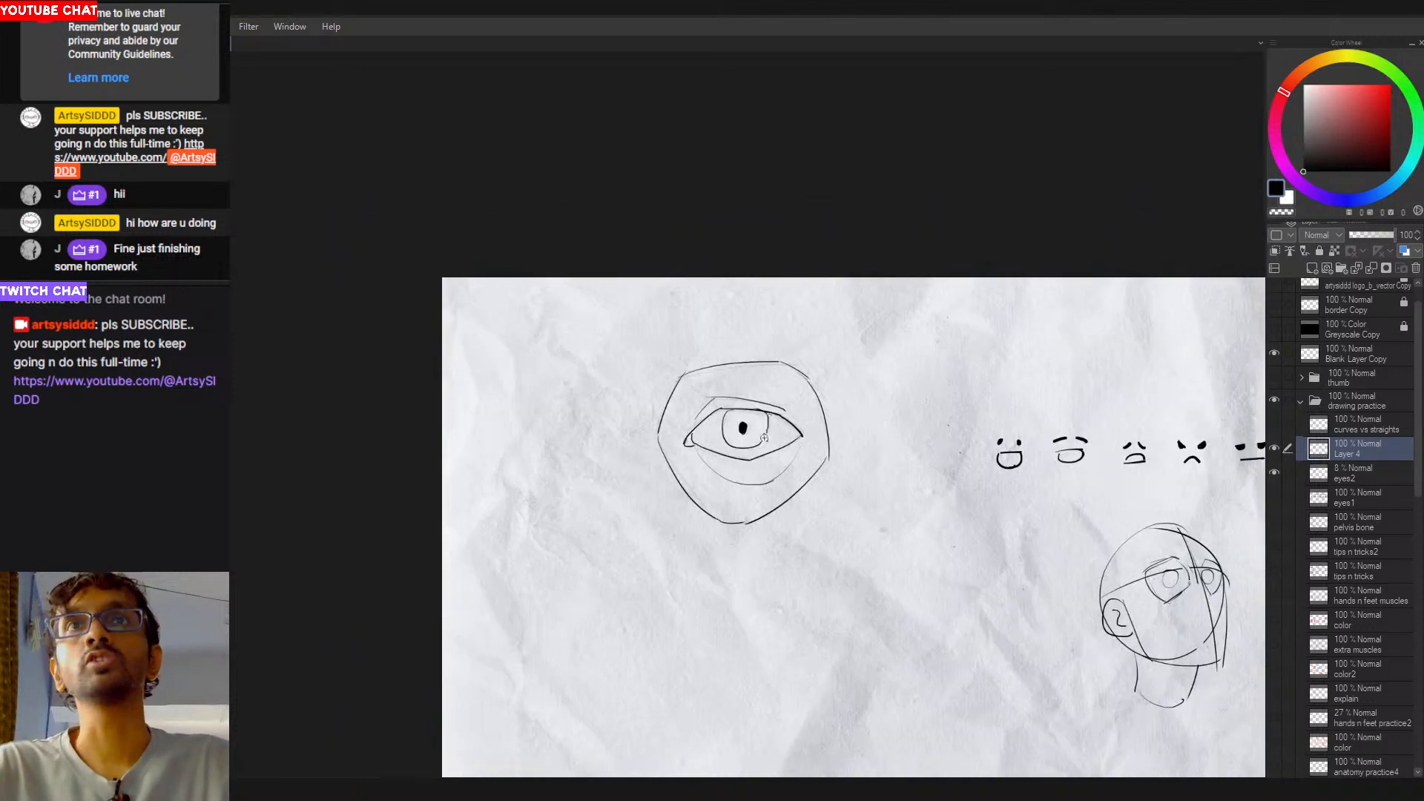
left_click_drag(764, 435, 744, 447)
mouse_move(716, 397)
left_mouse_down()
mouse_move(677, 458)
mouse_move(682, 422)
mouse_move(694, 482)
mouse_move(713, 389)
mouse_move(683, 413)
left_mouse_up()
key("ctrl+z")
key("ctrl+z")
key("ctrl+z")
key("ctrl+z")
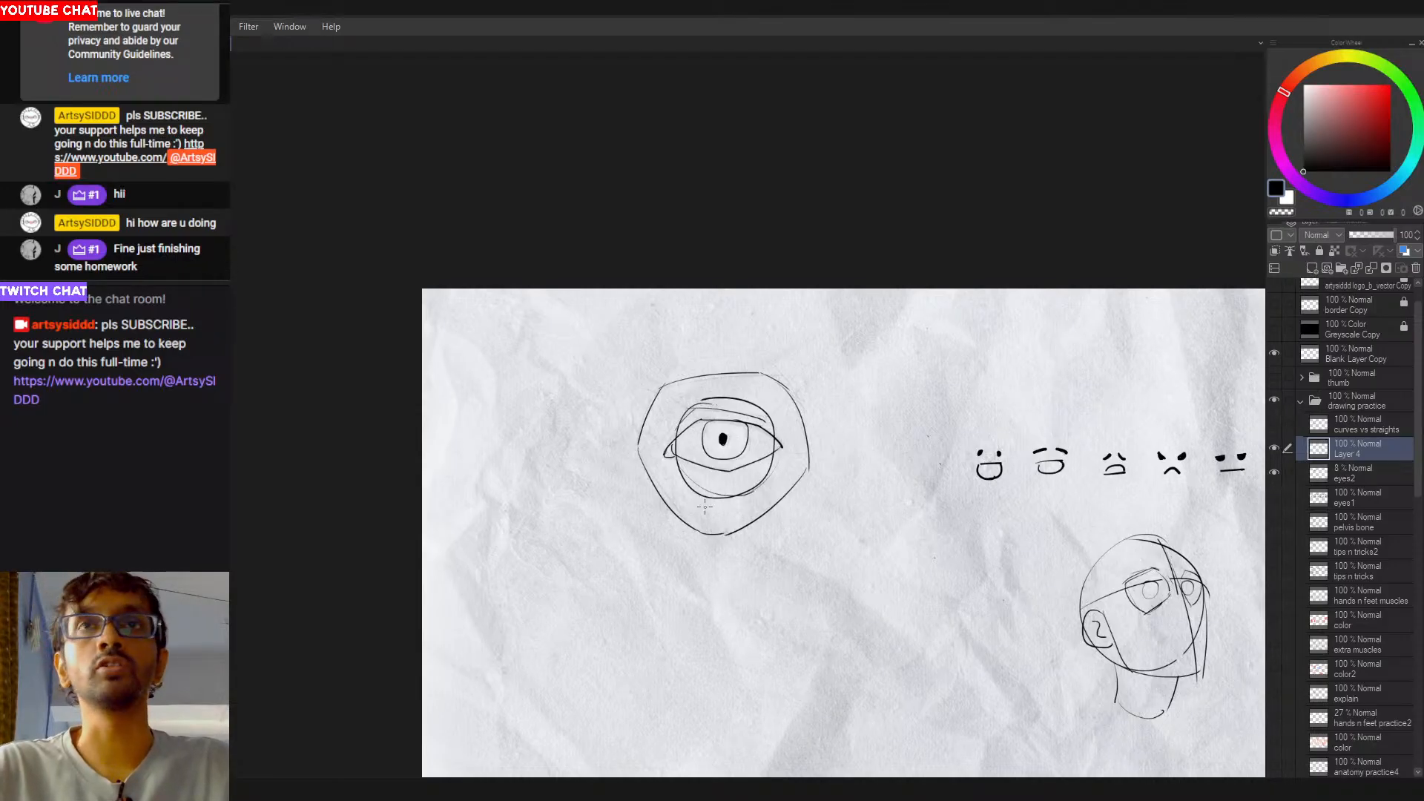
key("ctrl+z")
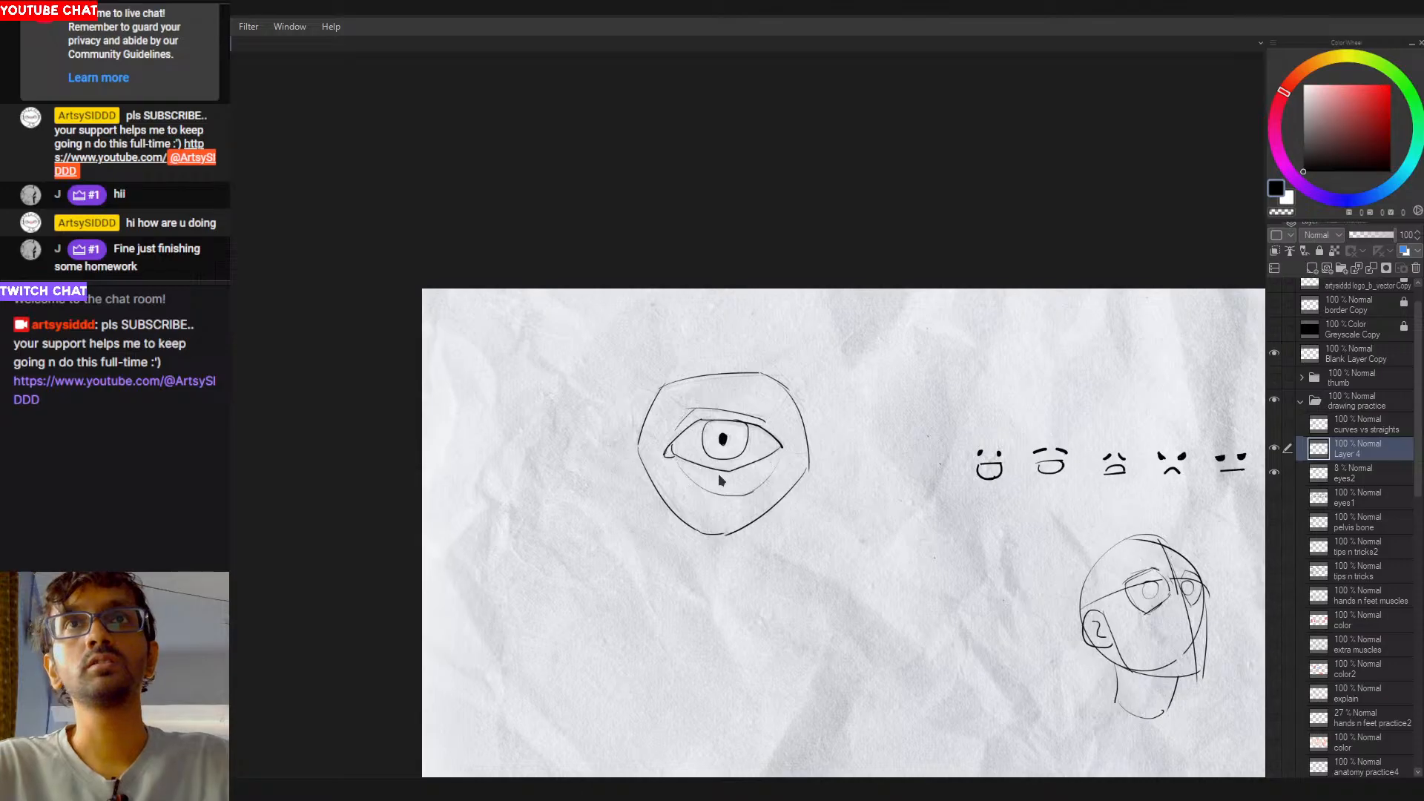
Step: Draw two curves from the socket's upper corners down to the ends of the eyelid crease to shape the brow plane
scroll(720, 481, "up", 2)
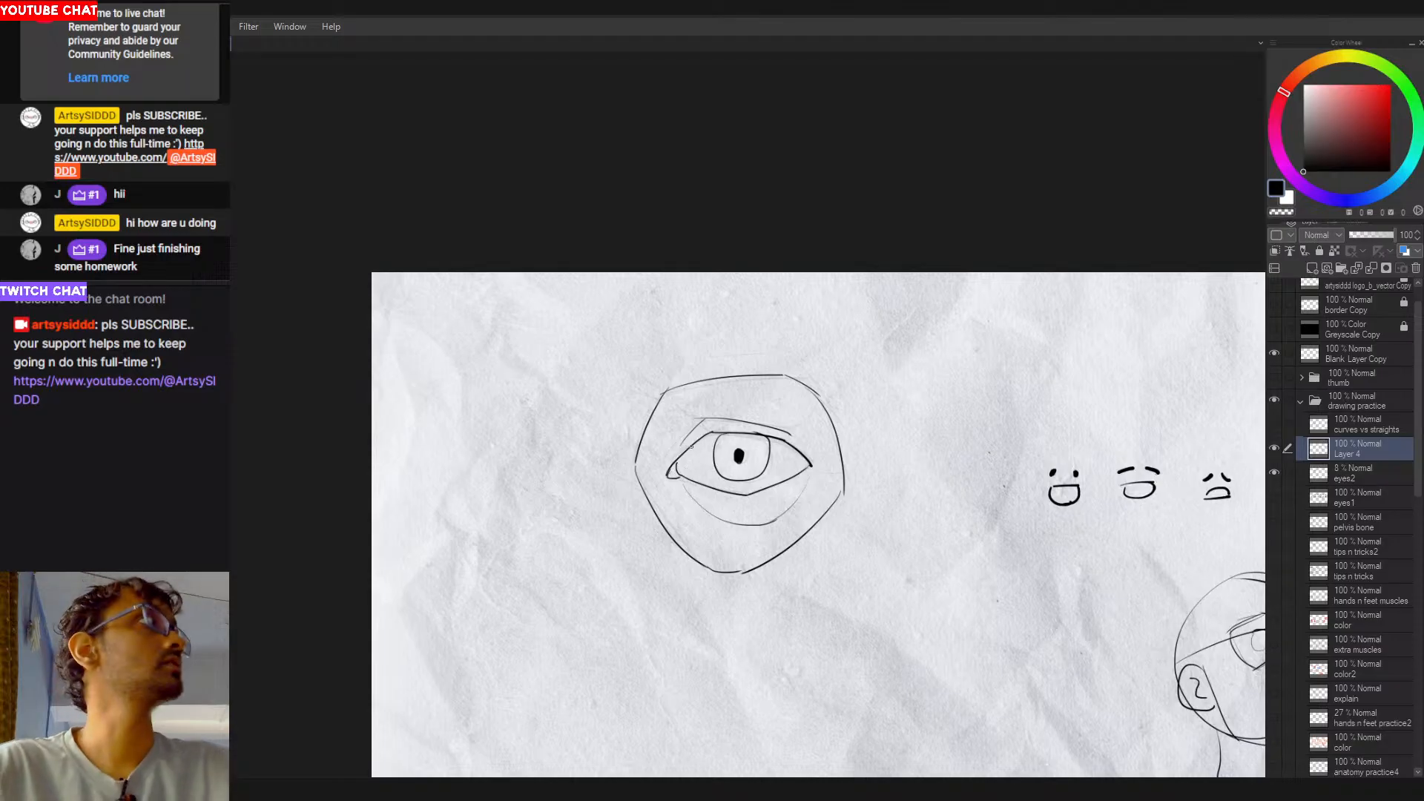
mouse_move(675, 391)
left_mouse_down()
mouse_move(718, 435)
mouse_move(732, 430)
left_mouse_up()
key("ctrl+z")
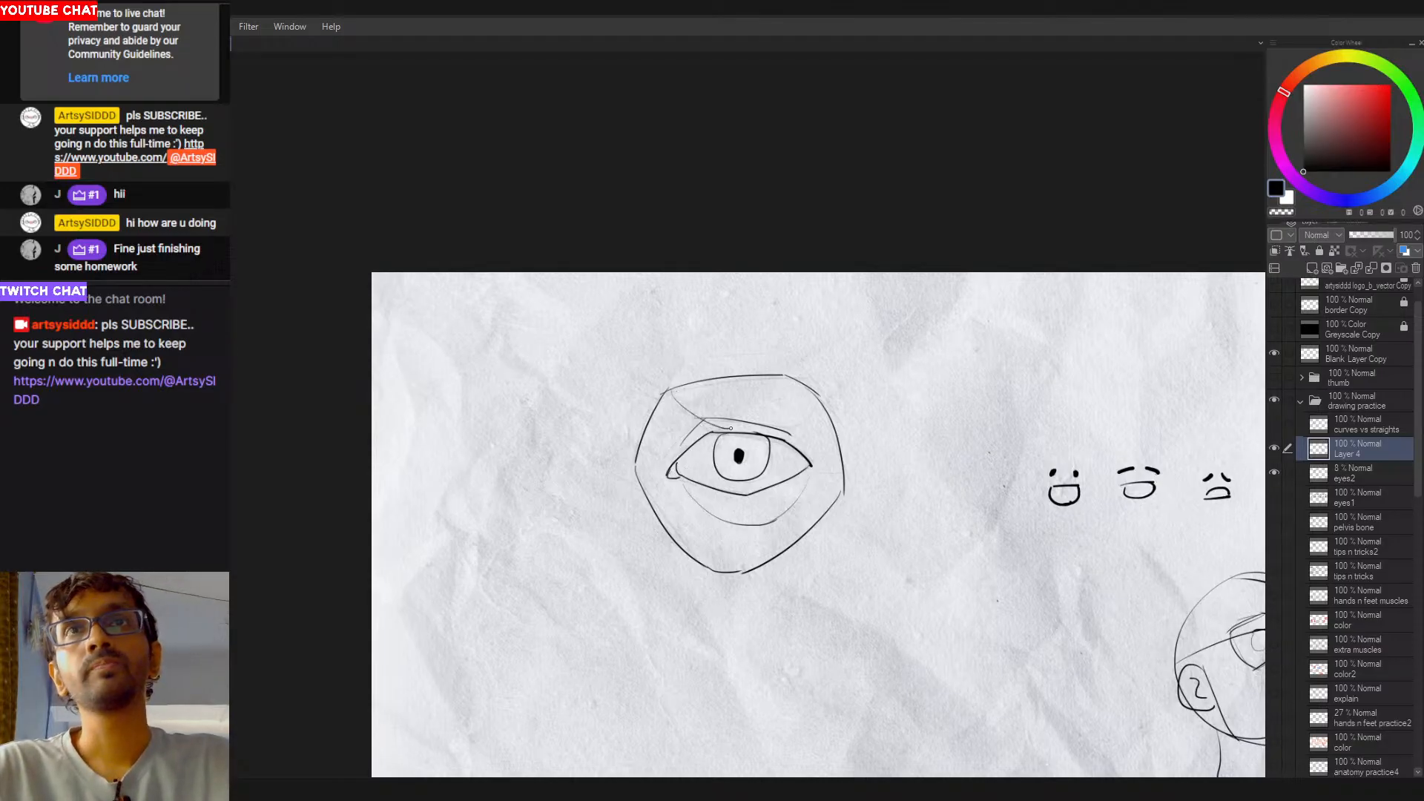
key("ctrl+z")
left_click_drag(673, 391, 719, 432)
left_click_drag(810, 401, 771, 439)
key("ctrl+z")
key("ctrl+z")
key("ctrl+z")
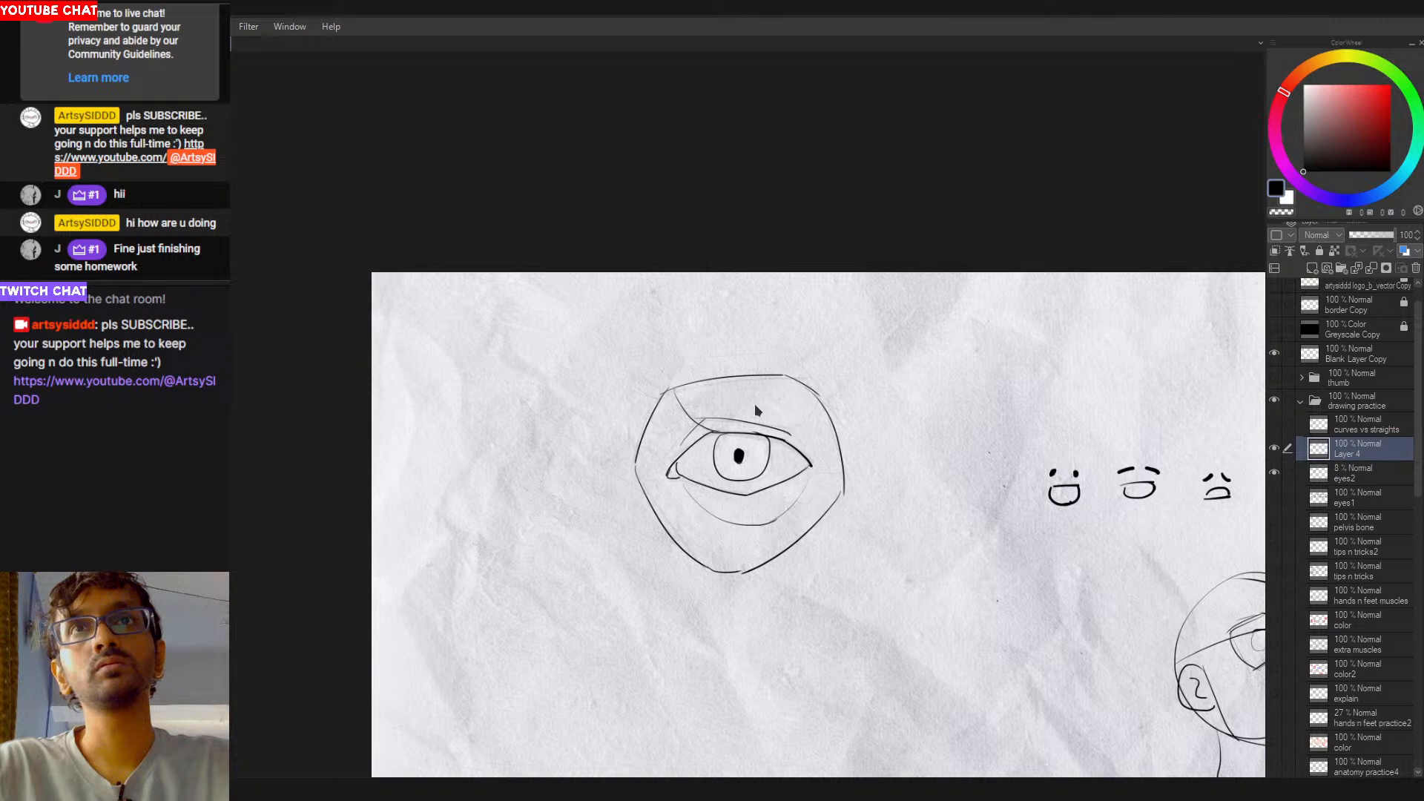
key("ctrl+z")
key("ctrl+z")
mouse_move(672, 391)
left_mouse_down()
mouse_move(719, 430)
mouse_move(706, 418)
left_mouse_up()
left_click_drag(811, 396, 788, 432)
key("ctrl+z")
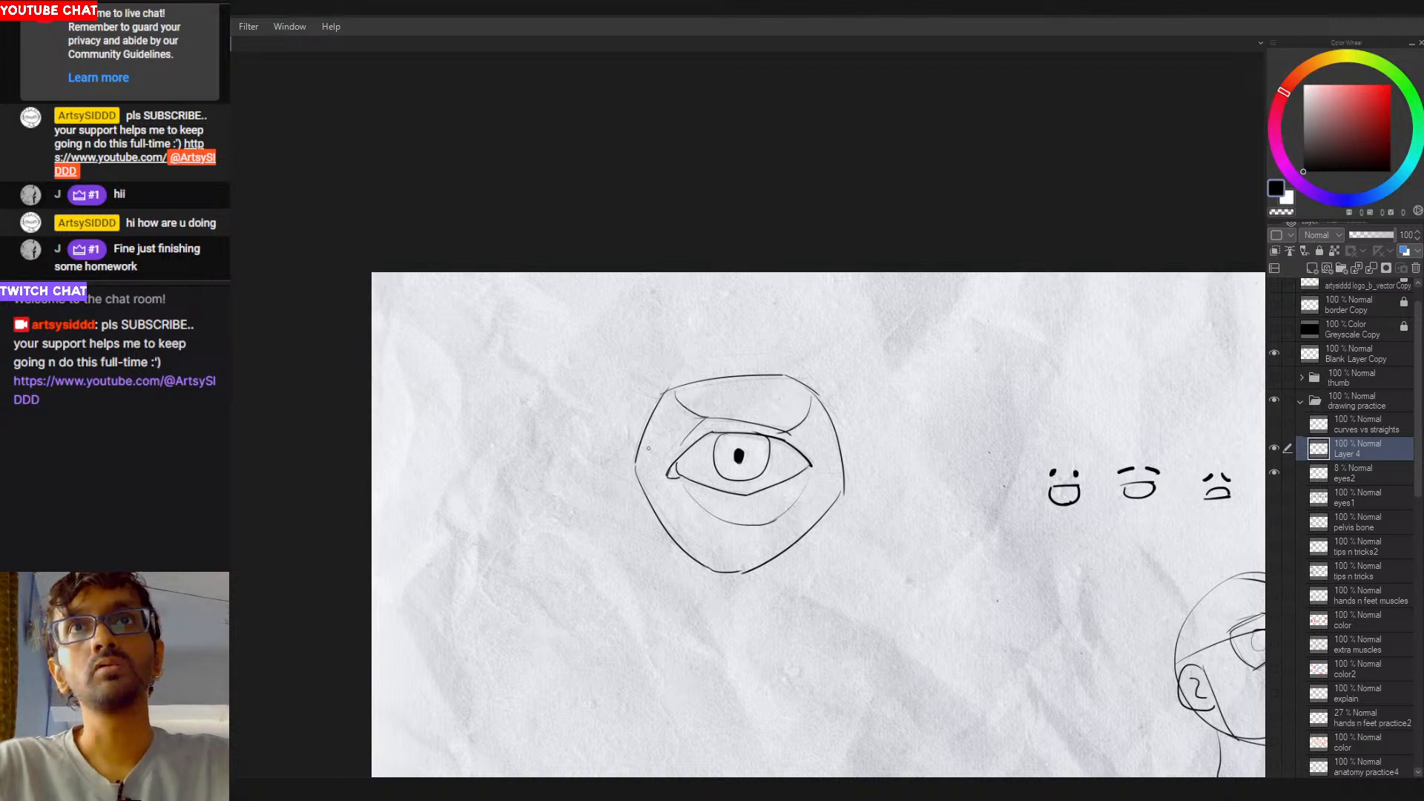
key("ctrl+z")
Step: Draw short curved plane lines from the eye's inner and outer corners to the sides of the socket
mouse_move(651, 478)
left_mouse_down()
mouse_move(684, 451)
mouse_move(673, 457)
left_mouse_up()
key("ctrl+z")
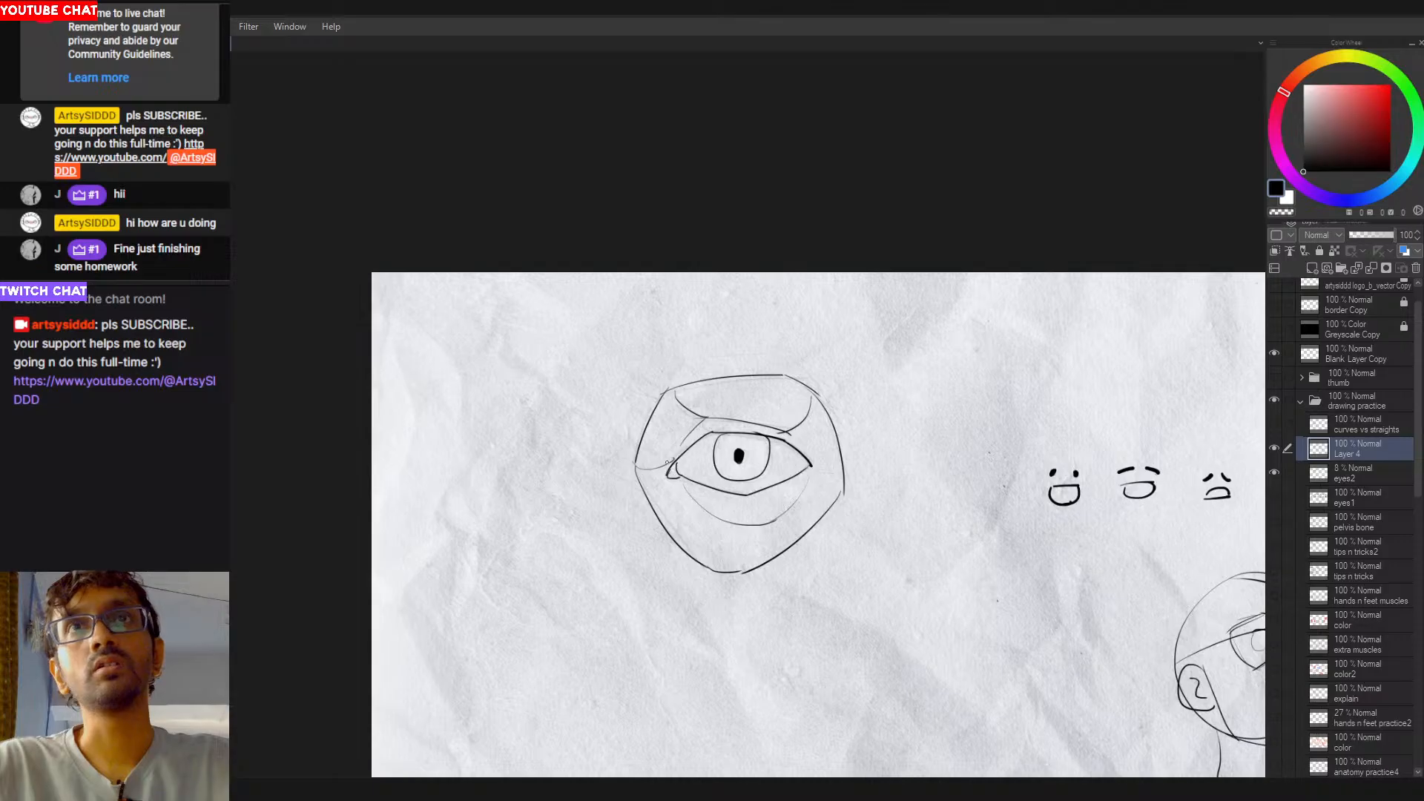
mouse_move(813, 467)
left_mouse_down()
mouse_move(848, 485)
mouse_move(843, 471)
left_mouse_up()
key("ctrl+z")
key("ctrl+z")
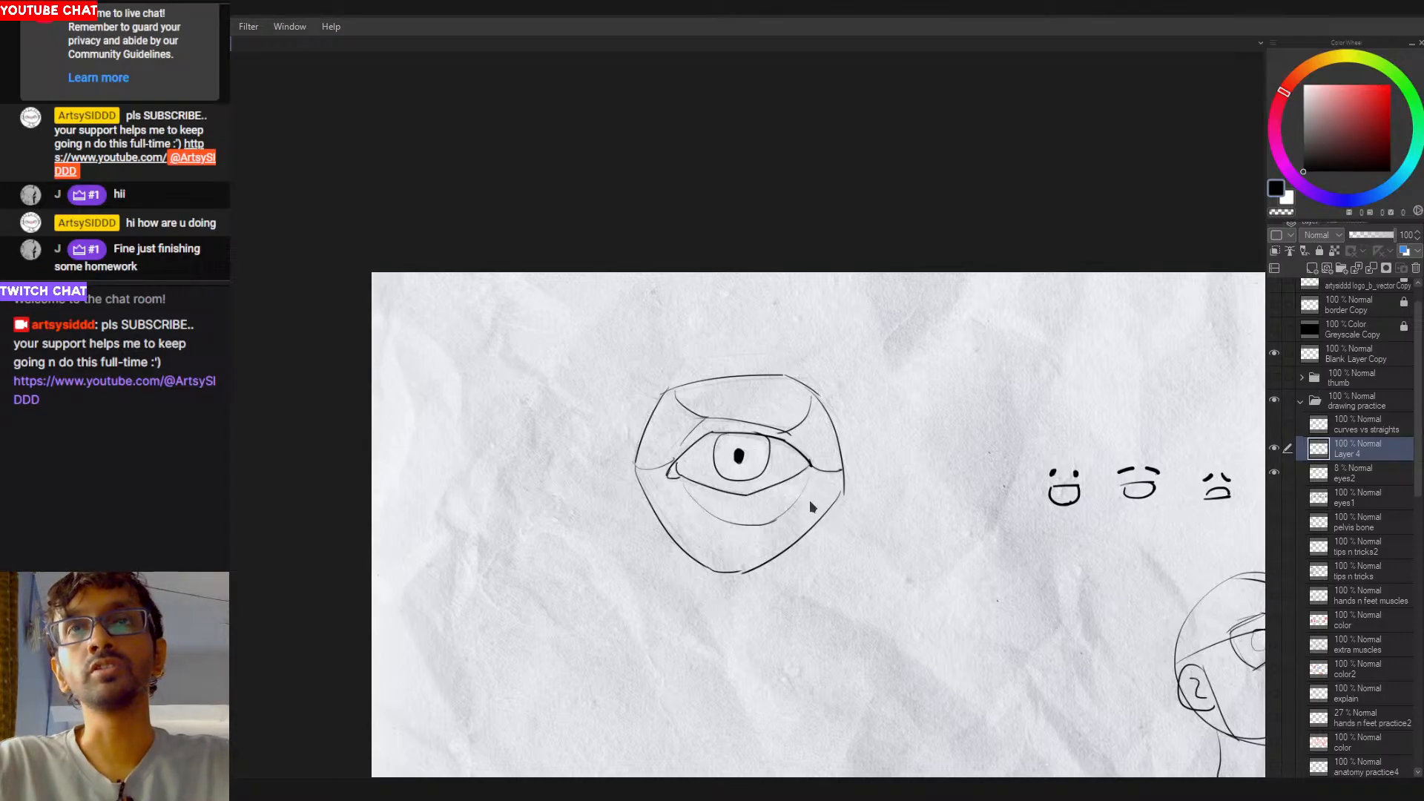
Step: Divide the area below the eye into planes with lines from the lower fold to the socket edge and a lower-lid centre line
mouse_move(807, 496)
left_mouse_down()
mouse_move(829, 526)
mouse_move(739, 575)
left_mouse_up()
key("ctrl+z")
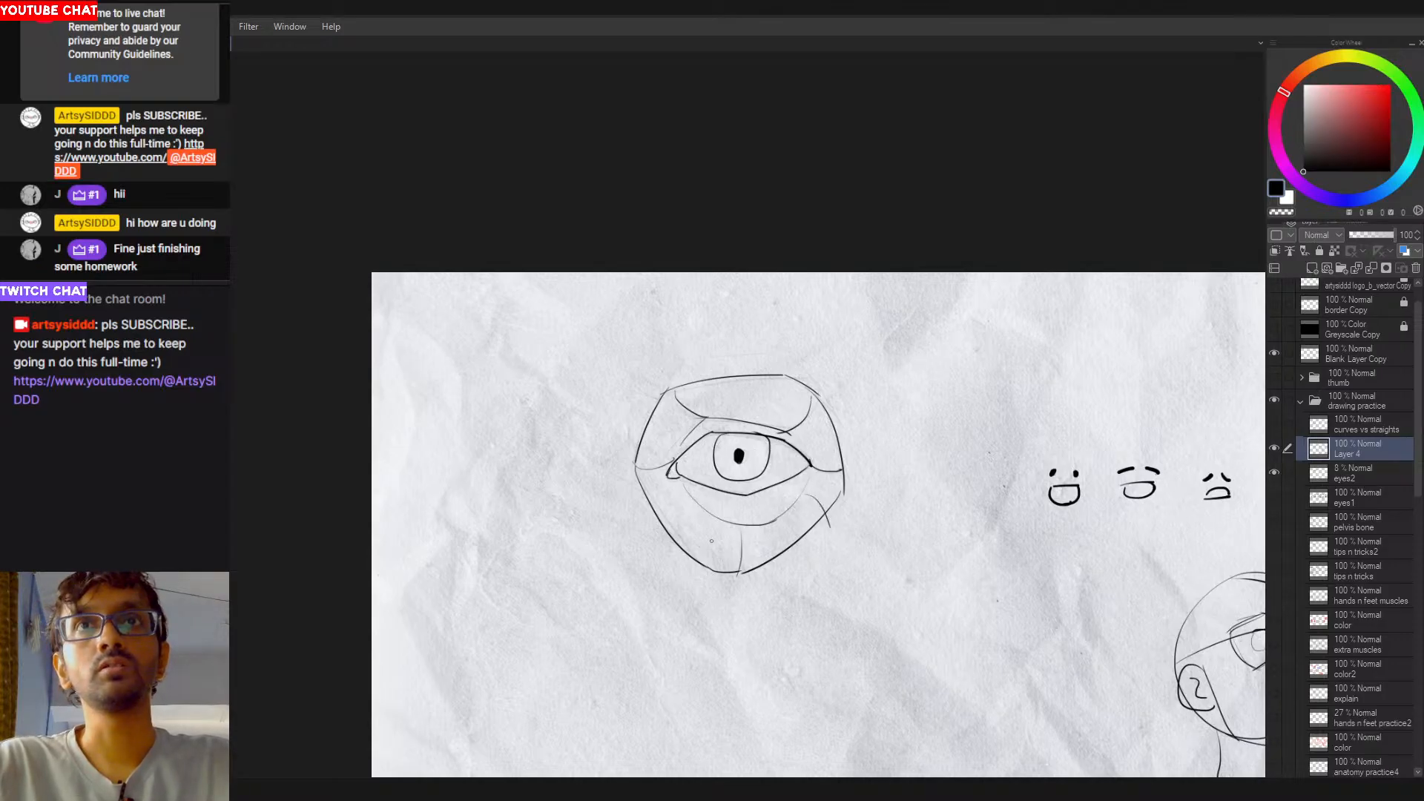
left_click_drag(690, 499, 660, 519)
key("ctrl+z")
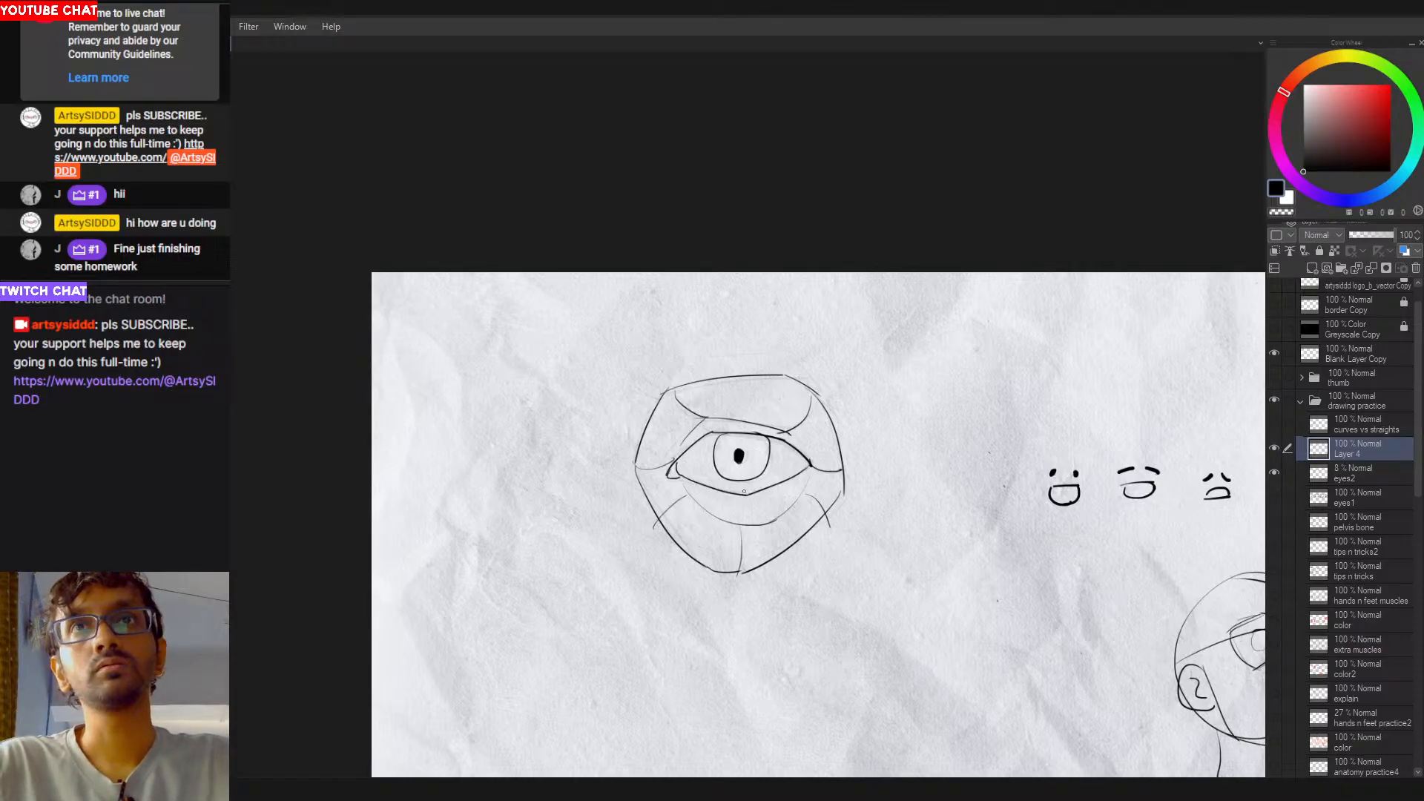
left_click_drag(745, 494, 744, 520)
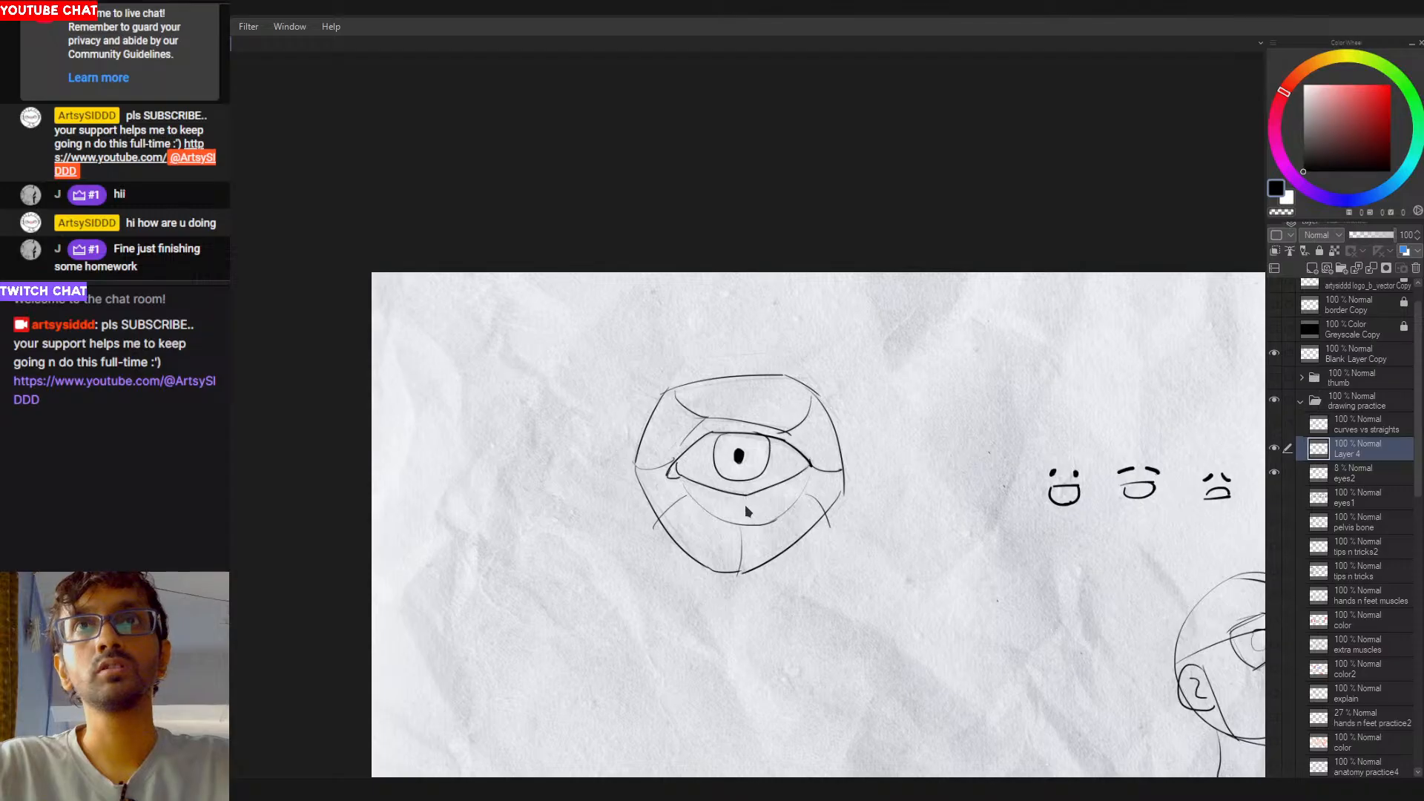
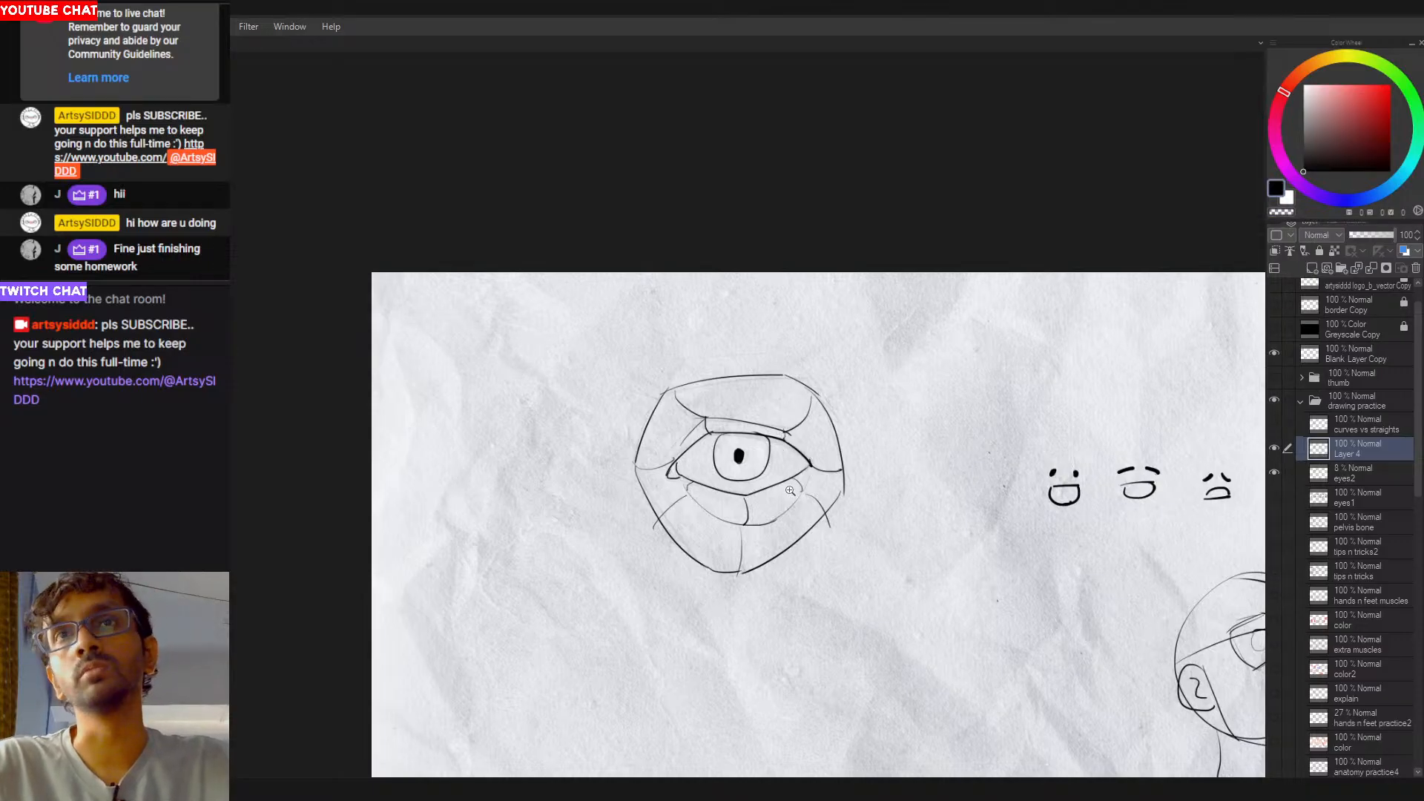
Step: Select and delete the large eye and socket drawing, and show the curves vs straights layer
scroll(614, 549, "down", 1)
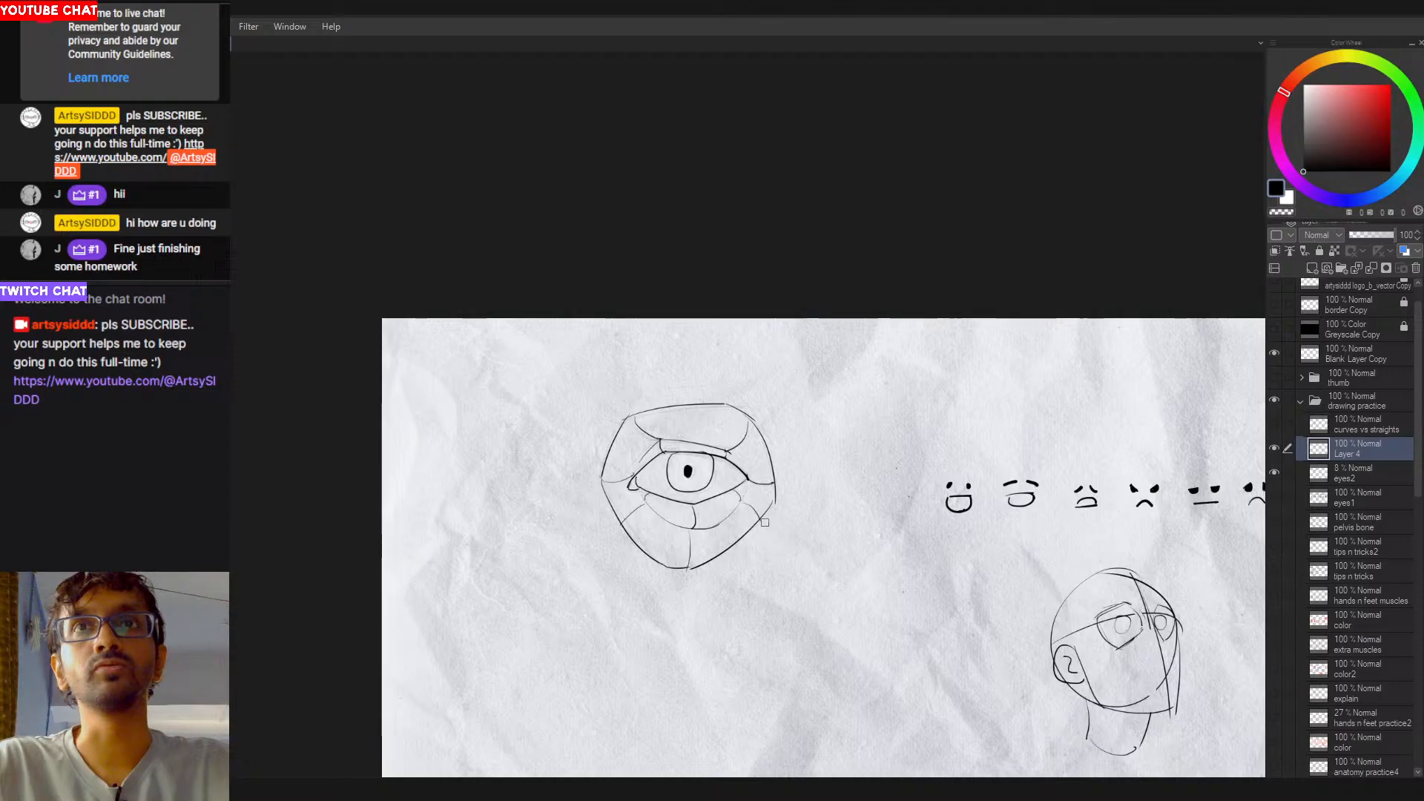
scroll(677, 425, "up", 1)
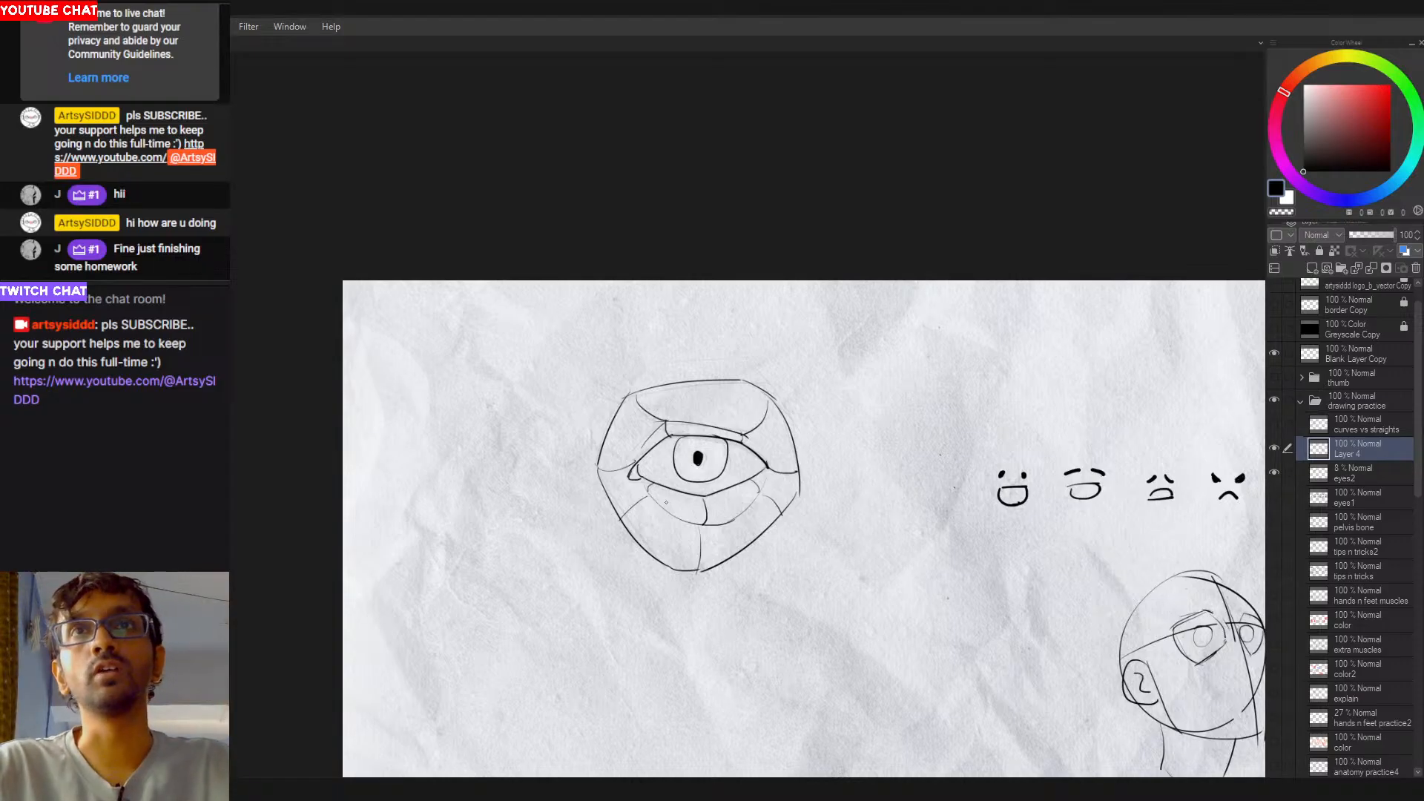
scroll(666, 503, "down", 3)
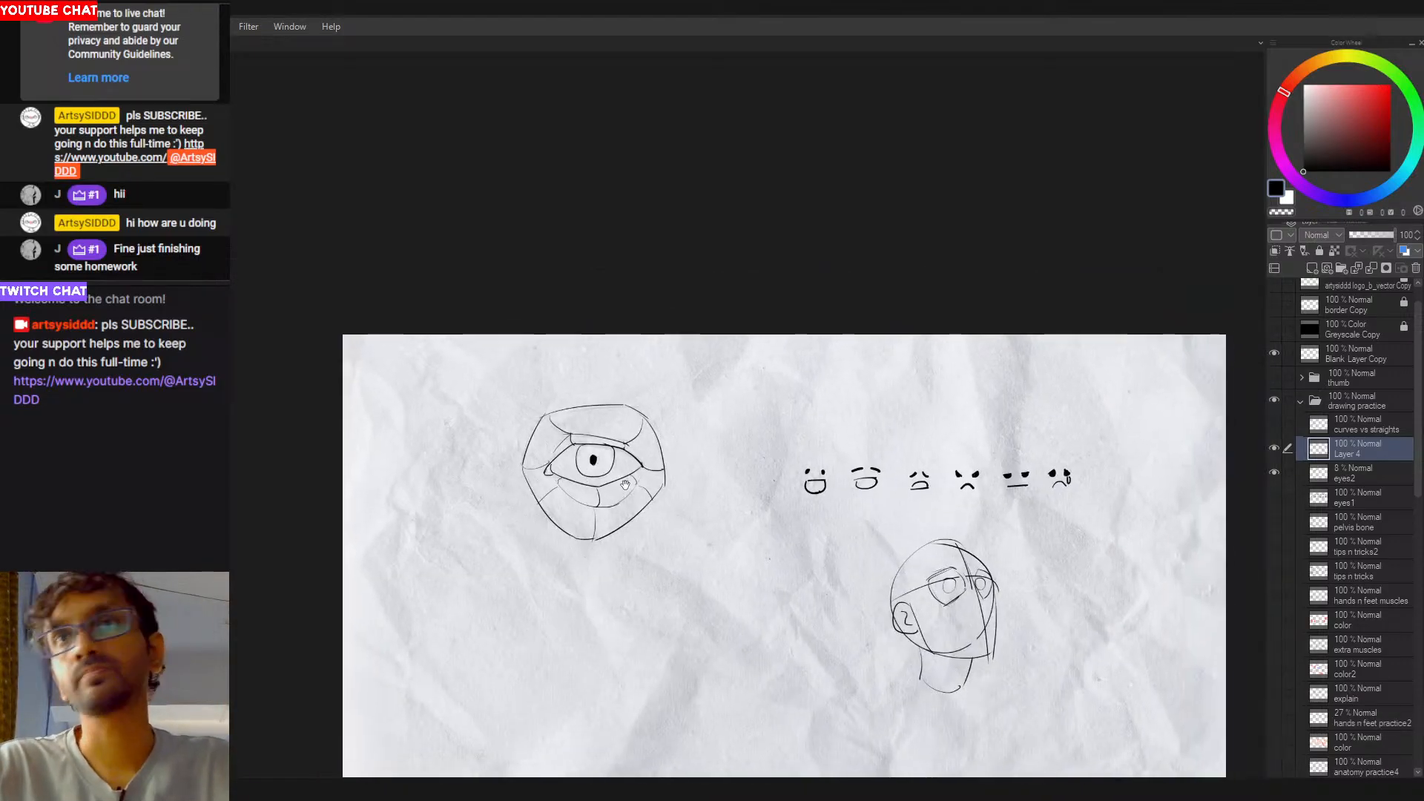
scroll(599, 493, "up", 1)
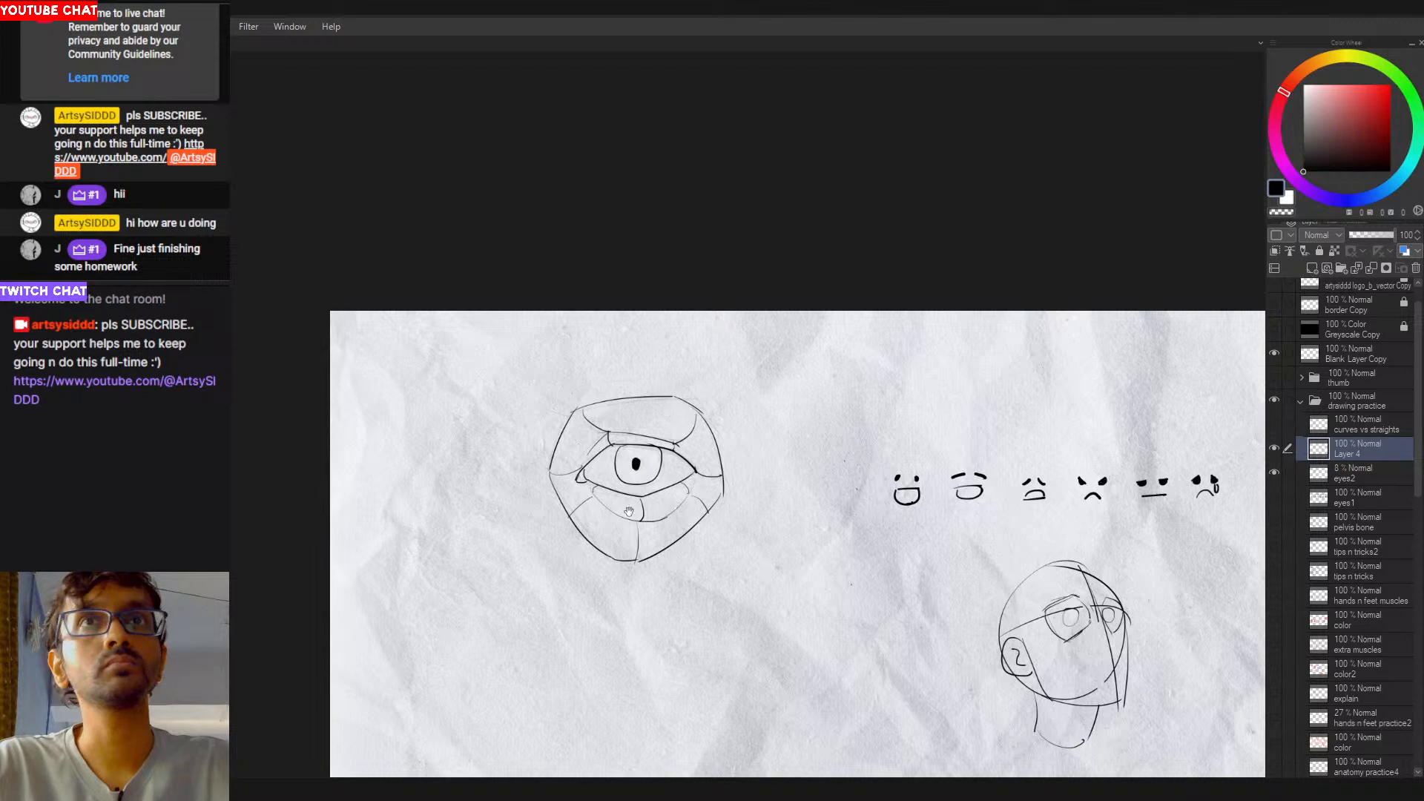
left_click_drag(629, 512, 616, 507)
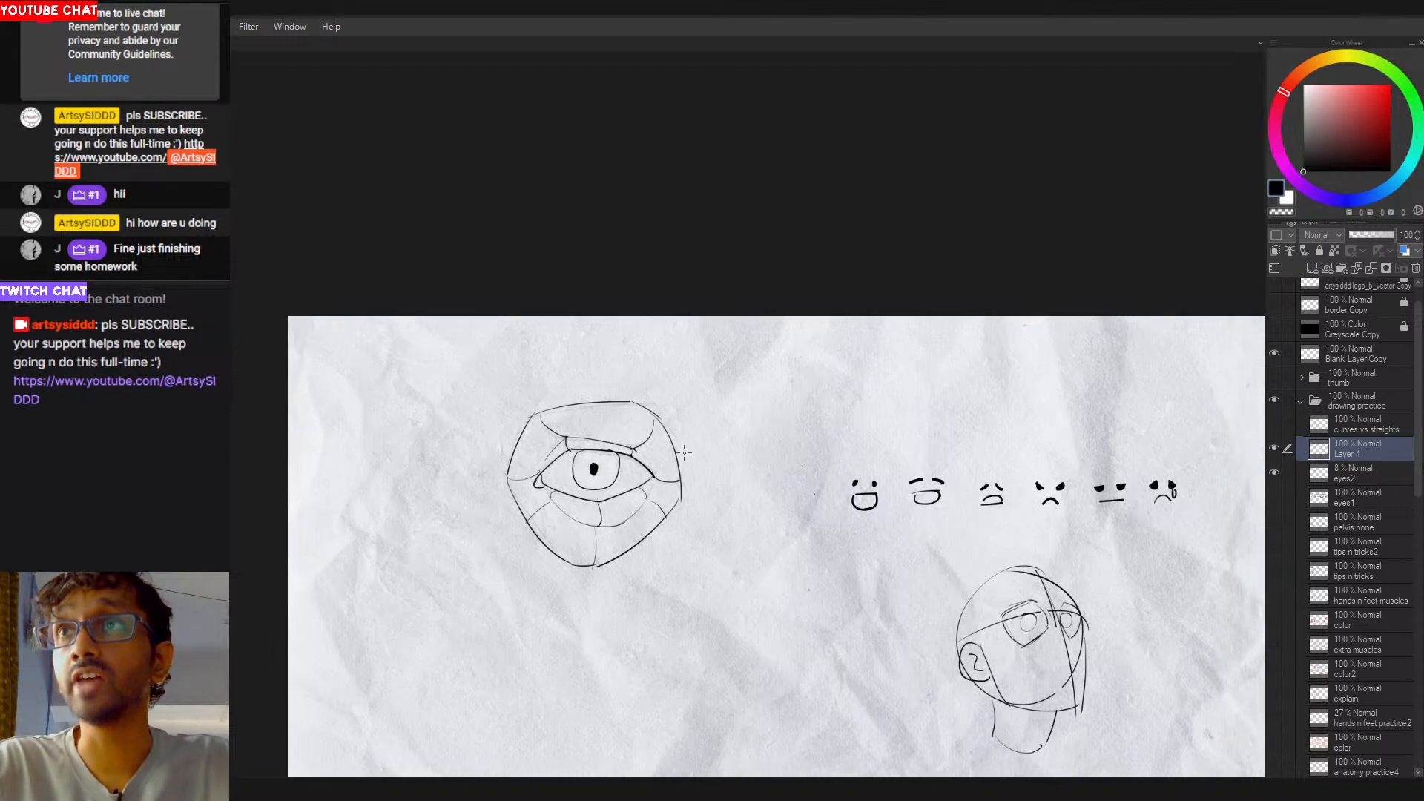
mouse_move(669, 416)
left_mouse_down()
mouse_move(771, 429)
mouse_move(756, 445)
left_mouse_up()
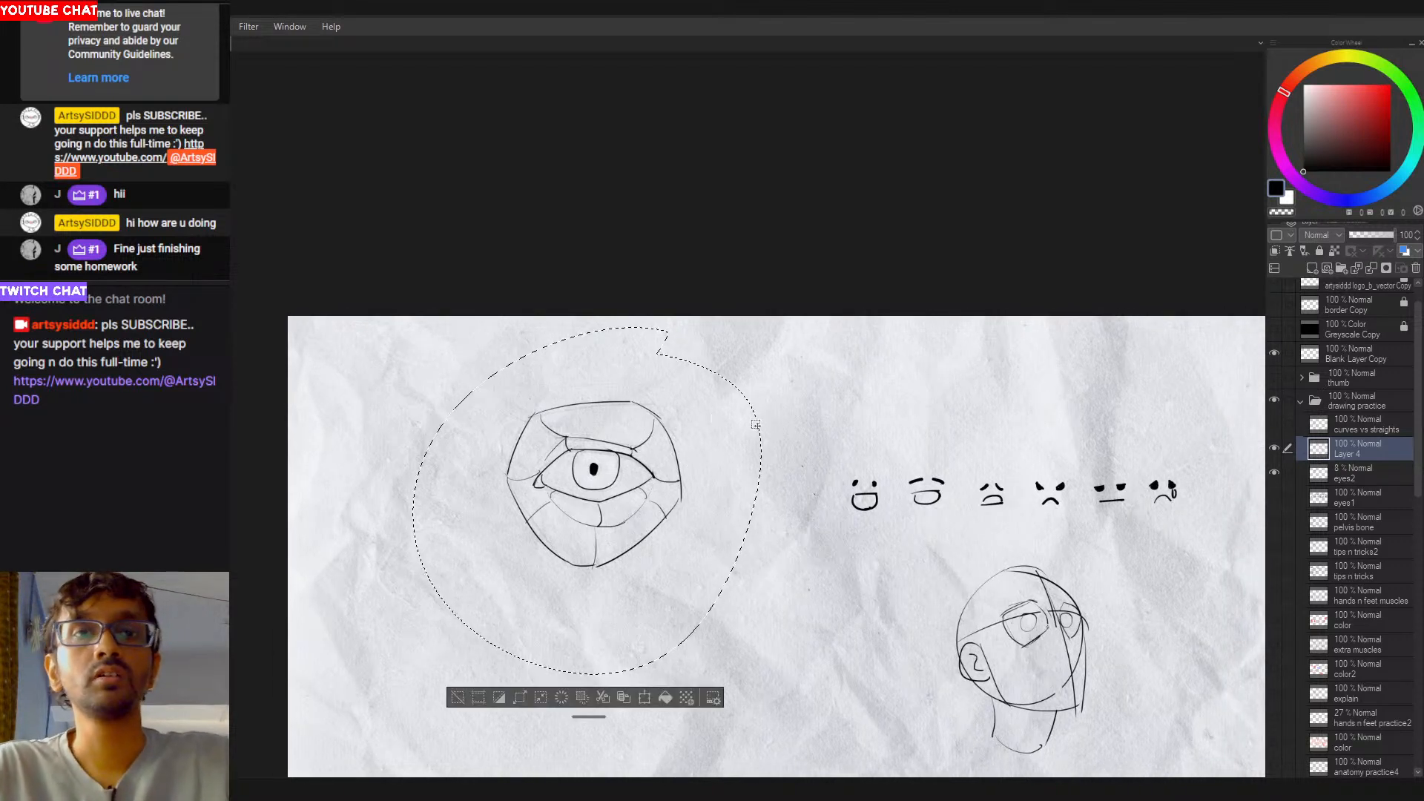
key("Delete")
key("ctrl+d")
left_click(1274, 424)
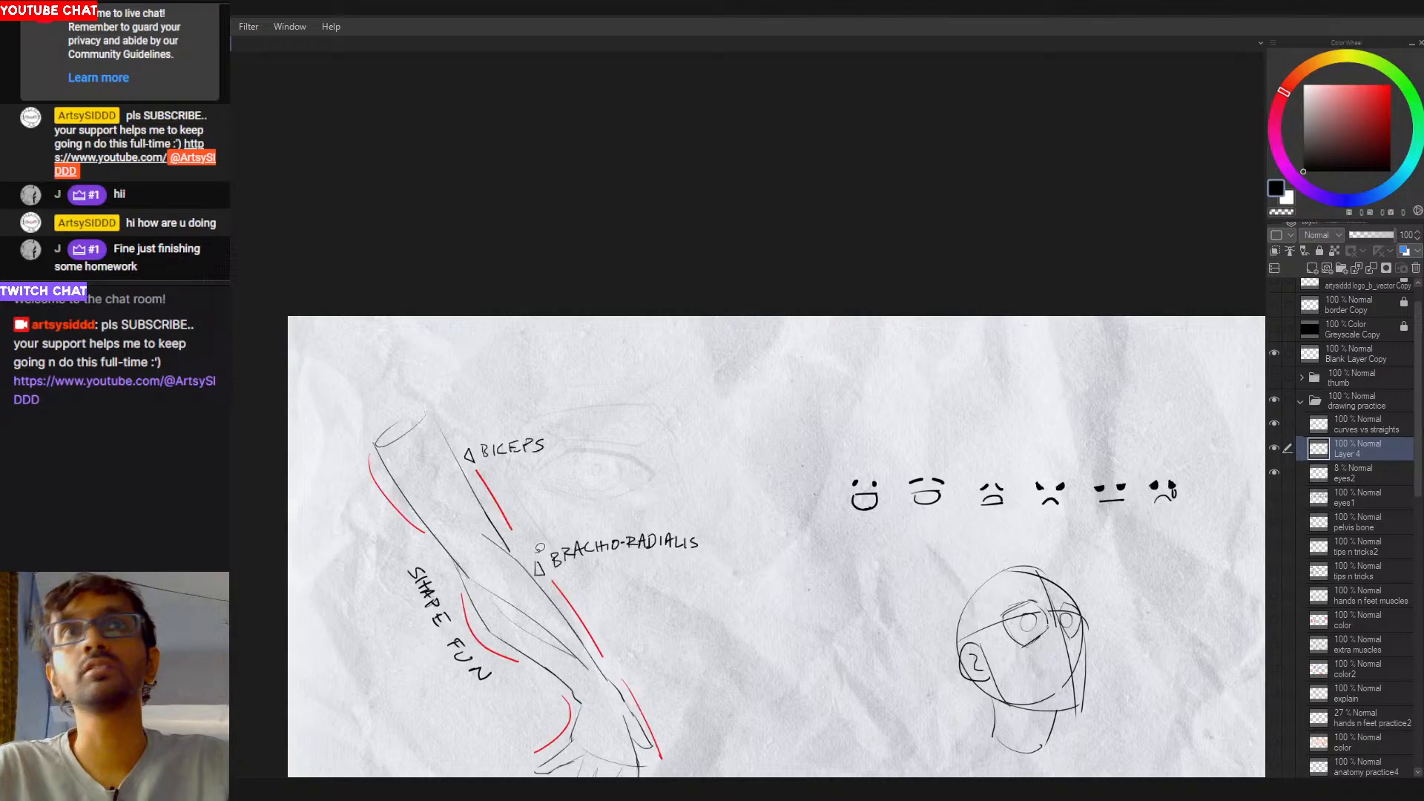
Step: Hide the curves vs straights layer and make Layer 4 the active layer
left_click(1275, 424)
left_click(1348, 476)
left_click(1338, 455)
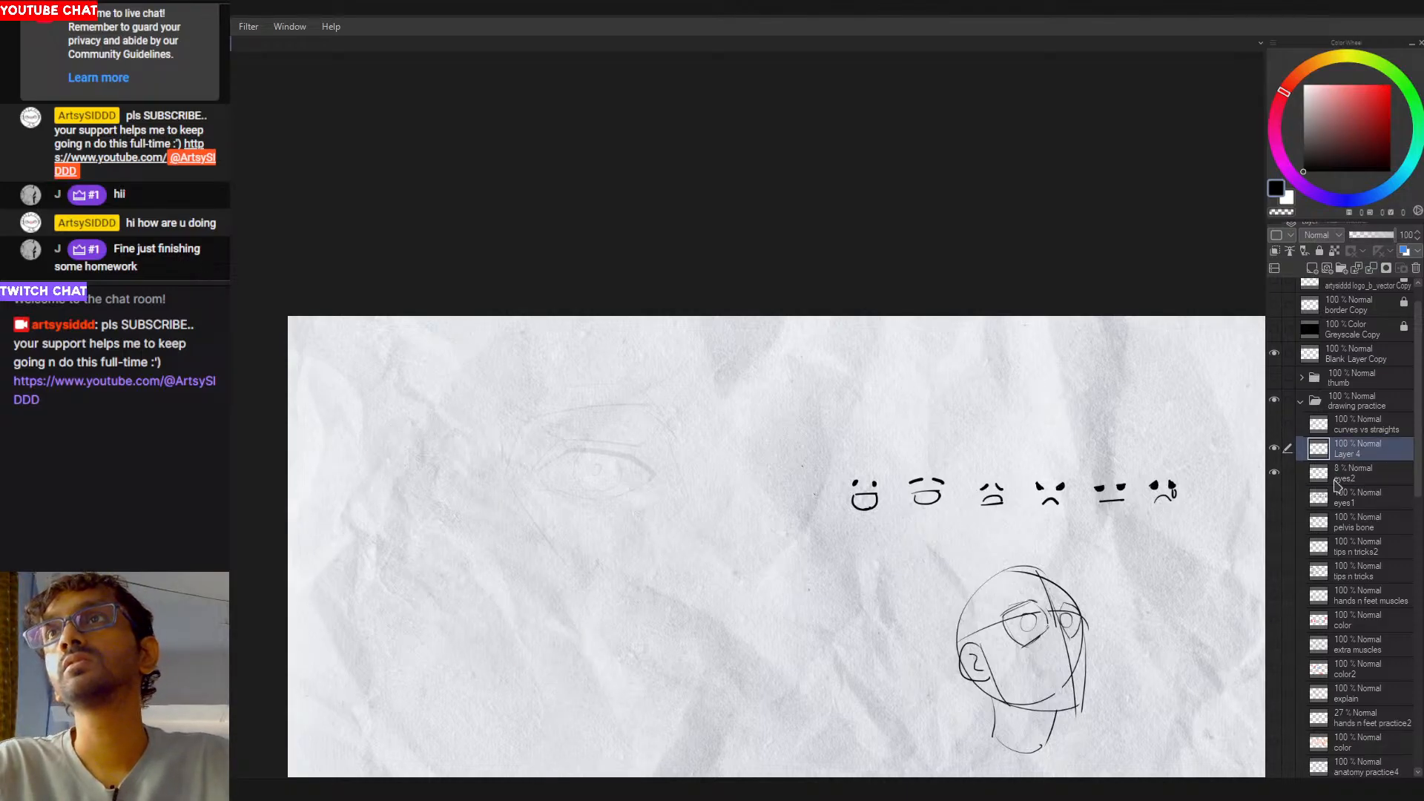
Step: Raise the eyes2 layer's opacity so its faint eye study shows at full strength
left_click(1348, 475)
left_click_drag(1367, 240, 1396, 236)
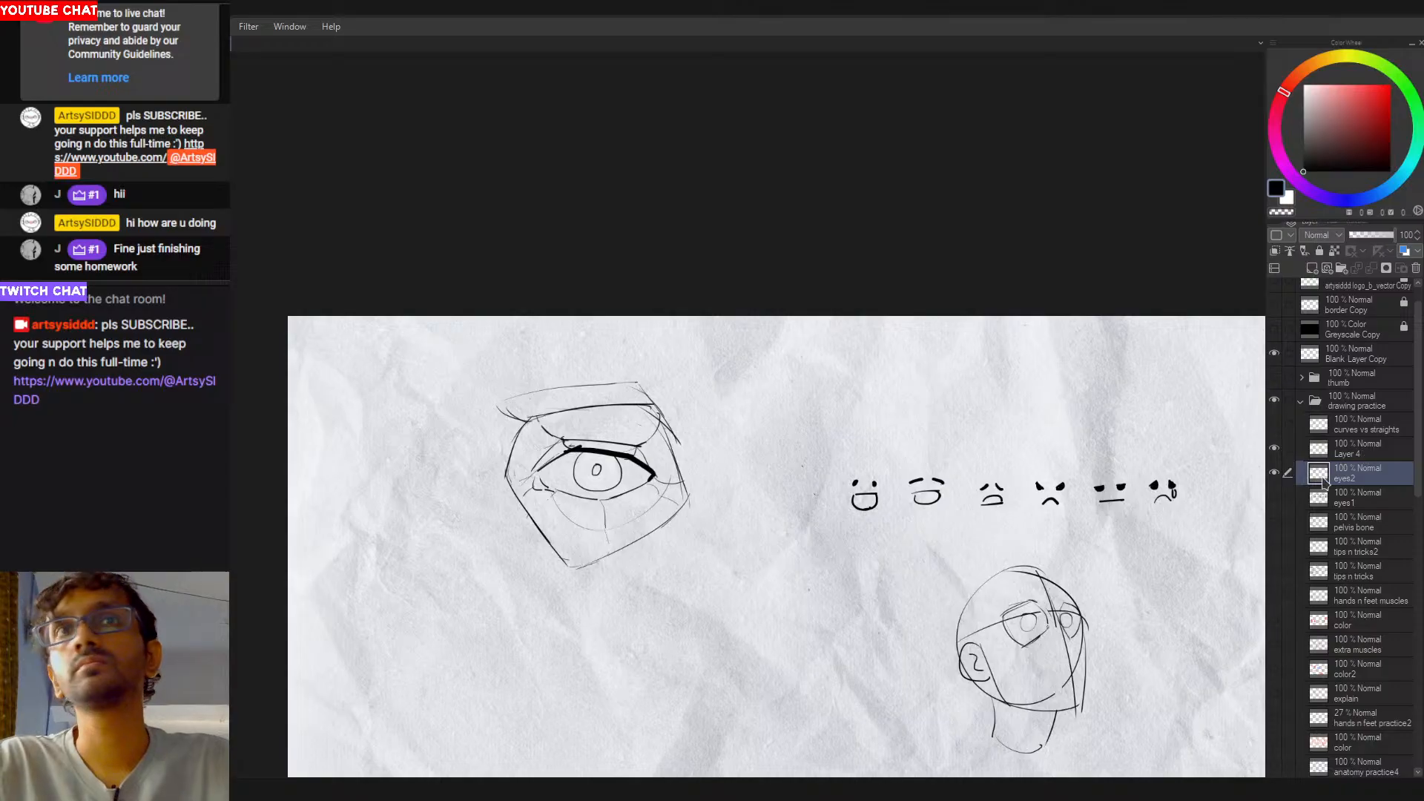
left_click(1346, 451)
left_click(1338, 479)
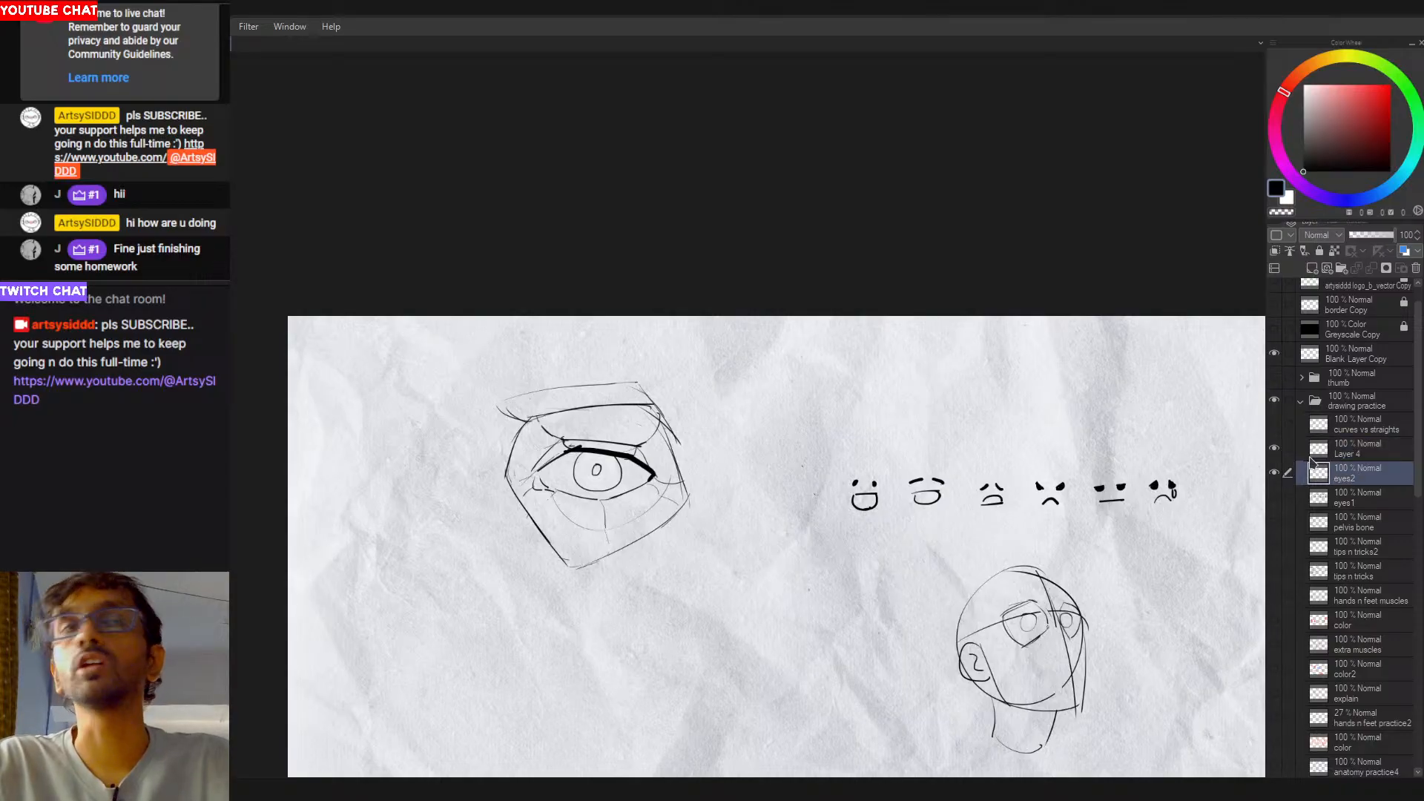
Step: Undo the opacity change and the deletion of the large eye and socket drawing, and clear the selection on Layer 4
key("ctrl+z")
key("ctrl+z")
key("ctrl+z")
left_click(1350, 448)
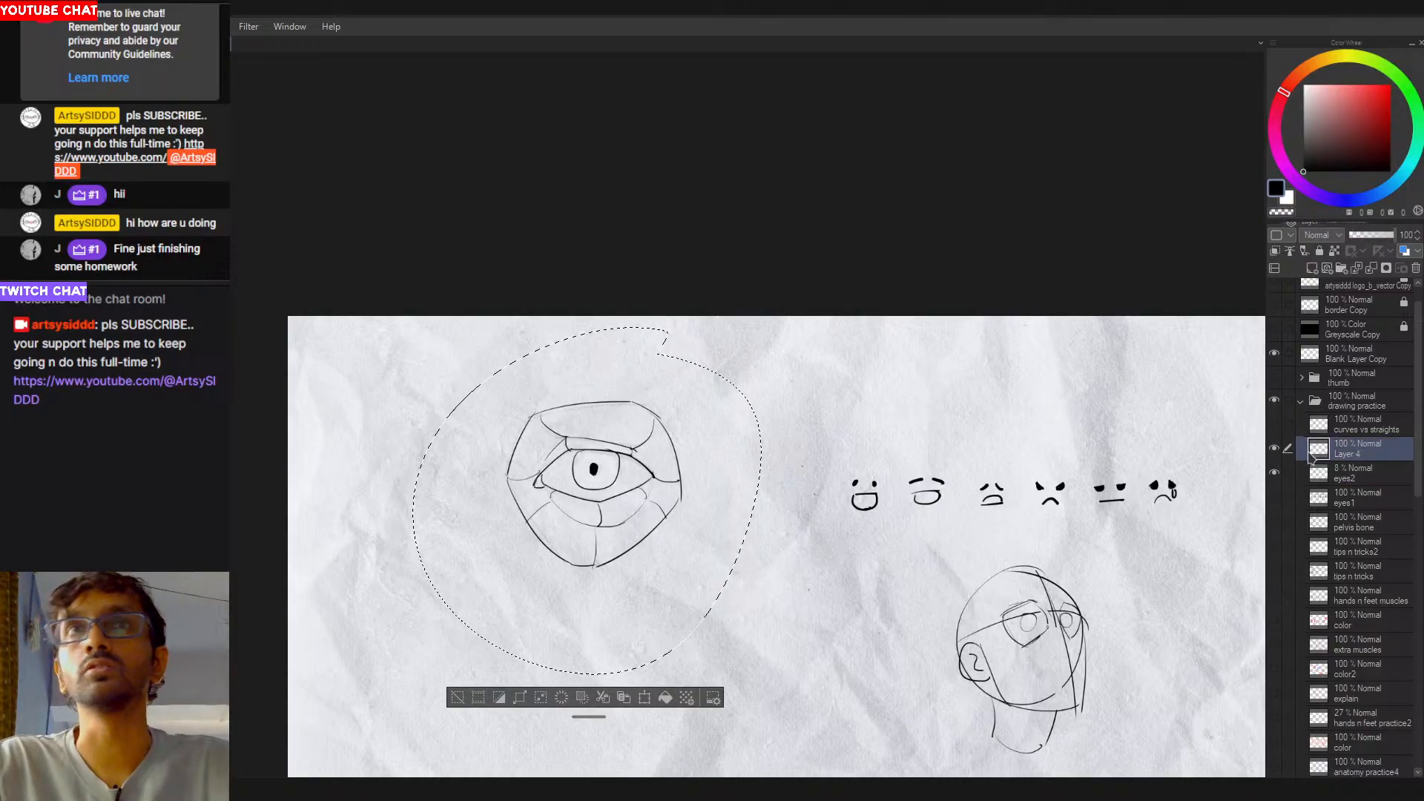
left_click_drag(570, 452, 623, 466)
key("ctrl+d")
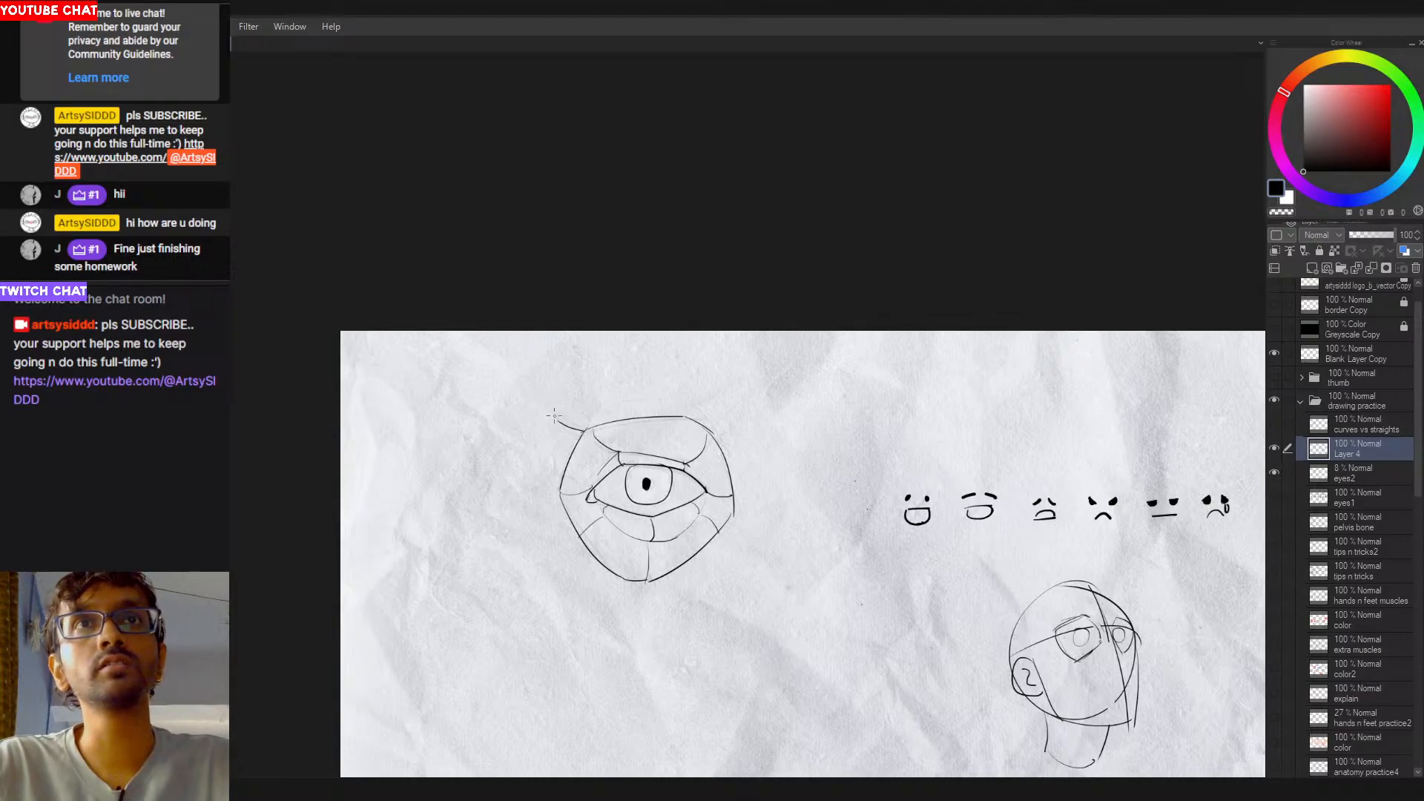
Step: Draw bold, dark eyebrow strokes above both eyes of the turned head
left_click_drag(633, 406, 667, 404)
key("ctrl+z")
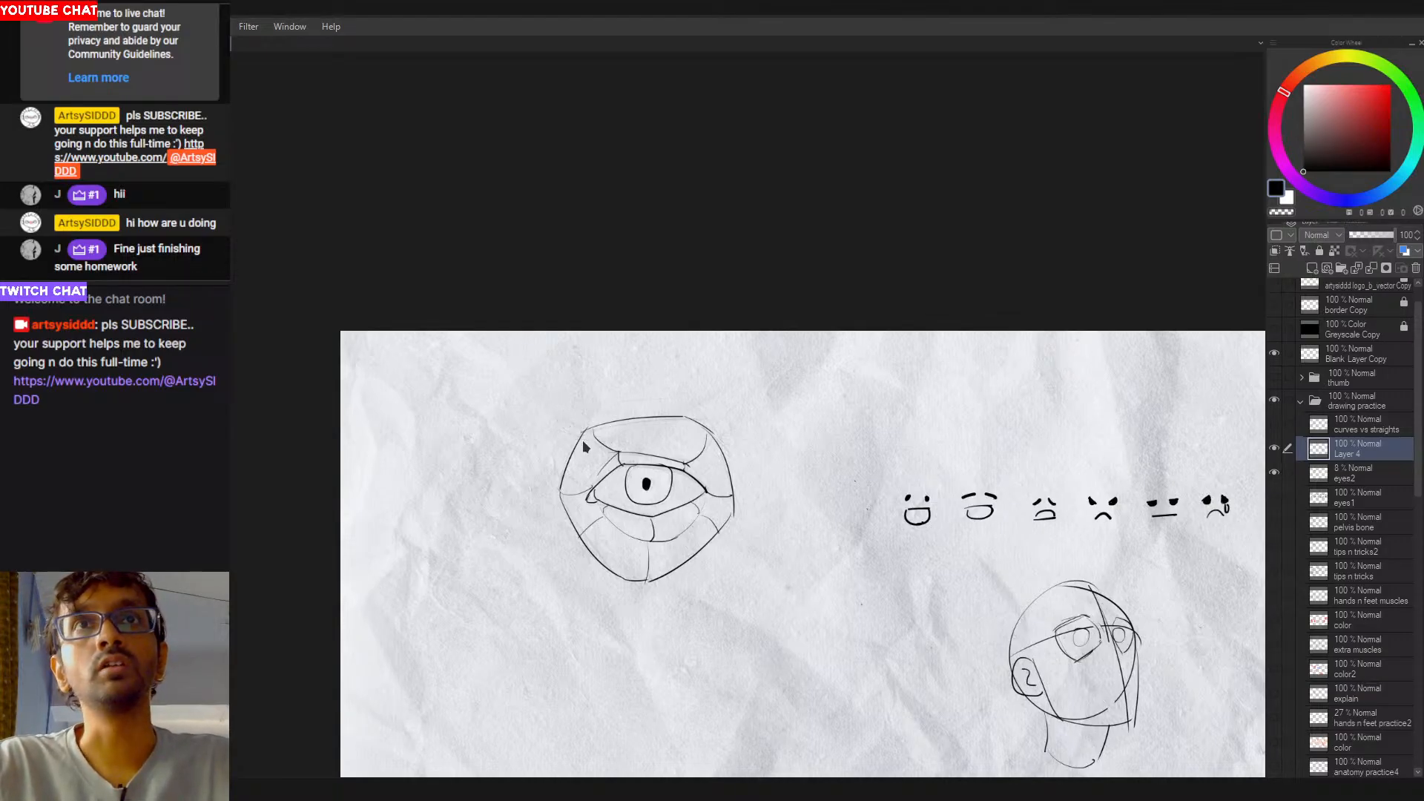
scroll(1091, 603, "up", 3)
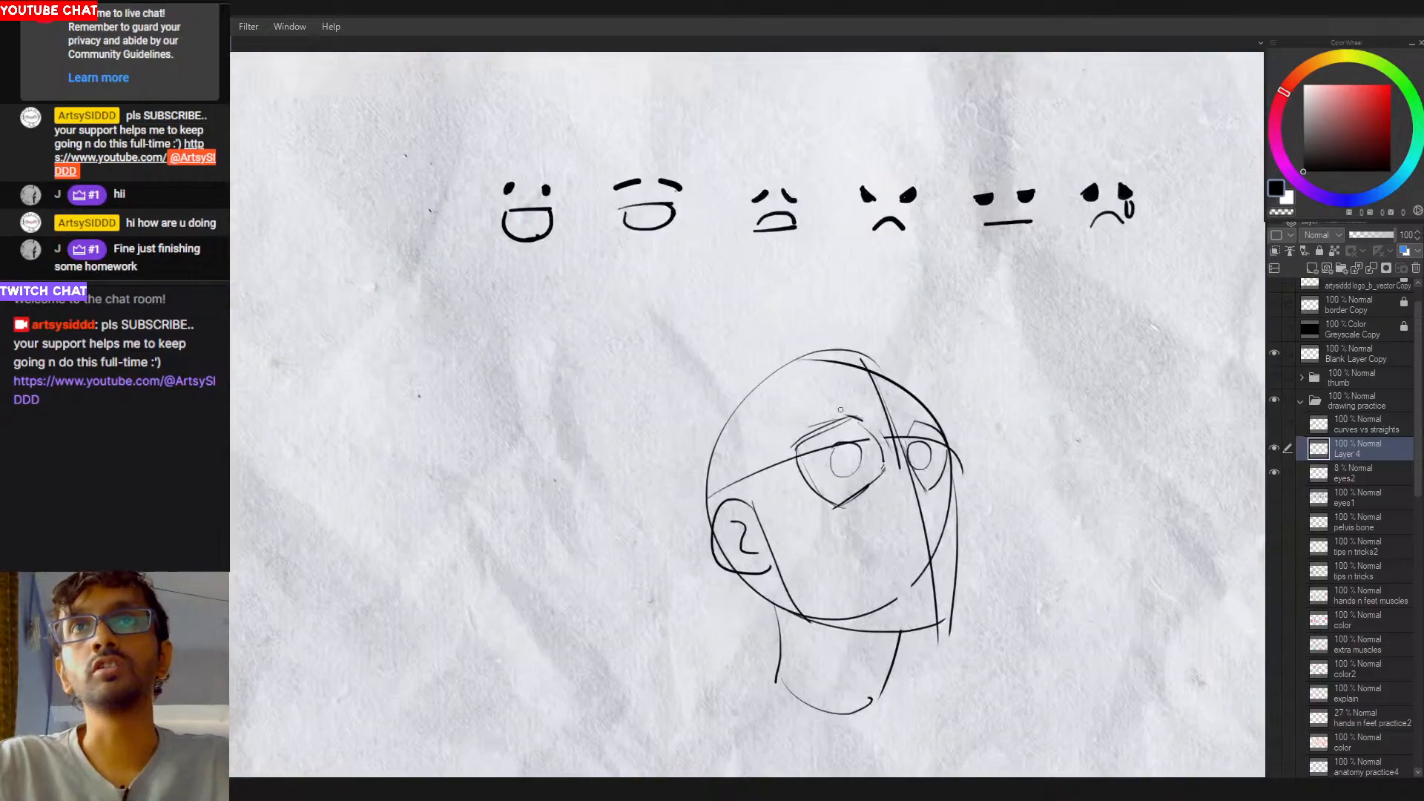
mouse_move(788, 448)
left_mouse_down()
mouse_move(864, 417)
mouse_move(947, 434)
left_mouse_up()
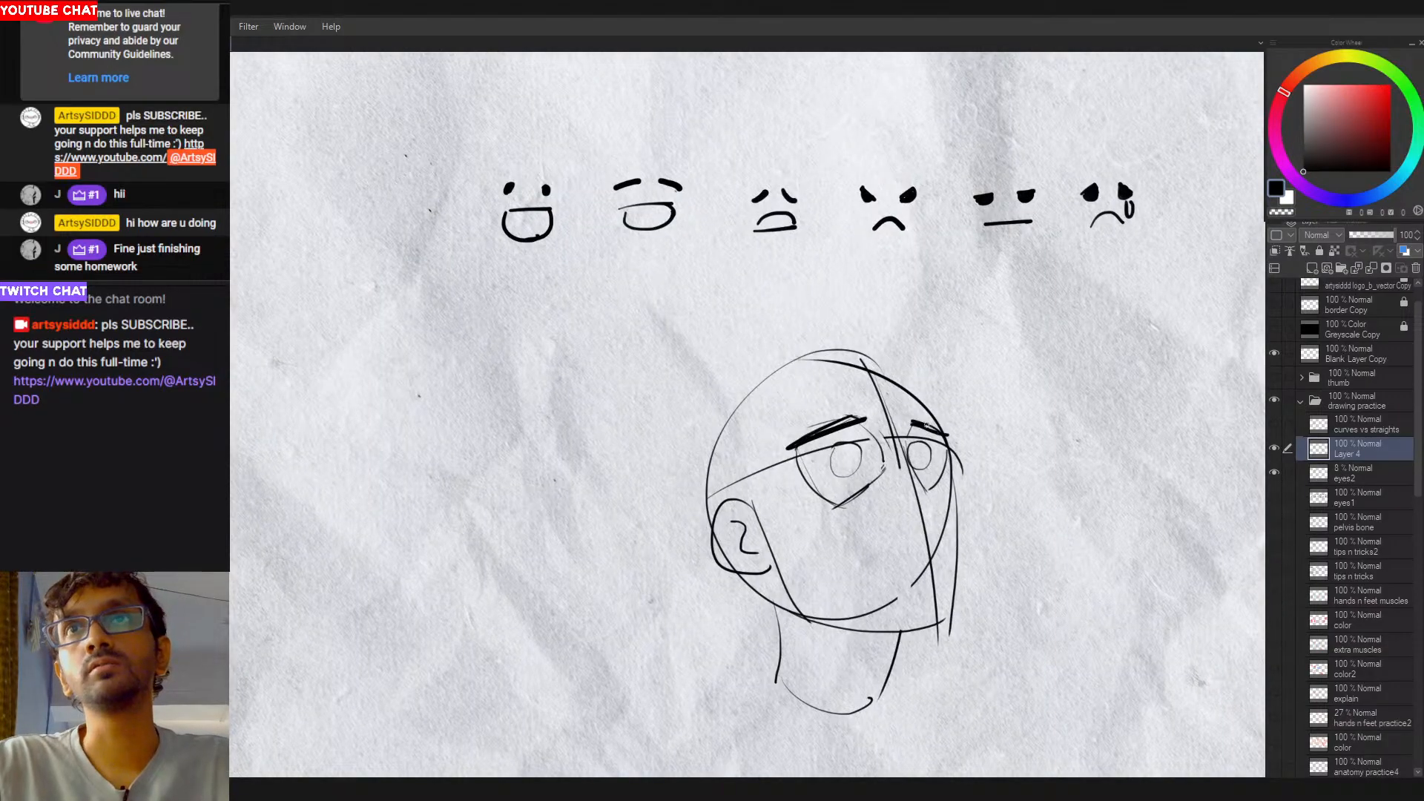
scroll(898, 495, "down", 3)
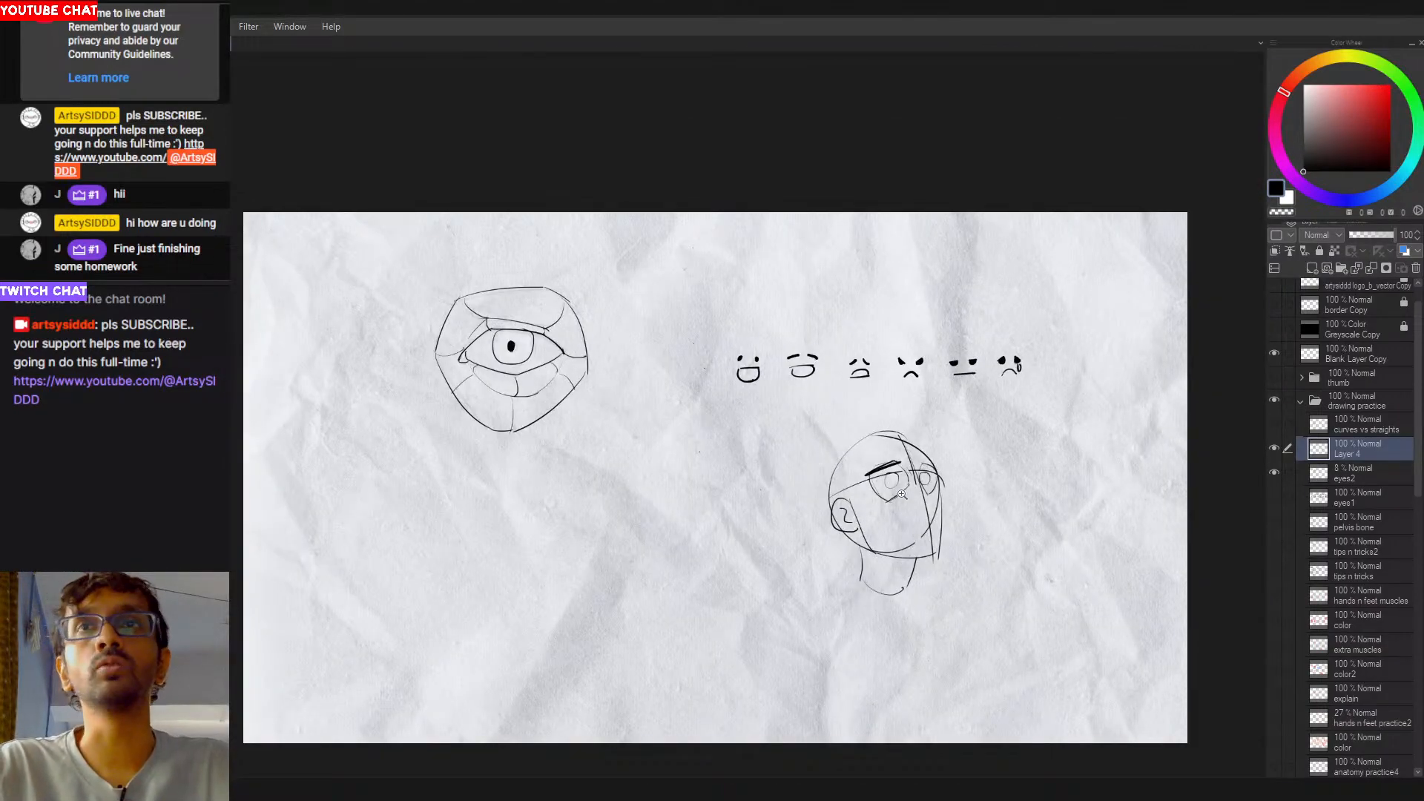
Step: Draw a short brow stroke at the socket's upper inner corner and thicken the socket's top edge toward the outer corner
scroll(809, 419, "up", 3)
left_click_drag(809, 420, 743, 460)
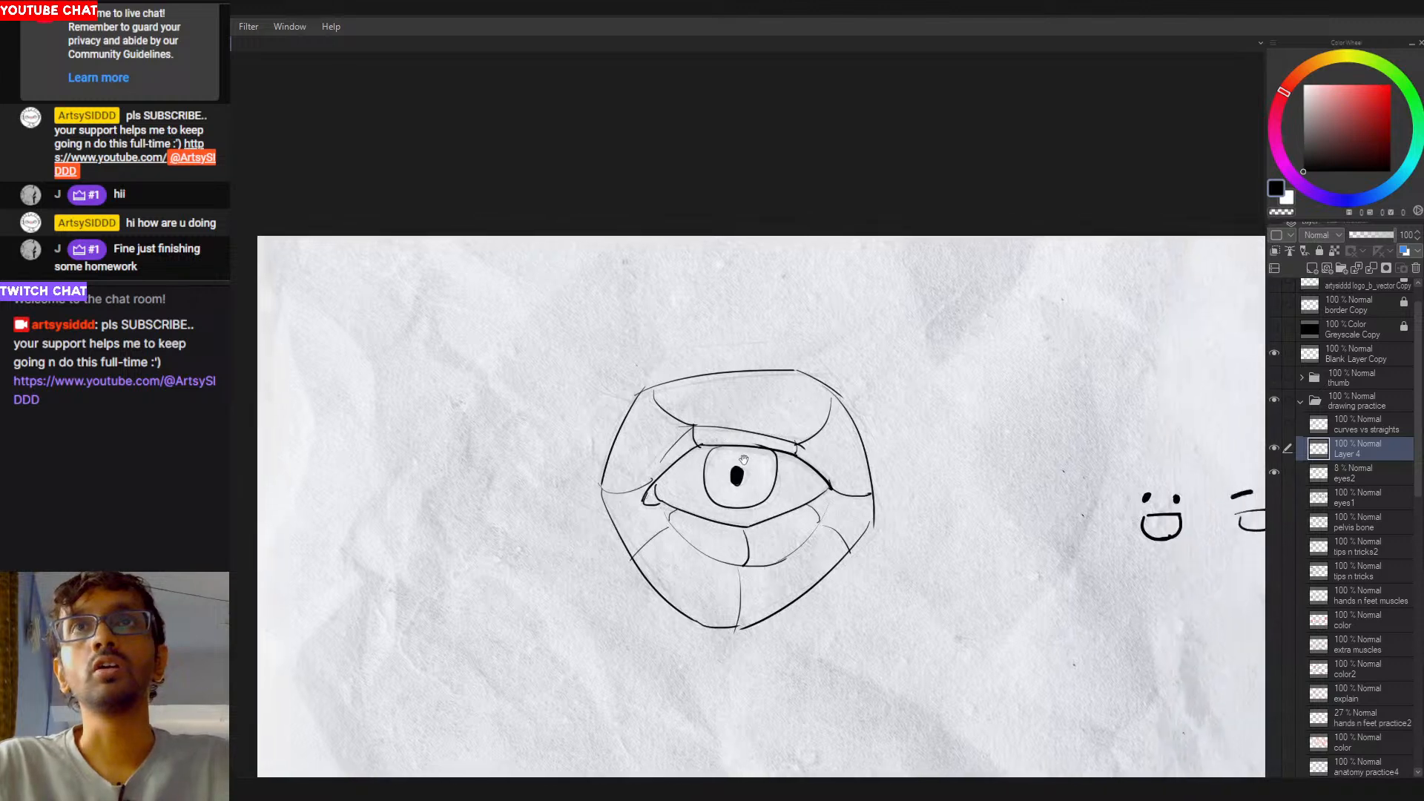
left_click_drag(627, 391, 602, 377)
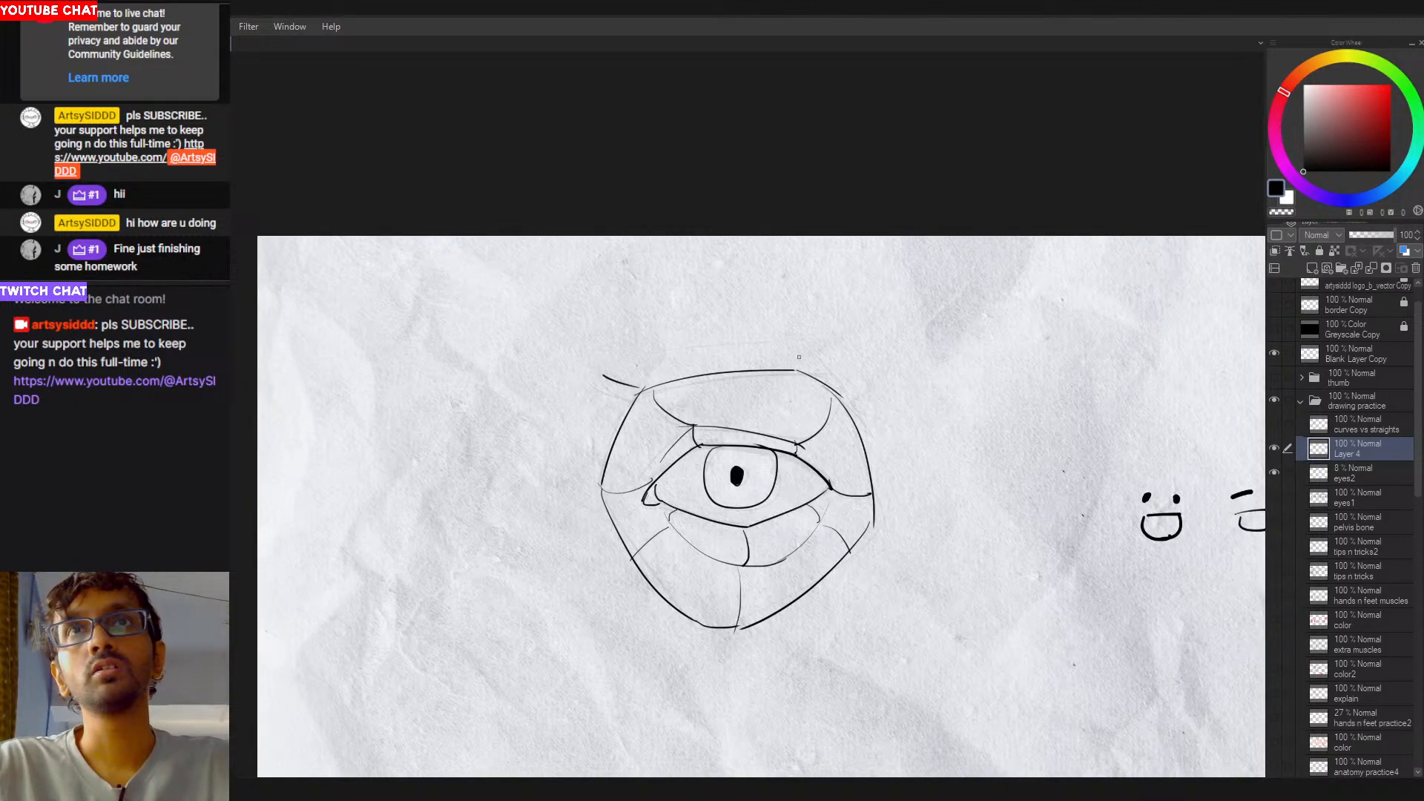
left_click_drag(806, 359, 767, 376)
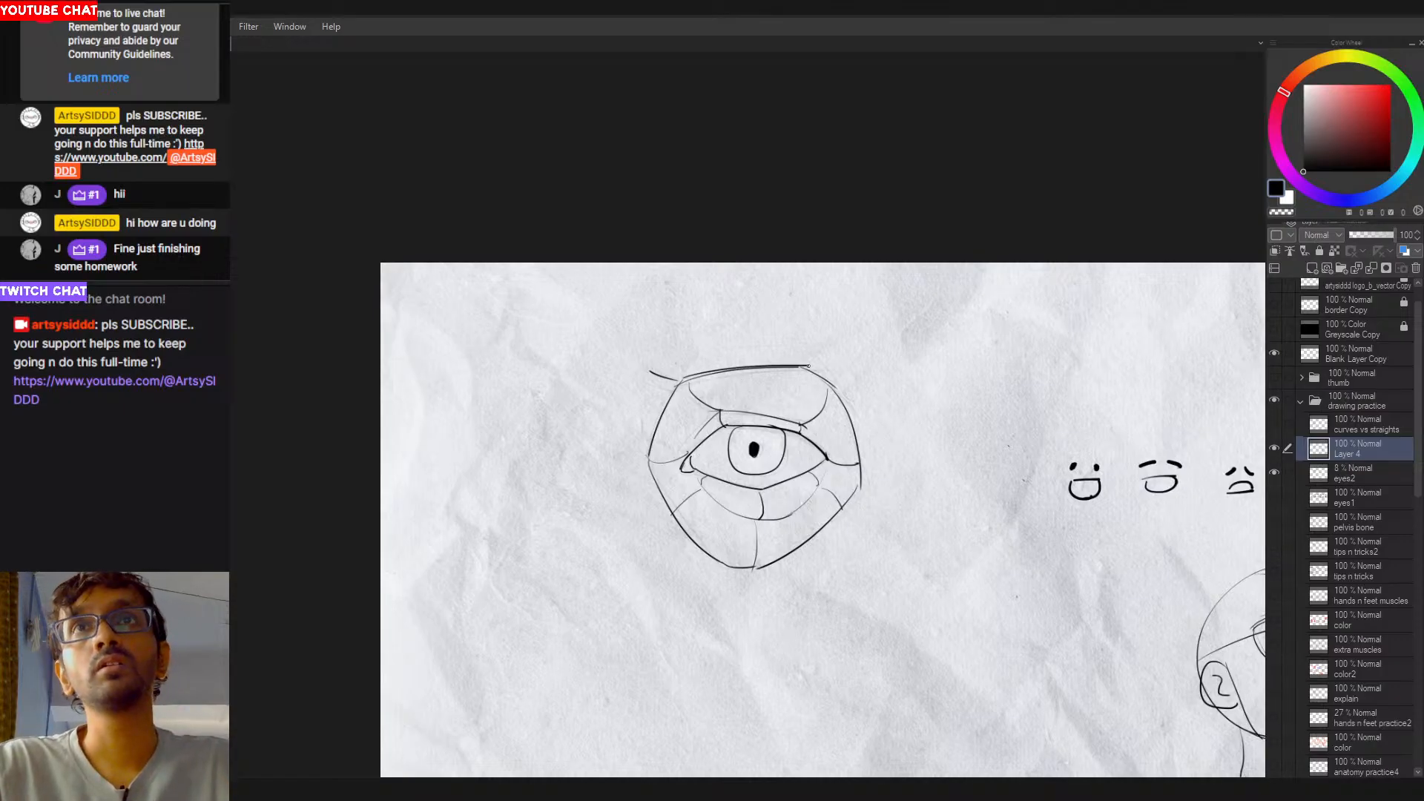
mouse_move(677, 381)
left_mouse_down()
mouse_move(796, 365)
mouse_move(836, 397)
left_mouse_up()
key("ctrl+z")
key("ctrl+z")
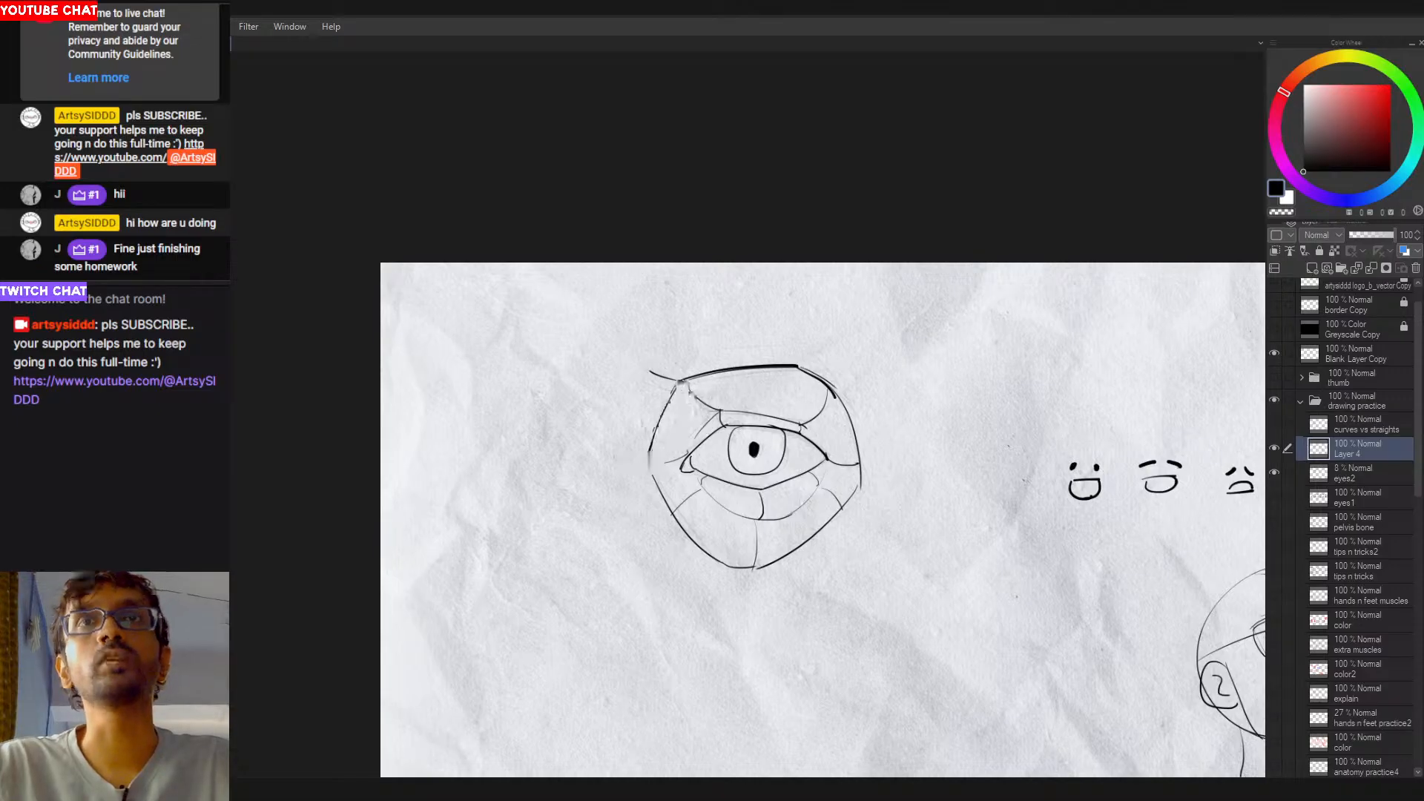
Step: Draw the eyebrow's upper contour as a shallow curve above the socket, starting from its inner end
left_click_drag(642, 363, 818, 351)
key("ctrl+z")
key("ctrl+z")
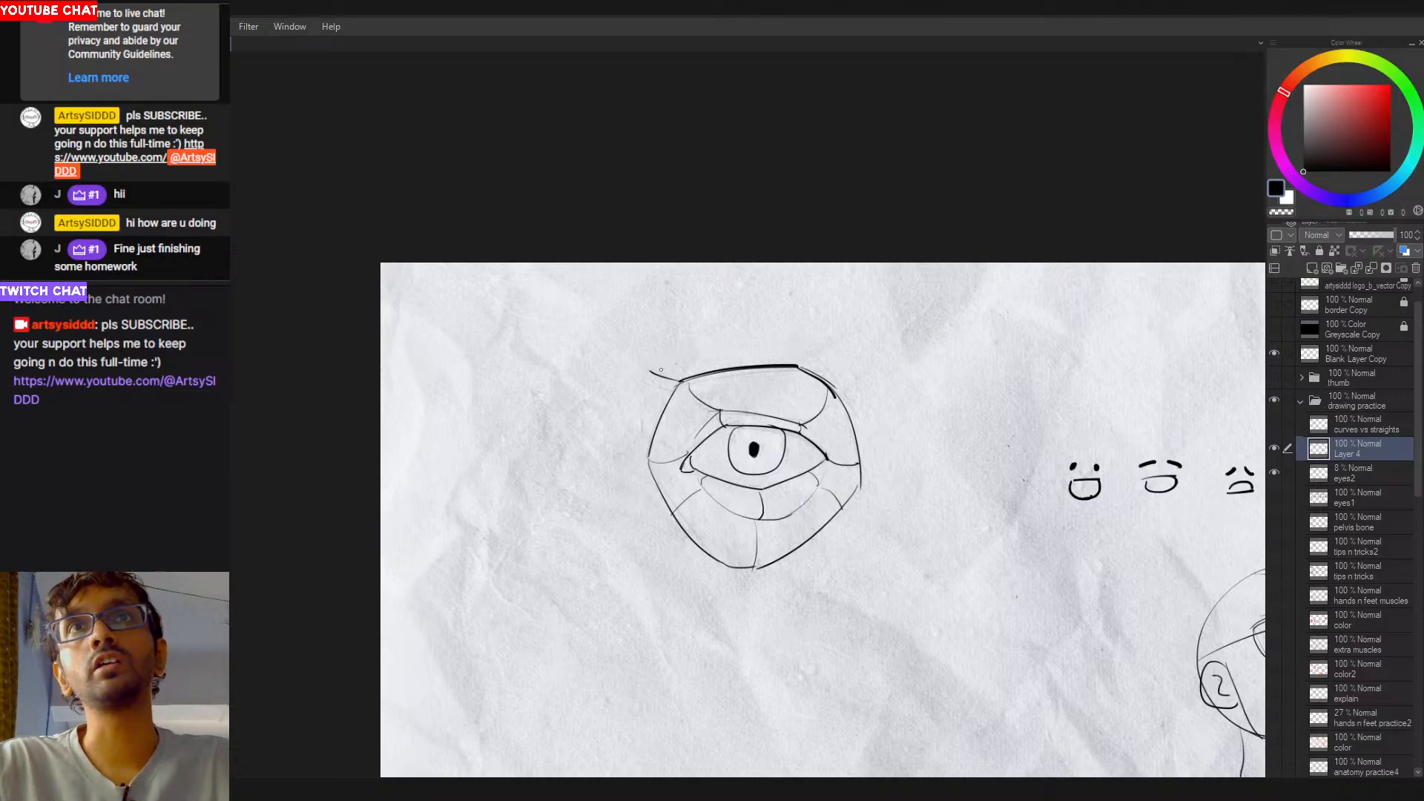
mouse_move(648, 366)
left_mouse_down()
mouse_move(816, 350)
mouse_move(805, 353)
mouse_move(861, 406)
left_mouse_up()
key("ctrl+z")
key("ctrl+z")
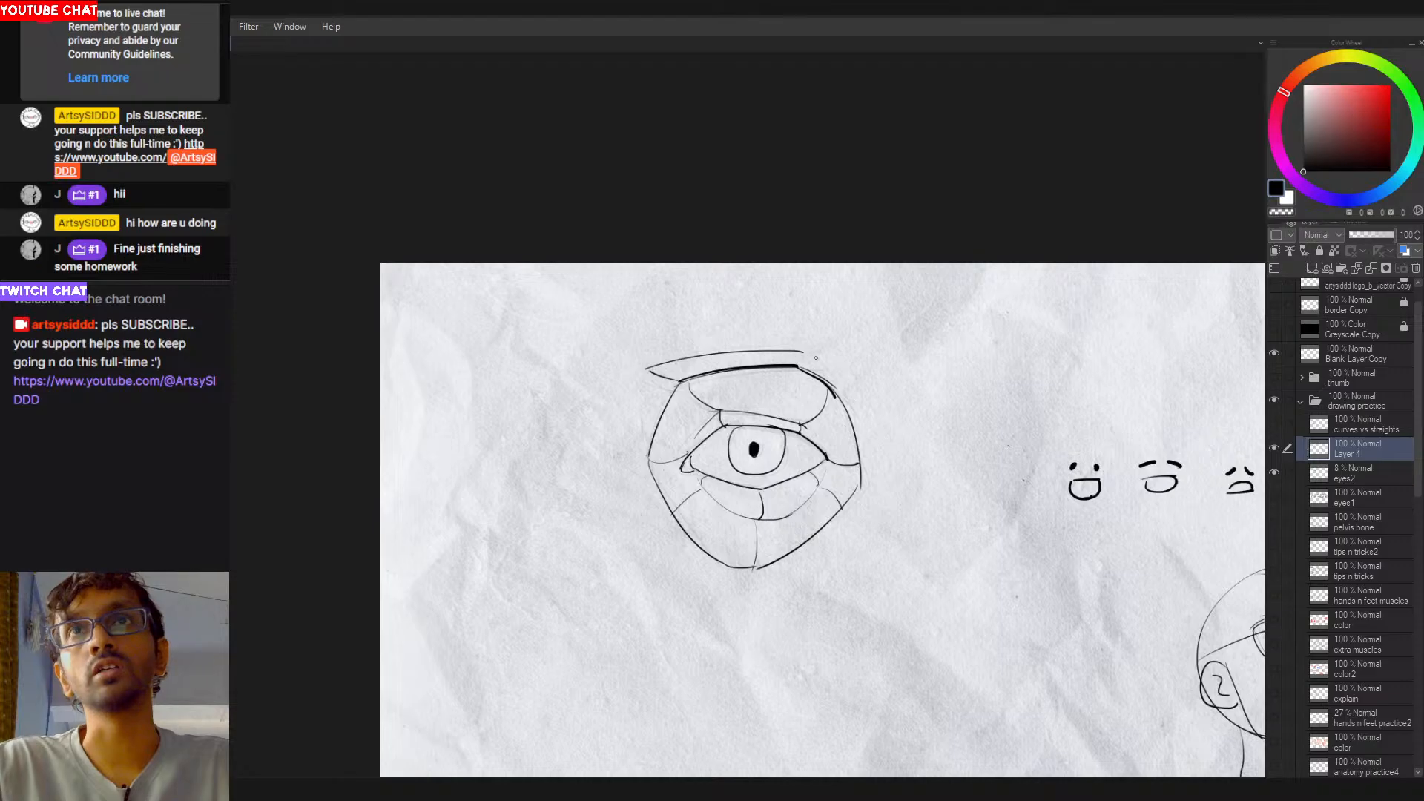
Step: Redraw the eyebrow's upper contour slightly higher and continue it down the outer side of the socket
left_click_drag(805, 356, 843, 405)
key("ctrl+z")
key("ctrl+z")
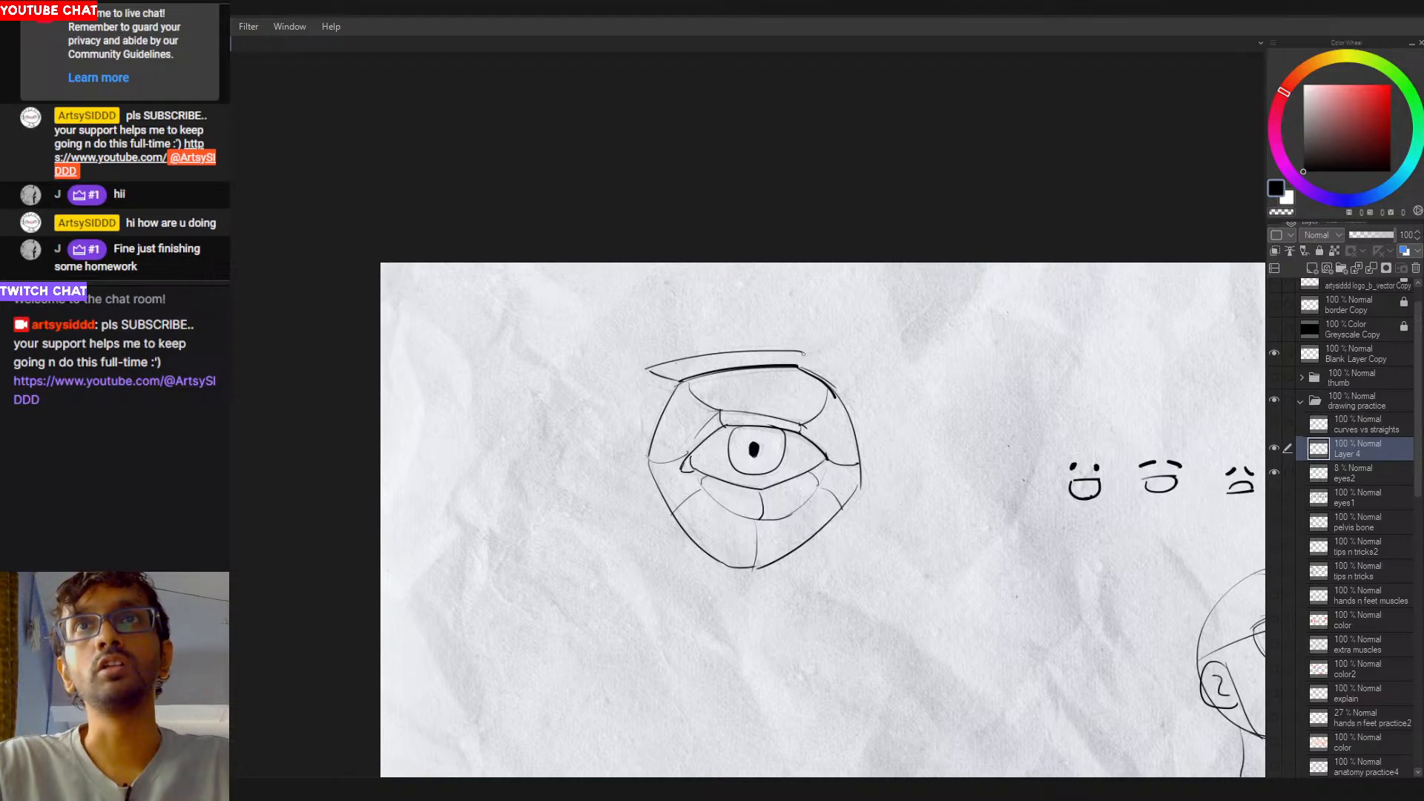
left_click_drag(805, 353, 846, 397)
key("ctrl+z")
key("ctrl+z")
mouse_move(649, 364)
left_mouse_down()
mouse_move(778, 352)
mouse_move(850, 404)
left_mouse_up()
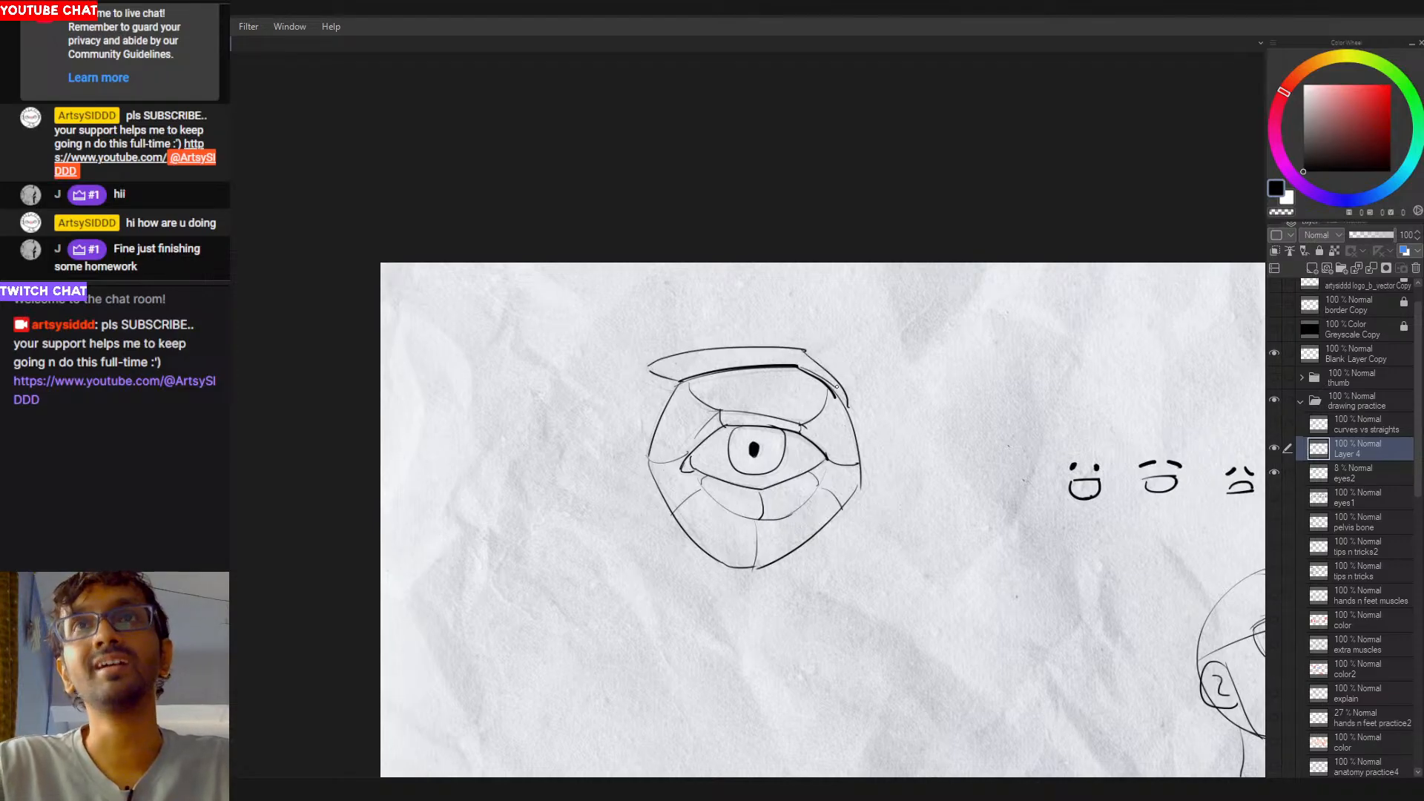
Step: Refine the eyebrow's slanted outer end down along the socket and add short hair strokes at its inner end
key("ctrl+z")
left_click_drag(804, 348, 855, 407)
key("ctrl+z")
key("ctrl+z")
key("ctrl+z")
key("ctrl+z")
left_click_drag(802, 367, 853, 404)
key("ctrl+z")
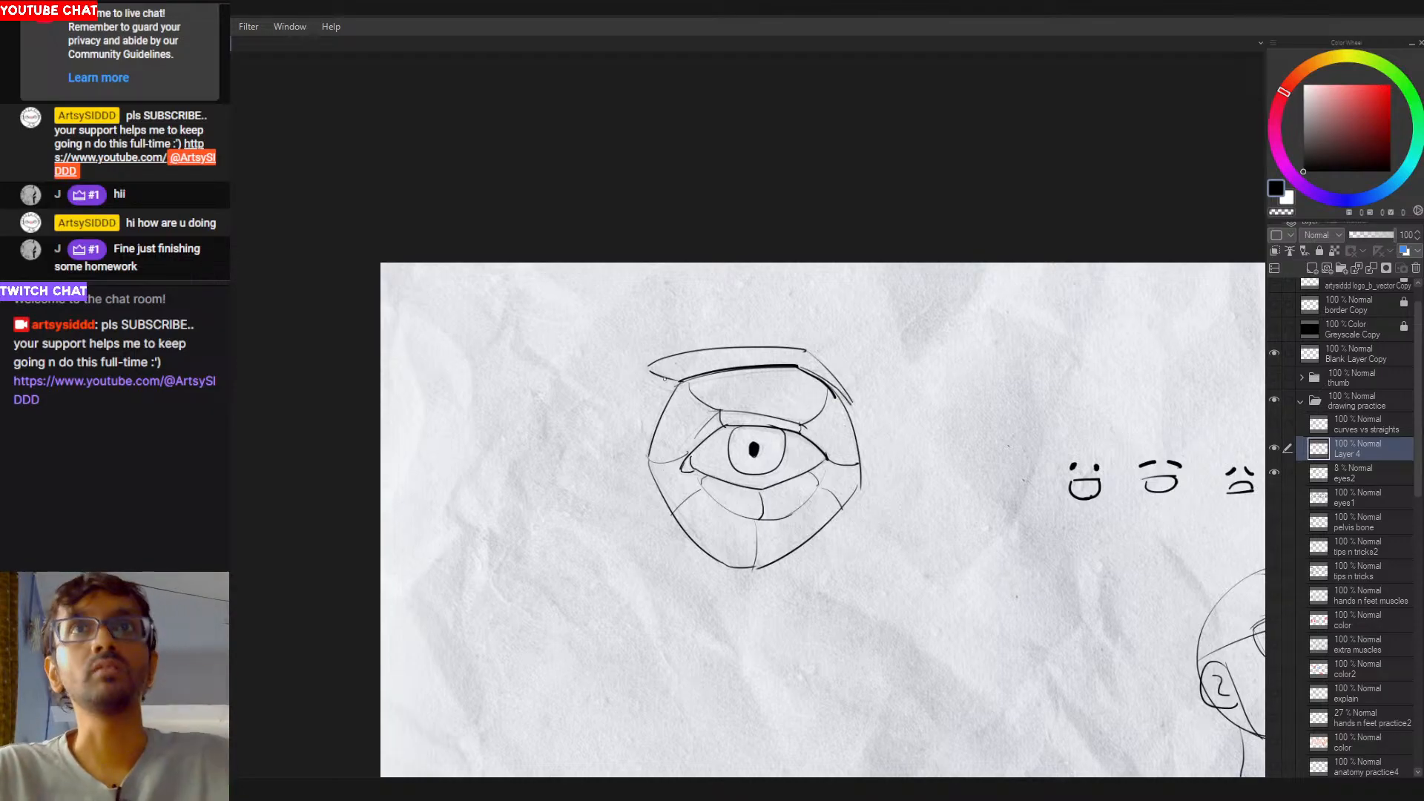
left_click_drag(642, 369, 671, 382)
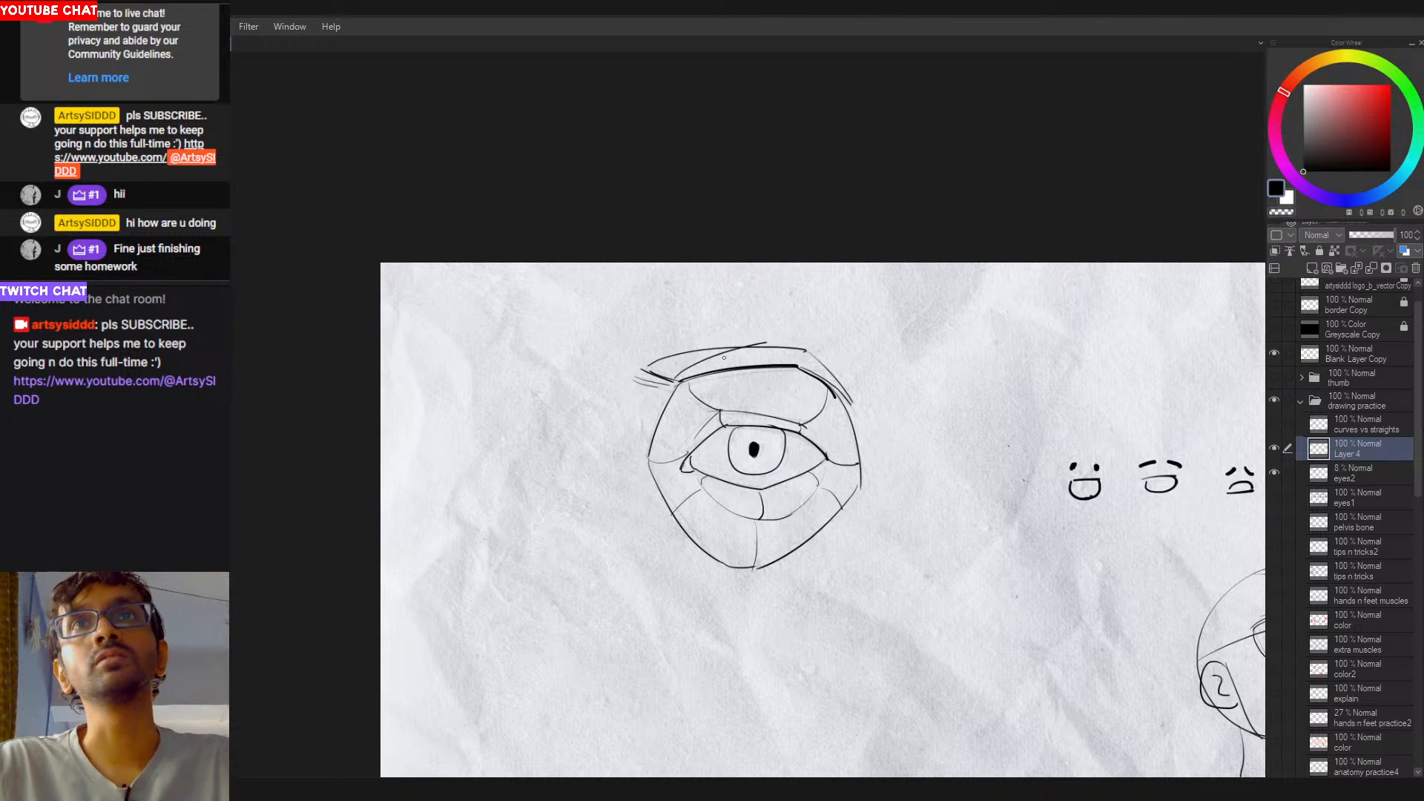
Step: Try a more angular eyebrow rising diagonally to a peak above the socket and dropping steeply at its outer end
mouse_move(680, 384)
left_mouse_down()
mouse_move(812, 352)
mouse_move(684, 385)
mouse_move(717, 356)
mouse_move(808, 340)
mouse_move(877, 405)
left_mouse_up()
key("ctrl+z")
key("ctrl+z")
key("ctrl+z")
key("ctrl+z")
key("ctrl+z")
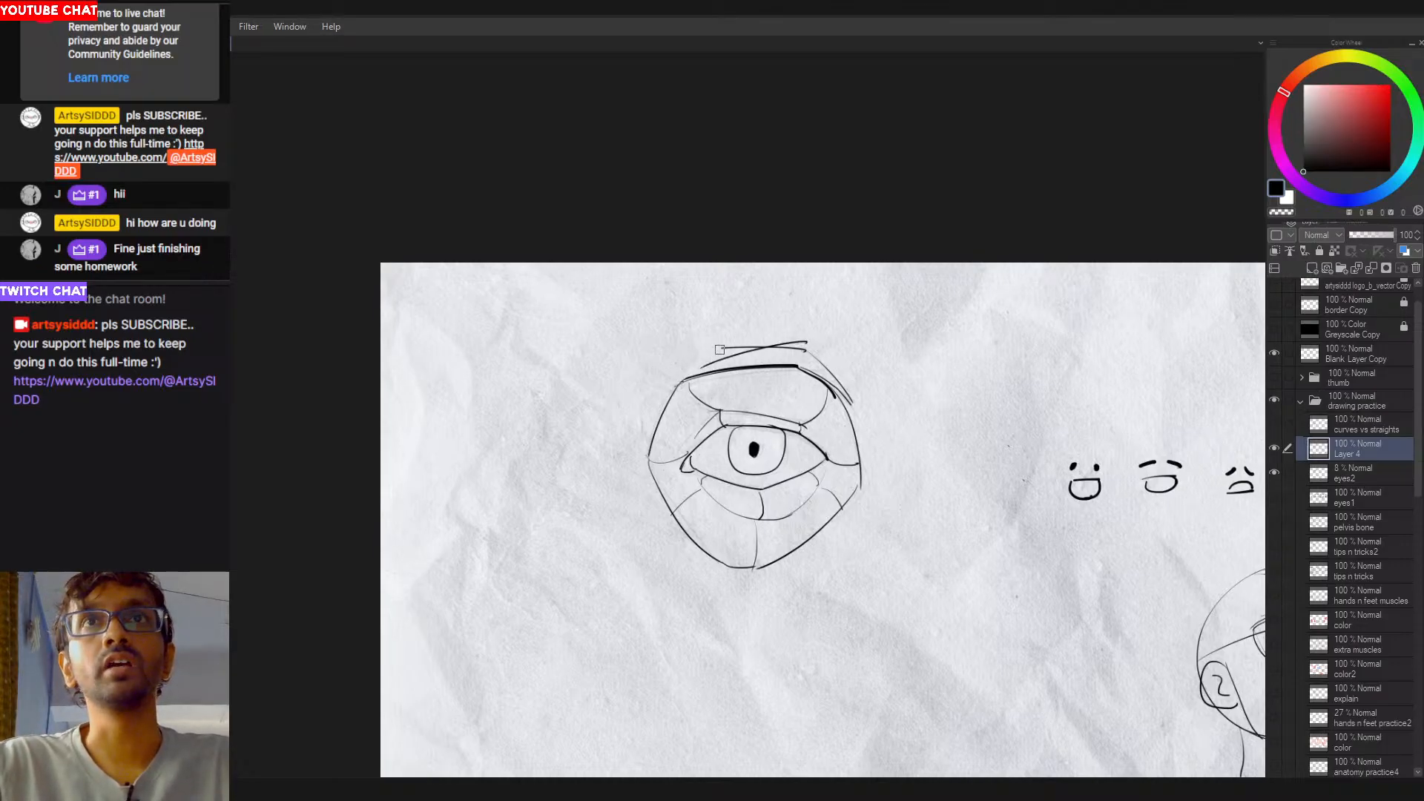
left_click_drag(669, 383, 751, 348)
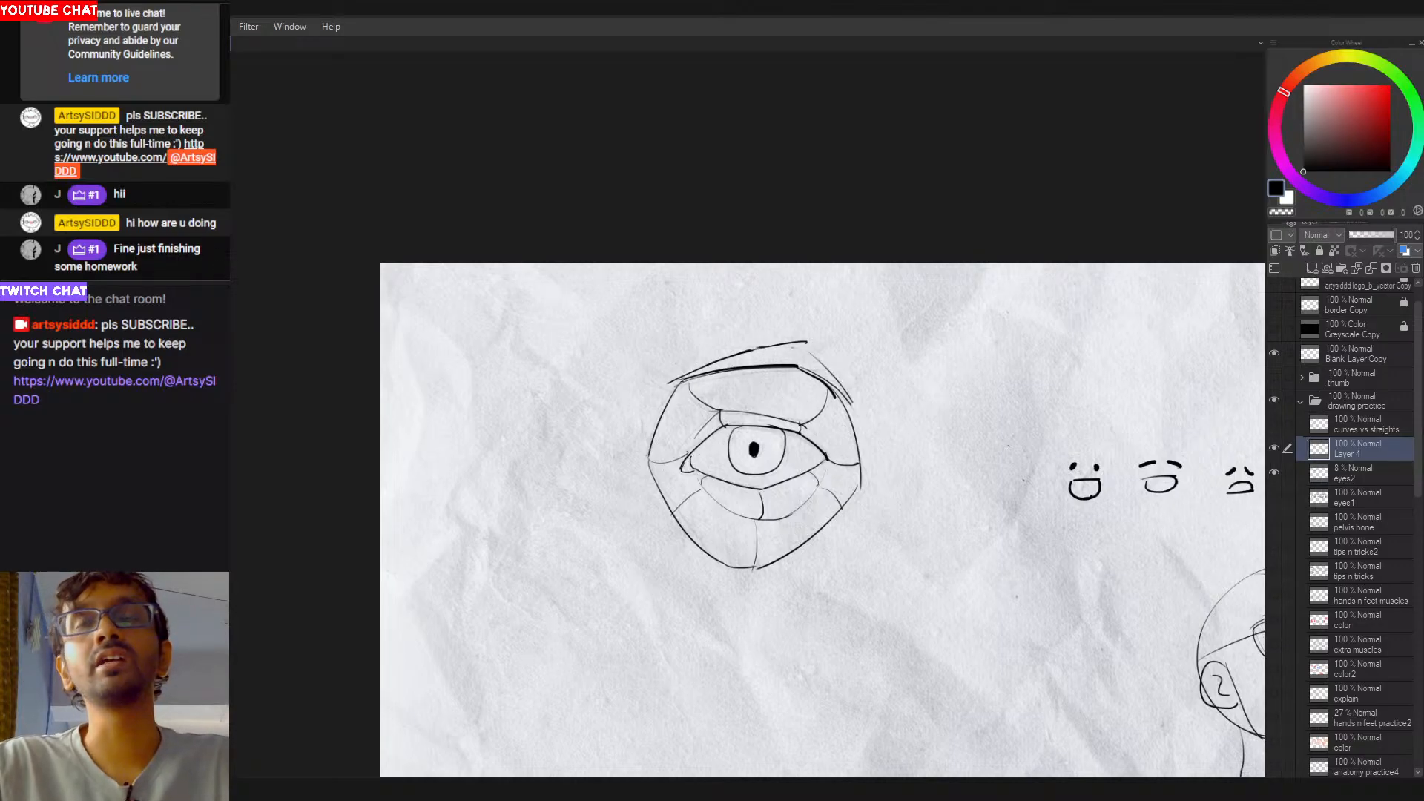
left_click_drag(807, 341, 854, 404)
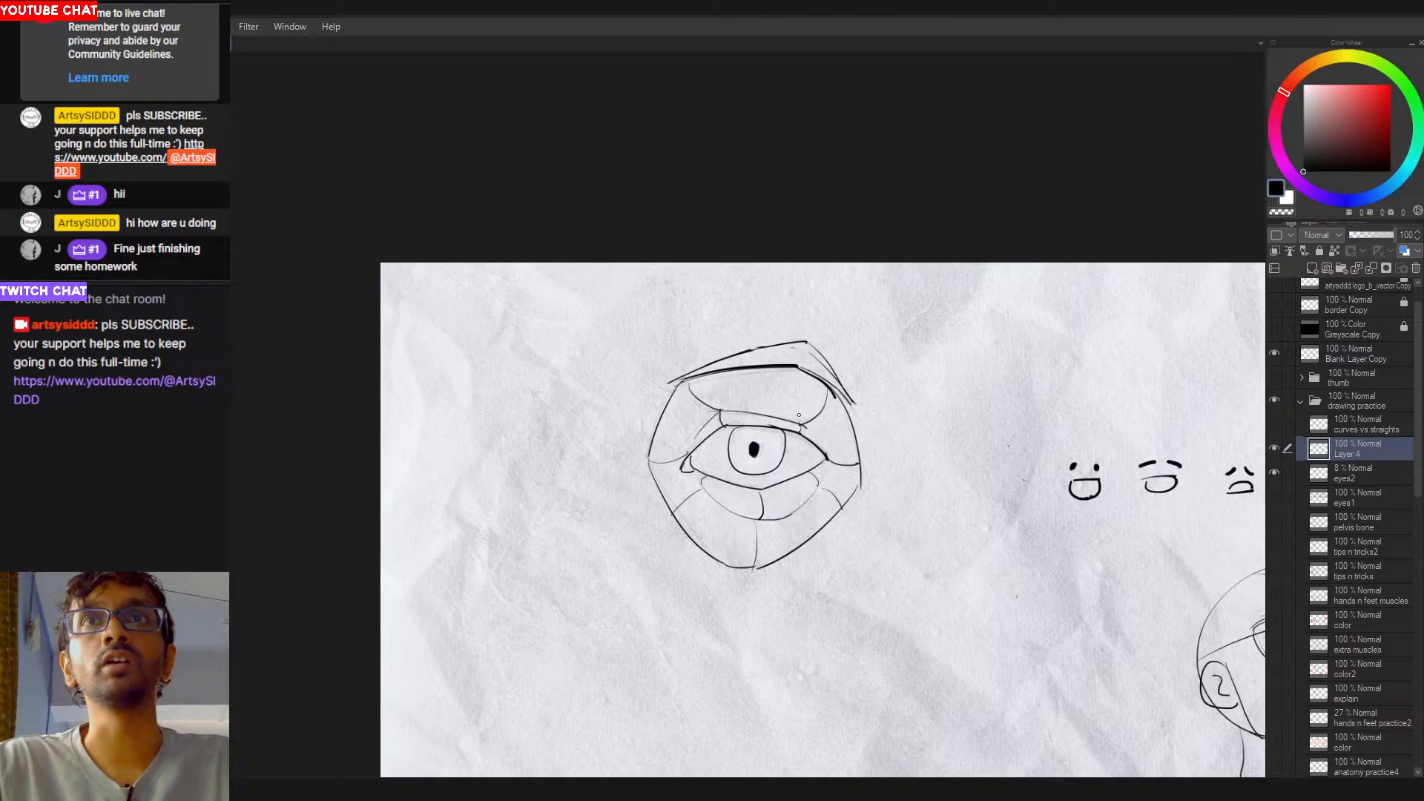
Step: Undo the angular eyebrow variant to return to the shallow curved brow
key("ctrl+z")
key("ctrl+z")
key("ctrl+z")
key("ctrl+z")
key("ctrl+z")
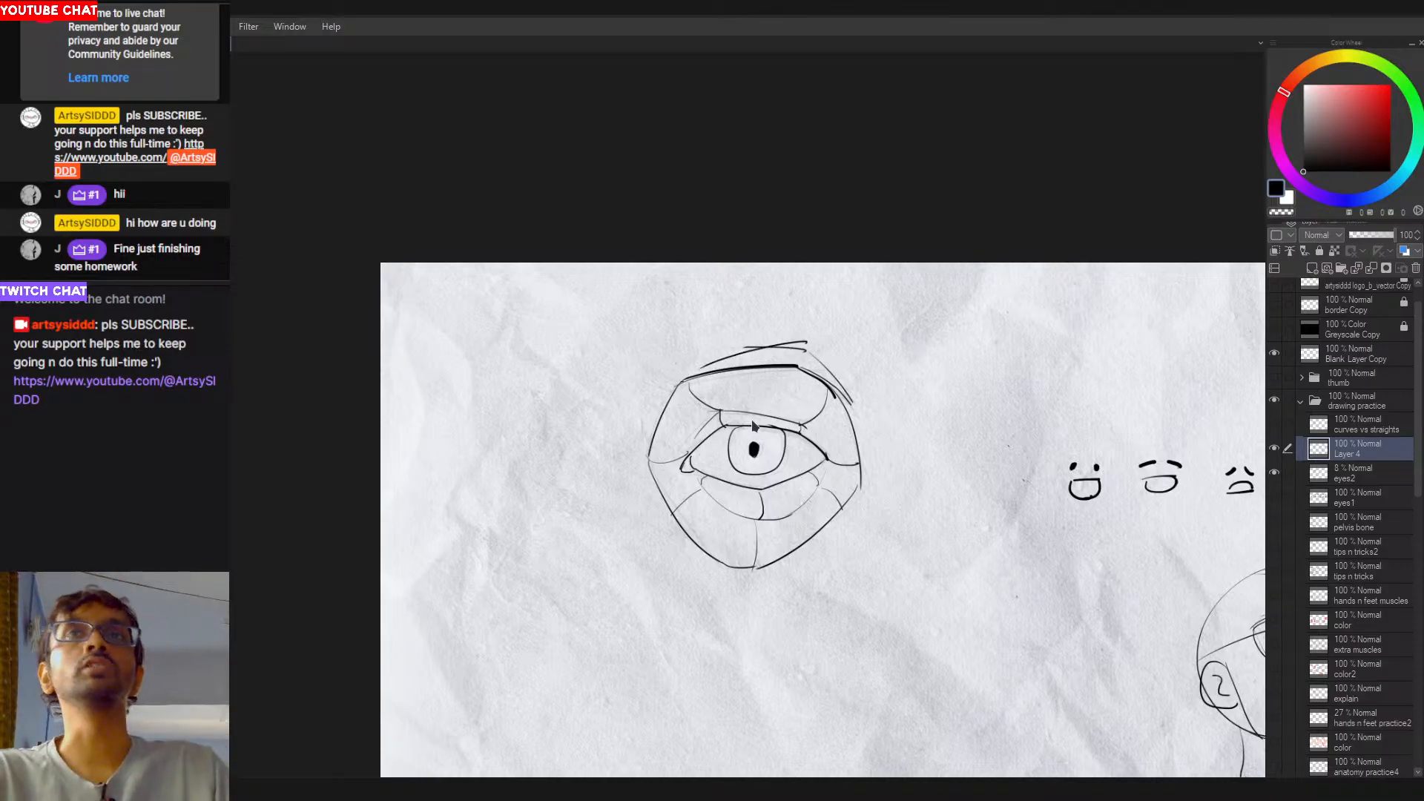
Step: Examine the eye, socket and eyebrow drawing both up close and alongside the expression faces and turned head
left_click_drag(751, 416, 707, 419)
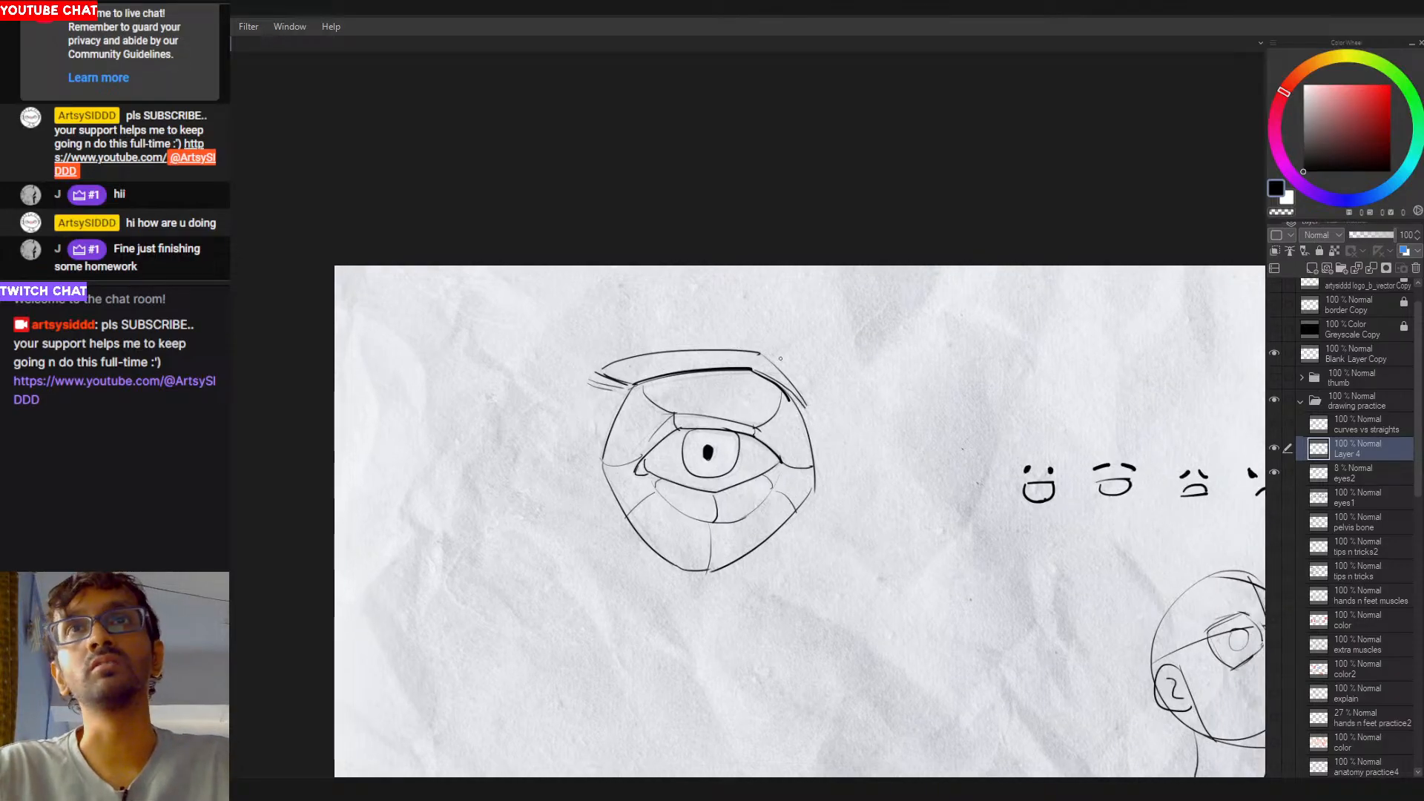
scroll(750, 434, "down", 2)
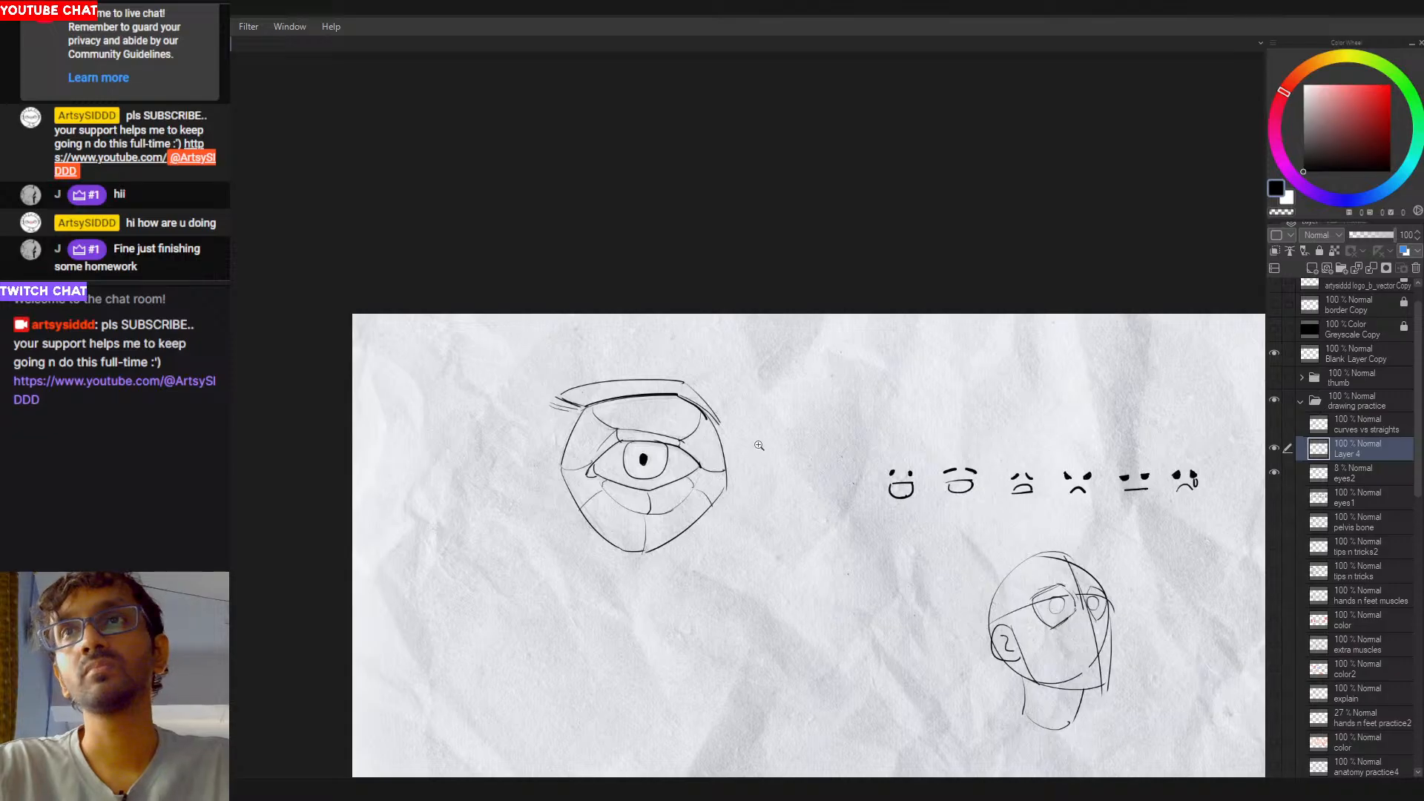
left_click_drag(760, 445, 755, 446)
left_click_drag(596, 473, 627, 475)
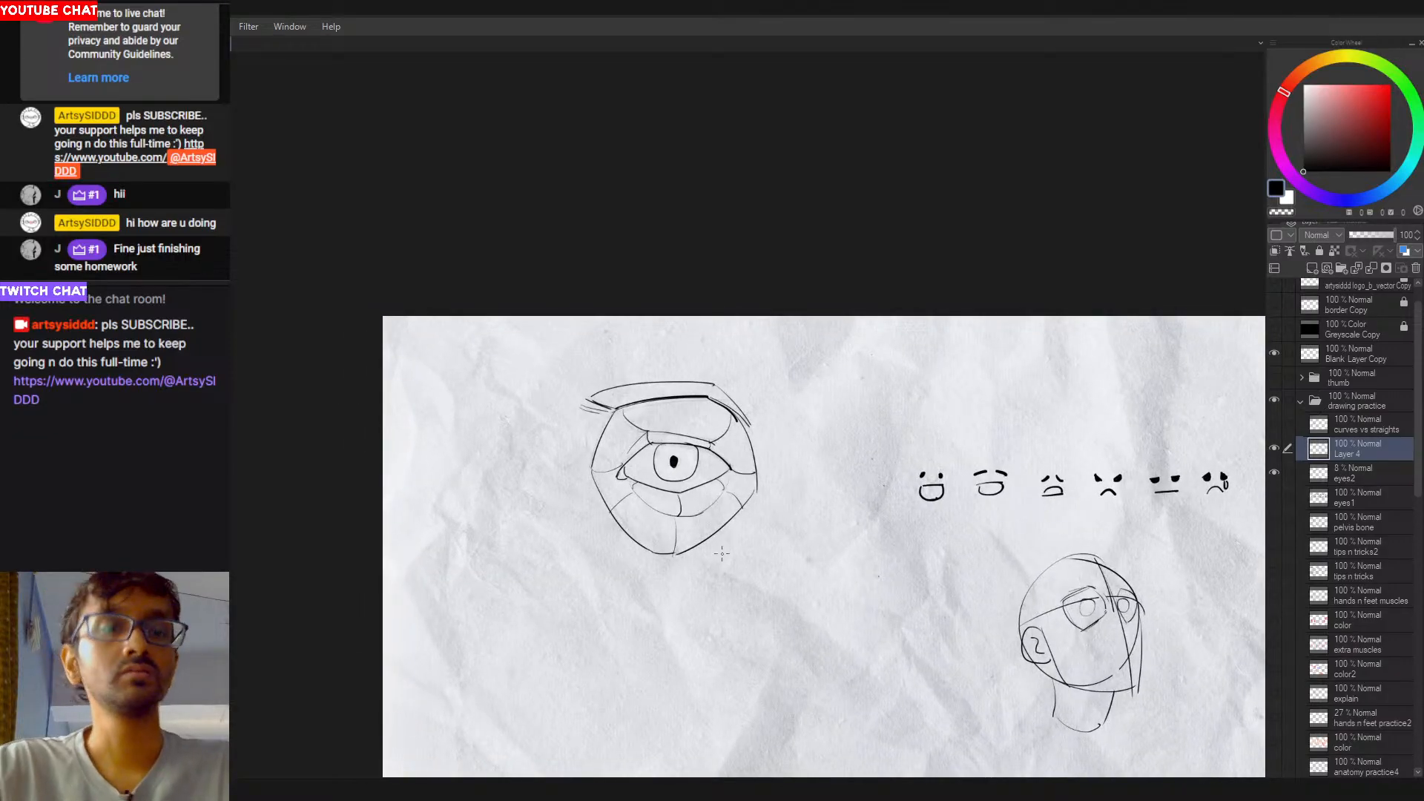
scroll(635, 523, "up", 1)
scroll(726, 451, "down", 2)
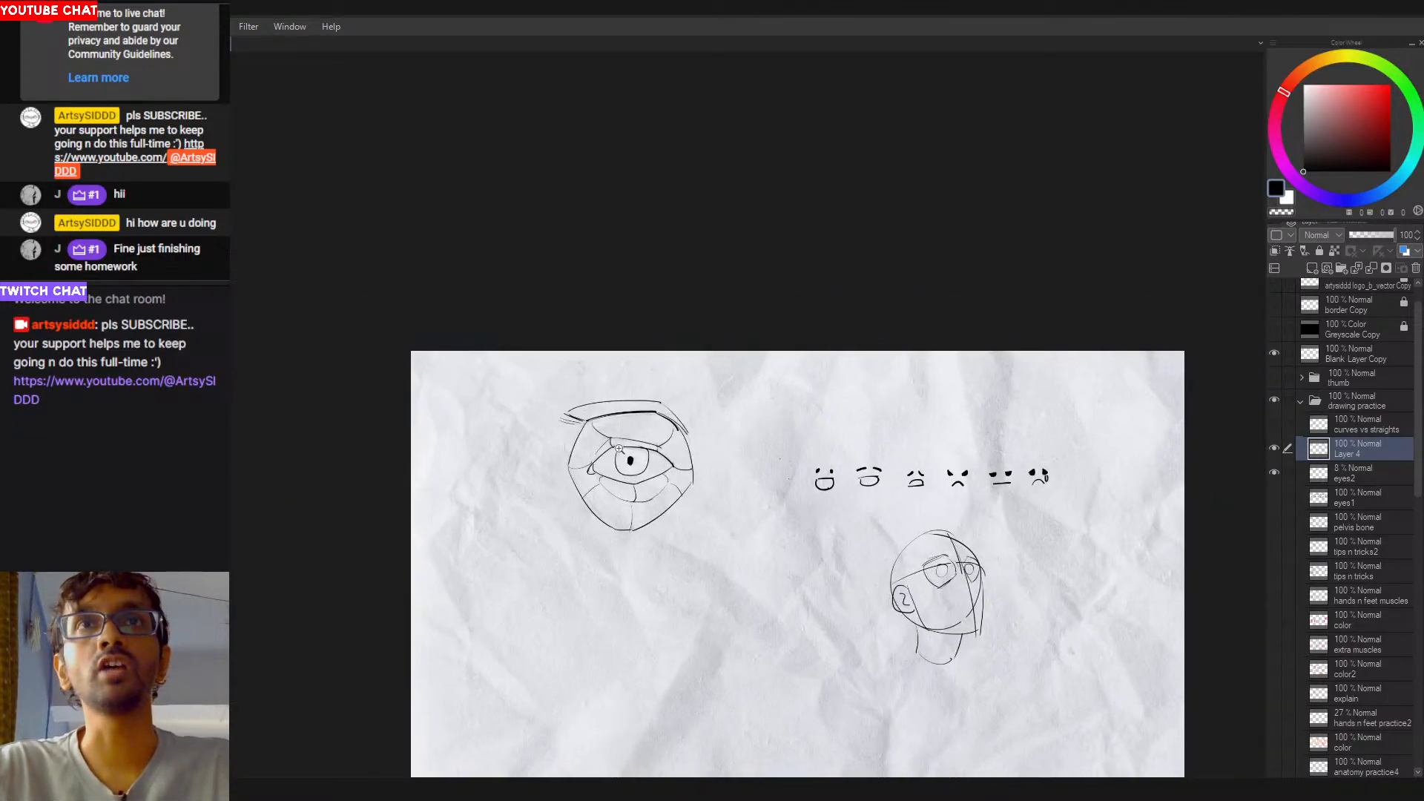
scroll(620, 449, "up", 1)
scroll(612, 452, "down", 1)
scroll(702, 443, "up", 1)
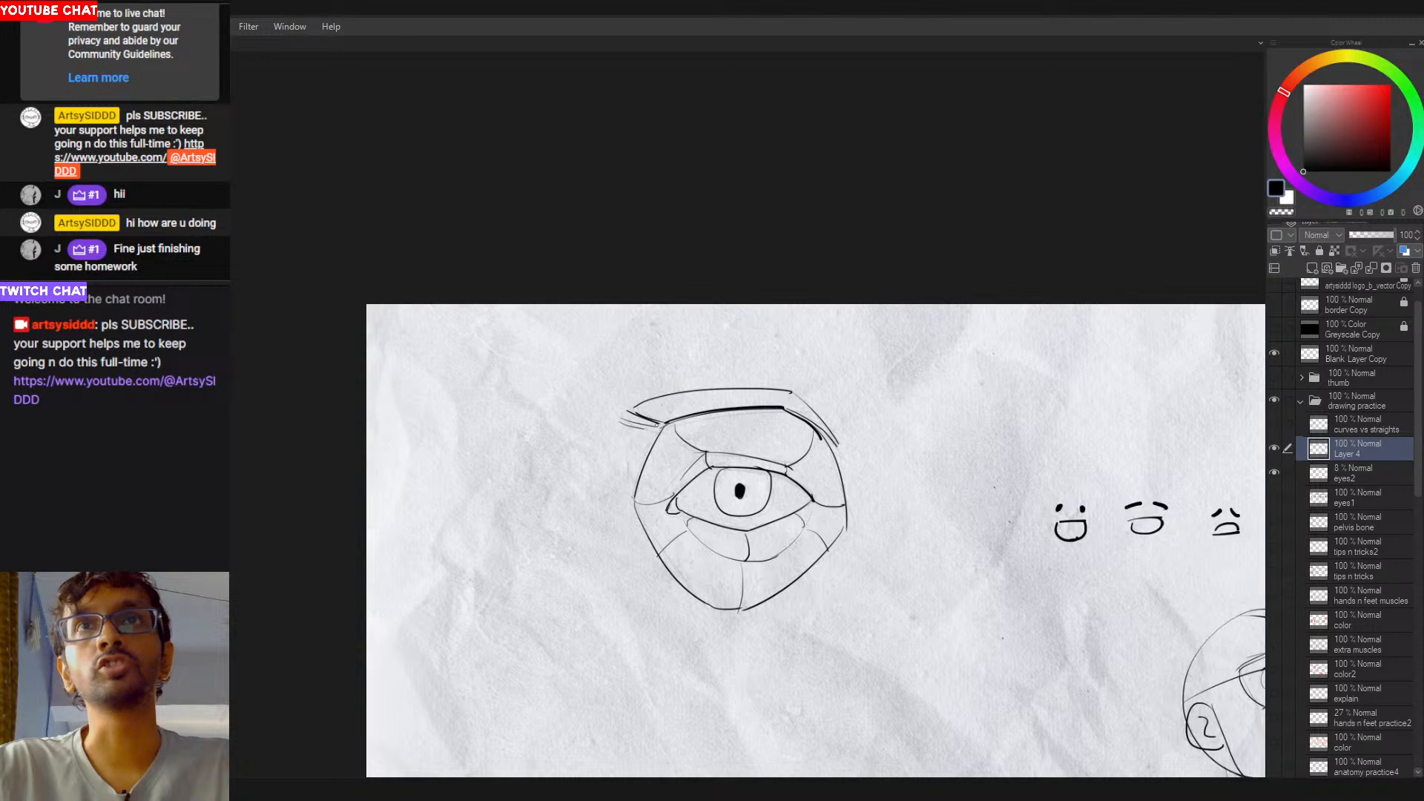
left_click_drag(667, 422, 776, 409)
key("ctrl+z")
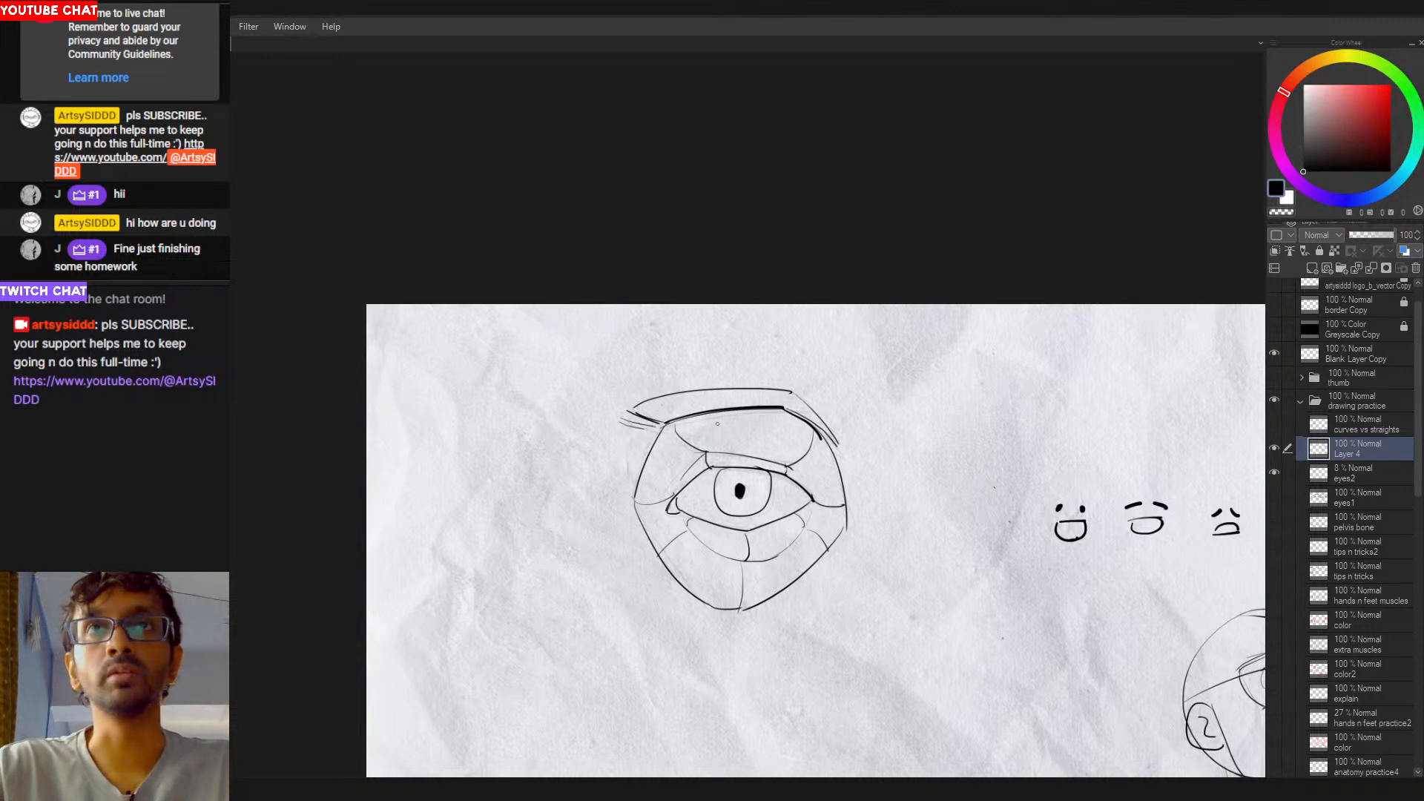
mouse_move(718, 423)
left_mouse_down()
mouse_move(853, 520)
mouse_move(749, 579)
left_mouse_up()
key("ctrl+z")
Step: Reinforce the lower contour of the eye socket with darker strokes on both sides down to its lowest point
left_click_drag(842, 520, 710, 483)
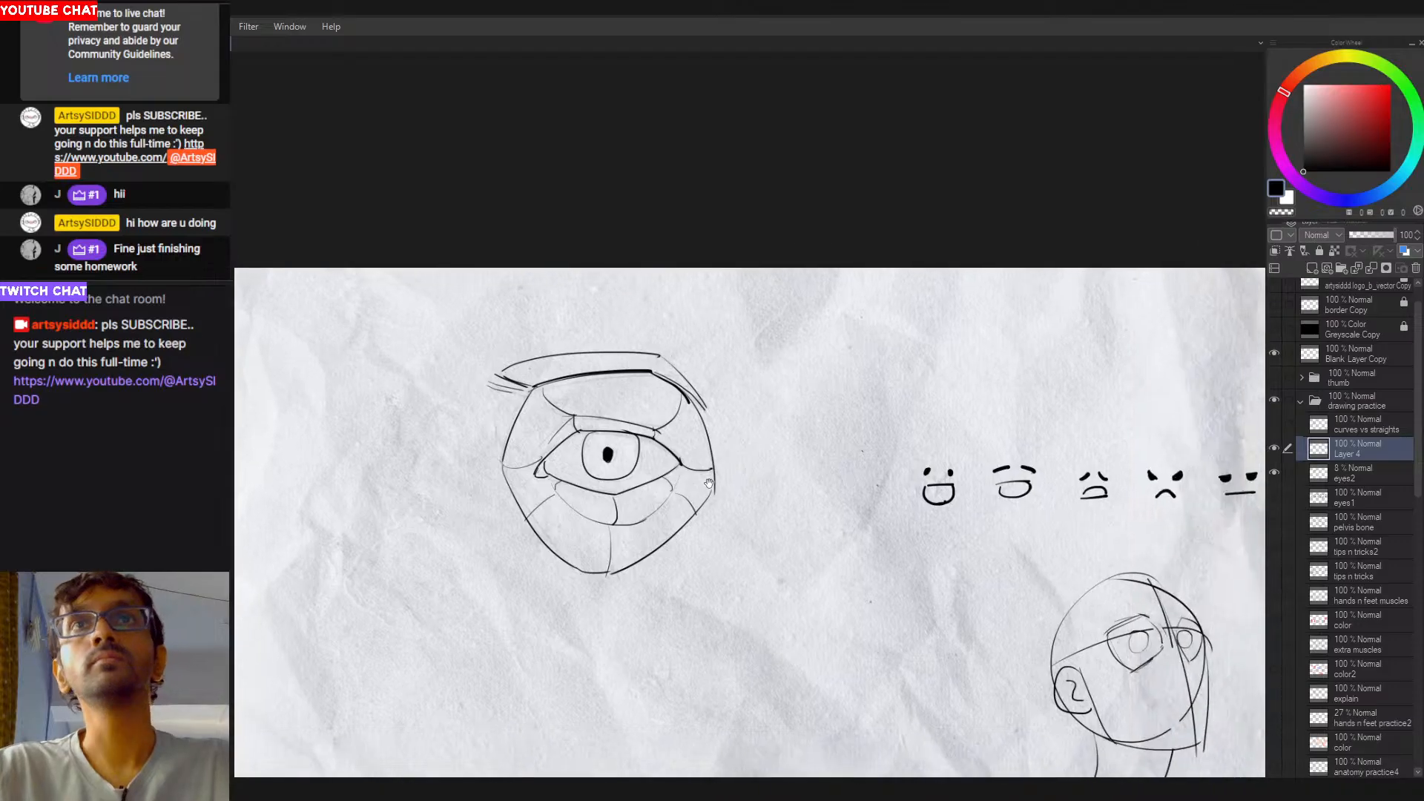
scroll(733, 471, "down", 1)
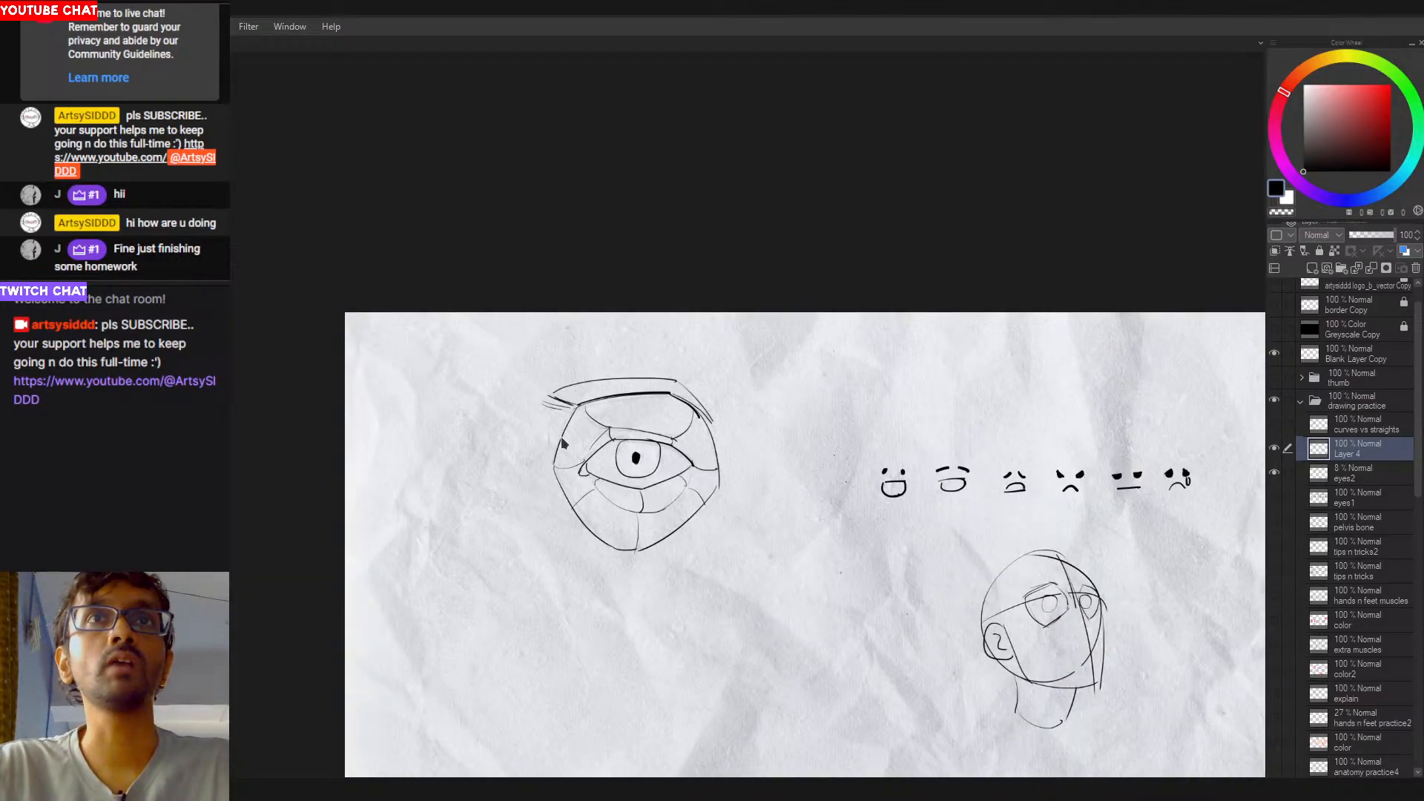
left_click_drag(565, 503, 617, 546)
key("ctrl+z")
key("ctrl+z")
mouse_move(552, 463)
left_mouse_down()
mouse_move(638, 550)
mouse_move(649, 543)
mouse_move(625, 548)
mouse_move(719, 478)
left_mouse_up()
key("ctrl+z")
key("ctrl+z")
left_click_drag(647, 546, 718, 476)
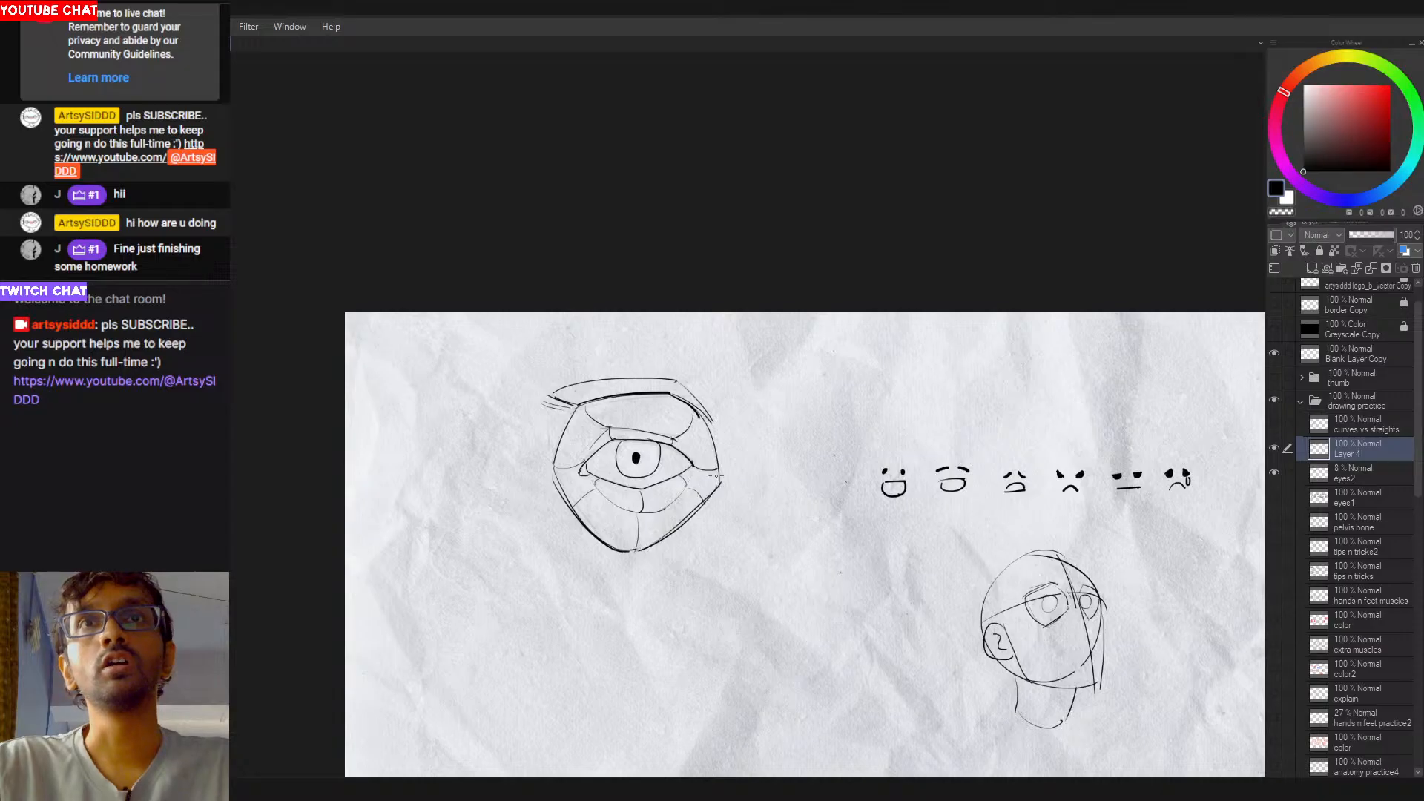
Step: Try a stroke on the turned head's cheek just below the near eye socket
left_click_drag(913, 523, 750, 427)
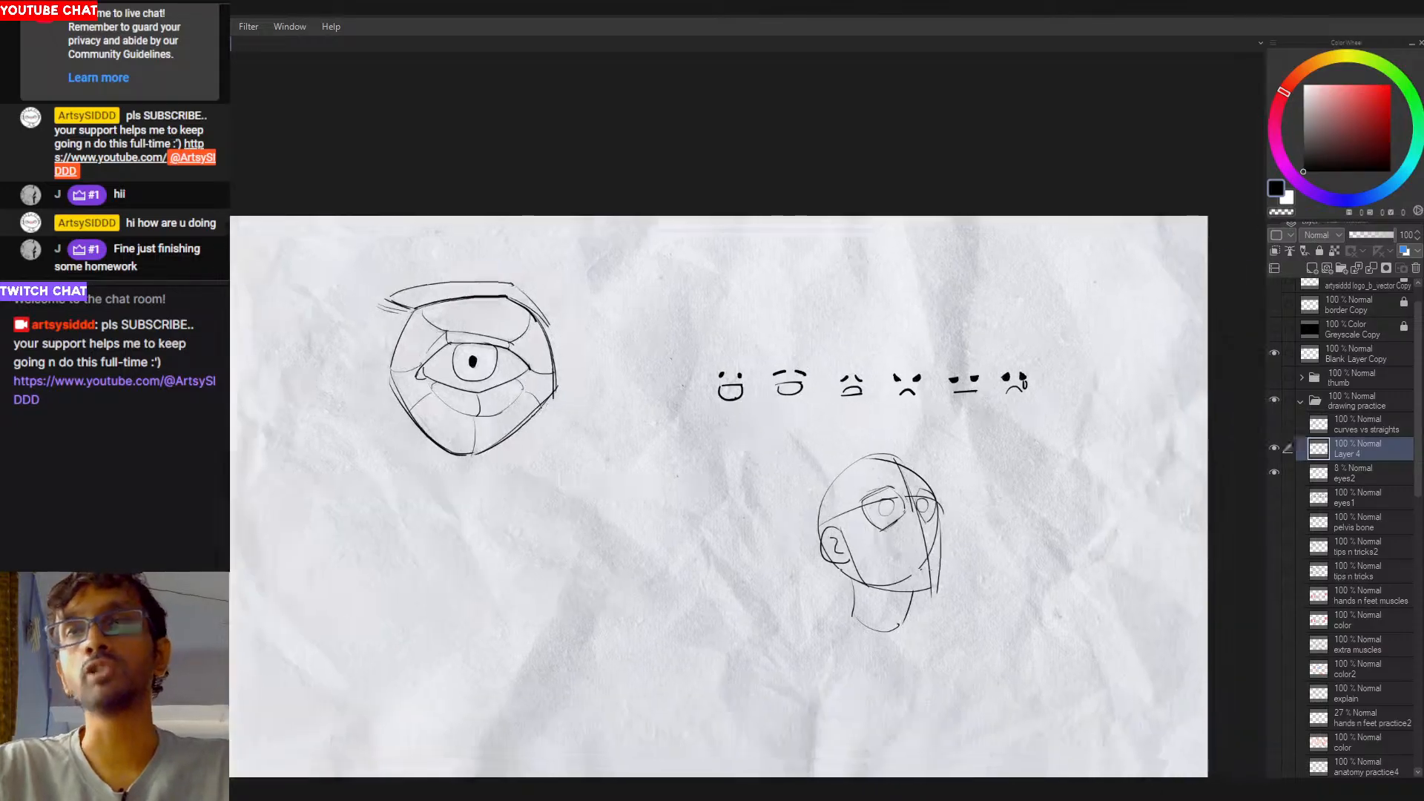
left_click(932, 549)
left_click_drag(873, 261, 839, 221)
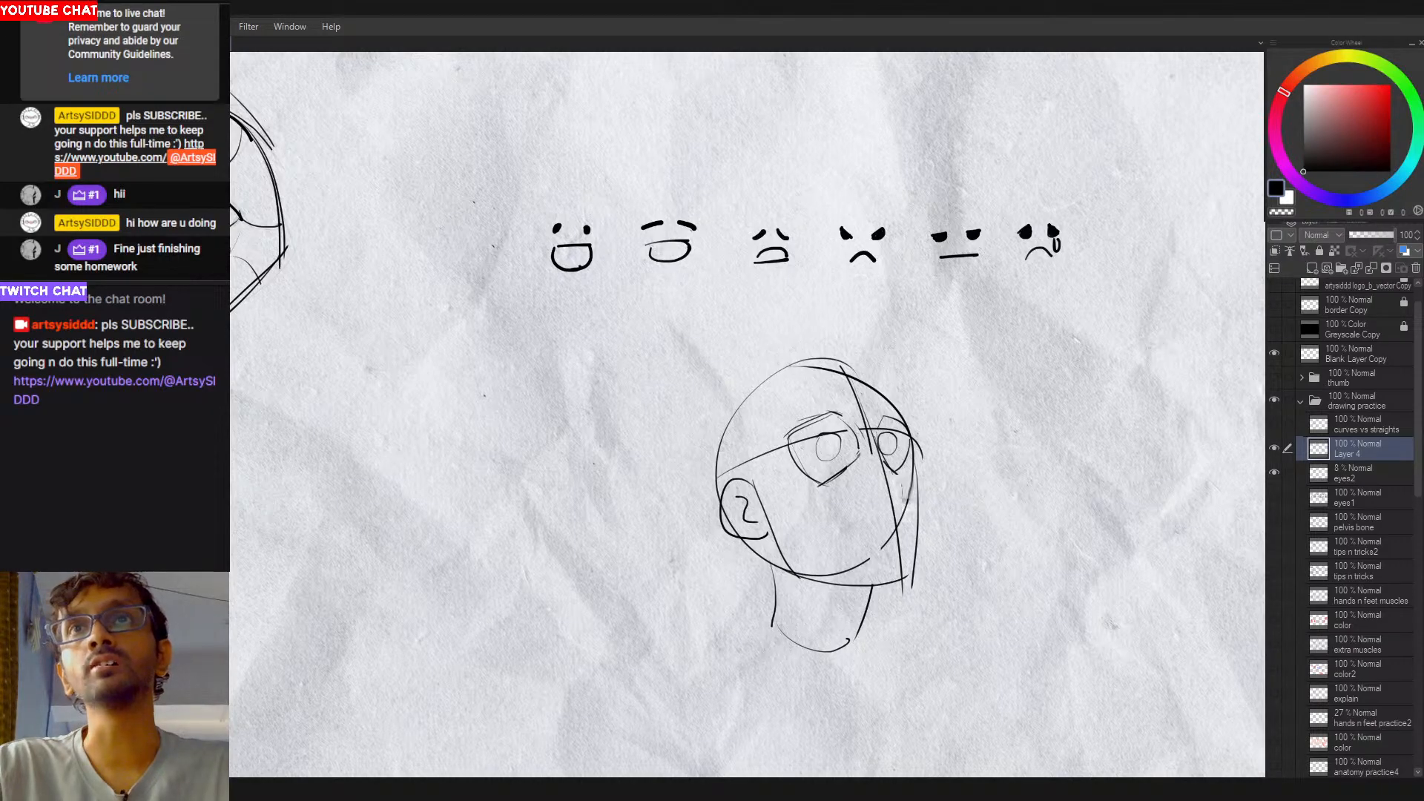
key("ctrl+z")
mouse_move(798, 472)
left_mouse_down()
mouse_move(796, 503)
mouse_move(782, 516)
mouse_move(826, 522)
left_mouse_up()
key("ctrl+z")
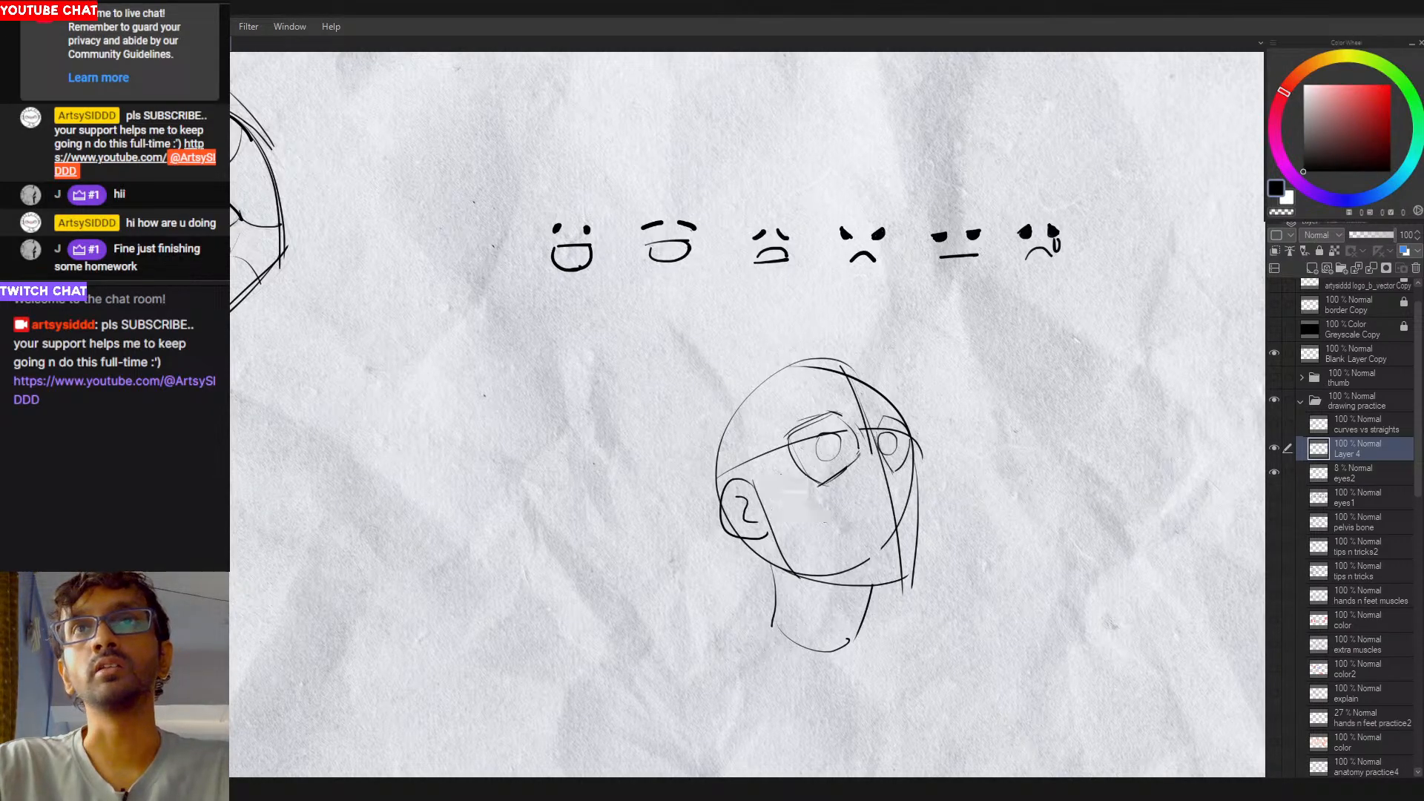
Step: Undo the cheek stroke on the turned head and try a contour running from below the near eye socket to the chin
key("ctrl+z")
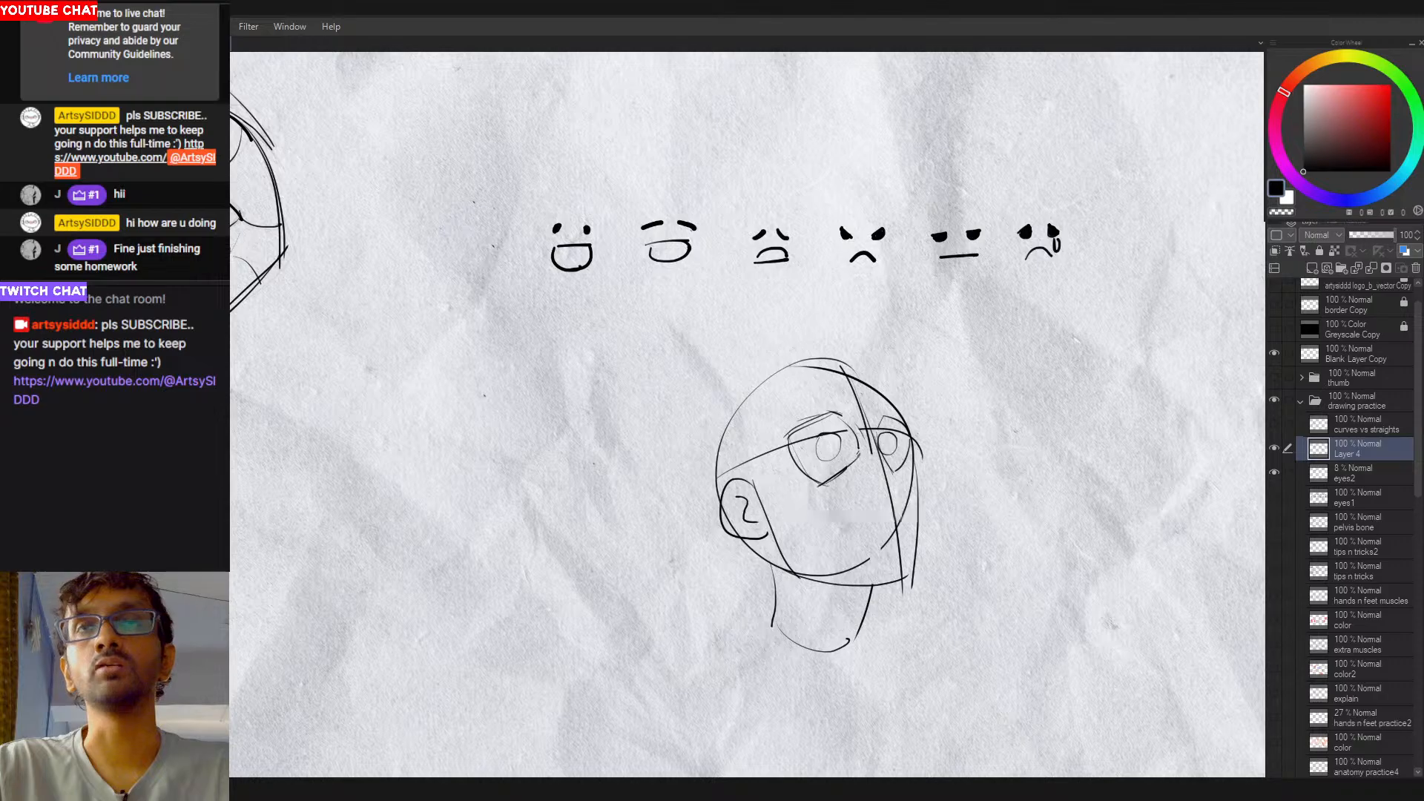
mouse_move(785, 473)
left_mouse_down()
mouse_move(806, 520)
mouse_move(775, 581)
mouse_move(899, 593)
left_mouse_up()
key("ctrl+z")
key("ctrl+z")
key("ctrl+z")
key("ctrl+z")
key("ctrl+z")
Step: Try curved construction strokes across the turned head's lower face just above the jawline
left_click_drag(807, 548, 888, 575)
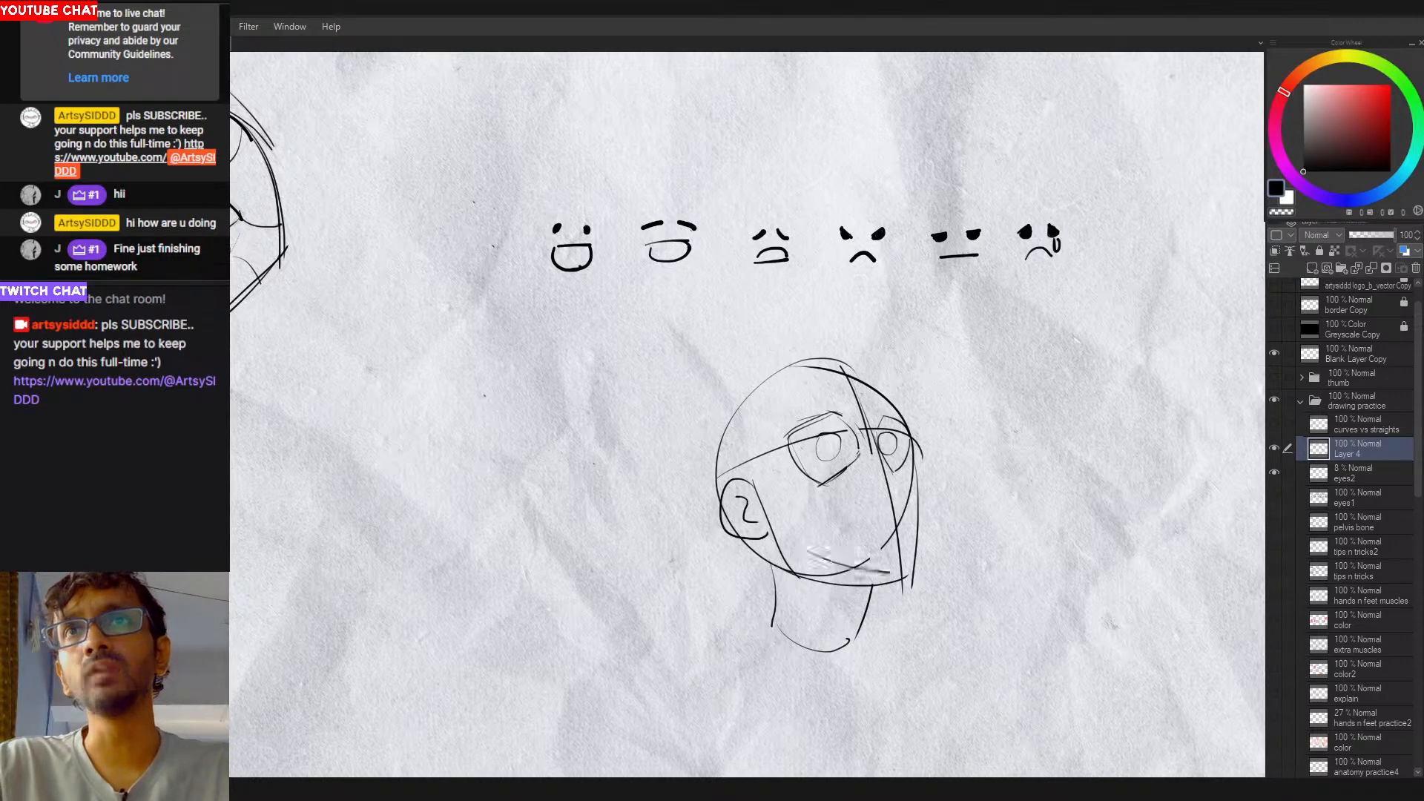
key("ctrl+z")
left_click_drag(749, 539, 894, 576)
key("ctrl+z")
Step: Sketch an angled cheekbone line below the near eye socket, running from the side plane towards the nose area
mouse_move(802, 466)
left_mouse_down()
mouse_move(773, 518)
mouse_move(778, 498)
mouse_move(820, 524)
left_mouse_up()
key("ctrl+z")
key("ctrl+z")
key("ctrl+z")
key("ctrl+z")
key("ctrl+z")
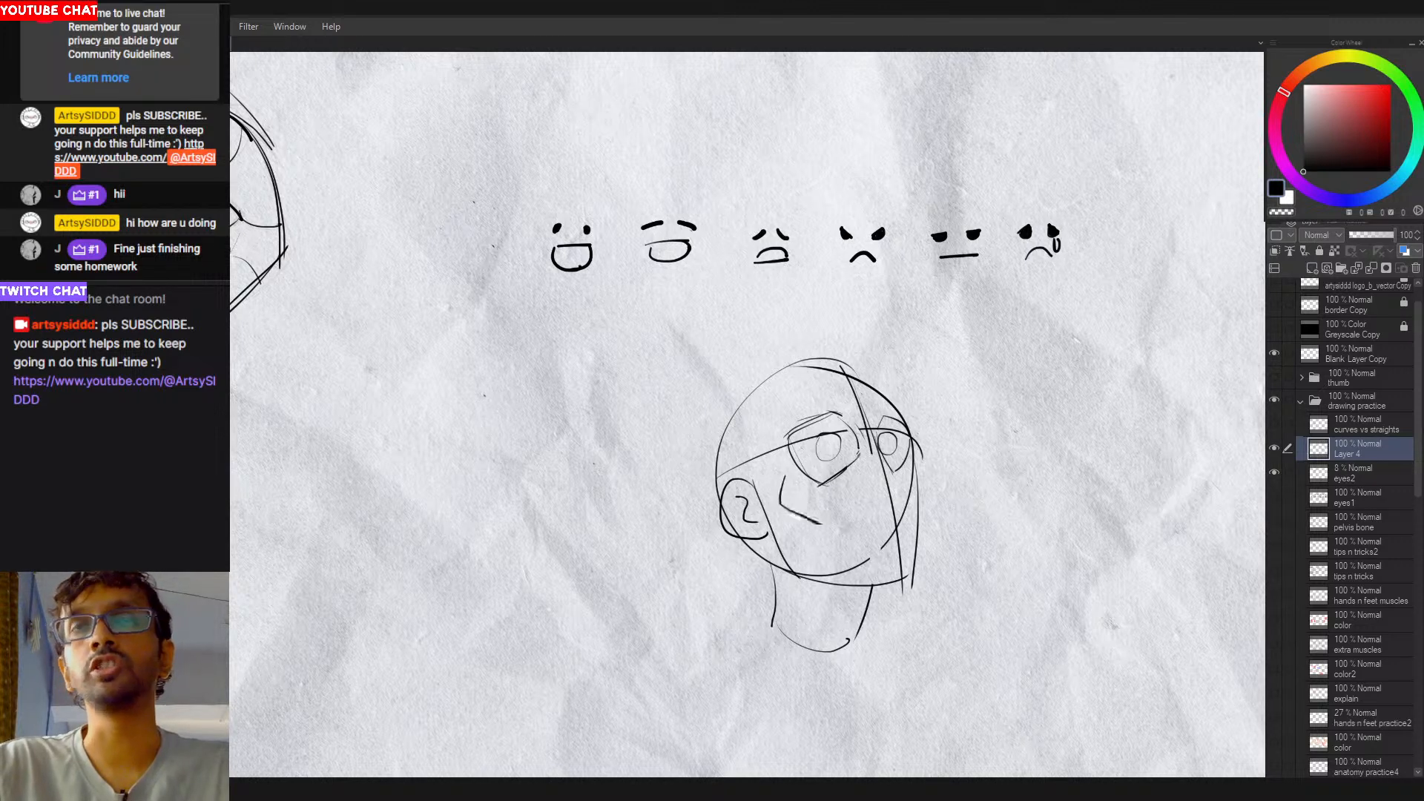
key("ctrl+z")
left_click_drag(785, 476, 837, 524)
key("ctrl+z")
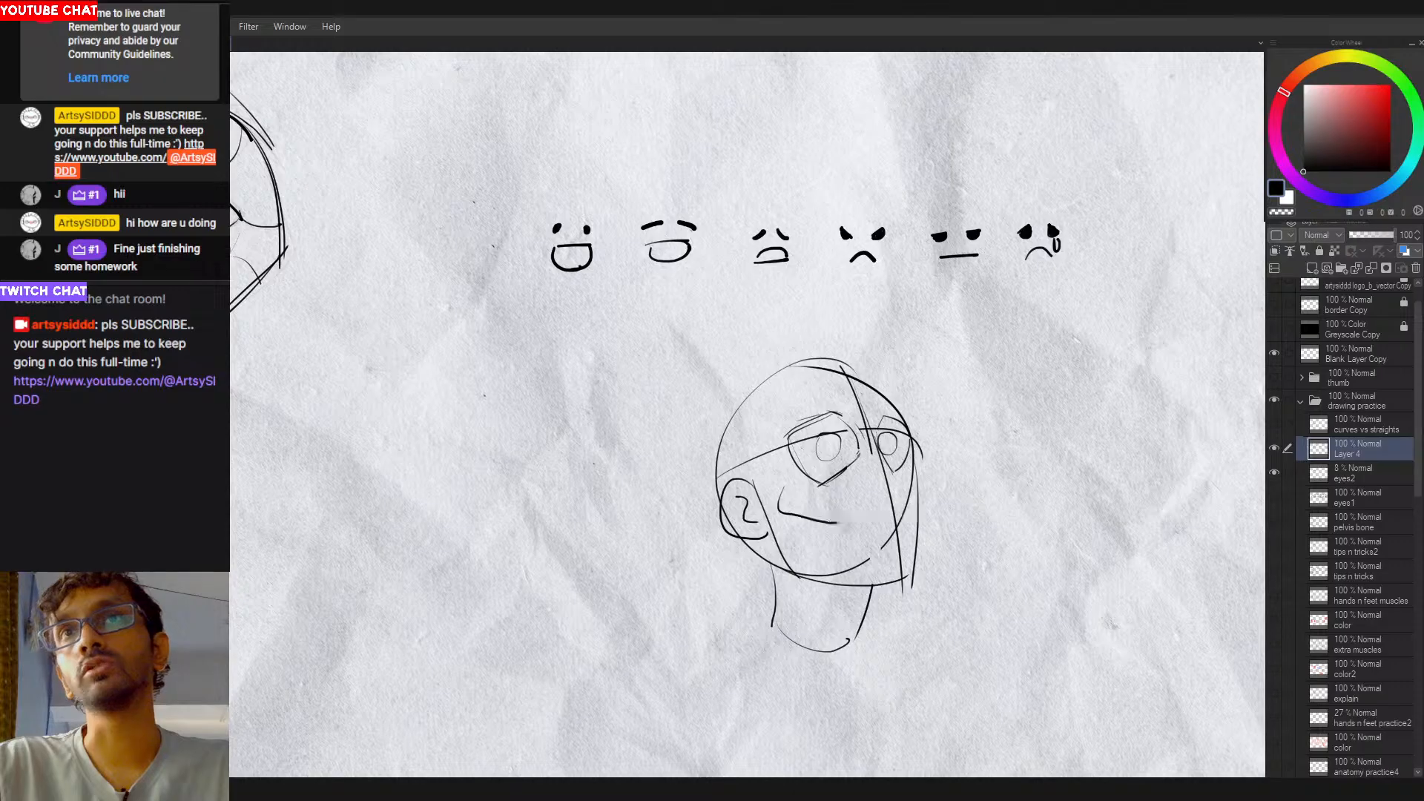
Step: Sketch a skull-like nose, a blocky jaw shape and short teeth marks on the turned head's lower face
mouse_move(882, 471)
left_mouse_down()
mouse_move(899, 508)
mouse_move(880, 503)
left_mouse_up()
key("ctrl+z")
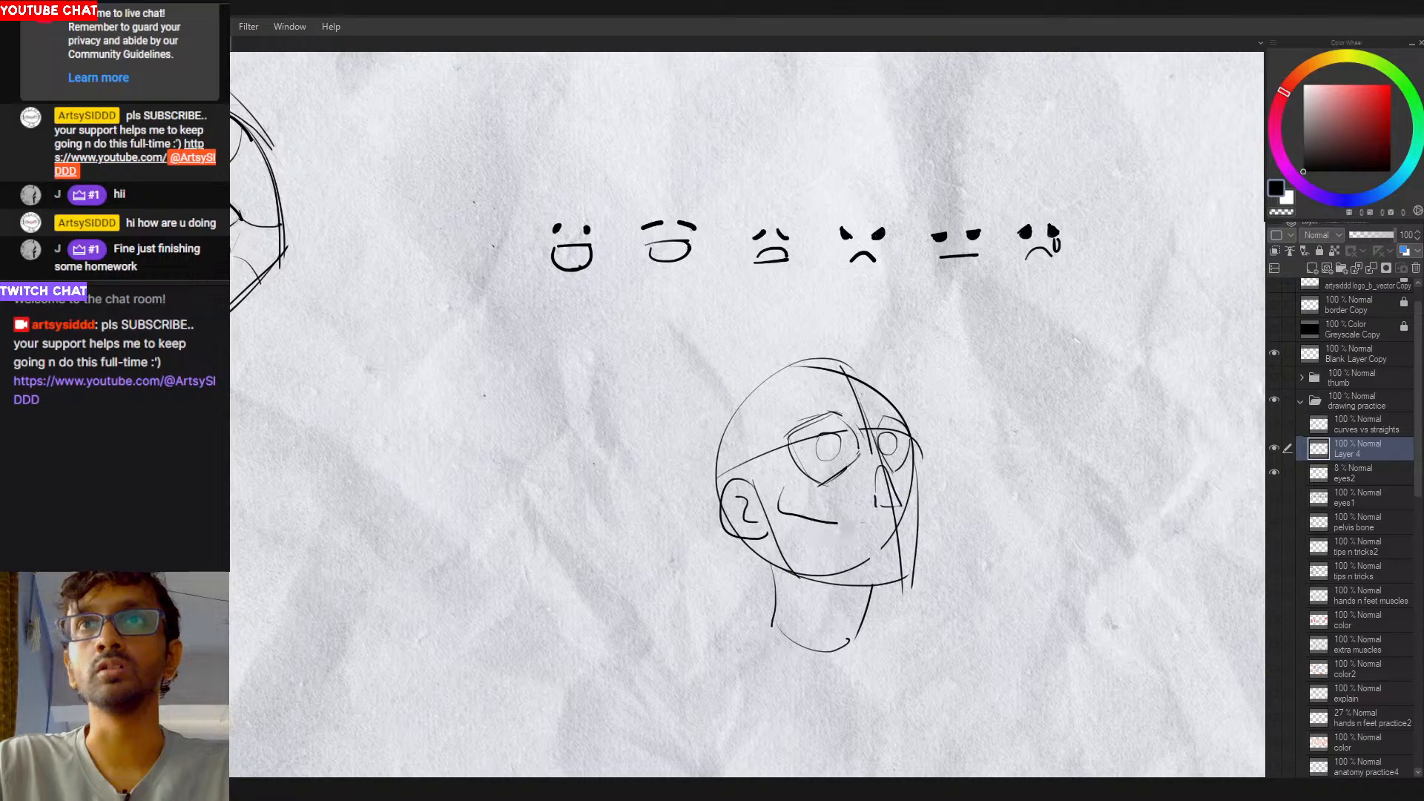
mouse_move(819, 518)
left_mouse_down()
mouse_move(859, 555)
mouse_move(918, 537)
mouse_move(866, 568)
mouse_move(826, 567)
mouse_move(913, 565)
left_mouse_up()
key("ctrl+z")
key("ctrl+z")
key("ctrl+z")
key("ctrl+z")
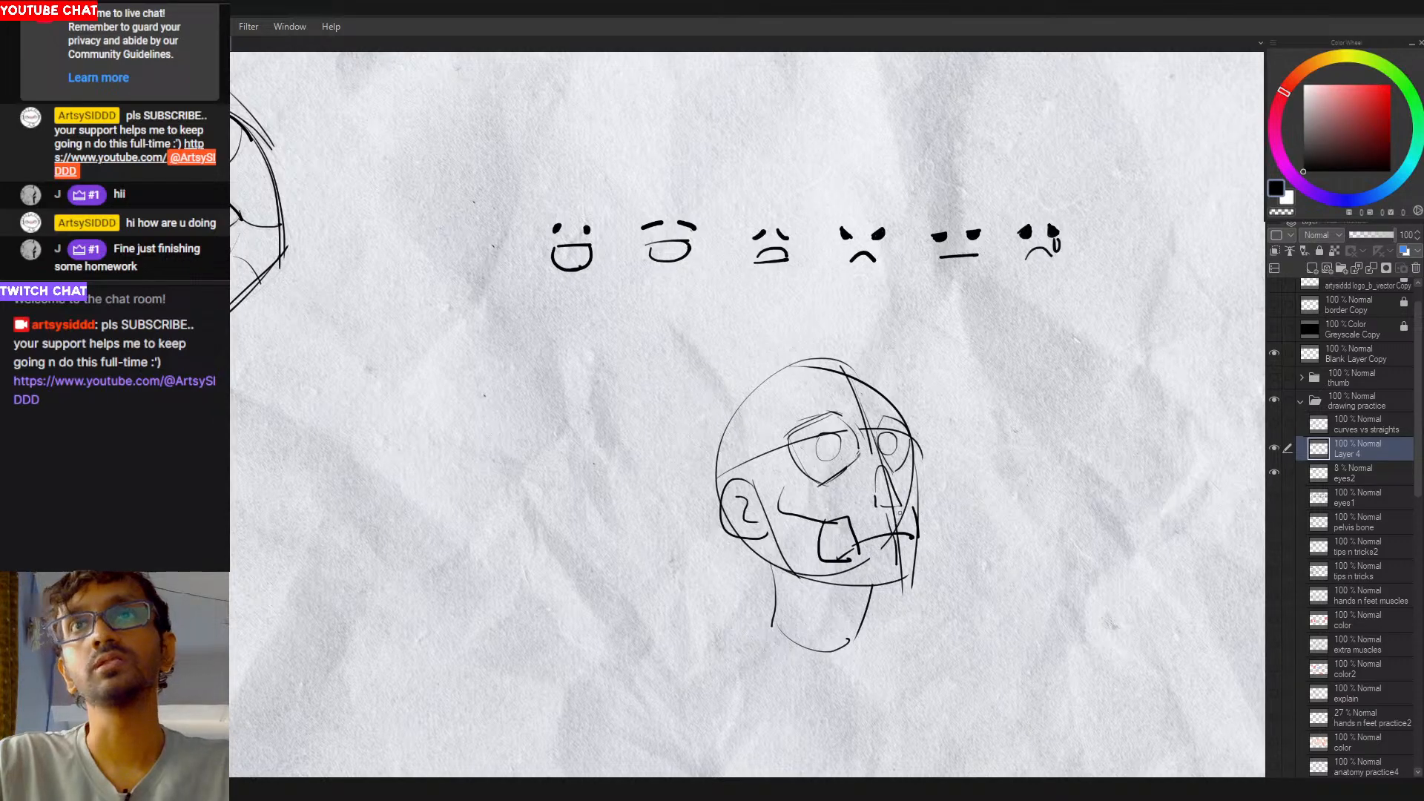
left_click_drag(899, 512, 902, 530)
mouse_move(872, 522)
left_mouse_down()
mouse_move(874, 541)
mouse_move(906, 560)
mouse_move(864, 522)
mouse_move(825, 512)
left_mouse_up()
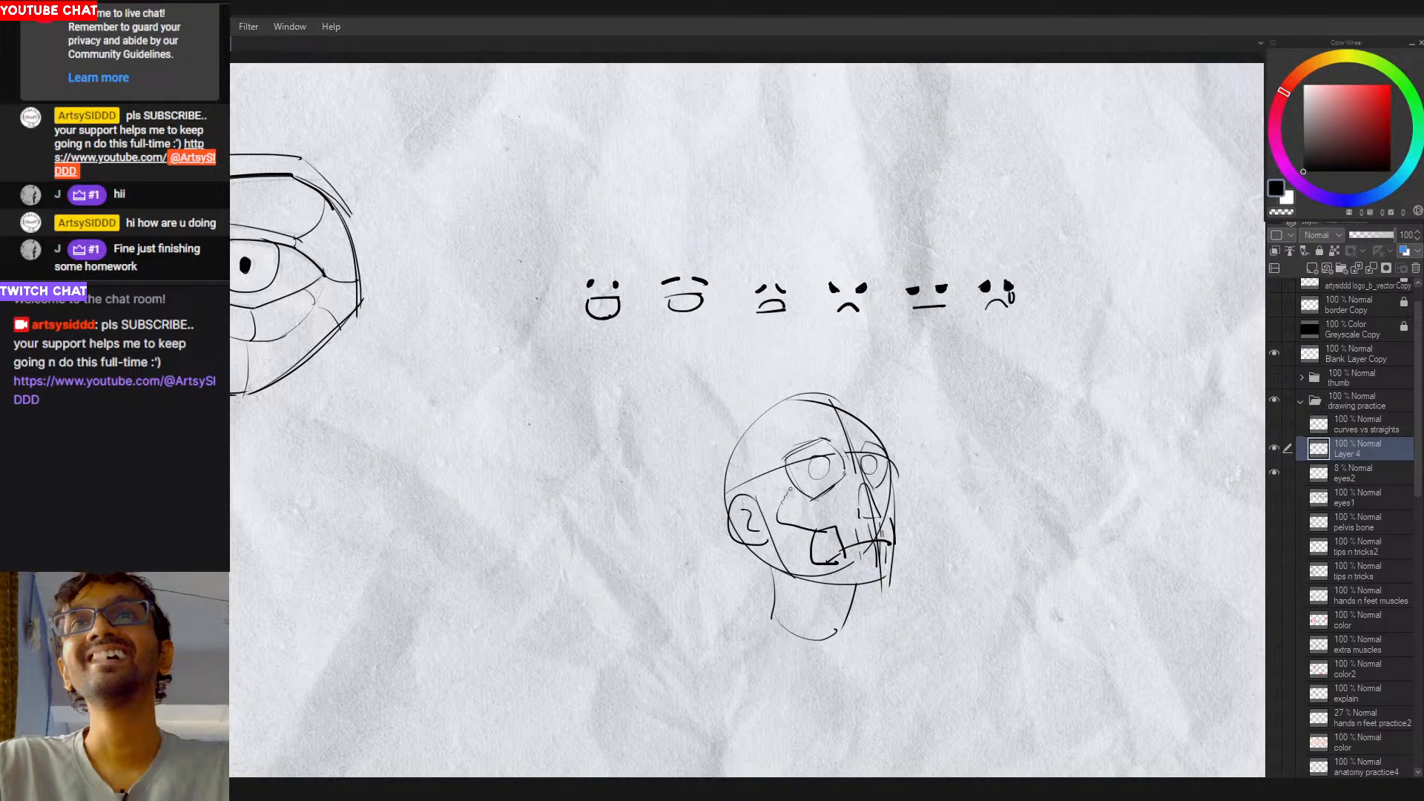
Step: Undo the cheekbone, nose and jaw skull strokes and indicate the turned head's nose with small curved marks near the centre line
scroll(845, 486, "down", 1)
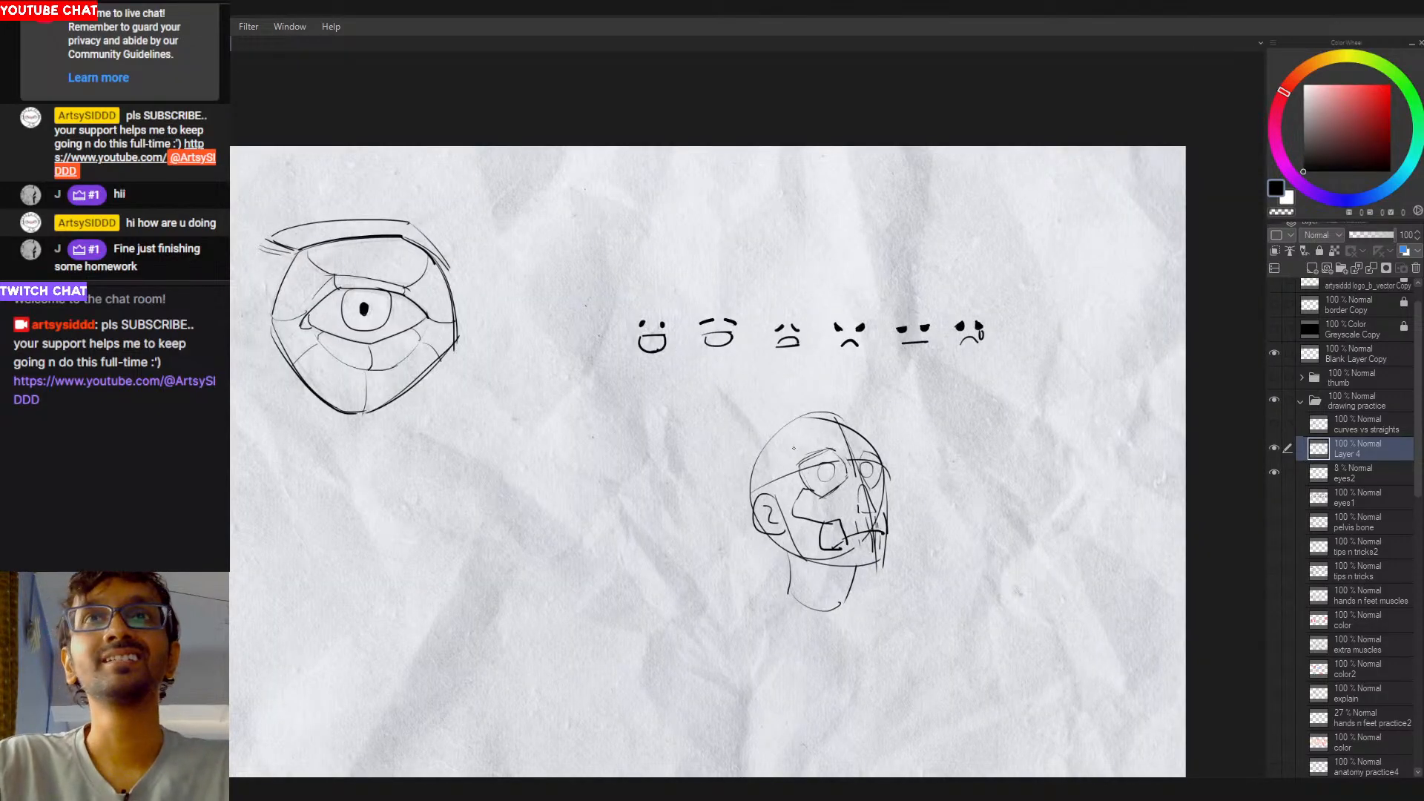
scroll(849, 519, "up", 1)
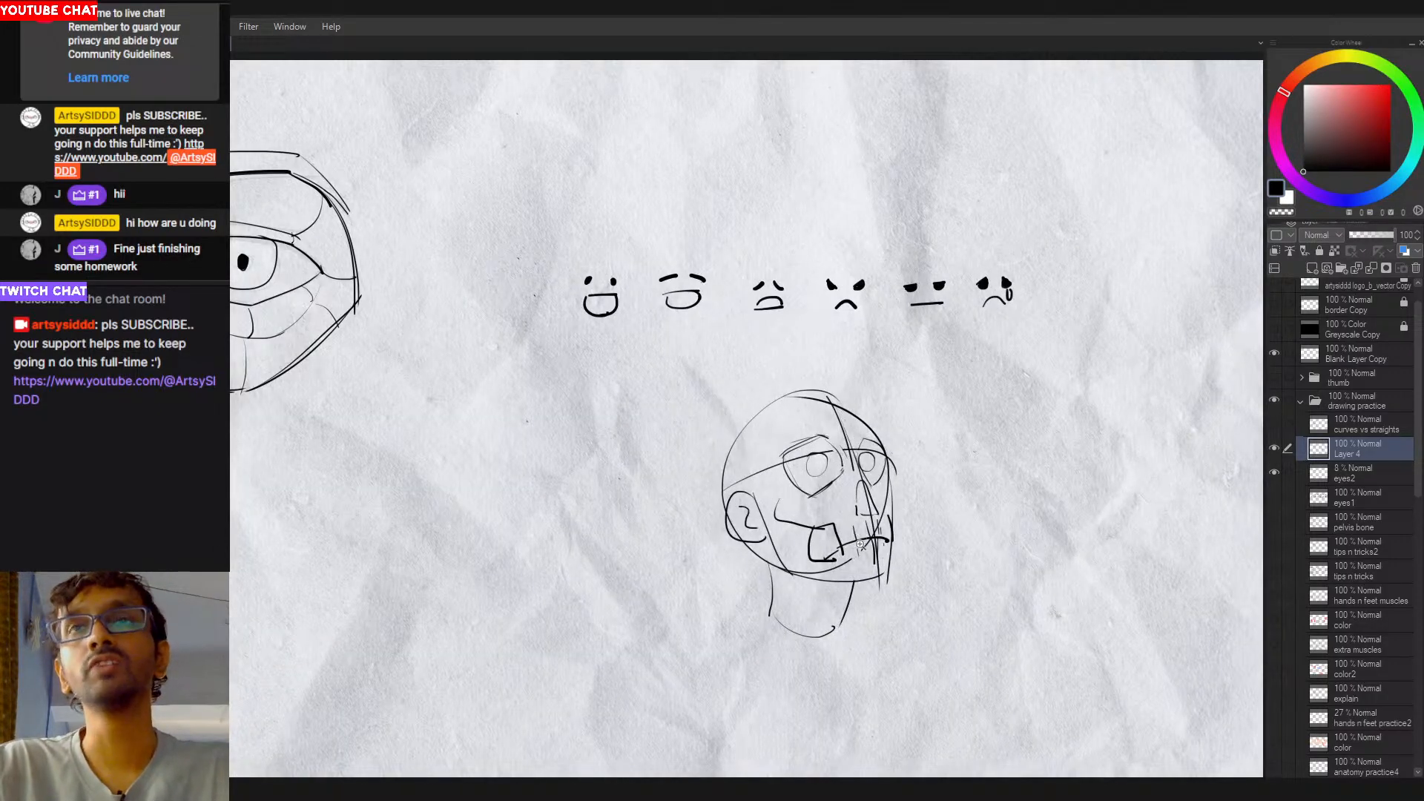
key("ctrl+z")
key("ctrl+z")
key("ctrl+z")
key("ctrl+z")
key("ctrl+z")
key("ctrl+z")
key("ctrl+z")
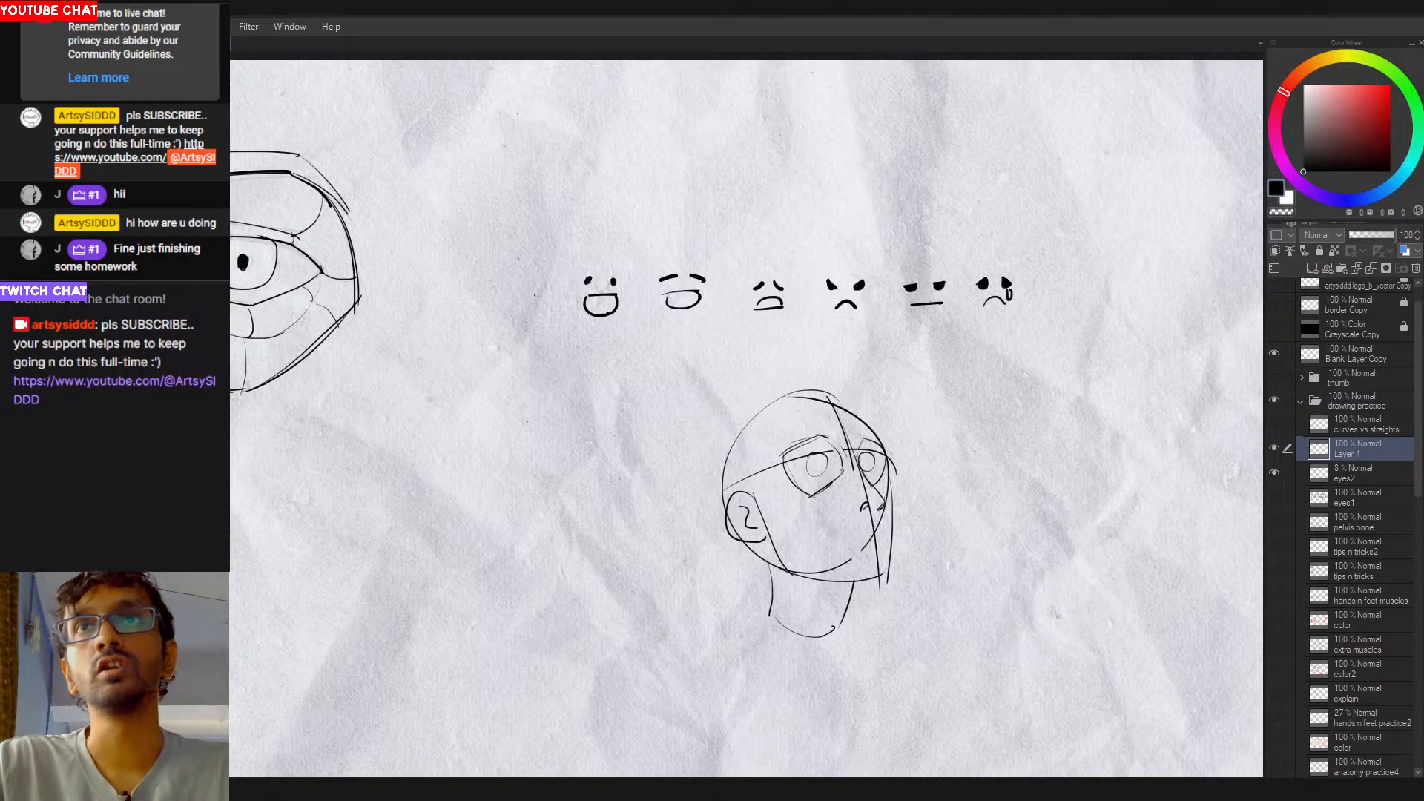
Step: Examine the turned head together with the large eye study and the row of expression faces
scroll(867, 492, "down", 2)
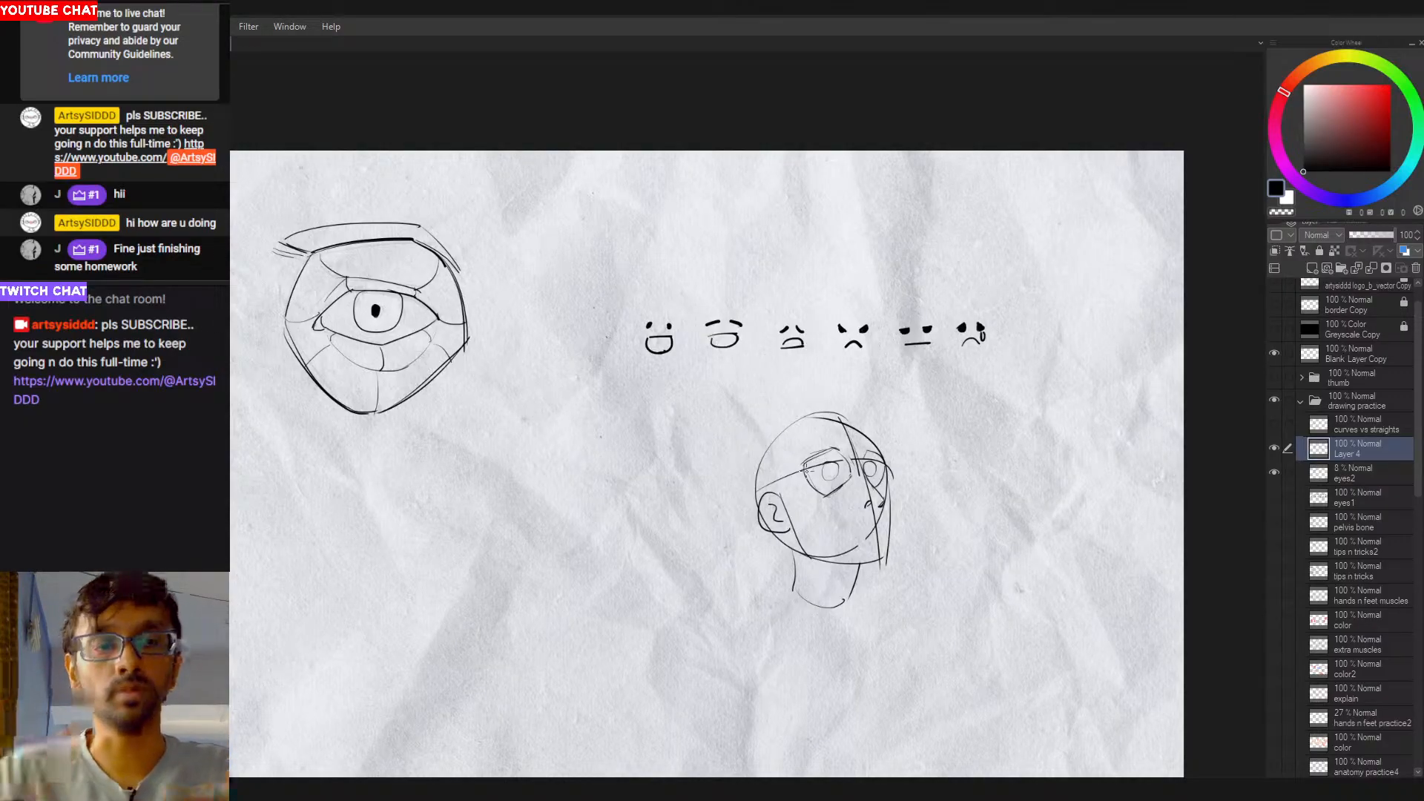
scroll(887, 486, "up", 1)
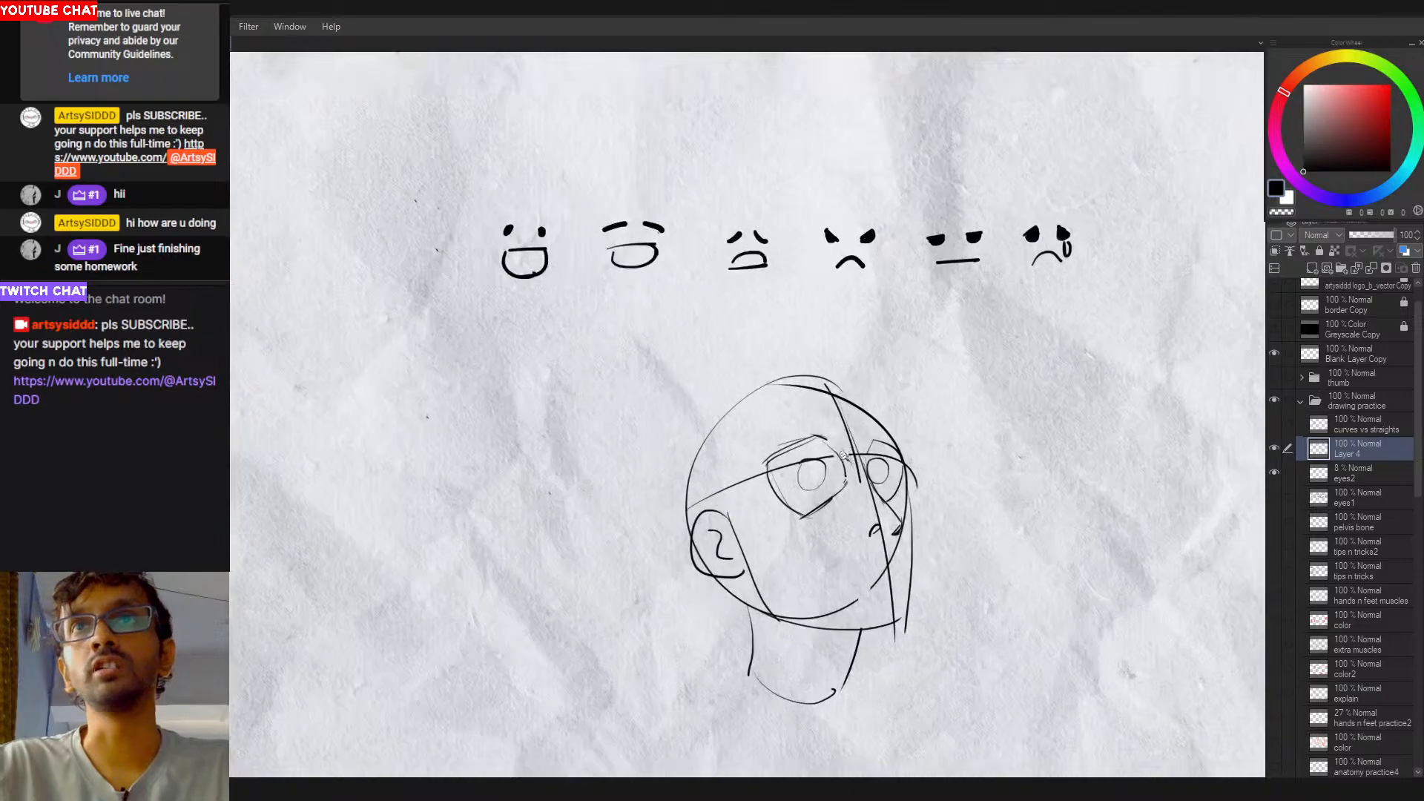
scroll(882, 519, "down", 3)
left_click_drag(884, 535, 779, 559)
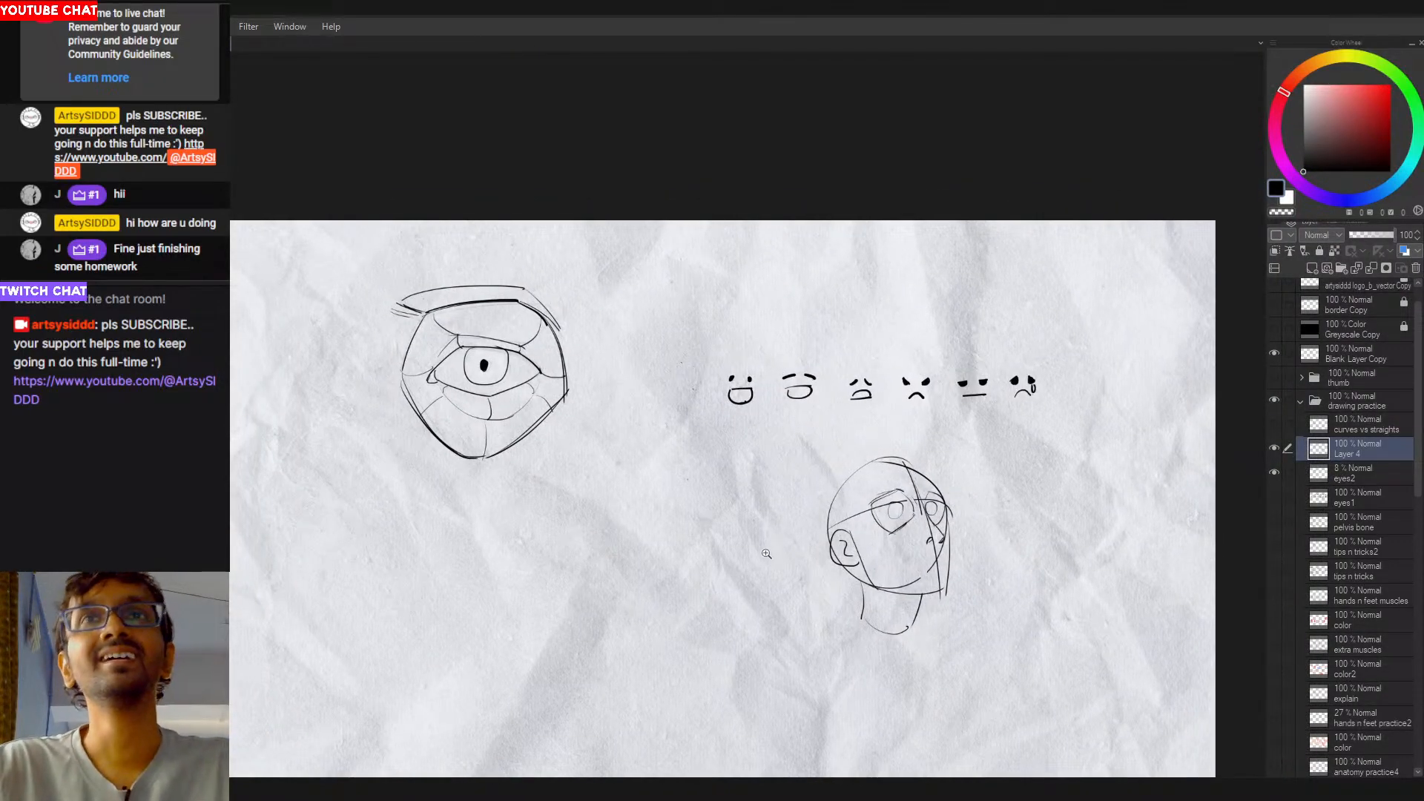
left_click_drag(676, 570, 868, 614)
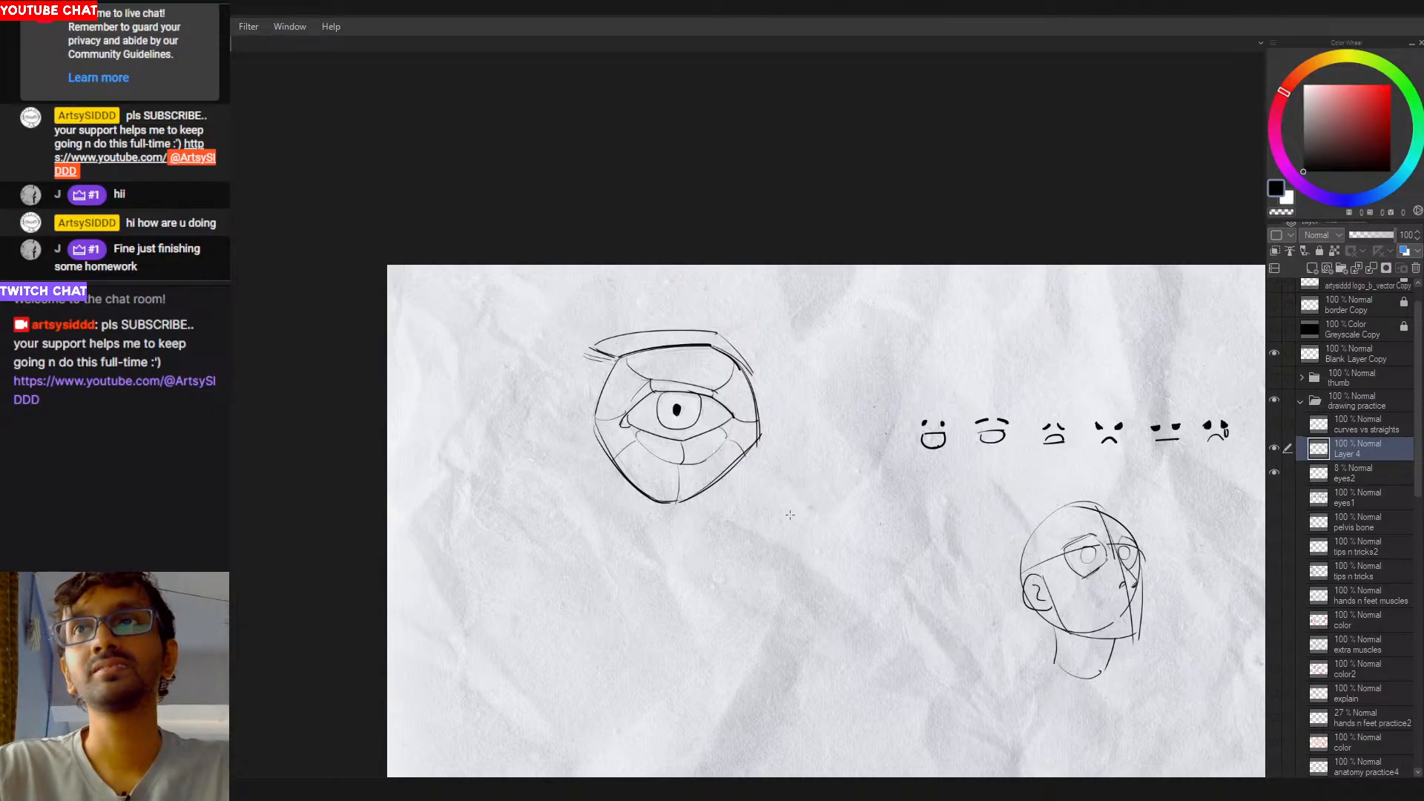
scroll(816, 501, "up", 1)
scroll(771, 510, "down", 3)
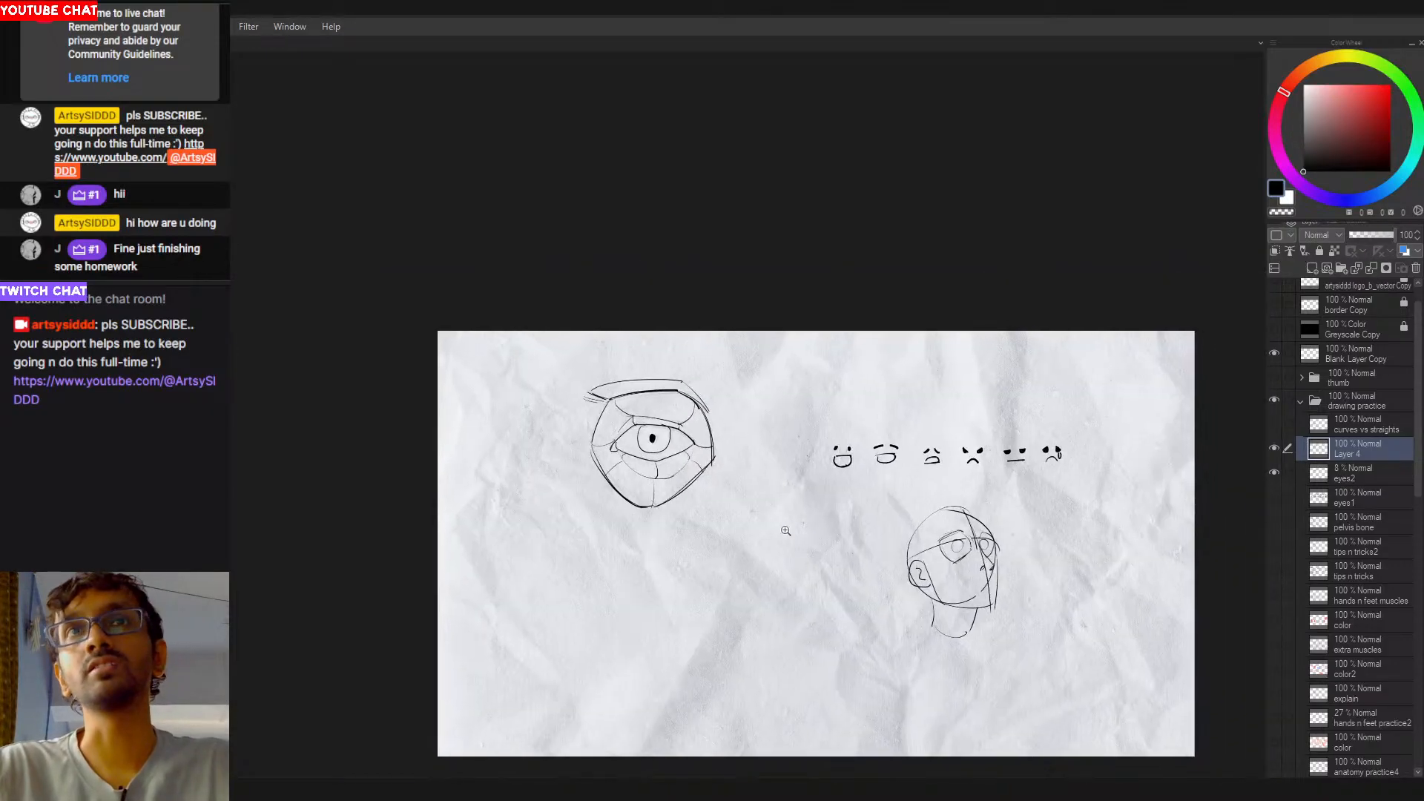
scroll(738, 511, "up", 2)
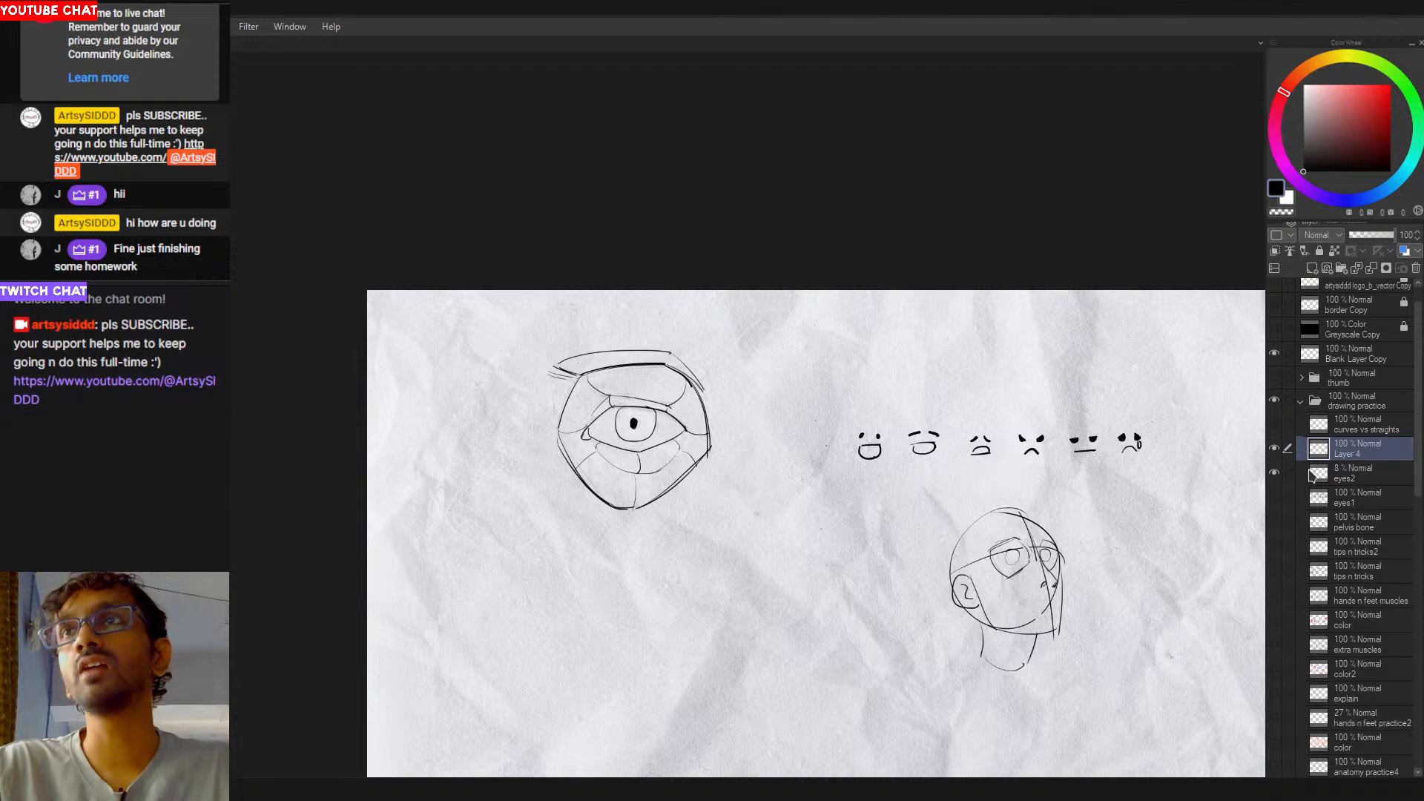
Step: Delete the faint old eyes2 layer and rename Layer 4 as eyes2
left_click(1279, 475)
left_click(1275, 473)
left_click(1275, 474)
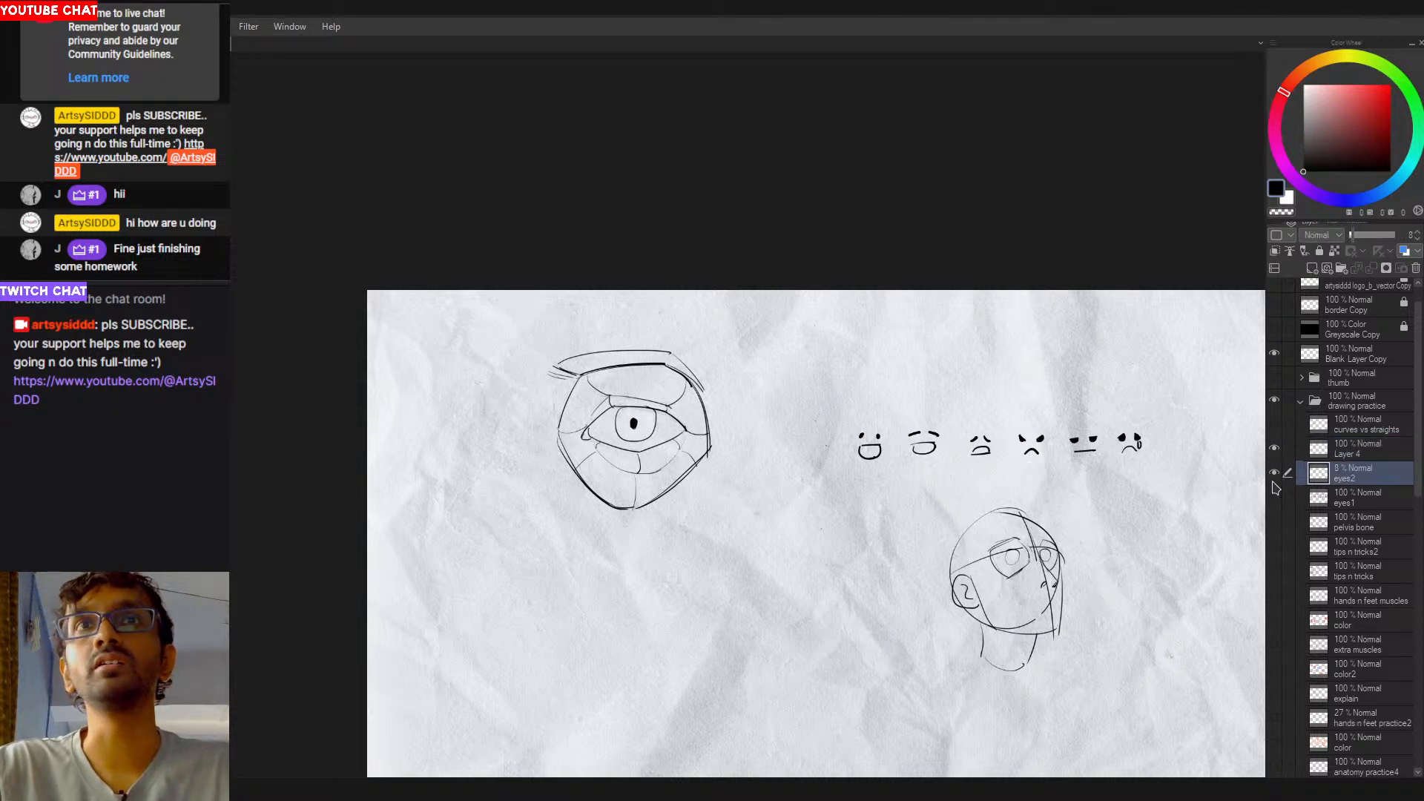
left_click(1273, 476)
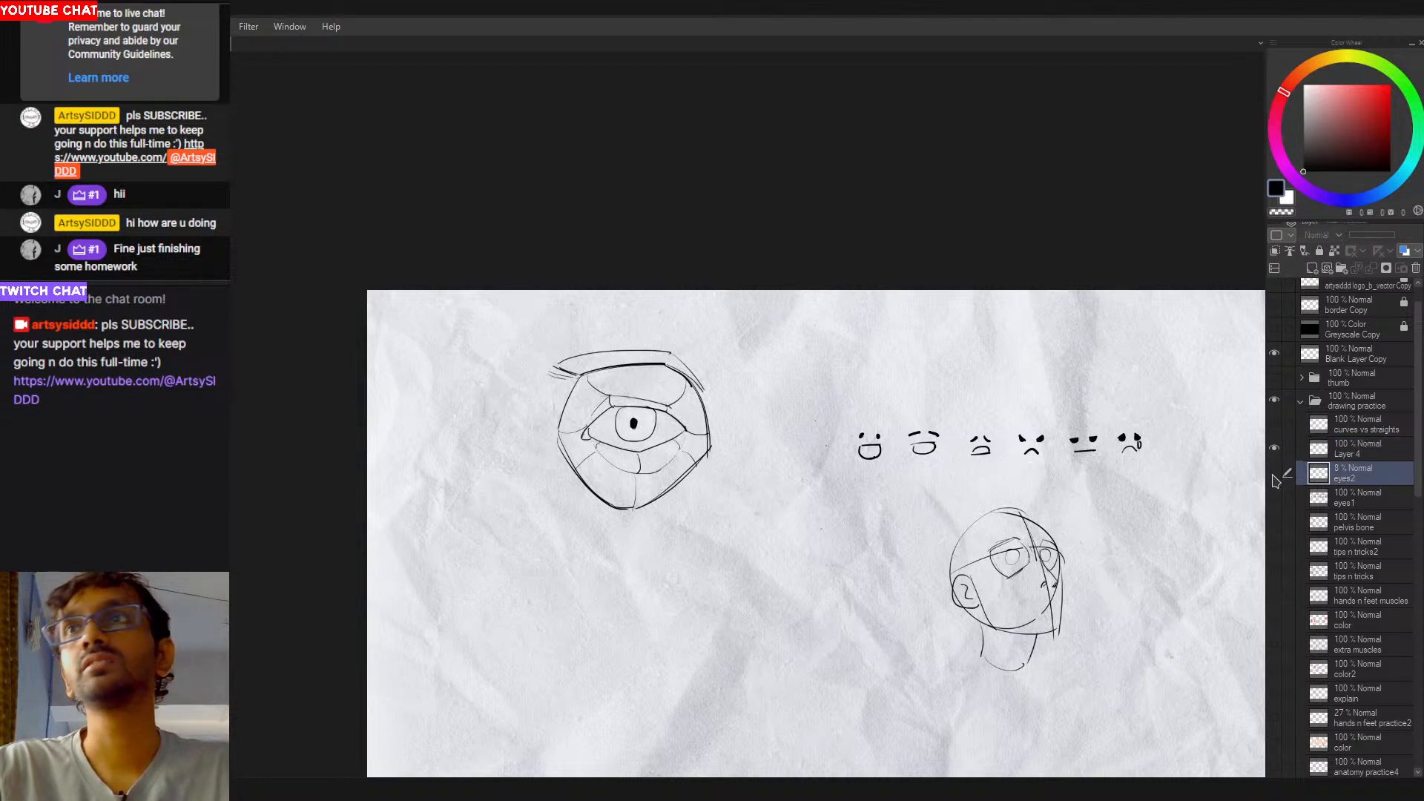
left_click(729, 293)
left_click(1351, 451)
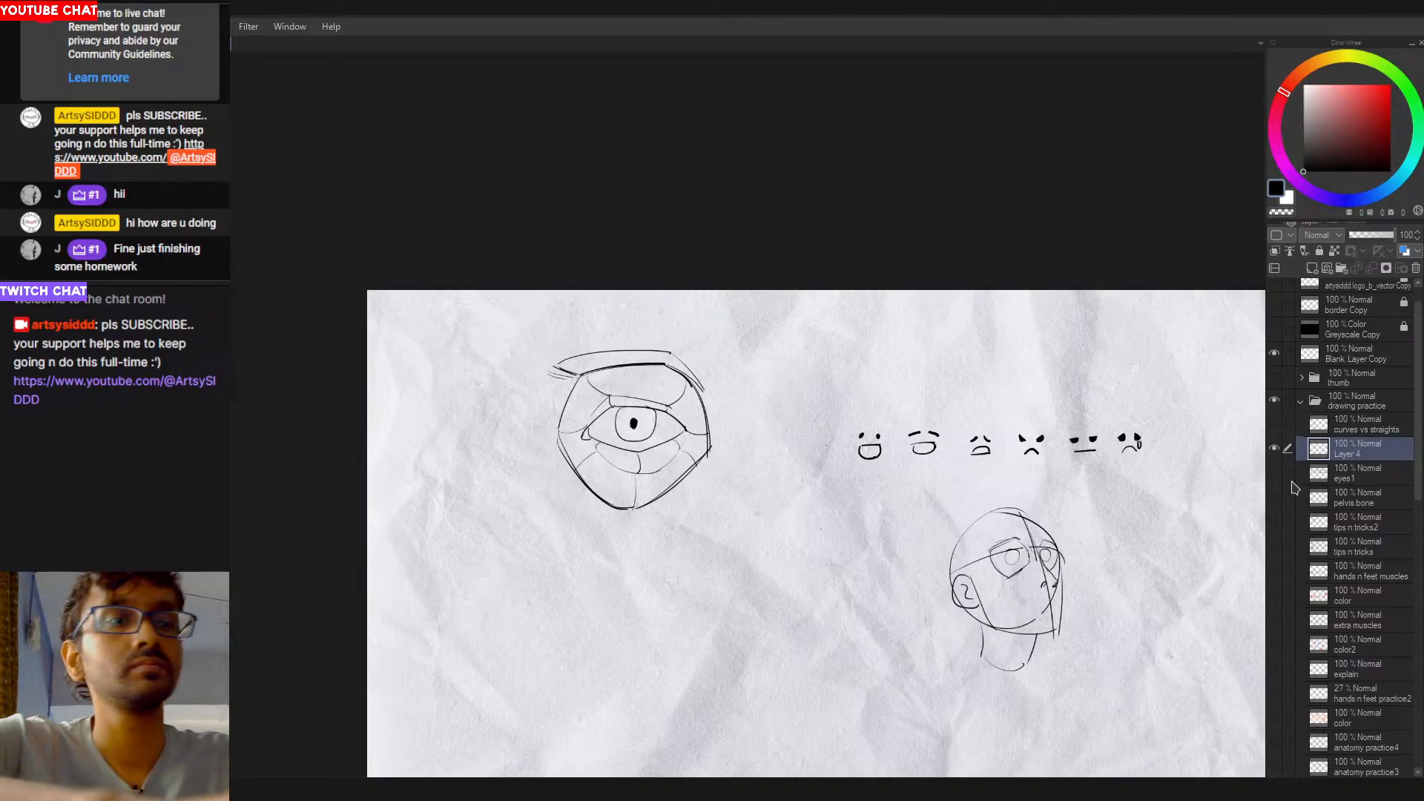
scroll(1094, 378, "up", 1)
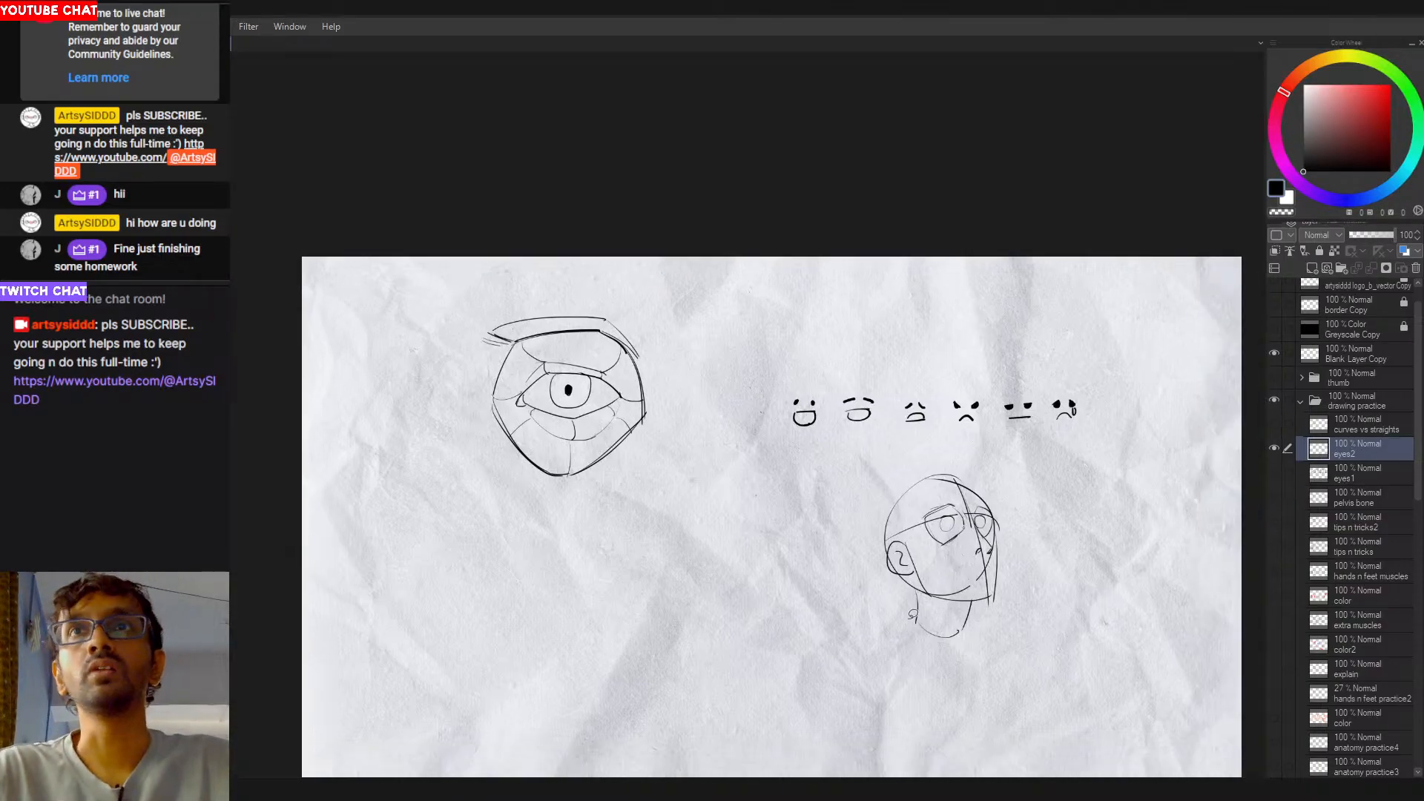
scroll(1113, 492, "up", 1)
scroll(1036, 515, "down", 1)
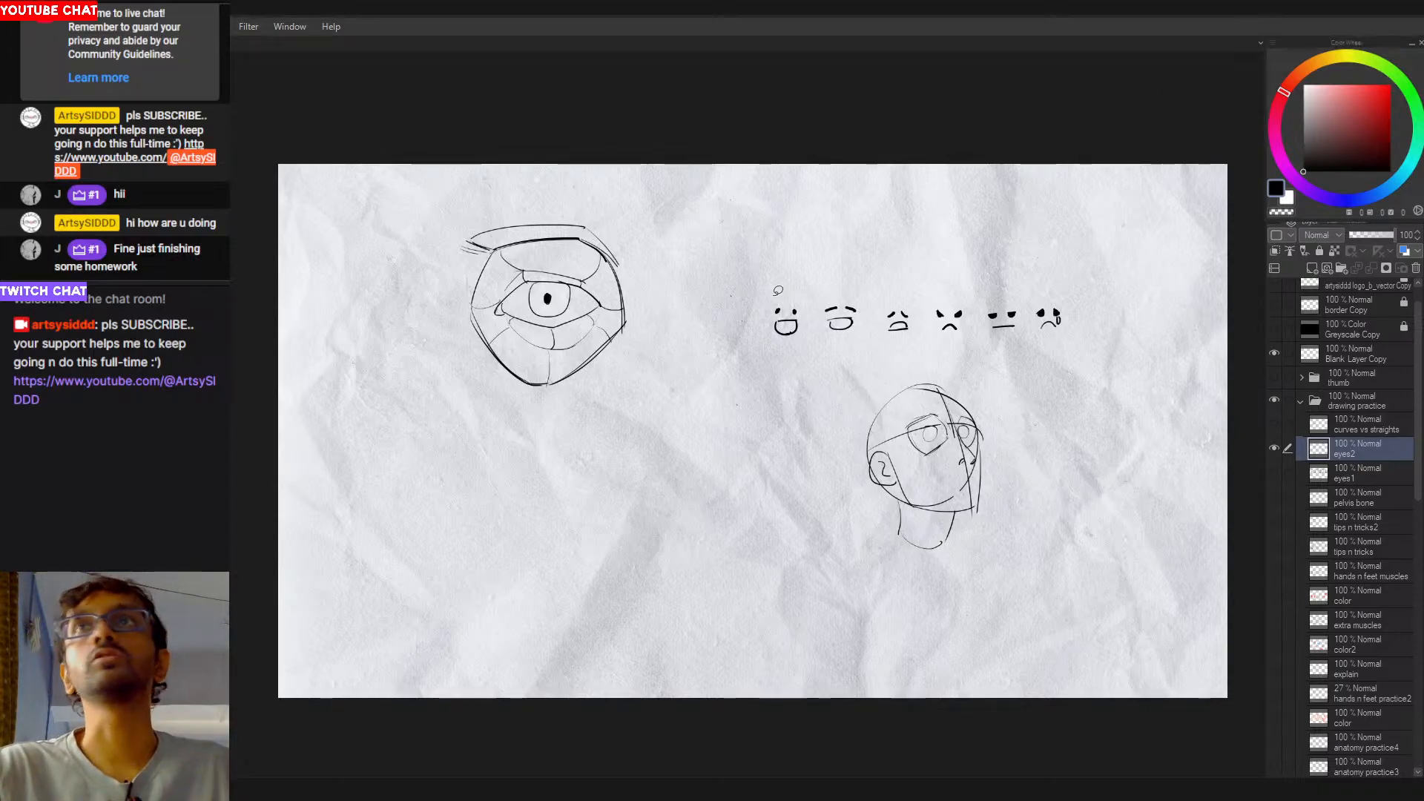
left_click_drag(614, 518, 632, 546)
key("ctrl+t")
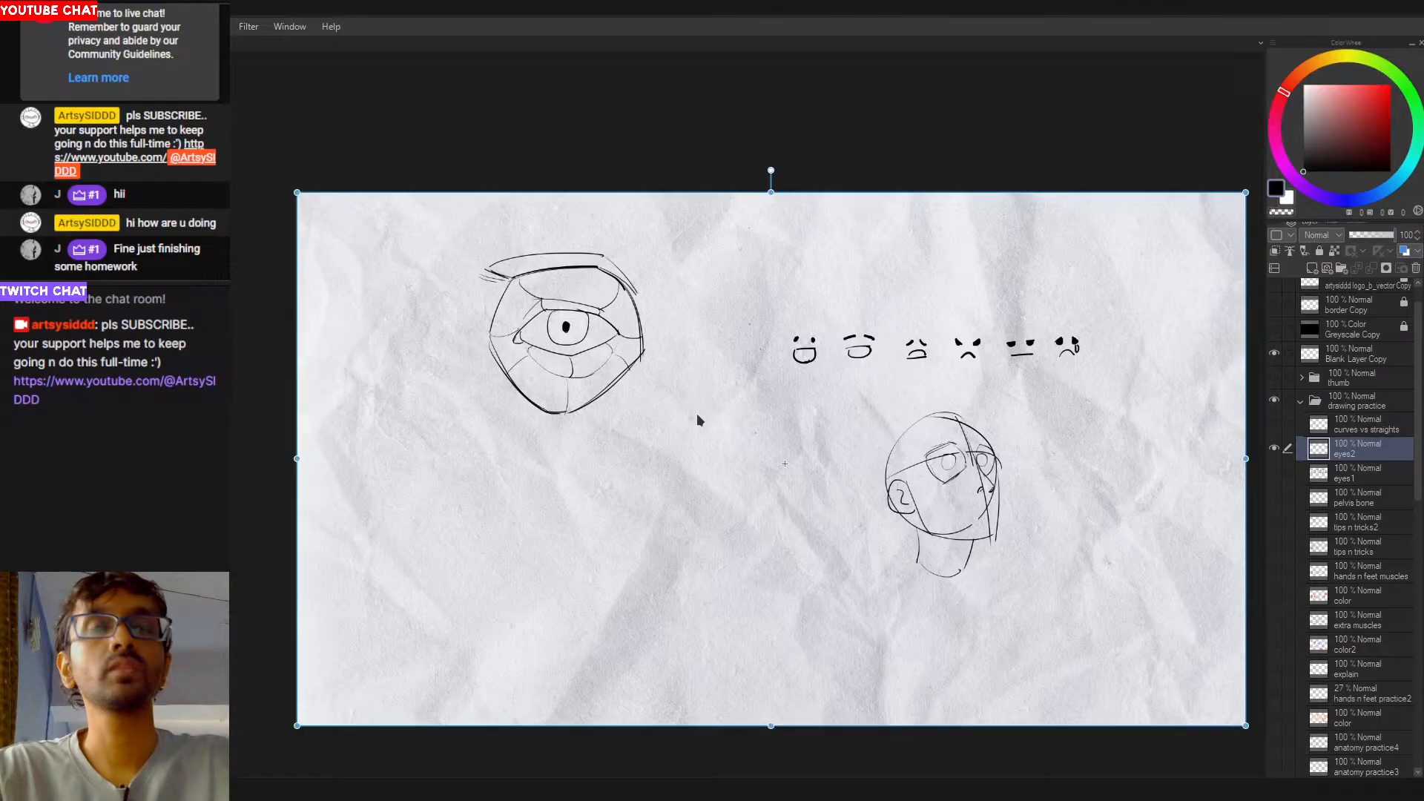
key("Escape")
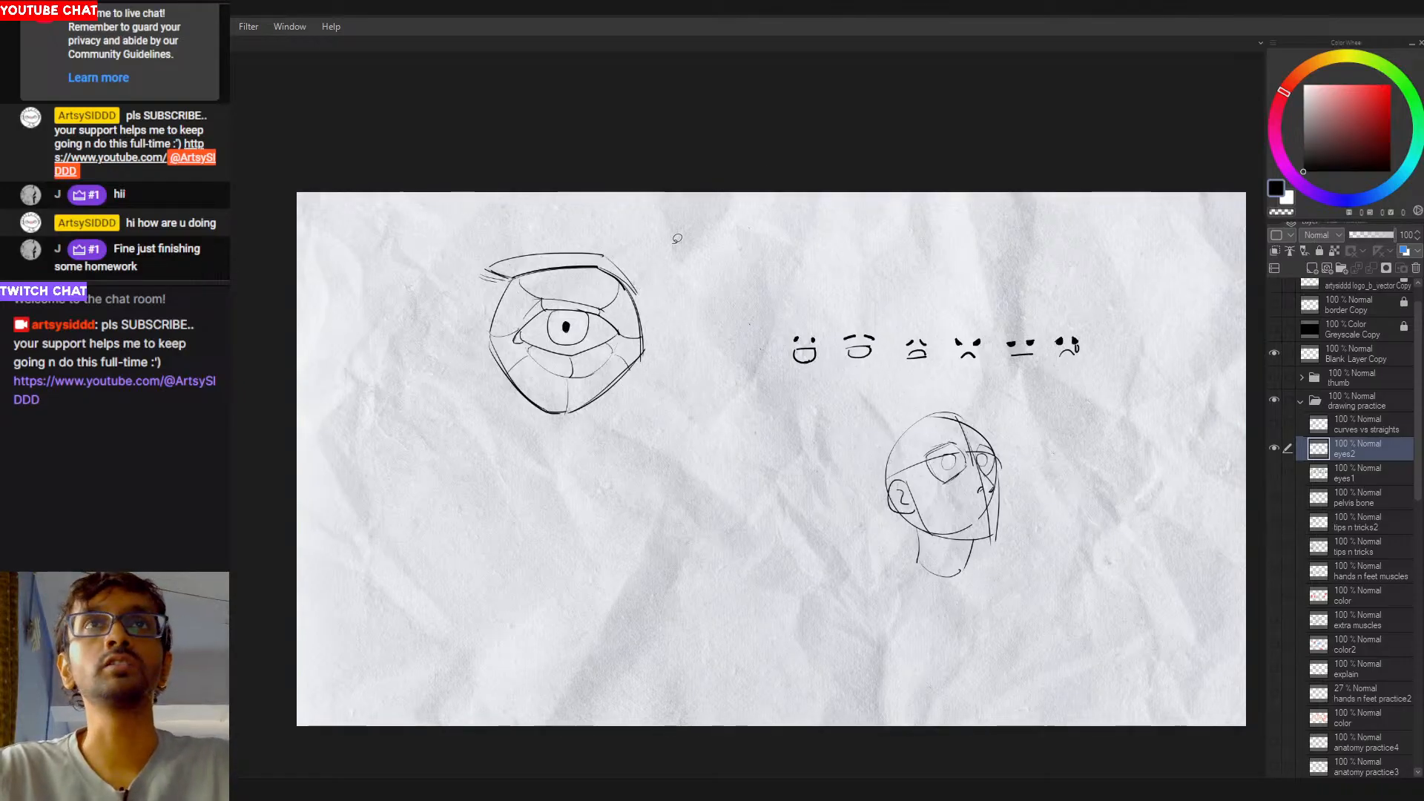
left_click_drag(652, 223, 657, 236)
key("ctrl+d")
Step: Thicken the large eye's upper eyelid line from the inner corner across the iris to the outer corner
mouse_move(612, 492)
left_mouse_down()
mouse_move(688, 520)
mouse_move(830, 362)
left_mouse_up()
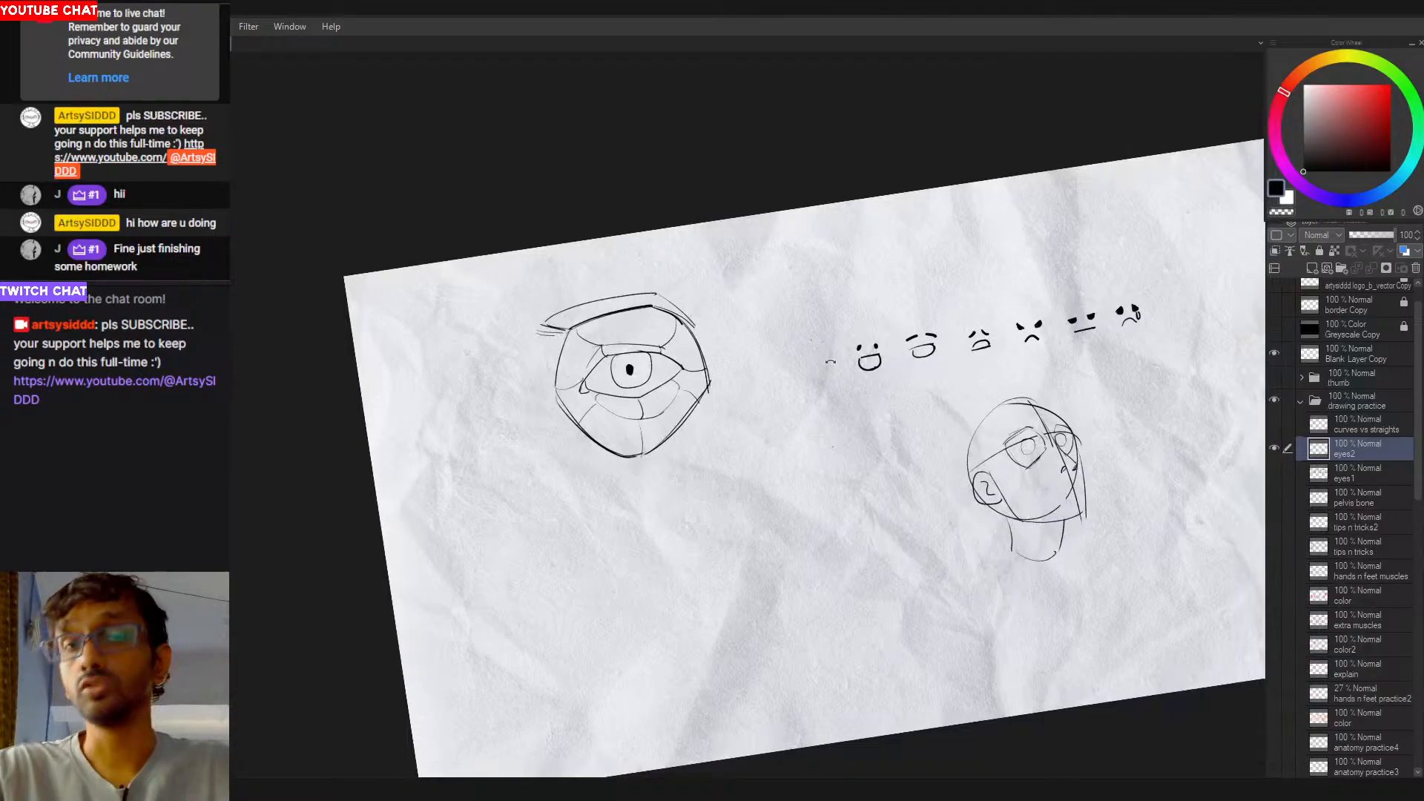
scroll(719, 465, "up", 3)
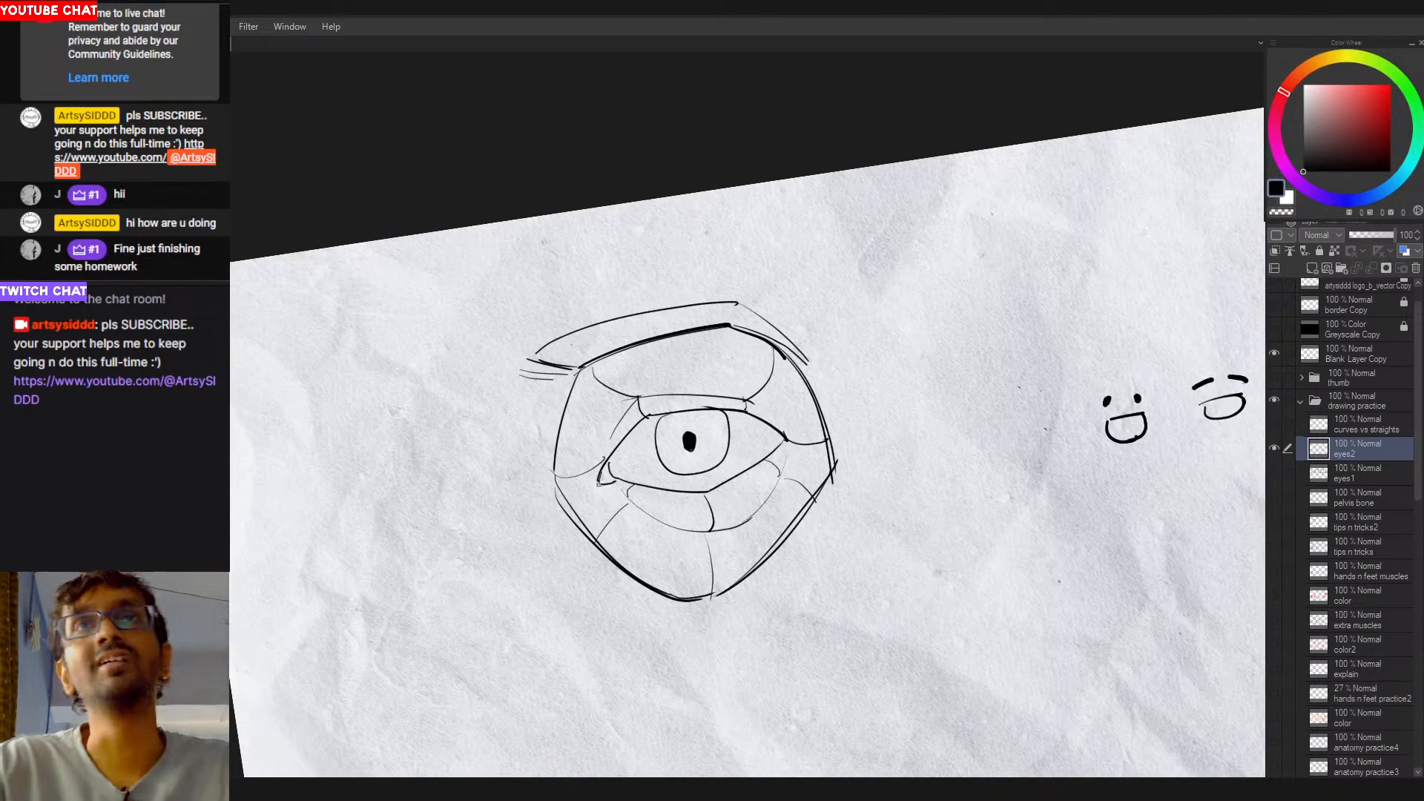
left_click_drag(669, 432, 638, 429)
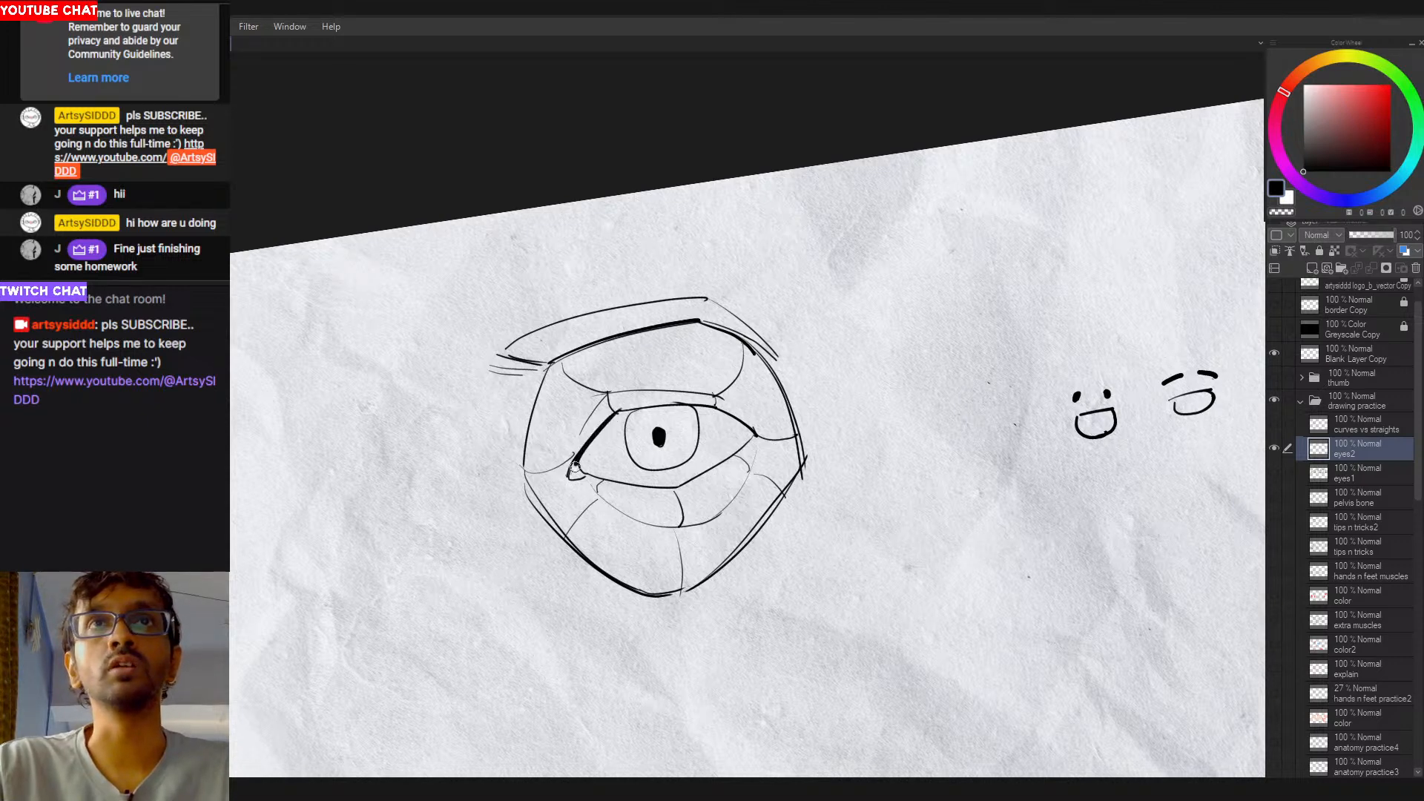
mouse_move(620, 412)
left_mouse_down()
mouse_move(714, 410)
mouse_move(686, 406)
mouse_move(699, 410)
mouse_move(678, 416)
mouse_move(706, 410)
mouse_move(759, 439)
mouse_move(712, 410)
mouse_move(749, 431)
left_mouse_up()
key("ctrl+z")
key("ctrl+z")
key("ctrl+z")
key("ctrl+z")
key("ctrl+z")
key("ctrl+z")
key("ctrl+z")
Step: Try a small upward arrow beneath the inner part of the large eye's upper eyelid, and undo it
mouse_move(621, 418)
left_mouse_down()
mouse_move(714, 404)
mouse_move(629, 412)
mouse_move(588, 441)
mouse_move(616, 414)
mouse_move(587, 447)
mouse_move(615, 420)
mouse_move(604, 439)
left_mouse_up()
key("ctrl+z")
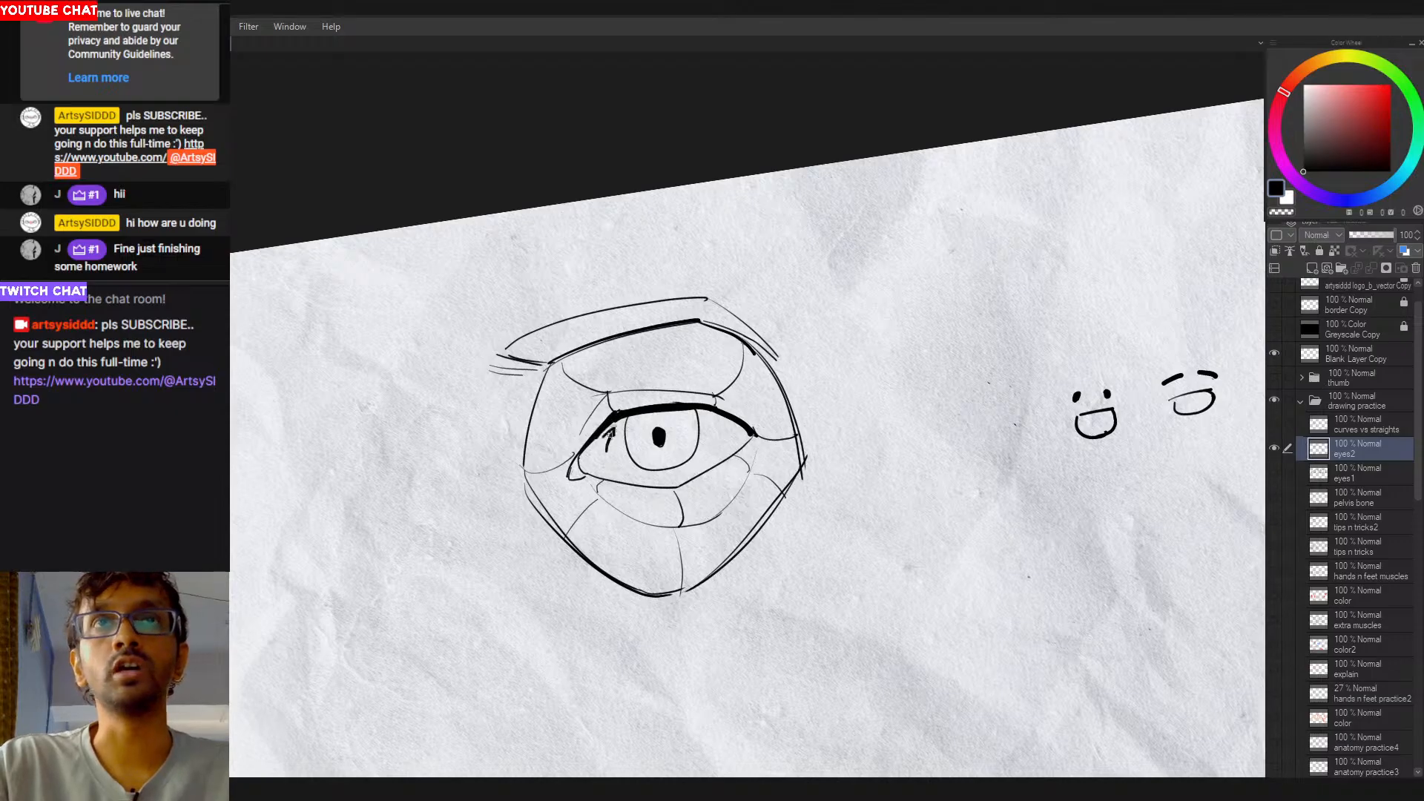
key("ctrl+z")
Step: Add short strokes along the large eye's lower eyelid edge to give the lid thickness towards the outer corner
left_click_drag(731, 455, 667, 459)
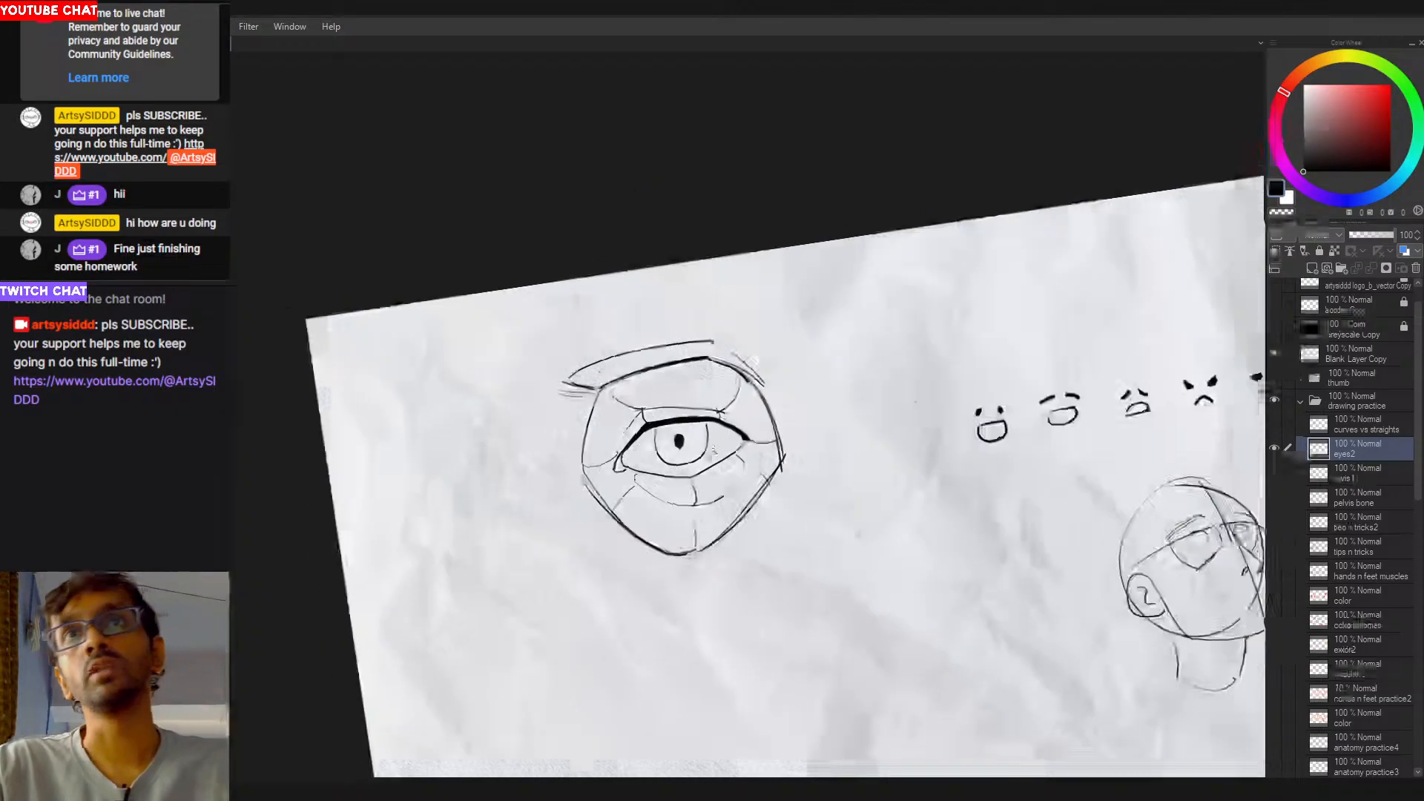
left_click_drag(724, 495, 595, 493)
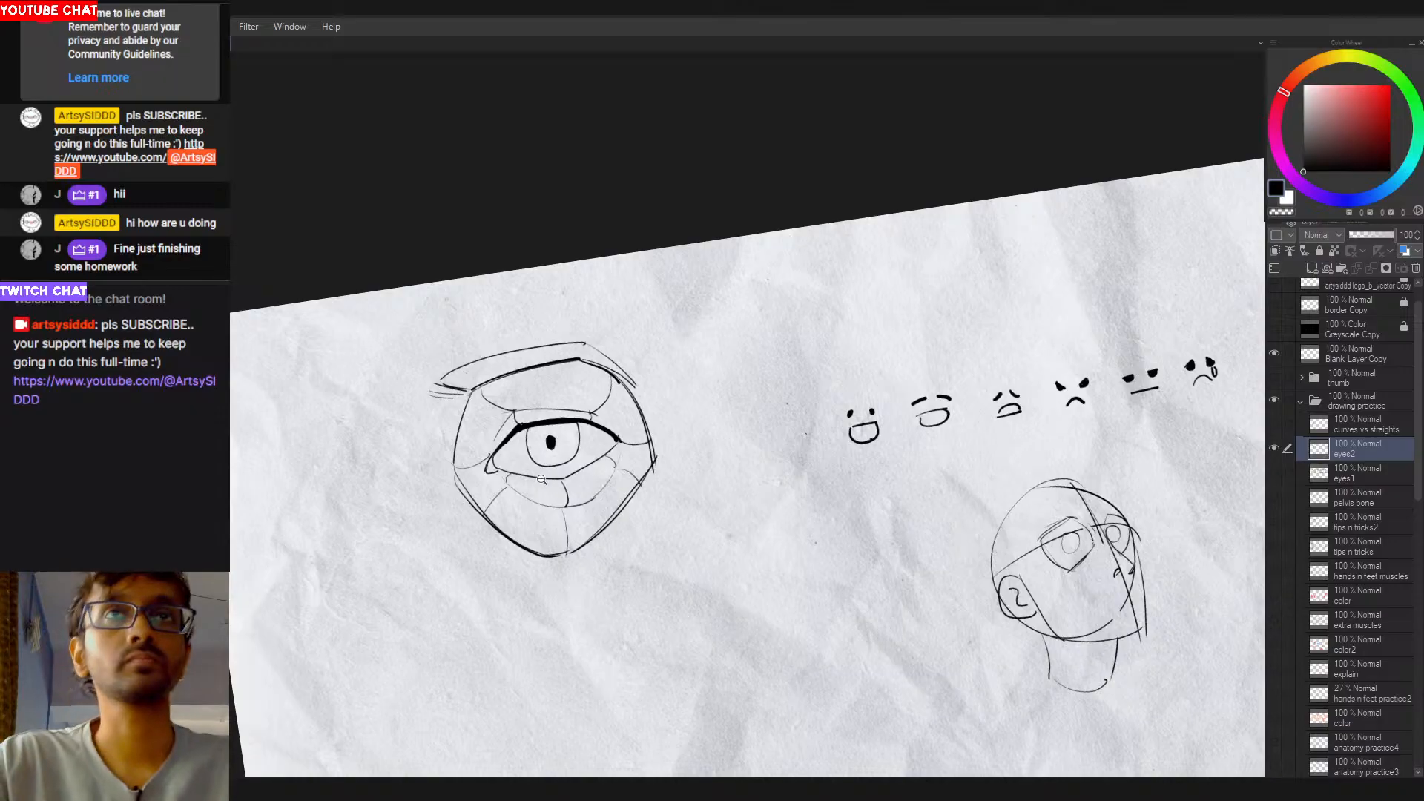
scroll(595, 493, "up", 2)
scroll(596, 483, "down", 1)
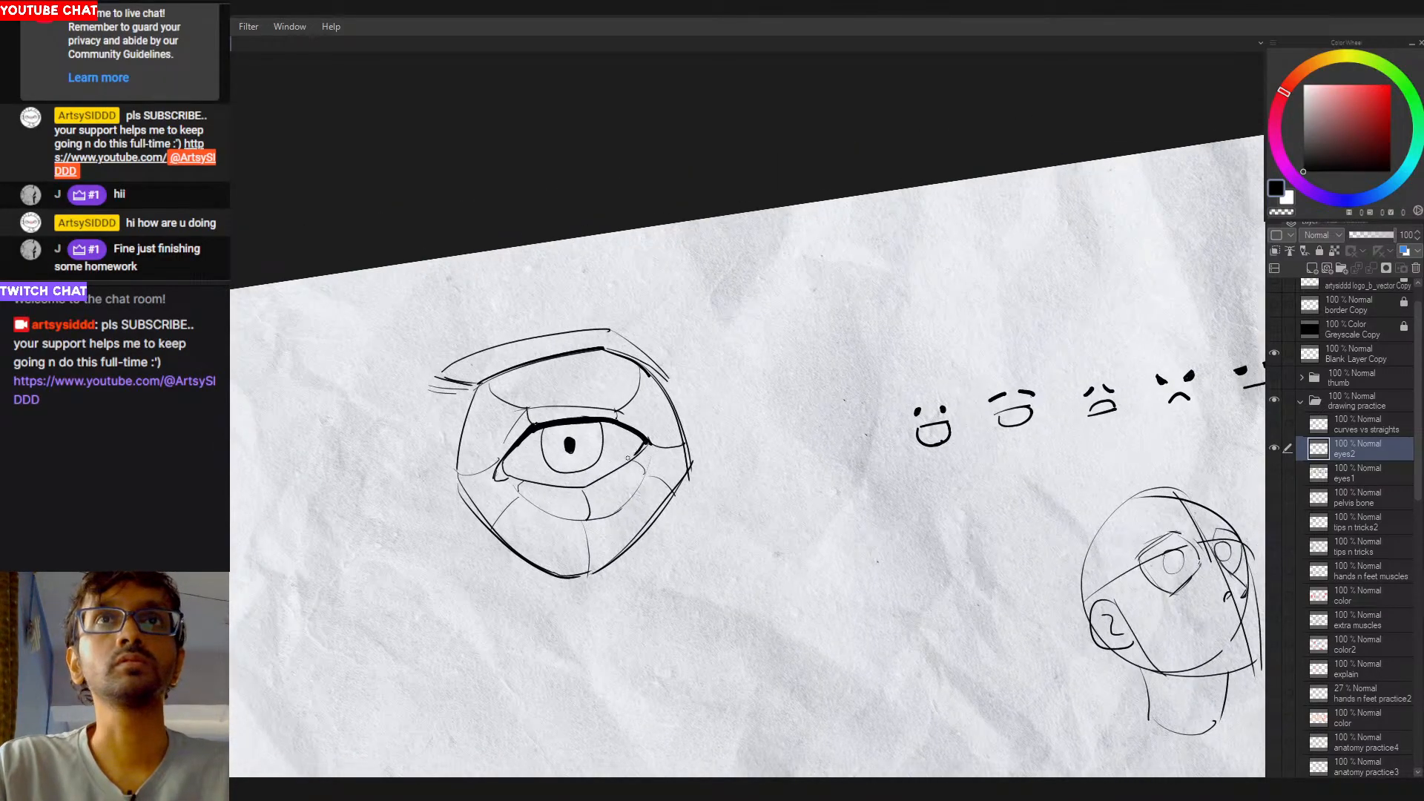
mouse_move(612, 440)
left_mouse_down()
mouse_move(715, 448)
mouse_move(684, 303)
mouse_move(641, 304)
mouse_move(649, 348)
left_mouse_up()
scroll(744, 435, "down", 2)
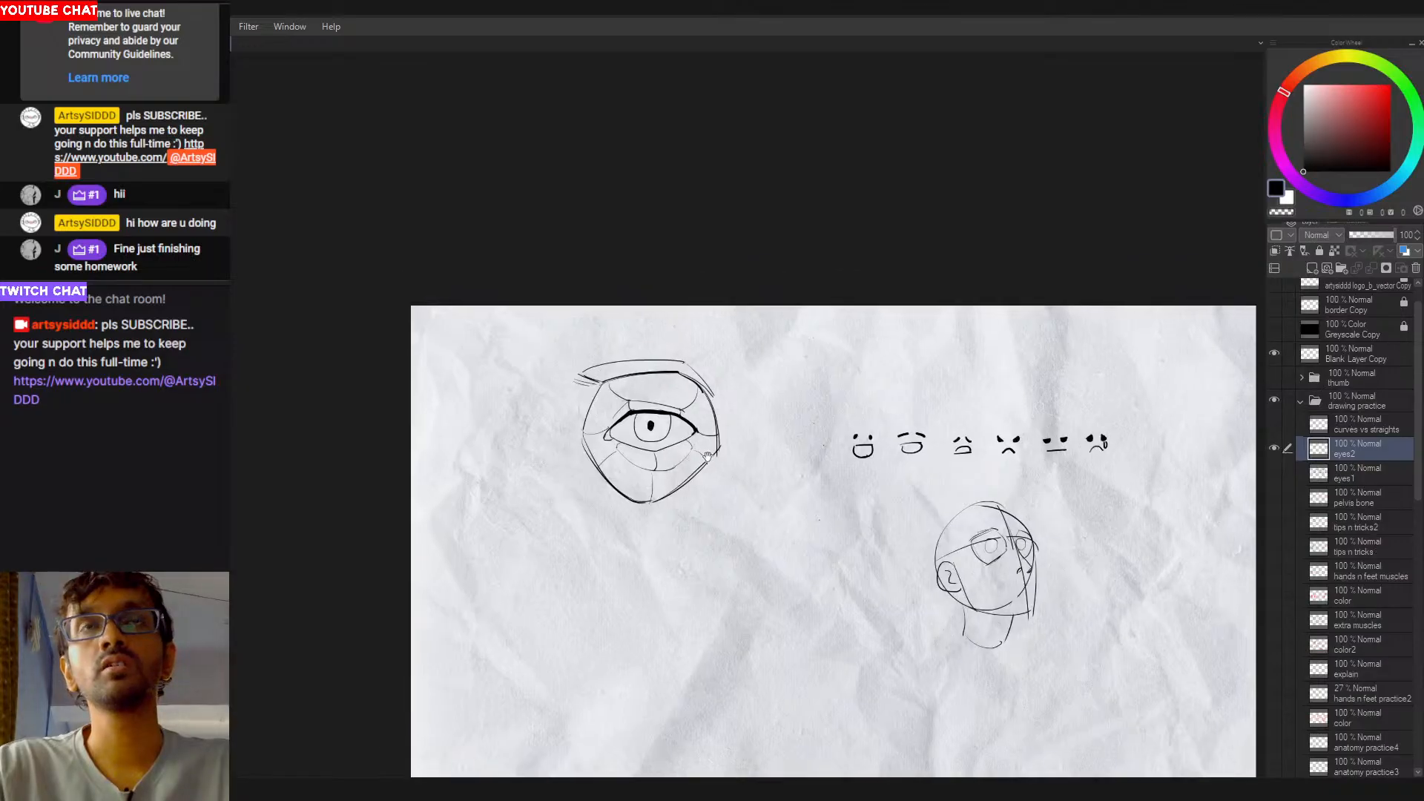
scroll(612, 505, "up", 2)
left_click_drag(659, 504, 638, 502)
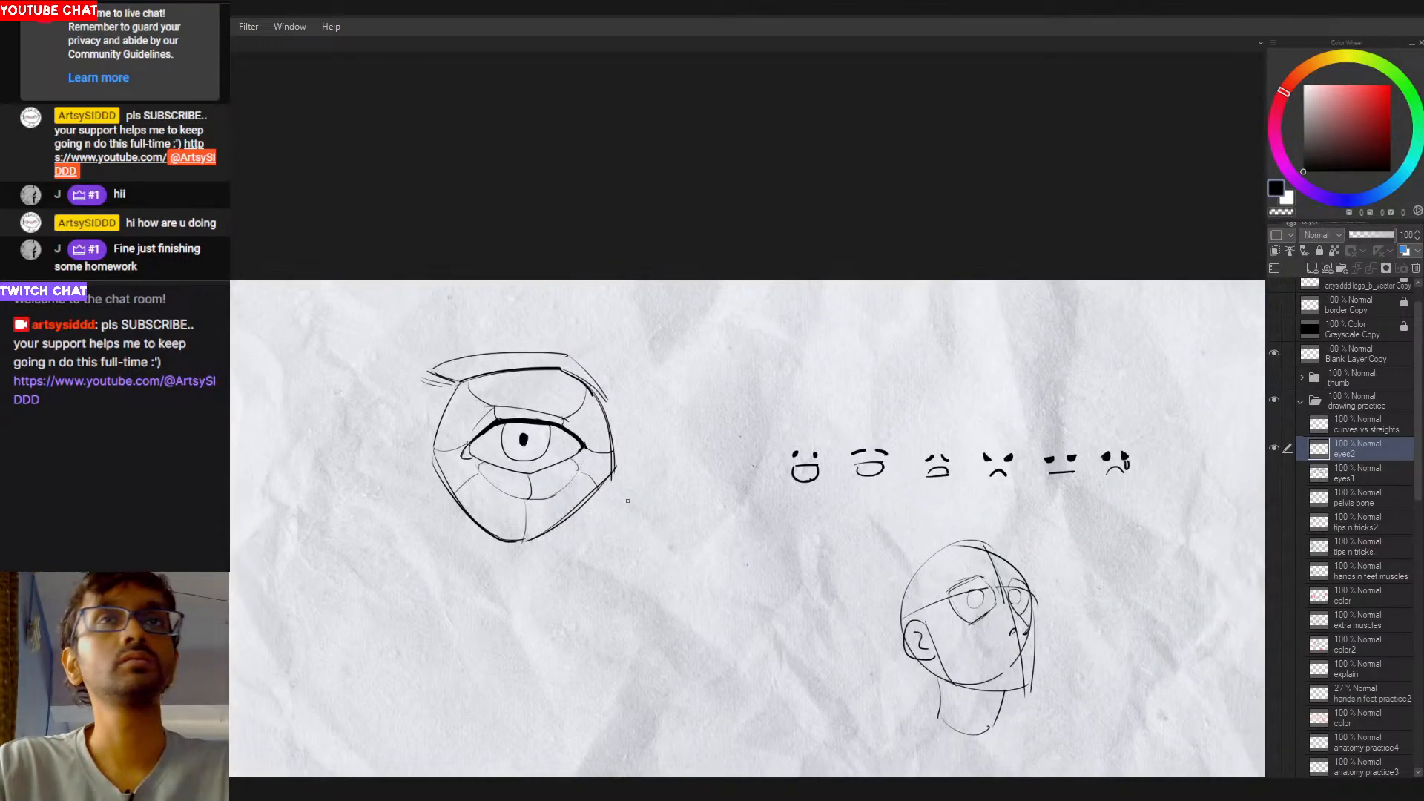
scroll(555, 496, "up", 2)
mouse_move(788, 428)
left_mouse_down()
mouse_move(677, 366)
mouse_move(759, 419)
left_mouse_up()
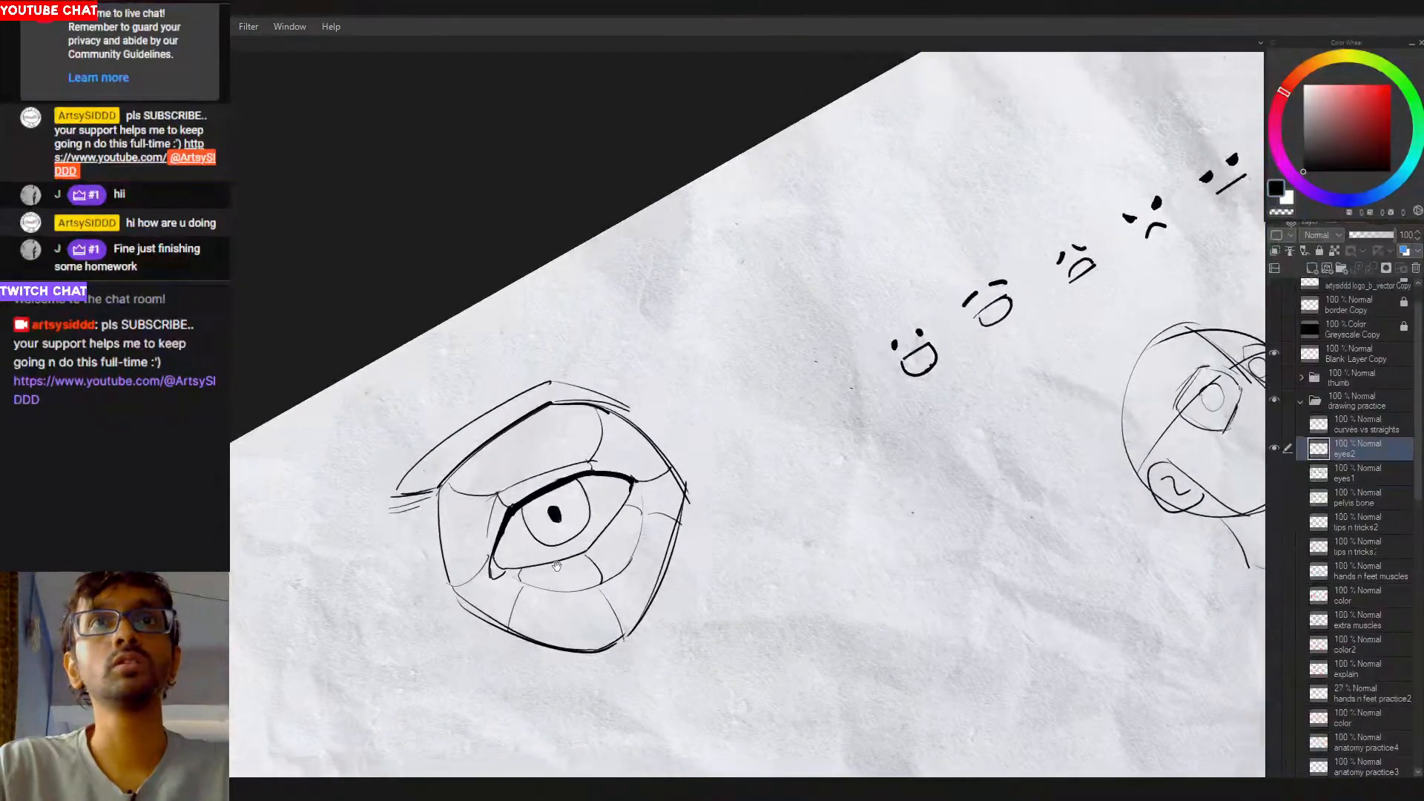
left_click_drag(594, 519, 659, 476)
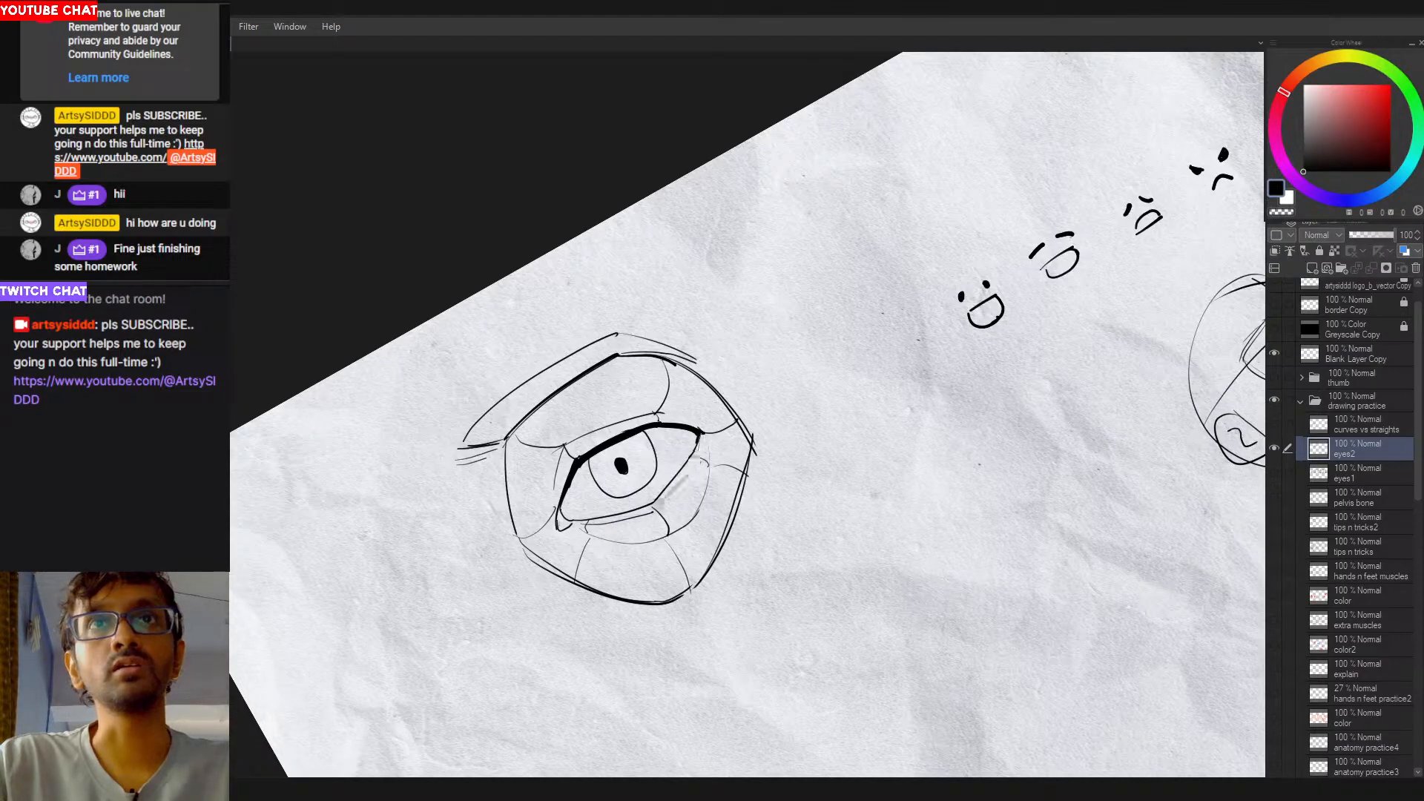
mouse_move(791, 432)
left_mouse_down()
mouse_move(763, 499)
mouse_move(794, 442)
left_mouse_up()
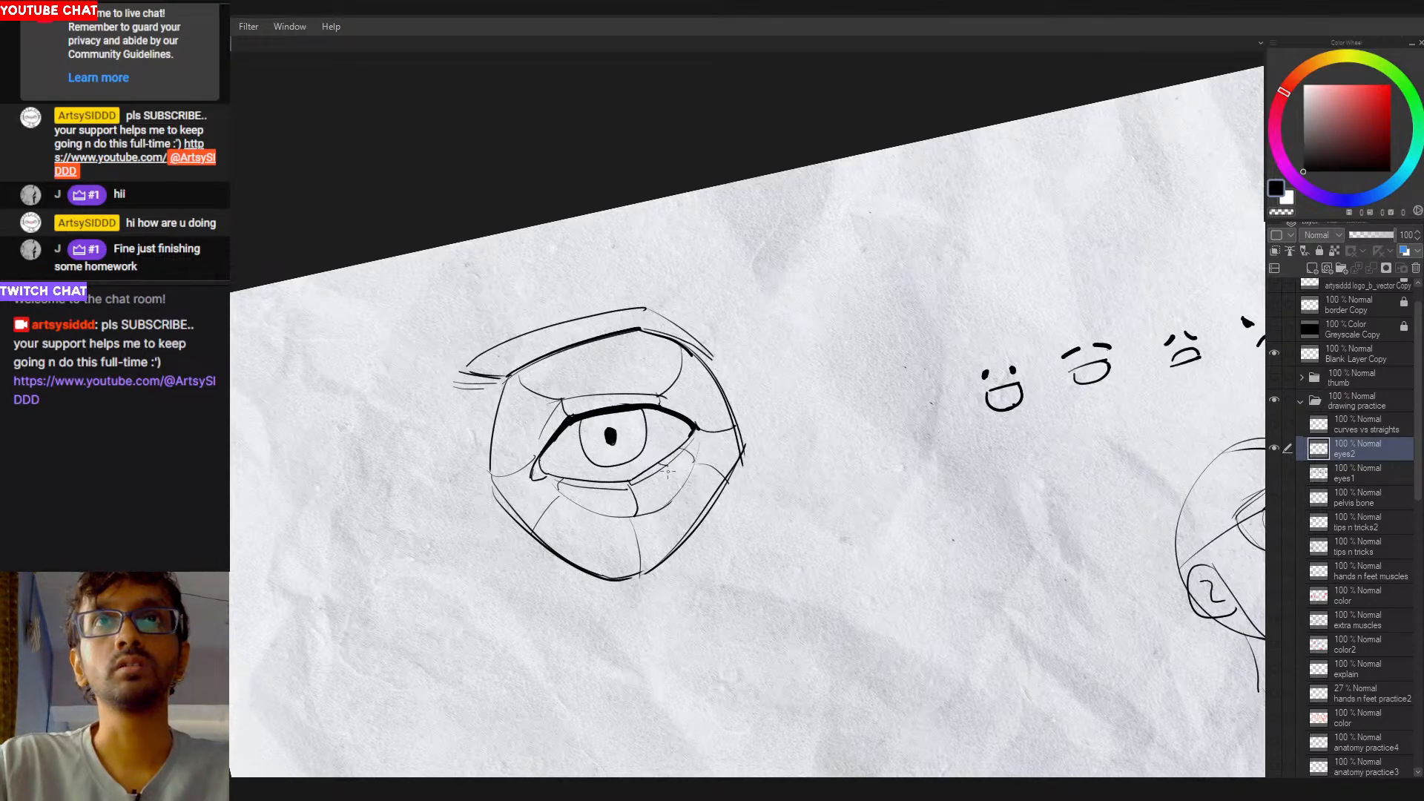
Step: Add a short plane line on the large eye's lower lid, between the middle of the lid and the outer corner
left_click_drag(668, 471, 675, 498)
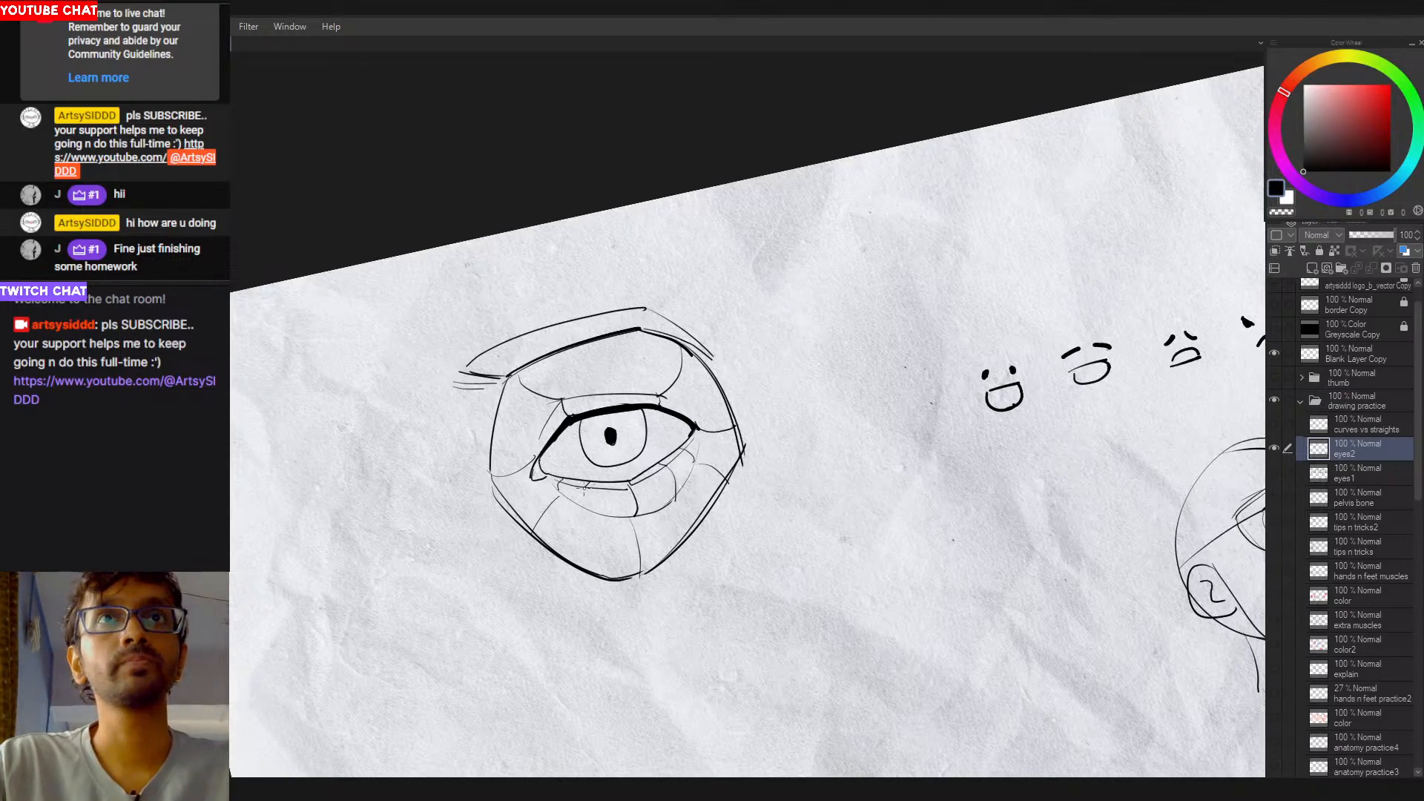
scroll(712, 519, "down", 2)
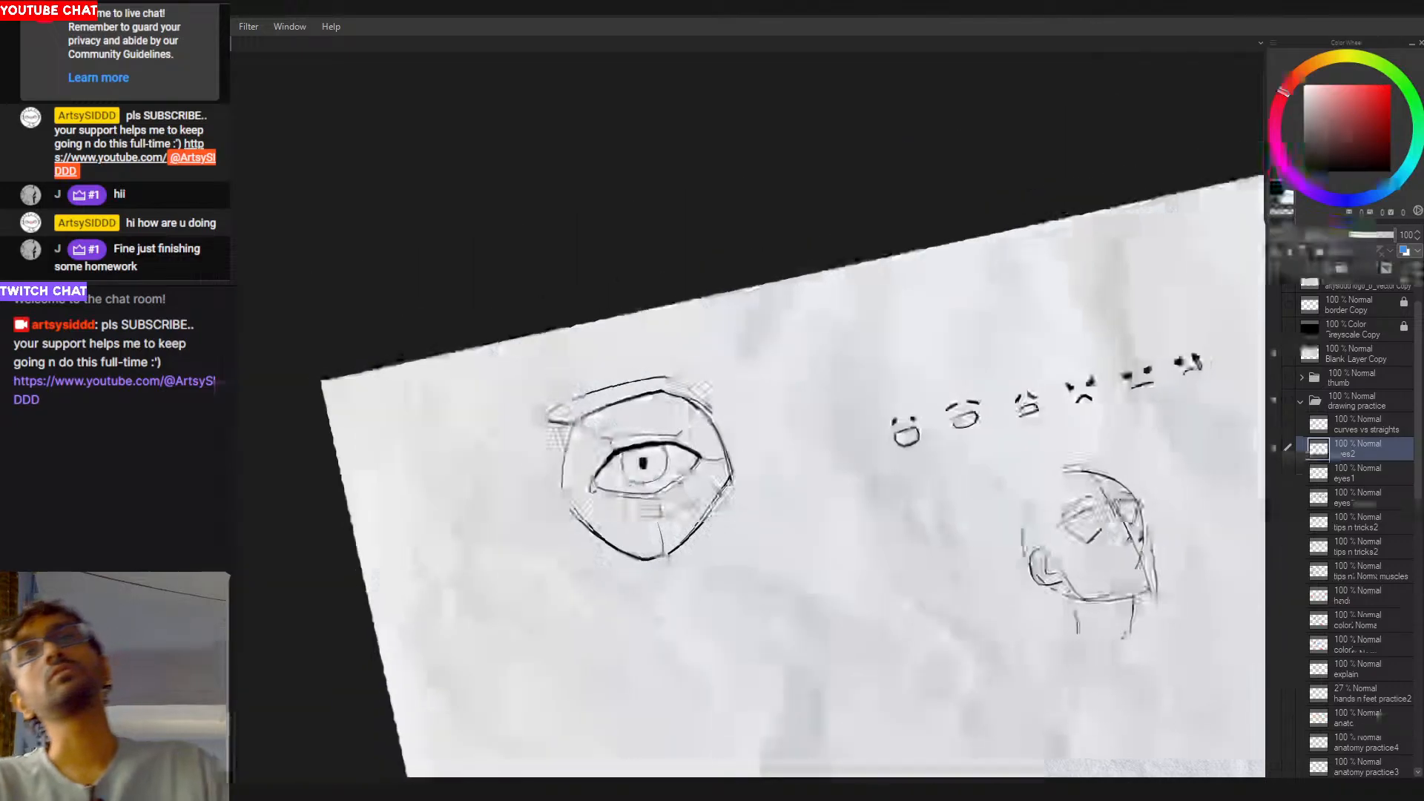
left_click_drag(735, 475, 609, 493)
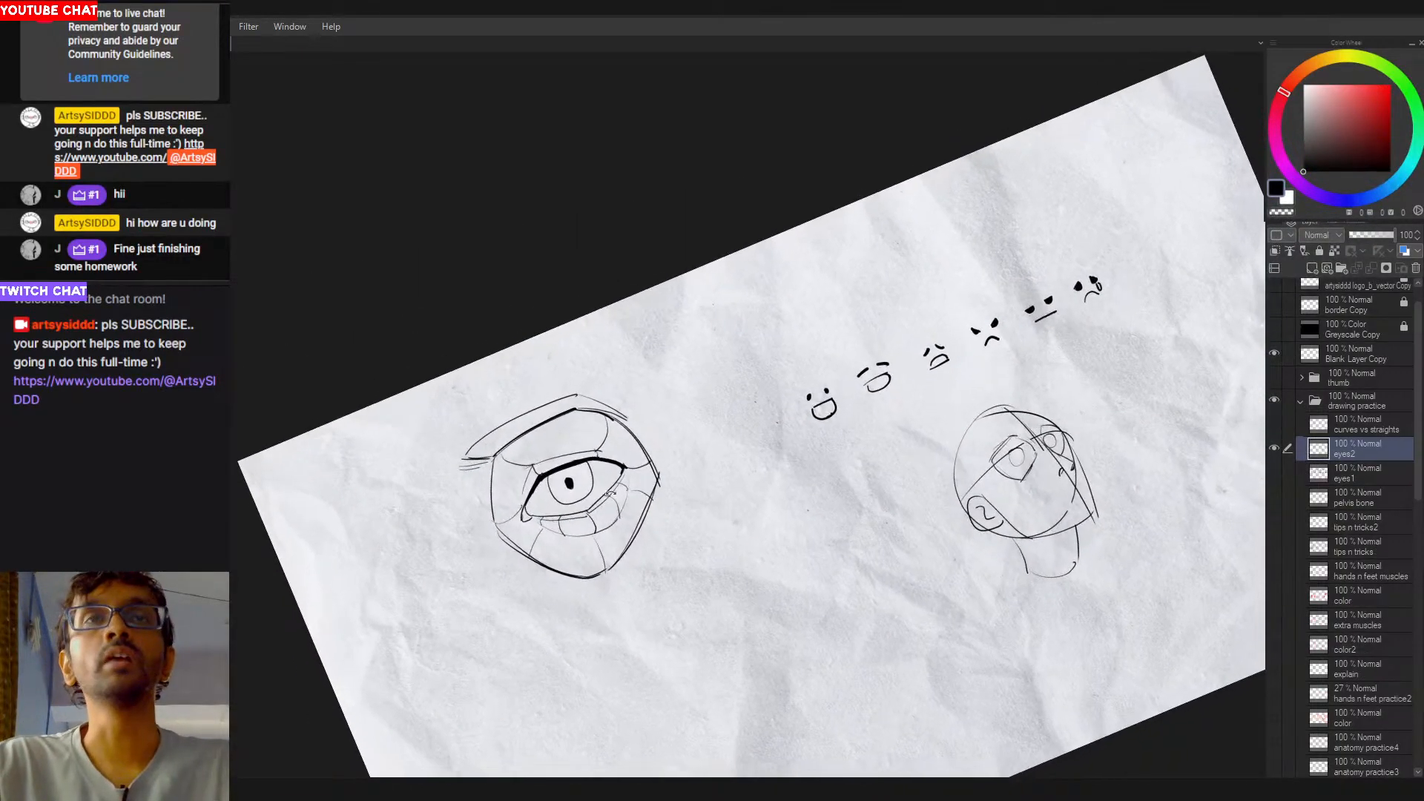
scroll(554, 493, "up", 2)
left_click_drag(932, 447, 842, 534)
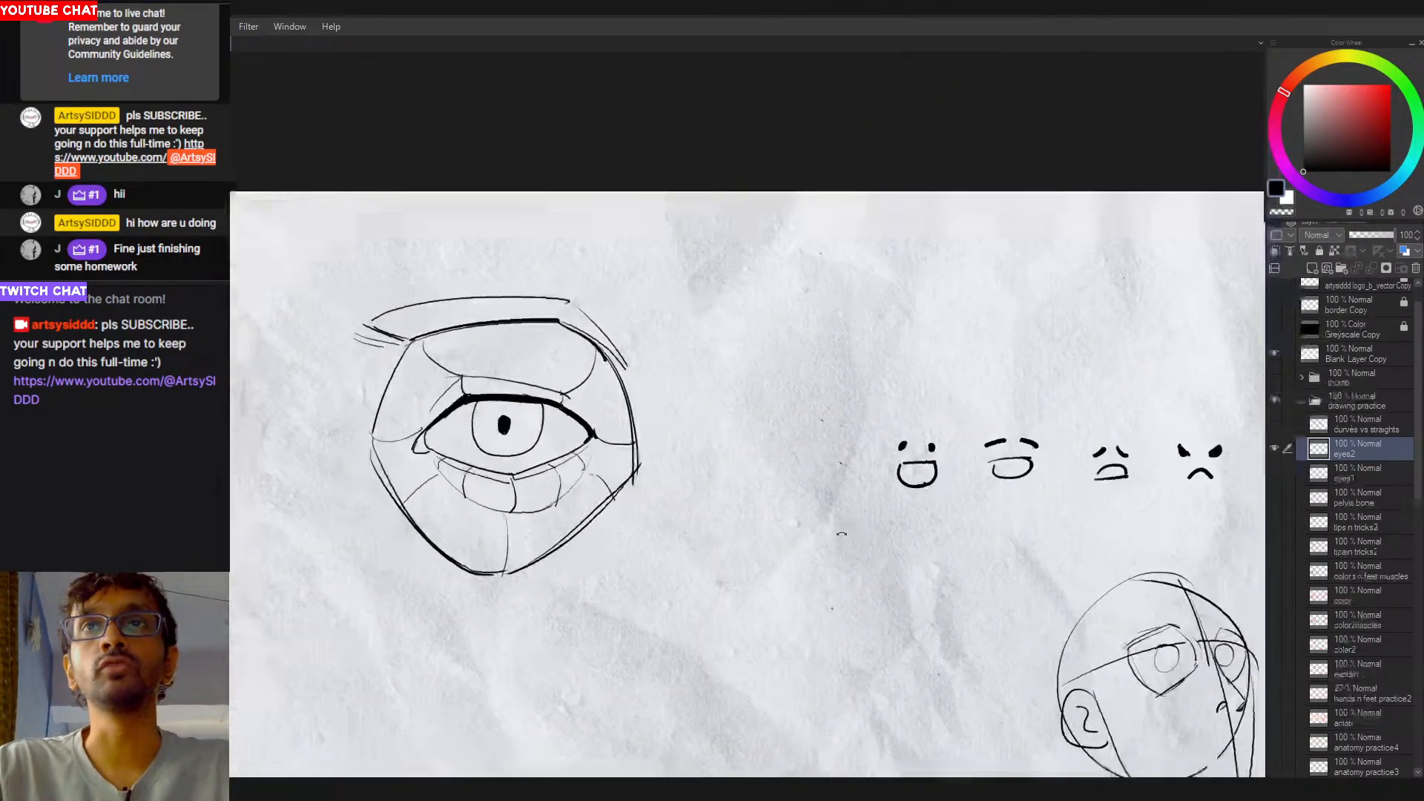
Step: Sketch a small angled eye between the large eye and the row of faces, with a doubled arched upper lid and a slanting lower line
key("ctrl+z")
mouse_move(710, 332)
left_mouse_down()
mouse_move(755, 267)
mouse_move(745, 273)
left_mouse_up()
mouse_move(745, 273)
left_mouse_down()
mouse_move(883, 295)
mouse_move(850, 270)
mouse_move(870, 296)
mouse_move(716, 340)
left_mouse_up()
key("ctrl+z")
key("ctrl+z")
key("ctrl+z")
mouse_move(870, 297)
left_mouse_down()
mouse_move(733, 340)
mouse_move(752, 279)
mouse_move(845, 278)
left_mouse_up()
key("ctrl+z")
left_click_drag(757, 281, 853, 297)
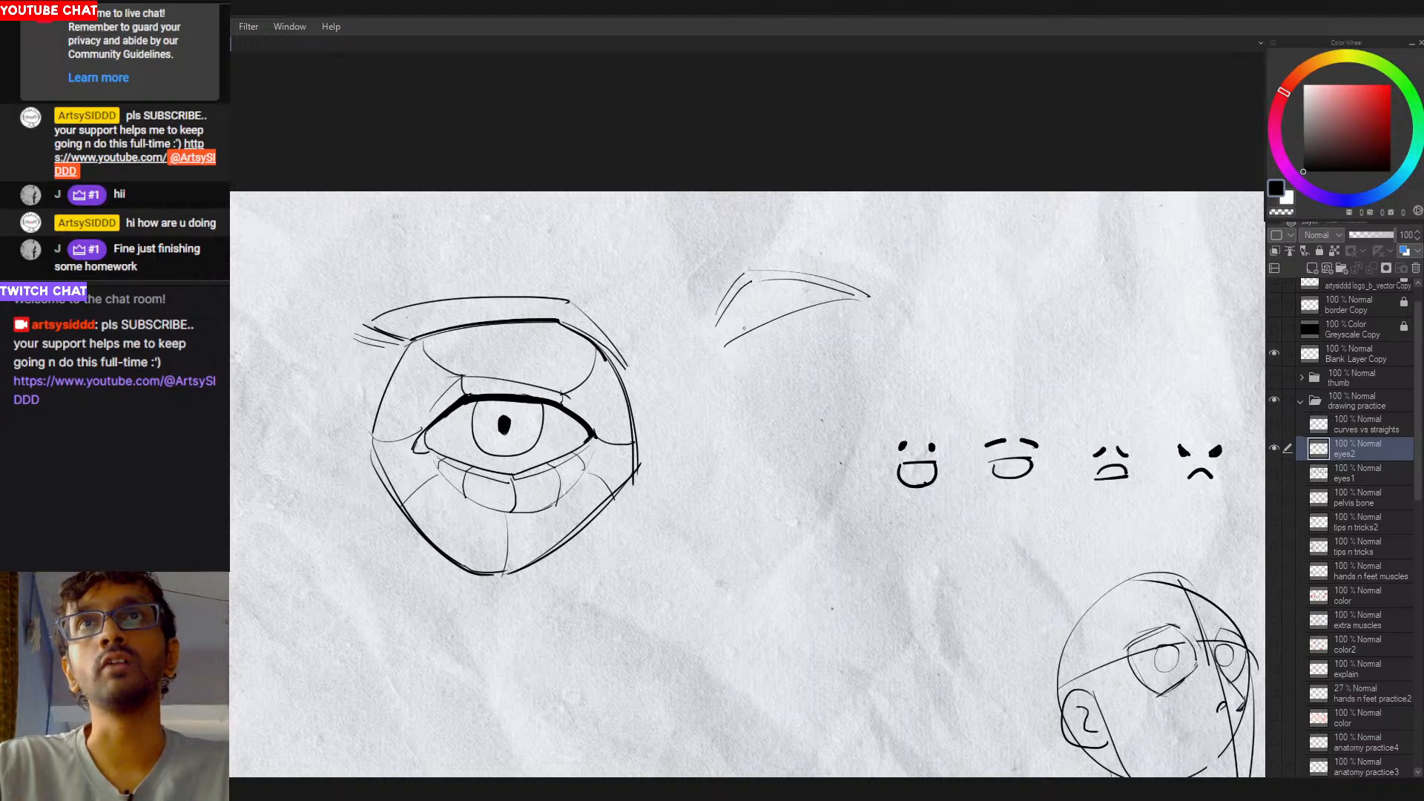
Step: Draw the rounded eyeball contour inside the small eye and rework its slanting lower lid line
mouse_move(744, 327)
left_mouse_down()
mouse_move(793, 290)
mouse_move(755, 288)
mouse_move(816, 289)
left_mouse_up()
key("ctrl+z")
key("ctrl+z")
key("ctrl+z")
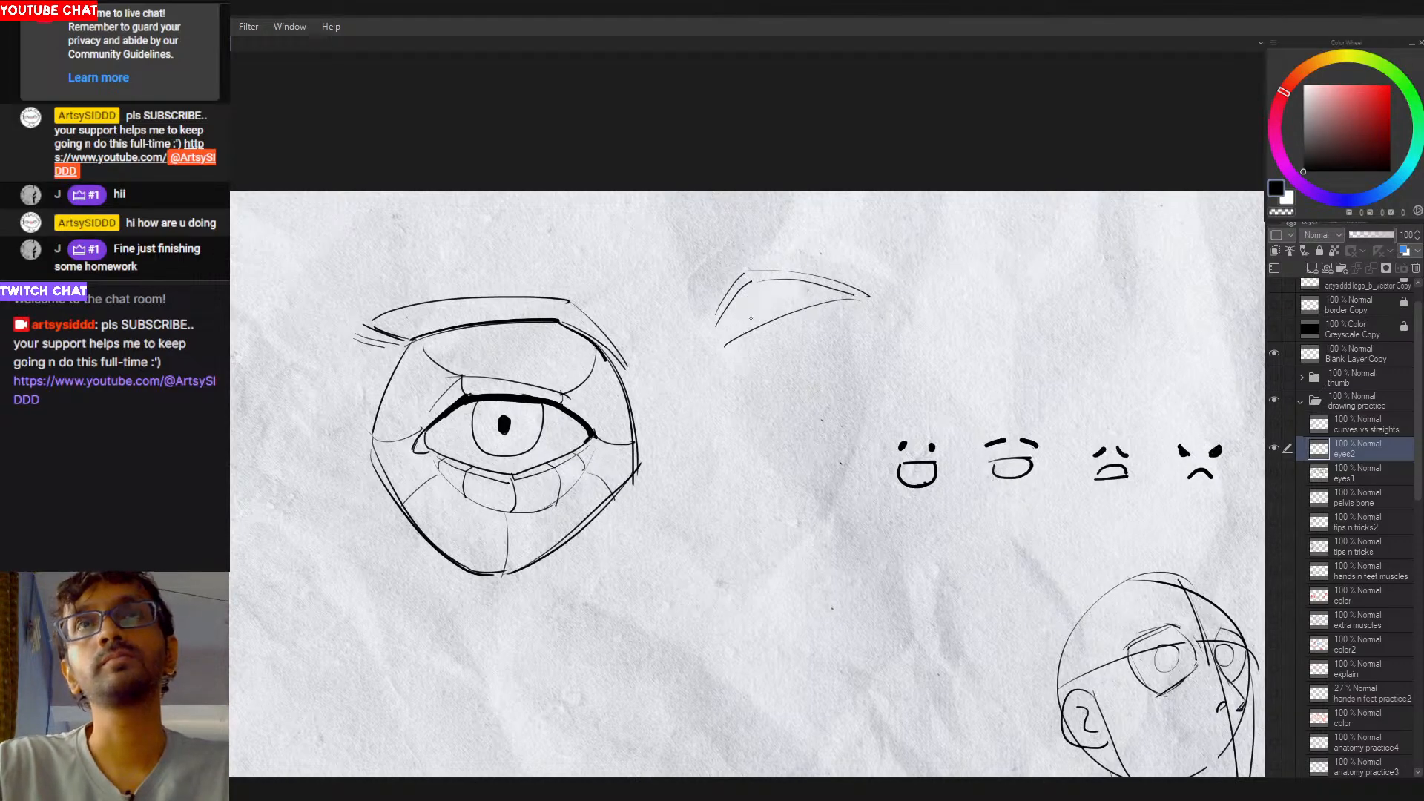
mouse_move(744, 330)
left_mouse_down()
mouse_move(808, 291)
mouse_move(742, 334)
mouse_move(863, 296)
left_mouse_up()
key("ctrl+z")
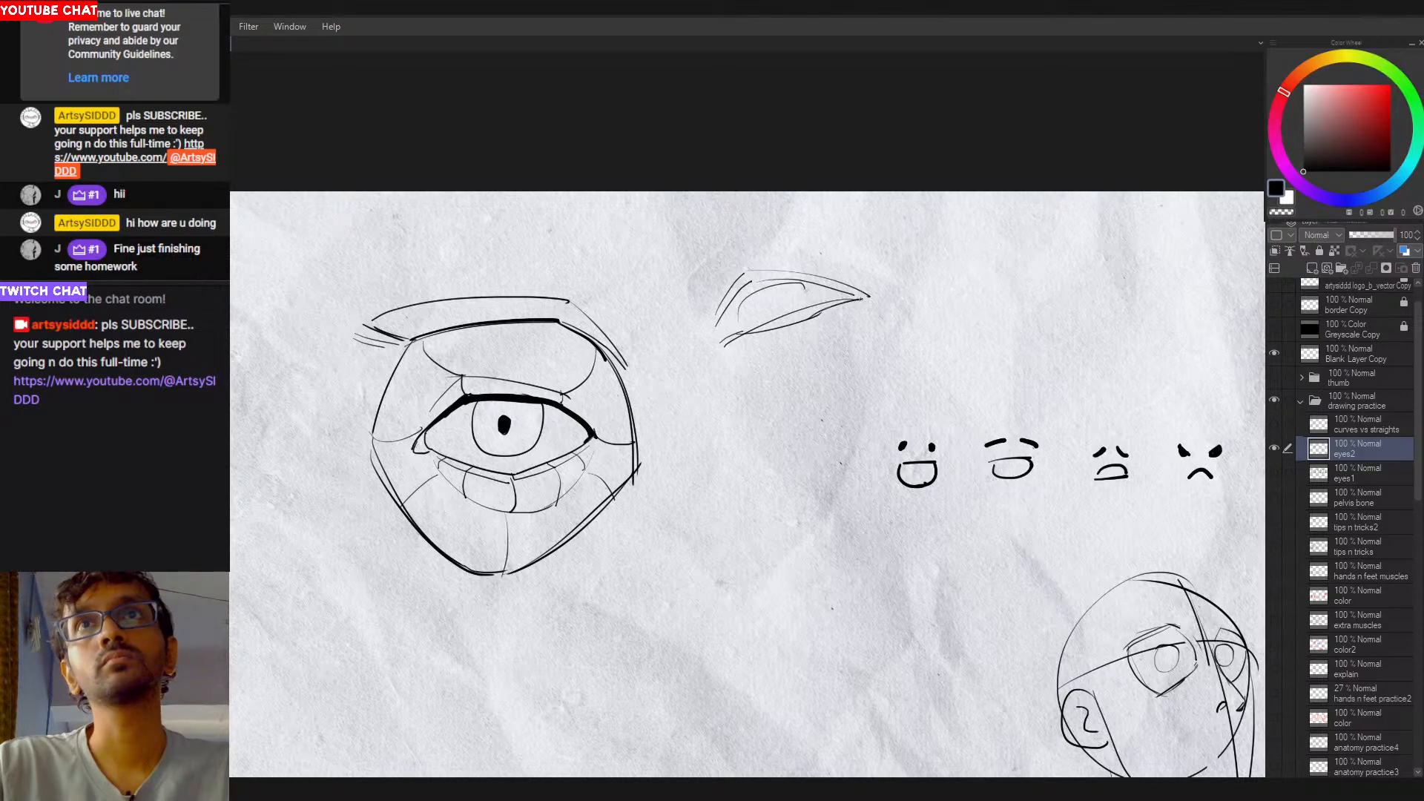
key("ctrl+z")
key("ctrl+z")
key("ctrl+z")
mouse_move(744, 330)
left_mouse_down()
mouse_move(779, 287)
mouse_move(757, 291)
mouse_move(827, 307)
left_mouse_up()
key("ctrl+z")
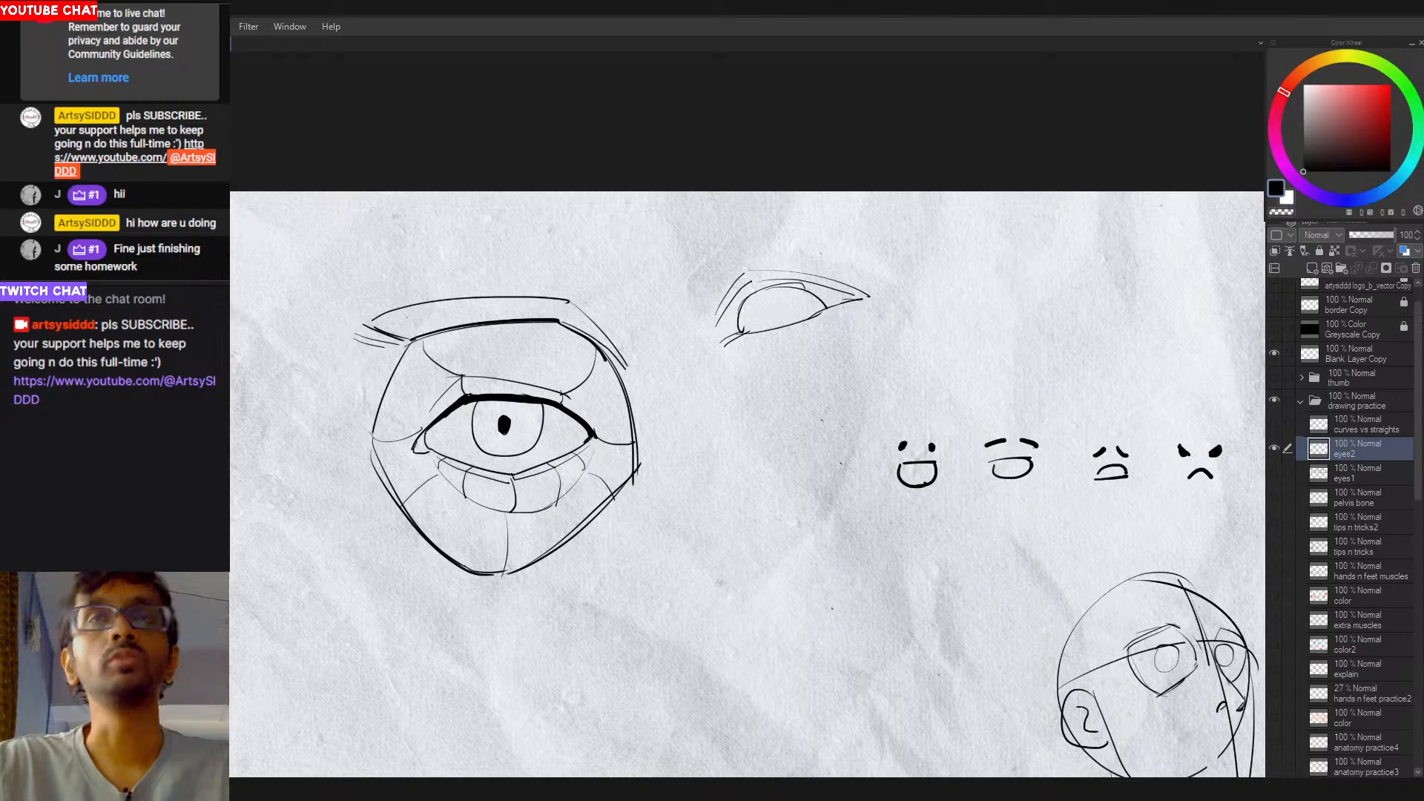
Step: Redraw the small eye's inner edge so the upper and lower lids meet in a pointed tear duct
key("ctrl+z")
mouse_move(750, 264)
left_mouse_down()
mouse_move(708, 319)
mouse_move(709, 346)
left_mouse_up()
key("ctrl+z")
key("ctrl+z")
key("ctrl+z")
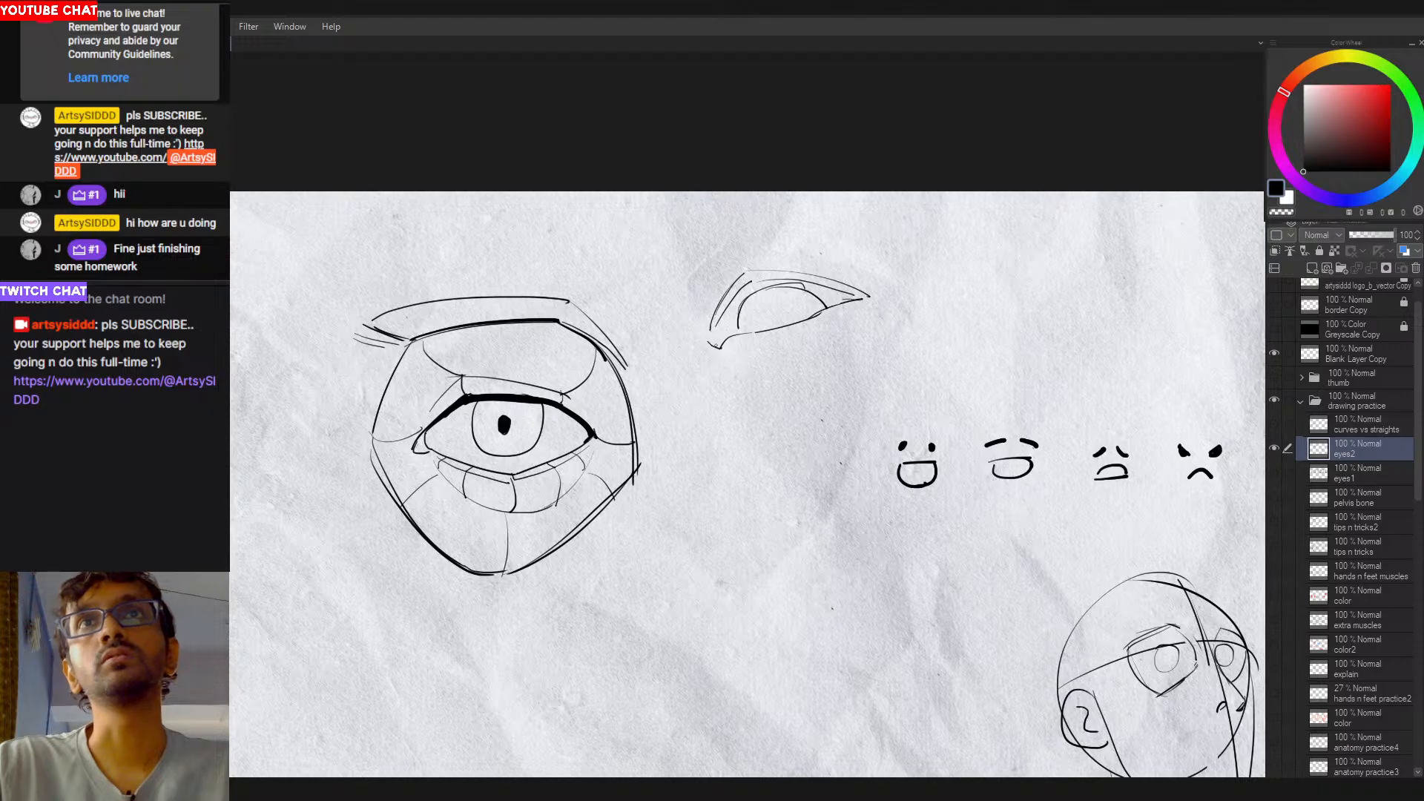
Step: Draw an arched iris with a small pupil mark in the small eye and touch up its inner corner
left_click_drag(776, 310, 778, 304)
key("ctrl+z")
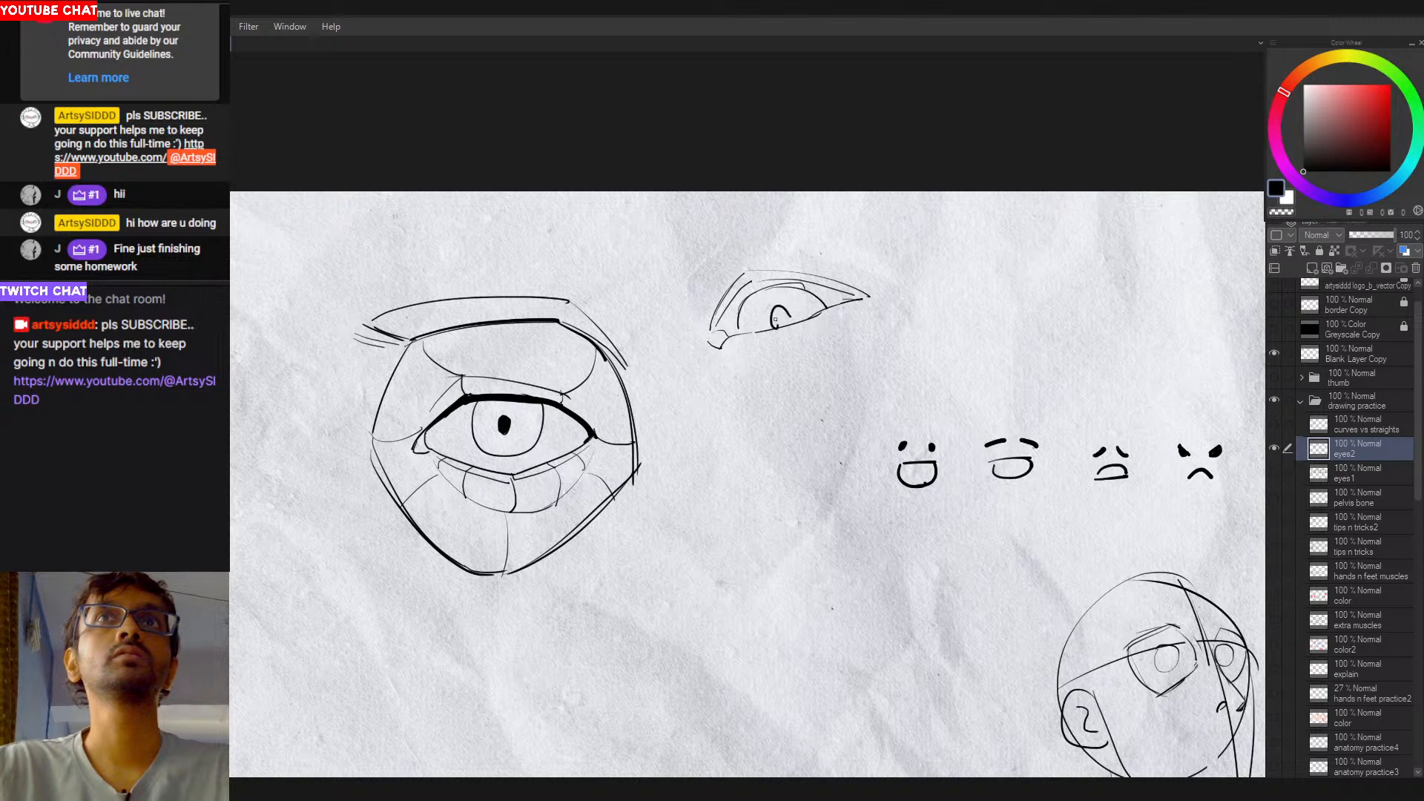
left_click_drag(788, 366, 740, 359)
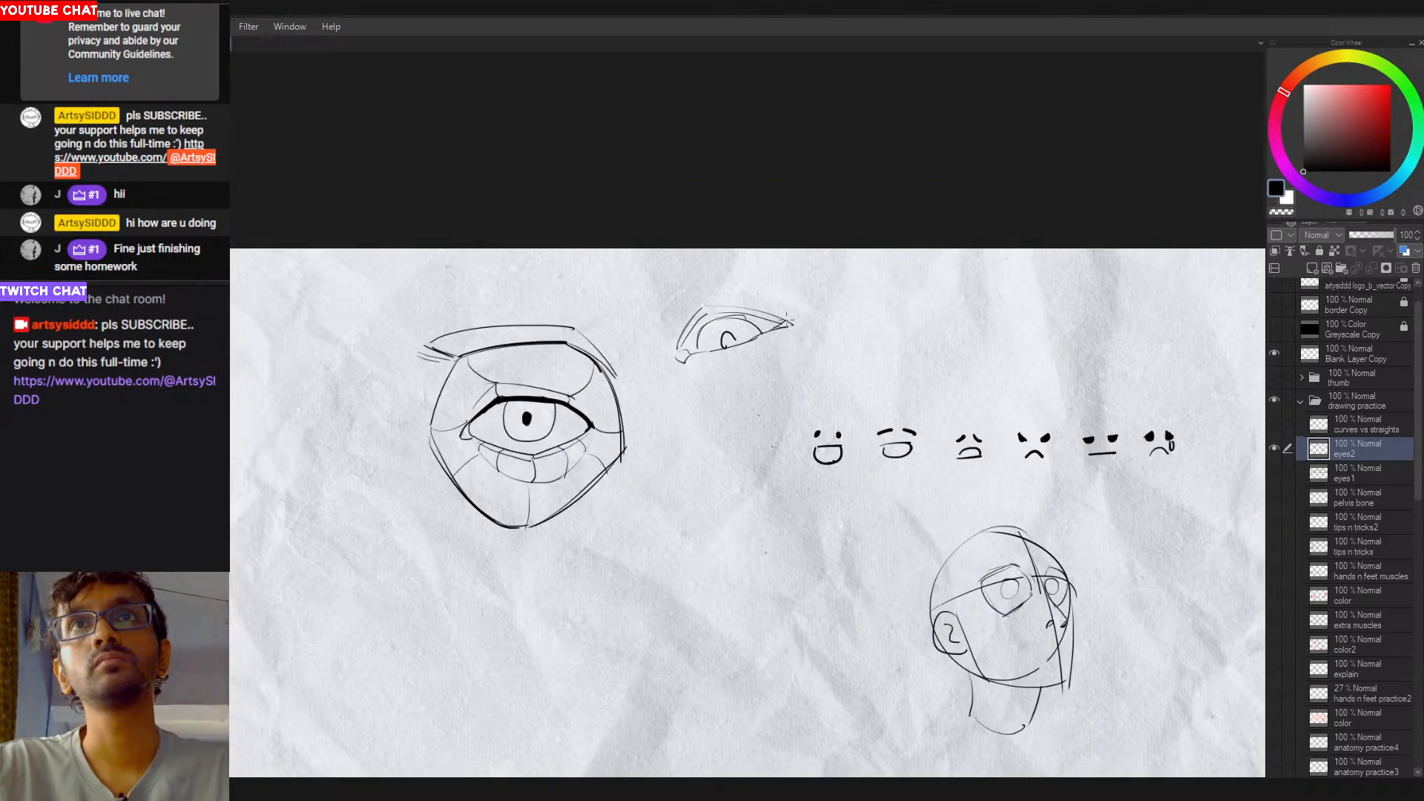
scroll(787, 362, "down", 2)
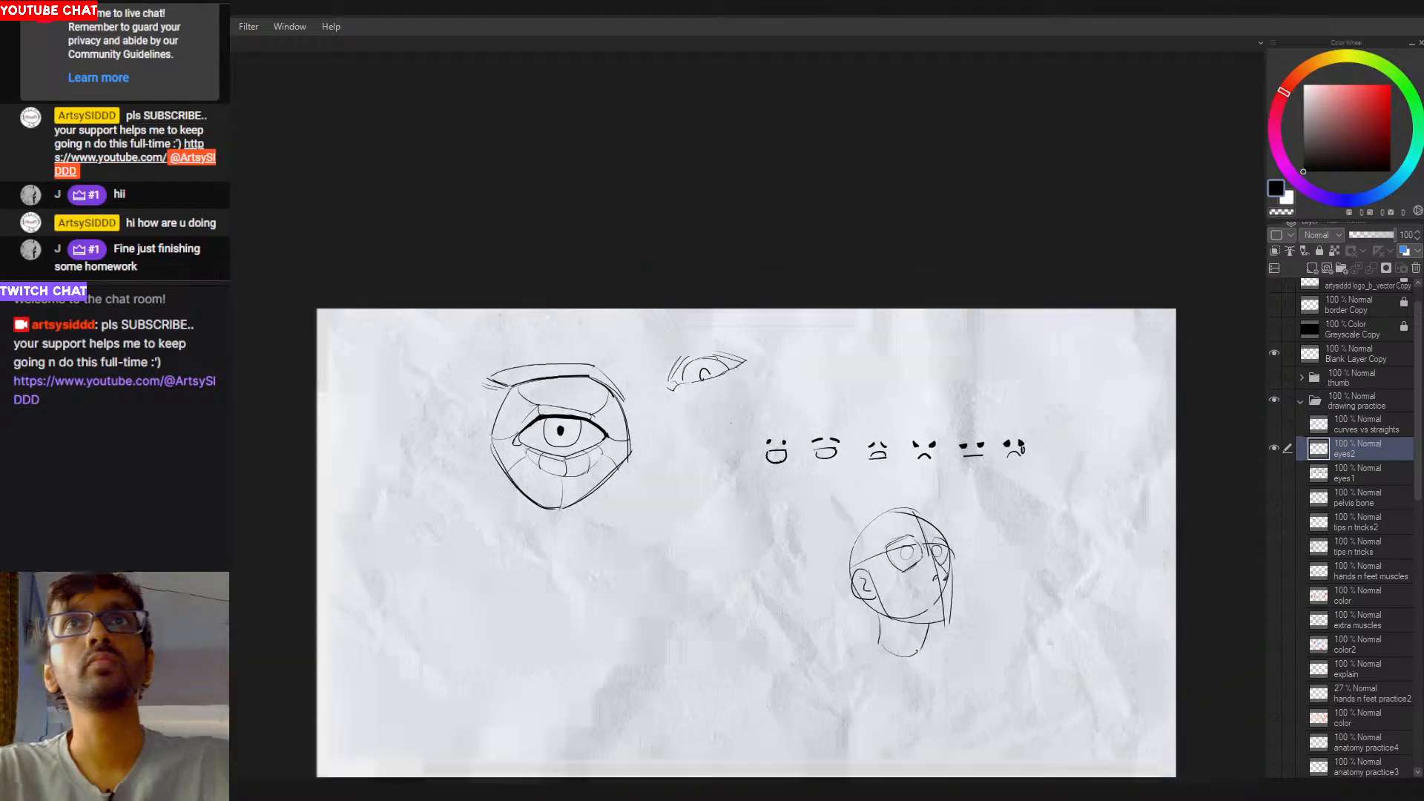
left_click_drag(786, 335, 647, 364)
key("ctrl+z")
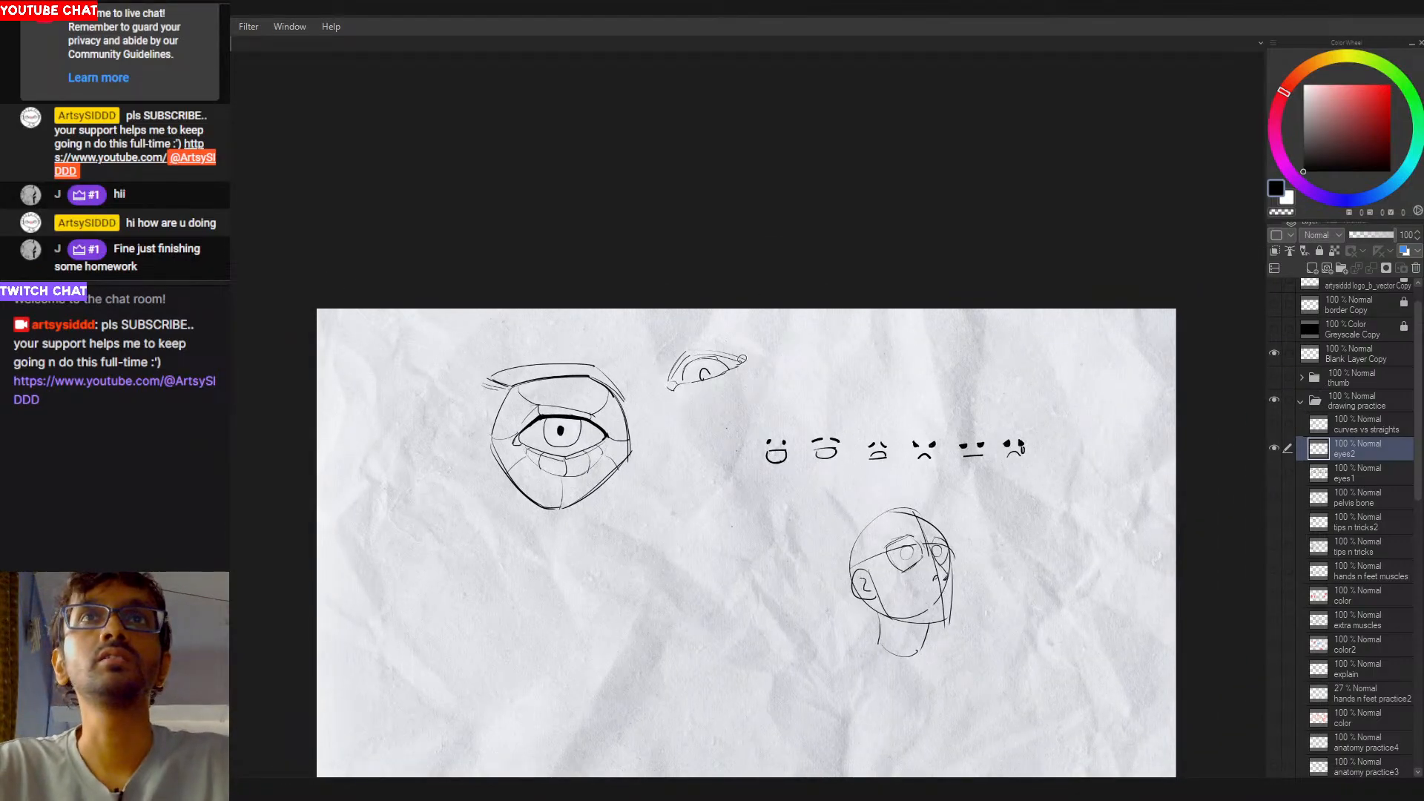
scroll(650, 375, "up", 2)
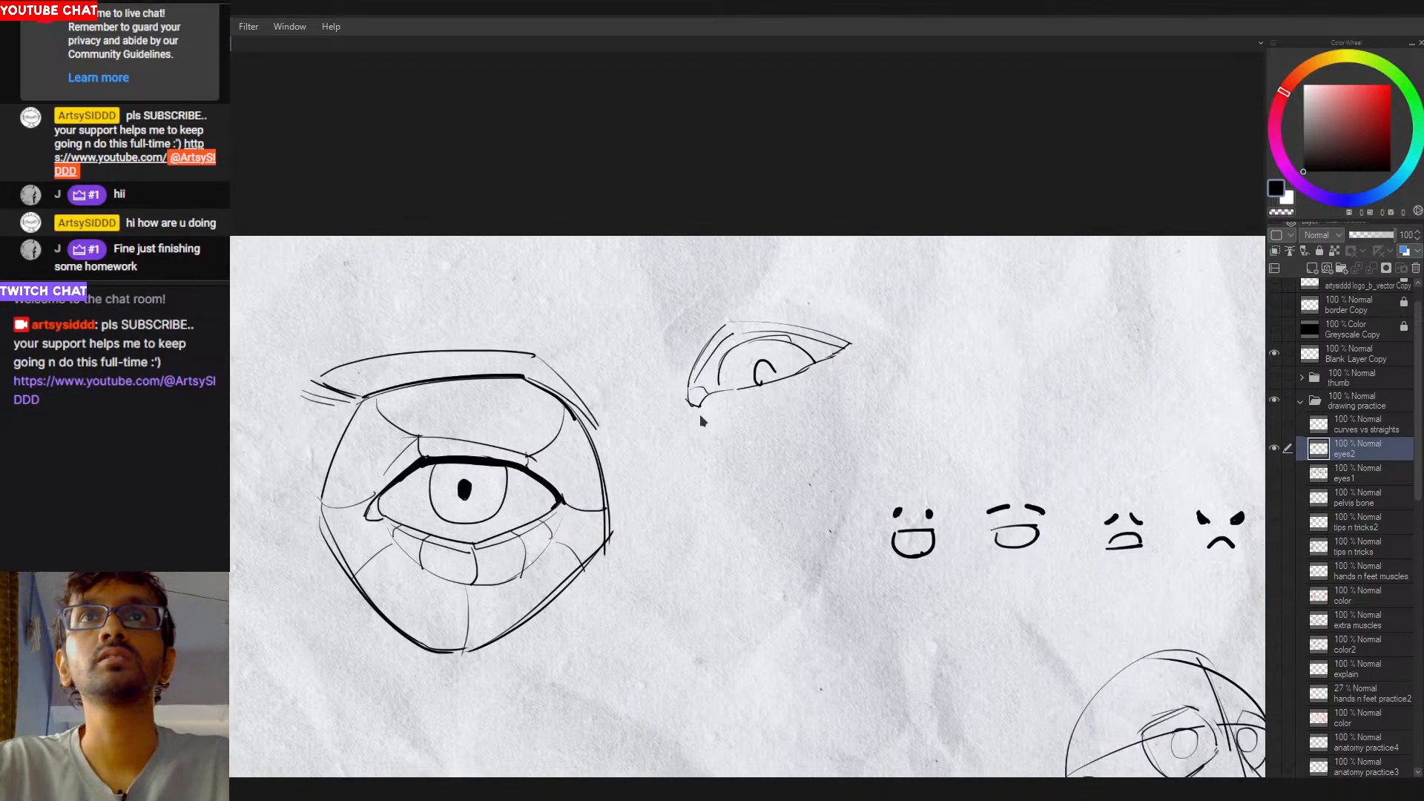
scroll(694, 400, "down", 2)
scroll(666, 406, "up", 2)
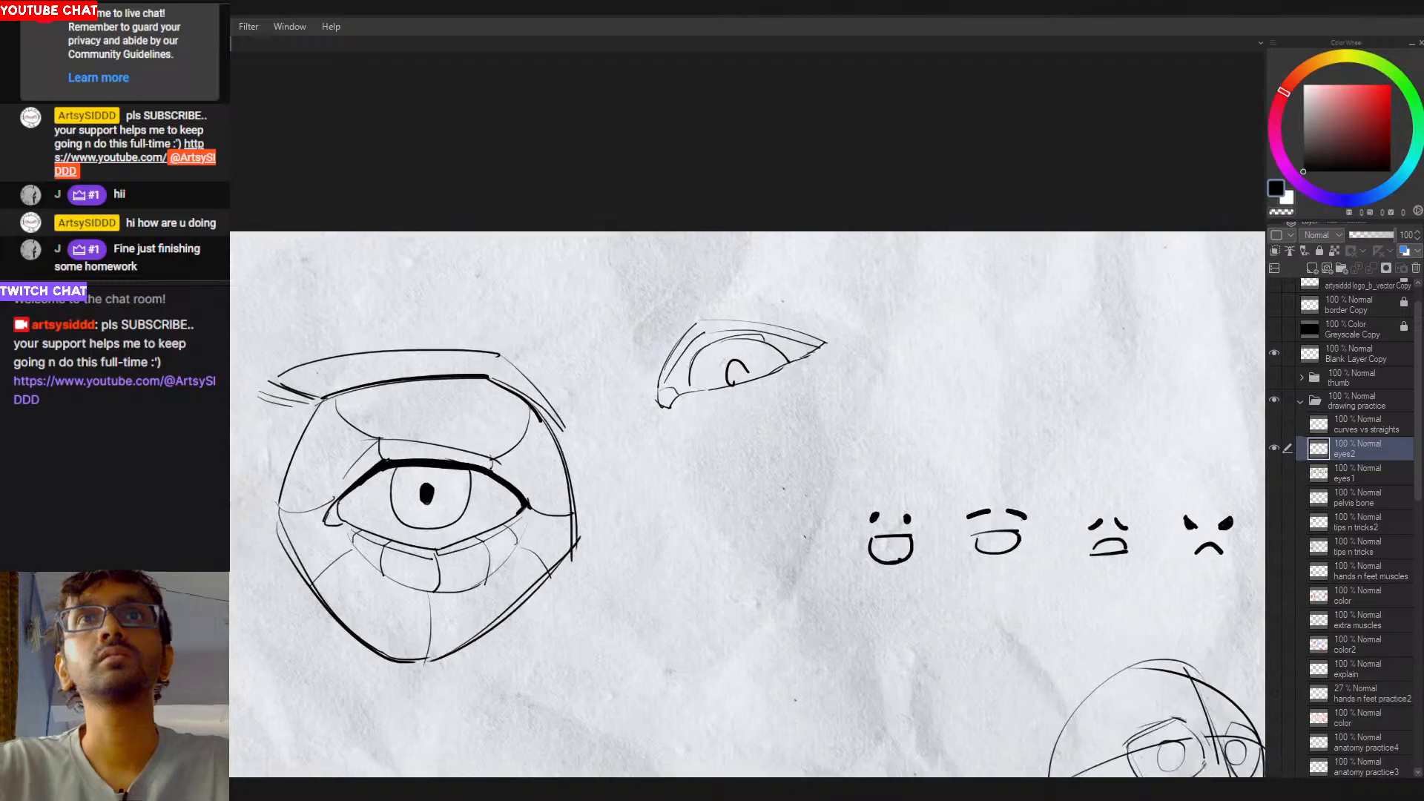
left_click_drag(679, 393, 663, 388)
scroll(699, 397, "down", 2)
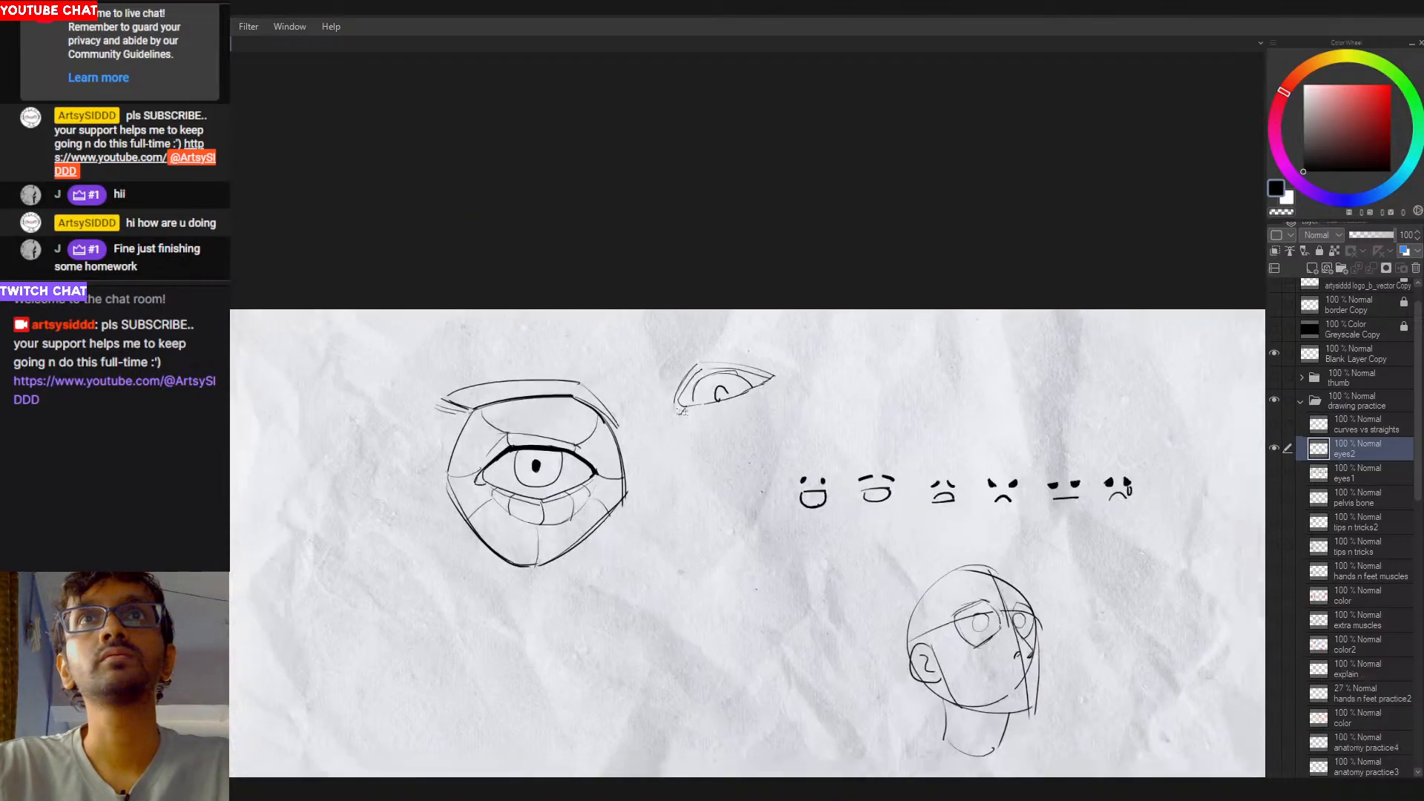
Step: Lasso the small eye and move it to the empty area left of the large eye
mouse_move(738, 315)
left_mouse_down()
mouse_move(639, 390)
mouse_move(784, 359)
mouse_move(410, 433)
left_mouse_up()
key("ctrl+t")
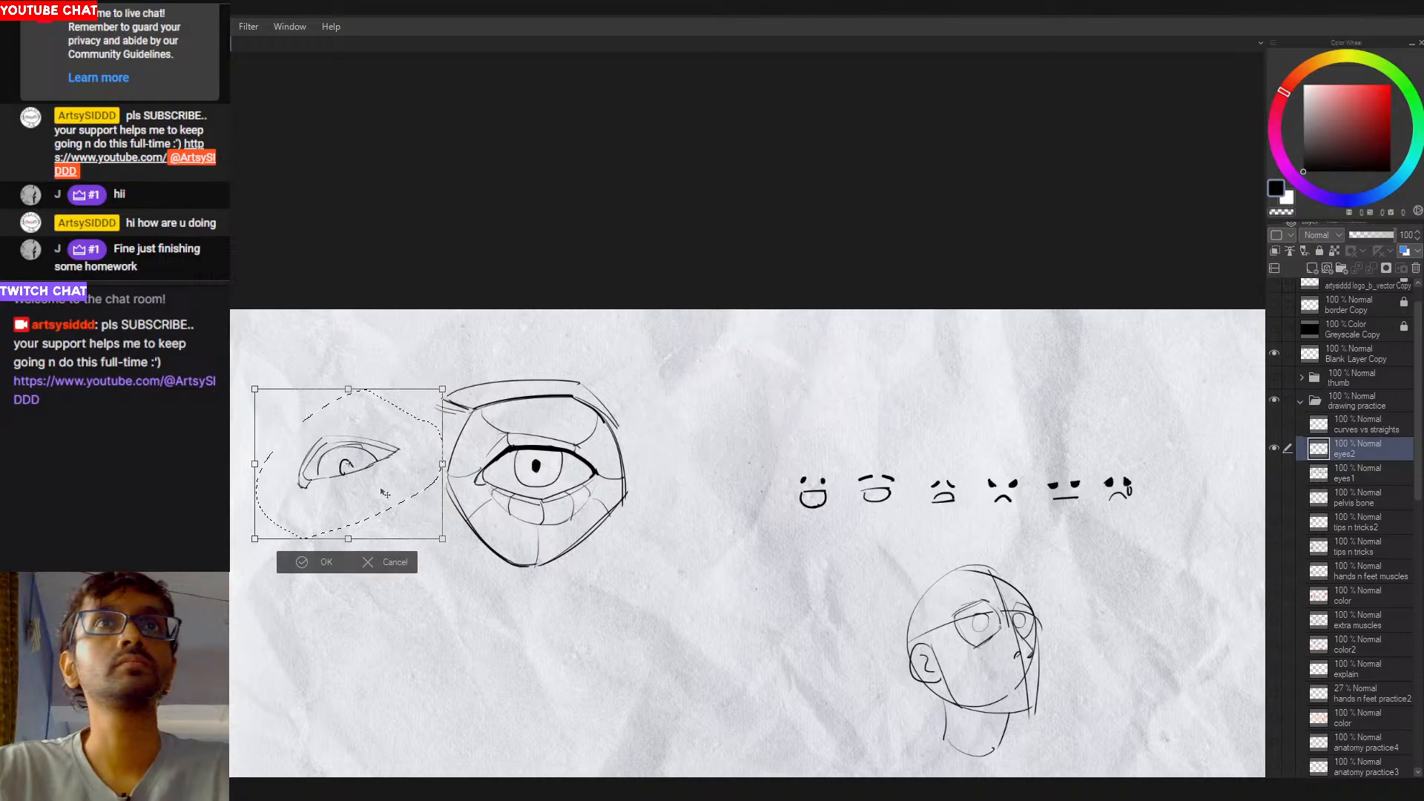
key("Return")
Step: Lasso the row of six expression faces, shift it up and left beside the large eye, and clear the selection
scroll(726, 475, "down", 3)
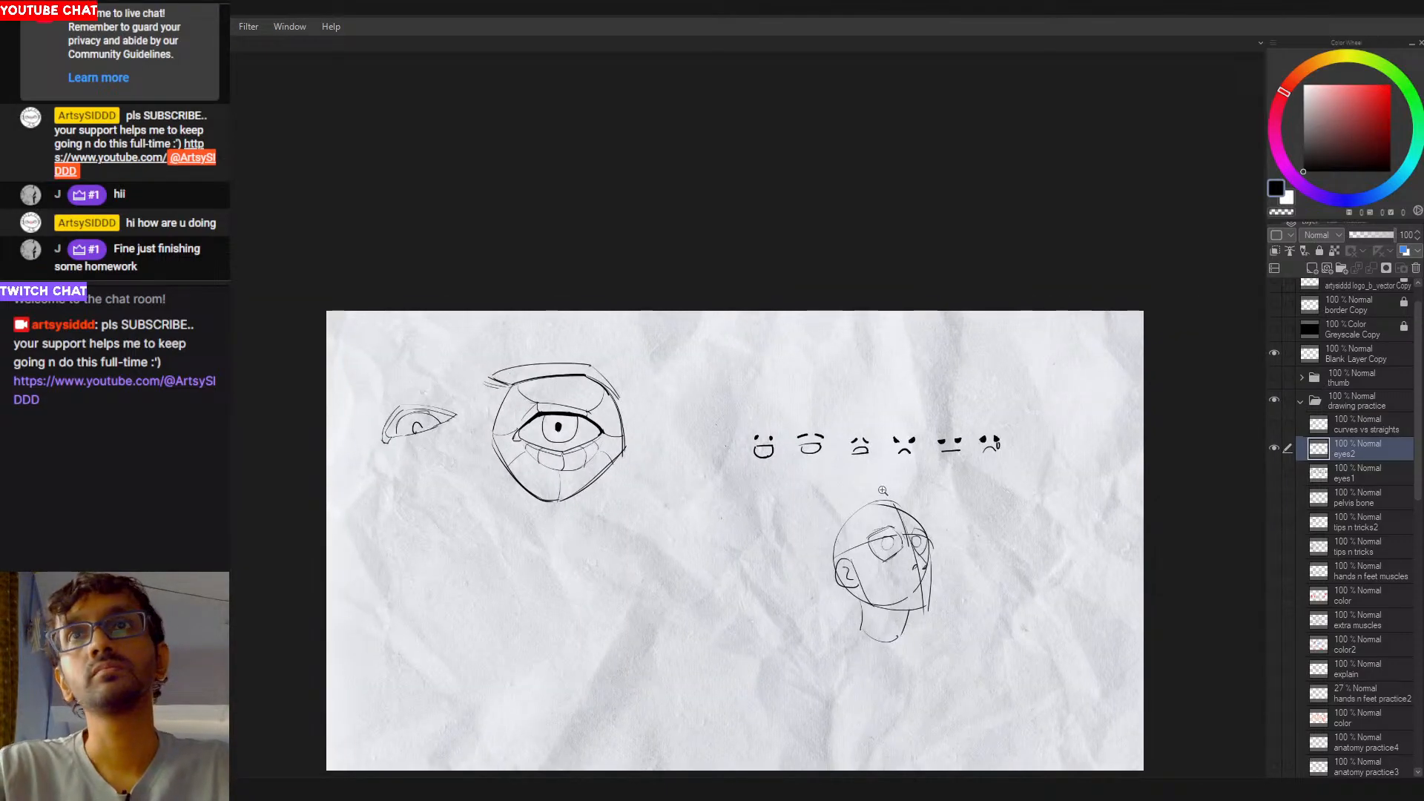
mouse_move(827, 380)
left_mouse_down()
mouse_move(749, 478)
mouse_move(834, 381)
mouse_move(775, 379)
left_mouse_up()
key("ctrl+t")
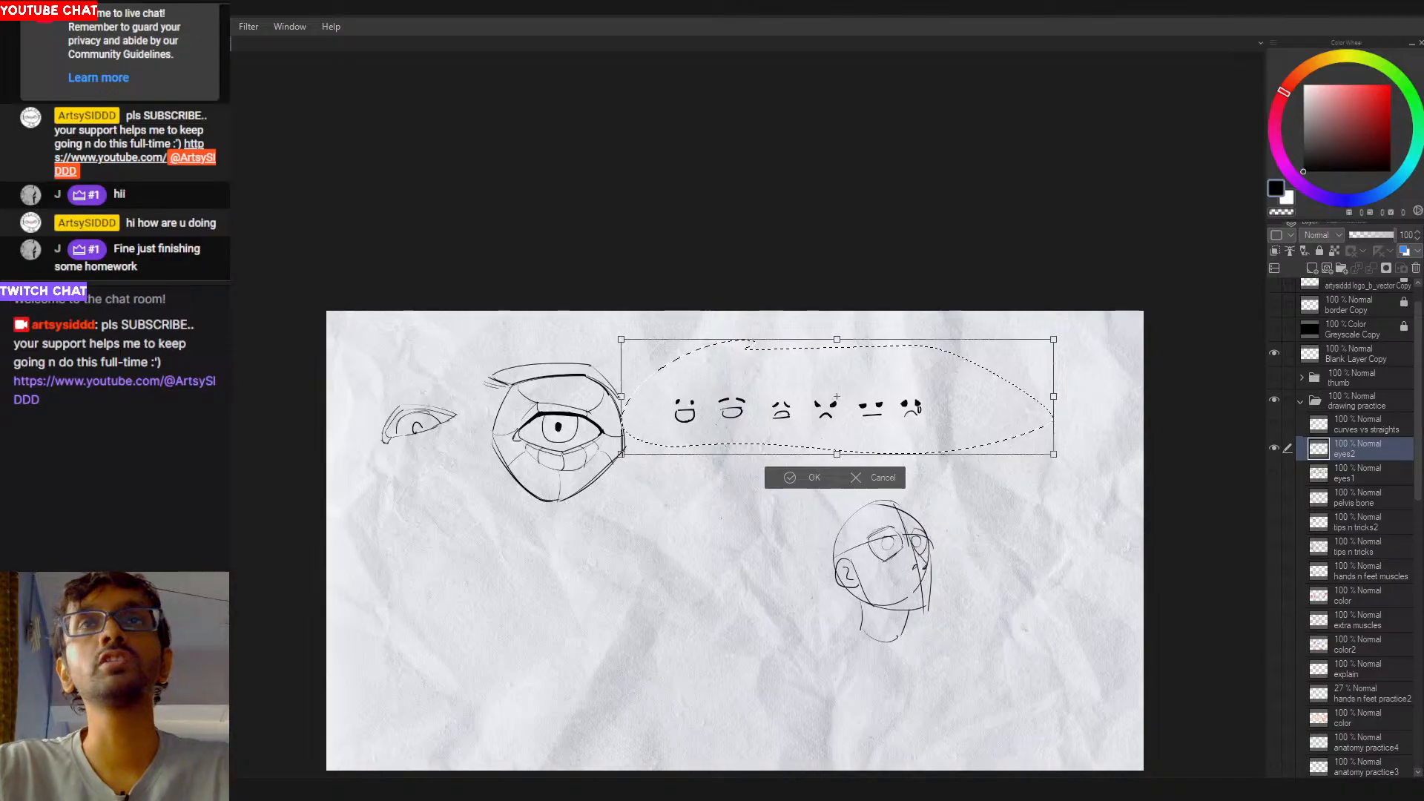
key("Return")
key("ctrl+d")
Step: Lasso the turned head, move it beneath the small eye, and clear the selection
mouse_move(917, 431)
left_mouse_down()
mouse_move(875, 734)
mouse_move(938, 470)
left_mouse_up()
key("ctrl+t")
mouse_move(944, 629)
left_mouse_down()
mouse_move(750, 578)
mouse_move(618, 566)
mouse_move(502, 612)
left_mouse_up()
key("Return")
key("ctrl+d")
scroll(671, 454, "down", 2)
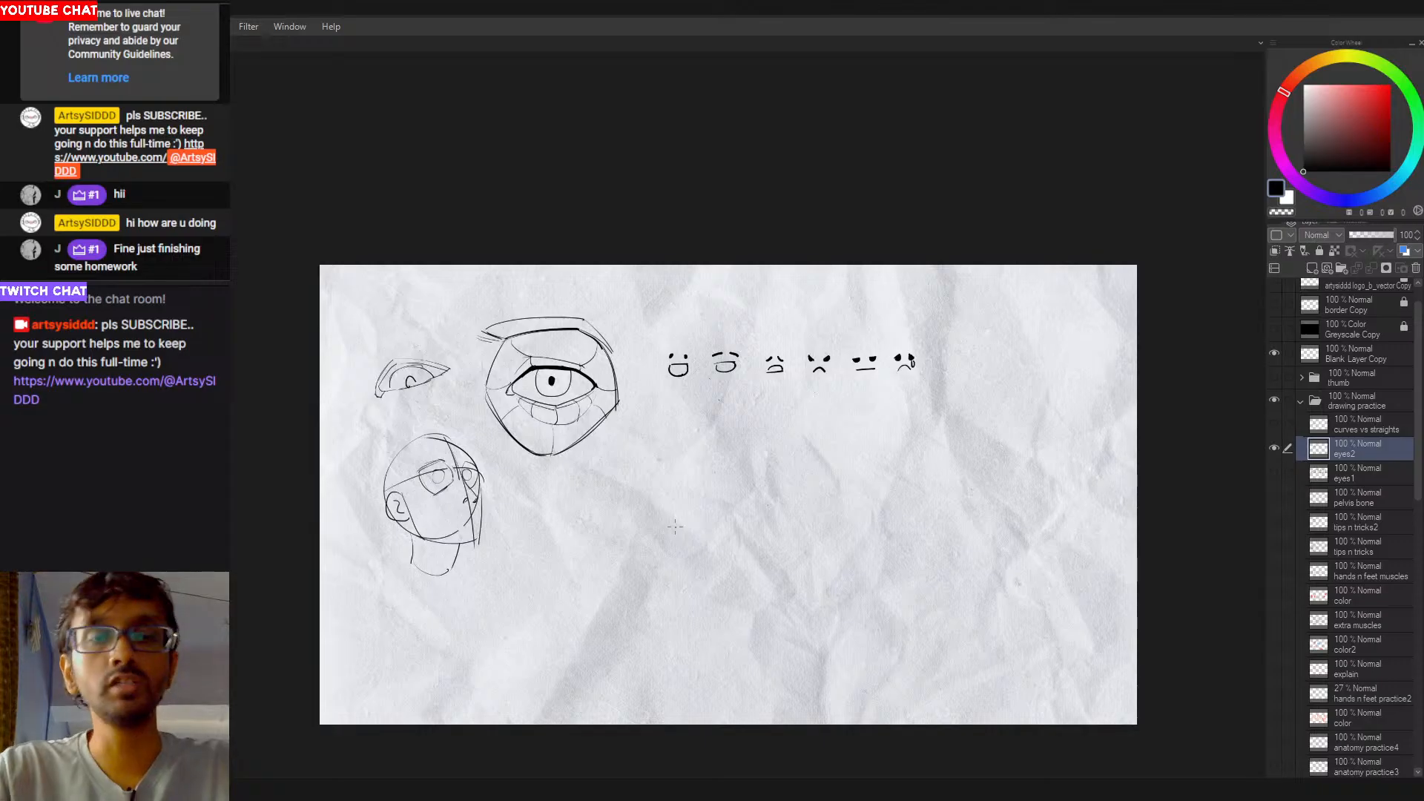
scroll(839, 490, "up", 3)
scroll(748, 517, "down", 1)
left_click_drag(723, 499, 750, 512)
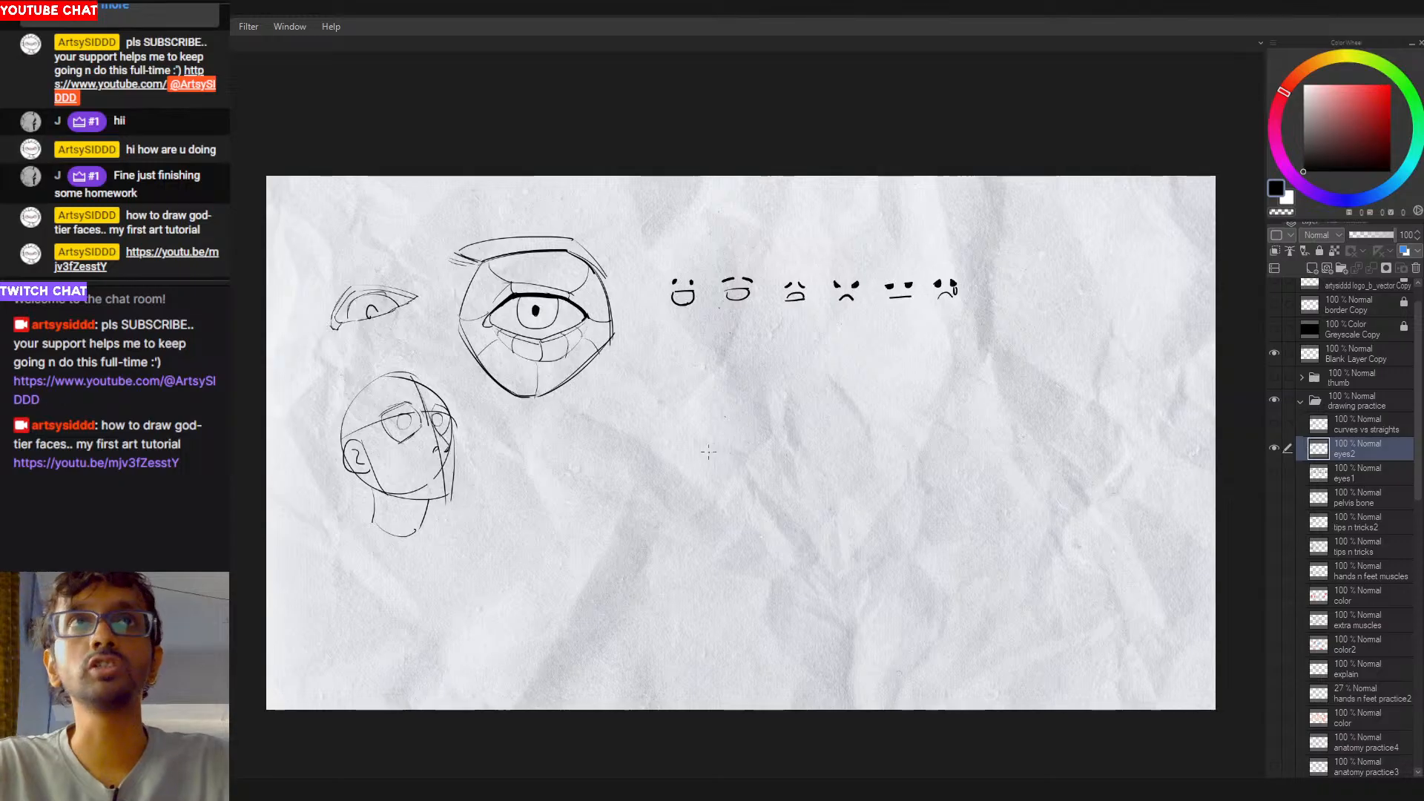
left_click_drag(774, 438, 732, 465)
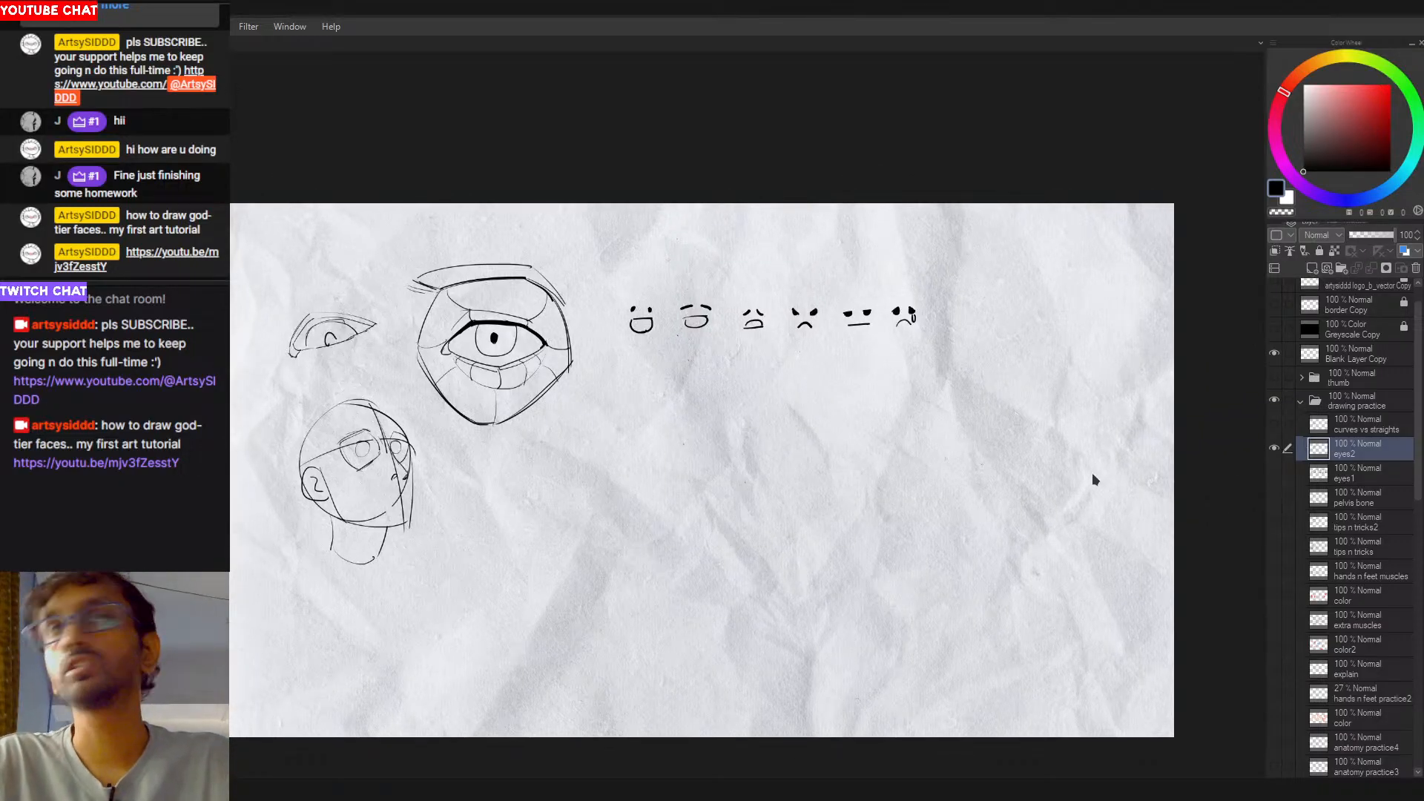
Step: Hide the eyes2 layer, show the eyes1 layer with the two rows of eye studies, and make eyes1 active
left_click(1273, 472)
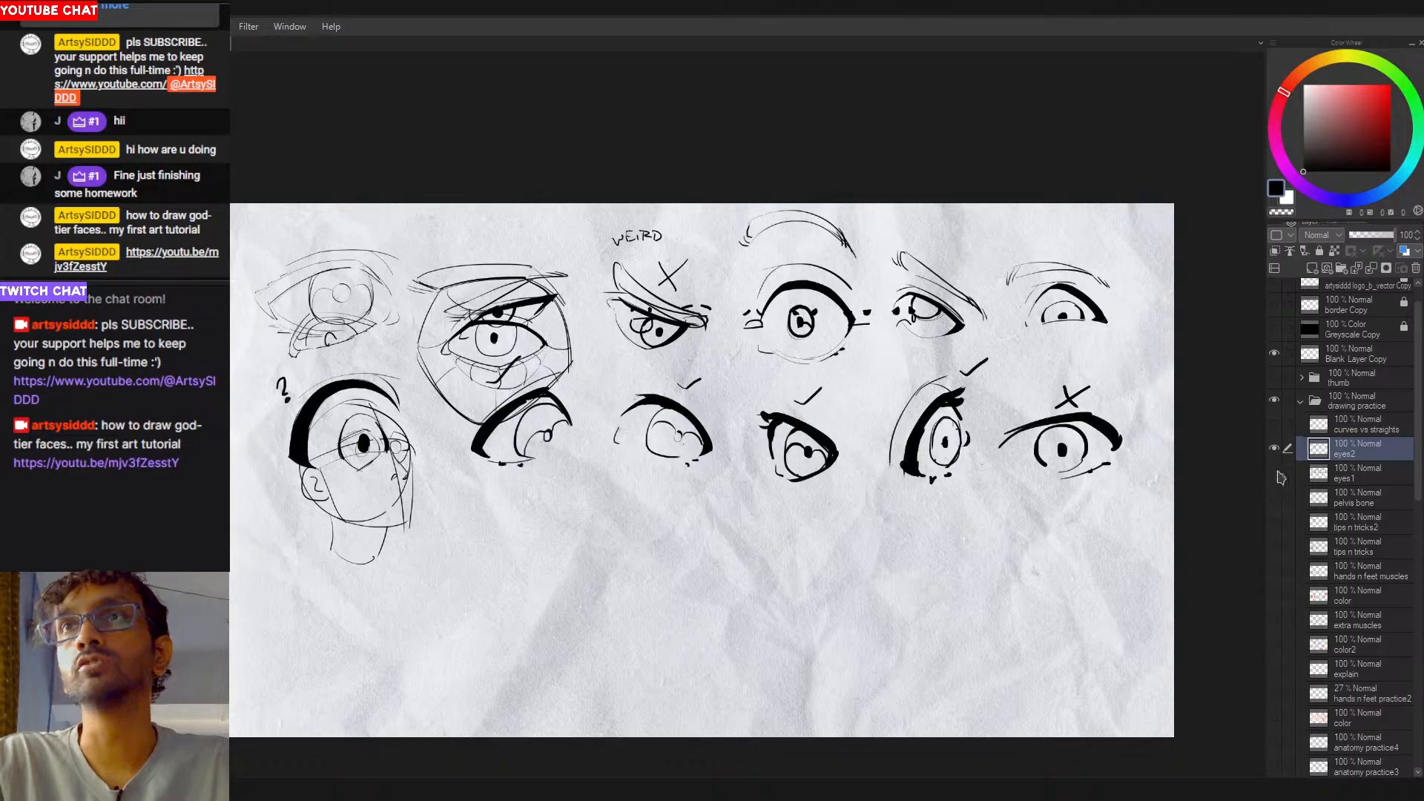
left_click(1275, 474)
left_click(1274, 448)
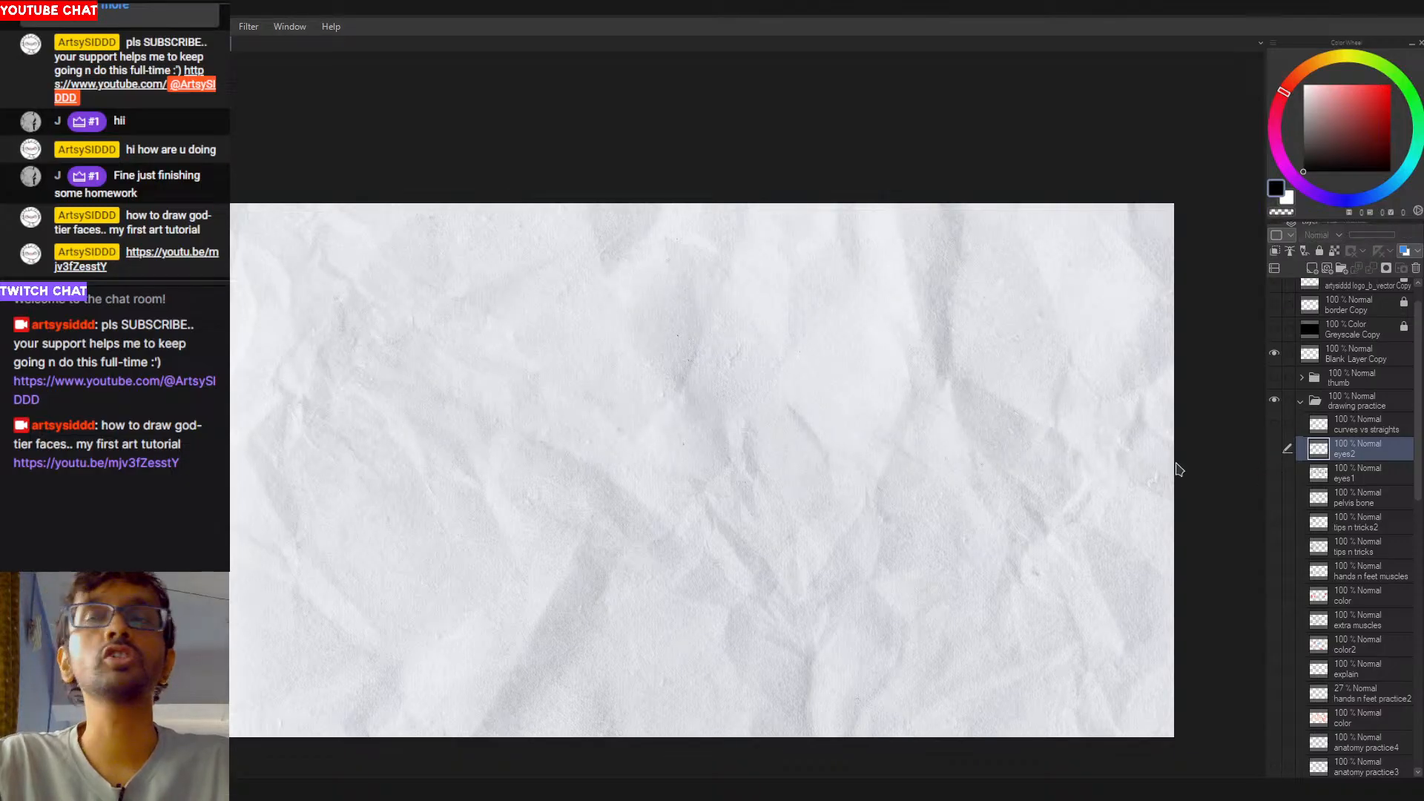
left_click(1274, 473)
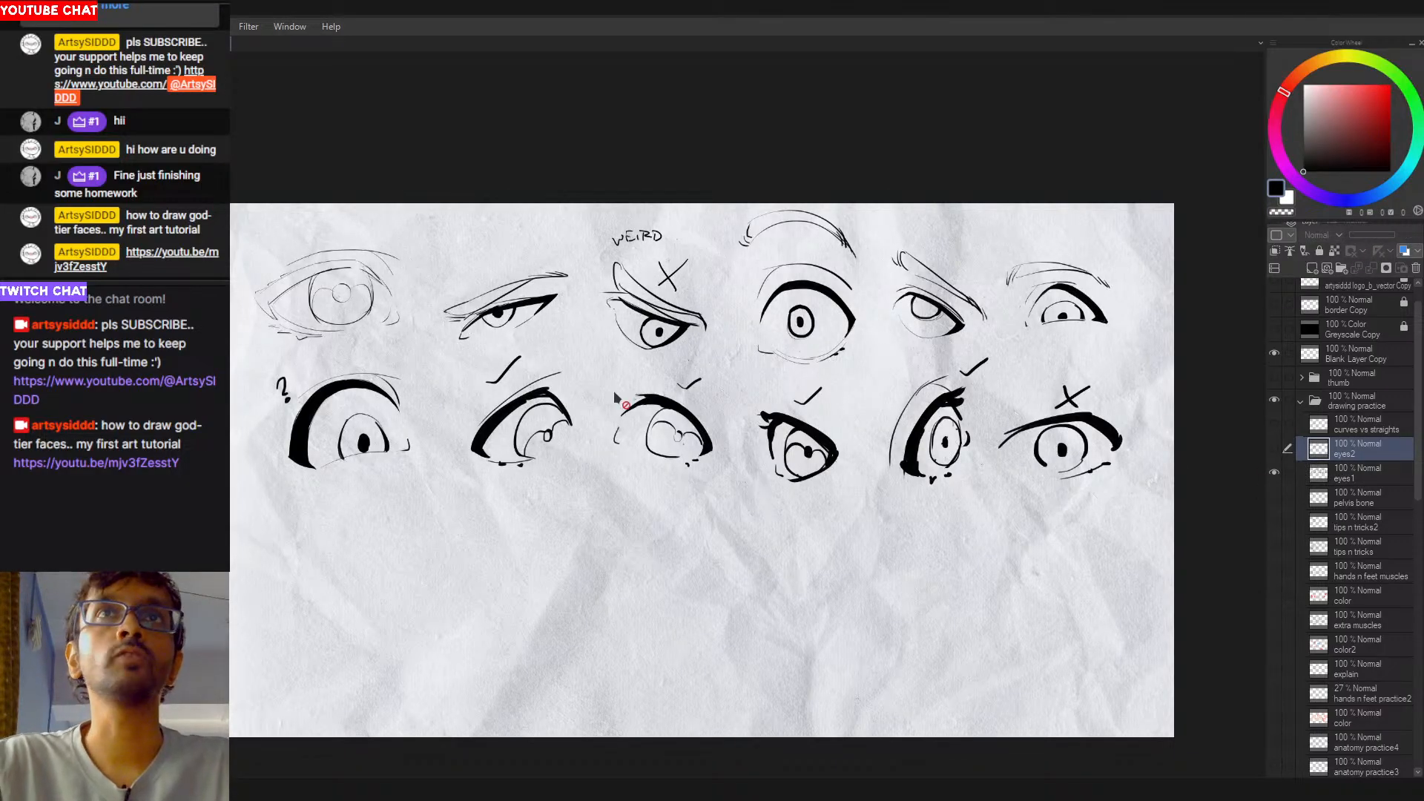
left_click_drag(409, 401, 387, 408)
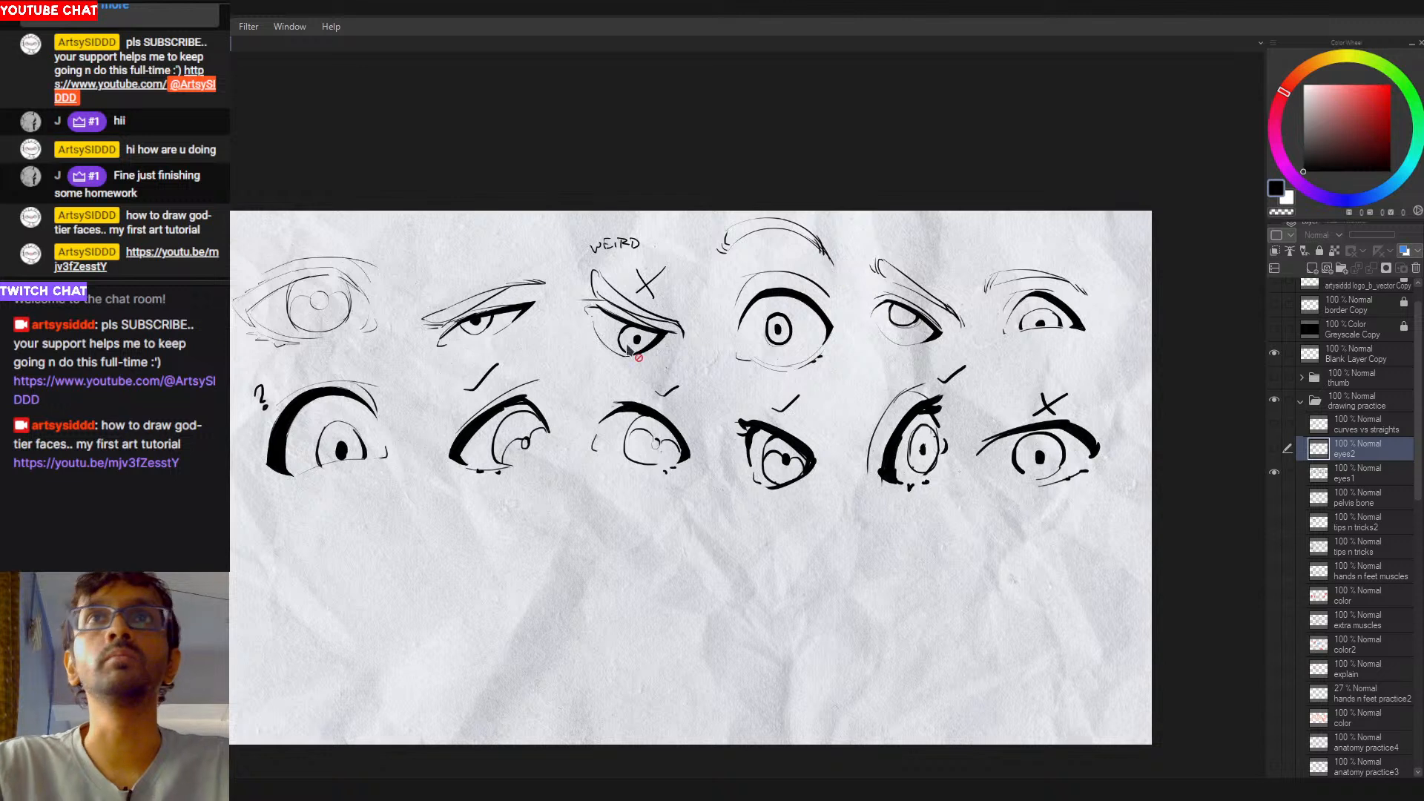
left_click(1328, 479)
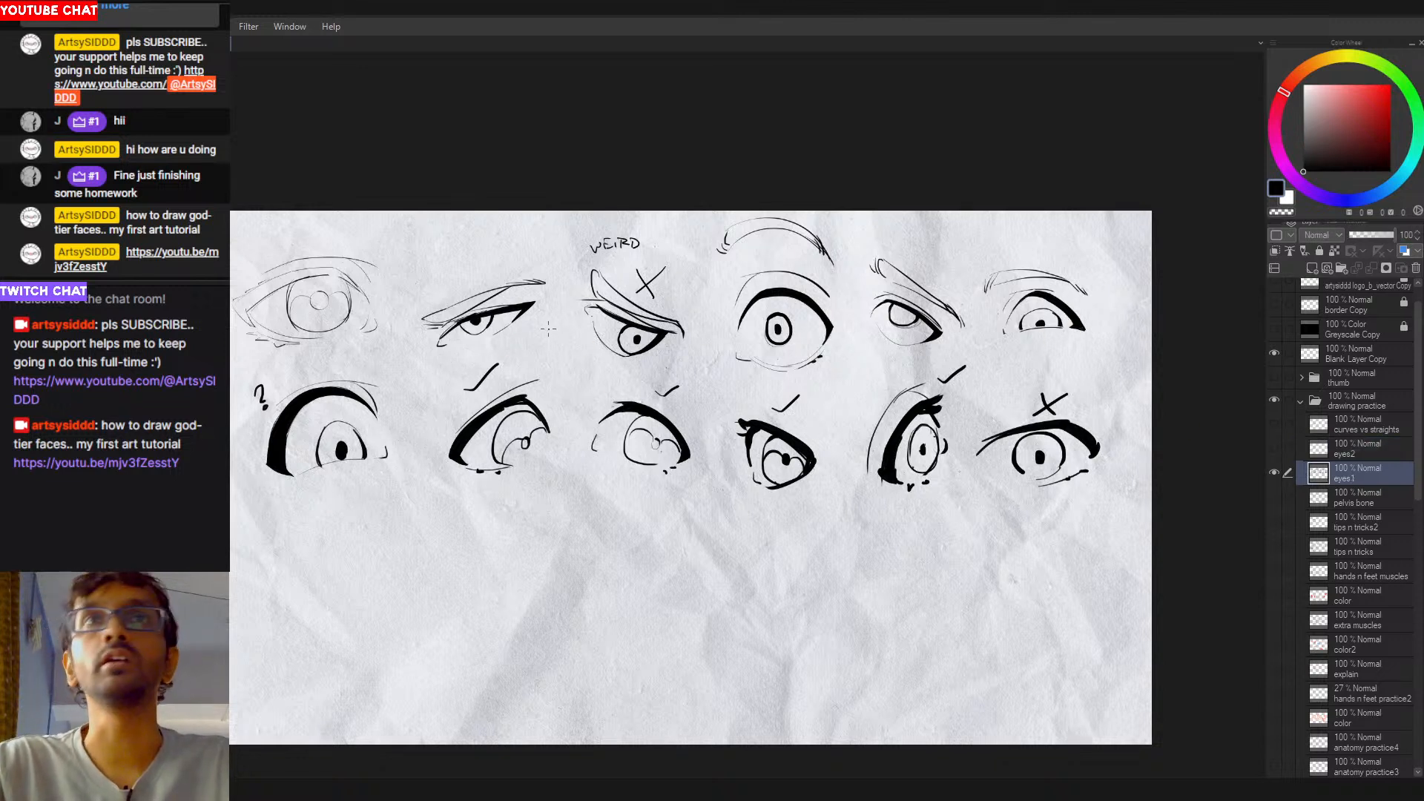
Step: Circle individual eye studies in the two rows on eyes1 one after another as pointers, undoing each loop
left_click_drag(659, 227, 1036, 374)
key("ctrl+z")
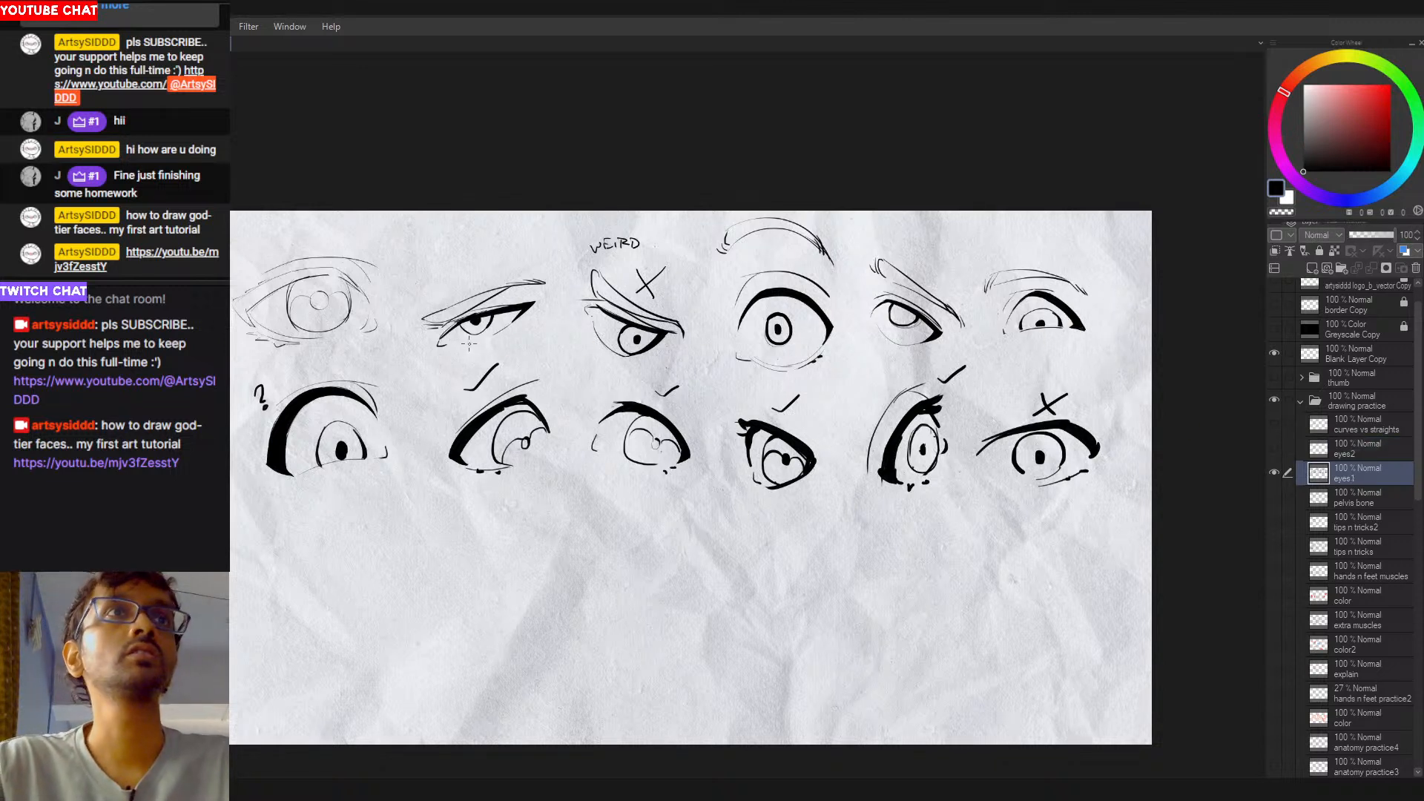
mouse_move(451, 269)
left_mouse_down()
mouse_move(549, 256)
mouse_move(456, 272)
left_mouse_up()
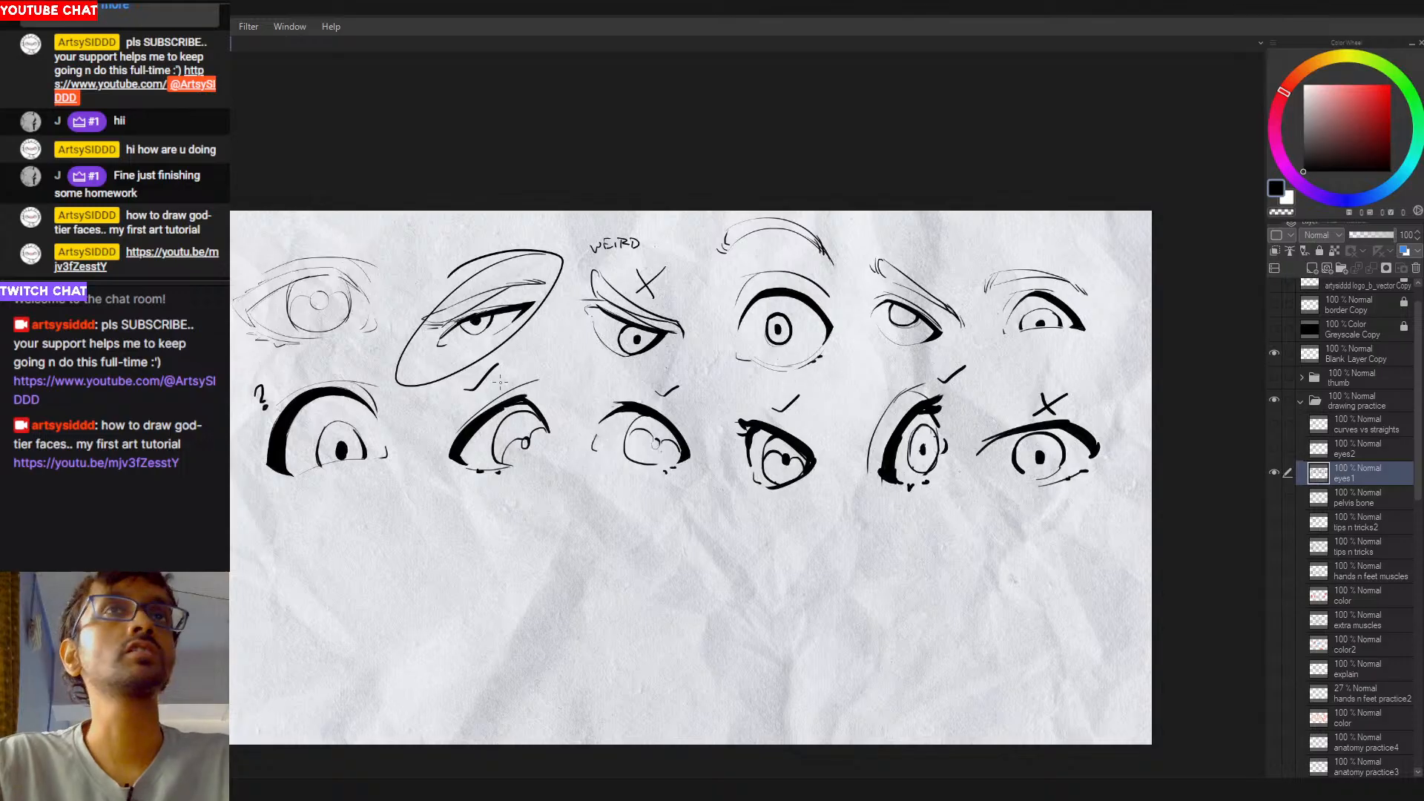
key("ctrl+z")
left_click_drag(678, 326, 684, 306)
key("ctrl+z")
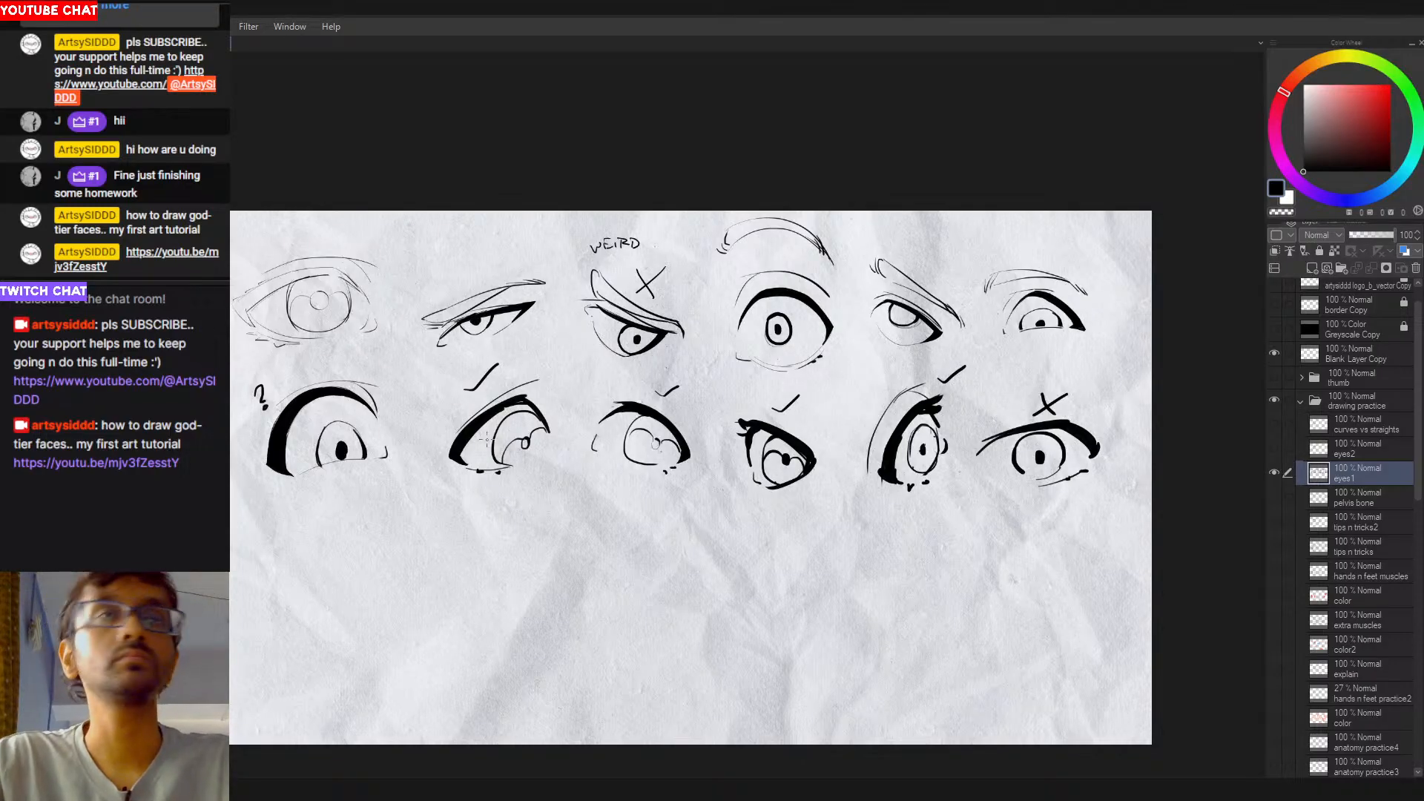
mouse_move(276, 423)
left_mouse_down()
mouse_move(364, 540)
mouse_move(326, 375)
left_mouse_up()
key("ctrl+z")
left_click_drag(787, 410, 785, 406)
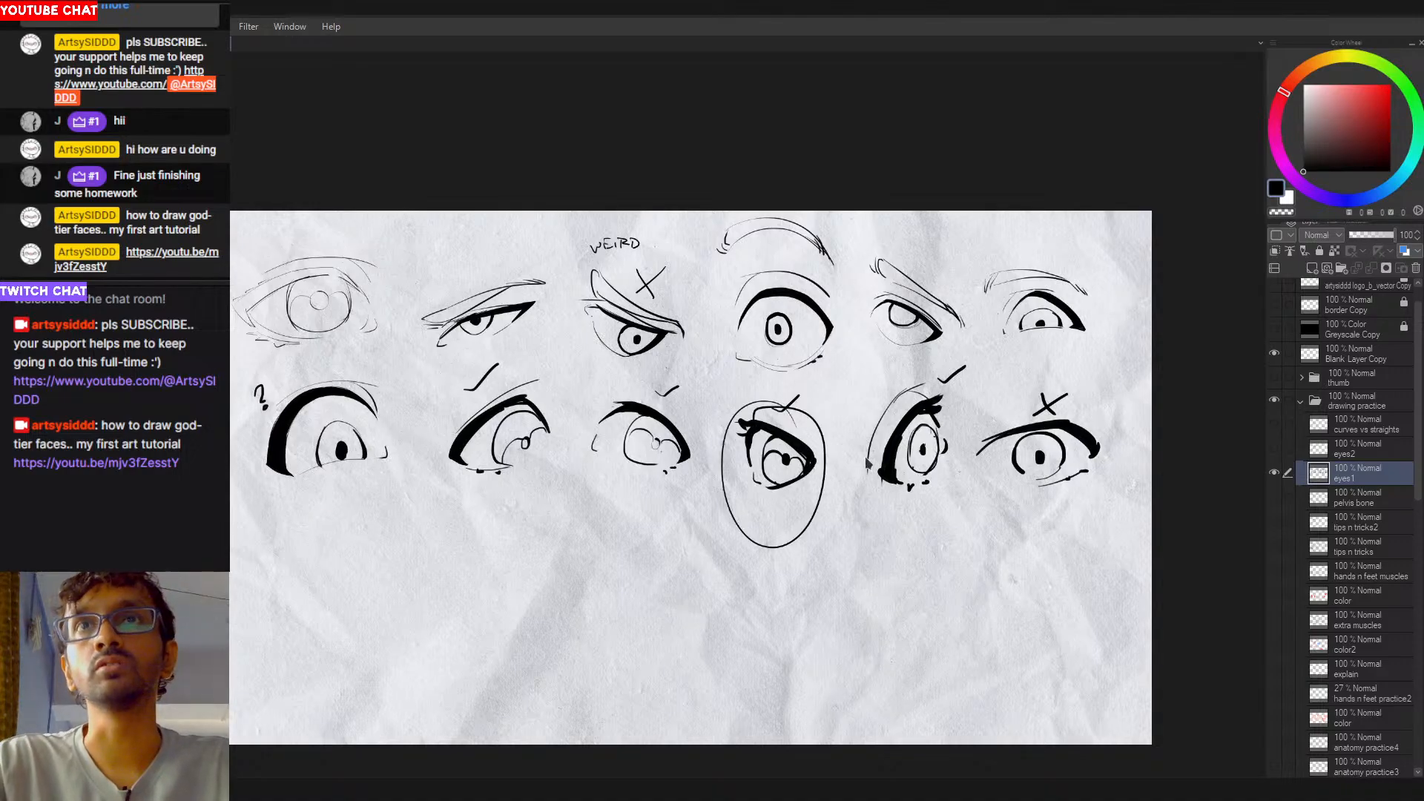
key("ctrl+z")
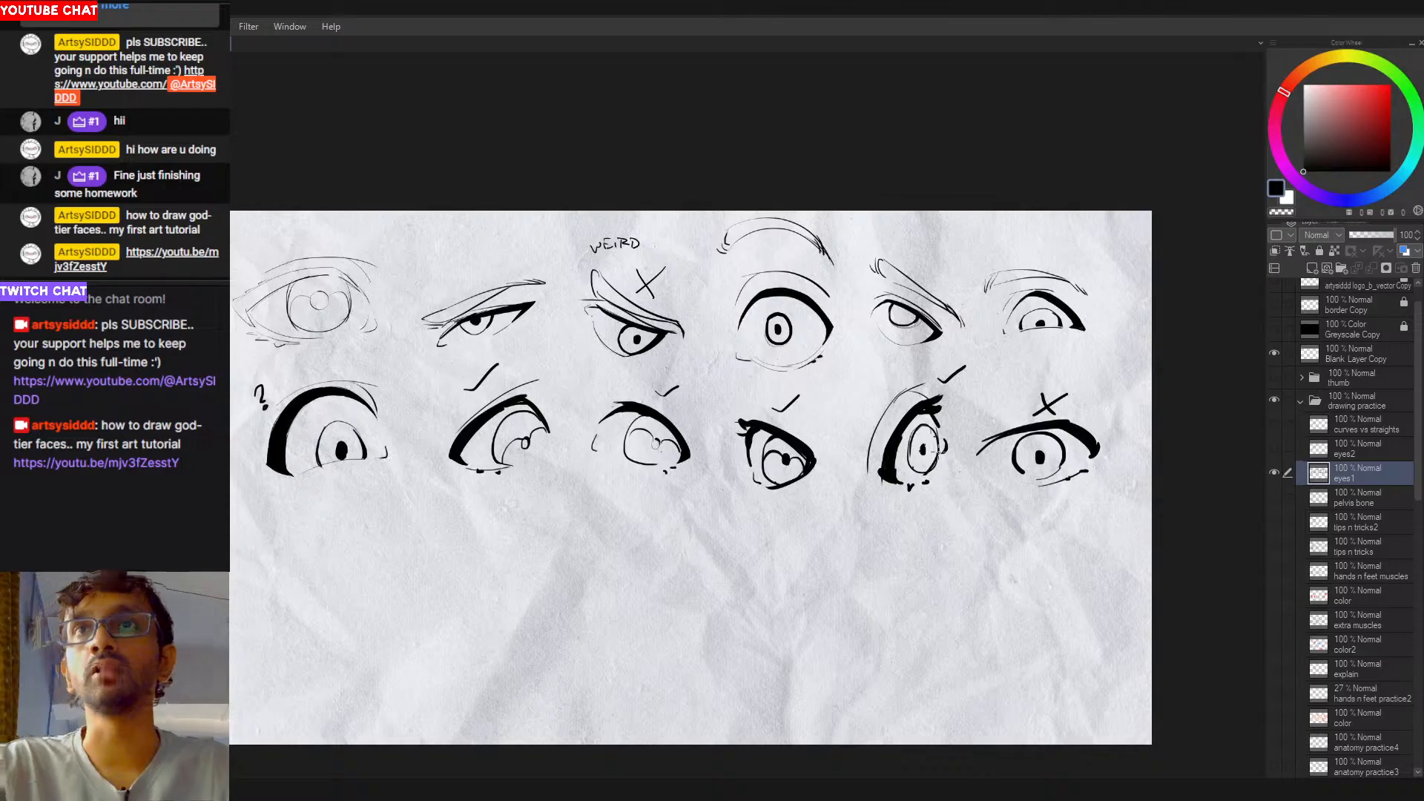
left_click_drag(902, 371, 958, 365)
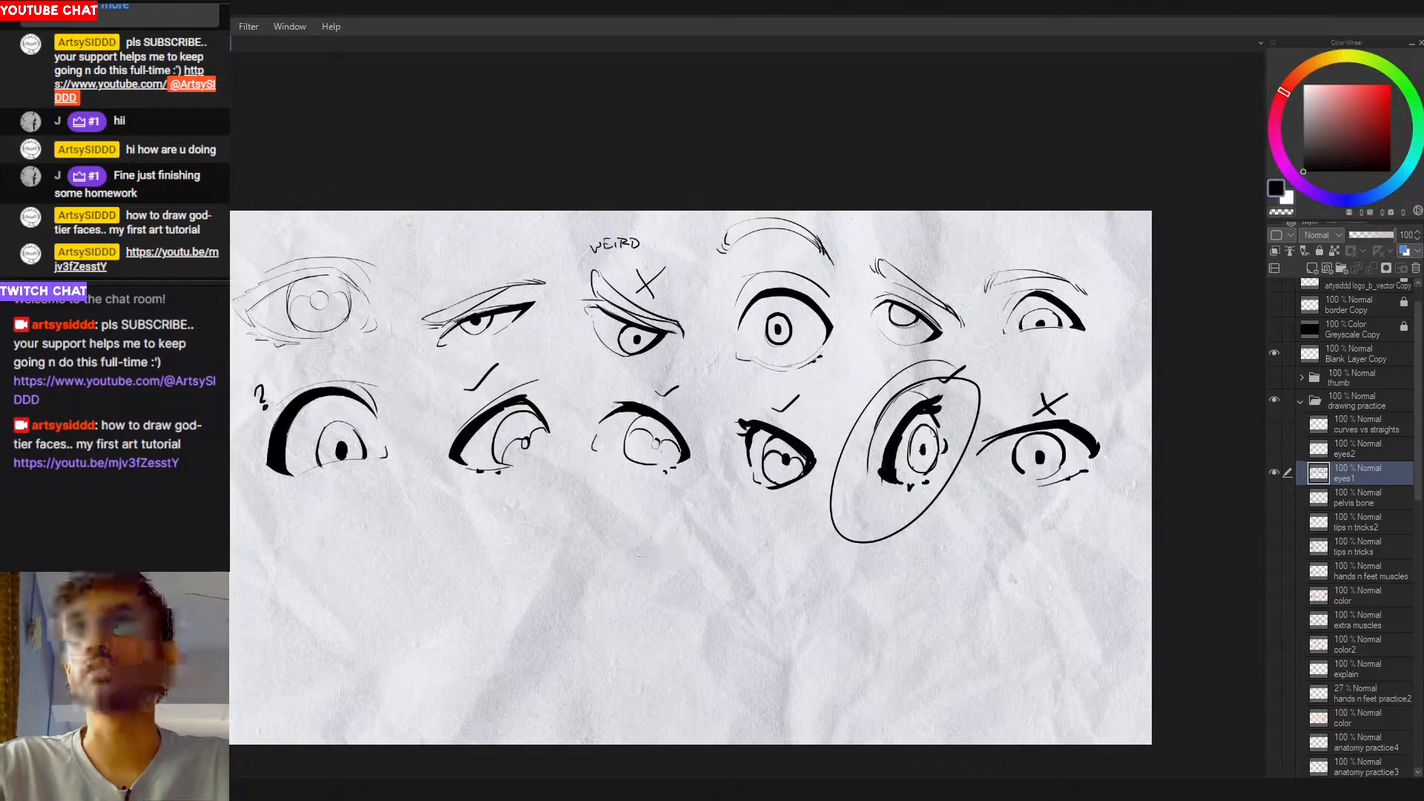
key("ctrl+z")
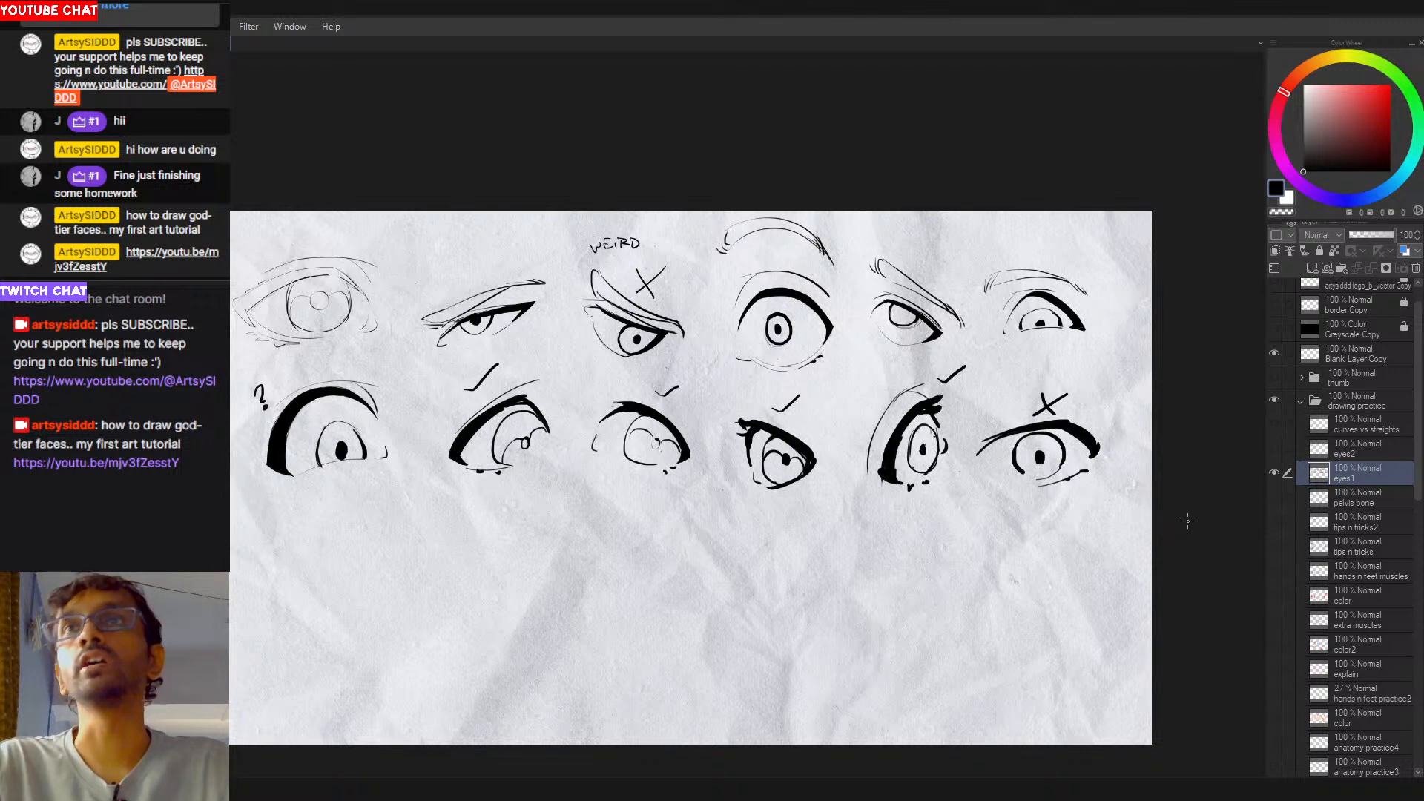
Step: Hide the eyes1 layer and show the eyes2 layer again
left_click(1274, 473)
left_click(1275, 448)
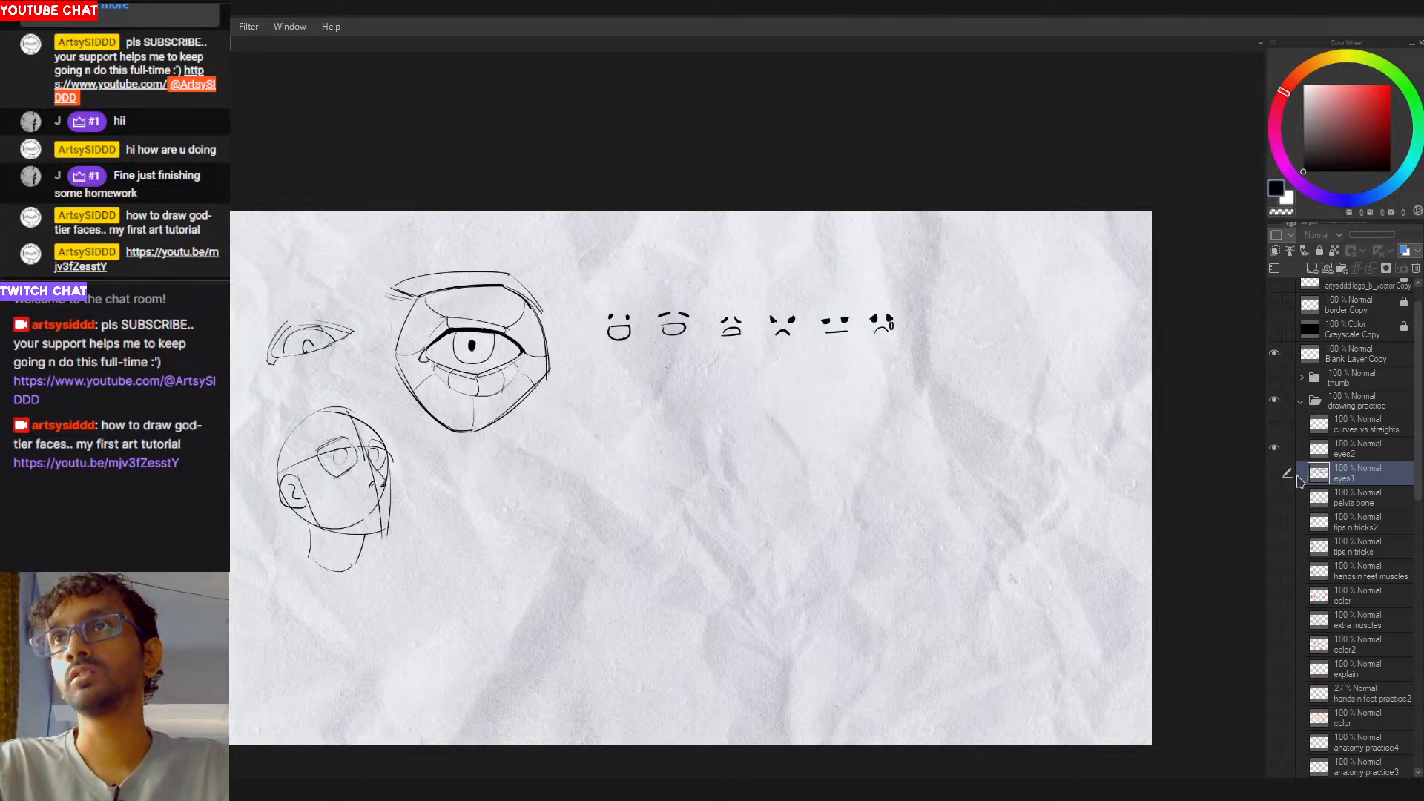
Step: On the eyes2 layer, lasso the row of six emoticon faces and move it above the small eye and large socket study
left_click(1346, 452)
left_click_drag(698, 582, 763, 564)
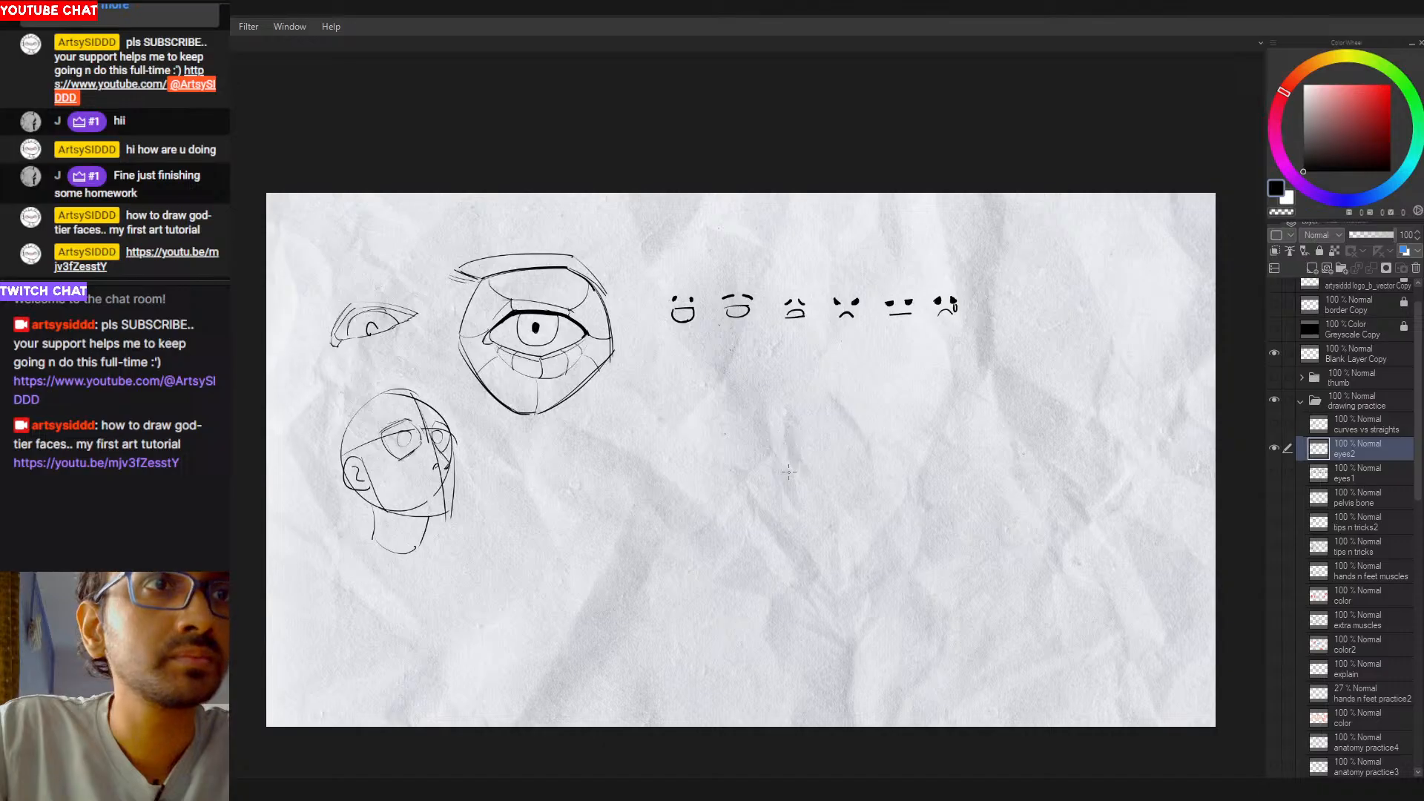
left_click_drag(714, 529, 757, 531)
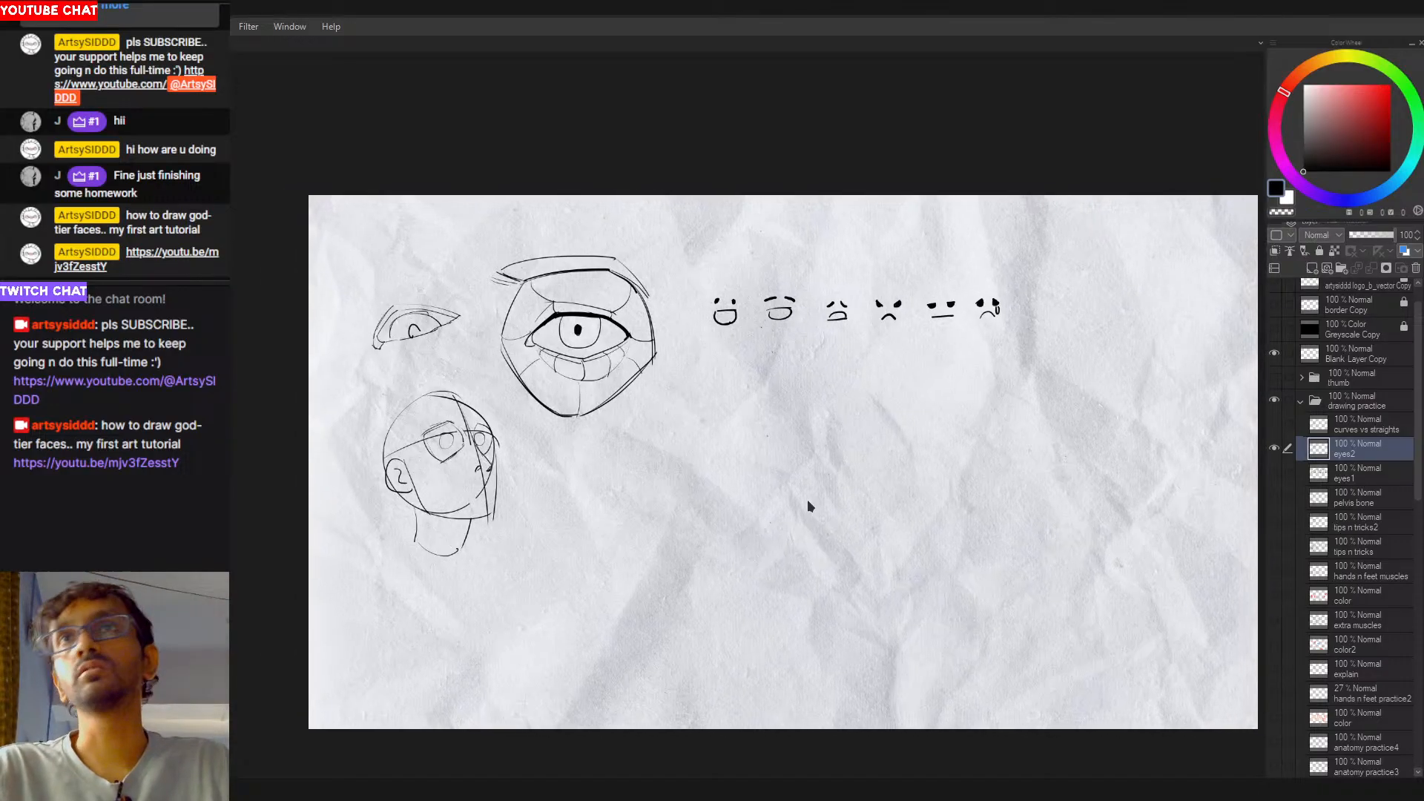
left_click_drag(832, 454, 746, 484)
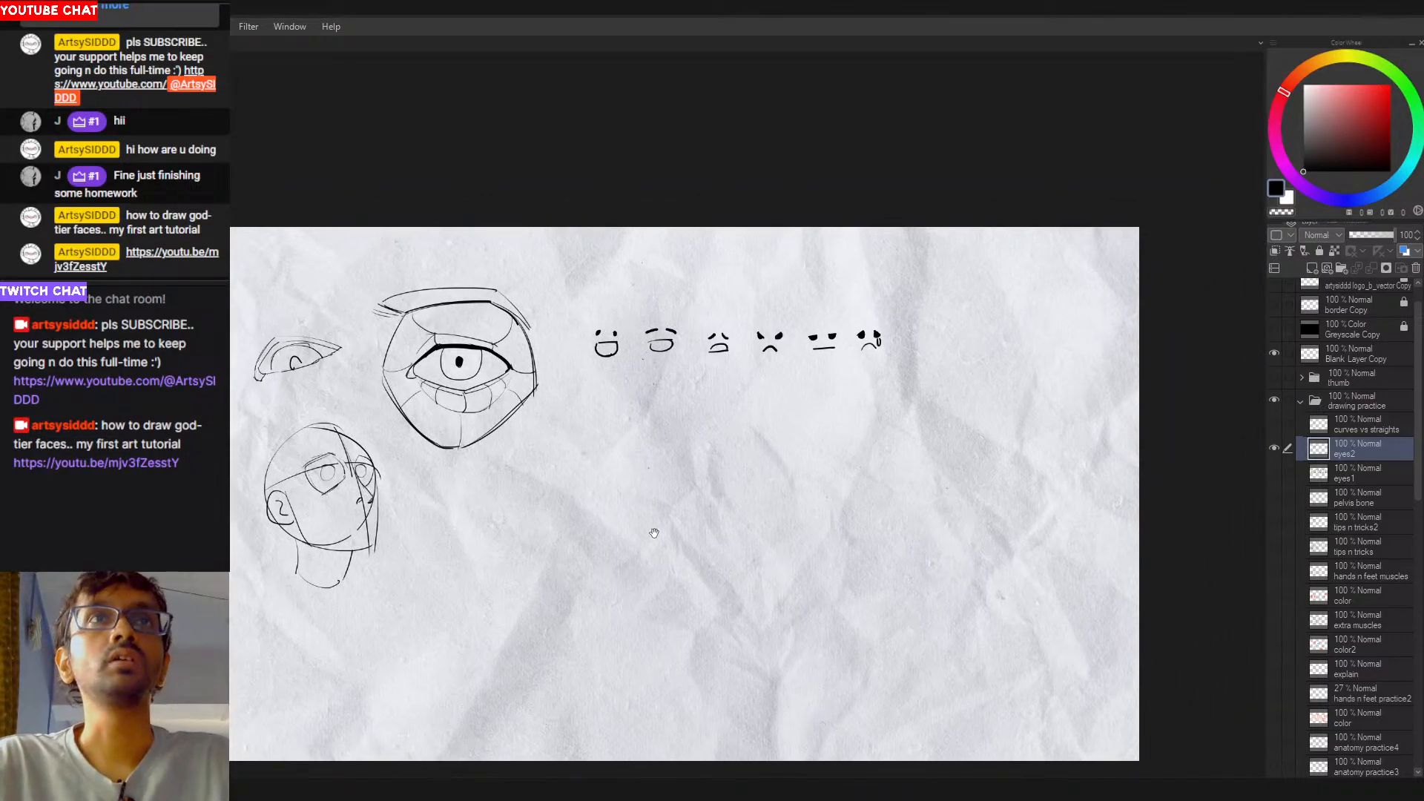
mouse_move(616, 308)
left_mouse_down()
mouse_move(641, 435)
mouse_move(853, 267)
left_mouse_up()
key("ctrl+t")
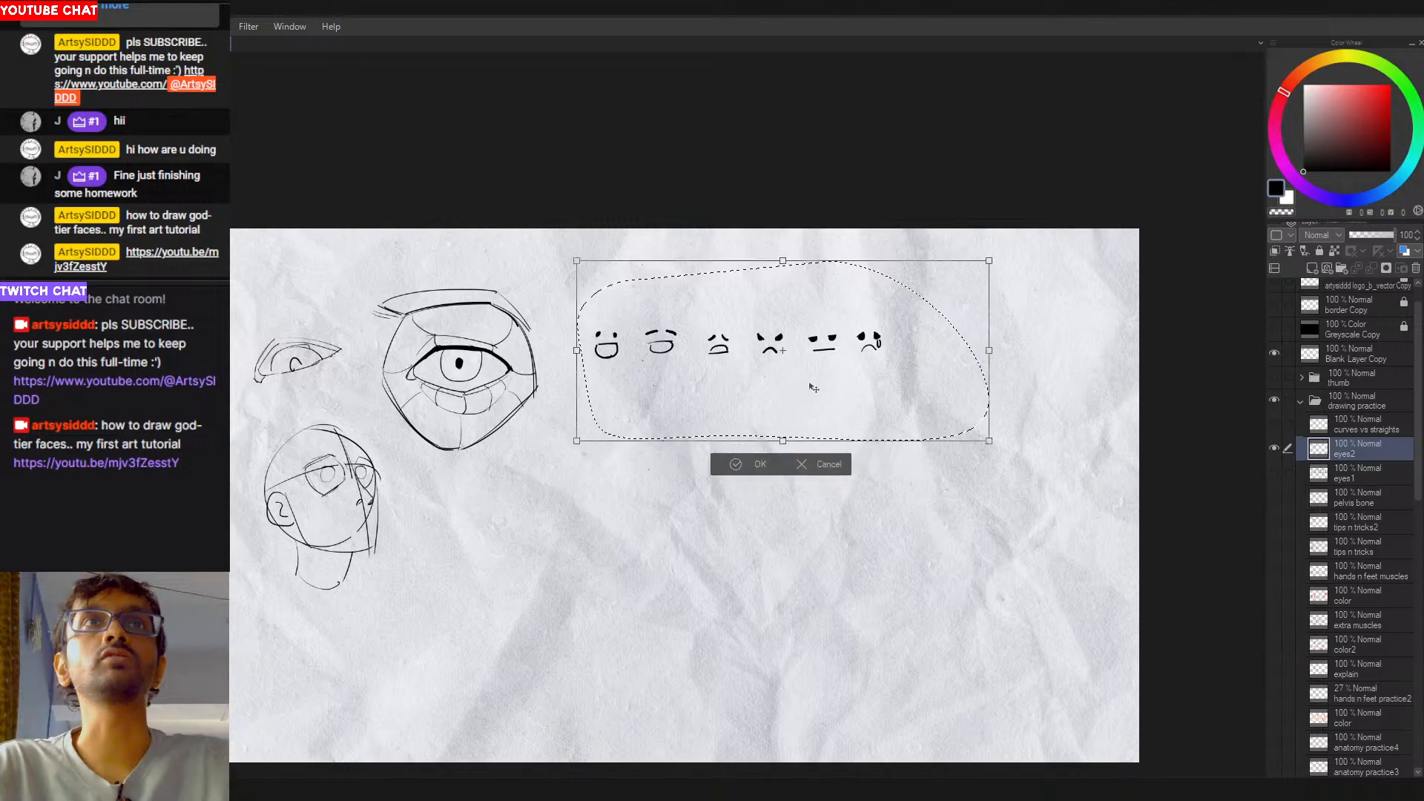
mouse_move(831, 397)
left_mouse_down()
mouse_move(469, 329)
mouse_move(493, 310)
left_mouse_up()
key("Return")
Step: Lasso the turned head, move it slightly up toward the small eye, and clear the selection
mouse_move(293, 660)
left_mouse_down()
mouse_move(382, 413)
mouse_move(297, 671)
left_mouse_up()
key("ctrl+t")
left_click_drag(375, 563, 356, 541)
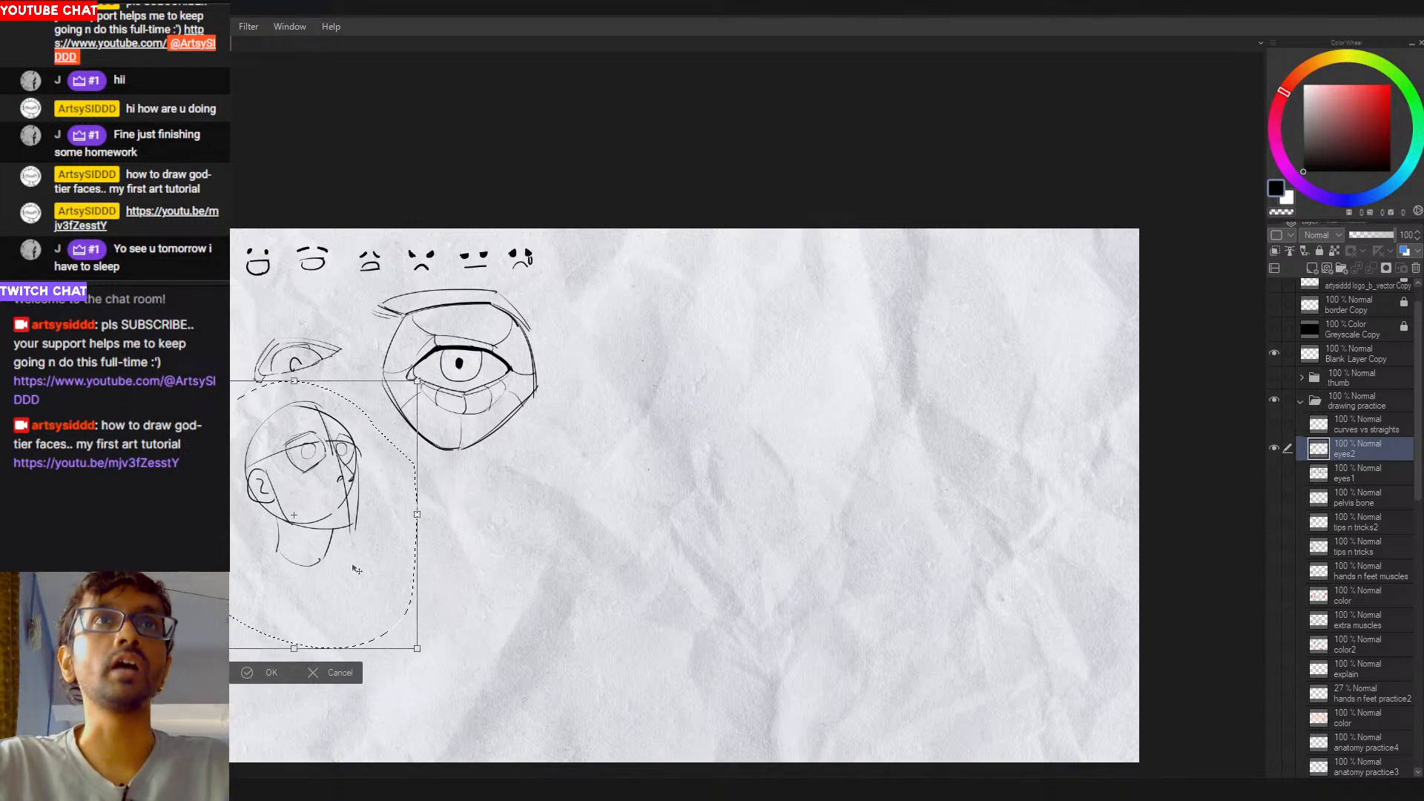
key("Return")
key("ctrl+d")
Step: Lasso the small angled eye, shift it slightly up beneath the emoticon row, and clear the selection
mouse_move(245, 341)
left_mouse_down()
mouse_move(358, 362)
mouse_move(236, 407)
left_mouse_up()
key("ctrl+t")
left_click_drag(320, 379, 313, 362)
key("Return")
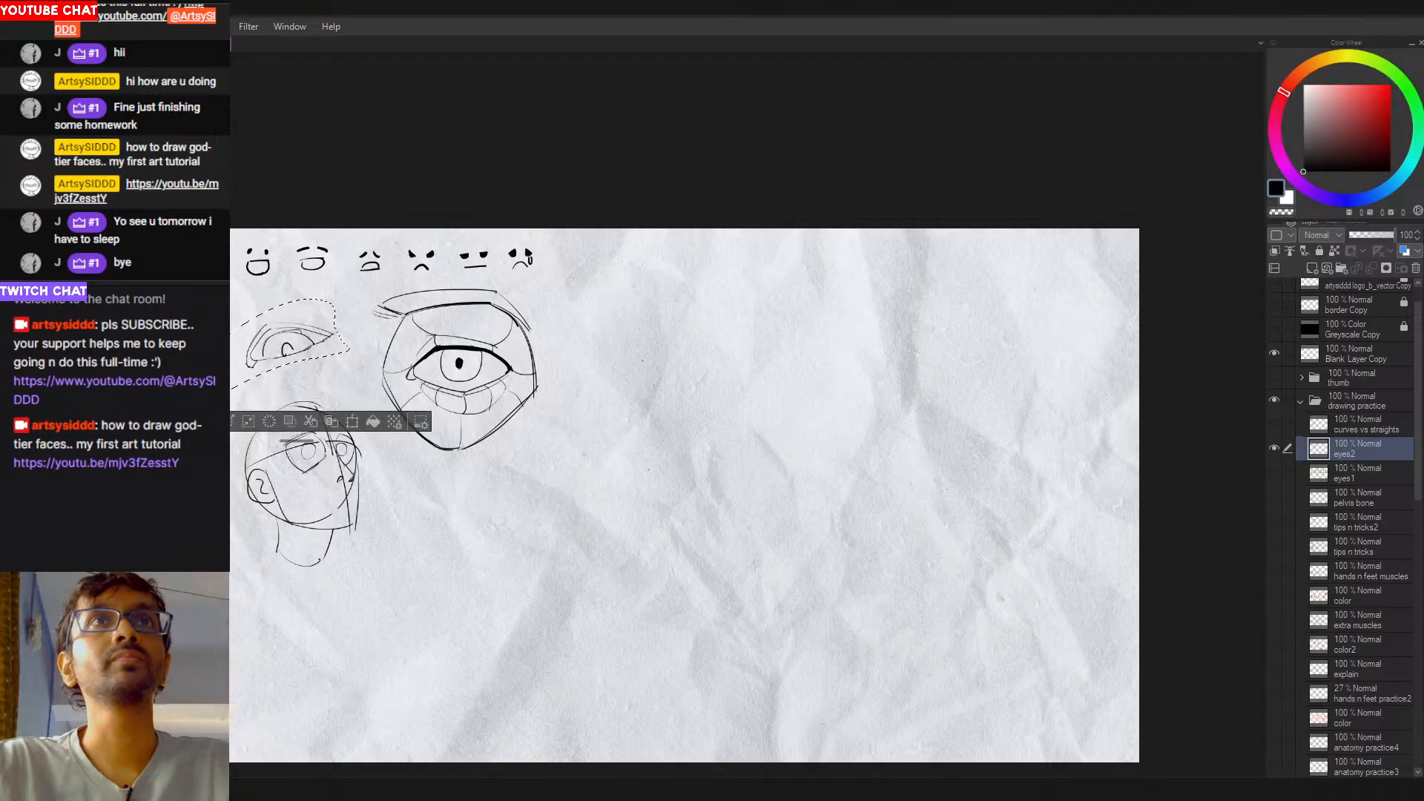
key("ctrl+d")
Step: Shift all the drawings on the eyes2 layer together slightly toward the canvas's left edge
left_click_drag(678, 441, 689, 437)
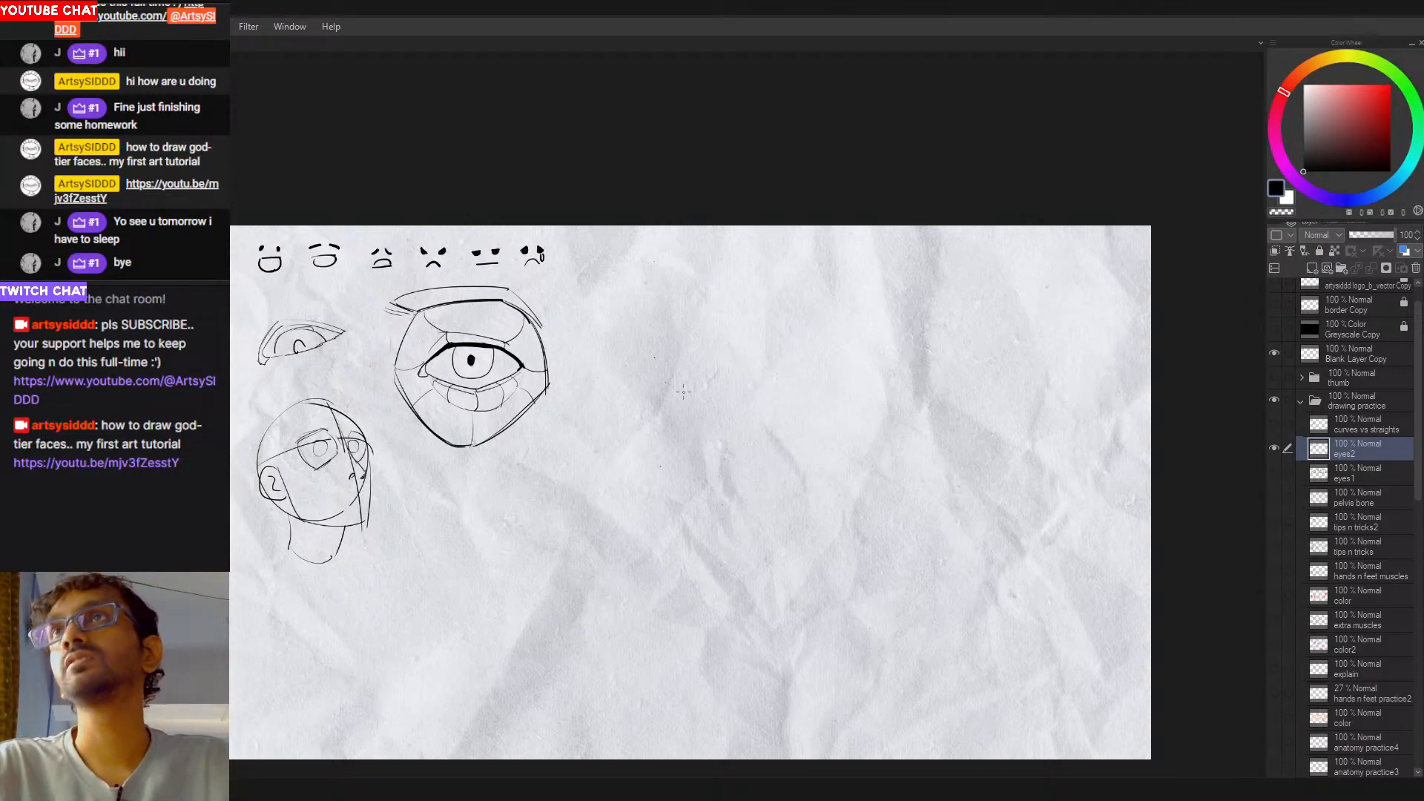
key("ctrl+t")
left_click_drag(486, 442, 460, 449)
key("Return")
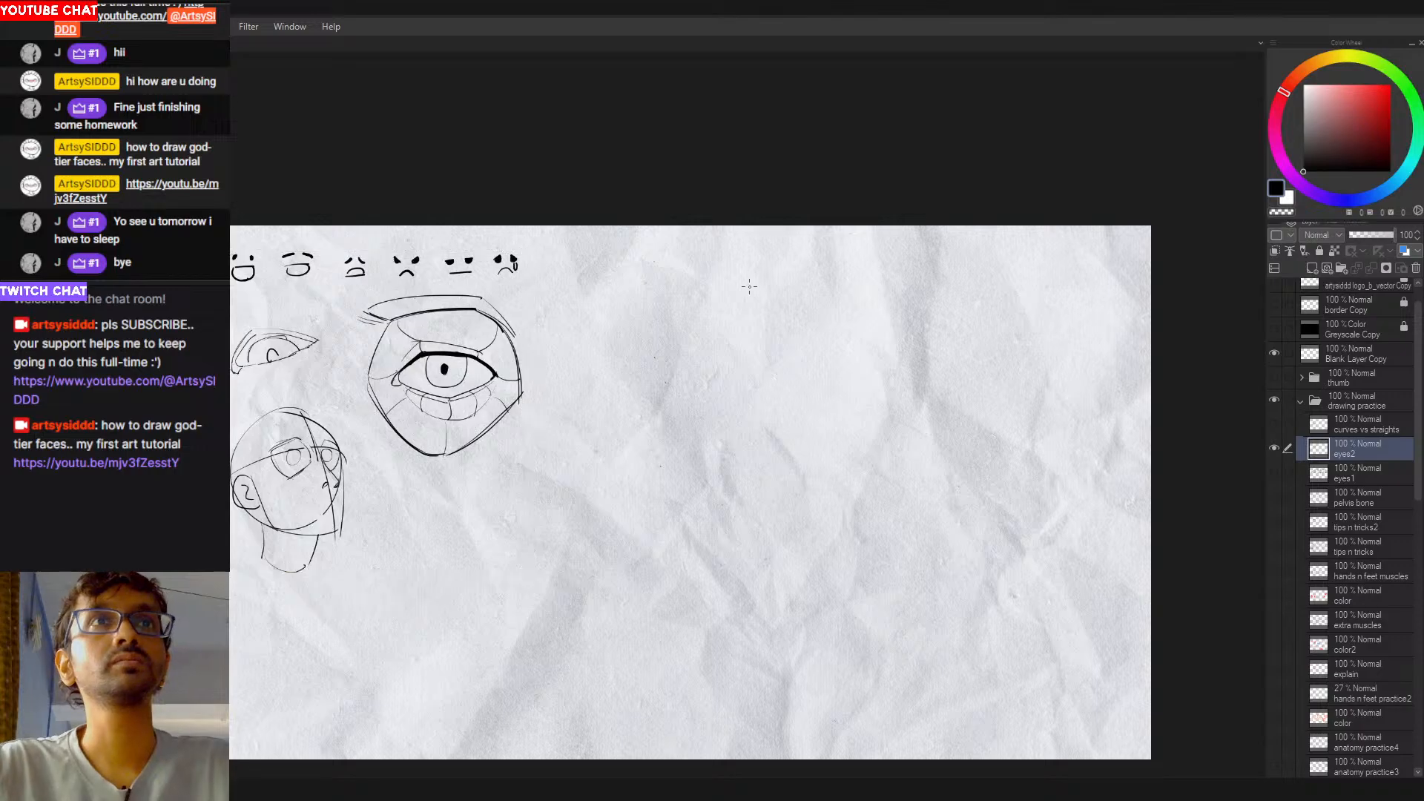
left_click_drag(589, 536, 608, 525)
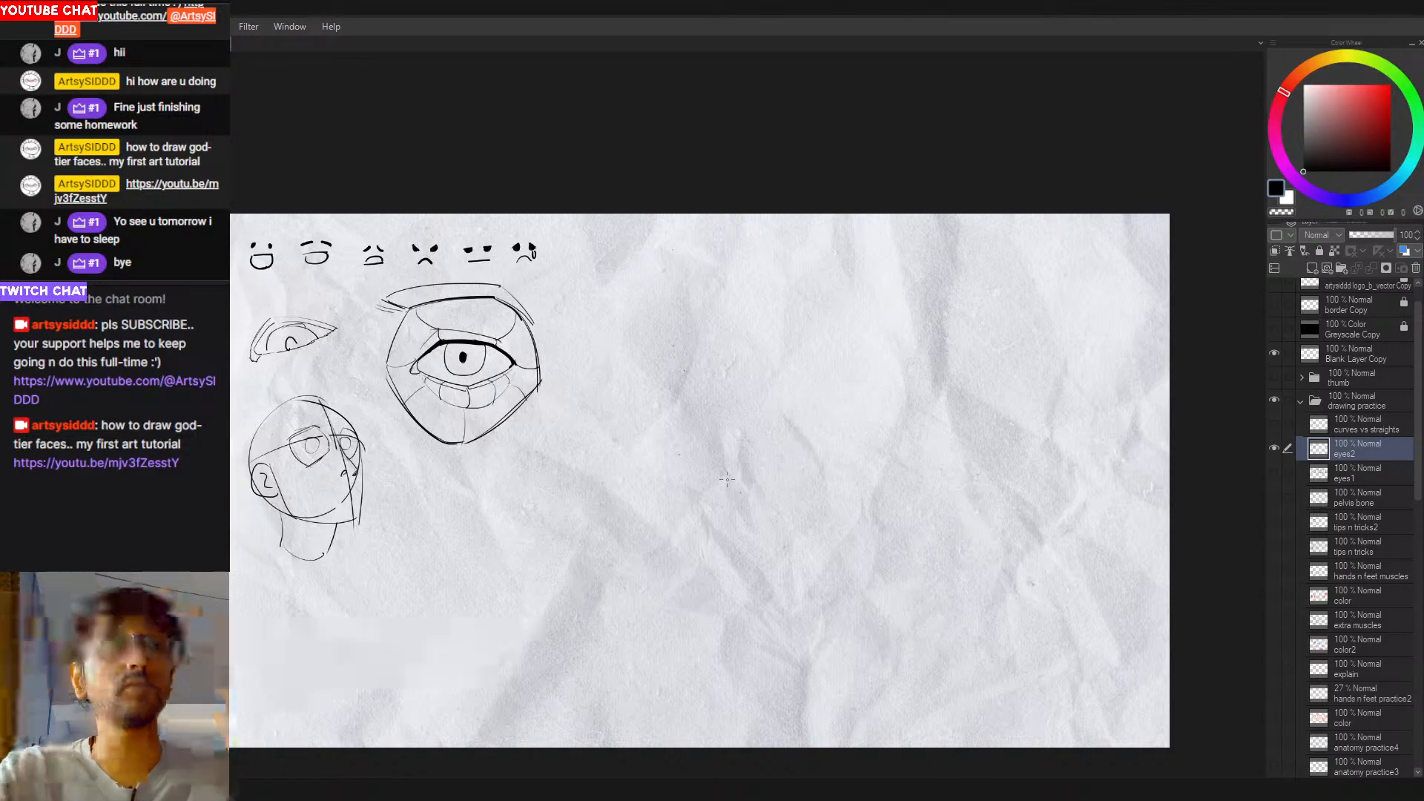
left_click_drag(708, 475, 758, 477)
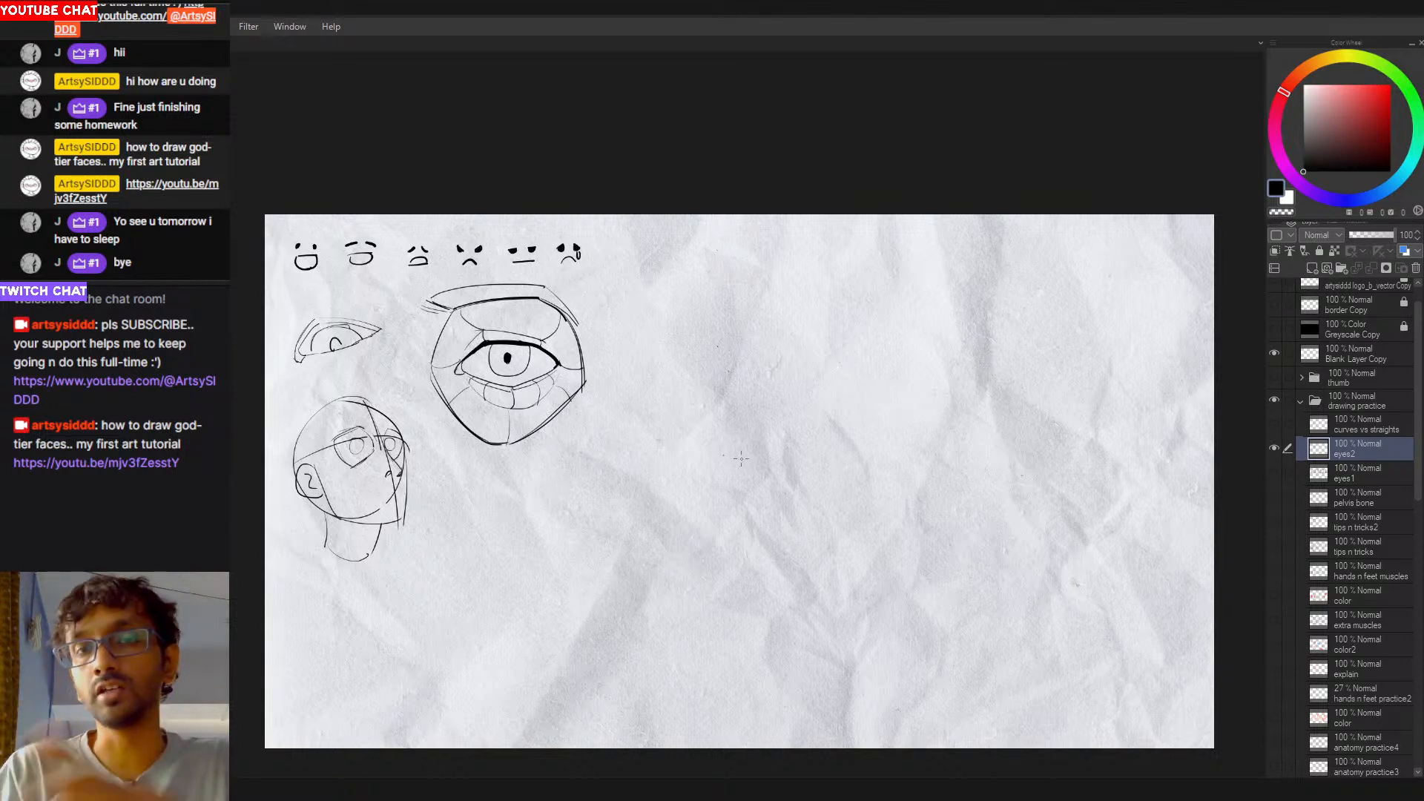
left_click_drag(755, 469, 753, 416)
mouse_move(792, 519)
left_mouse_down()
mouse_move(761, 522)
mouse_move(767, 509)
left_mouse_up()
left_click_drag(829, 451, 787, 451)
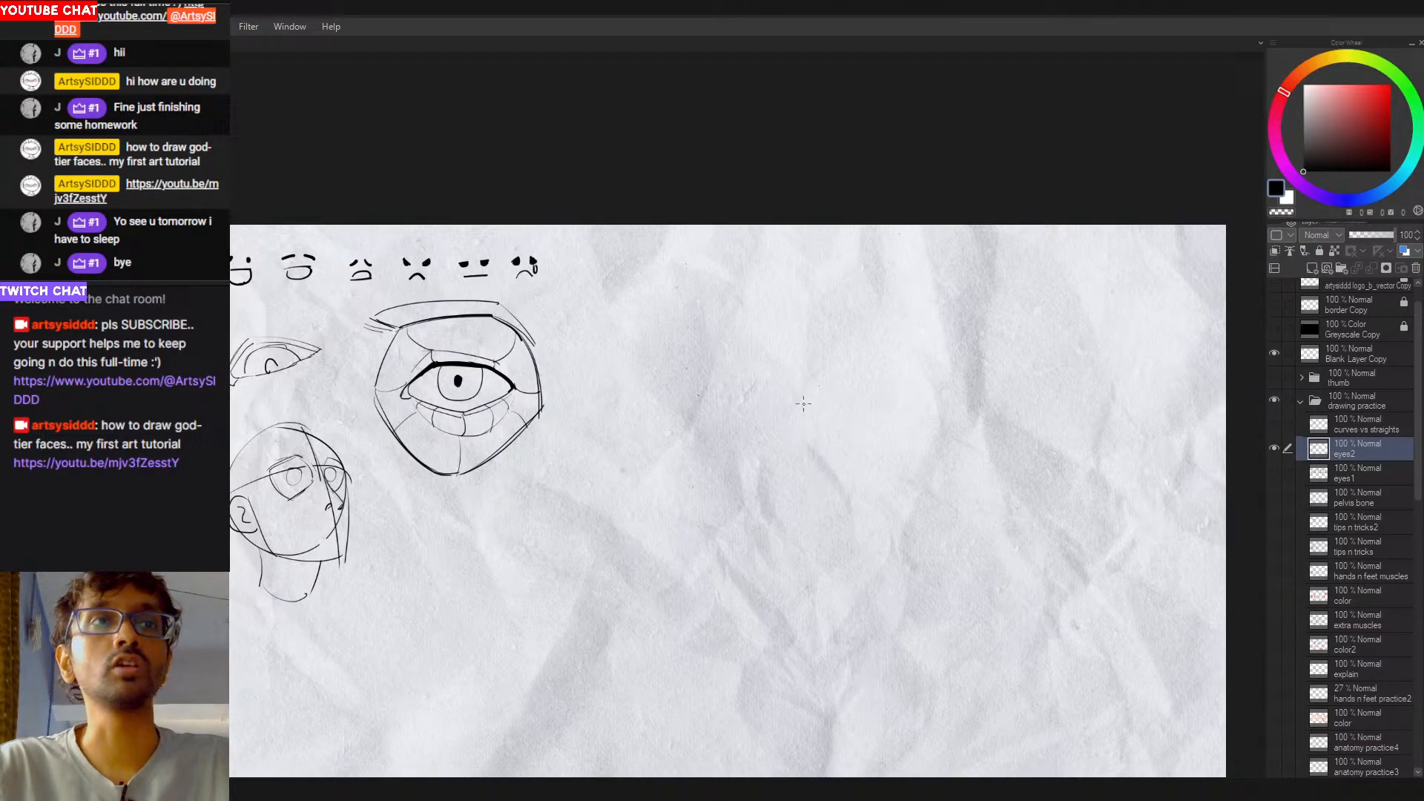
left_click_drag(771, 356, 755, 391)
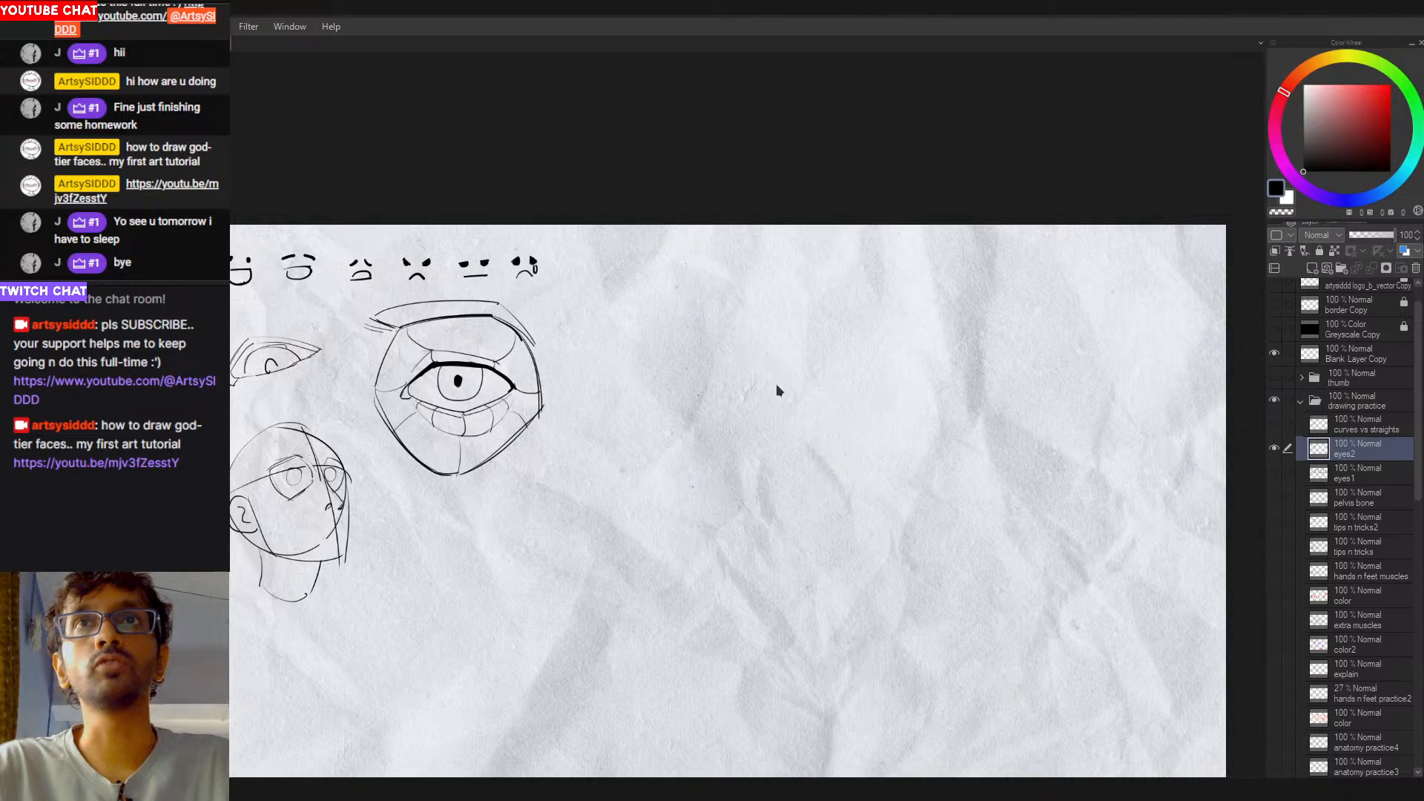
Step: Sketch a slanted centre line and a curved brow line crossing it on the empty paper, redoing the brow stroke until it fits
left_click_drag(727, 371, 939, 413)
key("ctrl+z")
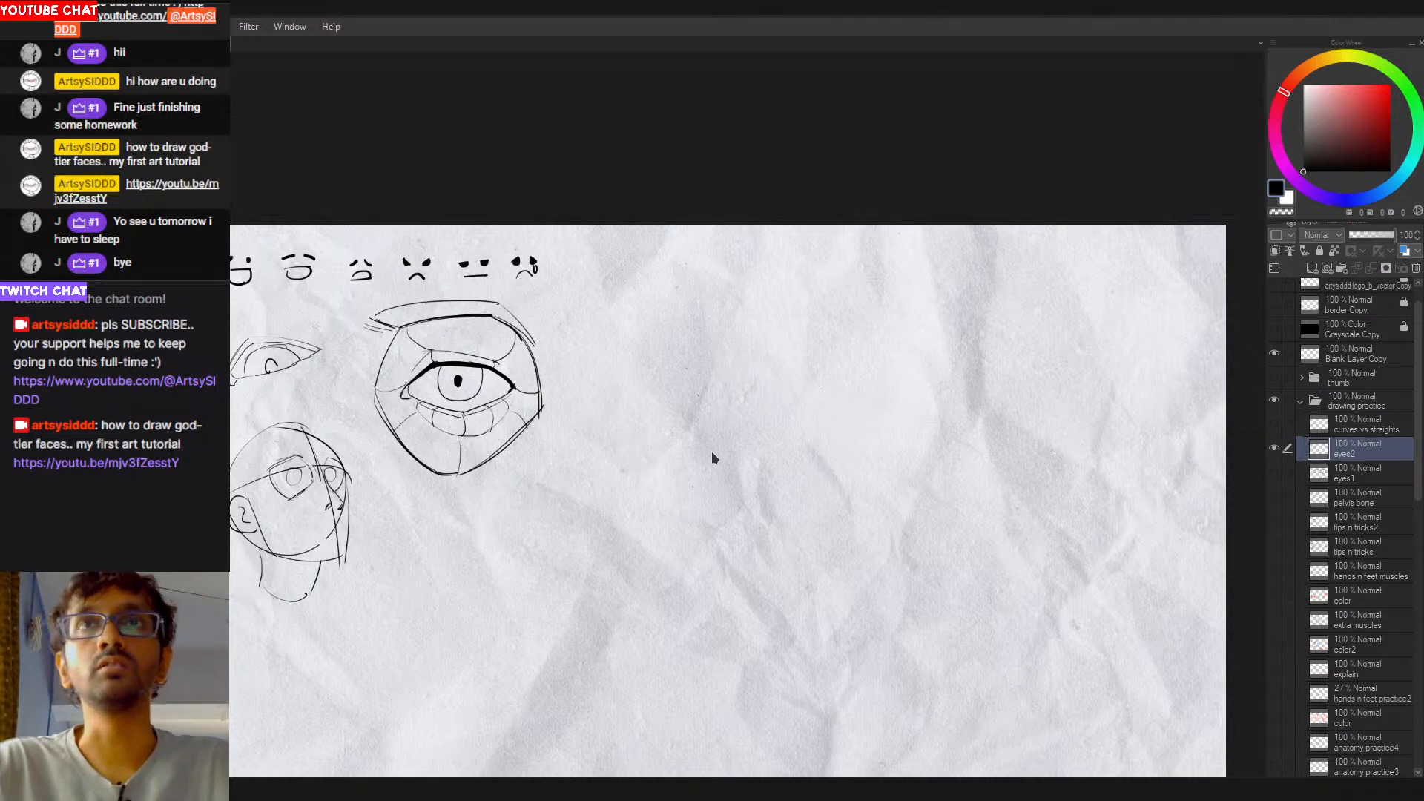
left_click_drag(793, 319, 749, 490)
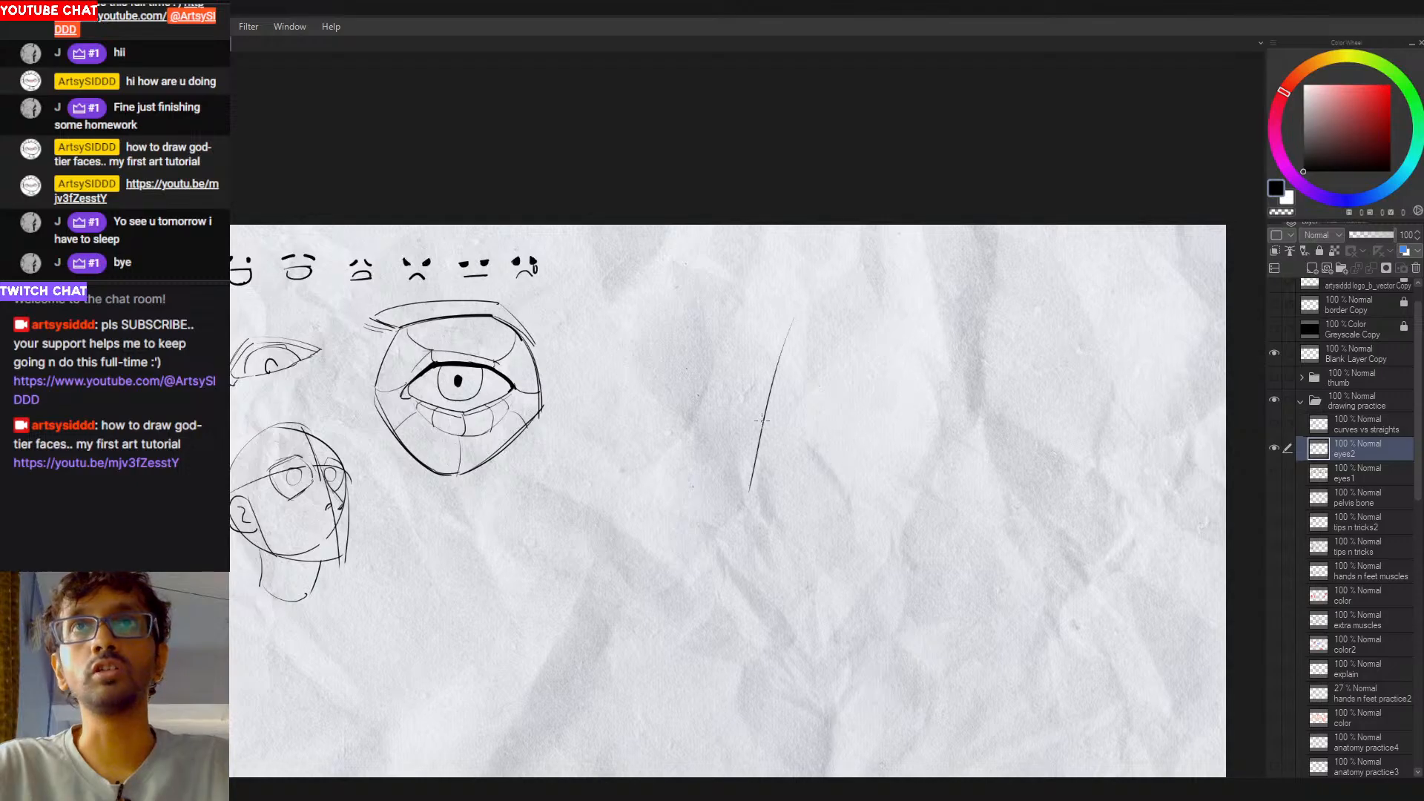
mouse_move(741, 386)
left_mouse_down()
mouse_move(907, 394)
mouse_move(879, 404)
left_mouse_up()
key("ctrl+z")
key("ctrl+z")
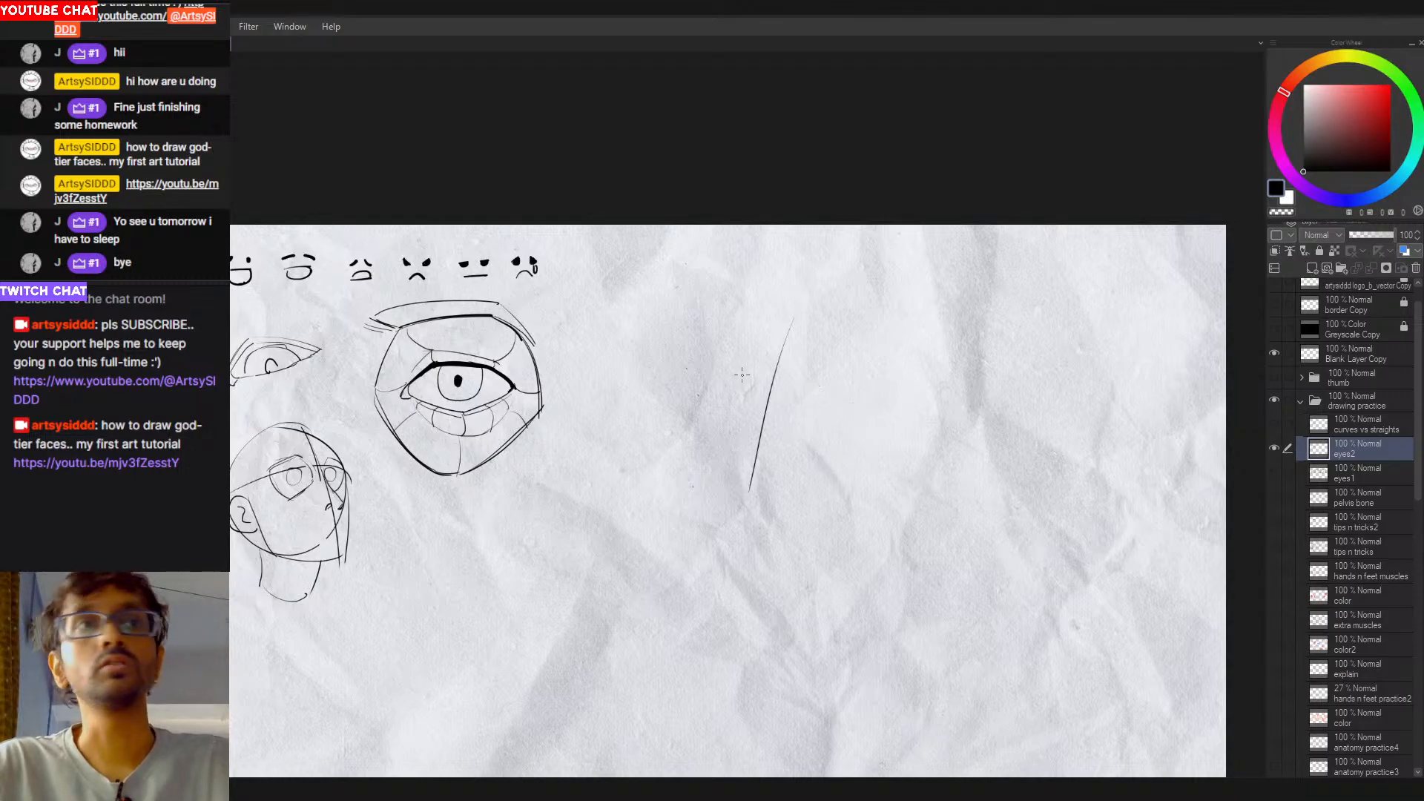
left_click_drag(738, 385, 888, 403)
key("ctrl+z")
left_click_drag(747, 382, 913, 415)
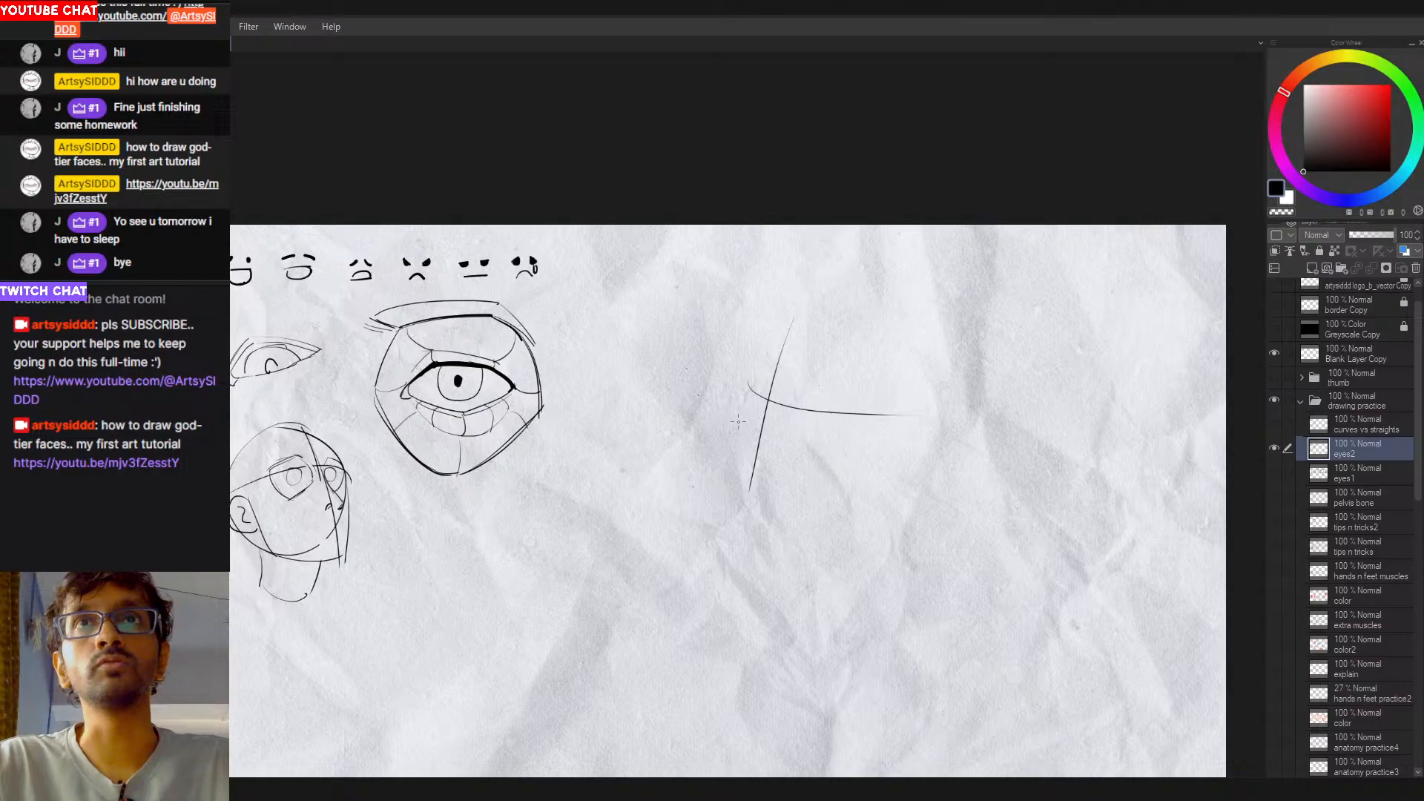
Step: Try a small wedge shape with a tick beside the slanted centre line, and undo its strokes
mouse_move(743, 408)
left_mouse_down()
mouse_move(721, 421)
mouse_move(742, 434)
mouse_move(766, 423)
left_mouse_up()
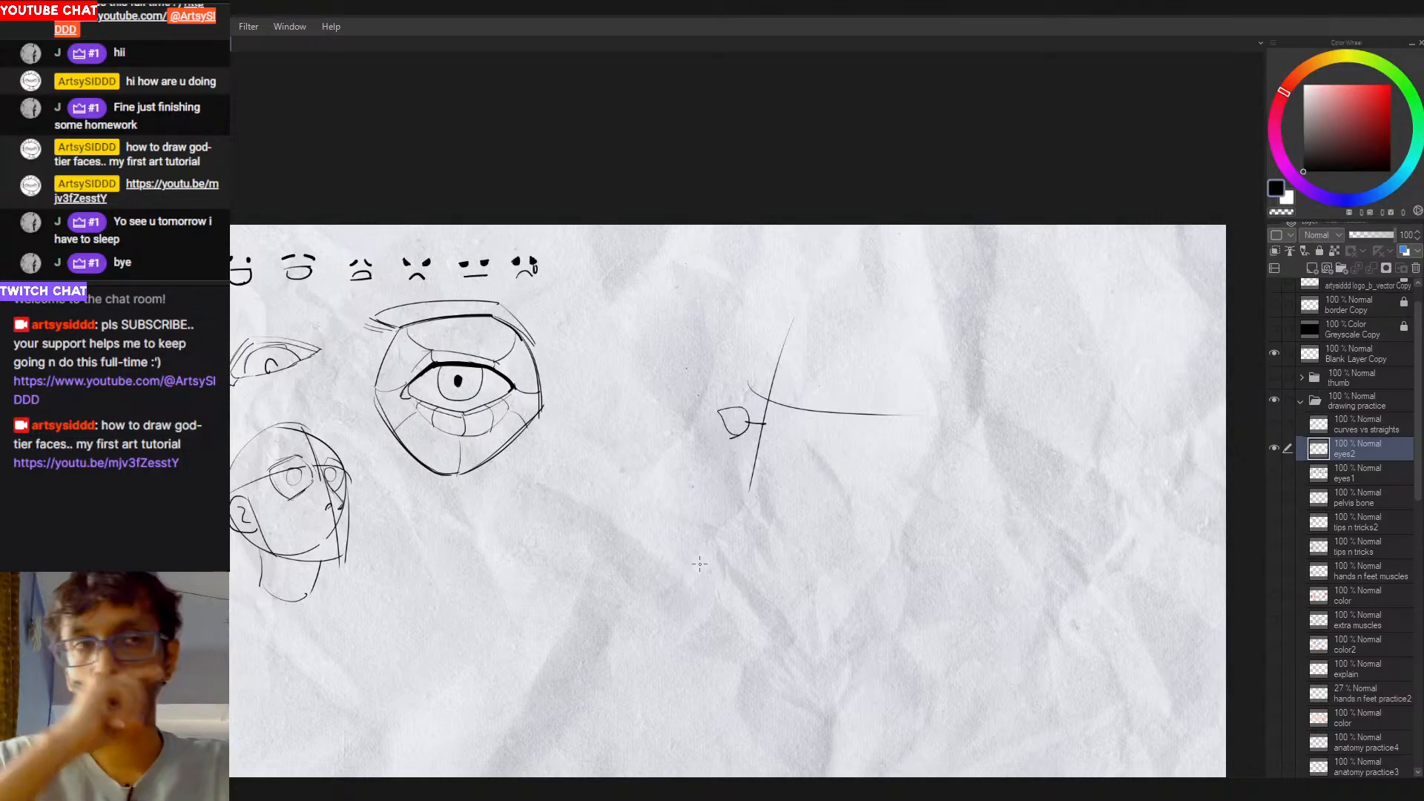
key("ctrl+z")
key("ctrl+z")
key("ctrl+z")
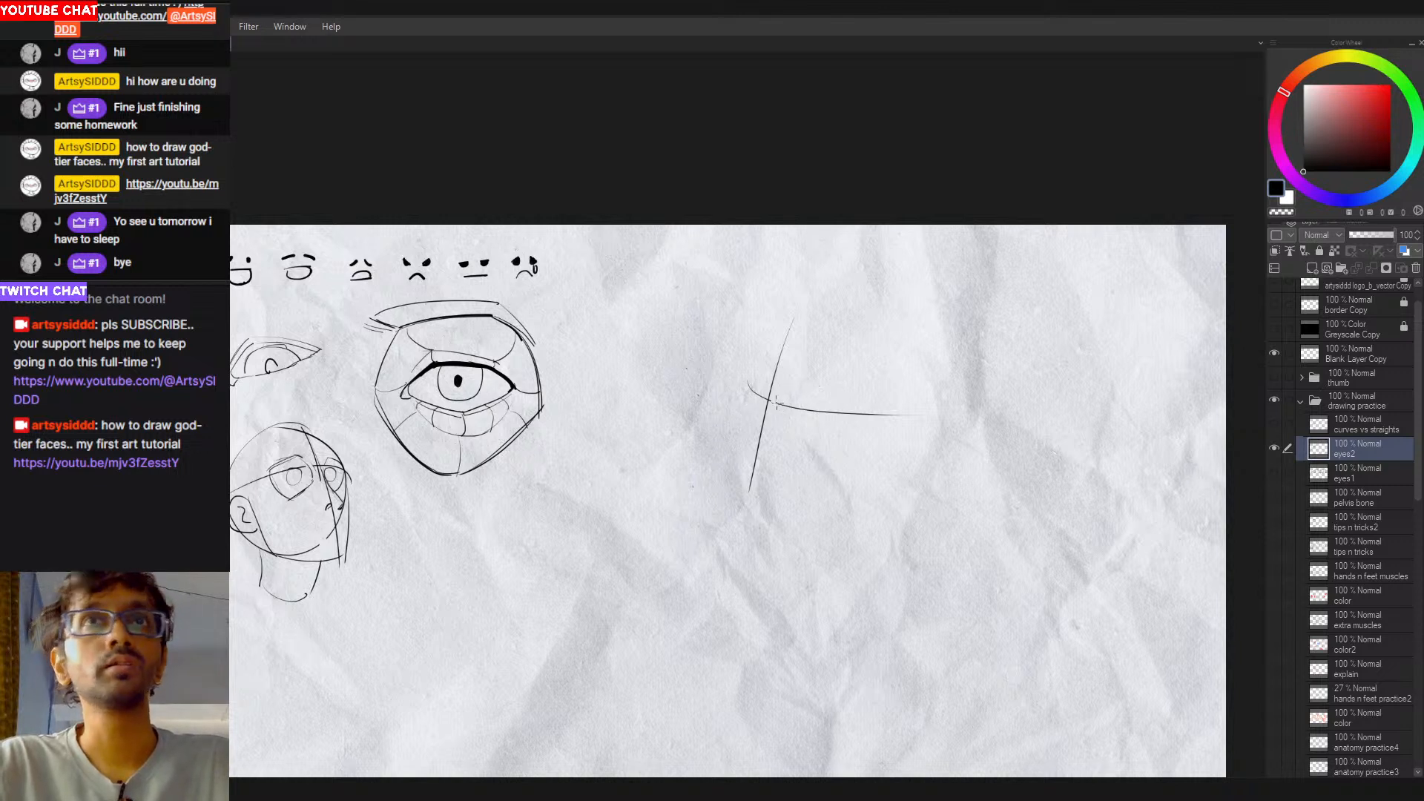
Step: Thicken the brow line above the near eye and sketch the near socket's side edges below it
mouse_move(775, 403)
left_mouse_down()
mouse_move(866, 416)
mouse_move(822, 416)
left_mouse_up()
key("ctrl+z")
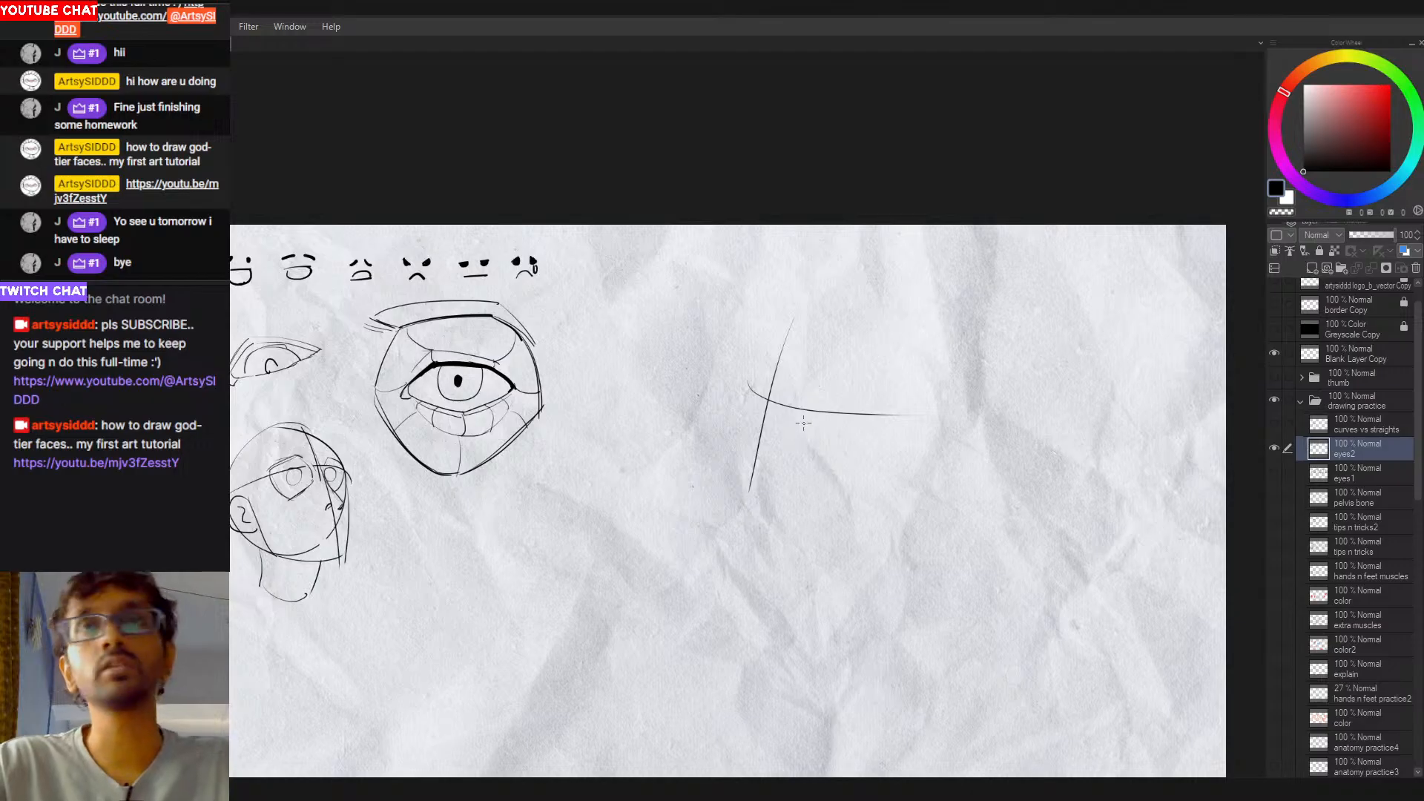
key("ctrl+z")
mouse_move(787, 405)
left_mouse_down()
mouse_move(852, 413)
mouse_move(800, 411)
mouse_move(851, 424)
mouse_move(855, 480)
left_mouse_up()
key("ctrl+z")
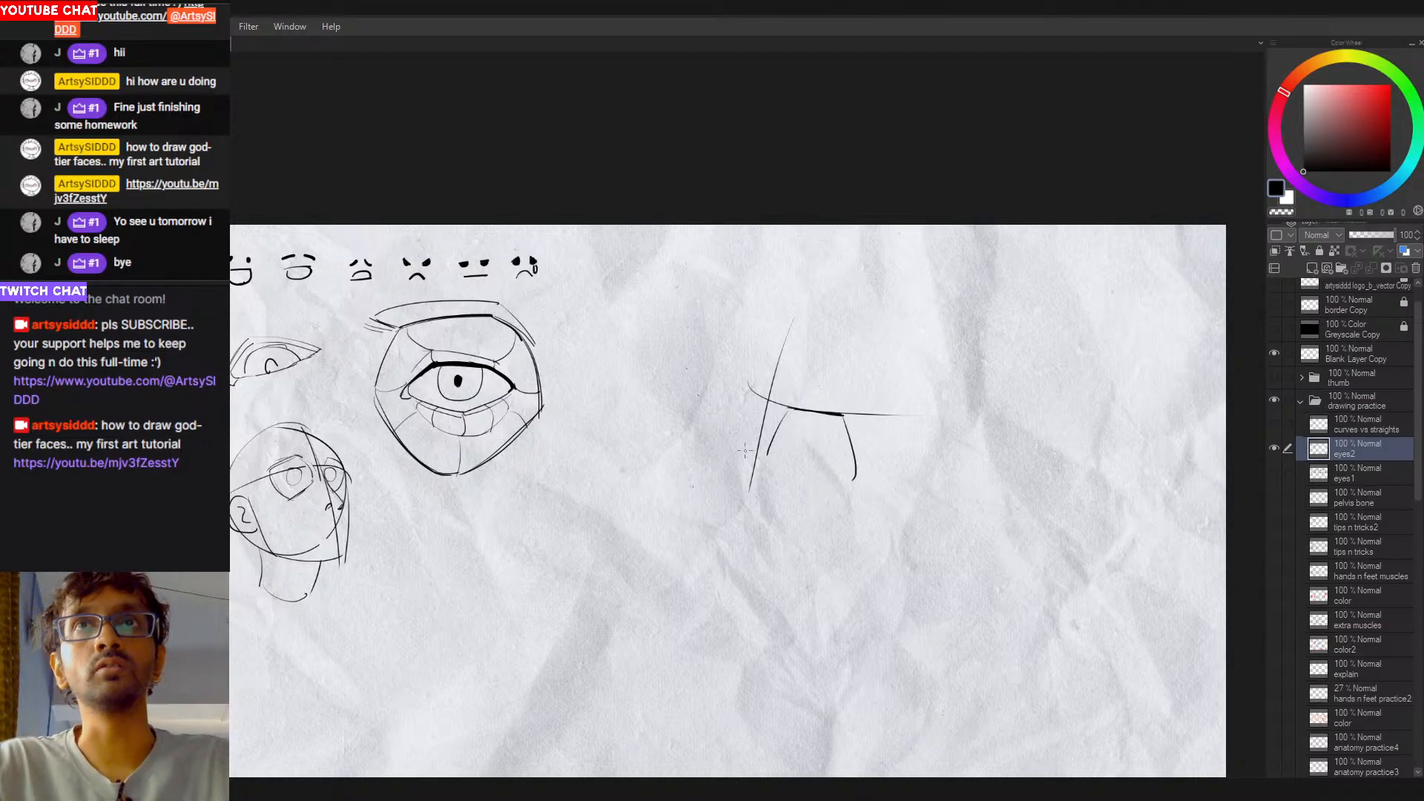
Step: Scribble over the turned head's near eye socket as a pointer, and undo the scribble
left_click_drag(325, 461, 300, 483)
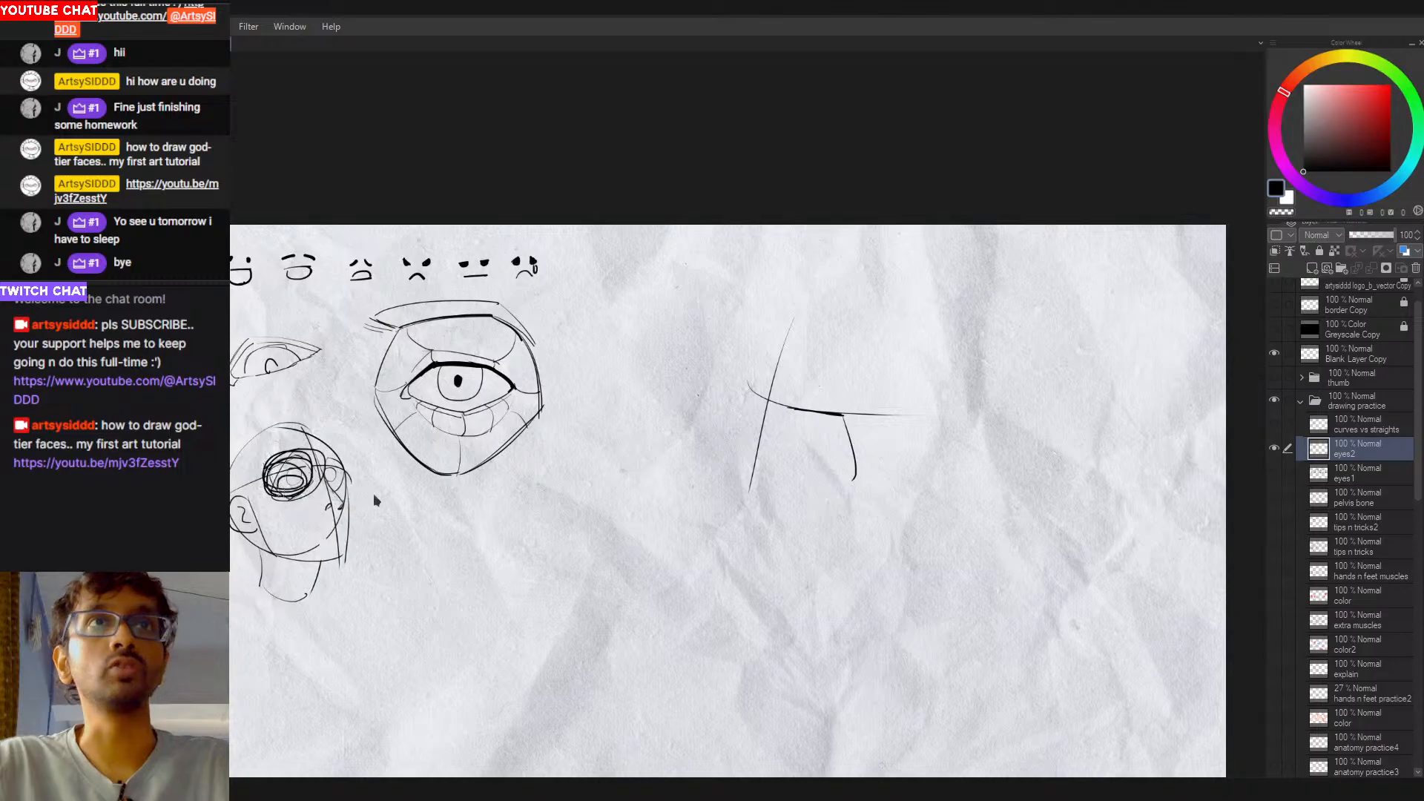
key("ctrl+z")
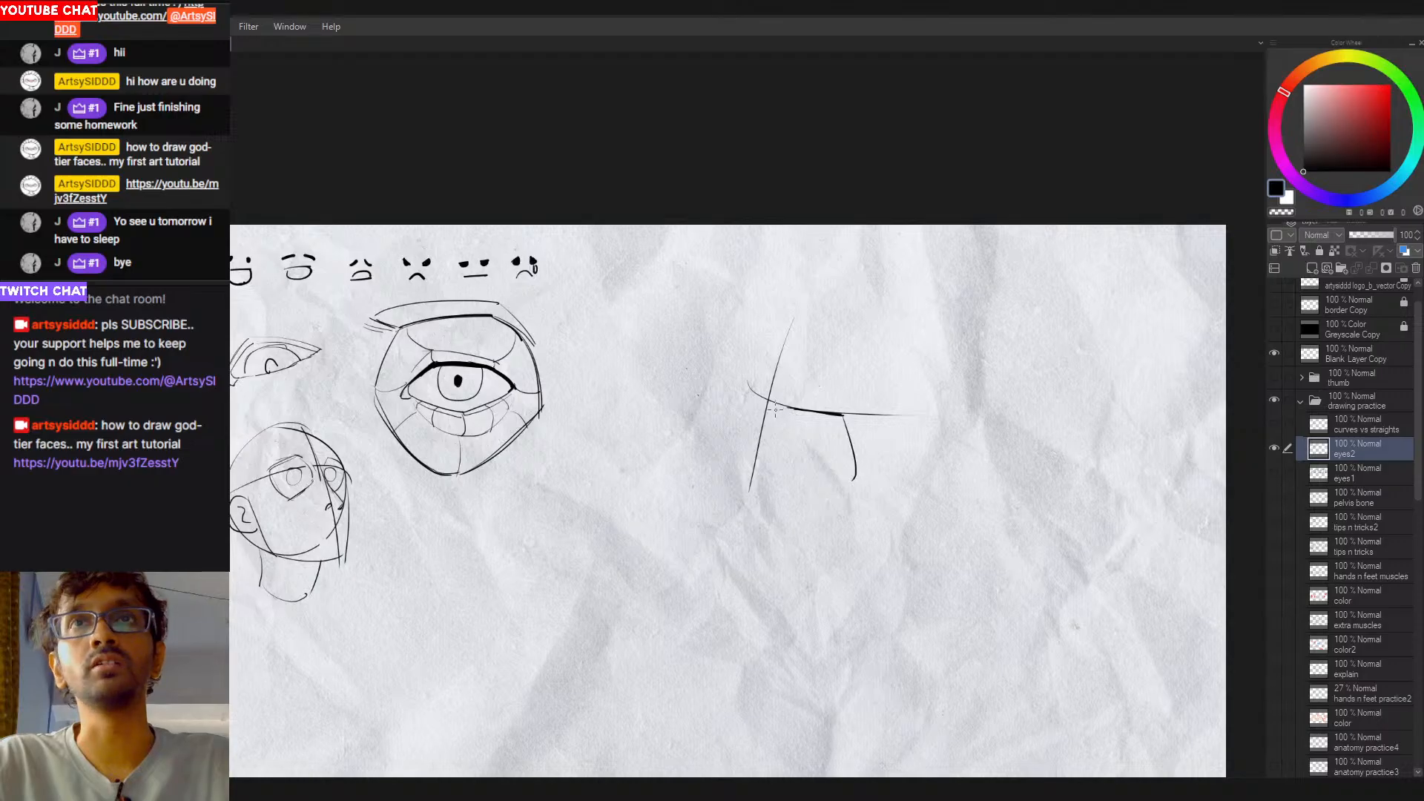
Step: Undo the near socket's side edges and redraw it as a rounded, angular outline hanging from the thickened brow line
mouse_move(788, 401)
left_mouse_down()
mouse_move(917, 428)
mouse_move(896, 434)
left_mouse_up()
key("ctrl+z")
key("ctrl+z")
key("ctrl+z")
key("ctrl+z")
left_click_drag(738, 409, 904, 432)
key("ctrl+z")
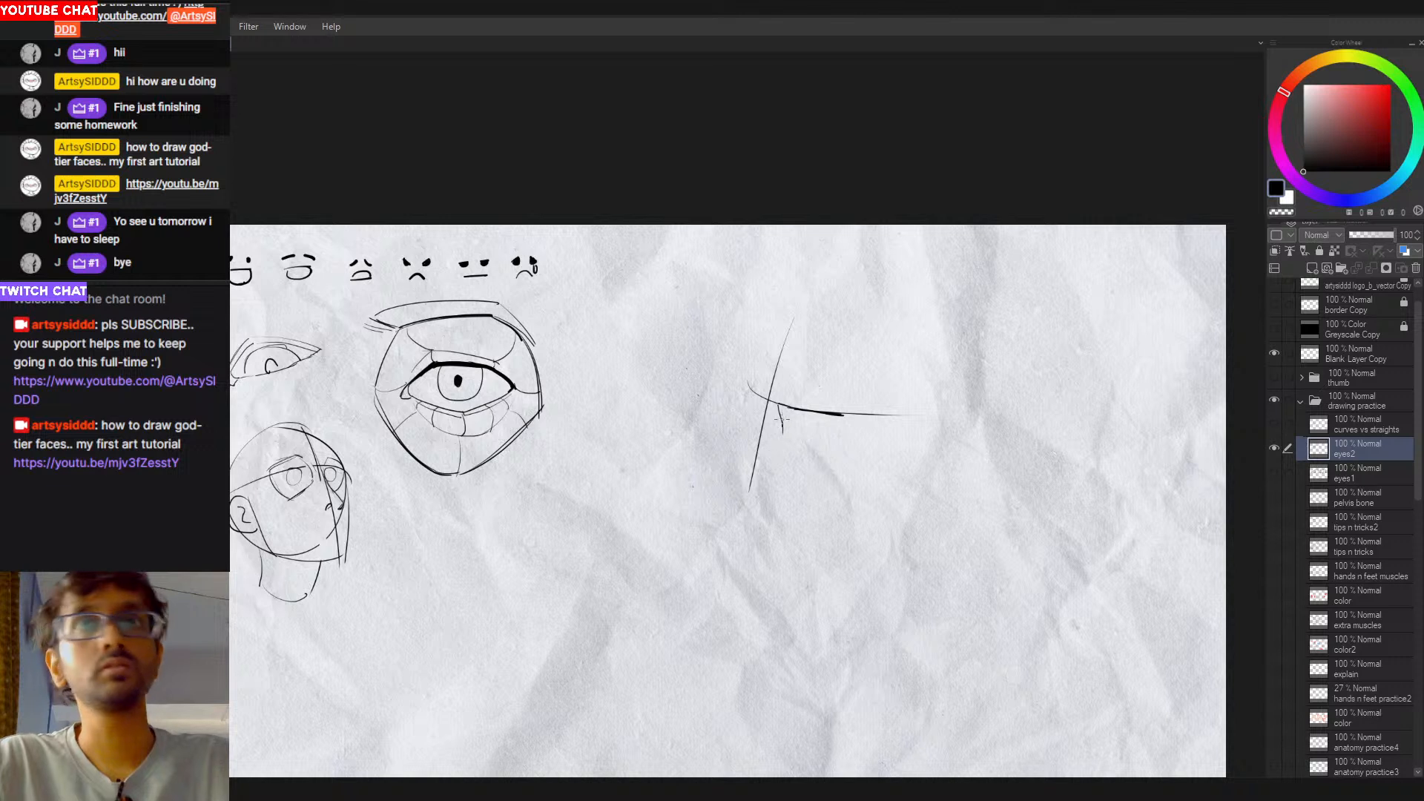
mouse_move(784, 420)
left_mouse_down()
mouse_move(822, 482)
mouse_move(806, 468)
mouse_move(843, 438)
mouse_move(807, 469)
left_mouse_up()
key("ctrl+z")
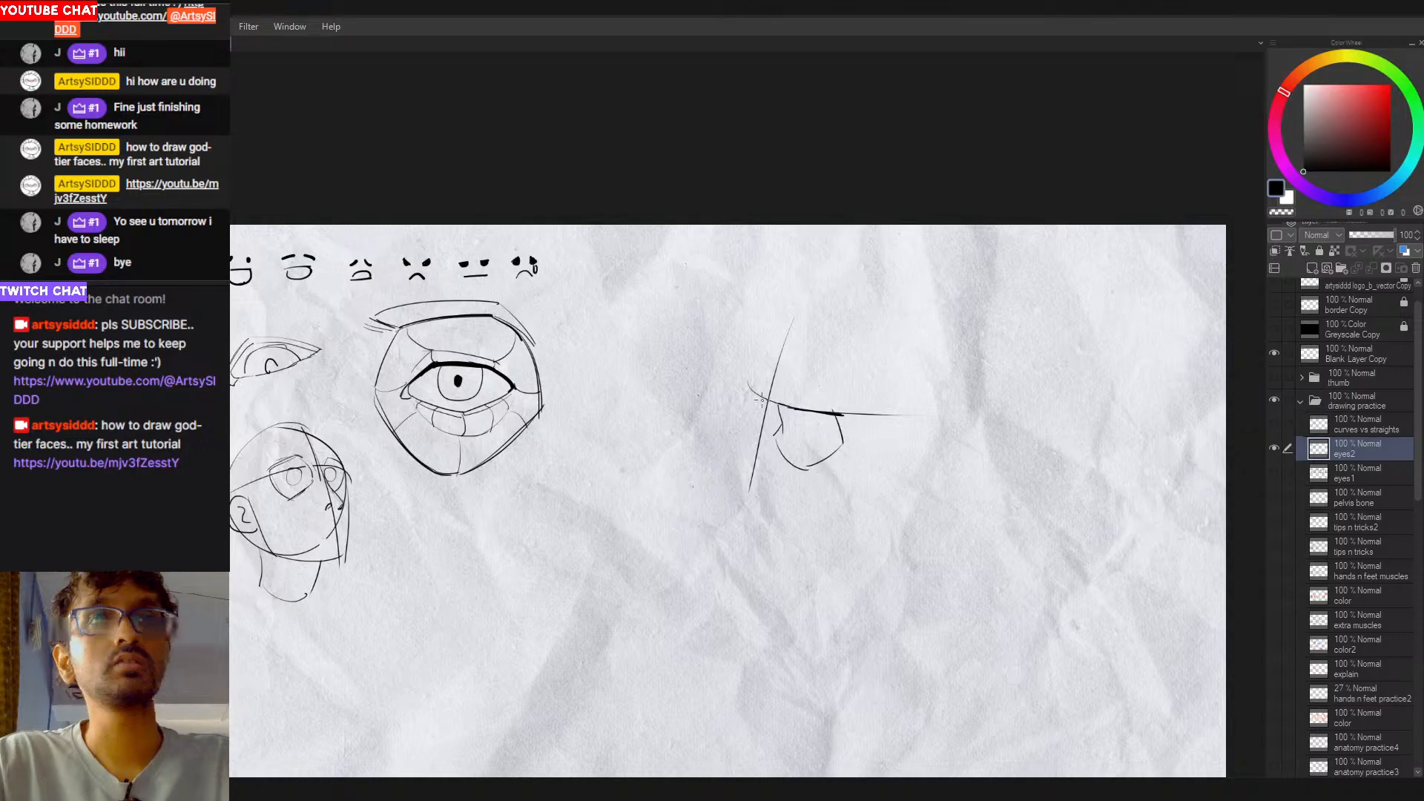
Step: Sketch the narrow far eye socket on the other side of the slanted centre line, undoing stray strokes
mouse_move(750, 385)
left_mouse_down()
mouse_move(766, 403)
mouse_move(742, 423)
left_mouse_up()
key("ctrl+z")
key("ctrl+z")
key("ctrl+z")
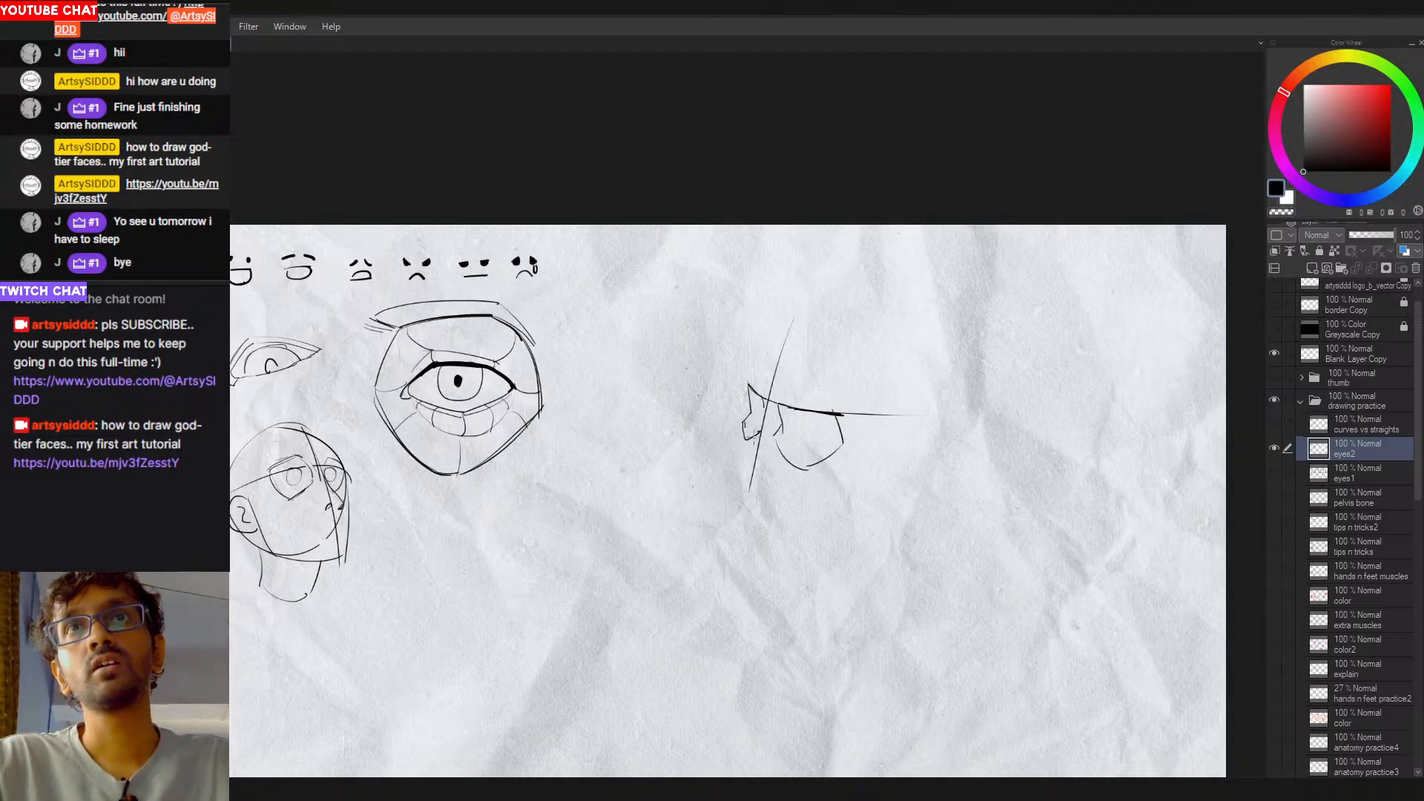
Step: Sketch the small nose with its tip and nostril below the far socket, and add a short stroke at the bridge
left_click_drag(749, 415, 770, 424)
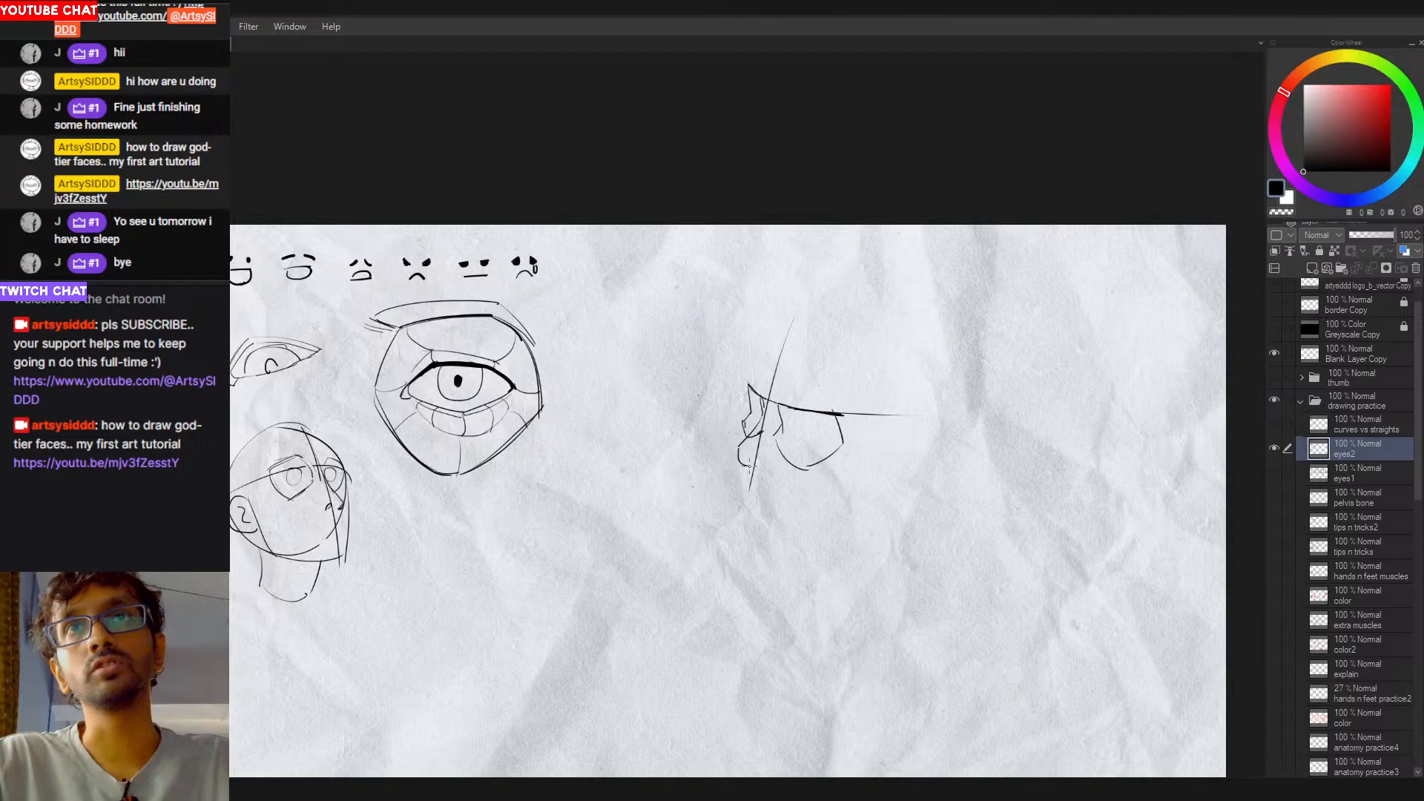
left_click_drag(740, 447, 756, 462)
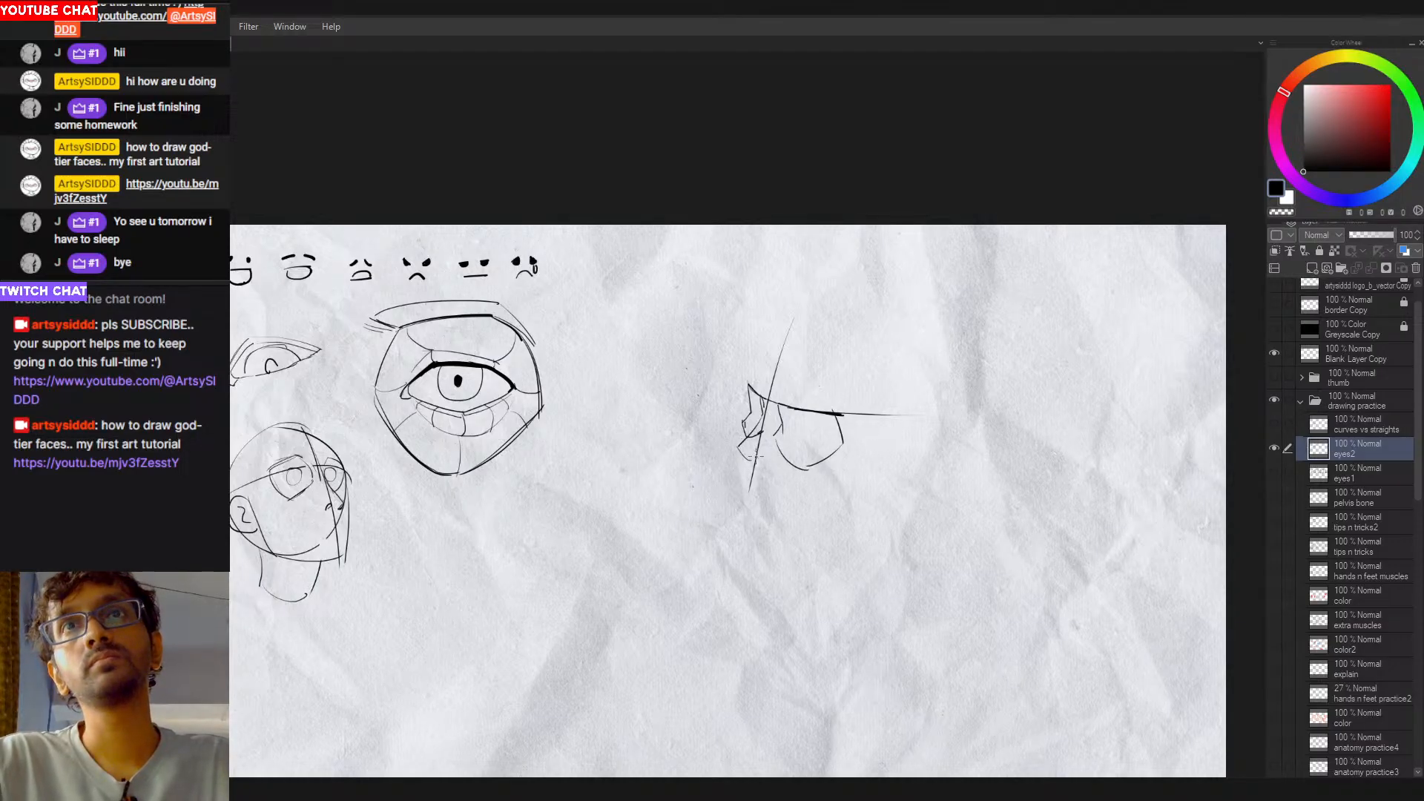
left_click_drag(752, 452, 770, 475)
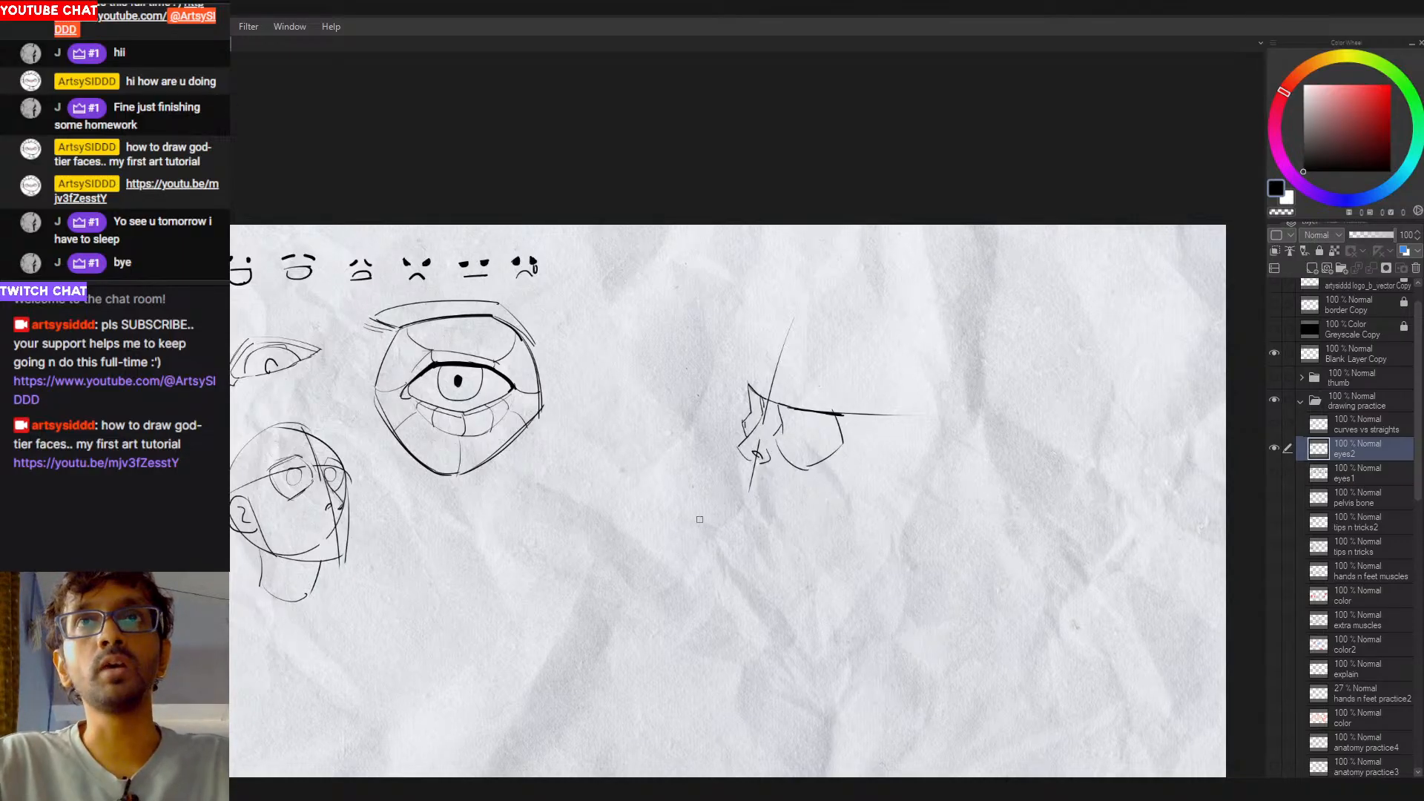
left_click_drag(754, 422, 764, 416)
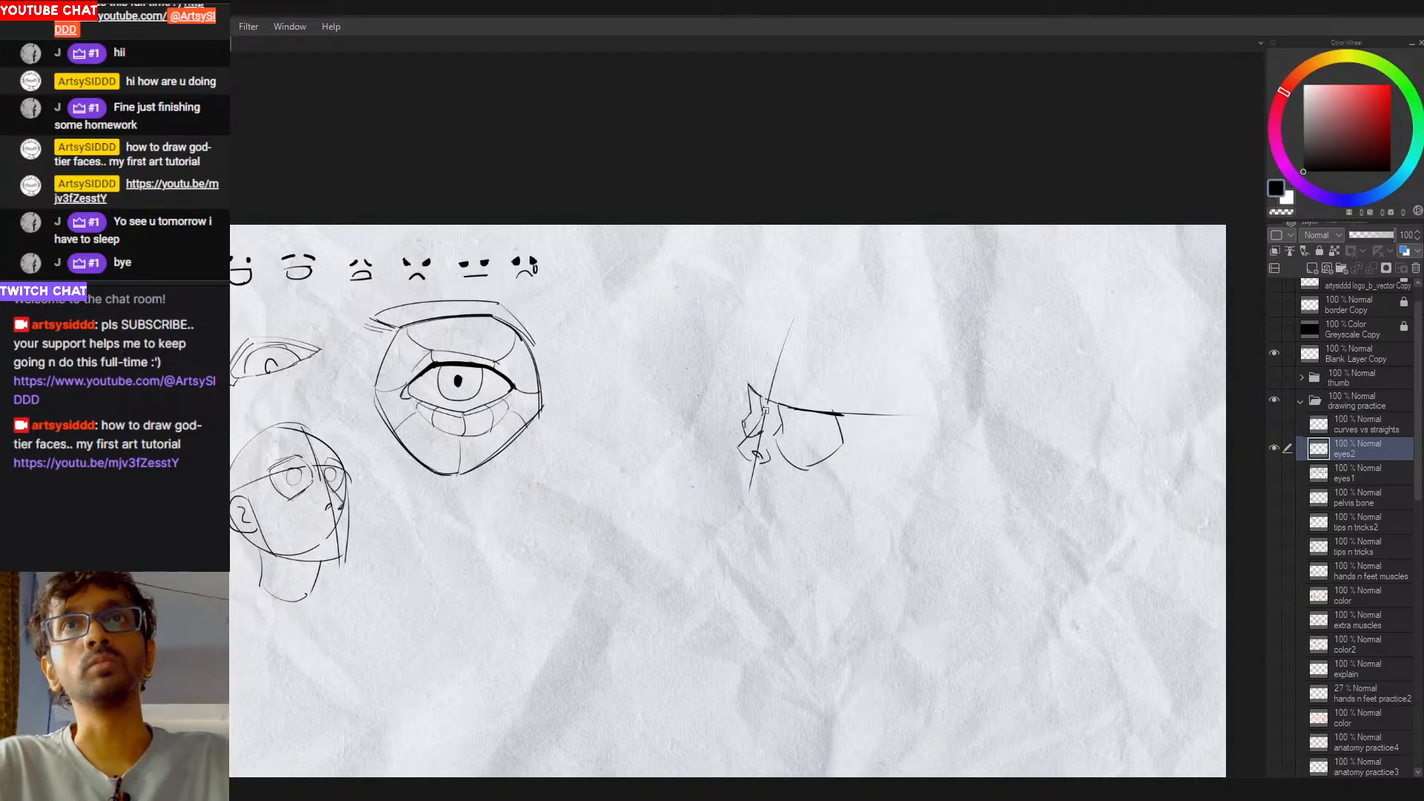
Step: Try a heavier stroke along the outer contour of the small nose, and undo it
scroll(788, 430, "up", 2)
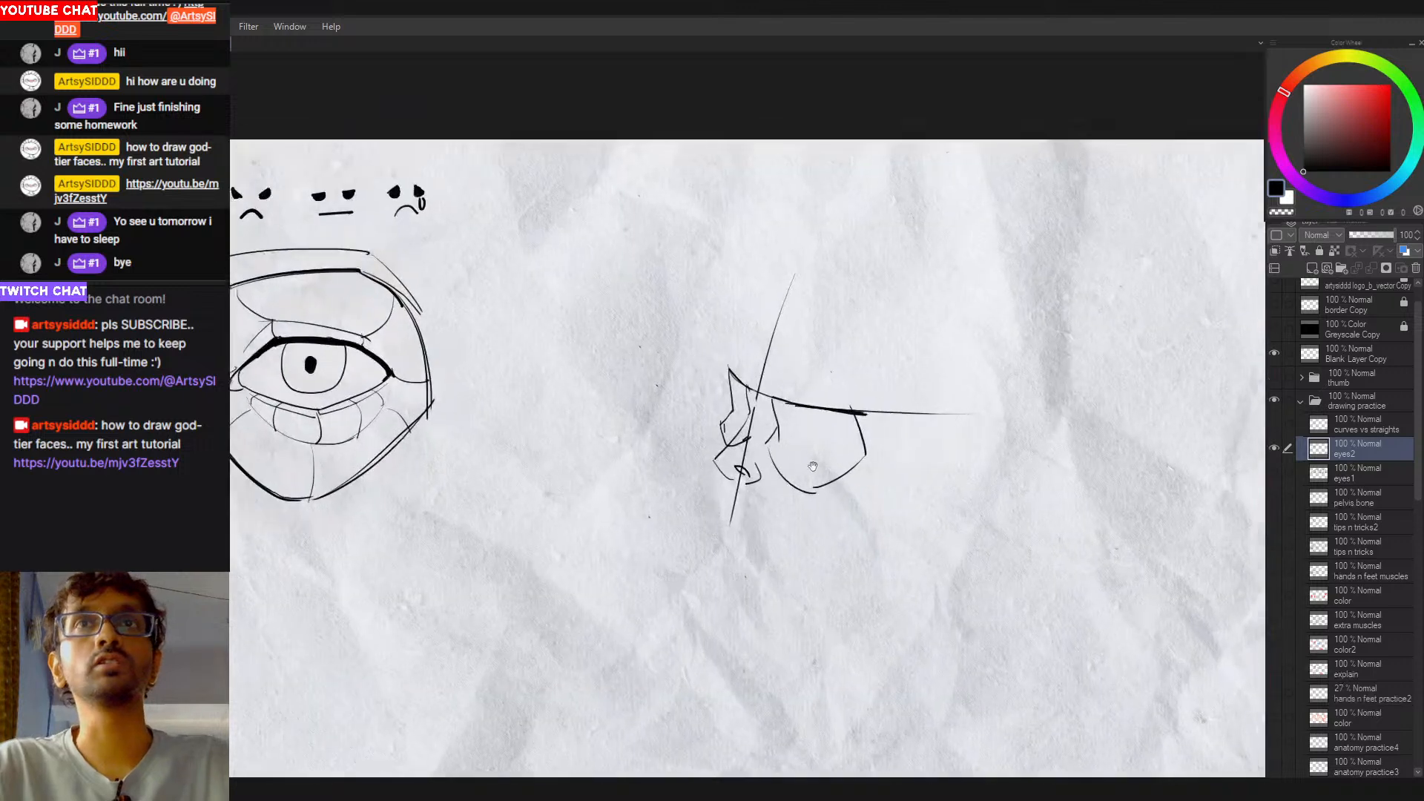
scroll(739, 468, "up", 1)
mouse_move(813, 466)
left_mouse_down()
mouse_move(762, 509)
mouse_move(795, 480)
left_mouse_up()
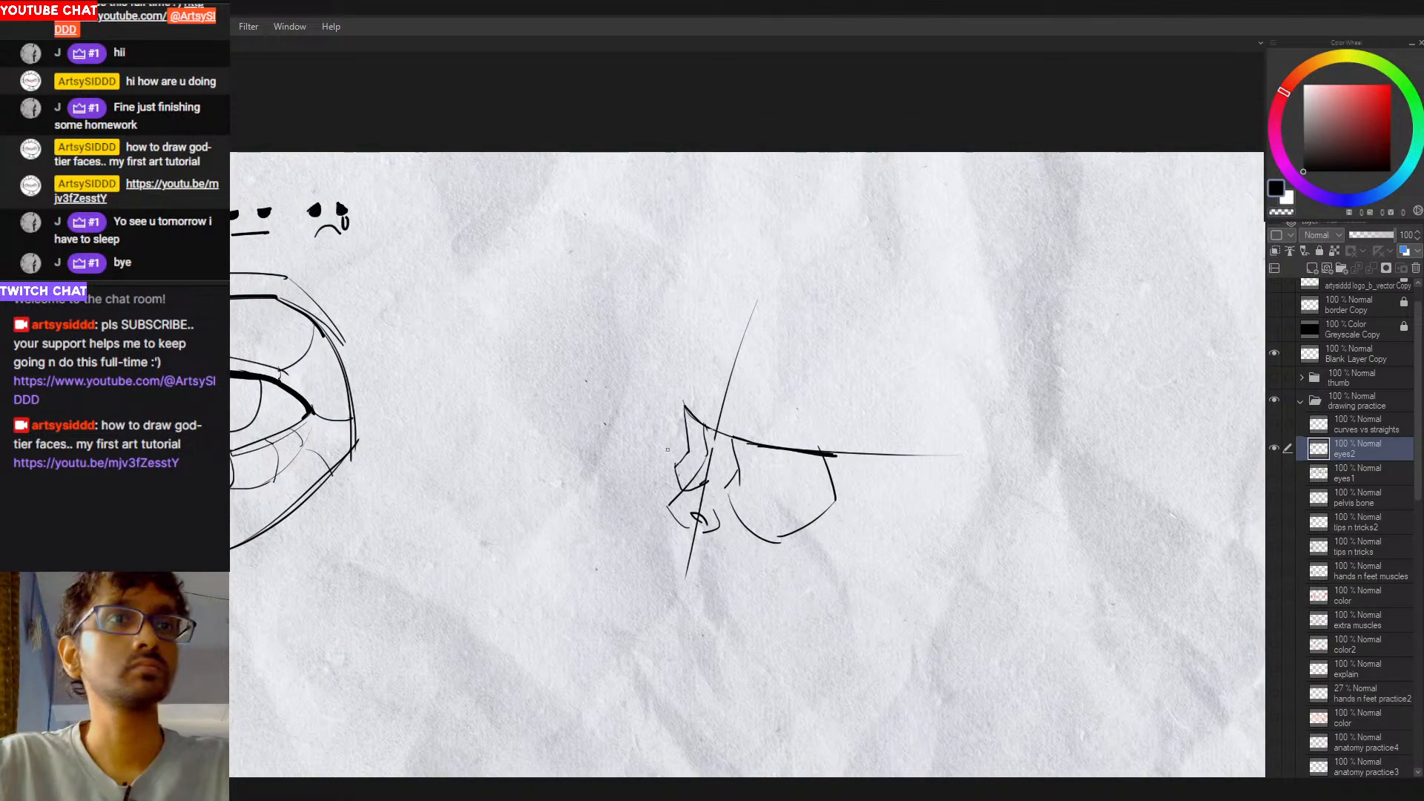
left_click_drag(666, 493, 681, 491)
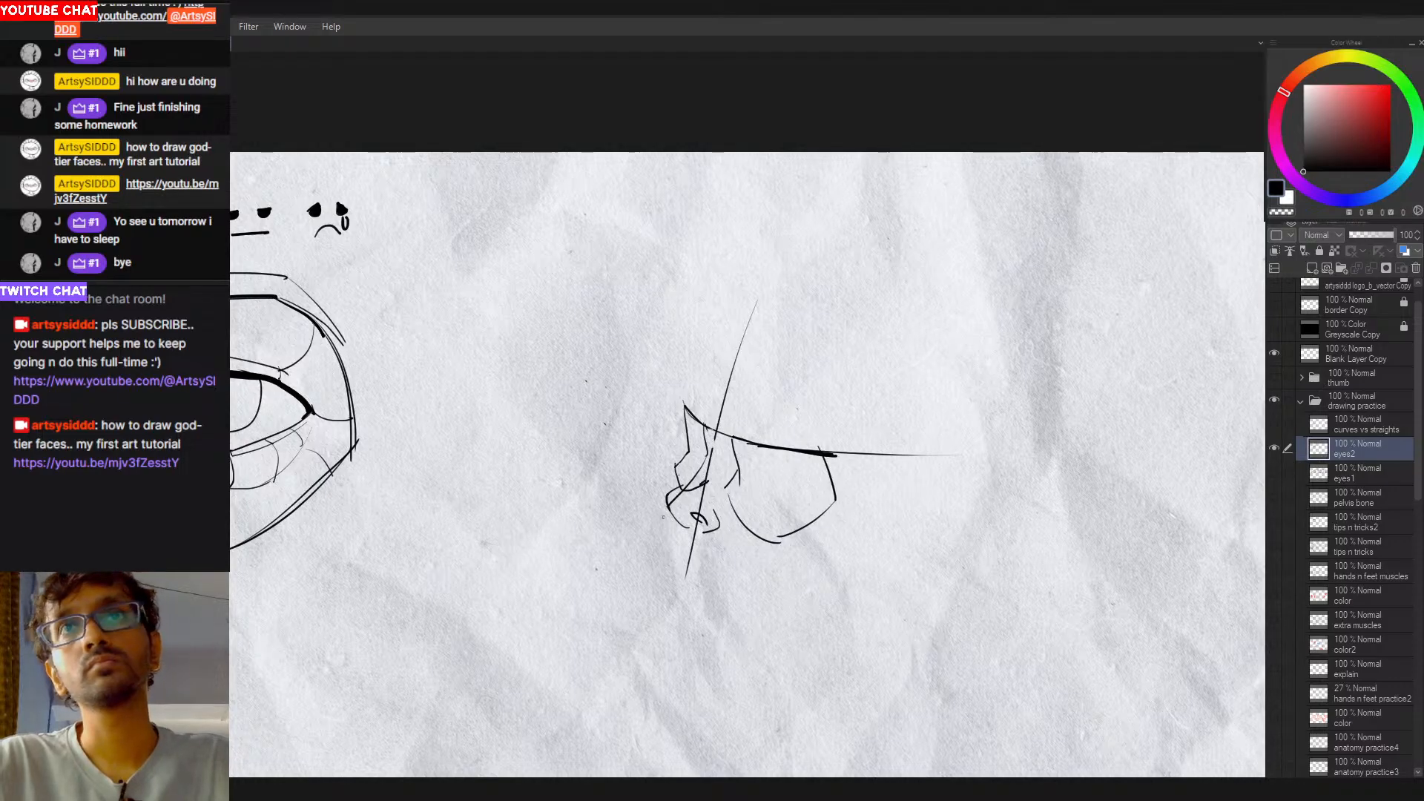
key("ctrl+z")
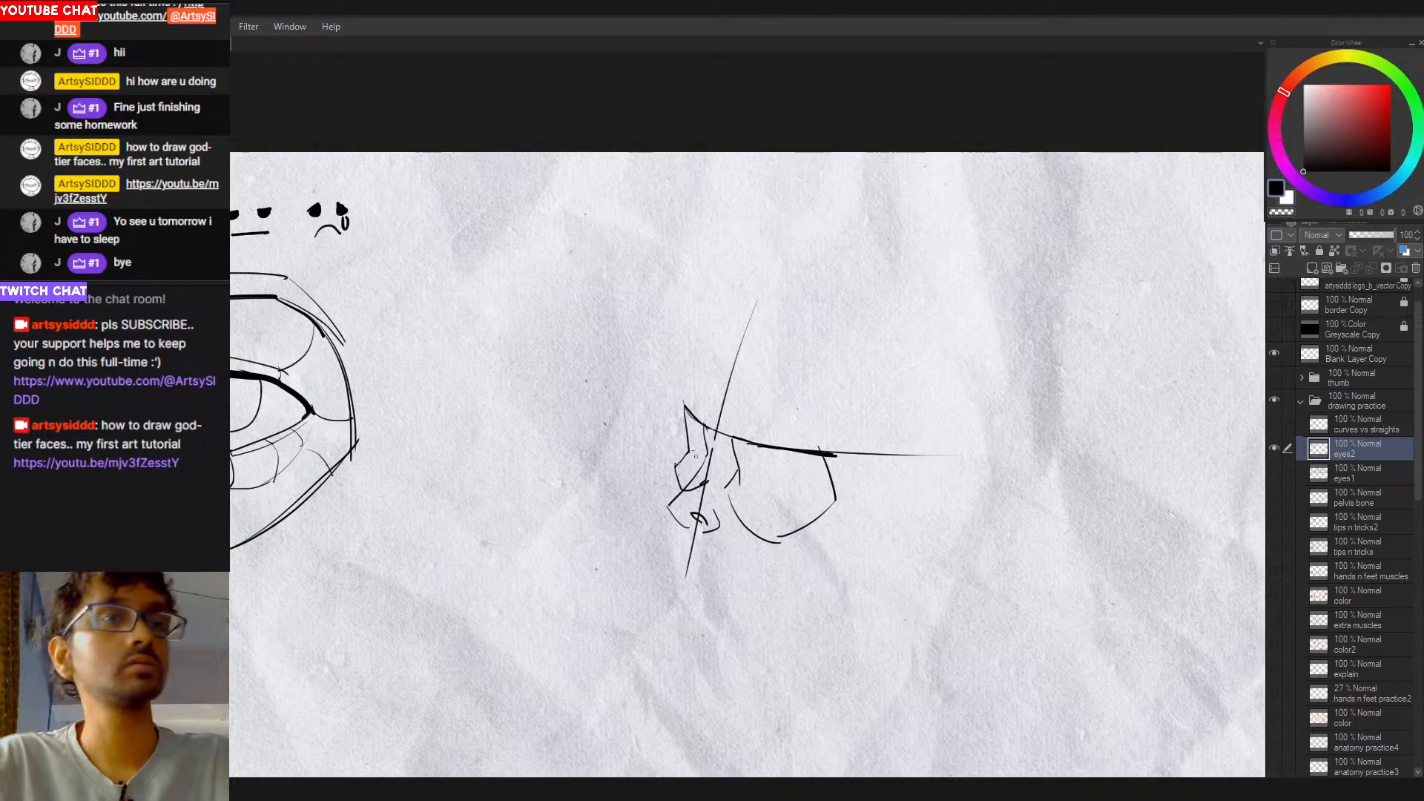
Step: Draw a round eyeball in the near socket and a narrow one in the far socket, undoing misplaced strokes
mouse_move(761, 482)
left_mouse_down()
mouse_move(780, 511)
mouse_move(796, 480)
mouse_move(767, 469)
mouse_move(767, 482)
mouse_move(786, 483)
mouse_move(776, 459)
mouse_move(697, 445)
mouse_move(709, 471)
left_mouse_up()
key("ctrl+z")
key("ctrl+z")
key("ctrl+z")
key("ctrl+z")
key("ctrl+z")
key("ctrl+z")
key("ctrl+z")
key("ctrl+z")
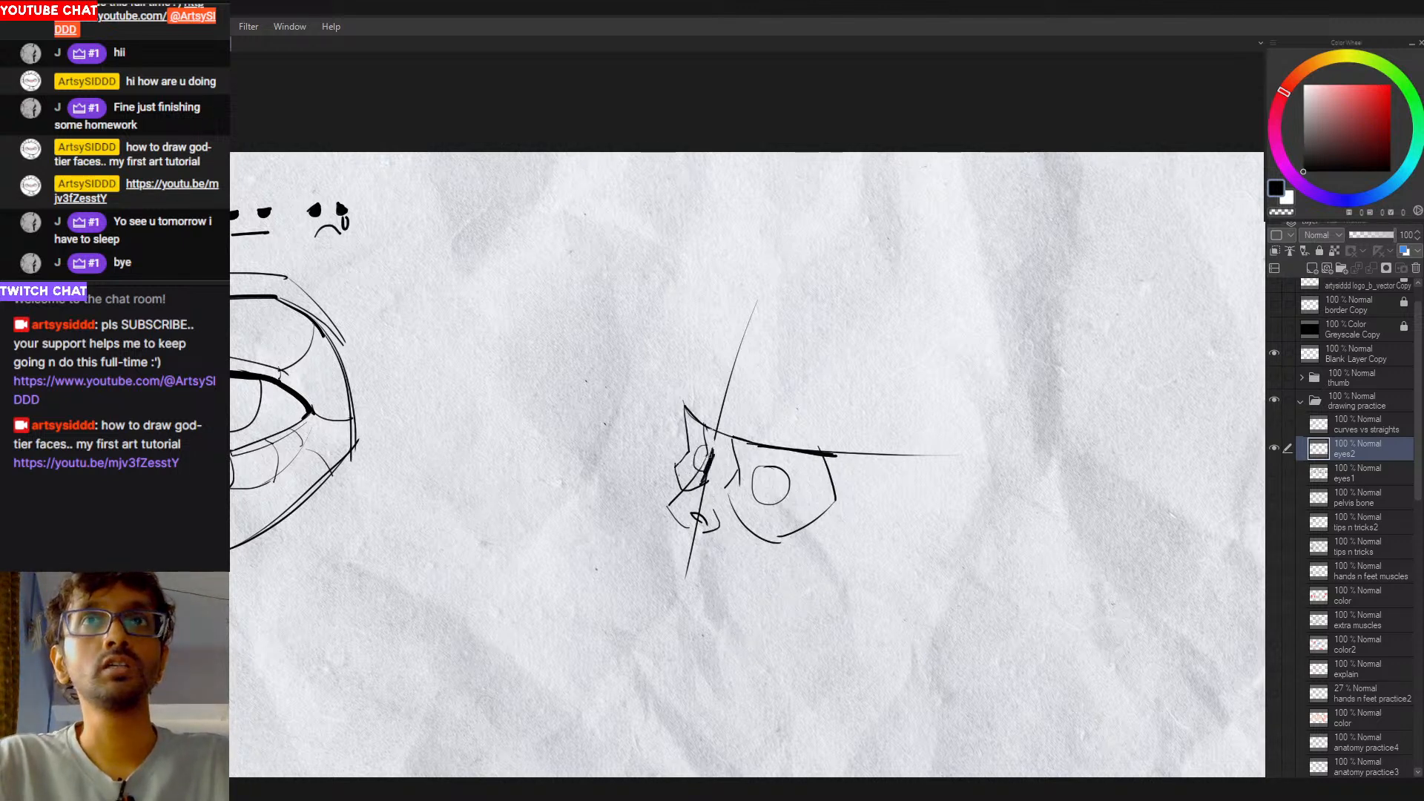
Step: Try darkening the line between the far eye and the nose bridge, undoing each pass
key("ctrl+z")
key("ctrl+z")
left_click_drag(711, 444, 704, 471)
key("ctrl+z")
key("ctrl+z")
key("ctrl+z")
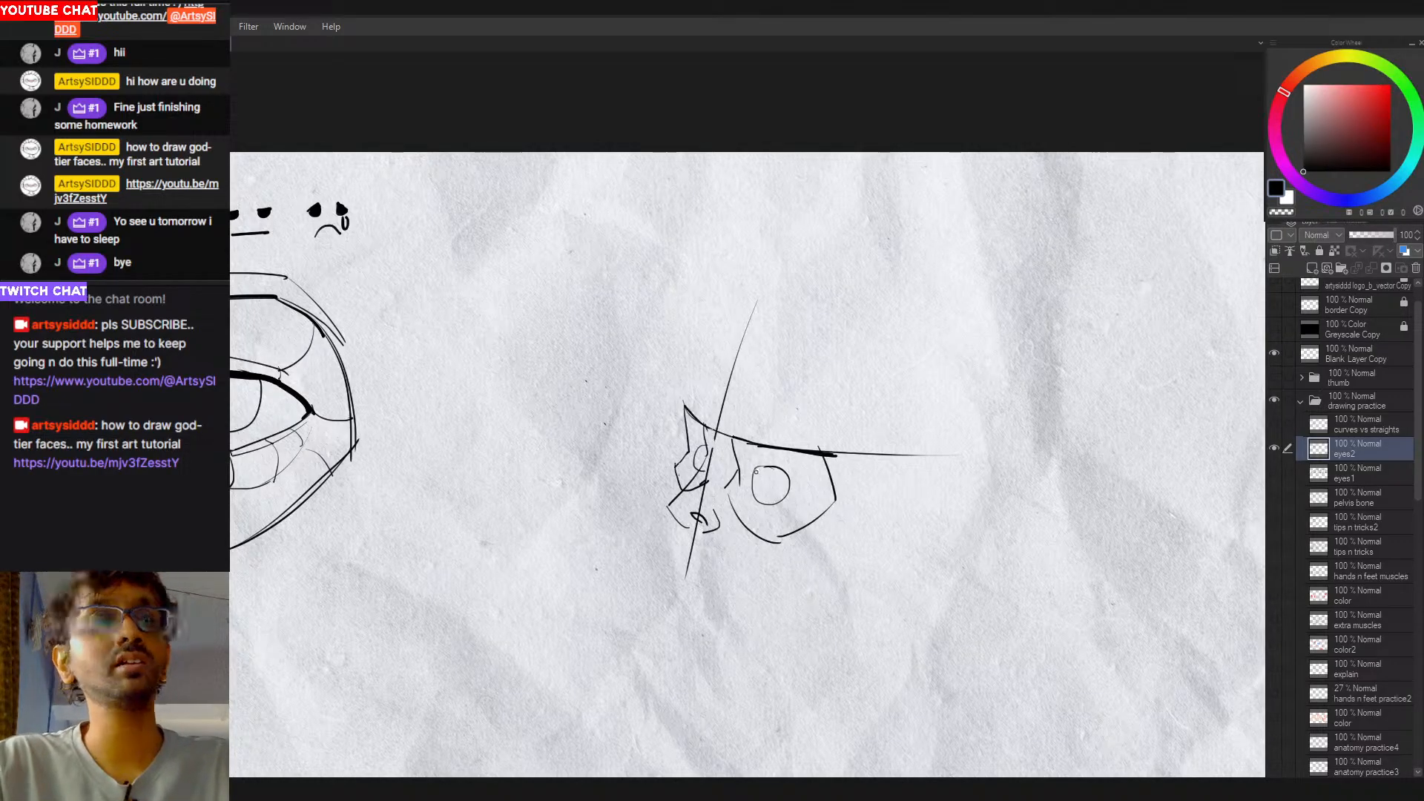
Step: Draw a slanted upper lid line across the near eyeball and a curved lower lid line beneath it, undoing misplaced strokes
scroll(741, 483, "down", 2)
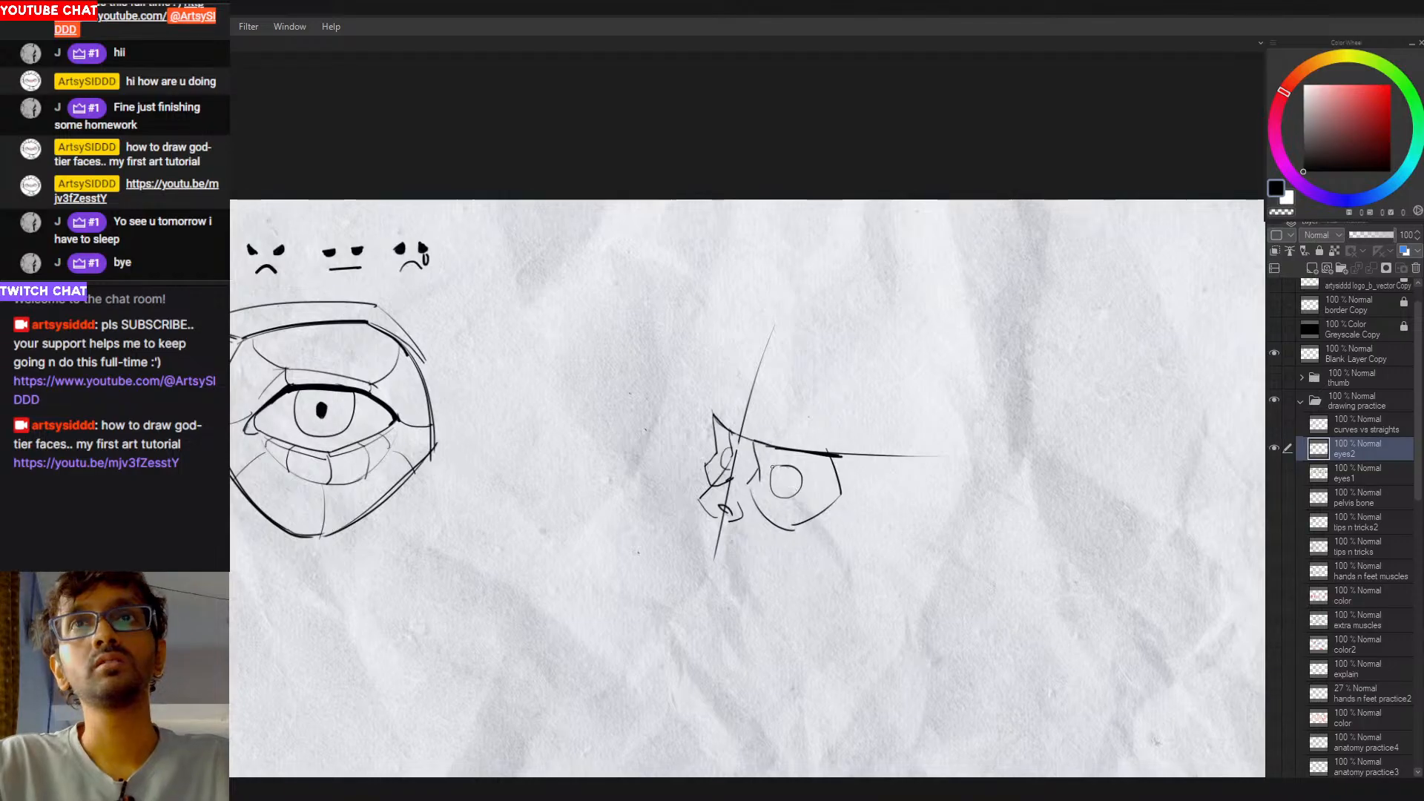
left_click_drag(772, 466, 811, 494)
scroll(787, 478, "up", 2)
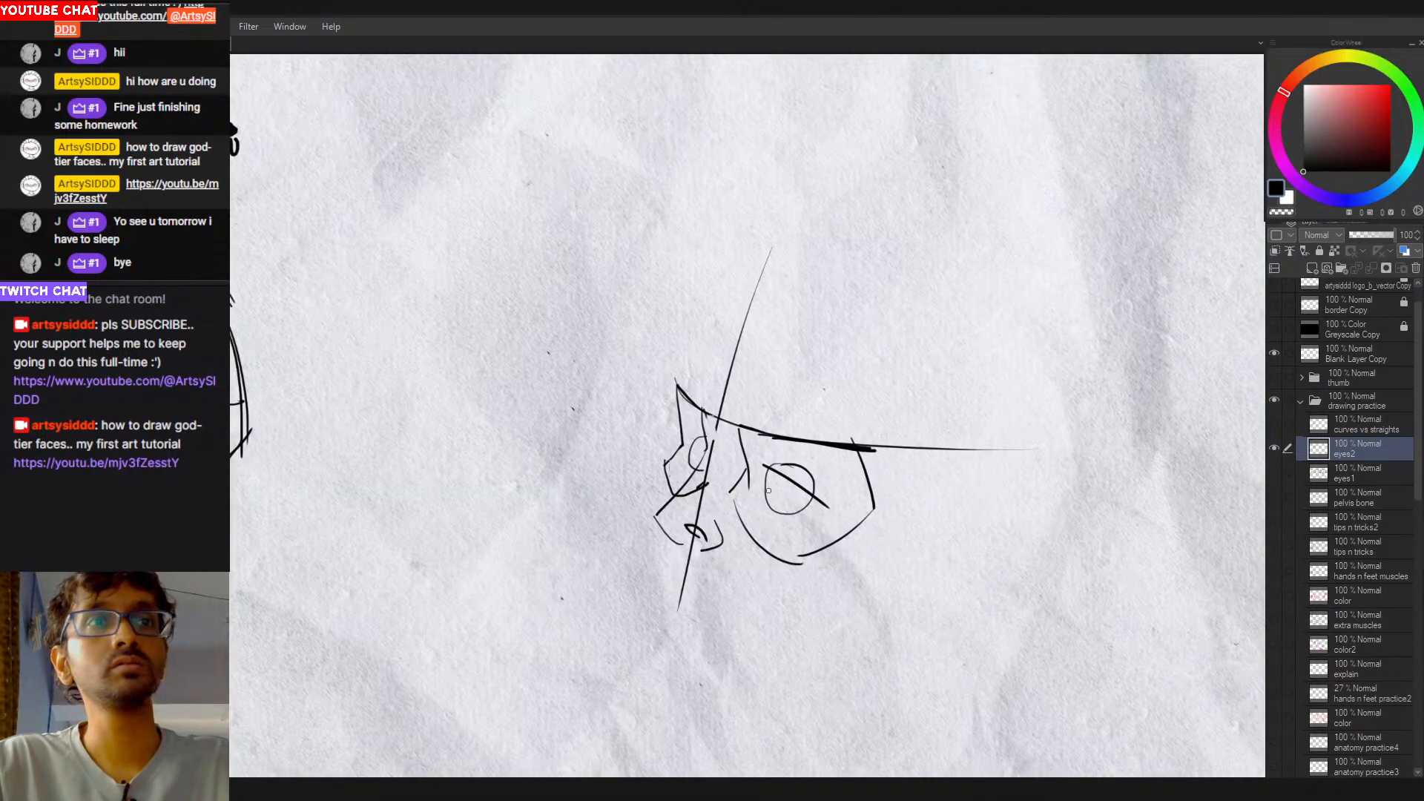
key("ctrl+z")
mouse_move(768, 467)
left_mouse_down()
mouse_move(828, 498)
mouse_move(815, 497)
left_mouse_up()
key("ctrl+z")
key("ctrl+z")
key("ctrl+z")
key("ctrl+z")
key("ctrl+z")
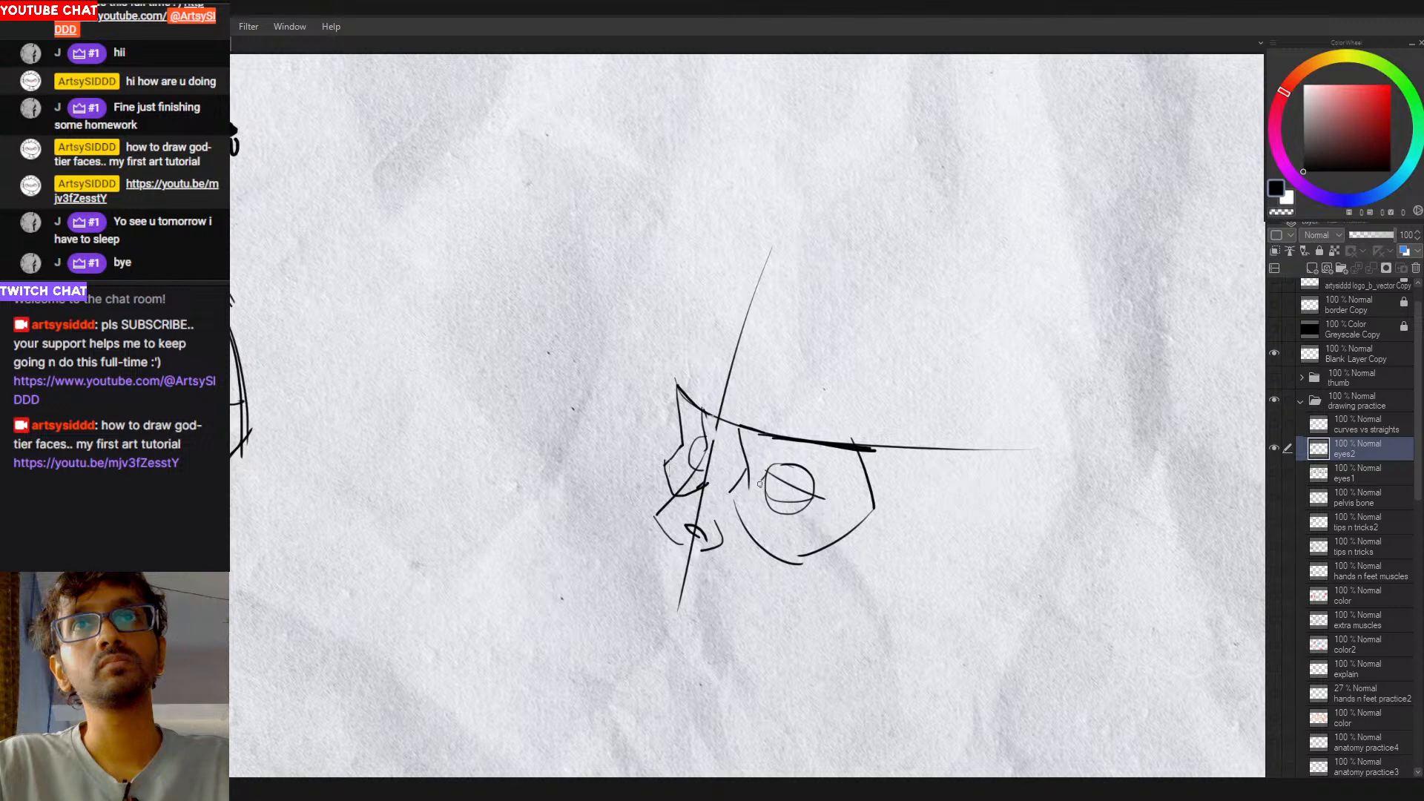
Step: Add short upper and lower lid lines across the narrow eyeball in the far socket
scroll(780, 516, "down", 3)
scroll(777, 521, "down", 1)
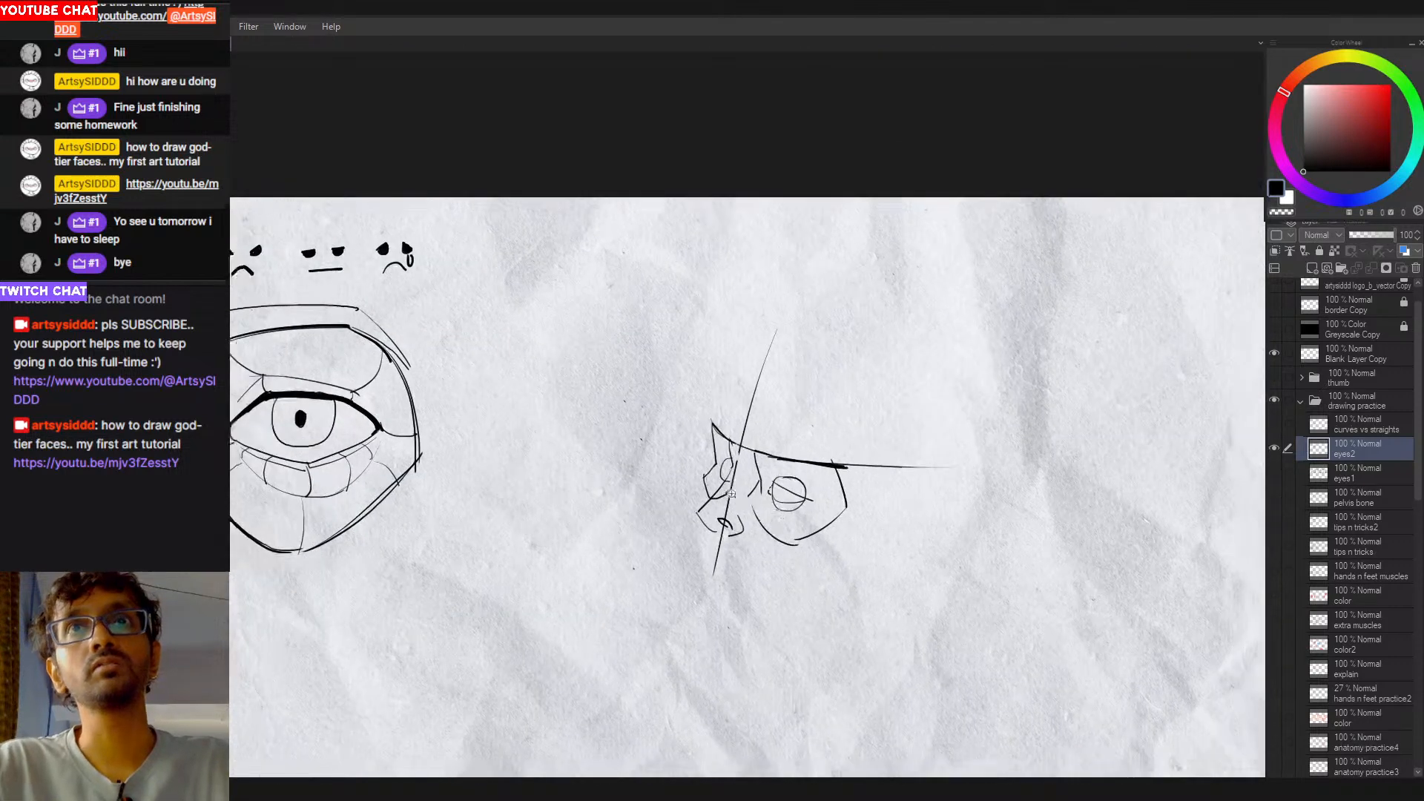
scroll(726, 486, "up", 4)
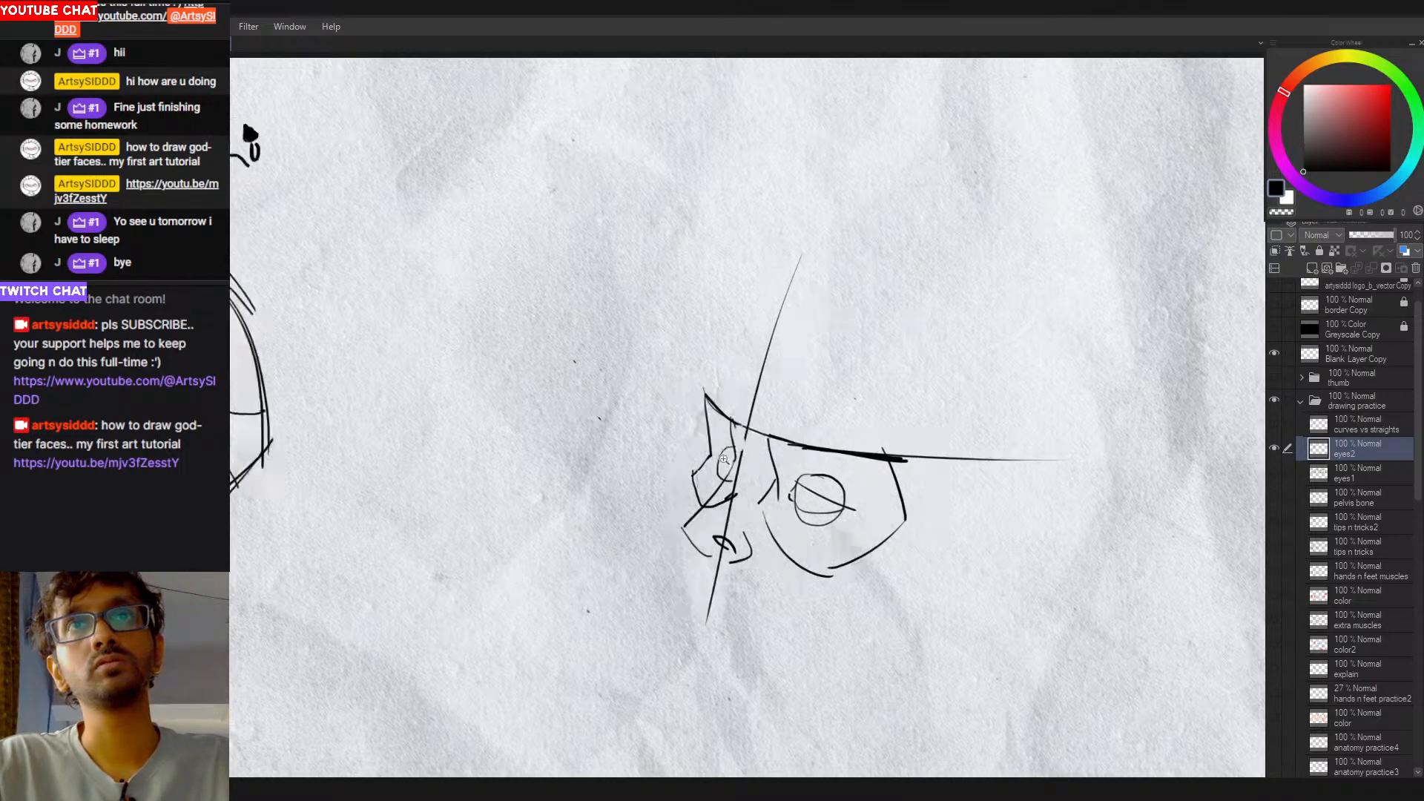
scroll(724, 460, "down", 1)
scroll(725, 464, "up", 1)
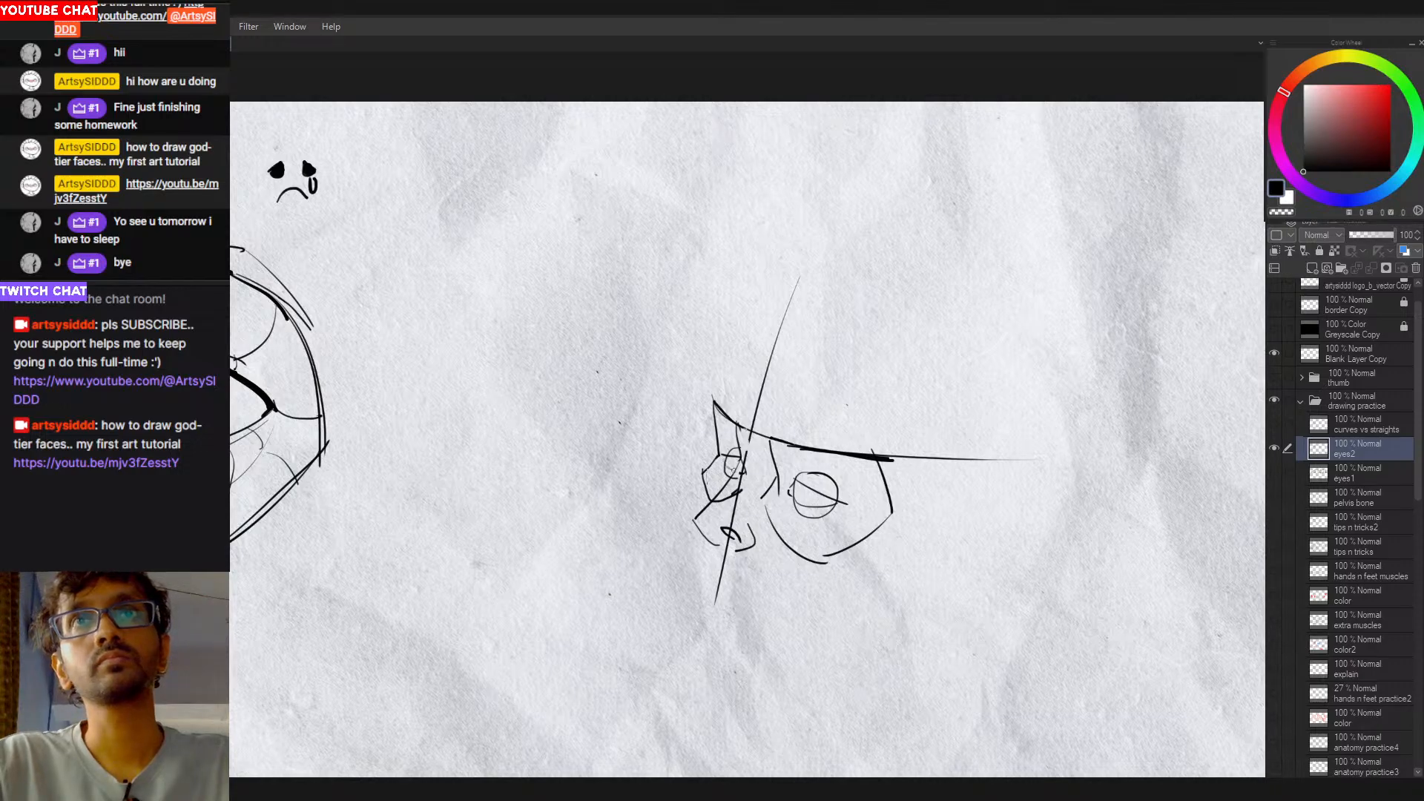
scroll(732, 469, "down", 2)
scroll(755, 493, "up", 3)
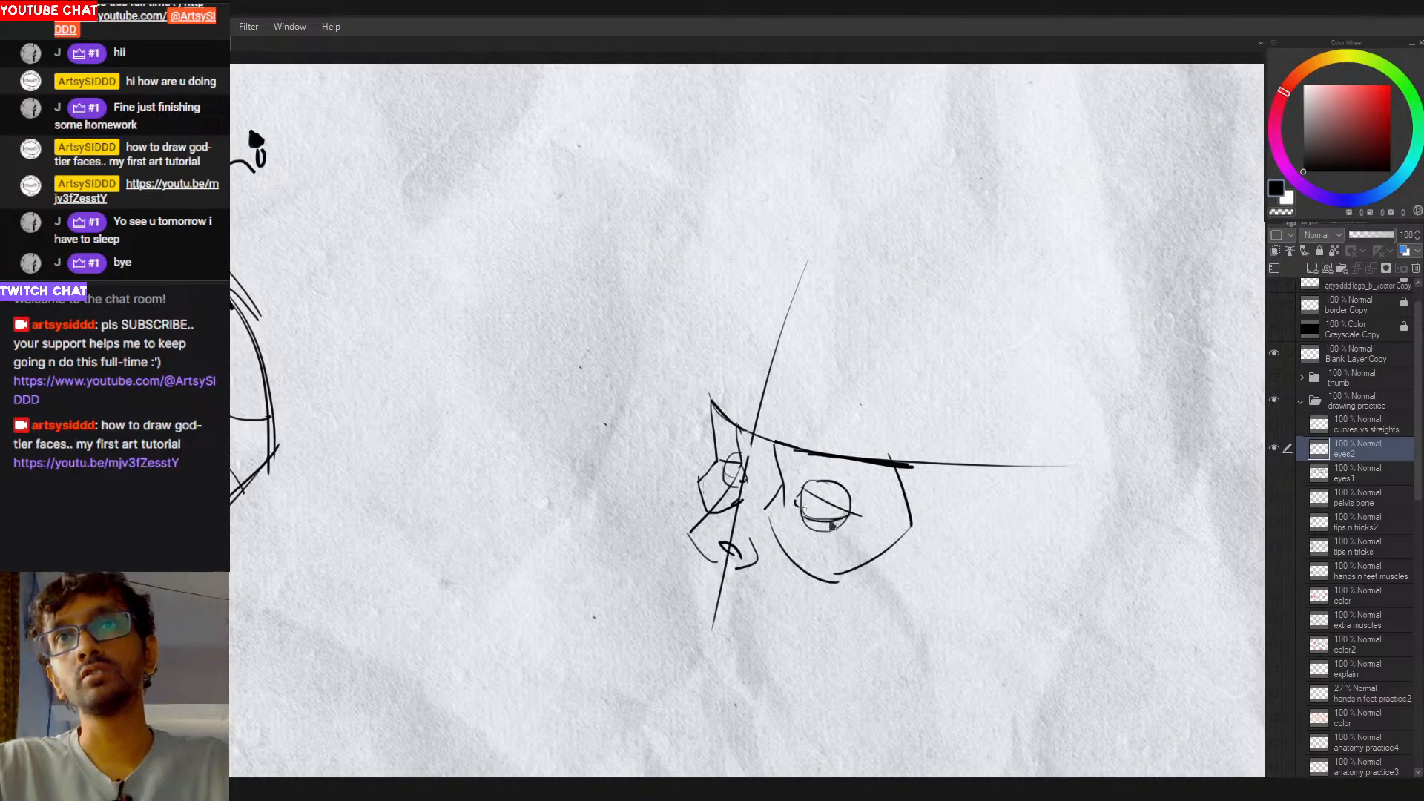
Step: Try a longer lower lid stroke running past the outer side of the near eyeball, and undo the added strokes
mouse_move(800, 510)
left_mouse_down()
mouse_move(874, 516)
mouse_move(855, 496)
mouse_move(879, 506)
mouse_move(852, 508)
mouse_move(888, 496)
left_mouse_up()
scroll(814, 511, "up", 2)
key("ctrl+z")
key("ctrl+z")
key("ctrl+z")
key("ctrl+z")
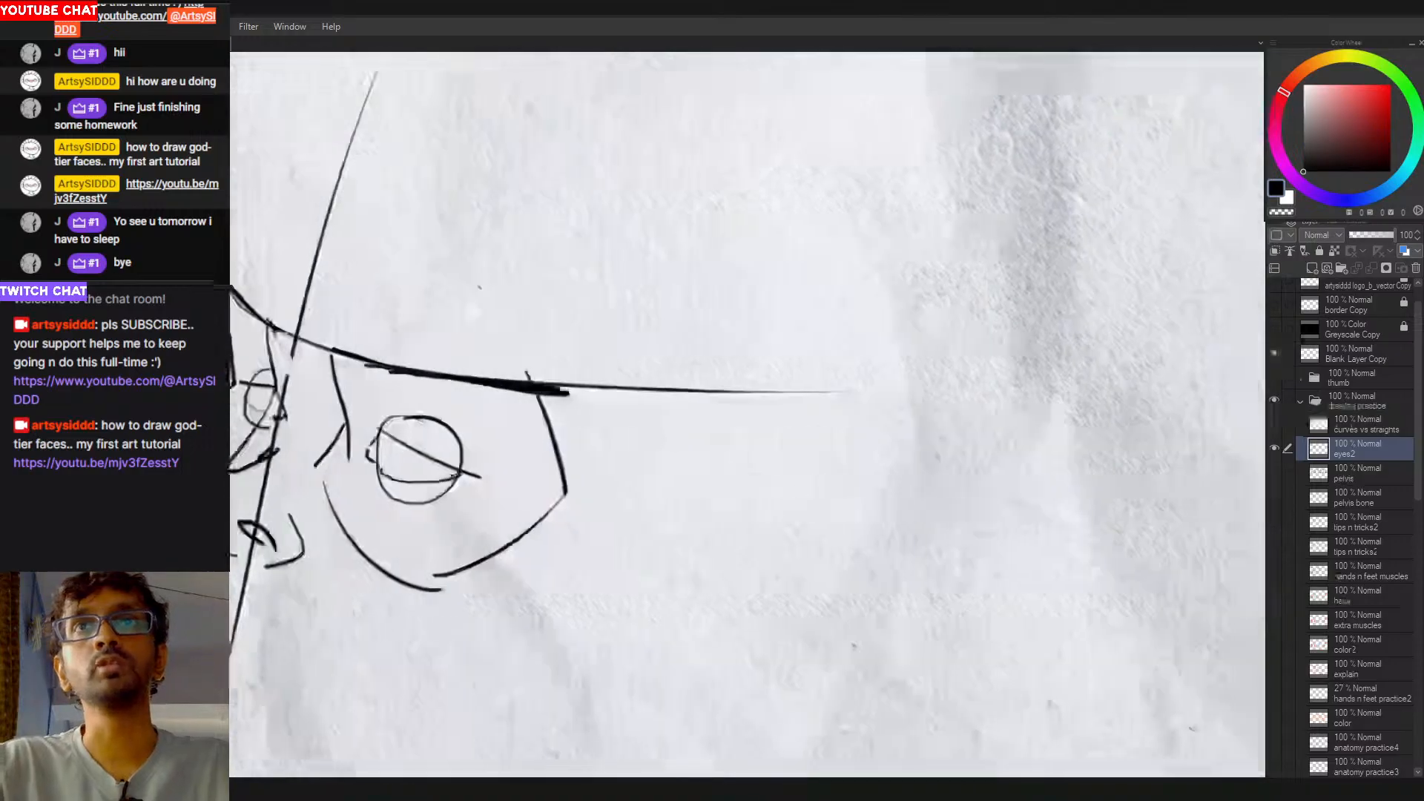
Step: Draw an eyeball circle with eyelid curves and an iris to the right of the face sketch, below the brow line's end
left_click_drag(812, 432, 875, 448)
left_click_drag(771, 501, 884, 464)
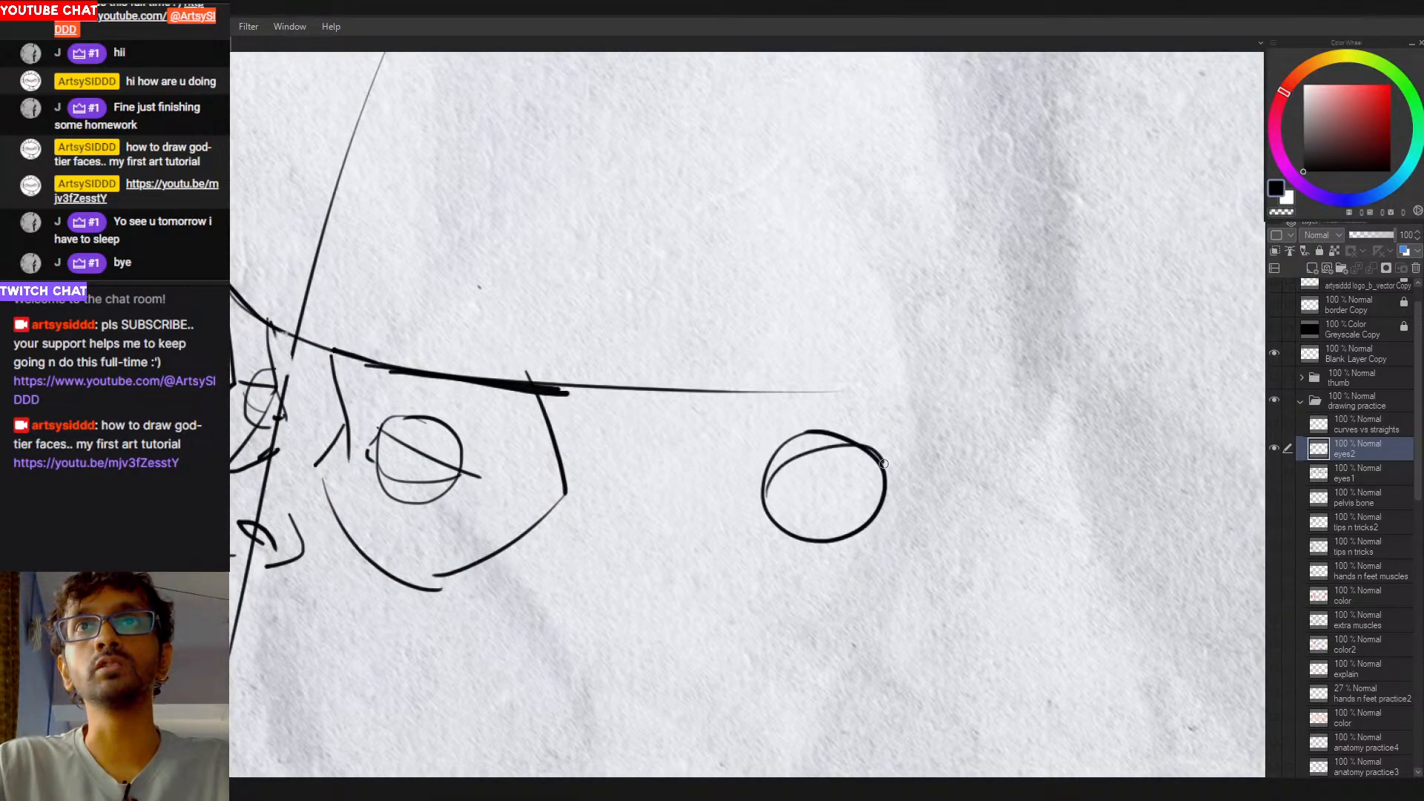
key("ctrl+z")
mouse_move(769, 494)
left_mouse_down()
mouse_move(879, 452)
mouse_move(771, 510)
mouse_move(891, 473)
left_mouse_up()
key("ctrl+z")
key("ctrl+z")
mouse_move(771, 503)
left_mouse_down()
mouse_move(886, 473)
mouse_move(850, 485)
mouse_move(853, 454)
left_mouse_up()
key("ctrl+z")
key("ctrl+z")
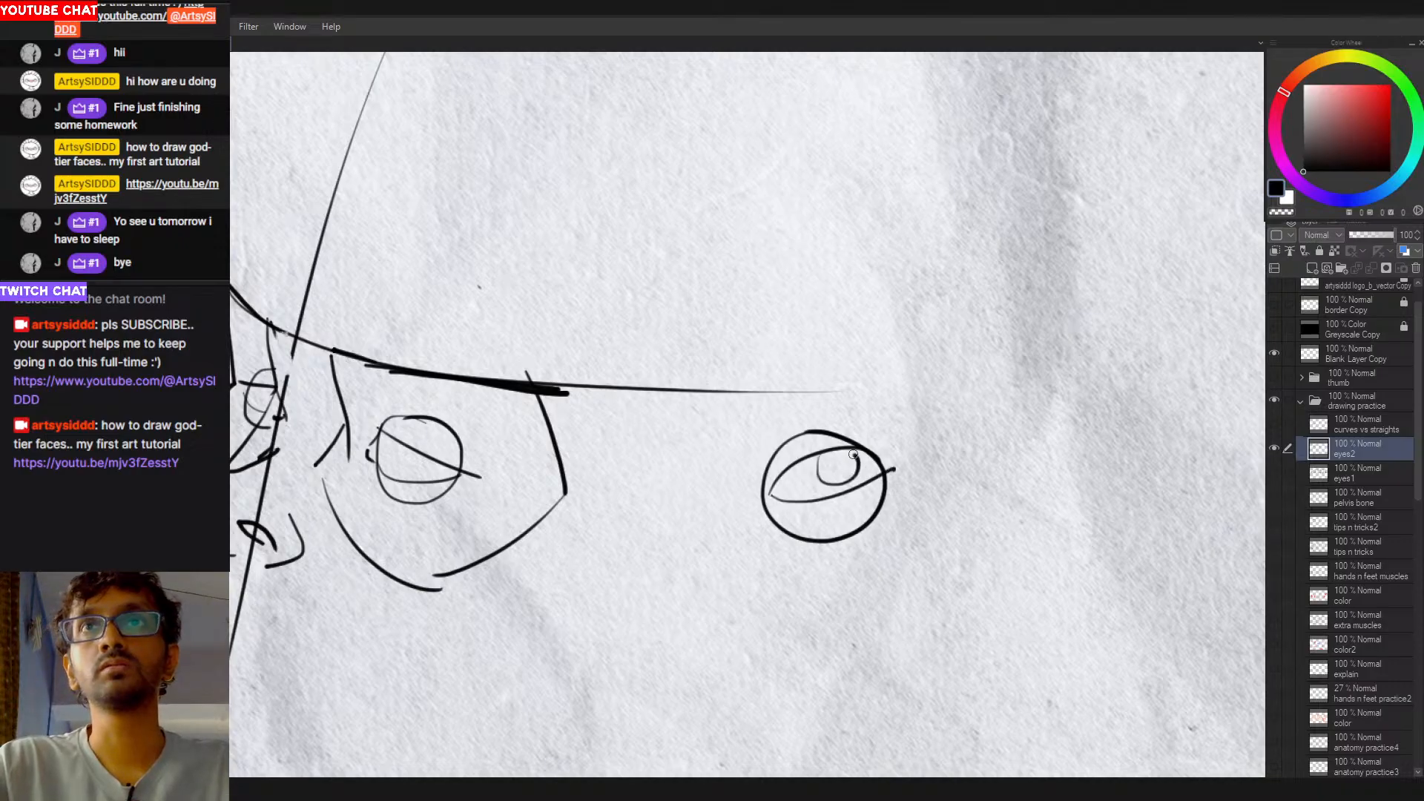
Step: Draw a second eyeball circle of similar size to the right of the first eyeball
key("ctrl+minus")
key("ctrl+minus")
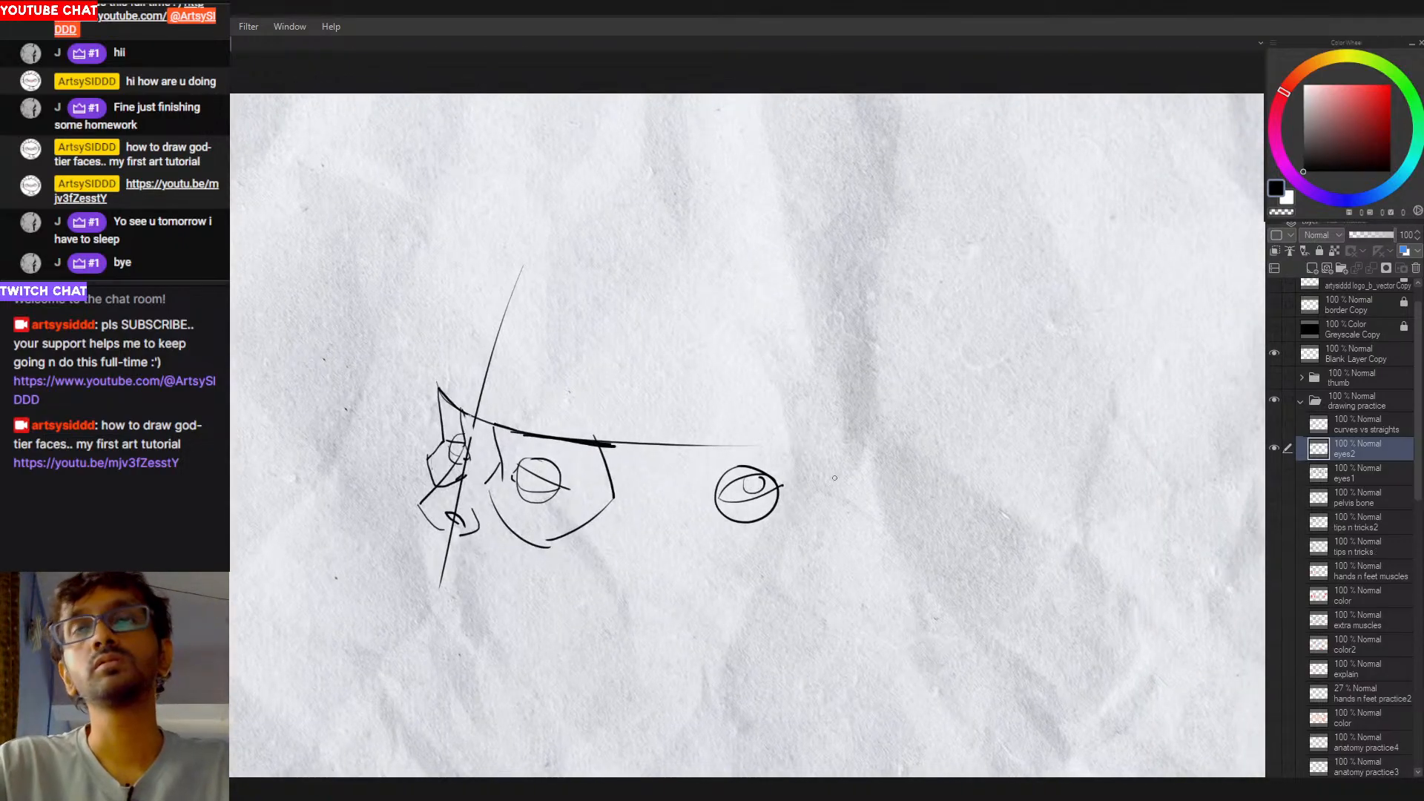
scroll(827, 472, "up", 1)
mouse_move(831, 462)
left_mouse_down()
mouse_move(892, 464)
mouse_move(831, 458)
mouse_move(879, 512)
mouse_move(816, 512)
mouse_move(824, 456)
mouse_move(837, 519)
mouse_move(842, 449)
left_mouse_up()
key("ctrl+z")
key("ctrl+z")
key("ctrl+z")
key("ctrl+z")
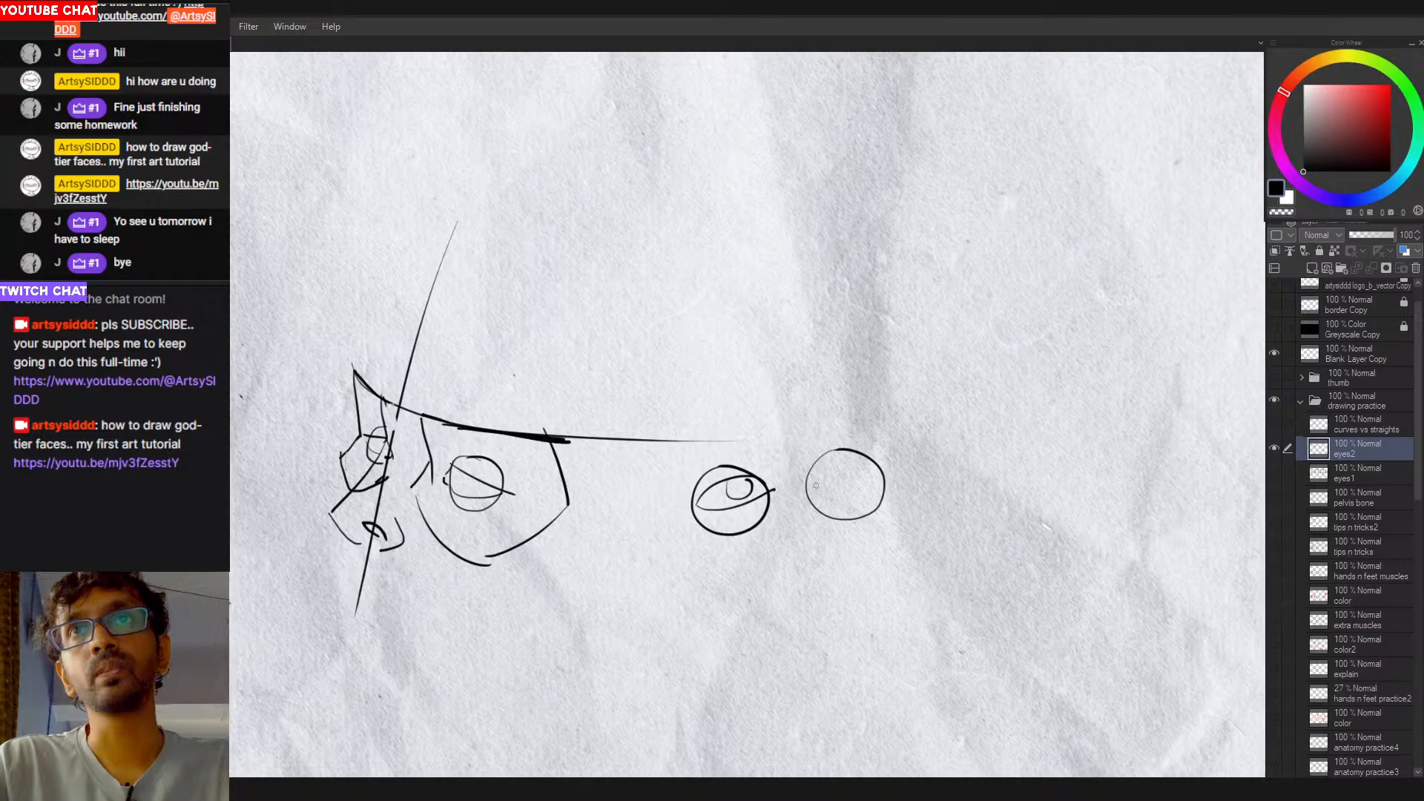
Step: Draw the eyelid curves and an iris near the right edge inside the second eyeball circle
left_click_drag(816, 486, 879, 481)
key("ctrl+z")
left_click_drag(806, 478, 896, 475)
key("ctrl+z")
key("ctrl+z")
key("ctrl+z")
mouse_move(809, 479)
left_mouse_down()
mouse_move(883, 479)
mouse_move(876, 465)
mouse_move(881, 506)
mouse_move(846, 504)
mouse_move(882, 504)
mouse_move(857, 491)
mouse_move(879, 515)
mouse_move(885, 492)
mouse_move(892, 514)
left_mouse_up()
key("ctrl+z")
key("ctrl+z")
key("ctrl+z")
key("ctrl+z")
key("ctrl+z")
key("ctrl+z")
key("ctrl+z")
key("ctrl+z")
scroll(887, 519, "down", 2)
key("ctrl+z")
scroll(867, 493, "up", 2)
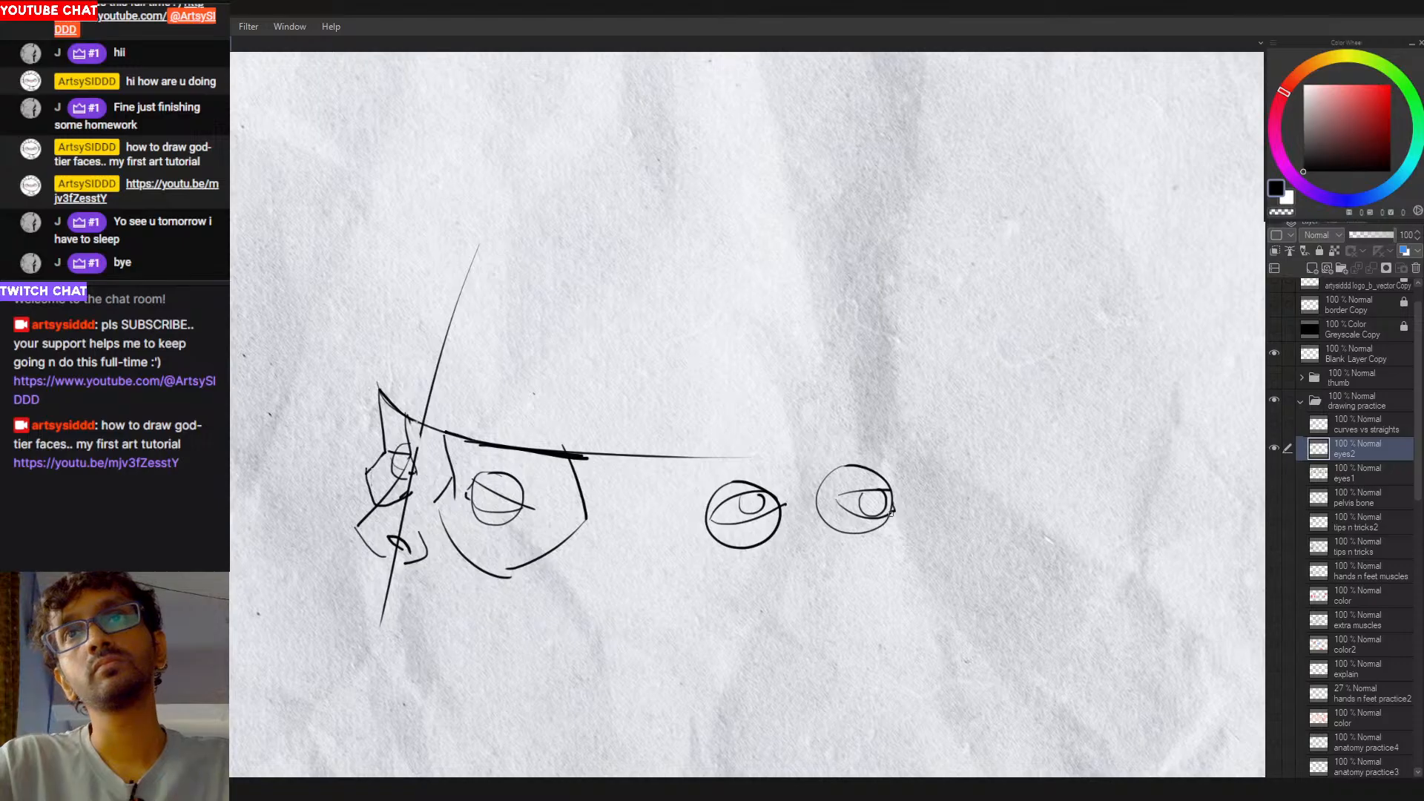
scroll(897, 534, "down", 1)
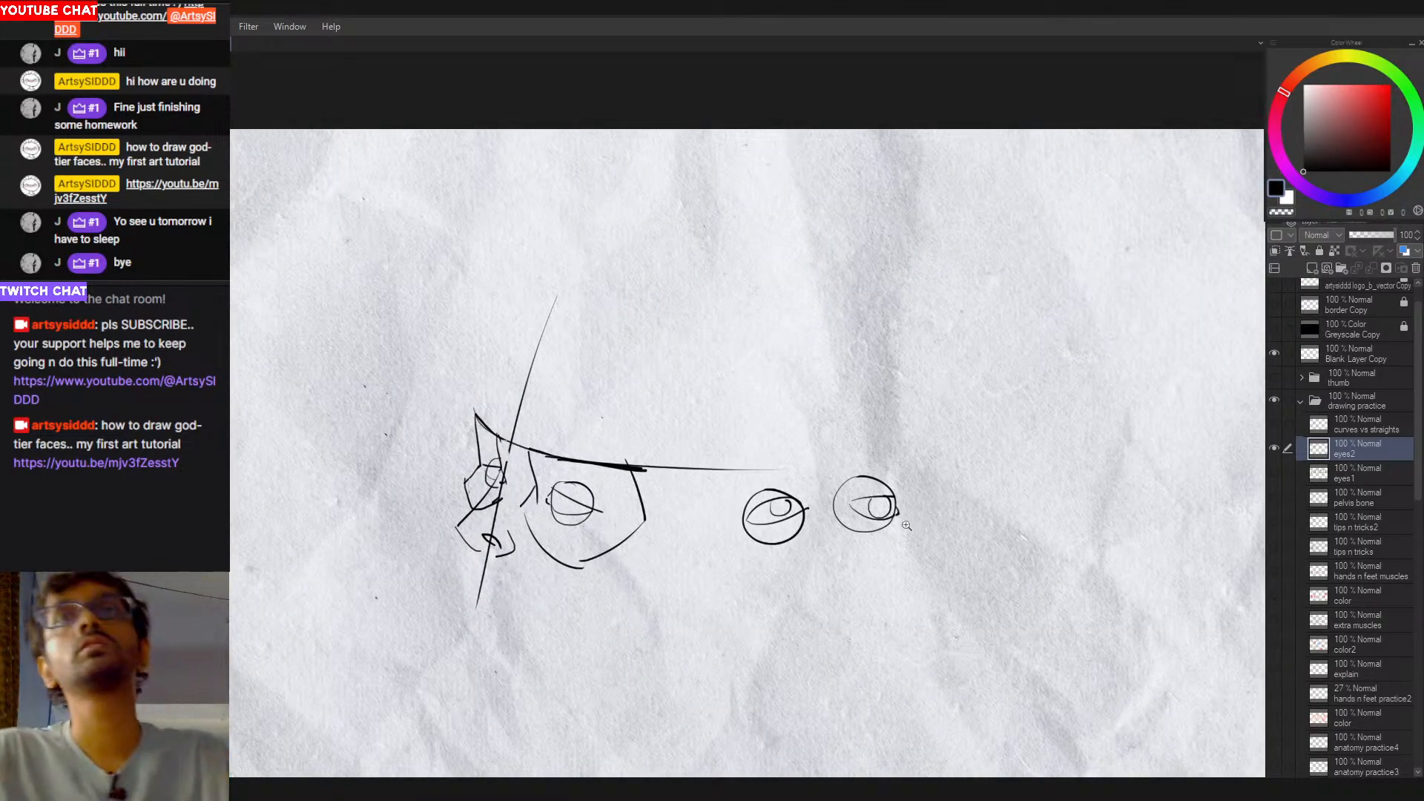
scroll(892, 519, "up", 1)
scroll(897, 498, "down", 1)
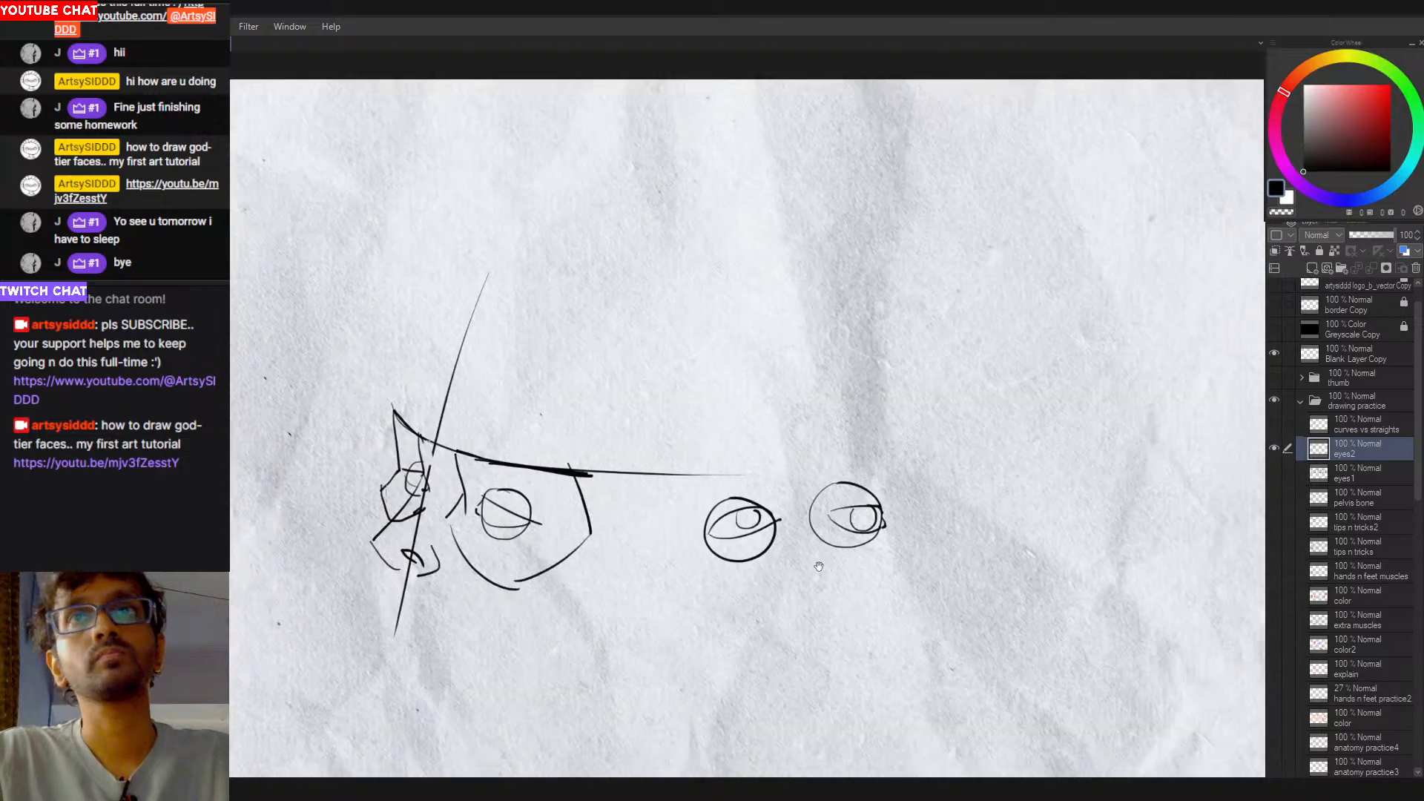
mouse_move(771, 579)
left_mouse_down()
mouse_move(790, 567)
mouse_move(963, 590)
left_mouse_up()
left_click_drag(1085, 537, 944, 527)
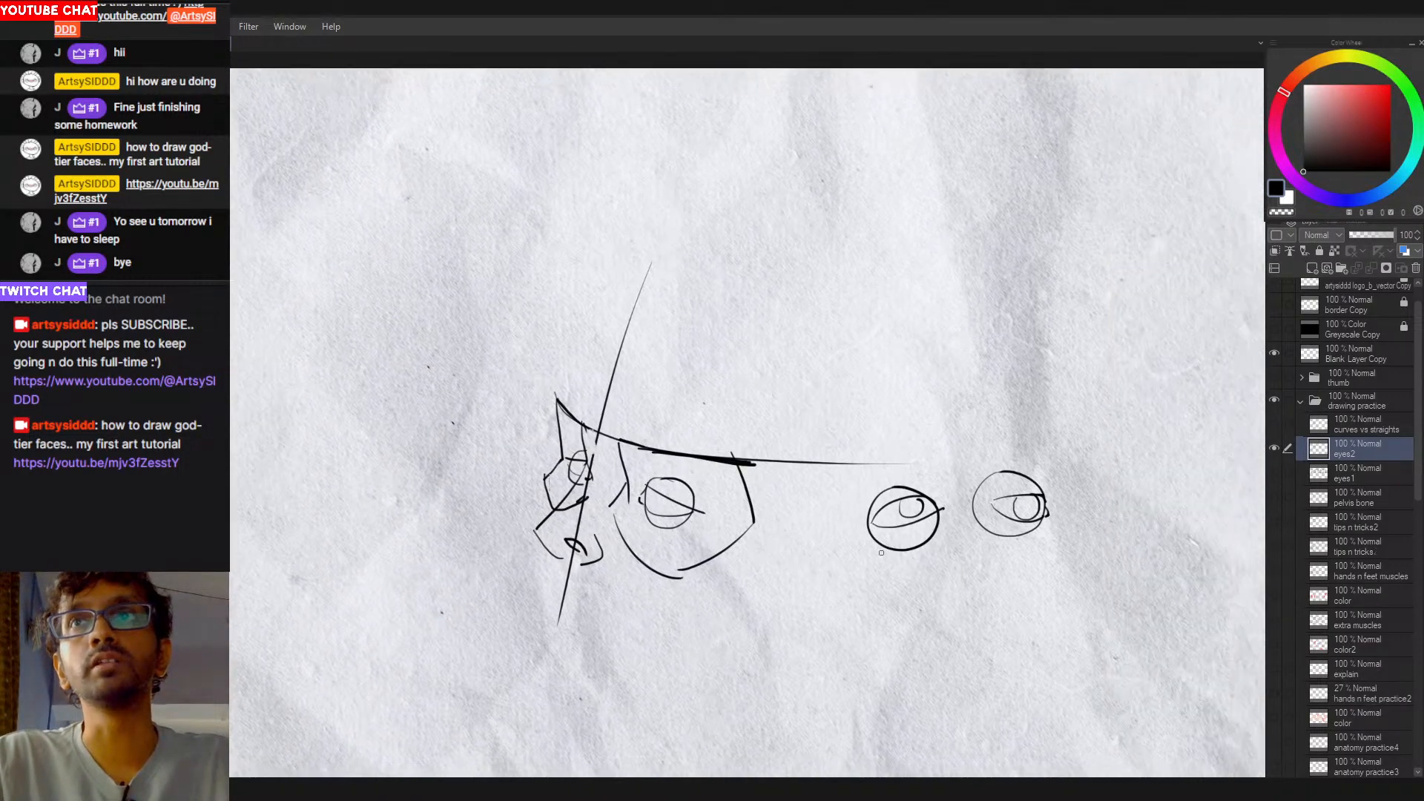
scroll(942, 527, "up", 1)
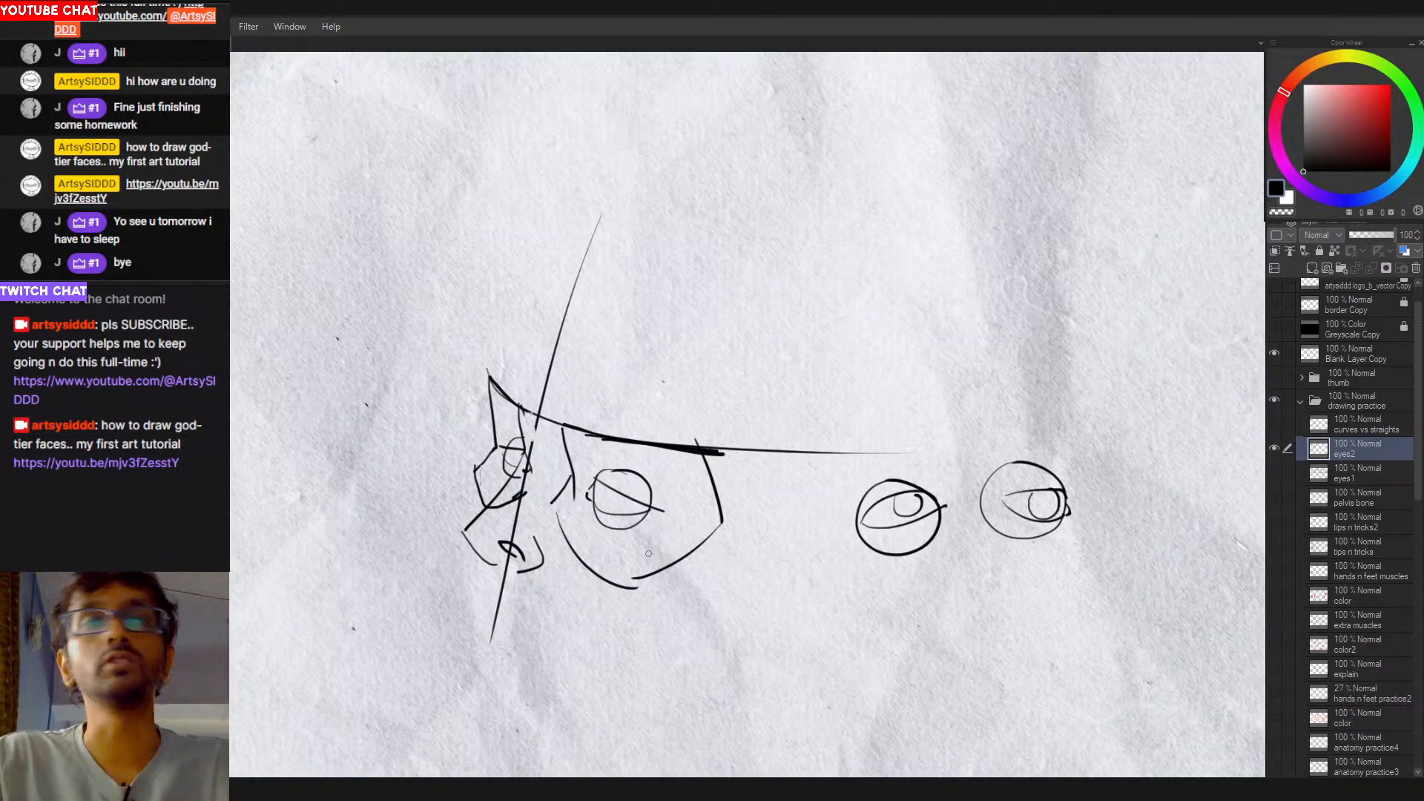
Step: Draw a small iris under the upper eyelid in both eyes of the face sketch
left_click_drag(619, 574, 846, 598)
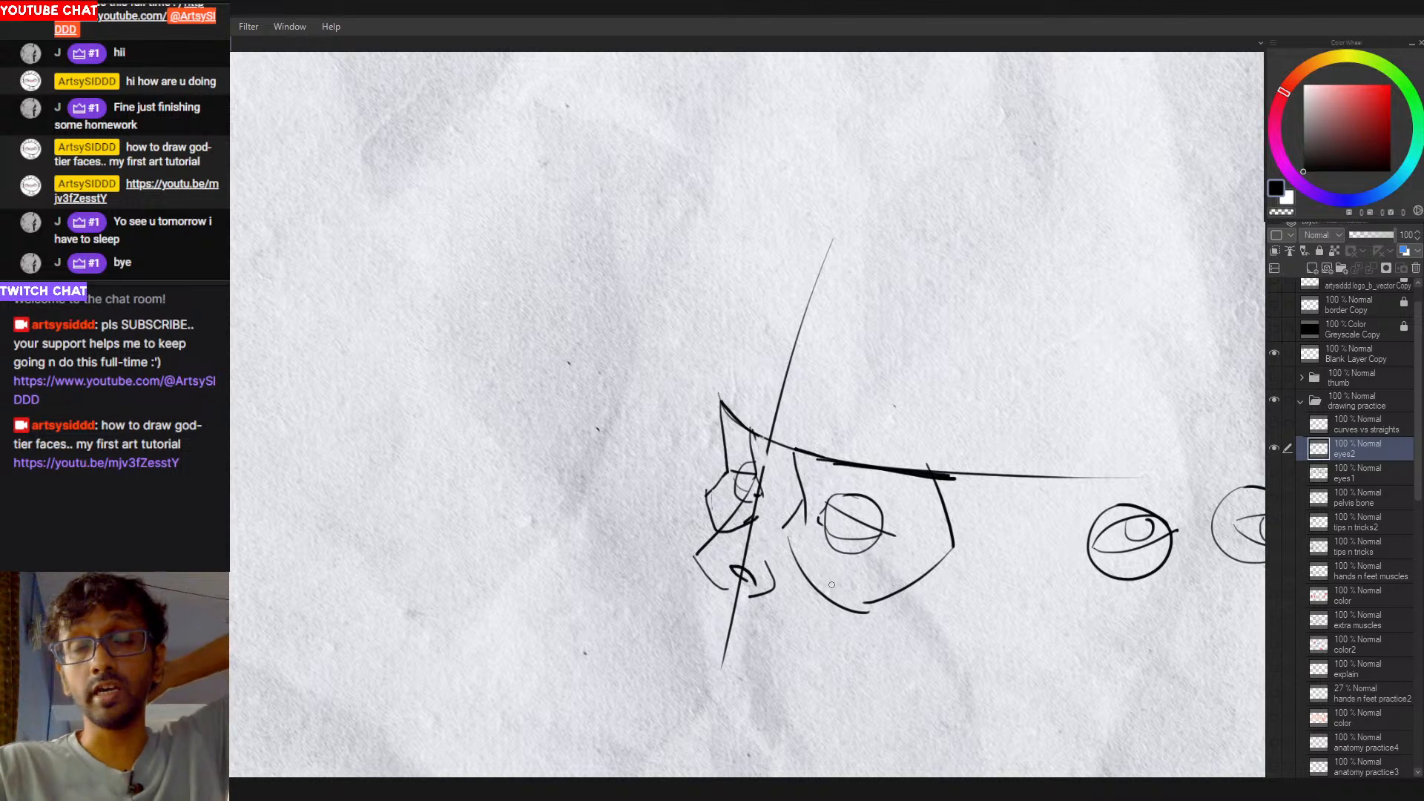
left_click_drag(847, 559, 874, 553)
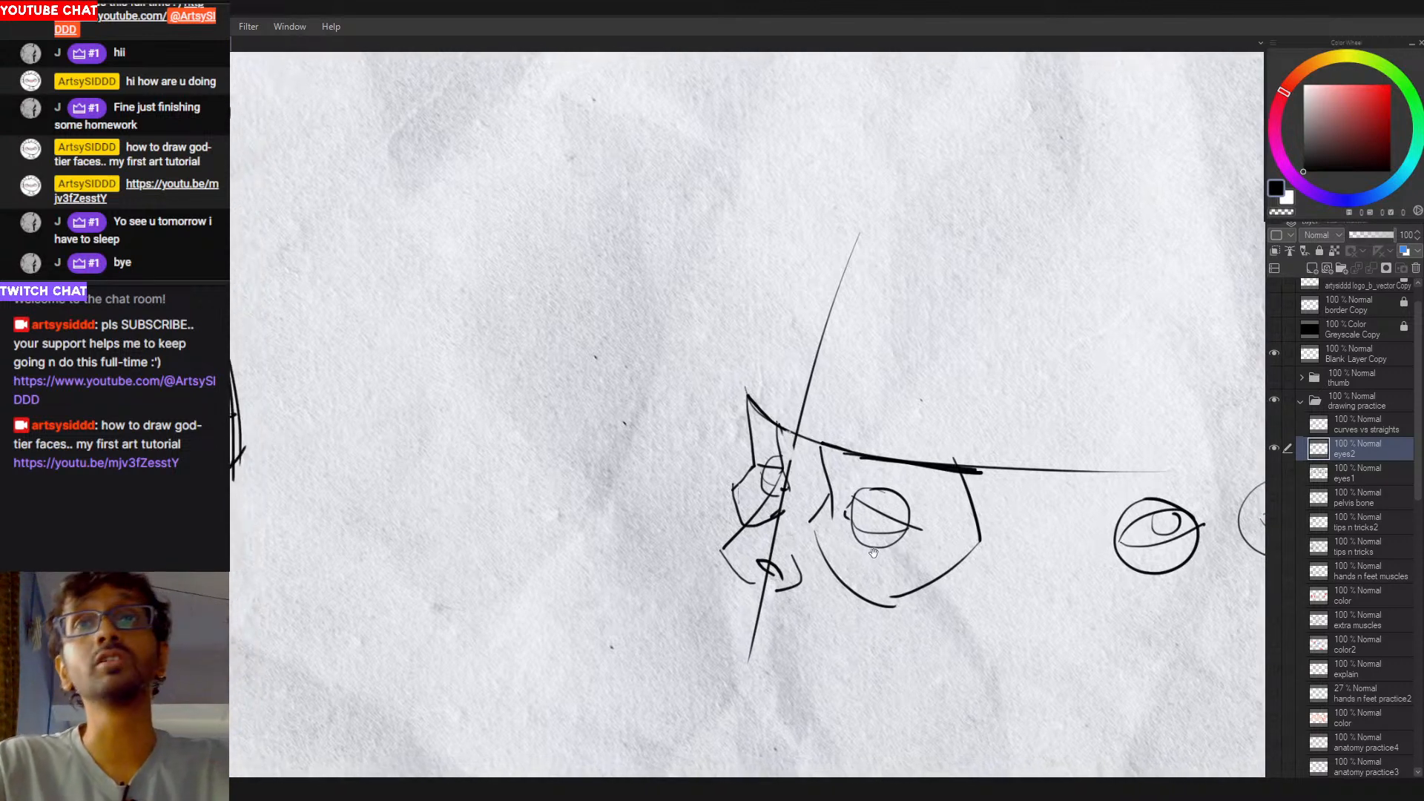
scroll(881, 555, "down", 3)
scroll(866, 525, "up", 3)
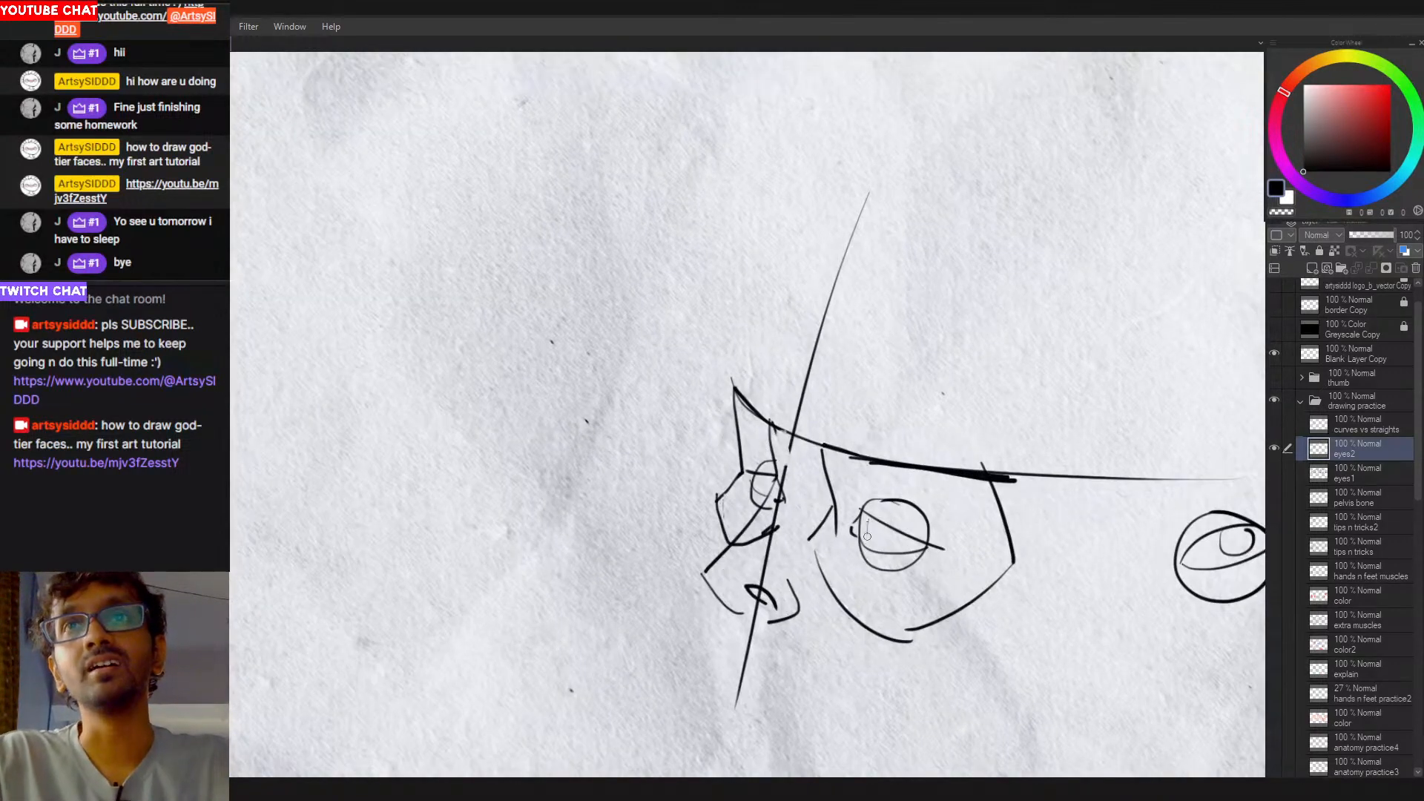
left_click_drag(869, 519, 893, 532)
key("ctrl+z")
key("ctrl+z")
key("ctrl+z")
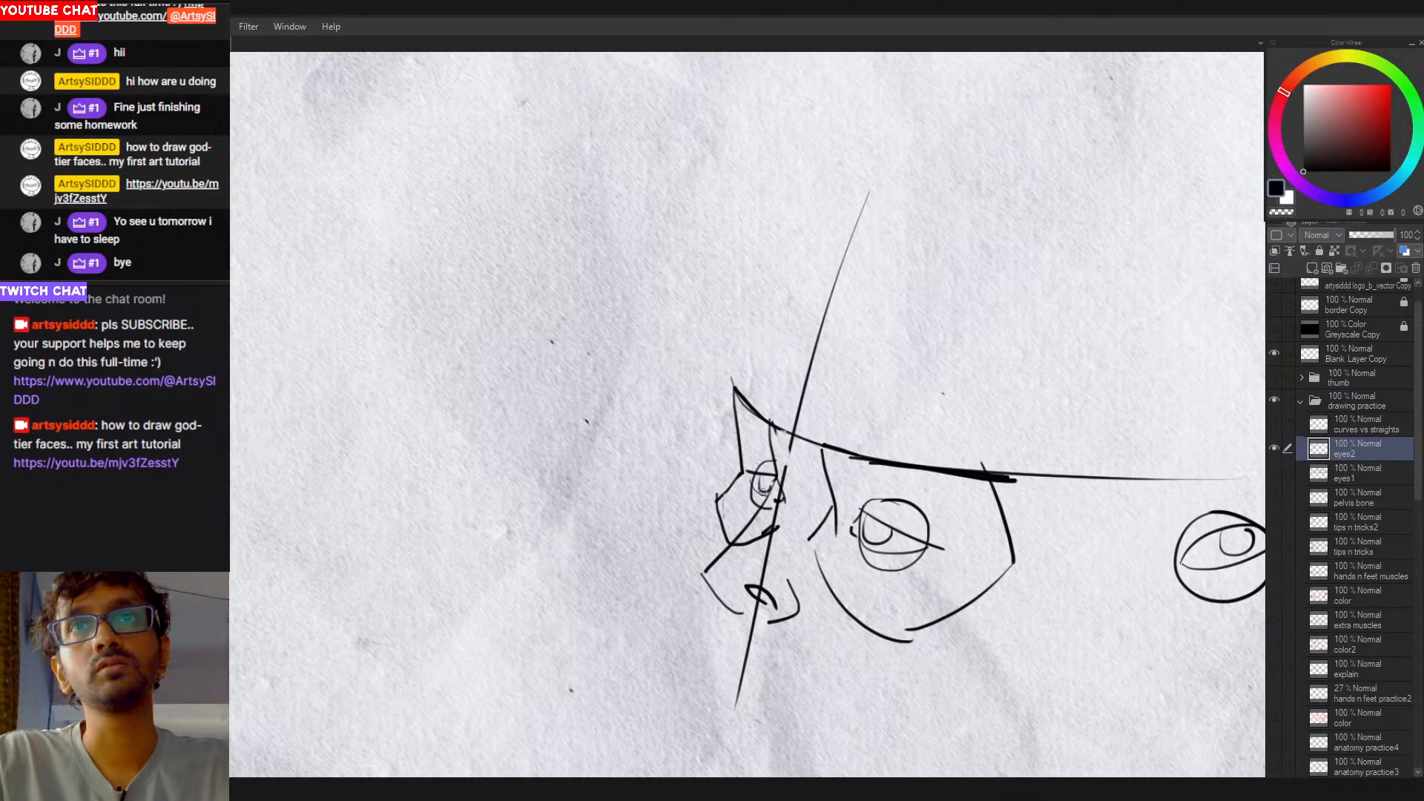
Step: Thicken the upper eyelid lines of both eyes in the face sketch with dark strokes
scroll(792, 513, "down", 2)
scroll(843, 576, "up", 2)
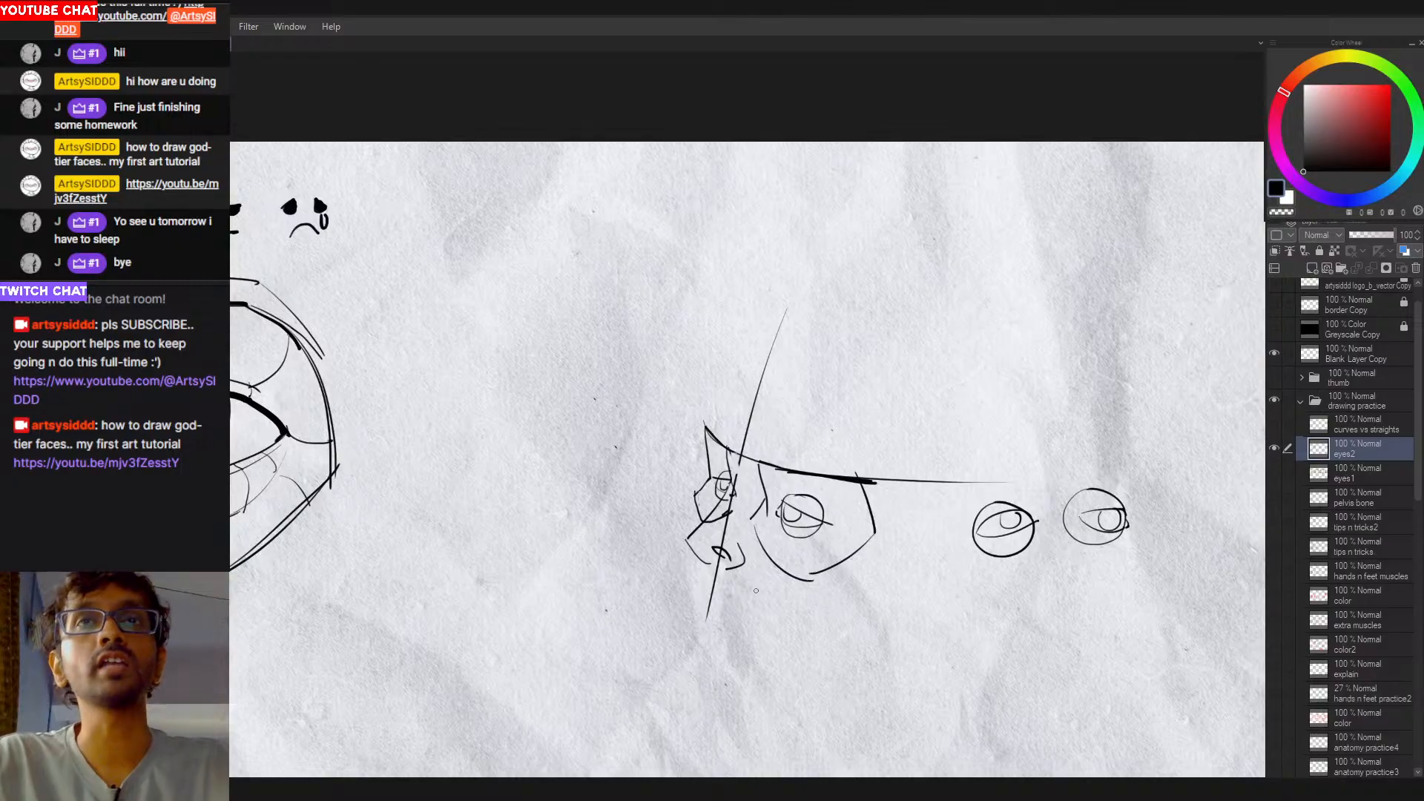
scroll(768, 572, "up", 2)
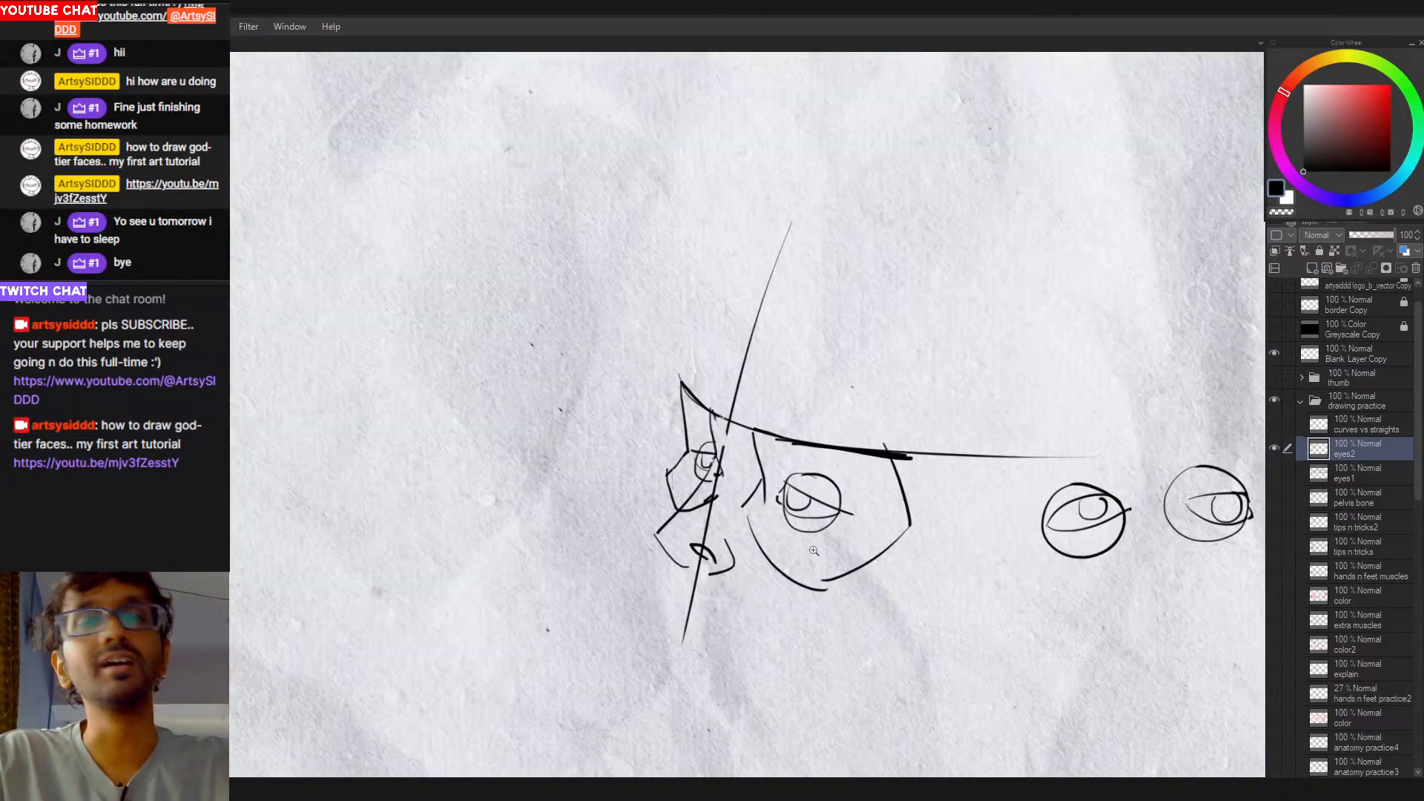
left_click_drag(785, 486, 843, 514)
key("ctrl+z")
key("ctrl+z")
key("ctrl+z")
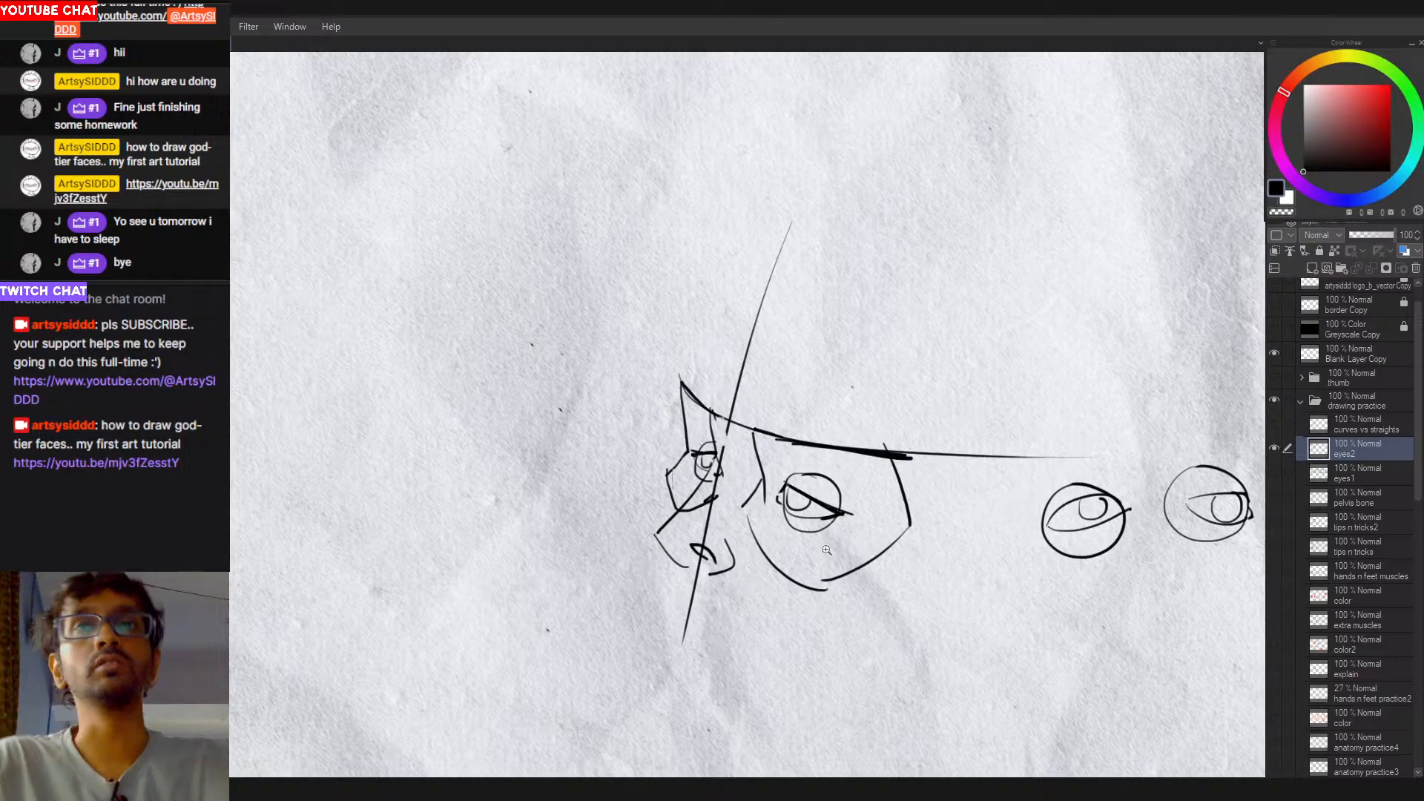
scroll(733, 581, "down", 2)
scroll(816, 571, "up", 2)
scroll(839, 577, "down", 3)
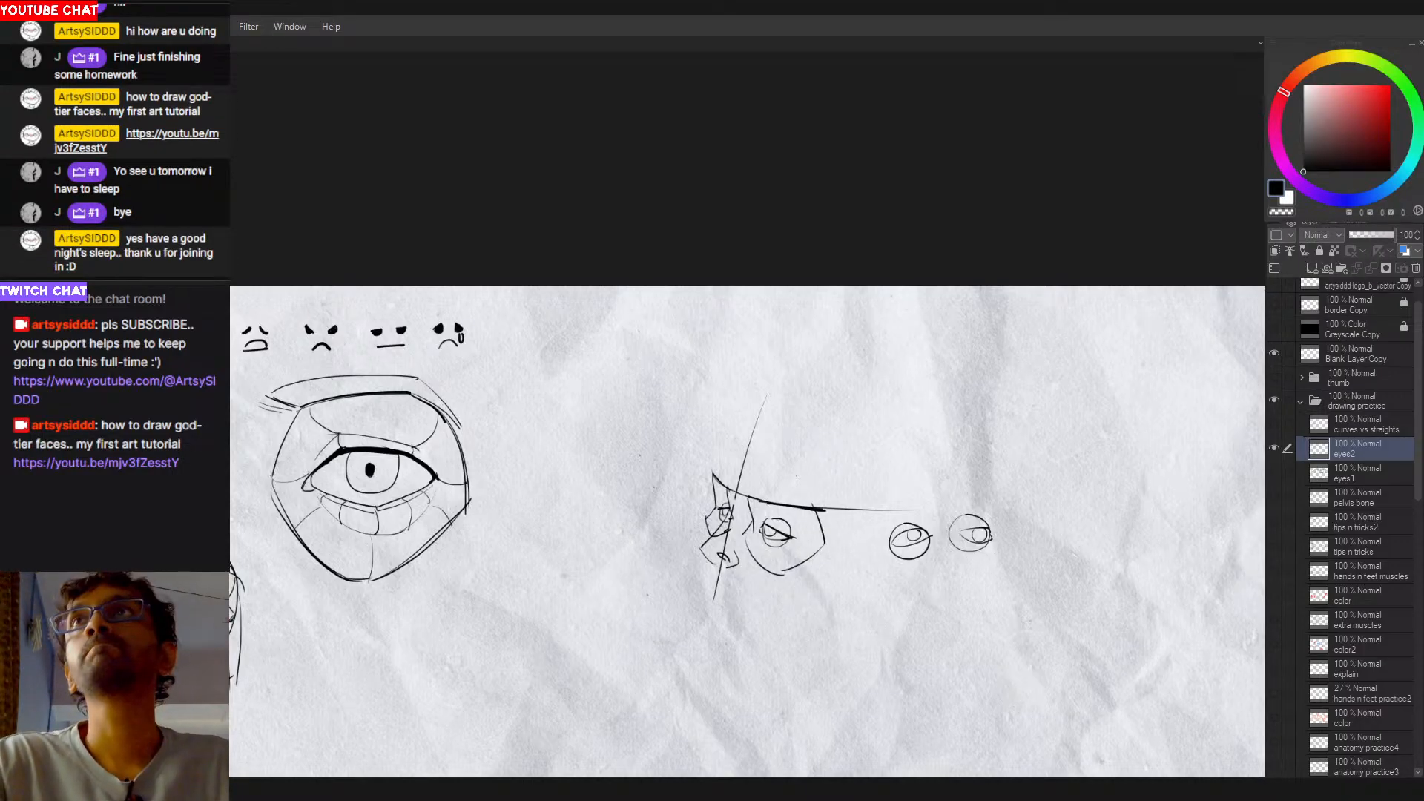
left_click_drag(828, 594, 692, 593)
left_click_drag(692, 598, 792, 587)
left_click_drag(778, 539, 838, 519)
left_click_drag(733, 491, 689, 491)
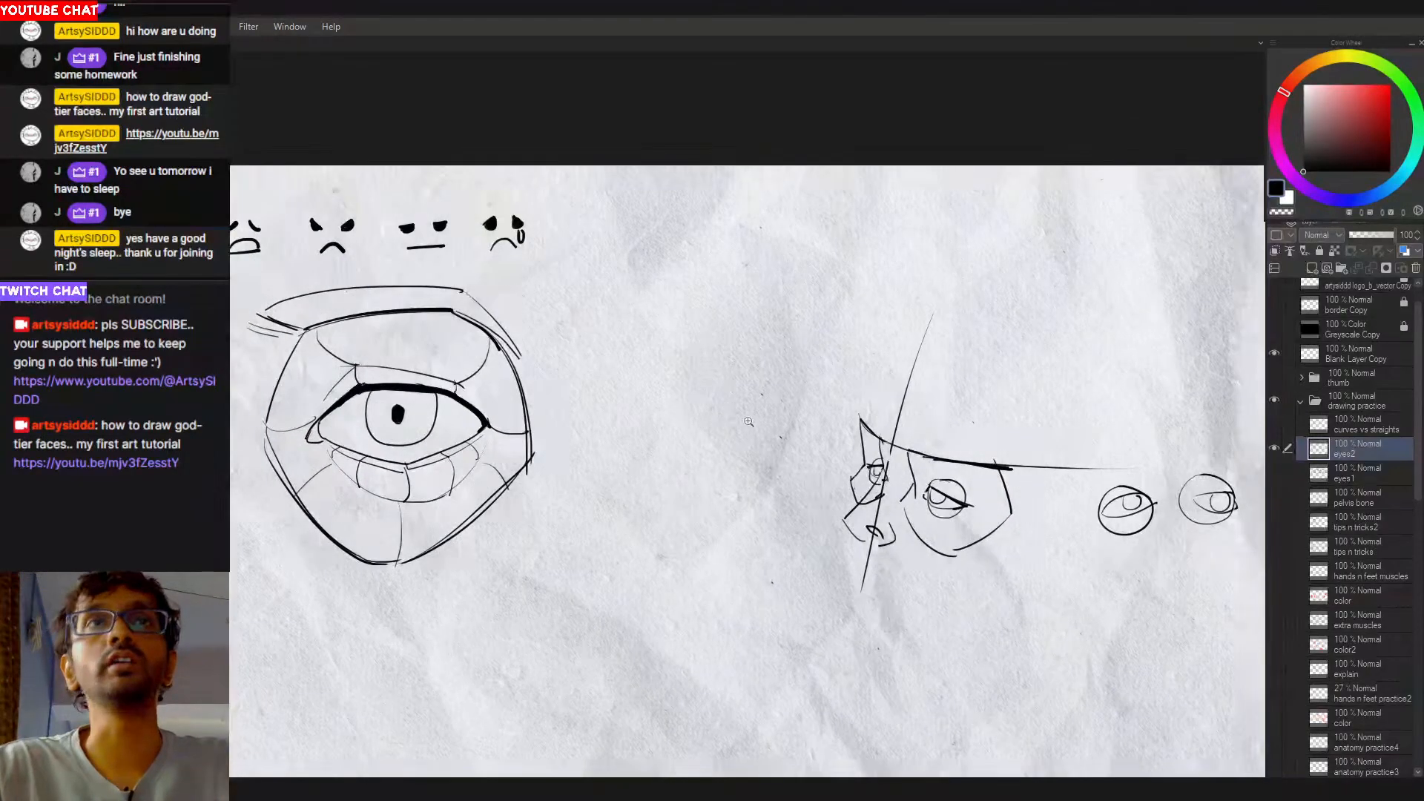
left_click_drag(748, 421, 708, 463)
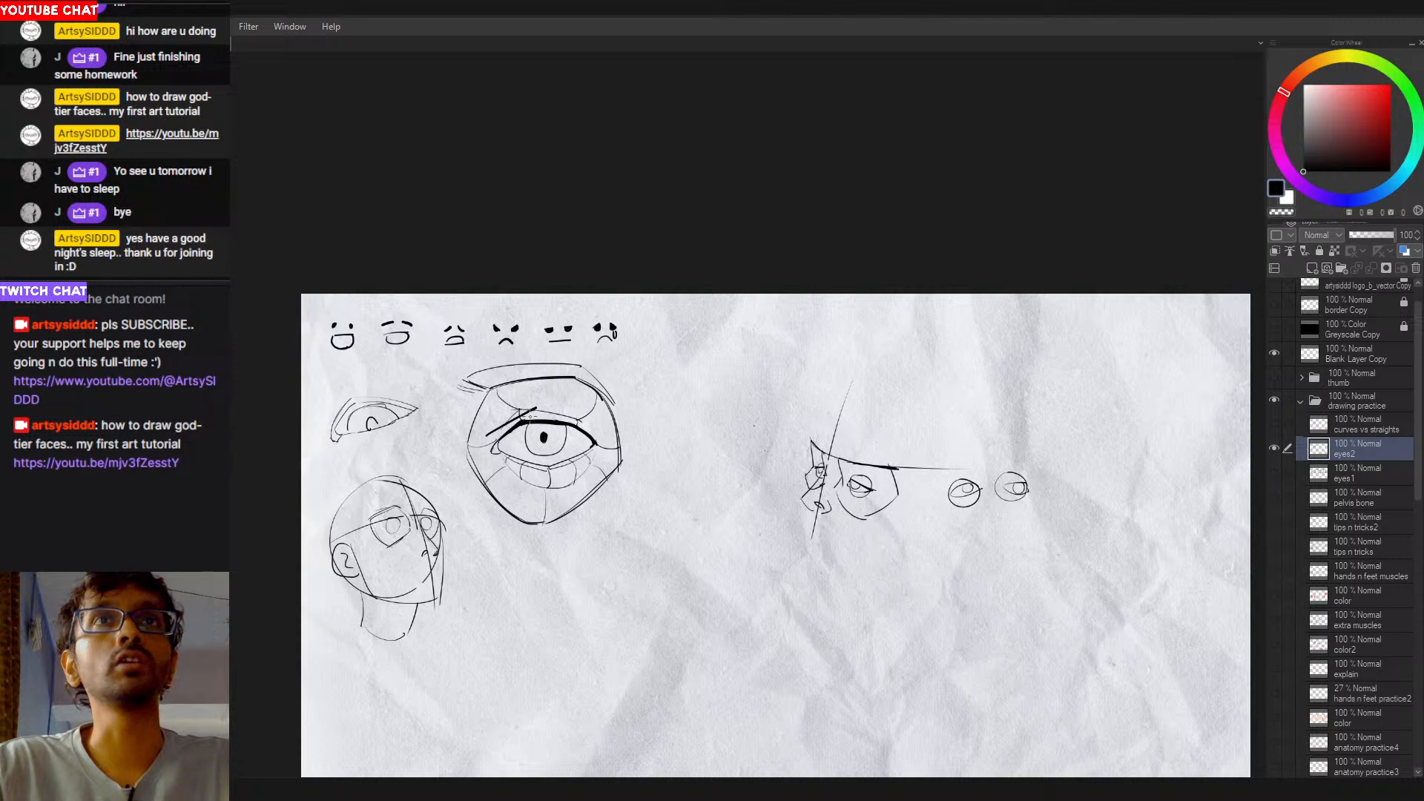
Step: Trace the upper eyelid of the large eye in bright red and try a red stroke along its lower lid
left_click(1390, 84)
mouse_move(494, 438)
left_mouse_down()
mouse_move(527, 412)
mouse_move(585, 422)
mouse_move(602, 445)
left_mouse_up()
key("ctrl+z")
scroll(521, 437, "up", 2)
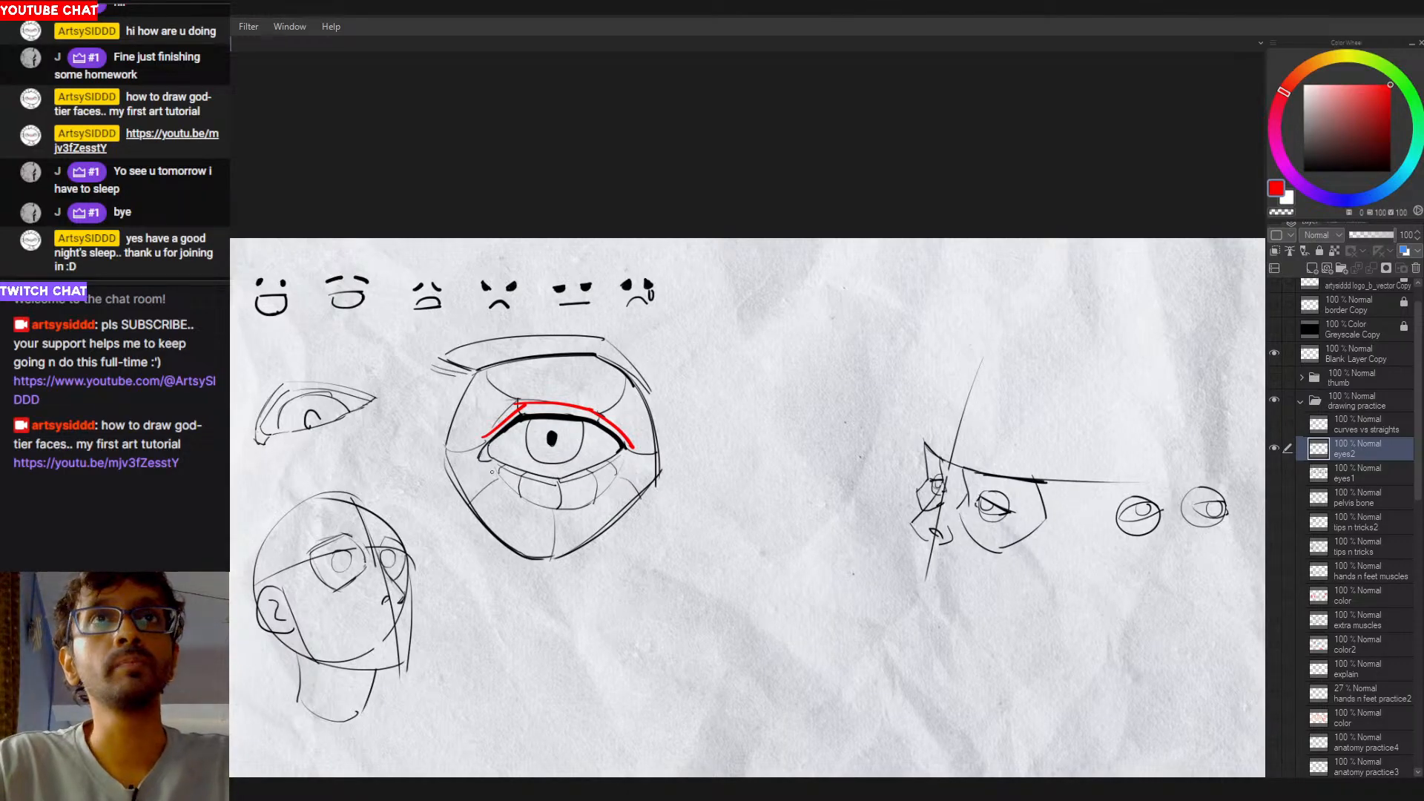
mouse_move(492, 472)
left_mouse_down()
mouse_move(565, 491)
mouse_move(635, 454)
left_mouse_up()
key("ctrl+z")
key("ctrl+z")
key("ctrl+z")
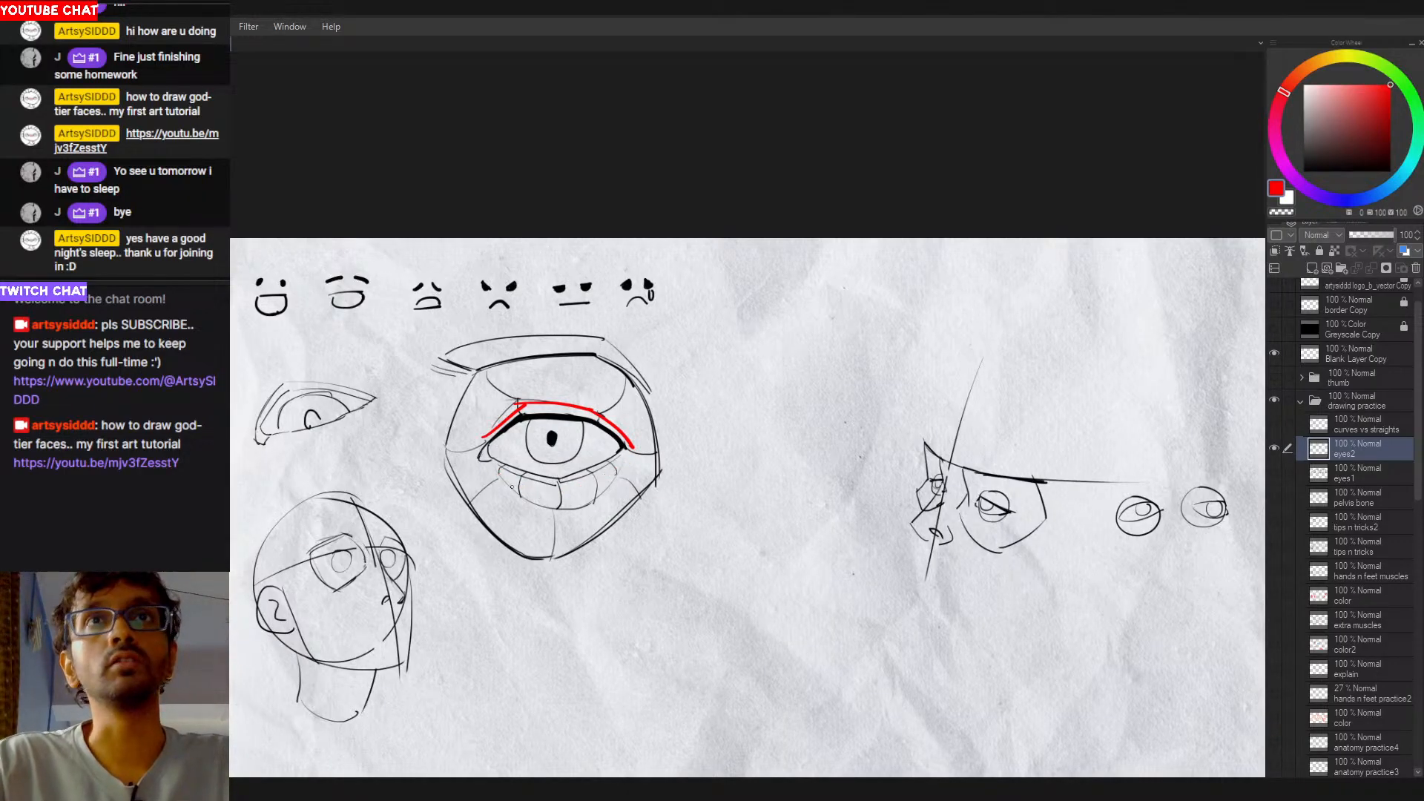
Step: Retrace the segments of the large eye's upper eyelid in red and undo all red strokes on it
mouse_move(512, 404)
left_mouse_down()
mouse_move(578, 407)
mouse_move(636, 445)
left_mouse_up()
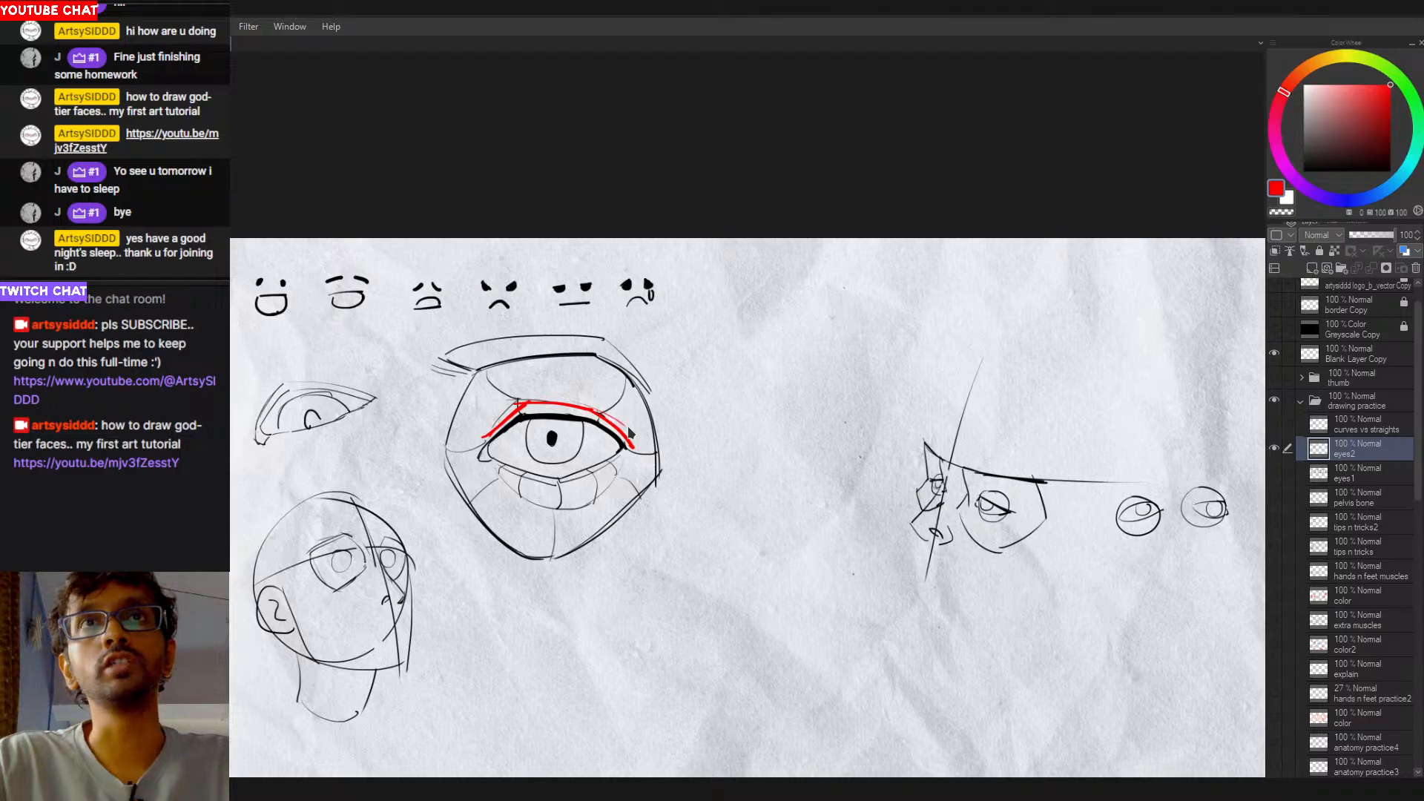
key("ctrl+z")
key("ctrl+z")
key("ctrl+z")
key("ctrl+z")
Step: Draw a small angular eye outline in black in the empty area between the large eye and the face sketch
left_click_drag(877, 371, 627, 445)
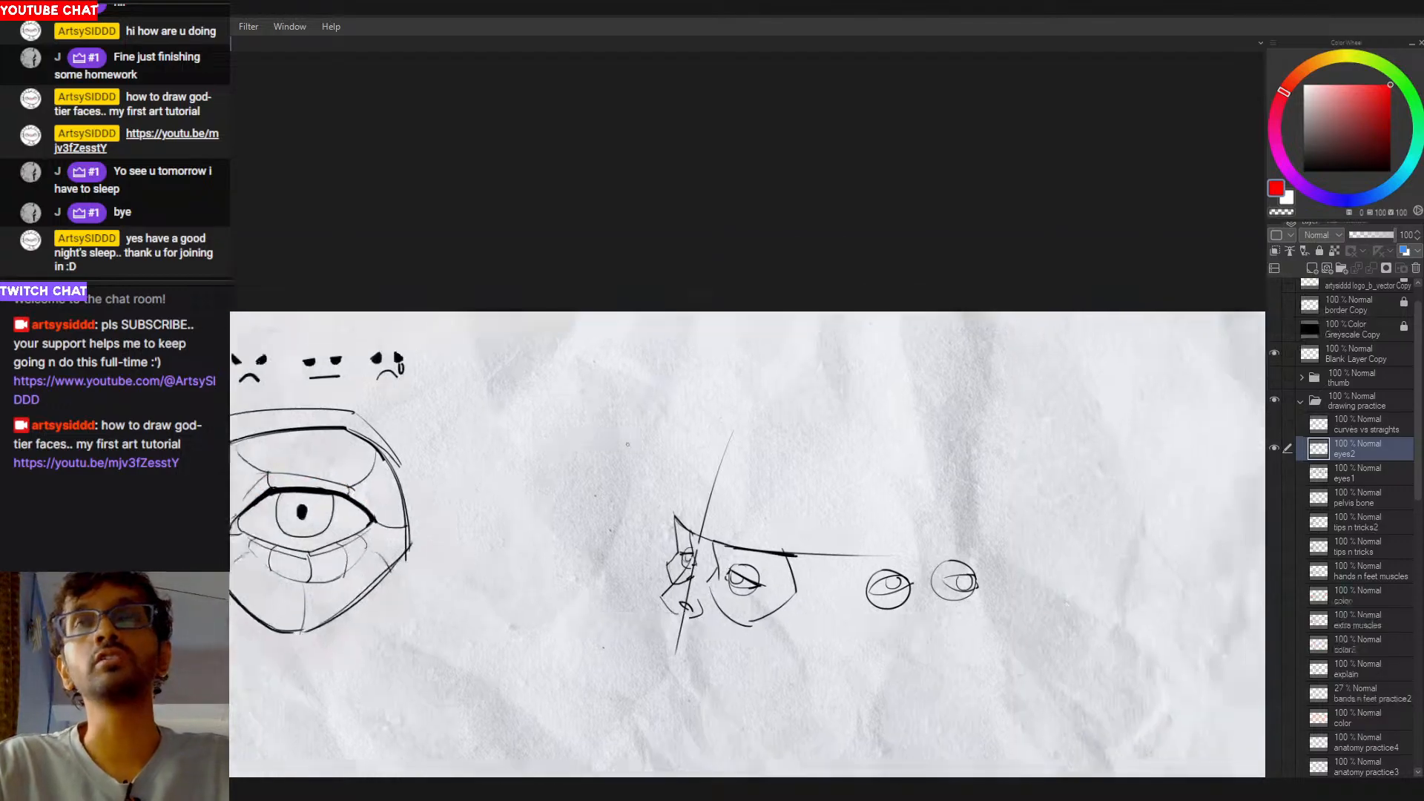
key("d")
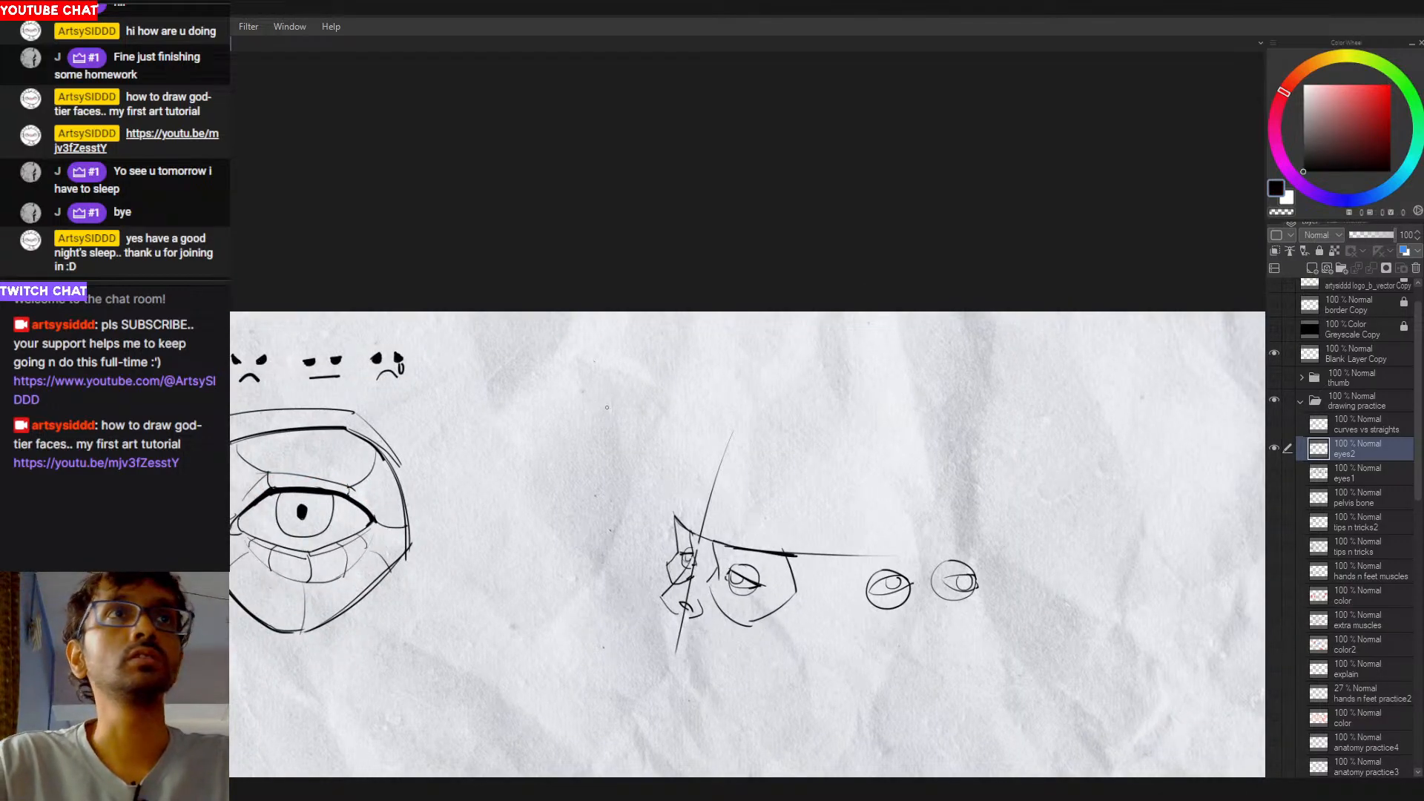
left_click_drag(569, 415, 623, 378)
key("ctrl+z")
mouse_move(567, 417)
left_mouse_down()
mouse_move(606, 387)
mouse_move(673, 421)
mouse_move(599, 441)
mouse_move(631, 434)
left_mouse_up()
key("ctrl+z")
key("ctrl+z")
key("ctrl+z")
key("ctrl+z")
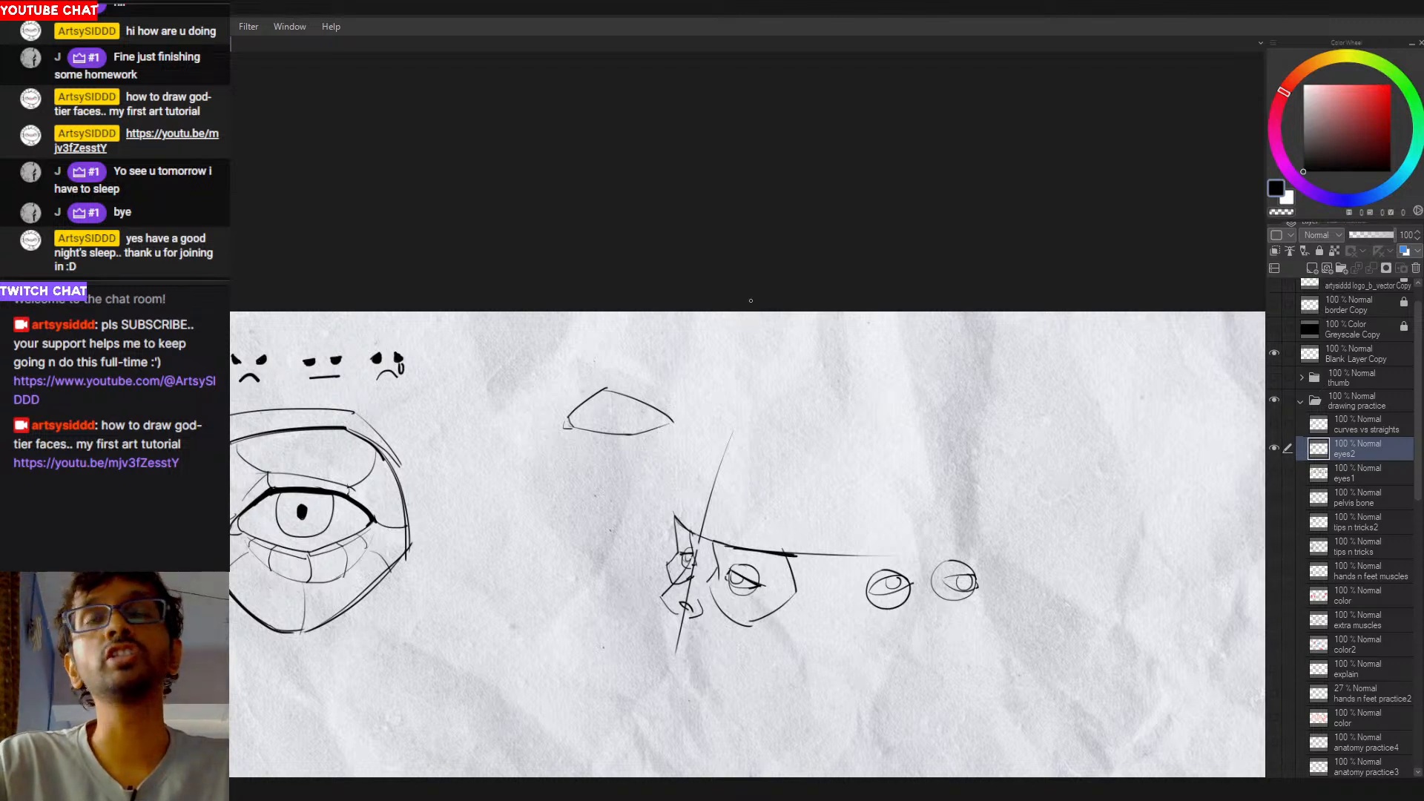
Step: Try red strokes along the upper and lower lids of the small eye outline and undo them
left_click(1390, 84)
mouse_move(569, 408)
left_mouse_down()
mouse_move(601, 380)
mouse_move(676, 415)
left_mouse_up()
key("ctrl+z")
key("ctrl+z")
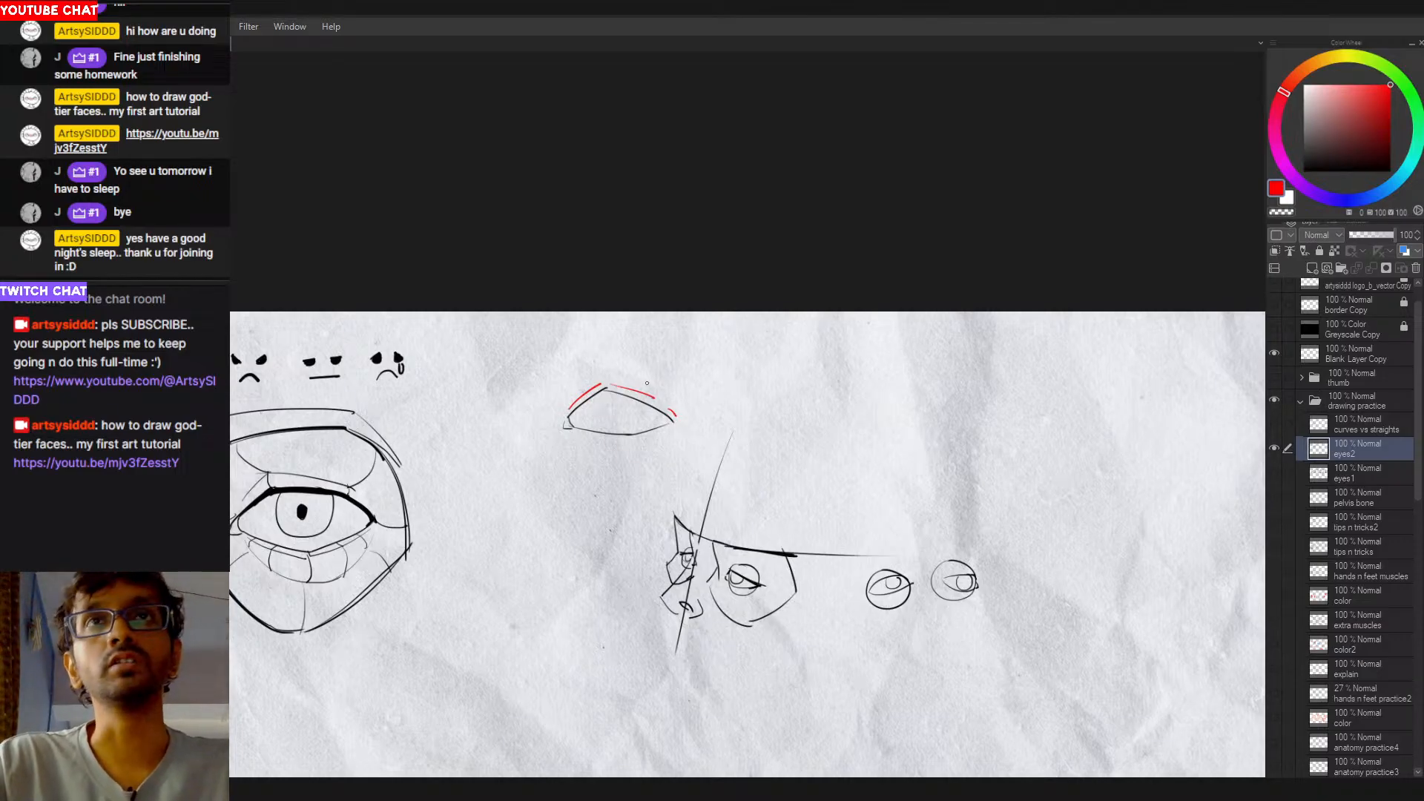
mouse_move(670, 431)
left_mouse_down()
mouse_move(631, 441)
mouse_move(642, 445)
left_mouse_up()
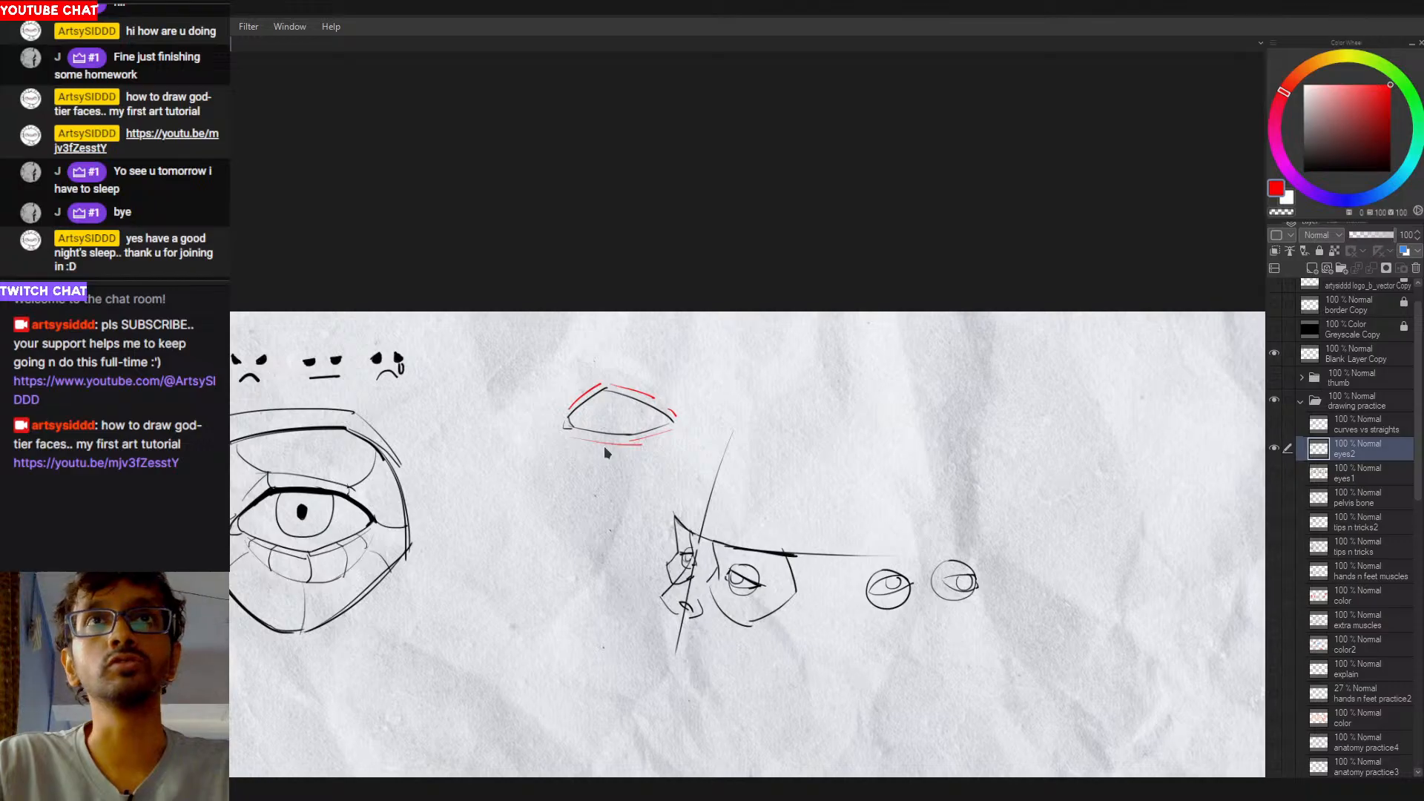
key("ctrl+z")
key("ctrl+z")
key("ctrl+z")
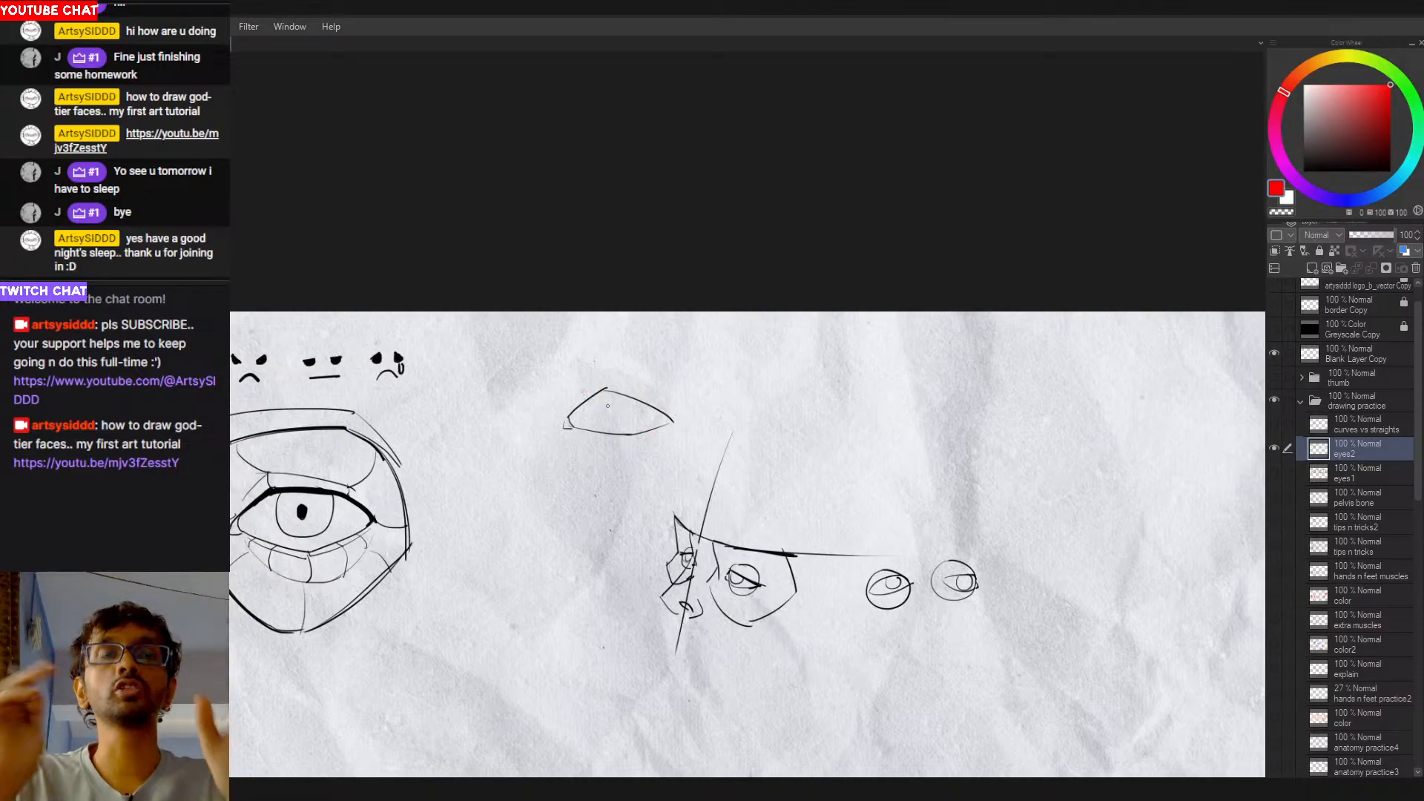
Step: Try red strokes across the large eye and along the small outline's upper lid, and undo them
mouse_move(232, 509)
left_mouse_down()
mouse_move(275, 474)
mouse_move(376, 479)
mouse_move(378, 514)
left_mouse_up()
key("ctrl+z")
key("ctrl+z")
key("ctrl+z")
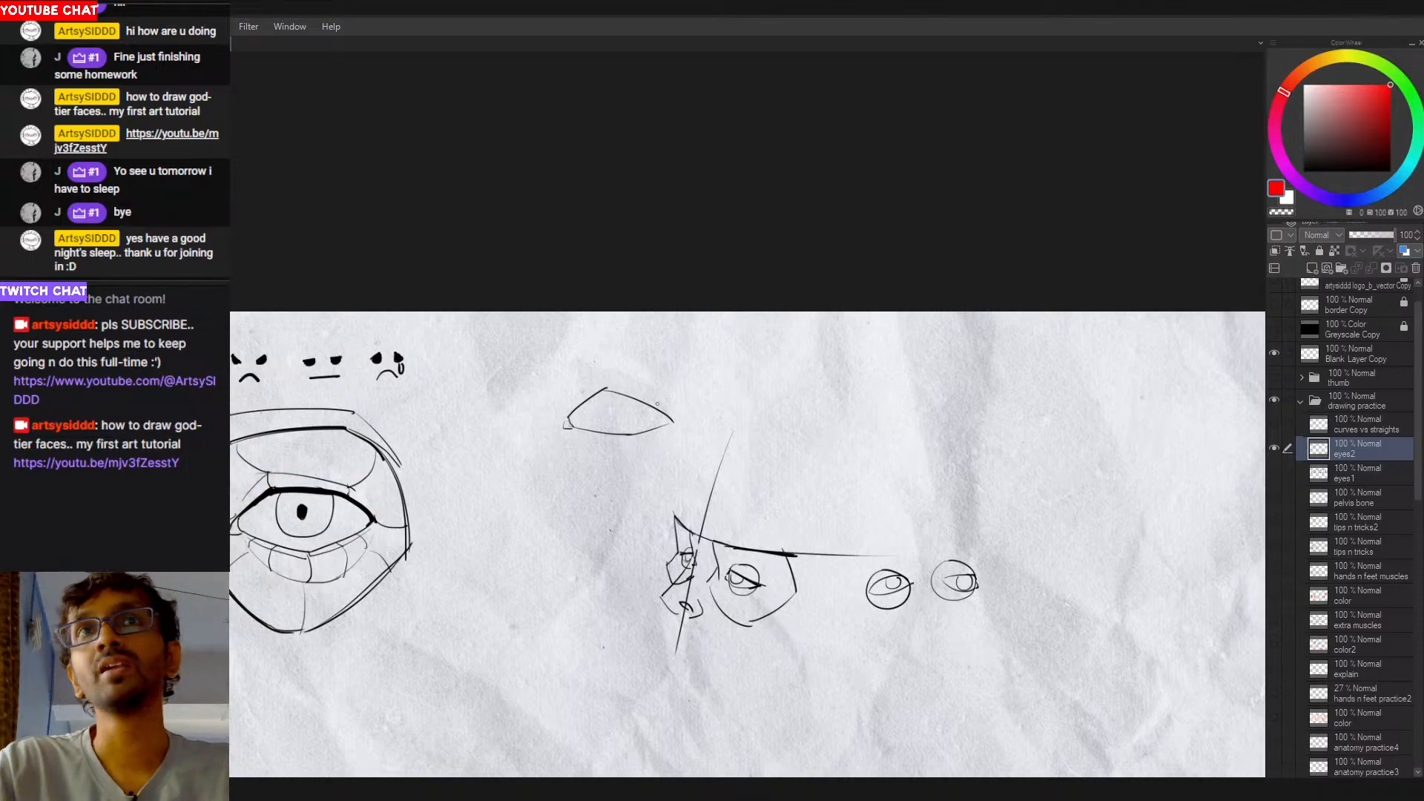
left_click_drag(651, 406, 593, 397)
key("ctrl+z")
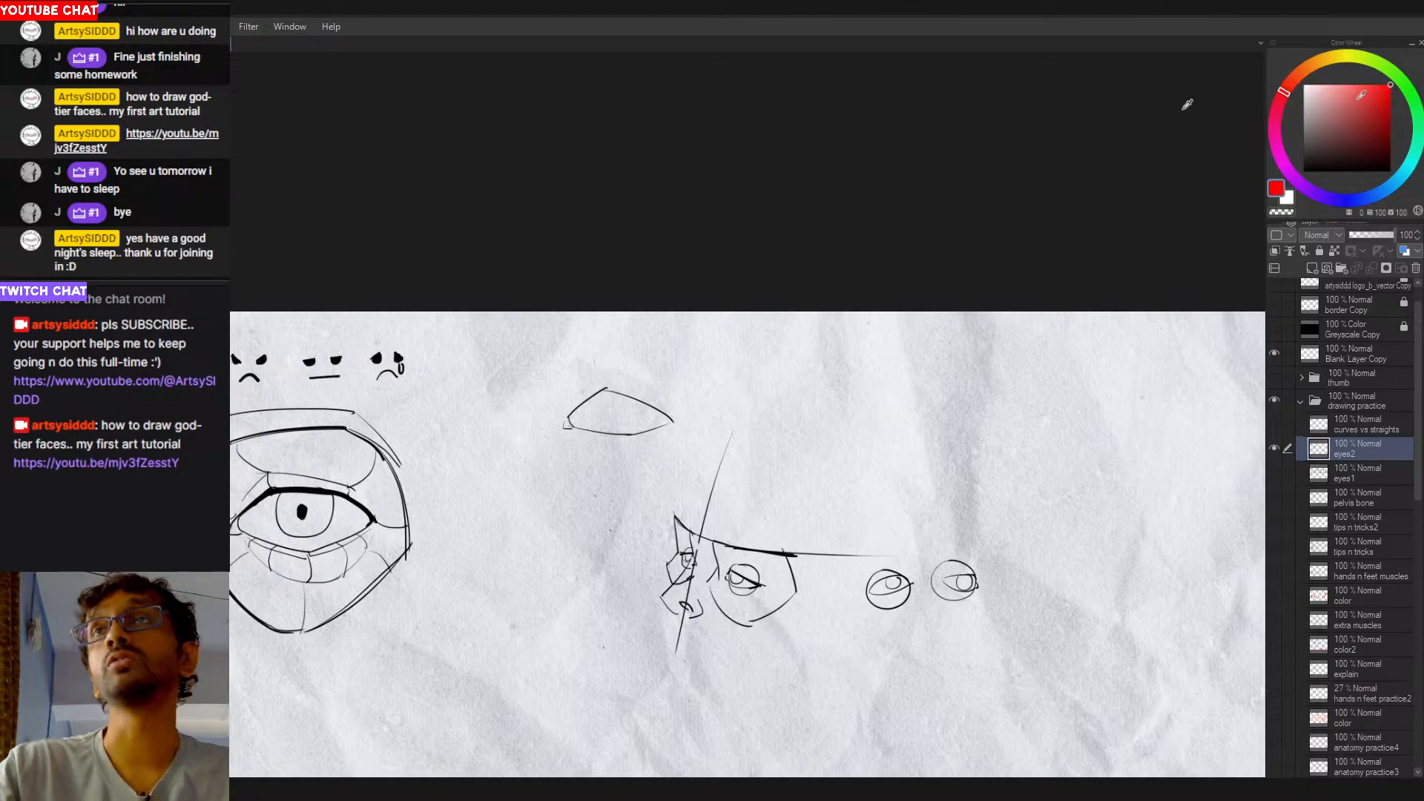
Step: Switch back to black, try strokes inside the small eye outline below its upper peak, and undo them
left_click(1304, 170)
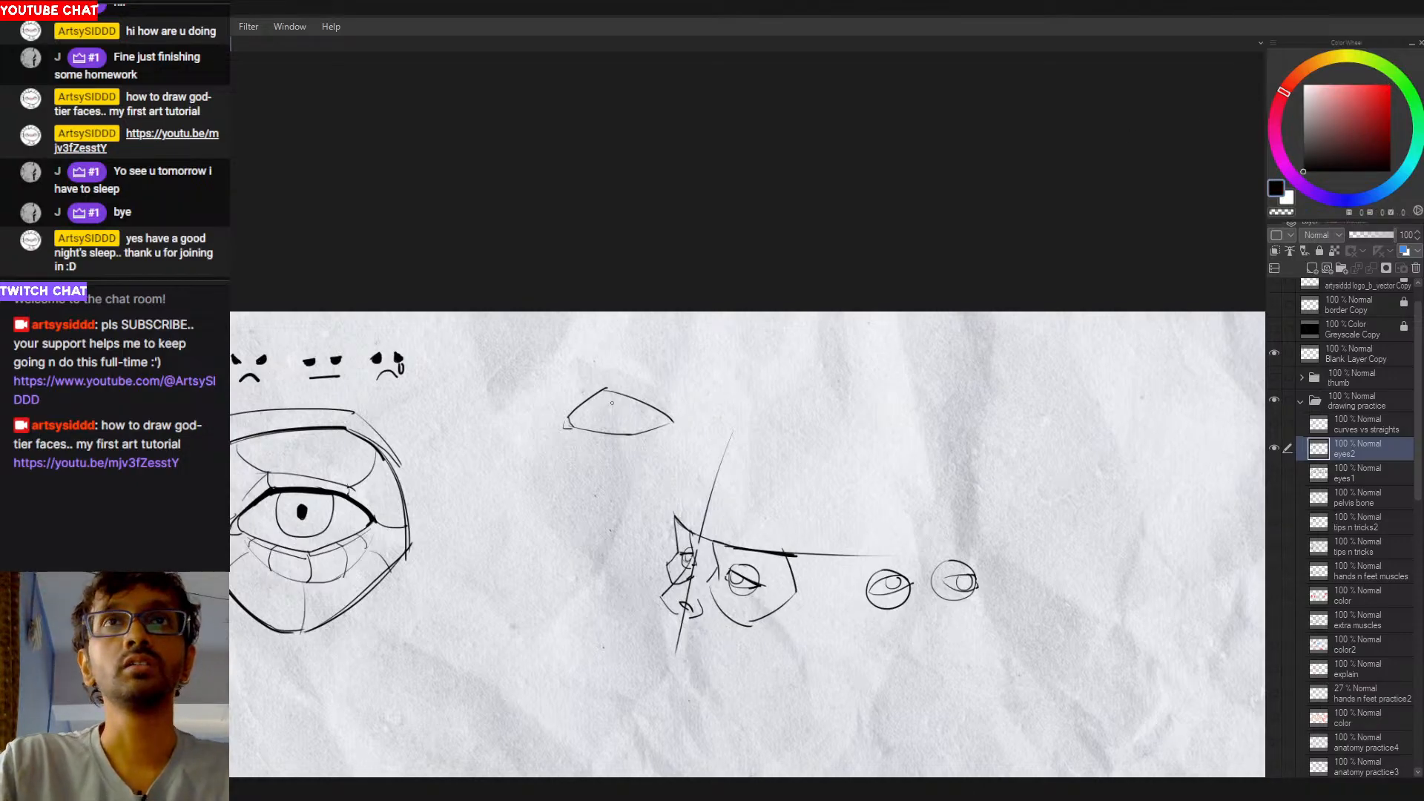
mouse_move(599, 394)
left_mouse_down()
mouse_move(639, 409)
mouse_move(634, 421)
mouse_move(626, 393)
mouse_move(623, 433)
mouse_move(631, 393)
mouse_move(592, 425)
mouse_move(619, 426)
mouse_move(594, 423)
left_mouse_up()
key("ctrl+z")
key("ctrl+z")
key("ctrl+z")
key("ctrl+z")
key("ctrl+z")
key("ctrl+z")
key("ctrl+z")
key("ctrl+z")
key("ctrl+z")
key("ctrl+z")
key("ctrl+z")
key("ctrl+z")
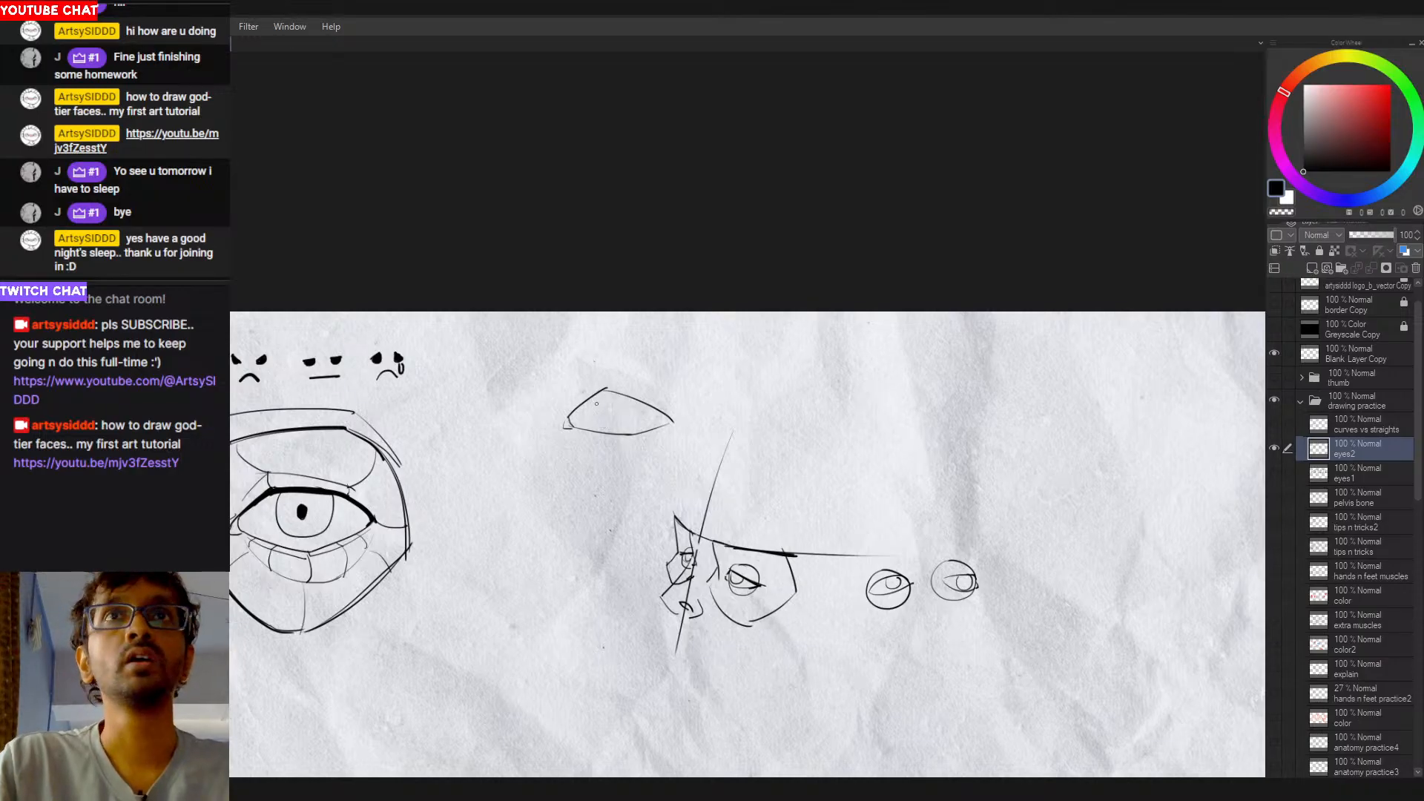
Step: Mark the upper peak and the lowest point of the small eye outline with small black triangles
left_click_drag(589, 361, 654, 461)
key("ctrl+z")
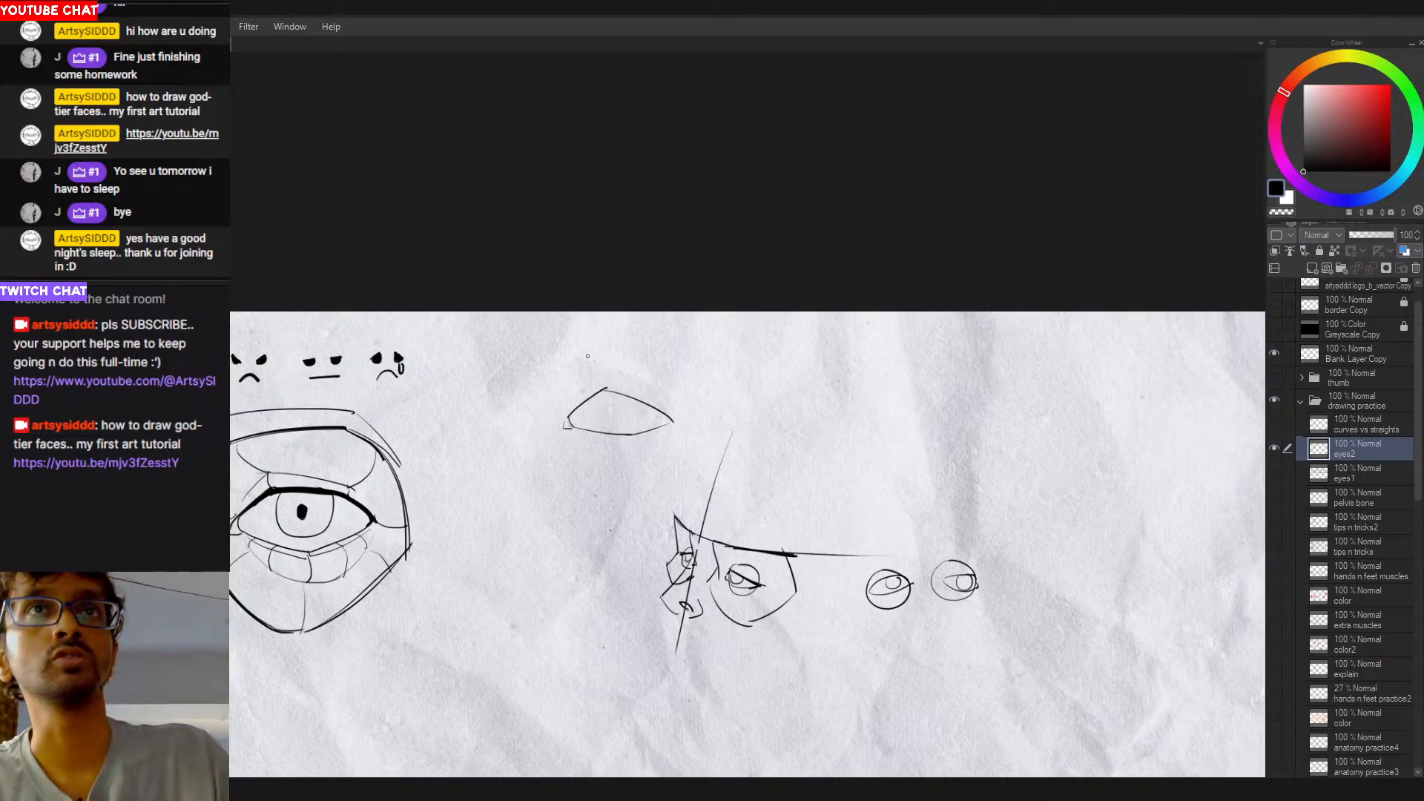
key("ctrl+z")
left_click_drag(593, 353, 662, 479)
key("ctrl+z")
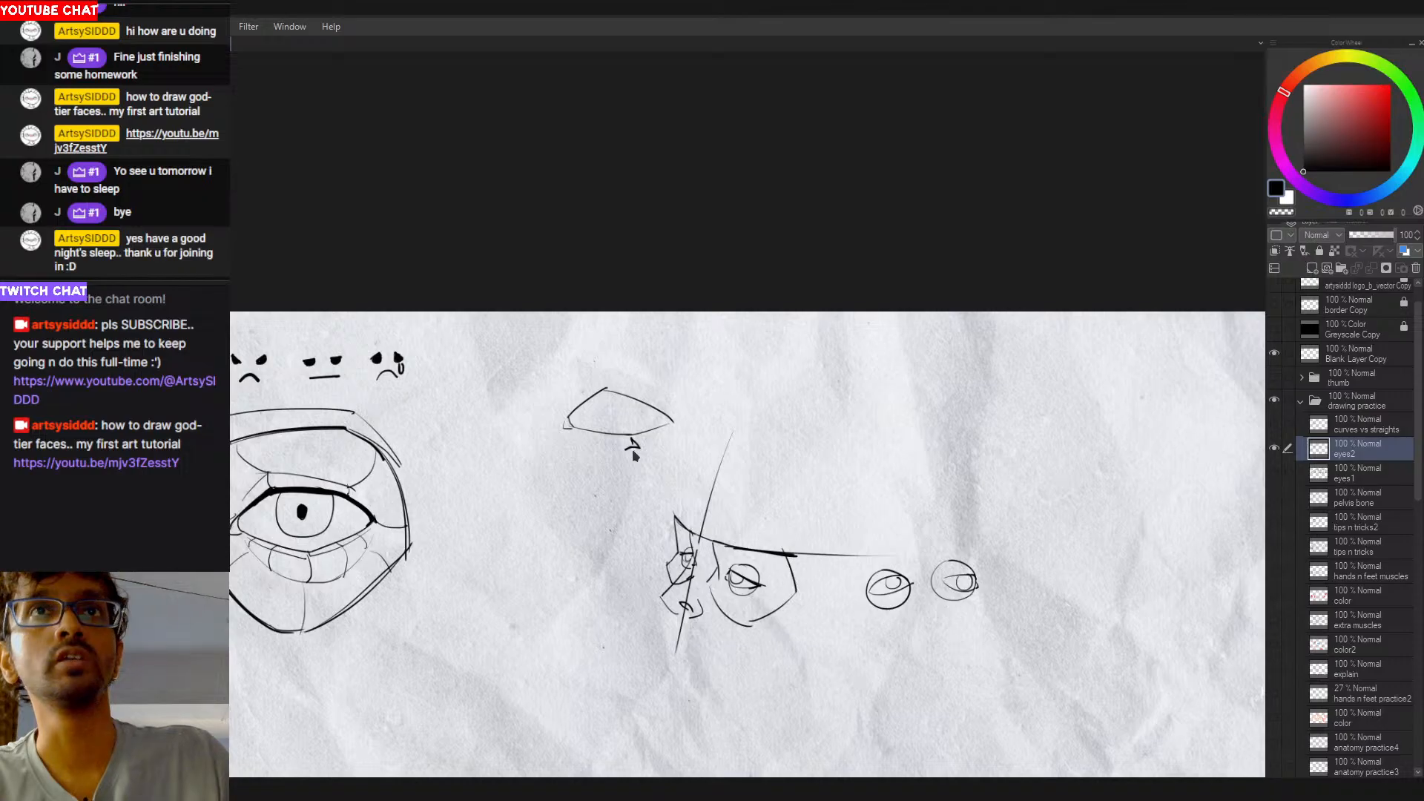
left_click_drag(592, 373, 598, 381)
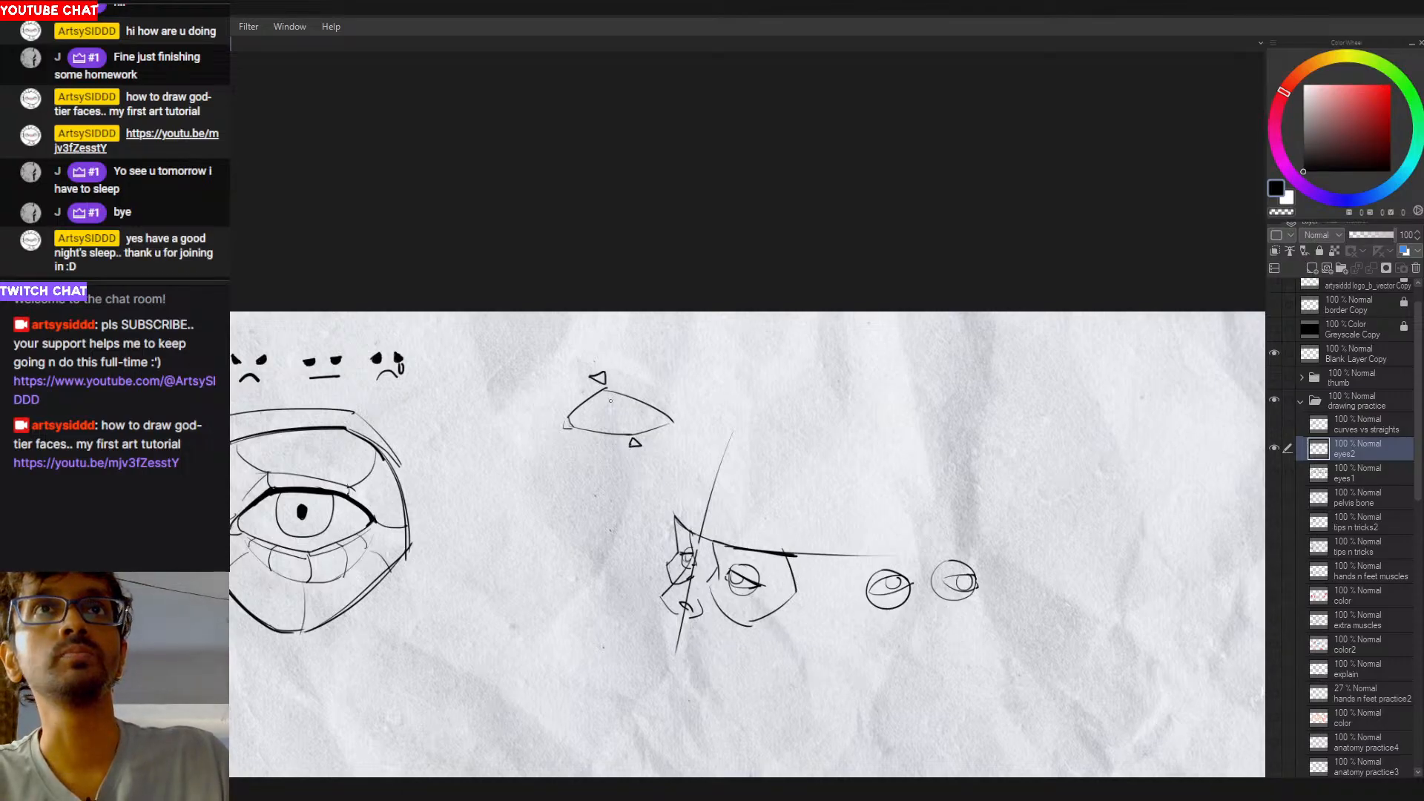
Step: Replace the triangle markers on the small eye outline with a long slanted line through its upper peak and lowest point
scroll(594, 385, "up", 2)
left_click_drag(630, 432, 702, 436)
left_click_drag(603, 360, 690, 505)
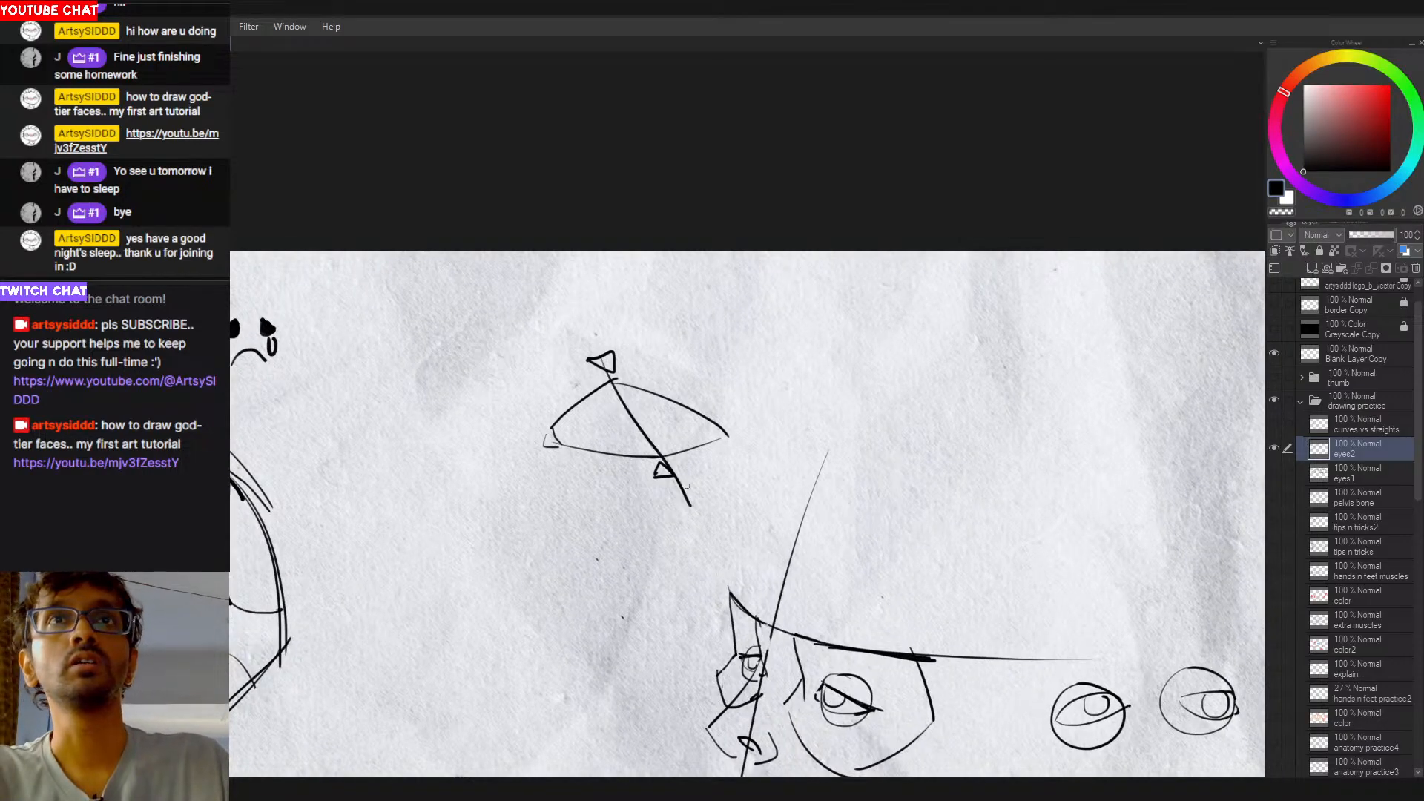
key("ctrl+z")
key("ctrl+z")
key("ctrl+z")
left_click_drag(592, 338, 718, 586)
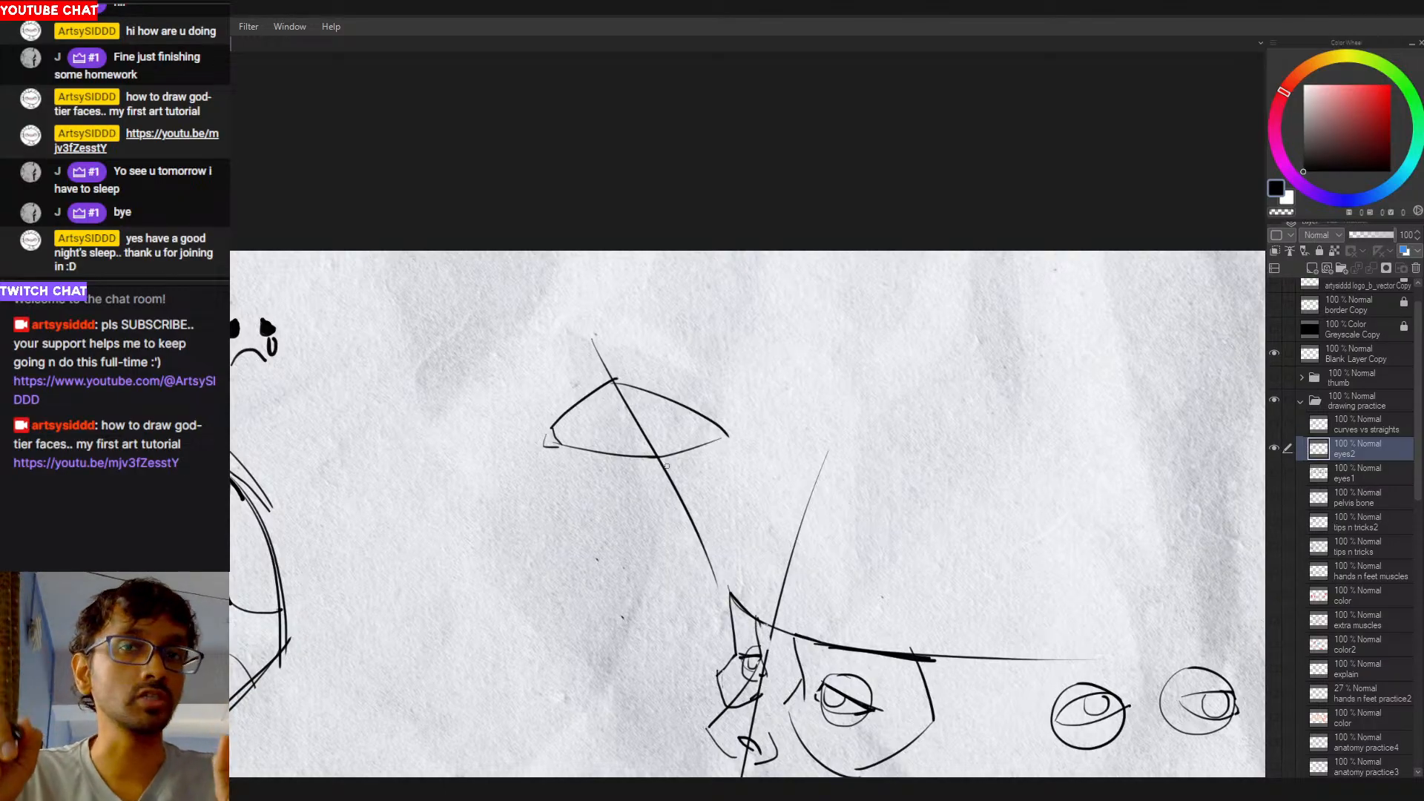
Step: Draw a round iris and a small oval pupil inside the small eye outline crossed by the slanted line
key("ctrl+z")
mouse_move(593, 392)
left_mouse_down()
mouse_move(628, 388)
mouse_move(660, 442)
mouse_move(633, 391)
left_mouse_up()
key("ctrl+z")
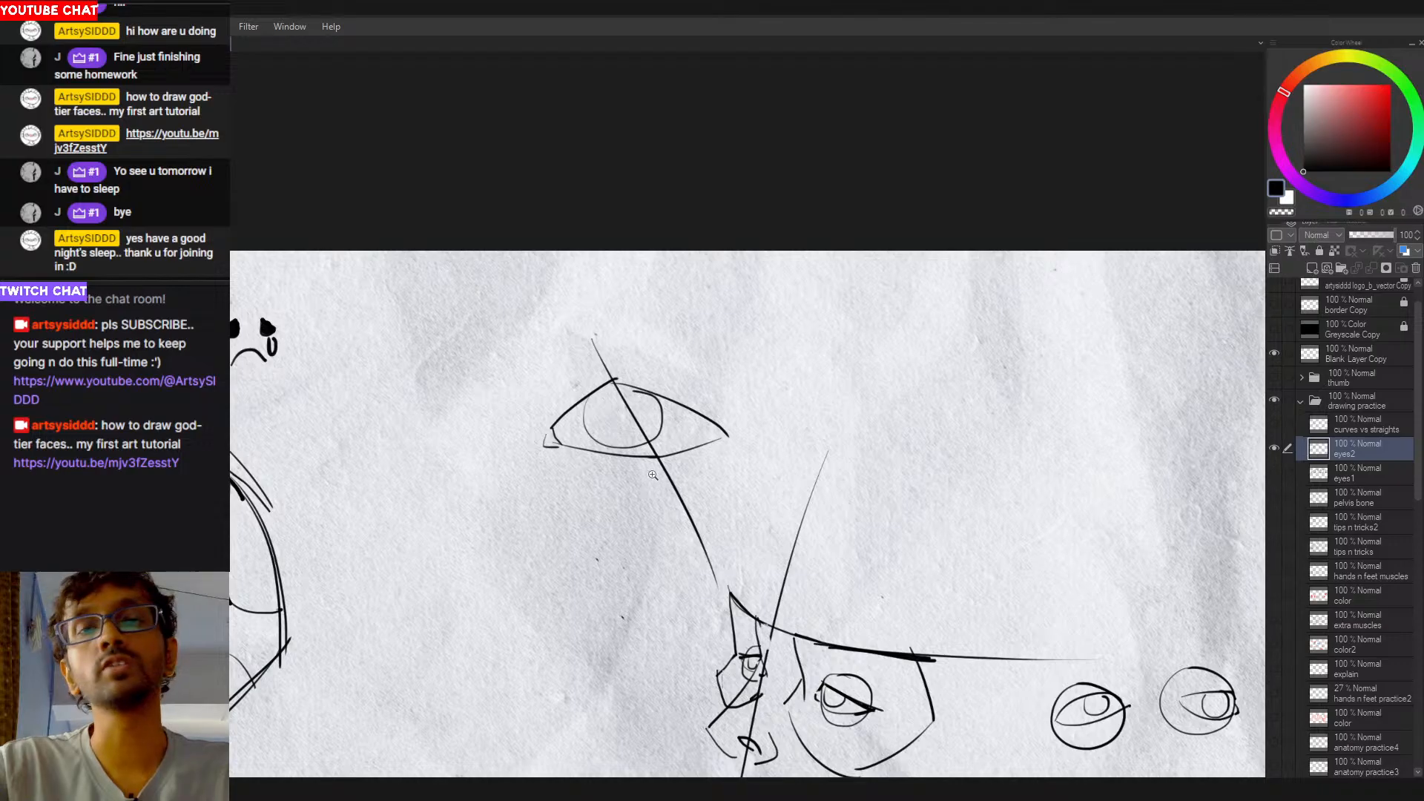
scroll(697, 493, "down", 3)
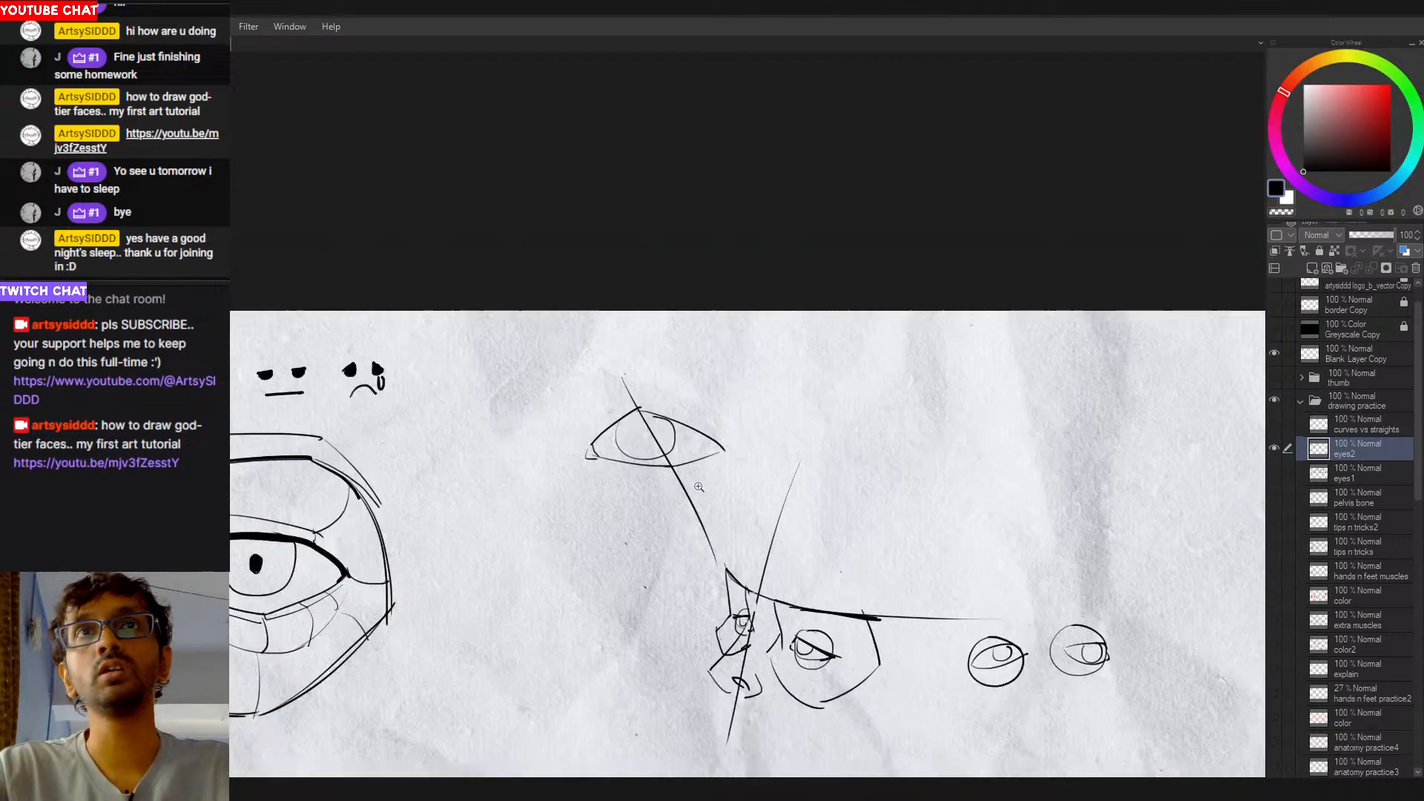
scroll(707, 496, "up", 1)
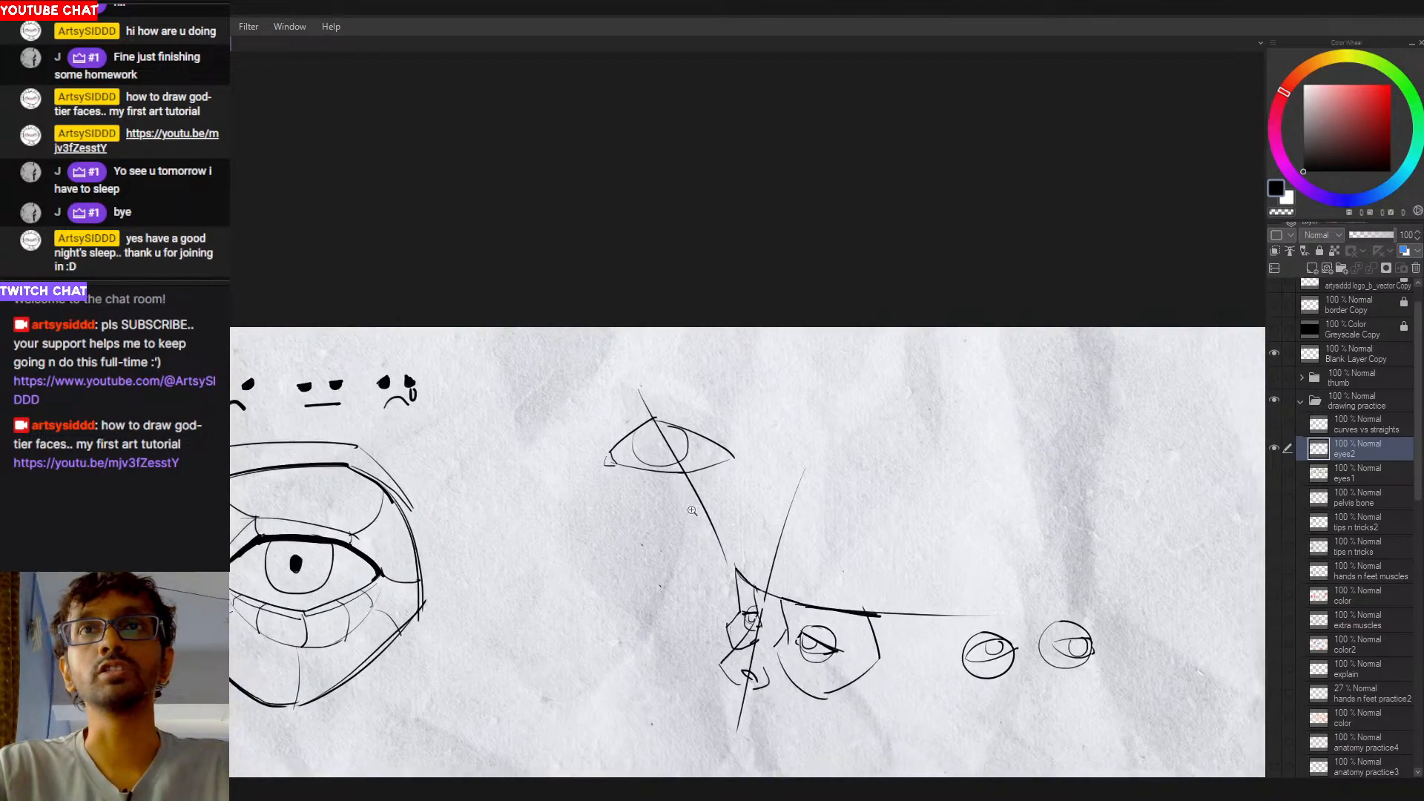
scroll(649, 472, "up", 1)
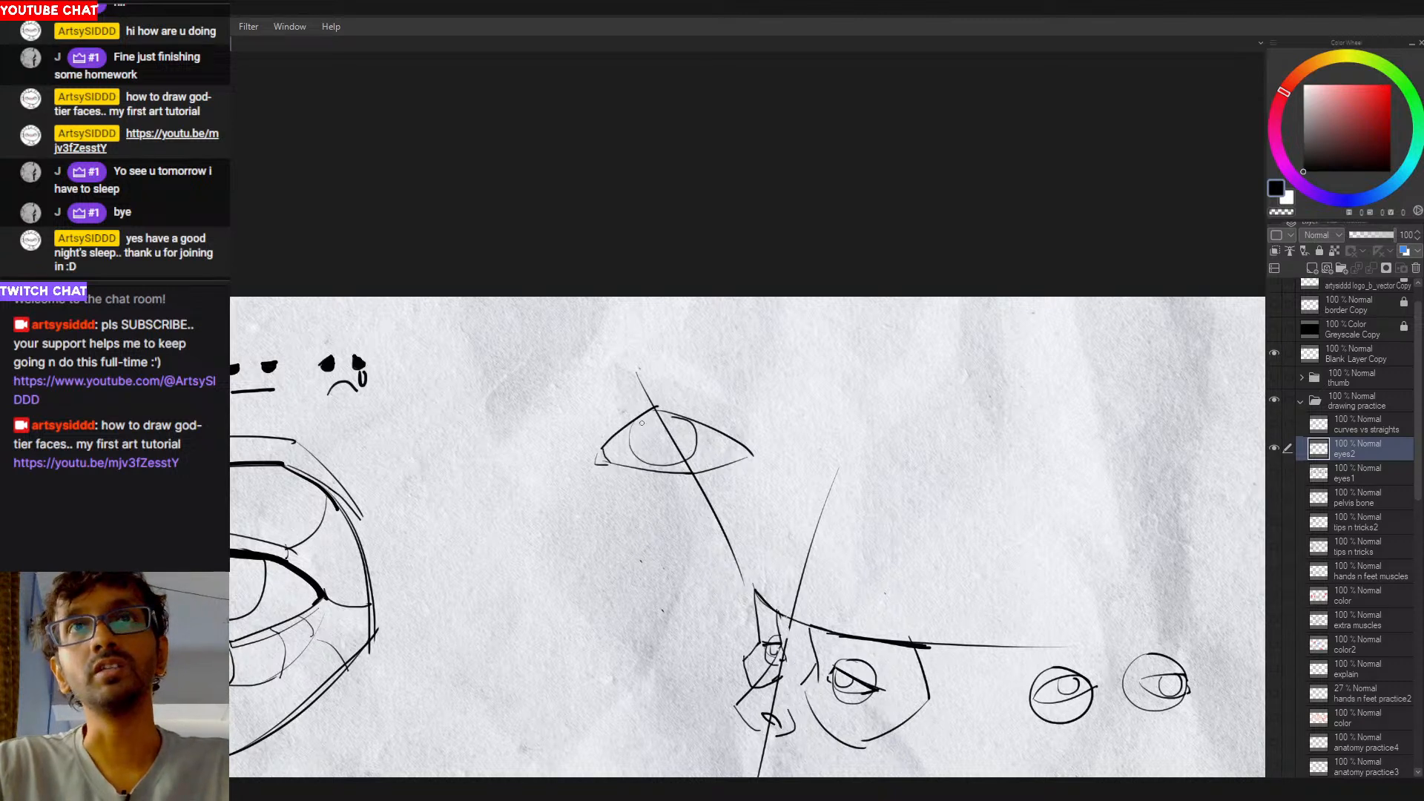
mouse_move(642, 423)
left_mouse_down()
mouse_move(695, 432)
mouse_move(663, 450)
left_mouse_up()
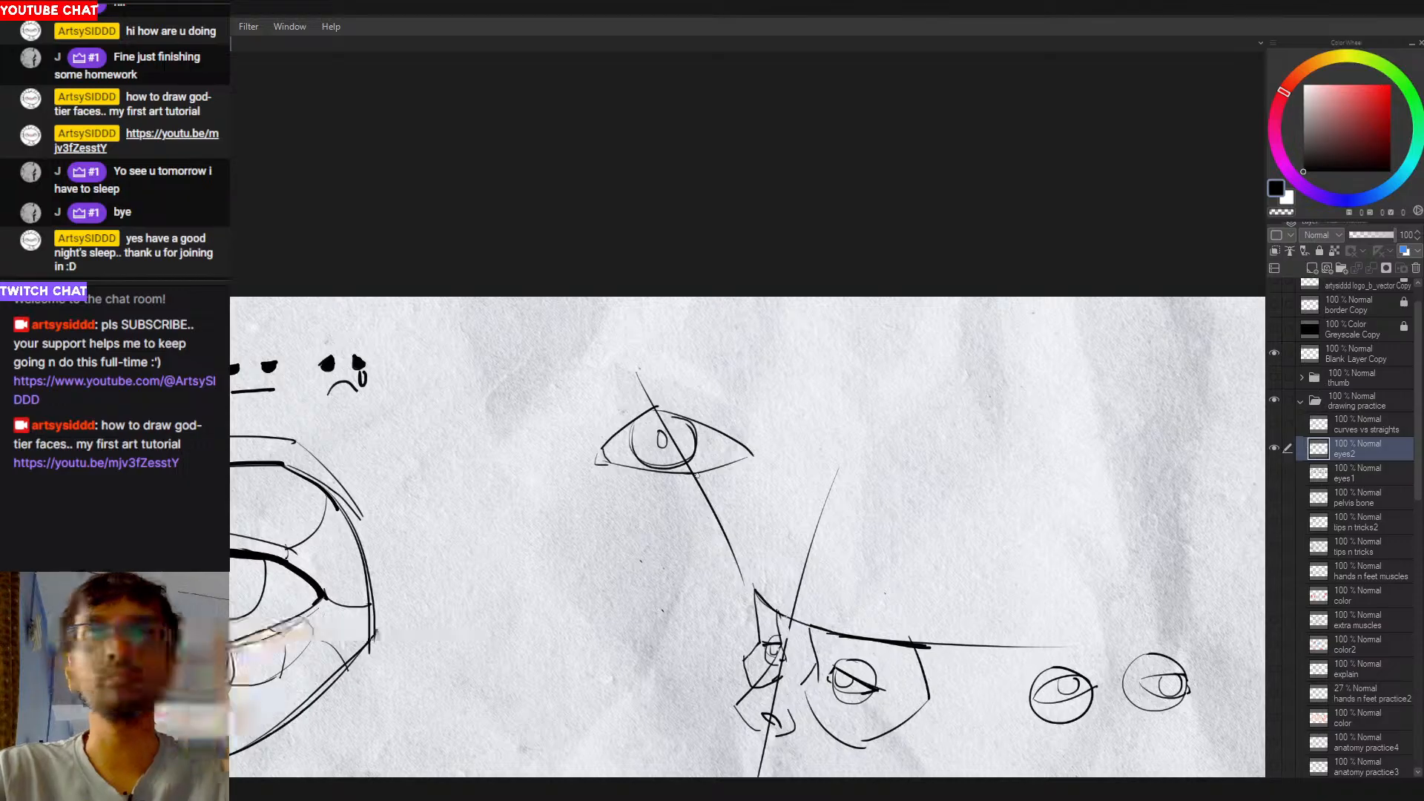
Step: Try short strokes across the small eye along and against its slanted line, and undo them
left_click_drag(695, 480, 577, 463)
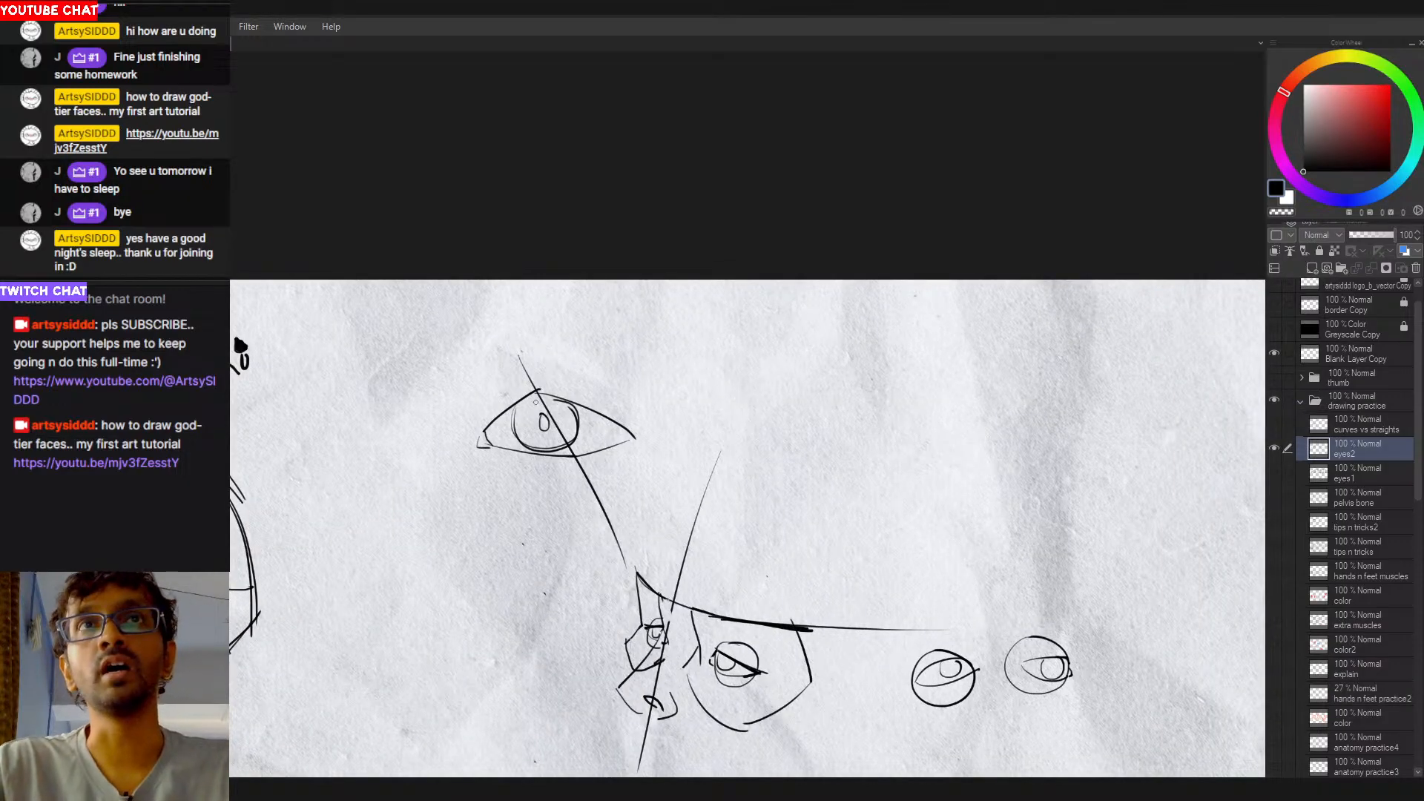
left_click_drag(540, 392, 587, 480)
key("ctrl+z")
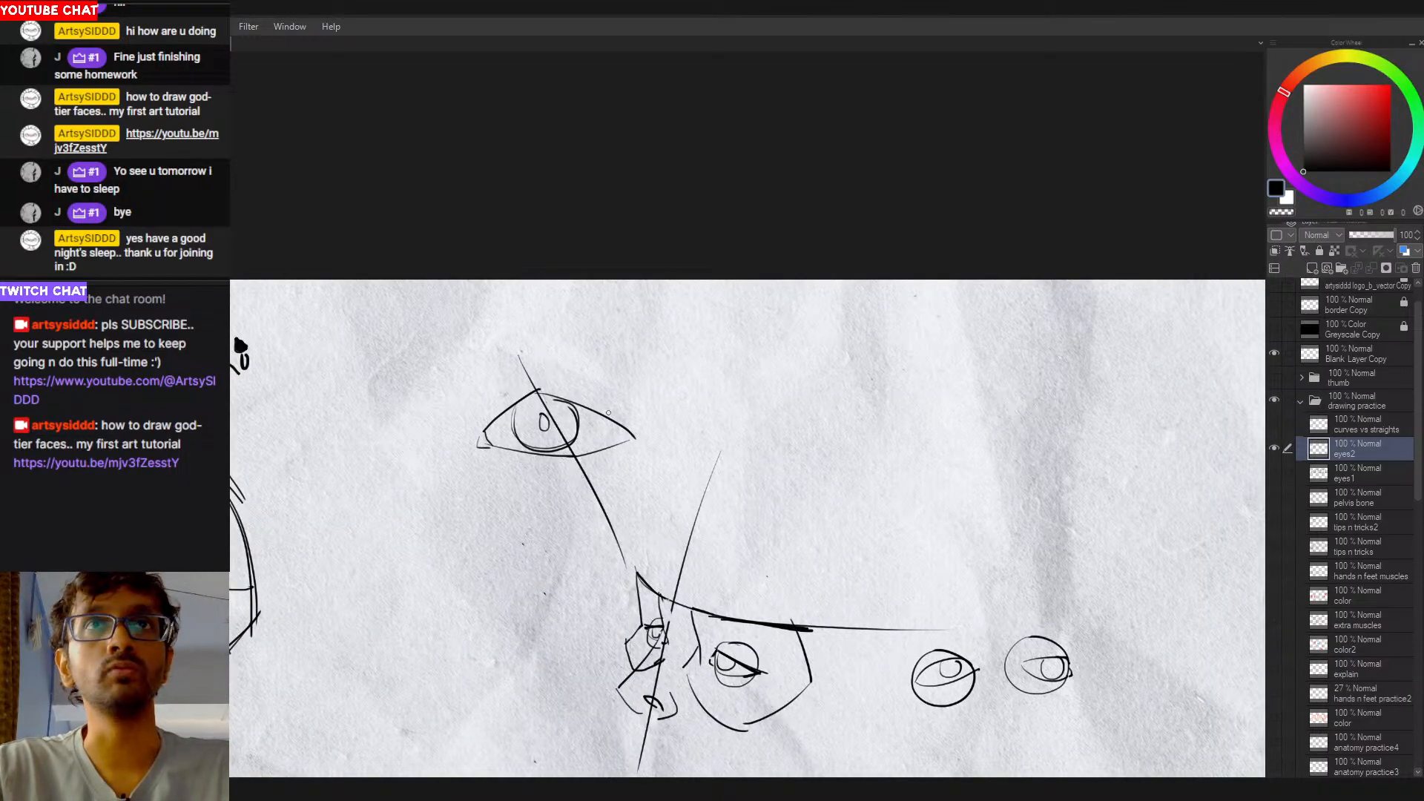
mouse_move(626, 393)
left_mouse_down()
mouse_move(540, 504)
mouse_move(553, 463)
left_mouse_up()
key("ctrl+z")
key("ctrl+z")
mouse_move(637, 409)
left_mouse_down()
mouse_move(525, 488)
mouse_move(540, 475)
left_mouse_up()
key("ctrl+z")
key("ctrl+z")
left_click_drag(636, 420, 548, 476)
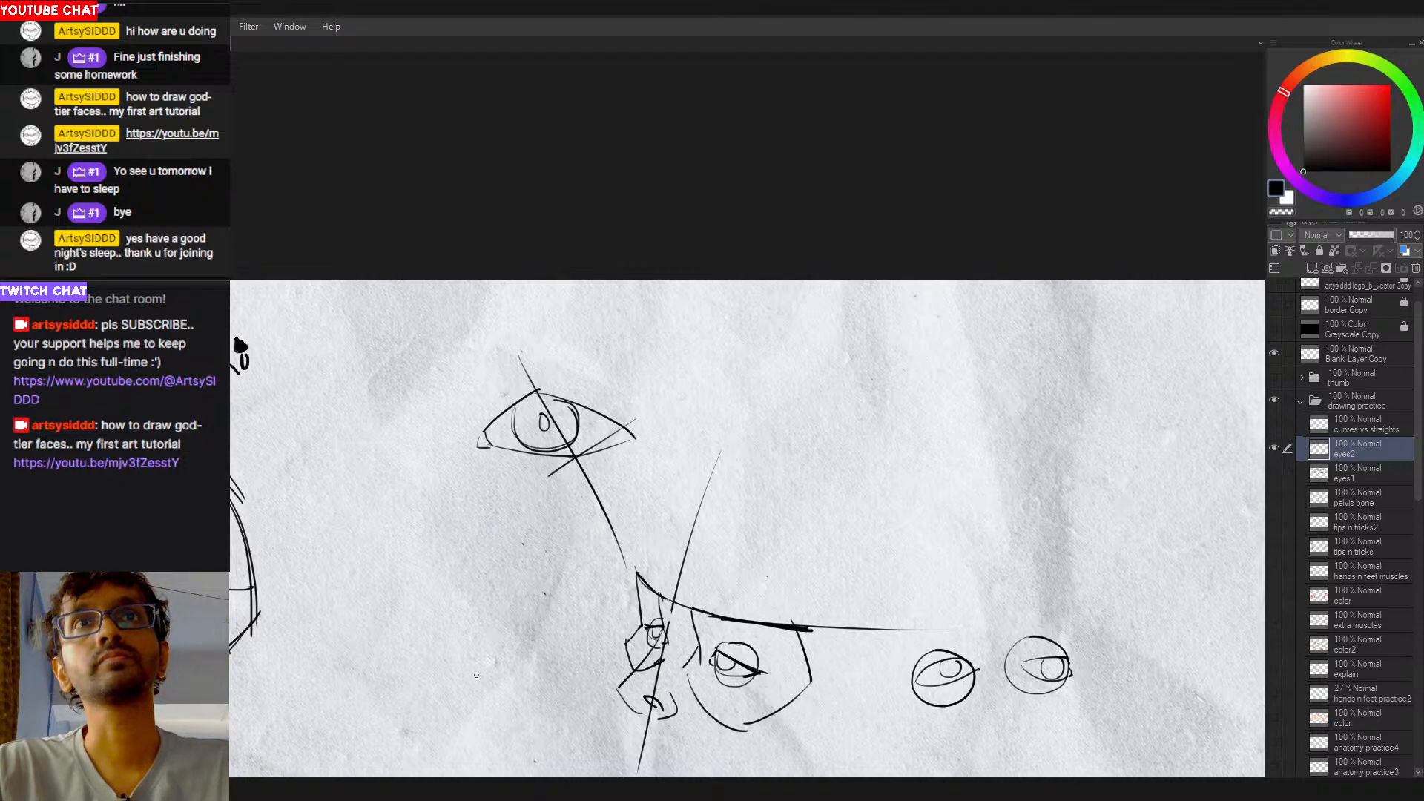
key("ctrl+z")
Step: Sketch a mirrored eye outline between the large eye and the small eye, with its upper peak towards the small eye
scroll(770, 423, "down", 1)
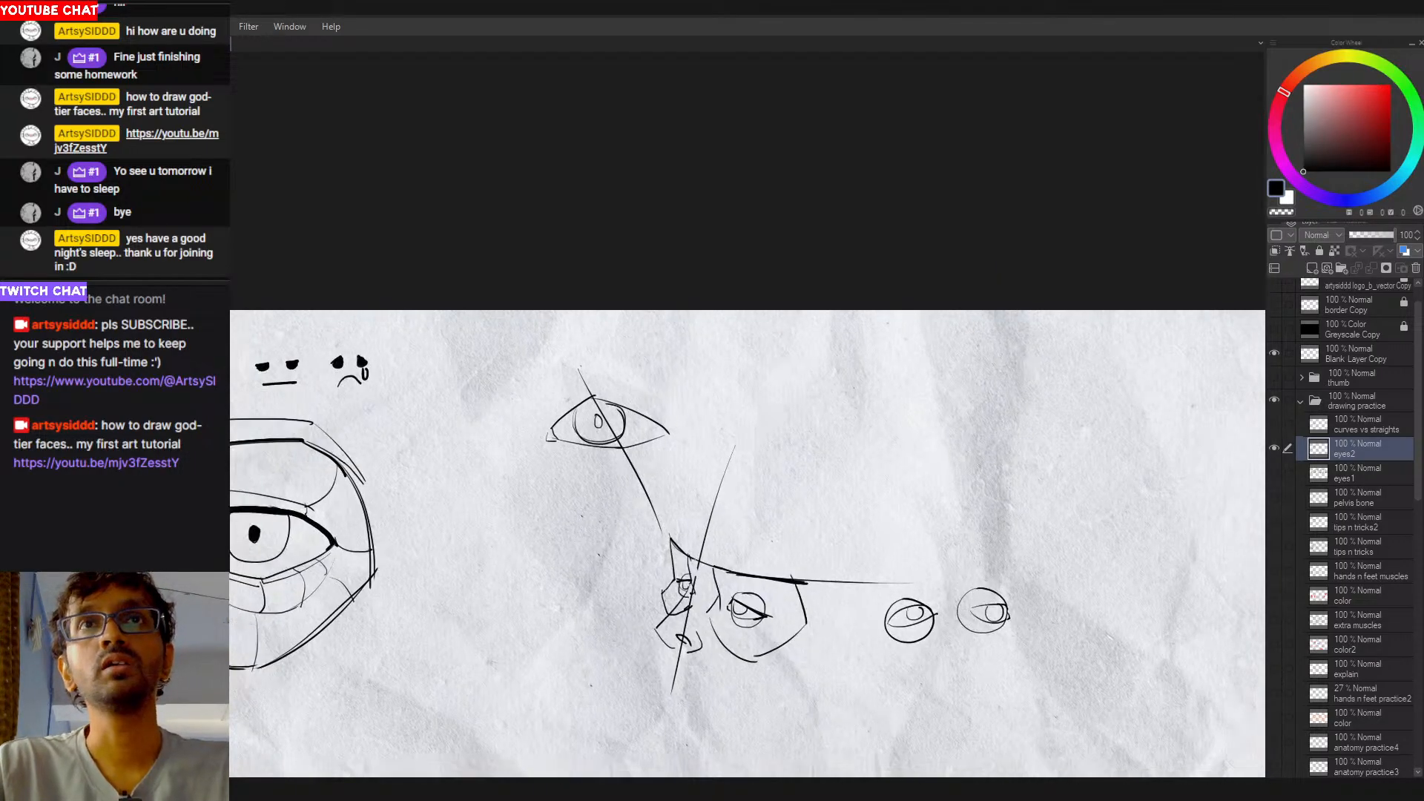
mouse_move(419, 462)
left_mouse_down()
mouse_move(614, 451)
mouse_move(679, 385)
left_mouse_up()
key("ctrl+z")
mouse_move(597, 431)
left_mouse_down()
mouse_move(667, 393)
mouse_move(697, 434)
left_mouse_up()
key("ctrl+z")
key("ctrl+z")
key("ctrl+z")
key("ctrl+z")
key("ctrl+z")
key("ctrl+z")
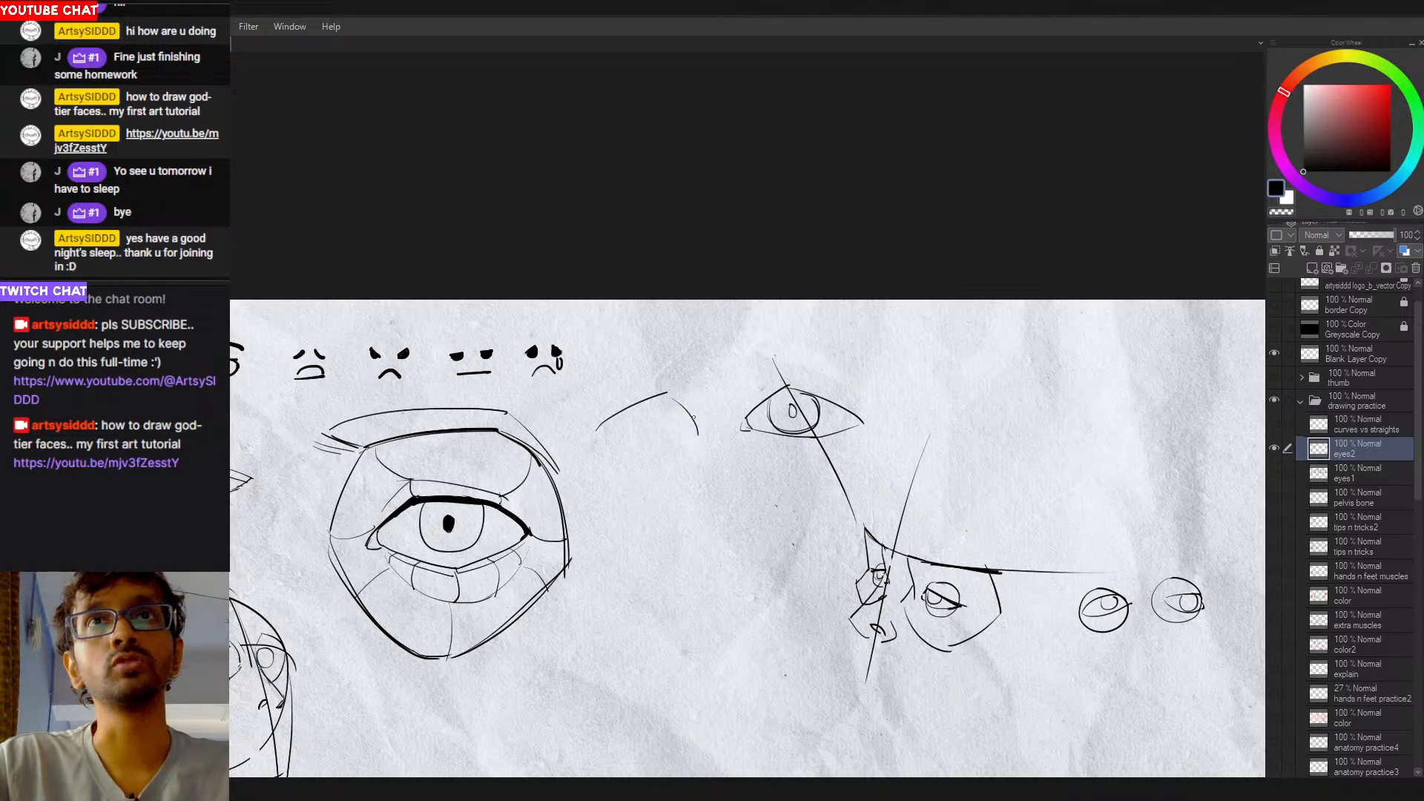
mouse_move(695, 437)
left_mouse_down()
mouse_move(627, 448)
mouse_move(704, 427)
mouse_move(658, 439)
left_mouse_up()
key("ctrl+z")
key("ctrl+z")
key("ctrl+z")
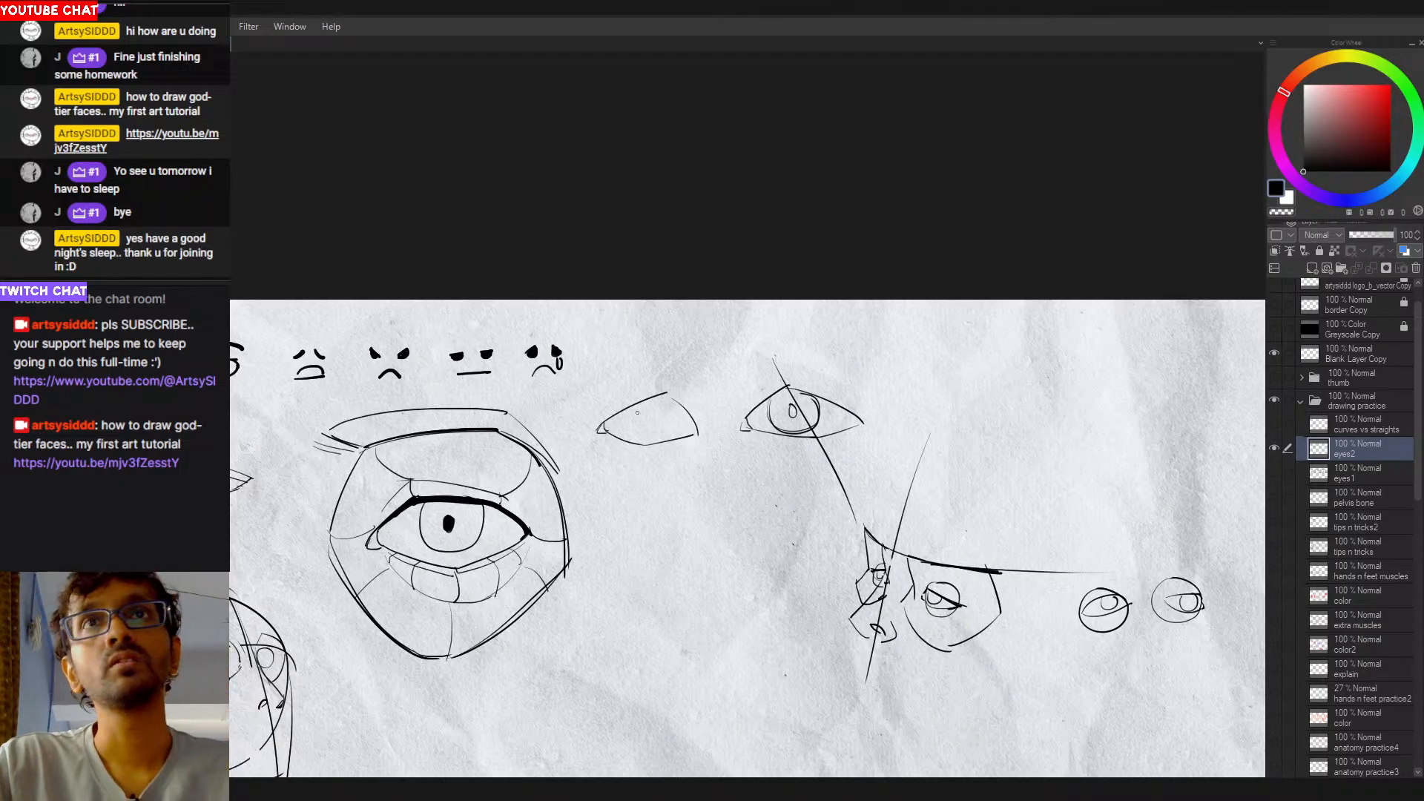
Step: Redraw the lower lid of the mirrored eye outline and add a round iris with a small pupil inside it
mouse_move(689, 434)
left_mouse_down()
mouse_move(663, 406)
mouse_move(689, 405)
mouse_move(632, 428)
mouse_move(648, 426)
mouse_move(642, 438)
left_mouse_up()
key("ctrl+z")
key("ctrl+z")
key("ctrl+z")
key("ctrl+z")
left_click_drag(629, 408, 642, 437)
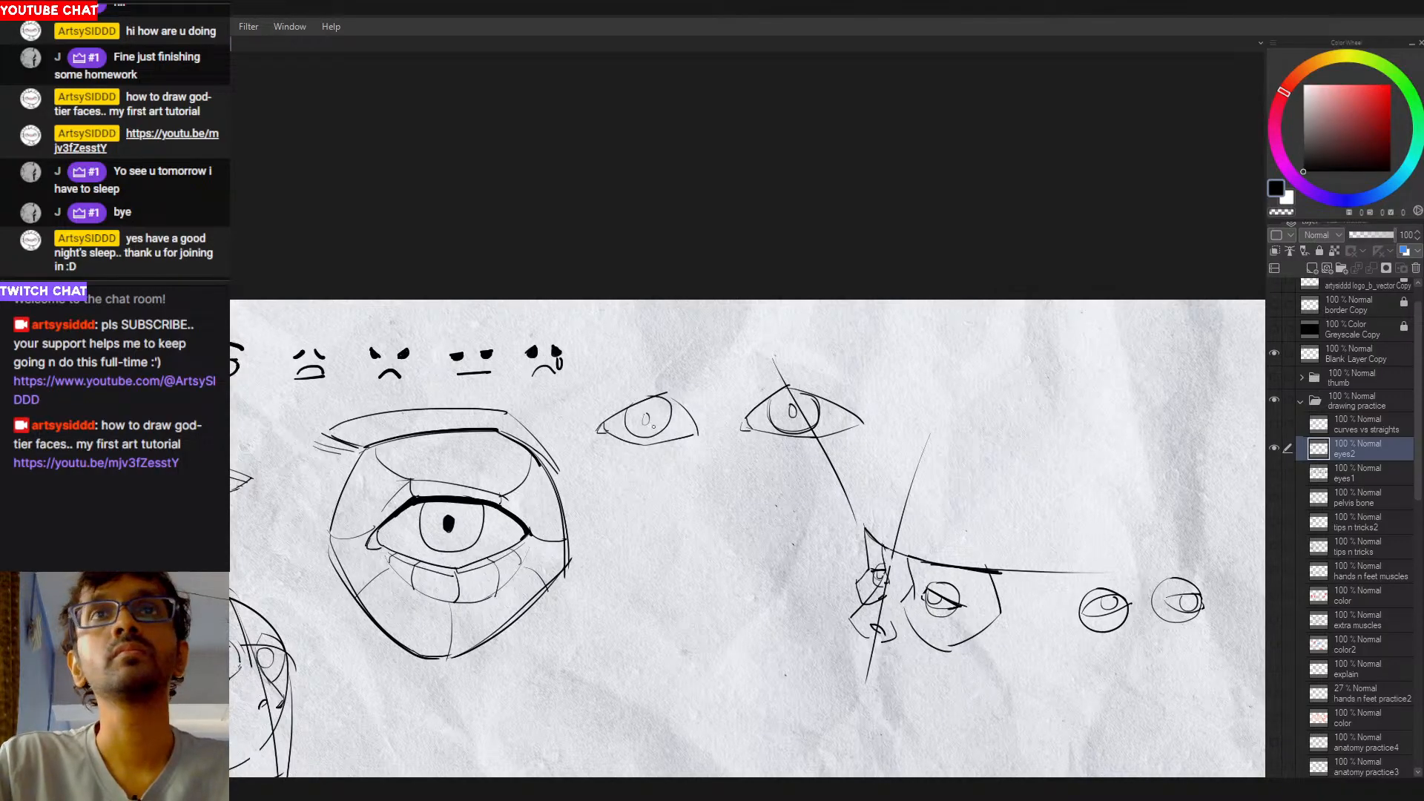
Step: Draw a slanted line through the upper peak and lowest point of the mirrored eye
mouse_move(675, 371)
left_mouse_down()
mouse_move(611, 489)
mouse_move(620, 506)
left_mouse_up()
key("ctrl+z")
key("ctrl+z")
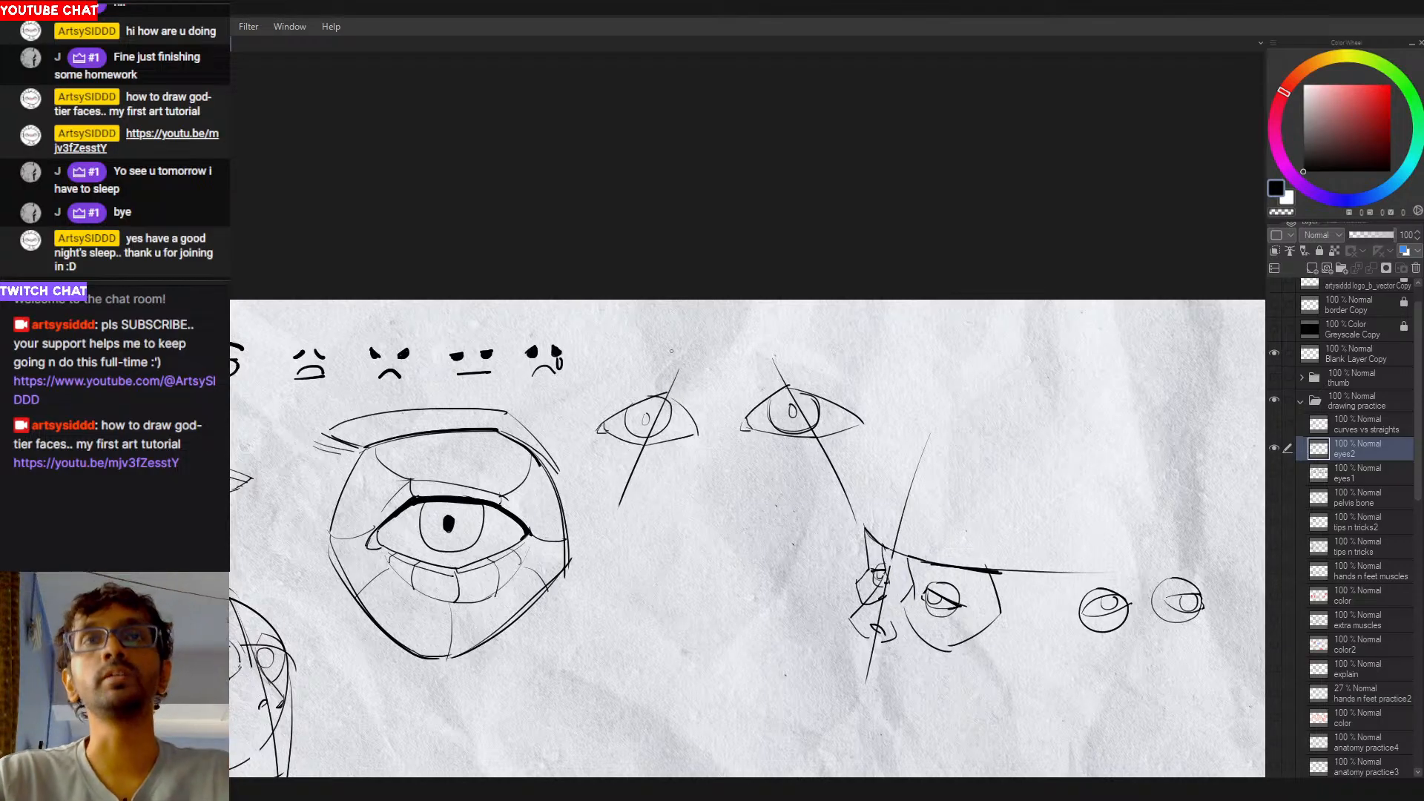
left_click_drag(645, 356, 644, 526)
key("ctrl+z")
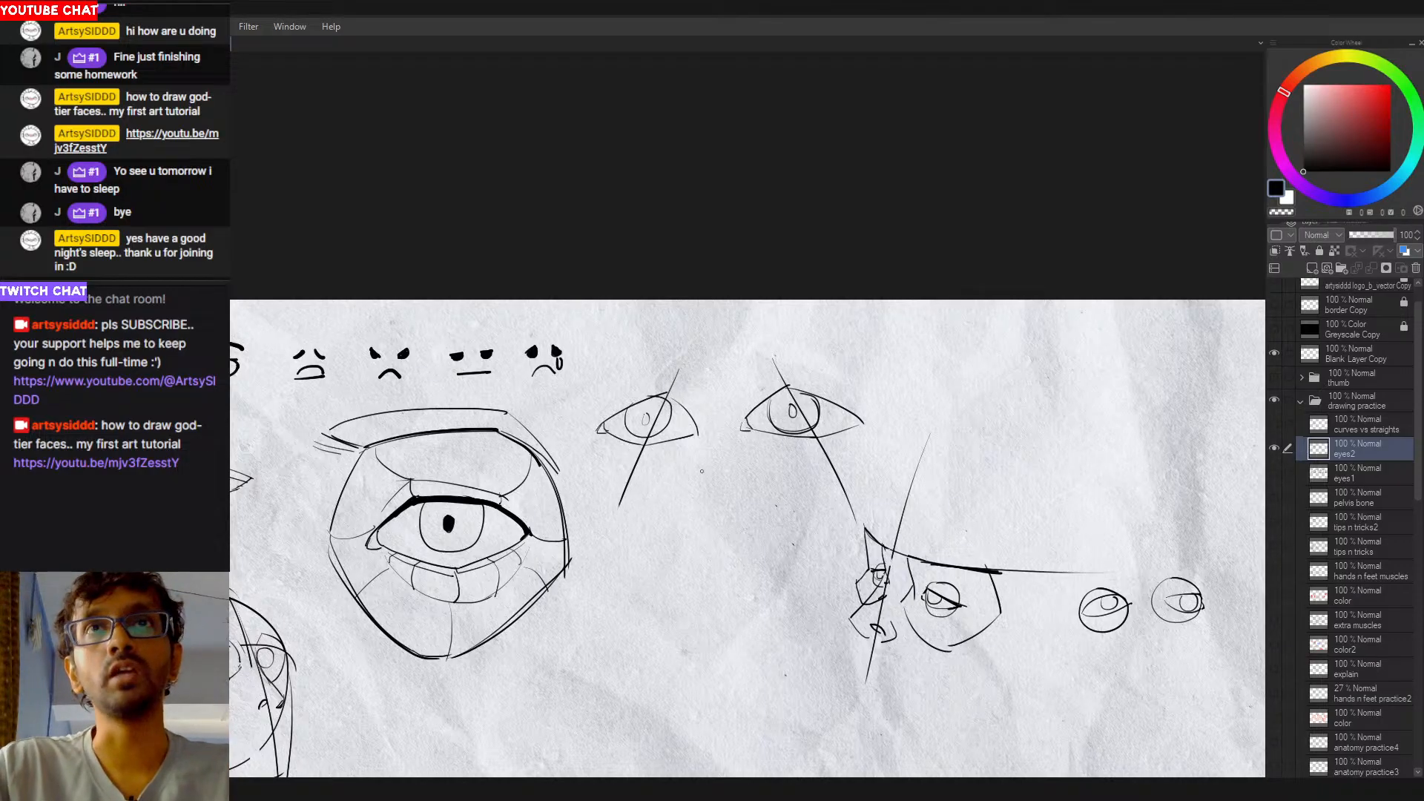
Step: Sketch a symmetrical diamond-shaped eye below the two small eyes, with a vertical line through its upper and lower peaks
left_click_drag(702, 481, 698, 660)
key("ctrl+z")
mouse_move(667, 523)
left_mouse_down()
mouse_move(704, 502)
mouse_move(744, 536)
mouse_move(680, 514)
mouse_move(706, 498)
mouse_move(747, 524)
mouse_move(702, 543)
mouse_move(749, 524)
left_mouse_up()
key("ctrl+z")
key("ctrl+z")
key("ctrl+z")
key("ctrl+z")
left_click_drag(705, 476, 700, 608)
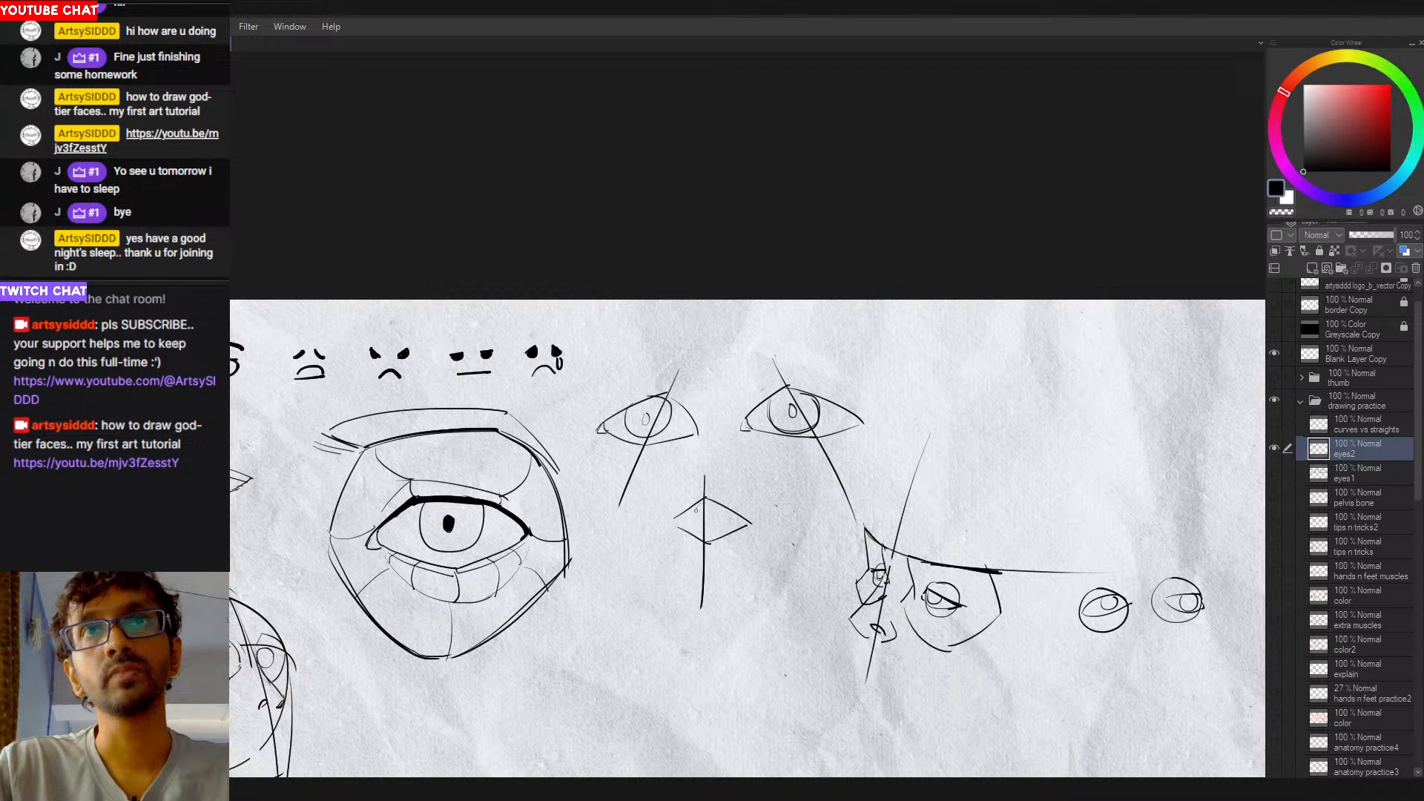
Step: Draw a round iris inside the diamond-shaped eye
left_click_drag(696, 511, 703, 503)
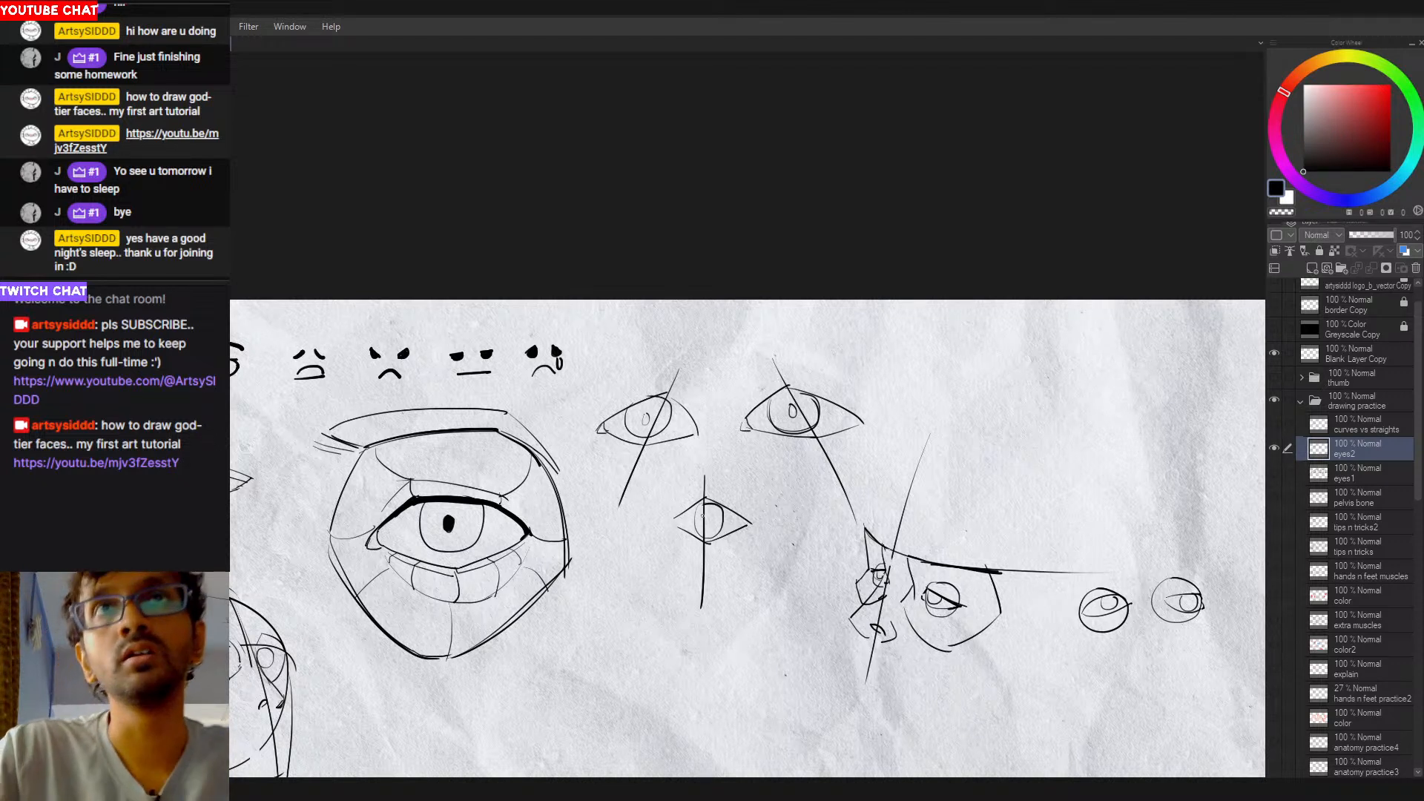
mouse_move(703, 525)
left_mouse_down()
mouse_move(716, 556)
mouse_move(711, 526)
left_mouse_up()
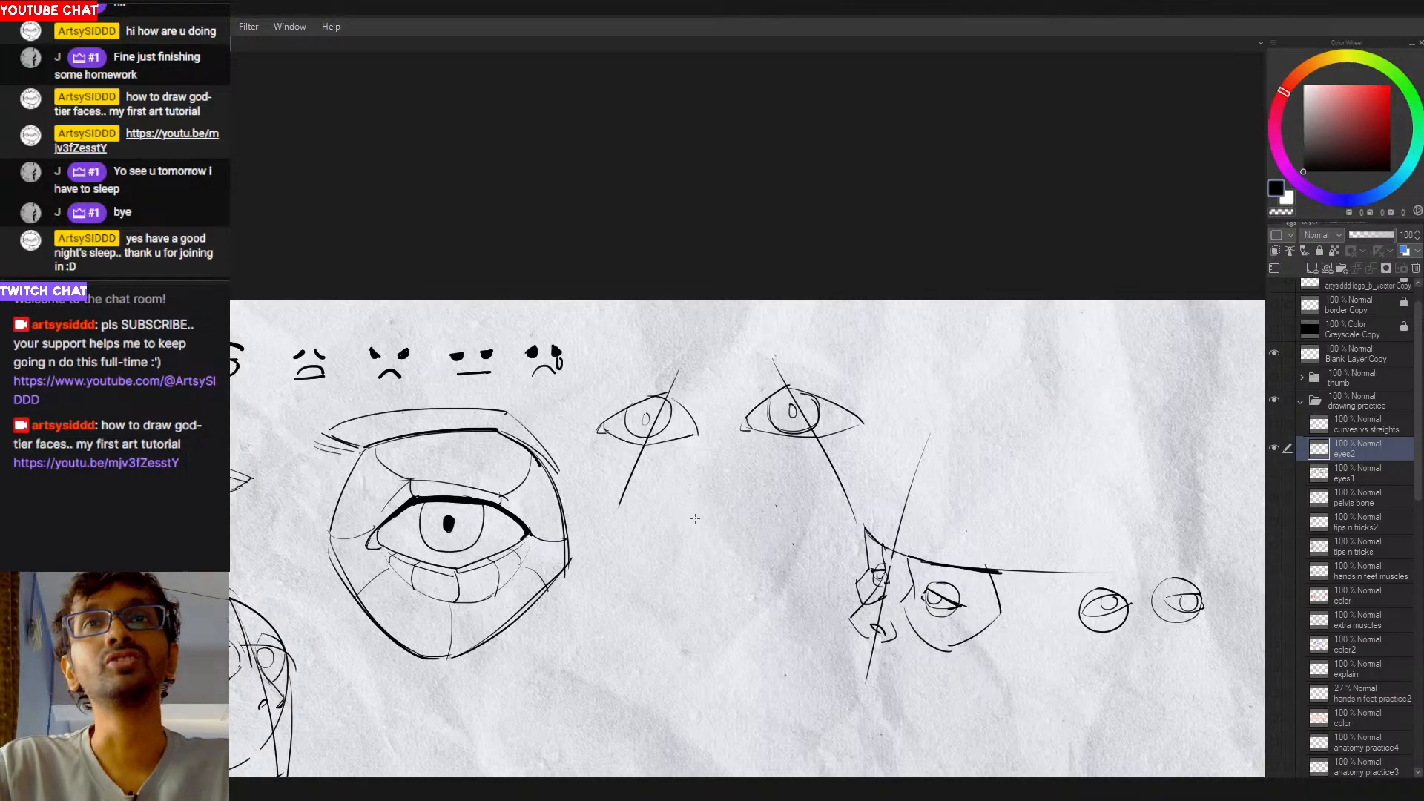
key("ctrl+z")
key("ctrl+z")
Step: Mark the diamond-shaped eye as wrong with a small red cross beside it, and switch back to black
left_click(1391, 84)
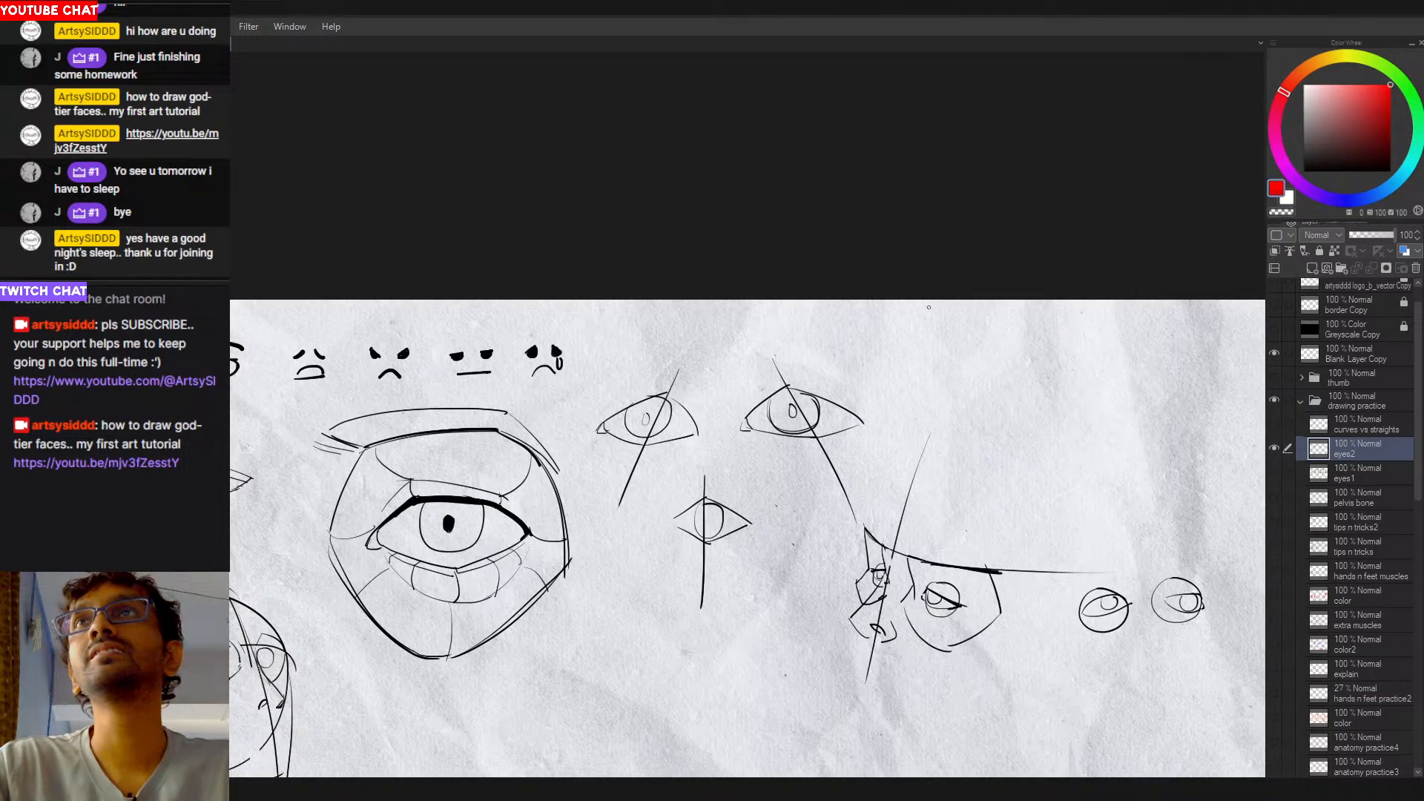
mouse_move(749, 479)
left_mouse_down()
mouse_move(728, 501)
mouse_move(750, 503)
left_mouse_up()
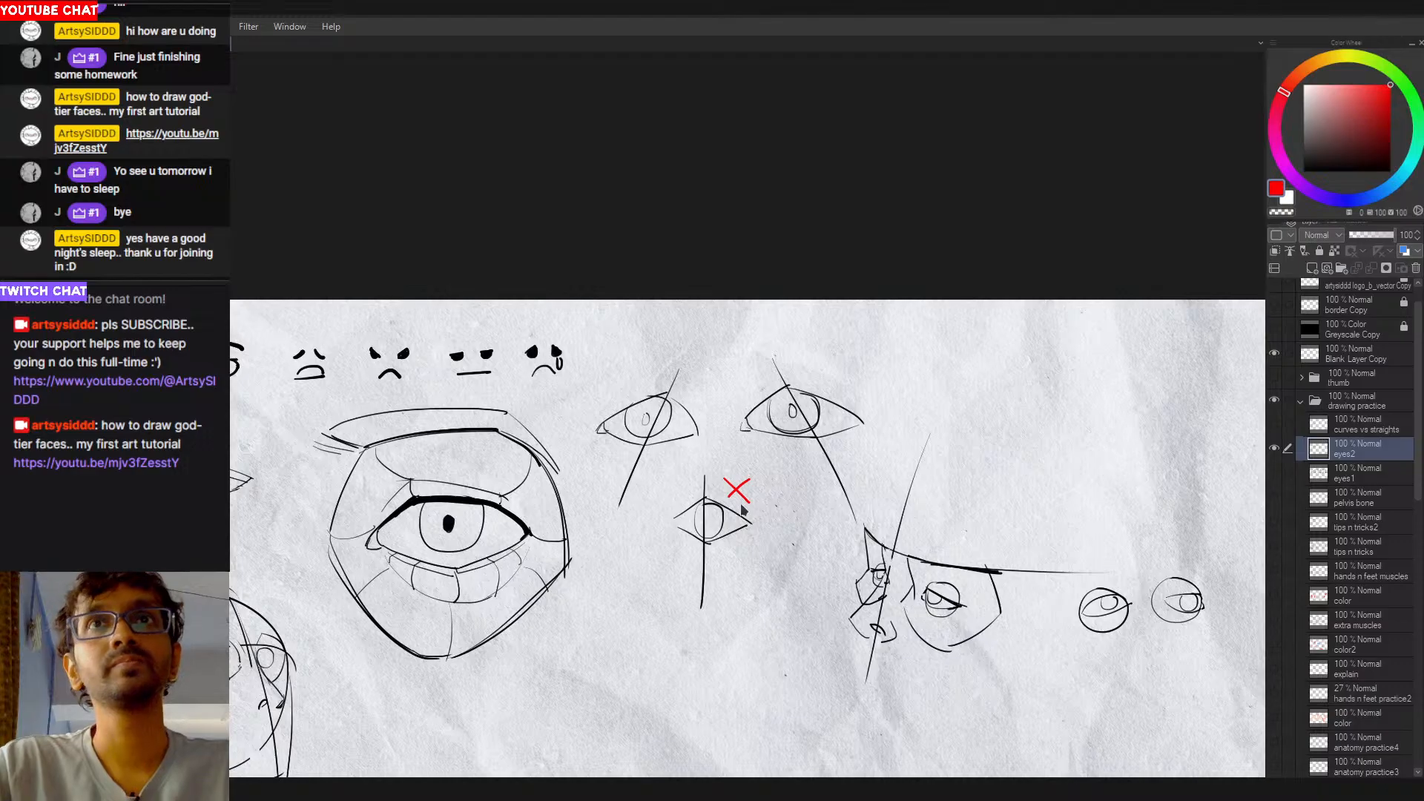
scroll(742, 510, "down", 2)
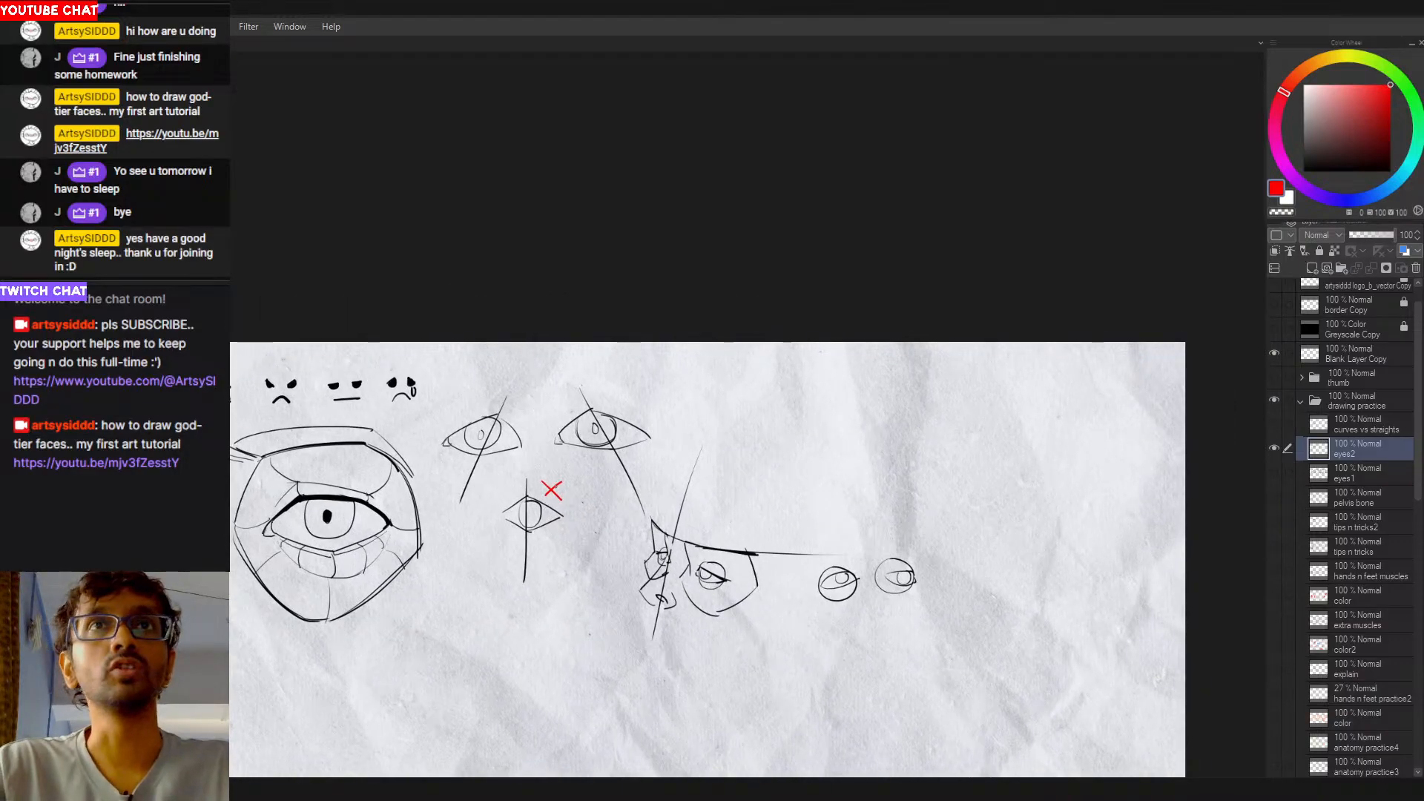
key("d")
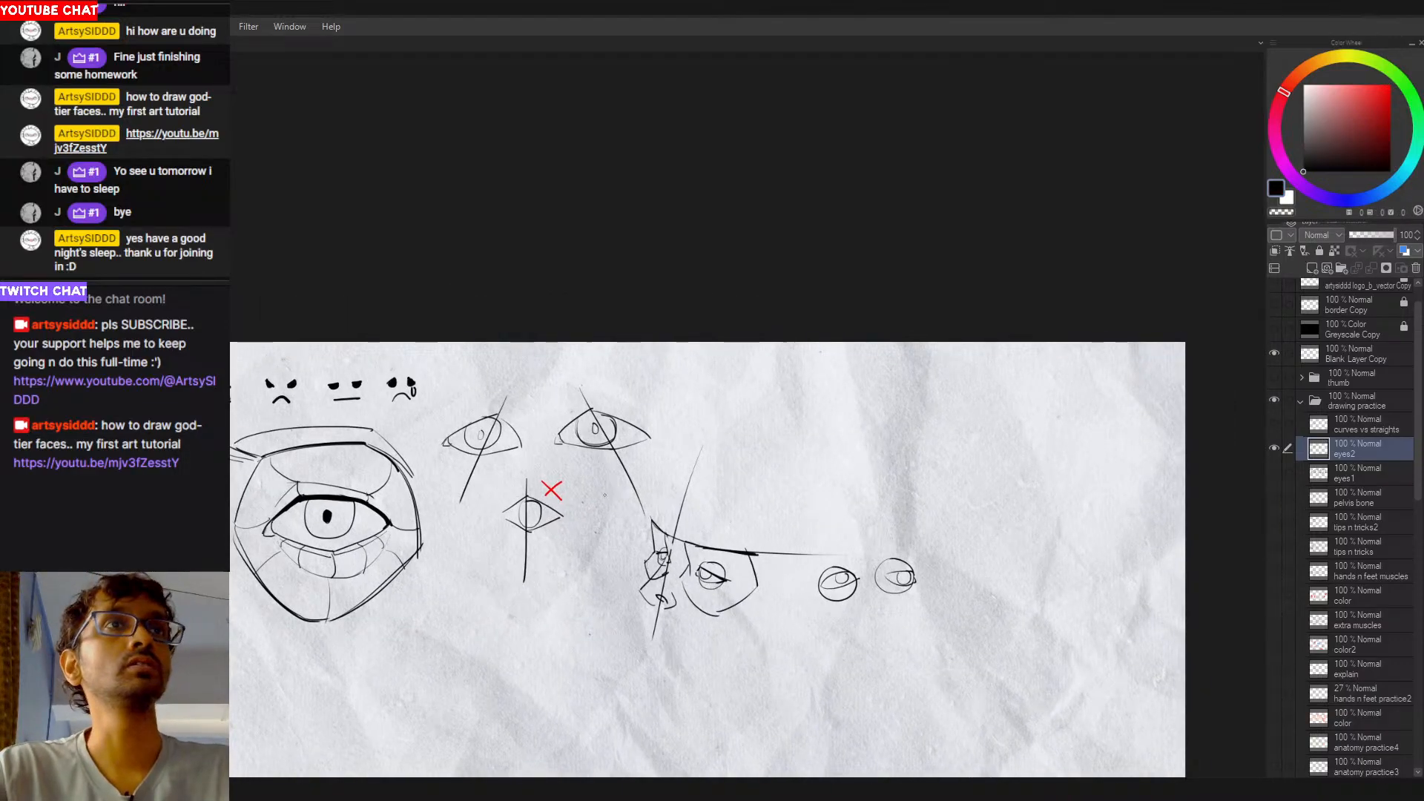
Step: Try small black triangles at the upper peak and lowest point of the mirrored eye, and undo them
left_click_drag(604, 521, 677, 512)
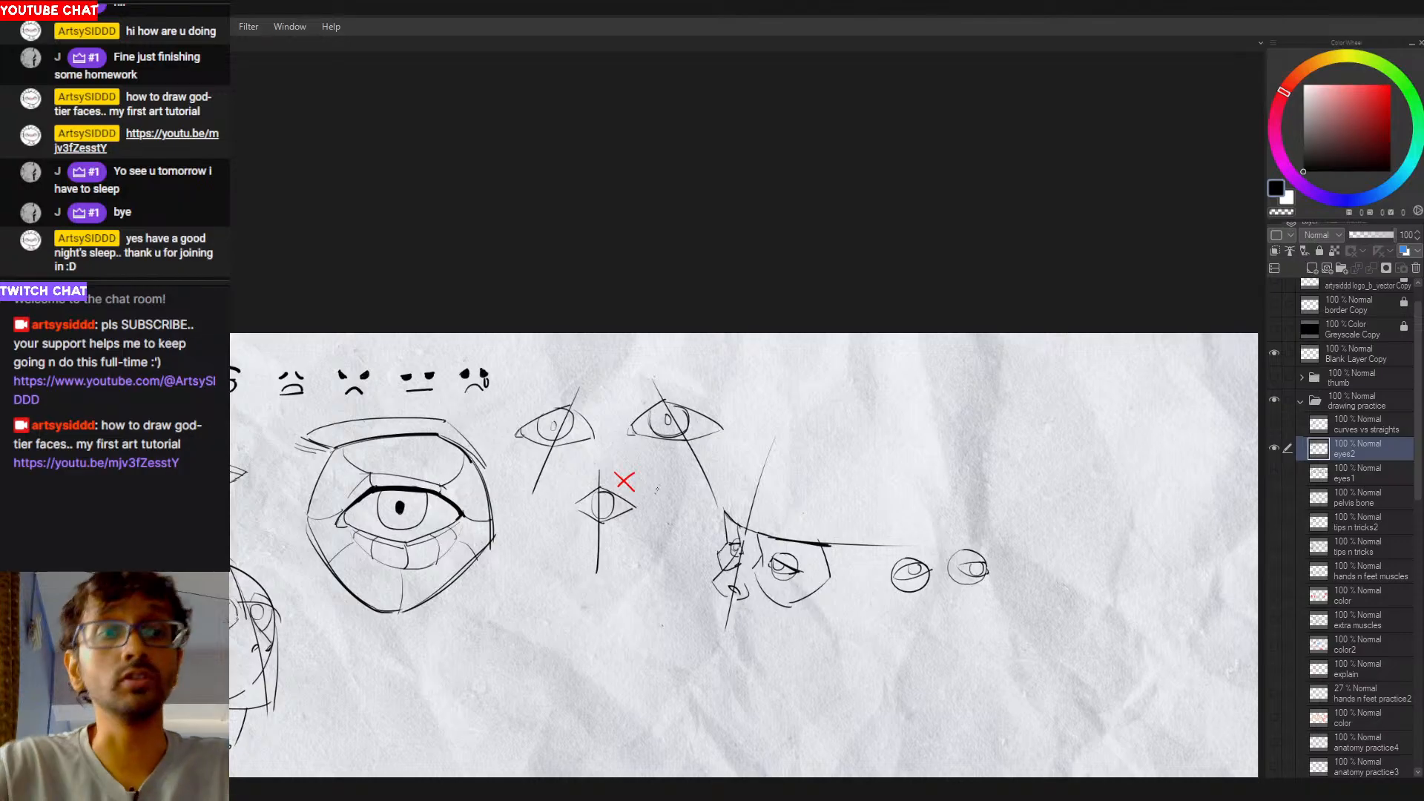
left_click_drag(764, 543, 809, 523)
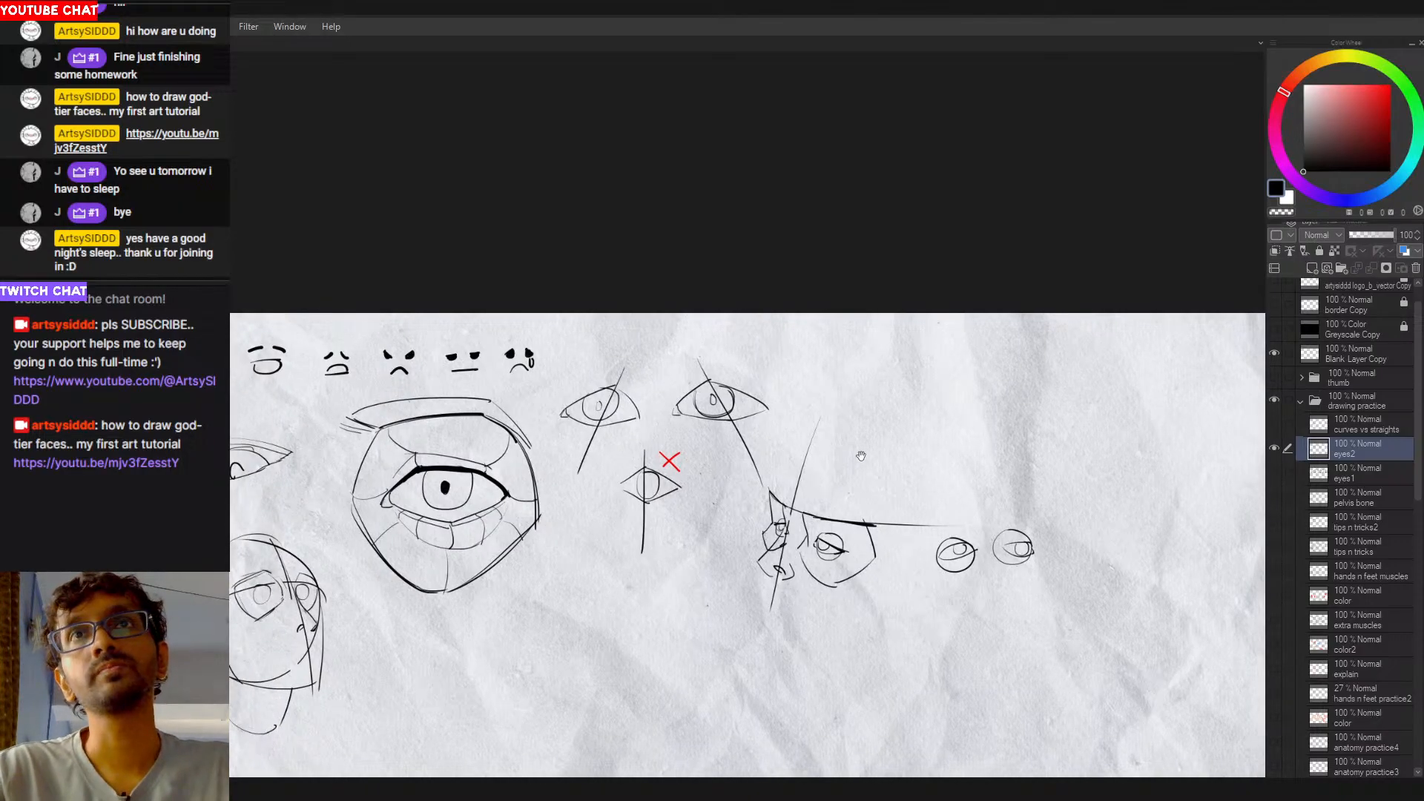
left_click_drag(860, 455, 763, 453)
scroll(377, 334, "up", 2)
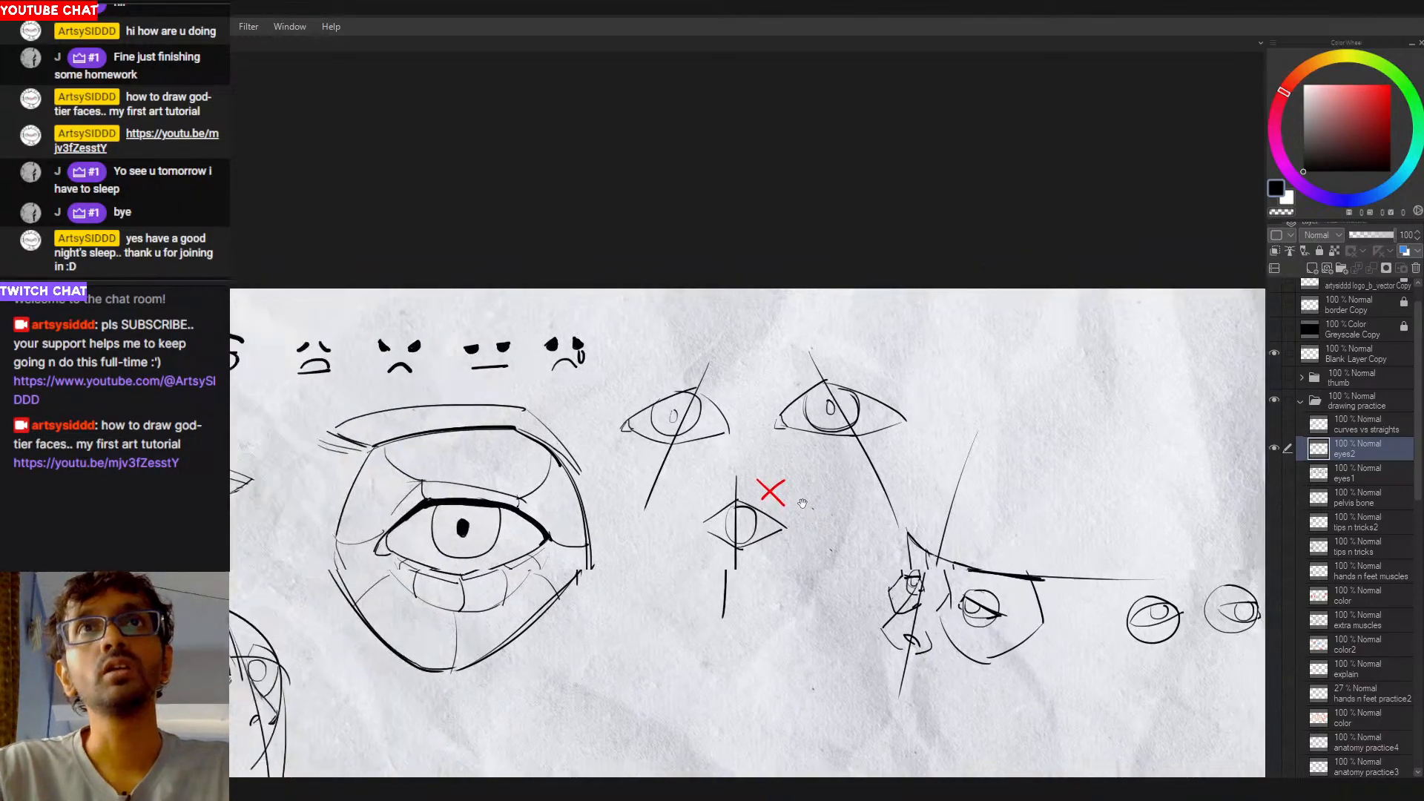
left_click_drag(377, 334, 406, 336)
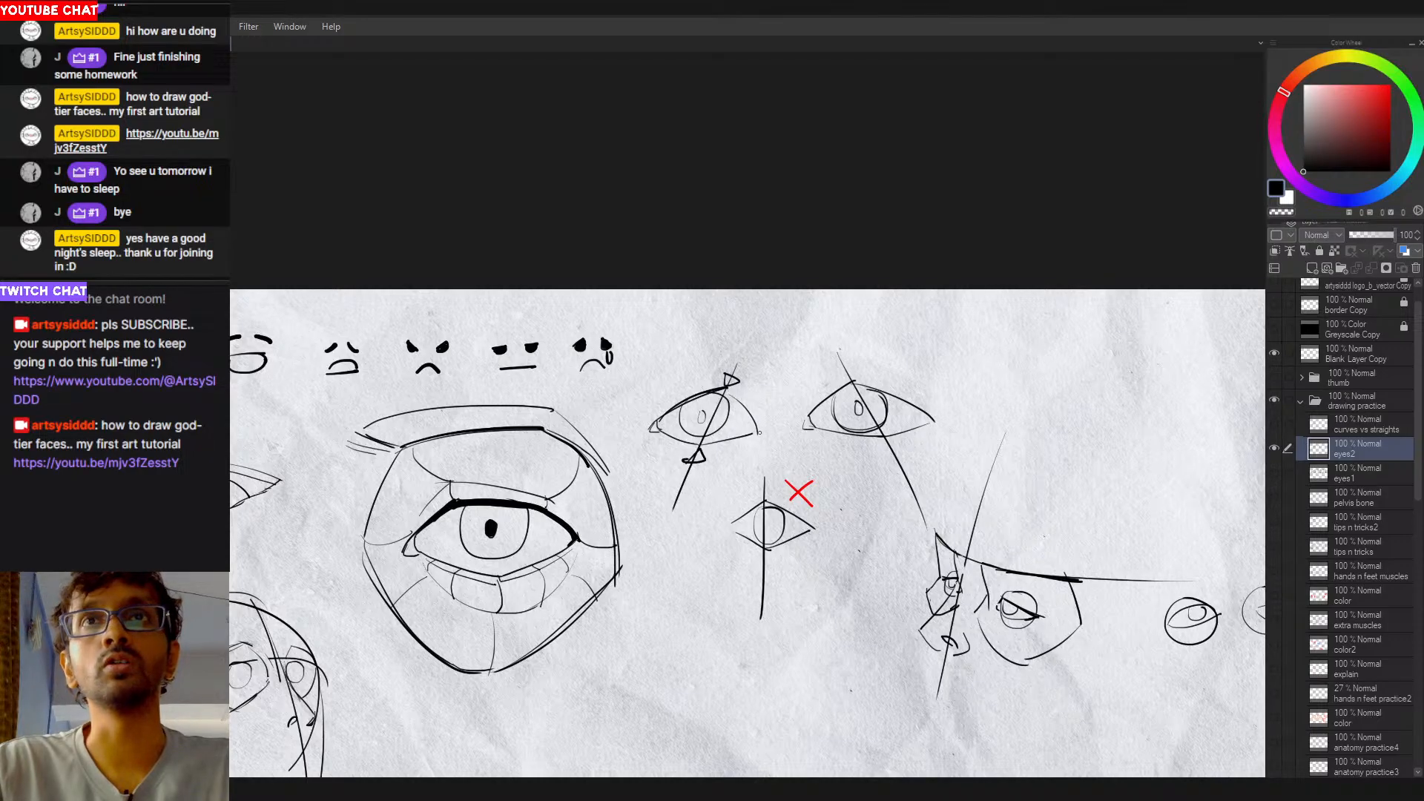
left_click_drag(751, 451, 473, 450)
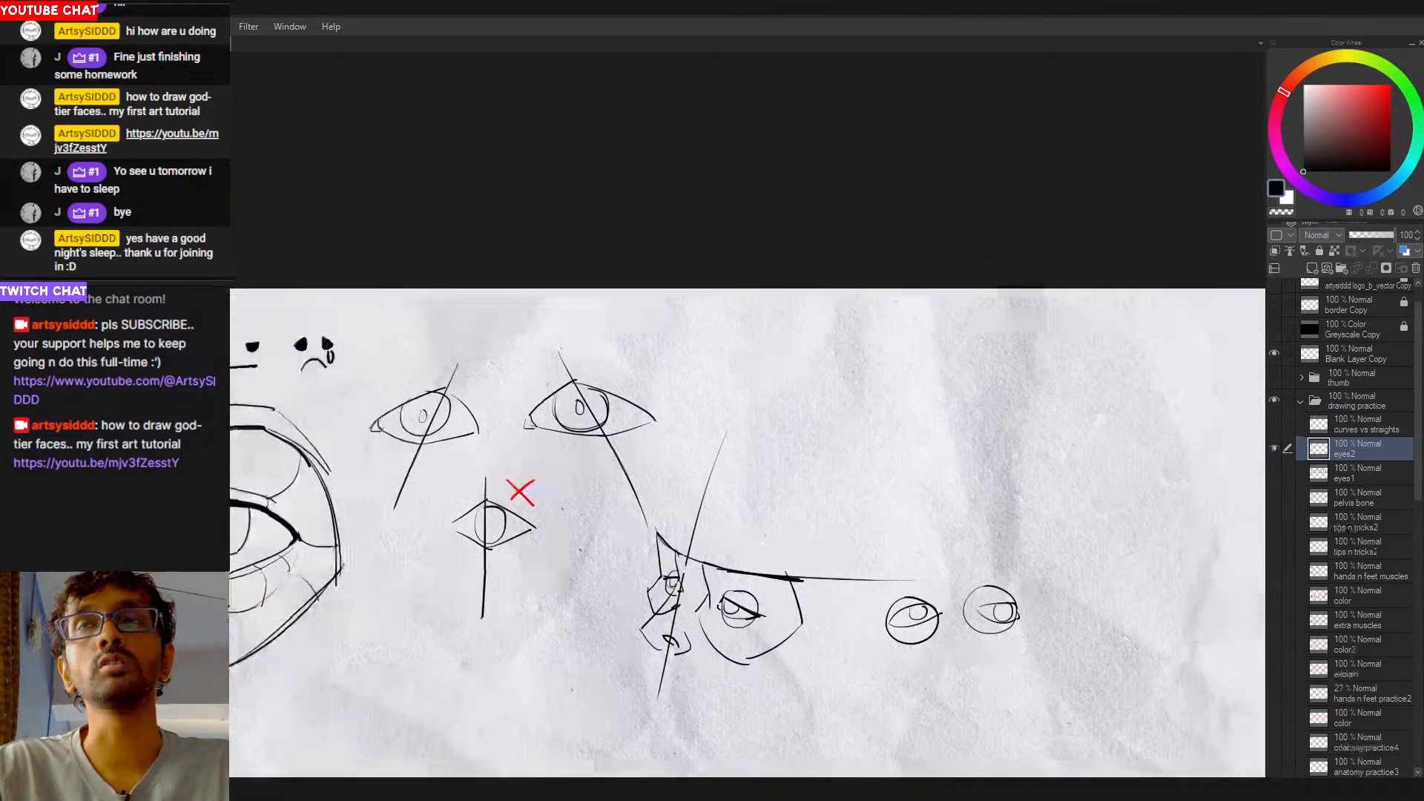
Step: Try curved upper-lid strokes in the empty area above the long brow line, and undo them
mouse_move(773, 396)
left_mouse_down()
mouse_move(894, 408)
mouse_move(858, 366)
mouse_move(898, 409)
mouse_move(833, 370)
mouse_move(897, 409)
mouse_move(888, 401)
left_mouse_up()
key("ctrl+z")
key("ctrl+z")
key("ctrl+z")
key("ctrl+z")
key("ctrl+z")
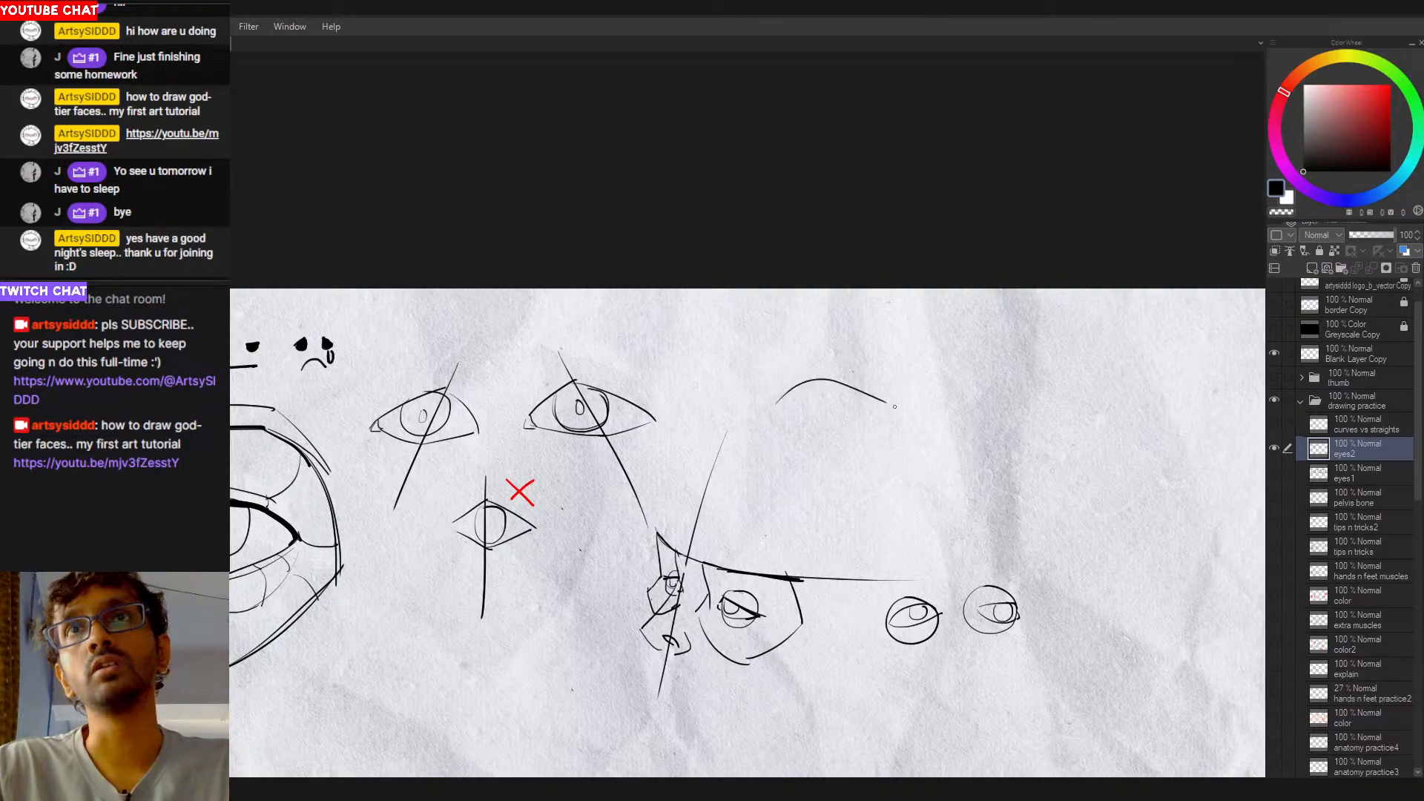
key("ctrl+z")
left_click_drag(781, 405, 888, 412)
key("ctrl+z")
left_click_drag(783, 403, 875, 401)
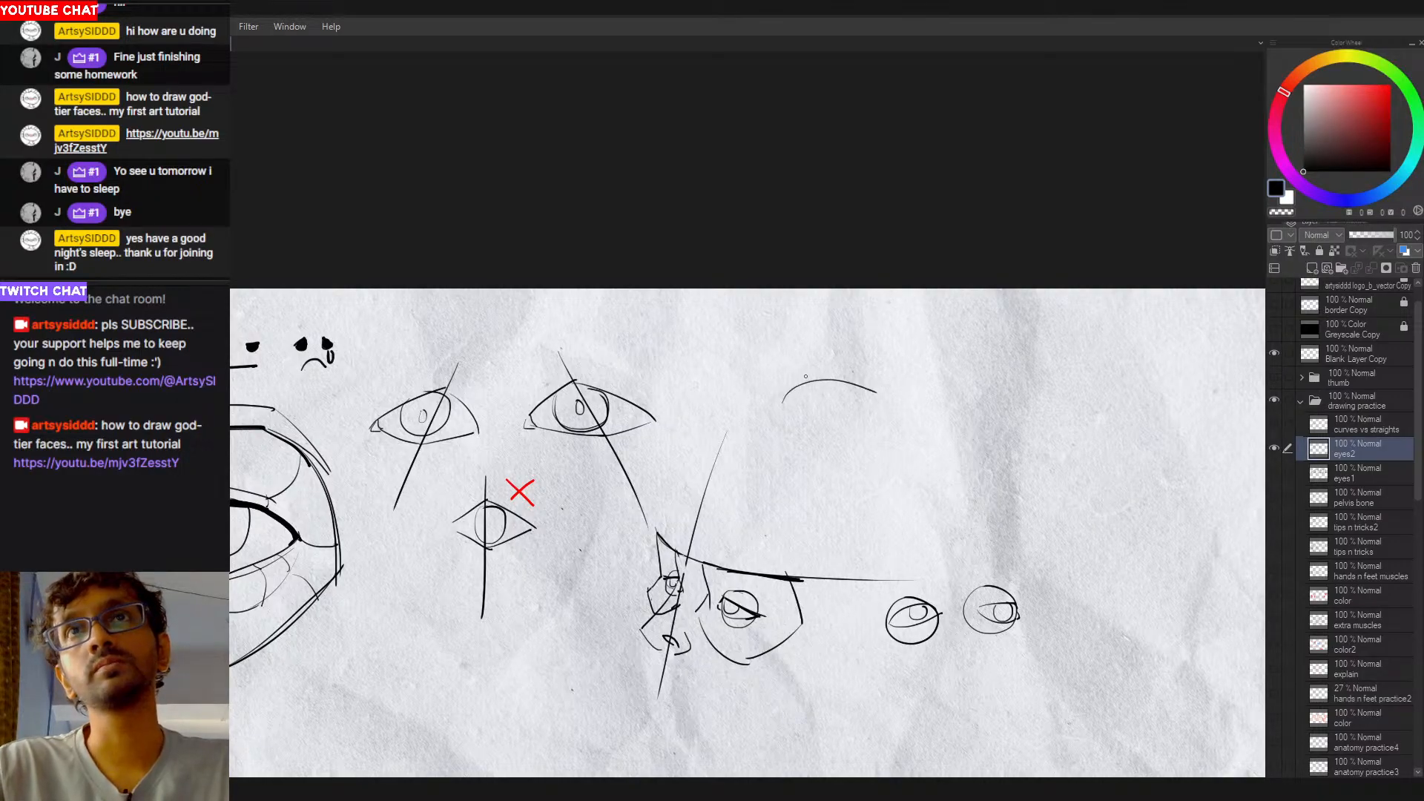
key("ctrl+z")
mouse_move(786, 370)
left_mouse_down()
mouse_move(805, 354)
mouse_move(870, 395)
left_mouse_up()
key("ctrl+z")
key("ctrl+z")
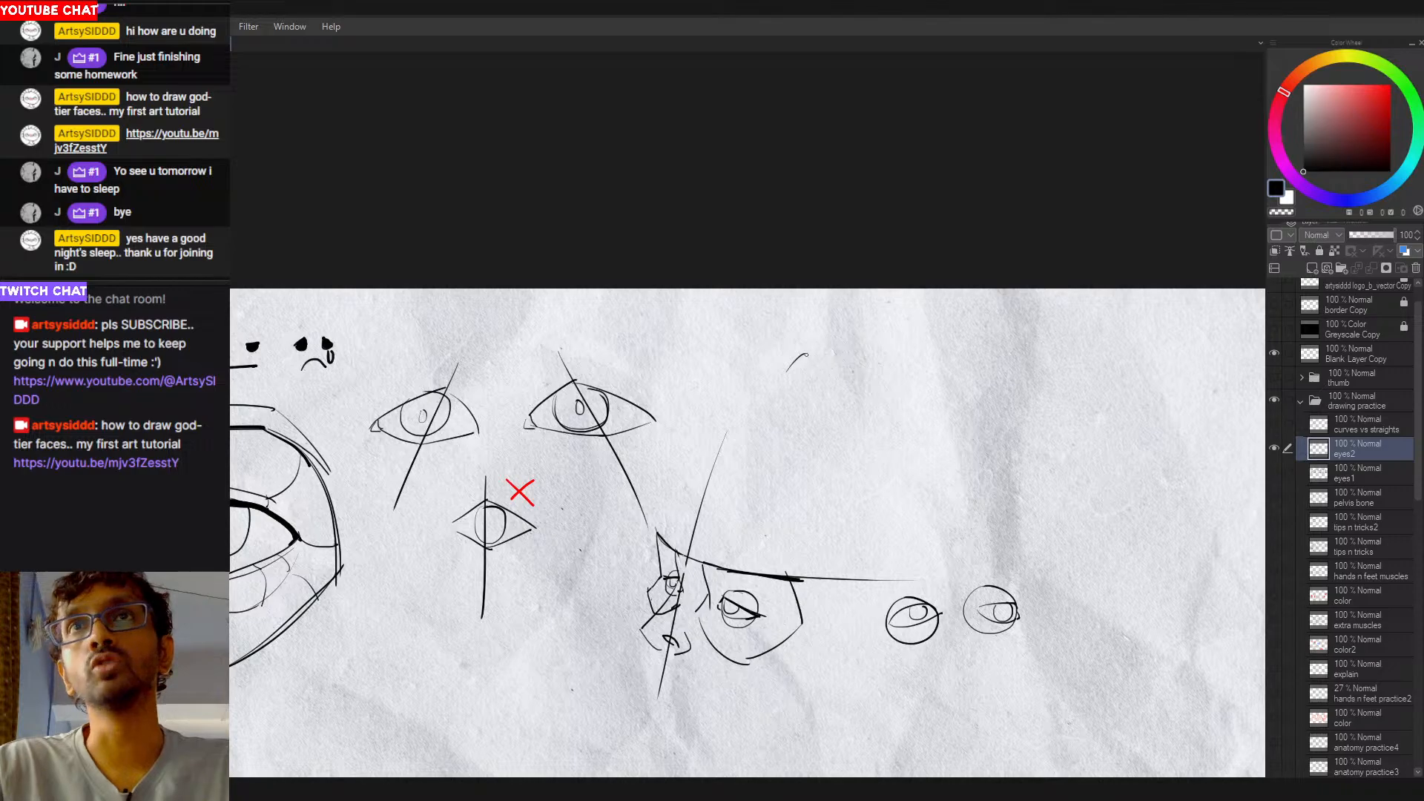
key("ctrl+z")
Step: Sketch a small pointed eye outline with a round iris in the empty area above the long brow line
mouse_move(807, 354)
left_mouse_down()
mouse_move(844, 386)
mouse_move(883, 381)
left_mouse_up()
key("ctrl+z")
key("ctrl+z")
mouse_move(793, 373)
left_mouse_down()
mouse_move(865, 369)
mouse_move(796, 385)
left_mouse_up()
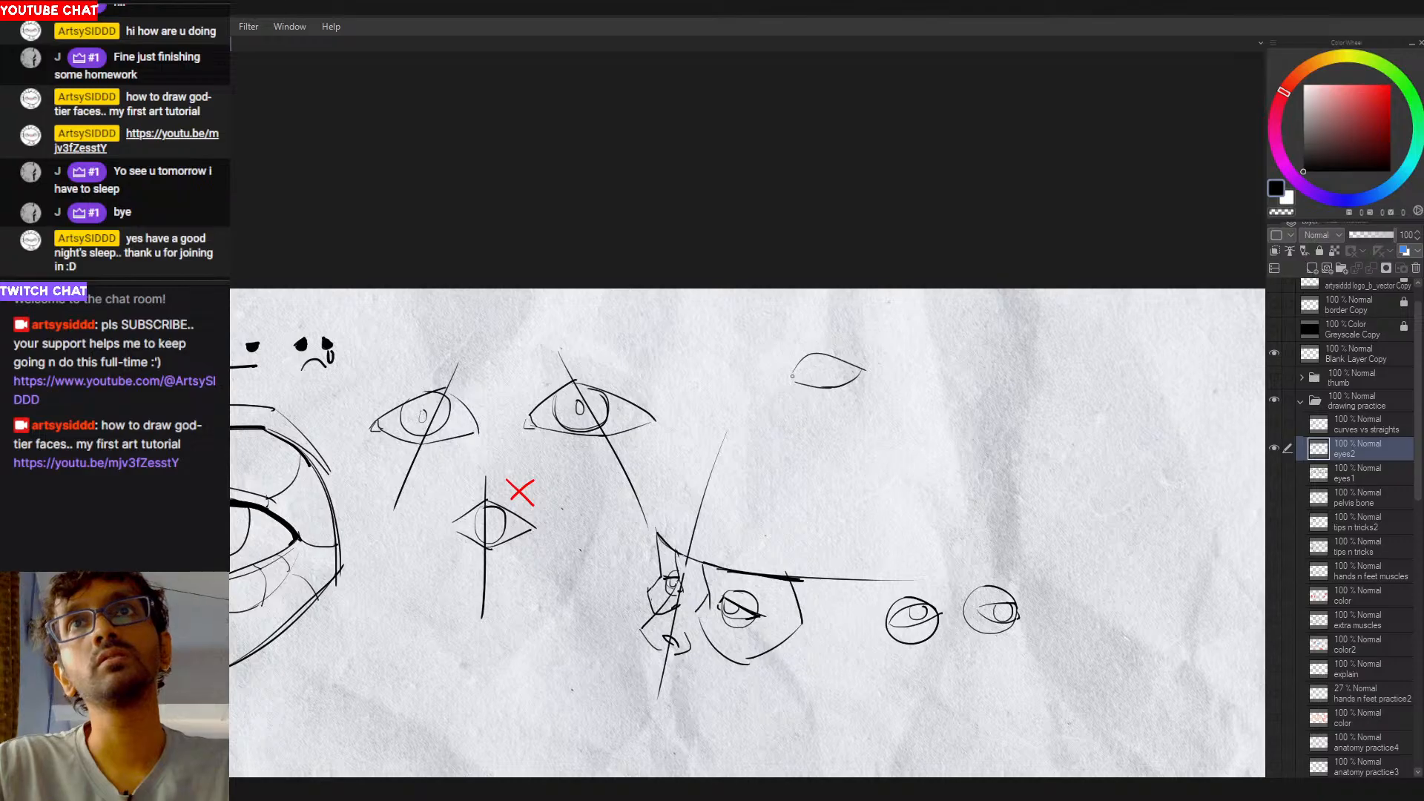
mouse_move(814, 355)
left_mouse_down()
mouse_move(835, 382)
mouse_move(811, 361)
mouse_move(823, 384)
left_mouse_up()
key("ctrl+z")
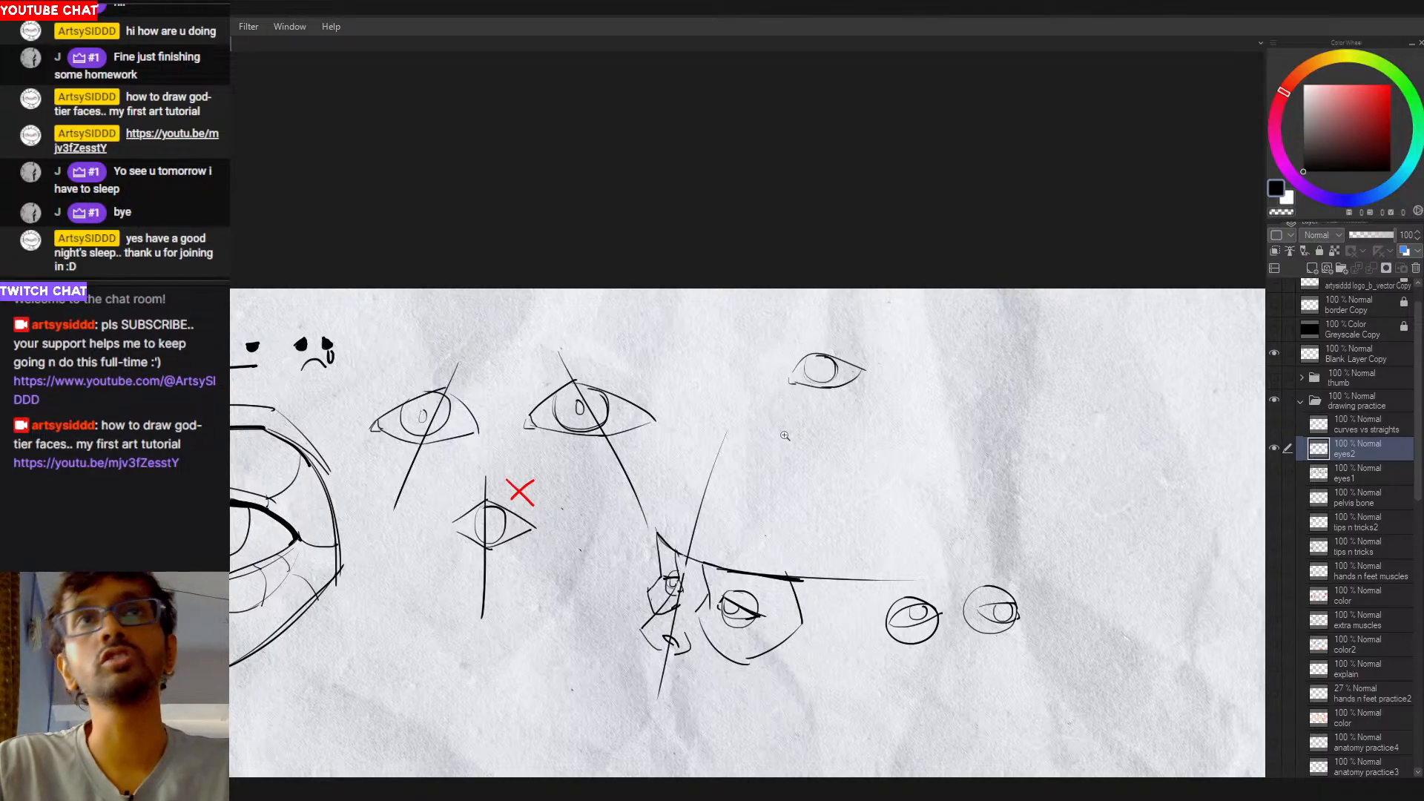
Step: Redraw the small pupil inside the iris of the eye above the long brow line
scroll(784, 435, "down", 3)
scroll(785, 436, "up", 3)
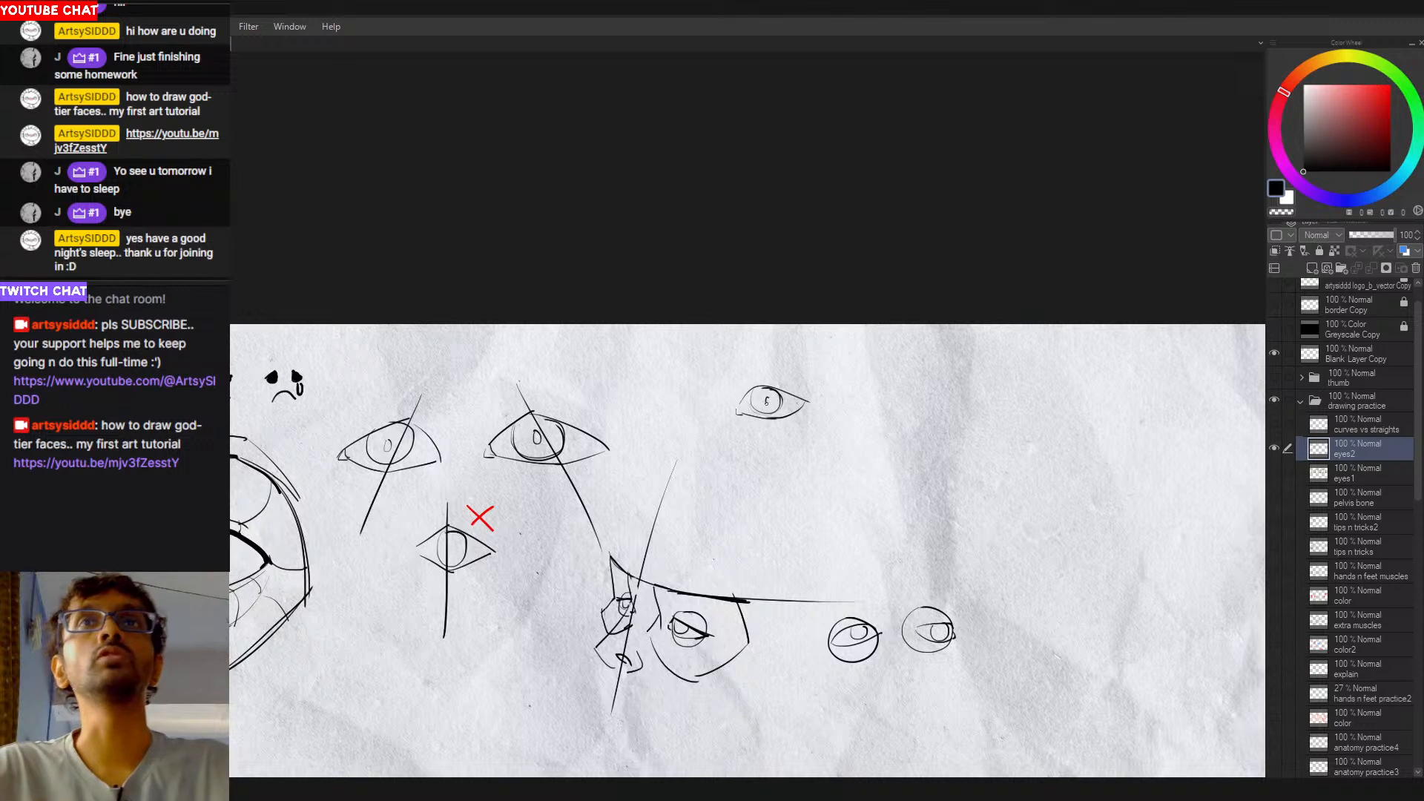
key("ctrl+z")
left_click_drag(767, 403, 763, 400)
key("ctrl+z")
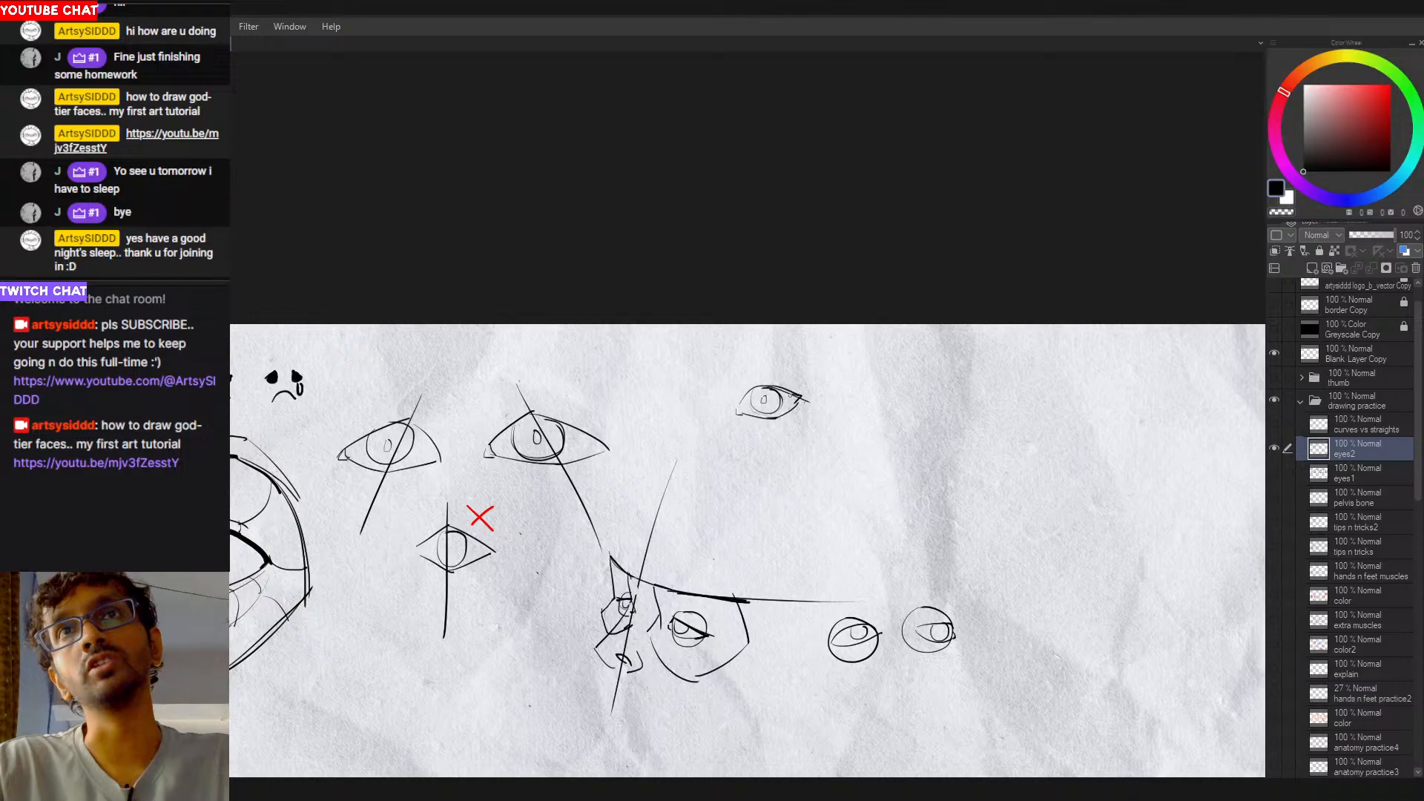
Step: Select the small pointed eye sketch above the long brow line and delete it
scroll(823, 445, "down", 1)
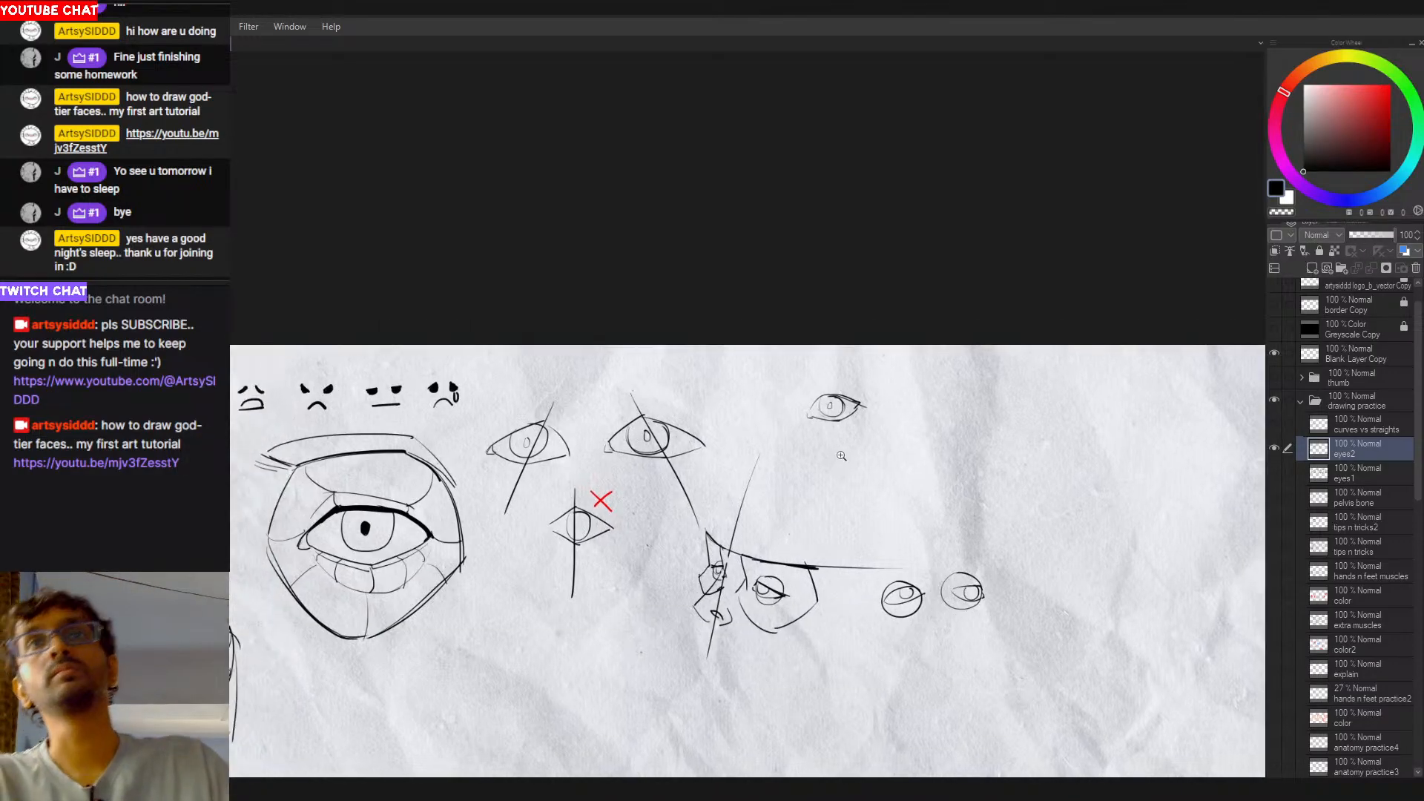
mouse_move(842, 455)
left_mouse_down()
mouse_move(828, 470)
mouse_move(801, 410)
mouse_move(831, 351)
mouse_move(853, 347)
left_mouse_up()
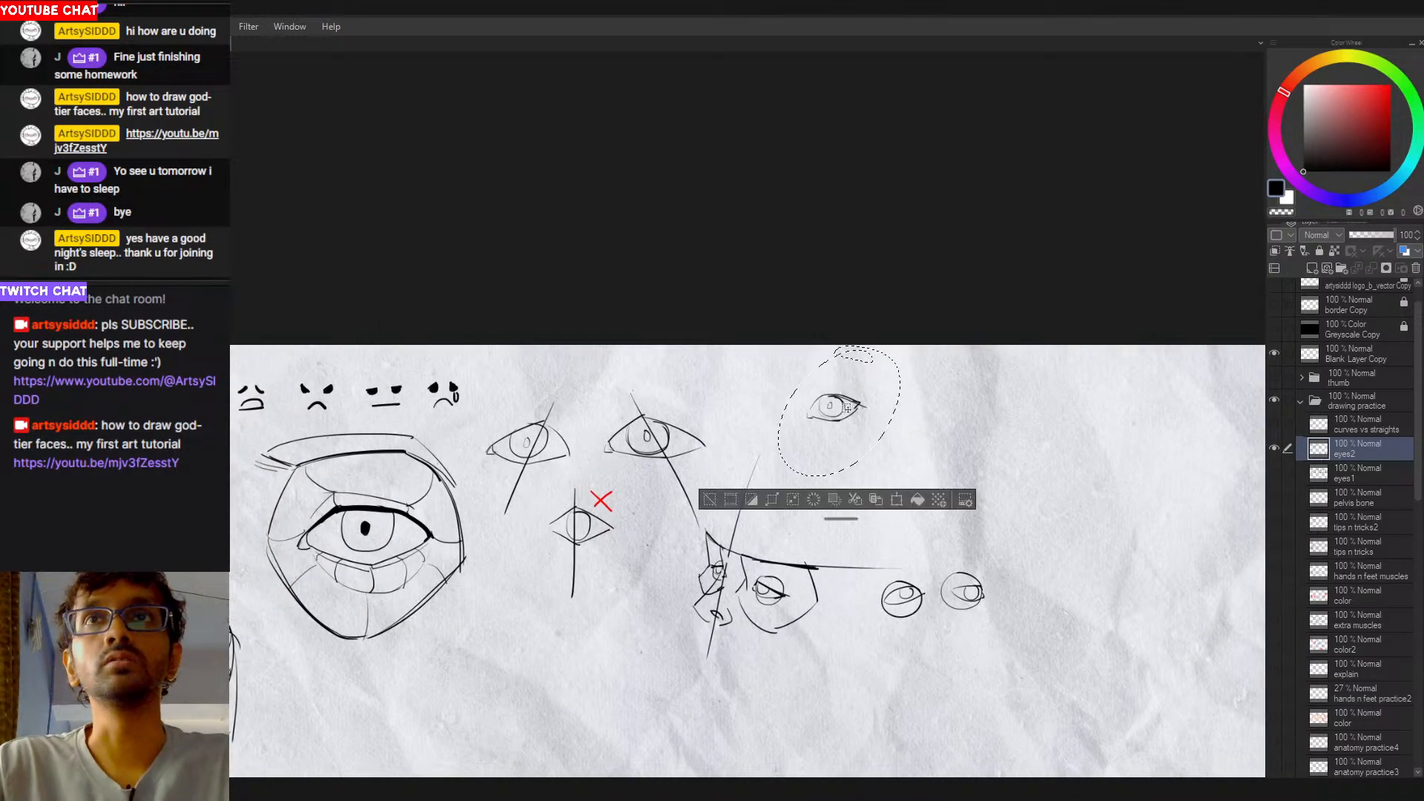
key("Delete")
key("ctrl+d")
Step: Move the two small circular eyeball sketches next to the head sketch, just below the large eye
mouse_move(755, 510)
left_mouse_down()
mouse_move(647, 412)
mouse_move(600, 427)
mouse_move(534, 604)
mouse_move(701, 261)
mouse_move(667, 261)
left_mouse_up()
key("ctrl+t")
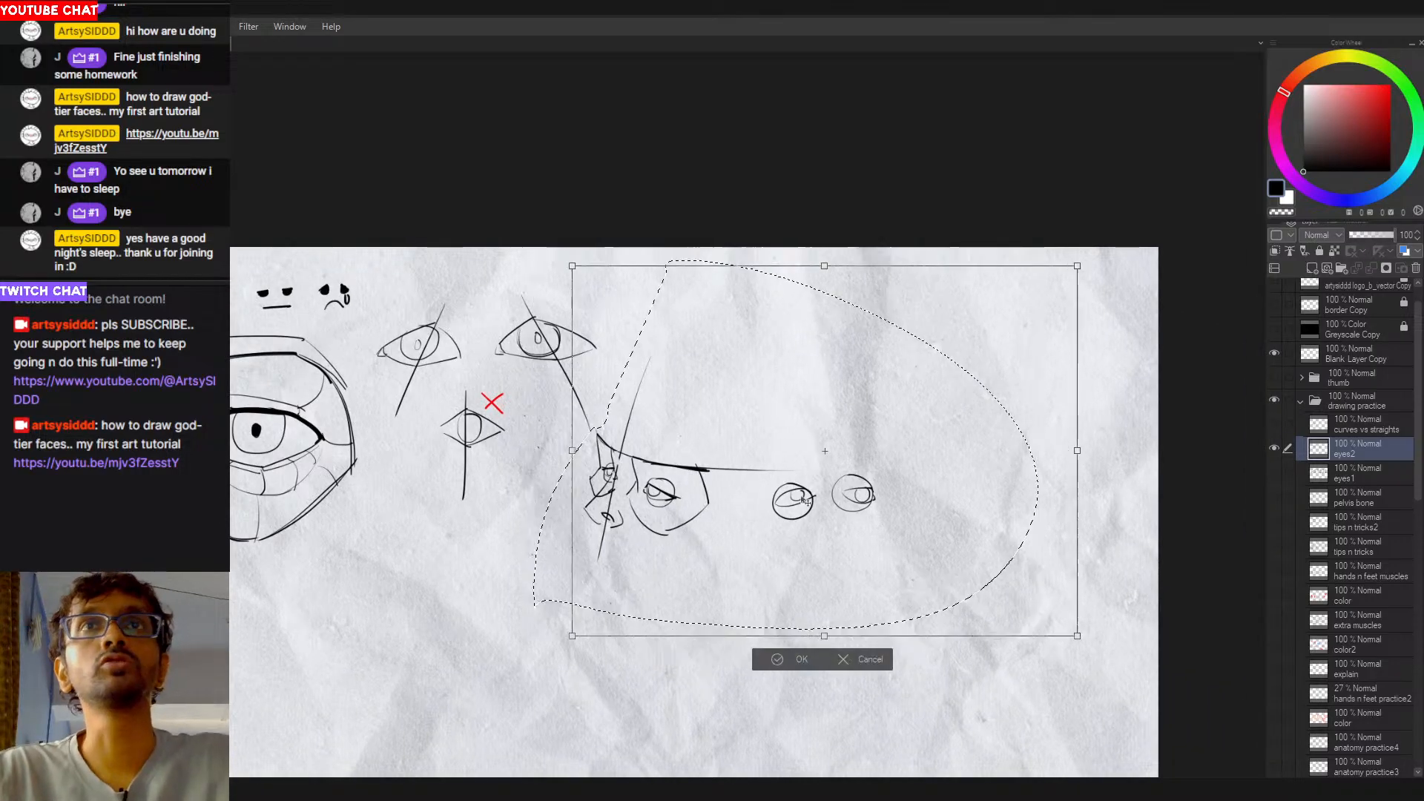
mouse_move(805, 502)
left_mouse_down()
mouse_move(955, 508)
mouse_move(902, 494)
left_mouse_up()
key("Return")
key("ctrl+t")
mouse_move(1133, 553)
left_mouse_down()
mouse_move(917, 594)
mouse_move(488, 612)
mouse_move(861, 569)
left_mouse_up()
key("Return")
key("ctrl+t")
left_click_drag(731, 575, 619, 619)
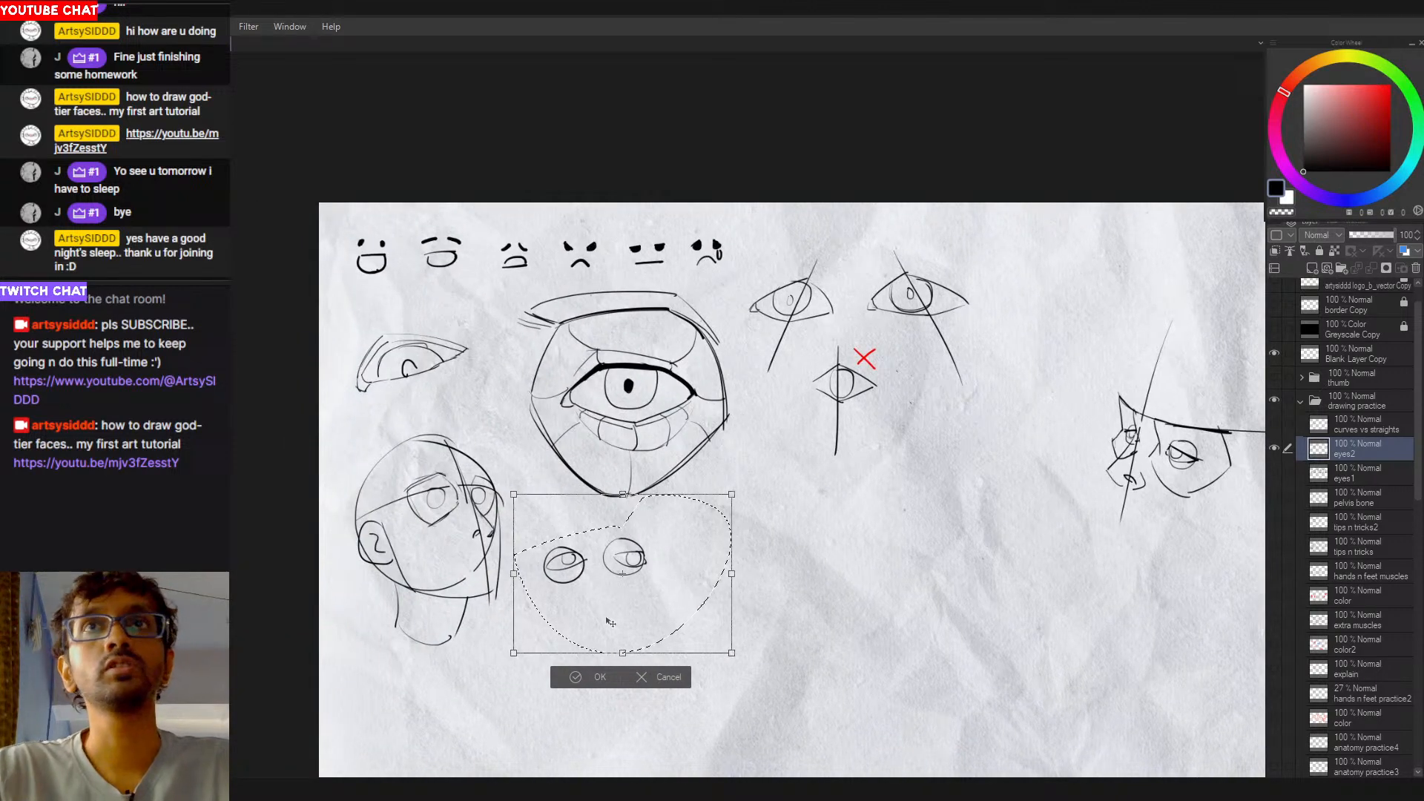
key("Return")
Step: Move the group of three eye sketches with slanted guide lines and the red X below the head sketch
mouse_move(838, 245)
left_mouse_down()
mouse_move(762, 280)
mouse_move(741, 328)
mouse_move(933, 254)
left_mouse_up()
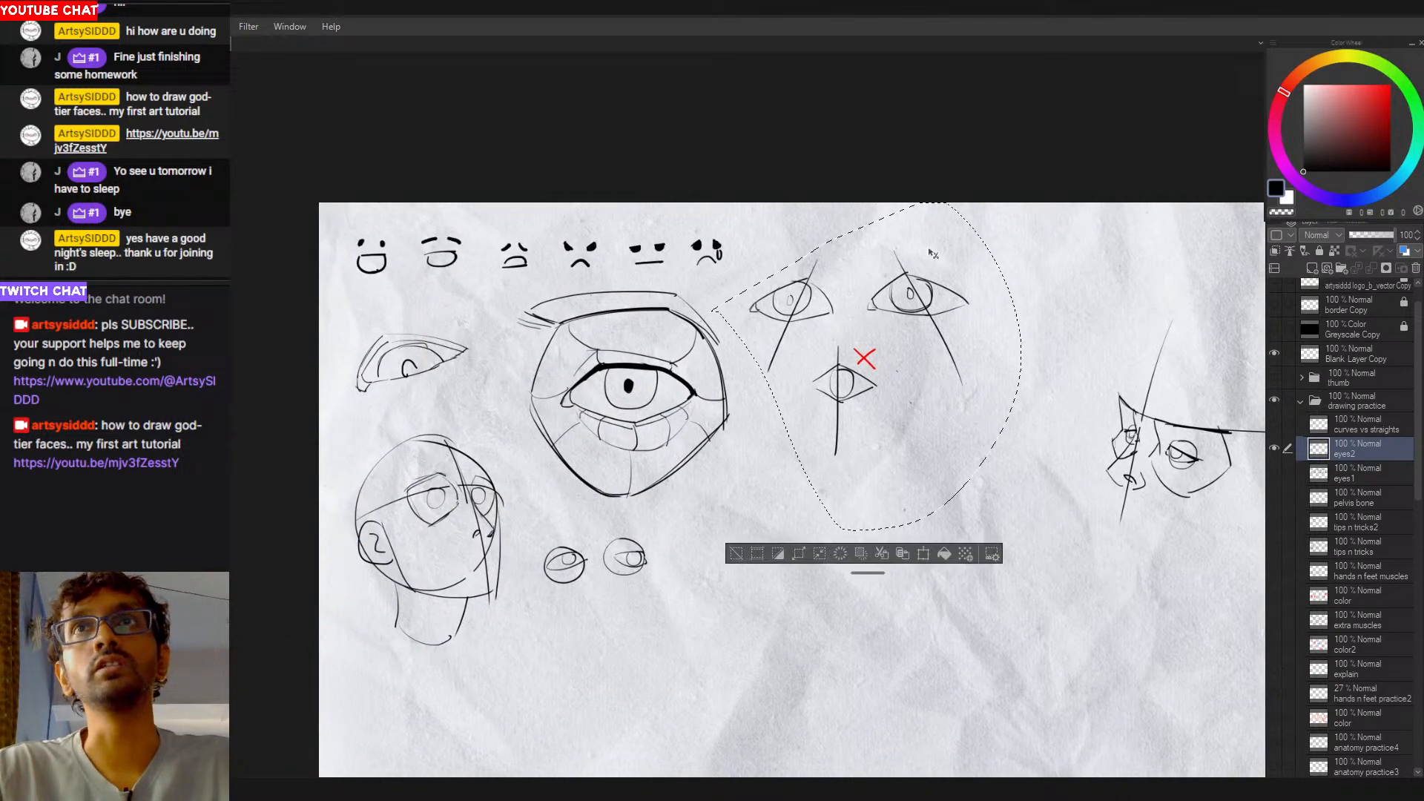
key("ctrl+t")
mouse_move(939, 382)
left_mouse_down()
mouse_move(836, 653)
mouse_move(751, 712)
mouse_move(697, 719)
mouse_move(688, 575)
mouse_move(645, 623)
mouse_move(536, 632)
left_mouse_up()
key("Return")
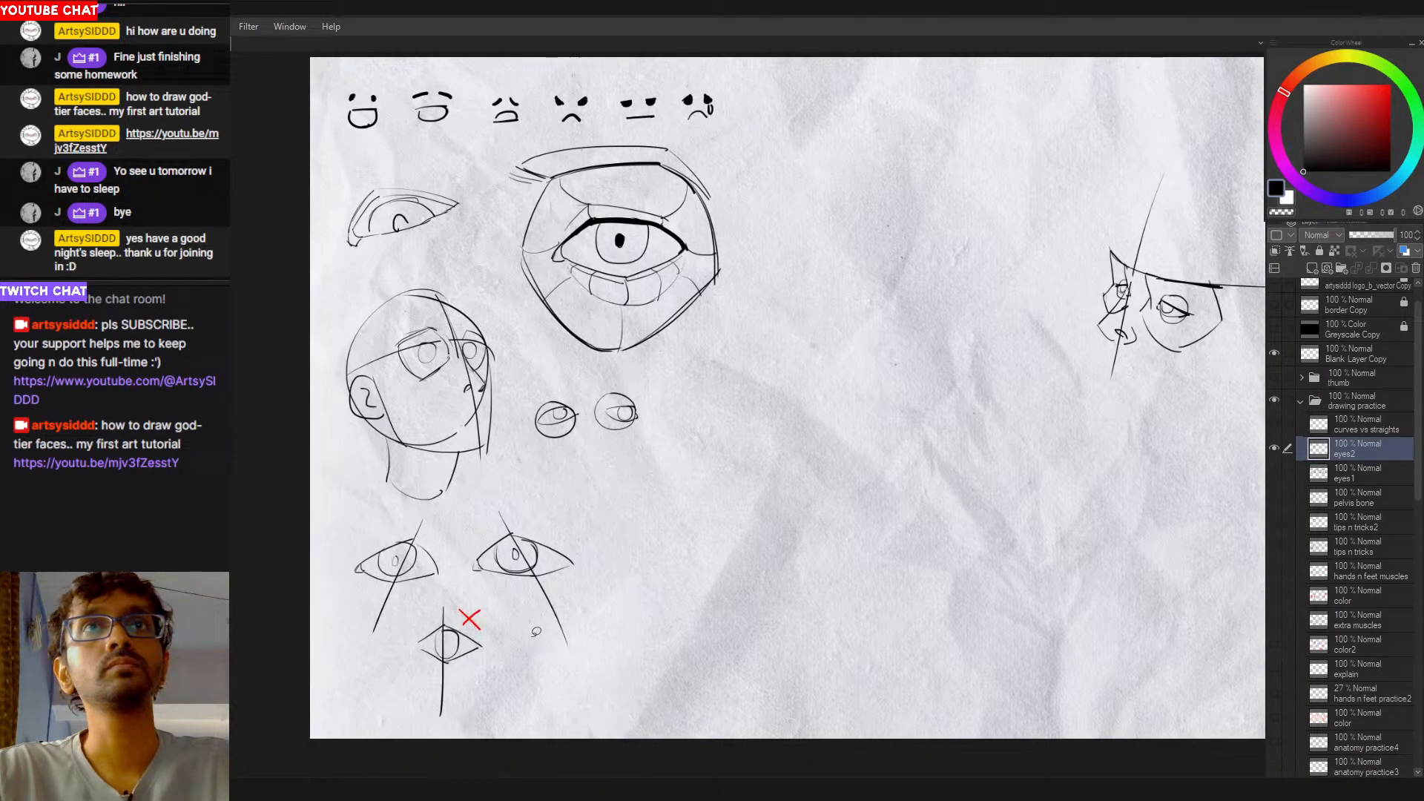
mouse_move(1155, 310)
left_mouse_down()
mouse_move(757, 531)
mouse_move(678, 547)
mouse_move(815, 448)
left_mouse_up()
left_click(717, 516, "alt")
left_click(730, 508, "ctrl")
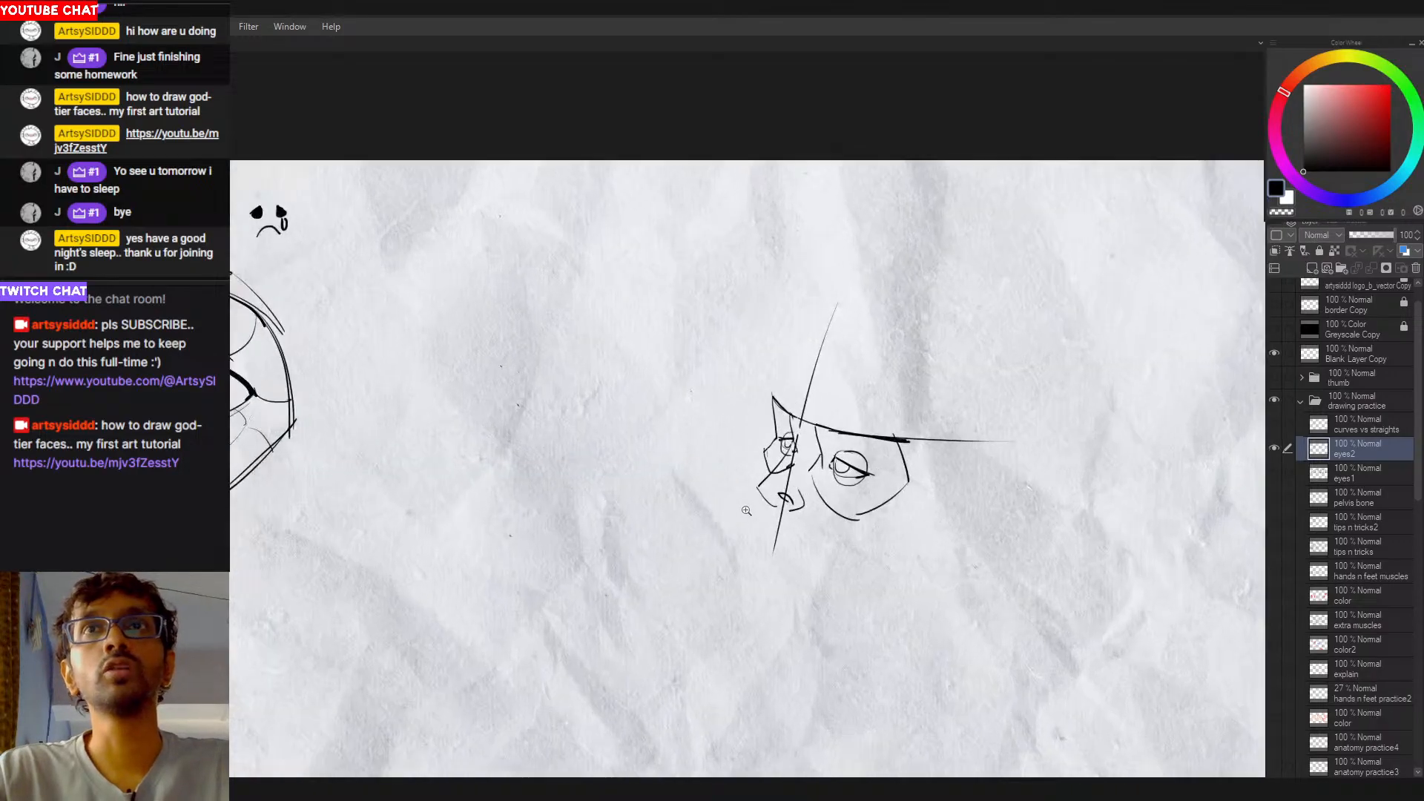
left_click_drag(746, 510, 672, 544)
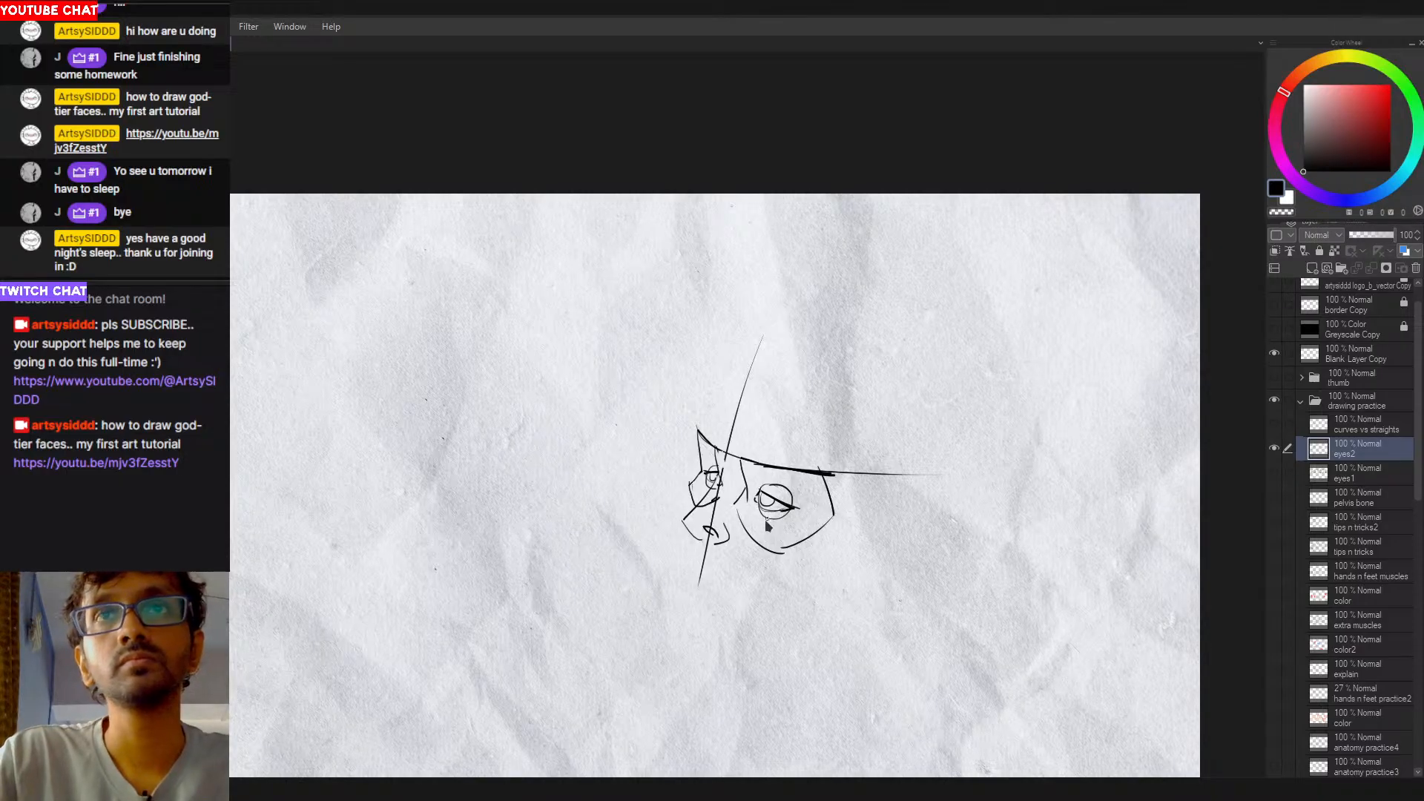
scroll(707, 550, "down", 2)
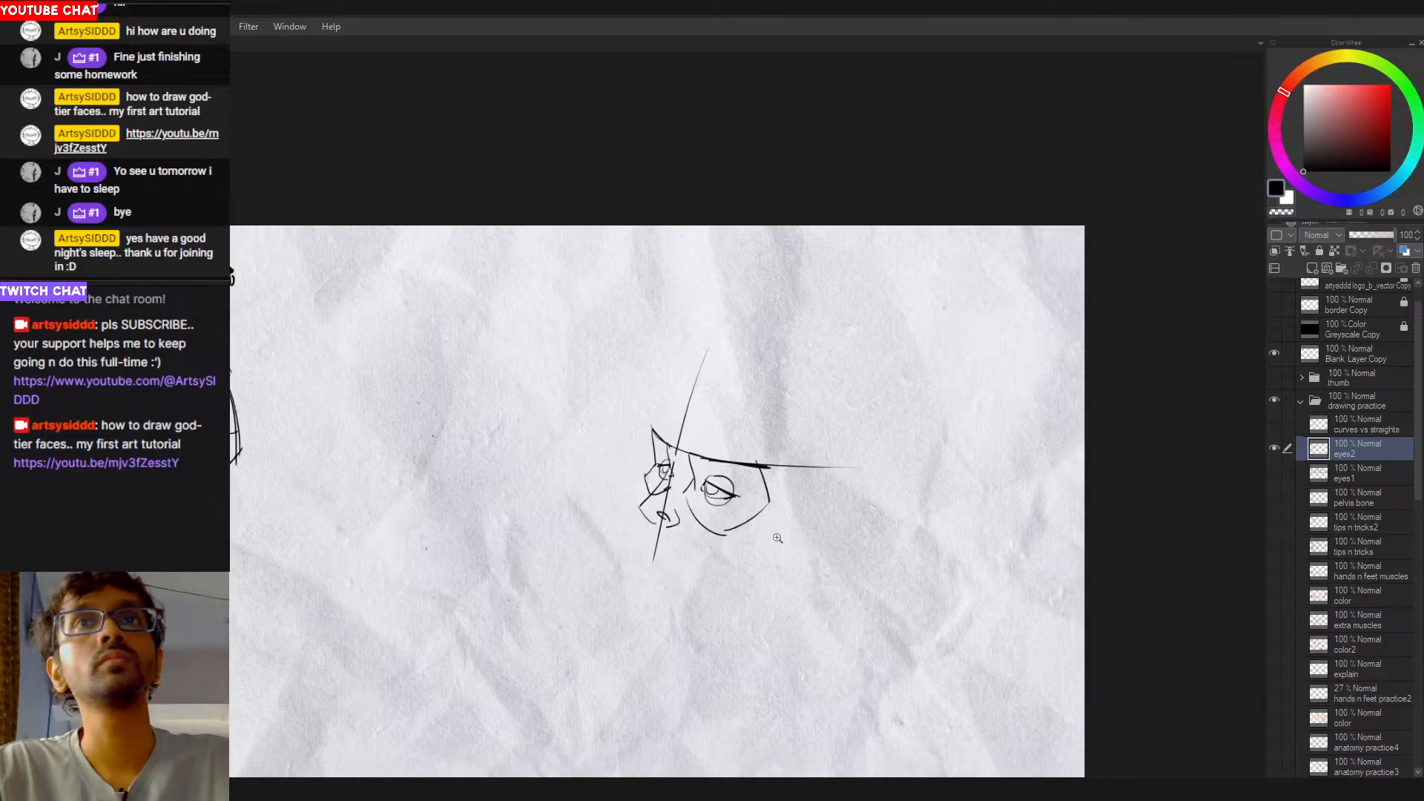
scroll(695, 500, "up", 1)
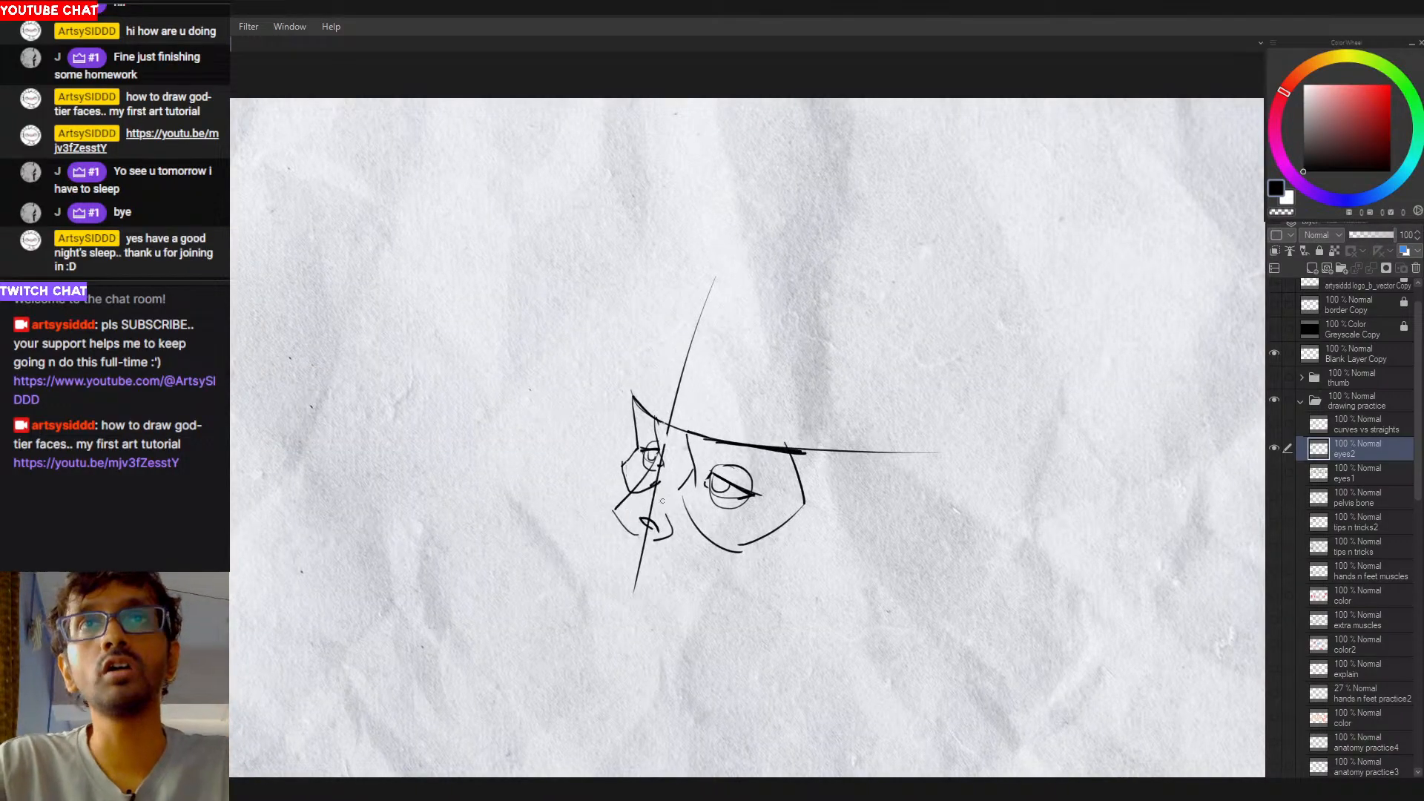
scroll(598, 547, "down", 3)
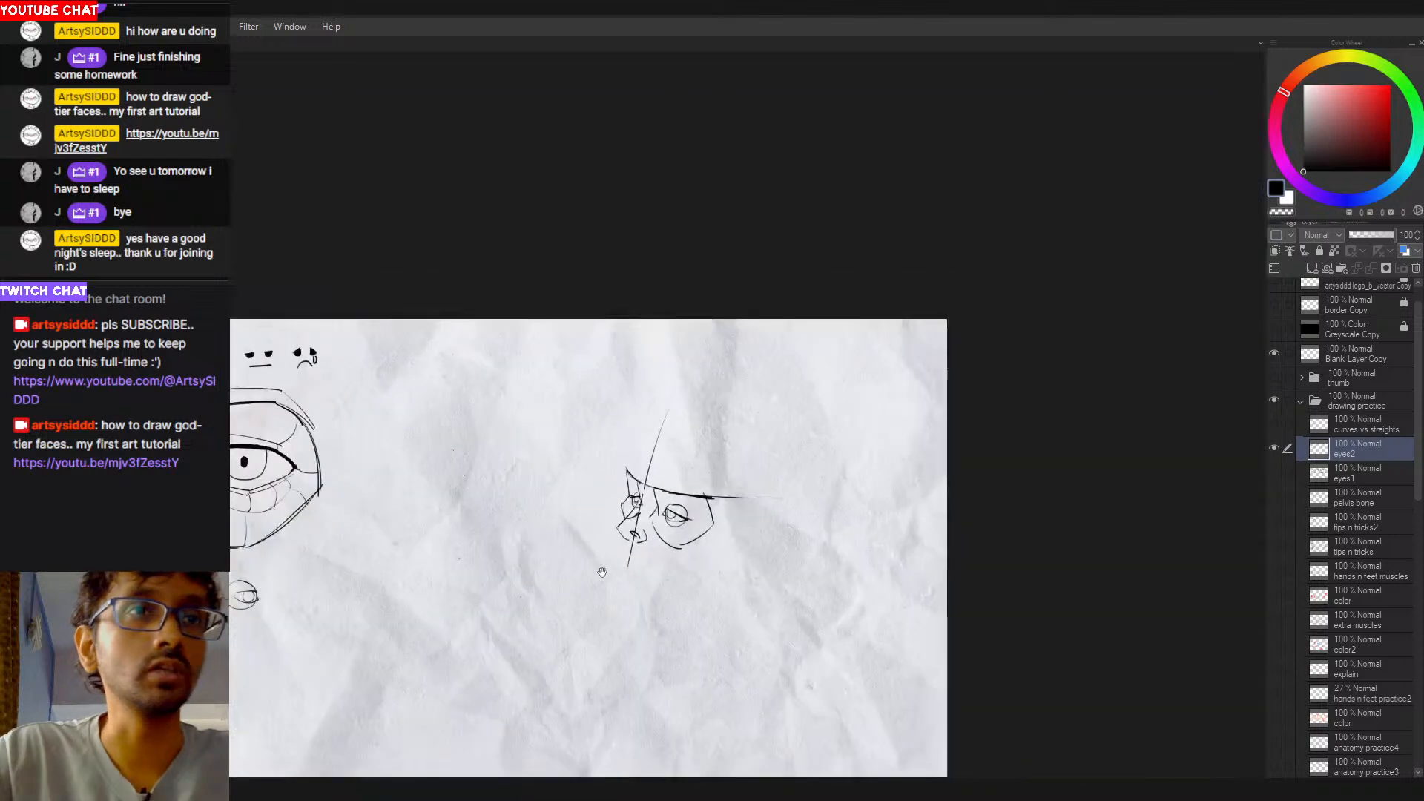
Step: Move the angled face sketch with the long brow line beside the slanted-line eye sketches, below the small eyeballs
key("m")
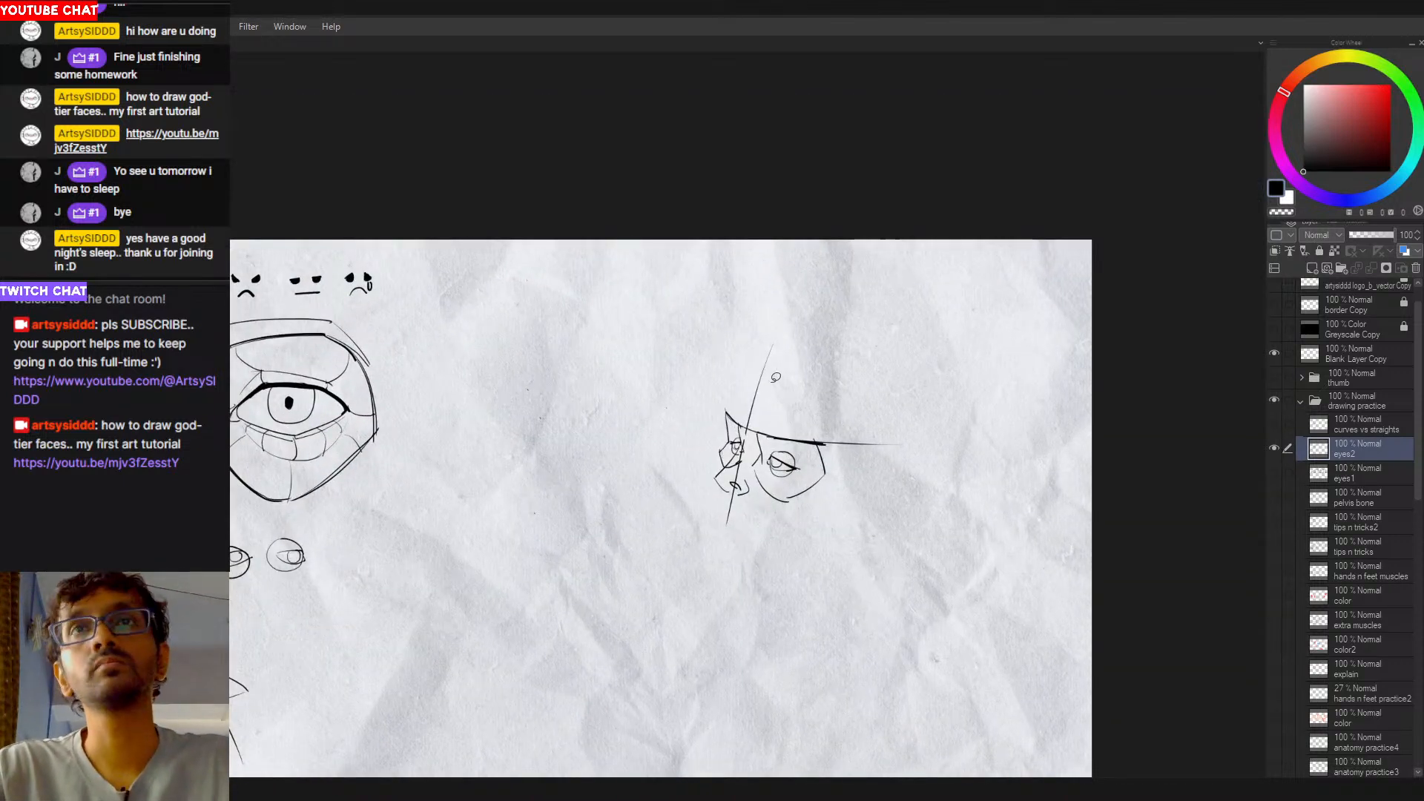
mouse_move(840, 346)
left_mouse_down()
mouse_move(764, 603)
mouse_move(842, 345)
left_mouse_up()
left_click_drag(632, 526, 810, 363)
key("ctrl+t")
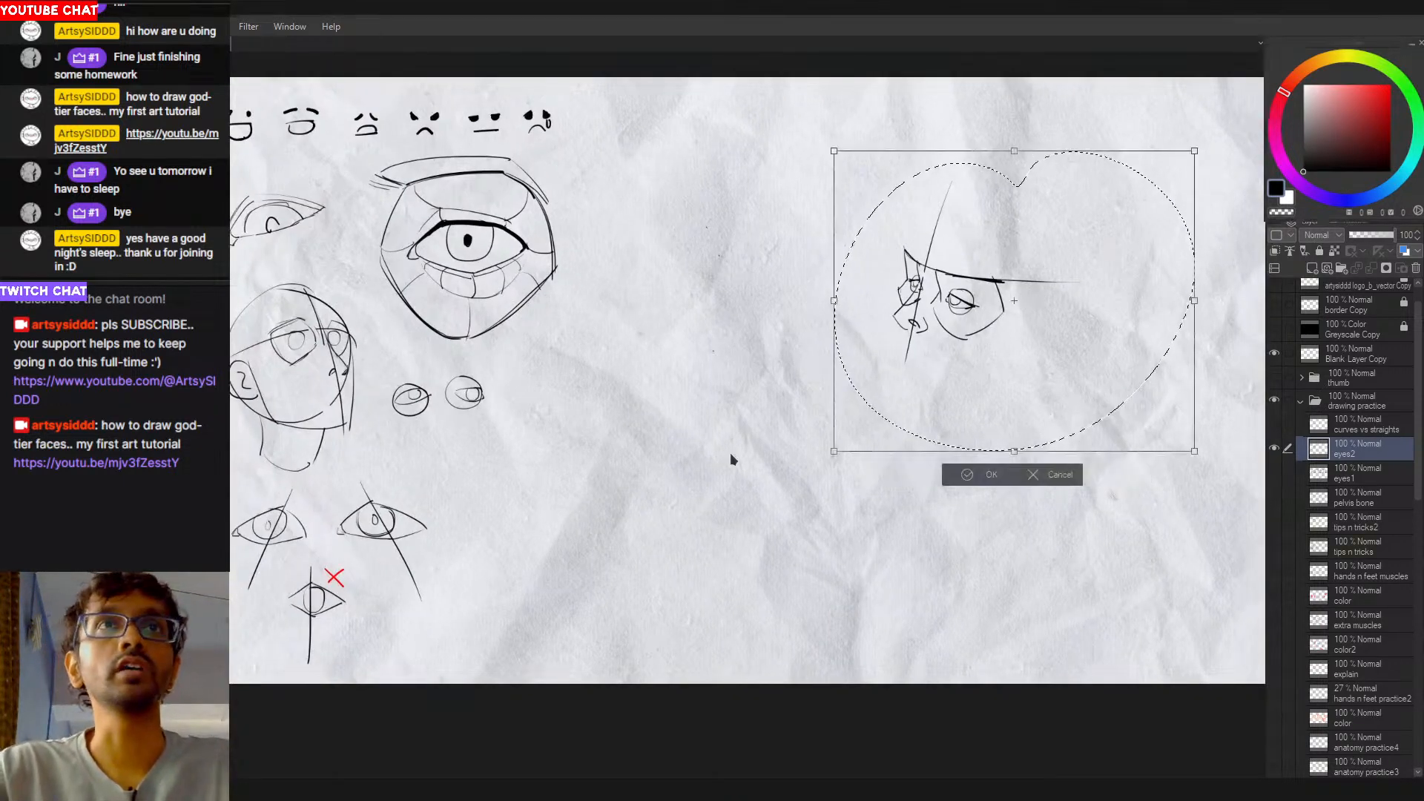
mouse_move(1092, 336)
left_mouse_down()
mouse_move(579, 545)
mouse_move(629, 548)
mouse_move(634, 598)
mouse_move(650, 597)
mouse_move(638, 582)
left_mouse_up()
key("Return")
key("ctrl+d")
Step: Draw a shallow curved brow line crossed by a slightly slanted vertical centre line in the cleared canvas area
left_click_drag(842, 384, 652, 532)
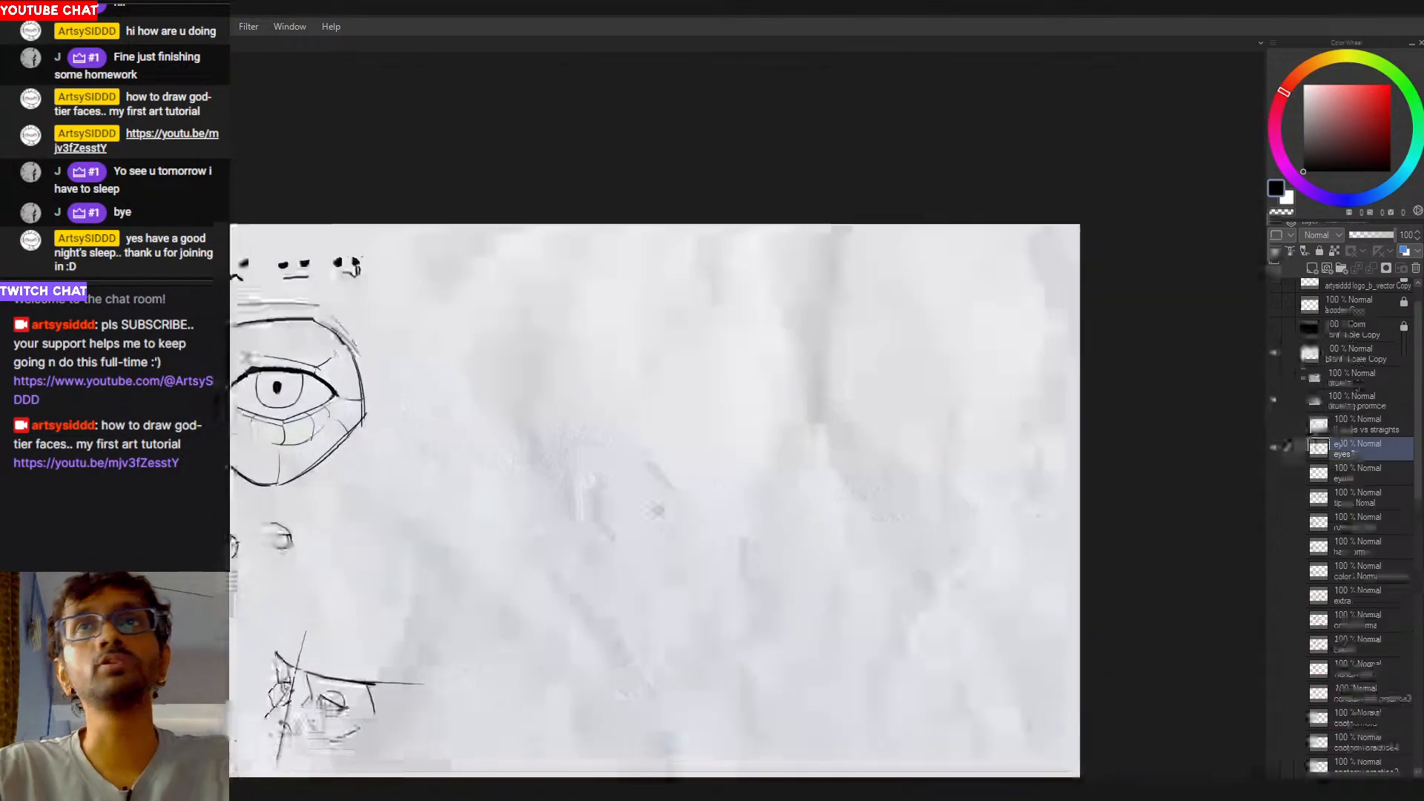
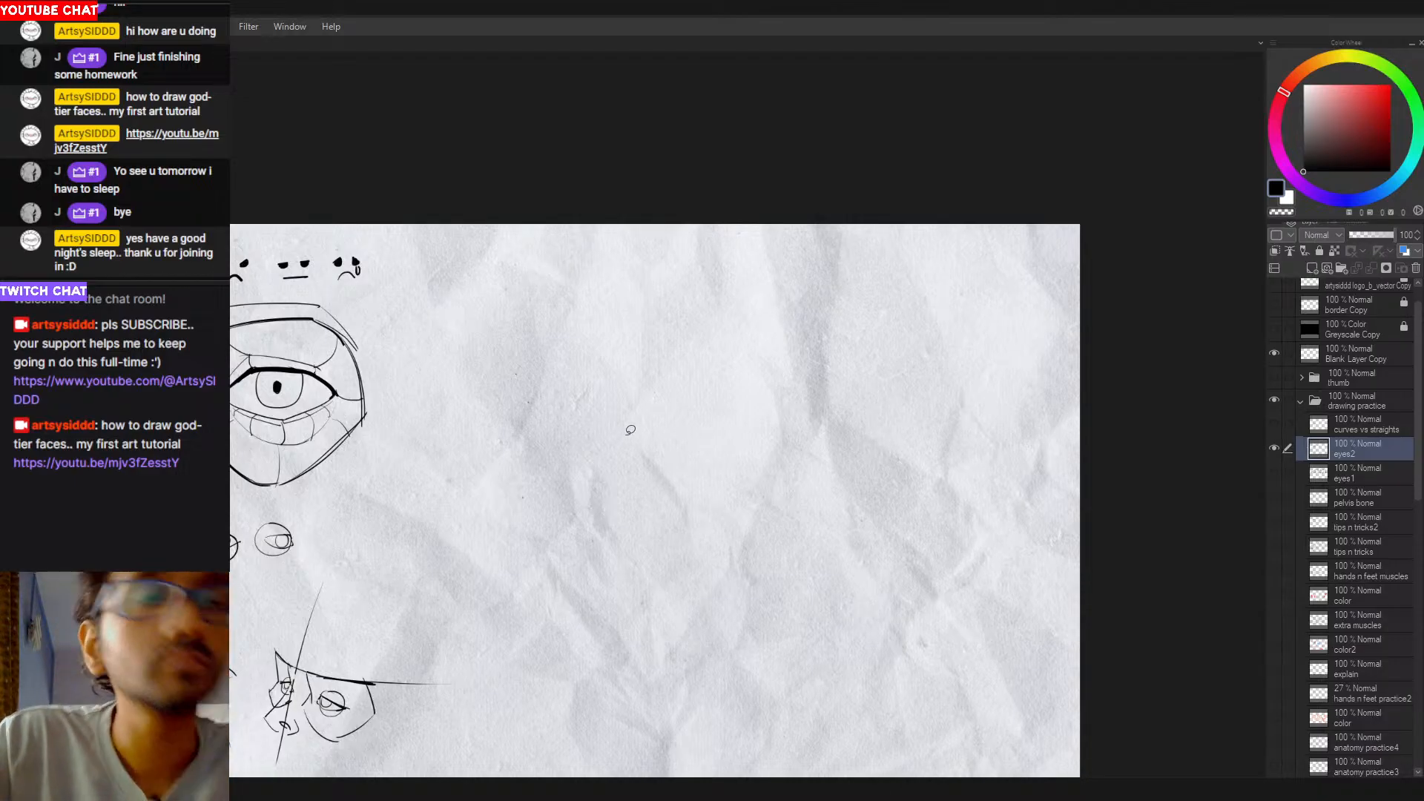
left_click_drag(610, 479, 693, 462)
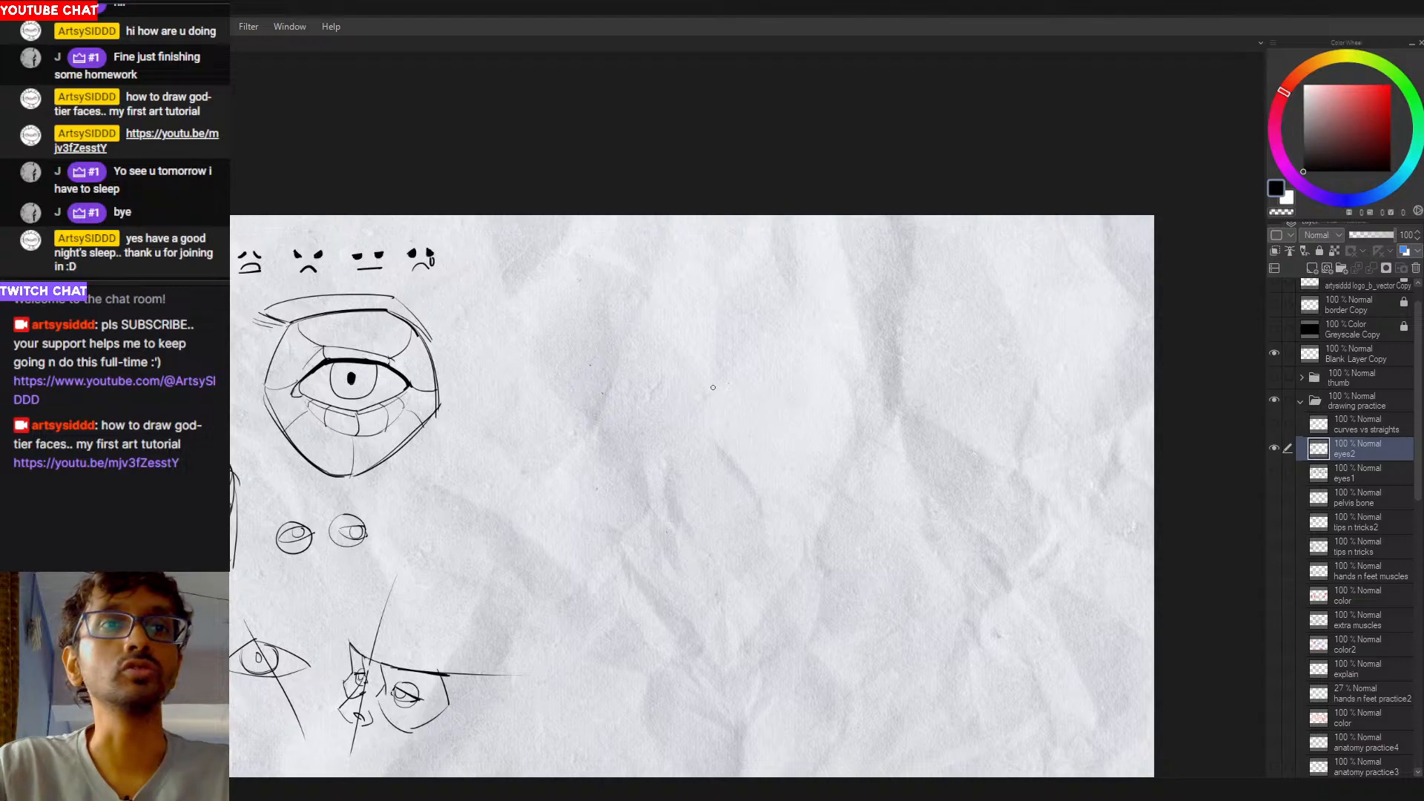
mouse_move(668, 400)
left_mouse_down()
mouse_move(853, 356)
mouse_move(827, 358)
left_mouse_up()
key("ctrl+z")
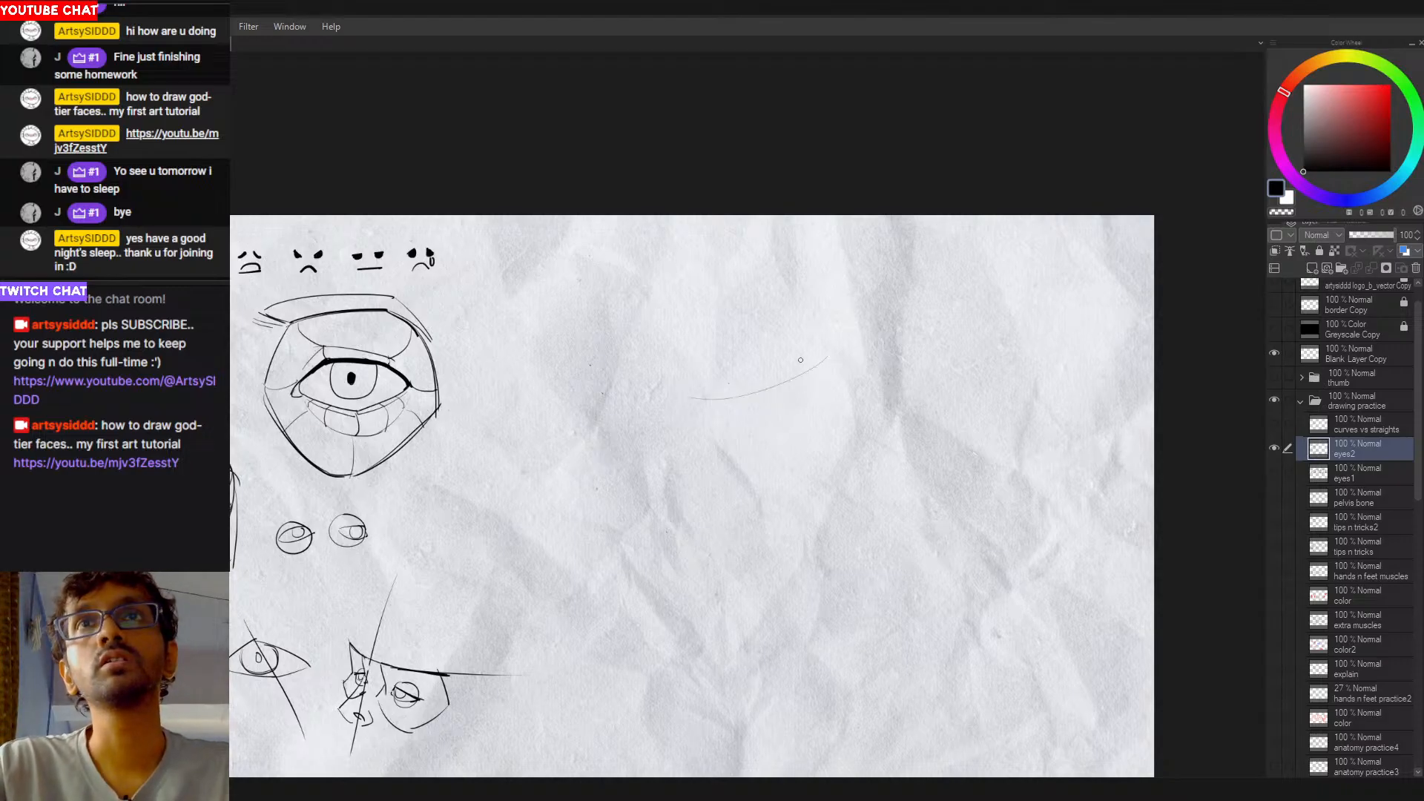
key("ctrl+z")
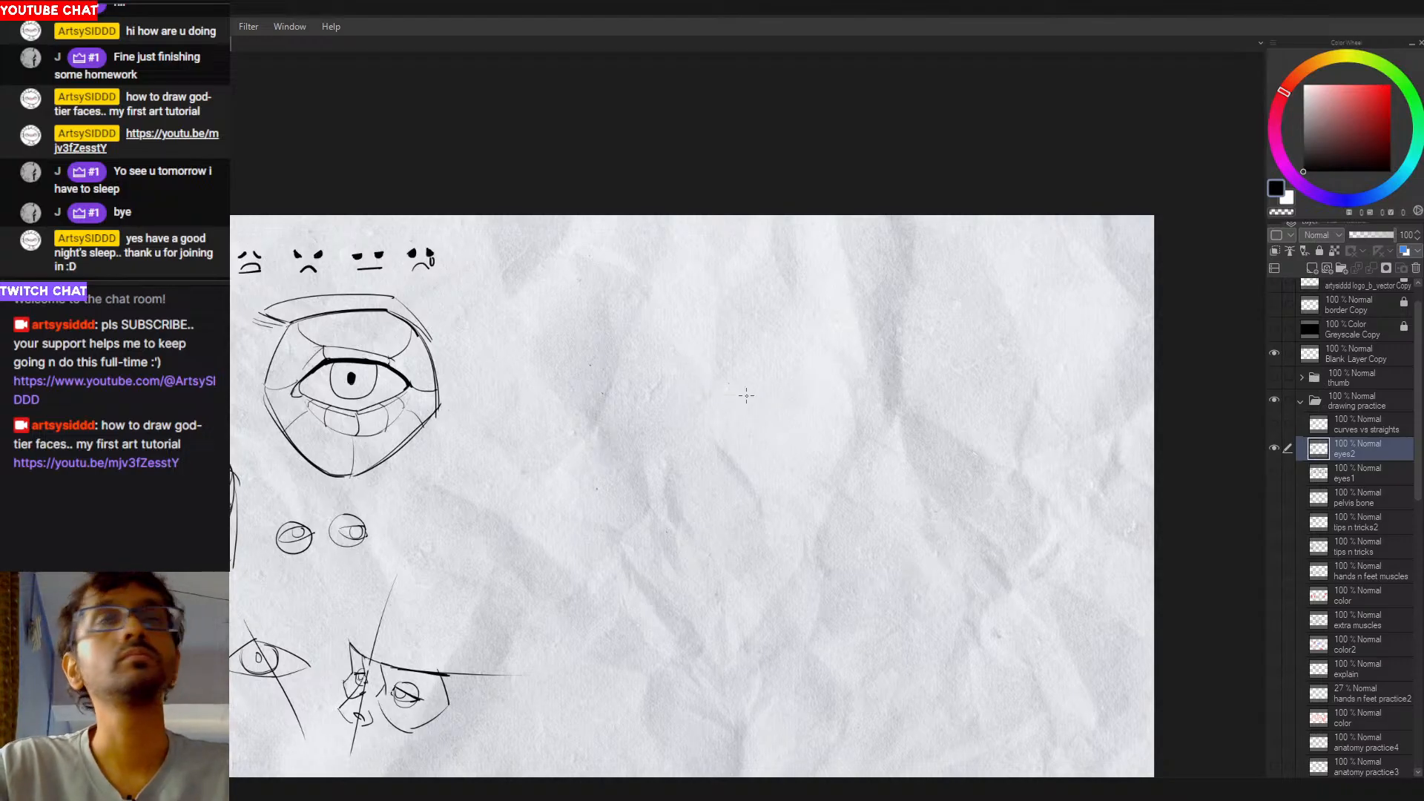
left_click_drag(746, 395, 841, 358)
key("ctrl+z")
left_click_drag(683, 392, 827, 373)
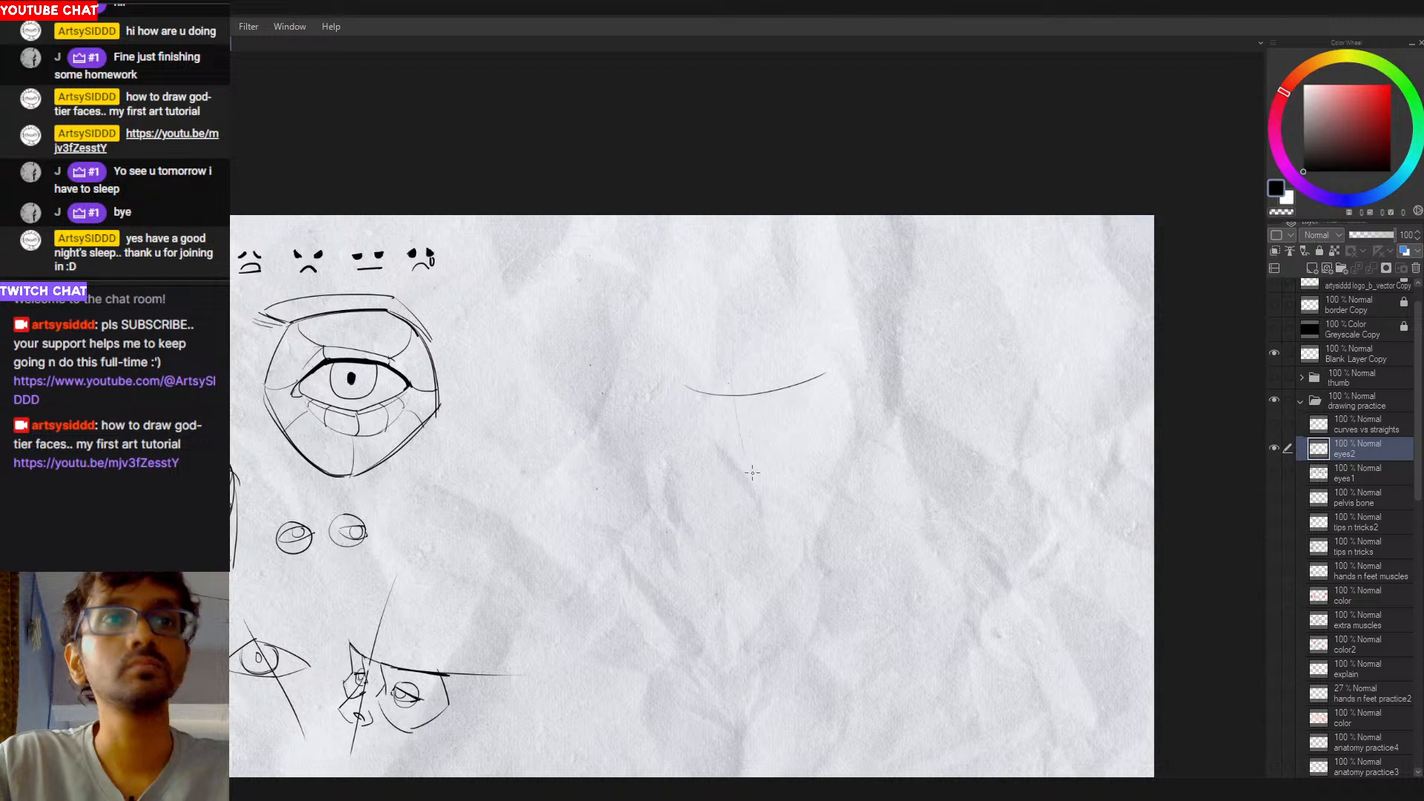
left_click_drag(735, 338, 761, 504)
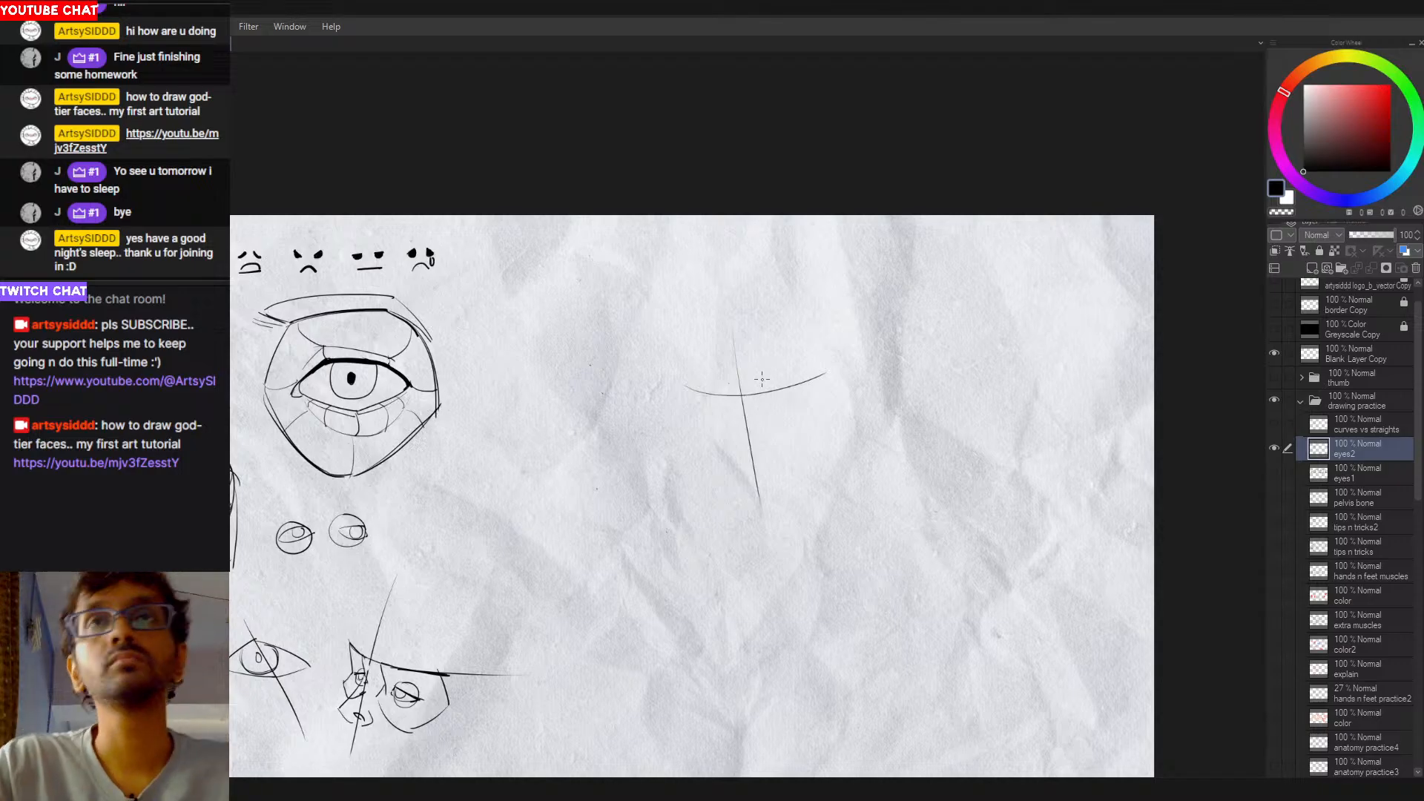
Step: Sketch the rounded eye socket outline under the brow line, right of the centre line
left_click_drag(764, 384, 760, 406)
key("ctrl+z")
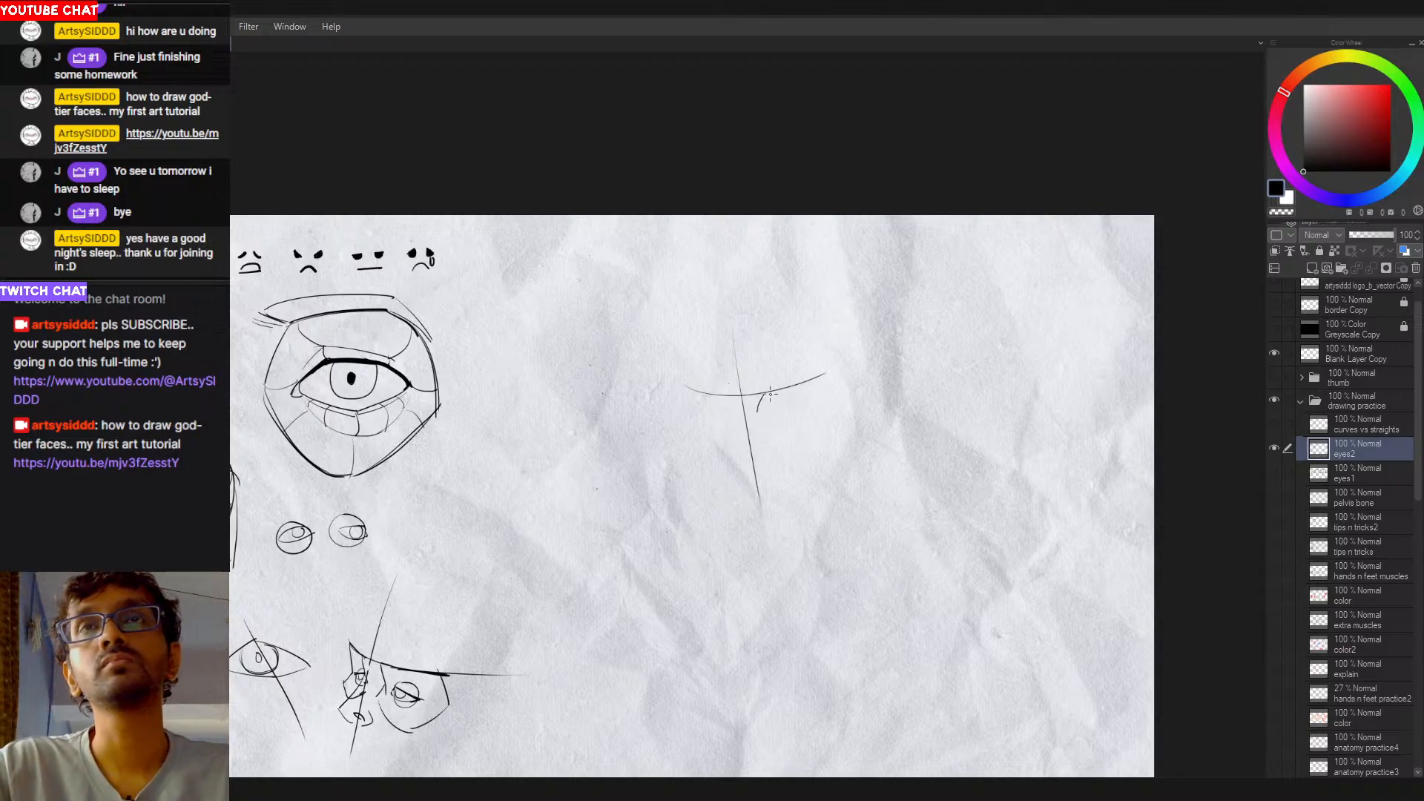
mouse_move(765, 390)
left_mouse_down()
mouse_move(825, 389)
mouse_move(807, 383)
mouse_move(821, 404)
mouse_move(790, 444)
mouse_move(757, 415)
mouse_move(801, 438)
left_mouse_up()
key("ctrl+z")
key("ctrl+z")
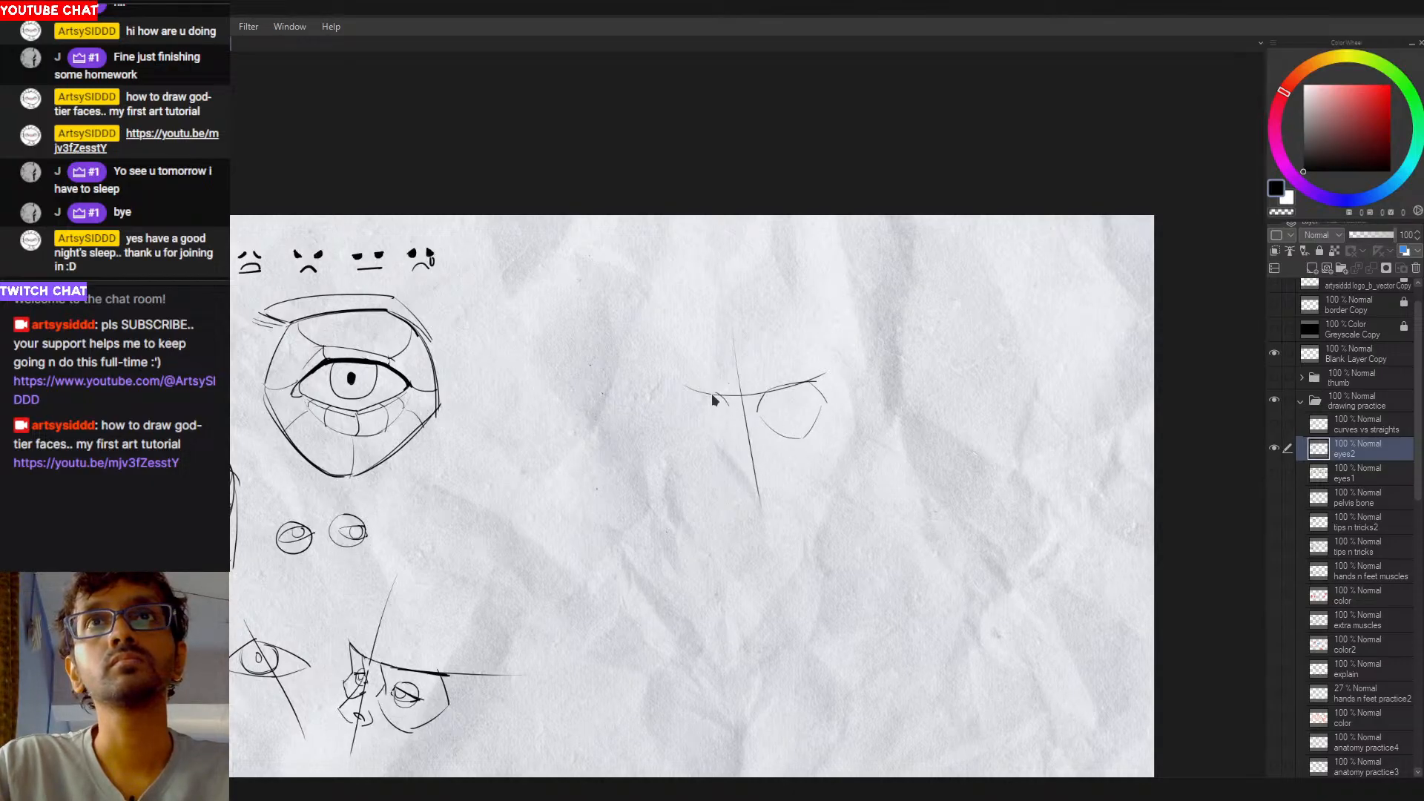
Step: Sketch the narrower eye socket outline under the brow line, left of the centre line
mouse_move(684, 386)
left_mouse_down()
mouse_move(694, 429)
mouse_move(694, 416)
left_mouse_up()
key("ctrl+z")
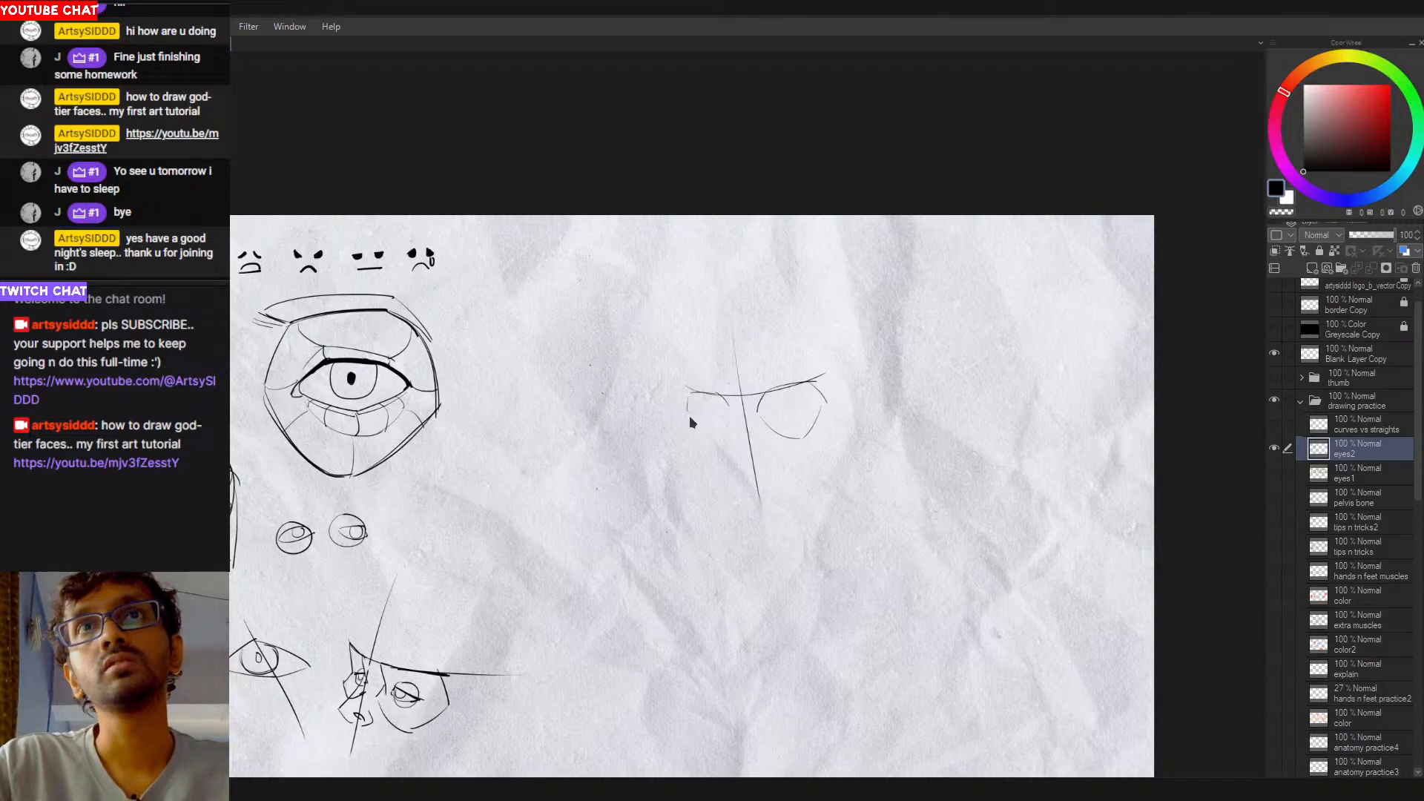
left_click_drag(688, 395, 716, 446)
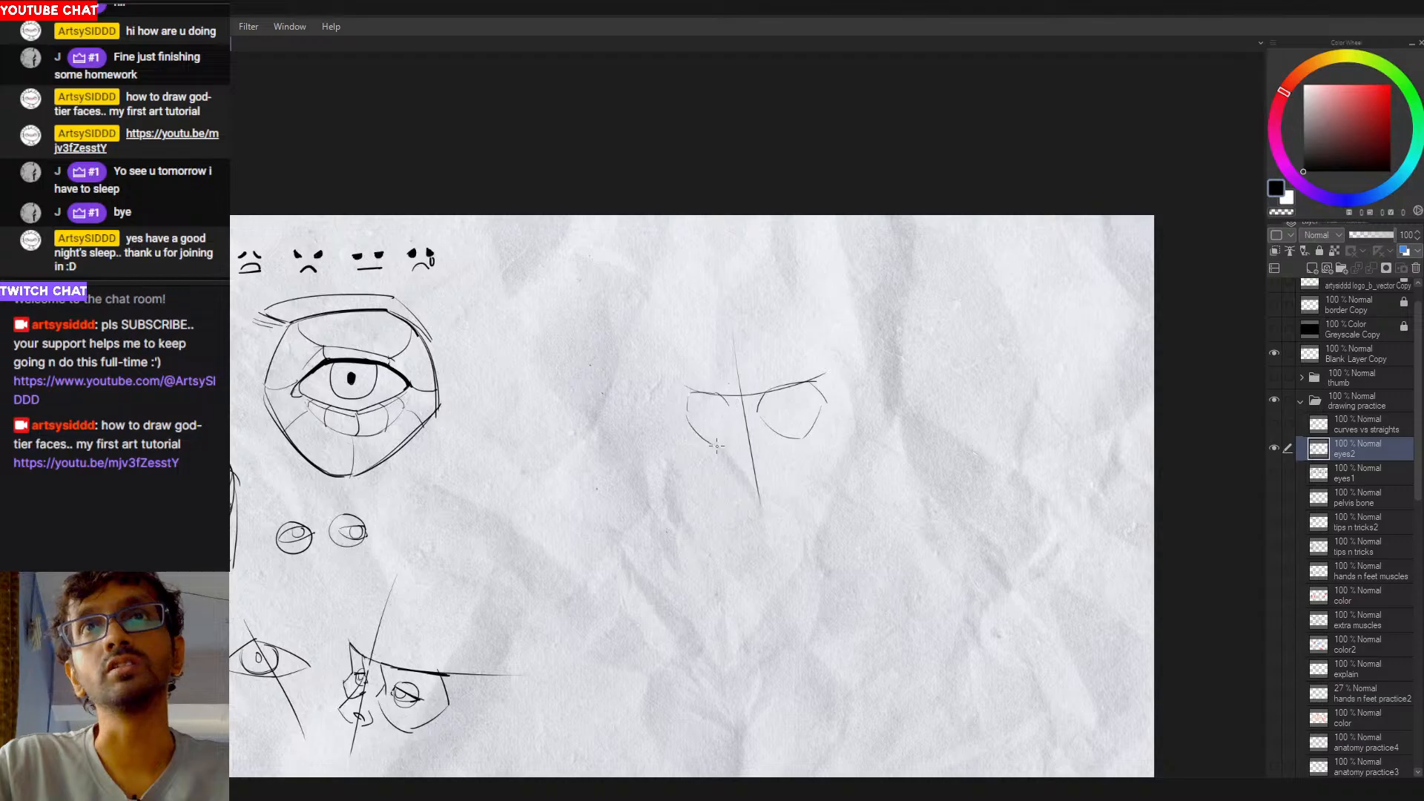
left_click_drag(688, 400, 714, 448)
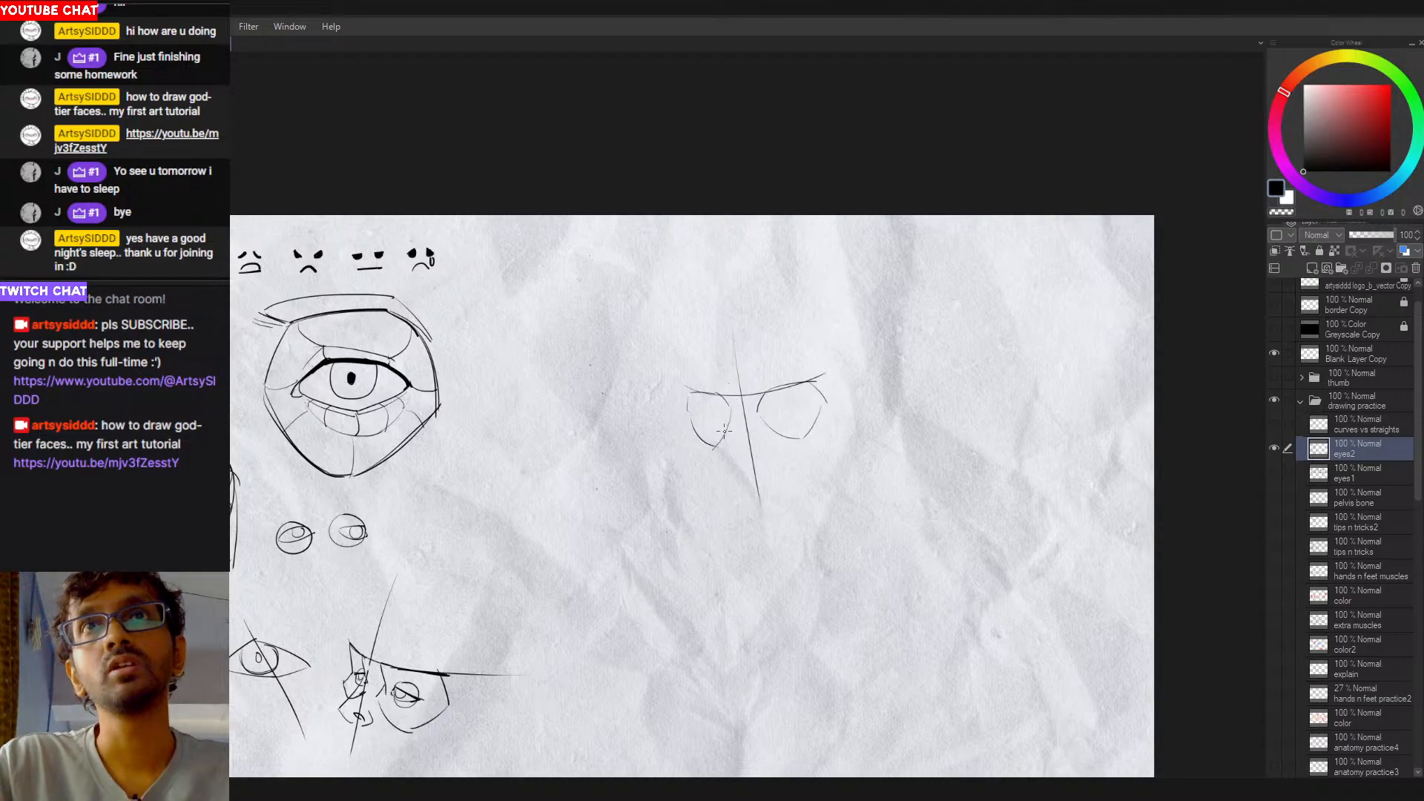
key("ctrl+z")
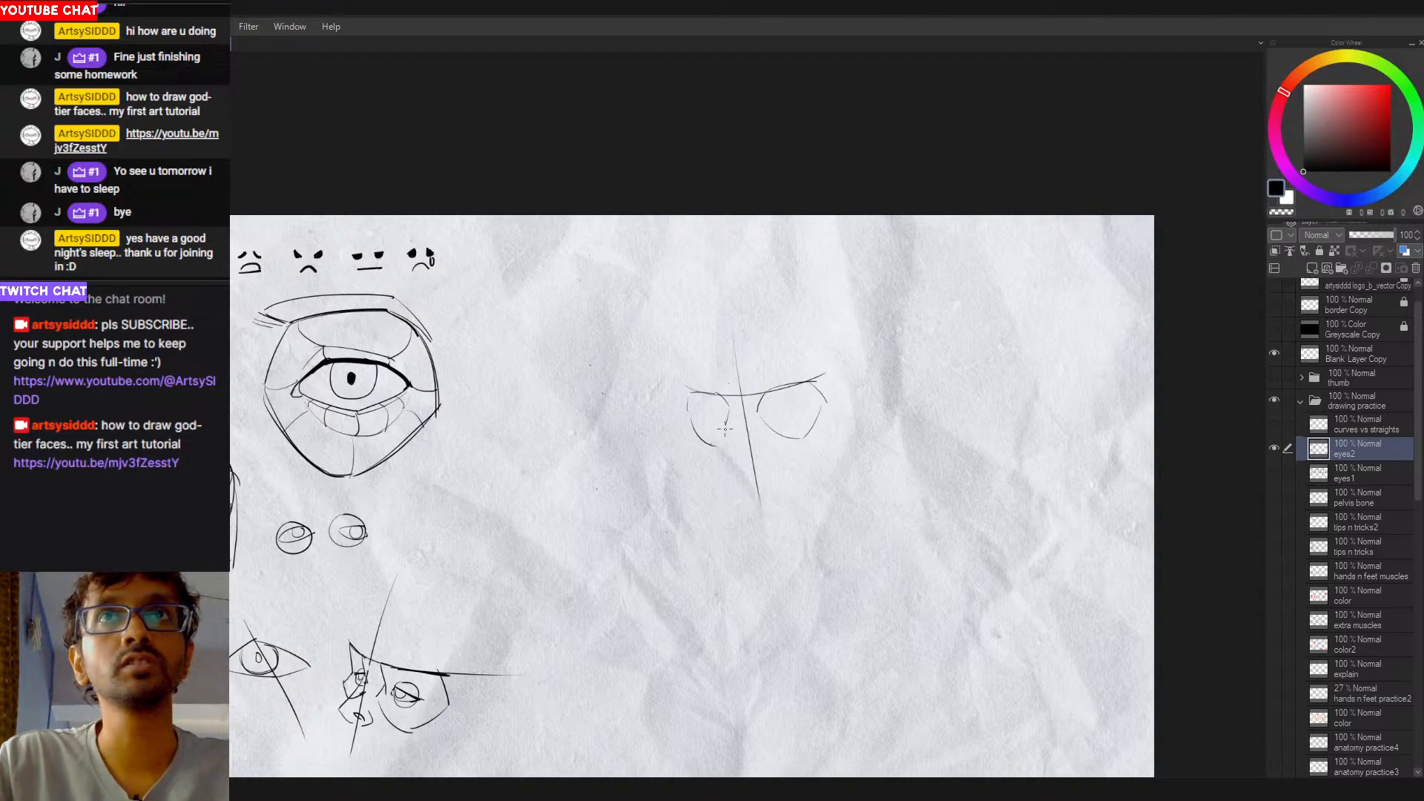
left_click_drag(730, 408, 716, 448)
key("ctrl+z")
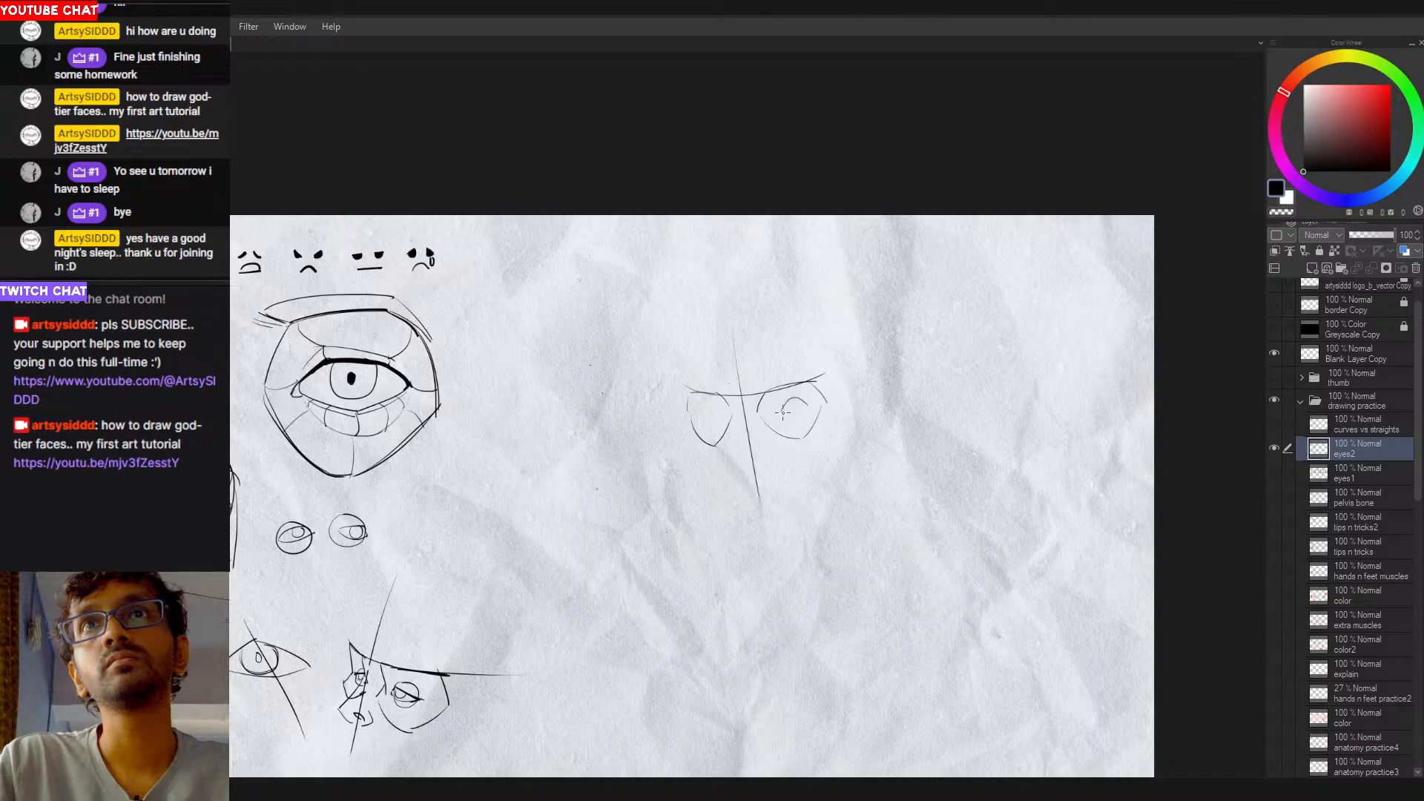
Step: Draw a round eyeball inside each of the two eye sockets, redoing strokes as needed
left_click_drag(779, 421, 799, 405)
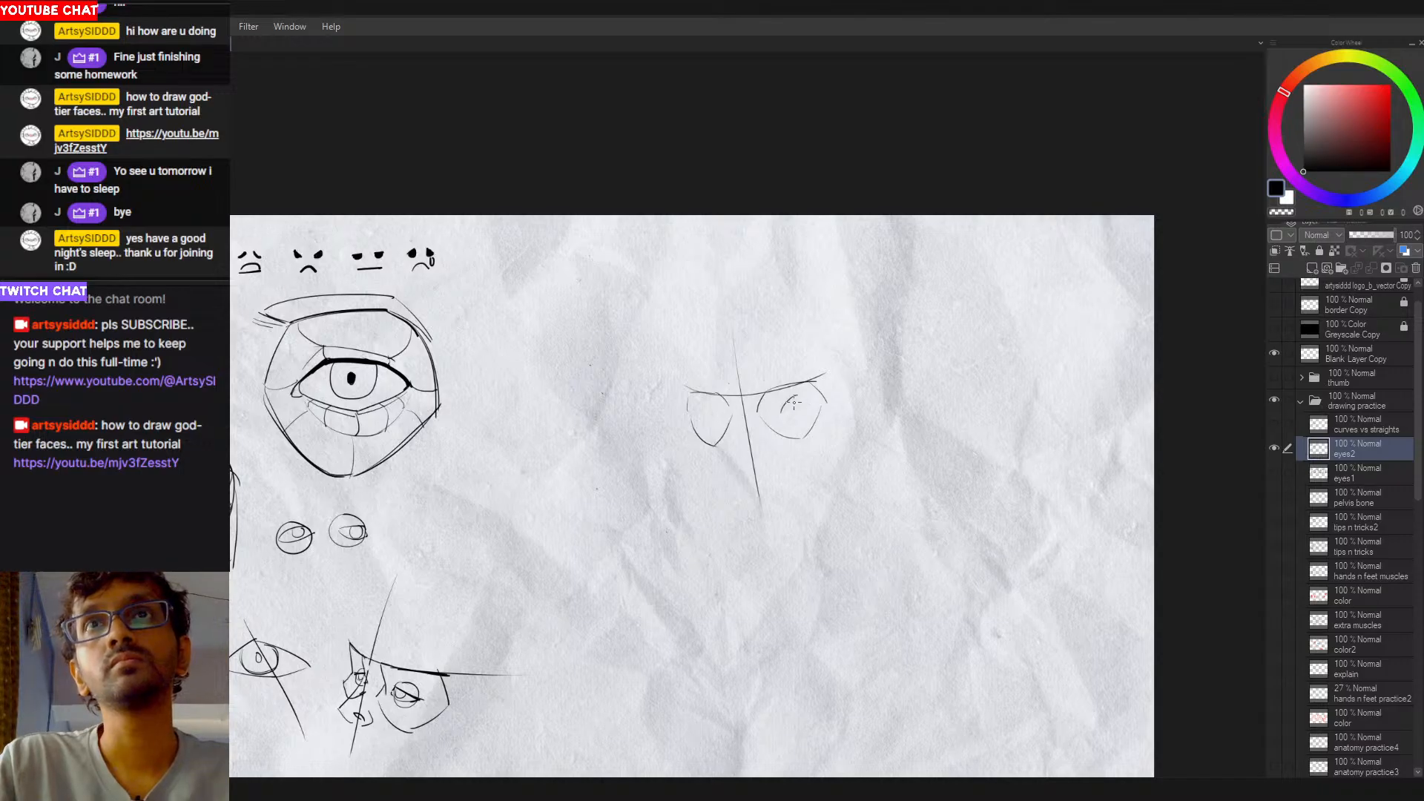
key("ctrl+z")
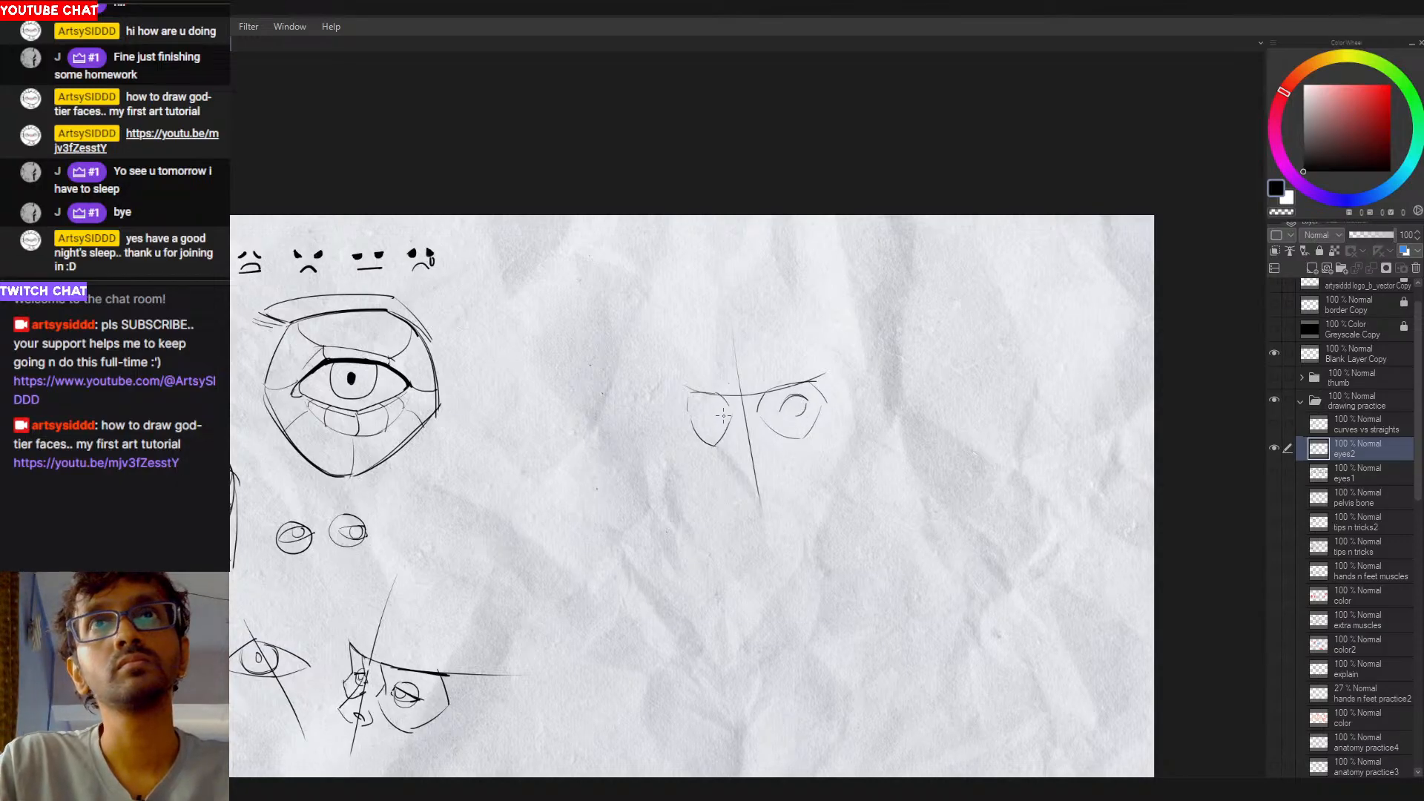
left_click_drag(719, 418, 695, 420)
key("ctrl+z")
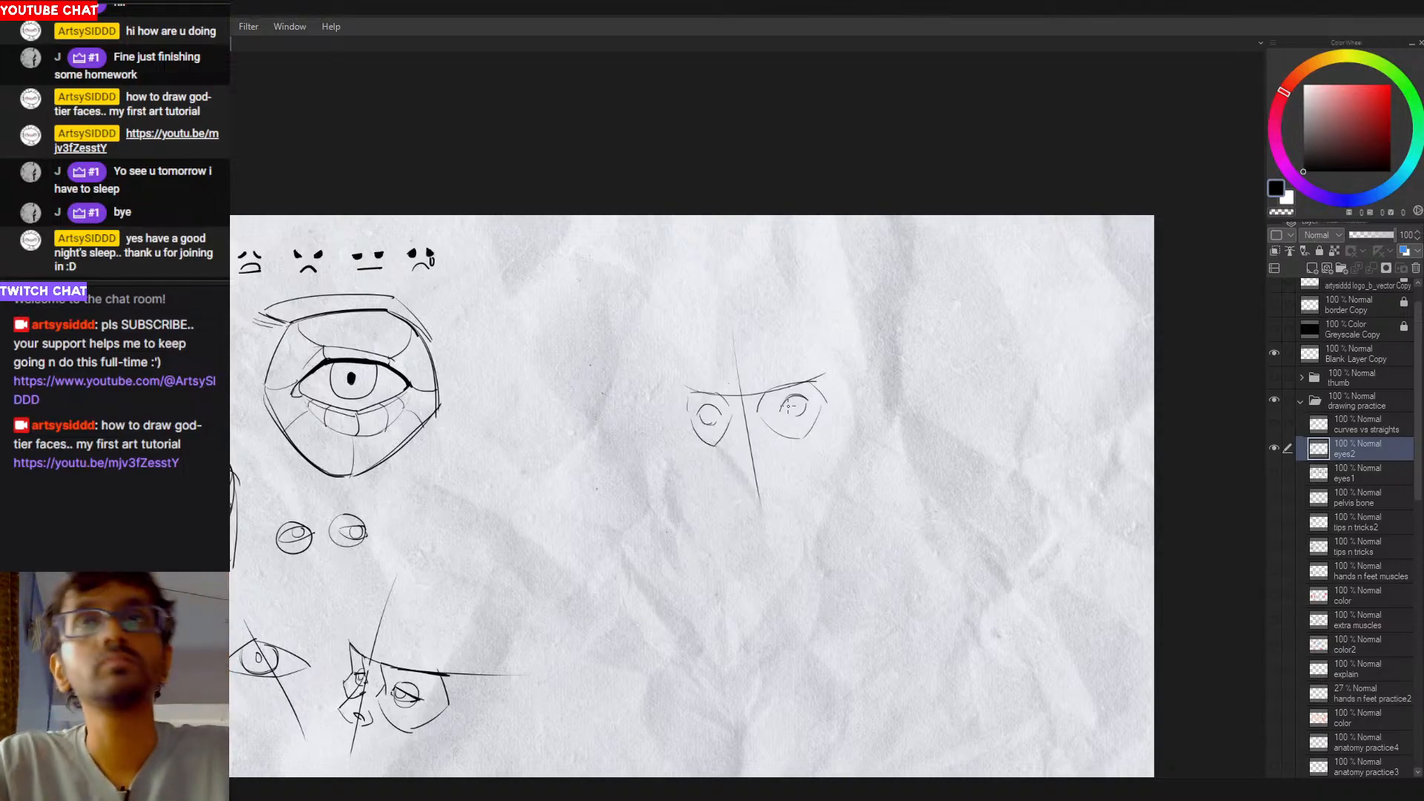
Step: Select the eyeball in the left socket and adjust its size and placement with a transform
mouse_move(792, 387)
left_mouse_down()
mouse_move(771, 425)
mouse_move(816, 390)
mouse_move(803, 412)
mouse_move(701, 394)
mouse_move(699, 421)
mouse_move(721, 429)
left_mouse_up()
key("ctrl+t")
key("Return")
key("ctrl+t")
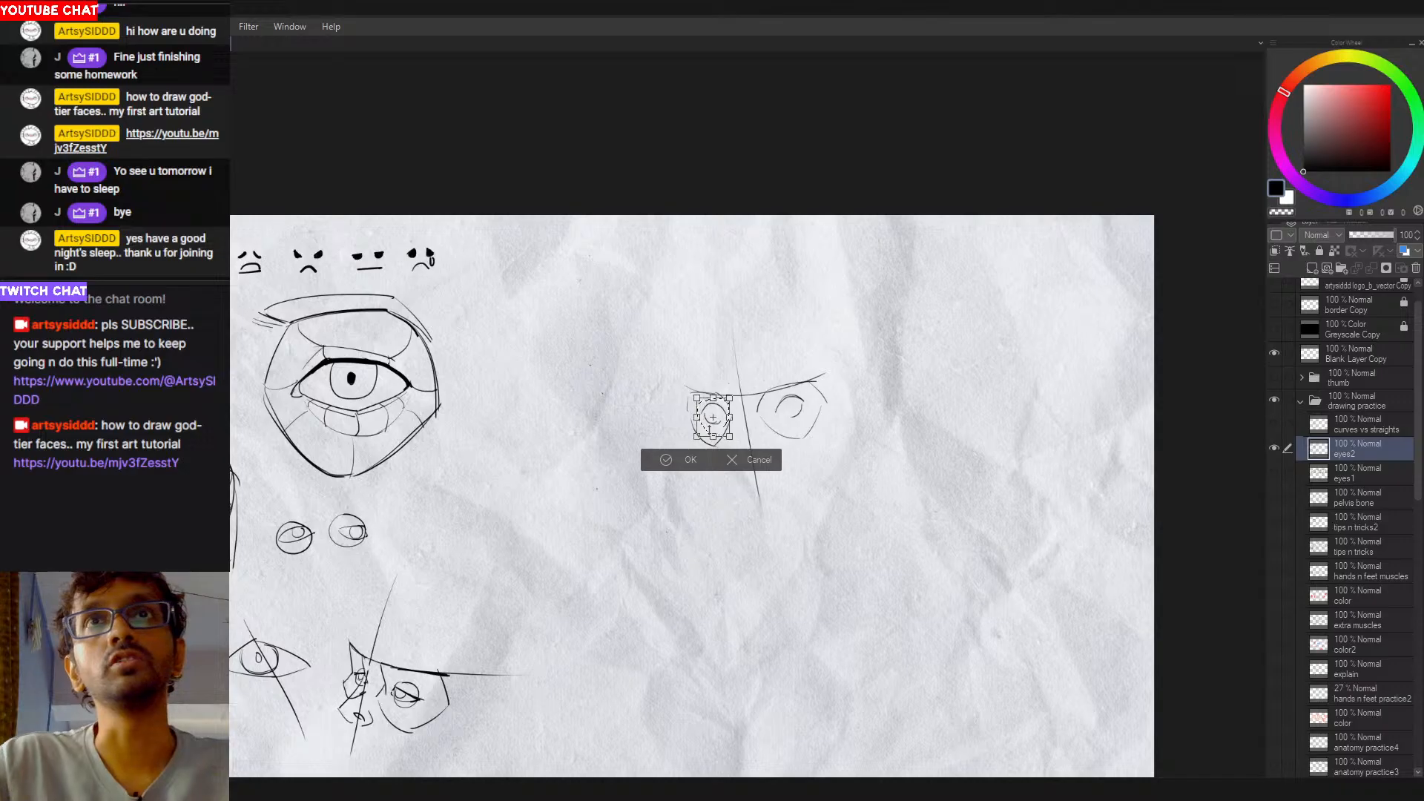
key("Return")
Step: Draw the iris on the left eyeball and add small pupils to both eyes
scroll(739, 395, "right", 1)
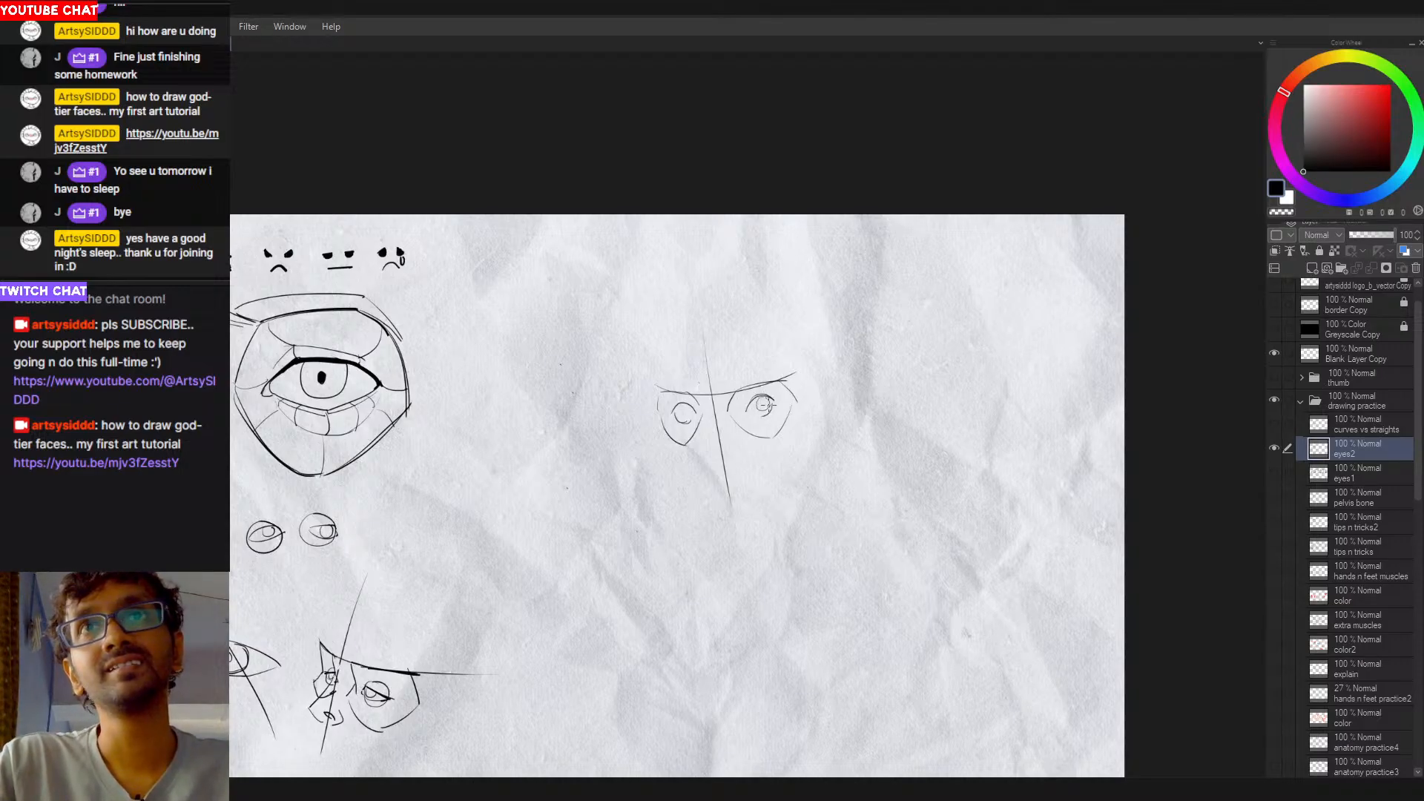
scroll(728, 424, "up", 3)
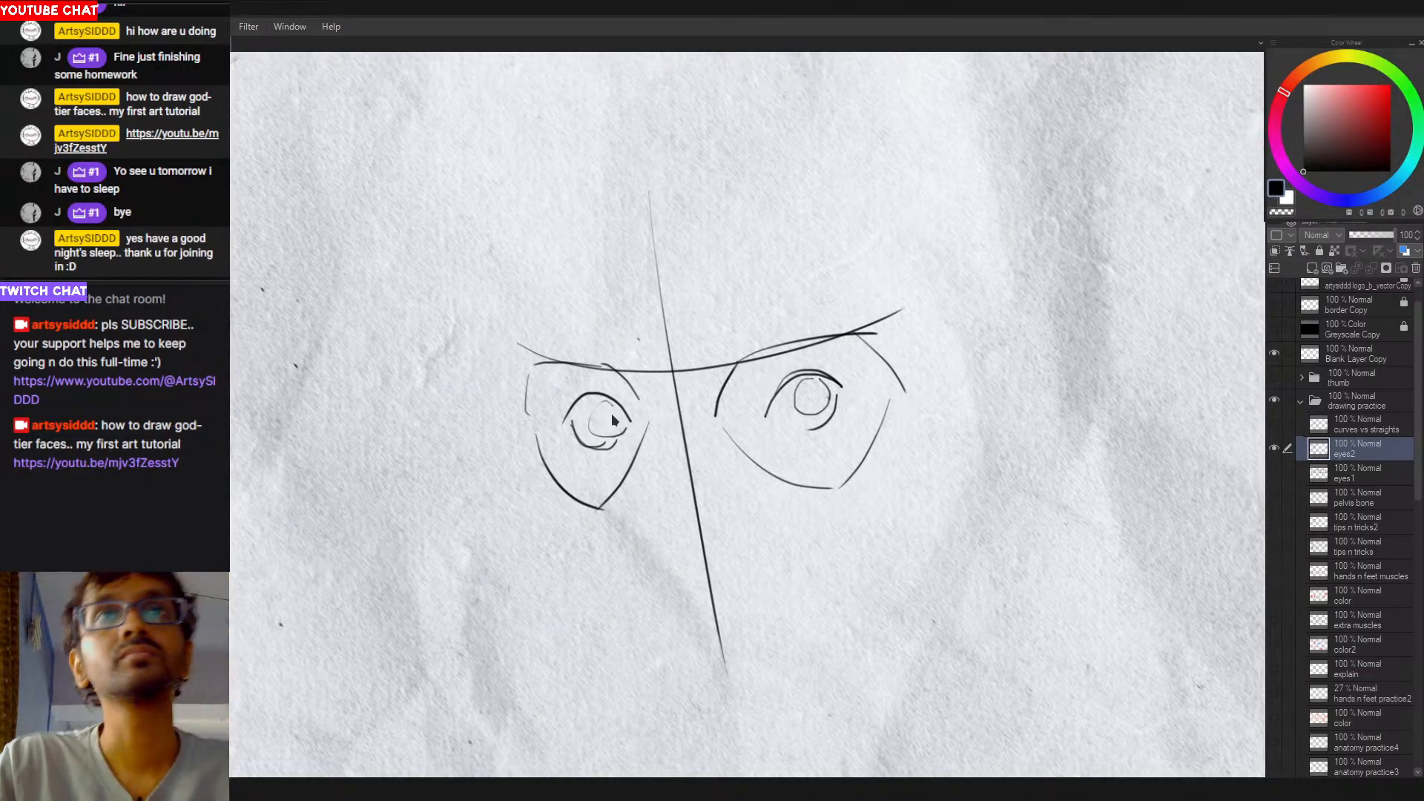
mouse_move(617, 405)
left_mouse_down()
mouse_move(607, 442)
mouse_move(626, 438)
mouse_move(616, 428)
left_mouse_up()
key("ctrl+z")
key("ctrl+z")
key("ctrl+z")
key("ctrl+z")
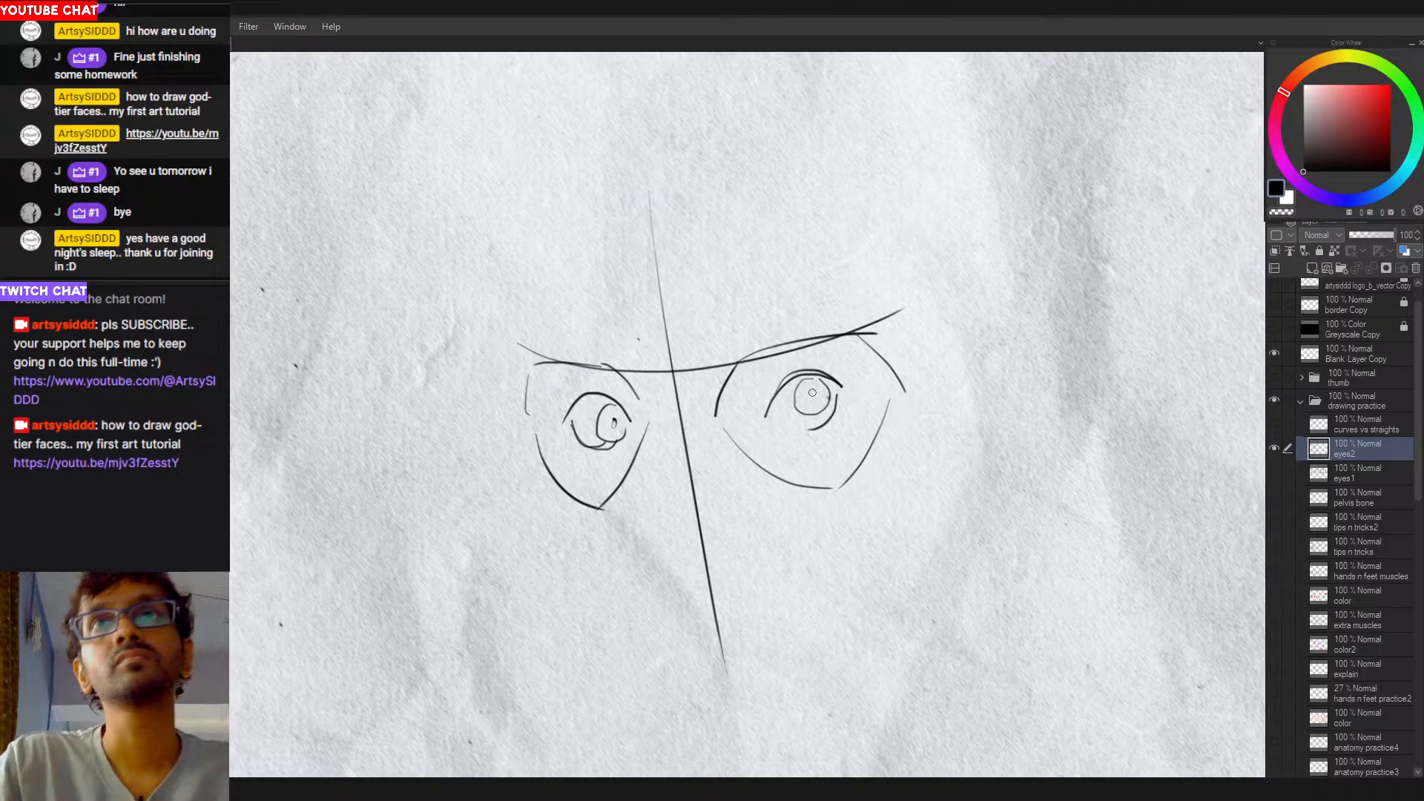
left_click_drag(808, 387, 816, 402)
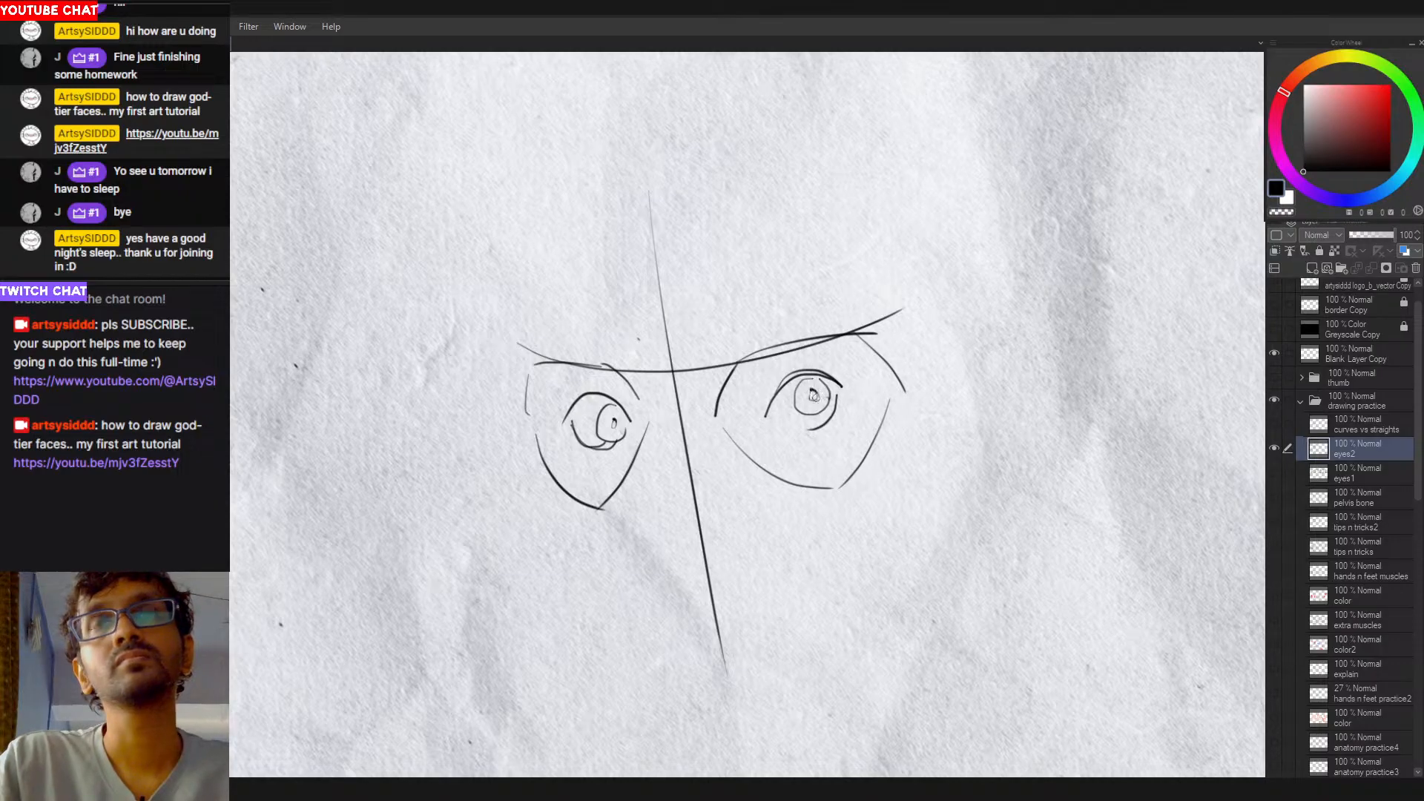
Step: Redraw the outer lower edge of the right eyeball with a heavier curved line, redoing the stroke as needed
scroll(793, 450, "down", 2)
scroll(707, 466, "up", 1)
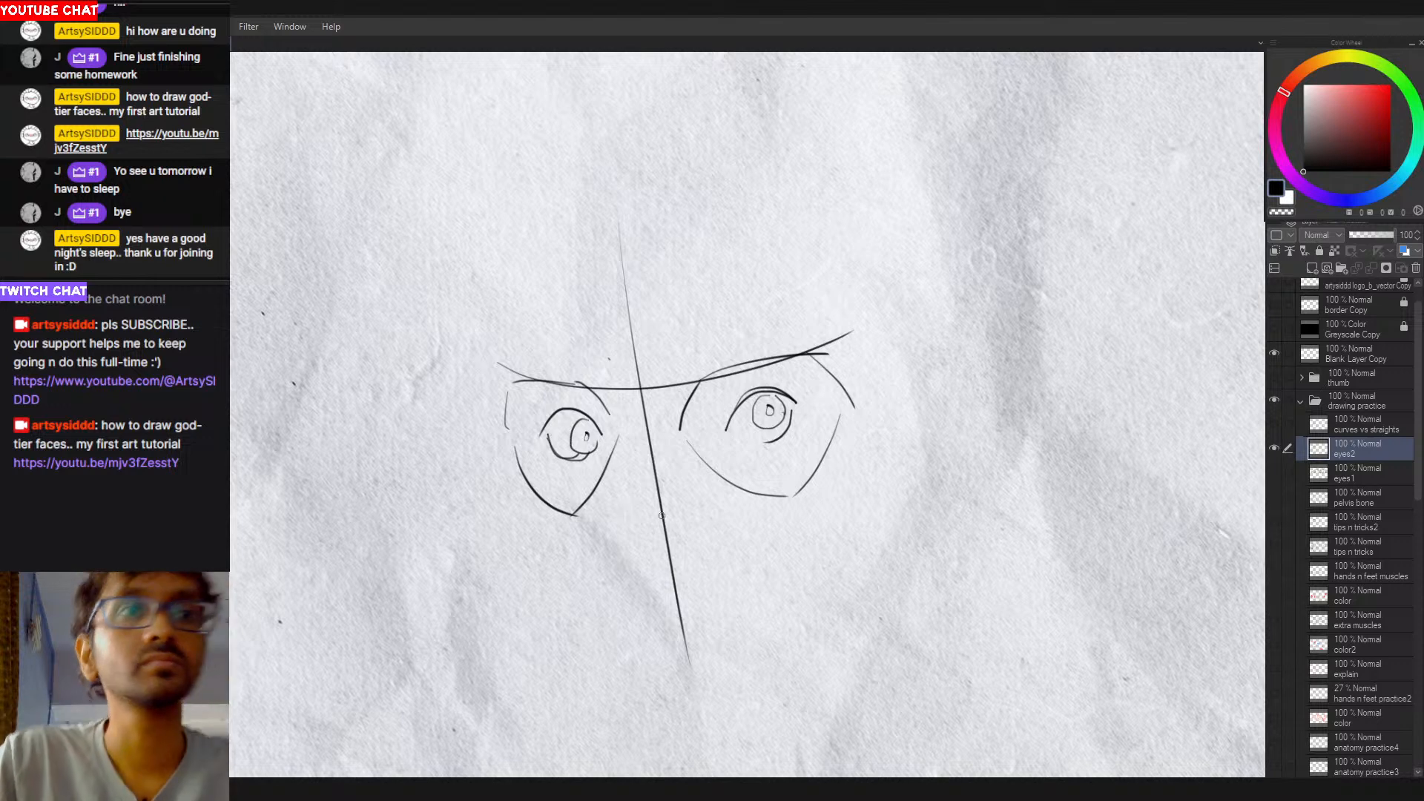
left_click_drag(796, 414, 781, 446)
key("ctrl+z")
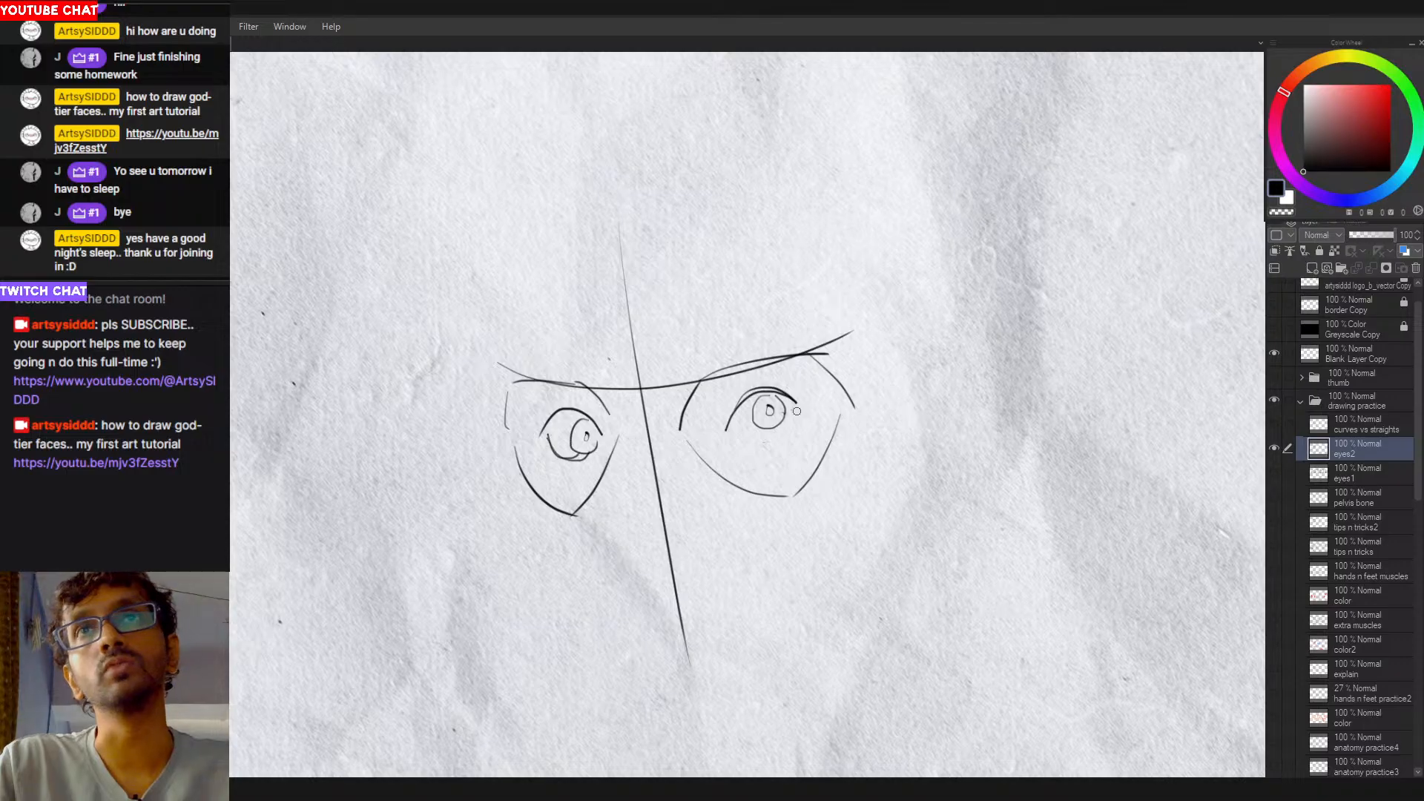
left_click_drag(795, 407, 766, 444)
key("ctrl+z")
key("ctrl+z")
key("ctrl+z")
key("ctrl+z")
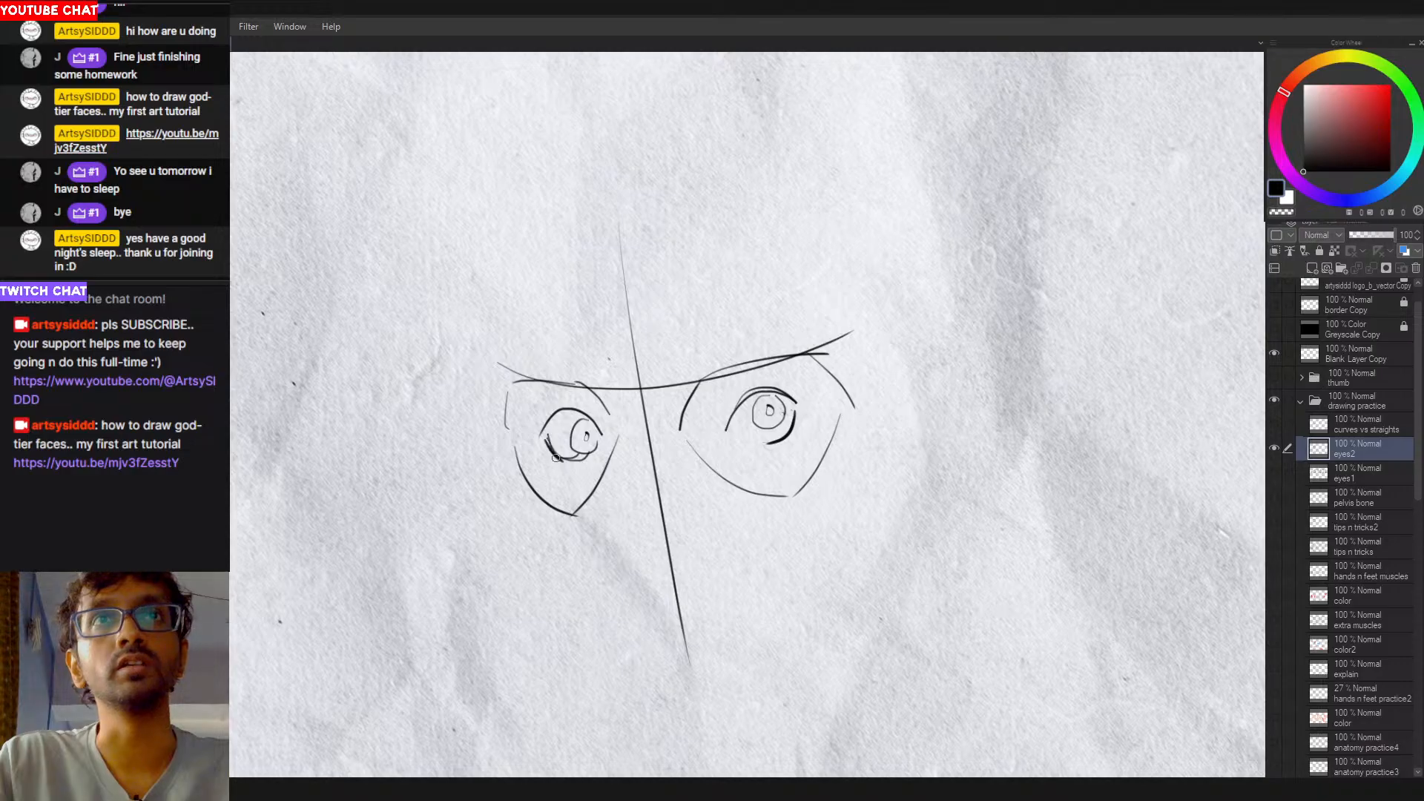
Step: Erase the stray strokes along the underside of the left eyeball and return to drawing with black
key("c")
left_click_drag(592, 454, 588, 455)
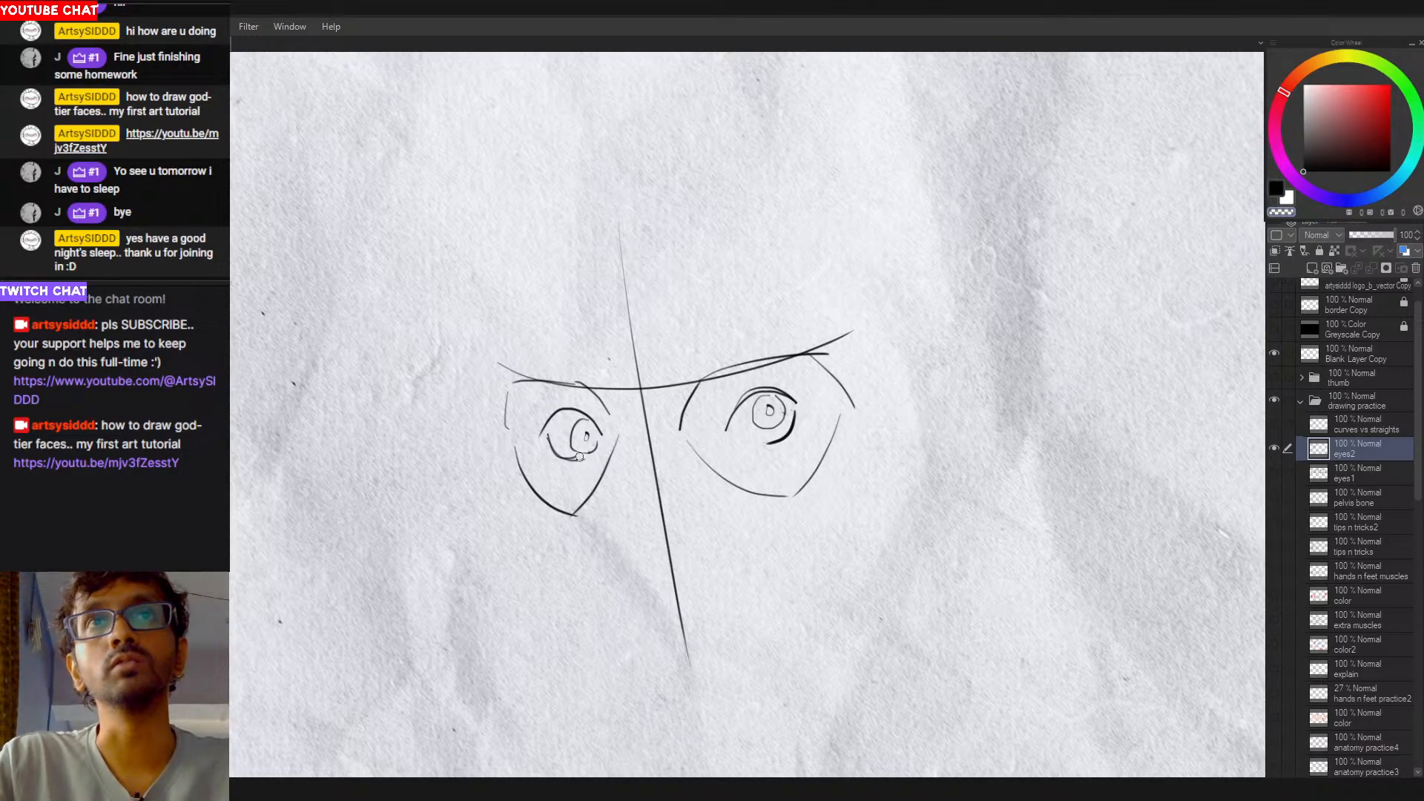
key("c")
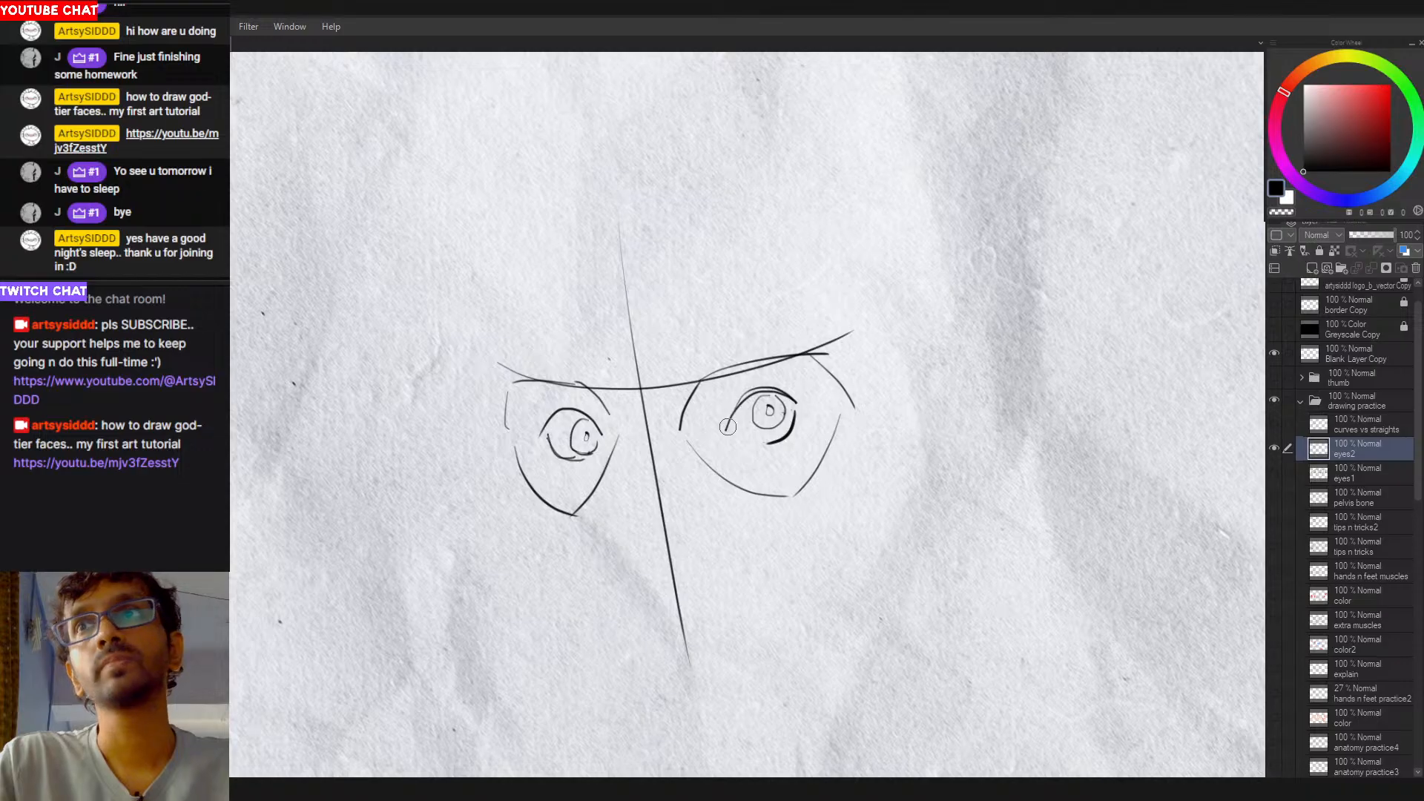
Step: Draw a thick, tapered upper eyelid line arching over the right eyeball, redoing the stroke as needed
mouse_move(728, 426)
left_mouse_down()
mouse_move(799, 399)
mouse_move(746, 405)
left_mouse_up()
key("ctrl+z")
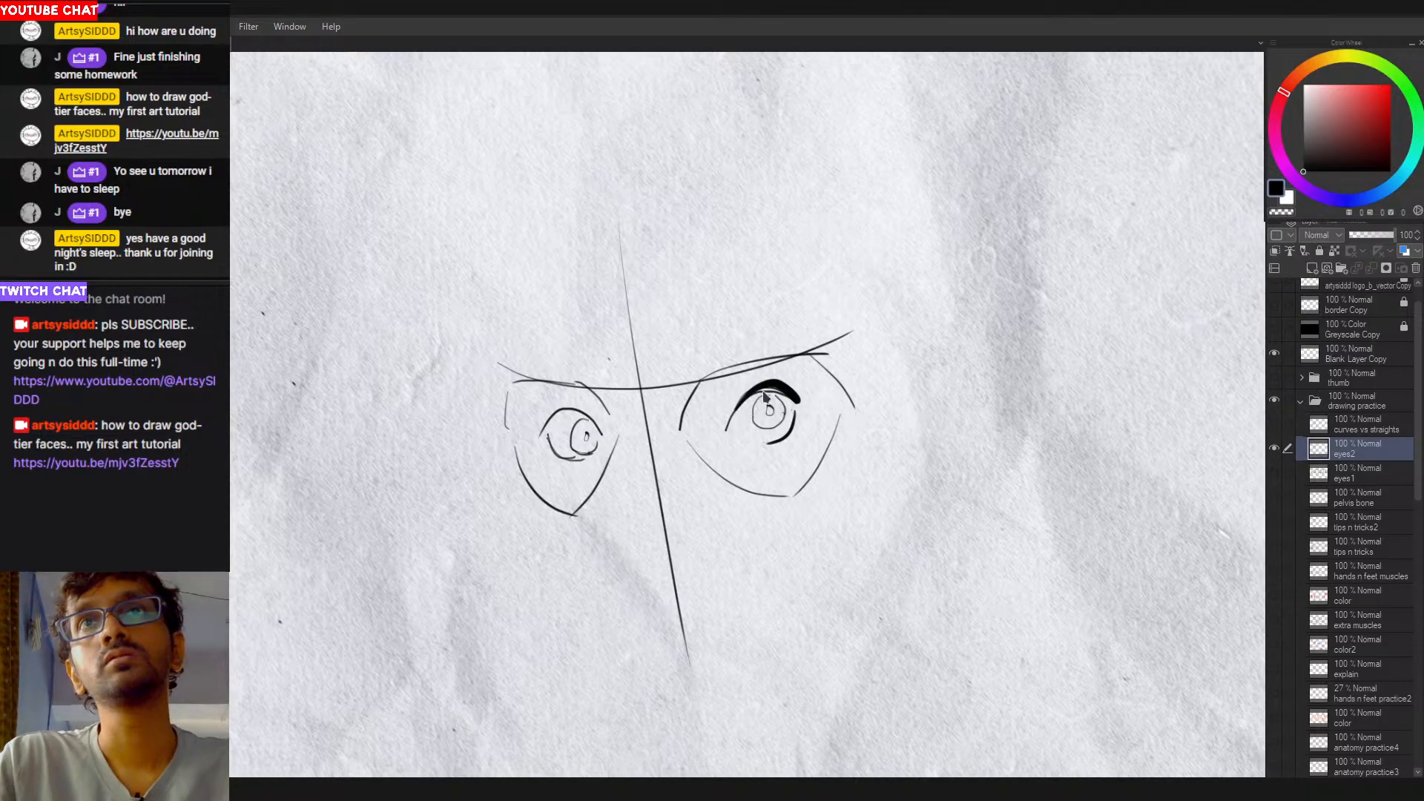
key("ctrl+z")
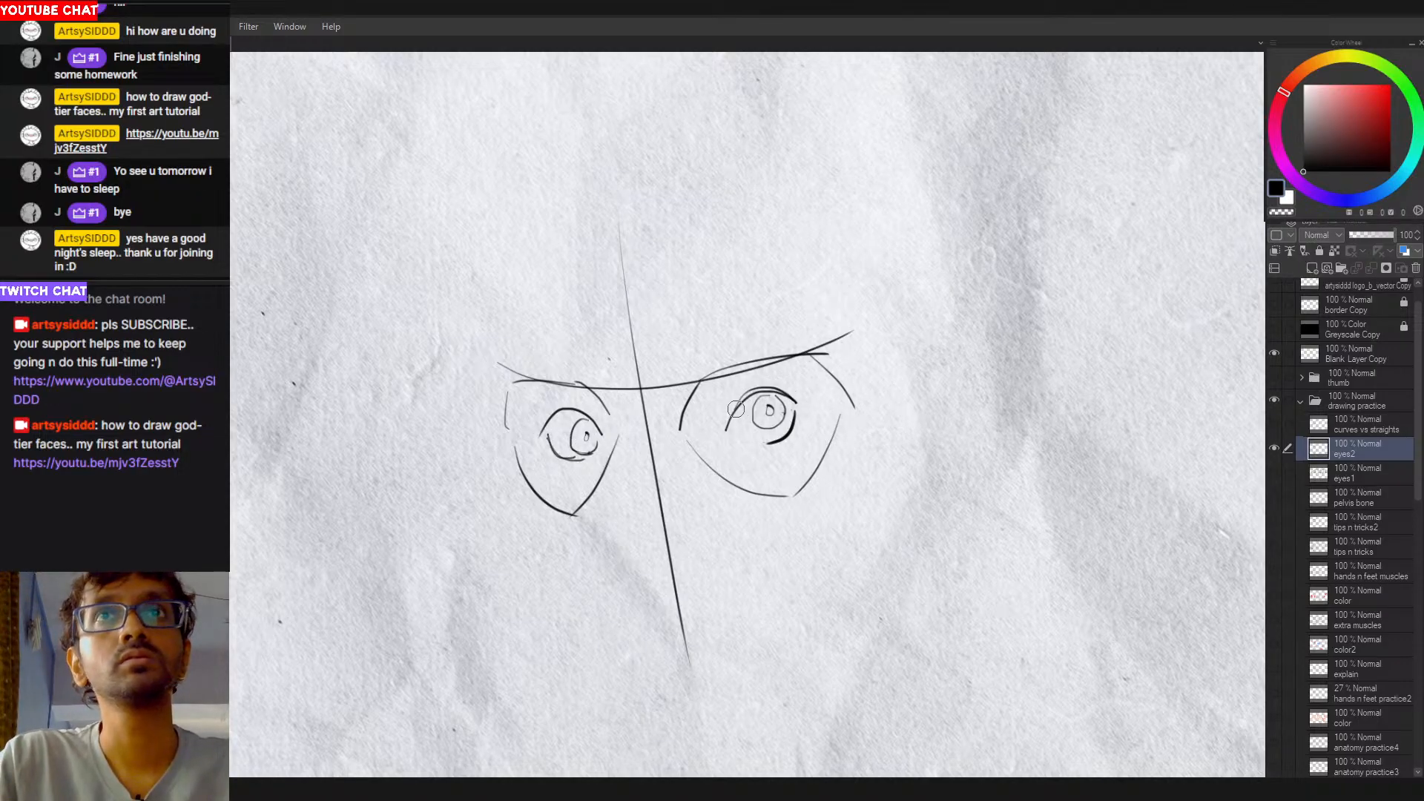
mouse_move(730, 420)
left_mouse_down()
mouse_move(760, 392)
mouse_move(796, 403)
left_mouse_up()
key("ctrl+z")
key("ctrl+z")
key("ctrl+z")
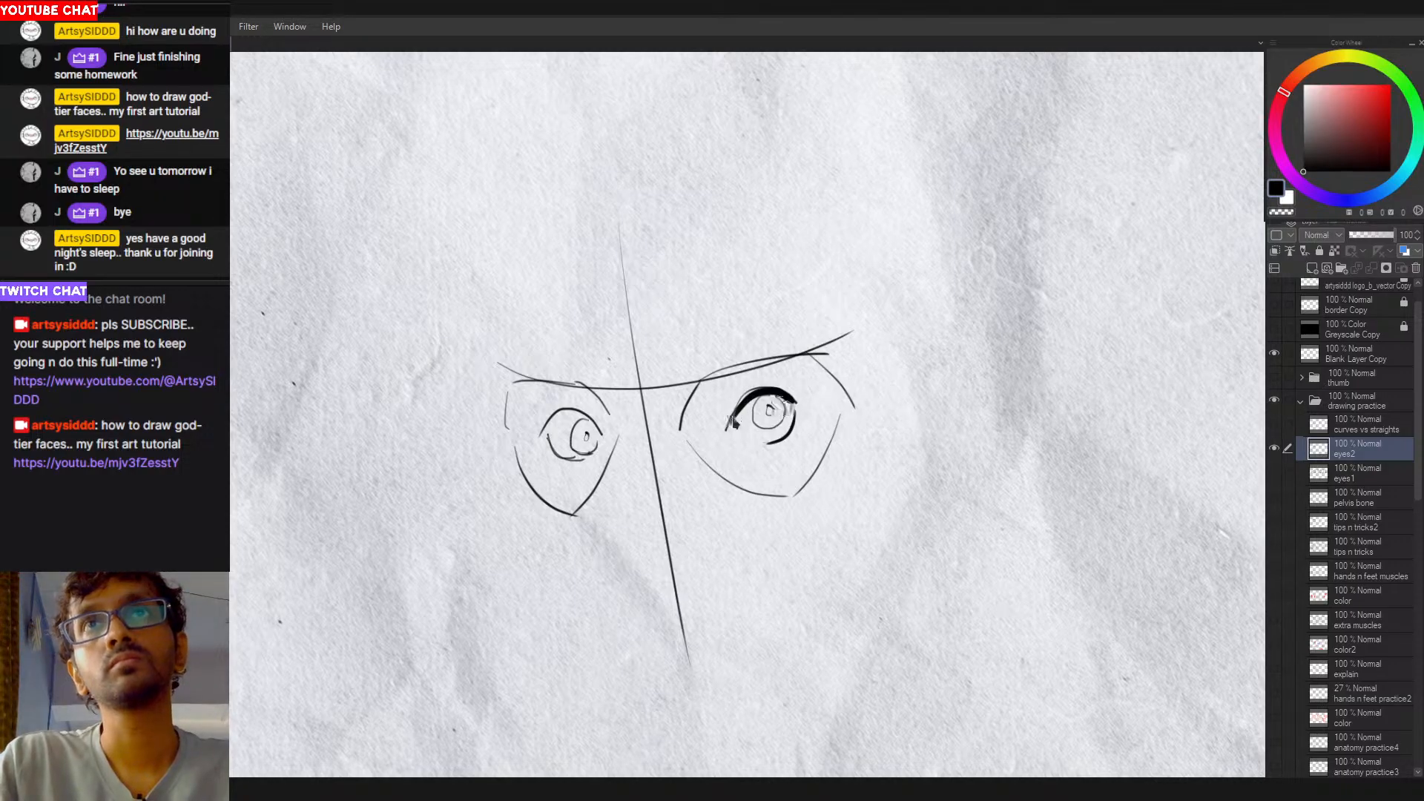
key("ctrl+z")
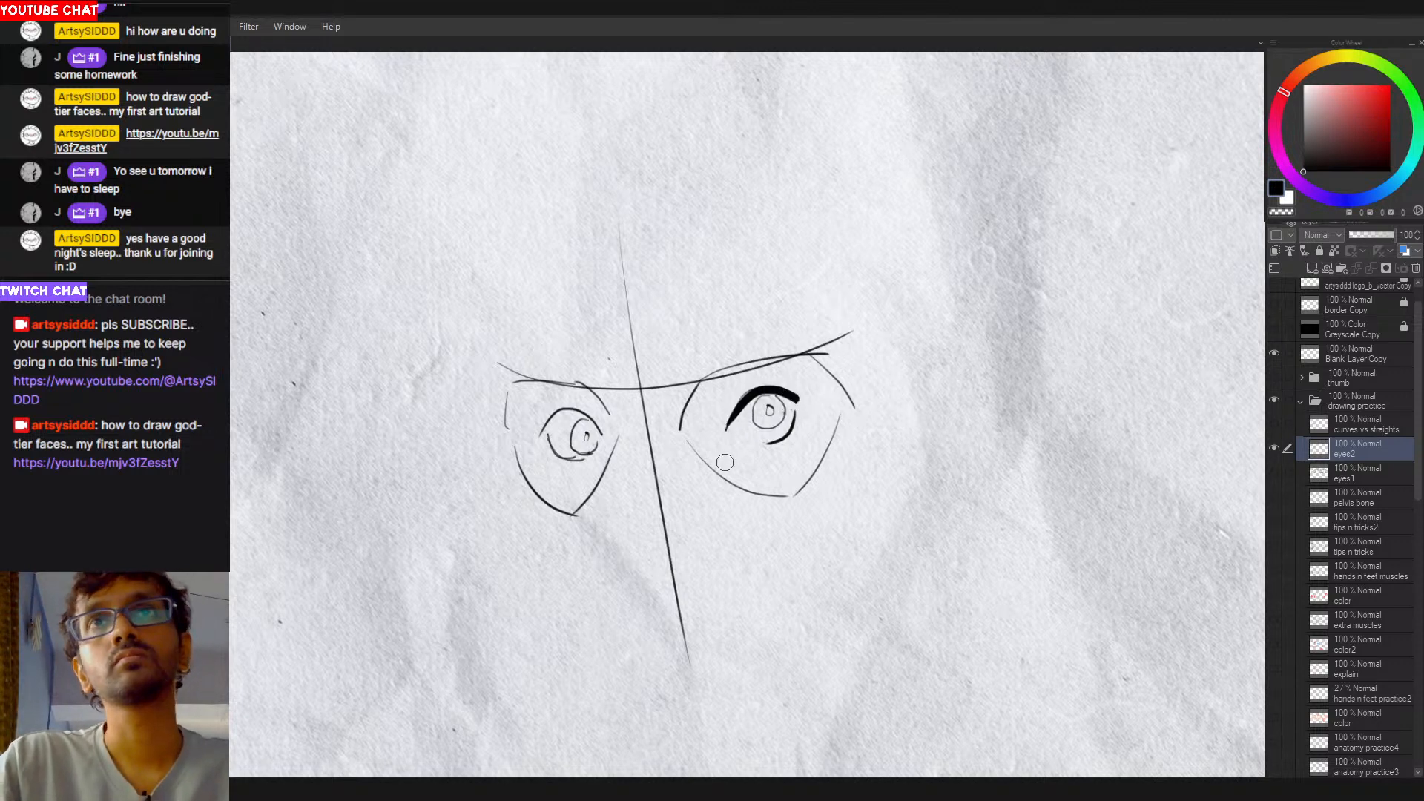
key("ctrl+z")
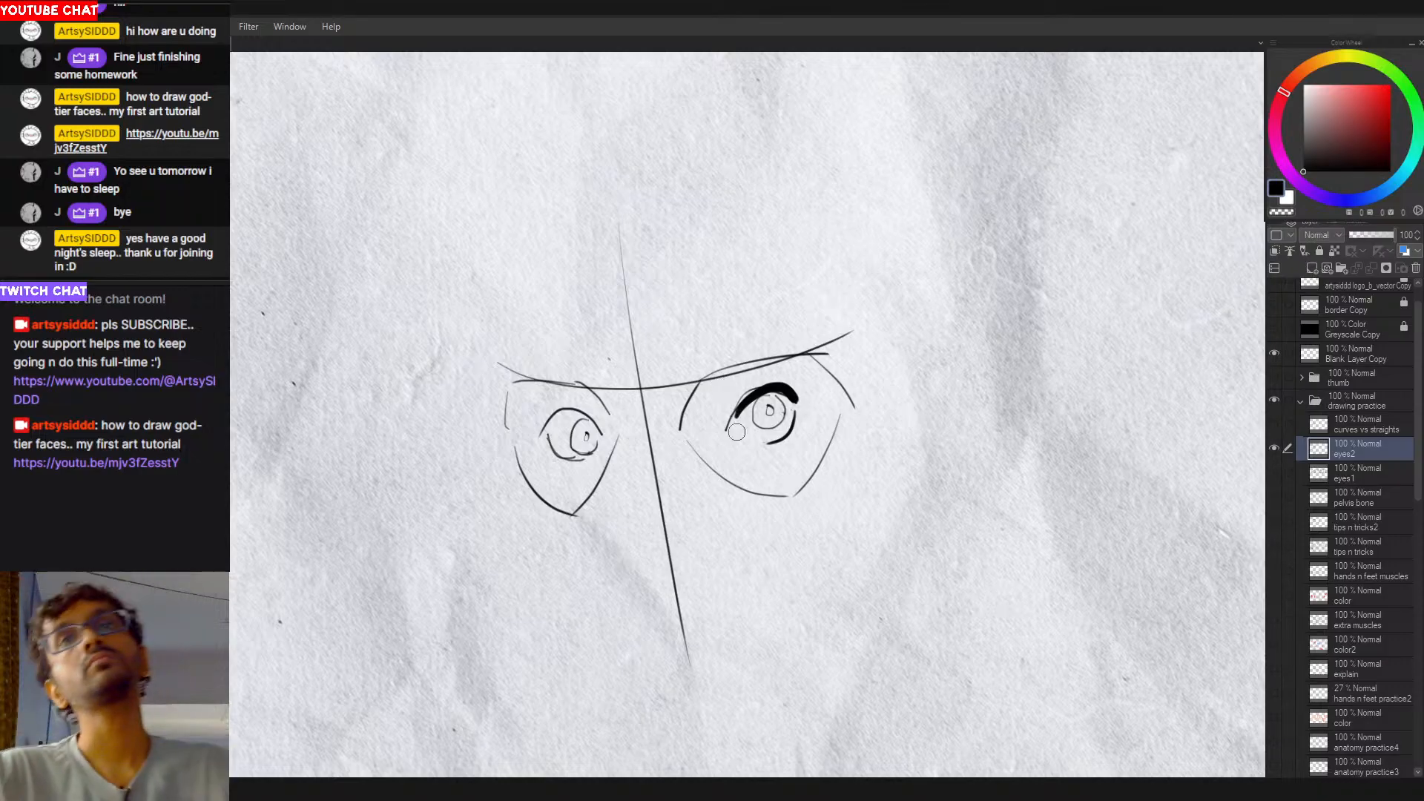
key("ctrl+z")
left_click_drag(726, 430, 786, 391)
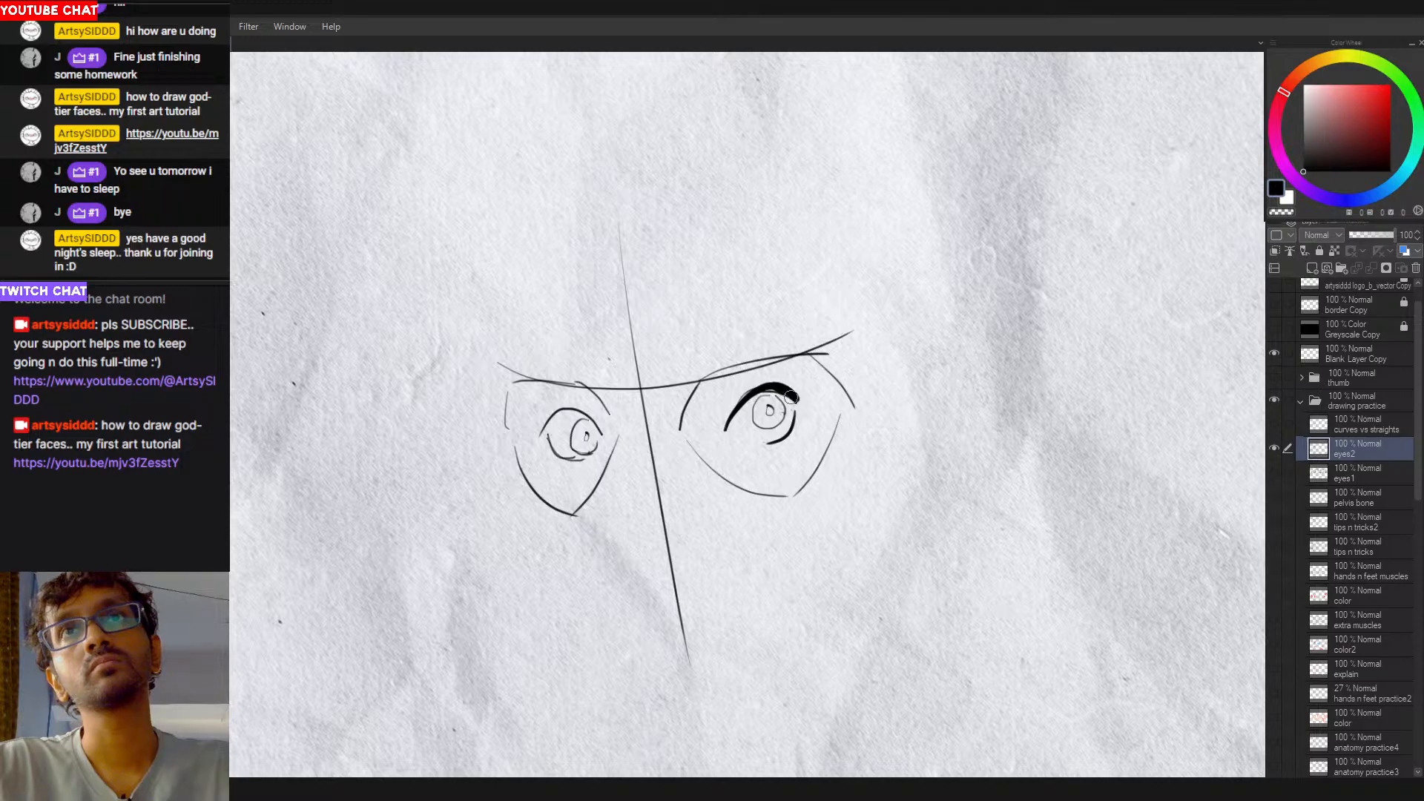
key("ctrl+z")
left_click_drag(724, 432, 801, 393)
key("ctrl+z")
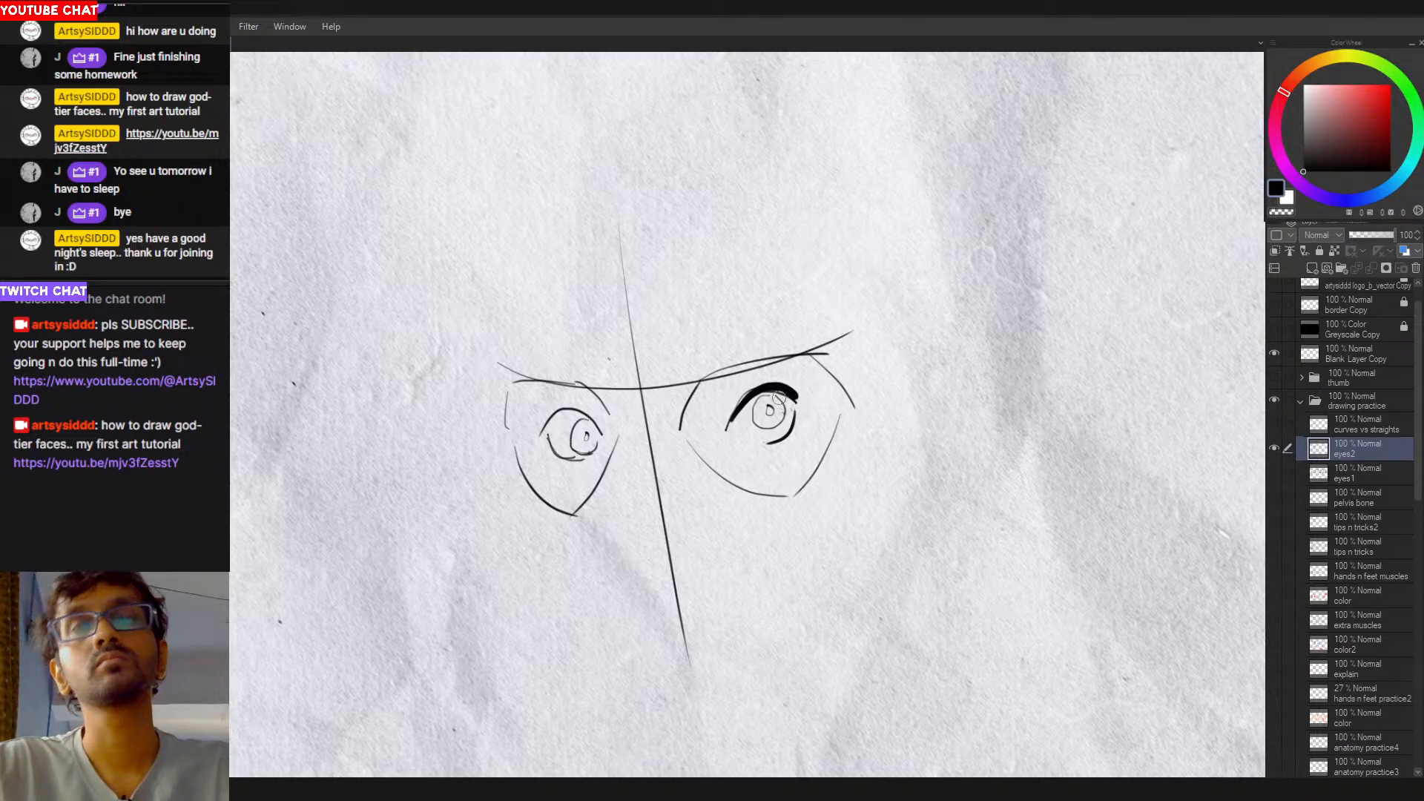
Step: Draw a thick upper eyelid line over the left eyeball and darken the outer corner of the right upper lid
scroll(780, 455, "down", 1)
scroll(779, 456, "up", 3)
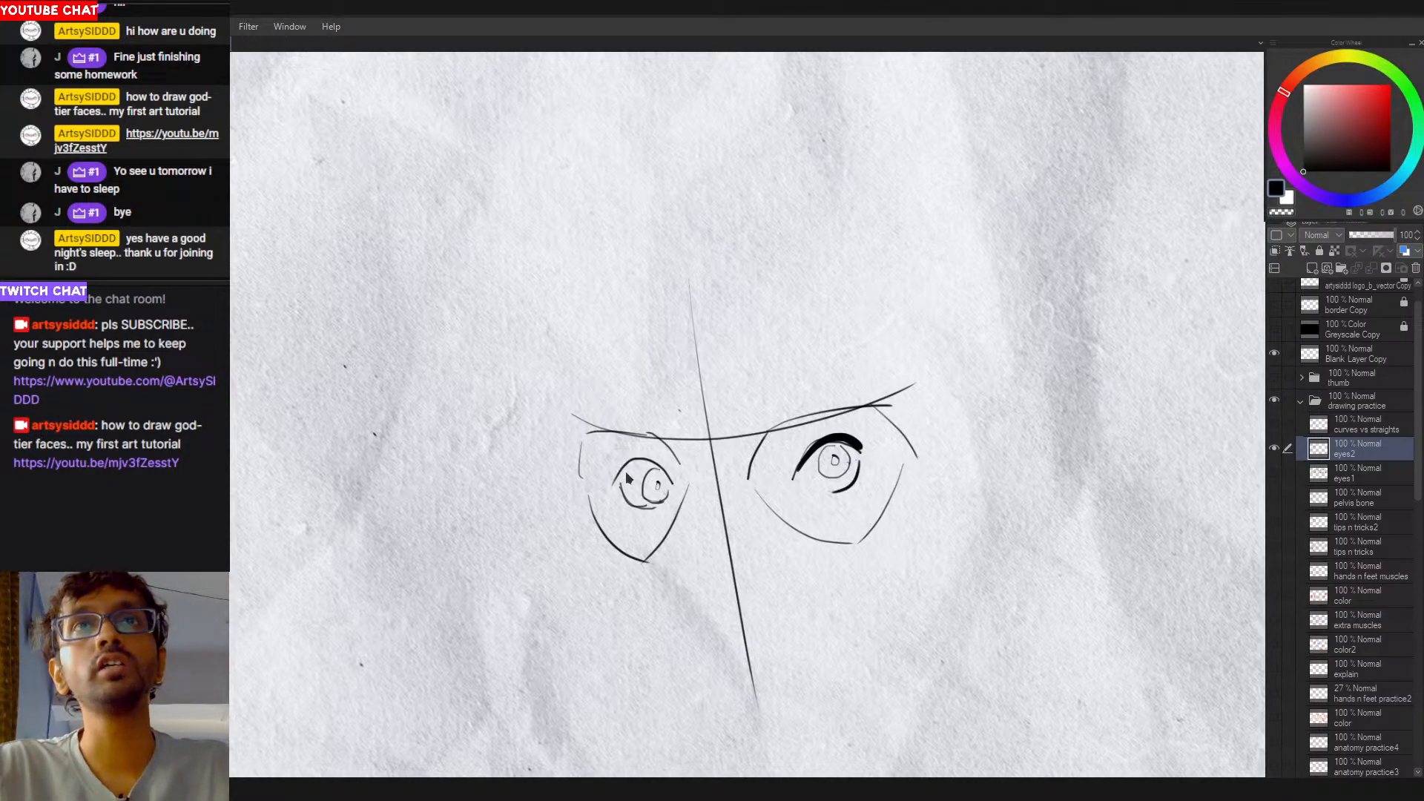
mouse_move(615, 484)
left_mouse_down()
mouse_move(660, 482)
mouse_move(631, 465)
mouse_move(621, 483)
mouse_move(630, 459)
mouse_move(629, 476)
mouse_move(653, 480)
mouse_move(613, 477)
left_mouse_up()
key("ctrl+z")
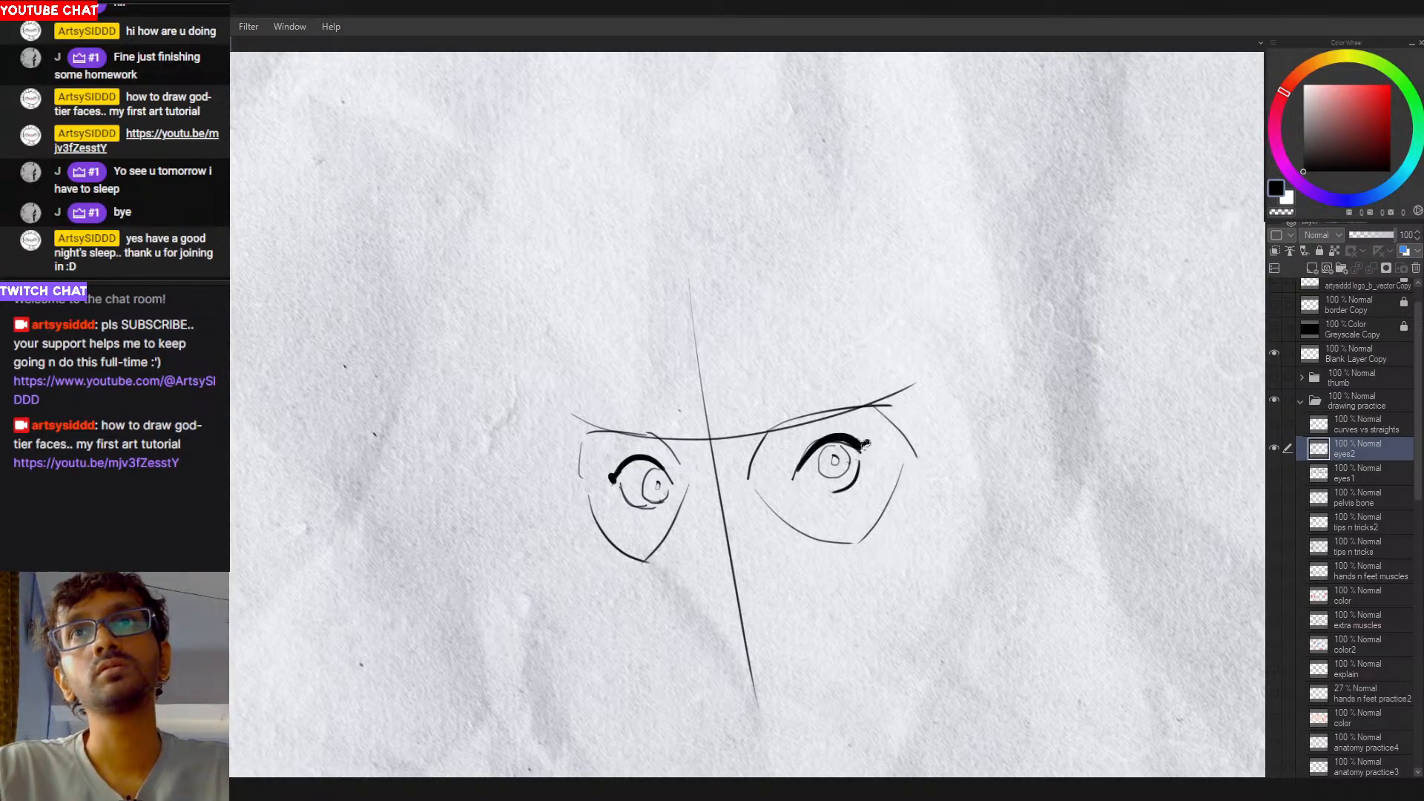
left_click_drag(866, 443, 863, 454)
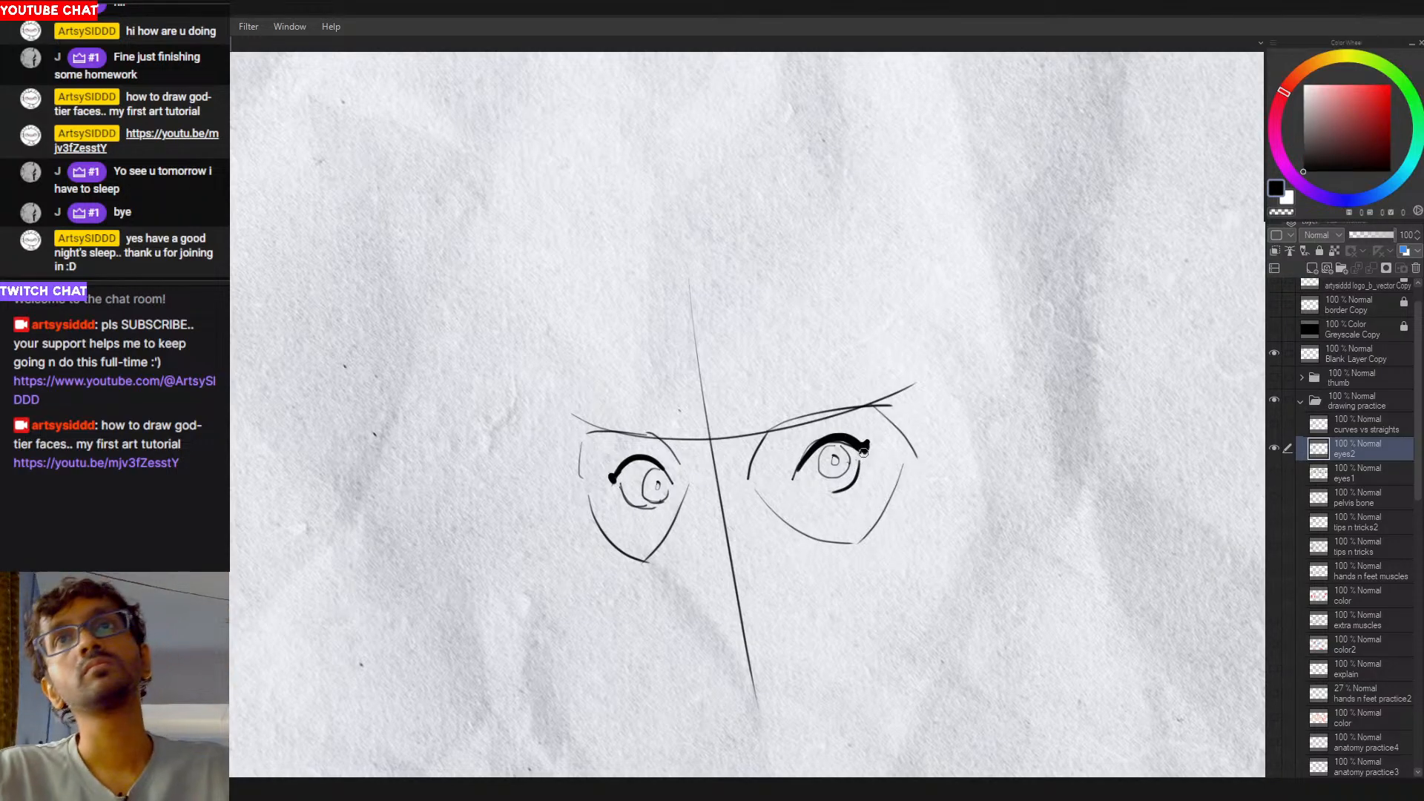
Step: Add short, dark lower lash marks beside the outer lower edges of both eyeballs
left_click_drag(861, 463, 850, 483)
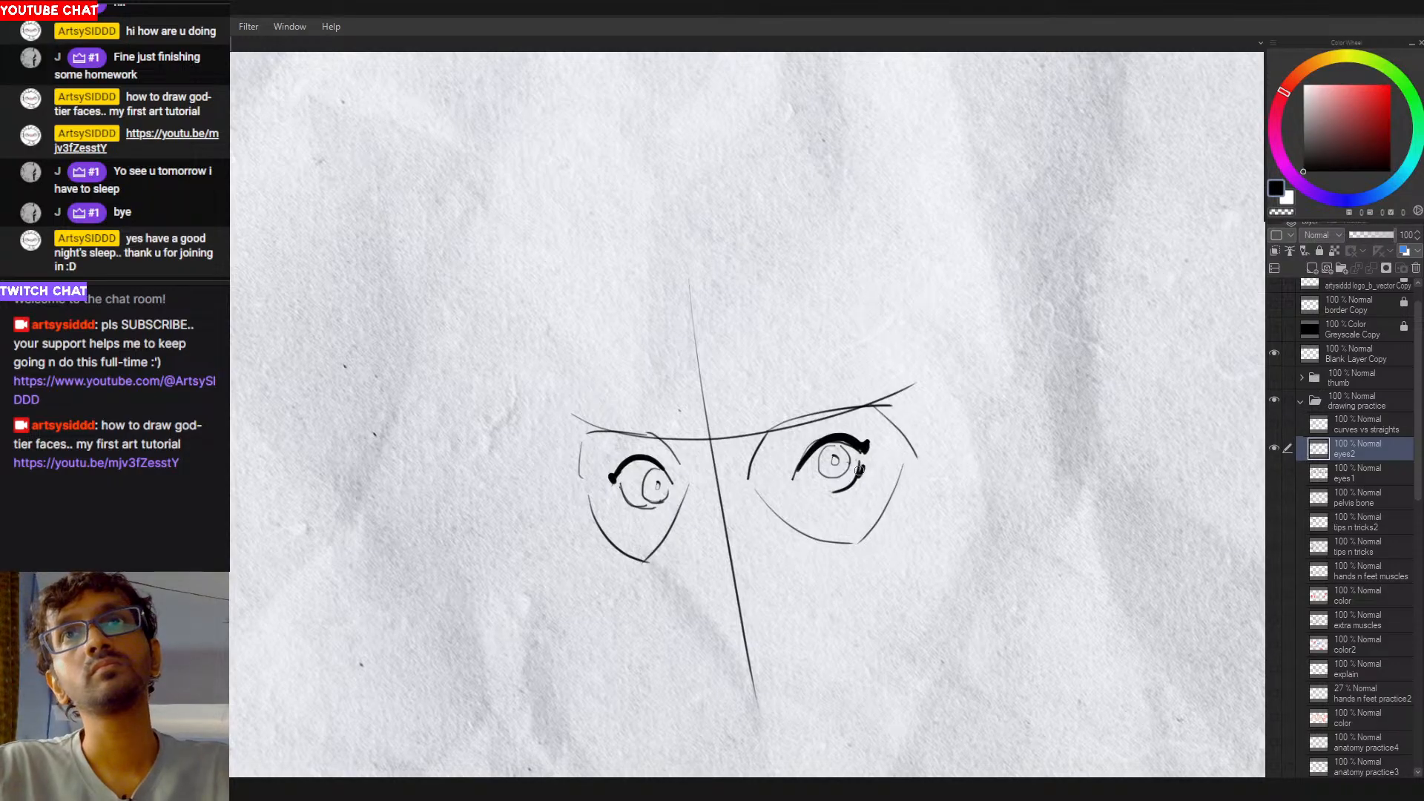
left_click_drag(864, 462, 861, 478)
key("ctrl+z")
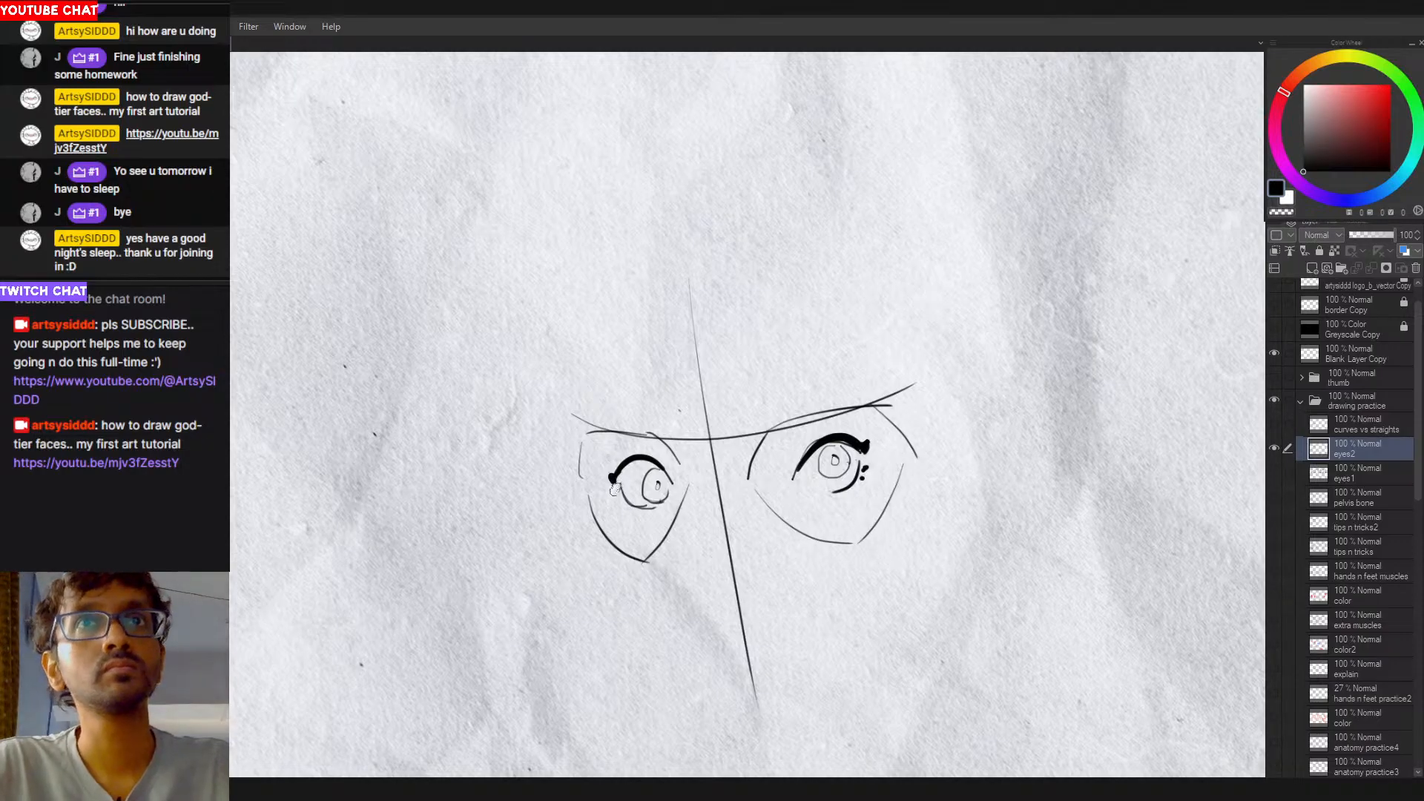
left_click_drag(615, 488, 615, 494)
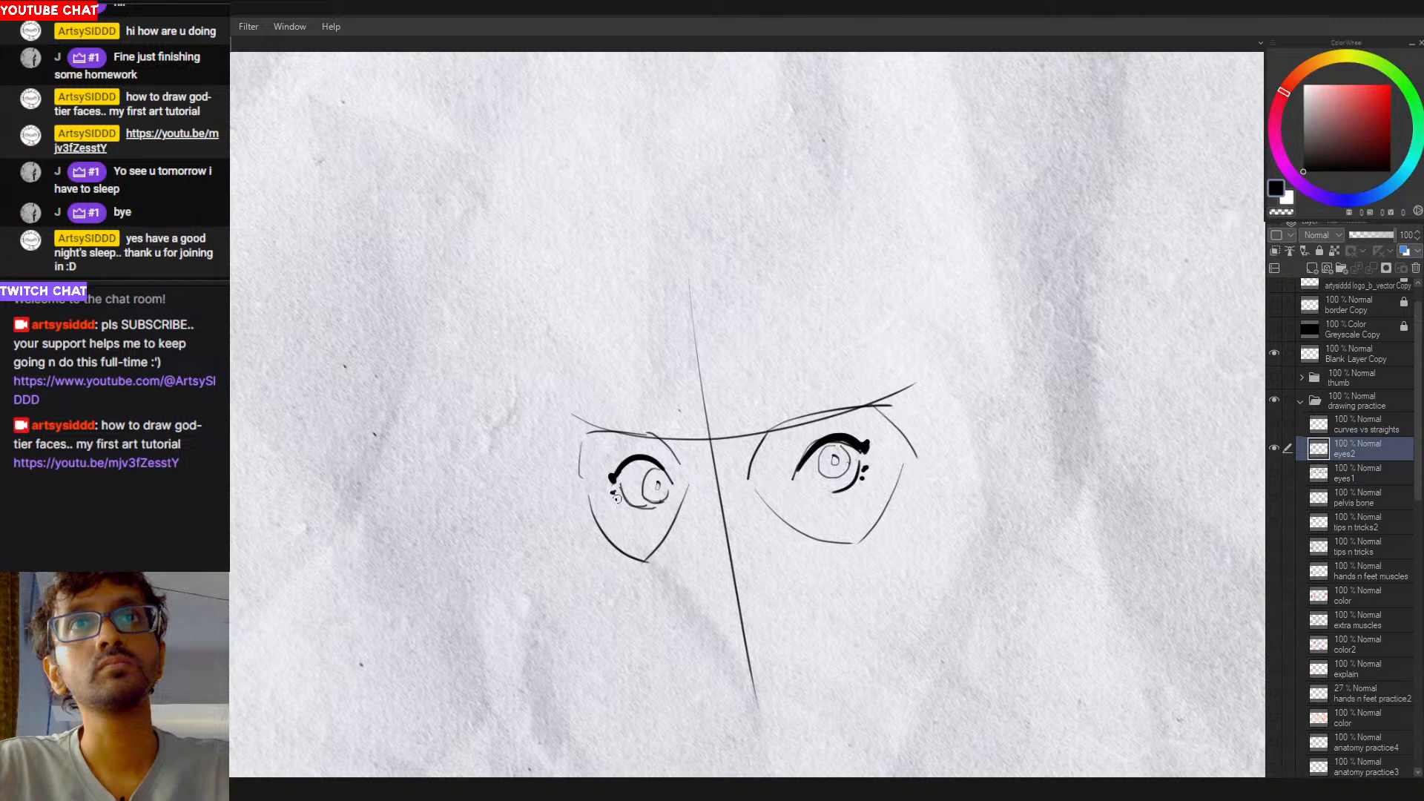
Step: Try thin crease lines above the upper eyelids of both eyes
left_click_drag(665, 533, 646, 547)
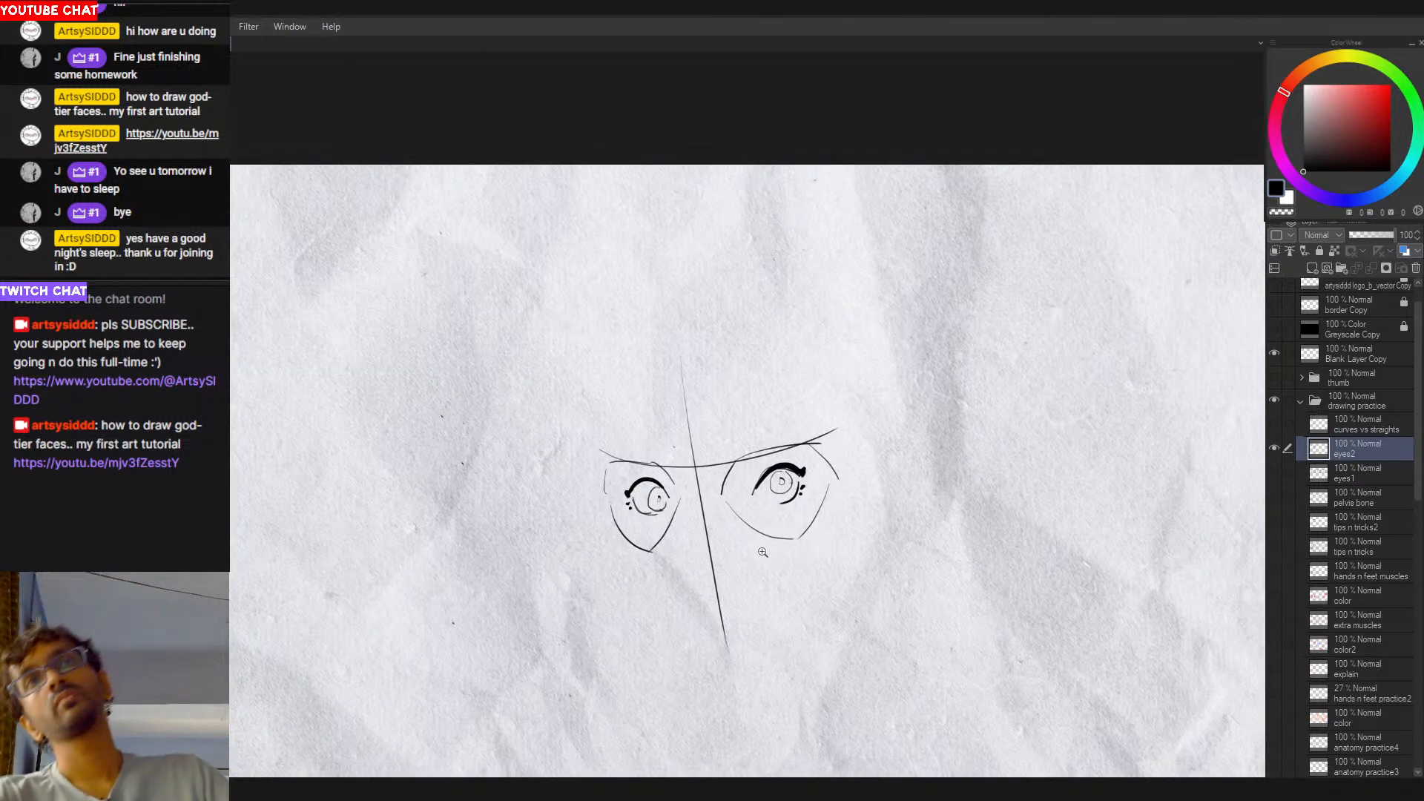
left_click_drag(747, 517, 757, 530)
left_click(800, 498)
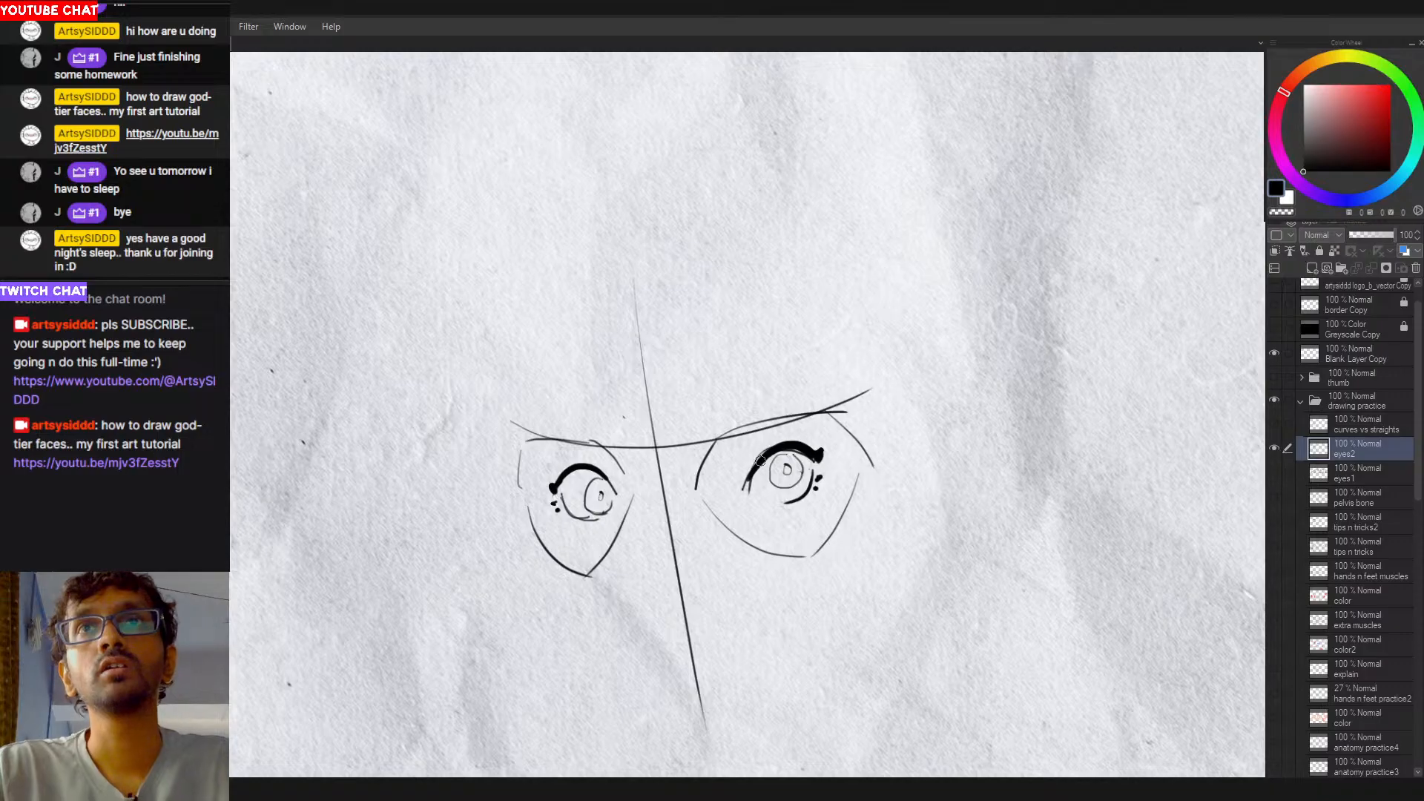
left_click_drag(776, 443, 745, 493)
key("ctrl+z")
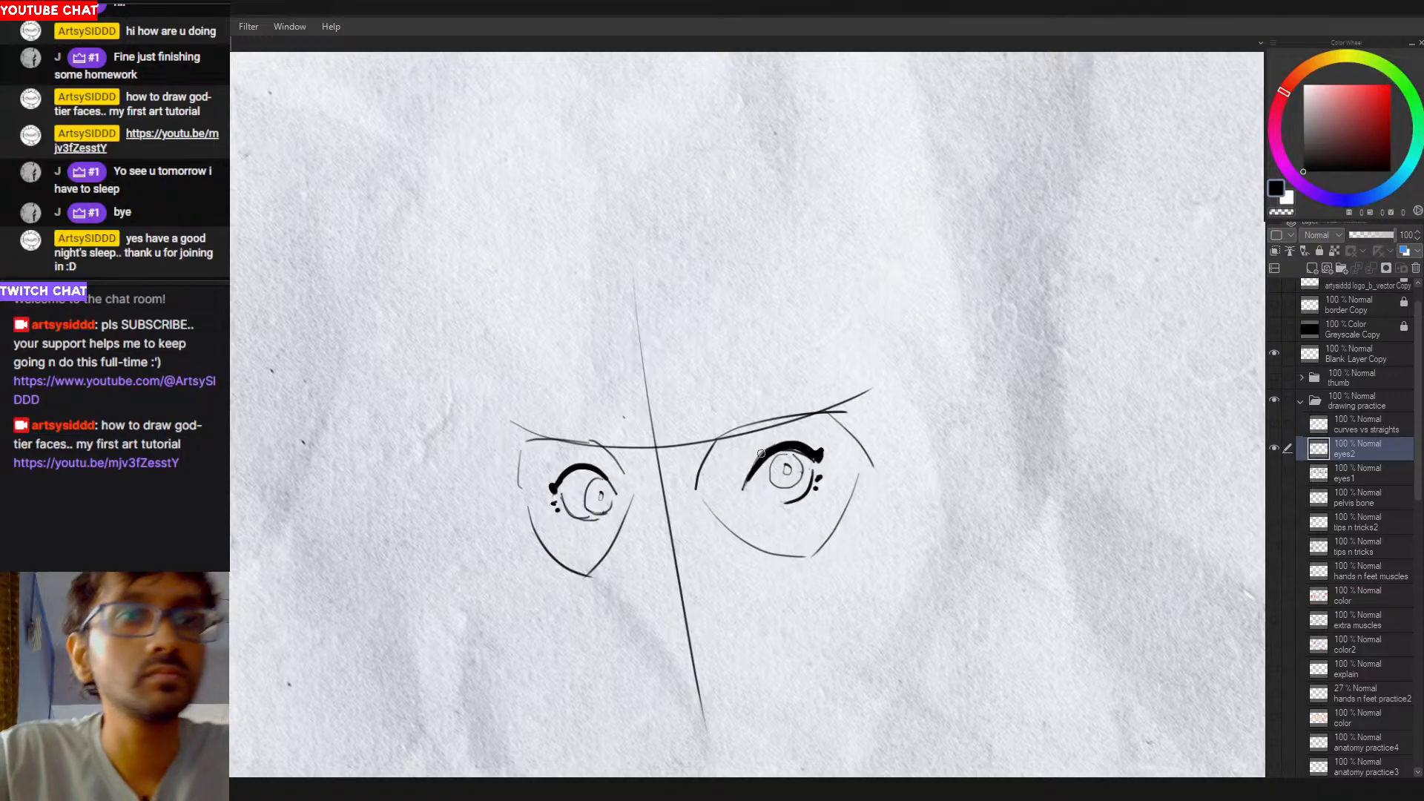
left_click_drag(768, 439, 739, 498)
key("ctrl+z")
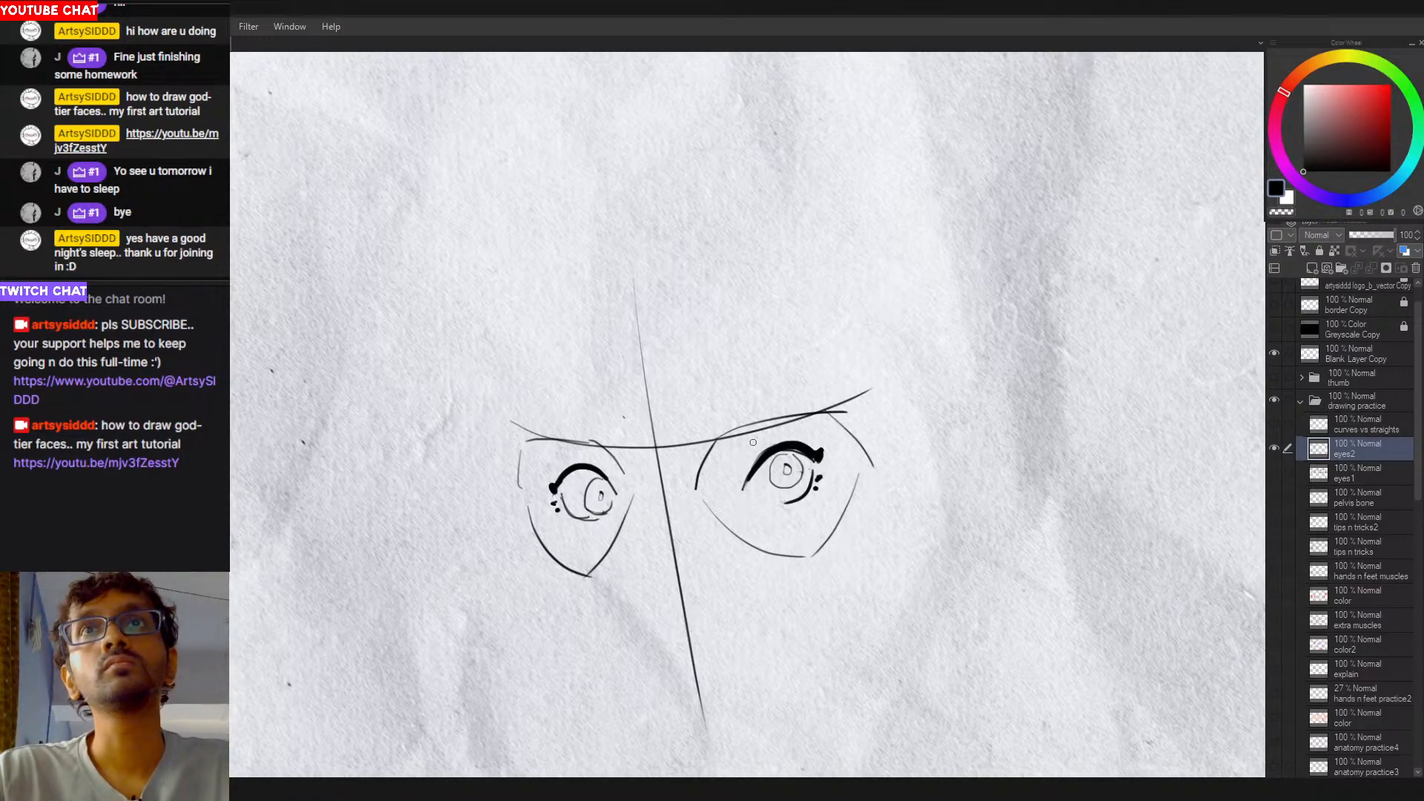
left_click_drag(758, 442, 807, 436)
key("ctrl+z")
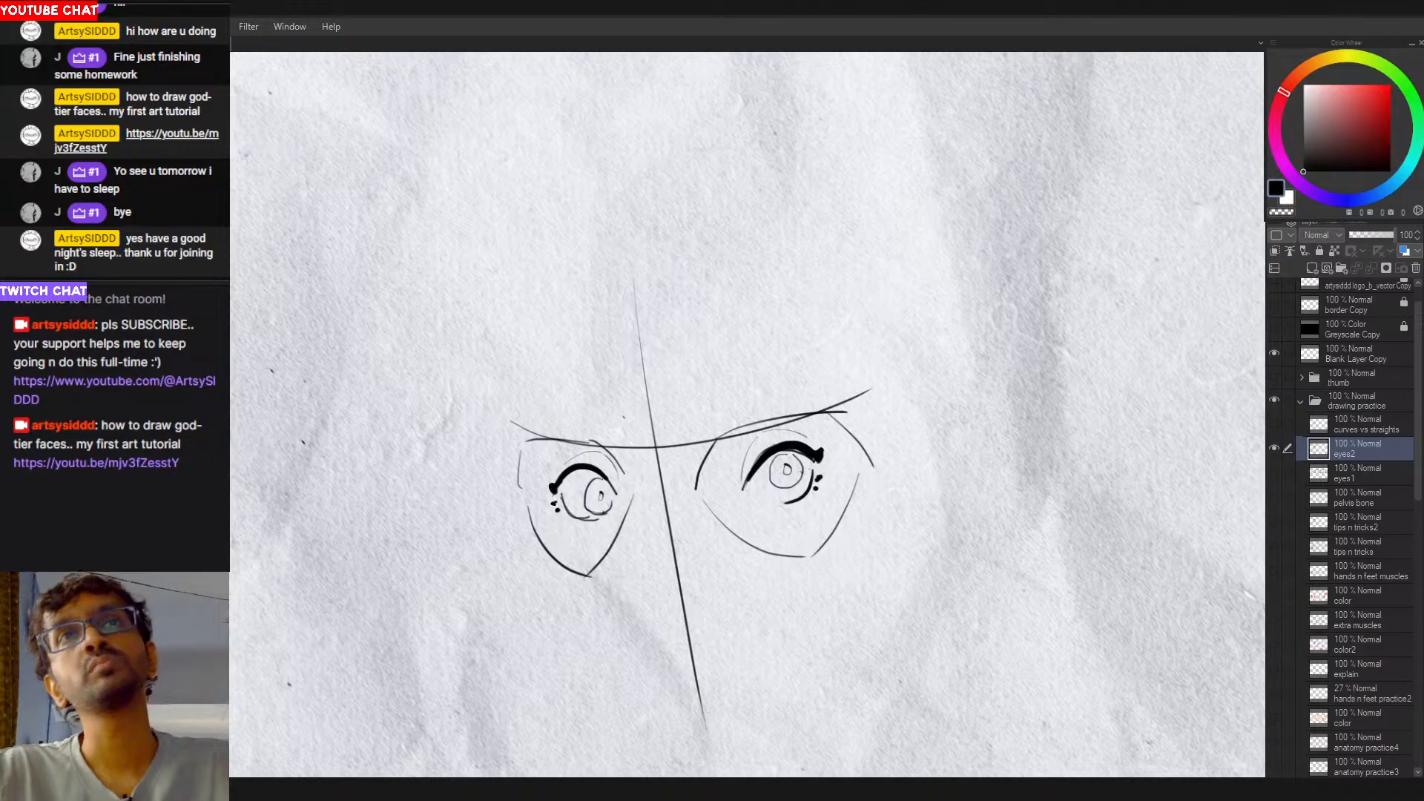
scroll(842, 487, "down", 3)
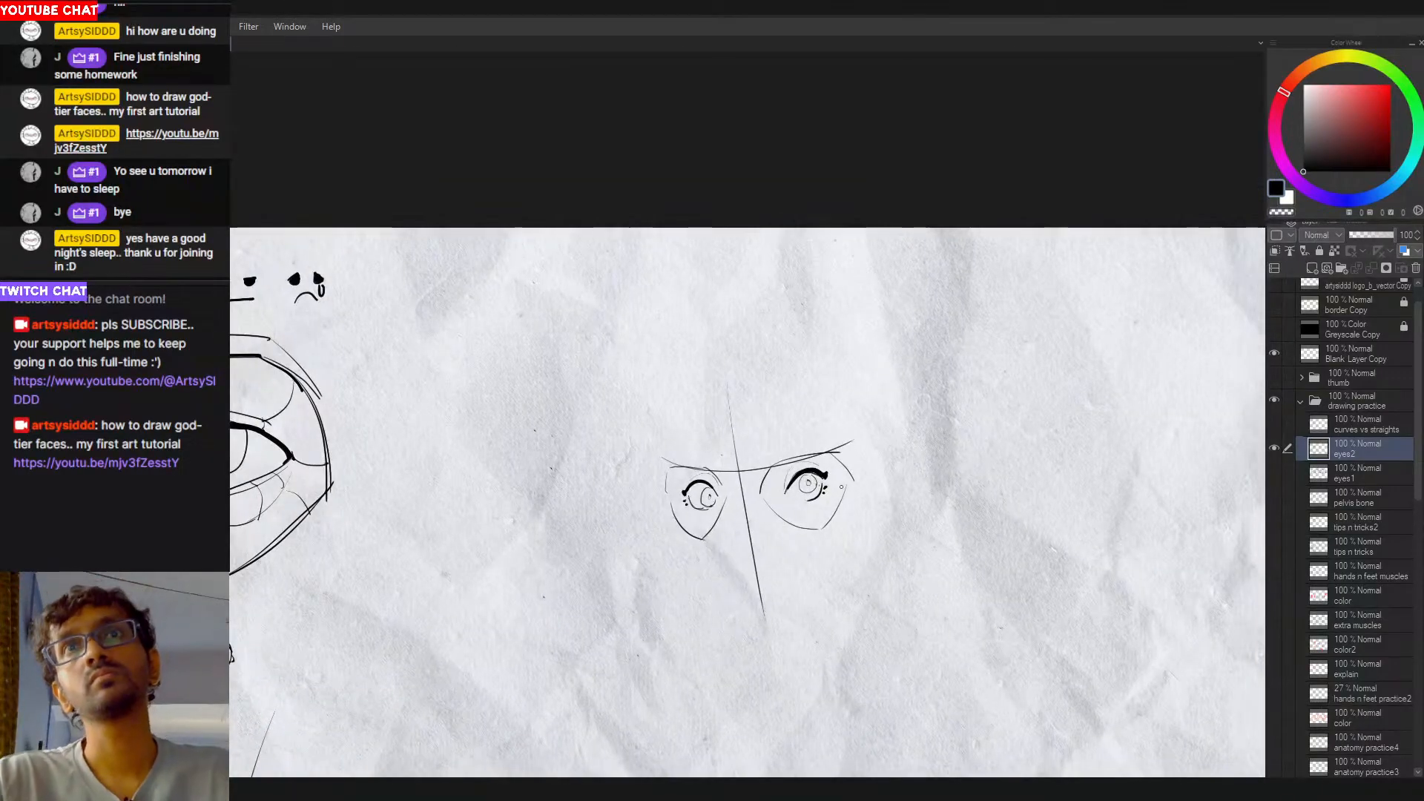
scroll(809, 465, "up", 2)
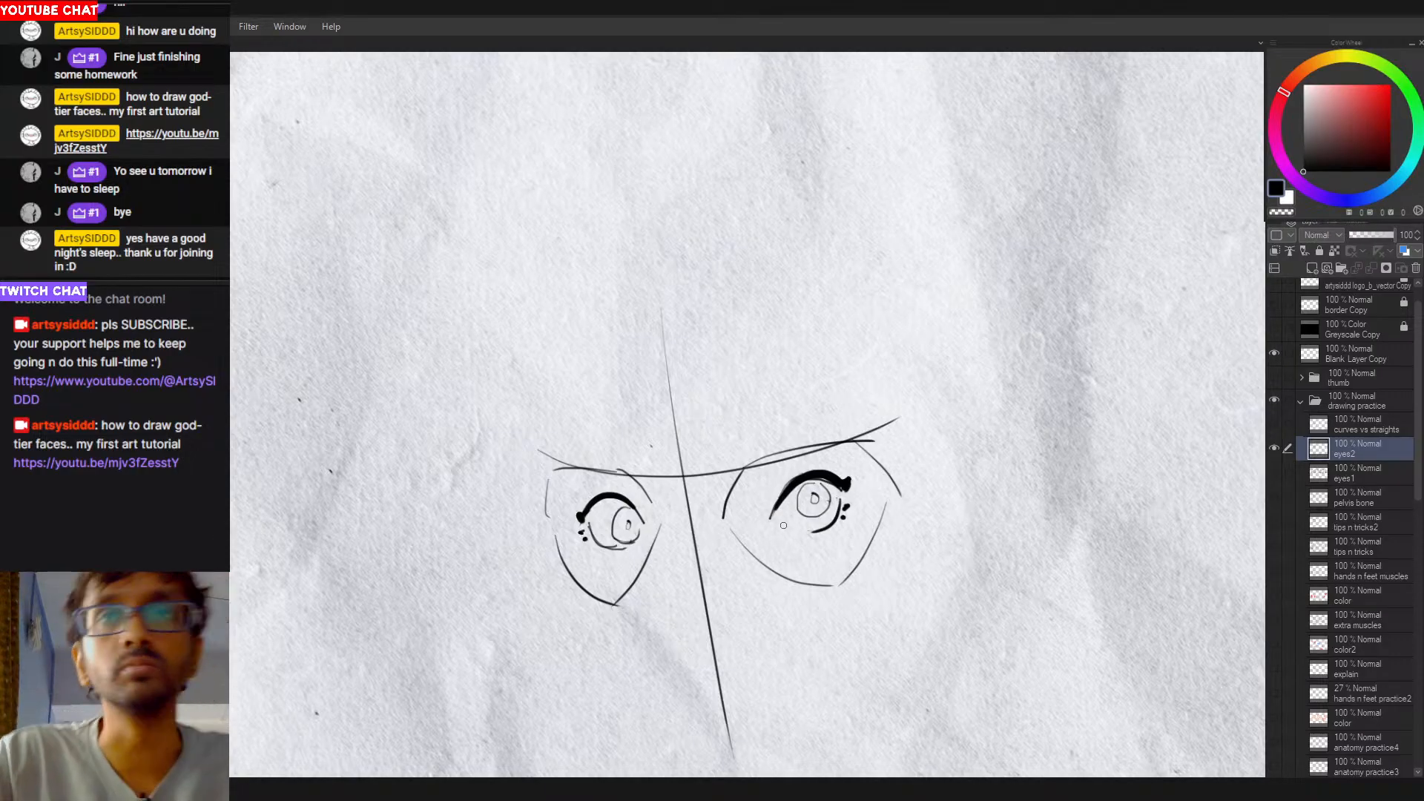
Step: Extend the right upper lid down around the eyeball's inner side and add small inner corner marks to both eyes
key("ctrl+z")
left_click_drag(785, 488, 773, 528)
key("ctrl+z")
key("ctrl+z")
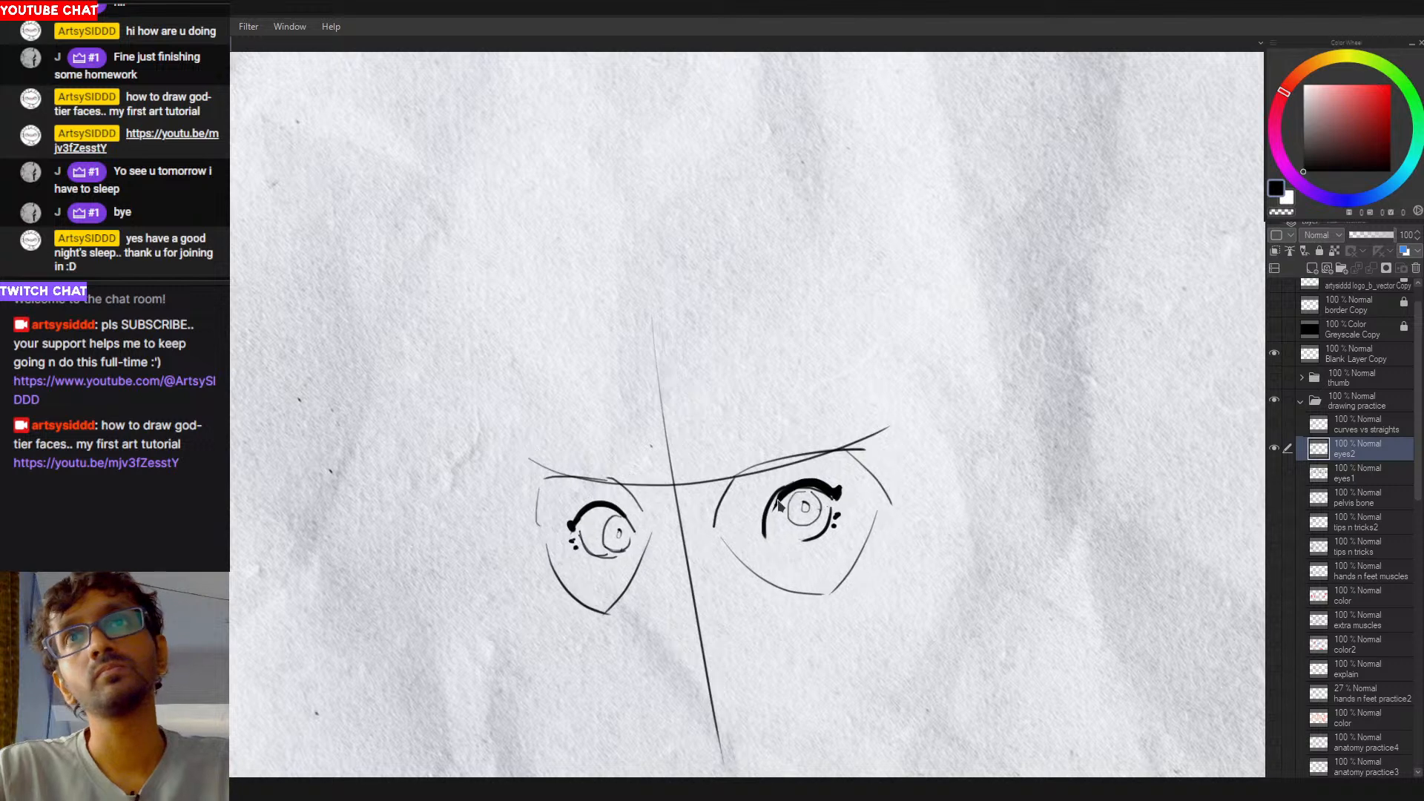
key("ctrl+z")
left_click_drag(793, 477, 777, 528)
key("ctrl+z")
key("ctrl+z")
key("ctrl+z")
key("ctrl+z")
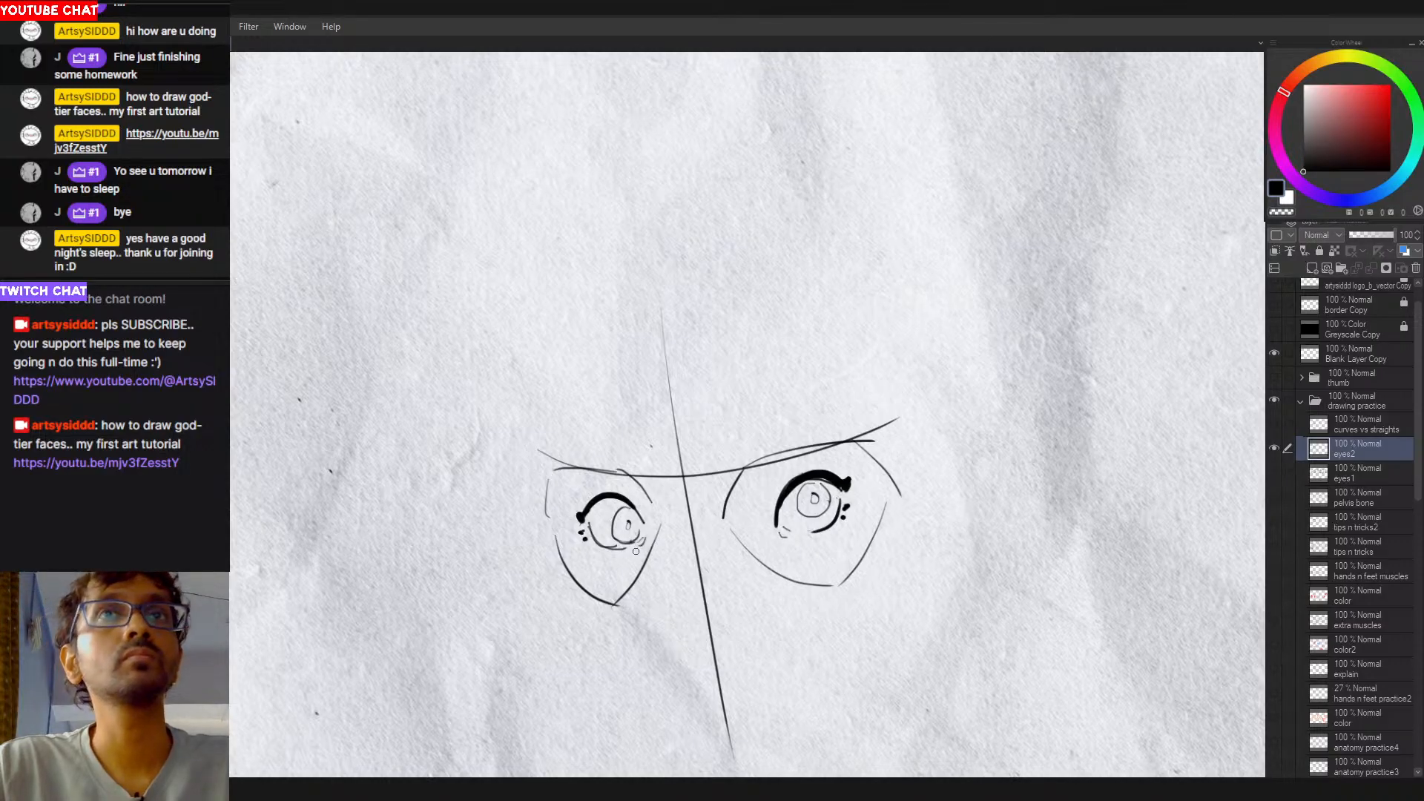
Step: Add a short lash stroke at the left eye's outer corner and try one at the right eye's outer corner
scroll(724, 559, "down", 5)
scroll(724, 559, "up", 4)
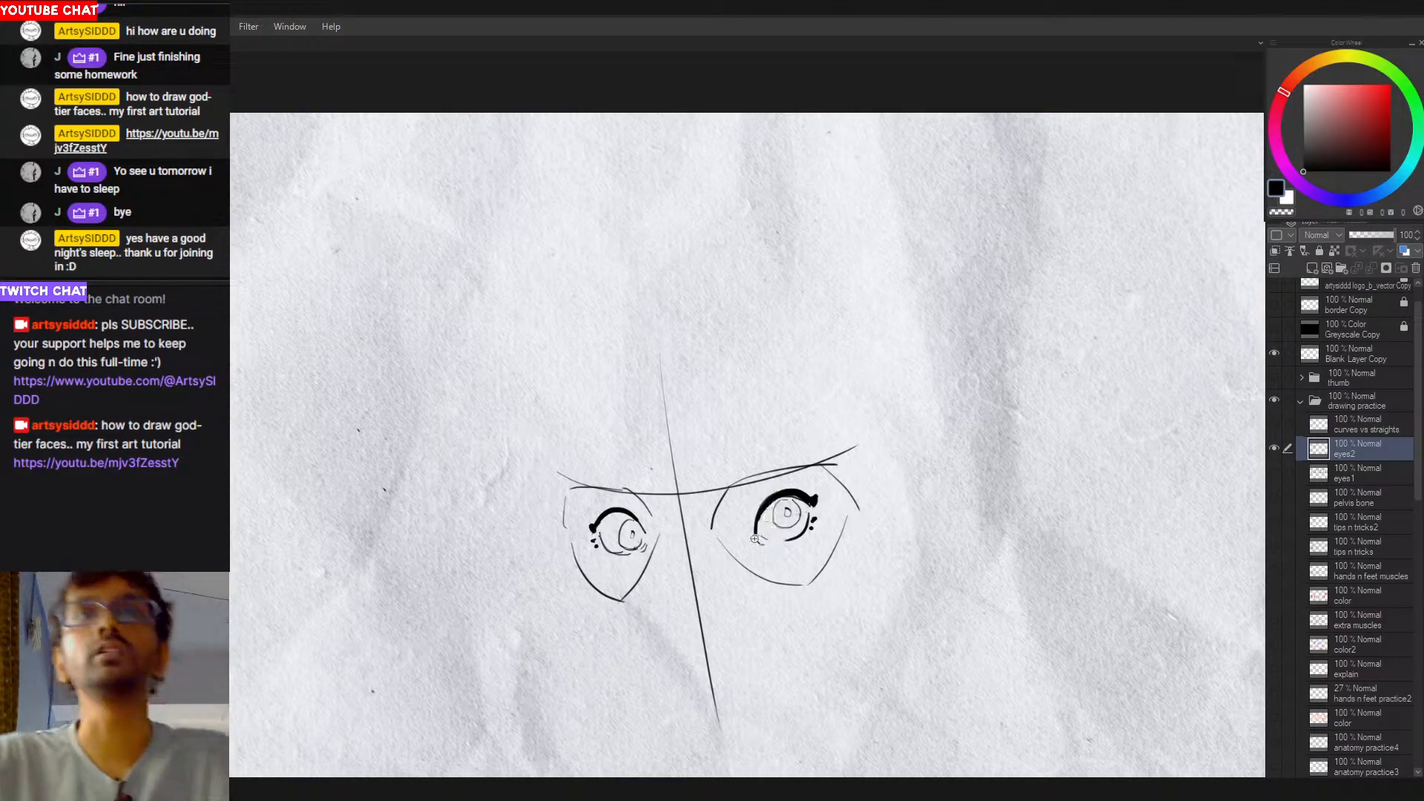
scroll(816, 504, "up", 2)
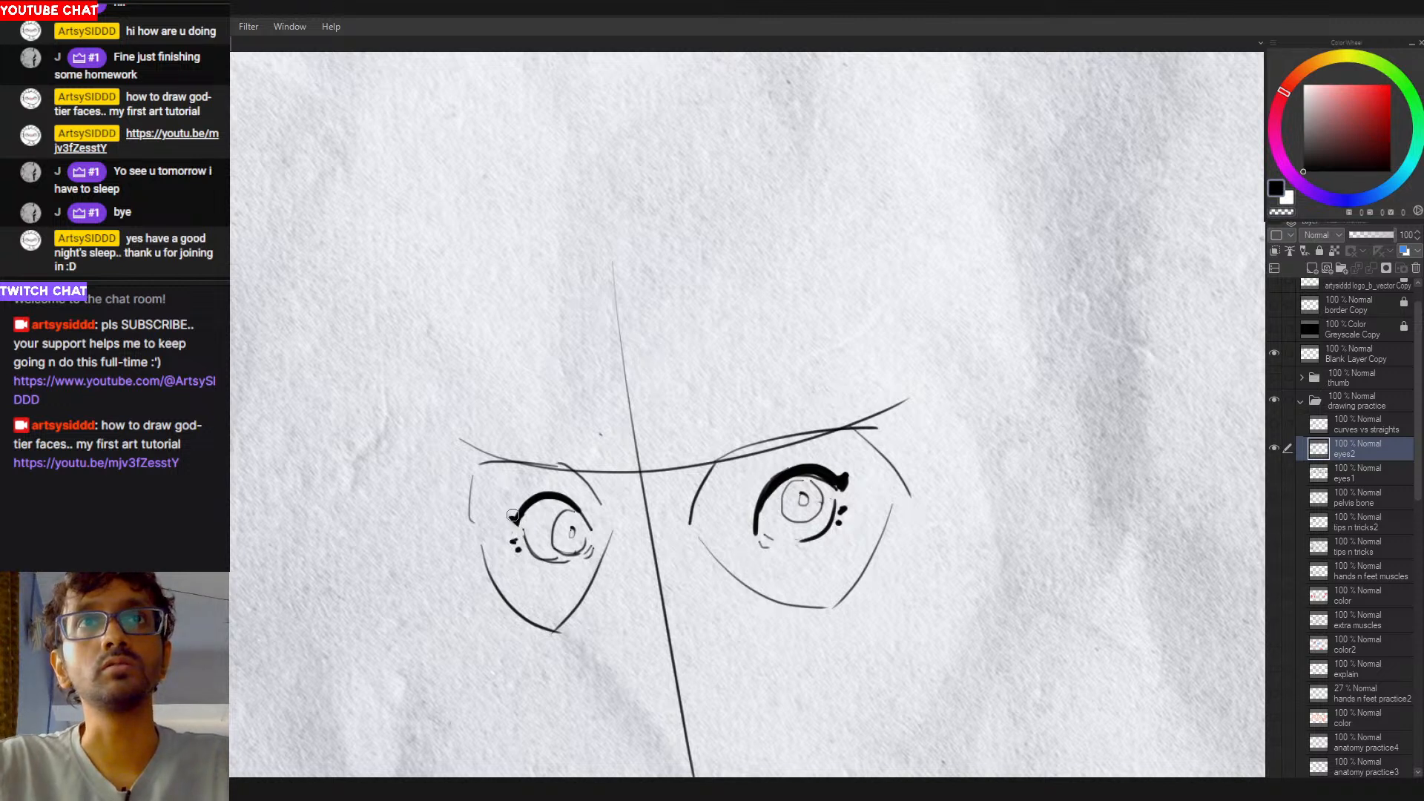
left_click_drag(517, 515, 519, 525)
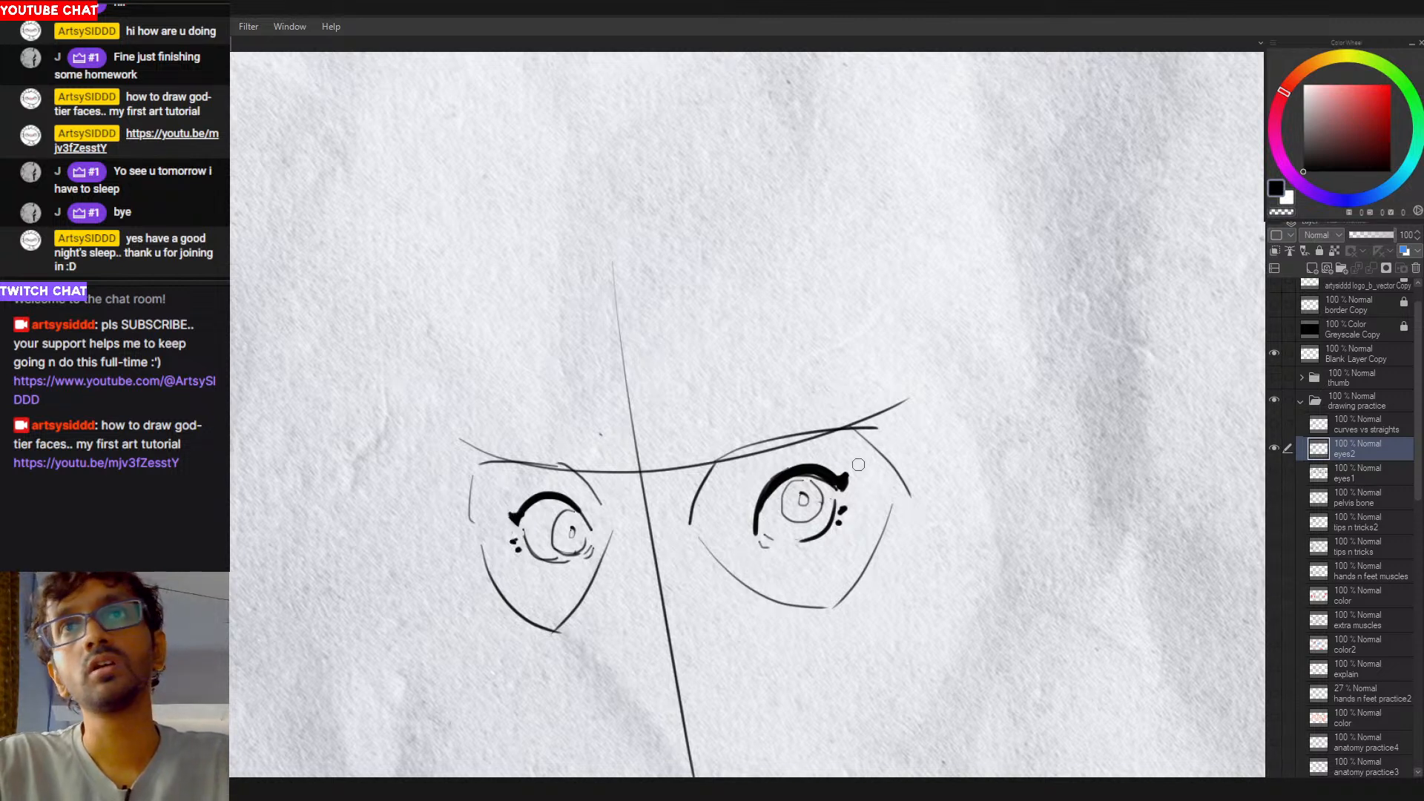
mouse_move(847, 476)
left_mouse_down()
mouse_move(859, 444)
mouse_move(905, 482)
left_mouse_up()
key("ctrl+z")
key("ctrl+z")
Step: Sketch trial eyelashes fanning out from the upper lid of the large eye study and undo them
left_click_drag(624, 457, 910, 499)
scroll(909, 499, "down", 5)
scroll(879, 505, "up", 6)
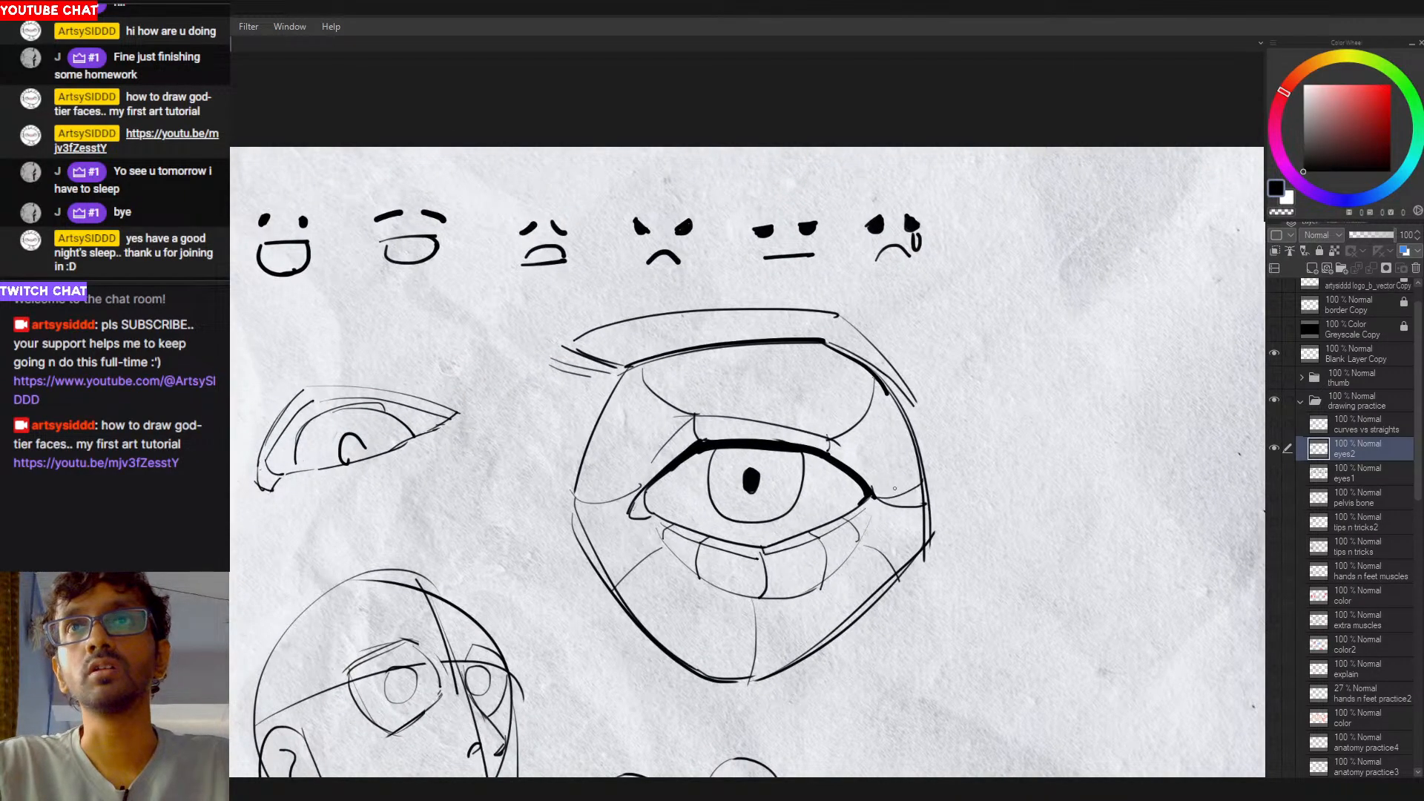
left_click_drag(871, 494, 920, 481)
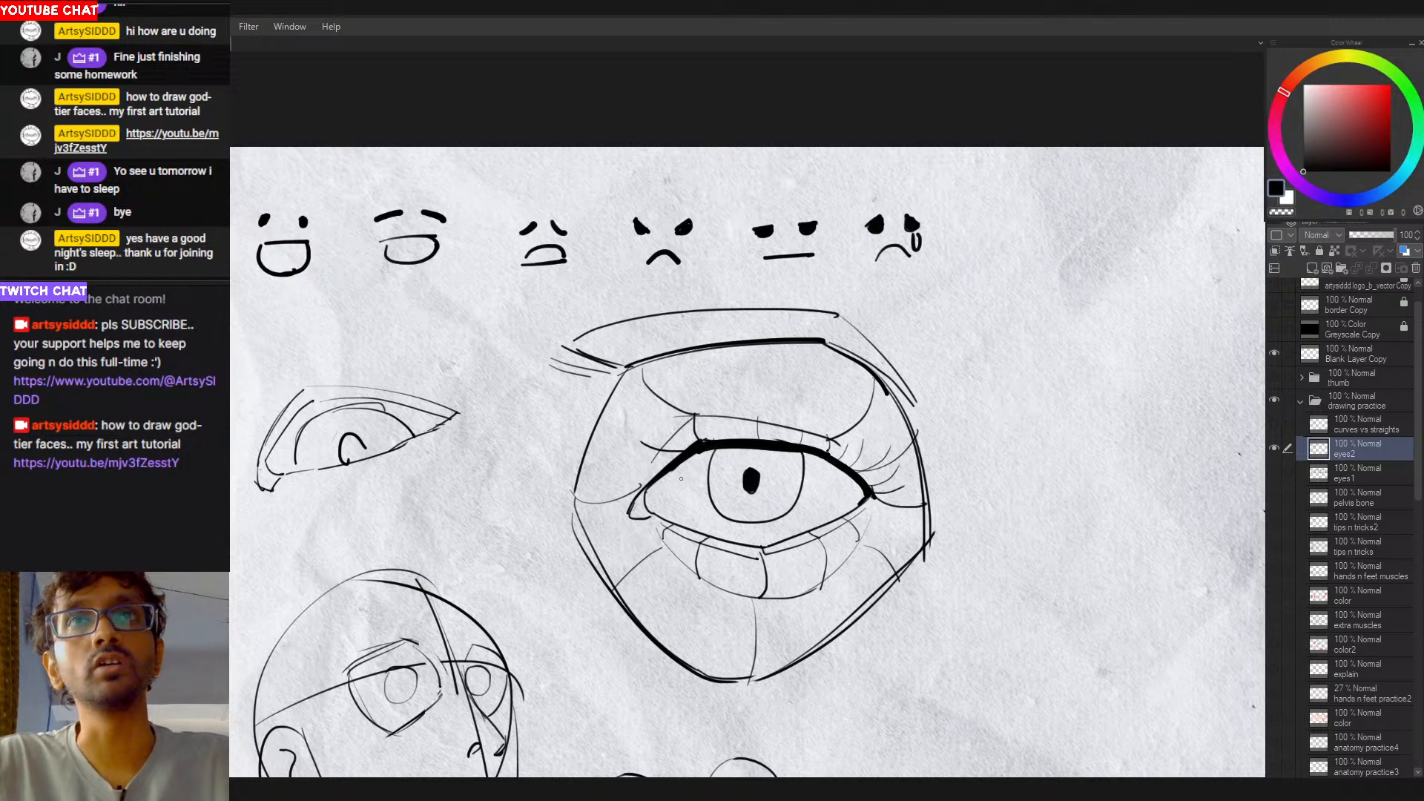
left_click_drag(663, 470, 622, 475)
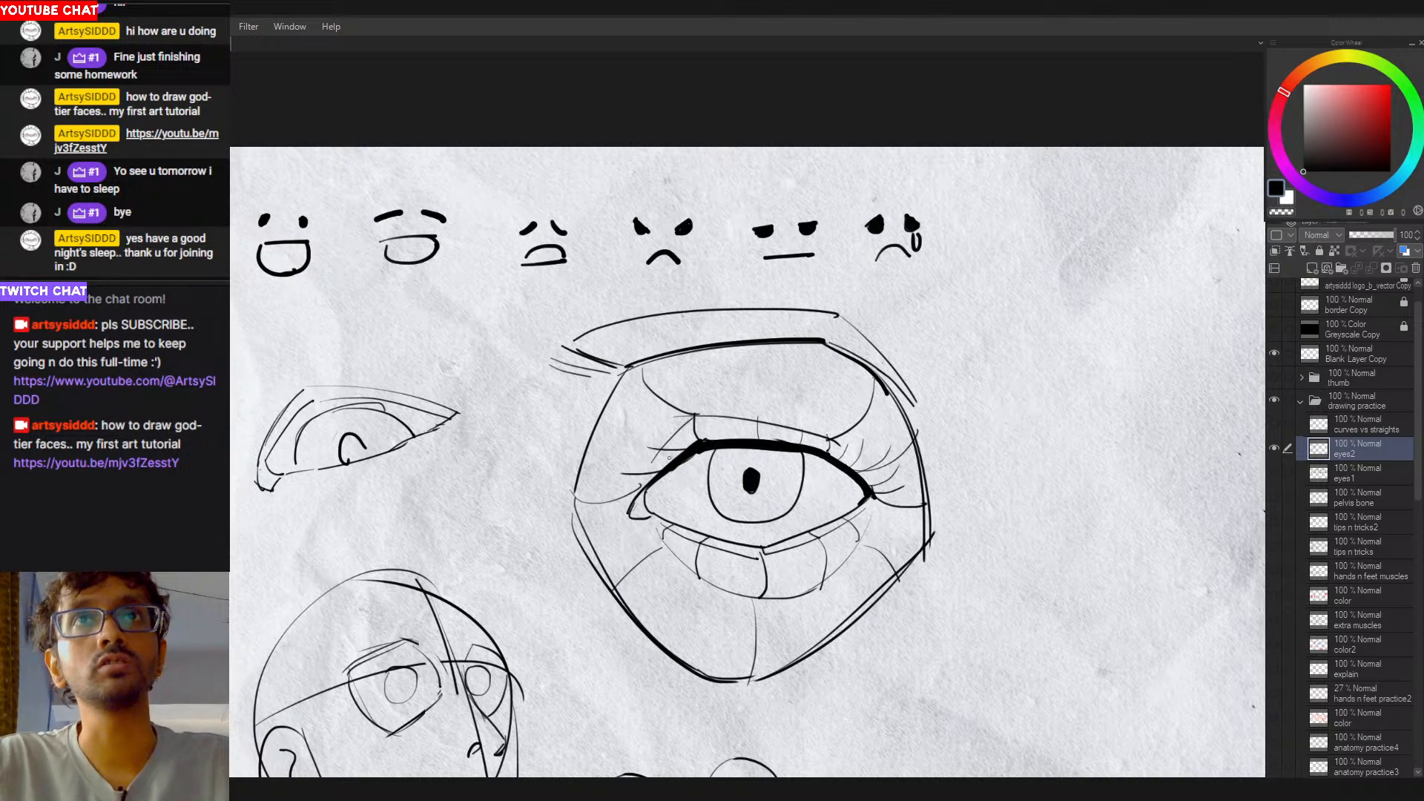
key("ctrl+z")
key("ctrl+z")
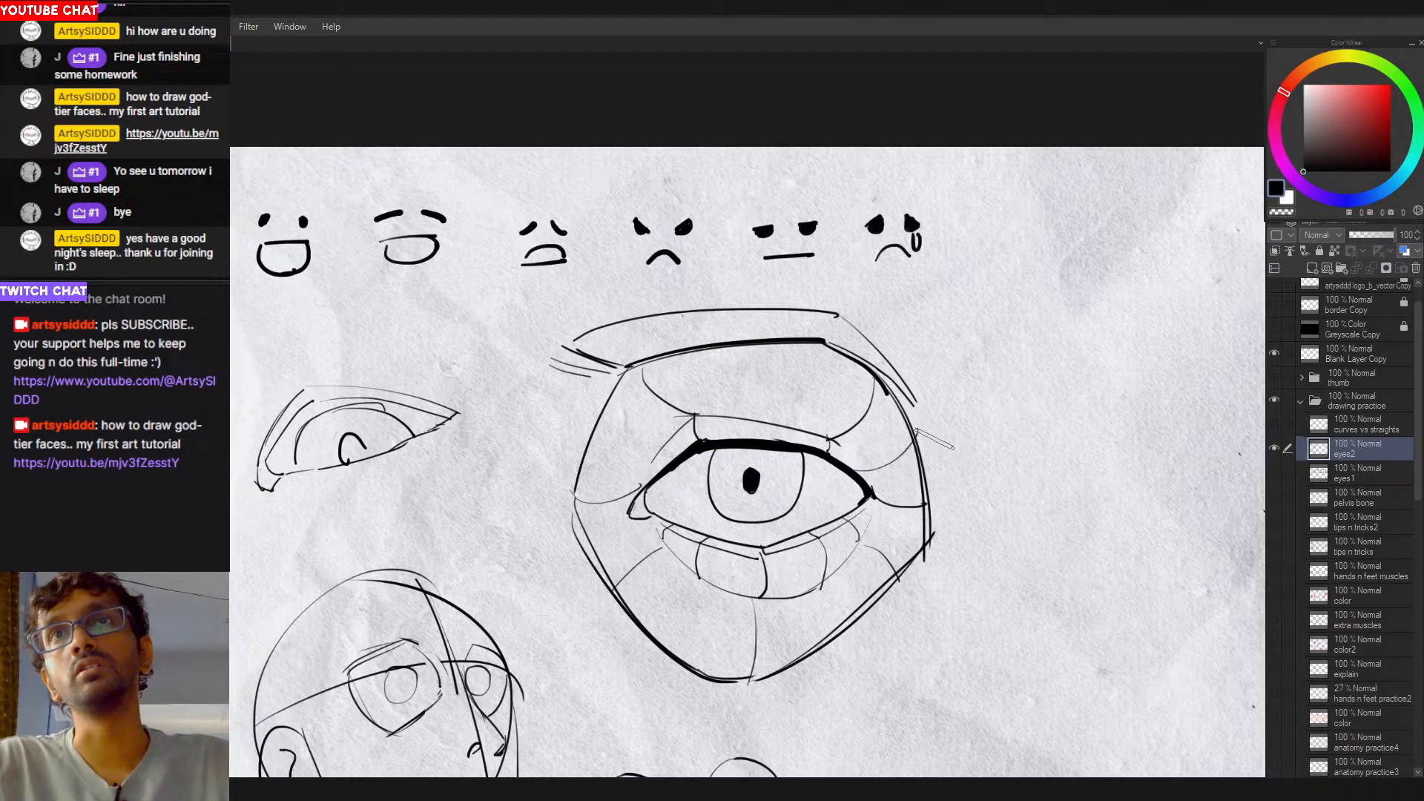
left_click_drag(1006, 461, 905, 448)
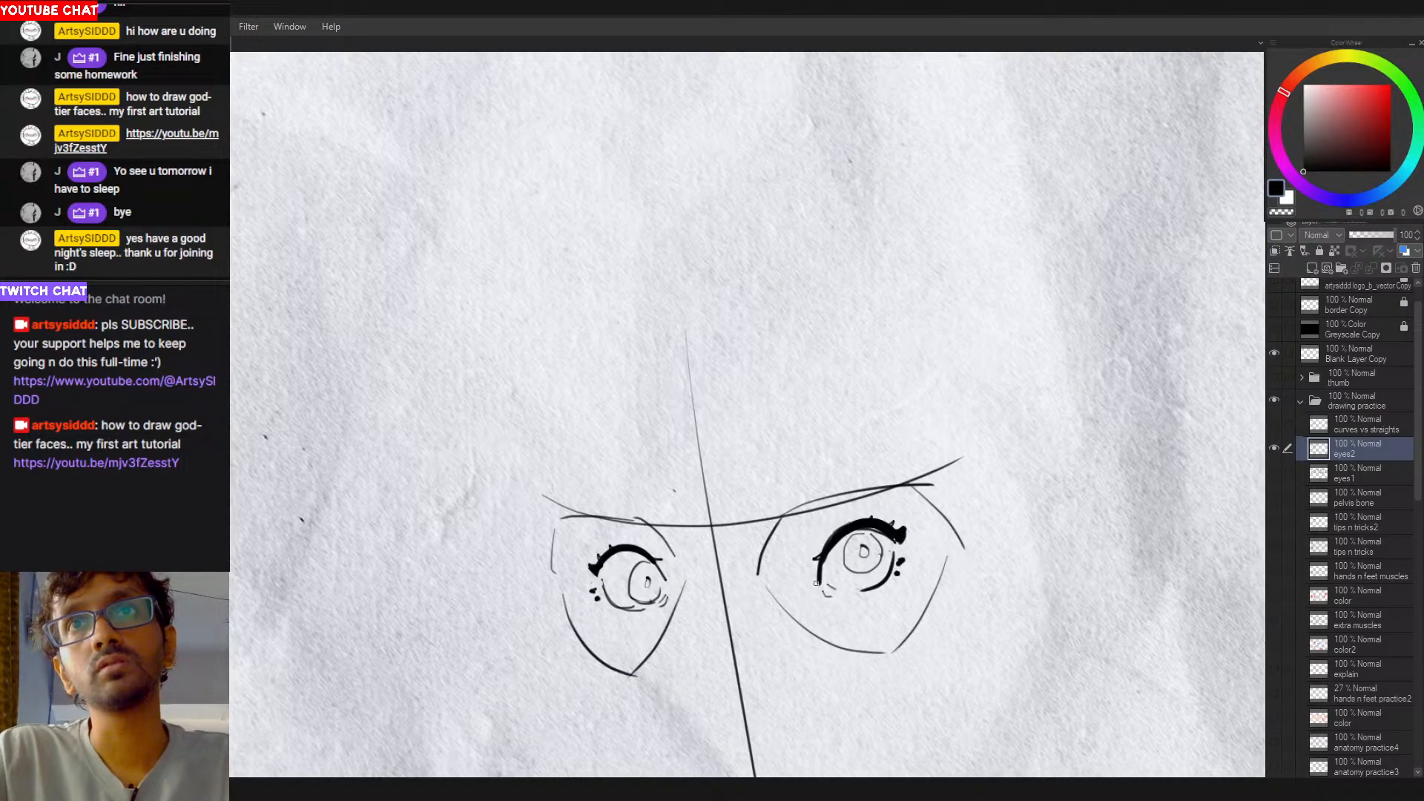
Step: Sketch a thin angled eyebrow above the right eye, rising to a peak and bending down at its outer end
scroll(811, 596, "down", 3)
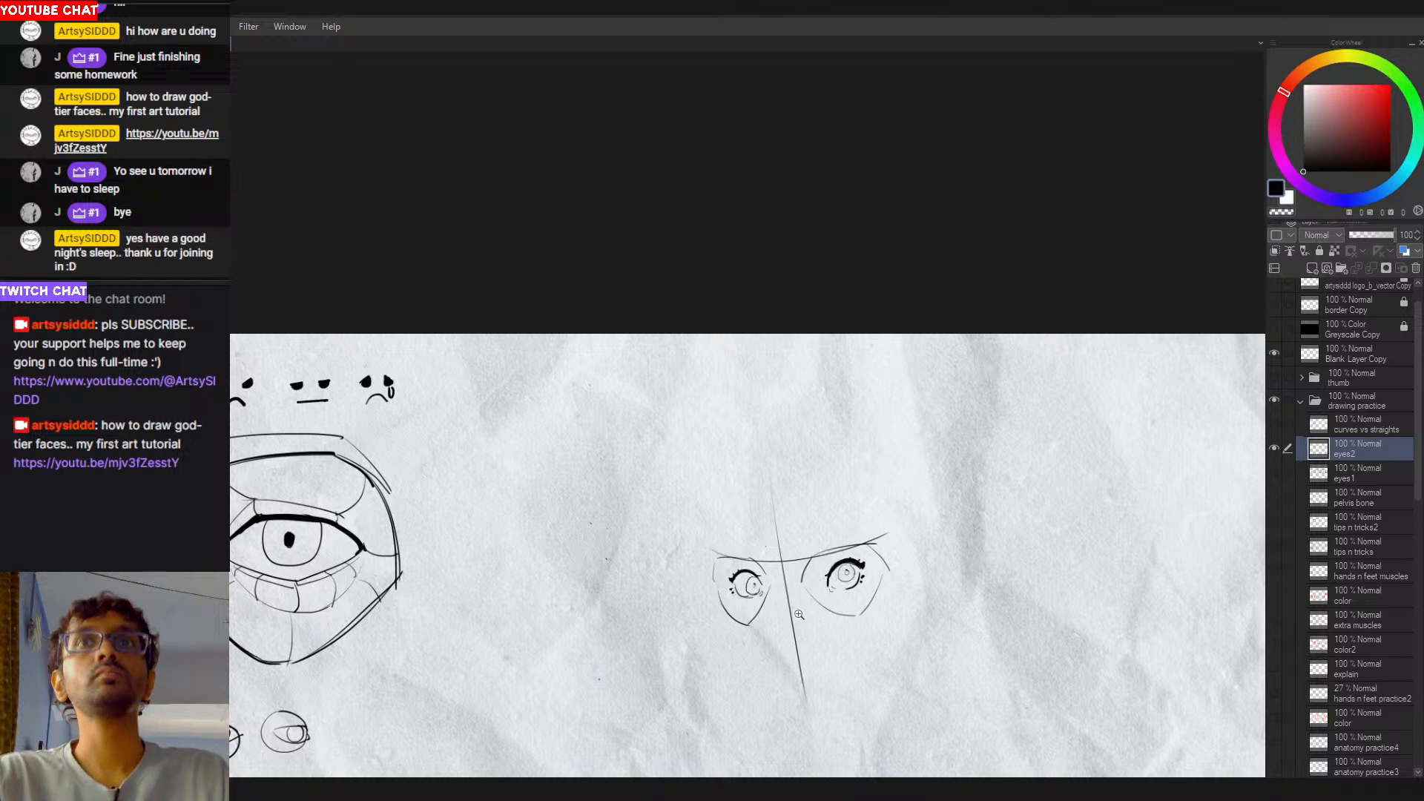
scroll(753, 589, "up", 3)
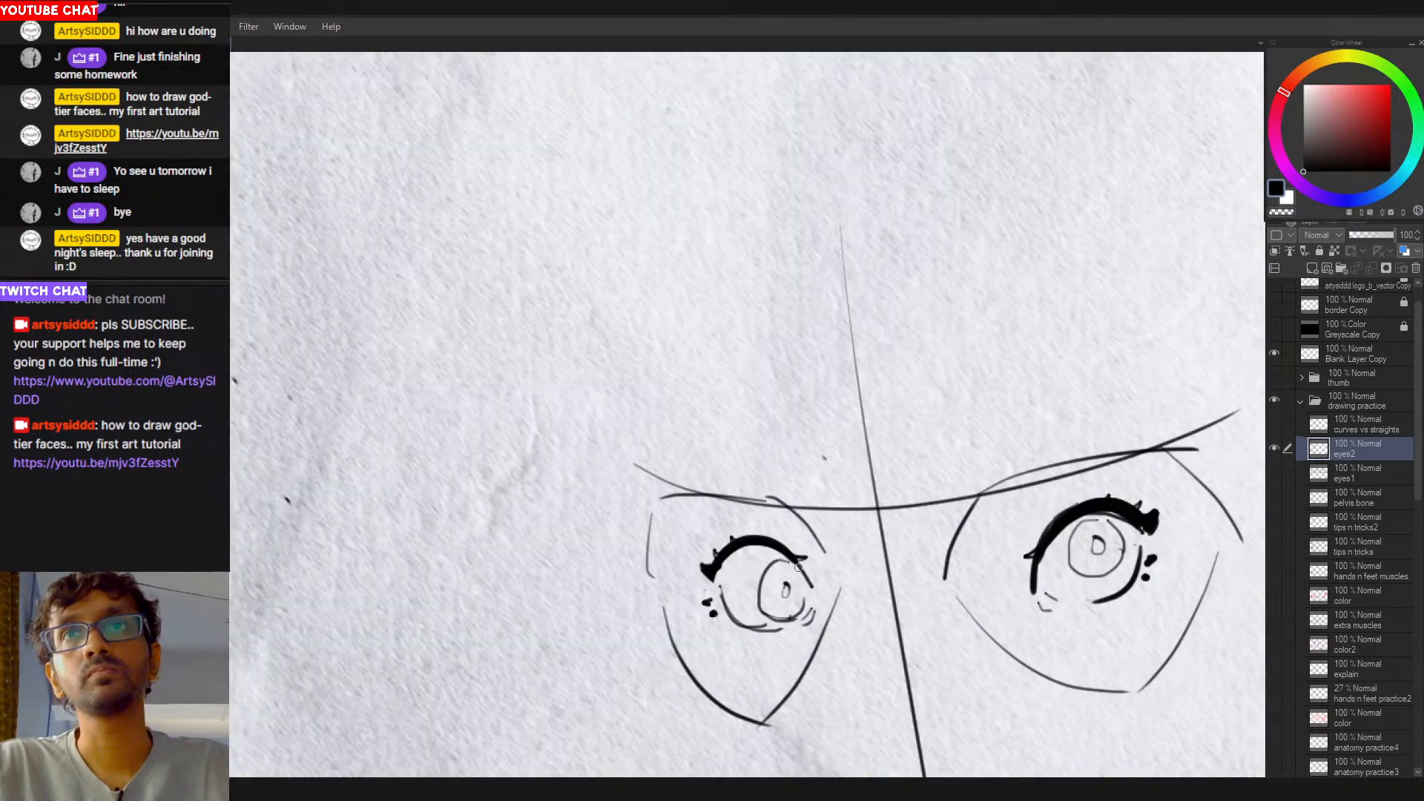
scroll(799, 568, "down", 5)
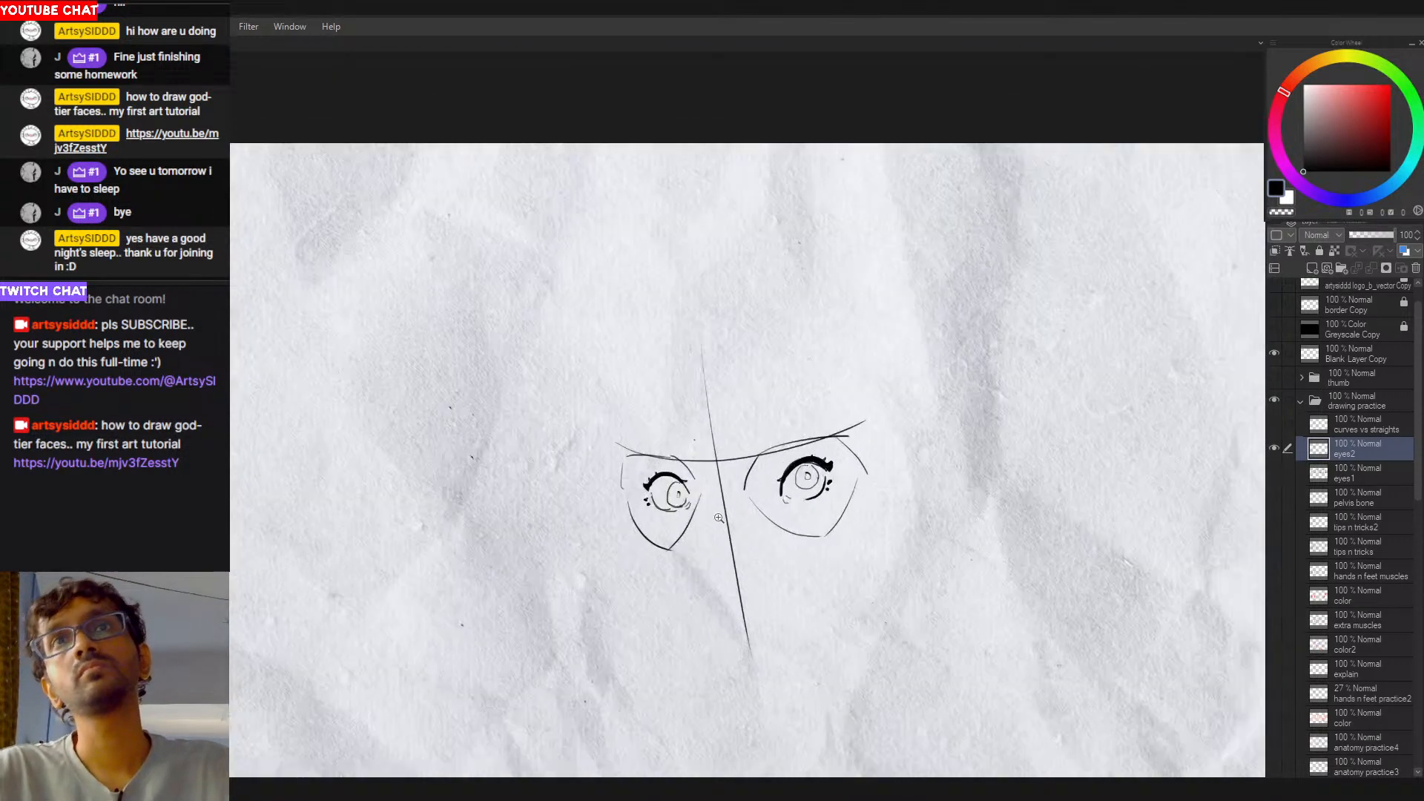
scroll(788, 561, "down", 1)
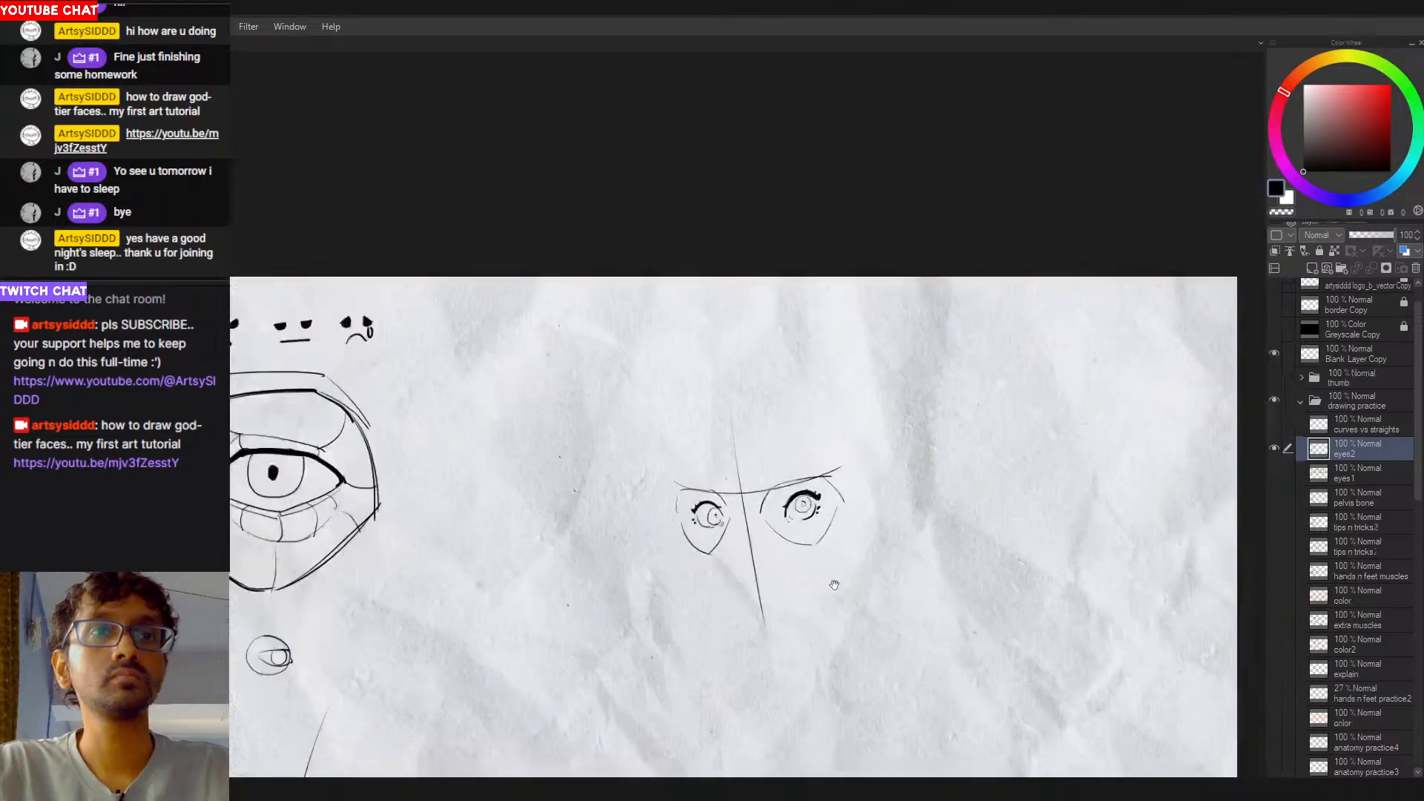
left_click_drag(834, 585, 783, 567)
scroll(686, 486, "up", 2)
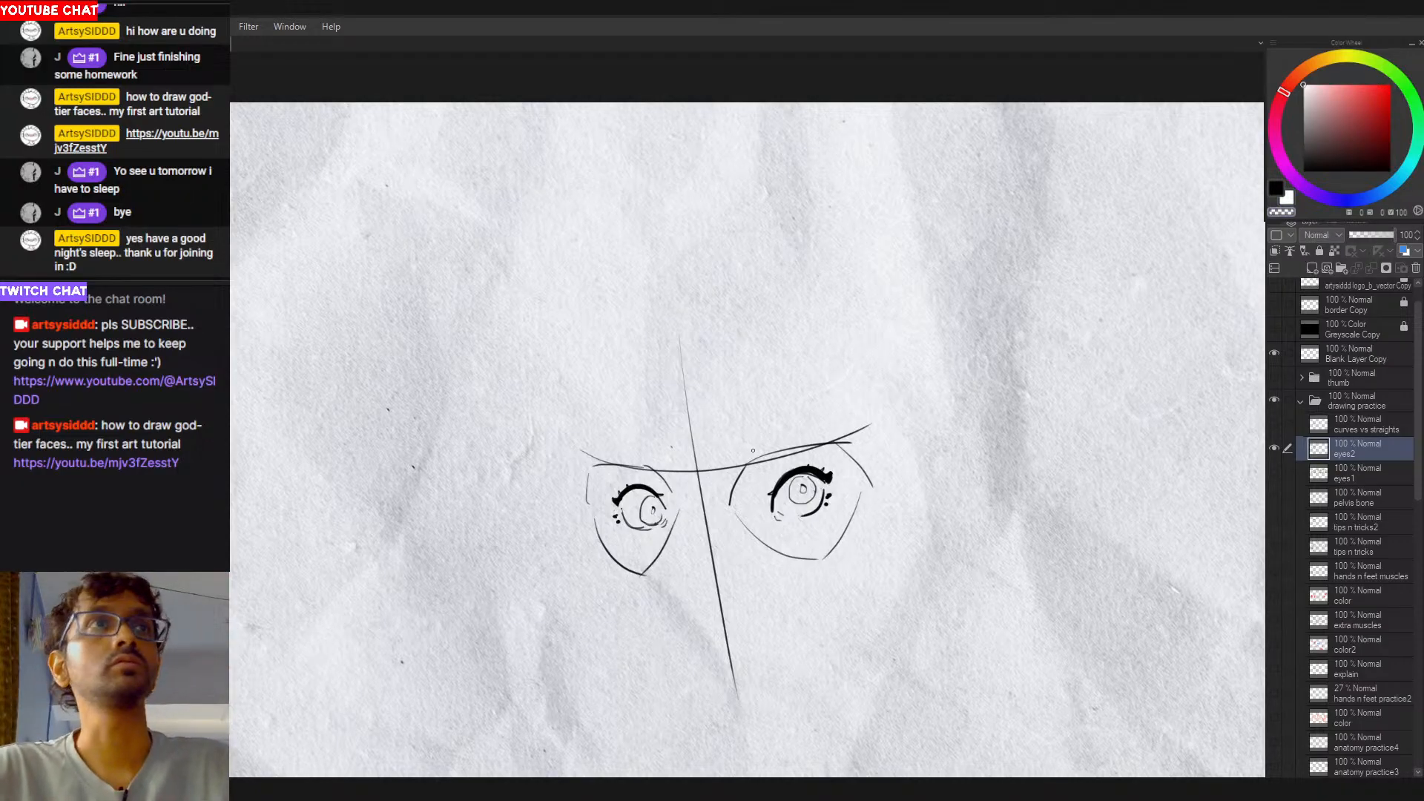
key("x")
mouse_move(732, 467)
left_mouse_down()
mouse_move(842, 399)
mouse_move(835, 418)
mouse_move(870, 458)
left_mouse_up()
key("ctrl+z")
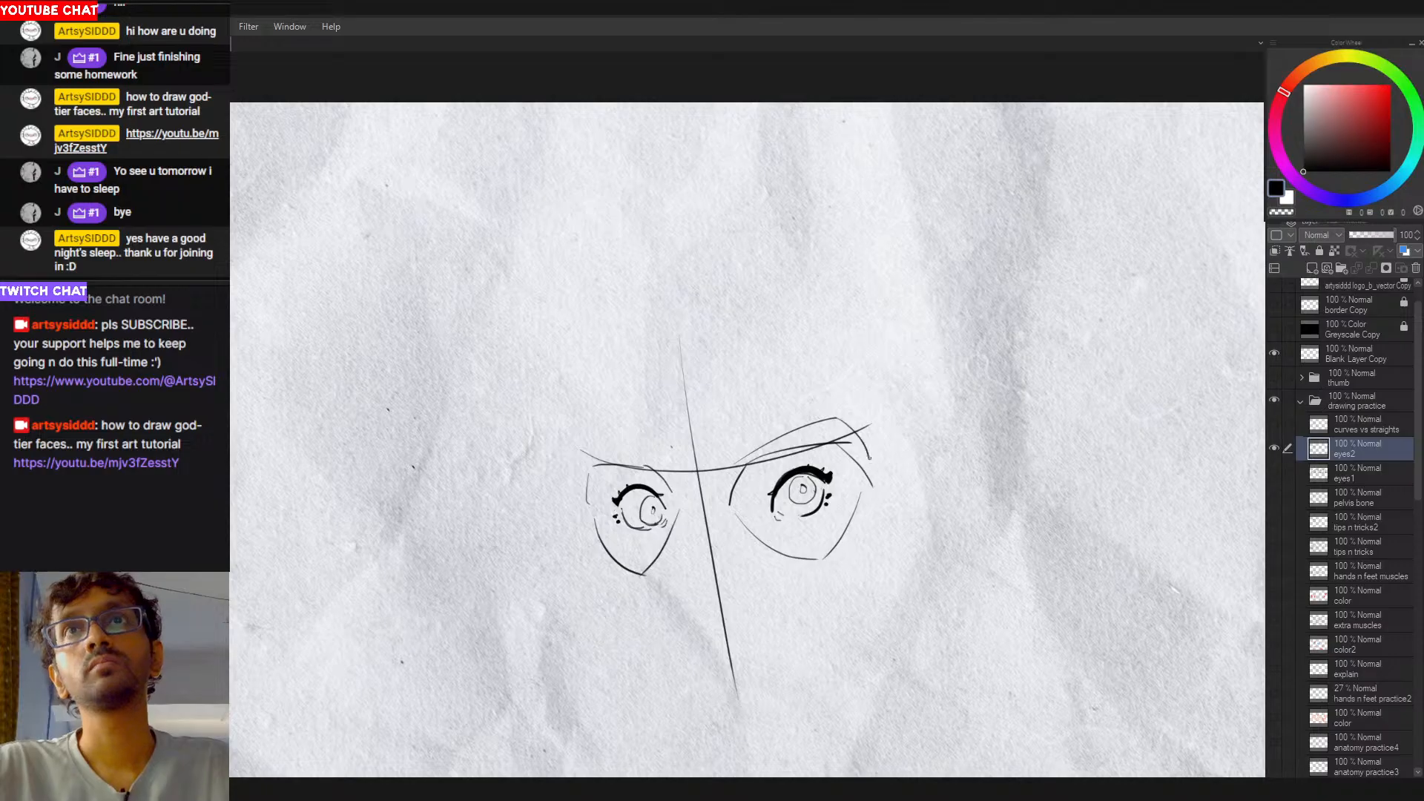
mouse_move(737, 465)
left_mouse_down()
mouse_move(850, 441)
mouse_move(839, 448)
mouse_move(866, 457)
left_mouse_up()
key("ctrl+z")
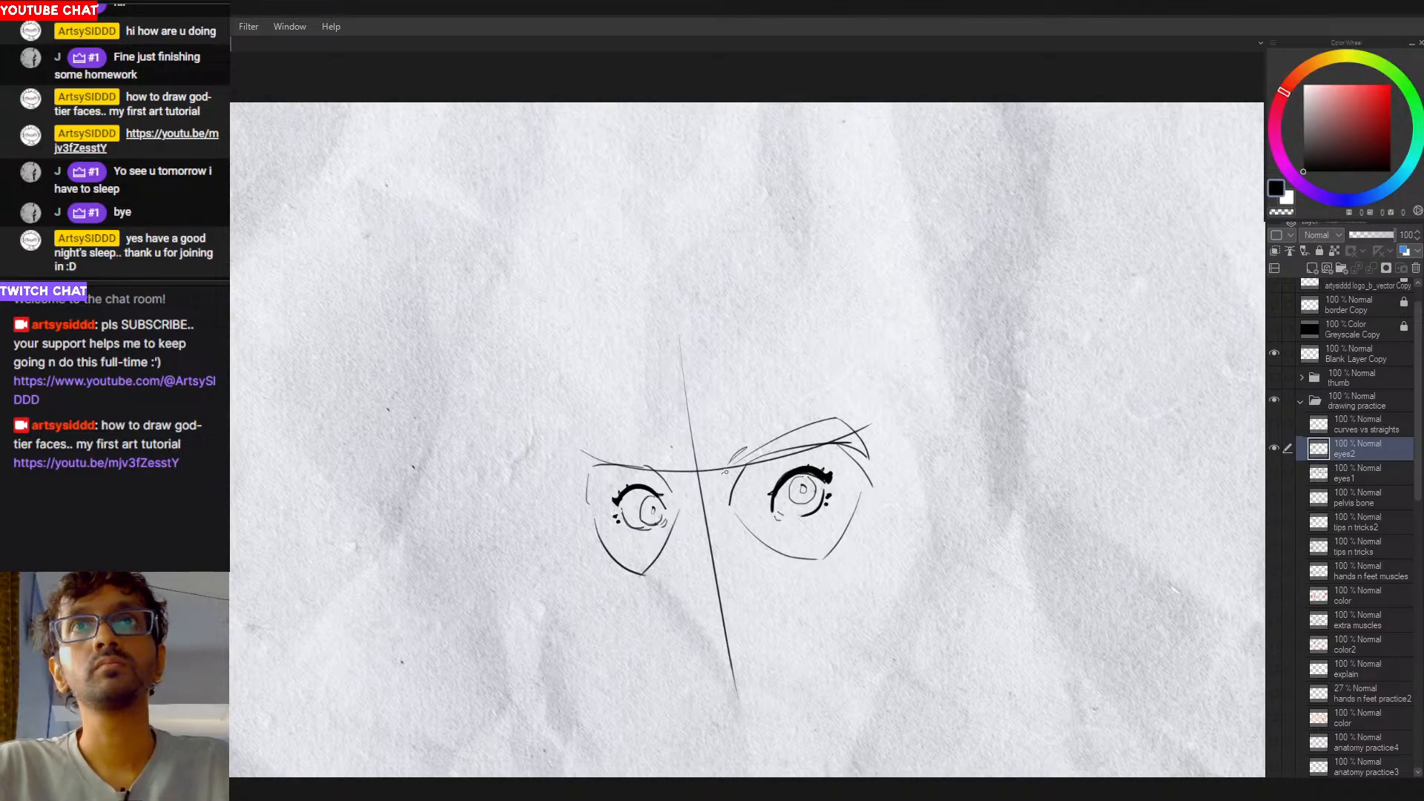
Step: Sketch a matching eyebrow above the left eye and add short hair strokes at its inner end
mouse_move(645, 465)
left_mouse_down()
mouse_move(580, 452)
mouse_move(672, 474)
mouse_move(642, 469)
left_mouse_up()
key("ctrl+z")
key("ctrl+z")
key("ctrl+z")
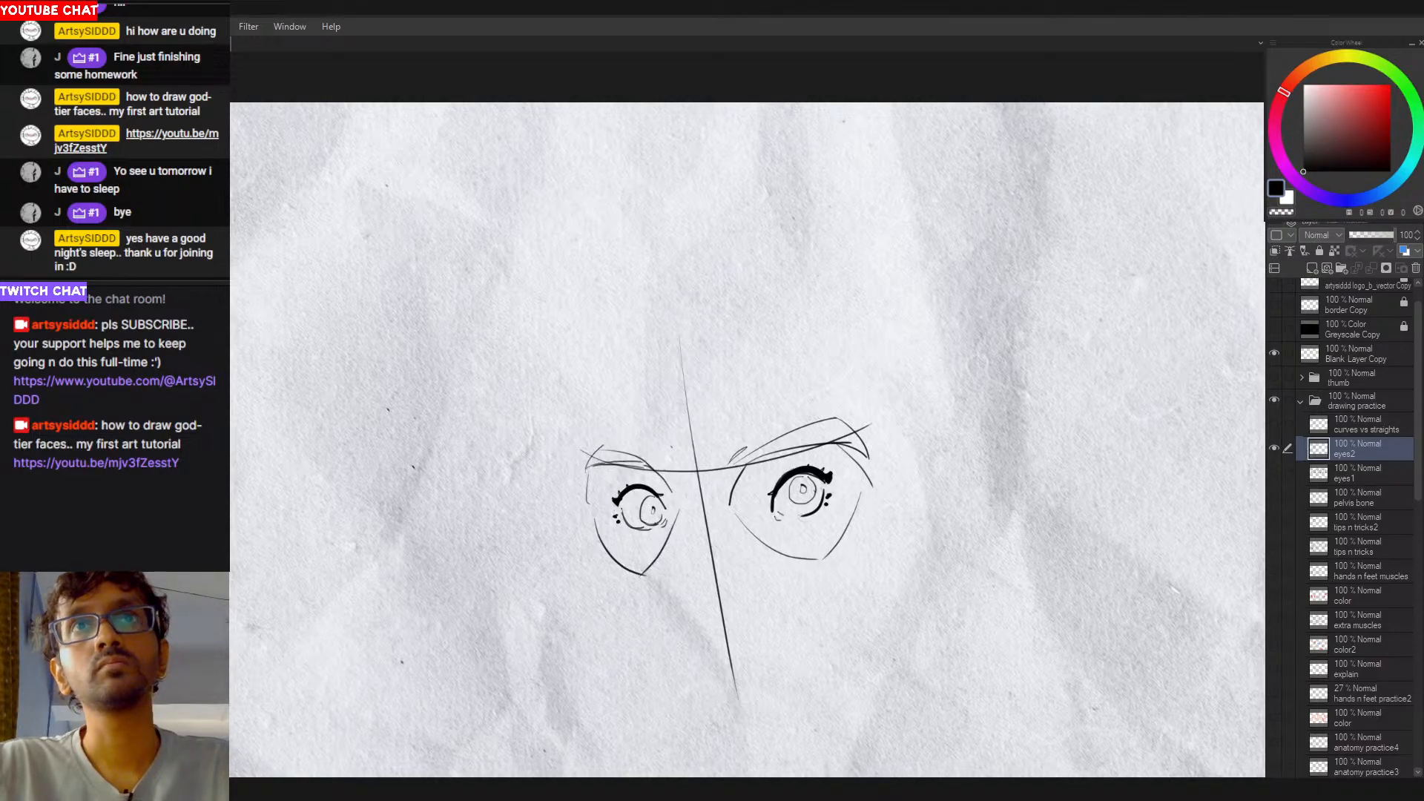
key("ctrl+z")
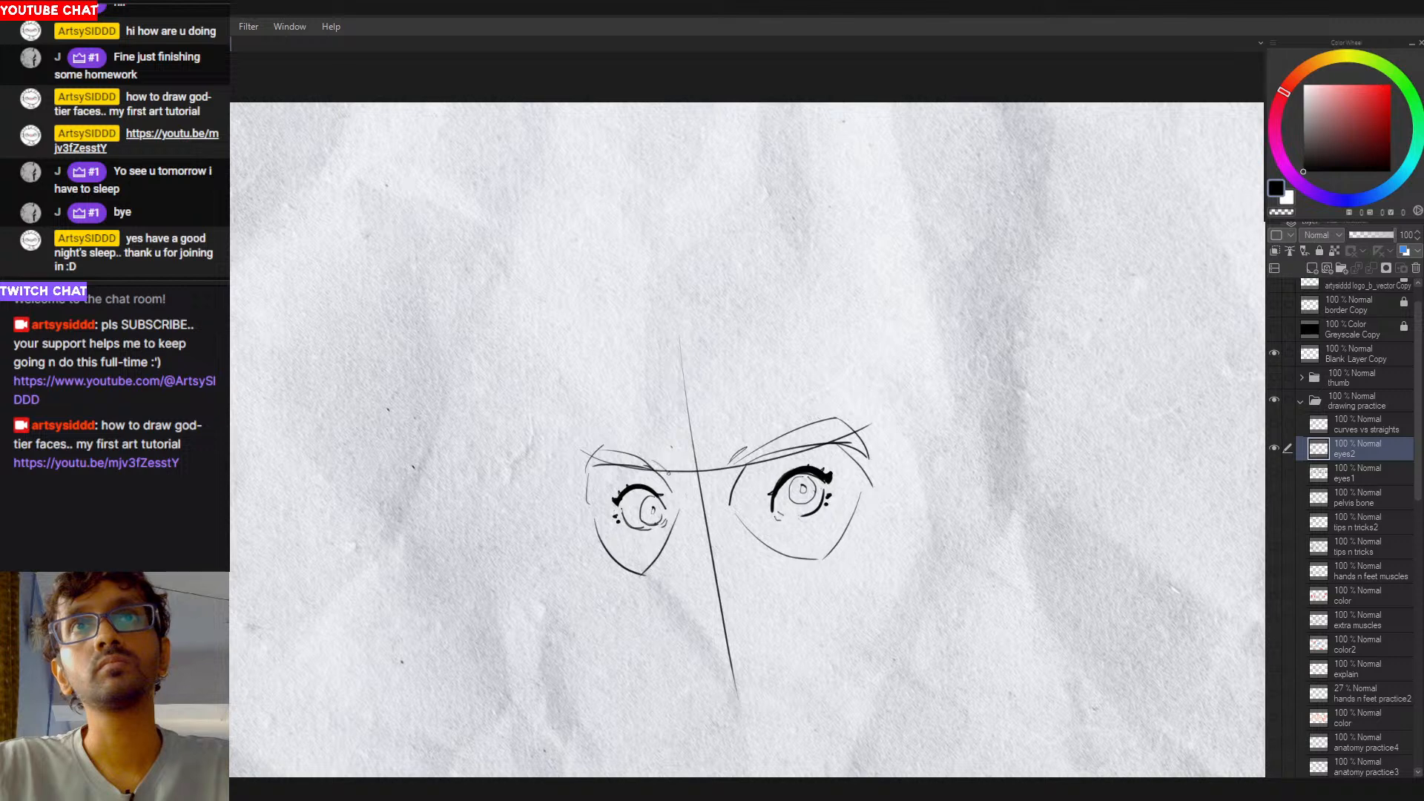
Step: Try a solid dark pupil inside the right eye's iris and undo it
scroll(725, 494, "down", 3)
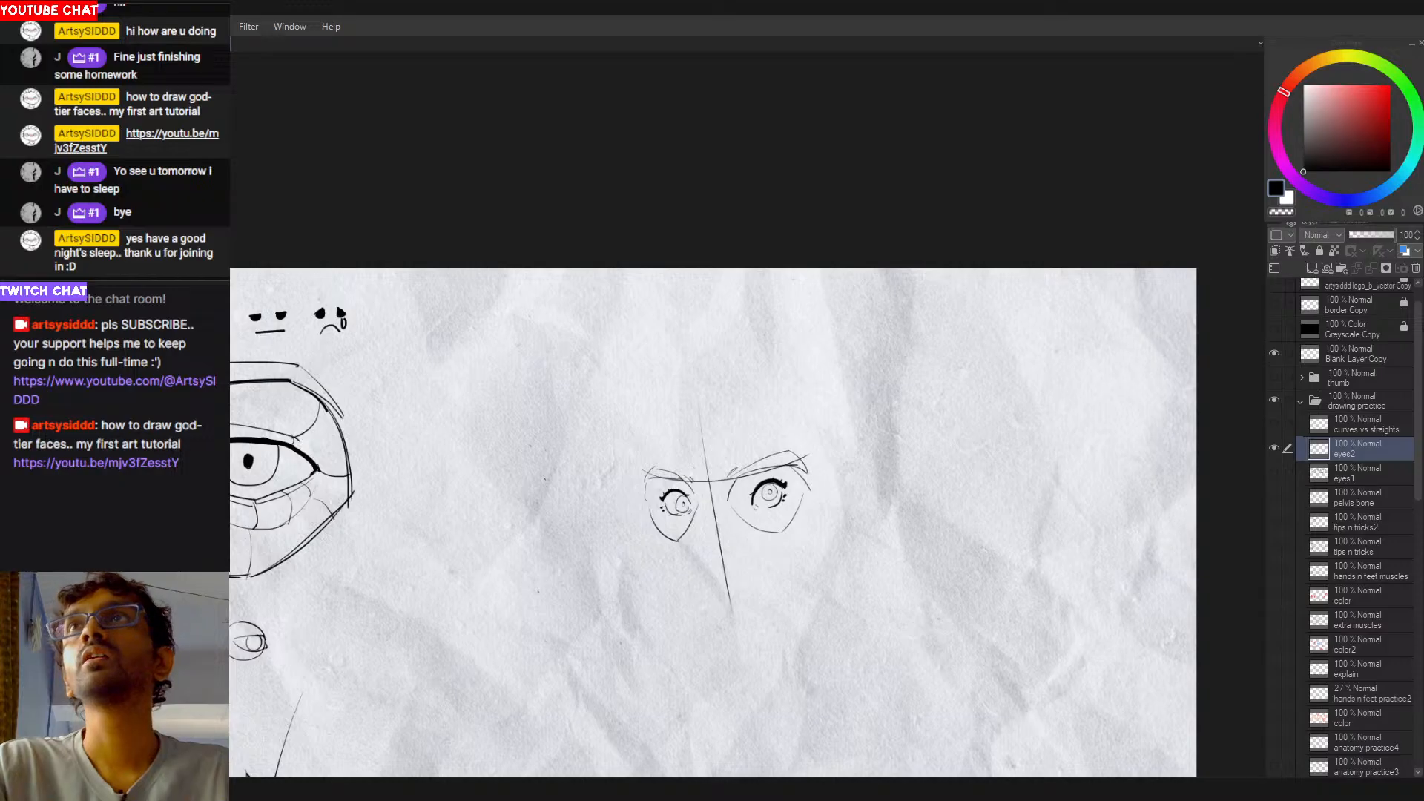
left_click_drag(748, 573, 843, 557)
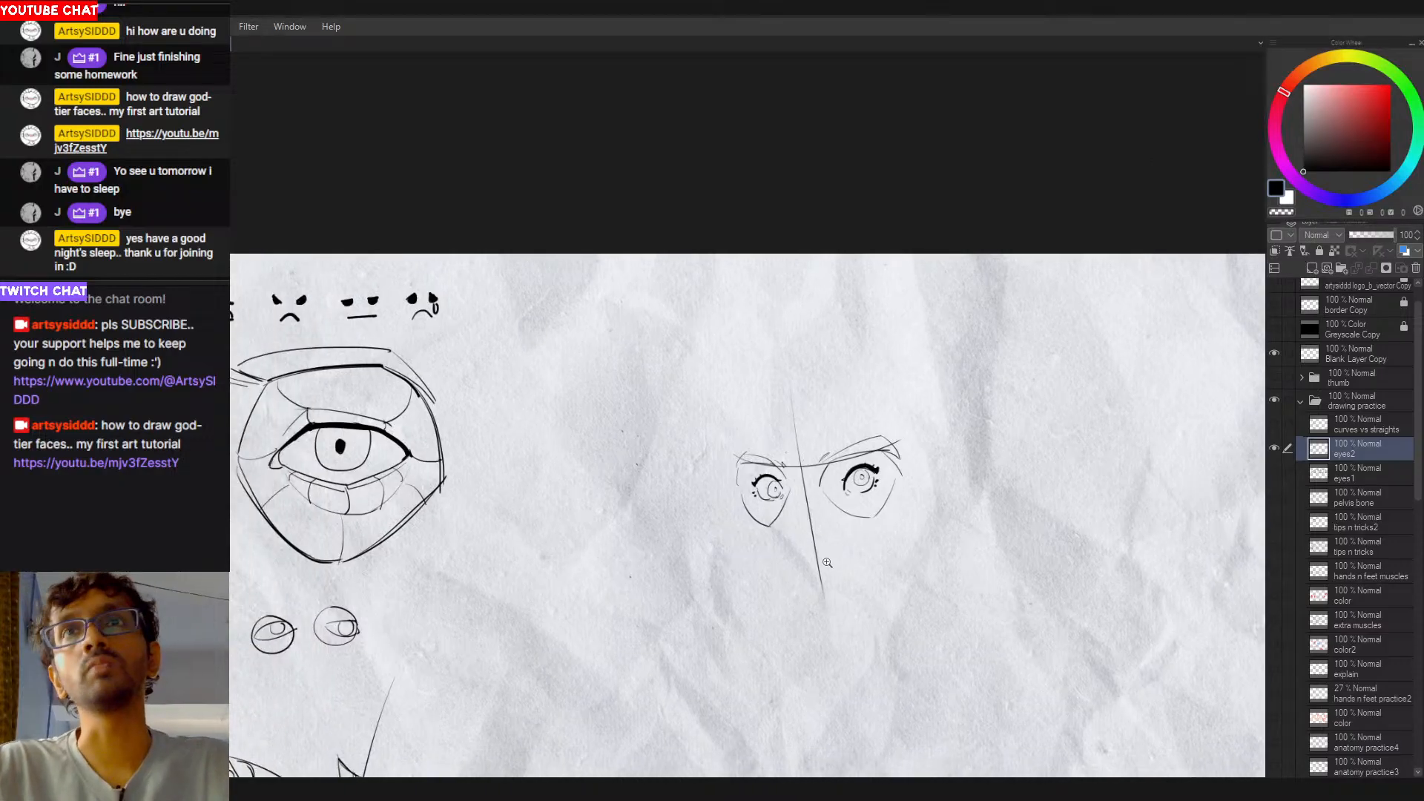
left_click(796, 495)
left_click(808, 485)
left_click_drag(950, 499, 836, 515)
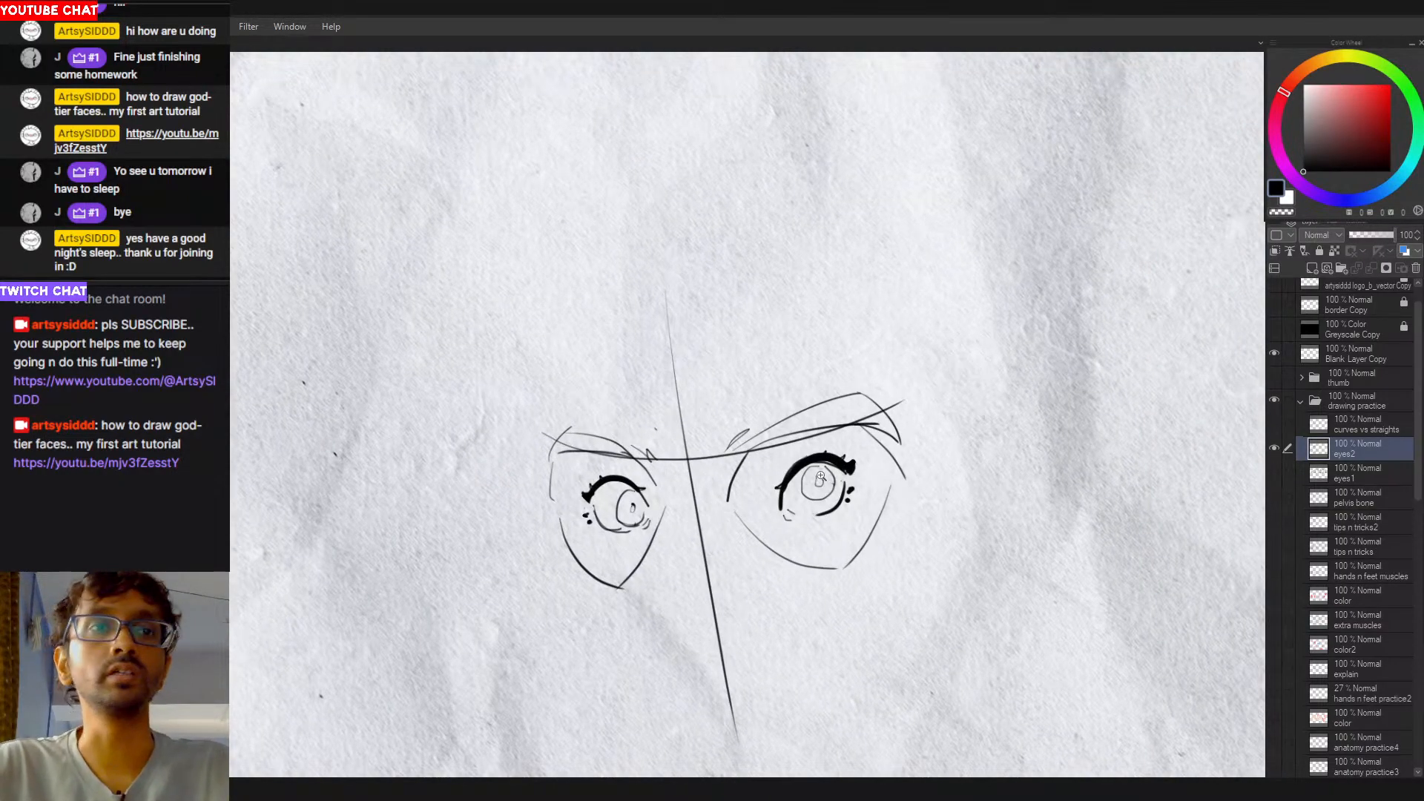
mouse_move(813, 469)
left_mouse_down()
mouse_move(850, 498)
mouse_move(809, 493)
mouse_move(829, 482)
mouse_move(812, 471)
mouse_move(822, 477)
left_mouse_up()
key("ctrl+z")
key("ctrl+z")
key("ctrl+z")
key("ctrl+y")
key("ctrl+y")
key("e")
key("p")
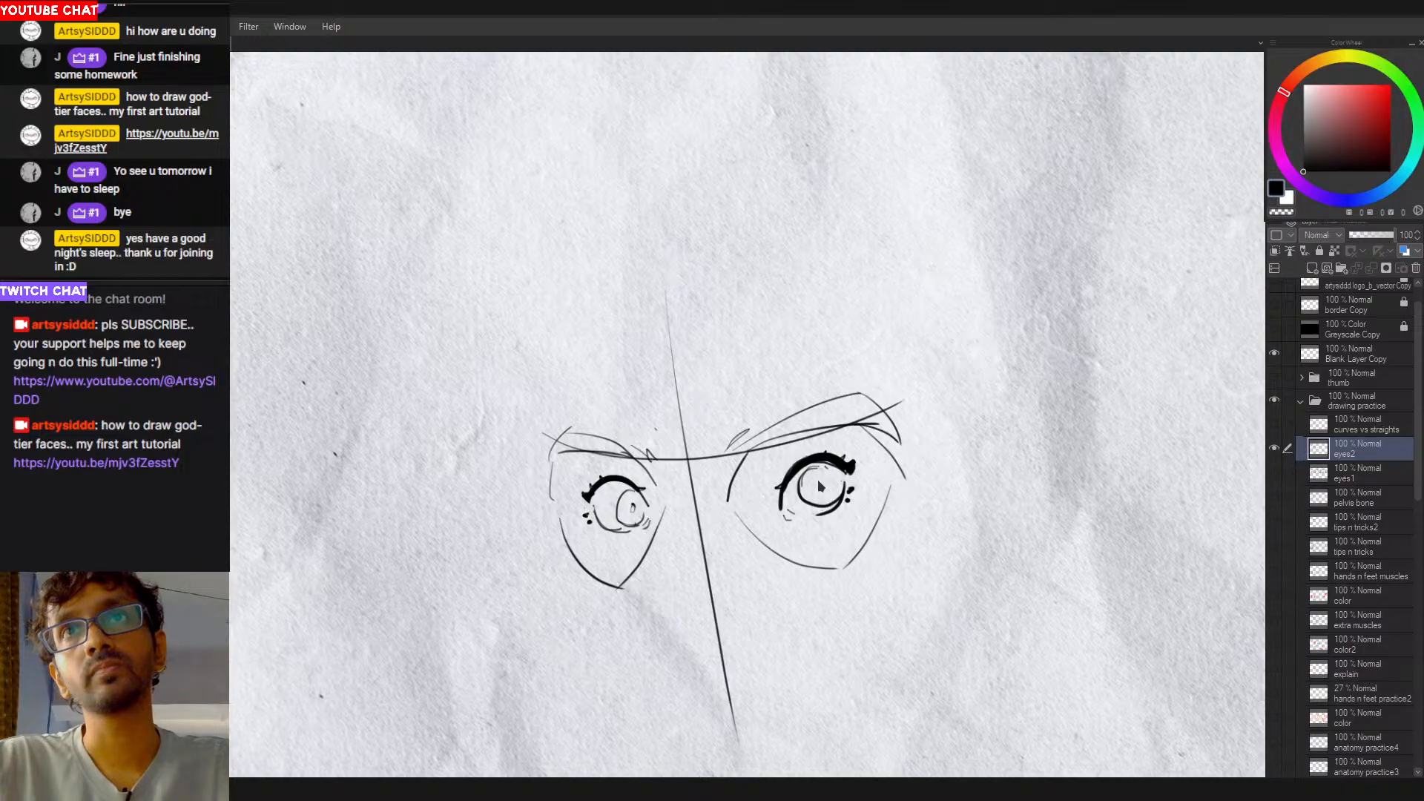
key("ctrl+z")
key("ctrl+z")
Step: Redraw the pupils of both eyes as small bold ovals inside the irises
left_click_drag(813, 469, 817, 483)
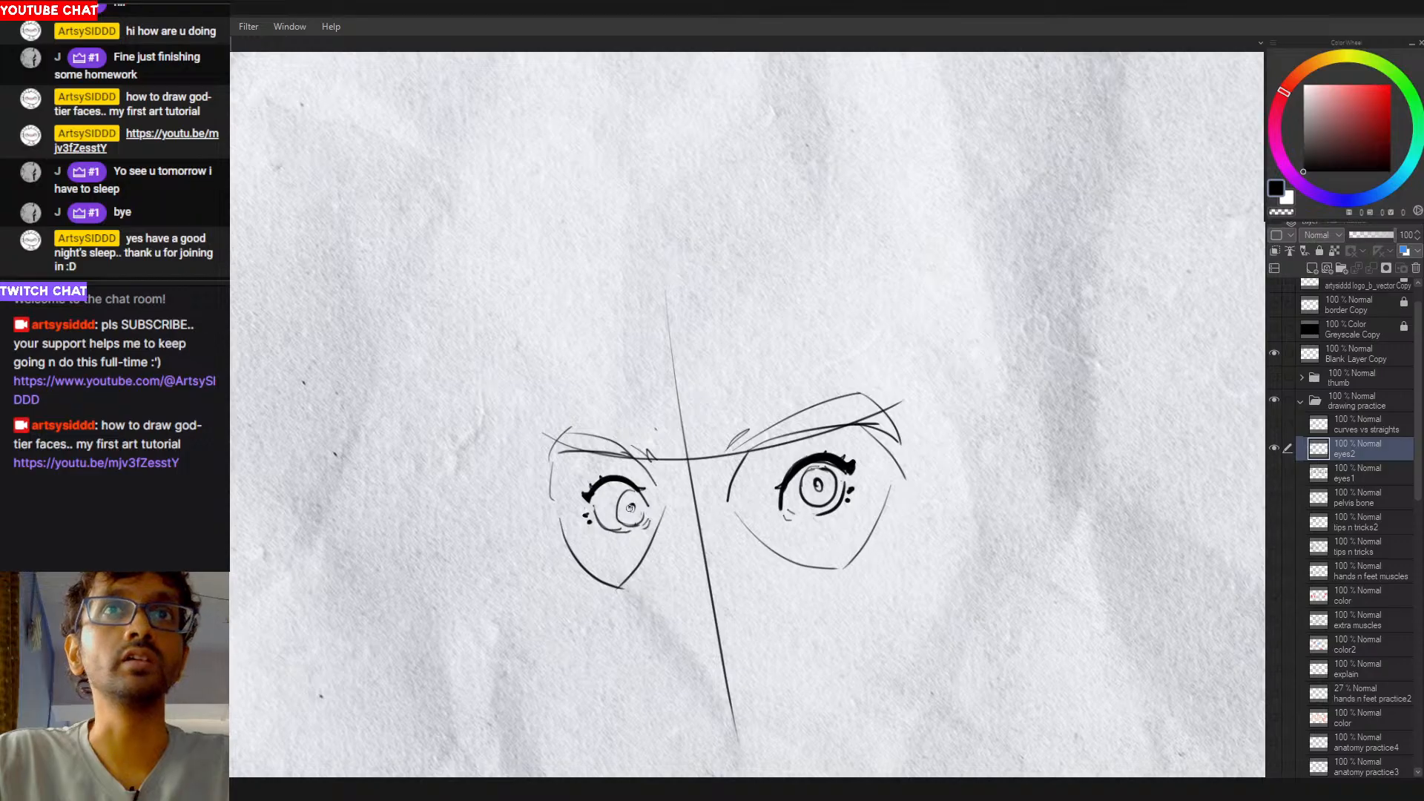
scroll(633, 514, "up", 2)
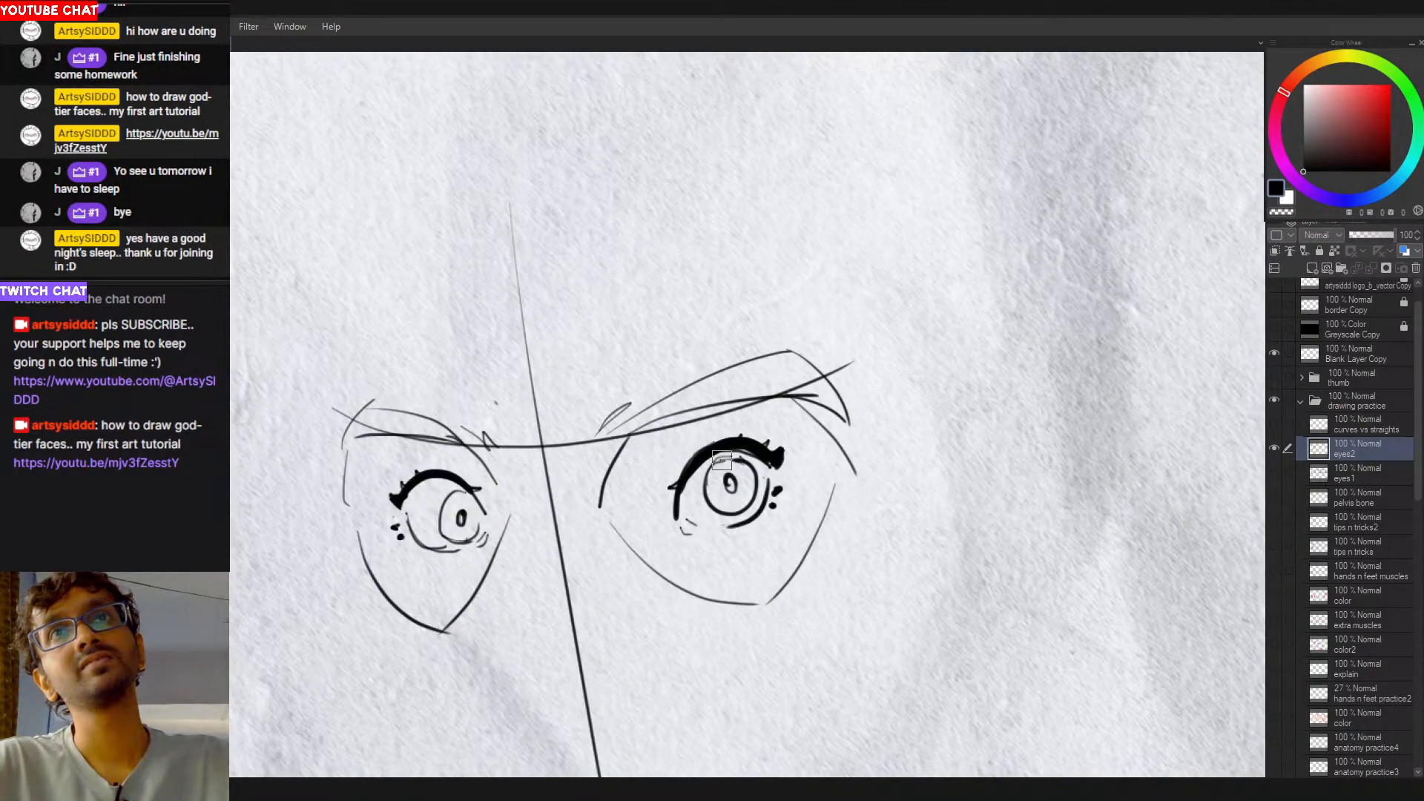
scroll(712, 519, "down", 3)
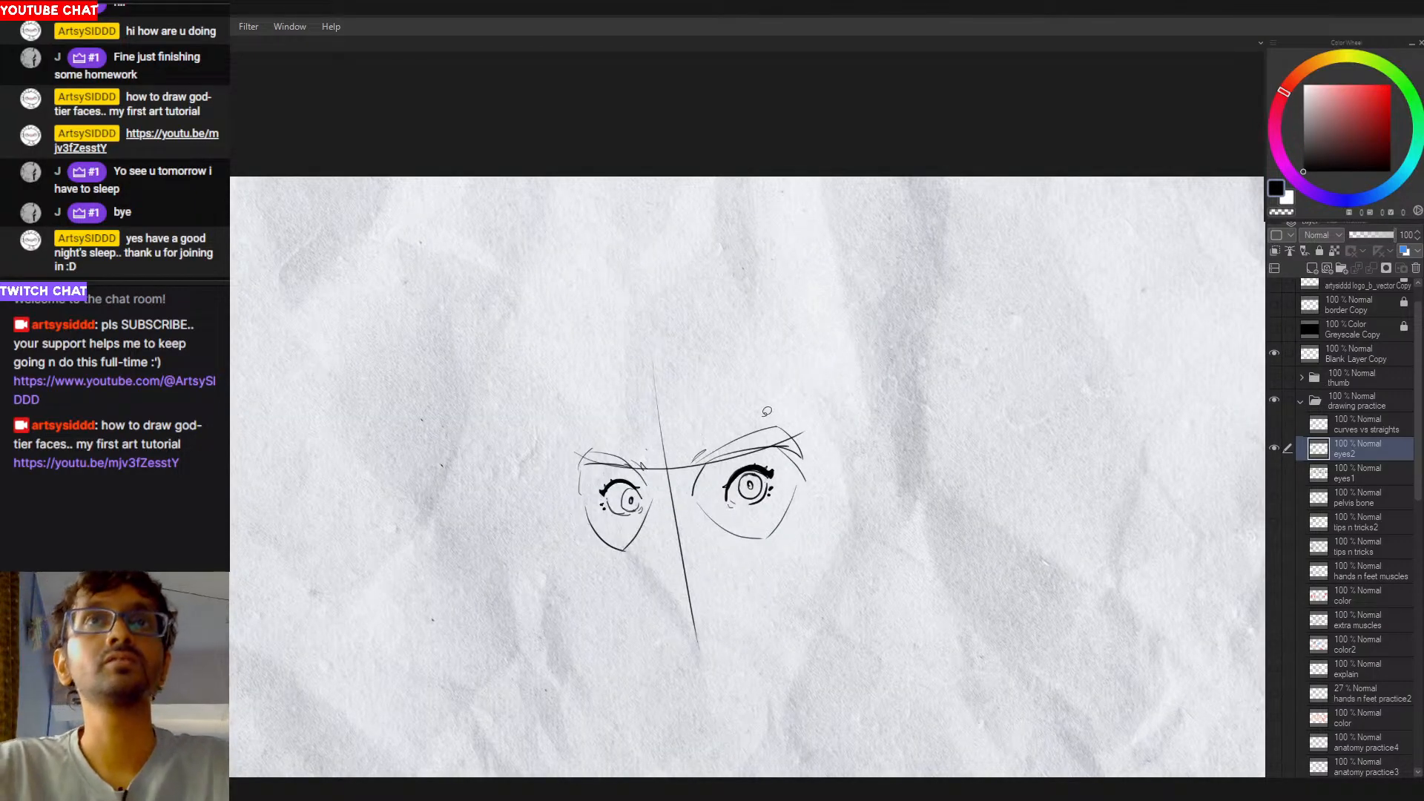
Step: Lasso the whole angled eye pair with its guide lines, then move it higher and enlarge it
mouse_move(764, 406)
left_mouse_down()
mouse_move(874, 452)
mouse_move(764, 375)
mouse_move(804, 389)
left_mouse_up()
key("ctrl+d")
key("ctrl+t")
mouse_move(690, 627)
left_mouse_down()
mouse_move(873, 638)
mouse_move(789, 470)
mouse_move(815, 559)
left_mouse_up()
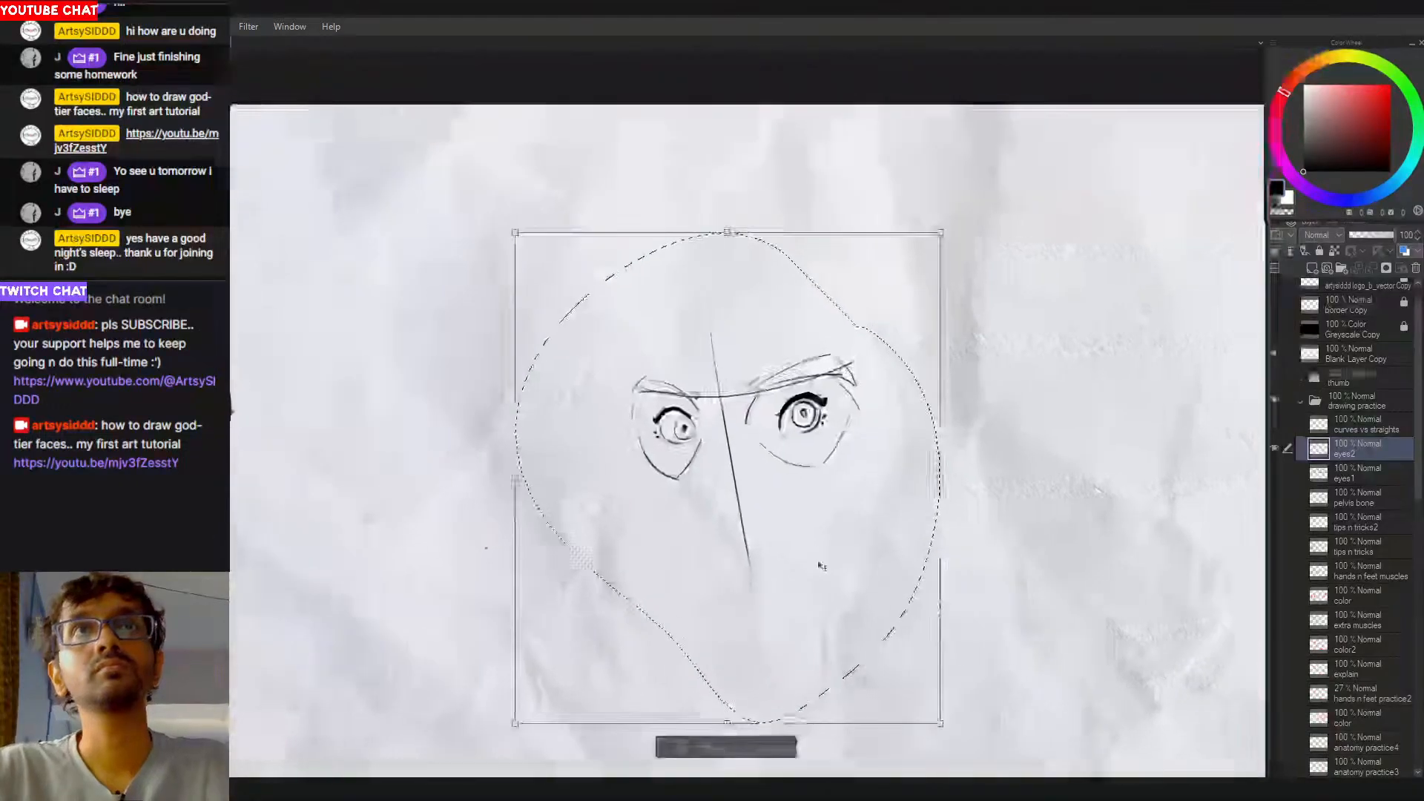
scroll(833, 528, "down", 2)
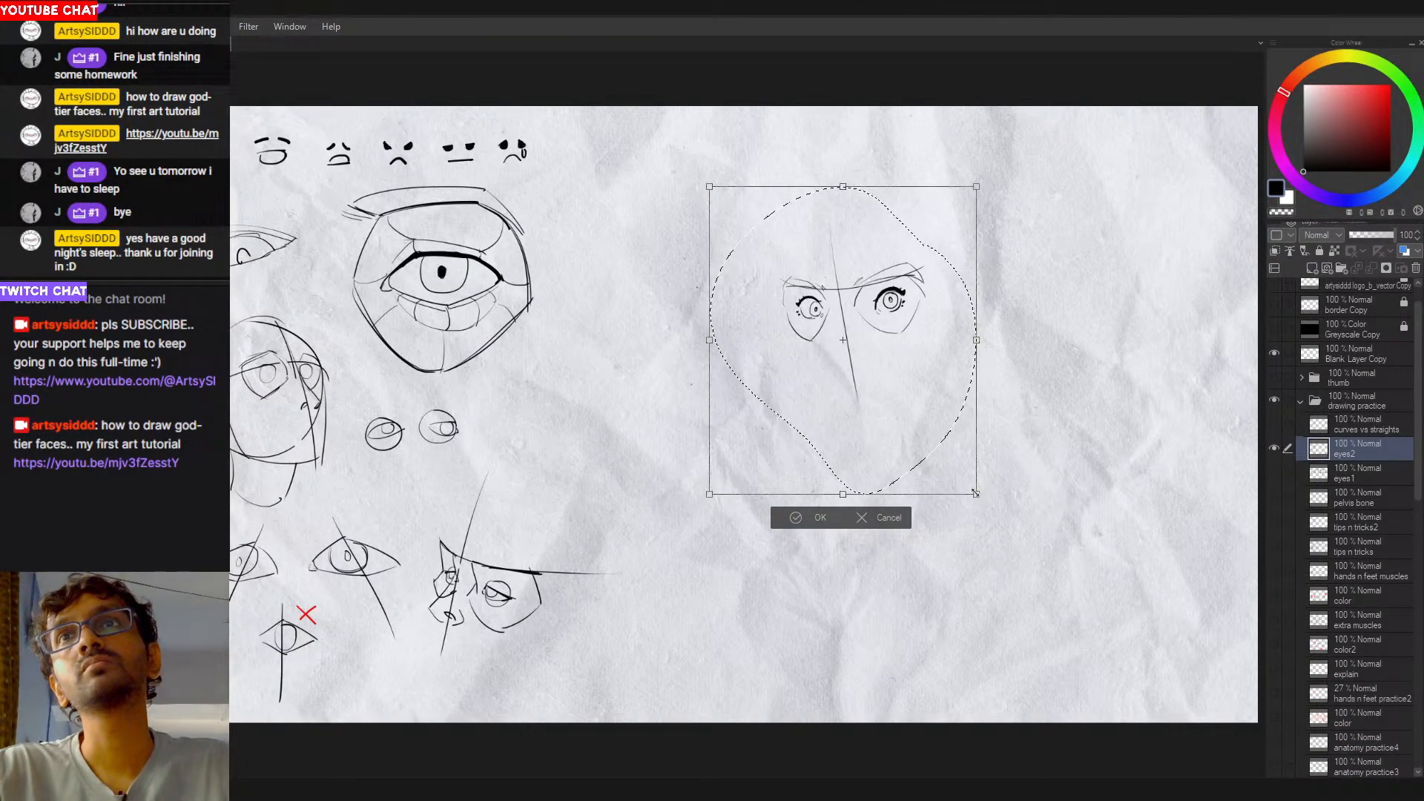
left_click_drag(976, 492, 1039, 566)
mouse_move(974, 500)
left_mouse_down()
mouse_move(789, 381)
mouse_move(815, 395)
mouse_move(784, 538)
left_mouse_up()
key("Return")
Step: Erase the lower lid arcs and lash dots of both eyes and replace the dots with short outer lash strokes
scroll(662, 362, "up", 4)
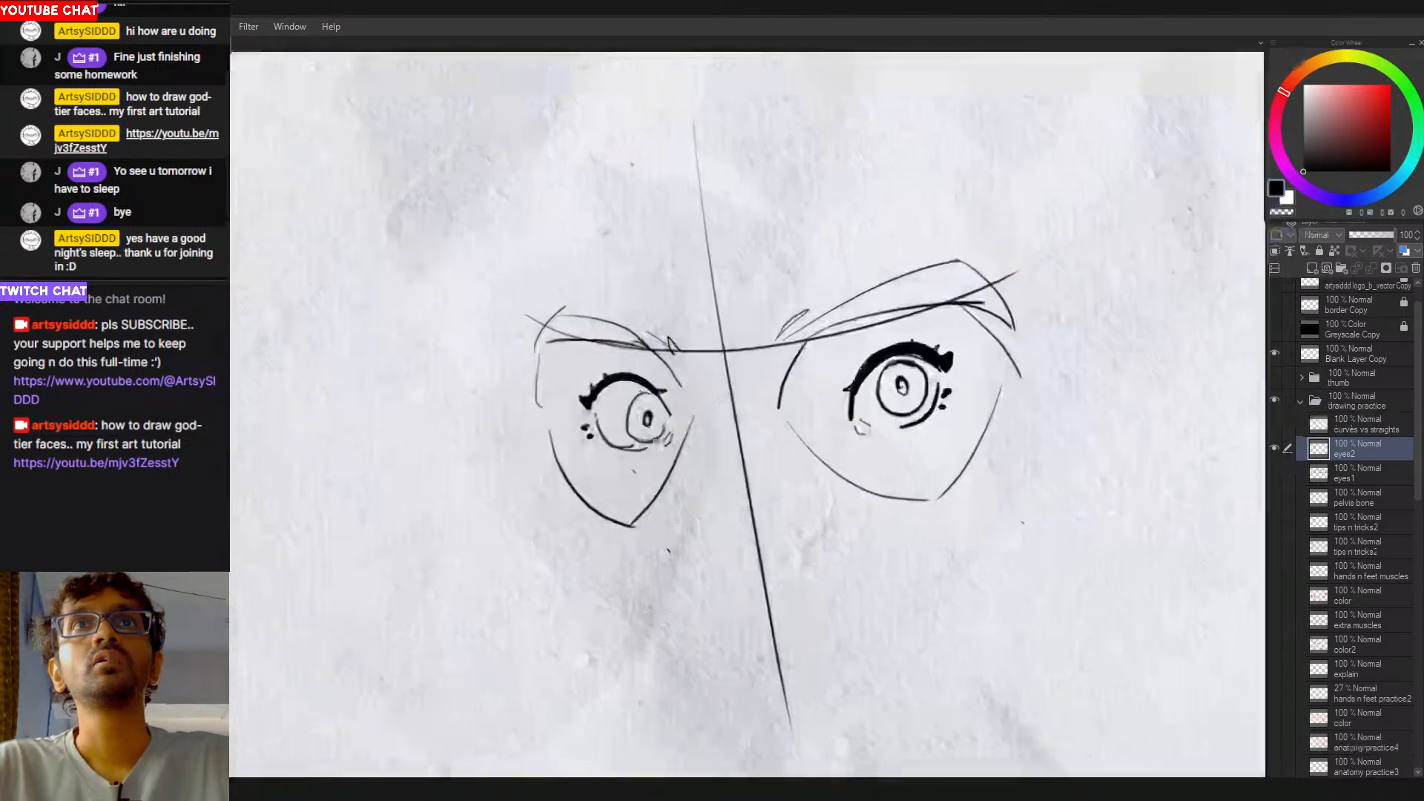
left_click_drag(588, 431, 590, 437)
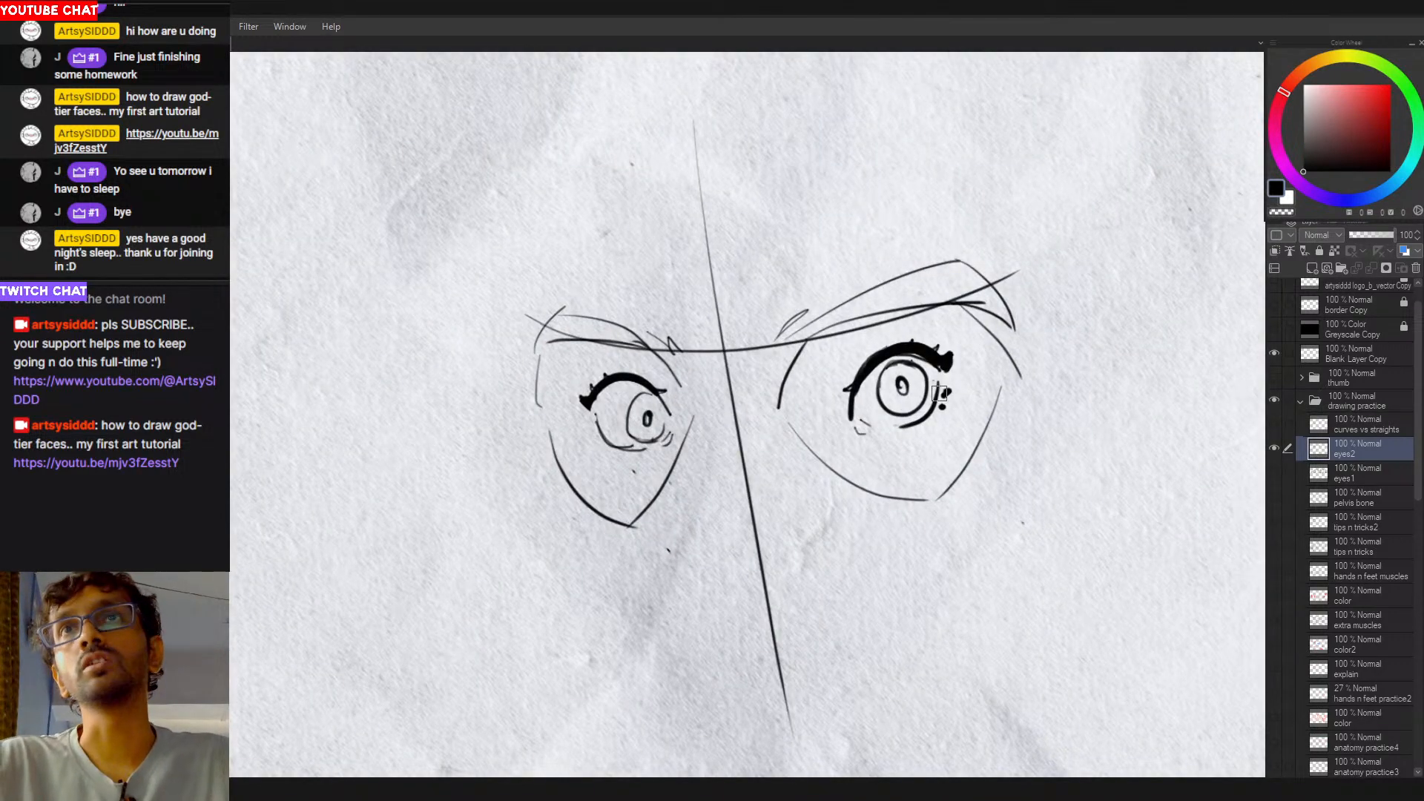
mouse_move(938, 387)
left_mouse_down()
mouse_move(944, 409)
mouse_move(899, 441)
mouse_move(909, 427)
left_mouse_up()
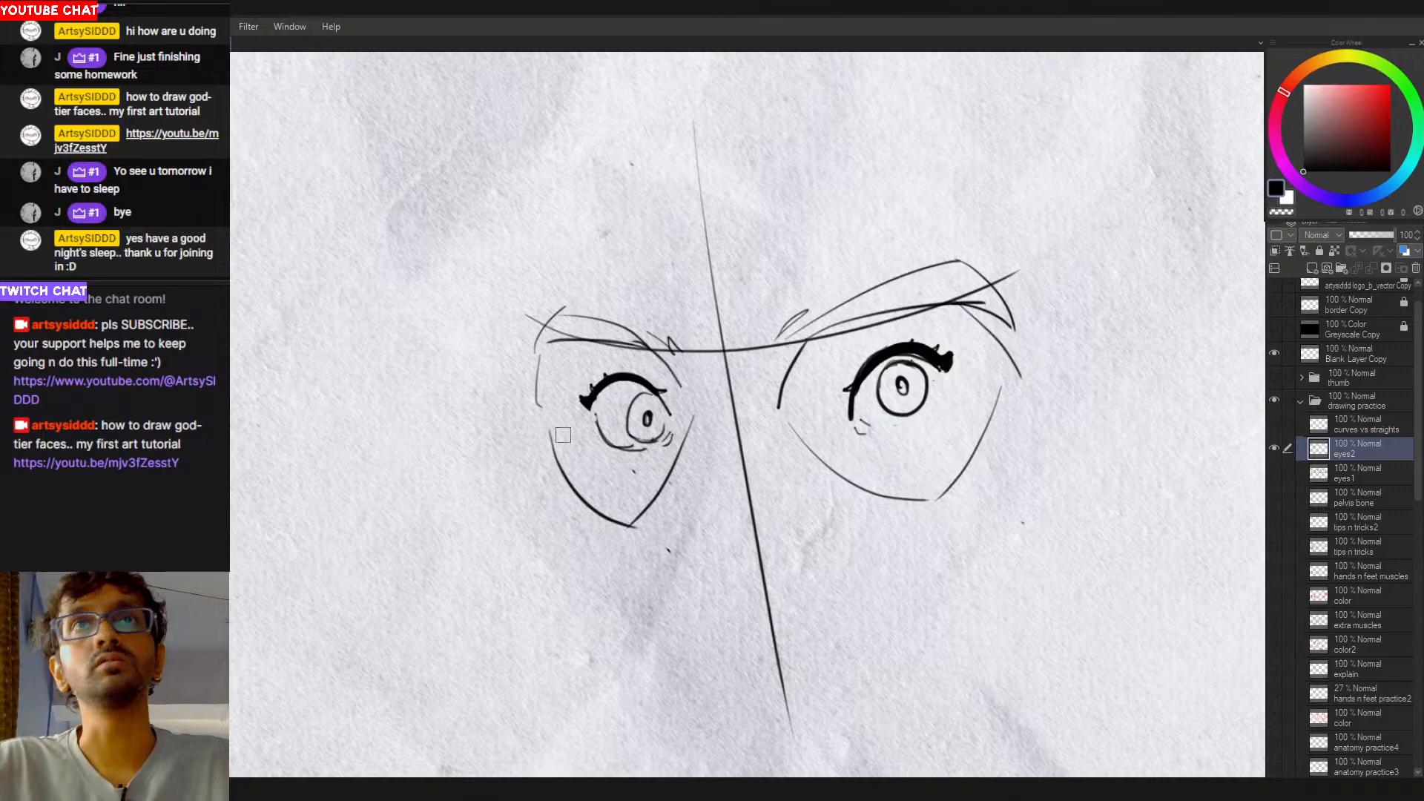
mouse_move(595, 413)
left_mouse_down()
mouse_move(640, 455)
mouse_move(664, 475)
left_mouse_up()
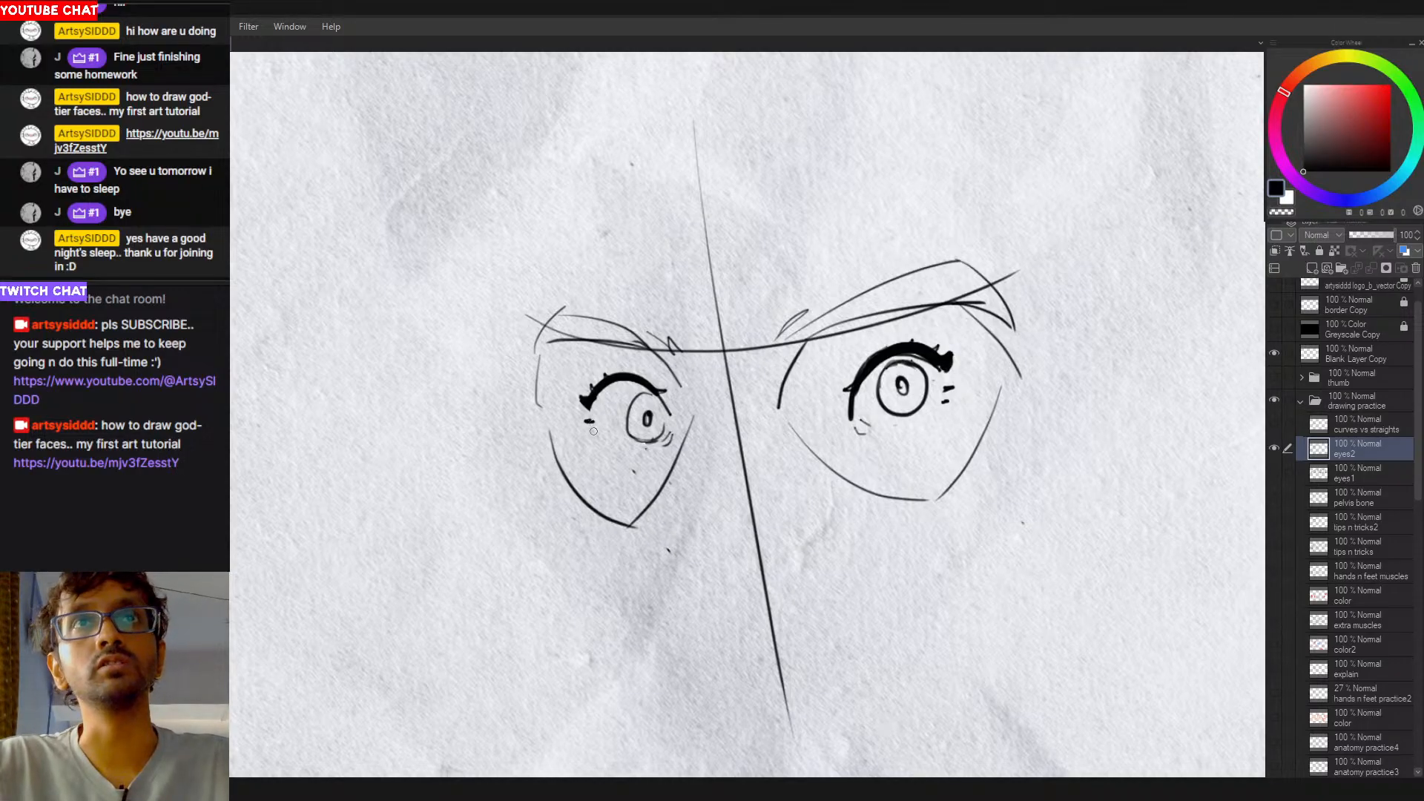
Step: Erase the small inner corner marks beneath both eyes
scroll(631, 467, "down", 2)
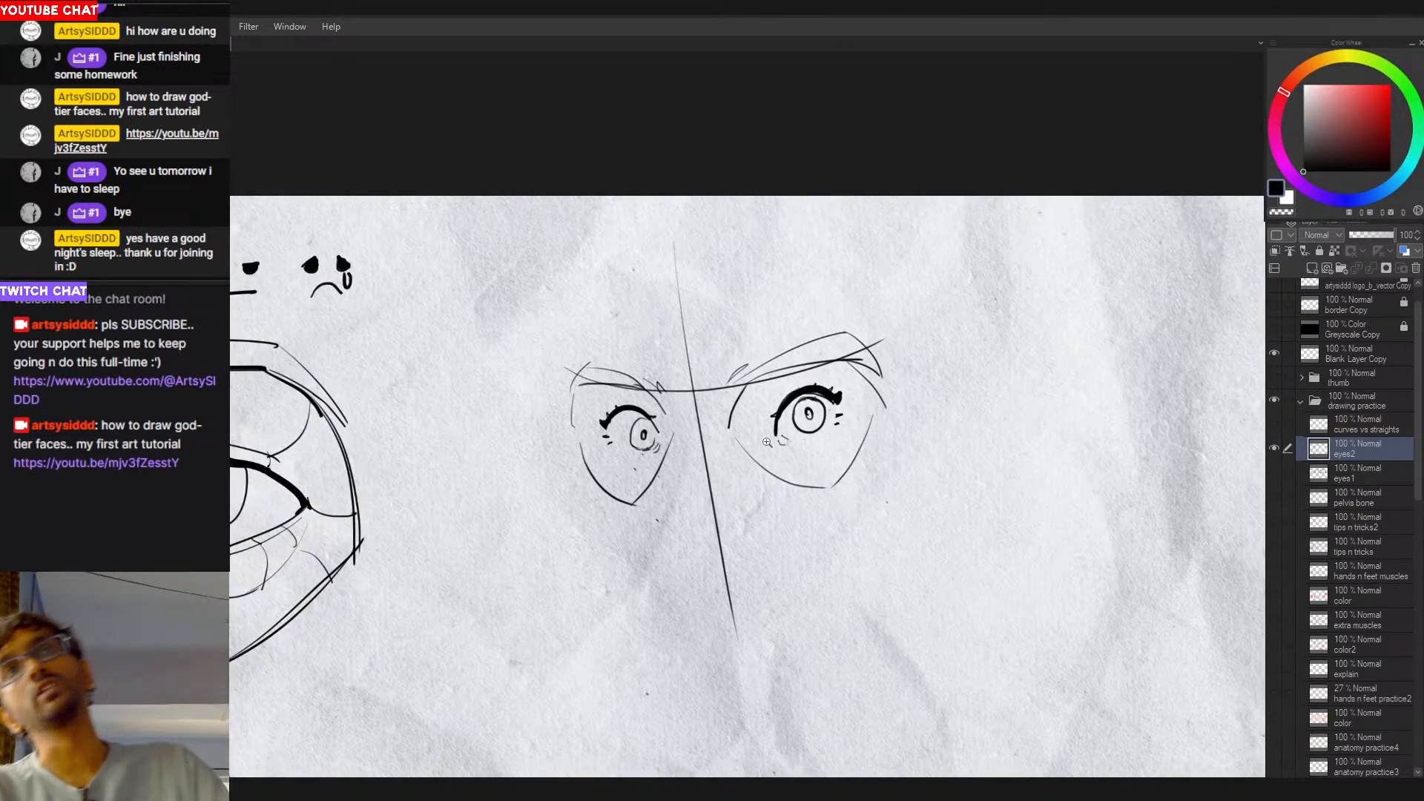
scroll(768, 443, "up", 1)
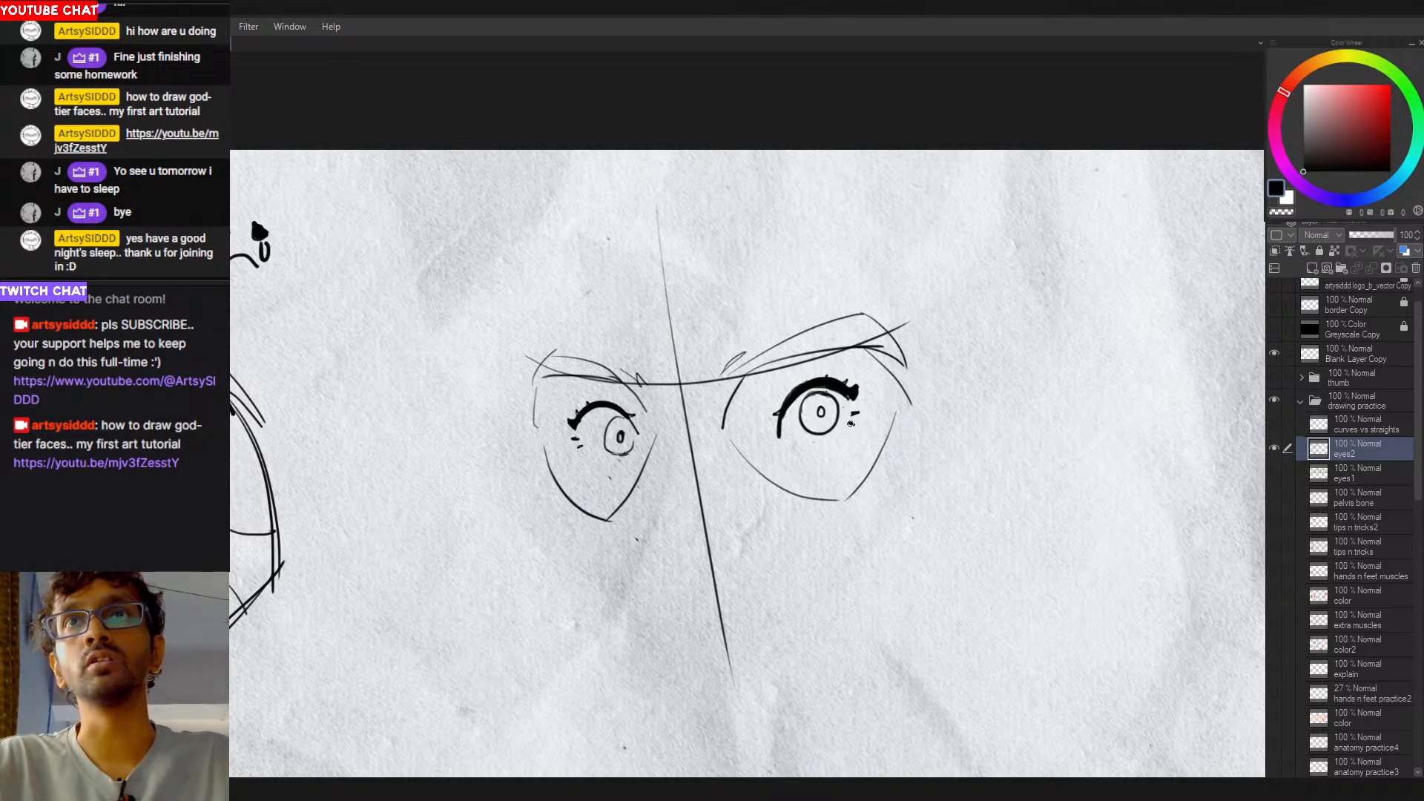
scroll(864, 435, "down", 2)
scroll(825, 421, "up", 1)
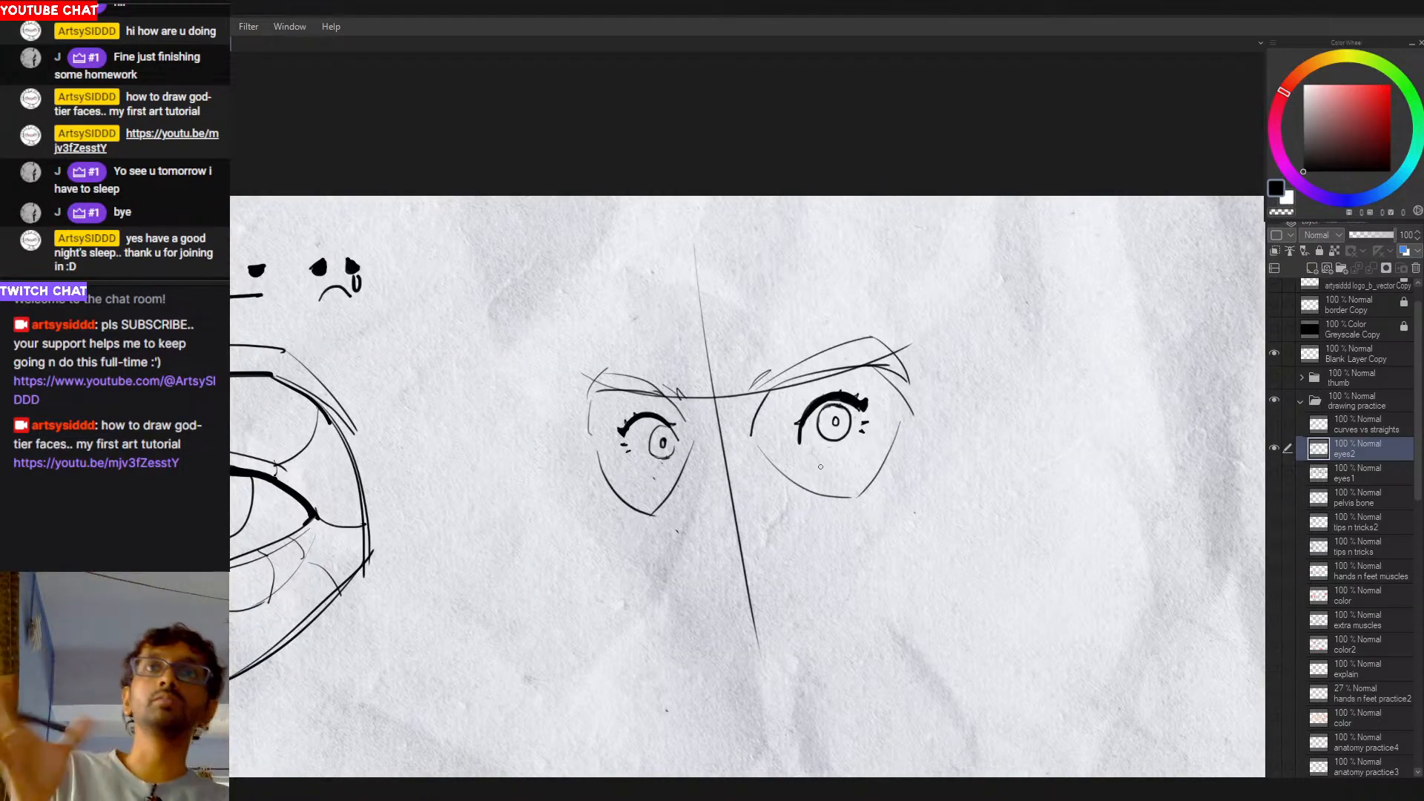
scroll(864, 415, "up", 1)
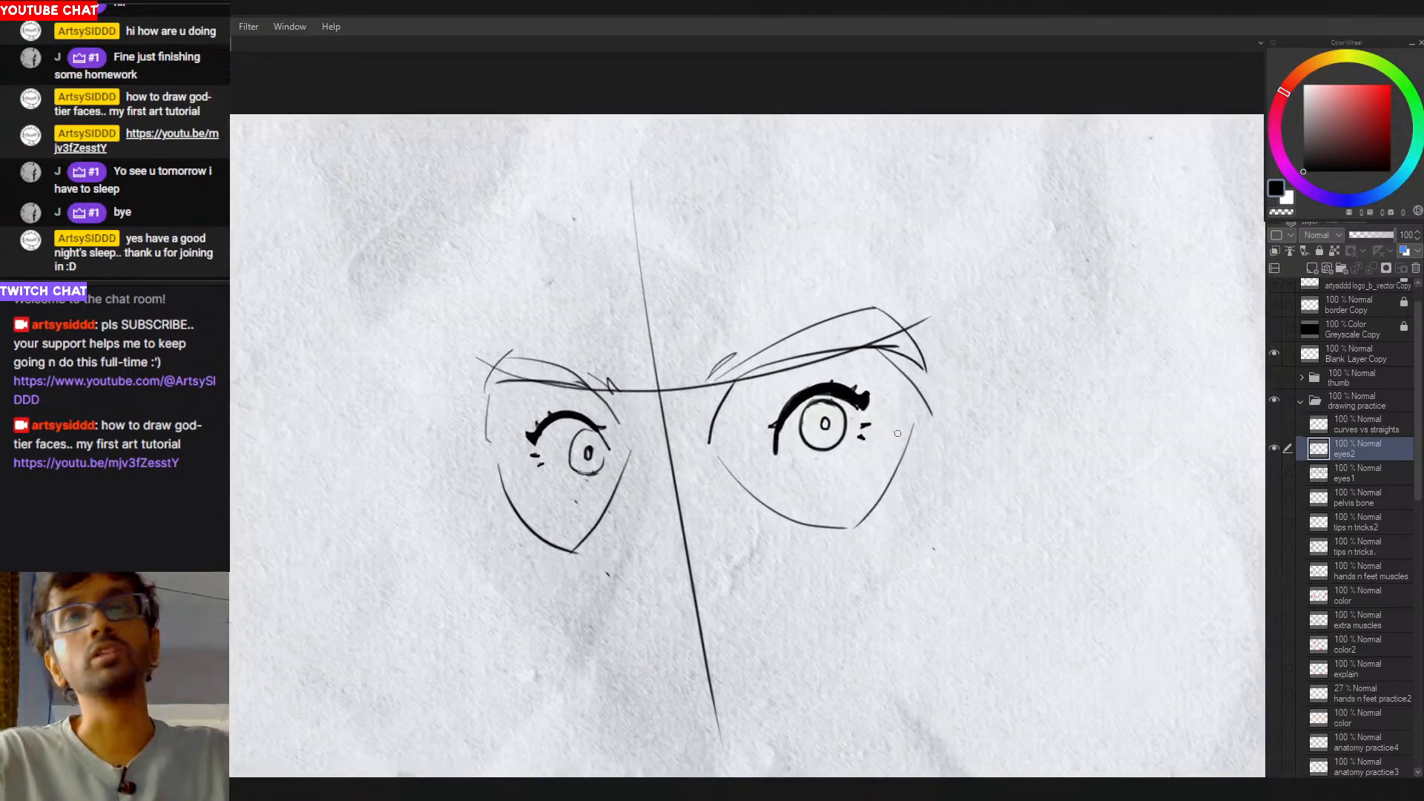
Step: Try extending the right upper lid's outer corner and adding extra lower lash strokes to both eyes, and undo them
left_click_drag(860, 429, 862, 403)
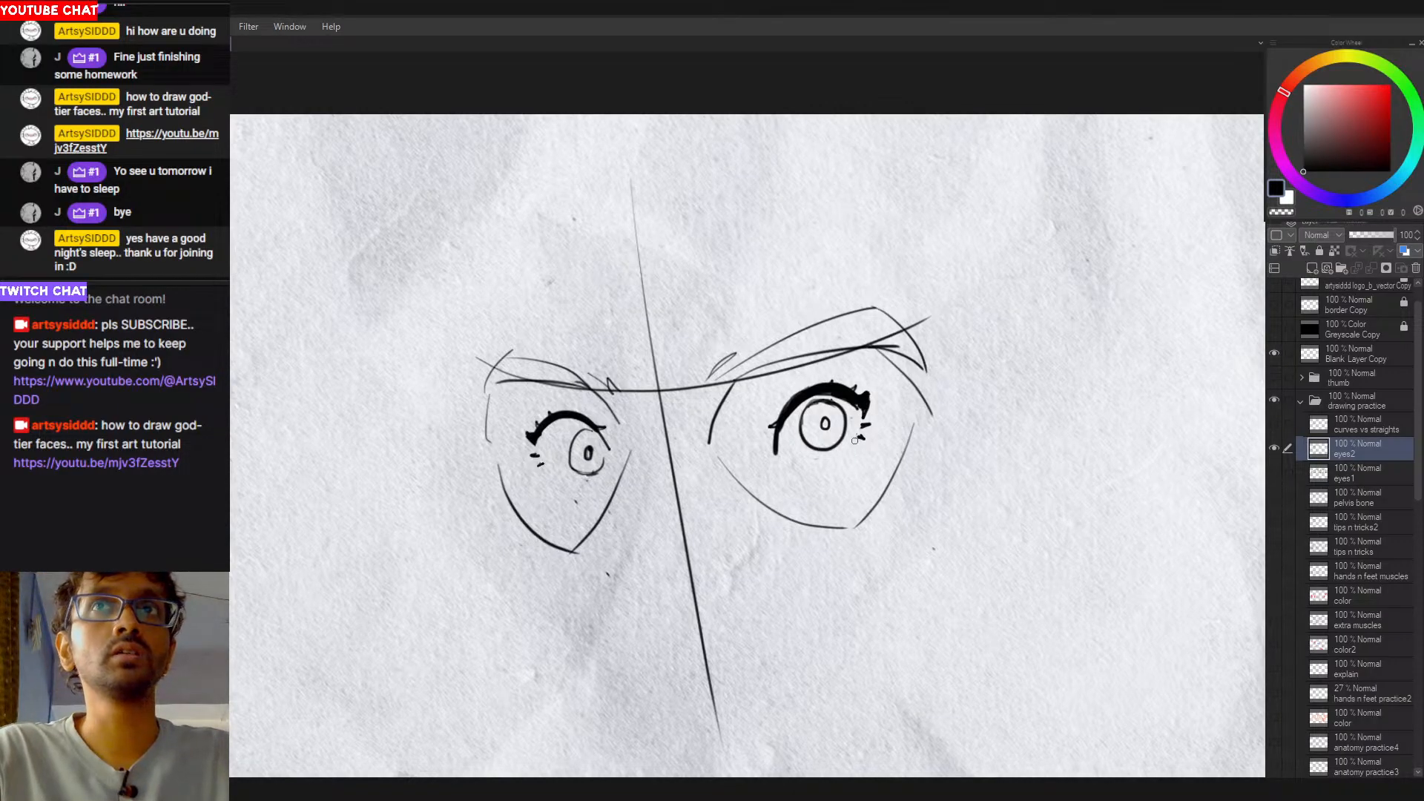
left_click_drag(862, 422, 838, 454)
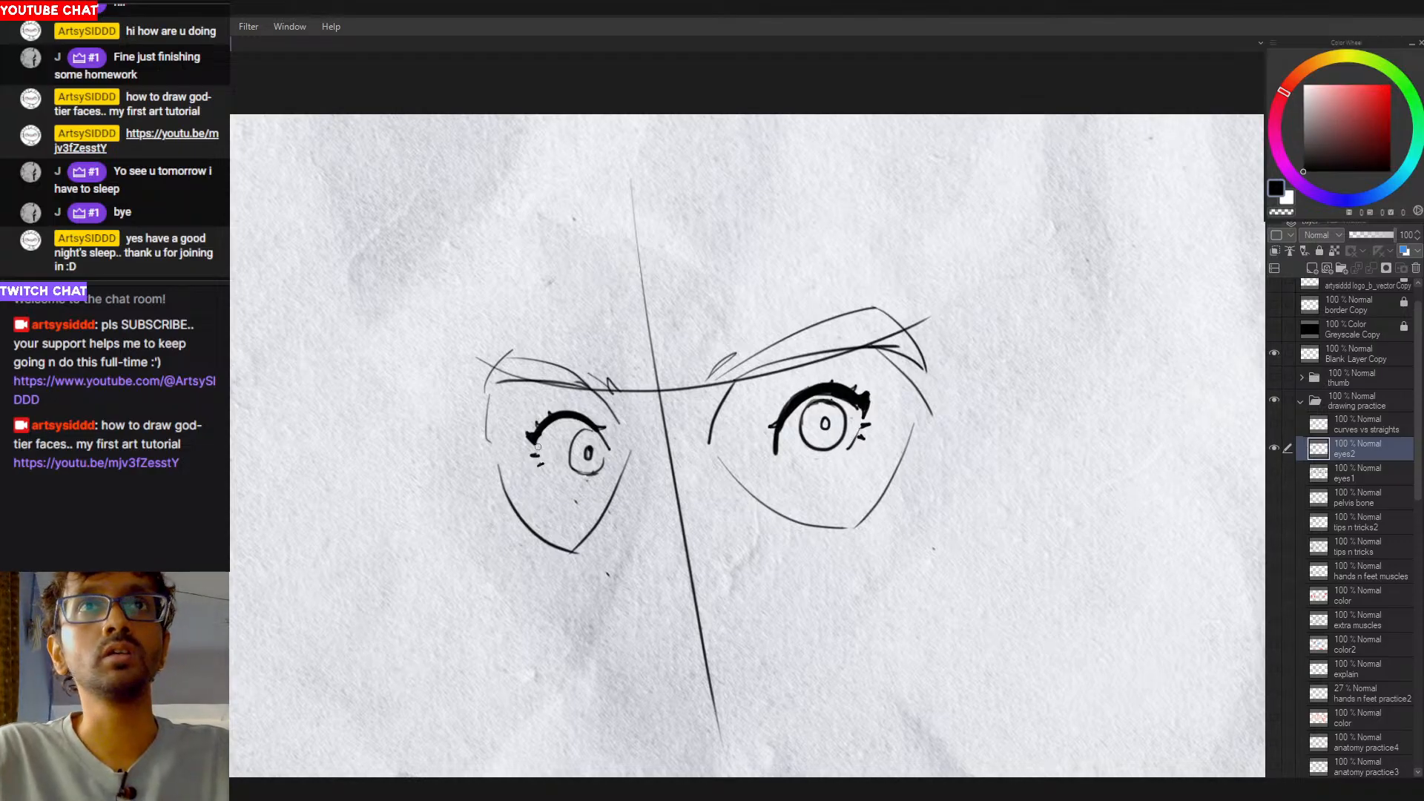
left_click_drag(534, 454, 541, 457)
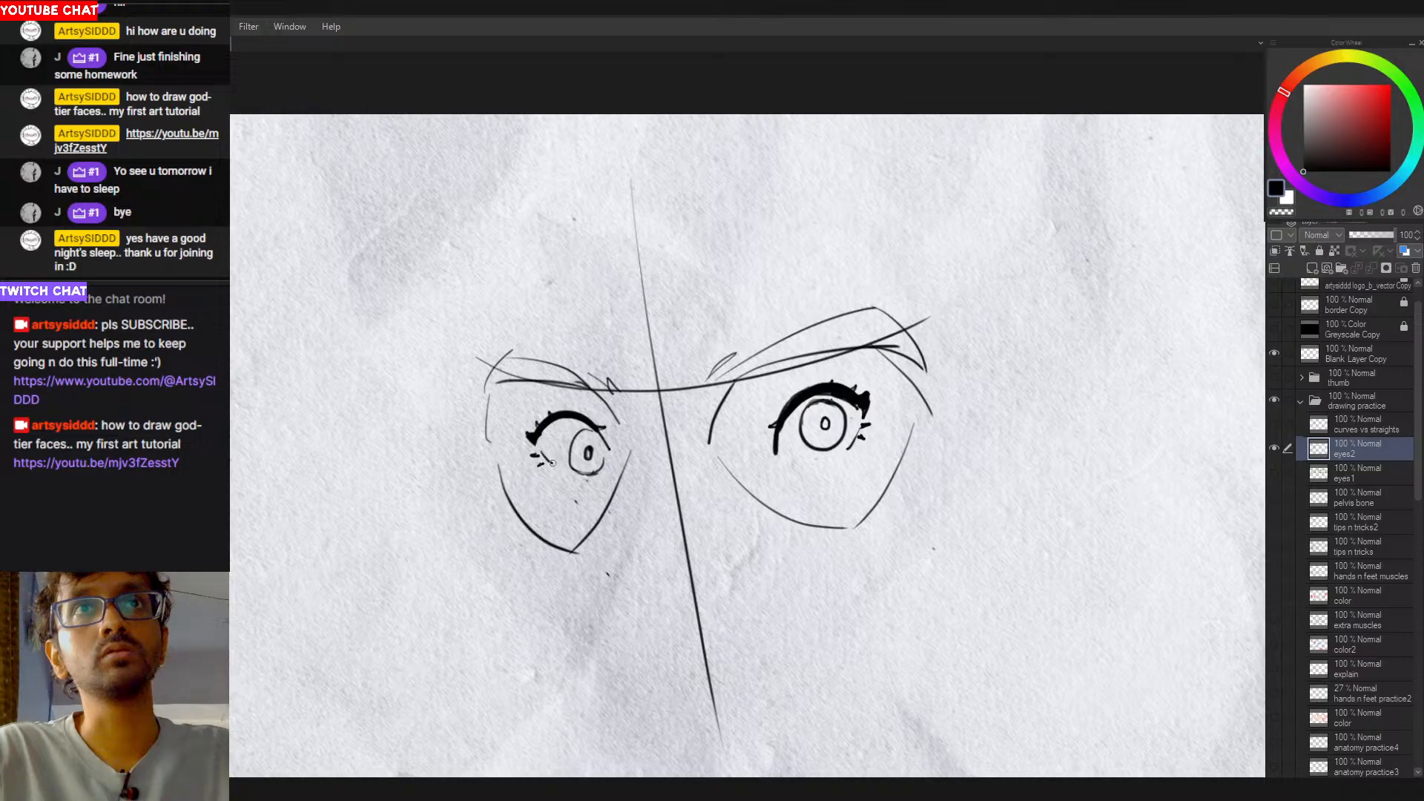
scroll(816, 515, "down", 1)
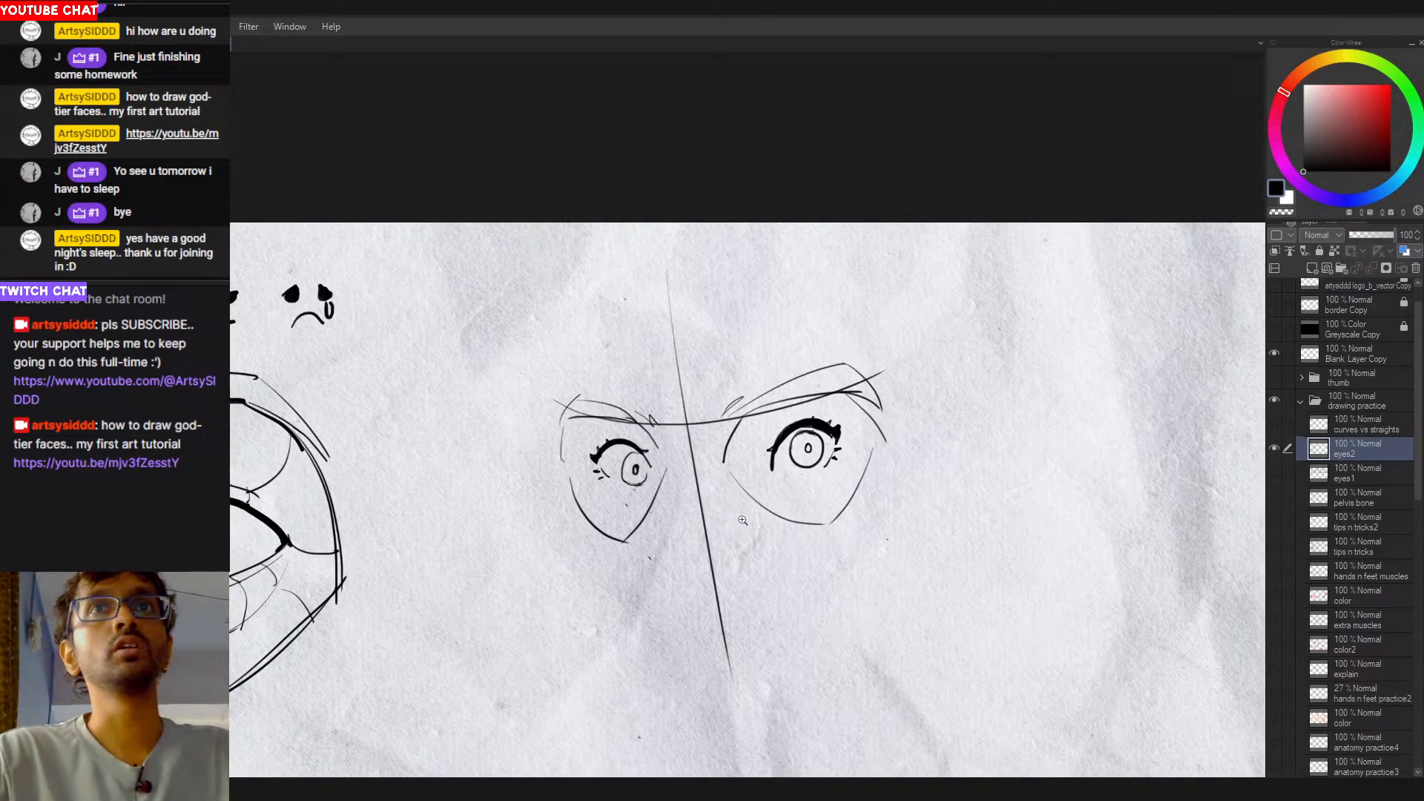
left_click(772, 448)
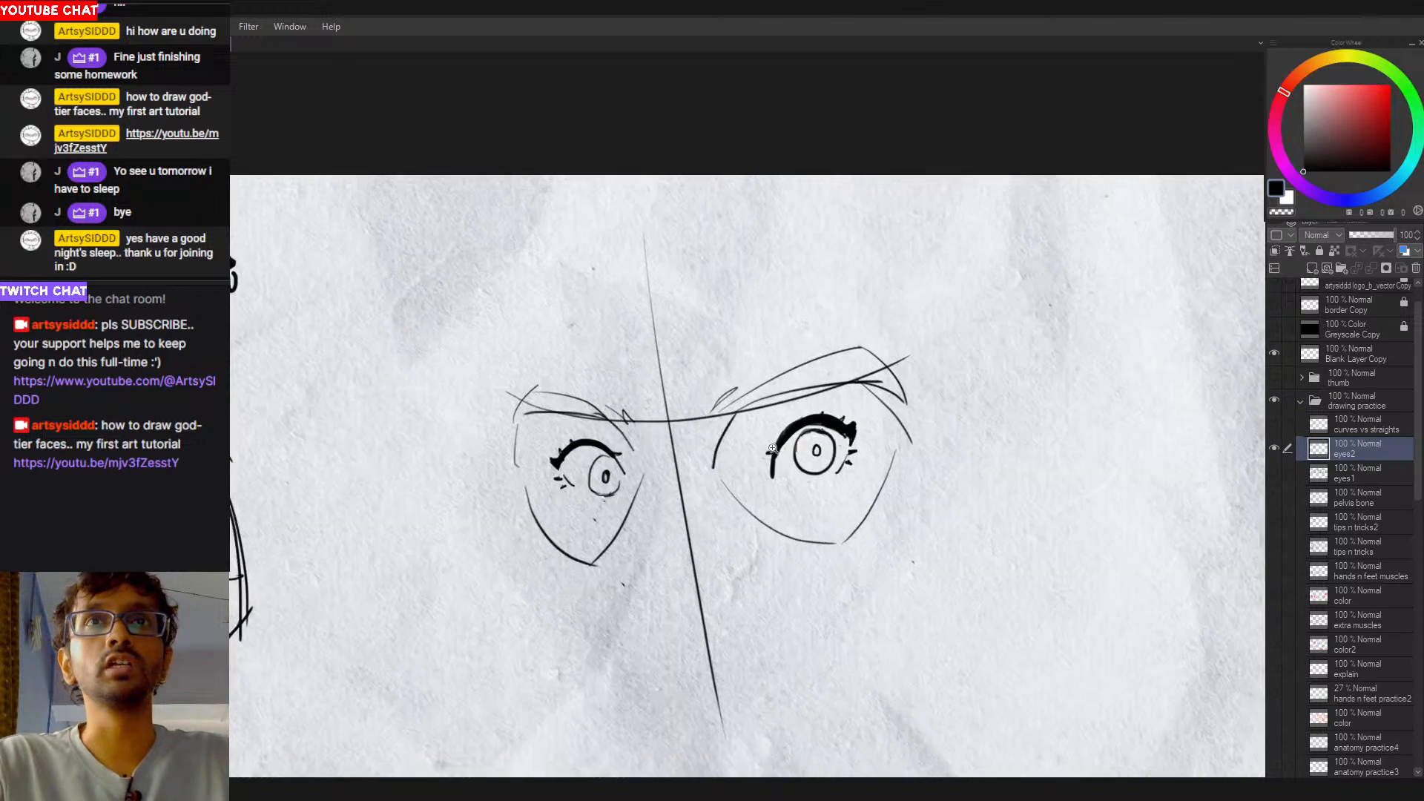
left_click_drag(773, 479, 775, 465)
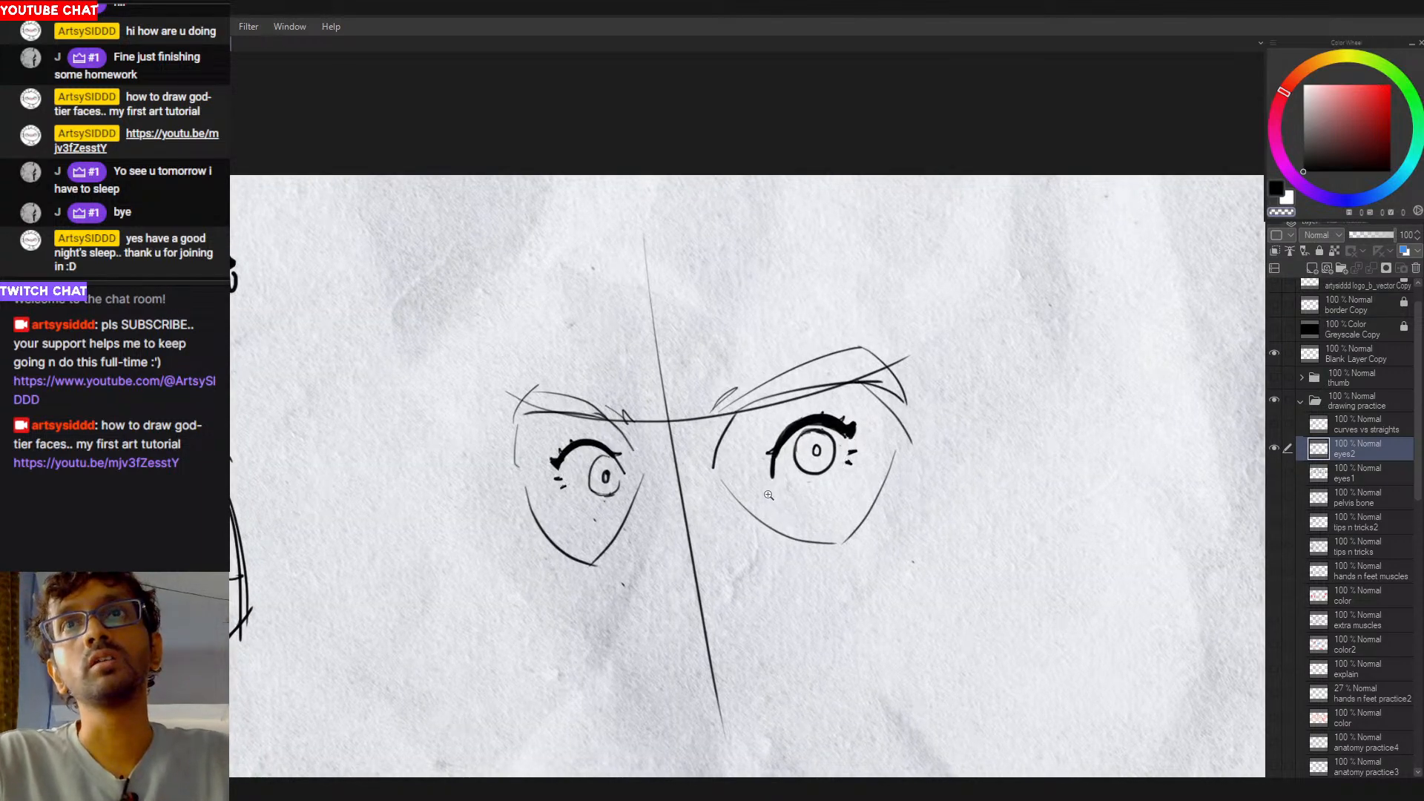
Step: Reshape the outer end of the right upper lid into a sharp upturned lash tip
left_click(831, 446)
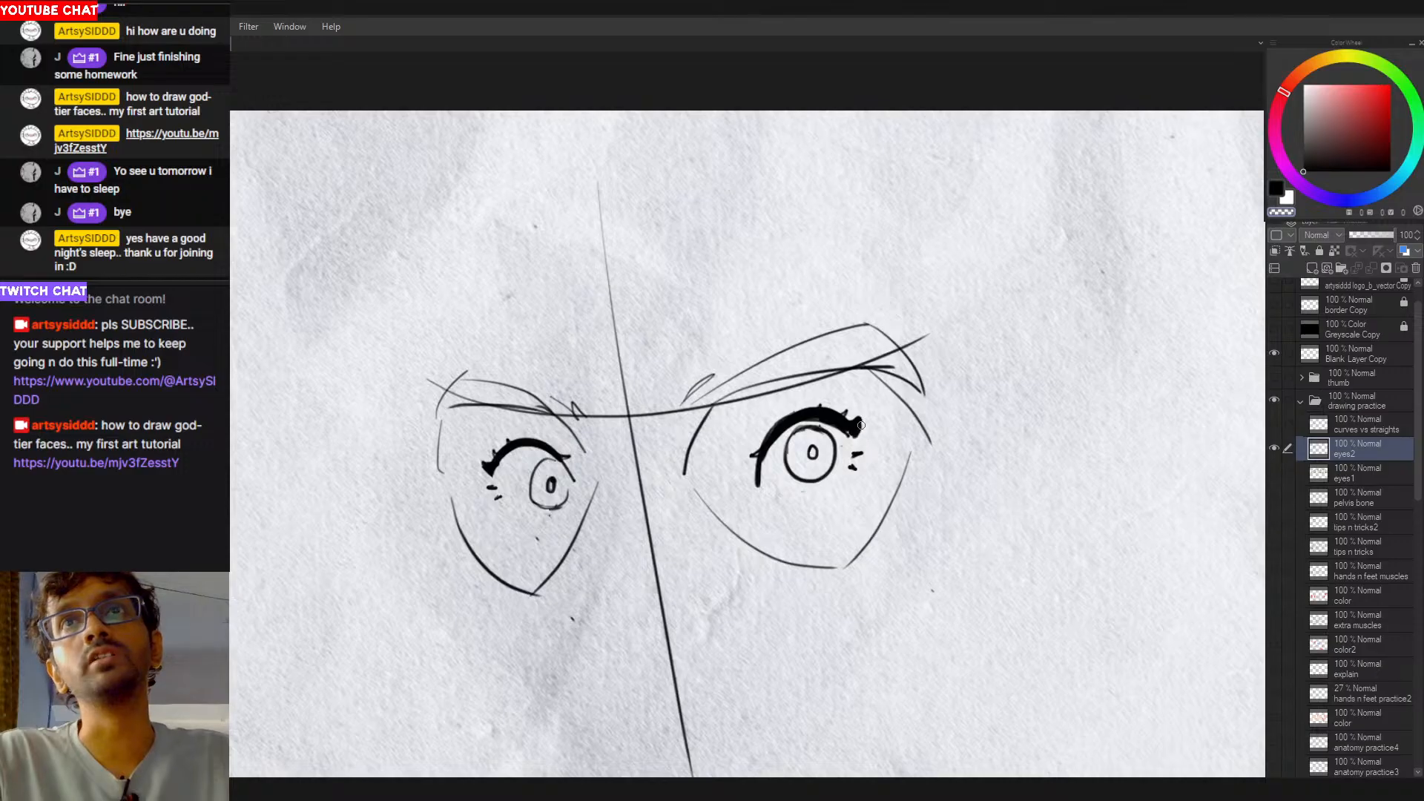
left_click_drag(862, 417, 859, 434)
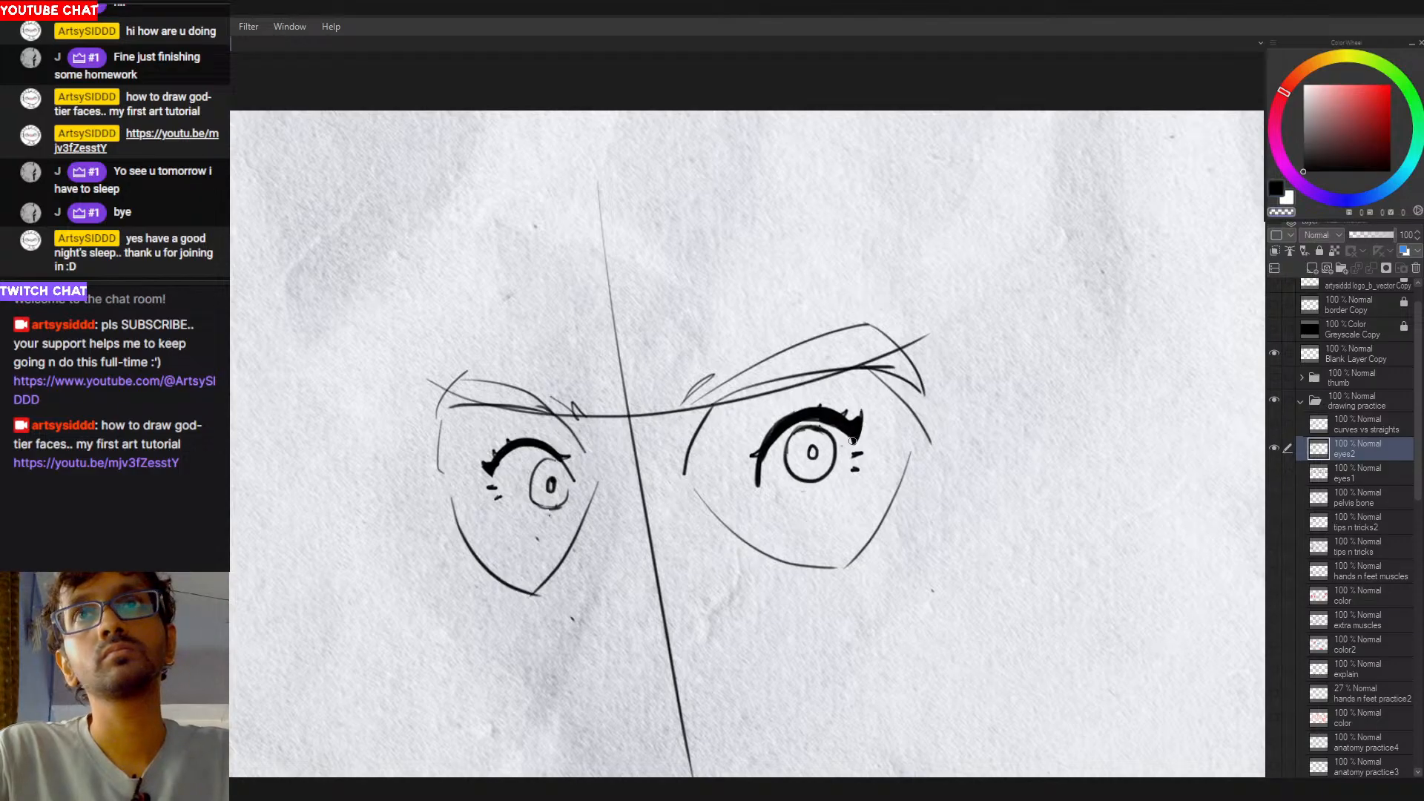
scroll(871, 424, "down", 3)
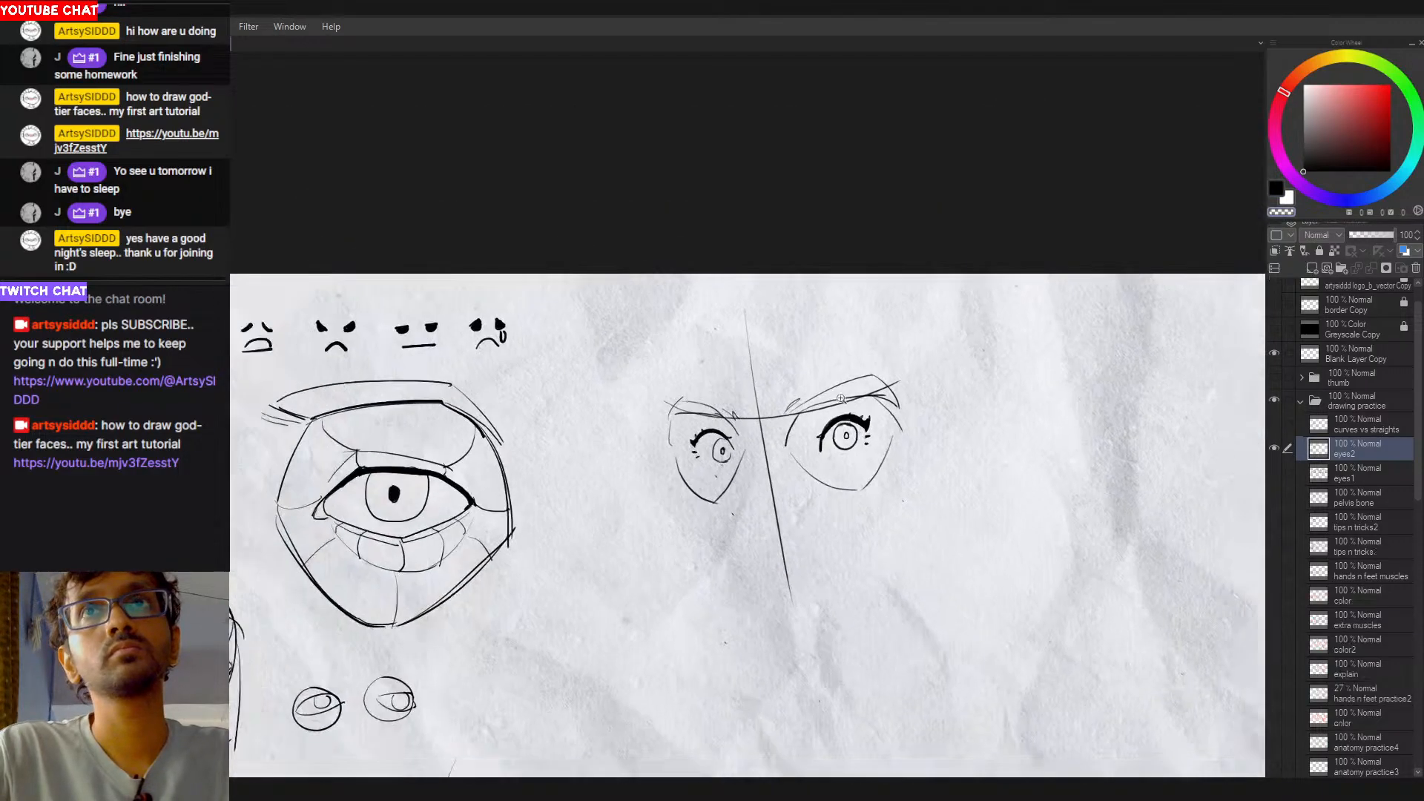
Step: Examine the angled eye pair close up, from a distance and with the canvas rotated
left_click_drag(871, 423, 780, 420)
scroll(780, 420, "up", 3)
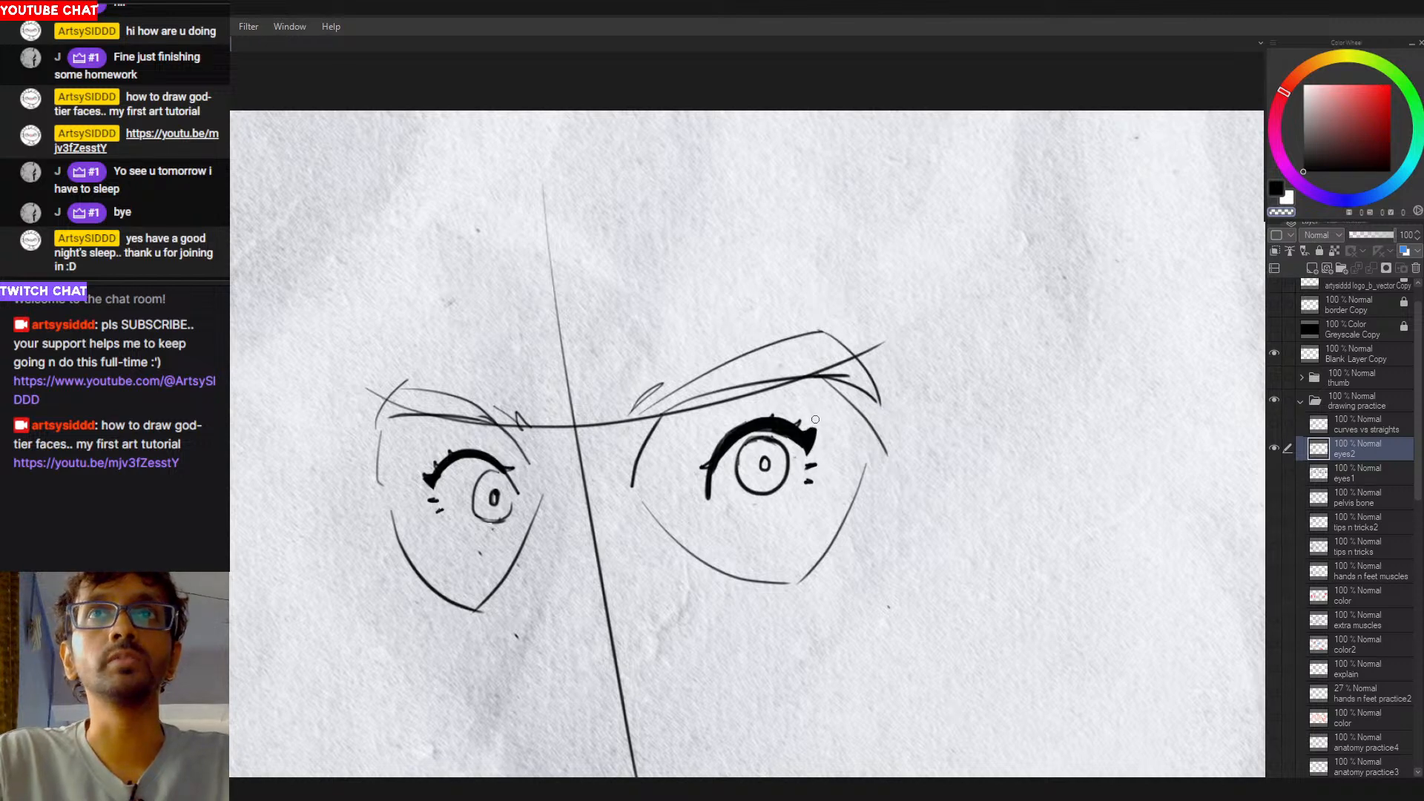
scroll(804, 429, "down", 3)
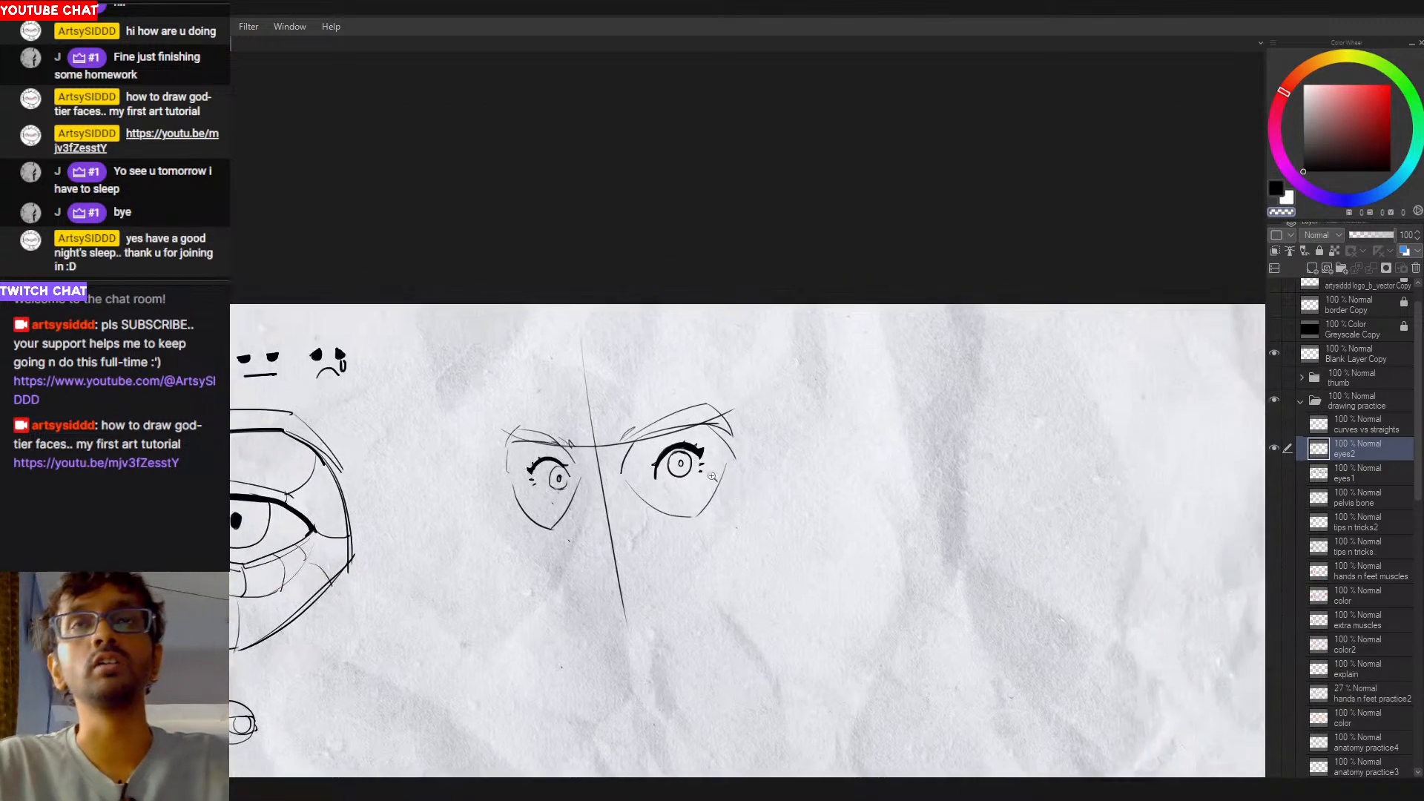
left_click_drag(728, 455, 853, 460)
key("c")
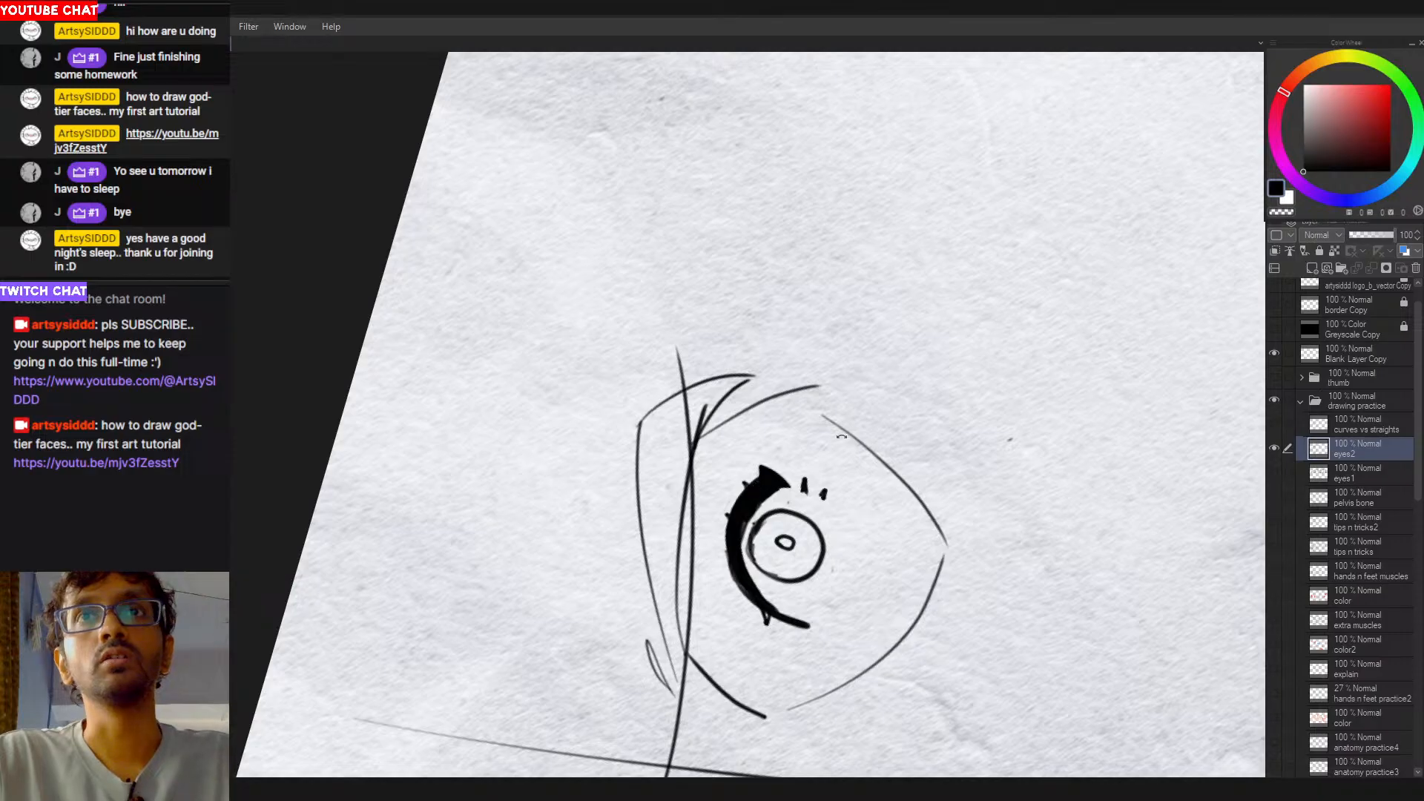
left_click_drag(842, 437, 750, 528)
left_click_drag(830, 484, 784, 470)
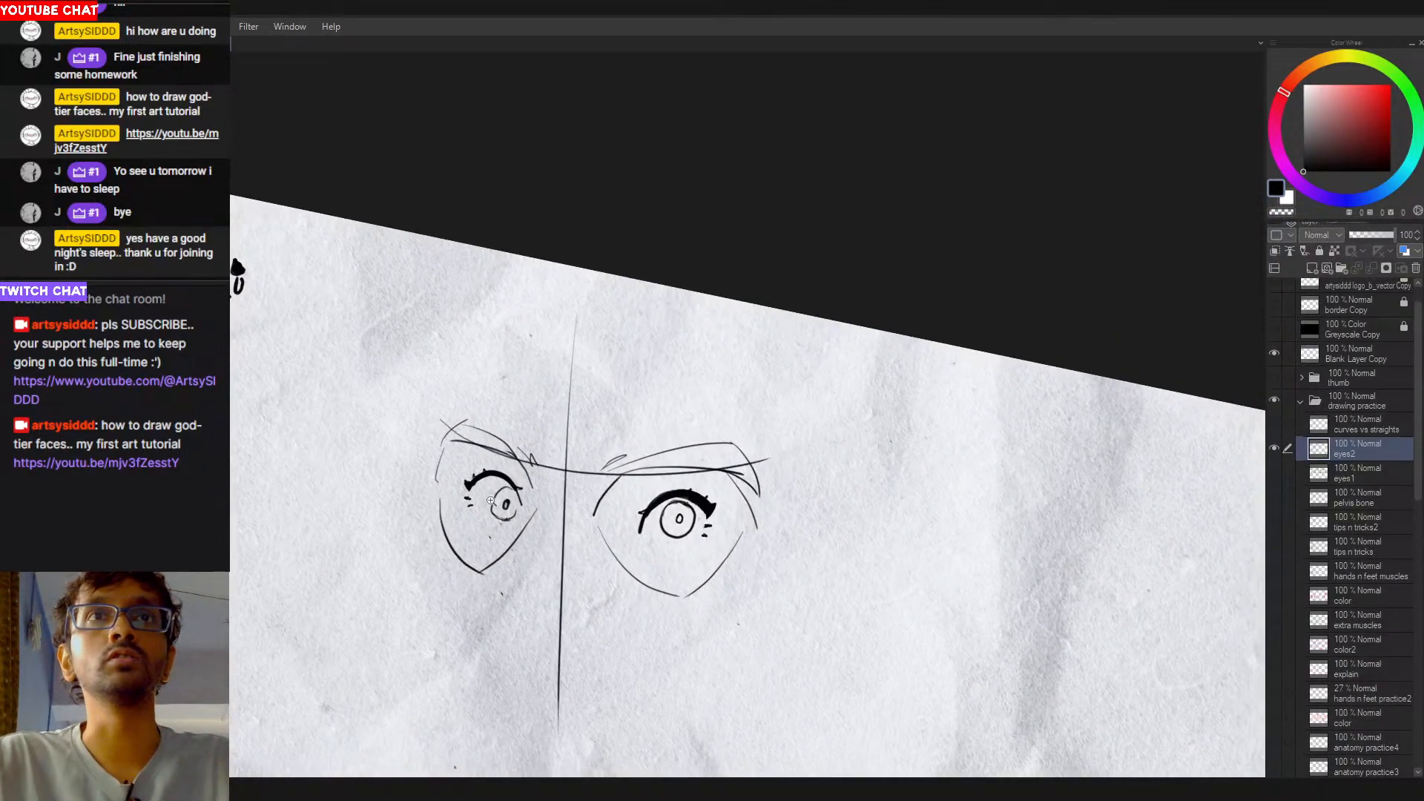
scroll(490, 501, "up", 2)
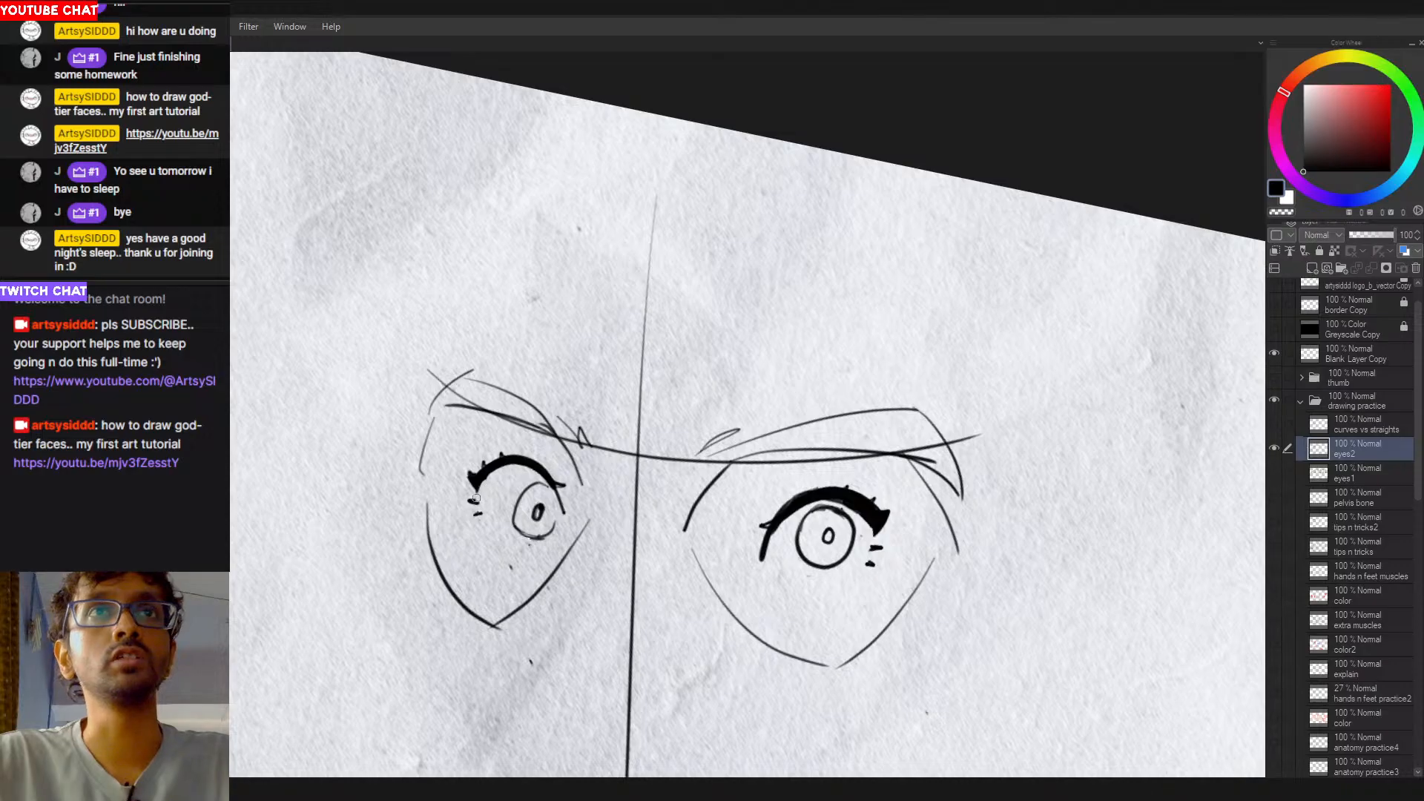
scroll(476, 499, "down", 4)
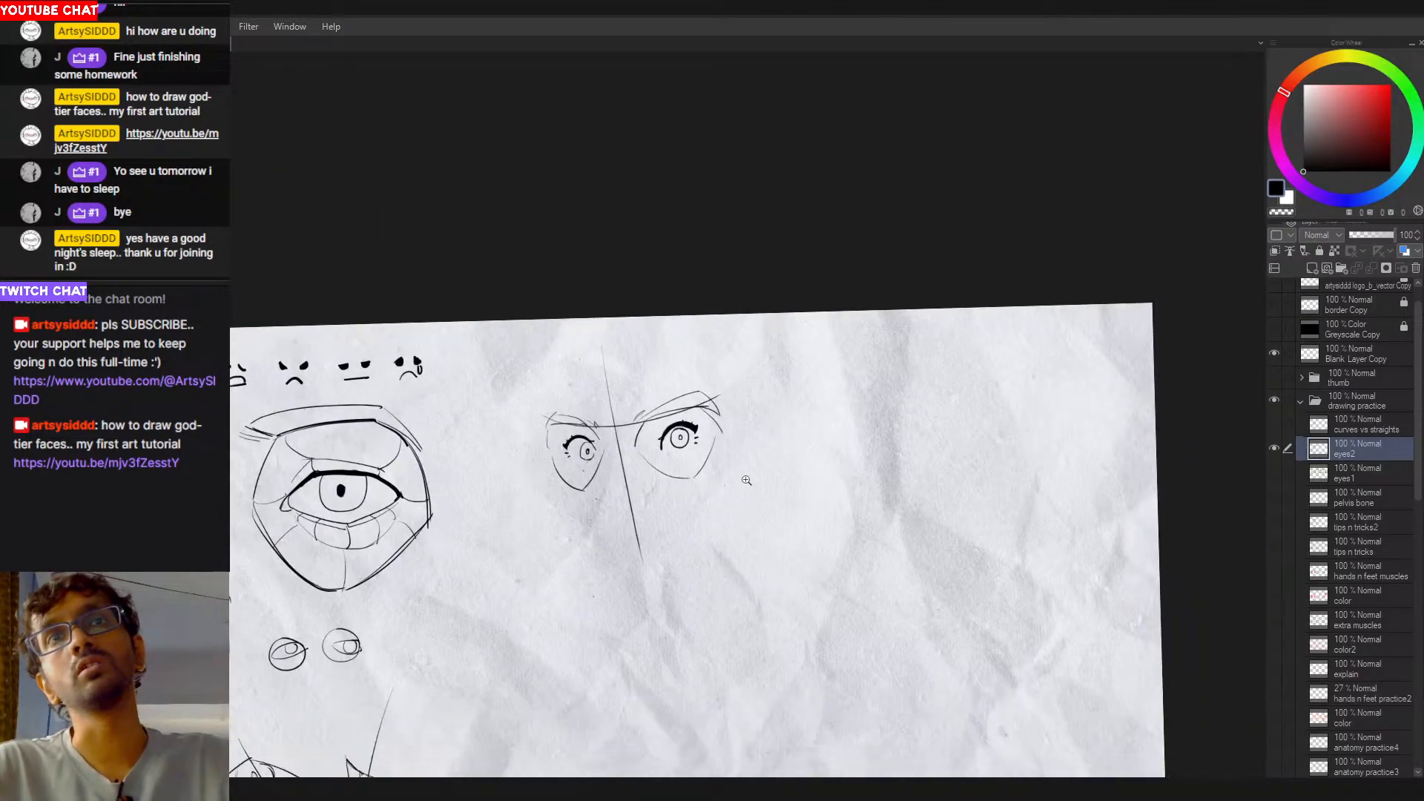
left_click_drag(747, 481, 757, 476)
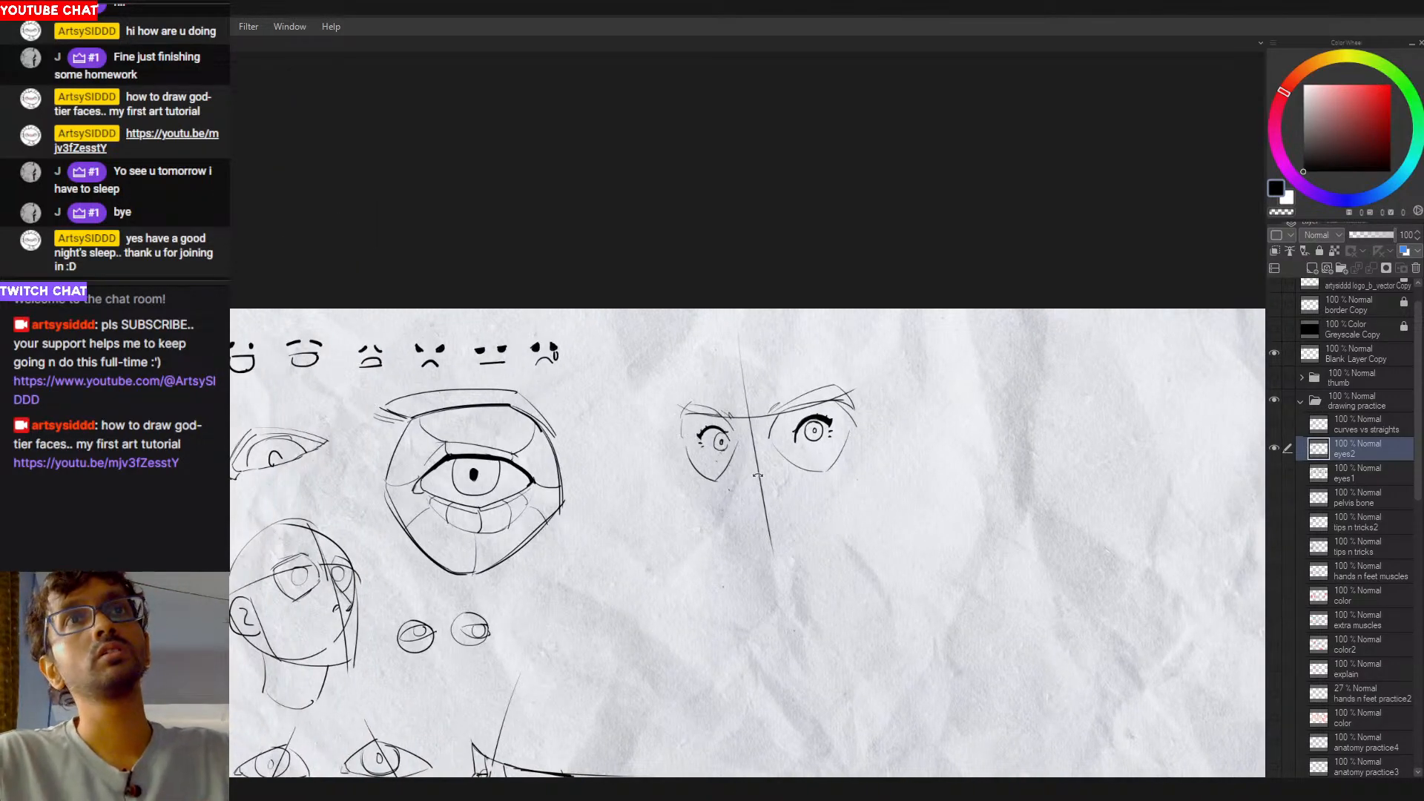
scroll(757, 475, "up", 4)
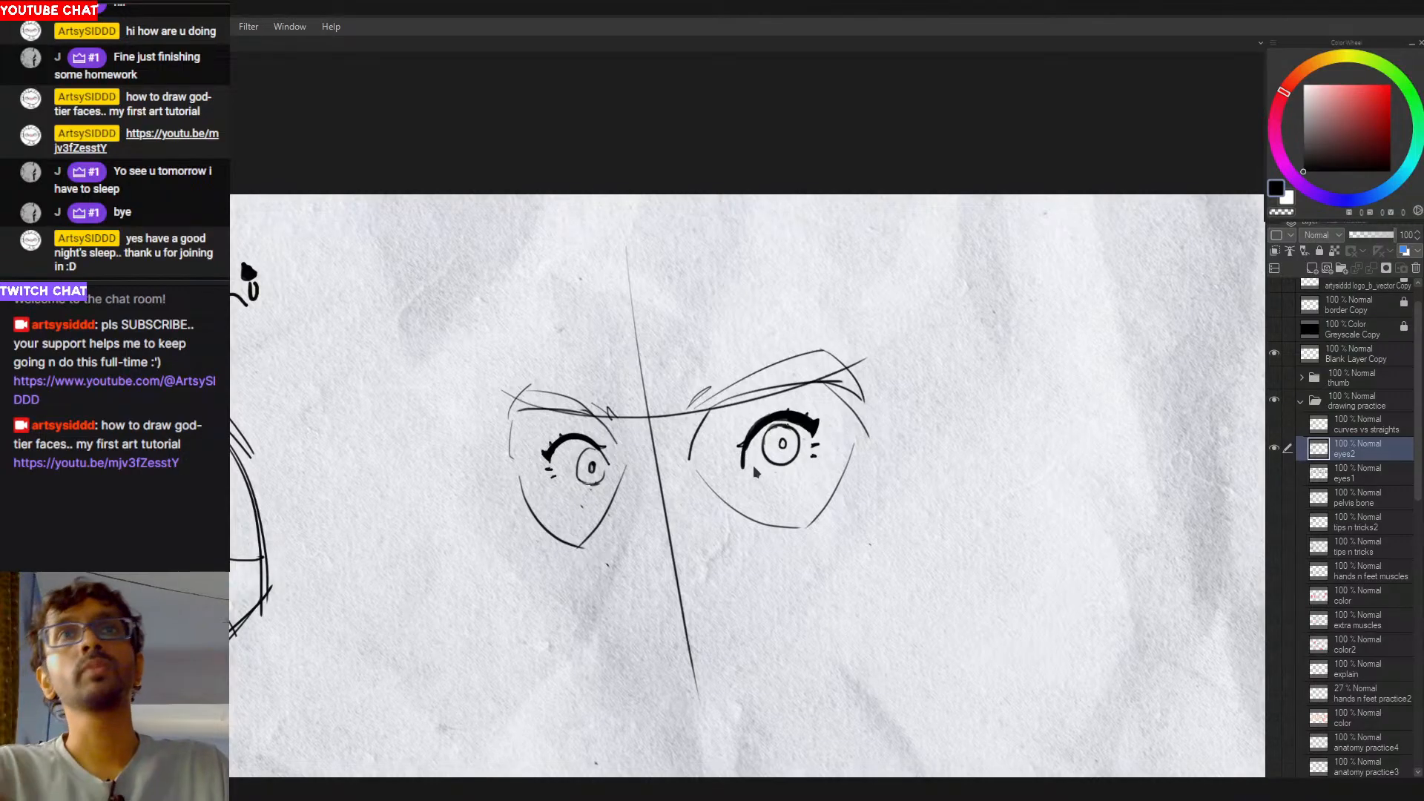
scroll(755, 472, "down", 3)
scroll(560, 479, "up", 3)
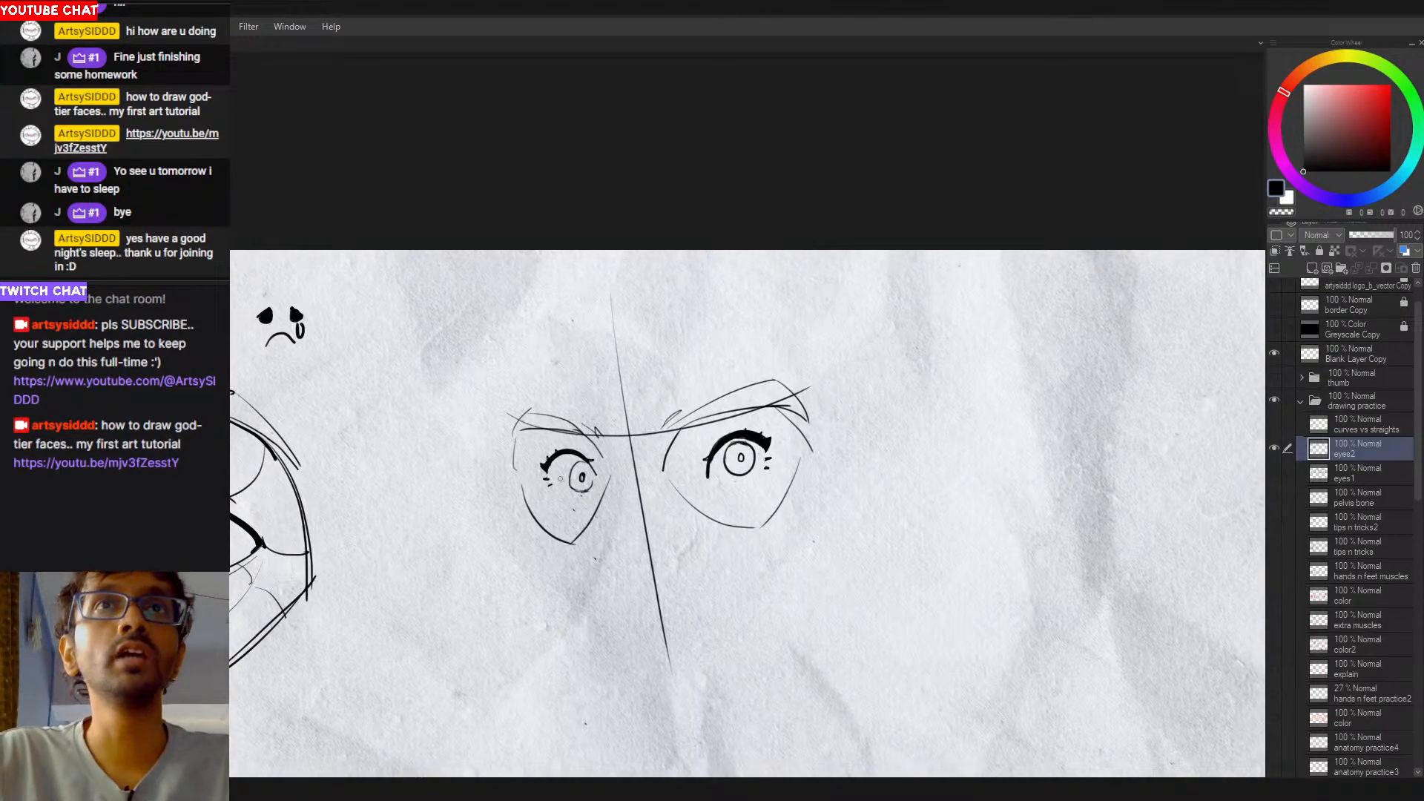
Step: Draw a thin curve around the left iris to mark the lower edge of the eye, replacing the first attempt
mouse_move(568, 470)
left_mouse_down()
mouse_move(593, 483)
mouse_move(576, 495)
left_mouse_up()
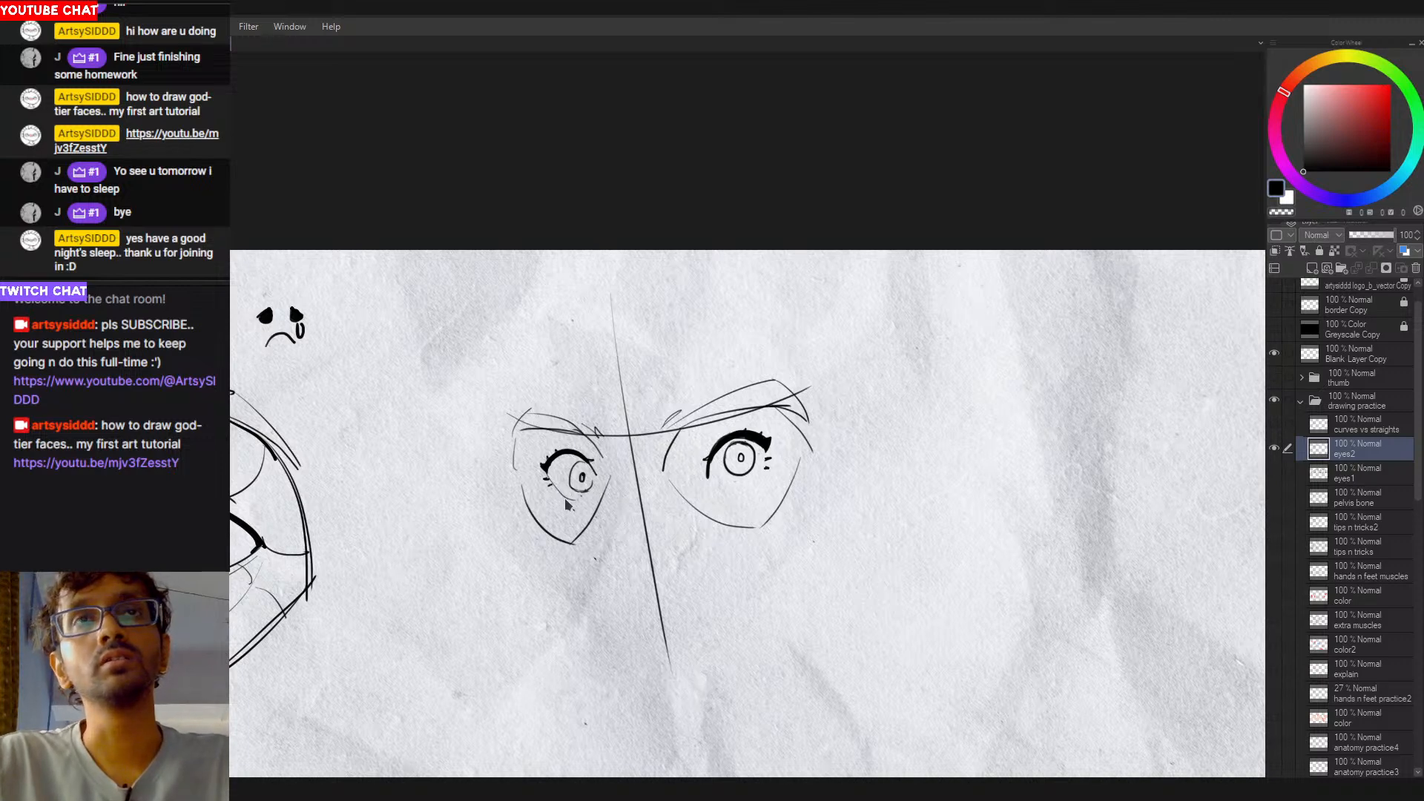
key("ctrl+z")
left_click_drag(550, 471, 593, 485)
Step: Try adding a matching thin lower curve around the right iris, and undo the attempts
mouse_move(769, 447)
left_mouse_down()
mouse_move(729, 486)
mouse_move(742, 485)
left_mouse_up()
key("ctrl+z")
key("ctrl+z")
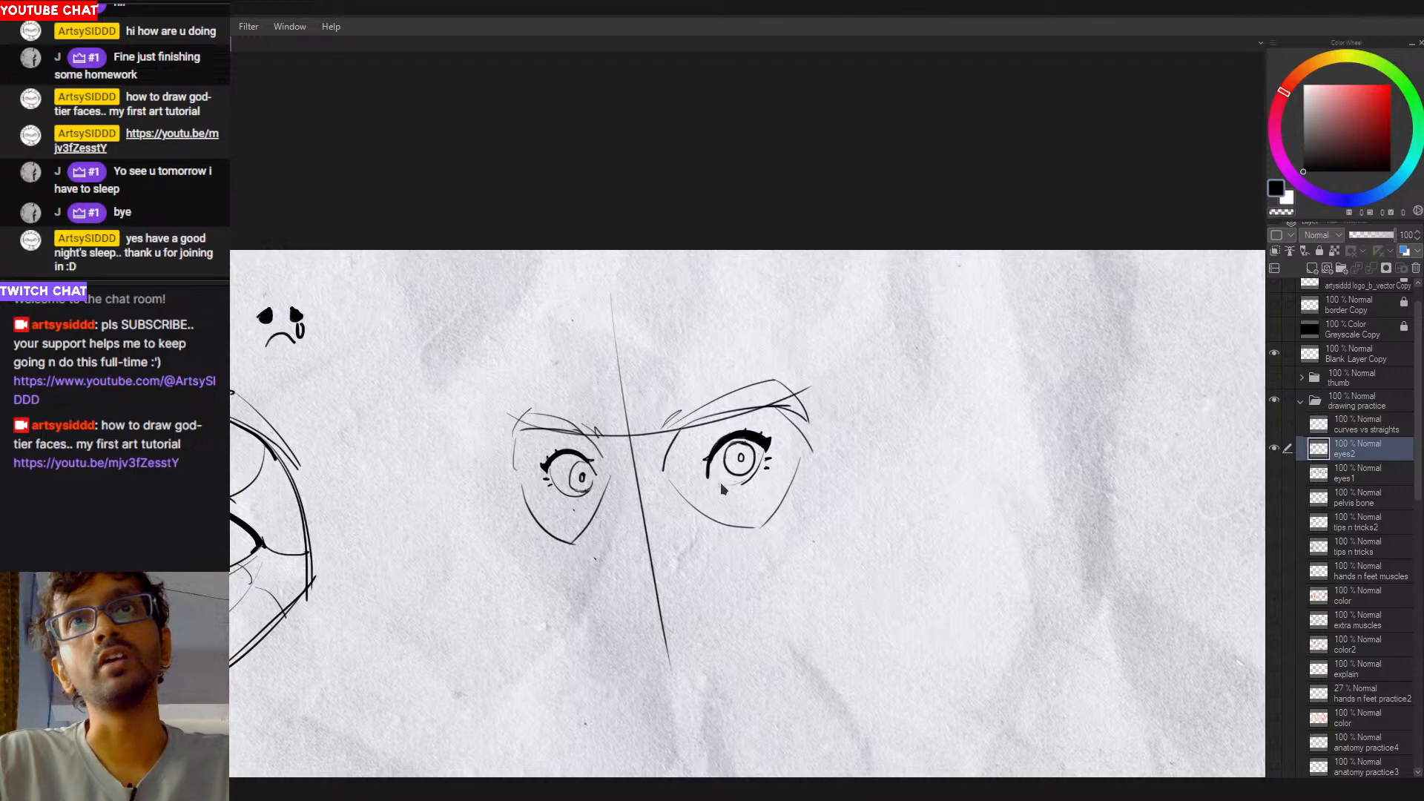
left_click_drag(717, 480, 732, 485)
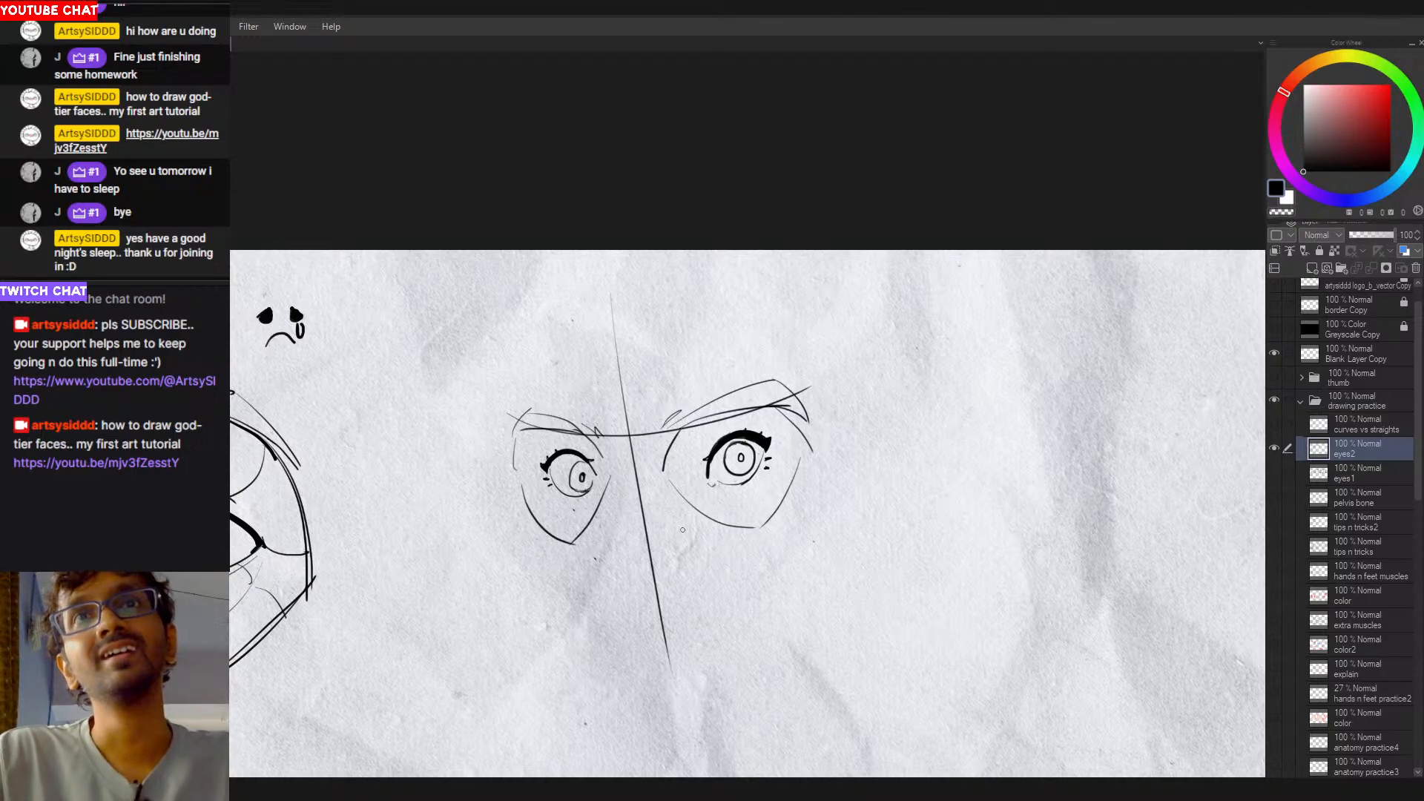
key("ctrl+z")
key("ctrl+z")
mouse_move(724, 483)
left_mouse_down()
mouse_move(767, 460)
mouse_move(757, 473)
left_mouse_up()
key("ctrl+z")
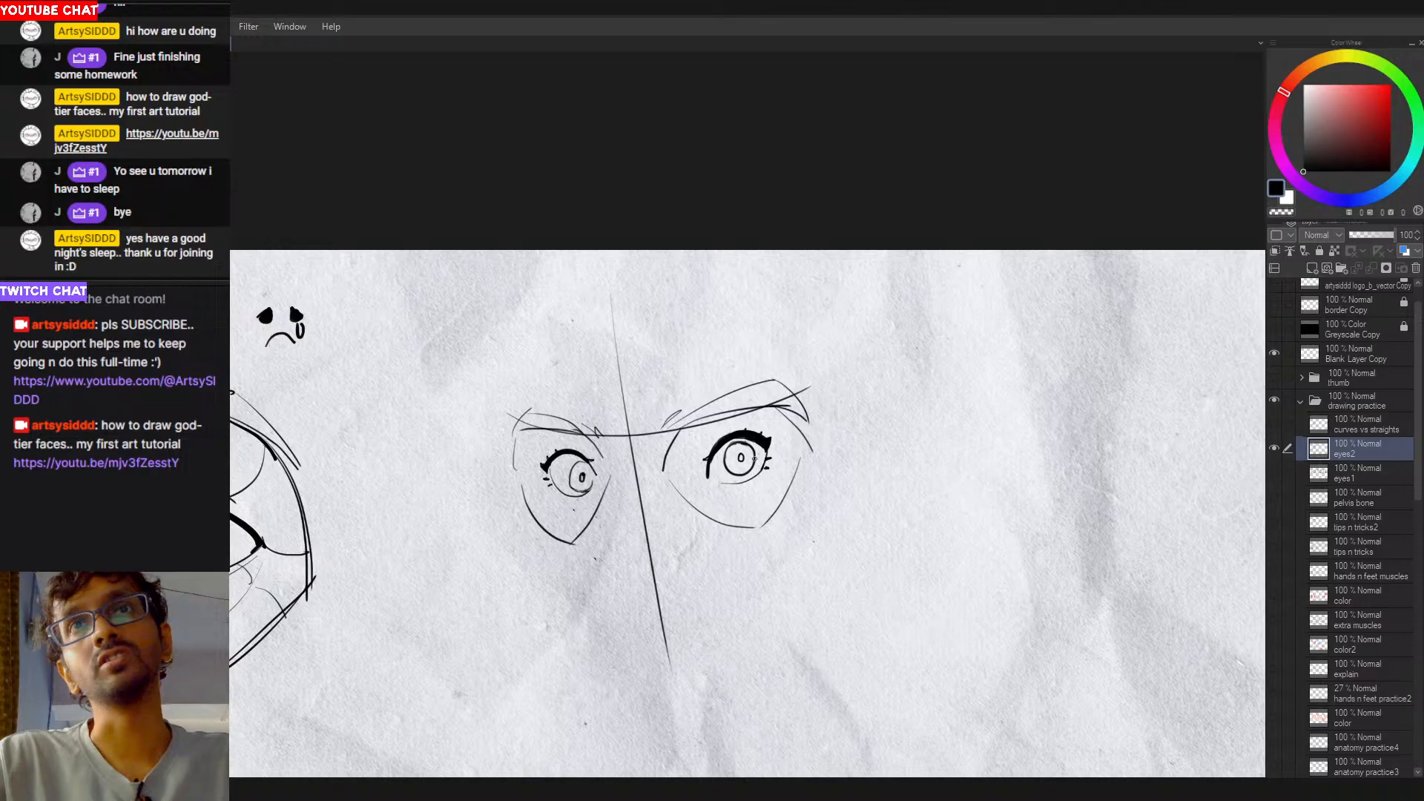
key("ctrl+z")
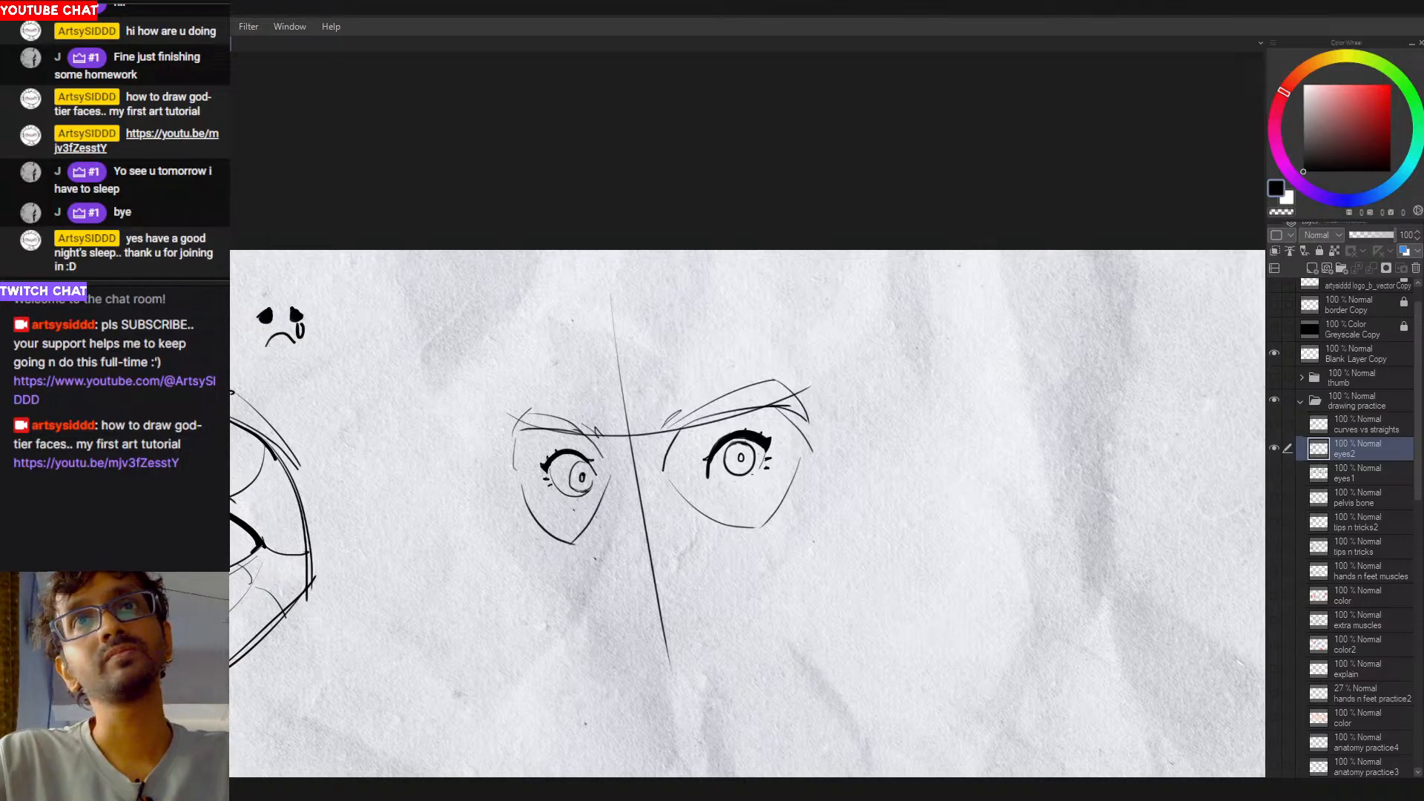
key("ctrl+z")
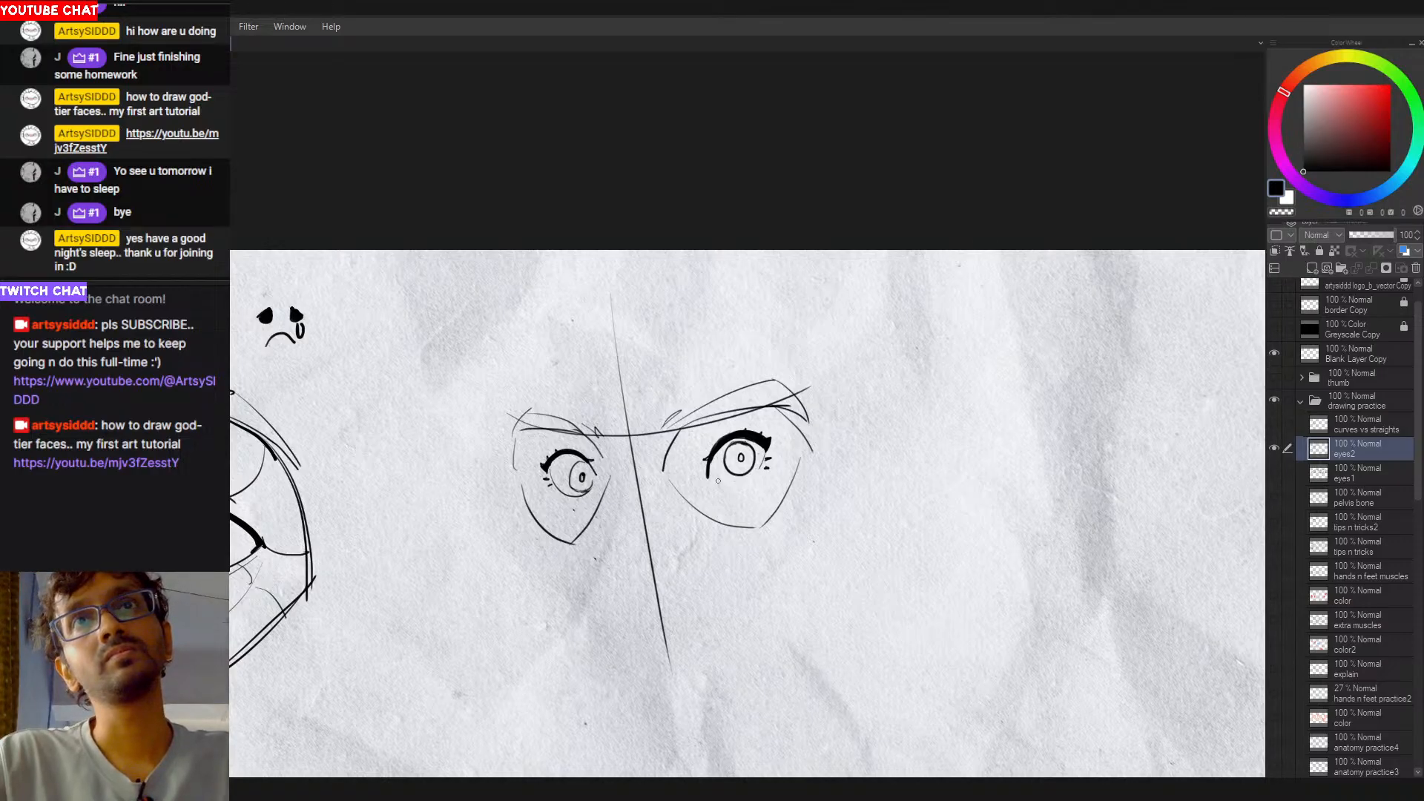
key("ctrl+y")
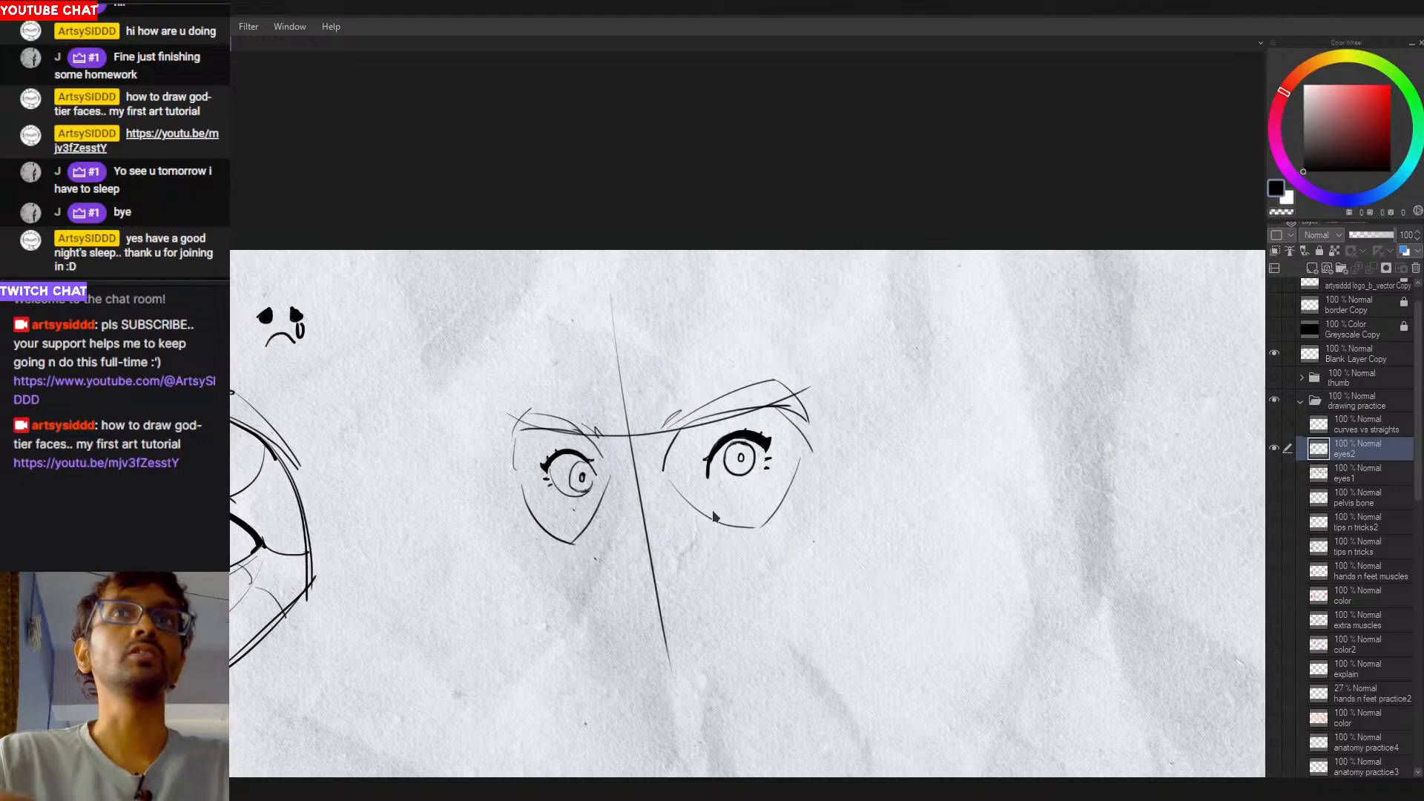
Step: Handwrite the note "BRB BITCHES" in the empty space below the eye pair and draw a small face beneath it
left_click_drag(851, 497, 817, 477)
scroll(778, 502, "down", 3)
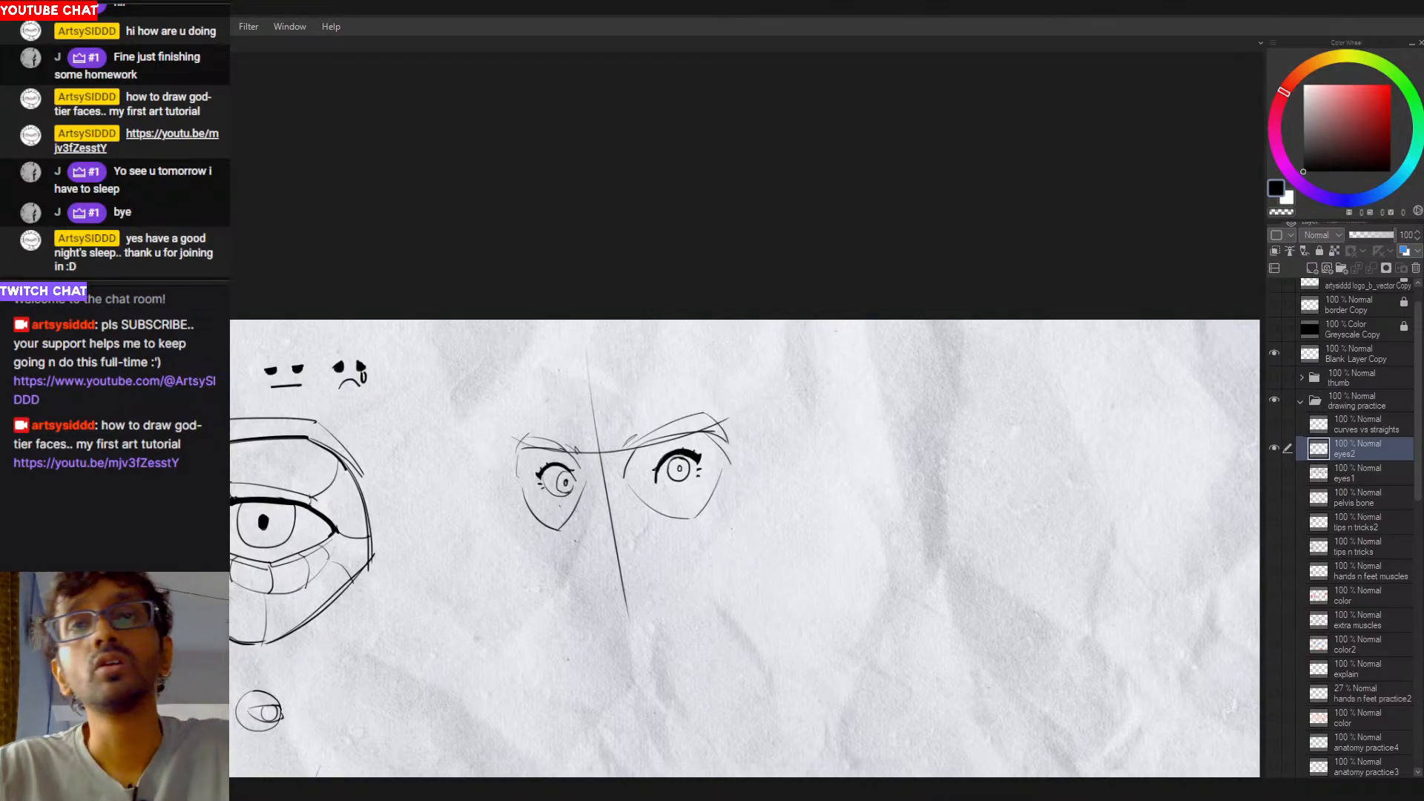
key("ctrl+0")
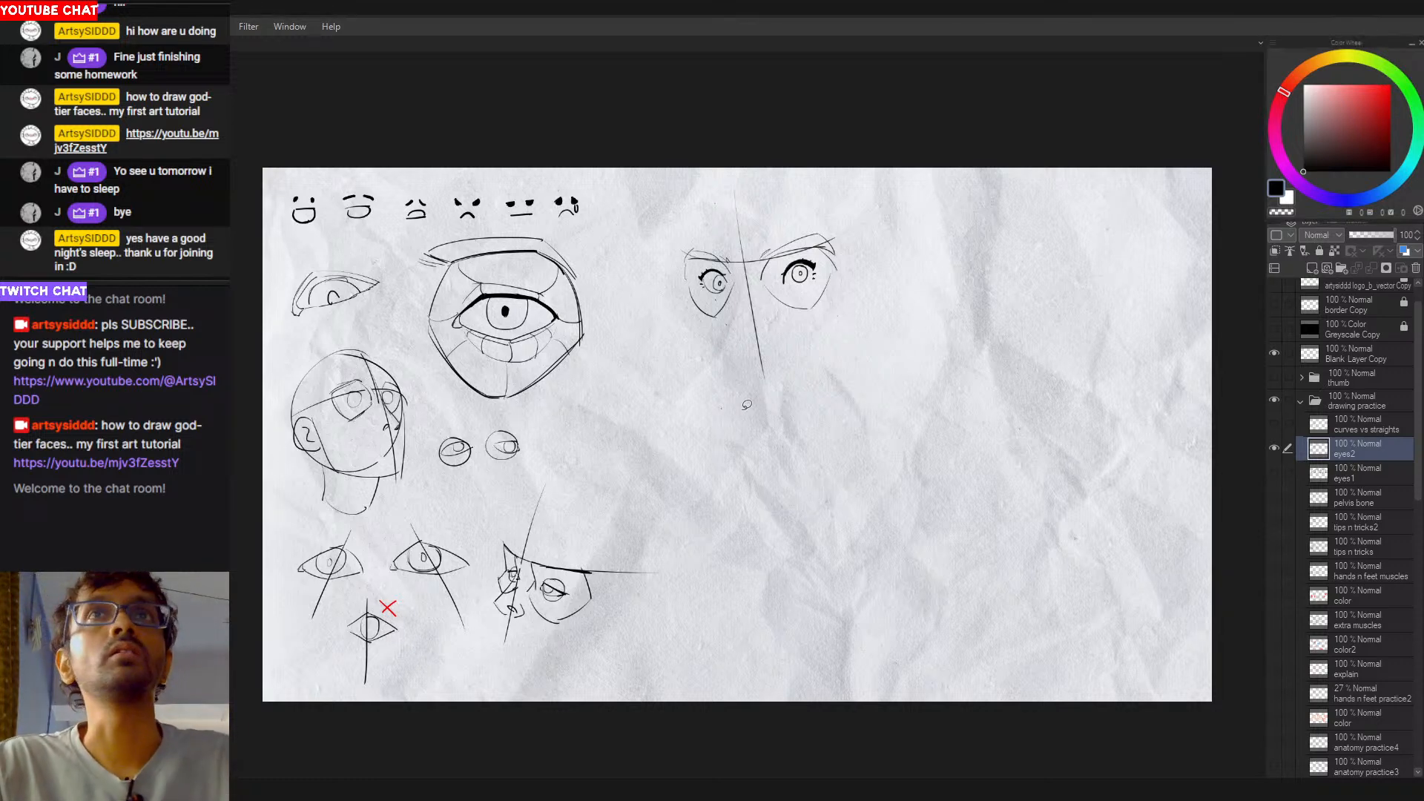
left_click_drag(783, 427, 752, 440)
scroll(768, 391, "up", 1)
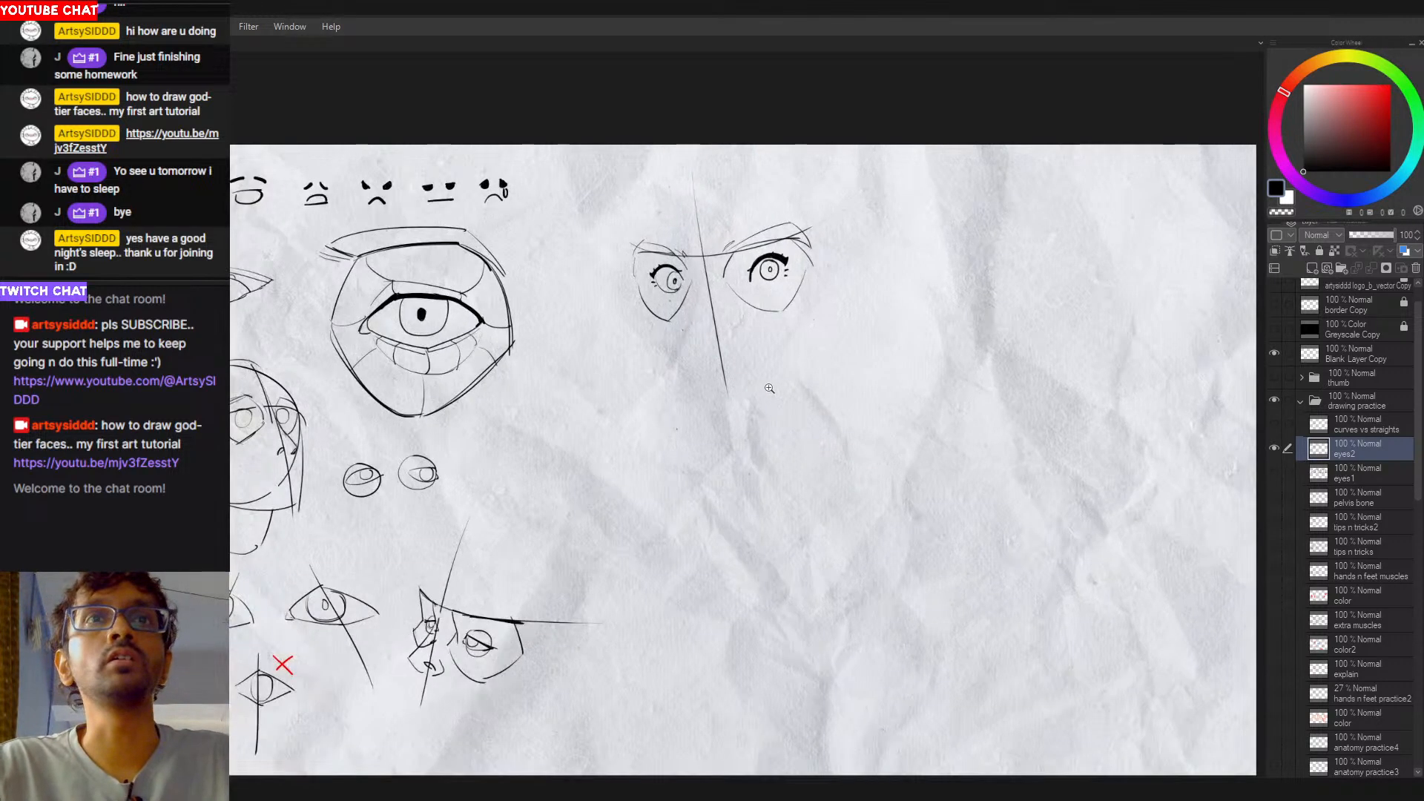
key("ctrl+0")
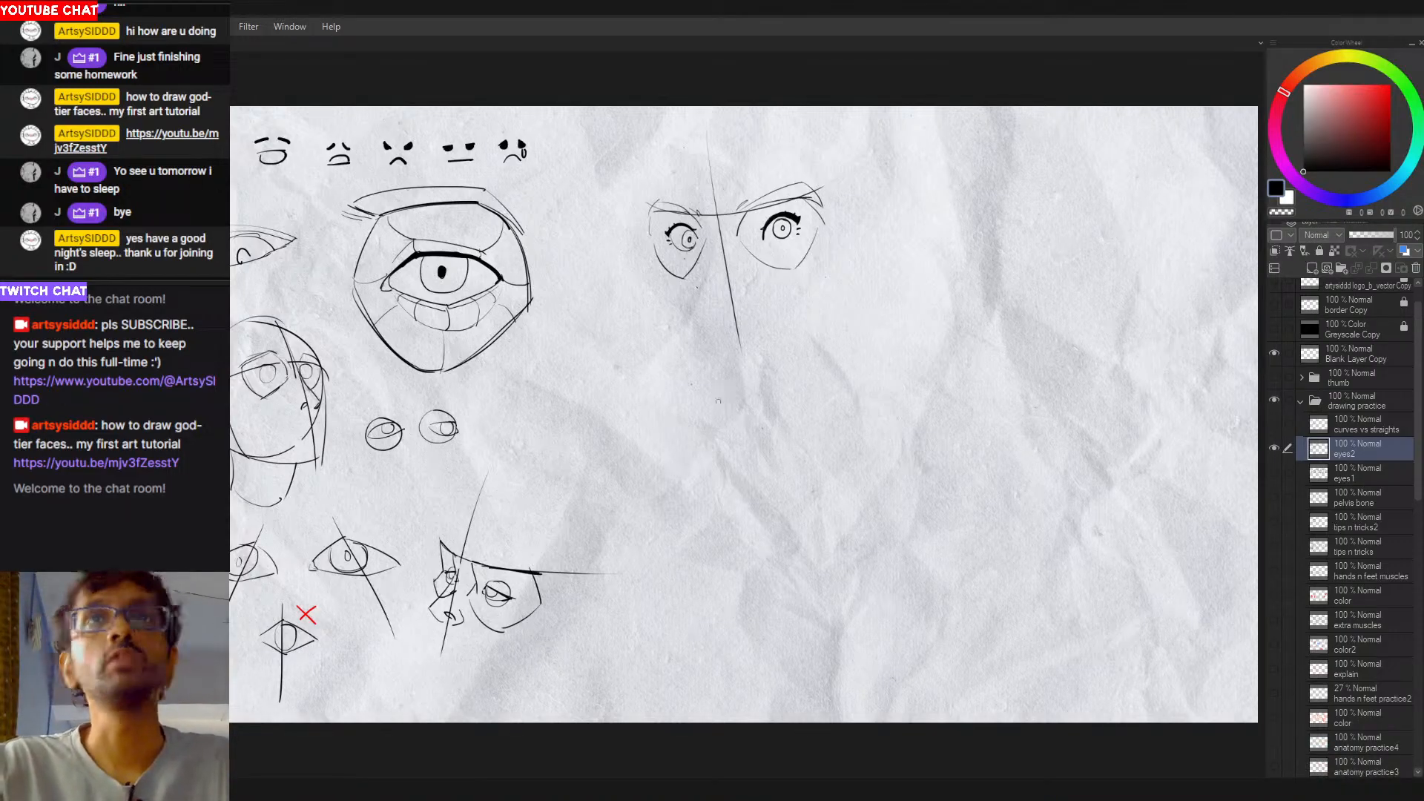
left_click_drag(713, 398, 714, 440)
left_click_drag(706, 398, 713, 437)
mouse_move(743, 402)
left_mouse_down()
mouse_move(744, 420)
mouse_move(772, 428)
left_mouse_up()
mouse_move(768, 399)
left_mouse_down()
mouse_move(786, 423)
mouse_move(714, 483)
left_mouse_up()
mouse_move(709, 458)
left_mouse_down()
mouse_move(728, 472)
mouse_move(718, 481)
left_mouse_up()
mouse_move(739, 459)
left_mouse_down()
mouse_move(738, 481)
mouse_move(761, 450)
left_mouse_up()
mouse_move(752, 451)
left_mouse_down()
mouse_move(749, 476)
mouse_move(767, 473)
left_mouse_up()
mouse_move(777, 450)
left_mouse_down()
mouse_move(788, 472)
mouse_move(809, 465)
left_mouse_up()
left_click_drag(820, 445, 811, 465)
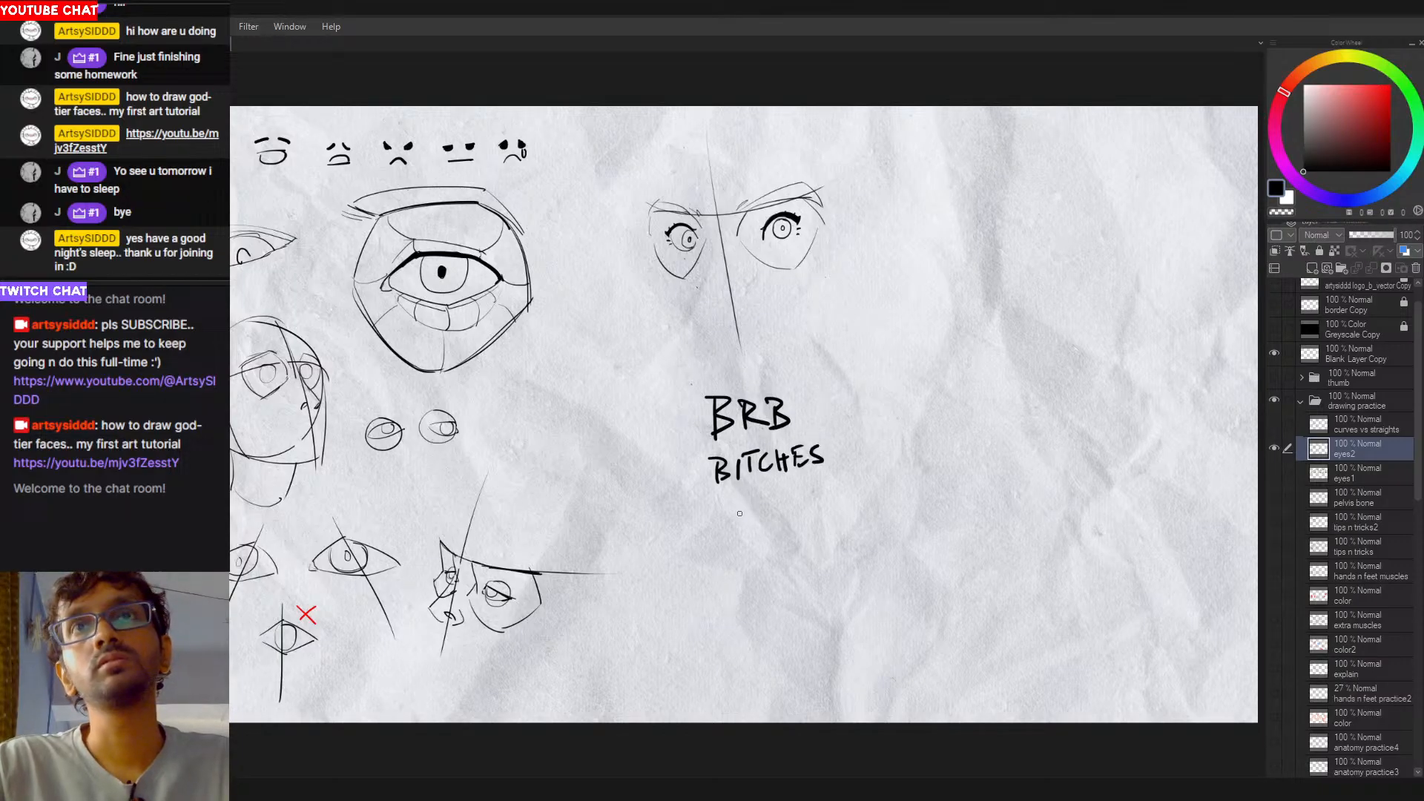
mouse_move(742, 505)
left_mouse_down()
mouse_move(751, 519)
mouse_move(772, 511)
mouse_move(772, 528)
mouse_move(750, 532)
left_mouse_up()
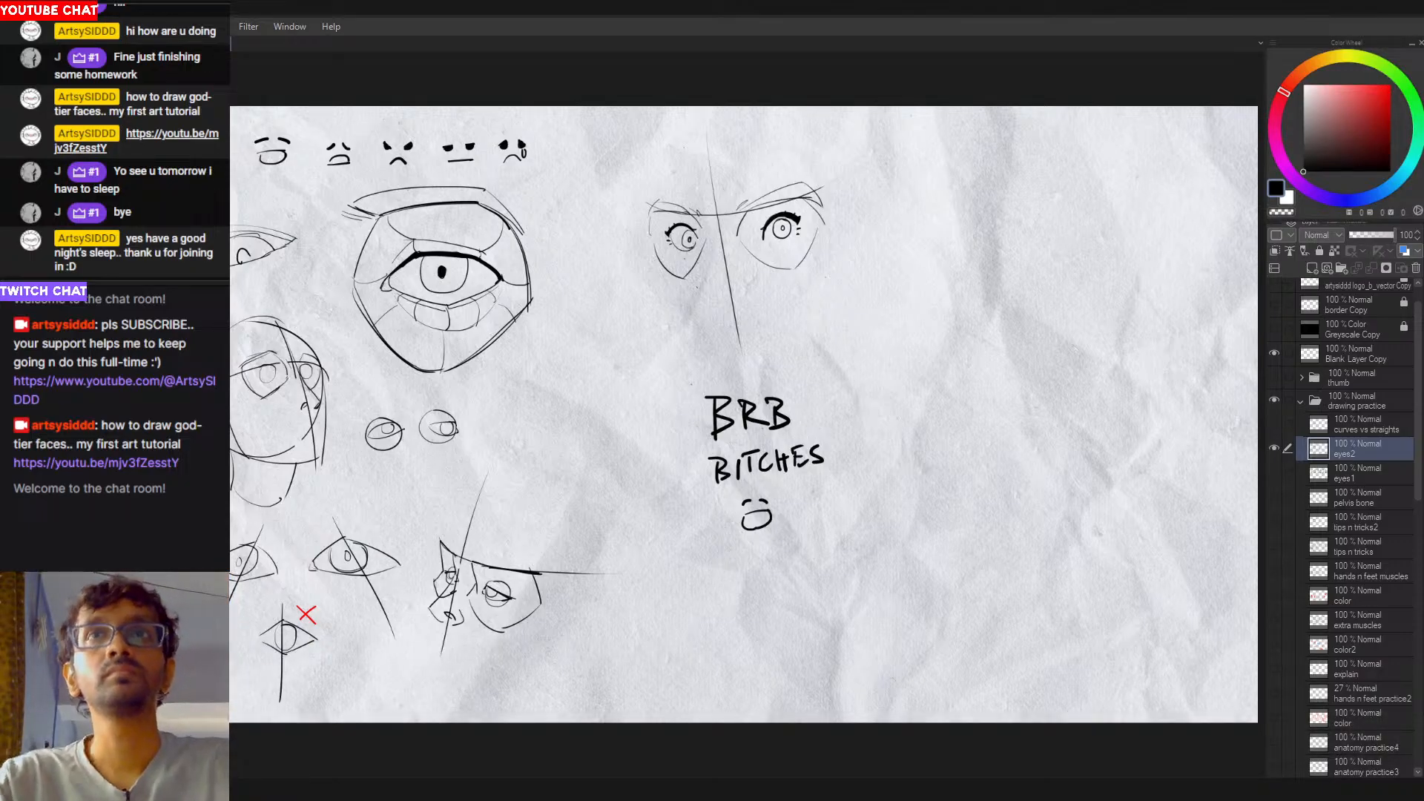
Step: Erase the handwritten break note and the small face beneath it
mouse_move(737, 402)
left_mouse_down()
mouse_move(731, 415)
mouse_move(790, 460)
mouse_move(833, 455)
mouse_move(750, 573)
left_mouse_up()
left_click_drag(733, 395, 799, 510)
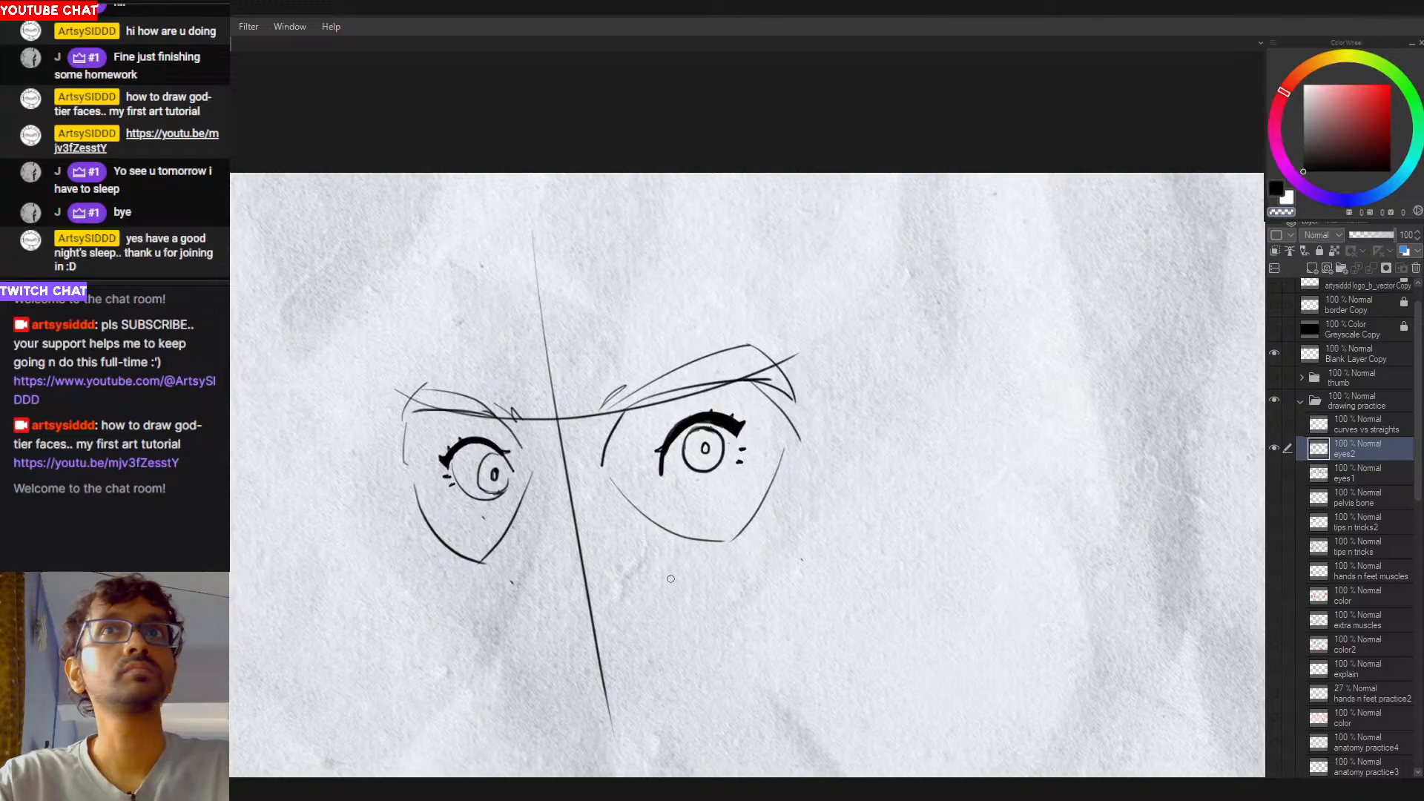
Step: Clean up the outer lash tip of the right eye's upper lid and check it at different zoom levels
mouse_move(801, 517)
left_mouse_down()
mouse_move(671, 534)
mouse_move(658, 502)
left_mouse_up()
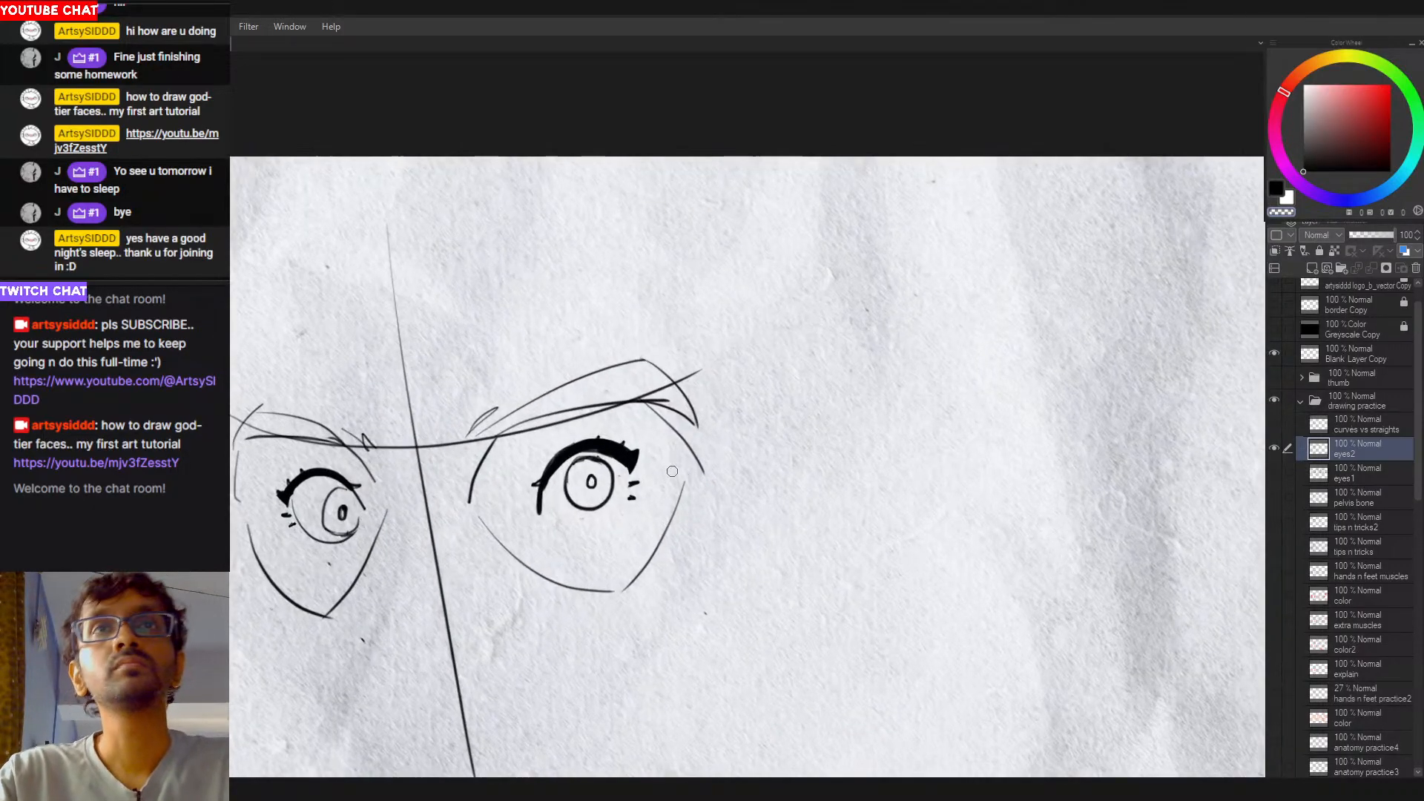
left_click_drag(643, 450, 634, 475)
key("c")
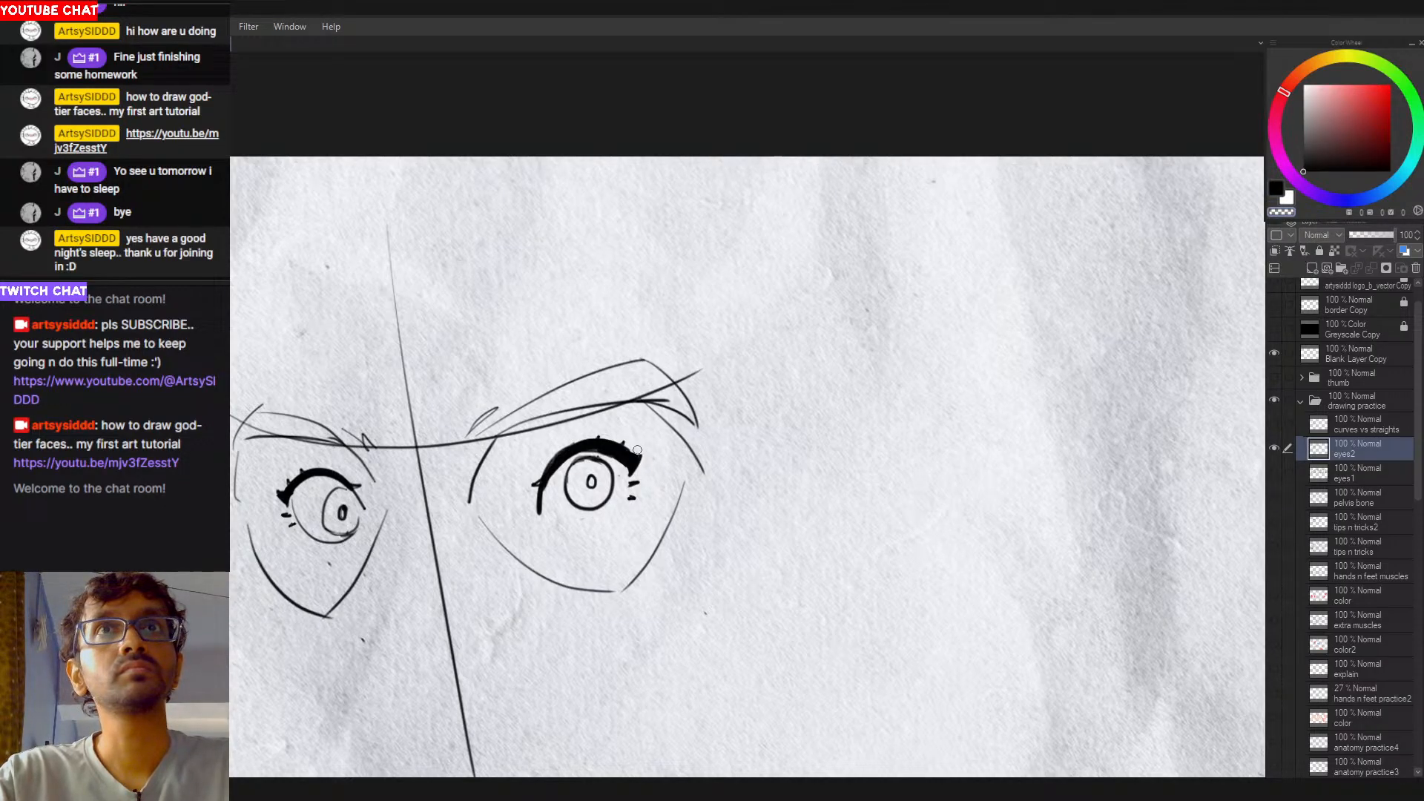
scroll(650, 475, "down", 3)
left_click(618, 480)
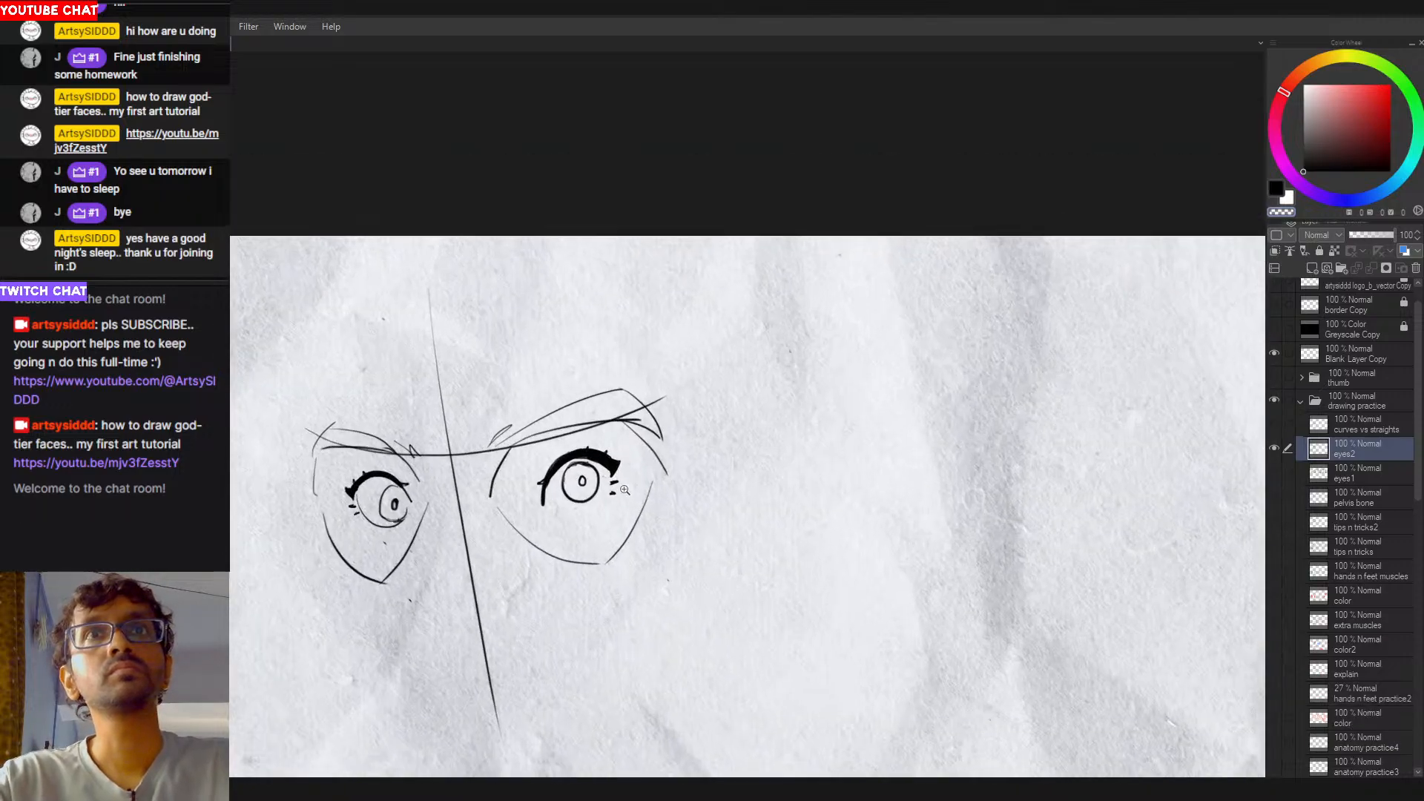
left_click_drag(699, 520, 651, 528)
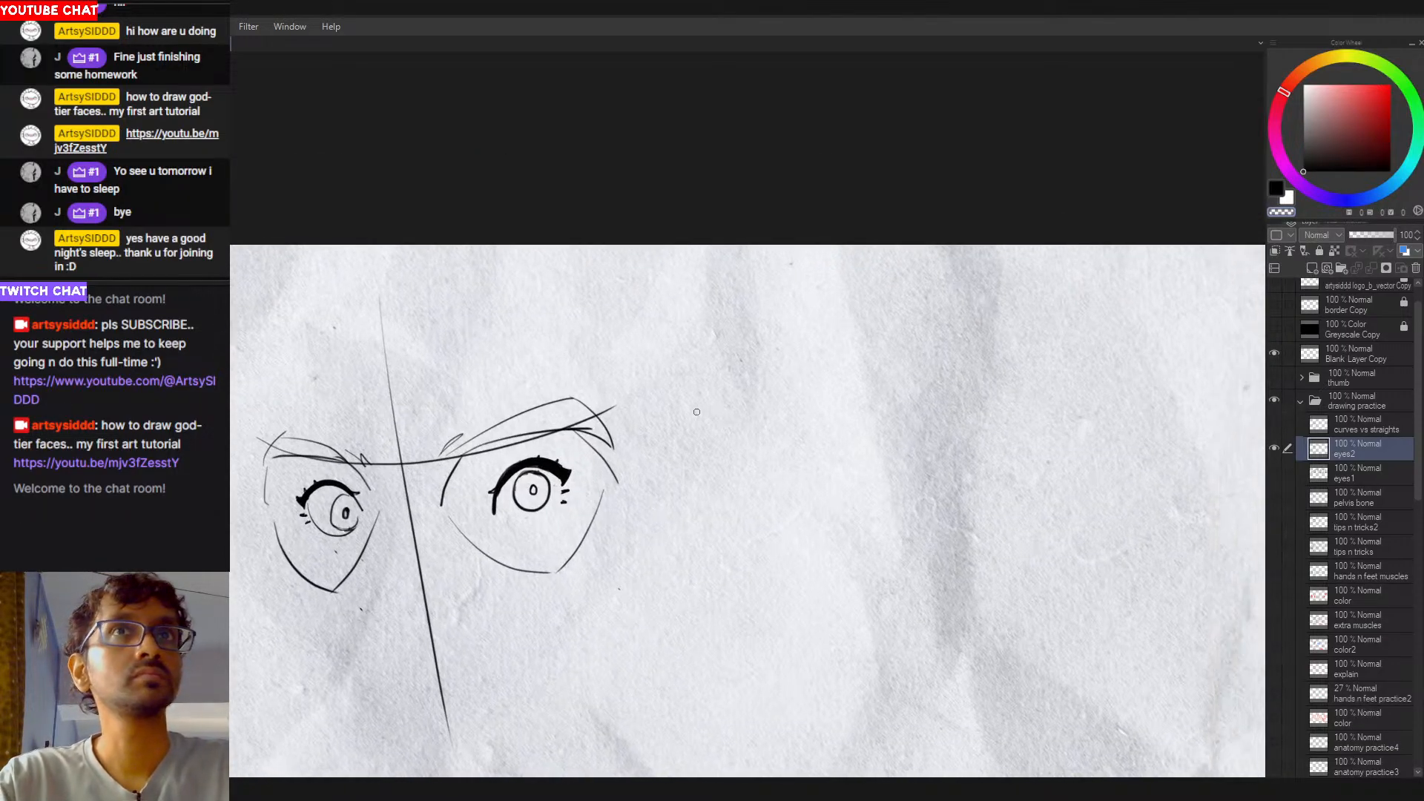
scroll(558, 462, "up", 2)
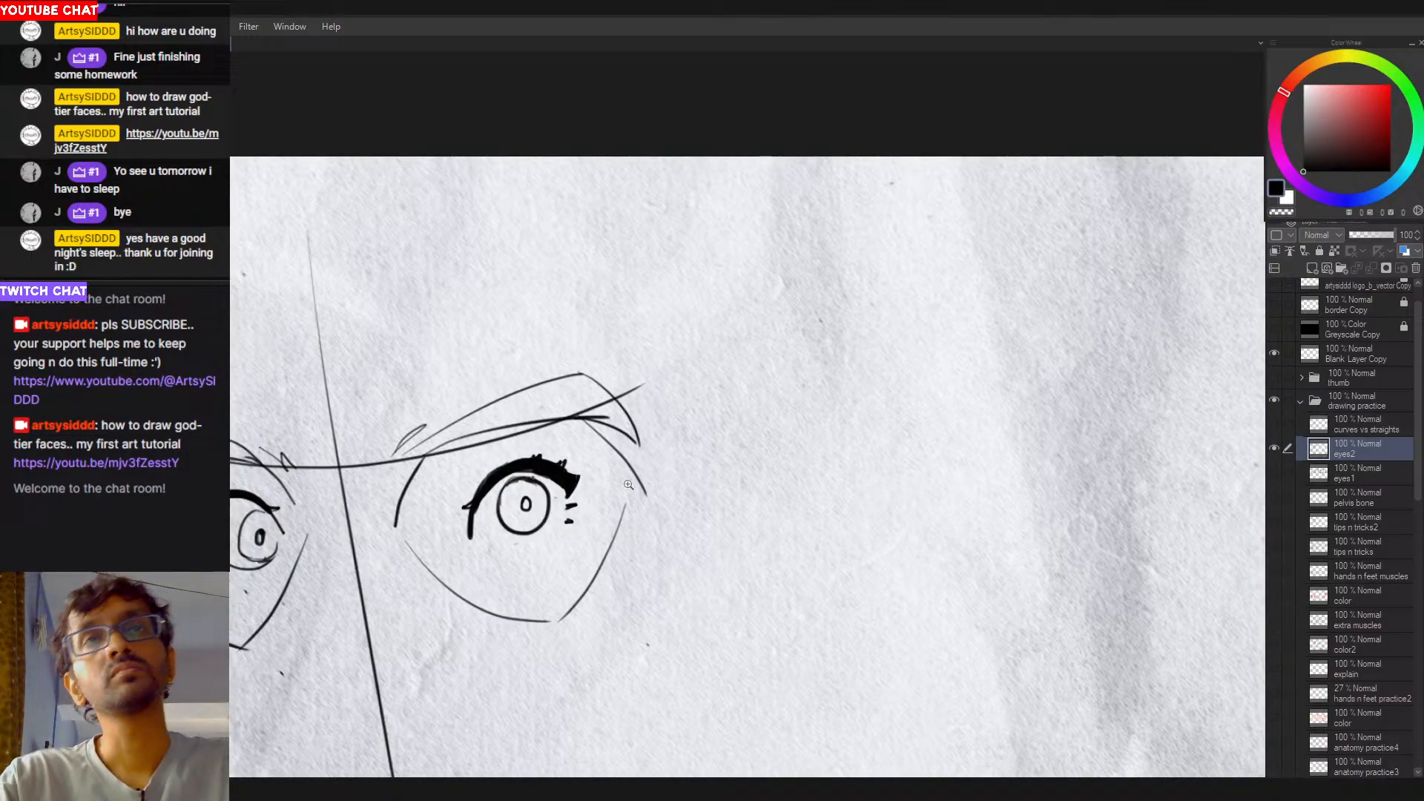
scroll(637, 511, "down", 1)
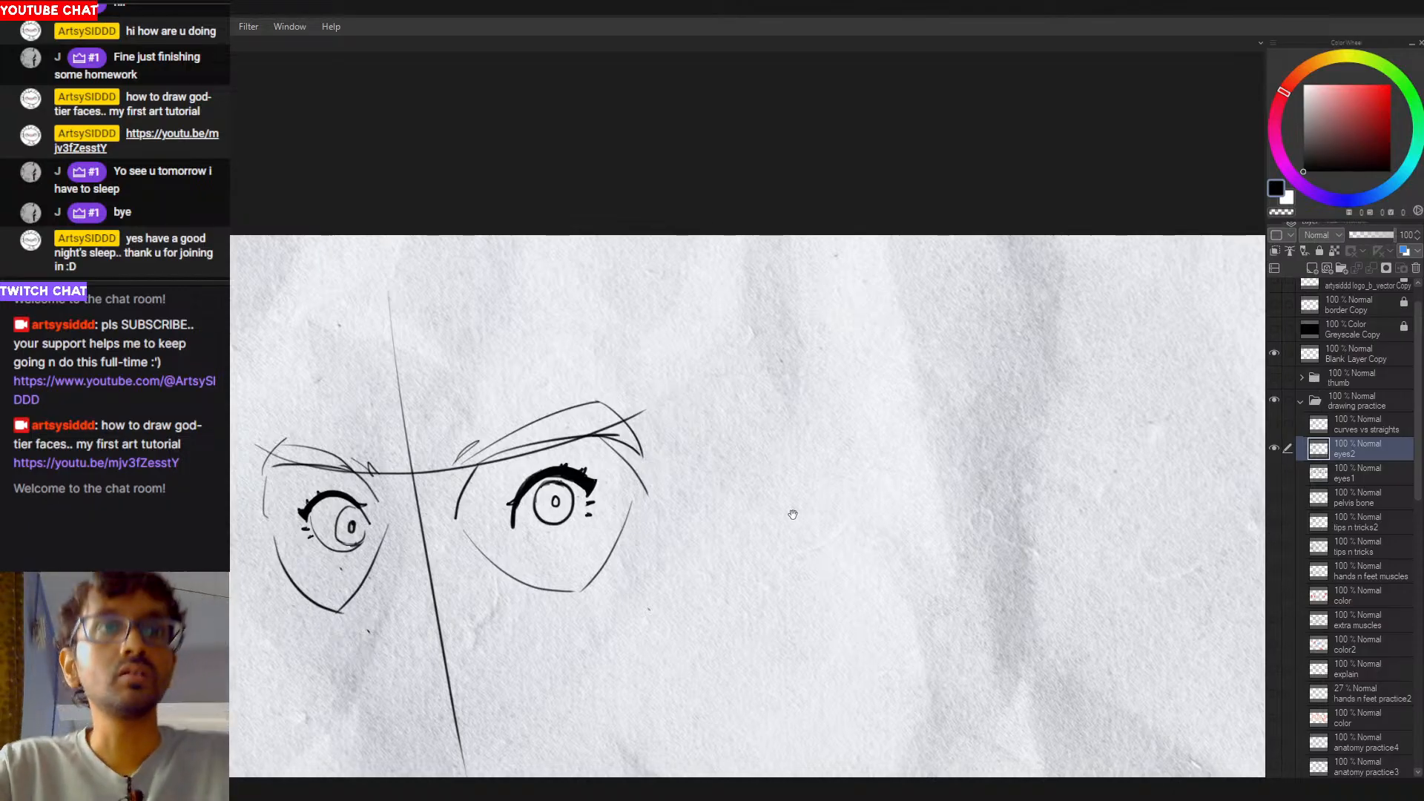
scroll(793, 514, "up", 2)
scroll(742, 499, "down", 3)
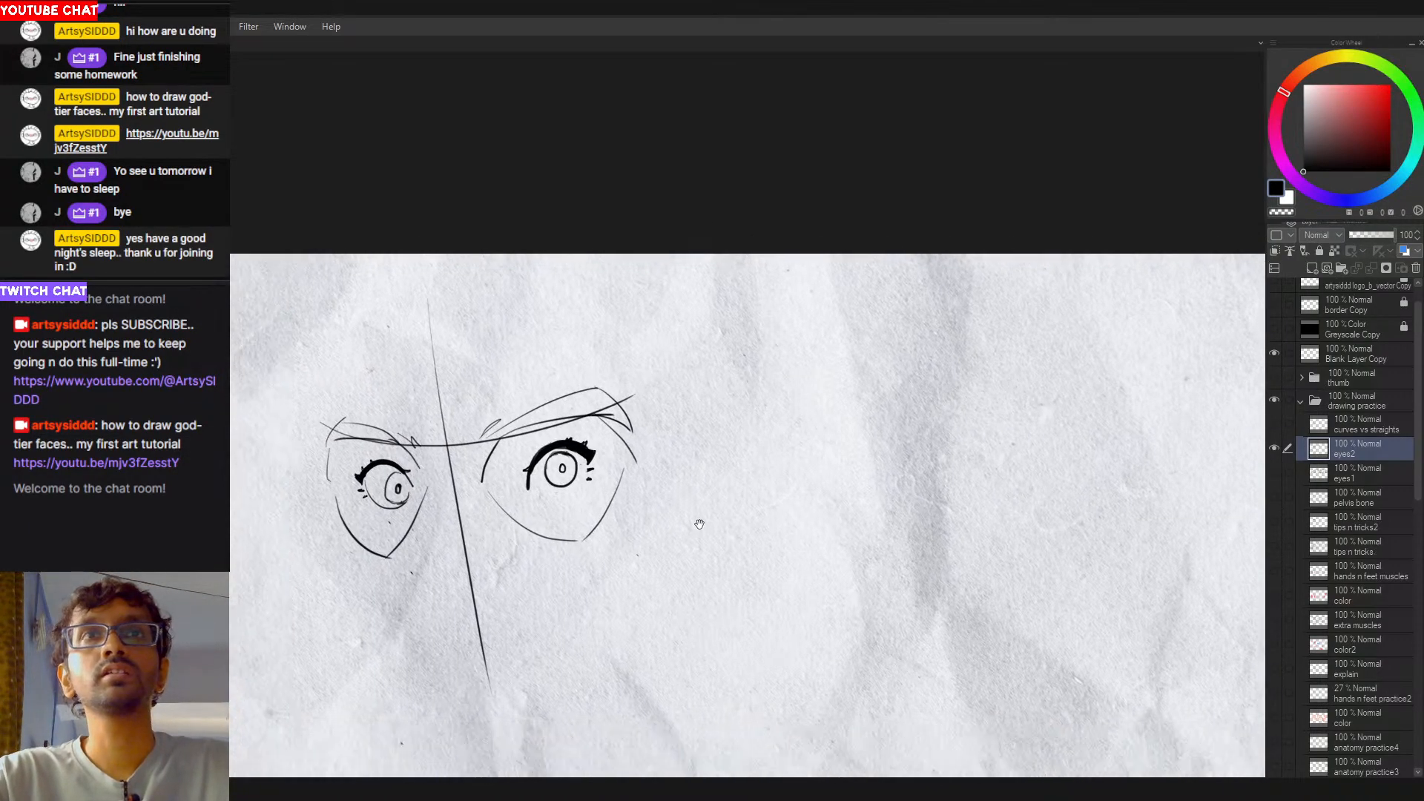
Step: Sketch a slightly curved vertical centre line for a new eye pair in the empty area beside the first pair
left_click_drag(699, 524, 633, 552)
left_click_drag(820, 374, 808, 627)
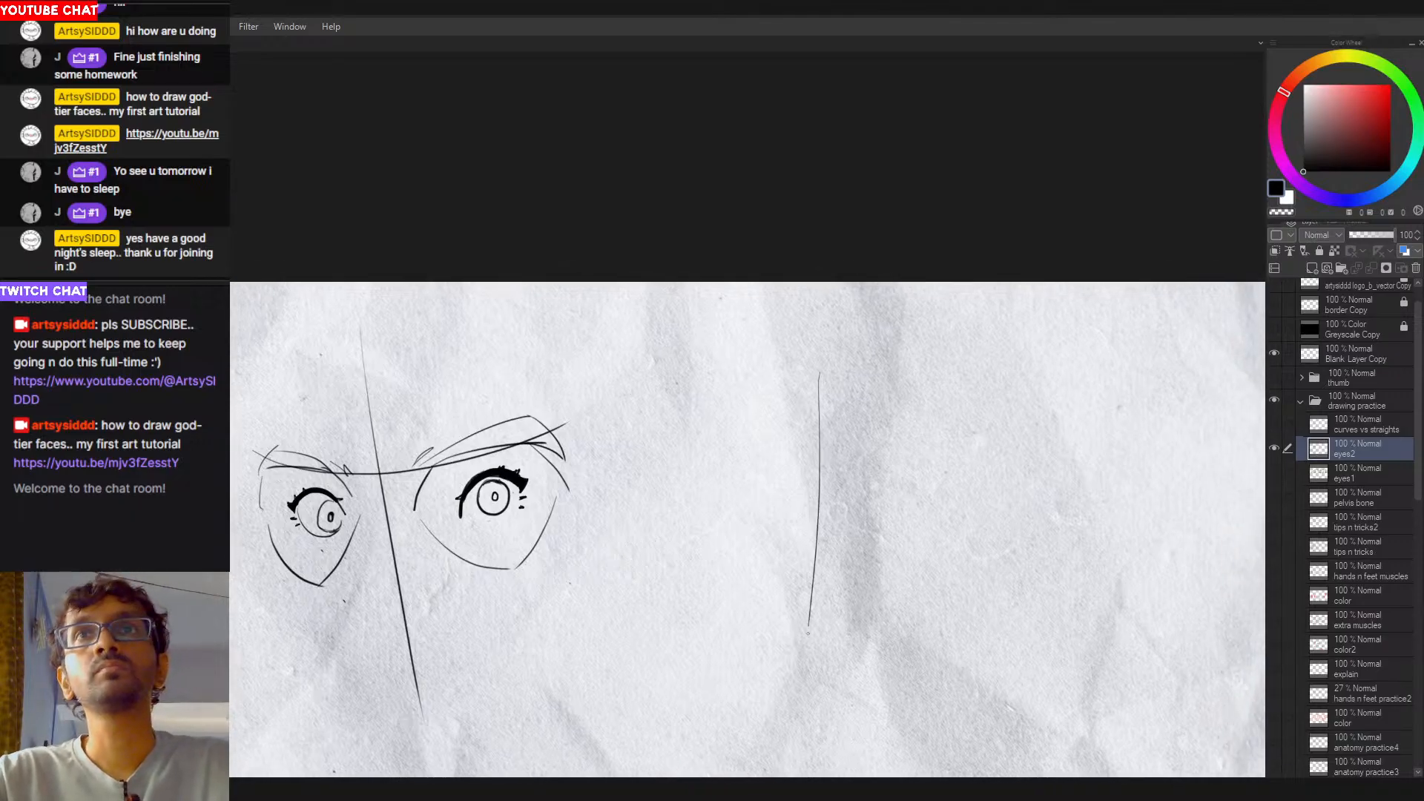
key("ctrl+z")
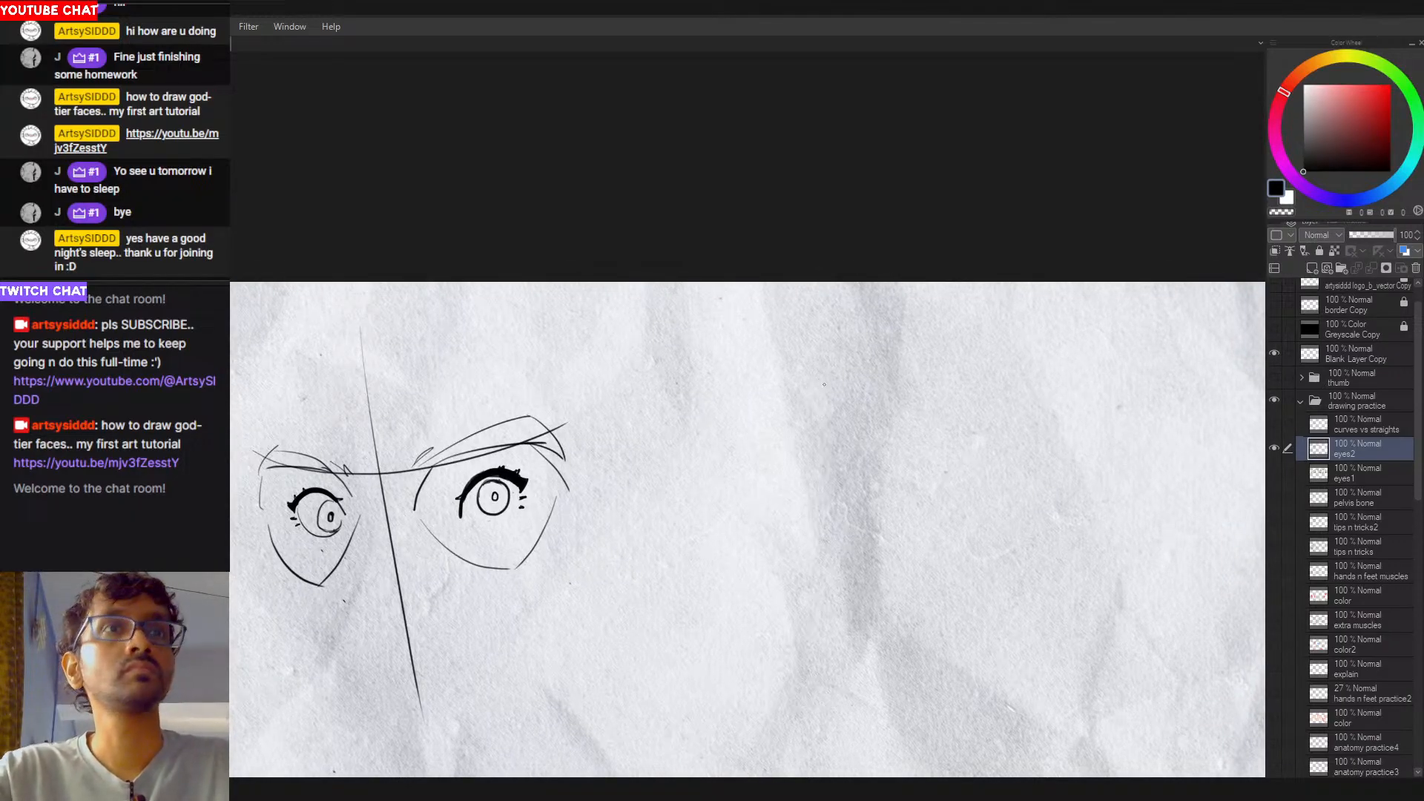
left_click_drag(822, 352, 829, 619)
Step: Try several curved brow guidelines across the upper part of the new centre line, and undo them
left_click_drag(712, 407, 942, 419)
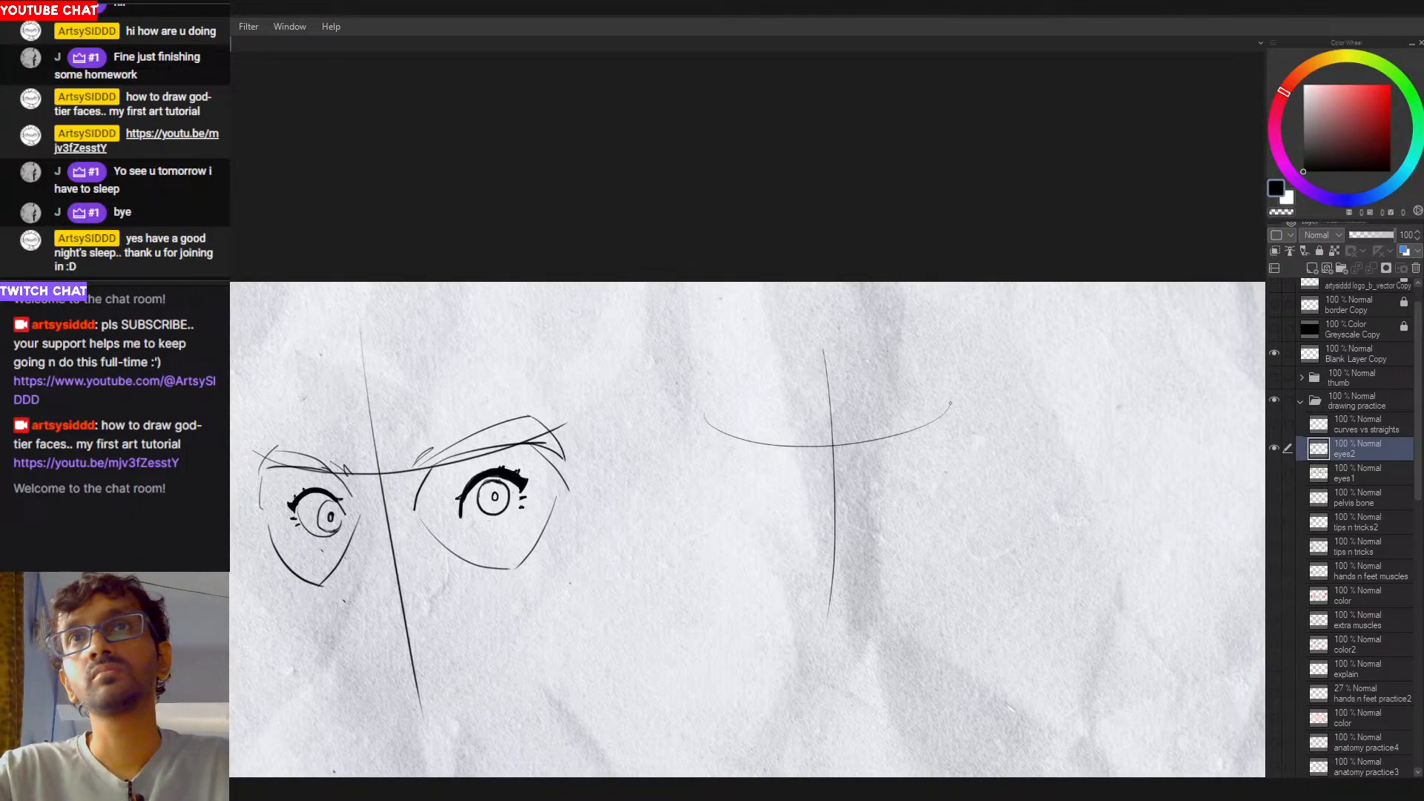
key("ctrl+z")
left_click_drag(719, 417, 883, 430)
key("ctrl+z")
mouse_move(703, 421)
left_mouse_down()
mouse_move(871, 442)
mouse_move(793, 459)
mouse_move(869, 436)
left_mouse_up()
key("ctrl+z")
key("ctrl+z")
Step: Draw a shallow downward-curving brow line across the new centre line and darken its stretch just before the crossing
left_click_drag(655, 424, 866, 434)
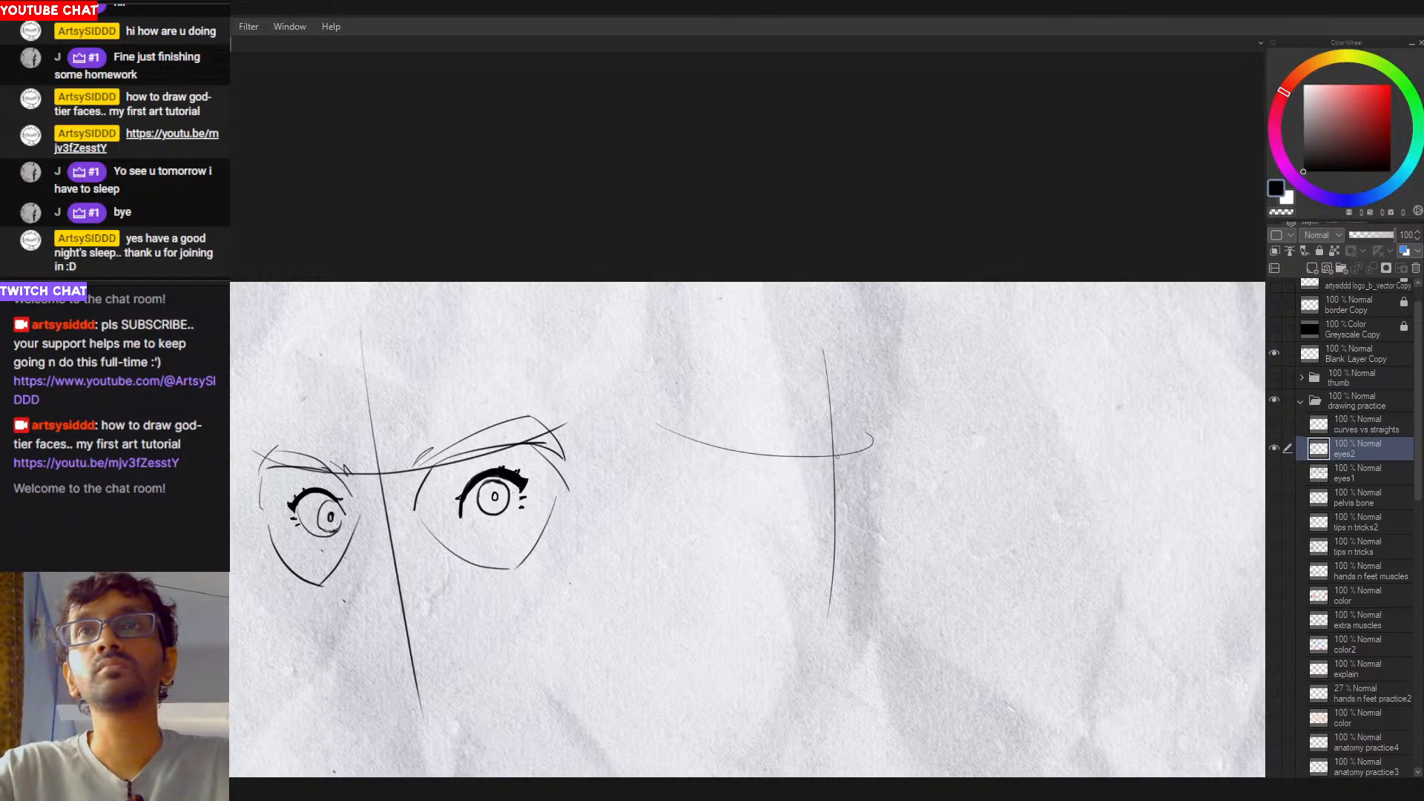
left_click_drag(807, 456, 732, 450)
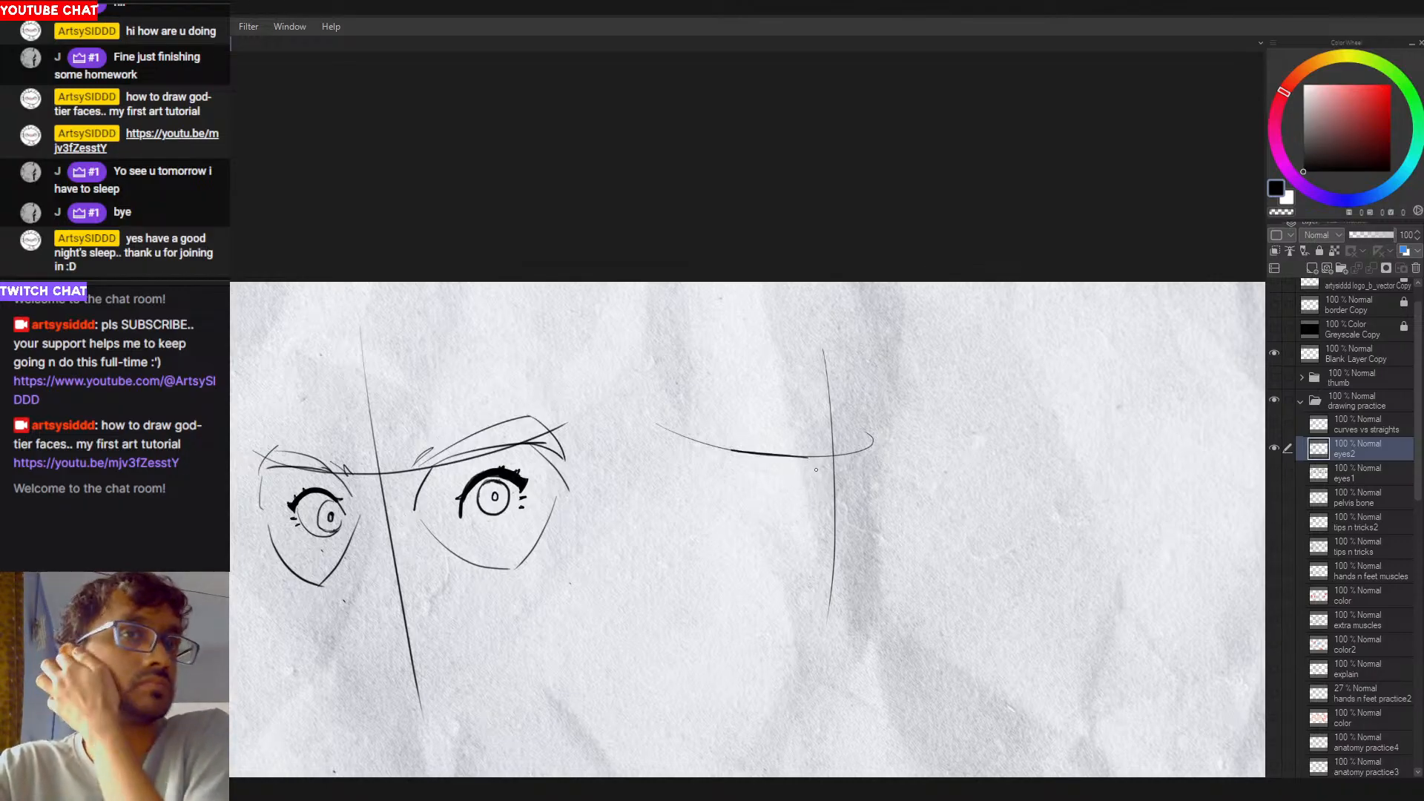
Step: Sketch the left eye socket's inner edge and rounded lower contour below the brow line, then the right socket's inner edge
left_click_drag(816, 458, 806, 539)
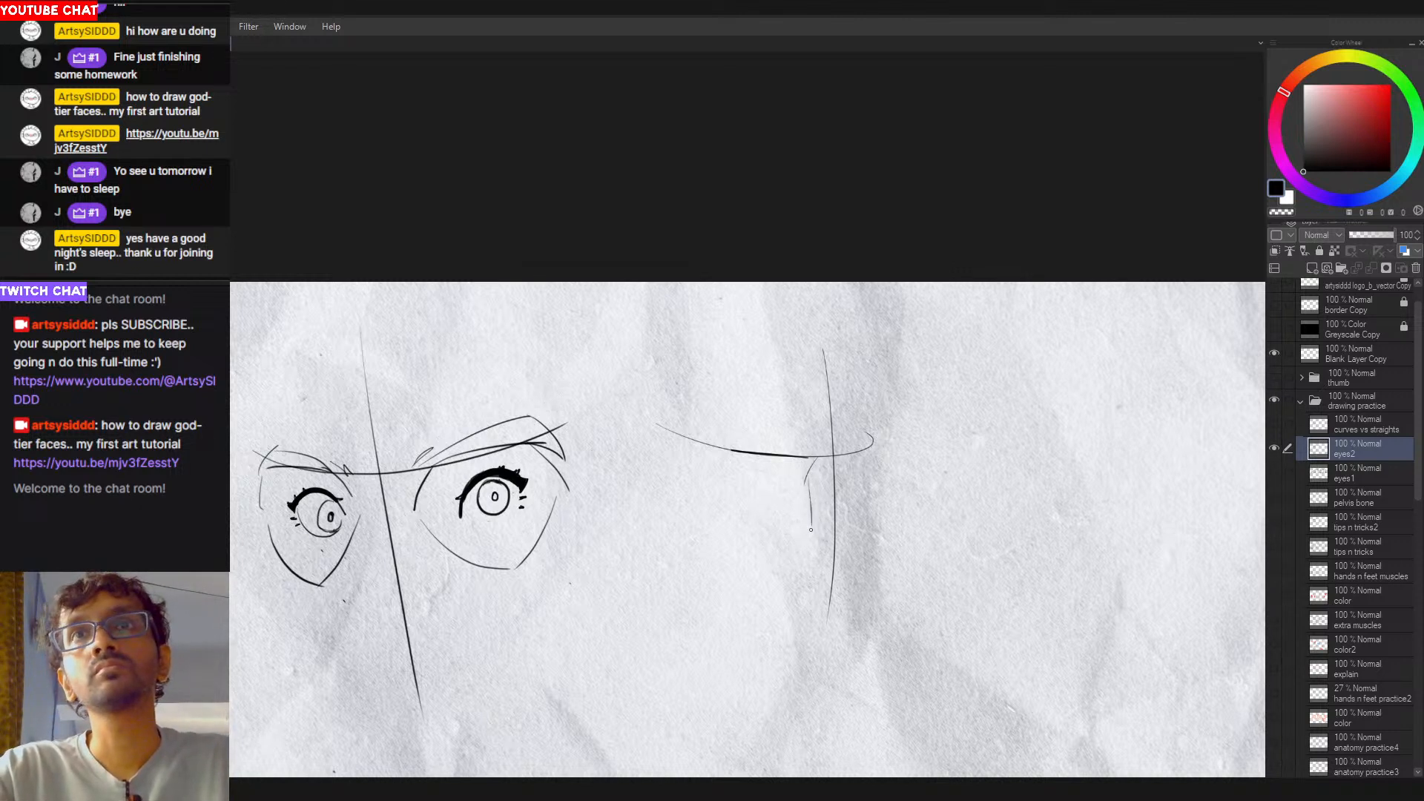
key("ctrl+z")
mouse_move(734, 452)
left_mouse_down()
mouse_move(711, 488)
mouse_move(782, 534)
left_mouse_up()
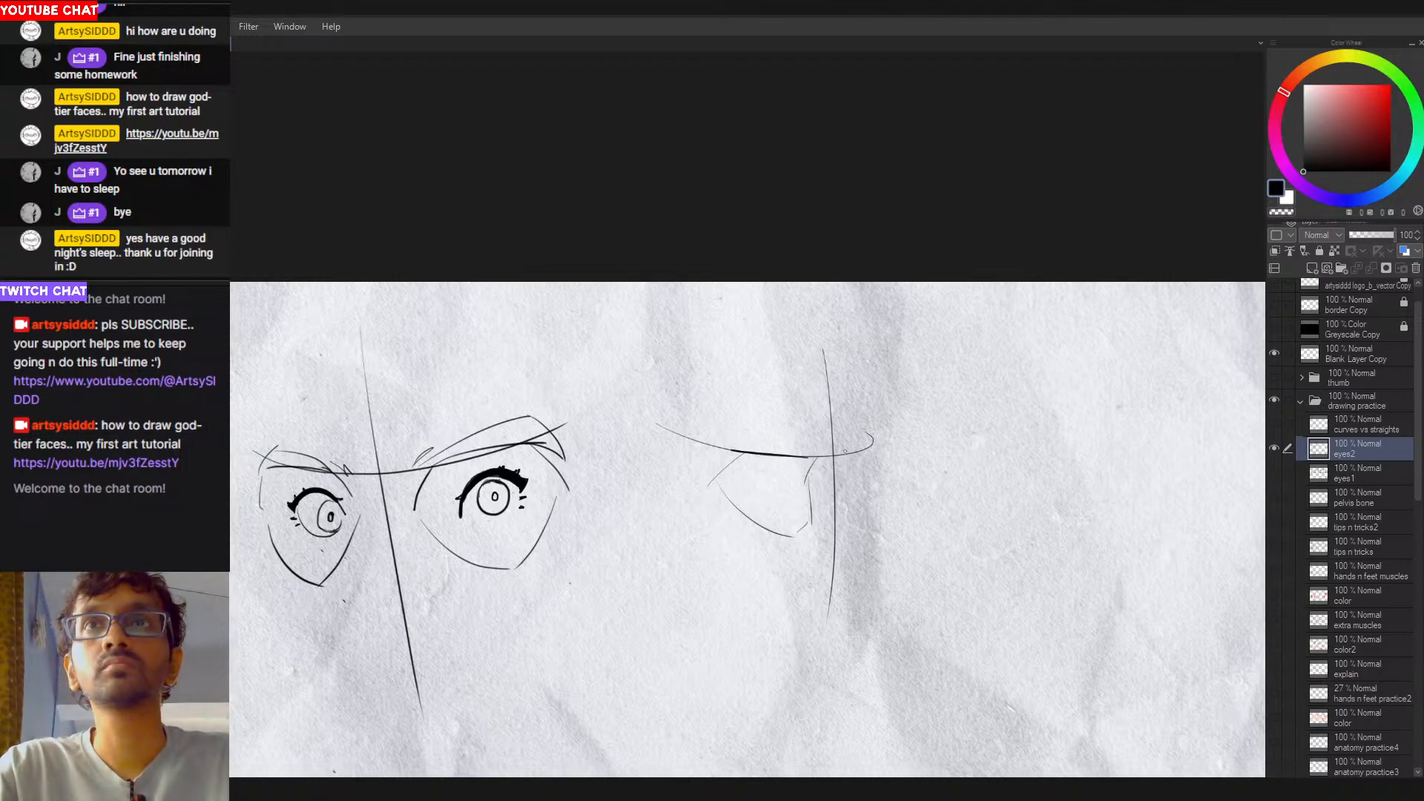
left_click_drag(845, 450, 830, 477)
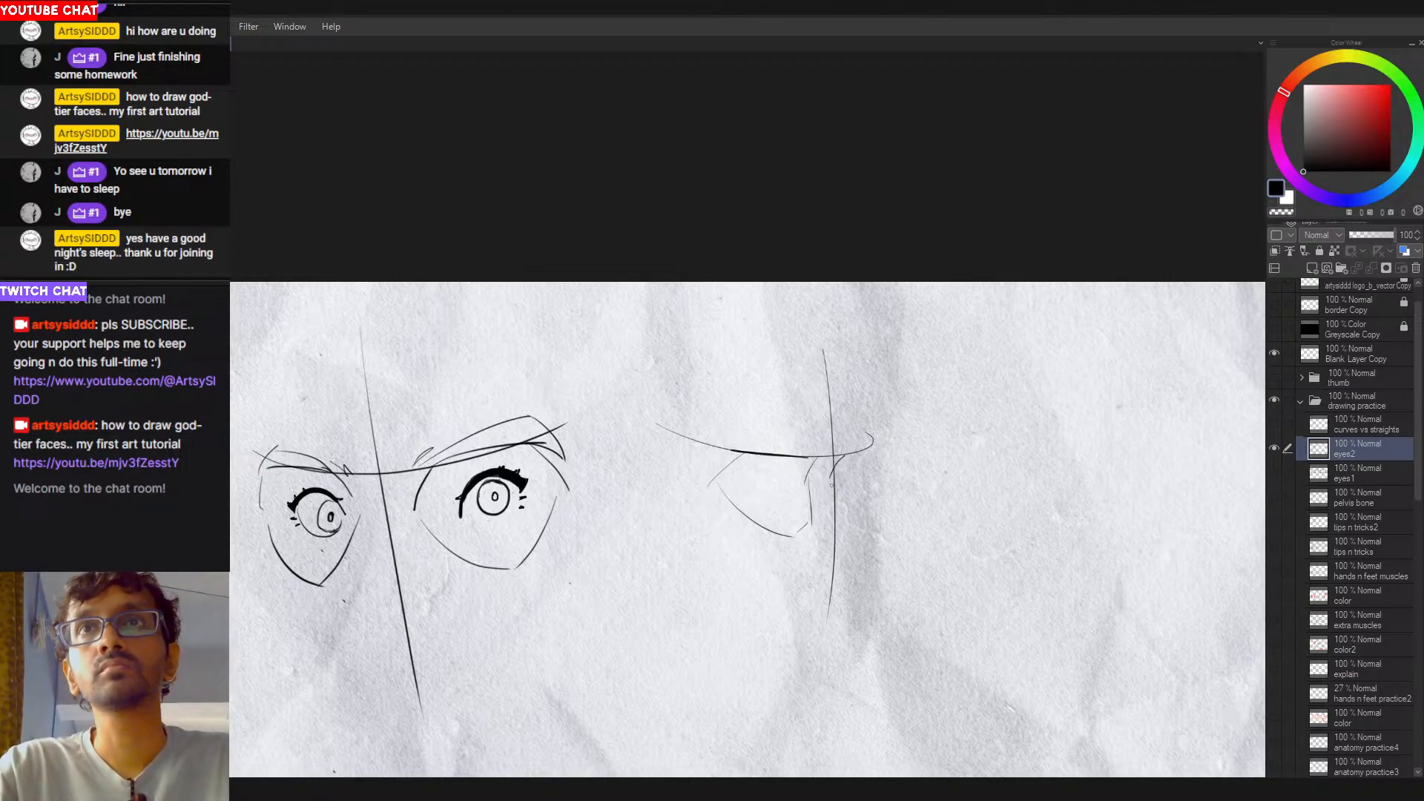
left_click_drag(831, 476, 853, 519)
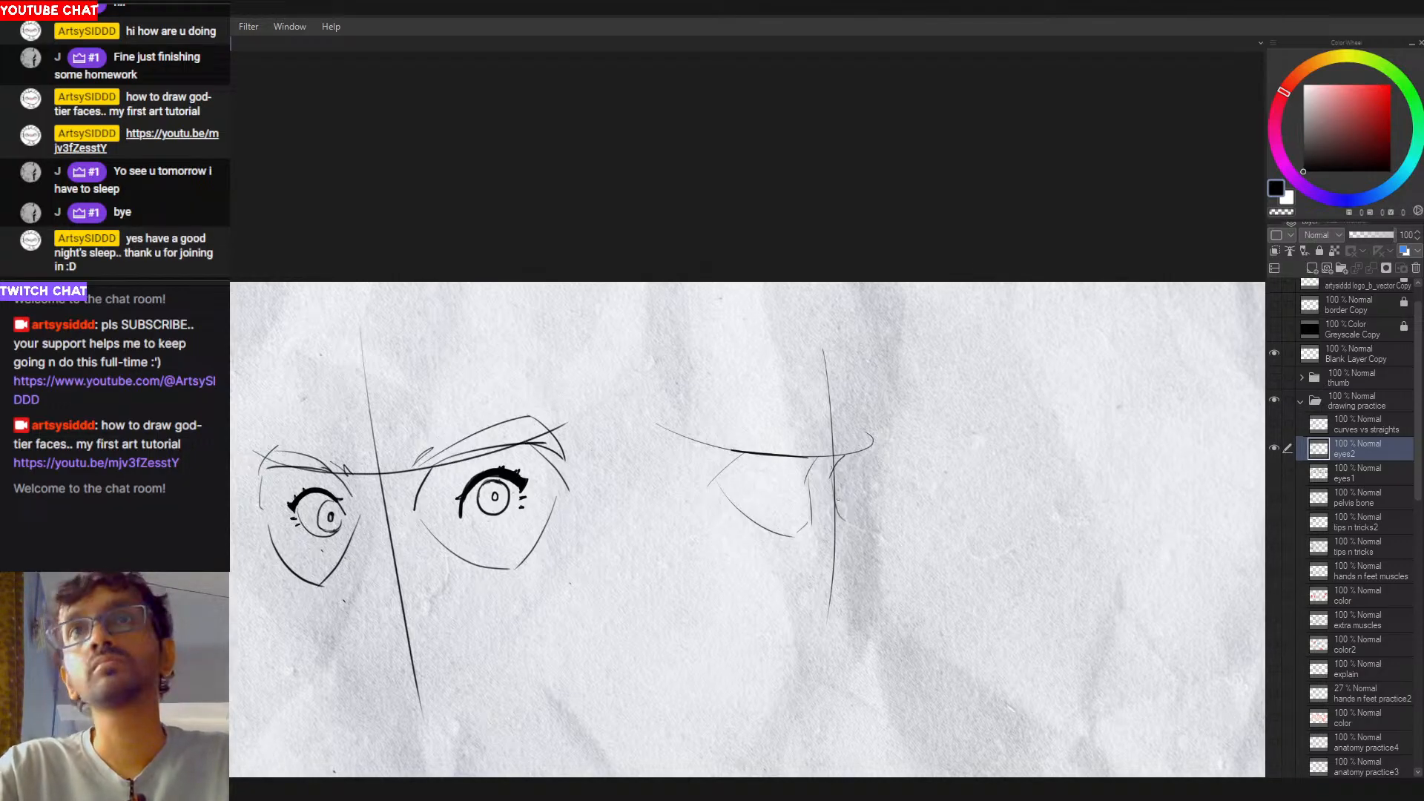
Step: Rework the left socket's inner edge beside the nose and close the narrow right socket with an outer edge
left_click_drag(811, 475, 803, 533)
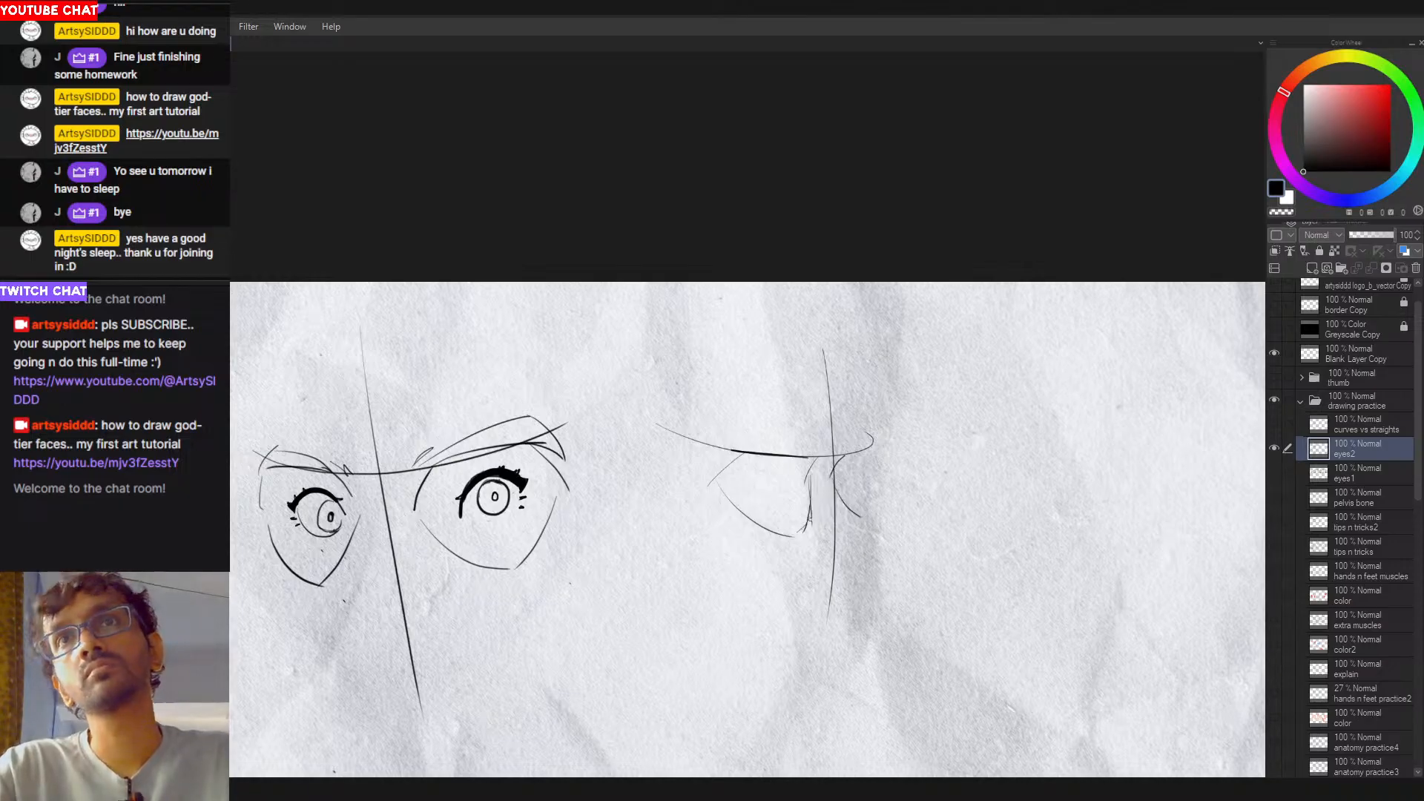
left_click_drag(812, 481, 798, 532)
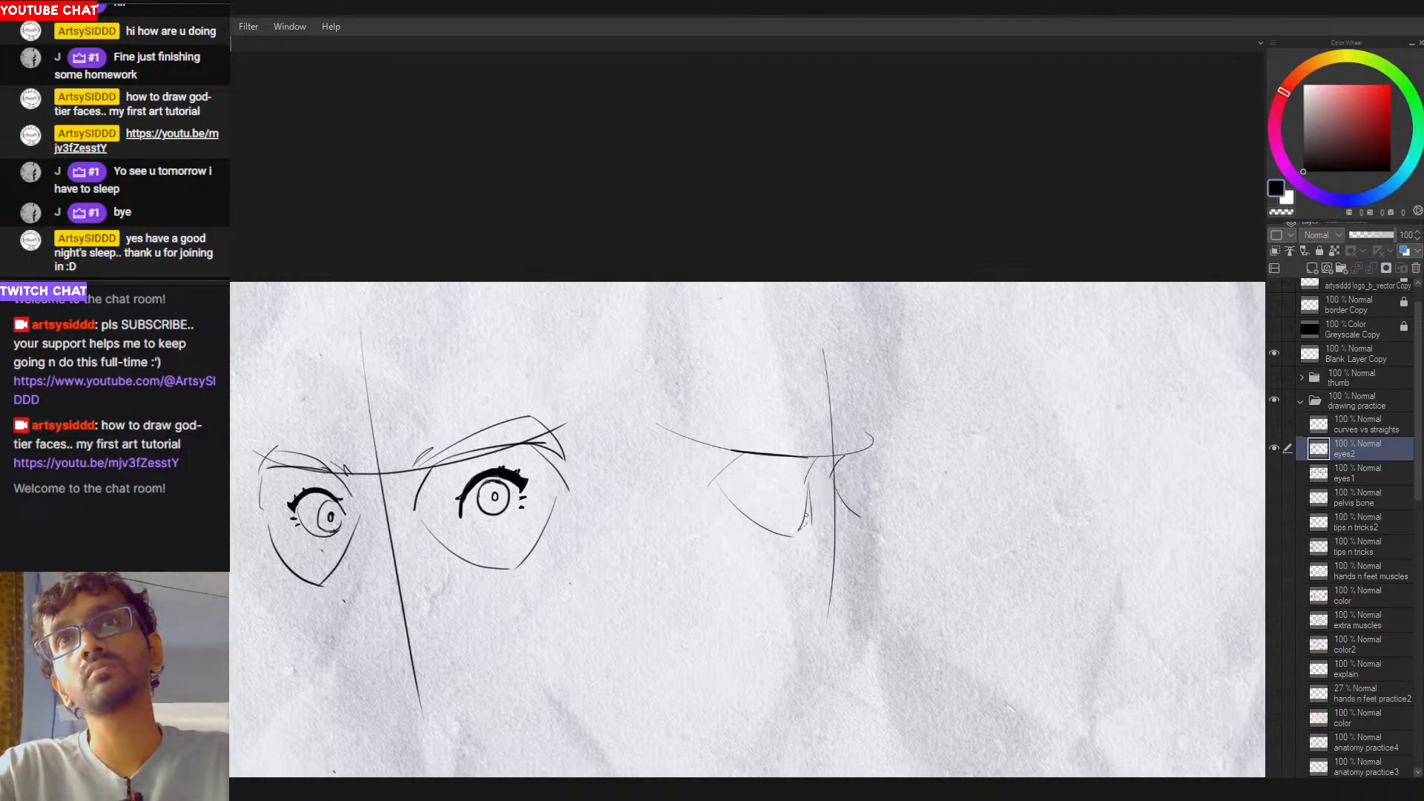
key("ctrl+z")
left_click_drag(813, 476, 799, 532)
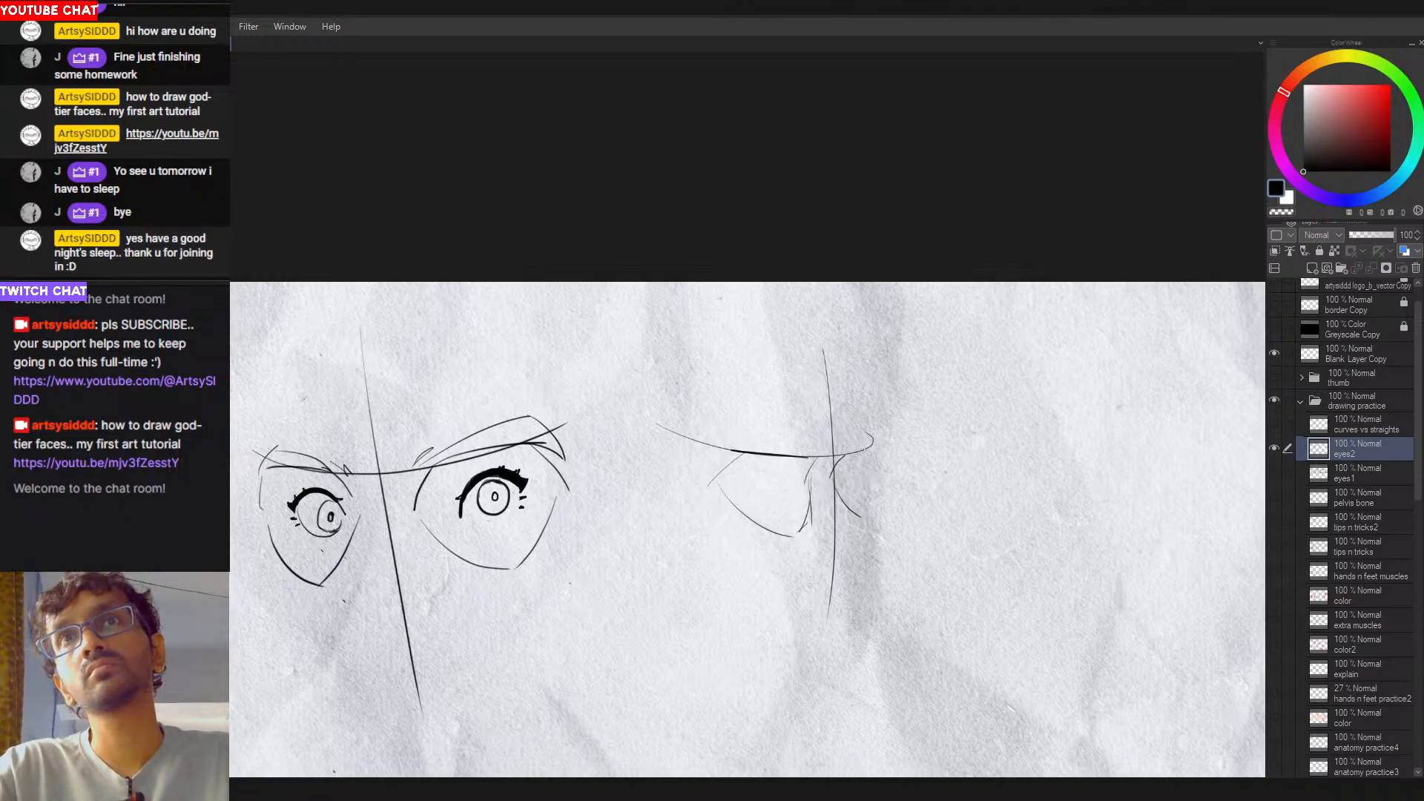
left_click_drag(872, 443, 867, 529)
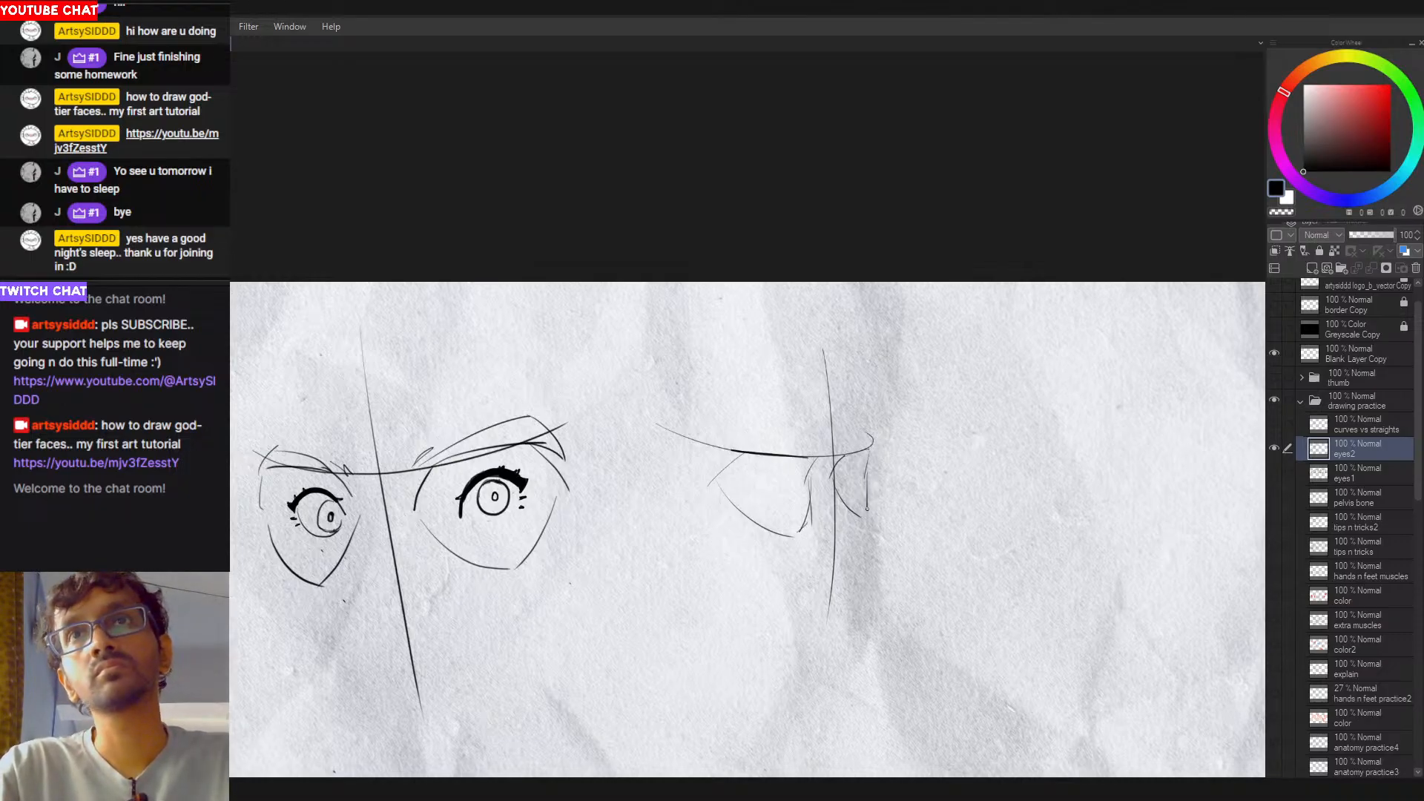
Step: Reinforce the left socket's upper outer corner up to the brow line, and undo a trial stroke inside the socket
scroll(838, 504, "left", 2)
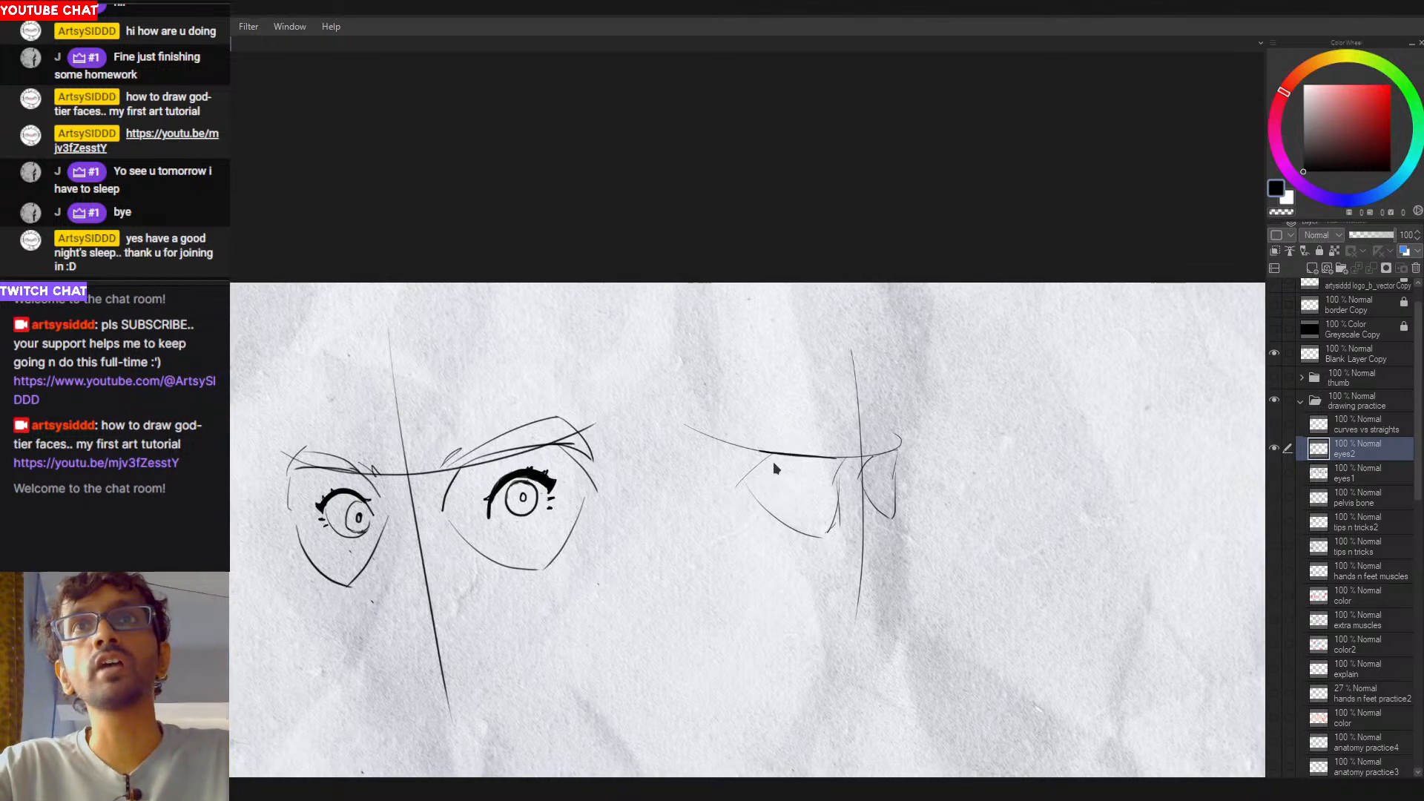
left_click_drag(749, 478, 787, 451)
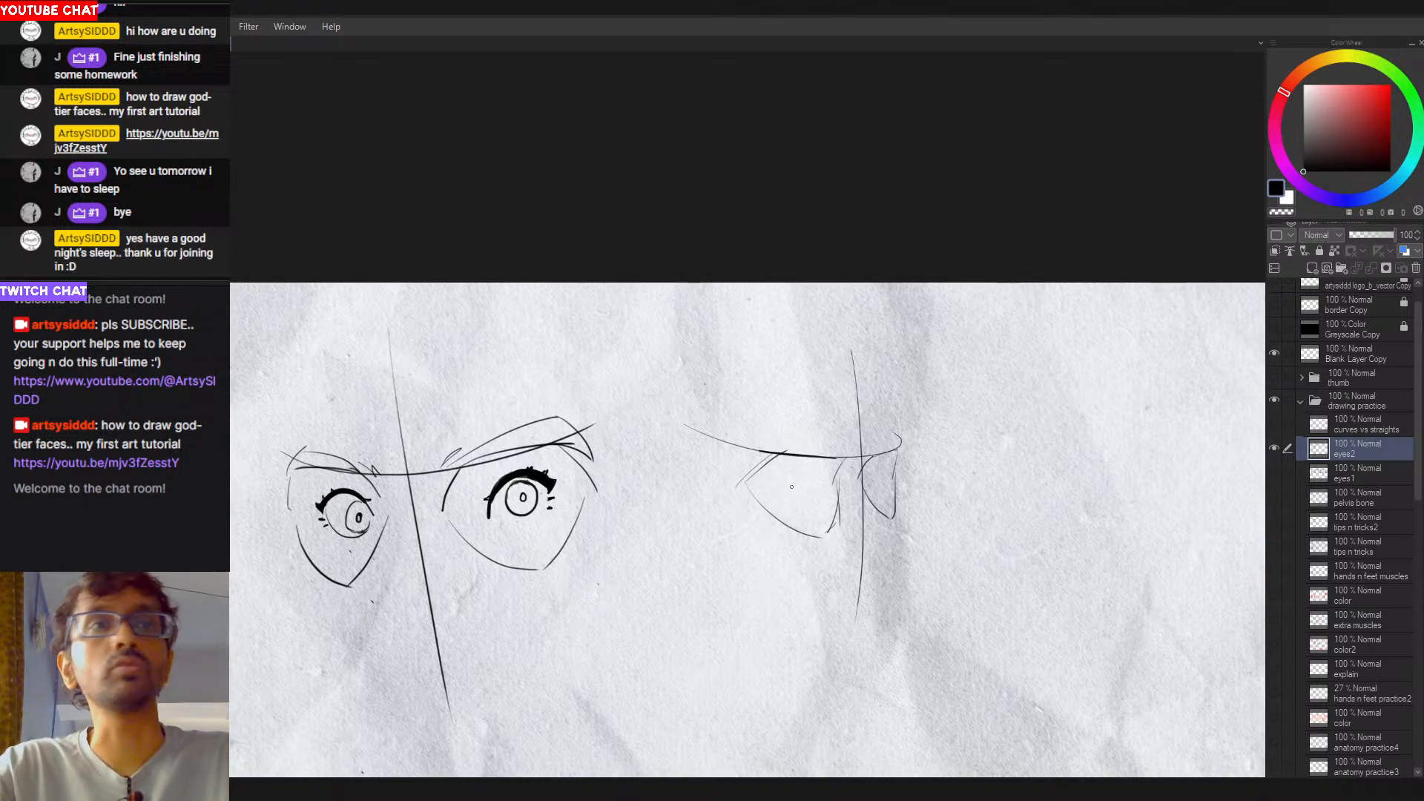
mouse_move(789, 503)
left_mouse_down()
mouse_move(810, 510)
mouse_move(800, 465)
left_mouse_up()
key("ctrl+z")
key("ctrl+z")
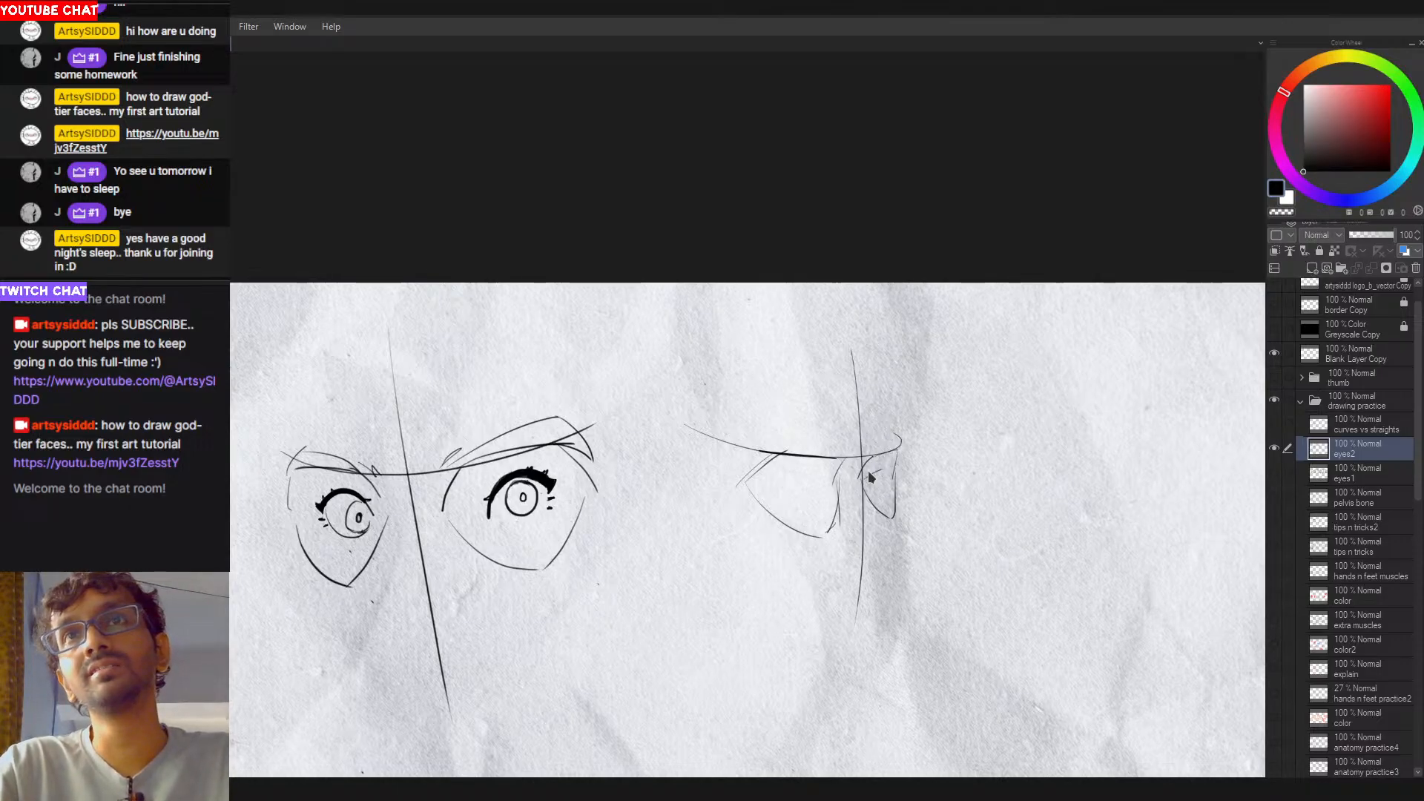
Step: Darken the right socket's inner edge and sketch a small, narrow eye outline inside that socket
left_click_drag(864, 456, 881, 516)
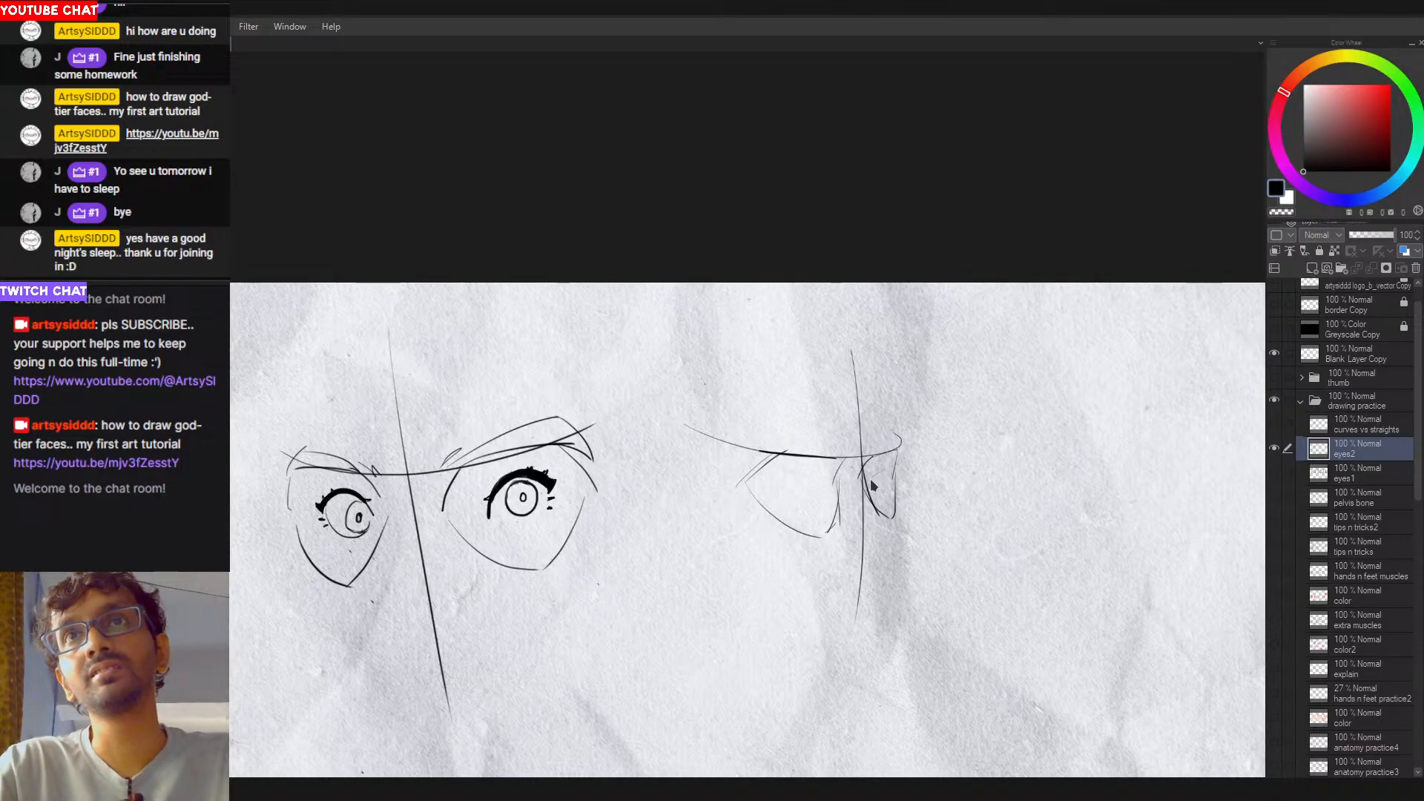
left_click_drag(868, 475, 893, 482)
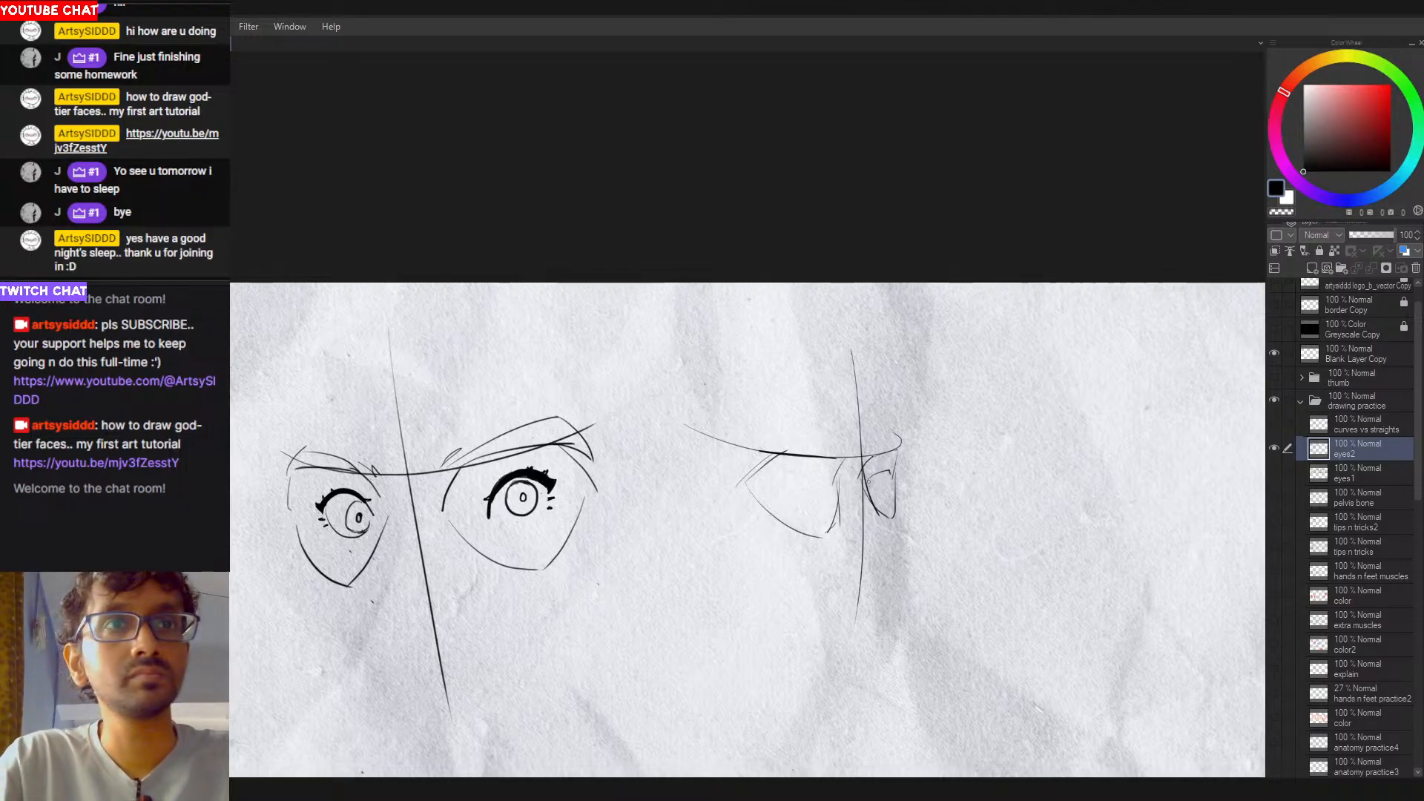
left_click_drag(868, 480, 891, 480)
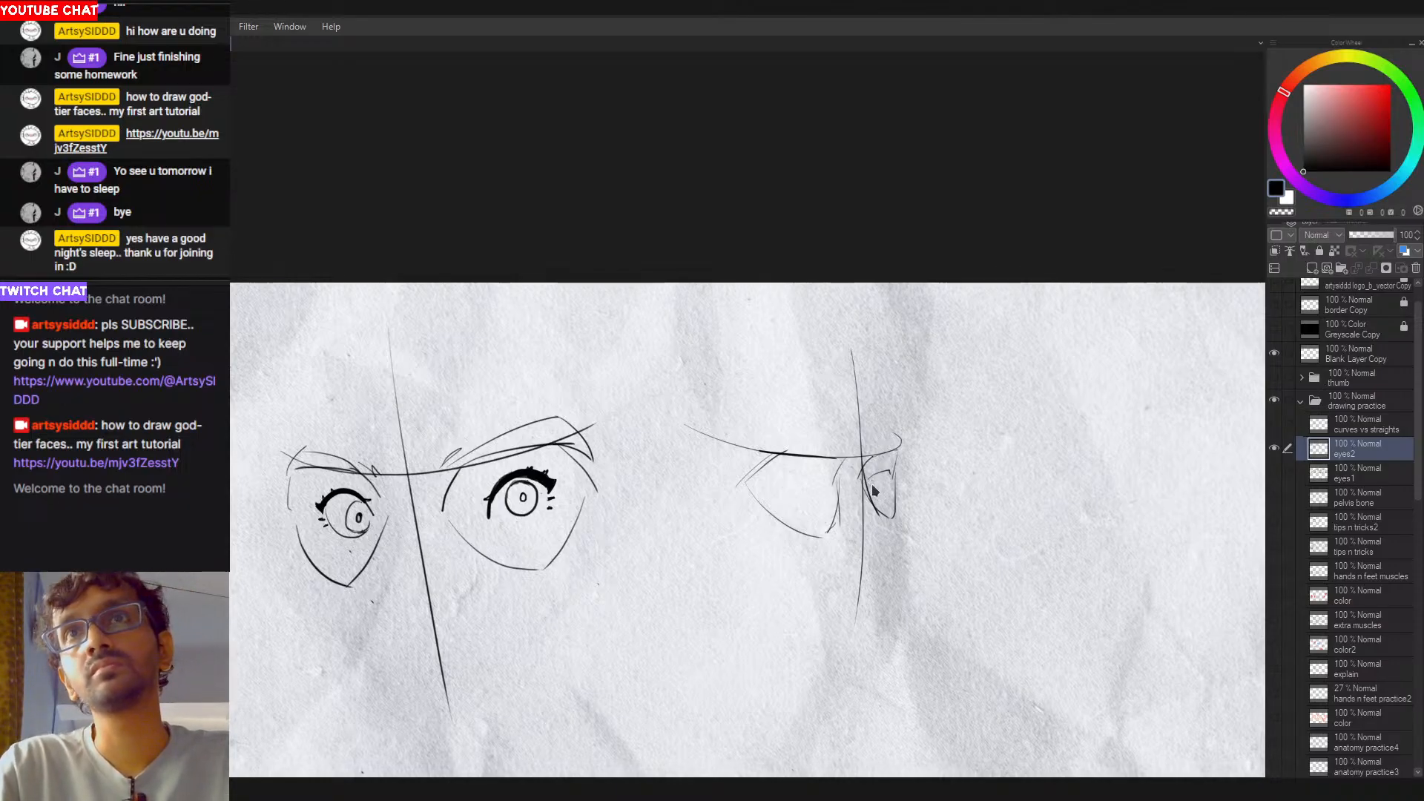
left_click_drag(876, 486, 879, 494)
key("ctrl+z")
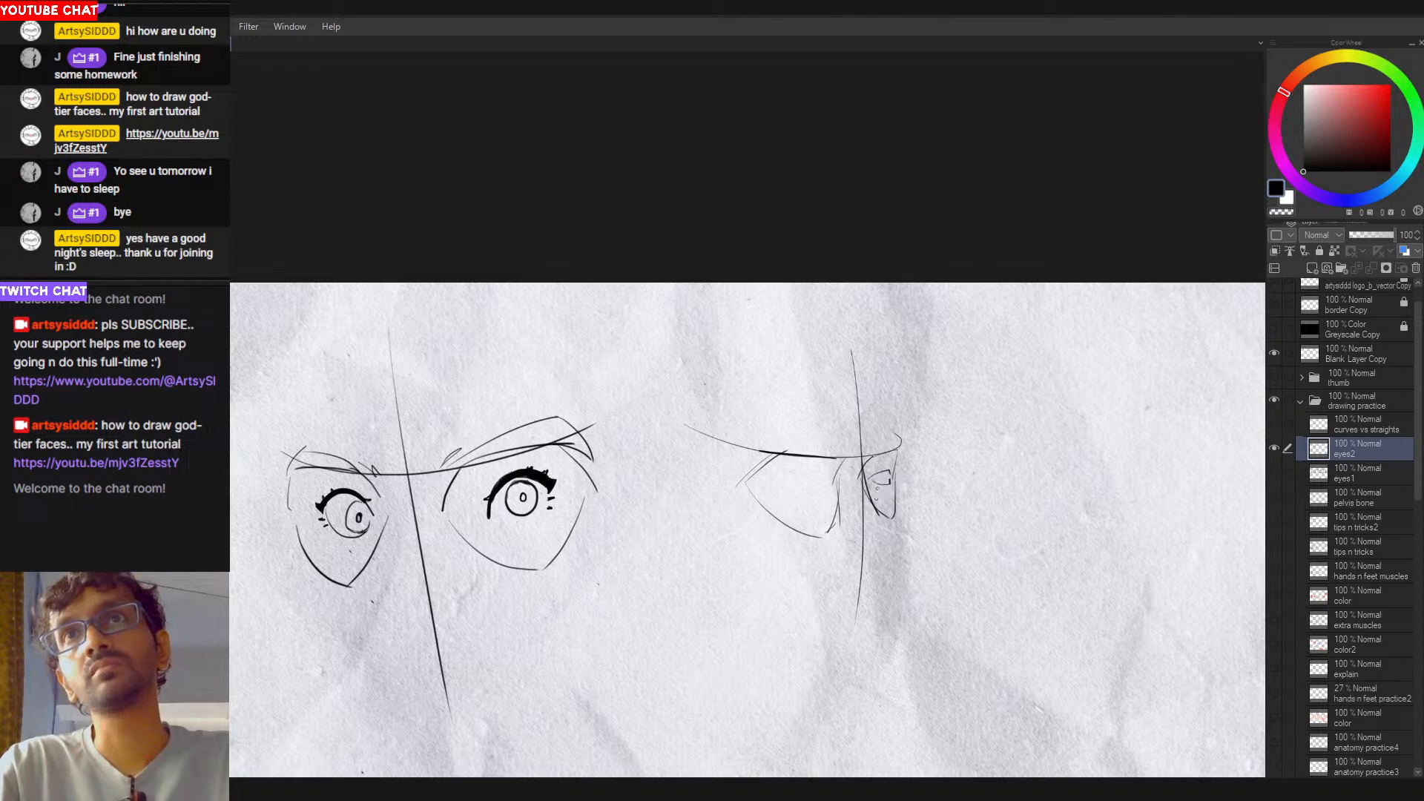
mouse_move(878, 484)
left_mouse_down()
mouse_move(881, 496)
mouse_move(890, 482)
left_mouse_up()
key("ctrl+z")
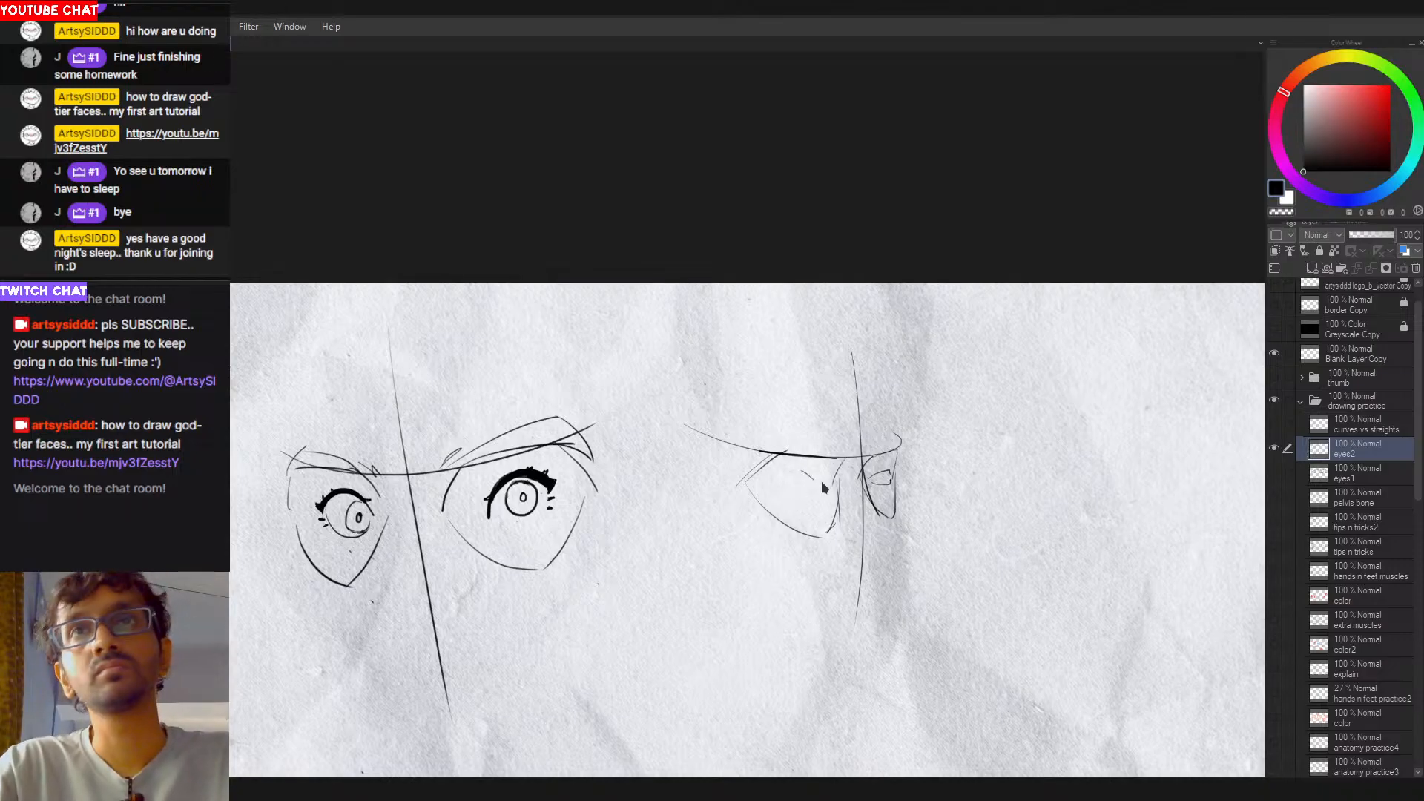
Step: Sketch a narrow almond-shaped eye outline with upper and lower lids inside the left socket, undoing unwanted strokes
mouse_move(806, 476)
left_mouse_down()
mouse_move(827, 486)
mouse_move(778, 479)
mouse_move(824, 491)
left_mouse_up()
key("ctrl+z")
key("ctrl+z")
key("ctrl+z")
key("ctrl+z")
key("ctrl+z")
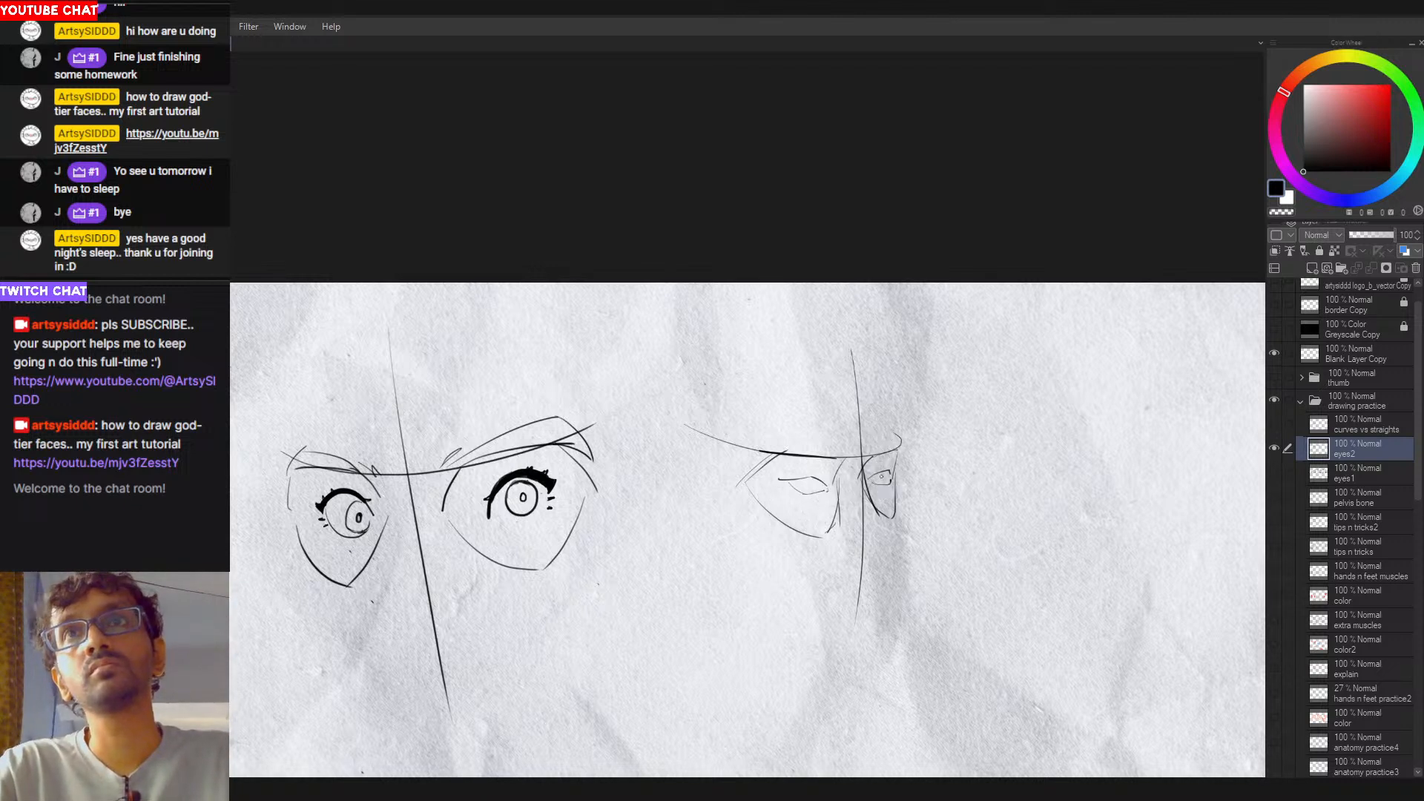
Step: Reduce the eraser size and clean up the small eye outline in the right socket
key("e")
key("[")
key("[")
key("[")
key("[")
key("[")
key("[")
key("[")
key("[")
key("[")
key("[")
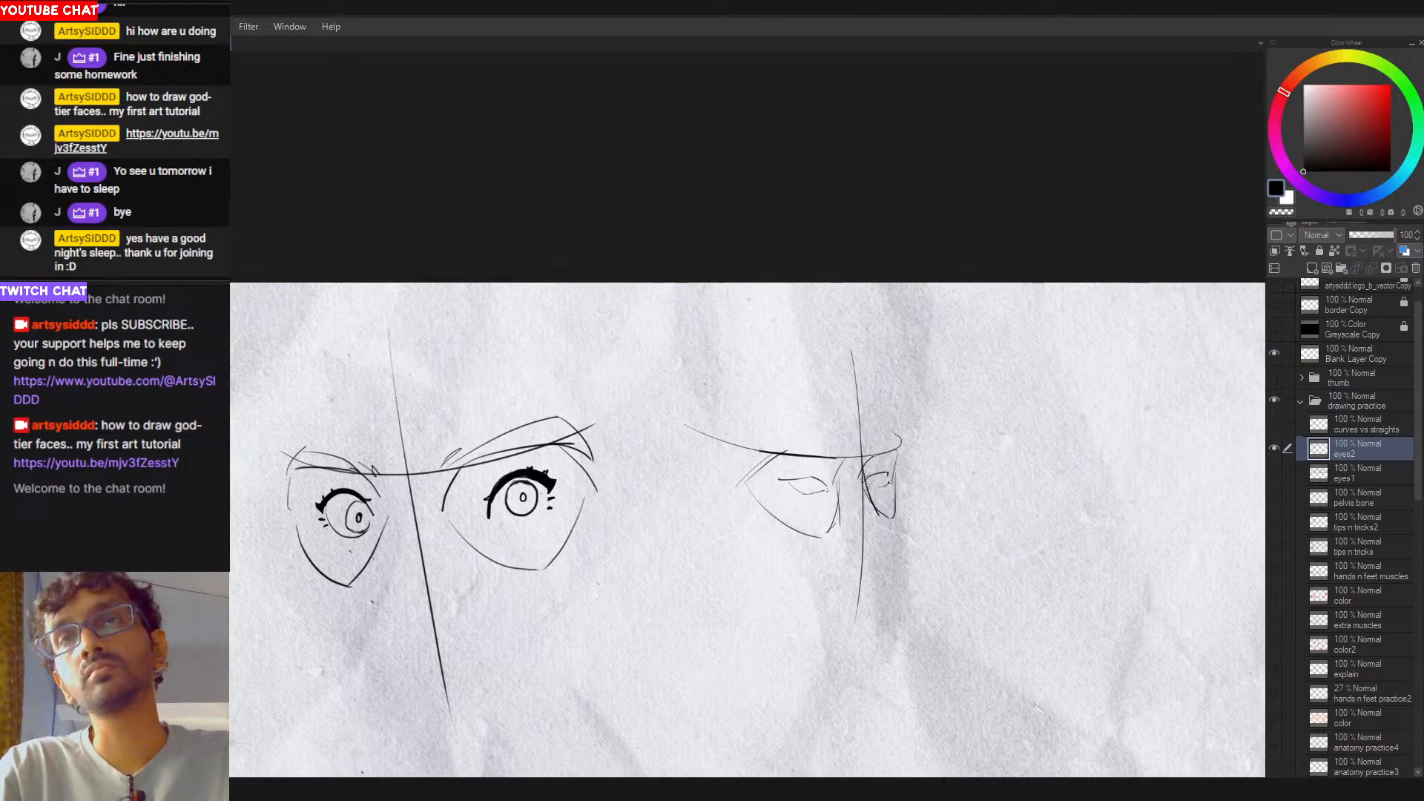
Step: Sketch partly covered irises in both narrow eyes, undoing faulty strokes and a trial line under the left eye
scroll(915, 506, "down", 1)
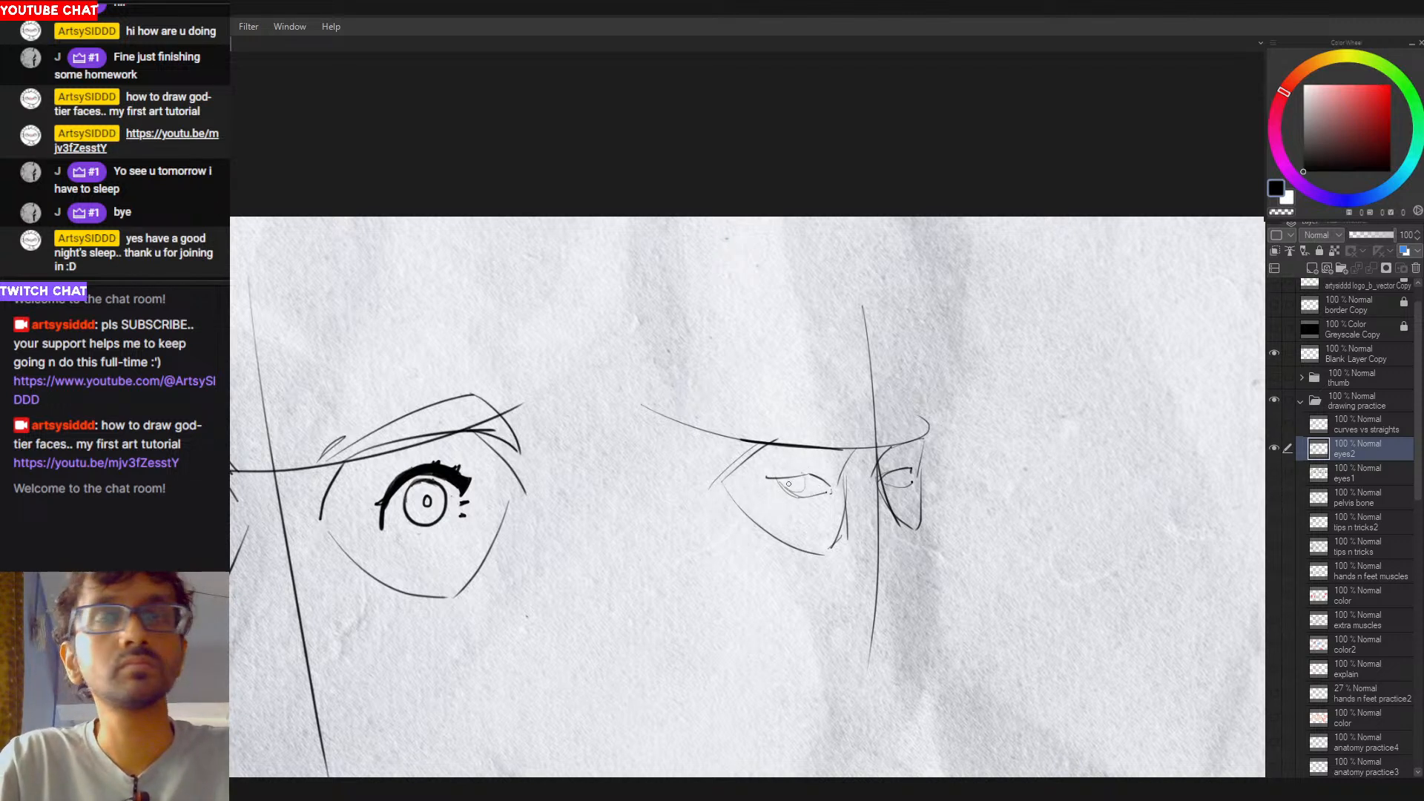
left_click_drag(788, 485, 792, 486)
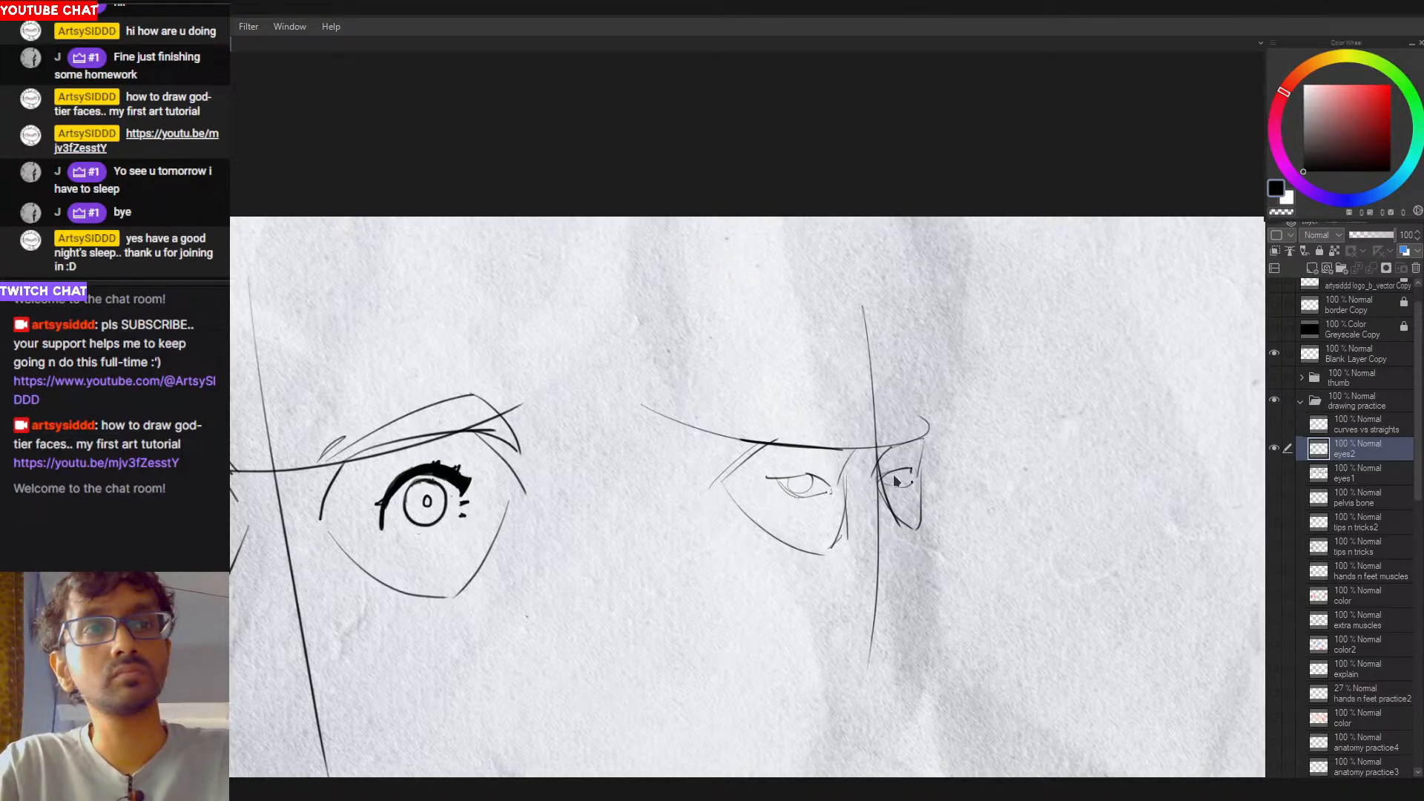
left_click_drag(884, 482, 899, 473)
key("ctrl+z")
key("ctrl+z")
key("ctrl+z")
key("ctrl+z")
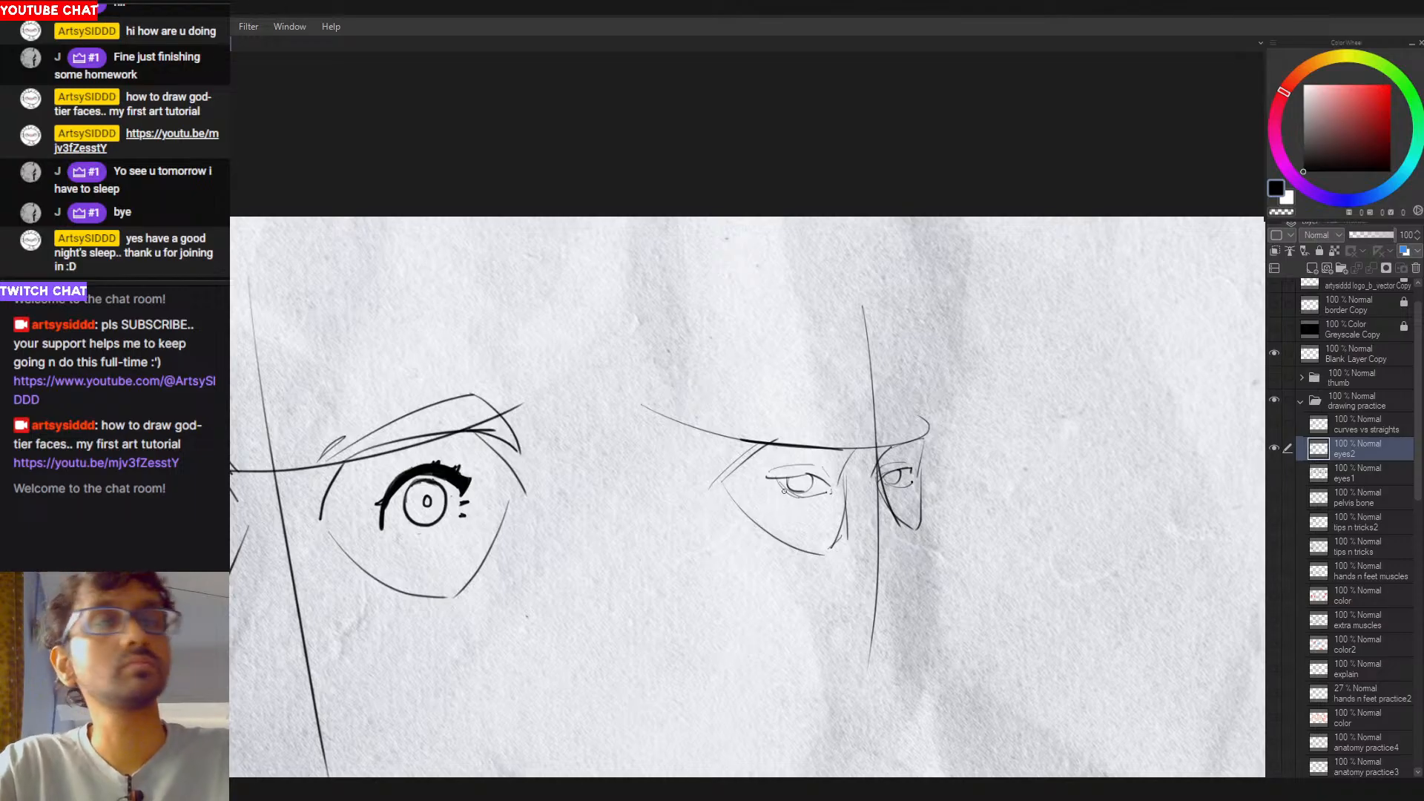
left_click_drag(777, 492, 812, 497)
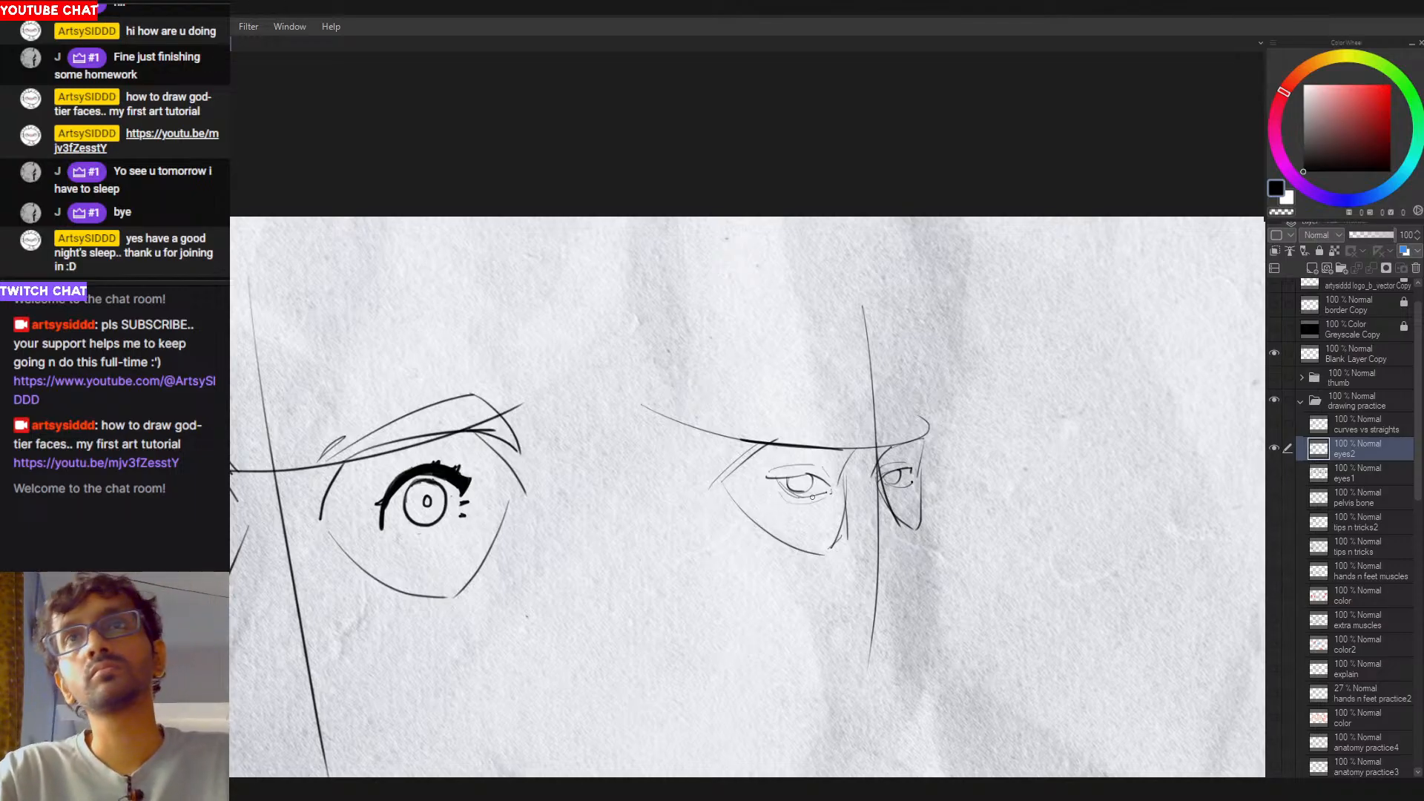
key("ctrl+z")
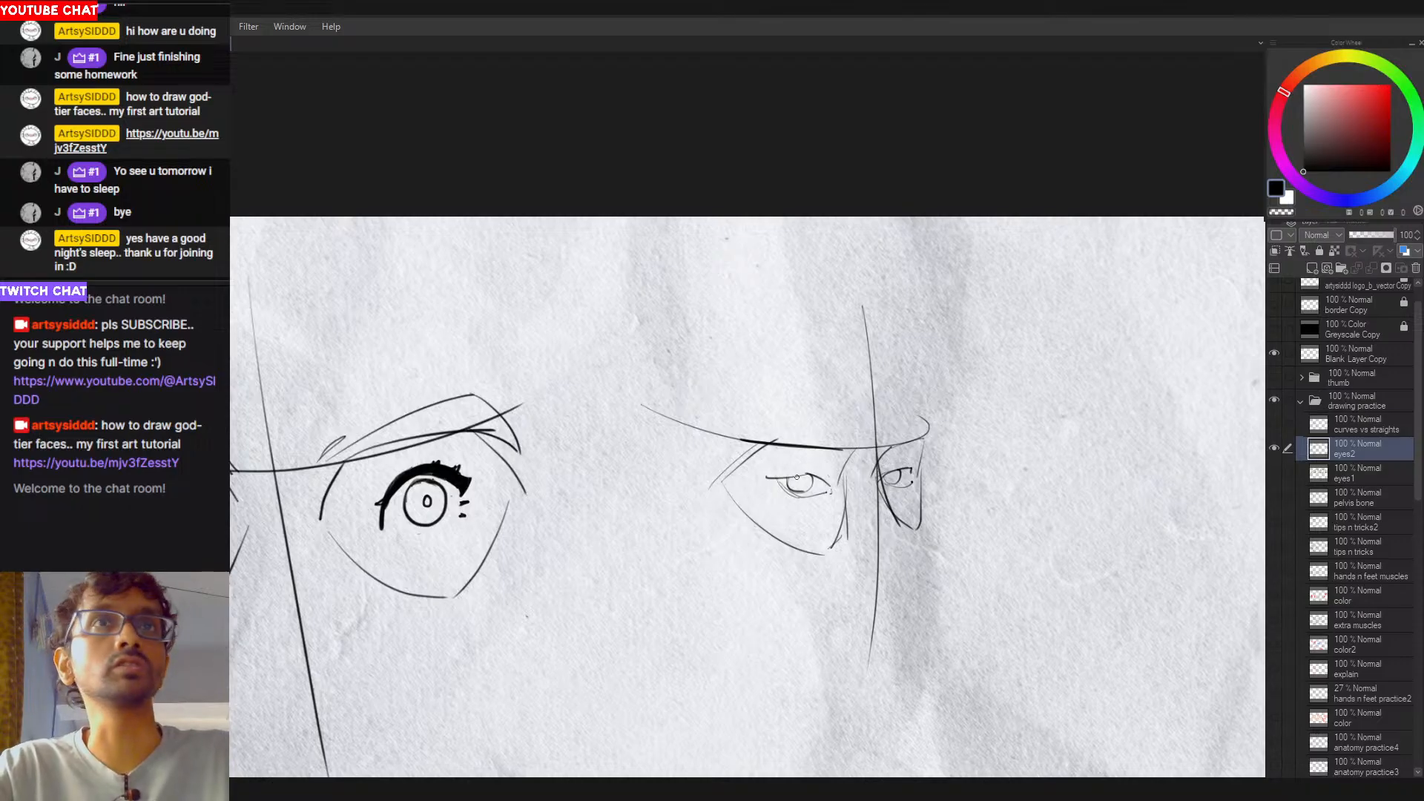
Step: Thicken the upper lid lines of both narrow eyes and darken the left eye's outer corner
left_click_drag(819, 473, 766, 477)
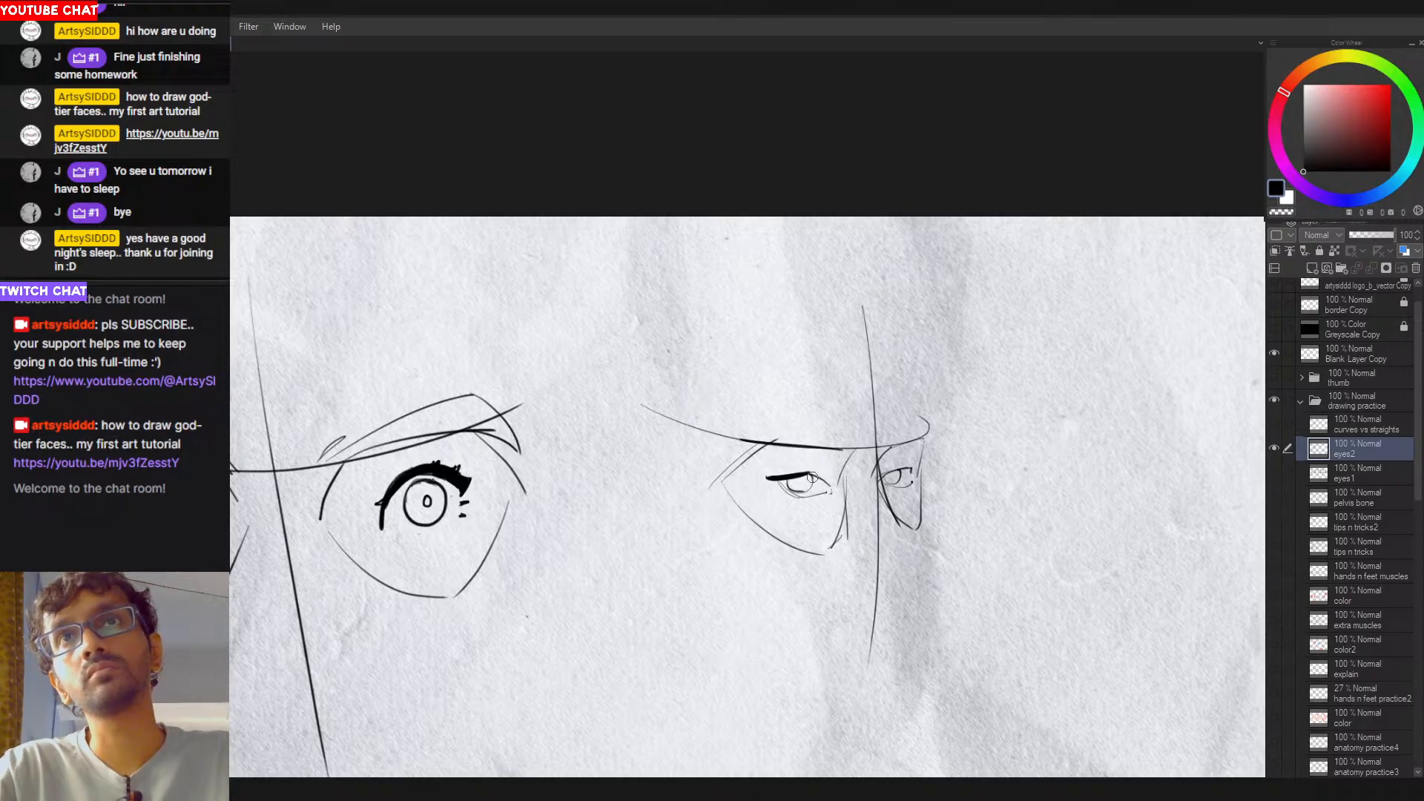
left_click_drag(807, 476, 914, 473)
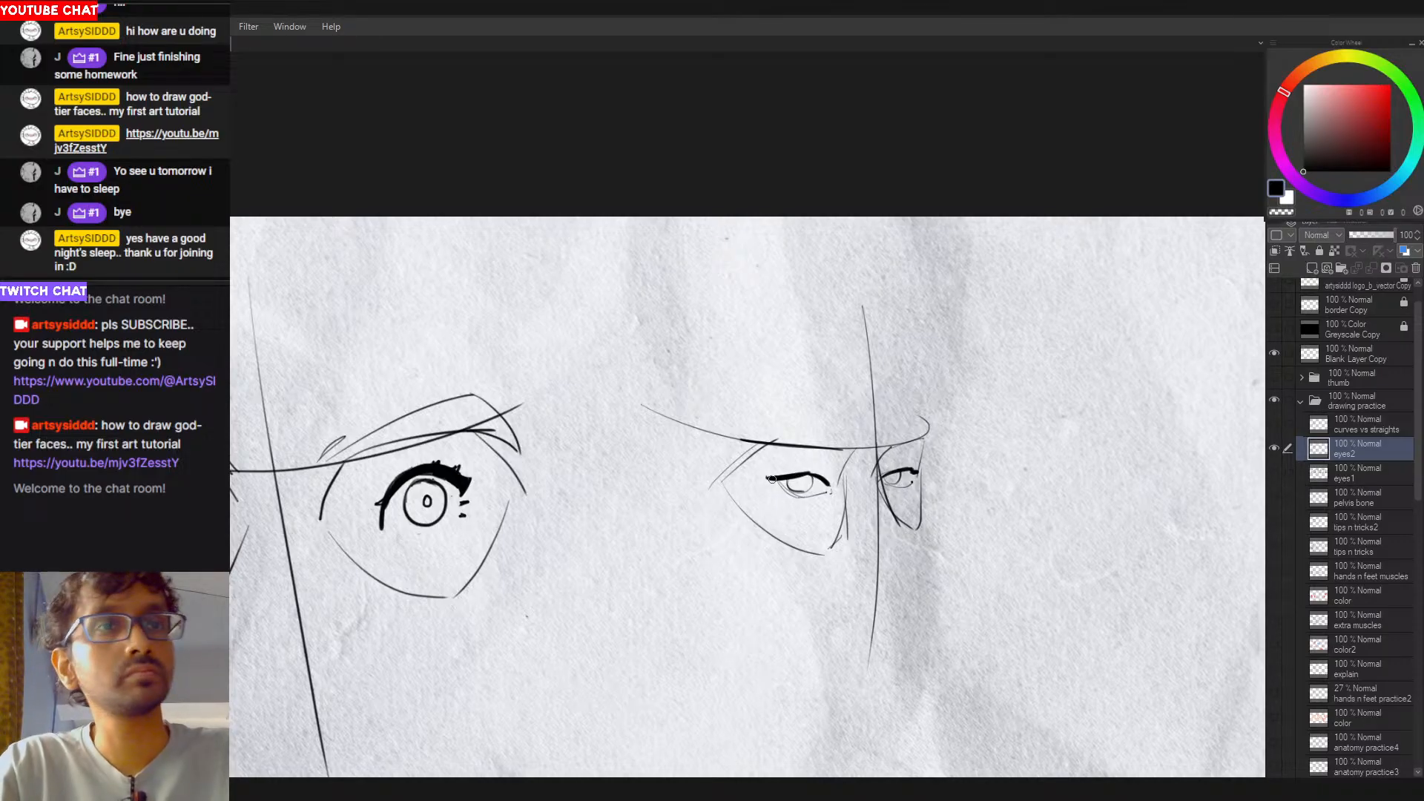
left_click_drag(765, 477, 776, 486)
key("ctrl+z")
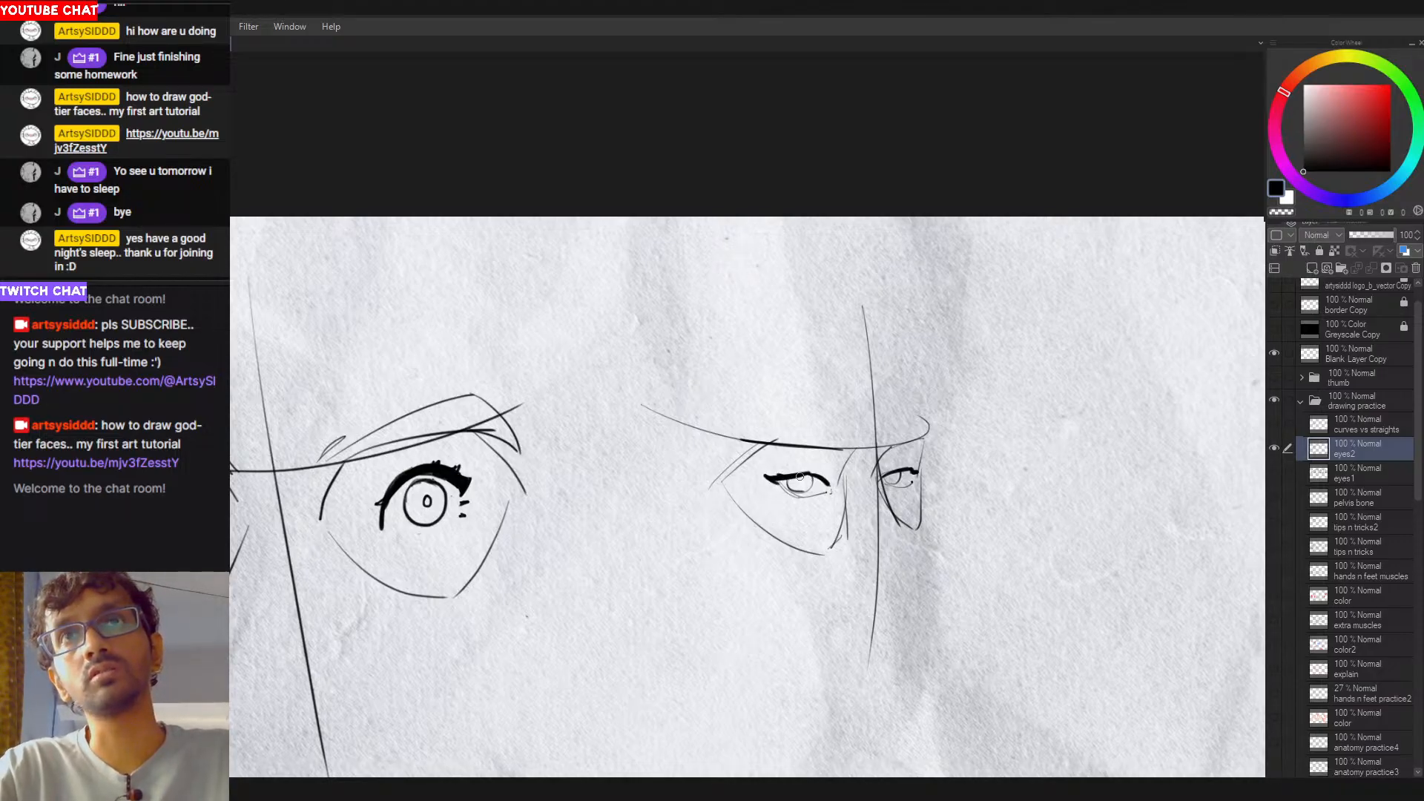
Step: Erase stray marks around the left eye's lower lid, and add pupils and lid accents to both narrow eyes
key("c")
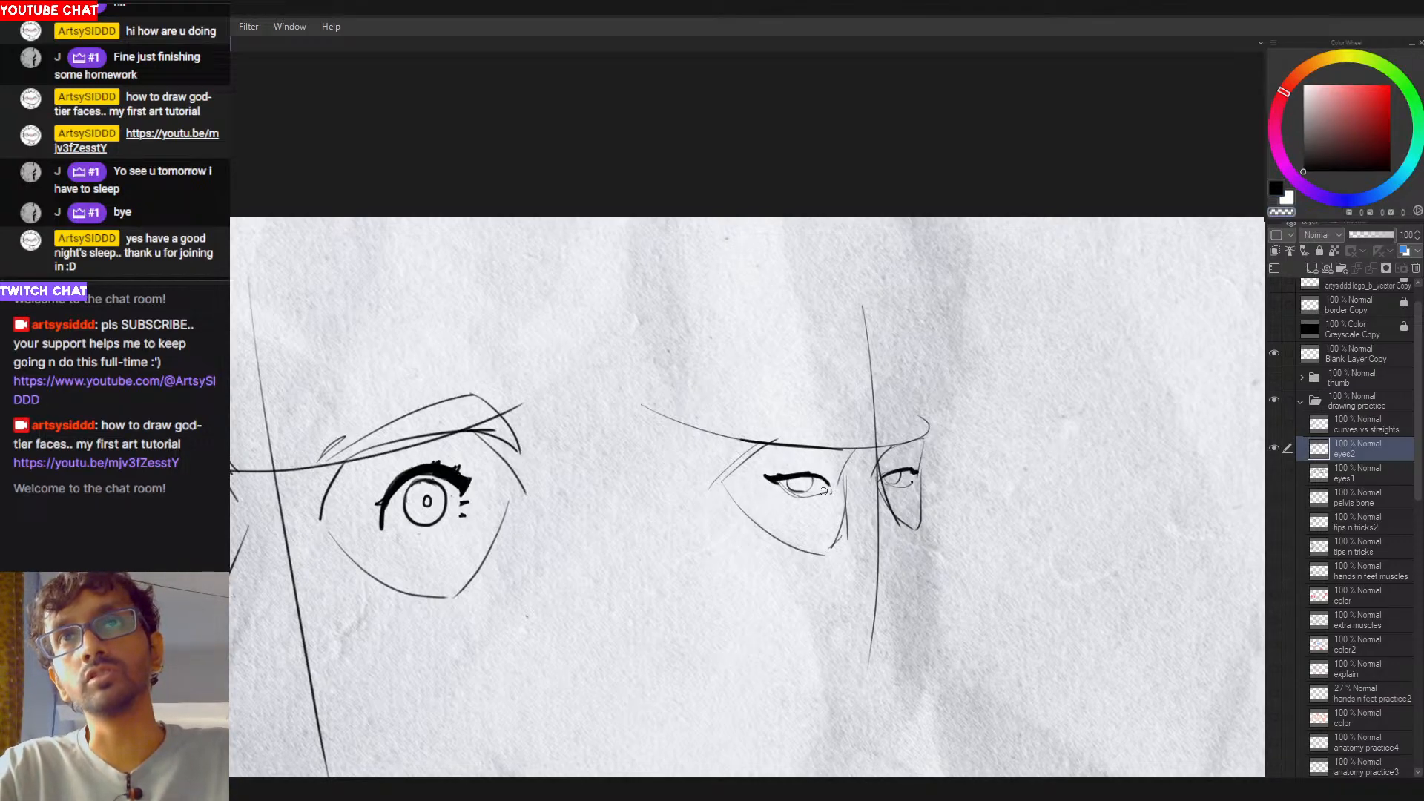
key("c")
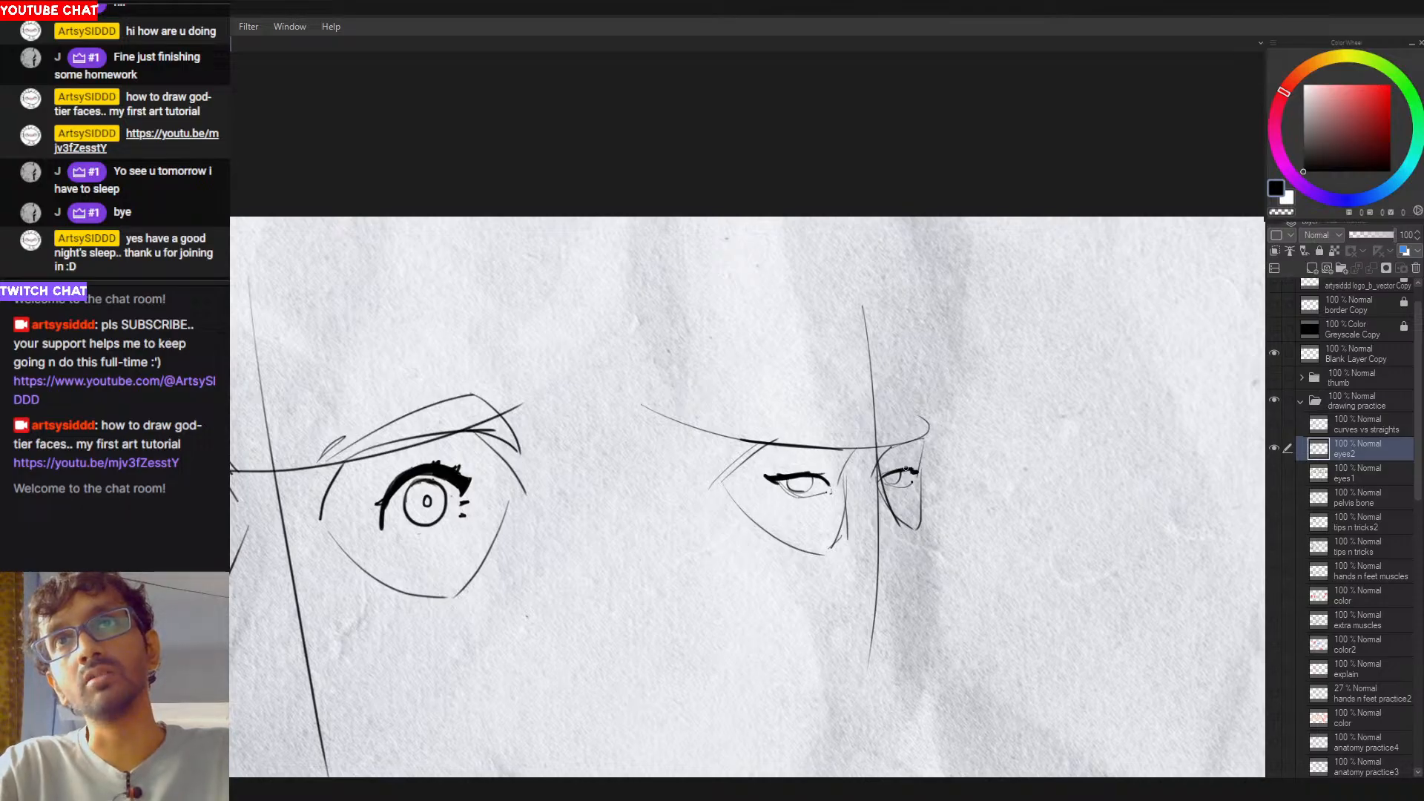
left_click_drag(906, 469, 915, 471)
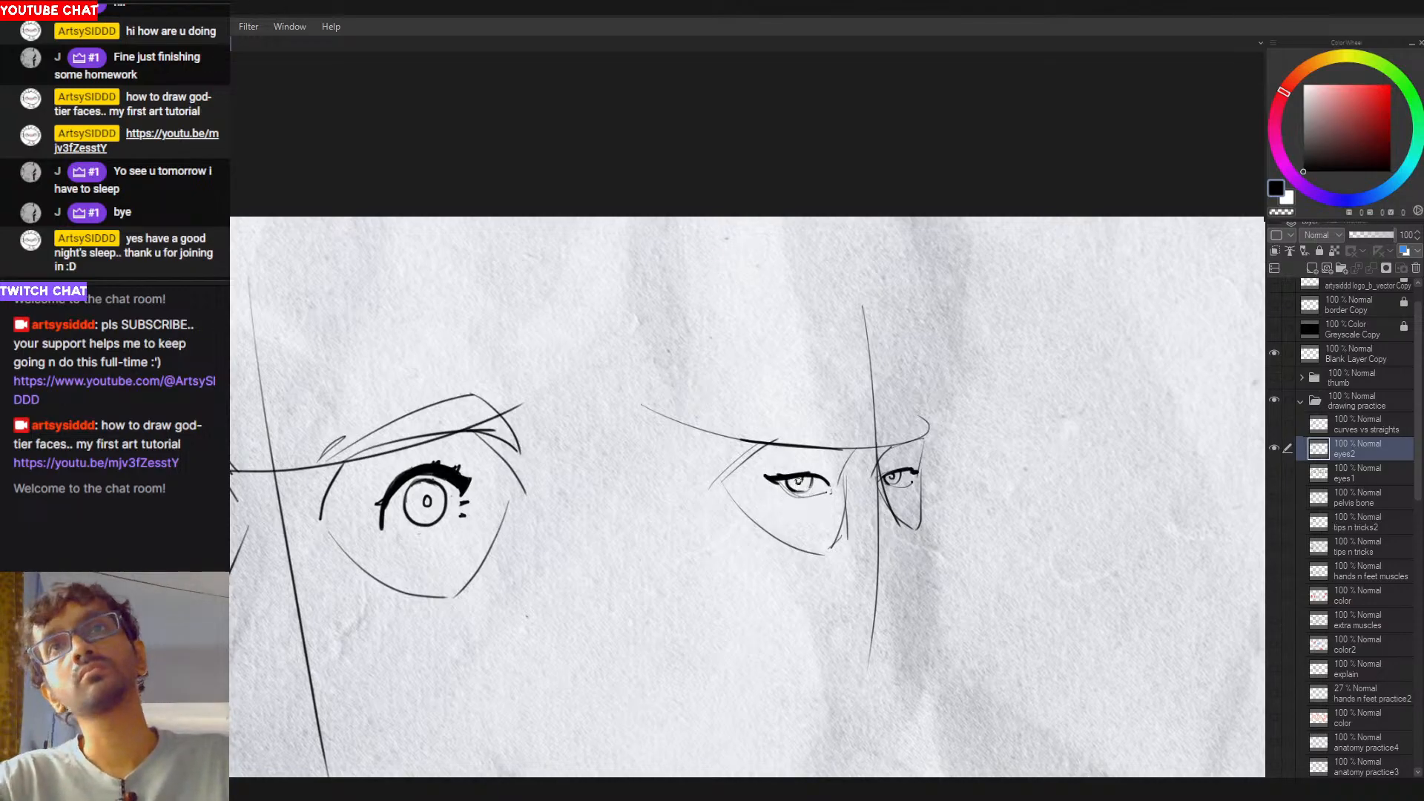
Step: Add short lower lash marks near the outer corners of both narrow eyes and clean up the right eye's lashes
scroll(818, 529, "down", 1)
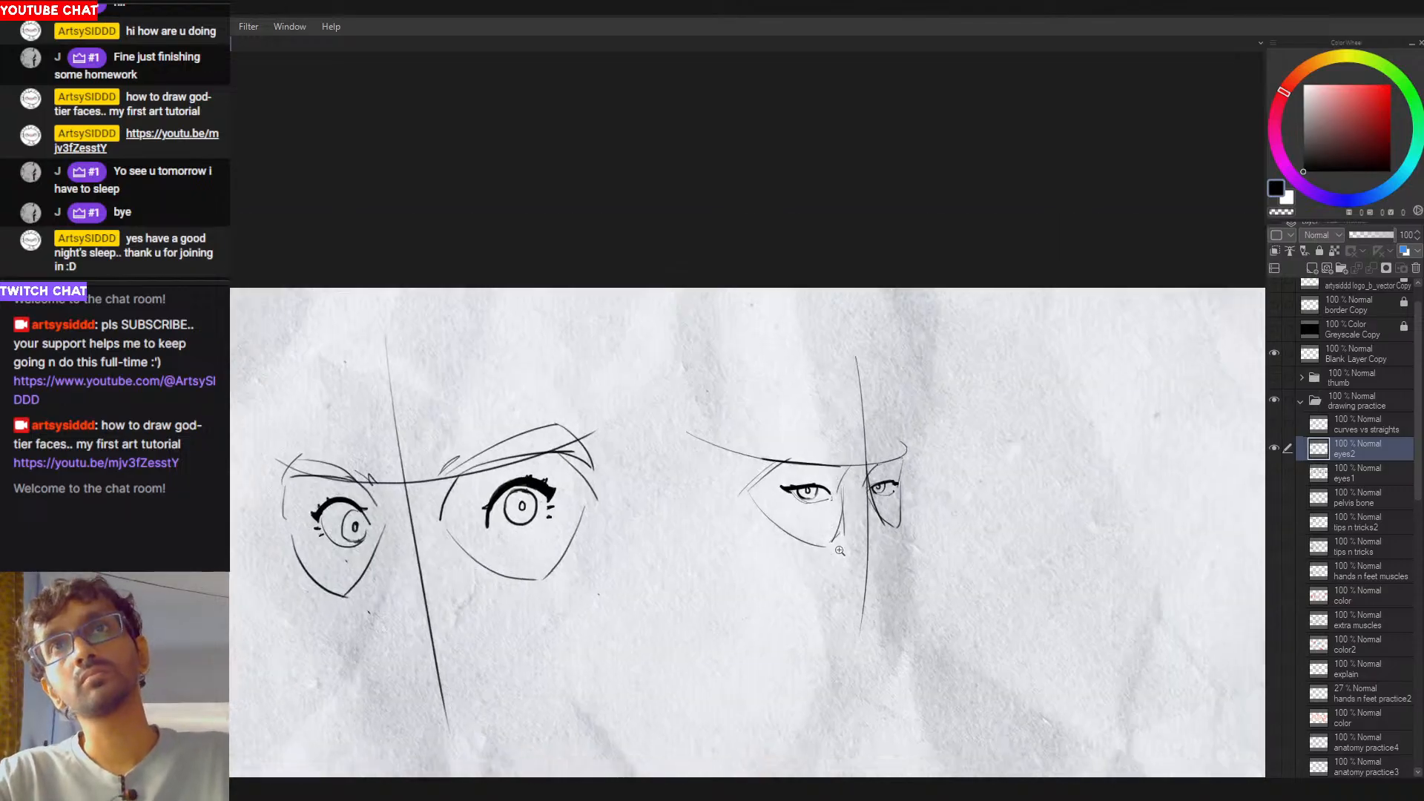
scroll(841, 521, "up", 2)
scroll(841, 520, "down", 1)
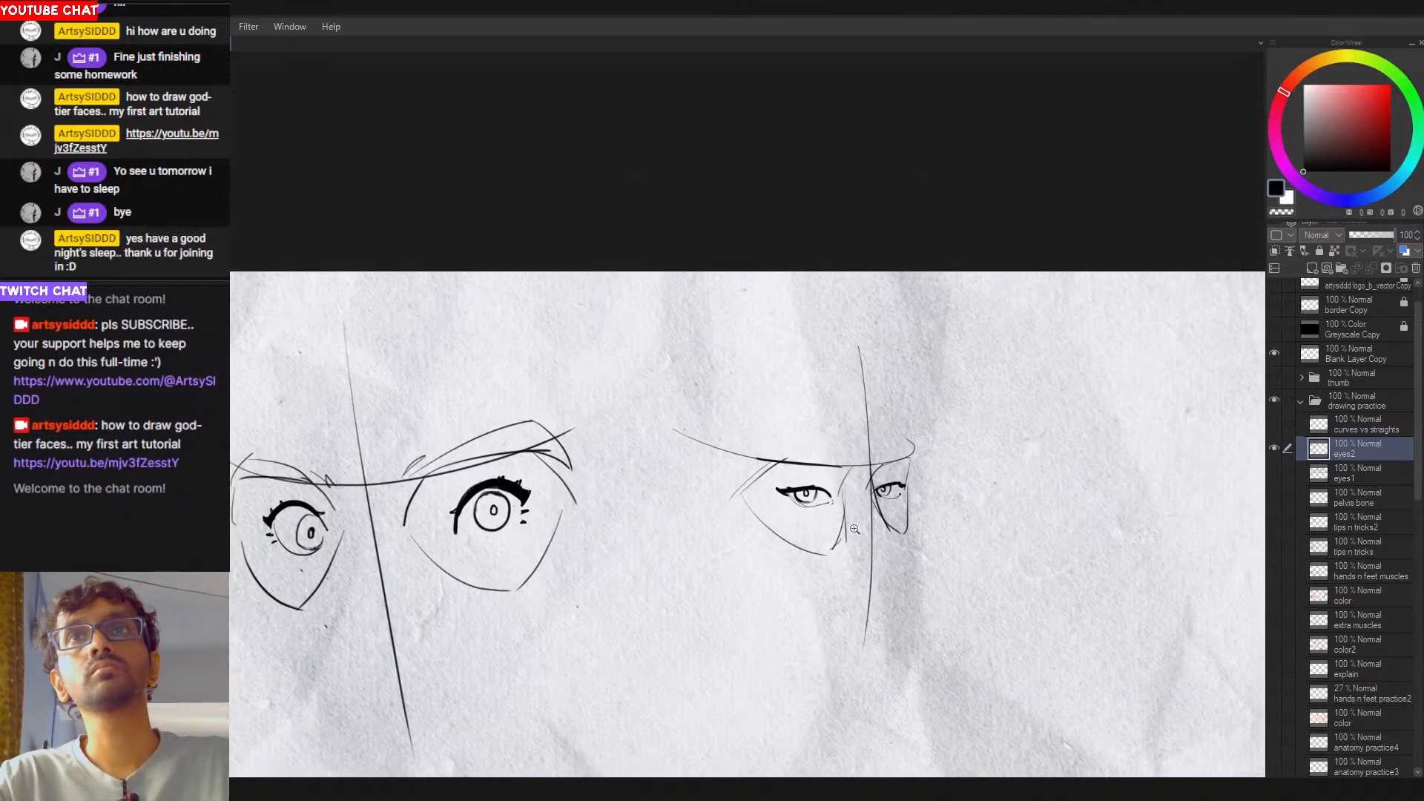
scroll(853, 517, "down", 1)
scroll(863, 528, "up", 2)
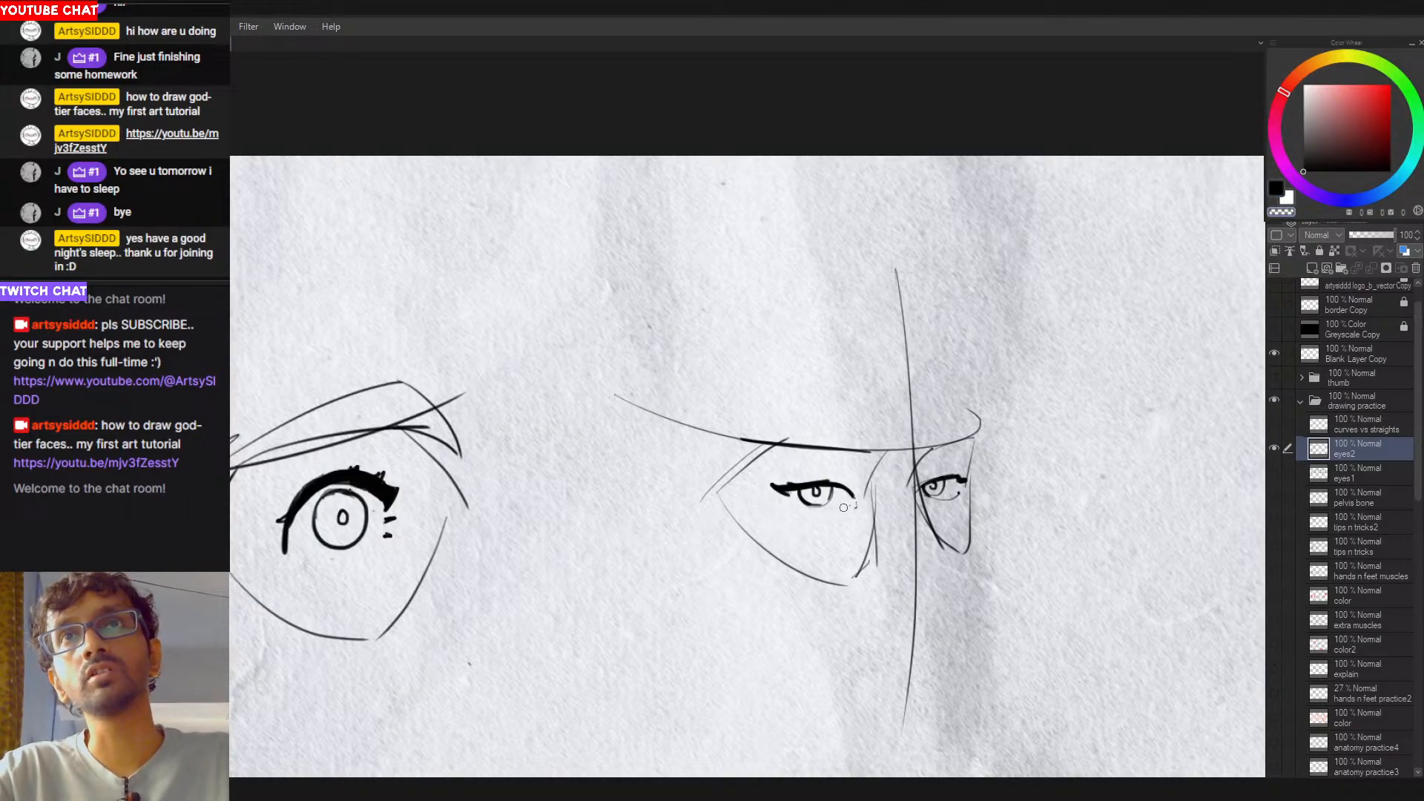
left_click_drag(784, 507, 795, 508)
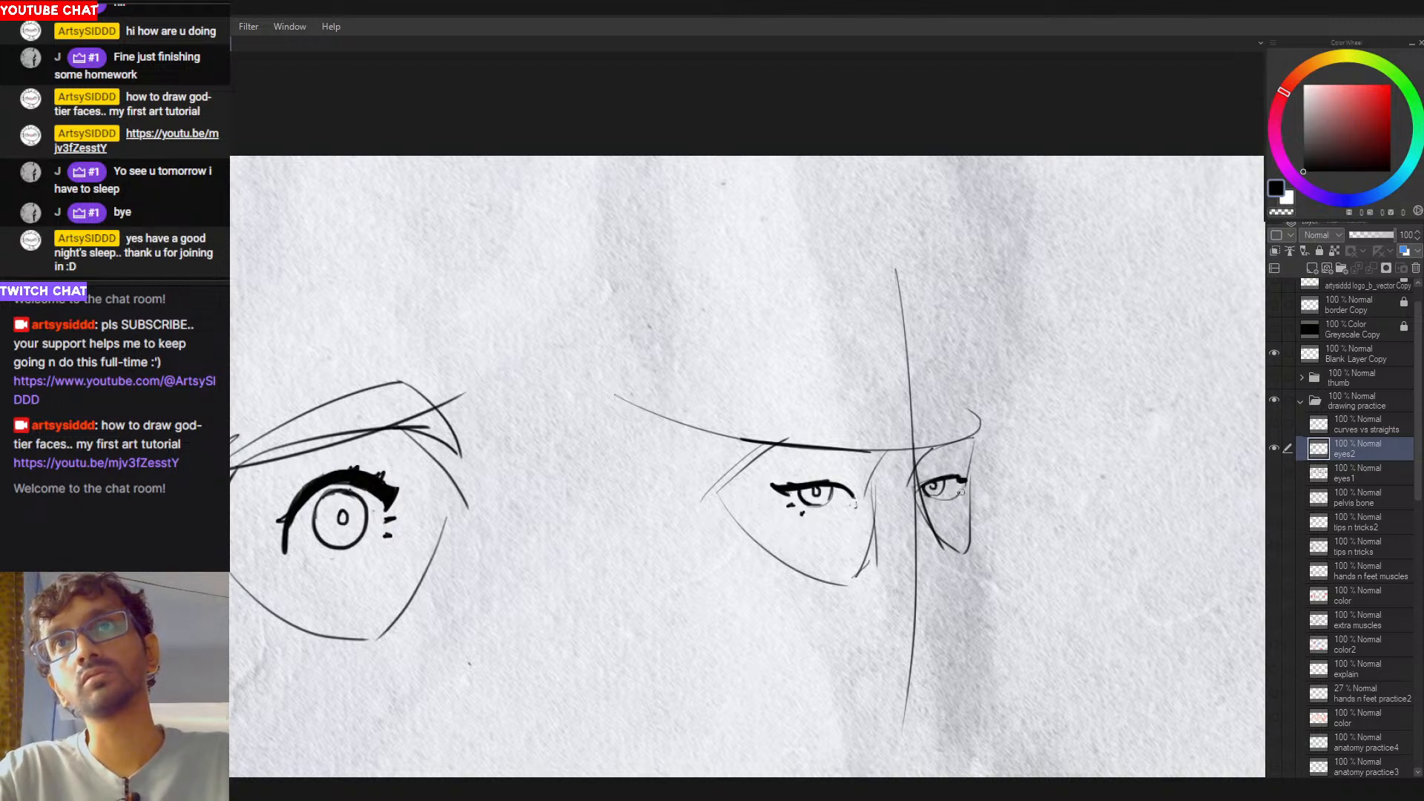
left_click_drag(959, 491, 964, 492)
key("c")
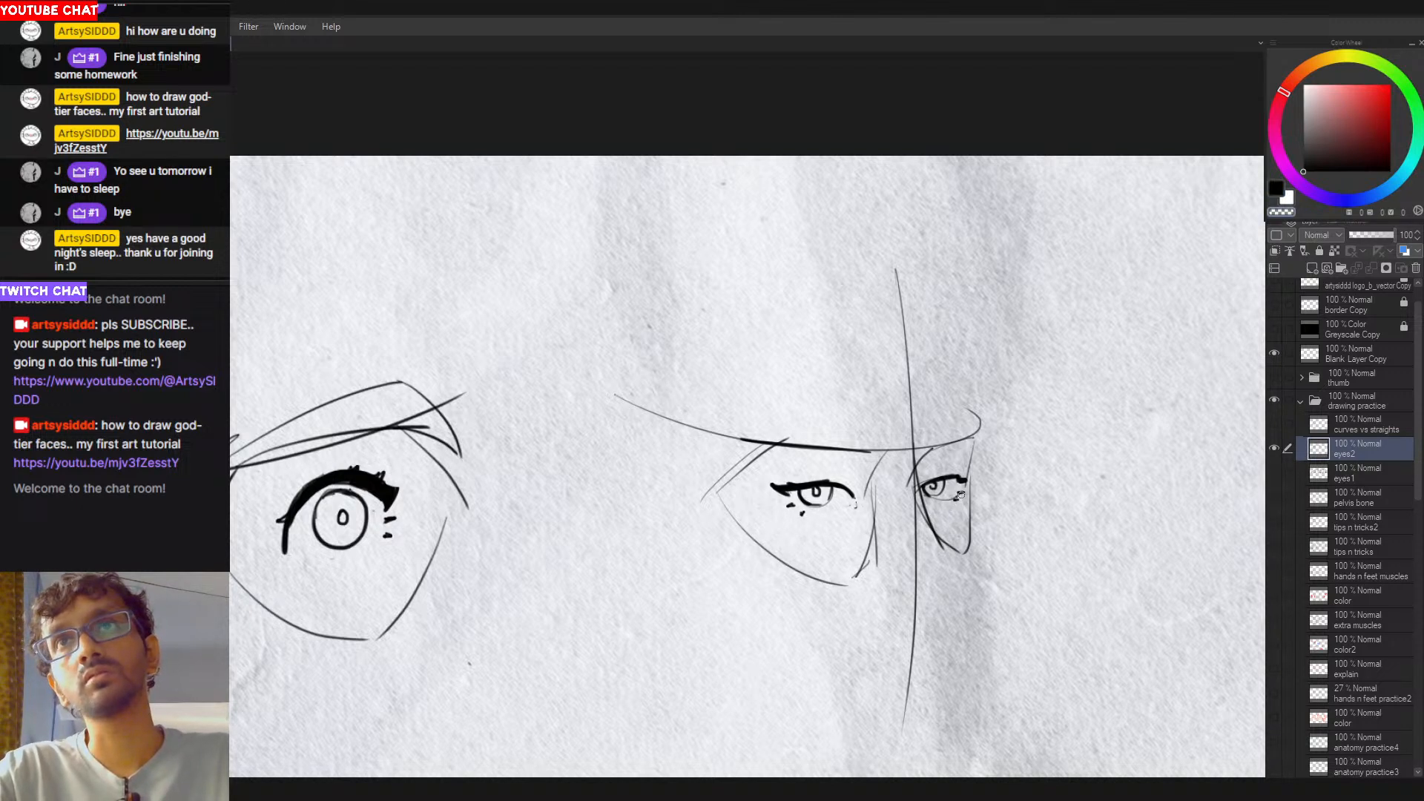
key("c")
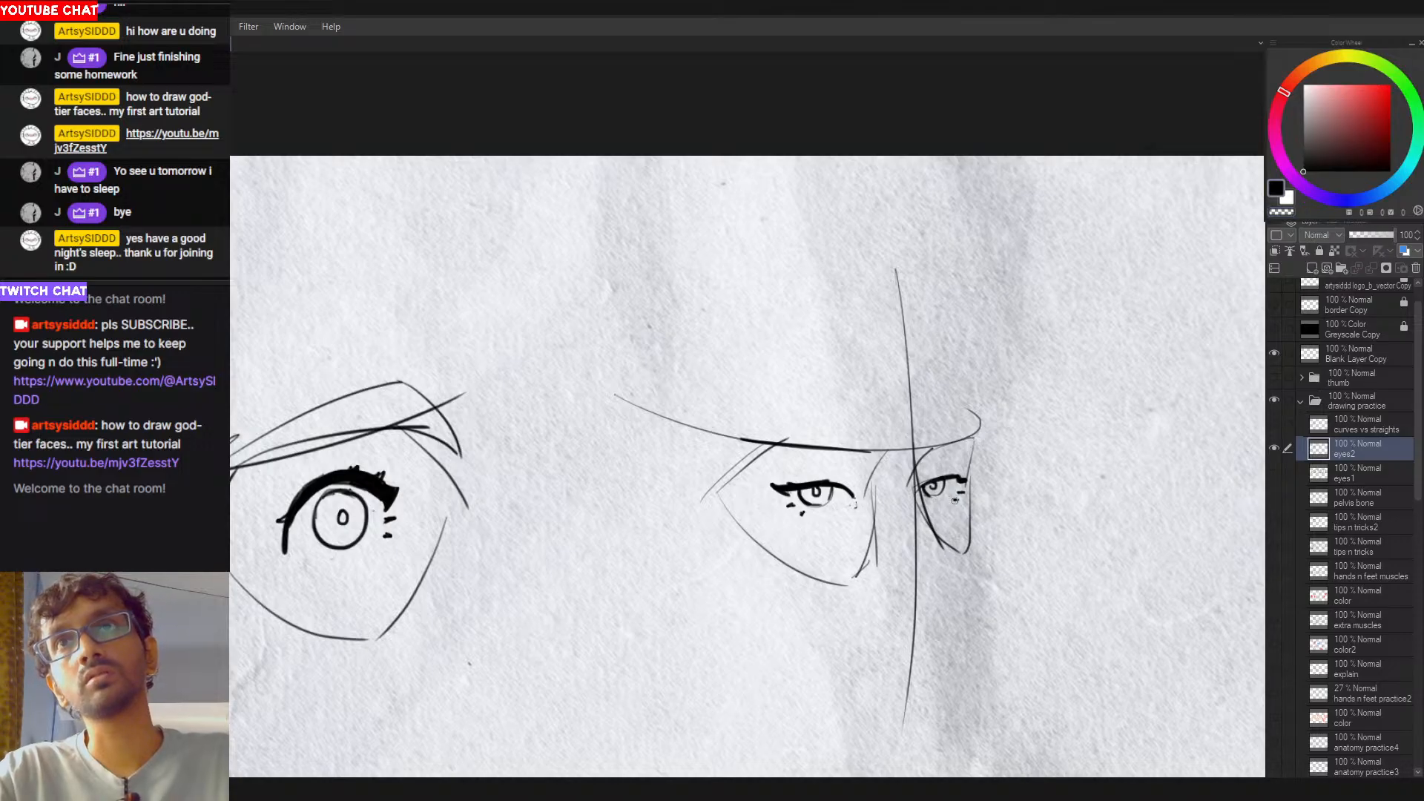
Step: Touch up the lash marks beside the narrow right eye and clean stray marks at the left eye's inner corner
key("c")
left_click_drag(953, 501, 957, 499)
key("c")
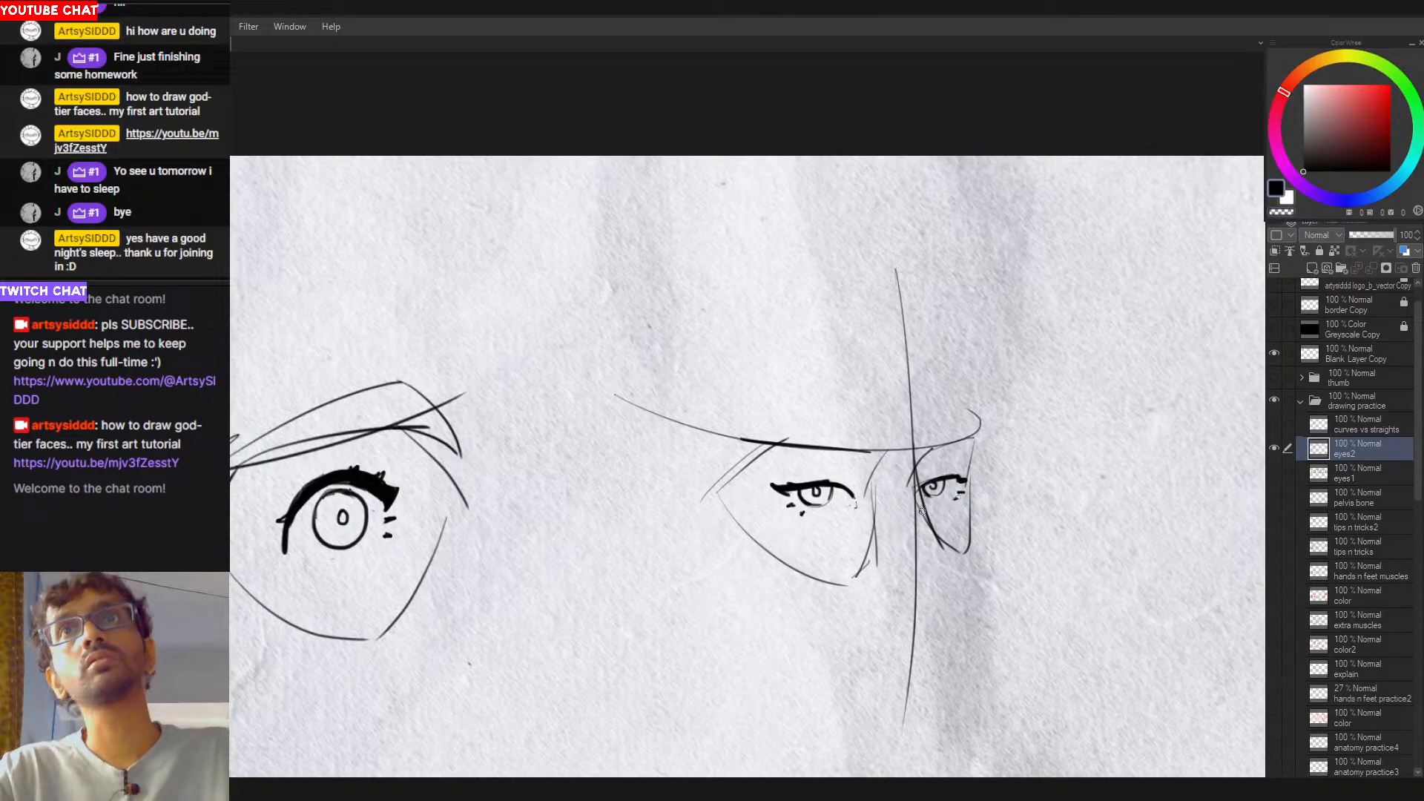
scroll(957, 498, "down", 3)
scroll(927, 547, "up", 2)
left_click_drag(927, 547, 825, 534)
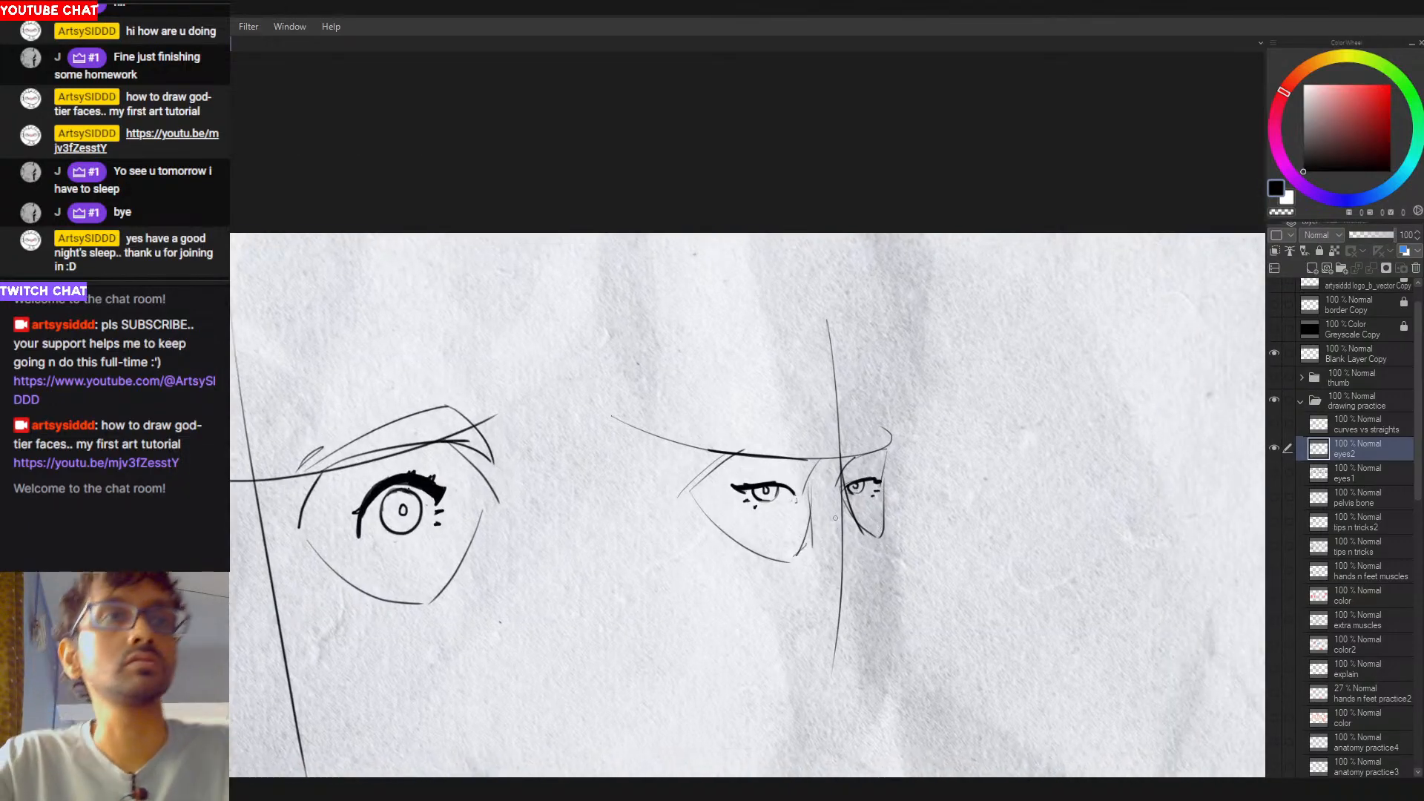
scroll(773, 491, "up", 2)
key("c")
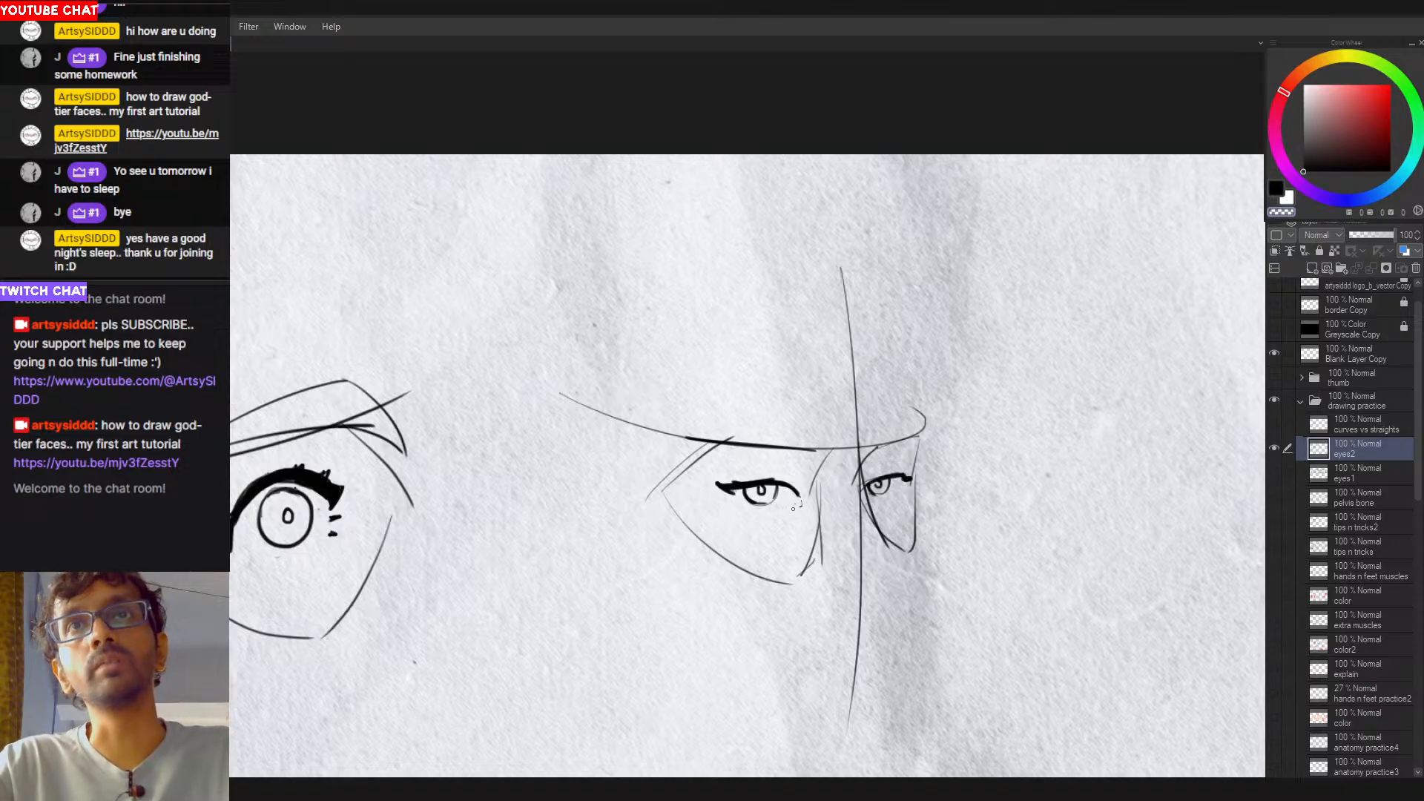
left_click_drag(793, 509, 805, 501)
key("c")
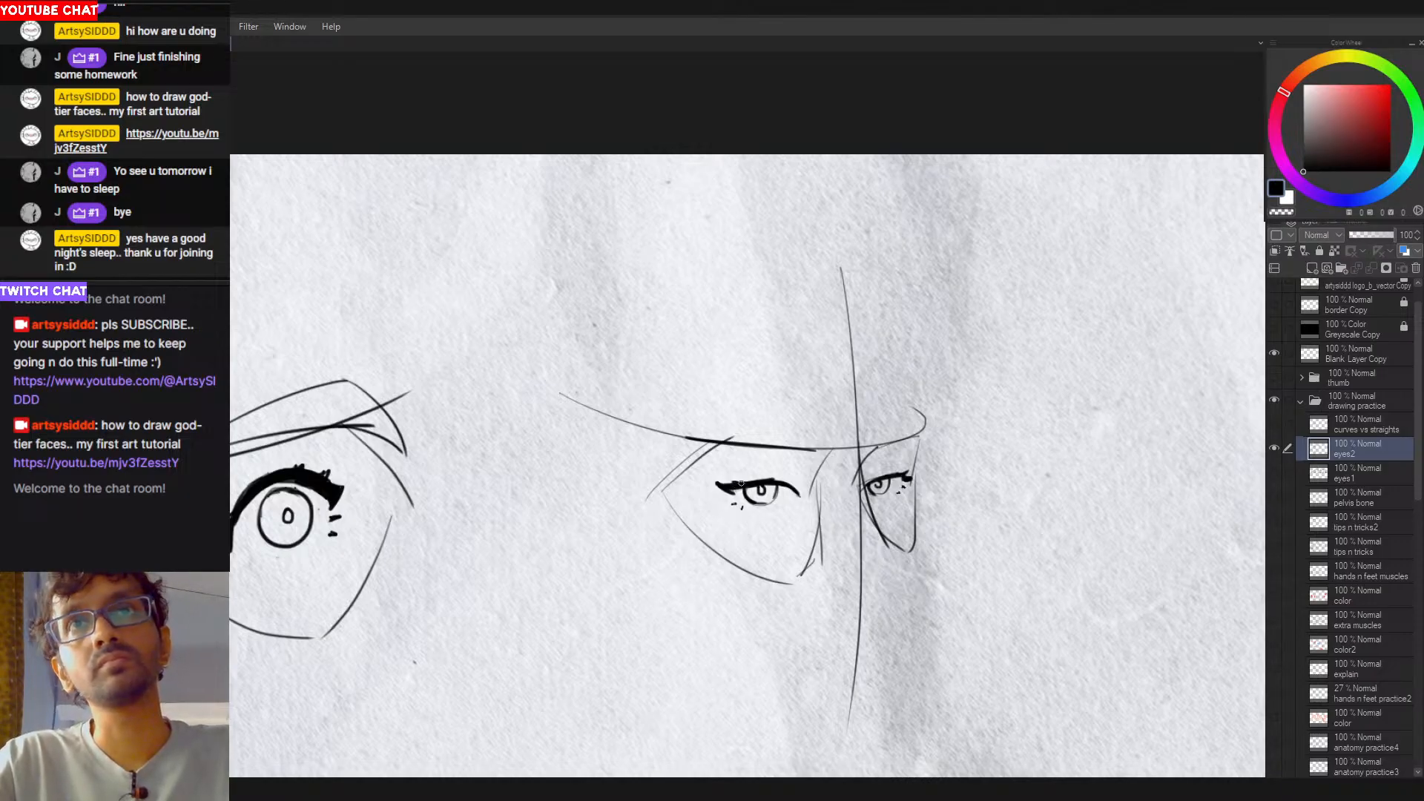
Step: Refine the outer corner of the narrow left eye's upper lid, trimming excess line and sharpening the dark wing
left_click(734, 504)
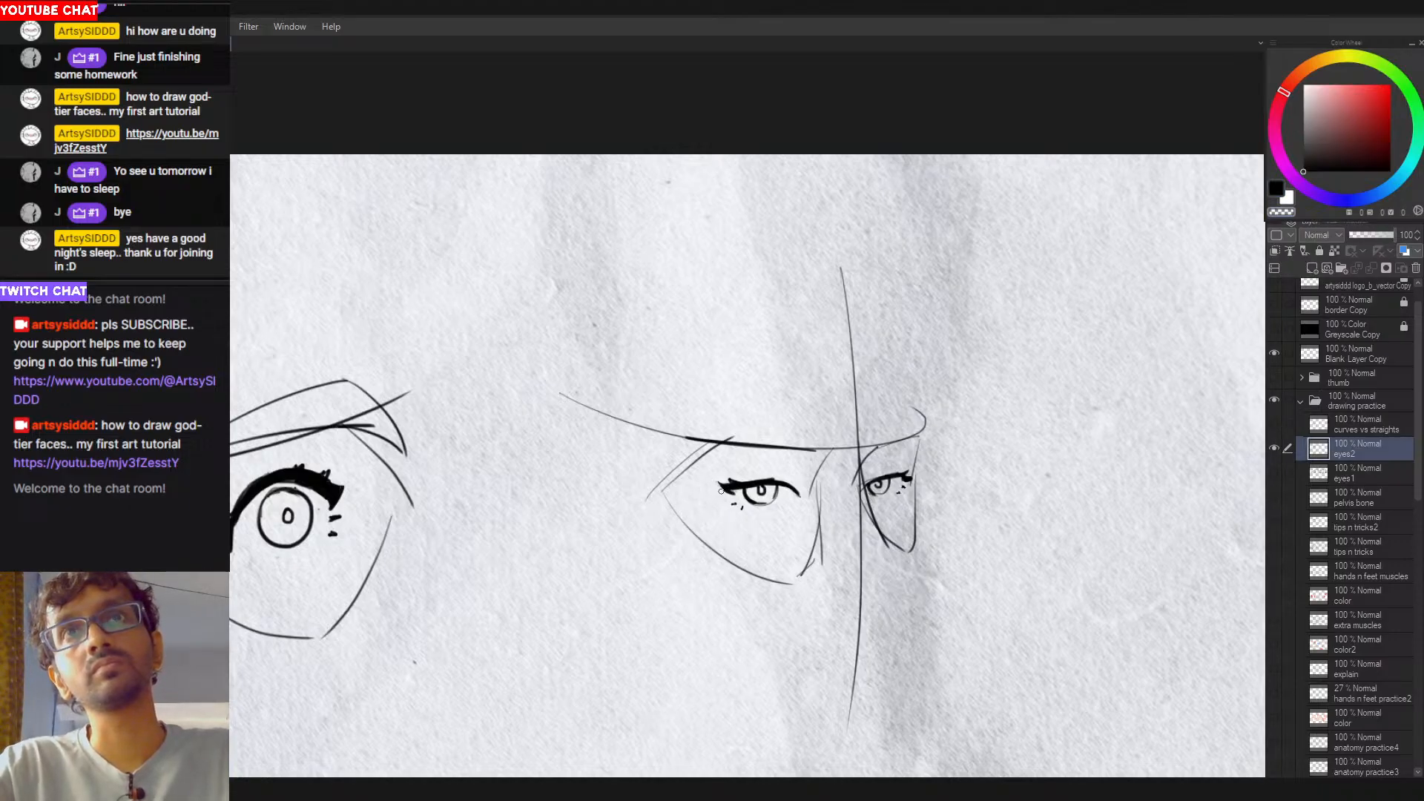
scroll(770, 524, "down", 2)
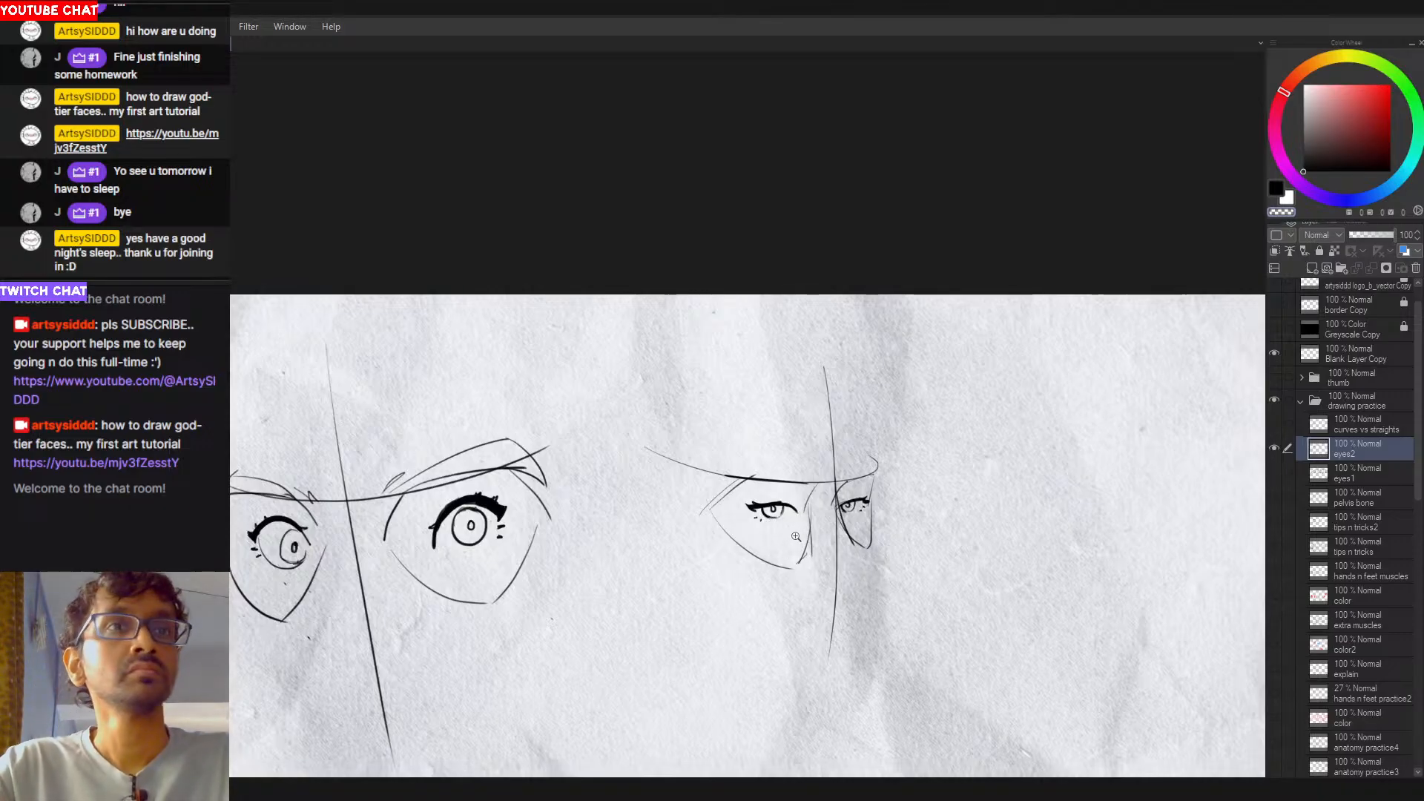
left_click_drag(782, 497, 797, 524)
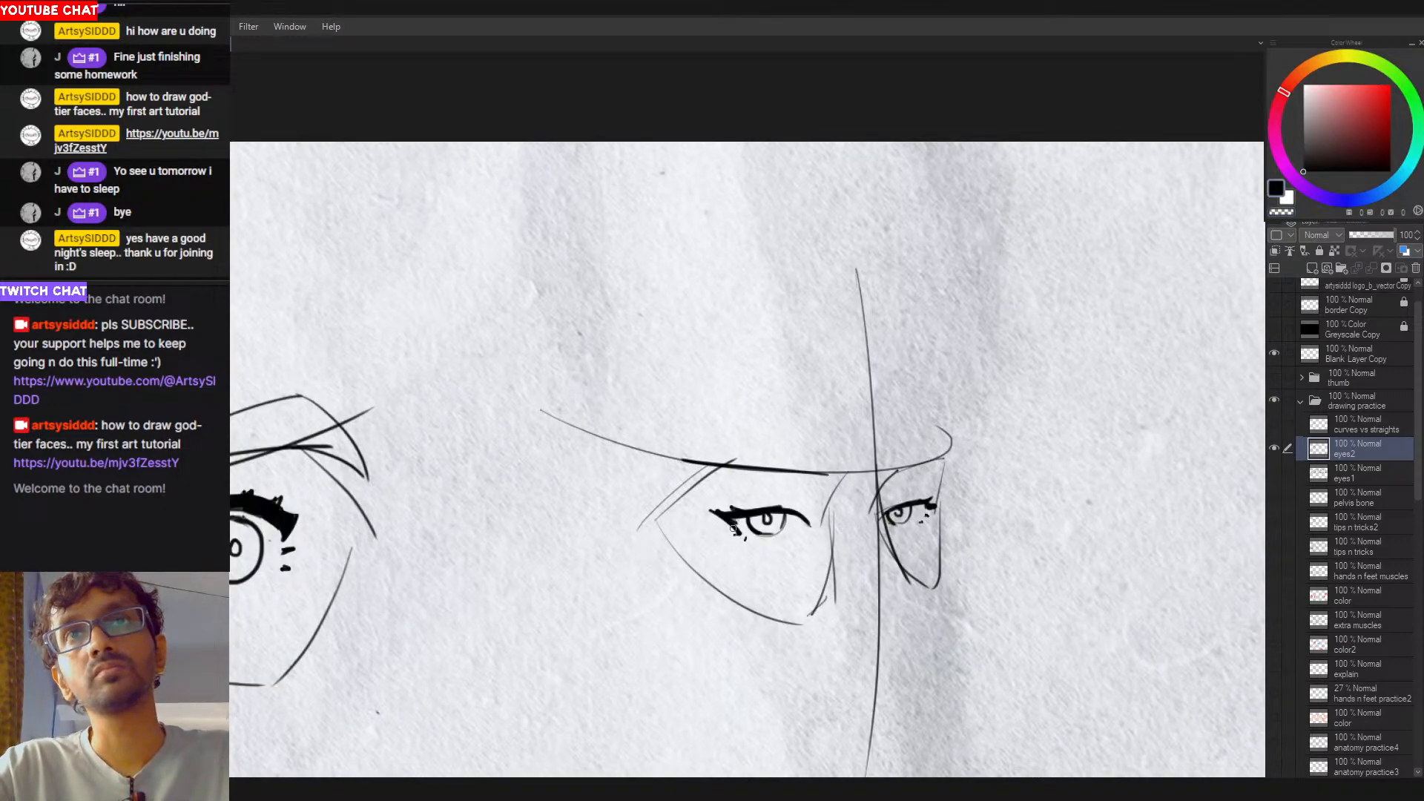
key("c")
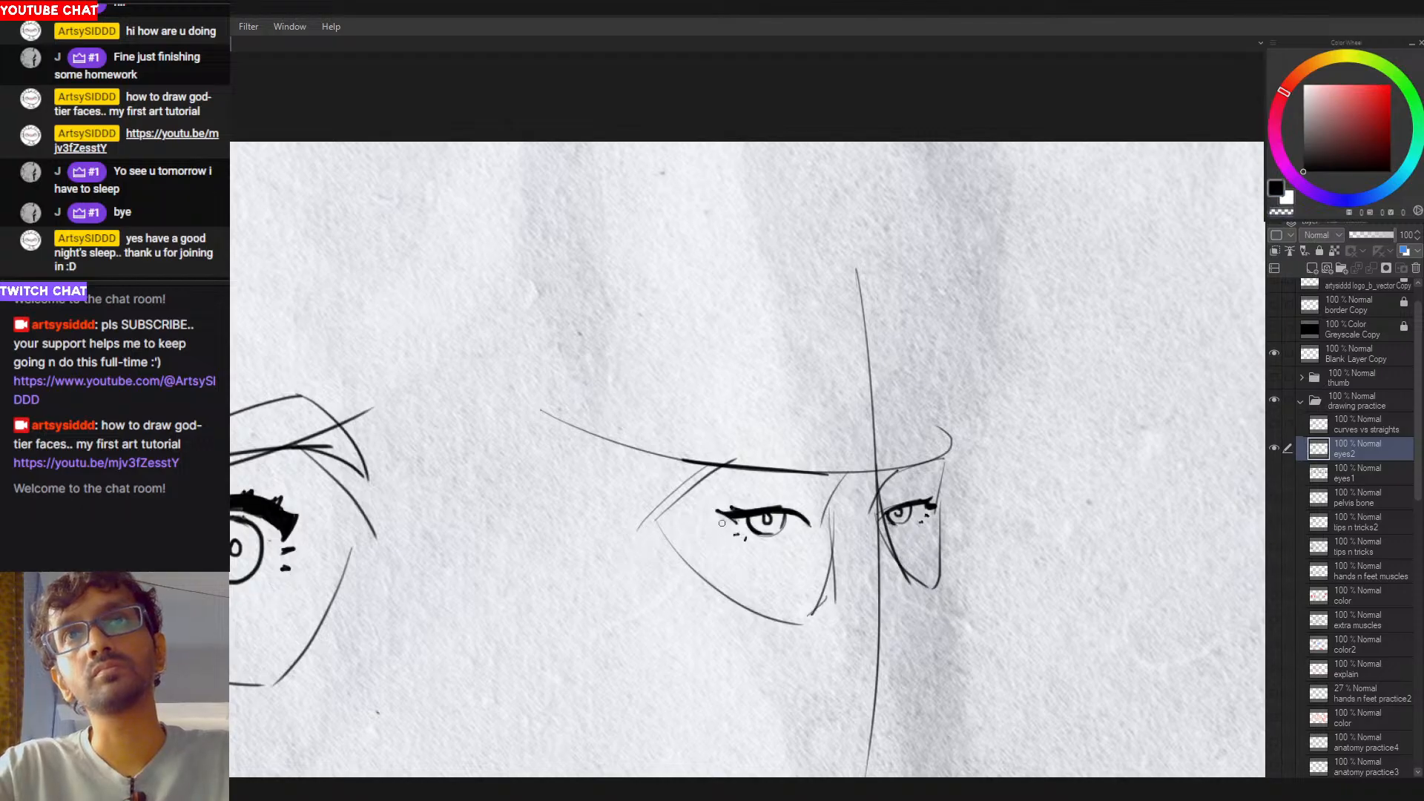
mouse_move(729, 517)
left_mouse_down()
mouse_move(746, 530)
mouse_move(730, 557)
left_mouse_up()
mouse_move(873, 589)
left_mouse_down()
mouse_move(814, 530)
mouse_move(778, 552)
left_mouse_up()
mouse_move(764, 493)
left_mouse_down()
mouse_move(698, 482)
mouse_move(801, 485)
left_mouse_up()
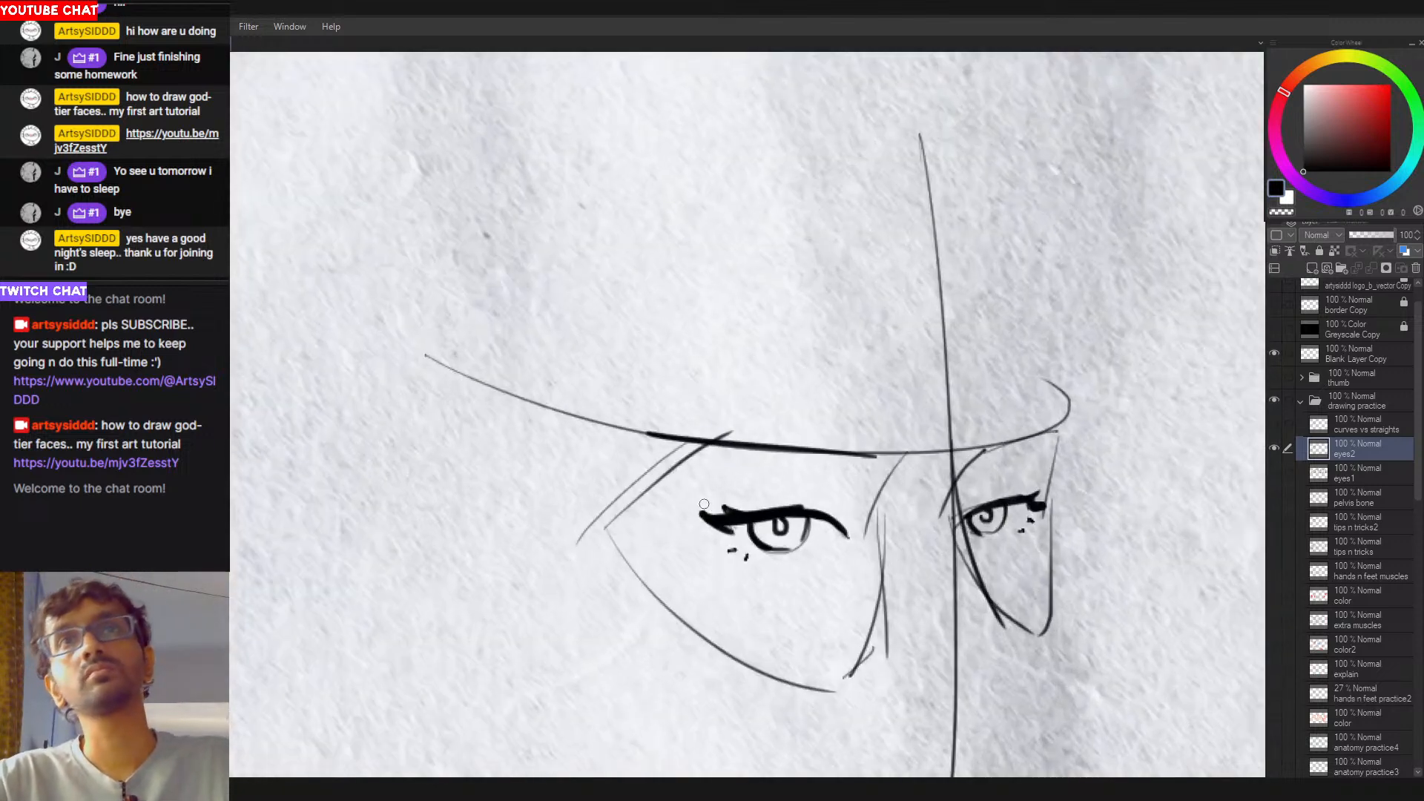
key("c")
left_click_drag(768, 555, 736, 539)
mouse_move(891, 572)
left_mouse_down()
mouse_move(782, 540)
mouse_move(775, 563)
mouse_move(849, 528)
left_mouse_up()
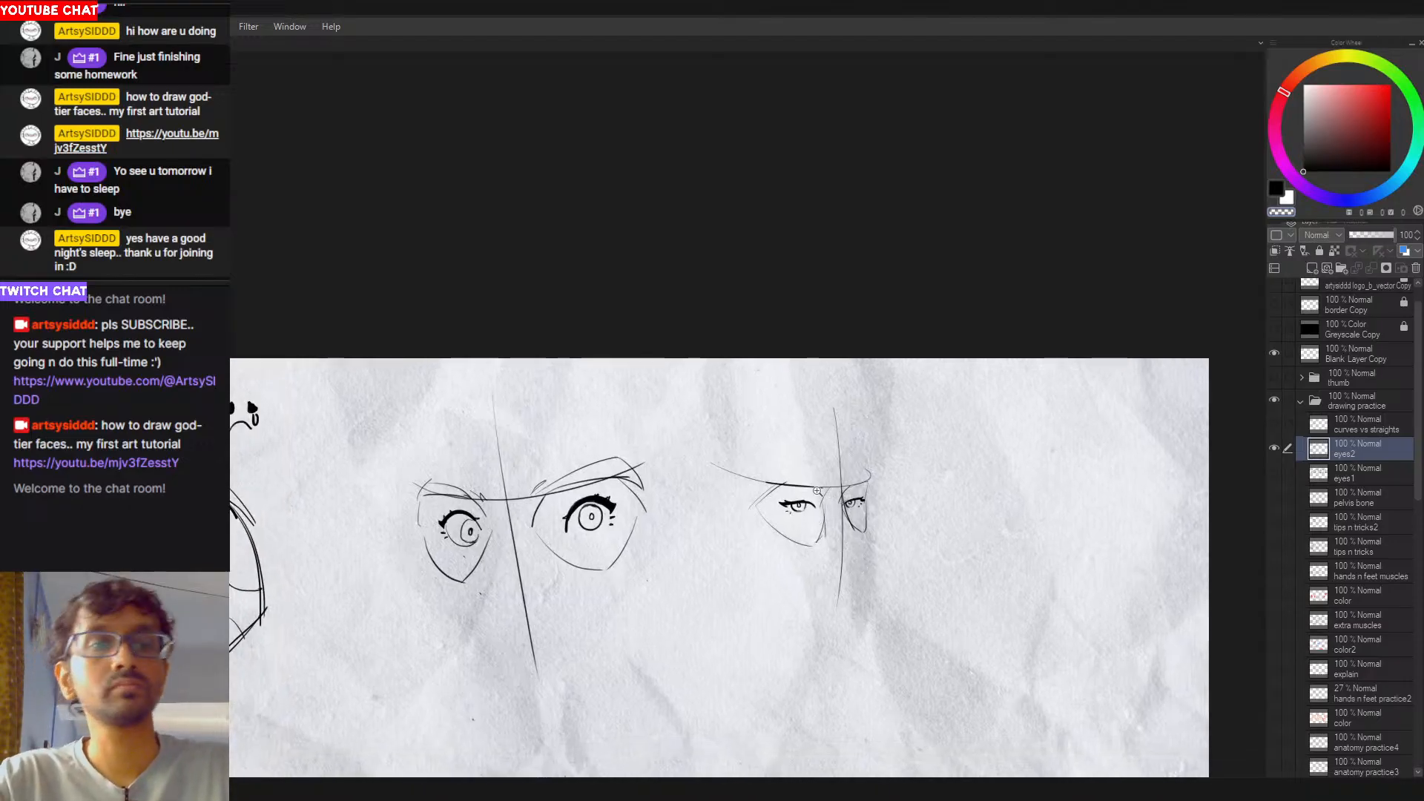
Step: Select the whole narrow-eyed sketch and move it slightly closer to the wide-eyed pair
mouse_move(827, 414)
left_mouse_down()
mouse_move(761, 703)
mouse_move(827, 412)
left_mouse_up()
key("ctrl+t")
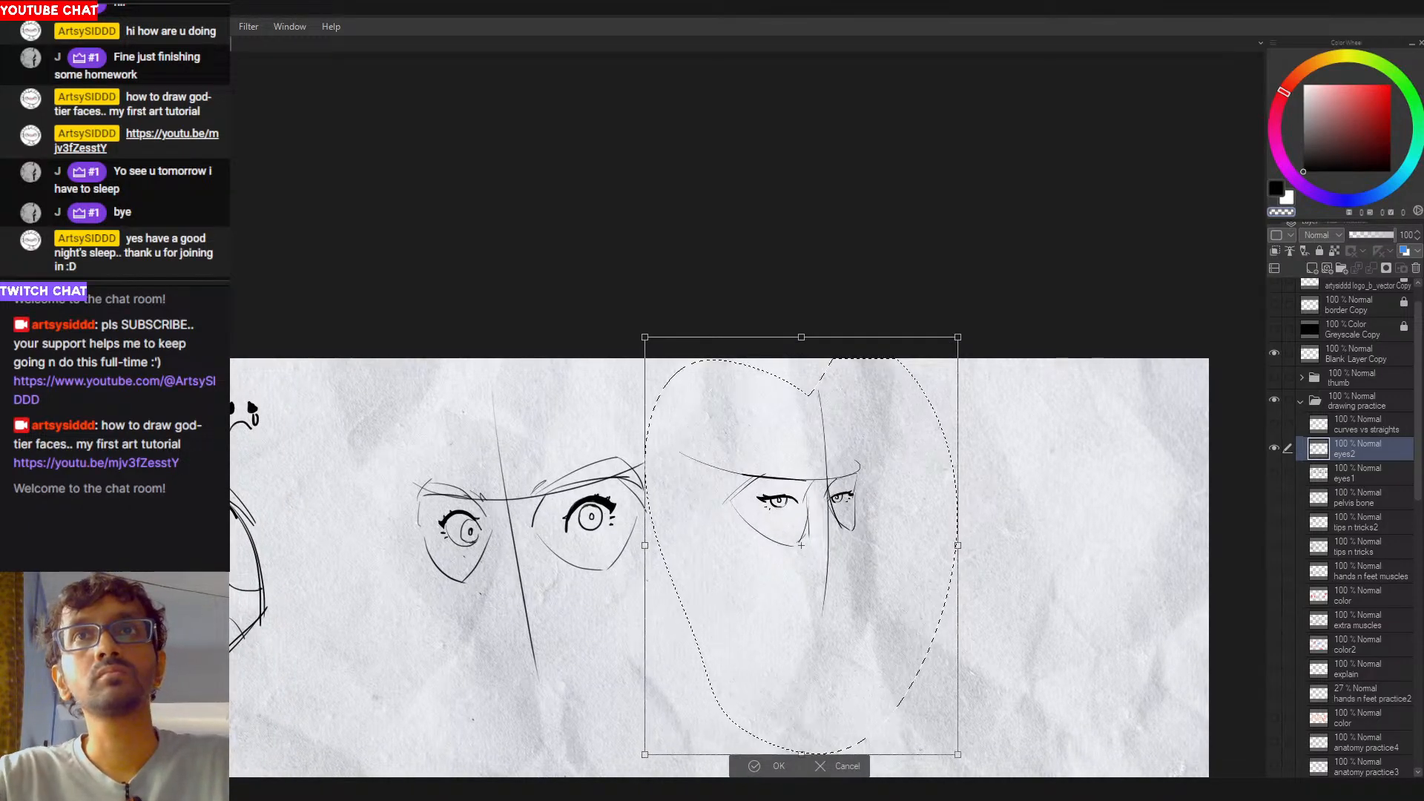
key("Return")
Step: Select only the narrow left eye and adjust its placement inside its socket with a transform
mouse_move(780, 513)
left_mouse_down()
mouse_move(811, 492)
mouse_move(794, 526)
mouse_move(807, 490)
left_mouse_up()
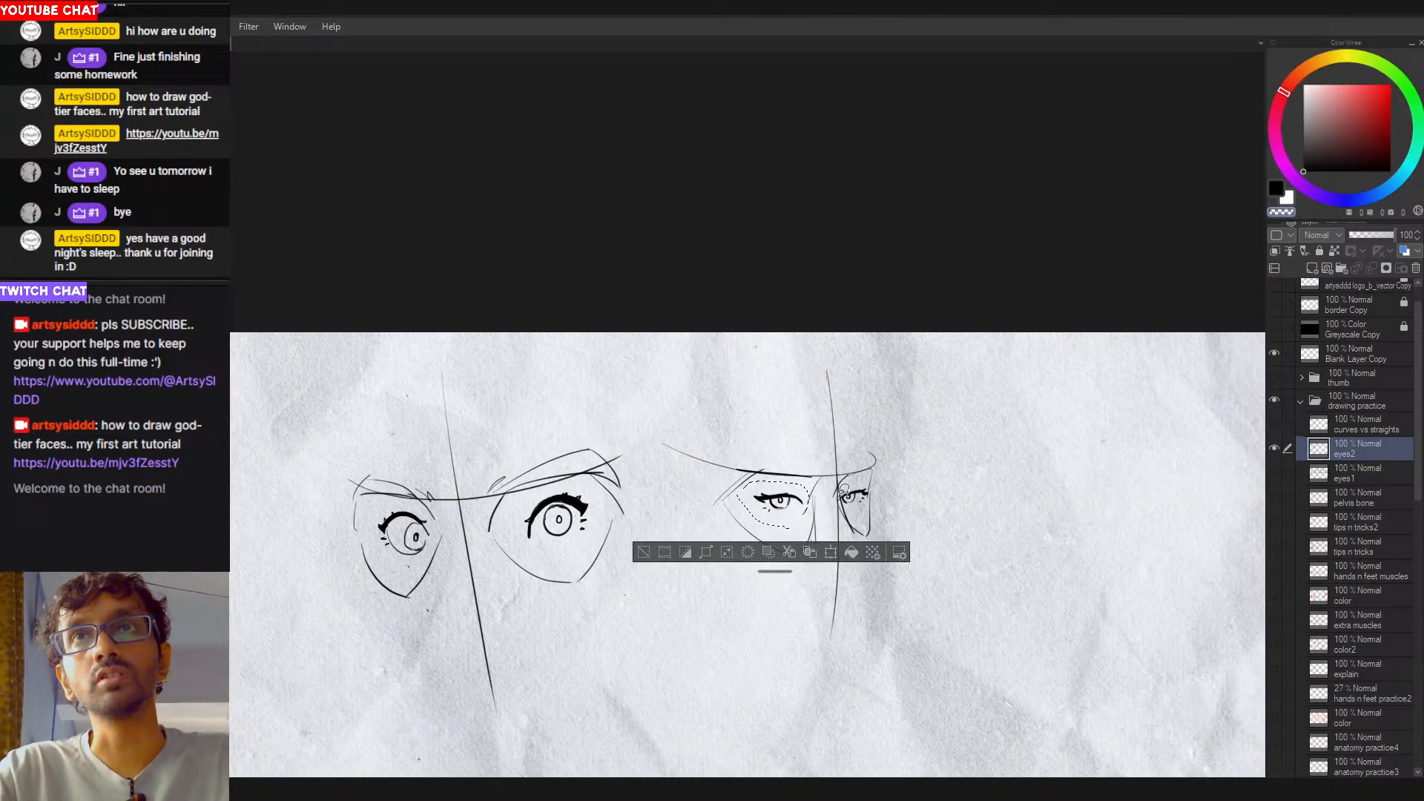
key("ctrl+t")
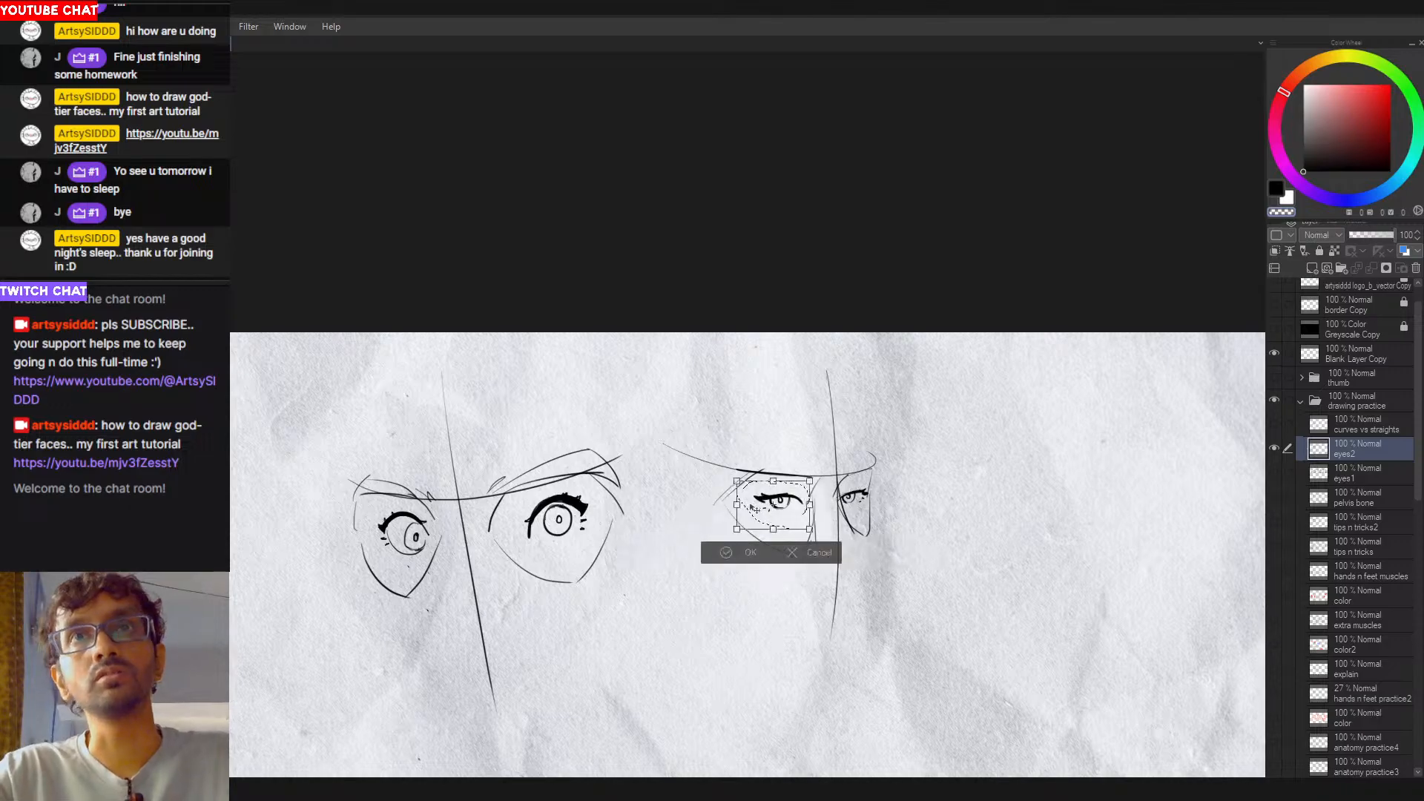
mouse_move(716, 504)
left_mouse_down()
mouse_move(807, 519)
mouse_move(791, 450)
left_mouse_up()
key("Return")
left_click(792, 450)
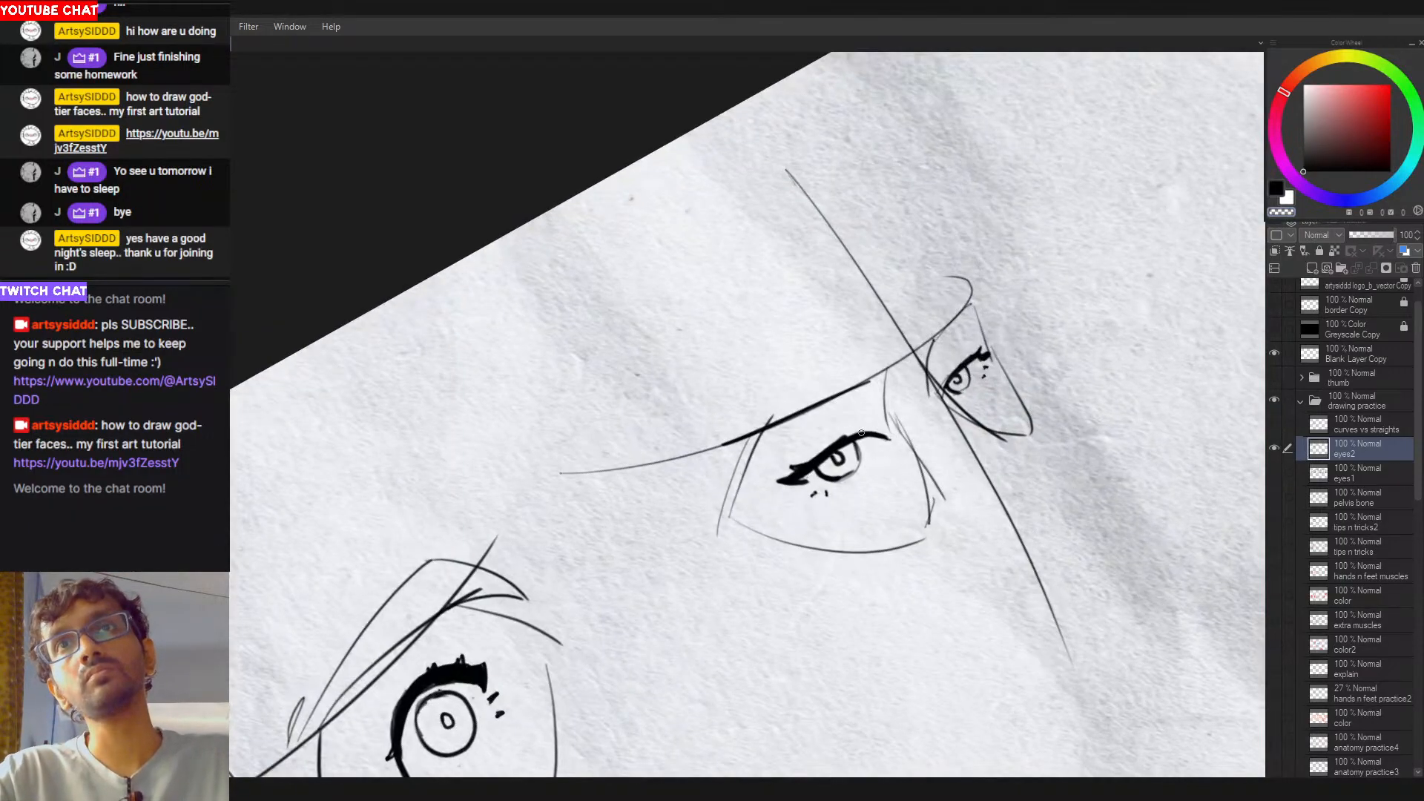
Step: Try to rework the inner end of the narrow left eye's upper lid line, undoing the strokes
key("c")
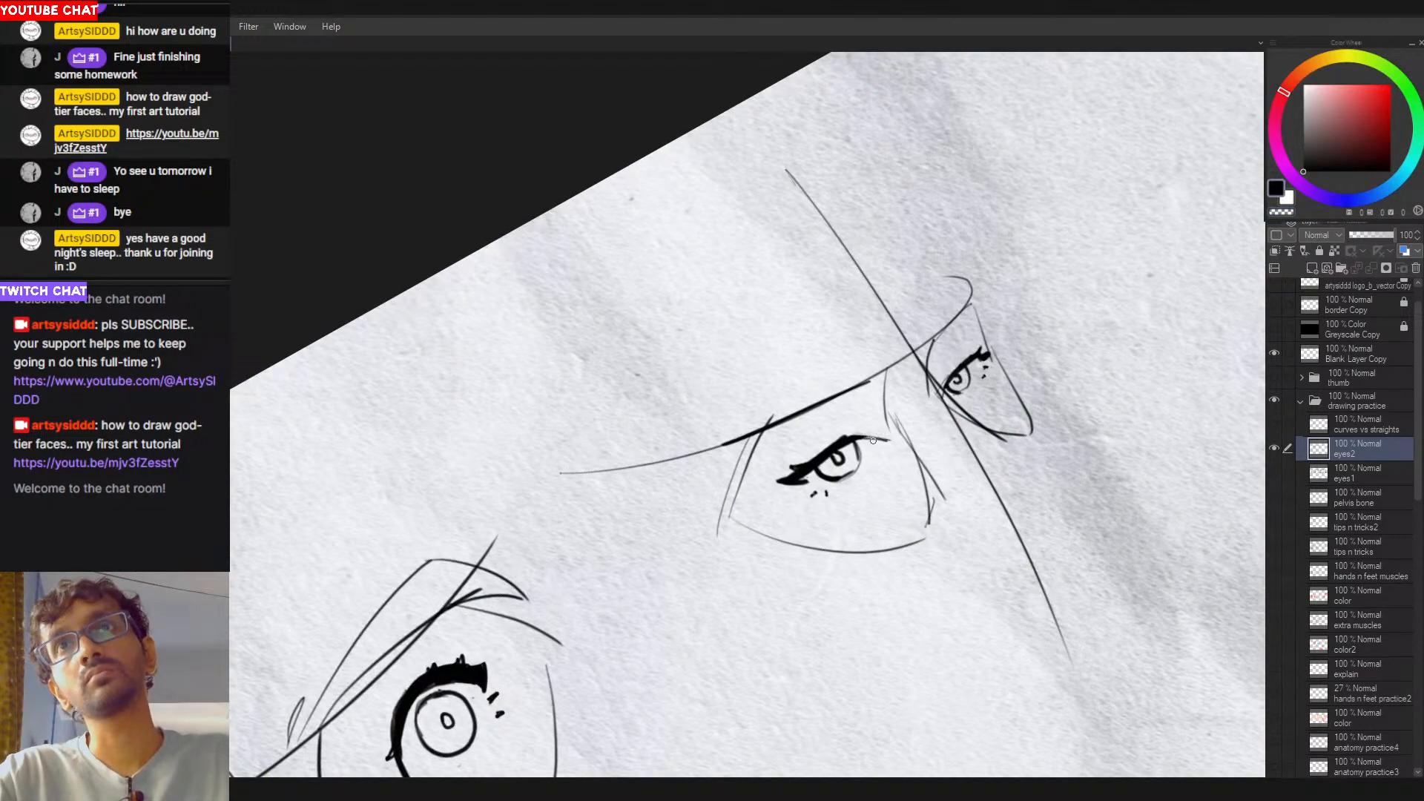
left_click_drag(860, 439, 888, 442)
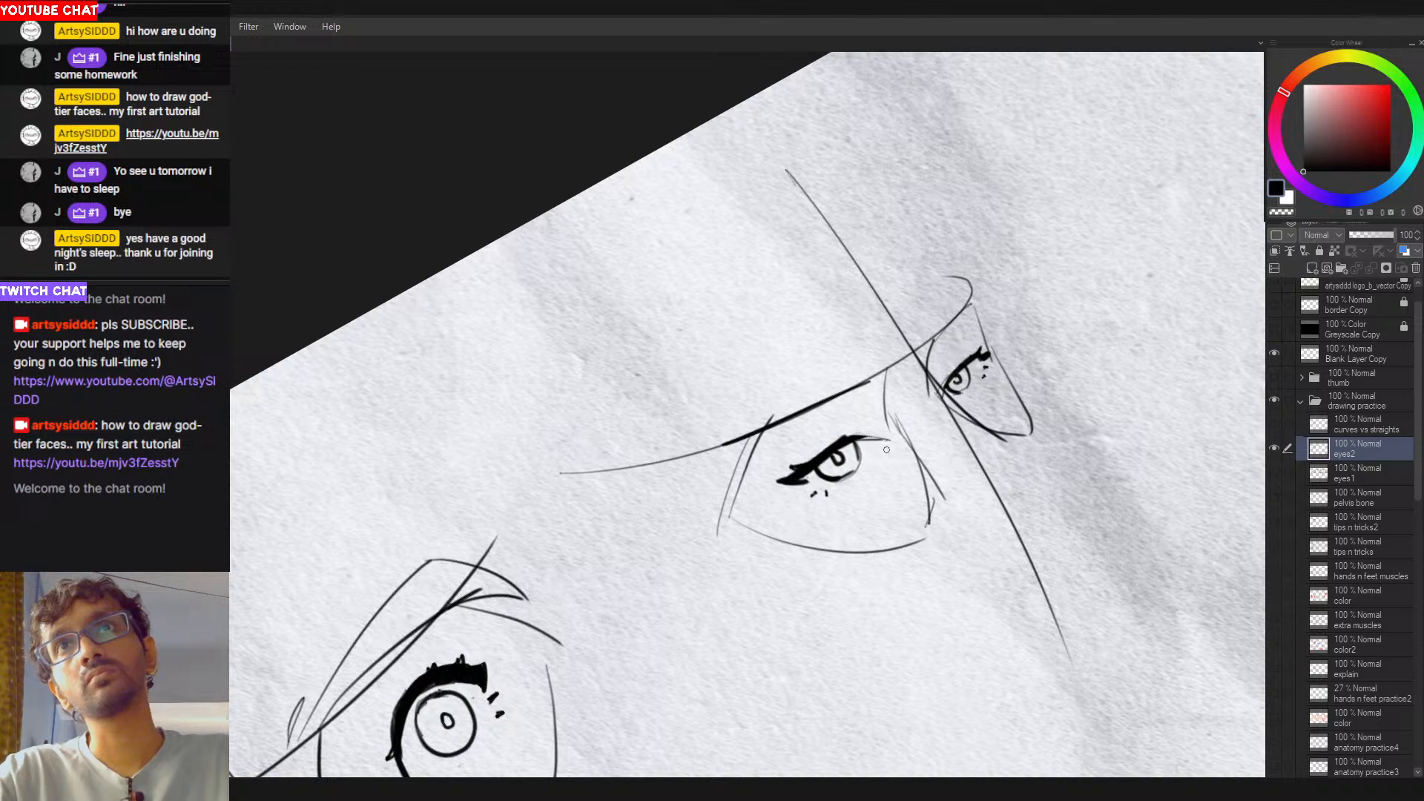
key("ctrl+z")
mouse_move(859, 440)
left_mouse_down()
mouse_move(1000, 461)
mouse_move(990, 345)
left_mouse_up()
key("ctrl+z")
key("ctrl+z")
key("ctrl+z")
left_click_drag(990, 370, 814, 479)
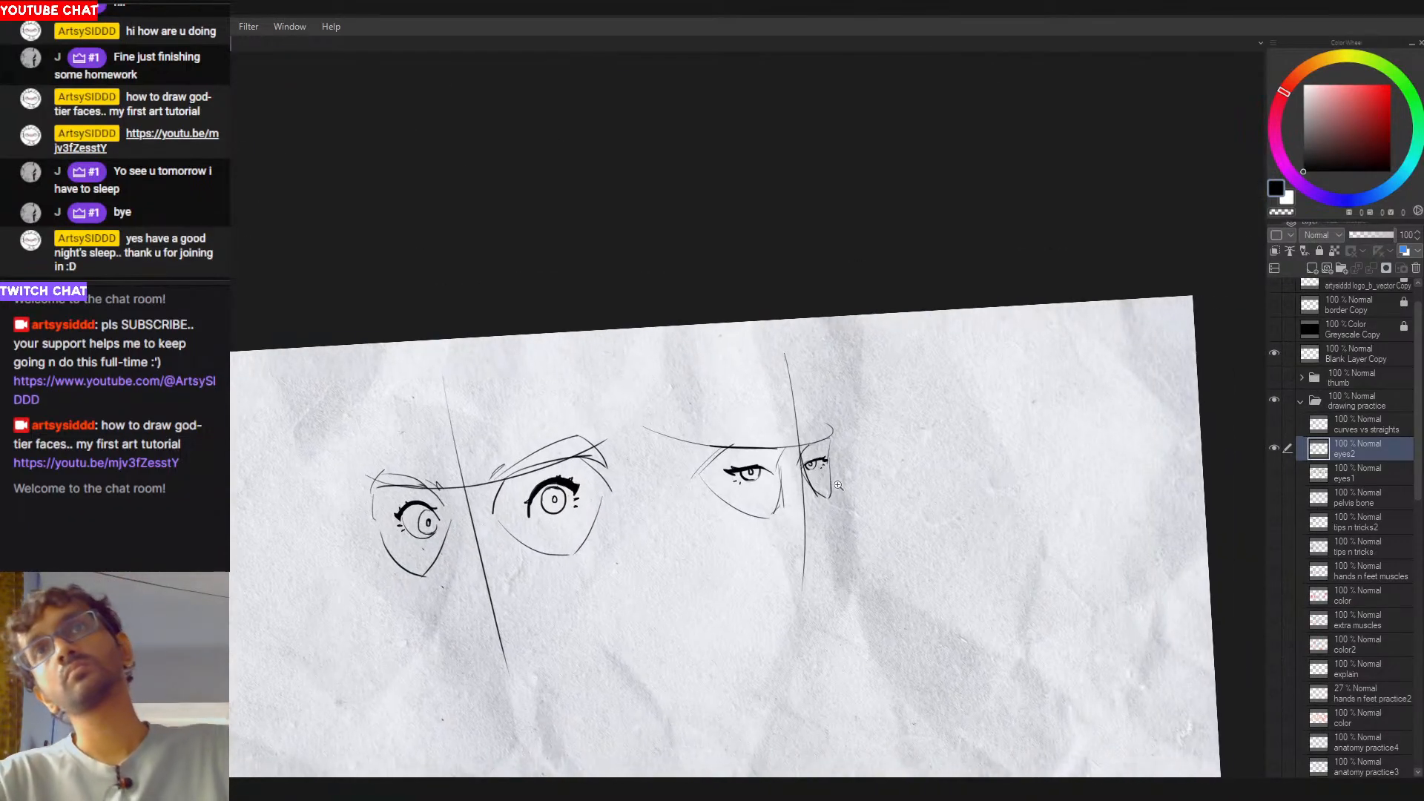
Step: Refine the inner end of the narrow left eye's upper lid, tapering it toward the inner corner
left_click(758, 493)
left_click(780, 459)
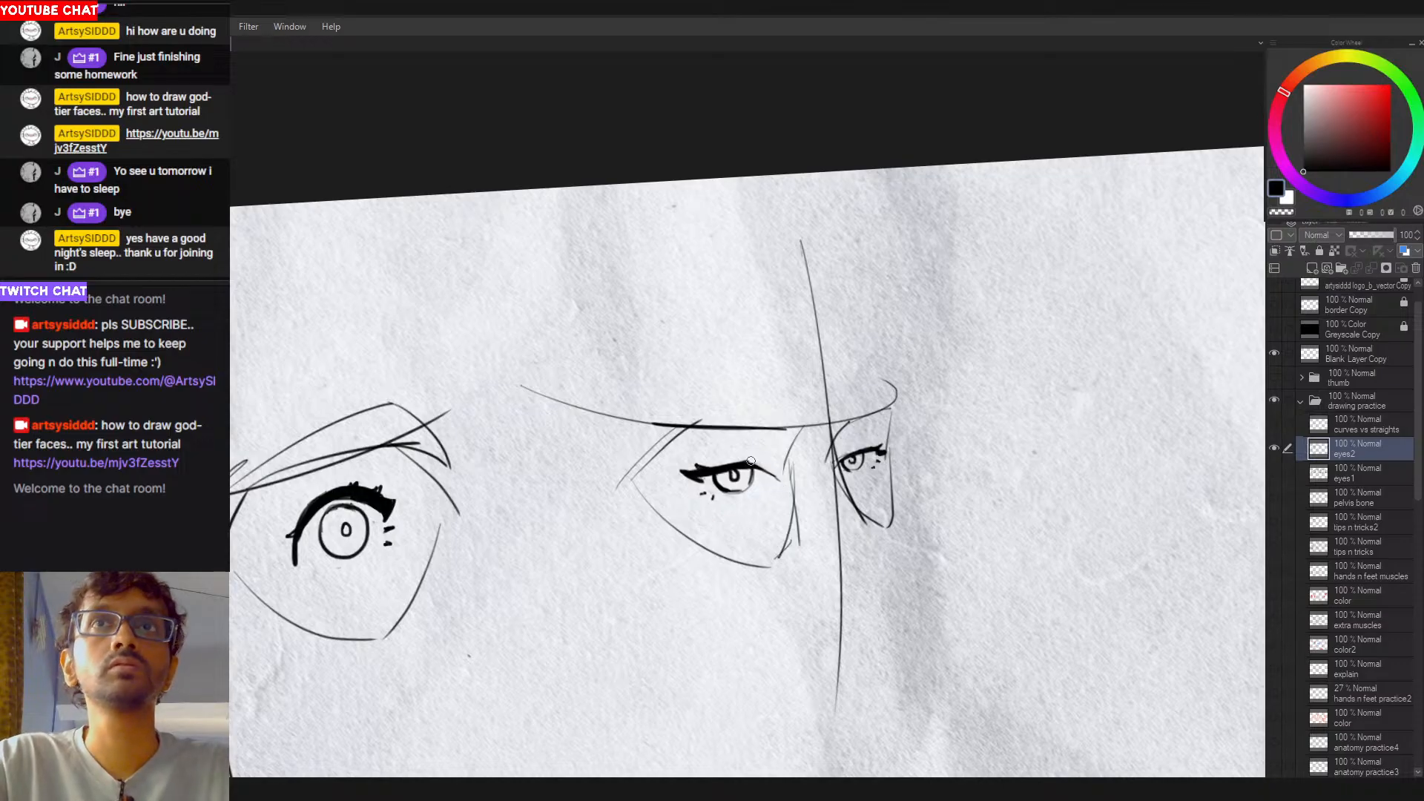
scroll(783, 462, "down", 2)
scroll(807, 467, "down", 2)
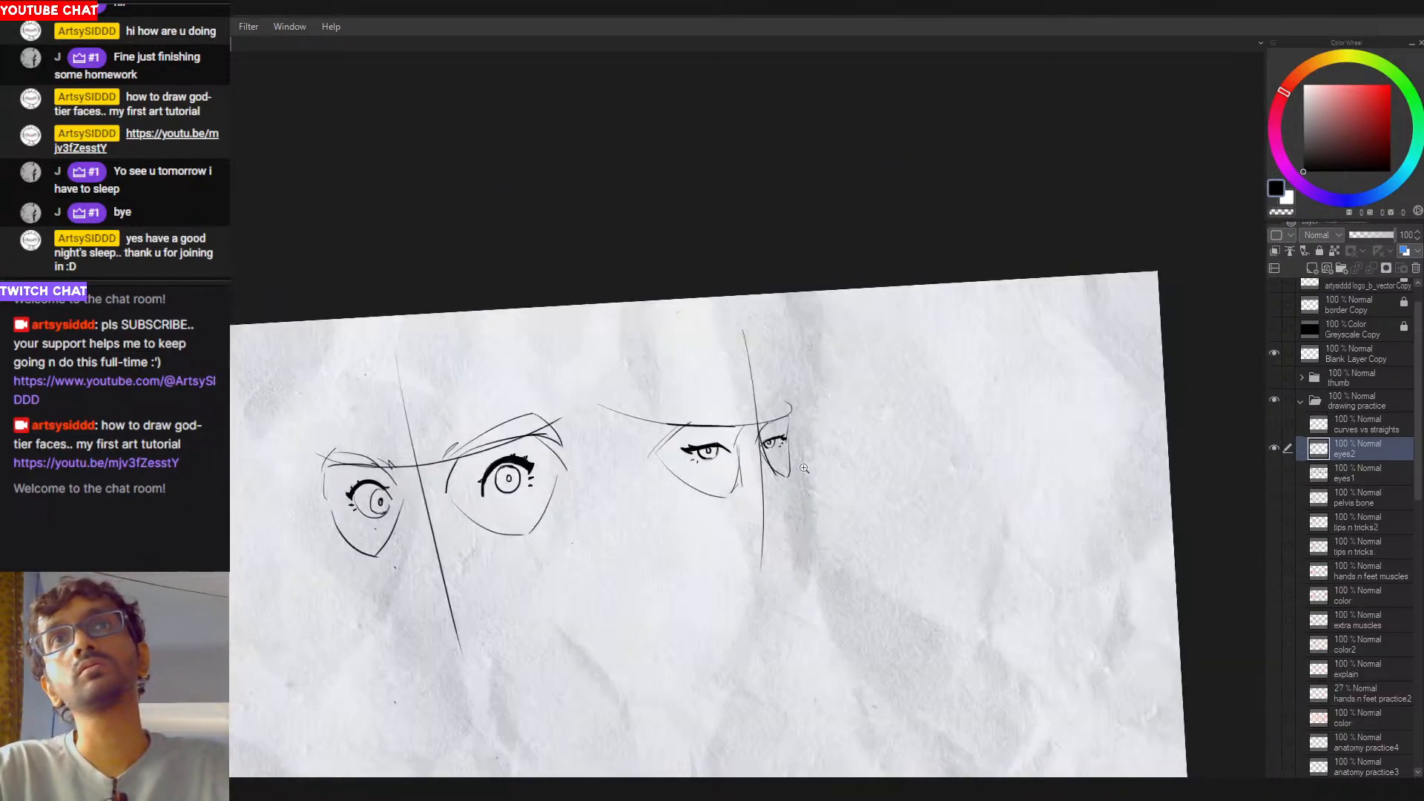
scroll(708, 439, "up", 6)
left_click_drag(794, 419, 754, 360)
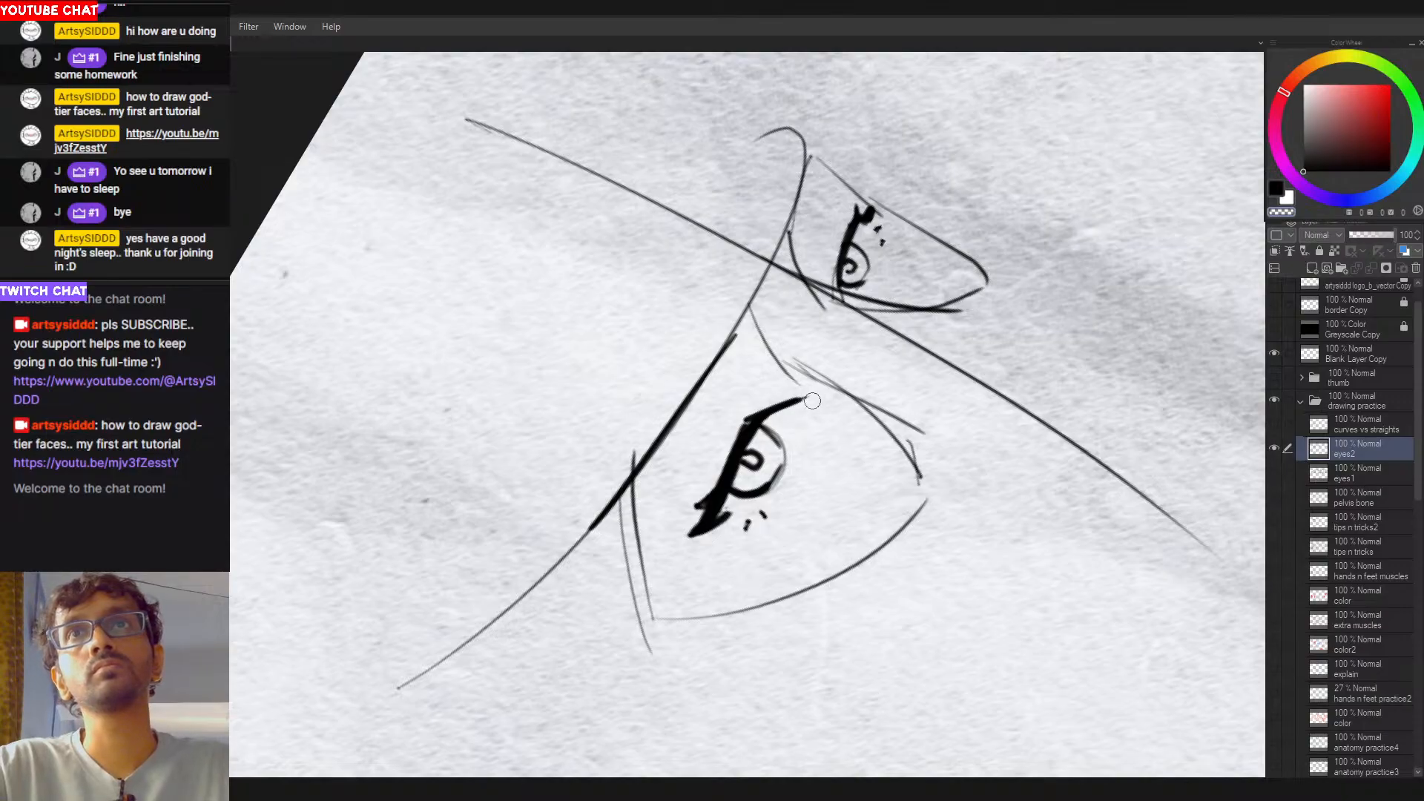
left_click_drag(850, 425, 825, 527)
left_click_drag(861, 536, 881, 428)
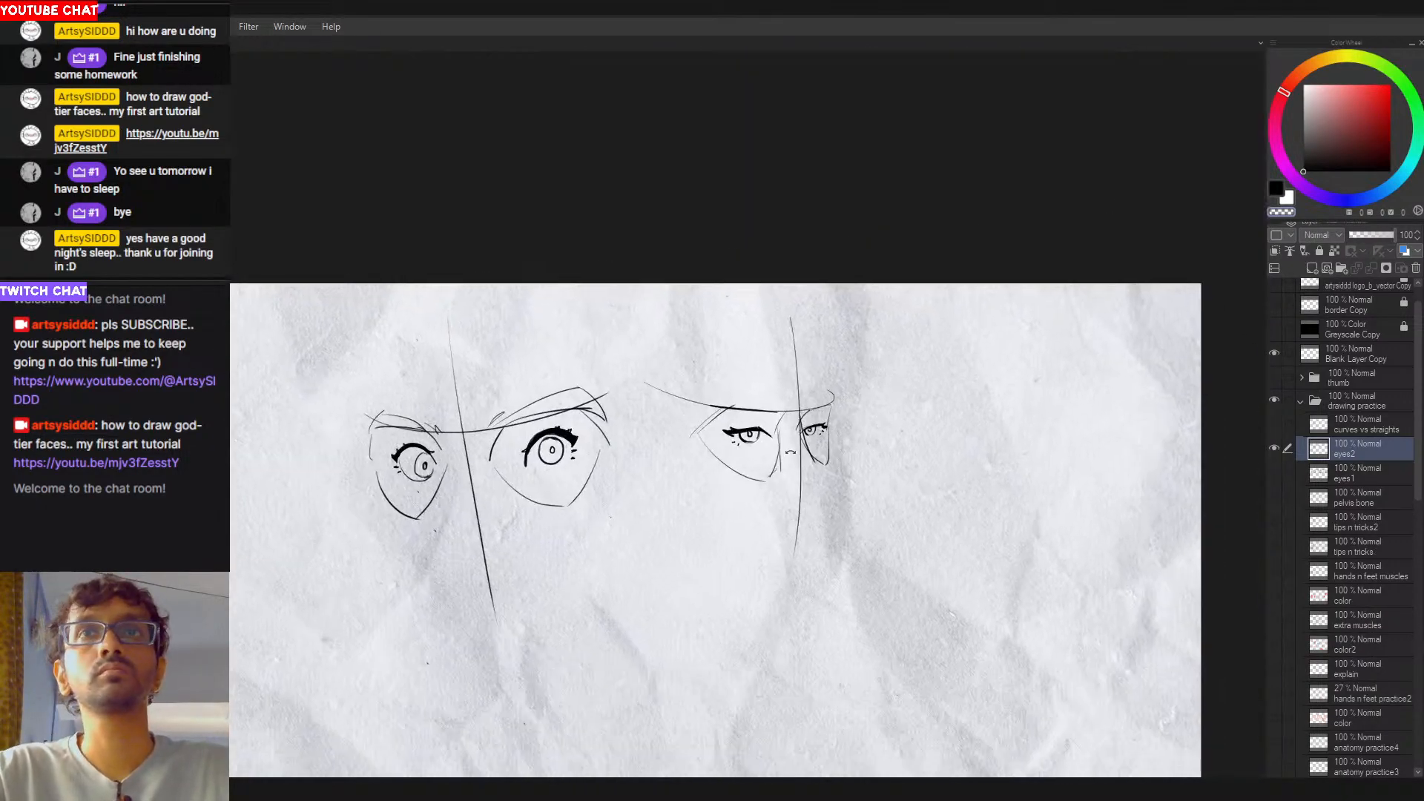
Step: Select the whole narrow-eyed sketch, enlarge it slightly, and shift it closer to the wide-eyed pair
mouse_move(742, 373)
left_mouse_down()
mouse_move(705, 356)
mouse_move(740, 594)
mouse_move(742, 373)
left_mouse_up()
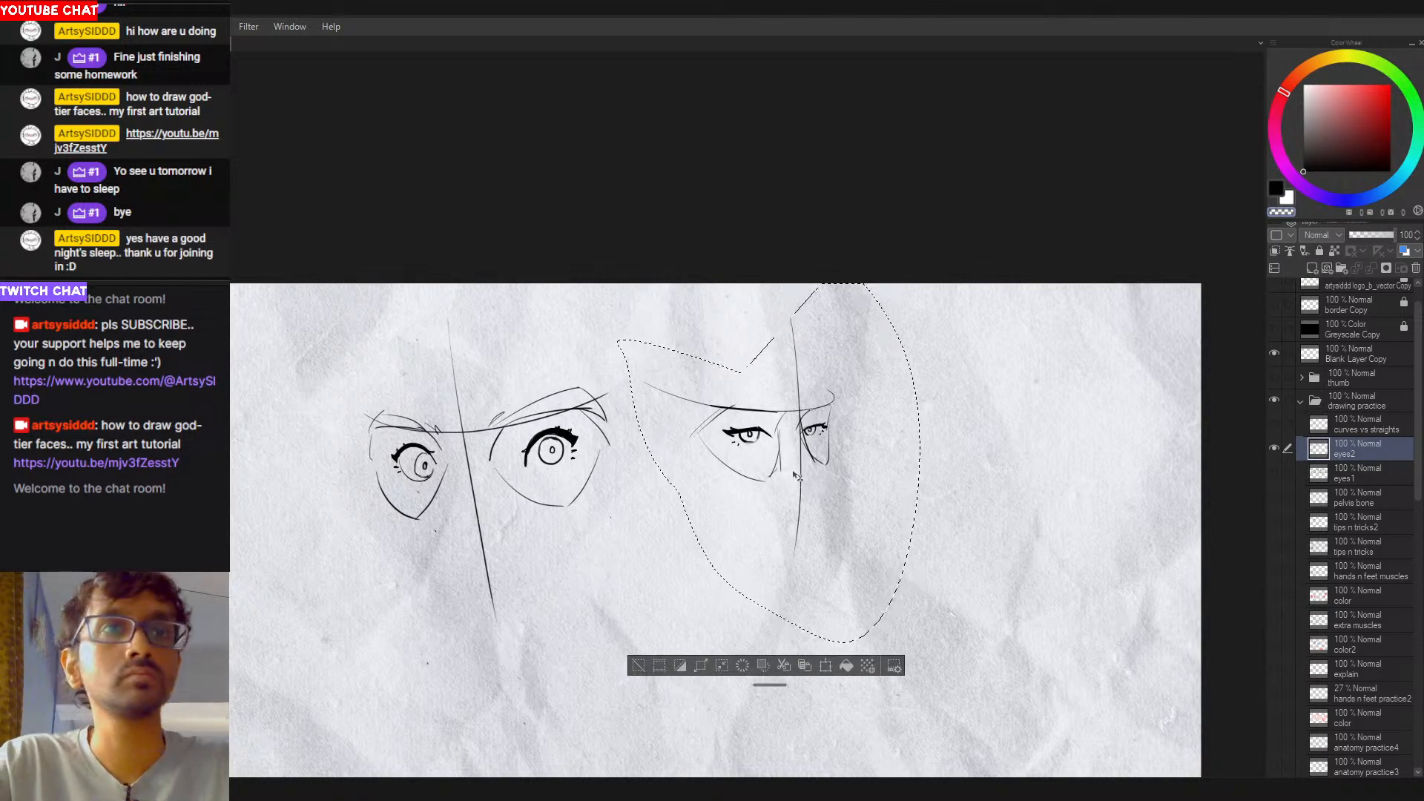
key("ctrl+t")
mouse_move(795, 476)
left_mouse_down()
mouse_move(741, 552)
mouse_move(773, 471)
mouse_move(799, 519)
left_mouse_up()
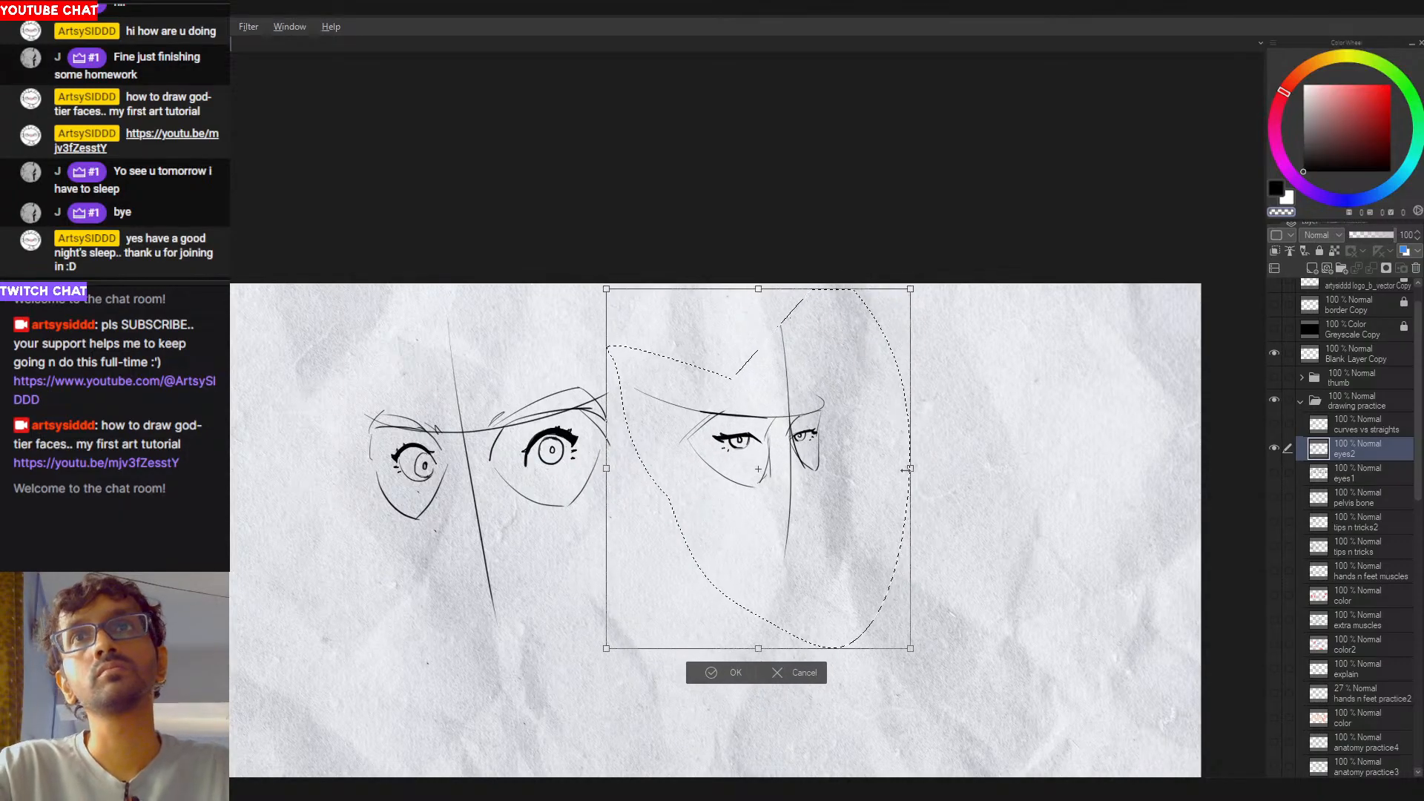
left_click_drag(895, 468, 926, 469)
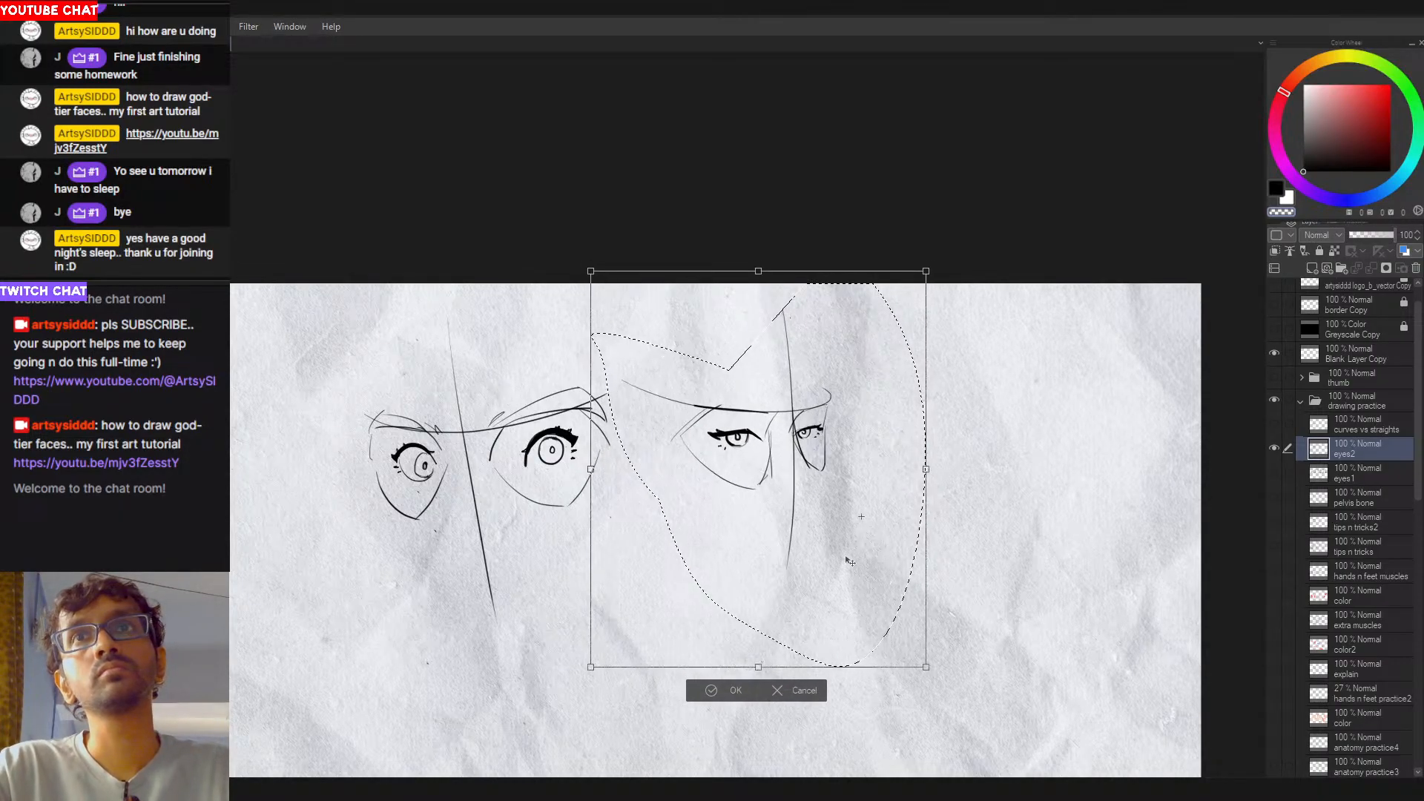
left_click_drag(861, 568, 850, 565)
key("Return")
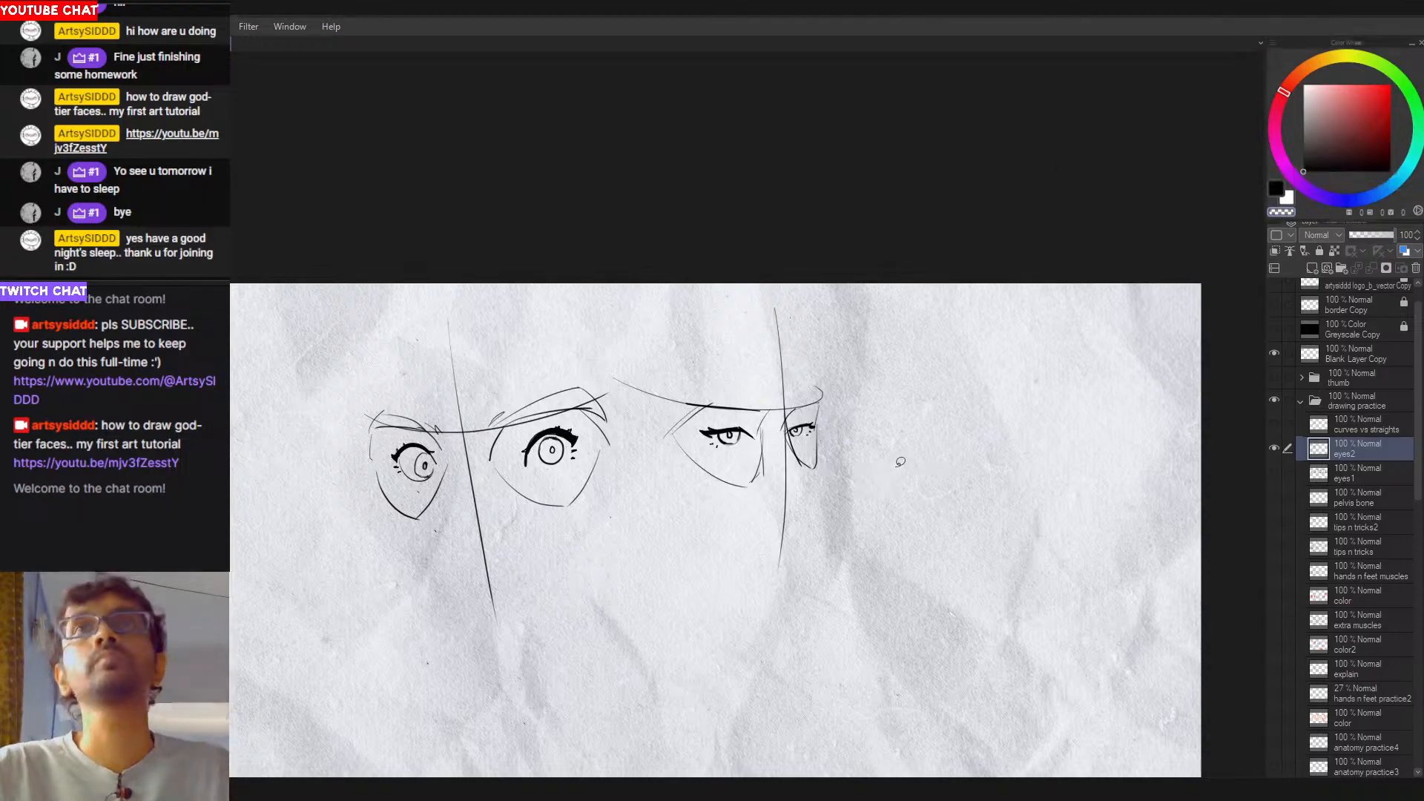
Step: Draw angular eyebrow outlines along the brow guideline above both narrow eyes
scroll(798, 510, "right", 3)
scroll(817, 487, "down", 1)
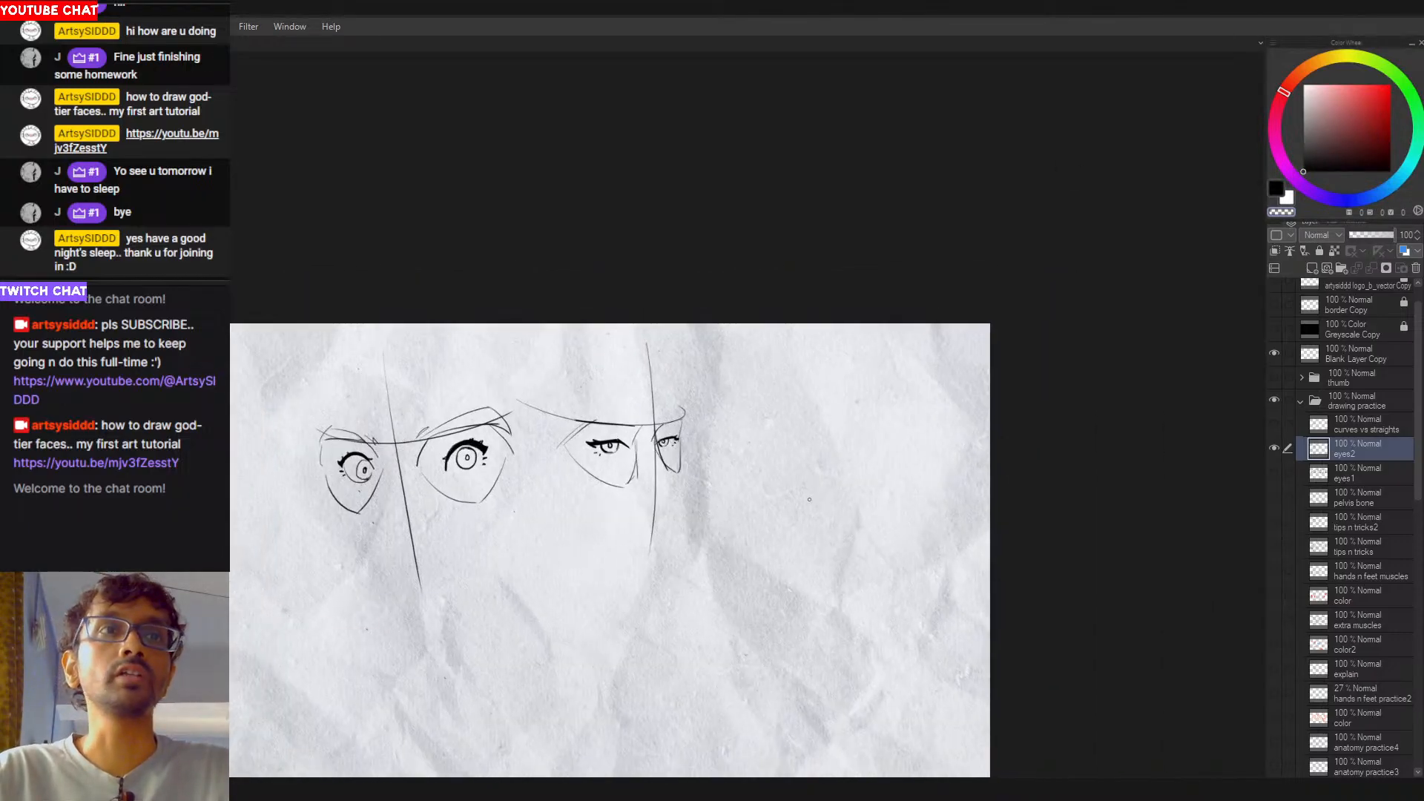
left_click_drag(779, 525, 865, 575)
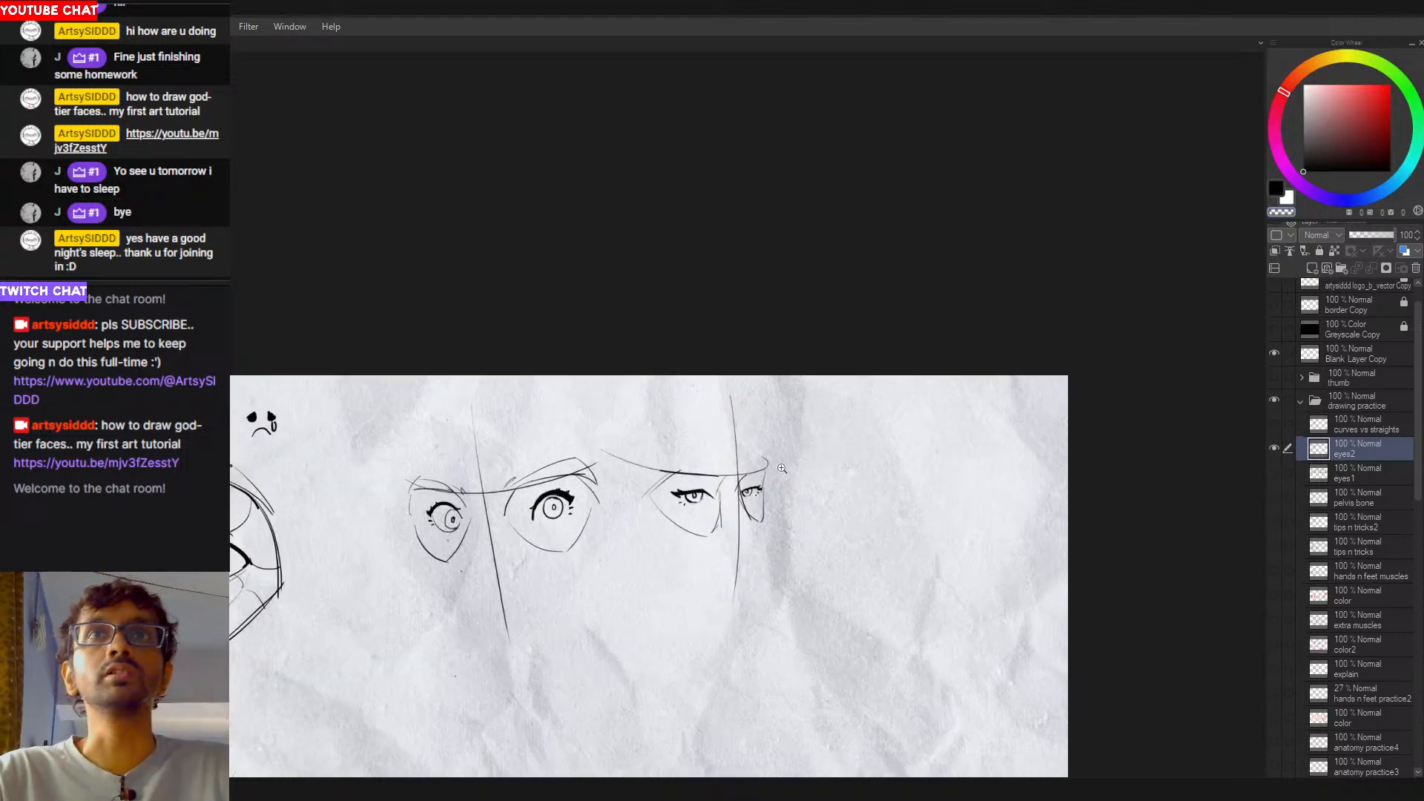
scroll(779, 467, "up", 2)
left_click_drag(754, 537, 995, 516)
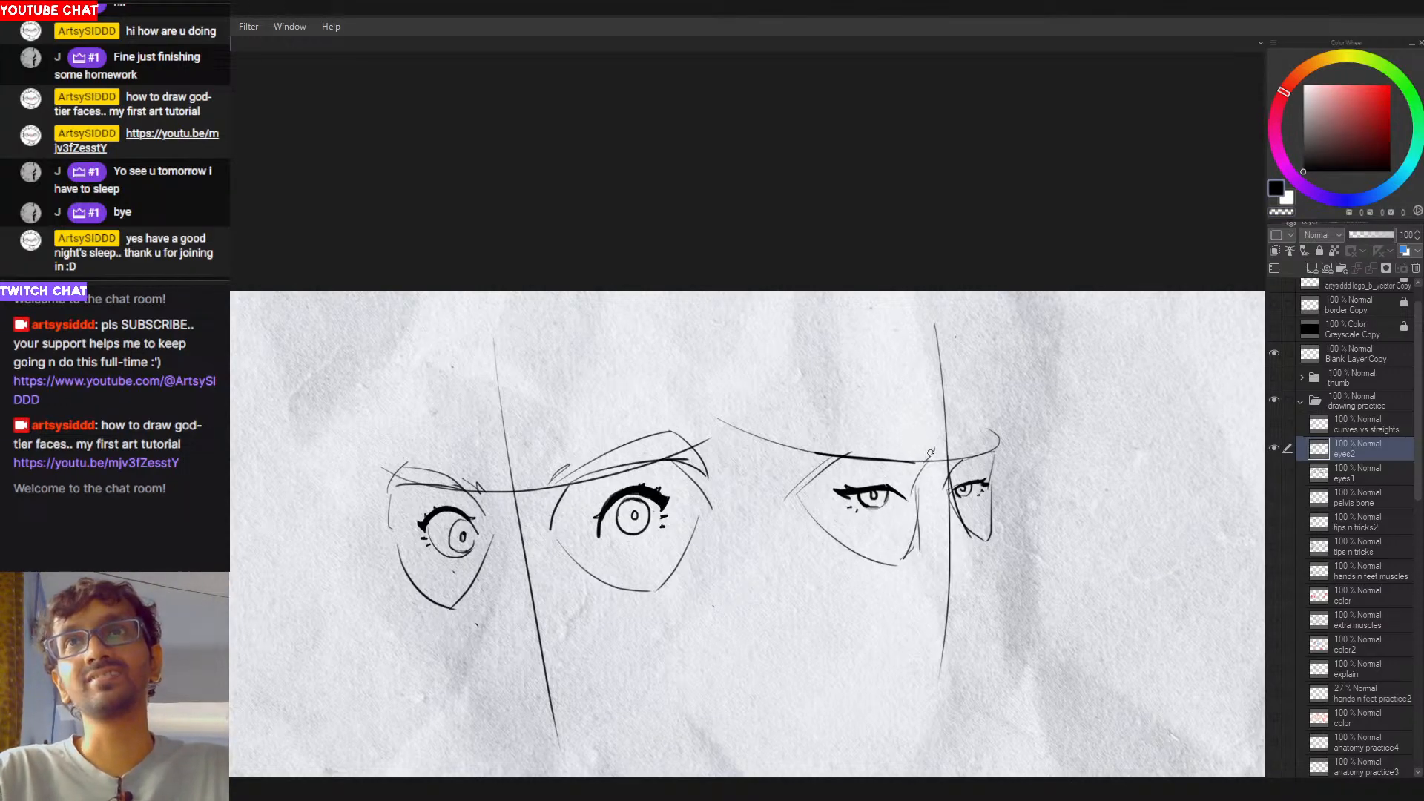
mouse_move(933, 449)
left_mouse_down()
mouse_move(839, 439)
mouse_move(848, 454)
left_mouse_up()
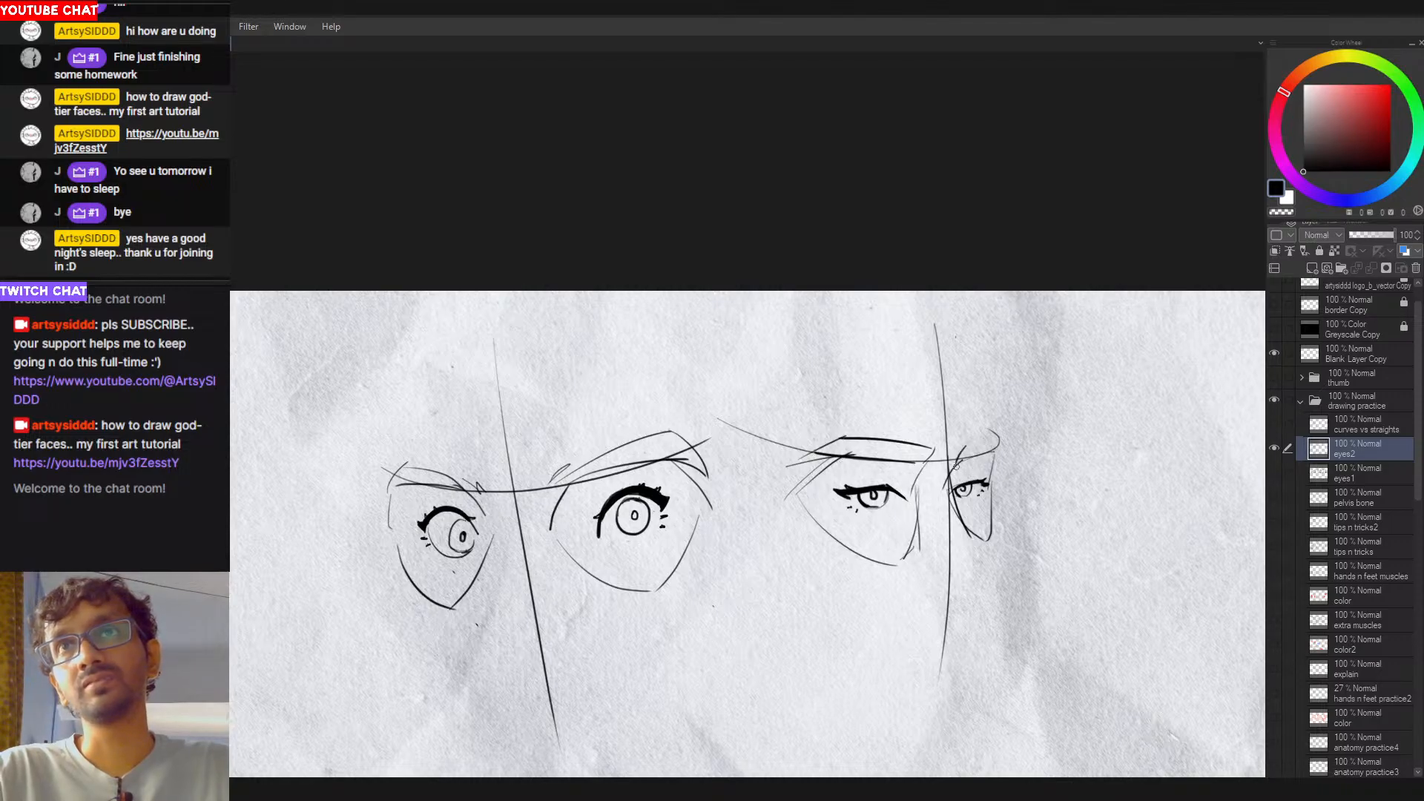
left_click_drag(962, 457, 1004, 445)
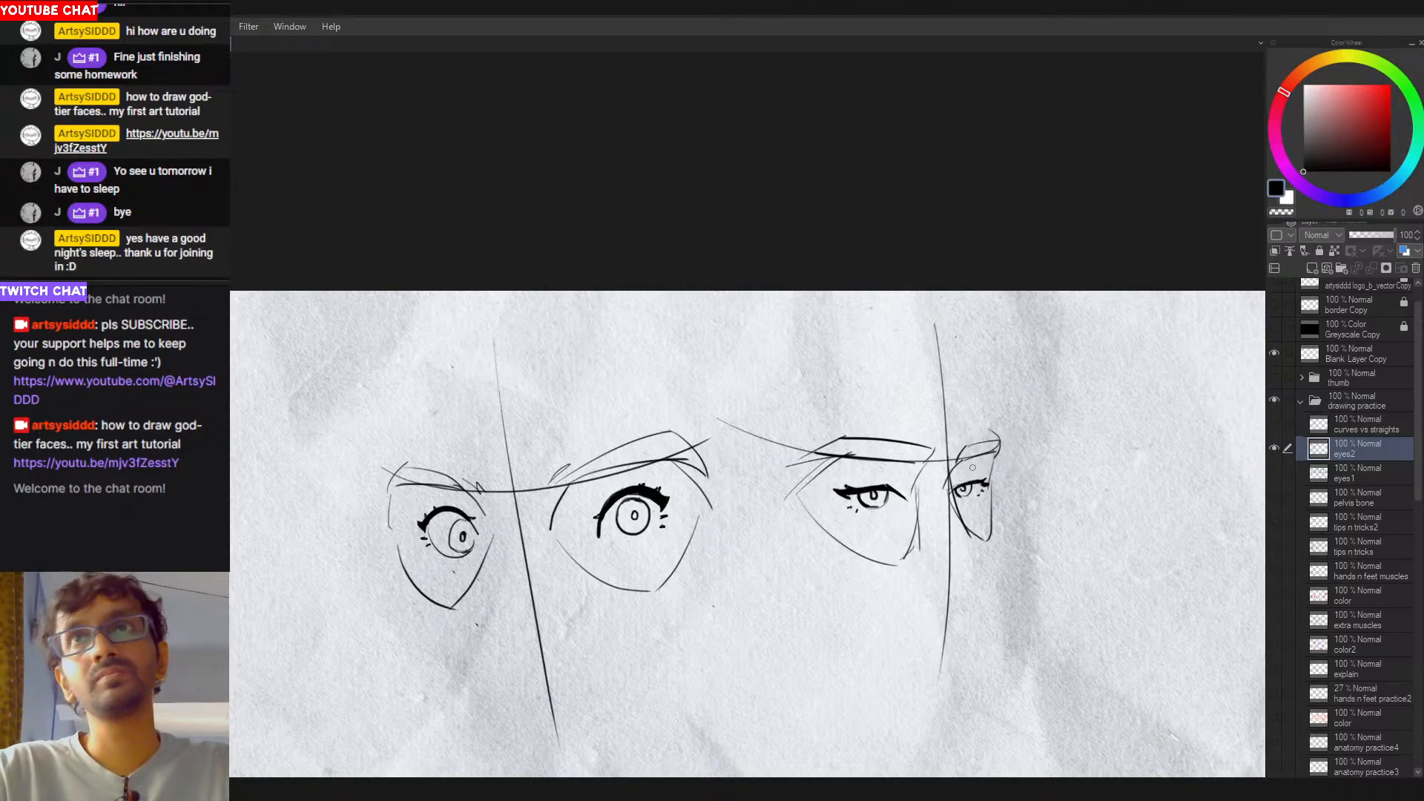
Step: Refine the lower edge of the eyebrow above the narrow right eye
scroll(980, 454, "down", 3)
scroll(1013, 466, "up", 4)
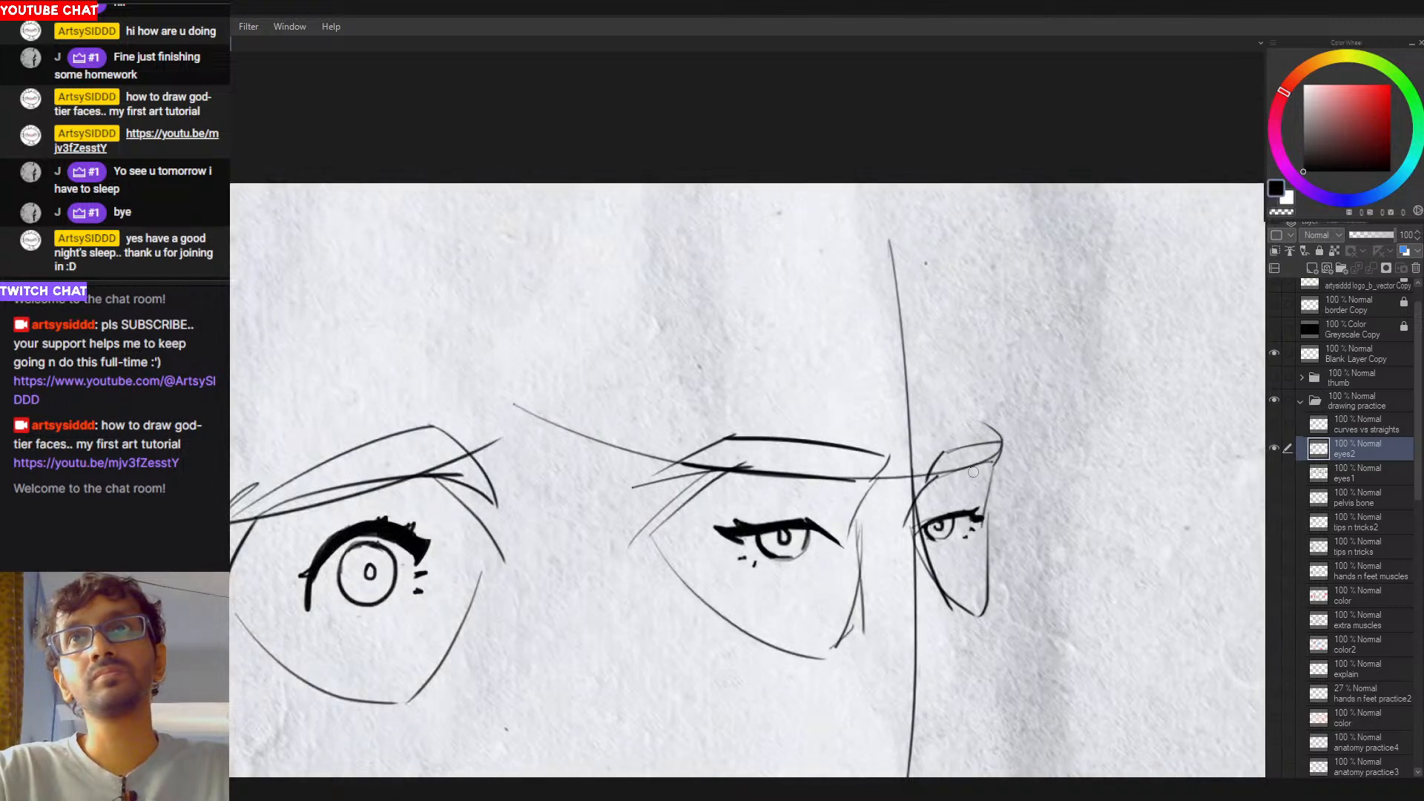
left_click_drag(946, 476, 983, 464)
scroll(1014, 461, "down", 4)
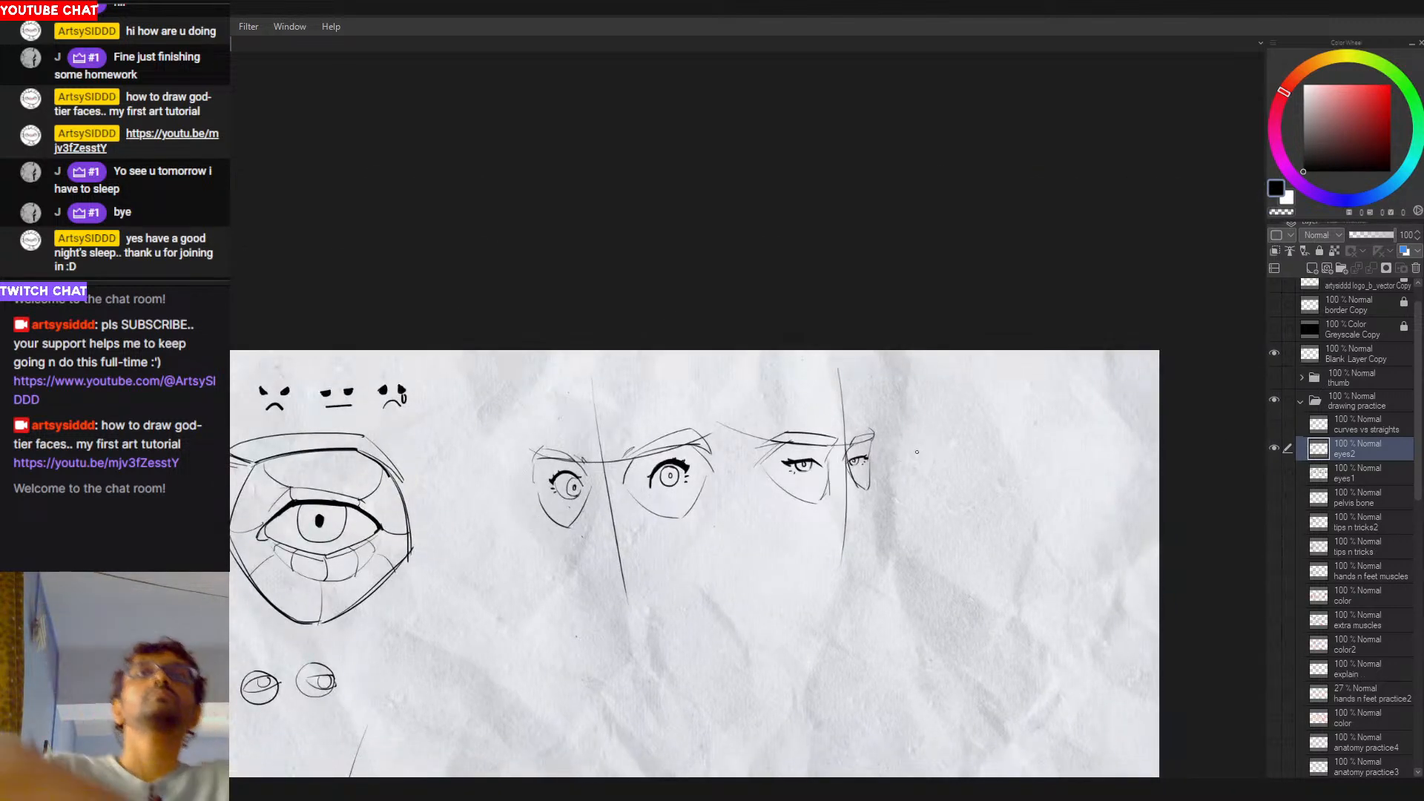
left_click_drag(920, 445, 879, 432)
Step: Draw a thin eyelid crease just above the upper lid of the narrow left eye
scroll(771, 512, "up", 1)
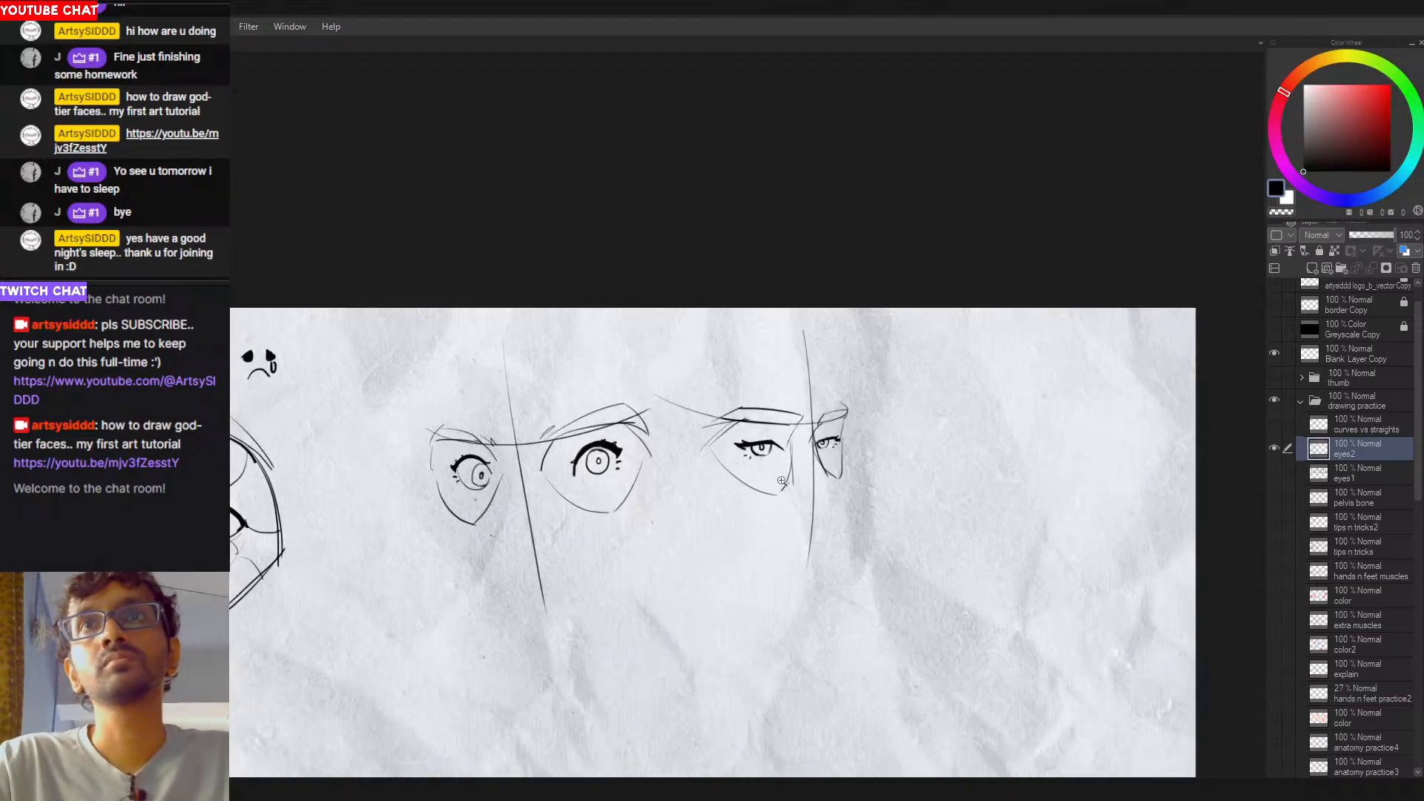
scroll(765, 449, "up", 2)
scroll(742, 434, "up", 1)
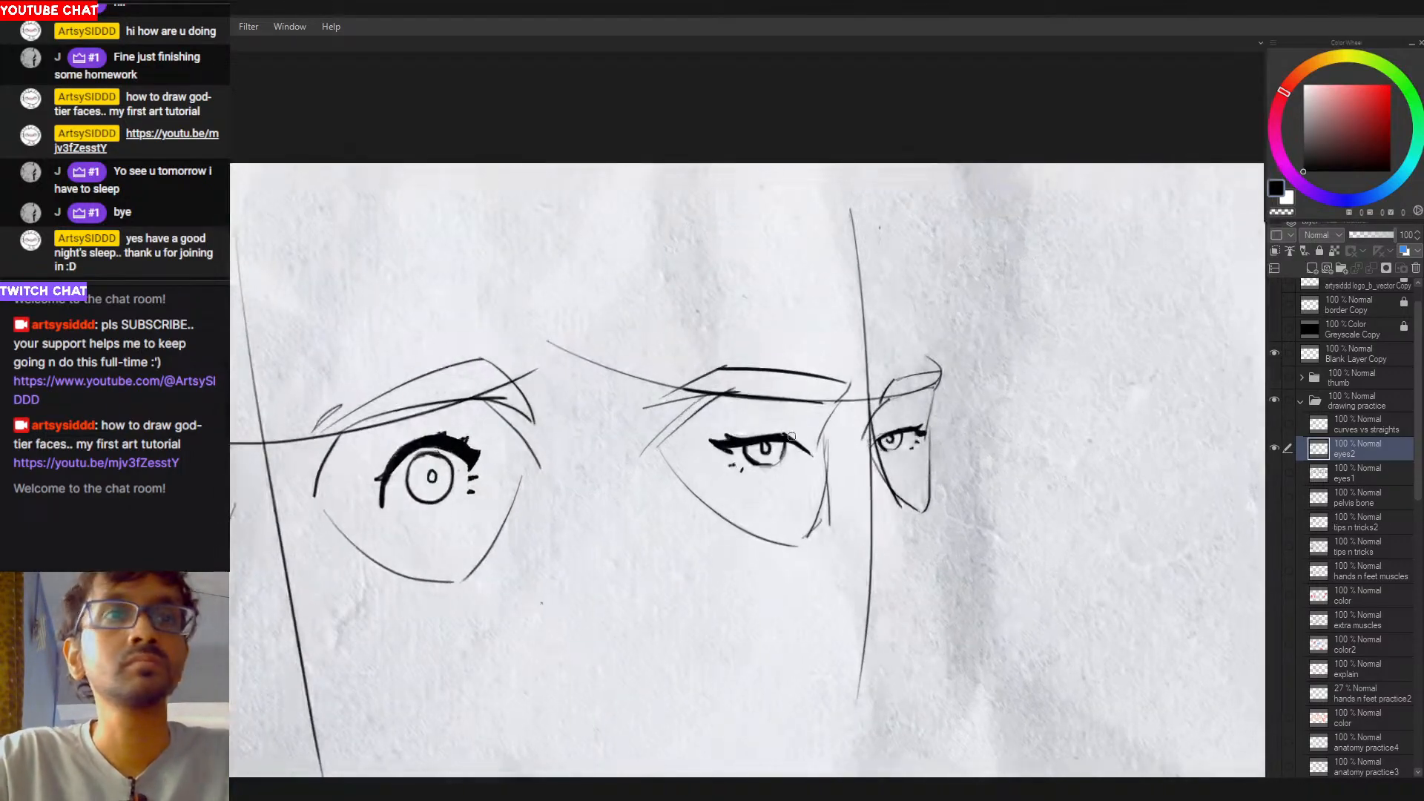
left_click_drag(724, 436, 807, 426)
key("ctrl+z")
key("ctrl+z")
key("ctrl+z")
key("ctrl+z")
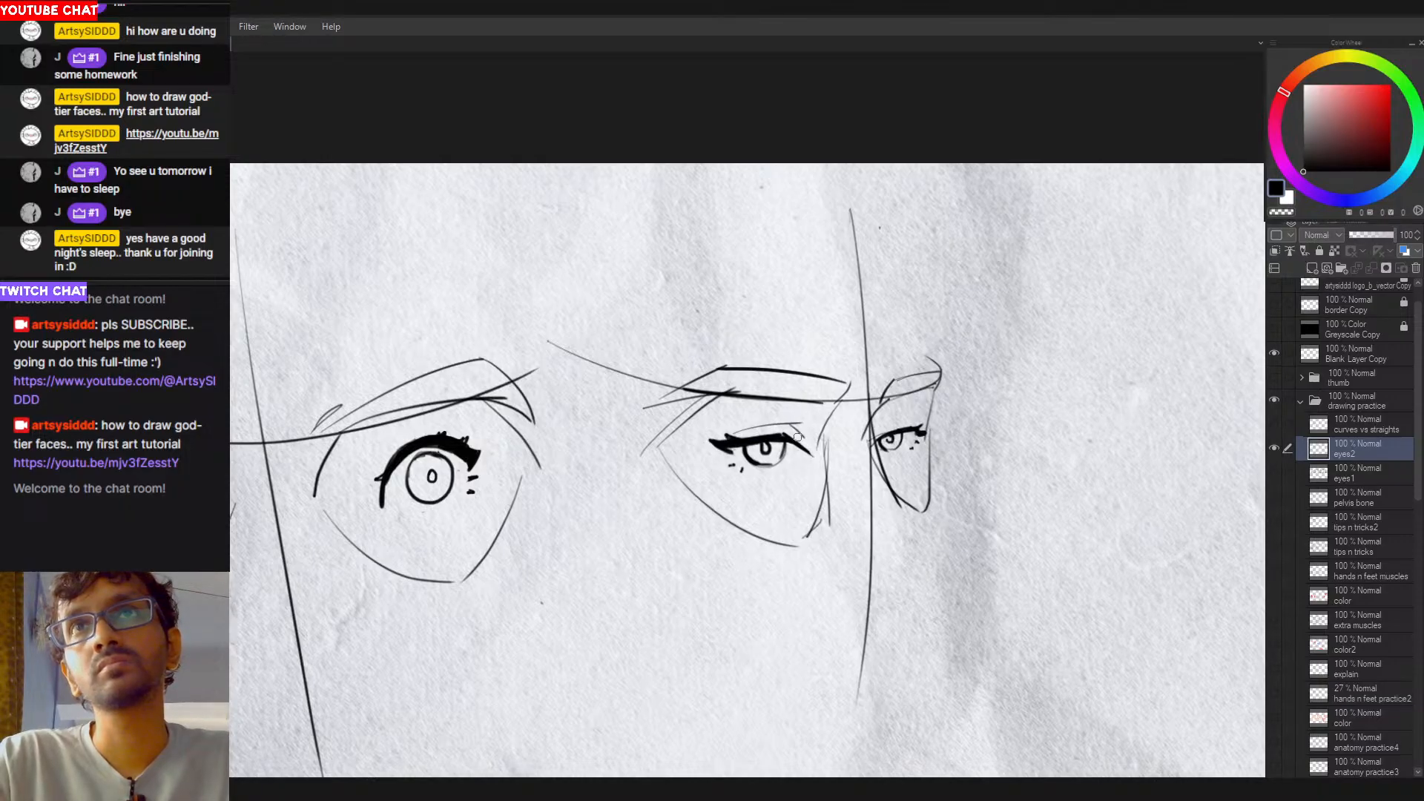
key("ctrl+z")
key("ctrl+z")
Step: Draw a matching eyelid crease above the narrow right eye
left_click_drag(729, 434, 910, 420)
key("ctrl+z")
left_click_drag(901, 423, 877, 431)
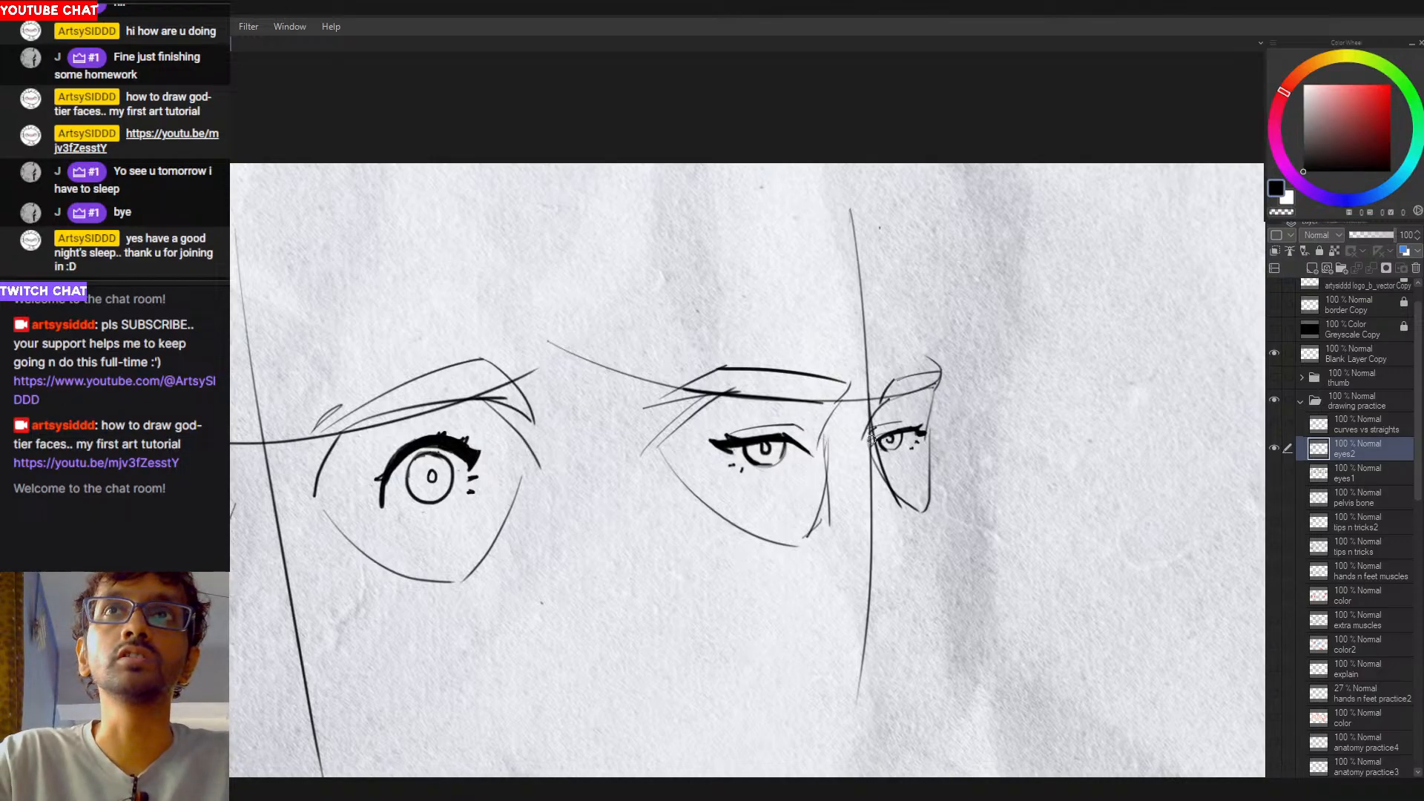
left_click_drag(893, 437, 865, 472)
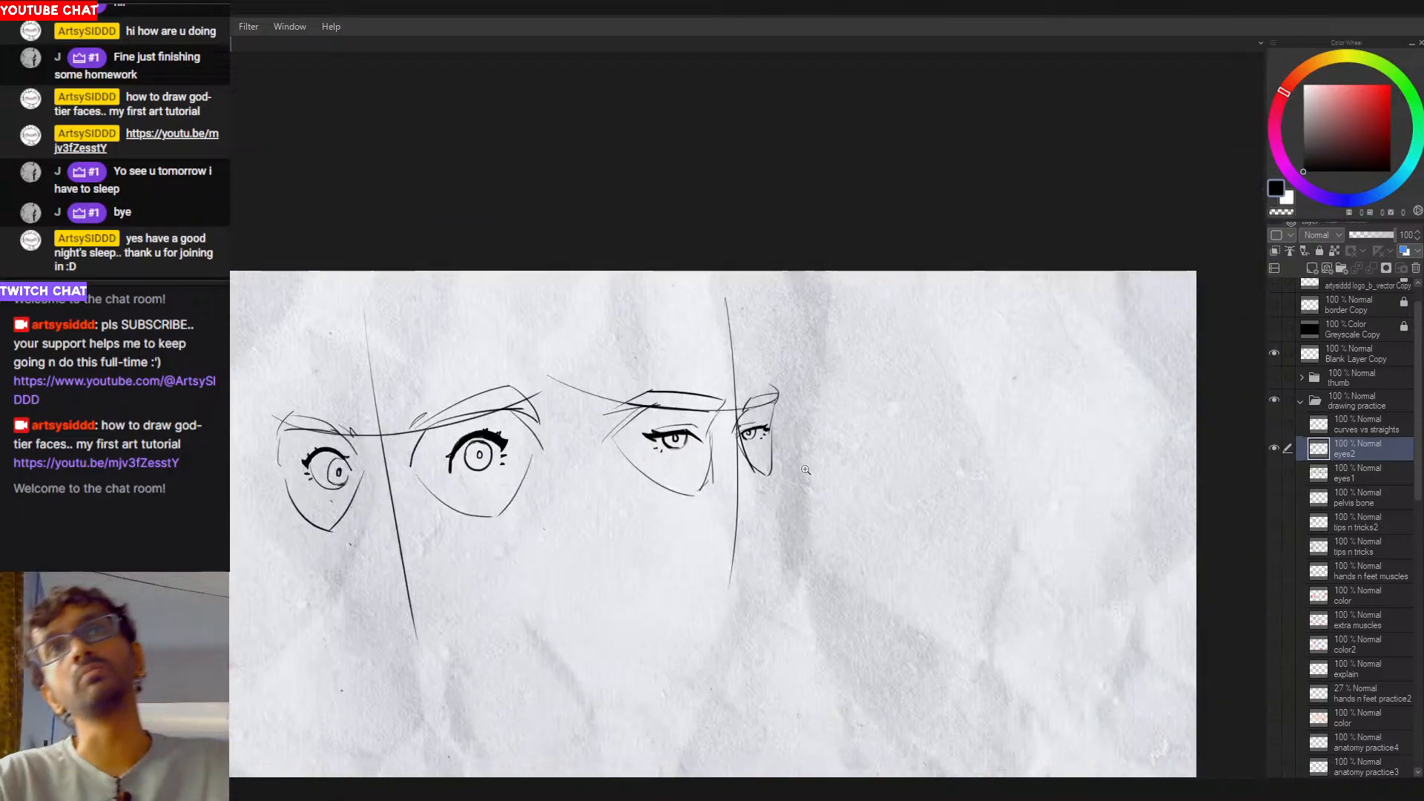
Step: Clean up the inner corner of the narrow left eye by erasing part of the lid line
left_click_drag(806, 470, 726, 465)
left_click(726, 465)
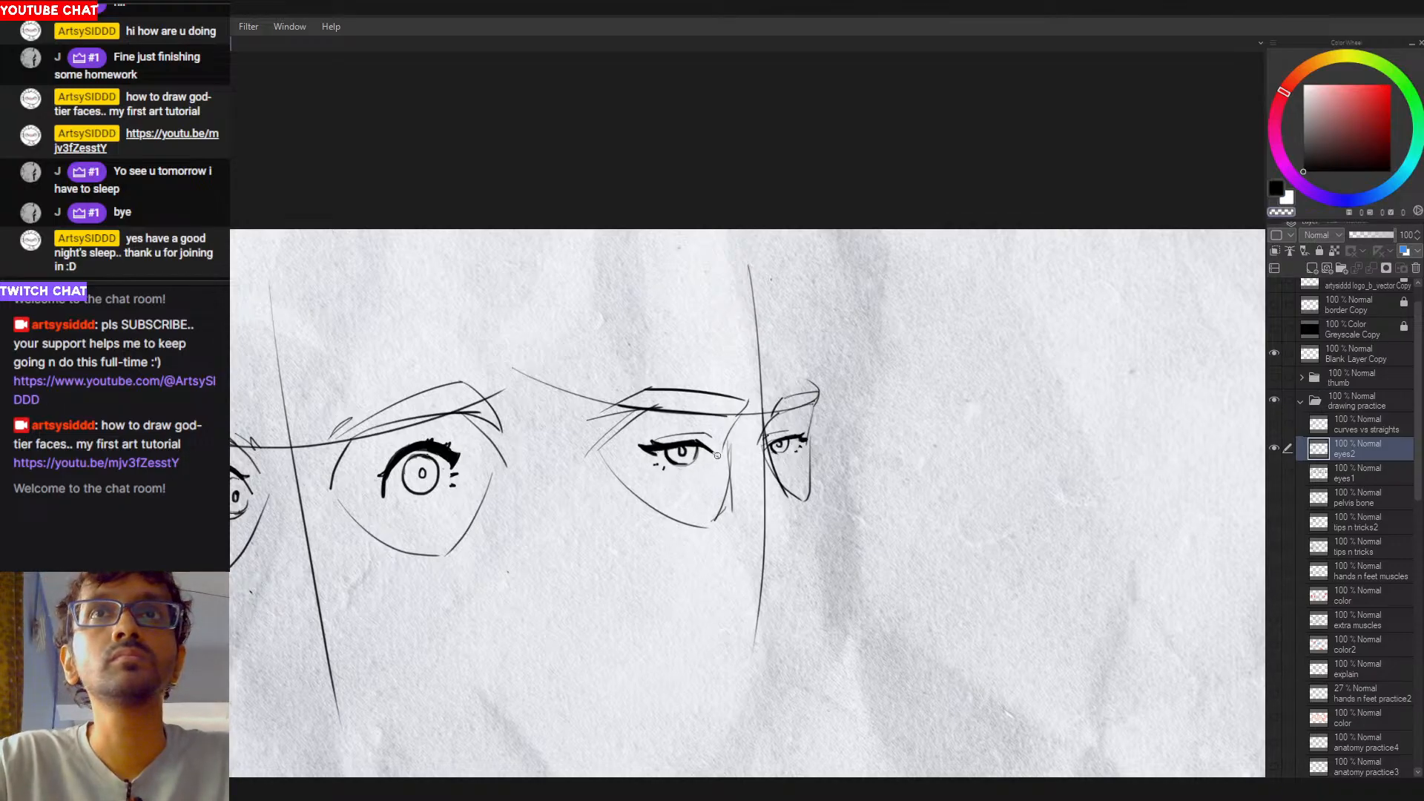
key("c")
left_click_drag(716, 455, 709, 456)
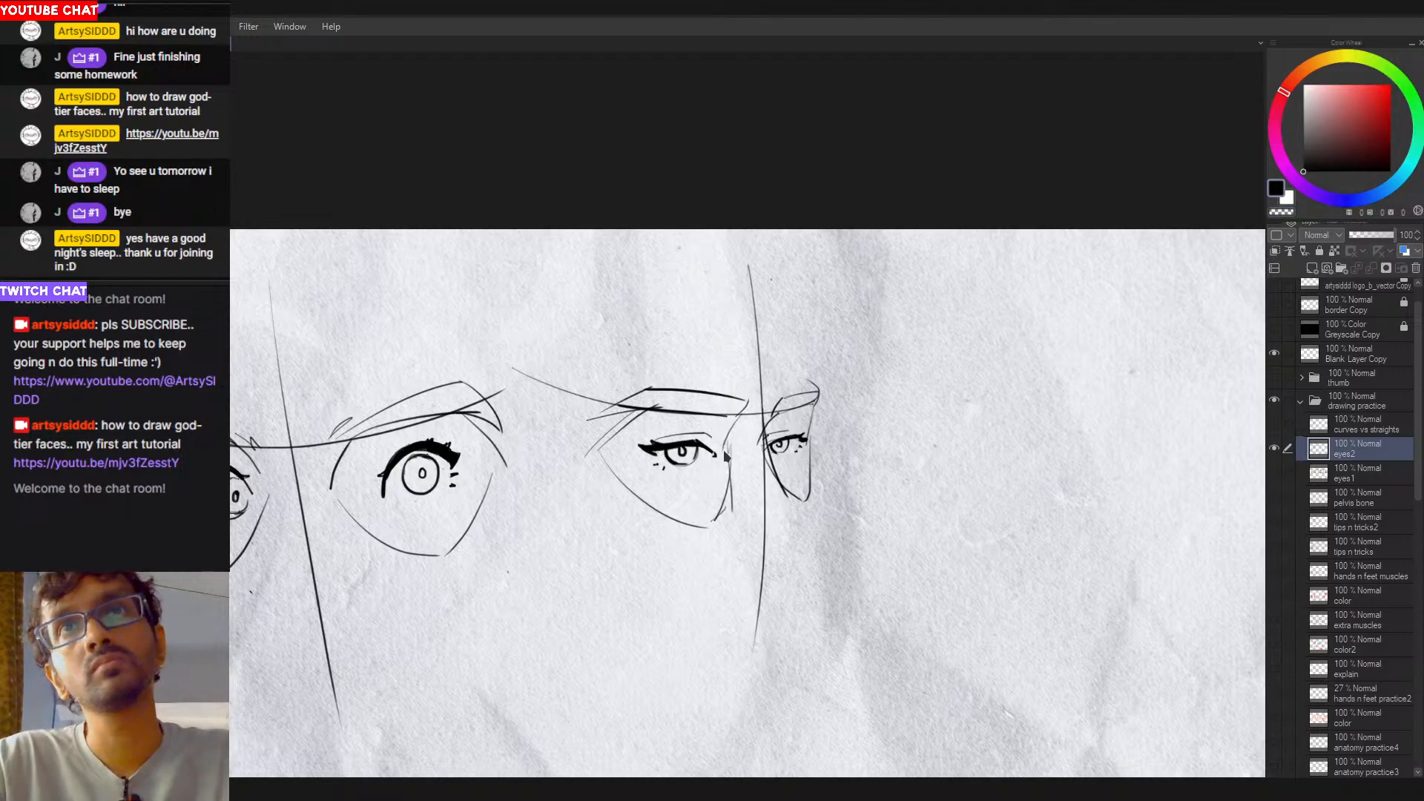
scroll(727, 456, "down", 3)
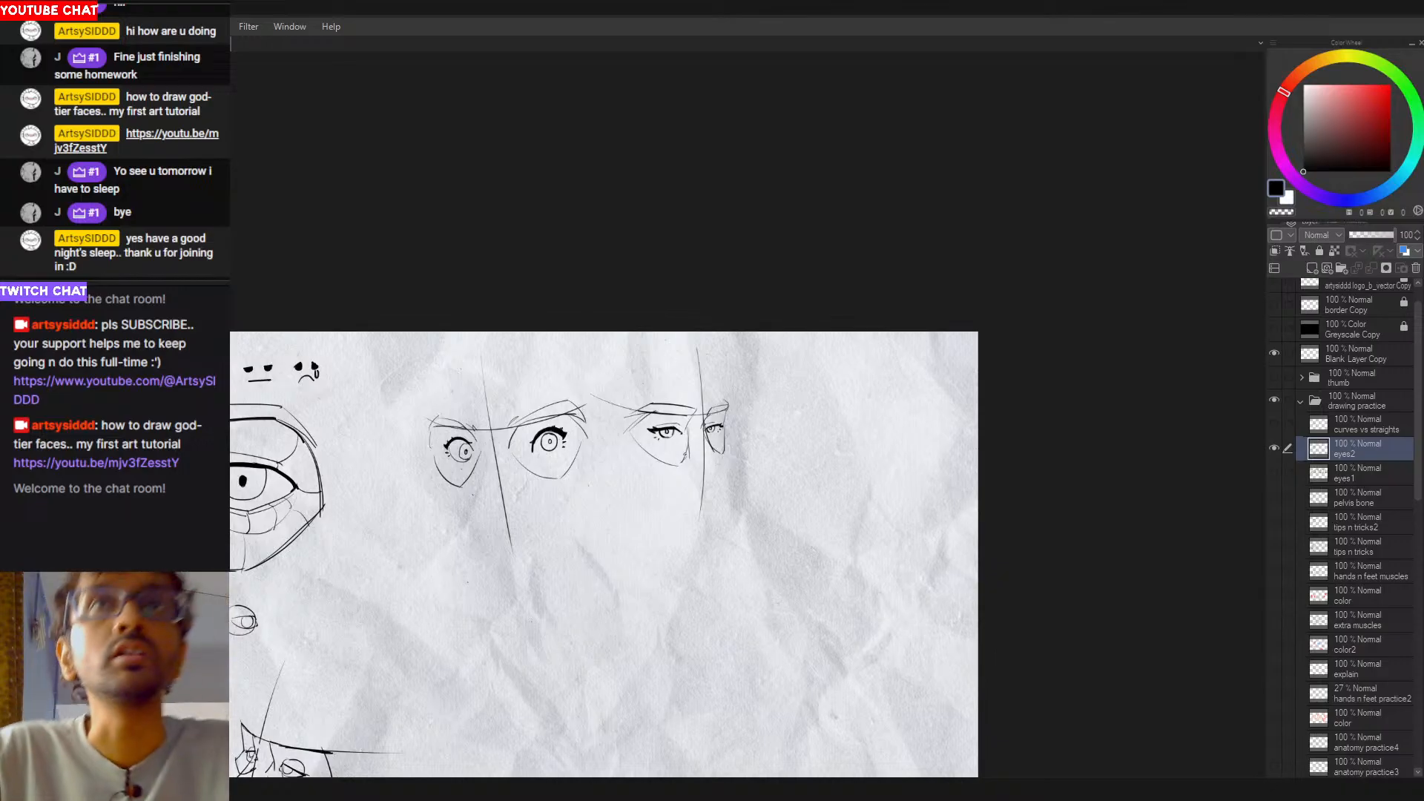
Step: Draw a curved brow guideline and a vertical centre line below the two eye pairs for a third face angle
left_click_drag(675, 524, 770, 533)
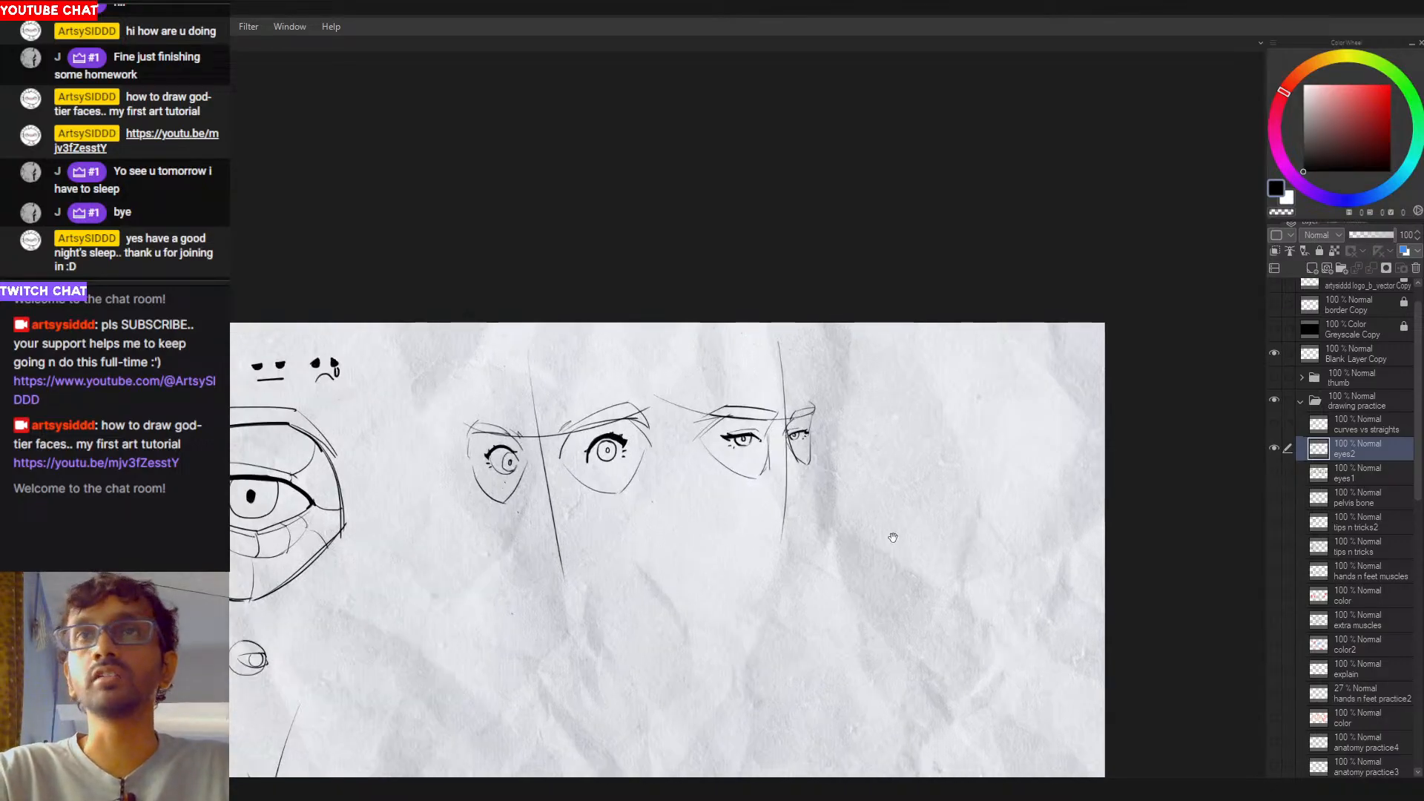
scroll(893, 537, "up", 2)
scroll(755, 553, "down", 3)
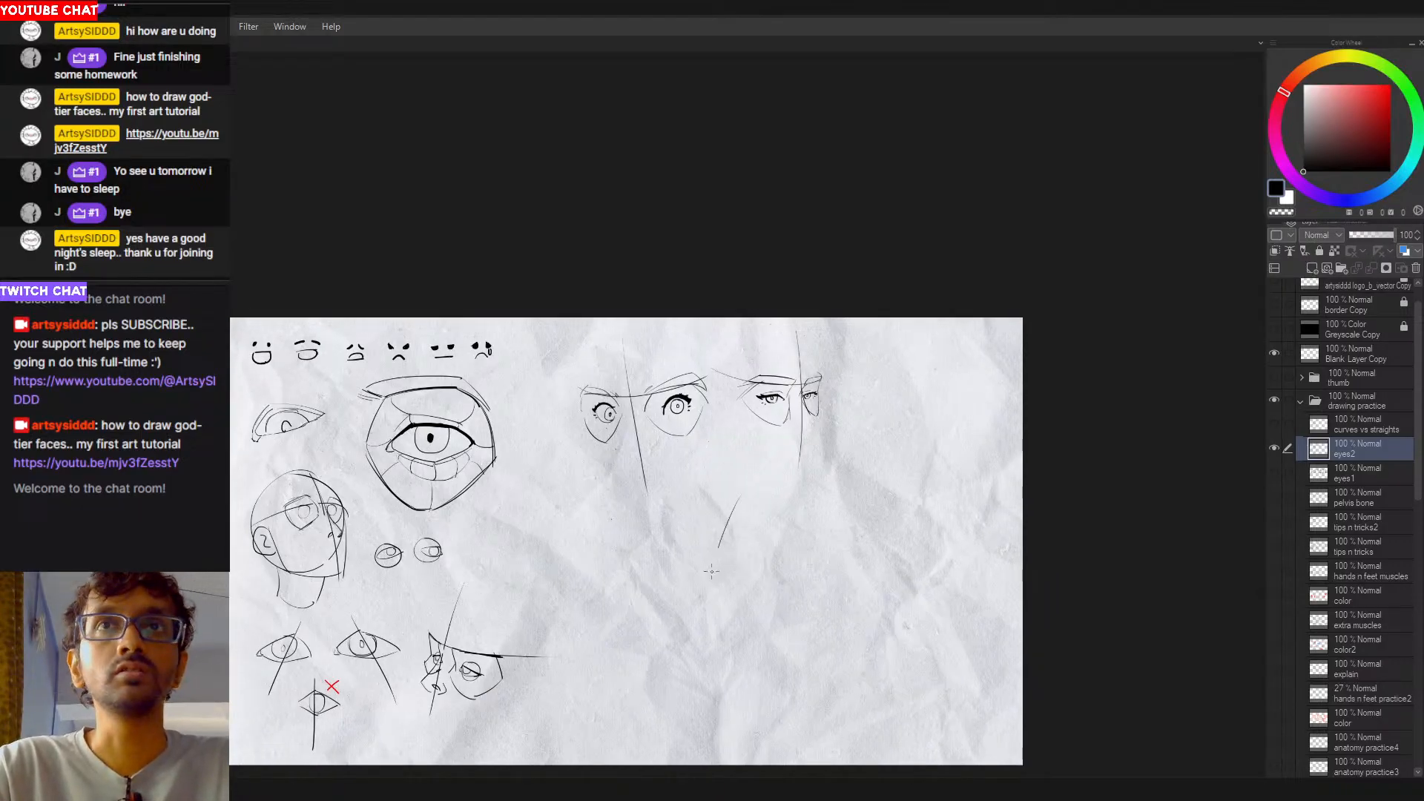
key("ctrl+z")
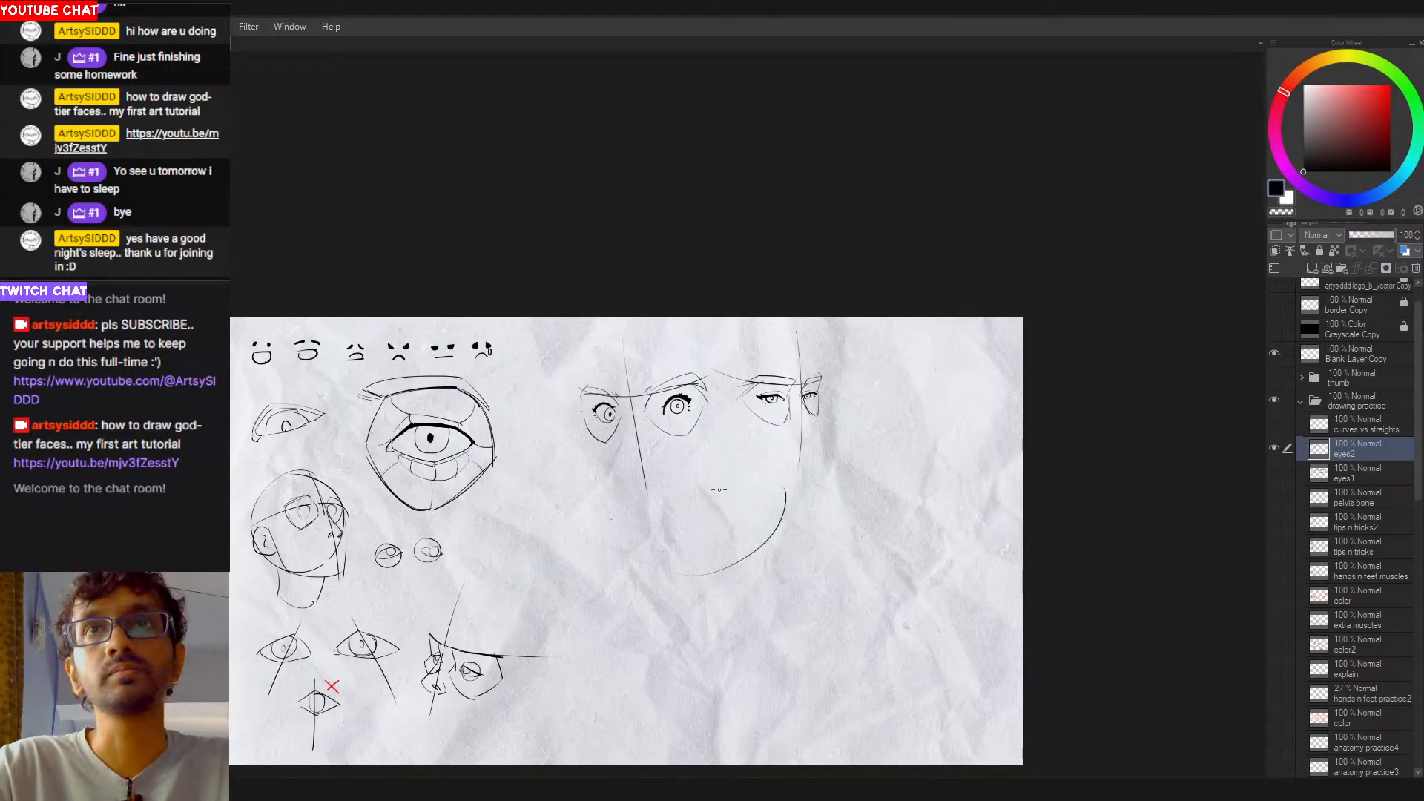
mouse_move(773, 514)
left_mouse_down()
mouse_move(671, 552)
mouse_move(694, 556)
left_mouse_up()
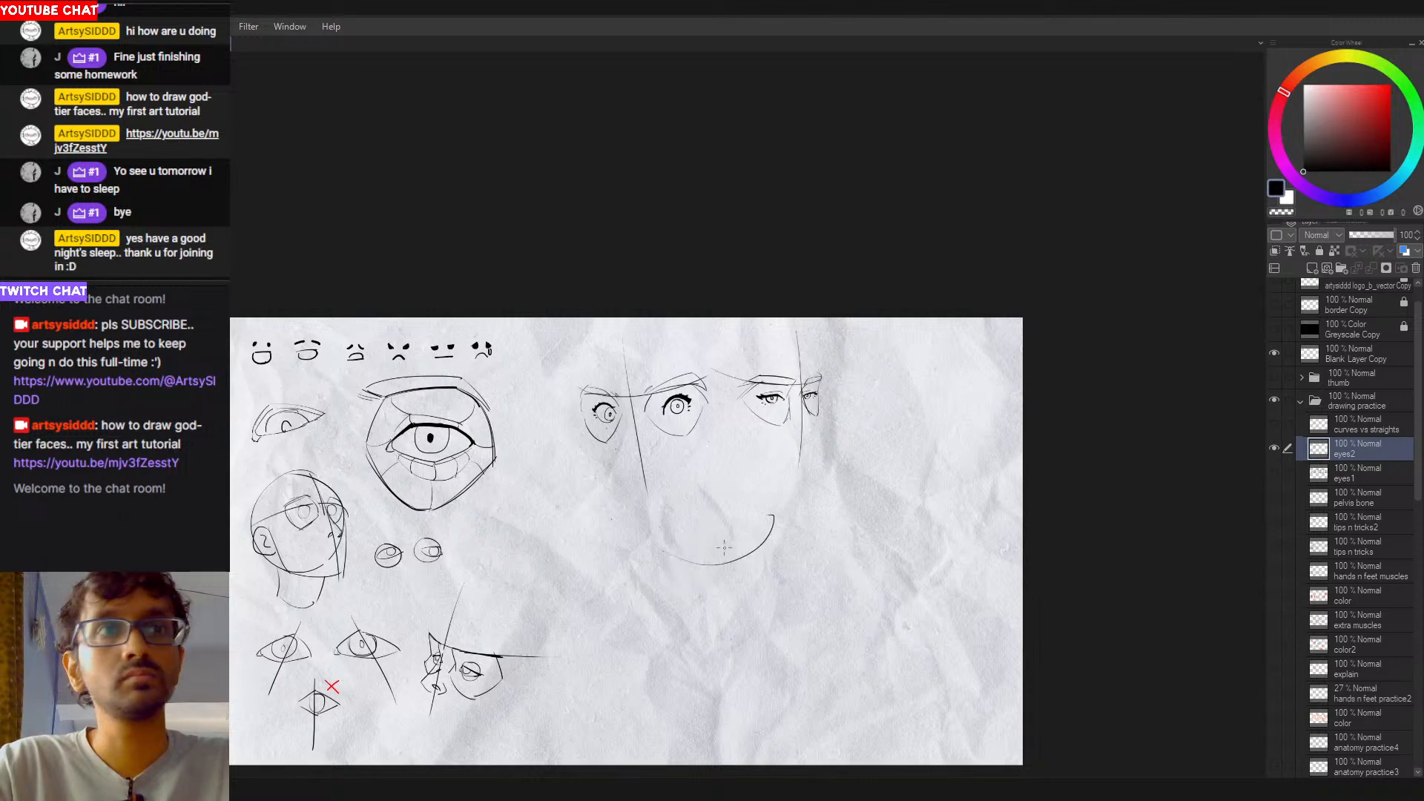
left_click_drag(720, 486, 744, 654)
key("ctrl+z")
left_click_drag(733, 563, 735, 617)
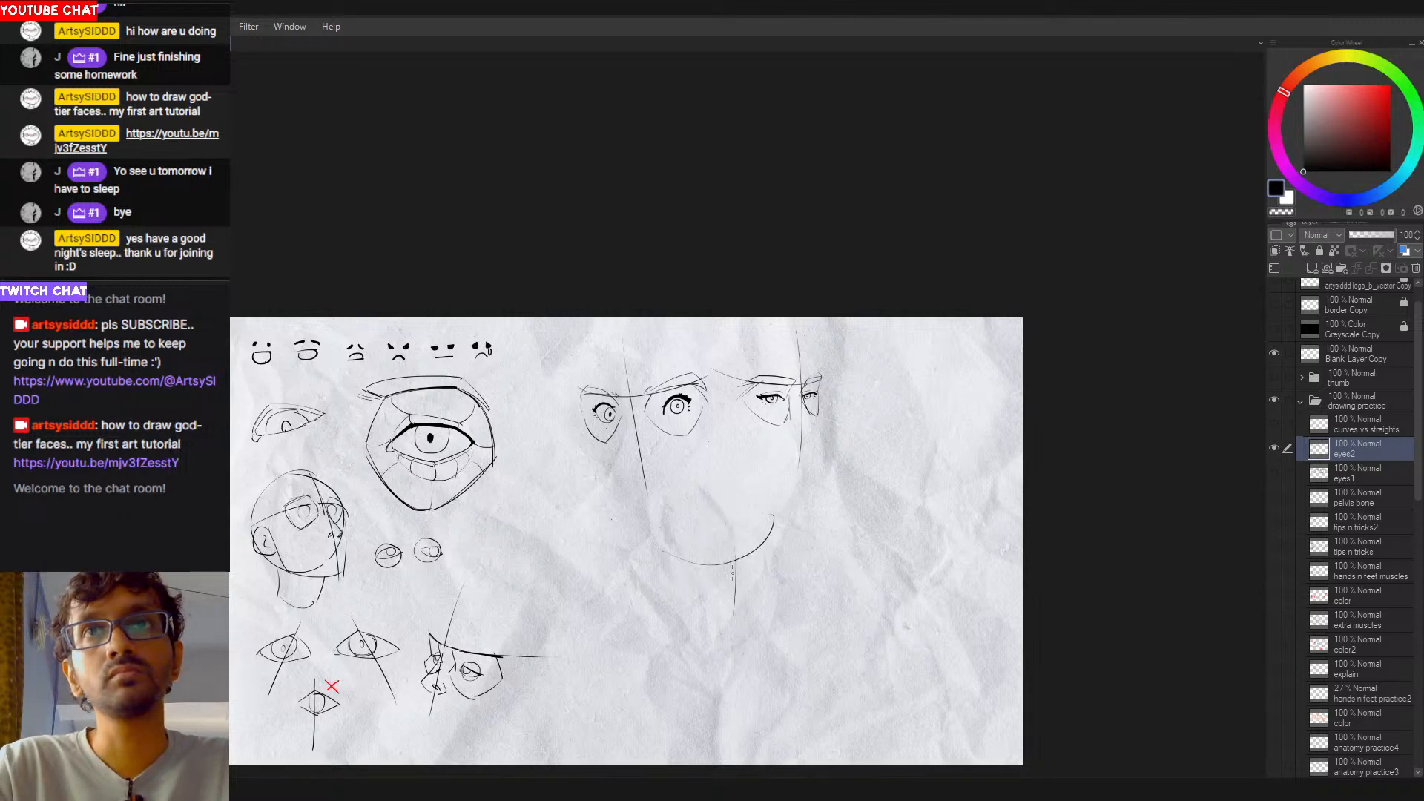
Step: Draw the inner socket edge and the short vertical outer brow edge beneath the new brow curve
scroll(739, 550, "up", 4)
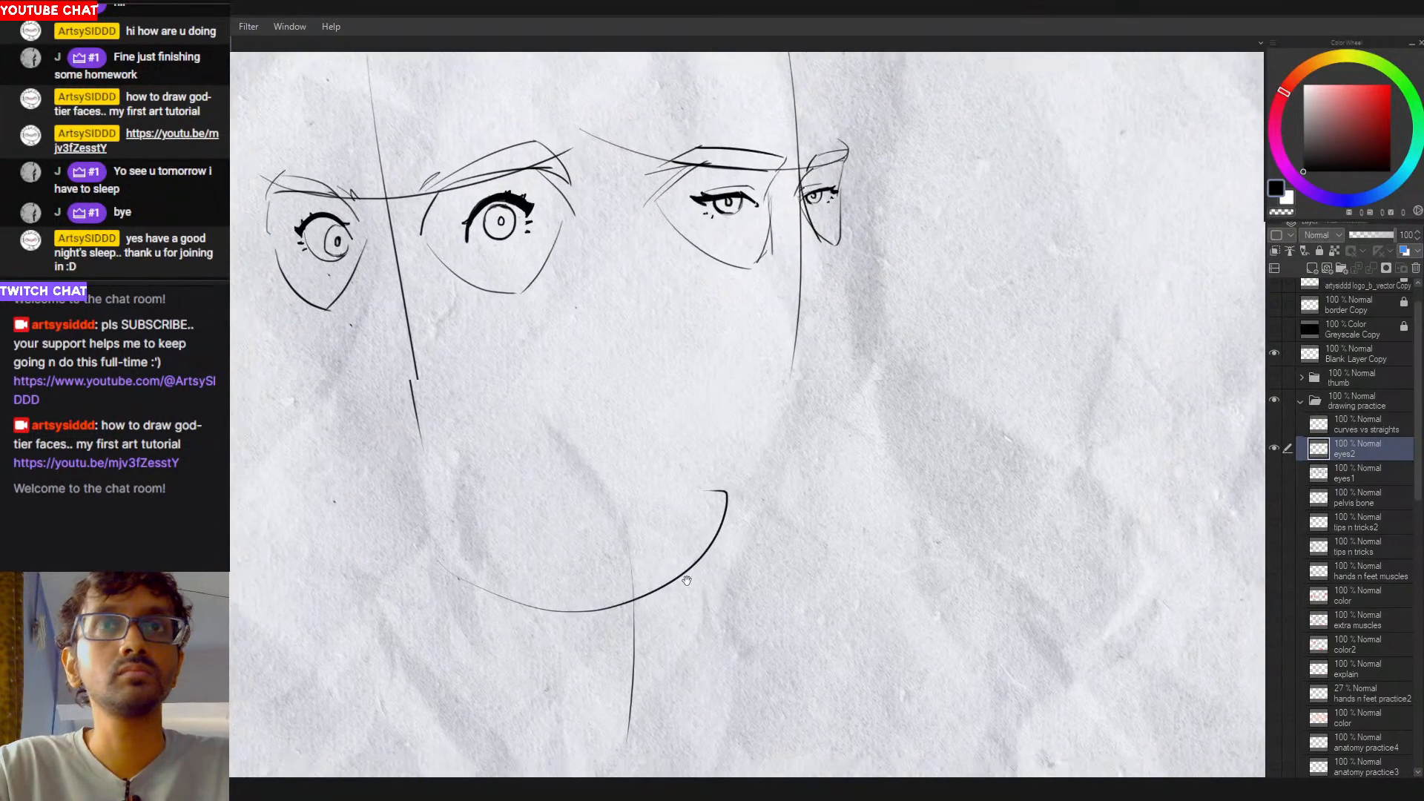
scroll(723, 517, "up", 2)
scroll(743, 526, "down", 1)
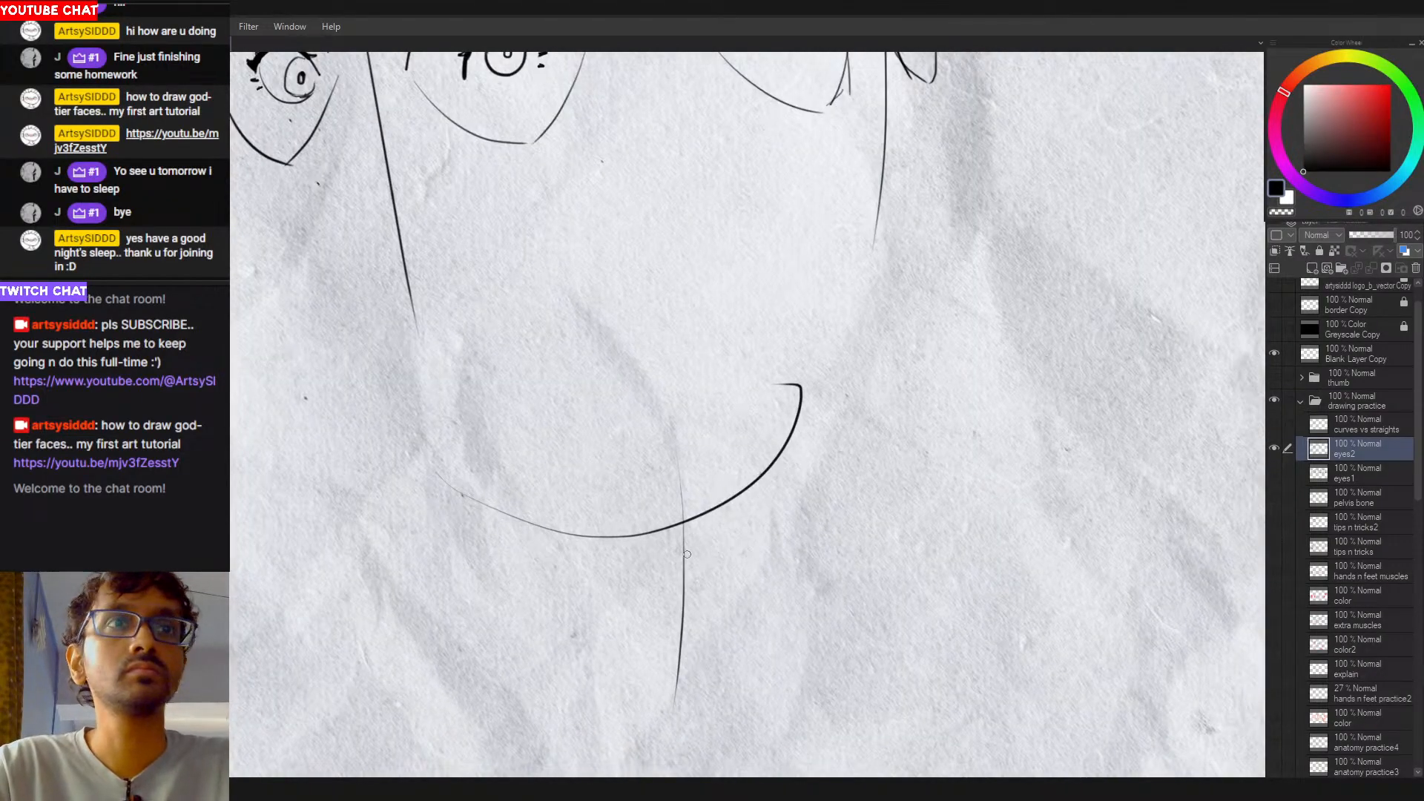
left_click_drag(714, 512, 682, 577)
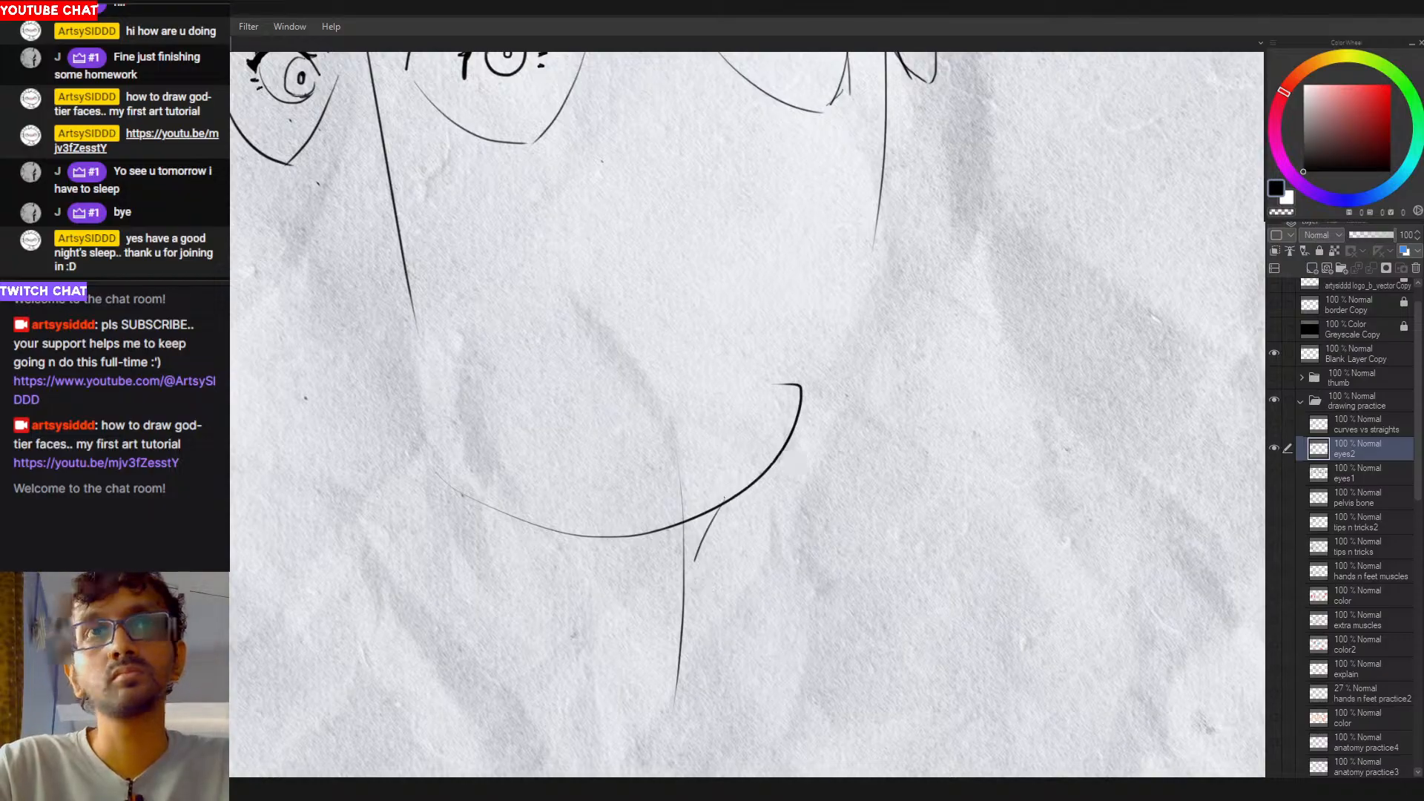
left_click_drag(796, 430, 800, 532)
key("ctrl+z")
left_click_drag(796, 429, 799, 639)
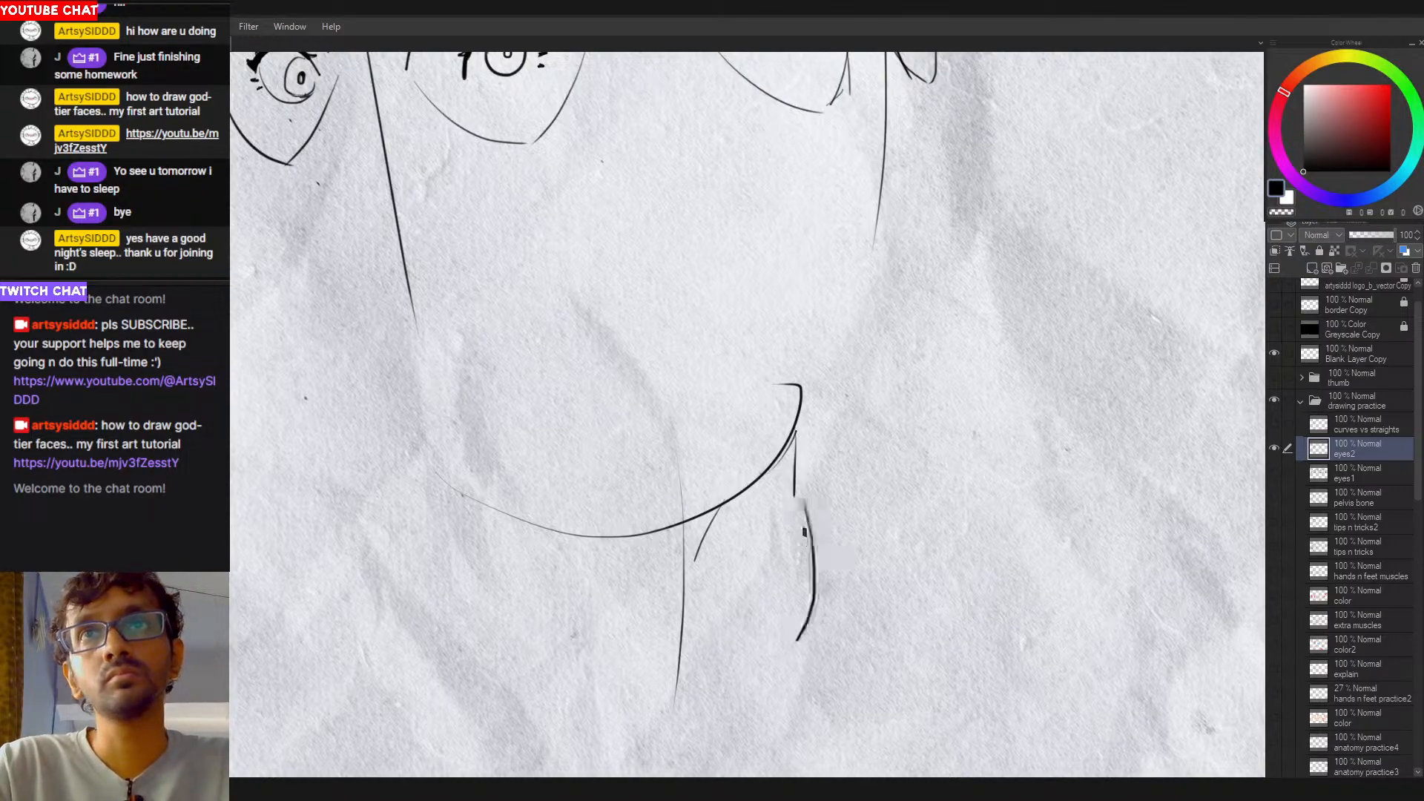
Step: Draw the curved outer edge of the eye socket below the vertical brow edge
key("ctrl+z")
left_click_drag(798, 507, 828, 605)
key("ctrl+z")
mouse_move(810, 523)
left_mouse_down()
mouse_move(823, 567)
mouse_move(797, 631)
left_mouse_up()
key("ctrl+z")
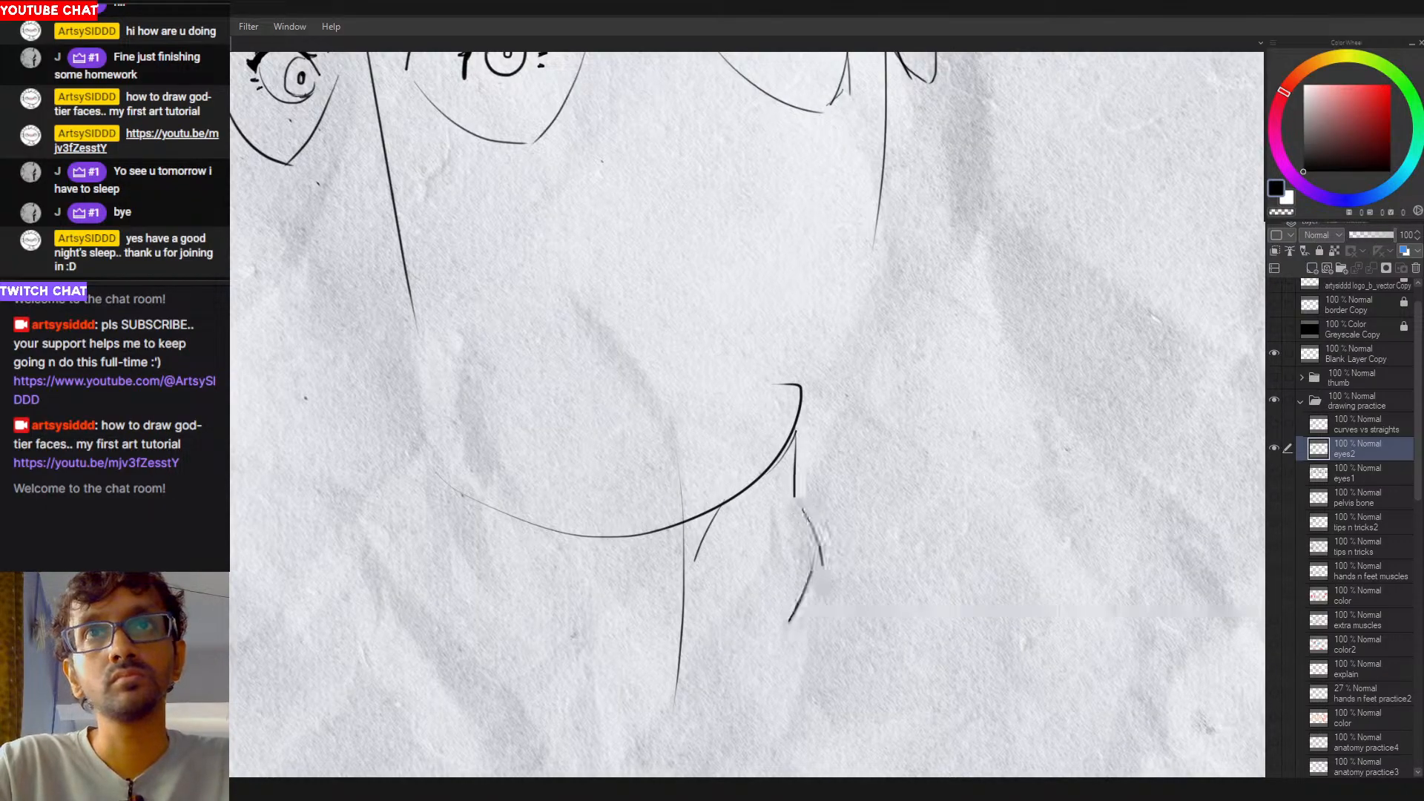
key("ctrl+z")
left_click_drag(805, 519, 797, 600)
key("ctrl+z")
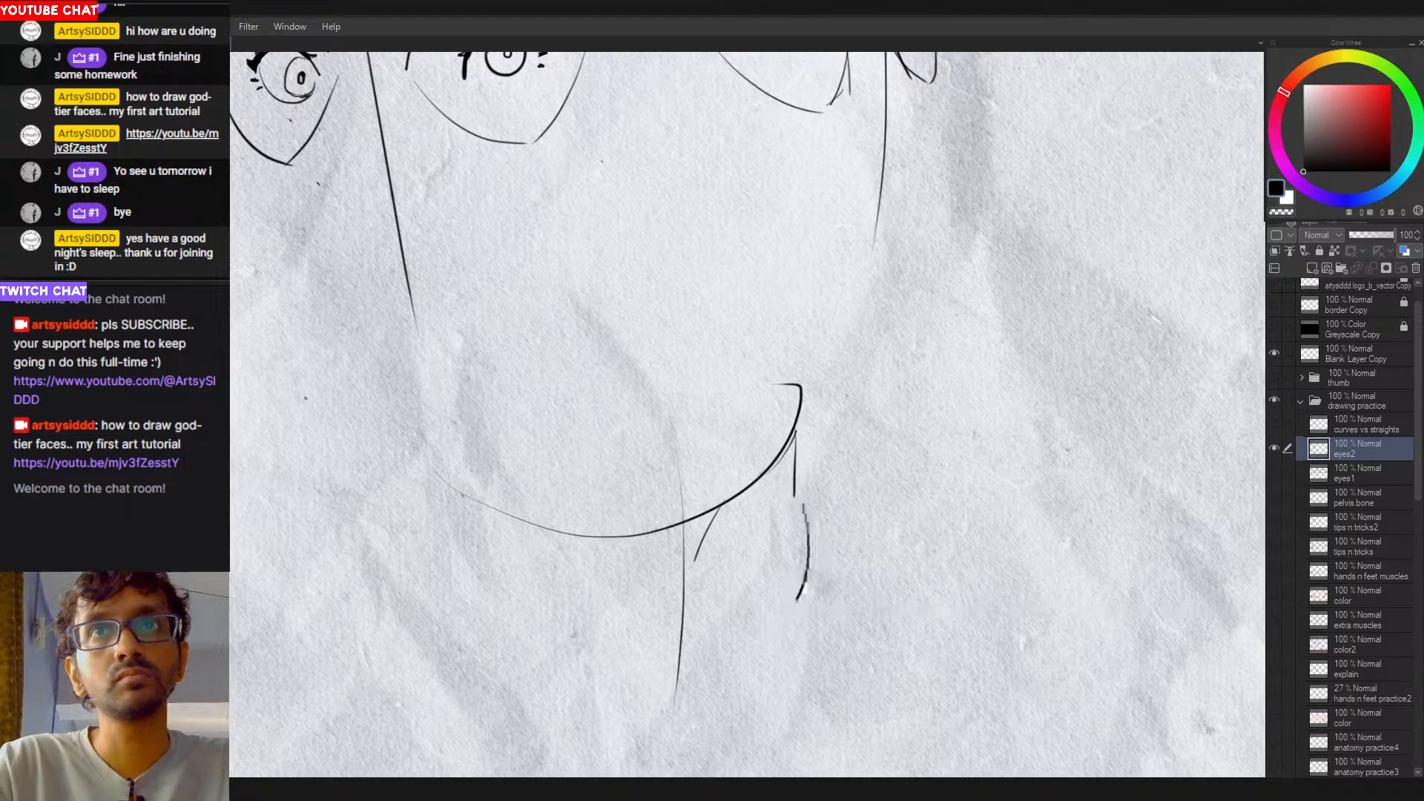
Step: Close the bottom of the eye socket with a rounded stroke joining the inner and outer edges
left_click_drag(697, 561, 794, 614)
key("ctrl+z")
key("ctrl+z")
left_click_drag(697, 573, 795, 614)
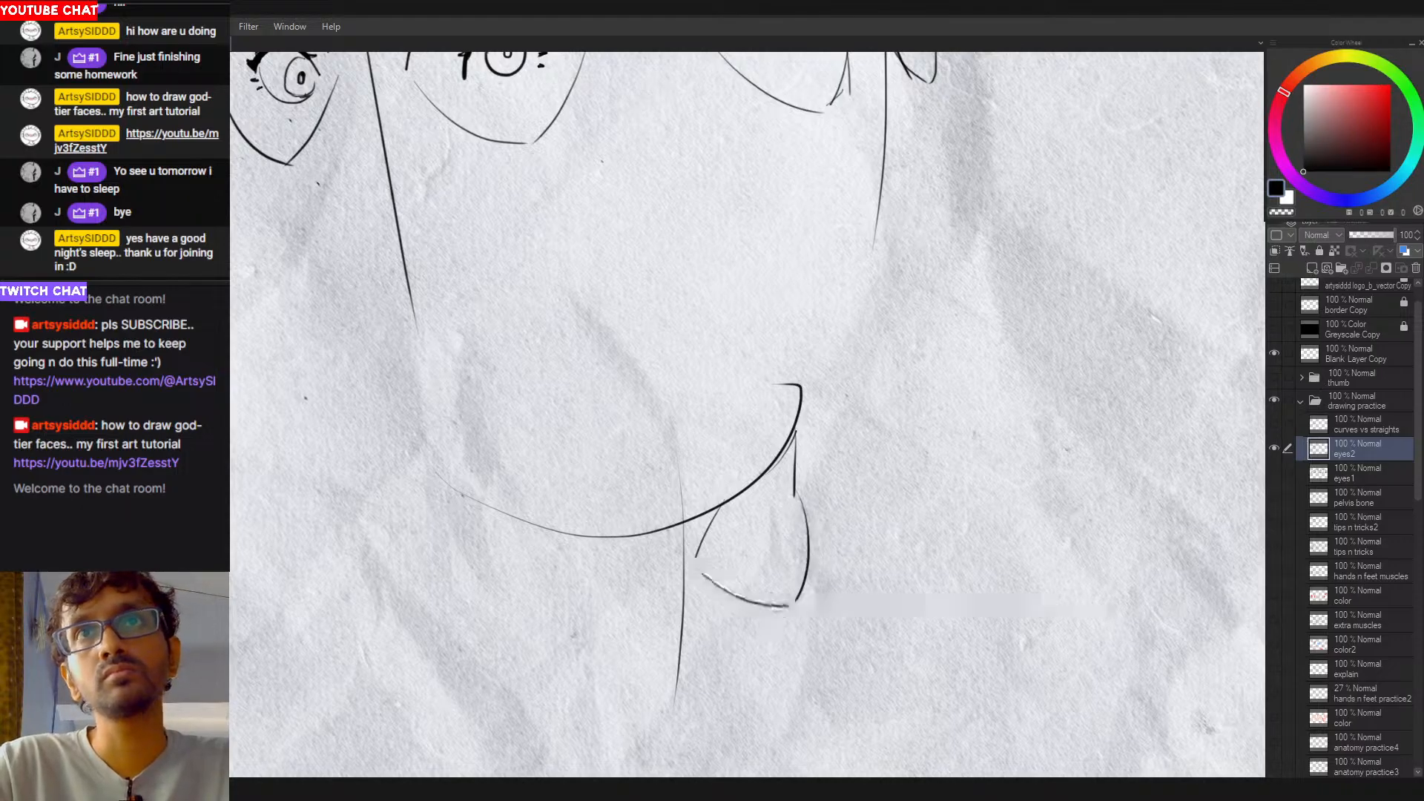
key("ctrl+z")
left_click_drag(693, 571, 787, 619)
key("ctrl+z")
left_click_drag(691, 567, 764, 623)
key("ctrl+z")
left_click_drag(798, 591, 767, 621)
key("ctrl+z")
key("ctrl+z")
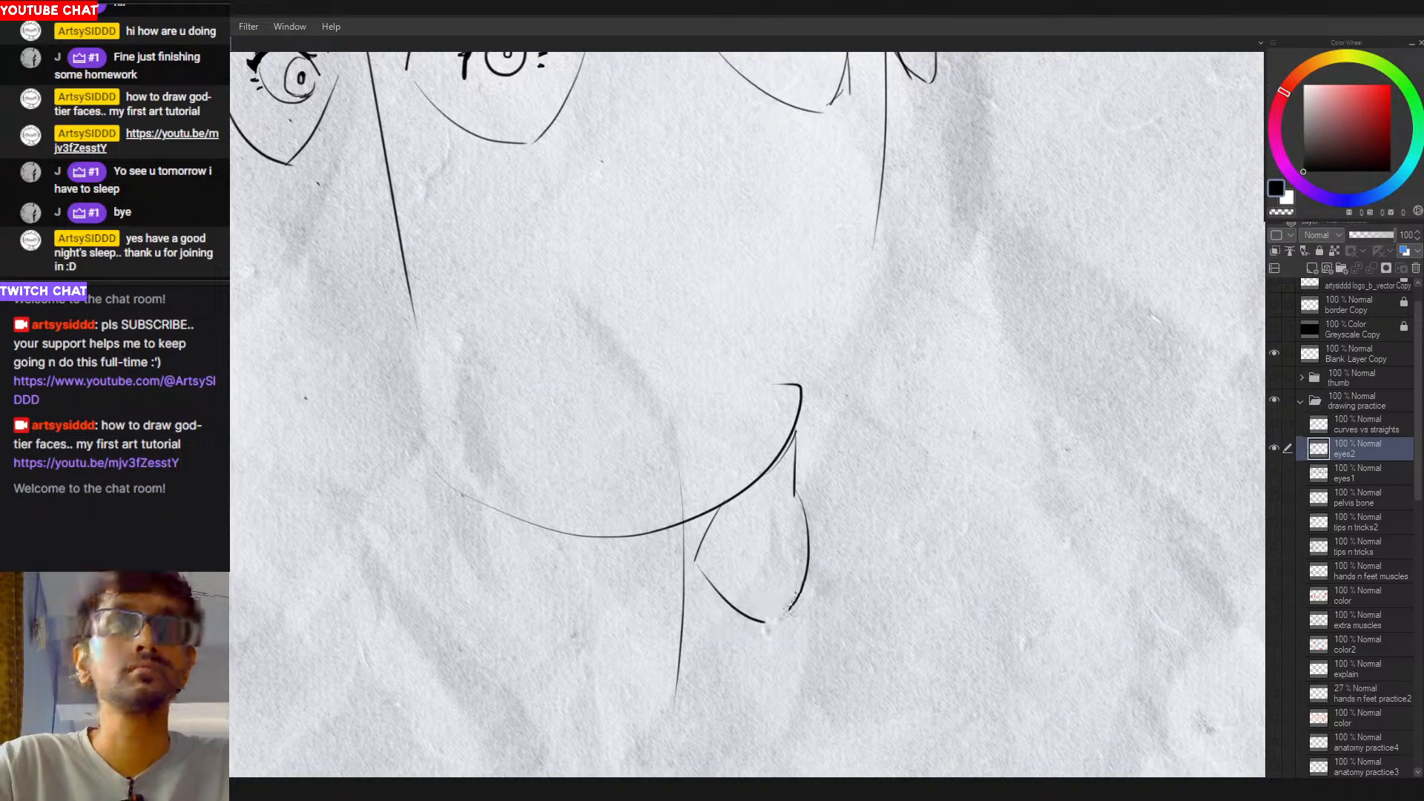
Step: Draw the slanted upper lid line inside the new socket, rising toward the outer corner
scroll(759, 543, "up", 2)
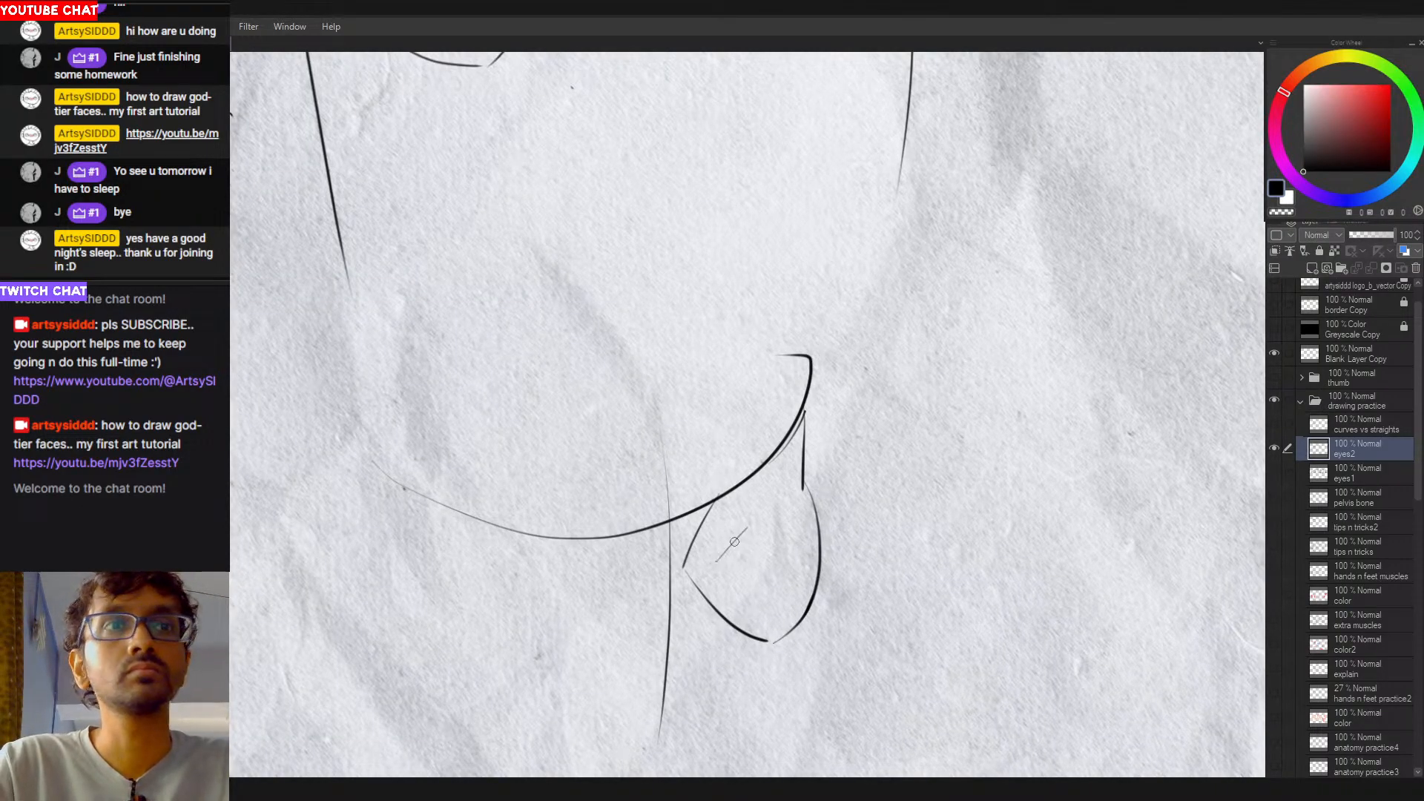
mouse_move(717, 567)
left_mouse_down()
mouse_move(737, 528)
mouse_move(724, 566)
mouse_move(801, 494)
mouse_move(727, 547)
left_mouse_up()
key("ctrl+z")
key("ctrl+z")
key("ctrl+z")
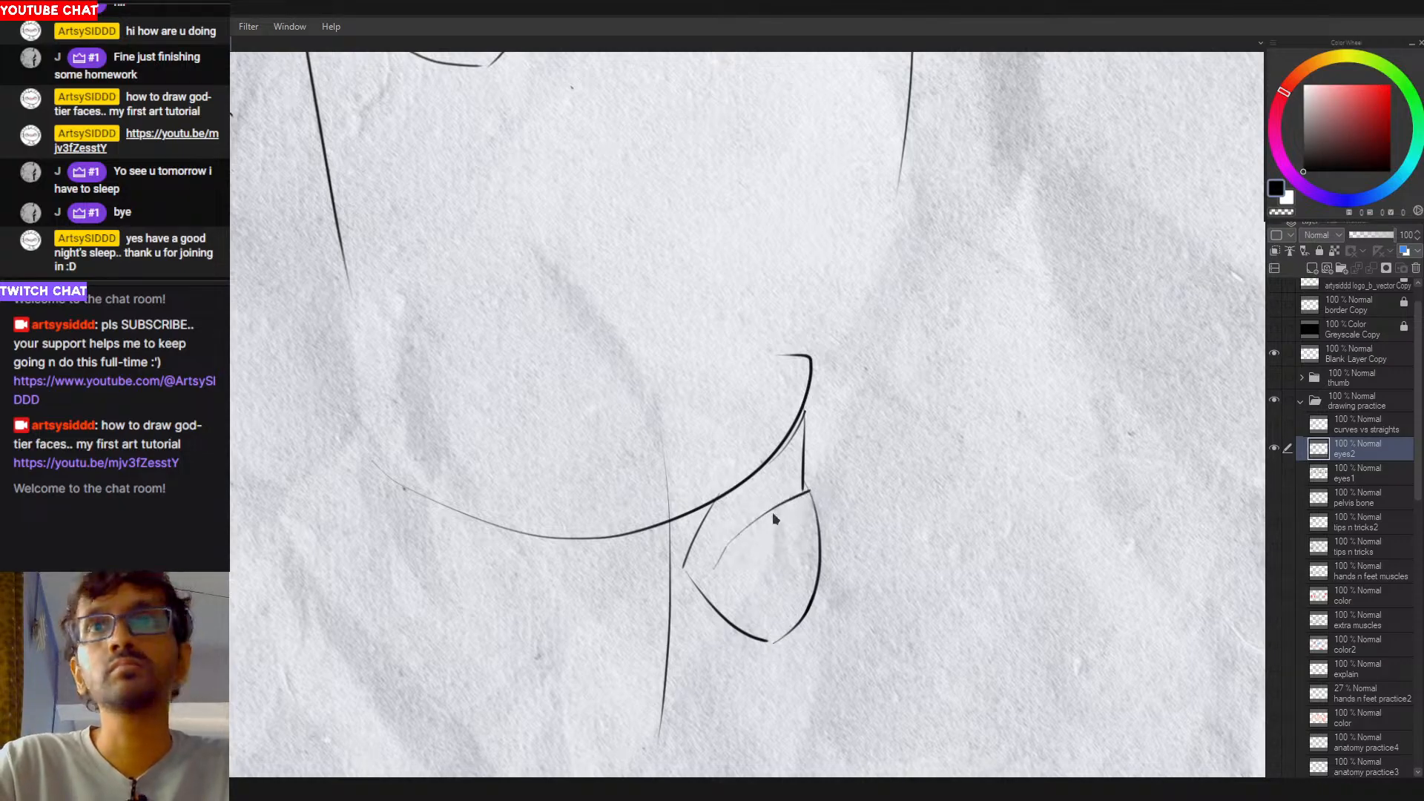
key("ctrl+z")
mouse_move(808, 491)
left_mouse_down()
mouse_move(730, 547)
mouse_move(805, 491)
left_mouse_up()
key("ctrl+z")
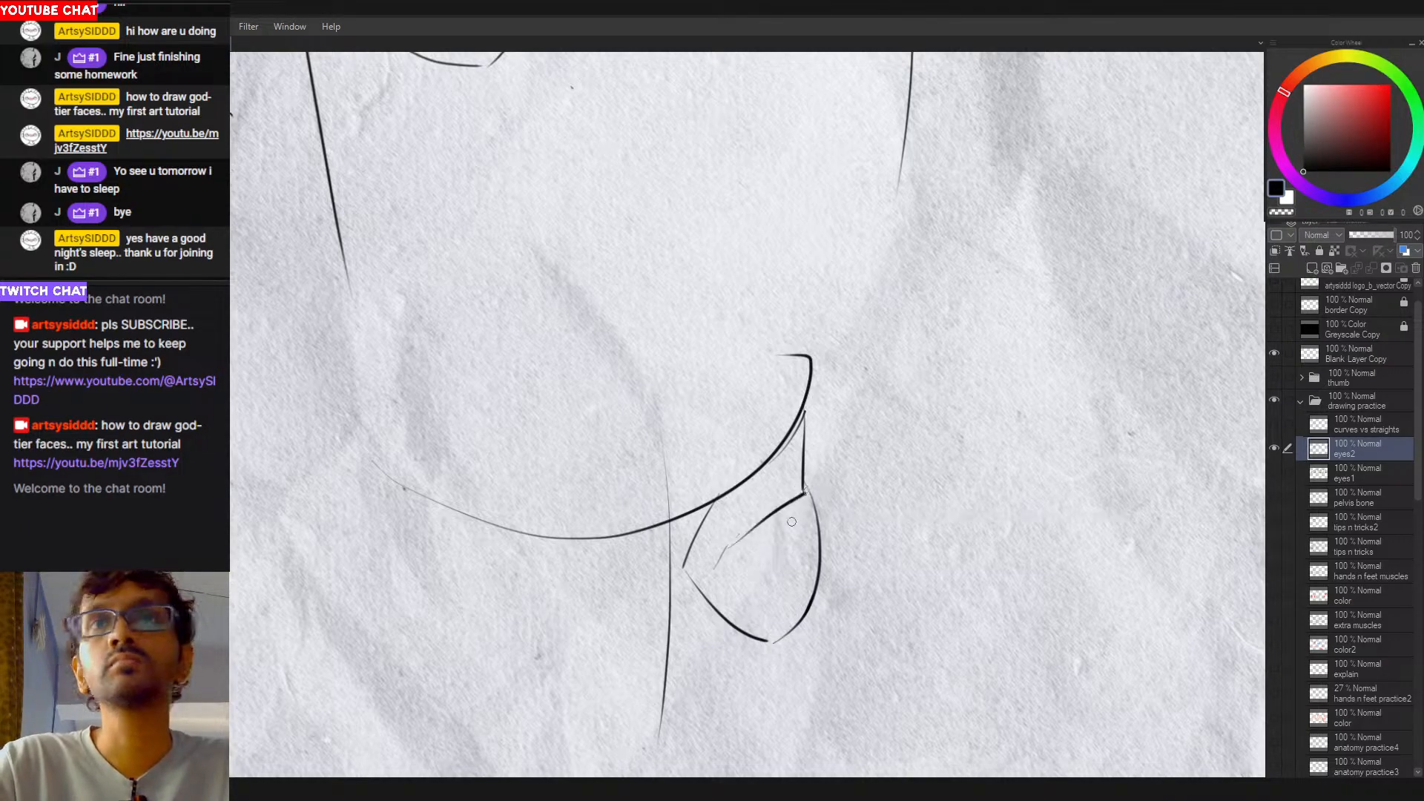
key("ctrl+z")
Step: Draw the curved lower edge of the eye beneath the slanted upper lid
mouse_move(727, 547)
left_mouse_down()
mouse_move(798, 498)
mouse_move(753, 575)
left_mouse_up()
key("ctrl+z")
key("ctrl+z")
left_click_drag(795, 504, 753, 573)
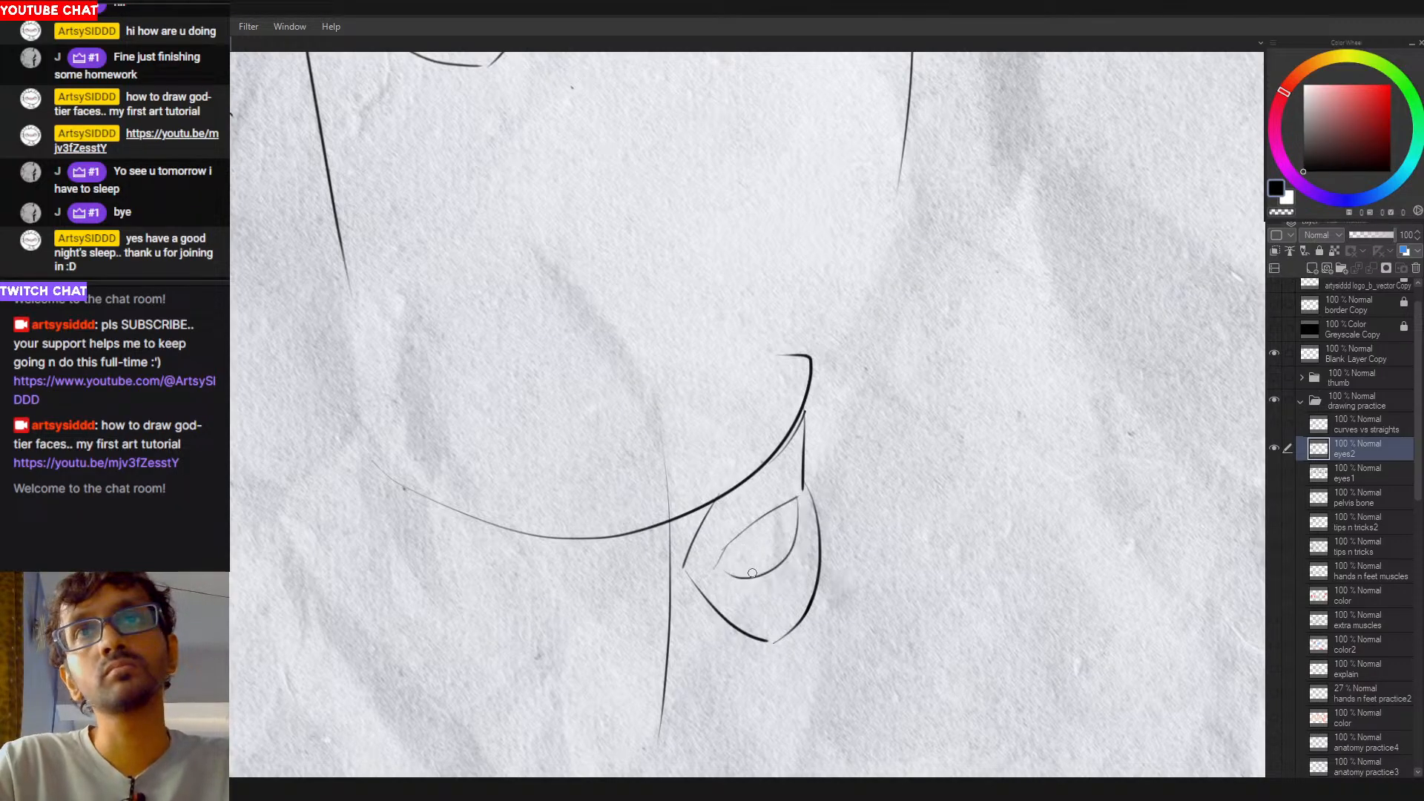
Step: Add short lashes at the eye's outer corner and sketch the narrow iris under the upper lid
left_click_drag(782, 508, 807, 496)
key("ctrl+z")
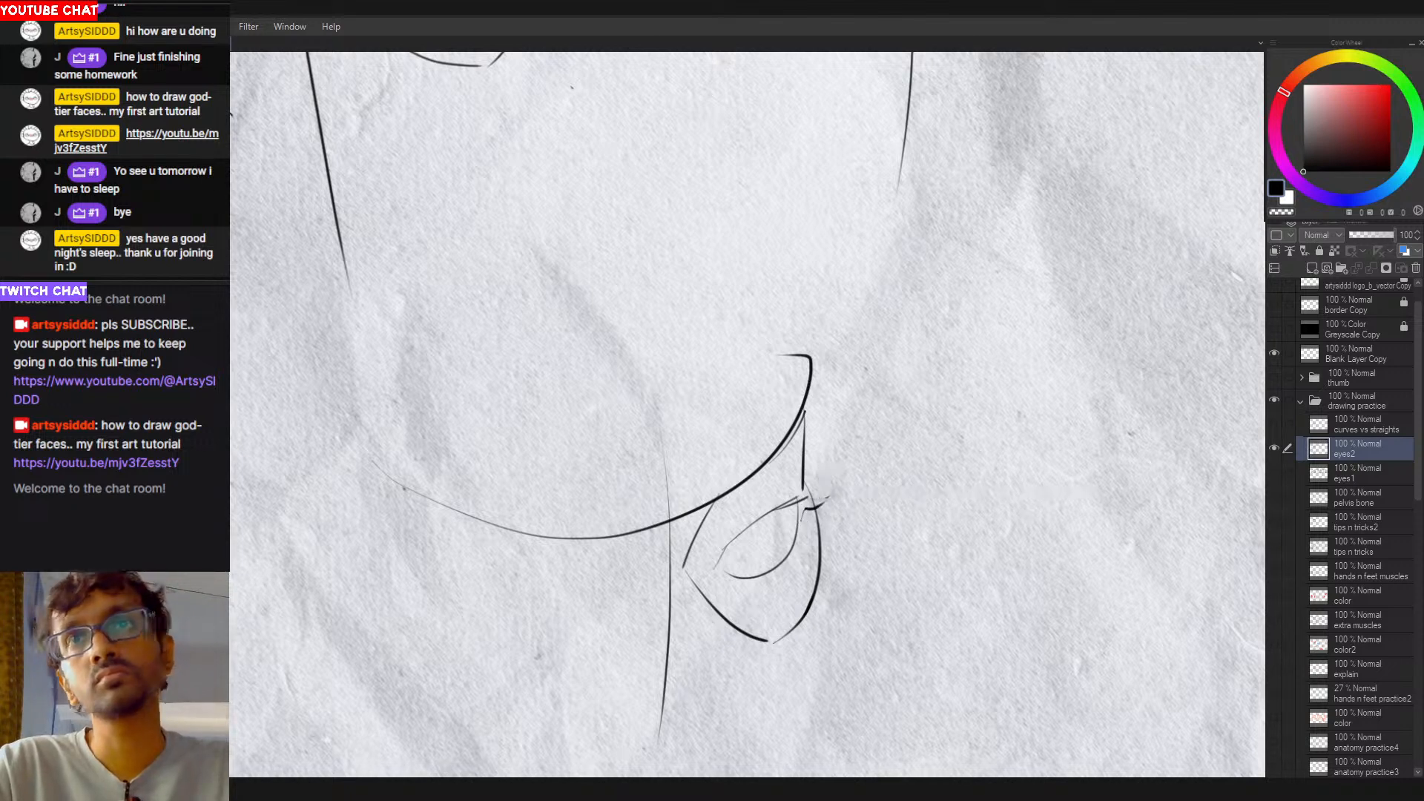
left_click_drag(794, 499, 831, 494)
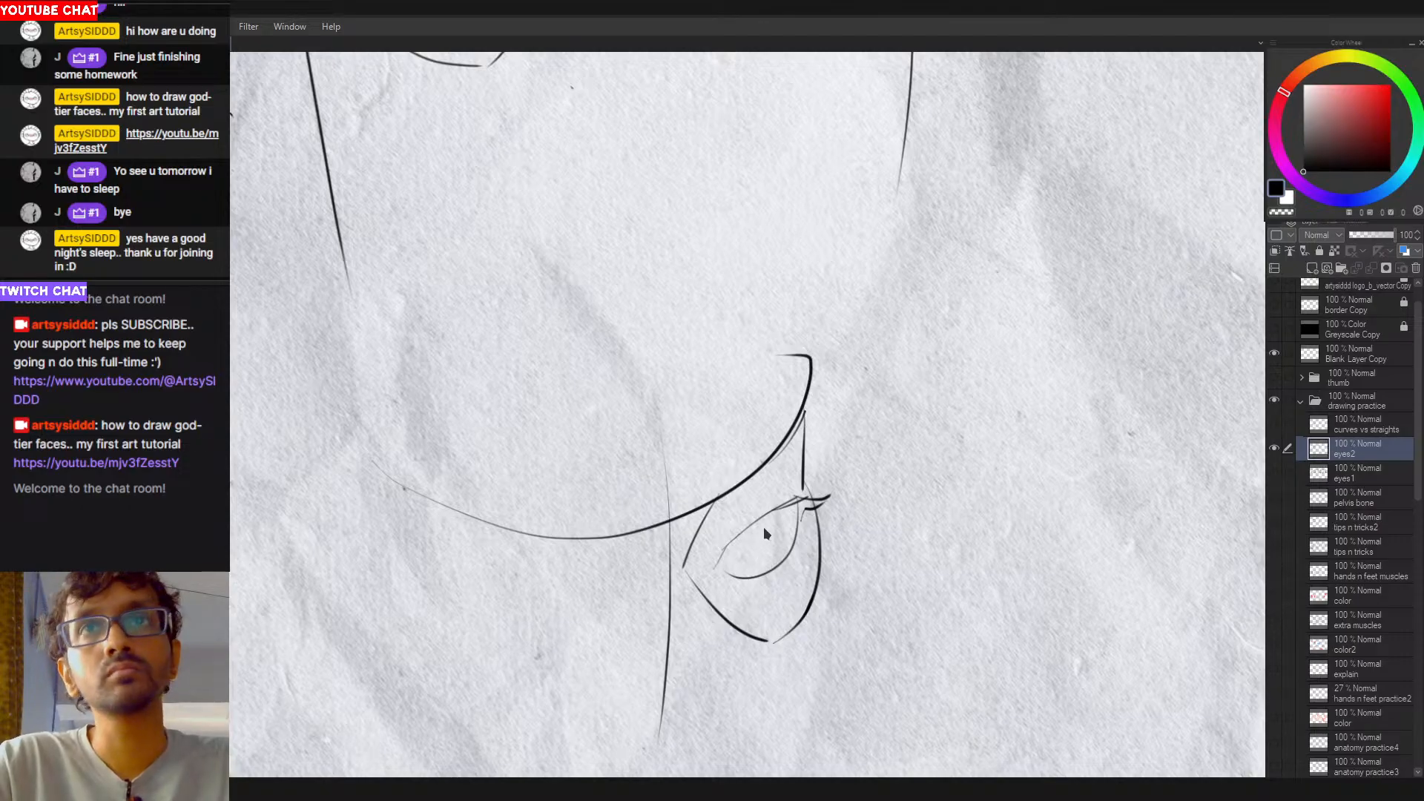
mouse_move(764, 527)
left_mouse_down()
mouse_move(782, 566)
mouse_move(779, 533)
left_mouse_up()
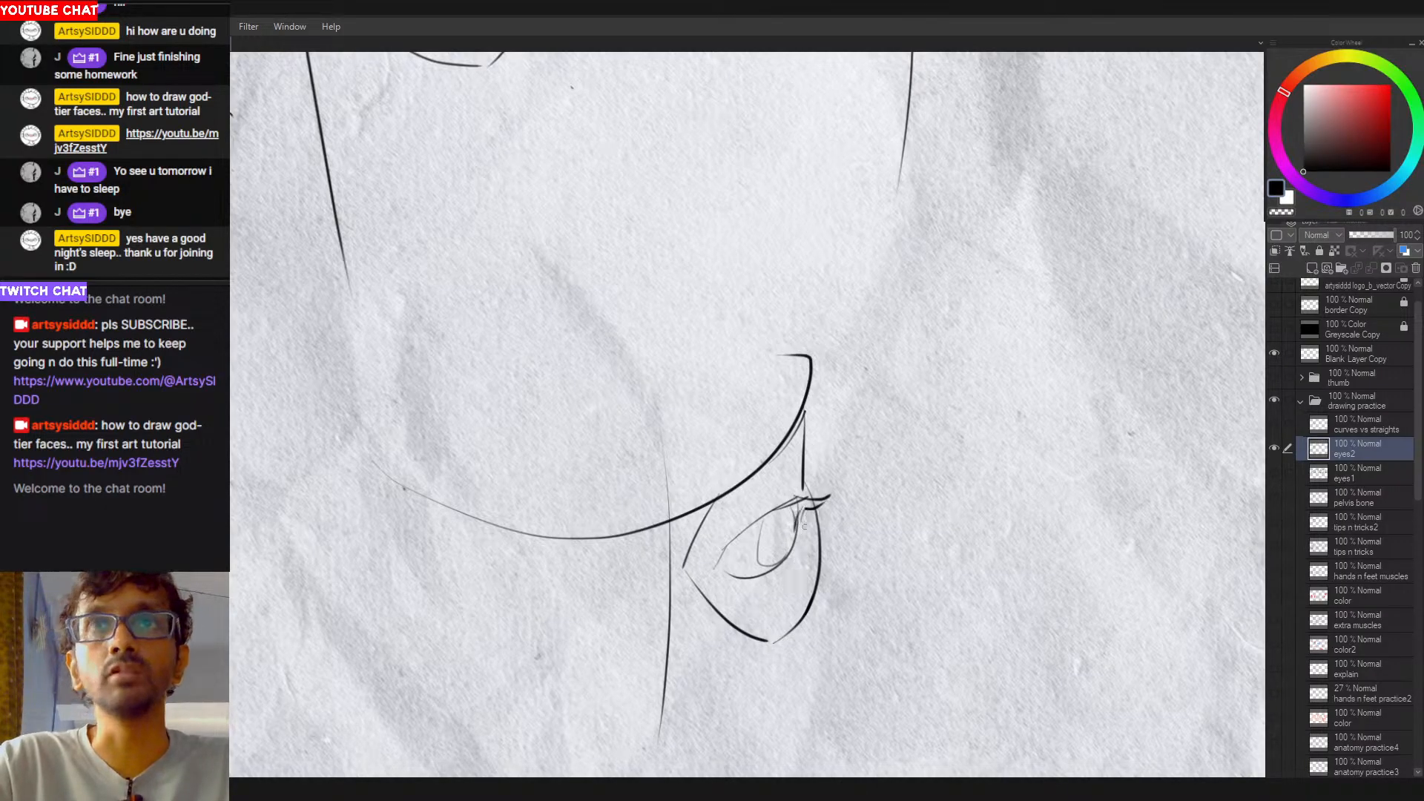
Step: Draw the curved underside of a pointed lash tip in the empty space beside the third eye
left_click_drag(792, 565, 606, 554)
left_click_drag(893, 436, 827, 520)
key("ctrl+z")
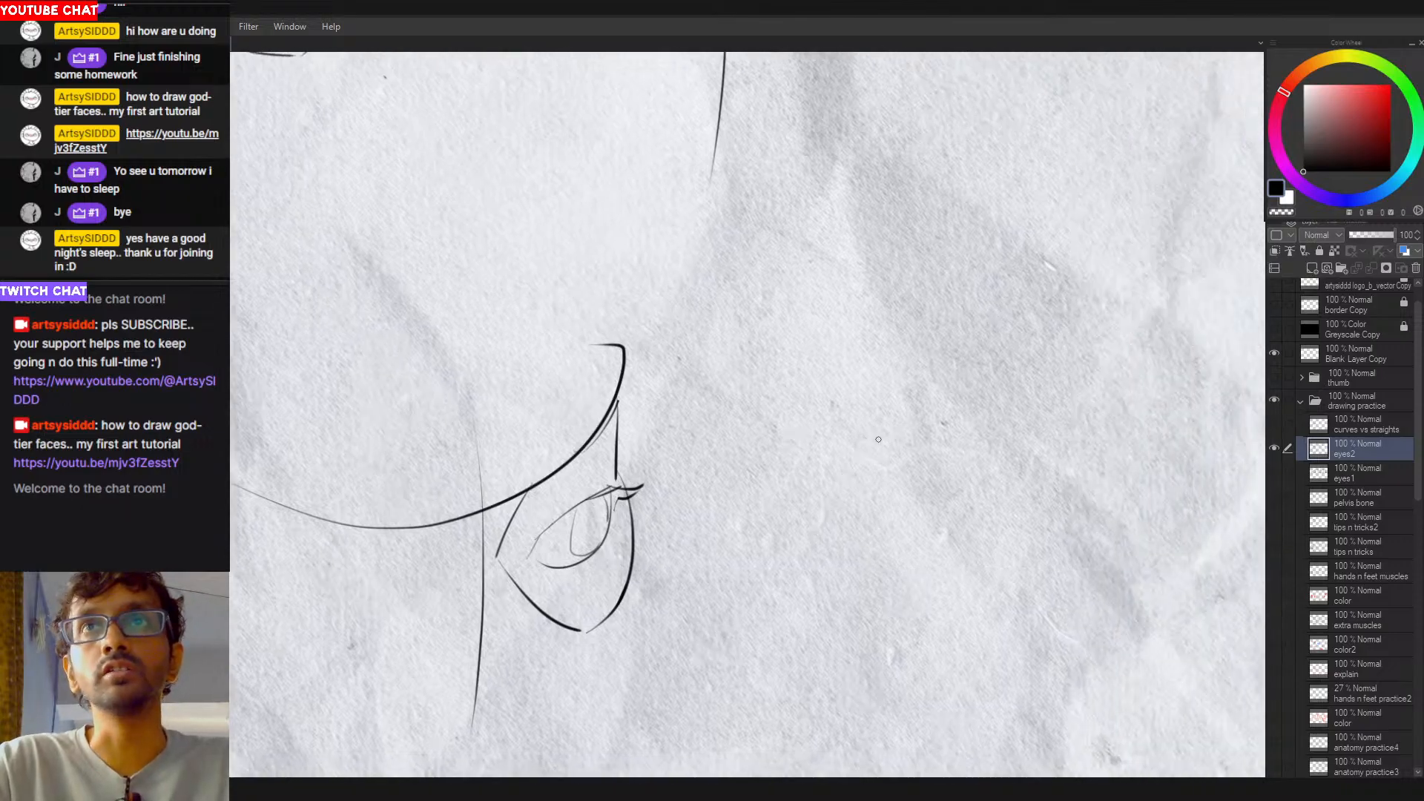
left_click_drag(890, 436, 834, 522)
key("ctrl+z")
mouse_move(902, 436)
left_mouse_down()
mouse_move(862, 456)
mouse_move(896, 443)
mouse_move(846, 523)
mouse_move(843, 508)
left_mouse_up()
key("ctrl+z")
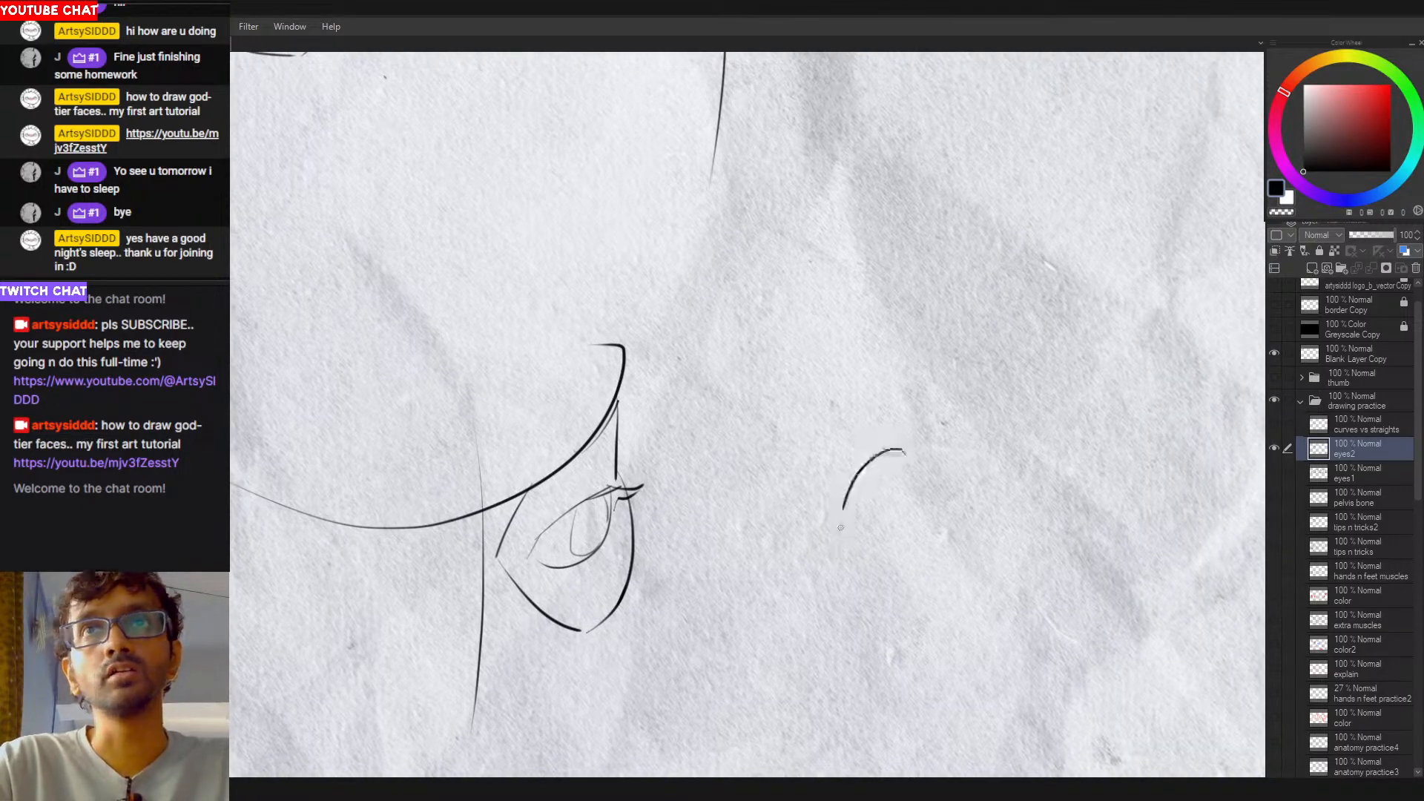
Step: Draw the long curved lid line sweeping down and inward from the lash tip
mouse_move(905, 448)
left_mouse_down()
mouse_move(852, 417)
mouse_move(744, 570)
left_mouse_up()
key("ctrl+z")
left_click_drag(866, 435, 727, 550)
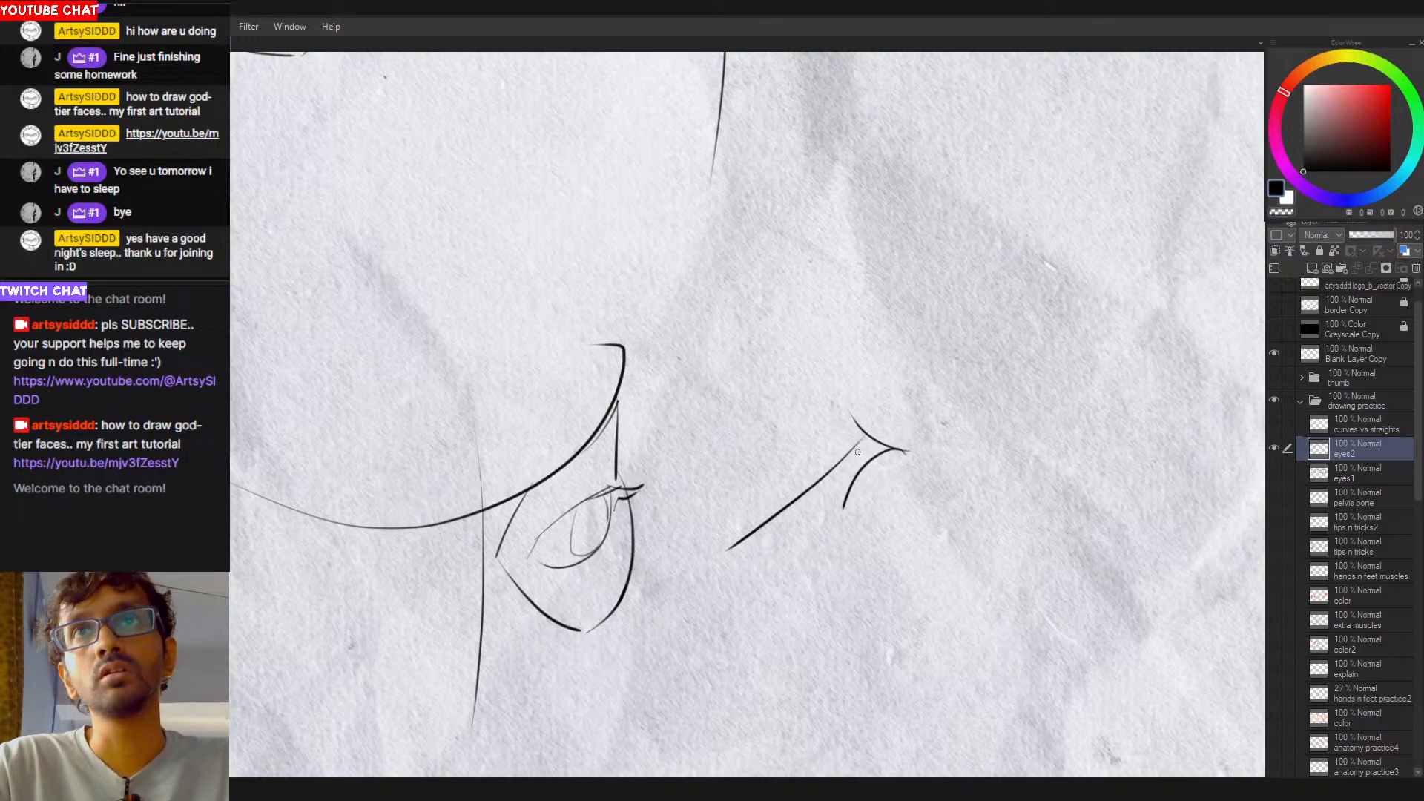
key("ctrl+z")
left_click_drag(865, 432, 756, 531)
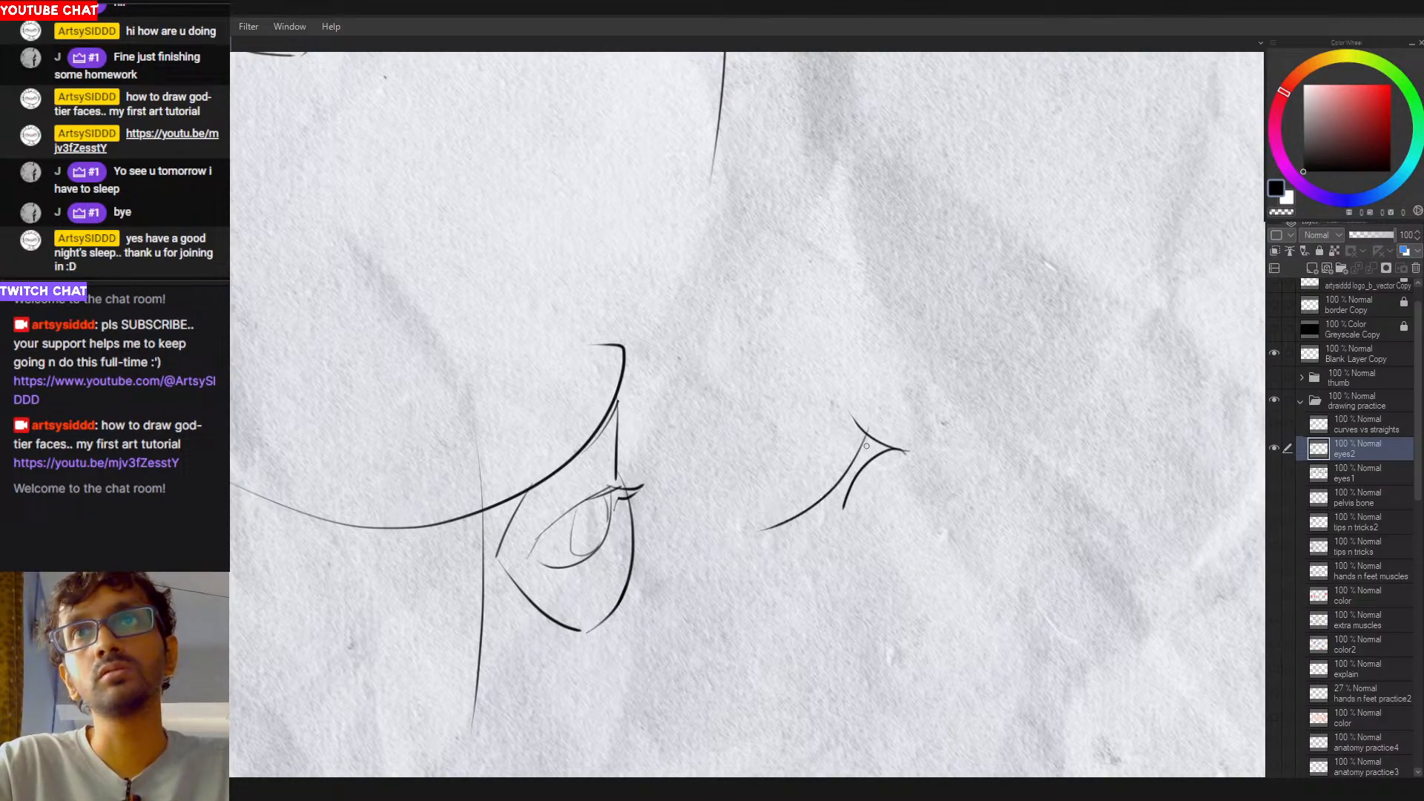
Step: Fill the enlarged lash shape solid black, thicken its lid line, and refine the lower spike
mouse_move(866, 445)
left_mouse_down()
mouse_move(849, 475)
mouse_move(870, 439)
mouse_move(864, 458)
mouse_move(893, 448)
left_mouse_up()
key("ctrl+z")
key("ctrl+z")
mouse_move(886, 448)
left_mouse_down()
mouse_move(830, 501)
mouse_move(768, 529)
left_mouse_up()
key("ctrl+z")
key("ctrl+z")
key("ctrl+z")
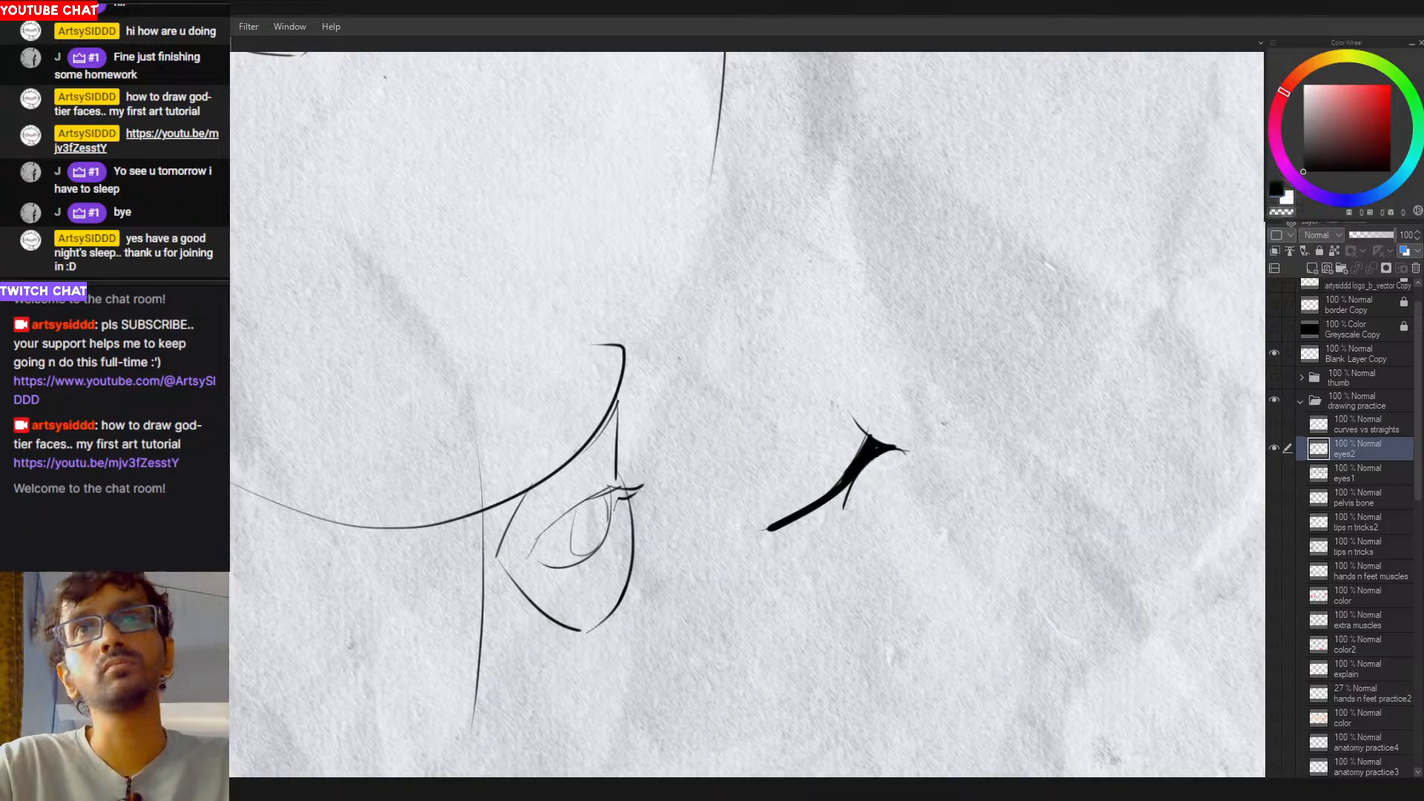
mouse_move(851, 467)
left_mouse_down()
mouse_move(848, 499)
mouse_move(879, 451)
mouse_move(853, 503)
left_mouse_up()
key("c")
key("ctrl+z")
Step: Select the solid black lash shape beside the third eye and delete it, clearing the selection
scroll(873, 523, "down", 2)
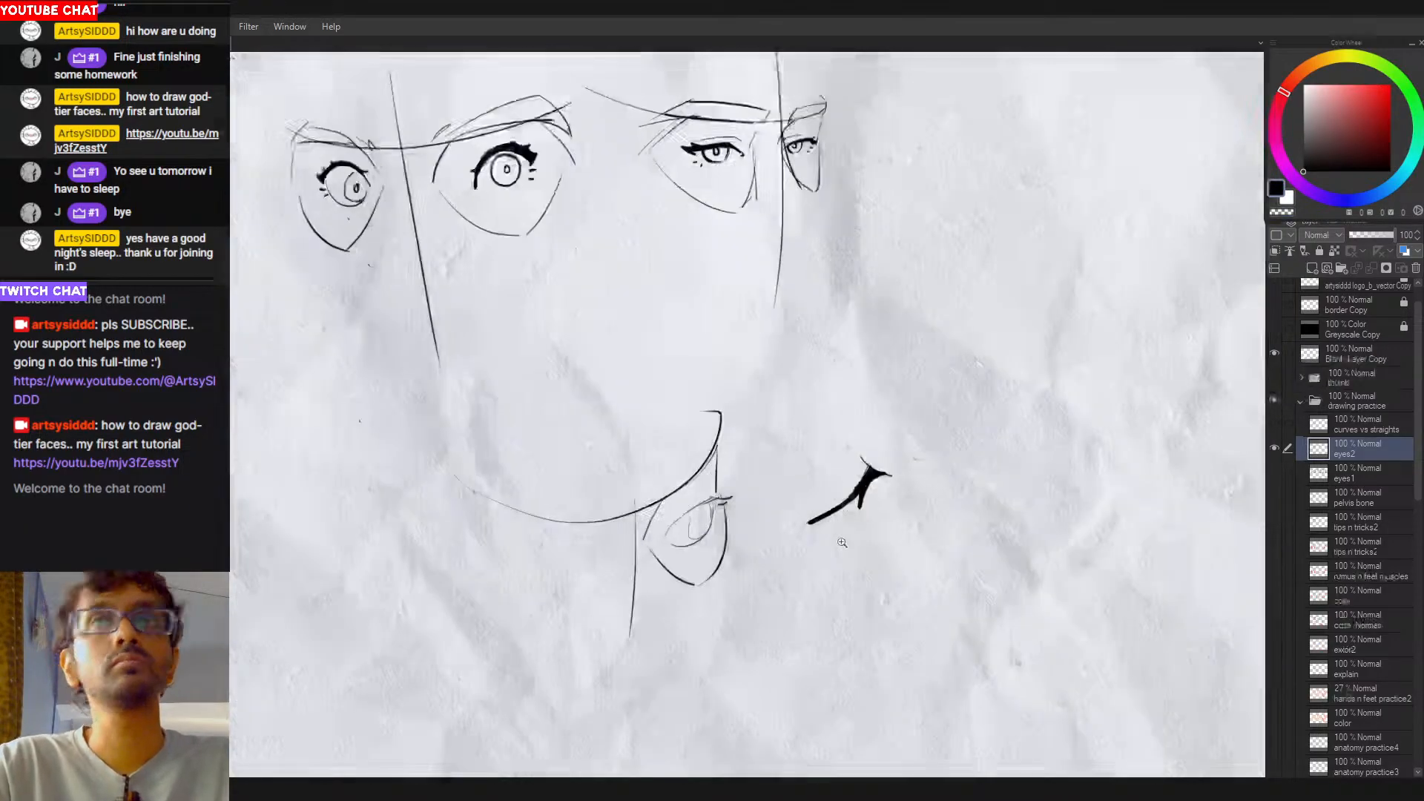
key("m")
left_click_drag(883, 409, 753, 577)
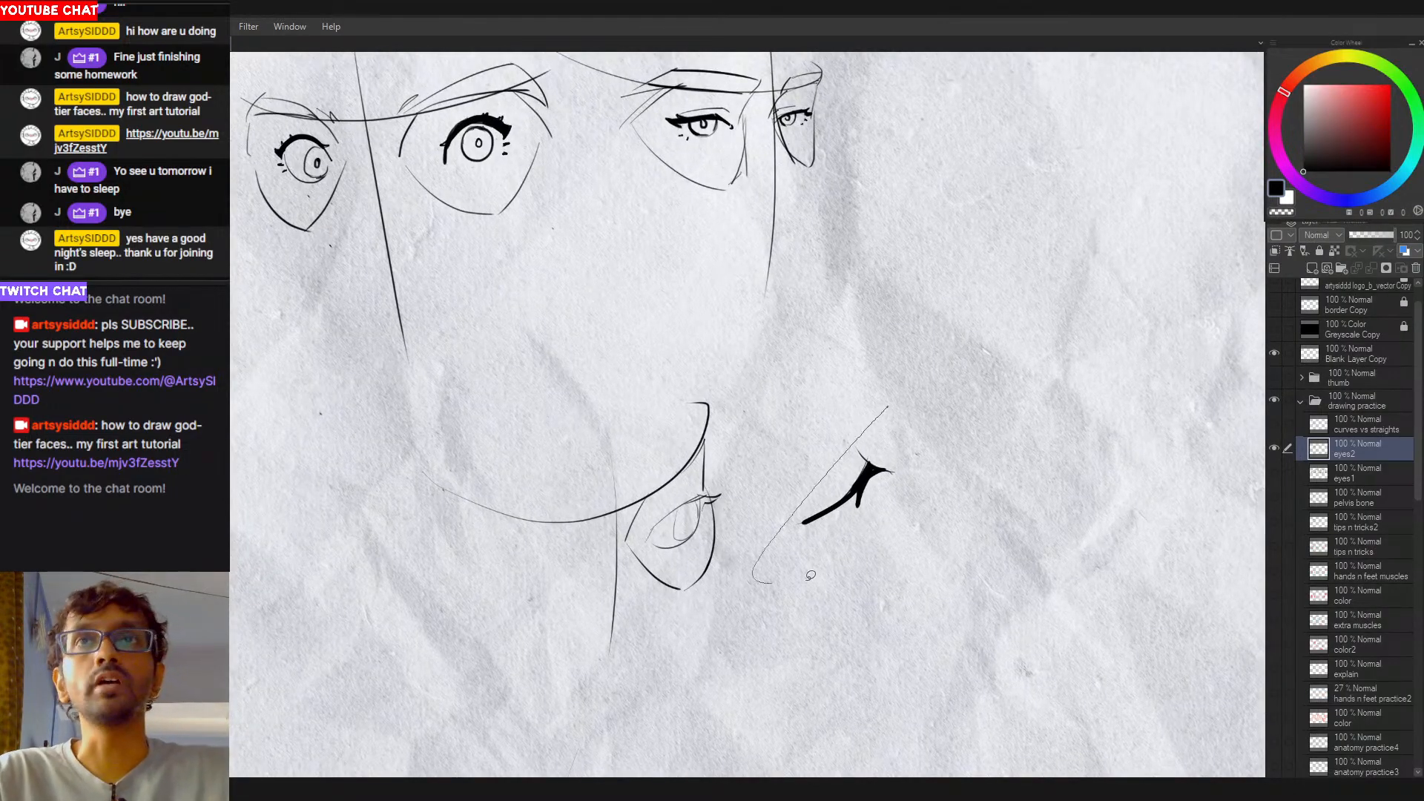
key("Delete")
left_click_drag(872, 479, 933, 487)
key("ctrl+d")
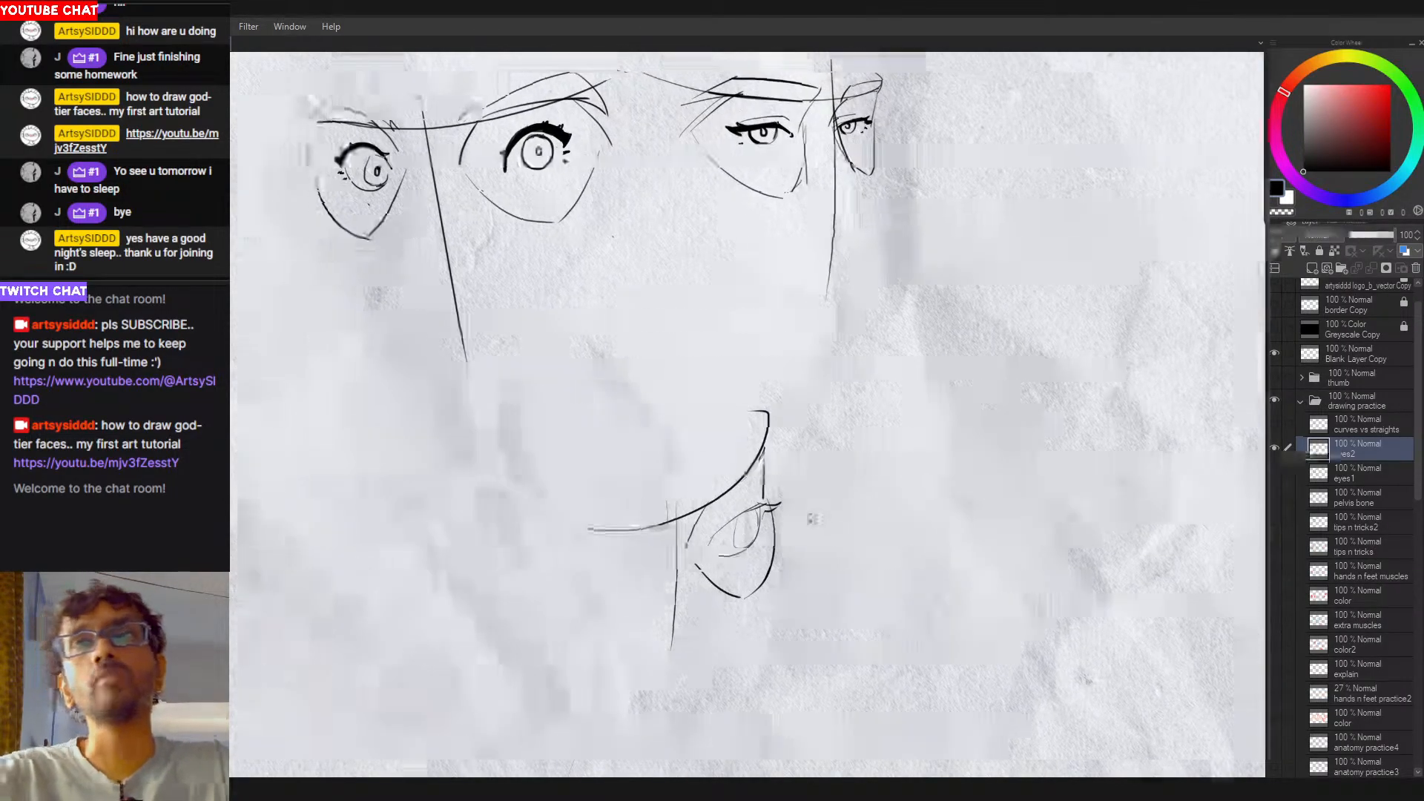
Step: Select the third eye together with its long brow curve and nose line, and enlarge them slightly with a transform
scroll(807, 503, "up", 2)
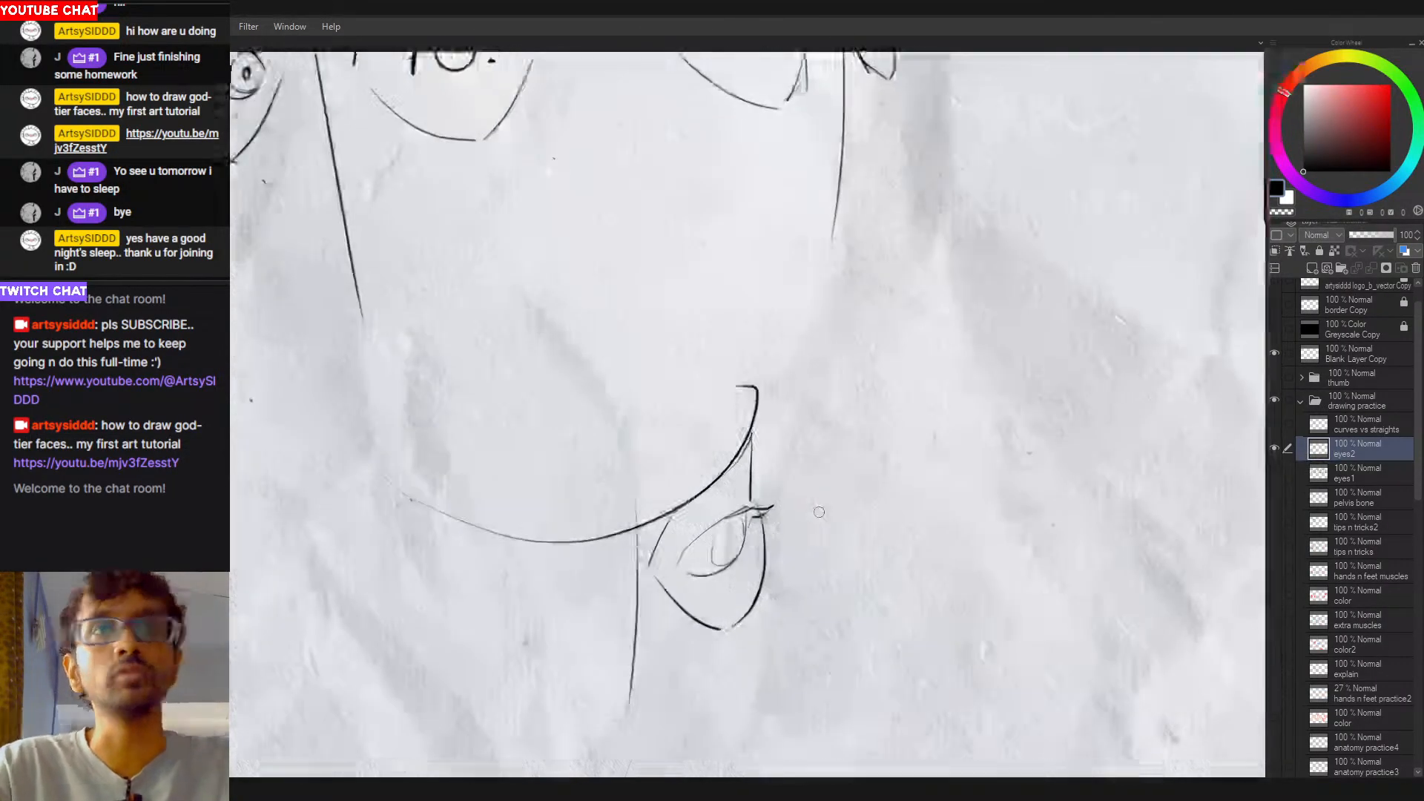
scroll(807, 512, "down", 2)
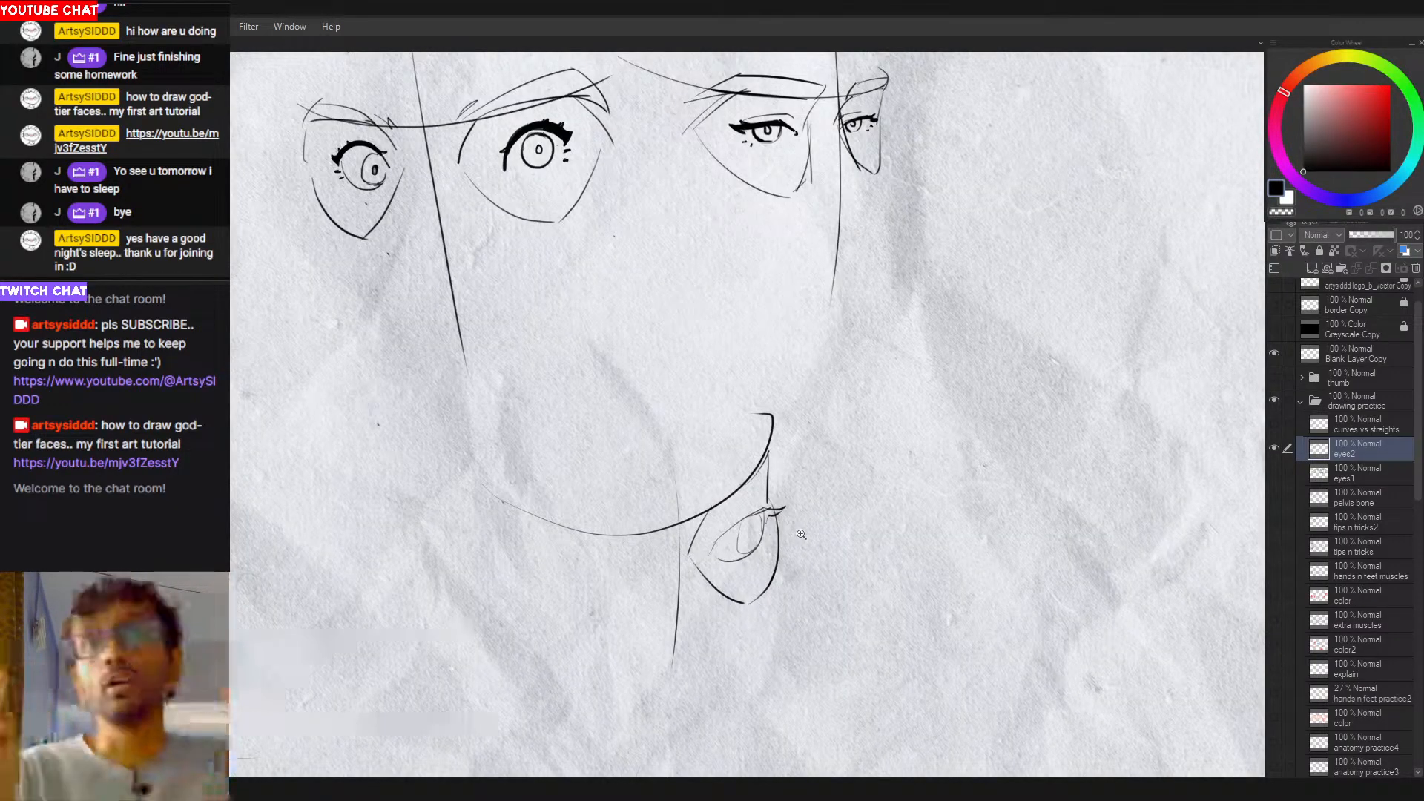
mouse_move(814, 500)
left_mouse_down()
mouse_move(979, 504)
mouse_move(864, 519)
mouse_move(884, 517)
left_mouse_up()
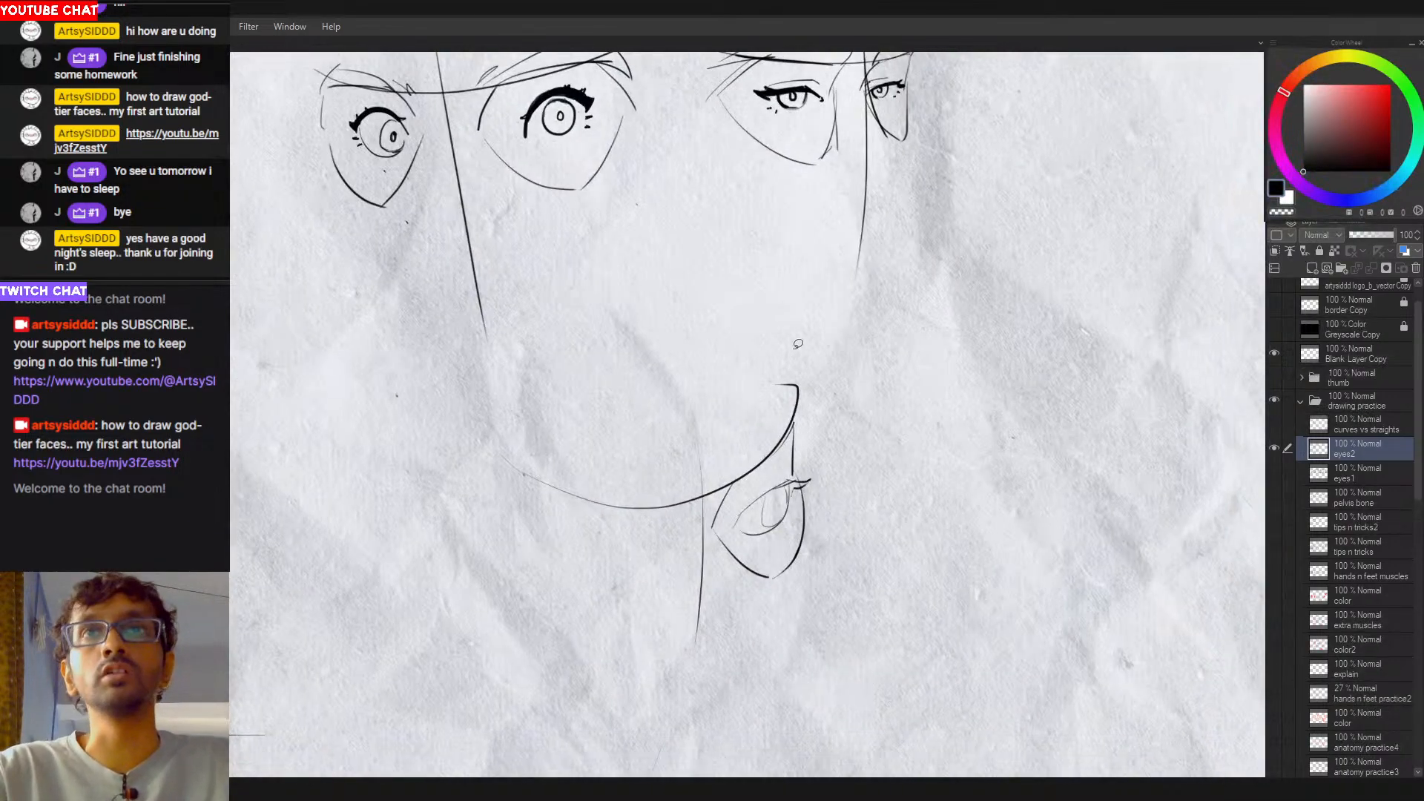
mouse_move(816, 319)
left_mouse_down()
mouse_move(493, 631)
mouse_move(916, 483)
left_mouse_up()
key("ctrl+t")
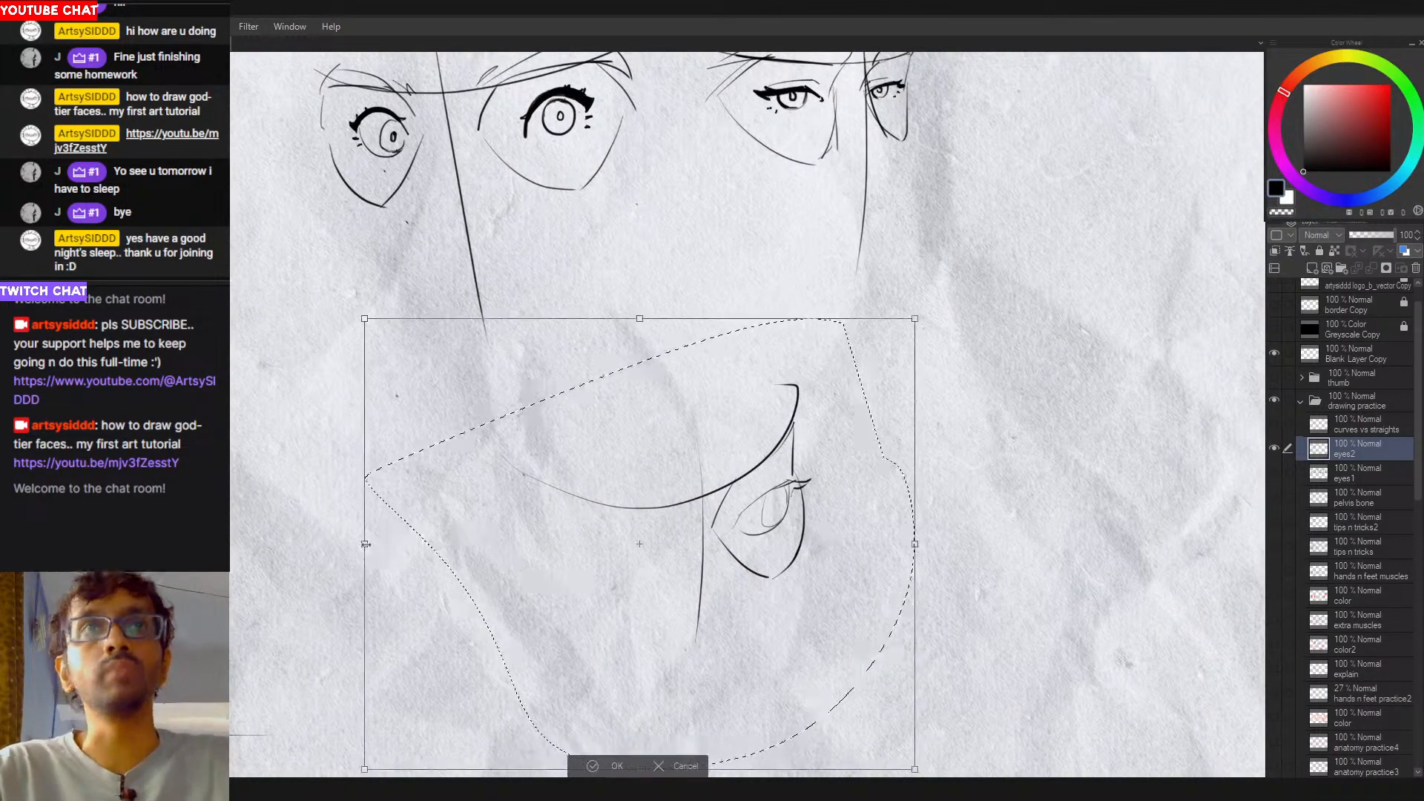
left_click_drag(366, 543, 222, 543)
key("Return")
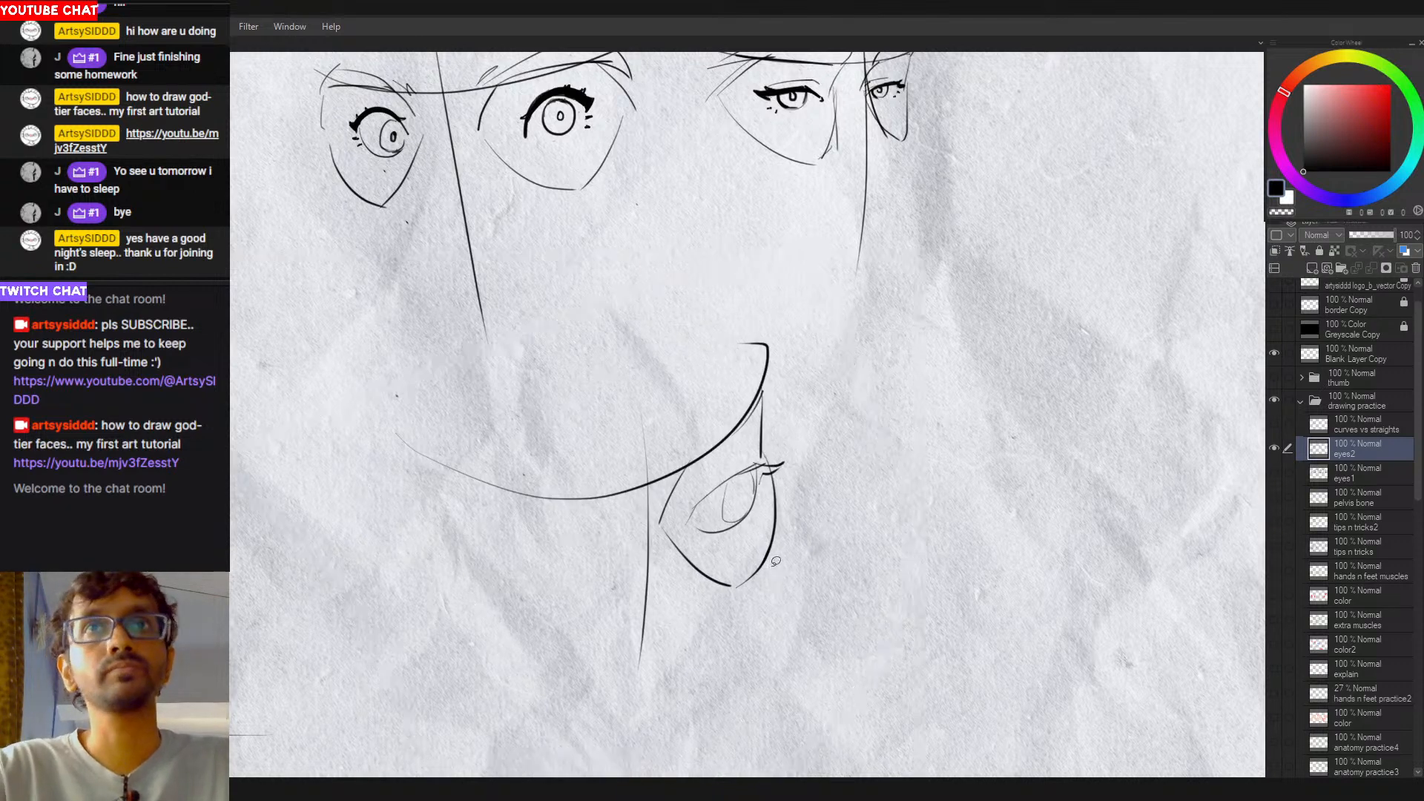
Step: Erase the outer curve of the third eye's socket and redraw it closer to the eye, meeting the socket's lower point
left_click(827, 460)
left_click(827, 459)
key("e")
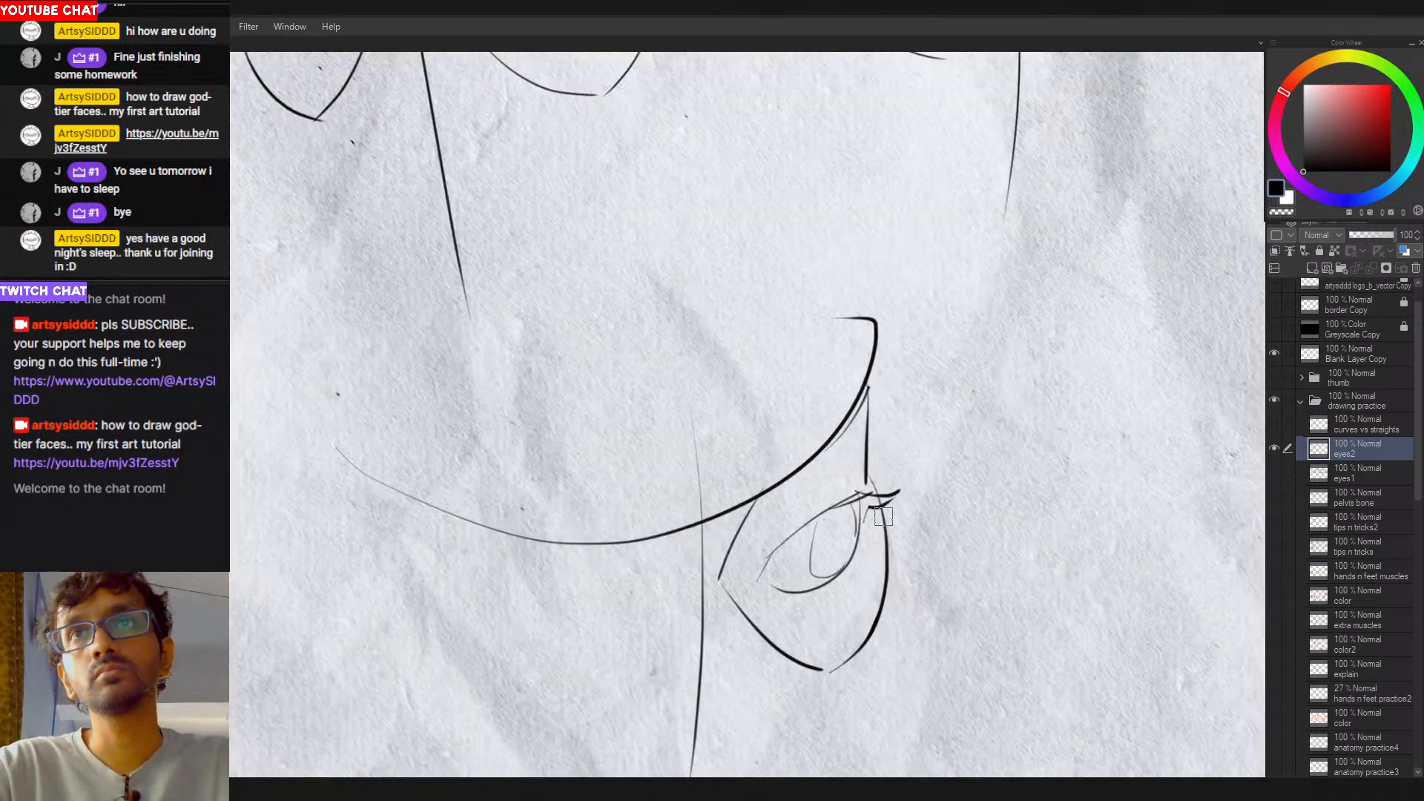
left_click_drag(883, 517, 846, 699)
mouse_move(867, 479)
left_mouse_down()
mouse_move(860, 609)
mouse_move(816, 667)
left_mouse_up()
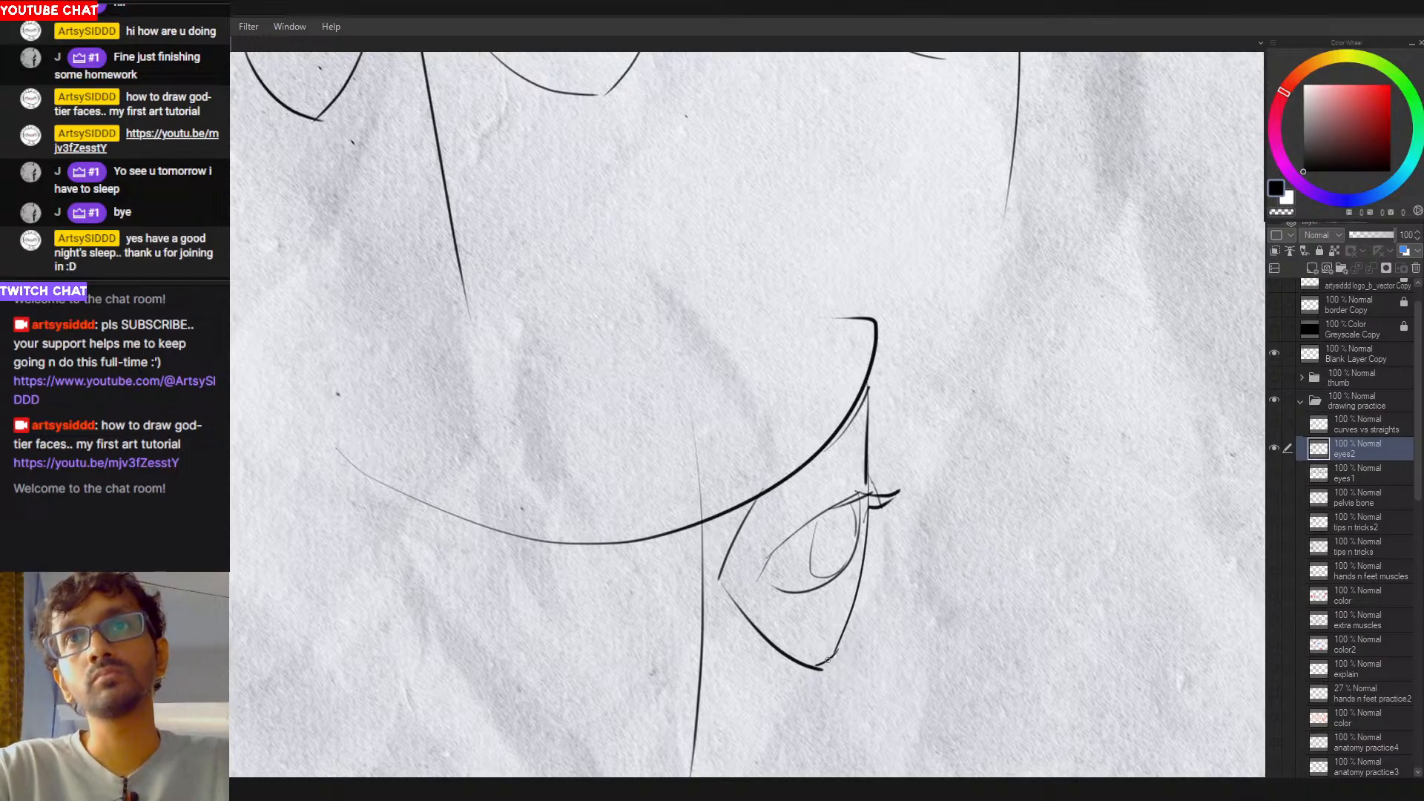
Step: Draw the face's outer contour beside the third eye's socket, bulging outward from the lash corner and curving back in below
left_click_drag(872, 508, 920, 630)
key("ctrl+z")
left_click_drag(881, 547, 905, 617)
key("ctrl+z")
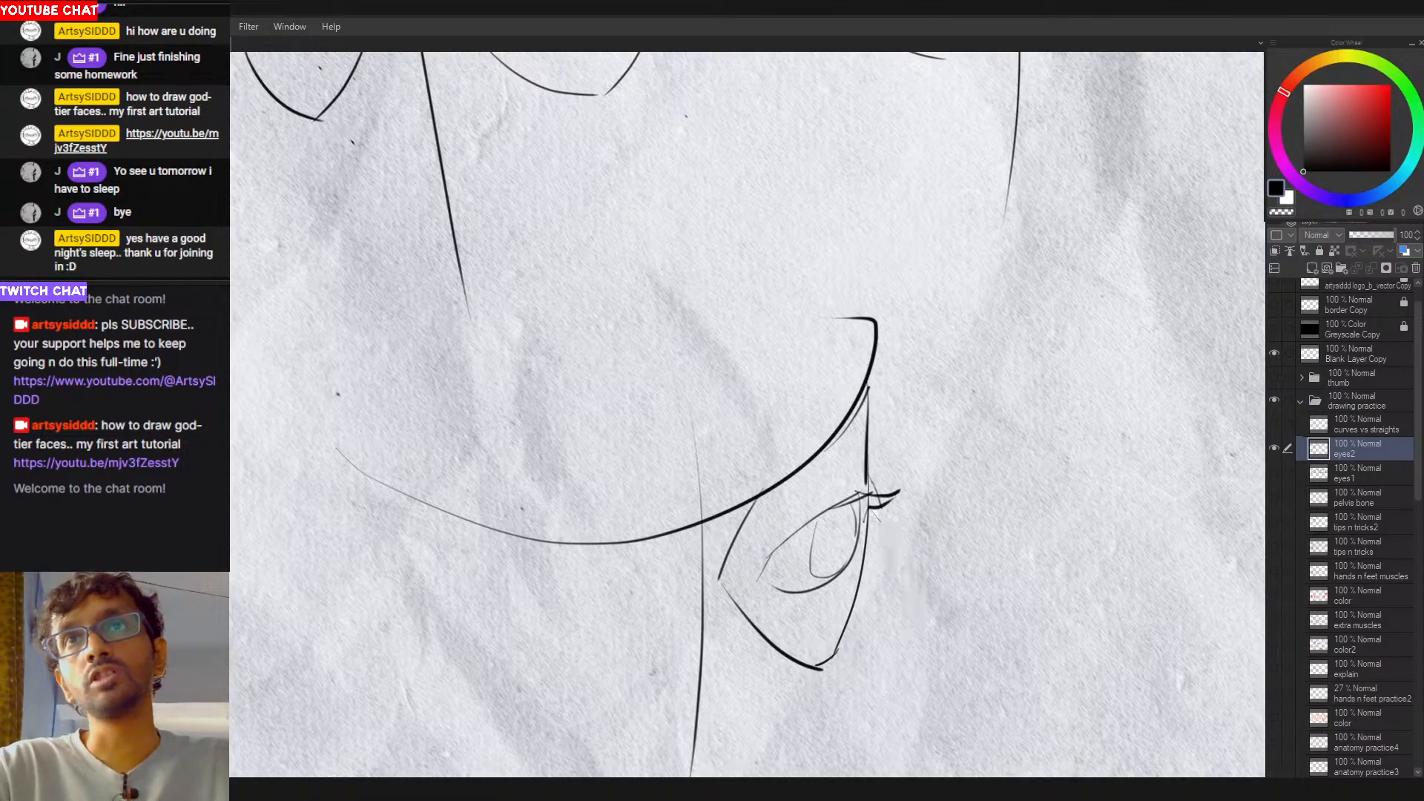
mouse_move(873, 509)
left_mouse_down()
mouse_move(904, 605)
mouse_move(825, 715)
left_mouse_up()
key("ctrl+z")
key("ctrl+z")
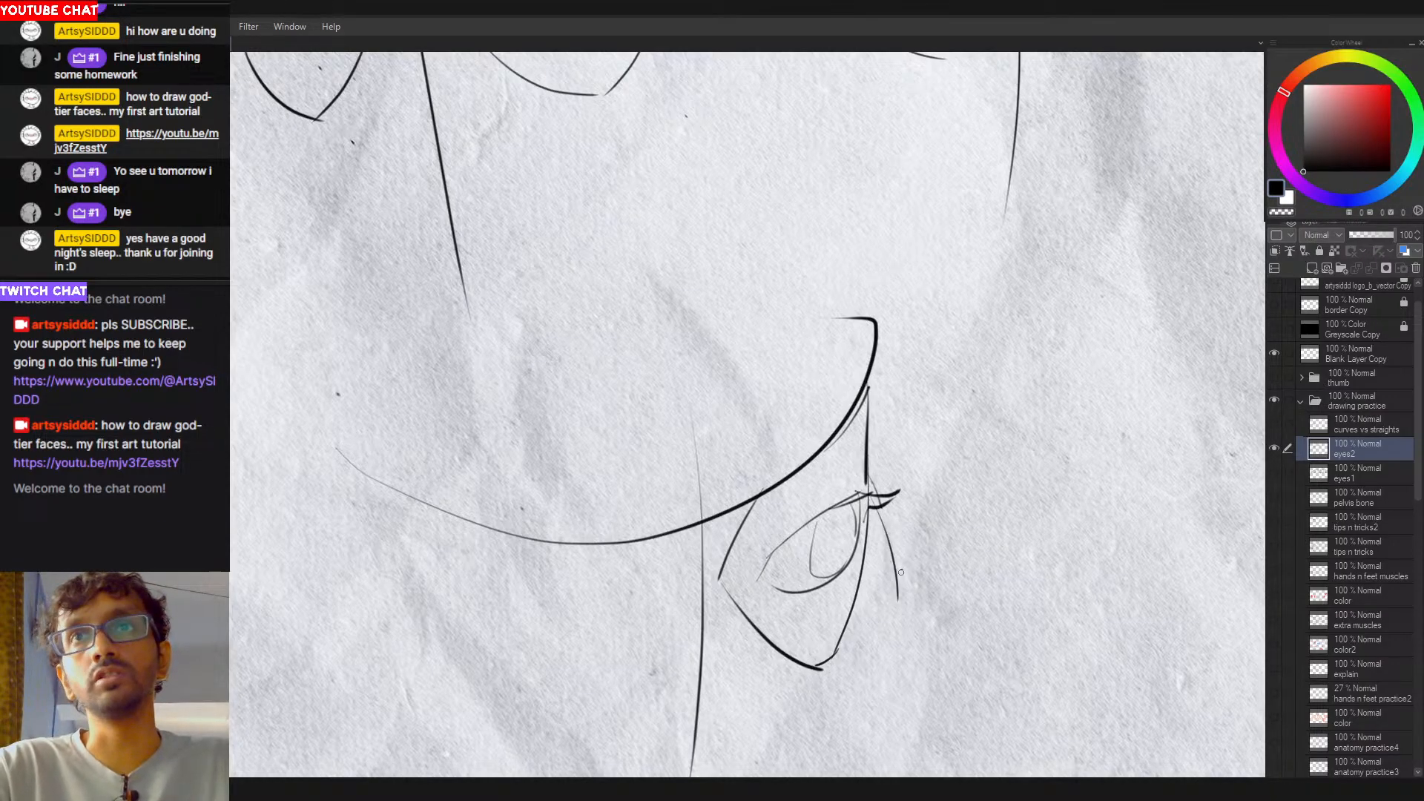
left_click_drag(895, 595, 859, 662)
key("ctrl+z")
left_click_drag(896, 599, 843, 710)
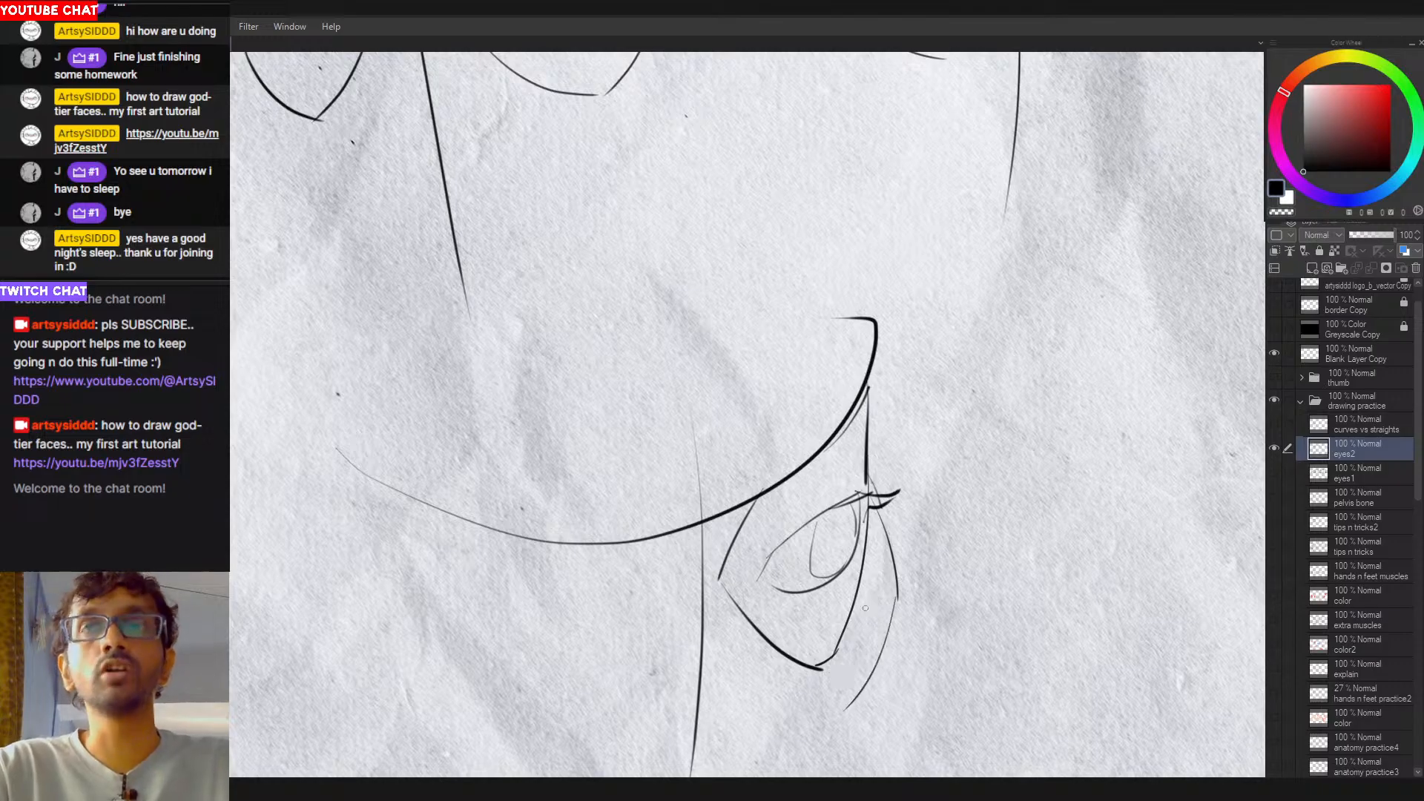
Step: Refine the third eye's lower lid line and add short lash ticks along its outer edge
mouse_move(908, 534)
left_mouse_down()
mouse_move(871, 524)
mouse_move(870, 585)
mouse_move(881, 539)
mouse_move(866, 586)
mouse_move(839, 545)
mouse_move(886, 580)
left_mouse_up()
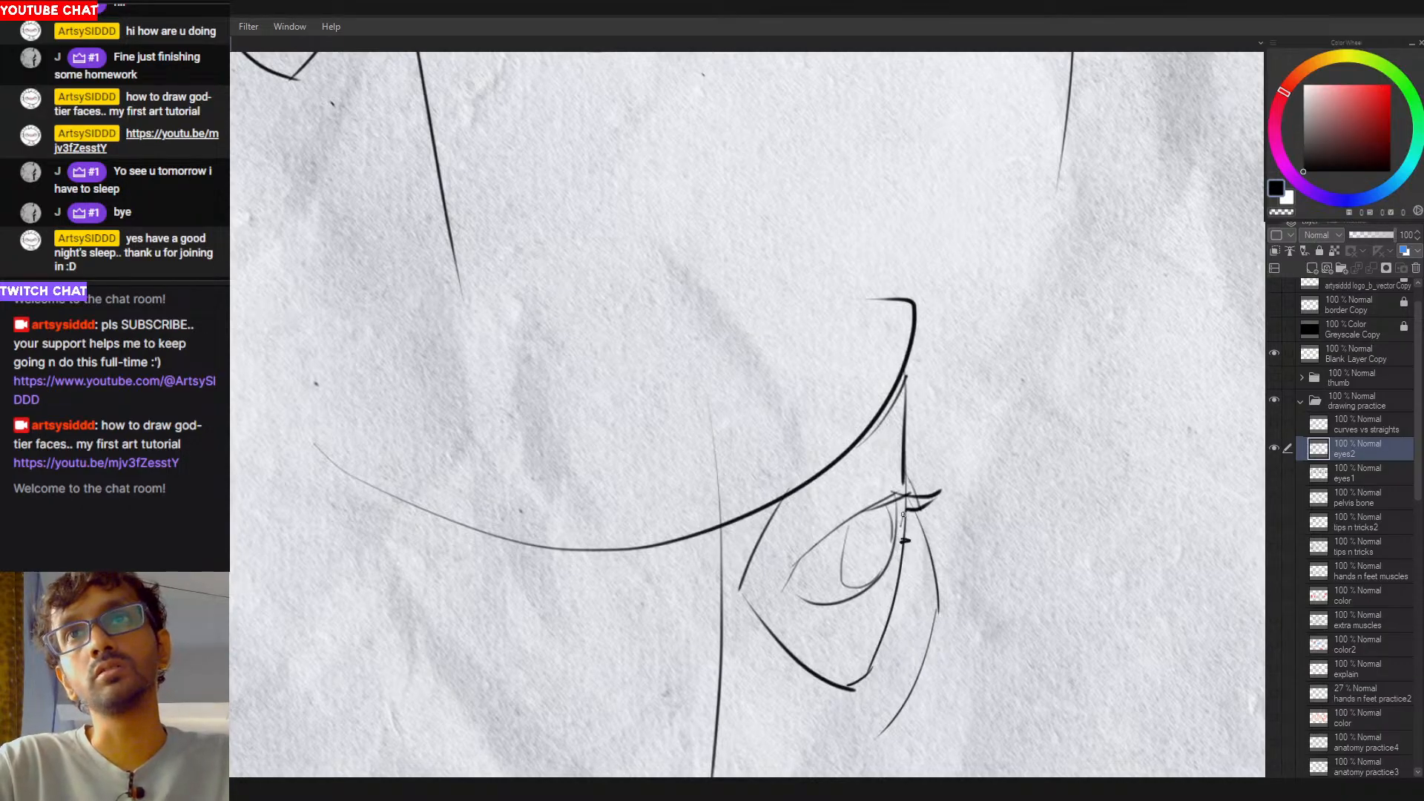
left_click_drag(901, 519, 853, 599)
key("ctrl+z")
mouse_move(903, 528)
left_mouse_down()
mouse_move(866, 603)
mouse_move(895, 569)
mouse_move(861, 606)
left_mouse_up()
key("ctrl+z")
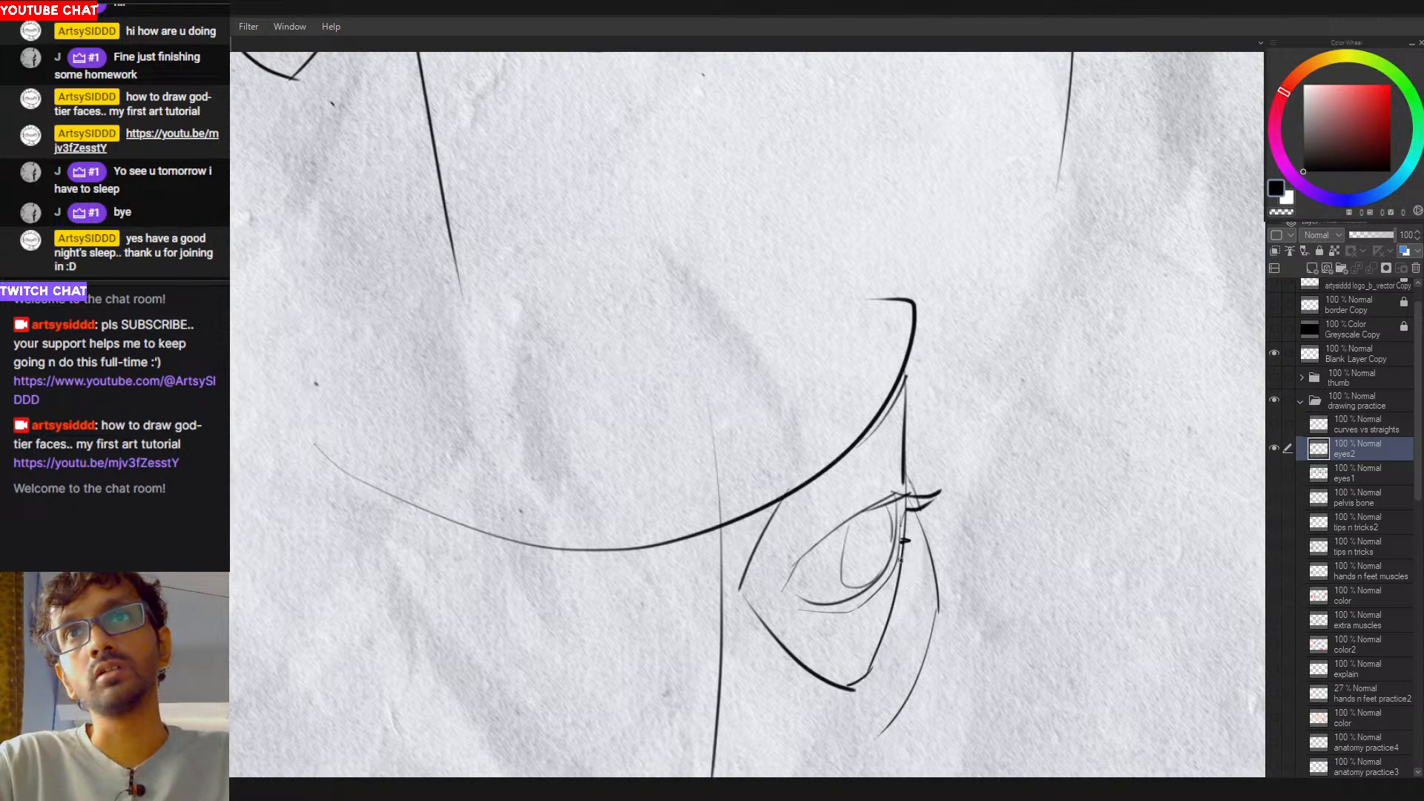
mouse_move(901, 552)
left_mouse_down()
mouse_move(857, 544)
mouse_move(857, 520)
left_mouse_up()
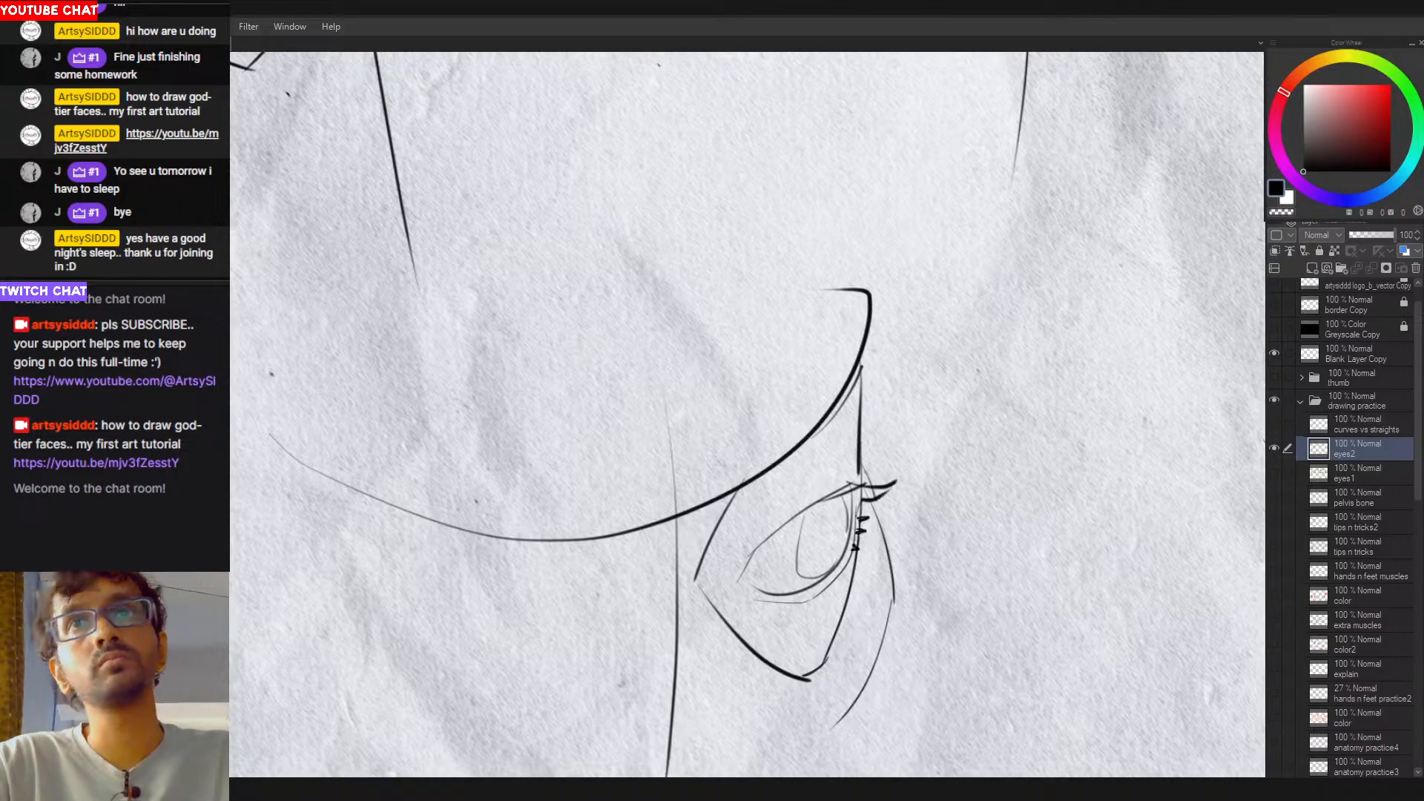
Step: Thicken the third eye's upper lid into a solid black line ending in a pointed lash at the outer corner
left_click_drag(860, 490, 891, 458)
mouse_move(852, 486)
left_mouse_down()
mouse_move(829, 487)
mouse_move(851, 521)
left_mouse_up()
left_click_drag(852, 522, 883, 562)
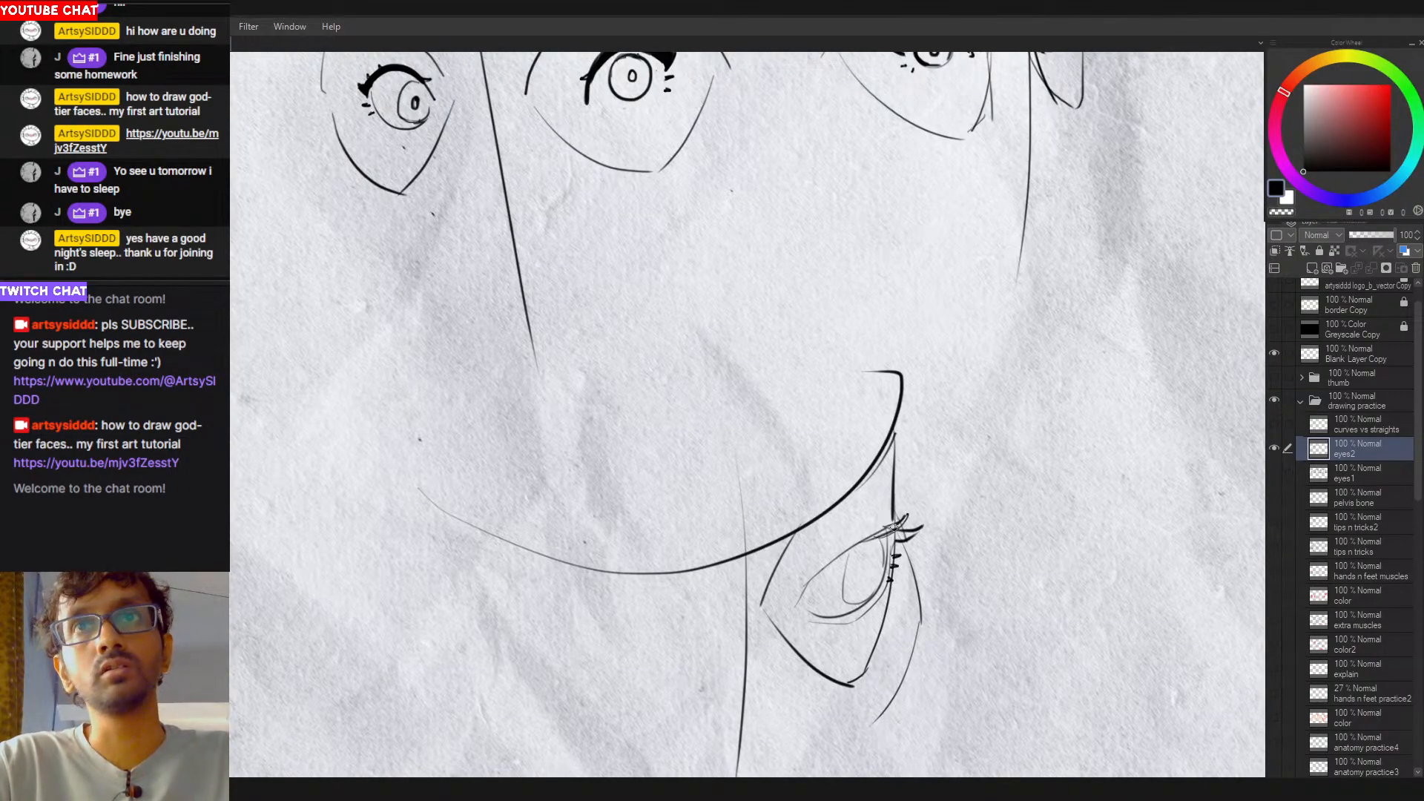
left_click_drag(894, 526, 823, 567)
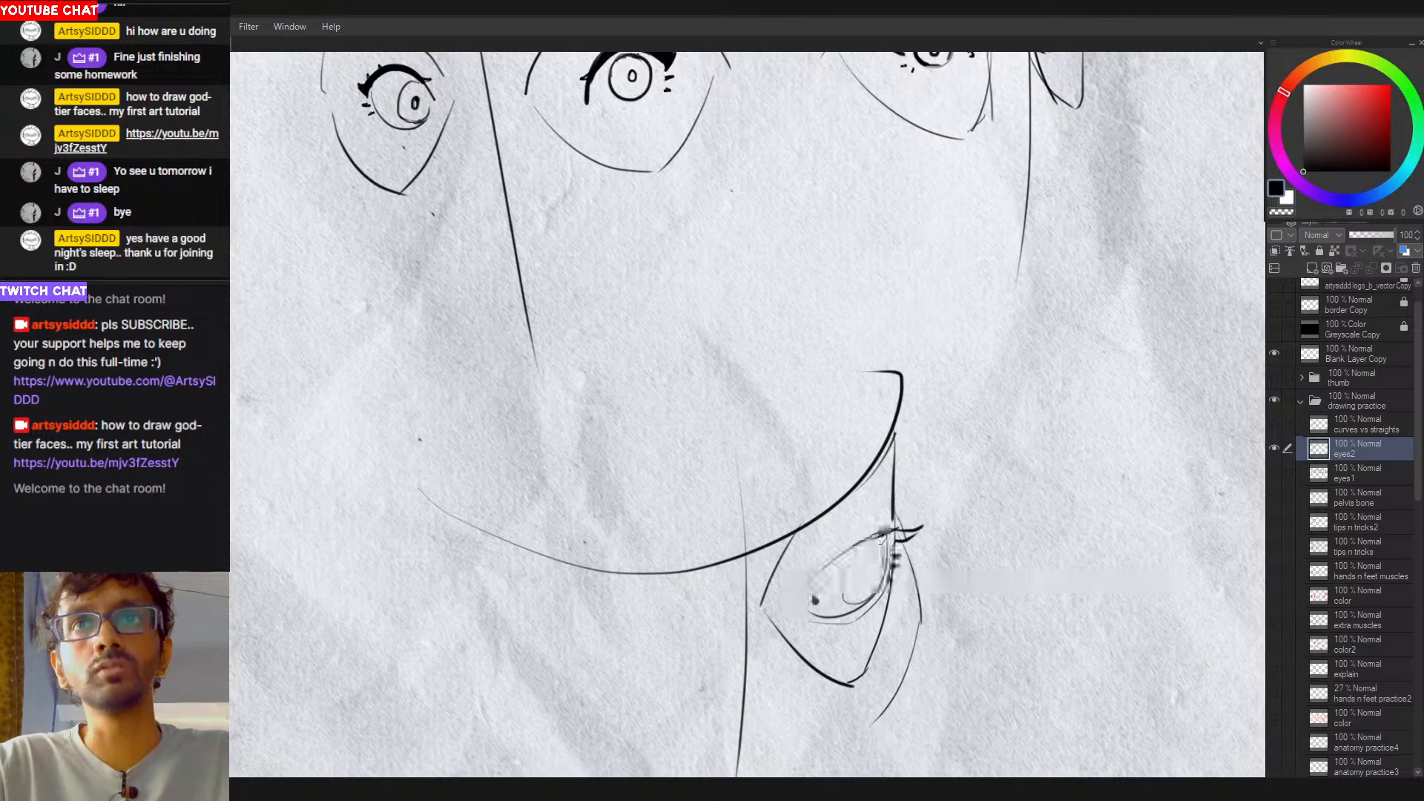
left_click_drag(922, 524, 809, 582)
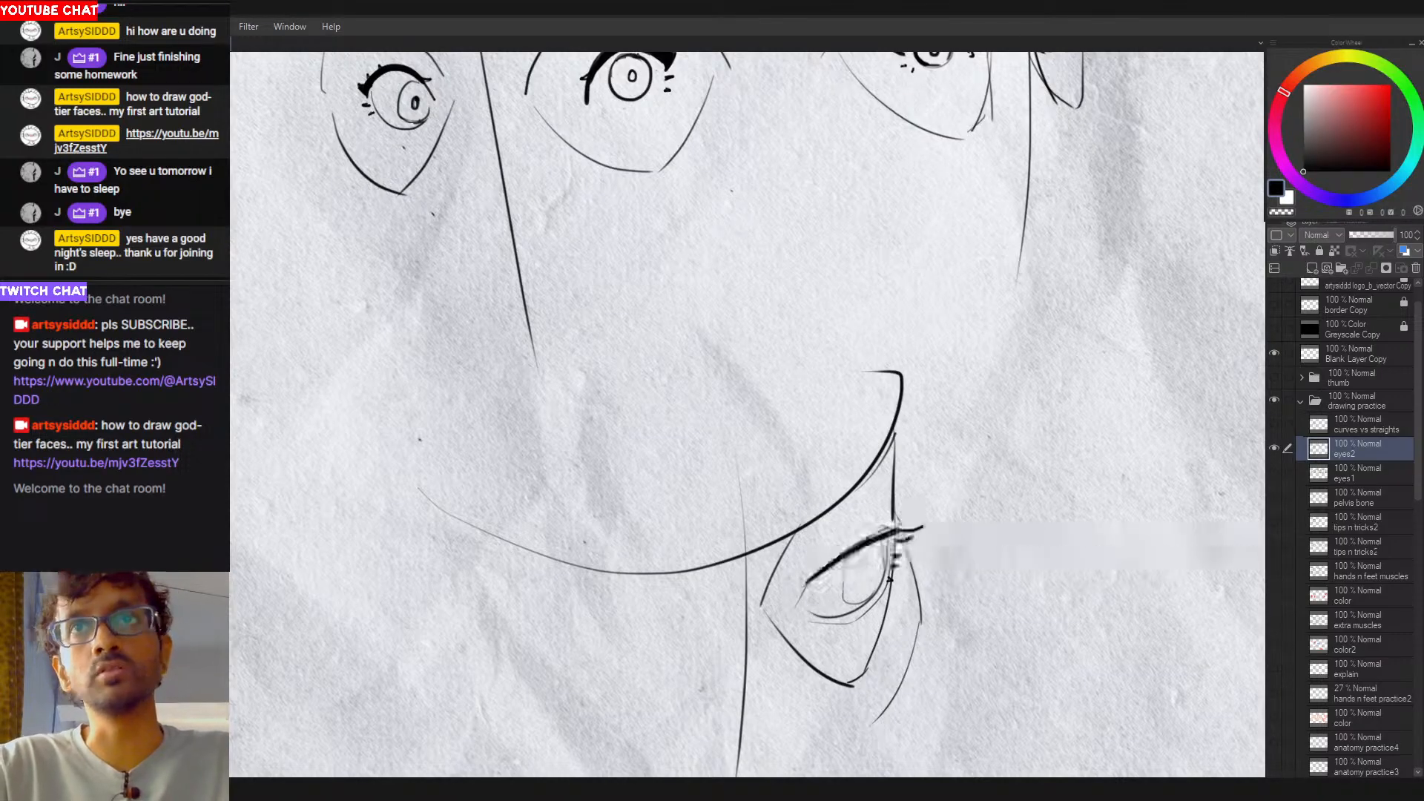
mouse_move(902, 525)
left_mouse_down()
mouse_move(847, 557)
mouse_move(923, 525)
mouse_move(886, 534)
left_mouse_up()
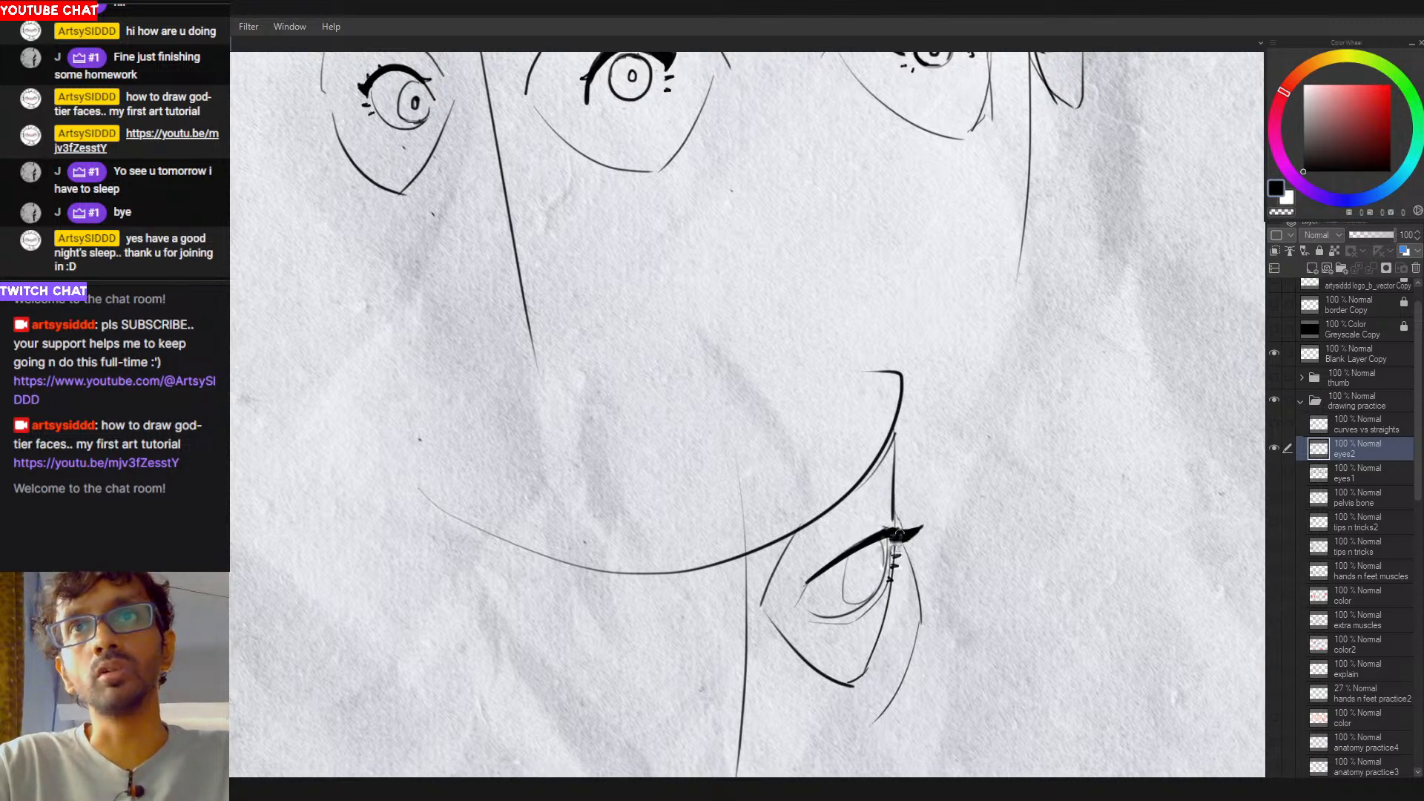
Step: Trim the tip of the upper lash with transparent color and tidy the lid's outer corner
left_click_drag(895, 538, 891, 570)
key("ctrl+z")
key("c")
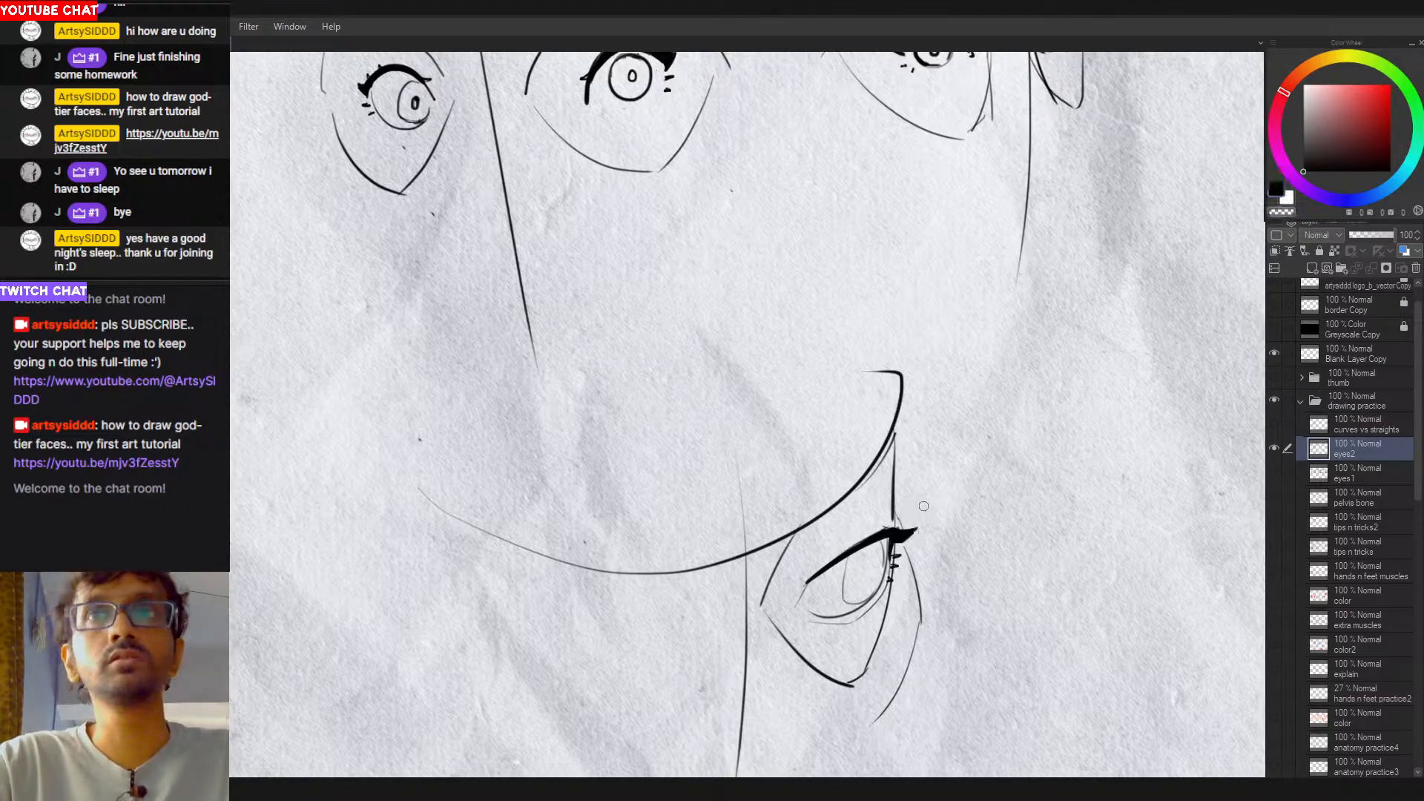
left_click_drag(925, 520, 909, 550)
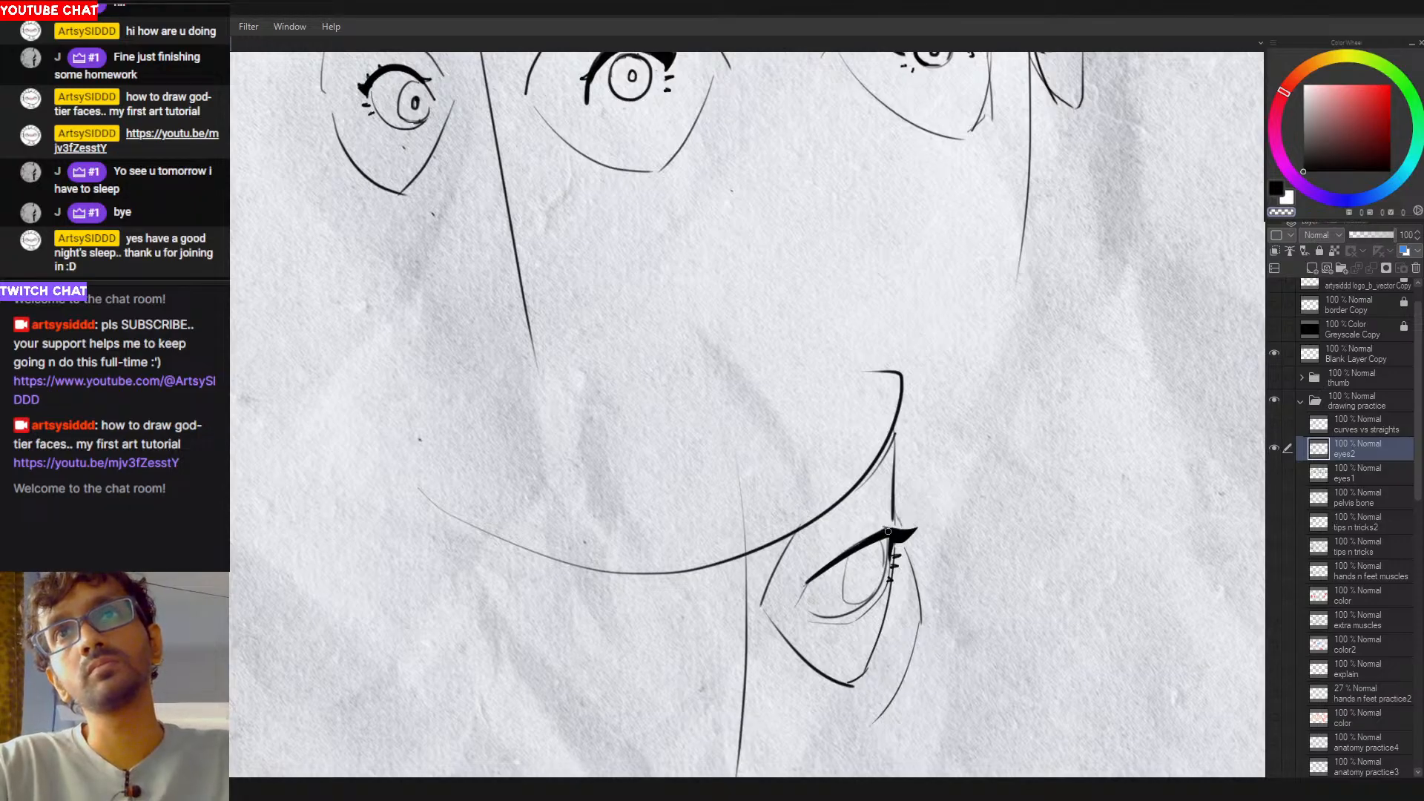
key("c")
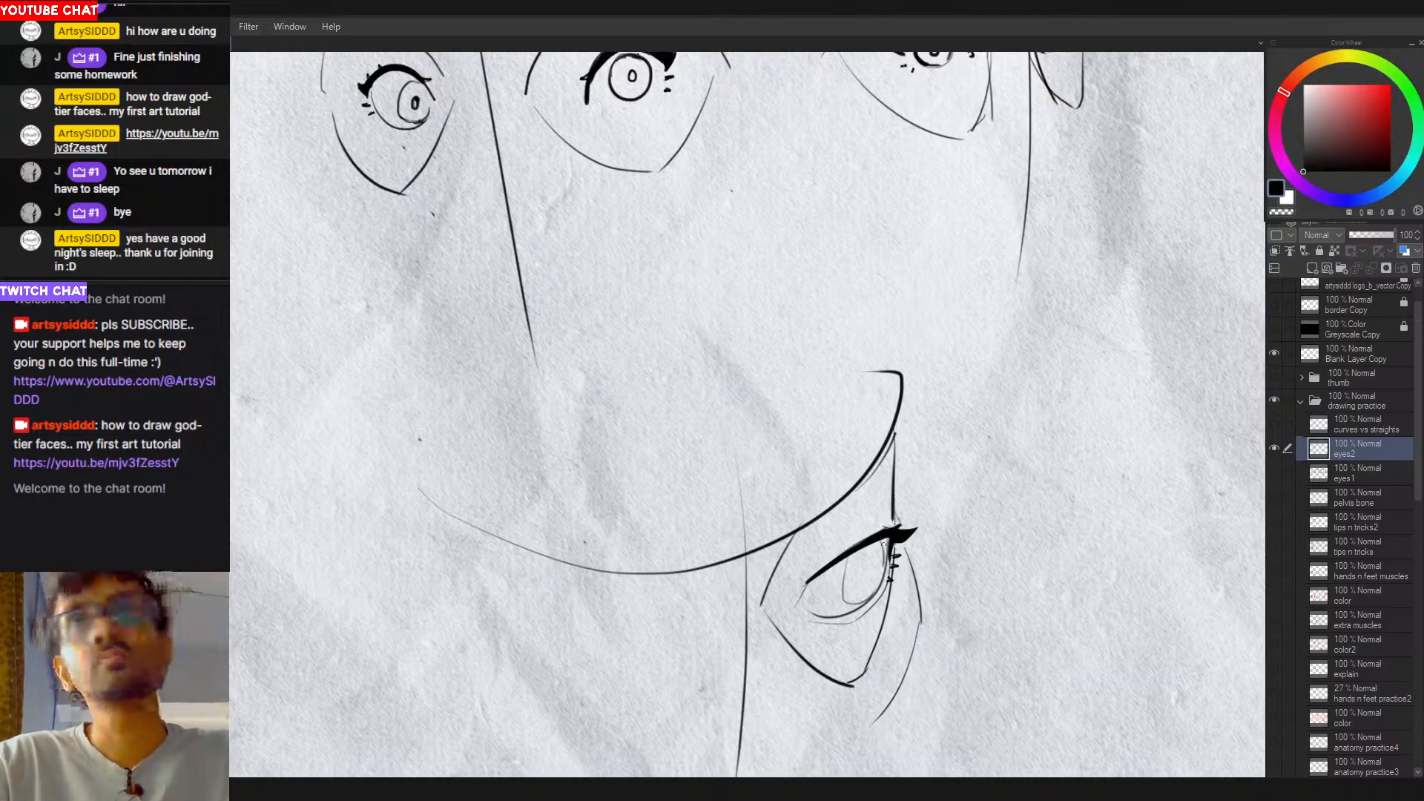
key("c")
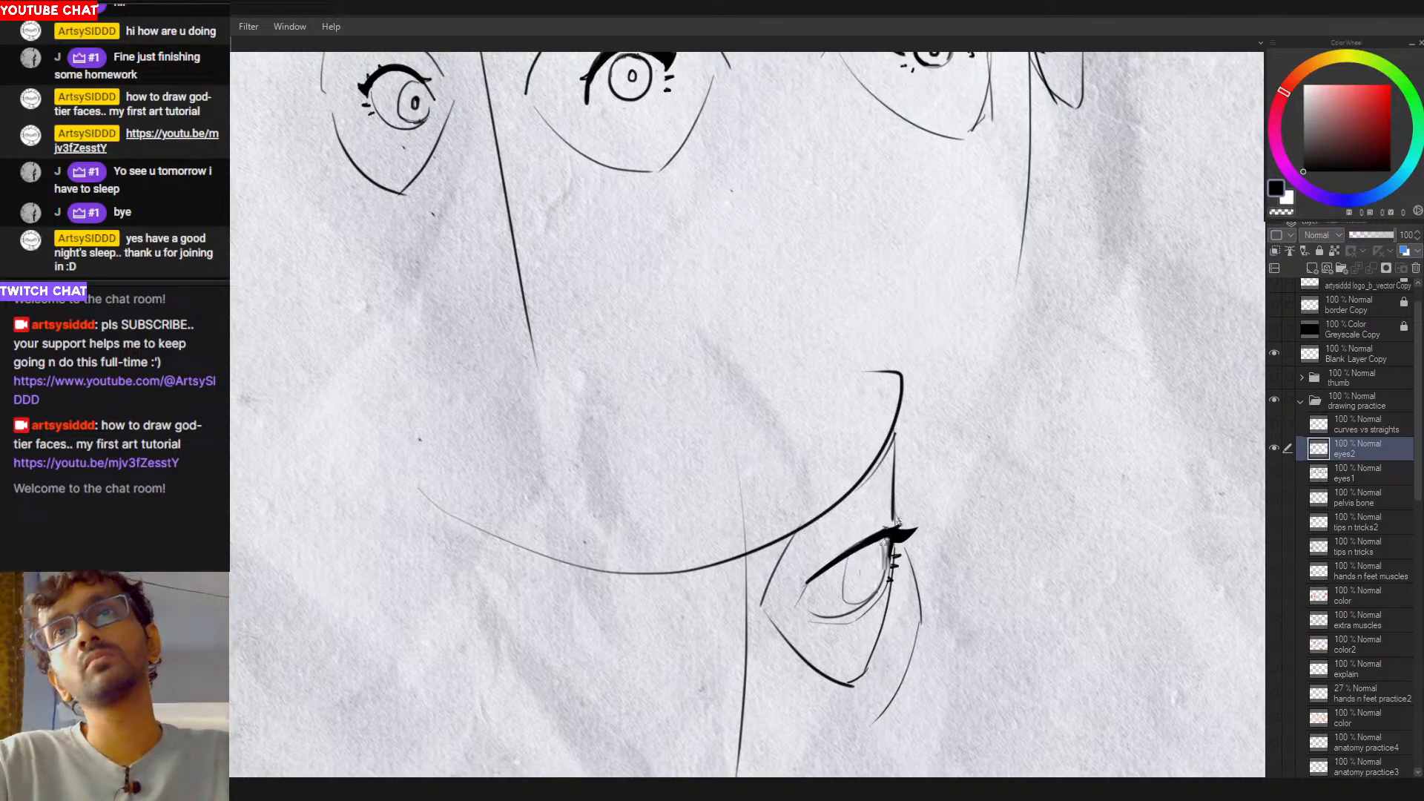
Step: Round off the third eye's inner corner and draw a thin crease curving above the upper lid
left_click_drag(809, 584, 791, 612)
key("ctrl+z")
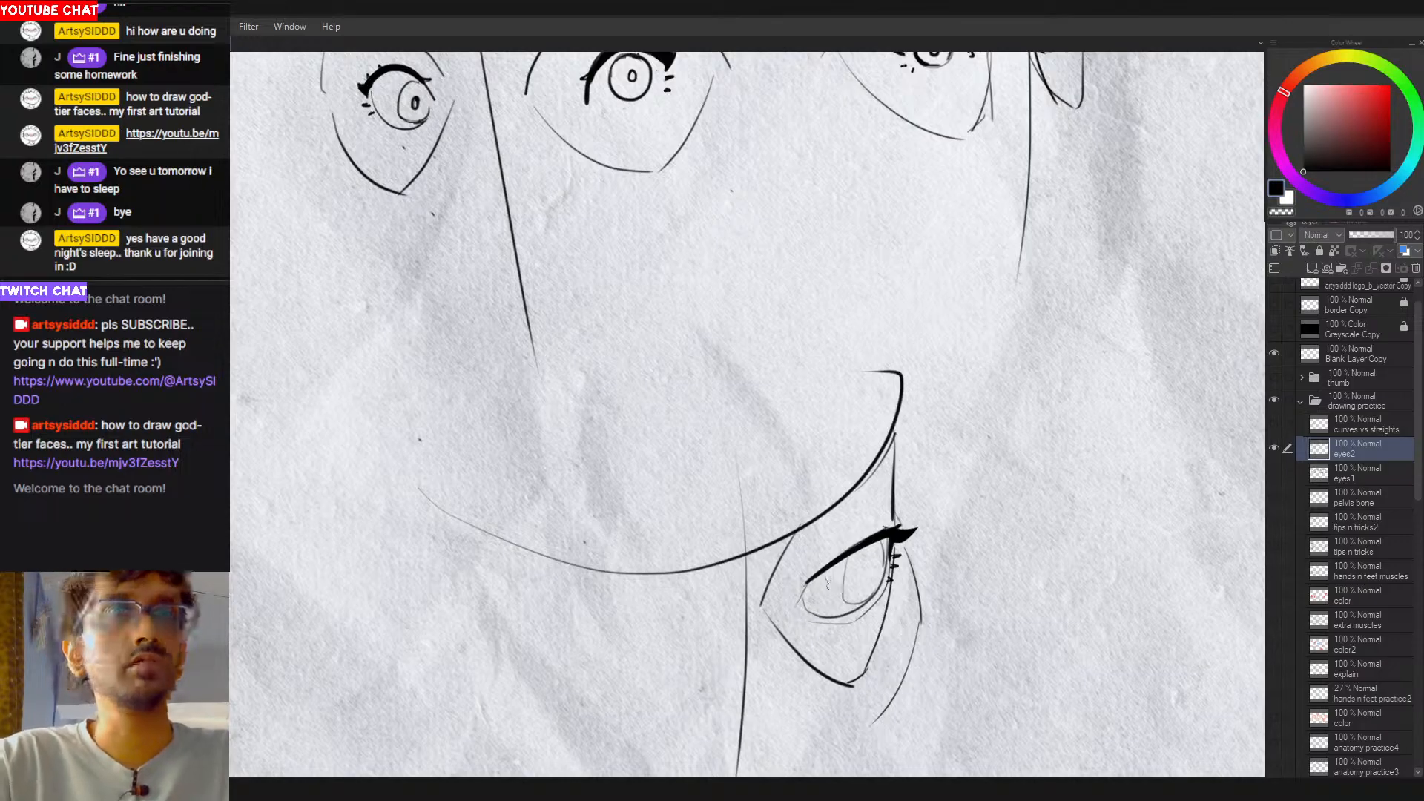
left_click_drag(785, 589, 842, 509)
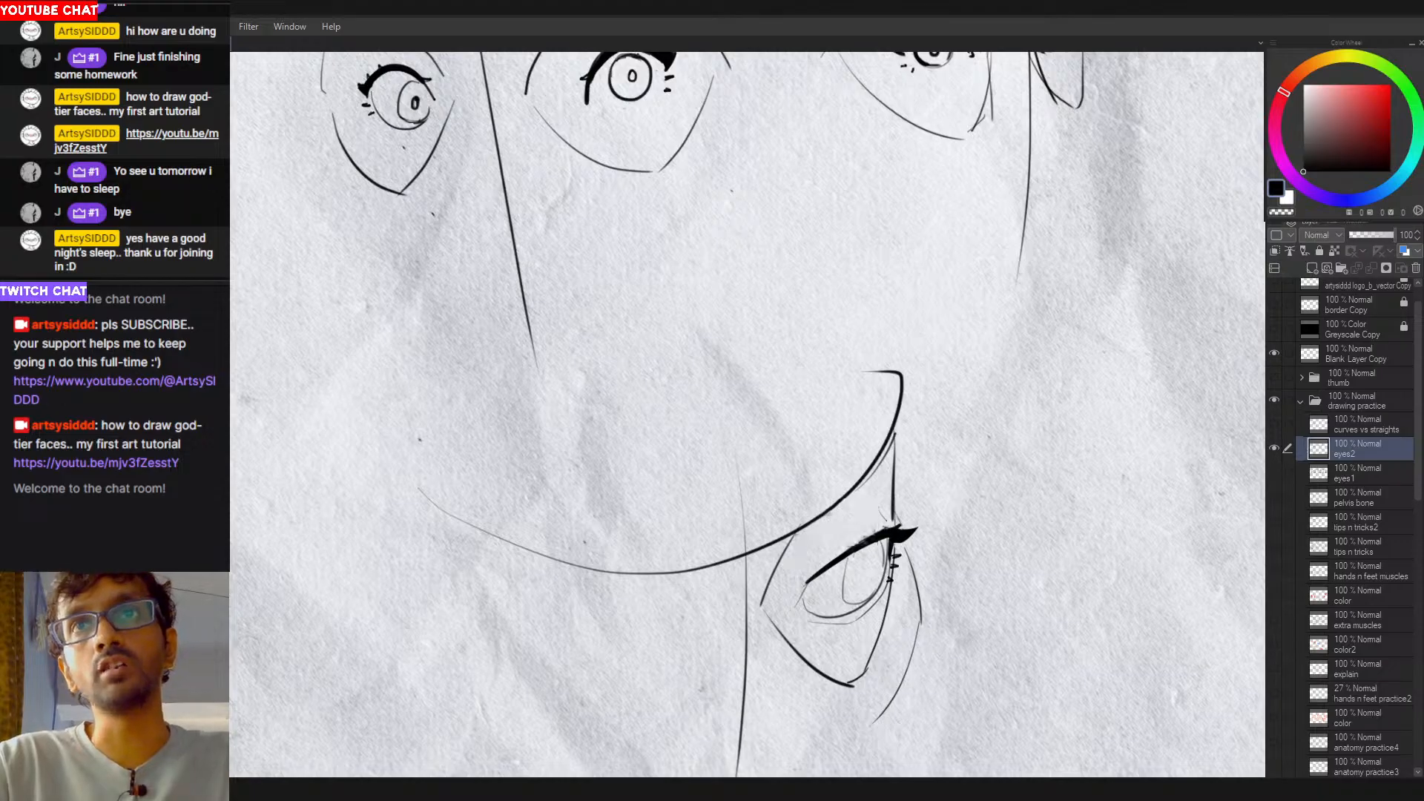
left_click_drag(876, 510, 802, 571)
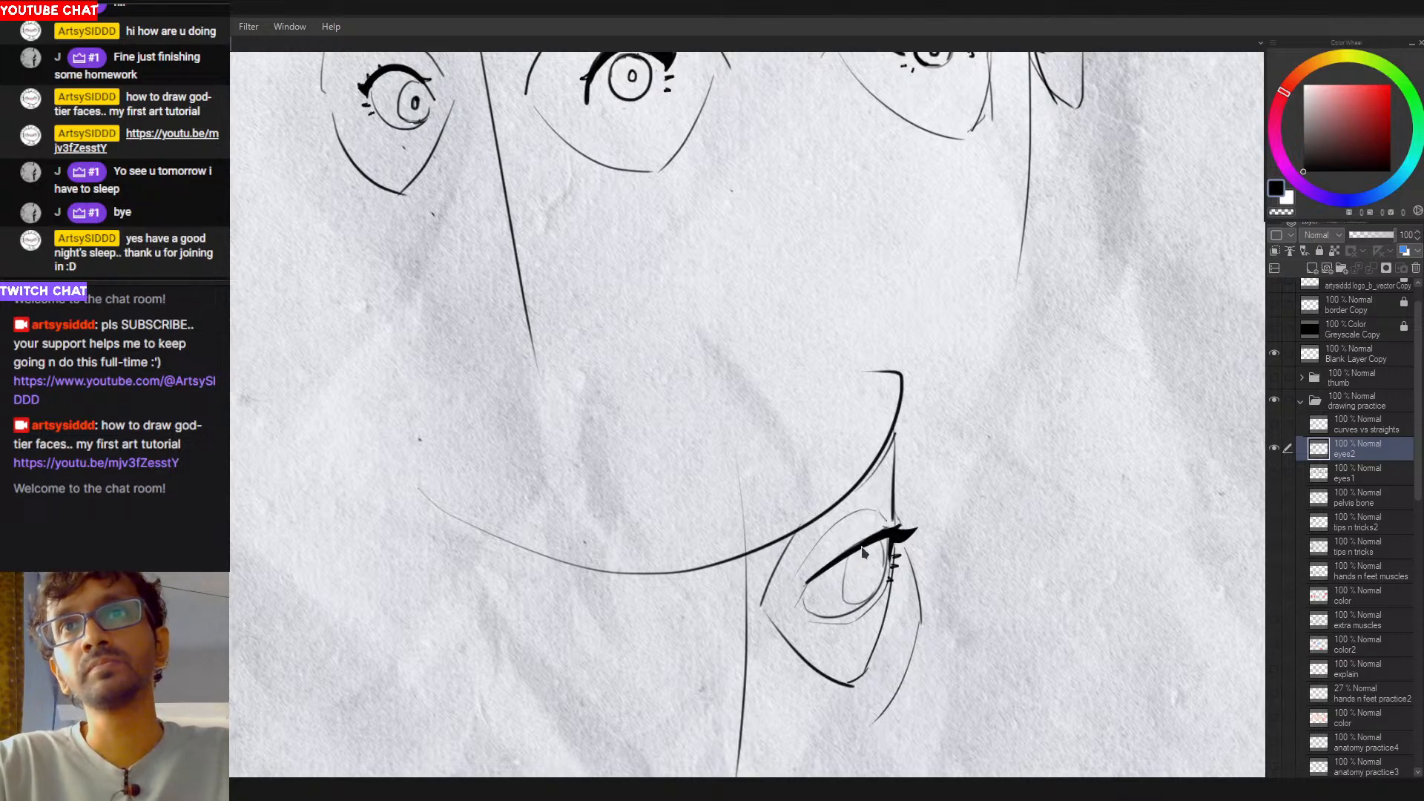
Step: Ink the third eye's iris with a darker curved inner edge running from the upper lid to the lower lid
left_click_drag(856, 547, 841, 597)
key("ctrl+z")
key("ctrl+z")
key("ctrl+z")
key("ctrl+z")
key("ctrl+y")
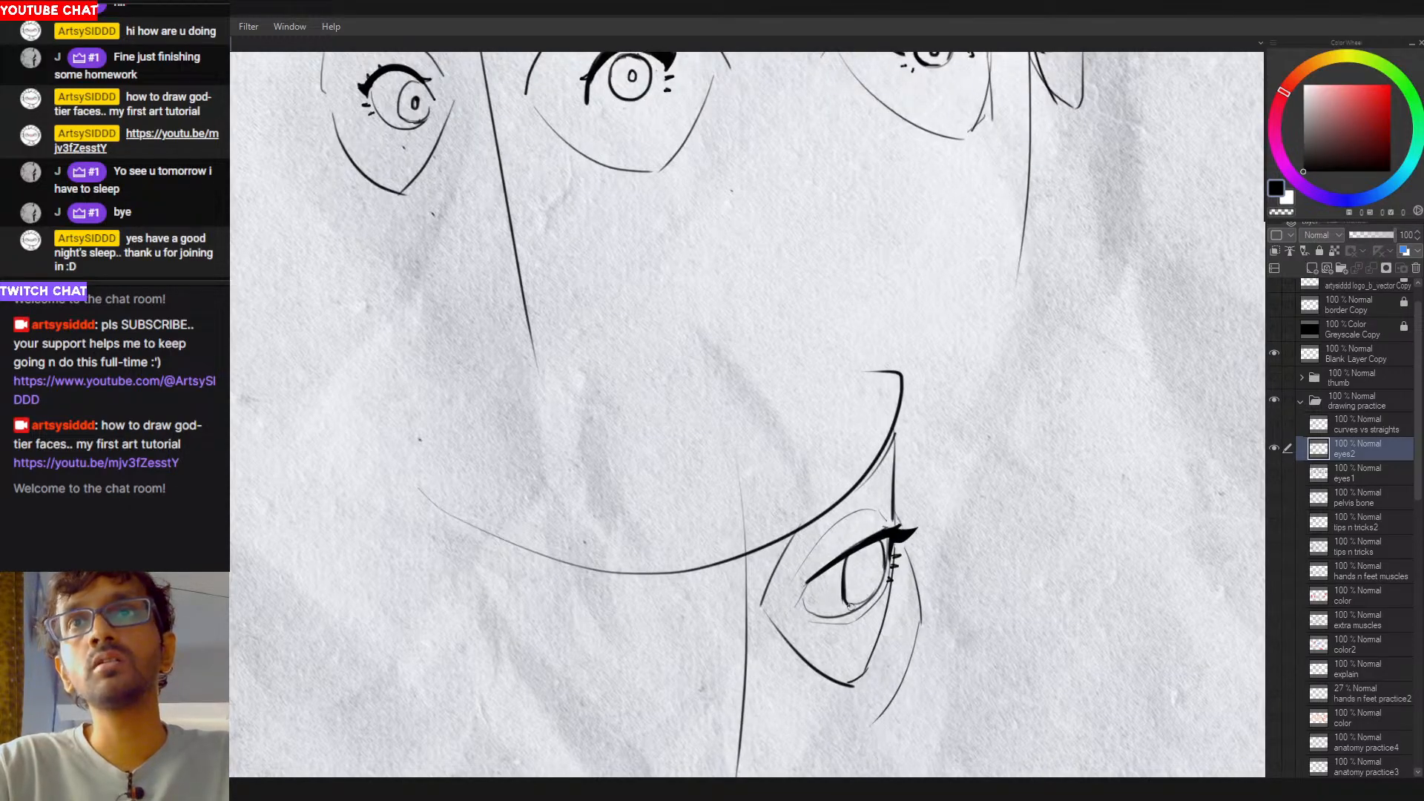
key("ctrl+z")
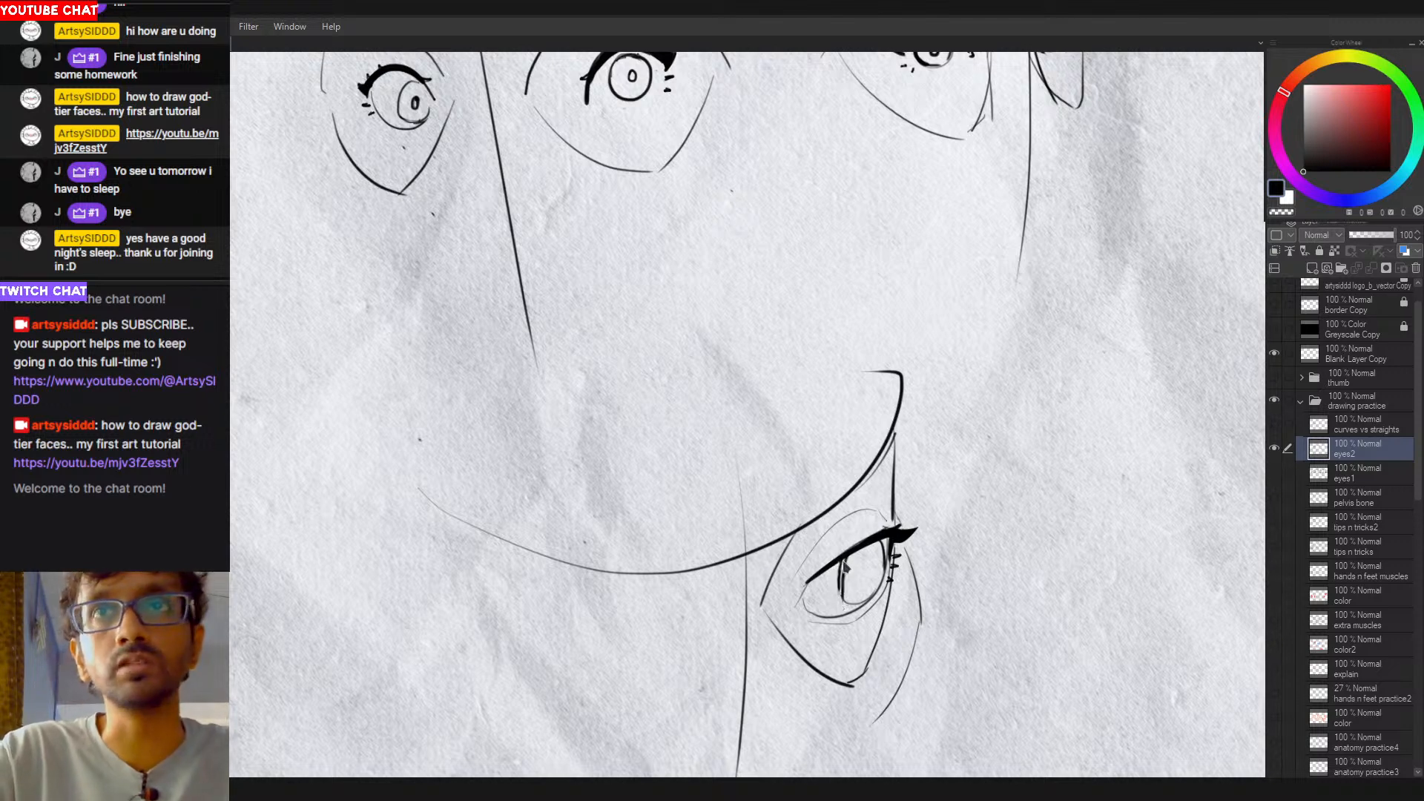
left_click_drag(844, 560, 844, 597)
key("ctrl+z")
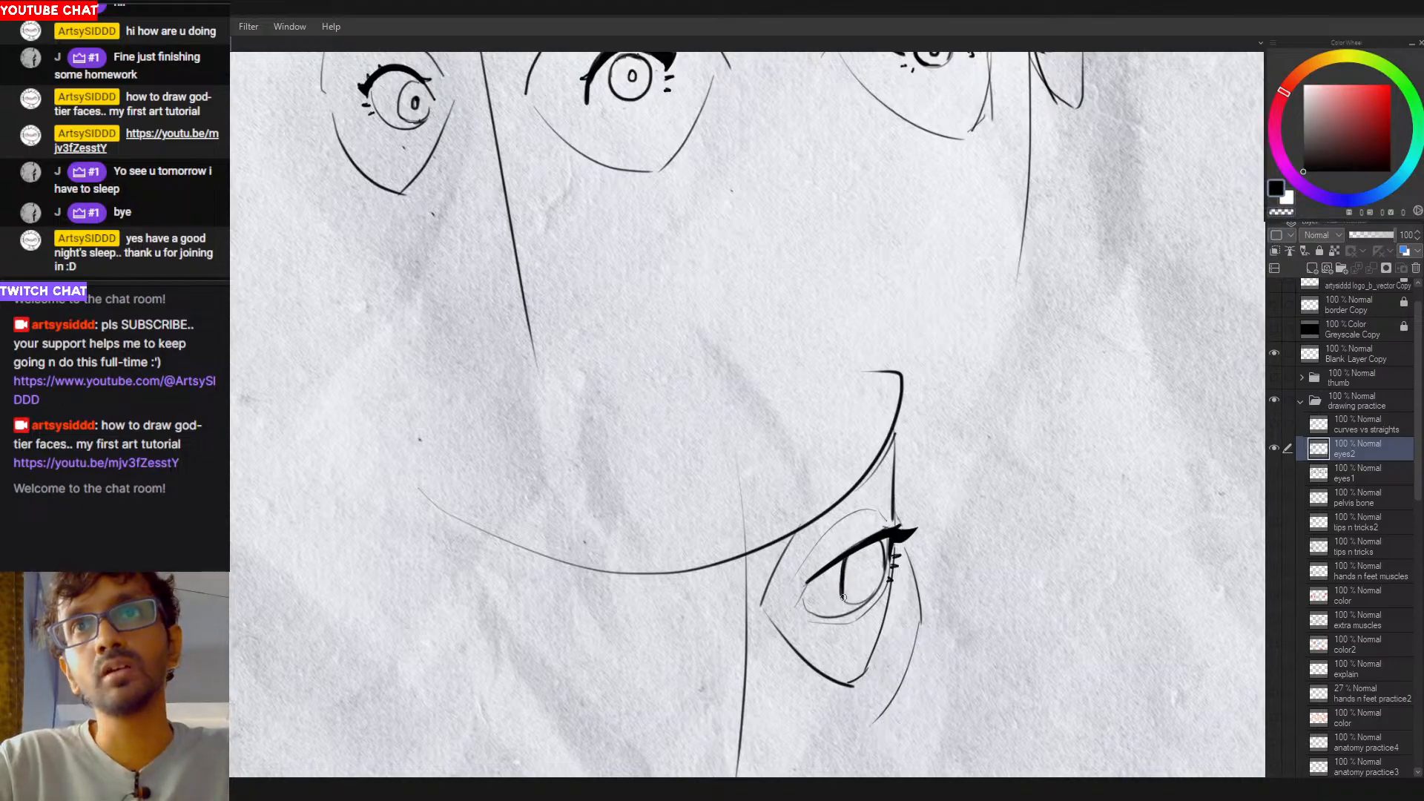
key("ctrl+z")
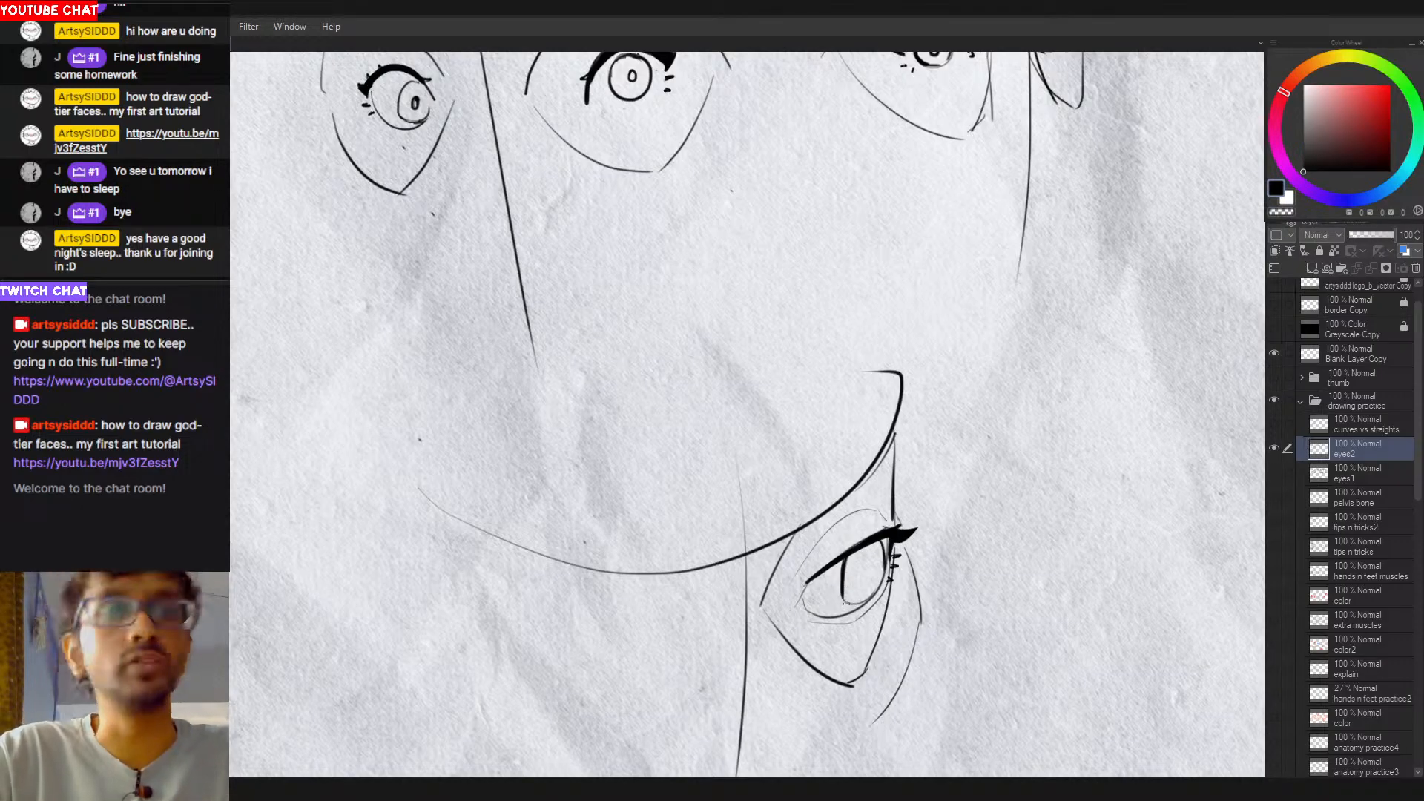
key("ctrl+z")
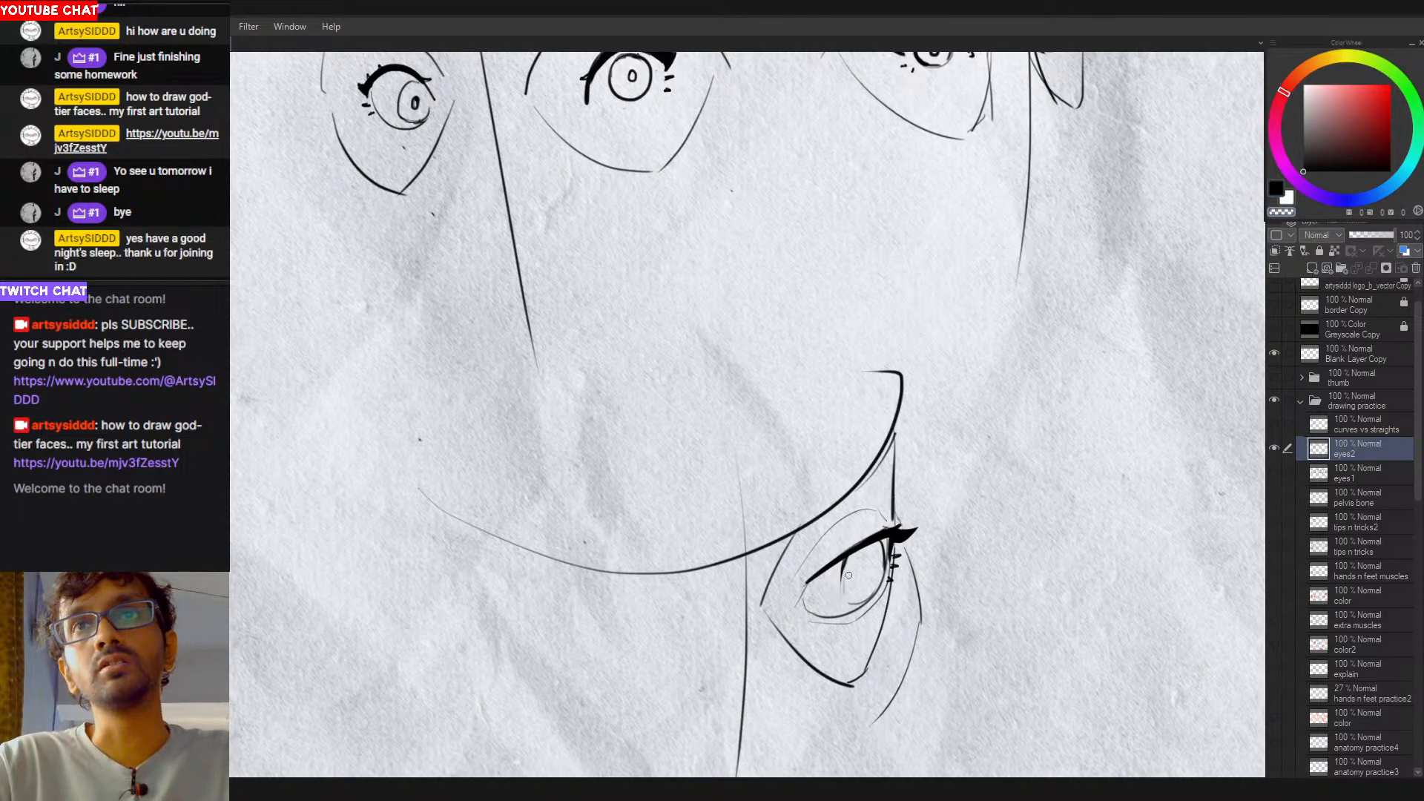
left_click_drag(844, 561, 846, 606)
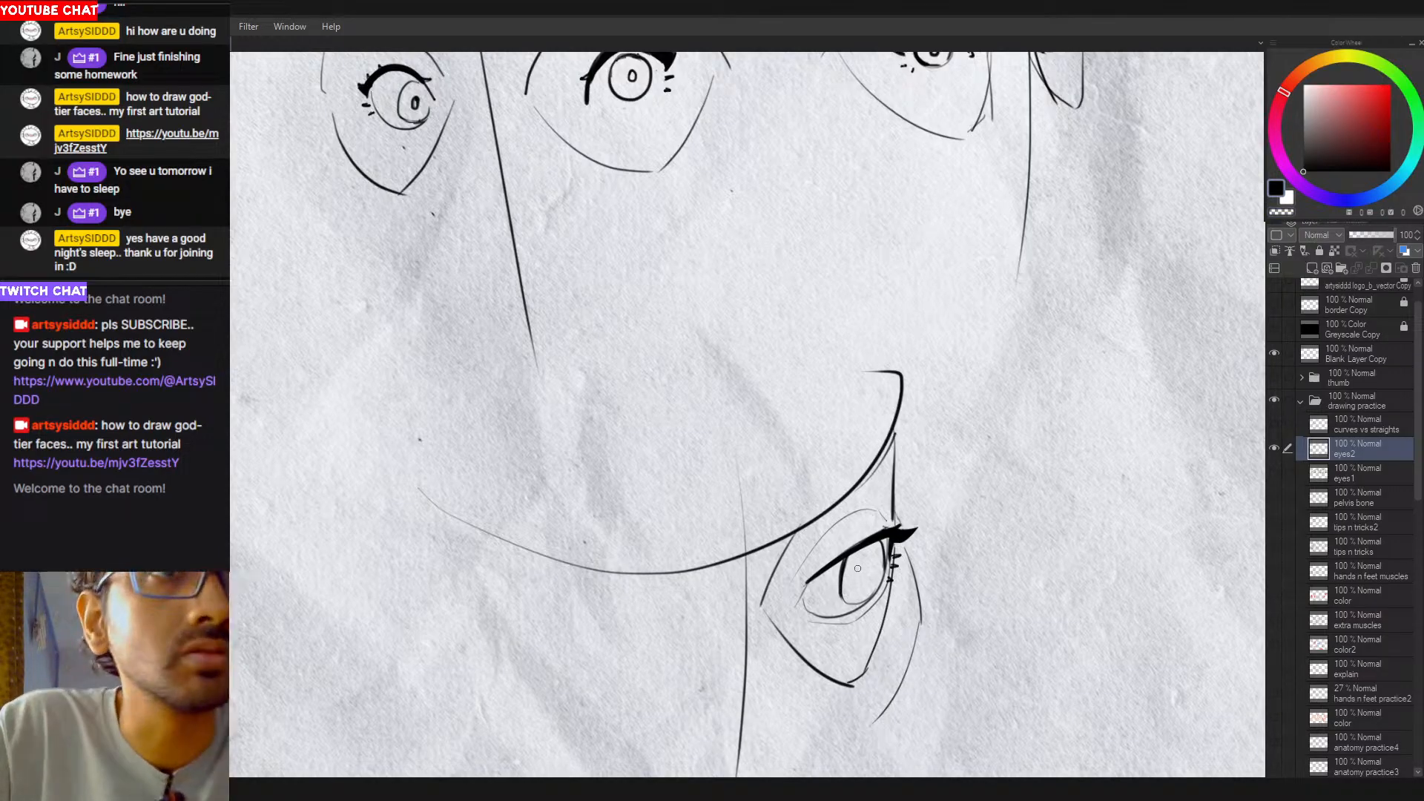
Step: Draw a small narrow oval pupil in the center of the third eye's iris
left_click_drag(862, 563, 859, 565)
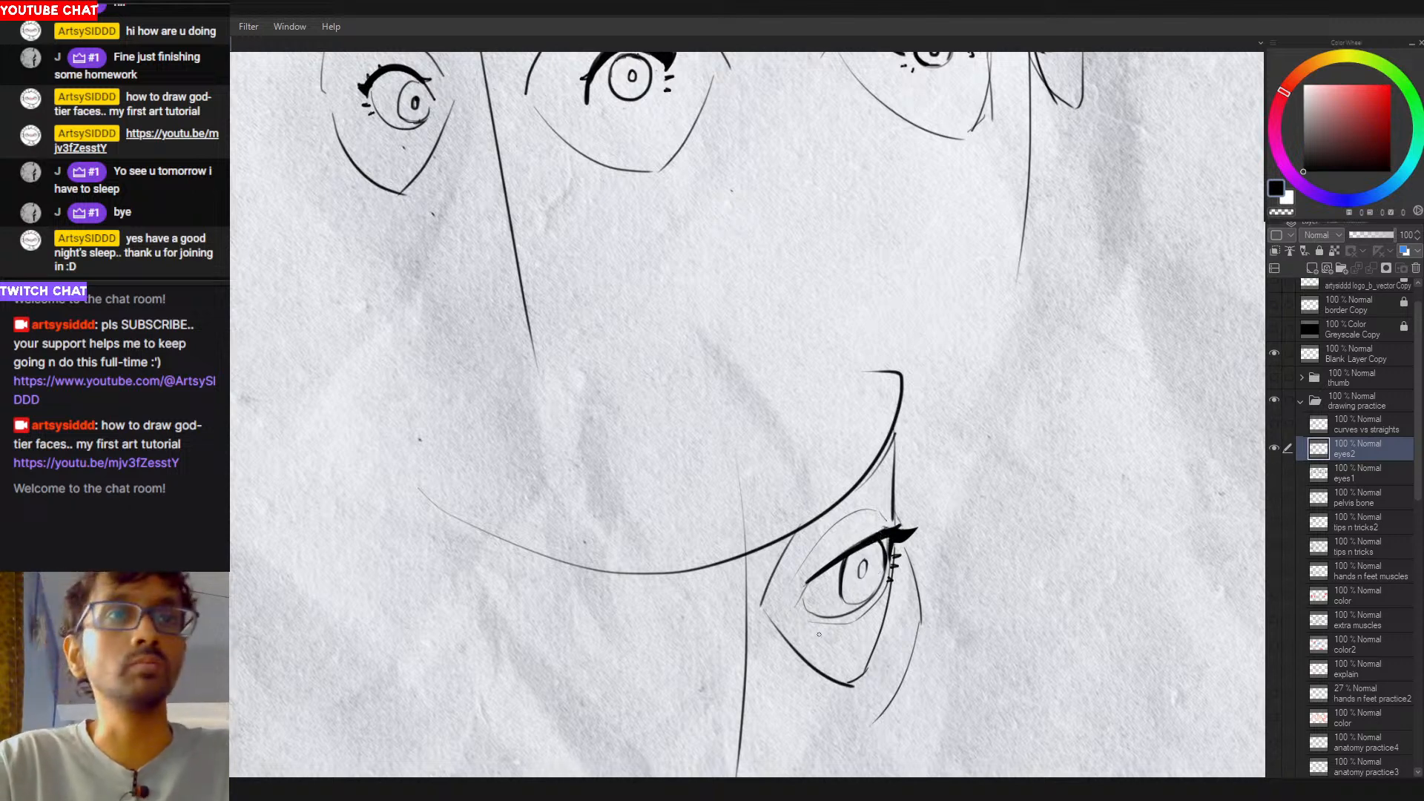
scroll(864, 557, "down", 2)
scroll(866, 552, "up", 1)
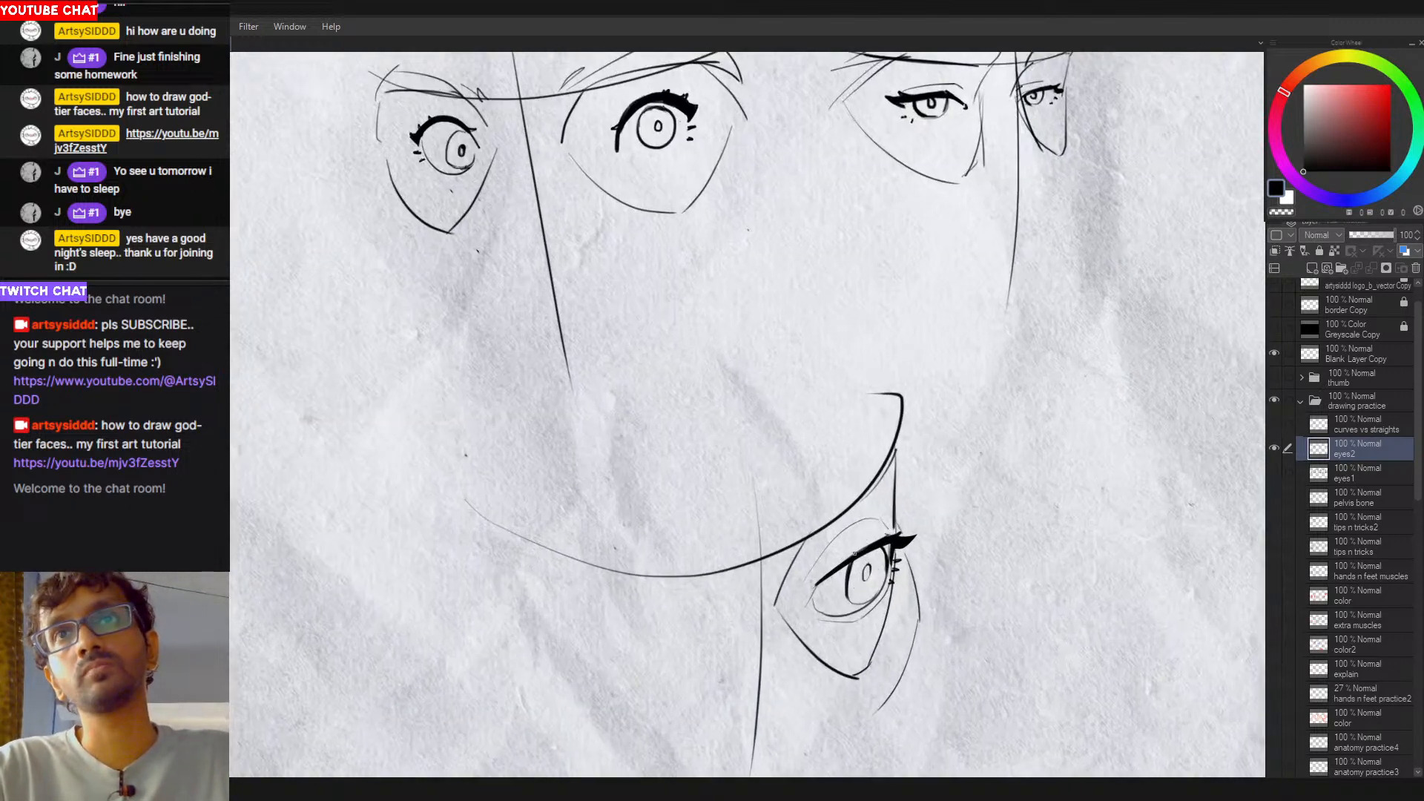
Step: Erase the third eye's lower lid line with transparent color and reinforce the iris outline
scroll(875, 562, "down", 2)
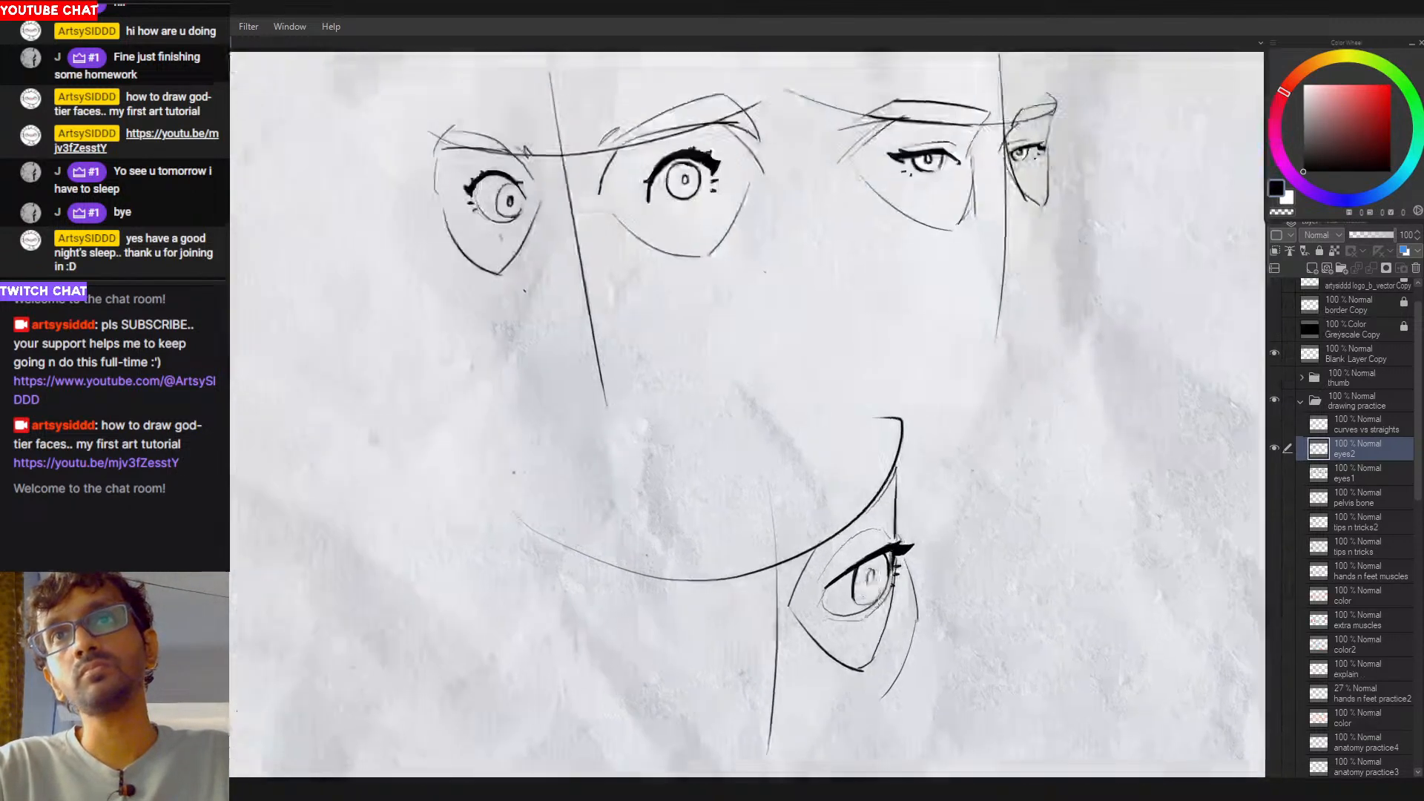
scroll(865, 593, "up", 2)
key("c")
mouse_move(812, 605)
left_mouse_down()
mouse_move(860, 625)
mouse_move(815, 636)
mouse_move(887, 606)
left_mouse_up()
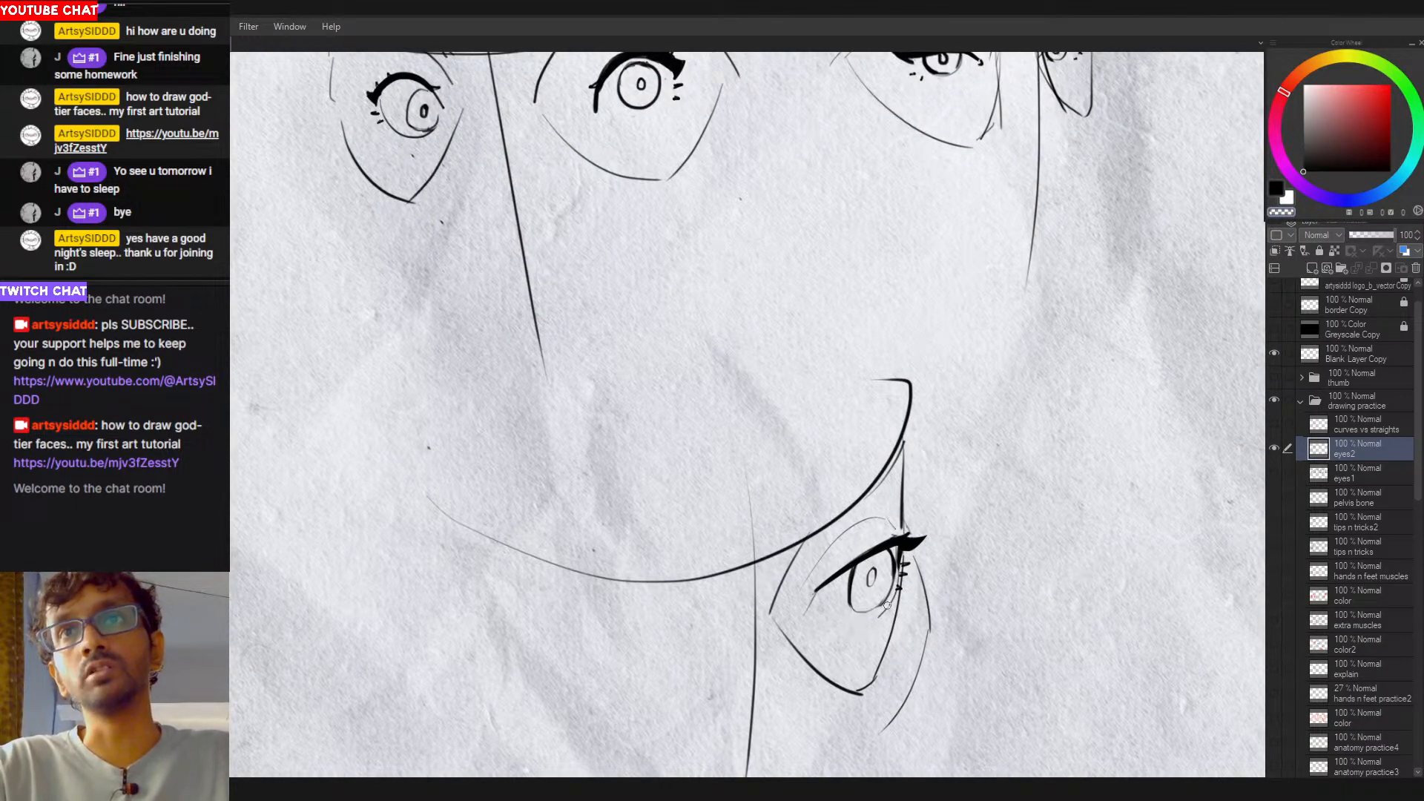
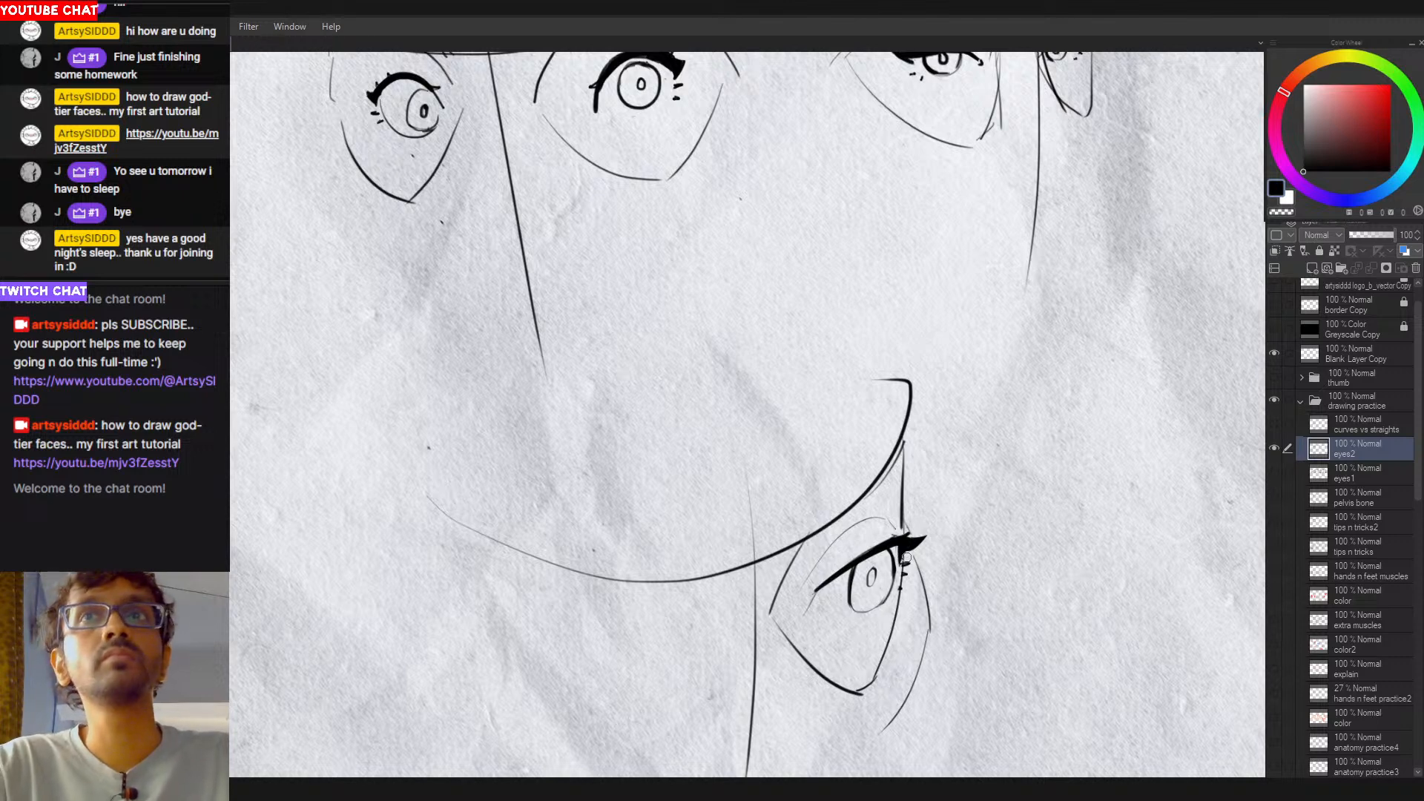
key("c")
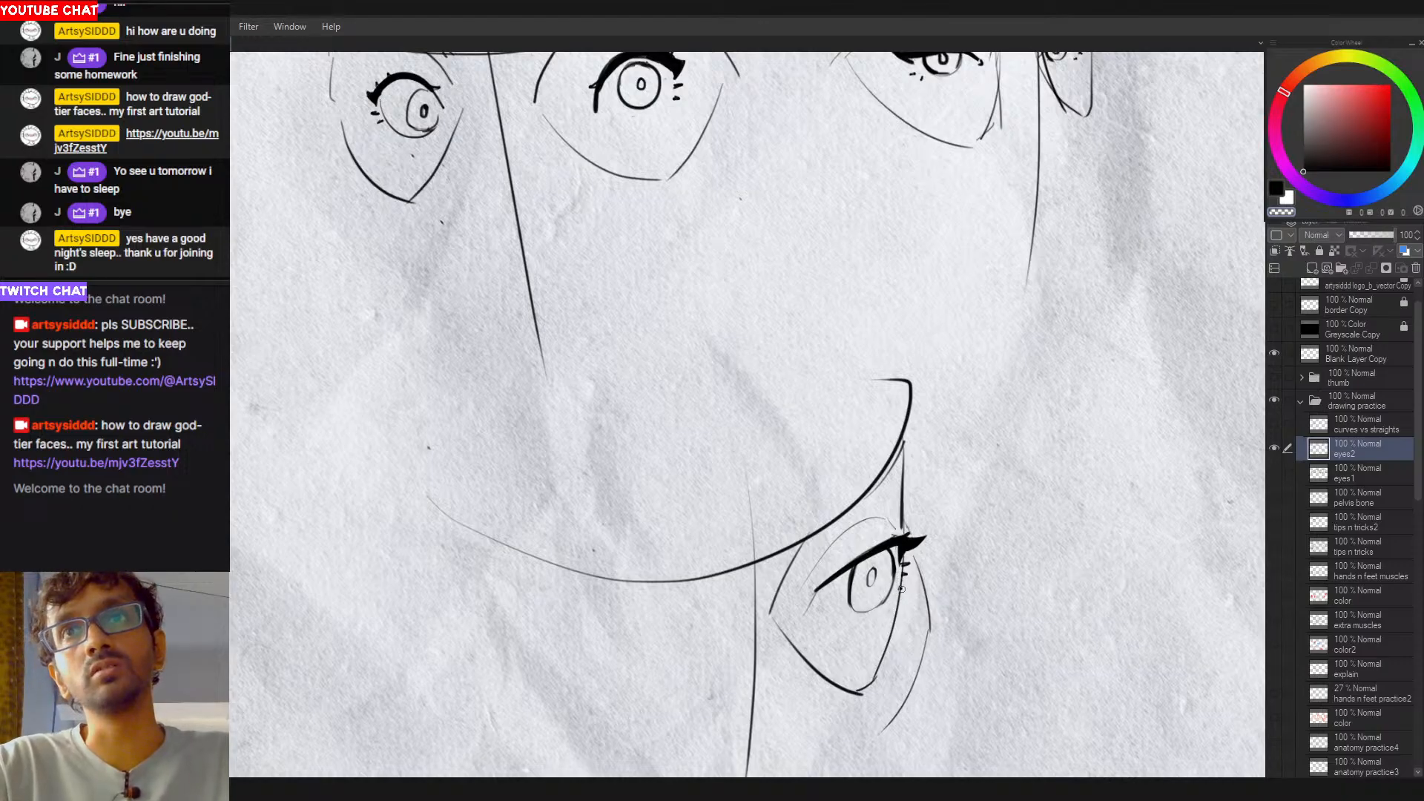
key("c")
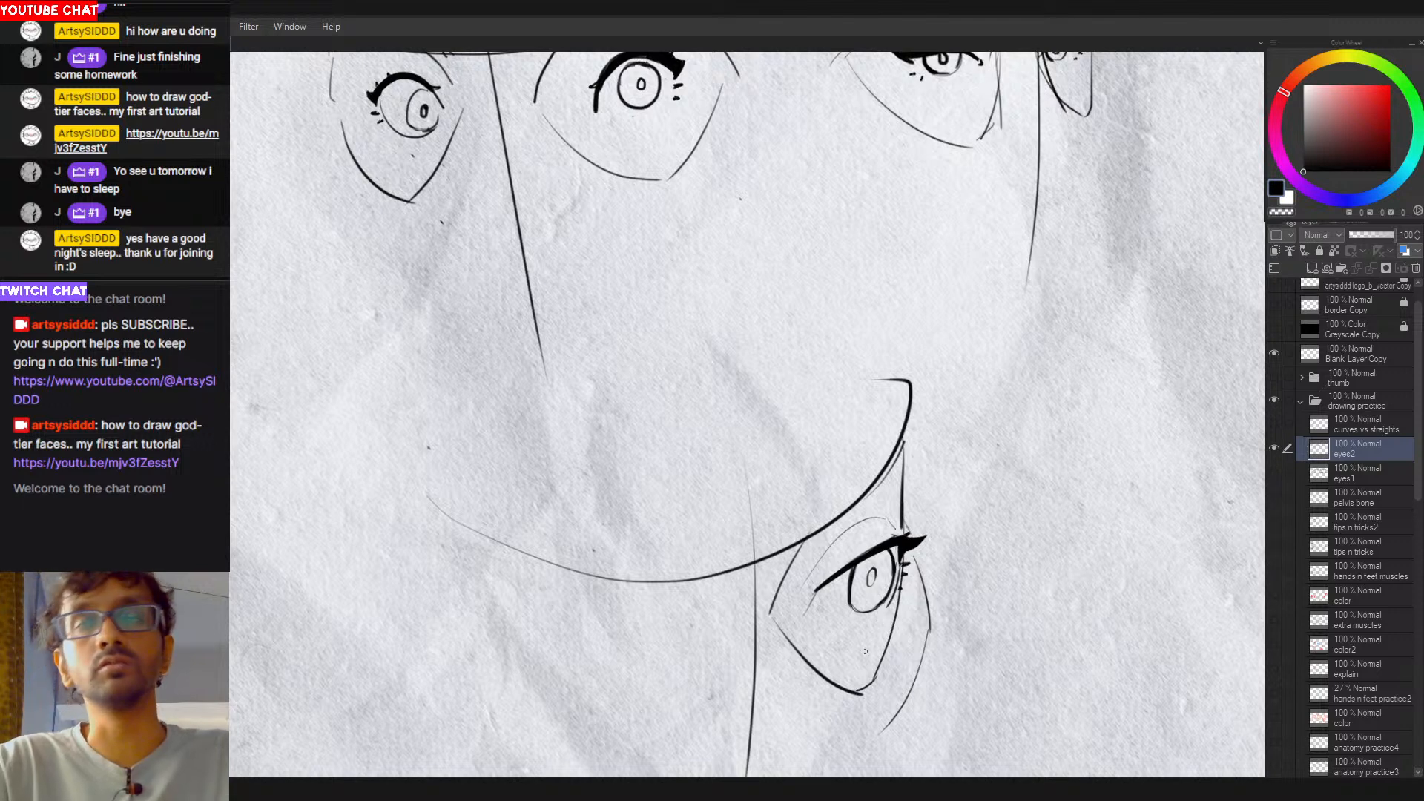
Step: Mark the third eye's lower lid with a short faint stroke near the inner corner
scroll(905, 544, "down", 1)
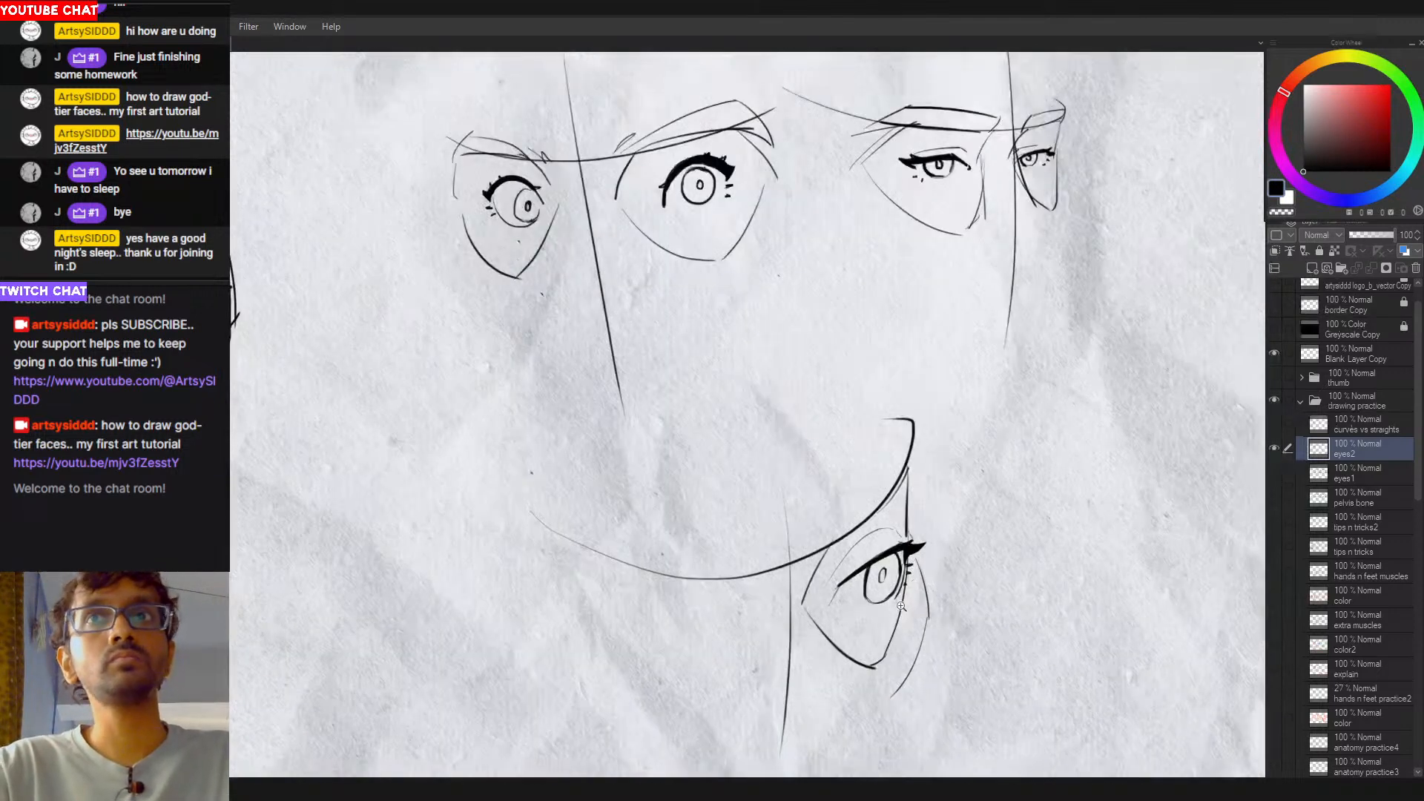
scroll(861, 557, "up", 1)
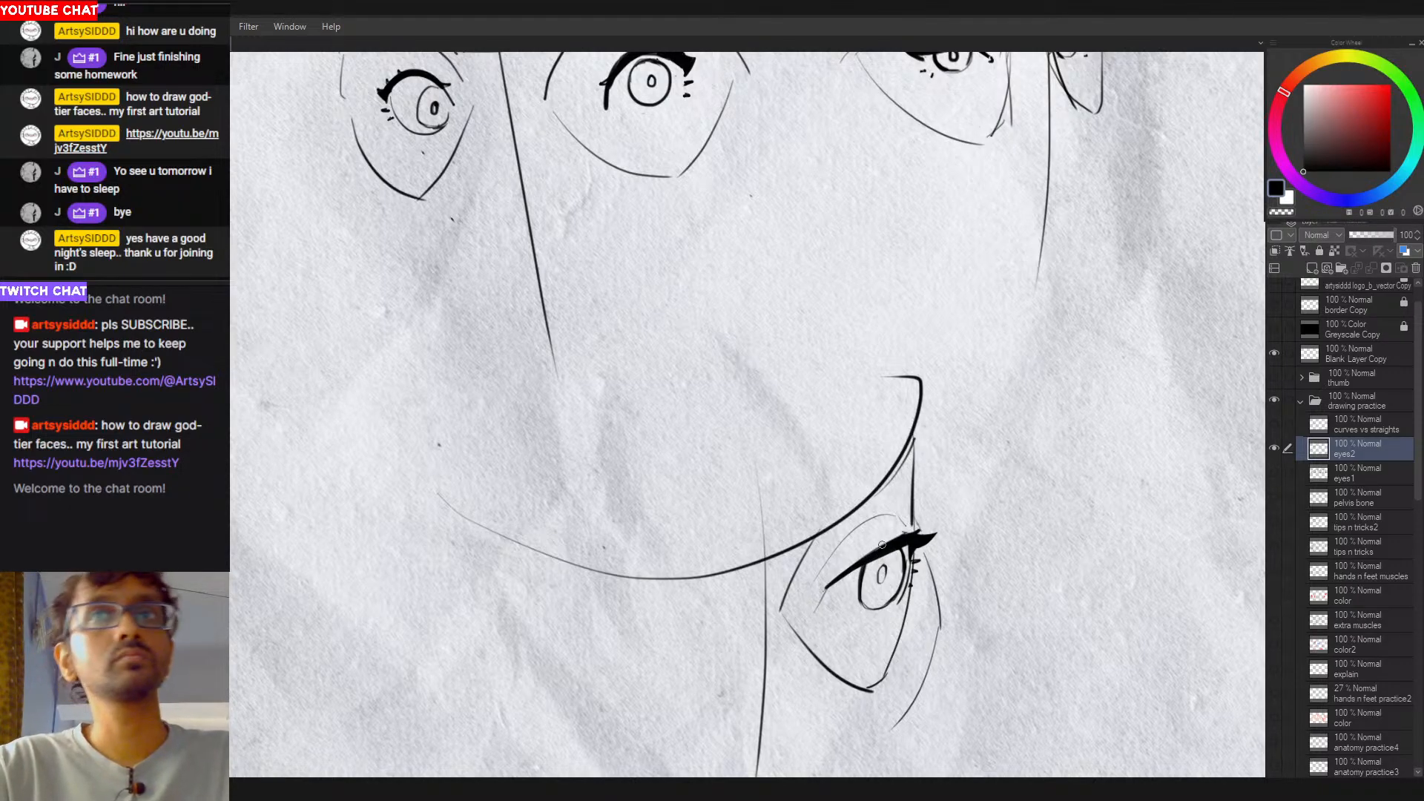
scroll(904, 564, "down", 2)
scroll(904, 606, "up", 1)
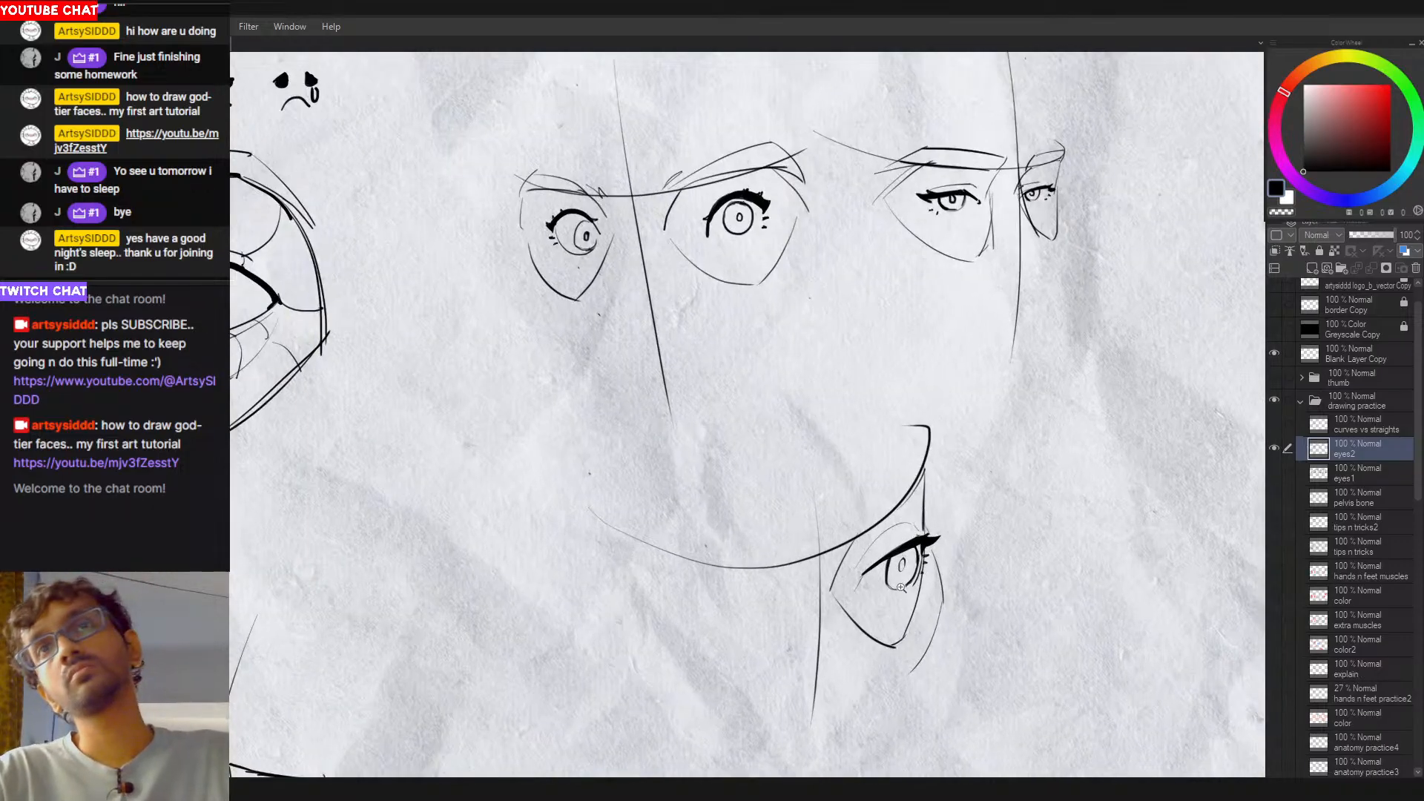
scroll(894, 608, "up", 1)
scroll(882, 605, "up", 1)
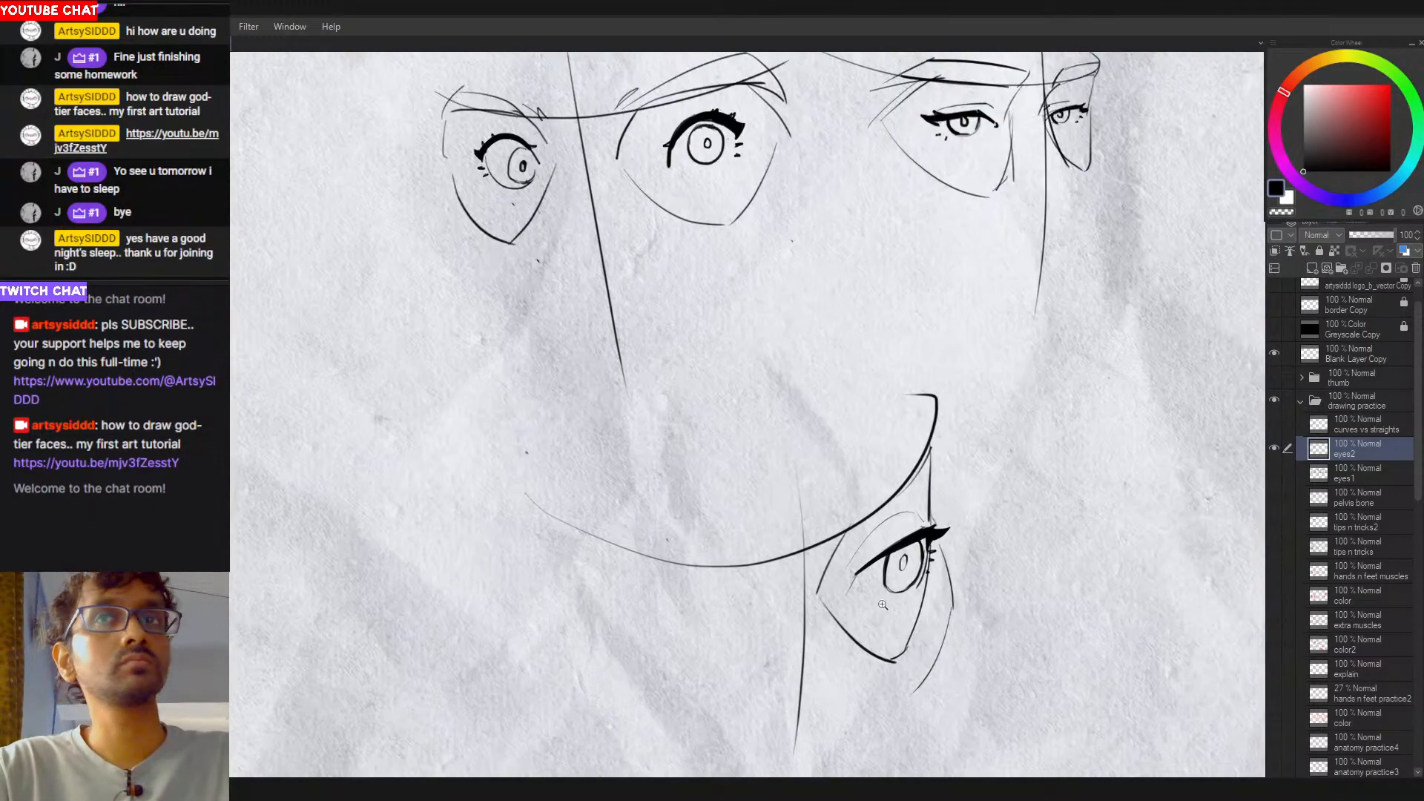
left_click_drag(863, 594, 873, 599)
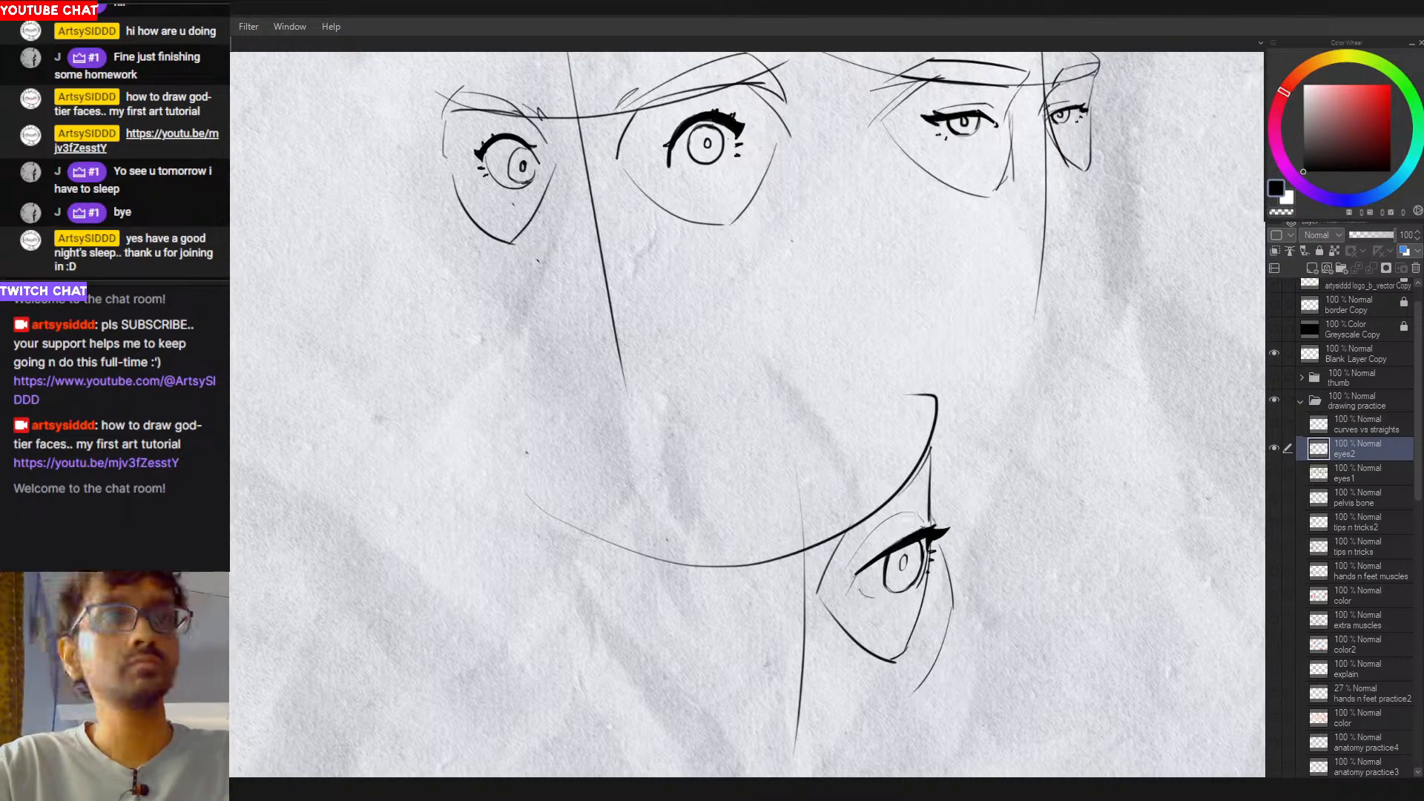
Step: Examine the third eye's shape and proportions against the other eyes on the page
scroll(896, 517, "down", 5)
scroll(875, 573, "up", 4)
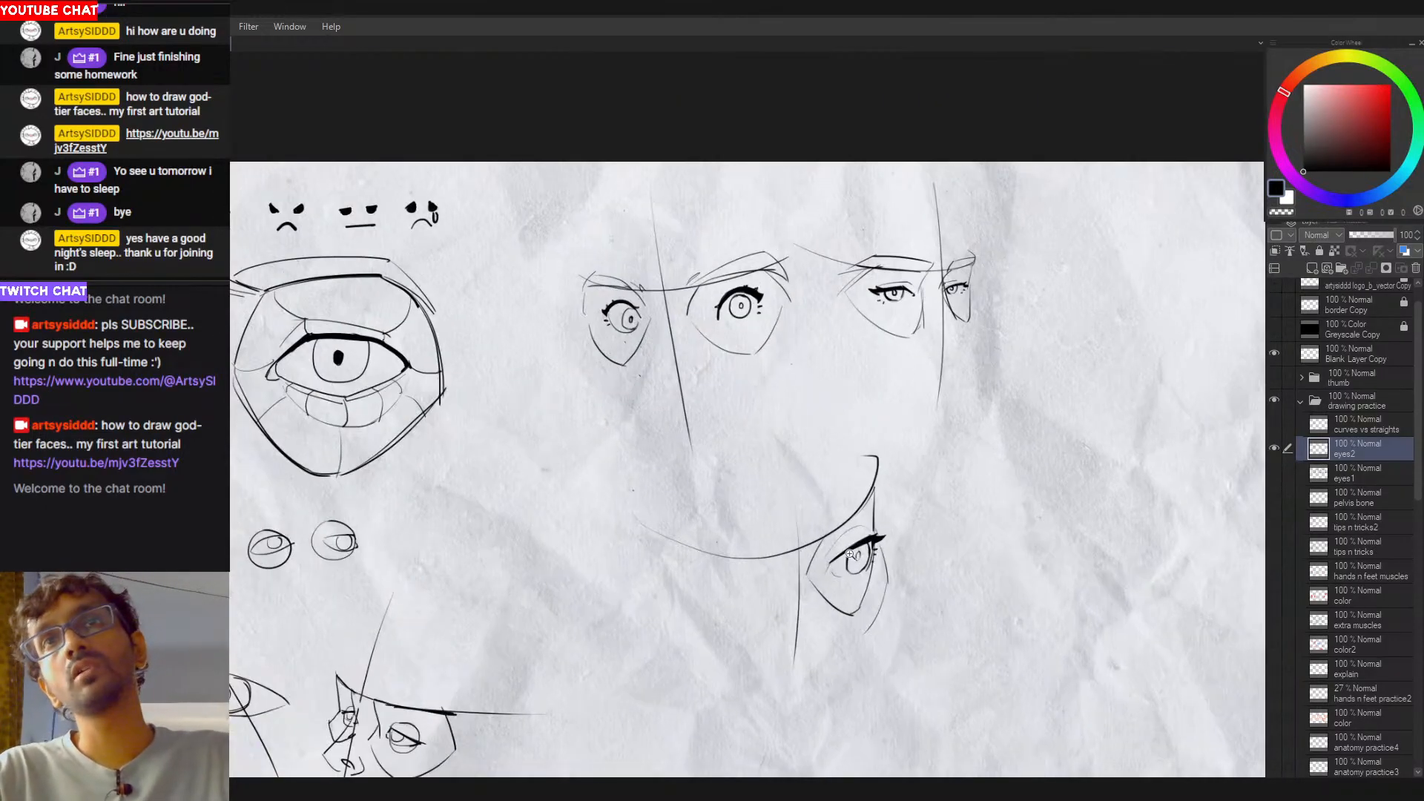
scroll(873, 550, "up", 1)
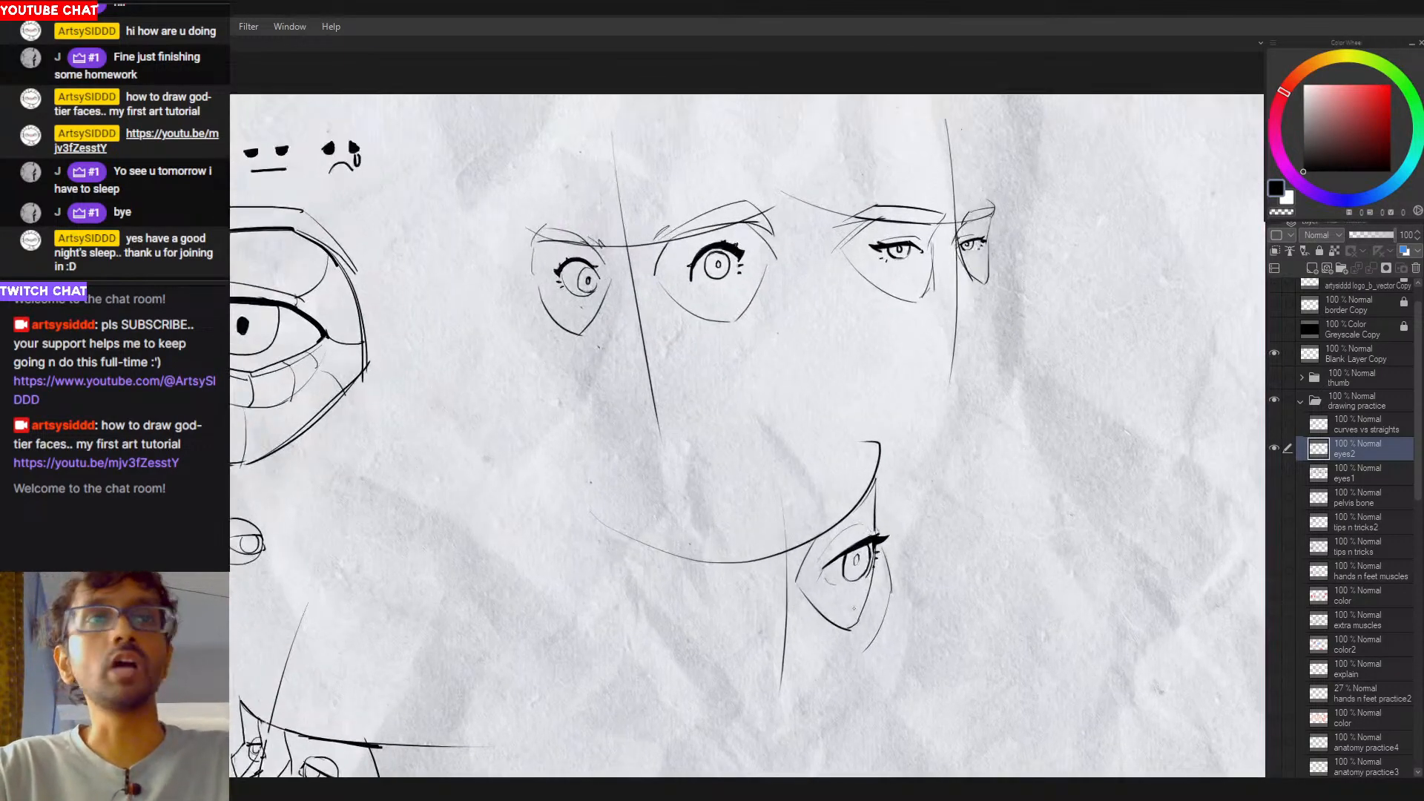
scroll(877, 545, "up", 1)
scroll(874, 536, "up", 1)
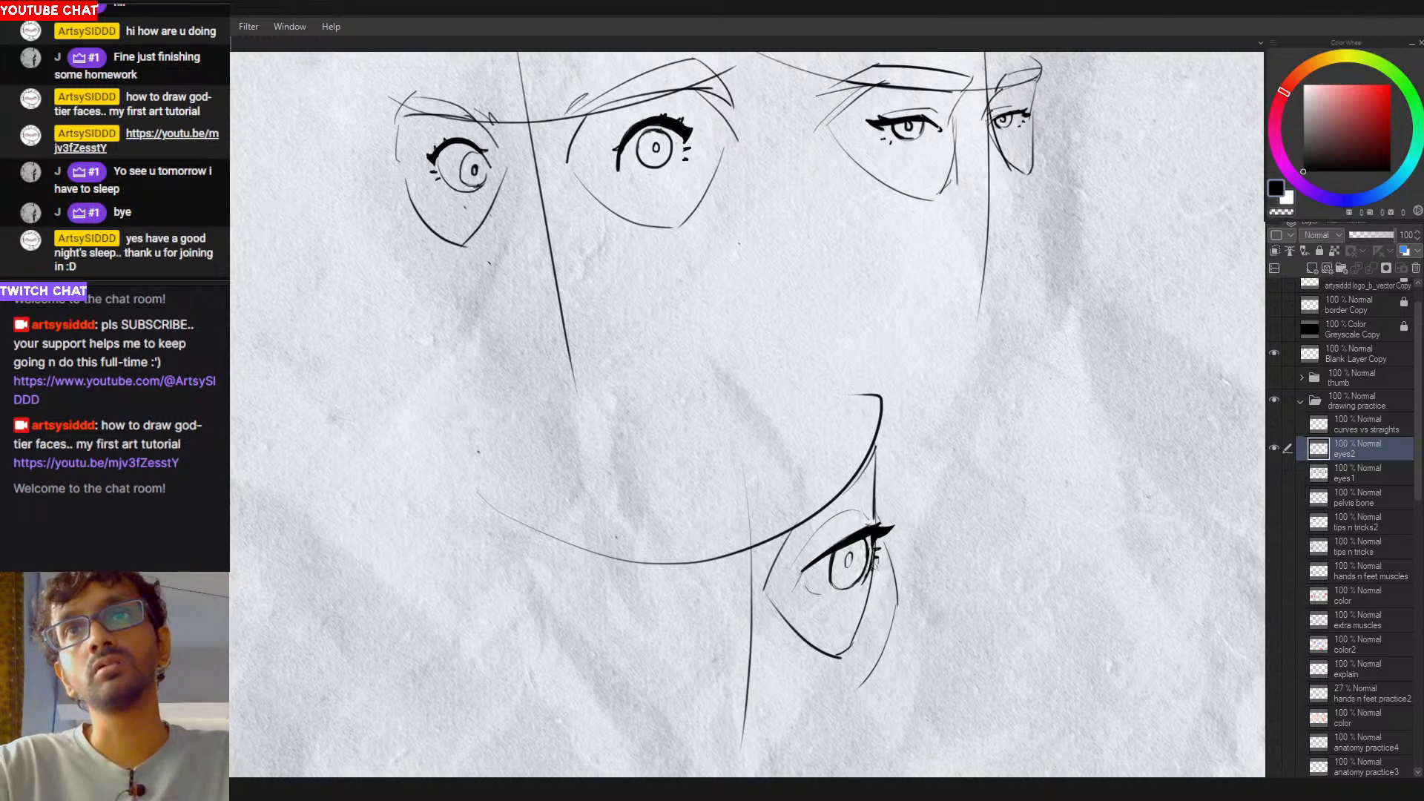
key("c")
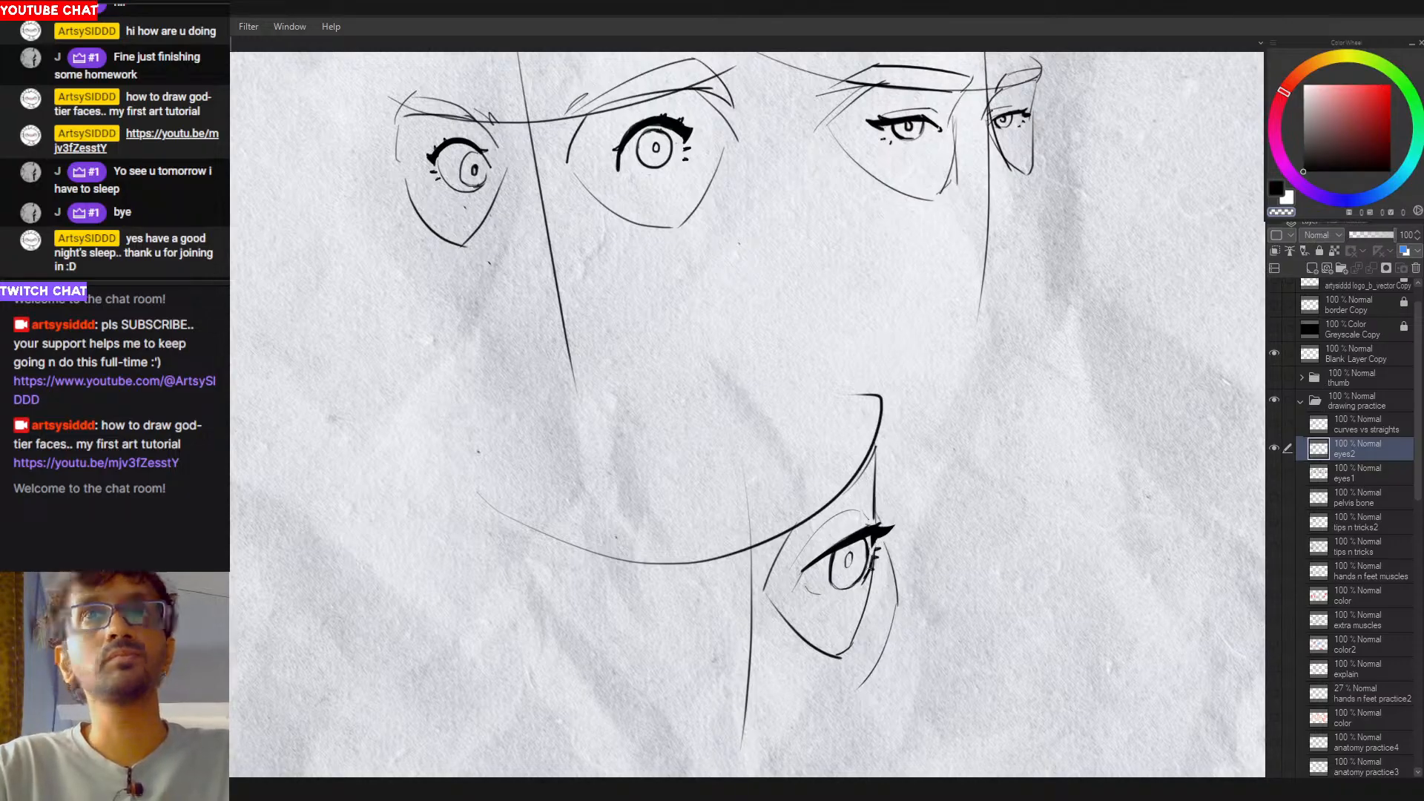
scroll(878, 549, "down", 2)
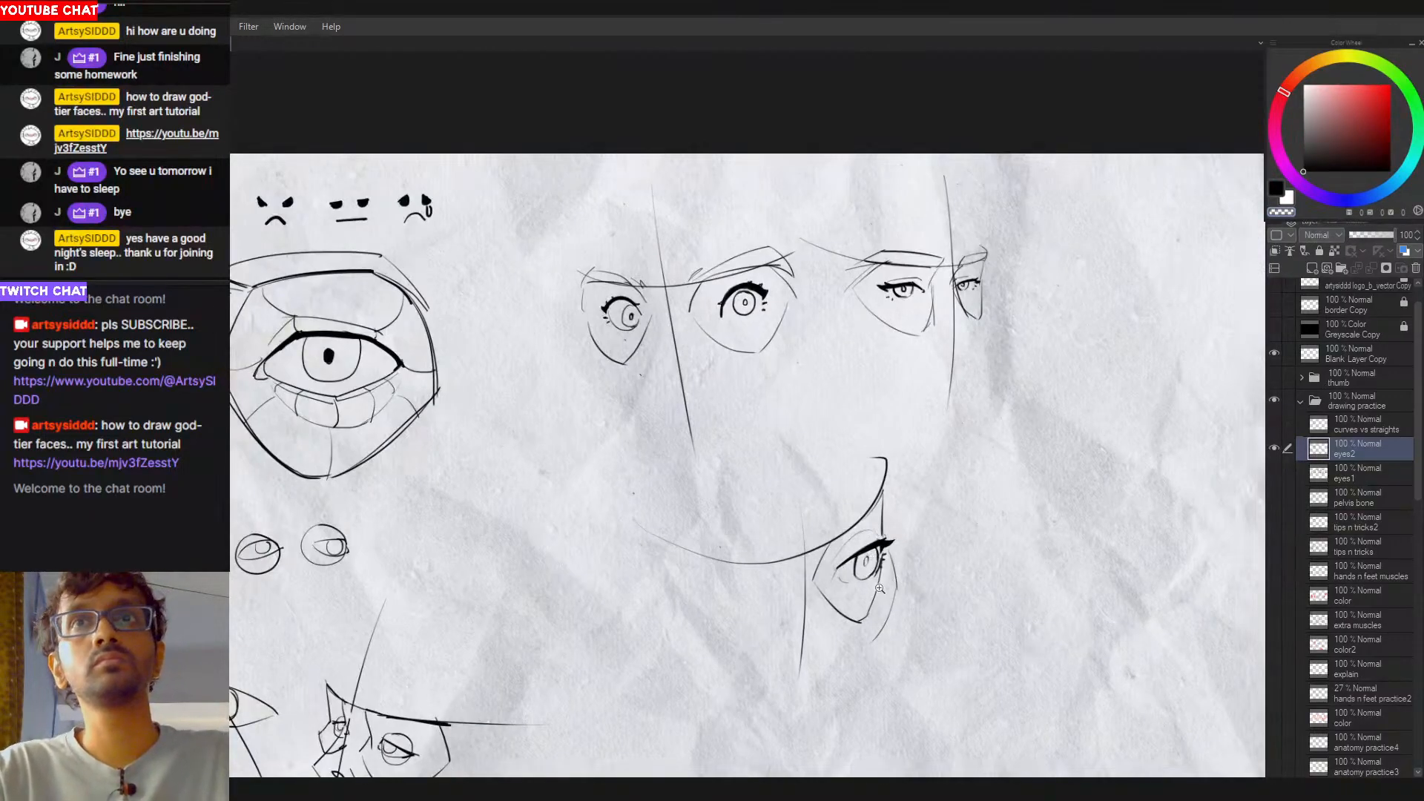
mouse_move(918, 443)
left_mouse_down()
mouse_move(594, 504)
mouse_move(994, 510)
mouse_move(921, 446)
left_mouse_up()
key("ctrl+t")
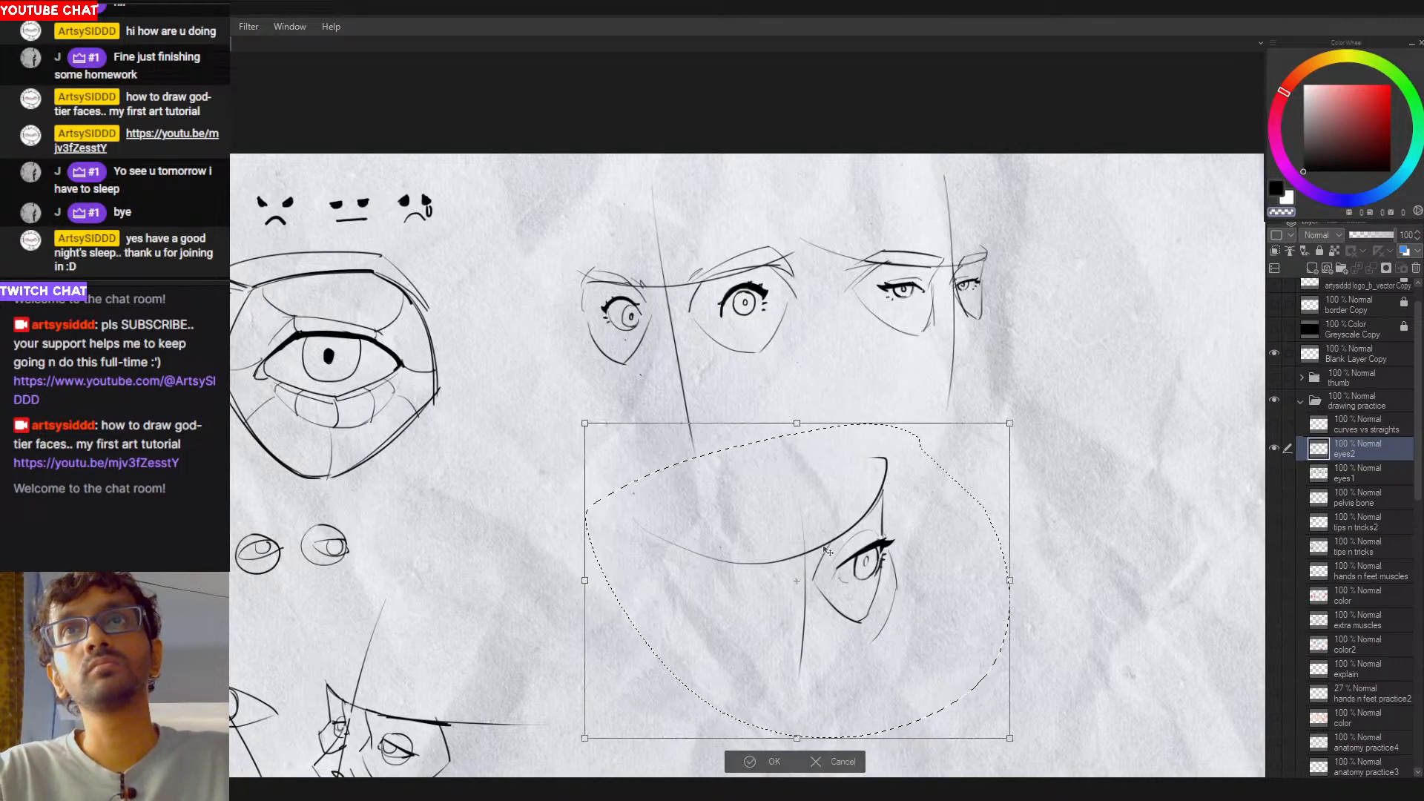
key("Return")
key("ctrl+d")
Step: Erase the vertical center line, the long left part of the arc and the hook above the third eye
key("e")
left_click_drag(807, 513, 799, 677)
left_click_drag(799, 542, 642, 532)
mouse_move(901, 461)
left_mouse_down()
mouse_move(859, 451)
mouse_move(778, 686)
mouse_move(933, 493)
left_mouse_up()
Step: Select the third eye with its socket, enlarge it and move it beneath the first pair of eyes
key("p")
key("ctrl+t")
left_click_drag(762, 576, 641, 578)
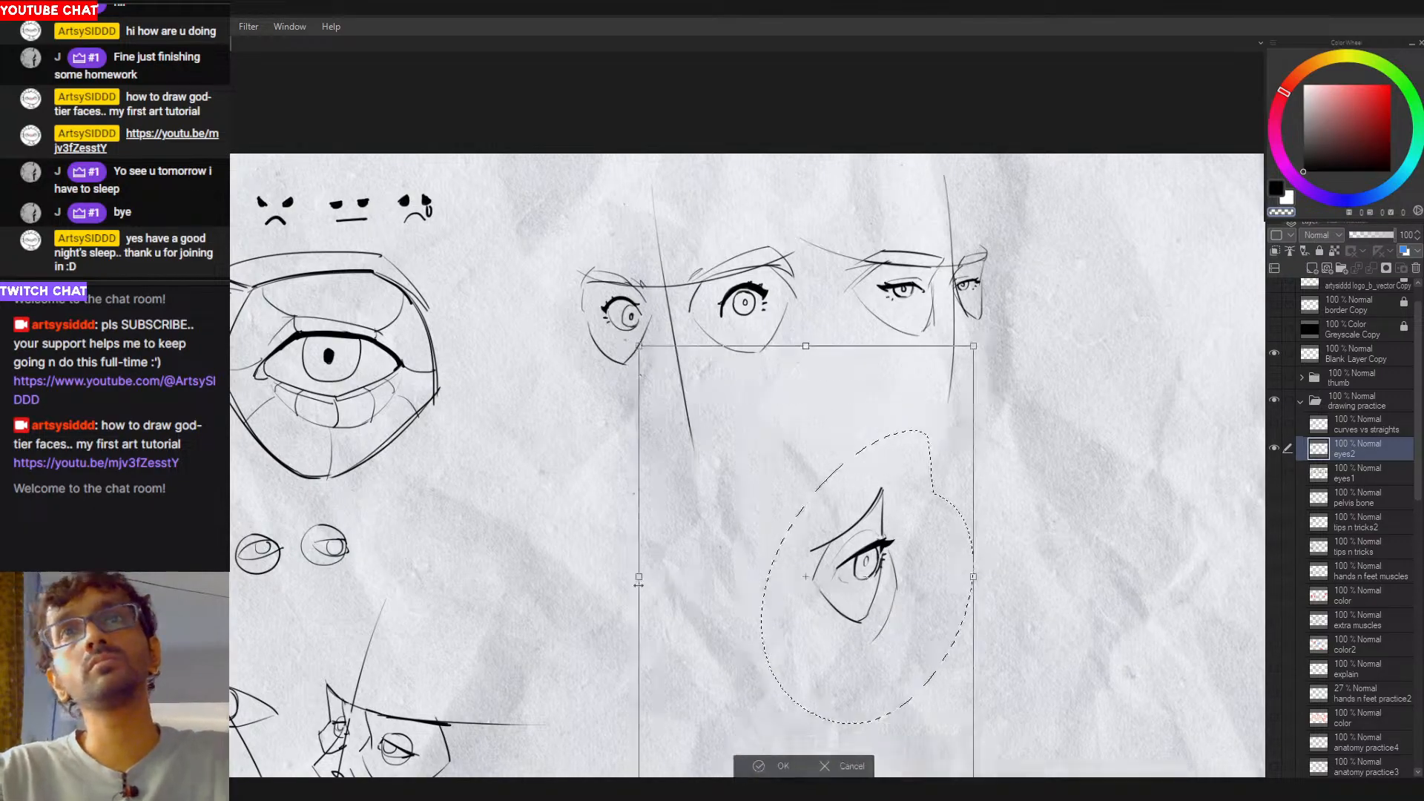
left_click_drag(855, 643, 489, 562)
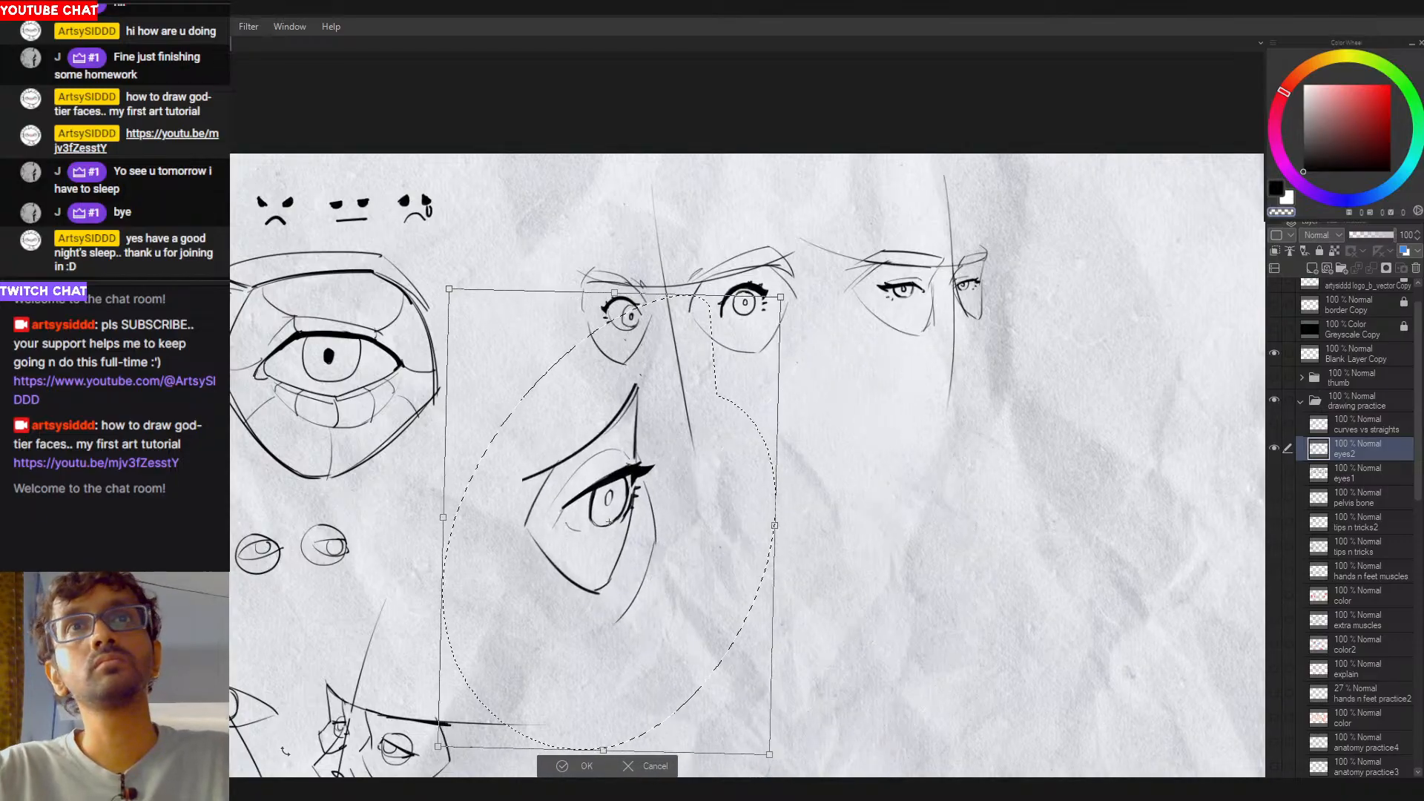
key("Return")
key("ctrl+d")
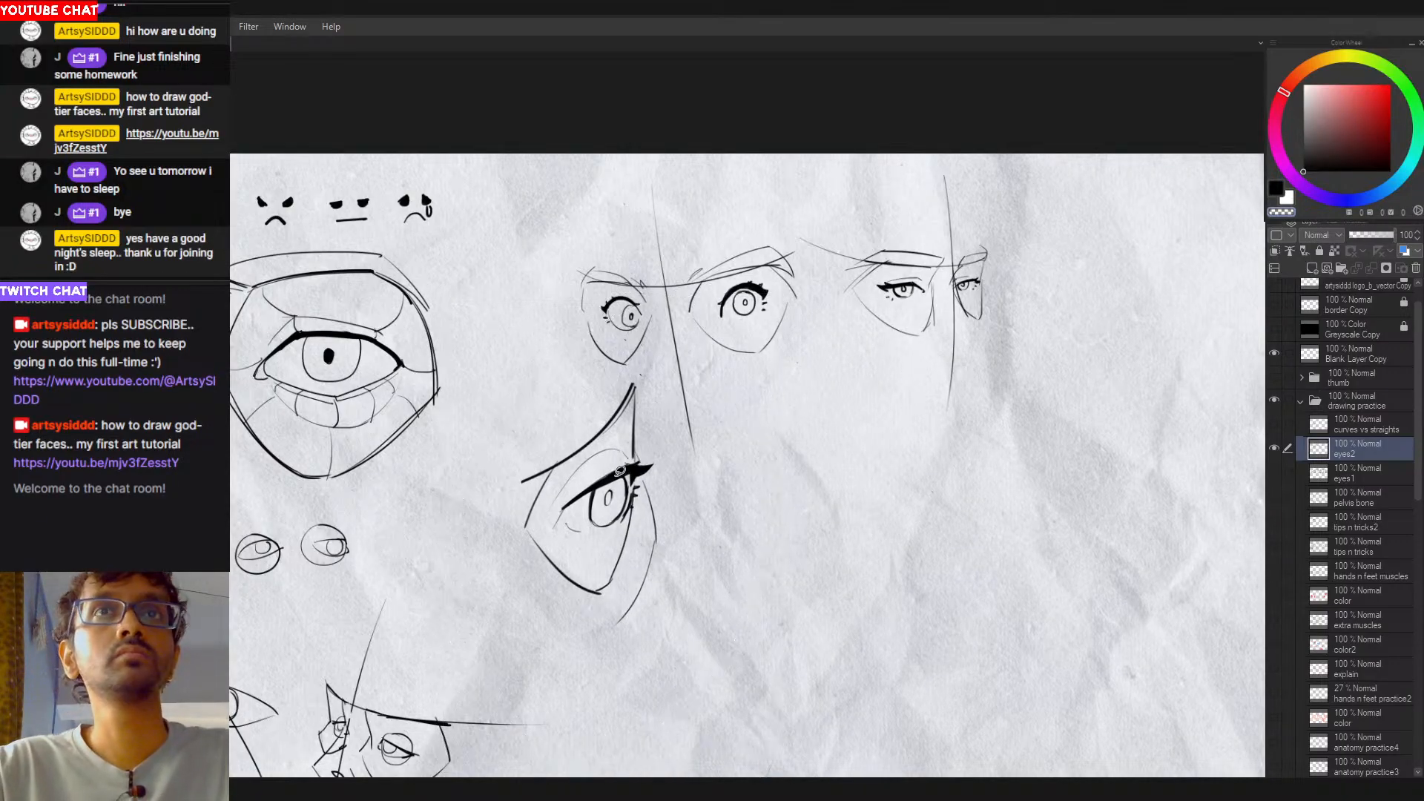
Step: Try restroking the enlarged third eye's upper lid from the inner corner to the lashes
left_click_drag(568, 507, 628, 465)
key("ctrl+z")
key("c")
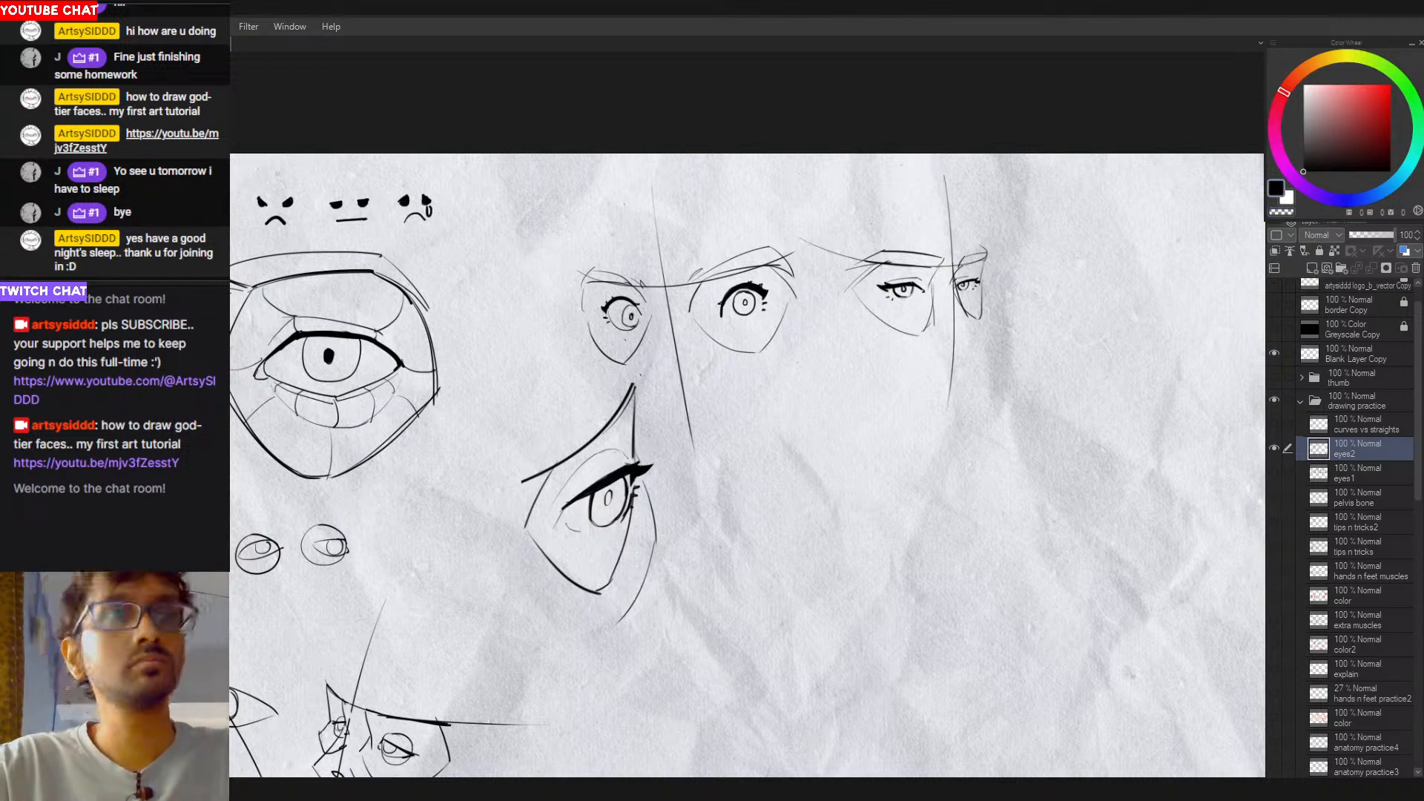
key("c")
left_click_drag(564, 507, 631, 468)
key("ctrl+z")
key("ctrl+z")
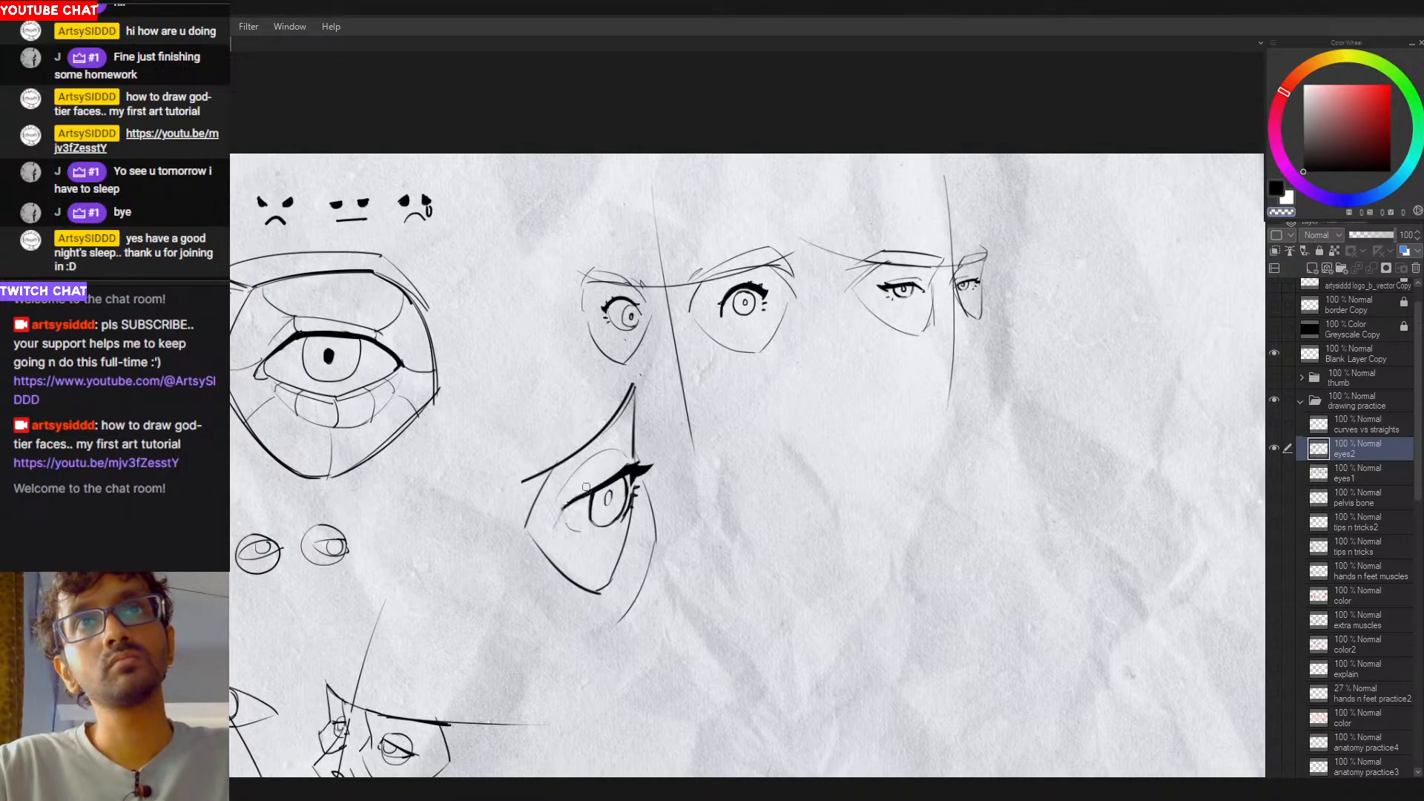
key("c")
left_click_drag(565, 507, 644, 457)
key("ctrl+z")
key("ctrl+z")
key("c")
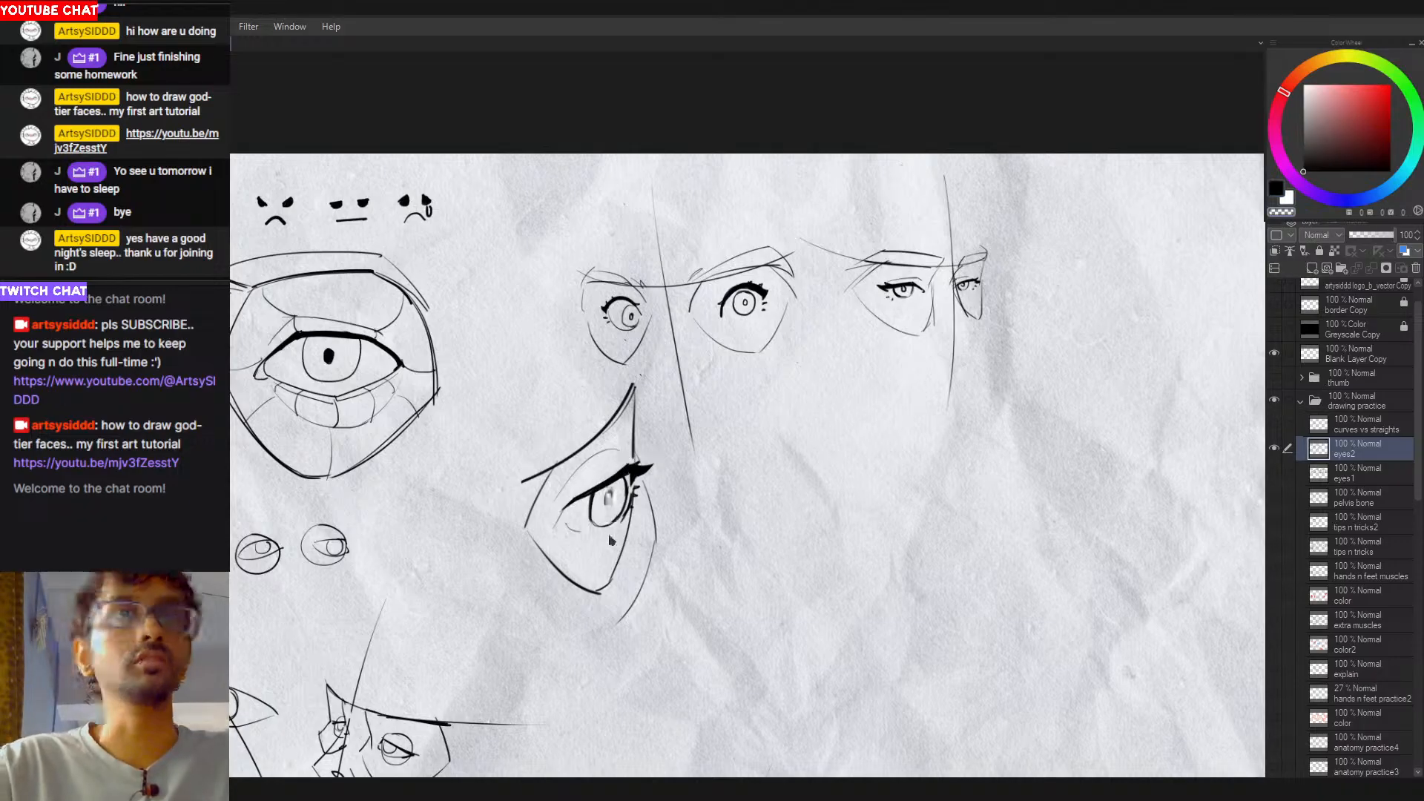
scroll(641, 540, "down", 1)
left_click_drag(666, 549, 650, 552)
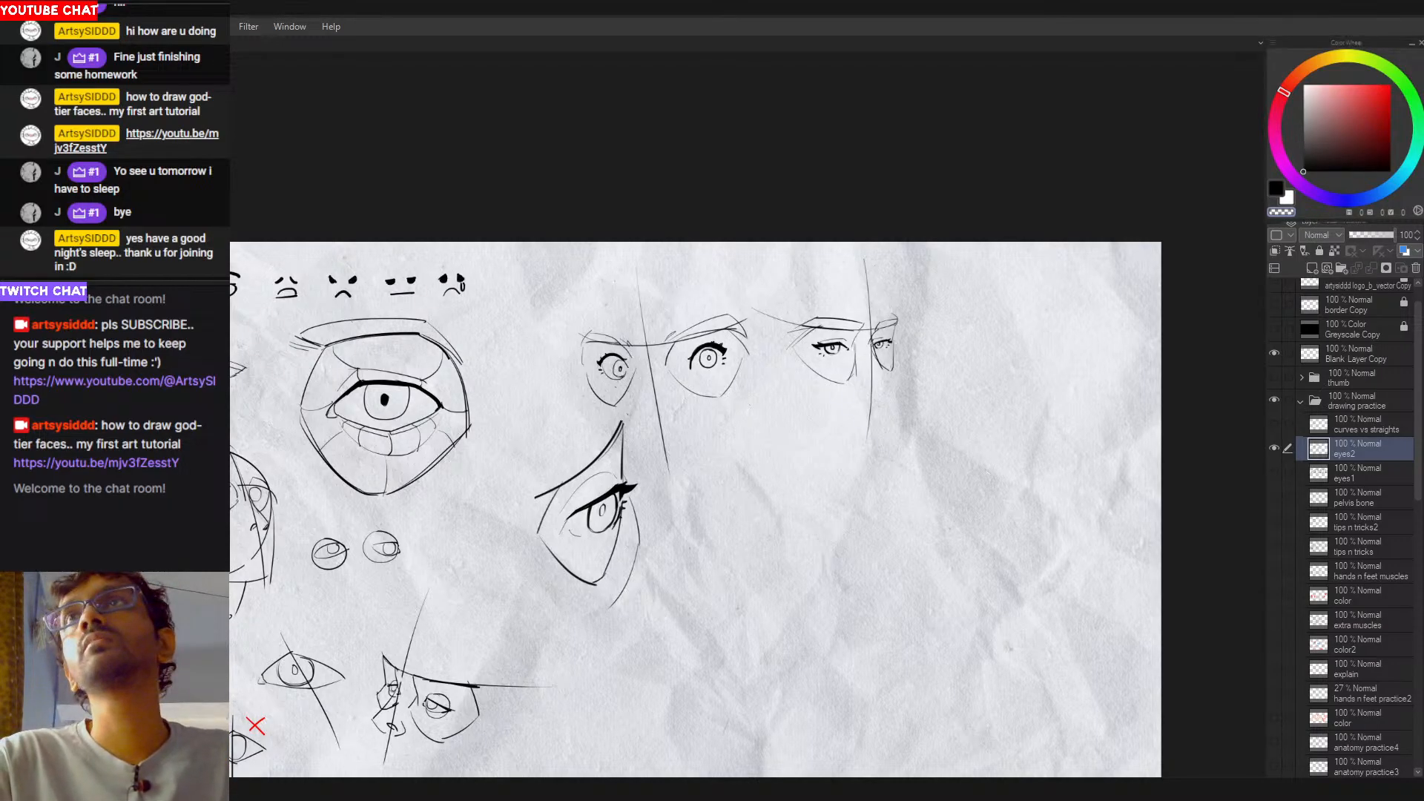
left_click_drag(670, 619, 703, 610)
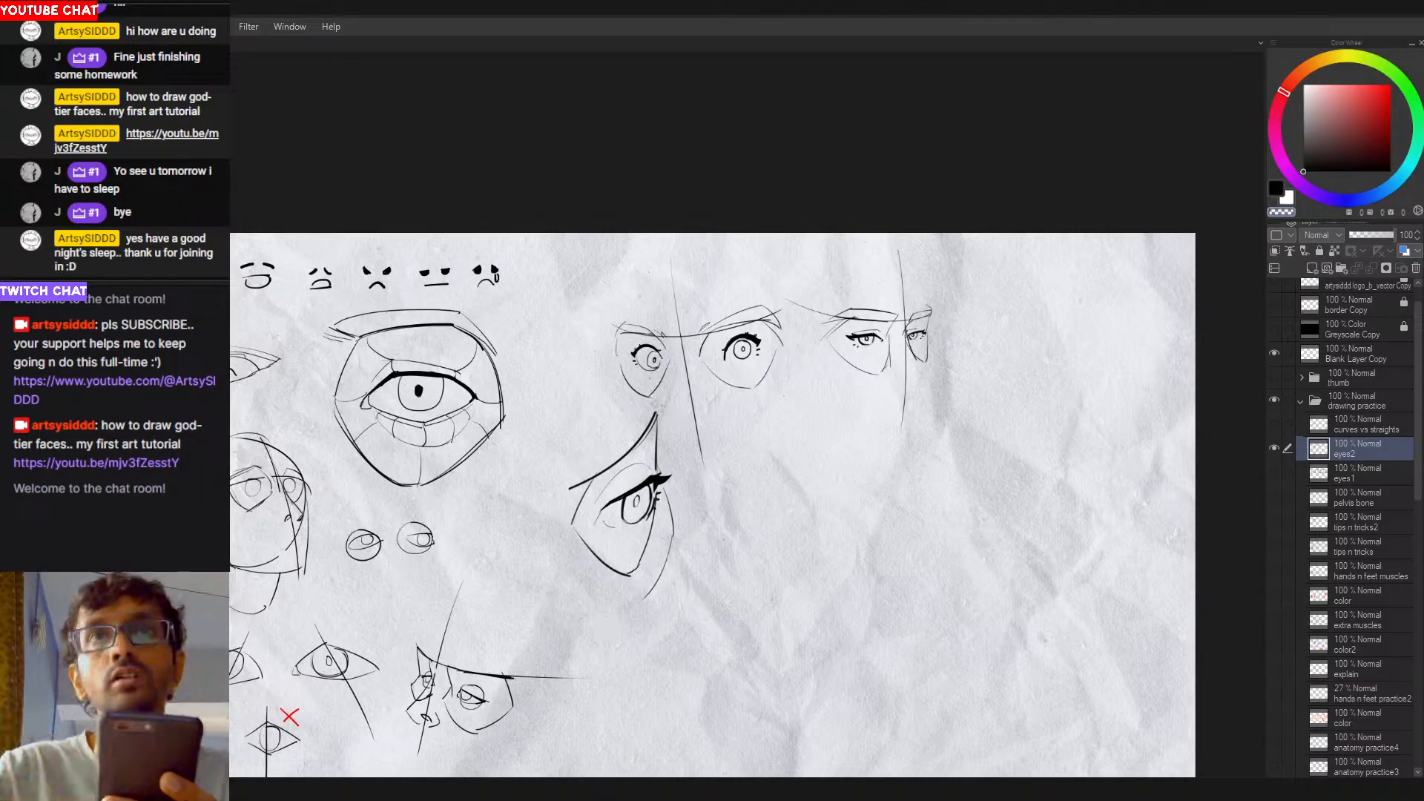
mouse_move(647, 434)
left_mouse_down()
mouse_move(571, 512)
mouse_move(615, 517)
mouse_move(605, 508)
mouse_move(617, 569)
left_mouse_up()
key("ctrl+z")
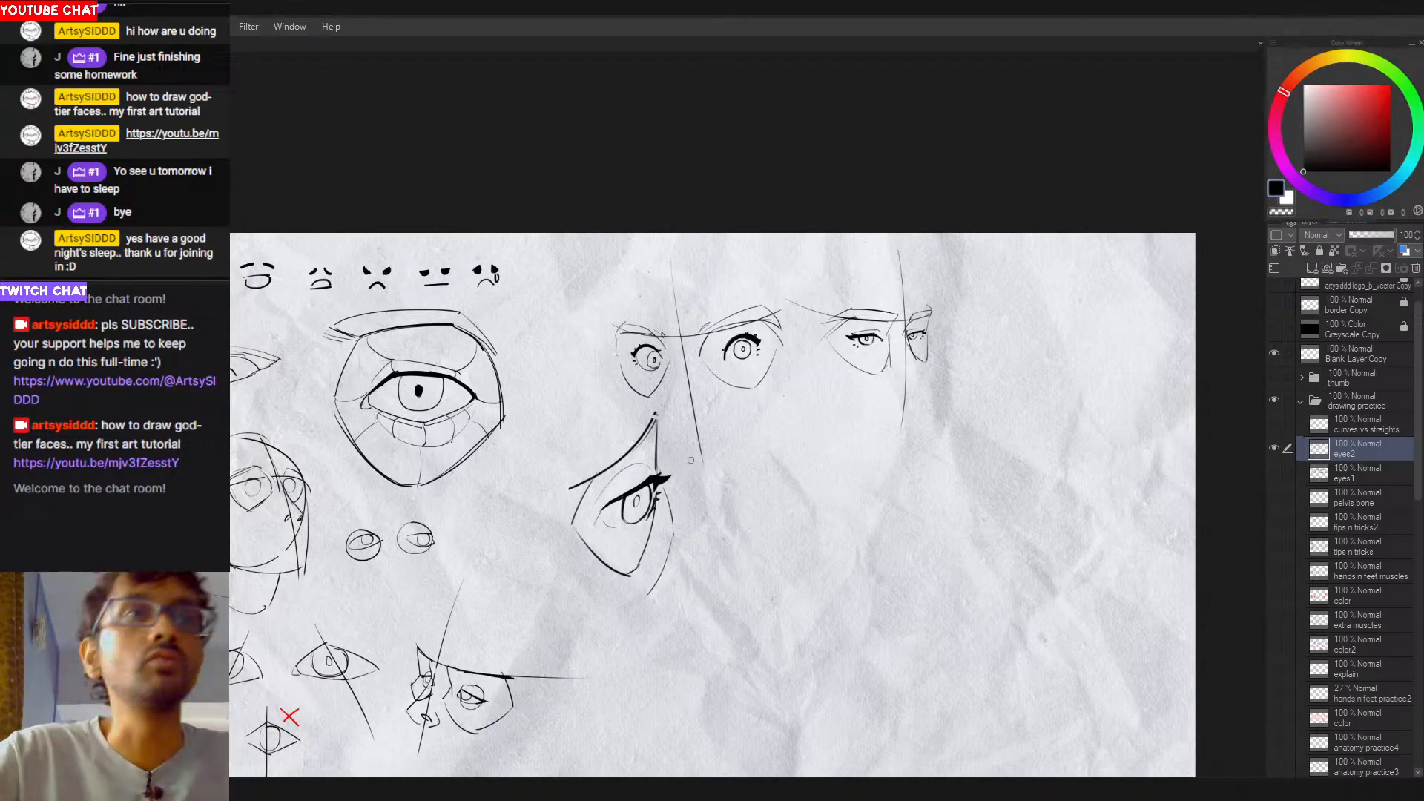
left_click_drag(743, 480, 655, 466)
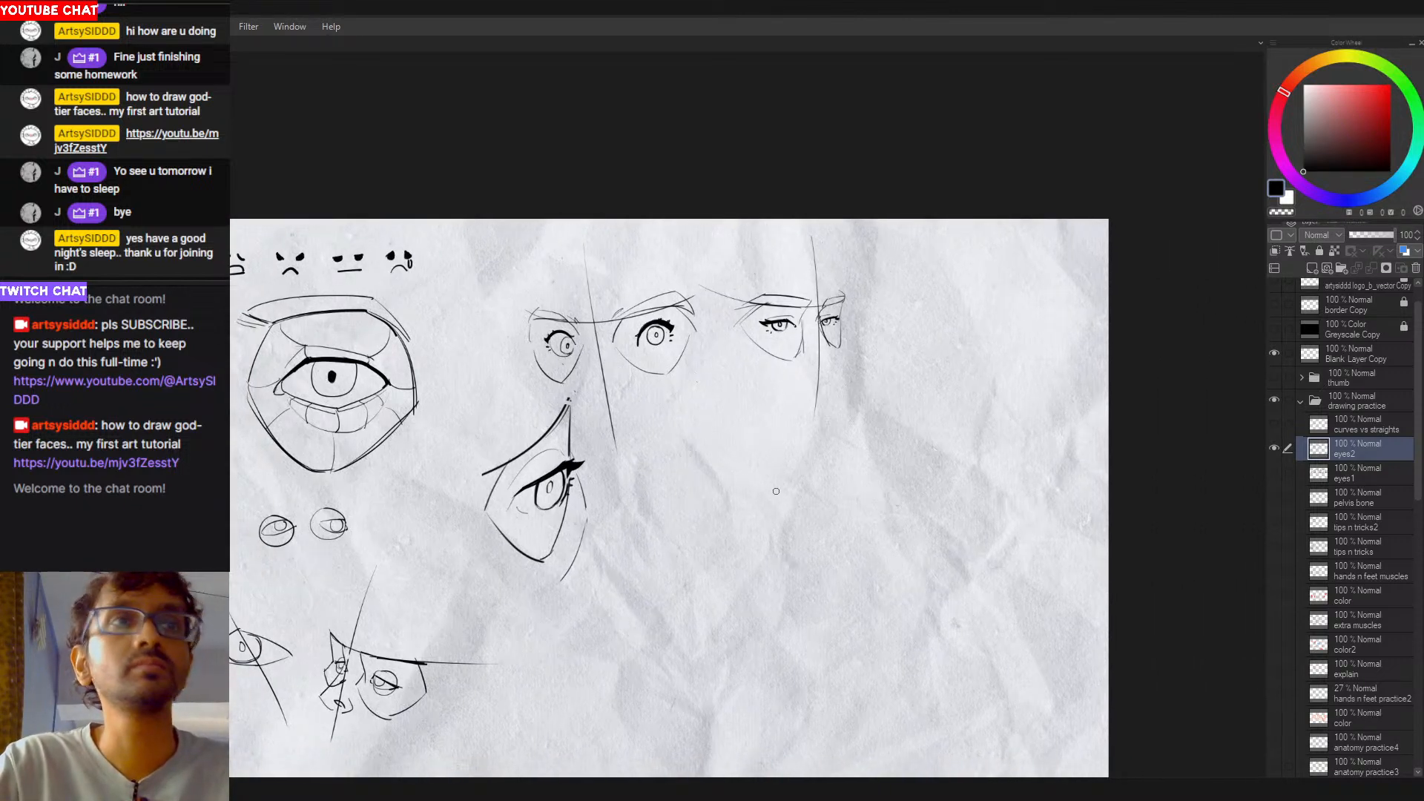
Step: Sketch a fourth eye's peaked upper arch below the second pair of eyes, with a parallel line just inside it
mouse_move(793, 486)
left_mouse_down()
mouse_move(725, 509)
mouse_move(804, 488)
left_mouse_up()
key("ctrl+z")
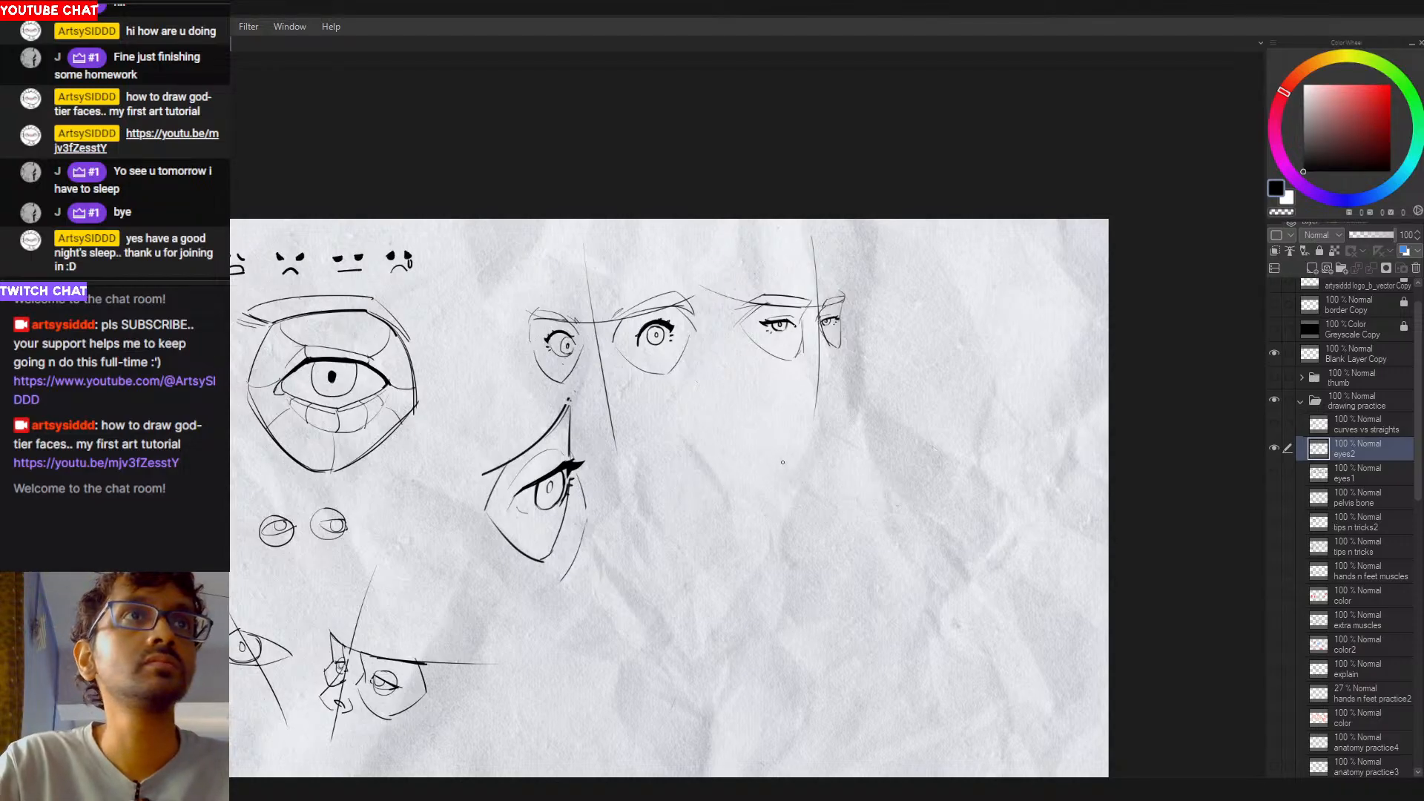
mouse_move(791, 472)
left_mouse_down()
mouse_move(755, 459)
mouse_move(740, 489)
mouse_move(782, 445)
mouse_move(815, 488)
mouse_move(784, 445)
left_mouse_up()
key("ctrl+z")
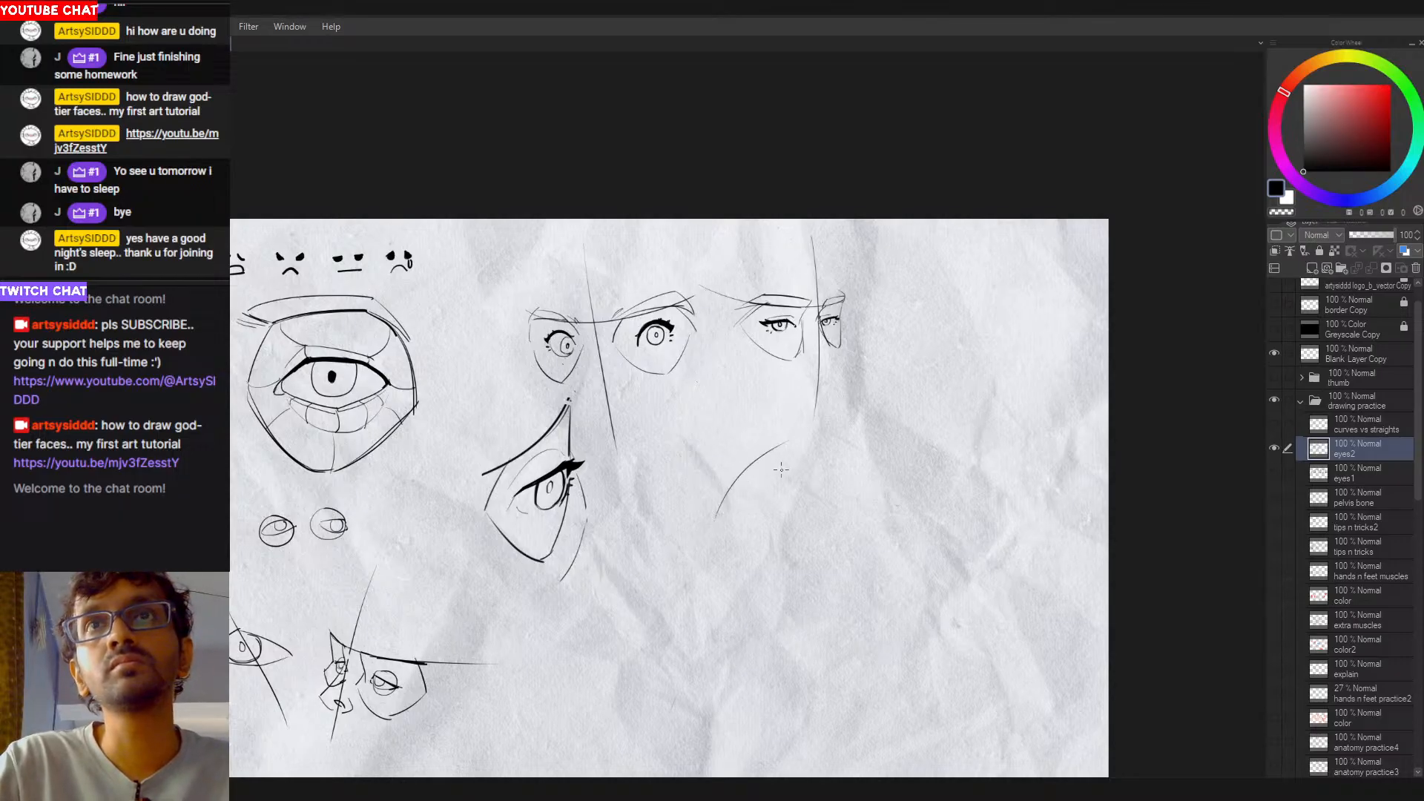
key("ctrl+z")
mouse_move(705, 507)
left_mouse_down()
mouse_move(793, 443)
mouse_move(840, 512)
left_mouse_up()
key("ctrl+z")
left_click_drag(788, 446, 835, 490)
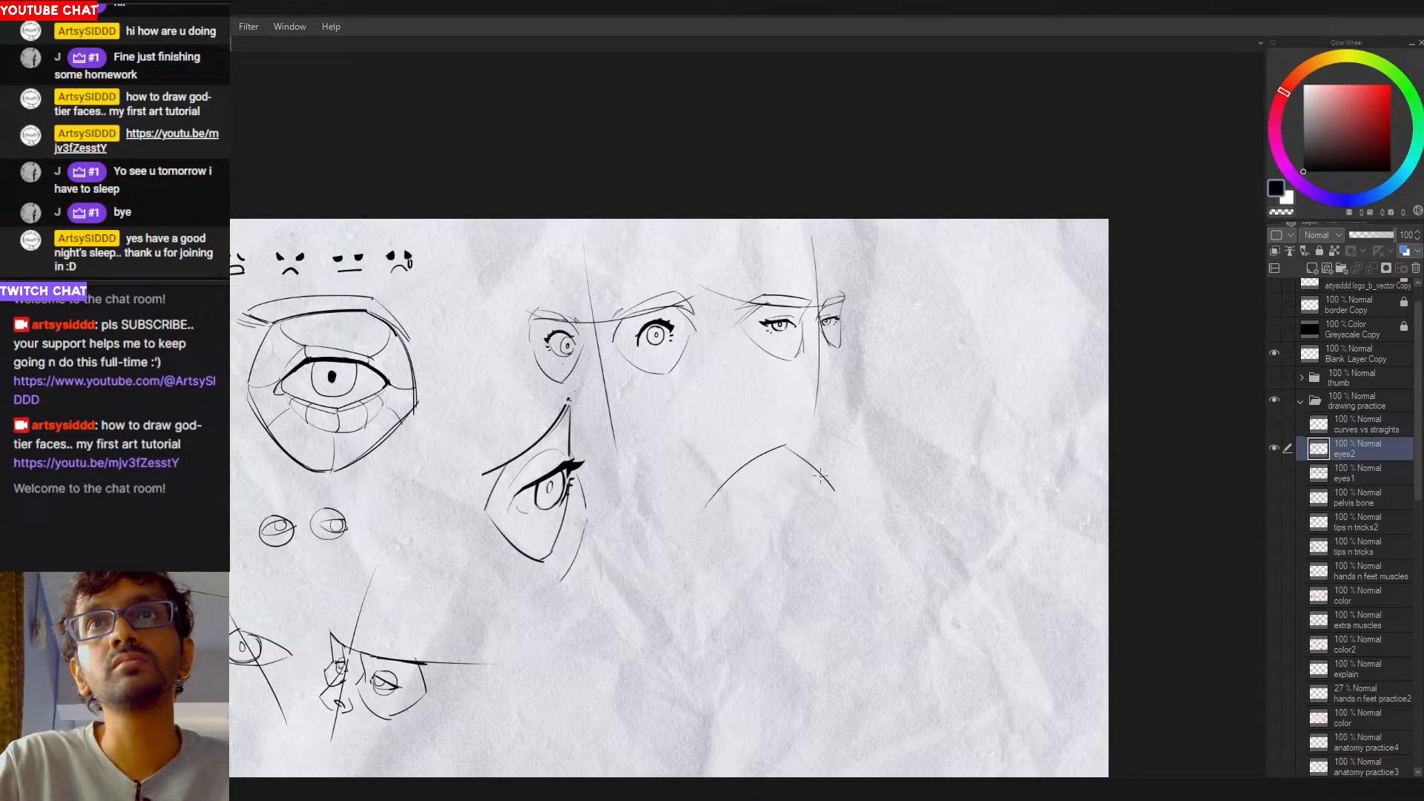
left_click_drag(788, 446, 832, 505)
key("ctrl+z")
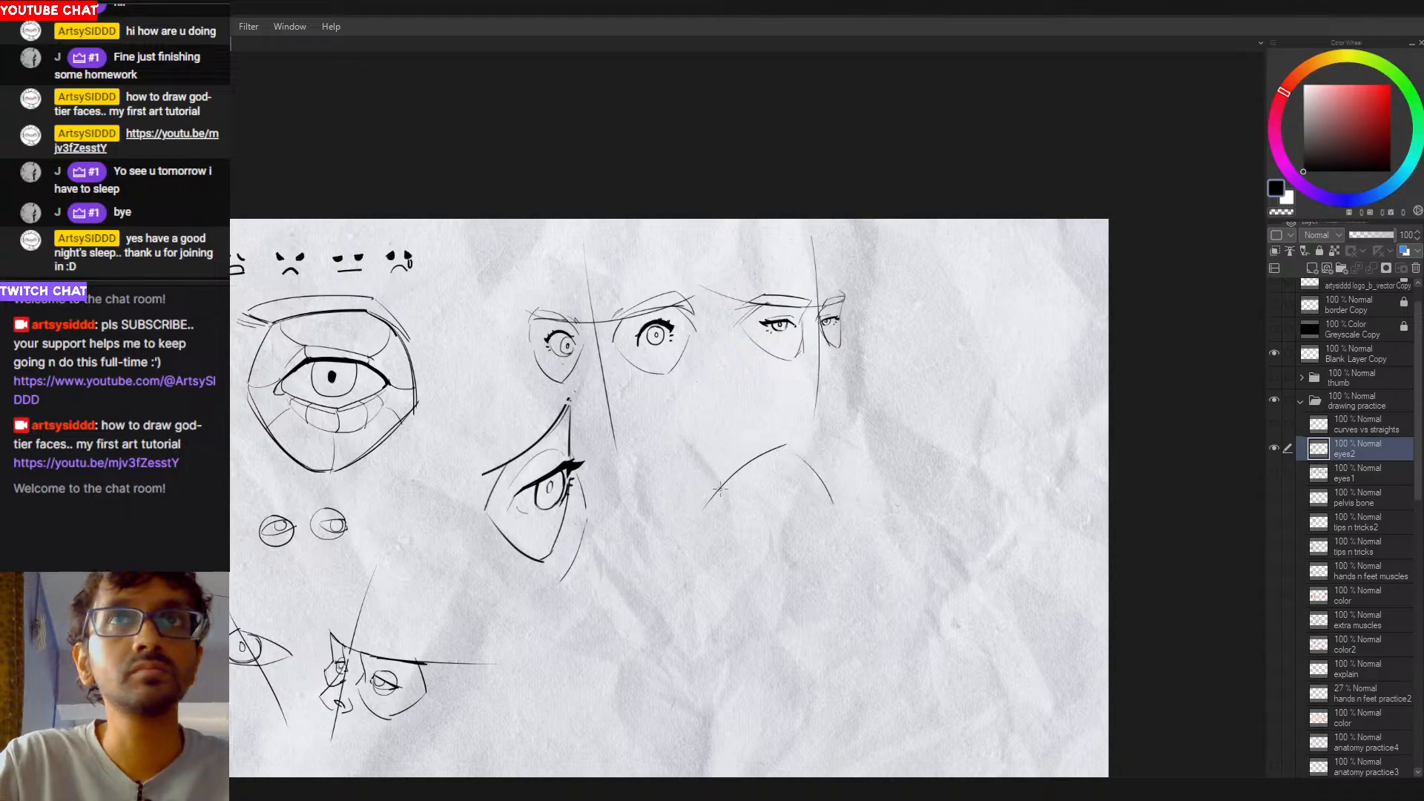
mouse_move(725, 480)
left_mouse_down()
mouse_move(798, 463)
mouse_move(711, 501)
mouse_move(785, 457)
mouse_move(826, 492)
left_mouse_up()
key("ctrl+z")
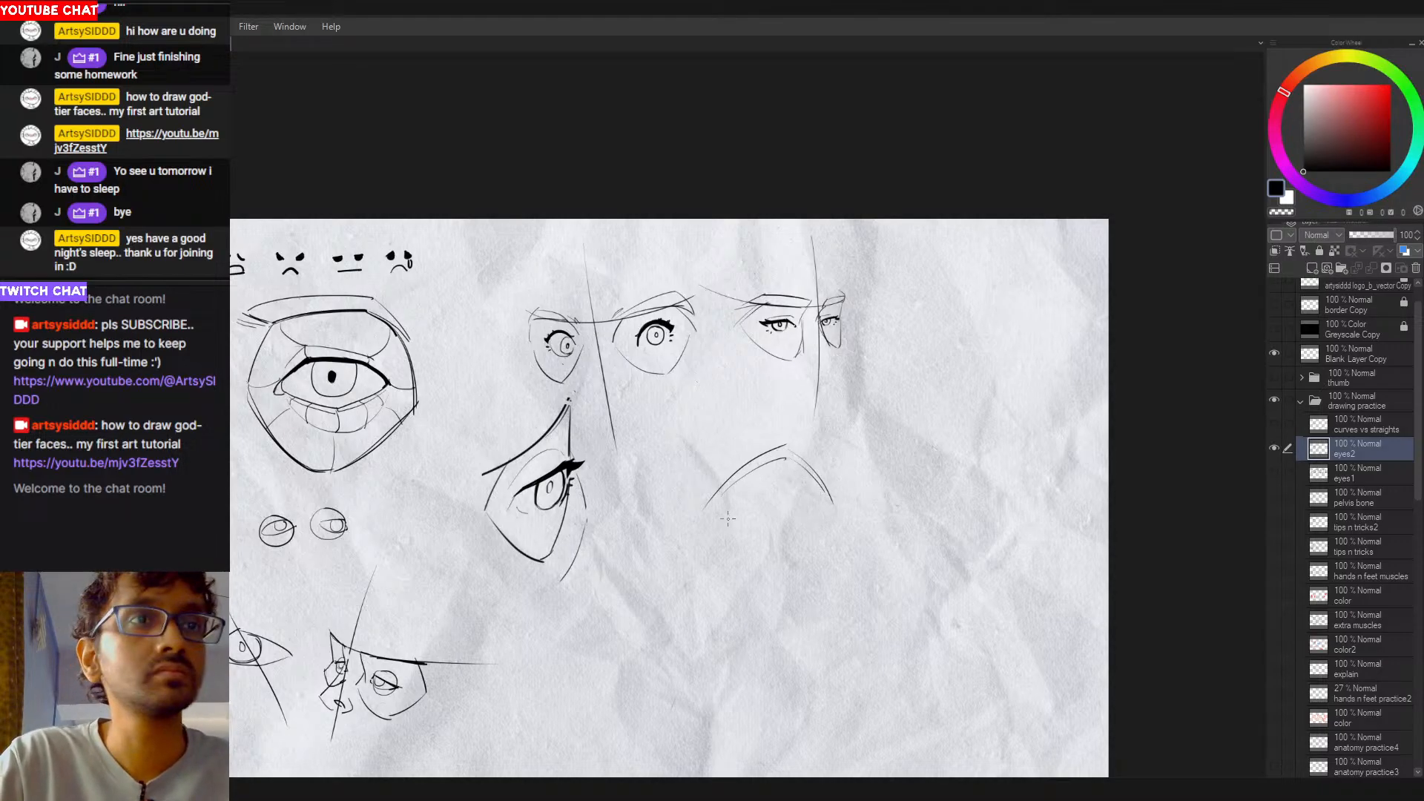
Step: Draw the fourth eye's shallow lower lid curve and arc the top of a large iris beneath the upper lid
left_click_drag(744, 521, 816, 512)
key("ctrl+z")
mouse_move(716, 512)
left_mouse_down()
mouse_move(805, 519)
mouse_move(747, 526)
mouse_move(838, 508)
mouse_move(823, 509)
left_mouse_up()
key("ctrl+z")
key("ctrl+z")
key("ctrl+z")
key("ctrl+z")
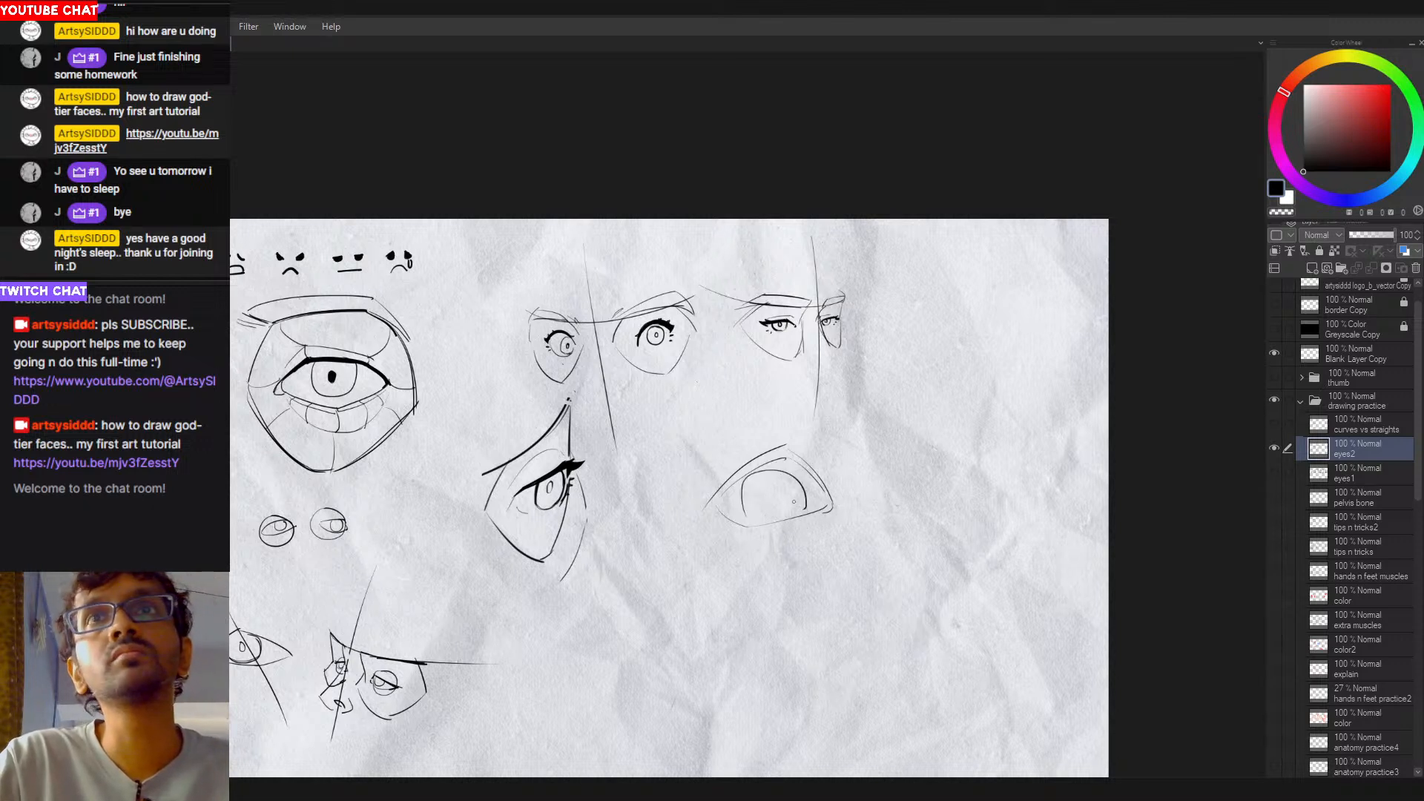
Step: Round off the bottom of the fourth eye's iris against the lower lid
mouse_move(747, 519)
left_mouse_down()
mouse_move(762, 478)
mouse_move(806, 513)
left_mouse_up()
key("ctrl+z")
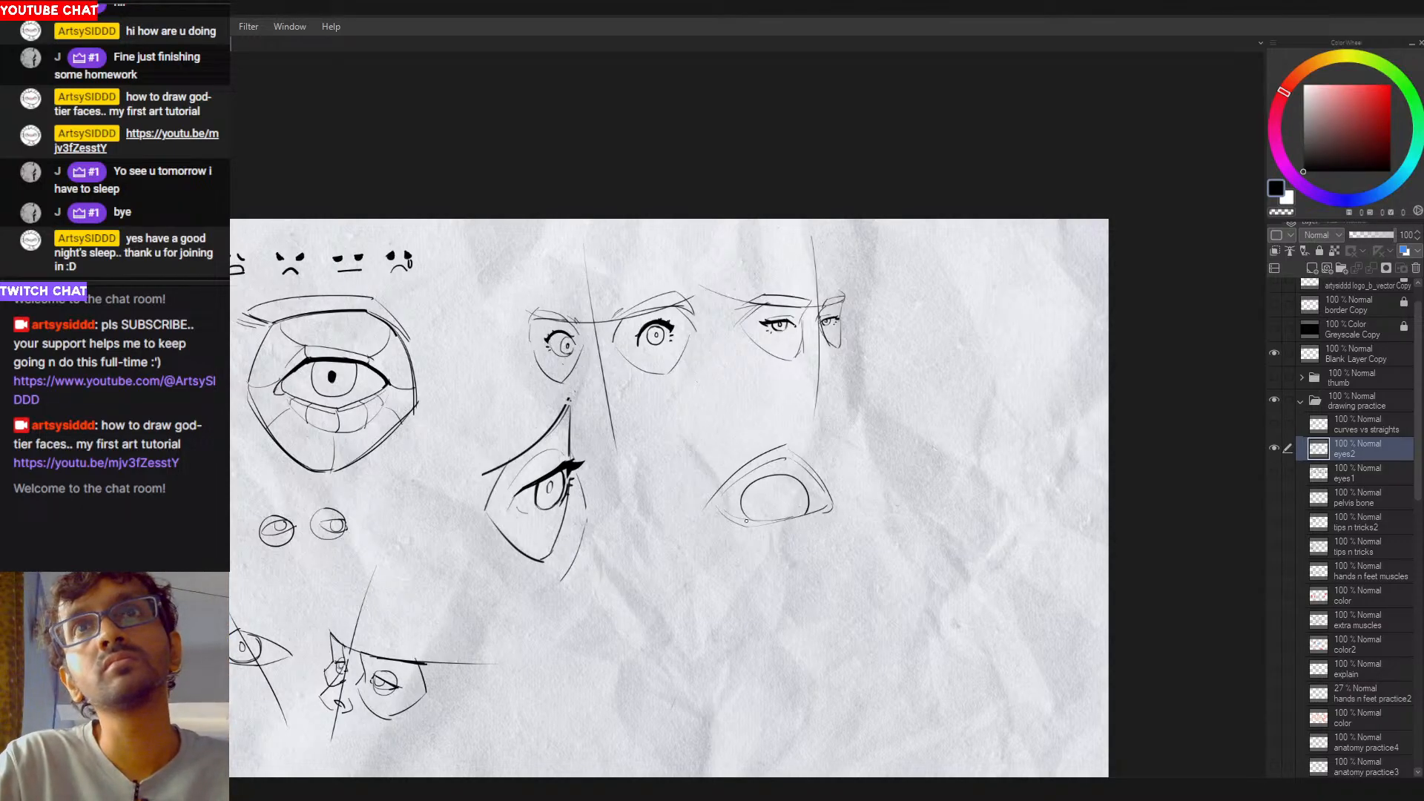
left_click_drag(747, 521, 802, 516)
mouse_move(769, 486)
left_mouse_down()
mouse_move(801, 514)
mouse_move(746, 501)
mouse_move(807, 510)
mouse_move(745, 495)
mouse_move(747, 520)
mouse_move(797, 486)
mouse_move(745, 504)
mouse_move(810, 512)
left_mouse_up()
key("ctrl+z")
key("ctrl+z")
Step: Draw a small oval pupil in the center of the fourth eye's iris
key("ctrl+z")
key("ctrl+z")
key("ctrl+z")
key("ctrl+z")
key("ctrl+z")
key("ctrl+z")
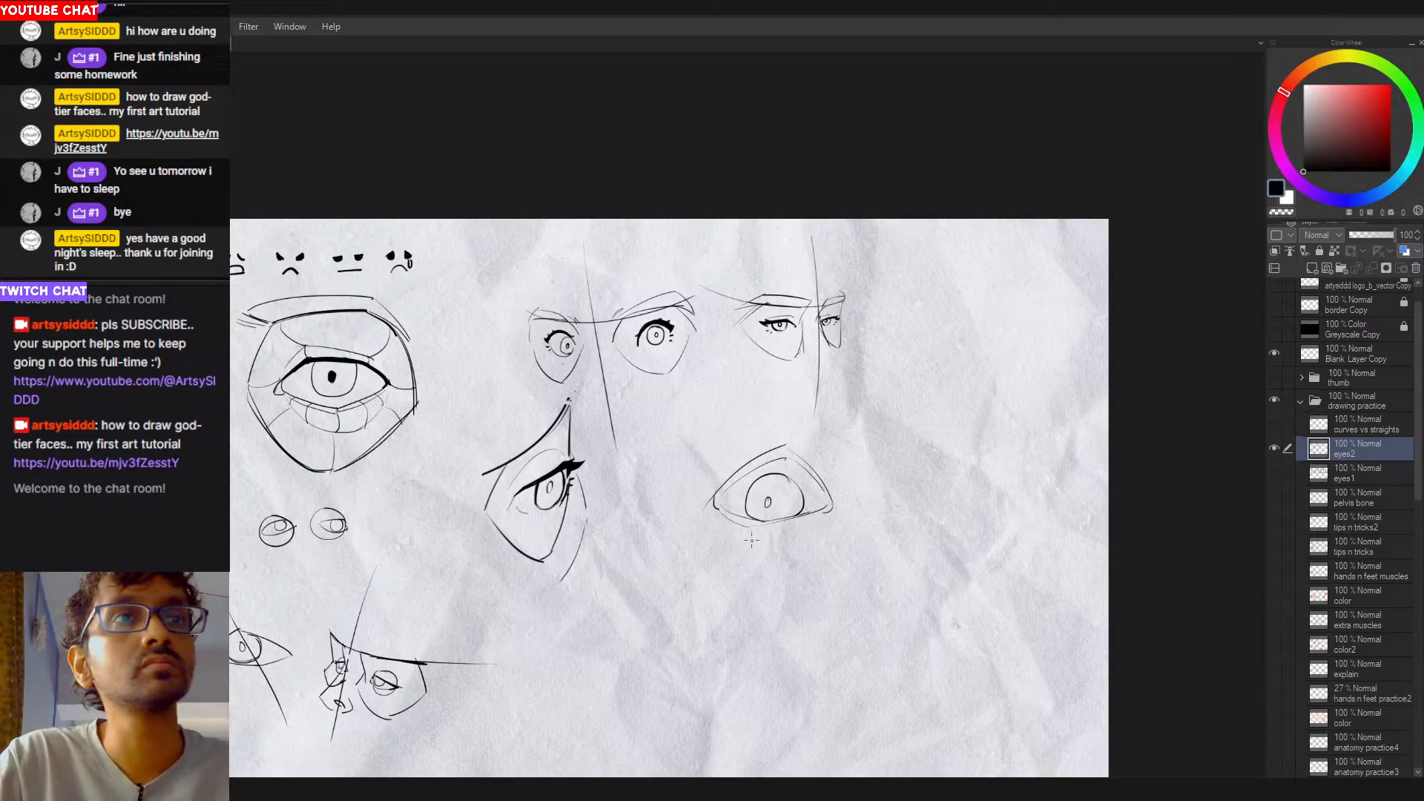
left_click_drag(776, 492, 774, 507)
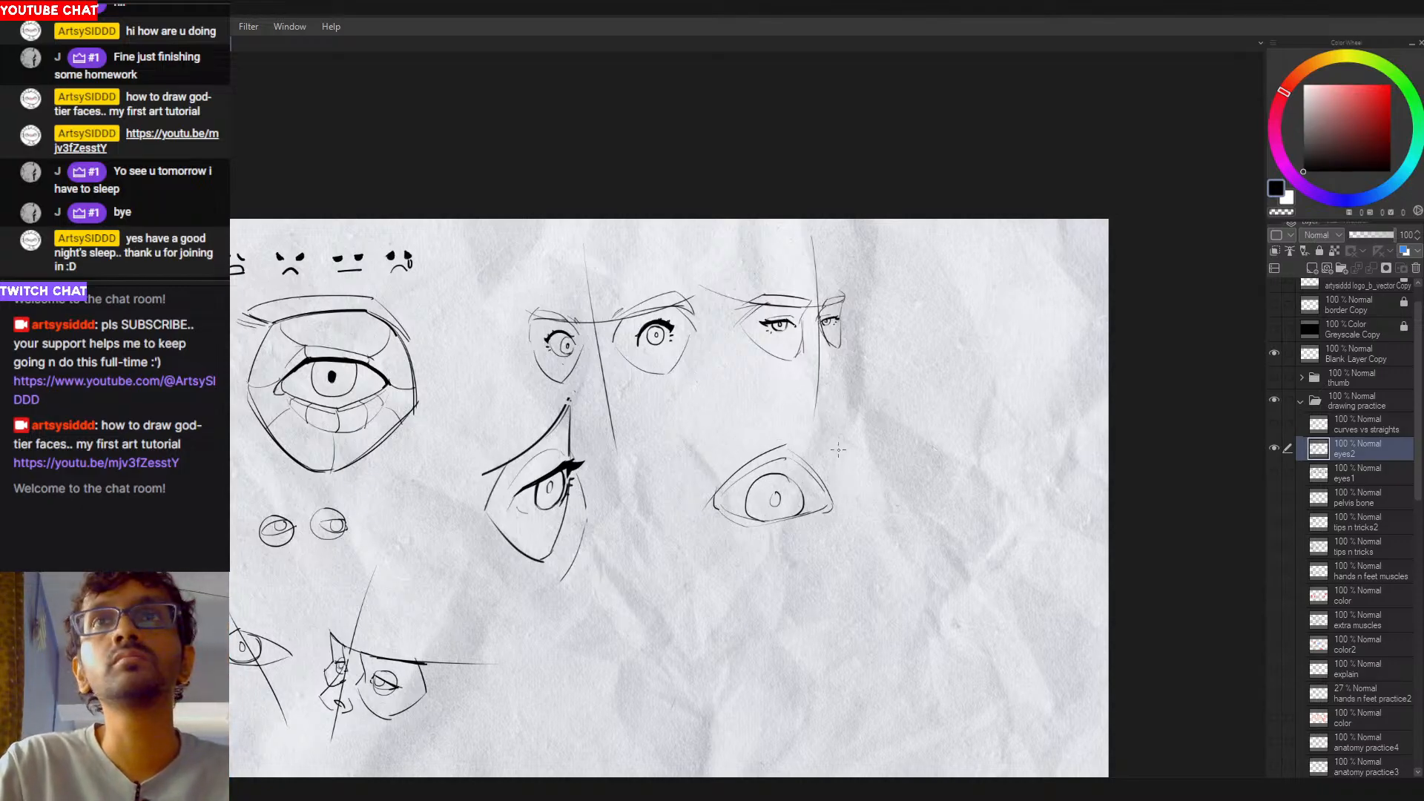
Step: Sketch a wide peaked arch for the eye socket above the fourth eye, sloping long on the left and dropping short on the right
mouse_move(846, 478)
left_mouse_down()
mouse_move(850, 440)
mouse_move(787, 399)
mouse_move(675, 477)
left_mouse_up()
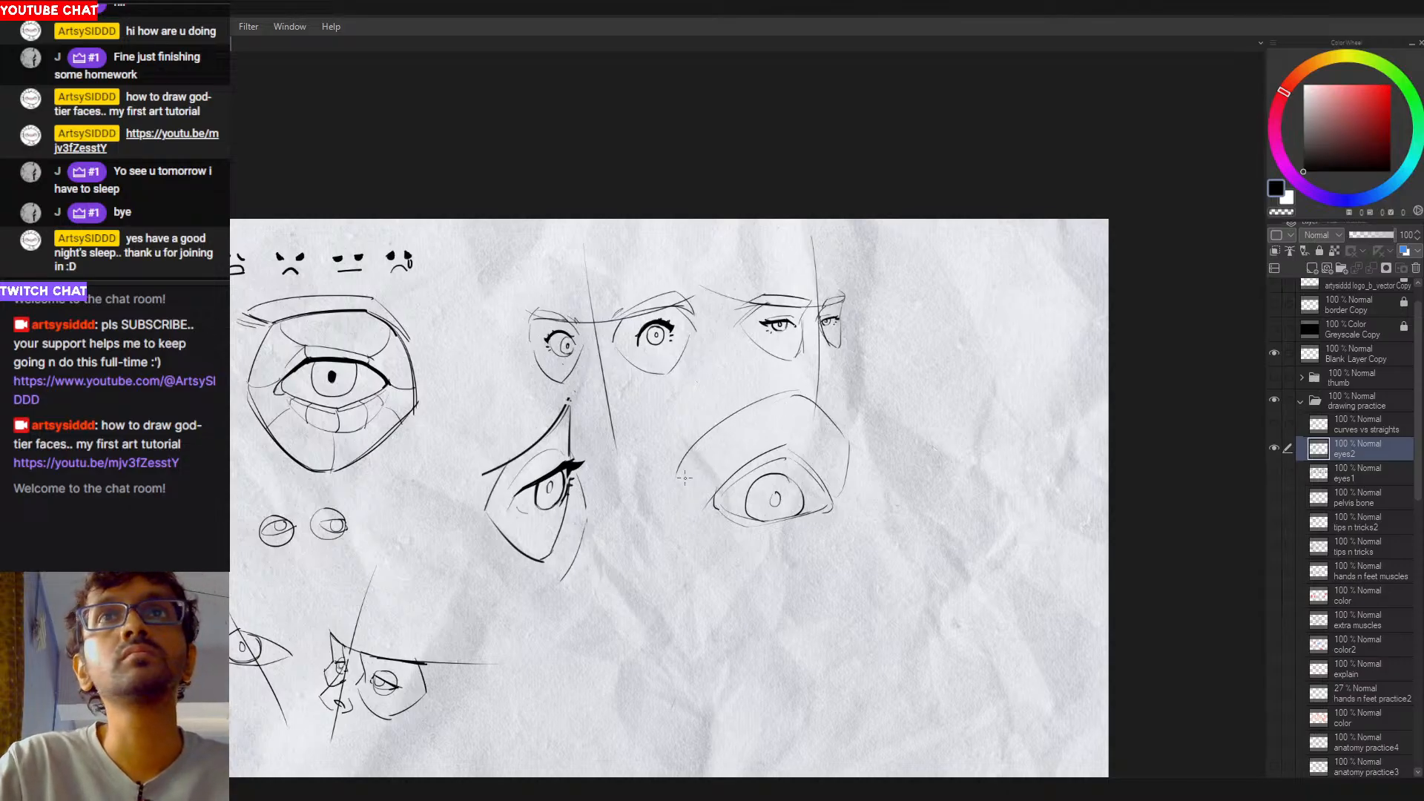
key("ctrl+z")
mouse_move(790, 393)
left_mouse_down()
mouse_move(657, 482)
mouse_move(693, 501)
mouse_move(700, 532)
left_mouse_up()
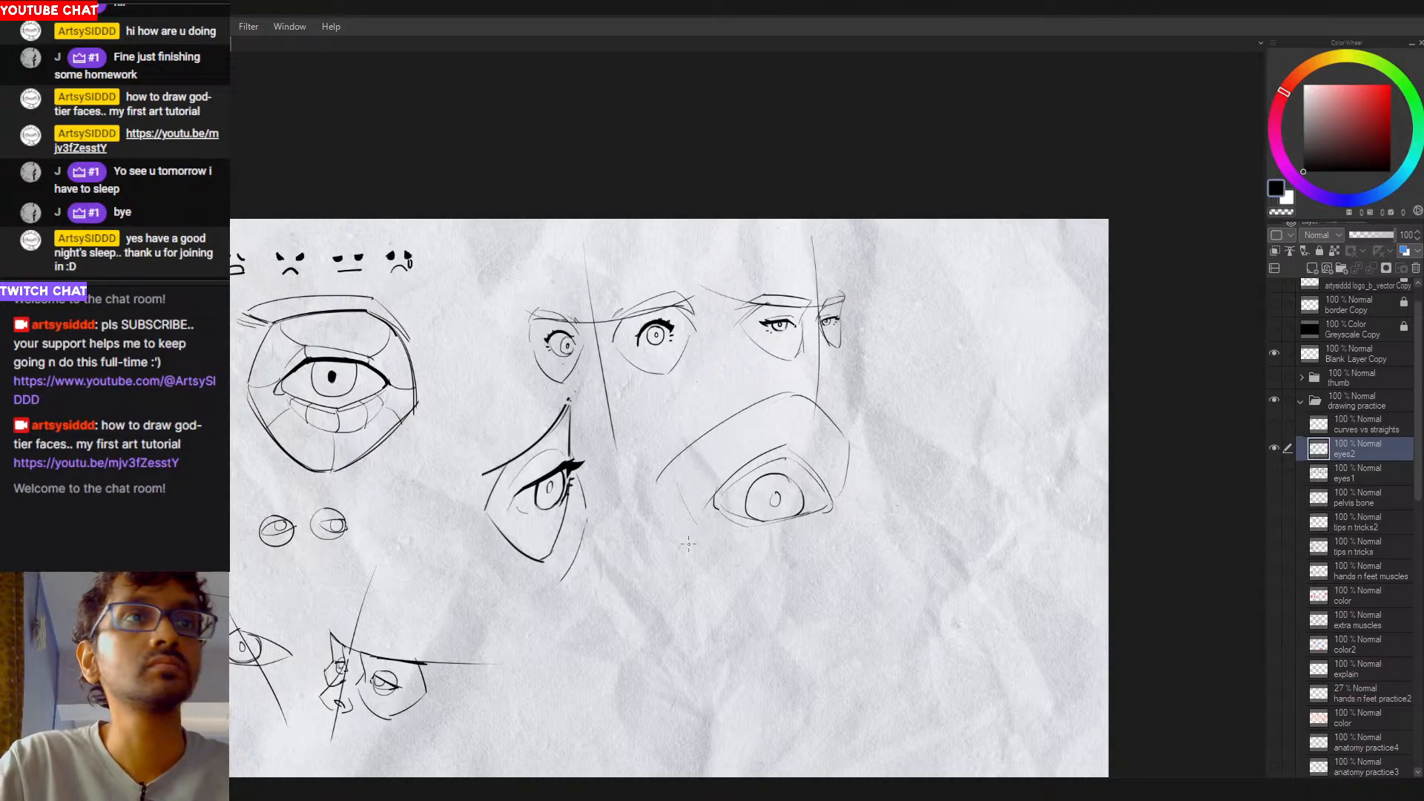
key("ctrl+z")
key("ctrl+z")
left_click_drag(684, 479, 697, 555)
key("ctrl+z")
mouse_move(819, 382)
left_mouse_down()
mouse_move(852, 435)
mouse_move(790, 376)
mouse_move(660, 440)
mouse_move(908, 450)
left_mouse_up()
key("ctrl+z")
Step: Move the fourth eye sketch down, clear of the second pair of eyes
key("ctrl+t")
left_click_drag(856, 614, 864, 713)
key("Return")
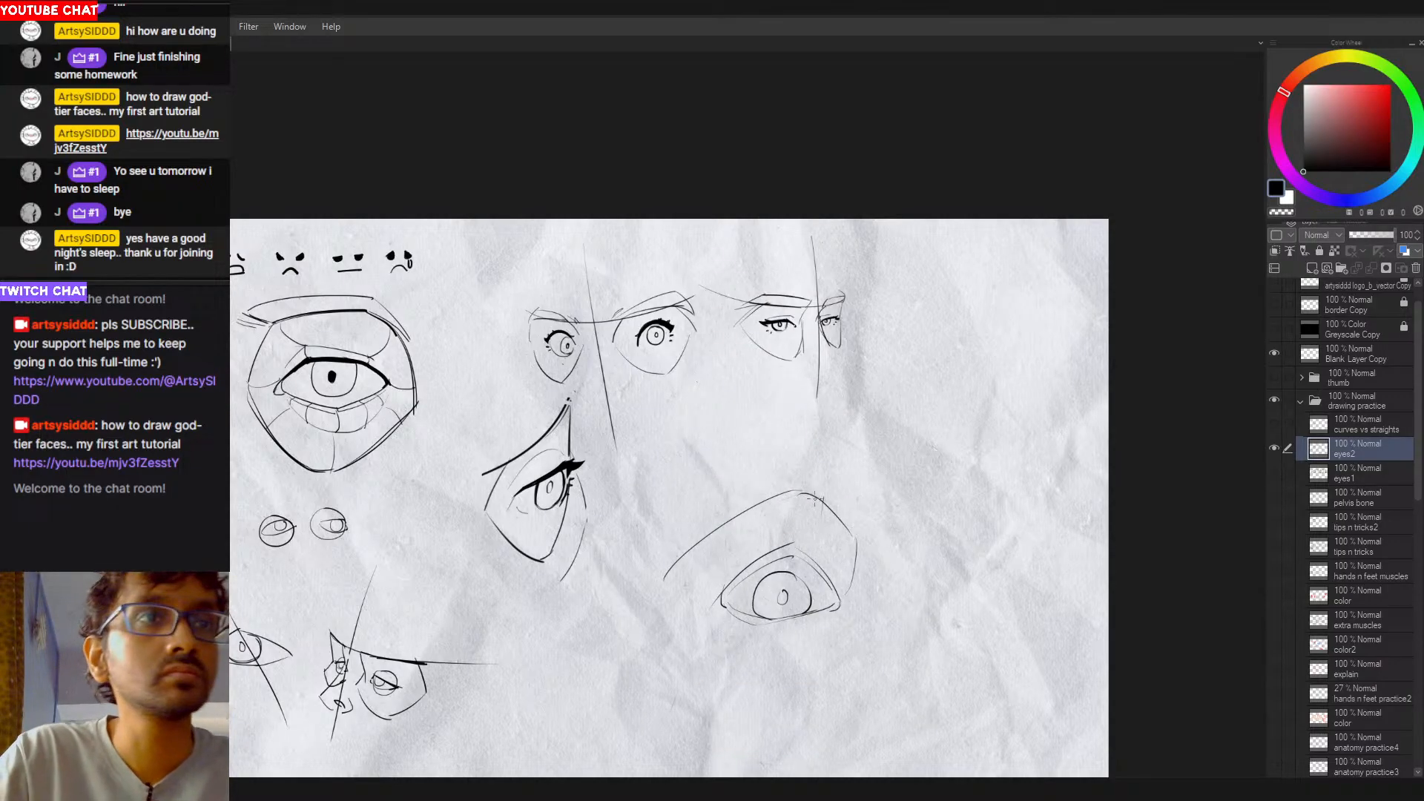
Step: Extend the socket arch's right end and sketch an eyebrow above it with a short angled tail and a long curved upper edge
left_click_drag(816, 500, 861, 534)
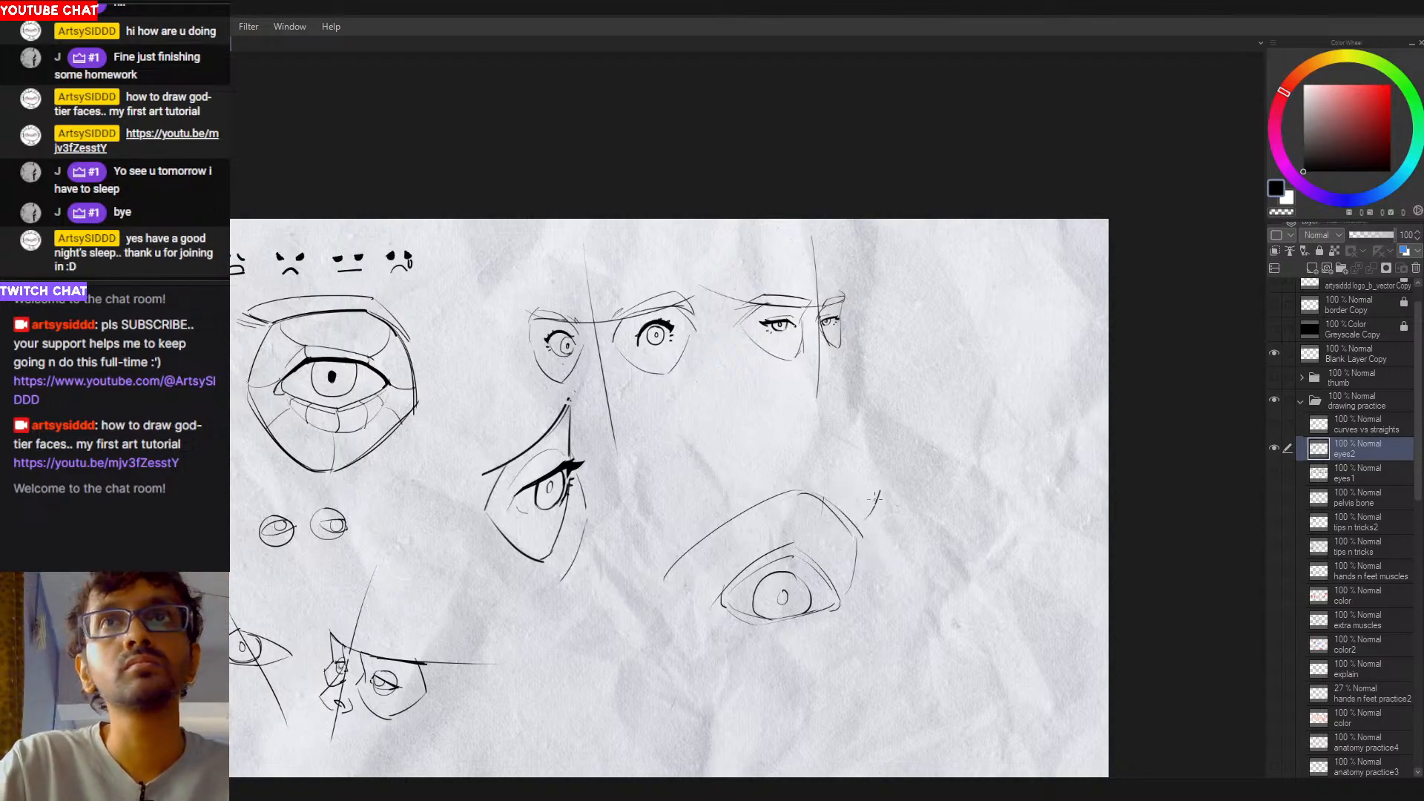
left_click_drag(881, 484, 862, 514)
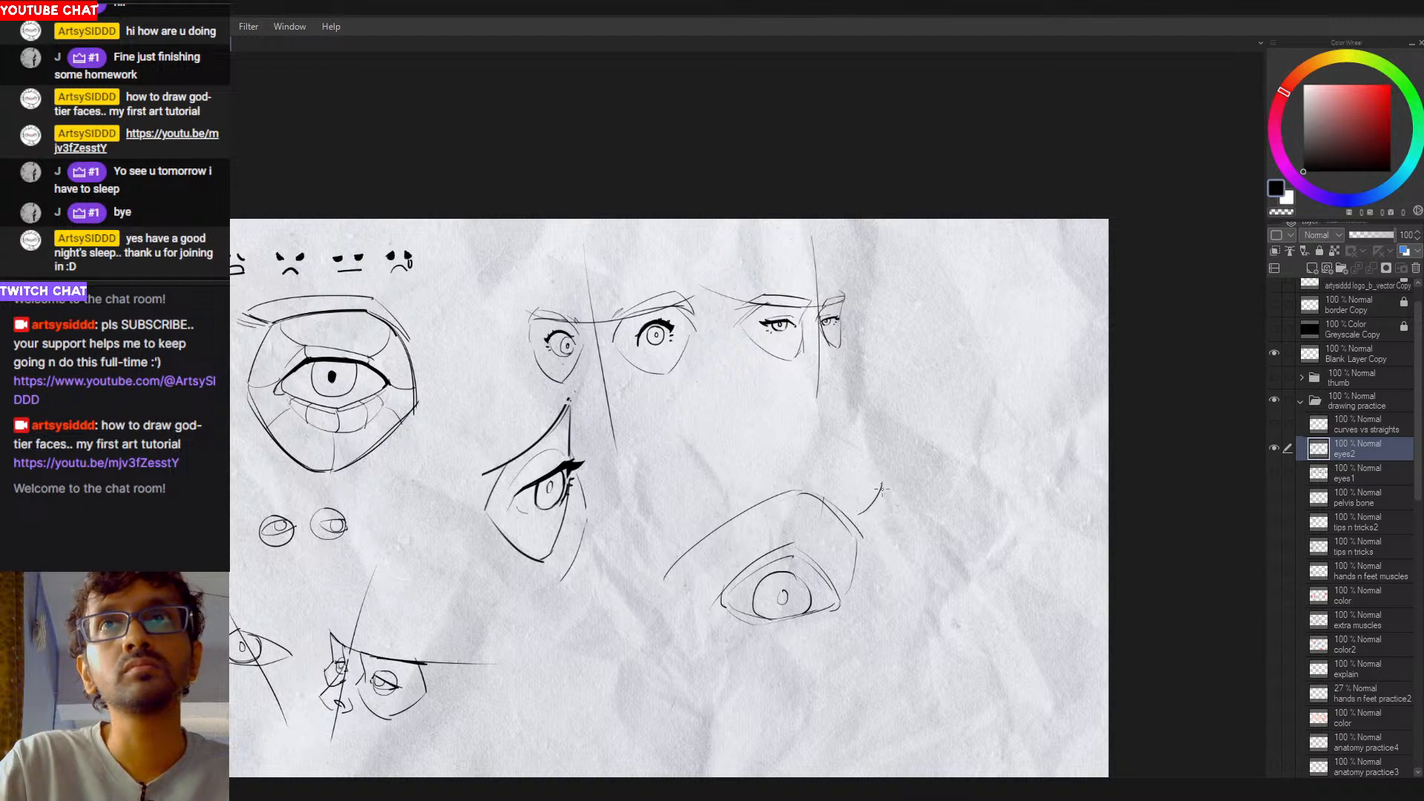
mouse_move(885, 486)
left_mouse_down()
mouse_move(796, 453)
mouse_move(713, 529)
left_mouse_up()
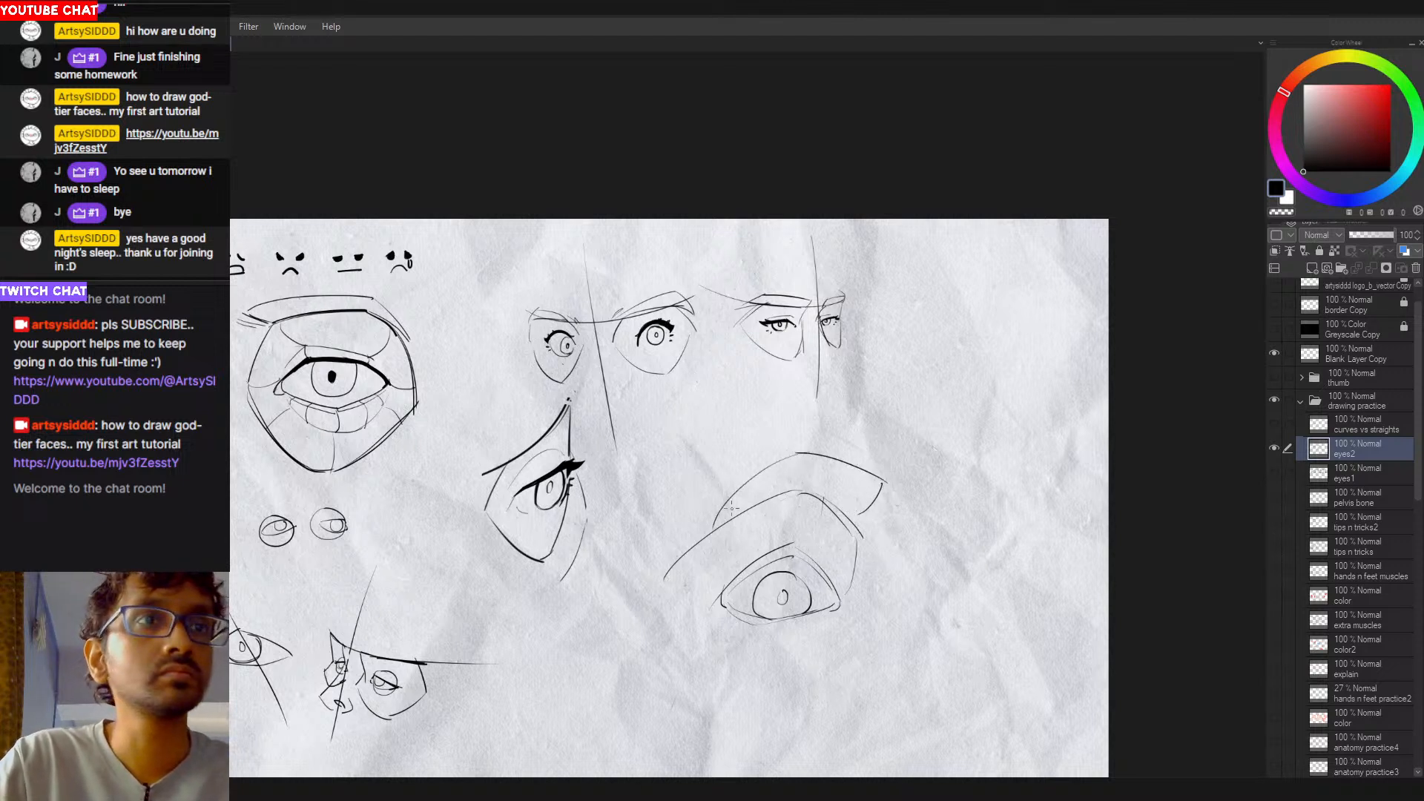
key("ctrl+z")
mouse_move(795, 454)
left_mouse_down()
mouse_move(682, 540)
mouse_move(724, 486)
mouse_move(678, 520)
left_mouse_up()
key("ctrl+z")
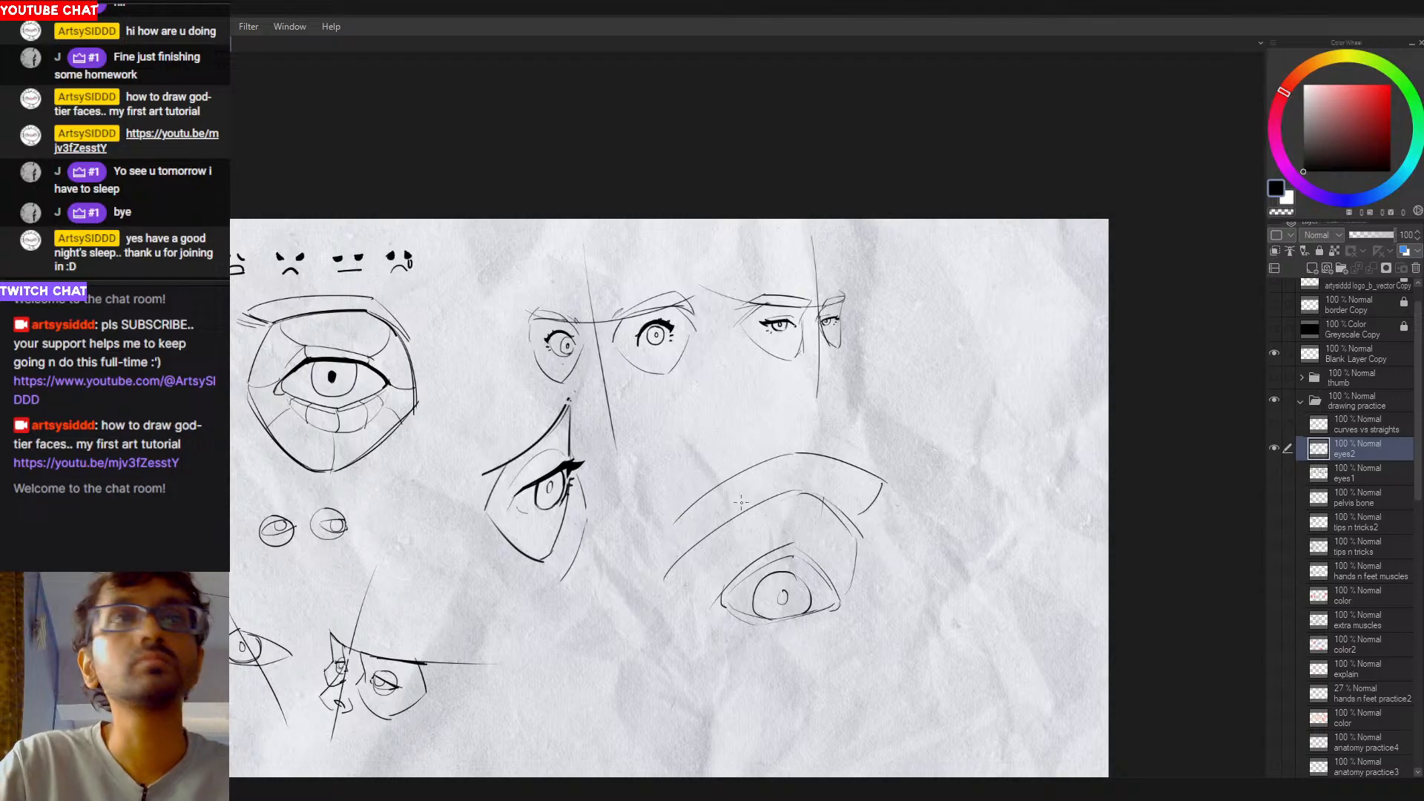
key("ctrl+z")
Step: Redraw the eyebrow's lower edge as a flatter curve toward the left and add a jagged hair edge at its right tail
mouse_move(795, 487)
left_mouse_down()
mouse_move(698, 515)
mouse_move(656, 561)
mouse_move(719, 518)
mouse_move(673, 577)
mouse_move(715, 502)
mouse_move(680, 515)
mouse_move(779, 487)
left_mouse_up()
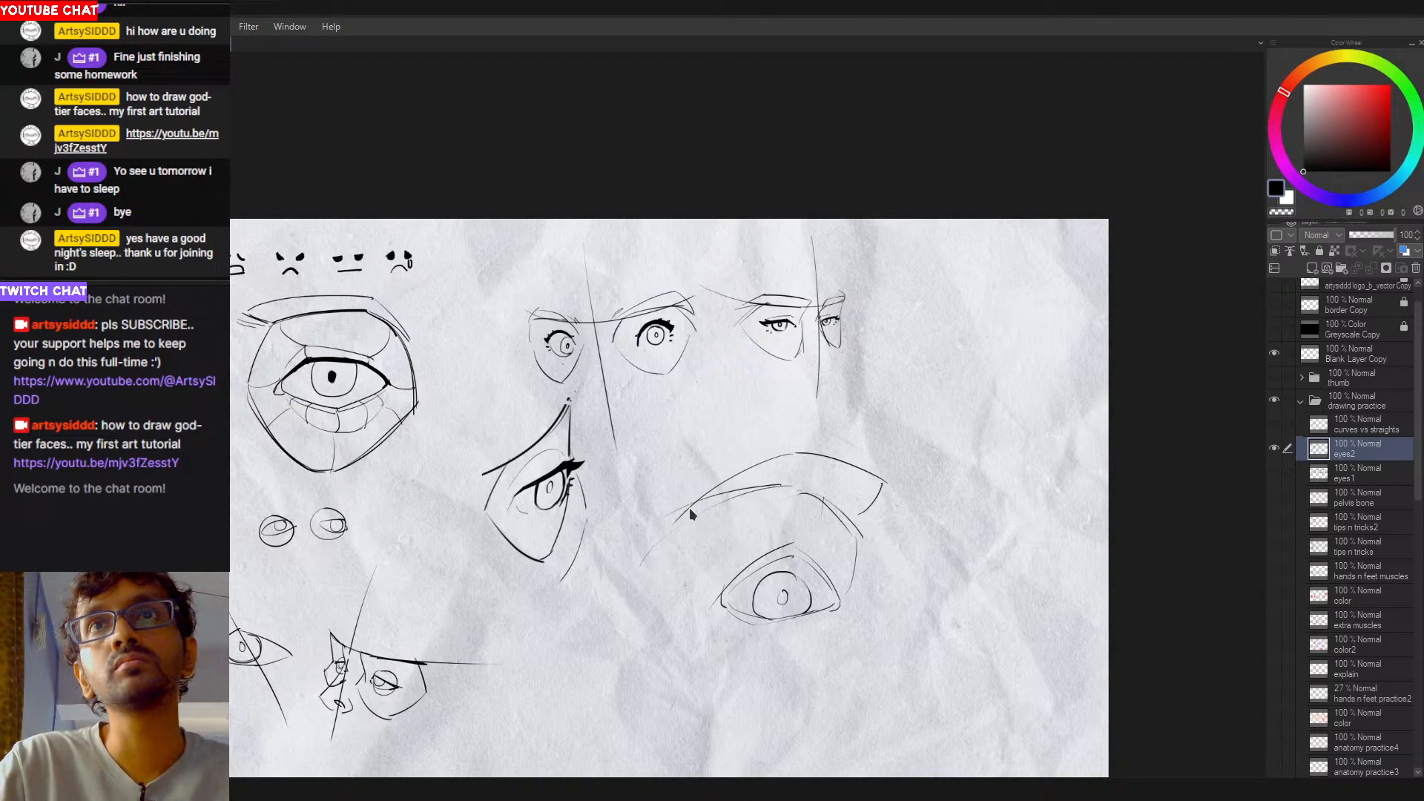
key("ctrl+z")
mouse_move(698, 508)
left_mouse_down()
mouse_move(875, 496)
mouse_move(881, 483)
mouse_move(853, 467)
mouse_move(881, 479)
mouse_move(829, 454)
left_mouse_up()
key("ctrl+z")
key("ctrl+z")
key("ctrl+z")
key("ctrl+z")
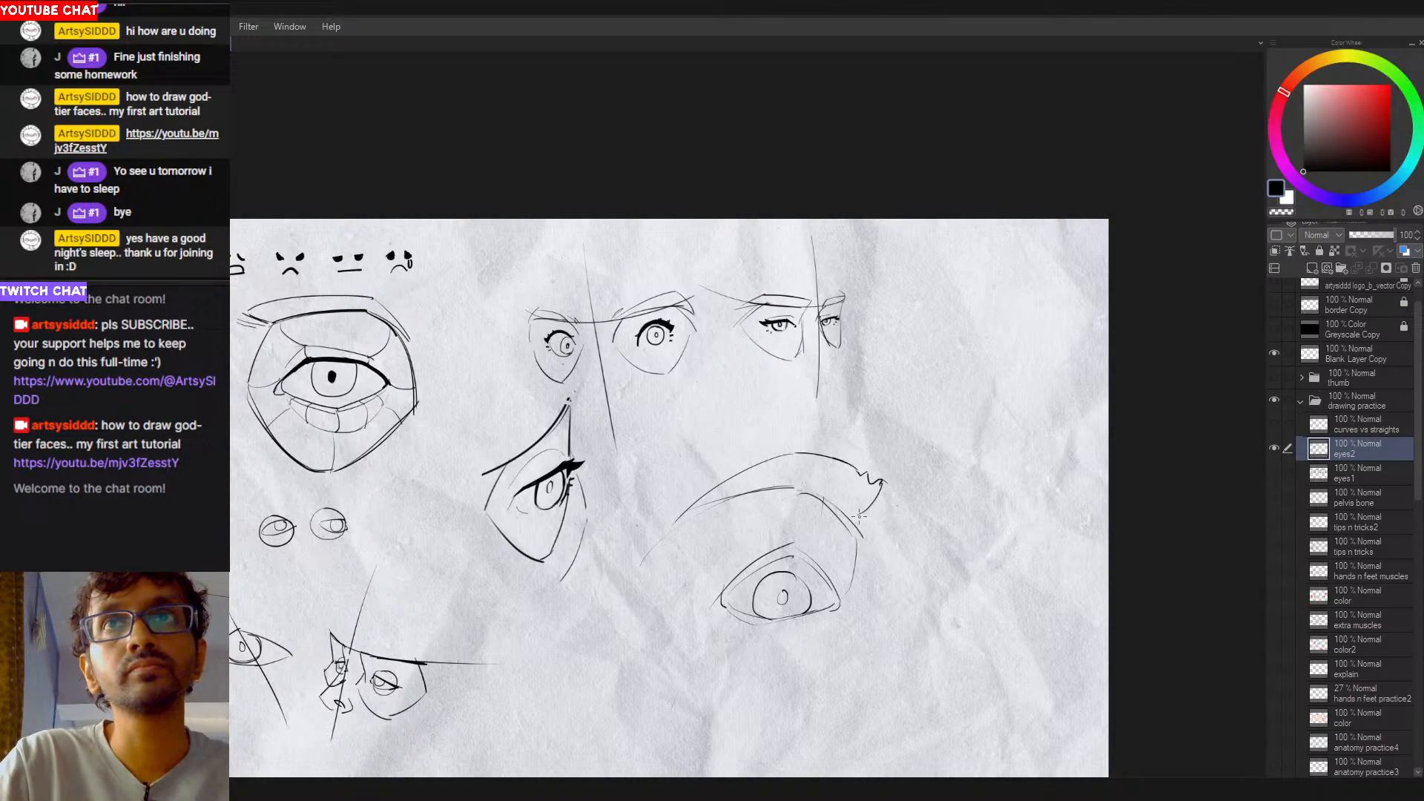
Step: Redraw the lower outline of the large eyebrow toward its outer end
key("ctrl+z")
left_click_drag(856, 515, 806, 491)
key("ctrl+z")
key("ctrl+z")
left_click_drag(798, 547, 758, 503)
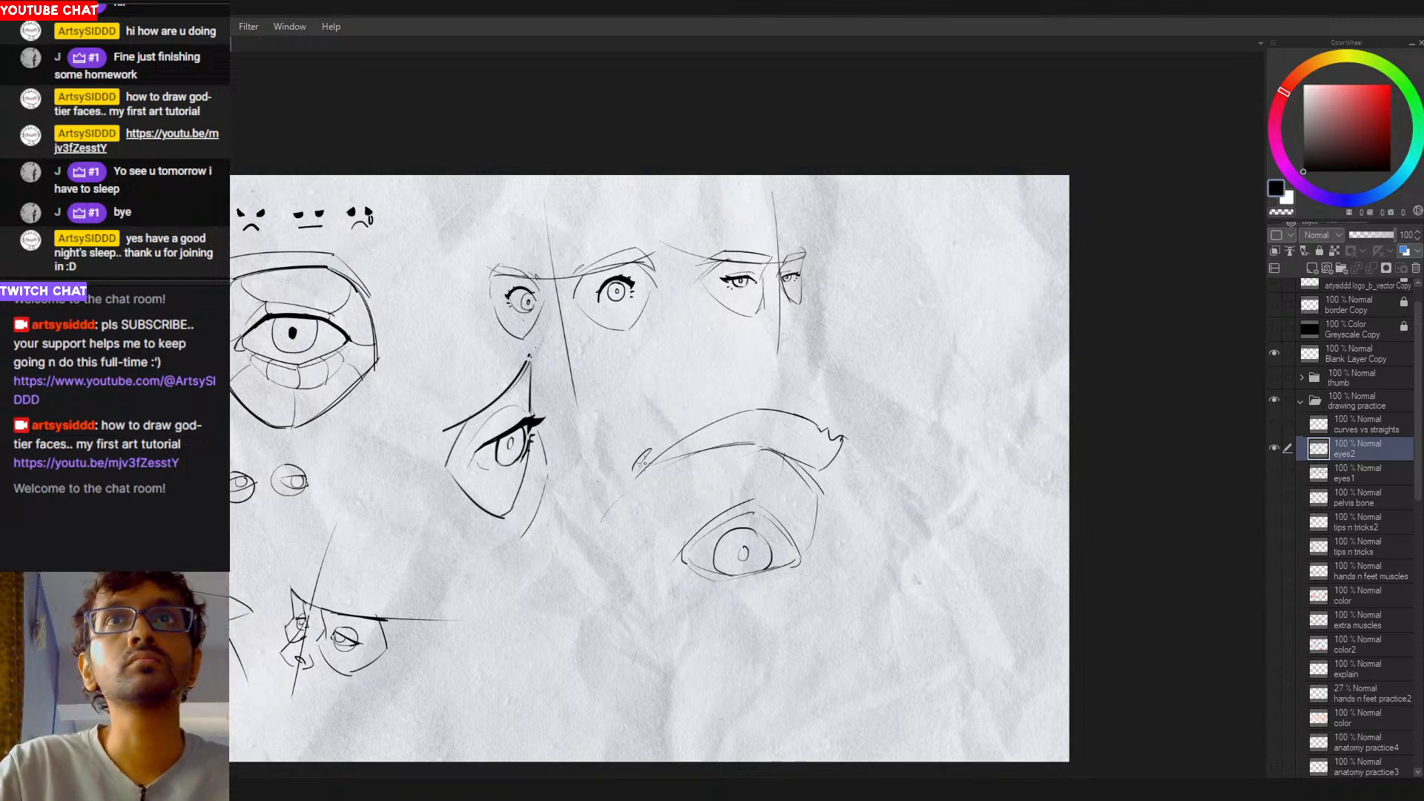
Step: Rework the large eyebrow's inner end with short, slanted strokes, undoing the ones that do not fit
left_click_drag(666, 438, 637, 465)
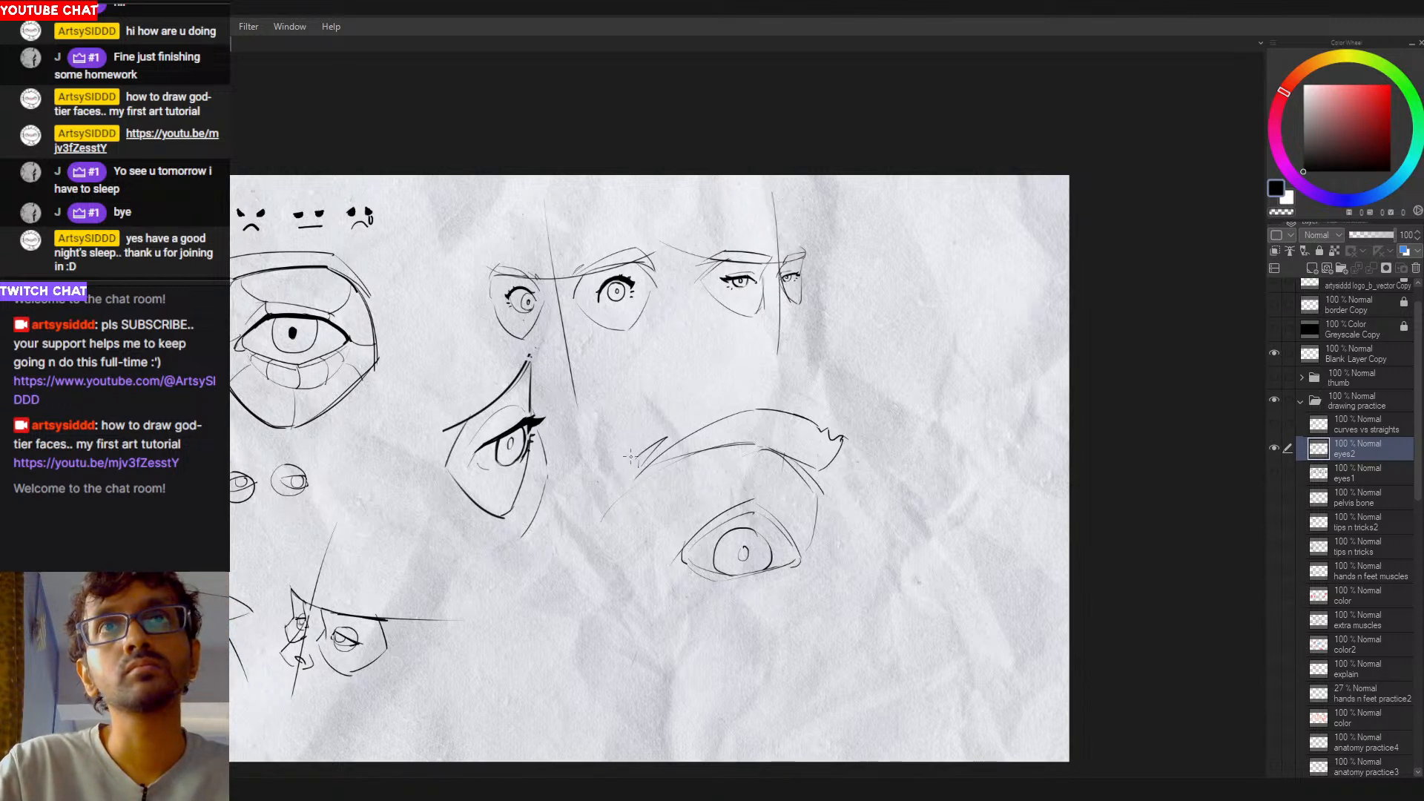
left_click_drag(626, 479, 629, 458)
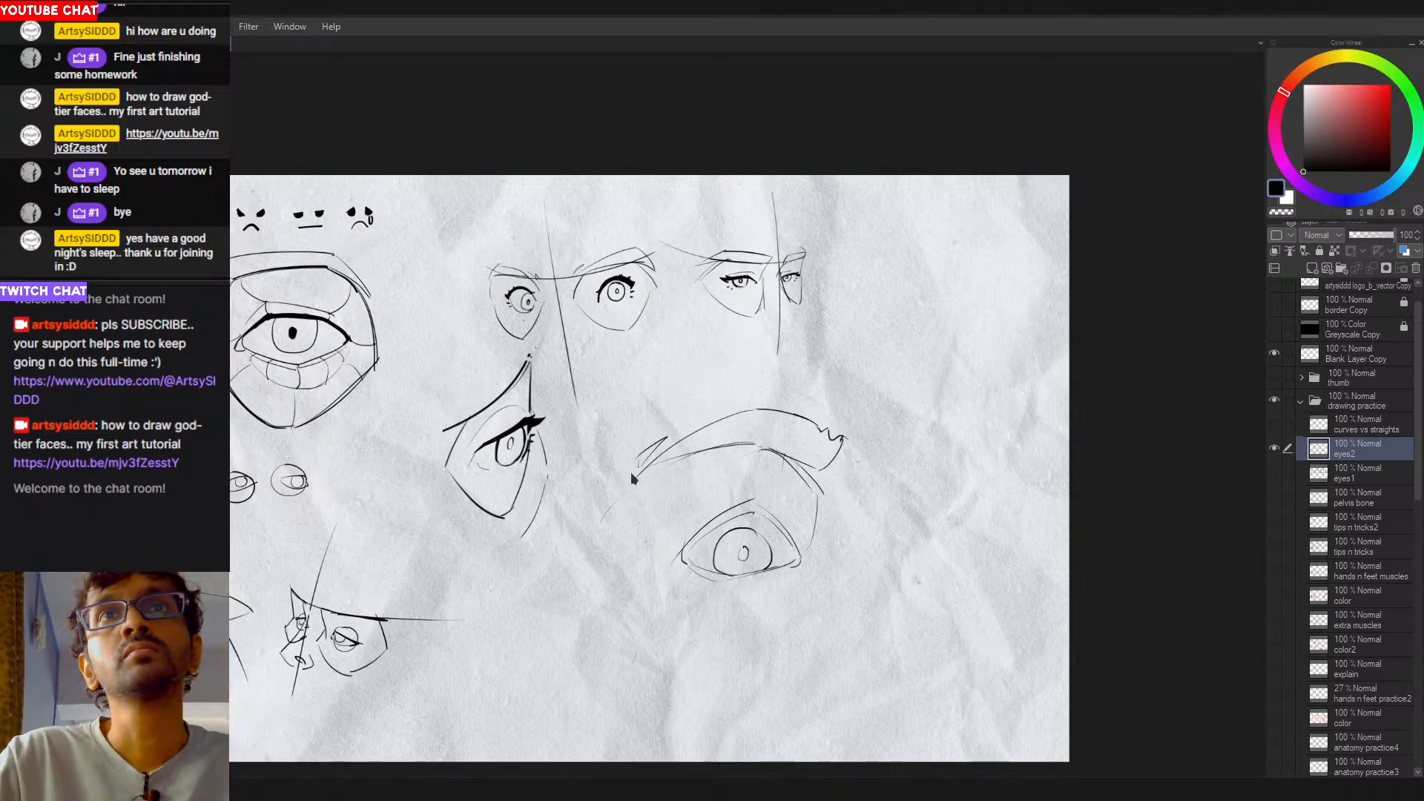
key("ctrl+z")
mouse_move(634, 466)
left_mouse_down()
mouse_move(662, 440)
mouse_move(640, 462)
left_mouse_up()
key("ctrl+z")
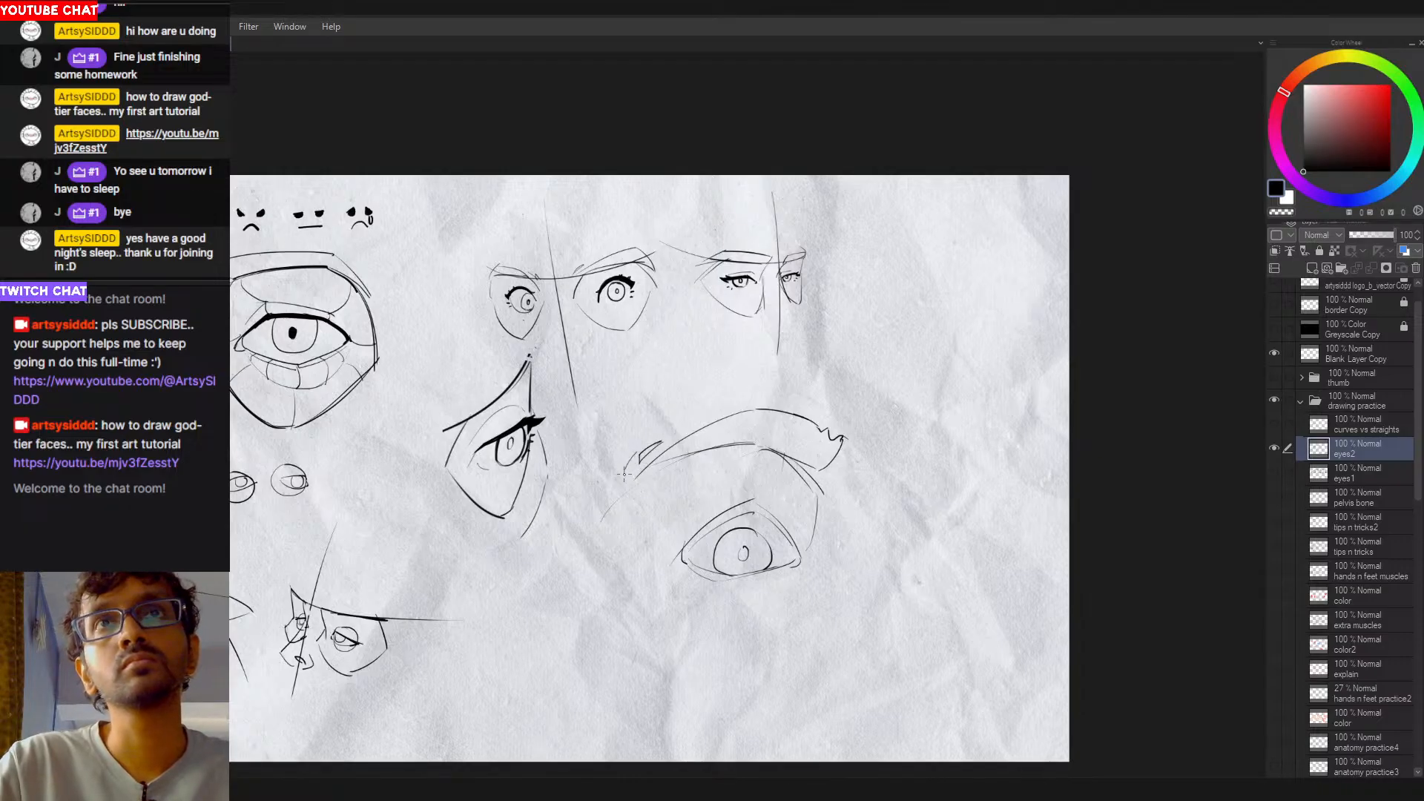
key("ctrl+z")
mouse_move(639, 465)
left_mouse_down()
mouse_move(667, 440)
mouse_move(633, 473)
mouse_move(665, 439)
mouse_move(627, 475)
left_mouse_up()
key("ctrl+z")
key("ctrl+z")
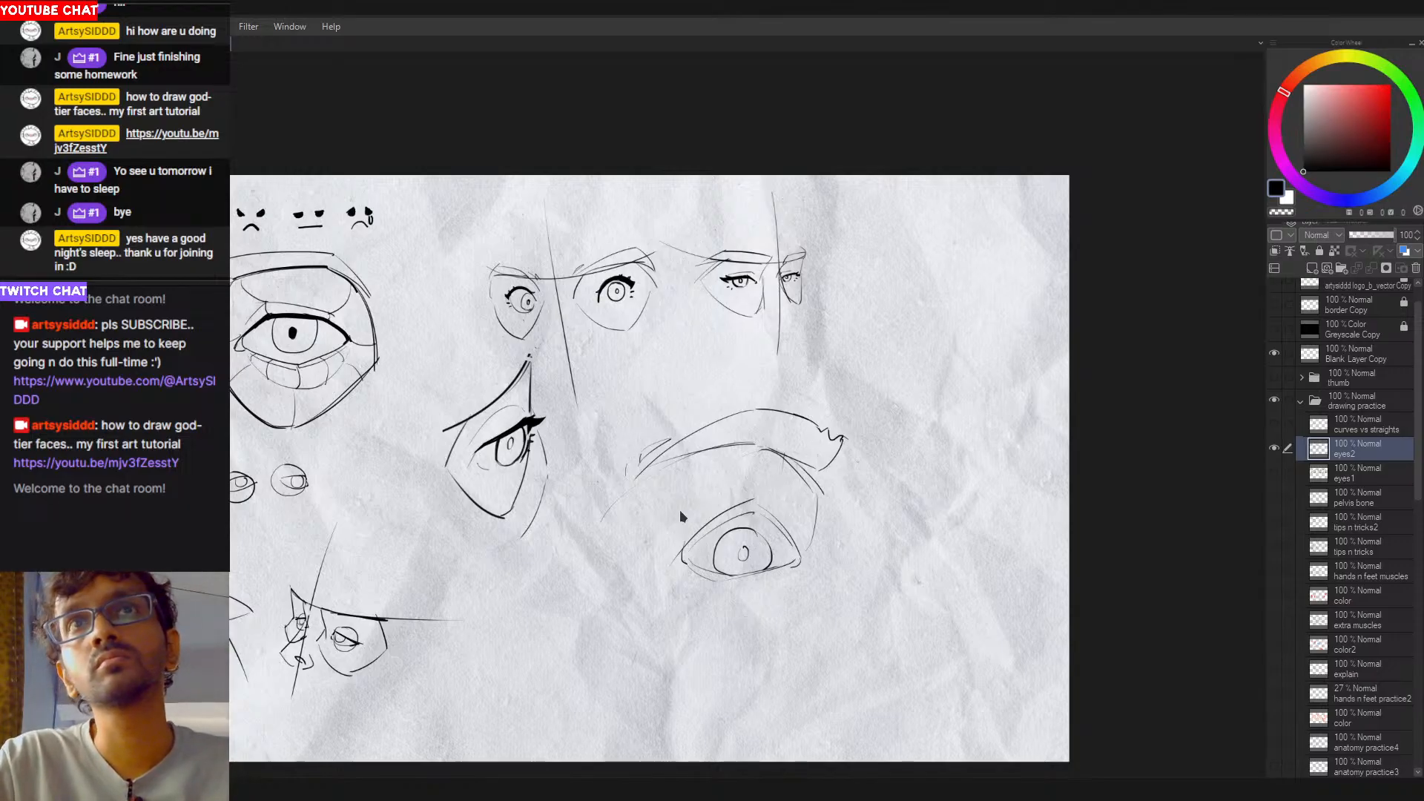
key("ctrl+z")
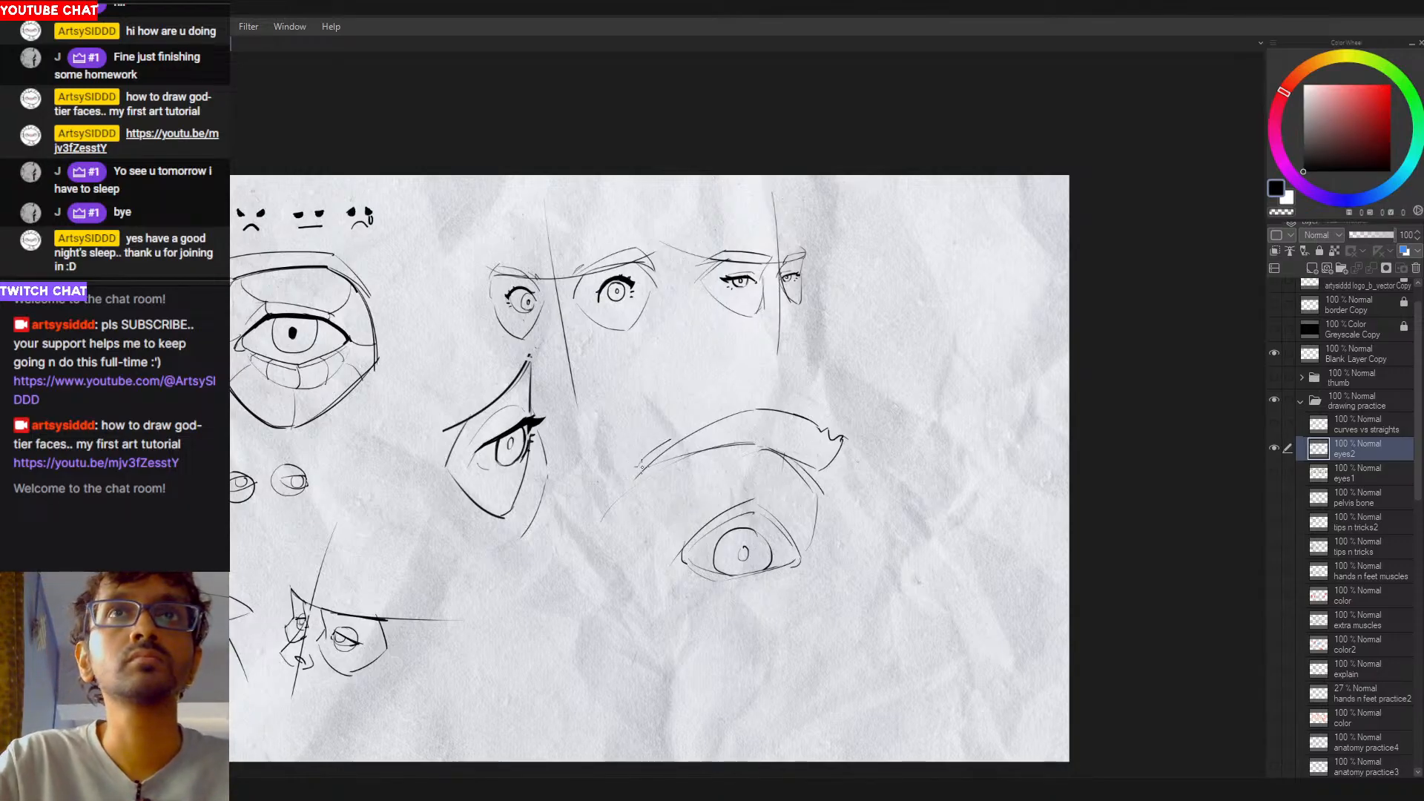
mouse_move(641, 464)
left_mouse_down()
mouse_move(646, 448)
mouse_move(625, 479)
left_mouse_up()
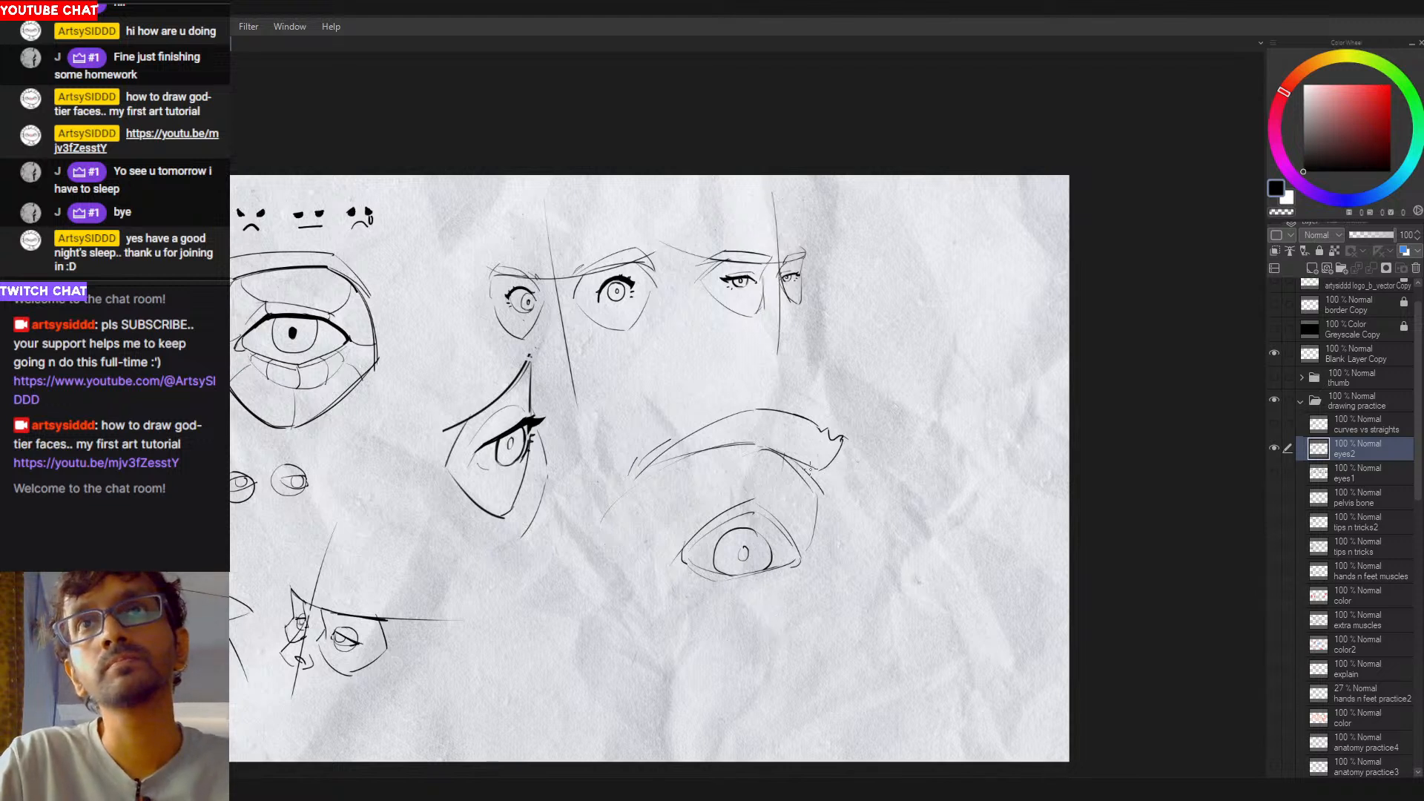
Step: Erase and redraw the outer end of the large eyebrow as a pointed tip
left_click_drag(809, 467, 858, 437)
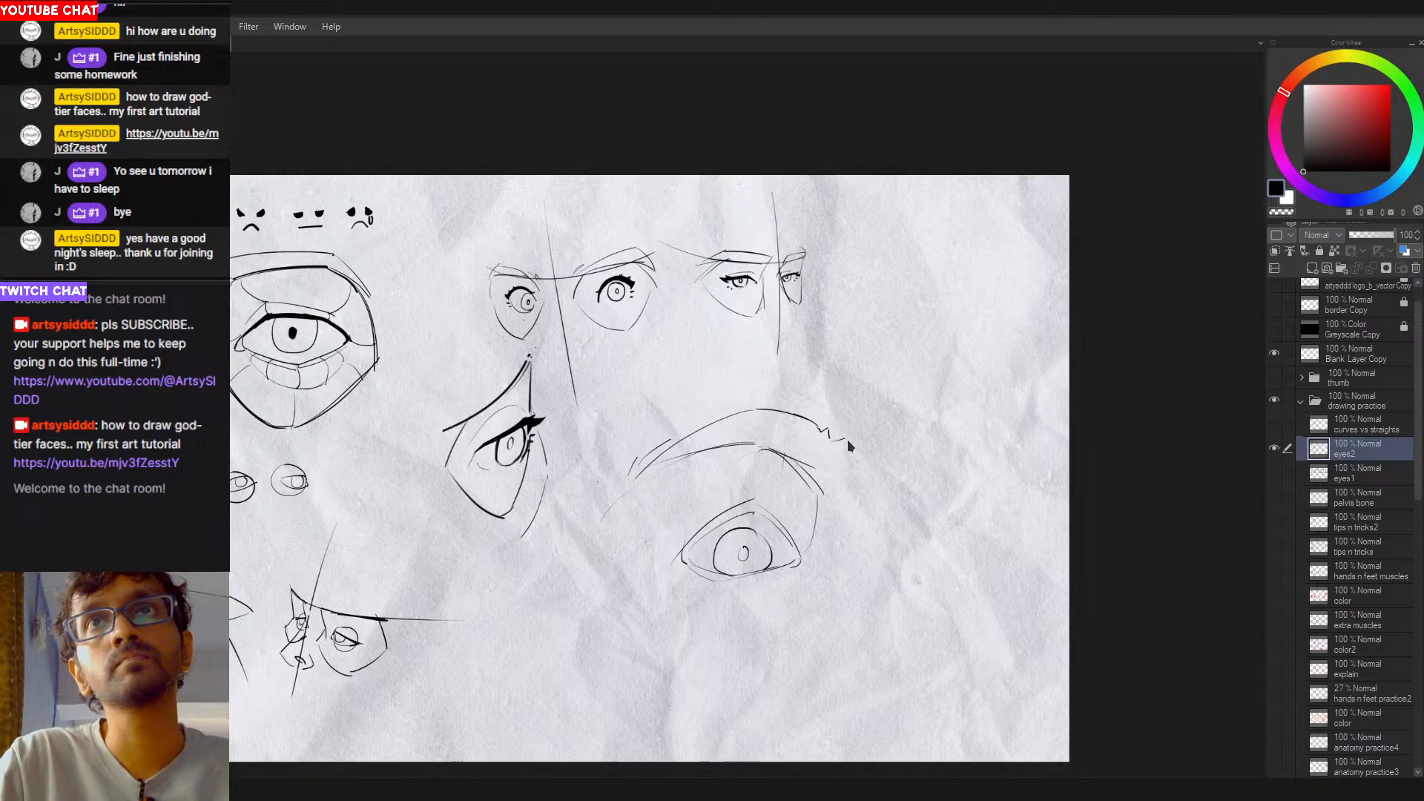
mouse_move(830, 439)
left_mouse_down()
mouse_move(846, 435)
mouse_move(812, 468)
left_mouse_up()
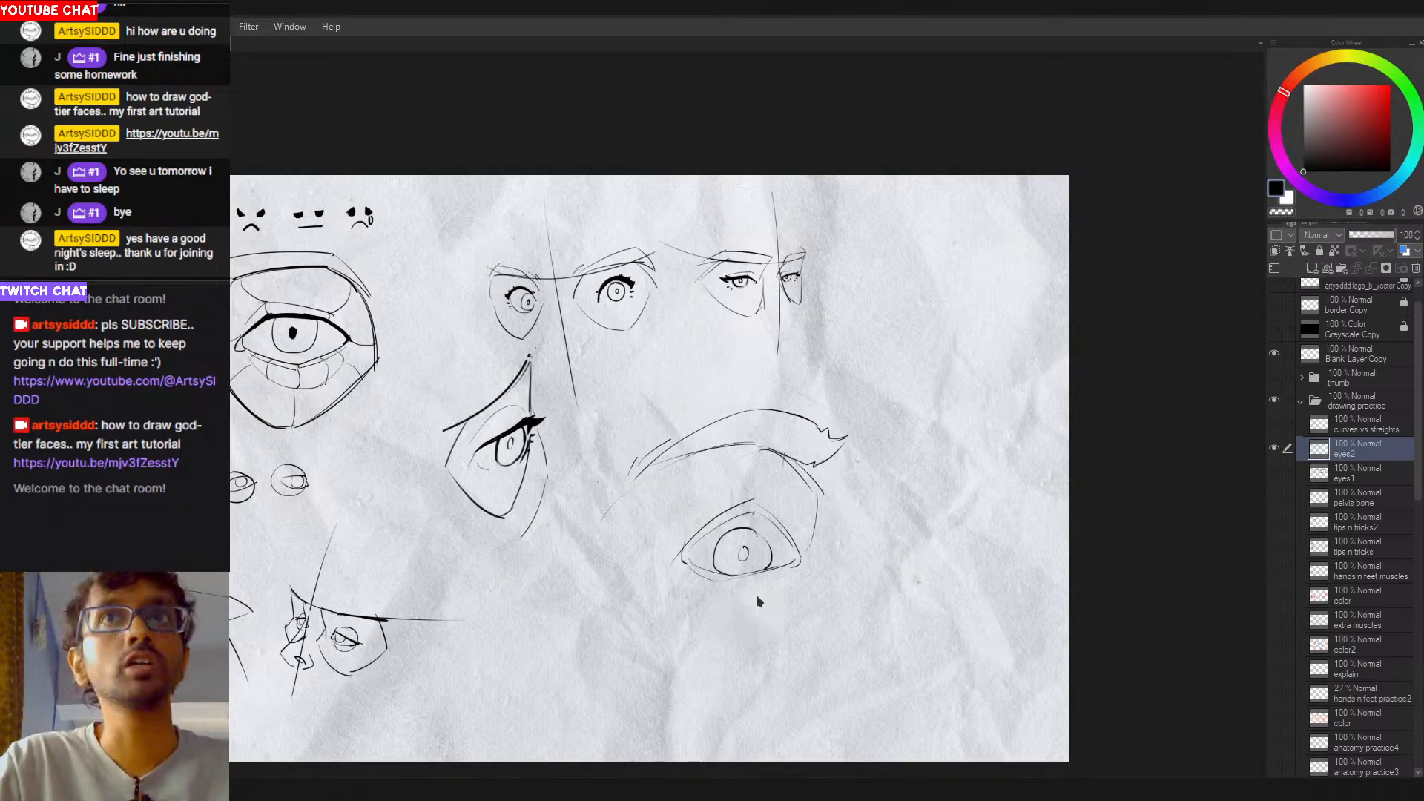
left_click_drag(731, 599, 715, 584)
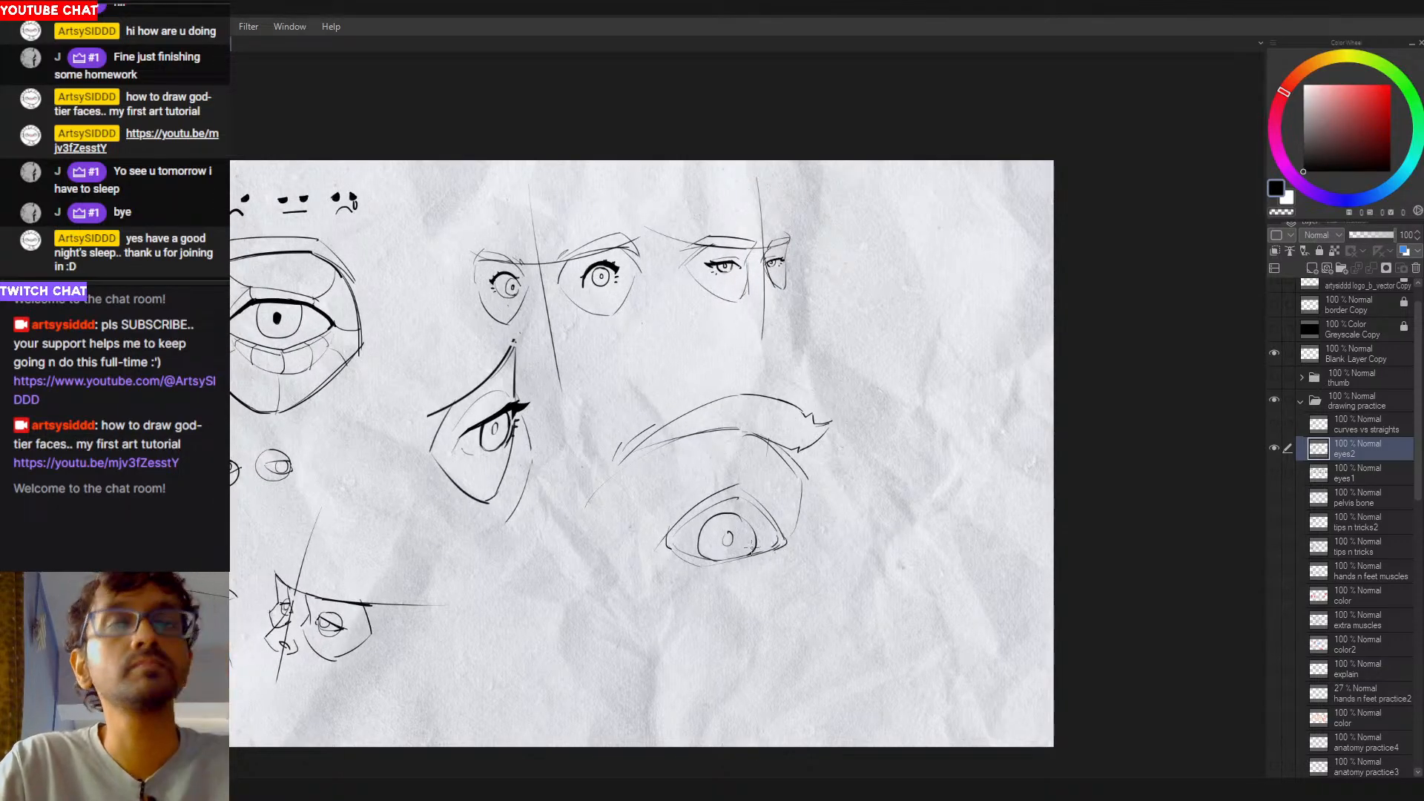
Step: Sketch a faint curved line from above the large eye's upper lid out past its inner corner
left_click_drag(713, 550, 808, 487)
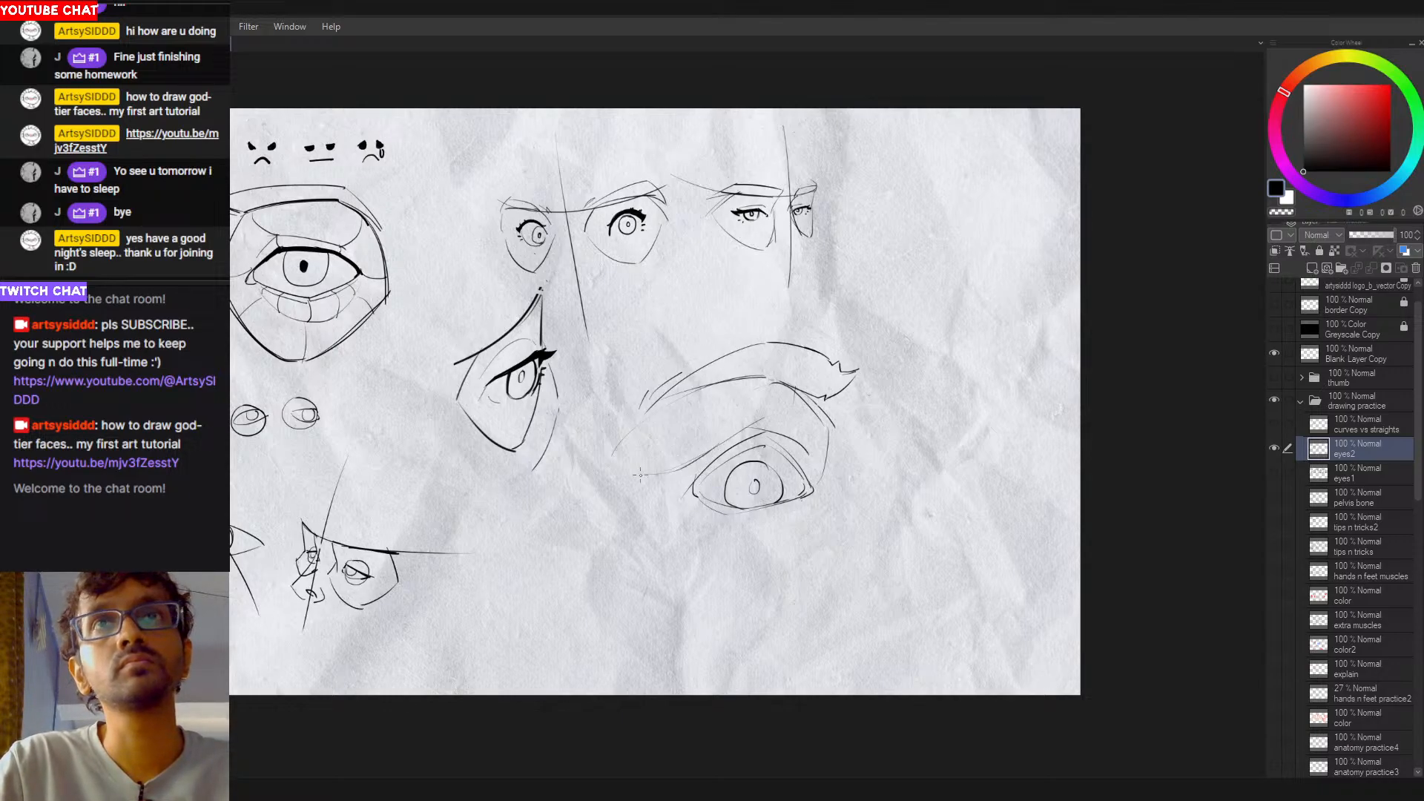
left_click_drag(672, 496, 712, 531)
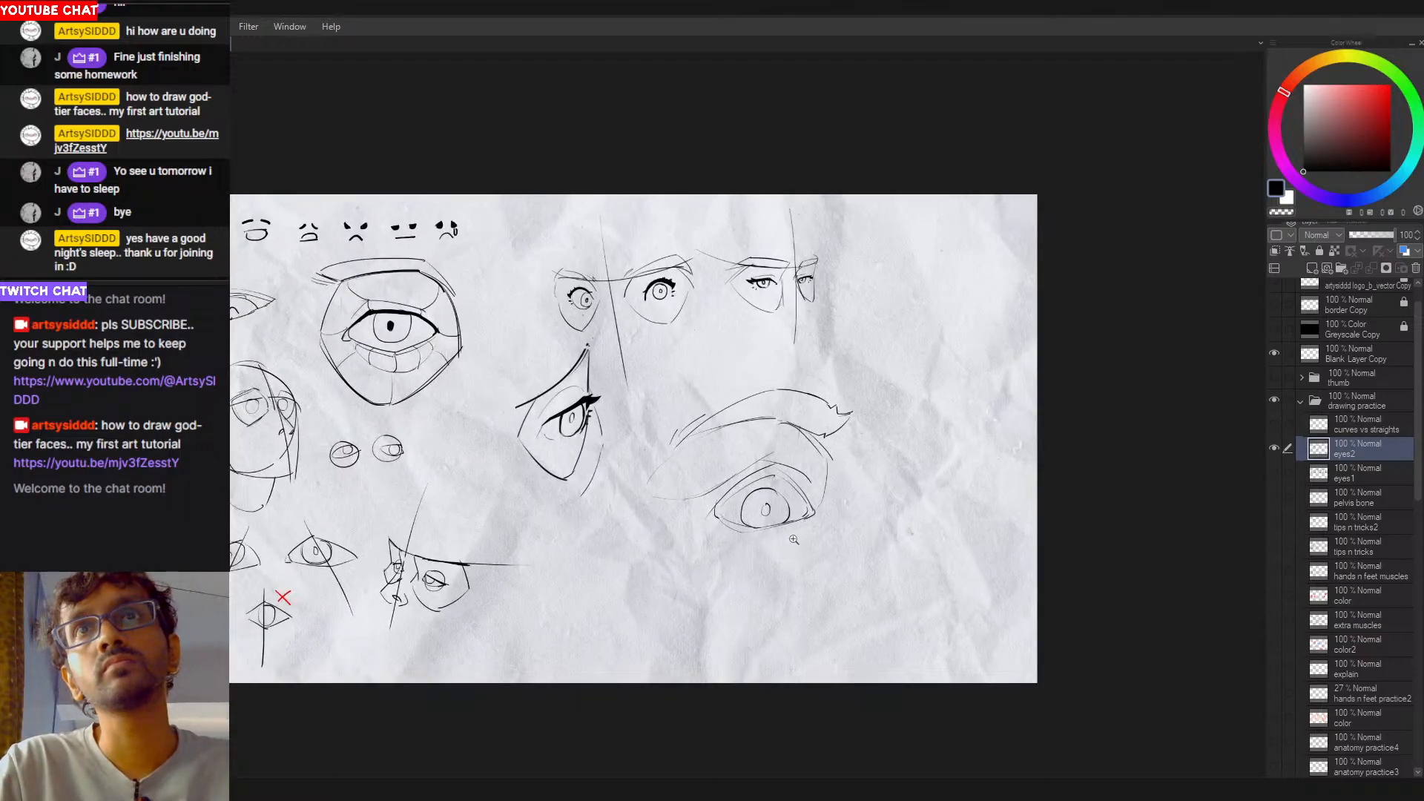
mouse_move(850, 460)
left_mouse_down()
mouse_move(852, 398)
mouse_move(846, 453)
left_mouse_up()
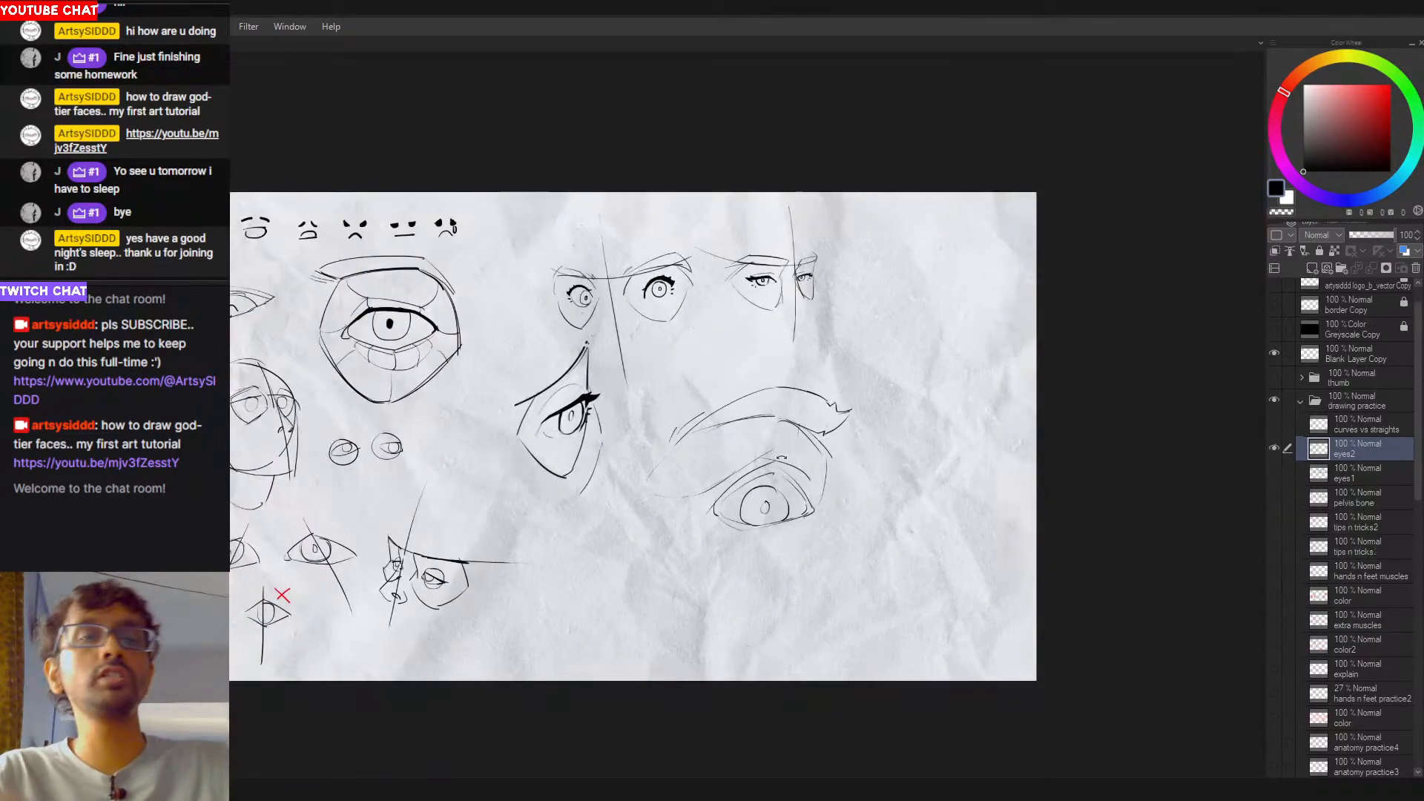
Step: Lasso the large eye with its eyebrow, enlarge the selection and reposition it within the empty lower area of the canvas
mouse_move(712, 362)
left_mouse_down()
mouse_move(620, 465)
mouse_move(693, 596)
mouse_move(894, 356)
left_mouse_up()
key("ctrl+t")
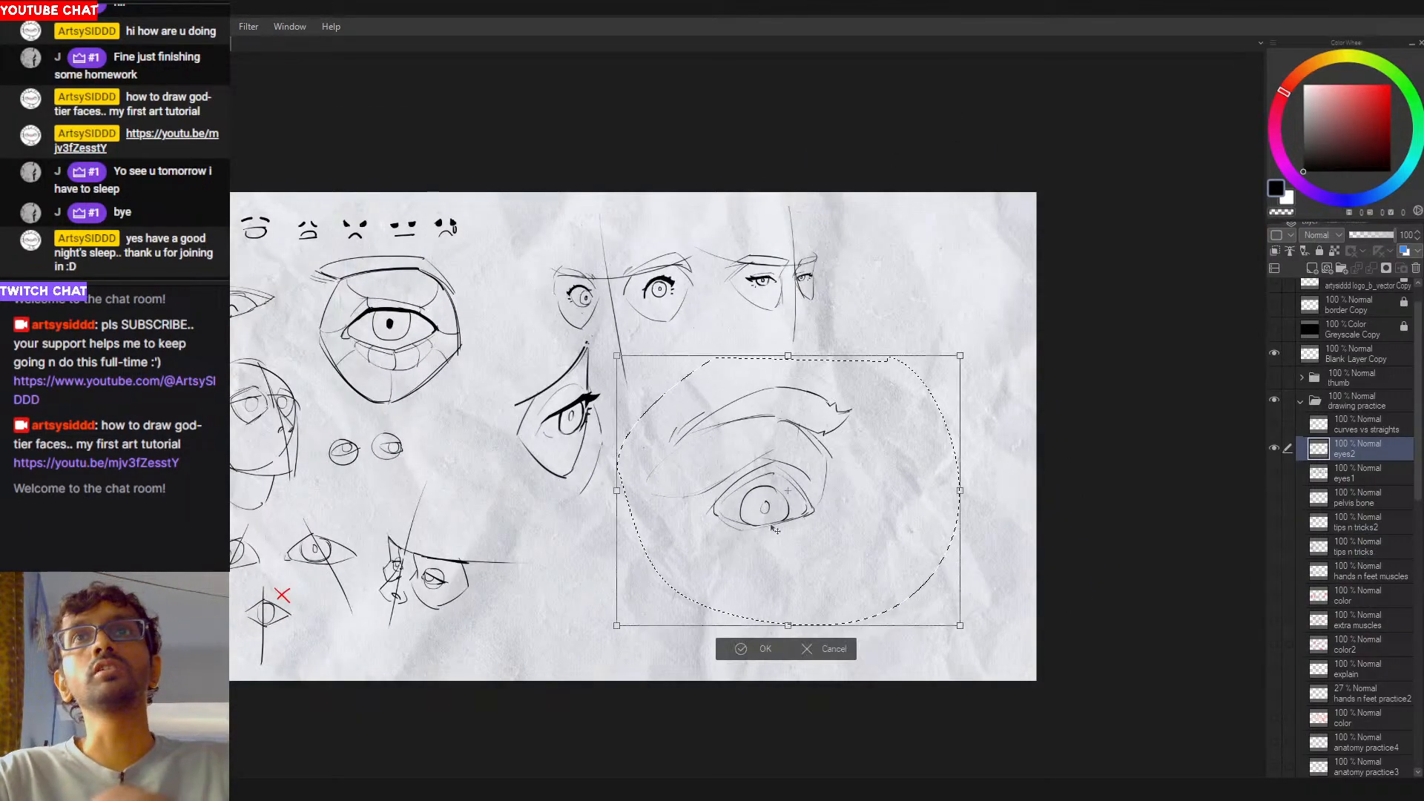
left_click_drag(619, 491, 540, 491)
left_click_drag(678, 369, 749, 387)
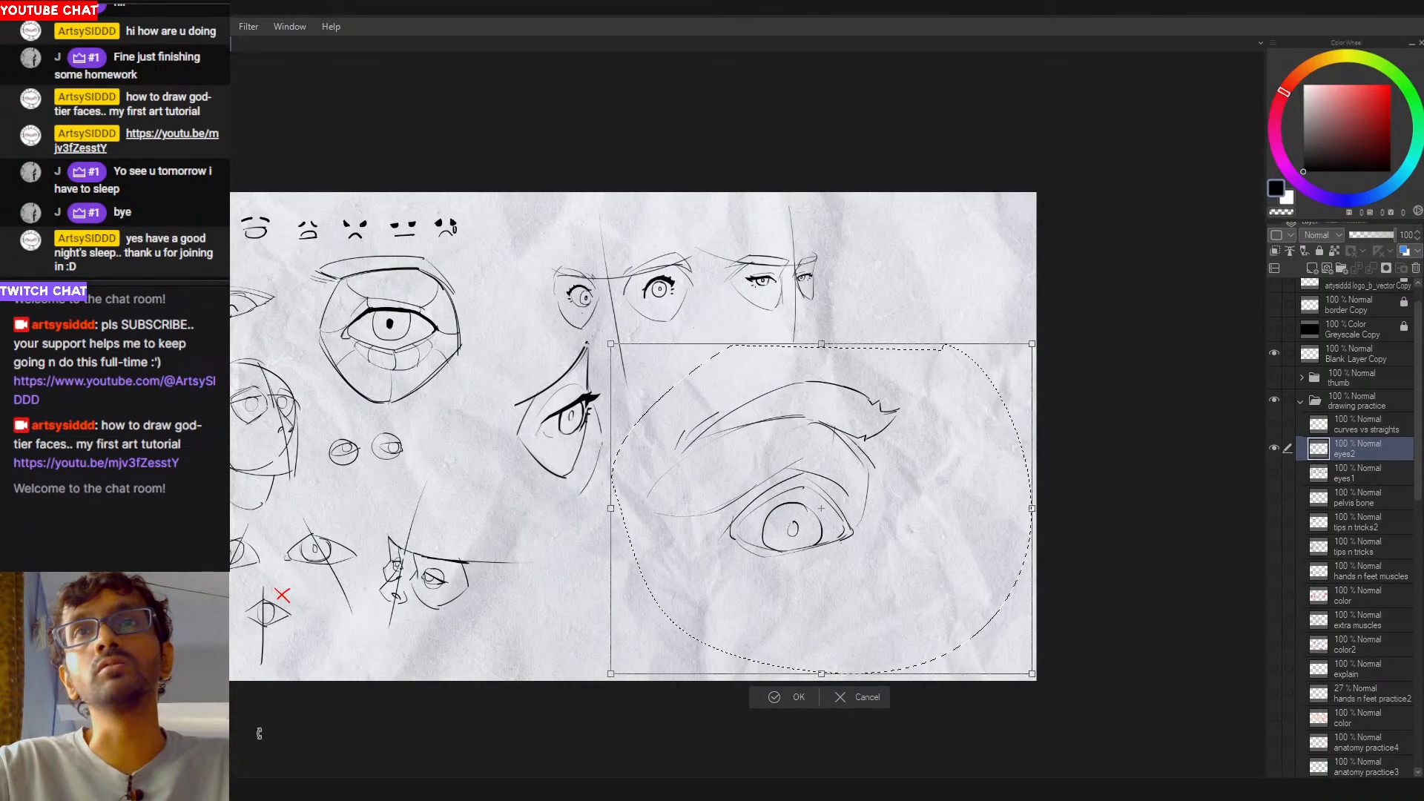
key("Return")
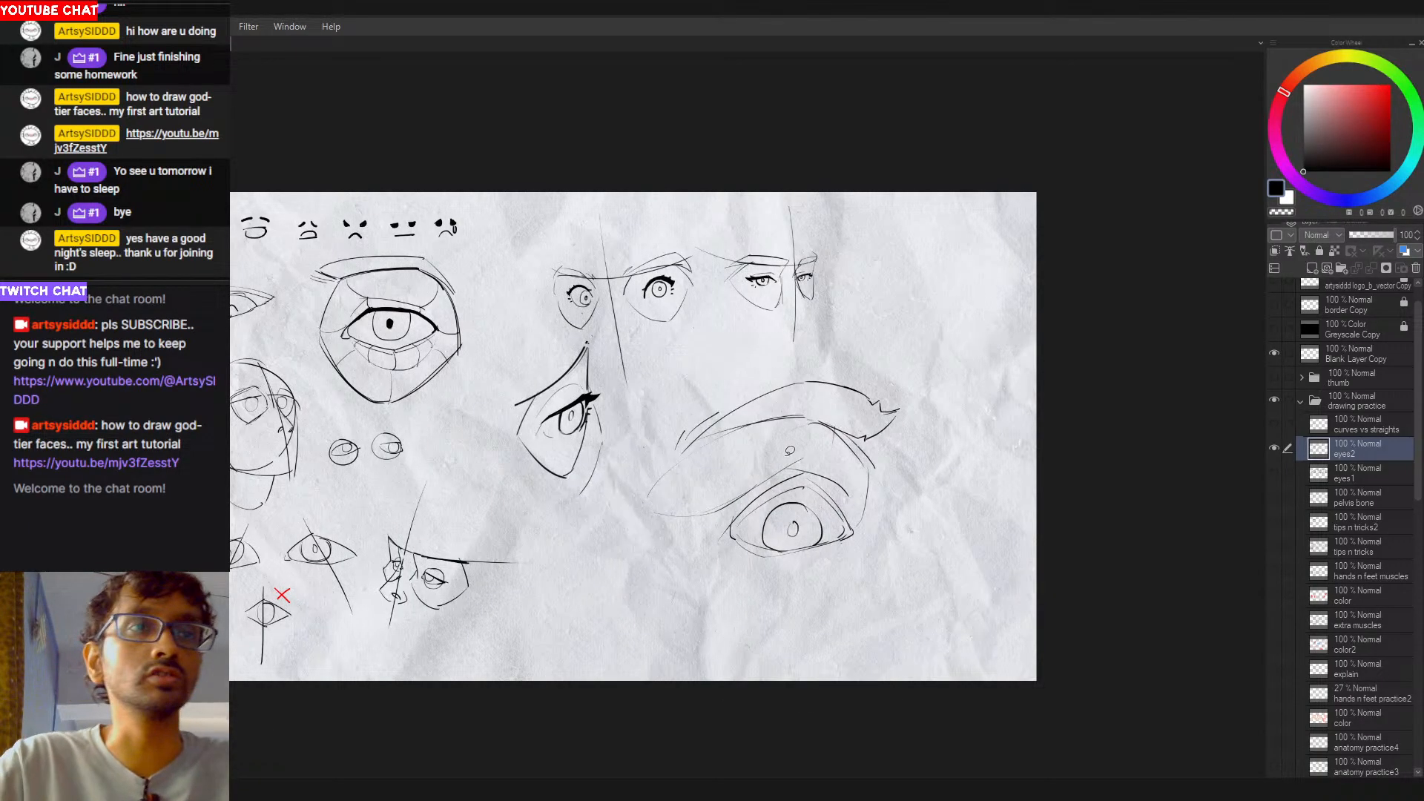
key("minus")
key("asciicircum")
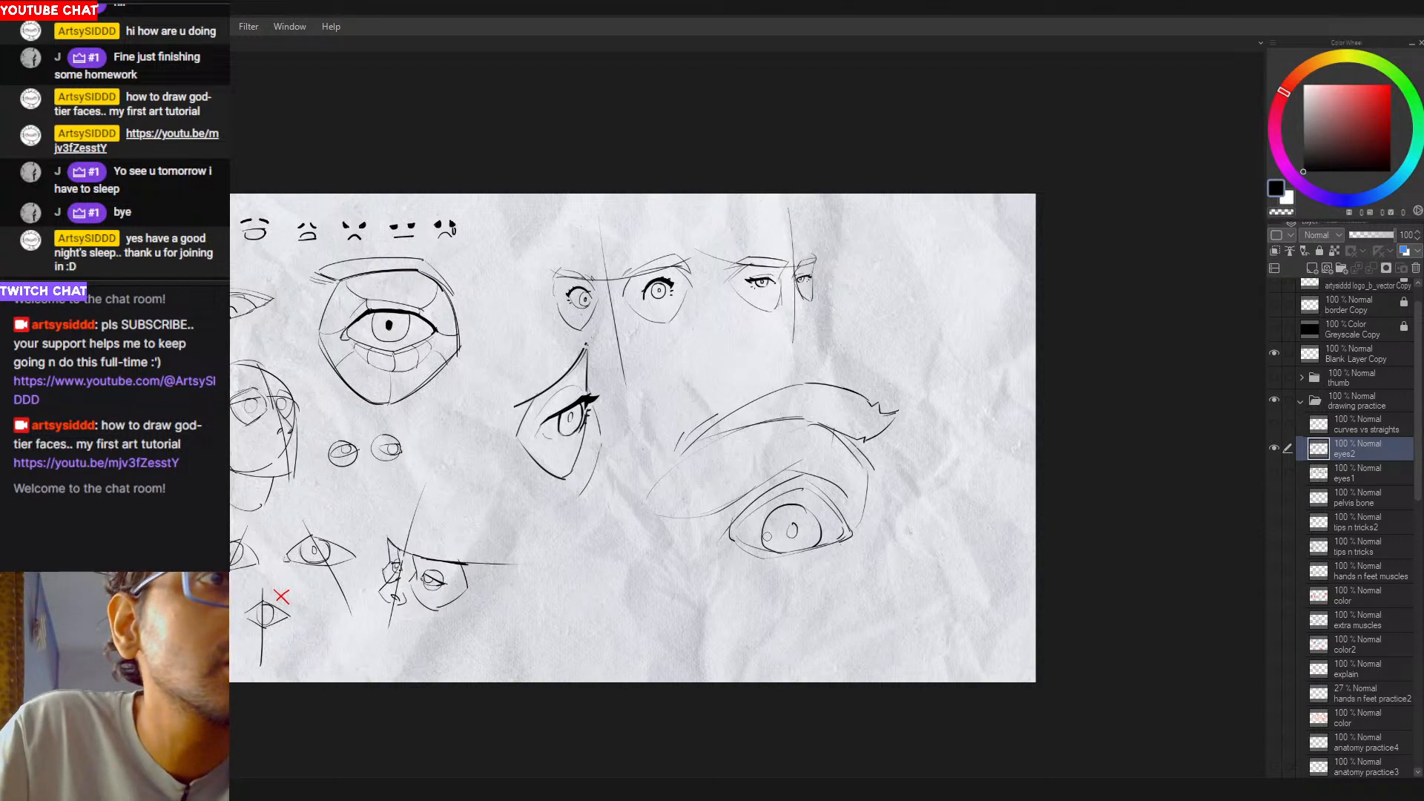
left_click_drag(792, 480, 732, 539)
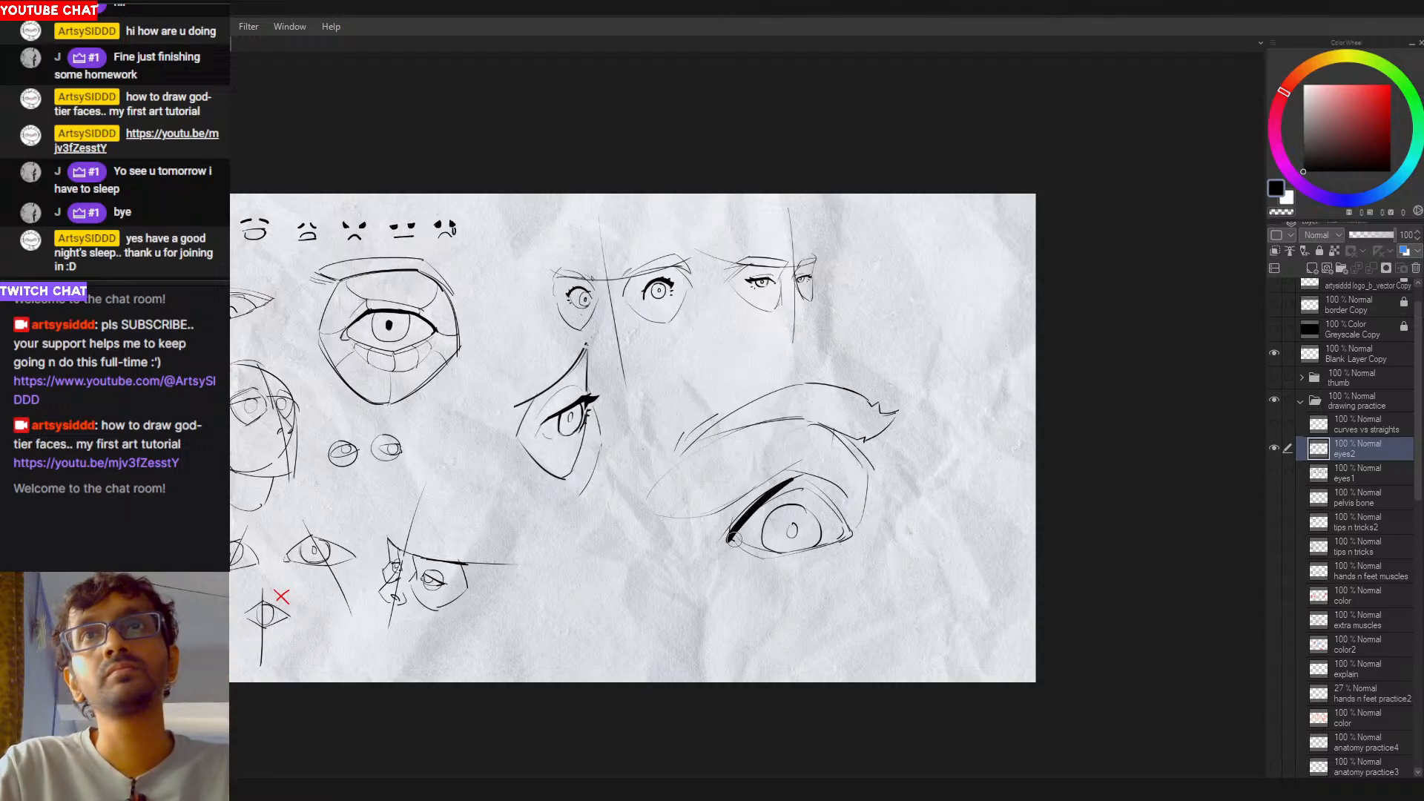
key("ctrl+z")
left_click_drag(793, 481, 727, 536)
key("ctrl+z")
mouse_move(794, 486)
left_mouse_down()
mouse_move(718, 544)
mouse_move(778, 494)
mouse_move(734, 531)
left_mouse_up()
key("ctrl+z")
key("ctrl+z")
key("ctrl+z")
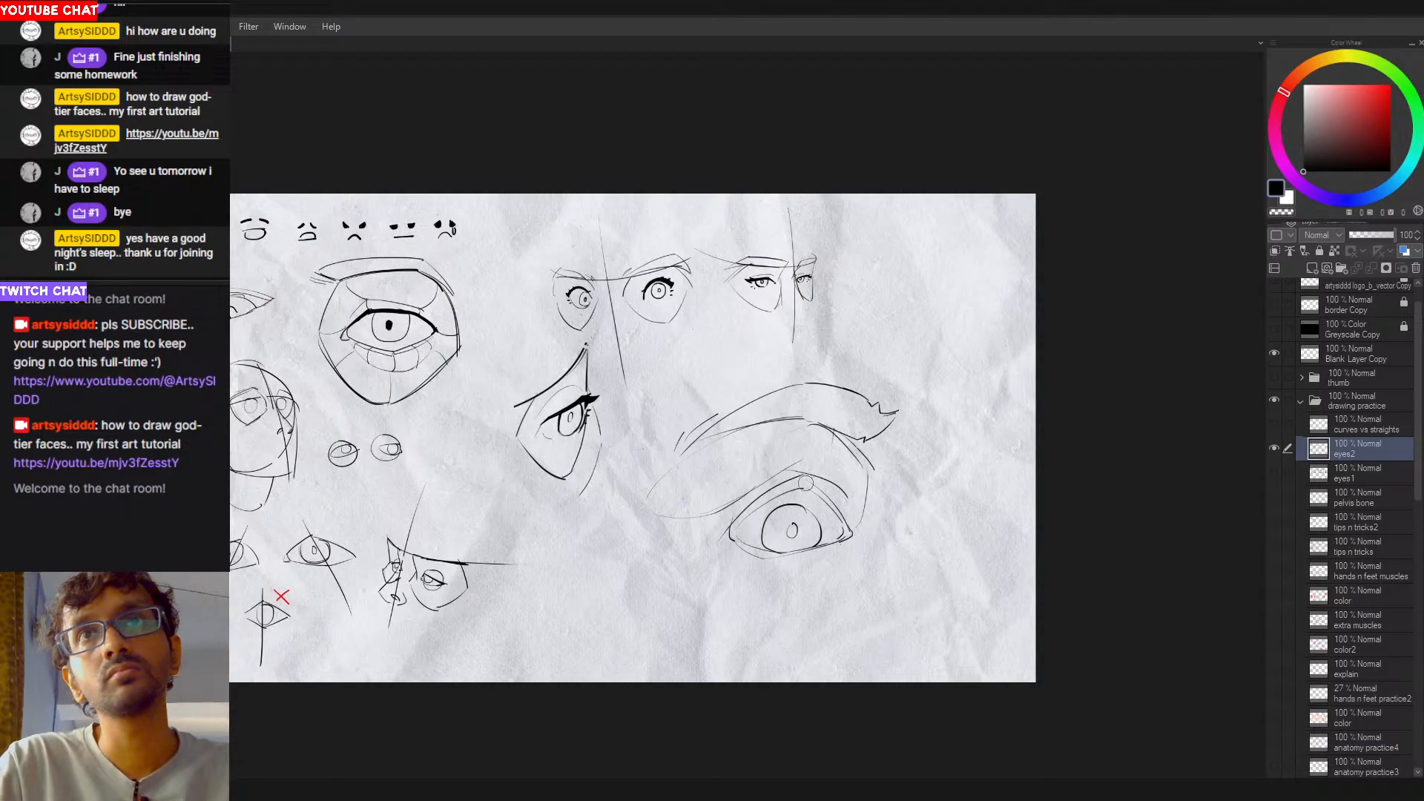
Step: Ink a thick black upper lash line from the top of the large eye's lid down to its inner corner
mouse_move(806, 482)
left_mouse_down()
mouse_move(735, 553)
mouse_move(766, 498)
mouse_move(738, 528)
mouse_move(778, 497)
mouse_move(739, 540)
left_mouse_up()
key("ctrl+z")
key("ctrl+z")
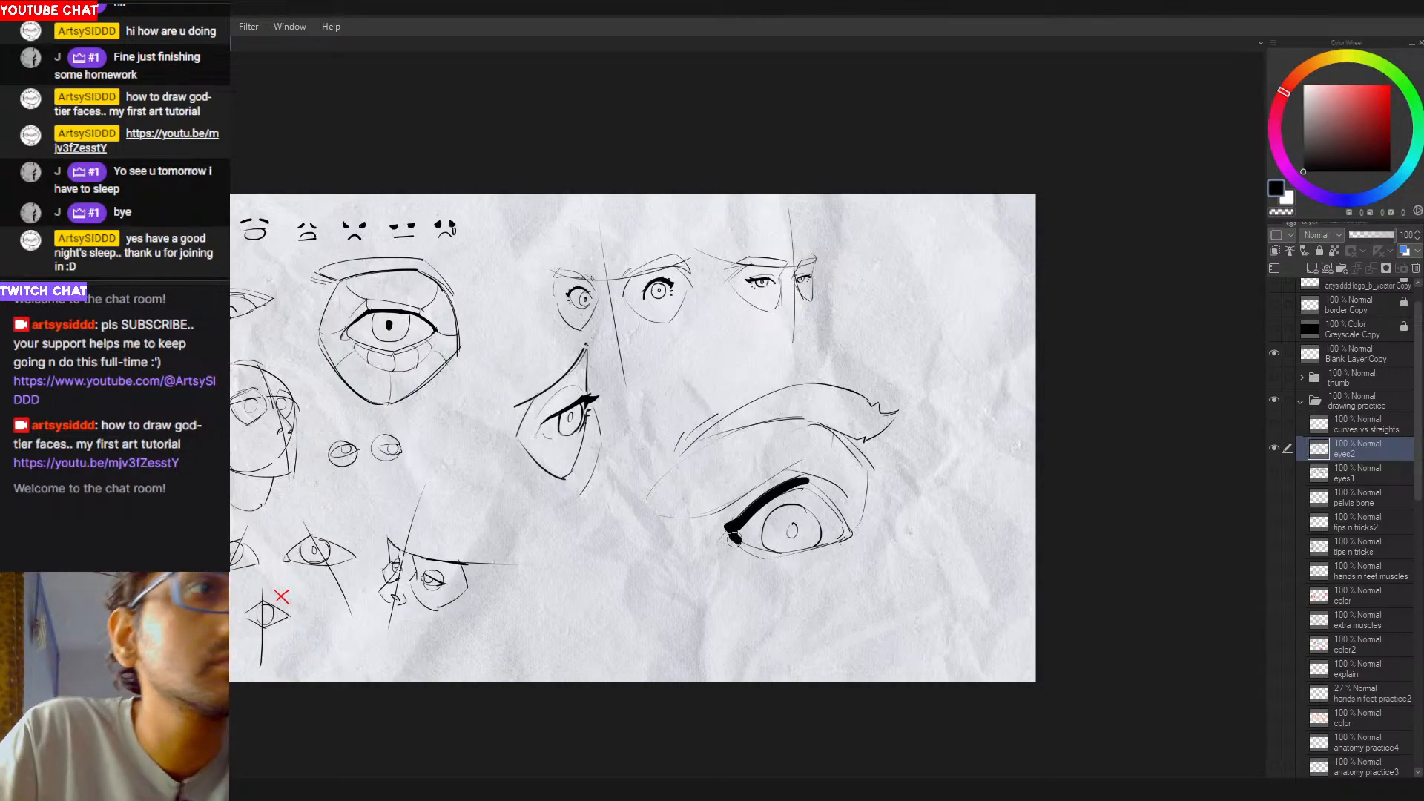
key("ctrl+z")
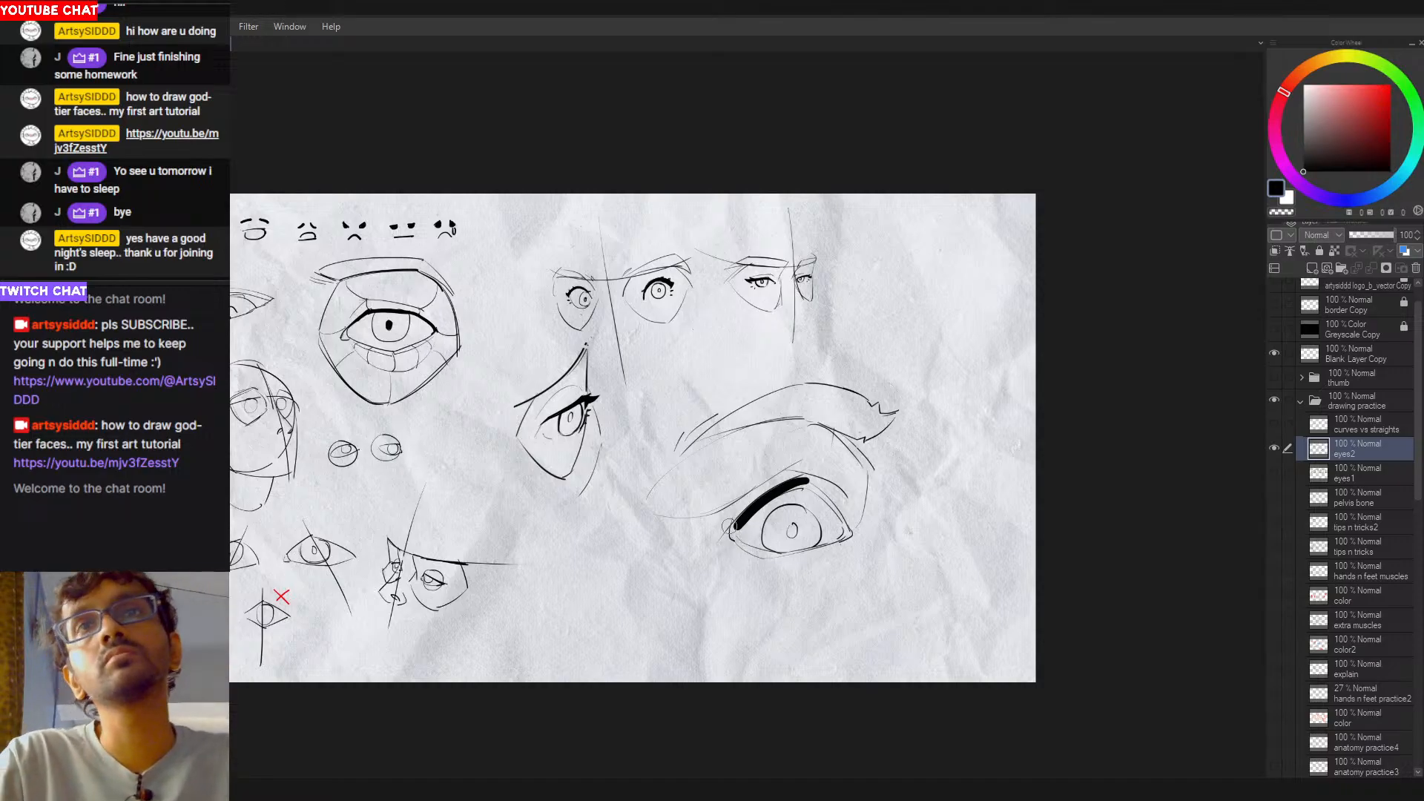
left_click_drag(729, 531, 740, 523)
key("ctrl+z")
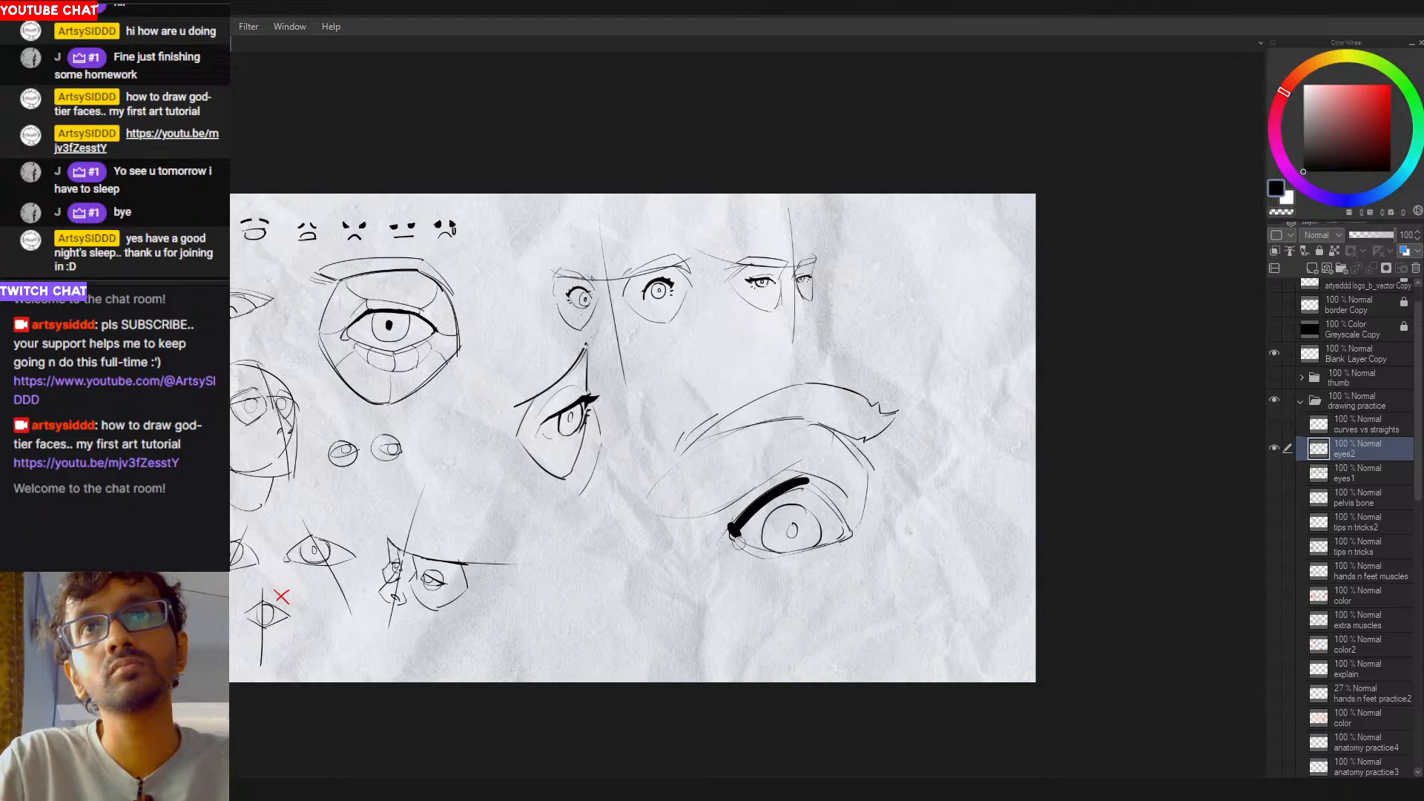
key("ctrl+z")
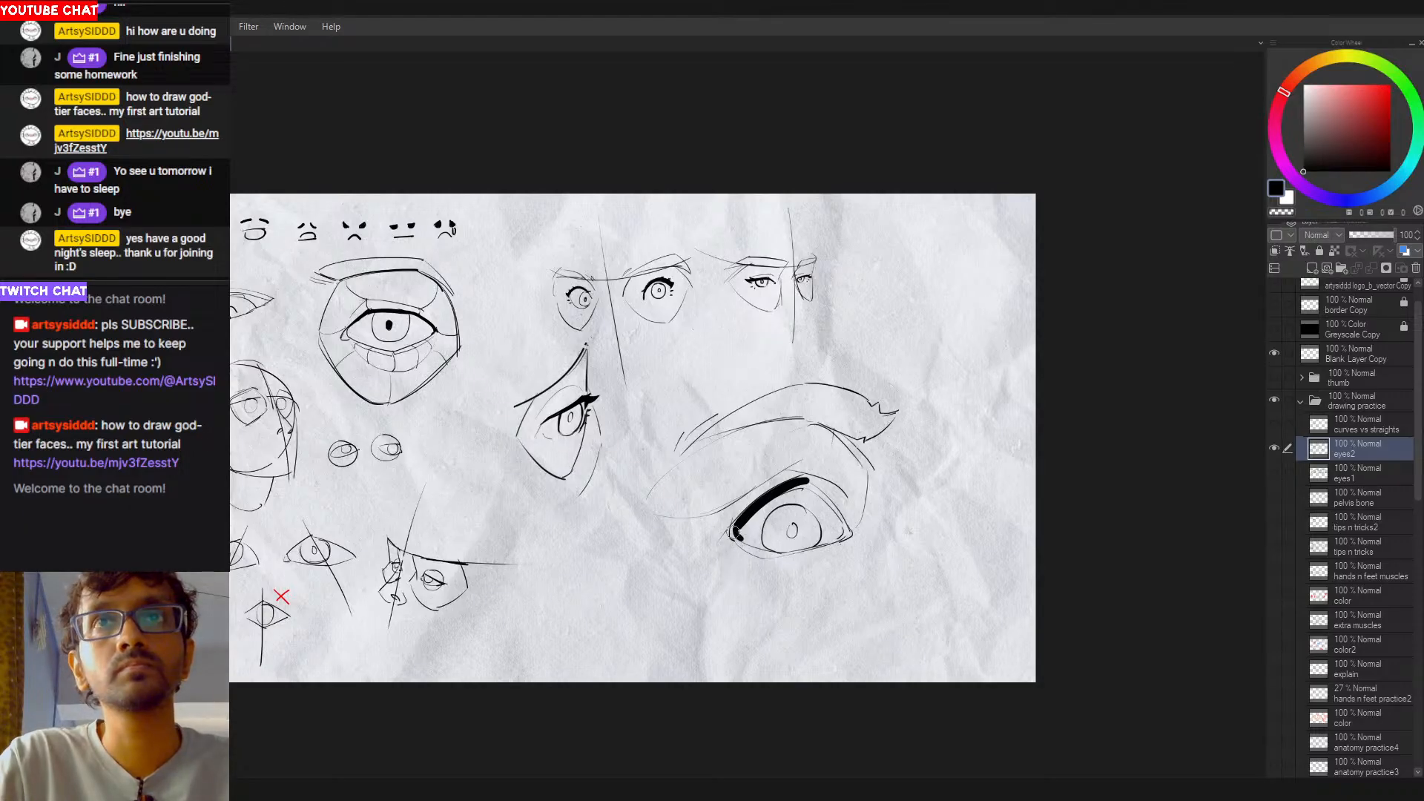
left_click_drag(736, 531, 730, 528)
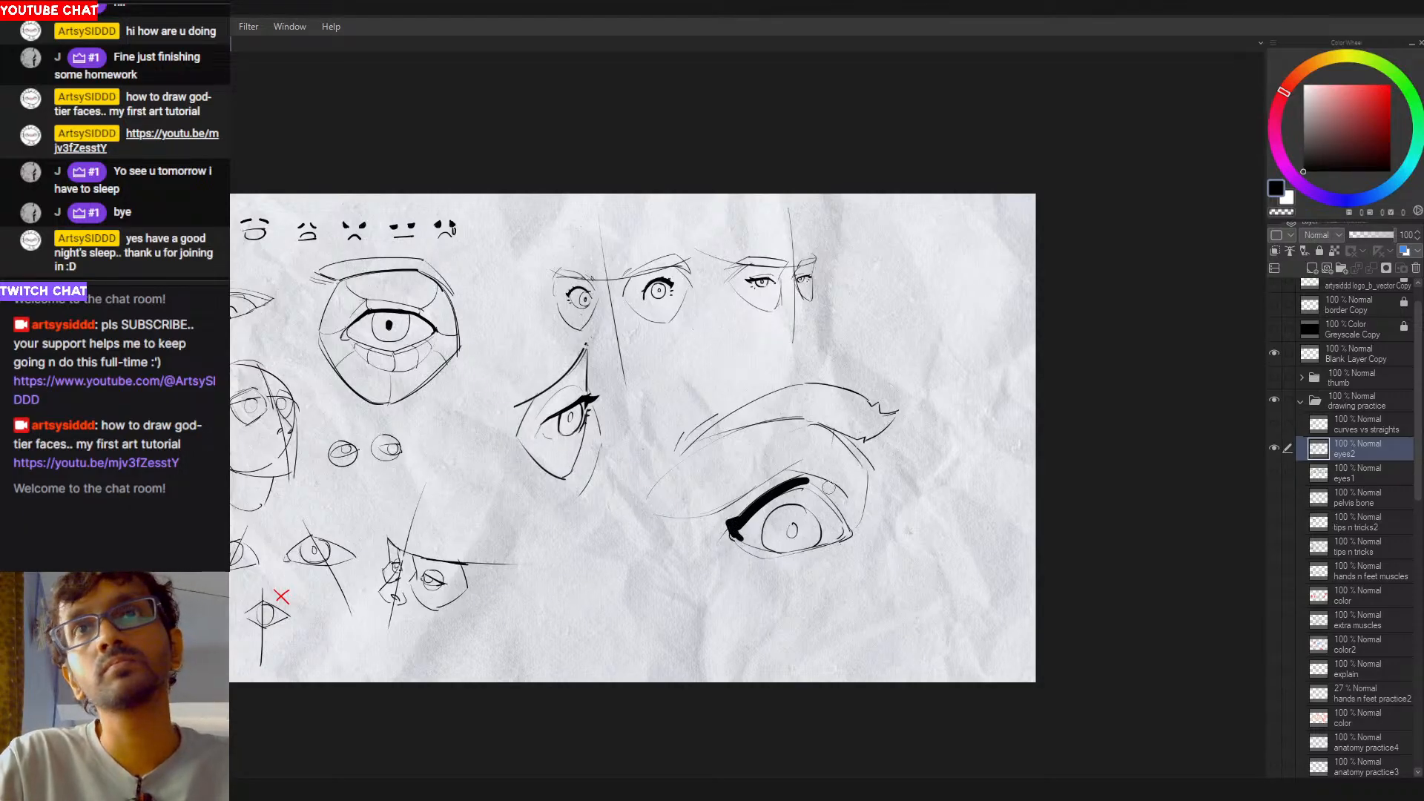
Step: Extend the thick upper lash line over the top of the large eye toward its outer corner
key("ctrl+z")
mouse_move(801, 482)
left_mouse_down()
mouse_move(829, 502)
mouse_move(819, 326)
mouse_move(839, 401)
mouse_move(877, 393)
mouse_move(812, 441)
left_mouse_up()
key("ctrl+z")
key("ctrl+z")
key("ctrl+z")
key("ctrl+z")
Step: Carve the lash line and inner corner into clean tapered shapes with transparent colour, and erase the large eye's rough lid outlines
key("c")
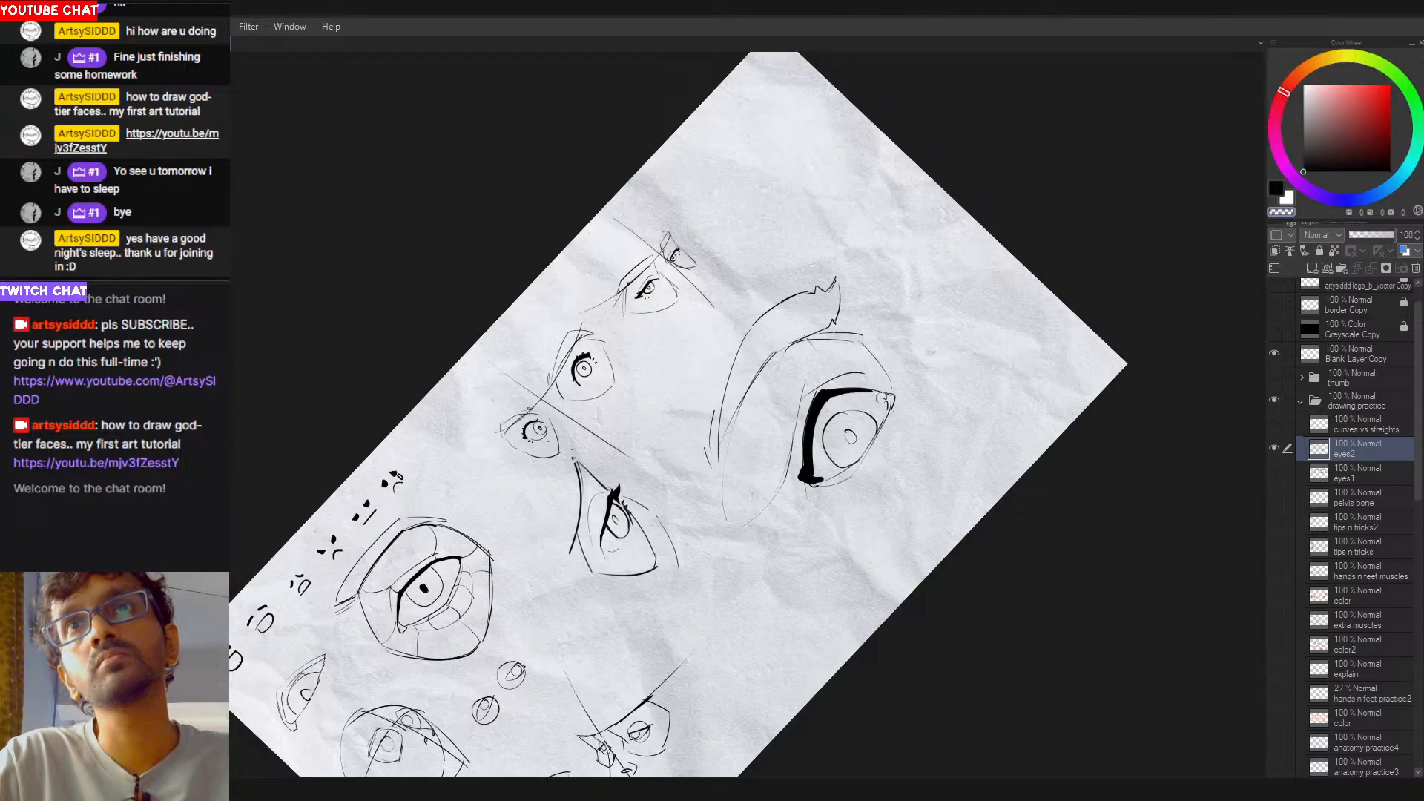
mouse_move(879, 410)
left_mouse_down()
mouse_move(852, 460)
mouse_move(828, 454)
left_mouse_up()
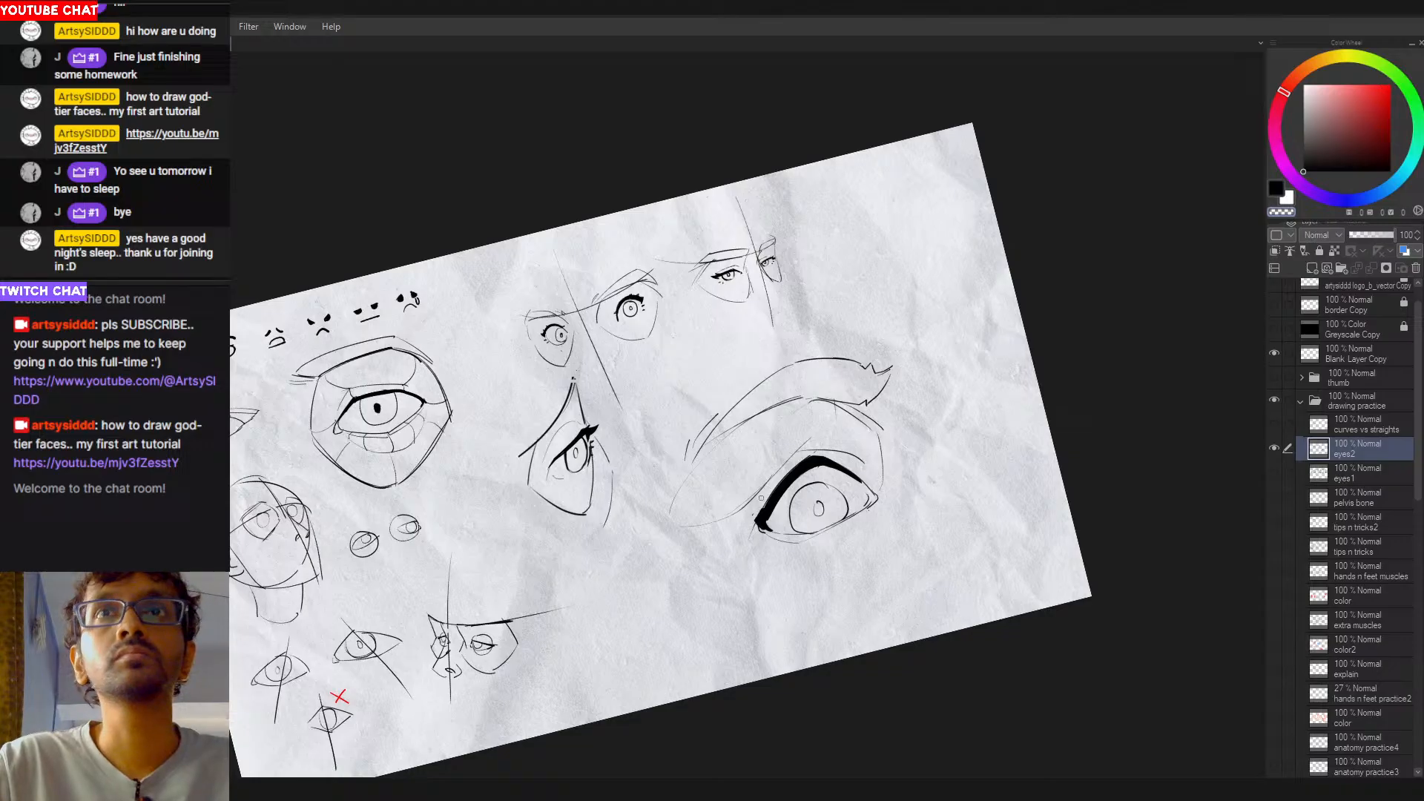
key("c")
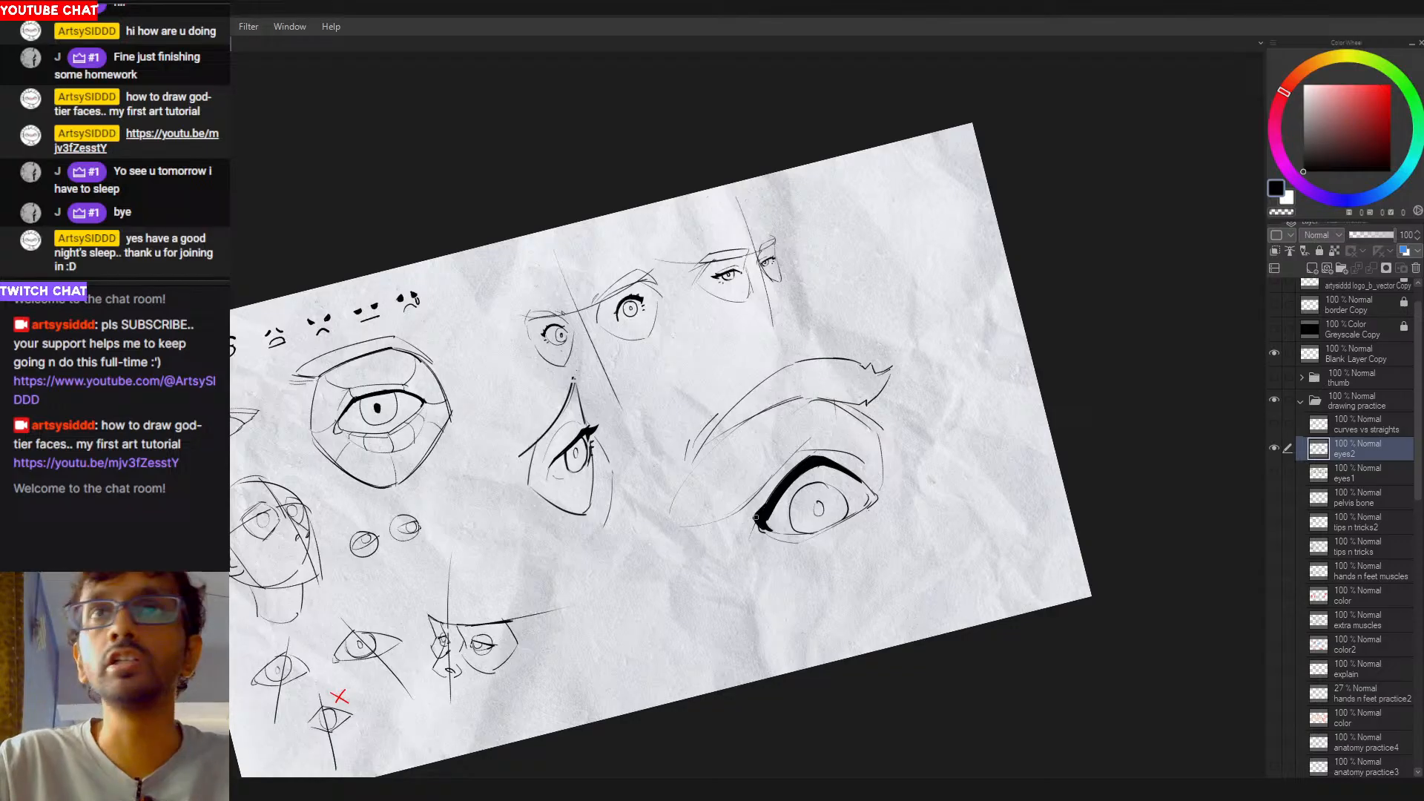
key("c")
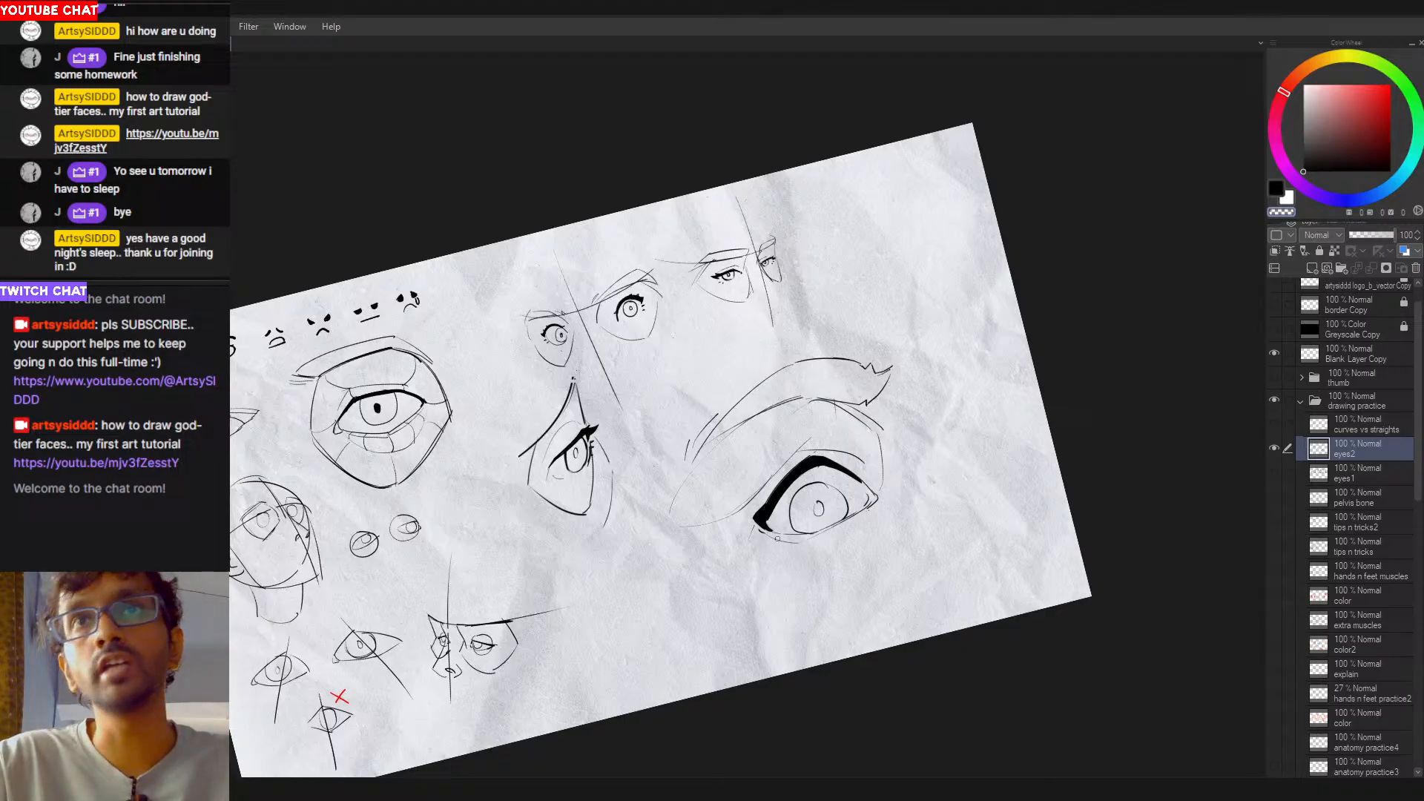
Step: Draw a thin eyelid crease in black just above the thick lash line, retrying the stroke until it follows the lid
key("c")
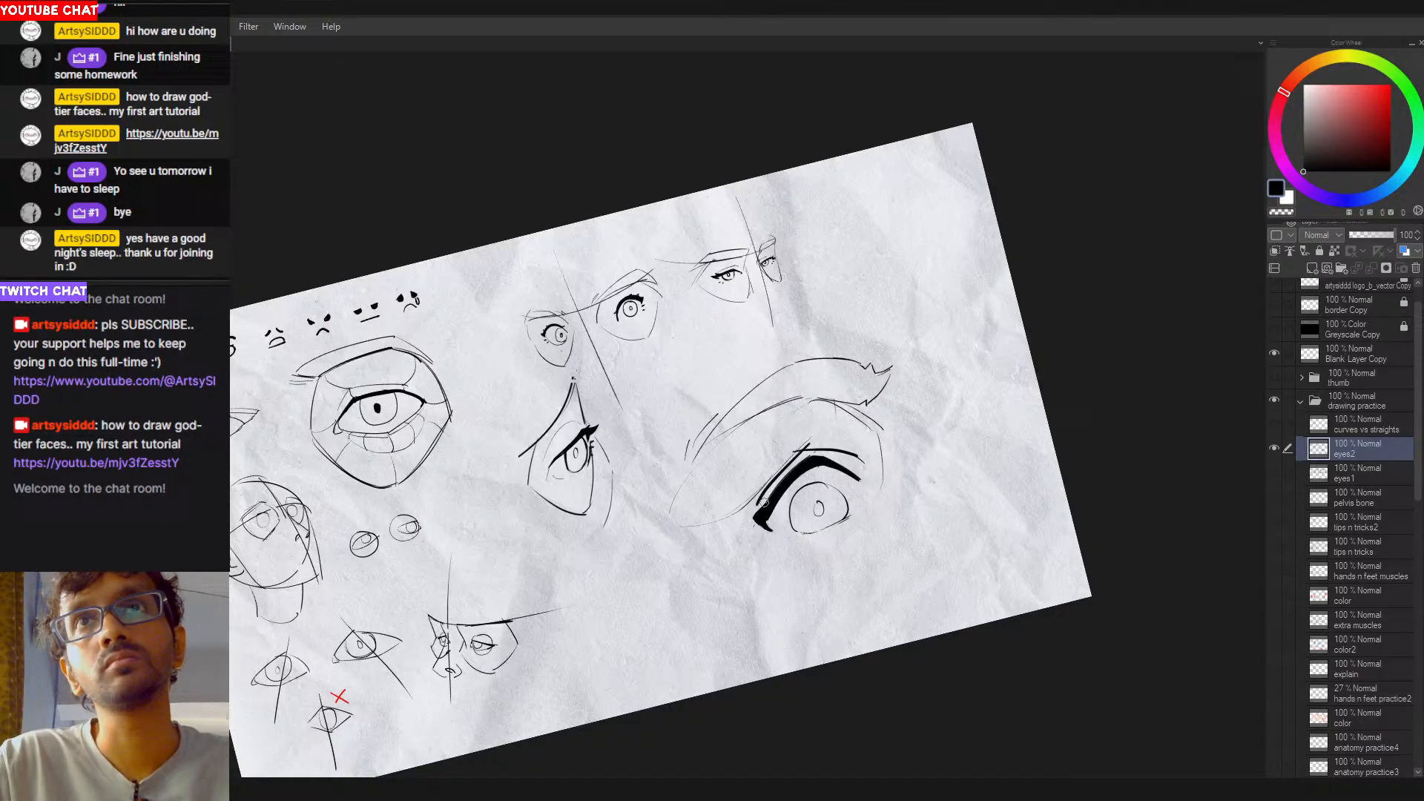
left_click_drag(812, 436, 740, 513)
key("ctrl+z")
left_click_drag(825, 433, 757, 494)
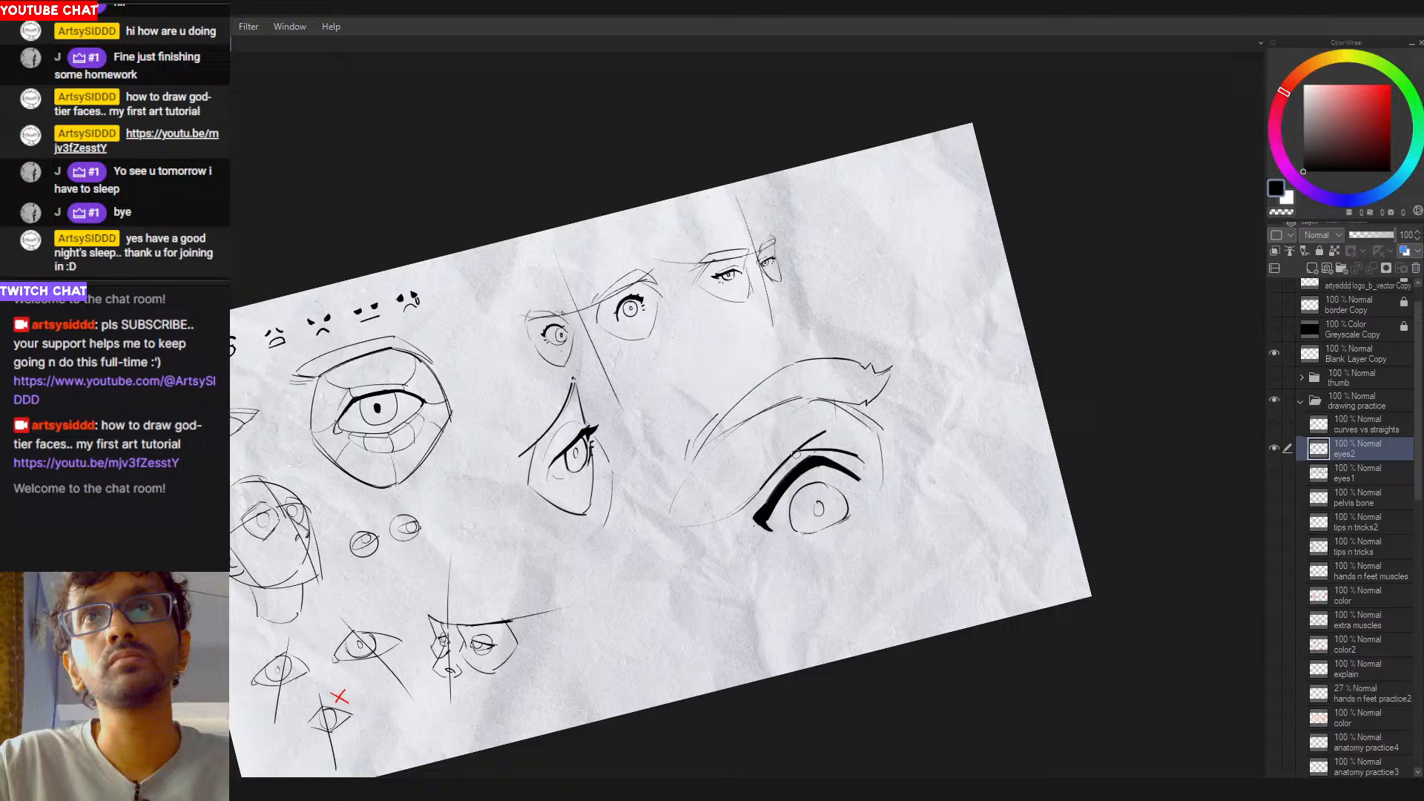
key("ctrl+z")
key("ctrl+z")
mouse_move(810, 440)
left_mouse_down()
mouse_move(752, 500)
mouse_move(811, 445)
left_mouse_up()
key("ctrl+z")
left_click_drag(742, 511, 830, 430)
key("ctrl+z")
key("ctrl+z")
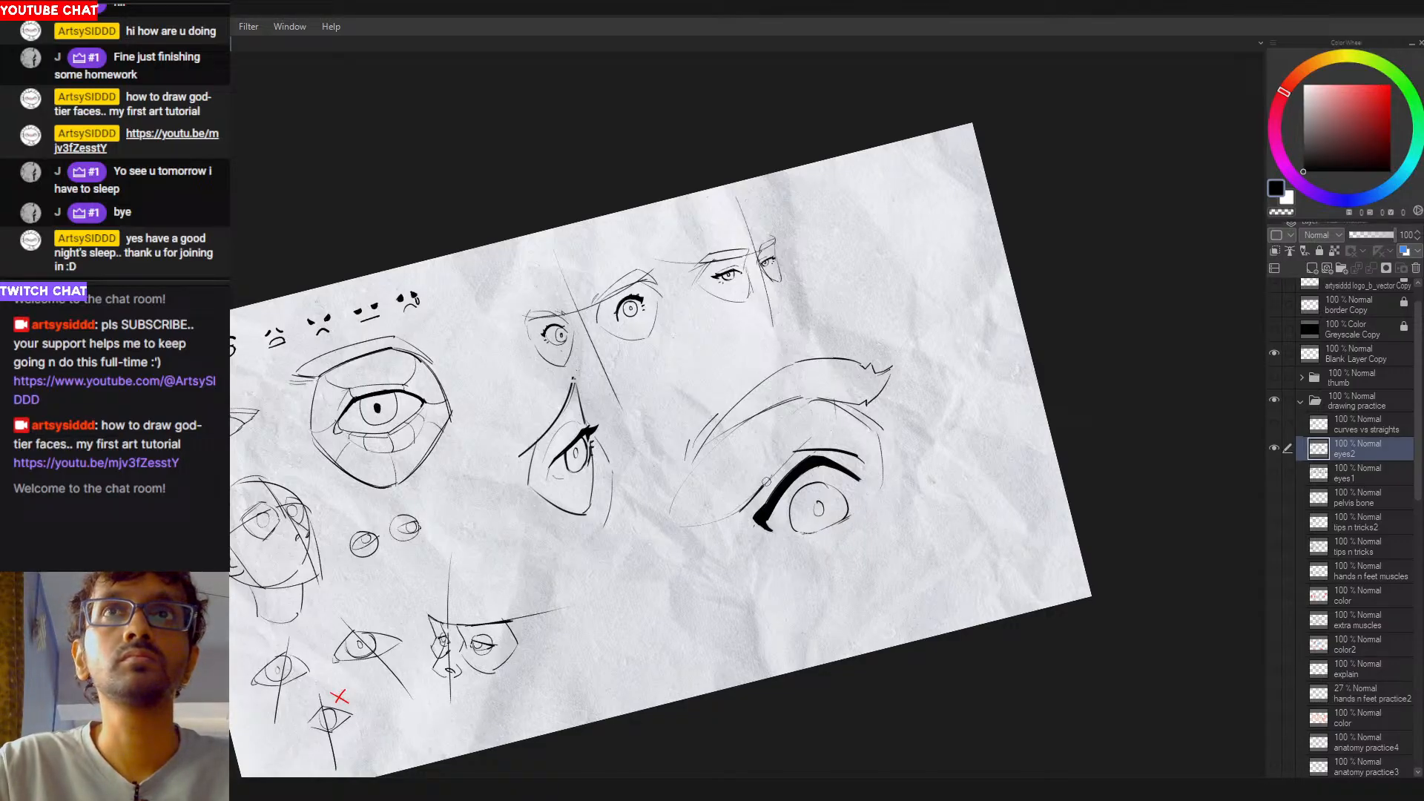
left_click_drag(761, 487, 817, 441)
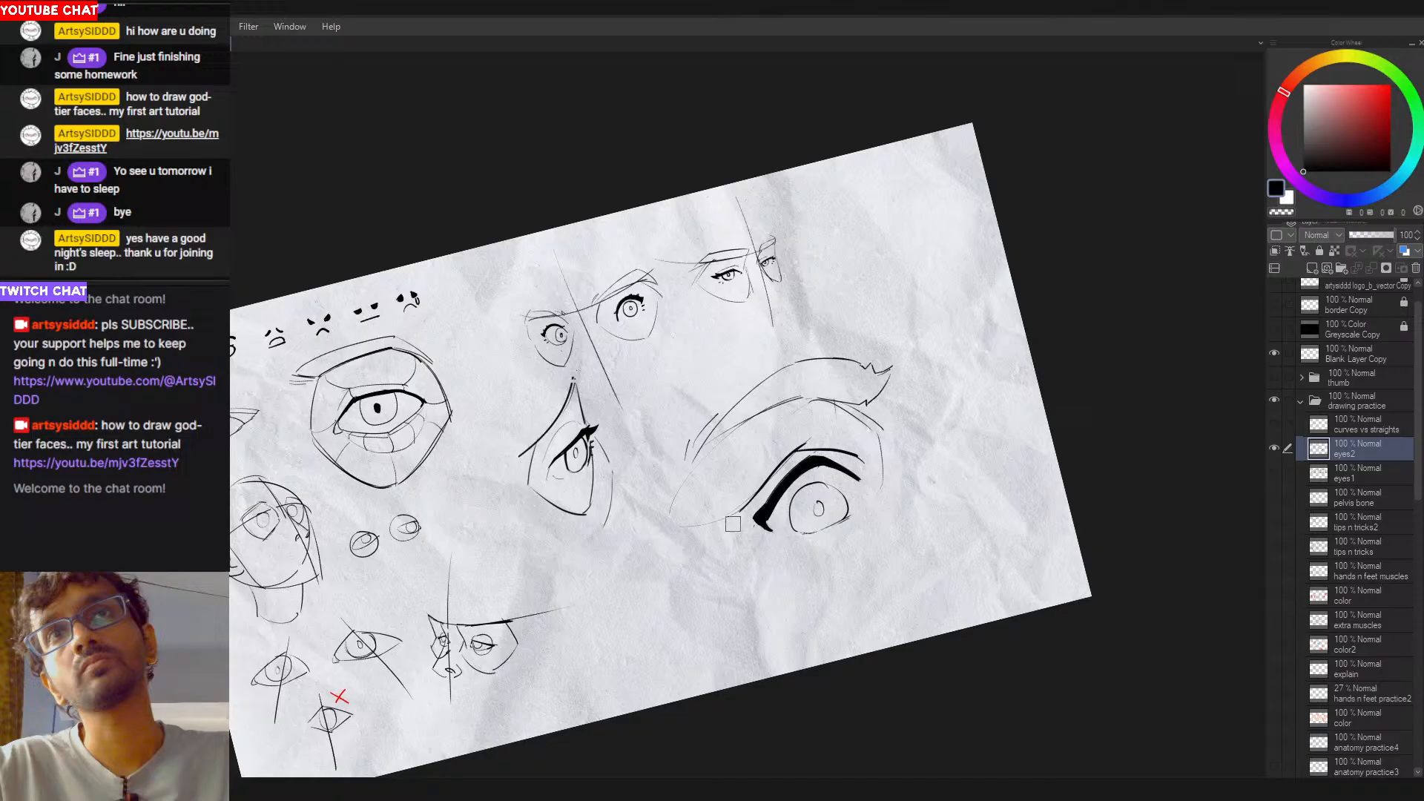
left_click_drag(781, 449, 718, 520)
key("ctrl+z")
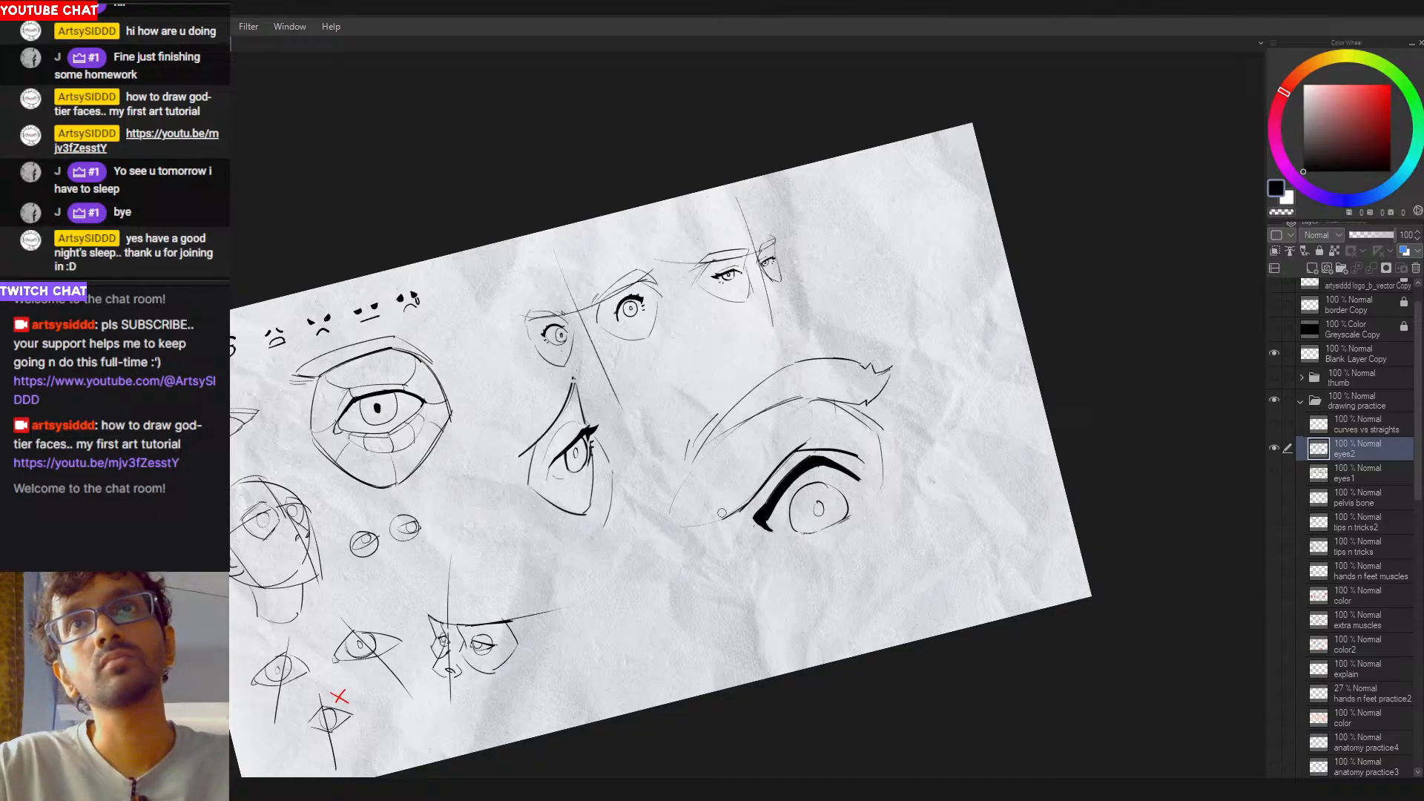
key("ctrl+z")
Step: Erase the faint construction lines around the large eye's inner side and outer socket with transparent colour
key("c")
mouse_move(770, 473)
left_mouse_down()
mouse_move(735, 515)
mouse_move(766, 474)
mouse_move(686, 519)
left_mouse_up()
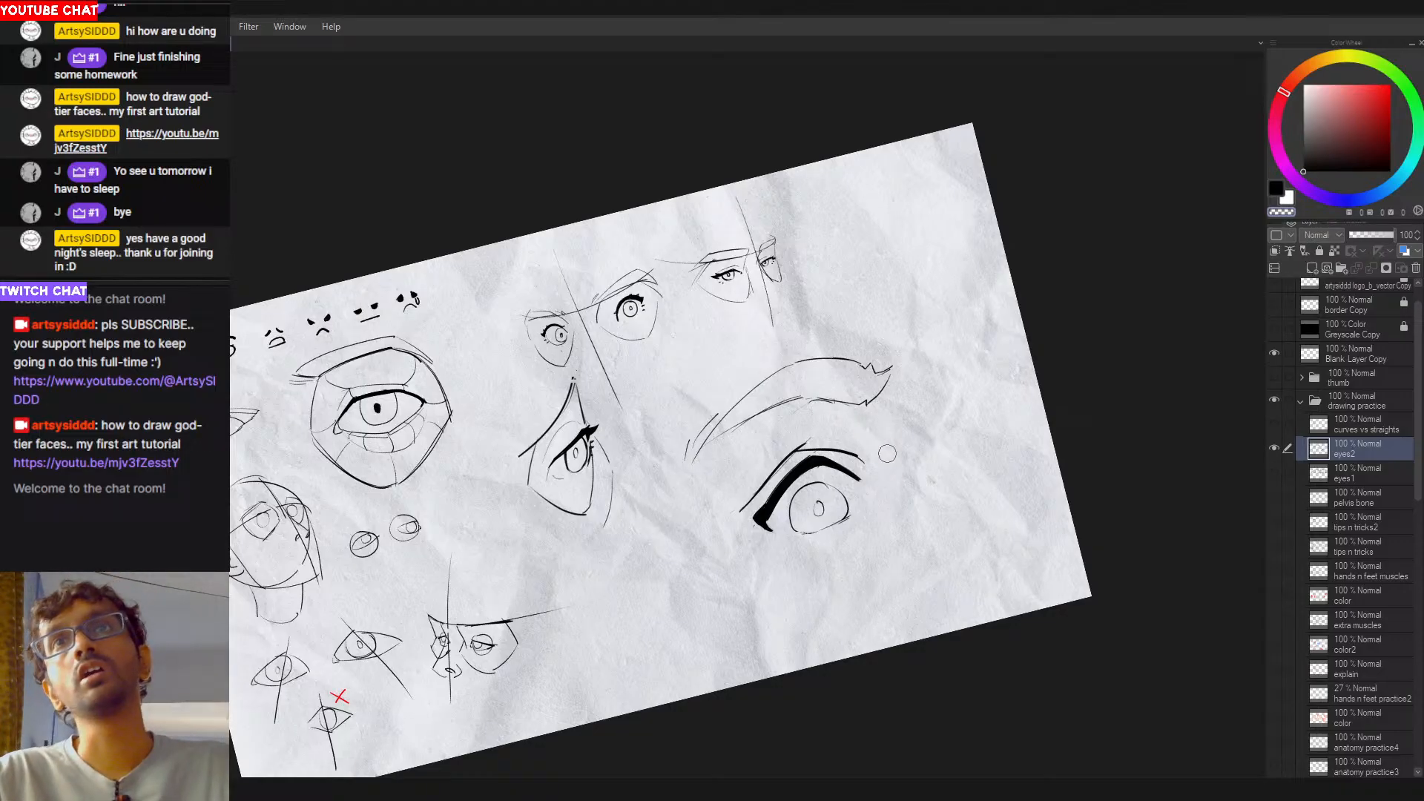
mouse_move(890, 486)
left_mouse_down()
mouse_move(908, 457)
mouse_move(871, 458)
left_mouse_up()
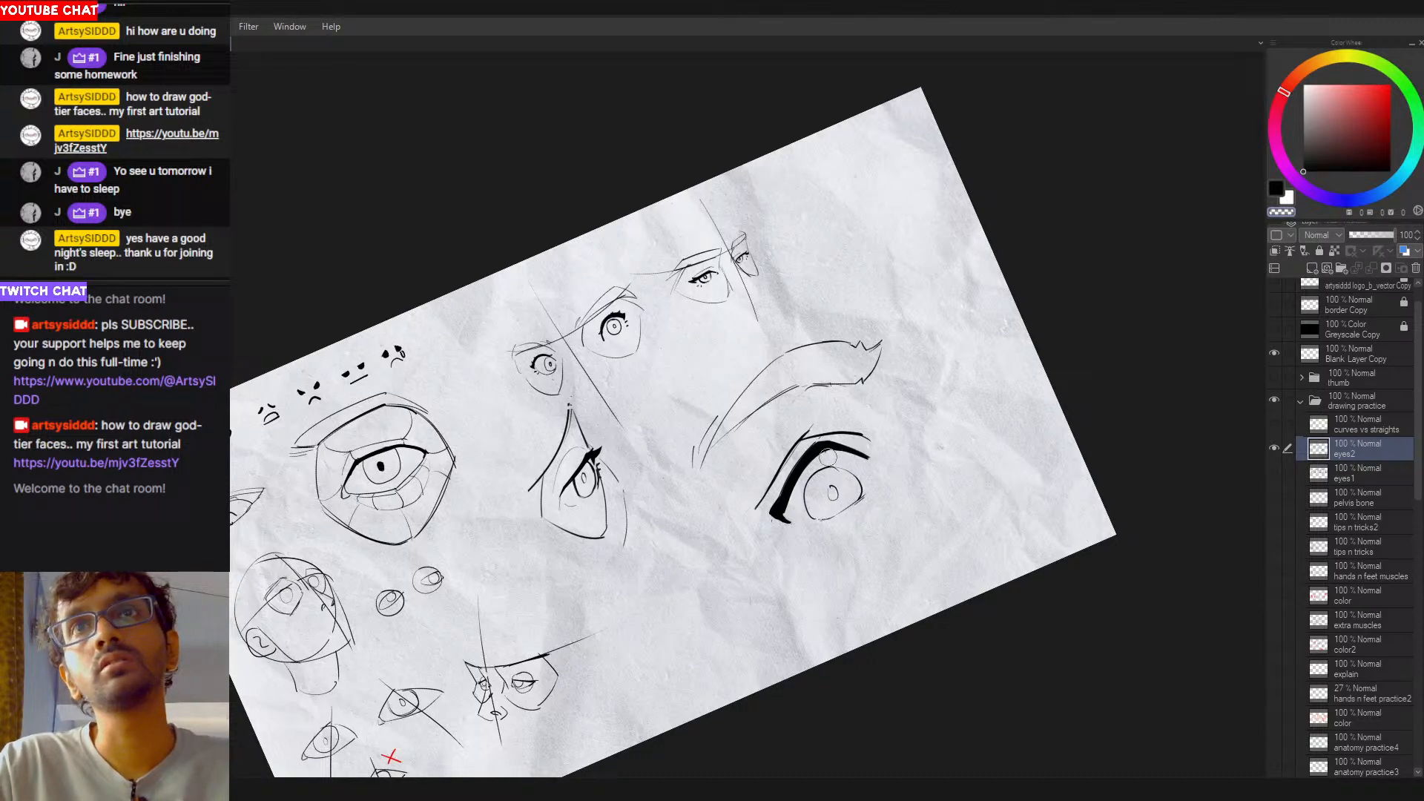
key("c")
mouse_move(815, 445)
left_mouse_down()
mouse_move(880, 461)
mouse_move(920, 600)
mouse_move(961, 514)
left_mouse_up()
key("ctrl+z")
key("c")
key("ctrl+z")
key("ctrl+z")
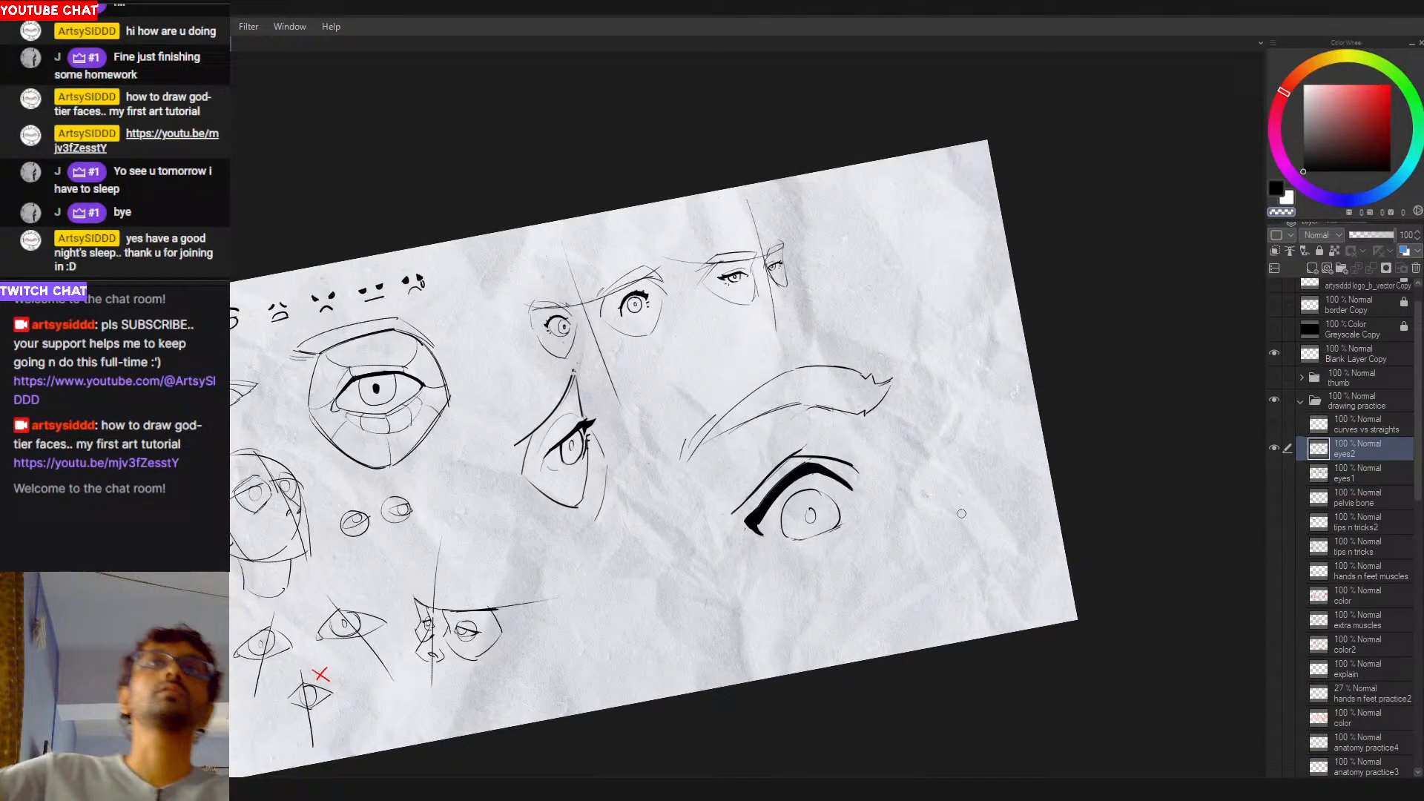
left_click_drag(843, 529, 798, 527)
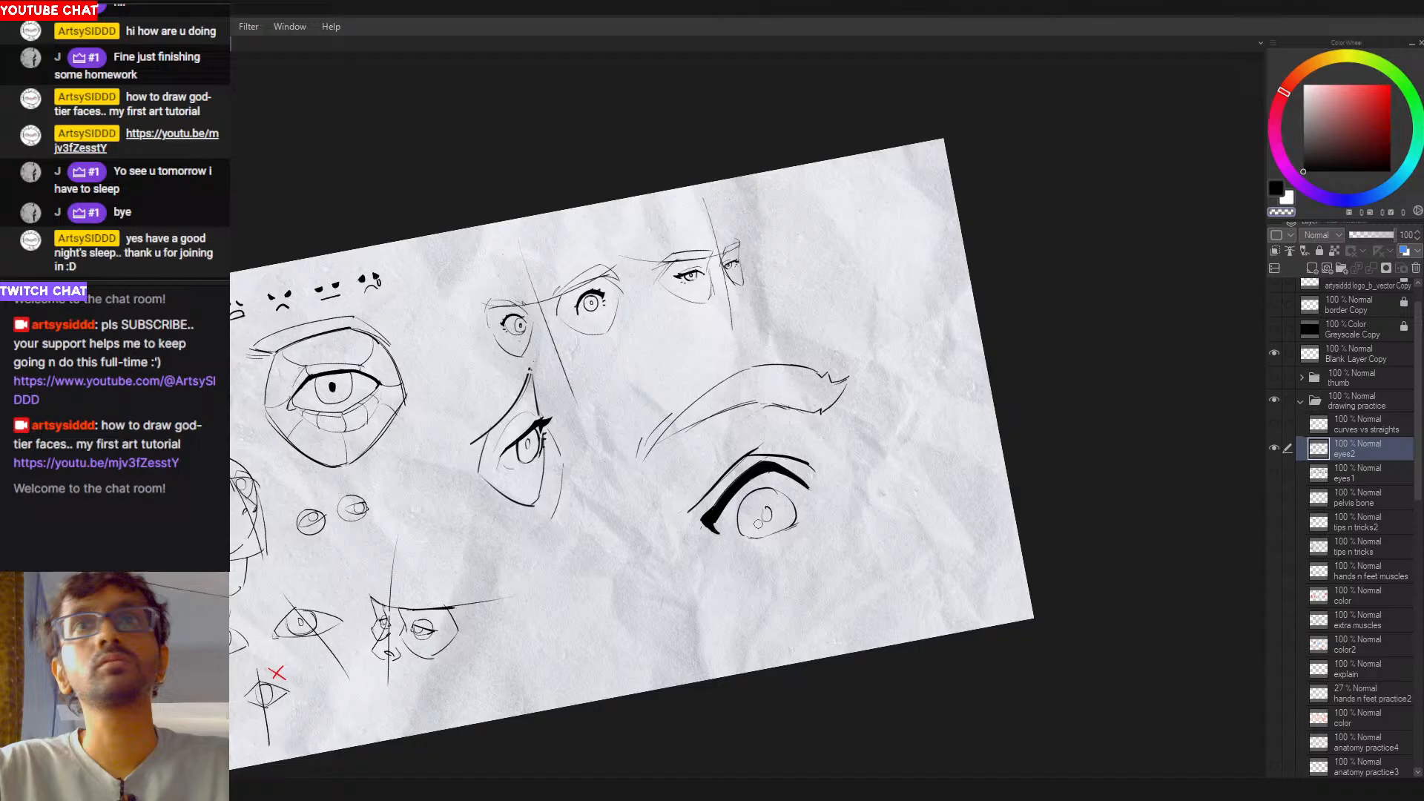
key("c")
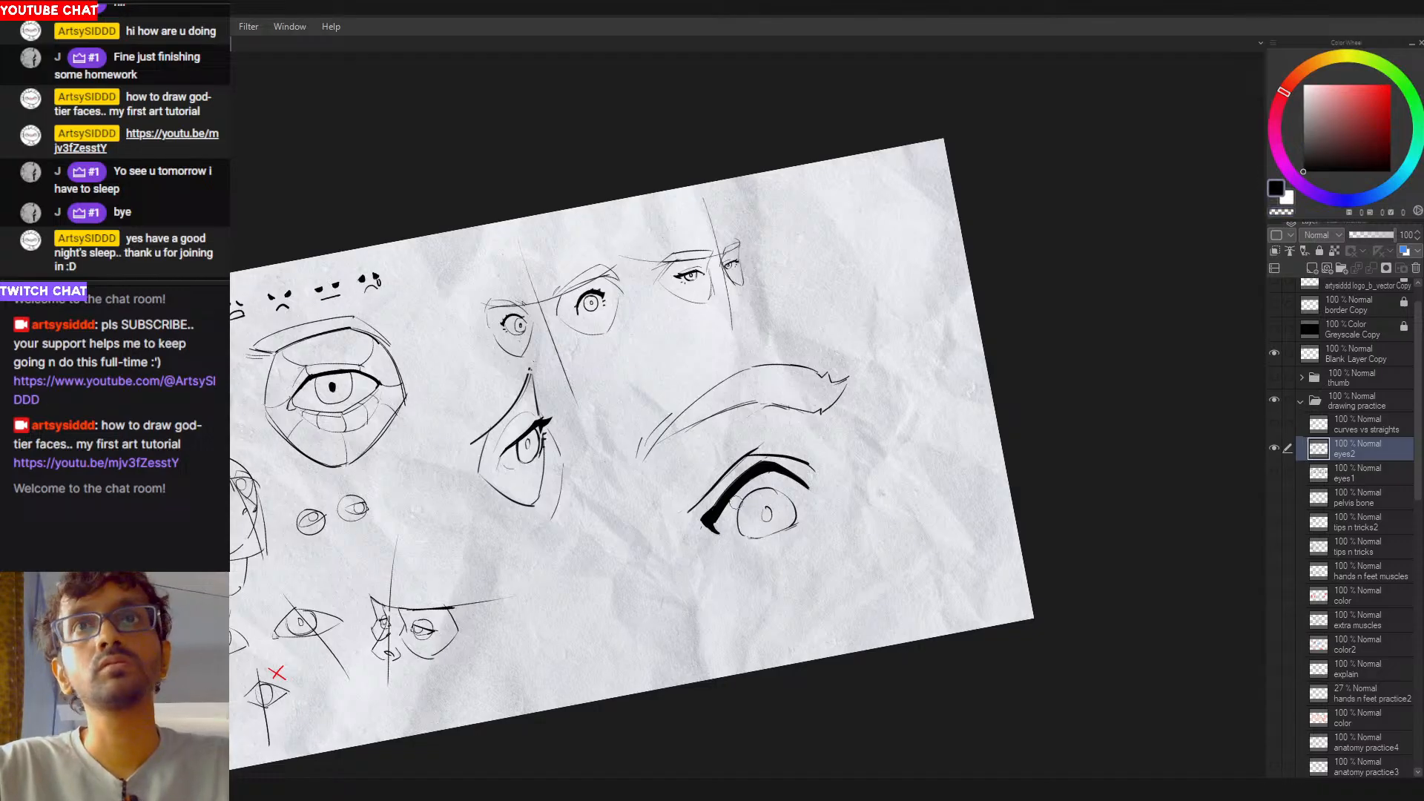
Step: Try to ink the large eye's iris outline in black, retrying the curve around the existing circle
left_click_drag(743, 500, 747, 539)
key("ctrl+z")
key("ctrl+z")
key("ctrl+z")
left_click_drag(786, 491, 797, 523)
key("ctrl+z")
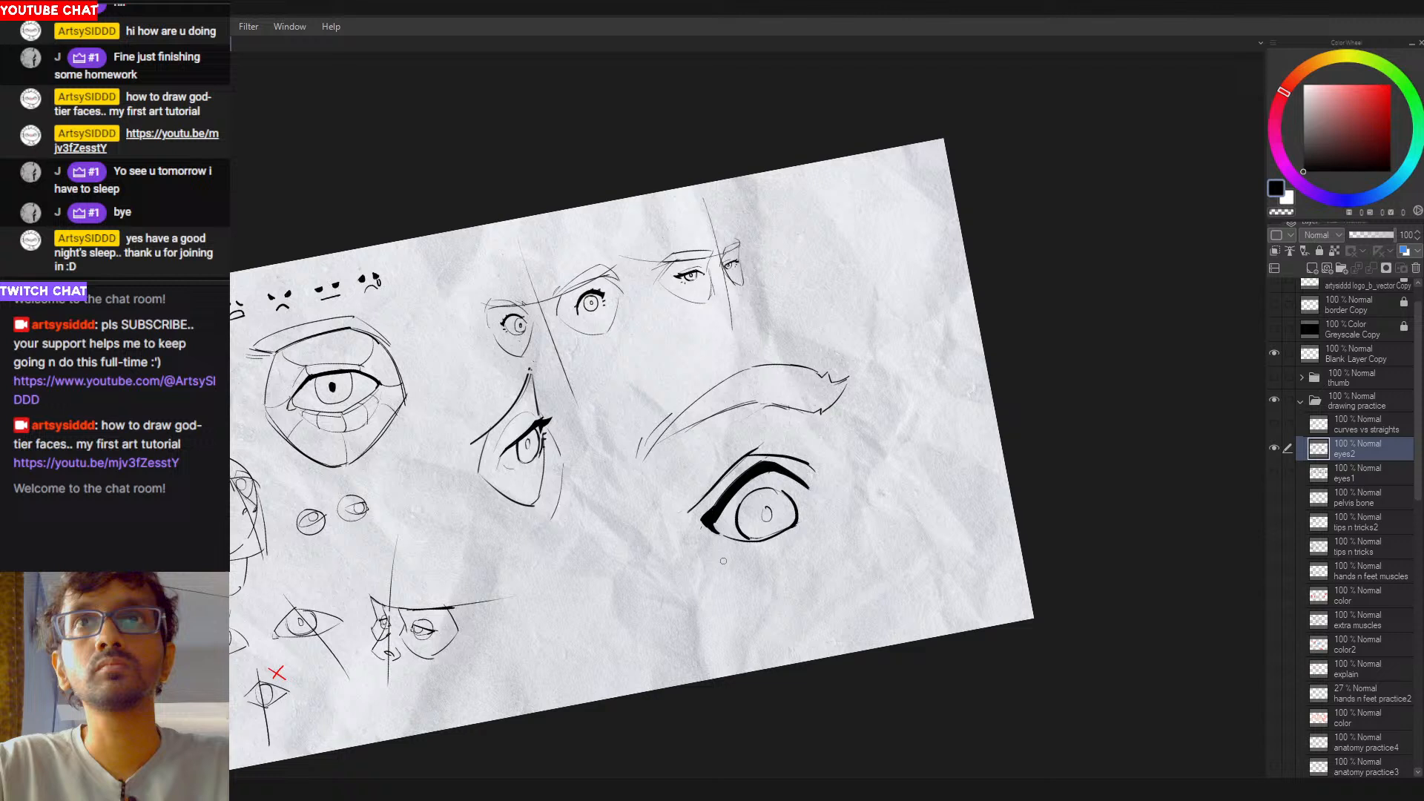
Step: Try a black lower lid line below the iris and a small hooked mark at the tear-duct corner
key("ctrl+z")
mouse_move(723, 542)
left_mouse_down()
mouse_move(784, 541)
mouse_move(813, 517)
left_mouse_up()
key("ctrl+z")
key("c")
key("c")
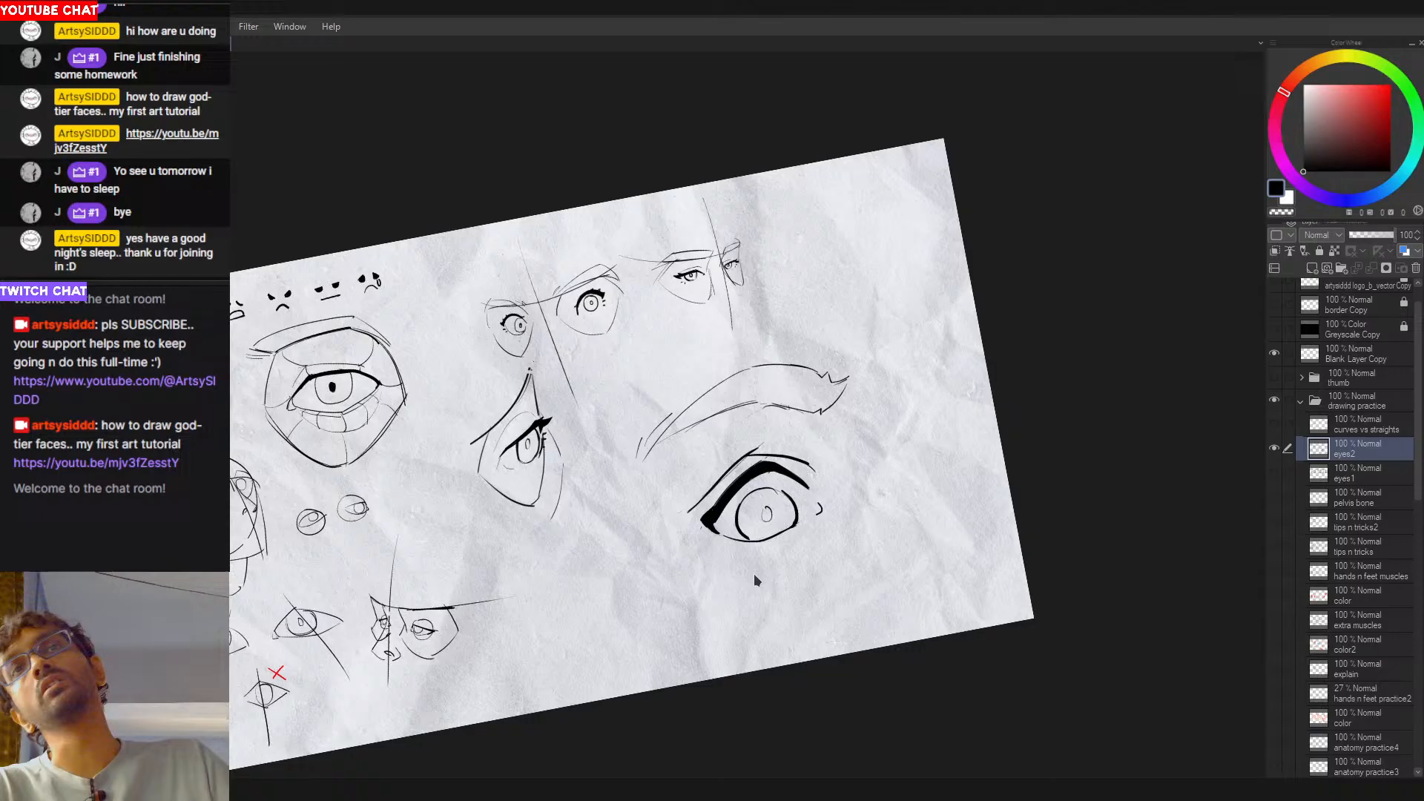
Step: Try to shape the large eye's tear duct with short black strokes joining the upper and lower lids
left_click_drag(846, 555, 819, 559)
key("ctrl+0")
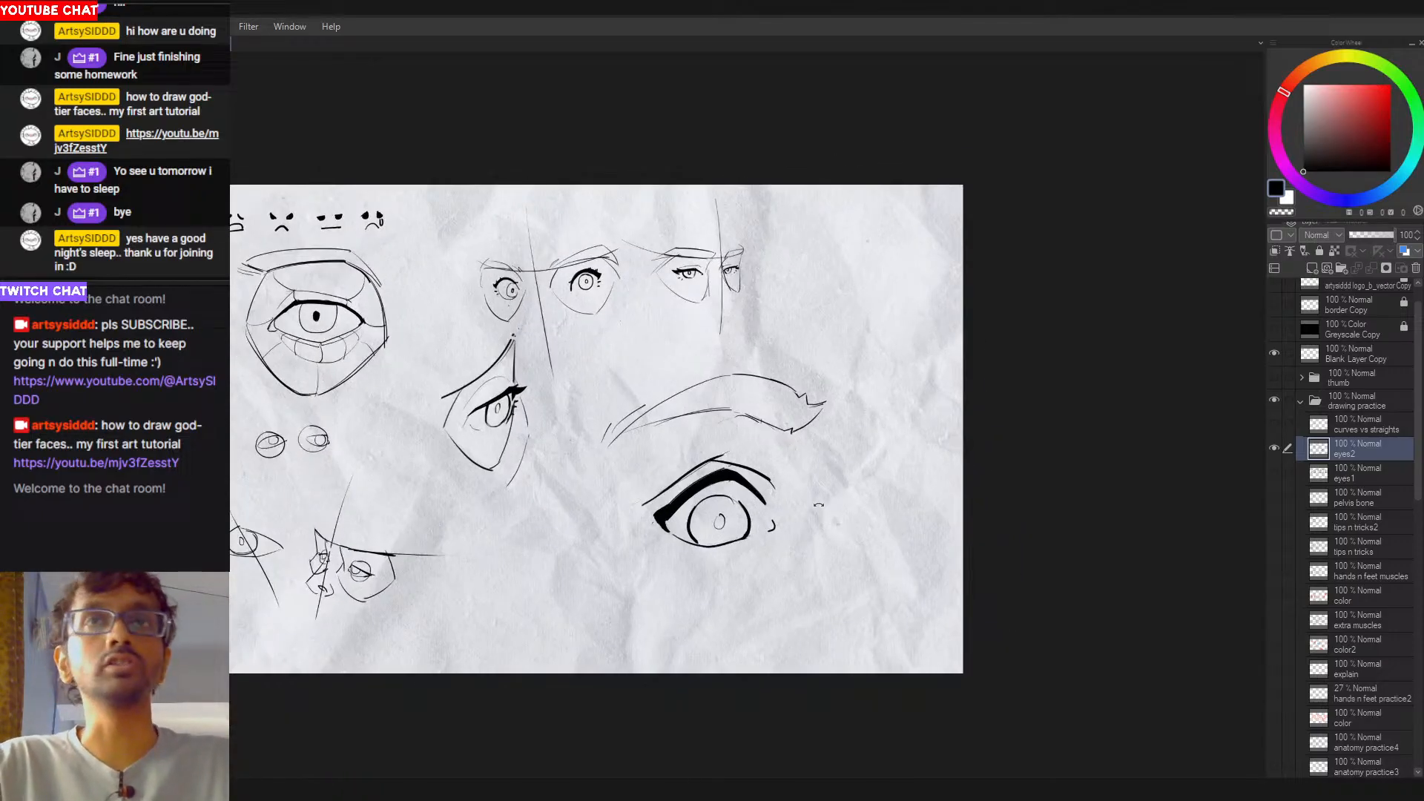
left_click_drag(819, 505, 728, 580)
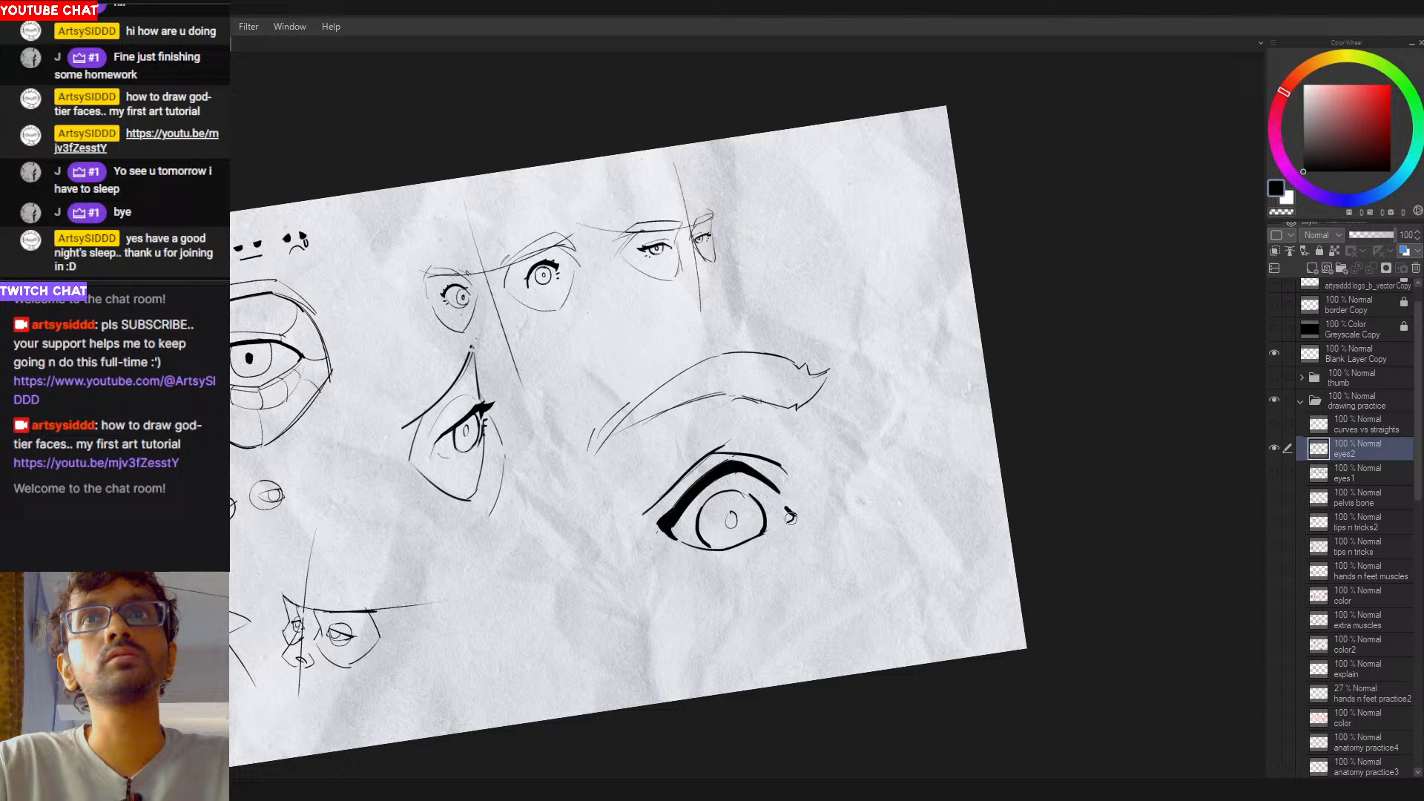
left_click_drag(791, 517, 807, 371)
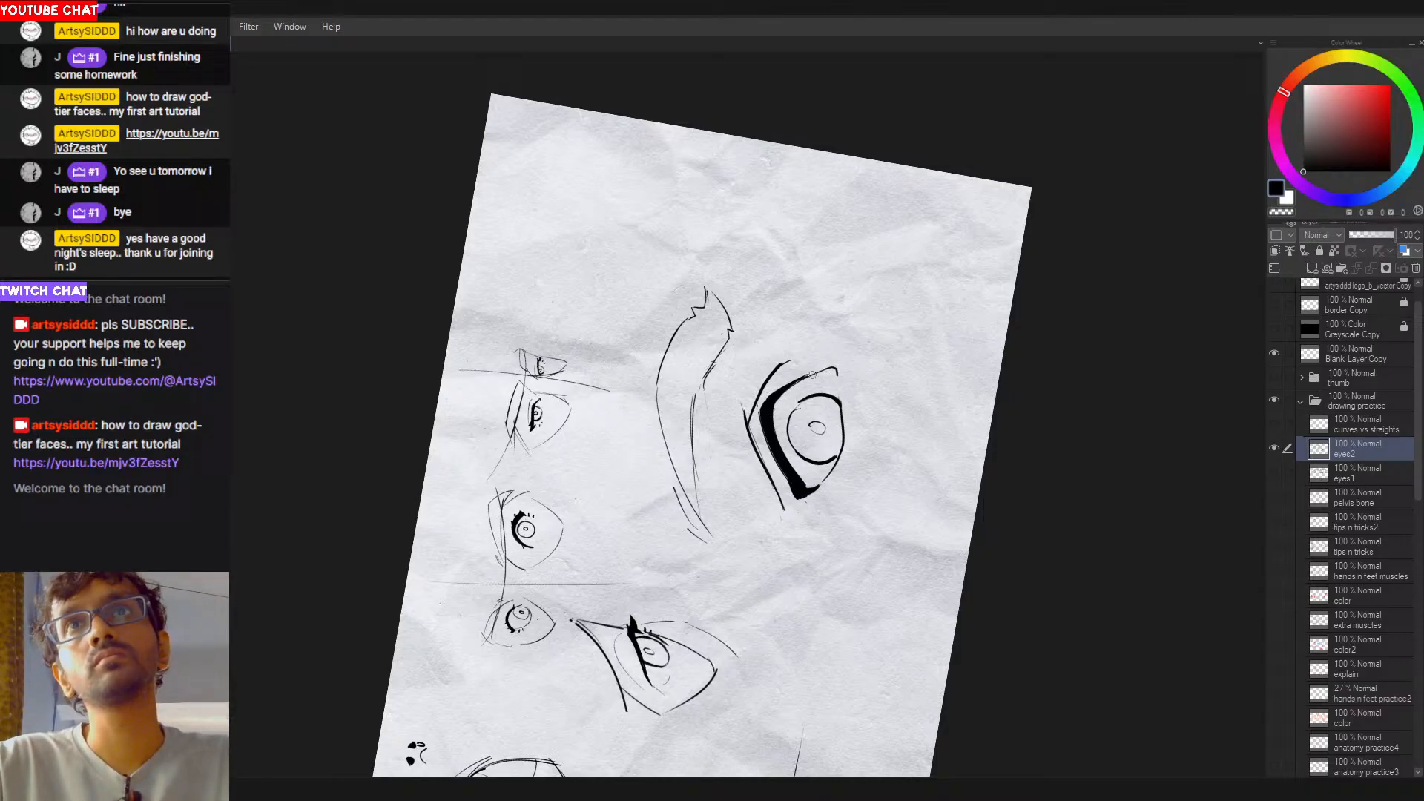
mouse_move(812, 374)
left_mouse_down()
mouse_move(835, 370)
mouse_move(823, 372)
left_mouse_up()
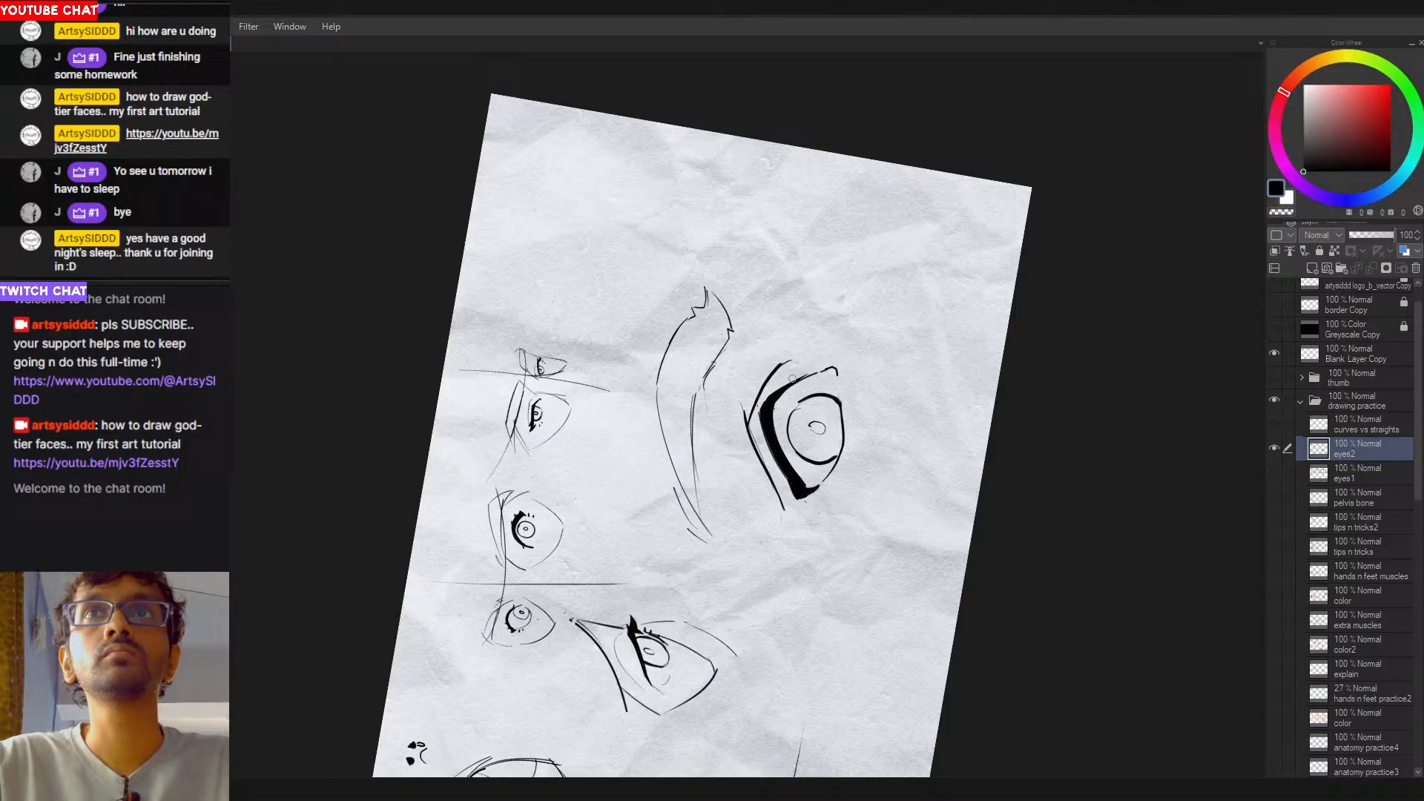
left_click_drag(792, 383, 826, 369)
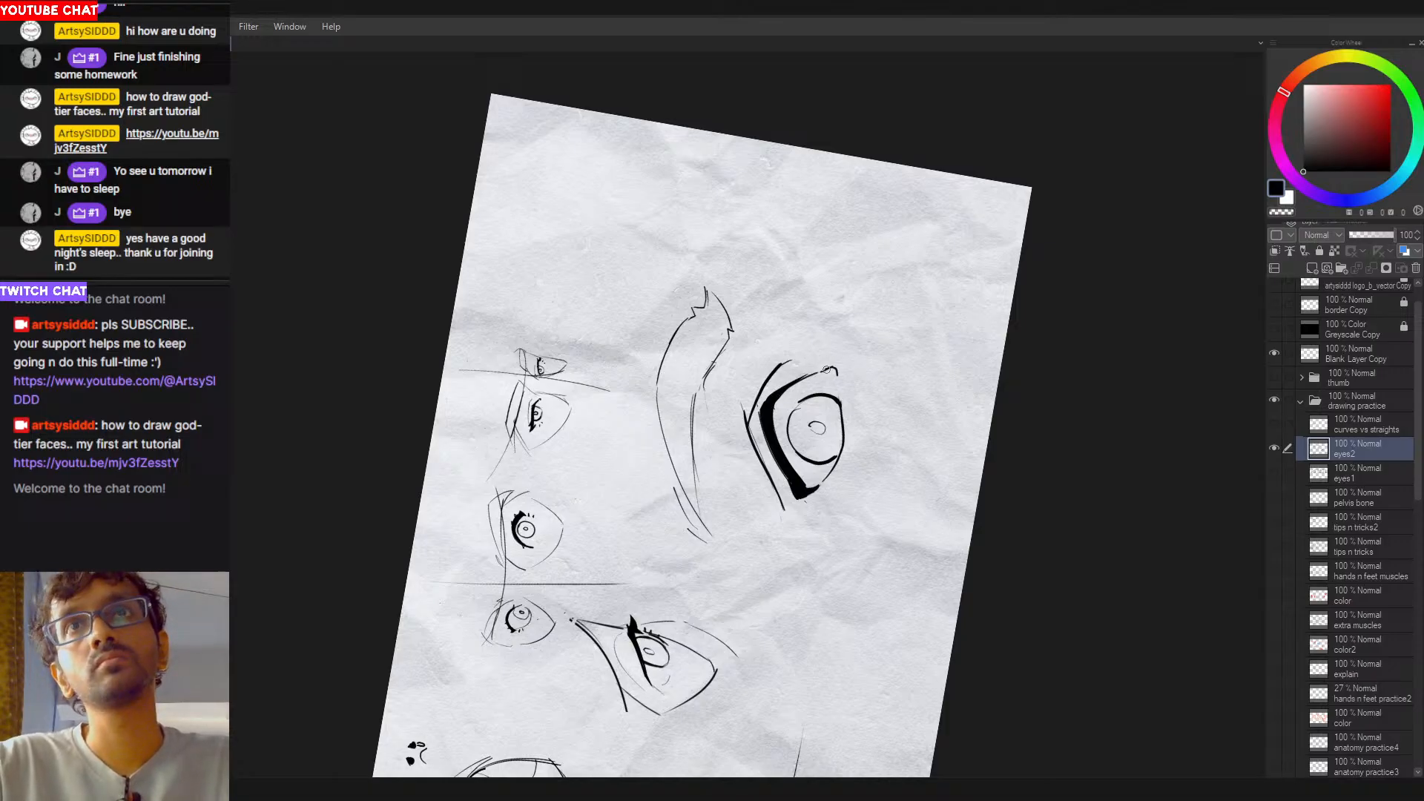
left_click_drag(798, 416, 728, 515)
left_click_drag(865, 443, 845, 349)
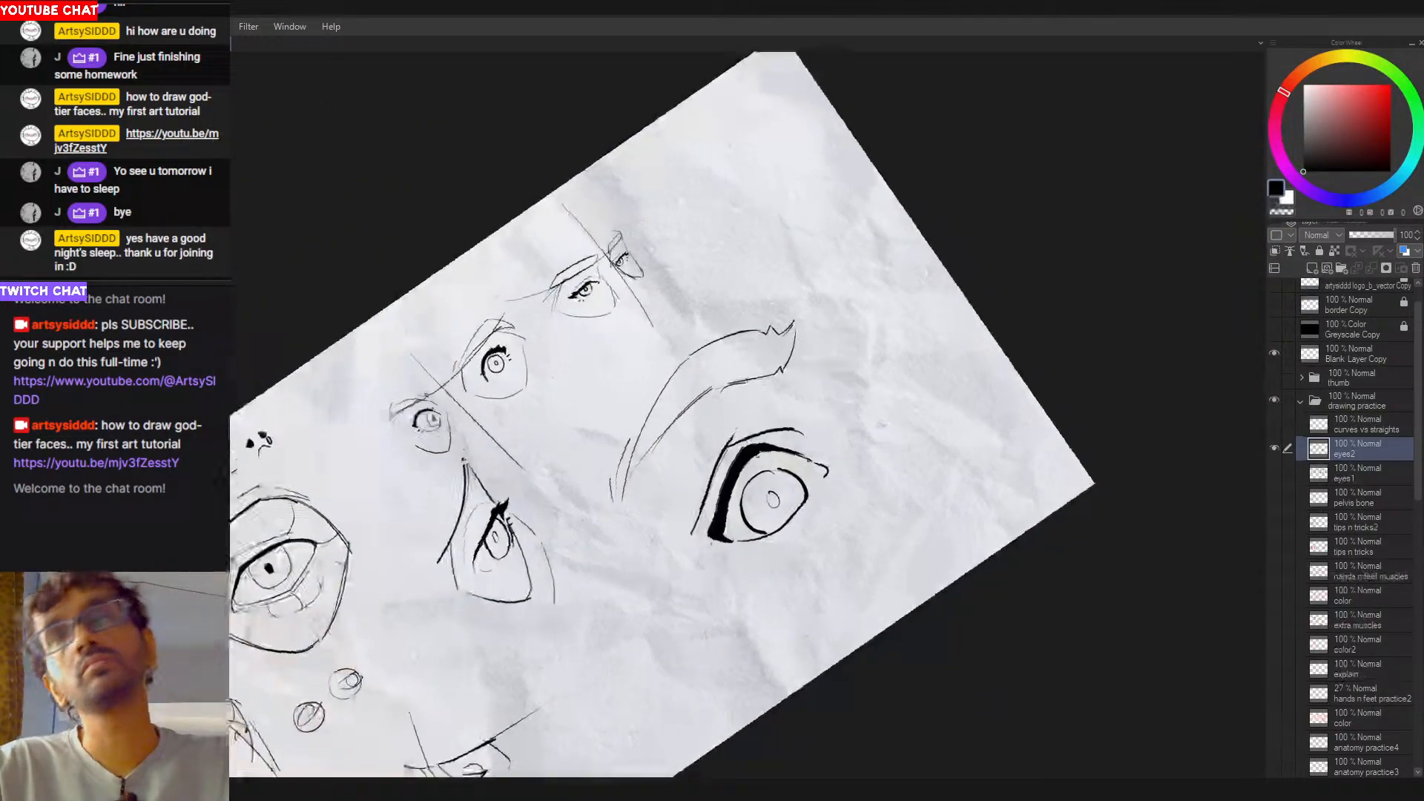
mouse_move(837, 481)
left_mouse_down()
mouse_move(821, 528)
mouse_move(833, 503)
left_mouse_up()
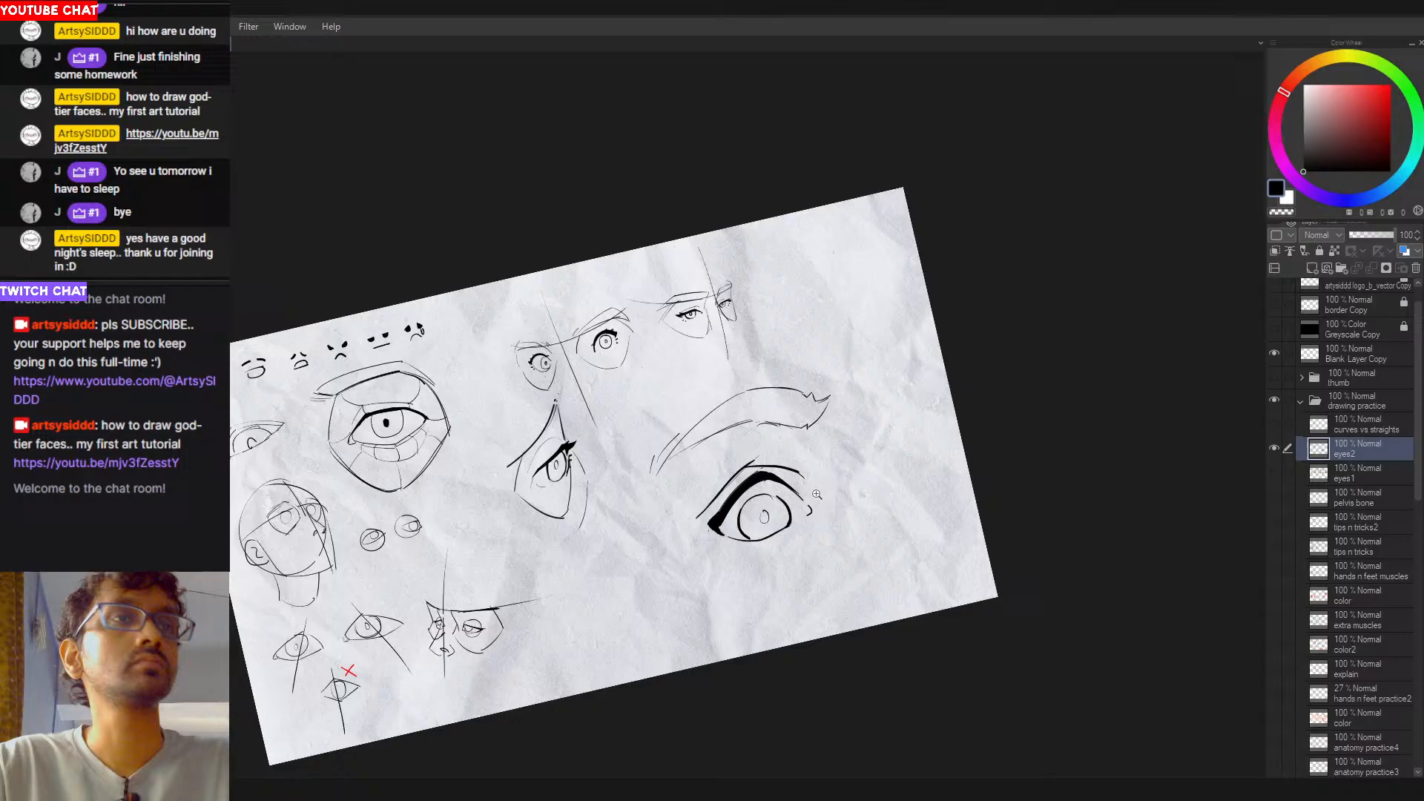
Step: Undo the large eye's recent inking and erasing back to the version with its socket and lid construction lines
key("ctrl+z")
key("ctrl+z")
key("ctrl+z")
key("ctrl+z")
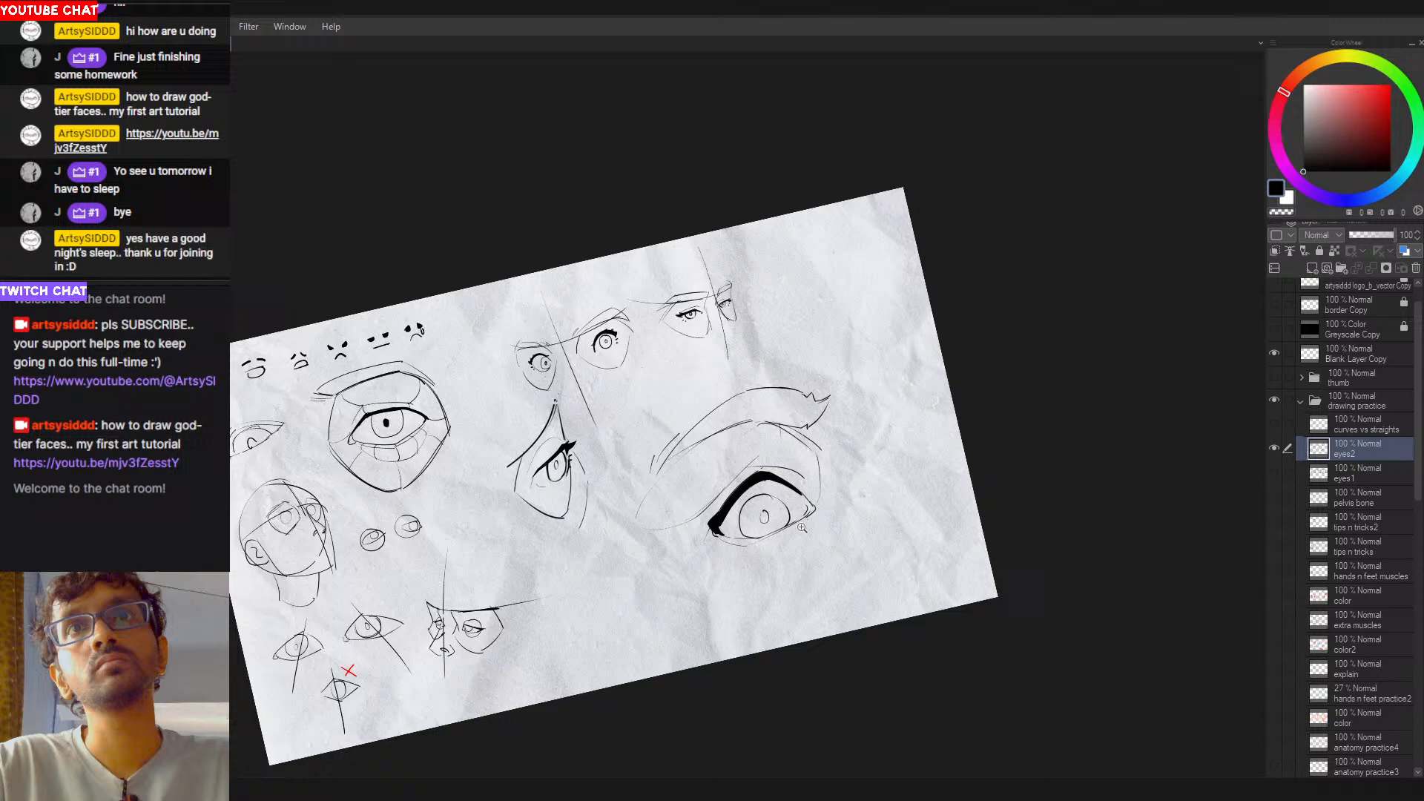
Step: Ink the large eye's iris outline and tear-duct corner, and retry the lower lid line beneath the iris
left_click(780, 518)
left_click_drag(827, 462, 831, 401)
left_click_drag(792, 445, 824, 451)
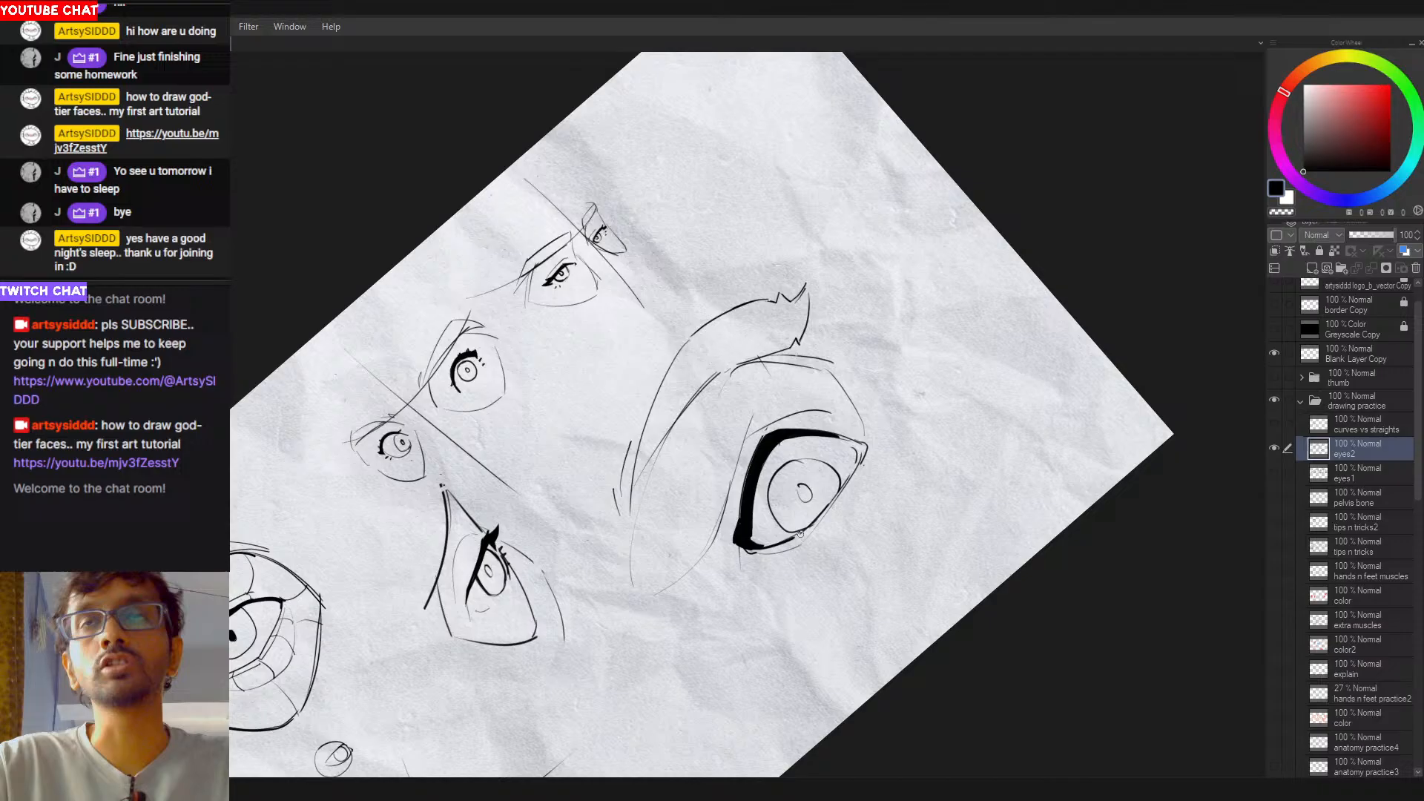
left_click_drag(757, 552, 814, 523)
key("ctrl+z")
key("ctrl+z")
key("c")
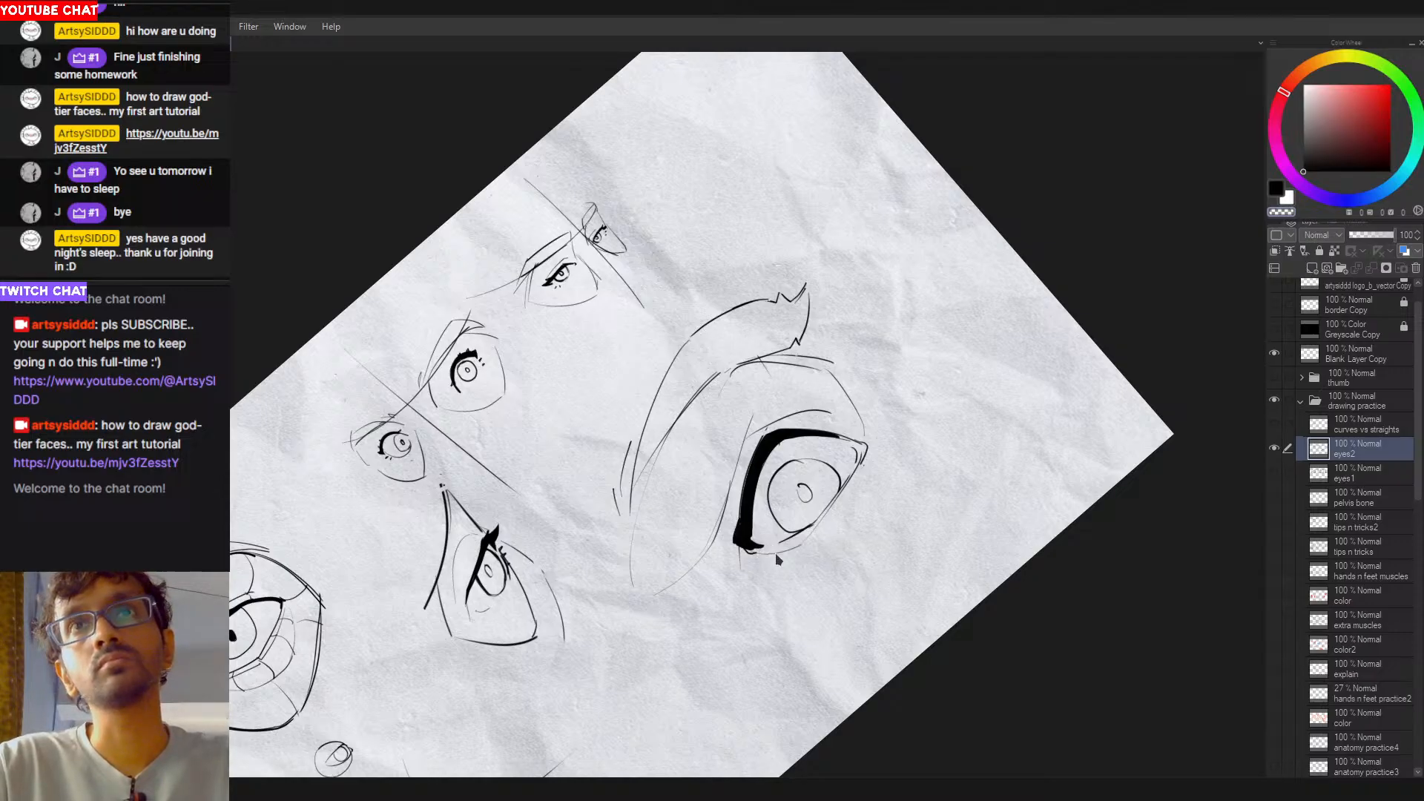
left_click_drag(776, 559, 746, 438)
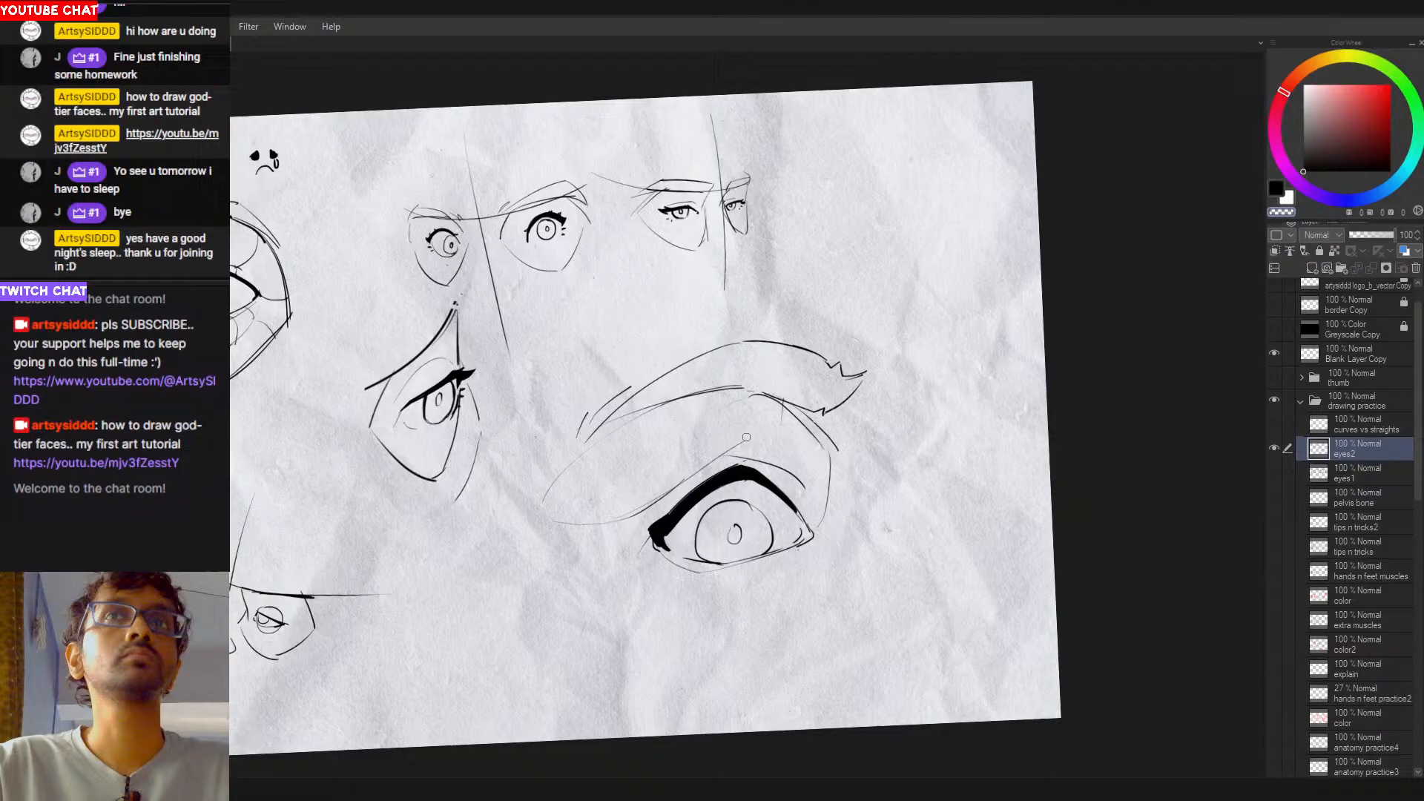
key("c")
Step: Draw the eyelid crease in black above the thick lash line, retrying the stroke until it sweeps up from the outer corner
left_click_drag(636, 521, 735, 448)
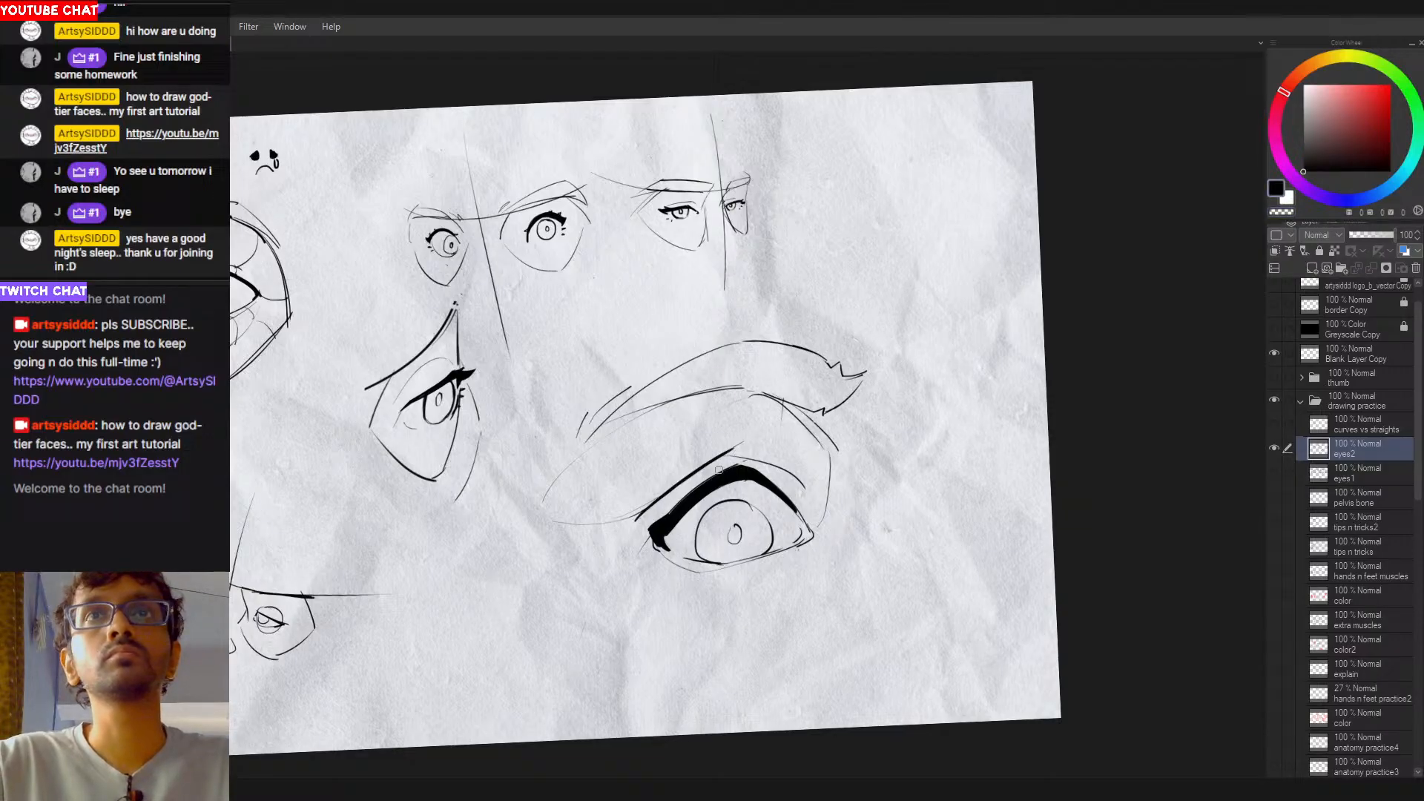
key("ctrl+z")
left_click_drag(675, 491, 755, 439)
key("ctrl+z")
key("ctrl+z")
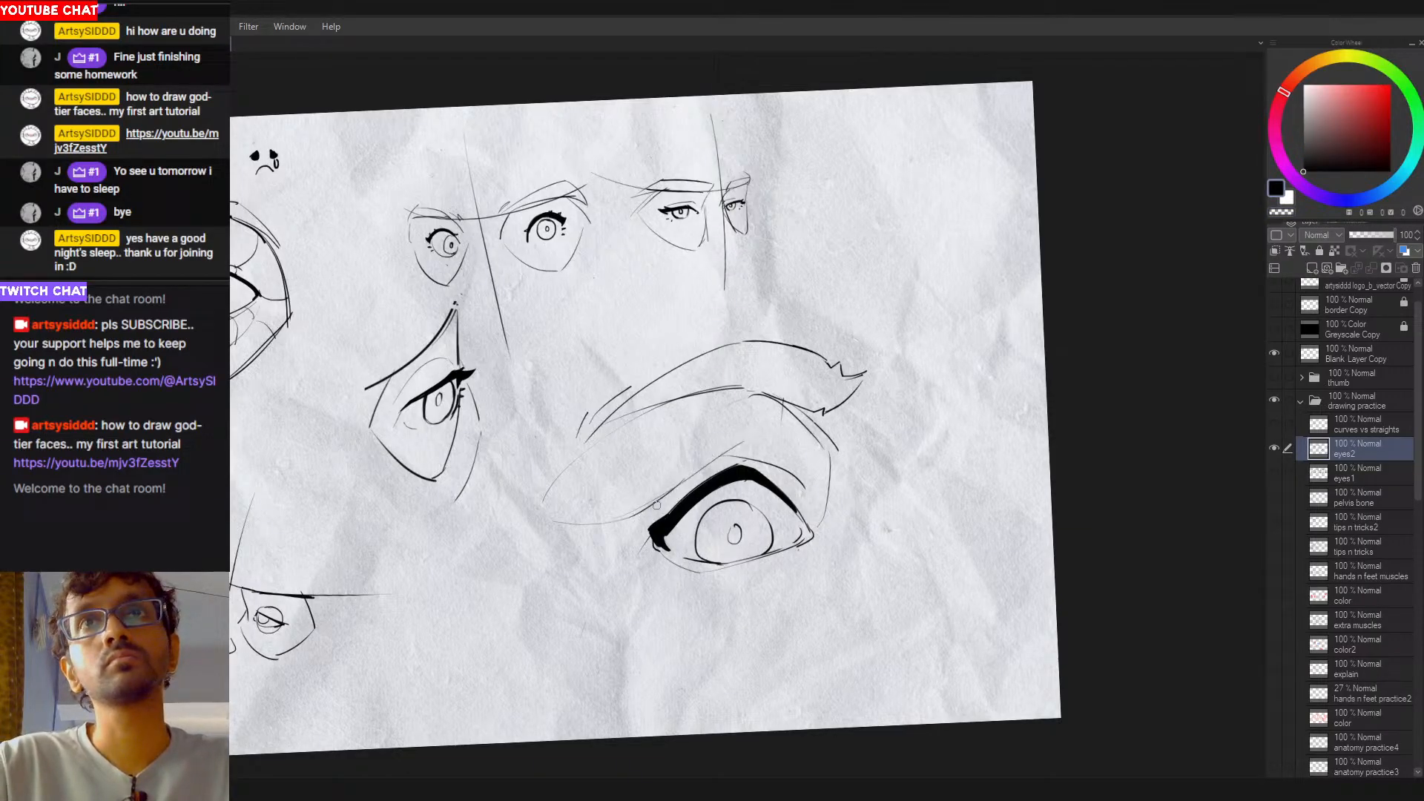
key("ctrl+z")
mouse_move(670, 496)
left_mouse_down()
mouse_move(736, 455)
mouse_move(712, 459)
mouse_move(790, 479)
mouse_move(769, 462)
mouse_move(801, 477)
mouse_move(725, 457)
mouse_move(790, 487)
left_mouse_up()
key("ctrl+z")
key("ctrl+z")
key("ctrl+z")
key("ctrl+z")
key("ctrl+z")
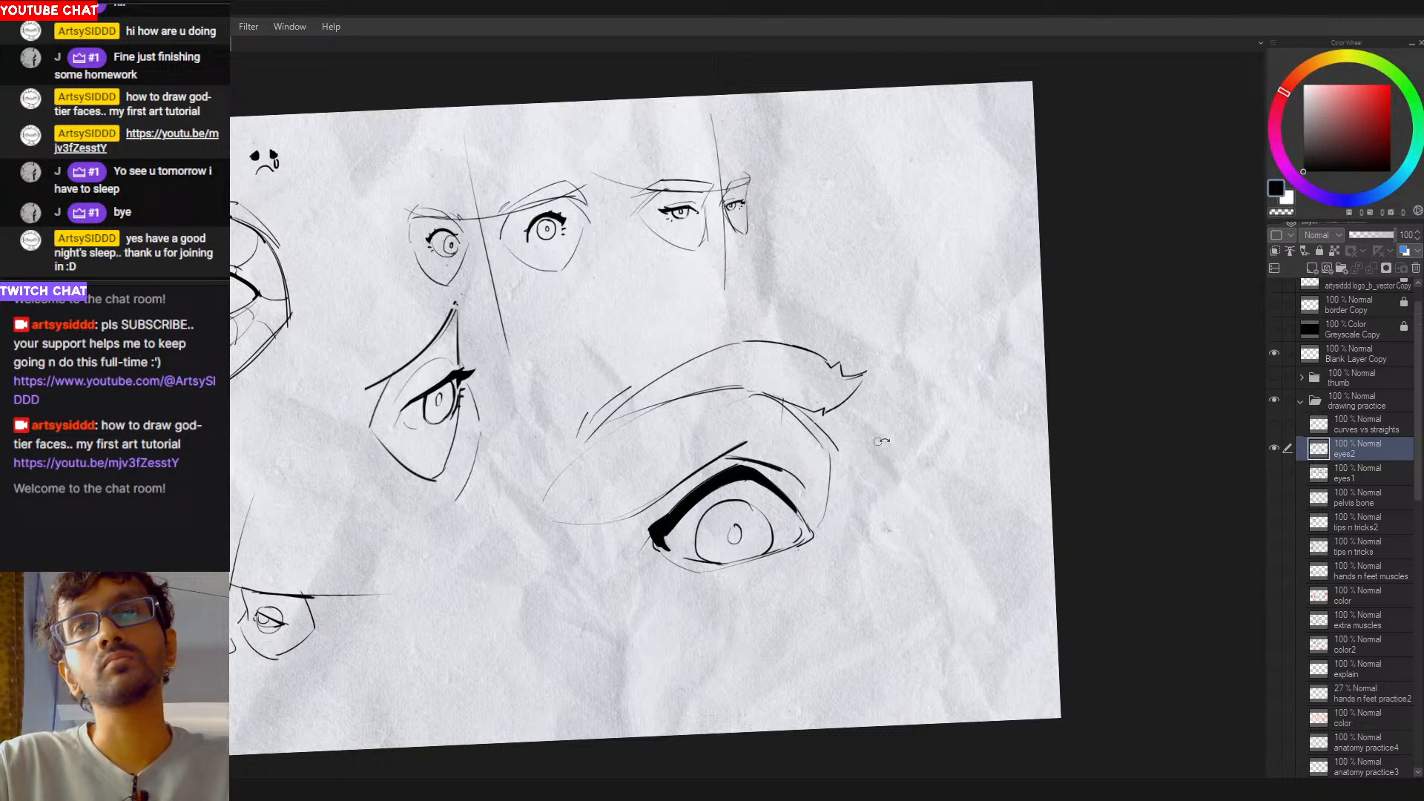
Step: Clean up the tear-duct corner with transparent colour and erase the lower lid line between it and the iris
left_click_drag(881, 441, 862, 389)
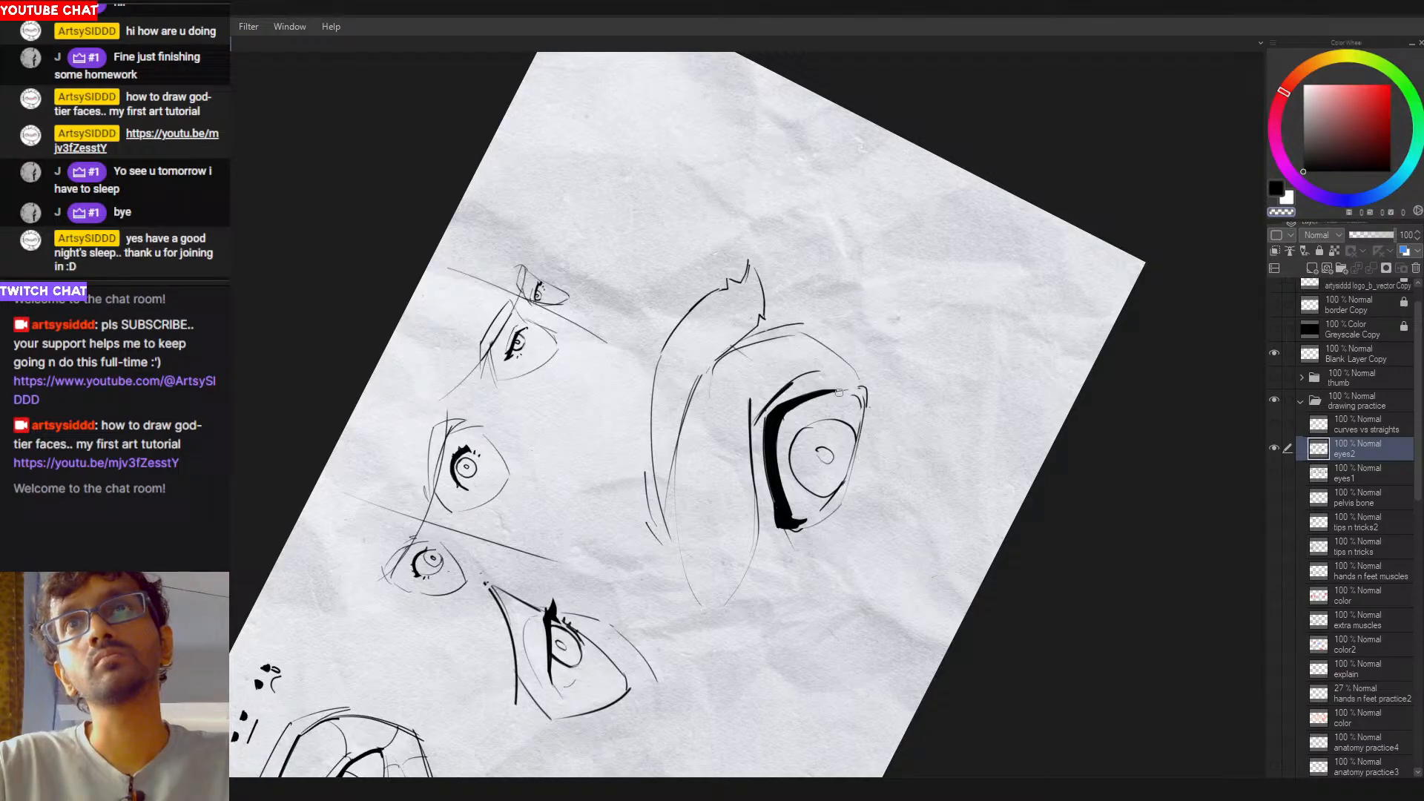
key("c")
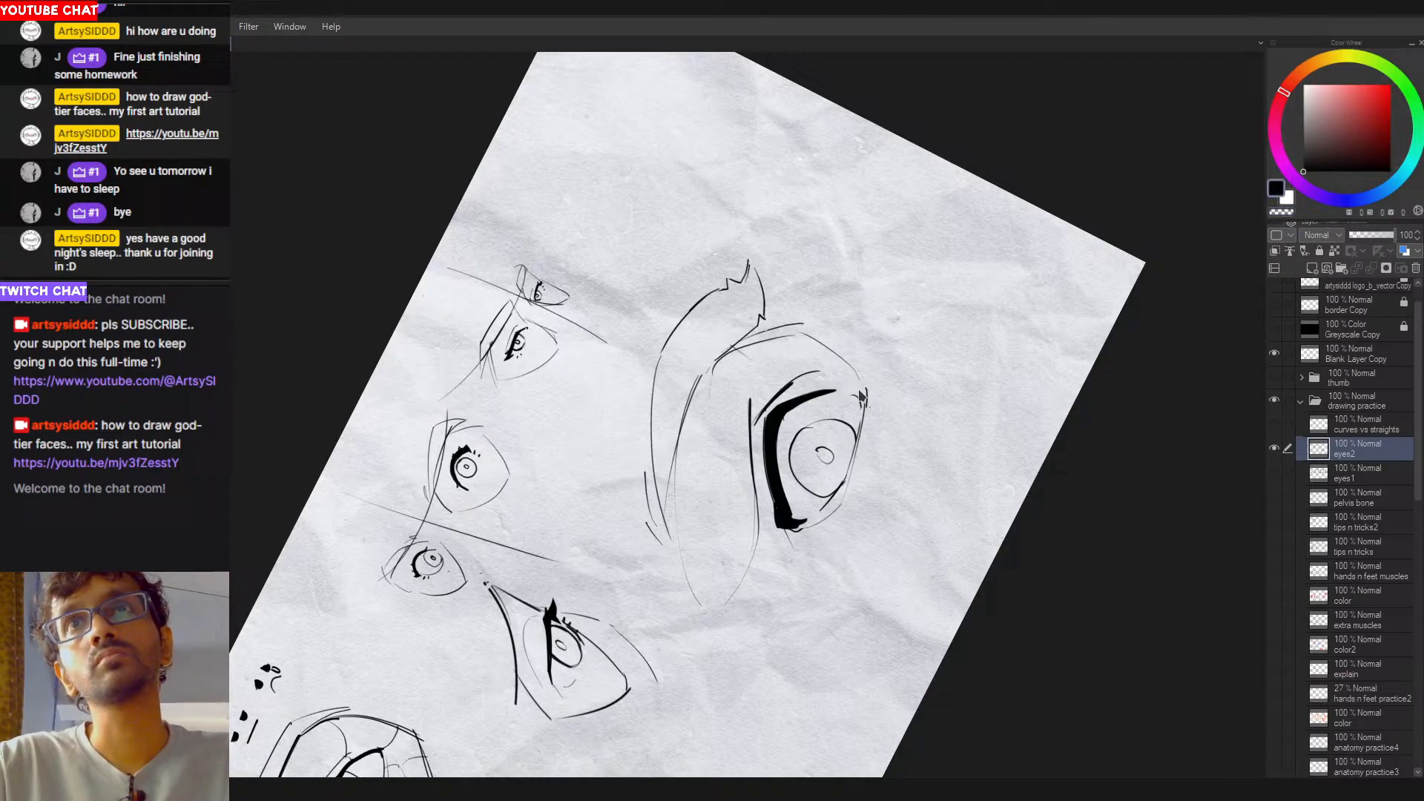
key("c")
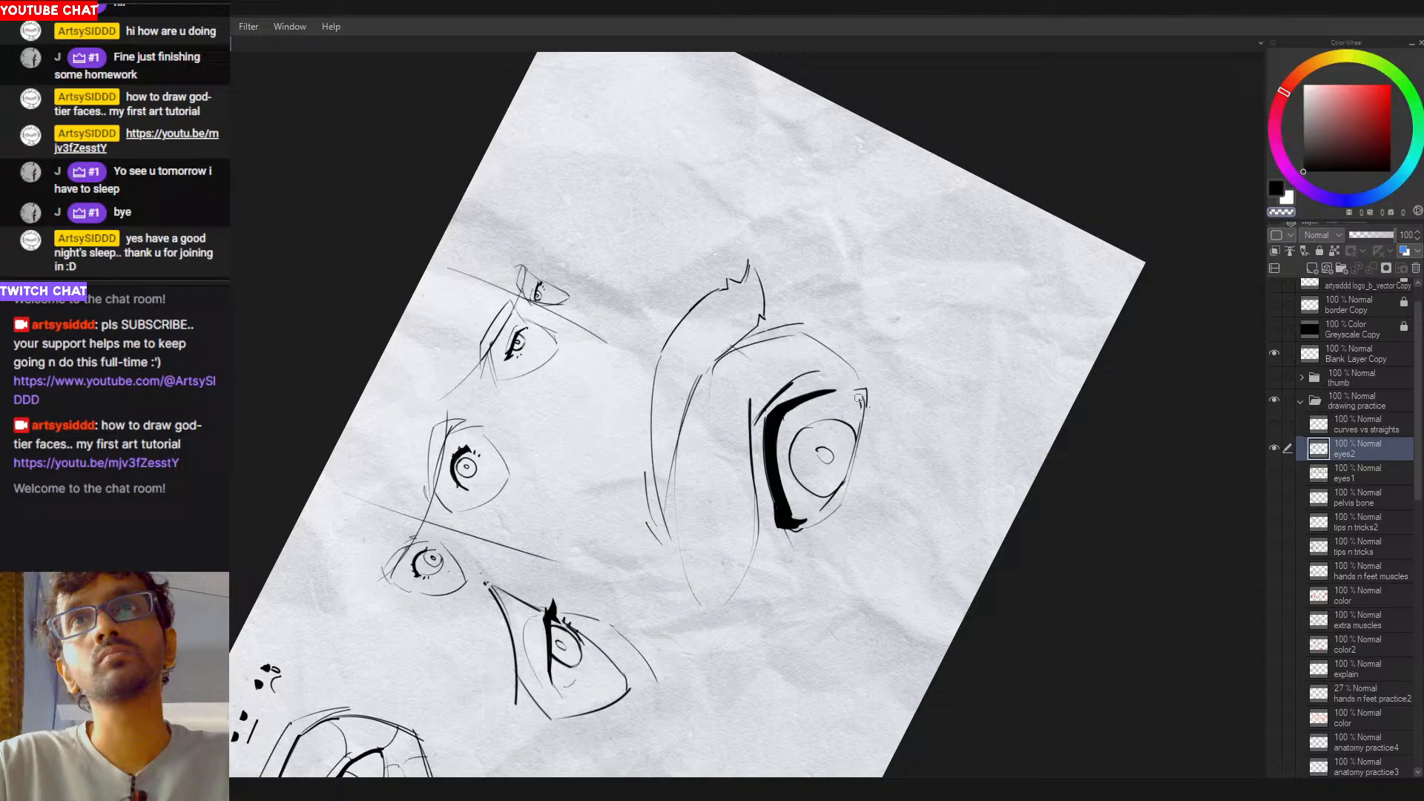
key("c")
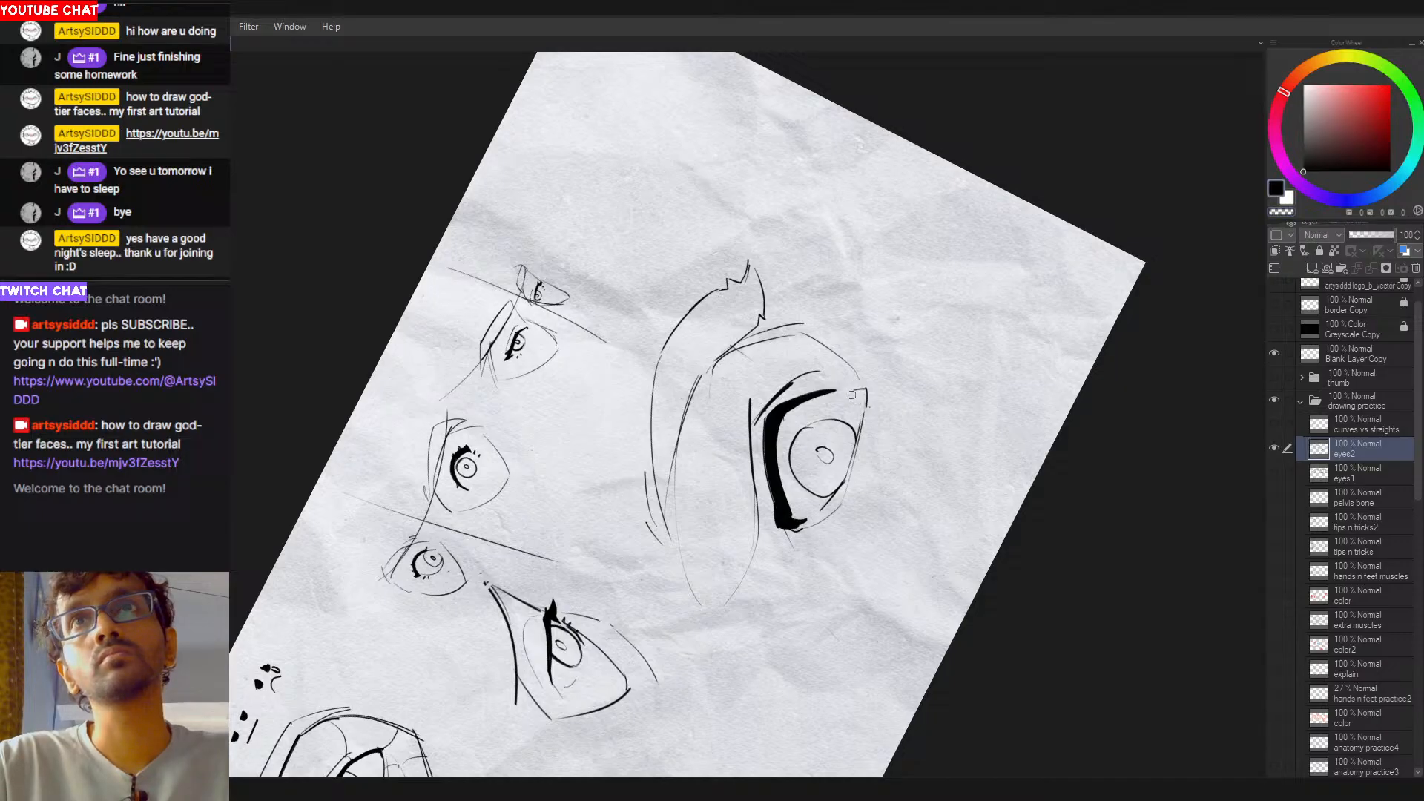
key("ctrl+z")
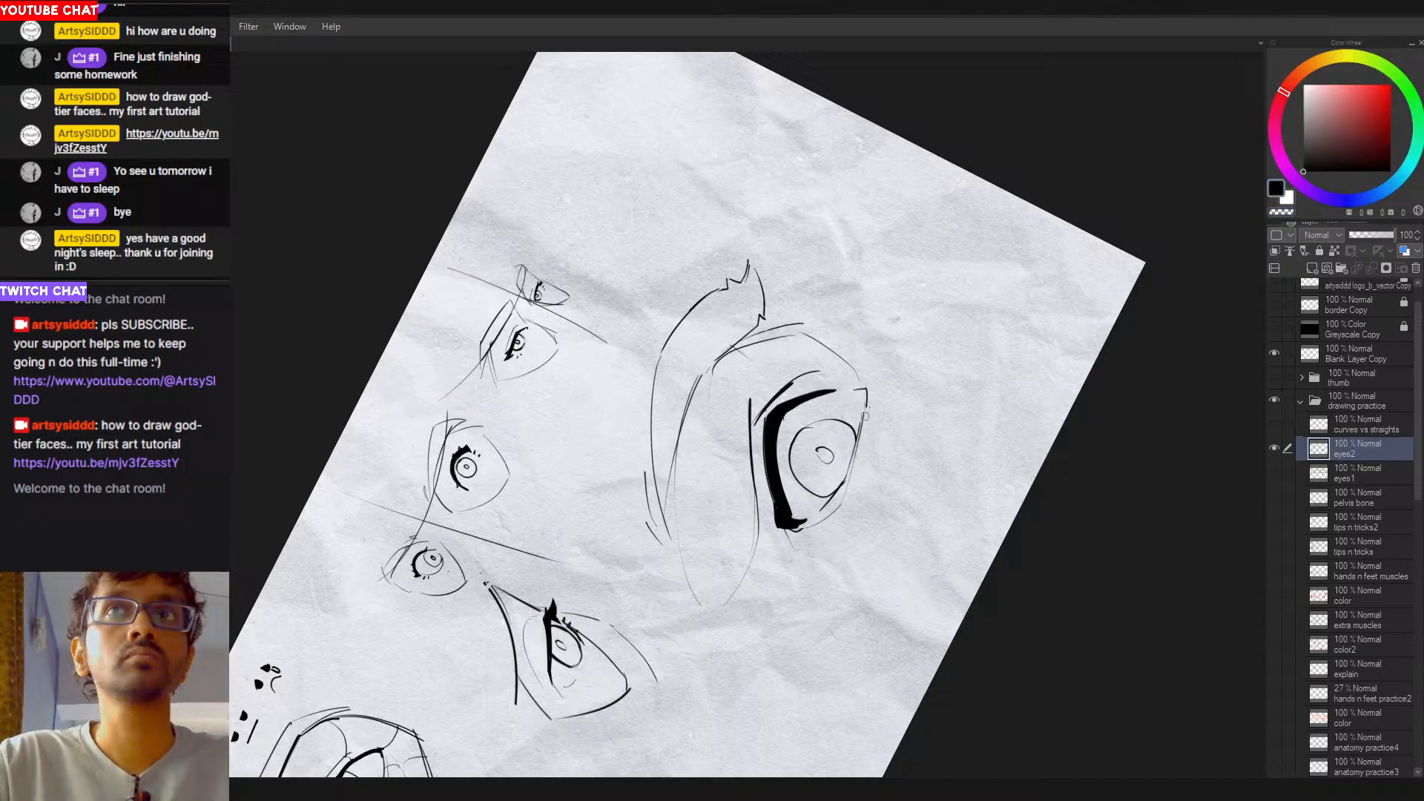
key("c")
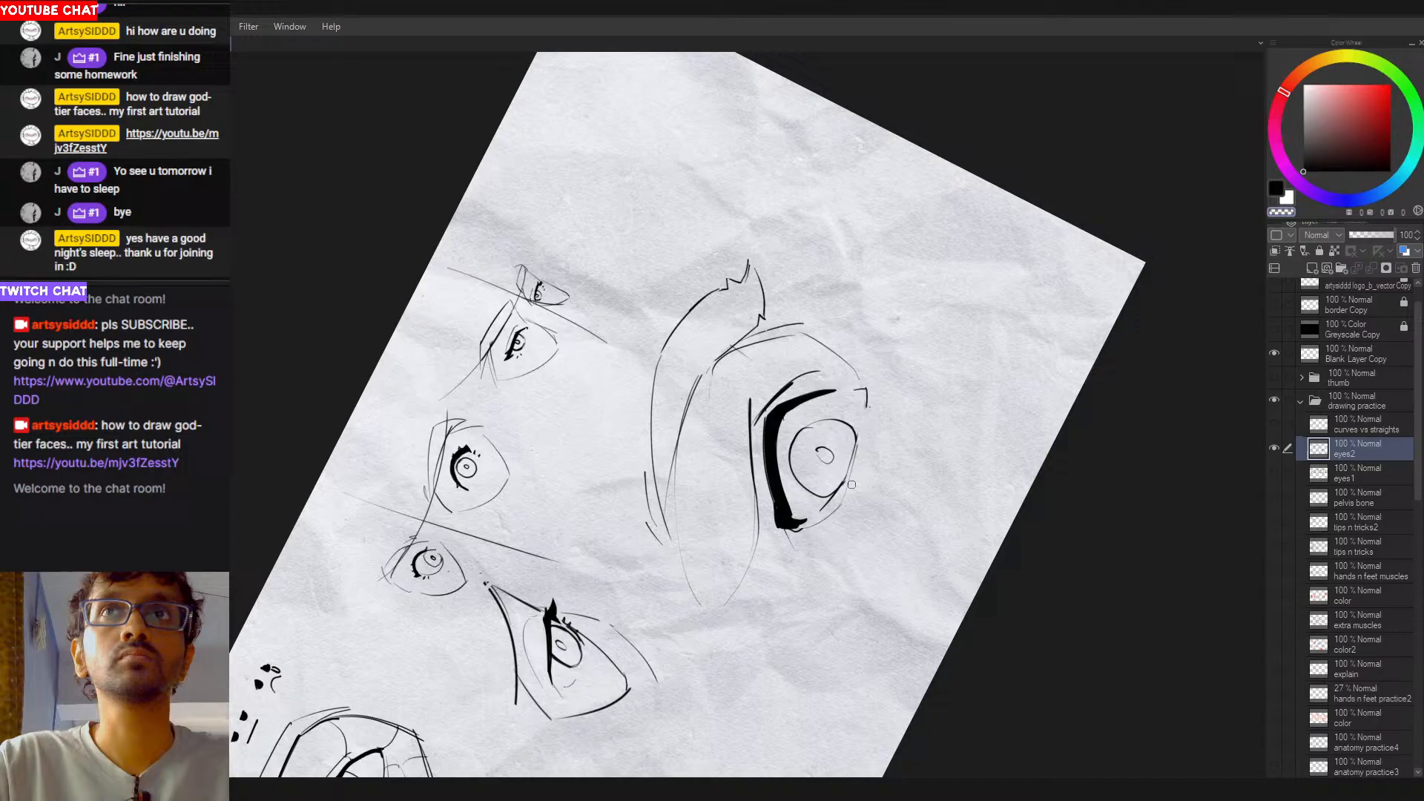
left_click_drag(852, 484, 839, 512)
key("ctrl+@")
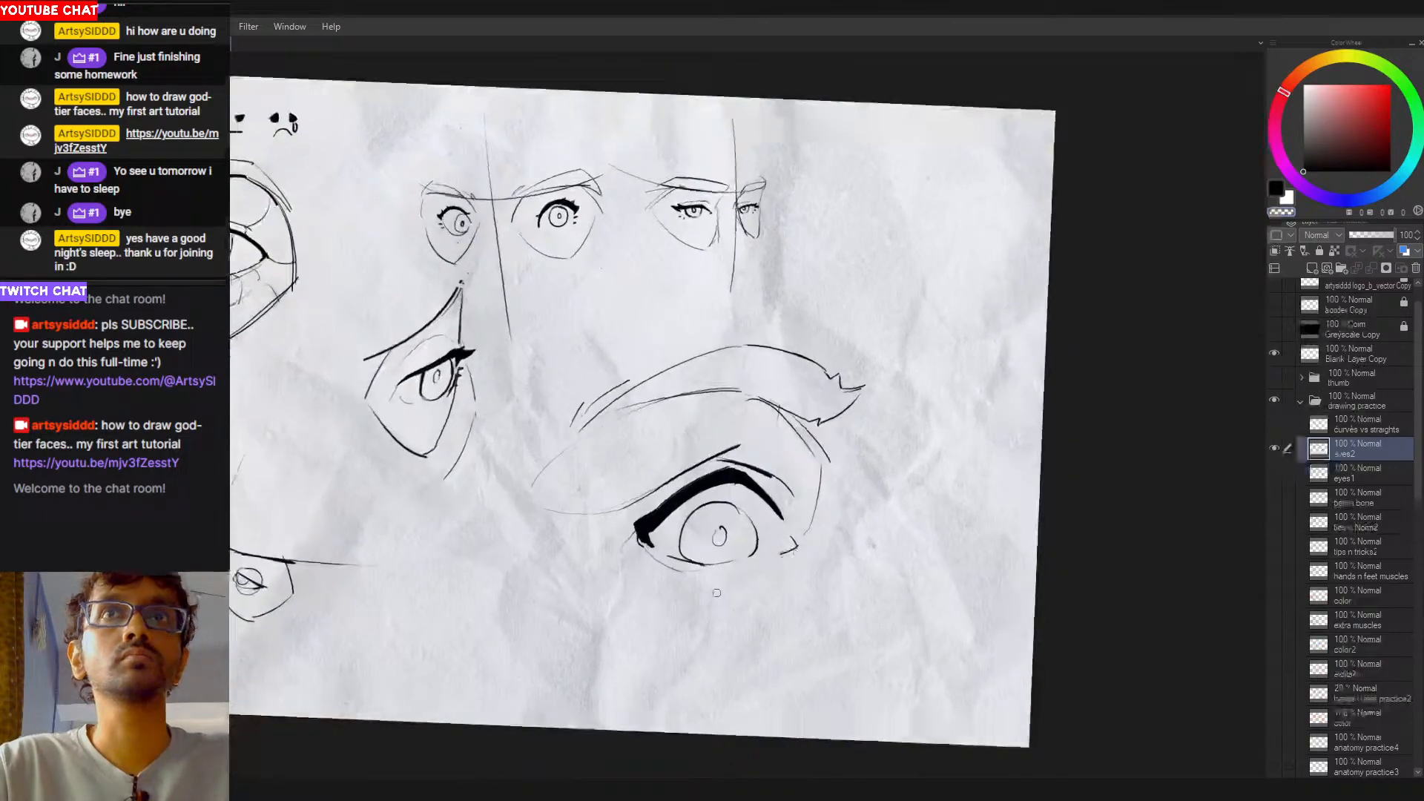
Step: Redraw the large eye's lower edge in black along the bottom of the iris
key("c")
left_click_drag(691, 567, 761, 554)
left_click_drag(835, 593, 890, 498)
left_click_drag(889, 497, 852, 527)
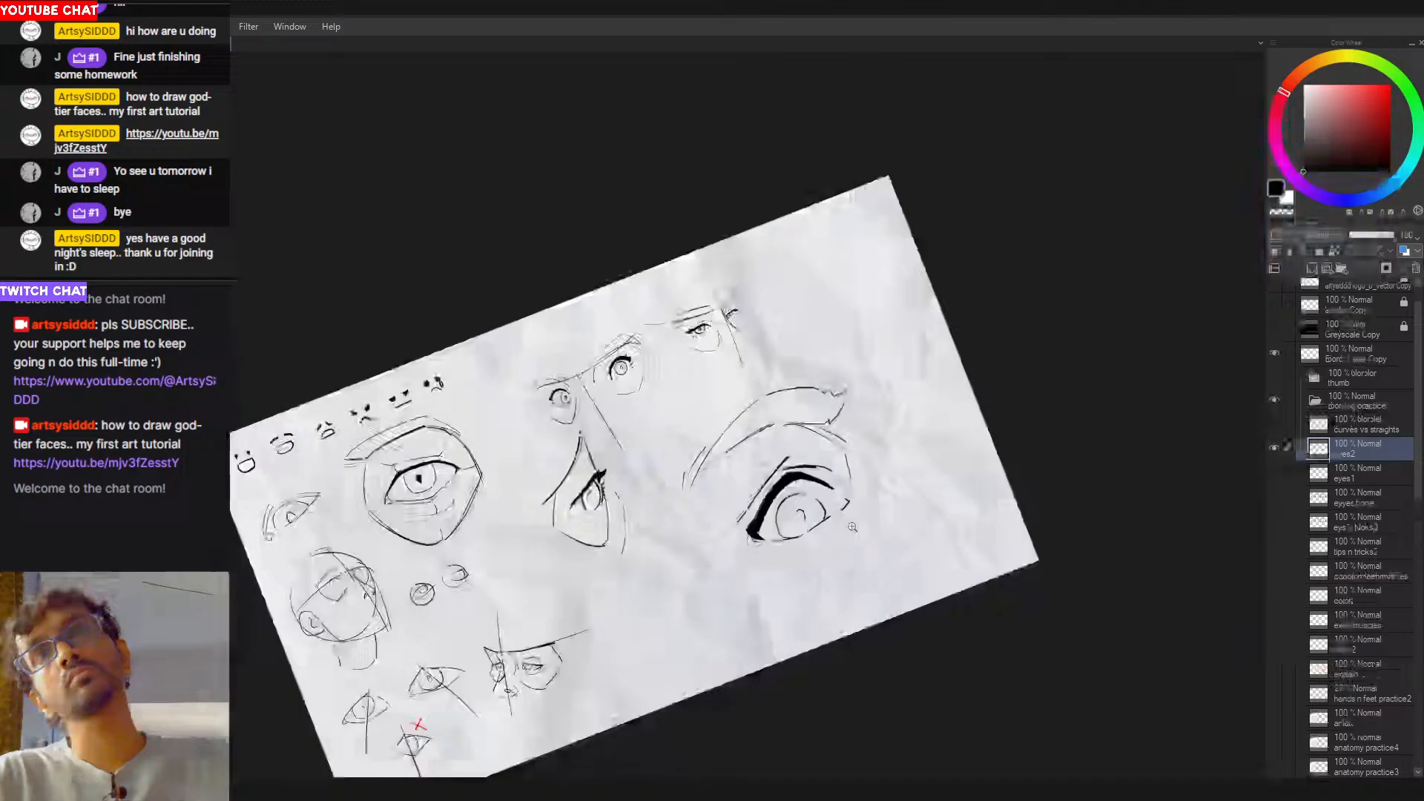
scroll(852, 528, "up", 5)
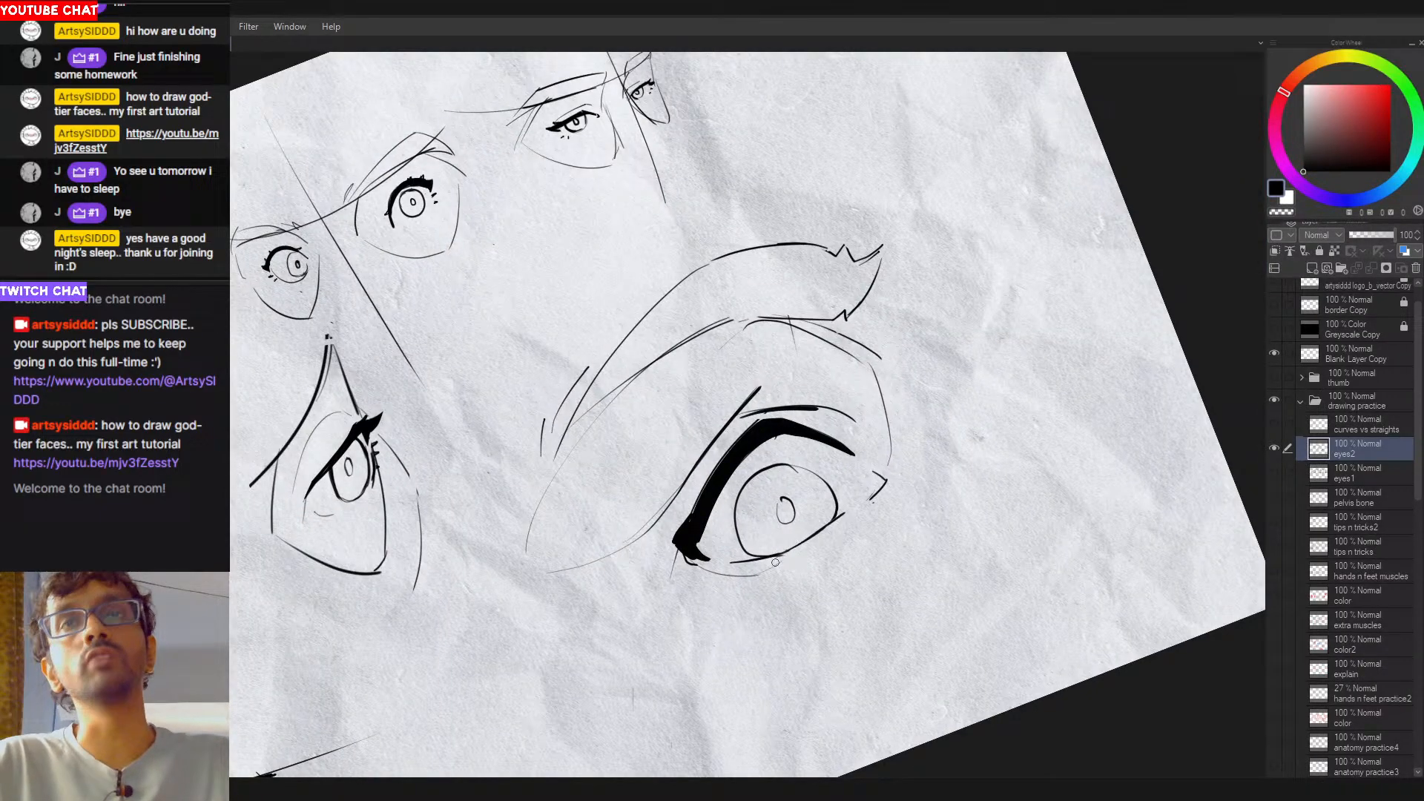
scroll(930, 454, "down", 6)
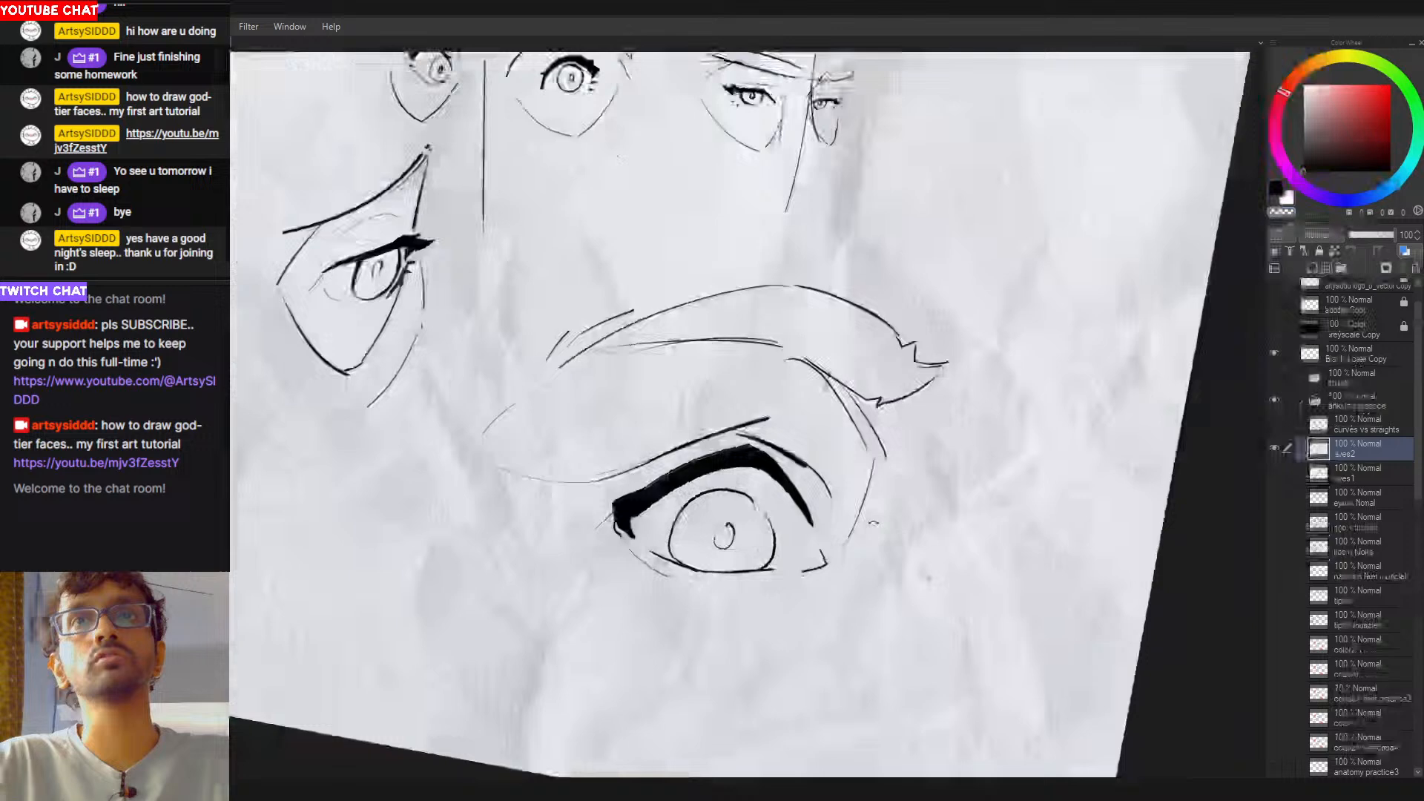
Step: Erase the construction lines around the large eye's socket and below the eyebrow with transparent colour
scroll(960, 448, "up", 1)
scroll(960, 448, "up", 2)
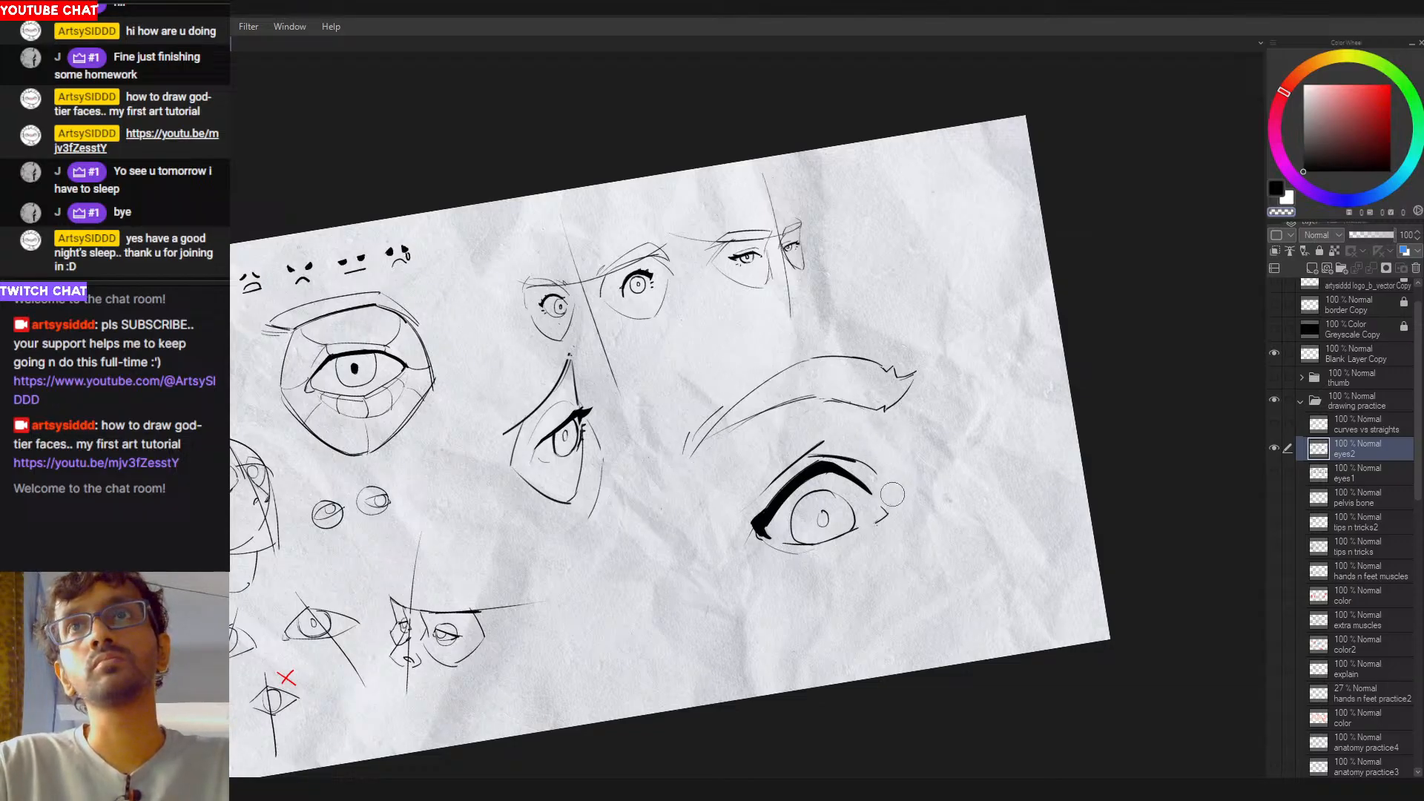
left_click_drag(894, 469, 909, 495)
mouse_move(941, 481)
left_mouse_down()
mouse_move(900, 414)
mouse_move(933, 443)
left_mouse_up()
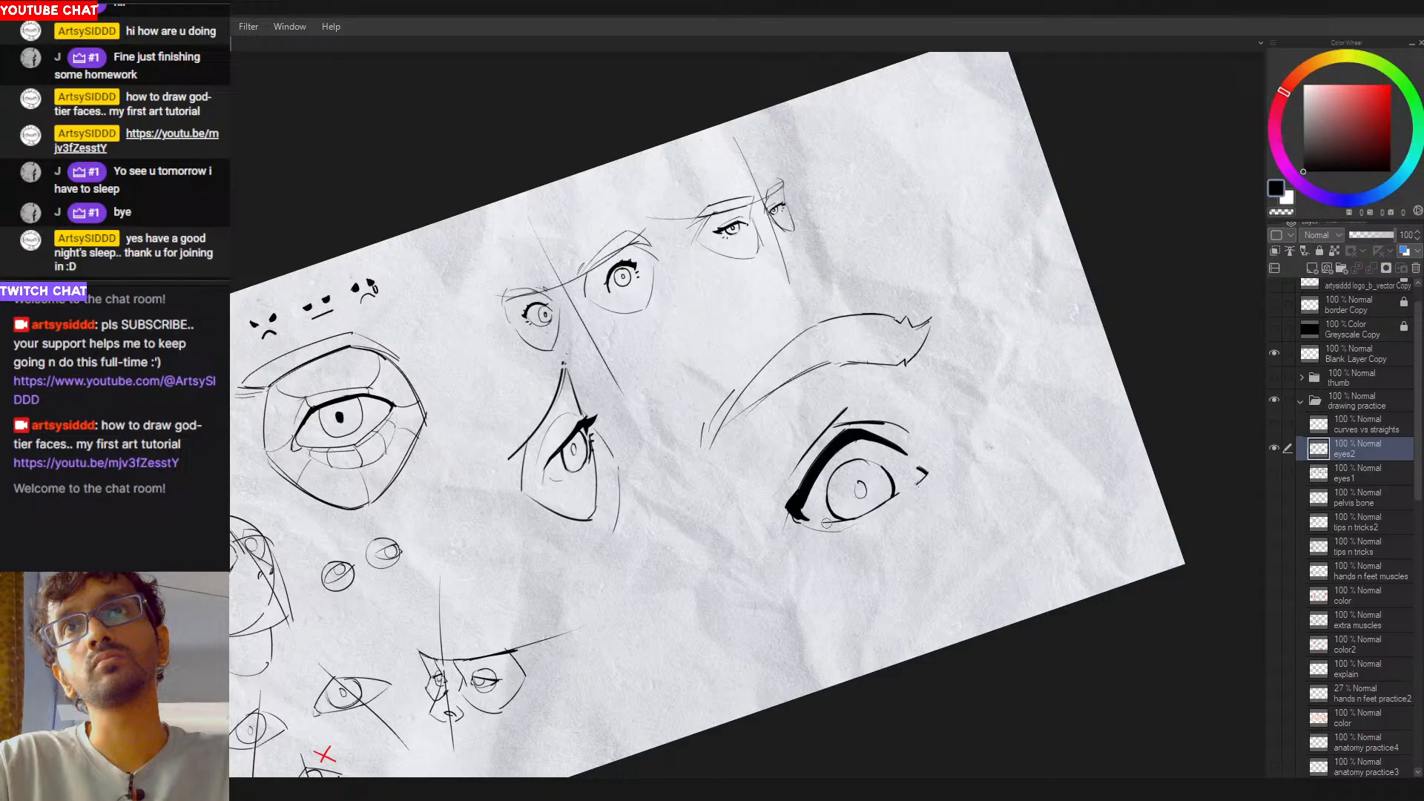
Step: Refine the thin lower lid near the outer corner, then fill a solid black pupil and outline a highlight in the iris
left_click_drag(827, 523, 816, 531)
key("c")
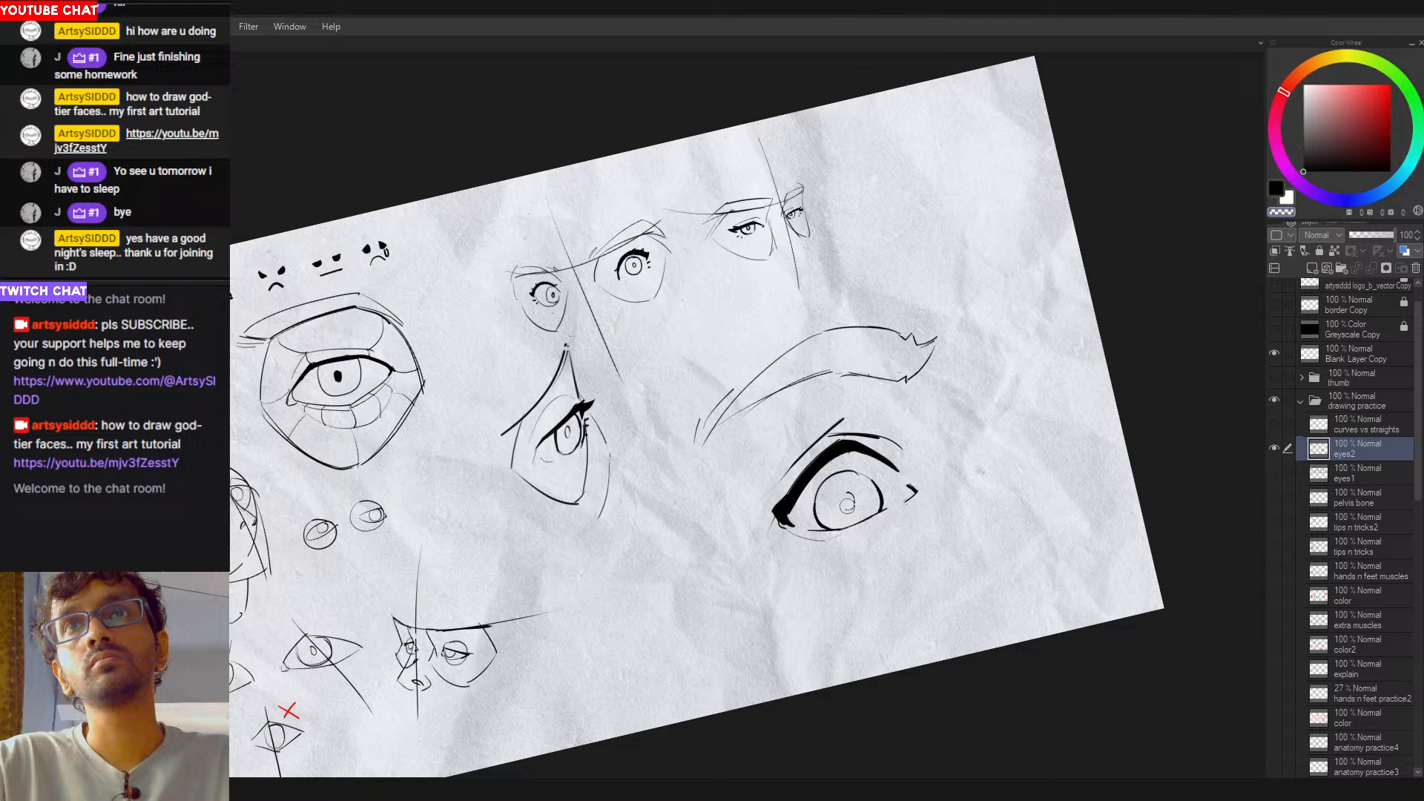
key("c")
mouse_move(846, 495)
left_mouse_down()
mouse_move(850, 505)
mouse_move(820, 465)
mouse_move(916, 473)
left_mouse_up()
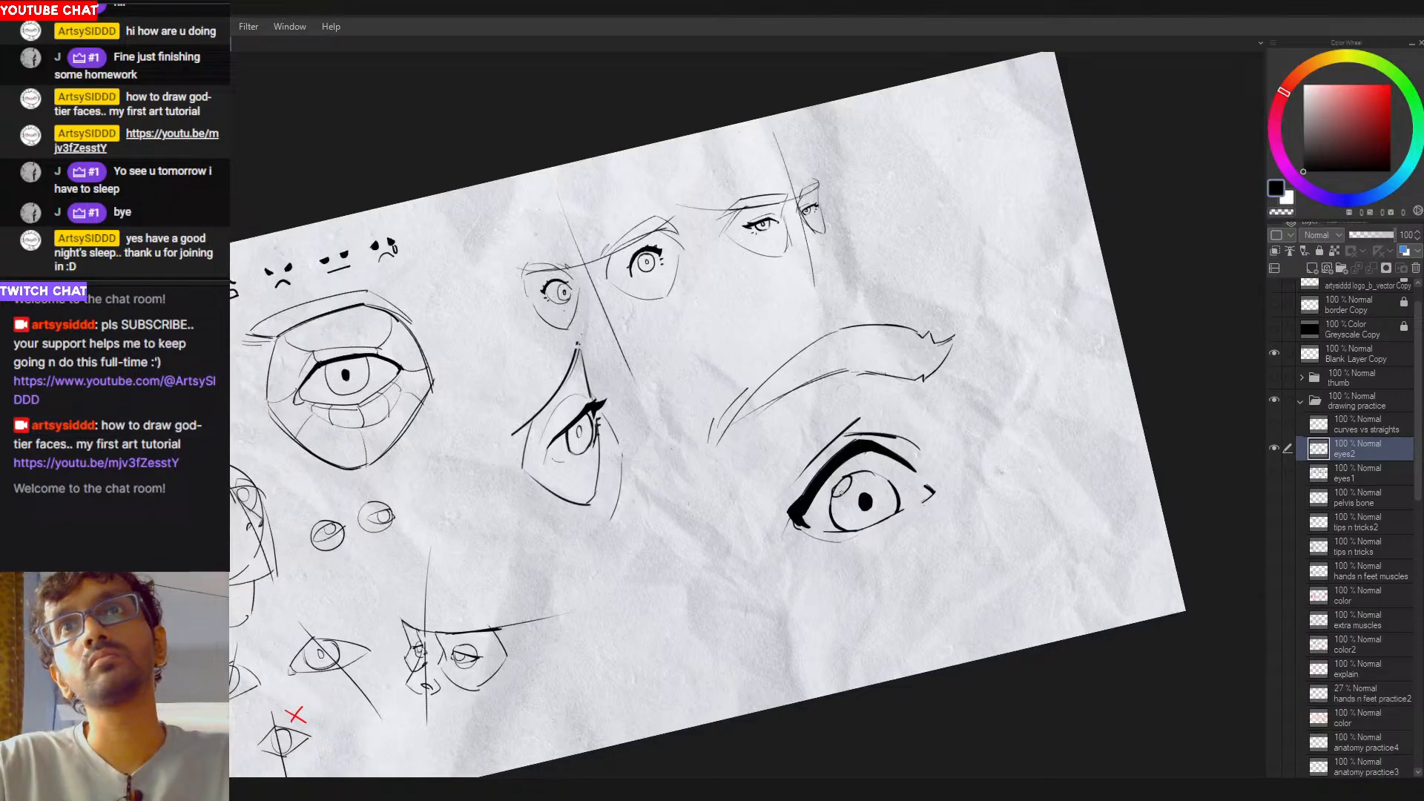
scroll(927, 433, "down", 3)
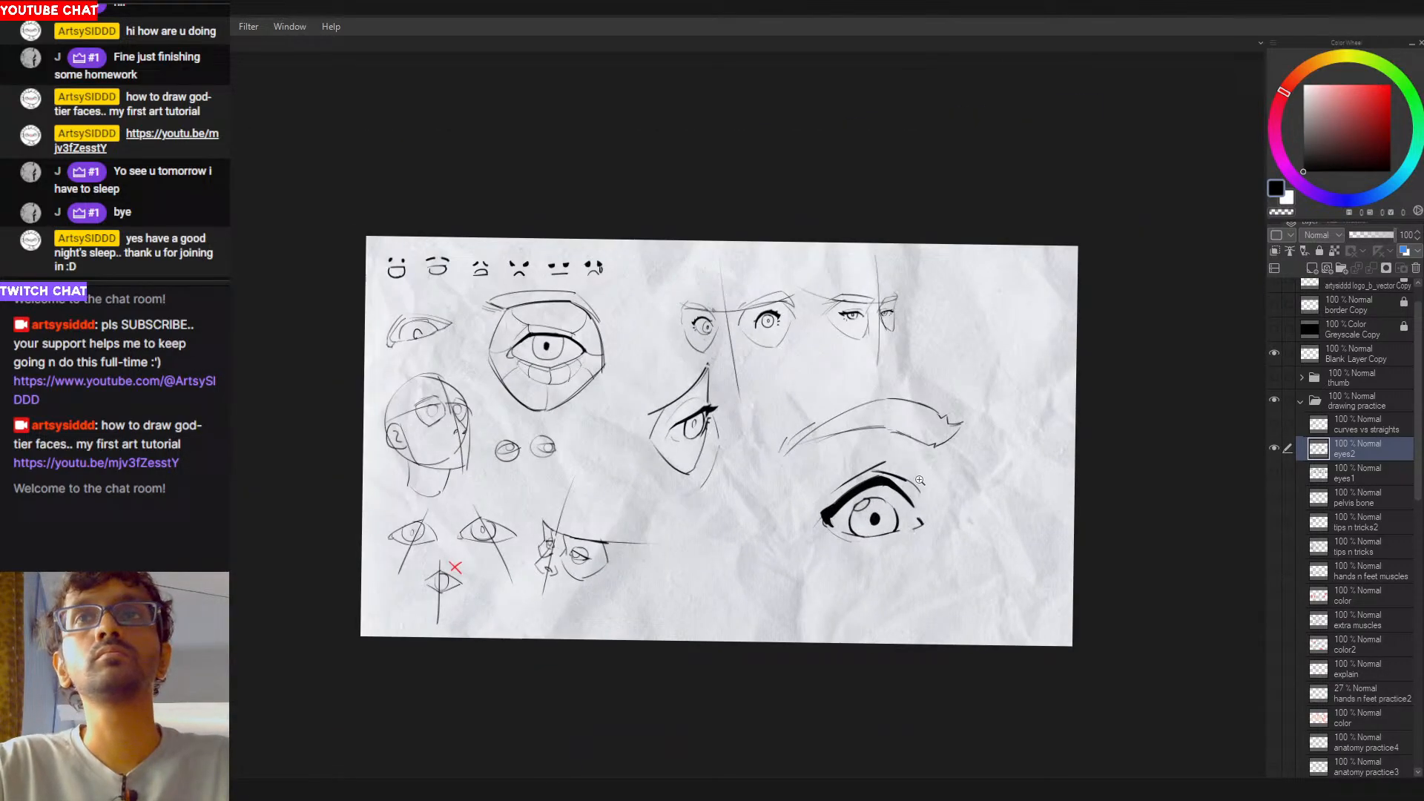
scroll(920, 449, "up", 1)
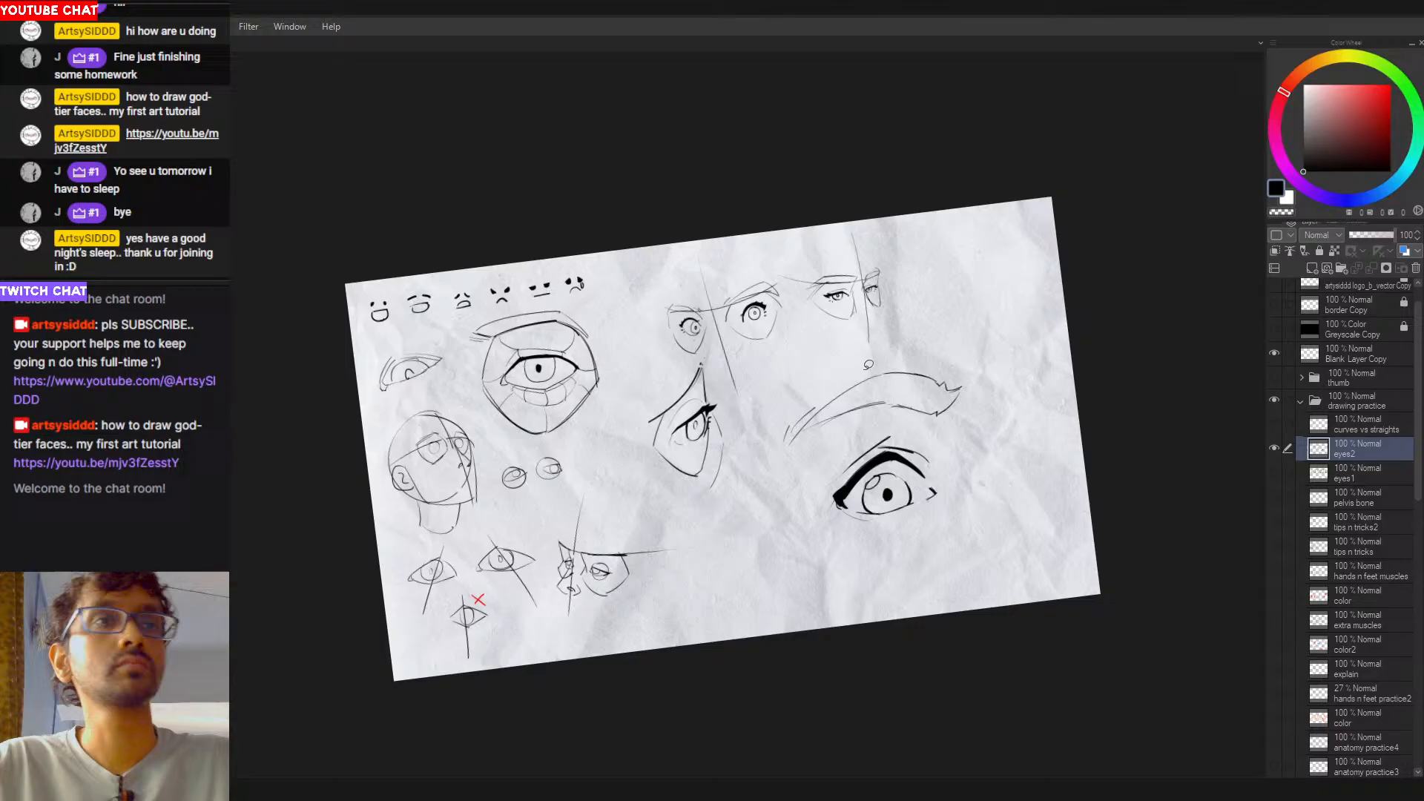
Step: Lasso the large eye with its eyebrow, scale it down and move it below the side-view eye near the sheet's lower edge
mouse_move(850, 351)
left_mouse_down()
mouse_move(744, 505)
mouse_move(1012, 337)
mouse_move(953, 336)
left_mouse_up()
key("ctrl+t")
left_click_drag(754, 501, 845, 486)
mouse_move(1039, 512)
left_mouse_down()
mouse_move(825, 525)
mouse_move(795, 606)
mouse_move(809, 590)
mouse_move(818, 602)
left_mouse_up()
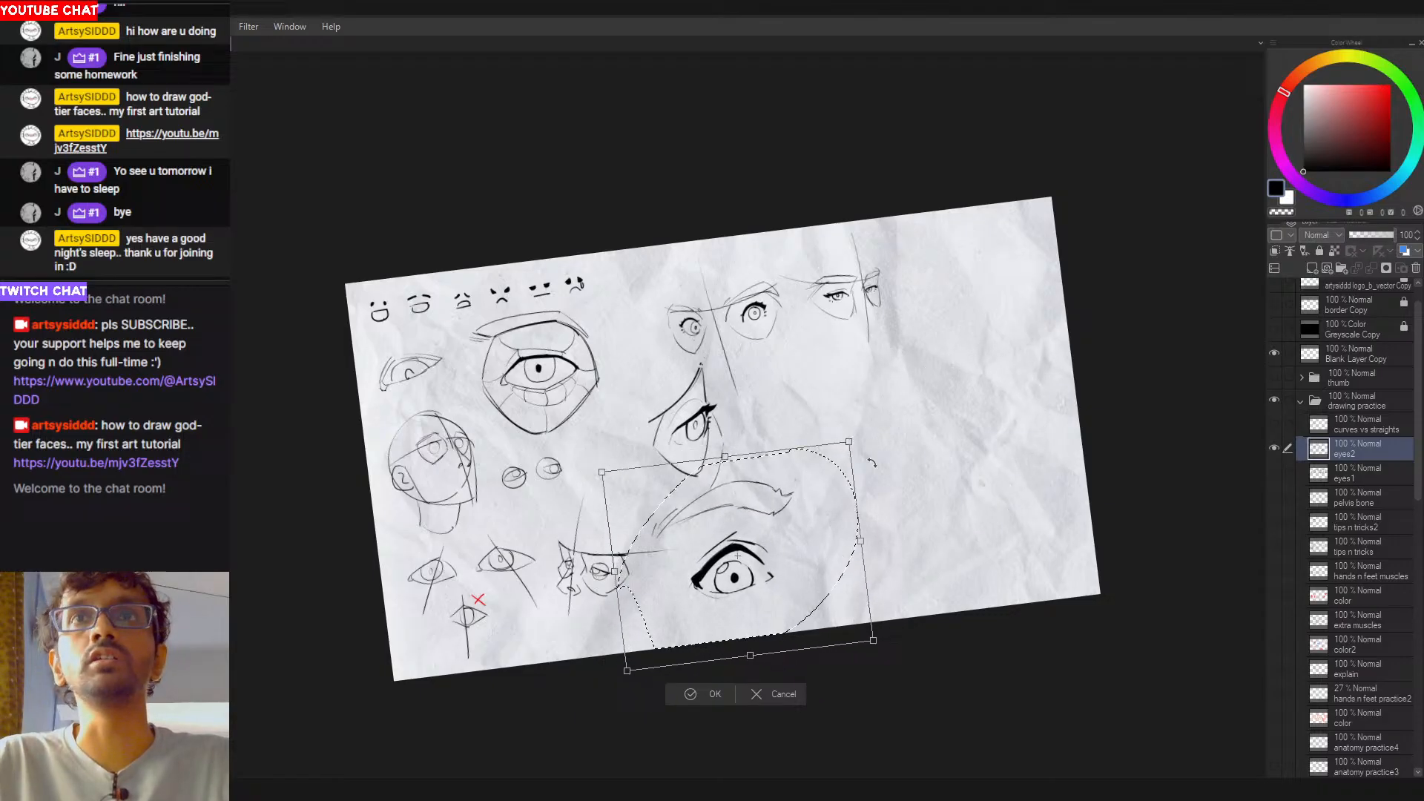
left_click_drag(861, 540, 832, 546)
key("Return")
left_click_drag(777, 598, 700, 609)
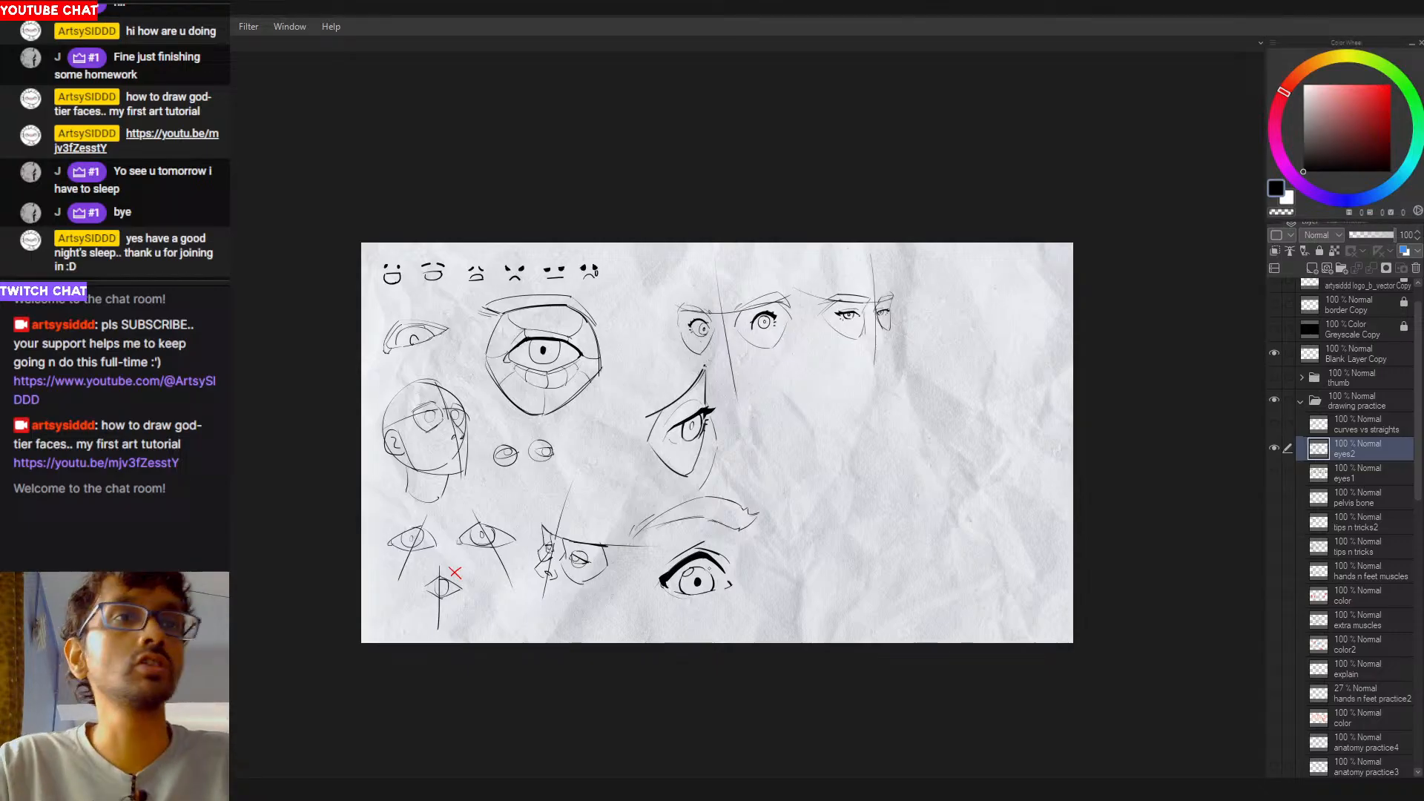
scroll(682, 529, "up", 2)
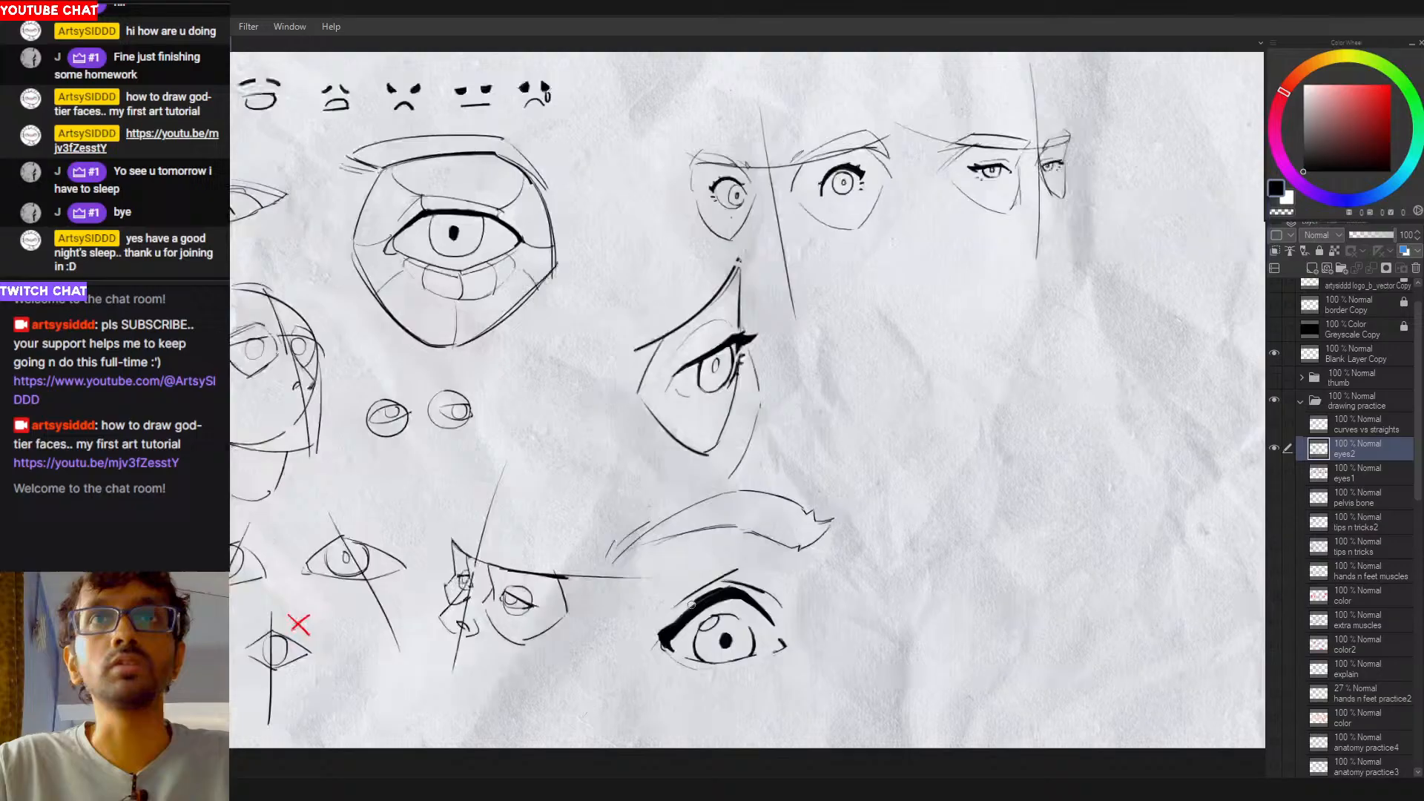
key("c")
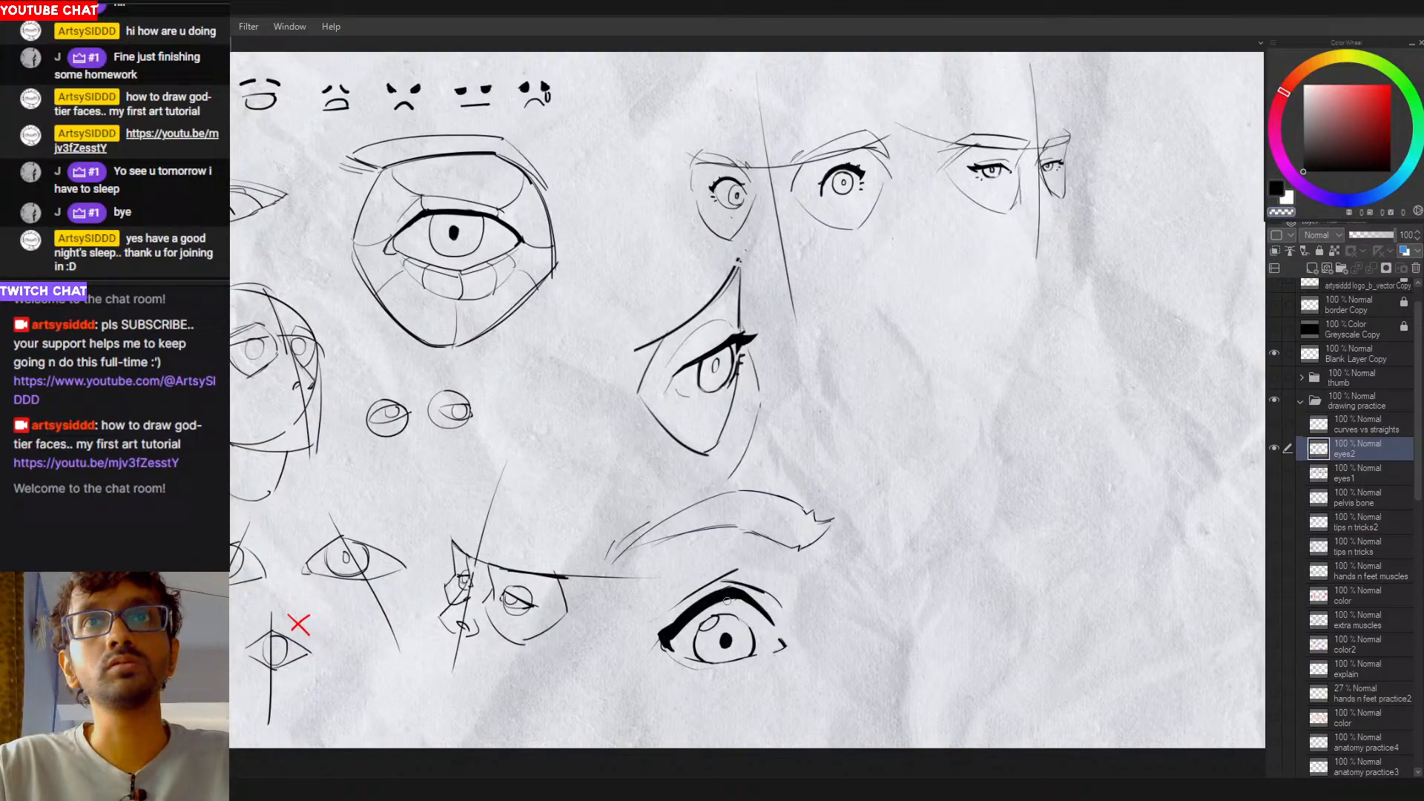
left_click_drag(677, 637, 736, 597)
key("ctrl+z")
key("ctrl+z")
left_click_drag(677, 638, 735, 598)
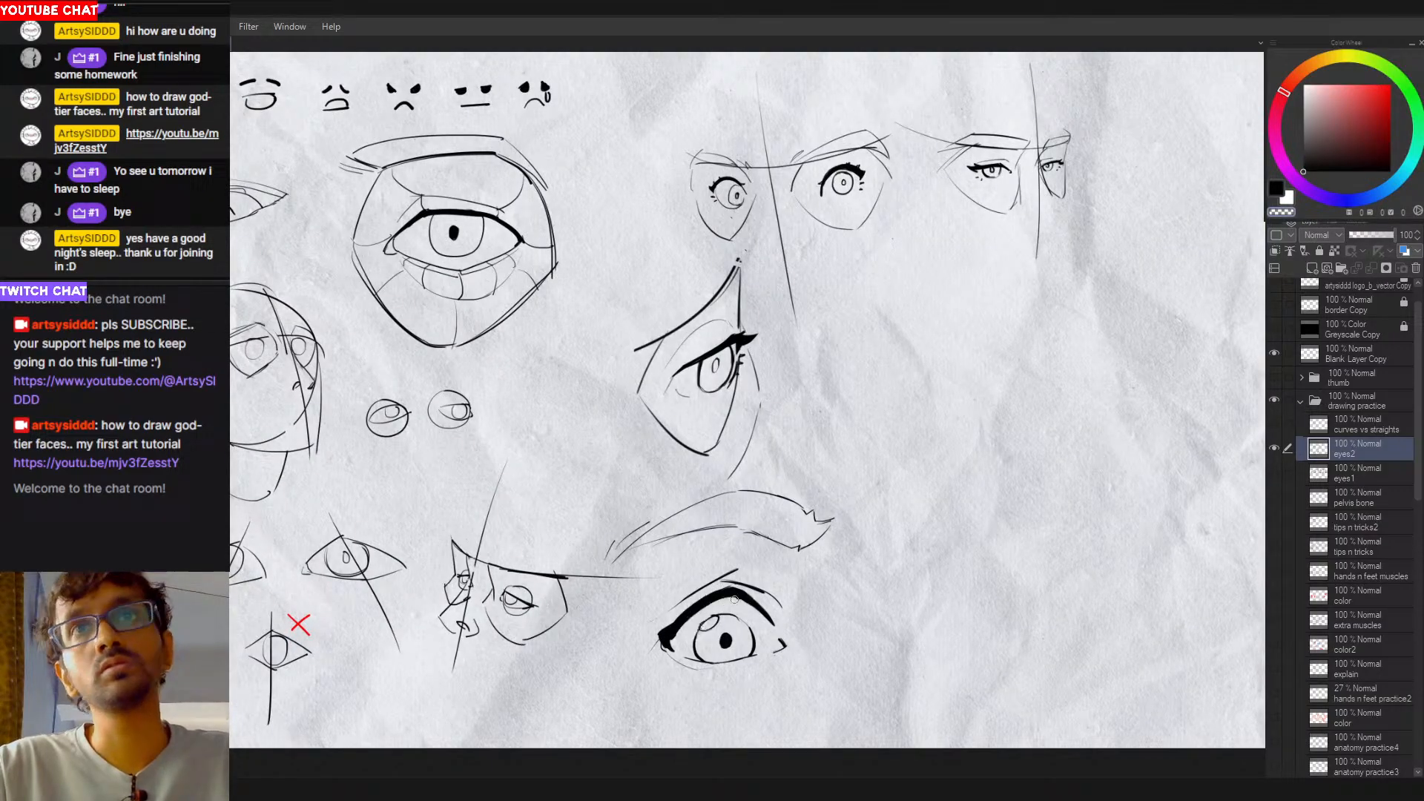
key("ctrl+z")
left_click_drag(675, 638, 731, 600)
key("ctrl+z")
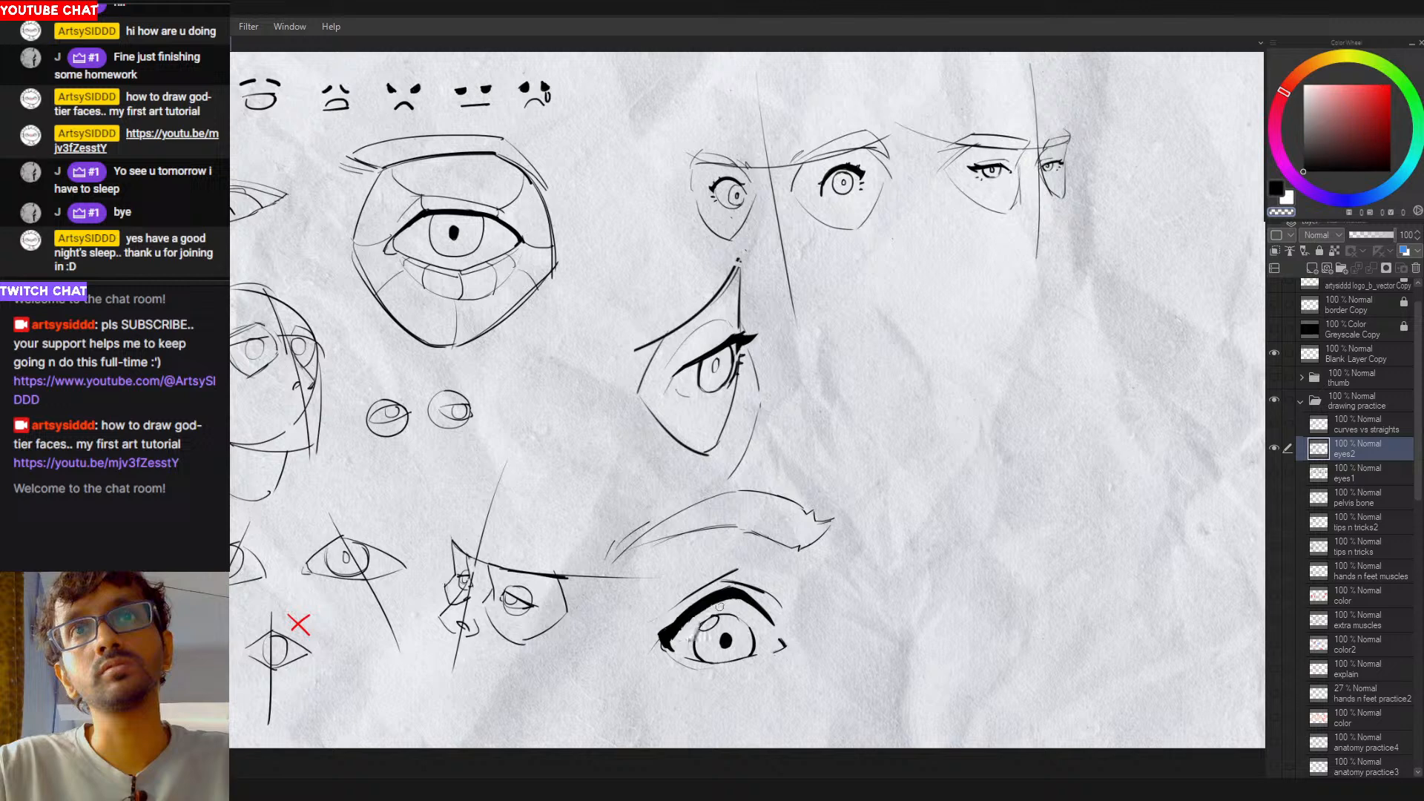
Step: Sketch a new side-view eye on the empty right half of the sheet, with a slanted upper lid, short front edge and lower lid
scroll(745, 575, "down", 1)
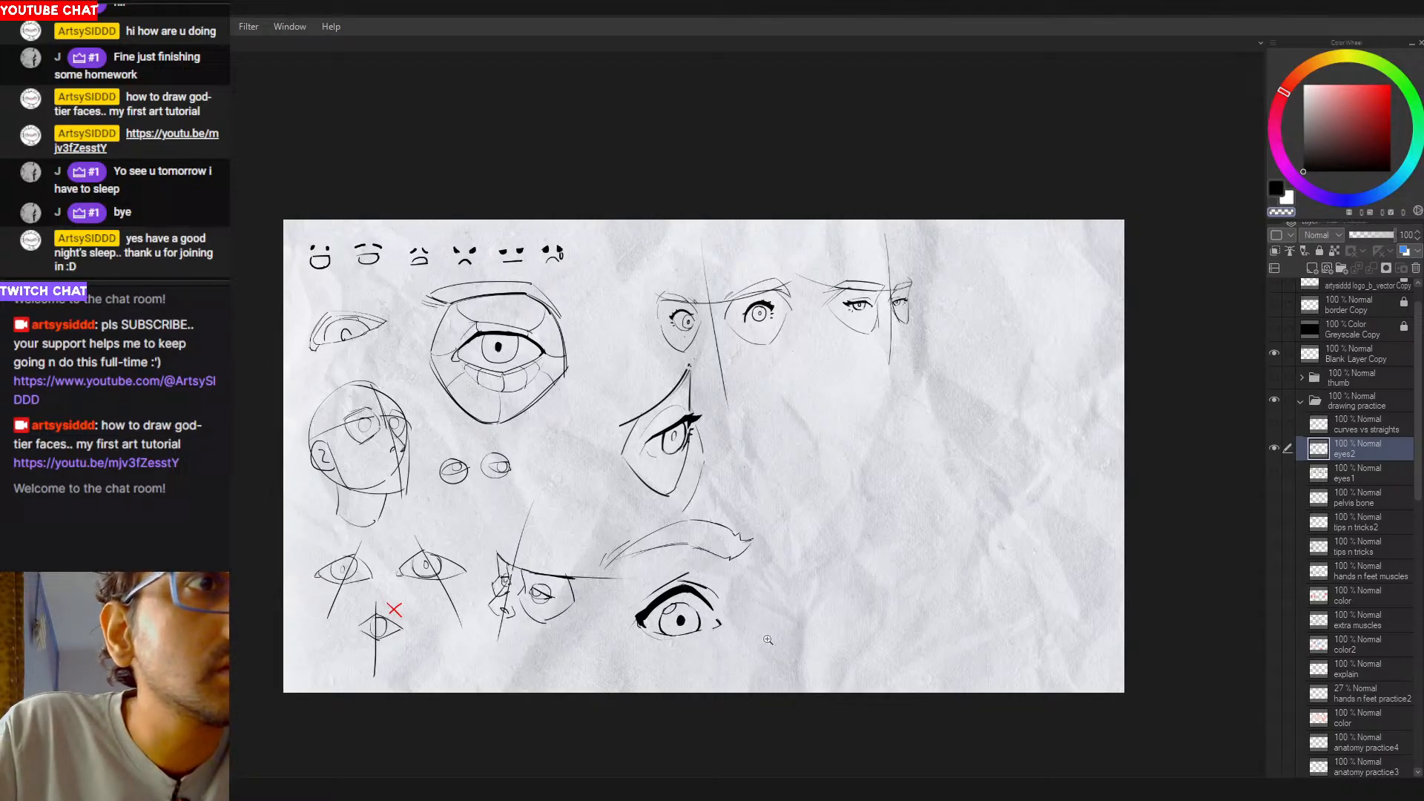
mouse_move(873, 492)
left_mouse_down()
mouse_move(893, 514)
mouse_move(864, 510)
left_mouse_up()
left_click_drag(901, 567, 844, 528)
left_click_drag(878, 546, 817, 510)
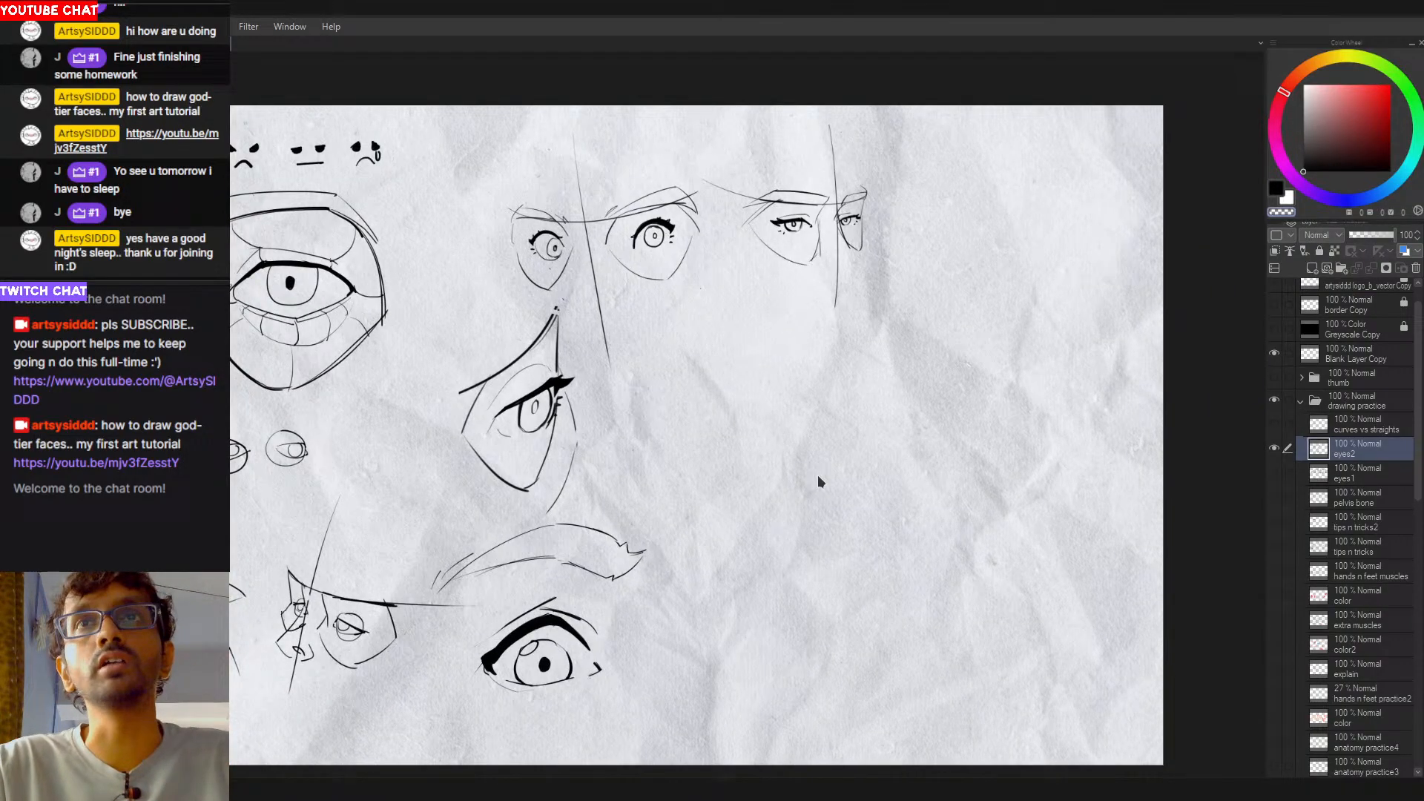
mouse_move(807, 480)
left_mouse_down()
mouse_move(881, 446)
mouse_move(893, 485)
left_mouse_up()
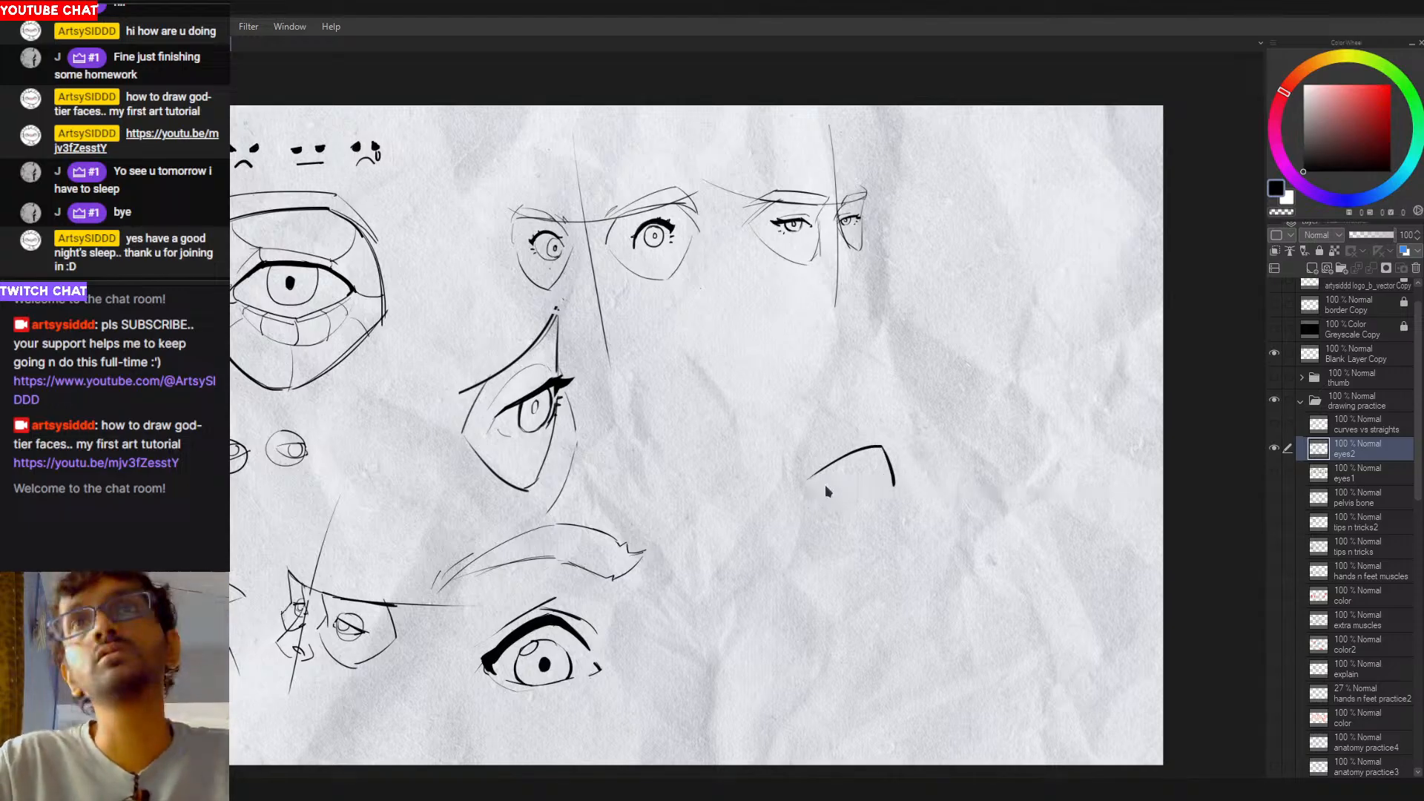
left_click_drag(807, 484, 849, 493)
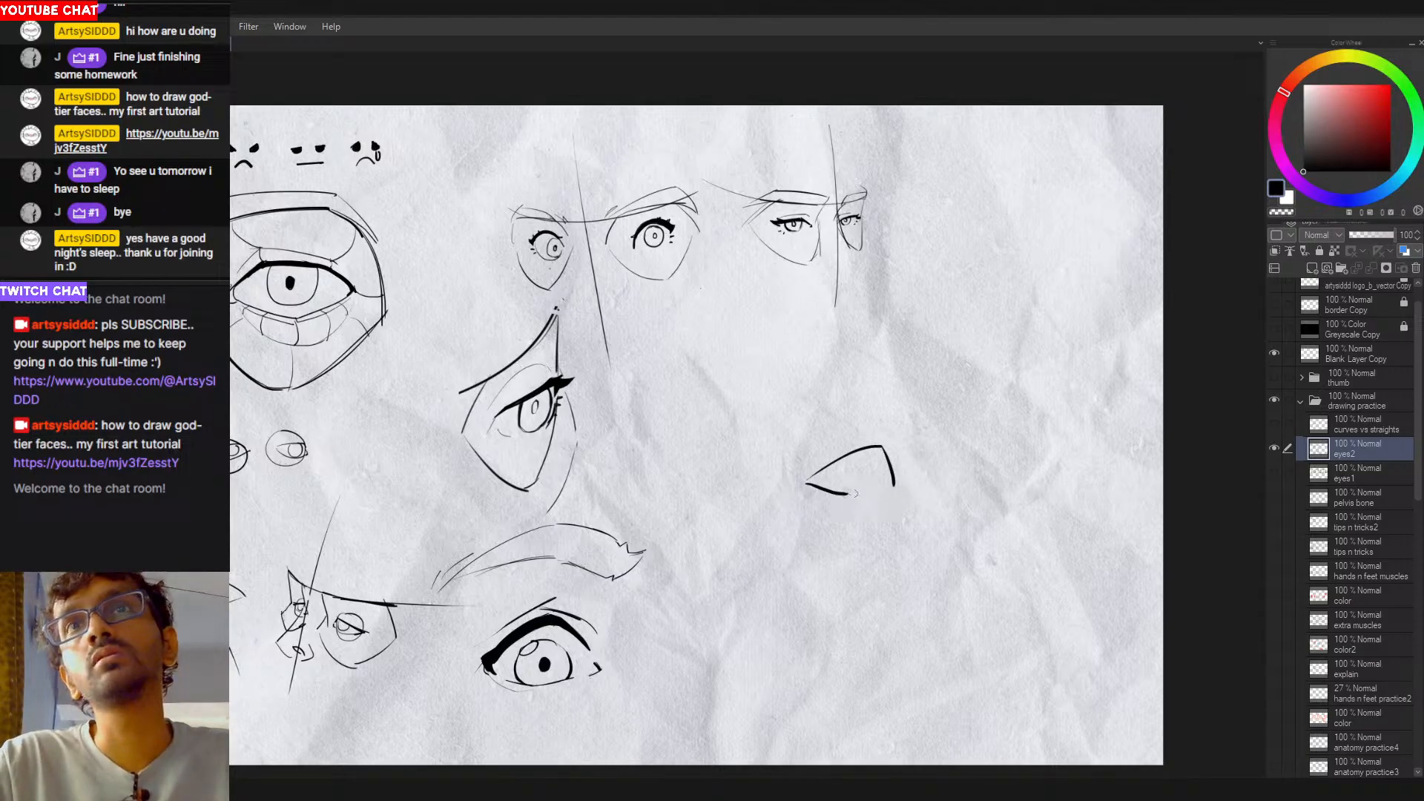
key("ctrl+z")
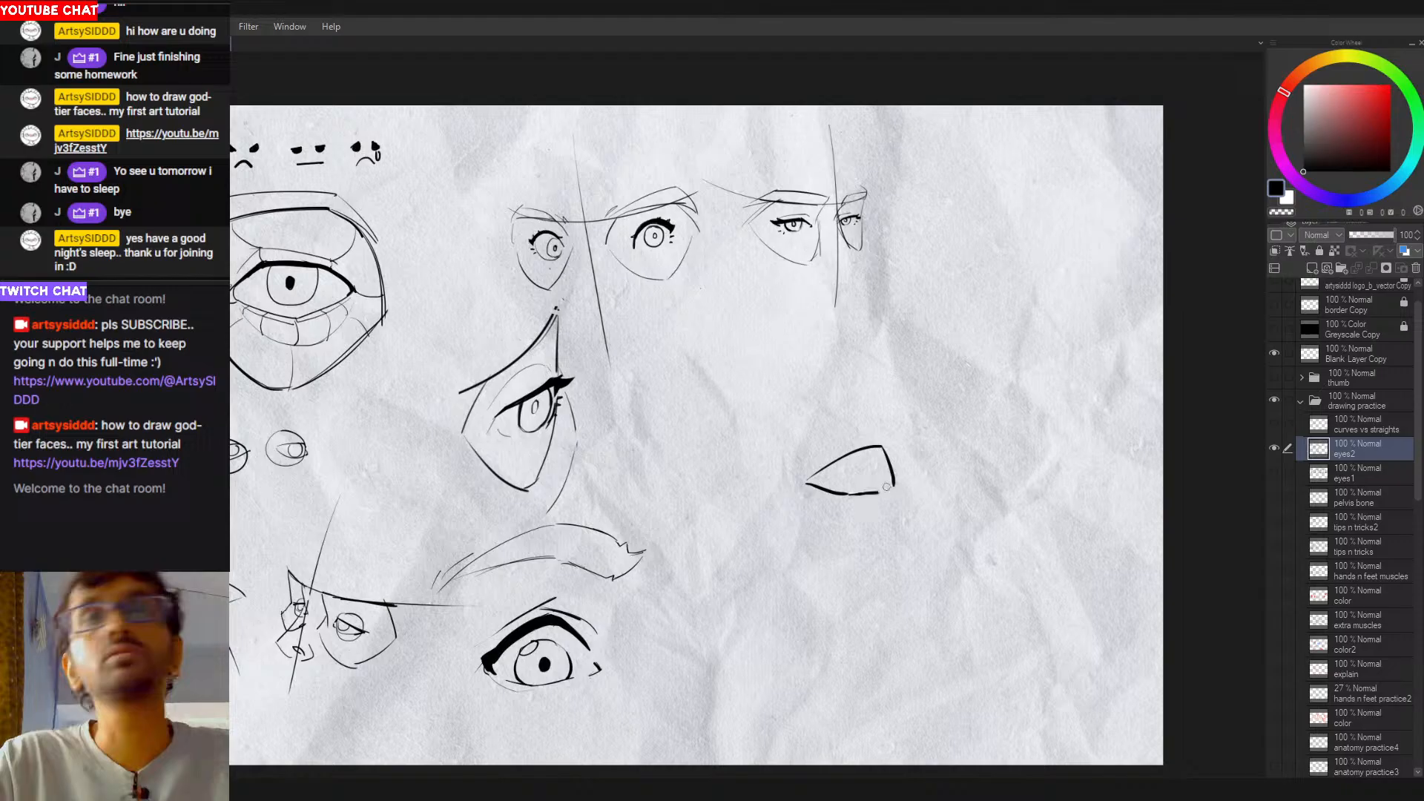
left_click_drag(846, 494, 891, 491)
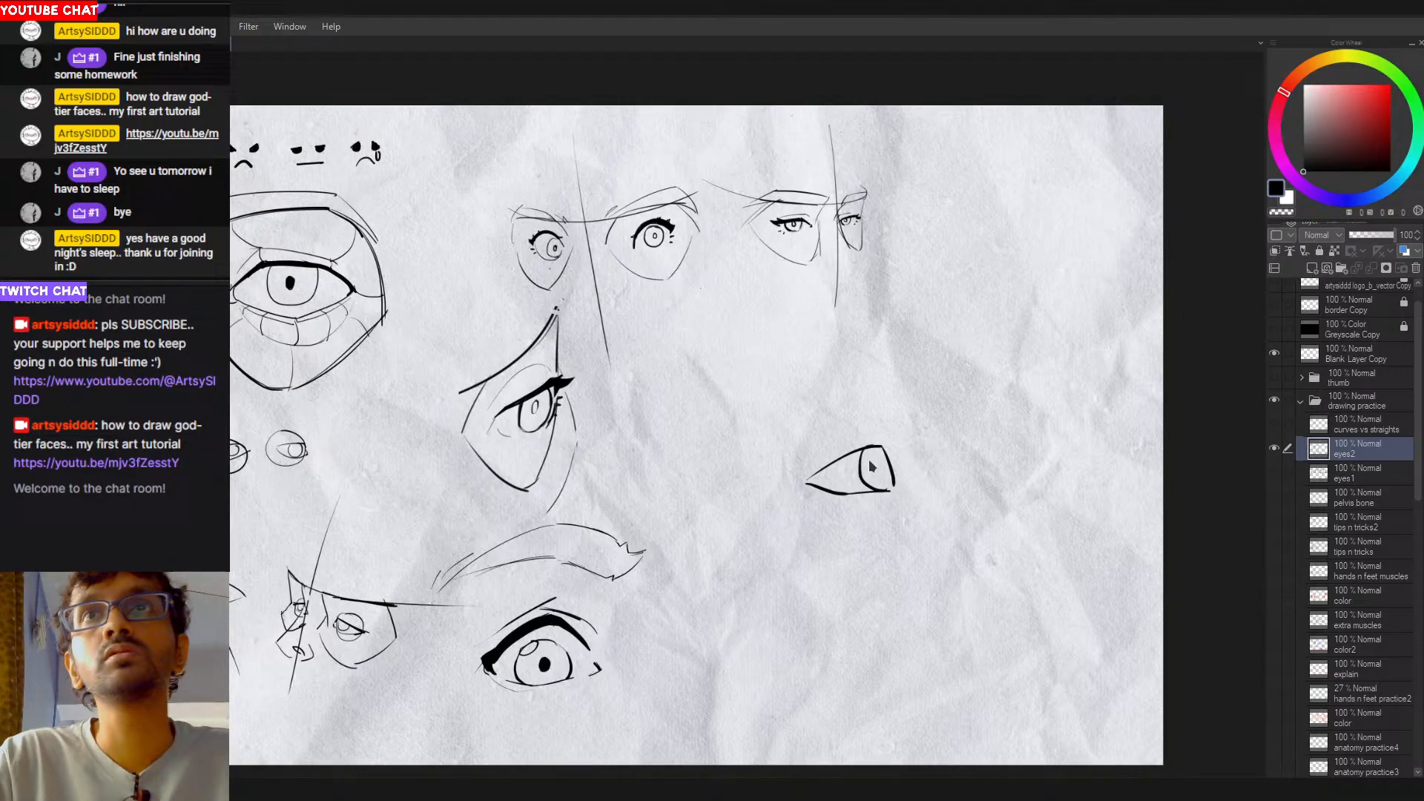
Step: Draw the iris as a curved line near the new eye's front edge, undoing and redrawing it as needed
mouse_move(863, 447)
left_mouse_down()
mouse_move(890, 491)
mouse_move(856, 479)
left_mouse_up()
key("ctrl+z")
key("ctrl+z")
key("ctrl+z")
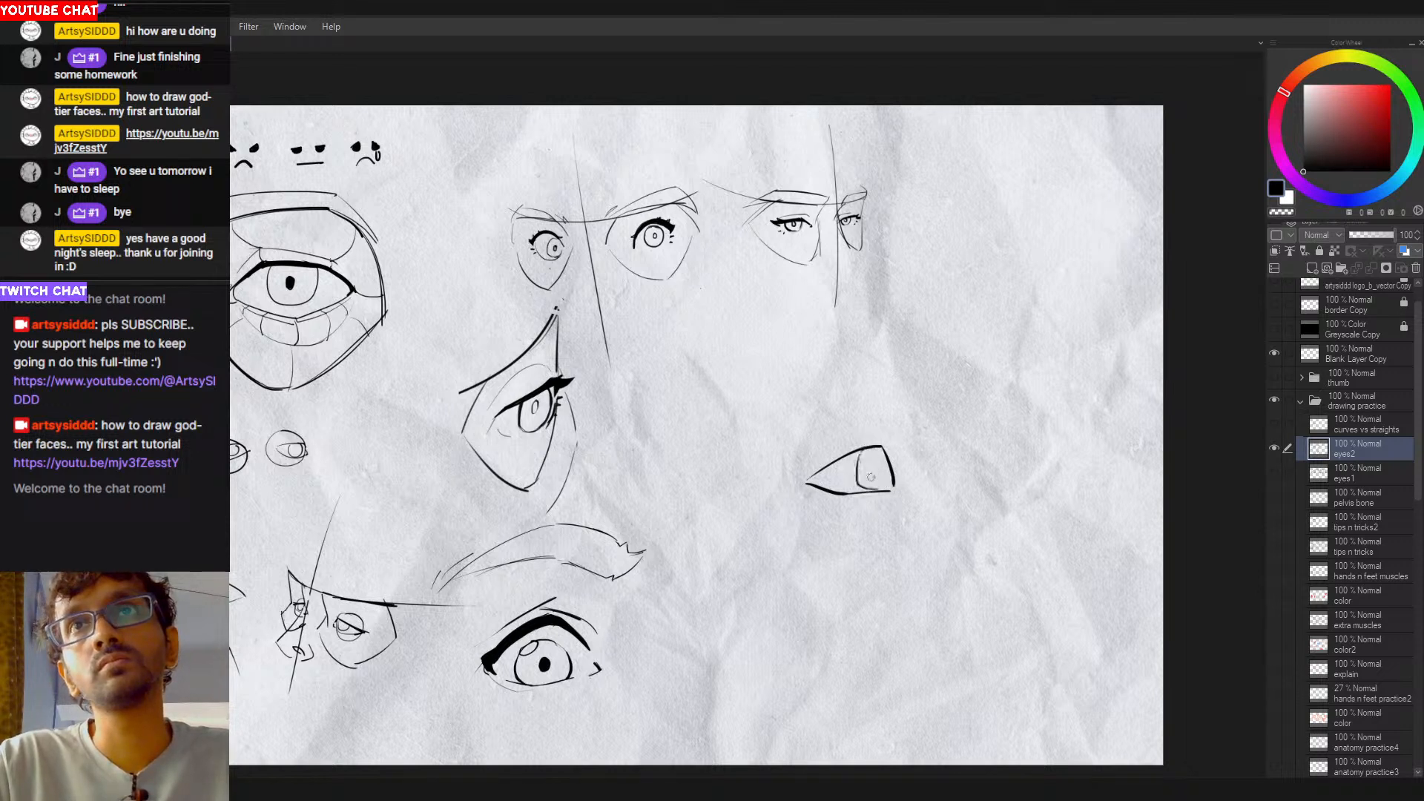
key("ctrl+z")
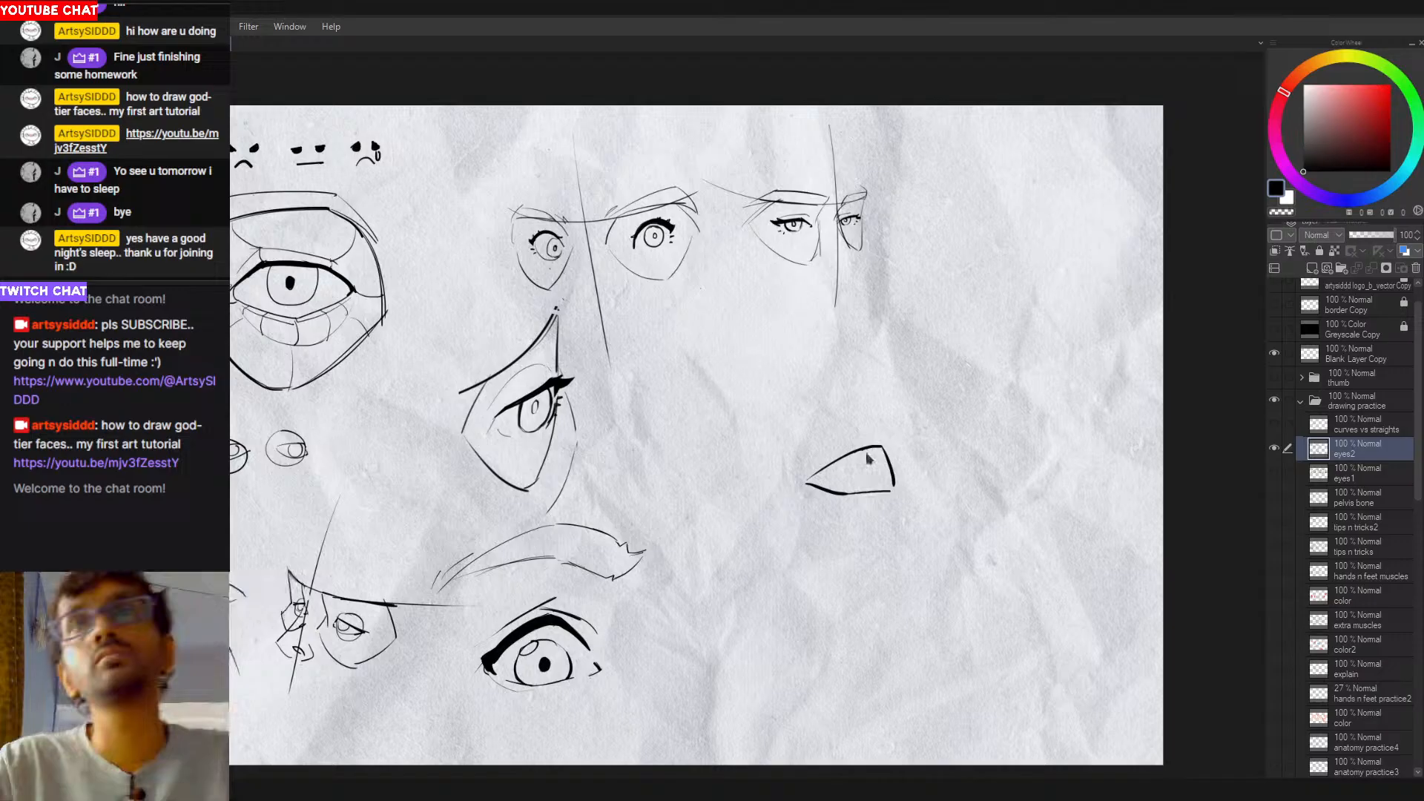
left_click_drag(862, 450, 864, 491)
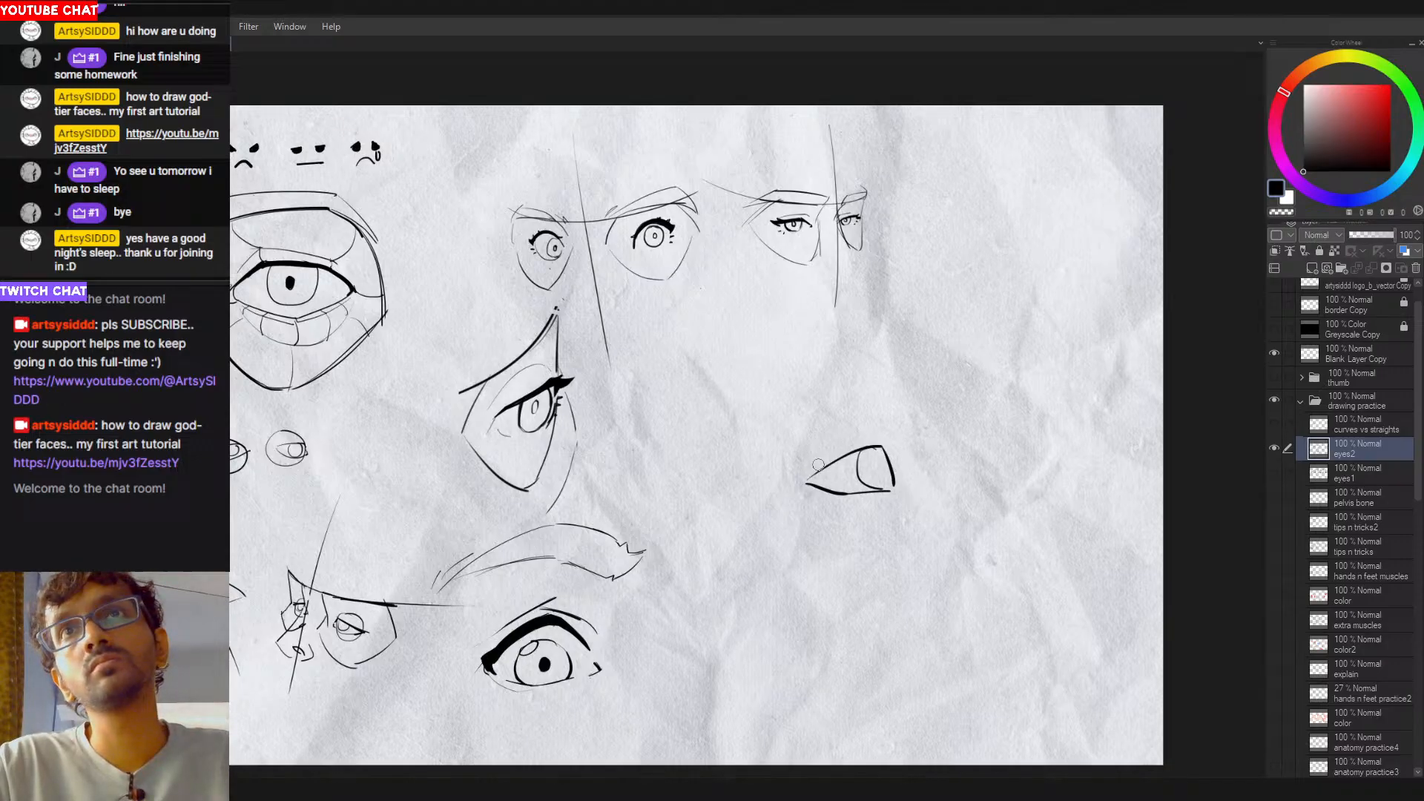
Step: Extend the new eye's upper lid line slightly past its front edge, undoing unsatisfactory strokes
mouse_move(853, 449)
left_mouse_down()
mouse_move(815, 490)
mouse_move(848, 469)
mouse_move(832, 458)
mouse_move(860, 461)
mouse_move(799, 487)
mouse_move(876, 447)
left_mouse_up()
key("ctrl+z")
key("ctrl+z")
key("ctrl+z")
key("ctrl+z")
key("ctrl+z")
key("ctrl+z")
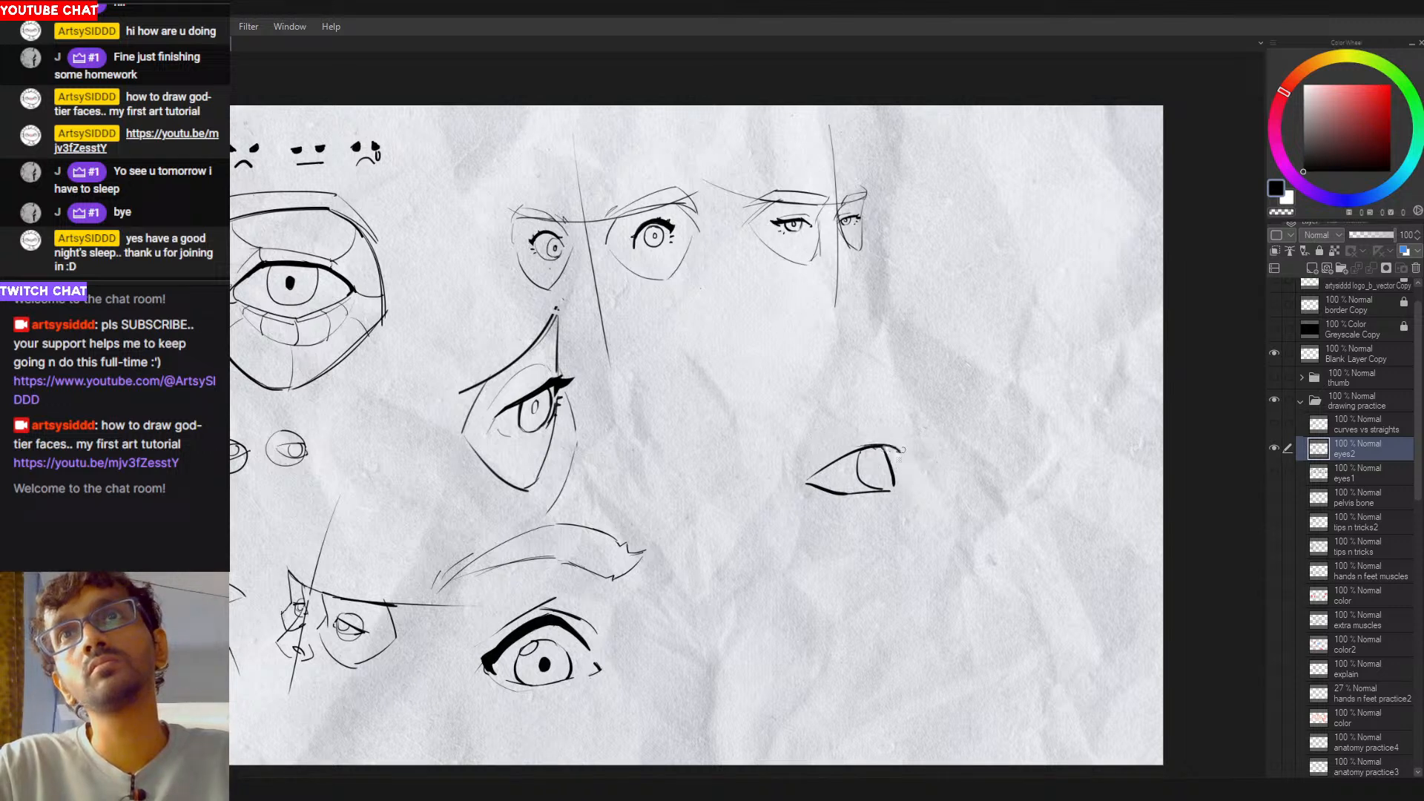
Step: Thicken the new eye's upper lid in black from above the iris down to the outer corner
mouse_move(889, 447)
left_mouse_down()
mouse_move(897, 471)
mouse_move(811, 470)
left_mouse_up()
key("ctrl+z")
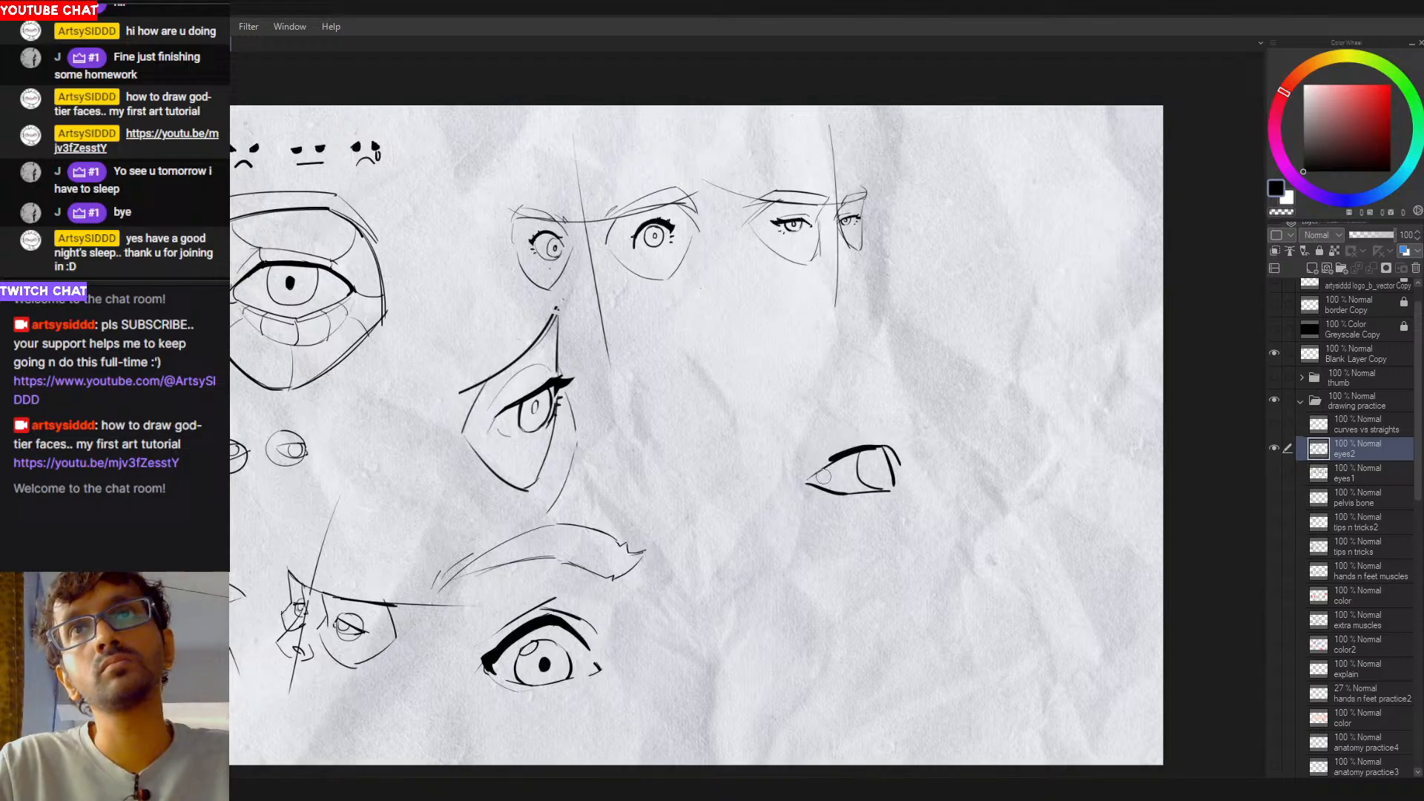
left_click_drag(878, 445, 812, 479)
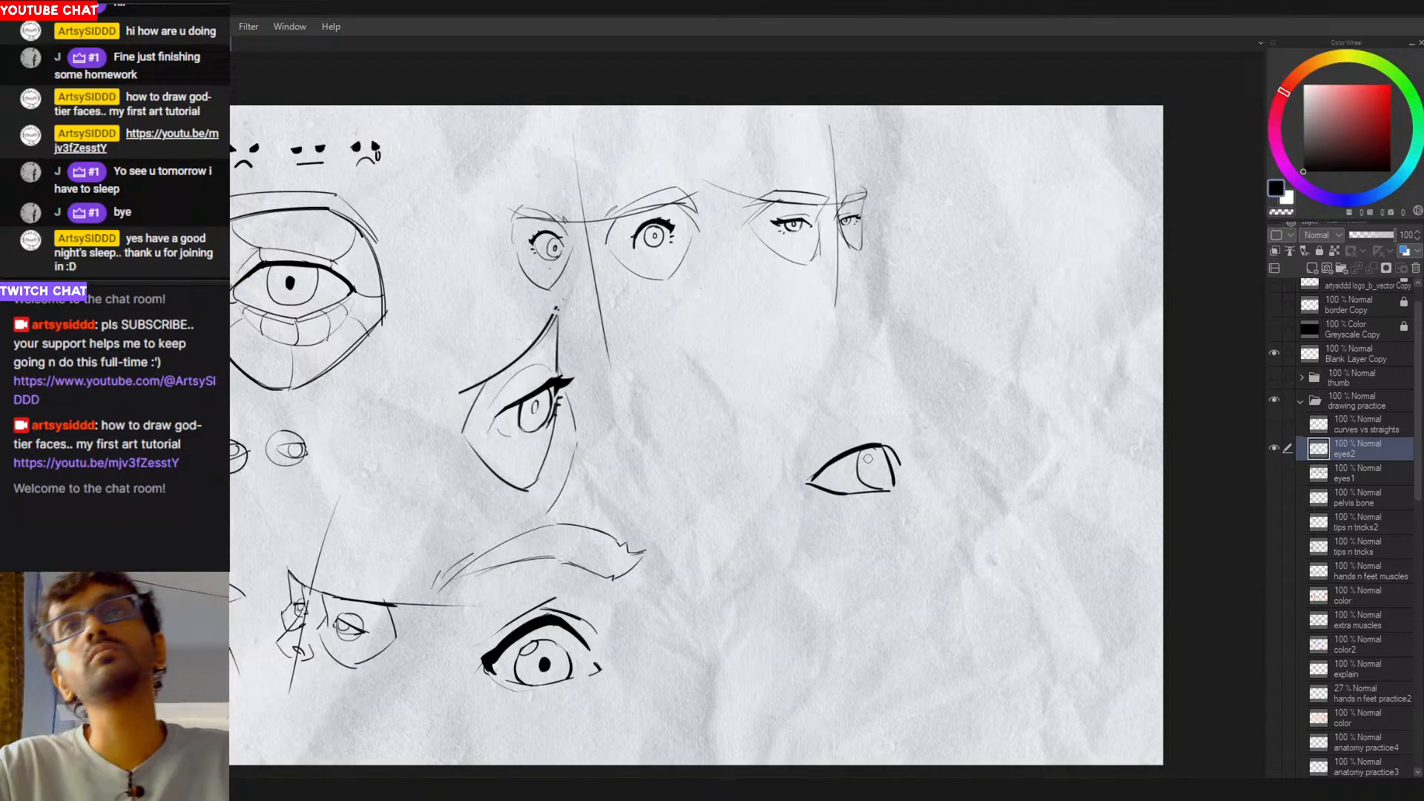
key("ctrl+z")
left_click_drag(875, 446, 807, 482)
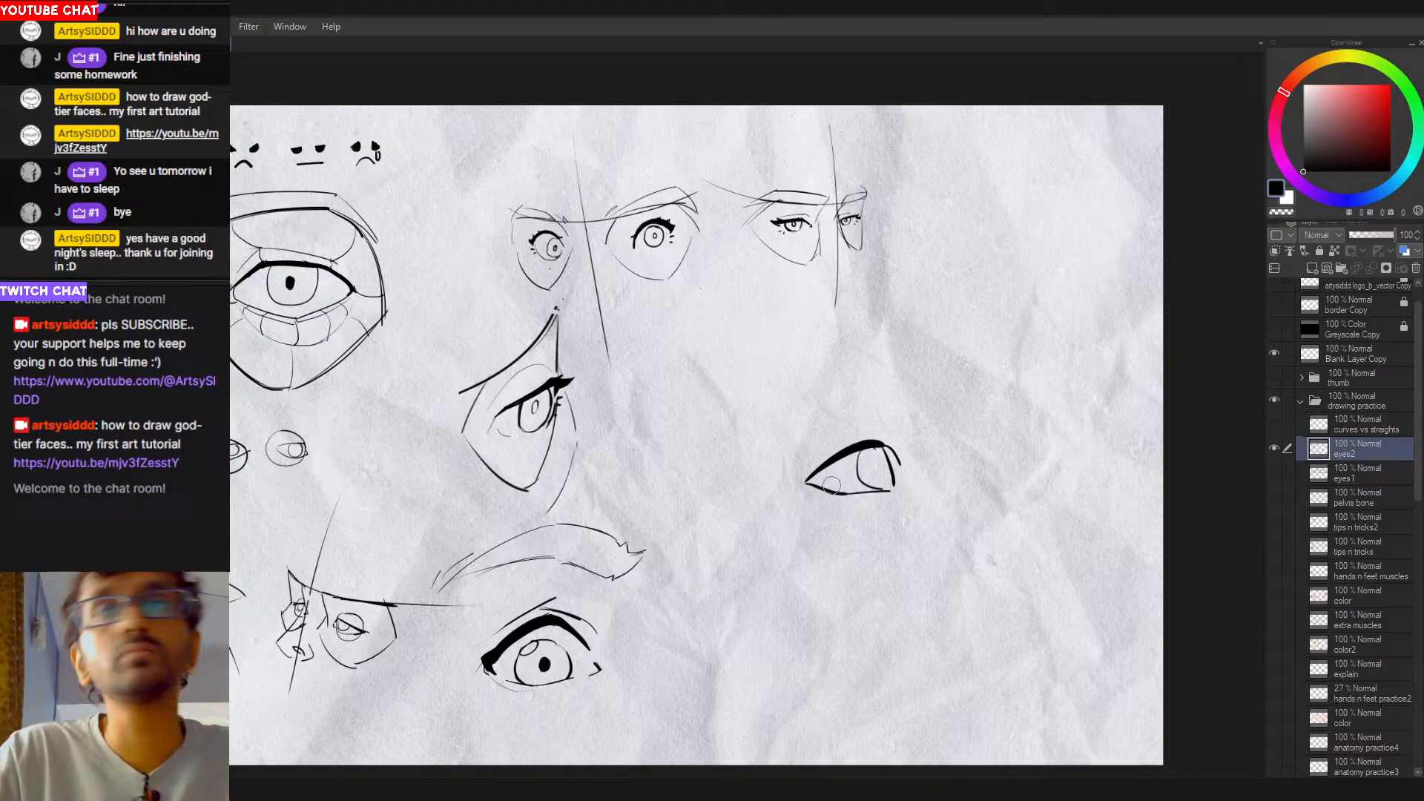
Step: Thicken the new eye's lower lid in black from the outer corner toward the iris
mouse_move(808, 486)
left_mouse_down()
mouse_move(862, 493)
mouse_move(858, 480)
left_mouse_up()
key("ctrl+z")
key("ctrl+z")
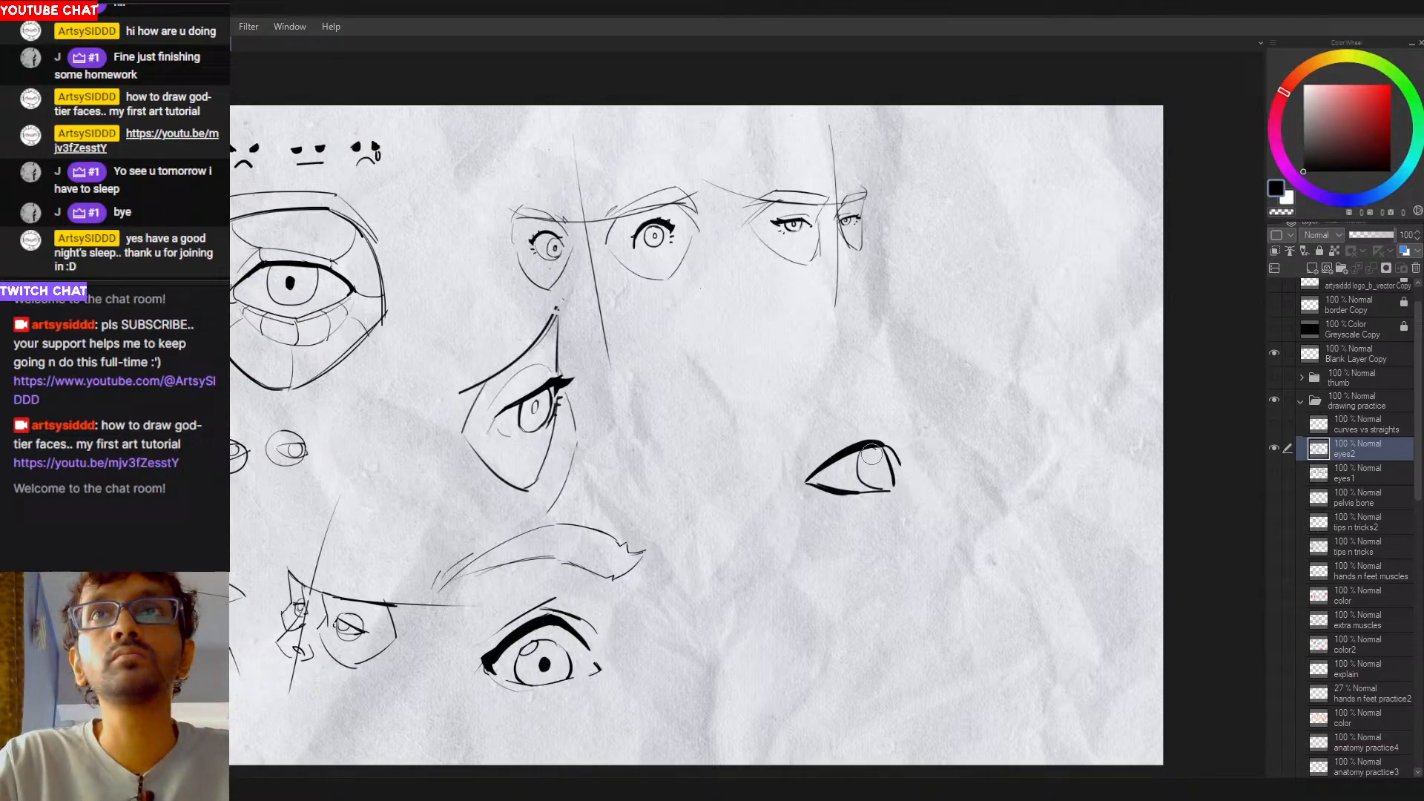
Step: Draw a narrow oval pupil inside the new eye's iris and add an inner line along the front edge
mouse_move(872, 453)
left_mouse_down()
mouse_move(869, 471)
mouse_move(861, 458)
left_mouse_up()
key("ctrl+z")
key("ctrl+z")
key("ctrl+z")
key("ctrl+z")
key("ctrl+z")
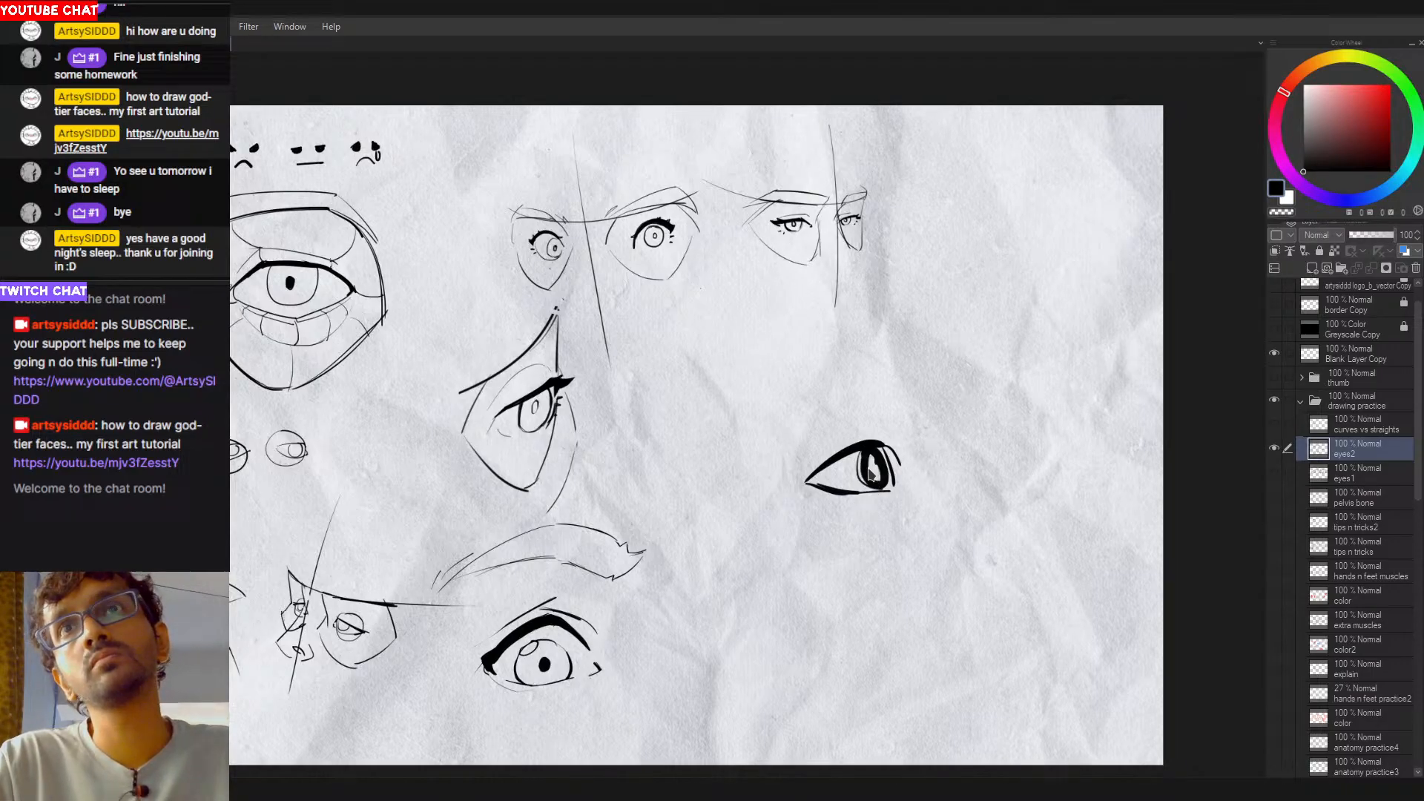
left_click_drag(884, 448, 886, 489)
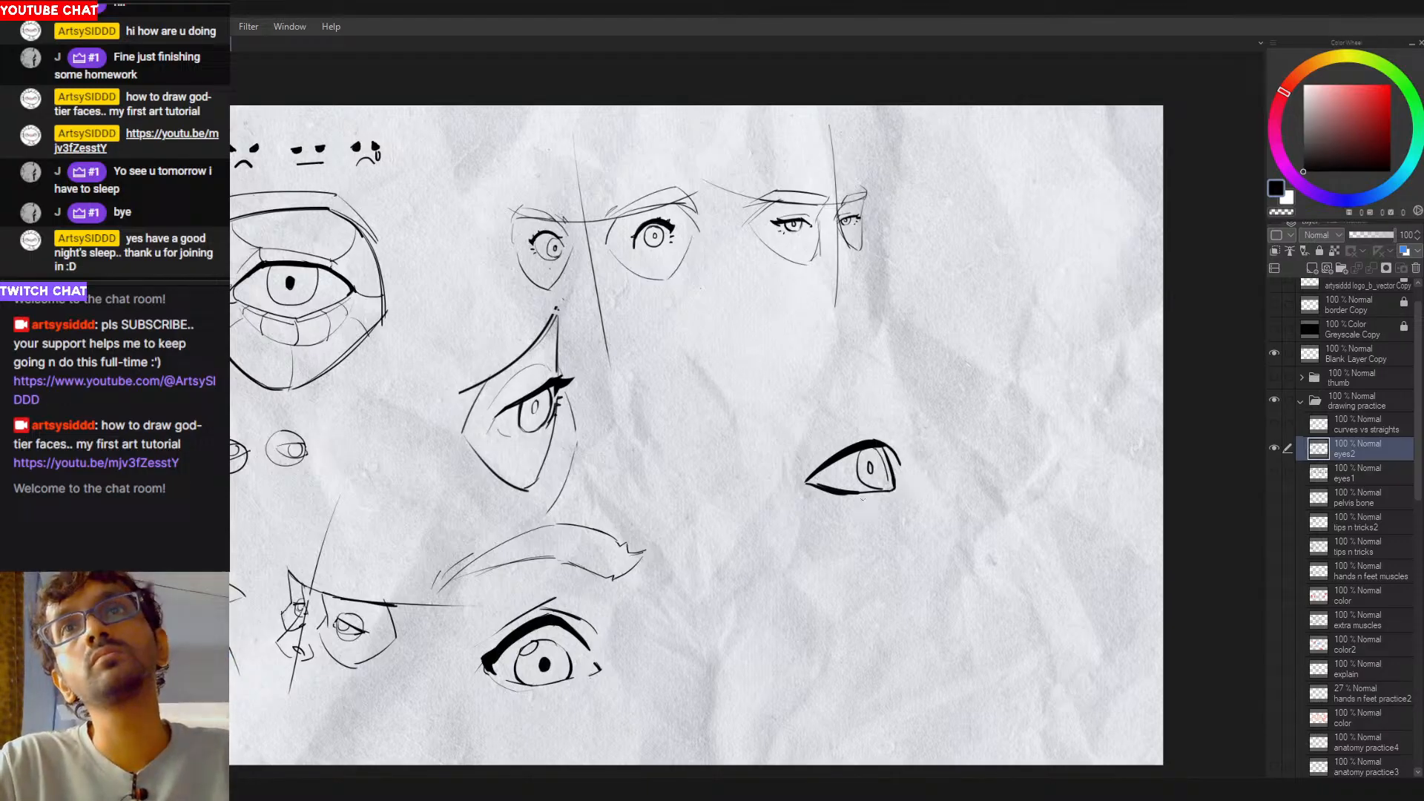
Step: Clean up the lower front corner of the new eye with transparent colour
key("c")
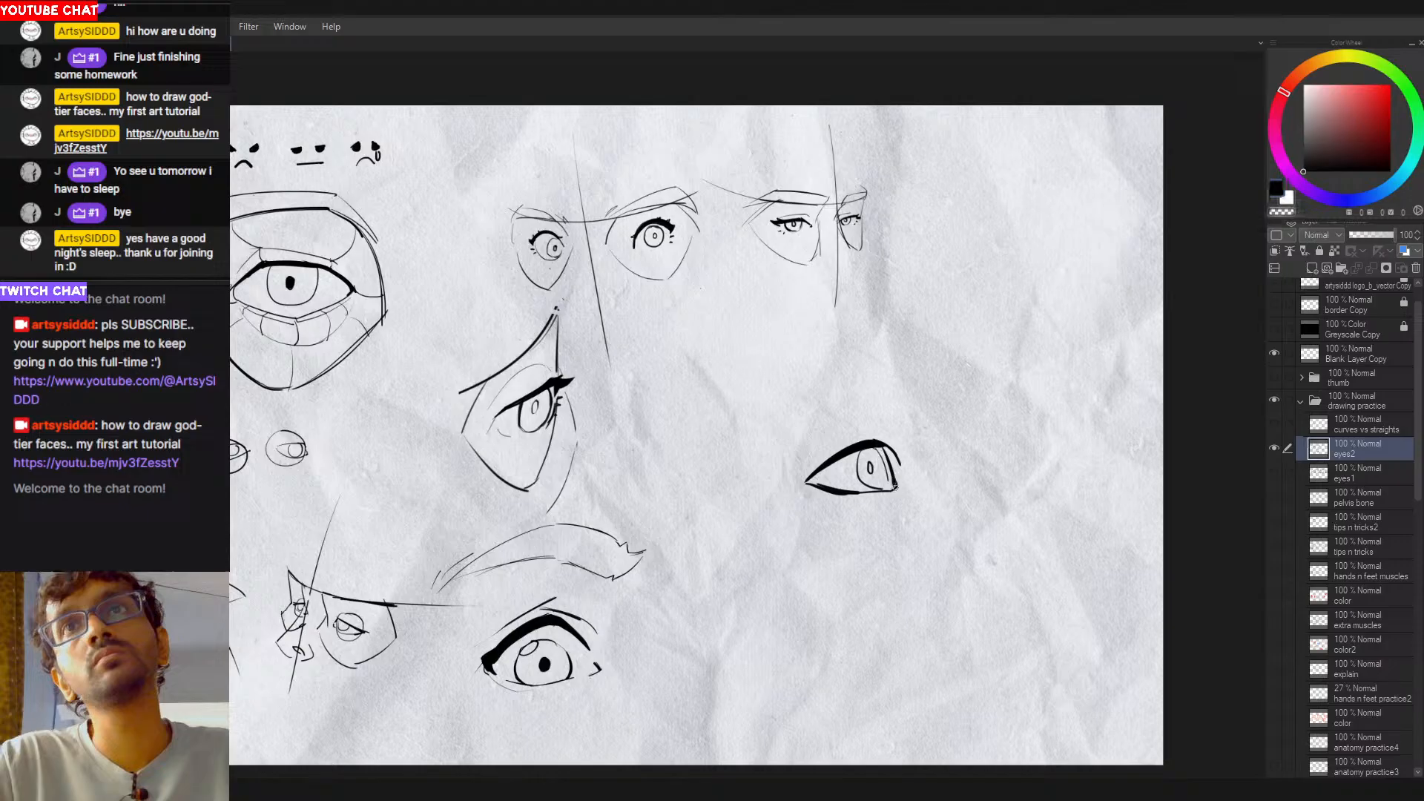
left_click_drag(894, 481, 881, 495)
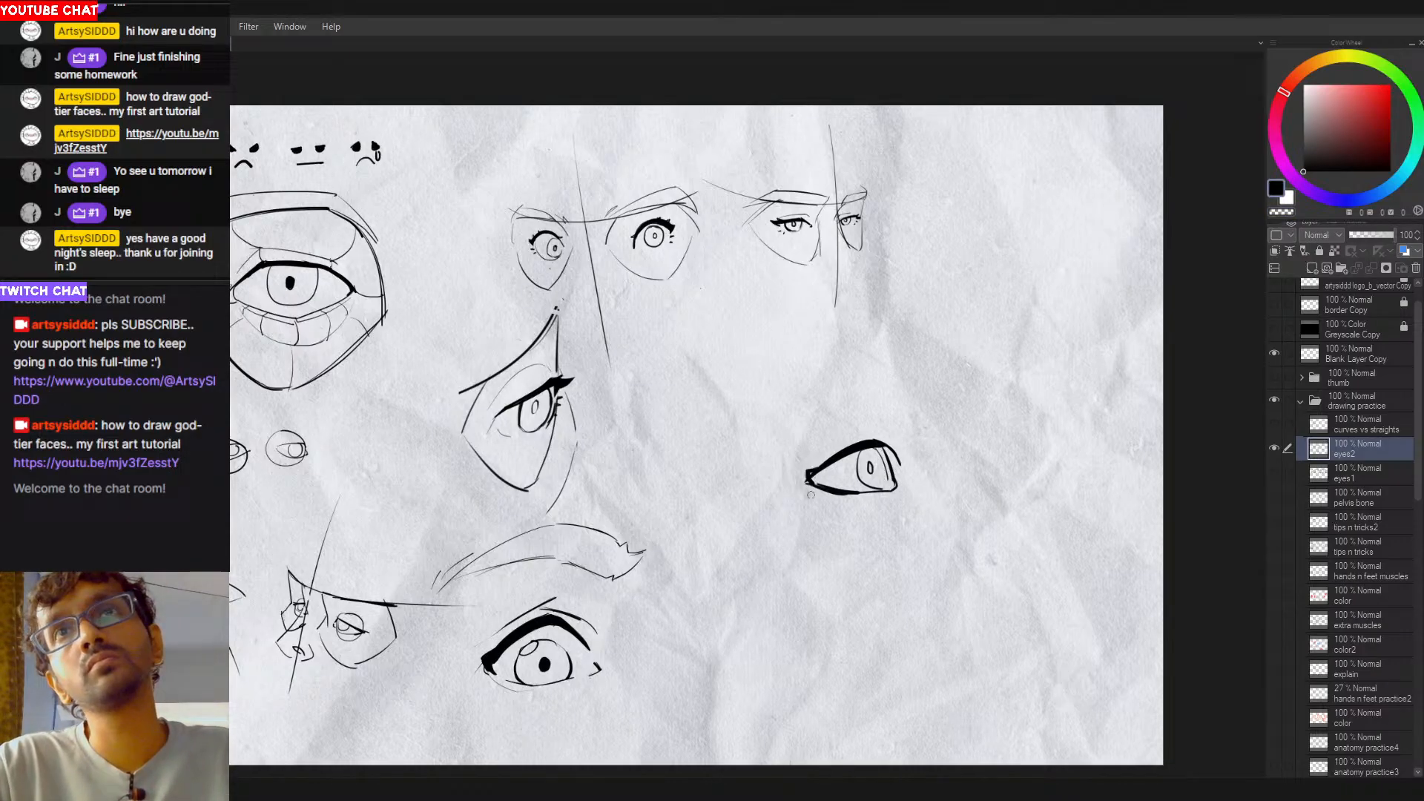
key("c")
key("c")
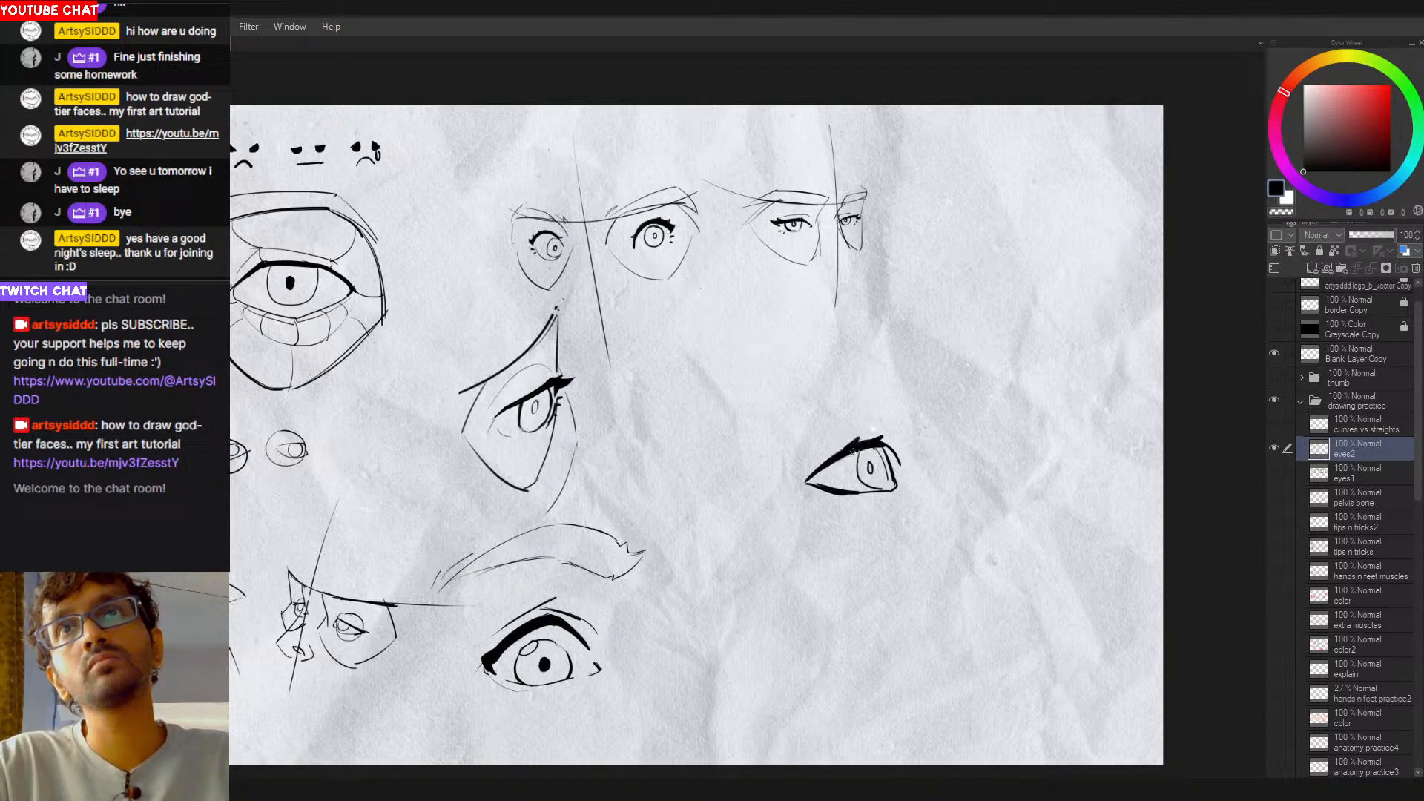
Step: Roughen and thicken the upper lid in black toward the outer corner, and tidy its tip with transparent colour
mouse_move(853, 449)
left_mouse_down()
mouse_move(825, 491)
mouse_move(807, 483)
left_mouse_up()
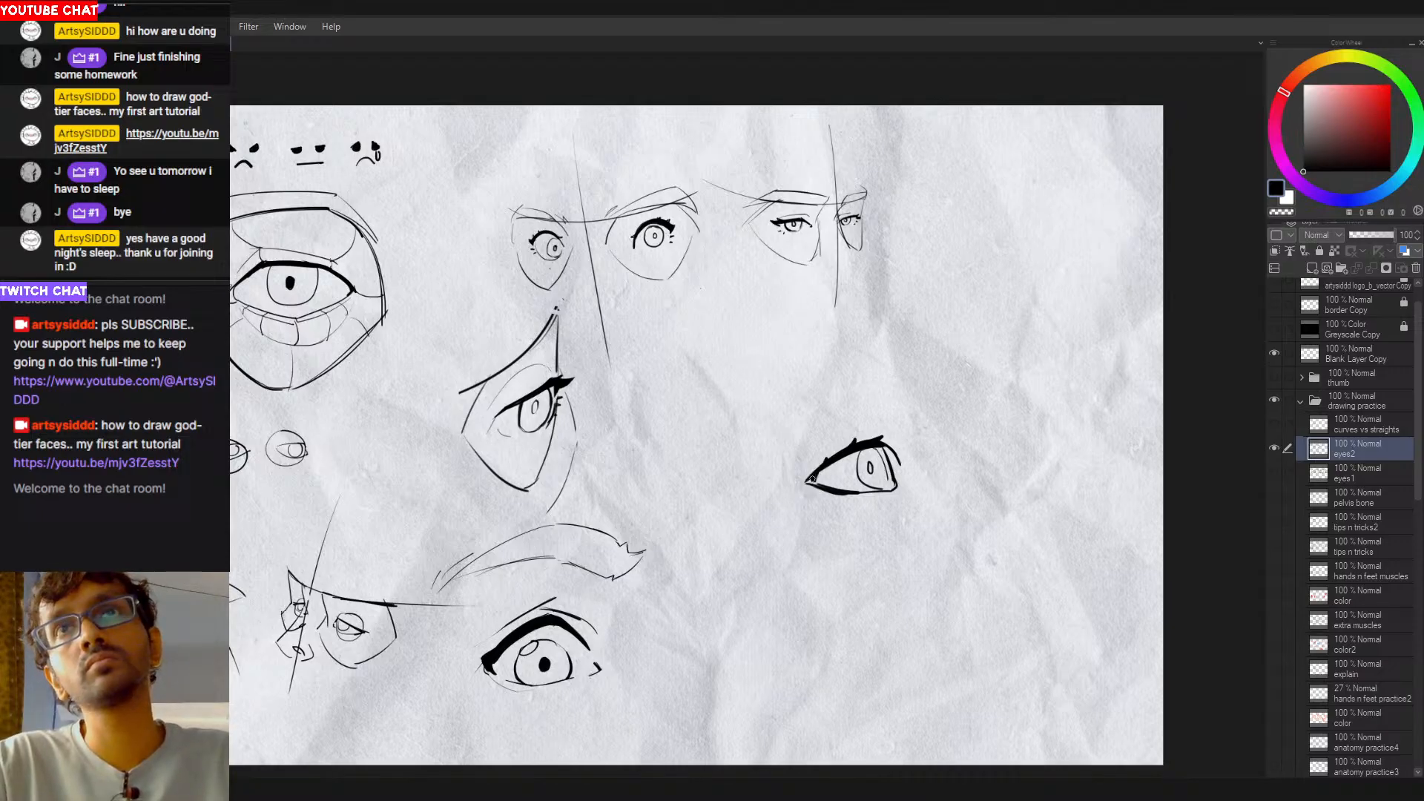
key("c")
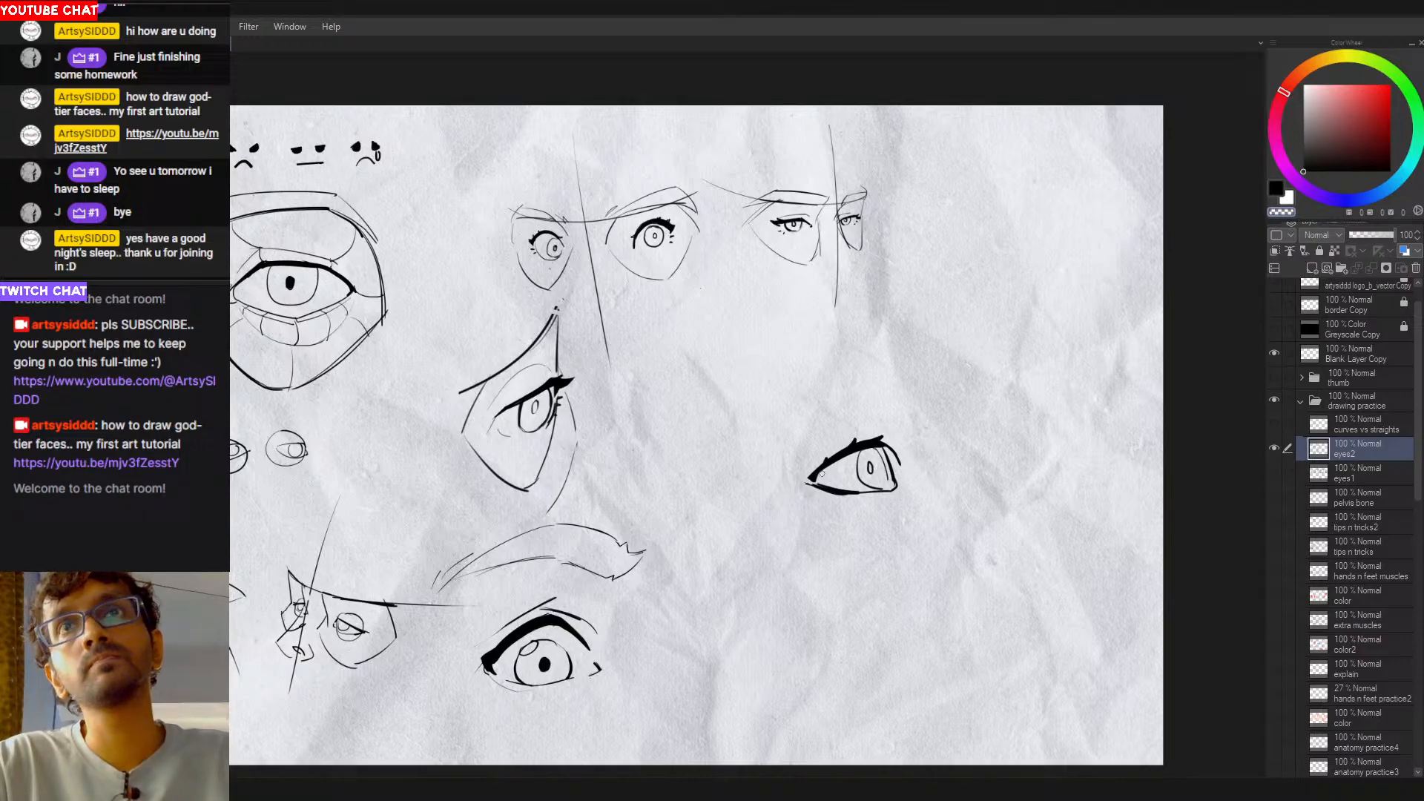
key("c")
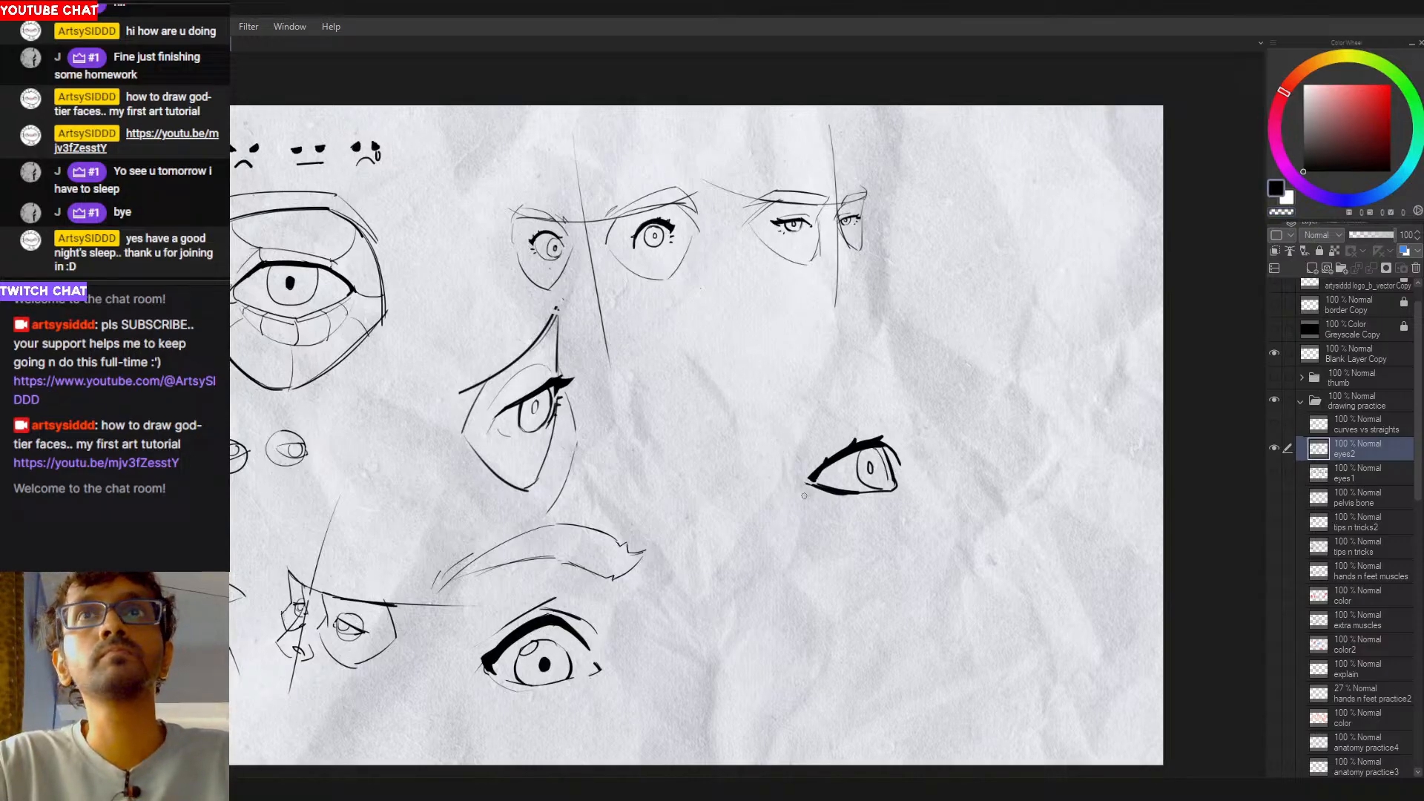
key("c")
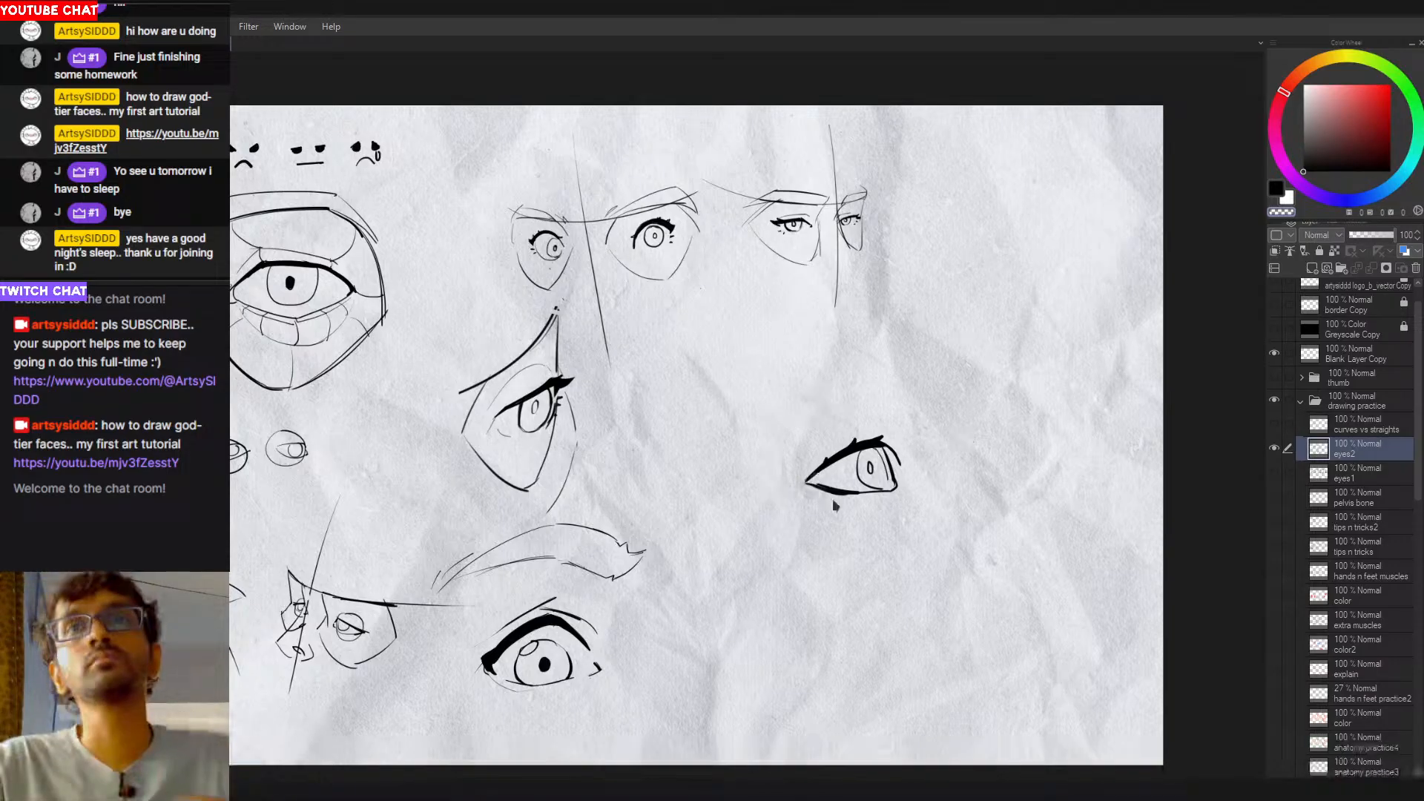
key("c")
left_click_drag(806, 477, 800, 488)
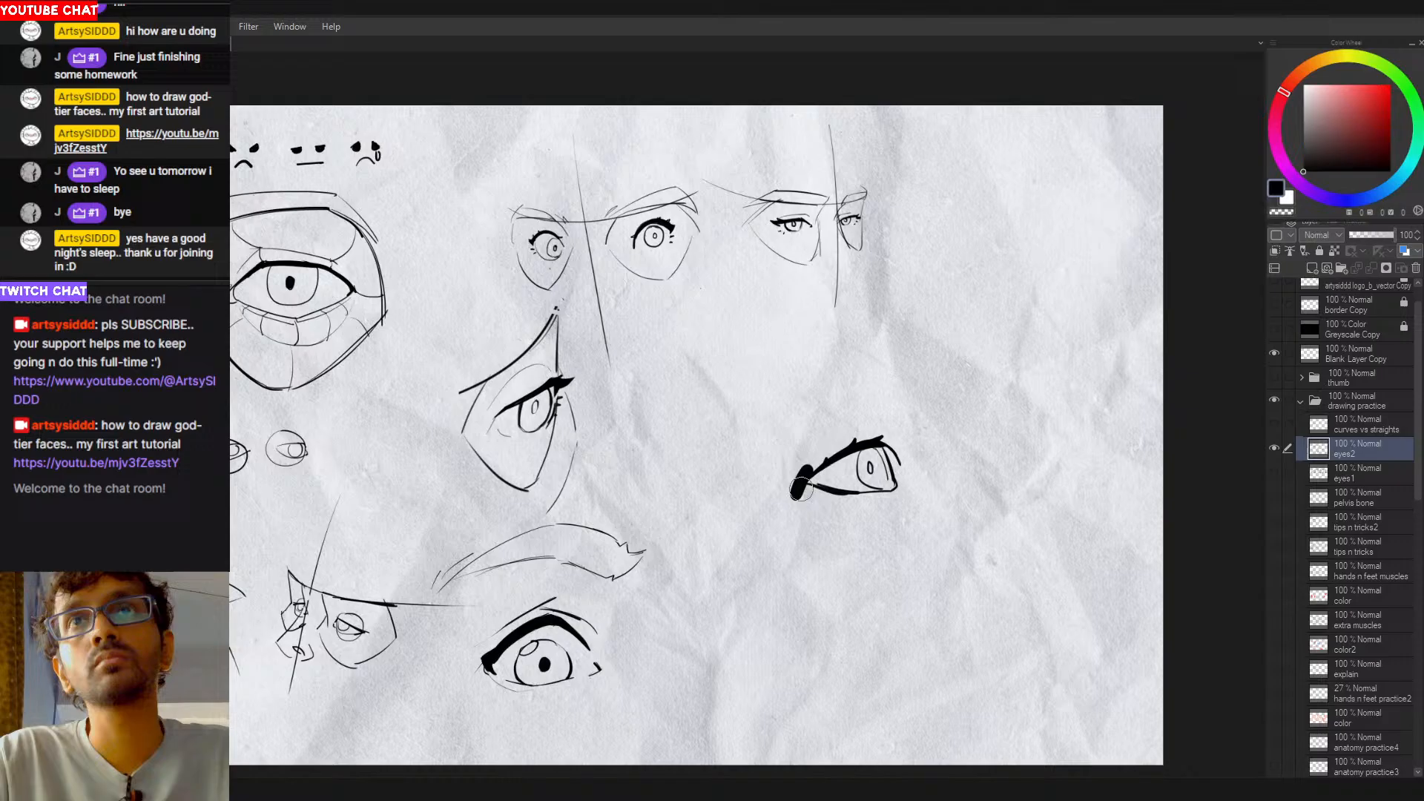
key("ctrl+z")
Step: Erase the outer end of the lower lid with transparent colour to open the corner, and refine the upper lid's tip in black
key("c")
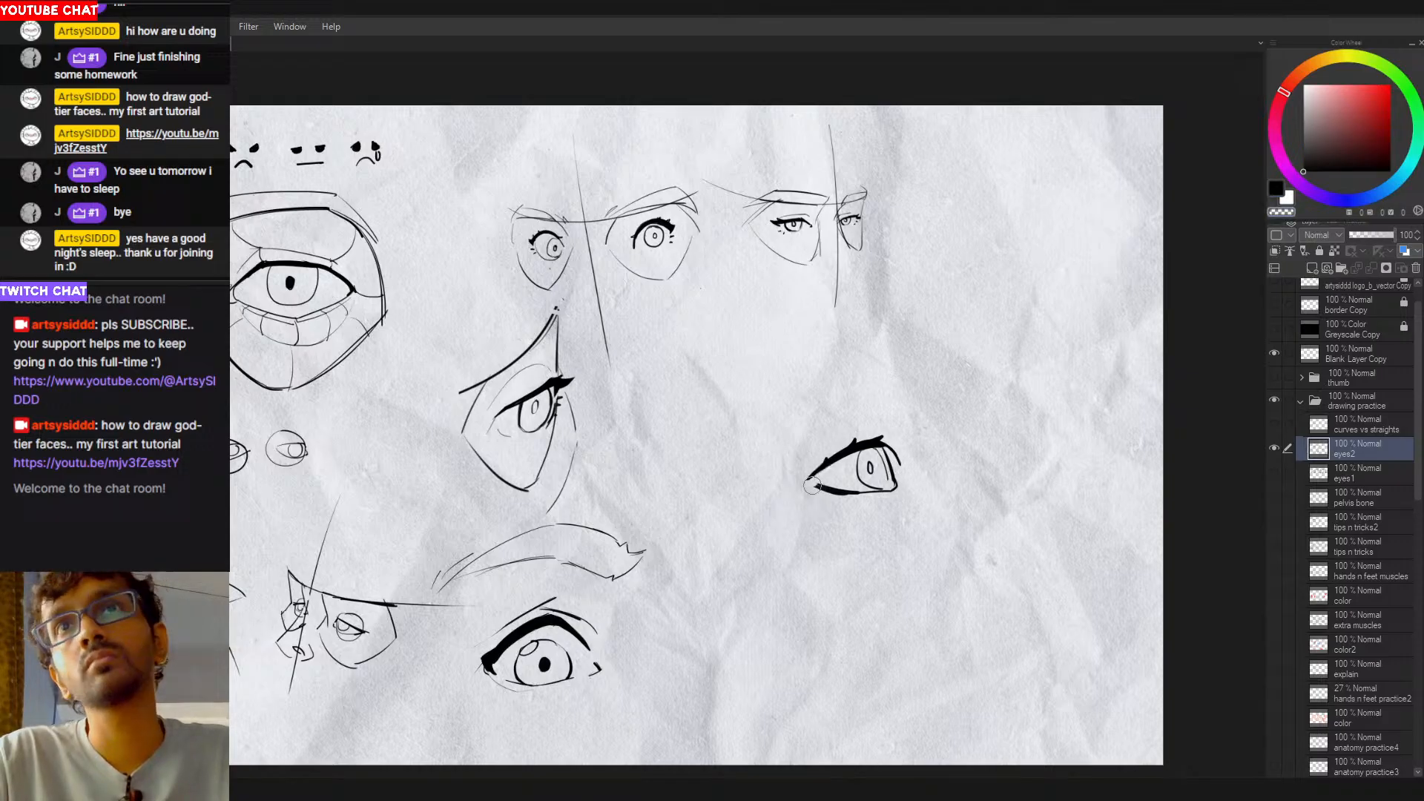
scroll(810, 496, "down", 1)
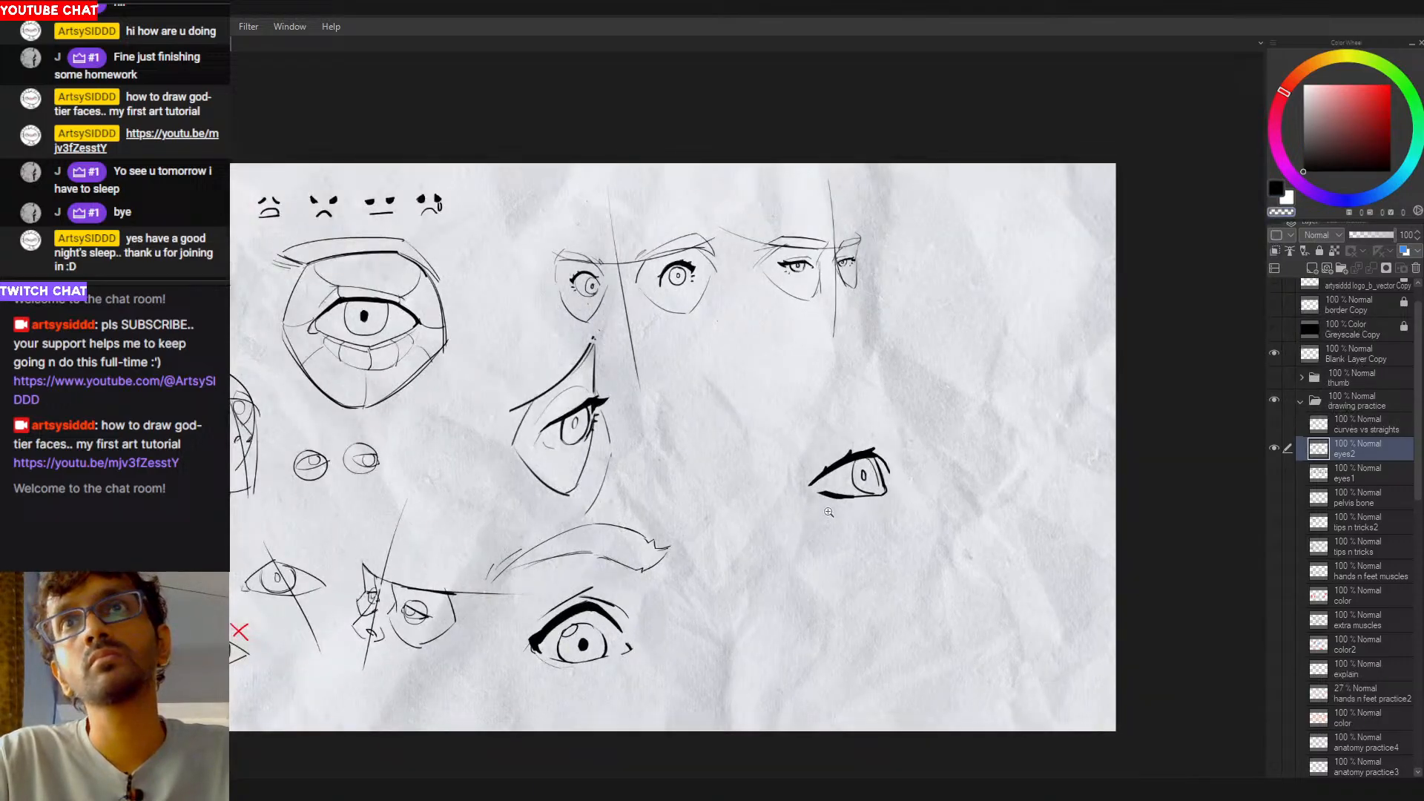
scroll(821, 487, "up", 1)
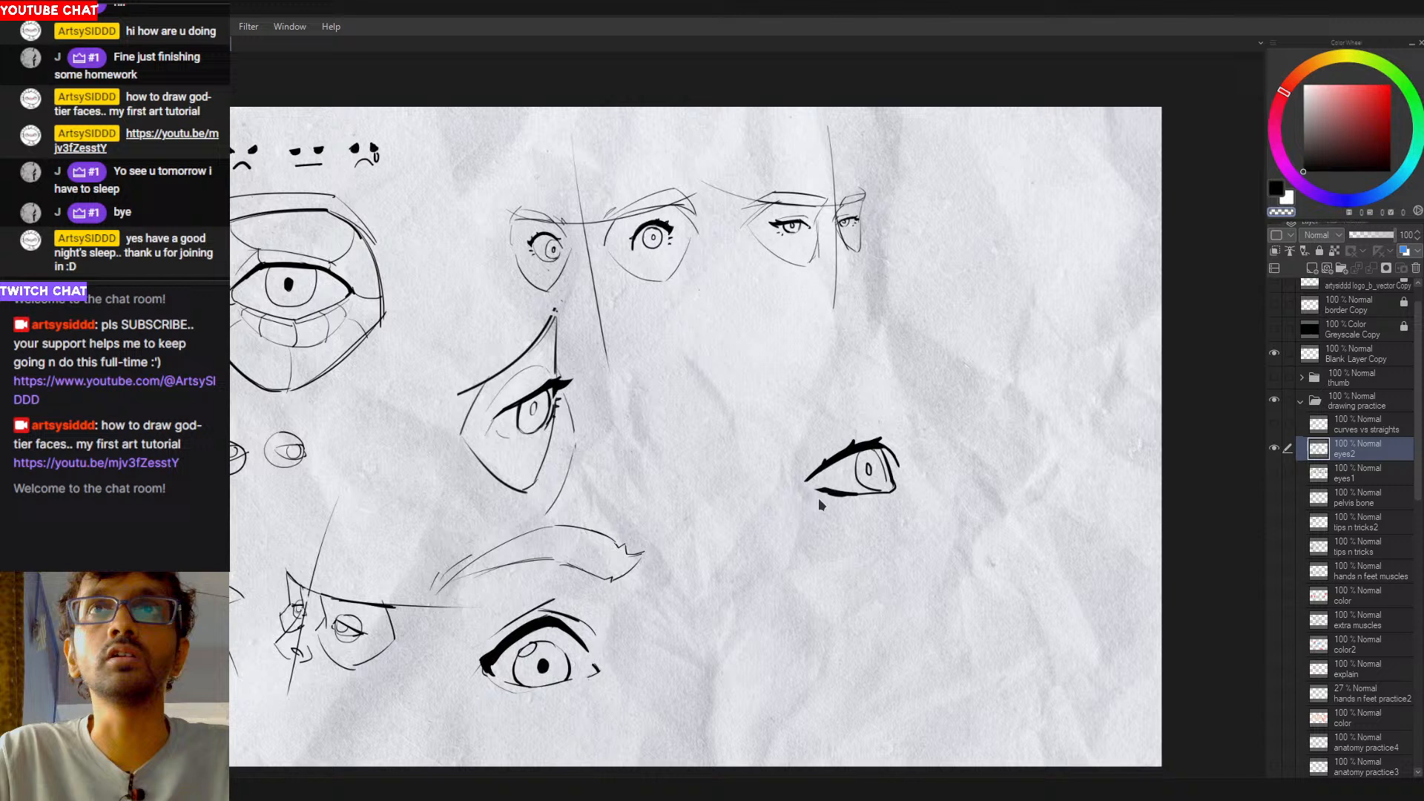
key("c")
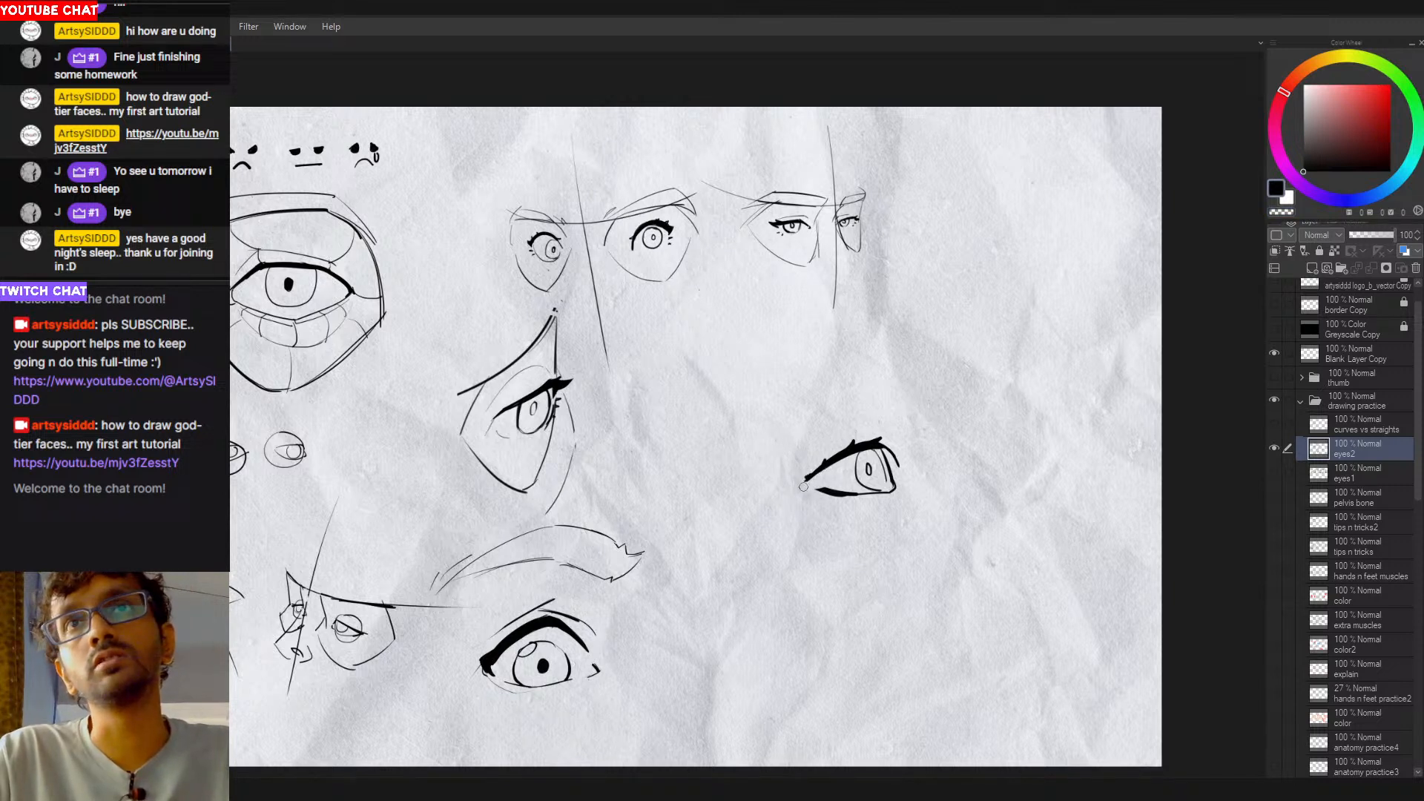
key("c")
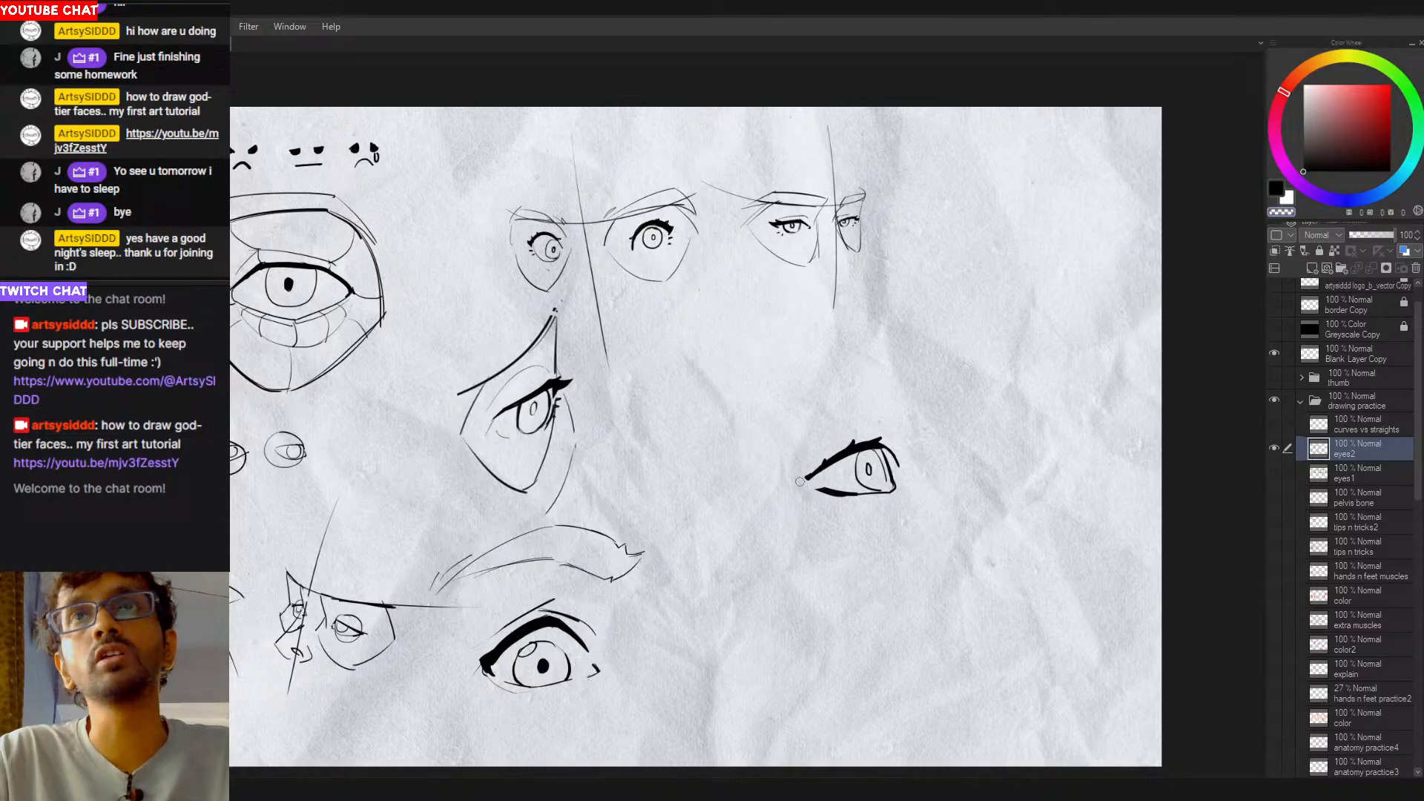
Step: Refine the outer front contour of the side-view eye, trimming its line below the upper lid
scroll(807, 532, "down", 2)
scroll(823, 456, "up", 2)
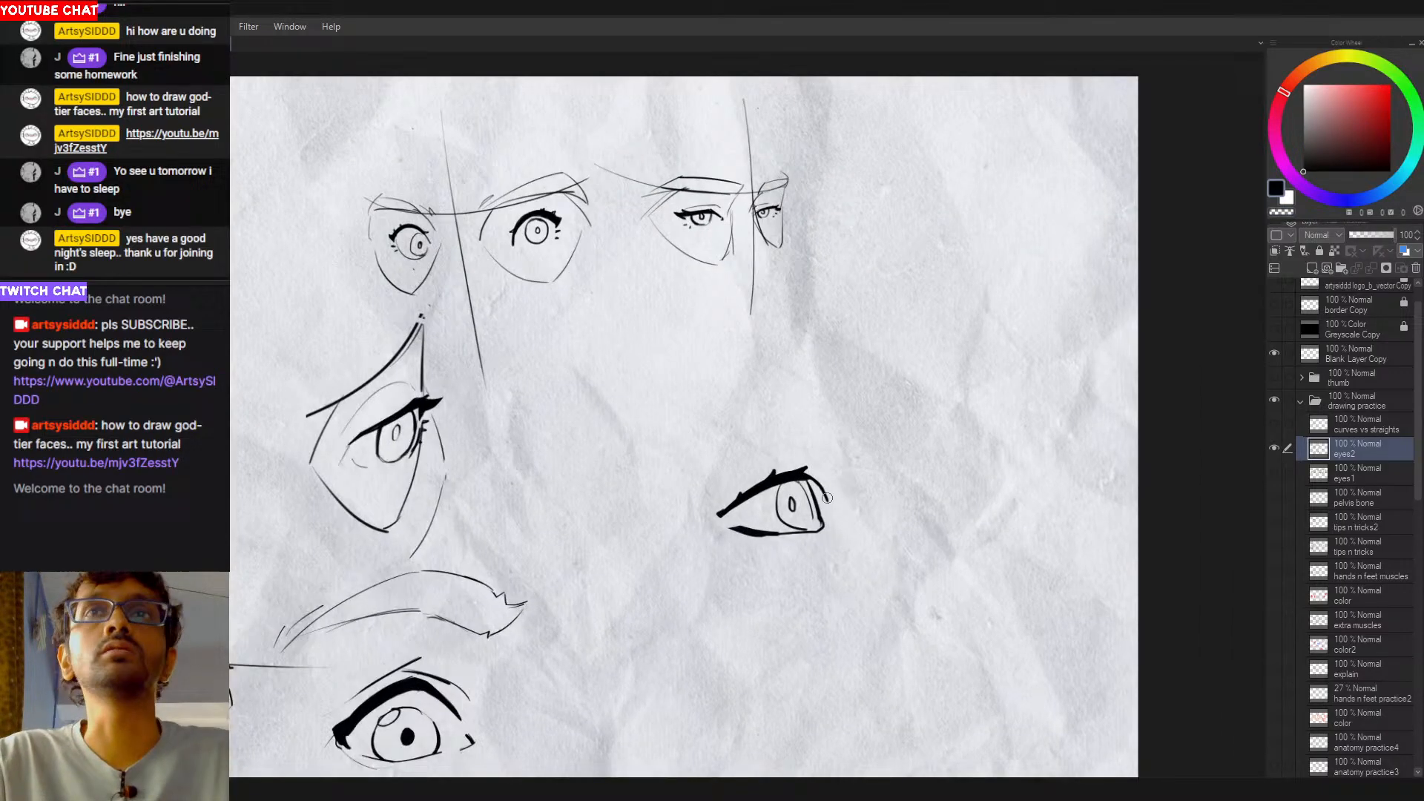
left_click_drag(824, 512, 813, 473)
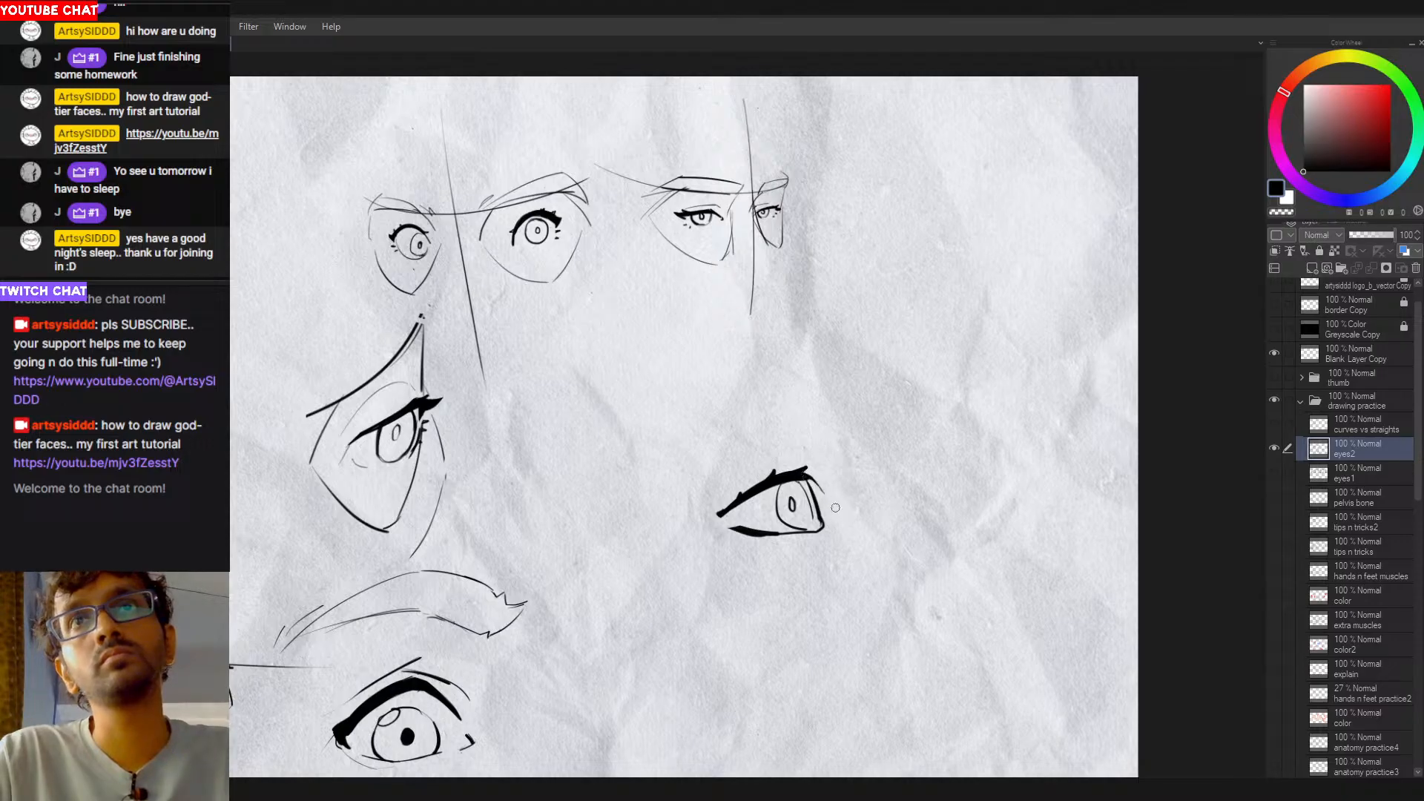
scroll(835, 511, "down", 3)
left_click_drag(838, 527, 853, 501)
scroll(831, 518, "up", 2)
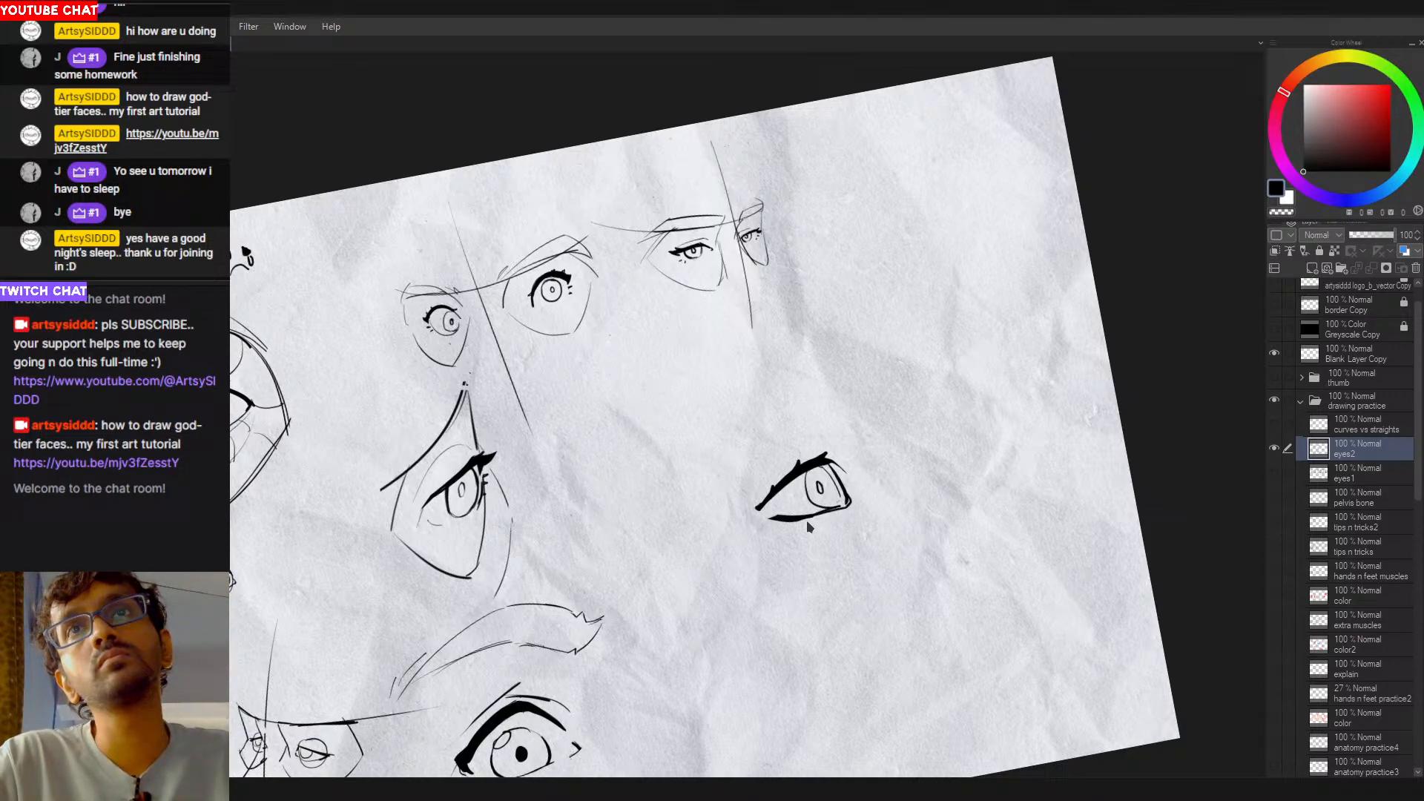
Step: Touch up the lower front corner of the side-view eye, alternating black strokes with transparent colour
key("c")
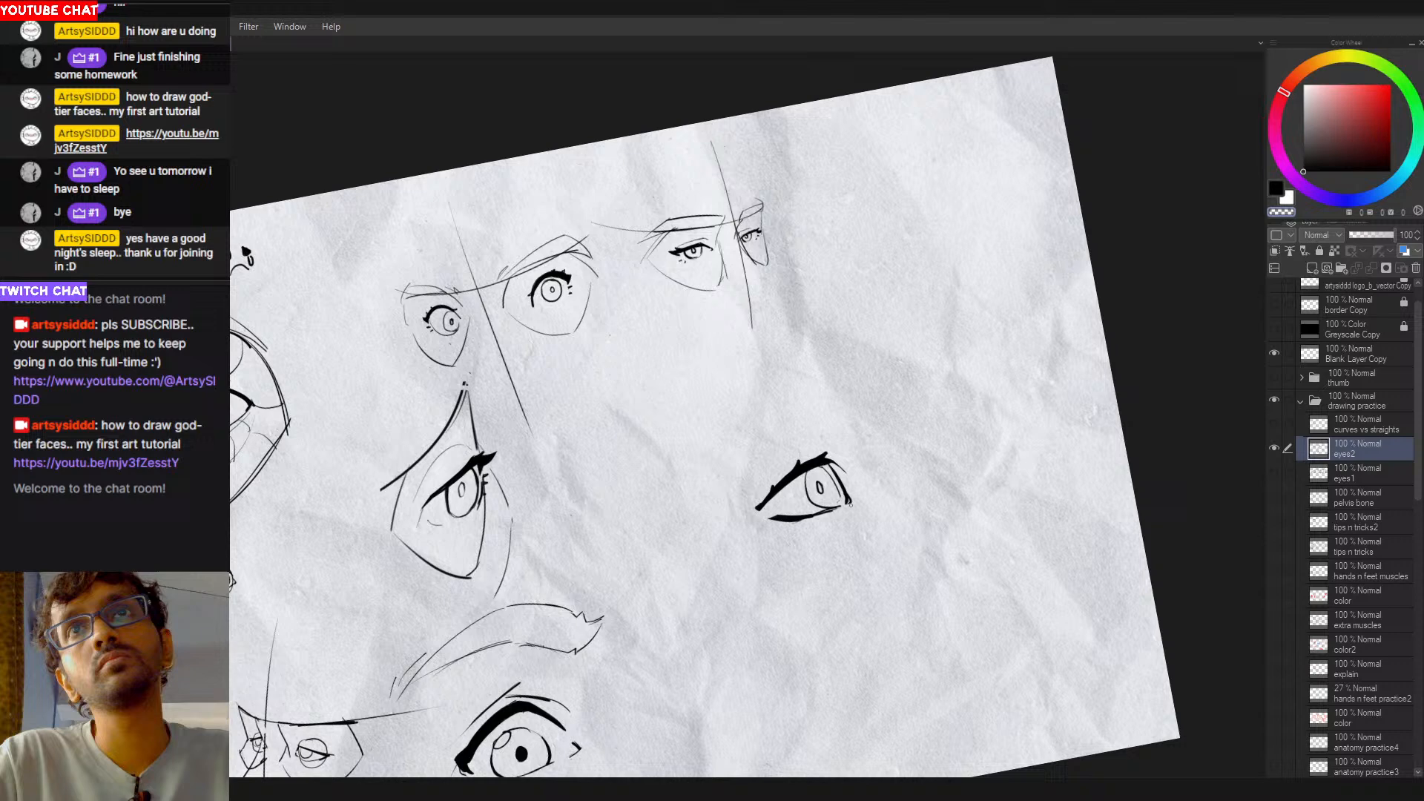
key("c")
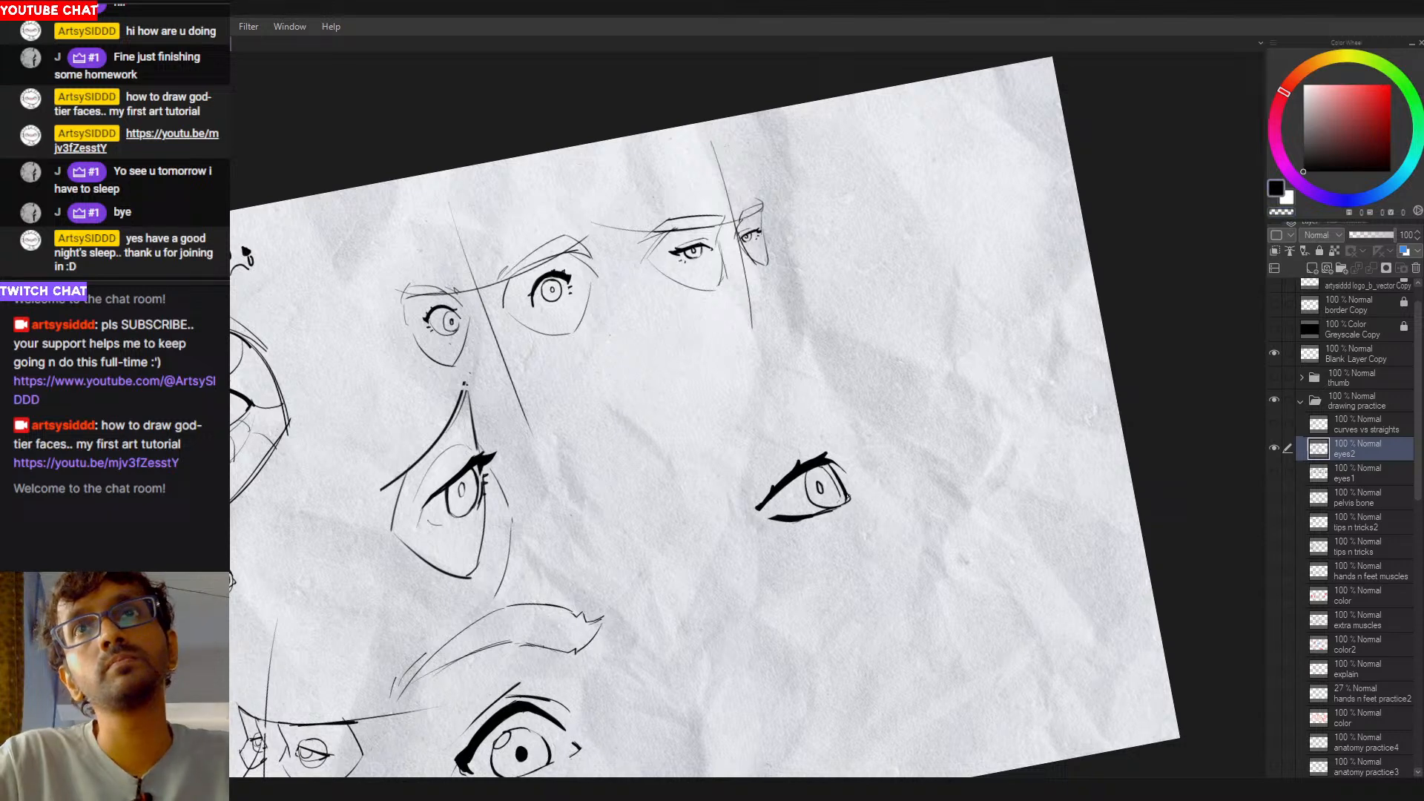
key("c")
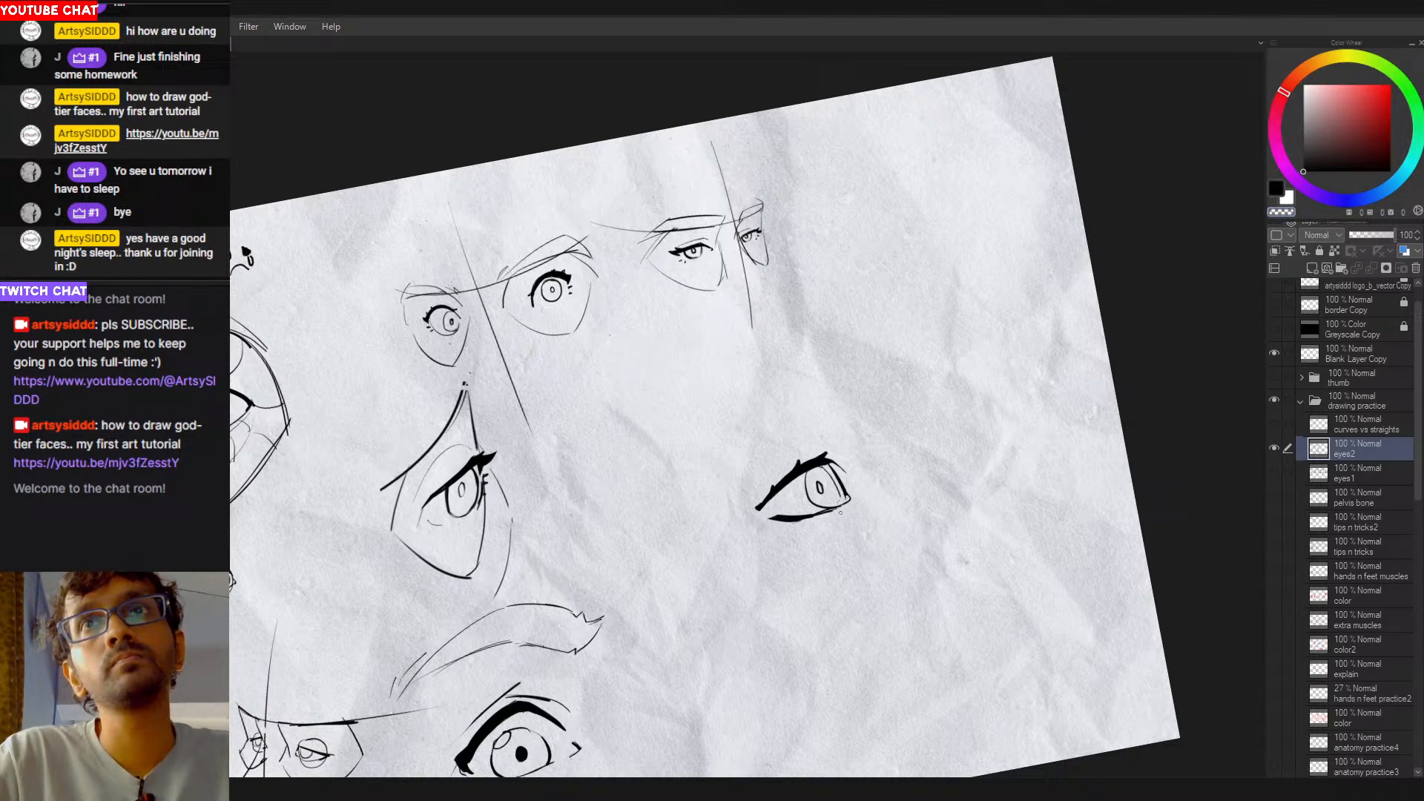
scroll(864, 495, "down", 1)
scroll(864, 496, "up", 1)
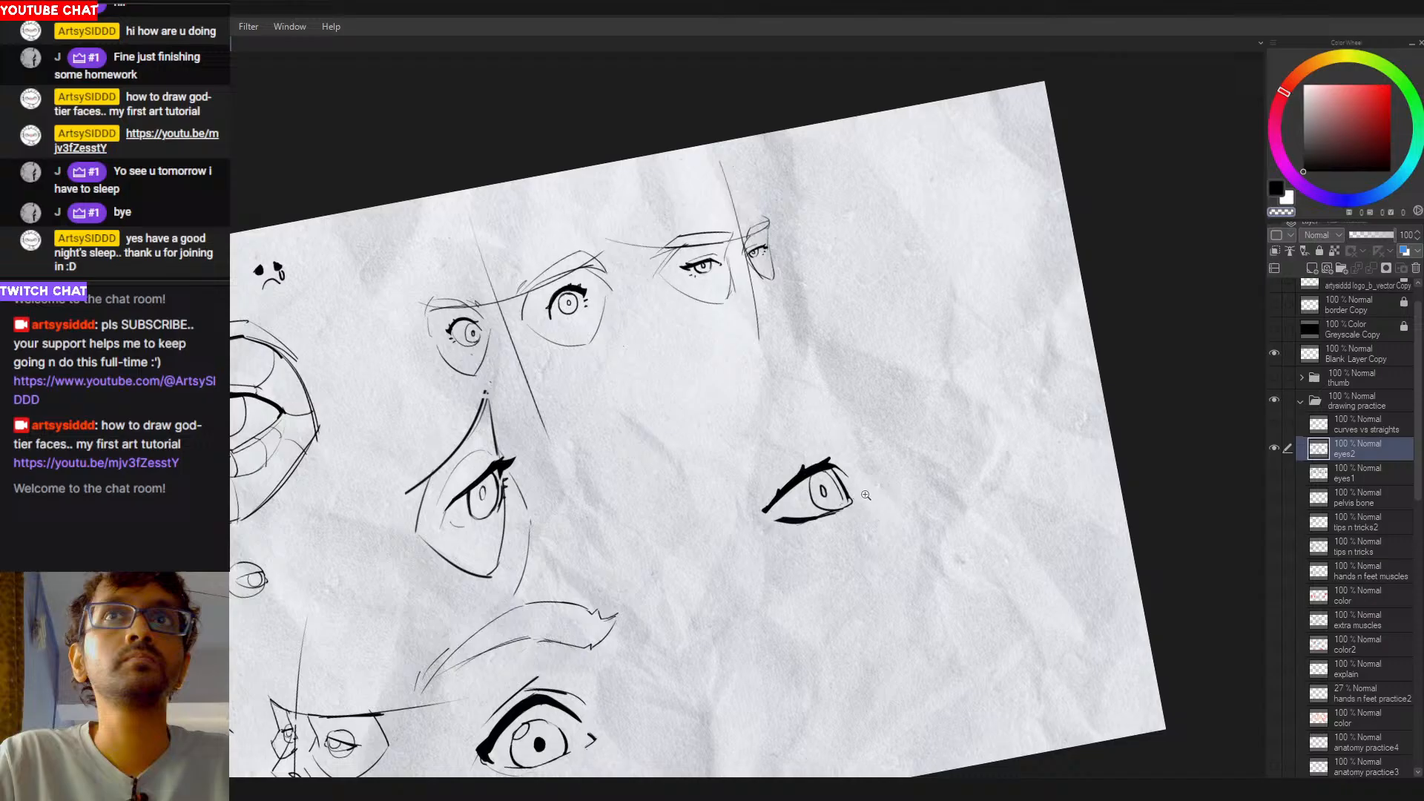
Step: Rework the outer tip of the side-view eye's upper lid and cut it back with transparent colour
left_click_drag(866, 495, 838, 512)
left_click_drag(839, 463, 830, 480)
mouse_move(700, 522)
left_mouse_down()
mouse_move(746, 493)
mouse_move(726, 523)
mouse_move(749, 489)
left_mouse_up()
key("c")
key("ctrl+z")
key("c")
key("c")
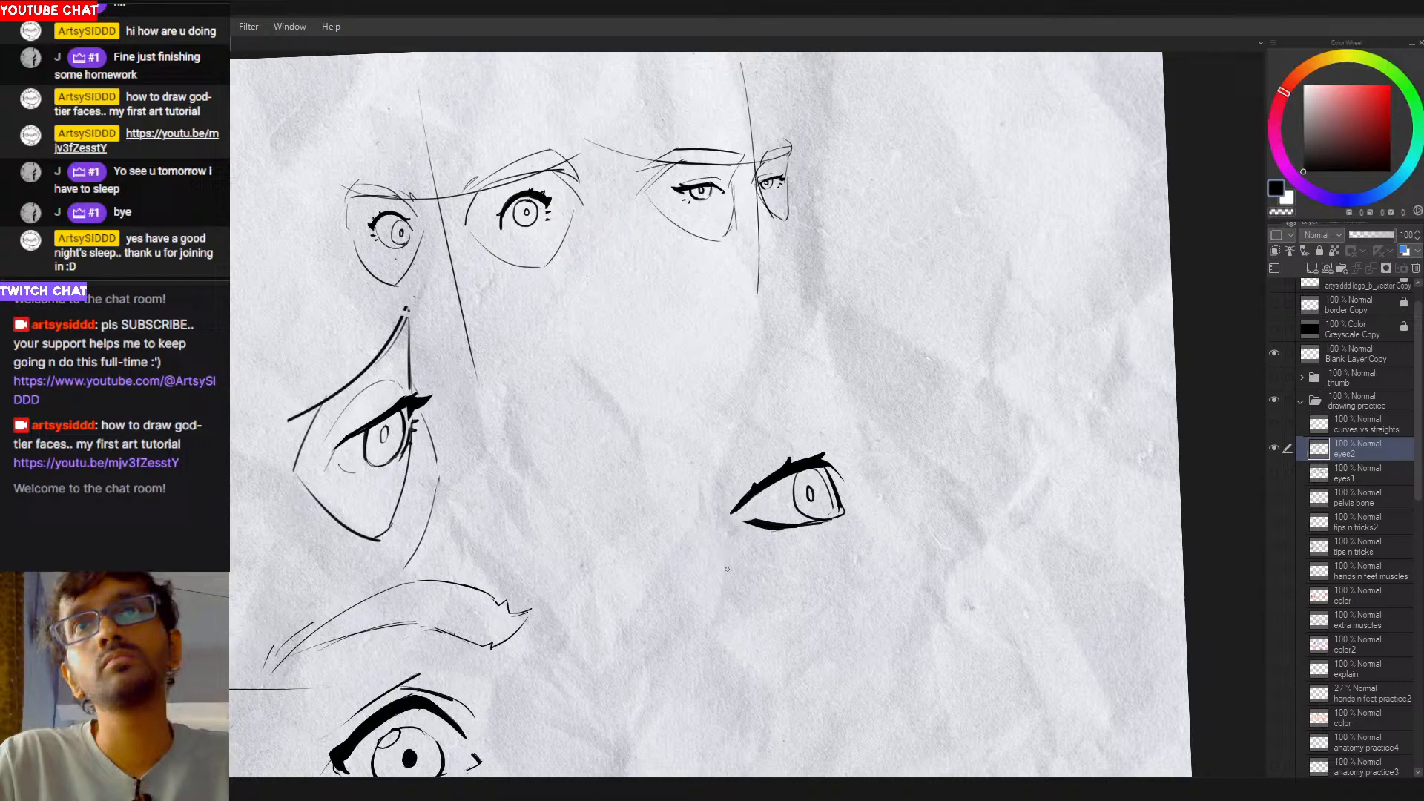
key("ctrl+z")
key("c")
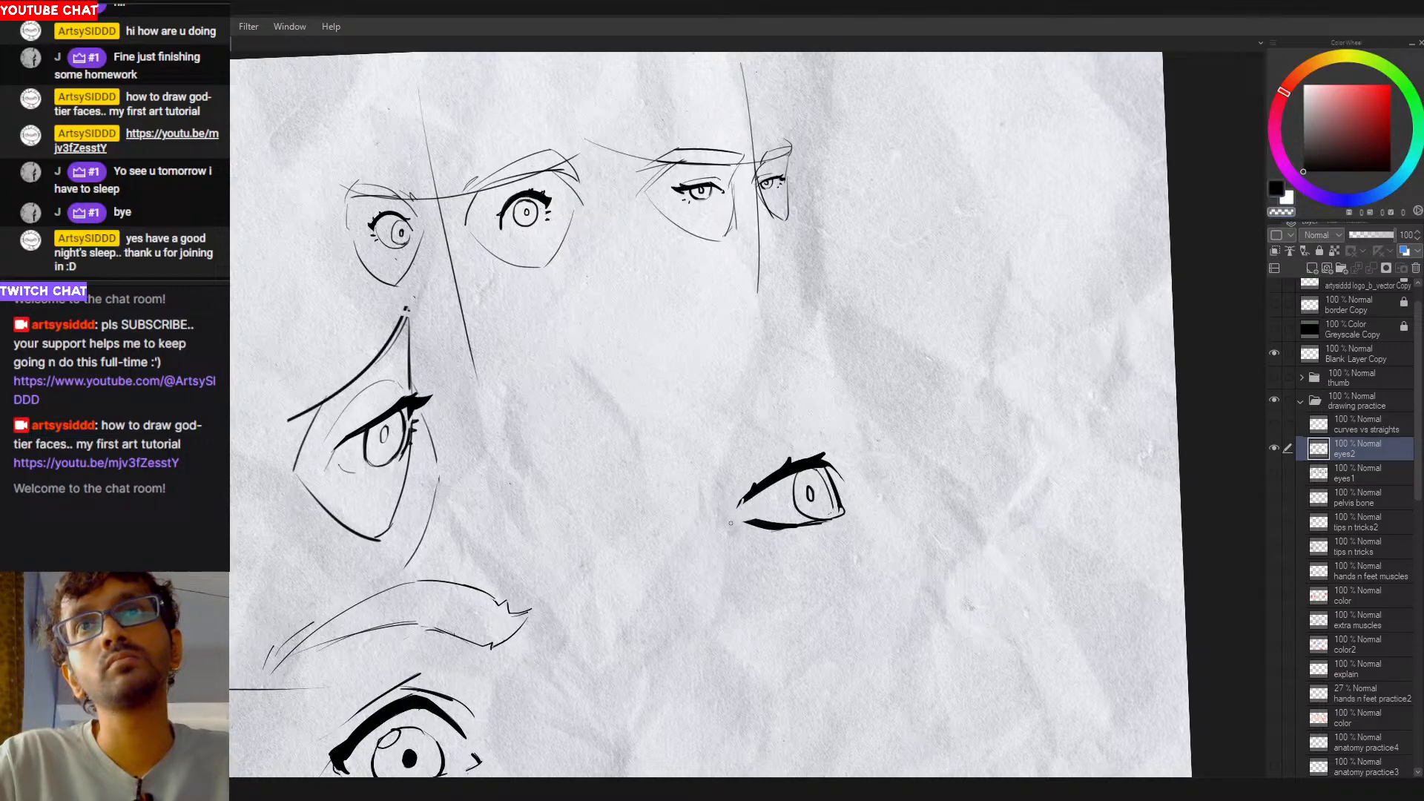
scroll(733, 518, "down", 2)
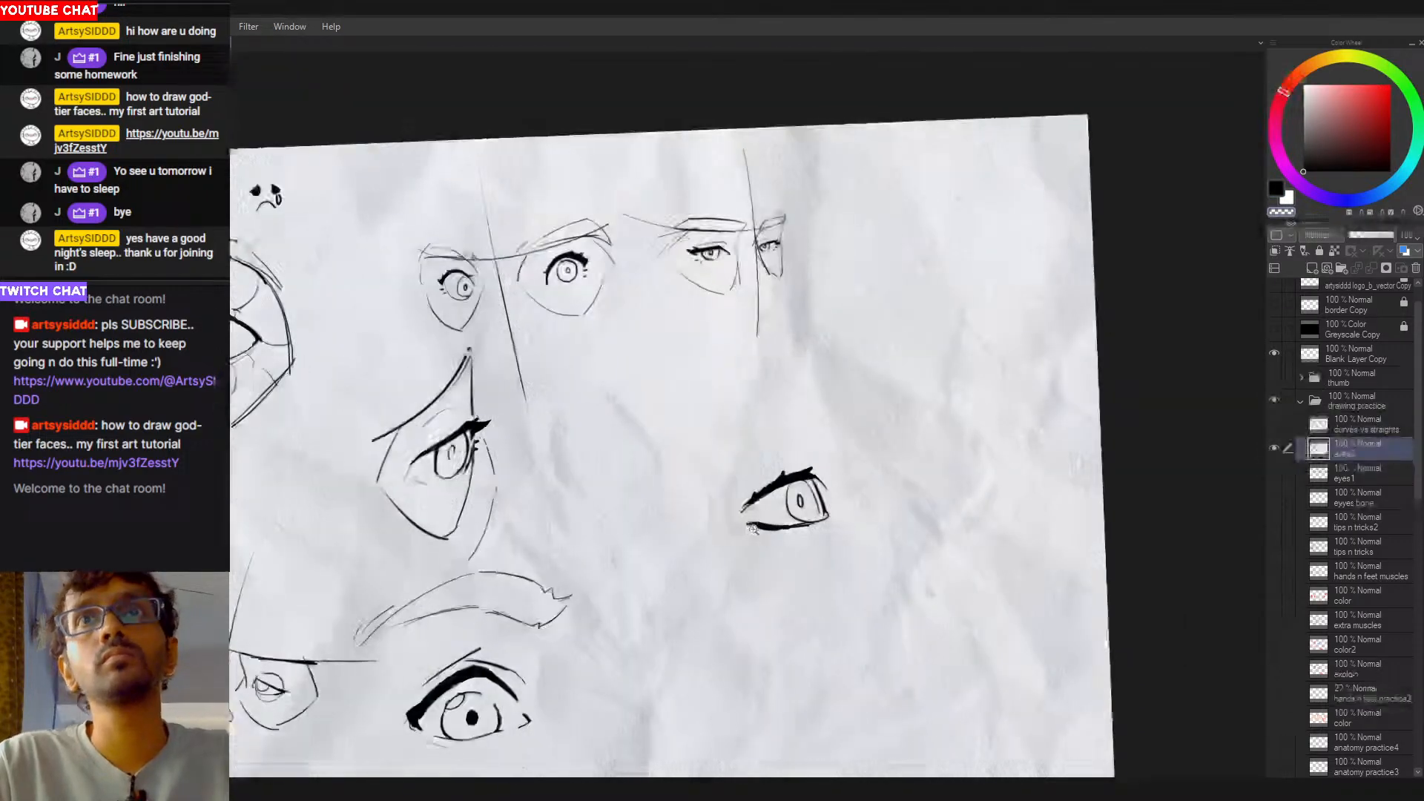
scroll(720, 530, "up", 1)
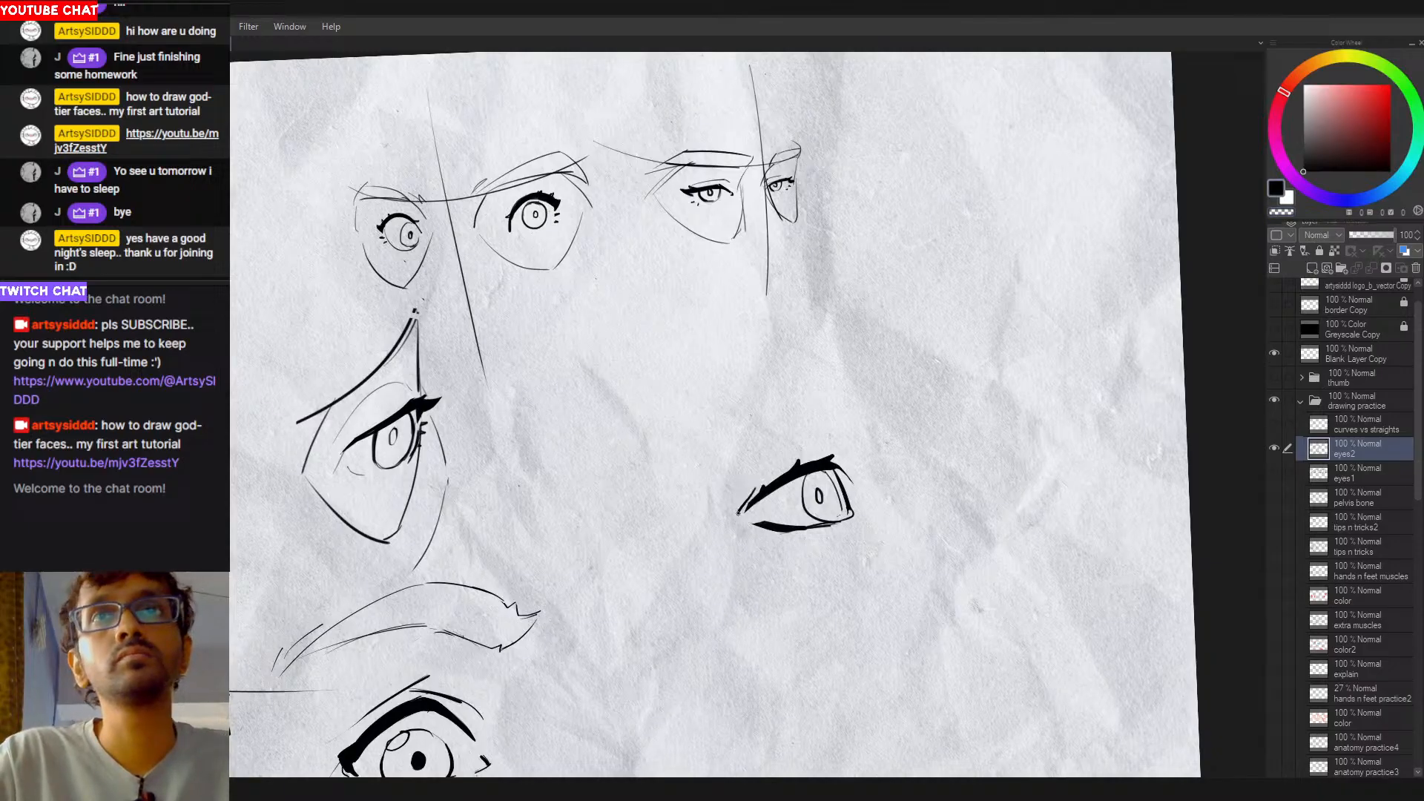
left_click_drag(738, 512, 751, 495)
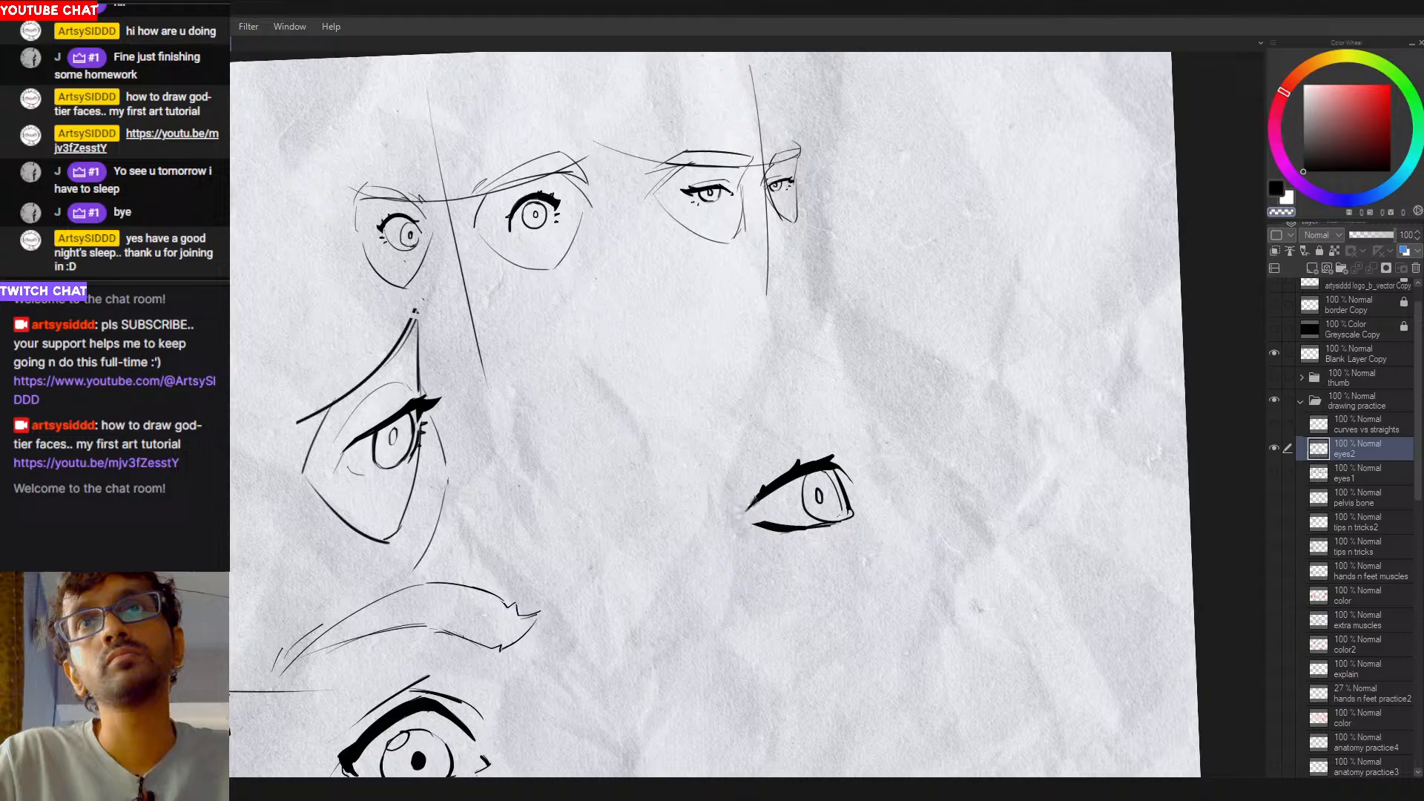
Step: Redraw the outer corner of the side-view eye as a sharp black point and clean its edge with transparent colour
key("c")
left_click_drag(743, 509, 733, 512)
key("c")
key("c")
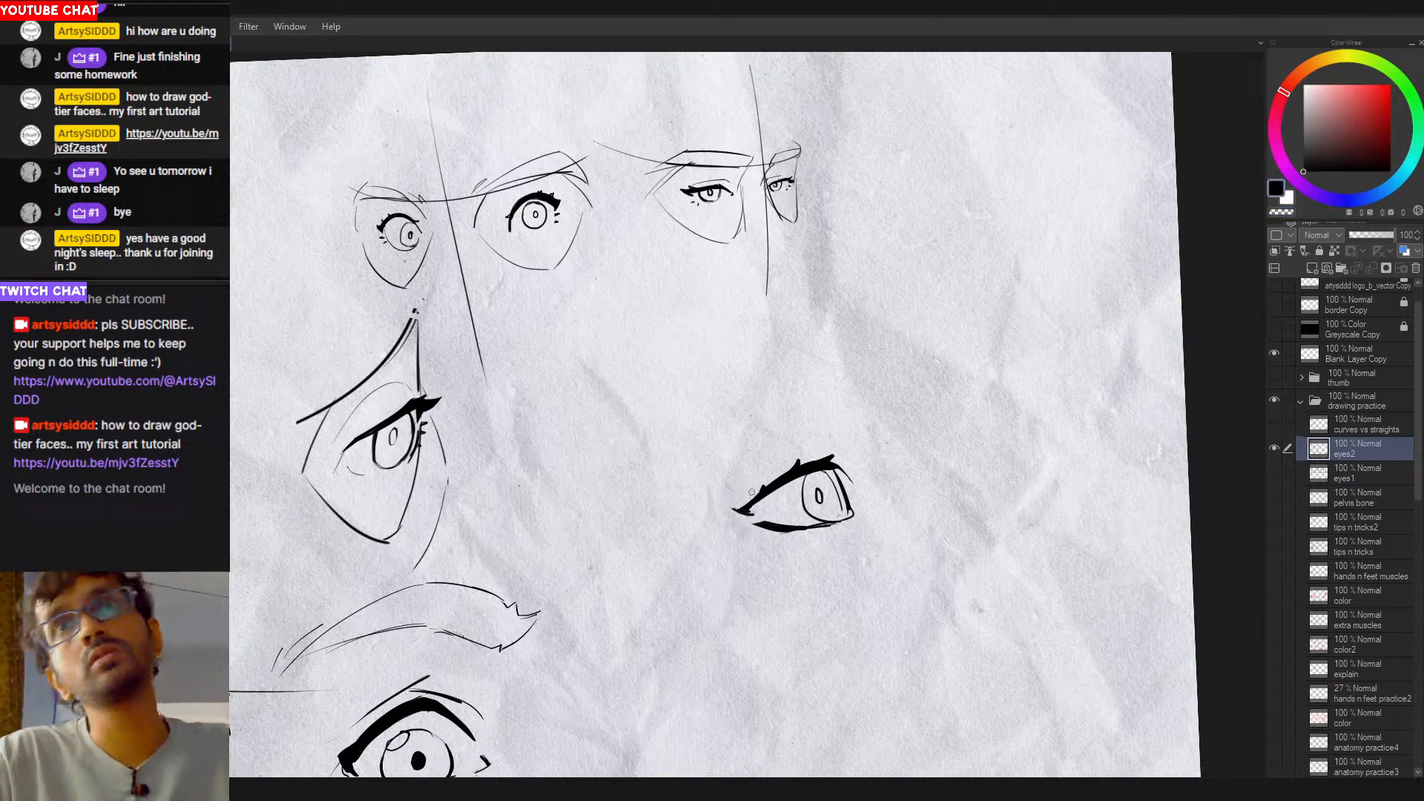
key("c")
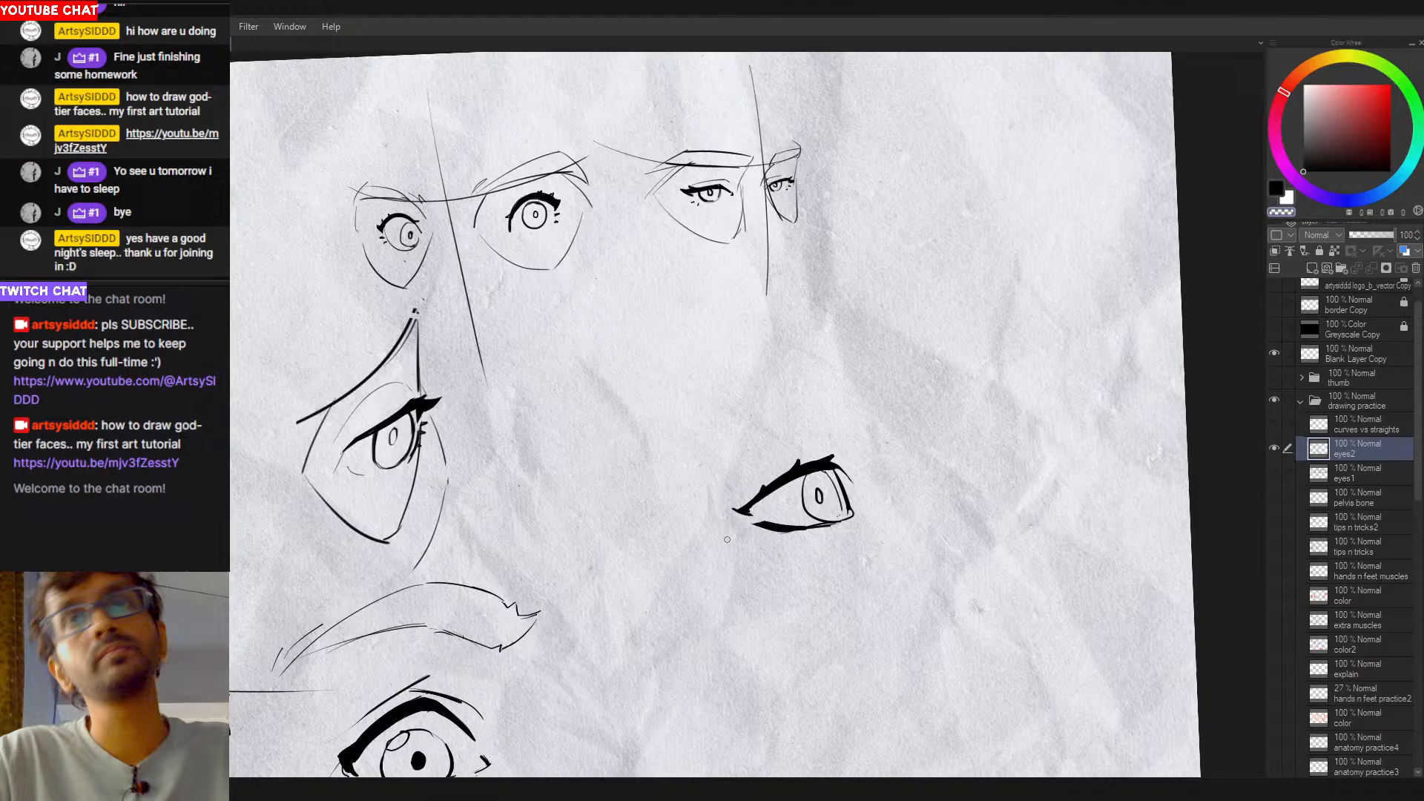
scroll(752, 509, "down", 3)
scroll(839, 529, "up", 1)
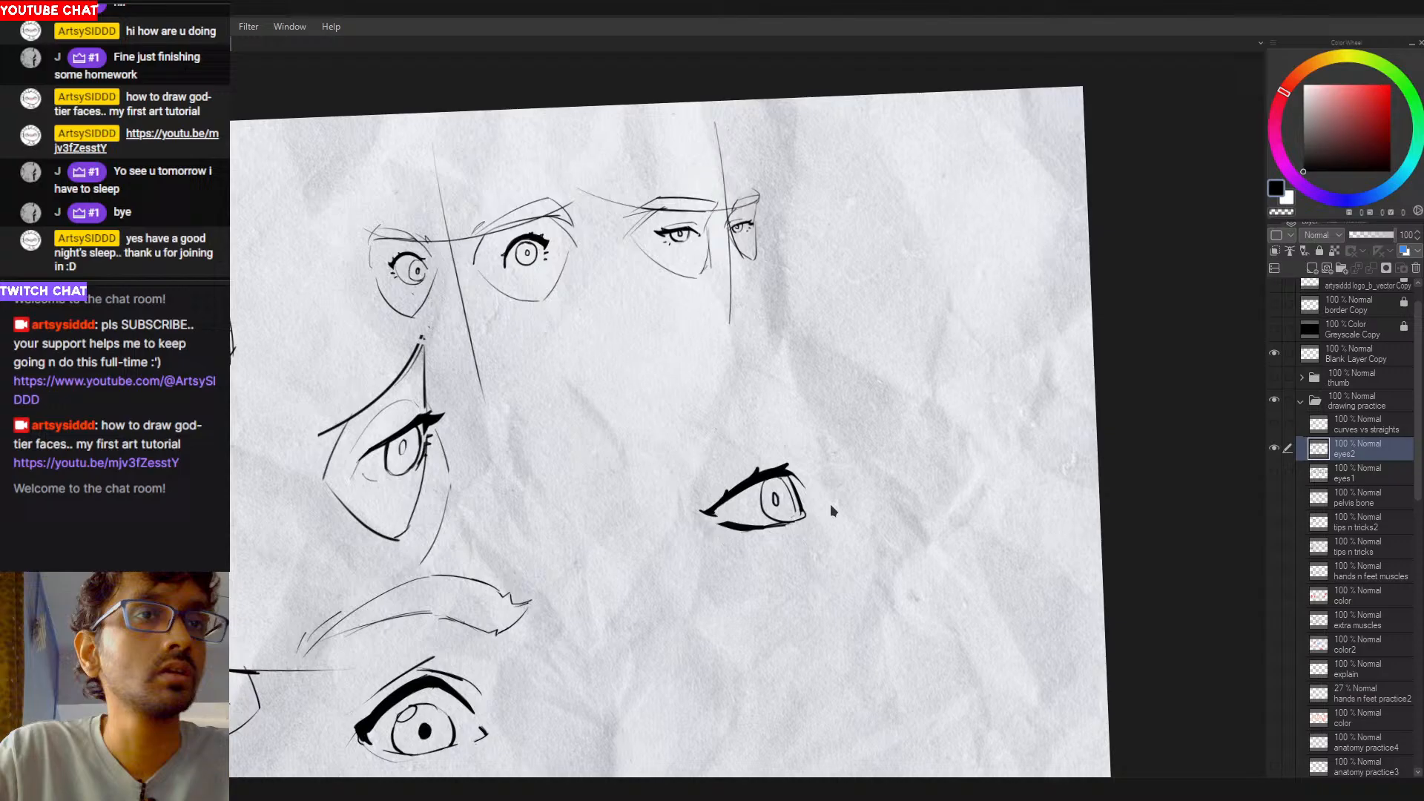
Step: Lasso the side-view eye, move it to the empty upper right area of the sheet and enlarge it slightly
left_click_drag(816, 583, 854, 472)
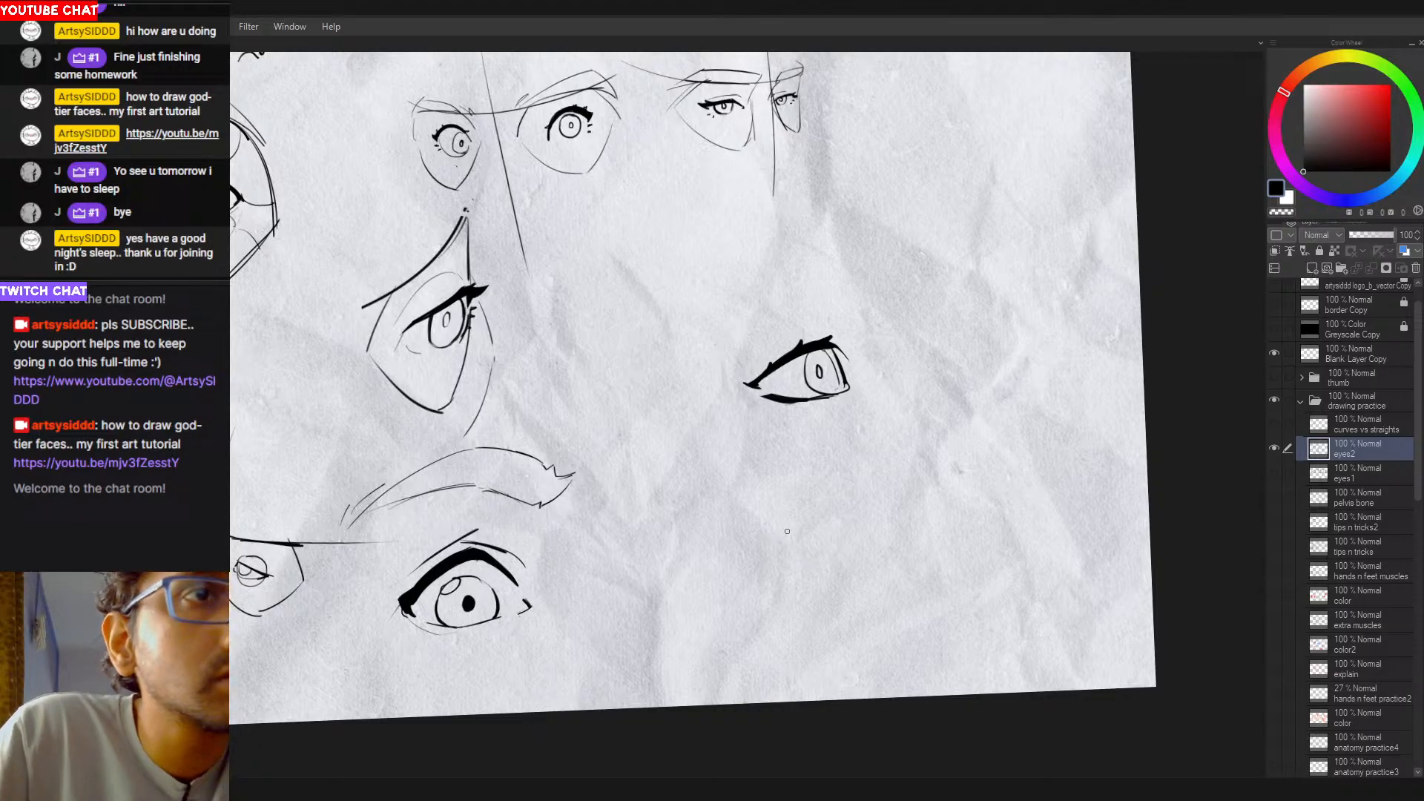
mouse_move(800, 527)
left_mouse_down()
mouse_move(749, 521)
mouse_move(856, 517)
left_mouse_up()
key("m")
left_click_drag(880, 410, 860, 452)
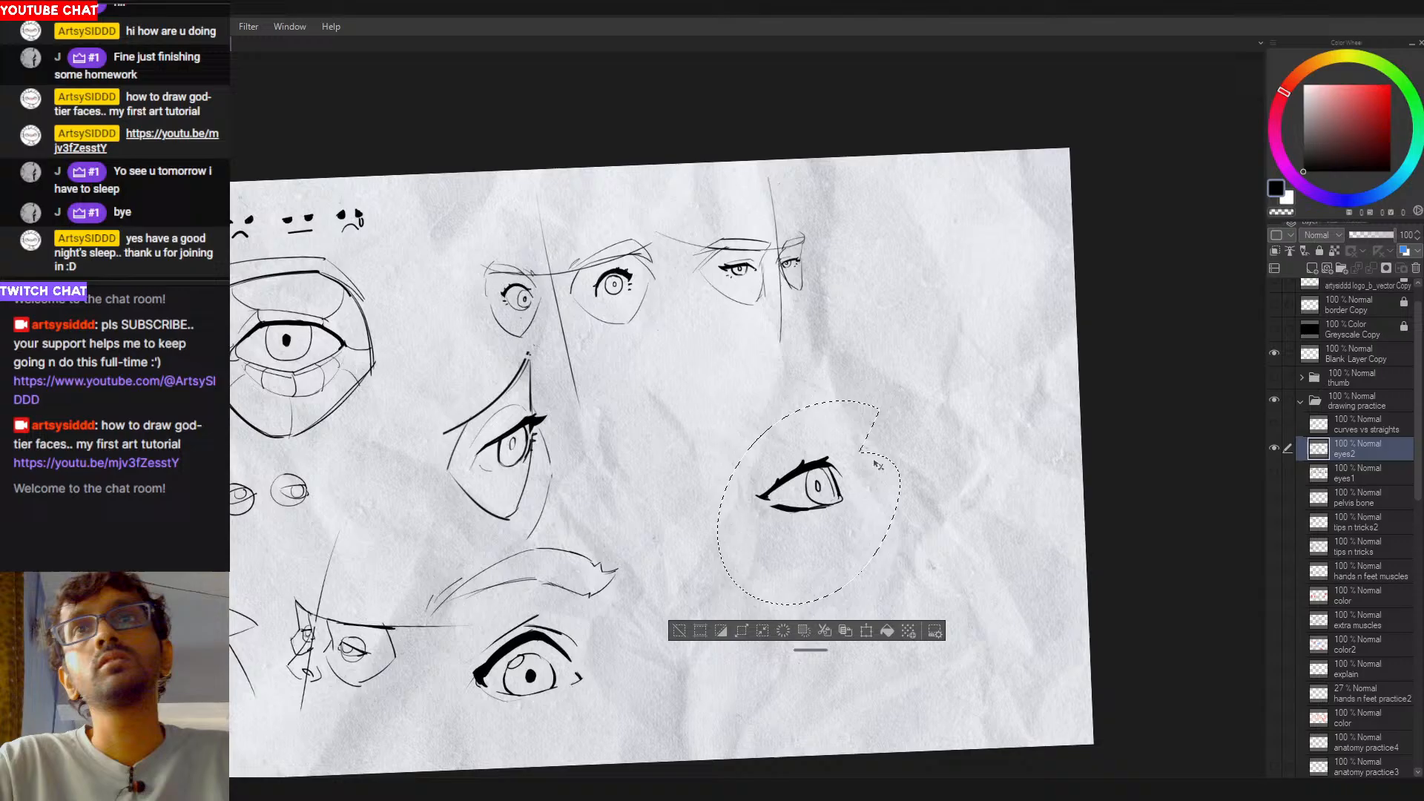
key("ctrl+t")
mouse_move(841, 558)
left_mouse_down()
mouse_move(707, 487)
mouse_move(709, 686)
mouse_move(710, 527)
mouse_move(704, 578)
mouse_move(955, 319)
left_mouse_up()
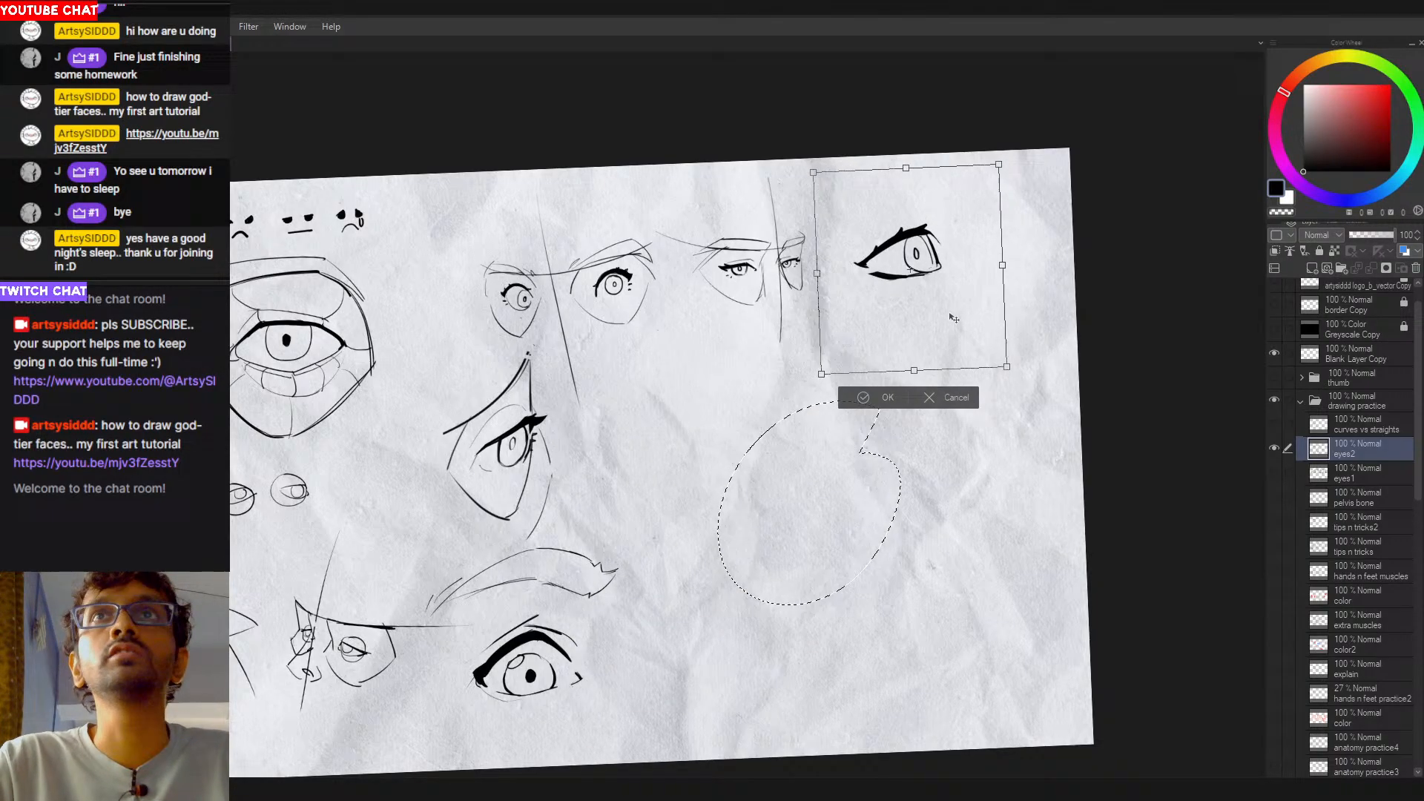
left_click_drag(918, 371, 950, 350)
key("Return")
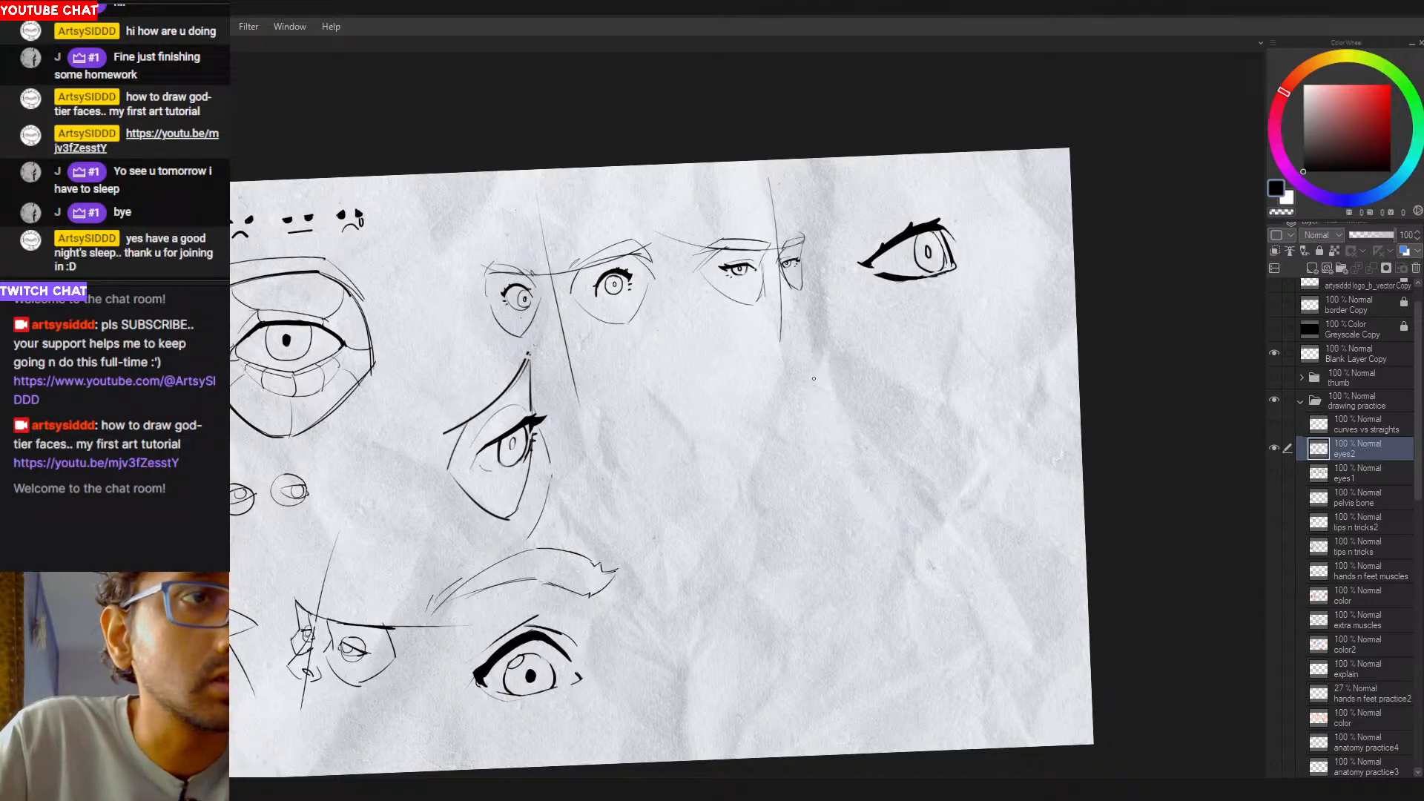
Step: Draw the arched upper lid of a new front-view eye below the moved one and thicken its outer half in black
mouse_move(759, 414)
left_mouse_down()
mouse_move(775, 423)
mouse_move(836, 398)
mouse_move(914, 415)
left_mouse_up()
key("ctrl+z")
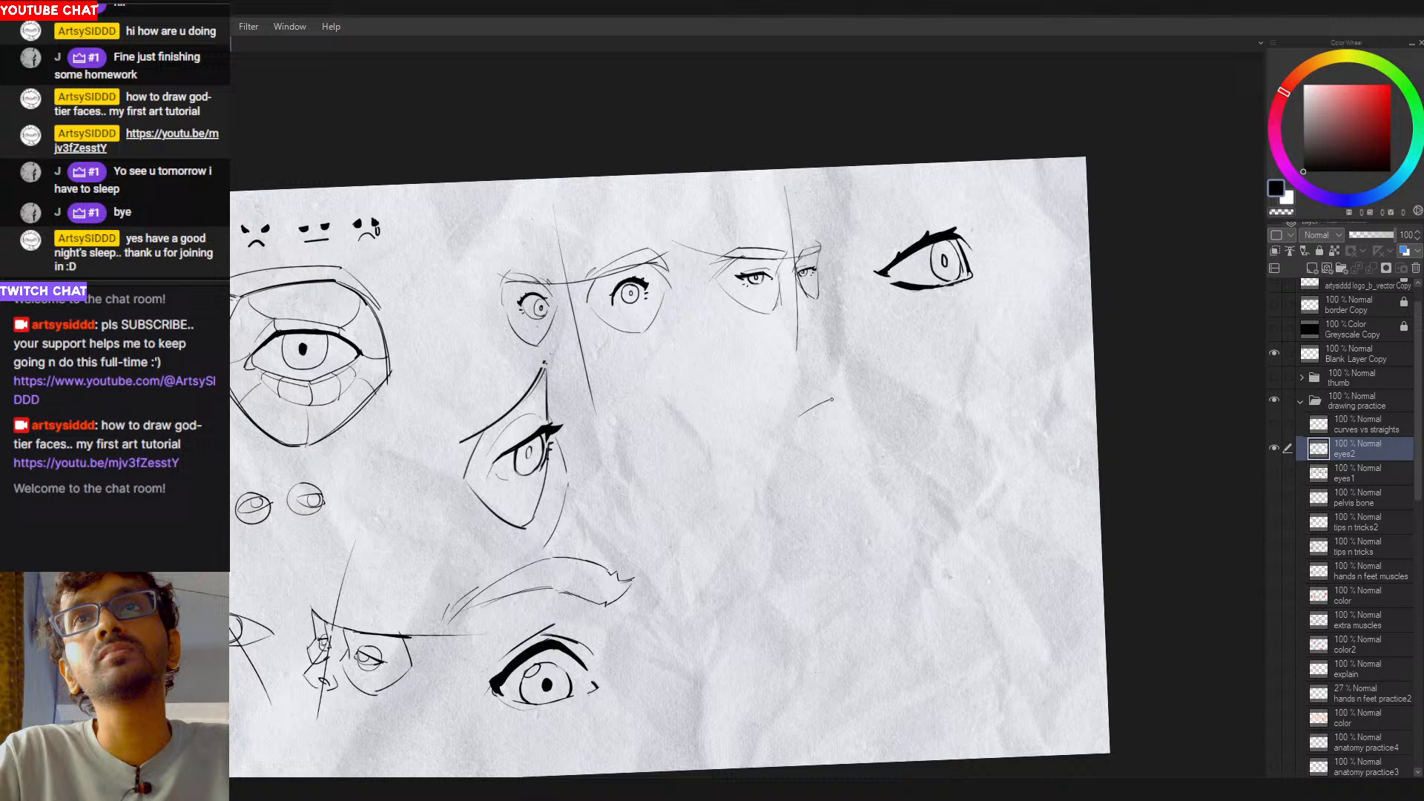
left_click_drag(833, 399, 901, 418)
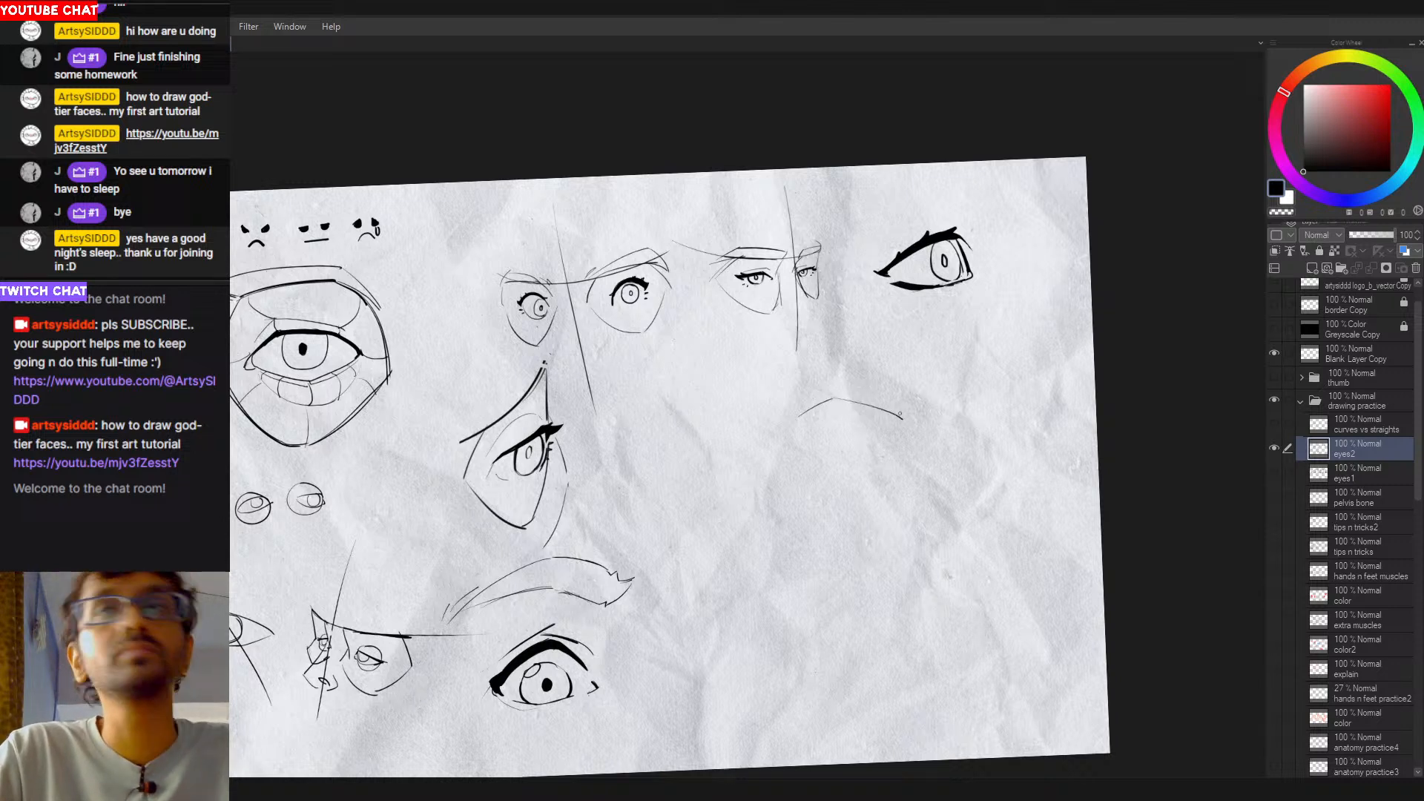
mouse_move(842, 432)
left_mouse_down()
mouse_move(887, 428)
mouse_move(816, 432)
left_mouse_up()
key("ctrl+z")
key("ctrl+z")
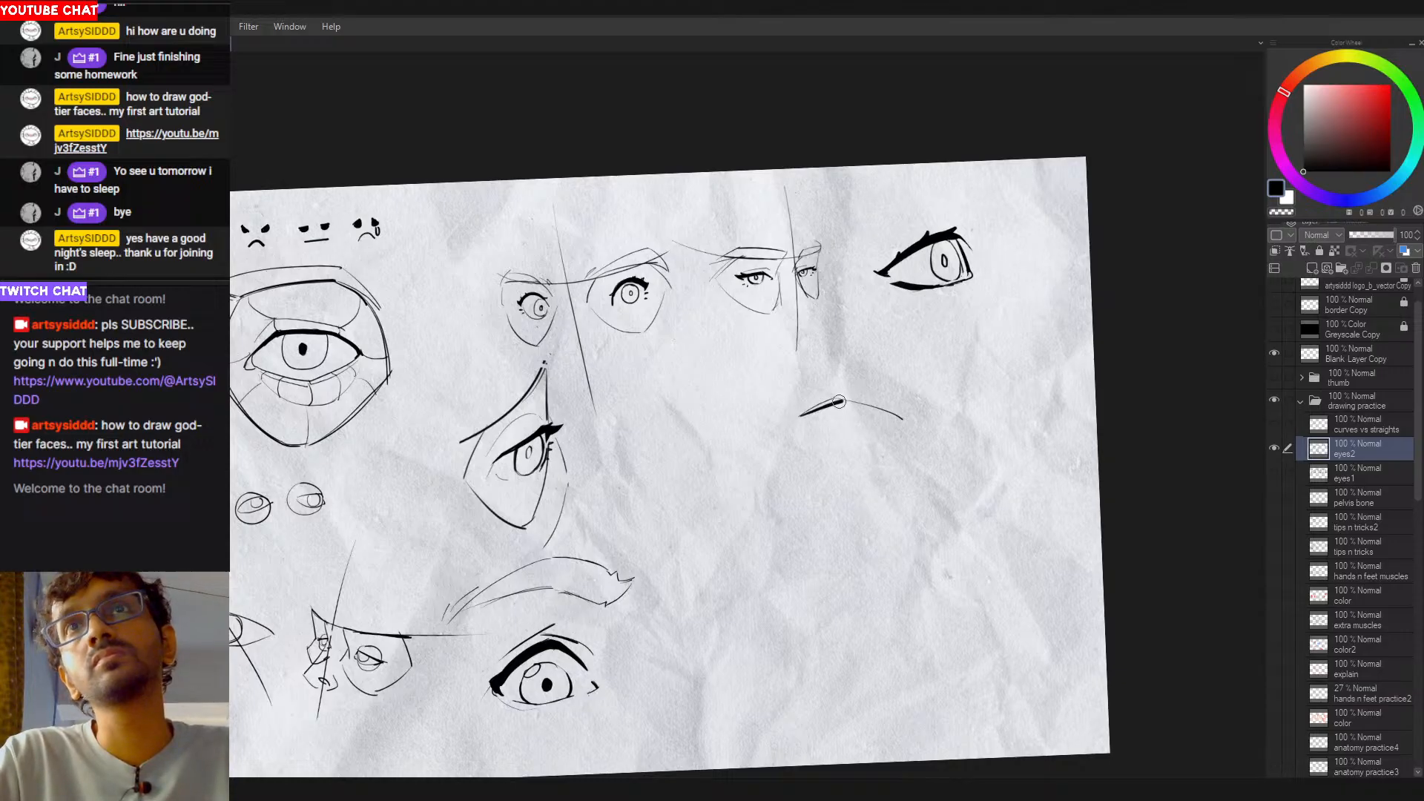
mouse_move(836, 400)
left_mouse_down()
mouse_move(901, 421)
mouse_move(847, 439)
mouse_move(866, 410)
left_mouse_up()
key("ctrl+z")
key("ctrl+z")
key("ctrl+z")
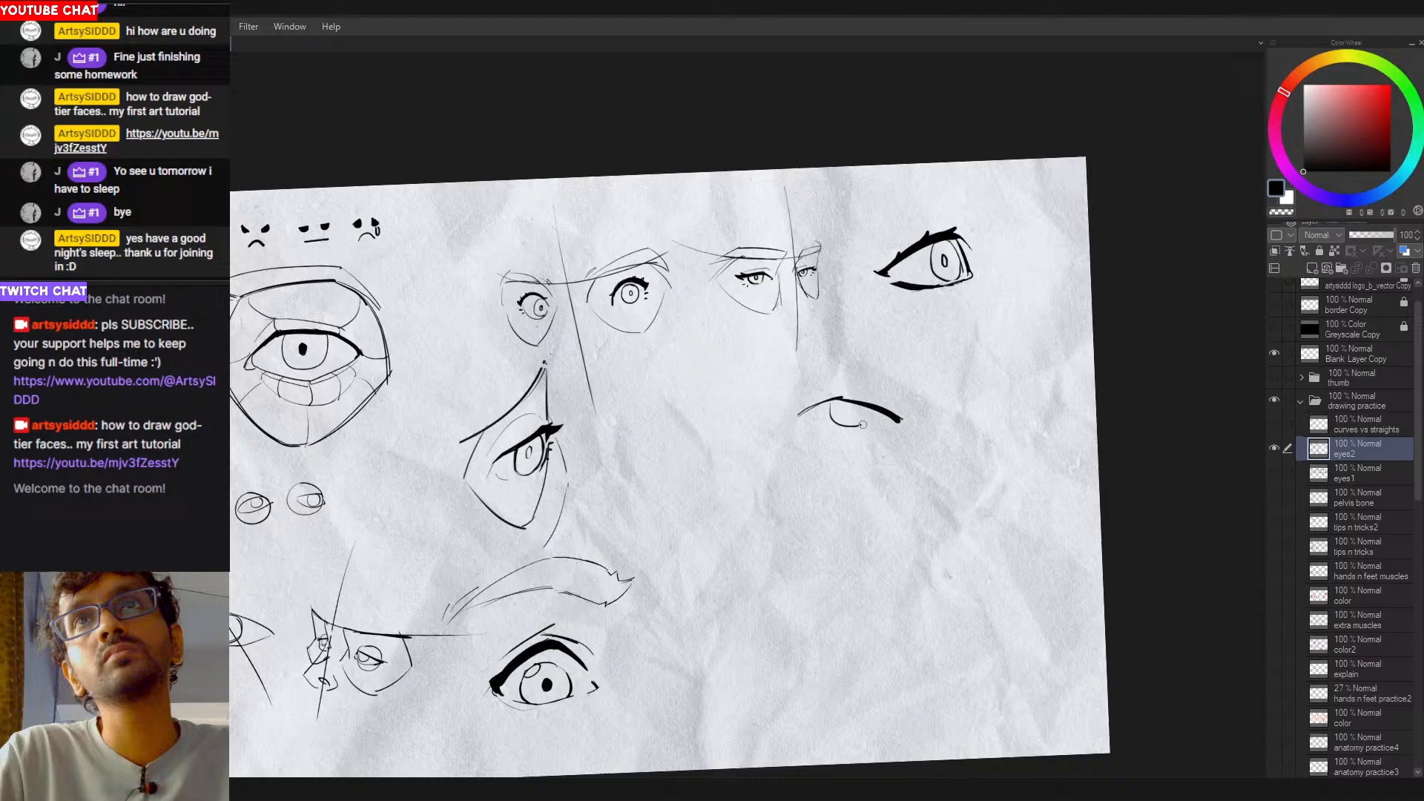
Step: Draw a round iris partly covered by the new eye's upper lid, with a small oval pupil inside
key("ctrl+z")
mouse_move(834, 401)
left_mouse_down()
mouse_move(864, 397)
mouse_move(844, 427)
mouse_move(872, 410)
left_mouse_up()
key("ctrl+z")
key("ctrl+z")
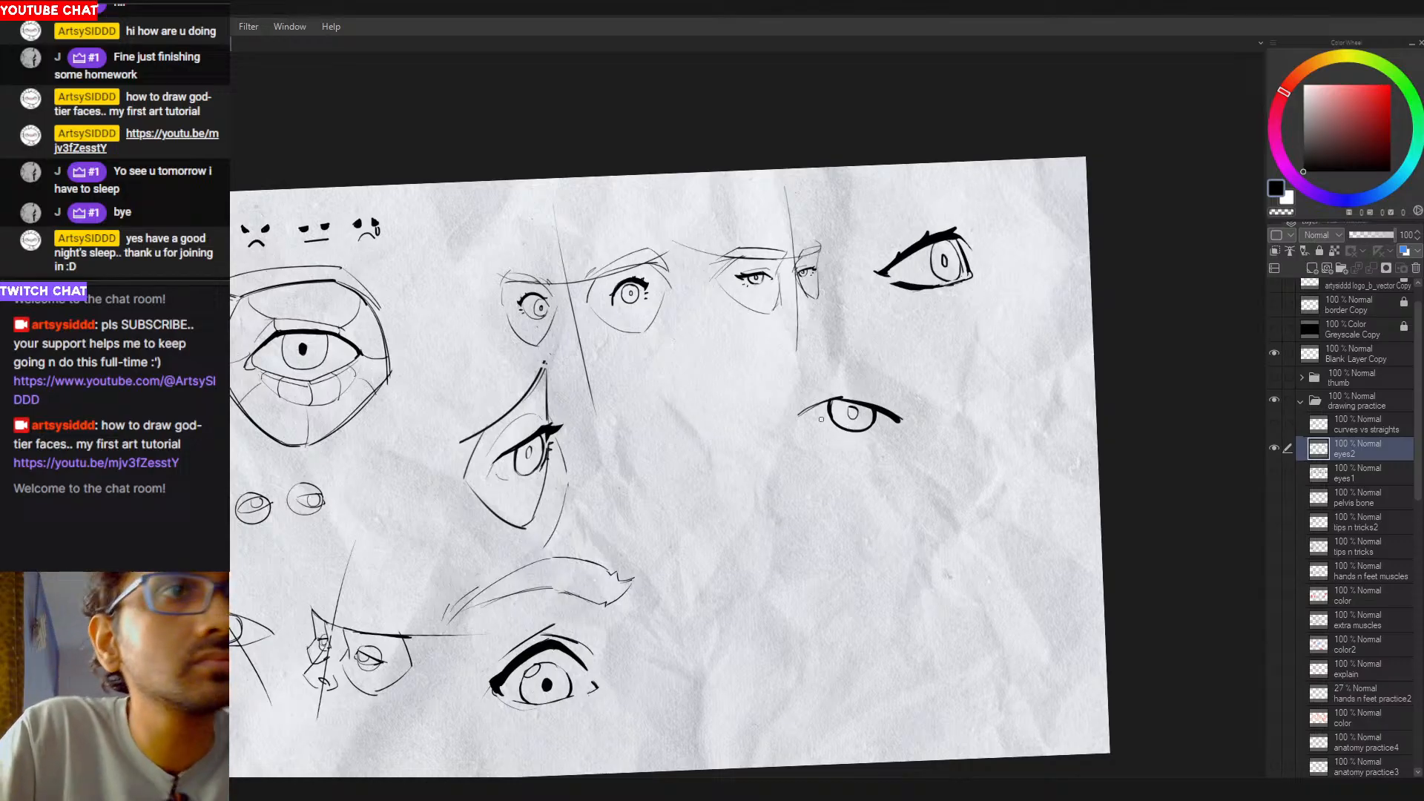
Step: Draw the new eye's lower lid as a light line running from the outer corner to below the iris
left_click_drag(898, 420, 843, 437)
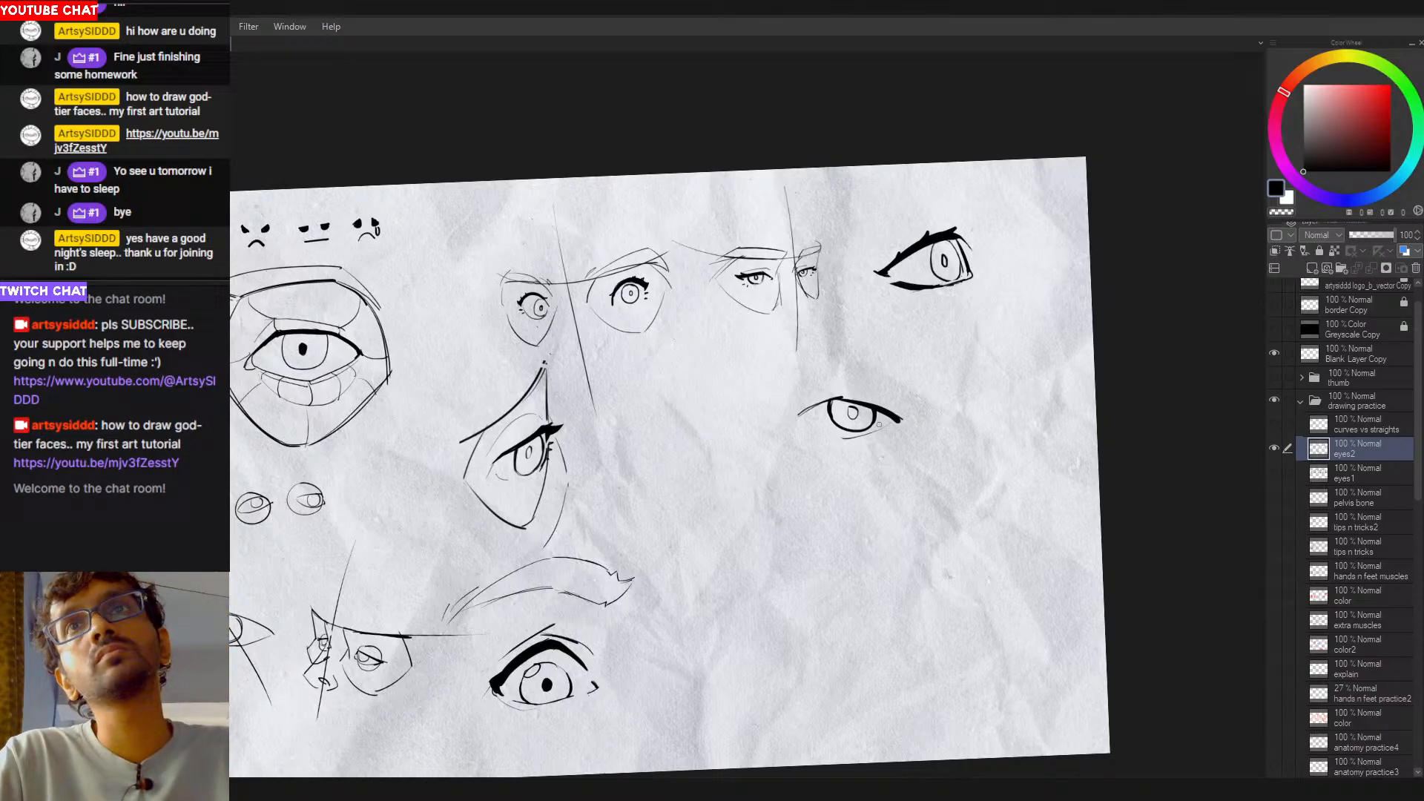
key("ctrl+z")
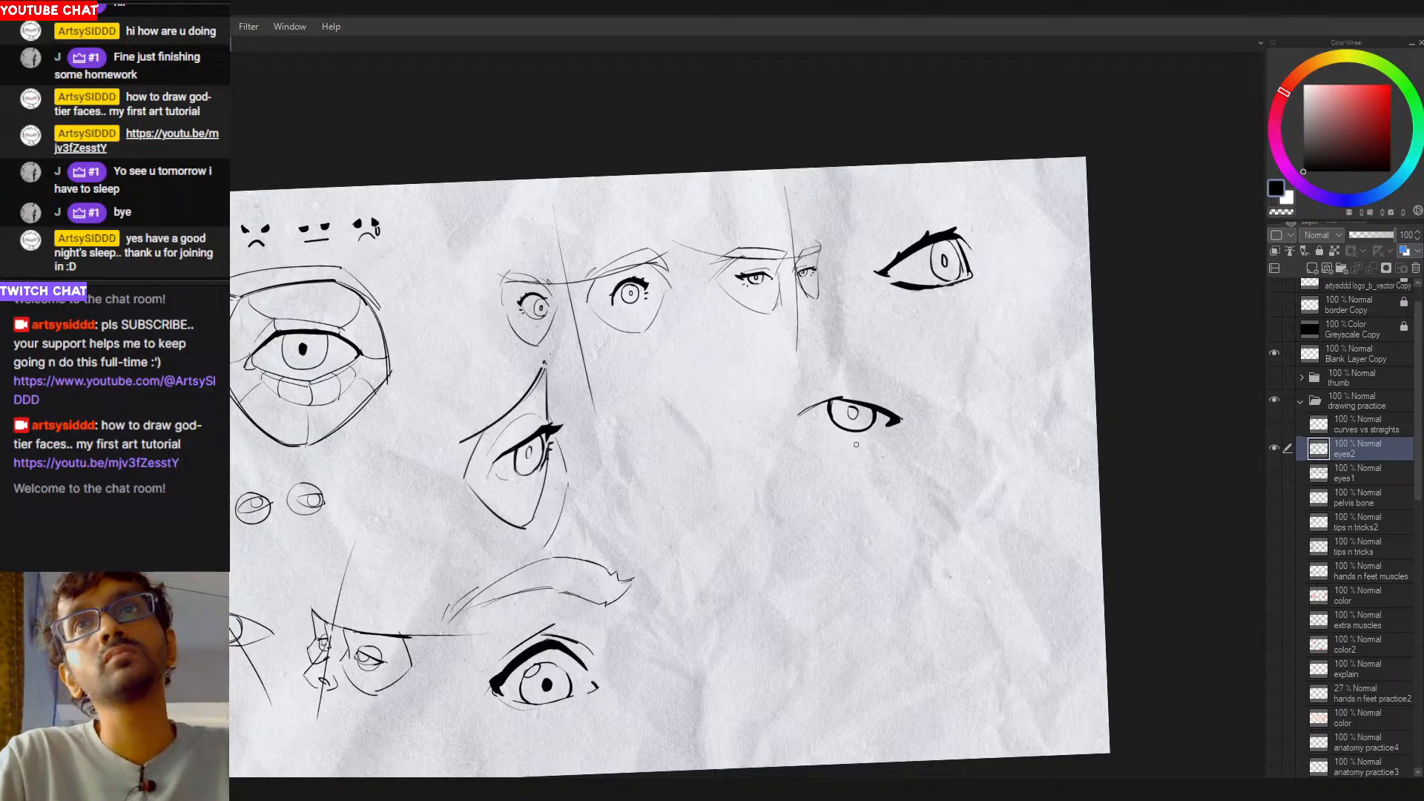
left_click_drag(880, 431, 856, 437)
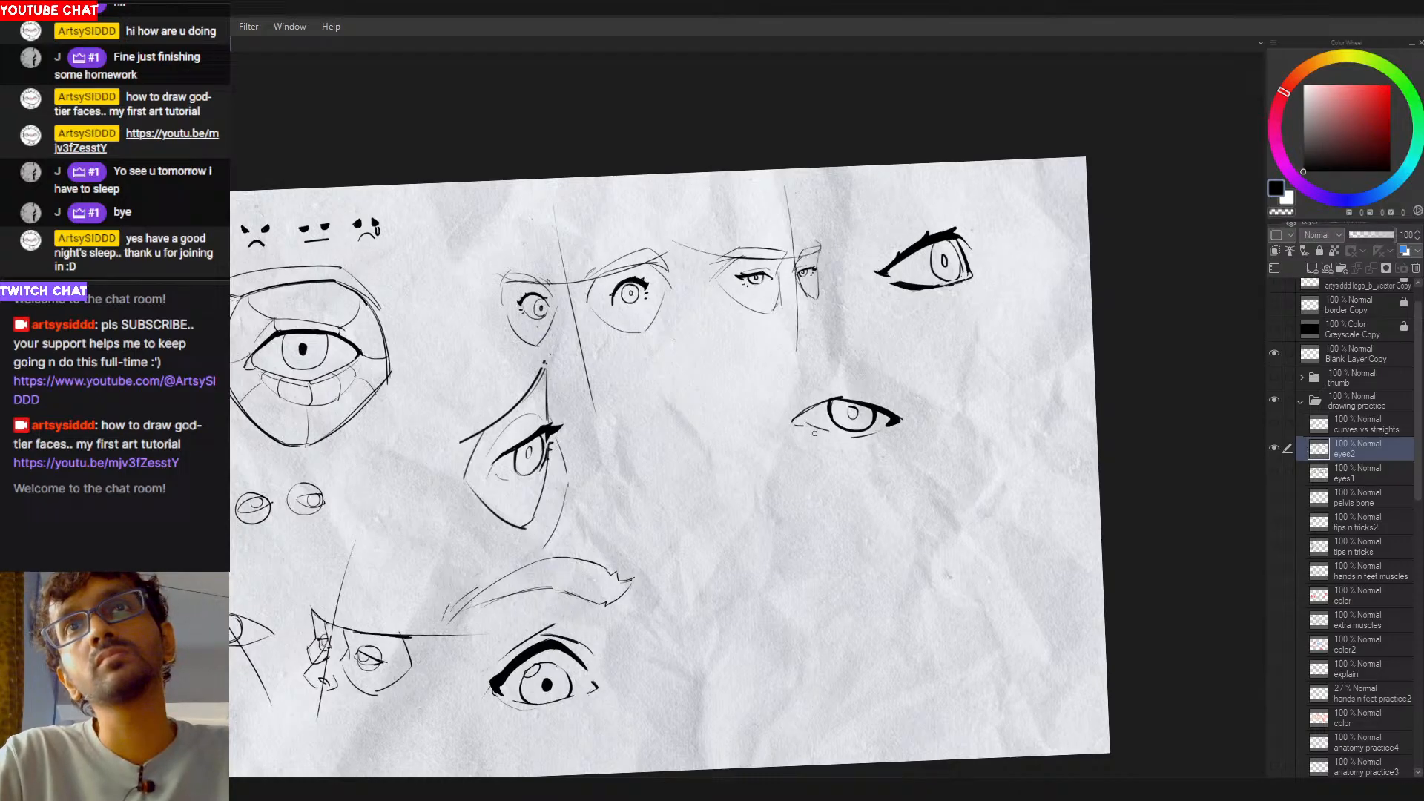
key("ctrl+z")
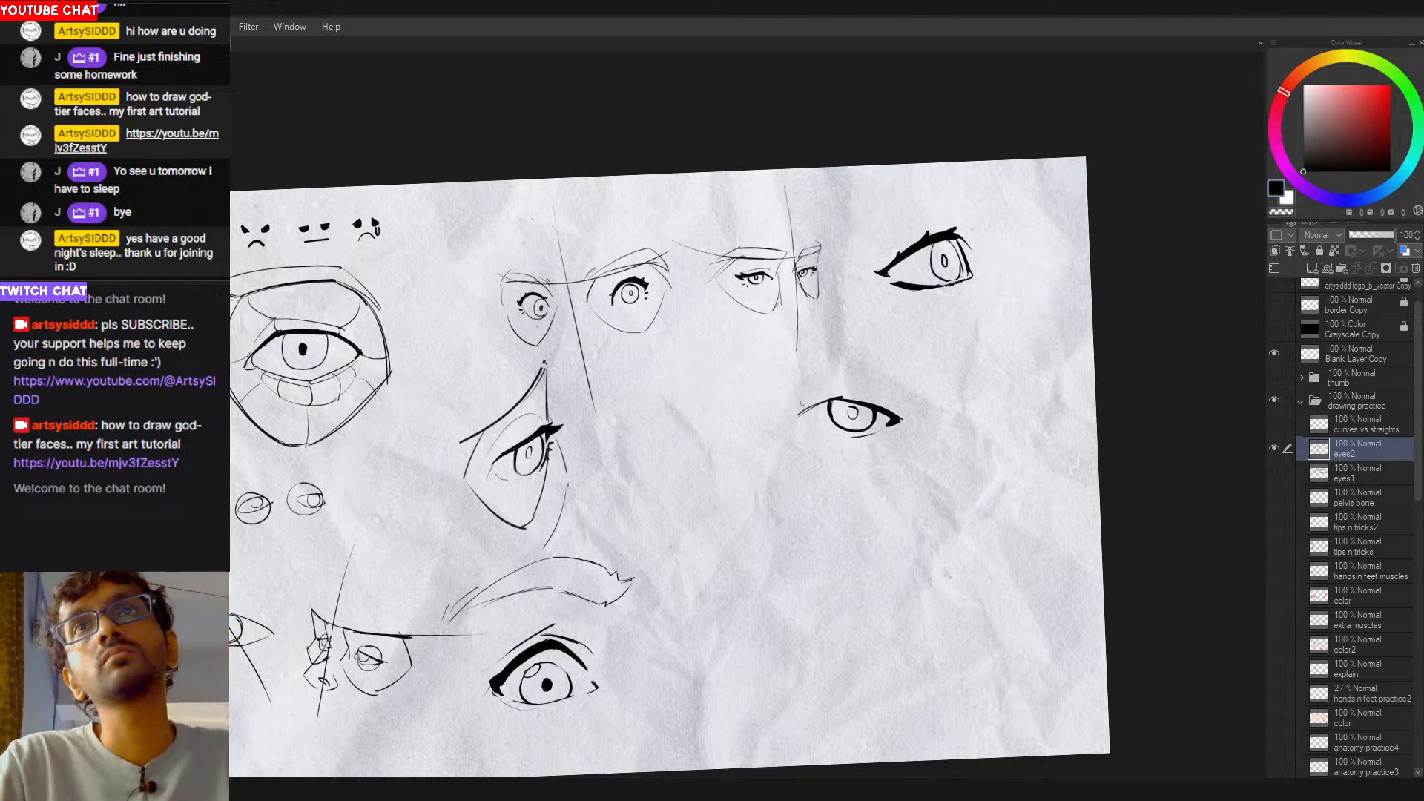
Step: Add a short crease line above the new eye's inner corner and try a line beneath the eye
left_click_drag(803, 403, 822, 382)
left_click_drag(829, 380, 896, 402)
key("ctrl+z")
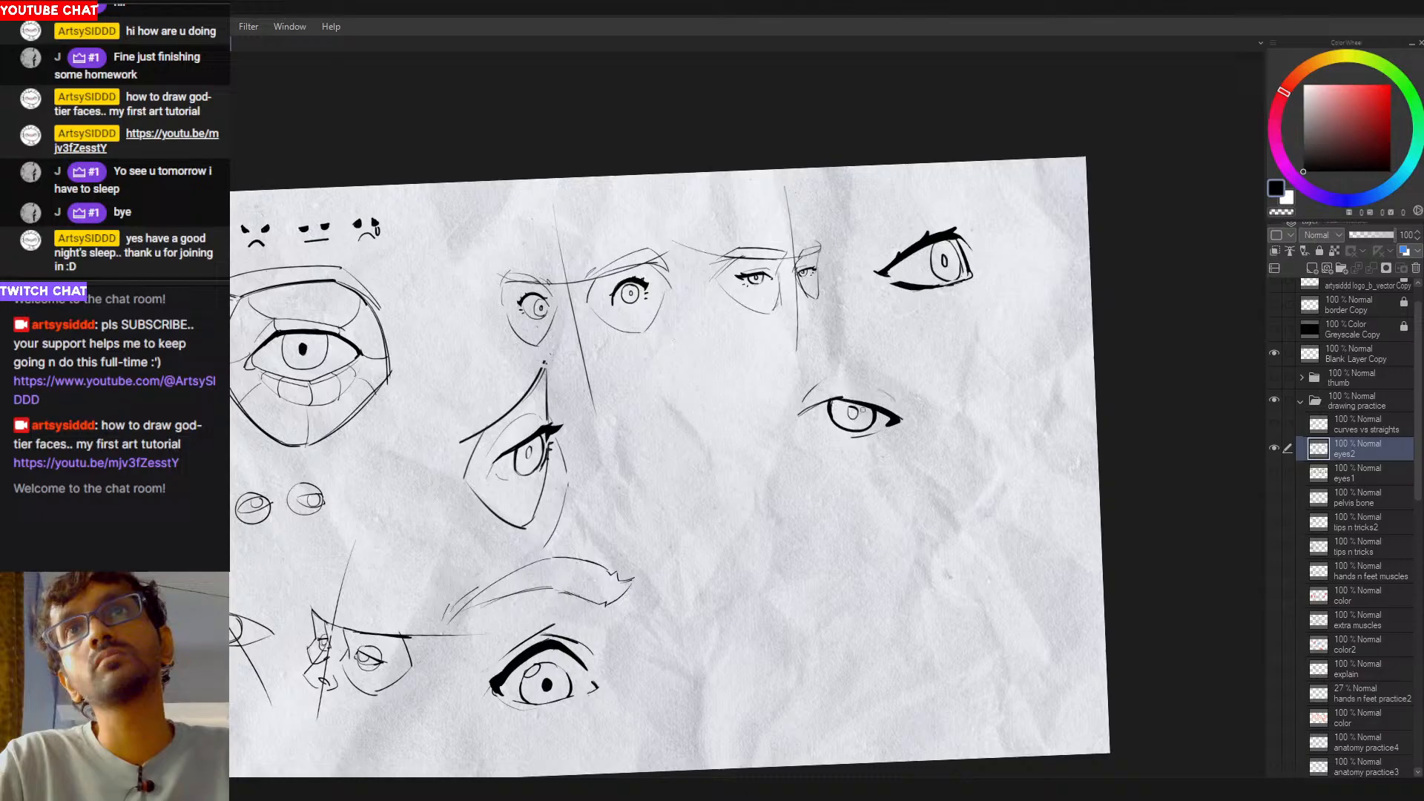
key("ctrl+z")
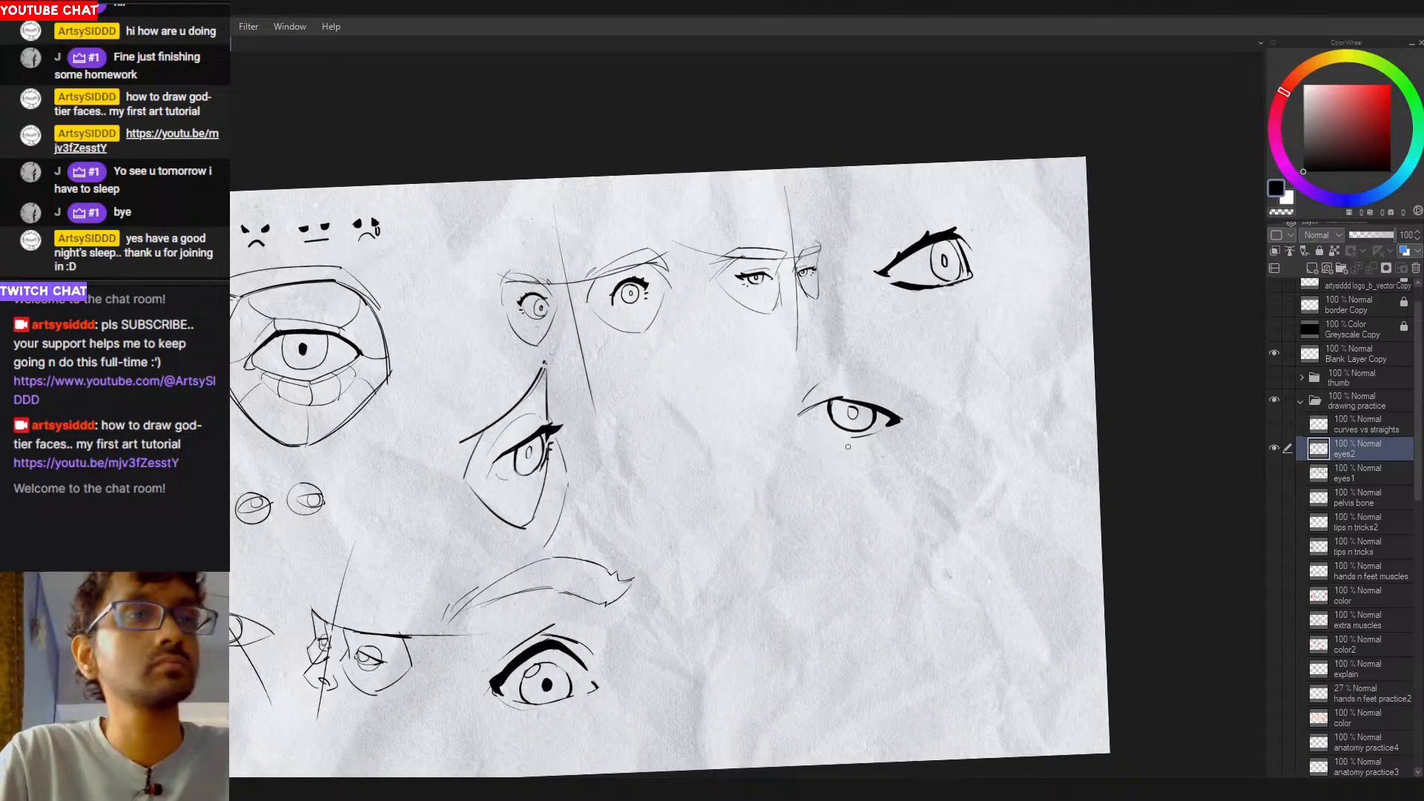
left_click_drag(818, 437, 871, 442)
key("ctrl+z")
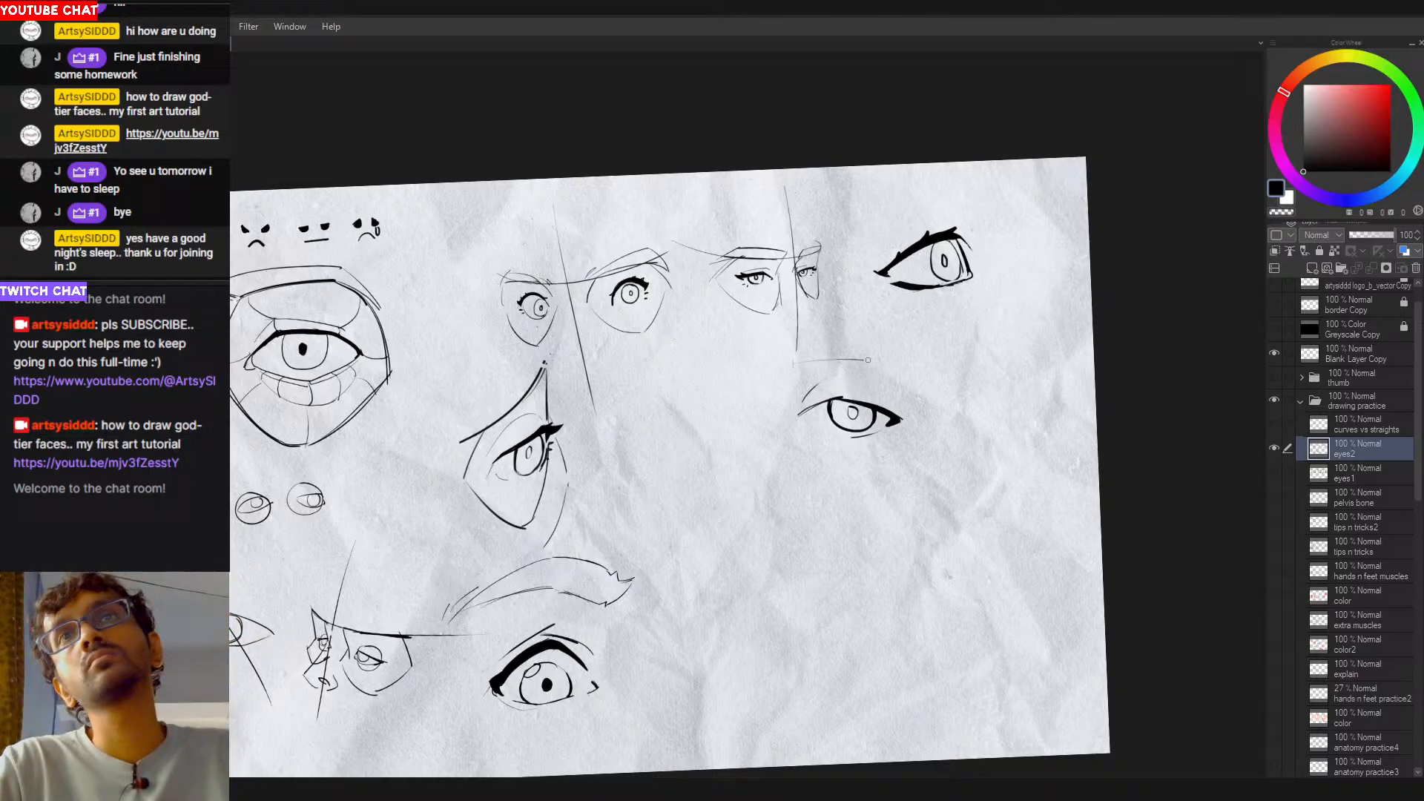
Step: Sketch the lower edge of an eyebrow as a light arch above the new eye, undoing unwanted strokes
left_click_drag(792, 368, 852, 359)
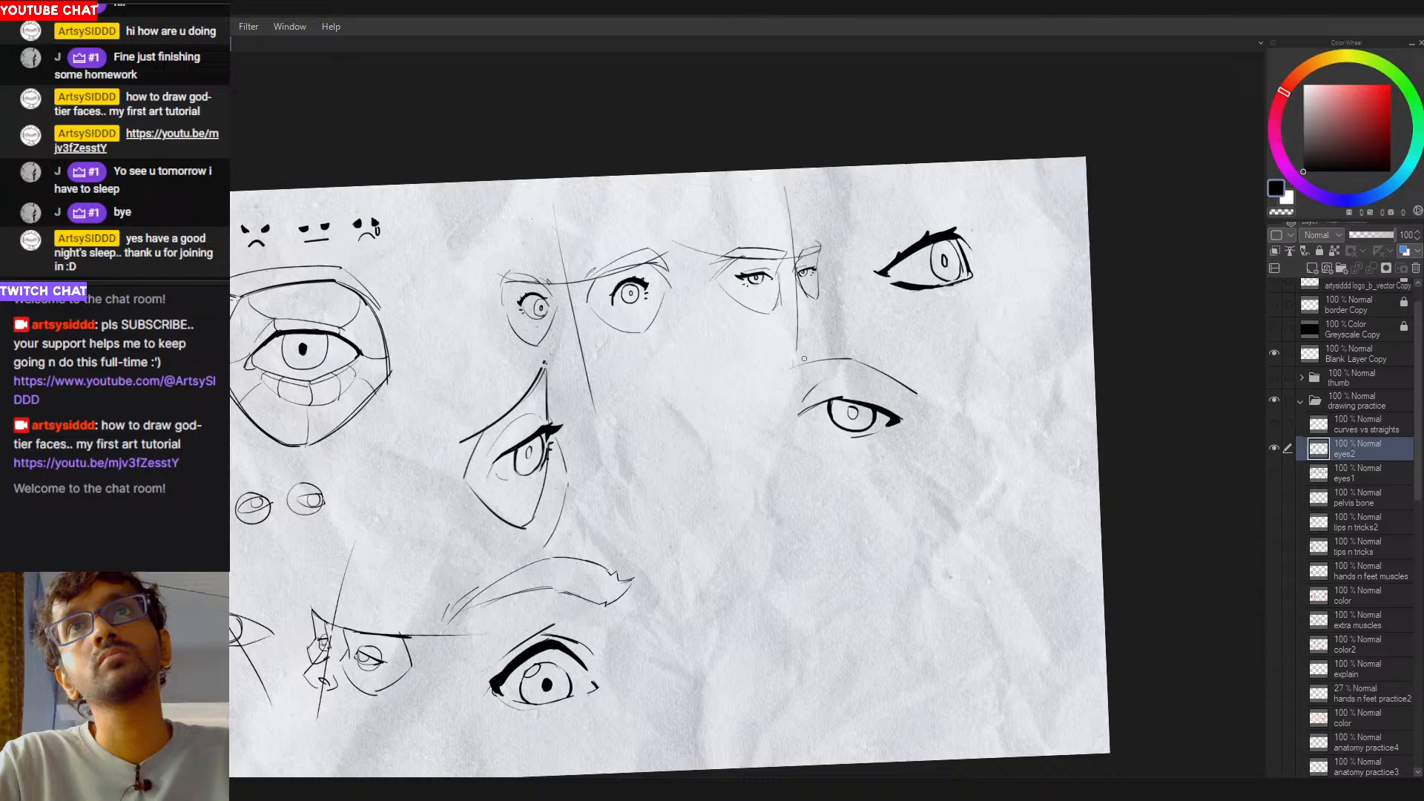
left_click_drag(853, 359, 925, 386)
key("ctrl+z")
mouse_move(791, 366)
left_mouse_down()
mouse_move(788, 348)
mouse_move(881, 345)
left_mouse_up()
key("ctrl+z")
key("ctrl+z")
key("ctrl+z")
Step: Draw the eyebrow's rounded inner end and its upper edge, sloping down to the outer tip
mouse_move(789, 349)
left_mouse_down()
mouse_move(864, 335)
mouse_move(931, 392)
left_mouse_up()
key("ctrl+z")
key("ctrl+z")
left_click_drag(866, 348, 926, 397)
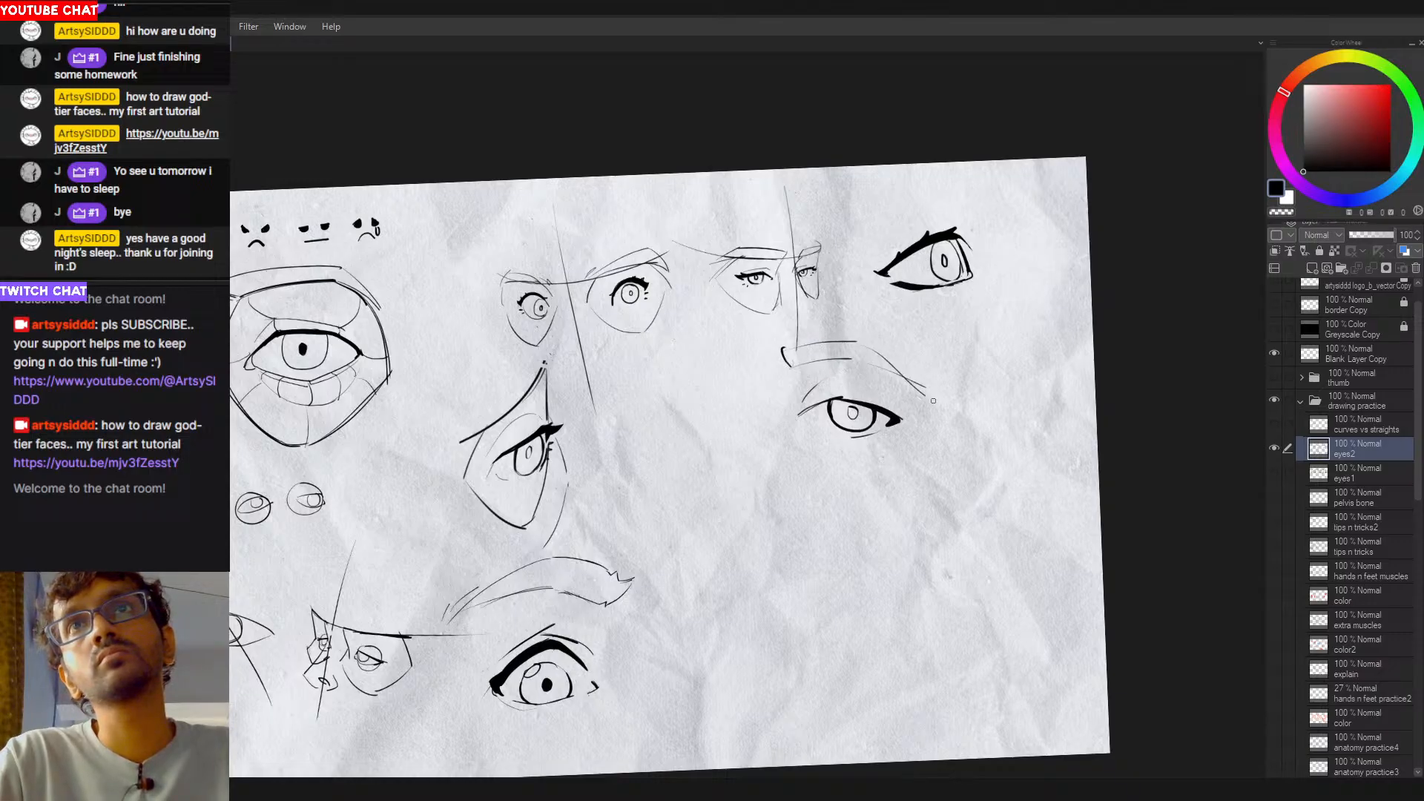
key("ctrl+z")
left_click_drag(855, 342, 927, 385)
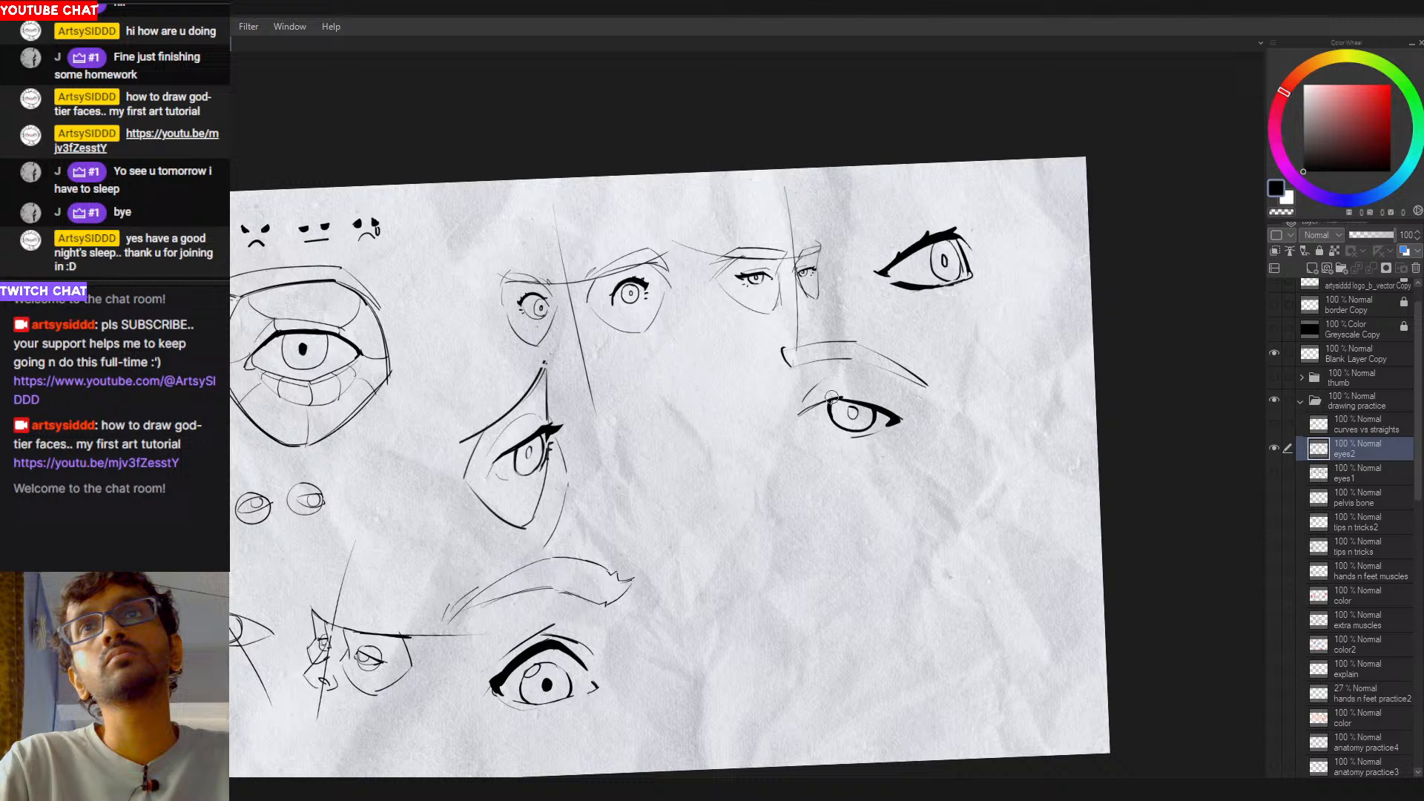
Step: Go over the front-view eye's upper lid from above the iris to the outer corner, redoing the stroke once
left_click_drag(827, 398, 894, 419)
key("ctrl+z")
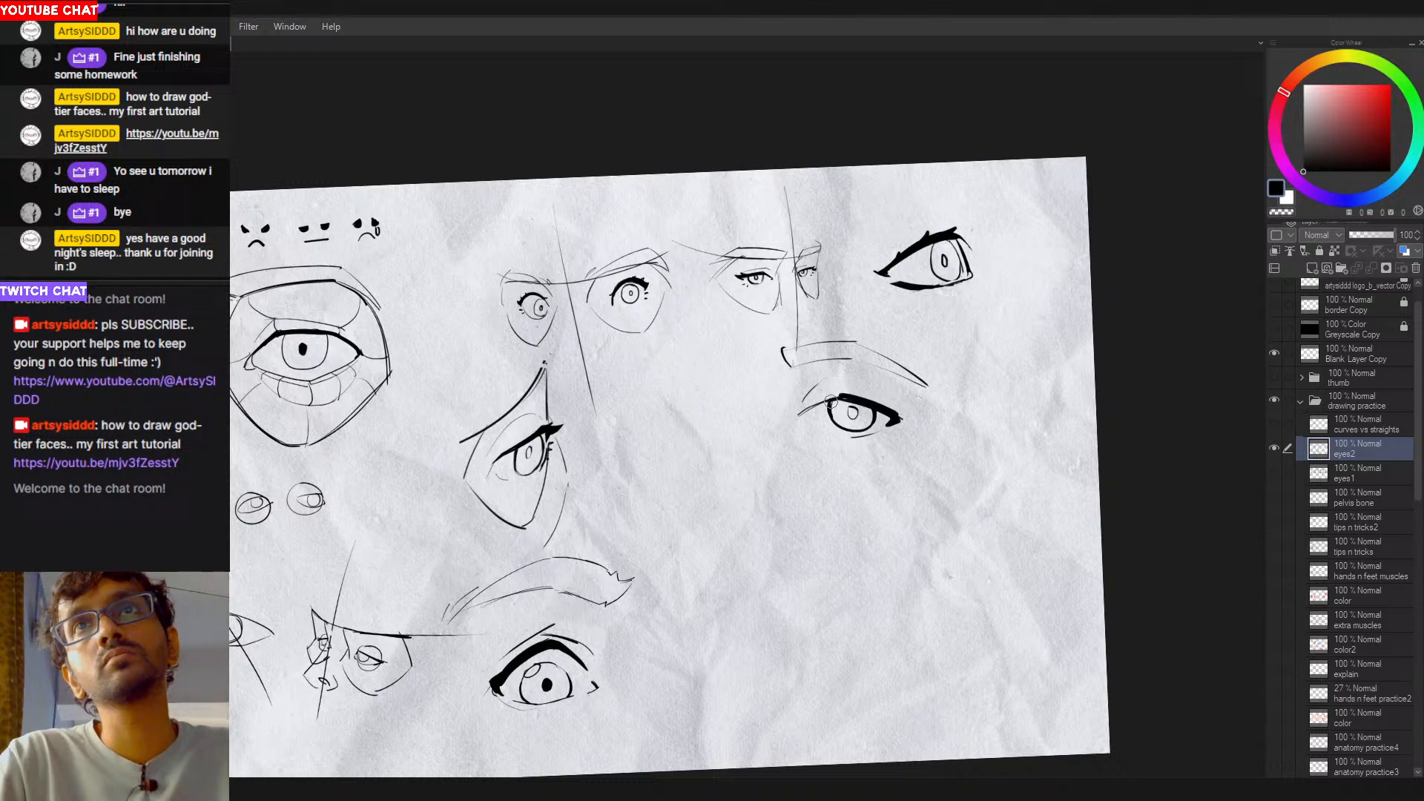
left_click_drag(822, 398, 899, 416)
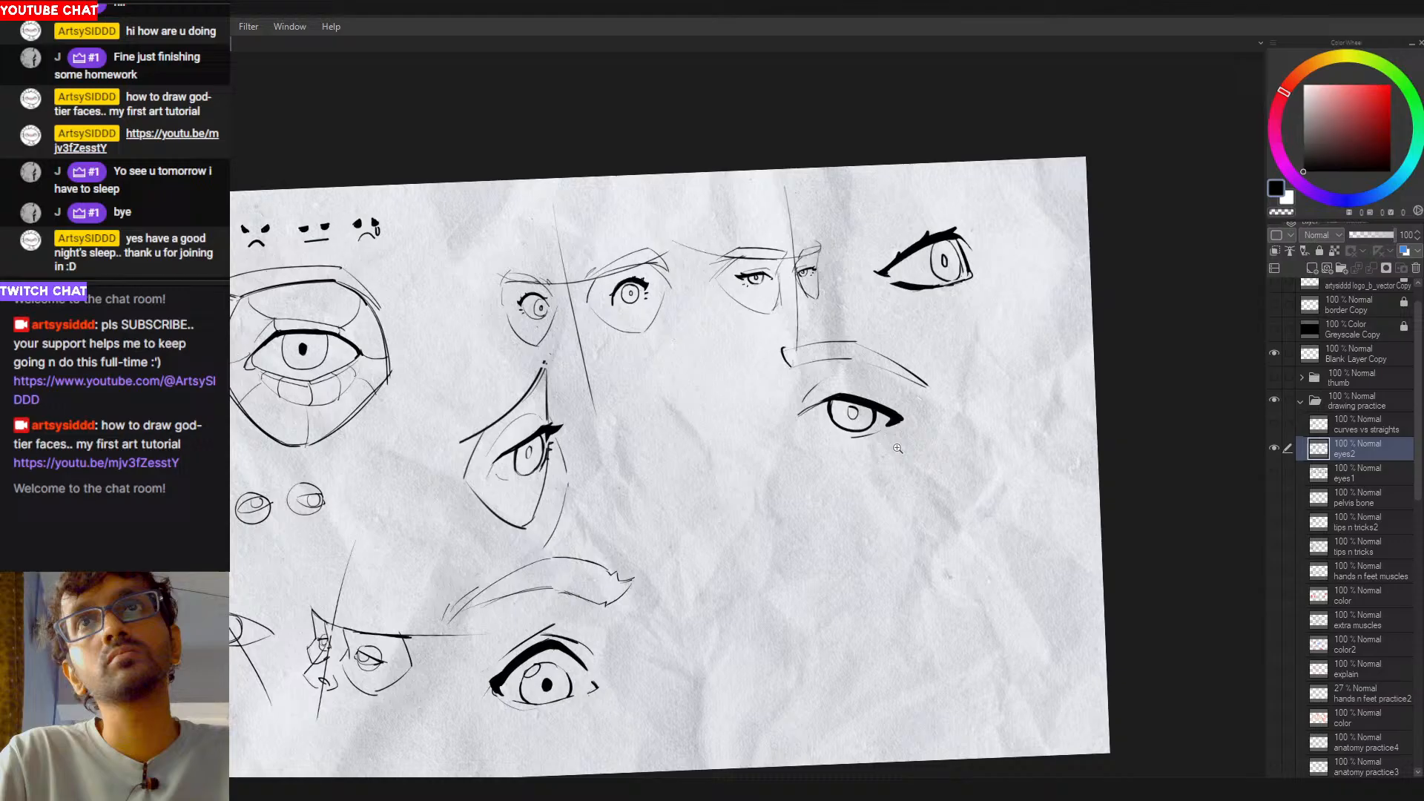
Step: Lasso the front-view eye with its brow, move it beside the side-view eye, and narrow it slightly
scroll(897, 448, "down", 1)
left_click_drag(877, 466, 810, 479)
scroll(793, 439, "up", 1)
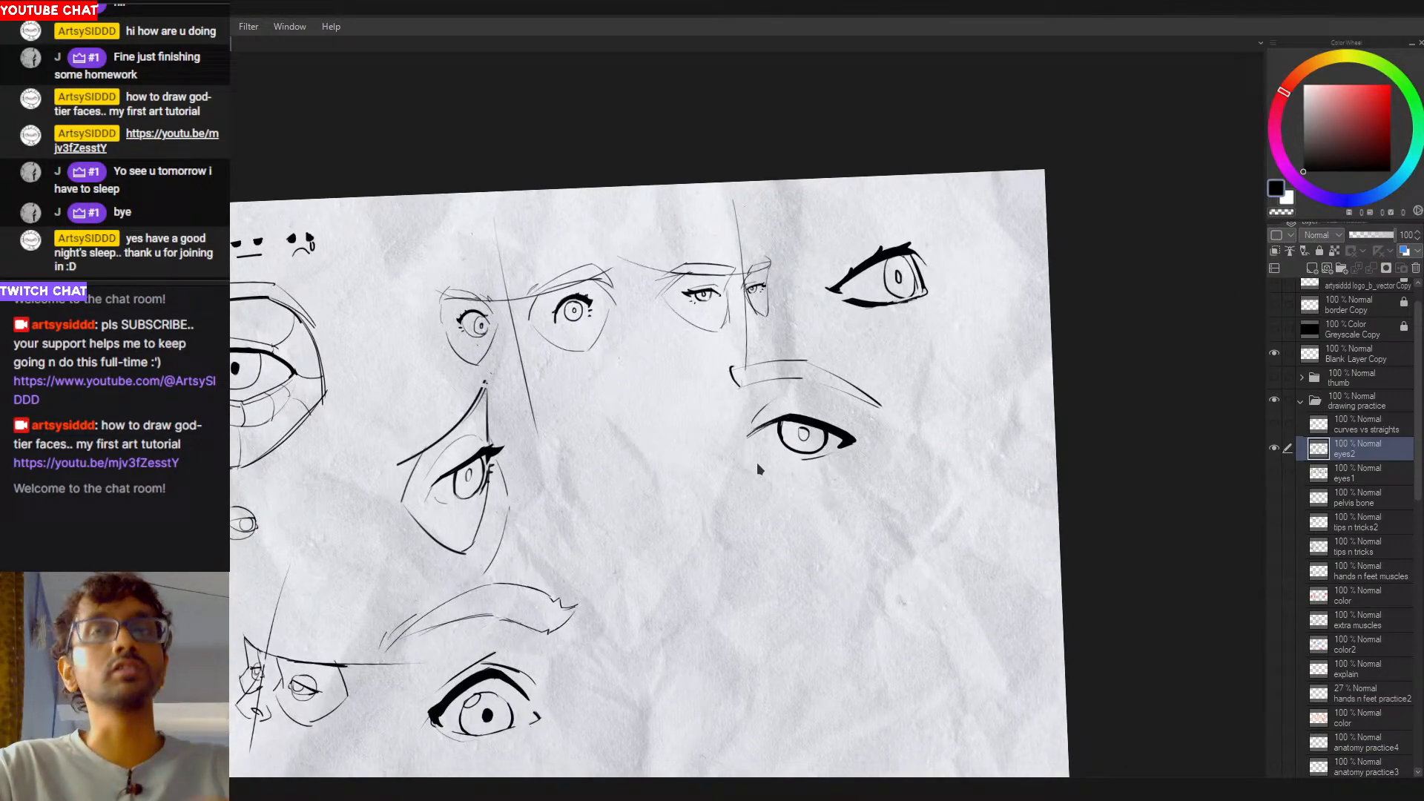
mouse_move(807, 348)
left_mouse_down()
mouse_move(686, 382)
mouse_move(927, 474)
mouse_move(812, 343)
left_mouse_up()
key("ctrl+t")
left_click_drag(793, 469, 690, 476)
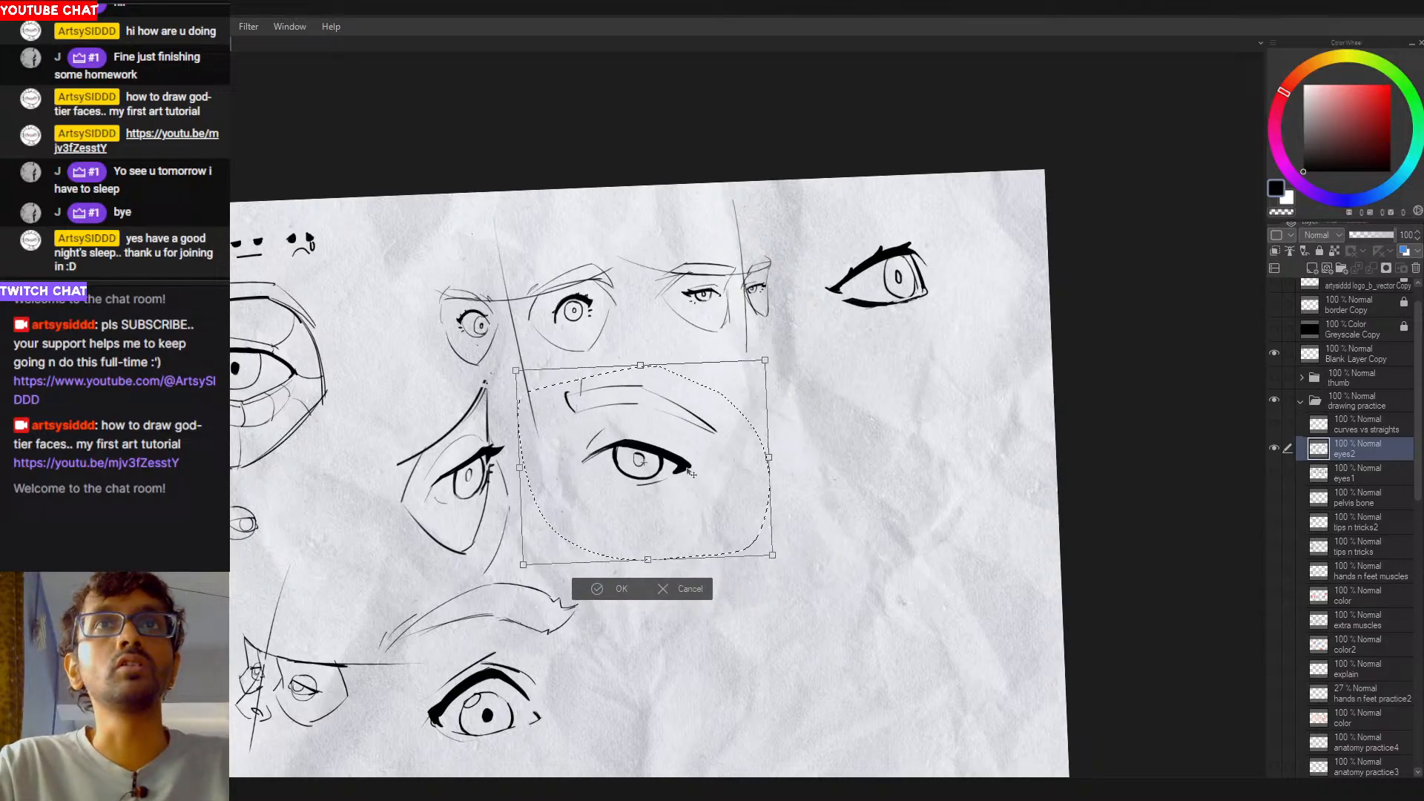
left_click_drag(771, 458, 742, 459)
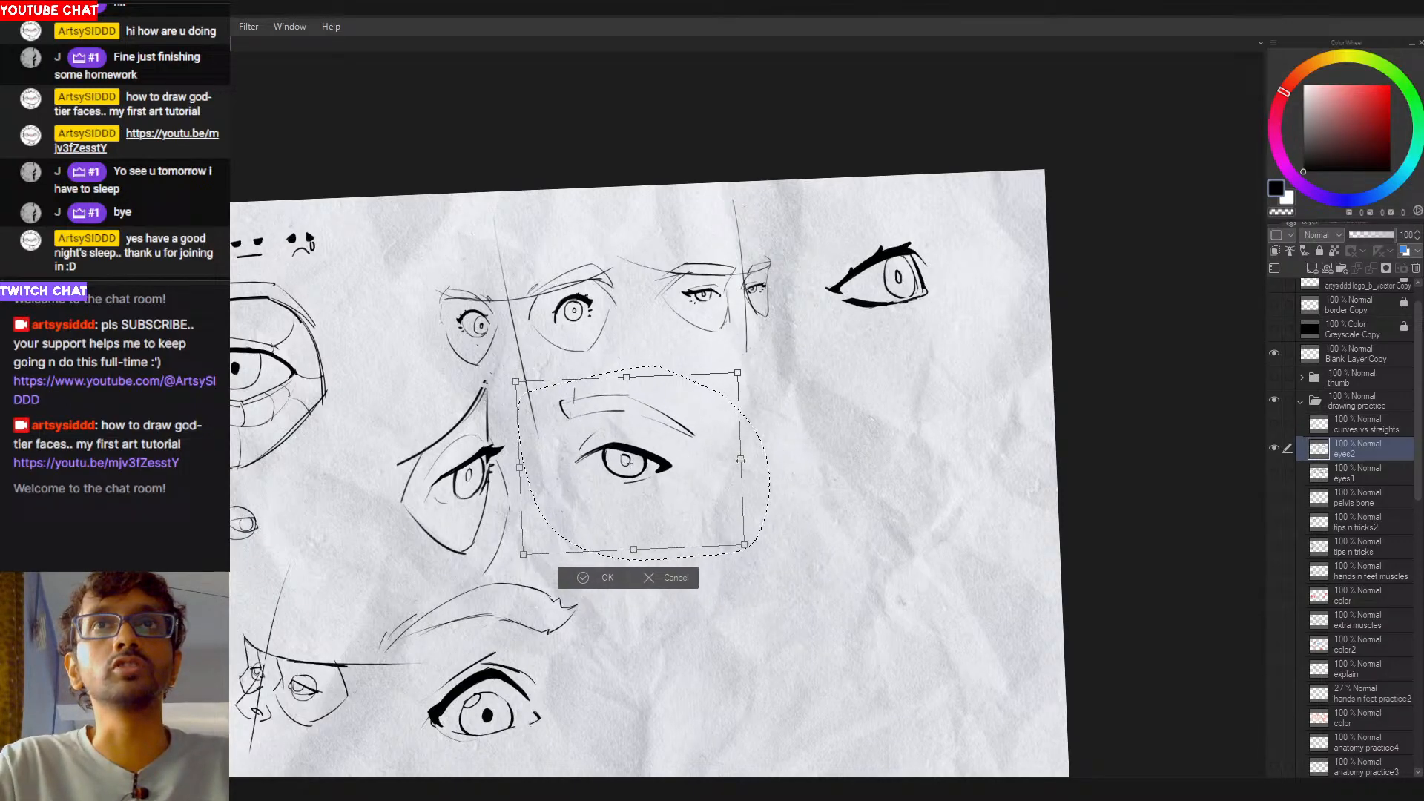
key("Return")
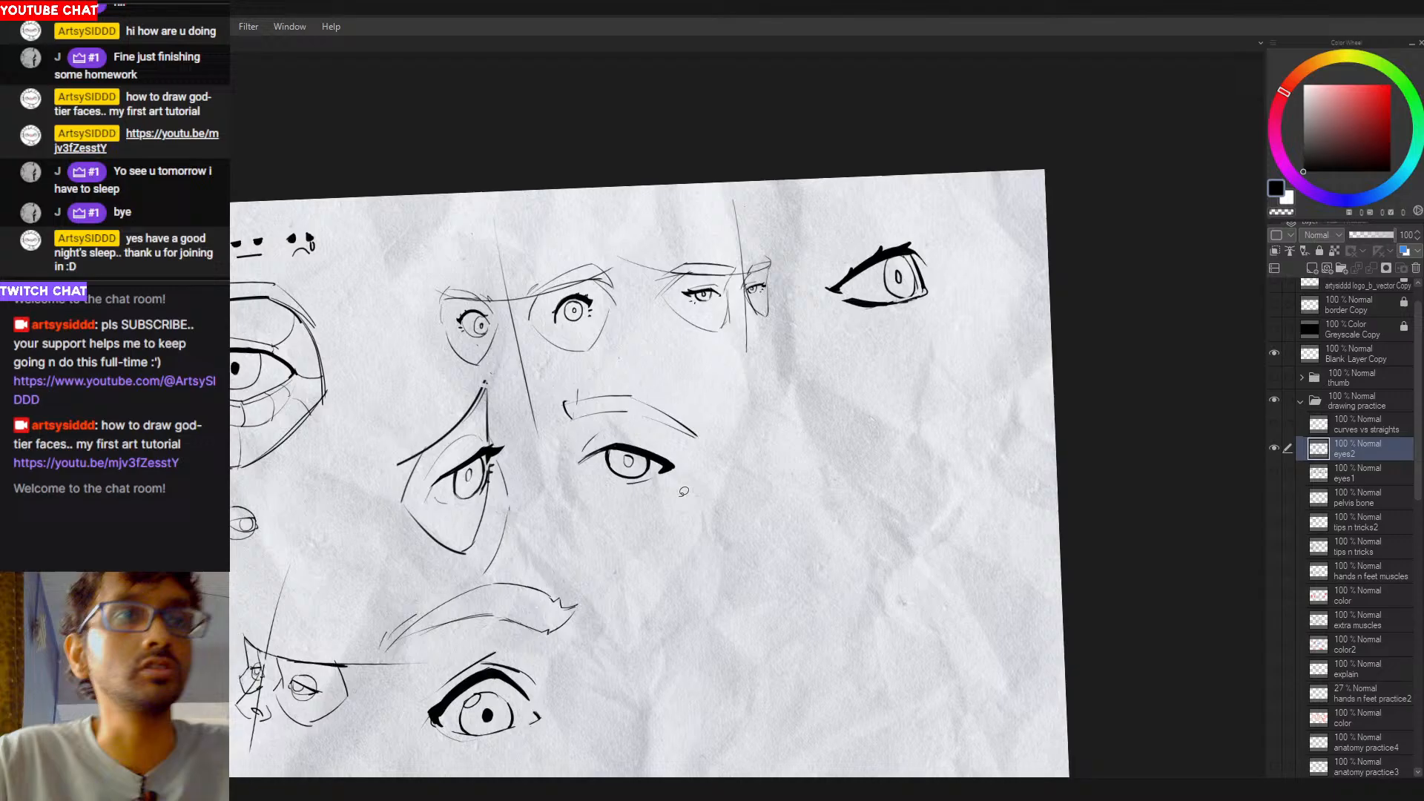
Step: Start a larger eye beside the front-view eye with a steep outer side and an arched upper lid
left_click_drag(647, 448, 777, 447)
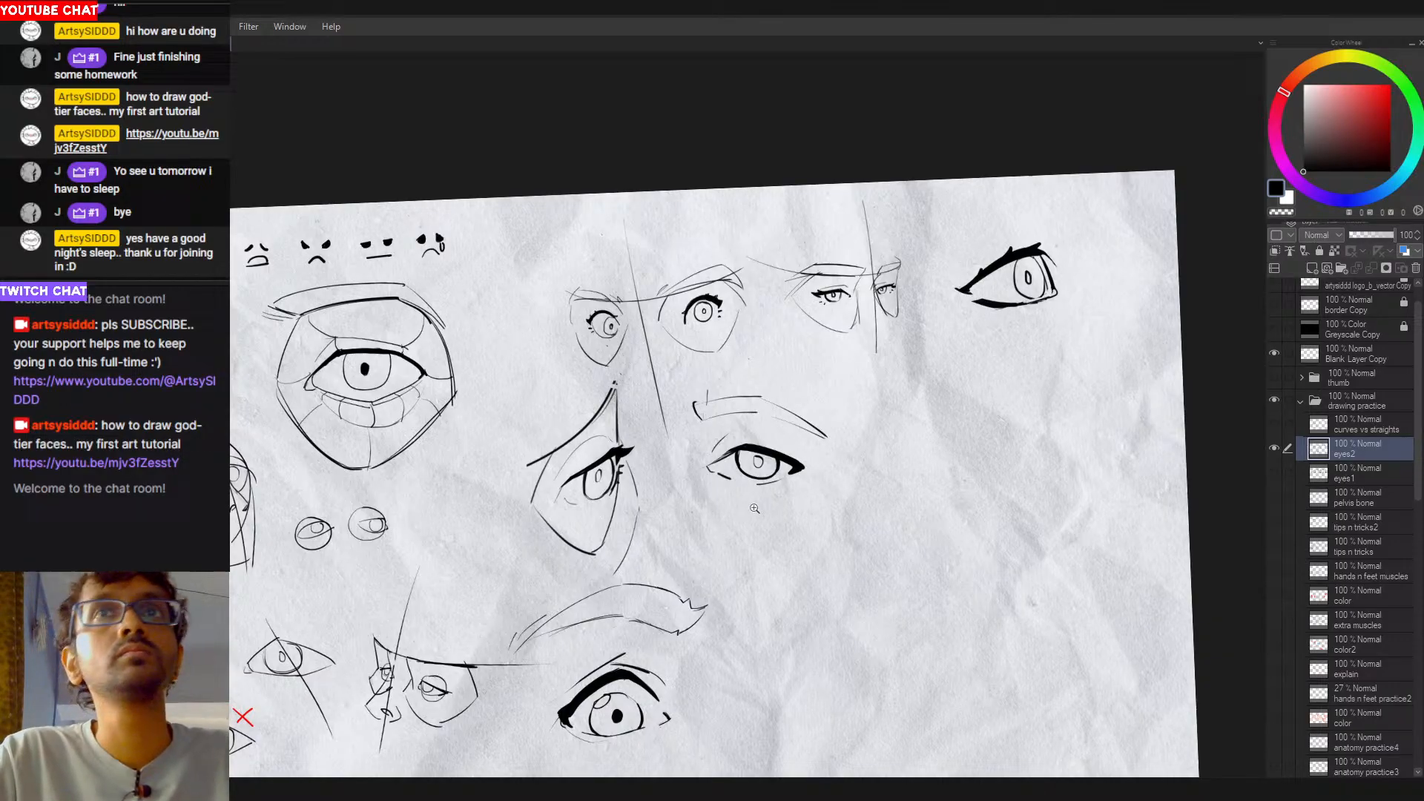
scroll(723, 506, "down", 2)
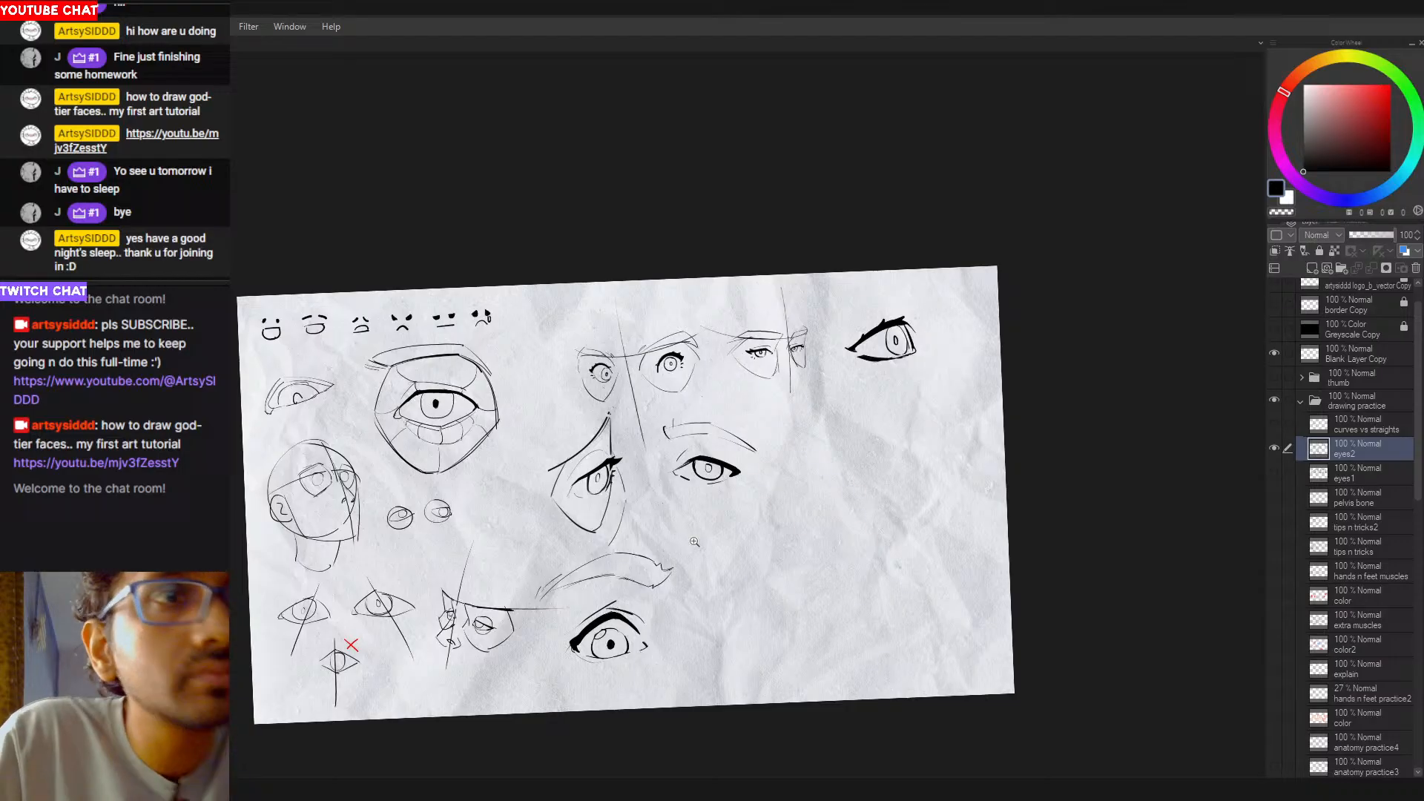
scroll(827, 490, "up", 2)
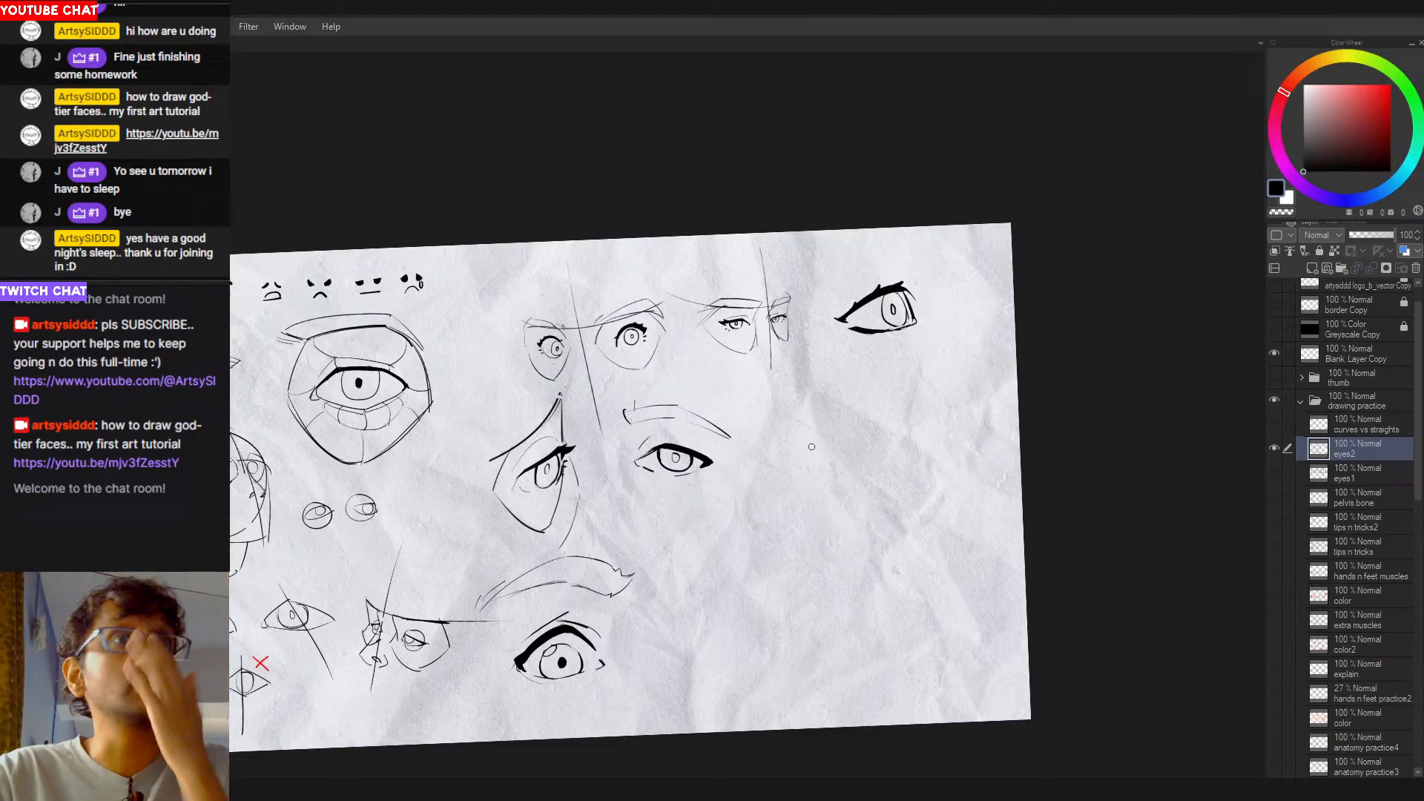
left_click_drag(833, 457, 798, 428)
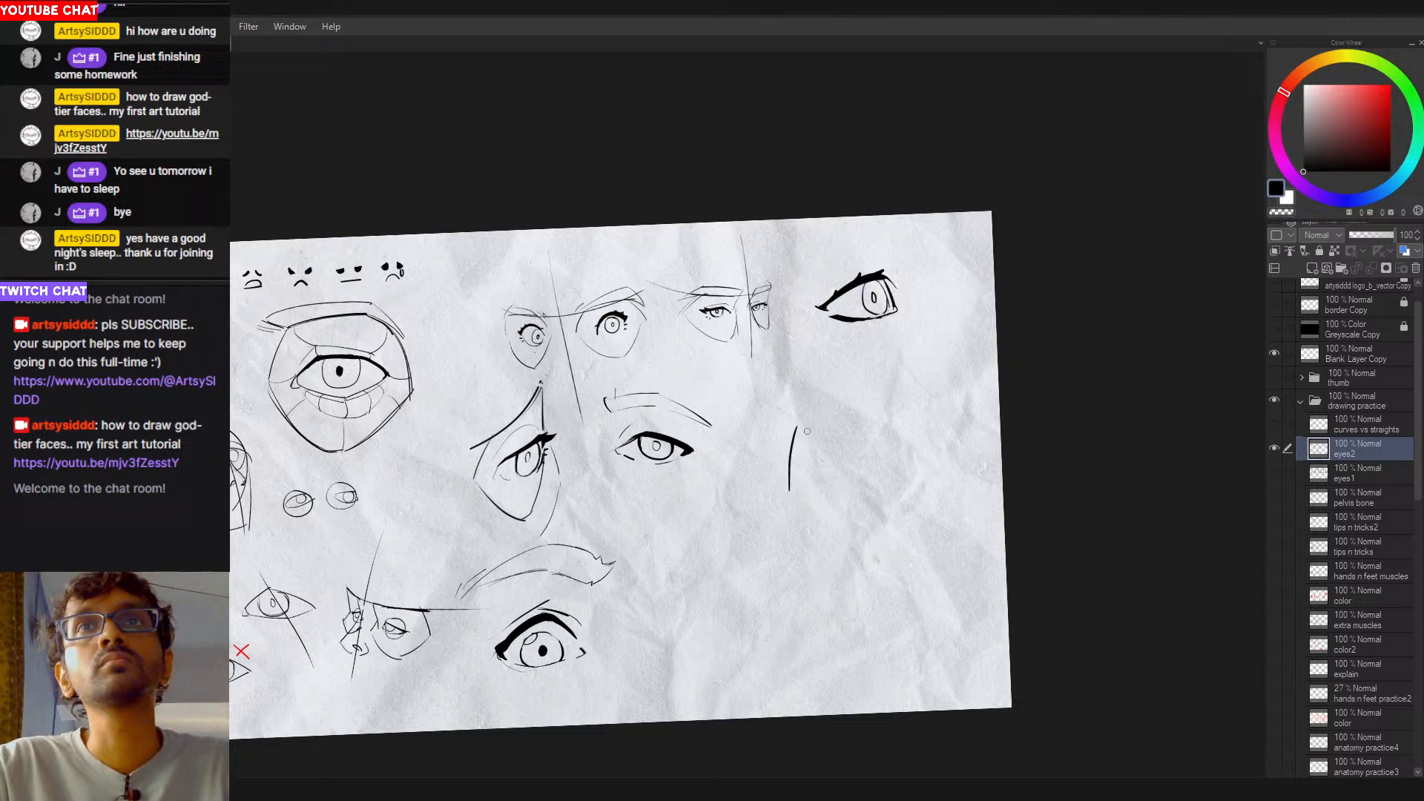
key("ctrl+z")
left_click_drag(787, 482, 820, 413)
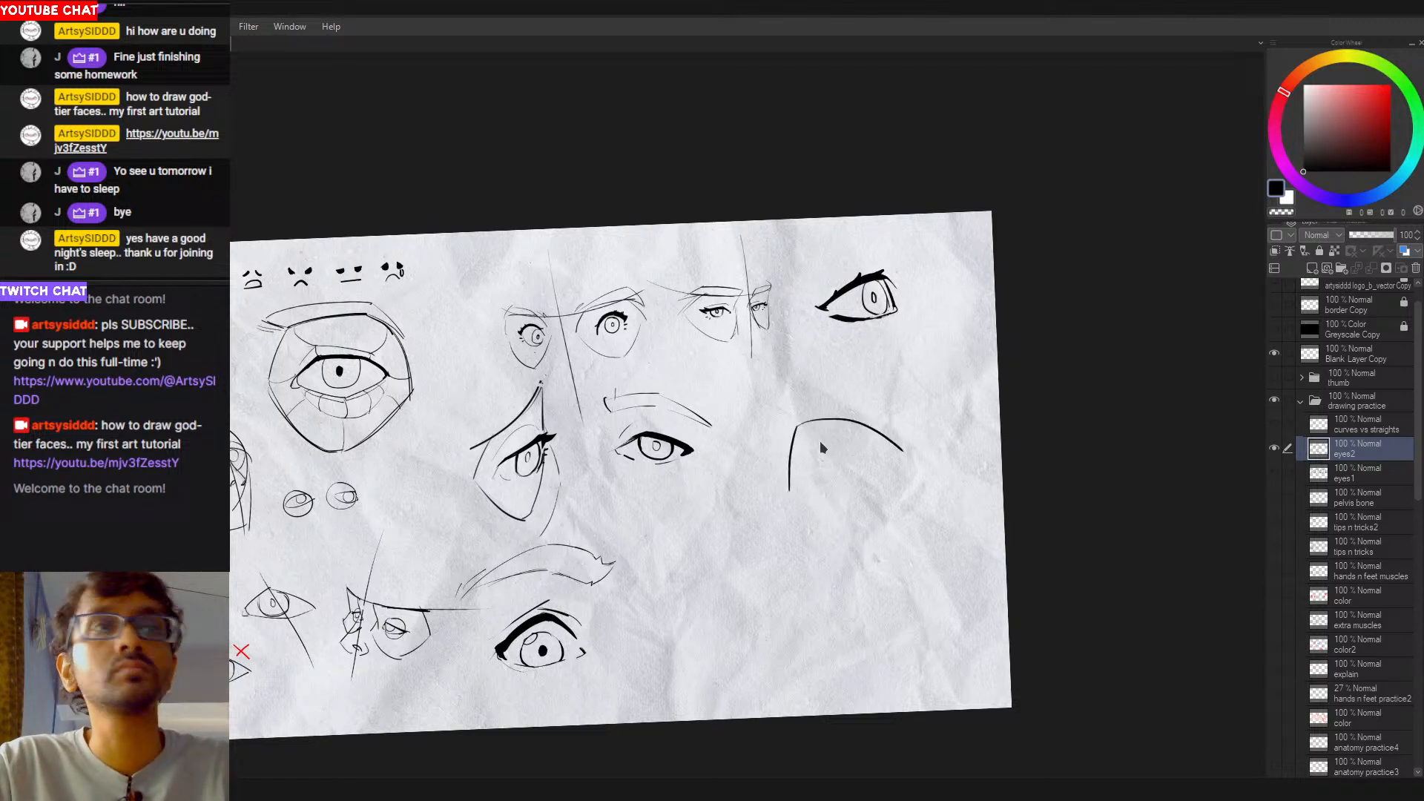
key("ctrl+z")
mouse_move(791, 486)
left_mouse_down()
mouse_move(797, 415)
mouse_move(901, 421)
left_mouse_up()
key("ctrl+z")
left_click_drag(805, 406, 924, 438)
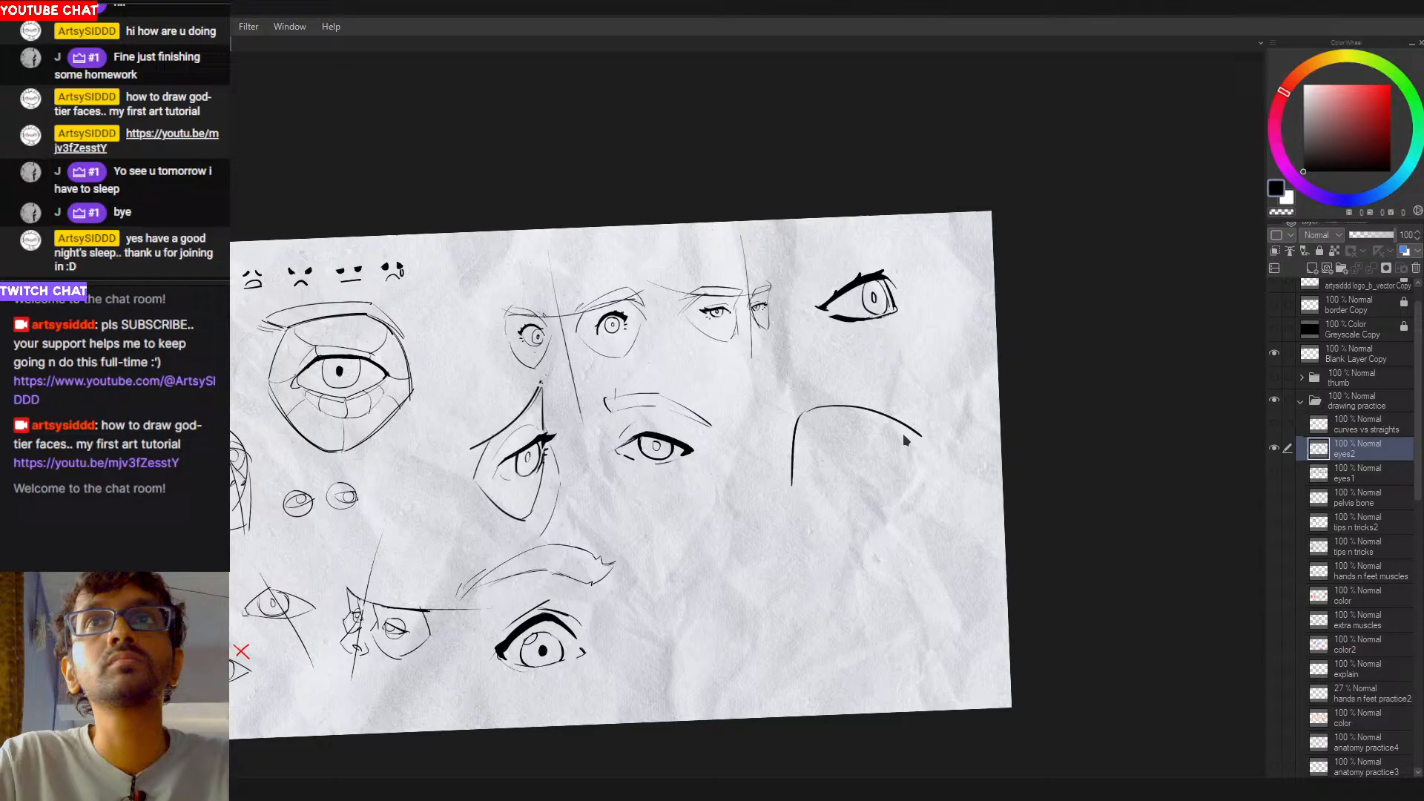
Step: Close the large eye's outline with a curved lower lid running from the inner corner to the outer side
left_click_drag(906, 430, 877, 487)
key("ctrl+z")
mouse_move(906, 430)
left_mouse_down()
mouse_move(877, 481)
mouse_move(792, 490)
left_mouse_up()
key("ctrl+z")
key("ctrl+z")
key("ctrl+z")
left_click_drag(876, 481, 802, 492)
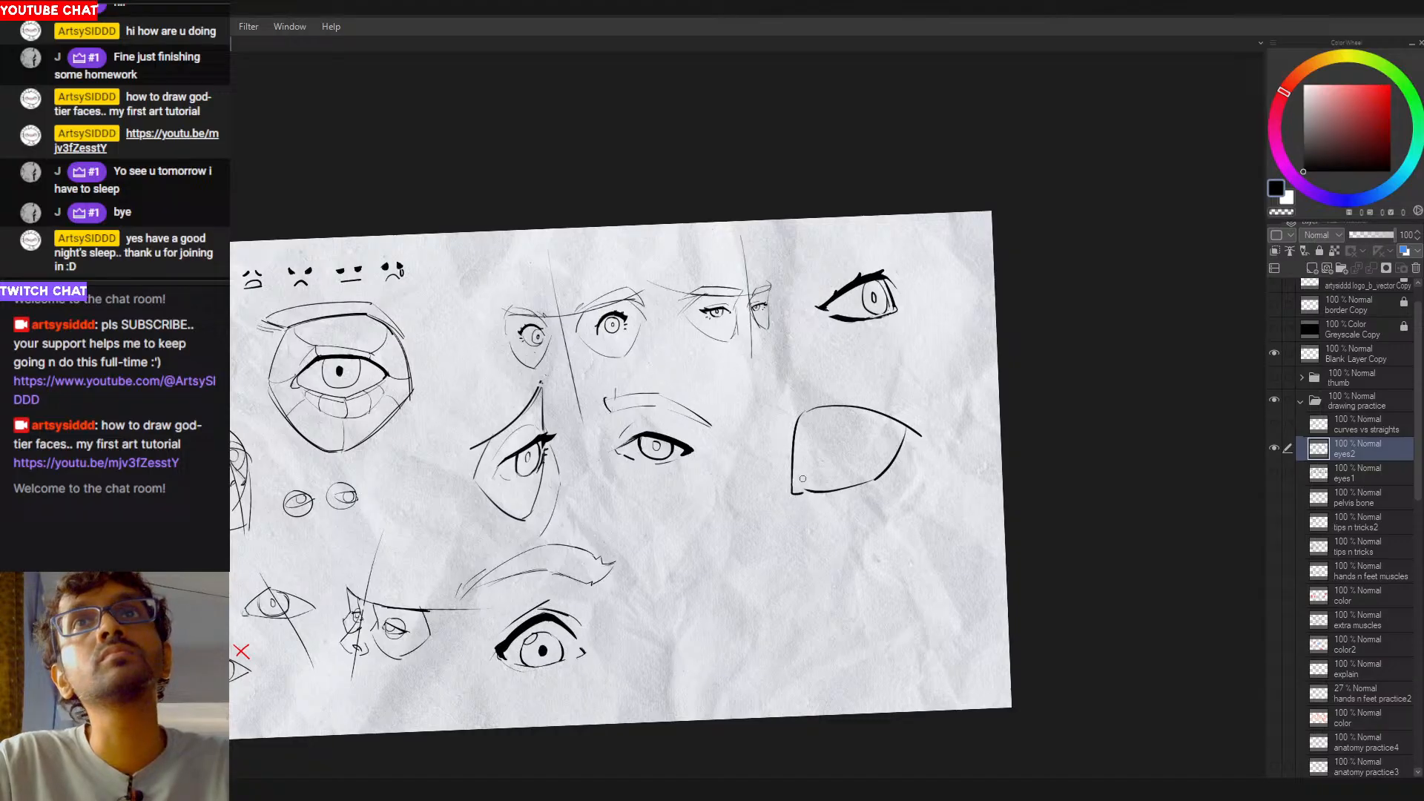
left_click_drag(793, 478, 813, 489)
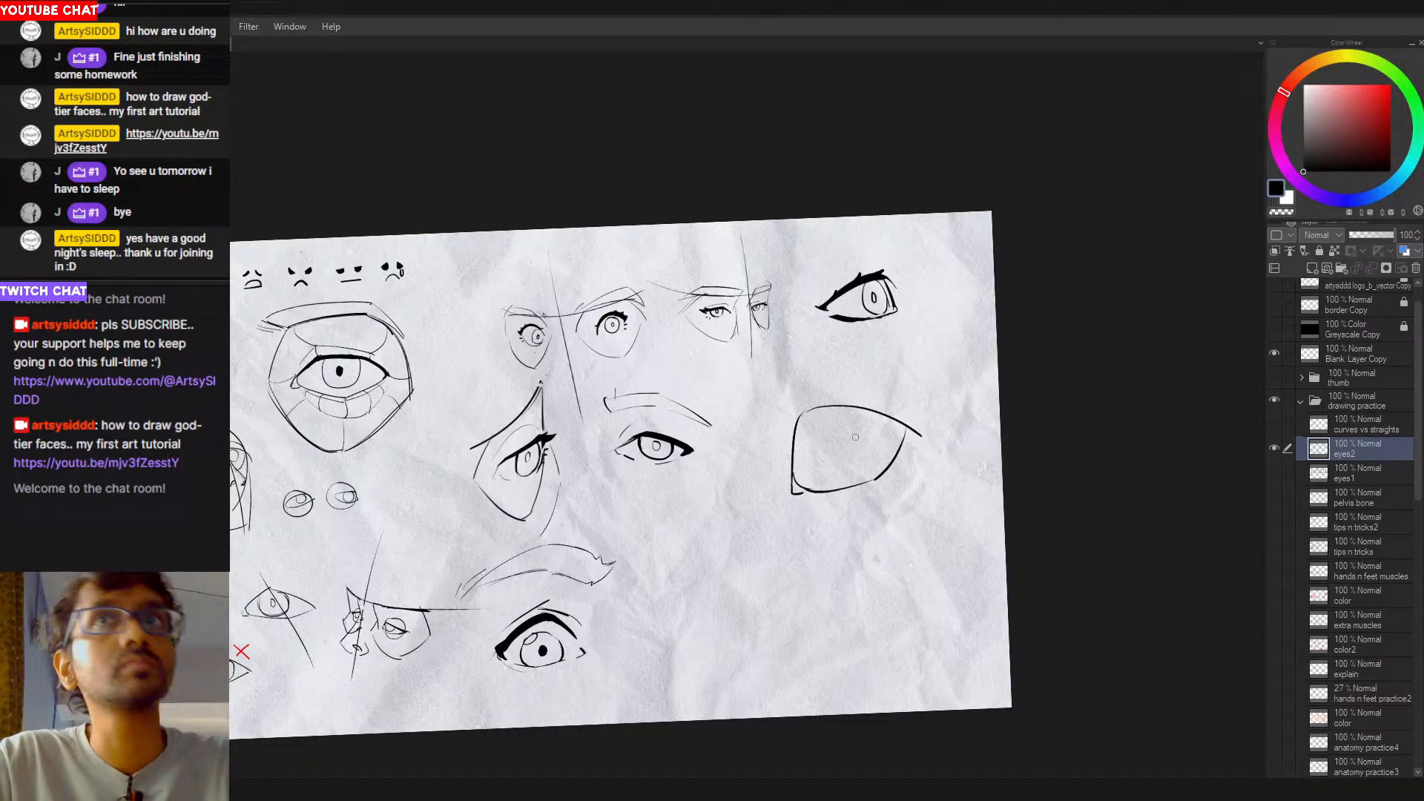
Step: Add a light second line outside the large eye's inner lower edge and sketch an iris circle near that corner
mouse_move(881, 425)
left_mouse_down()
mouse_move(834, 454)
mouse_move(883, 439)
left_mouse_up()
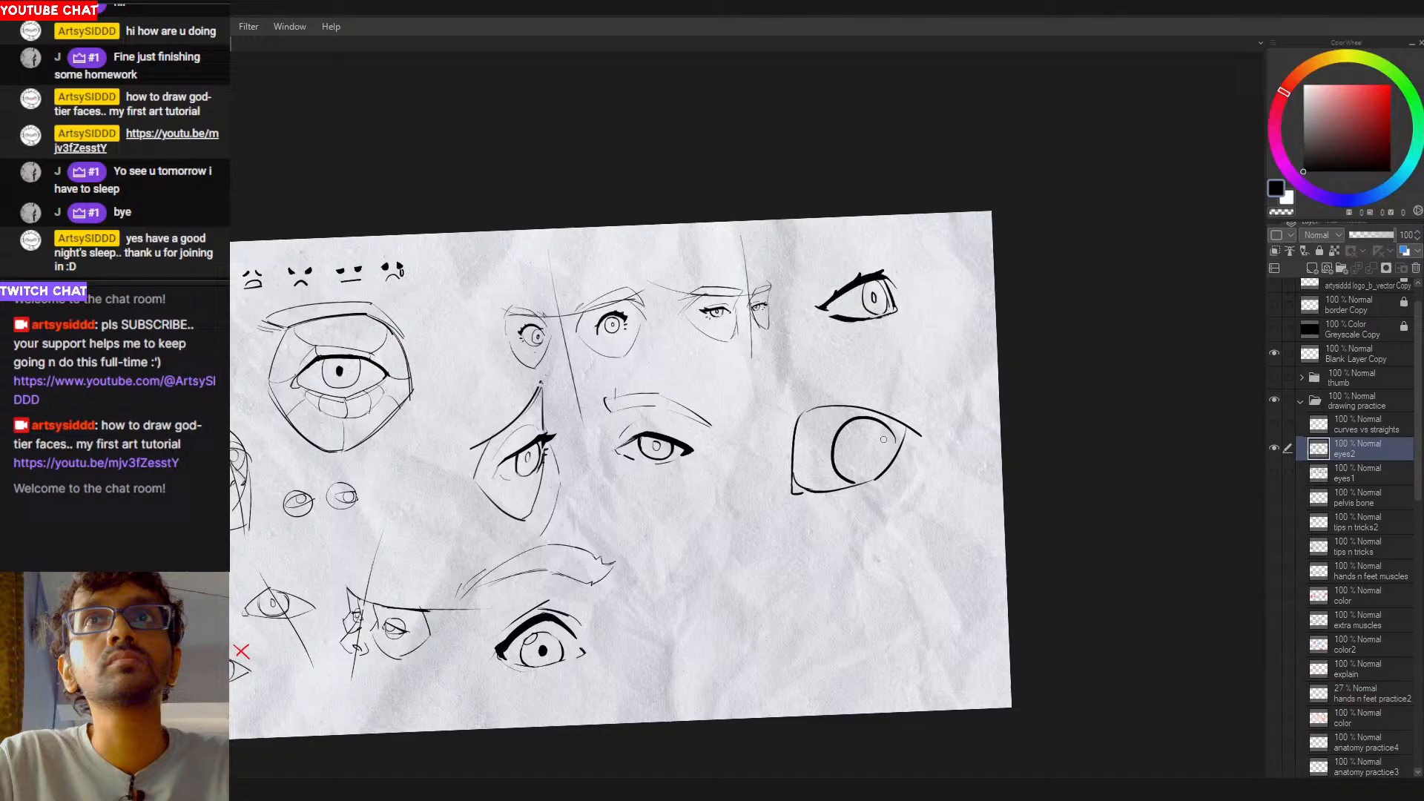
key("ctrl+z")
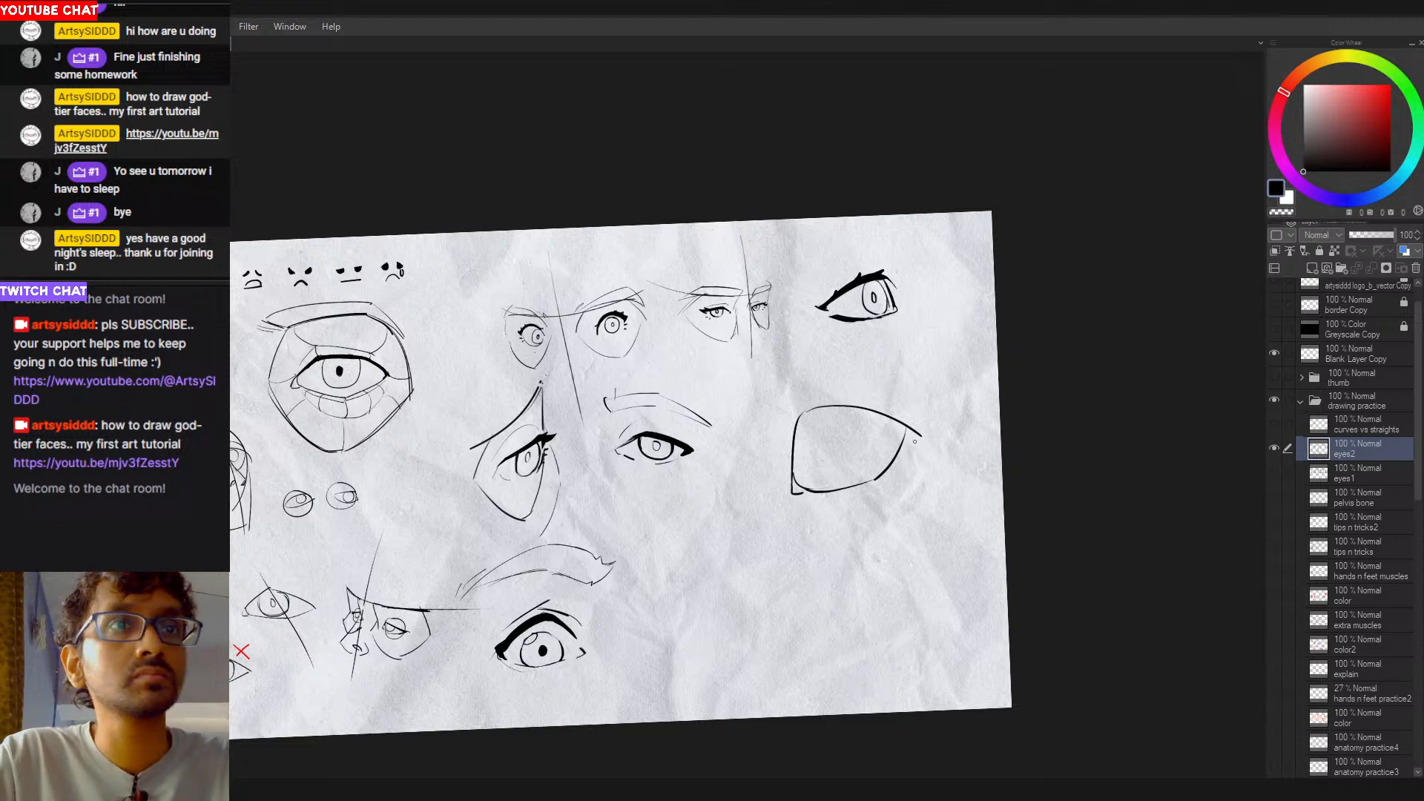
left_click_drag(919, 434, 884, 485)
key("ctrl+z")
left_click_drag(914, 433, 884, 482)
key("ctrl+z")
key("ctrl+z")
key("ctrl+z")
mouse_move(912, 433)
left_mouse_down()
mouse_move(876, 489)
mouse_move(790, 505)
mouse_move(891, 482)
mouse_move(817, 499)
left_mouse_up()
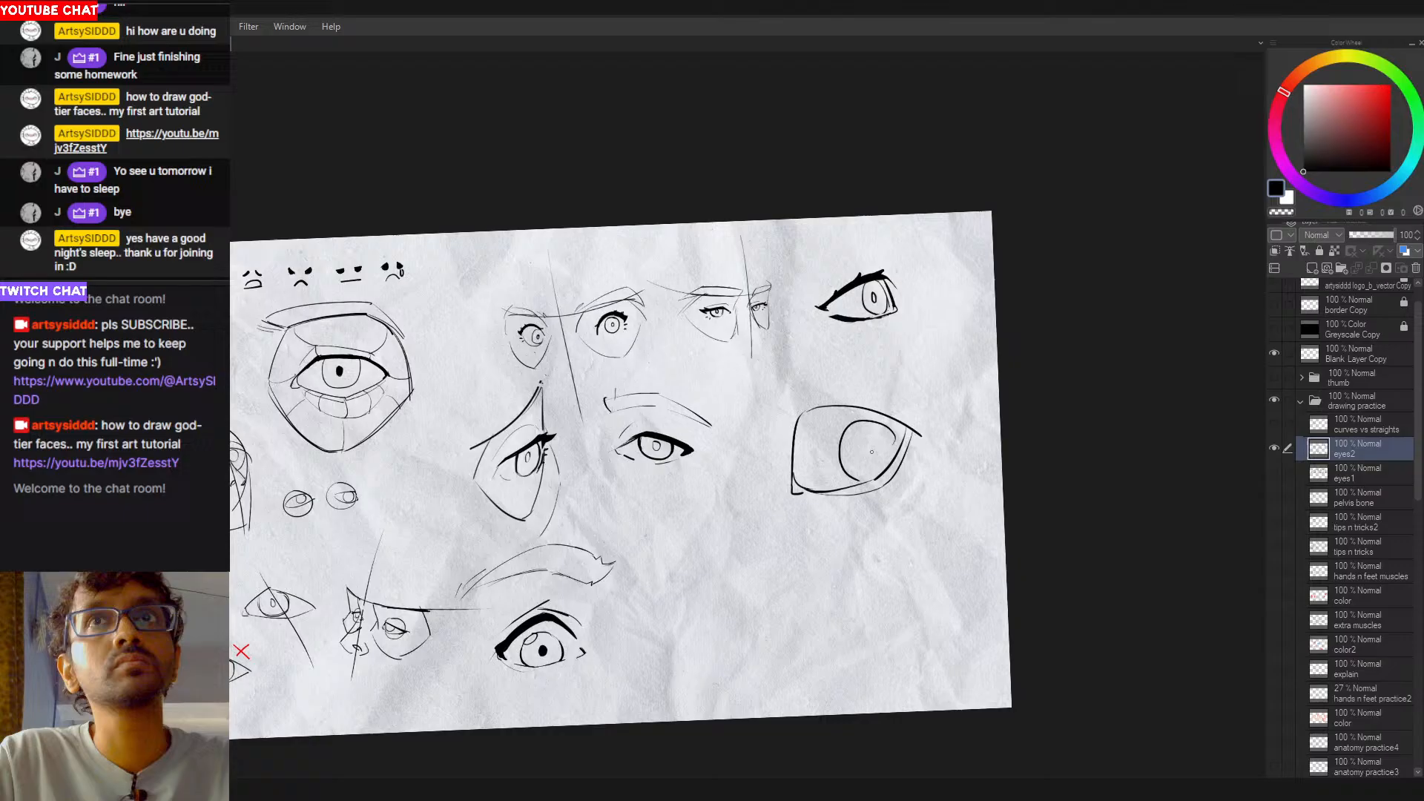
Step: Redraw the iris circle until it fits the large eye and place a smaller pupil circle inside it
mouse_move(900, 450)
left_mouse_down()
mouse_move(894, 428)
mouse_move(843, 479)
mouse_move(853, 489)
left_mouse_up()
key("ctrl+z")
key("ctrl+z")
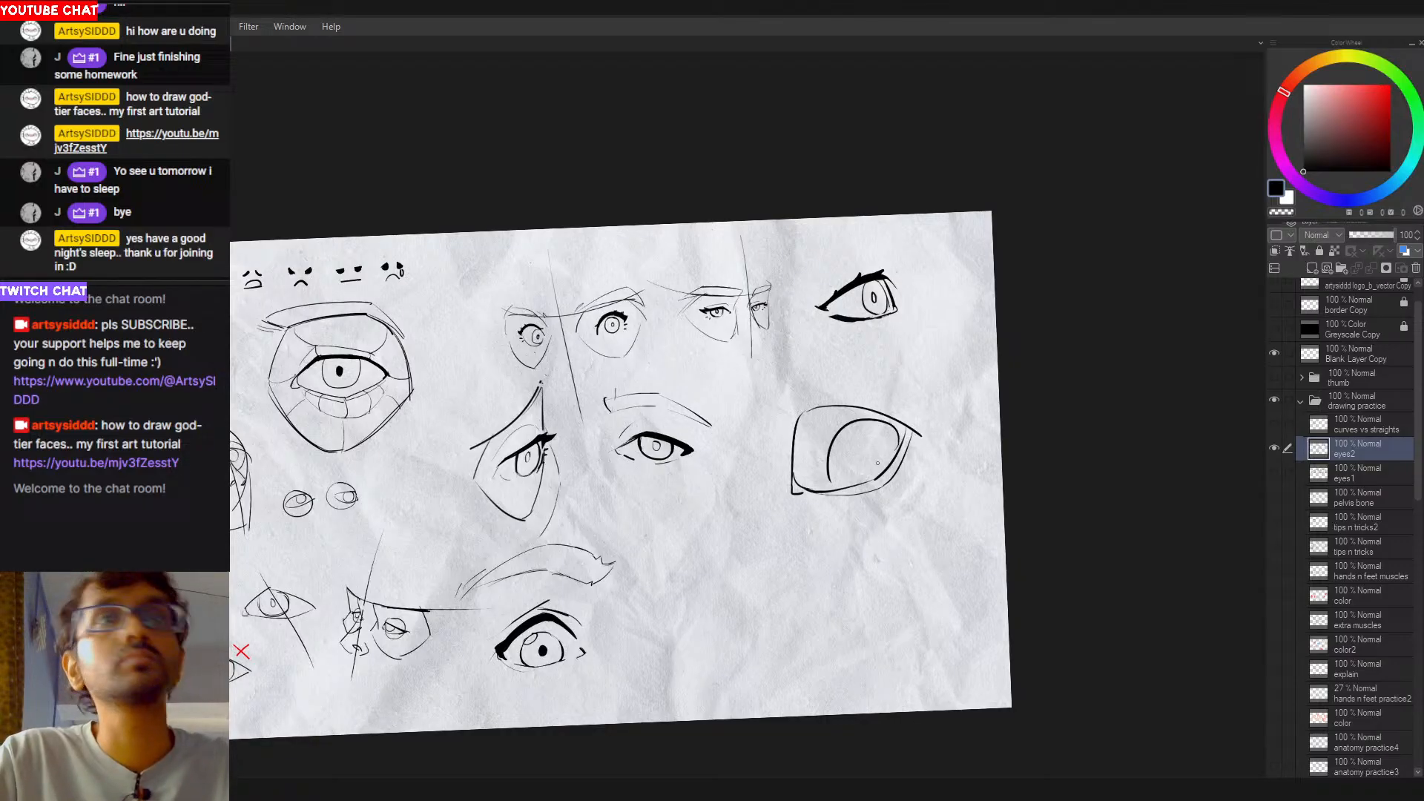
key("ctrl+z")
mouse_move(900, 448)
left_mouse_down()
mouse_move(885, 477)
mouse_move(850, 479)
left_mouse_up()
key("ctrl+z")
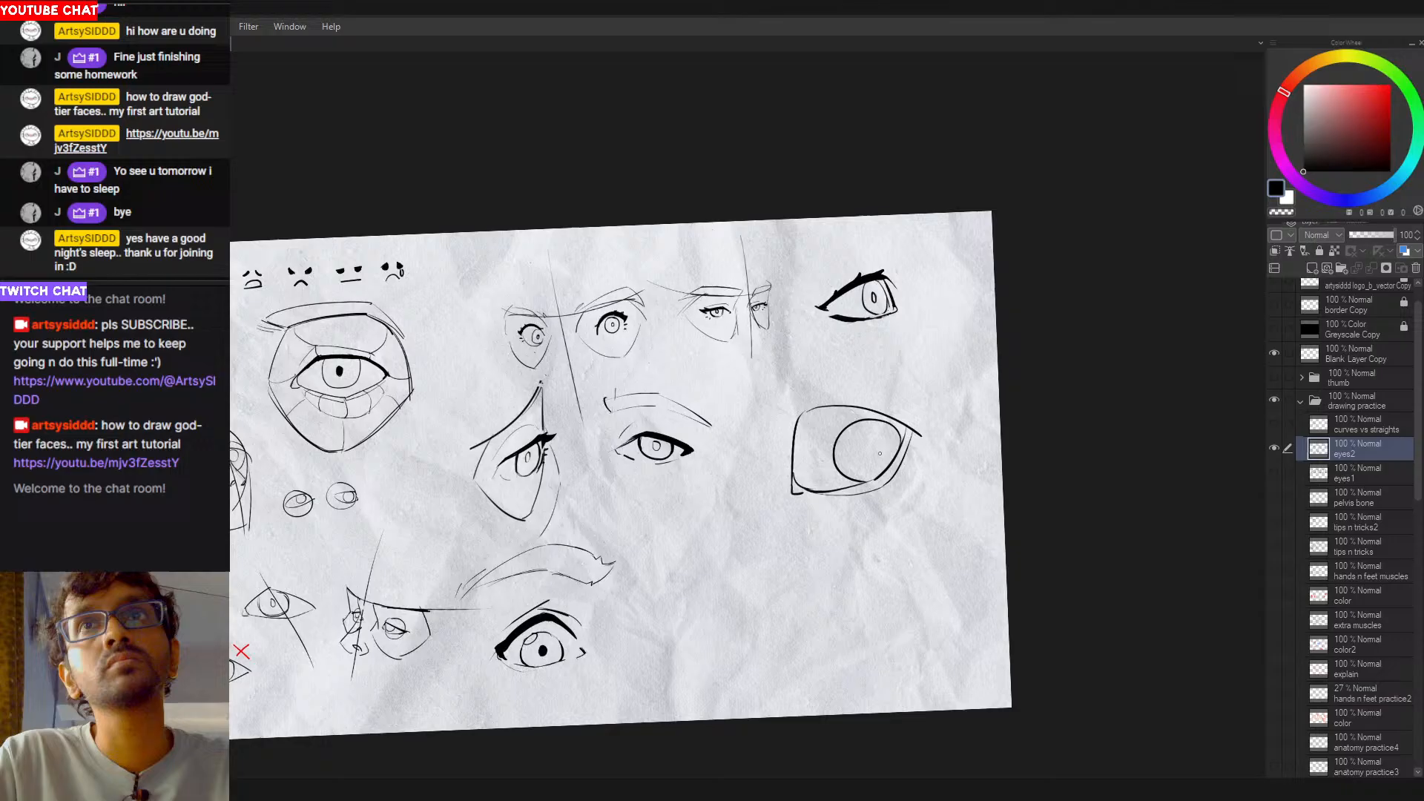
key("ctrl+z")
mouse_move(895, 438)
left_mouse_down()
mouse_move(841, 463)
mouse_move(845, 478)
mouse_move(881, 443)
left_mouse_up()
key("ctrl+z")
key("ctrl+z")
key("ctrl+z")
key("ctrl+z")
key("ctrl+z")
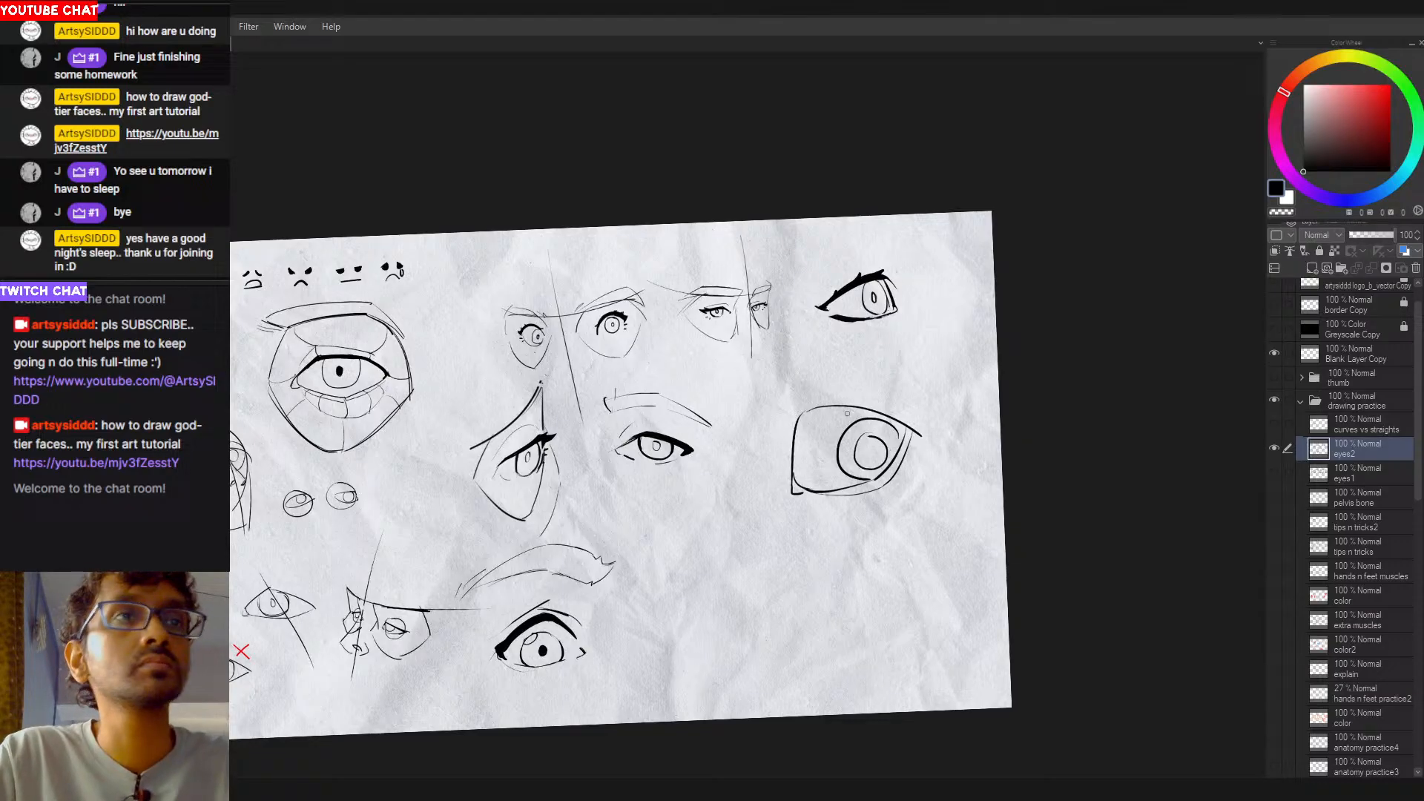
Step: Draw a light inner line parallel to the large eye's outer side to mark the lid thickness
mouse_move(816, 415)
left_mouse_down()
mouse_move(798, 470)
mouse_move(799, 496)
mouse_move(810, 491)
left_mouse_up()
key("ctrl+z")
key("ctrl+z")
key("ctrl+z")
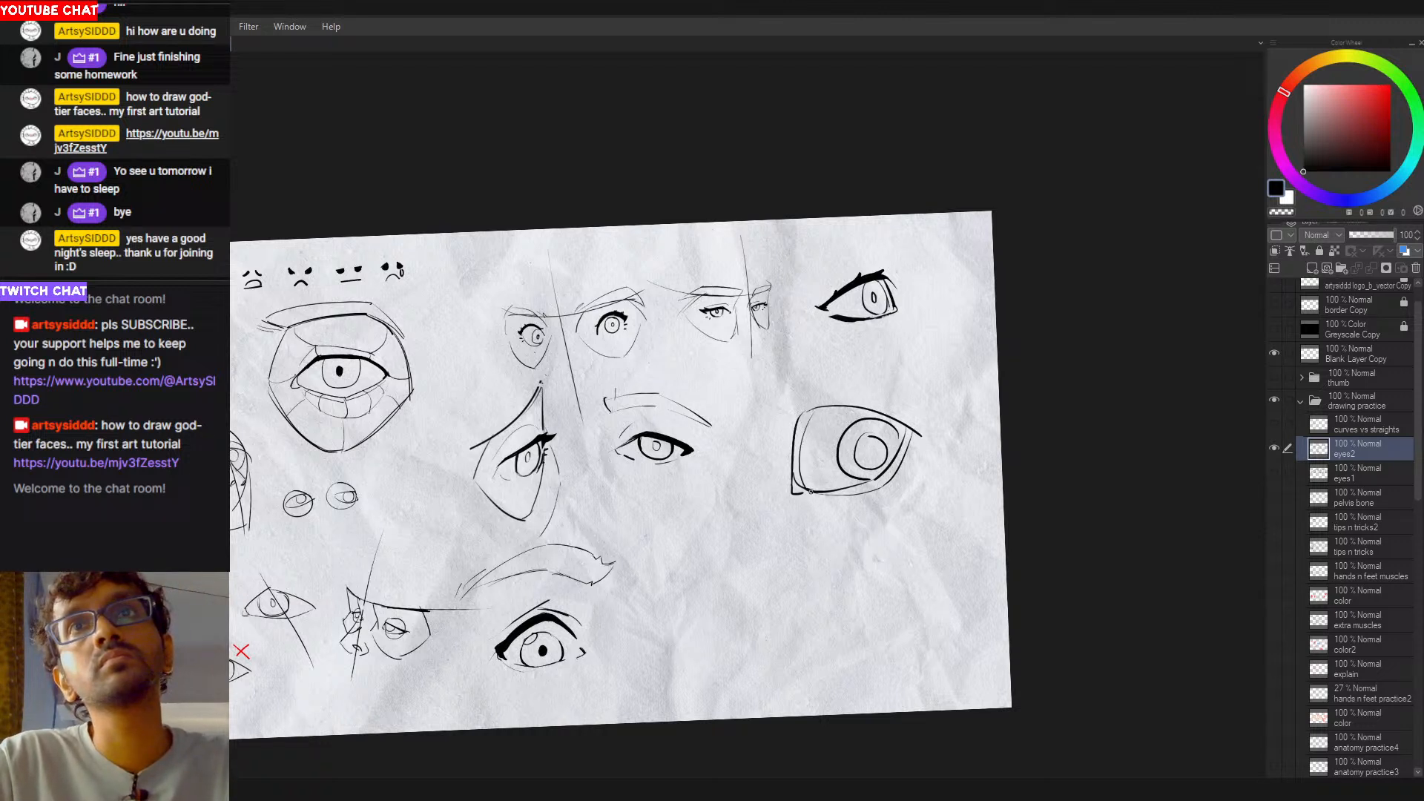
left_click_drag(805, 411, 791, 471)
key("ctrl+z")
key("ctrl+z")
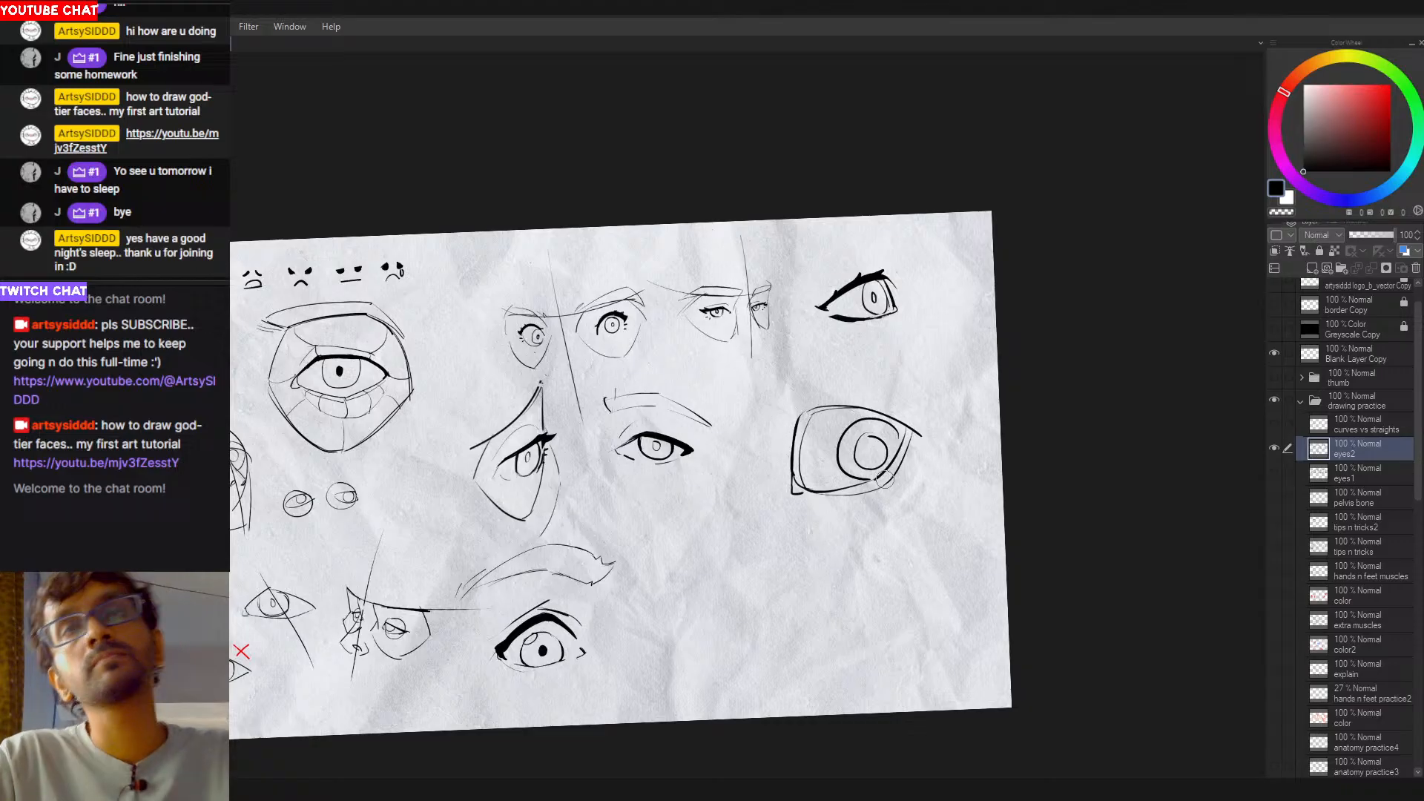
Step: Ink the large eye's upper lid and outer side with a thick black line, adding a lash point where they meet
mouse_move(849, 439)
left_mouse_down()
mouse_move(871, 436)
mouse_move(829, 438)
left_mouse_up()
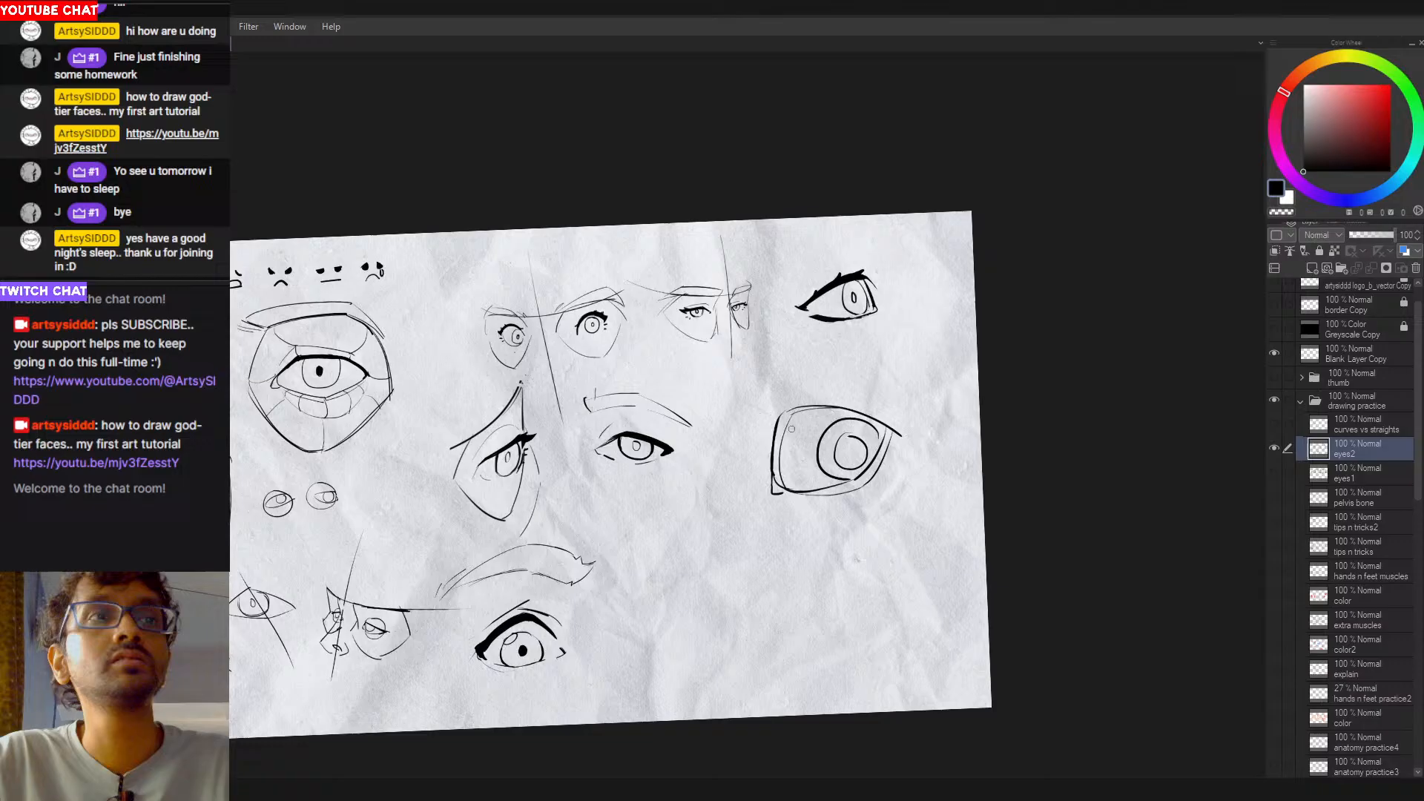
left_click_drag(838, 406, 760, 434)
key("ctrl+z")
key("ctrl+z")
key("ctrl+z")
mouse_move(852, 408)
left_mouse_down()
mouse_move(773, 436)
mouse_move(778, 483)
left_mouse_up()
key("ctrl+z")
left_click_drag(788, 418, 776, 483)
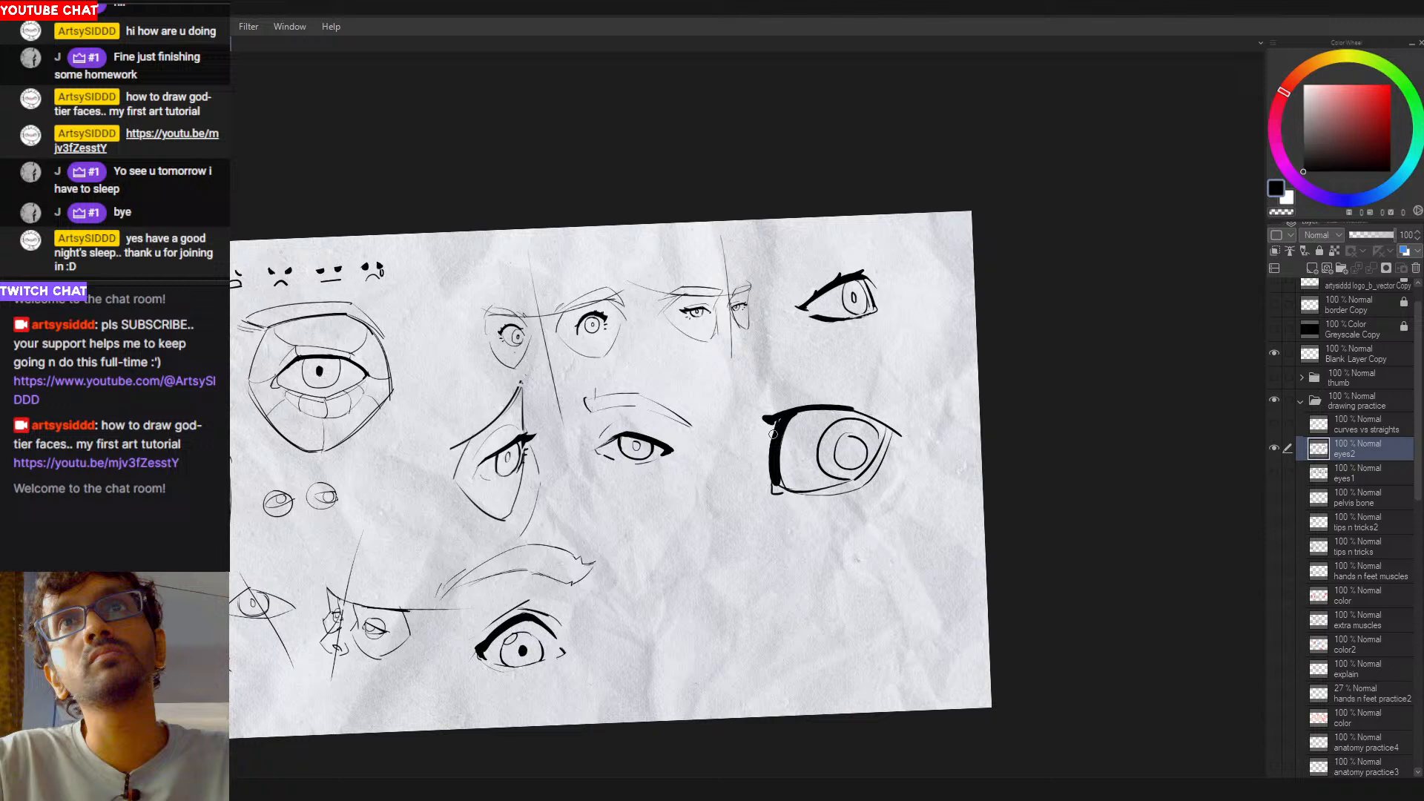
Step: Refine the lash point at the large eye's upper outer corner and add short lashes down its outer side
key("c")
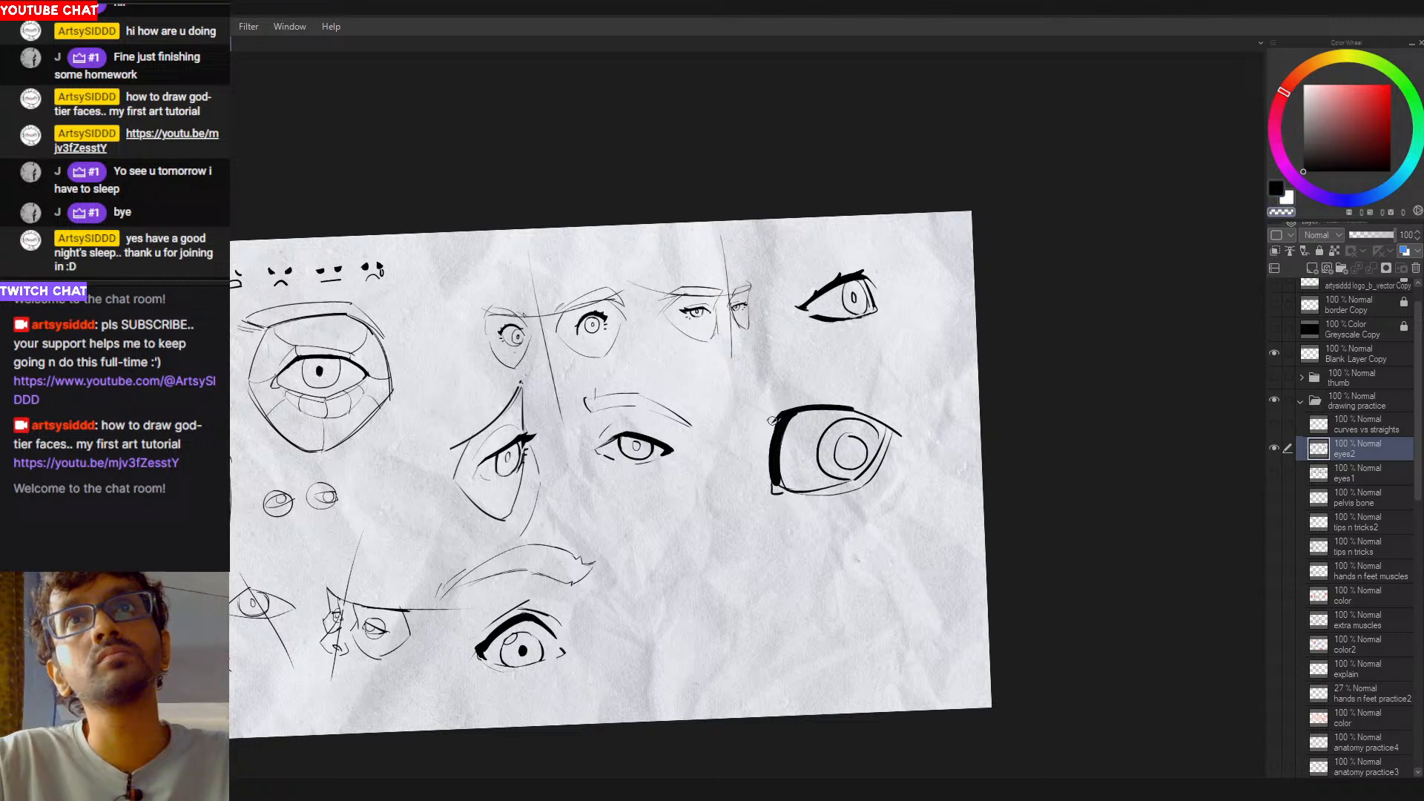
key("c")
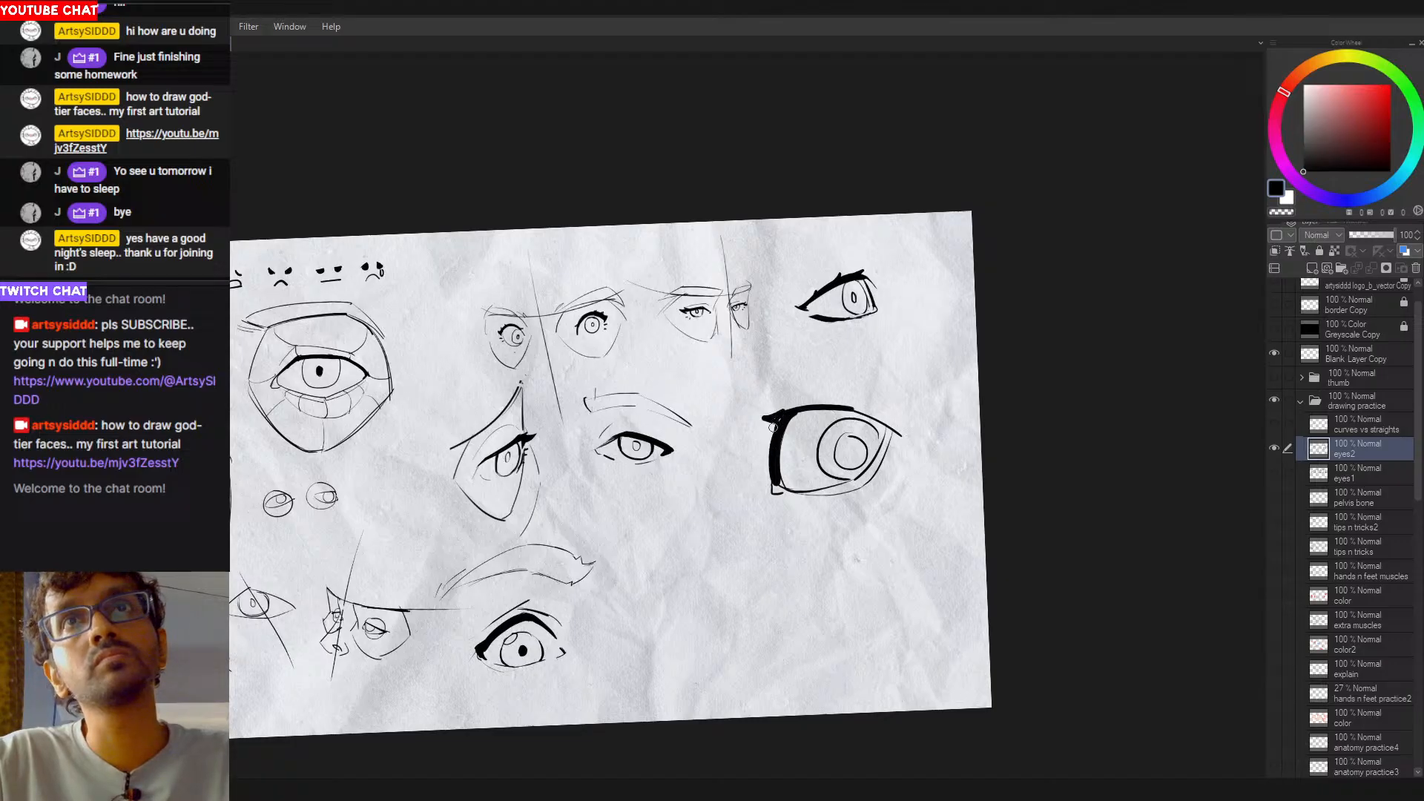
left_click_drag(782, 419, 779, 424)
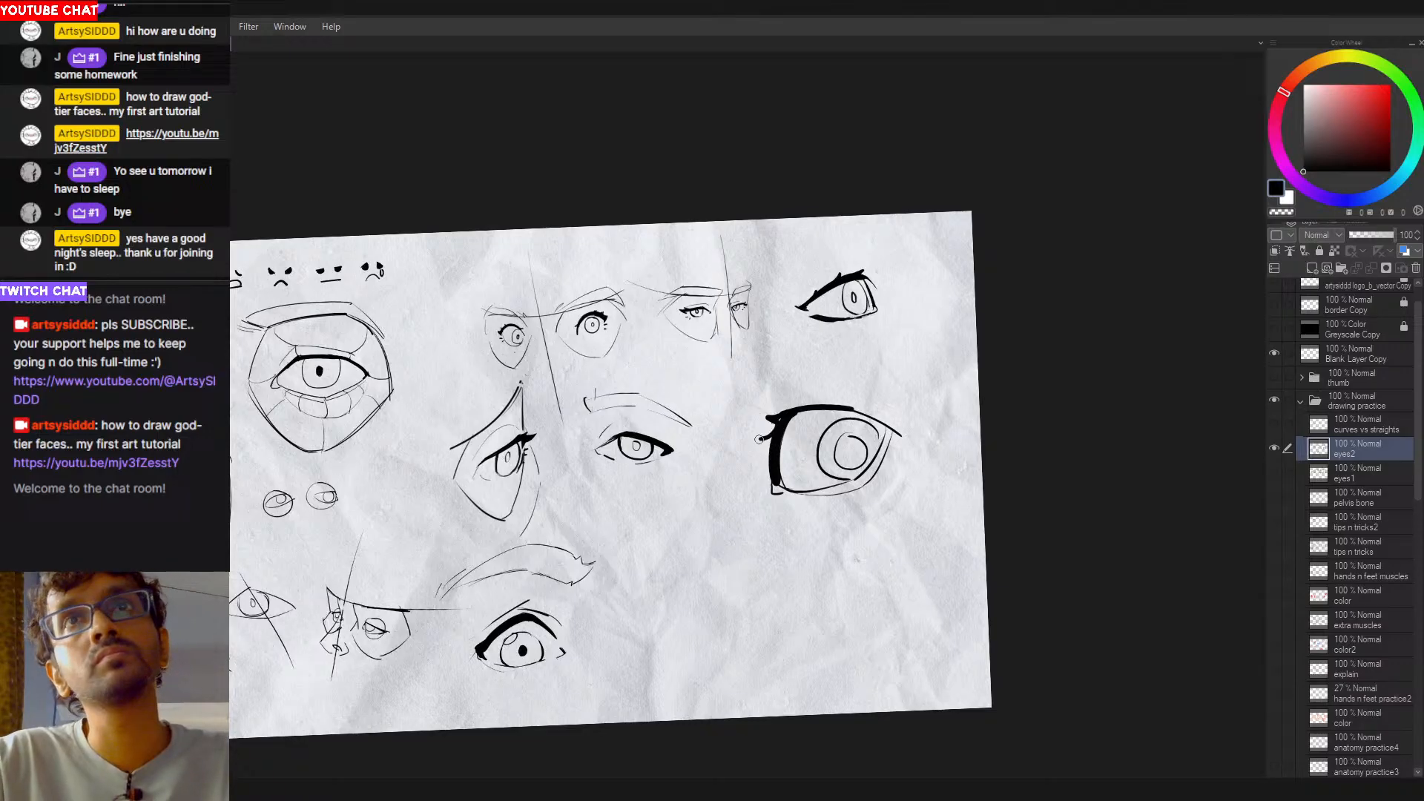
mouse_move(772, 444)
left_mouse_down()
mouse_move(761, 436)
mouse_move(770, 467)
mouse_move(763, 452)
left_mouse_up()
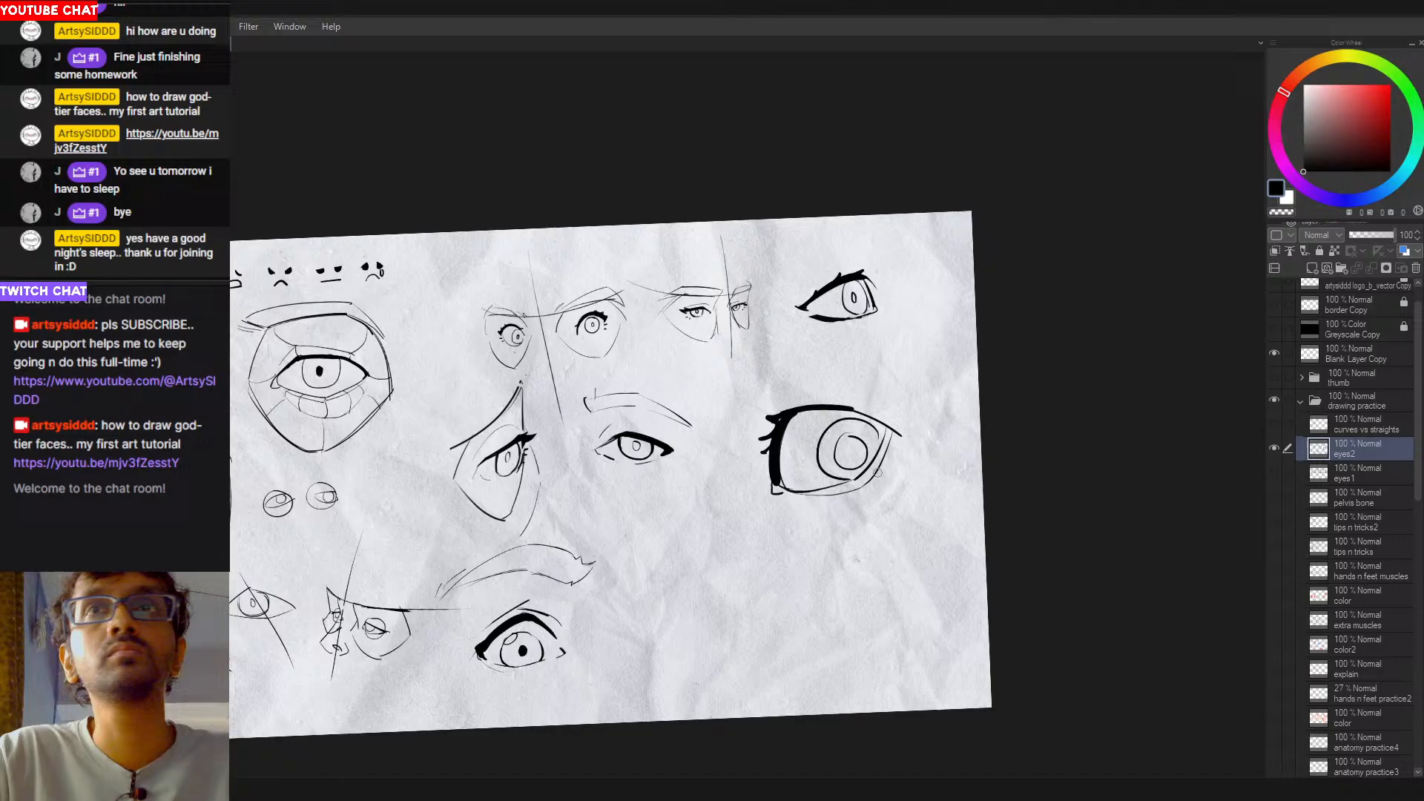
Step: Clear the large eye's sketched lower outline, leaving short lower lashes, and shape the bottom end of the thick outer side
left_click_drag(892, 436, 856, 481)
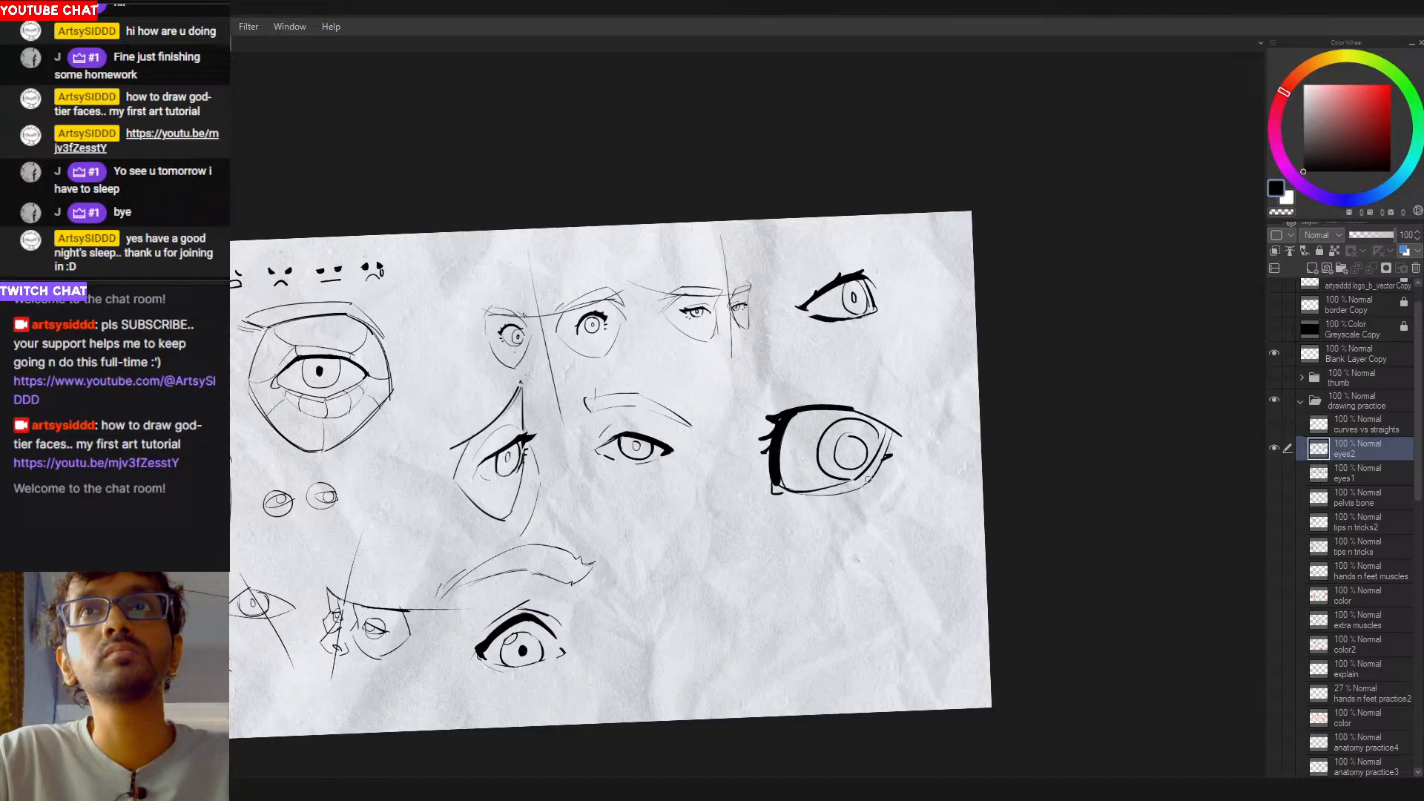
key("ctrl+z")
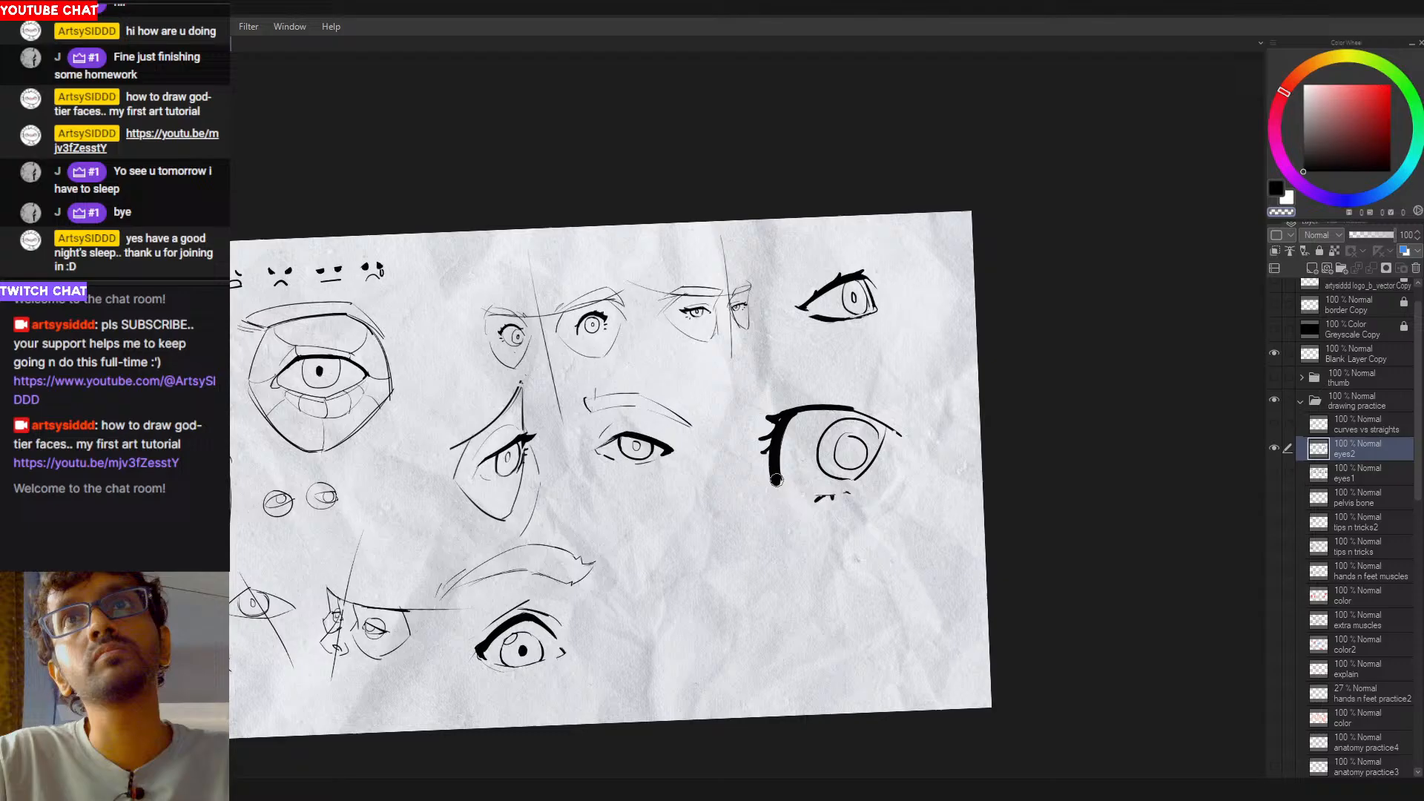
left_click_drag(774, 481, 778, 492)
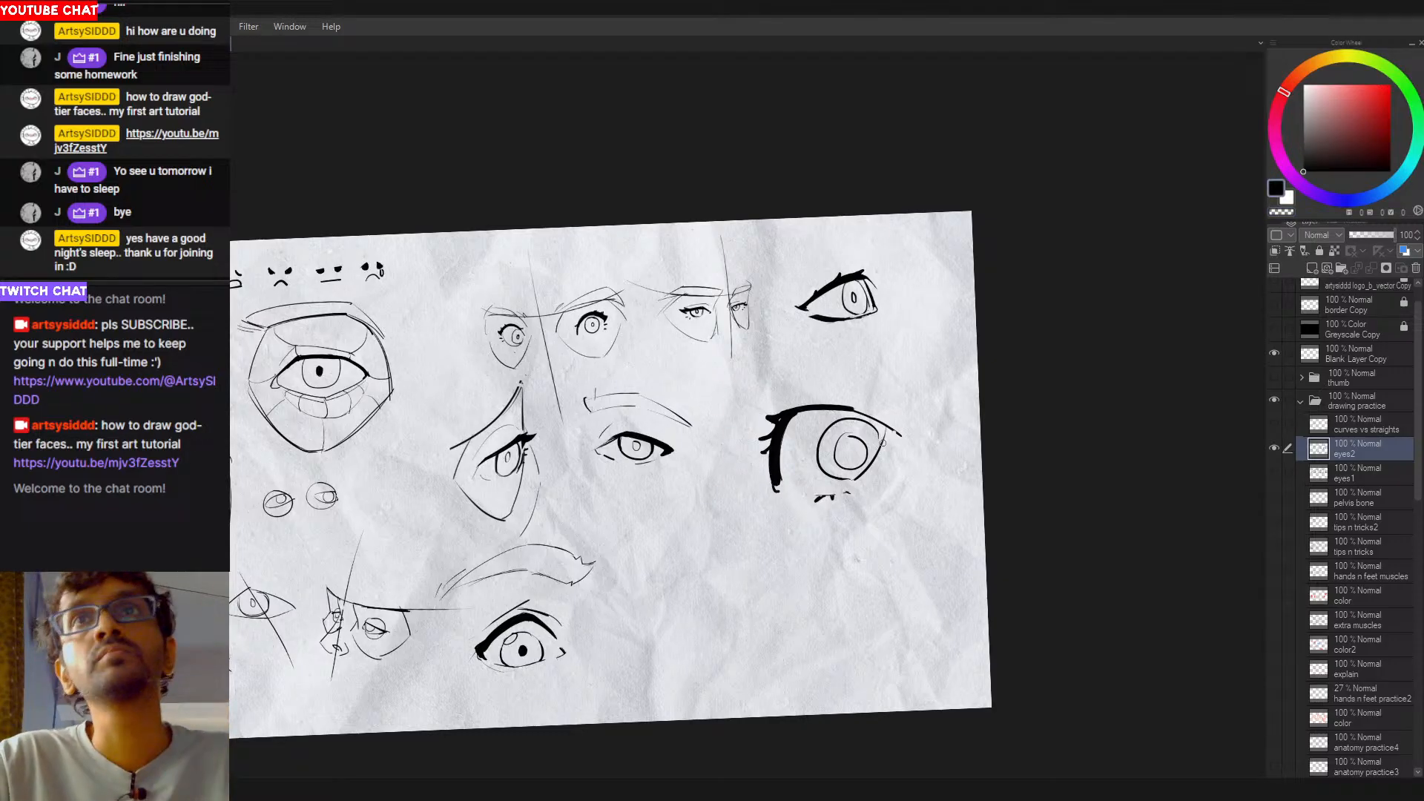
key("e")
mouse_move(893, 428)
left_mouse_down()
mouse_move(900, 442)
mouse_move(877, 461)
mouse_move(827, 451)
left_mouse_up()
Step: Draw a thin, slightly arched crease line above the large eye's upper lid
scroll(830, 415, "down", 4)
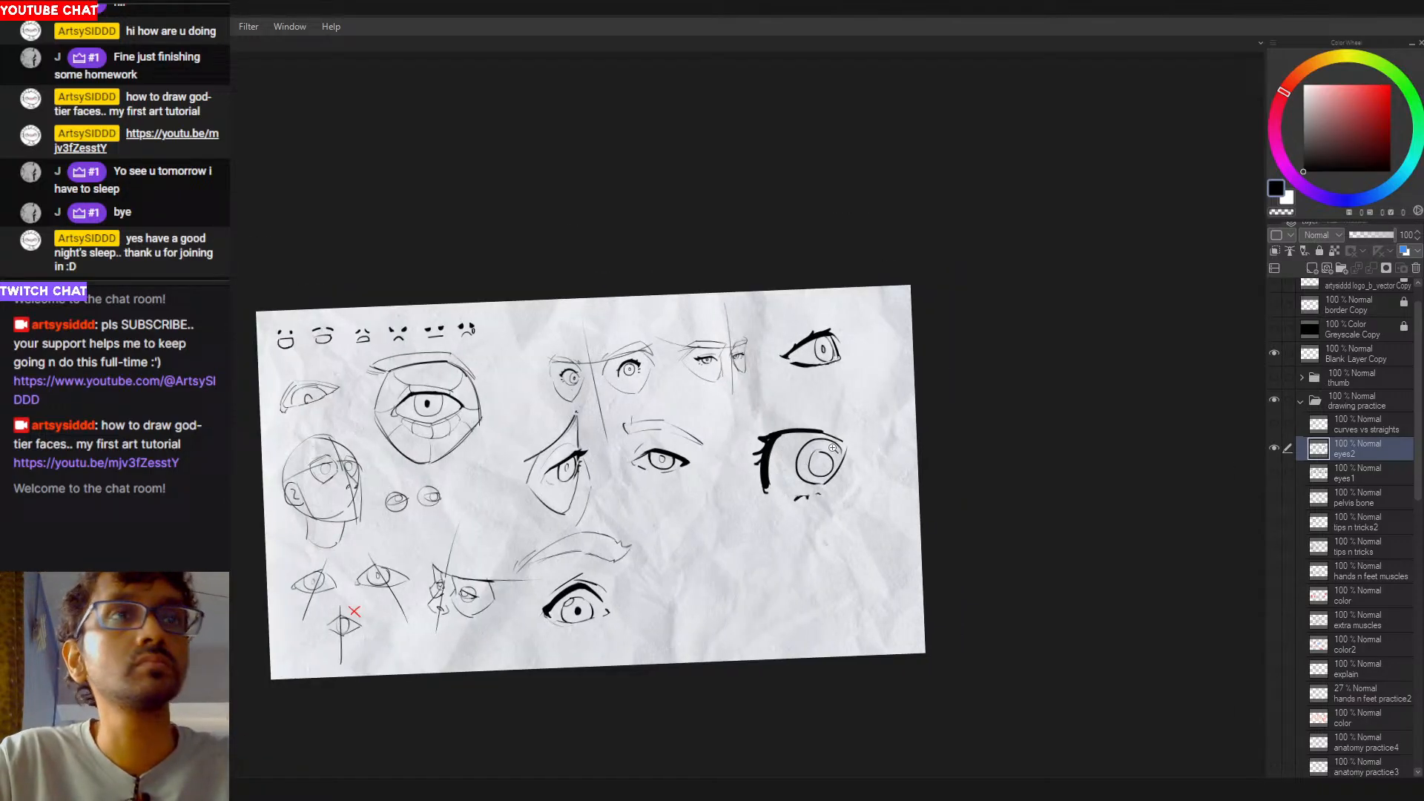
scroll(767, 414, "up", 3)
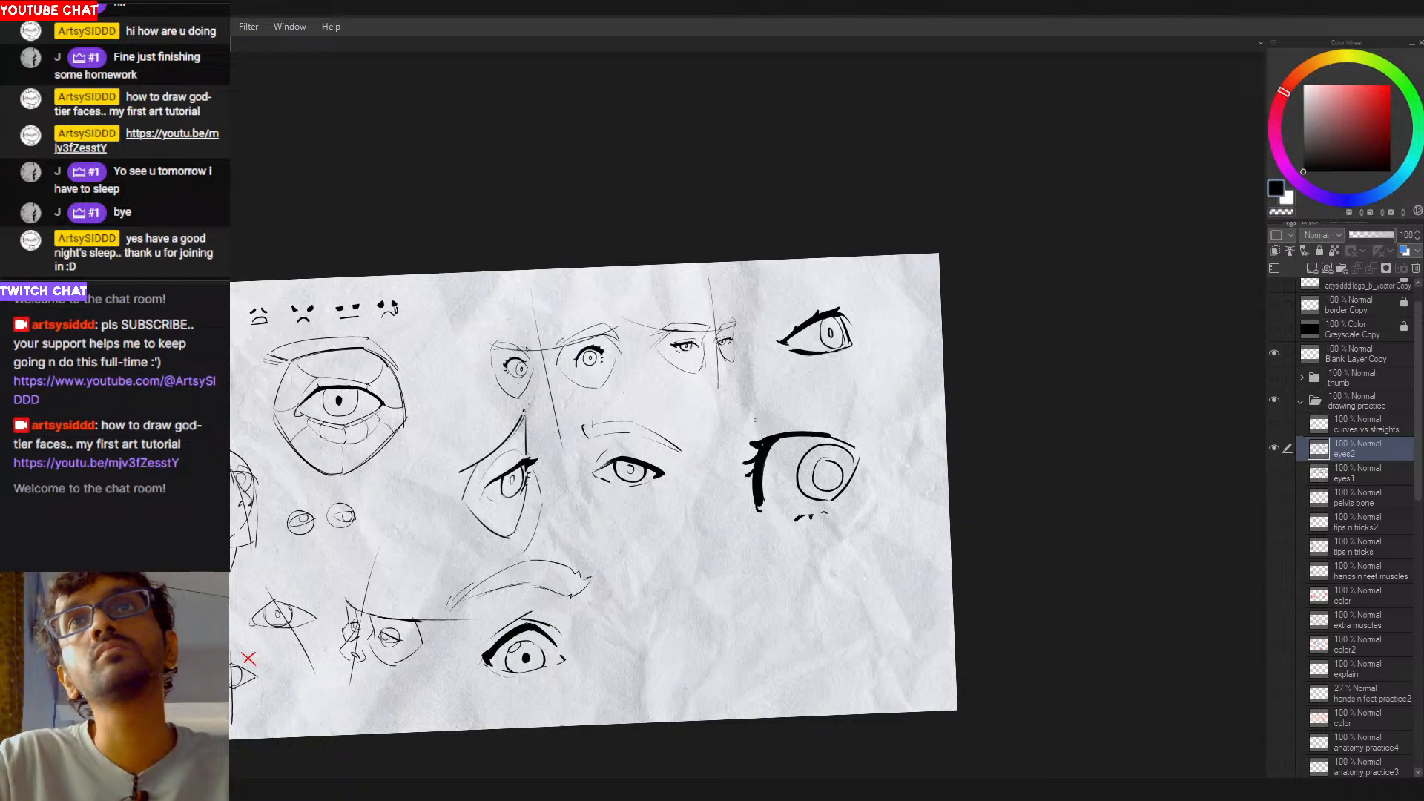
left_click_drag(765, 418, 853, 420)
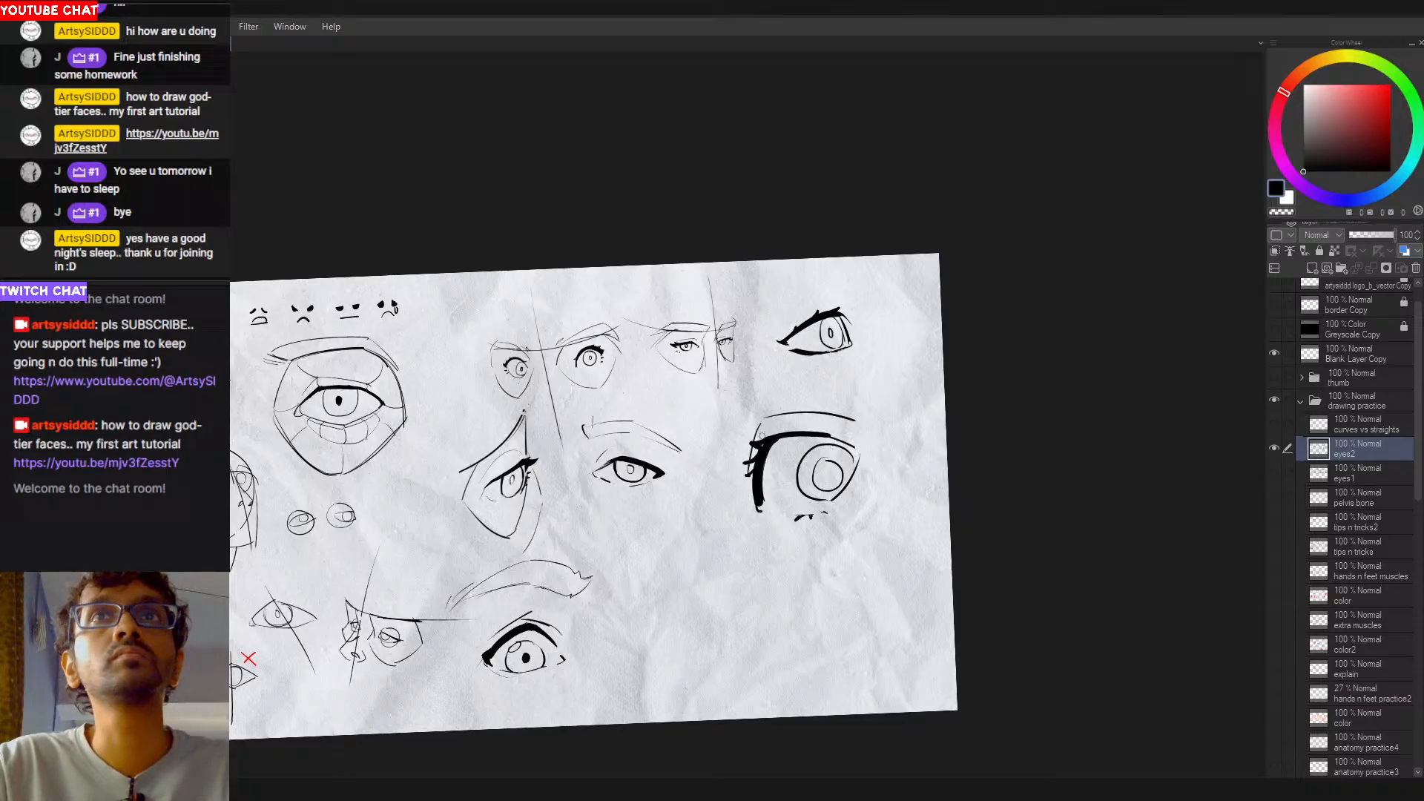
key("ctrl+z")
key("ctrl+z")
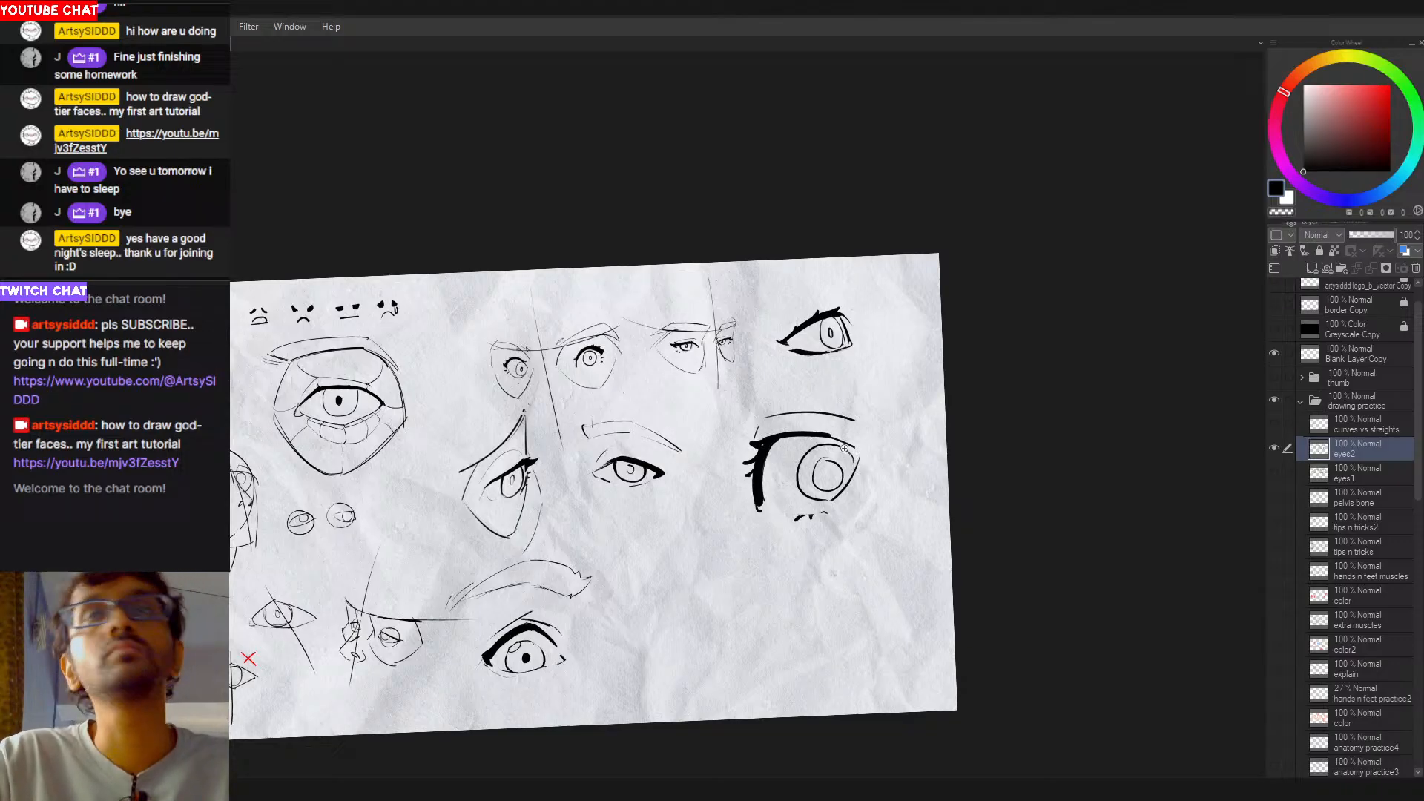
Step: Add a large solid black pupil with a small round highlight inside the large eye's iris and clean up the iris outline
scroll(844, 449, "down", 2)
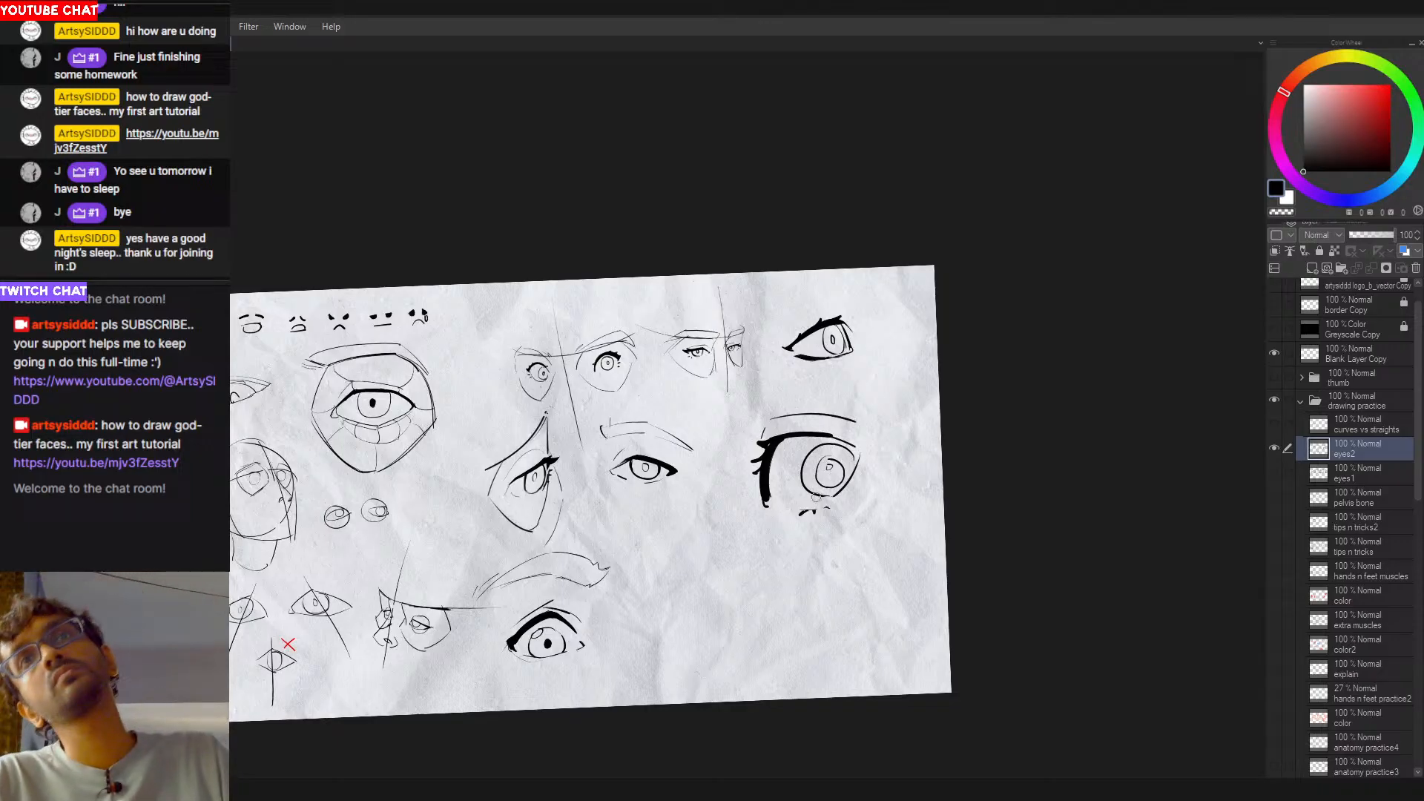
left_click_drag(826, 464, 820, 483)
left_click(828, 466)
key("x")
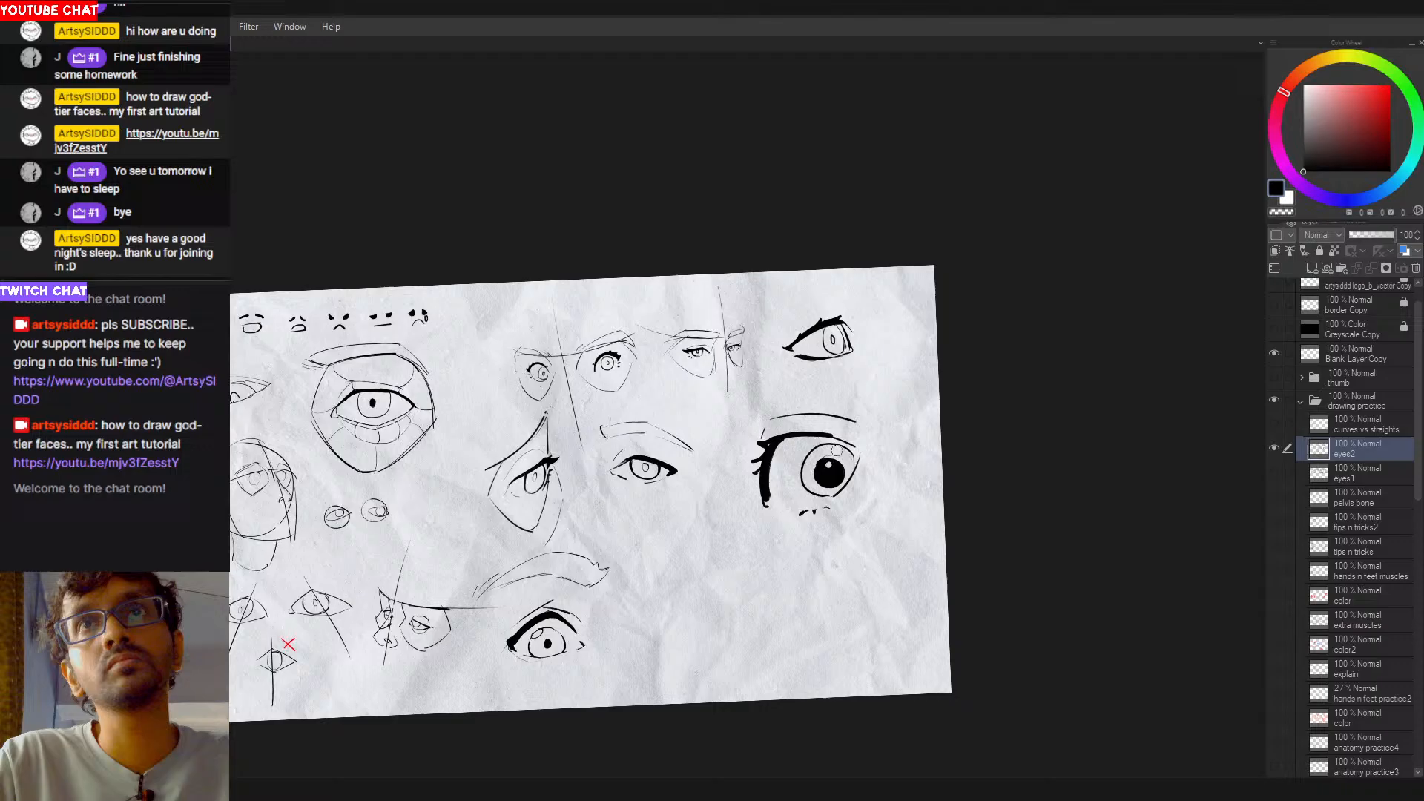
left_click_drag(837, 444, 856, 470)
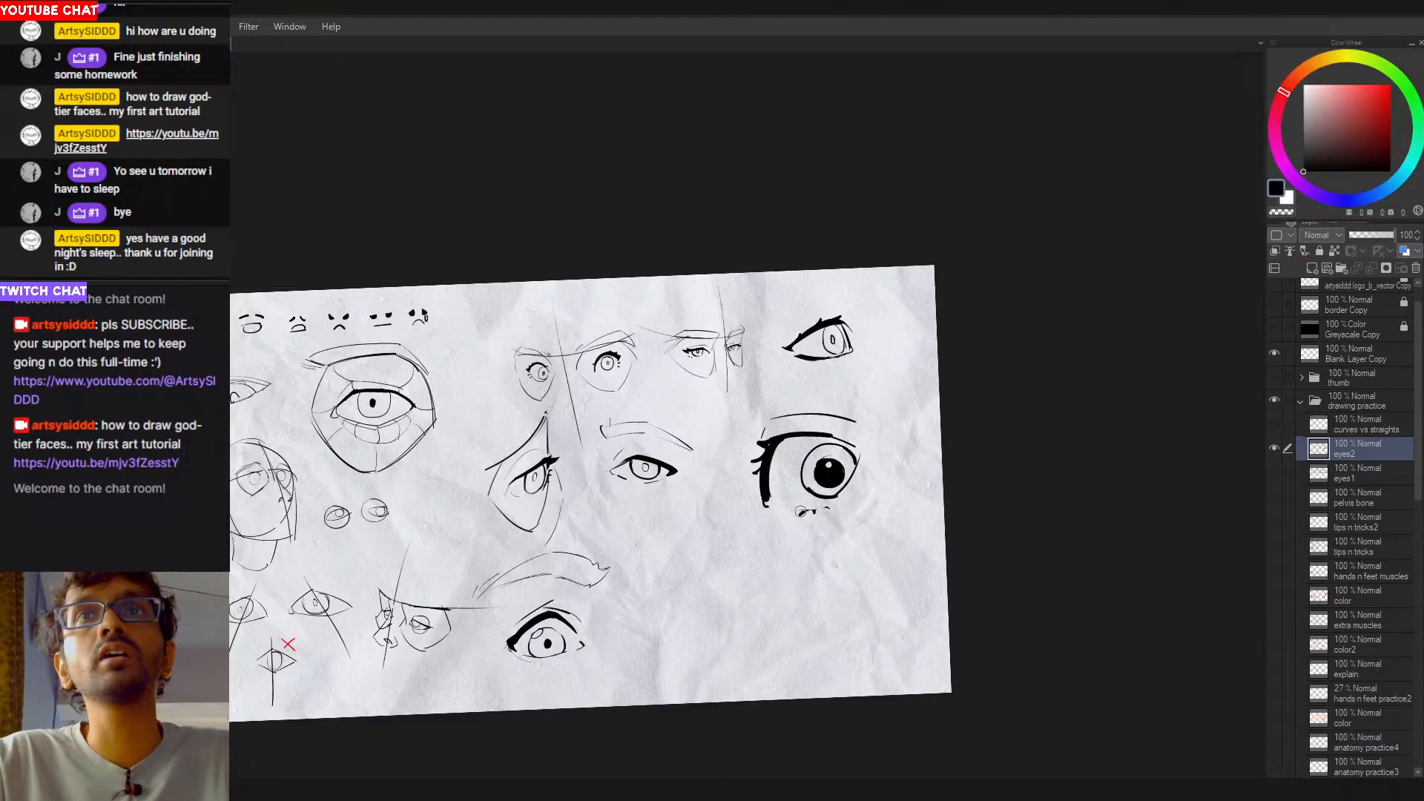
Step: Replace the large eye's bottom lashes and add more short lash dashes around the lower lid toward the inner corner
left_click_drag(799, 512, 810, 510)
key("ctrl+z")
key("c")
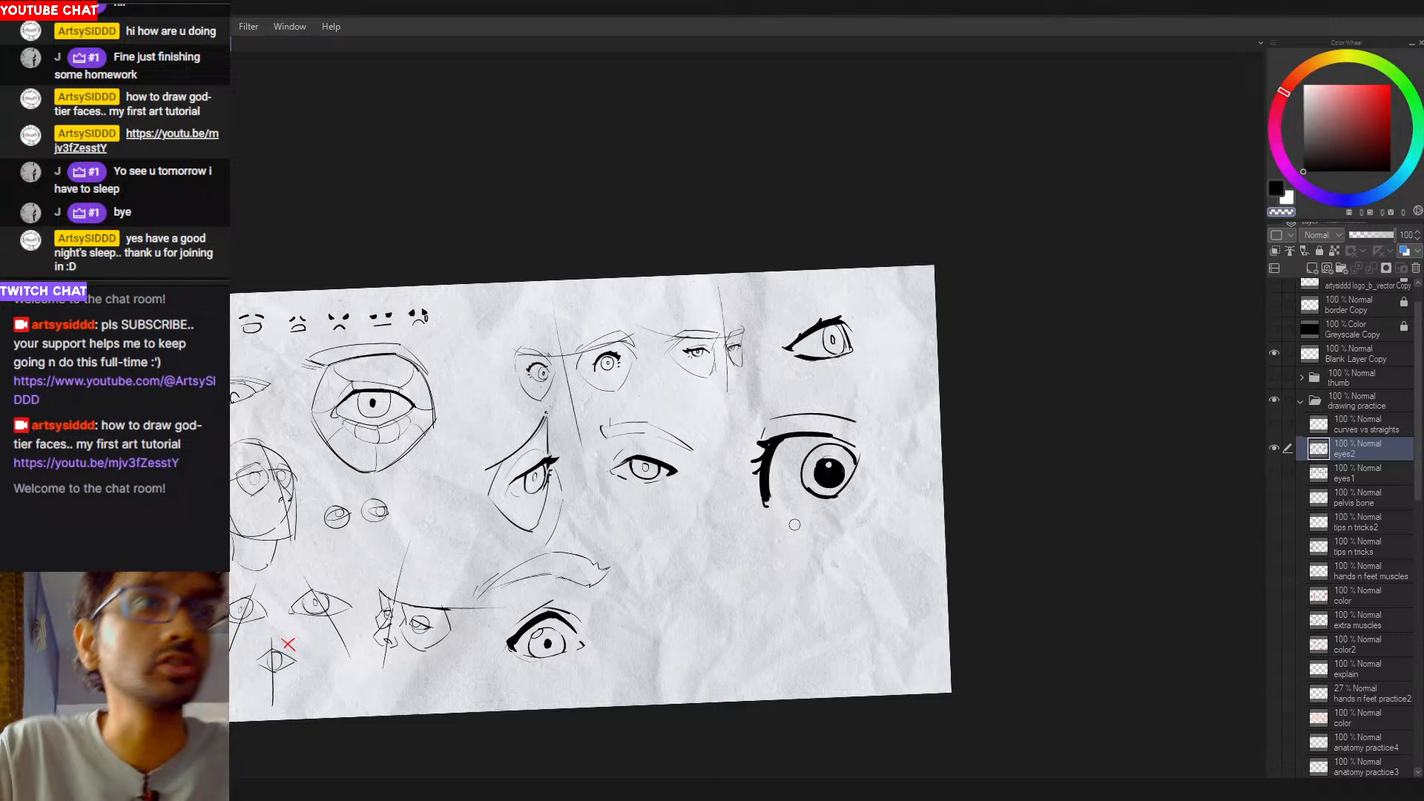
left_click_drag(799, 514, 816, 509)
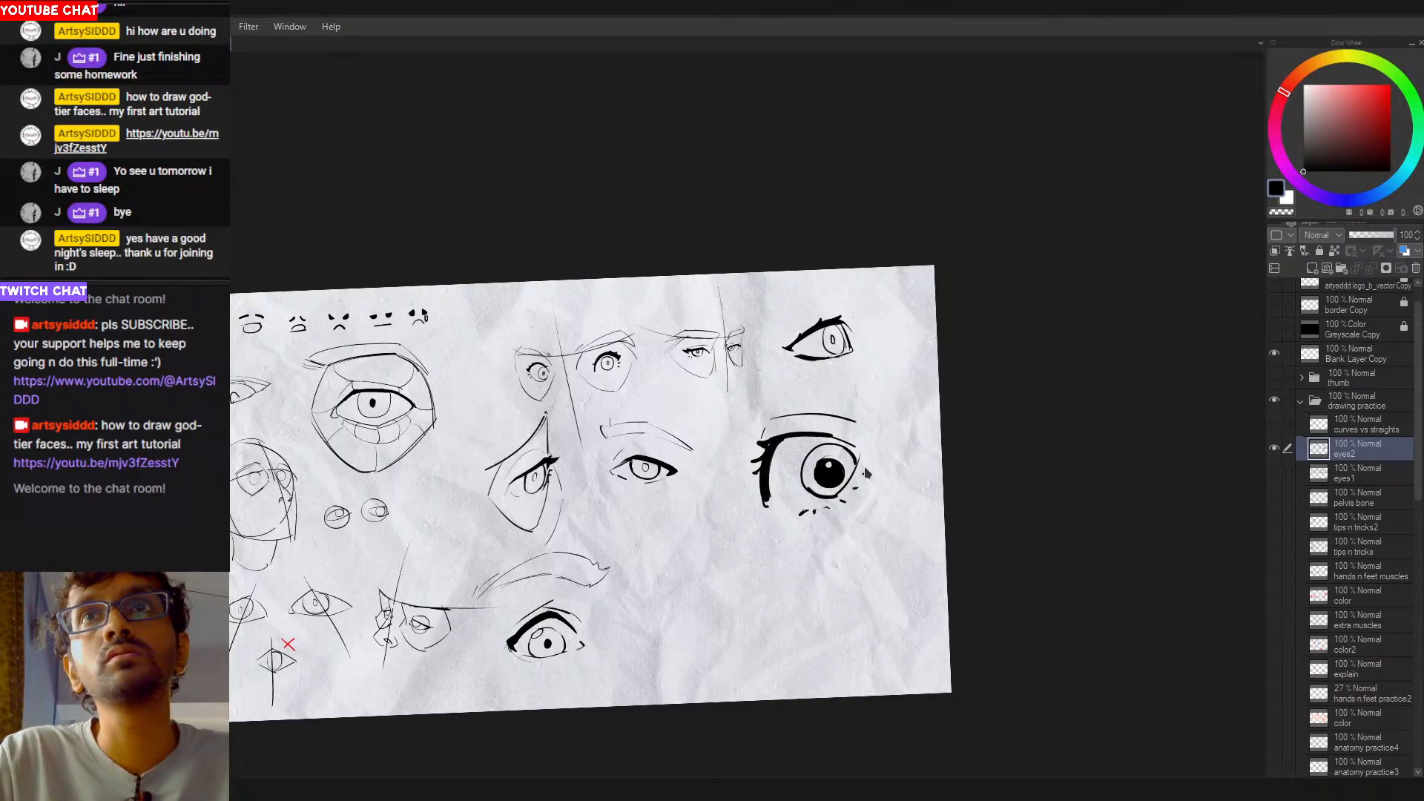
left_click_drag(865, 469, 871, 465)
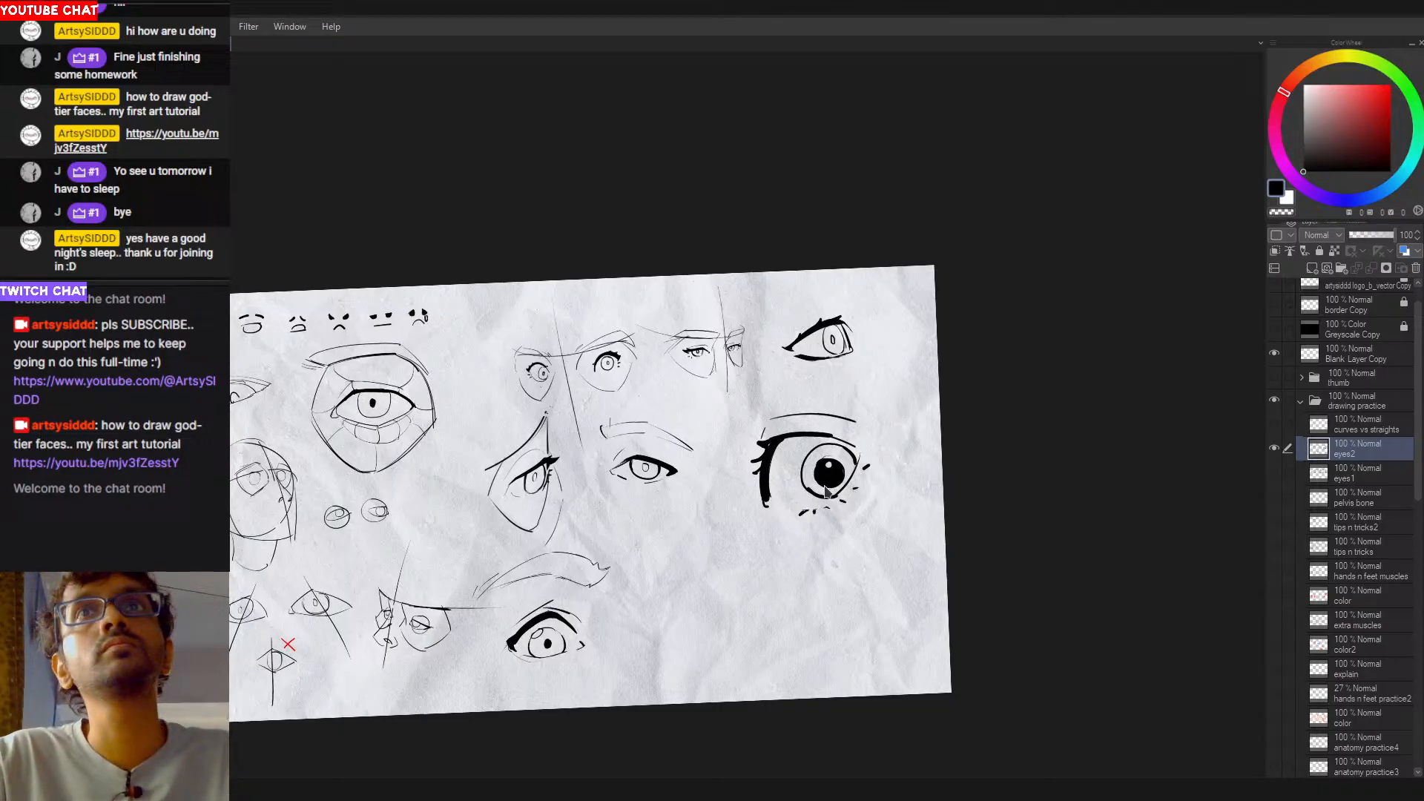
Step: Try to make the large eye slightly narrower with a free transform
mouse_move(892, 386)
left_mouse_down()
mouse_move(731, 405)
mouse_move(891, 562)
mouse_move(898, 393)
left_mouse_up()
key("ctrl+t")
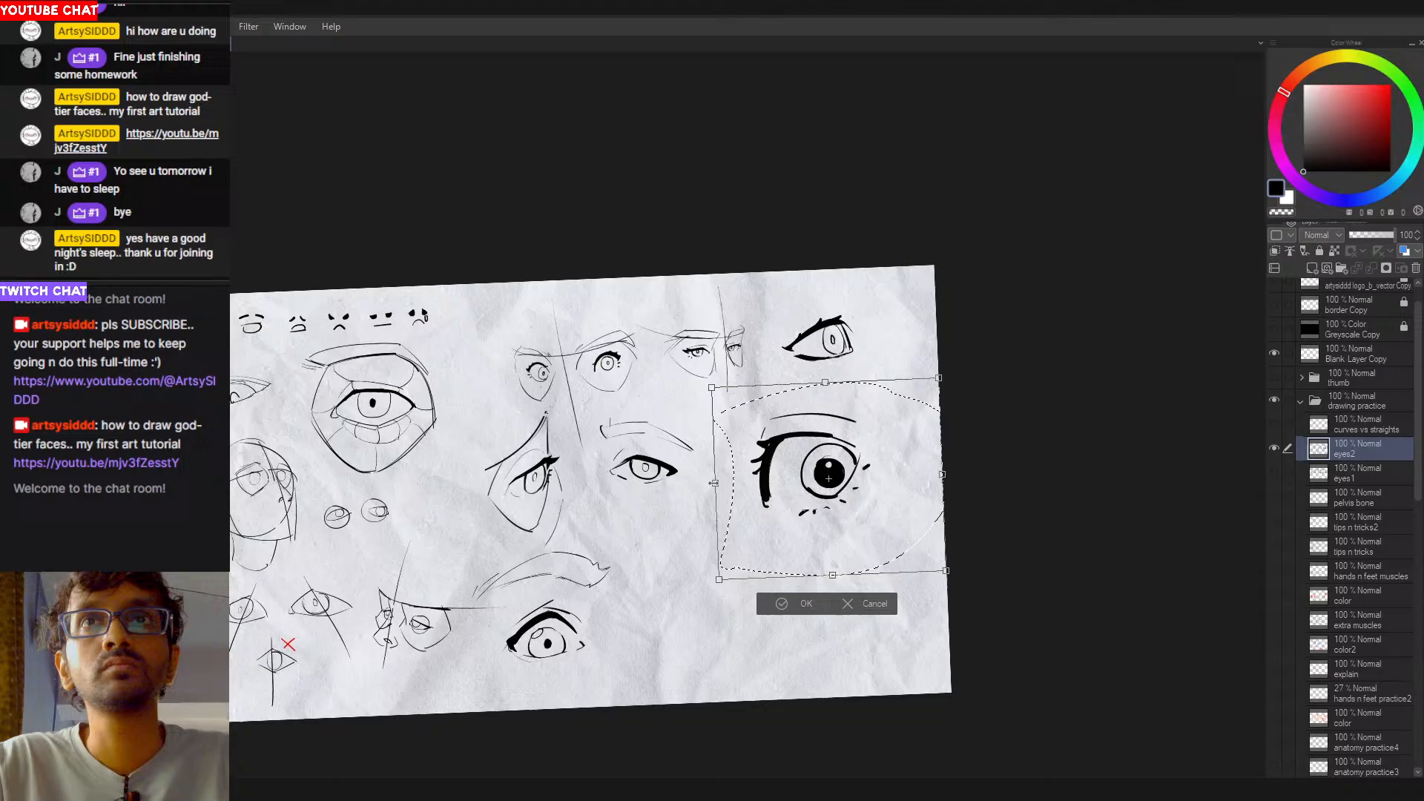
left_click_drag(714, 483, 717, 484)
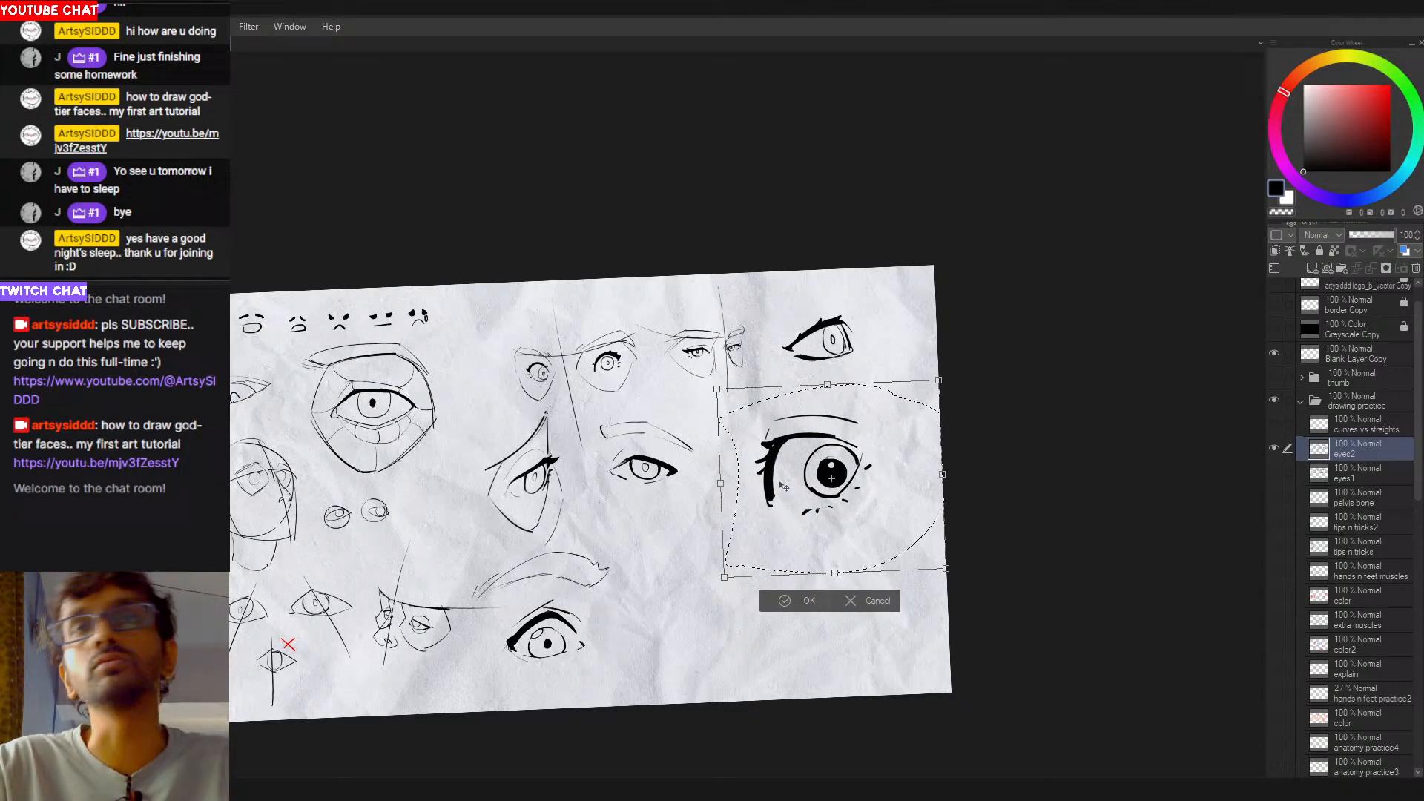
key("Return")
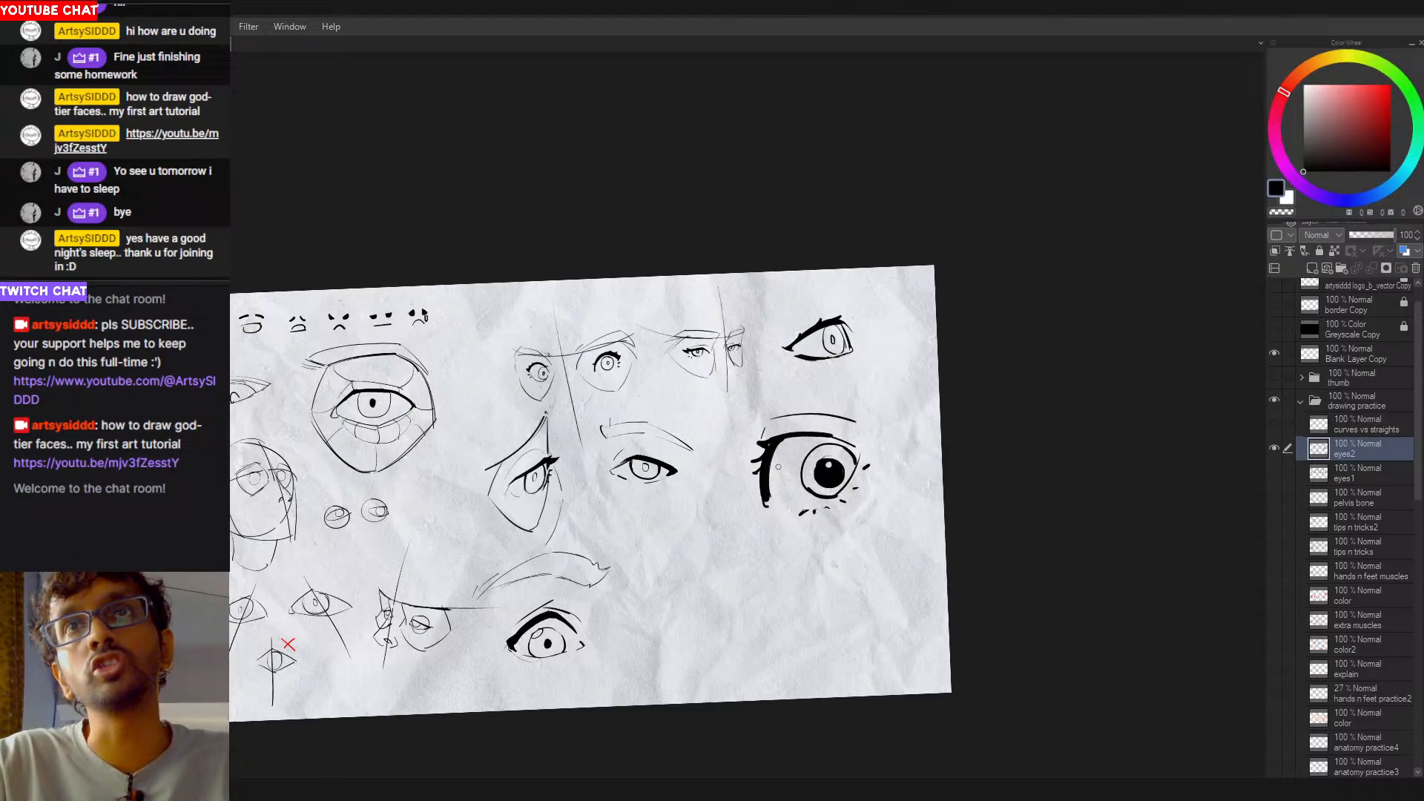
Step: Move the large eye slightly up and closer to the front-view eye, and draw a small star at its crease line's inner end
mouse_move(810, 375)
left_mouse_down()
mouse_move(808, 578)
mouse_move(815, 380)
left_mouse_up()
key("ctrl+t")
mouse_move(825, 480)
left_mouse_down()
mouse_move(771, 523)
mouse_move(807, 564)
mouse_move(823, 501)
left_mouse_up()
key("Return")
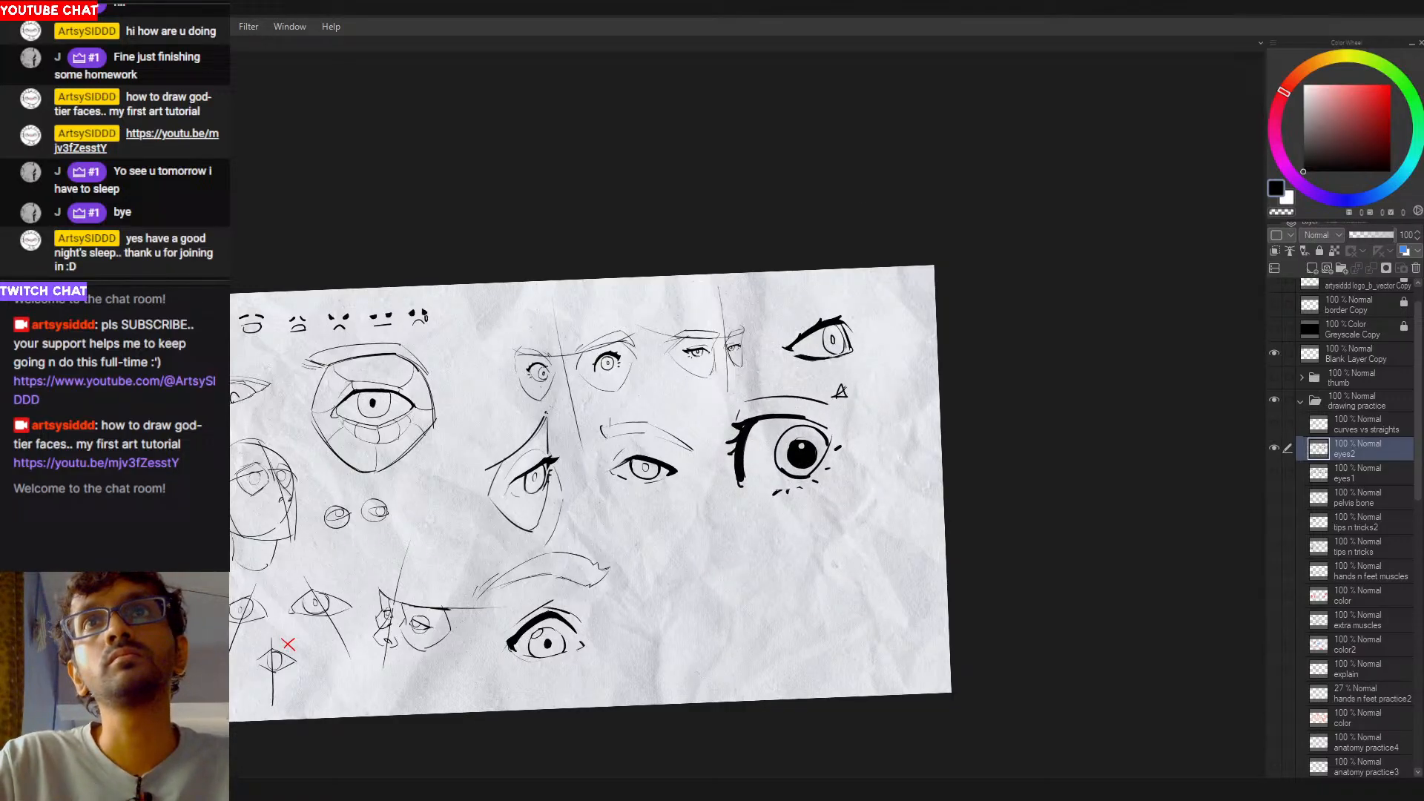
left_click_drag(835, 396, 851, 385)
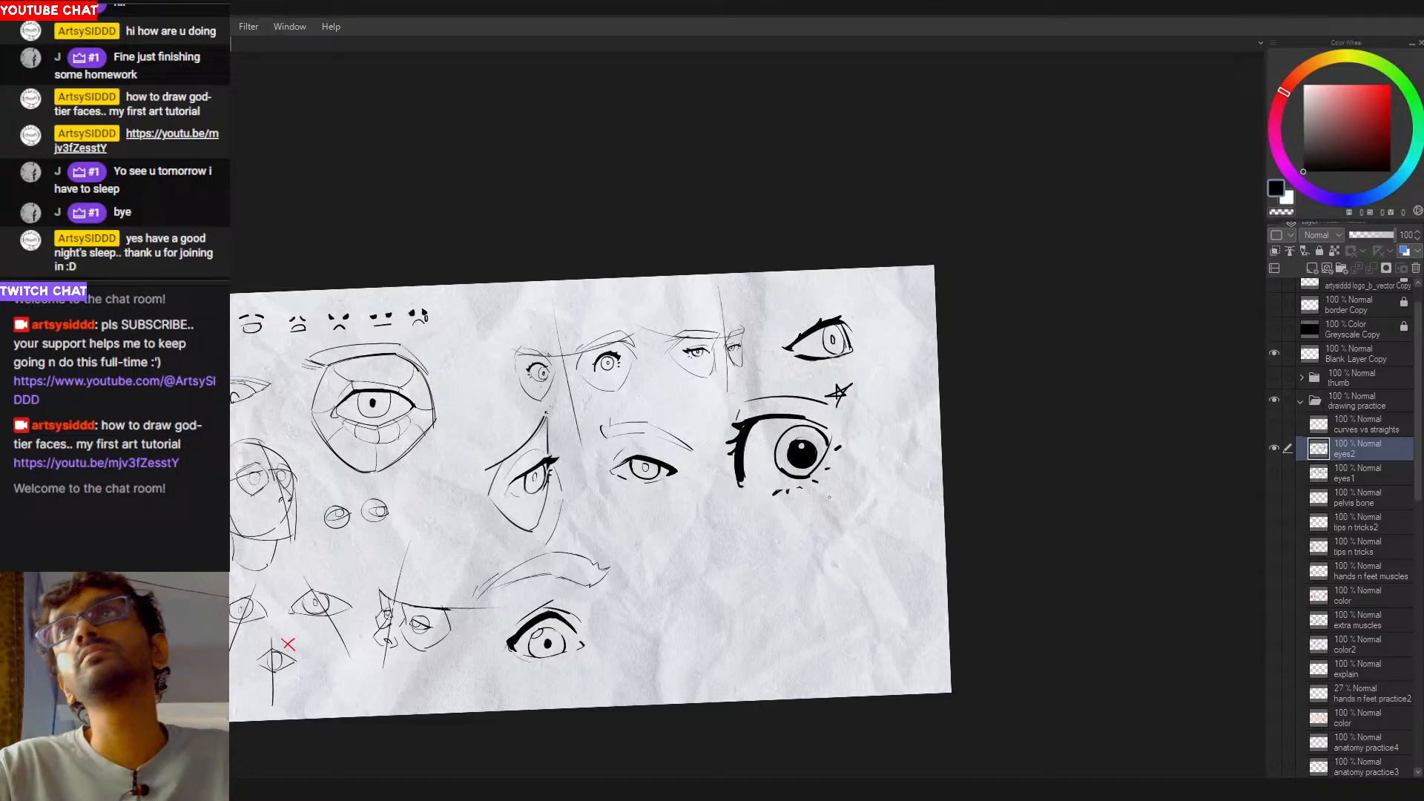
left_click_drag(749, 594, 899, 531)
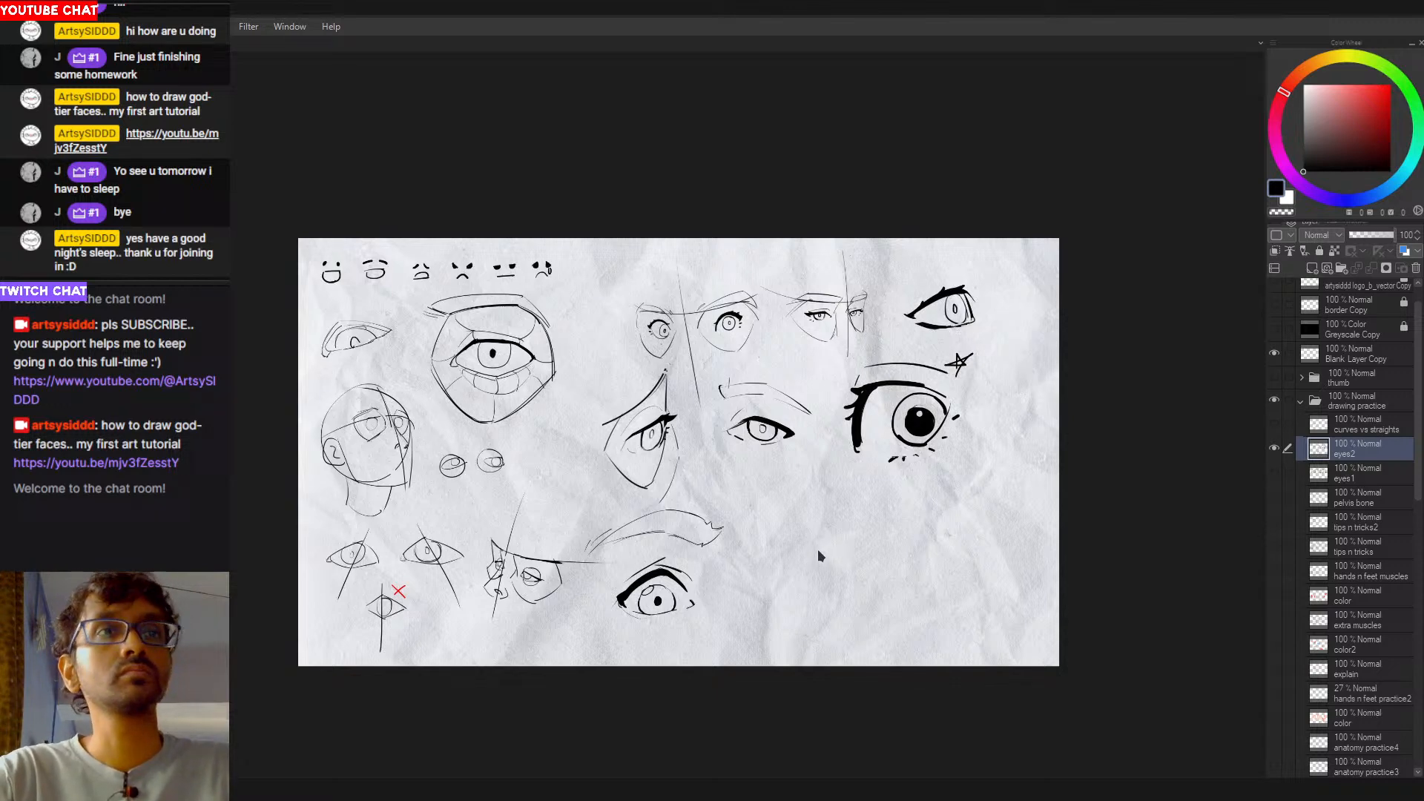
scroll(935, 425, "up", 2)
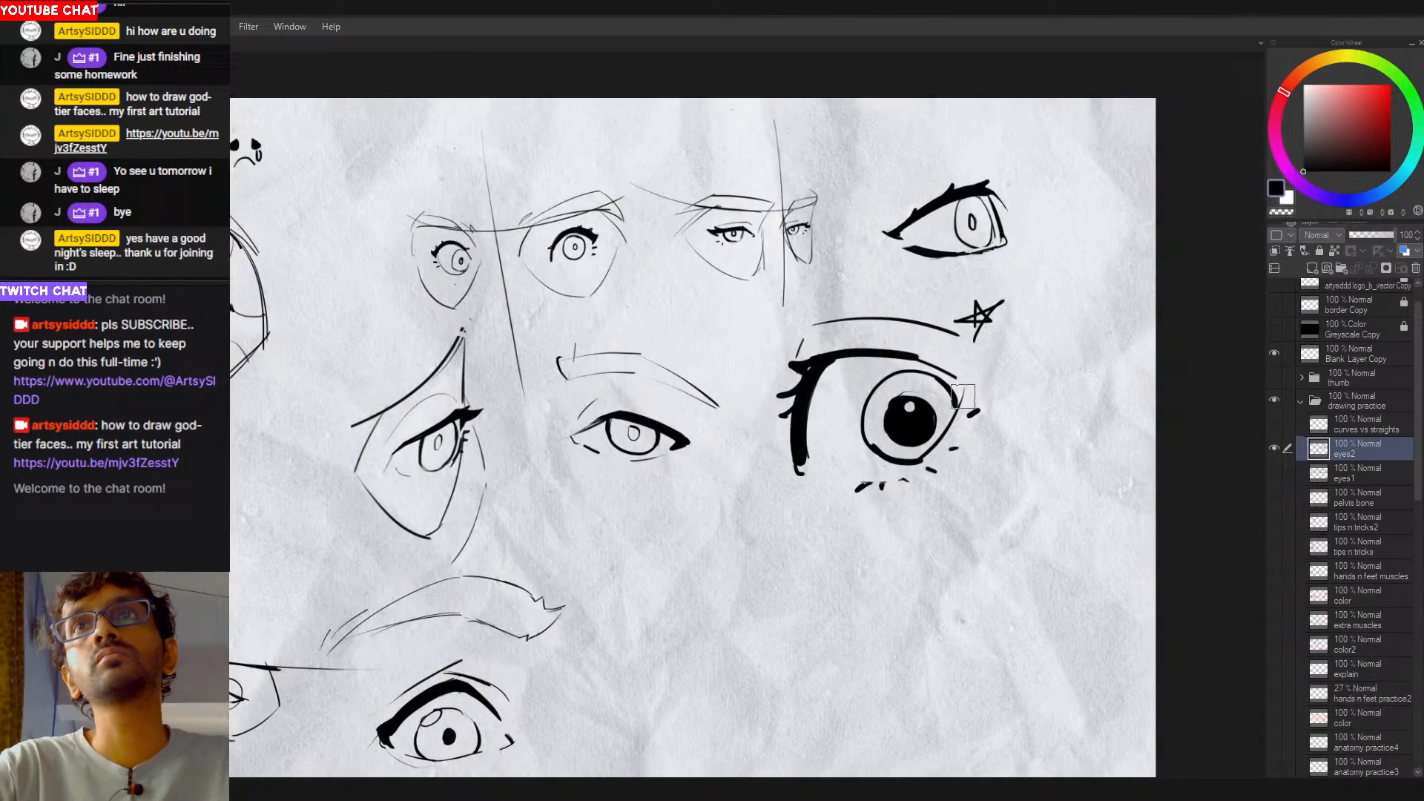
scroll(965, 394, "down", 3)
scroll(968, 519, "up", 2)
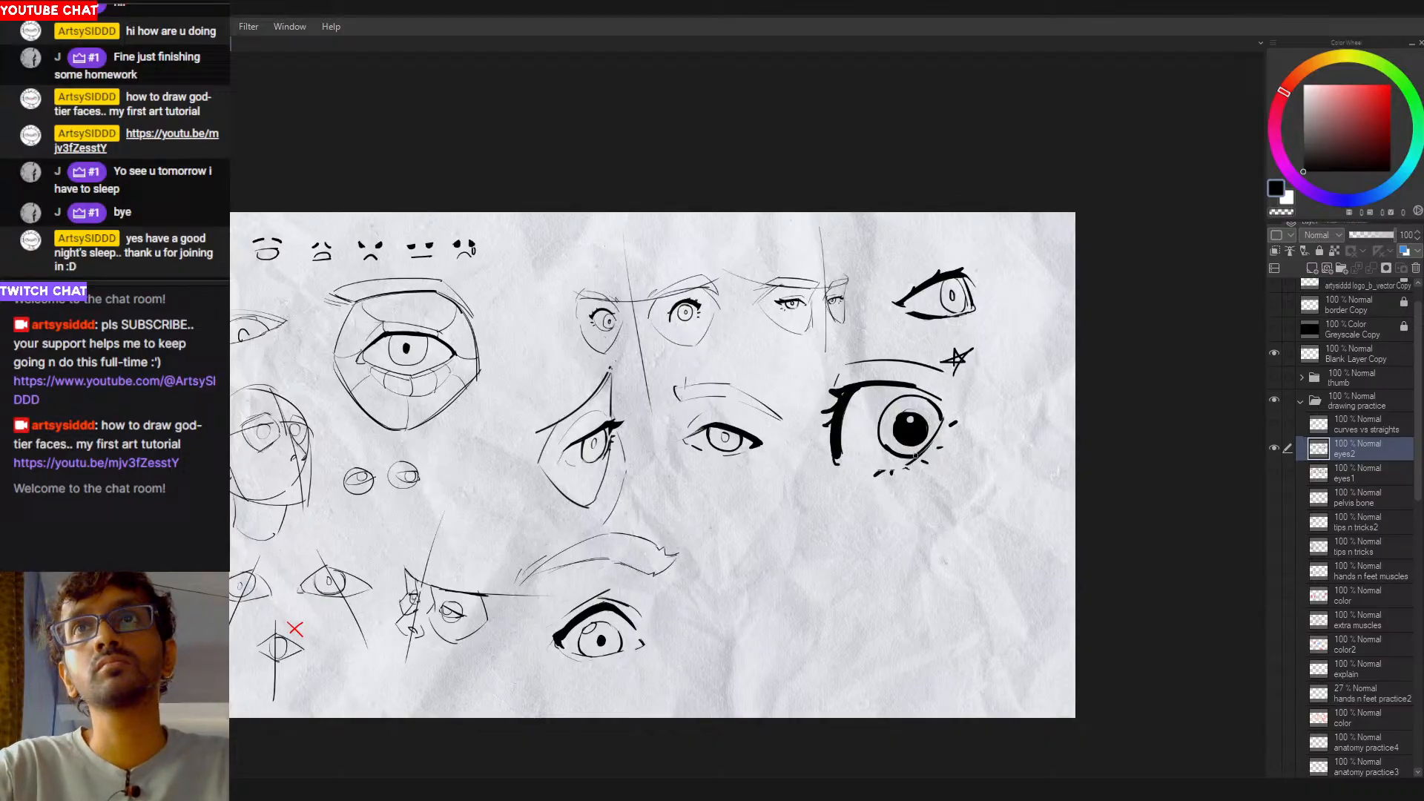
scroll(931, 497, "down", 1)
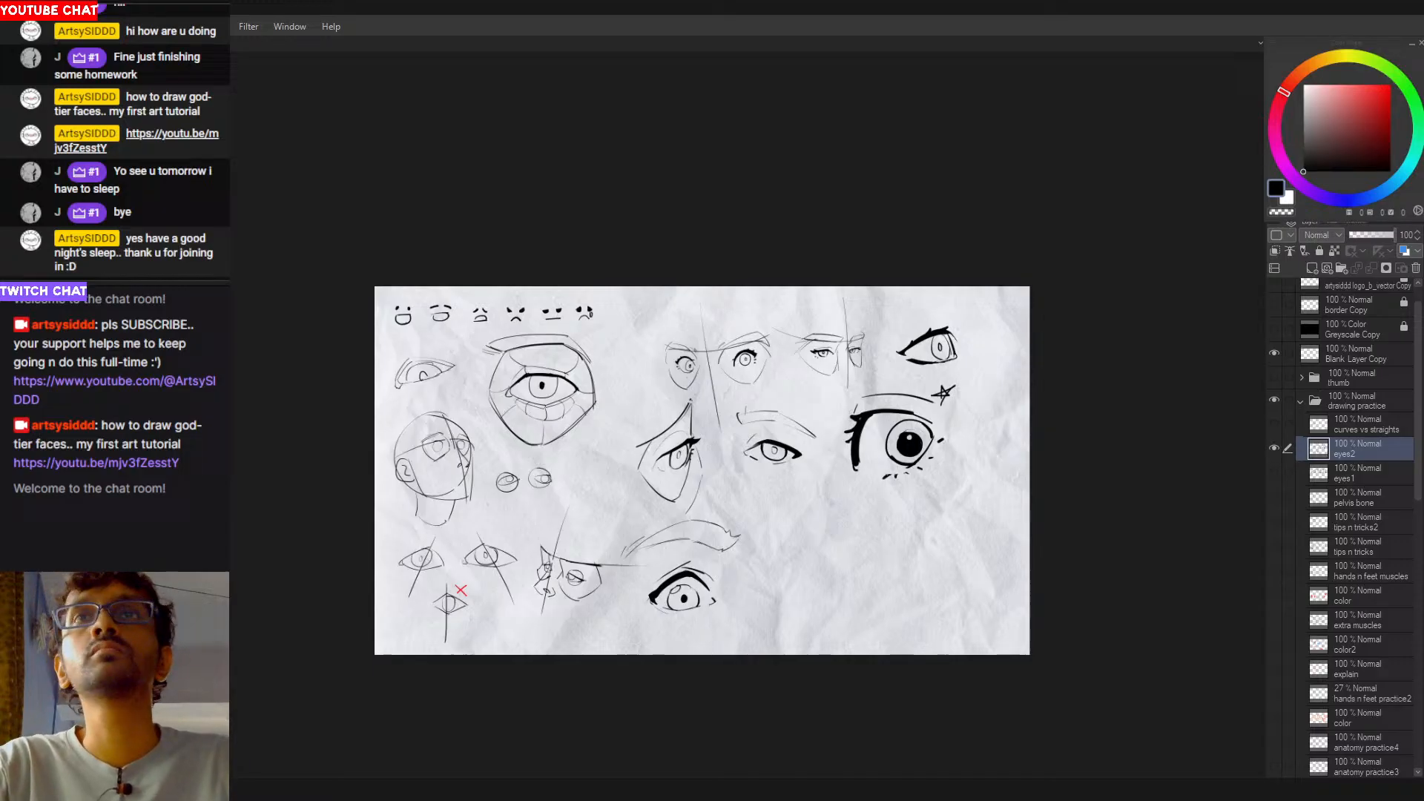
scroll(890, 534, "right", 1)
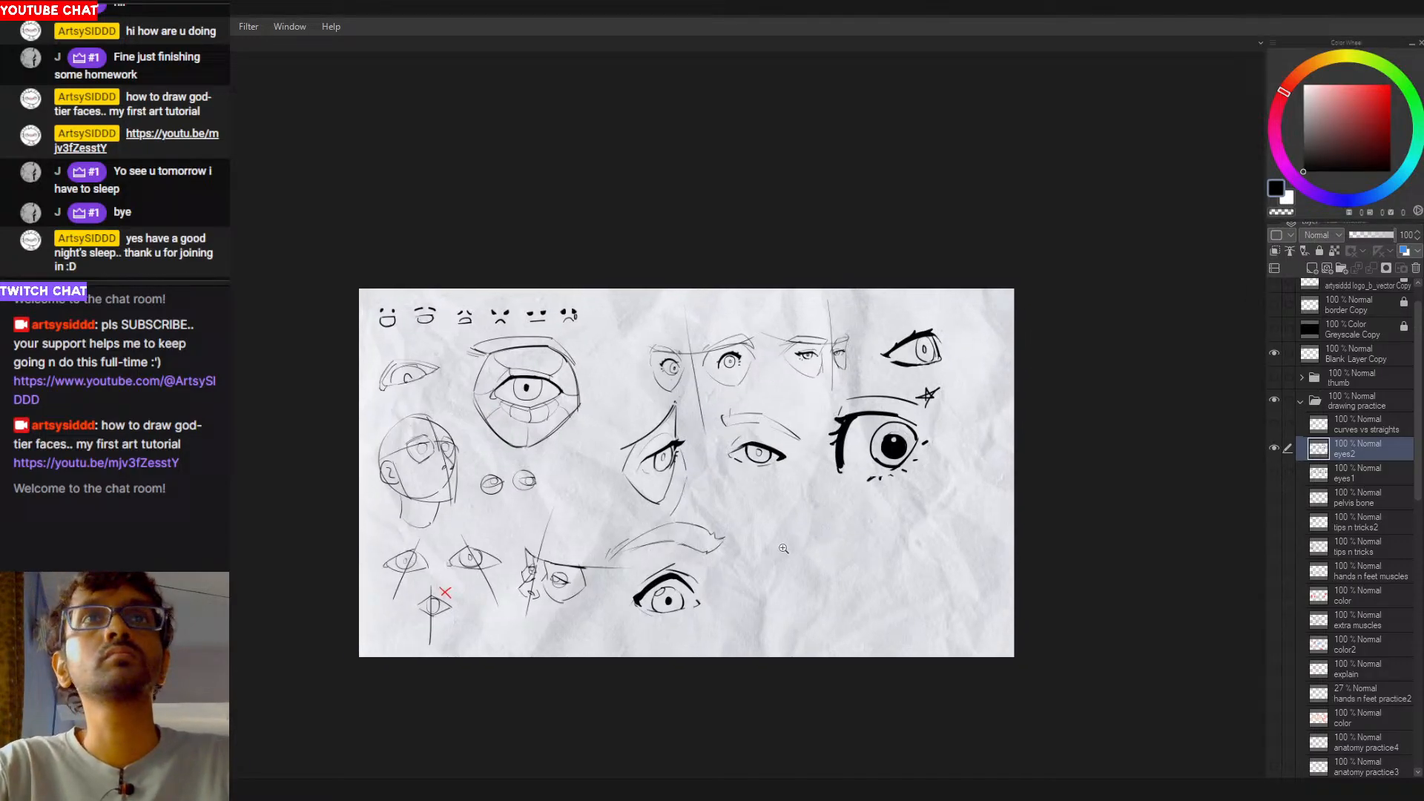
left_click(819, 512)
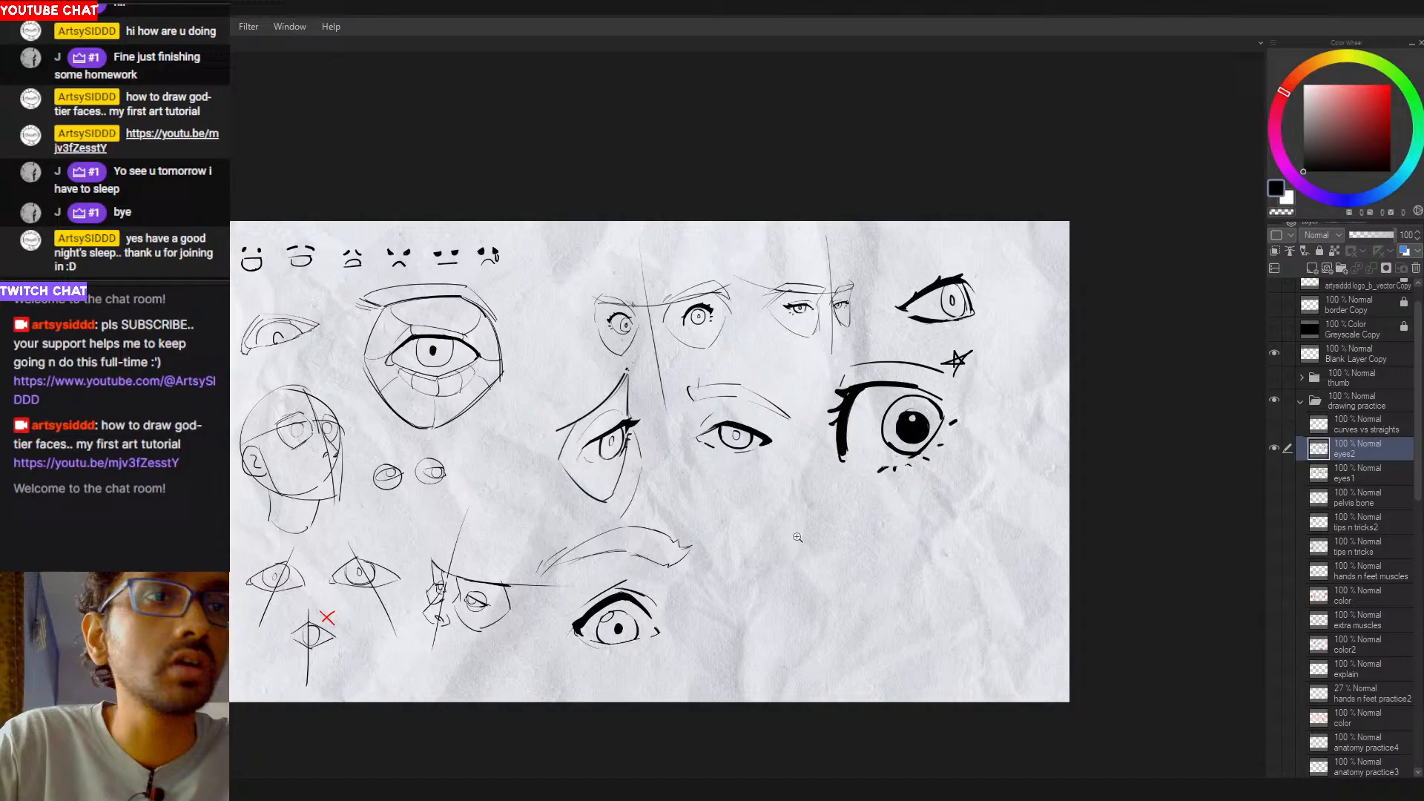
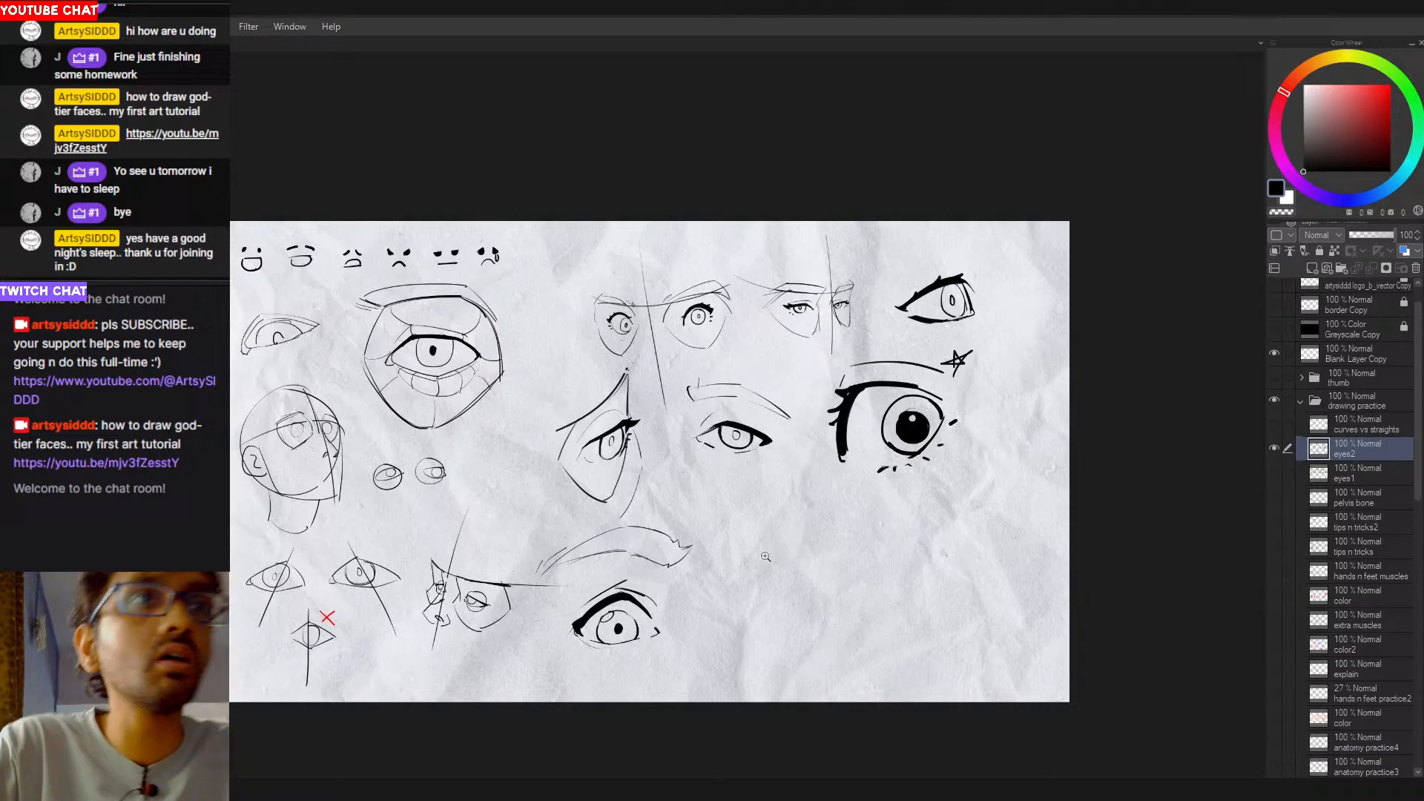
Step: Draw a thin arched upper-lid line with a hooked inner corner for a new eye below the large eye
left_click_drag(811, 571, 769, 577)
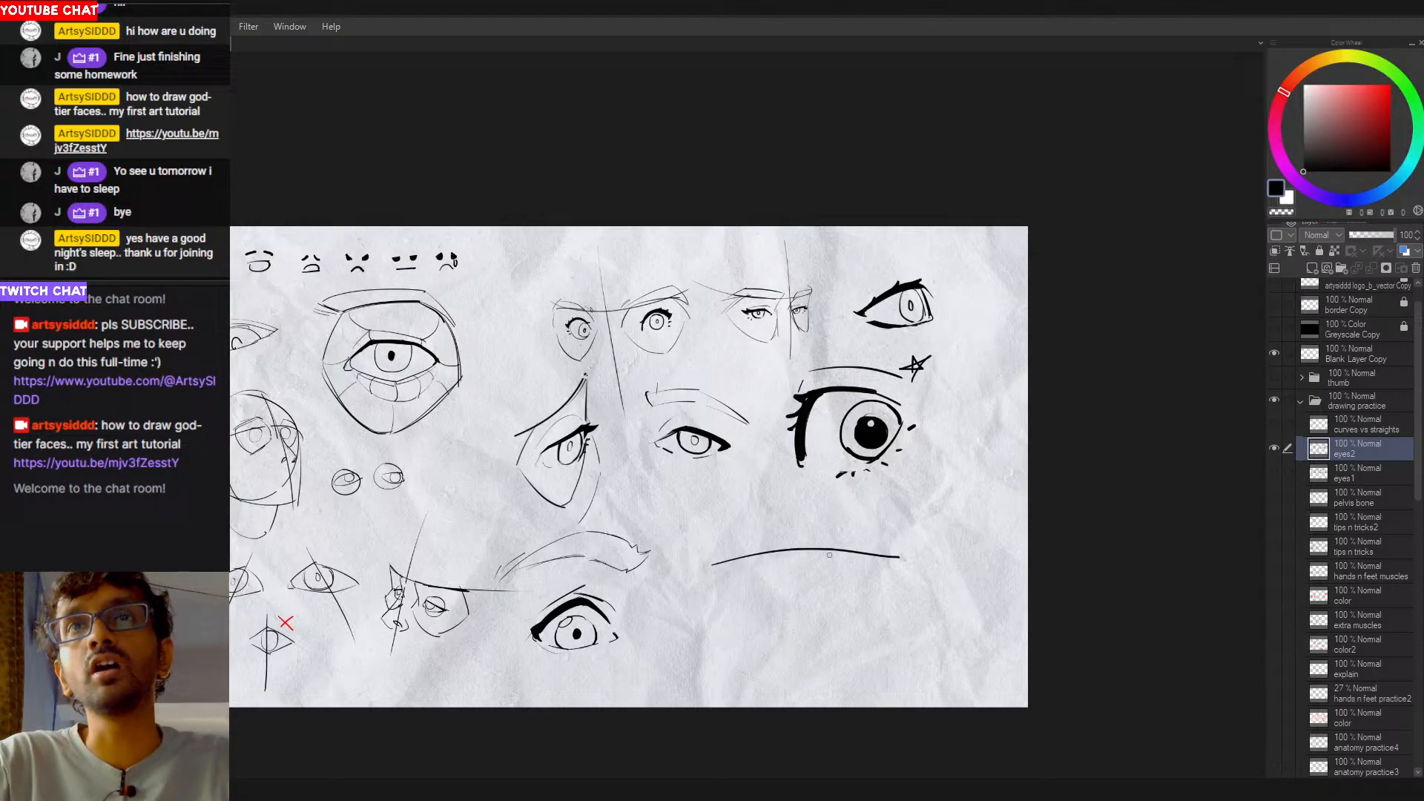
left_click_drag(752, 559, 864, 528)
key("ctrl+z")
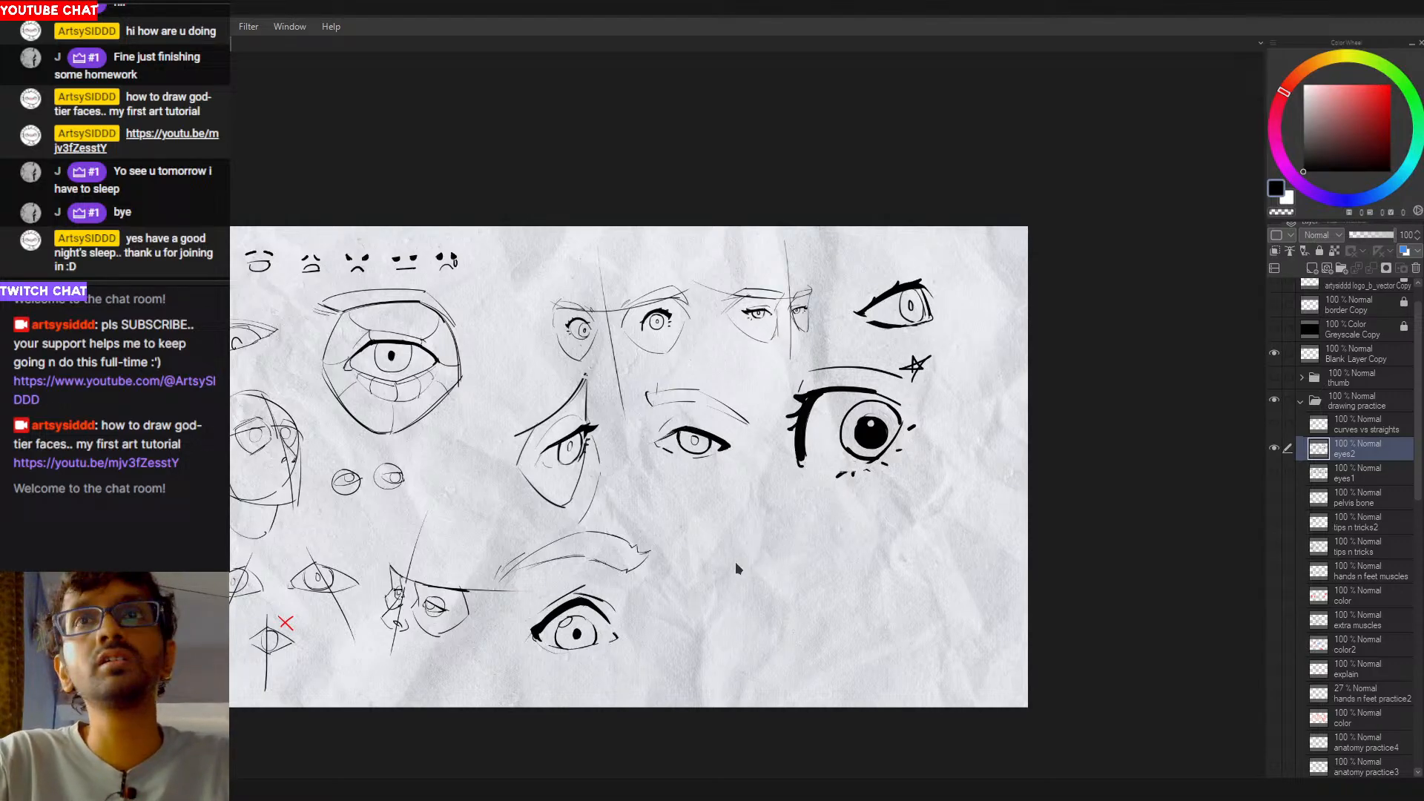
mouse_move(724, 575)
left_mouse_down()
mouse_move(866, 536)
mouse_move(755, 564)
mouse_move(854, 542)
mouse_move(887, 556)
mouse_move(864, 585)
left_mouse_up()
key("ctrl+z")
key("ctrl+z")
key("ctrl+z")
key("ctrl+z")
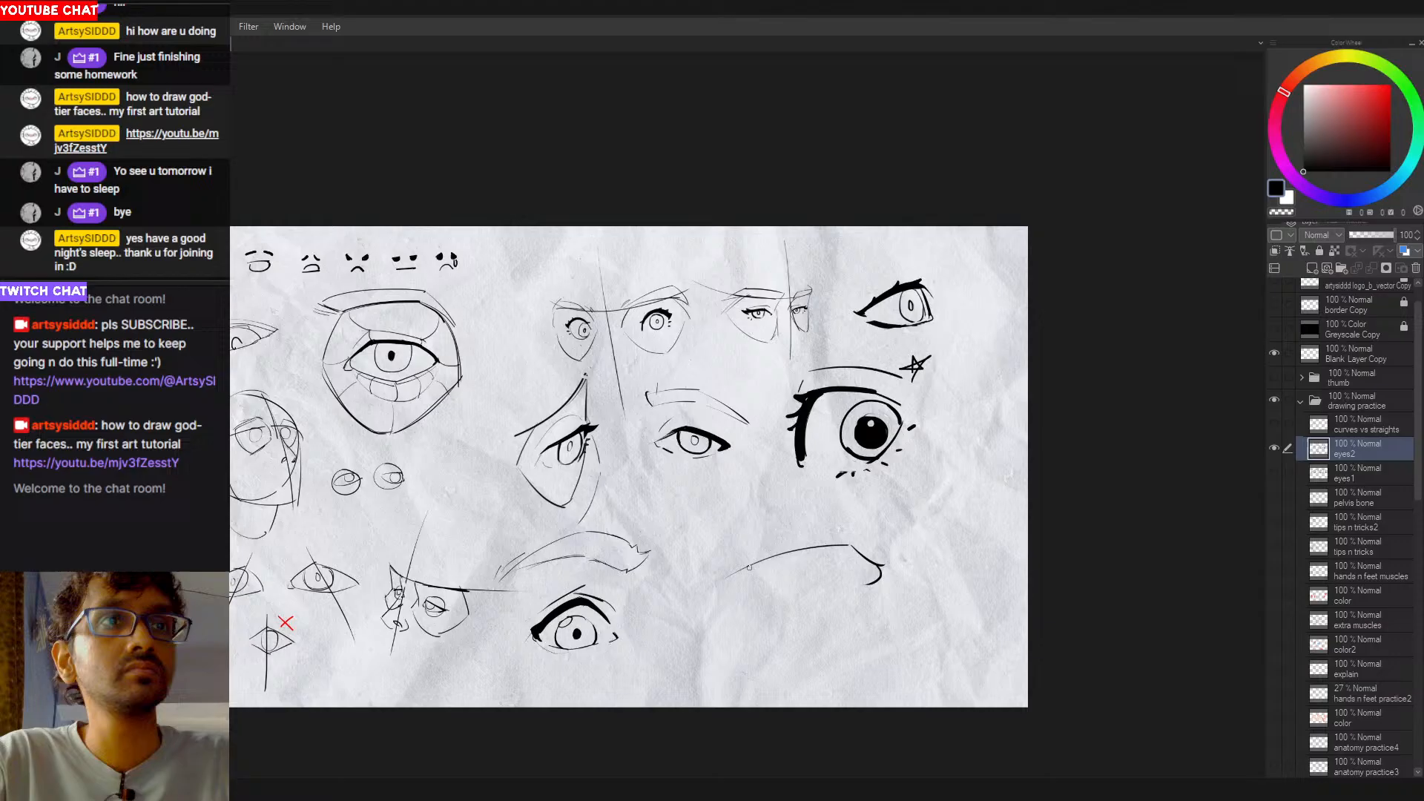
key("ctrl+z")
Step: Extend the new eye's upper lid outward with short curved strokes that form a lash wing at its outer end
mouse_move(744, 573)
left_mouse_down()
mouse_move(695, 578)
mouse_move(752, 564)
mouse_move(740, 586)
mouse_move(721, 576)
mouse_move(728, 588)
mouse_move(853, 541)
left_mouse_up()
key("ctrl+z")
key("ctrl+z")
key("ctrl+z")
key("ctrl+z")
key("ctrl+z")
key("ctrl+z")
key("ctrl+z")
key("ctrl+z")
key("ctrl+z")
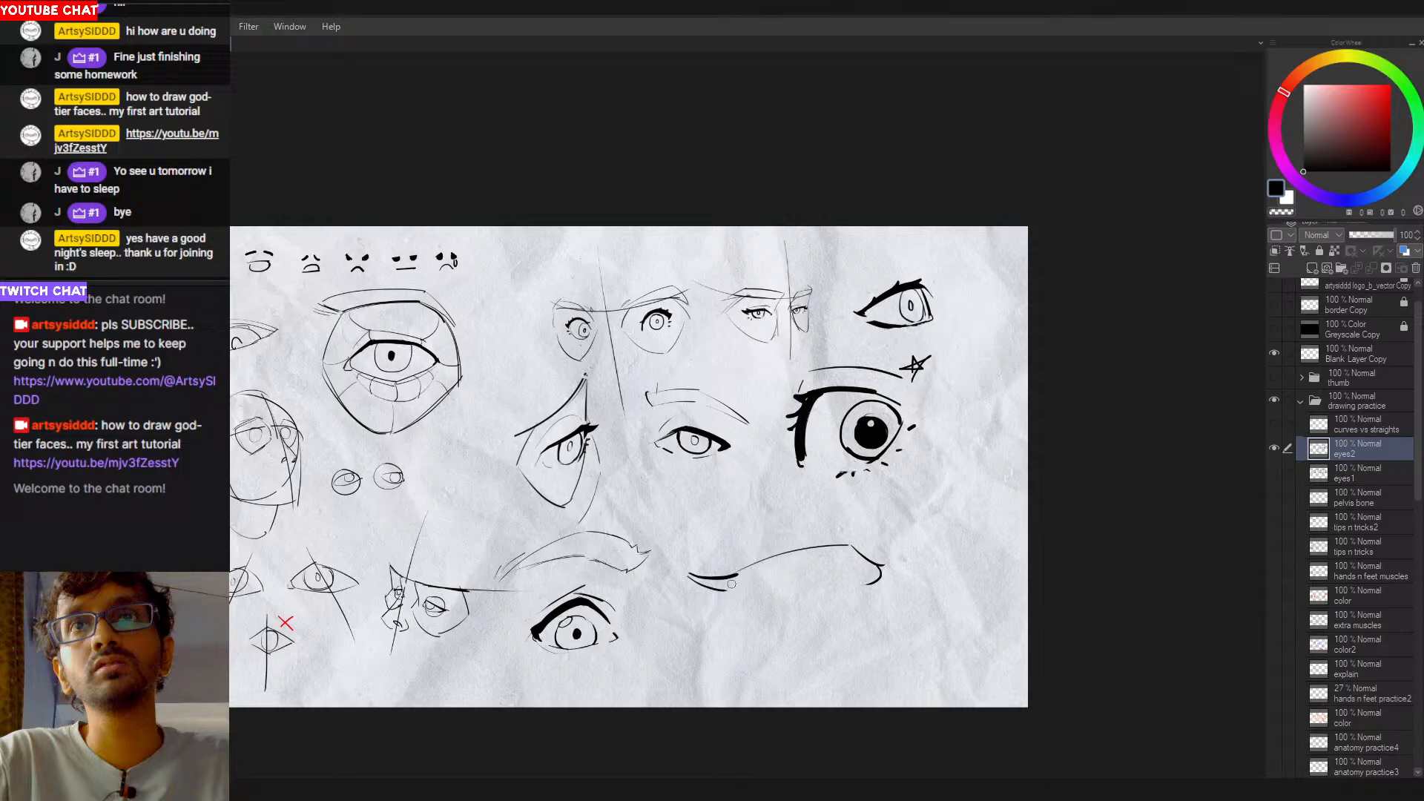
Step: Fill the new eye's lash wing solid black and thicken the outer part of its upper-lid line with a larger brush
left_click_drag(728, 590, 853, 547)
key("ctrl+z")
key("ctrl+z")
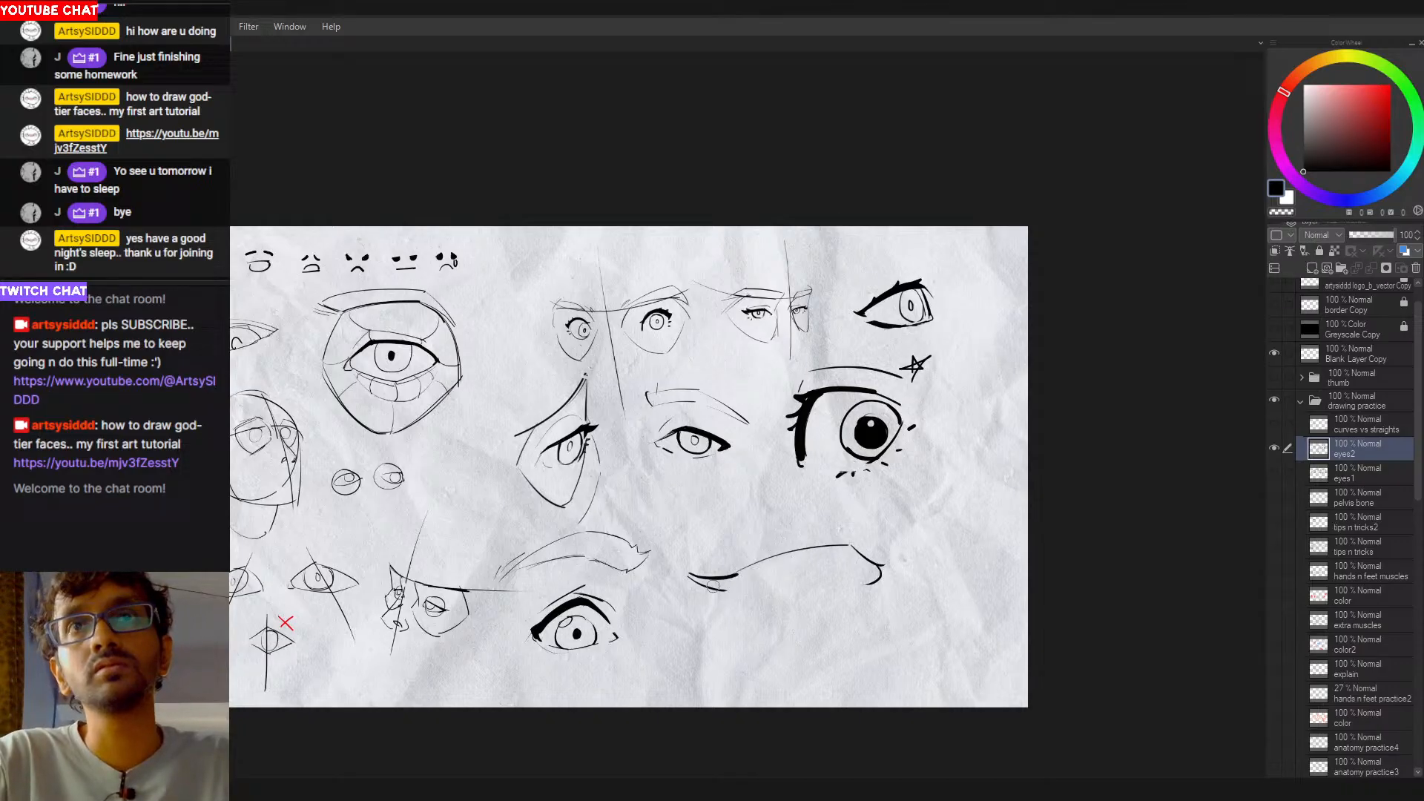
left_click_drag(696, 579, 853, 547)
key("]")
key("ctrl+z")
key("ctrl+z")
key("ctrl+z")
left_click_drag(723, 590, 849, 548)
key("ctrl+z")
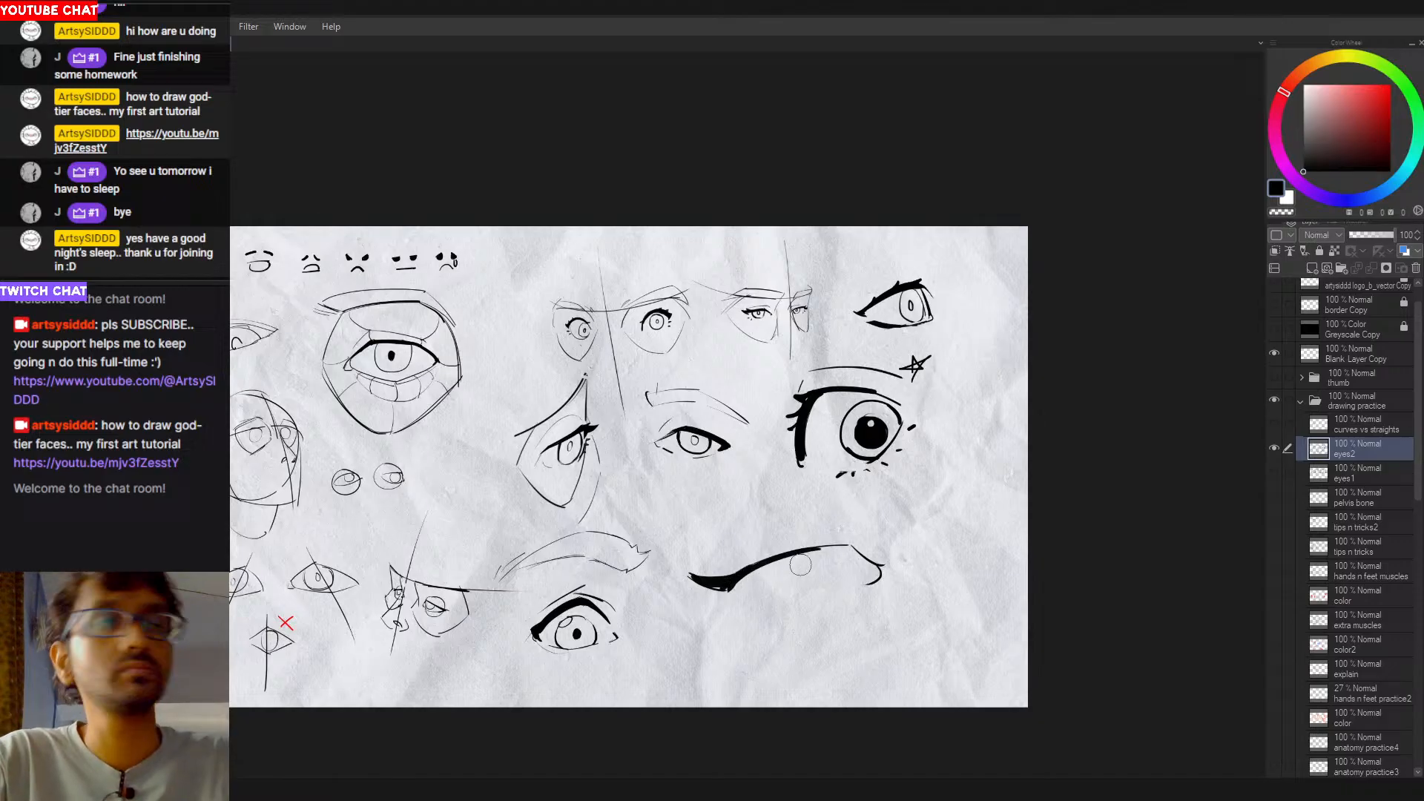
Step: Carry the bold upper-lid line on toward the inner corner and smooth its join with the lash wing
key("p")
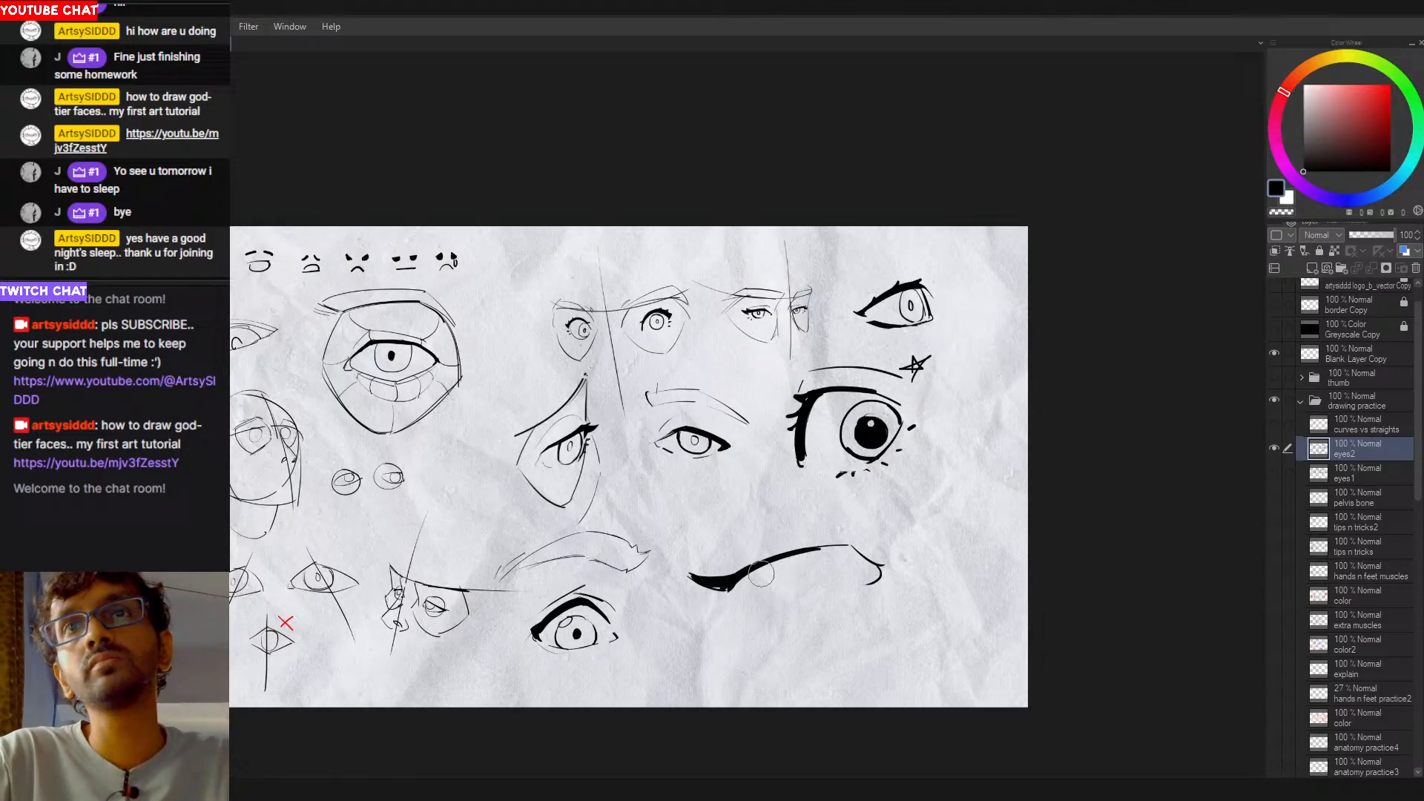
left_click_drag(728, 590, 849, 548)
key("ctrl+z")
left_click_drag(742, 580, 848, 551)
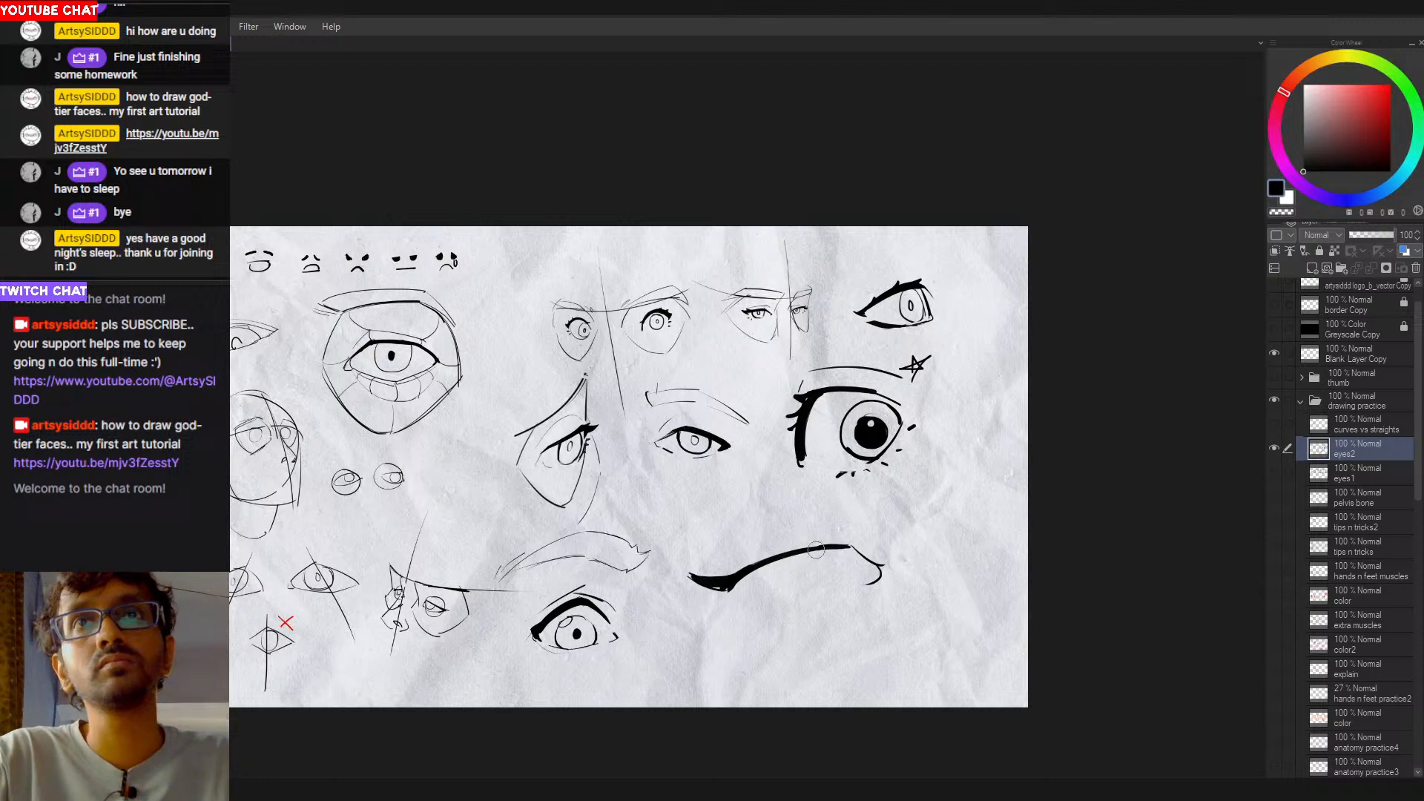
mouse_move(816, 550)
left_mouse_down()
mouse_move(727, 589)
mouse_move(827, 555)
left_mouse_up()
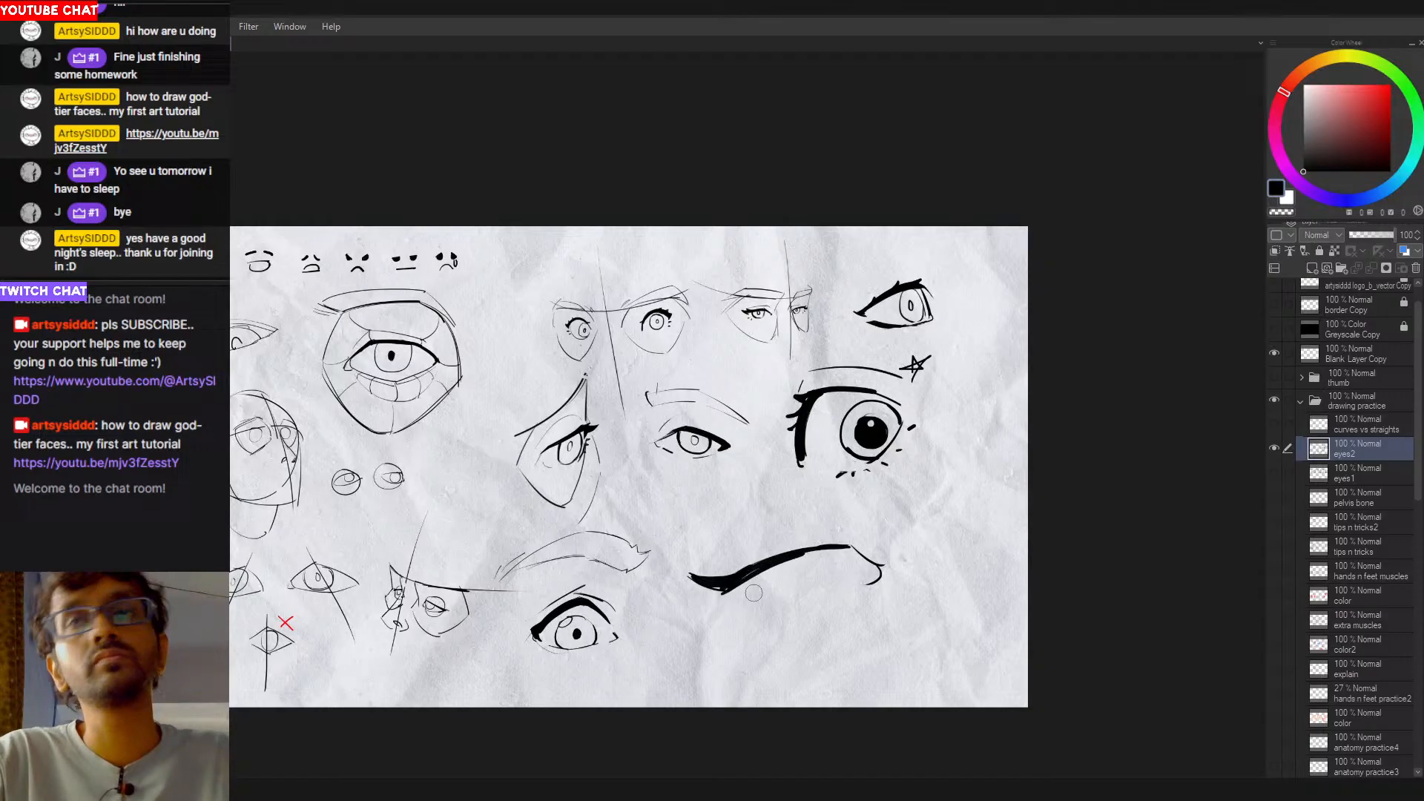
mouse_move(734, 584)
left_mouse_down()
mouse_move(804, 557)
mouse_move(748, 579)
left_mouse_up()
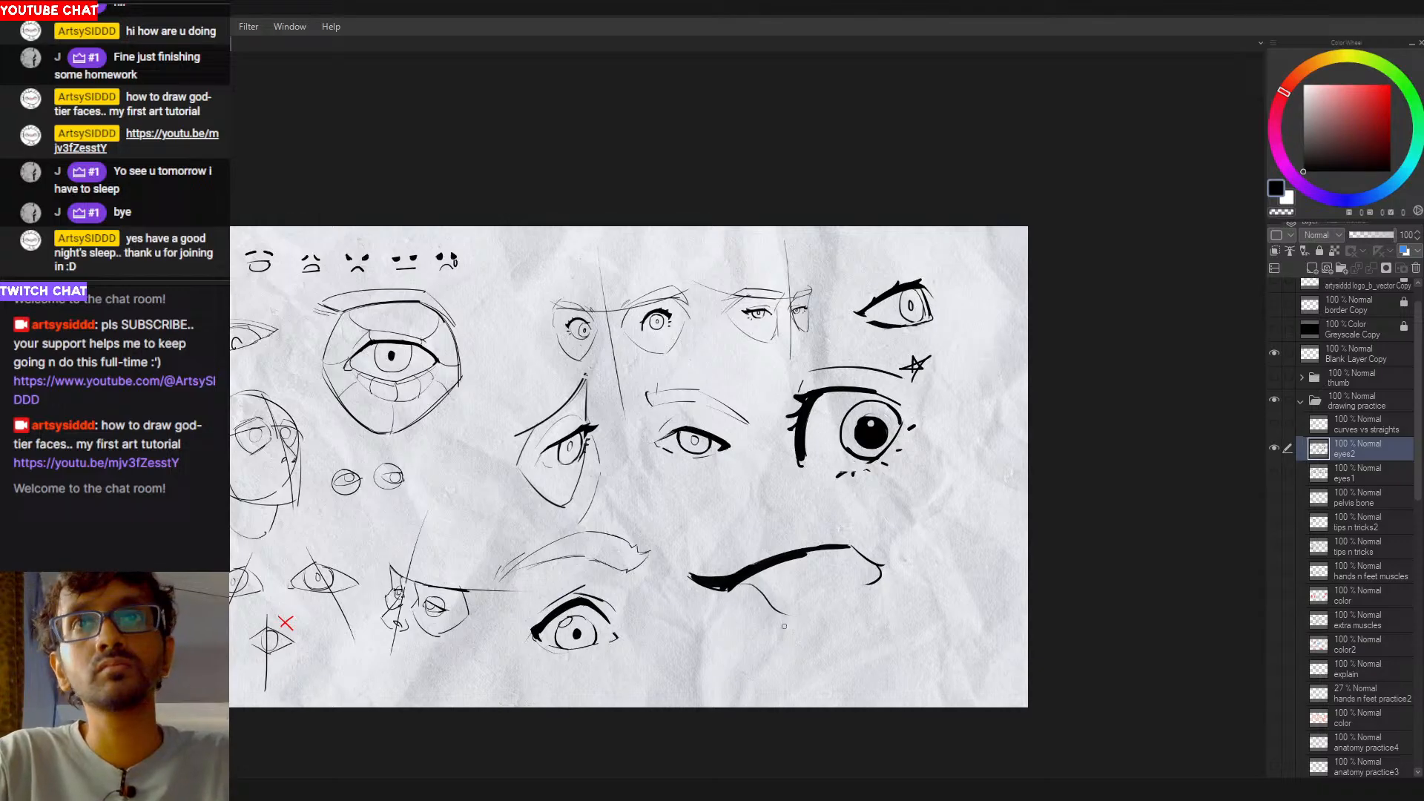
Step: Draw a thin slanting line down from the new eye's lash wing as the outer part of its lower lid
left_click_drag(738, 579, 799, 634)
key("ctrl+z")
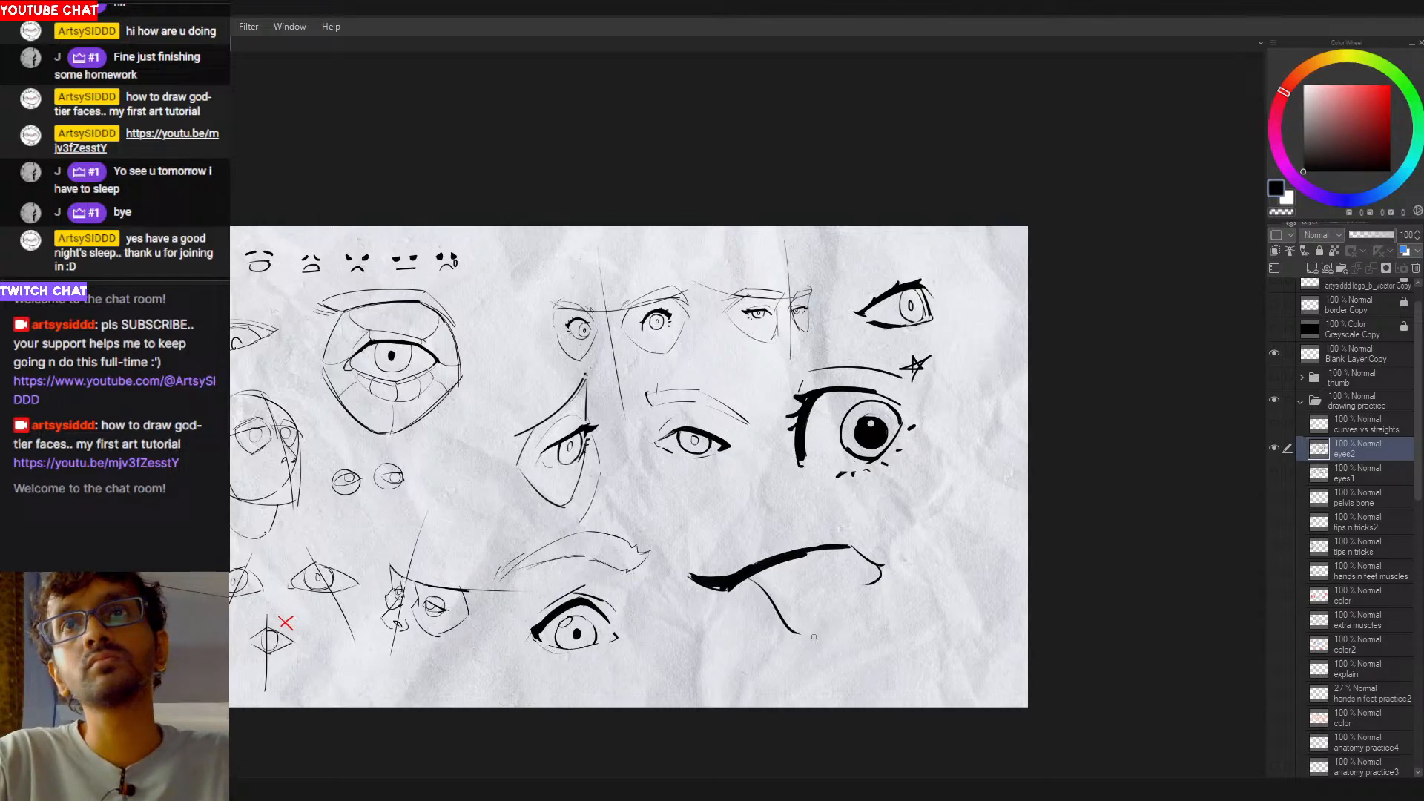
key("ctrl+z")
left_click_drag(731, 588, 782, 627)
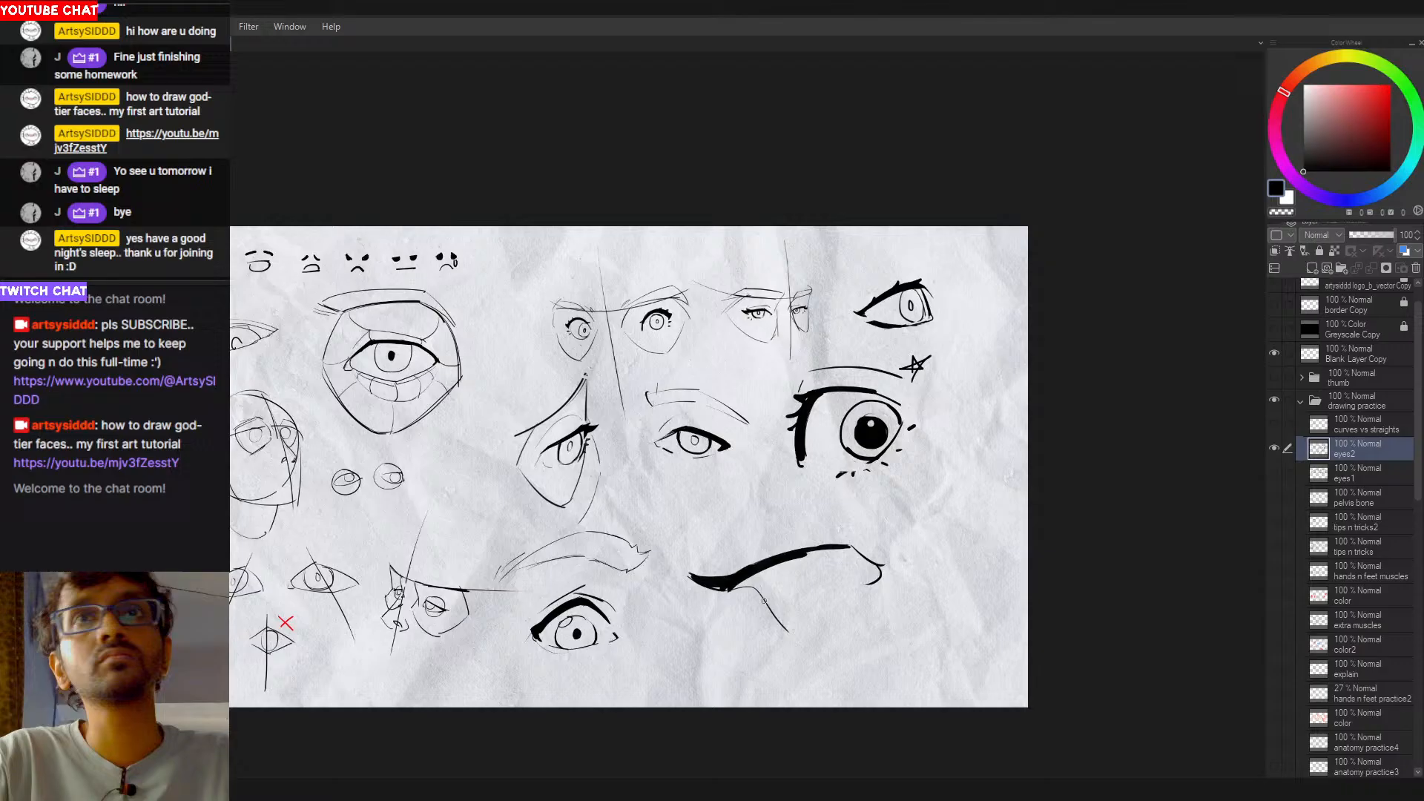
key("ctrl+z")
mouse_move(732, 586)
left_mouse_down()
mouse_move(785, 625)
mouse_move(850, 637)
mouse_move(835, 628)
mouse_move(878, 573)
left_mouse_up()
key("ctrl+z")
key("ctrl+z")
key("ctrl+z")
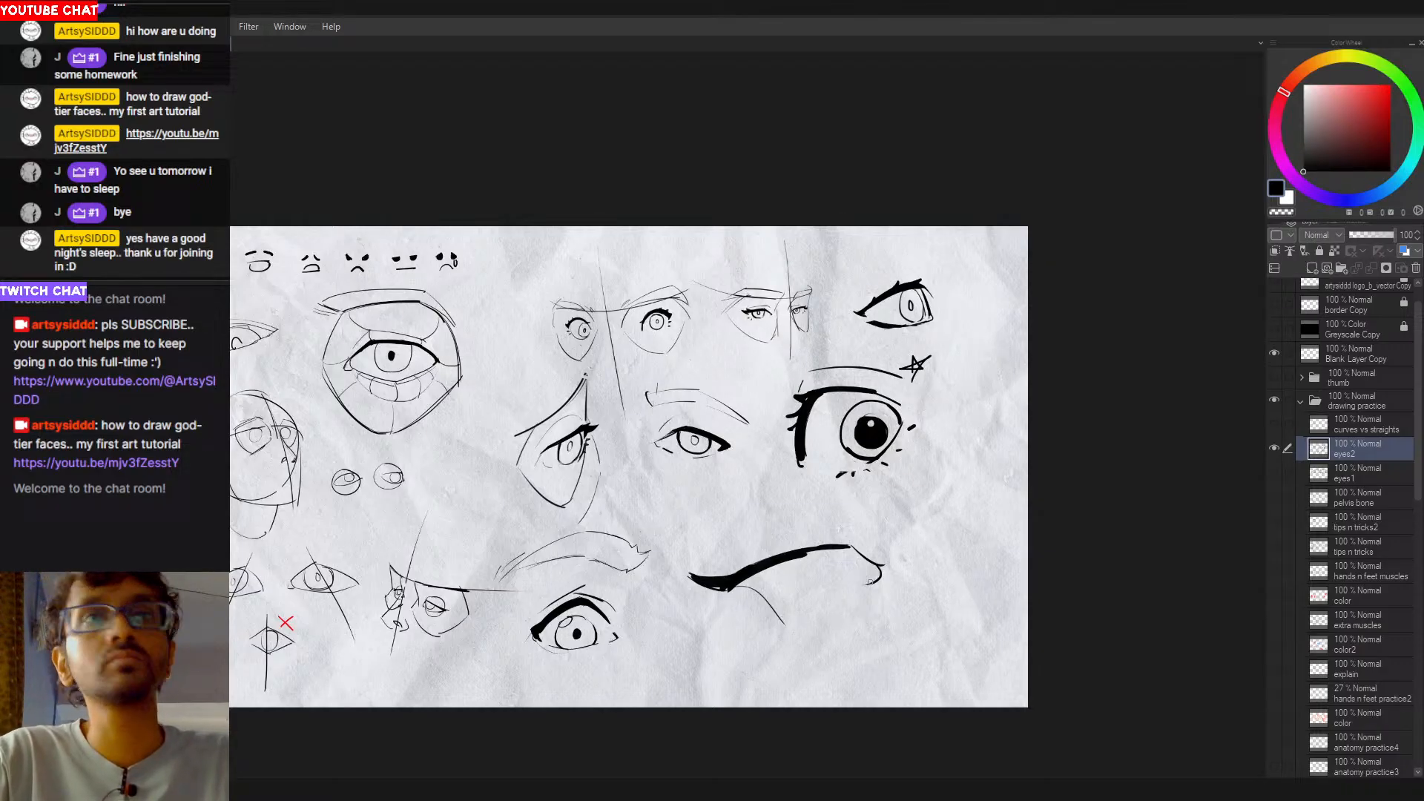
Step: Close the new eye's lower lid up to the inner corner and add a second curved line inside it for the lid rim
left_click_drag(815, 636, 879, 573)
key("ctrl+z")
mouse_move(779, 623)
left_mouse_down()
mouse_move(831, 634)
mouse_move(856, 592)
left_mouse_up()
key("ctrl+z")
key("ctrl+z")
key("ctrl+z")
key("ctrl+z")
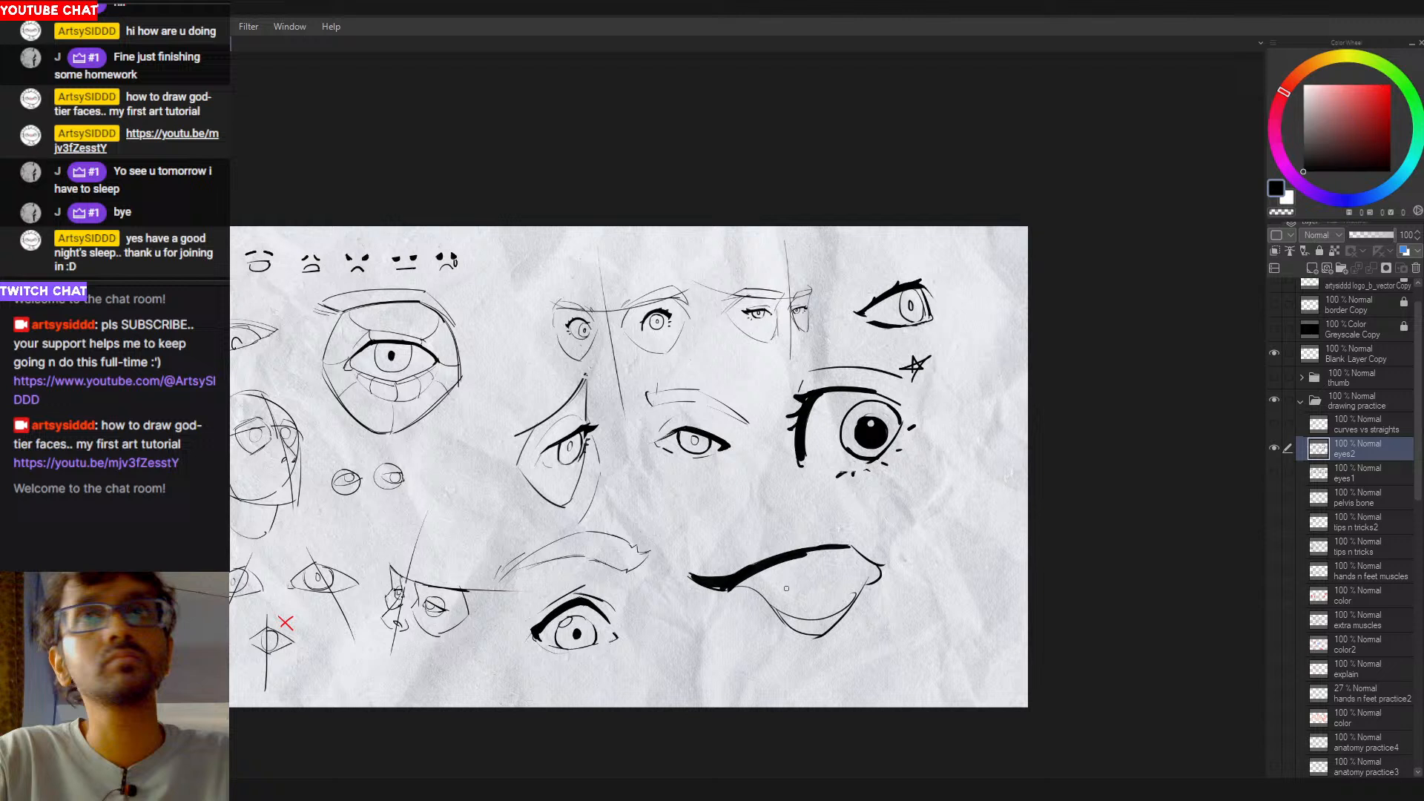
Step: Draw the new eye's iris as a thin half-circle hanging from the upper lid, redoing the curve until its shape fits
mouse_move(779, 565)
left_mouse_down()
mouse_move(809, 588)
mouse_move(825, 562)
mouse_move(791, 583)
mouse_move(826, 557)
mouse_move(804, 588)
mouse_move(822, 583)
mouse_move(838, 550)
left_mouse_up()
key("ctrl+z")
key("ctrl+z")
key("ctrl+z")
key("ctrl+z")
key("ctrl+z")
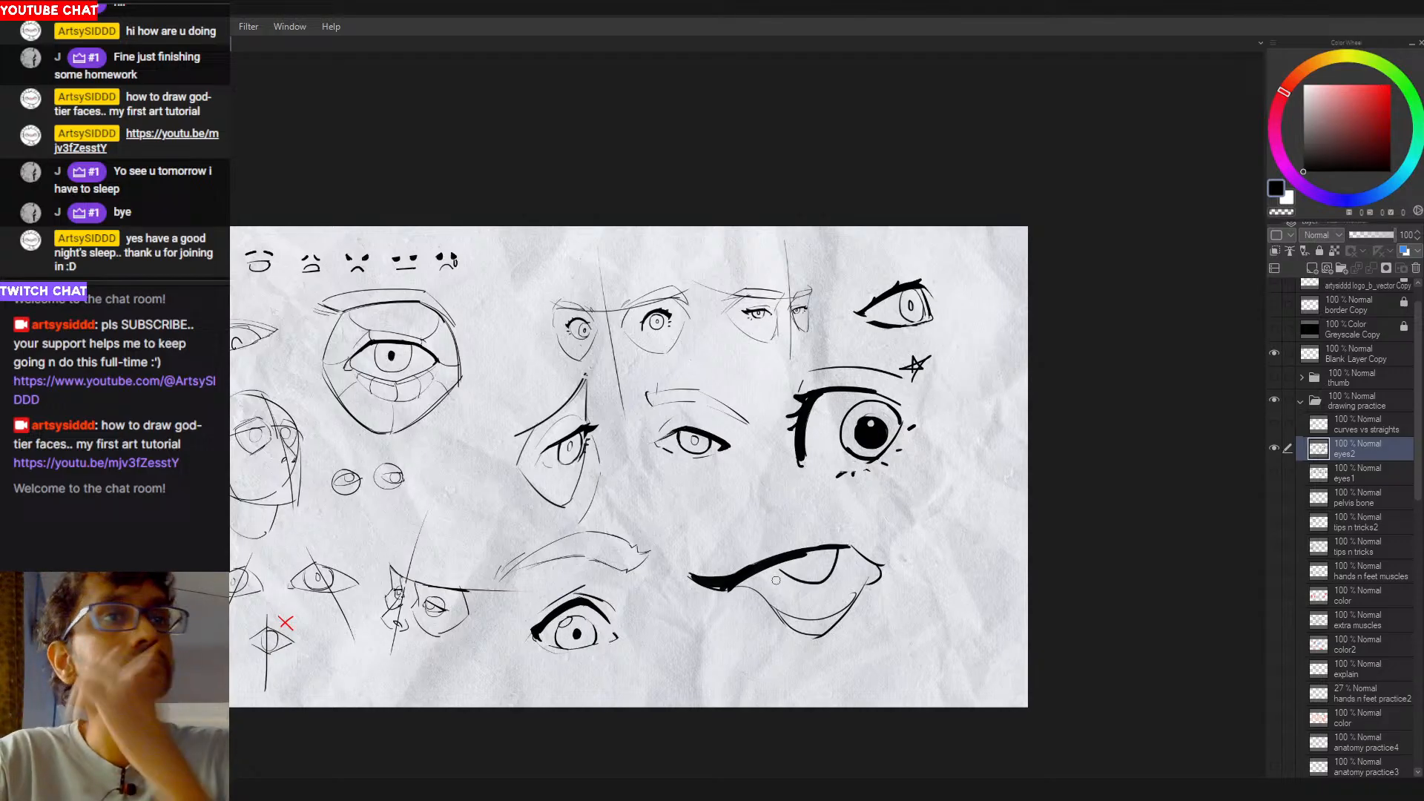
key("ctrl+z")
mouse_move(778, 567)
left_mouse_down()
mouse_move(828, 580)
mouse_move(842, 549)
left_mouse_up()
key("ctrl+z")
key("ctrl+z")
key("ctrl+z")
key("ctrl+z")
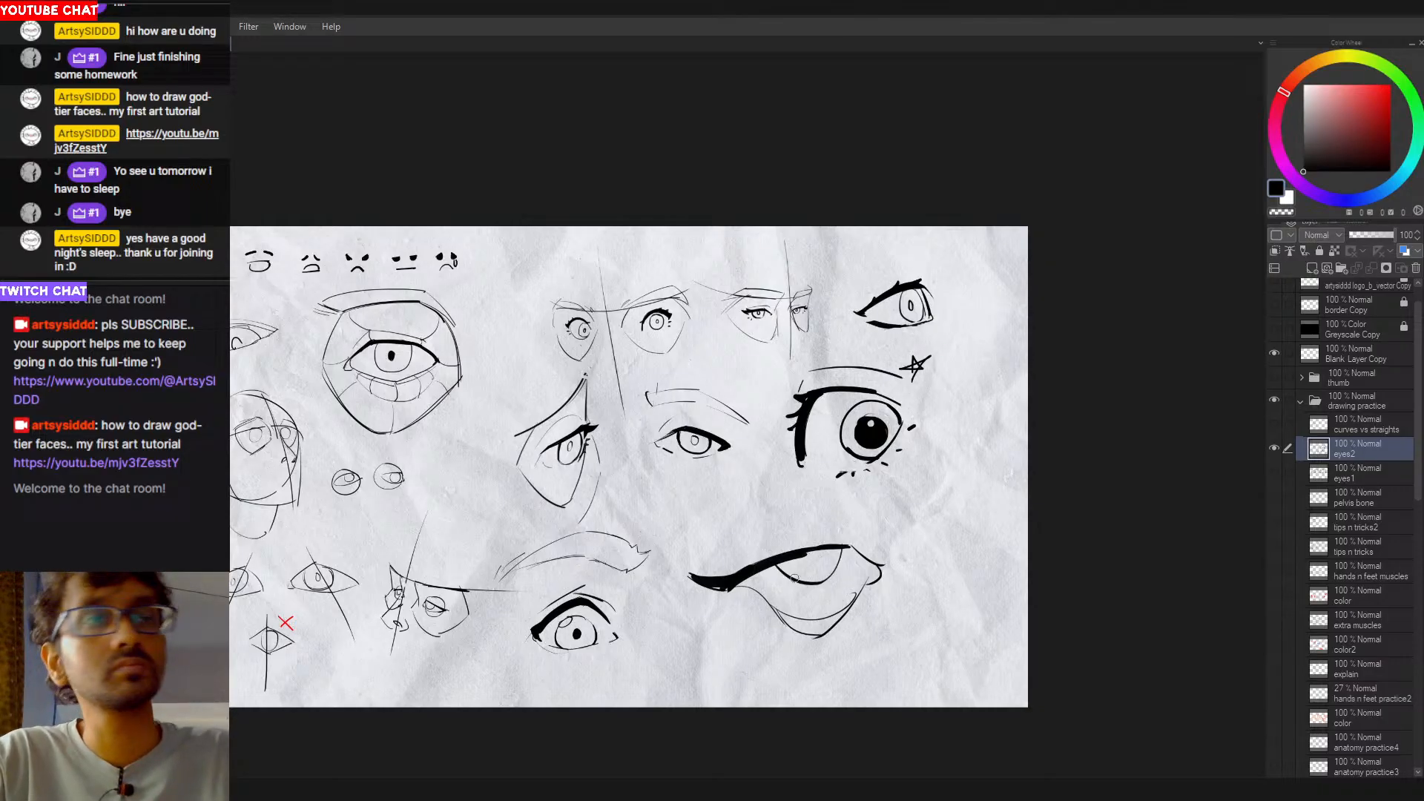
left_click_drag(839, 554, 839, 559)
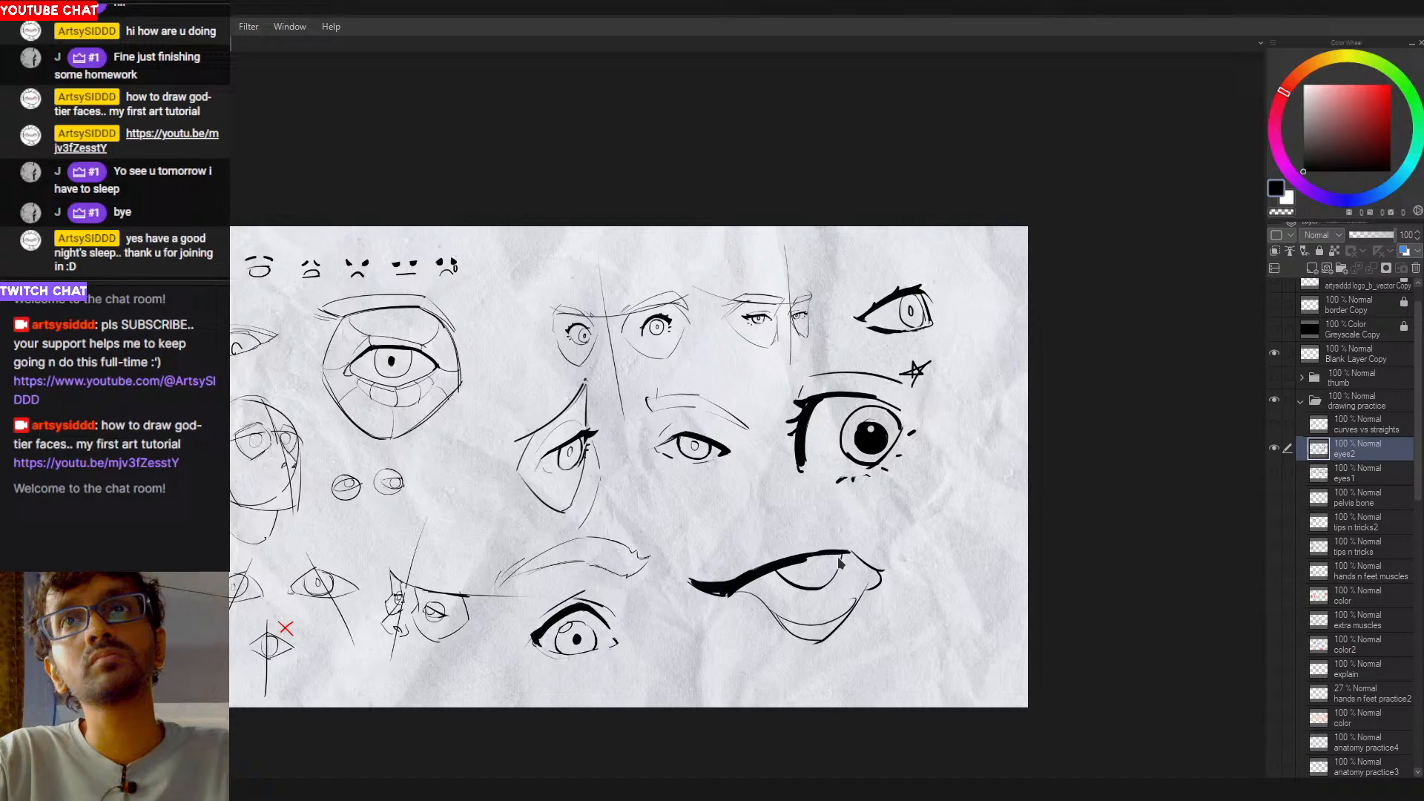
Step: Ink the half-lidded eye's pupil against the upper lid and draw an outer contour from the lash wing under the lower lid
key("ctrl+z")
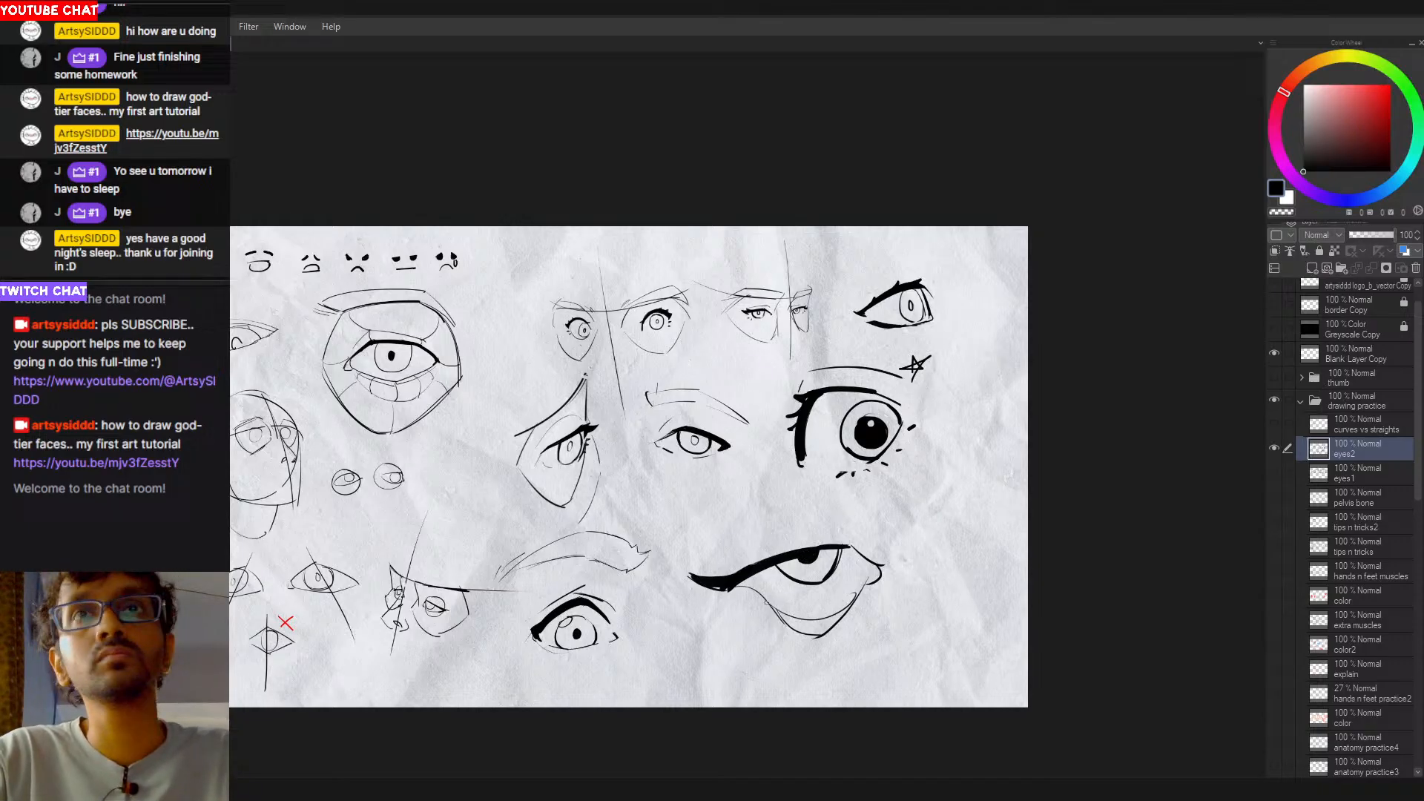
left_click_drag(733, 588, 753, 607)
key("ctrl+z")
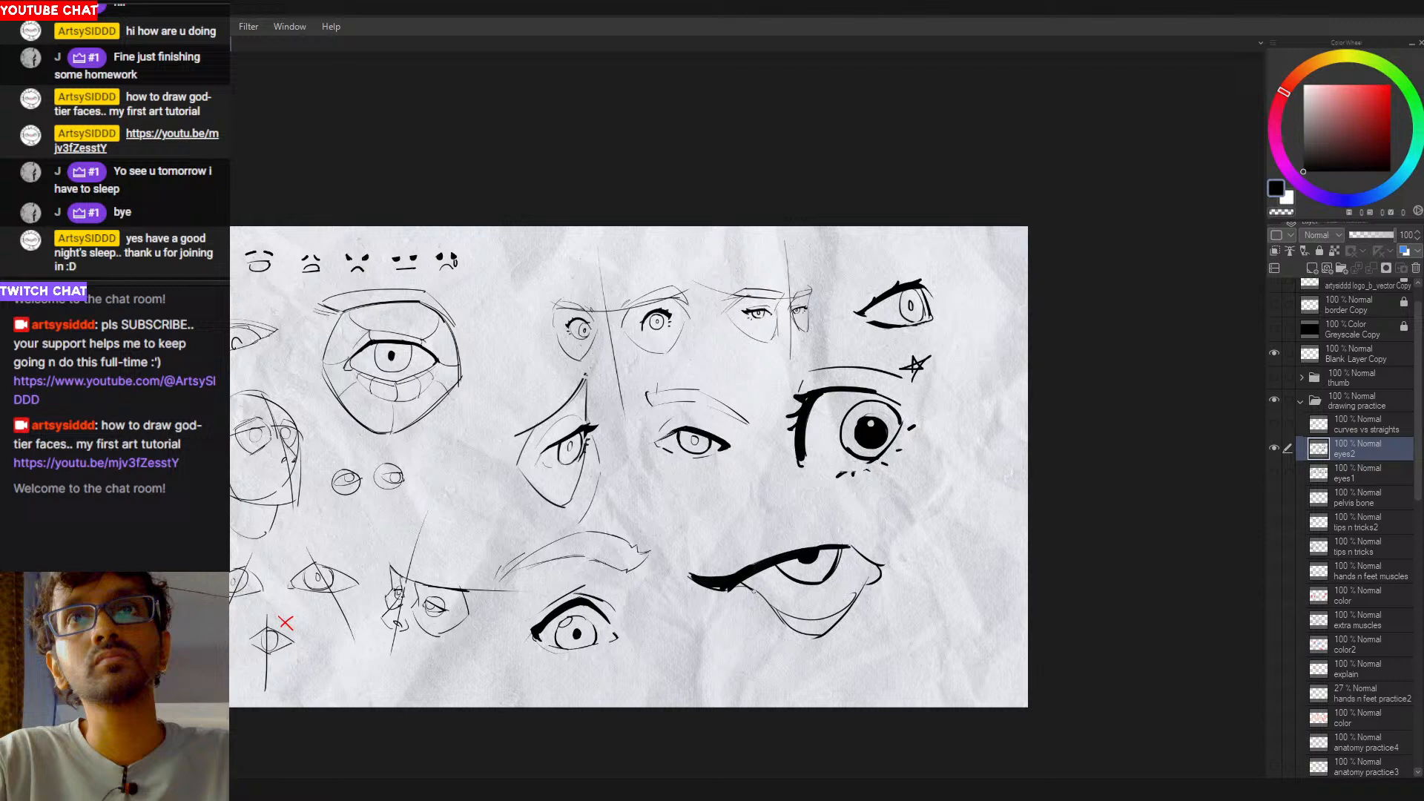
mouse_move(732, 592)
left_mouse_down()
mouse_move(782, 646)
mouse_move(827, 649)
left_mouse_up()
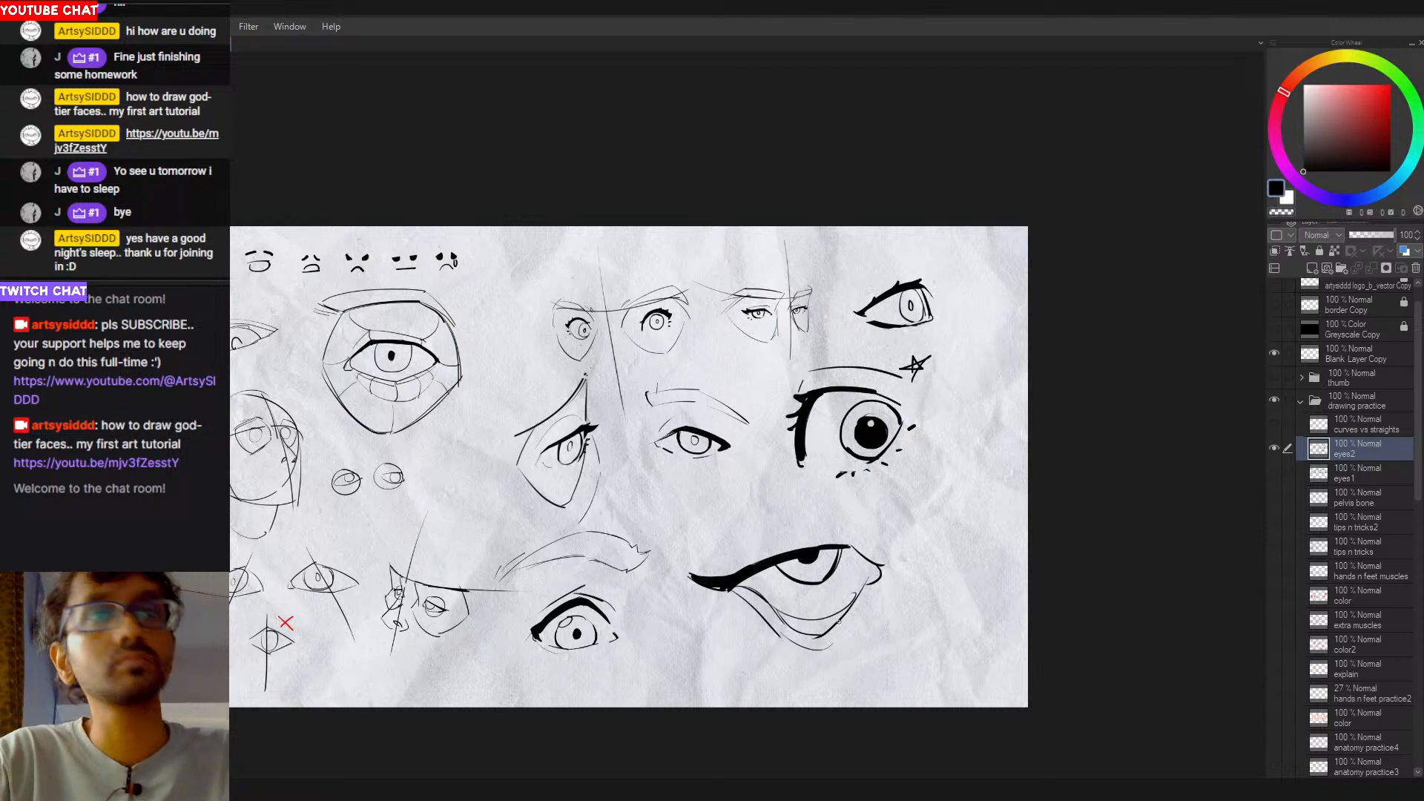
key("ctrl+z")
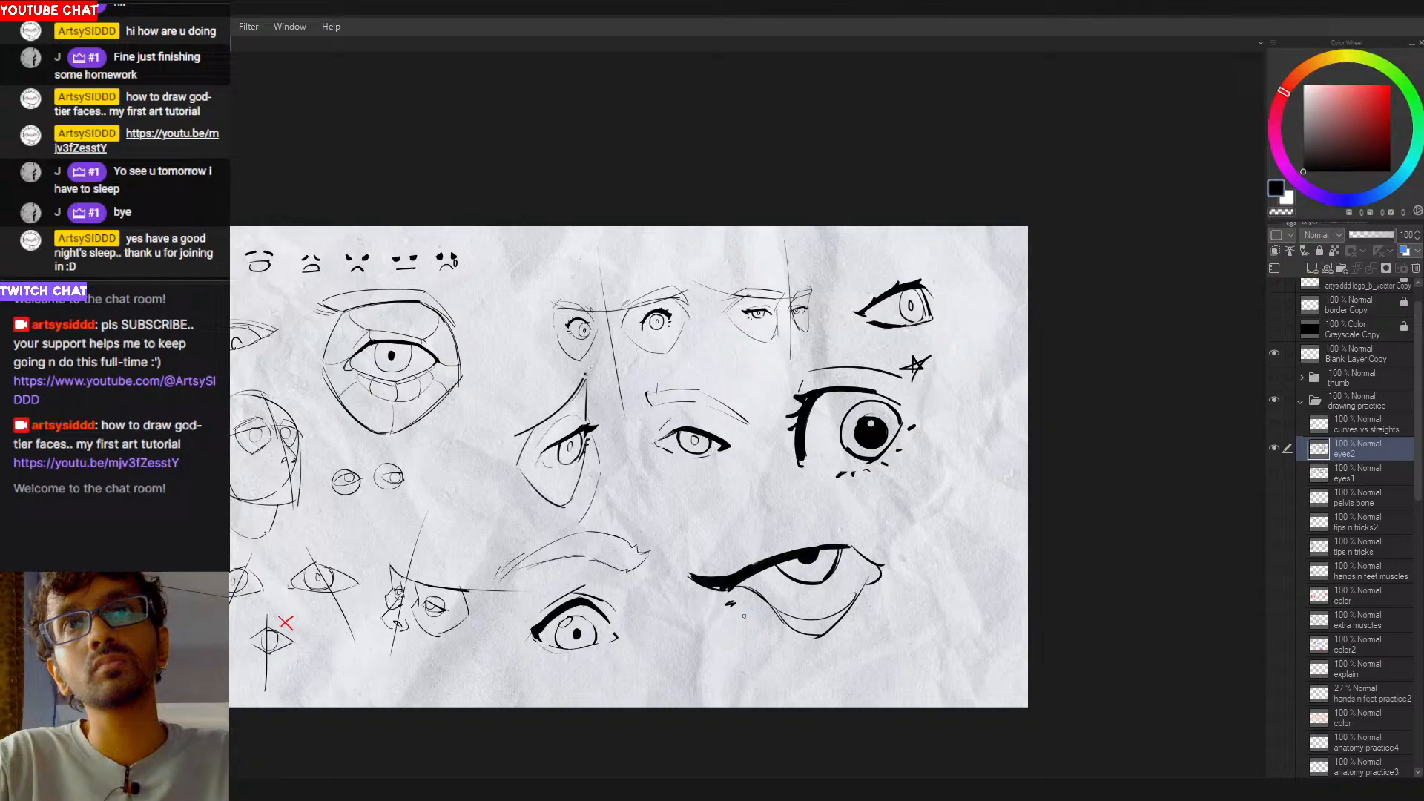
key("ctrl+z")
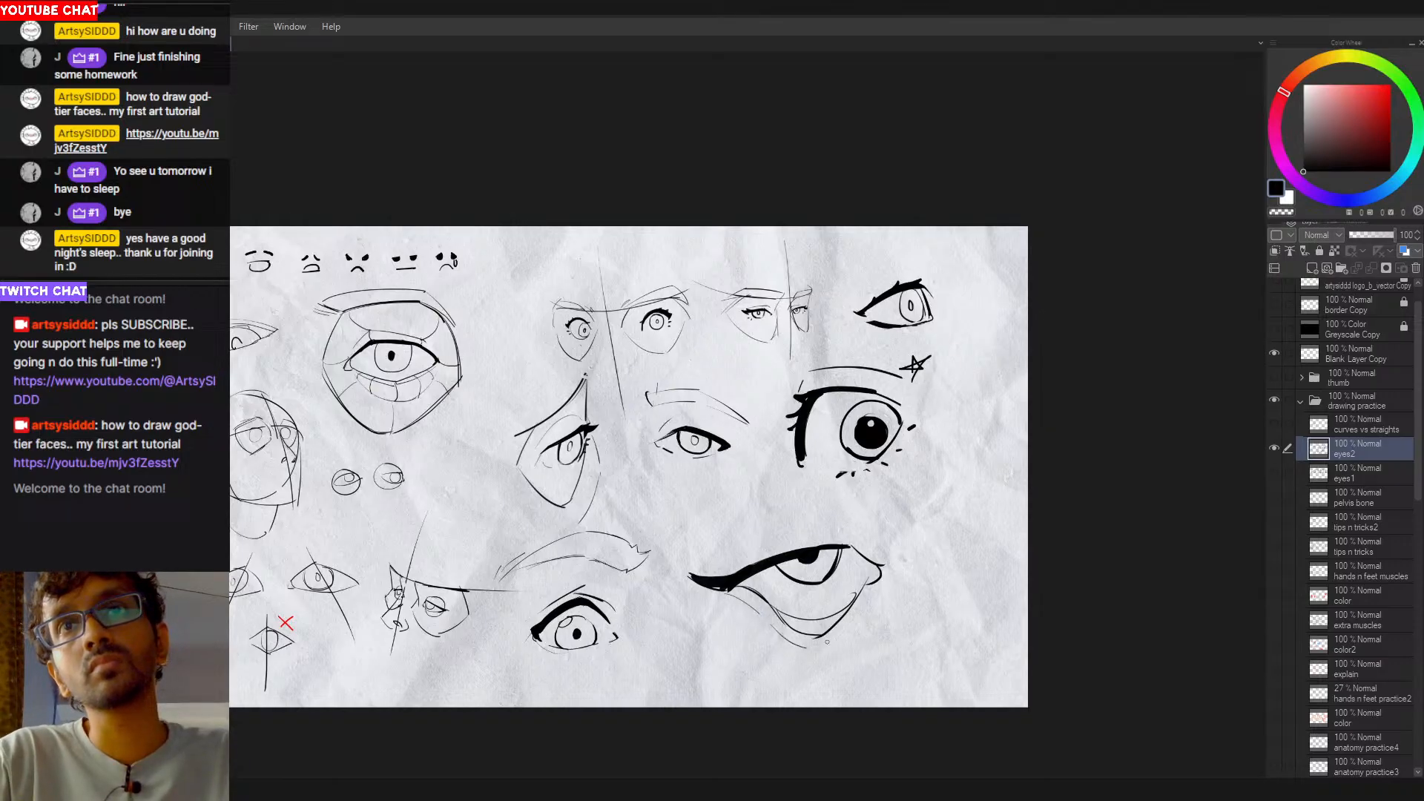
Step: Carry the outer contour up to the half-lidded eye's inner corner and add short lashes beneath the lower lid
left_click_drag(819, 651, 870, 602)
key("ctrl+z")
left_click_drag(820, 650, 881, 578)
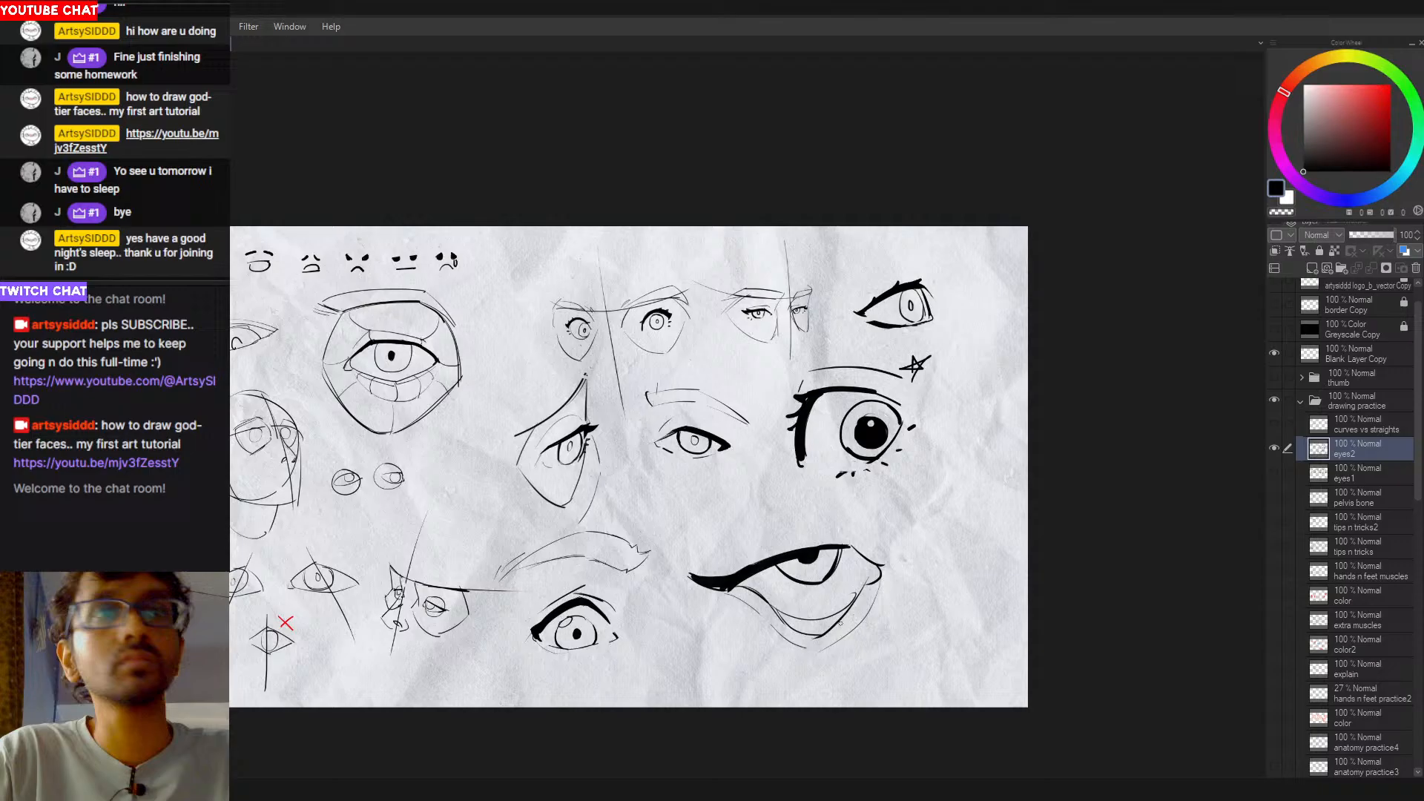
mouse_move(809, 662)
left_mouse_down()
mouse_move(867, 611)
mouse_move(823, 635)
left_mouse_up()
key("ctrl+z")
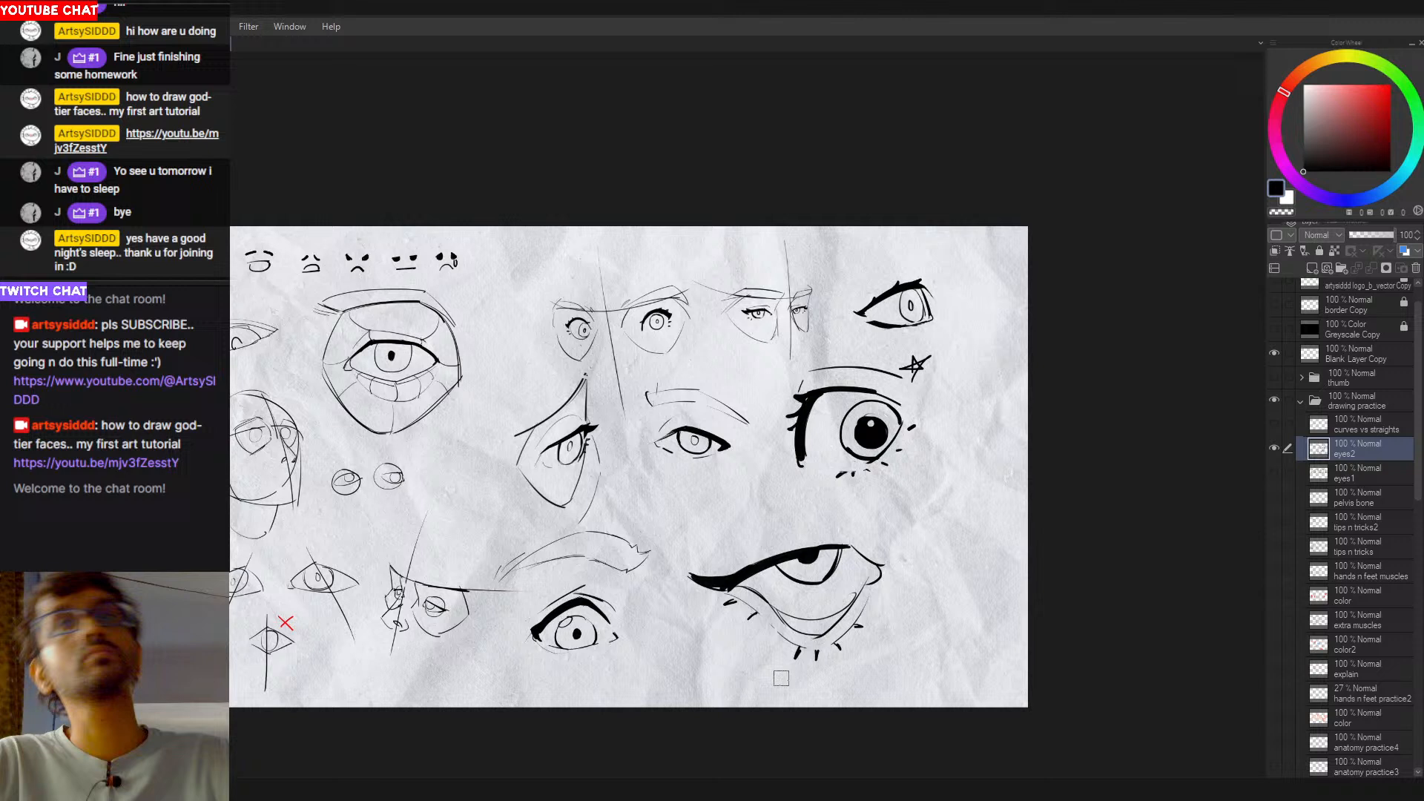
Step: Erase the outer contour and the bottom lashes, and break up the lower-lid outline, keeping the small lashes under the wing
mouse_move(788, 657)
left_mouse_down()
mouse_move(826, 657)
mouse_move(811, 661)
mouse_move(863, 611)
mouse_move(861, 633)
mouse_move(787, 651)
mouse_move(799, 647)
mouse_move(758, 620)
left_mouse_up()
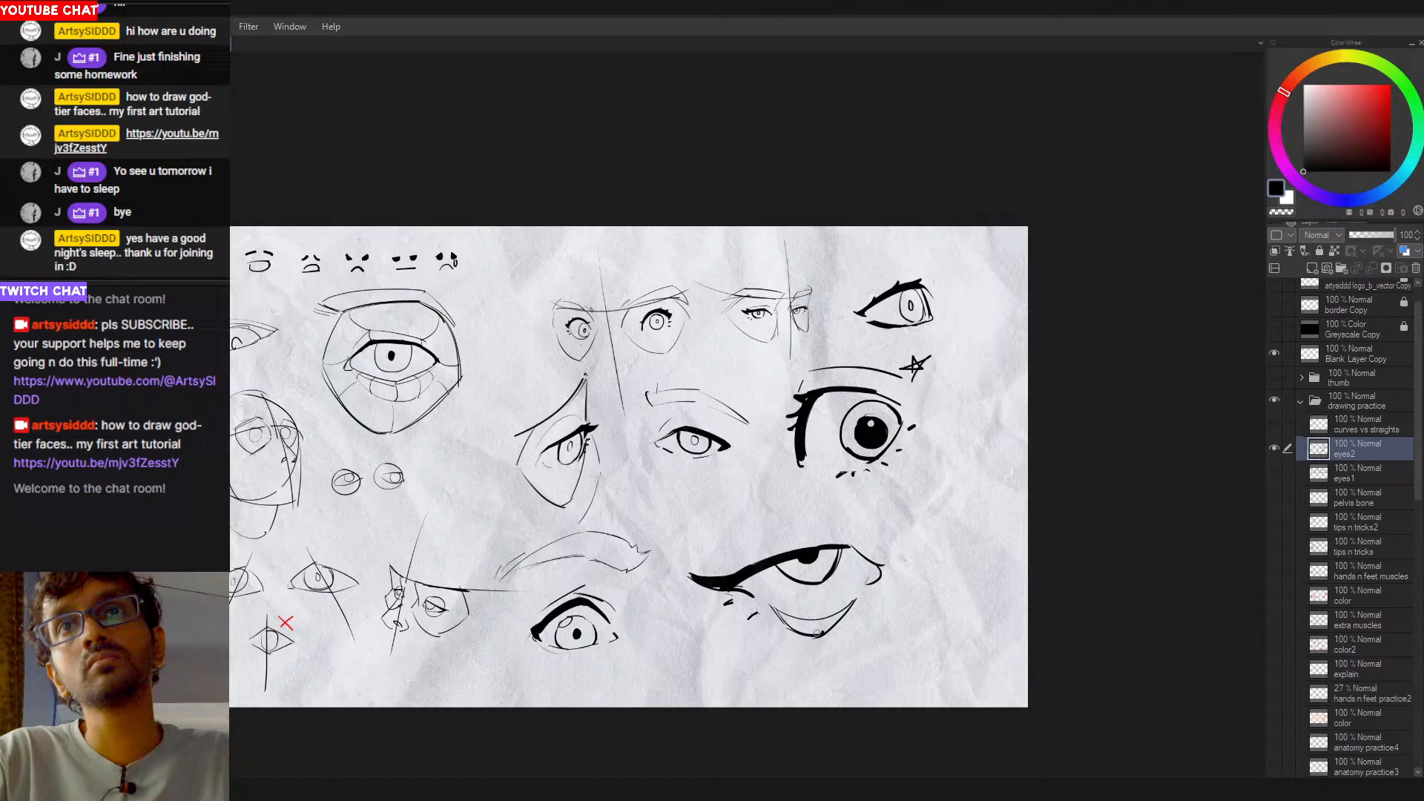
key("c")
left_click_drag(829, 628, 858, 601)
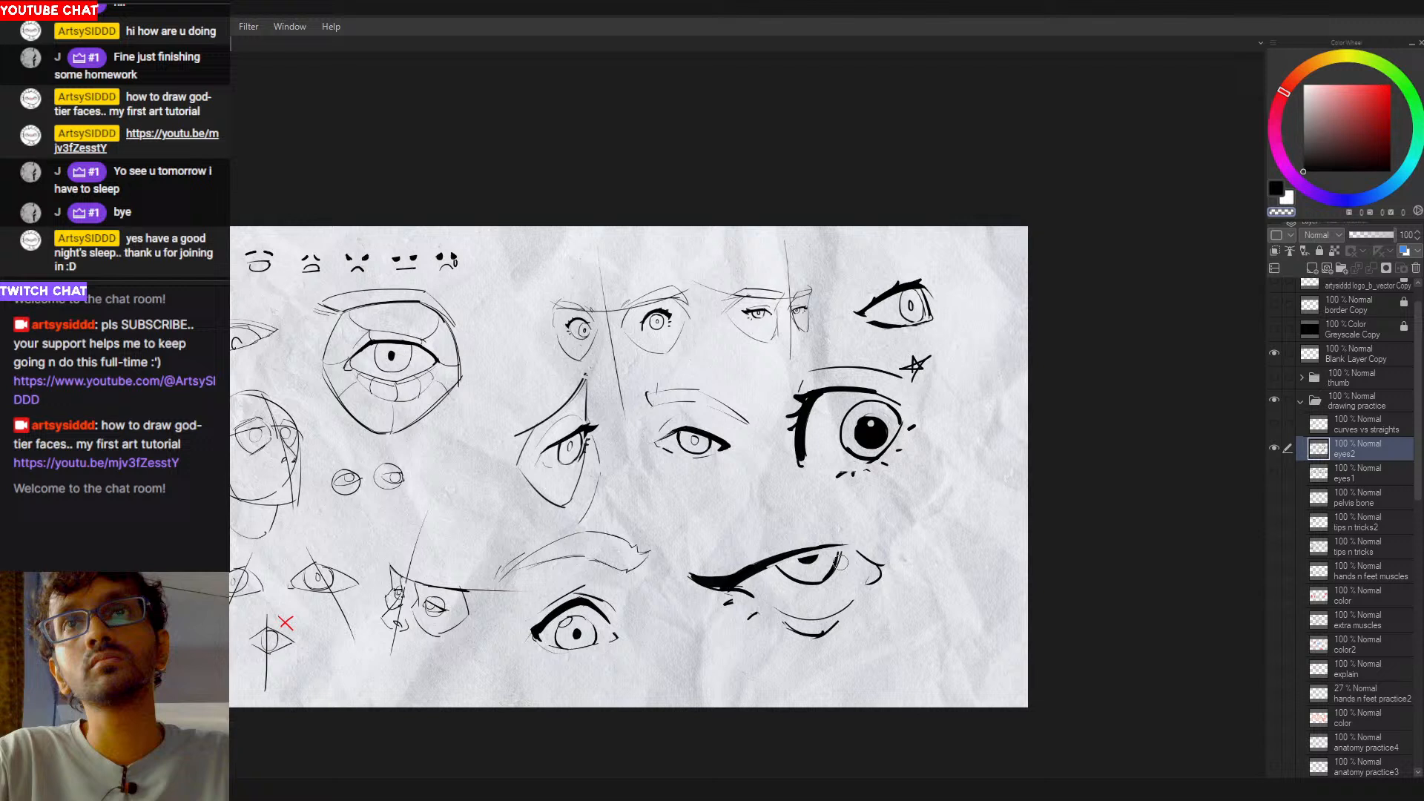
Step: Re-ink the bold upper-lid line through to the inner corner and strengthen the iris beneath it
key("c")
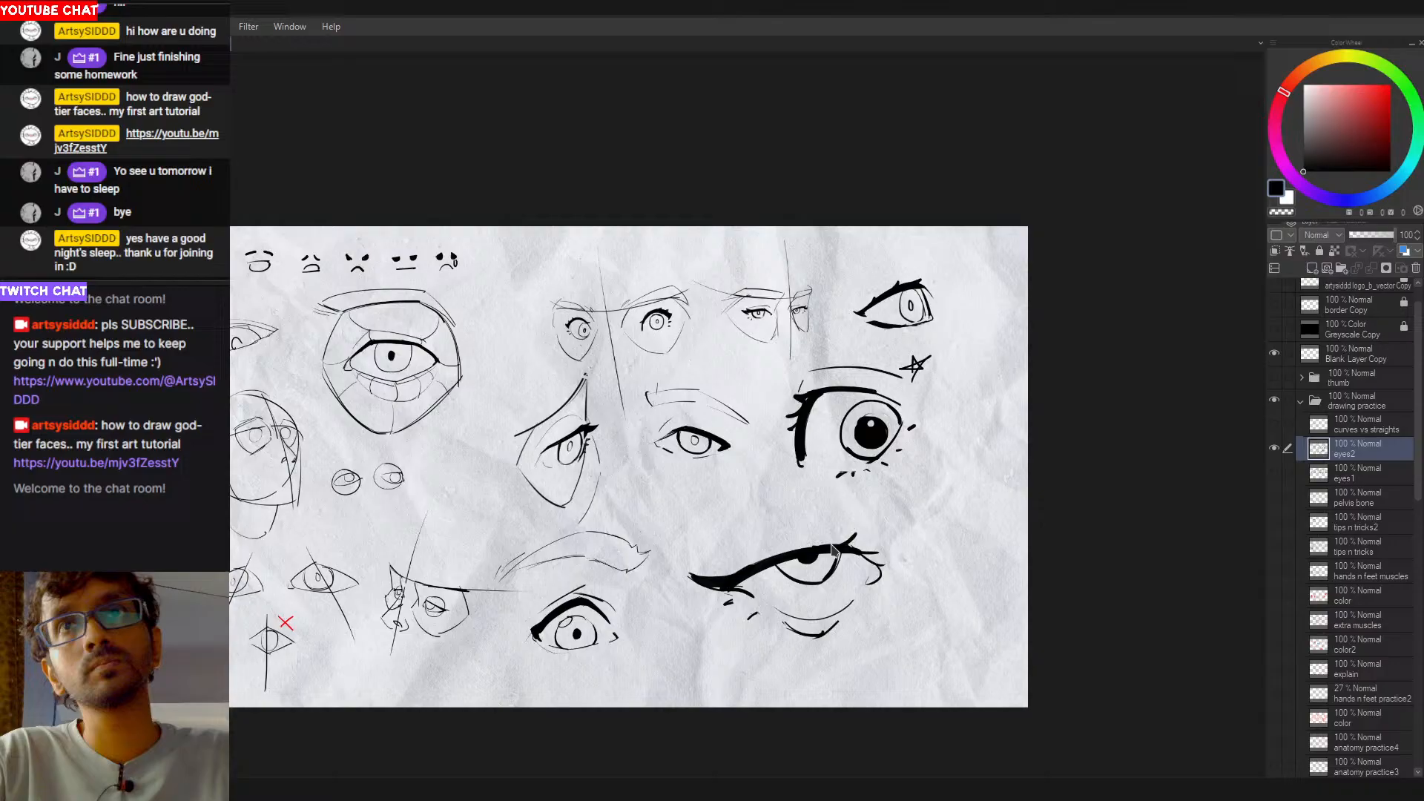
left_click_drag(735, 575, 832, 548)
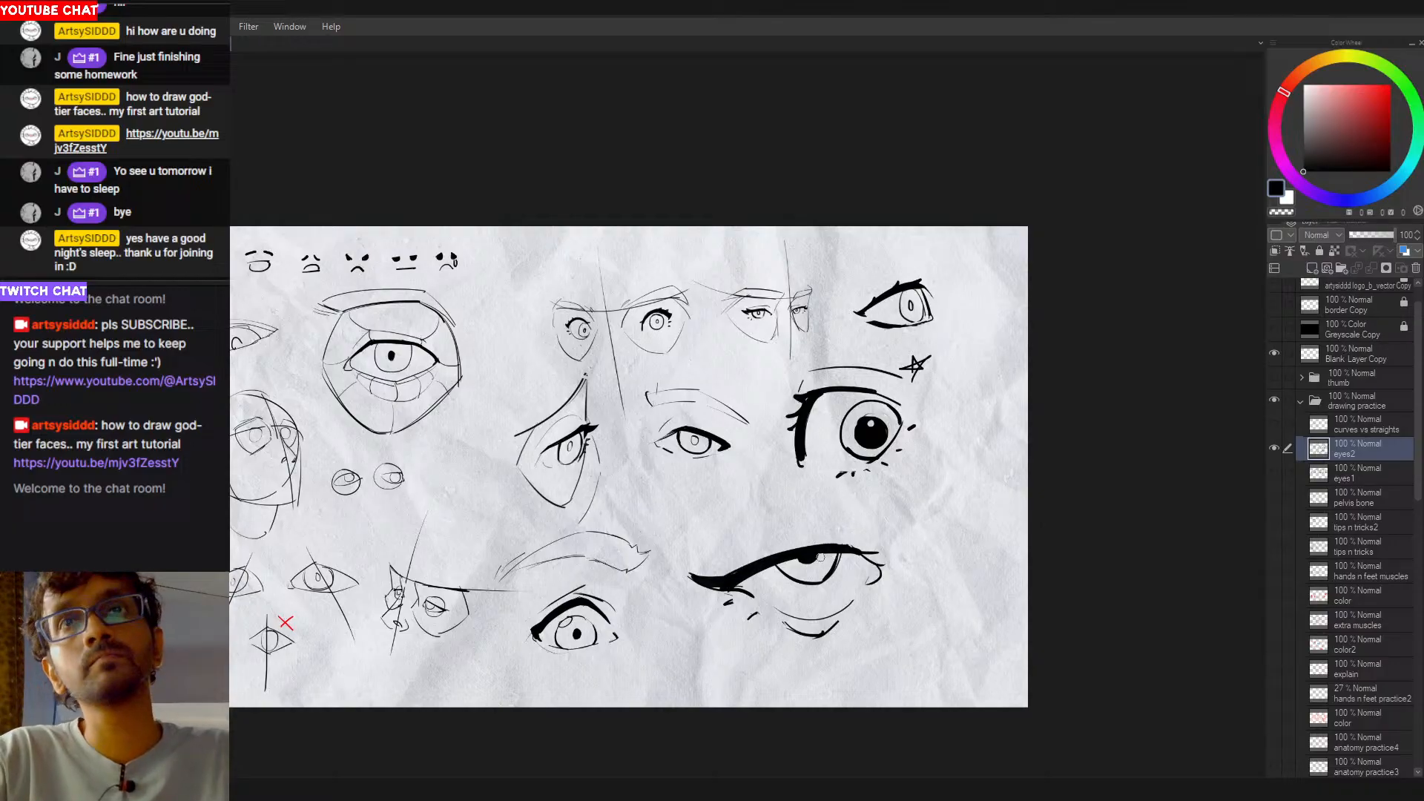
key("ctrl+z")
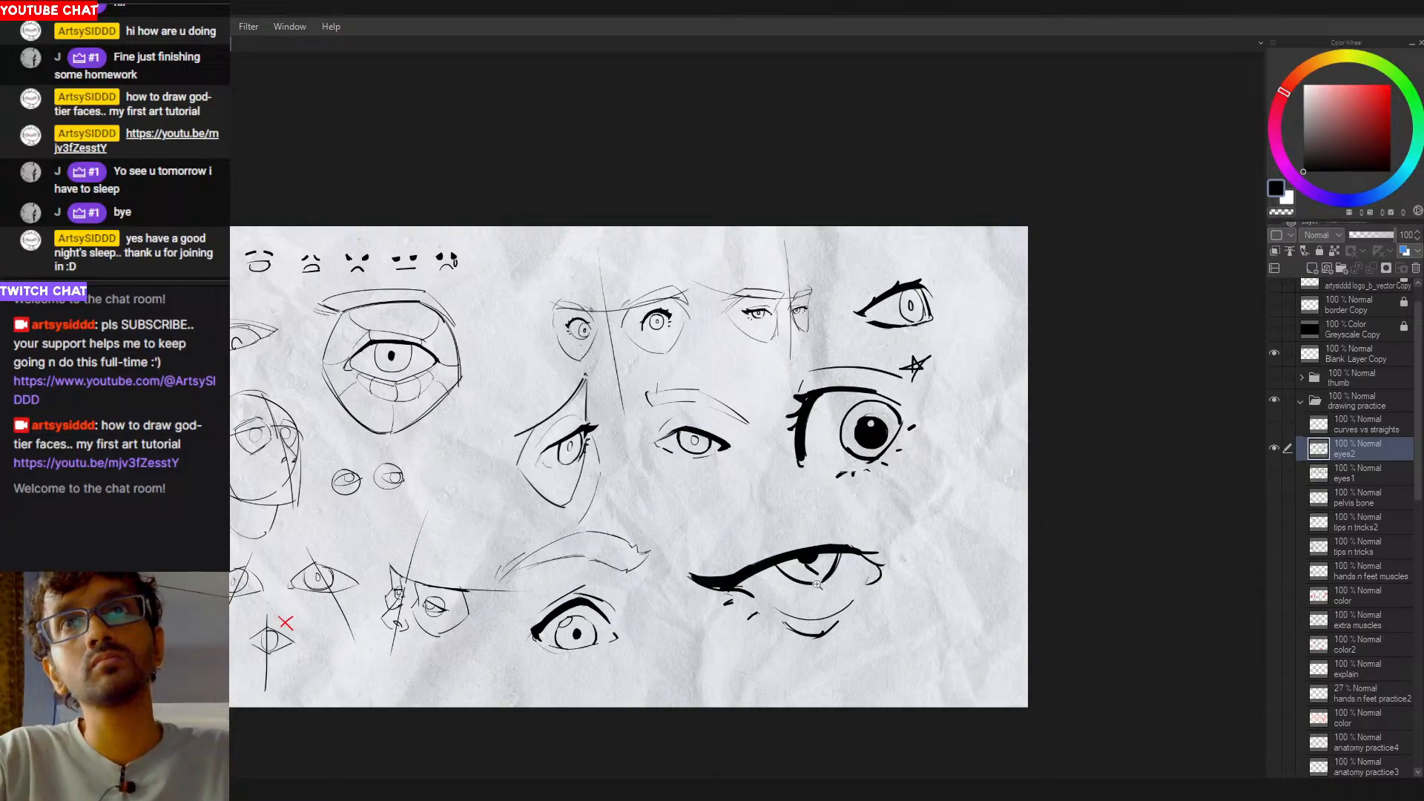
Step: Draw a thin crease line above the upper lid's inner half and redraw the lower-lid outline toward the inner corner
scroll(812, 569, "down", 1)
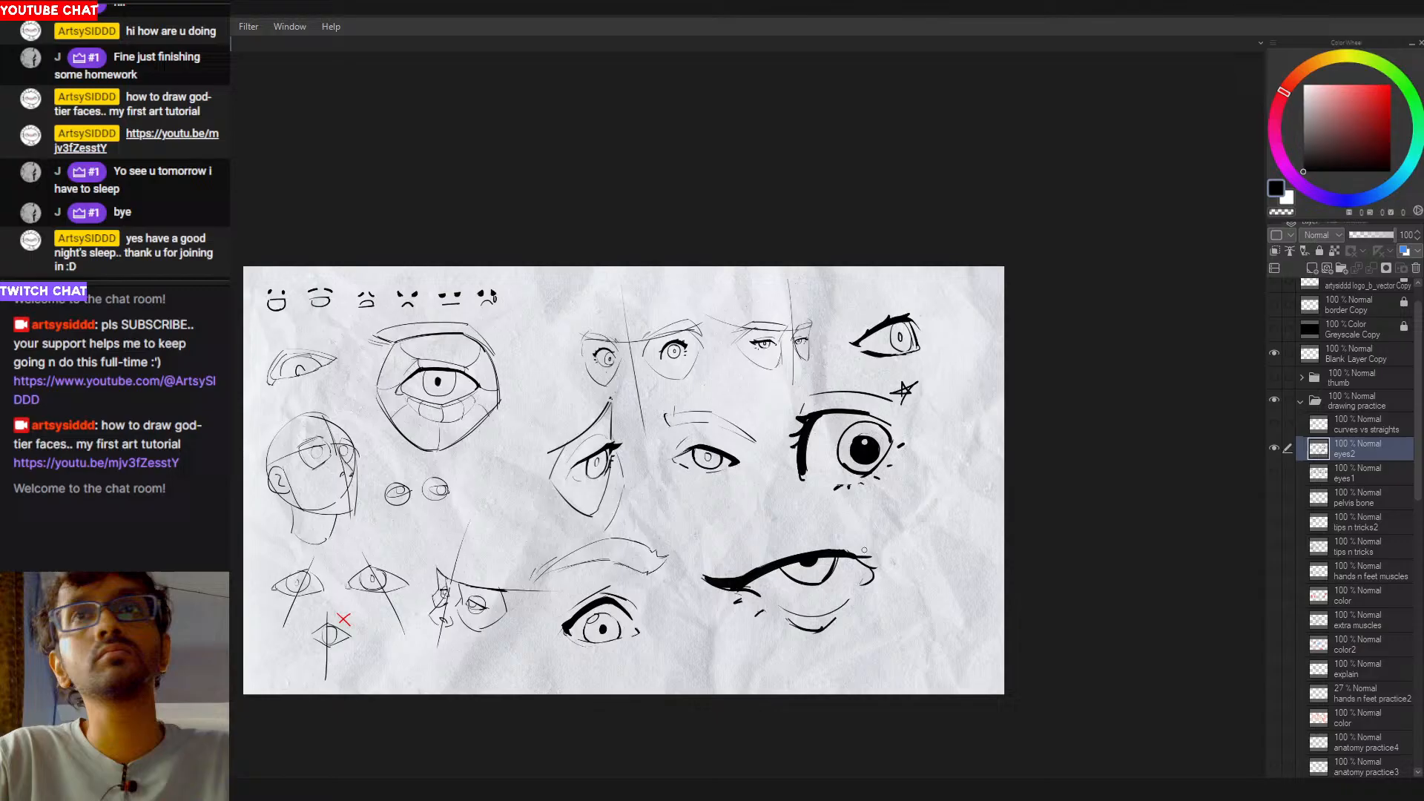
left_click_drag(819, 523, 877, 557)
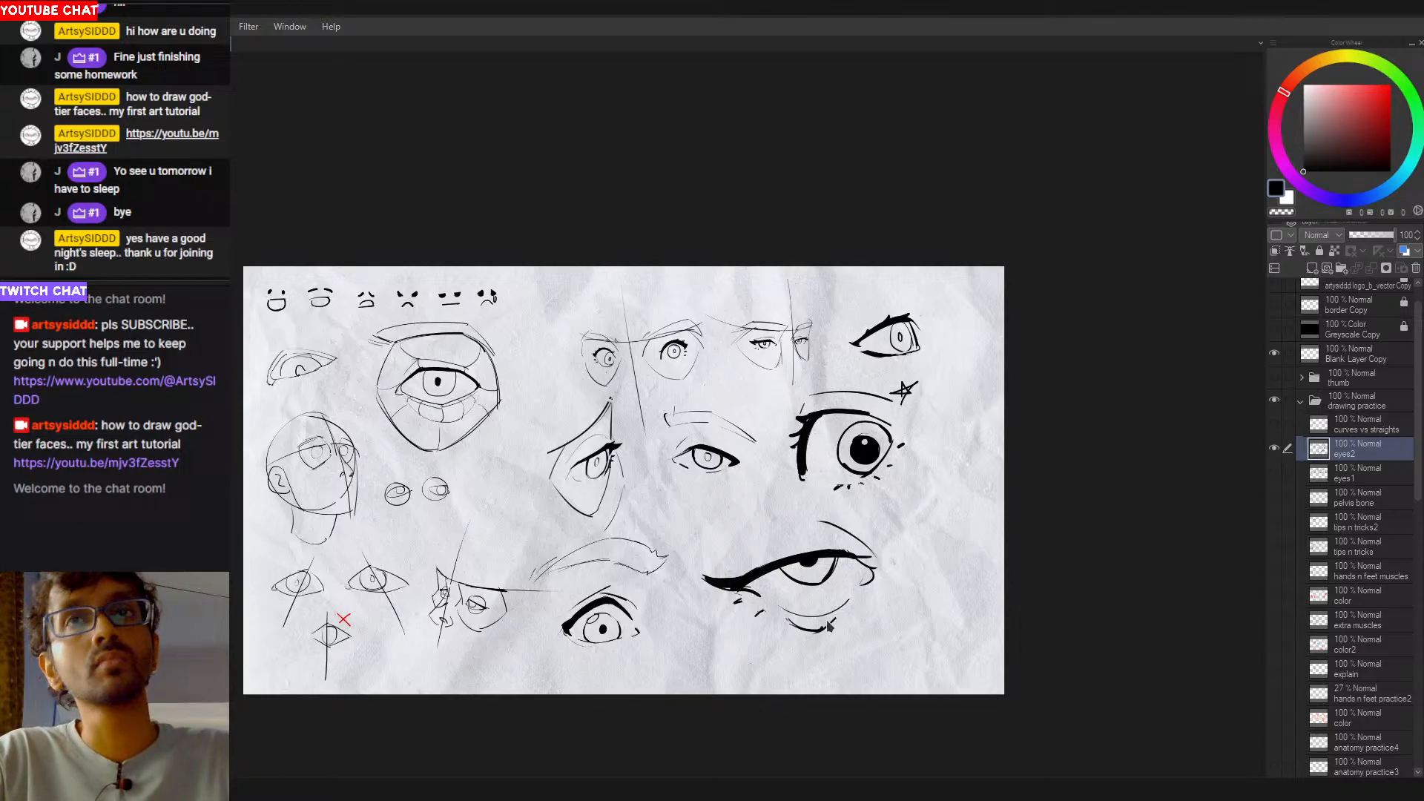
left_click_drag(829, 627, 849, 598)
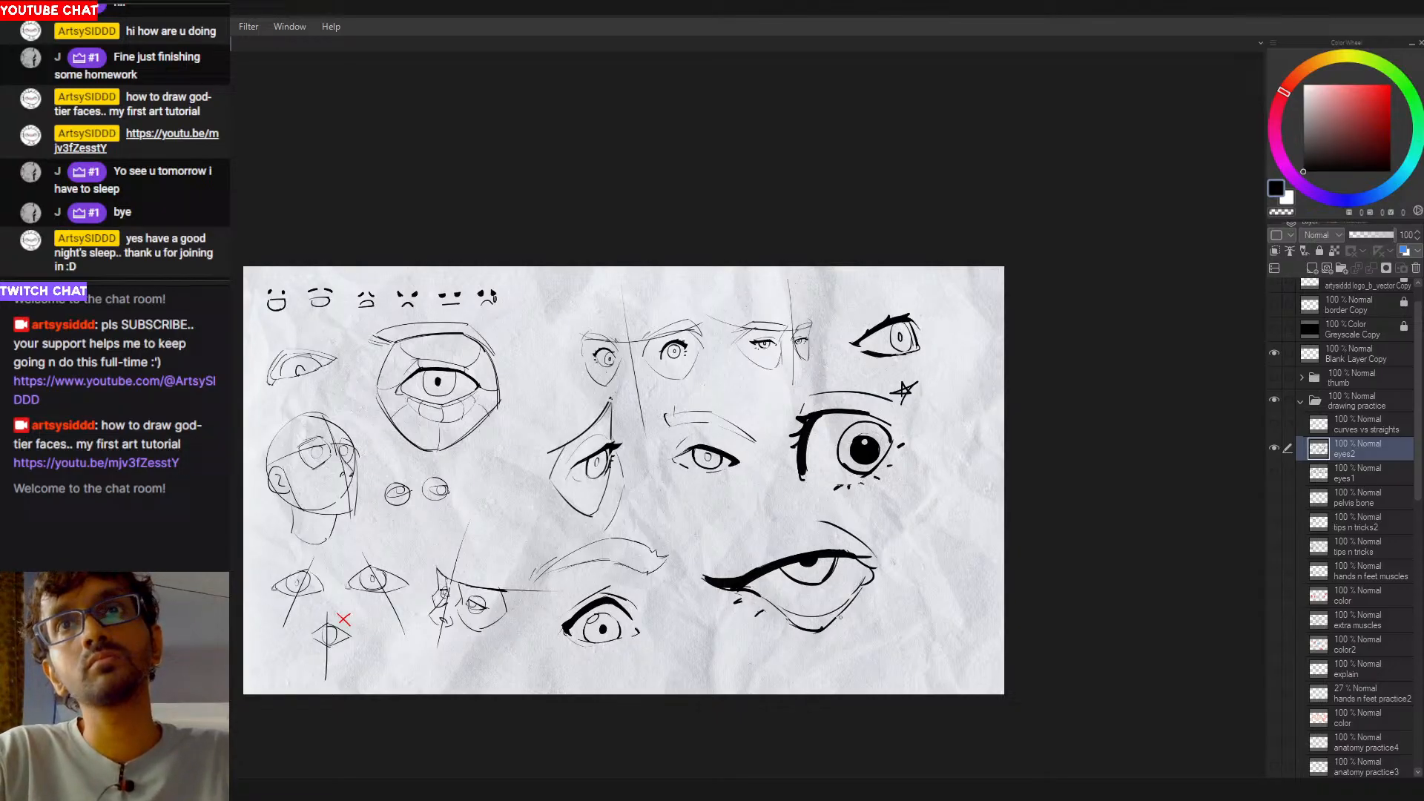
Step: Erase small gaps in the lower-lid outline and trim the outer tip of the lash wing to a shorter point
key("c")
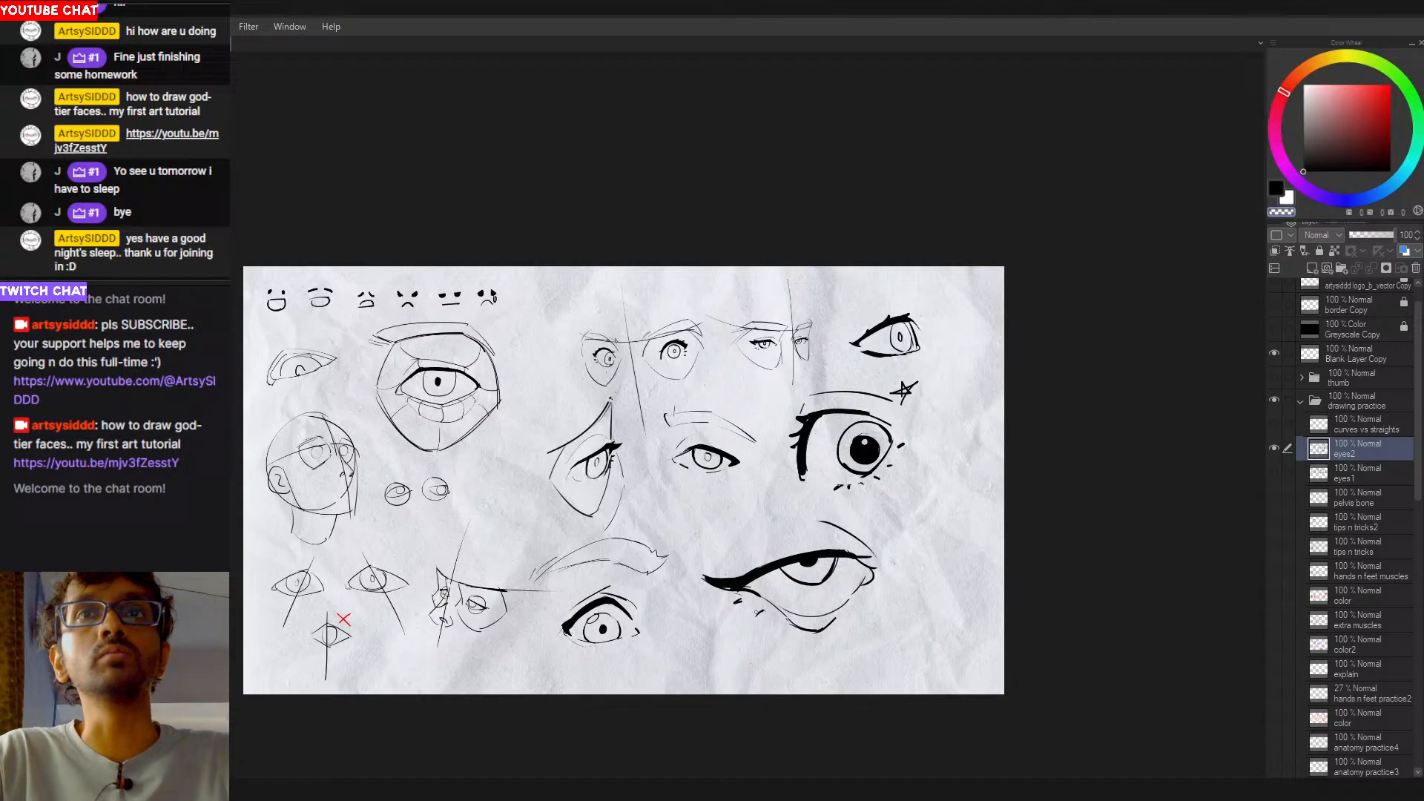
key("c")
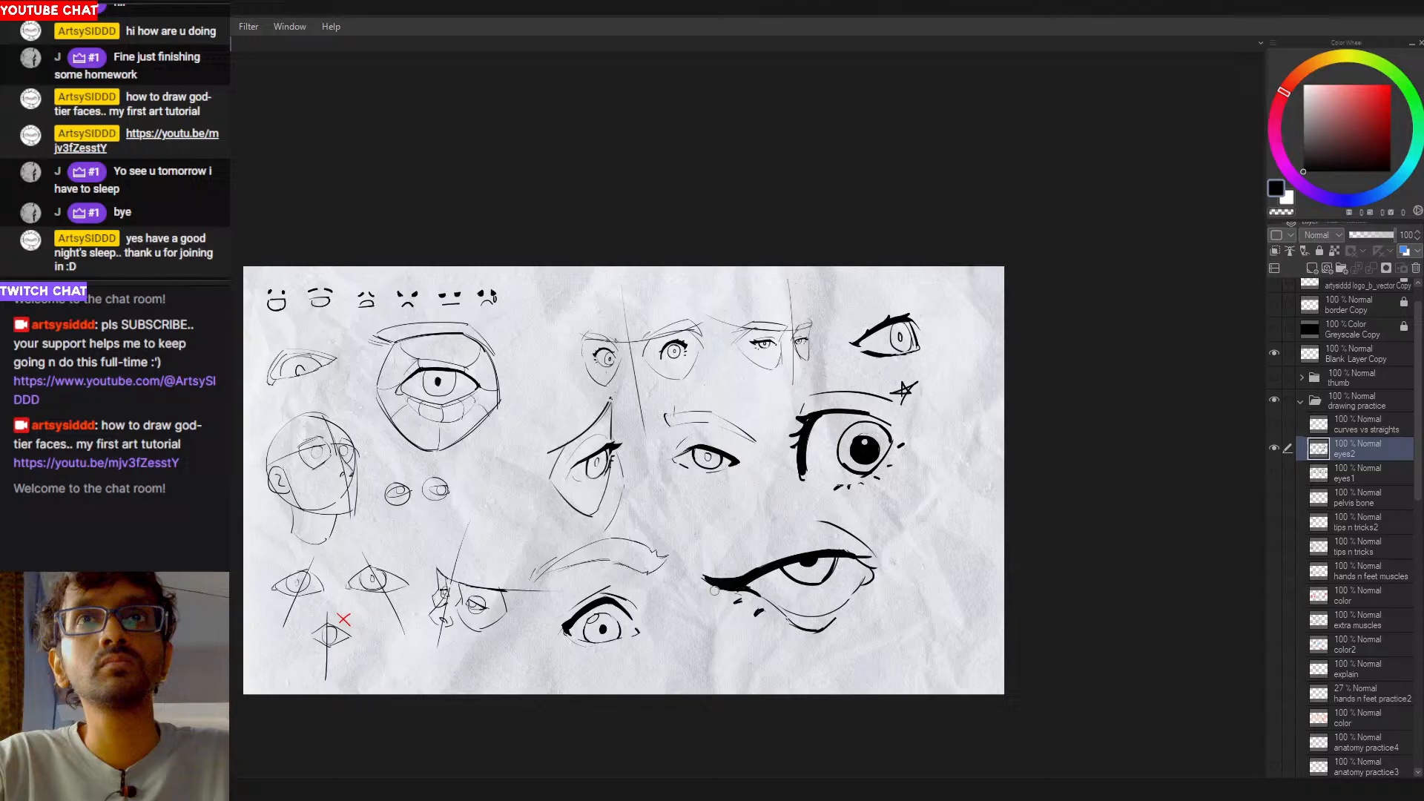
key("c")
mouse_move(727, 593)
left_mouse_down()
mouse_move(744, 595)
mouse_move(704, 564)
mouse_move(740, 594)
mouse_move(709, 590)
mouse_move(745, 593)
mouse_move(706, 579)
left_mouse_up()
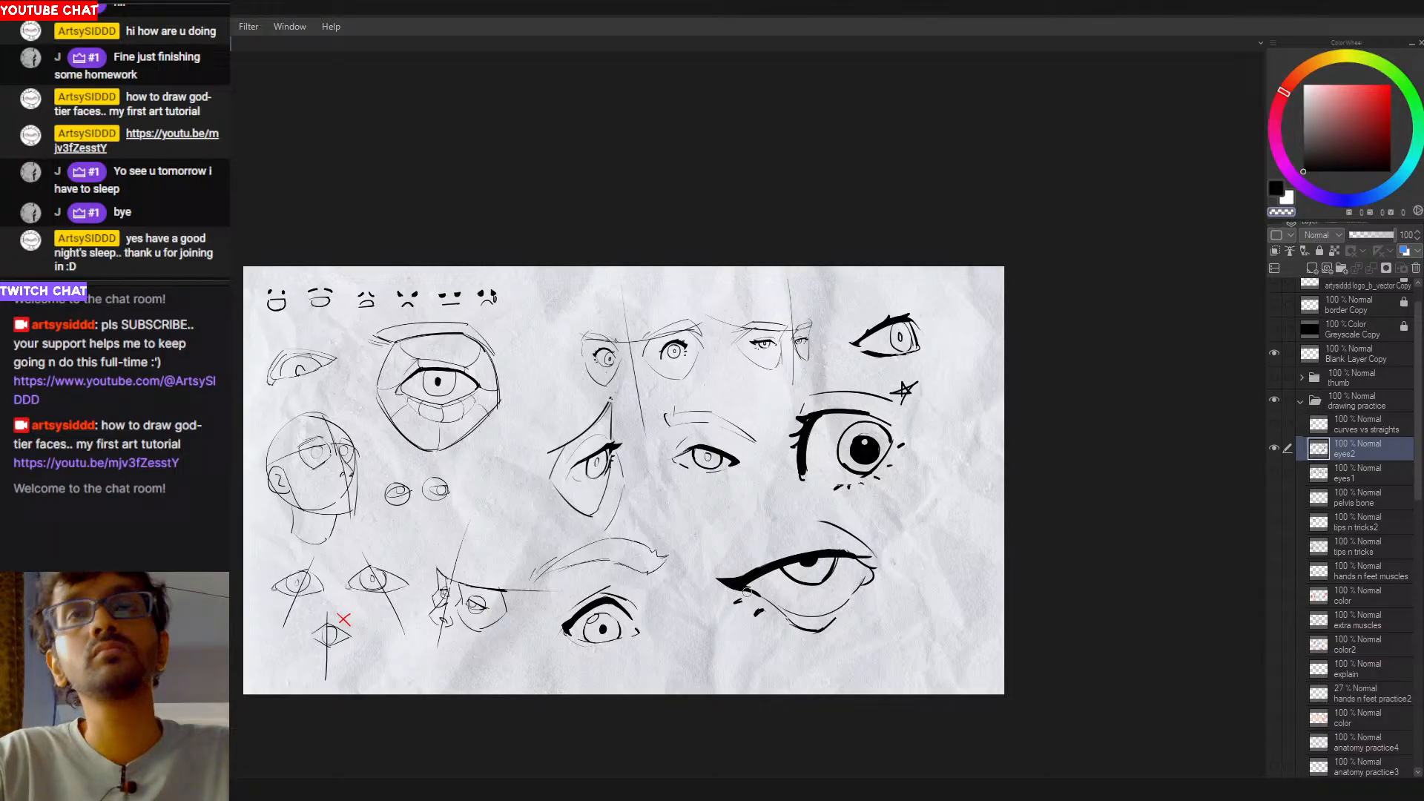
Step: Clean up the lash wing's lower edge and add a short lash flicking up from its upper edge
key("c")
key("c")
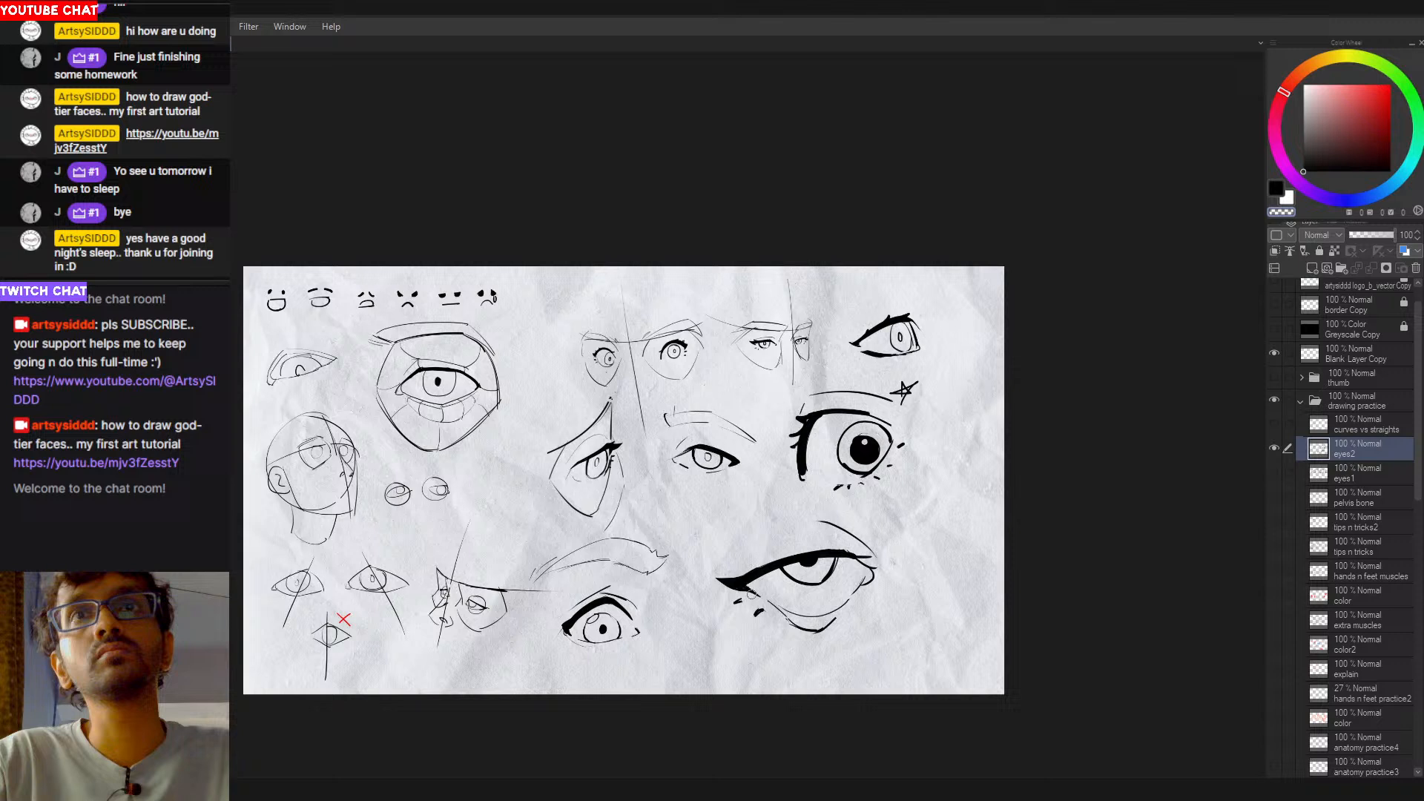
key("c")
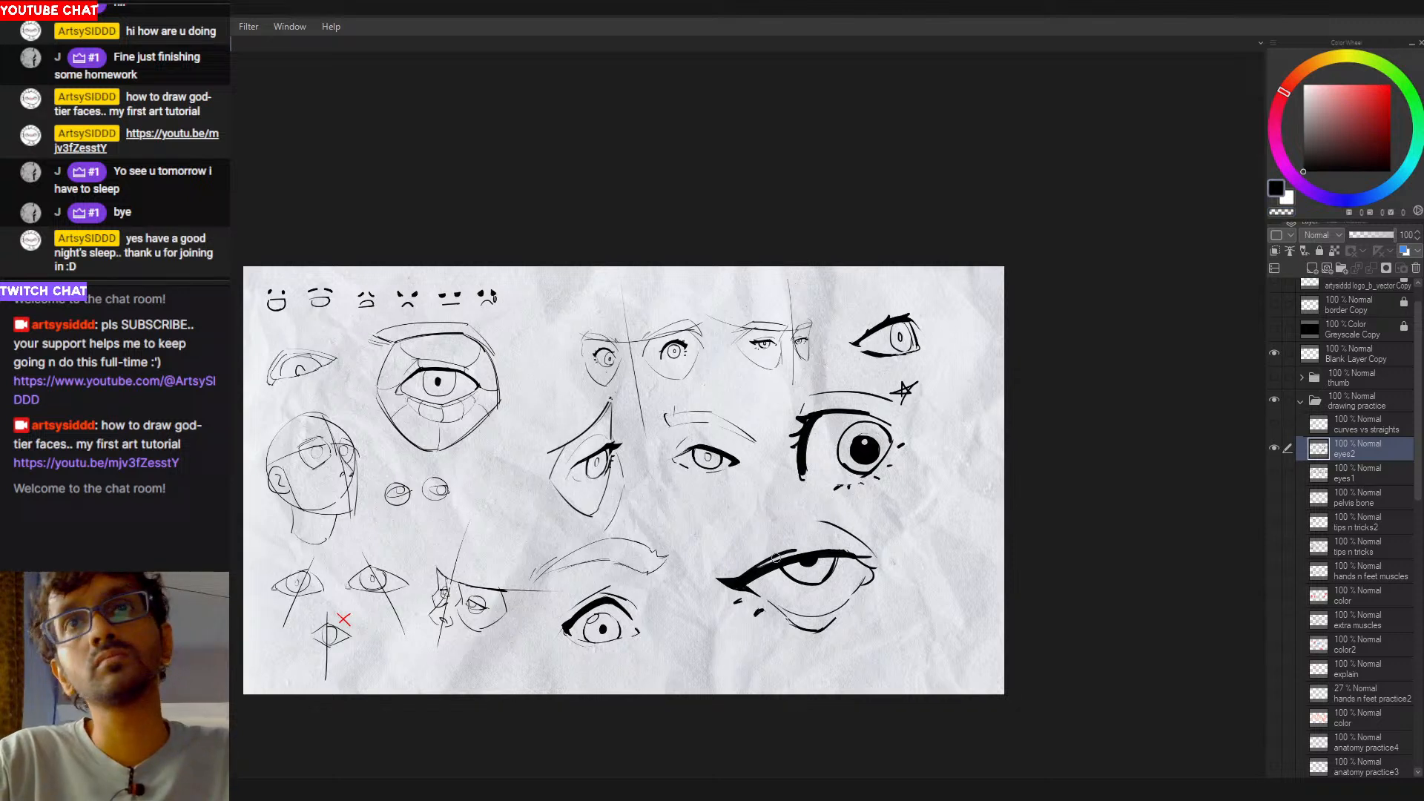
key("c")
key("c")
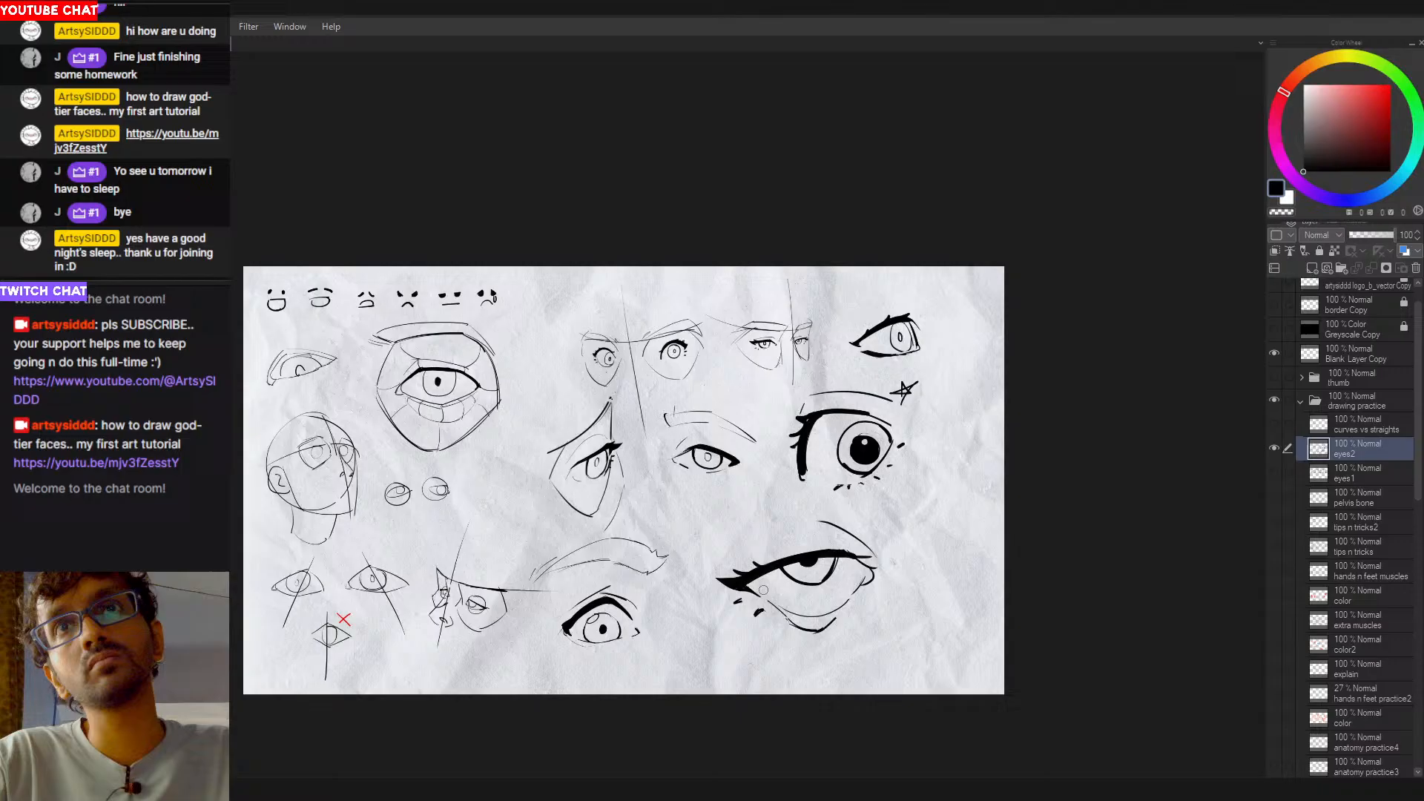
Step: Refine the inner end of the upper-lid line and the iris edge, alternating between erasing and inking
key("c")
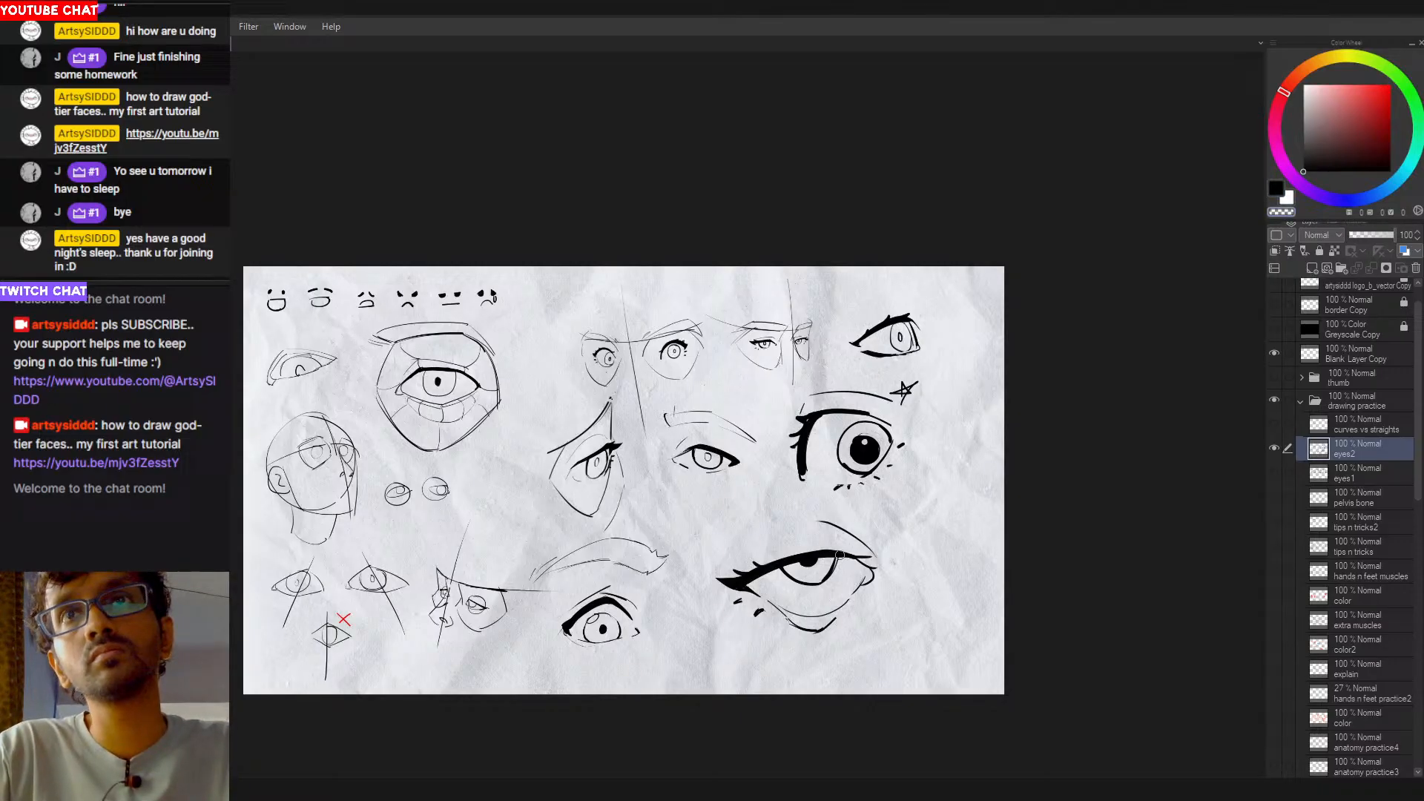
key("c")
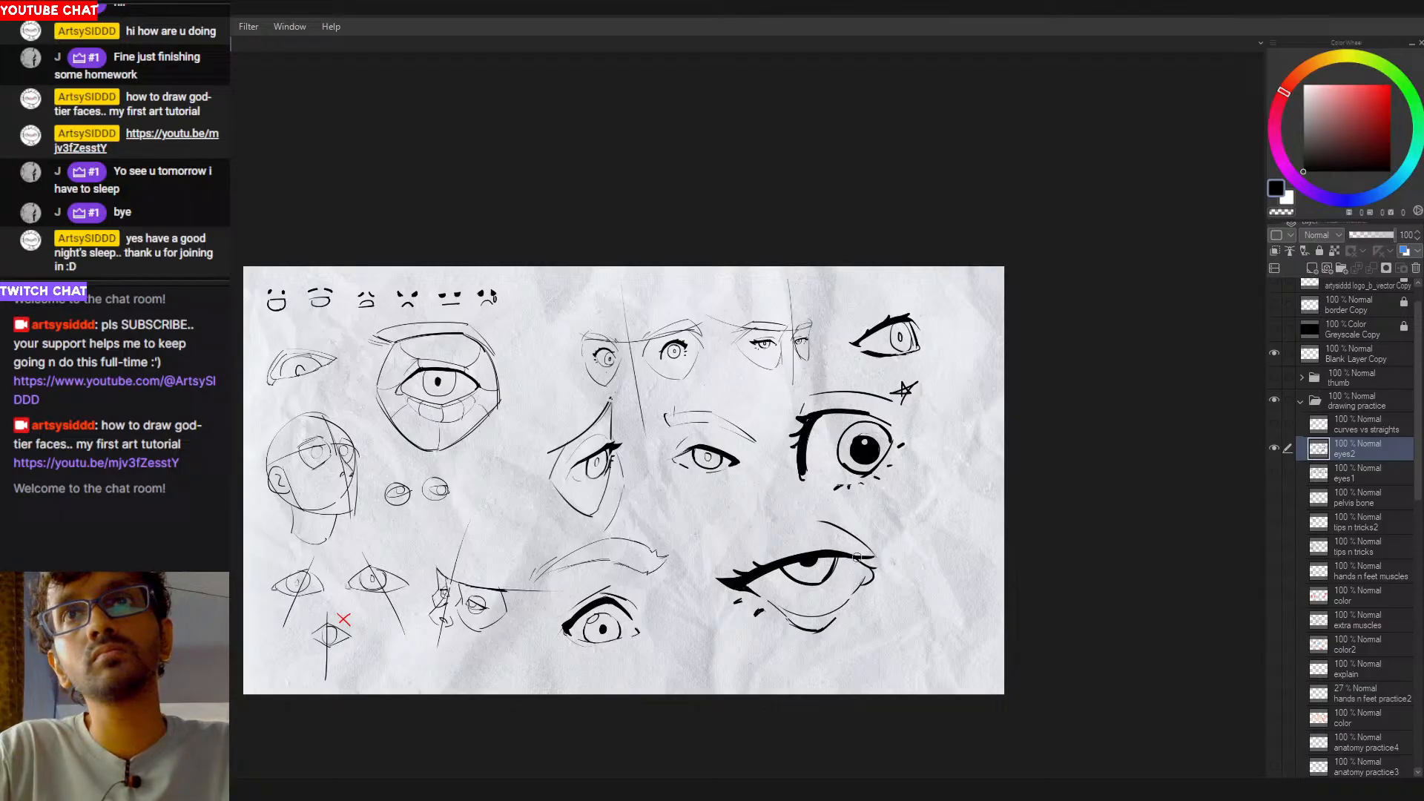
key("c")
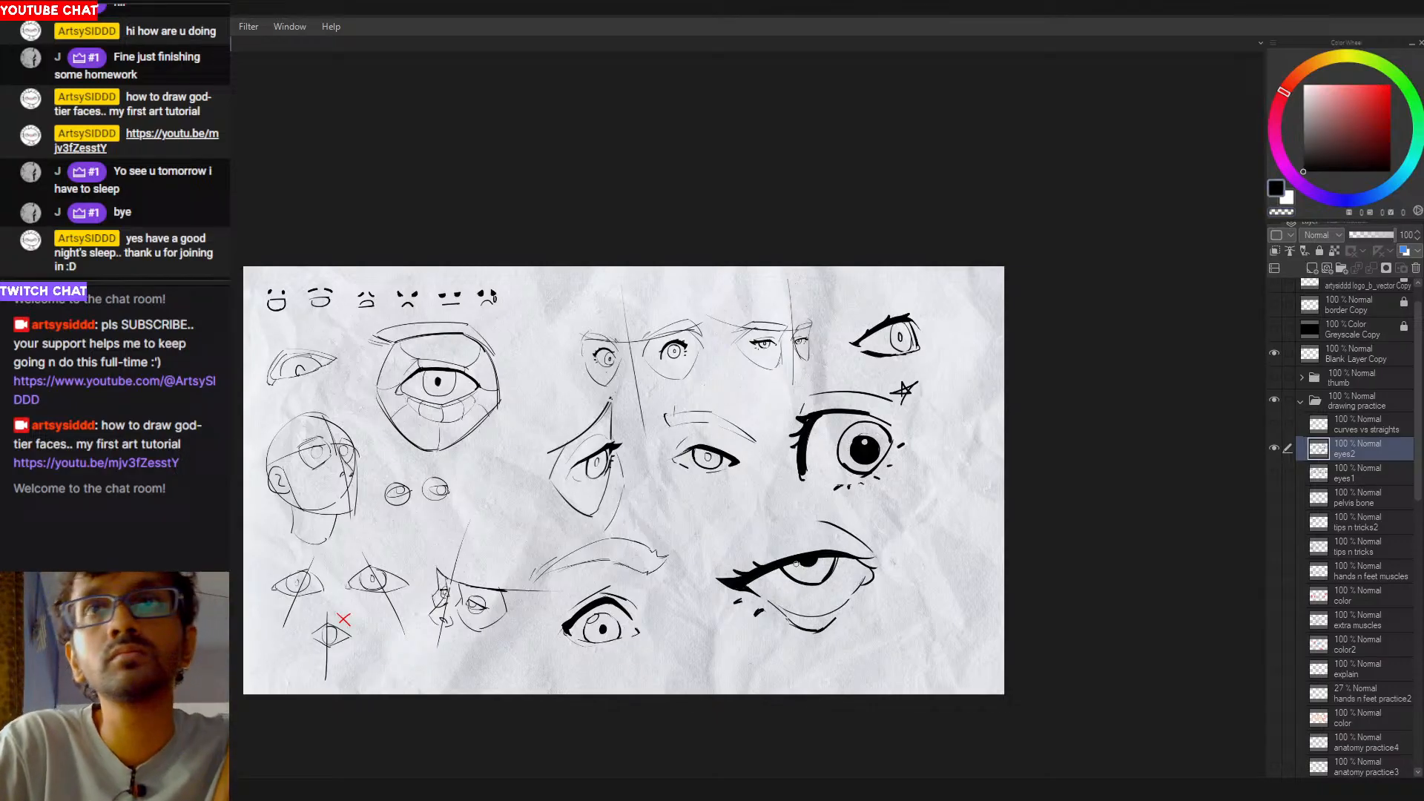
key("c")
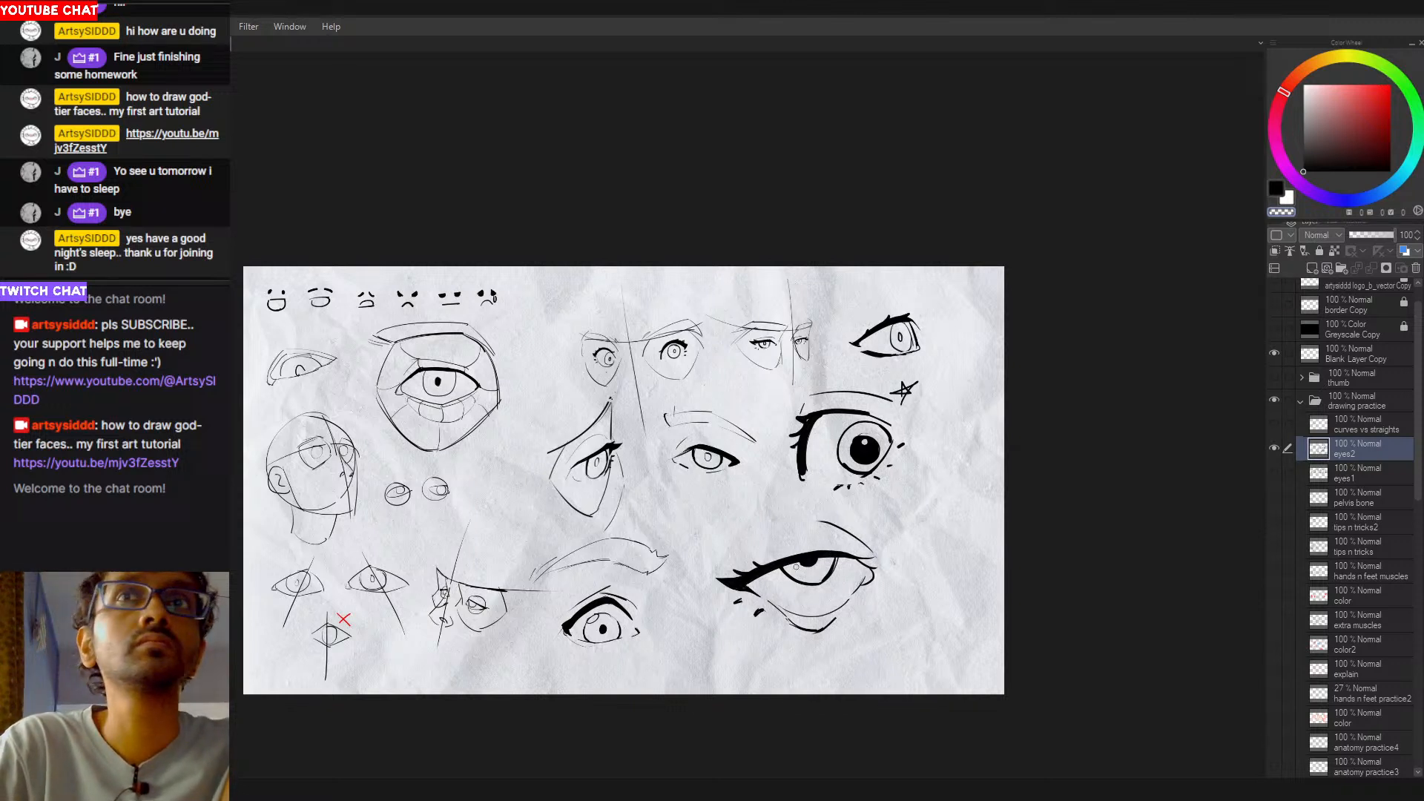
key("c")
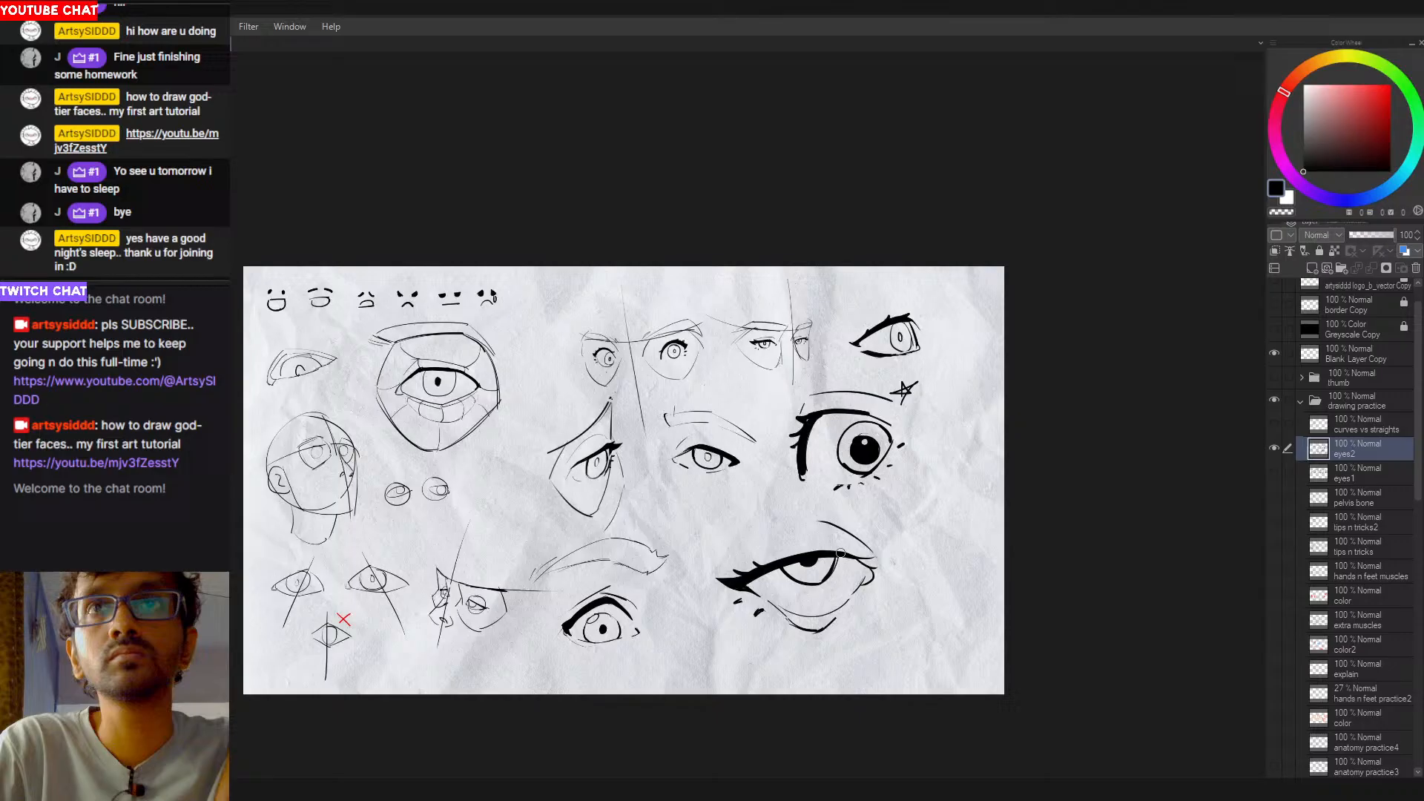
Step: Rework the iris curve under the upper lid and undo the last strokes across the lid line
left_click_drag(785, 566, 834, 562)
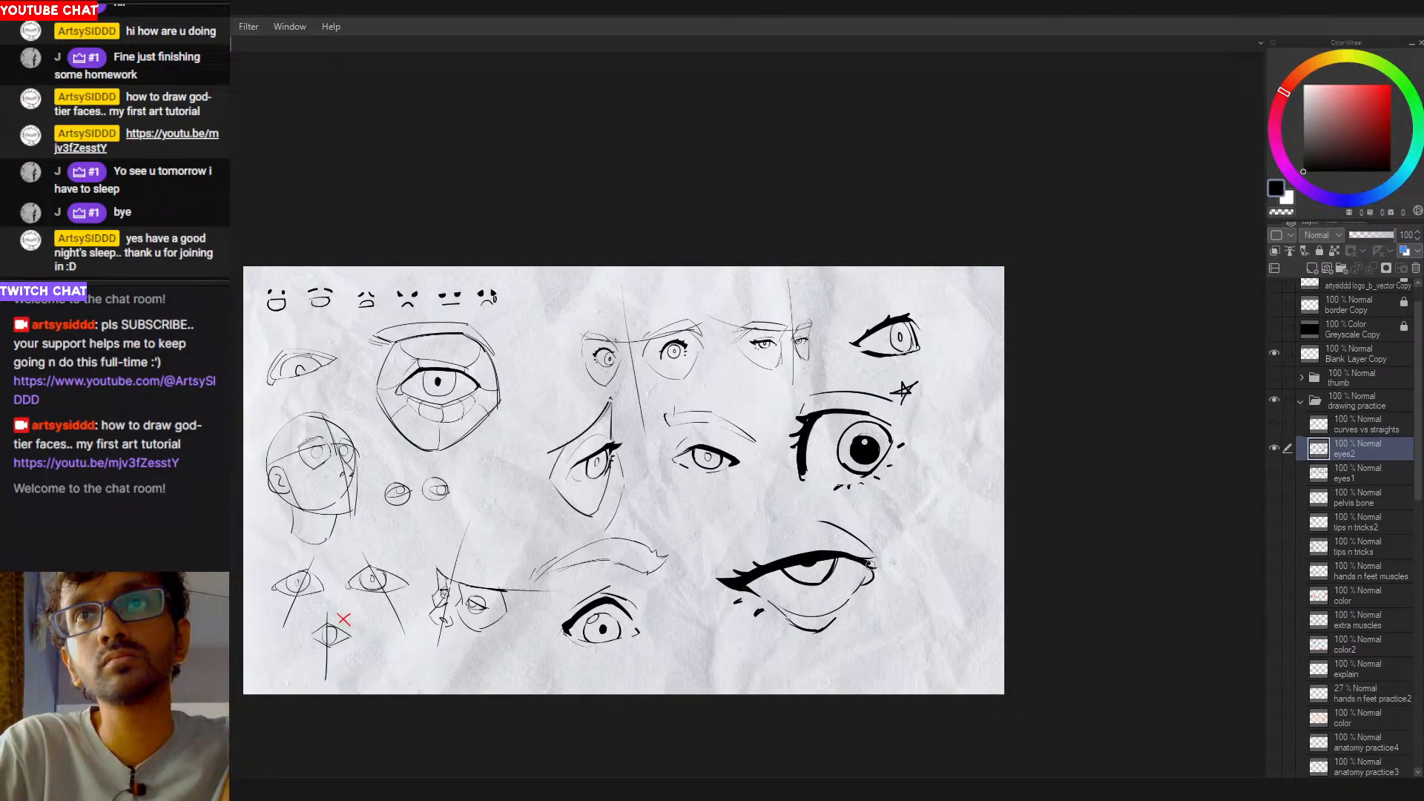
key("c")
mouse_move(756, 566)
left_mouse_down()
mouse_move(840, 556)
mouse_move(825, 553)
left_mouse_up()
key("ctrl+z")
key("ctrl+z")
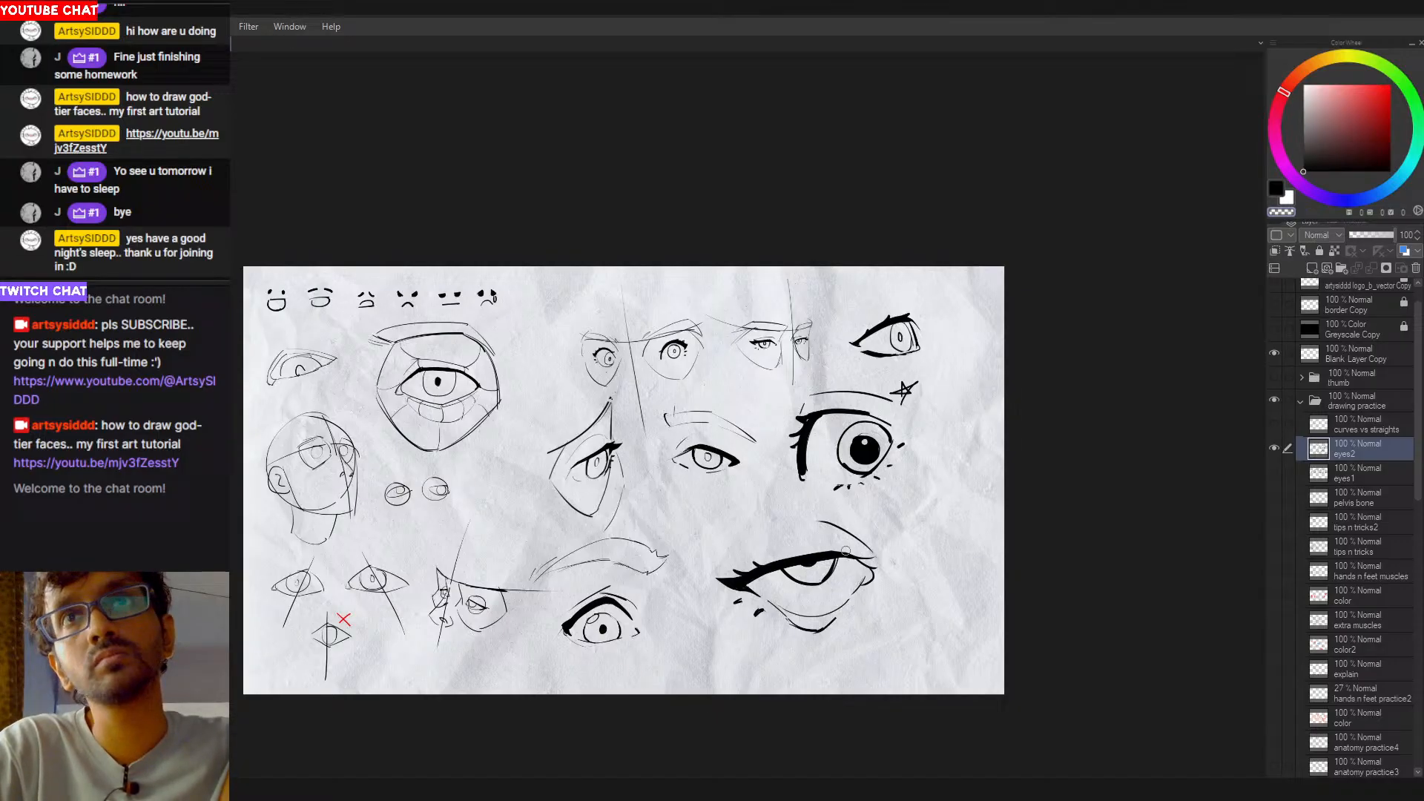
scroll(784, 589, "down", 2)
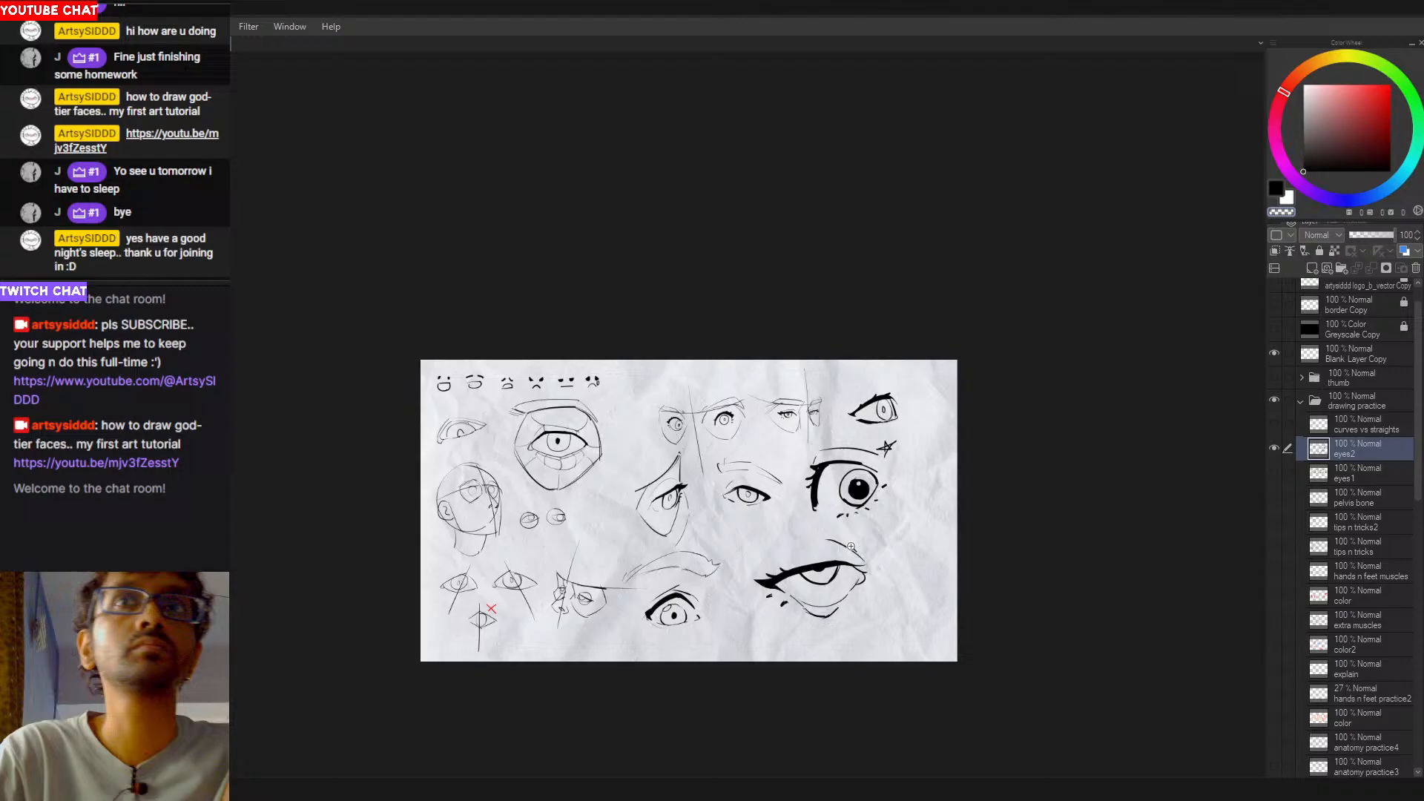
left_click_drag(851, 546, 830, 520)
scroll(844, 527, "up", 3)
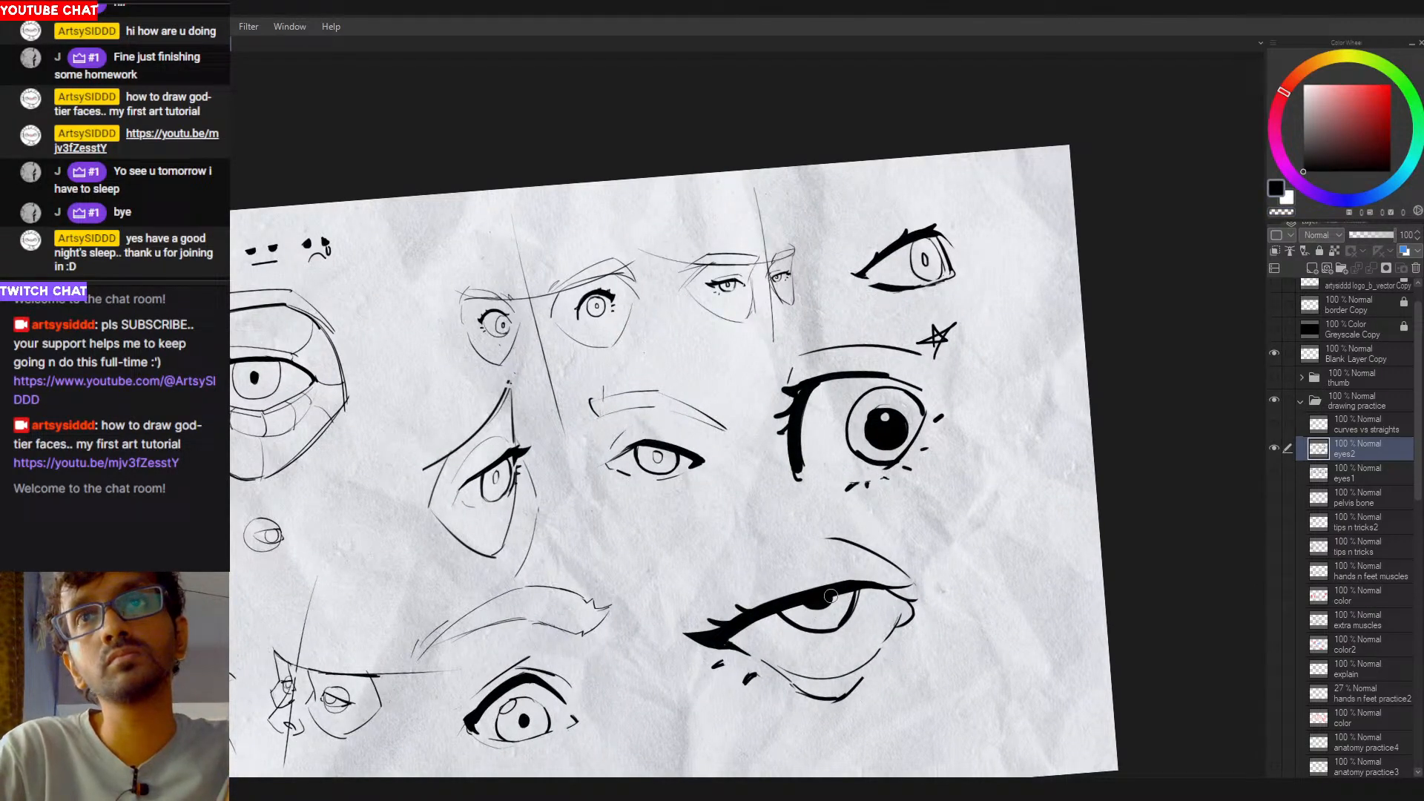
scroll(838, 609, "down", 3)
left_click_drag(883, 606, 808, 562)
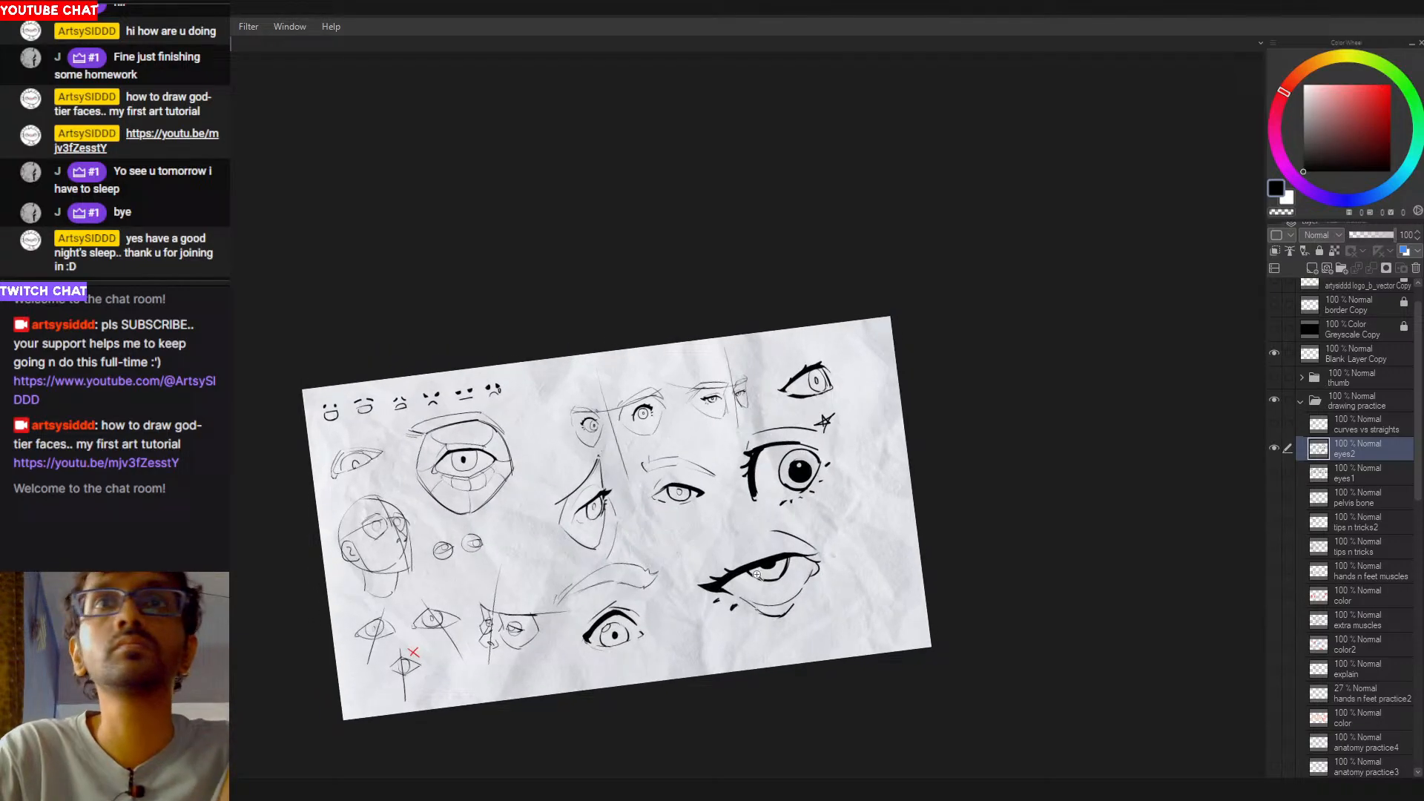
scroll(761, 579, "up", 2)
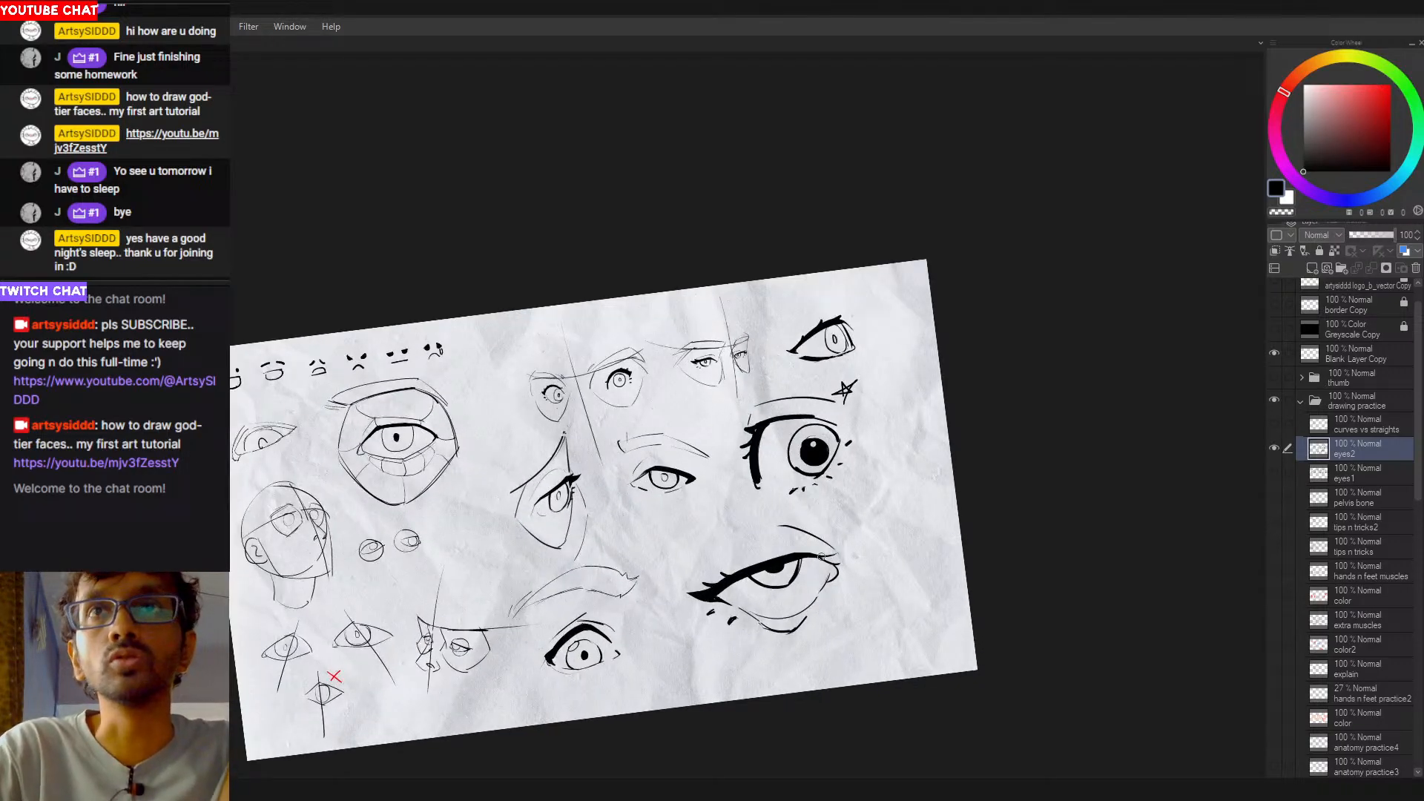
Step: Retouch the short lashes beneath the finished large eye and erase the excess marks
mouse_move(812, 456)
left_mouse_down()
mouse_move(826, 471)
mouse_move(826, 443)
left_mouse_up()
key("ctrl+z")
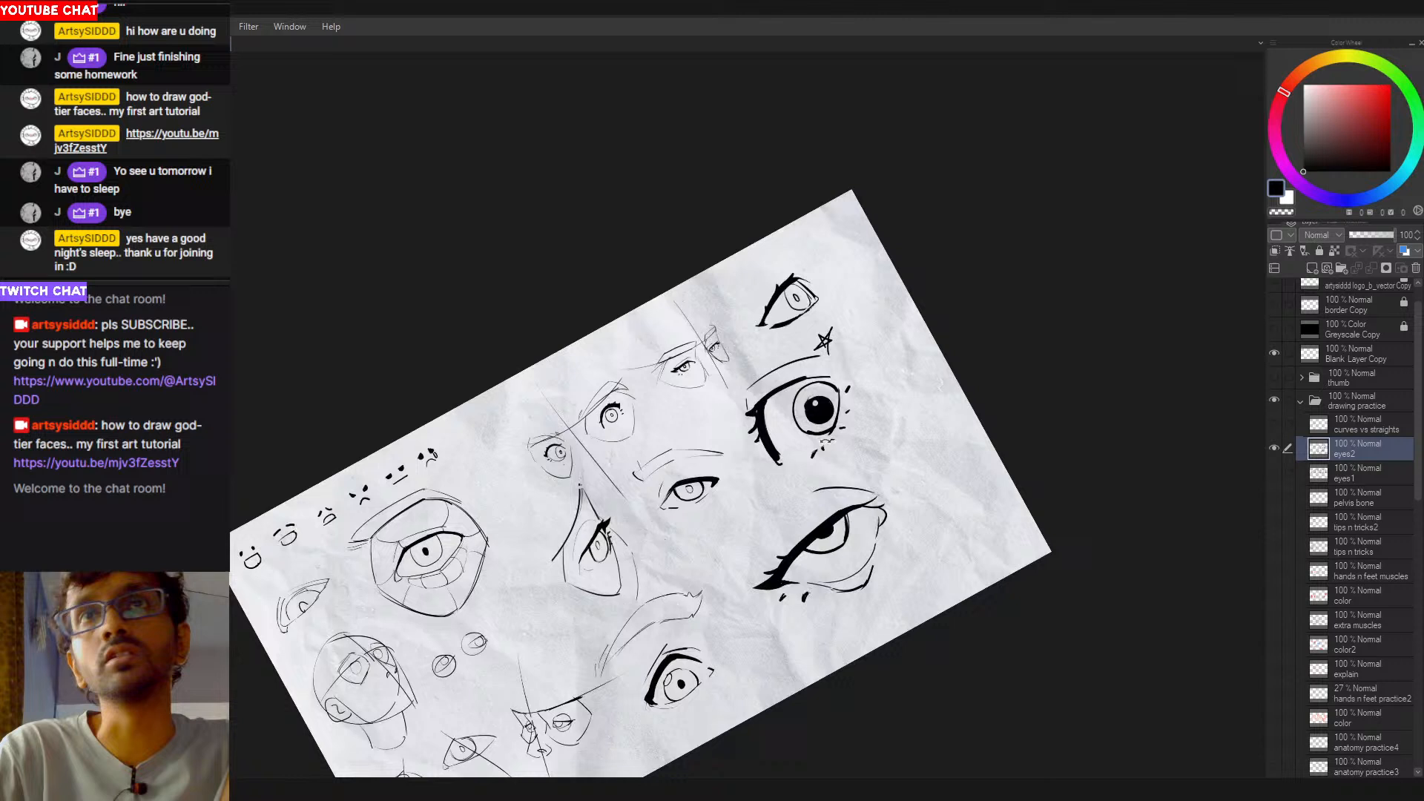
key("c")
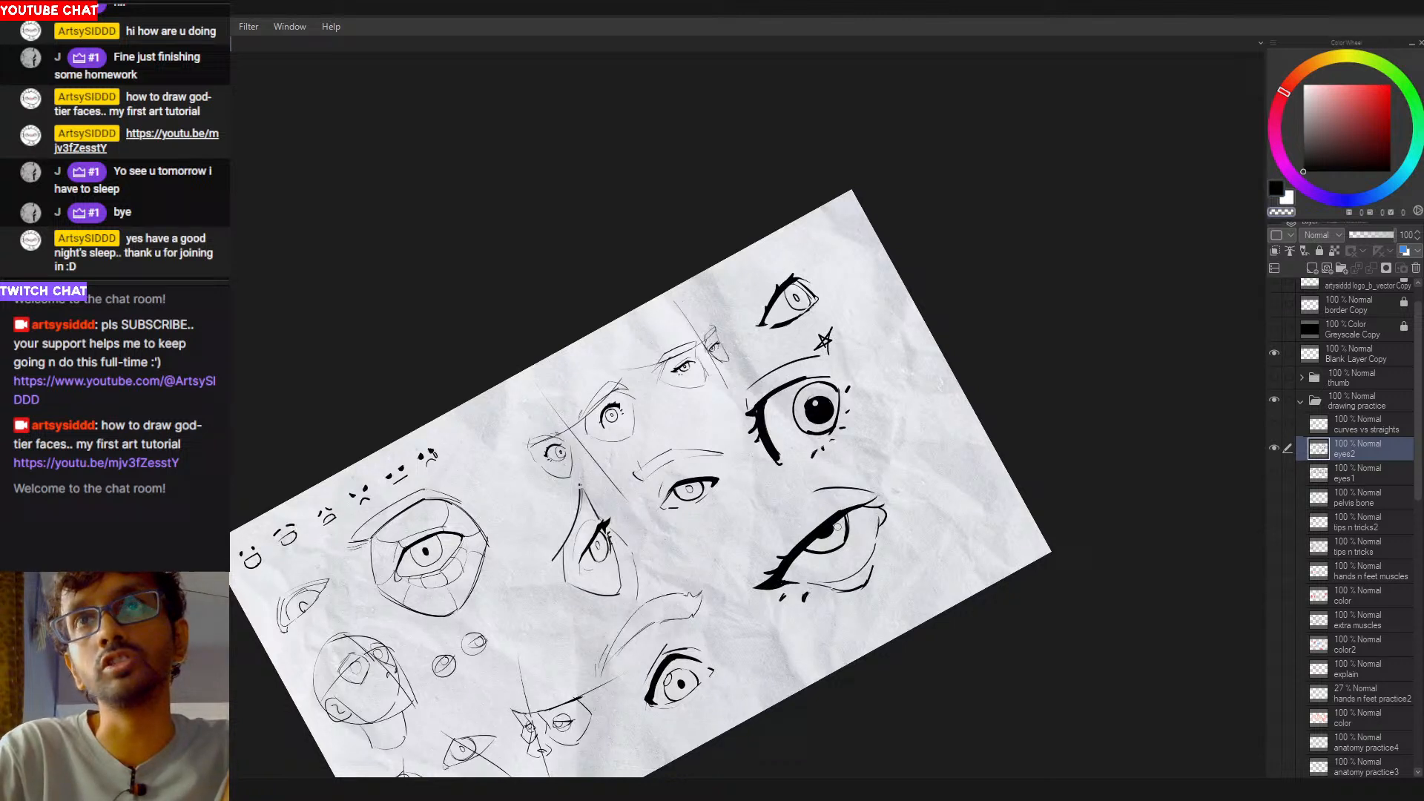
Step: Return to the inking brush and set the drawing colour to pure bright red
key("c")
left_click(1390, 85)
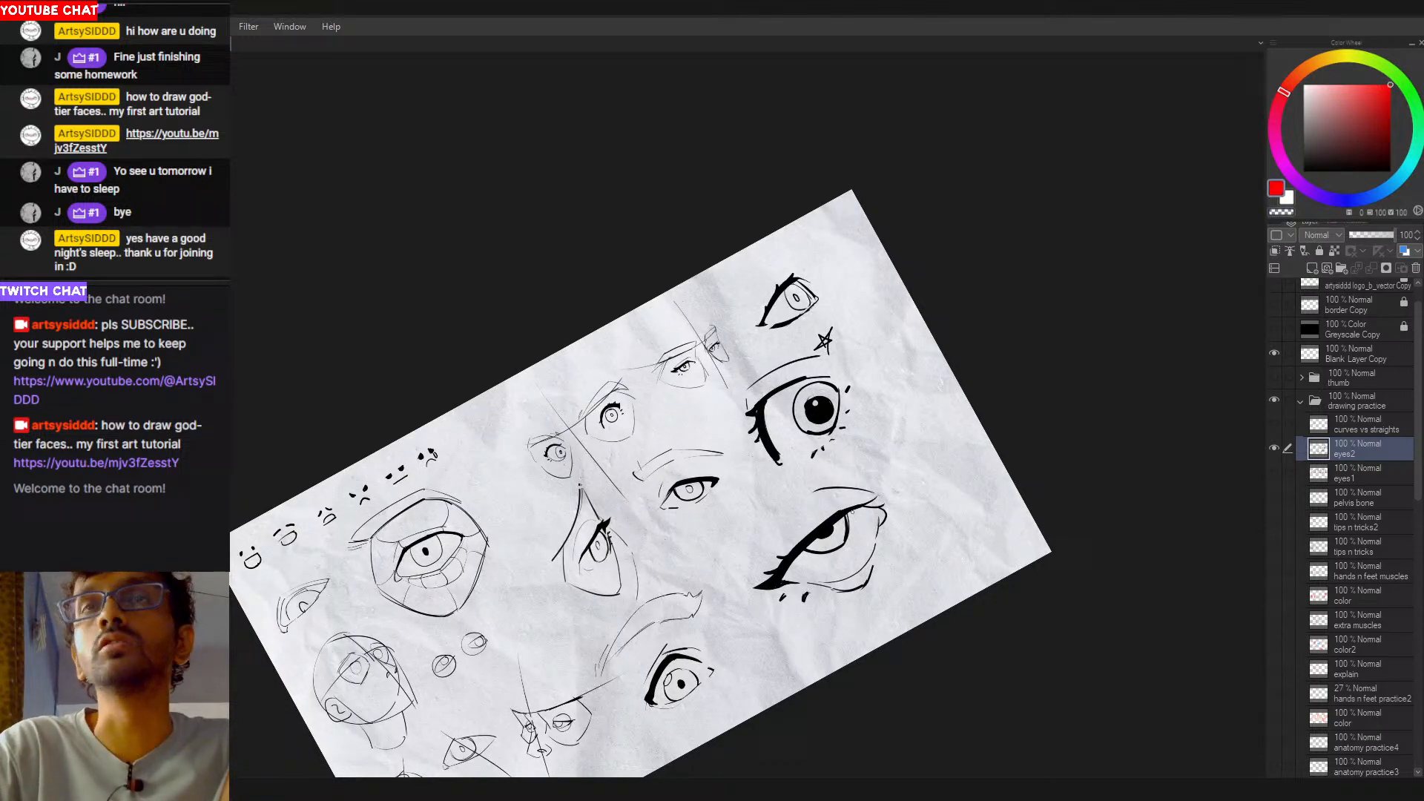
mouse_move(832, 503)
left_mouse_down()
mouse_move(884, 500)
mouse_move(791, 544)
left_mouse_up()
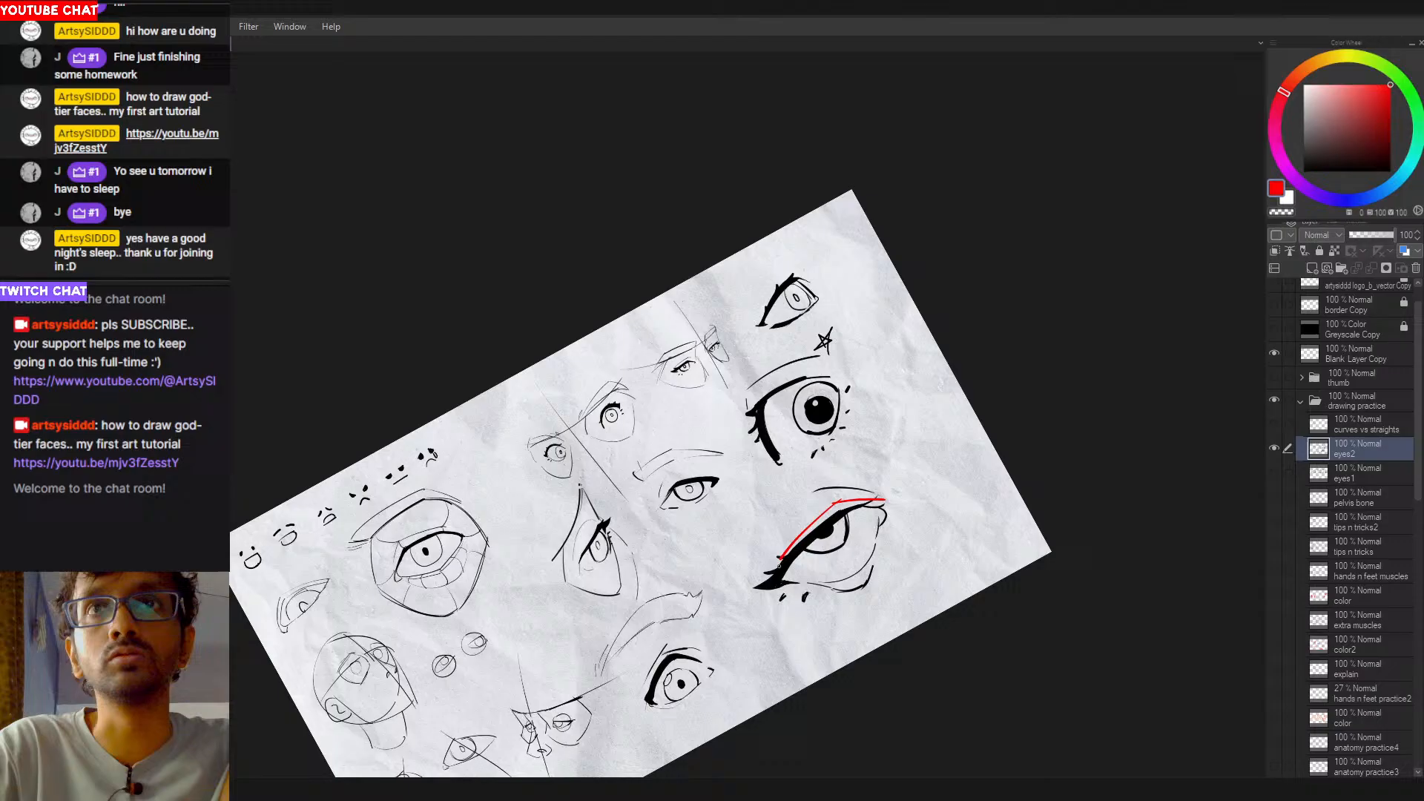
key("ctrl+z")
key("ctrl+z")
key("ctrl+z")
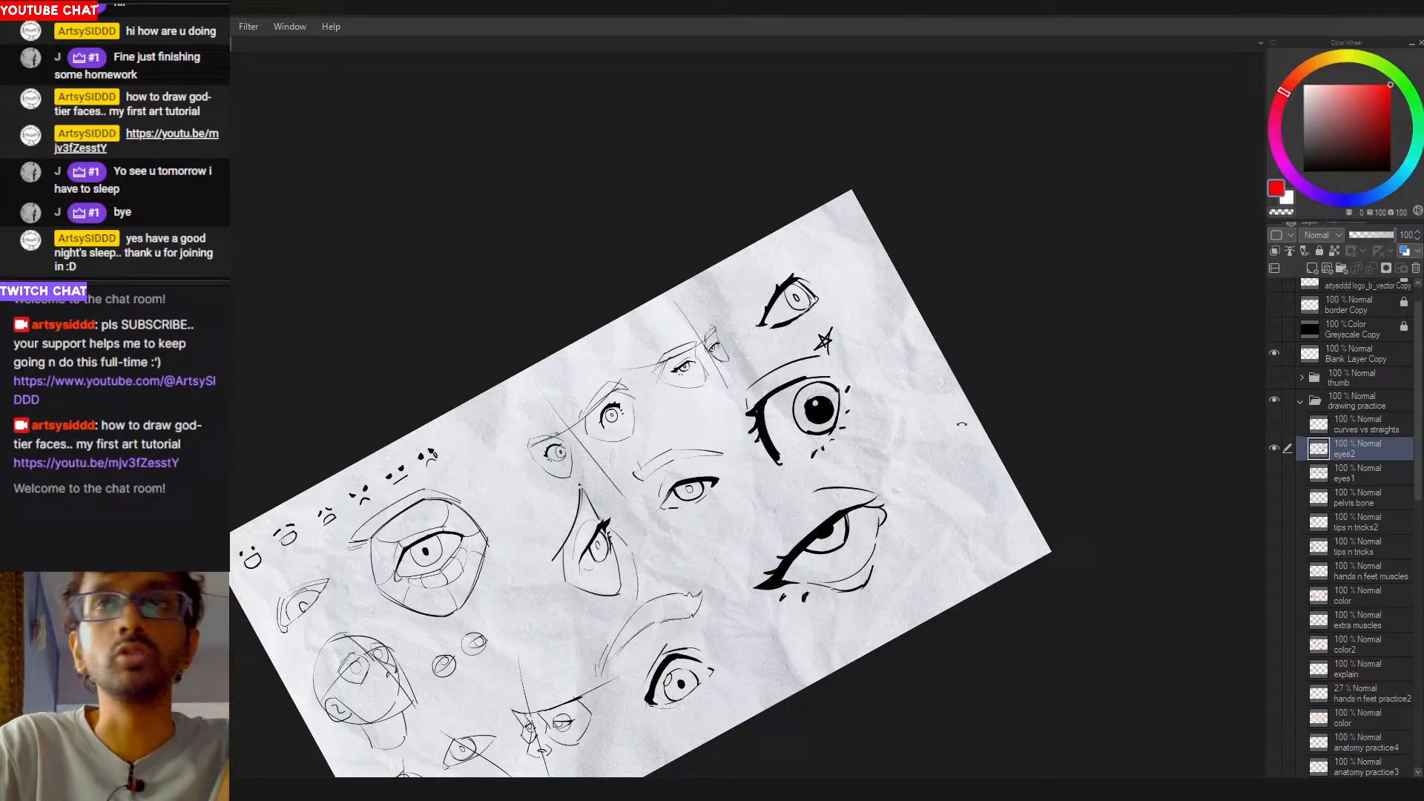
Step: Straighten the canvas, lasso the winged half-lidded eye, shift it slightly up and left, and deselect
left_click_drag(962, 425, 882, 572)
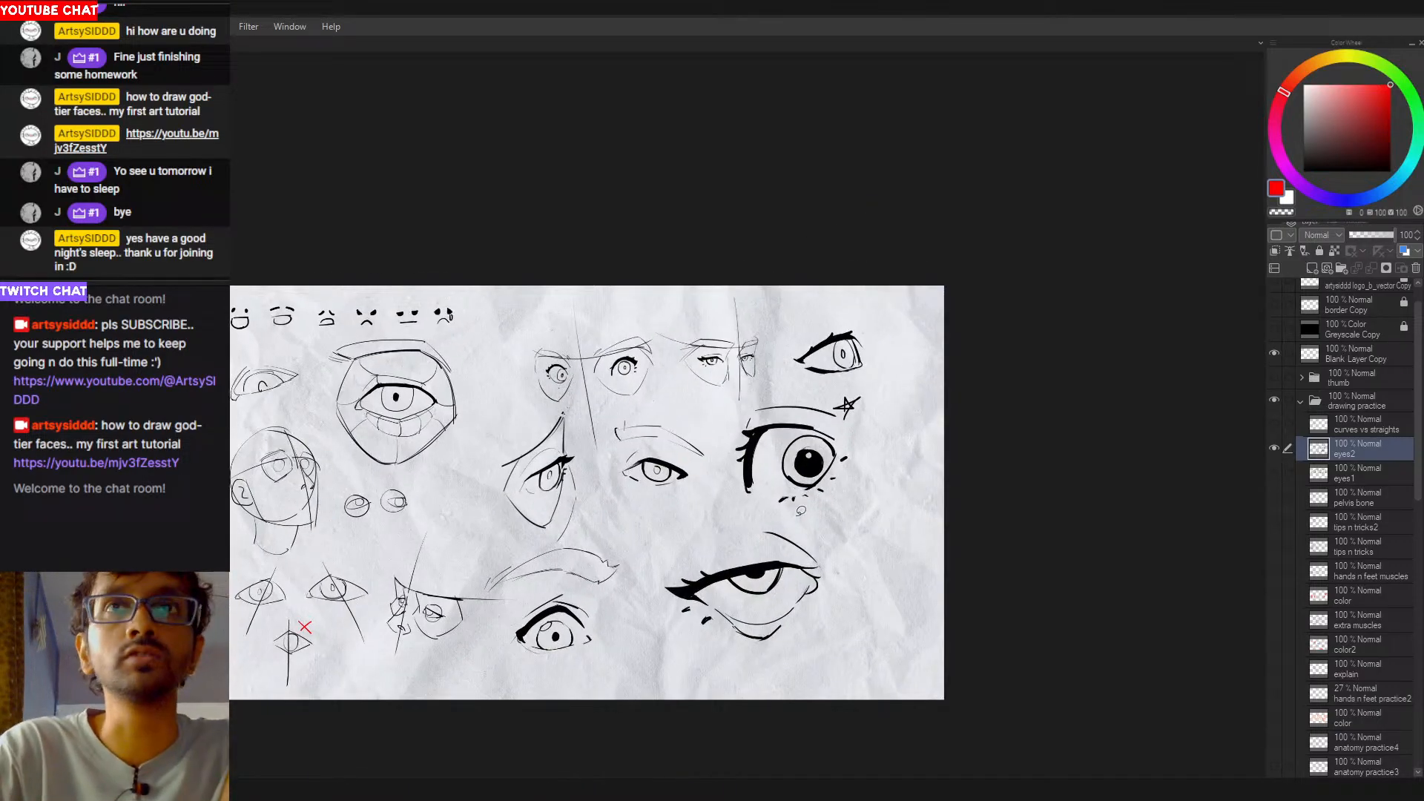
mouse_move(826, 523)
left_mouse_down()
mouse_move(652, 583)
mouse_move(858, 565)
left_mouse_up()
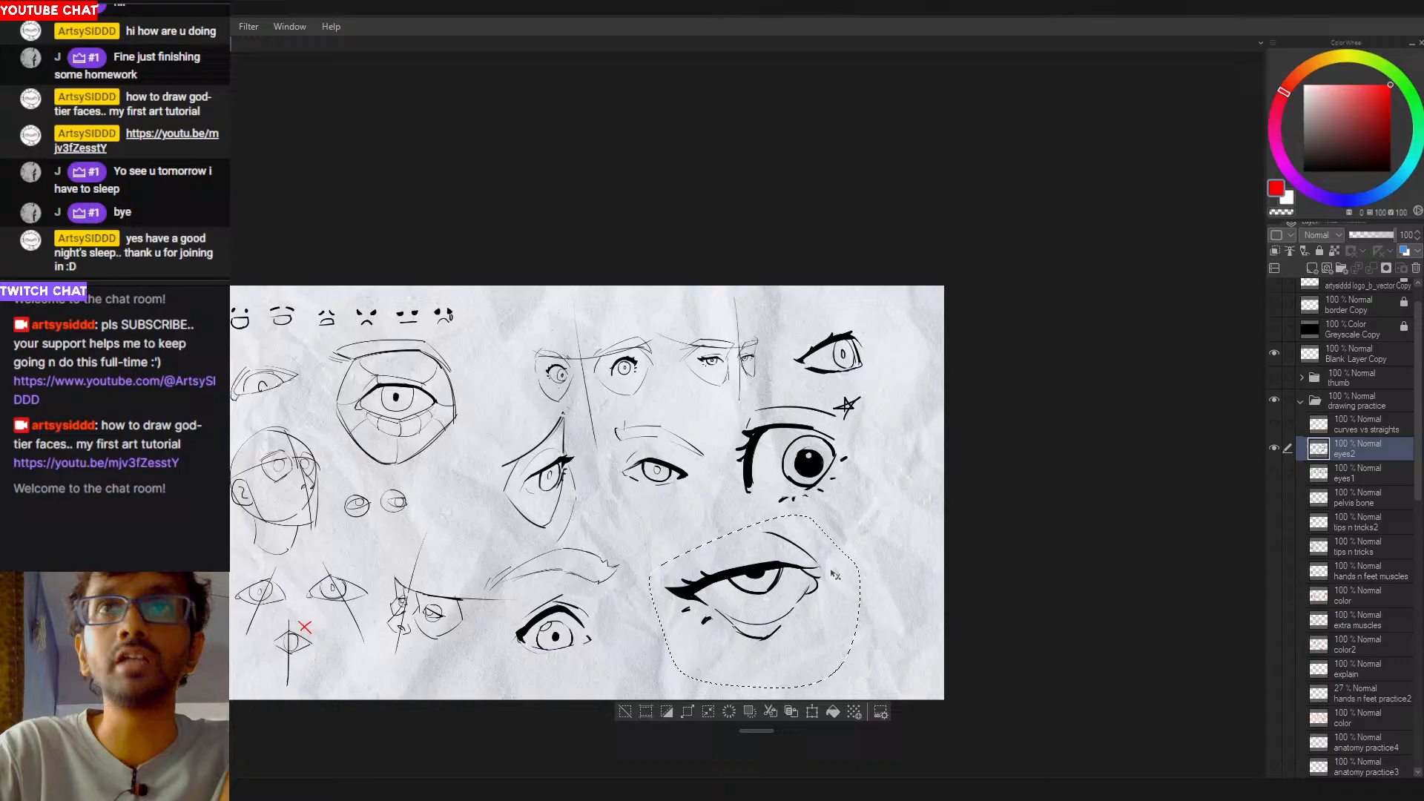
key("ctrl+t")
mouse_move(756, 597)
left_mouse_down()
mouse_move(714, 584)
mouse_move(727, 588)
left_mouse_up()
key("Return")
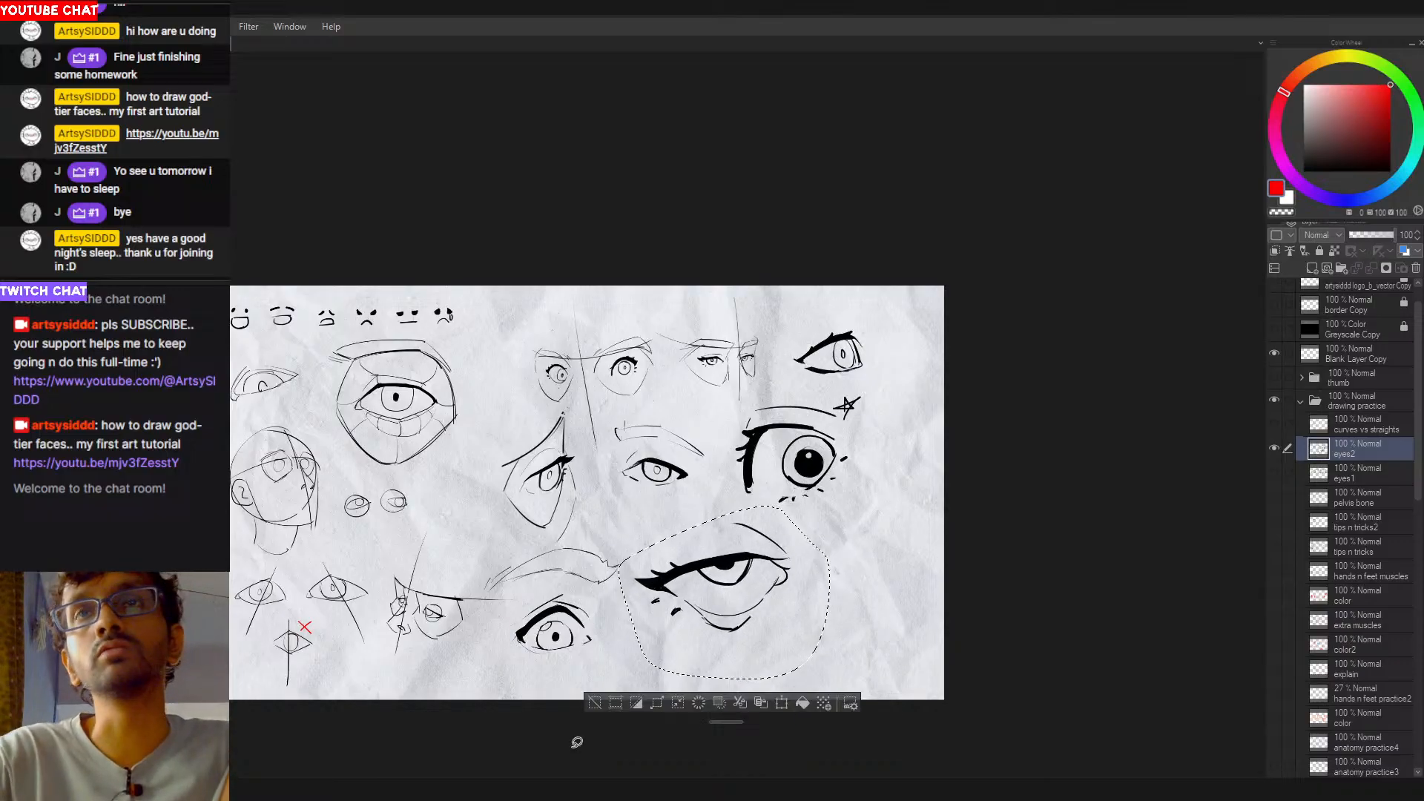
key("ctrl+d")
Step: Lasso the small eye in the sheet's upper-right corner, enlarge it and place it nearer the corner
left_click_drag(572, 747, 631, 715)
mouse_move(867, 294)
left_mouse_down()
mouse_move(865, 358)
mouse_move(912, 355)
mouse_move(905, 374)
left_mouse_up()
key("ctrl+t")
left_click_drag(956, 356, 971, 348)
key("Return")
Step: Lasso all the eye studies on the right part of the sheet, scale them up slightly and shift them left
left_click_drag(830, 341, 784, 391)
mouse_move(589, 355)
left_mouse_down()
mouse_move(519, 468)
mouse_move(521, 552)
mouse_move(592, 558)
mouse_move(538, 639)
mouse_move(1071, 286)
mouse_move(532, 247)
left_mouse_up()
key("ctrl+t")
left_click_drag(811, 506, 811, 508)
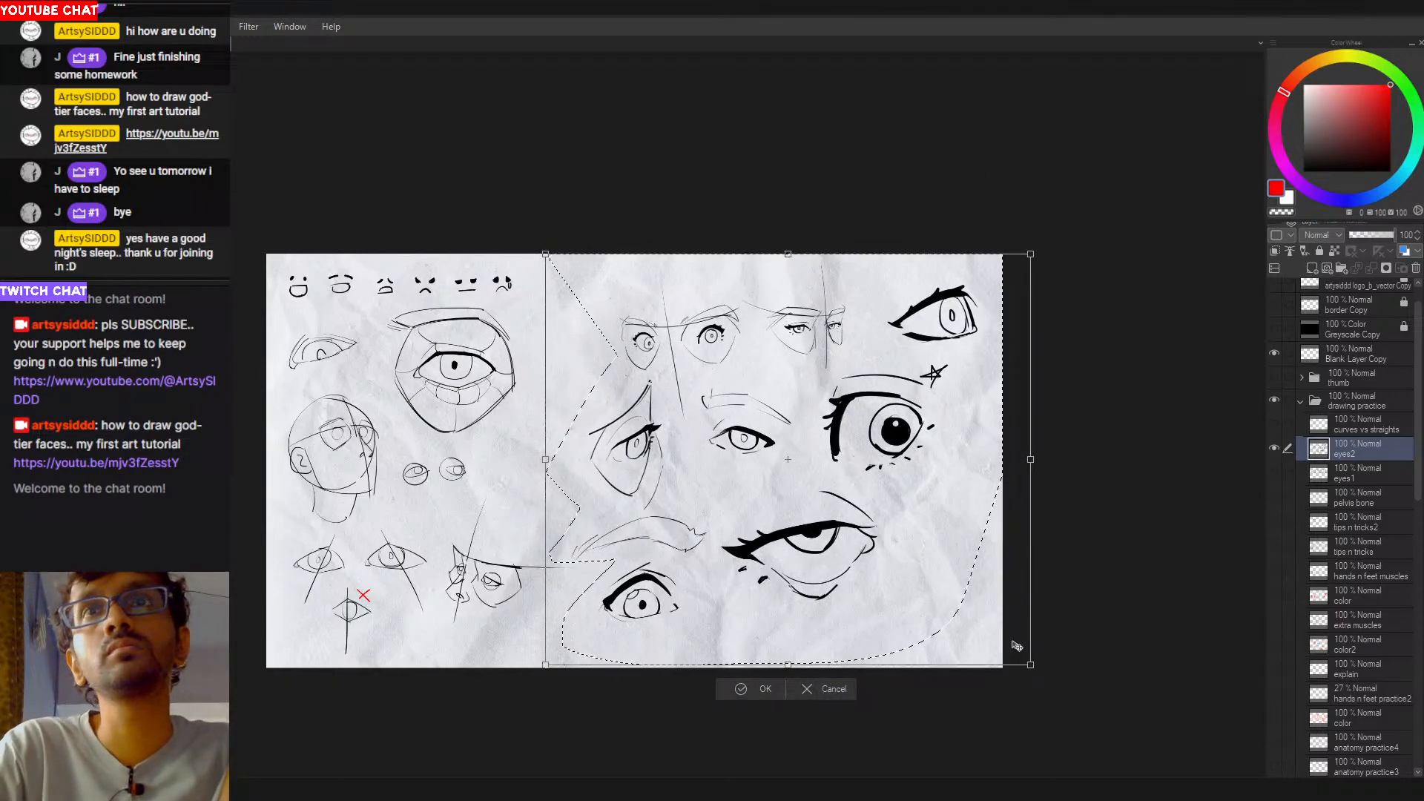
mouse_move(1032, 664)
left_mouse_down()
mouse_move(1060, 690)
mouse_move(951, 642)
left_mouse_up()
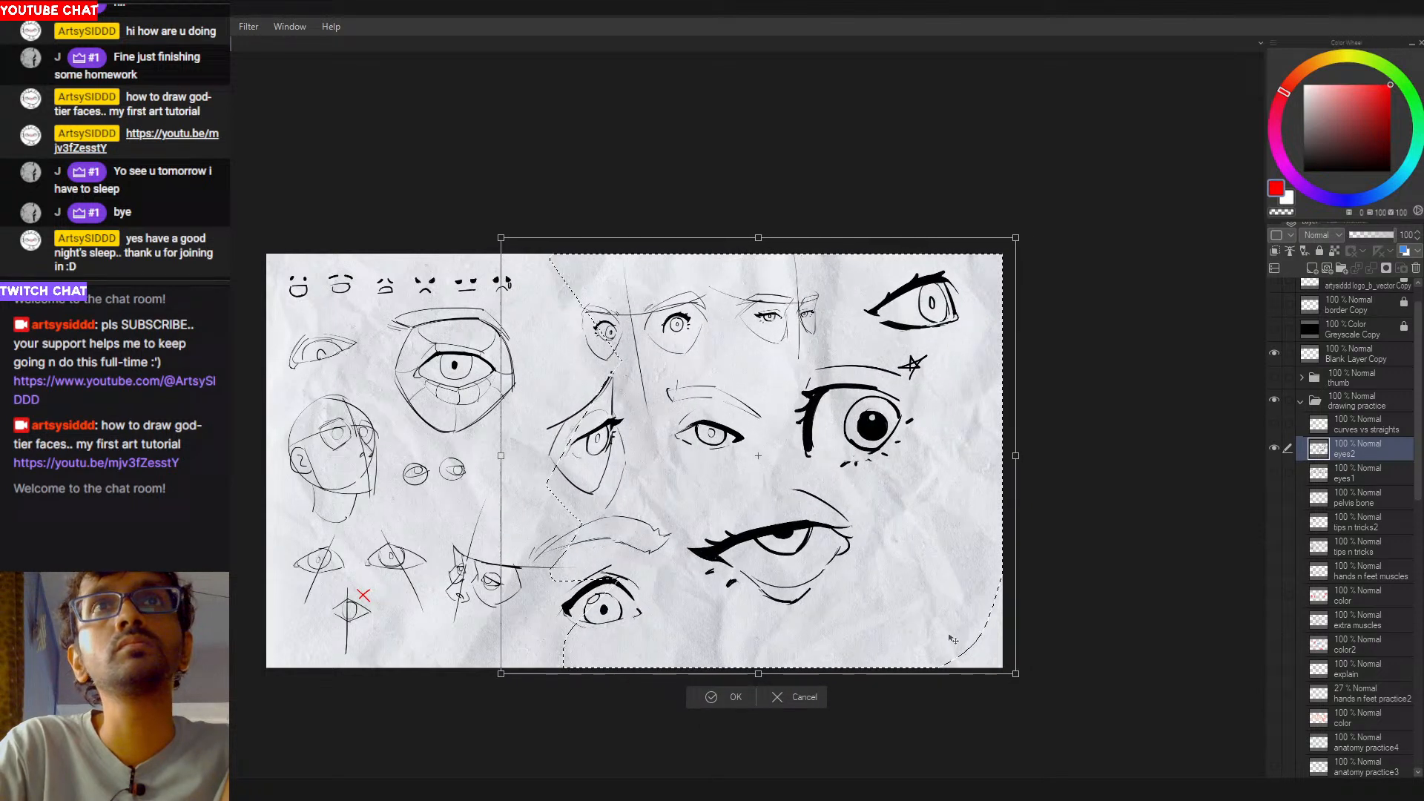
key("Return")
Step: Lasso the half-lidded eye again and move it right and slightly down below the star-marked eye
mouse_move(848, 485)
left_mouse_down()
mouse_move(771, 479)
mouse_move(676, 564)
mouse_move(882, 512)
left_mouse_up()
key("ctrl+t")
mouse_move(845, 622)
left_mouse_down()
mouse_move(920, 618)
mouse_move(891, 632)
left_mouse_up()
key("Return")
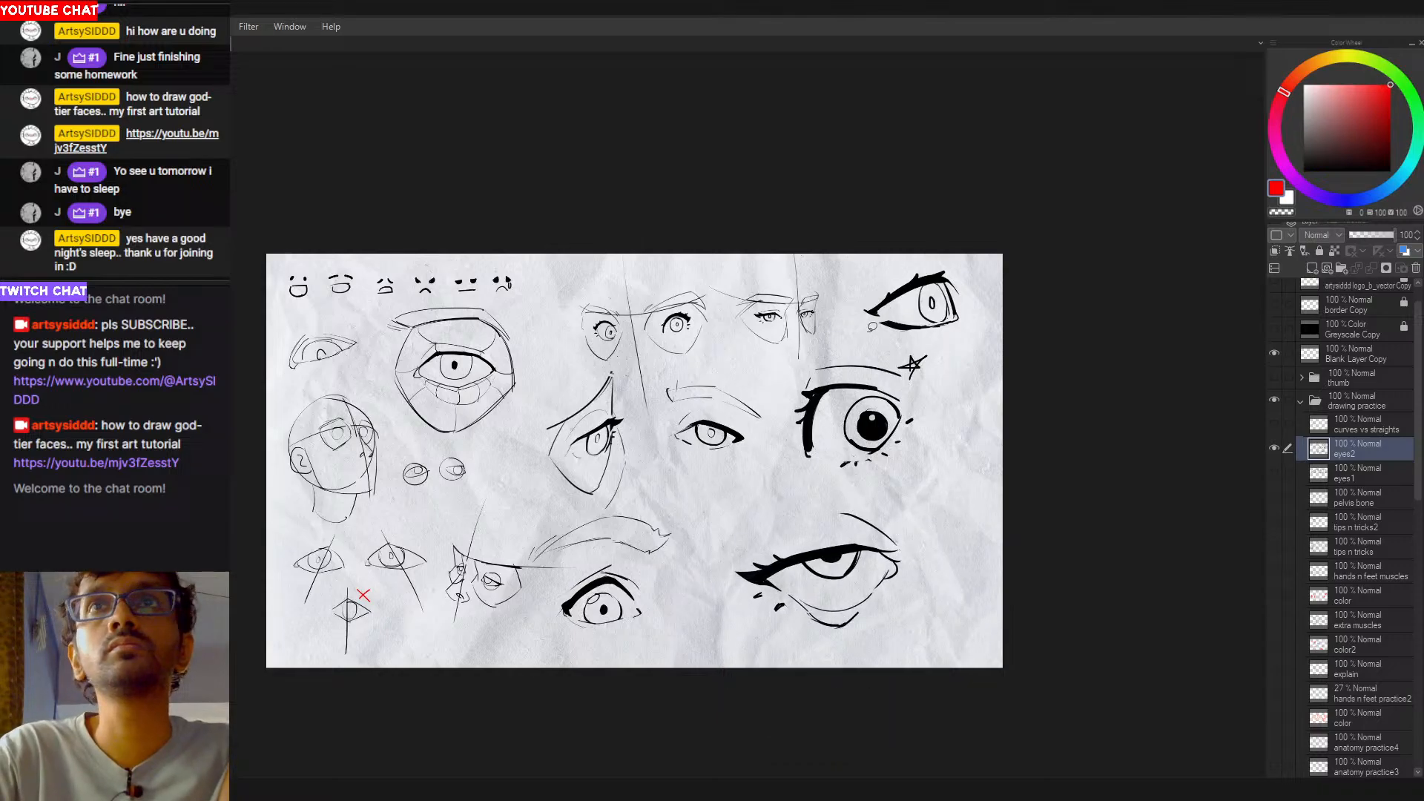
Step: Lasso the star-marked wide eye with its brow and lashes and nudge it right and down
mouse_move(861, 335)
left_mouse_down()
mouse_move(795, 359)
mouse_move(780, 490)
left_mouse_up()
mouse_move(857, 338)
left_mouse_down()
mouse_move(792, 371)
mouse_move(809, 498)
left_mouse_up()
mouse_move(821, 487)
left_mouse_down()
mouse_move(944, 357)
mouse_move(861, 336)
left_mouse_up()
key("ctrl+t")
left_click_drag(899, 442, 911, 451)
key("Return")
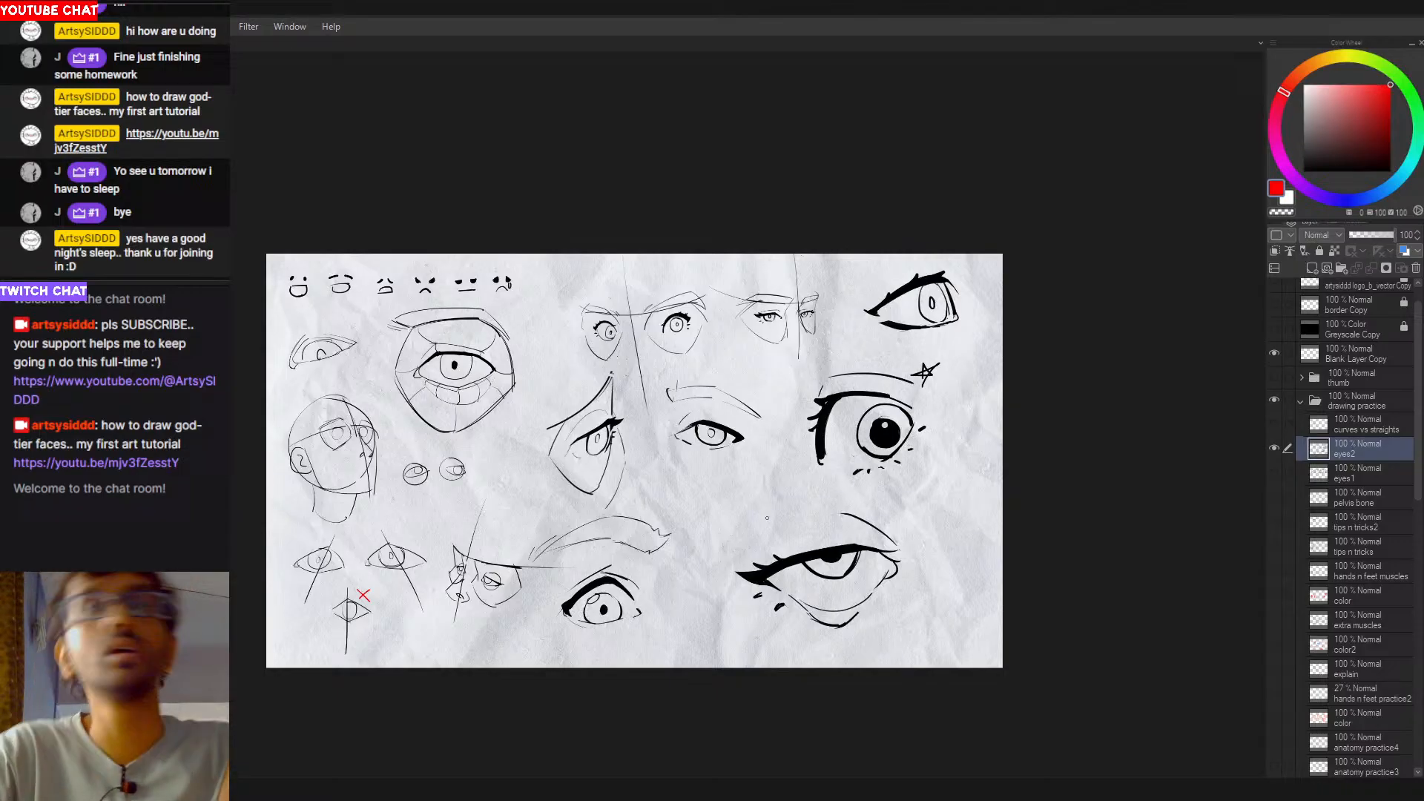
Step: Move the half-lidded eye into the sheet's lower-right corner, freeing space beside it for another study
mouse_move(834, 497)
left_mouse_down()
mouse_move(765, 650)
mouse_move(926, 502)
left_mouse_up()
key("ctrl+t")
left_click_drag(866, 621, 954, 629)
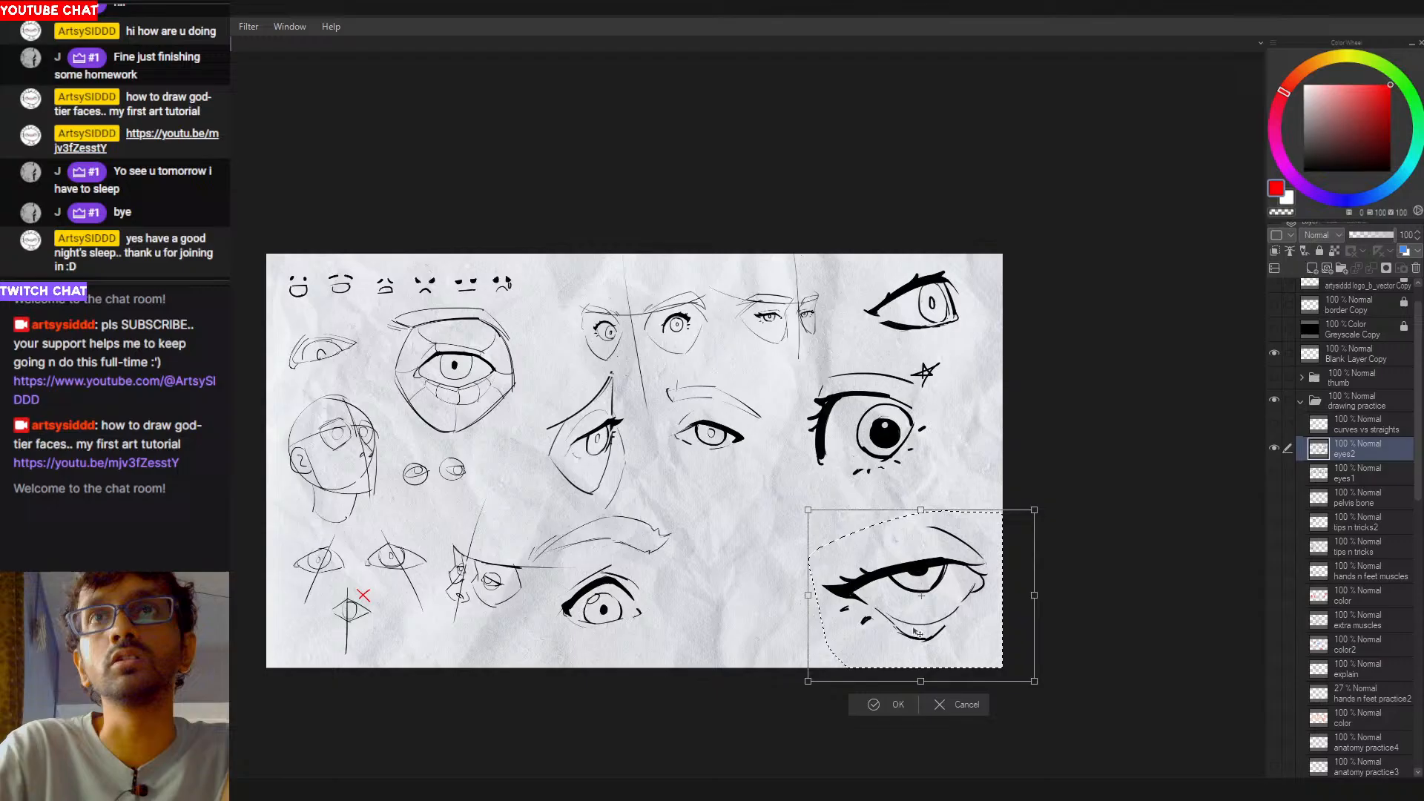
key("Return")
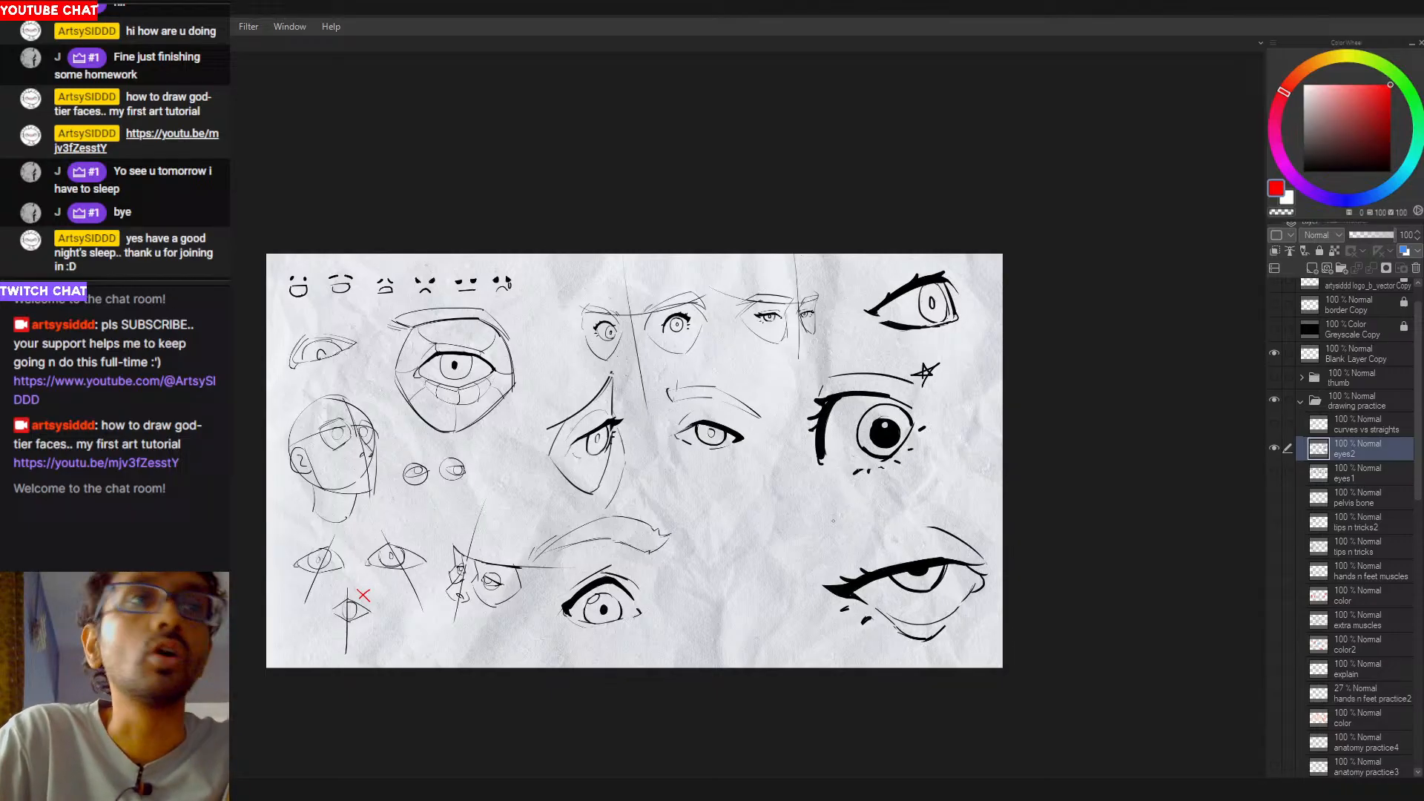
Step: Set the drawing colour to black and sketch a new eye's arched upper lid beside the half-lidded eye, redrawing the curve
left_click(1304, 171)
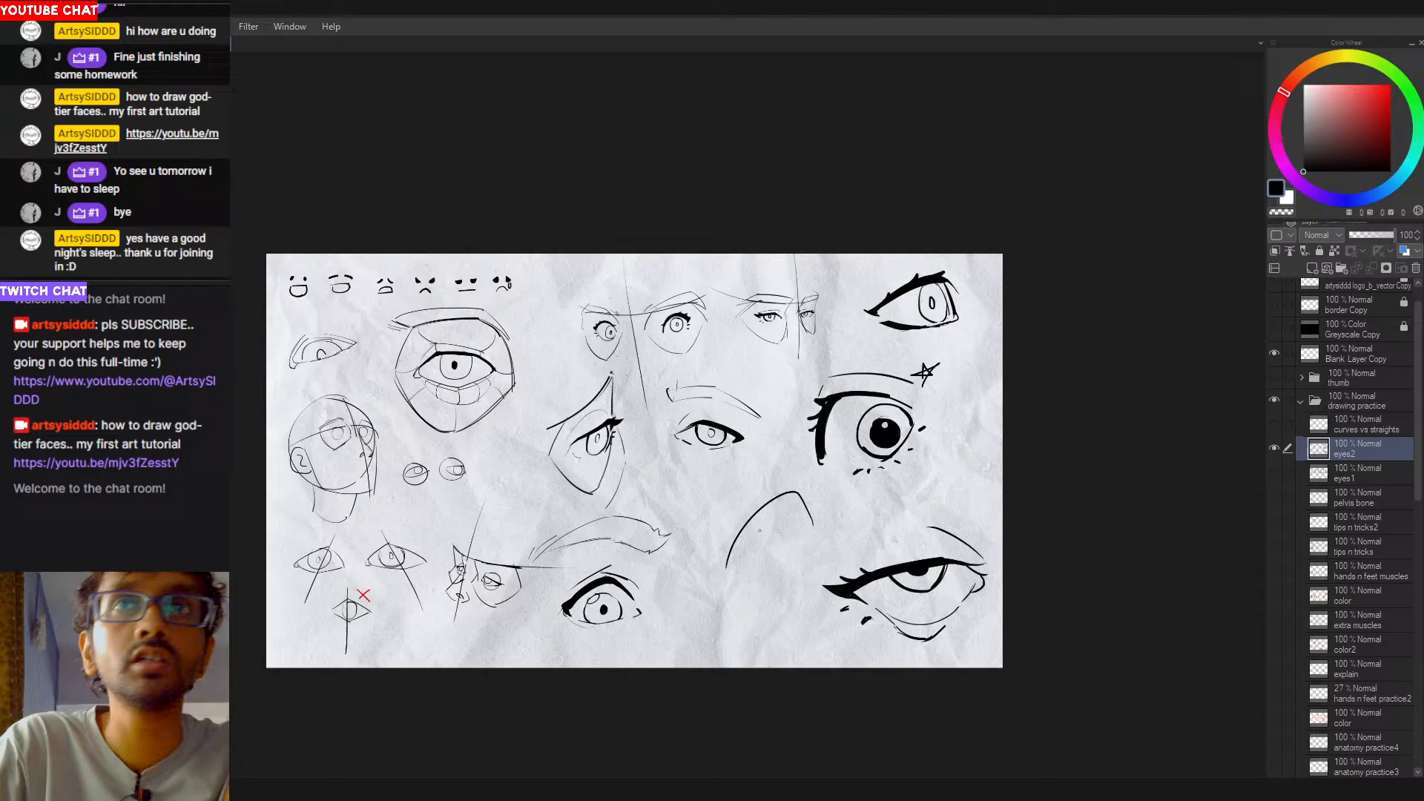
mouse_move(809, 529)
left_mouse_down()
mouse_move(754, 518)
mouse_move(739, 563)
mouse_move(773, 508)
mouse_move(717, 582)
left_mouse_up()
key("ctrl+z")
left_click_drag(772, 509, 712, 573)
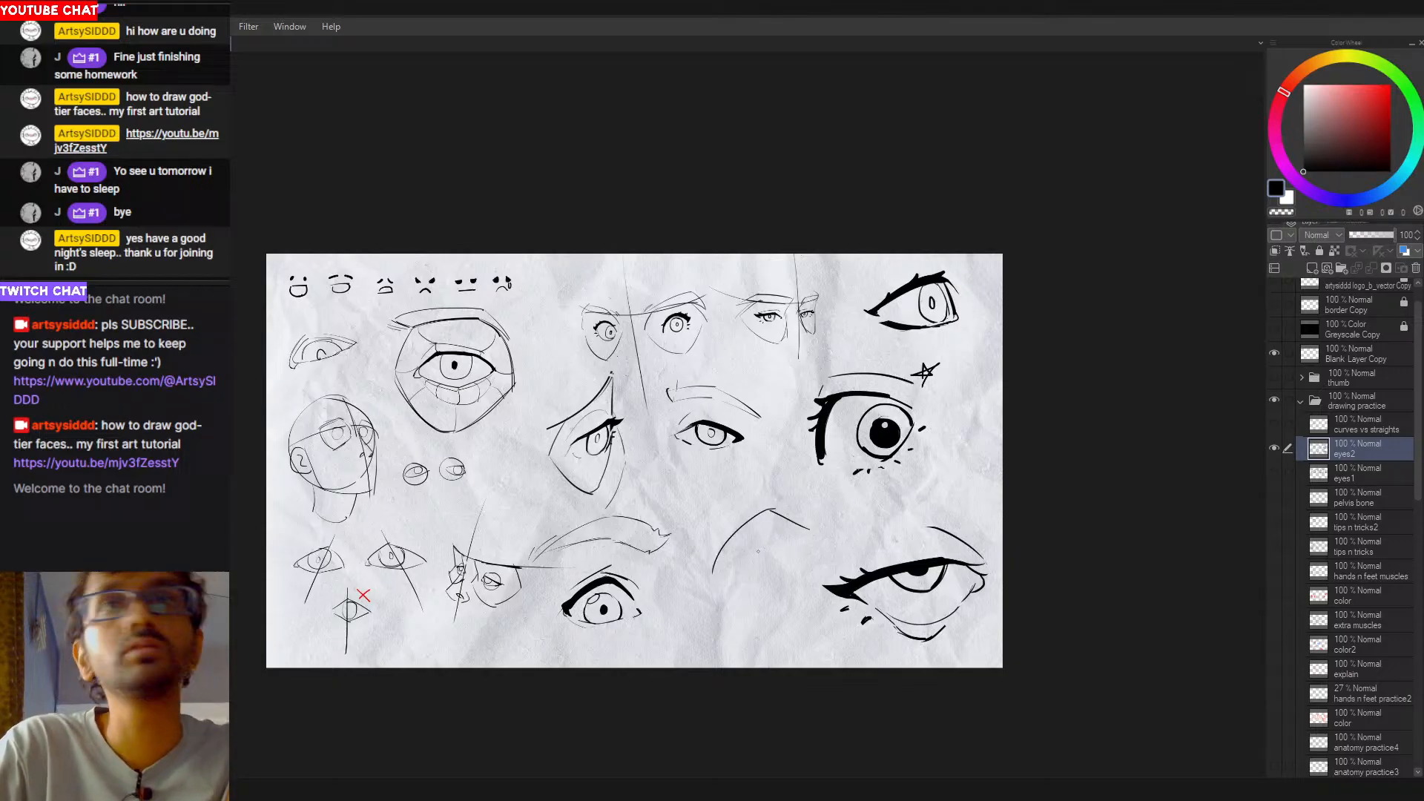
key("ctrl+z")
left_click_drag(768, 505, 722, 564)
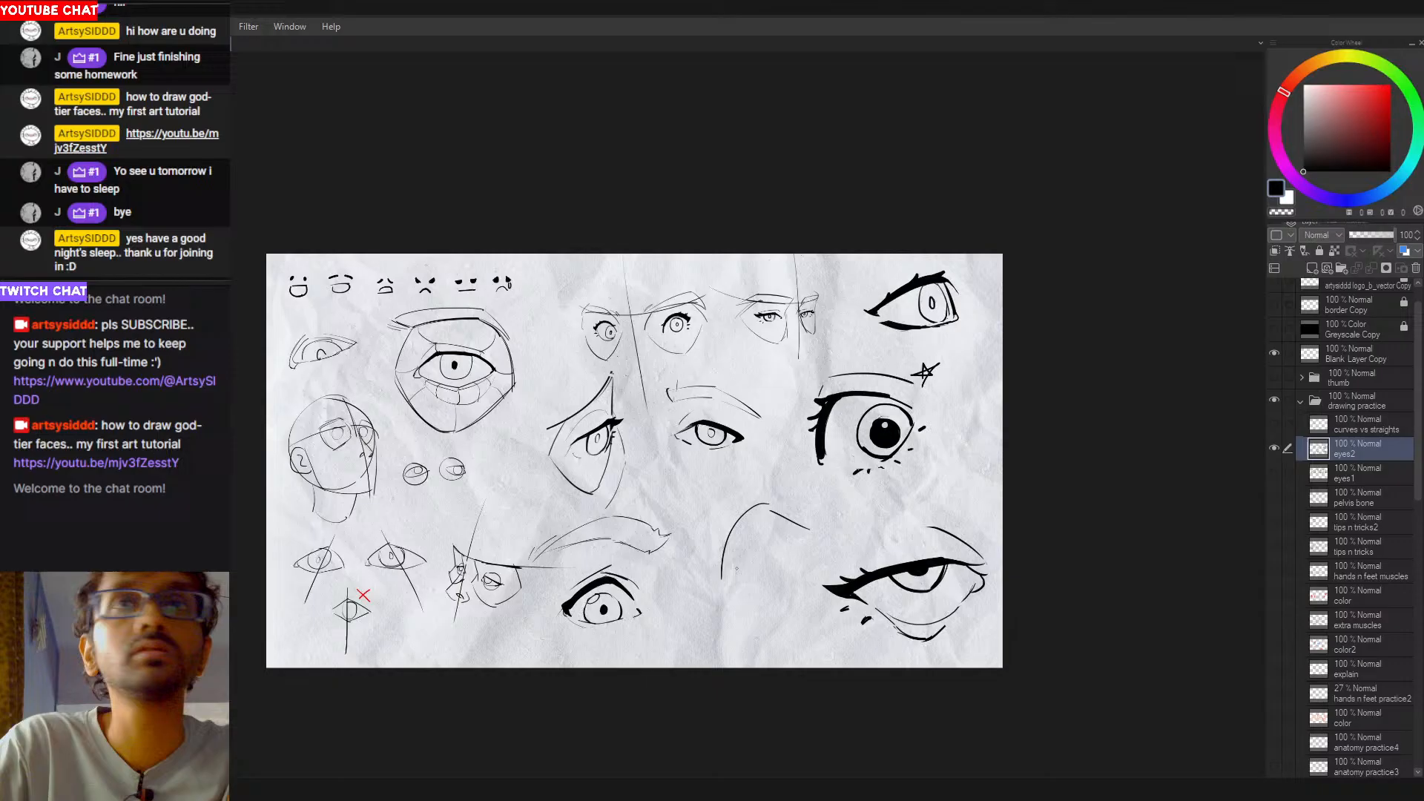
key("ctrl+z")
mouse_move(774, 503)
left_mouse_down()
mouse_move(720, 581)
mouse_move(786, 580)
mouse_move(755, 583)
mouse_move(817, 529)
left_mouse_up()
key("ctrl+z")
key("ctrl+z")
key("ctrl+z")
key("ctrl+z")
key("ctrl+z")
Step: Close the new eye's almond shape with a curved lower lid, undoing and redrawing the stroke
left_click_drag(723, 578, 801, 530)
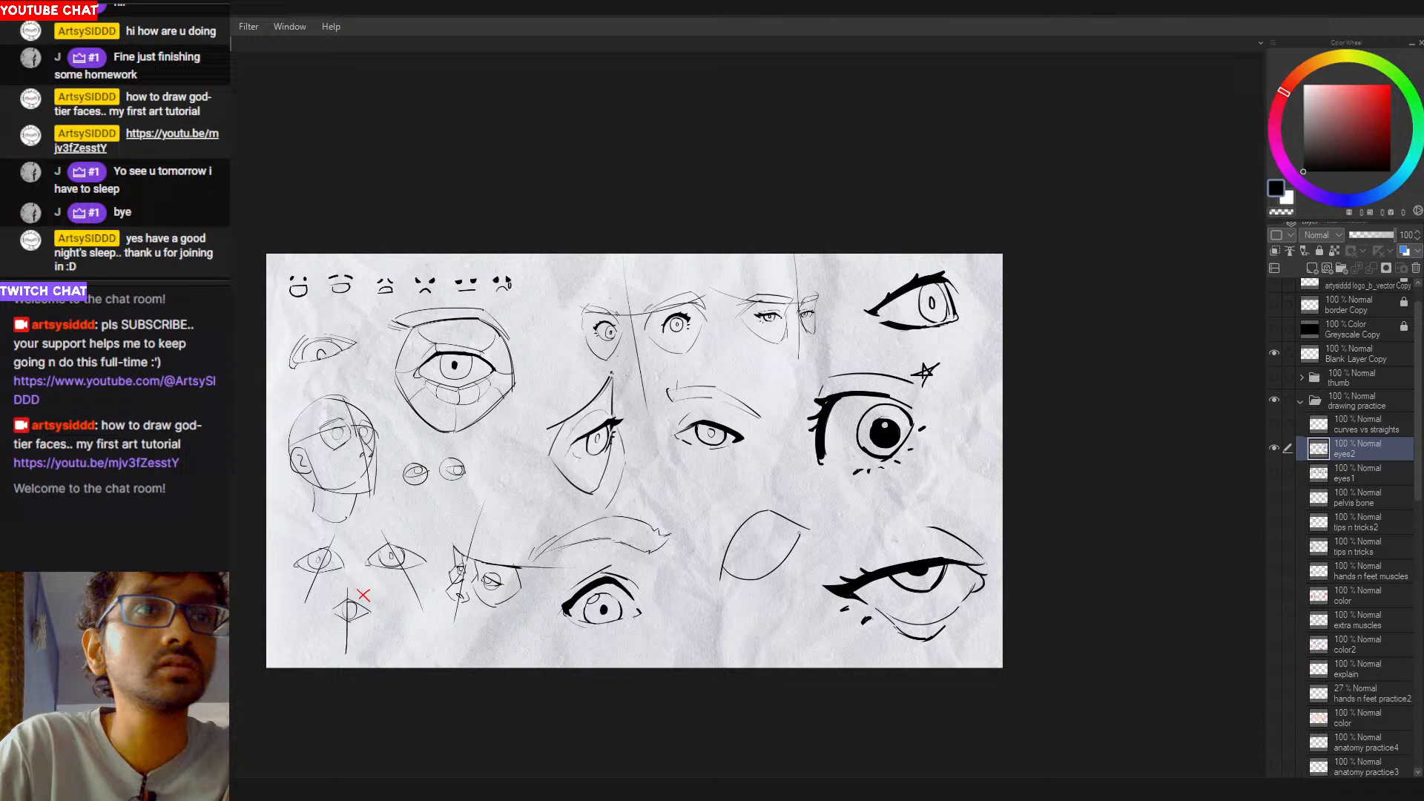
key("ctrl+z")
key("ctrl+z")
mouse_move(723, 570)
left_mouse_down()
mouse_move(780, 572)
mouse_move(809, 535)
mouse_move(737, 579)
mouse_move(810, 532)
left_mouse_up()
key("ctrl+z")
key("ctrl+z")
left_click_drag(734, 585, 803, 541)
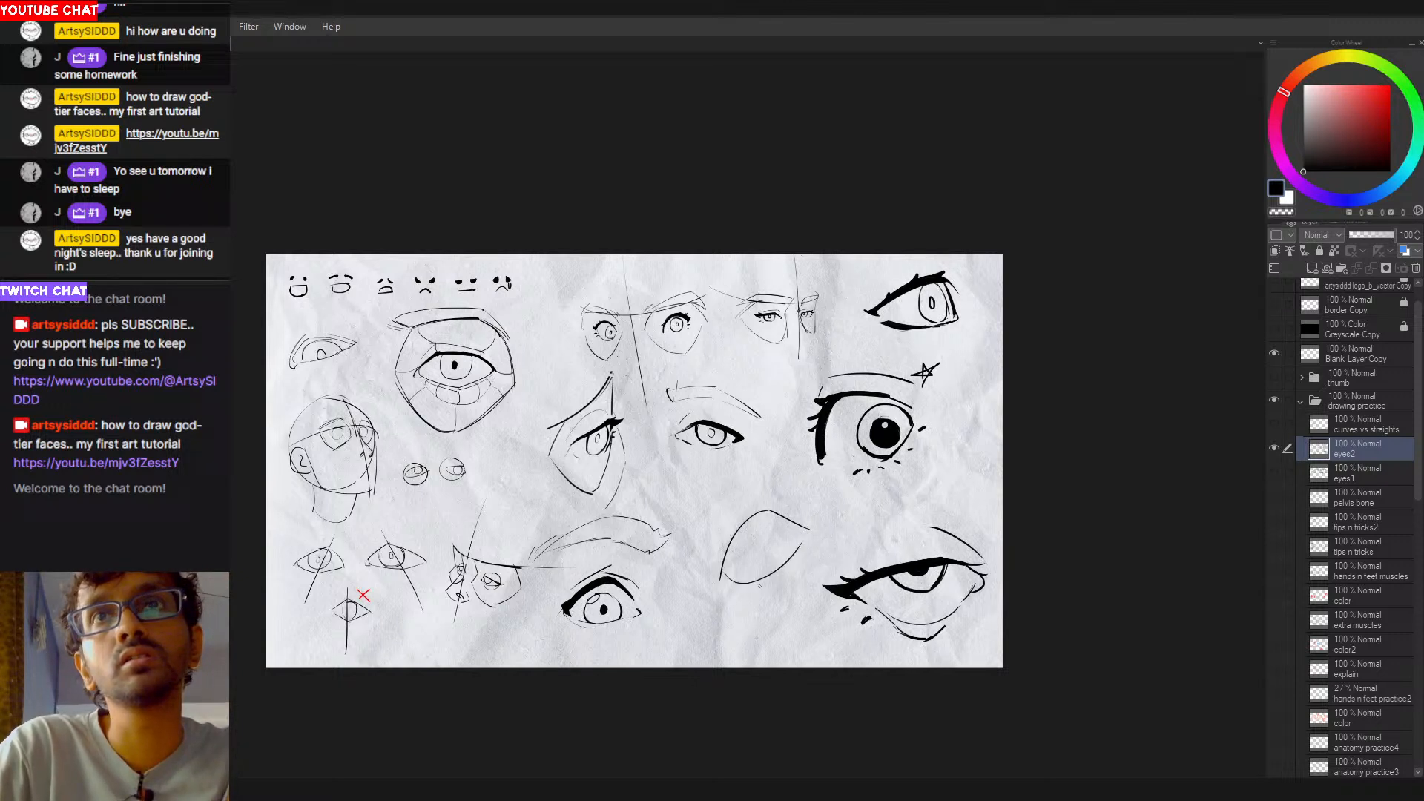
key("ctrl+z")
left_click_drag(722, 570, 756, 575)
key("ctrl+z")
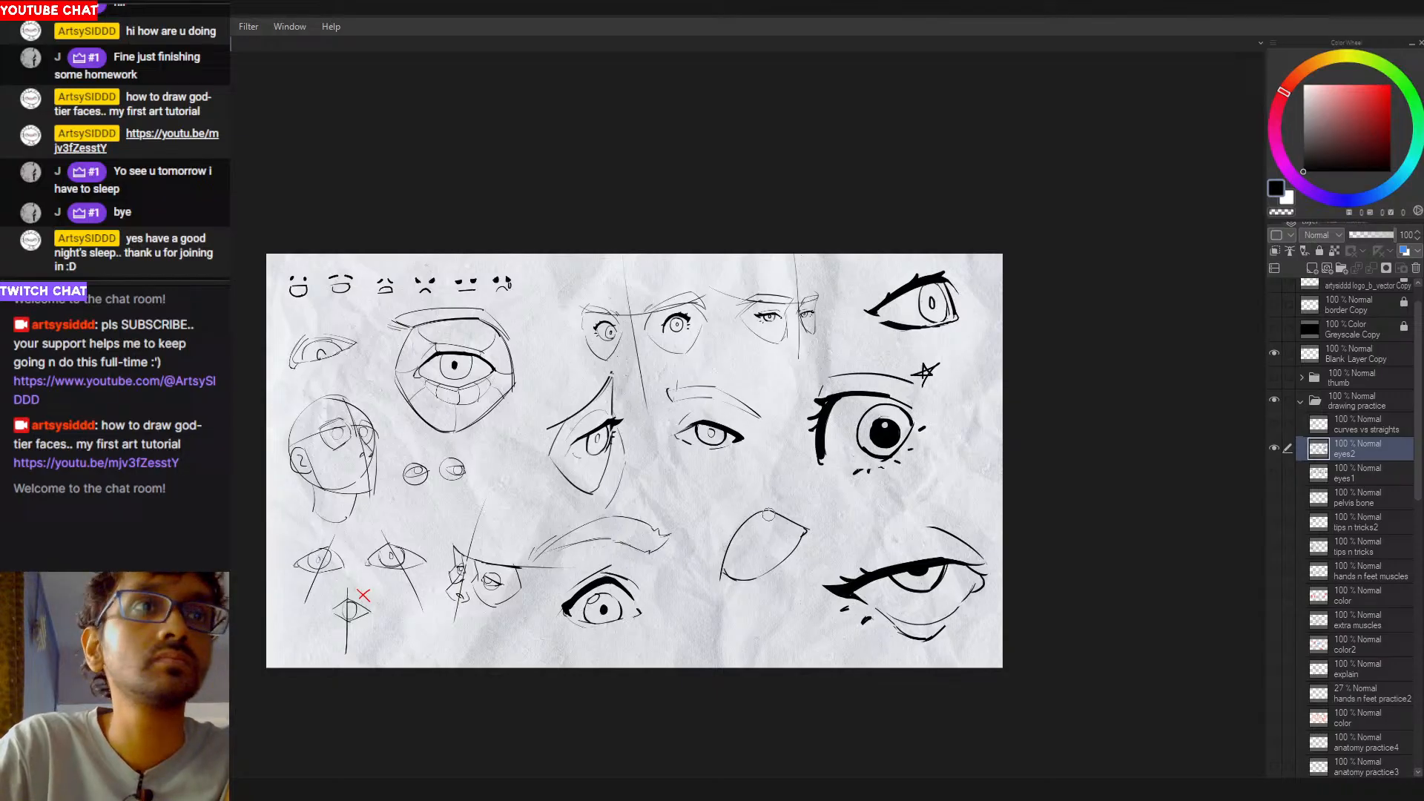
Step: Thicken the outer stretch of the new eye's upper-lid line, comparing the shape with and without the heavy stroke
left_click_drag(766, 509, 724, 567)
key("ctrl+z")
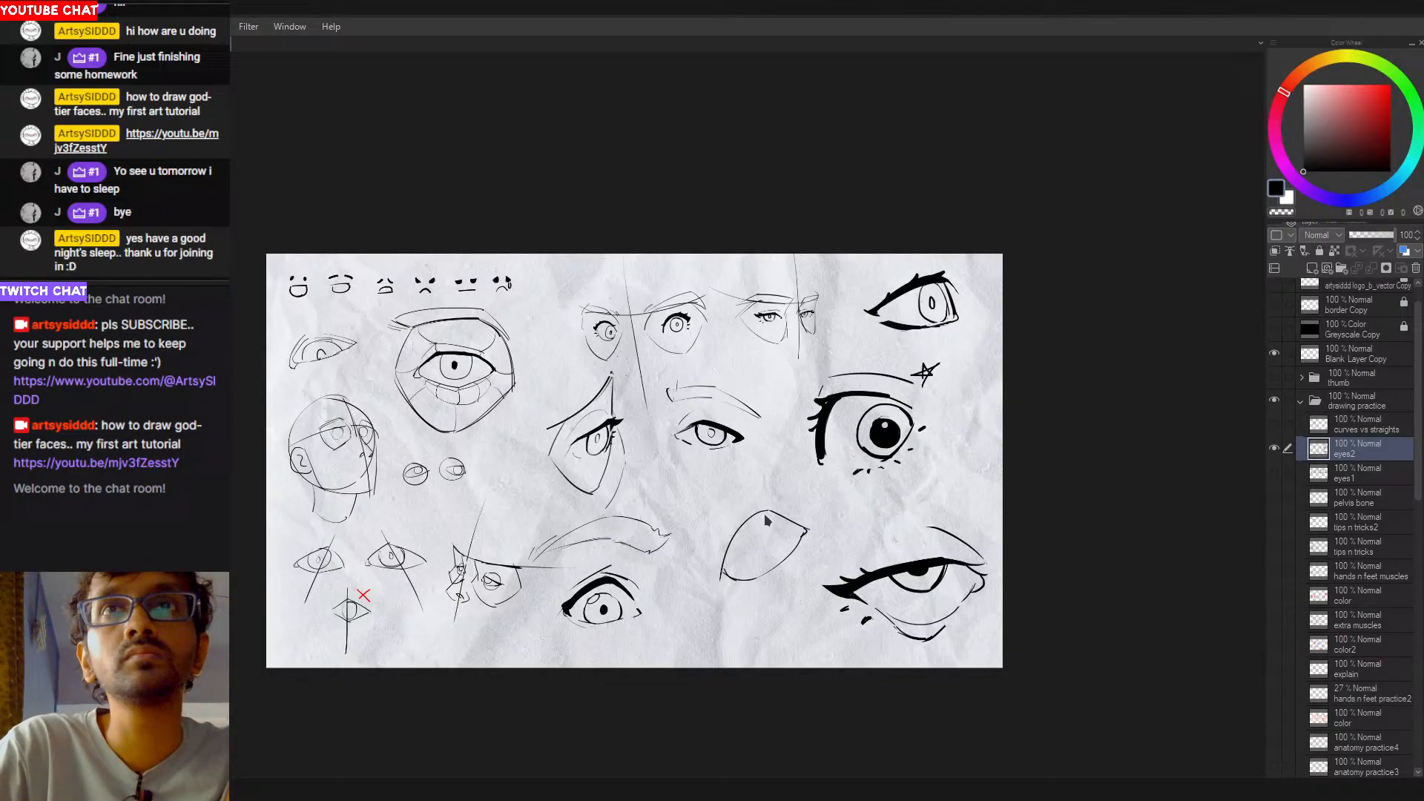
key("ctrl+y")
key("ctrl+z")
key("ctrl+y")
key("ctrl+z")
key("ctrl+y")
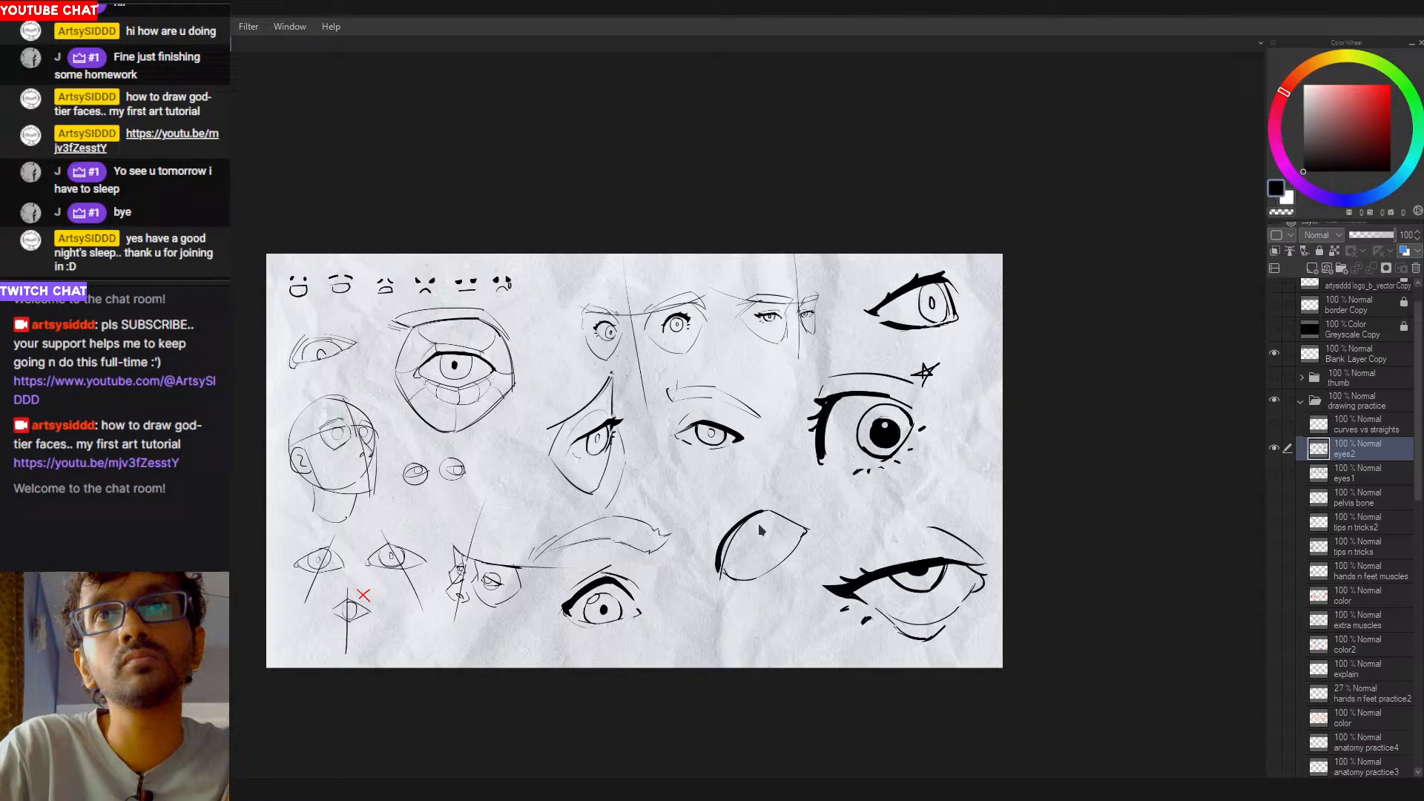
key("ctrl+z")
key("ctrl+y")
key("ctrl+z")
key("ctrl+y")
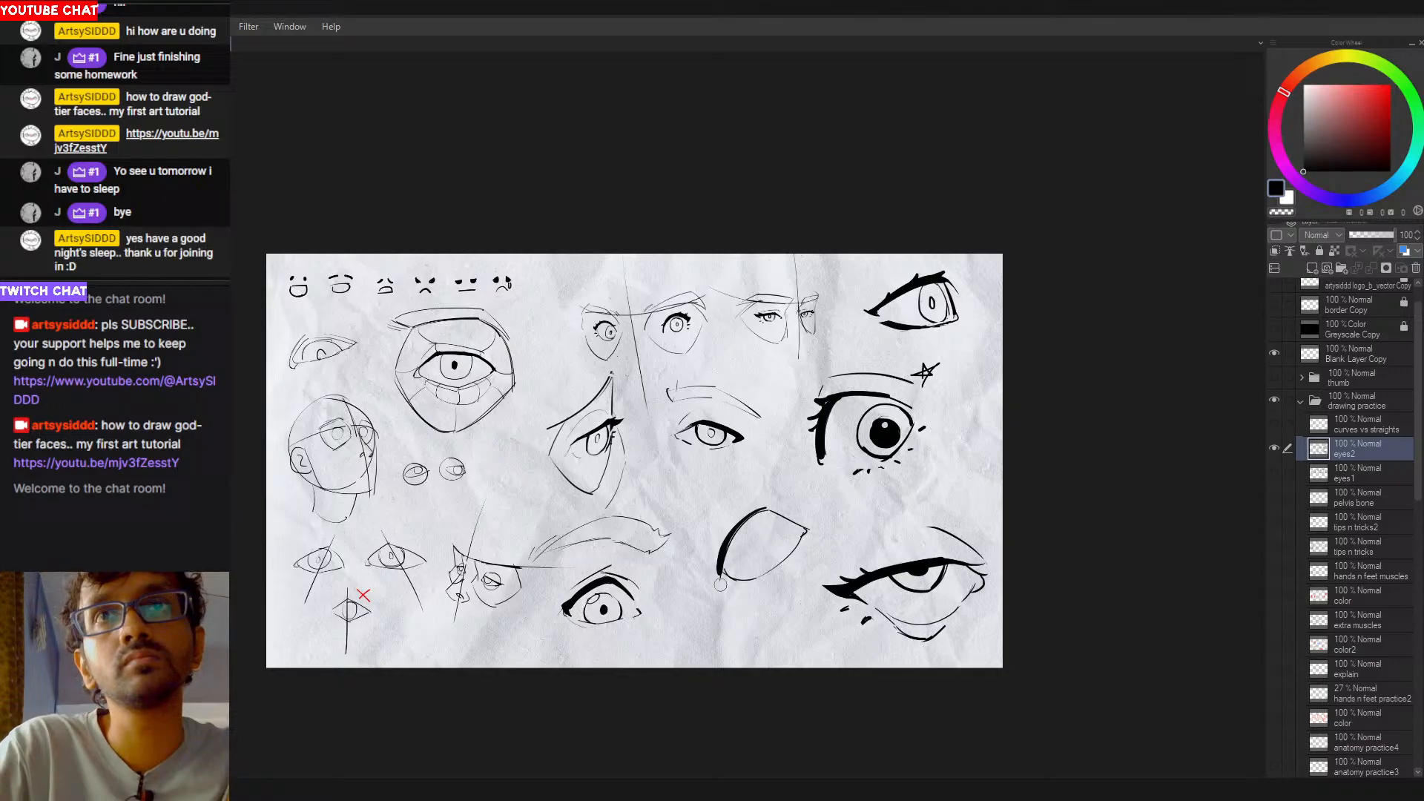
Step: Extend the outer end of the thick upper lid into a short pointed tail, undoing excess strokes
mouse_move(741, 526)
left_mouse_down()
mouse_move(723, 567)
mouse_move(739, 532)
mouse_move(712, 587)
left_mouse_up()
key("ctrl+z")
key("ctrl+z")
key("ctrl+z")
key("ctrl+z")
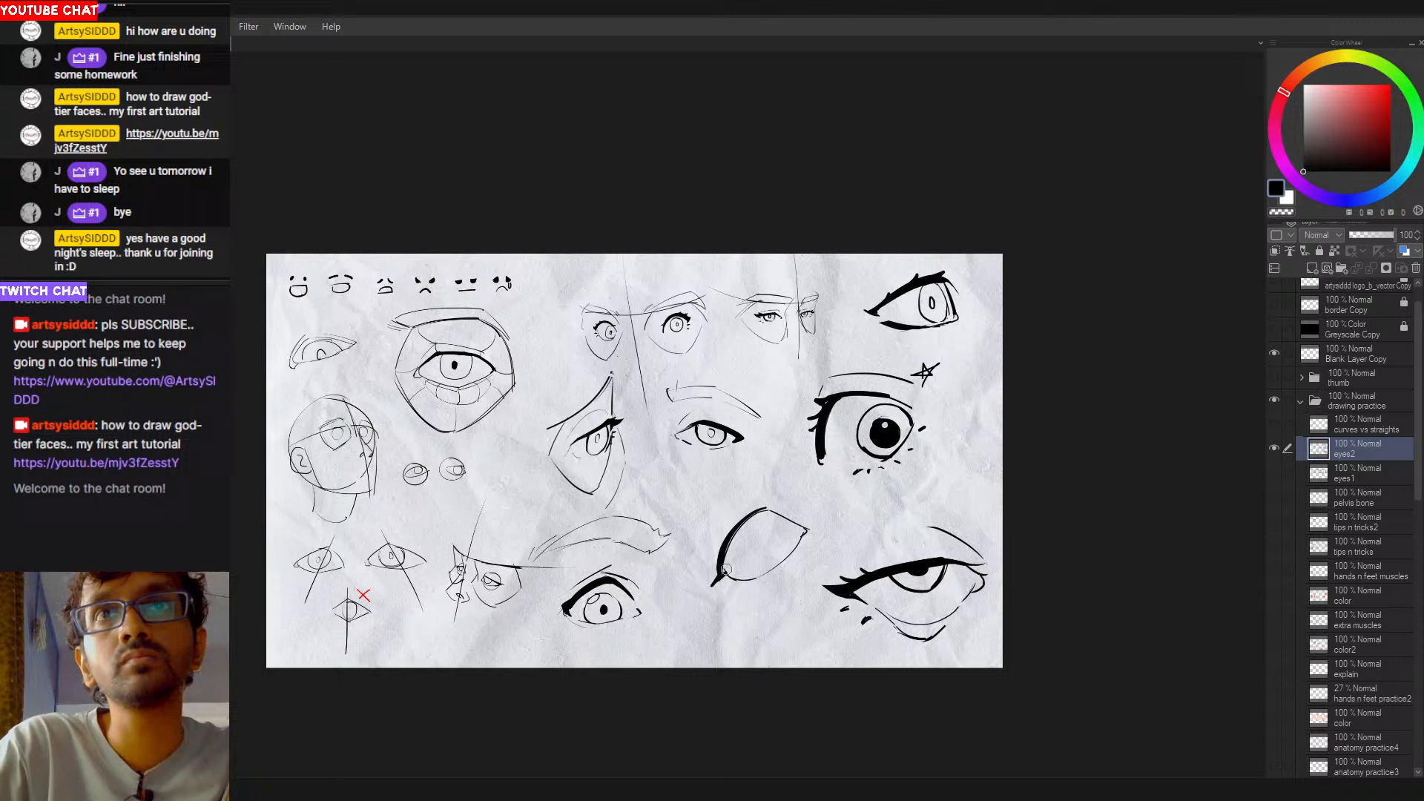
Step: Ink short lashes along the new eye's upper lid and add a second line for the lower lid's thickness
mouse_move(736, 525)
left_mouse_down()
mouse_move(702, 563)
mouse_move(758, 491)
left_mouse_up()
key("ctrl+z")
key("ctrl+z")
key("ctrl+z")
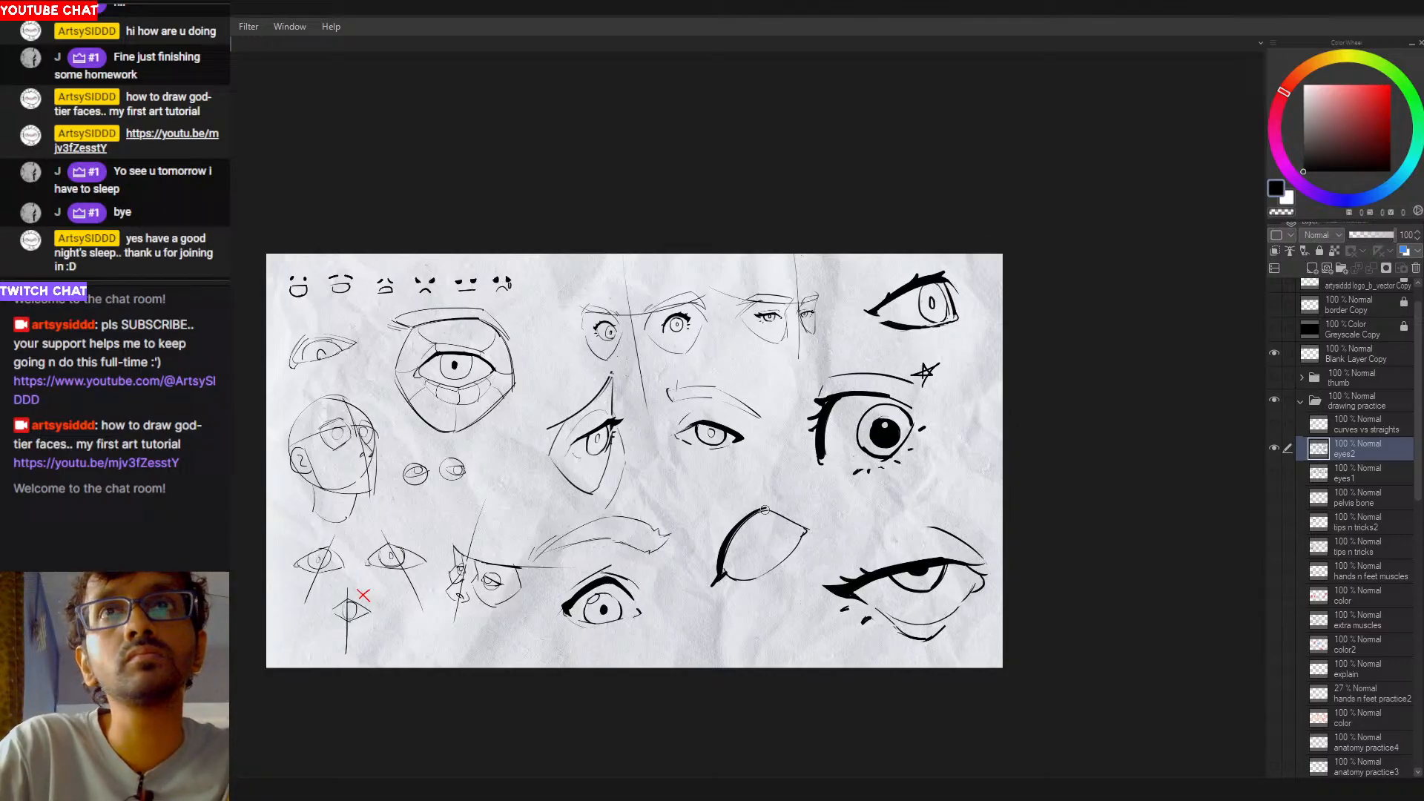
mouse_move(762, 513)
left_mouse_down()
mouse_move(733, 549)
mouse_move(743, 507)
left_mouse_up()
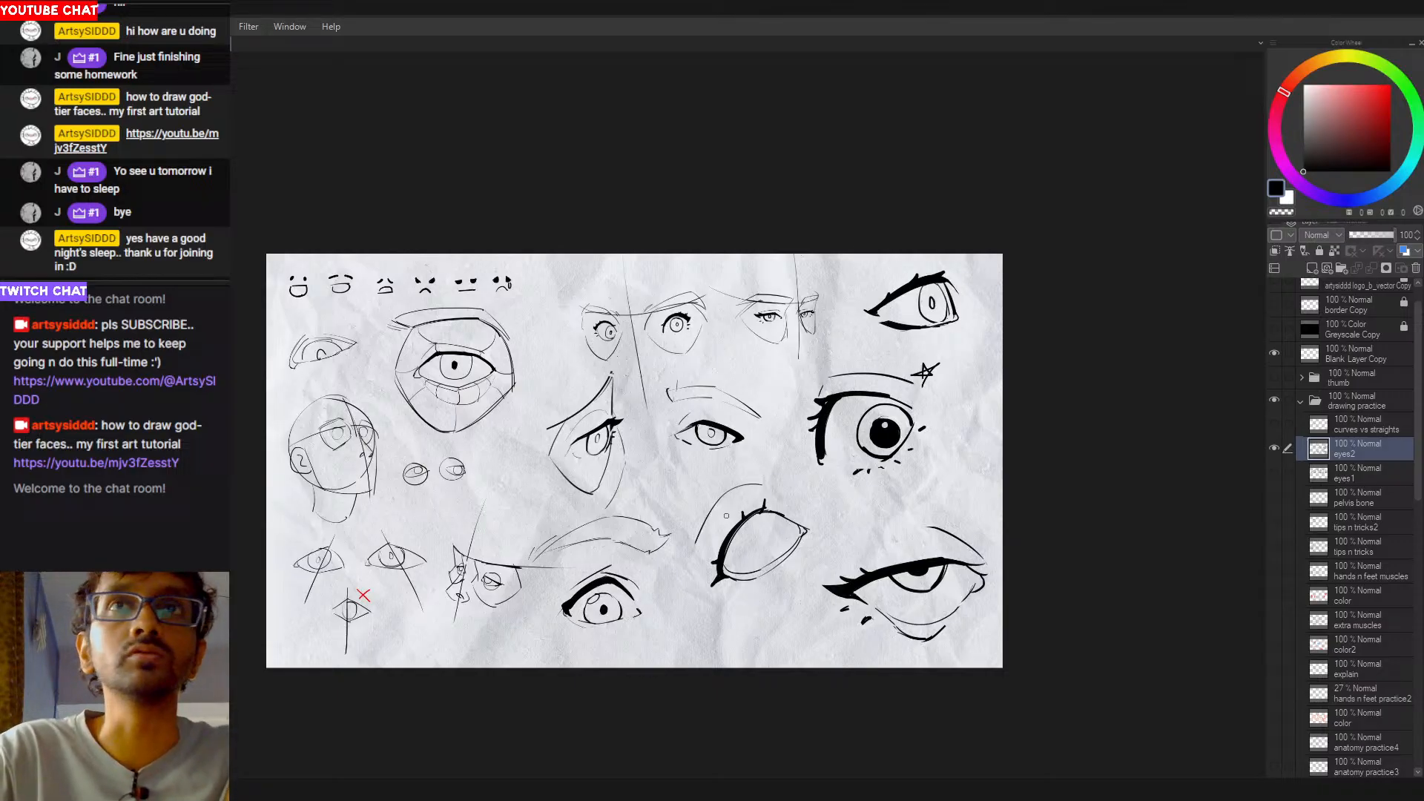
Step: Redraw the new eye's lid crease as a thin arc following the upper lid
left_click_drag(766, 495, 706, 564)
key("ctrl+z")
left_click_drag(764, 491, 718, 570)
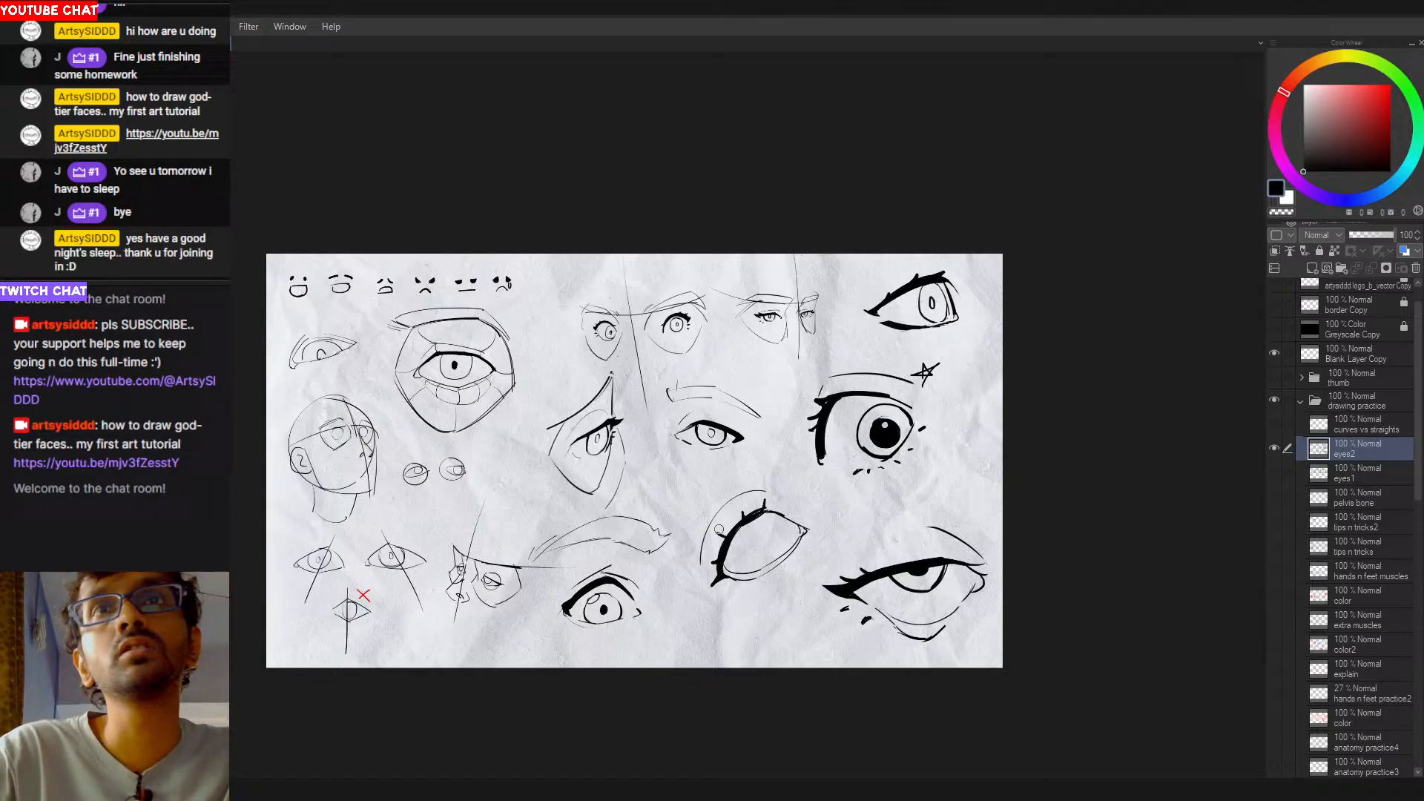
Step: Erase the lashes along the outer upper lid and re-ink the single pointed lash at its peak
key("c")
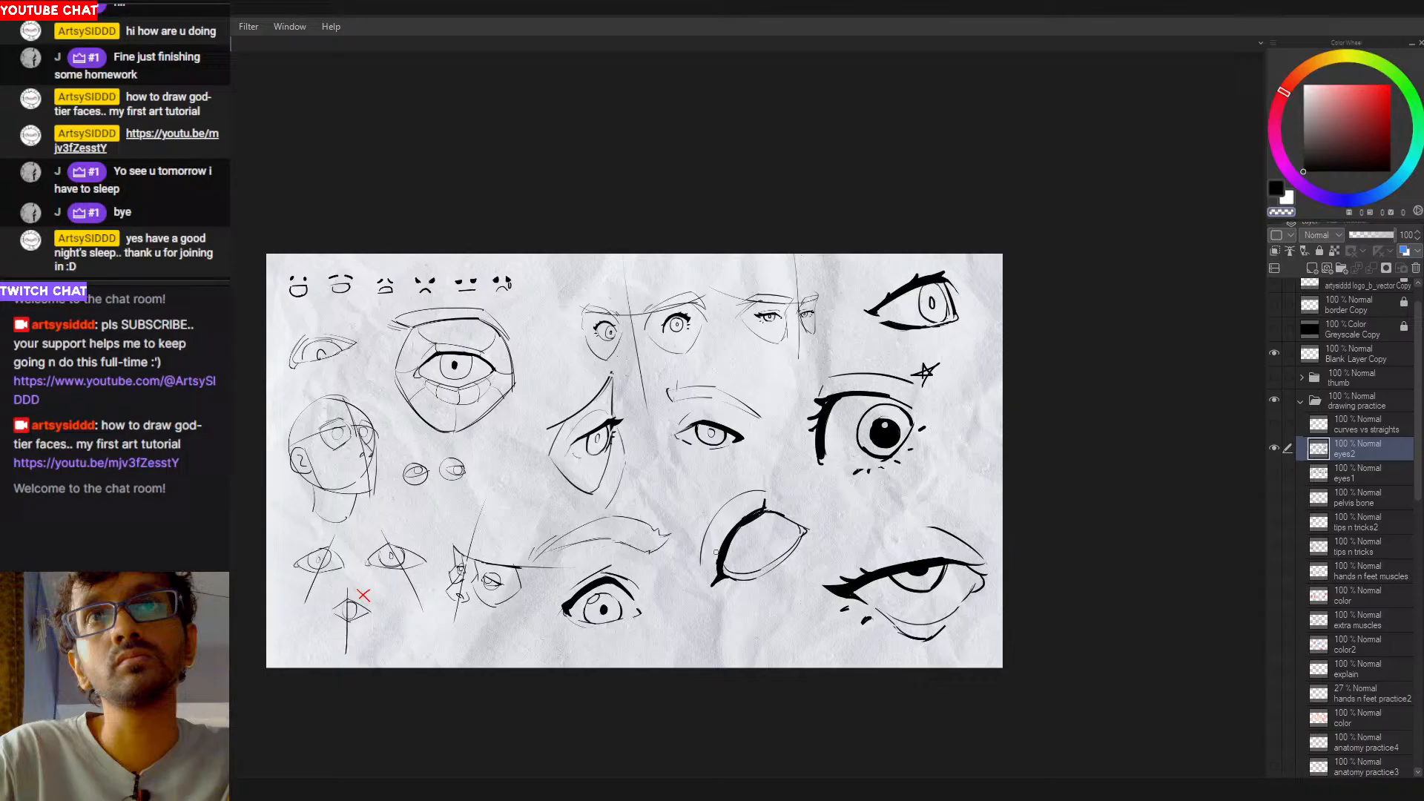
left_click_drag(716, 552, 714, 572)
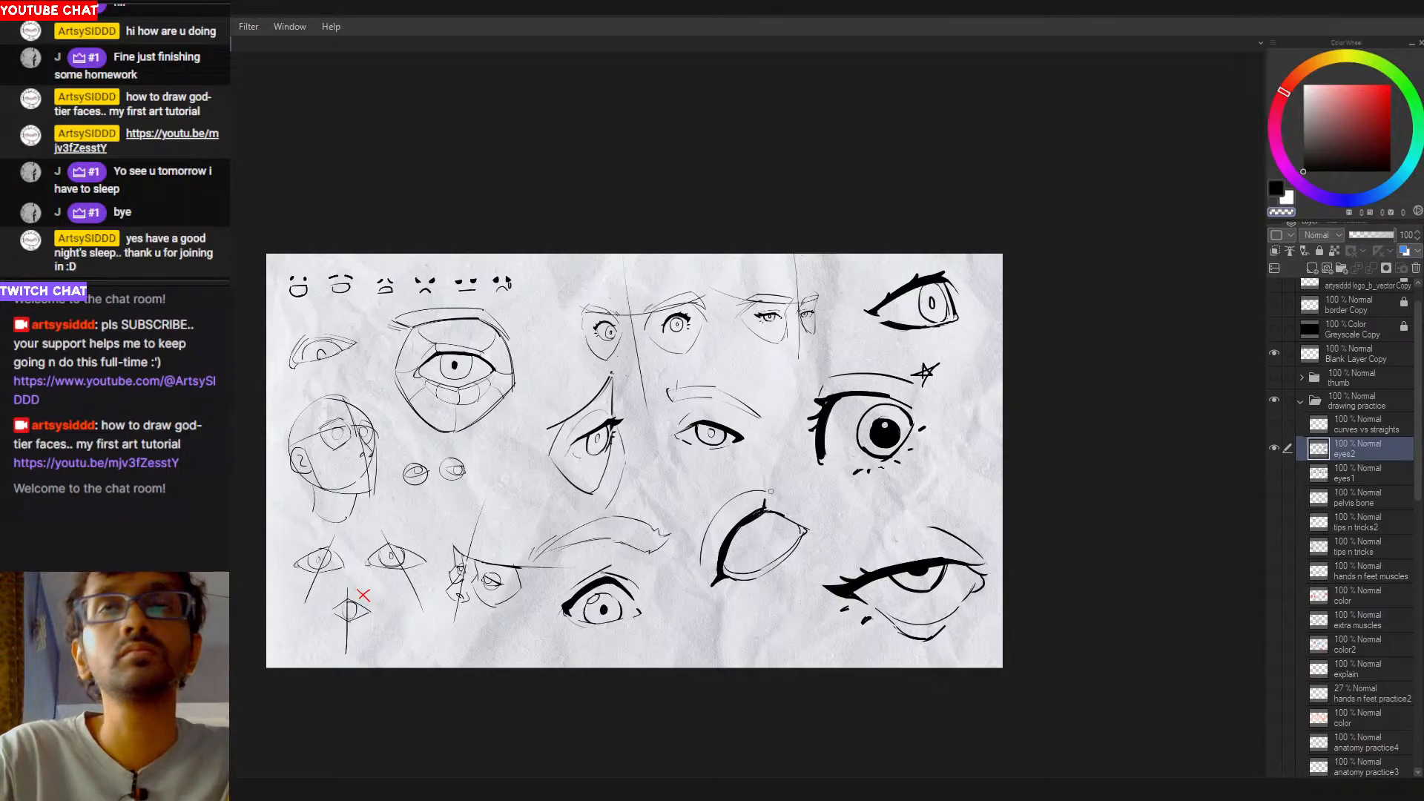
key("c")
left_click_drag(754, 512, 764, 502)
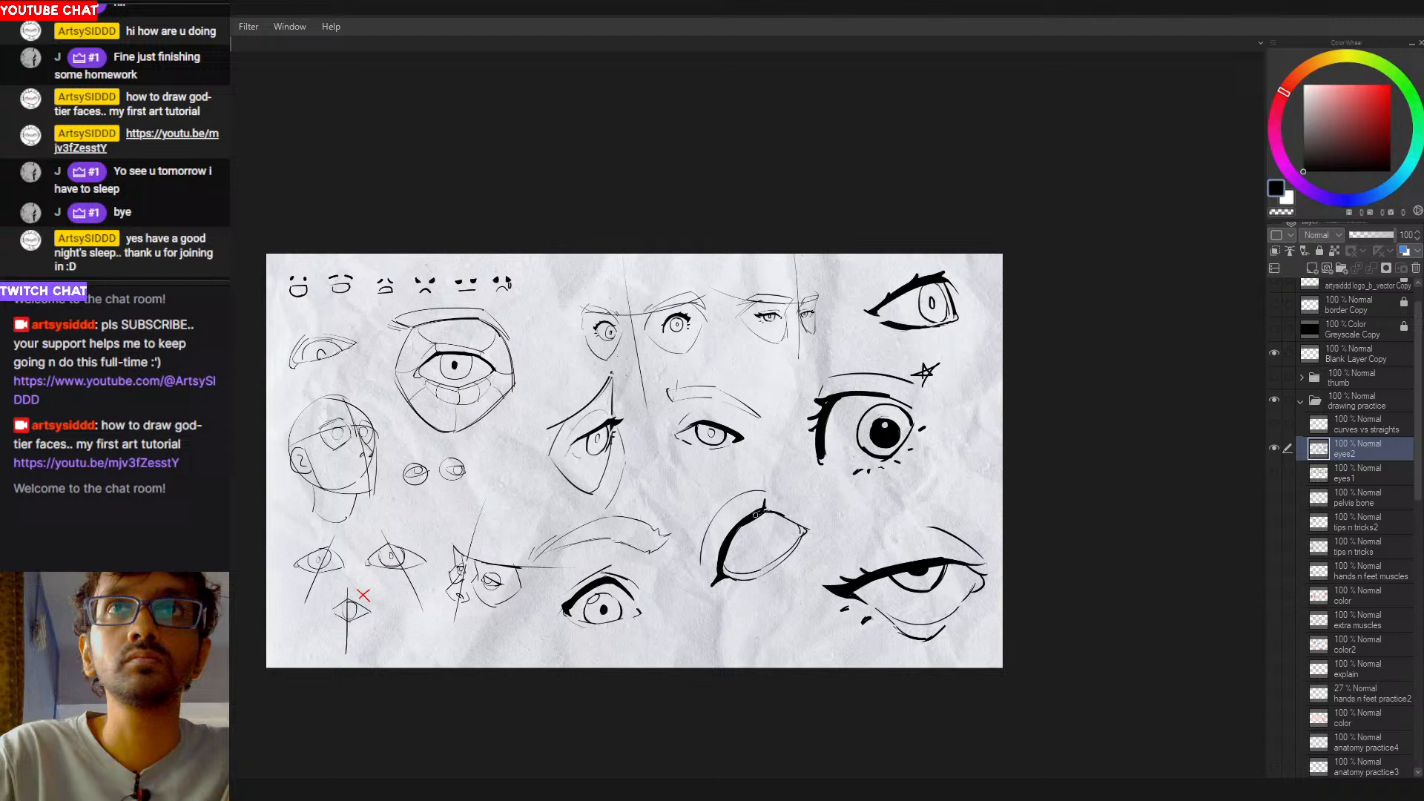
key("c")
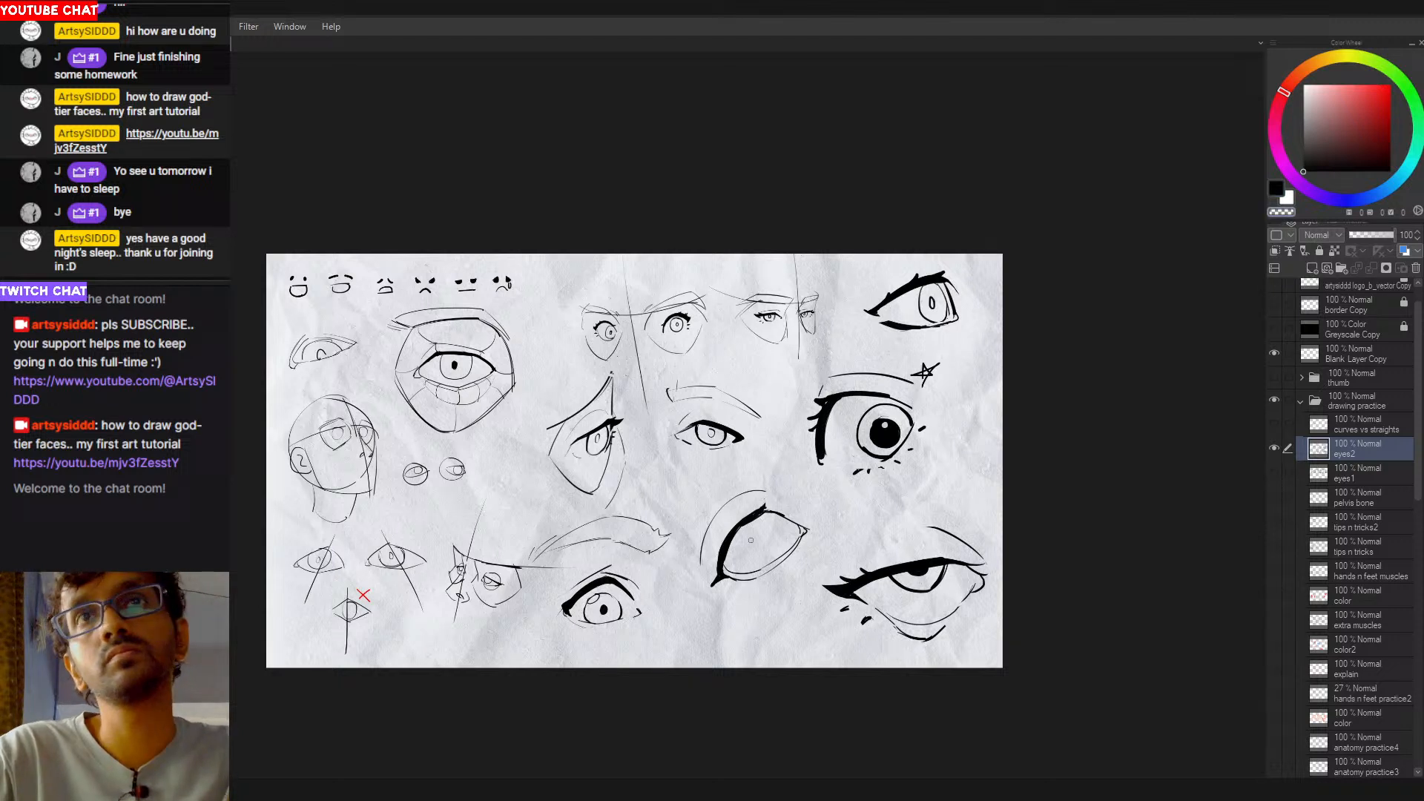
key("c")
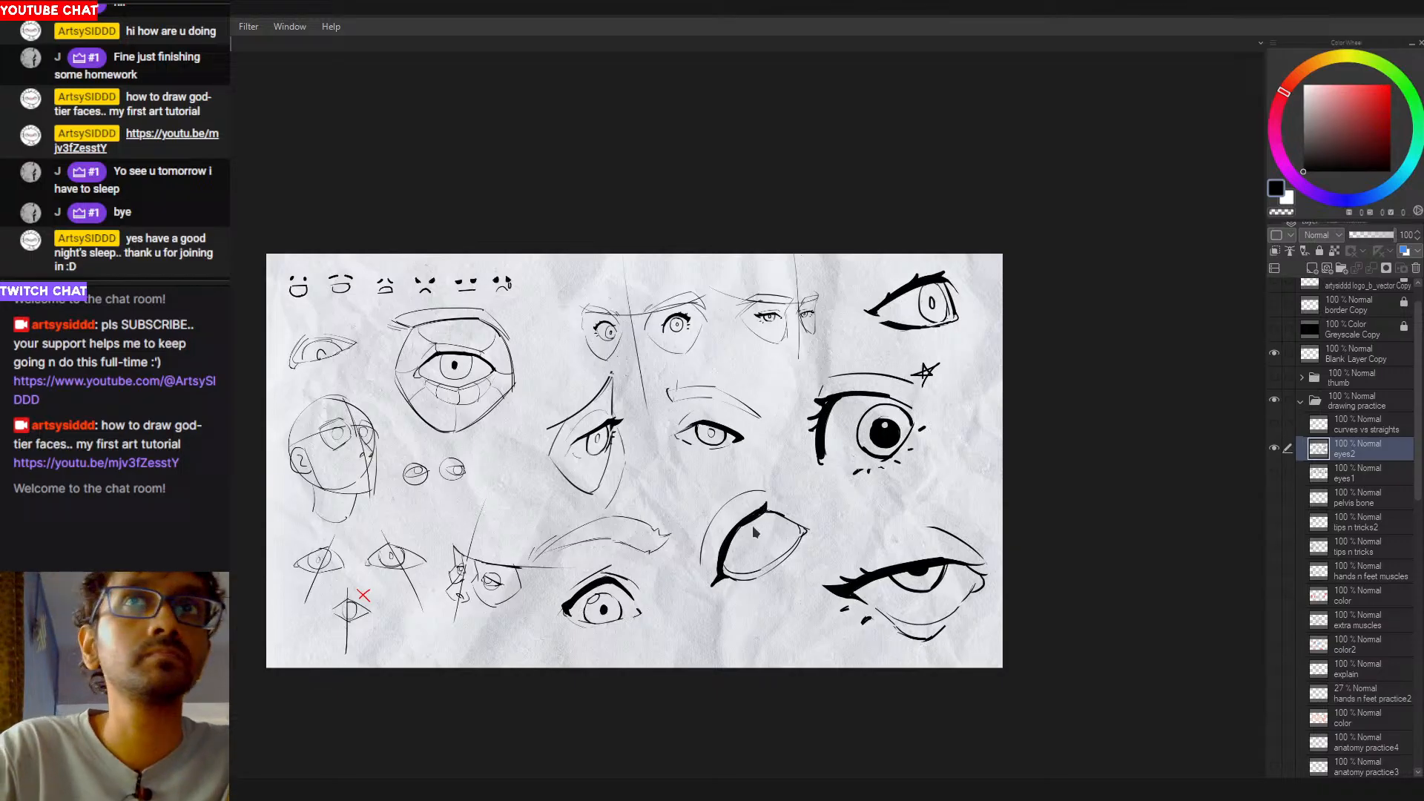
key("c")
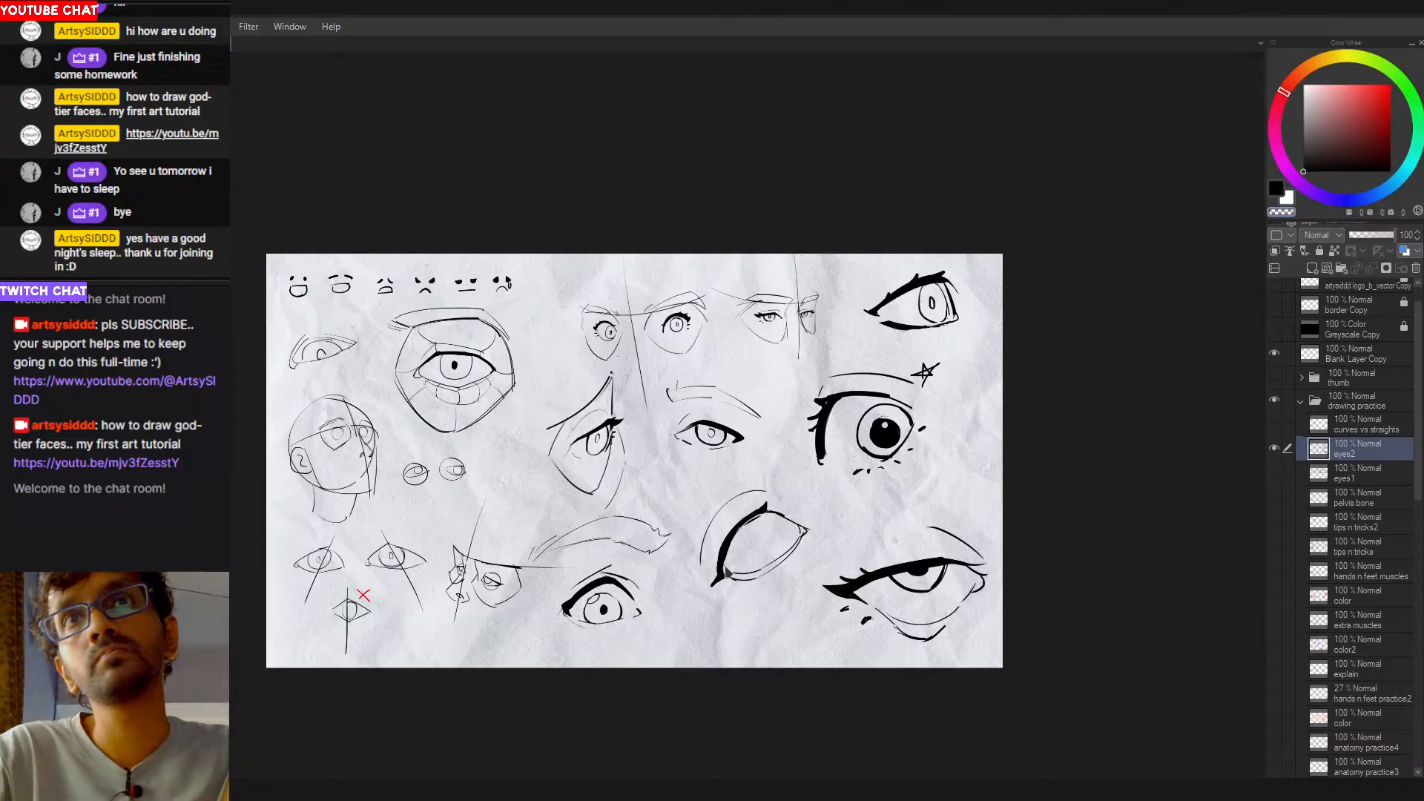
Step: Try to carve a thin gap along the inner edge of the tilted eye's thick upper lid, just below its peak
left_click_drag(779, 569, 727, 558)
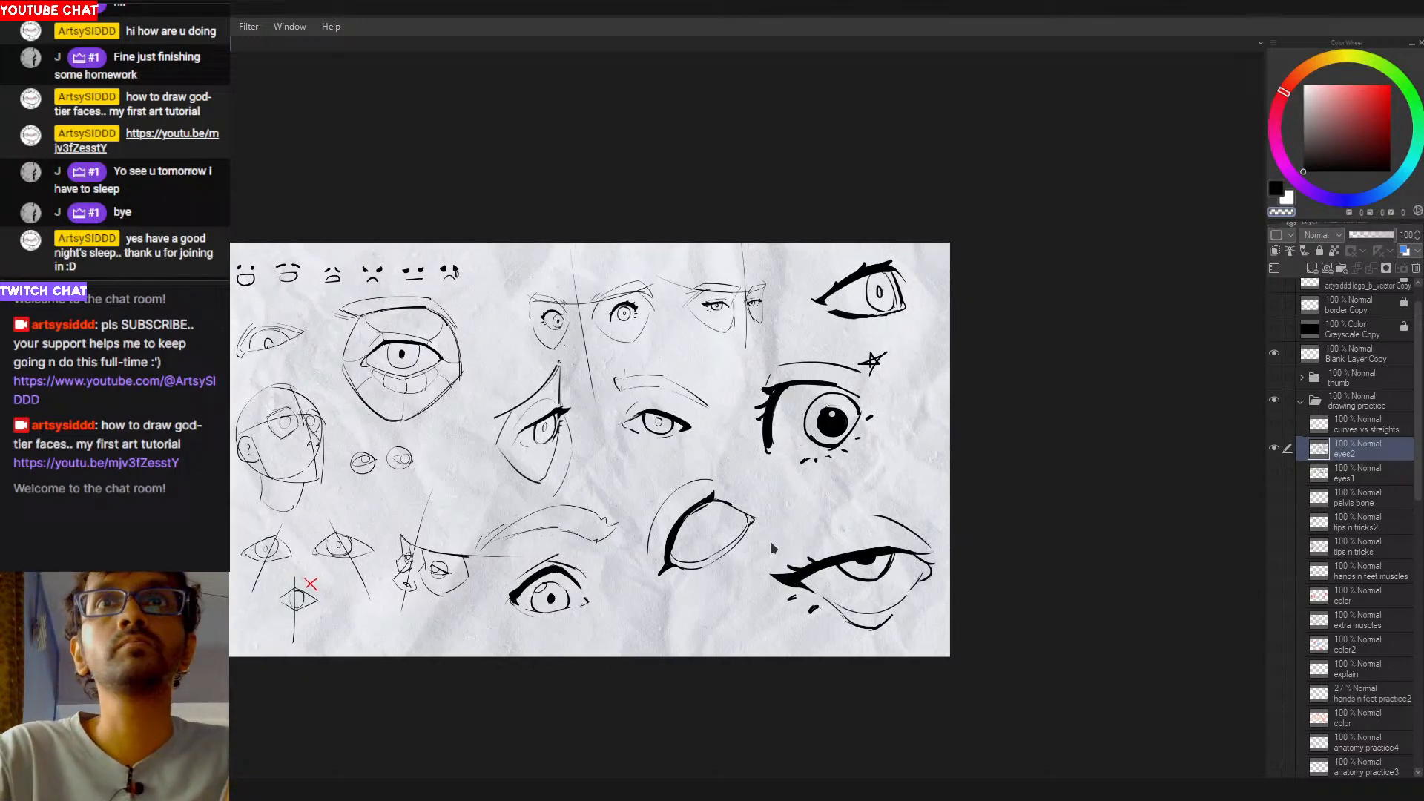
scroll(770, 541, "up", 5)
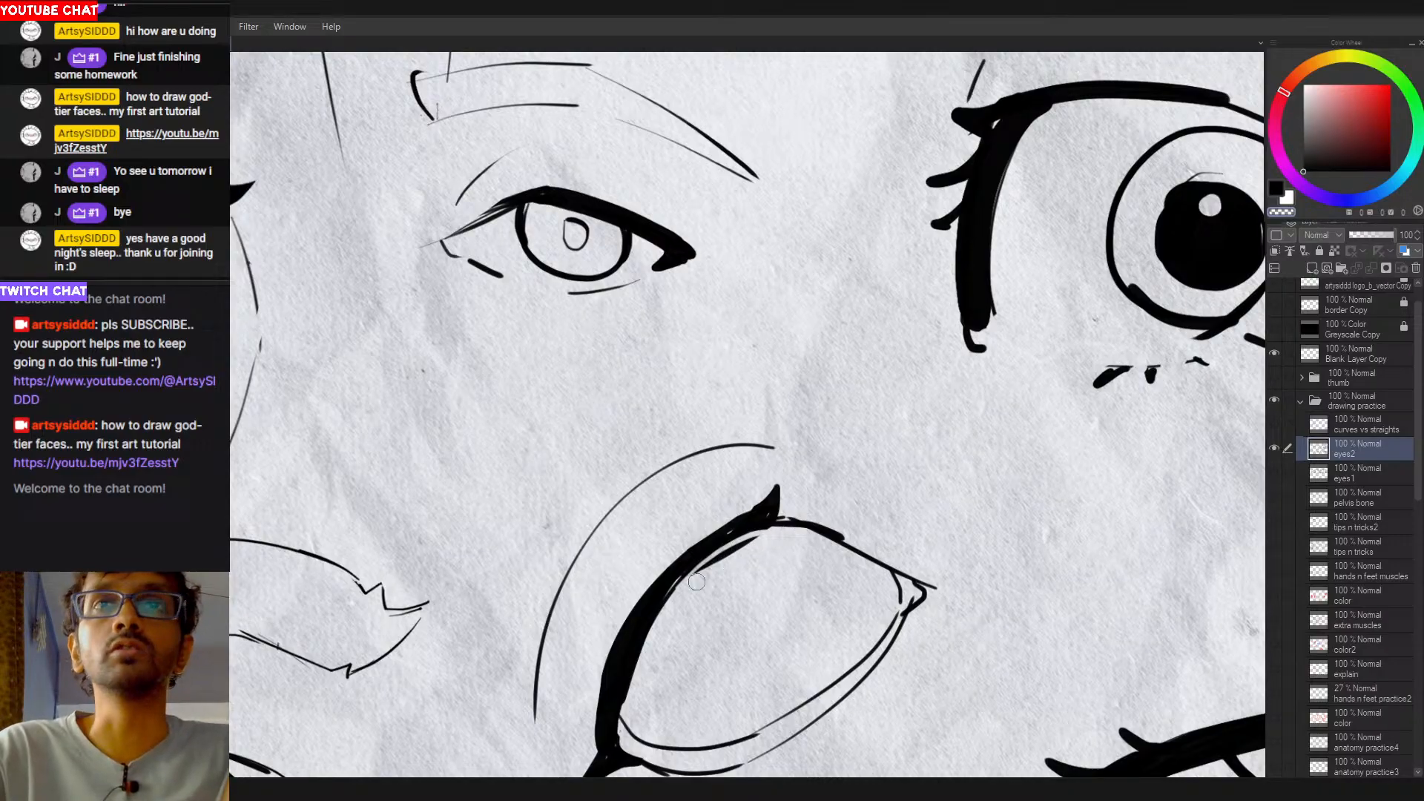
key("ctrl+z")
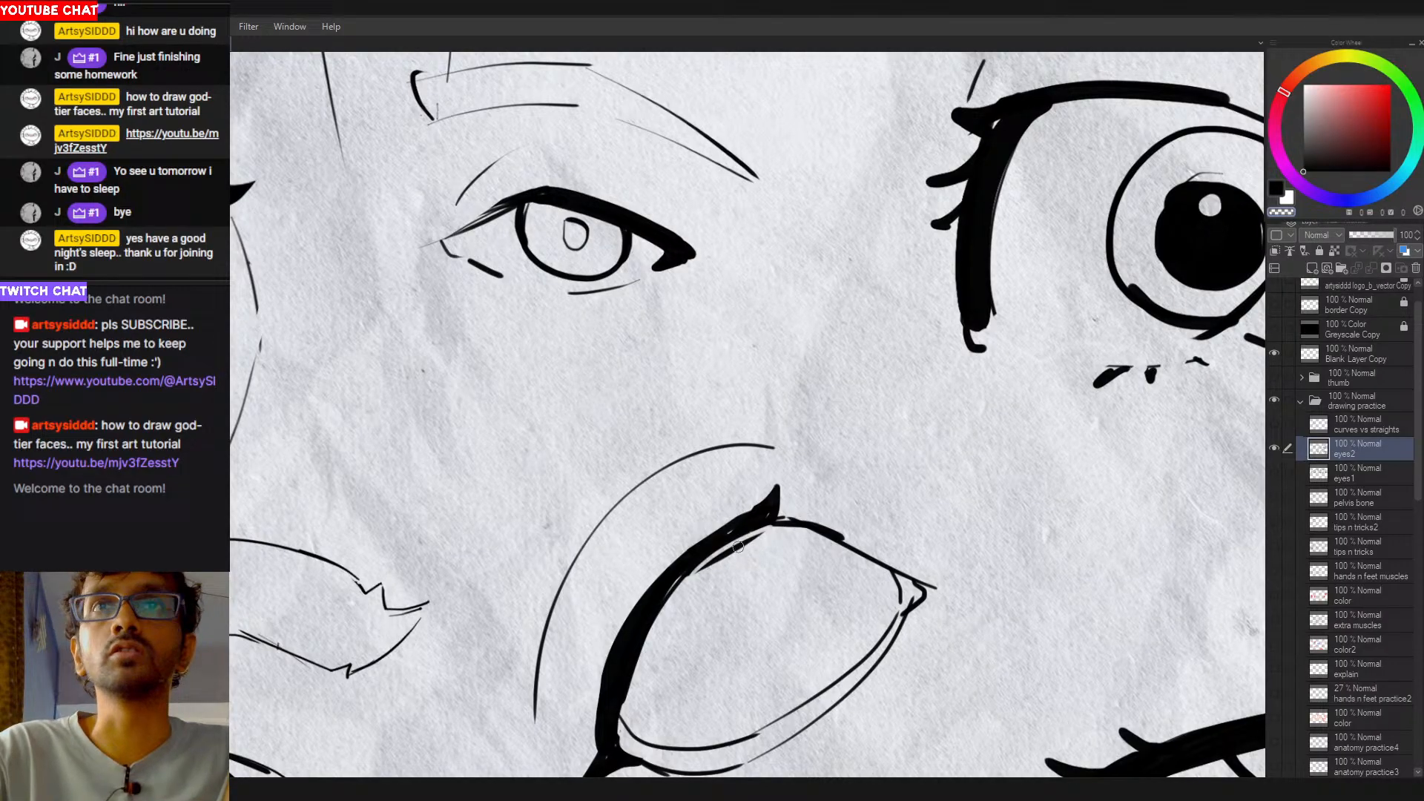
mouse_move(696, 573)
left_mouse_down()
mouse_move(794, 530)
mouse_move(742, 543)
mouse_move(686, 585)
left_mouse_up()
key("ctrl+z")
key("ctrl+z")
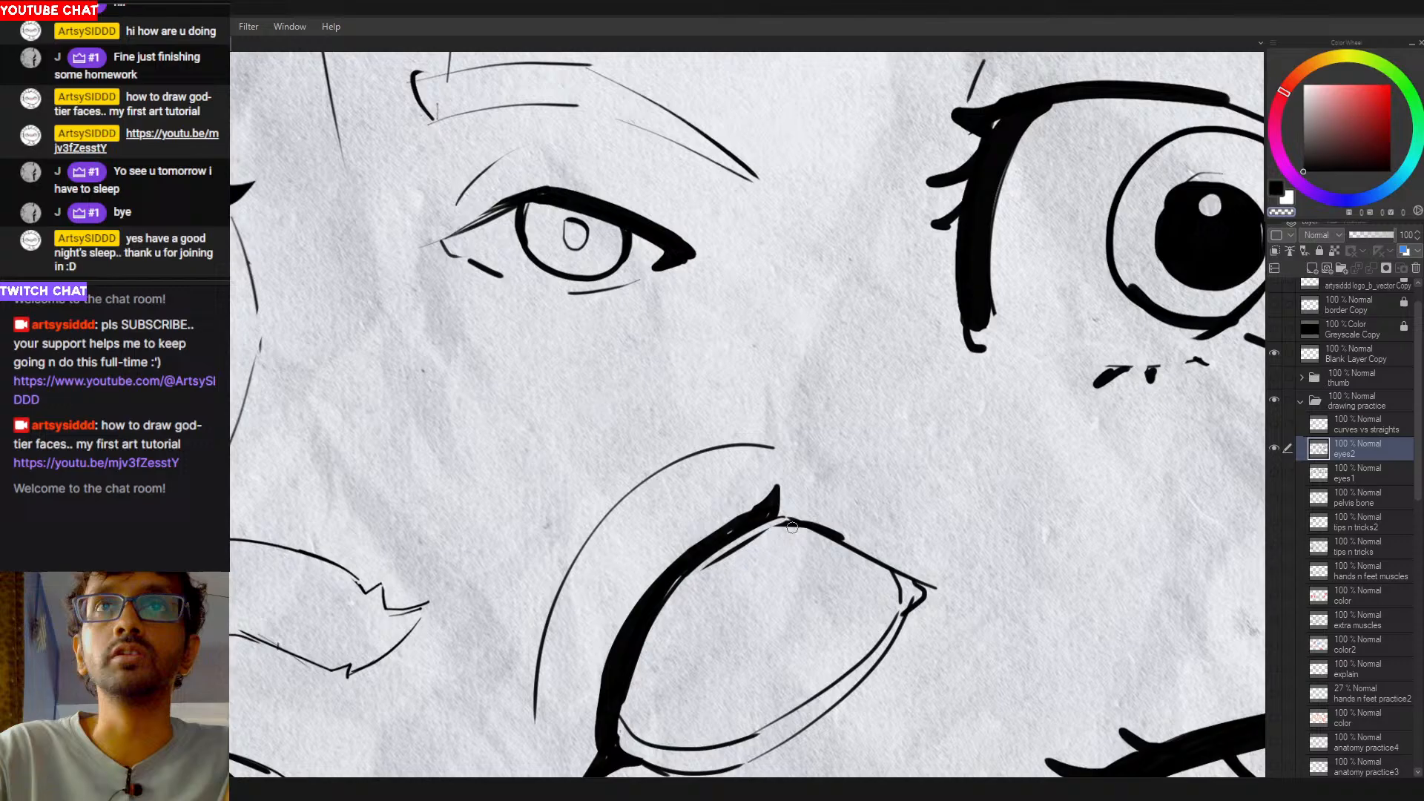
left_click_drag(781, 525, 687, 581)
key("ctrl+z")
key("ctrl+z")
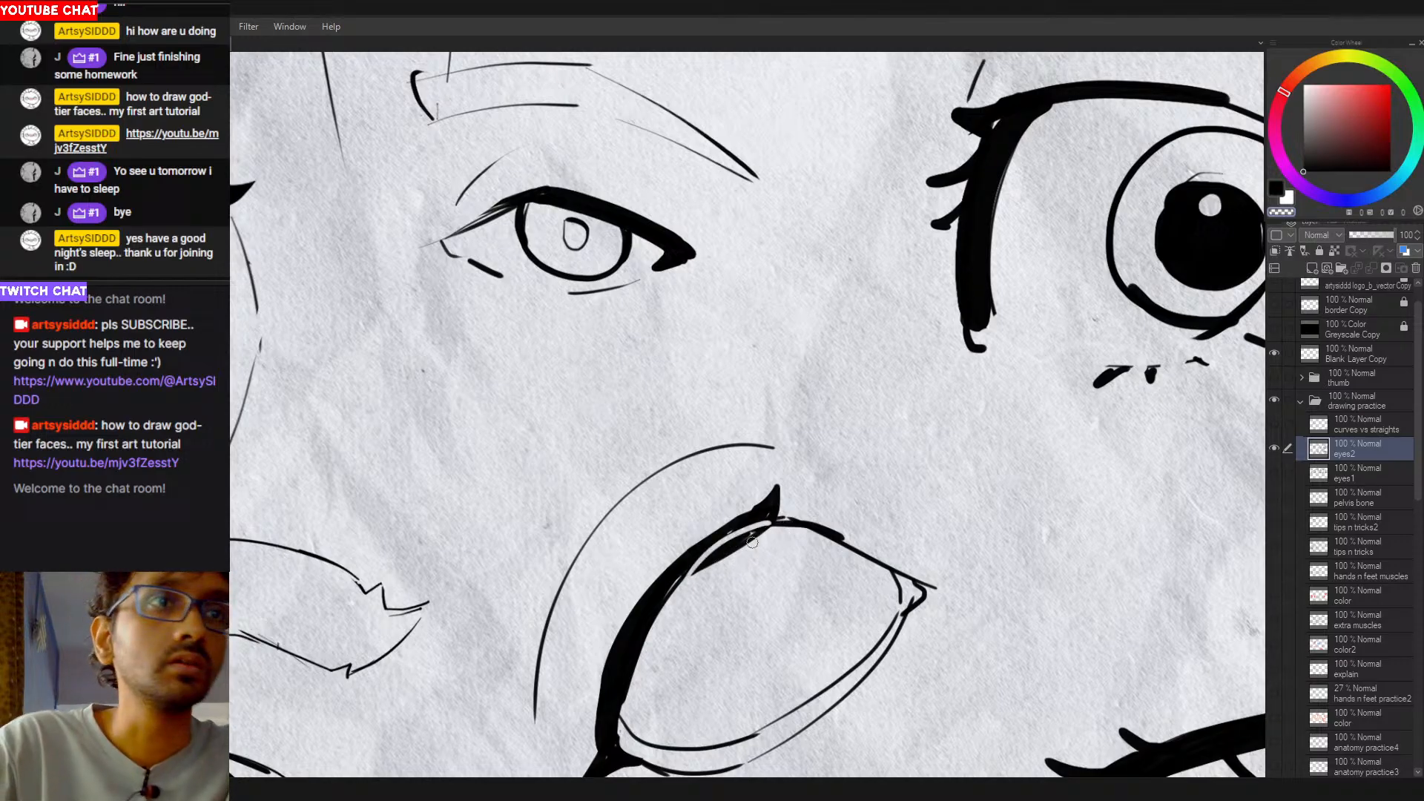
mouse_move(771, 522)
left_mouse_down()
mouse_move(681, 600)
mouse_move(780, 532)
mouse_move(698, 575)
left_mouse_up()
key("ctrl+z")
key("ctrl+z")
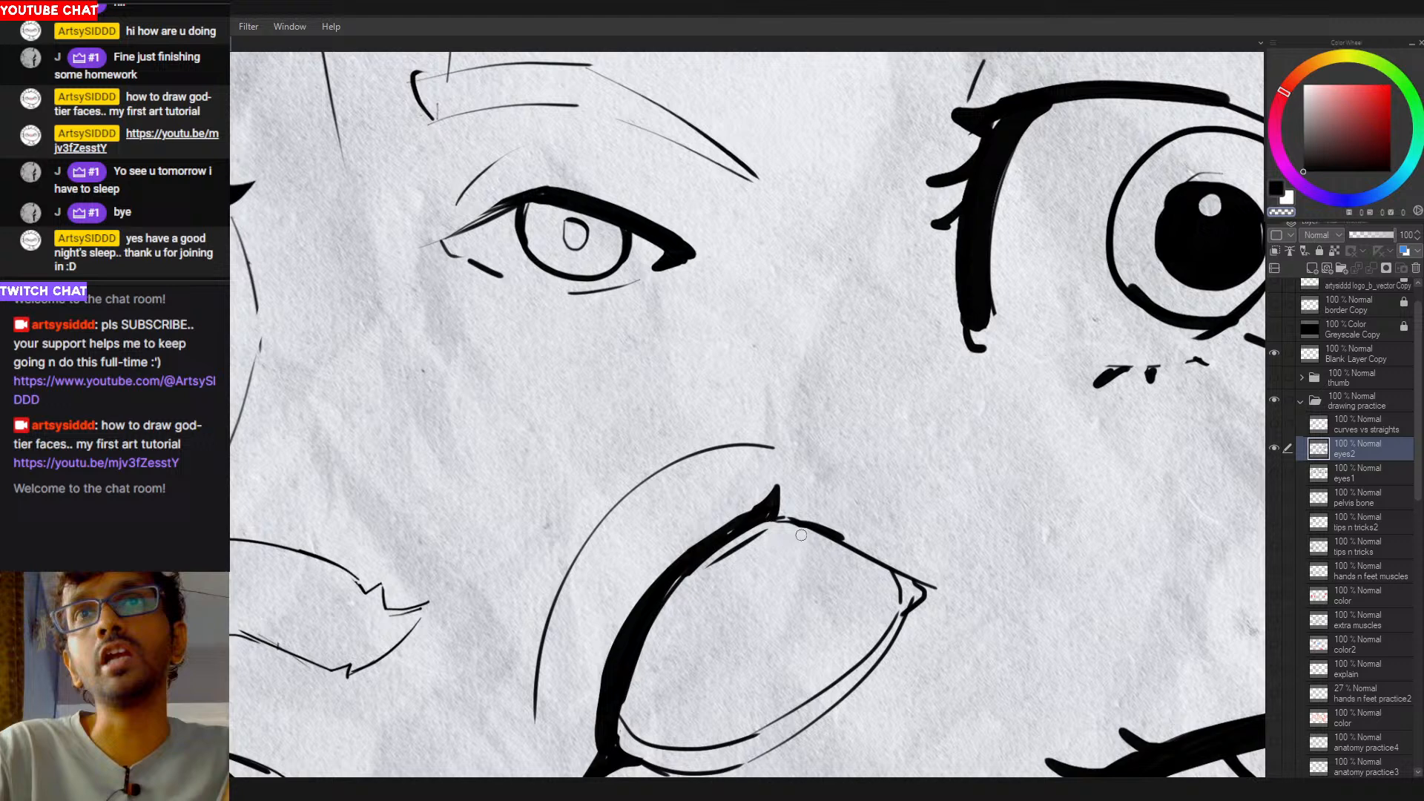
Step: Carve a narrow gap inside the tilted eye's thick upper lid near the peak, leaving a thin separate line beneath it
left_click_drag(772, 527, 697, 571)
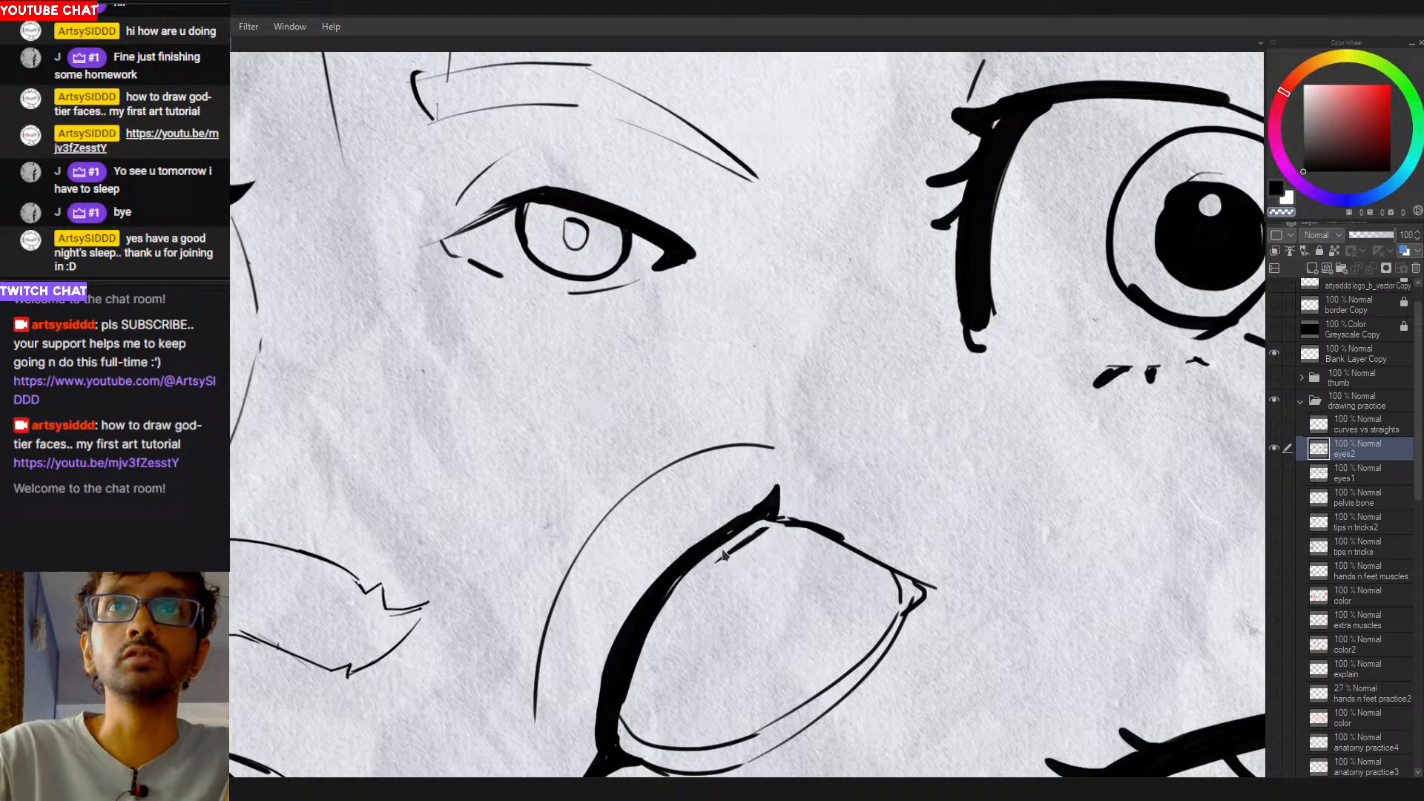
left_click_drag(767, 523, 701, 569)
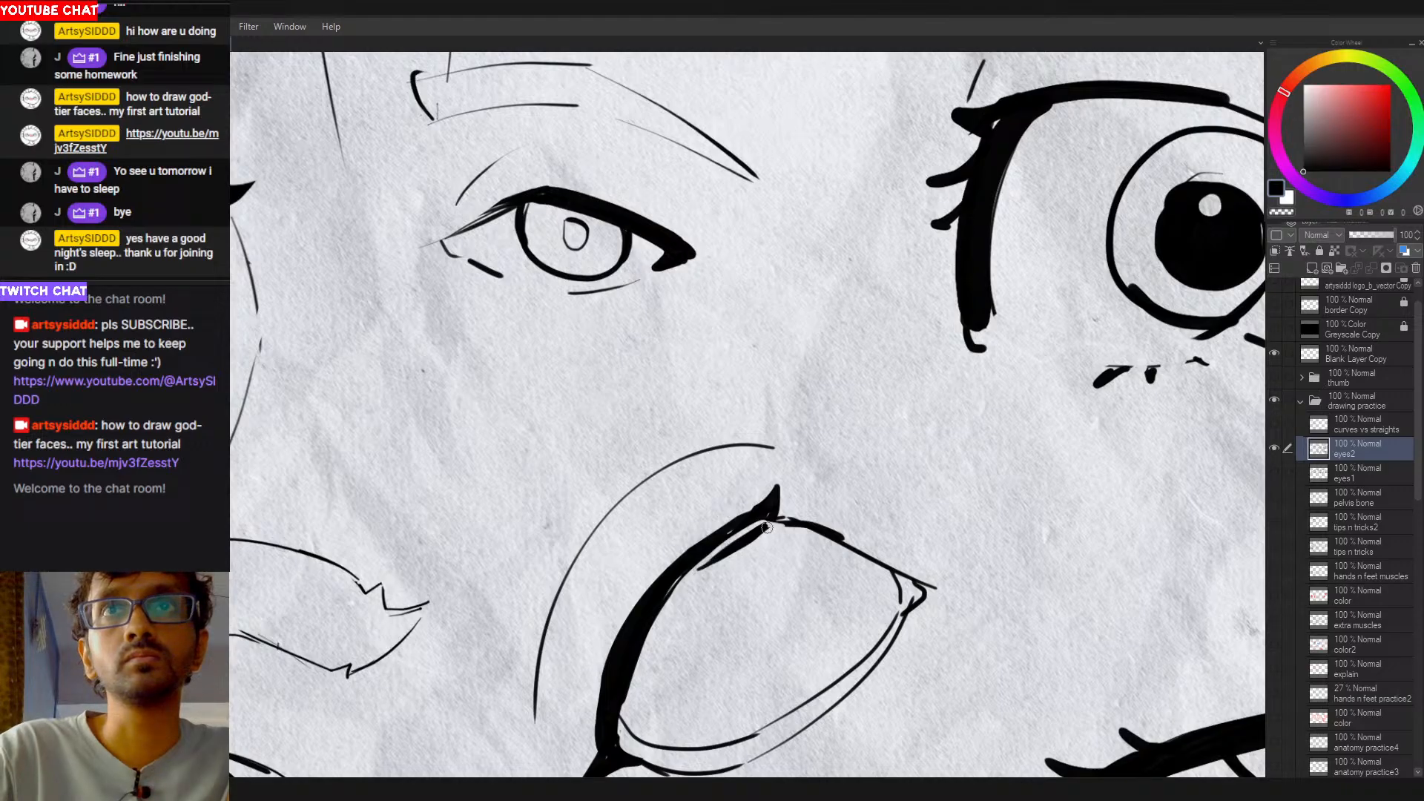
scroll(766, 527, "down", 5)
scroll(779, 523, "up", 5)
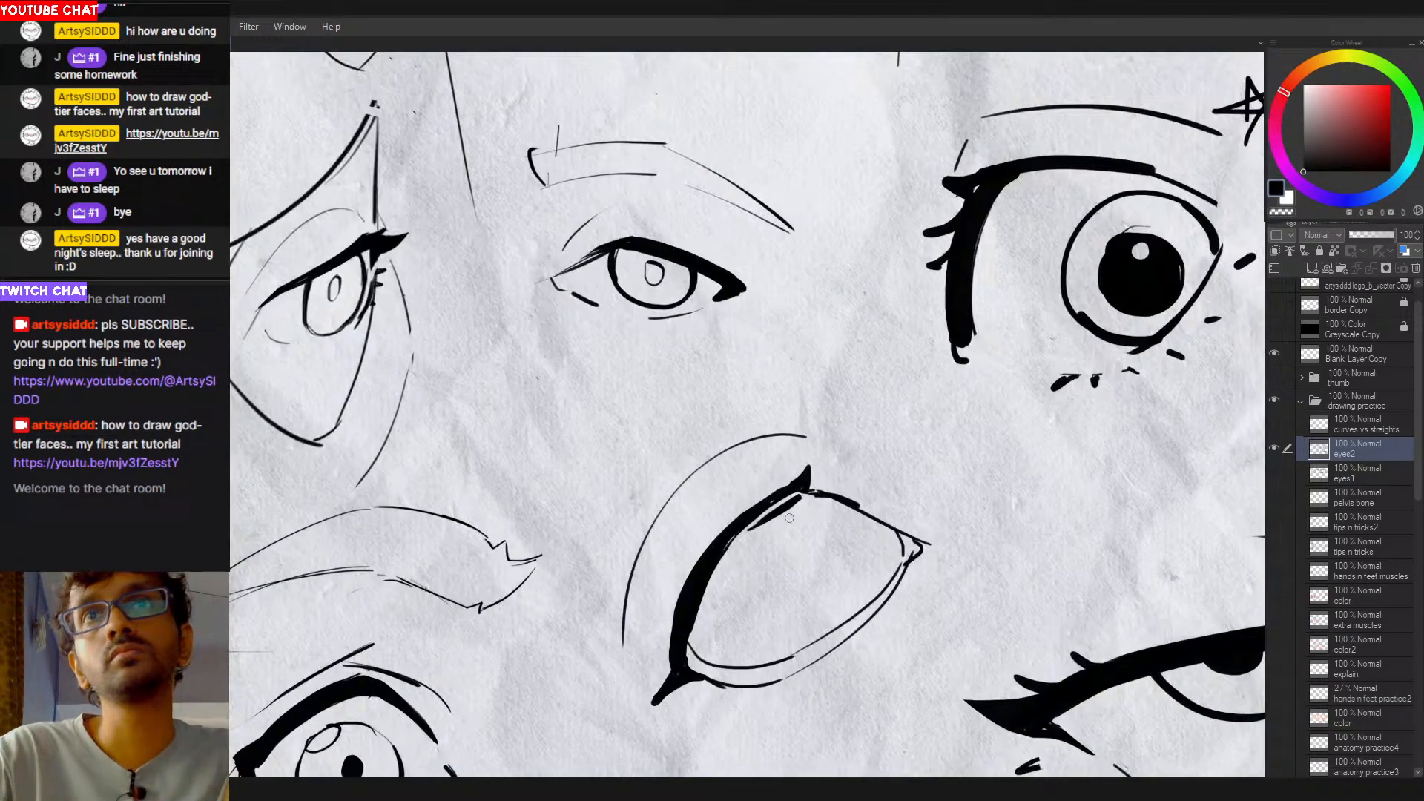
Step: Erase the tilted eye's upper lid line between the peak and inner corner, and the middle of both lower lid lines
scroll(790, 518, "down", 4)
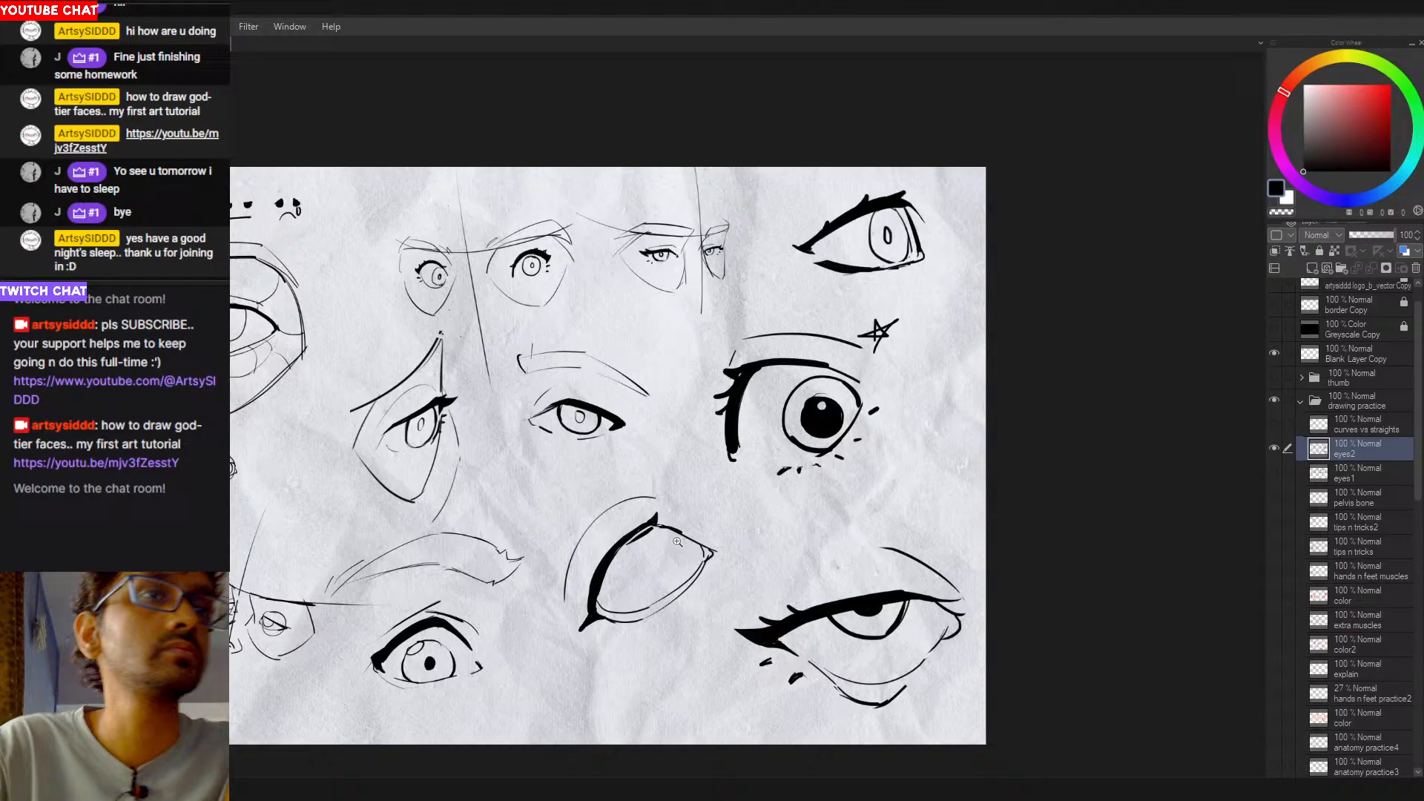
scroll(677, 542, "down", 1)
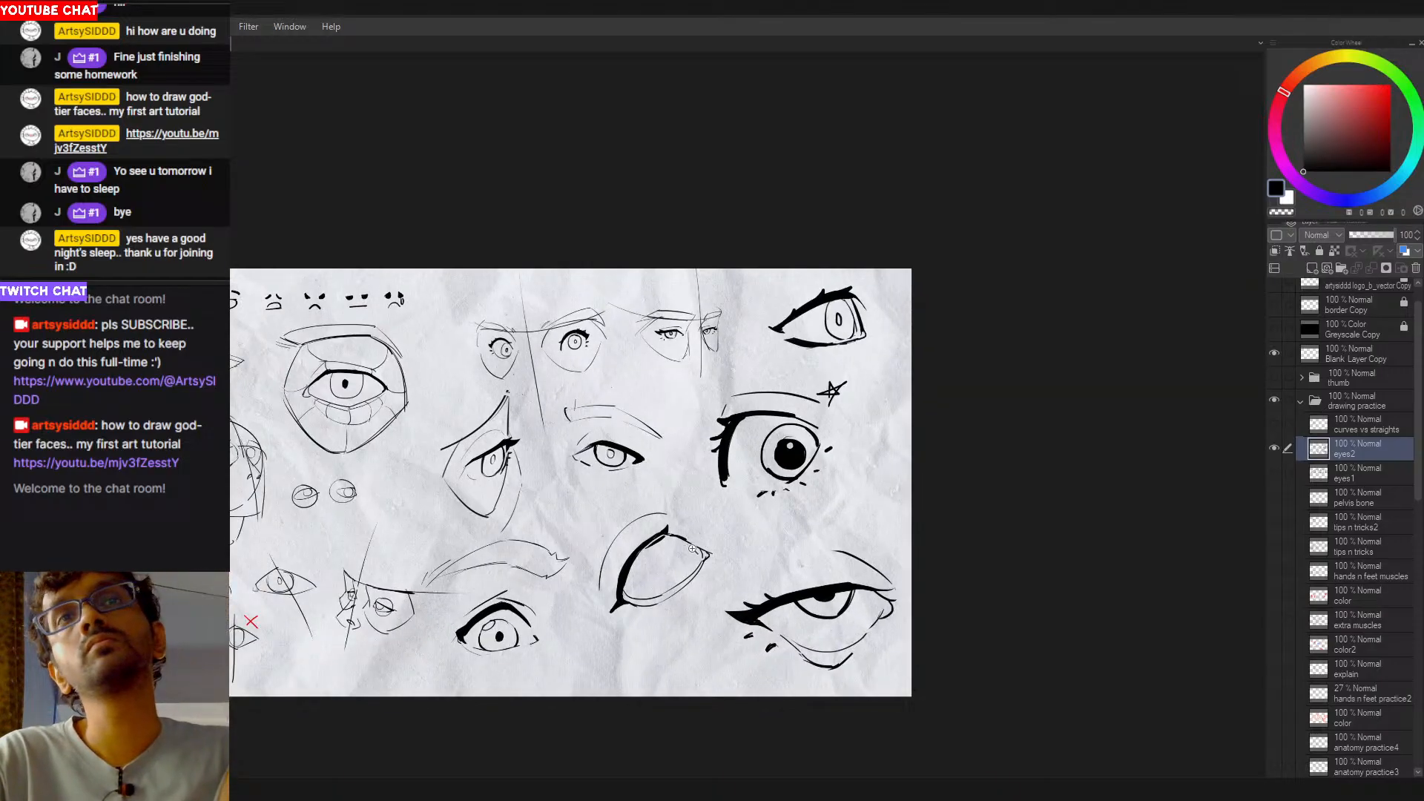
scroll(692, 548, "up", 2)
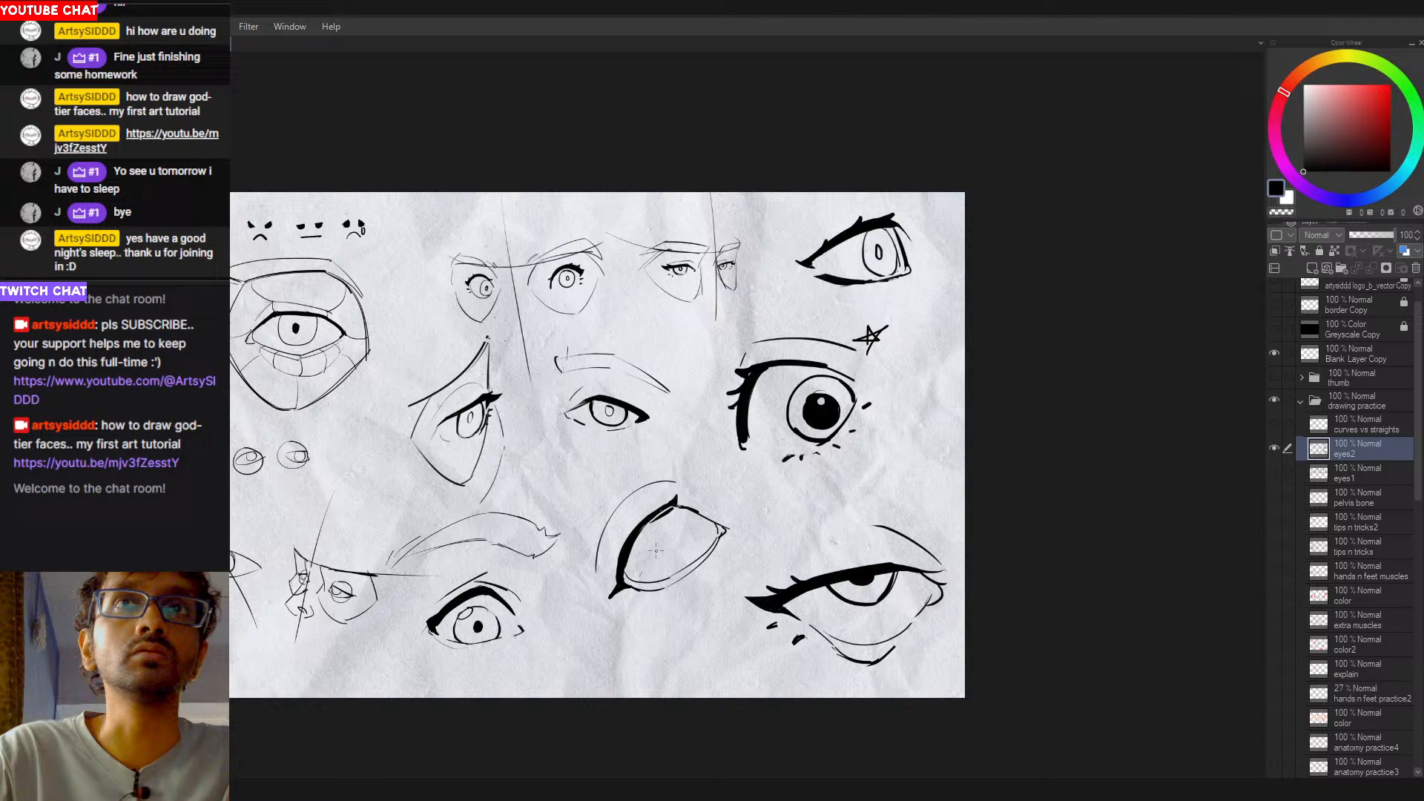
key("c")
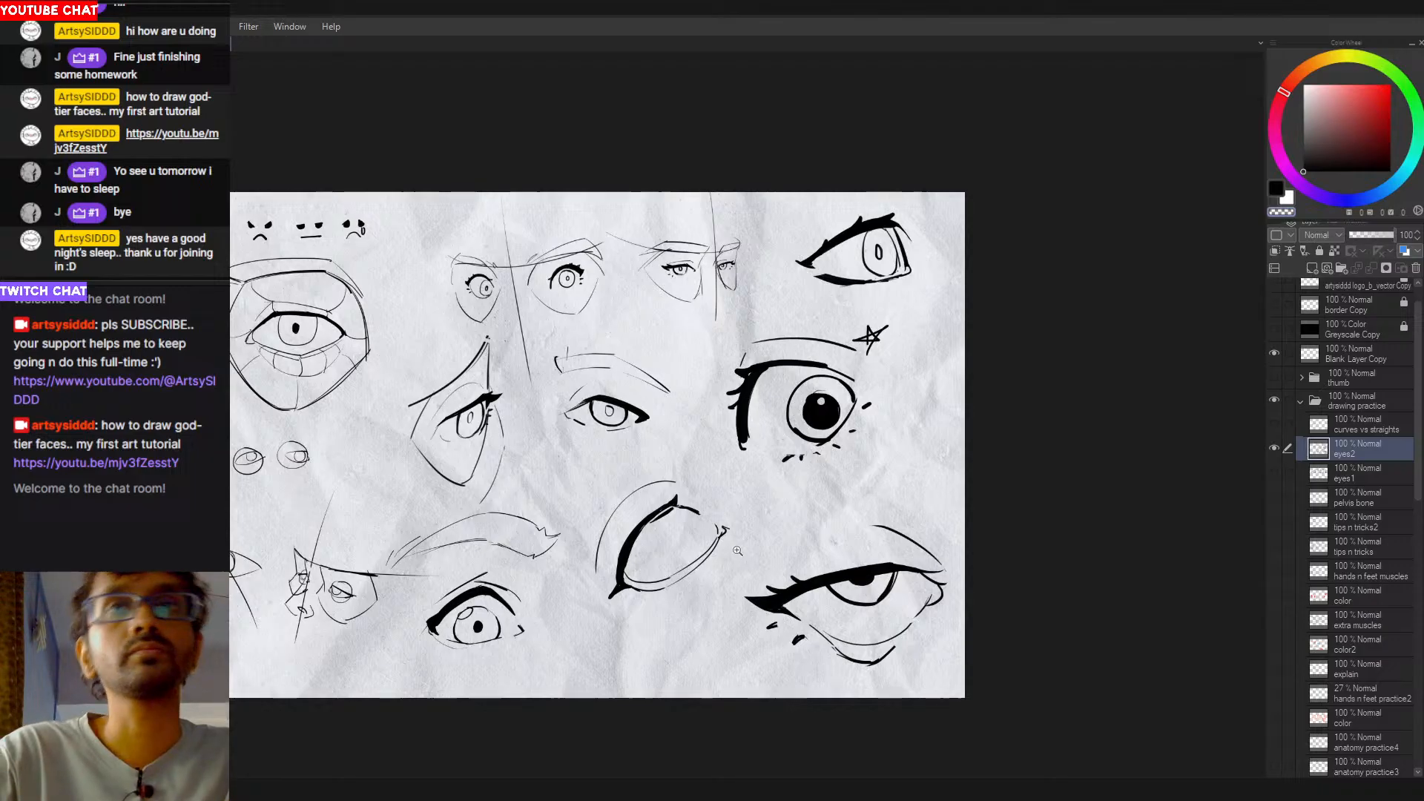
scroll(738, 550, "down", 2)
left_click_drag(738, 550, 740, 531)
scroll(710, 505, "up", 3)
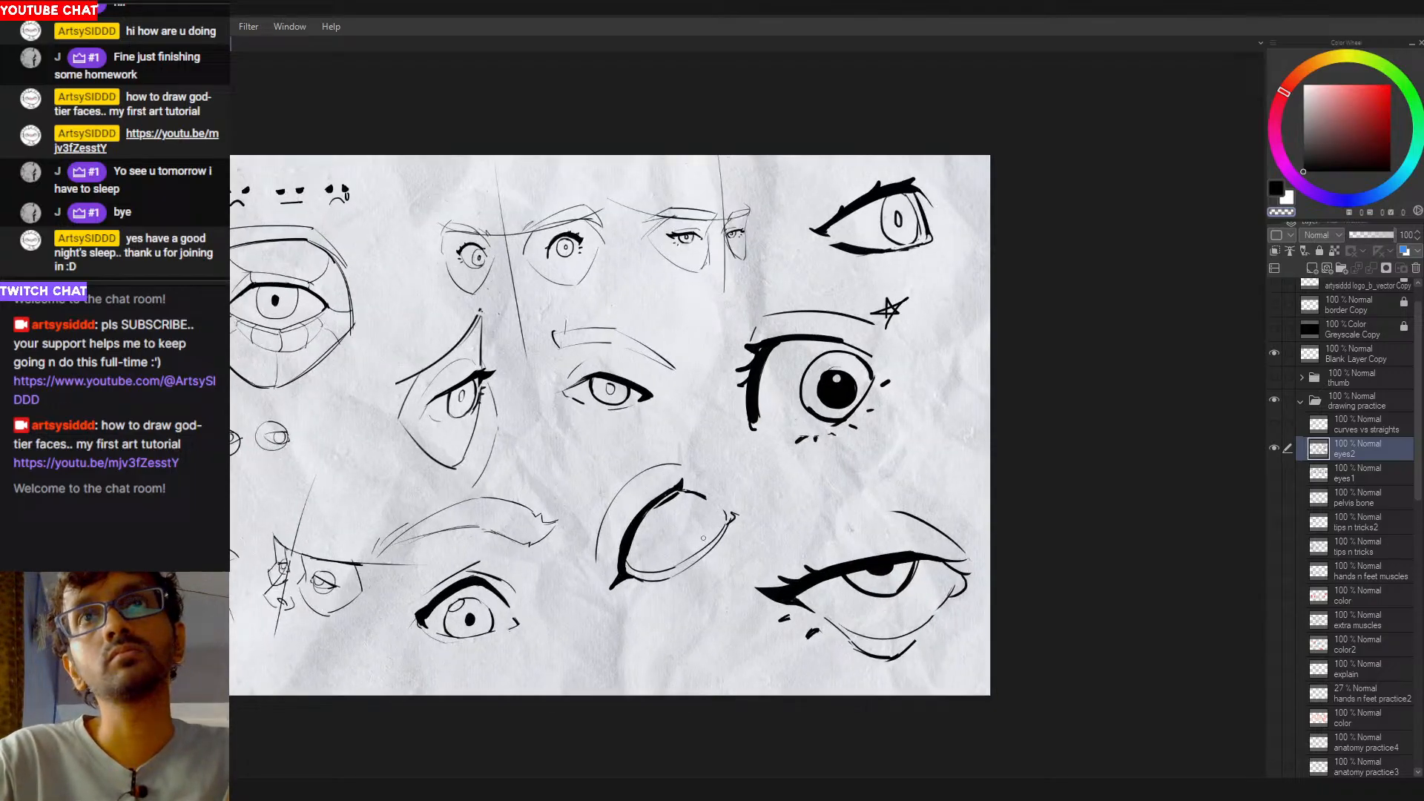
scroll(703, 538, "down", 2)
scroll(675, 560, "up", 2)
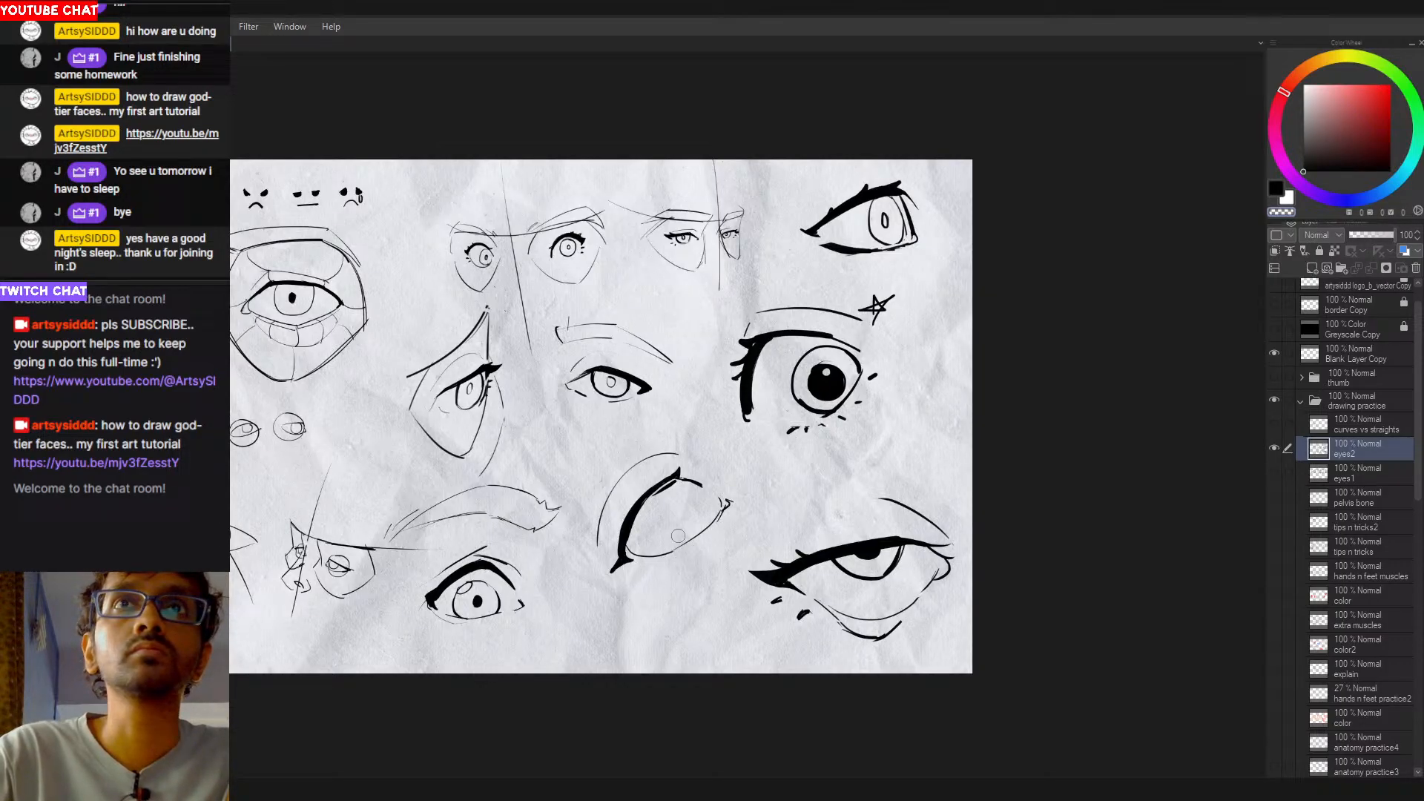
mouse_move(678, 535)
left_mouse_down()
mouse_move(671, 548)
mouse_move(717, 524)
left_mouse_up()
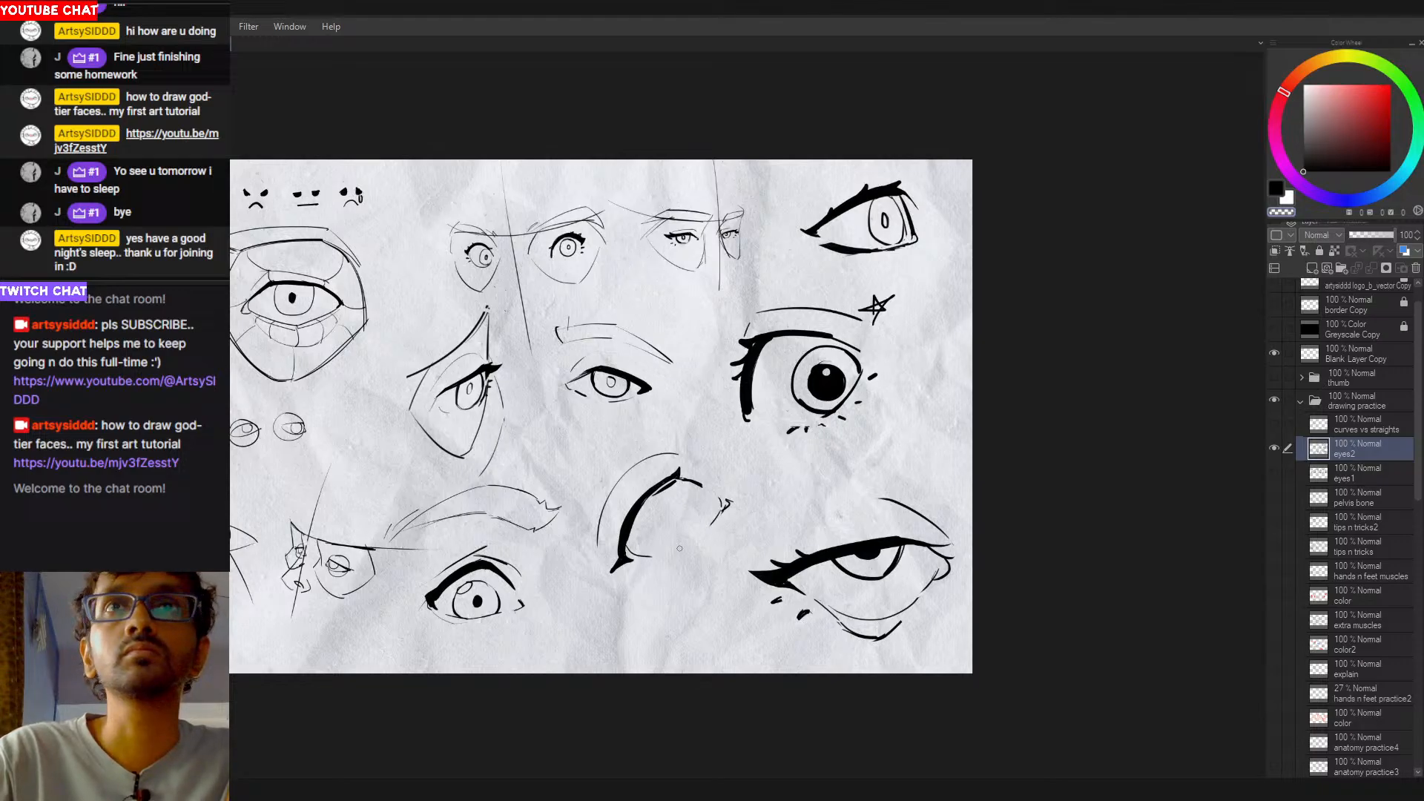
Step: Ink short broken strokes suggesting the tilted eye's lower lid near its outer end, undoing the excess stroke
left_click_drag(654, 556, 719, 518)
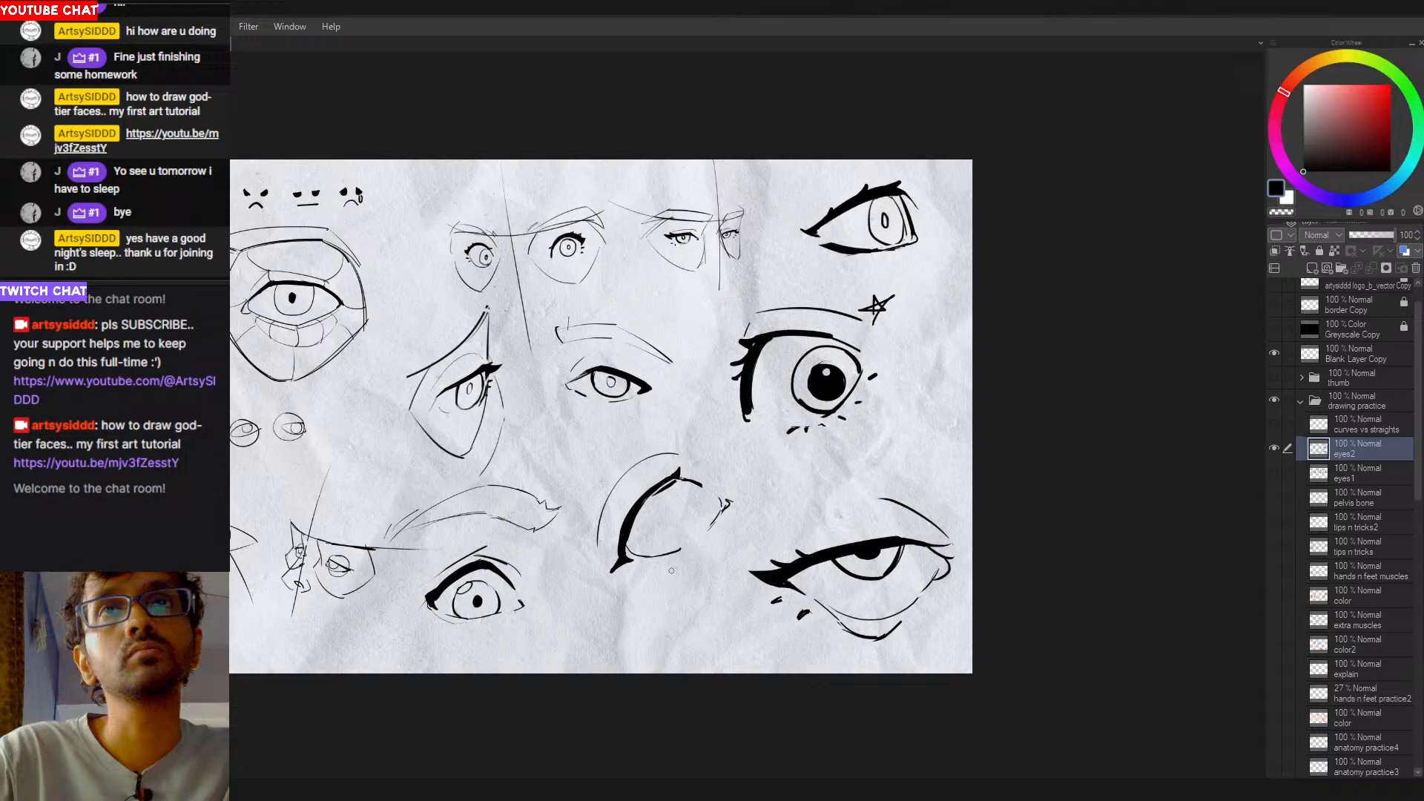
mouse_move(643, 568)
left_mouse_down()
mouse_move(679, 558)
mouse_move(649, 565)
left_mouse_up()
key("ctrl+z")
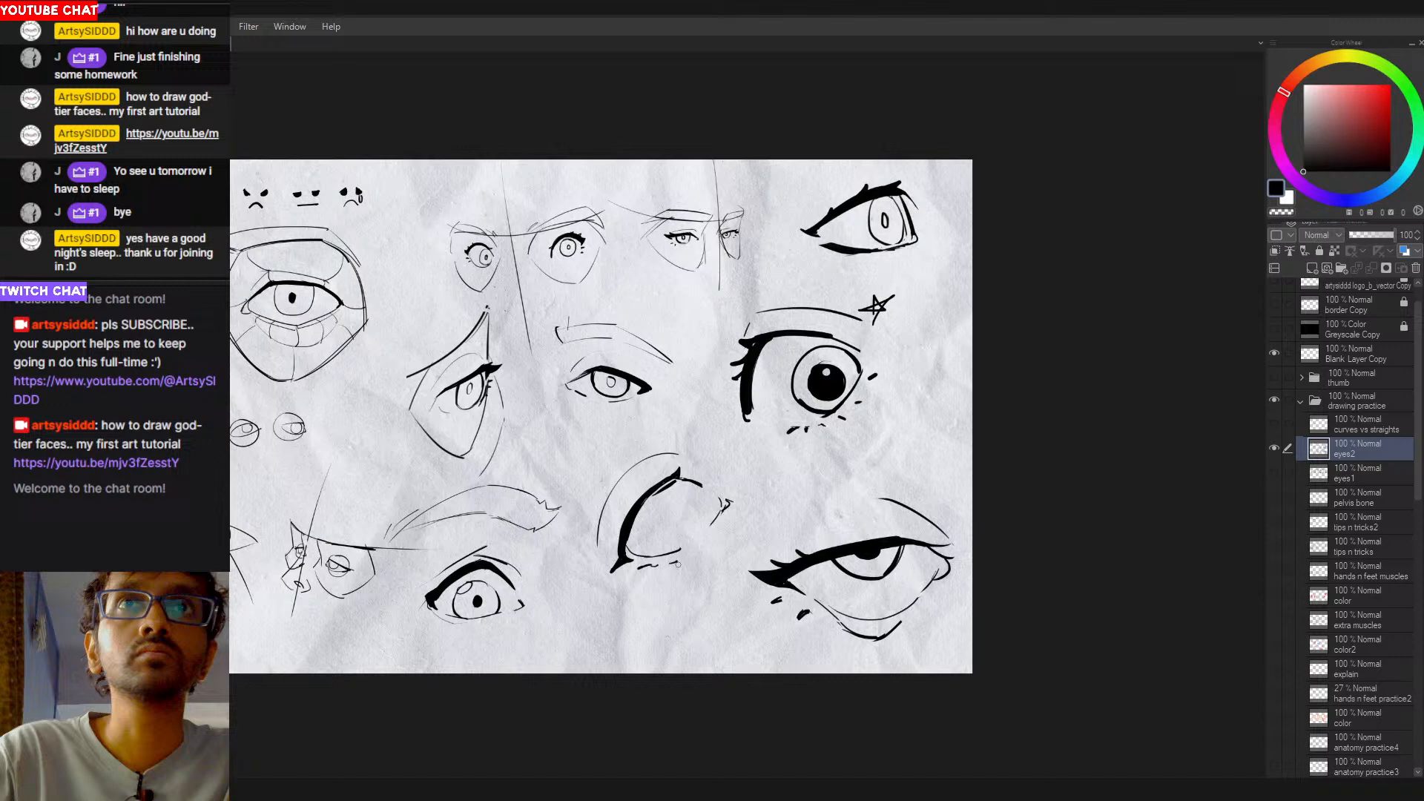
scroll(677, 564, "down", 2)
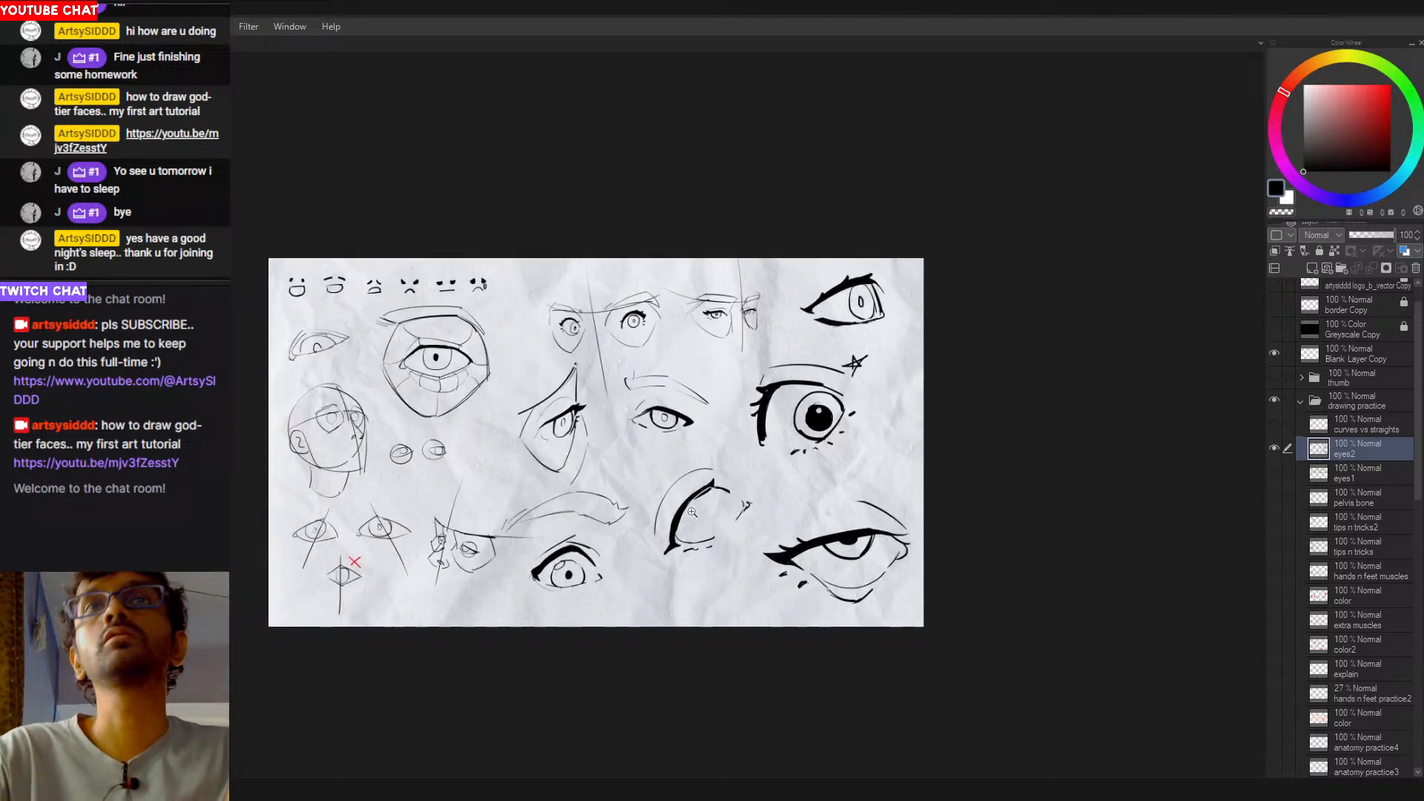
scroll(692, 512, "up", 1)
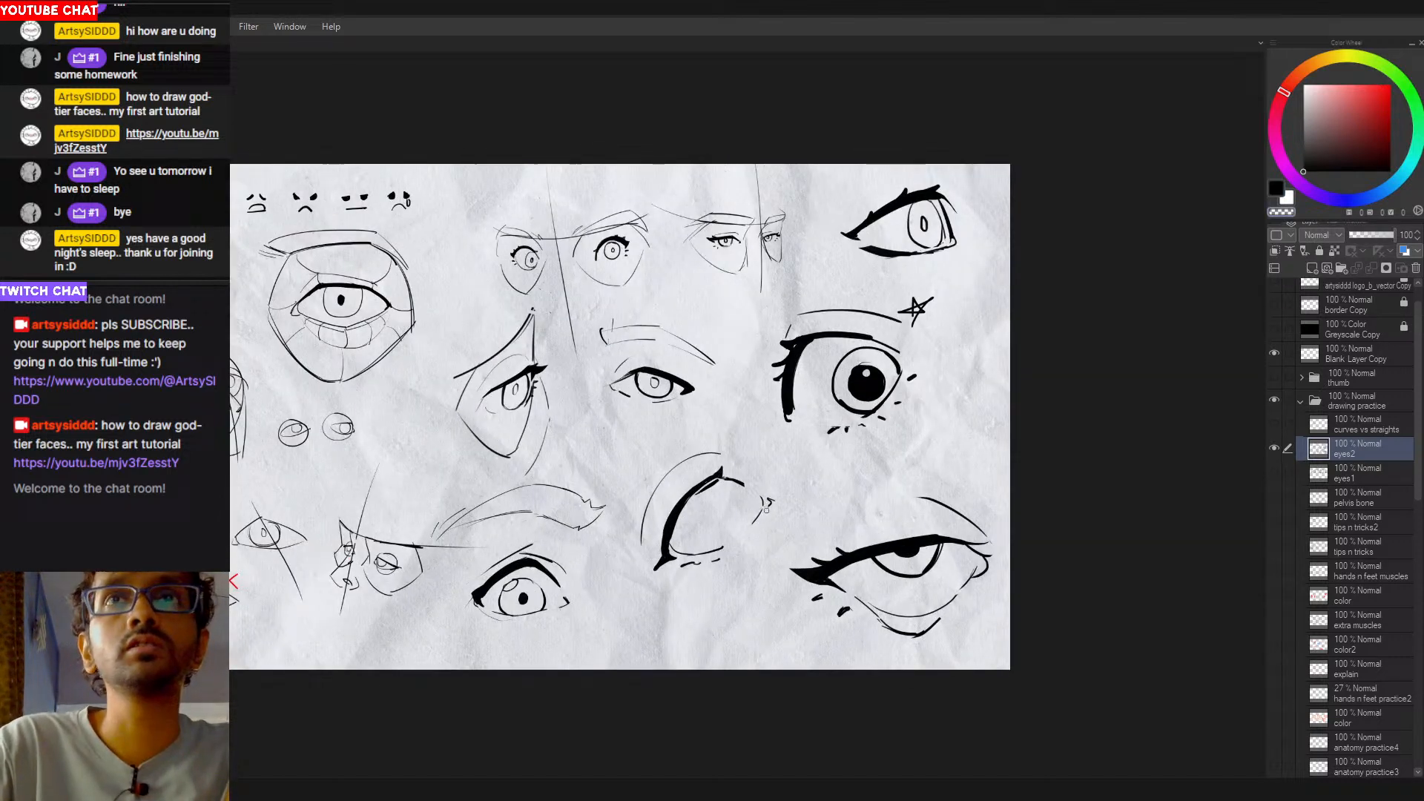
Step: Trim the tilted eye's inner corner to a small open hook, rotating the canvas to work along the upper lid
key("c")
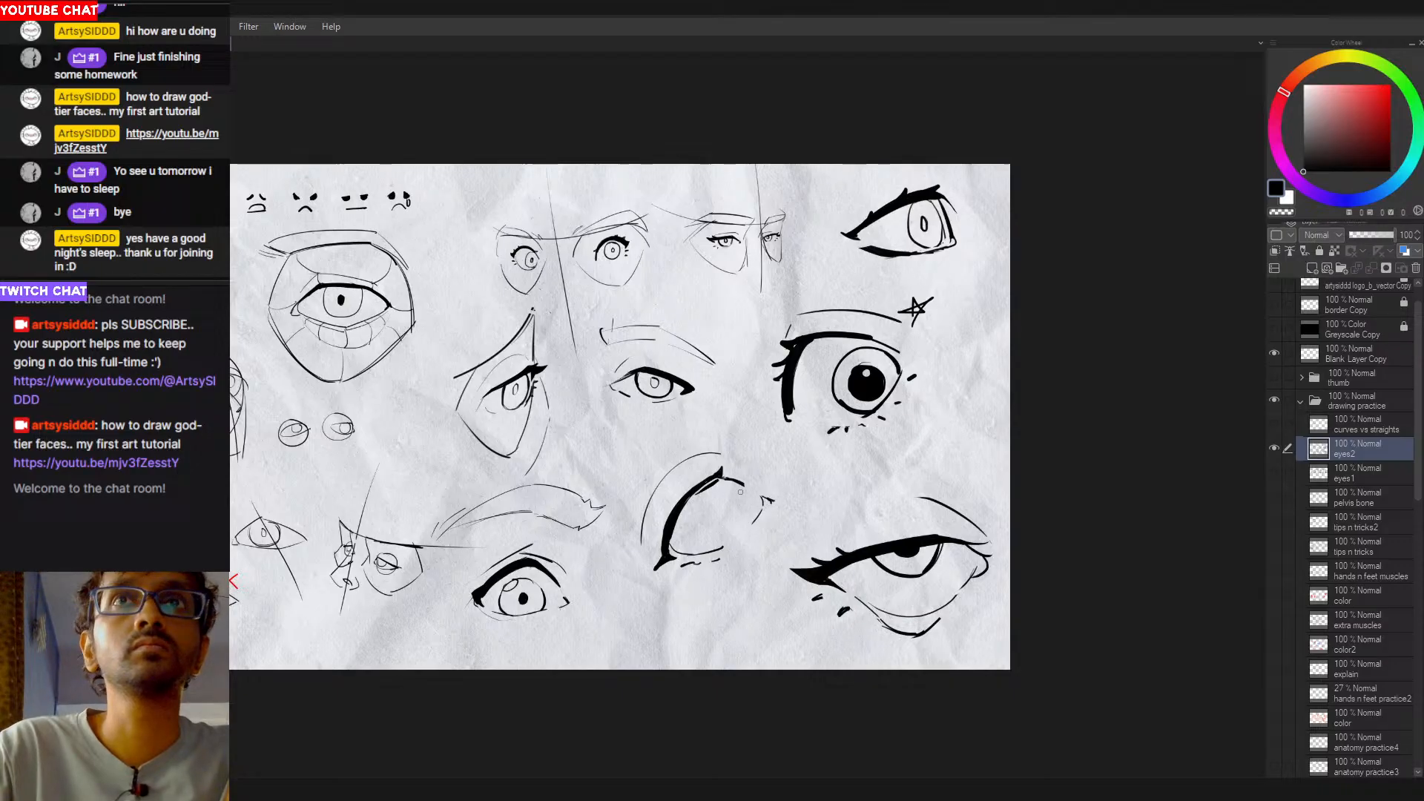
left_click_drag(751, 521, 781, 448)
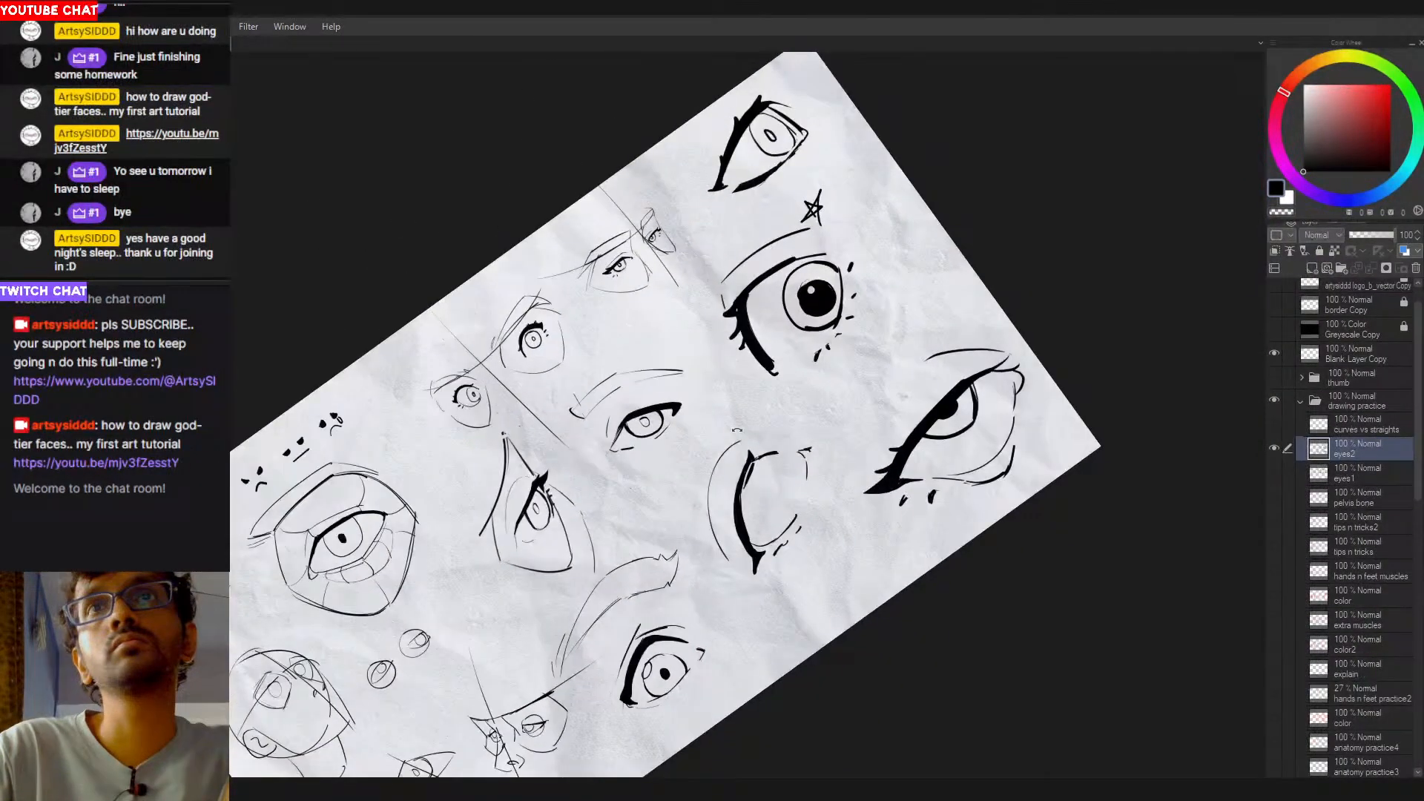
scroll(782, 448, "up", 2)
key("c")
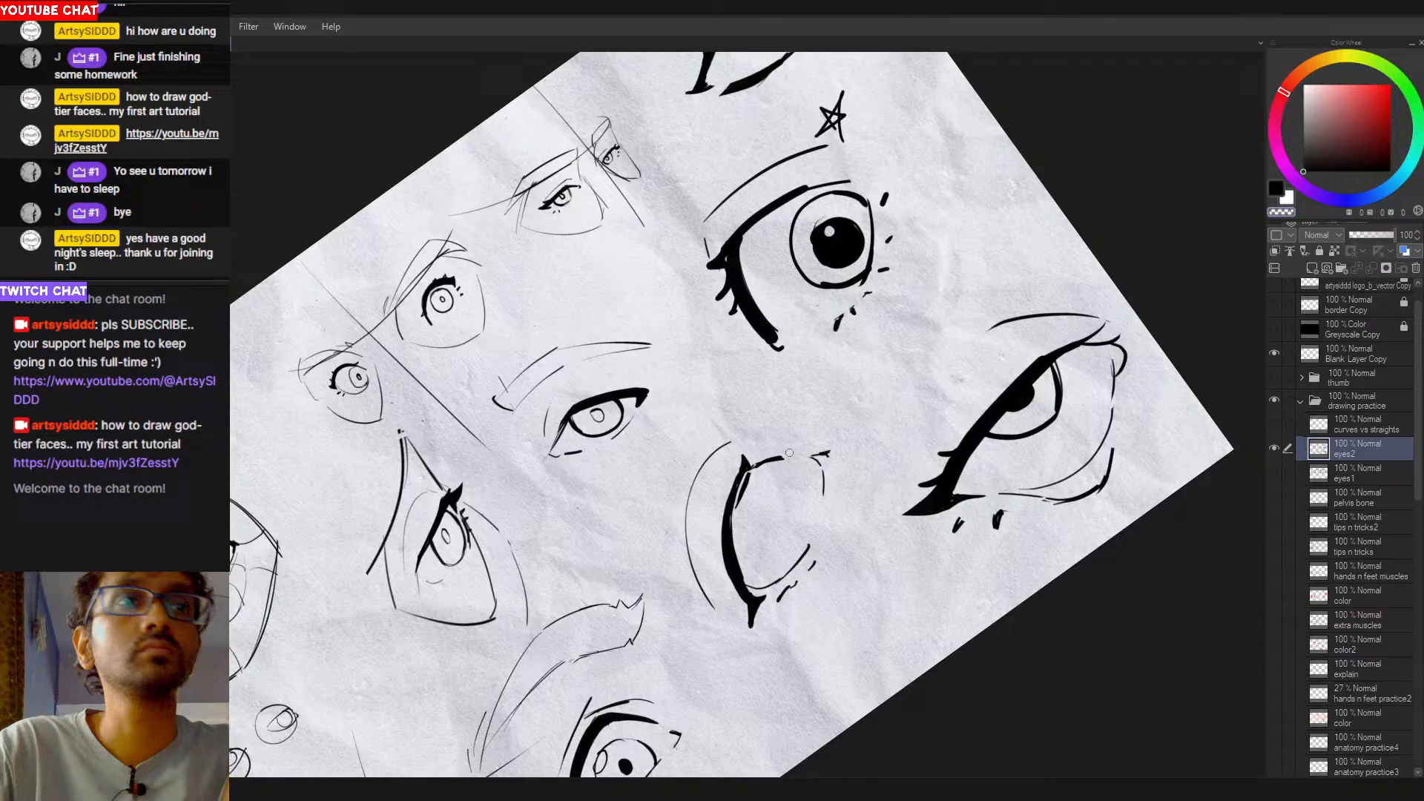
key("c")
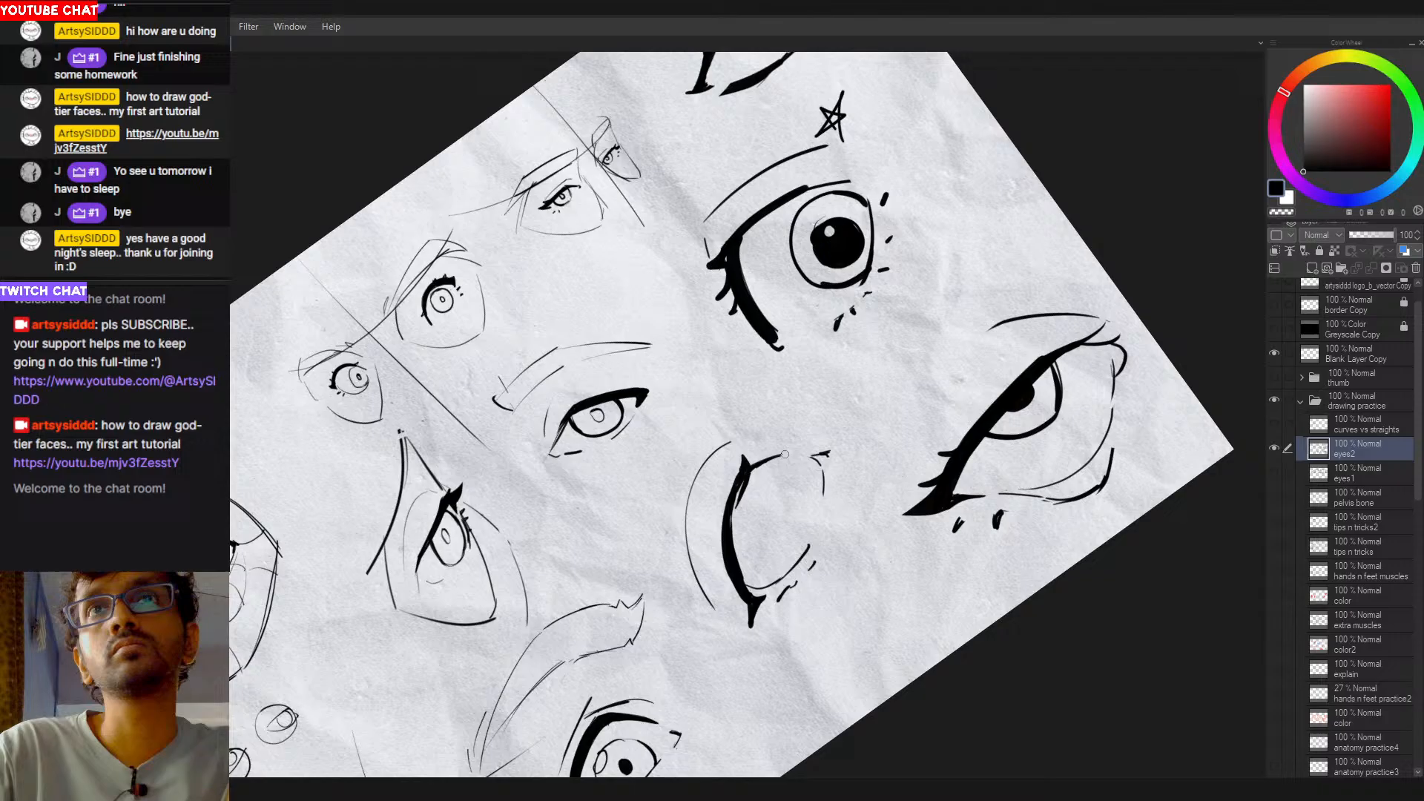
left_click_drag(782, 457, 749, 541)
scroll(801, 567, "down", 3)
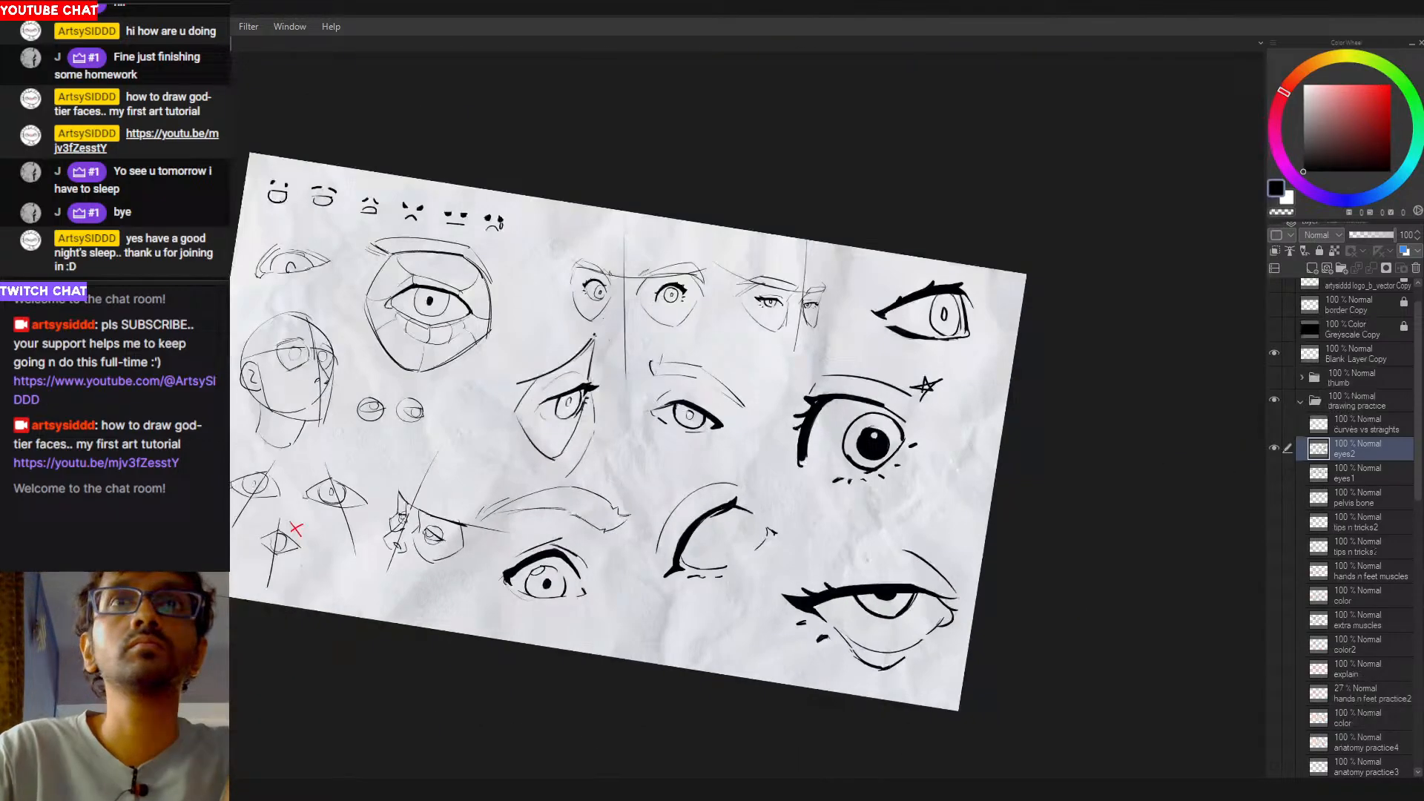
Step: Rework the broken upper lid line between the tilted eye's peak and inner corner, erasing the stray marks
scroll(676, 547, "up", 2)
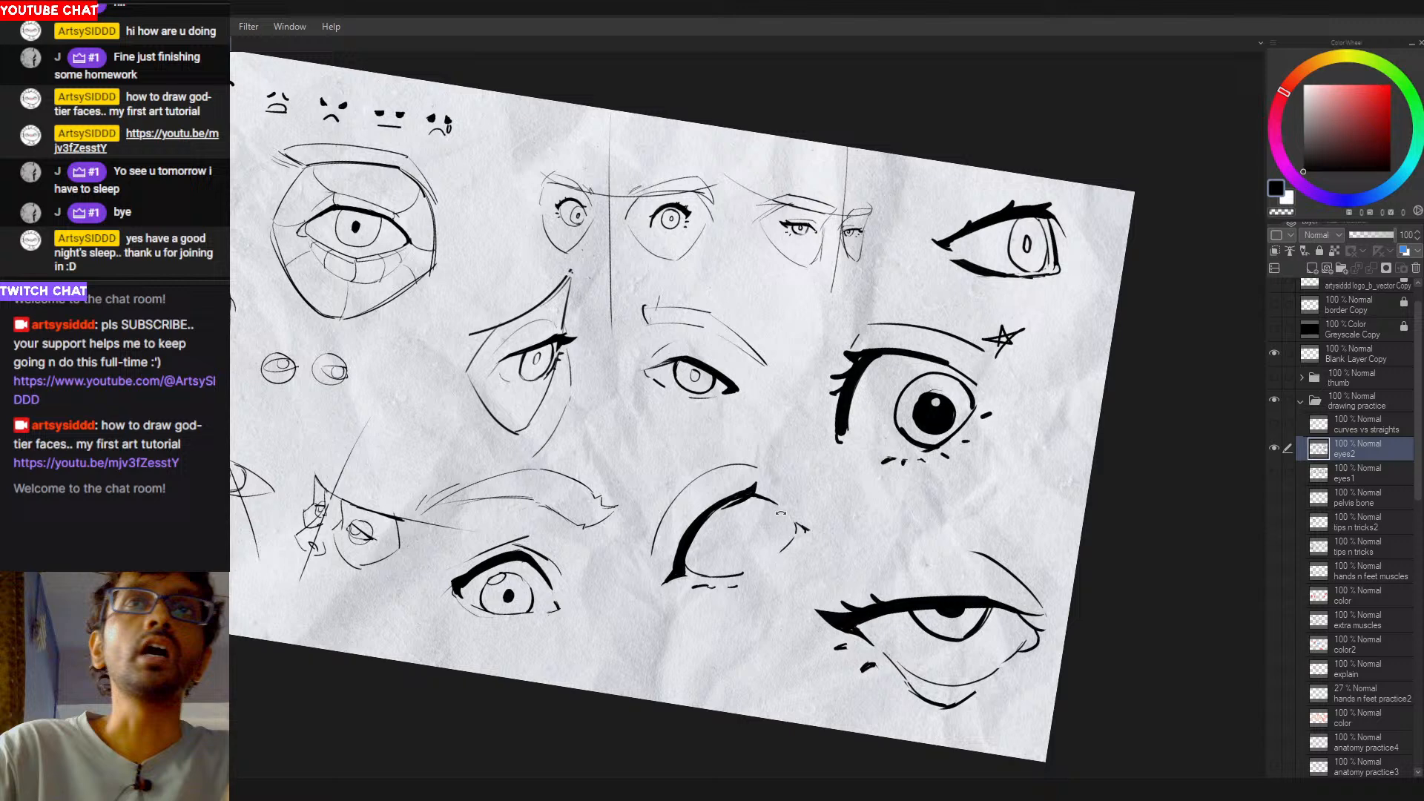
left_click_drag(781, 513, 768, 518)
left_click_drag(841, 470, 860, 449)
mouse_move(842, 473)
left_mouse_down()
mouse_move(853, 501)
mouse_move(813, 516)
left_mouse_up()
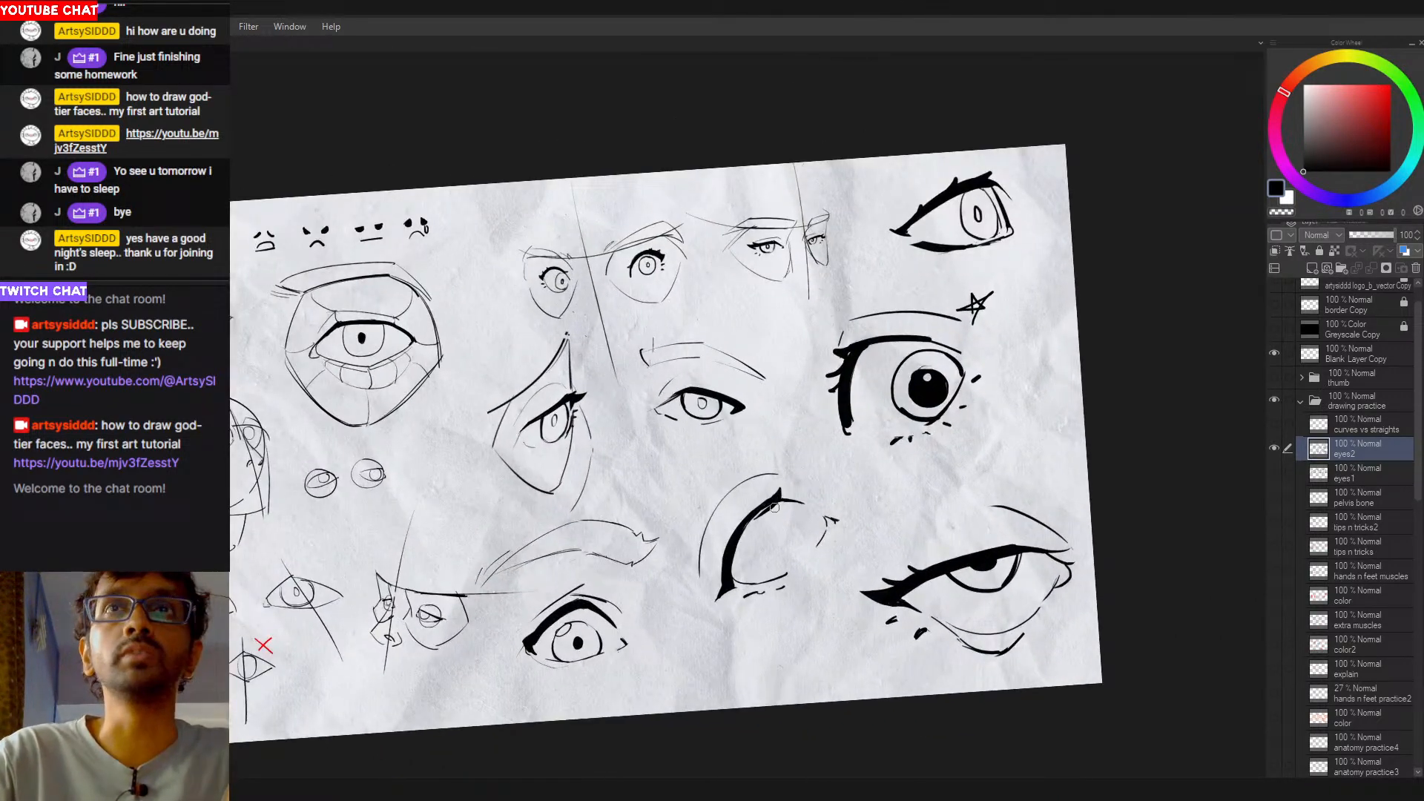
key("c")
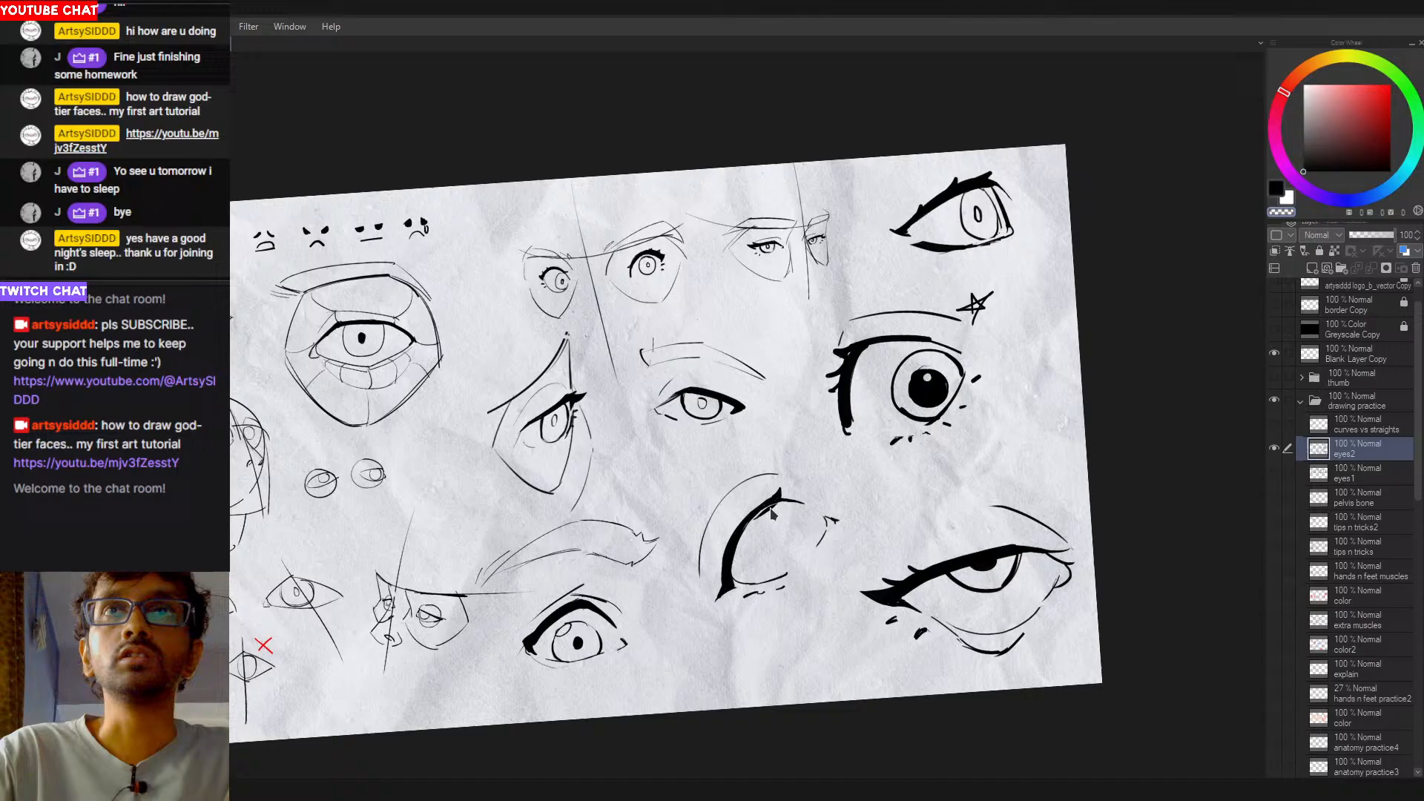
mouse_move(784, 577)
left_mouse_down()
mouse_move(669, 570)
mouse_move(682, 584)
mouse_move(632, 587)
left_mouse_up()
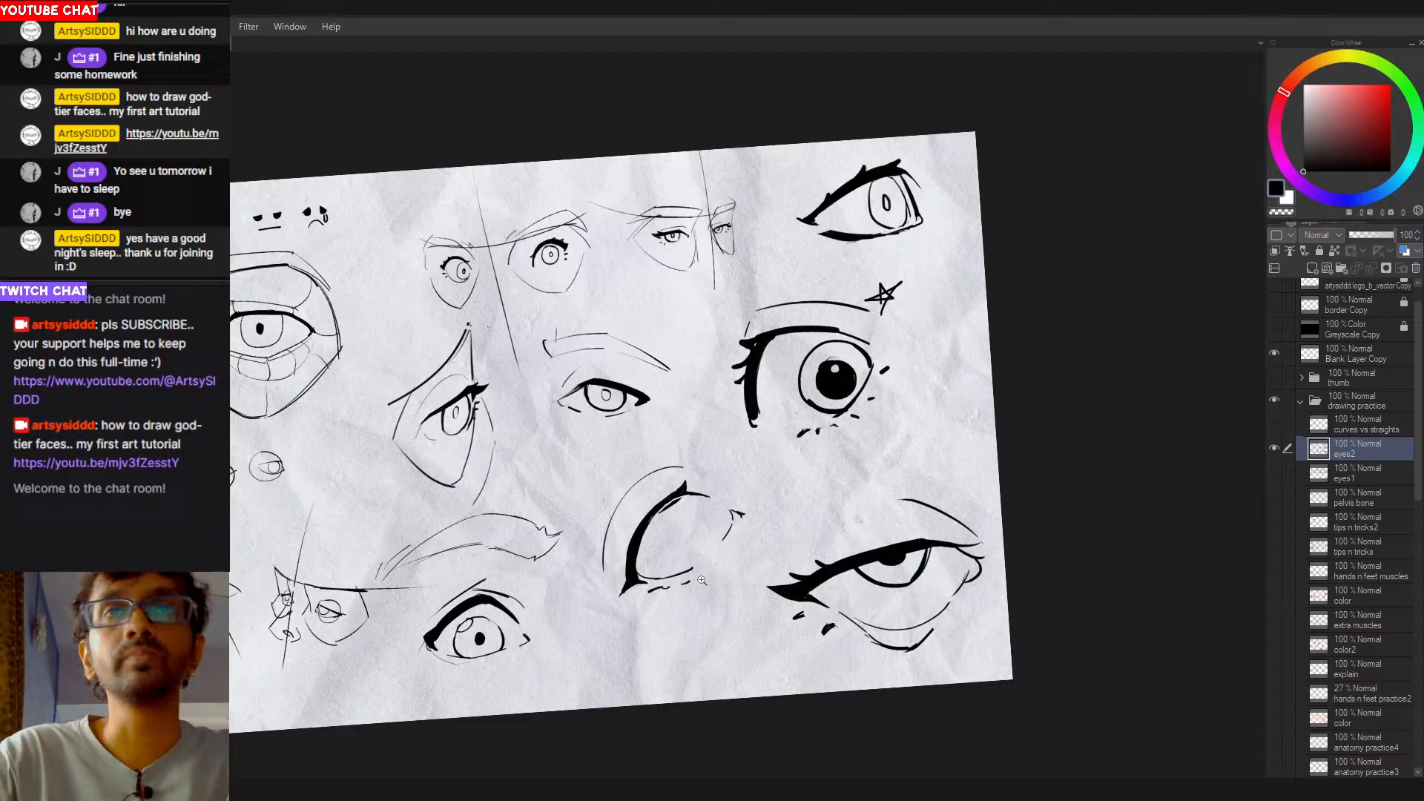
left_click_drag(701, 580, 697, 582)
left_click_drag(749, 536, 752, 532)
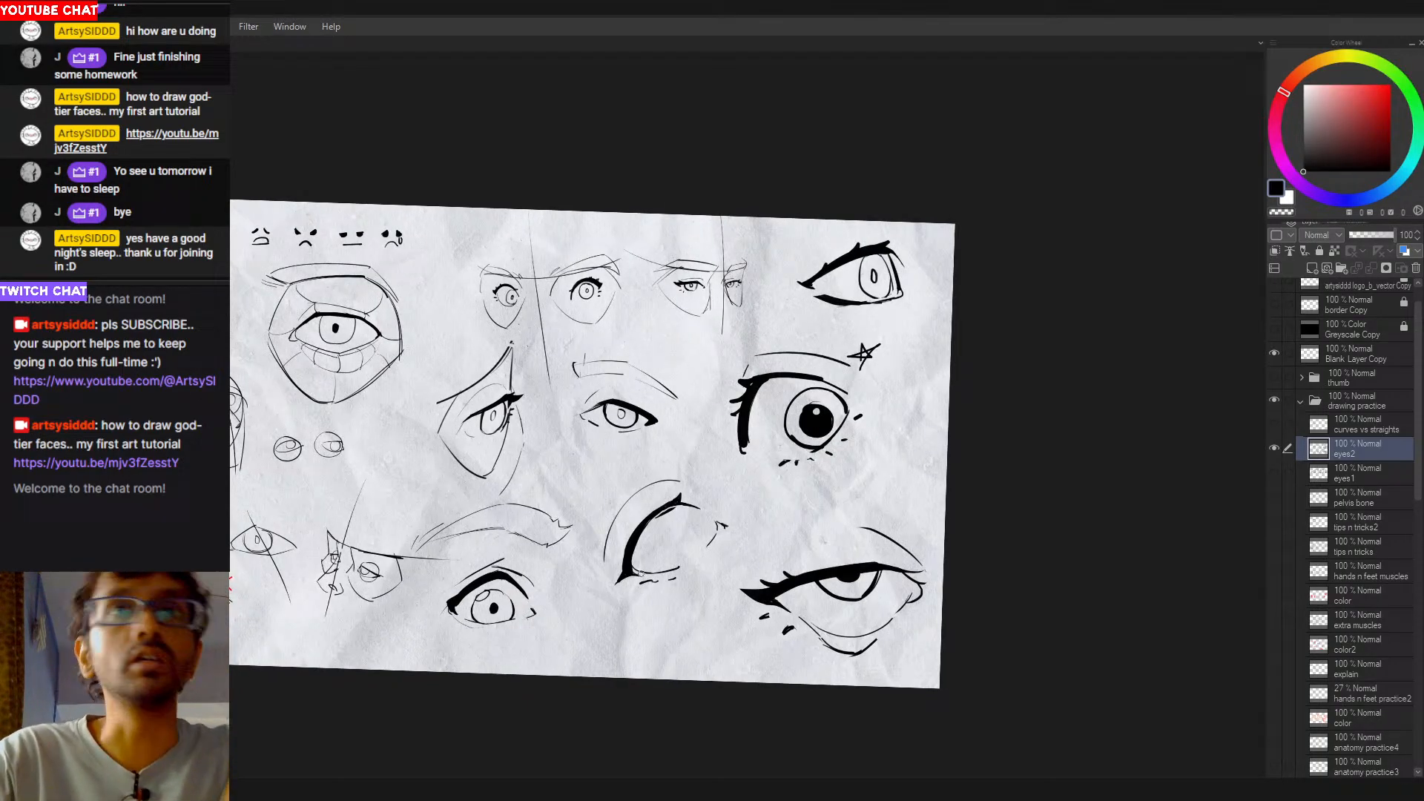
Step: Clean up the tilted eye's lower lid by erasing the extra dashes and re-inking its short outer stroke
key("c")
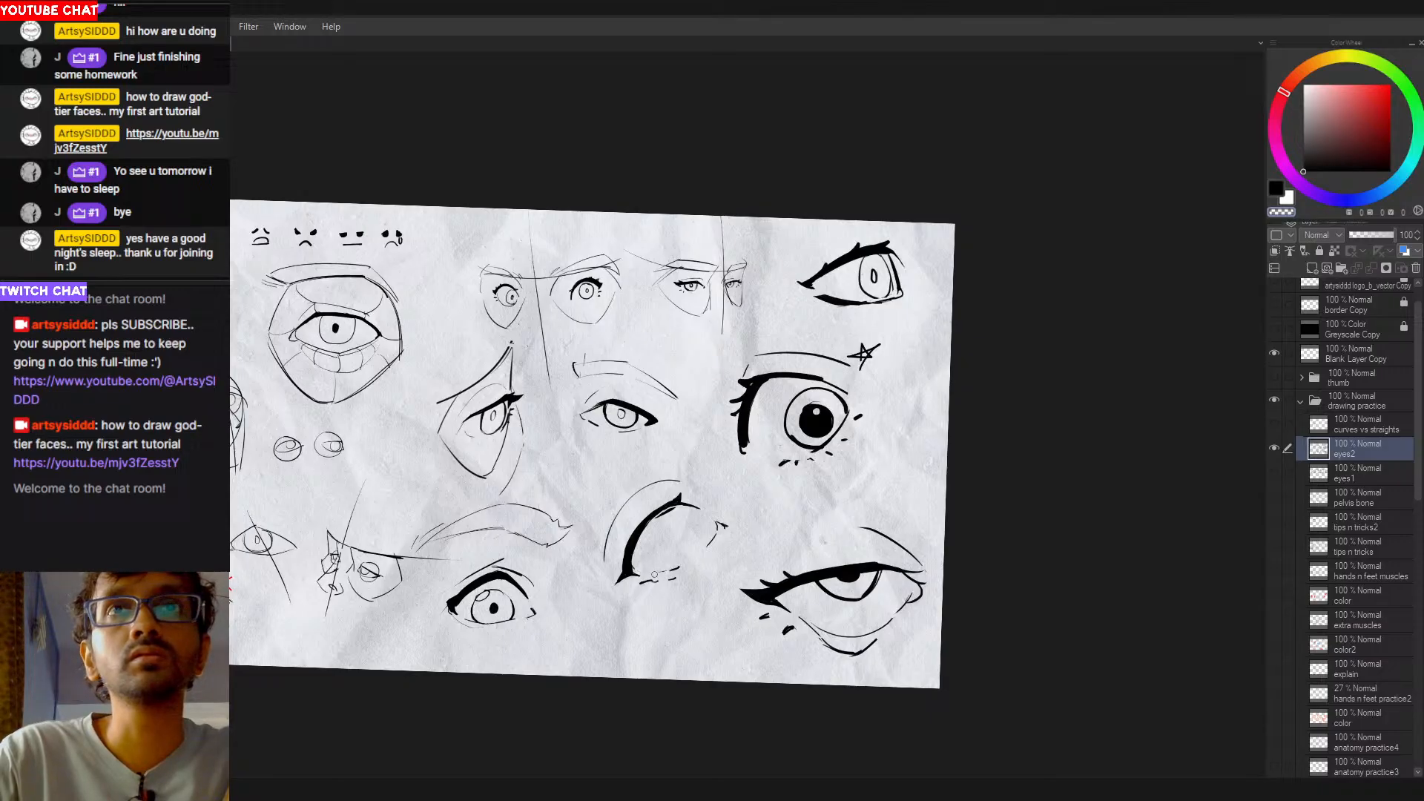
key("c")
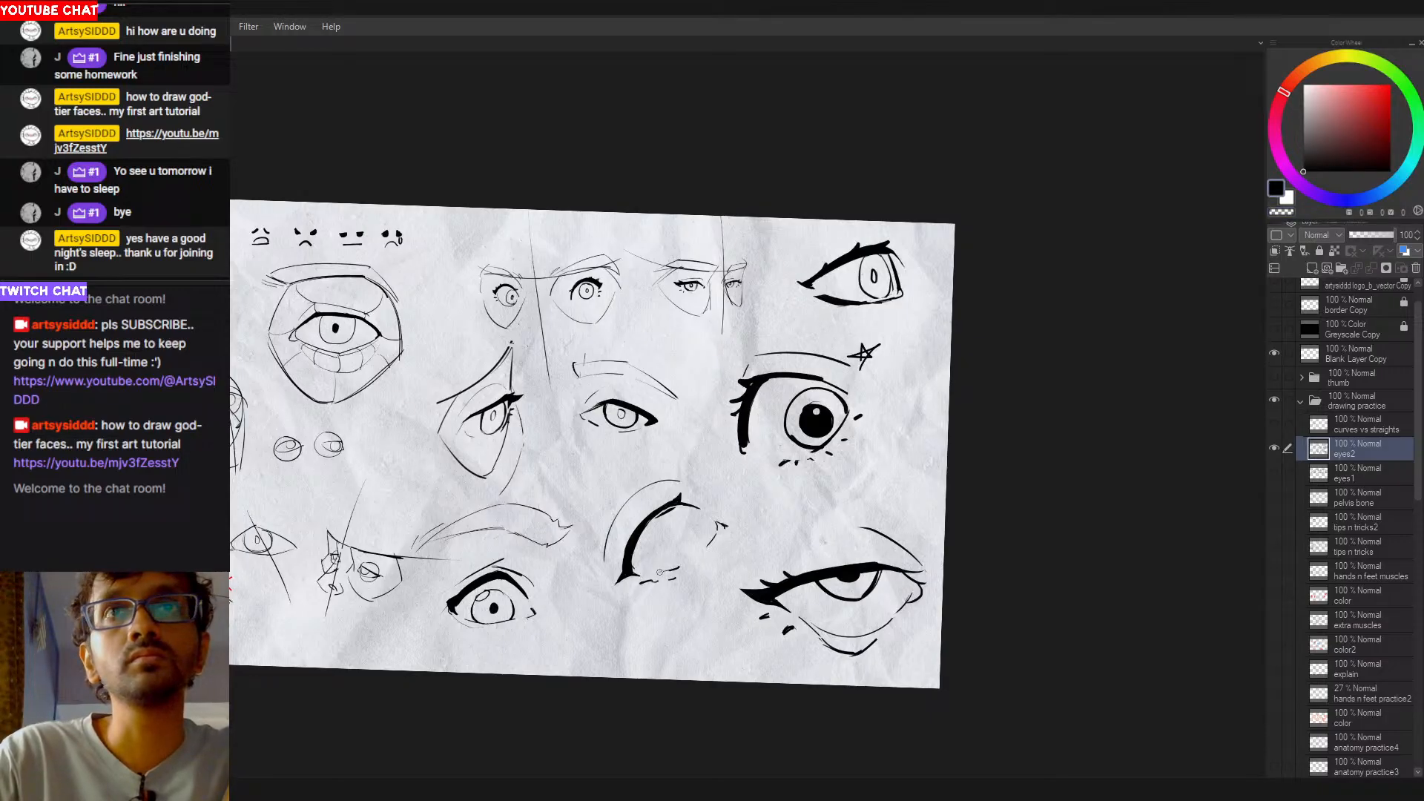
left_click_drag(659, 572, 689, 563)
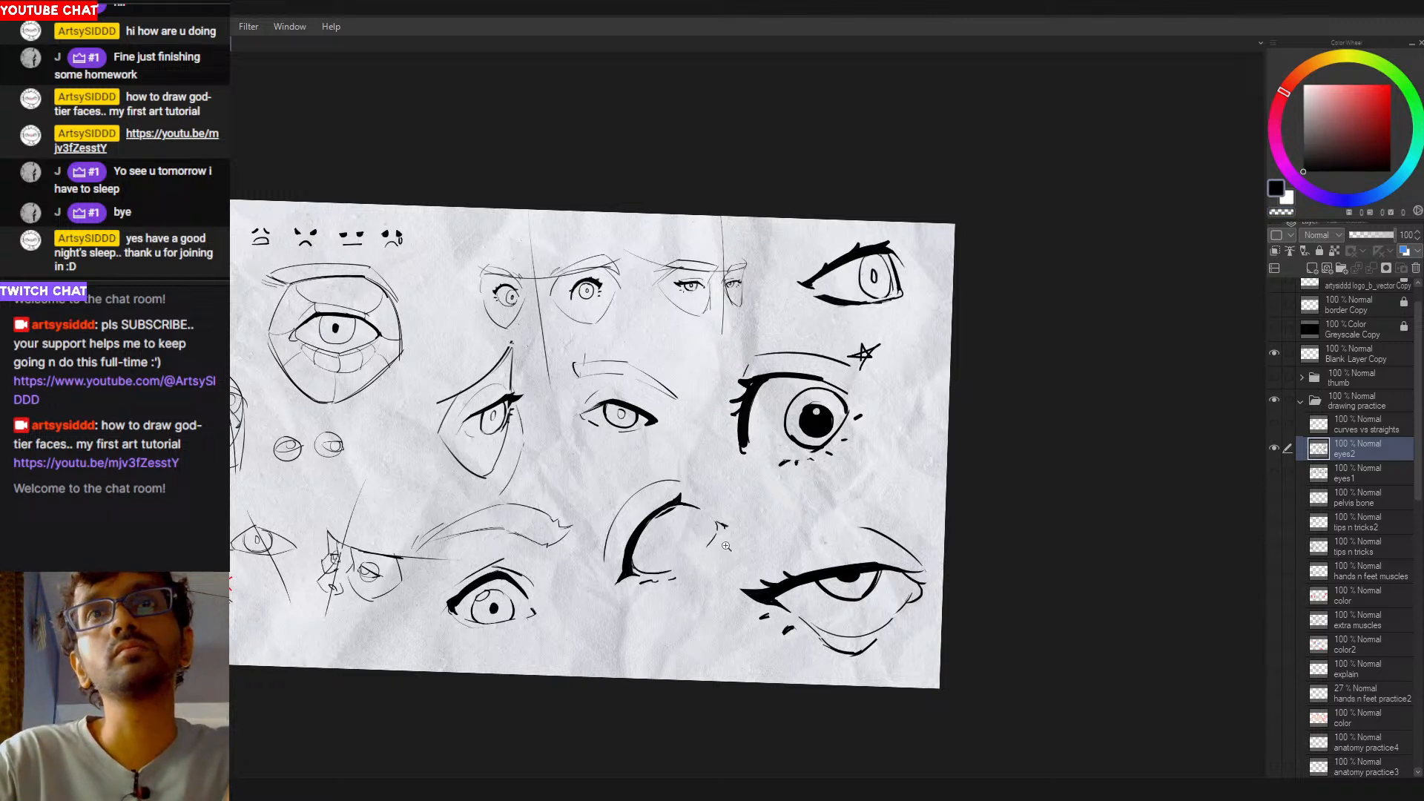
Step: Erase the thin lid crease arc above the tilted eye's upper lid
mouse_move(715, 469)
left_mouse_down()
mouse_move(596, 563)
mouse_move(608, 606)
mouse_move(746, 512)
left_mouse_up()
key("ctrl+d")
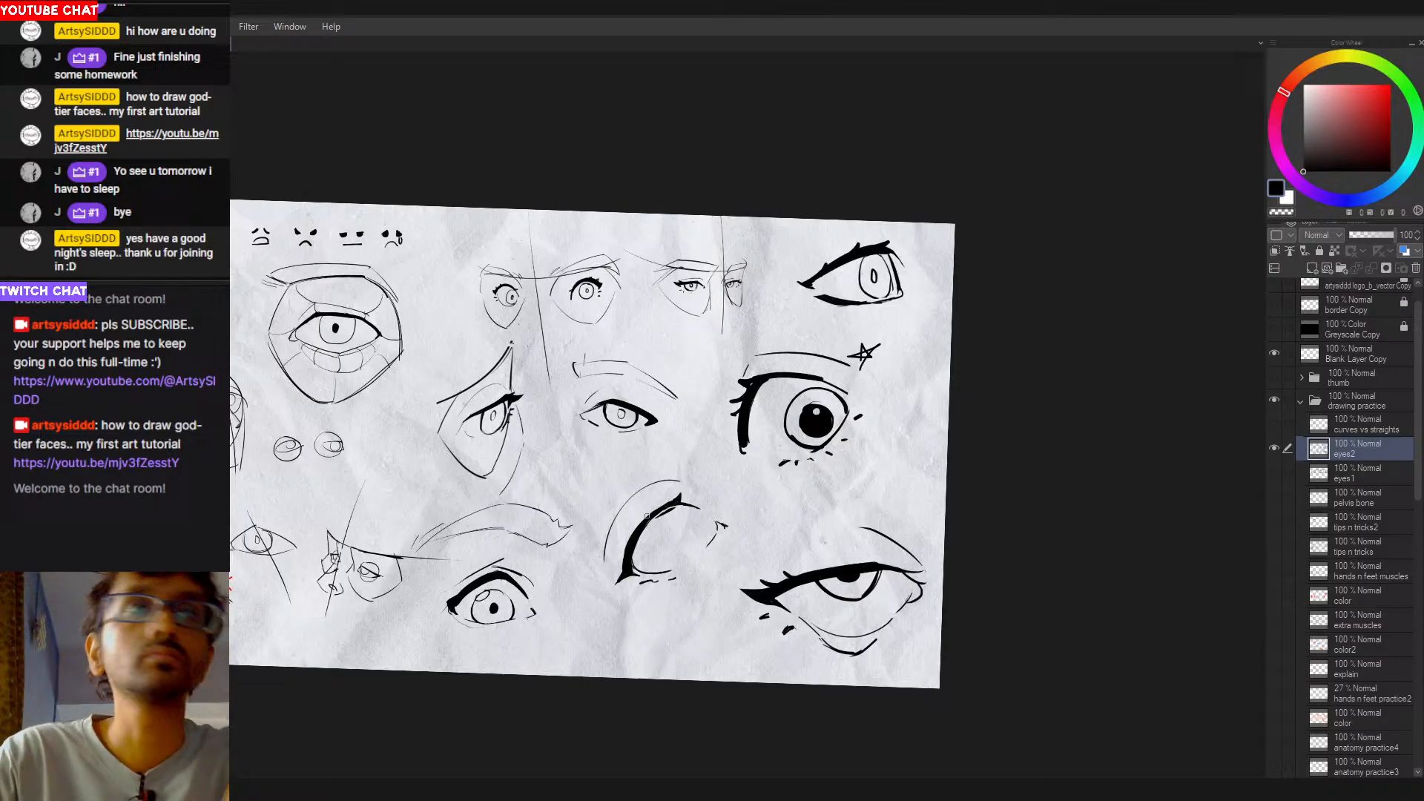
mouse_move(606, 549)
left_mouse_down()
mouse_move(653, 480)
mouse_move(603, 540)
left_mouse_up()
key("ctrl+z")
key("e")
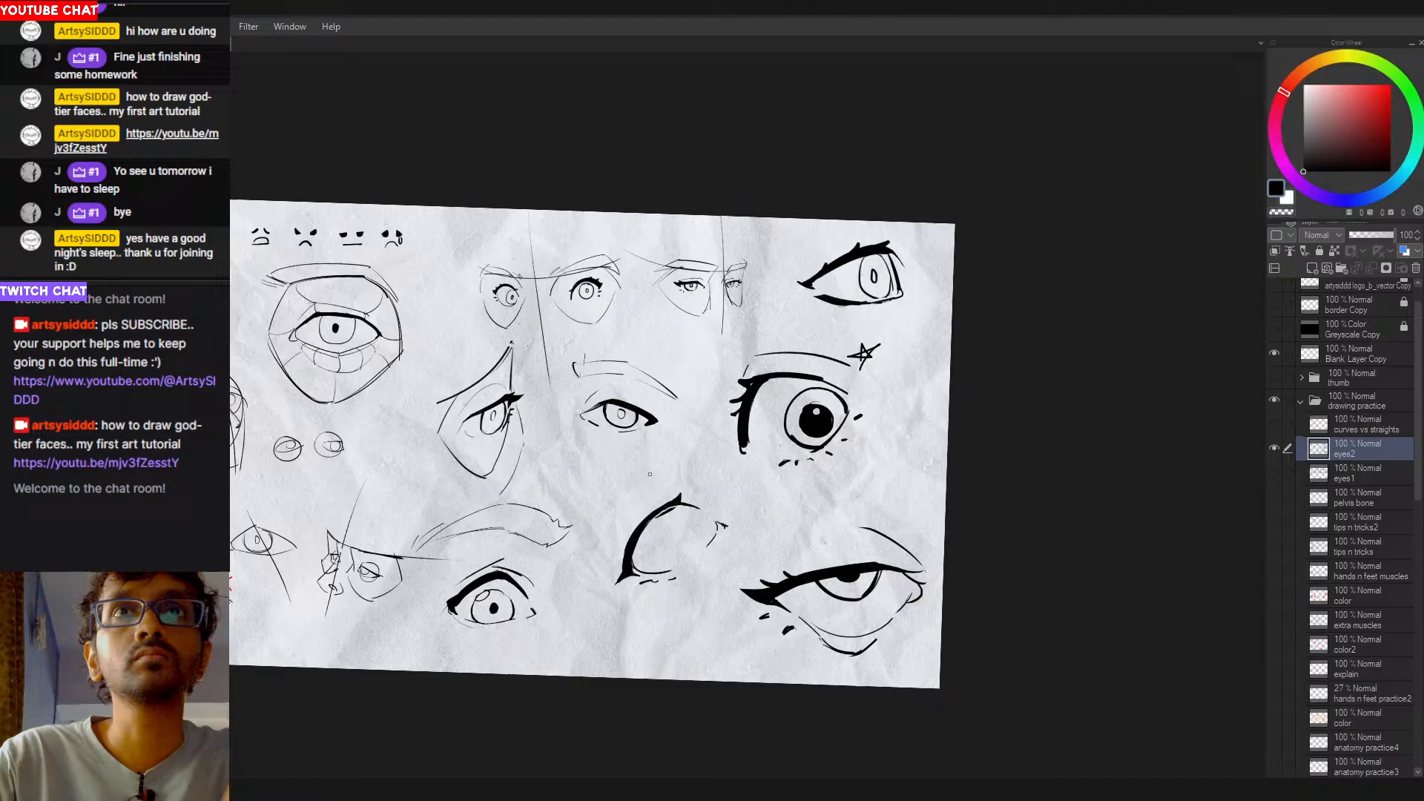
Step: Ink a short curved lid crease stroke above the tilted eye's peak, undoing the attempts that sweep too far down the outer side
key("ctrl+z")
key("ctrl+z")
mouse_move(608, 565)
left_mouse_down()
mouse_move(642, 487)
mouse_move(687, 483)
mouse_move(609, 520)
left_mouse_up()
key("ctrl+z")
key("ctrl+z")
key("ctrl+z")
mouse_move(681, 480)
left_mouse_down()
mouse_move(633, 498)
mouse_move(605, 586)
mouse_move(619, 522)
left_mouse_up()
key("ctrl+z")
key("ctrl+z")
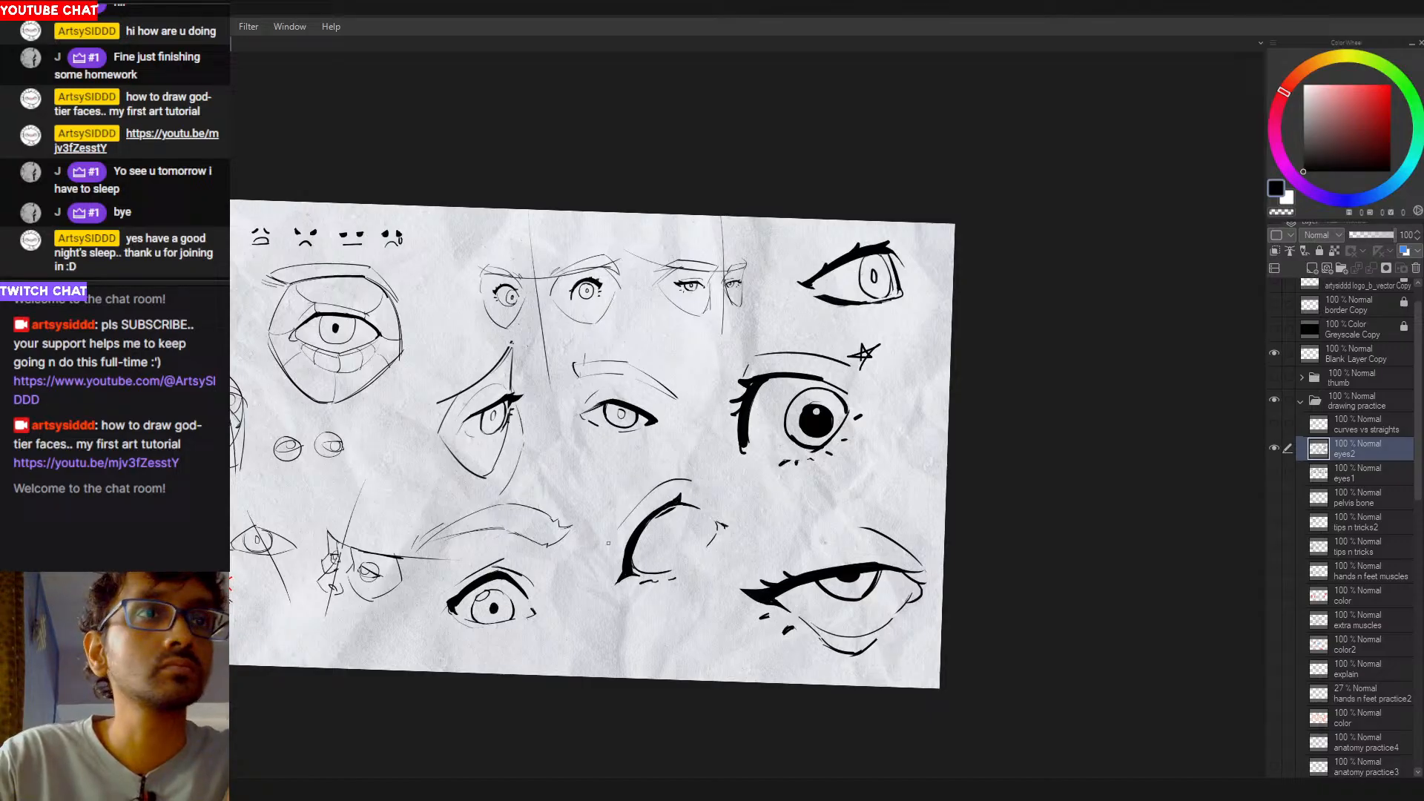
key("ctrl+z")
mouse_move(681, 482)
left_mouse_down()
mouse_move(614, 510)
mouse_move(633, 504)
mouse_move(598, 581)
left_mouse_up()
key("ctrl+z")
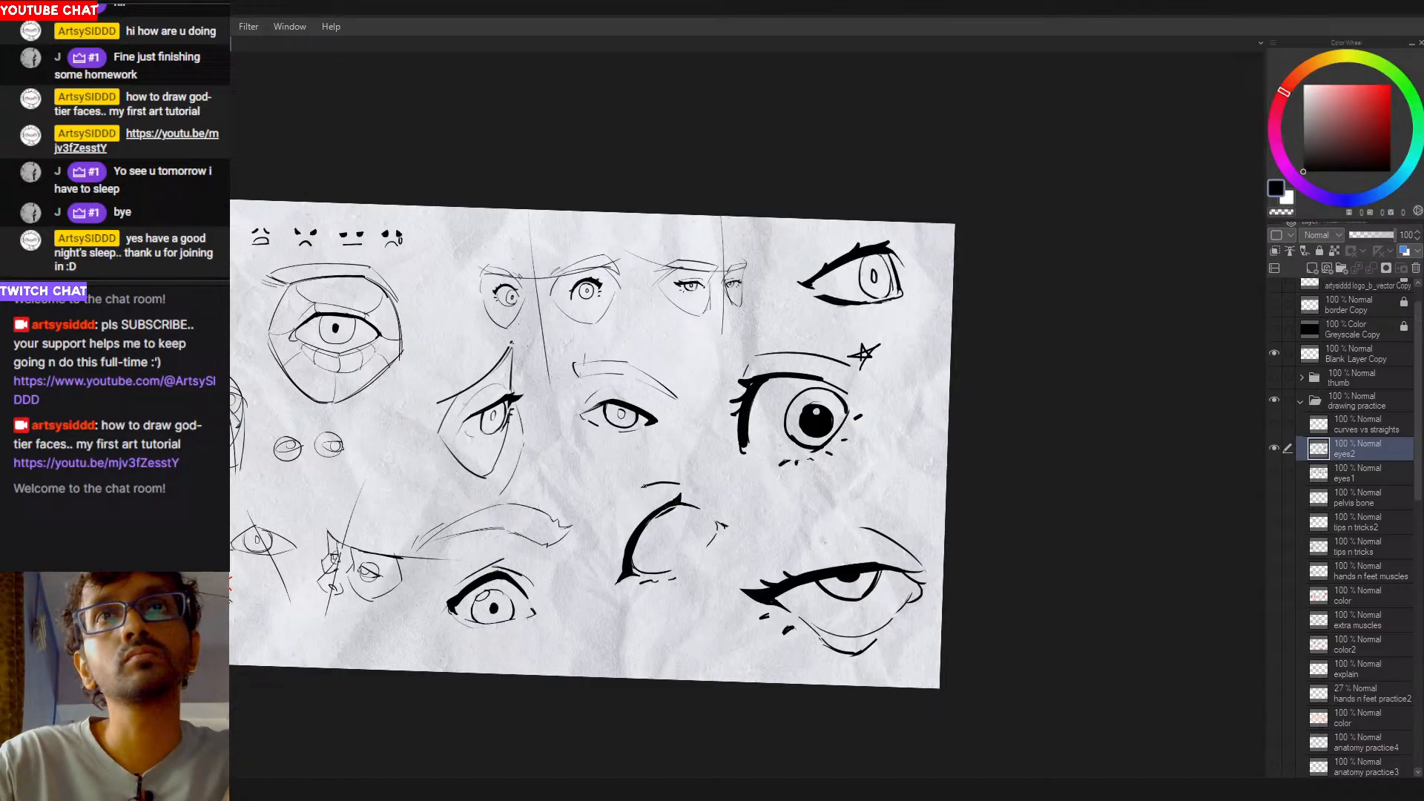
Step: Extend the tilted eye's lid crease in a thin curve down the outer side, roughly parallel to the thick upper lid
left_click_drag(645, 484, 612, 557)
key("ctrl+z")
key("ctrl+z")
left_click_drag(642, 485, 610, 558)
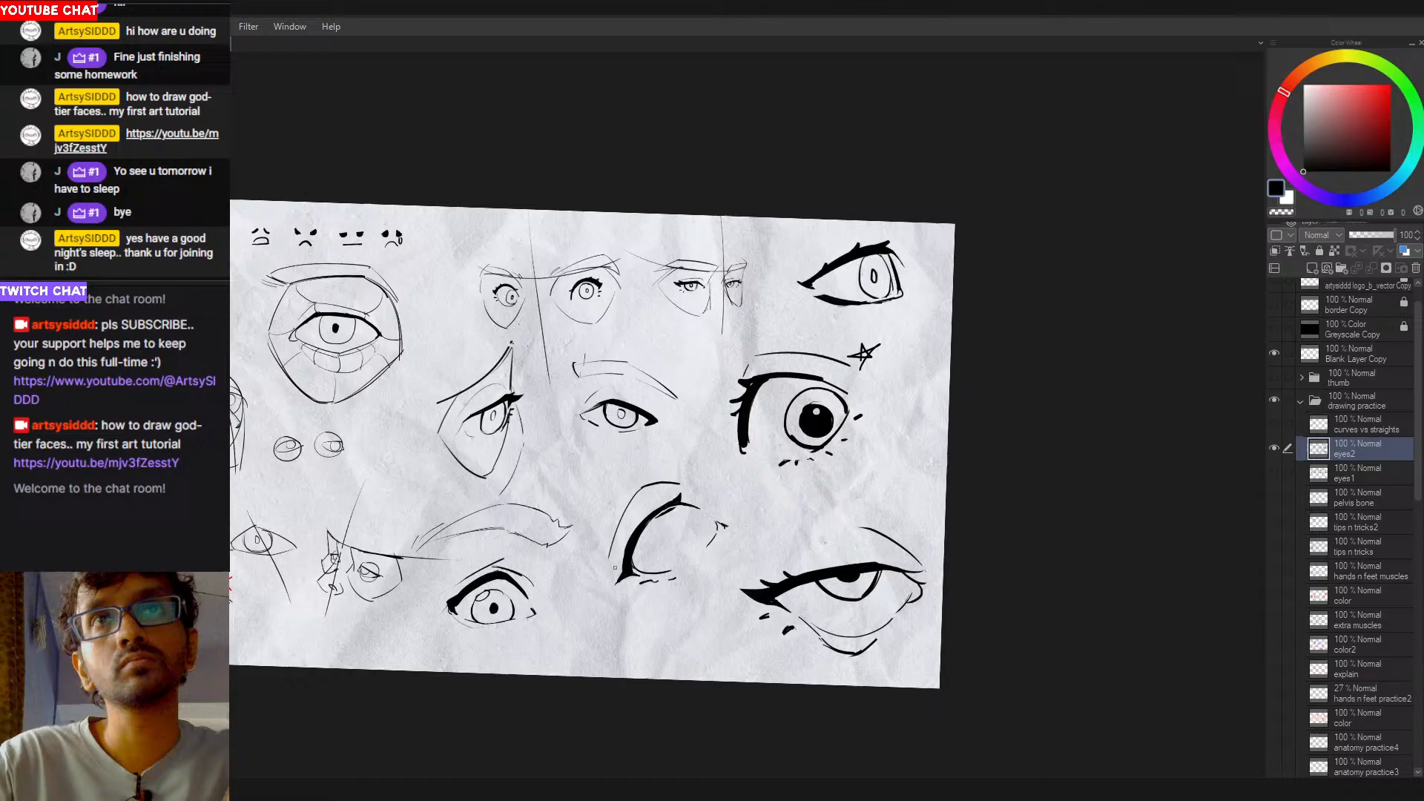
scroll(705, 501, "down", 1)
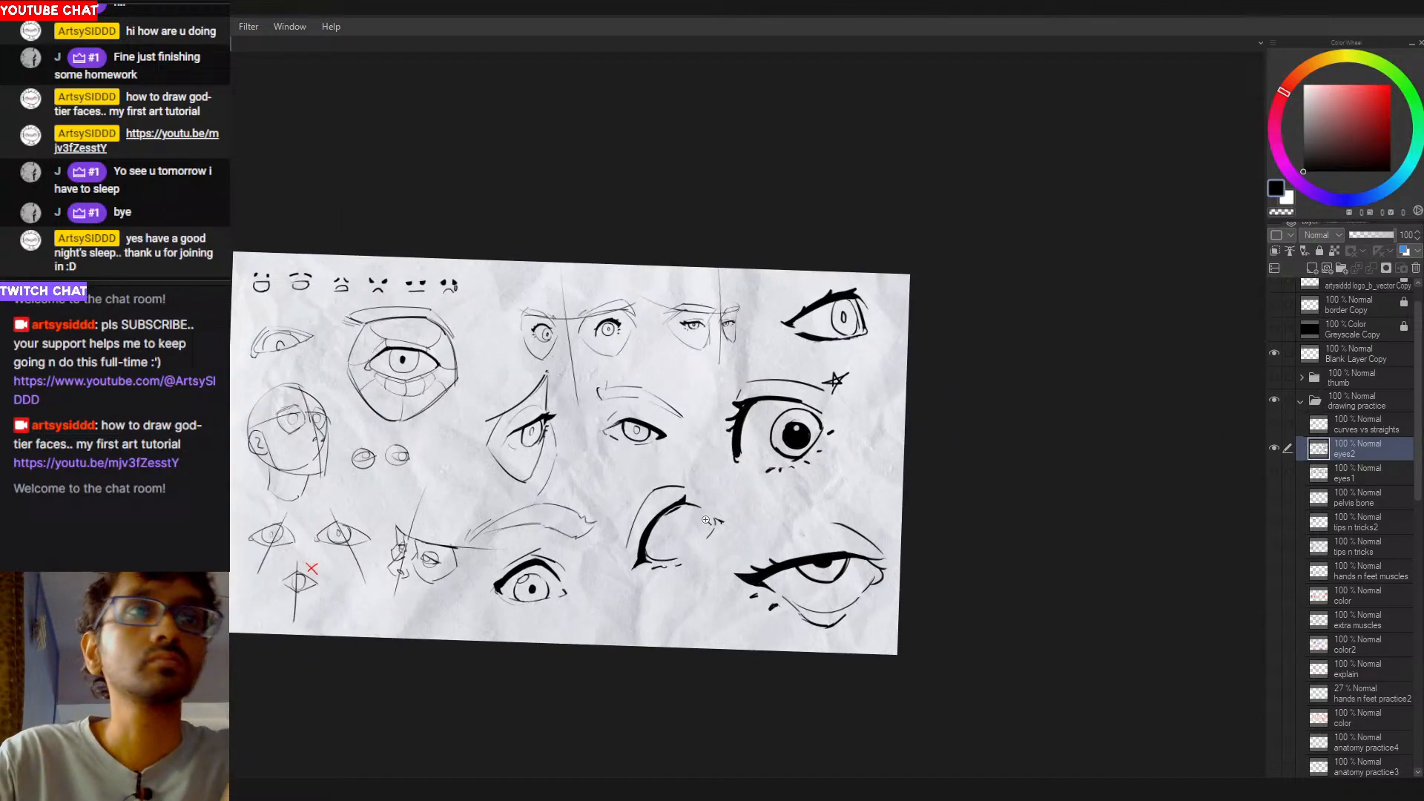
scroll(701, 519, "up", 1)
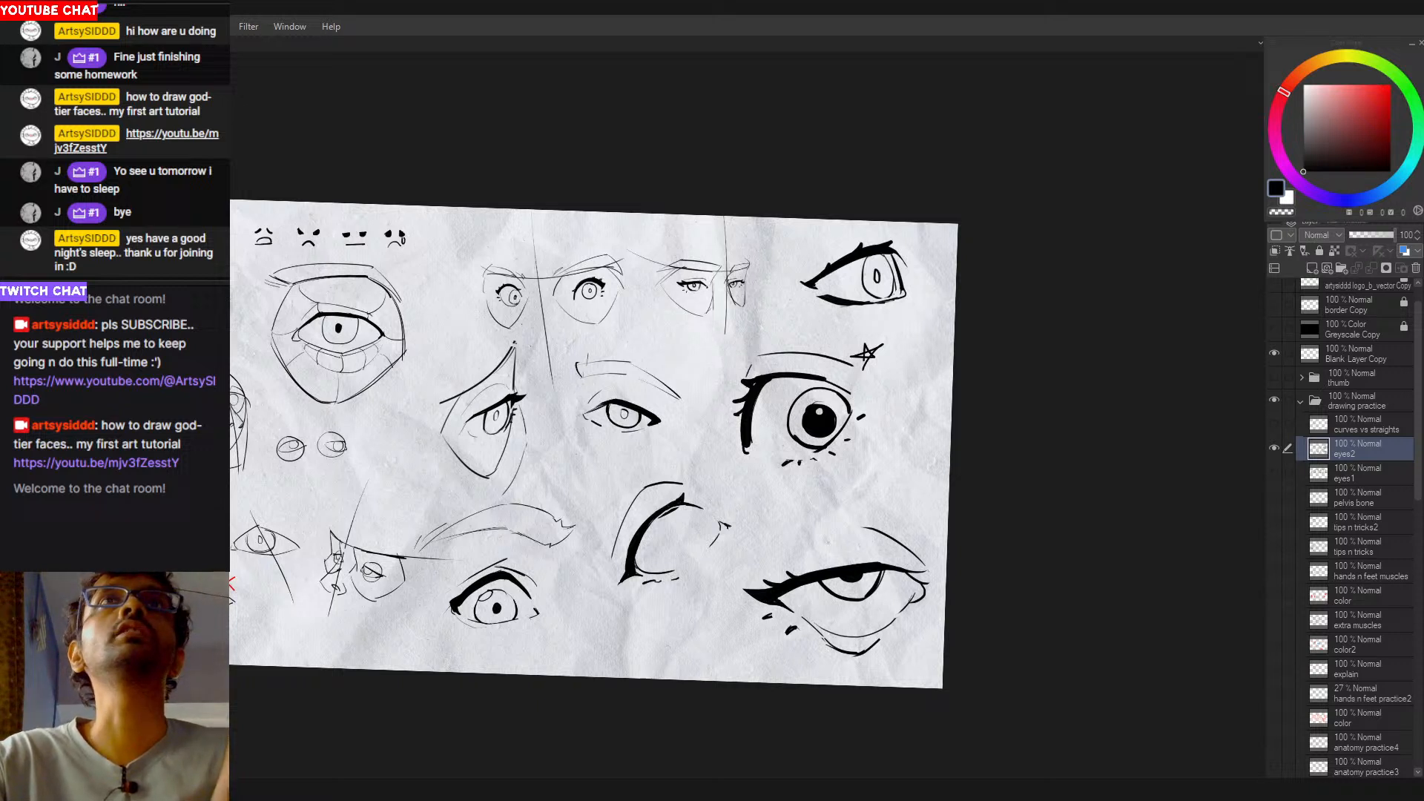
Step: Ink a thin line just beneath the tilted eye's upper lid near the peak, leaving a narrow white gap, and undo stray strokes
left_click_drag(722, 548, 766, 528)
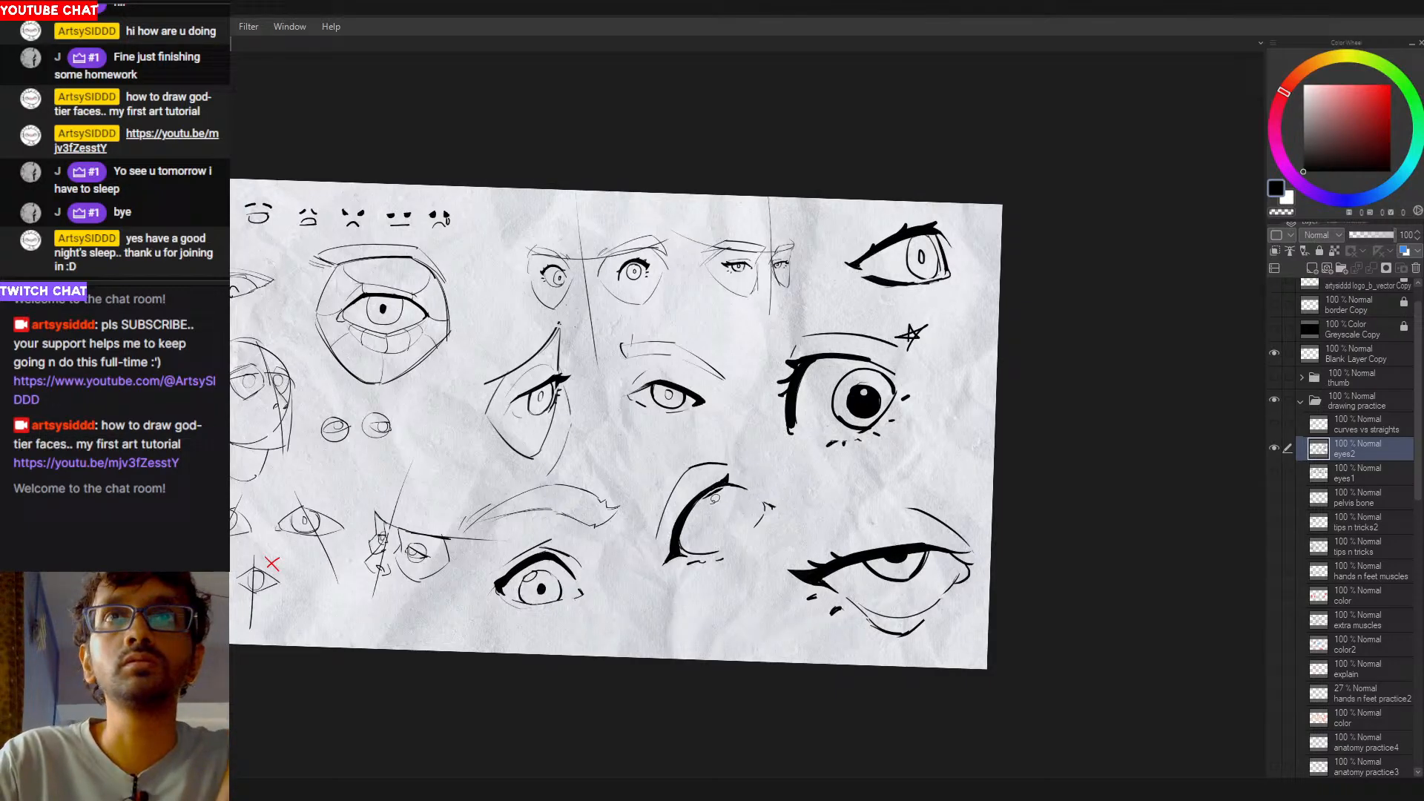
left_click(701, 479)
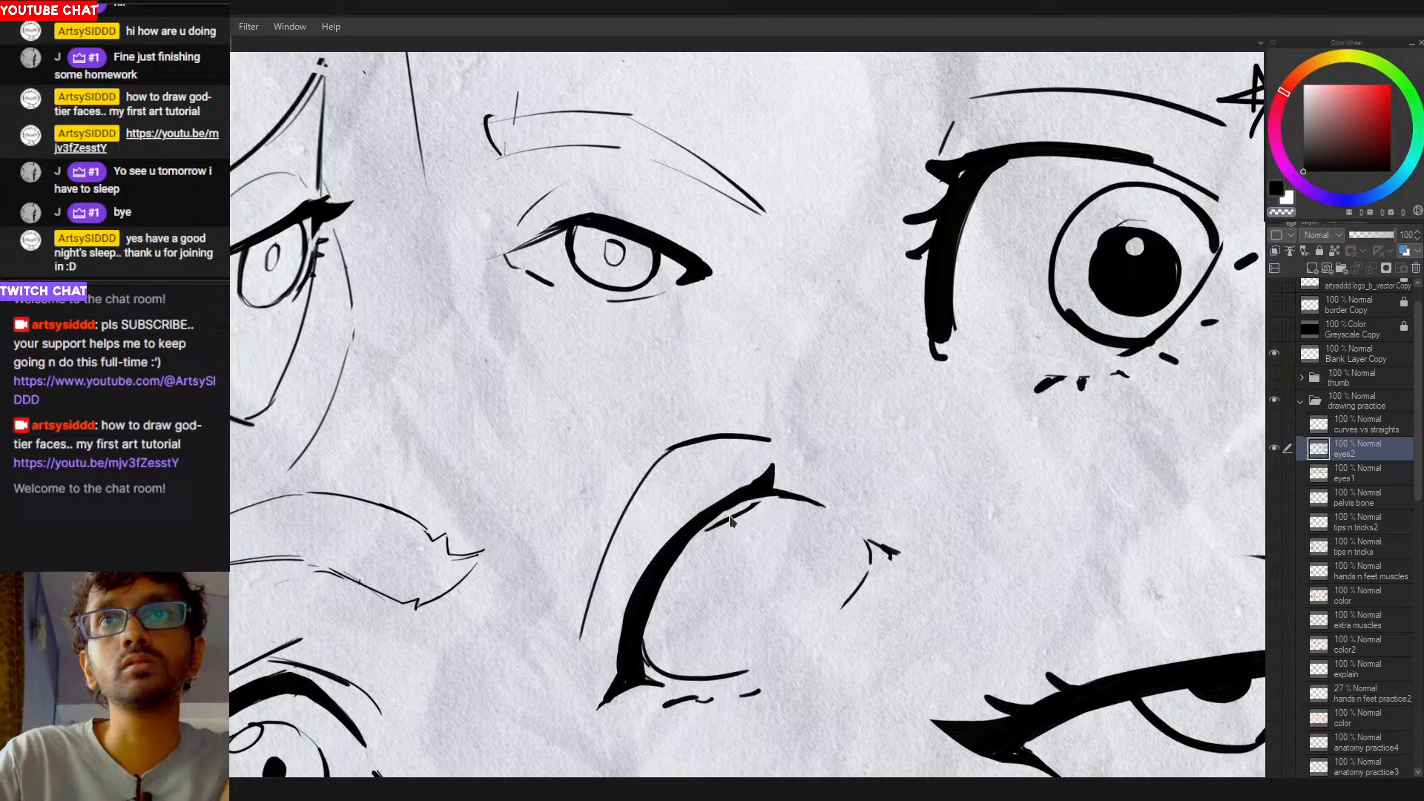
mouse_move(766, 493)
left_mouse_down()
mouse_move(707, 529)
mouse_move(720, 520)
left_mouse_up()
key("ctrl+z")
key("ctrl+z")
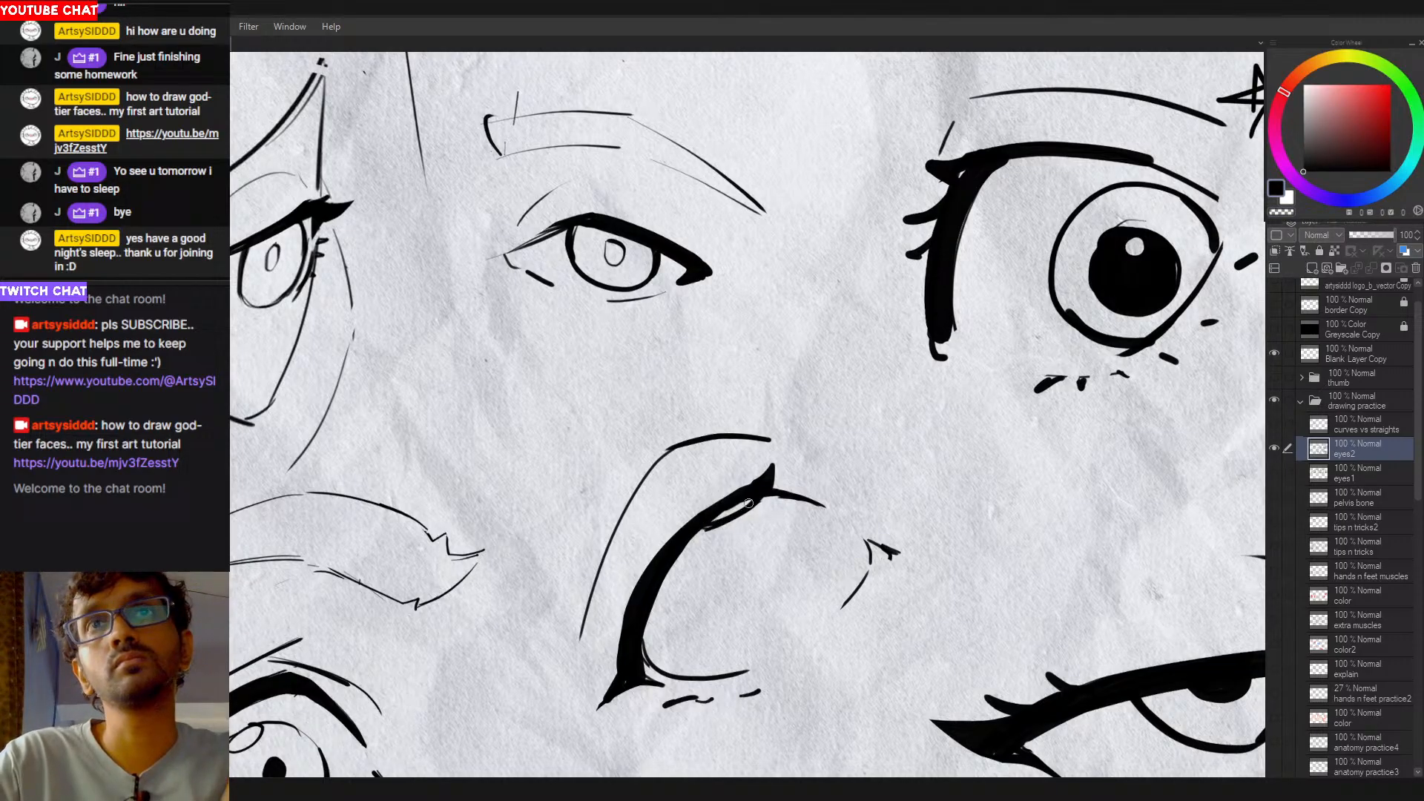
left_click_drag(799, 493, 712, 512)
mouse_move(812, 516)
left_mouse_down()
mouse_move(706, 523)
mouse_move(727, 476)
mouse_move(767, 479)
mouse_move(745, 459)
mouse_move(631, 621)
mouse_move(742, 522)
left_mouse_up()
Step: Select the whole tilted eye and transform it, enlarging it slightly and shifting it up in the gap between the surrounding eyes
key("ctrl+t")
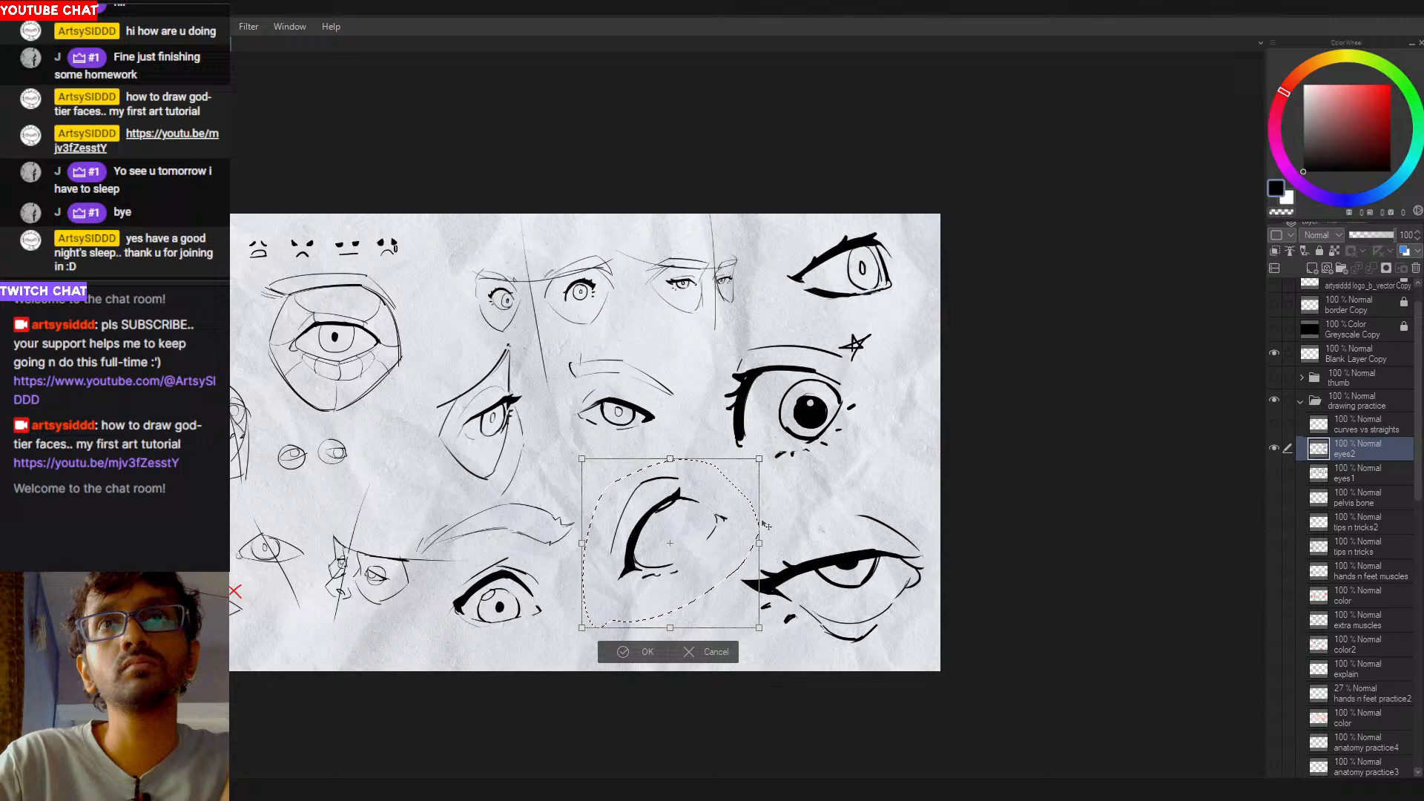
key("Return")
scroll(728, 517, "up", 2)
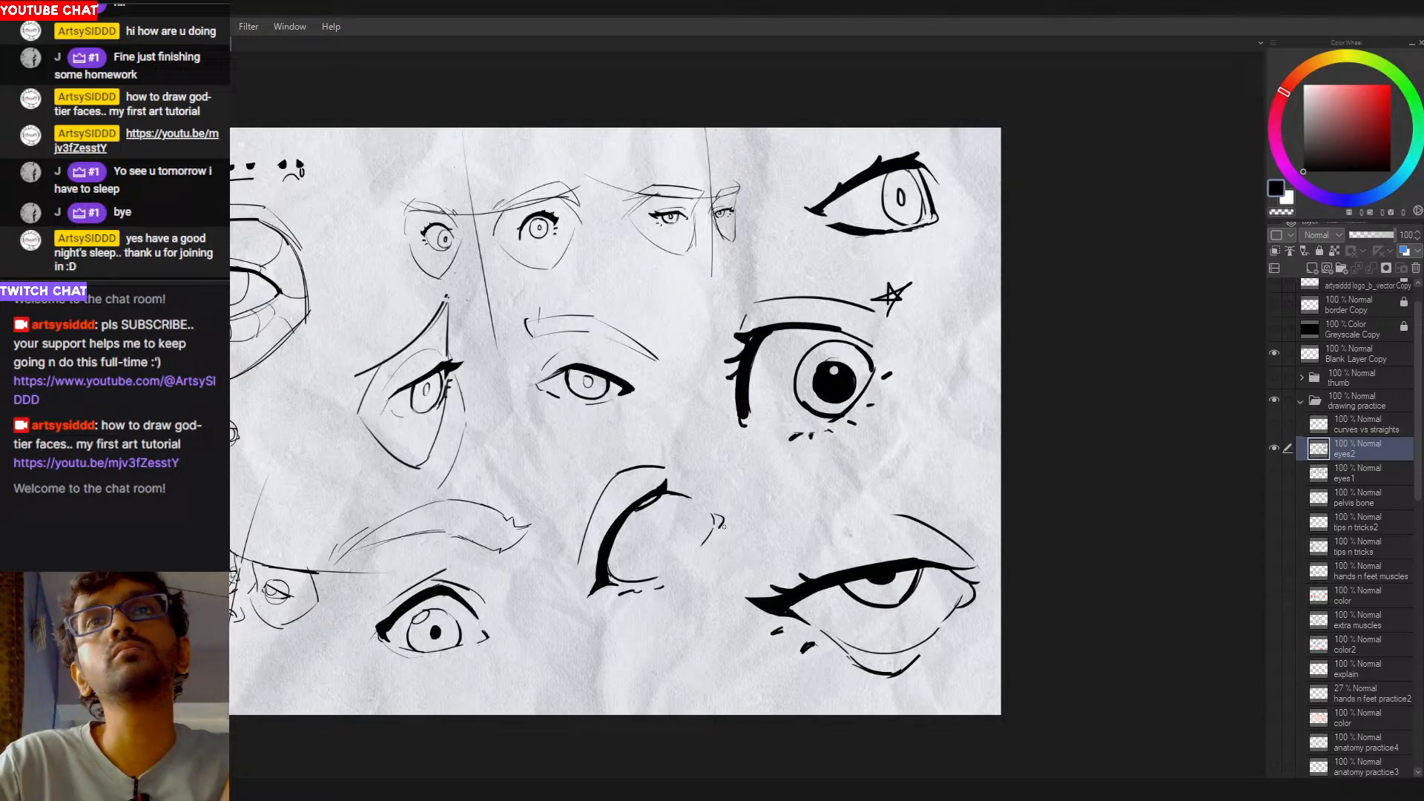
scroll(724, 525, "down", 2)
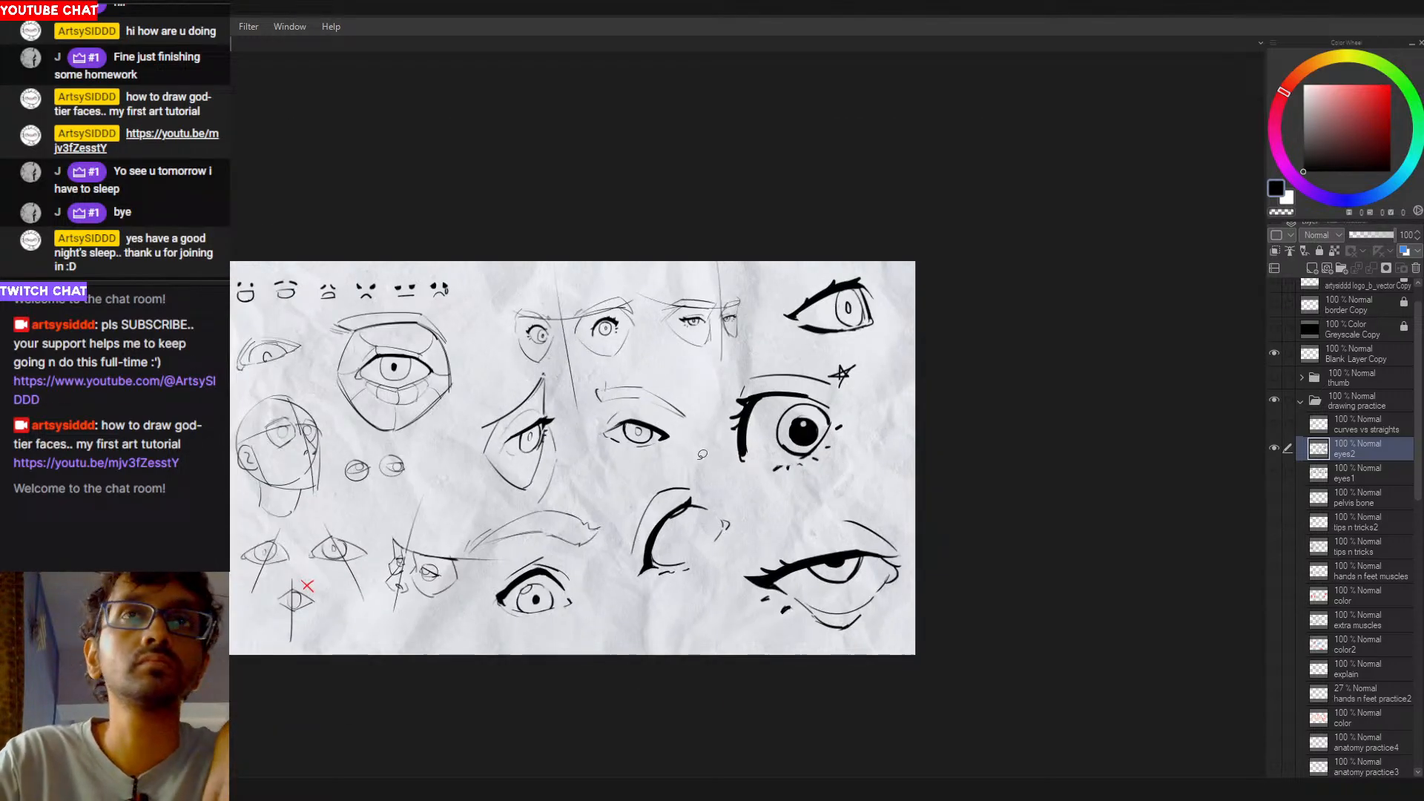
mouse_move(702, 454)
left_mouse_down()
mouse_move(601, 564)
mouse_move(755, 536)
mouse_move(702, 459)
left_mouse_up()
key("ctrl+t")
mouse_move(732, 558)
left_mouse_down()
mouse_move(710, 549)
mouse_move(738, 569)
left_mouse_up()
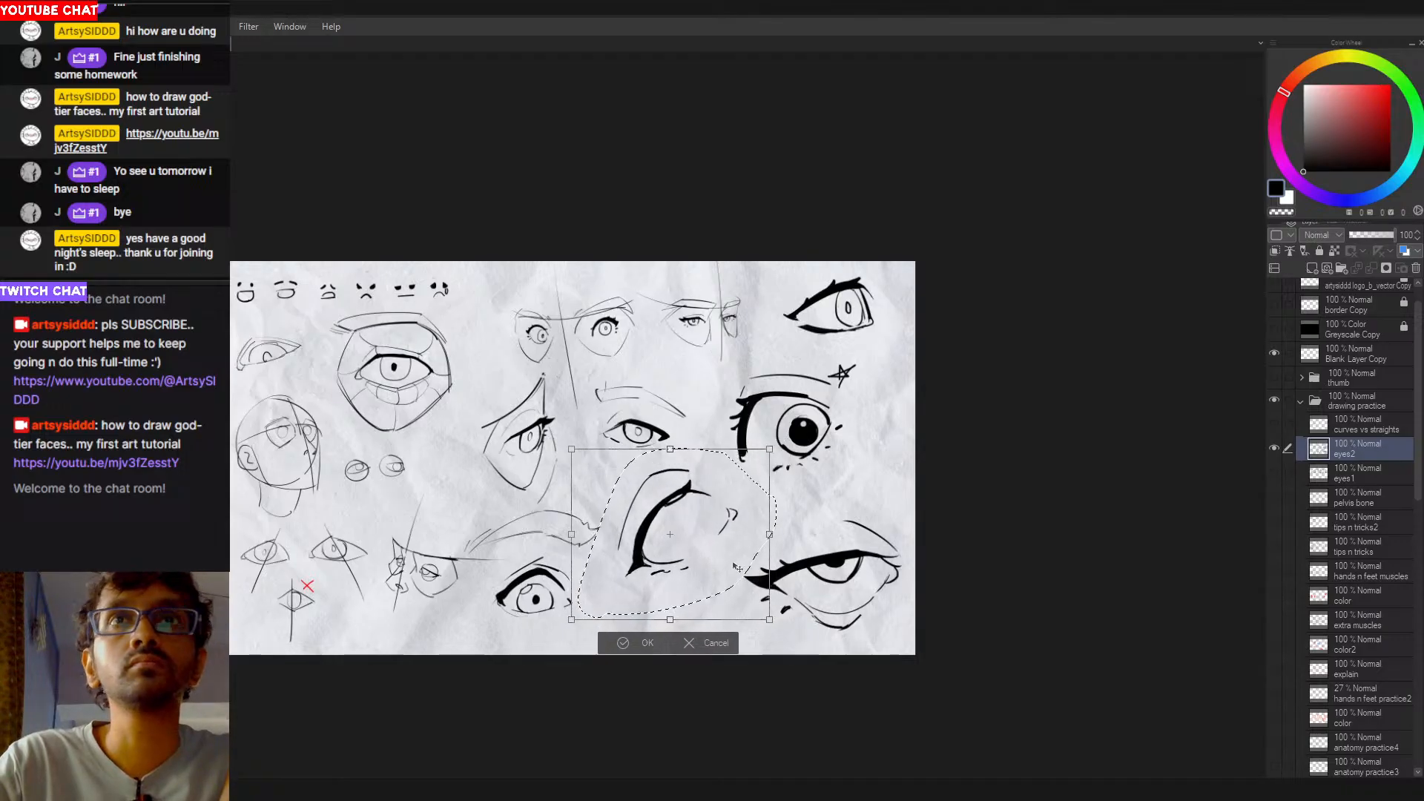
key("Return")
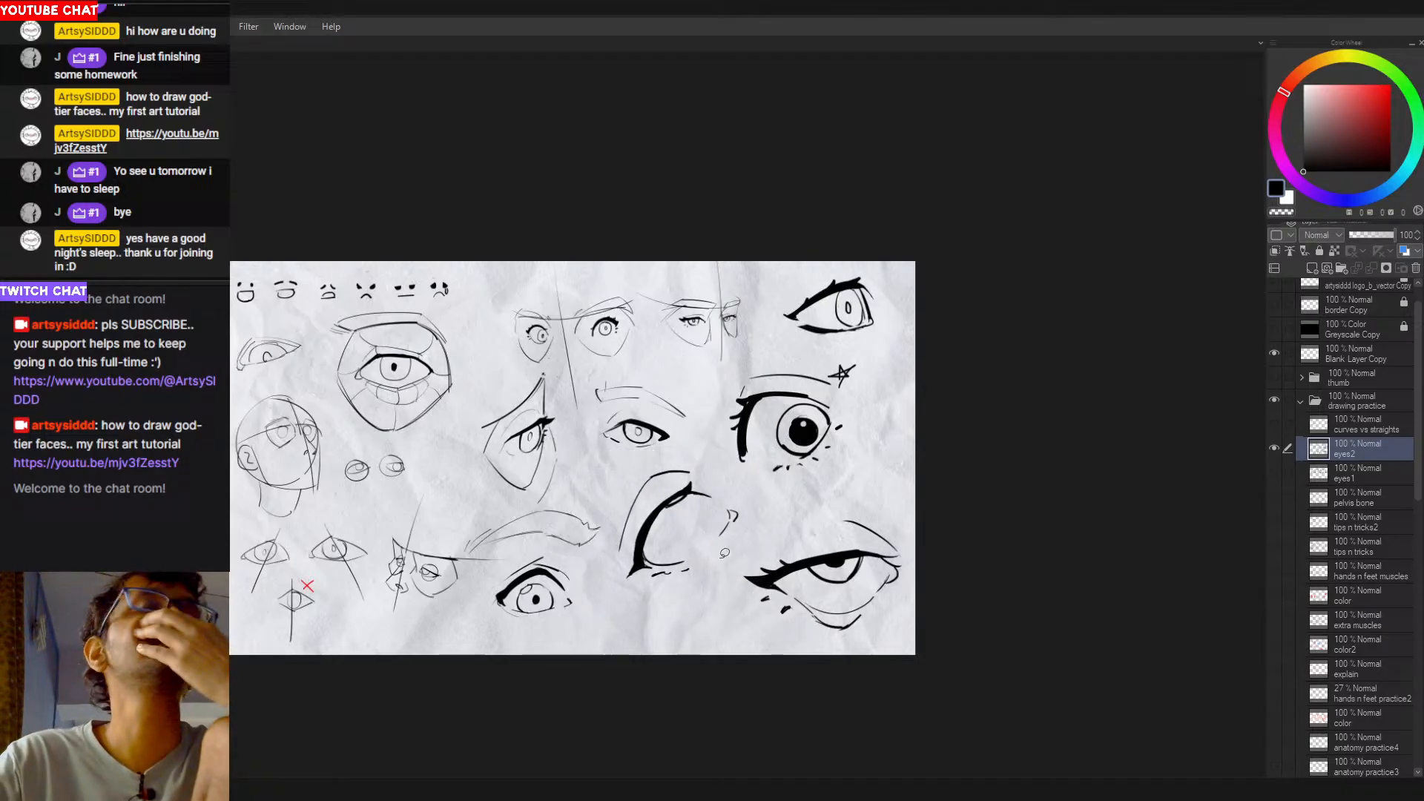
Step: Examine the tilted eye's line weight and placement against the wide-open eye and the other studies on the sheet
mouse_move(632, 528)
left_mouse_down()
mouse_move(753, 492)
mouse_move(742, 469)
left_mouse_up()
left_click(742, 481)
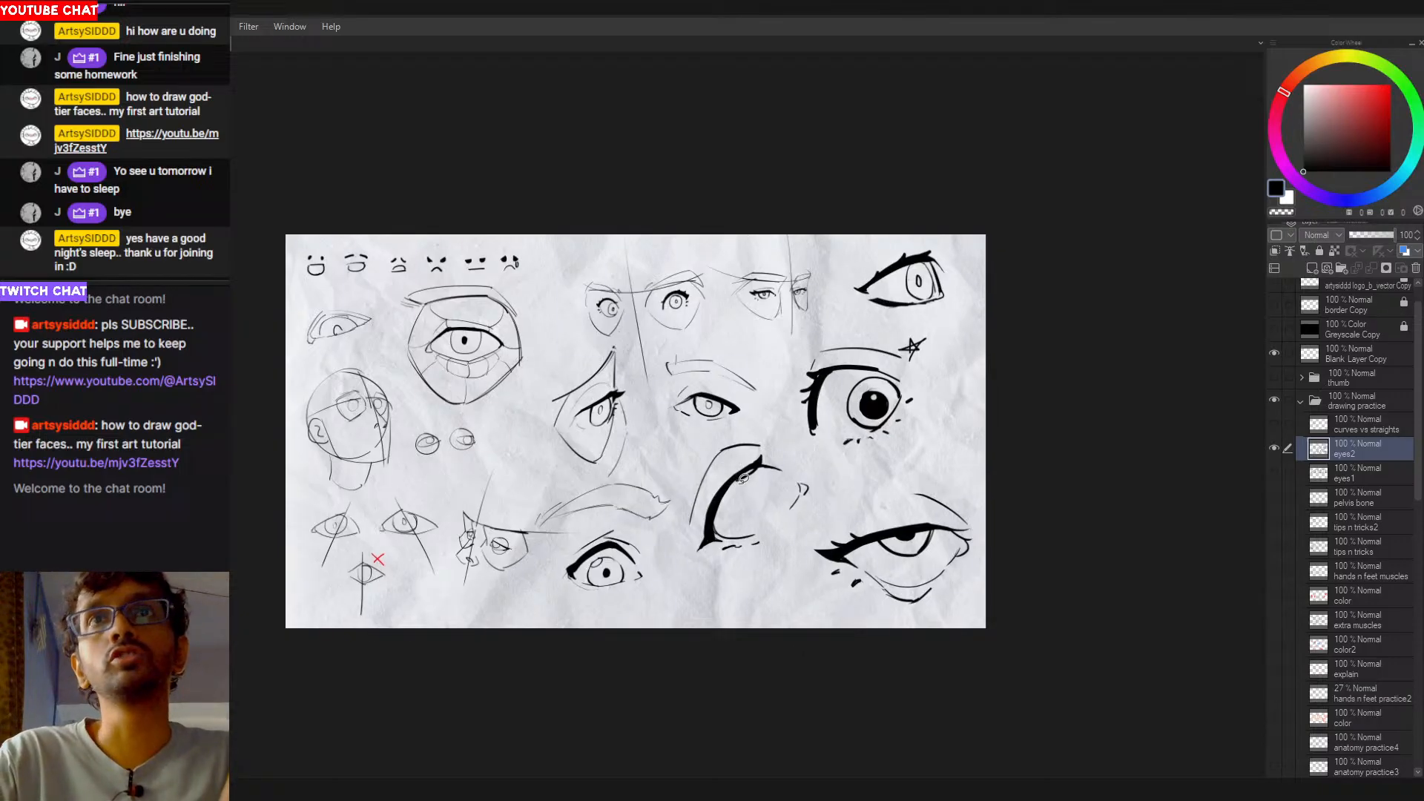
scroll(745, 450, "up", 2)
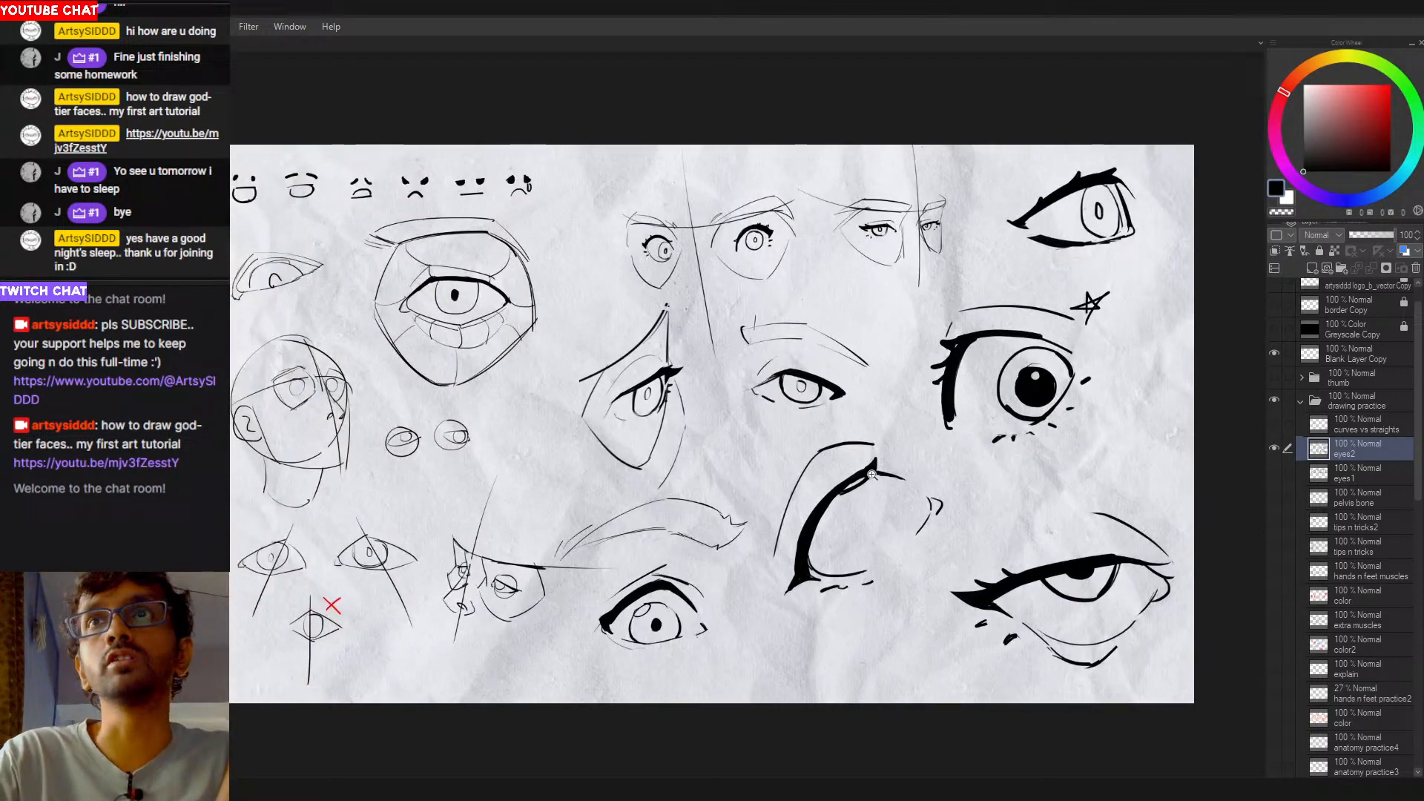
scroll(853, 473, "down", 2)
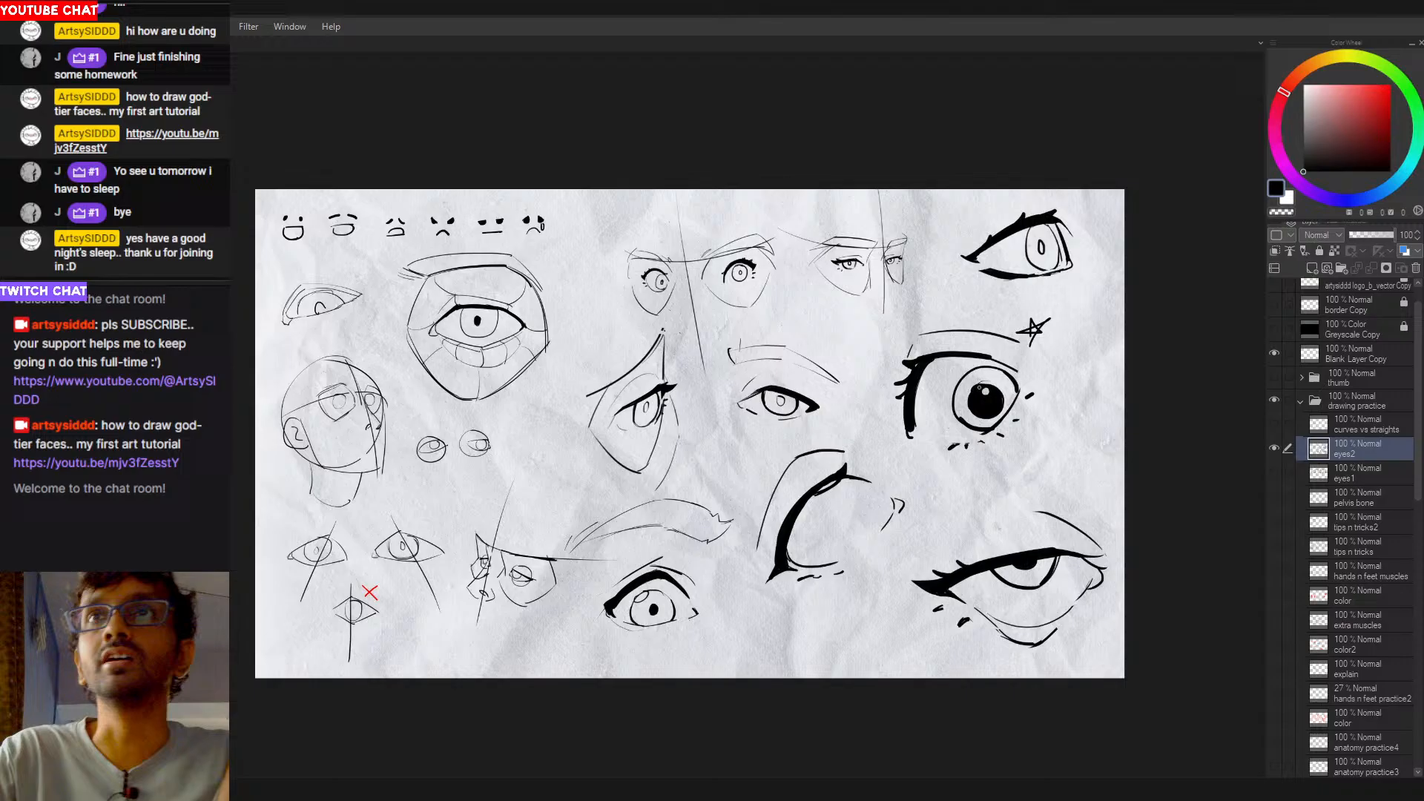
scroll(979, 387, "up", 3)
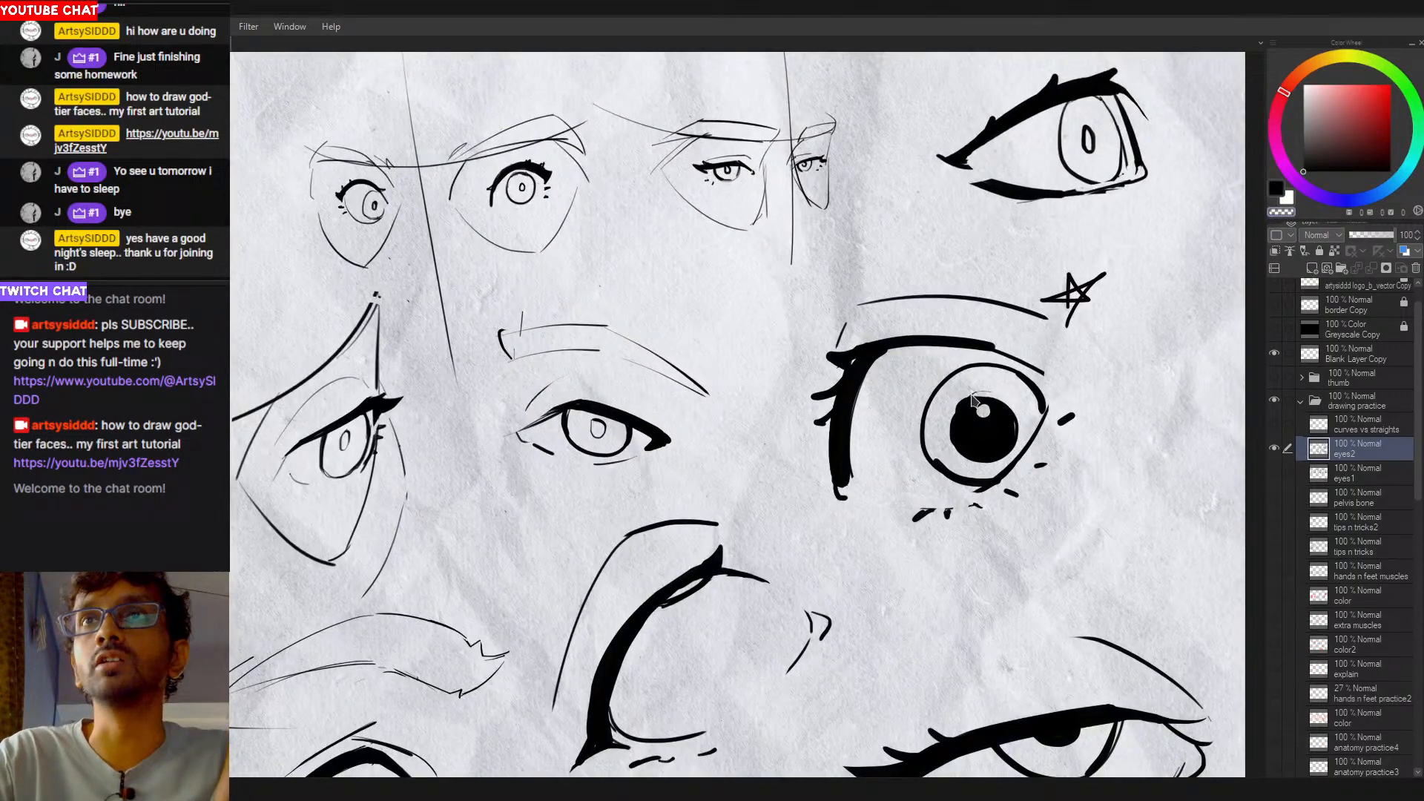
scroll(974, 401, "down", 4)
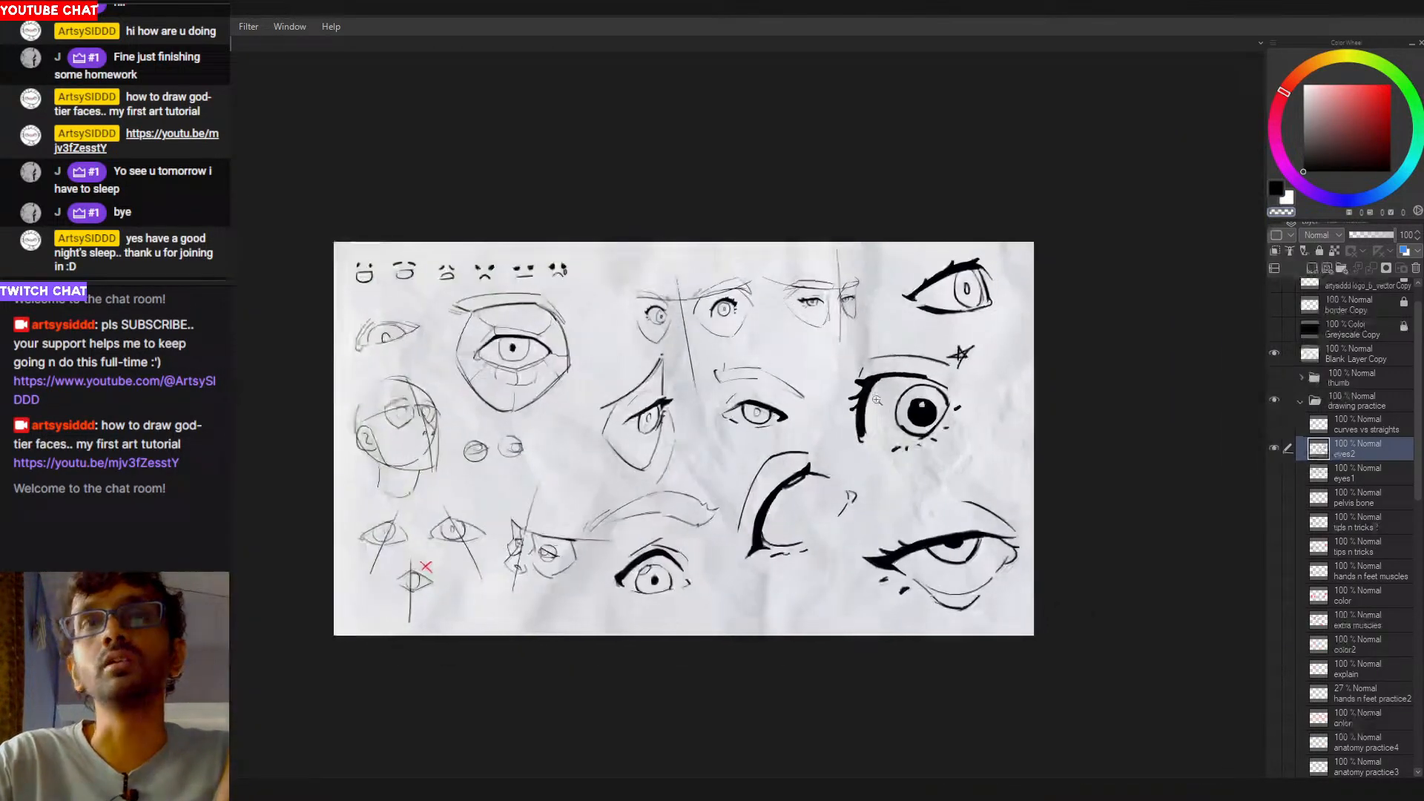
scroll(877, 401, "up", 2)
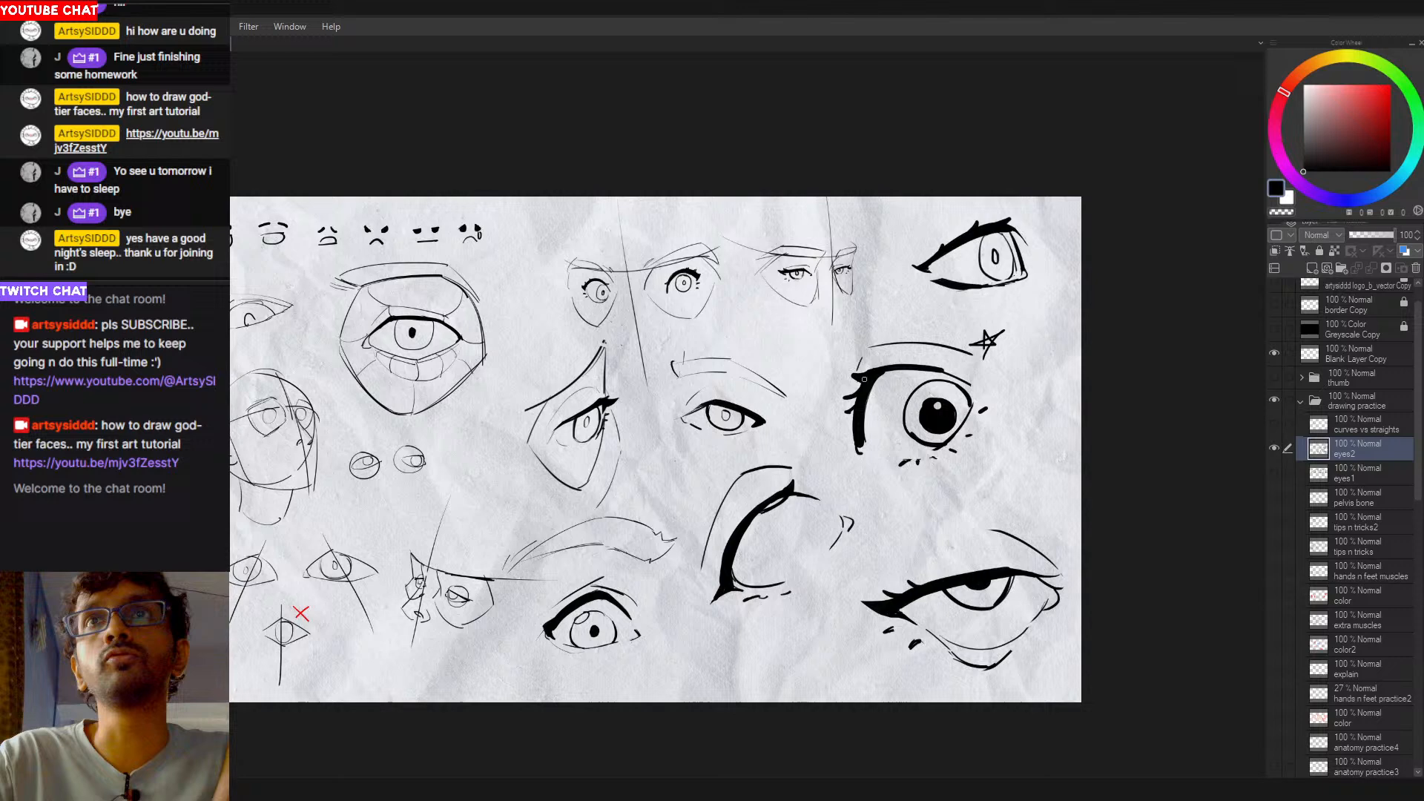
scroll(868, 416, "down", 1)
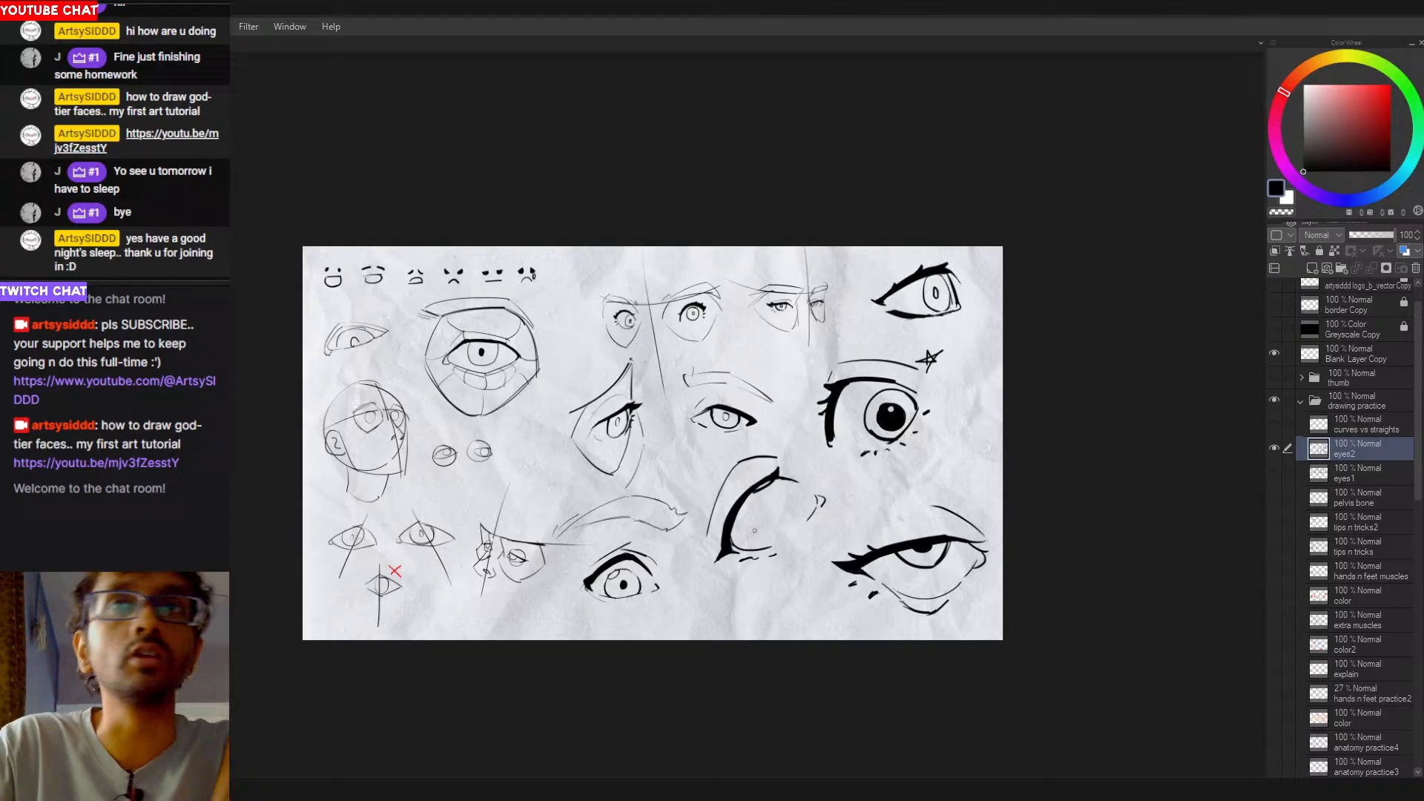
Step: Try to thin the tilted eye's thick upper lid along its outer side by erasing into it, undoing each pass
key("c")
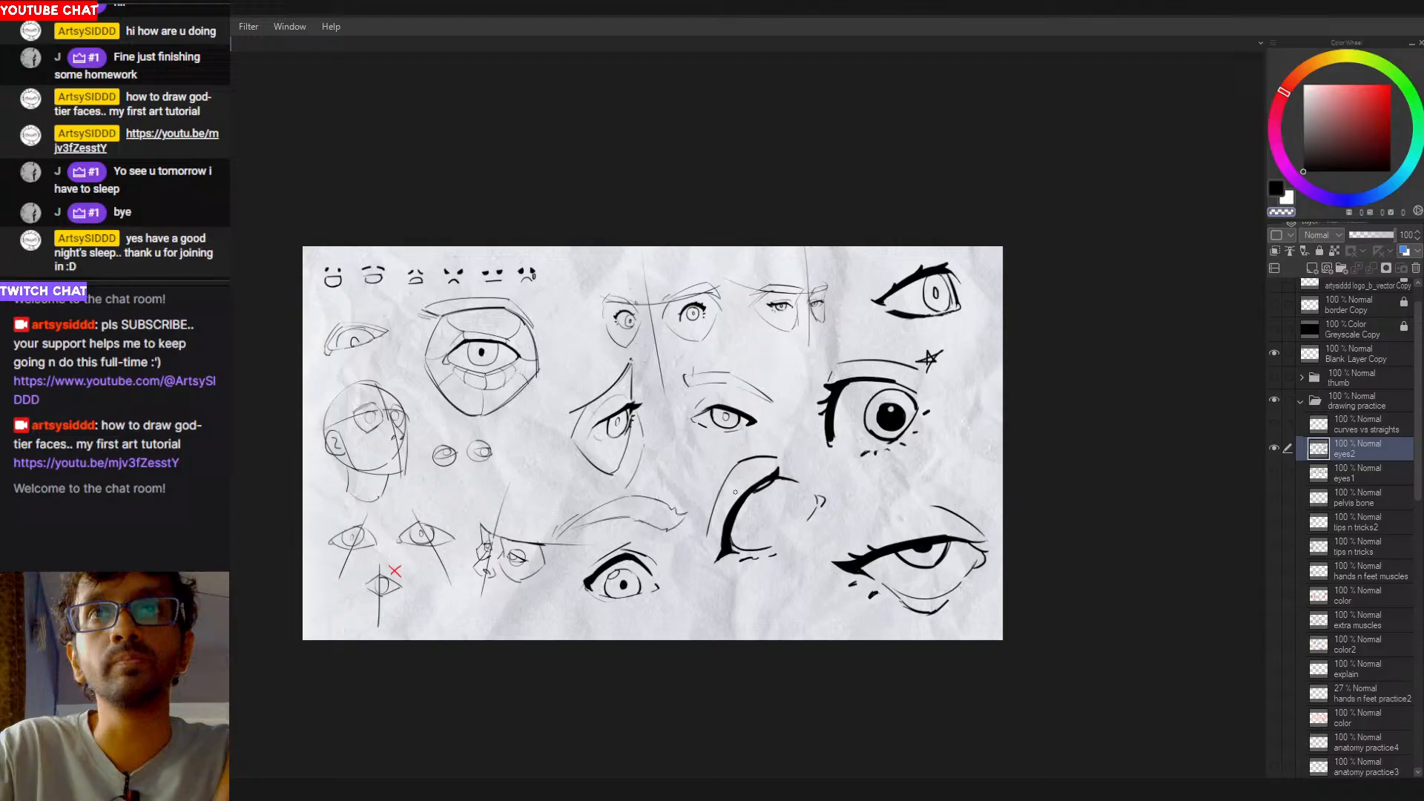
left_click_drag(725, 535, 727, 517)
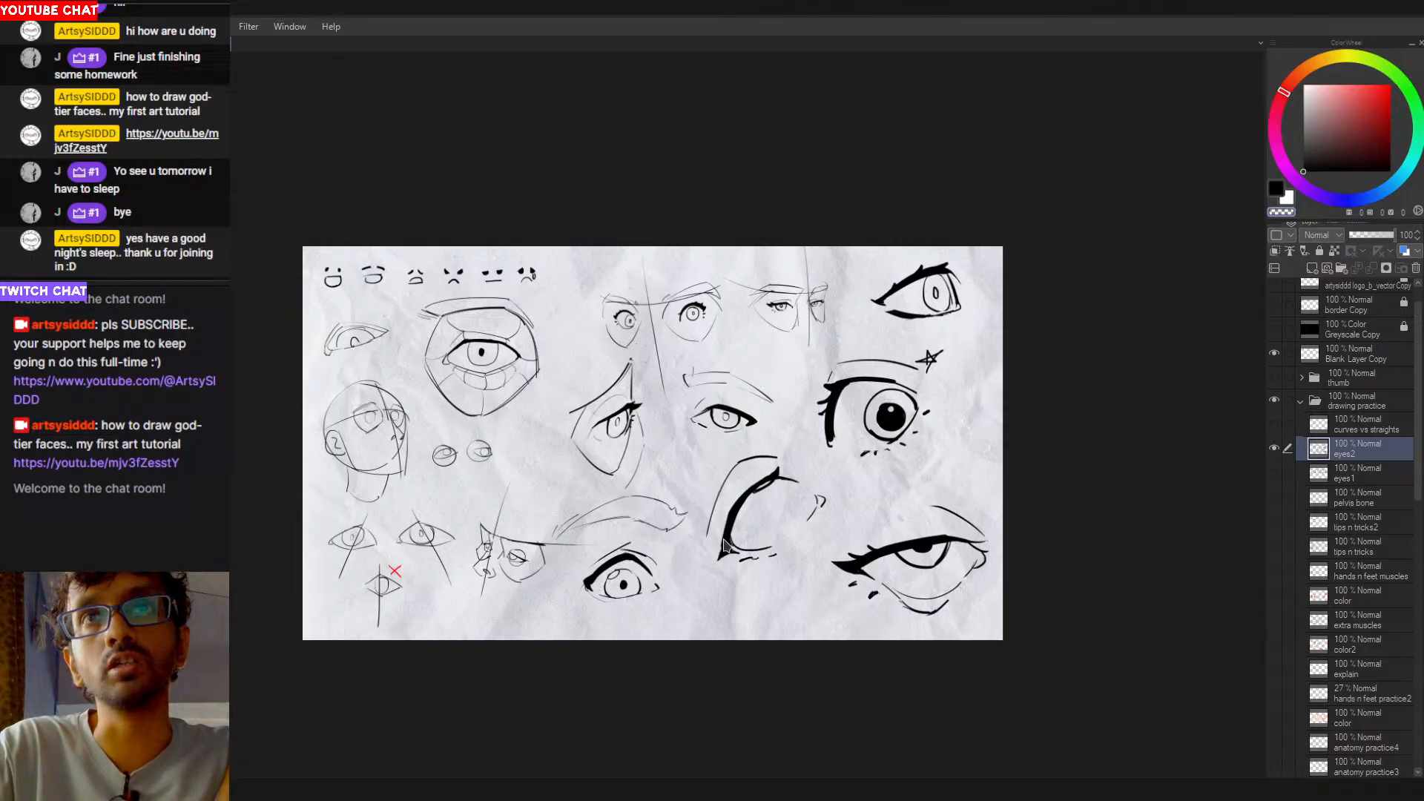
left_click_drag(724, 527, 718, 558)
key("ctrl+z")
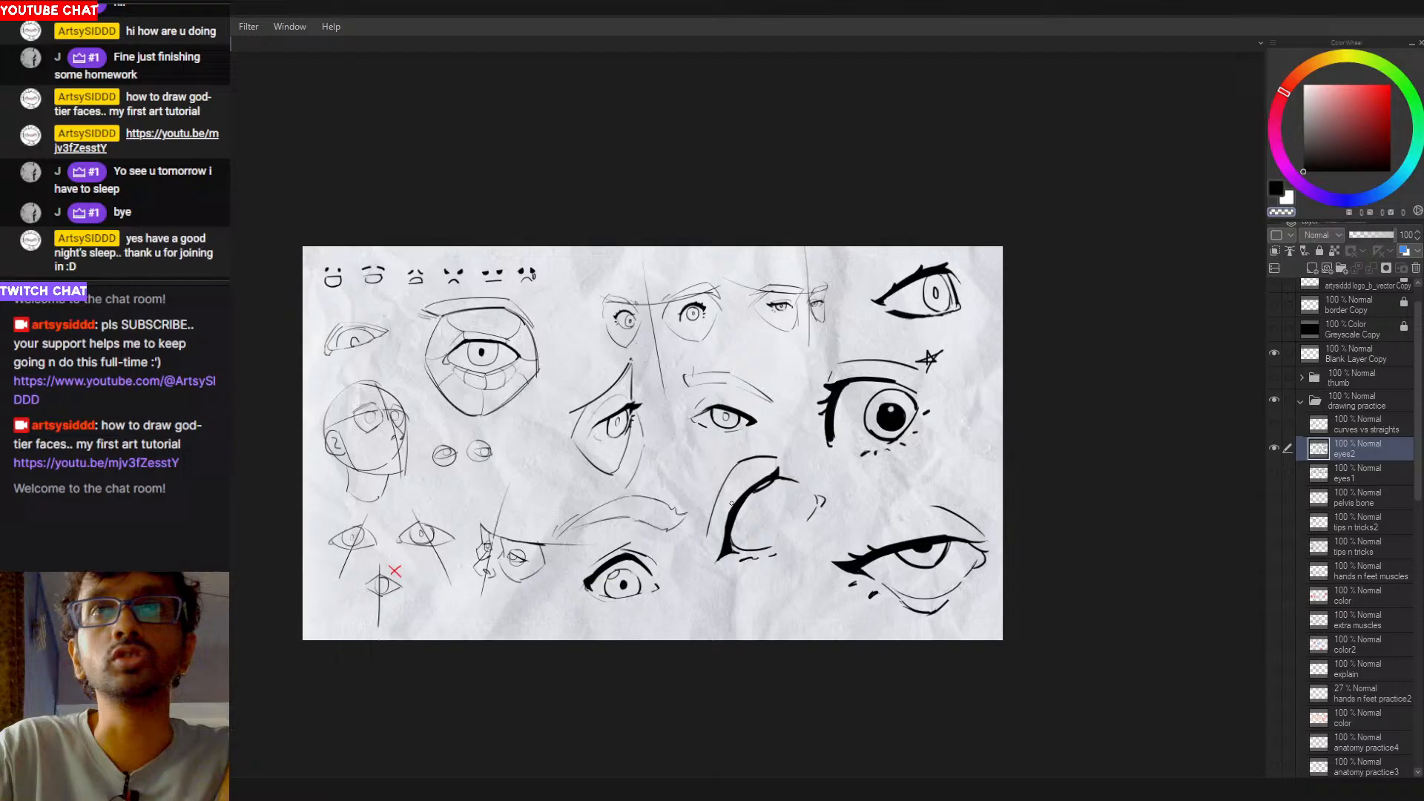
mouse_move(732, 505)
left_mouse_down()
mouse_move(724, 530)
mouse_move(767, 476)
left_mouse_up()
key("ctrl+z")
key("ctrl+z")
key("c")
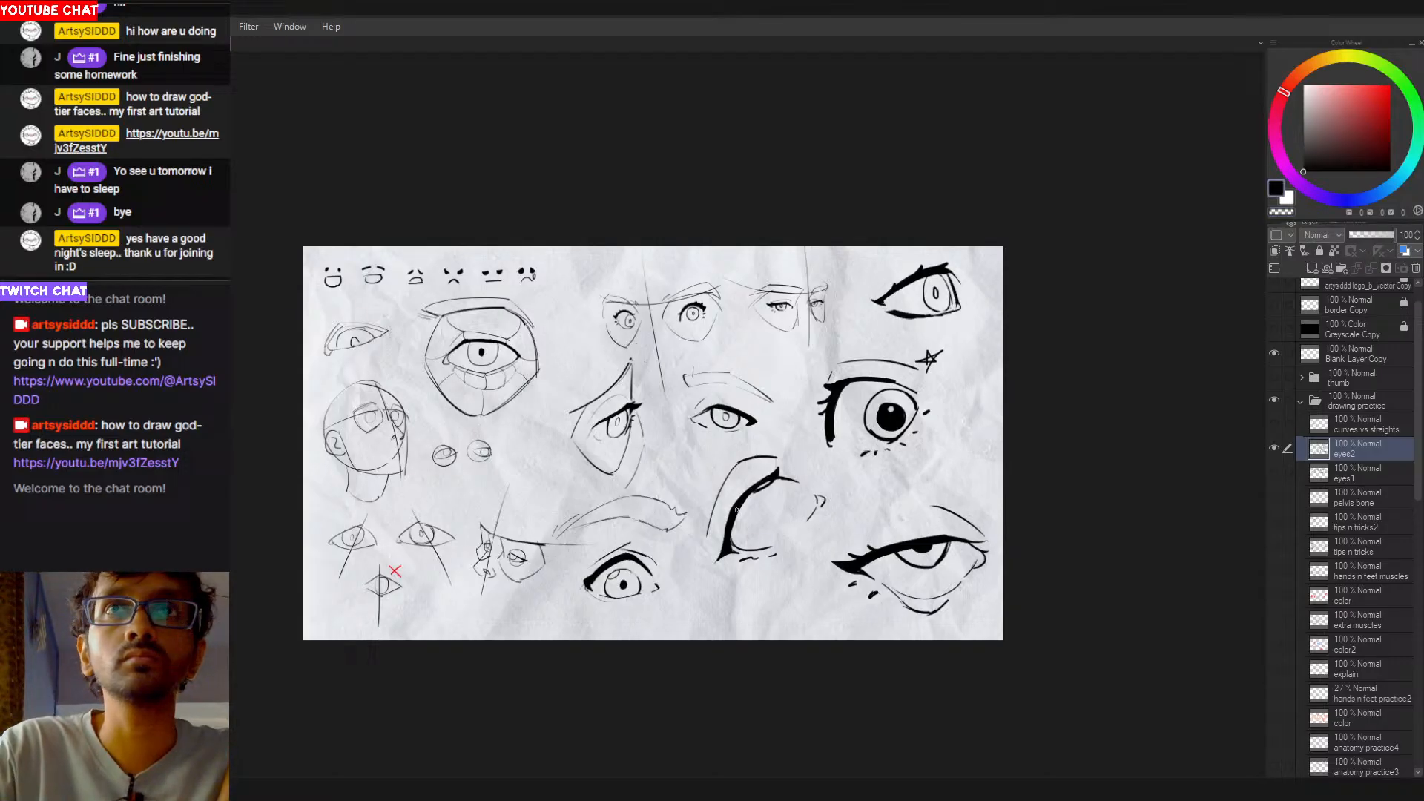
key("ctrl+z")
Step: Re-ink the outer side of the tilted eye's upper lid down to its pointed outer corner
left_click_drag(728, 513, 729, 553)
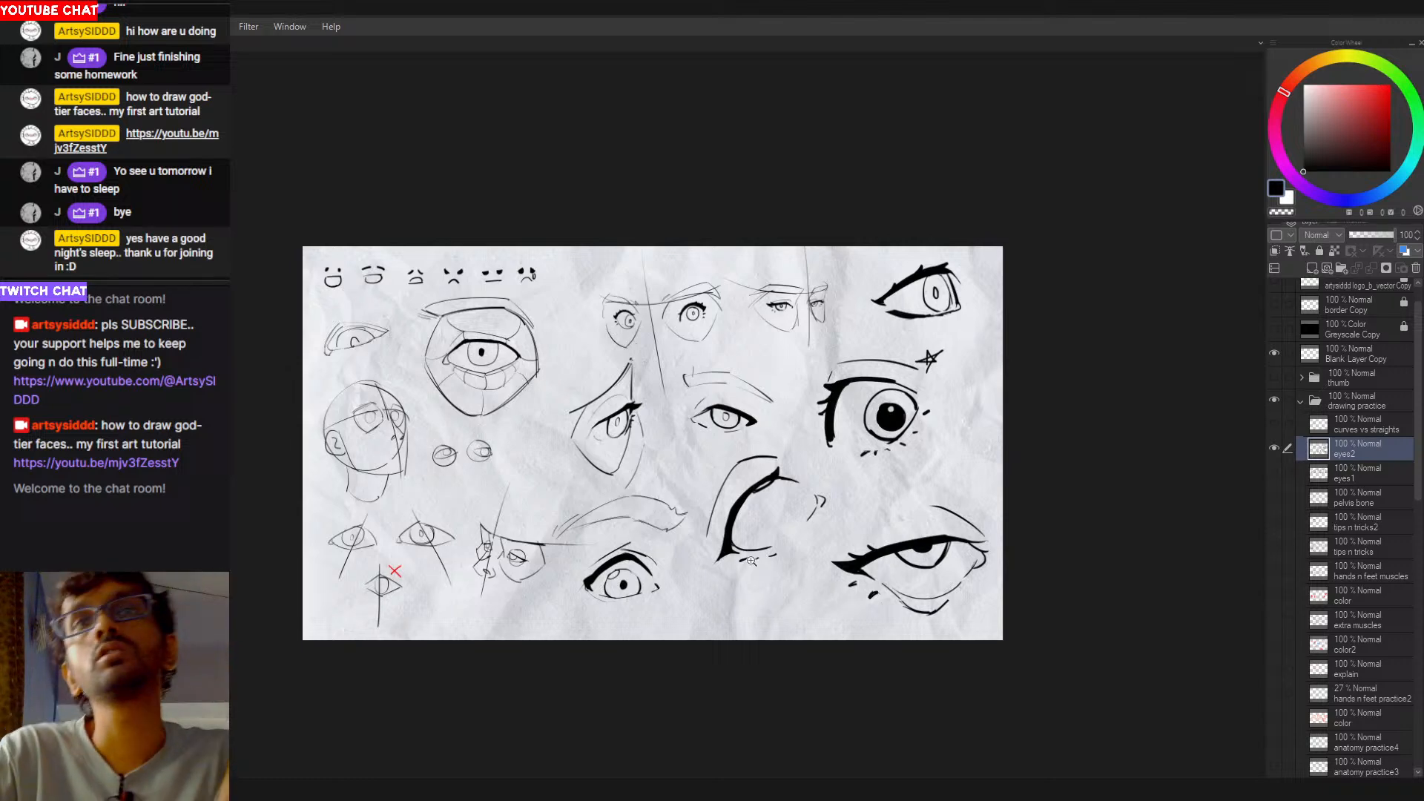
left_click(752, 561)
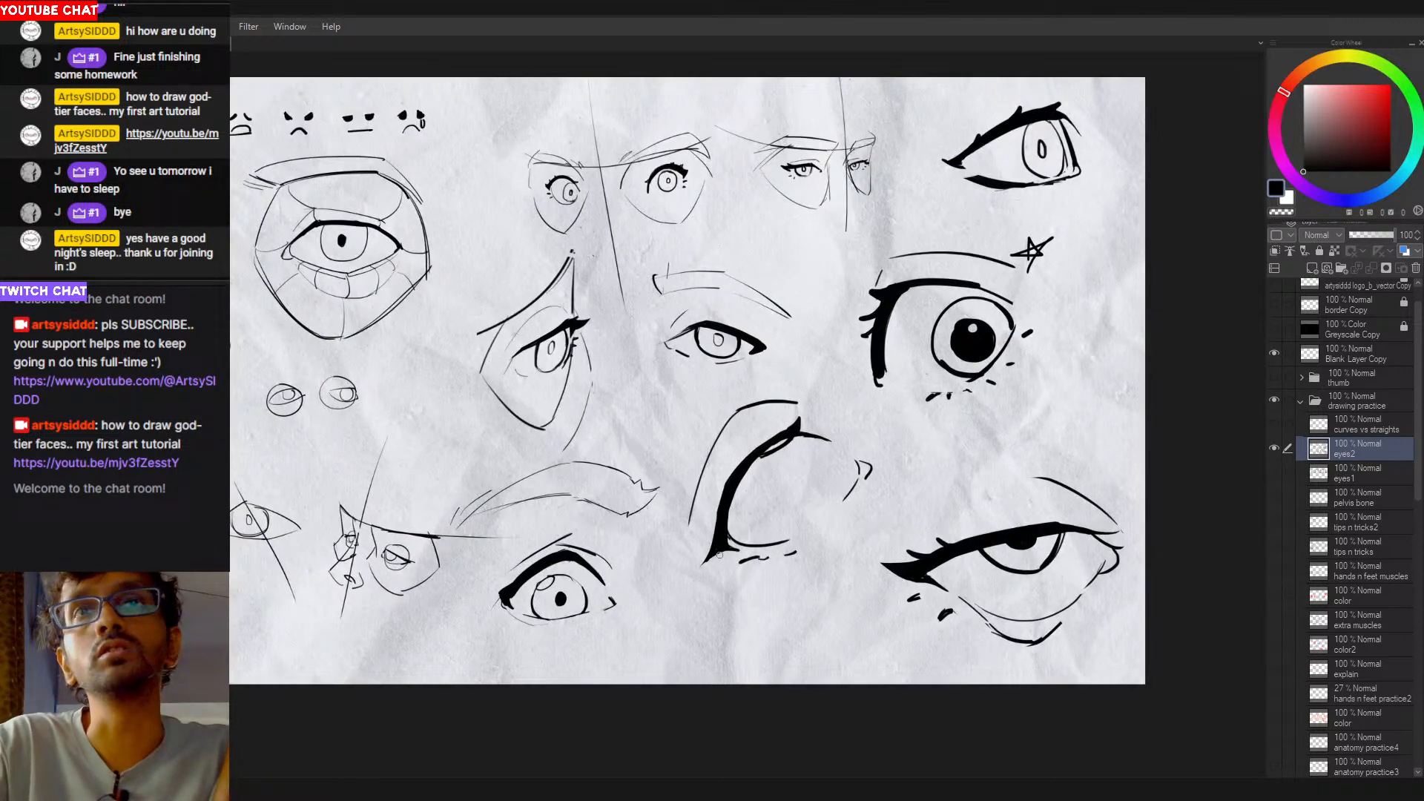
key("c")
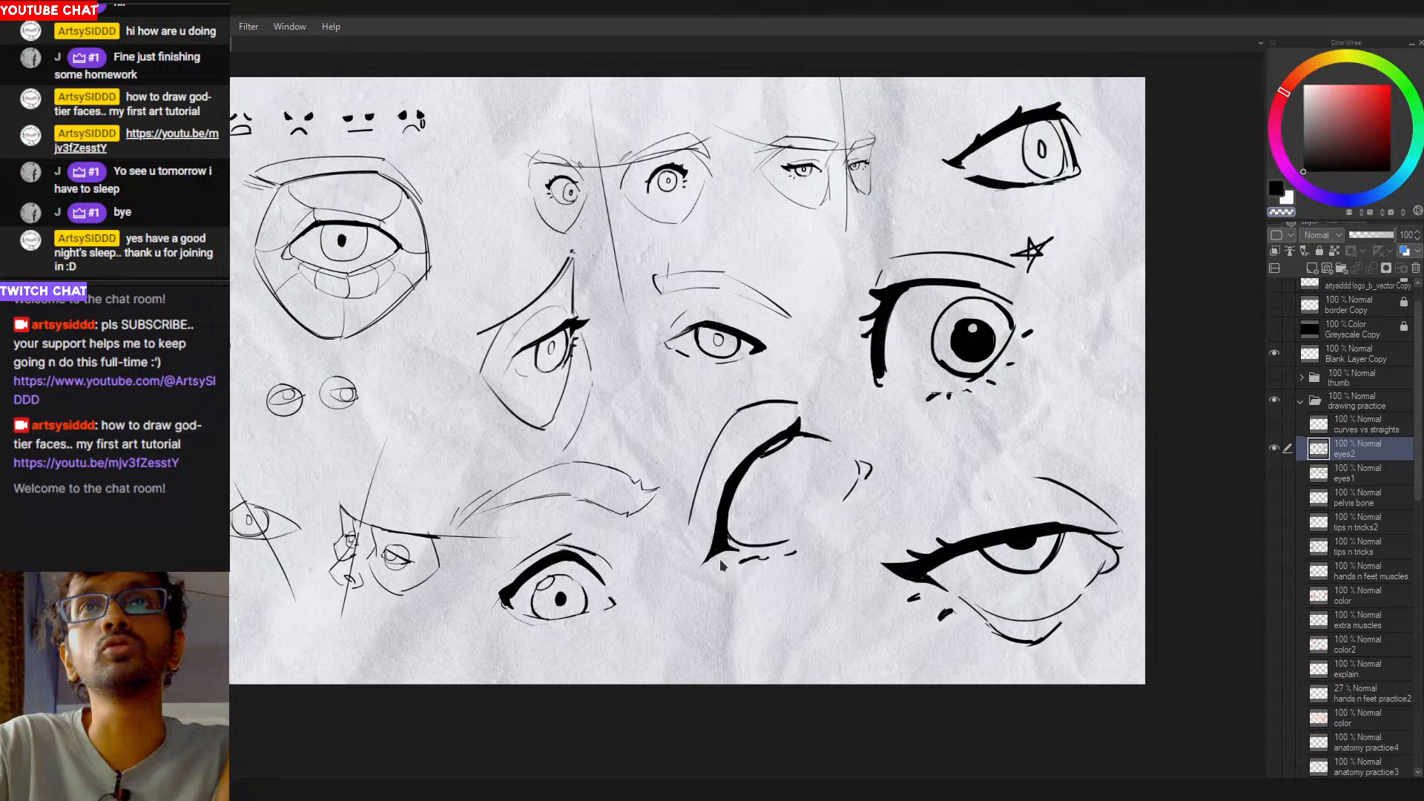
key("c")
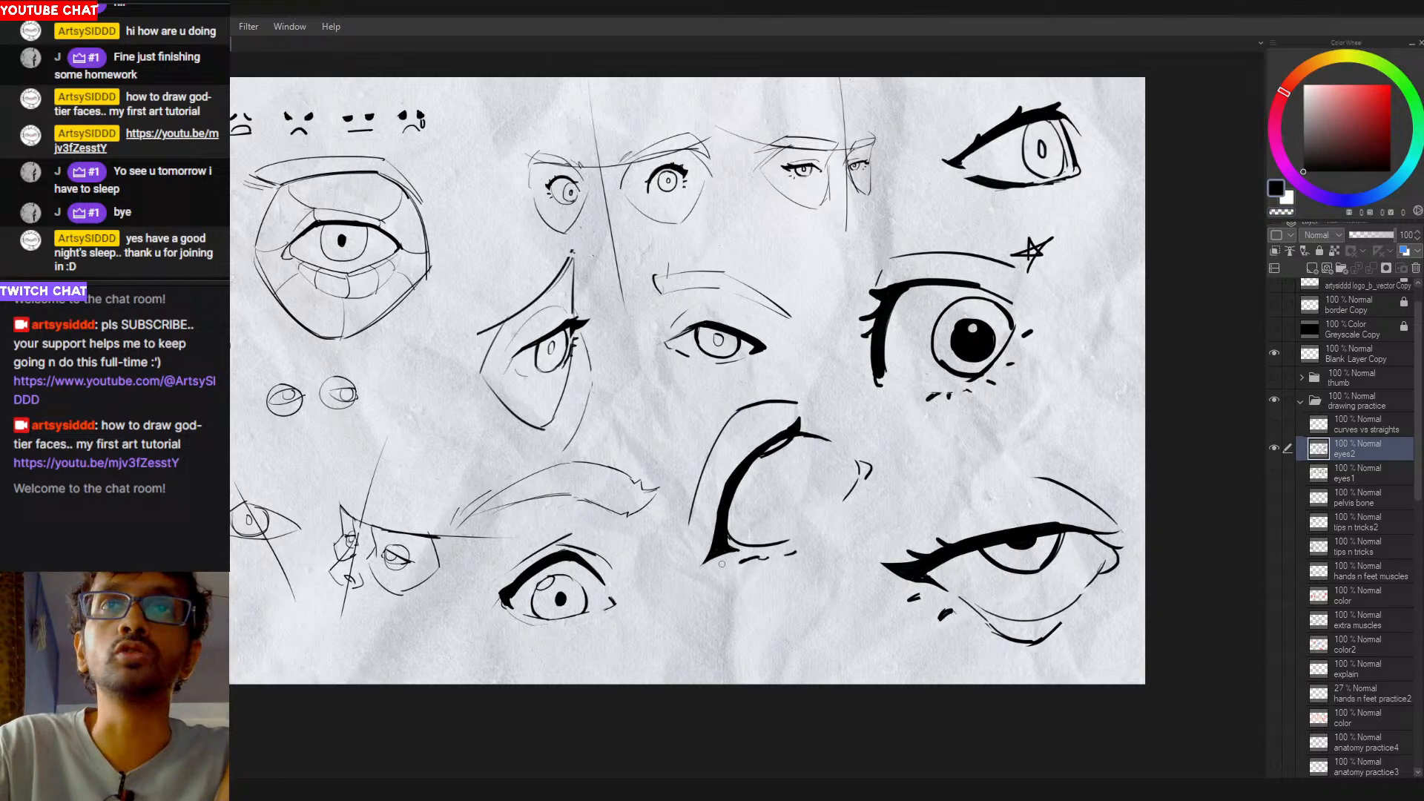
scroll(729, 570, "down", 2)
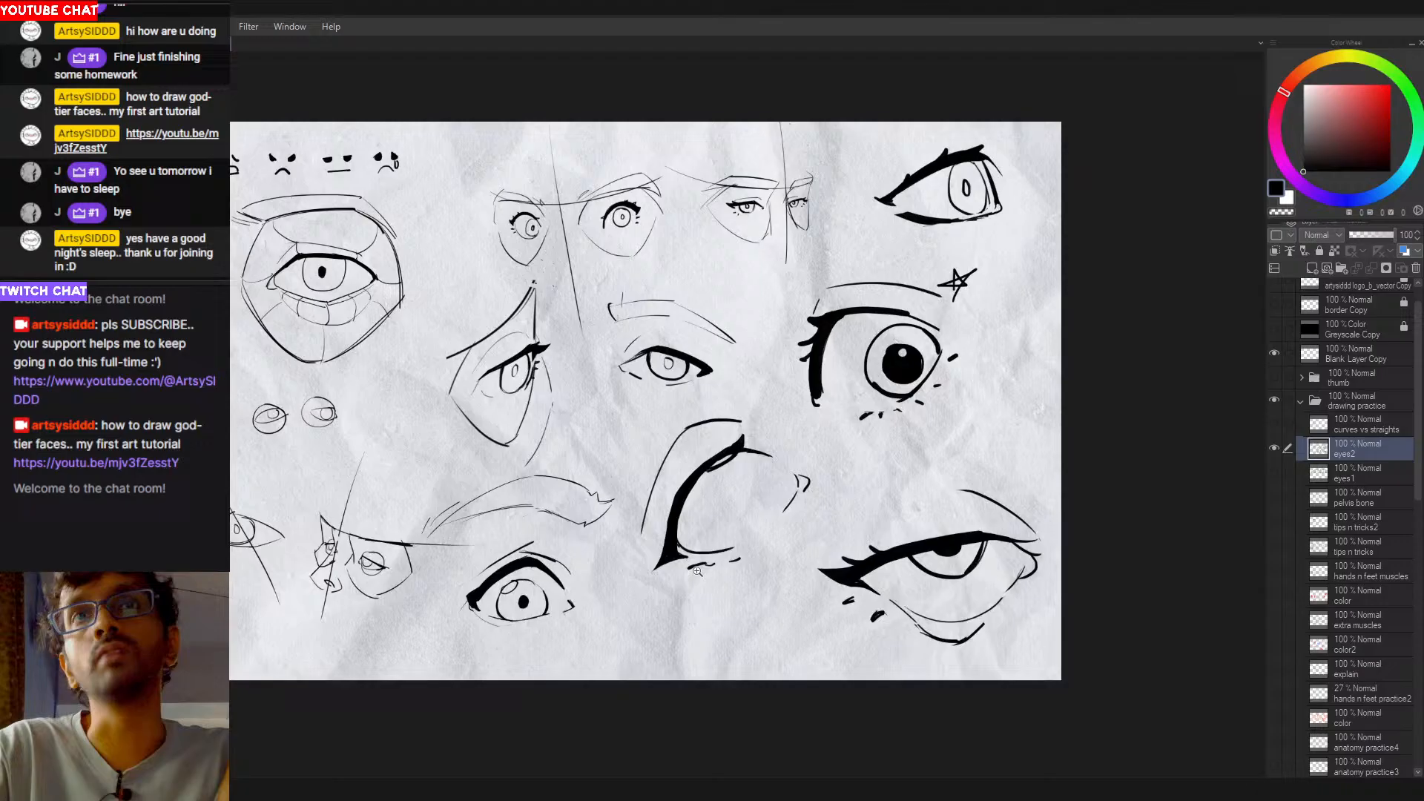
scroll(732, 580, "up", 1)
scroll(732, 579, "up", 2)
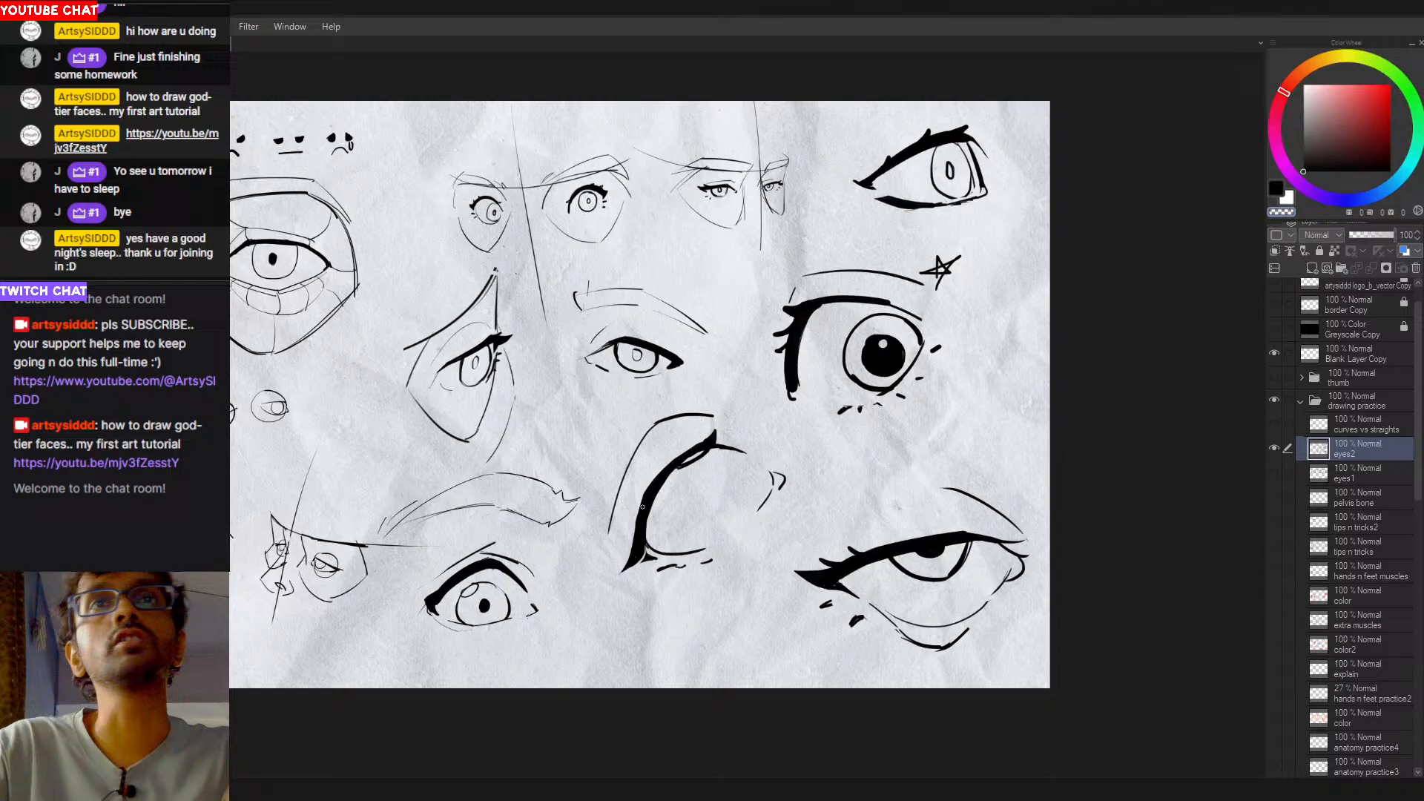
Step: Try to cut thin gaps into the tilted eye's outer corner with erasing strokes, undoing each one
left_click_drag(641, 525, 627, 571)
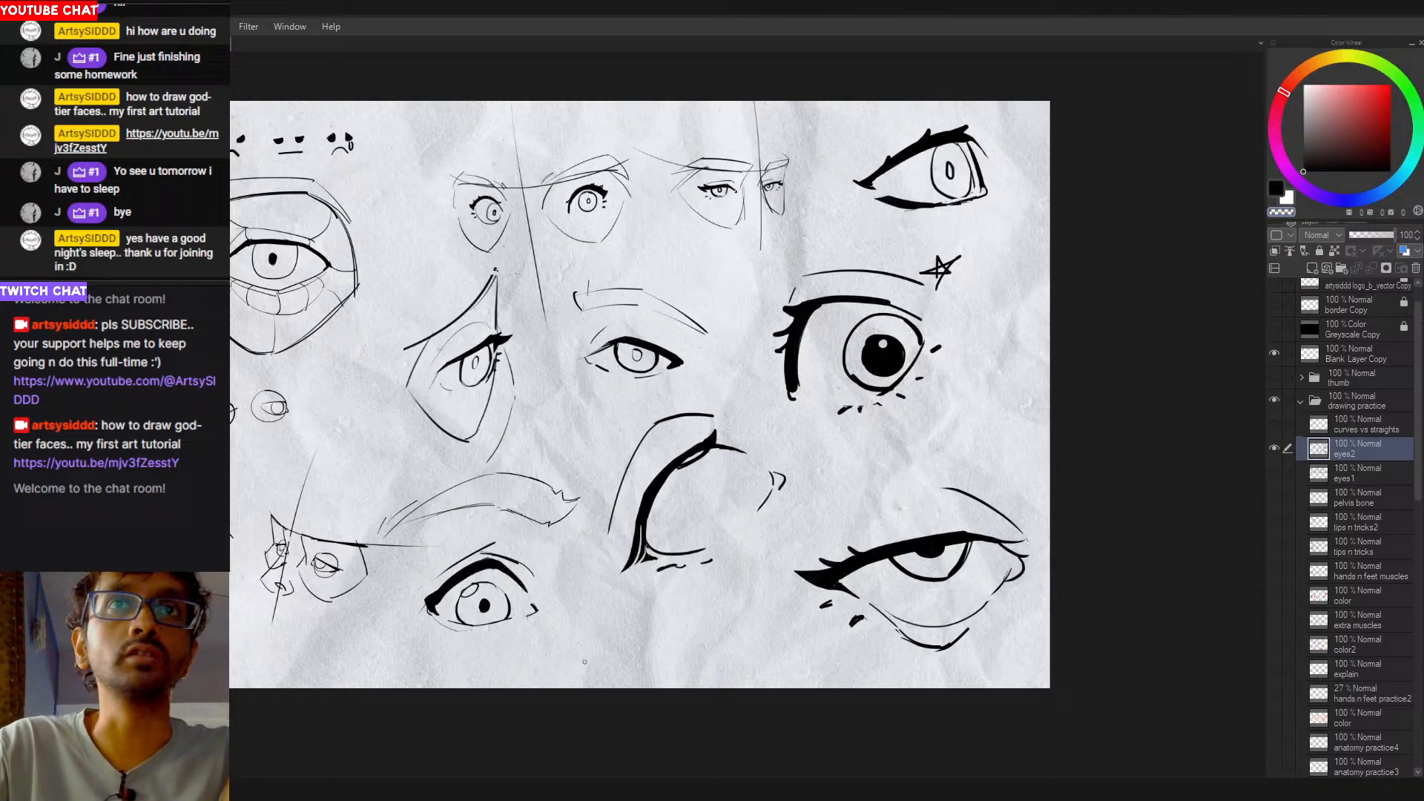
key("ctrl+z")
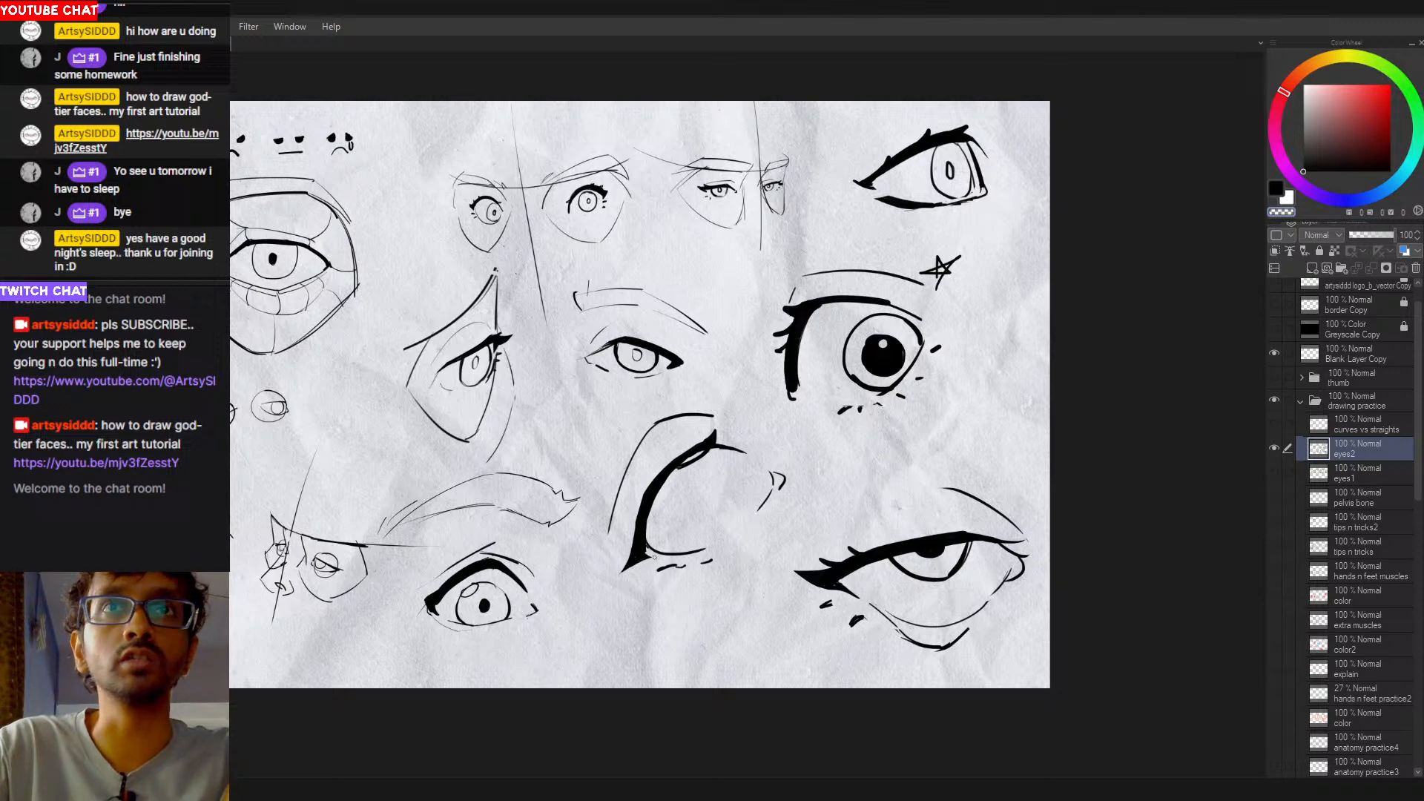
mouse_move(632, 573)
left_mouse_down()
mouse_move(615, 586)
mouse_move(665, 562)
left_mouse_up()
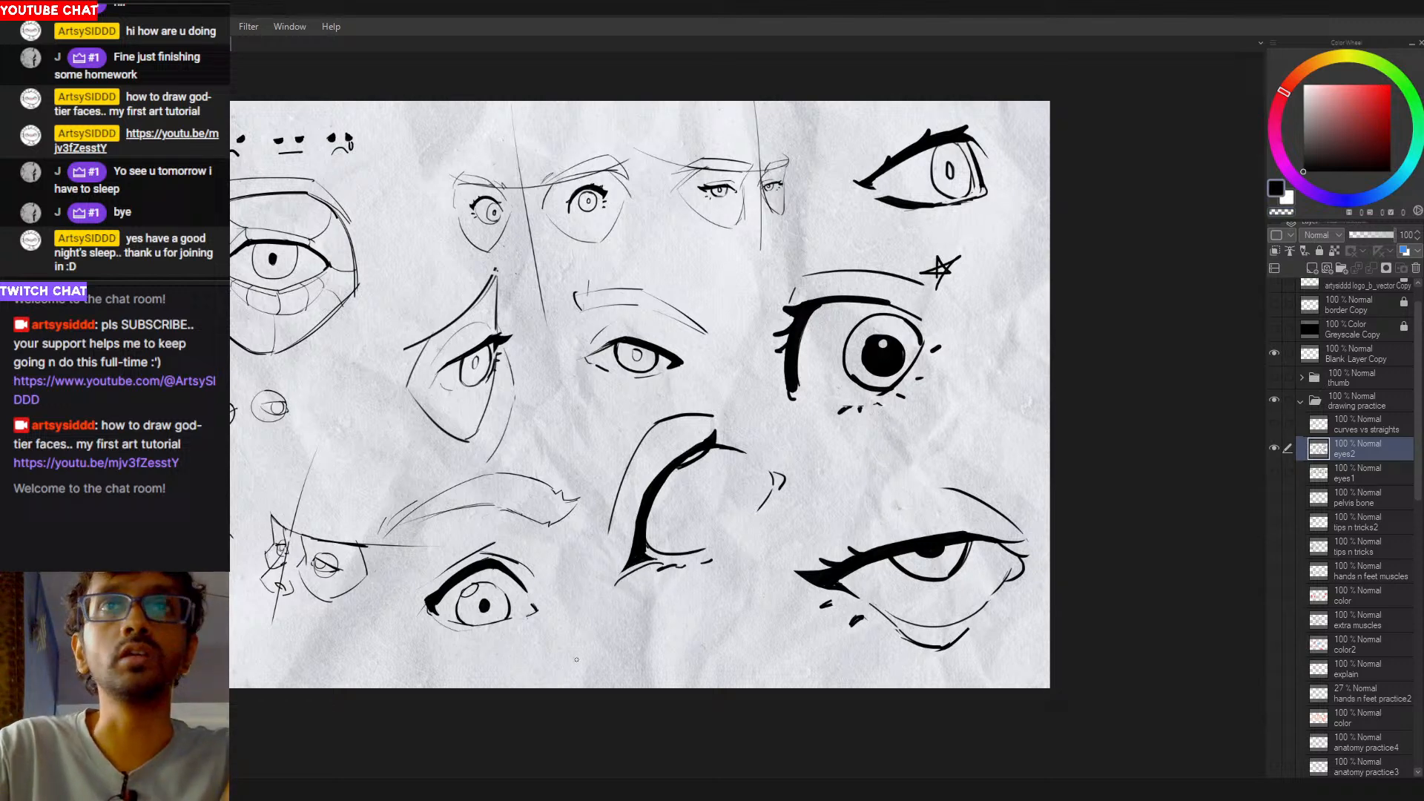
key("ctrl+z")
scroll(708, 610, "down", 3)
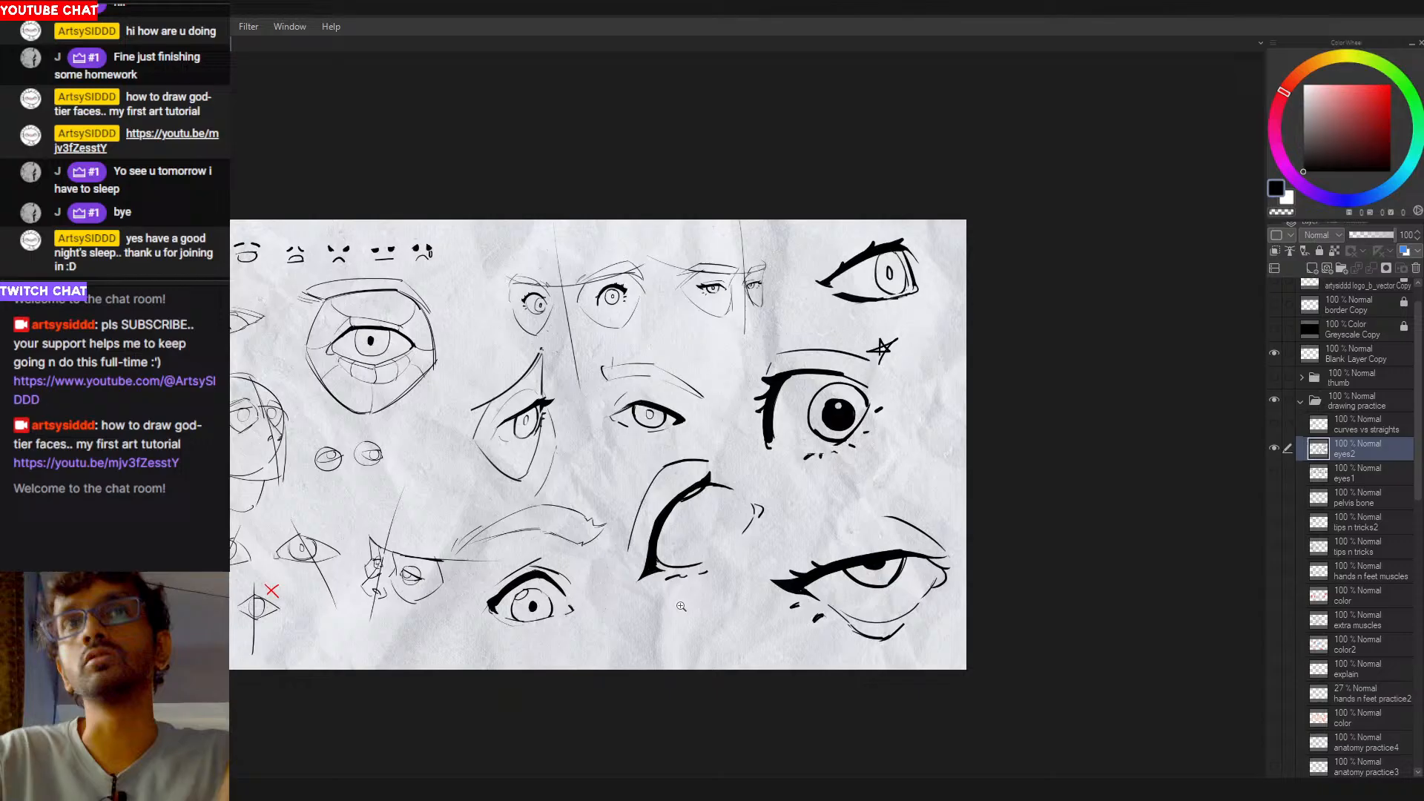
left_click(754, 593)
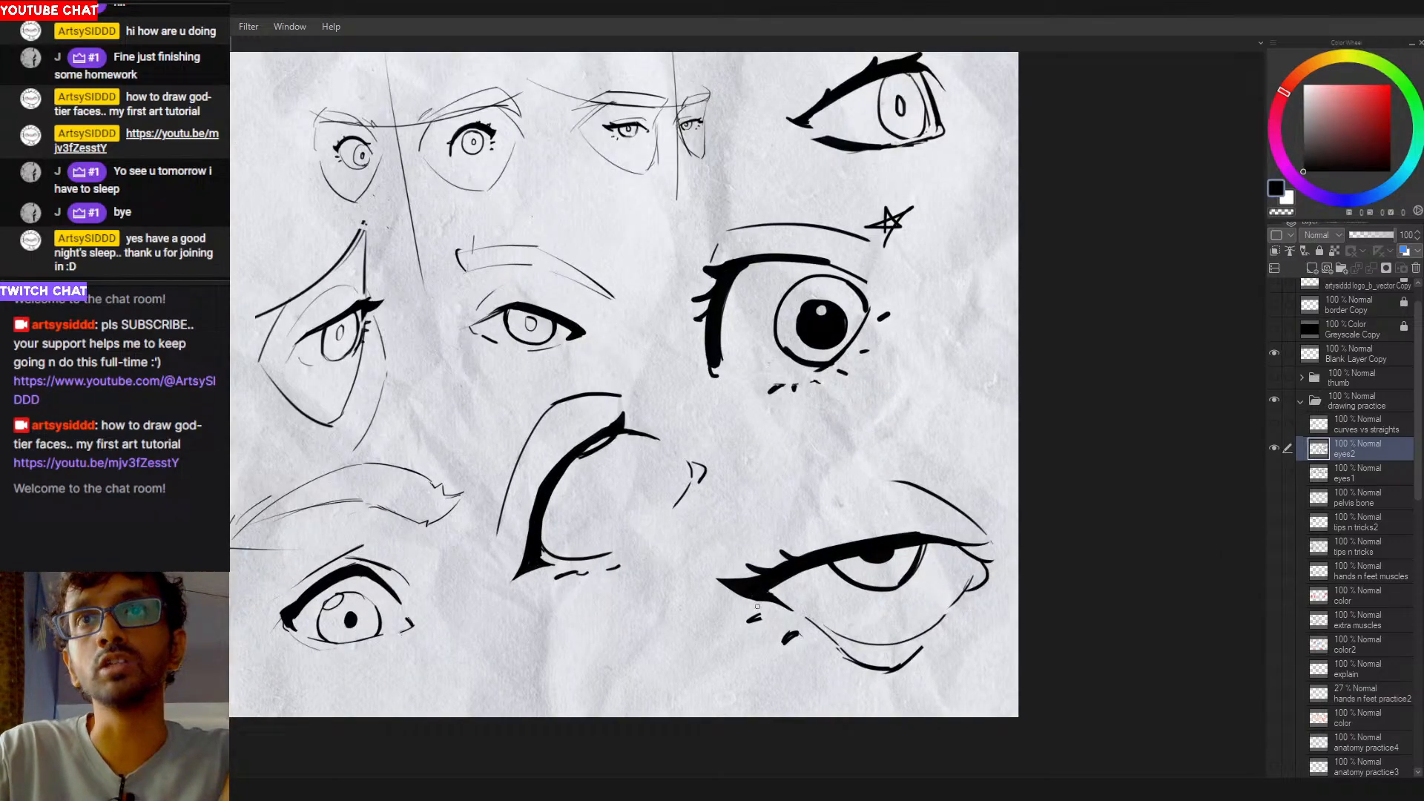
Step: Examine the tilted eye and the other inked studies across the whole practice sheet
key("c")
key("c")
left_click_drag(767, 613, 800, 621)
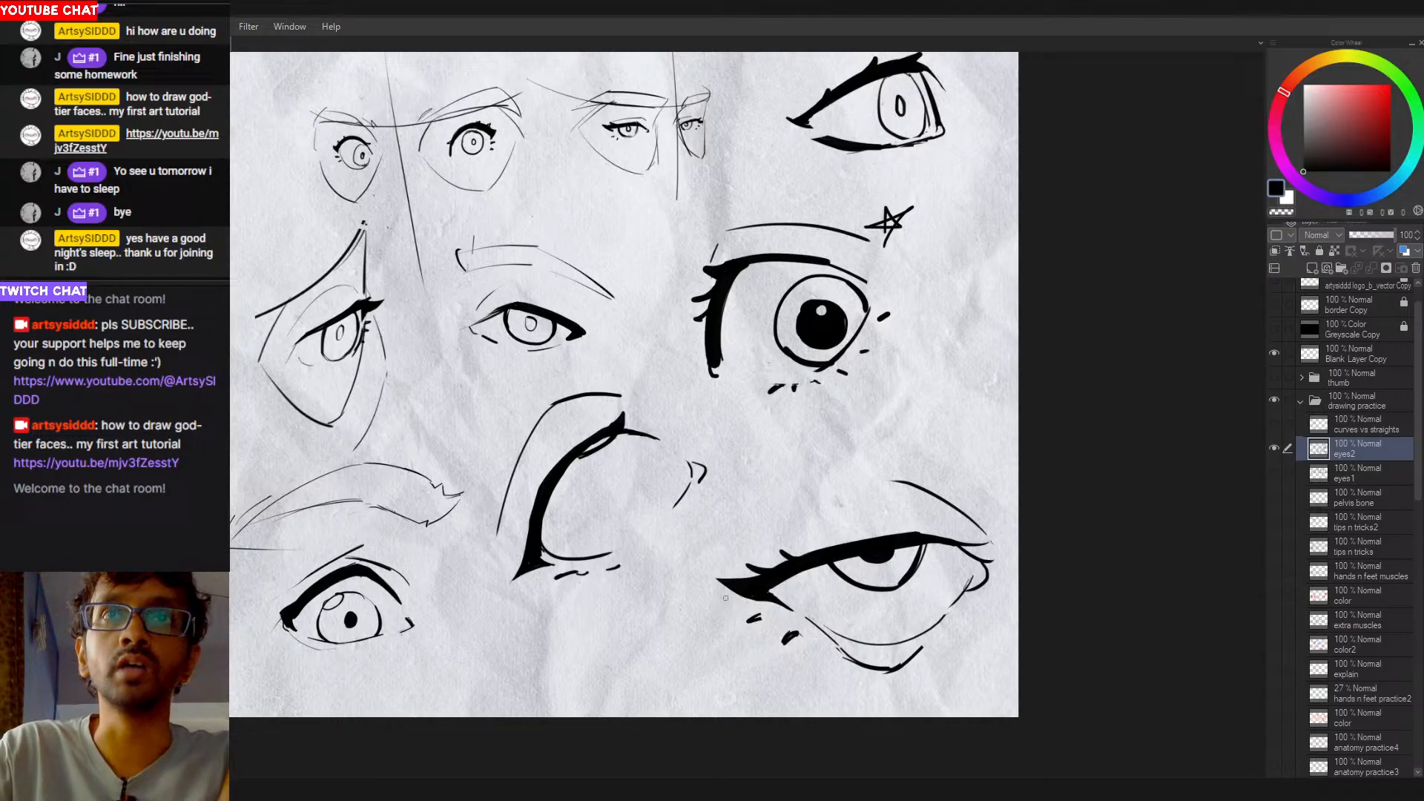
scroll(806, 594, "down", 3)
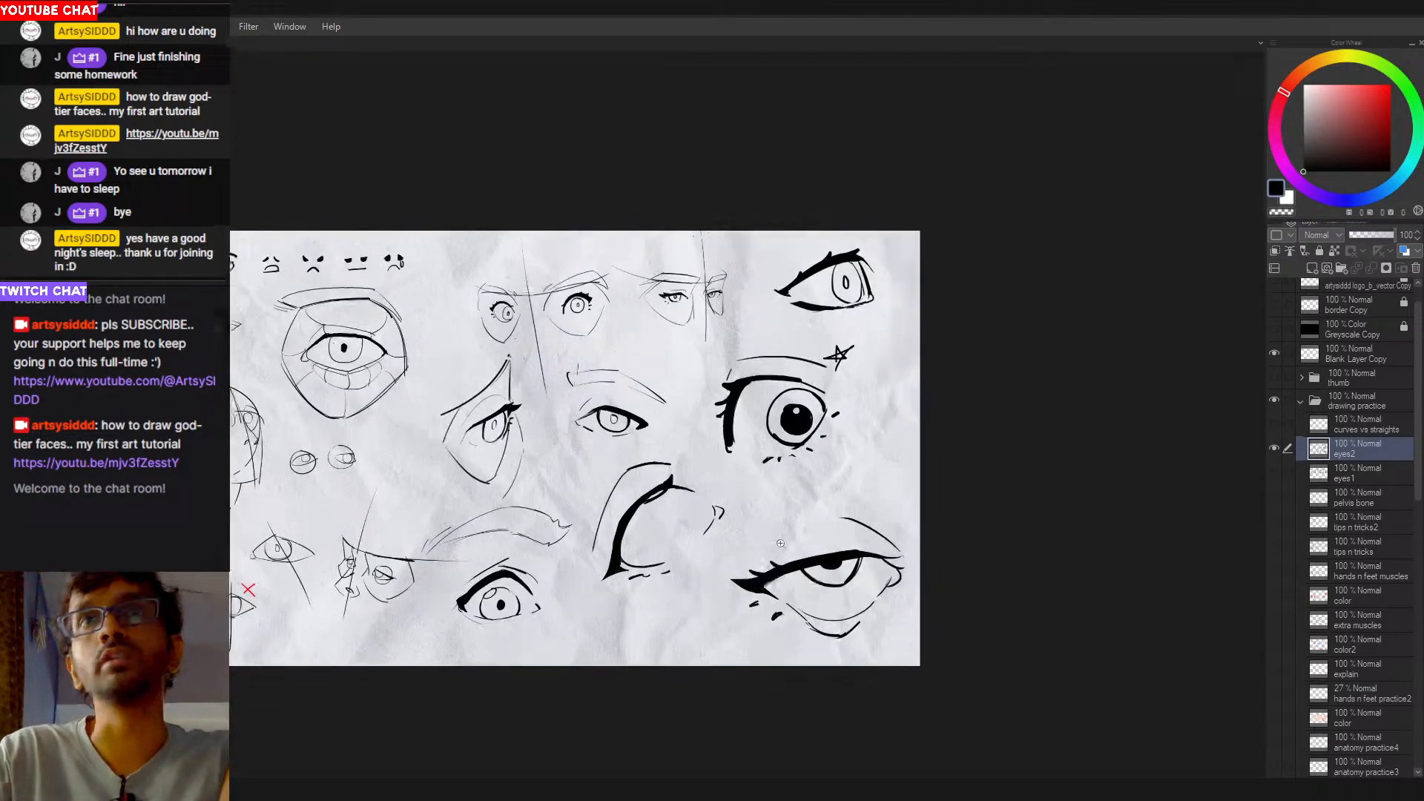
left_click_drag(766, 527, 853, 521)
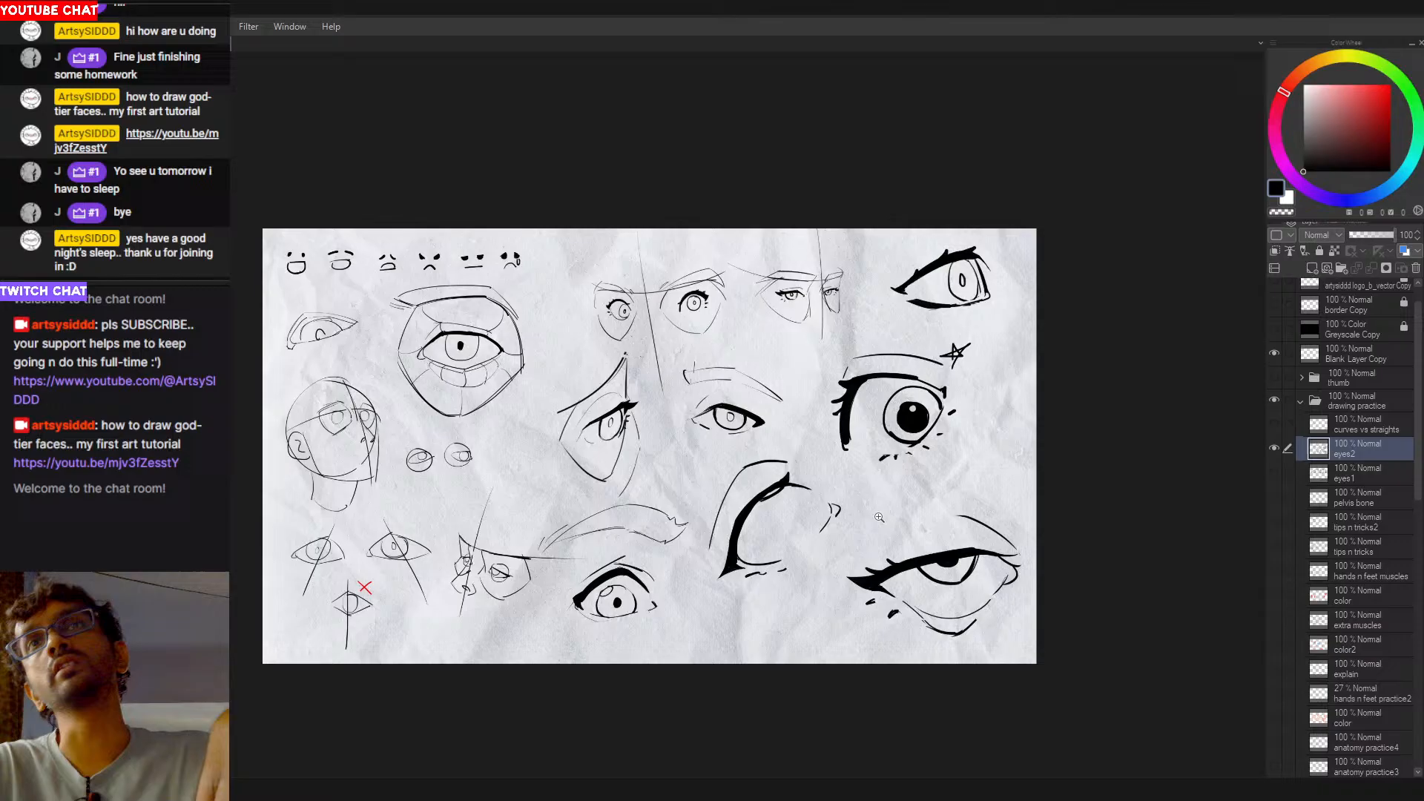
scroll(881, 517, "down", 1)
scroll(927, 449, "up", 1)
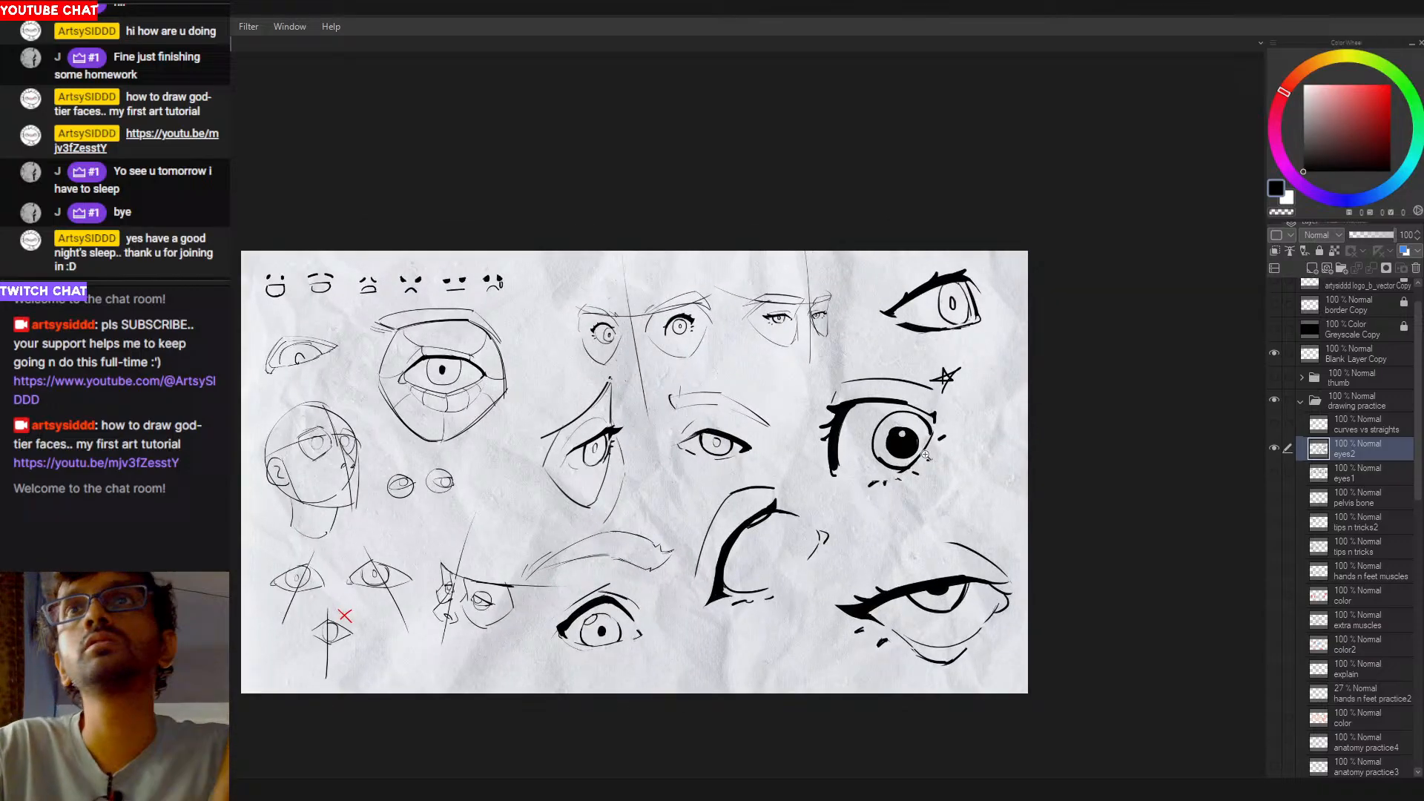
scroll(1113, 436, "up", 1)
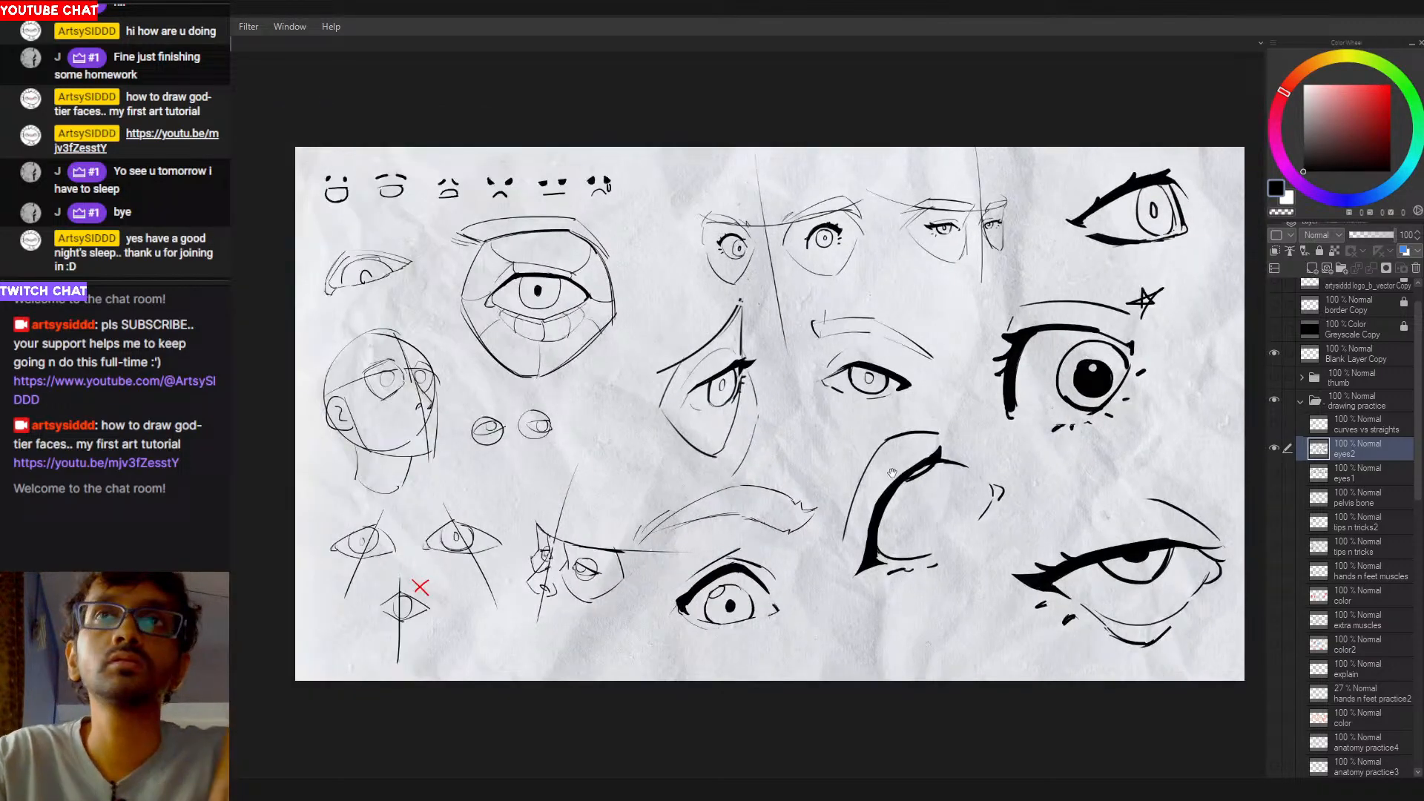
scroll(927, 464, "down", 2)
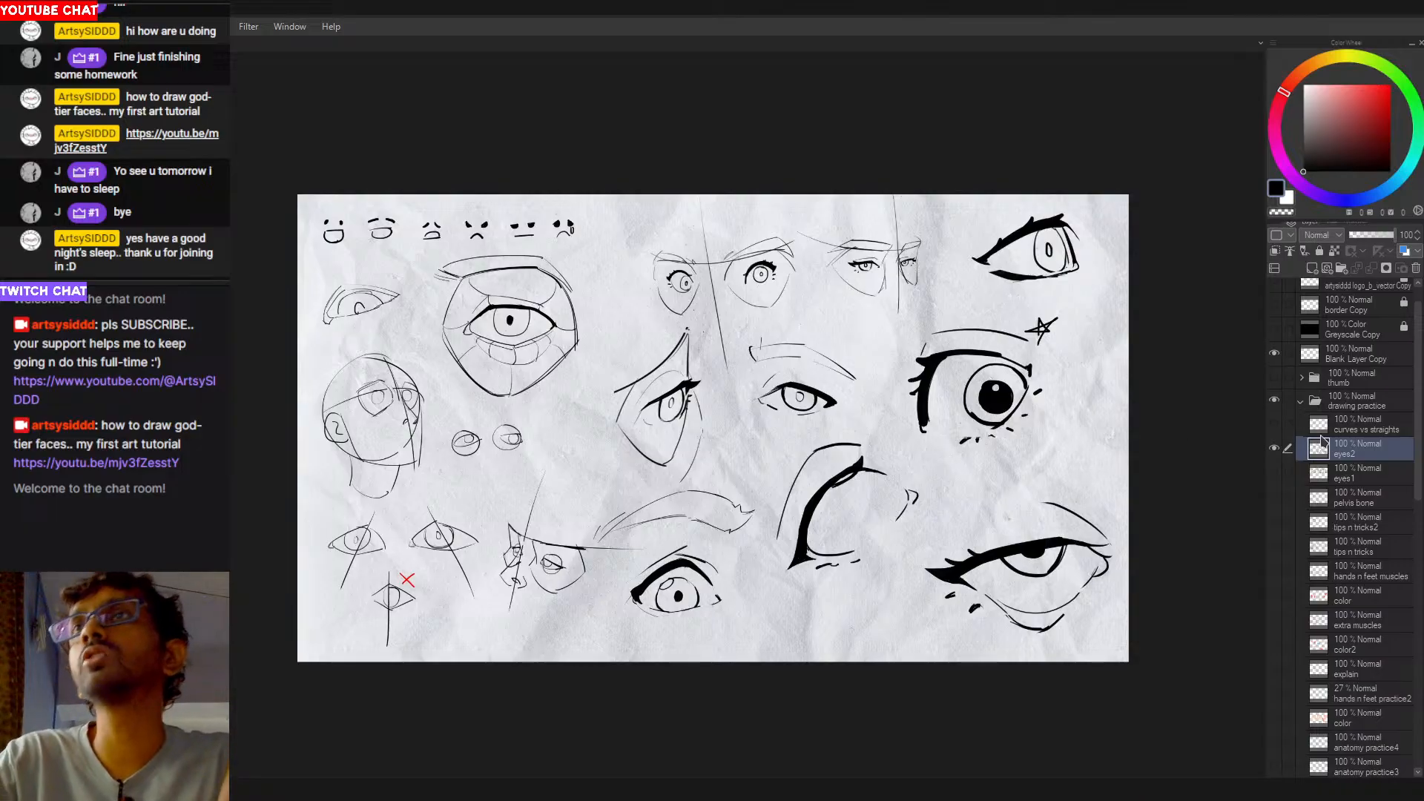
Step: Create a new layer directly beneath the eyes2 layer and name it color
left_click(1312, 268)
left_click_drag(1357, 454, 1332, 493)
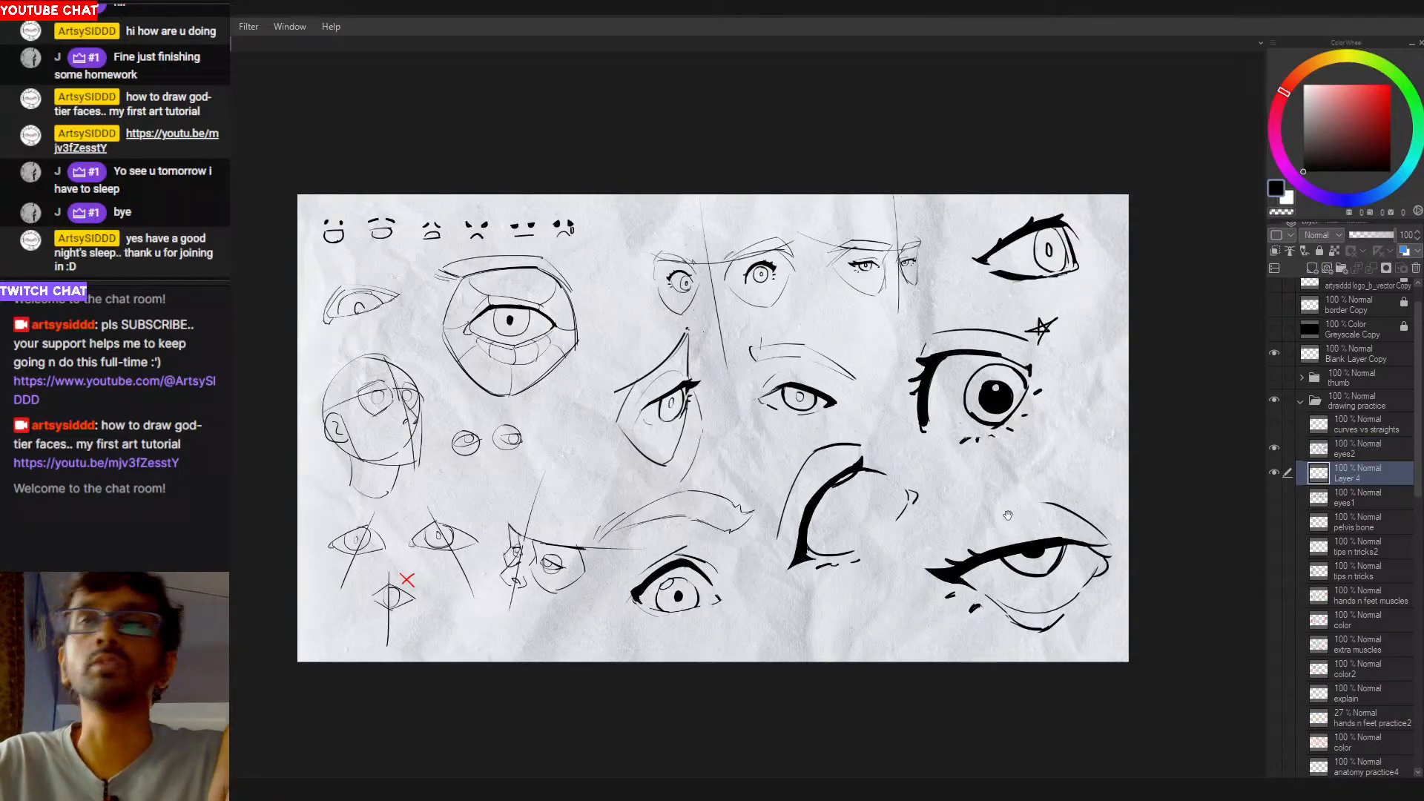
left_click_drag(1007, 517, 936, 521)
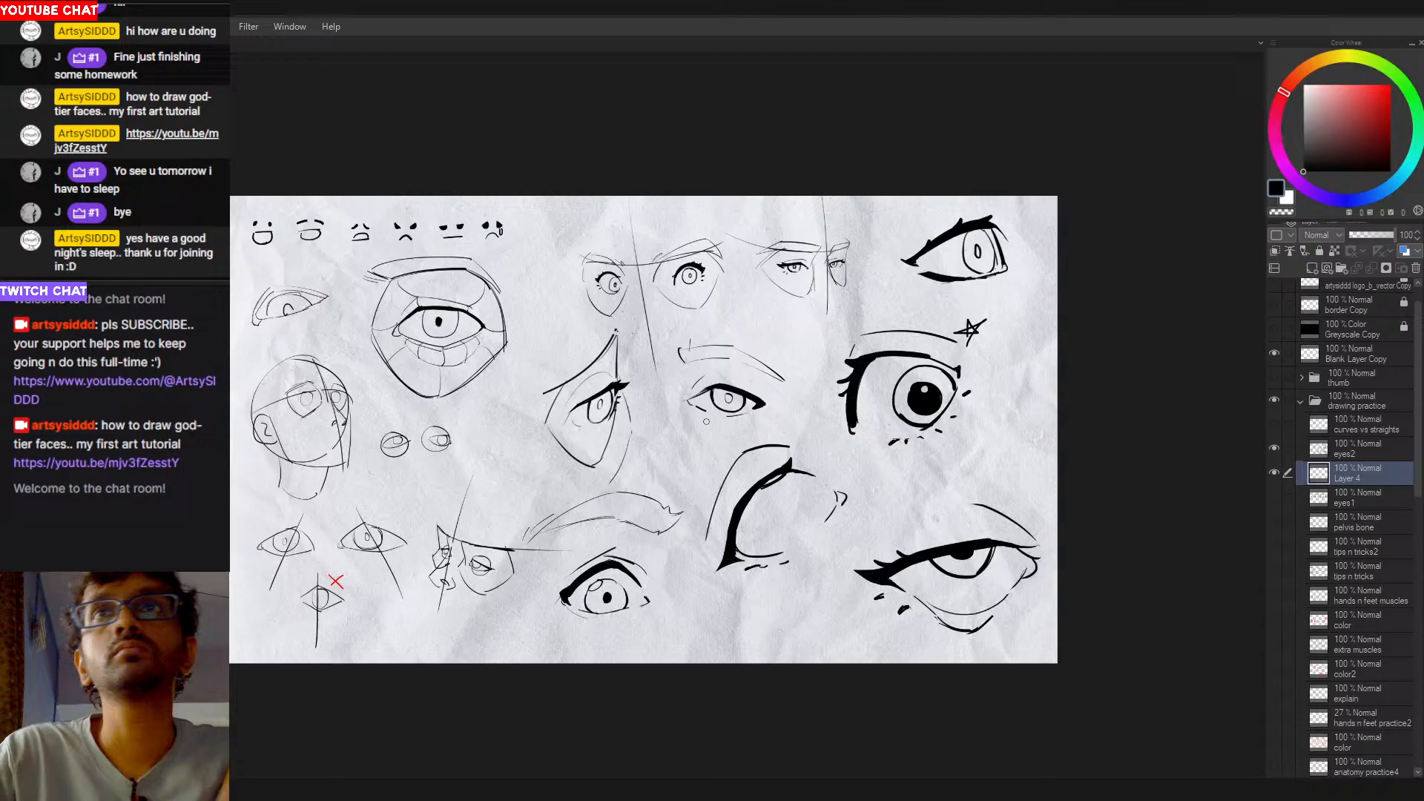
left_click_drag(706, 422, 743, 419)
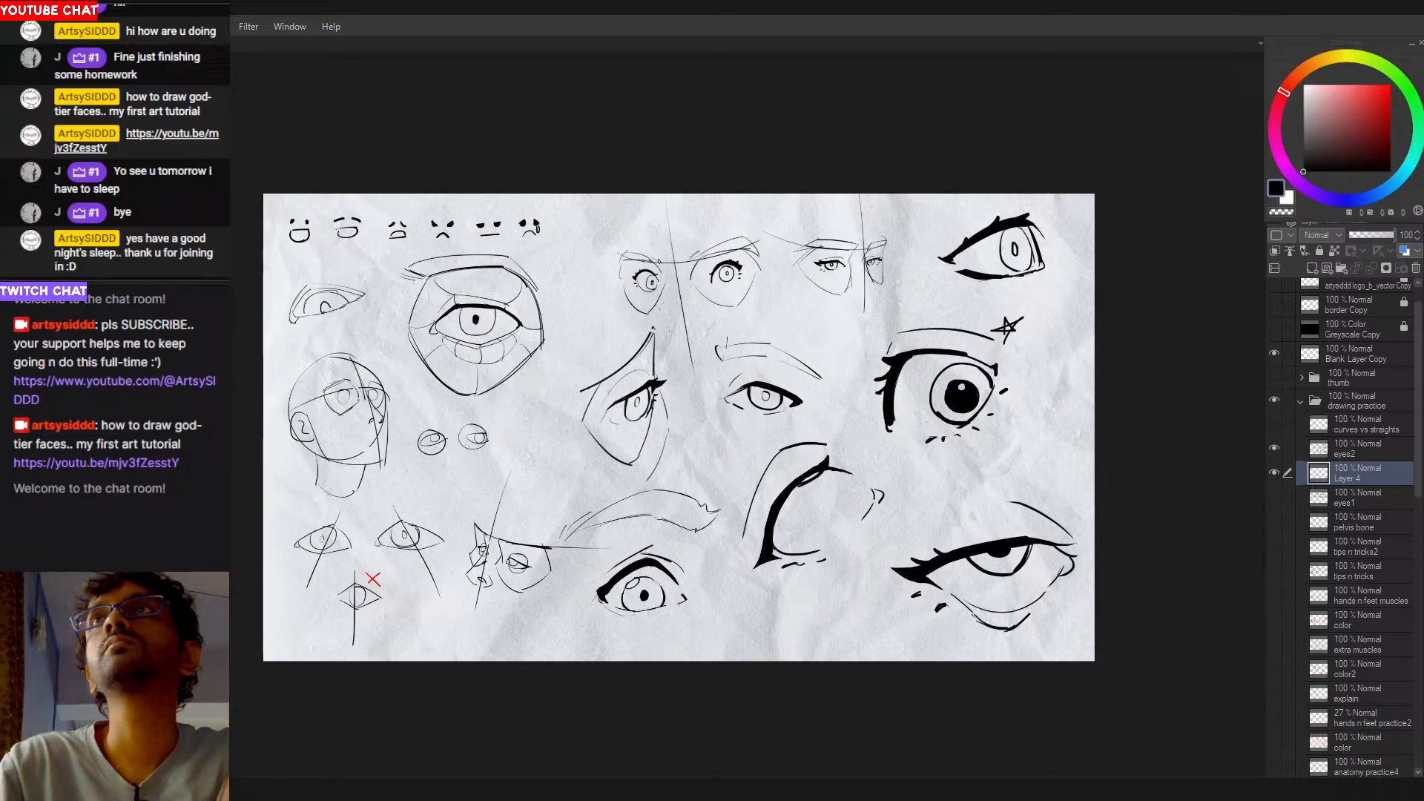
left_click_drag(939, 458, 924, 451)
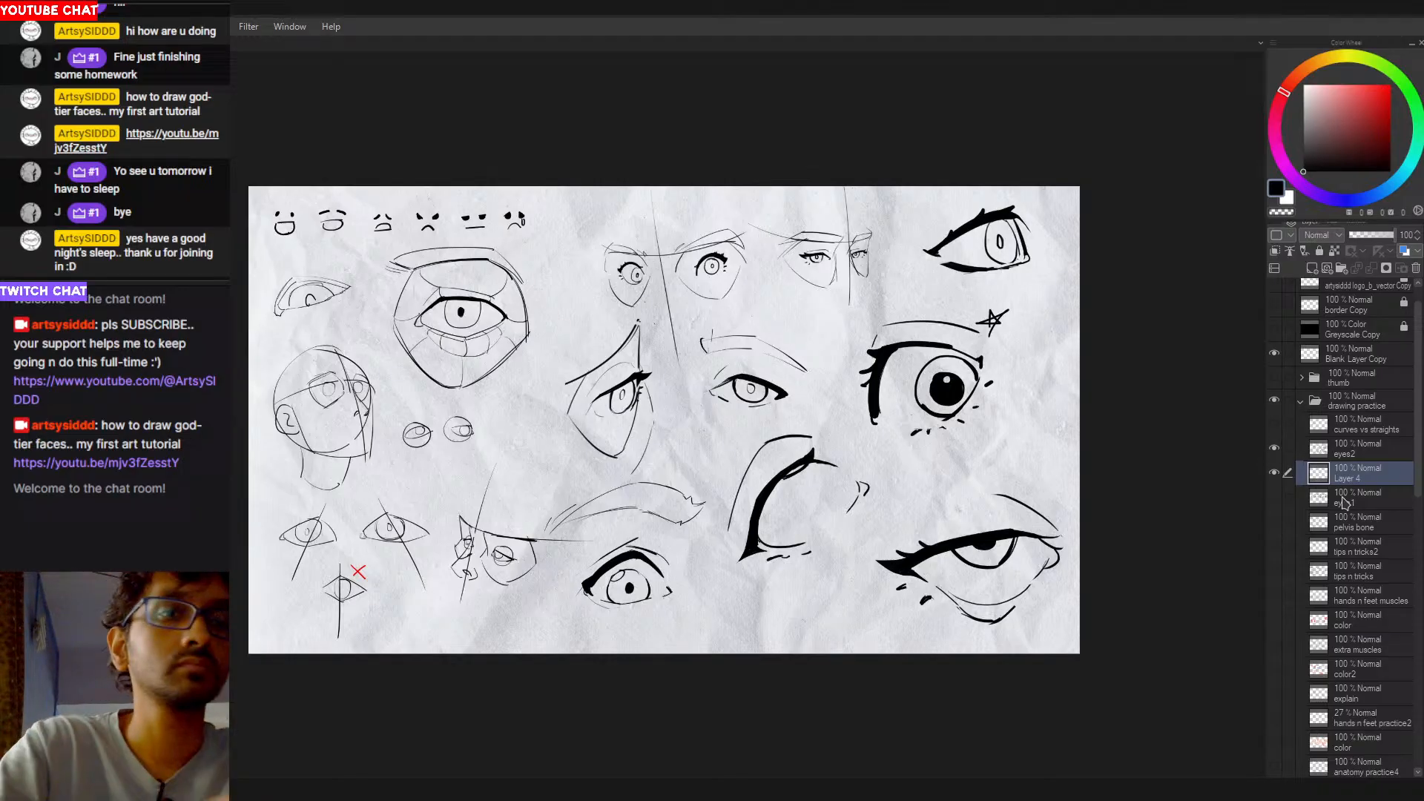
type("color")
key("Return")
Step: Try a pale pink skin tone behind the wide-eyed frowning pair on the color layer and undo the stroke
scroll(722, 414, "up", 5)
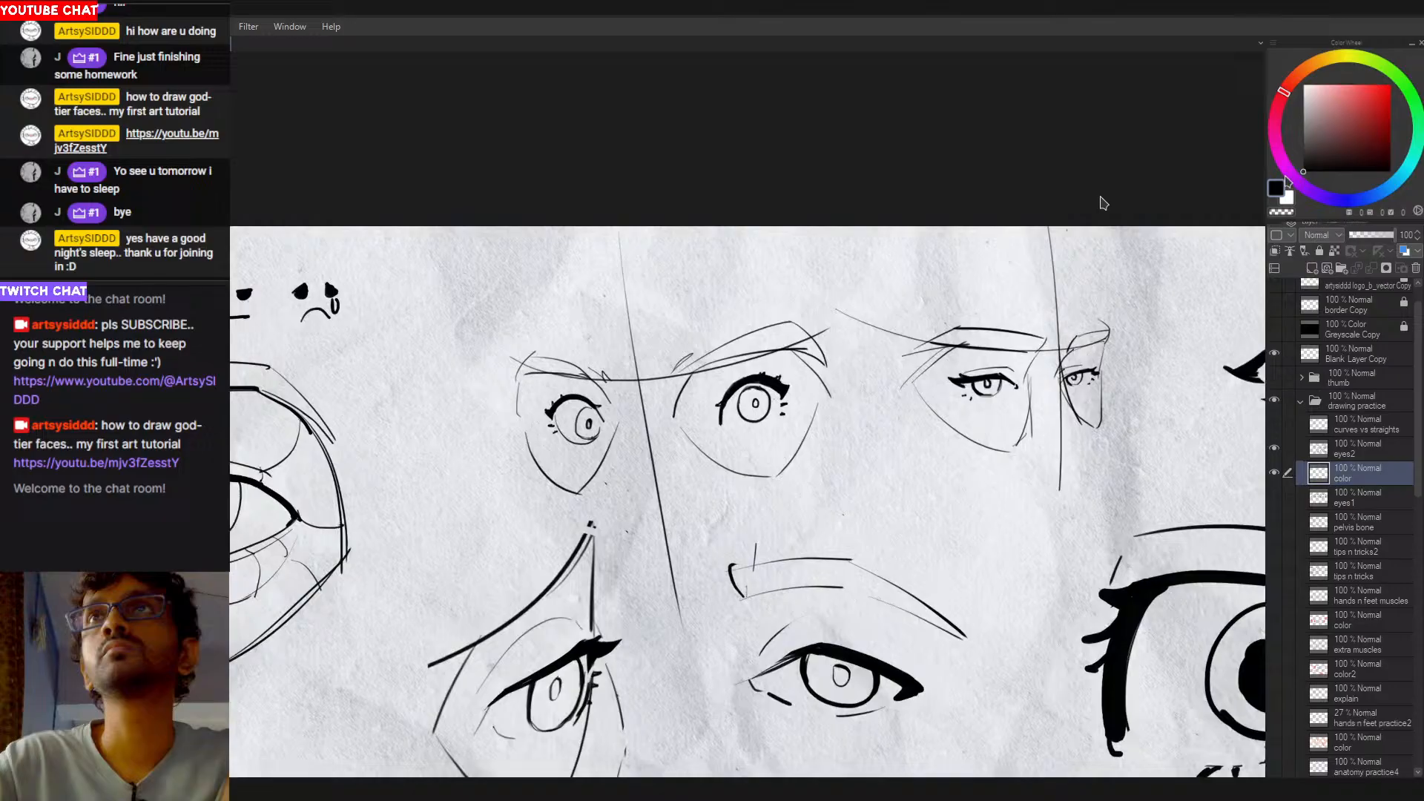
key("ctrl+z")
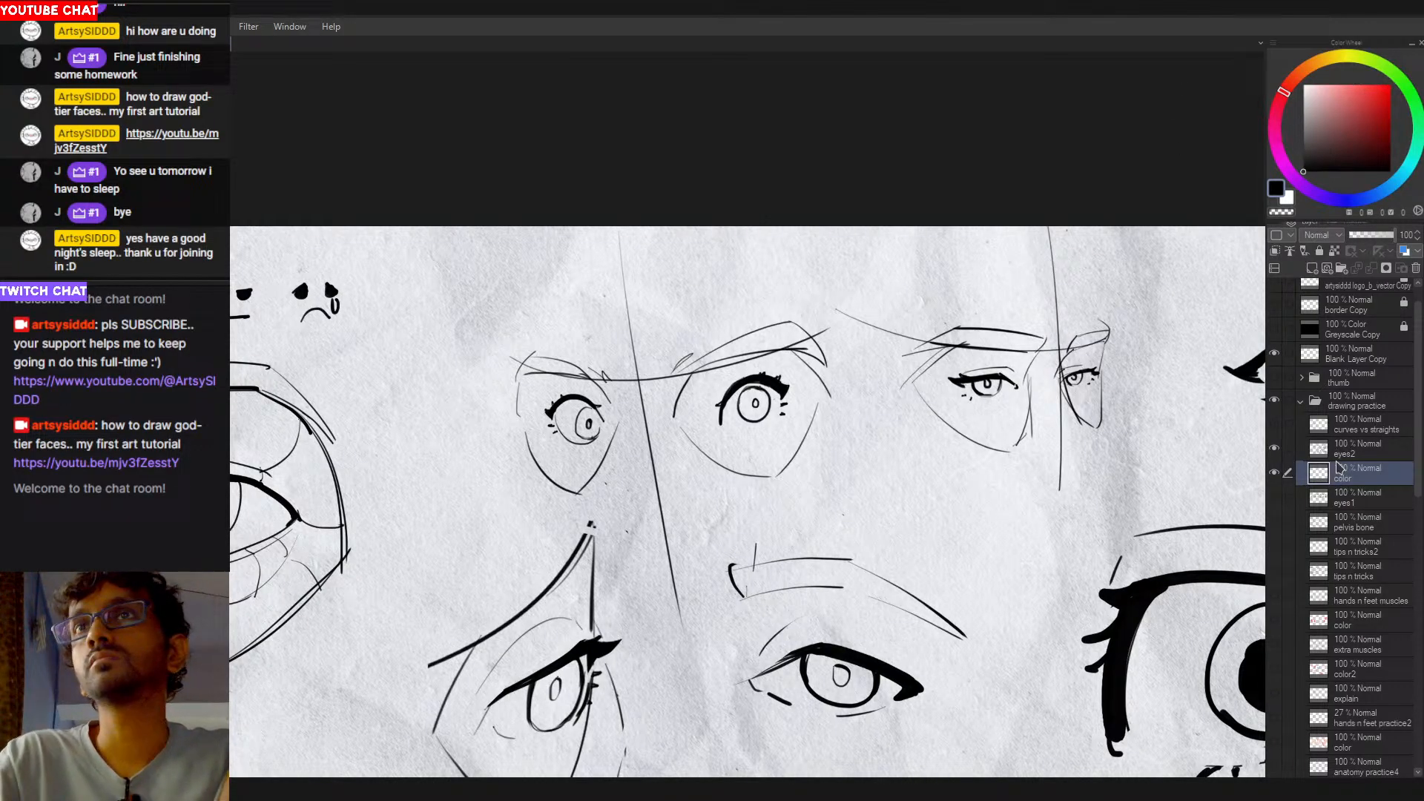
left_click(1343, 454)
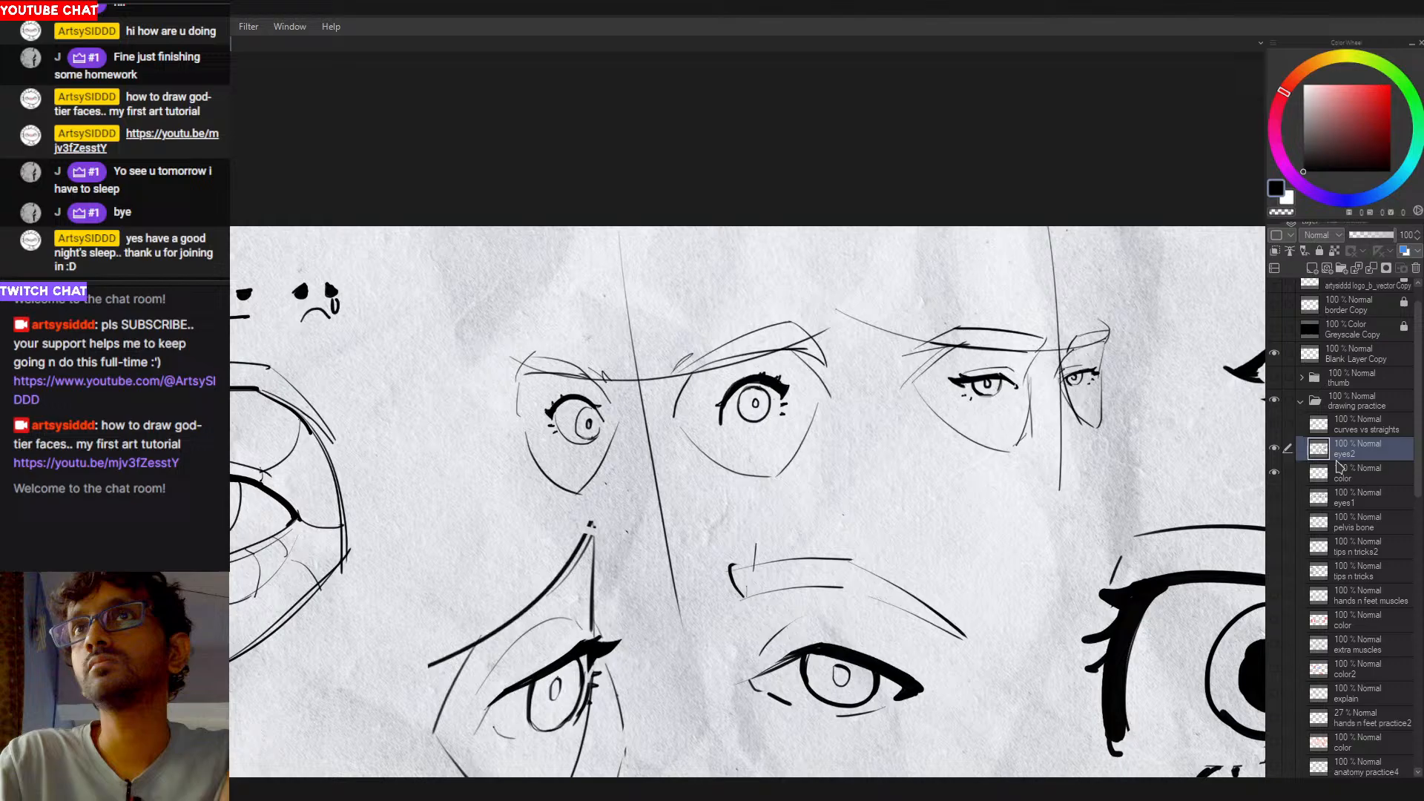
left_click(1337, 483)
left_click(1149, 74, "alt")
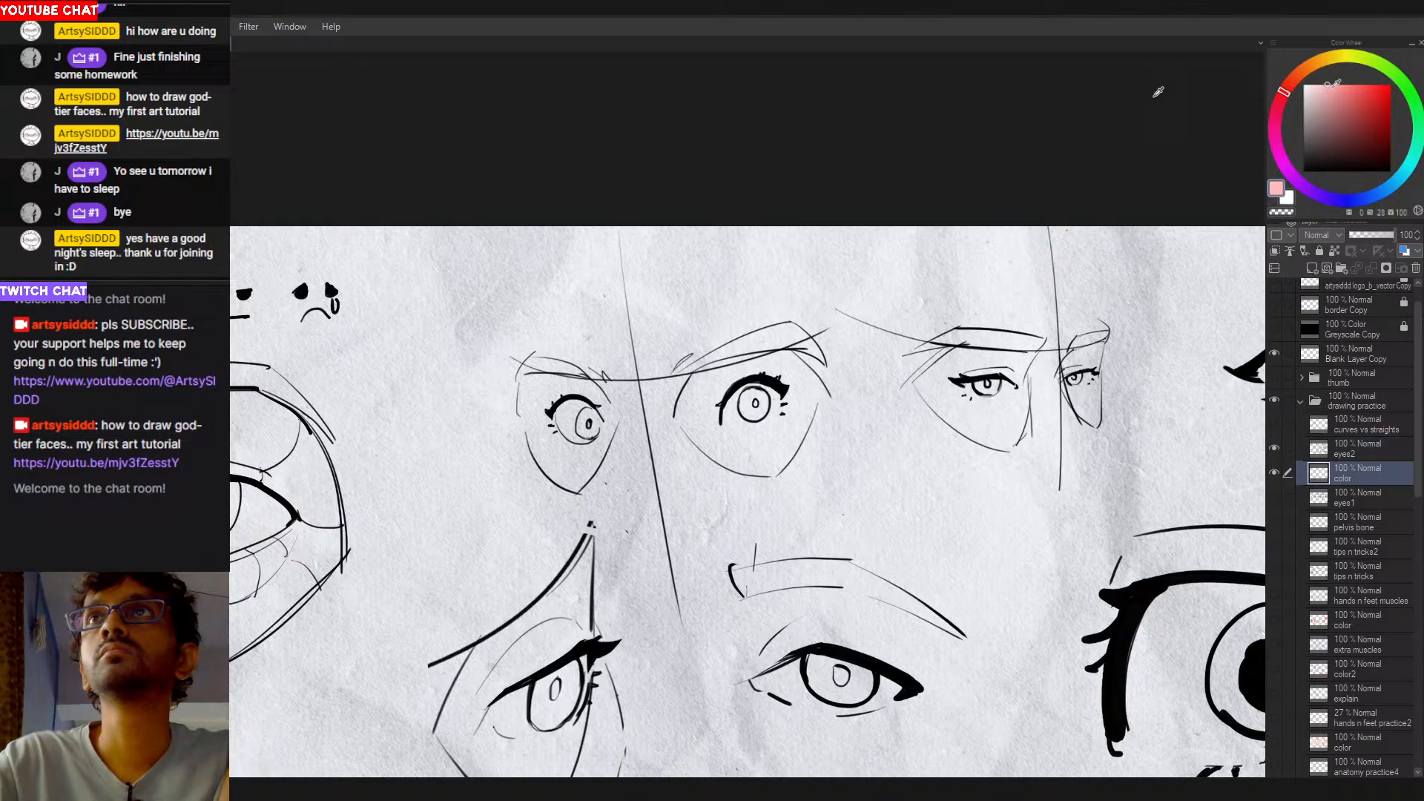
left_click(1124, 95, "alt")
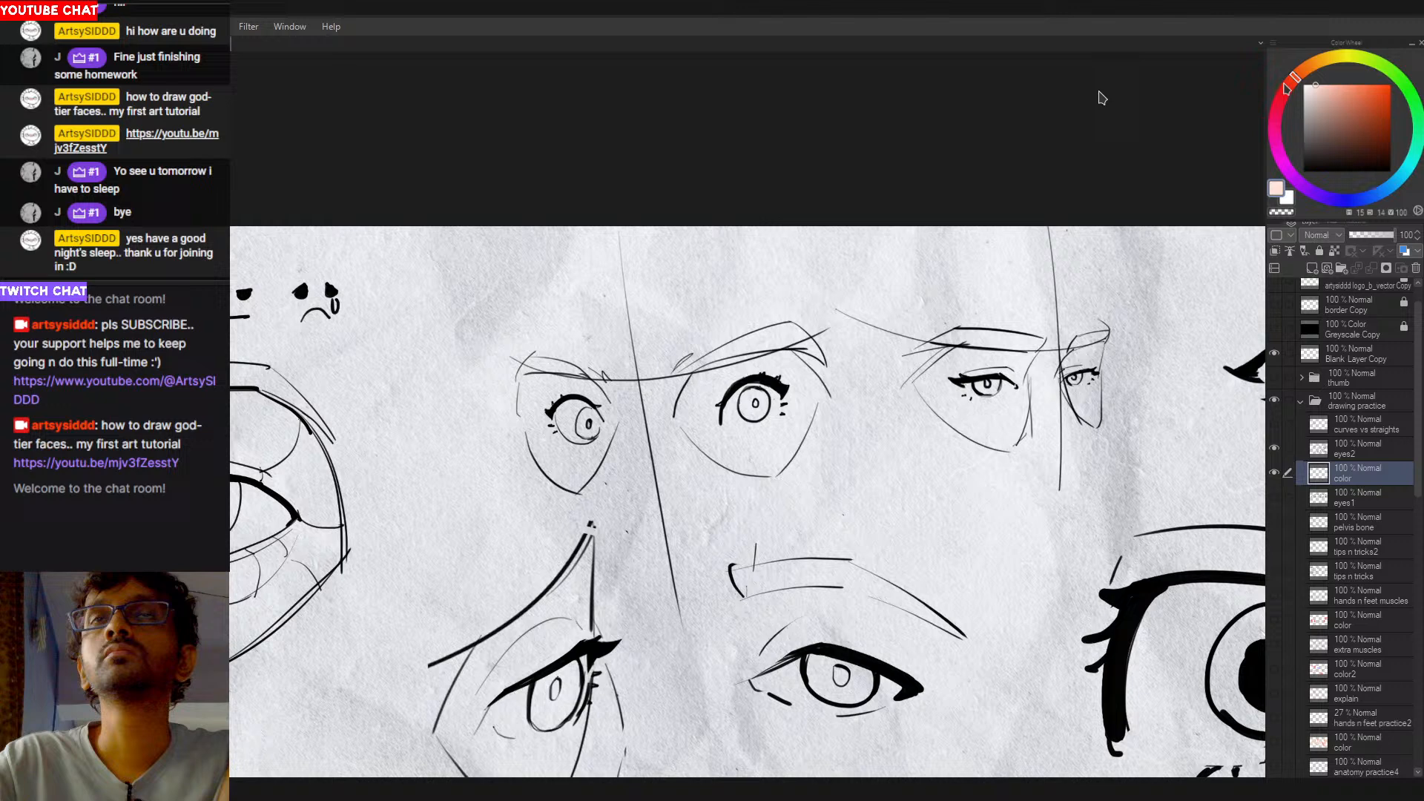
mouse_move(721, 428)
left_mouse_down()
mouse_move(735, 441)
mouse_move(723, 397)
mouse_move(718, 415)
mouse_move(731, 398)
left_mouse_up()
key("ctrl+z")
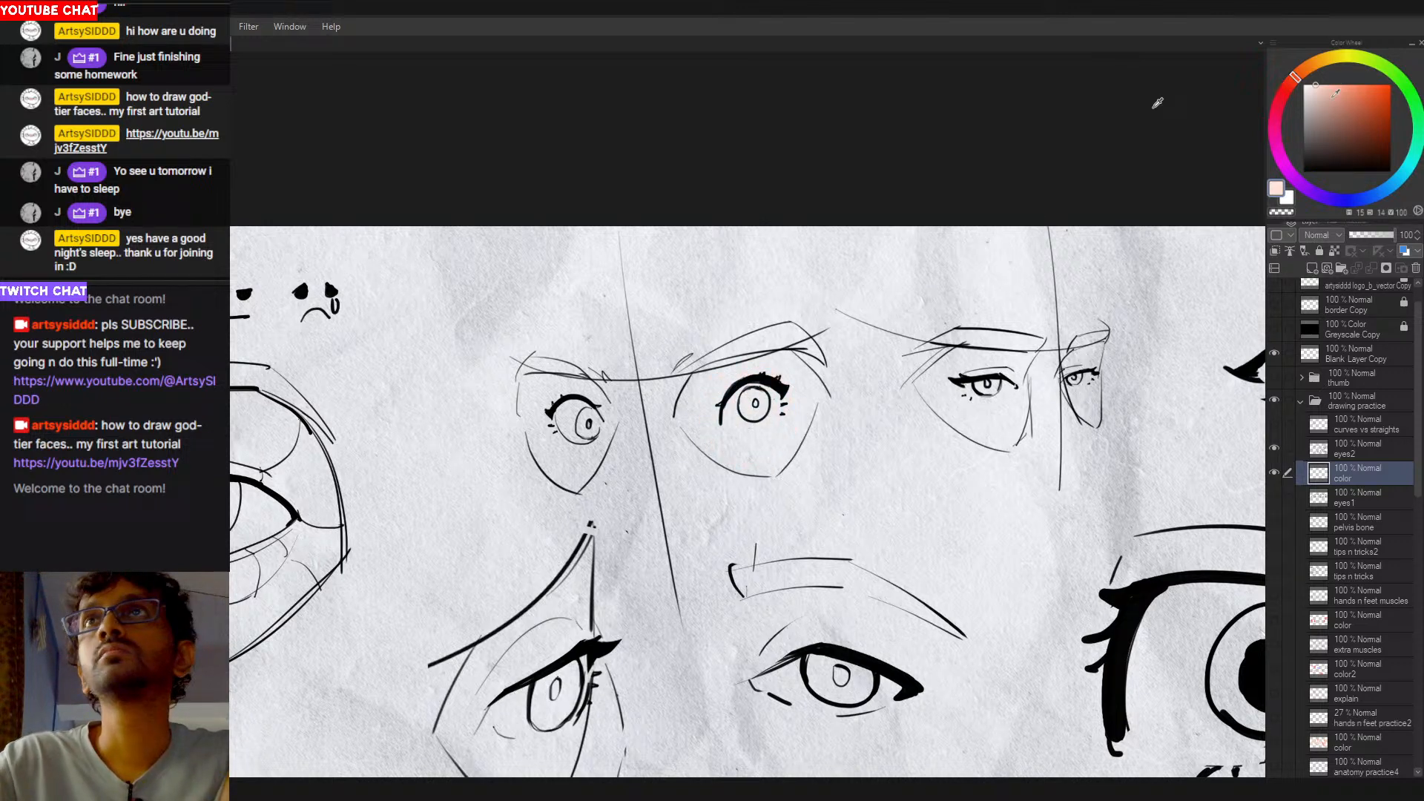
Step: Paint flat peach skin patches behind both pairs of frowning eyes along the top of the sheet
left_click(1135, 110, "alt")
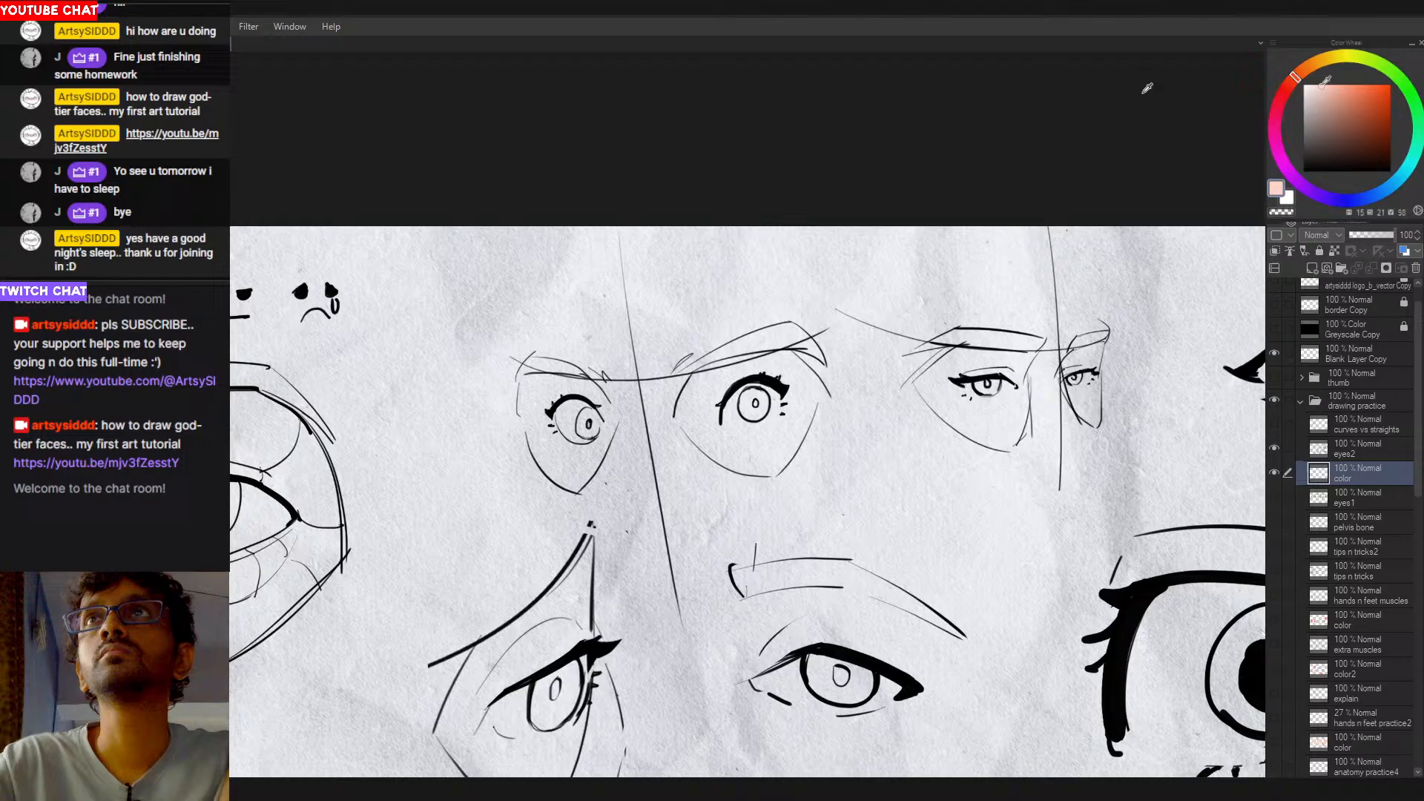
mouse_move(731, 417)
left_mouse_down()
mouse_move(751, 404)
mouse_move(760, 423)
left_mouse_up()
mouse_move(586, 412)
left_mouse_down()
mouse_move(572, 440)
mouse_move(589, 422)
mouse_move(550, 418)
mouse_move(601, 445)
left_mouse_up()
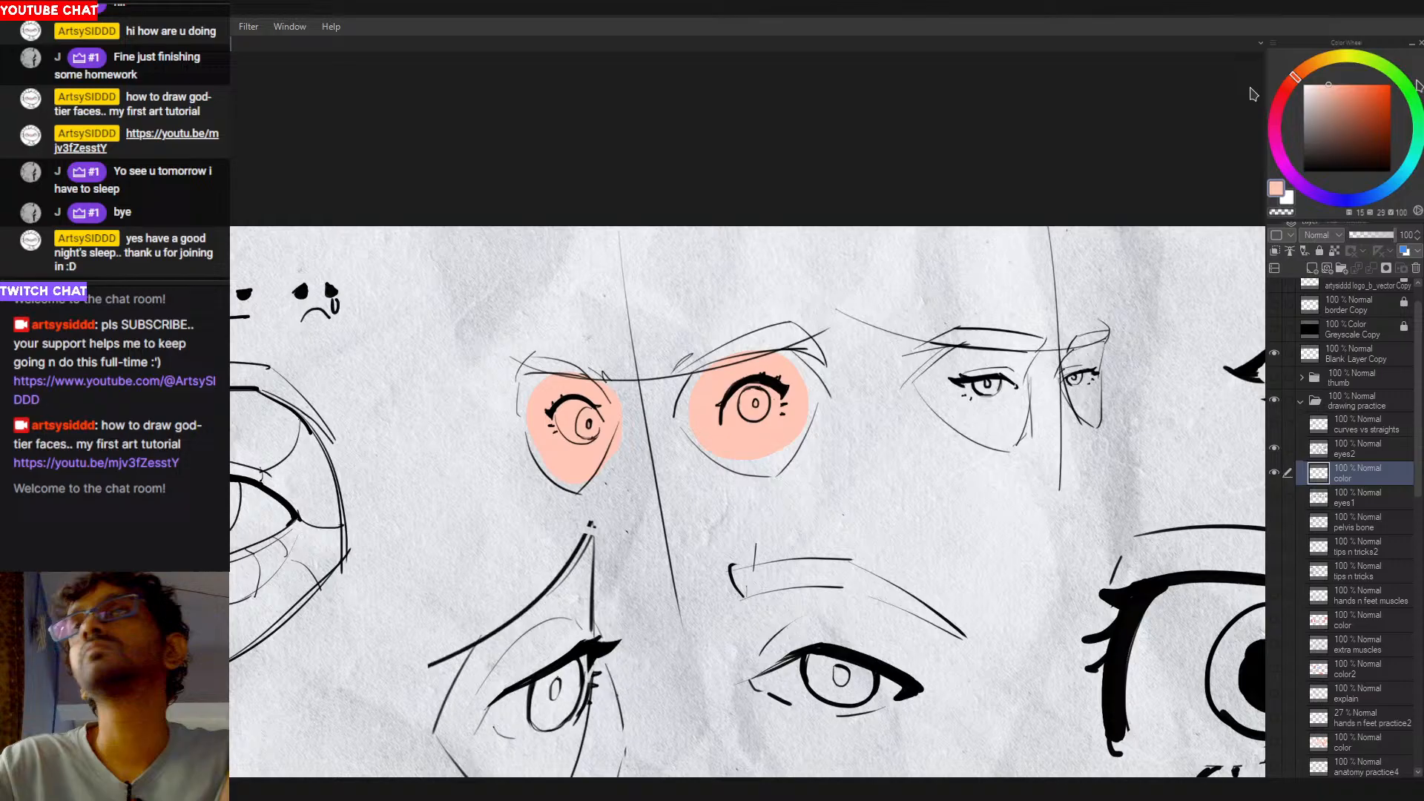
mouse_move(964, 371)
left_mouse_down()
mouse_move(928, 390)
mouse_move(994, 419)
mouse_move(1024, 386)
left_mouse_up()
mouse_move(1111, 367)
left_mouse_down()
mouse_move(1071, 376)
mouse_move(1090, 423)
left_mouse_up()
Step: Fill the whites of the wide-eyed frowning pair with a very pale pinkish white
mouse_move(1045, 534)
left_mouse_down()
mouse_move(847, 445)
mouse_move(807, 390)
left_mouse_up()
left_click_drag(806, 390, 824, 500)
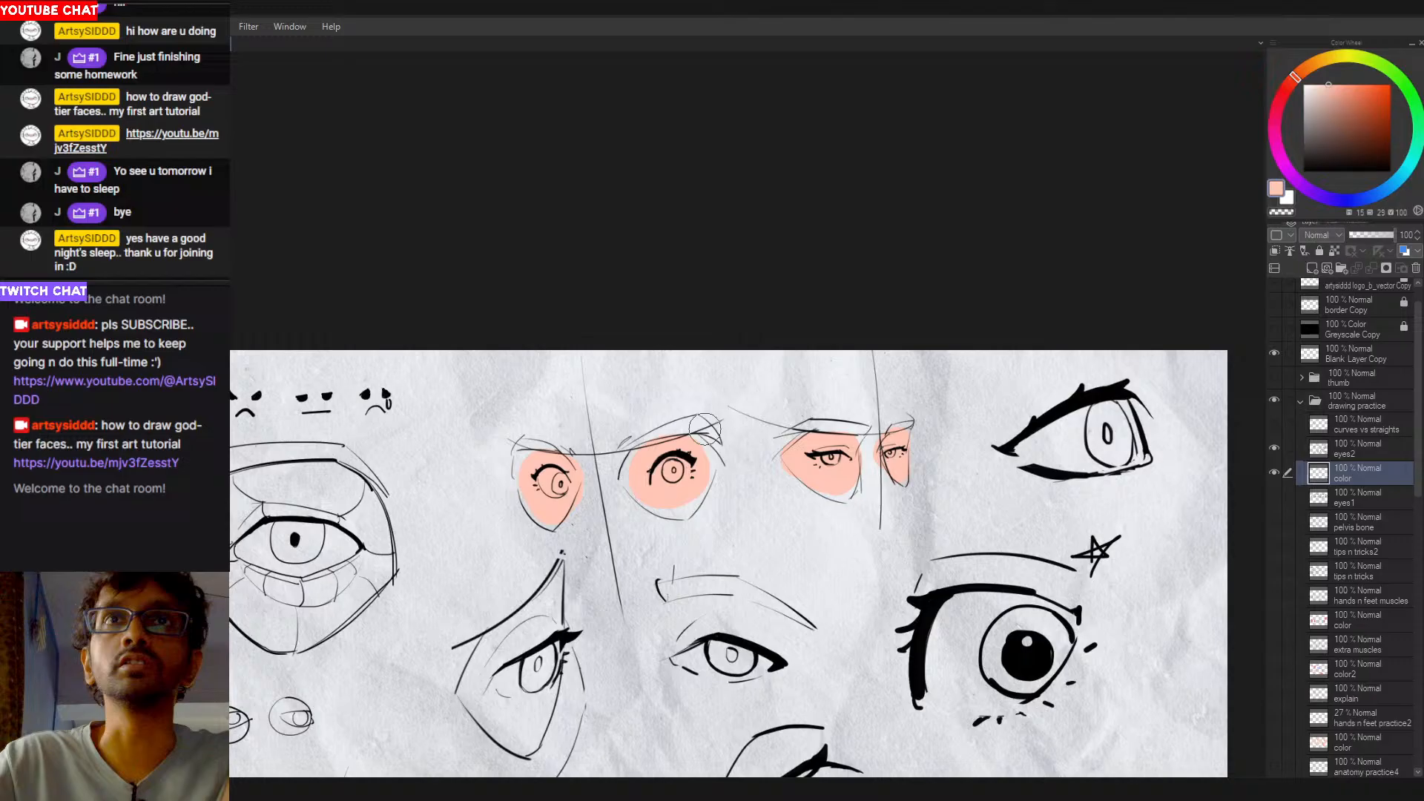
left_click(1313, 83)
left_click_drag(1295, 78, 1283, 92)
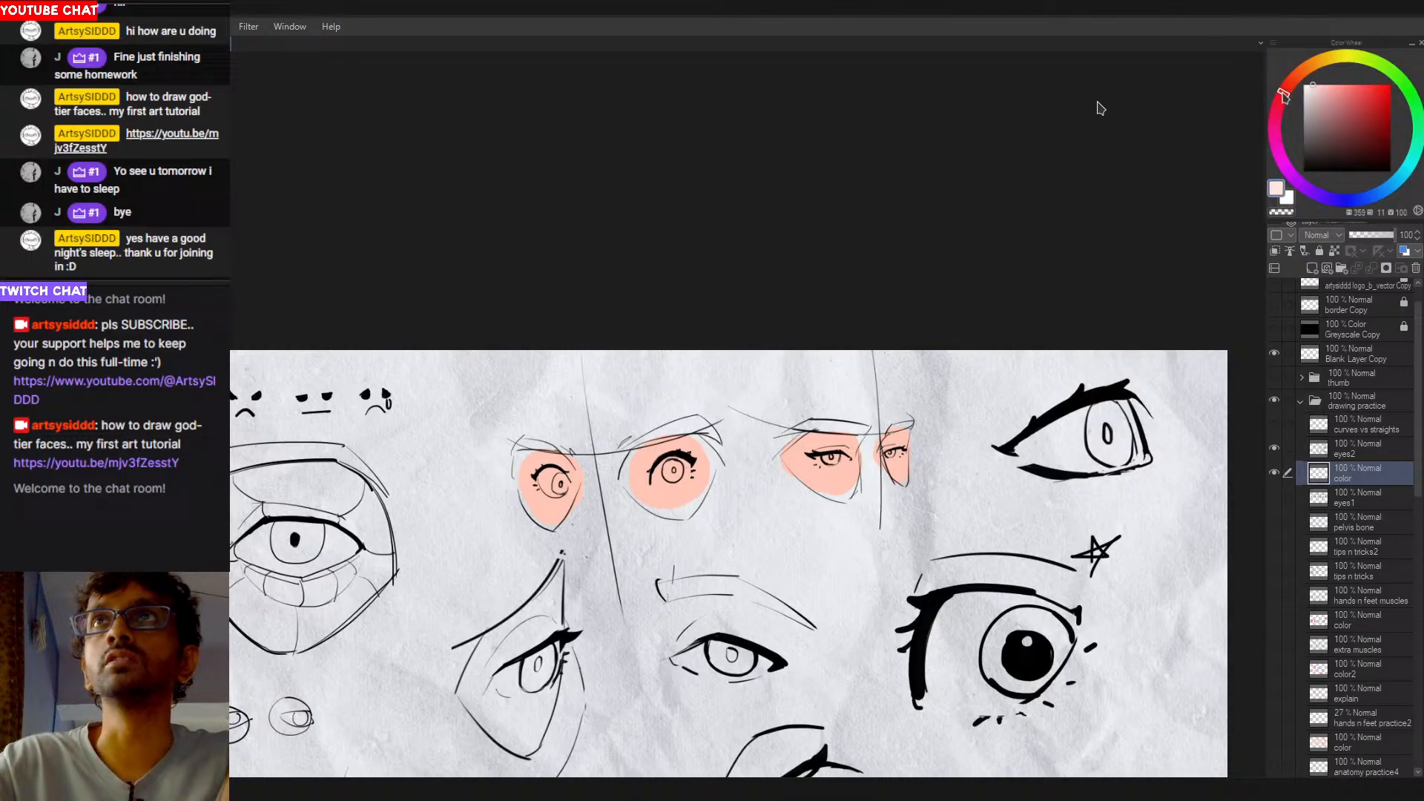
left_click_drag(1100, 108, 1097, 123)
scroll(683, 464, "up", 1)
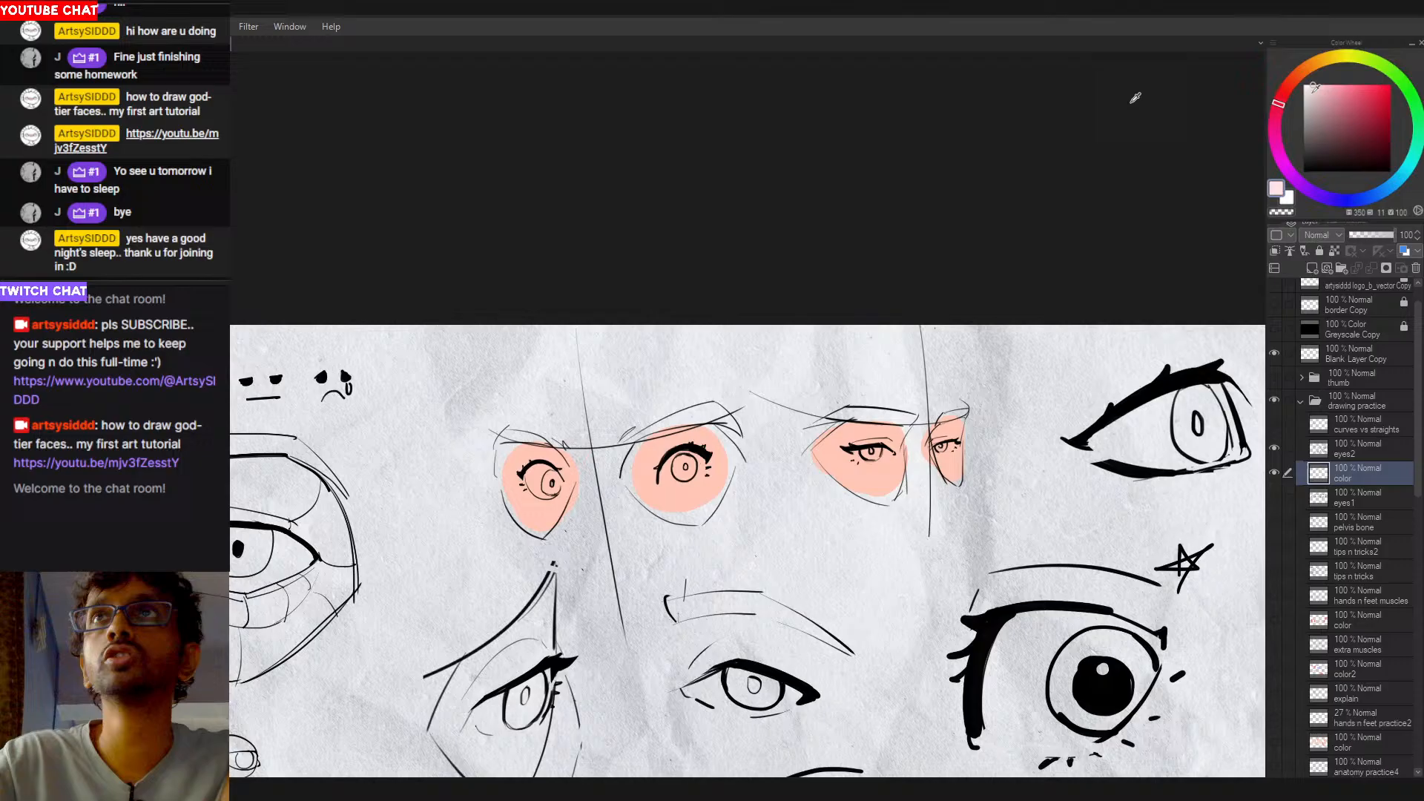
left_click(1309, 90)
left_click_drag(681, 457, 689, 466)
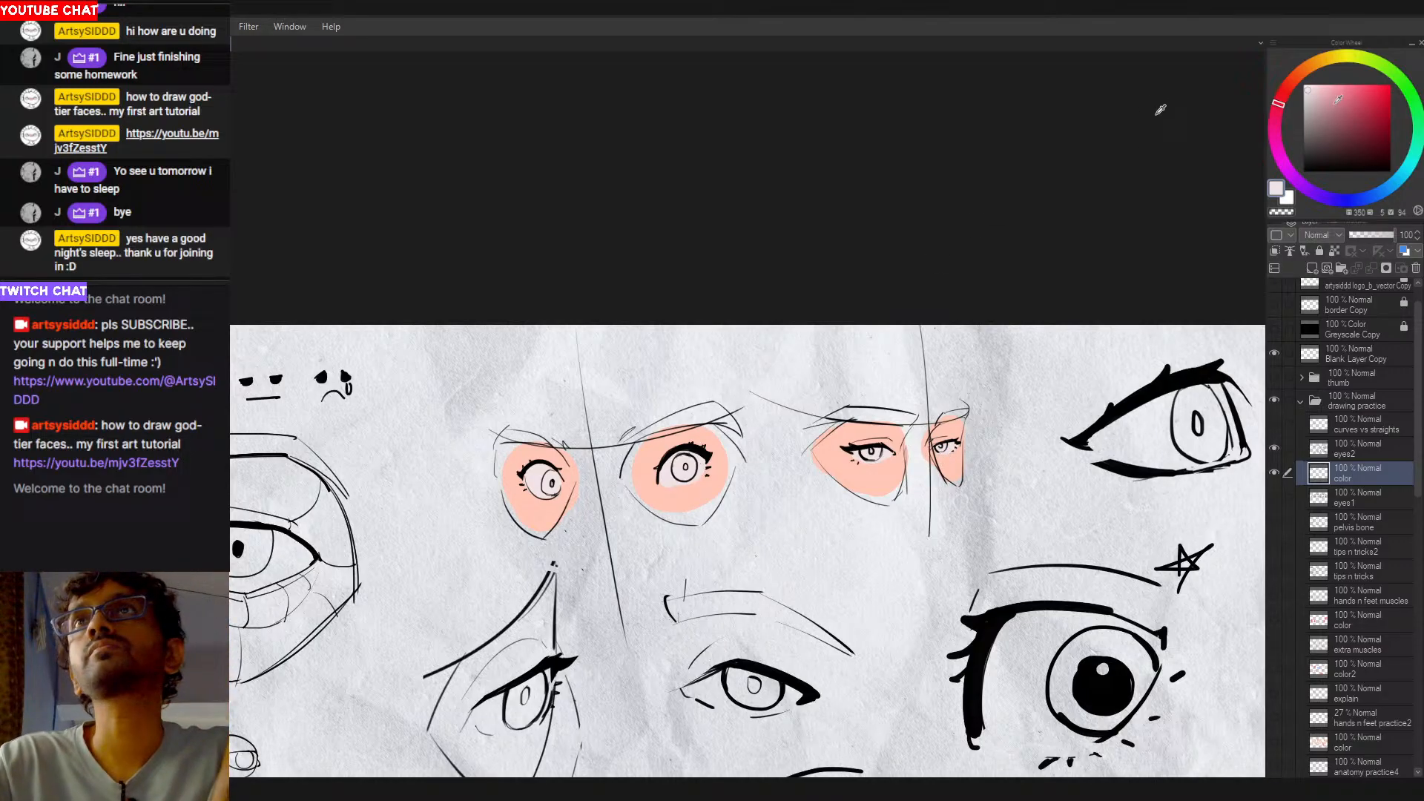
Step: Fill both irises of the wide-eyed frowning pair with a saturated rose red
left_click(1358, 90)
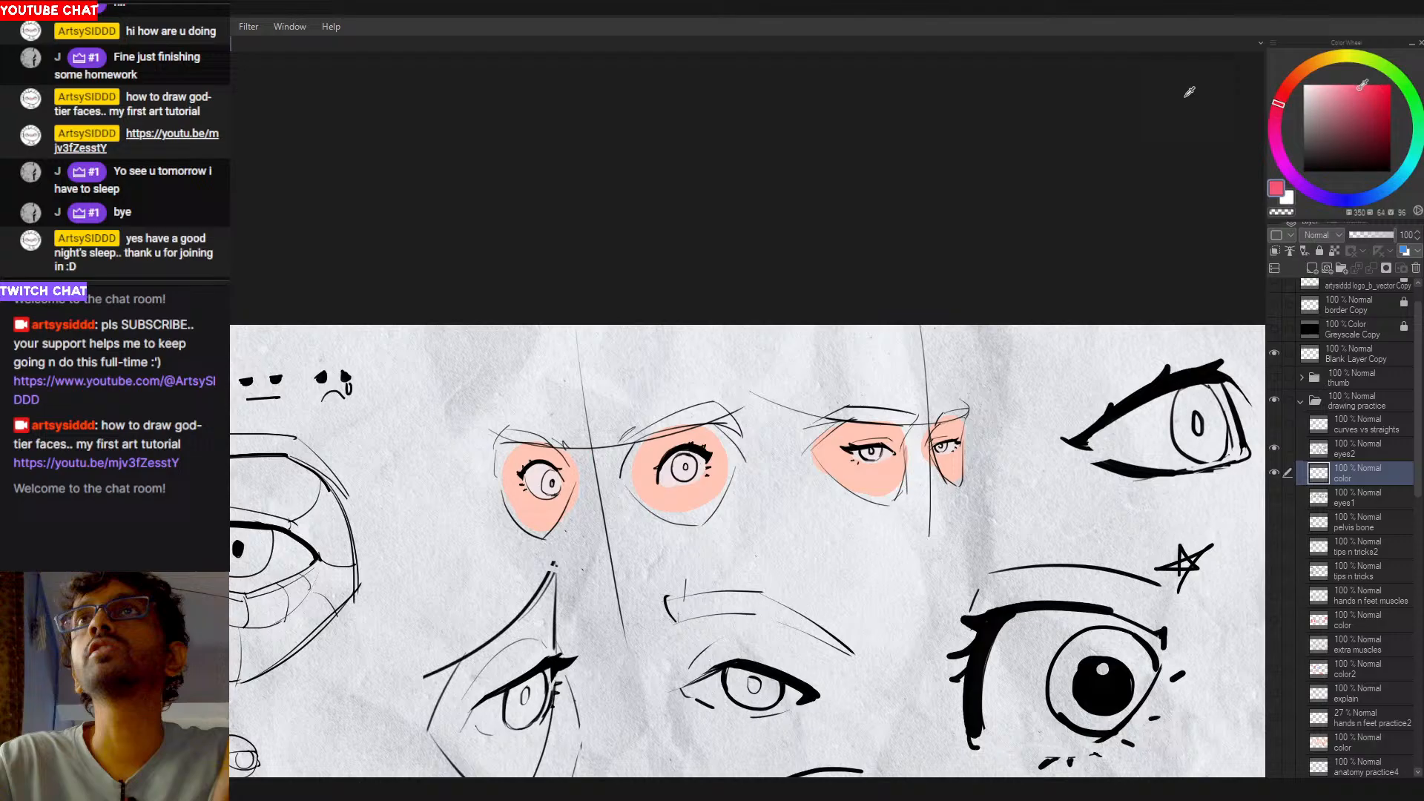
left_click_drag(677, 466, 688, 474)
key("ctrl+z")
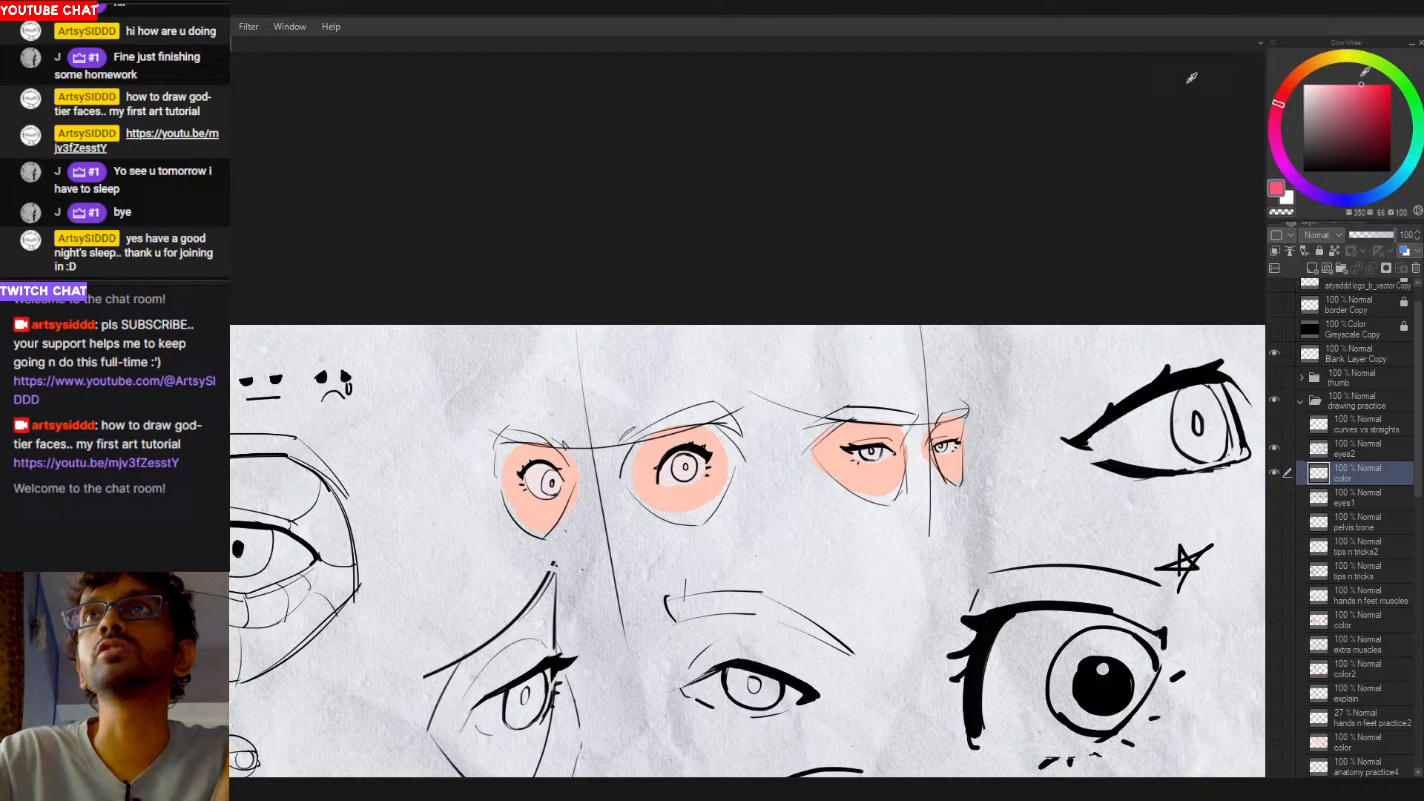
left_click_drag(678, 466, 684, 468)
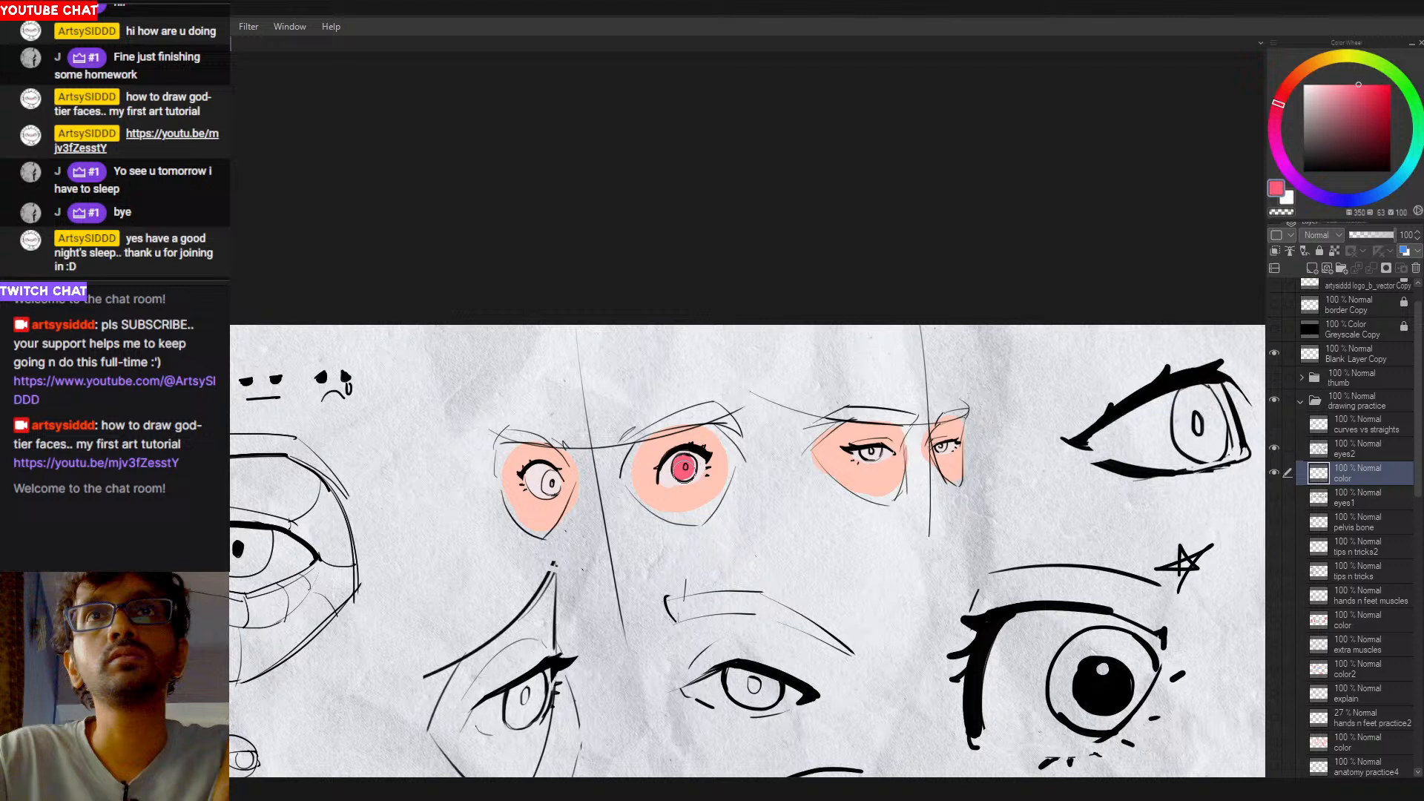
left_click_drag(550, 481, 555, 483)
Step: Repaint both irises of the wide-eyed frowning pair in a light pink
left_click(1333, 85)
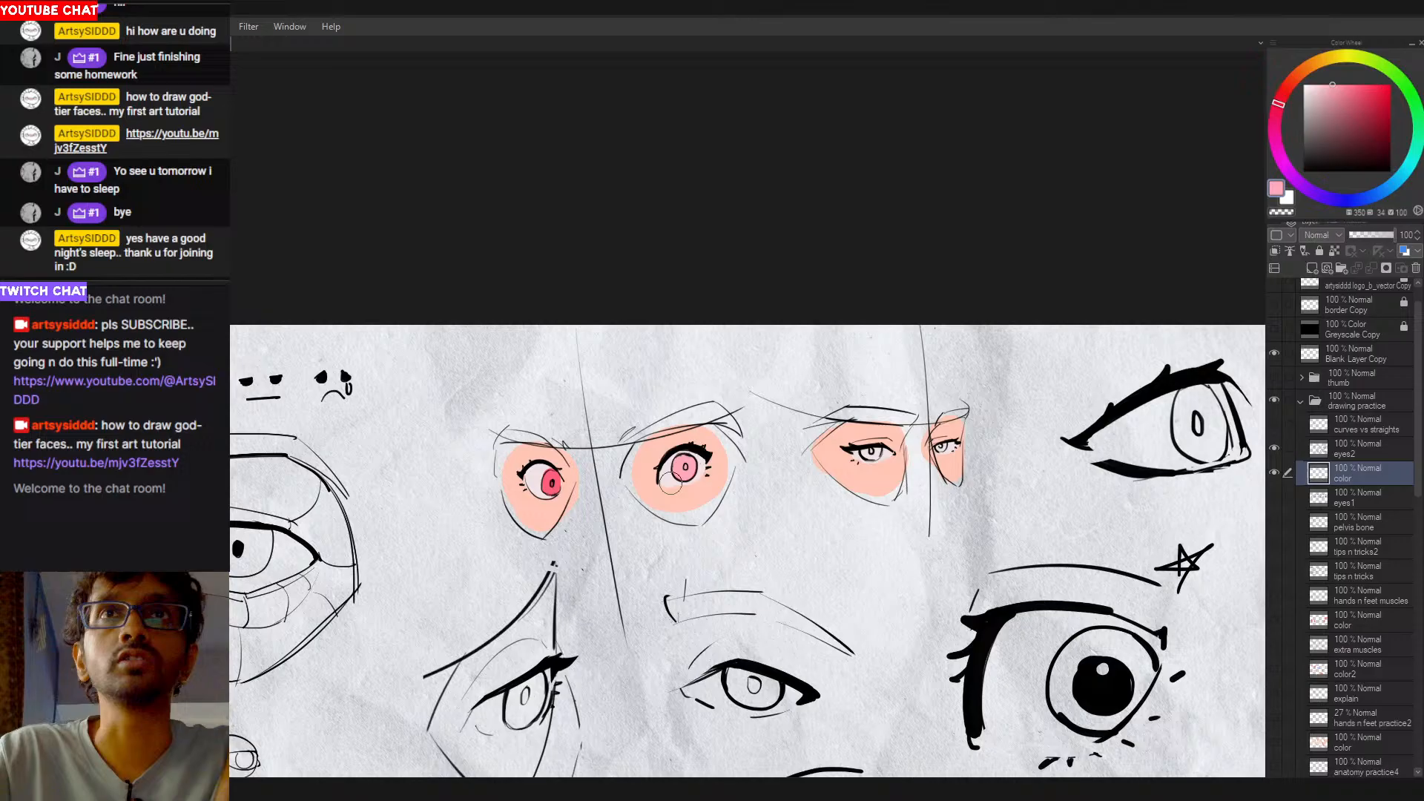
left_click_drag(683, 465, 687, 467)
left_click_drag(549, 481, 554, 484)
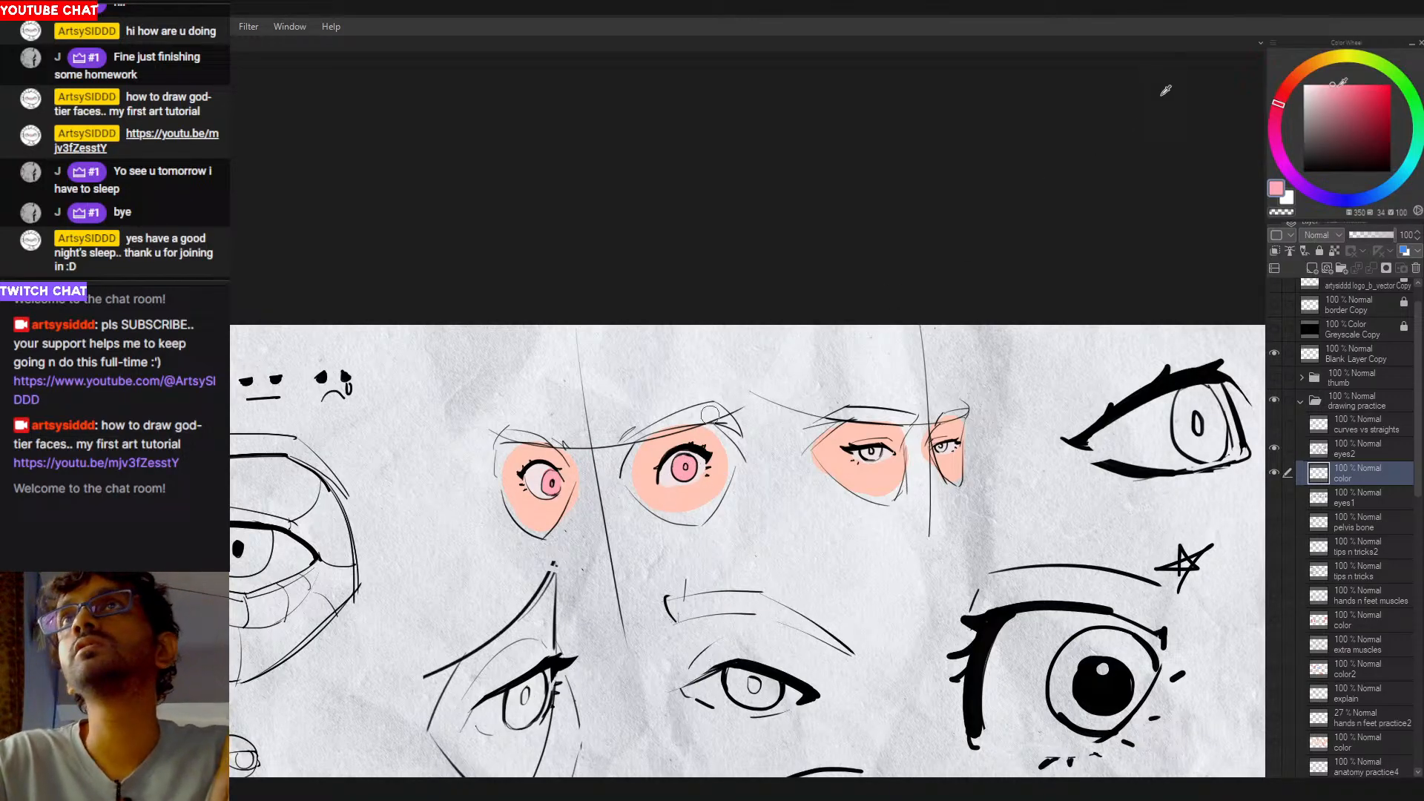
Step: Shade both light pink irises with a hot pink of hue 336, keeping some light pink beneath
left_click(1275, 120)
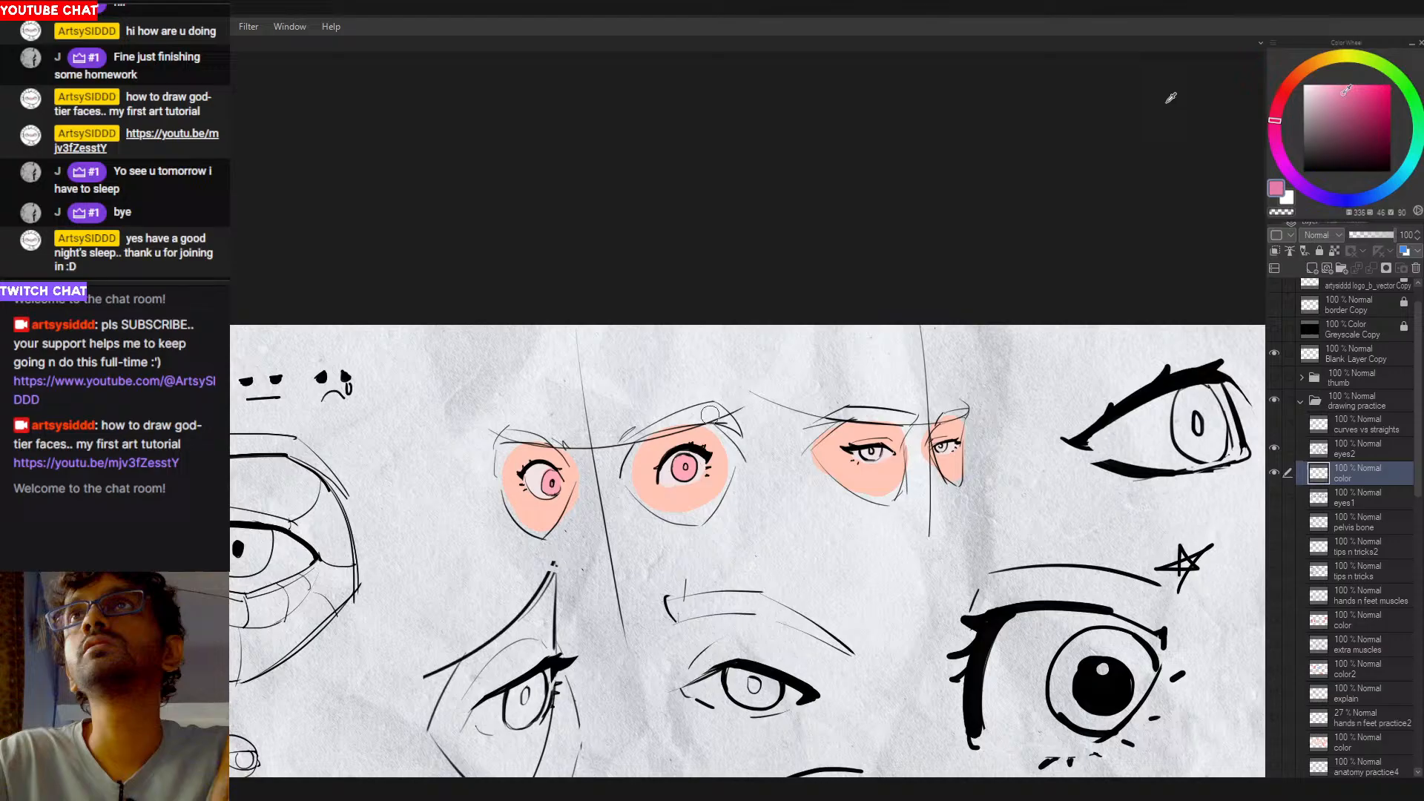
left_click(1358, 84)
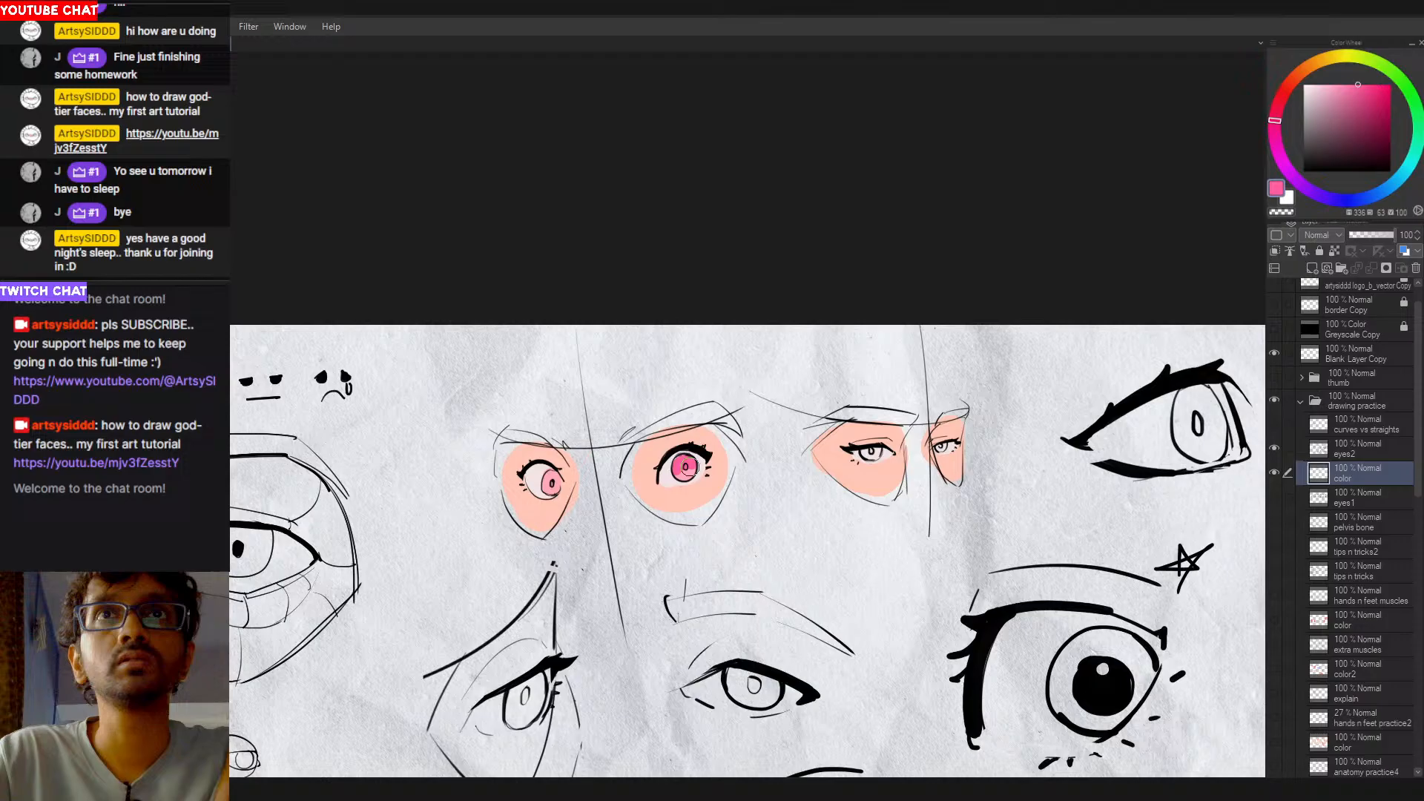
left_click_drag(550, 483, 561, 486)
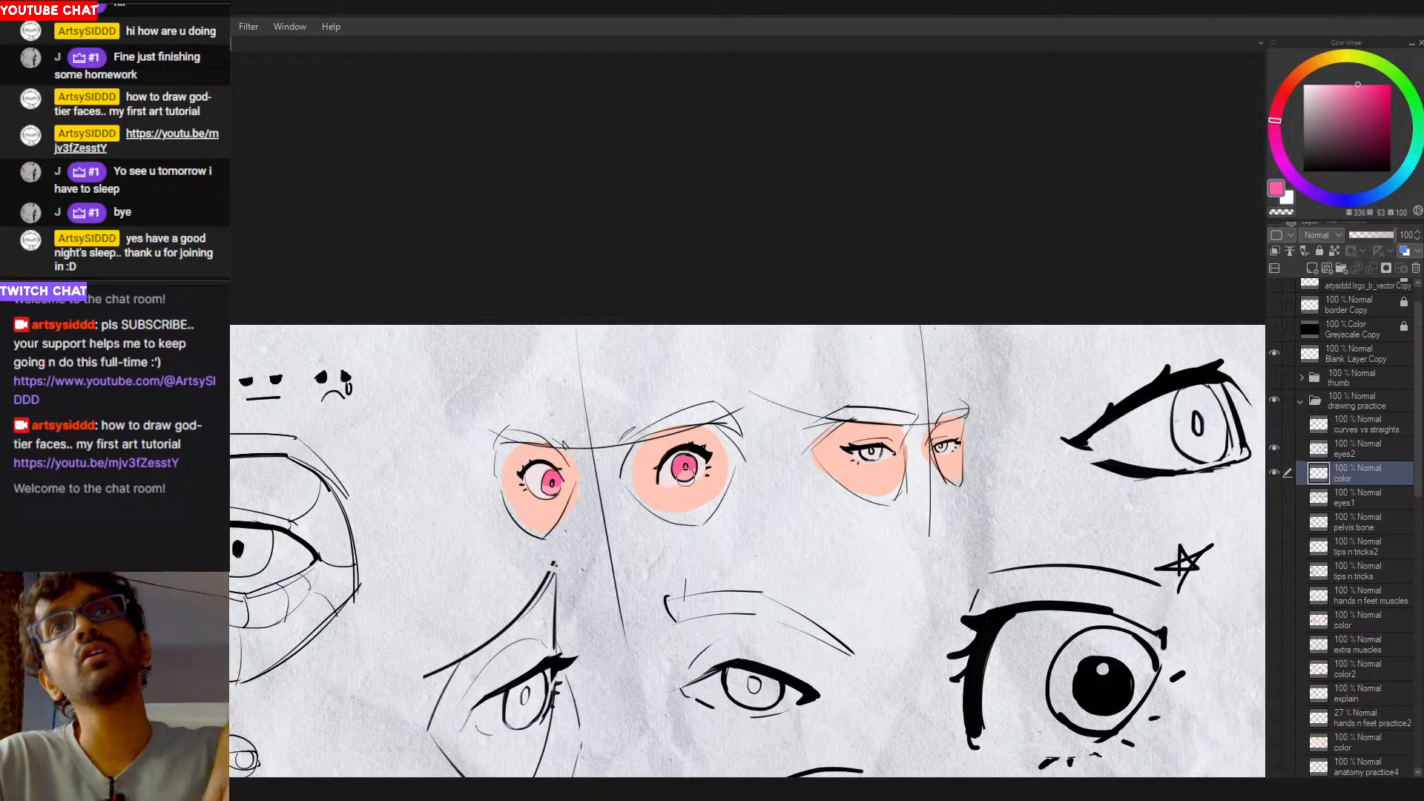
Step: Deepen the upper part of the larger eye's iris in the wide-eyed pair with a more saturated hot pink
left_click(681, 469, "alt")
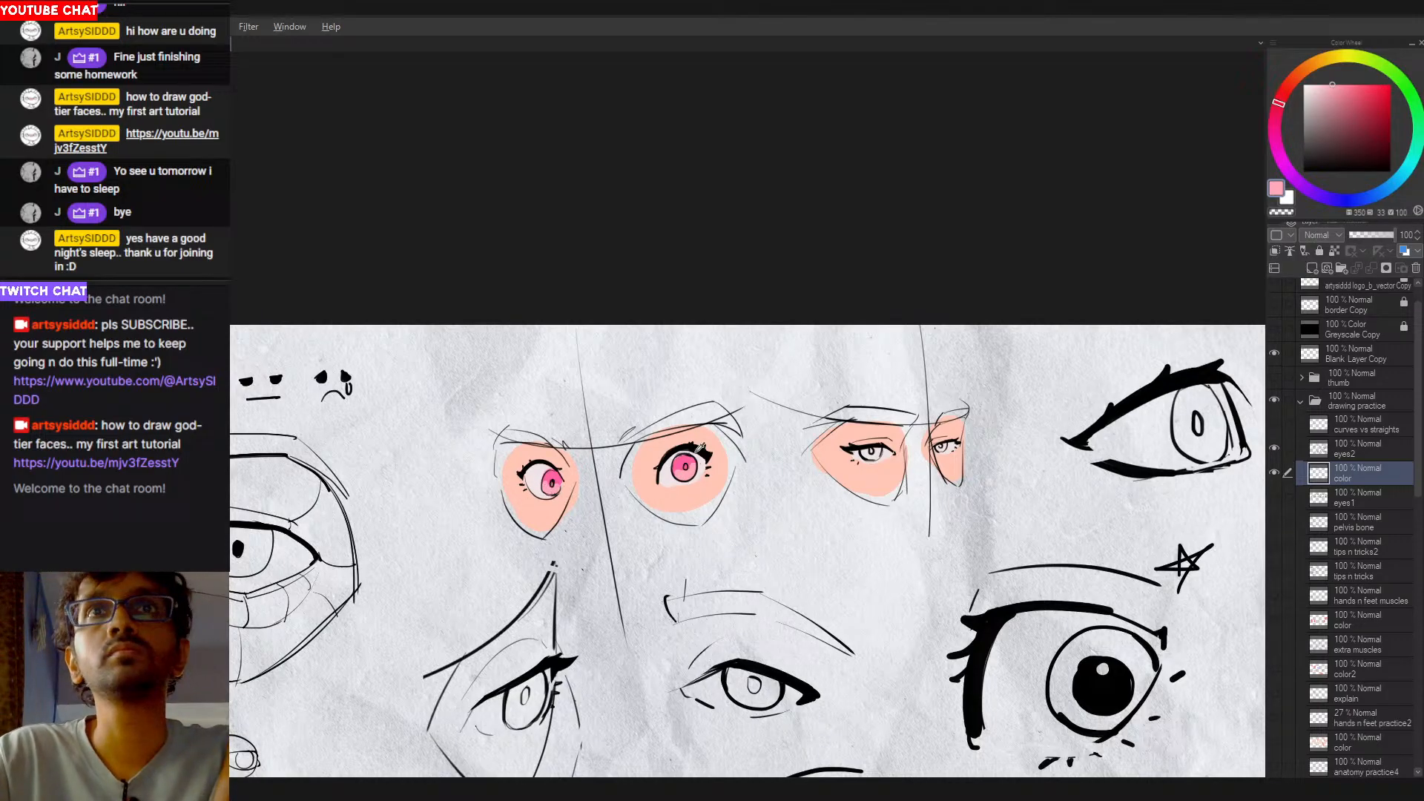
left_click(687, 455, "alt")
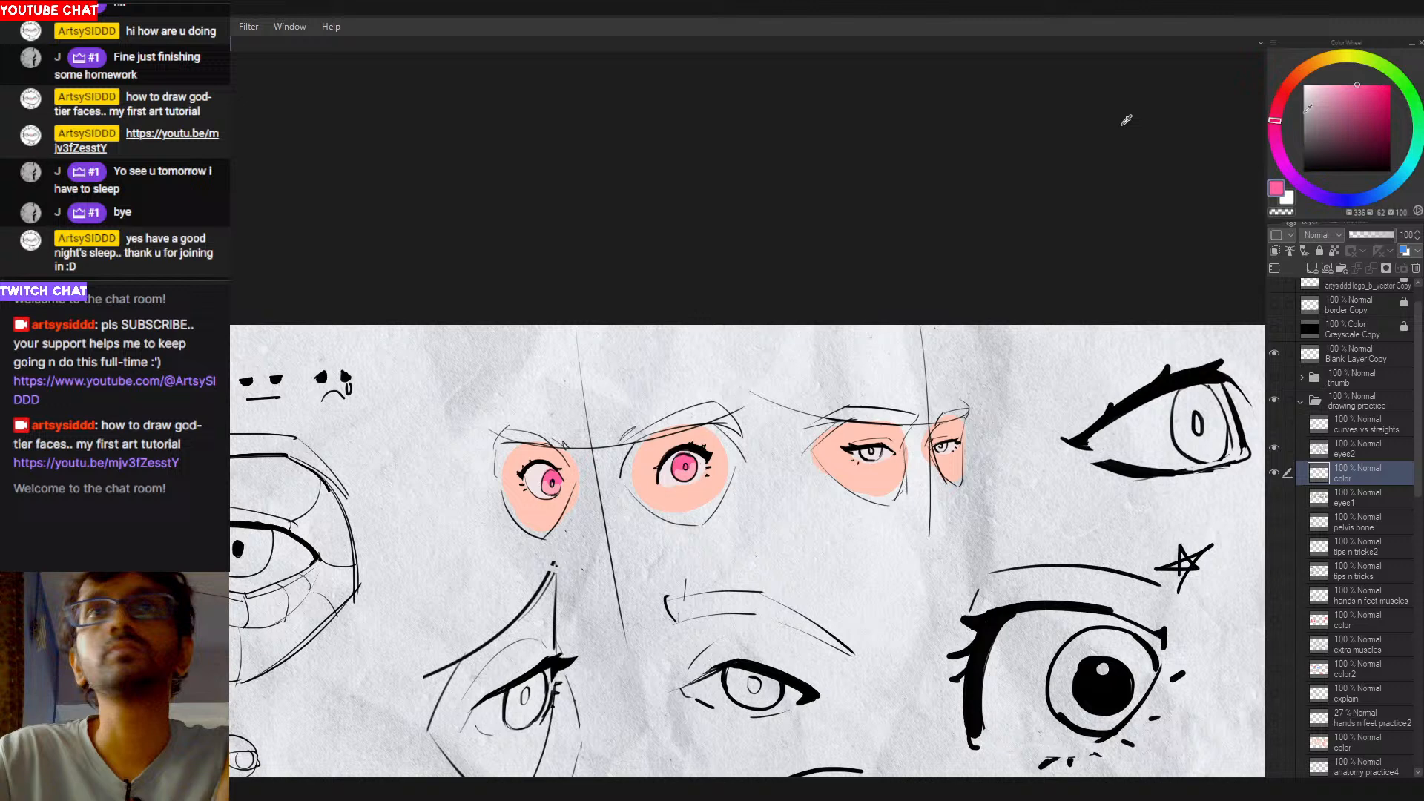
left_click(1370, 85)
left_click(687, 457)
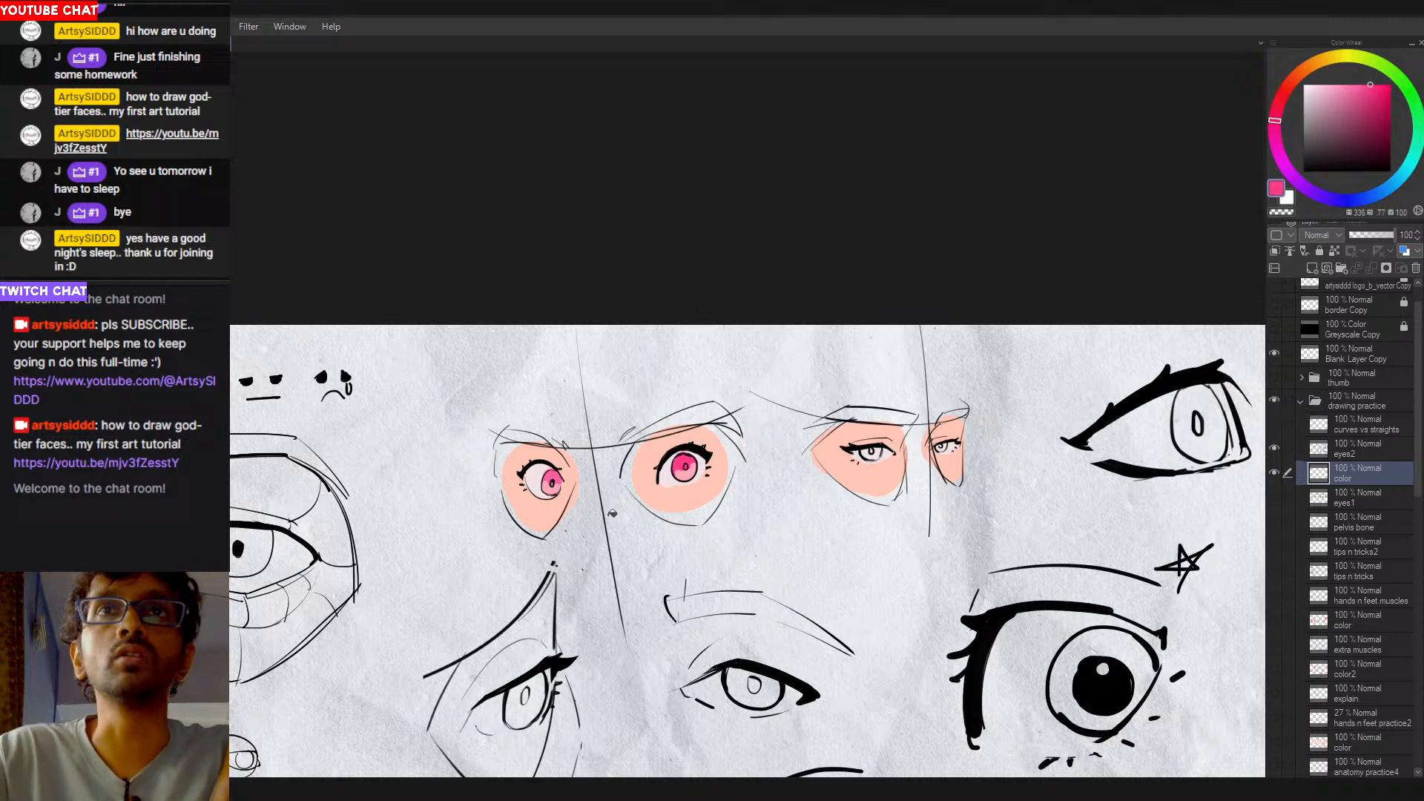
scroll(571, 528, "down", 2)
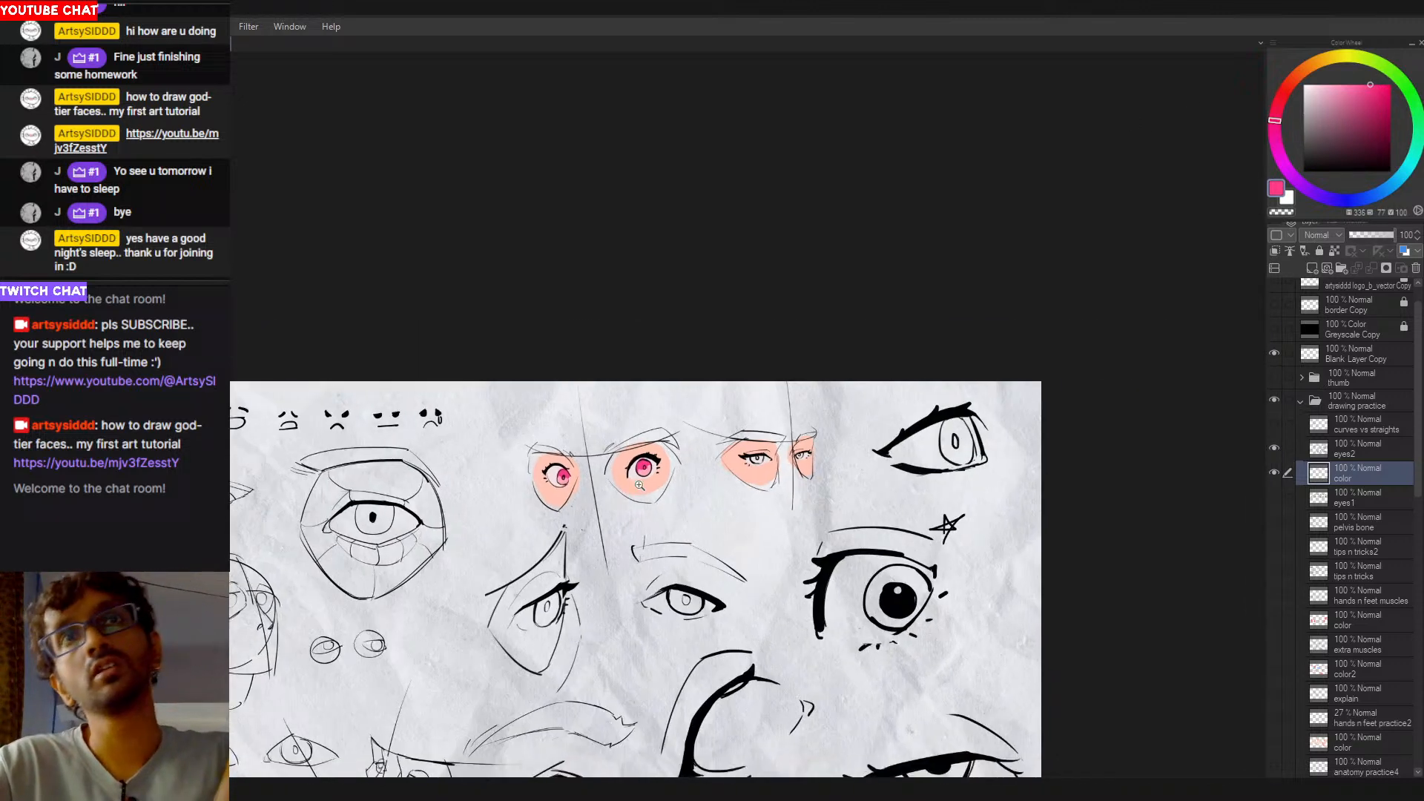
scroll(582, 411, "up", 1)
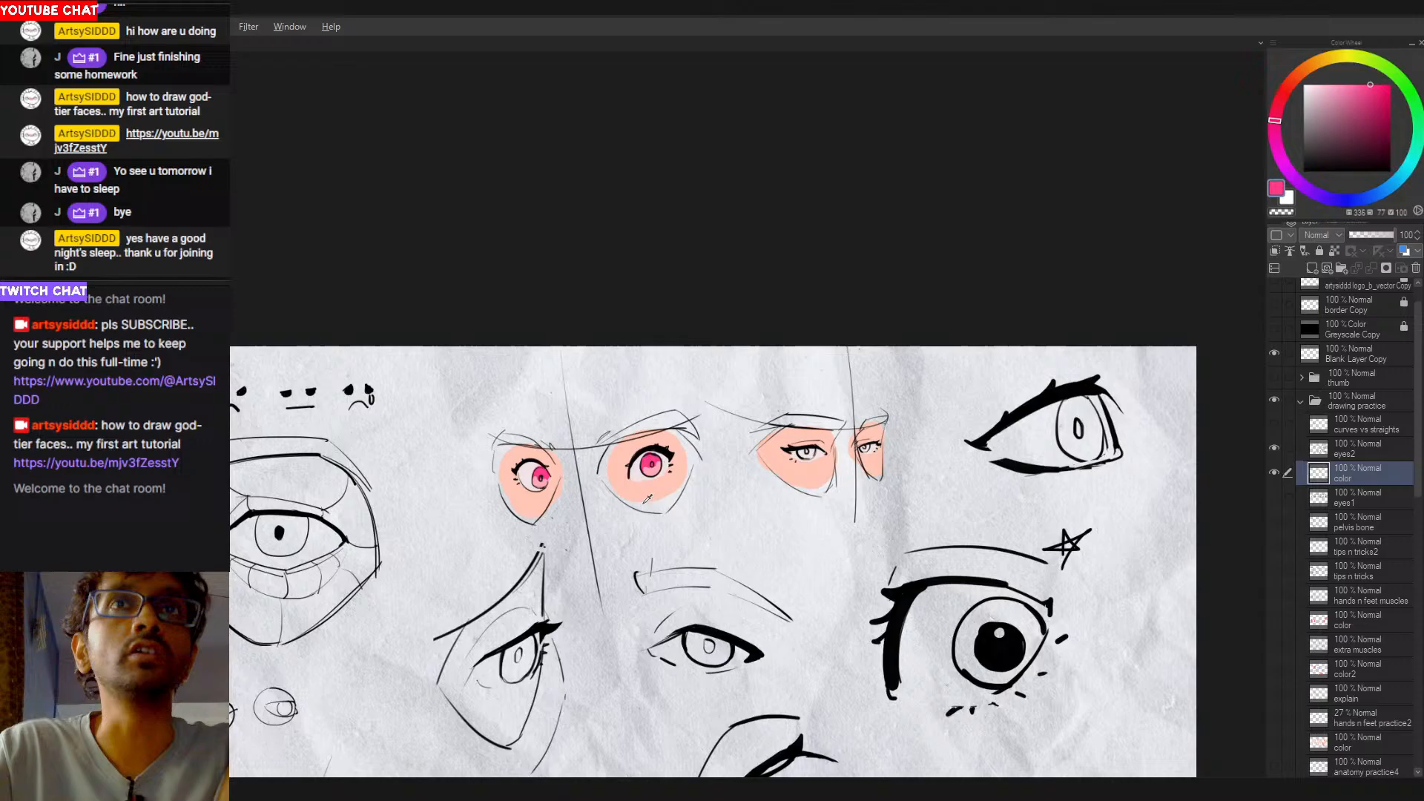
Step: Create a new layer above eyes2 and tint the wide-eyed frowning pair's upper lash lines dark plum with hue 325, saturation 37, brightness 35
key("alt")
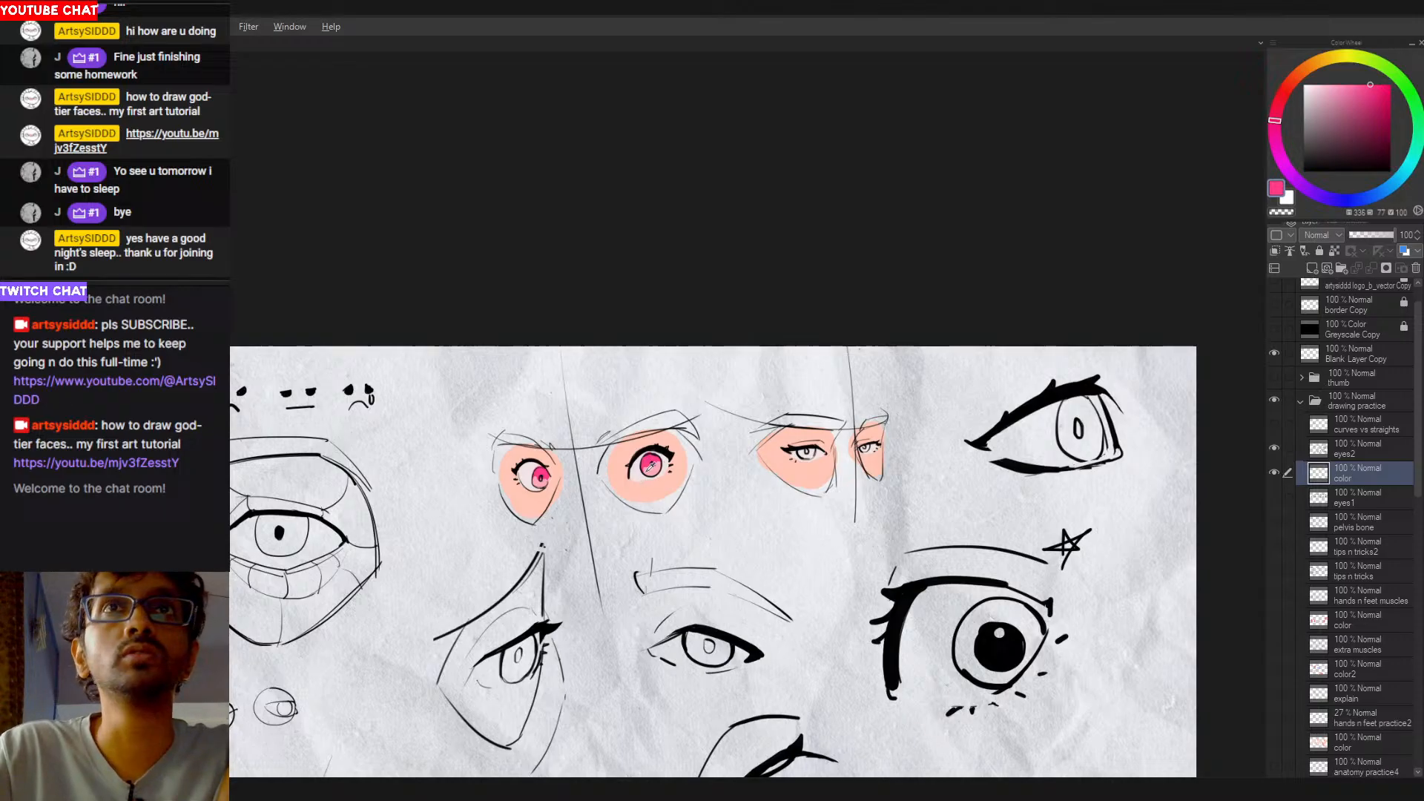
left_click(641, 478, "alt")
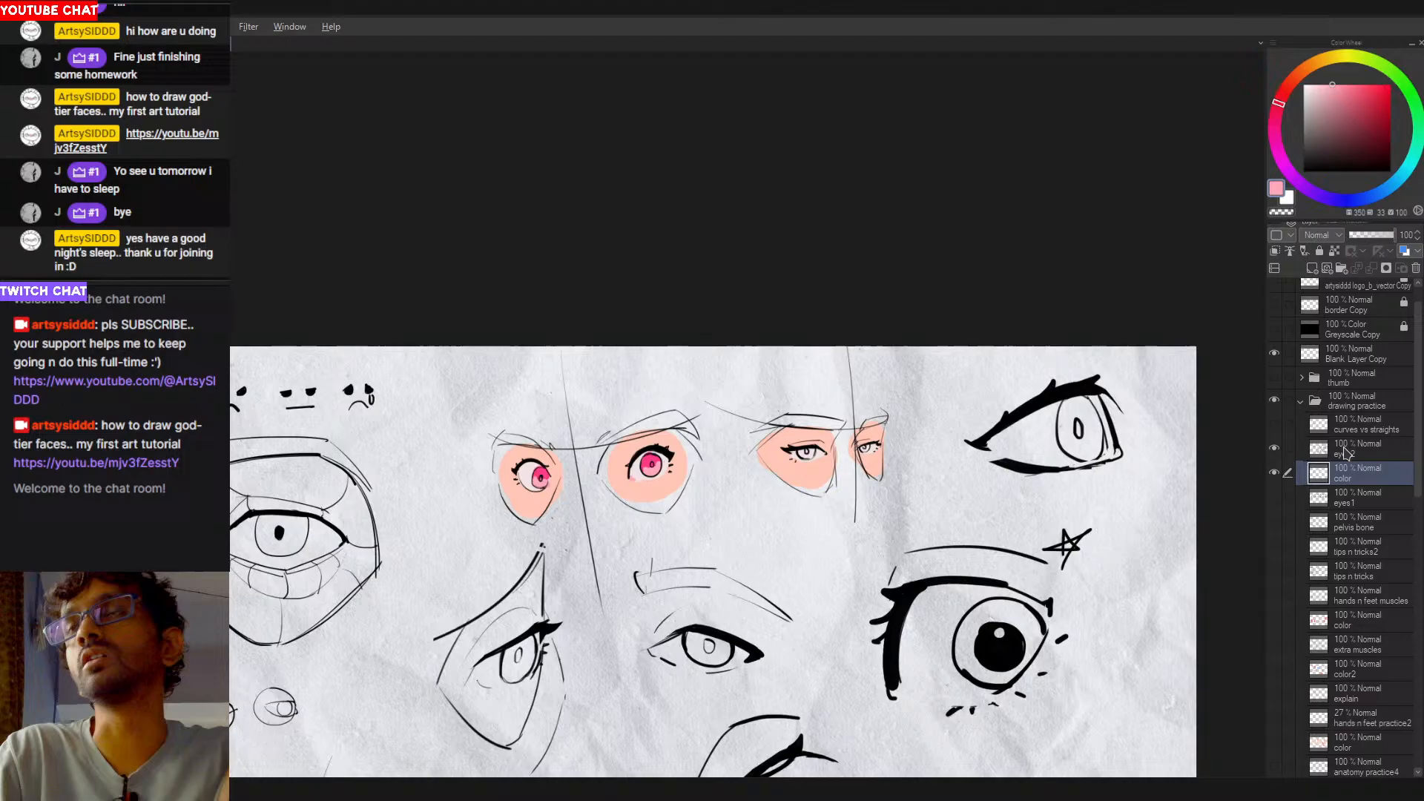
left_click(1311, 268)
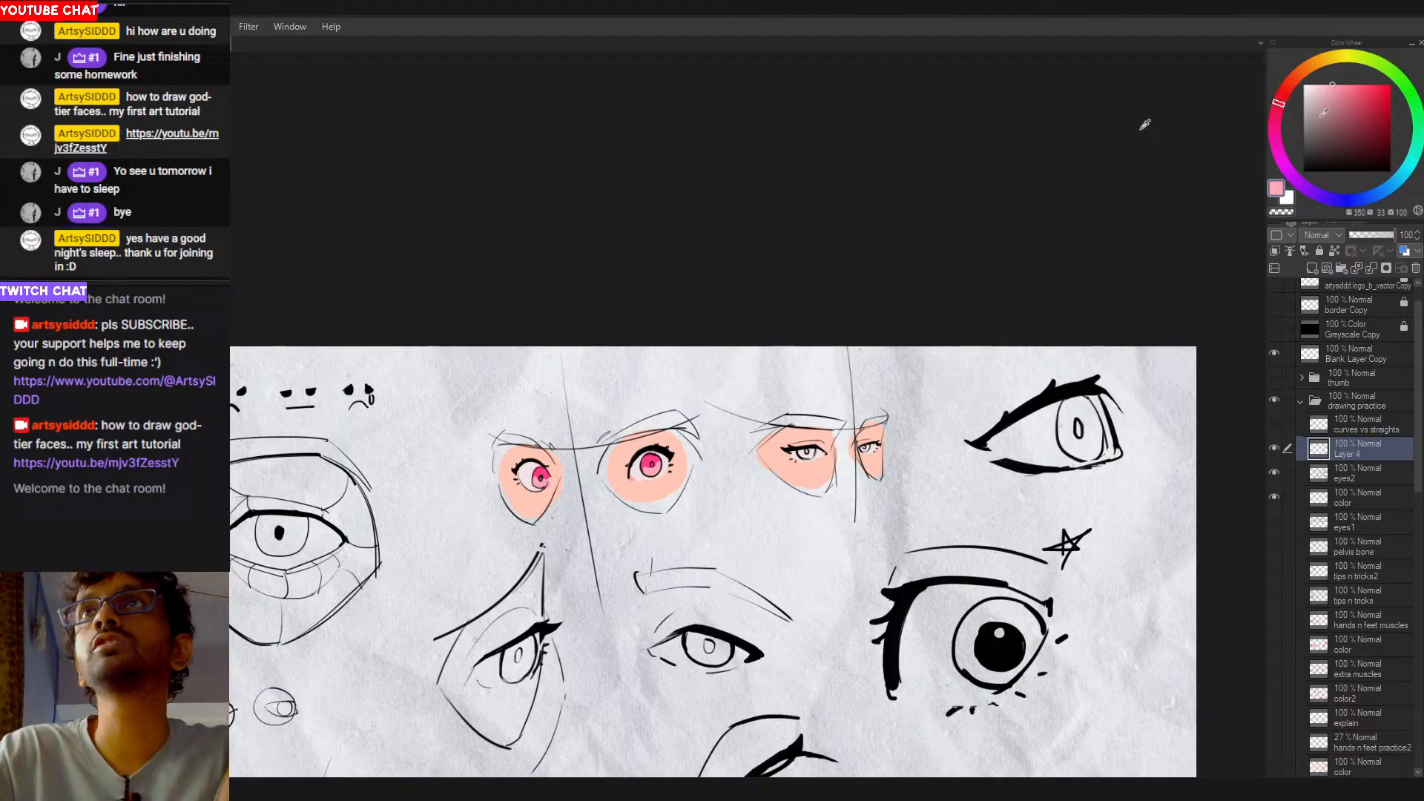
left_click_drag(1325, 117, 1375, 133)
left_click_drag(1207, 141, 1162, 156)
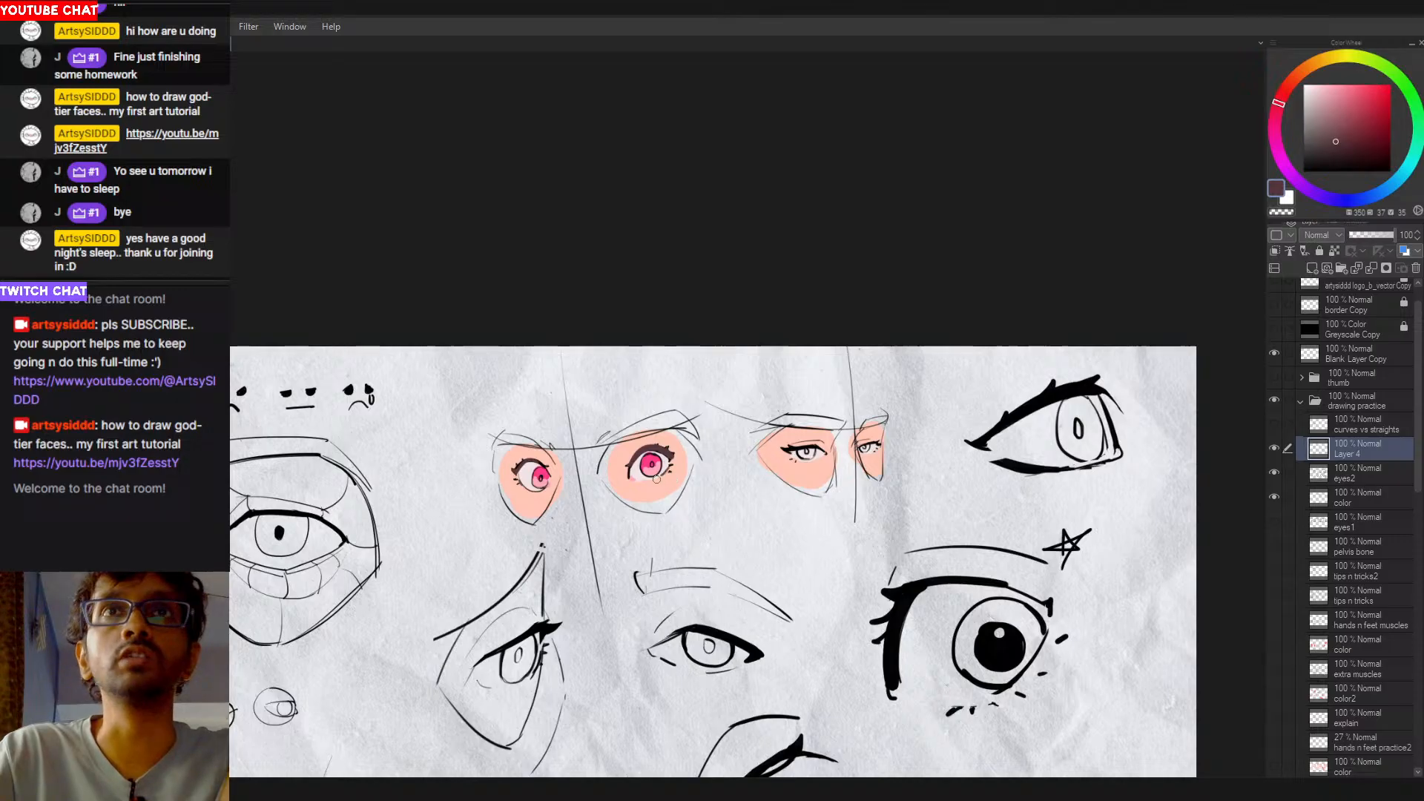
left_click(1275, 135)
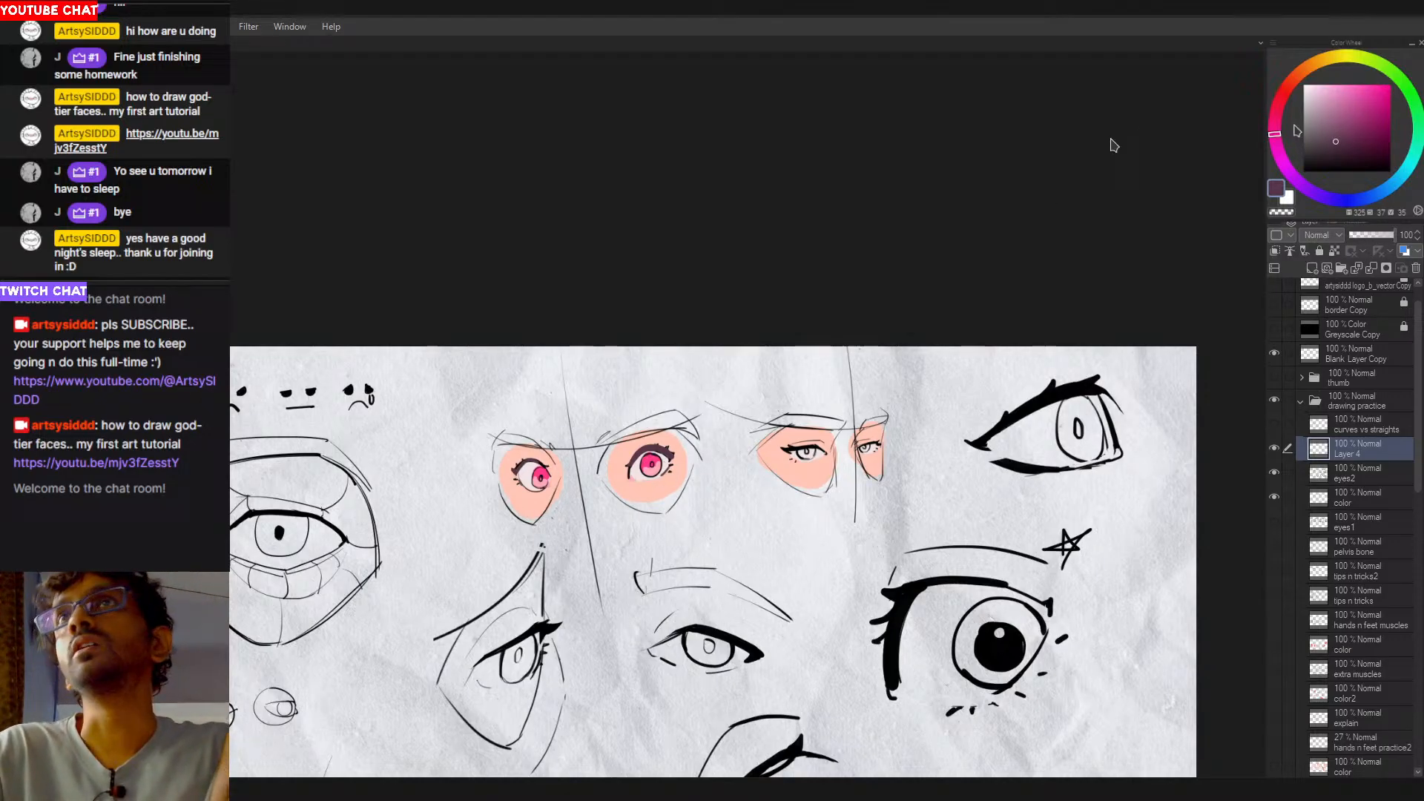
Step: Dab light pink of hue 350 and saturation 33 into the eye corners of the wide-eyed frowning pair
left_click(646, 463, "alt")
scroll(647, 466, "up", 2)
left_click_drag(647, 466, 741, 493)
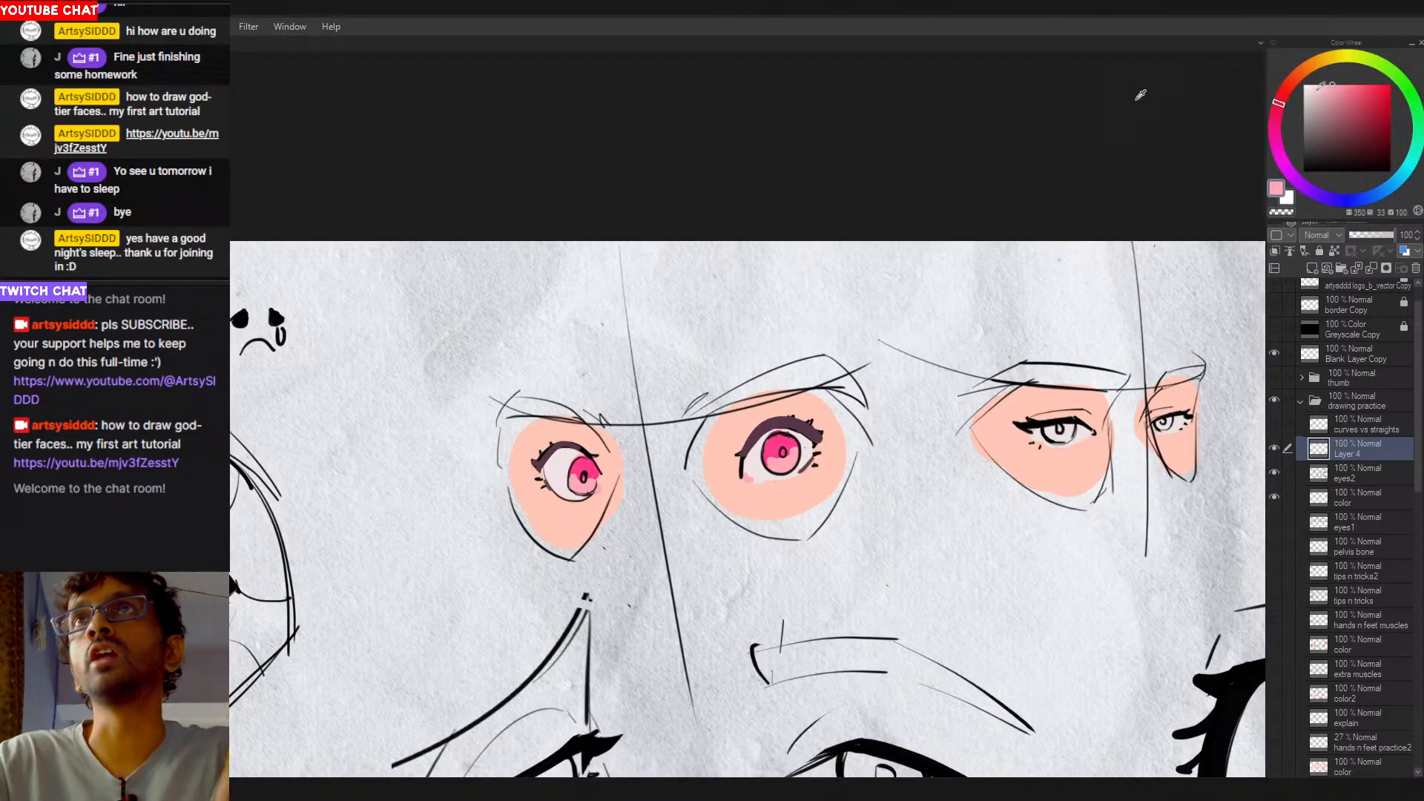
Step: Paint small pale pink highlights on both irises of the wide-eyed pair, plus lavender reflections of hue 263 and saturation 22
left_click(1313, 84)
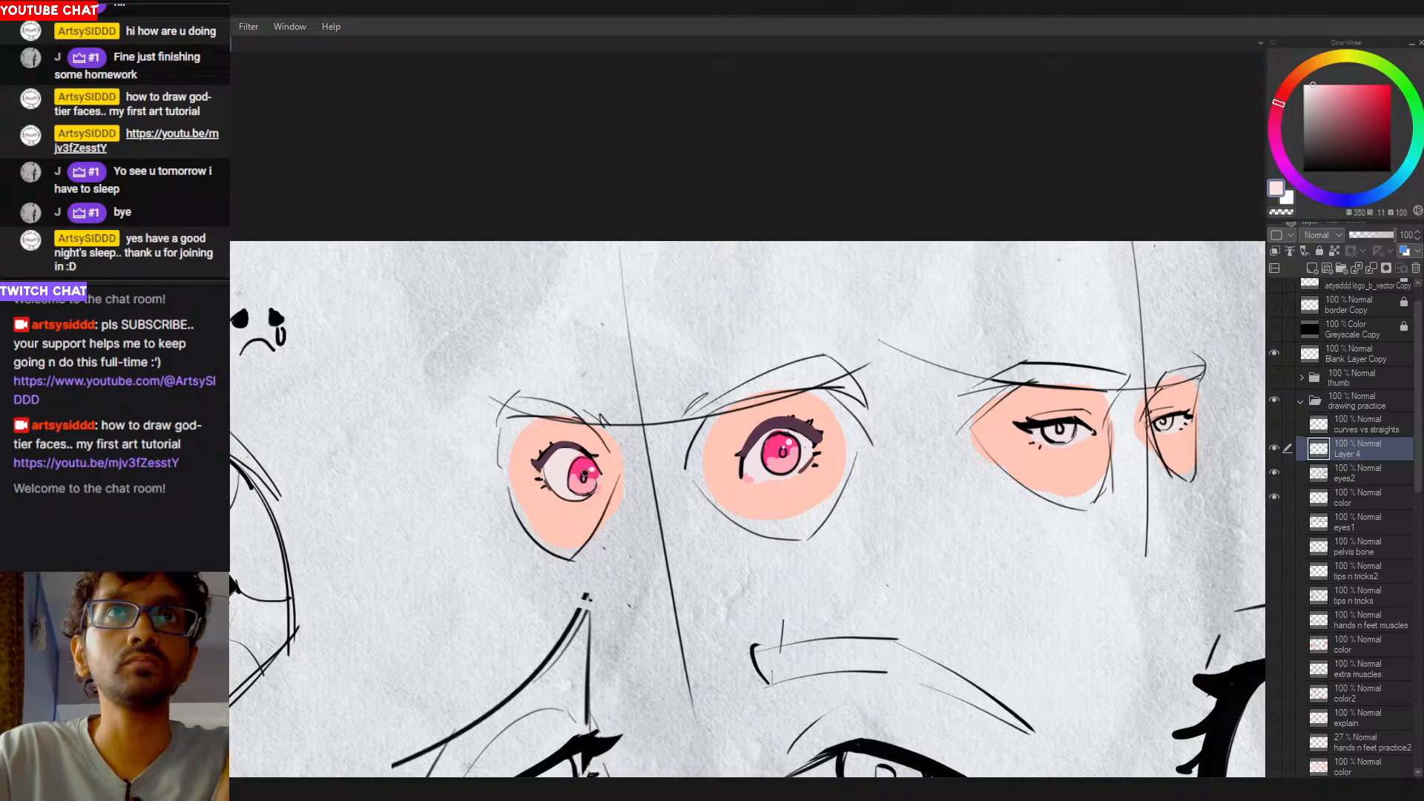
left_click(788, 464, "alt")
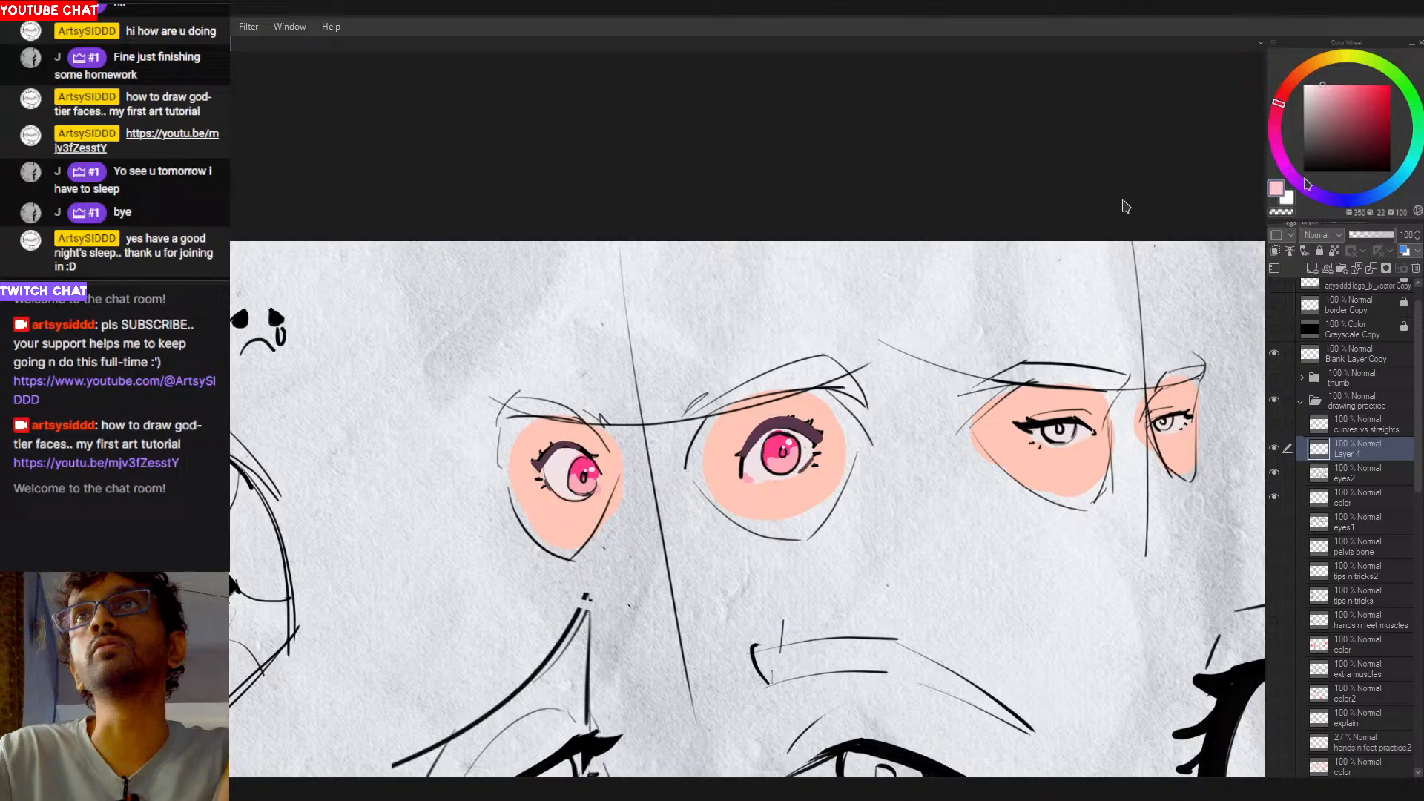
left_click(1313, 190)
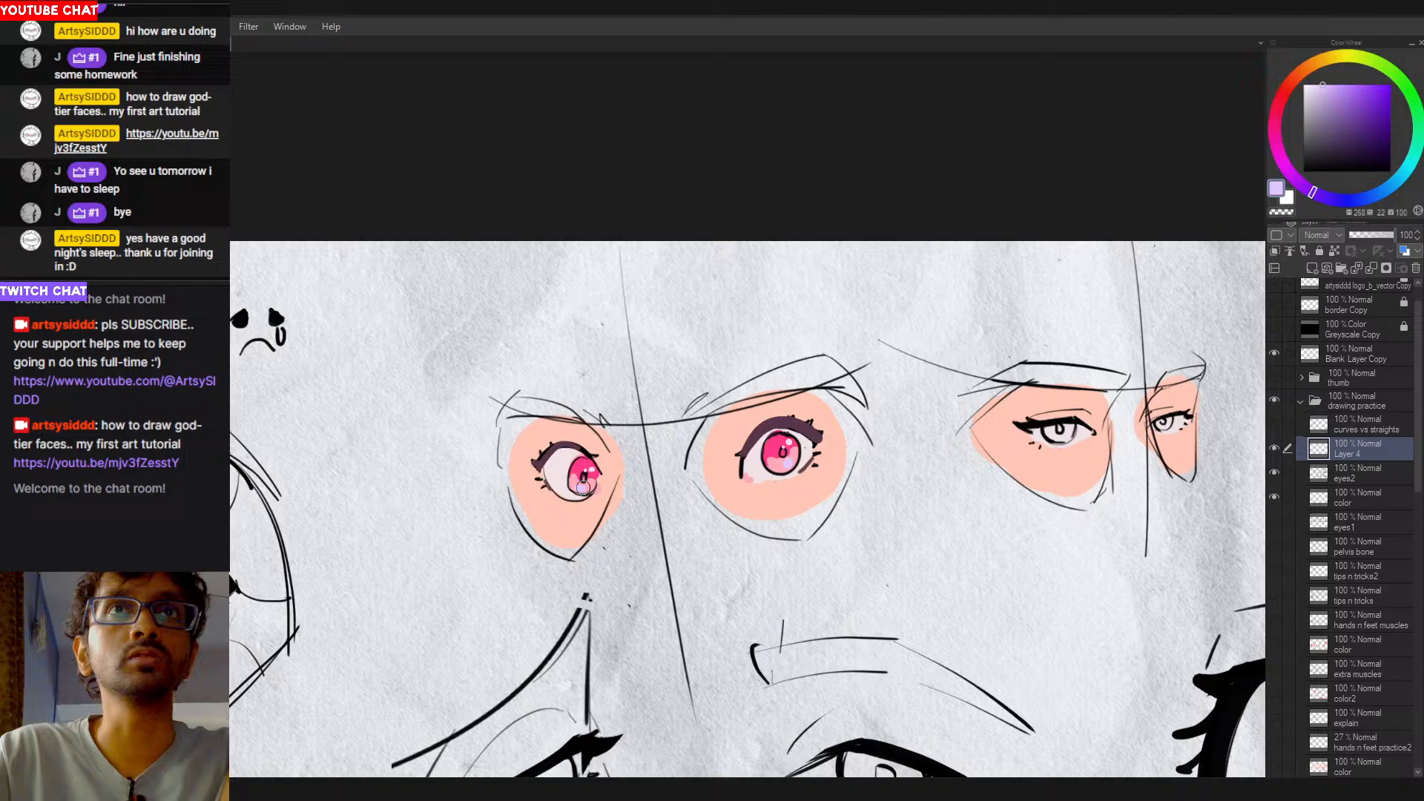
scroll(793, 507, "down", 2)
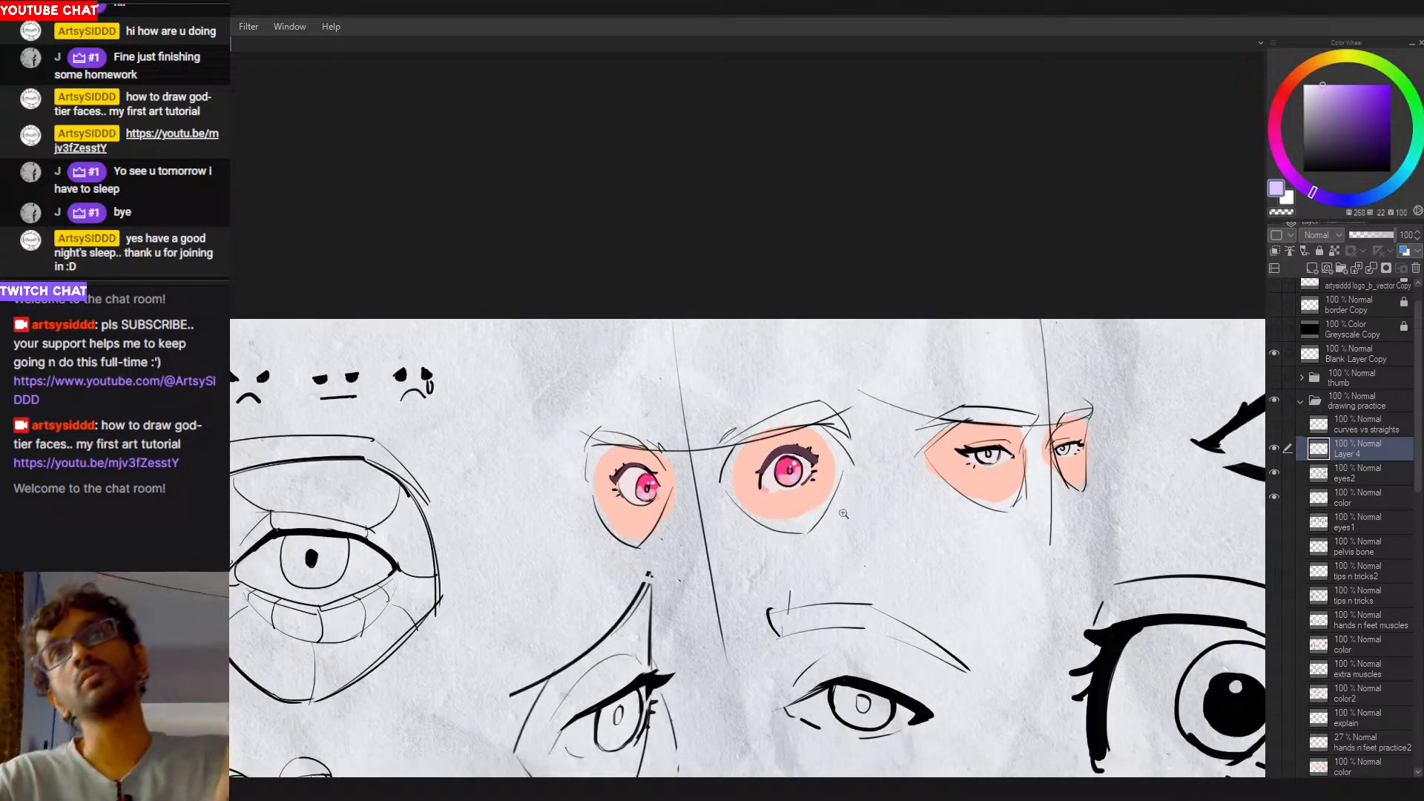
Step: Check the coloured eyes' values in greyscale by briefly showing the Greyscale Copy layer, and inspect the pink pair up close
left_click(1275, 330)
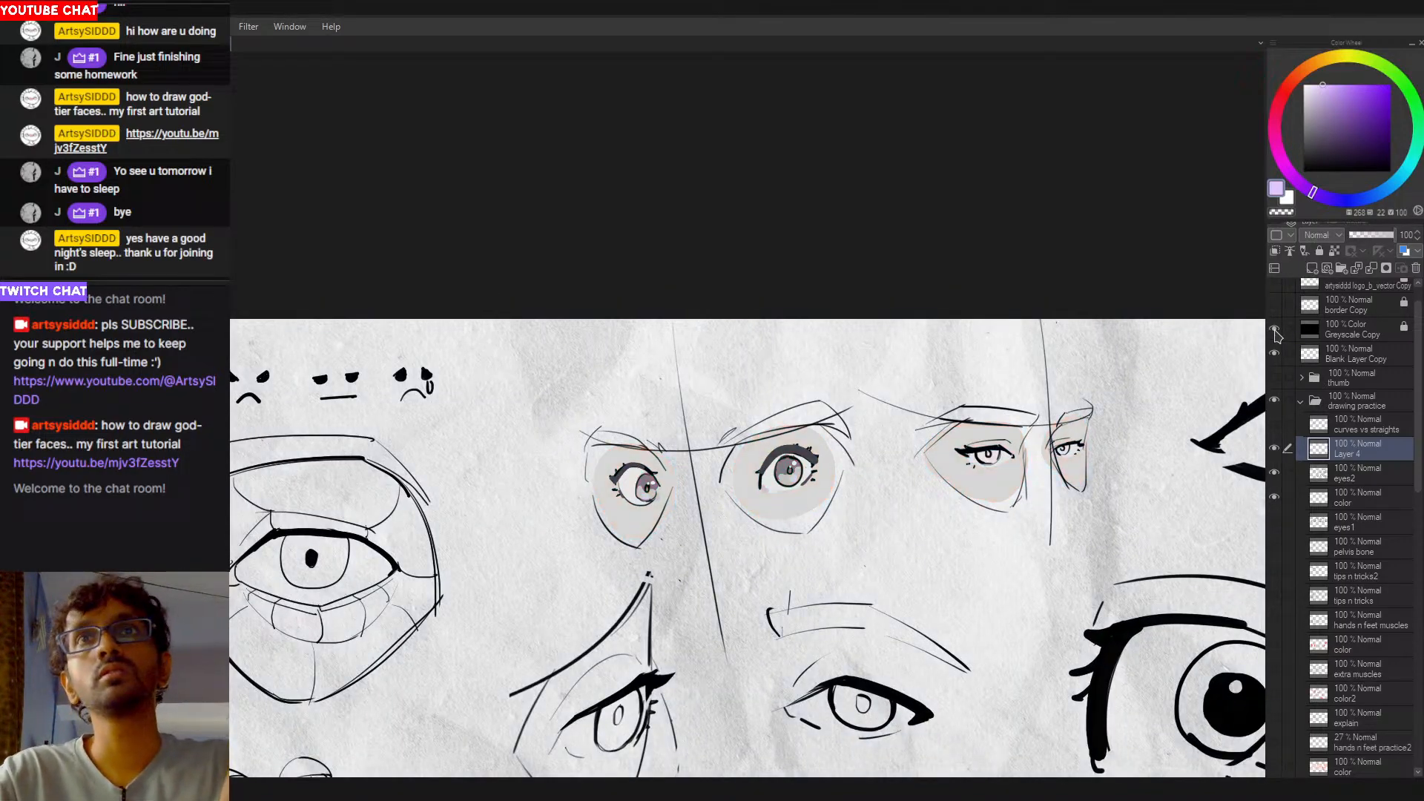
left_click(1275, 330)
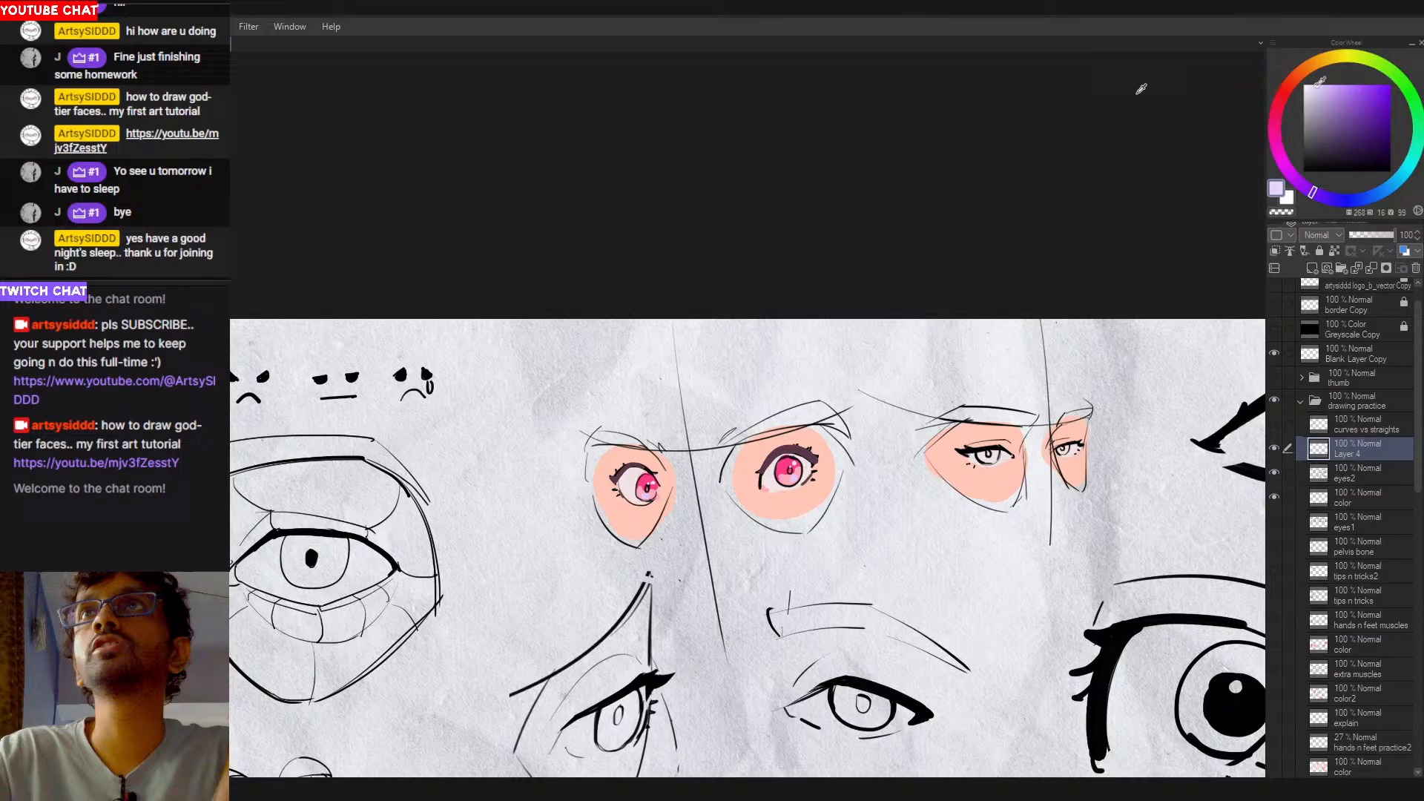
scroll(782, 494, "up", 1)
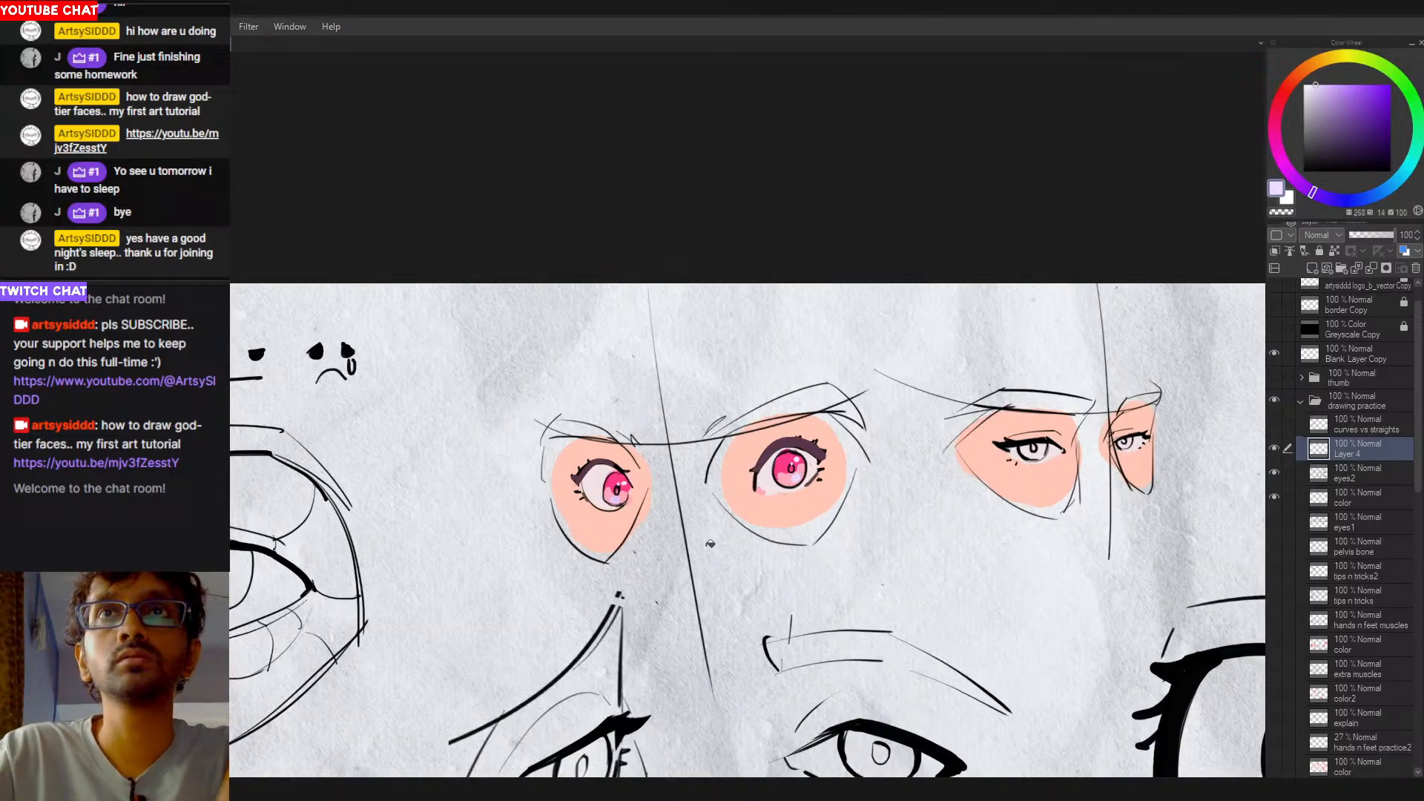
scroll(799, 497, "down", 3)
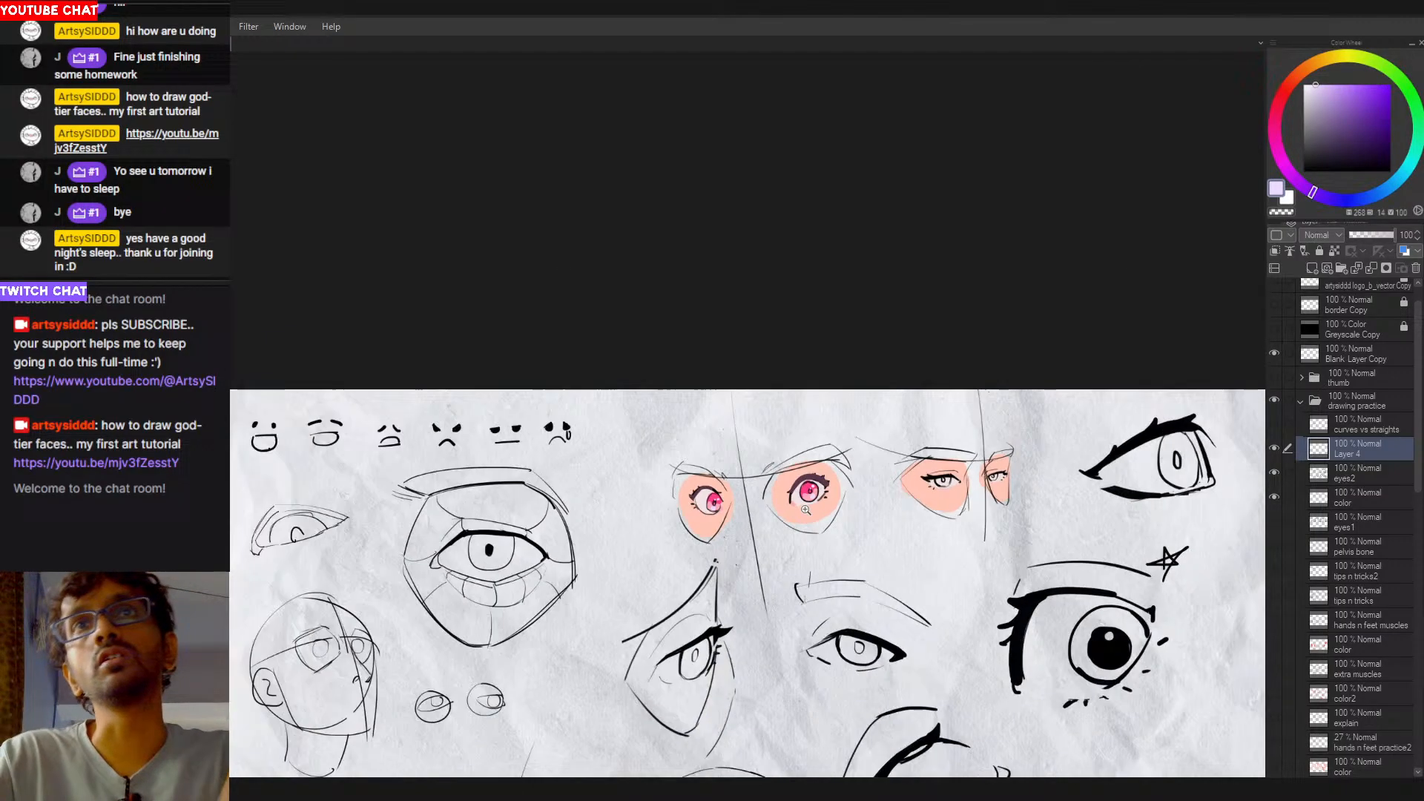
scroll(761, 527, "up", 2)
scroll(766, 511, "up", 2)
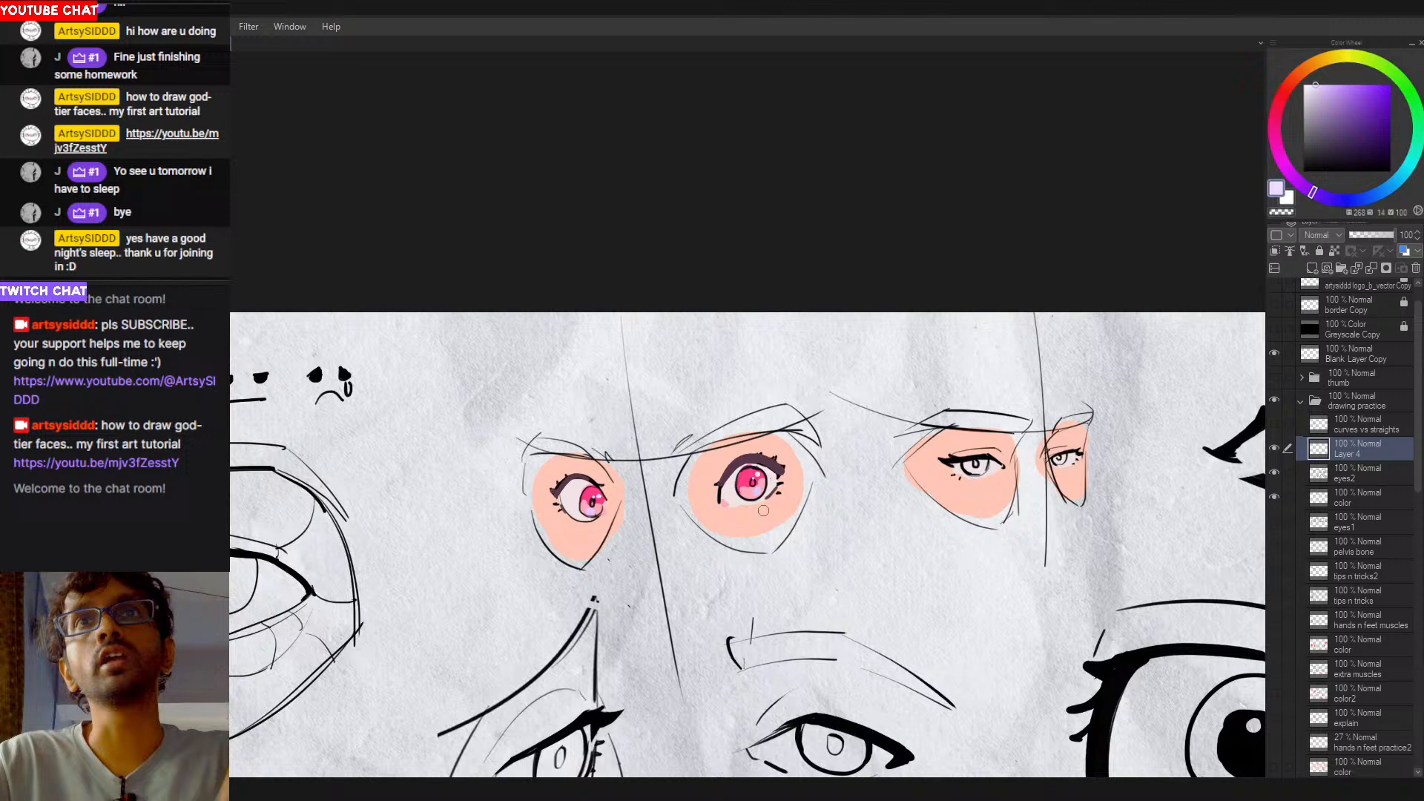
scroll(690, 501, "down", 1)
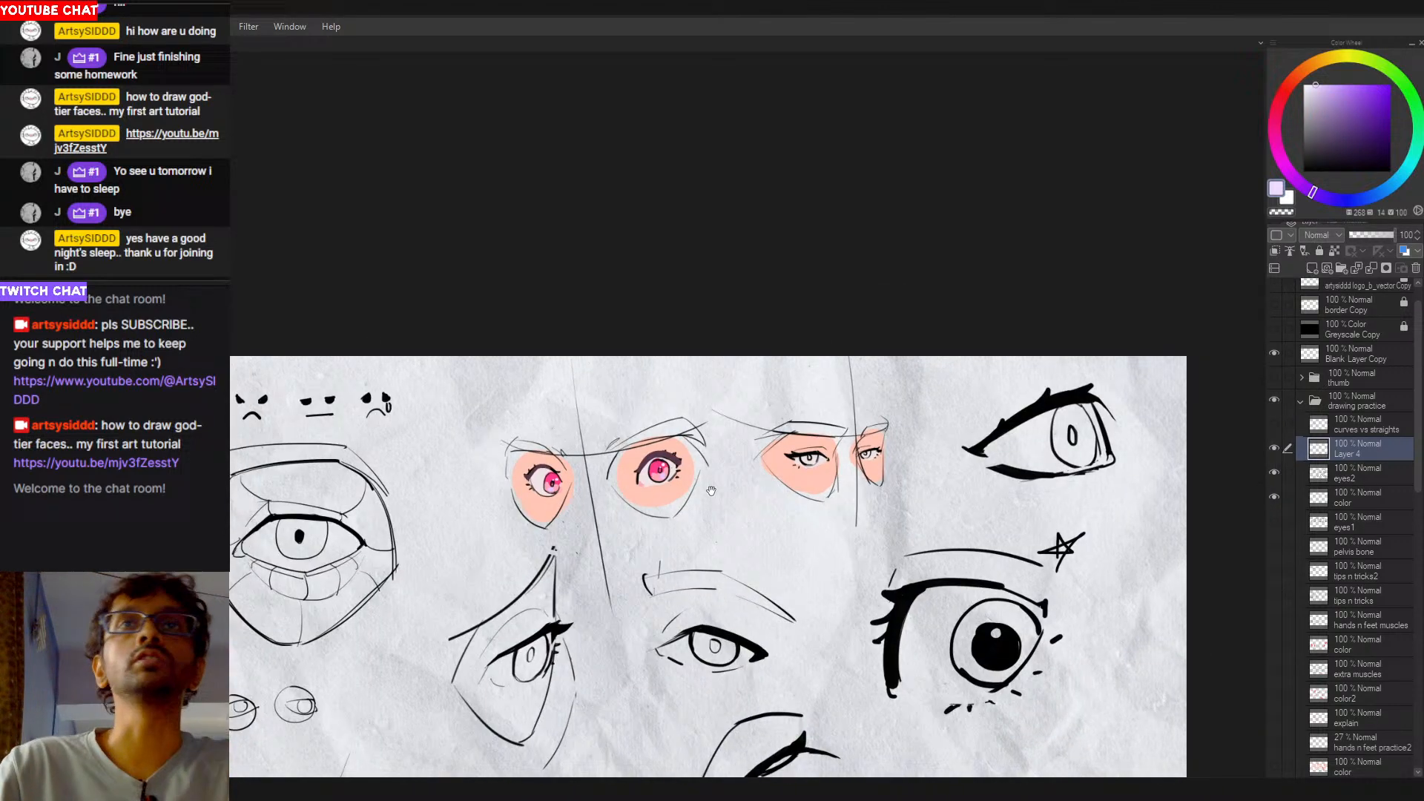
Step: Choose a saturated blue-violet and paint the iris of the nearer uncoloured eye in the second pair on the color layer
left_click_drag(710, 491, 769, 497)
scroll(721, 485, "up", 1)
left_click_drag(1349, 203, 1372, 198)
left_click_drag(1369, 104, 1369, 82)
left_click_drag(1328, 117, 1371, 84)
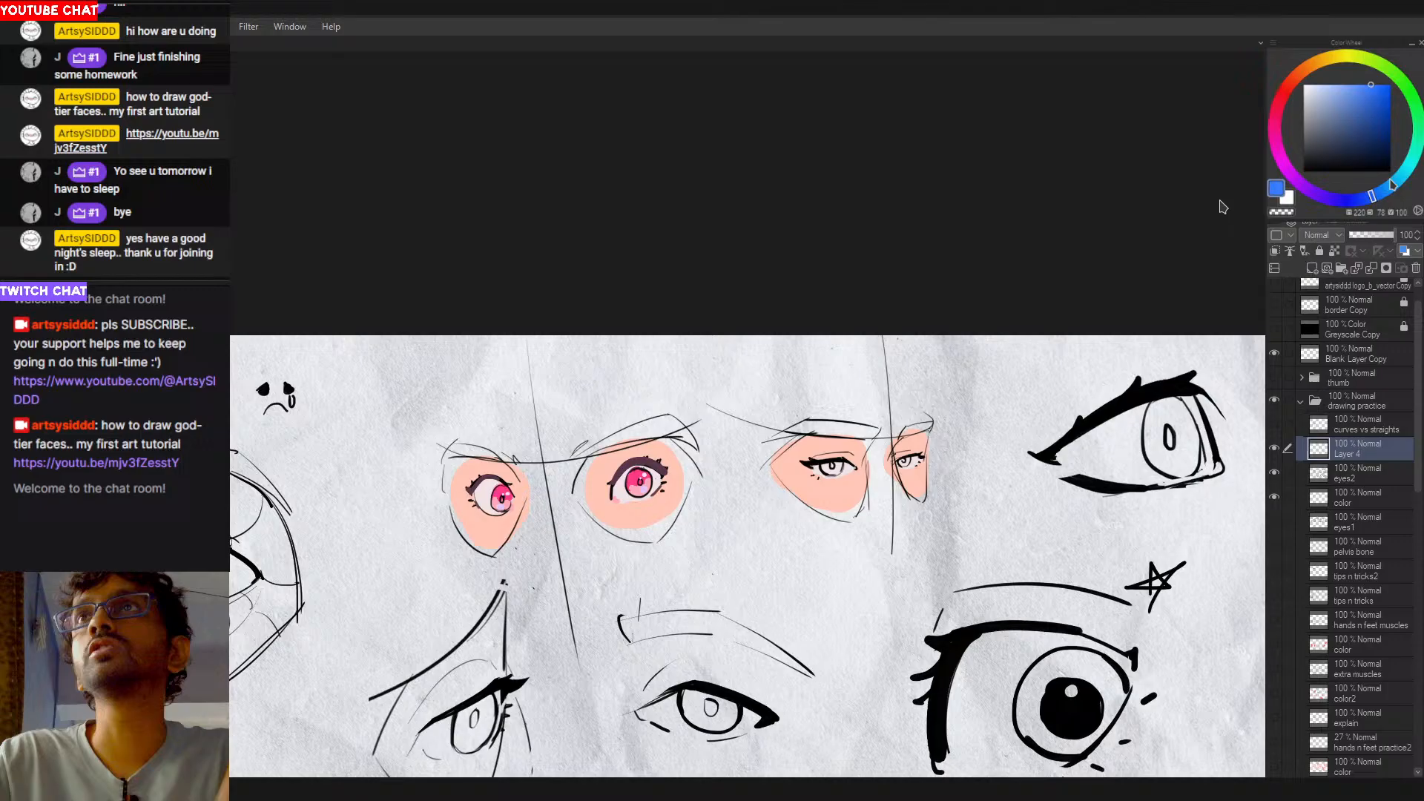
left_click_drag(1388, 193, 1387, 193)
left_click_drag(1365, 106, 1362, 85)
left_click_drag(1335, 198, 1335, 199)
left_click_drag(816, 466, 838, 461)
key("ctrl+z")
left_click(1358, 497)
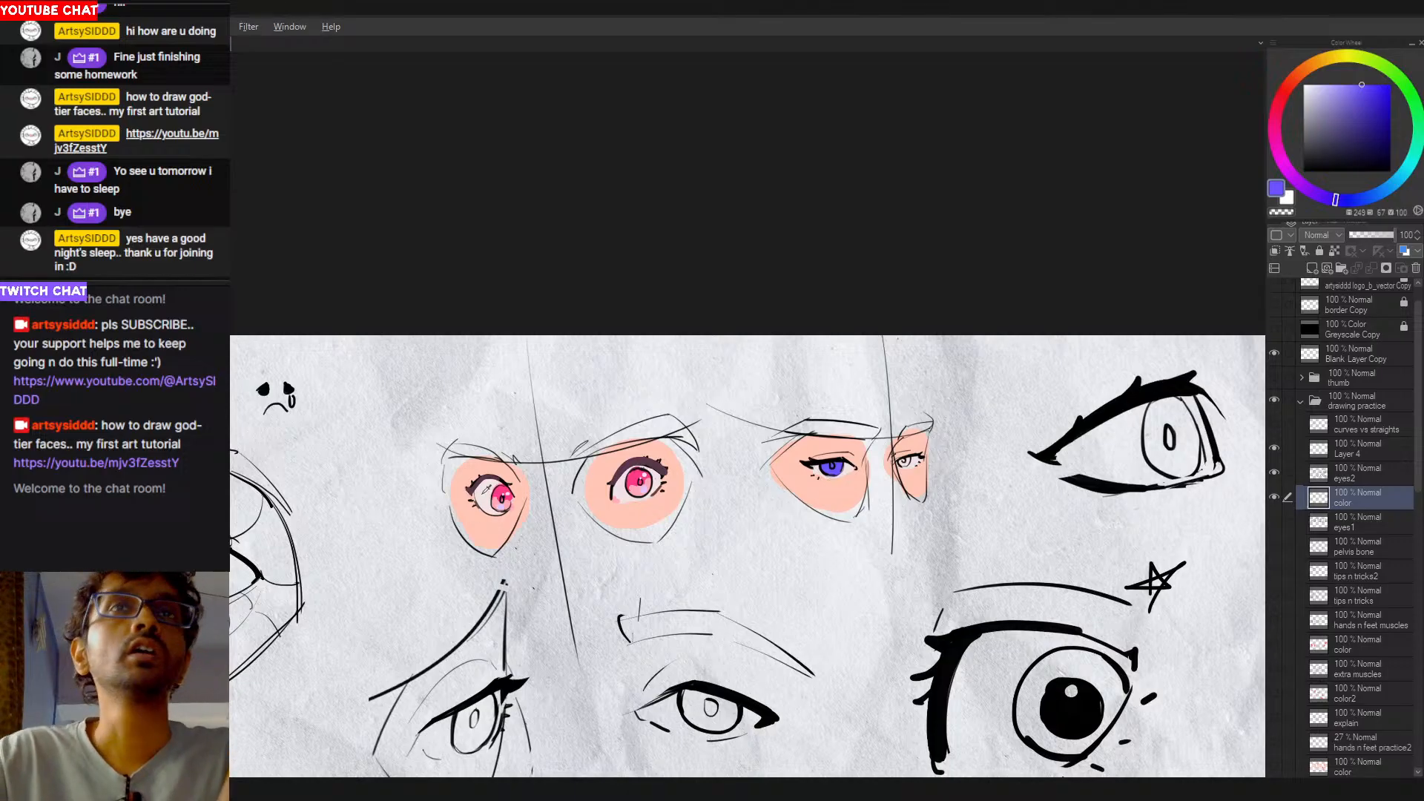
Step: Shade the upper whites of the two pink eyes with a greyish pink darkened from their sampled off-white
left_click(488, 486, "alt")
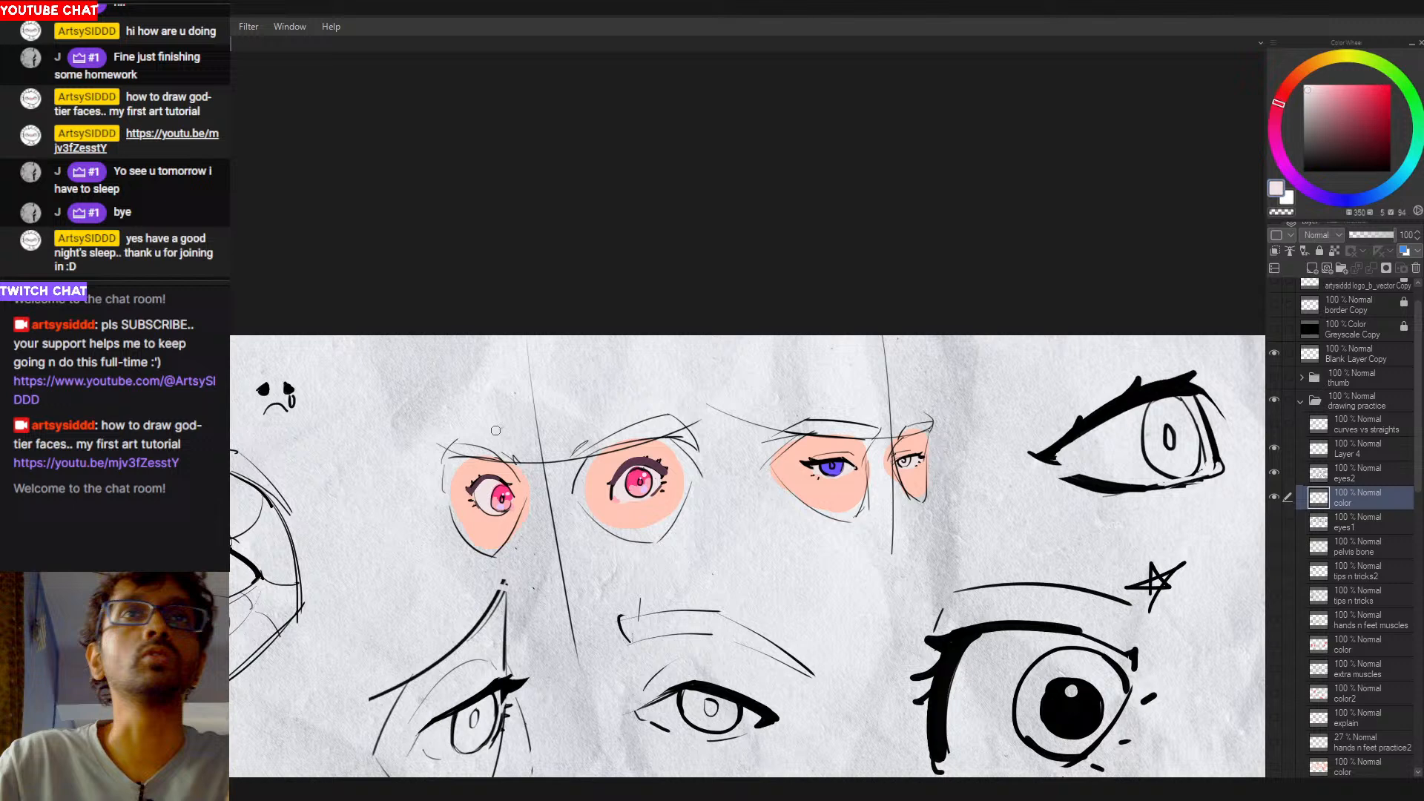
left_click_drag(514, 496, 675, 453)
scroll(675, 453, "up", 2)
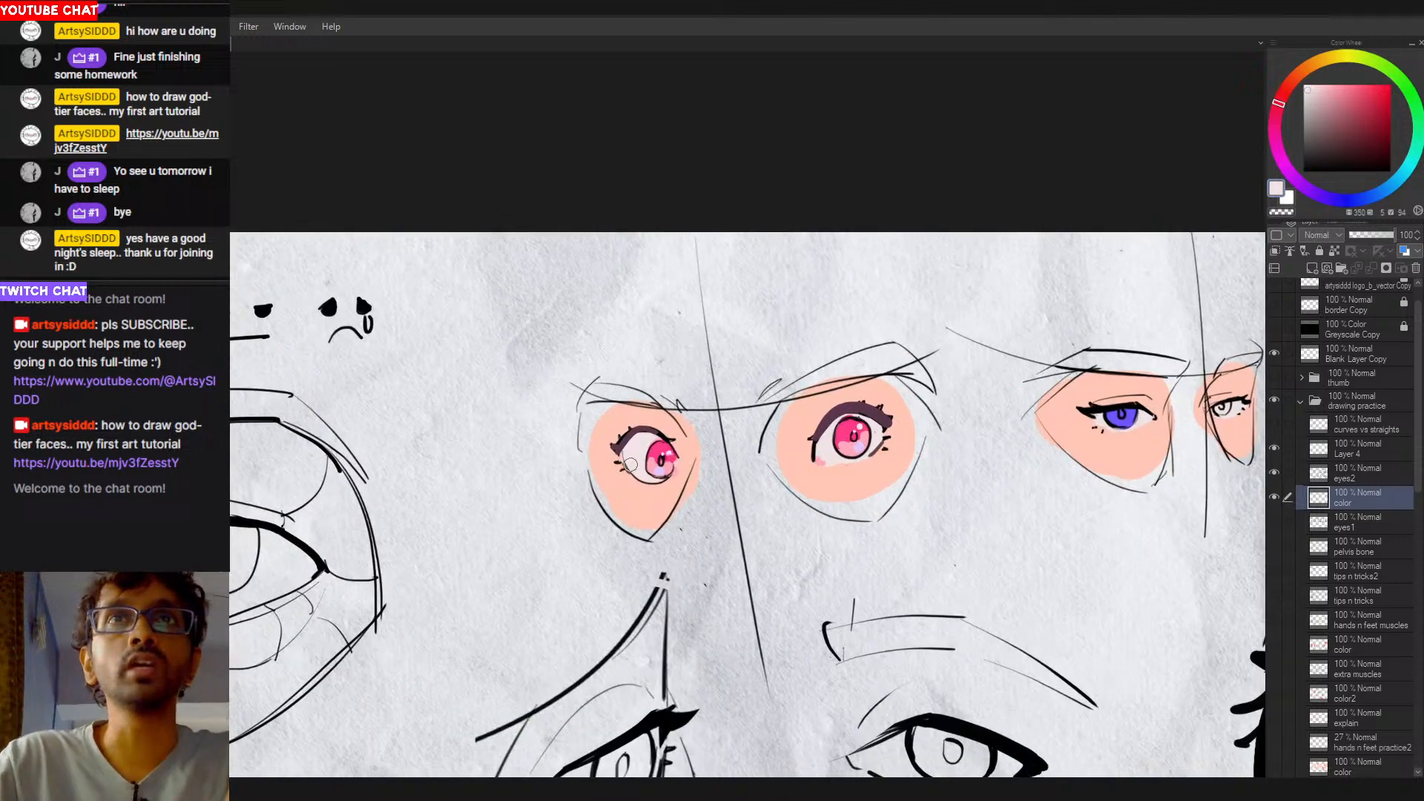
left_click(634, 453, "alt")
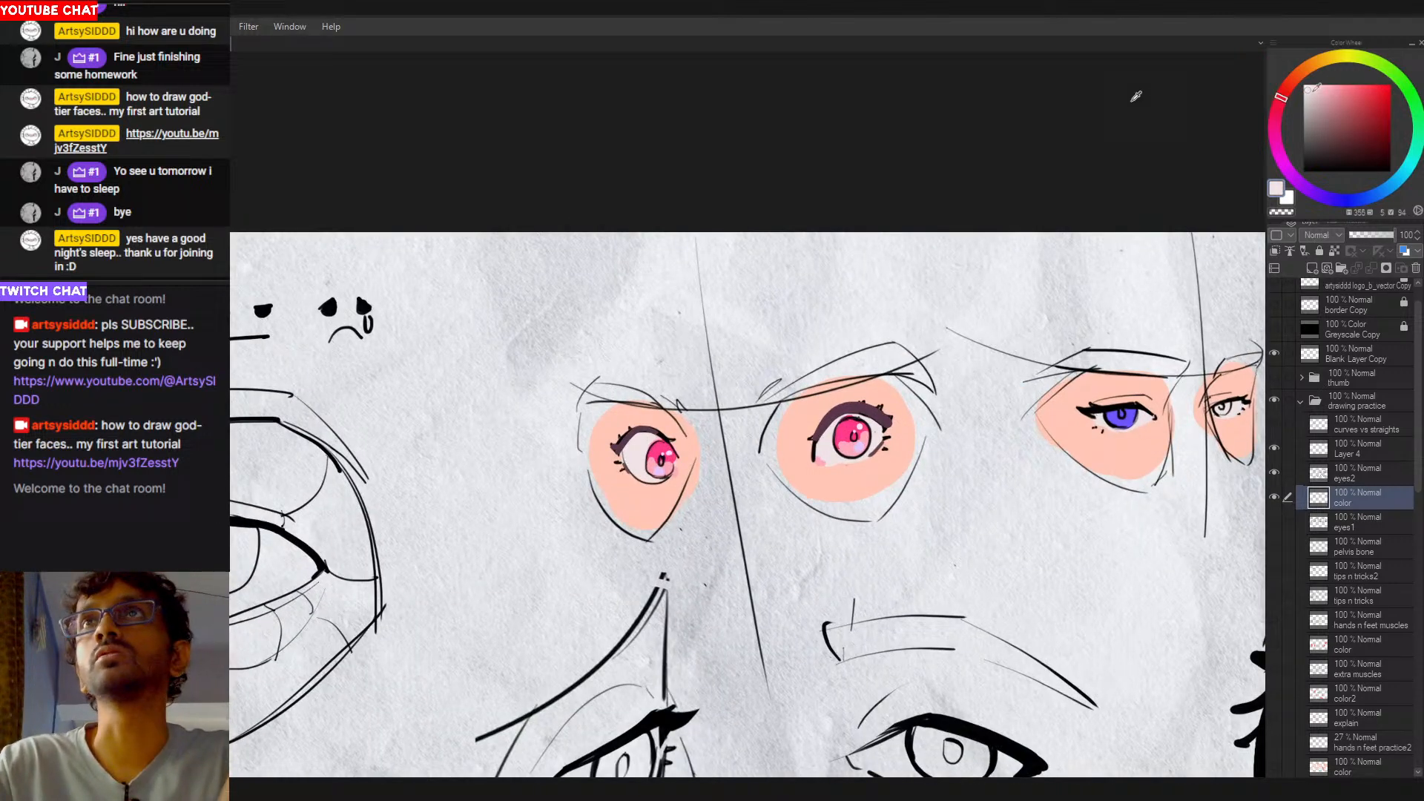
left_click_drag(1308, 100, 1307, 102)
left_click(1274, 123)
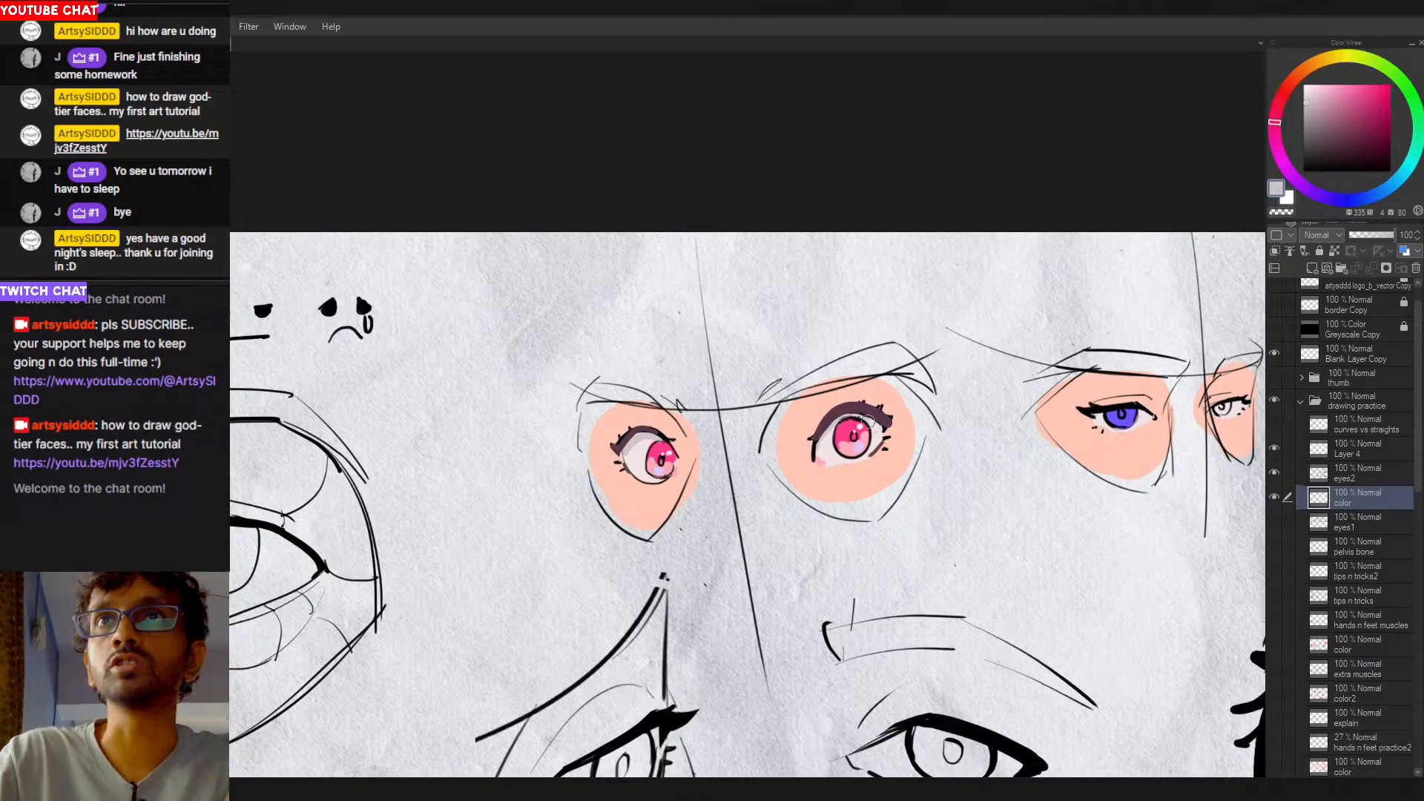
Step: Sample the blue-violet iris colour, lighten it to pale lavender and paint it into the lower part of that iris
left_click_drag(890, 454, 658, 510)
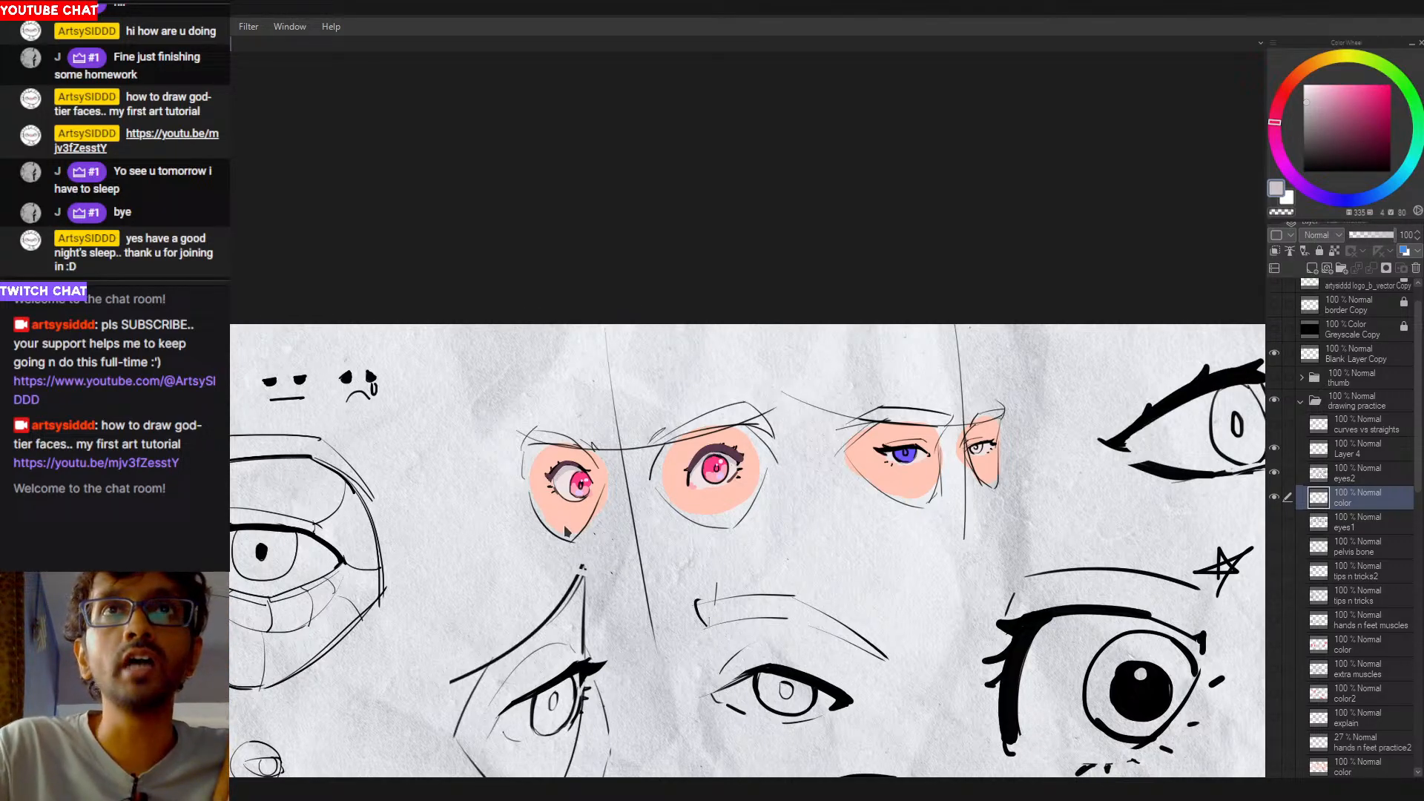
left_click_drag(732, 432, 607, 458)
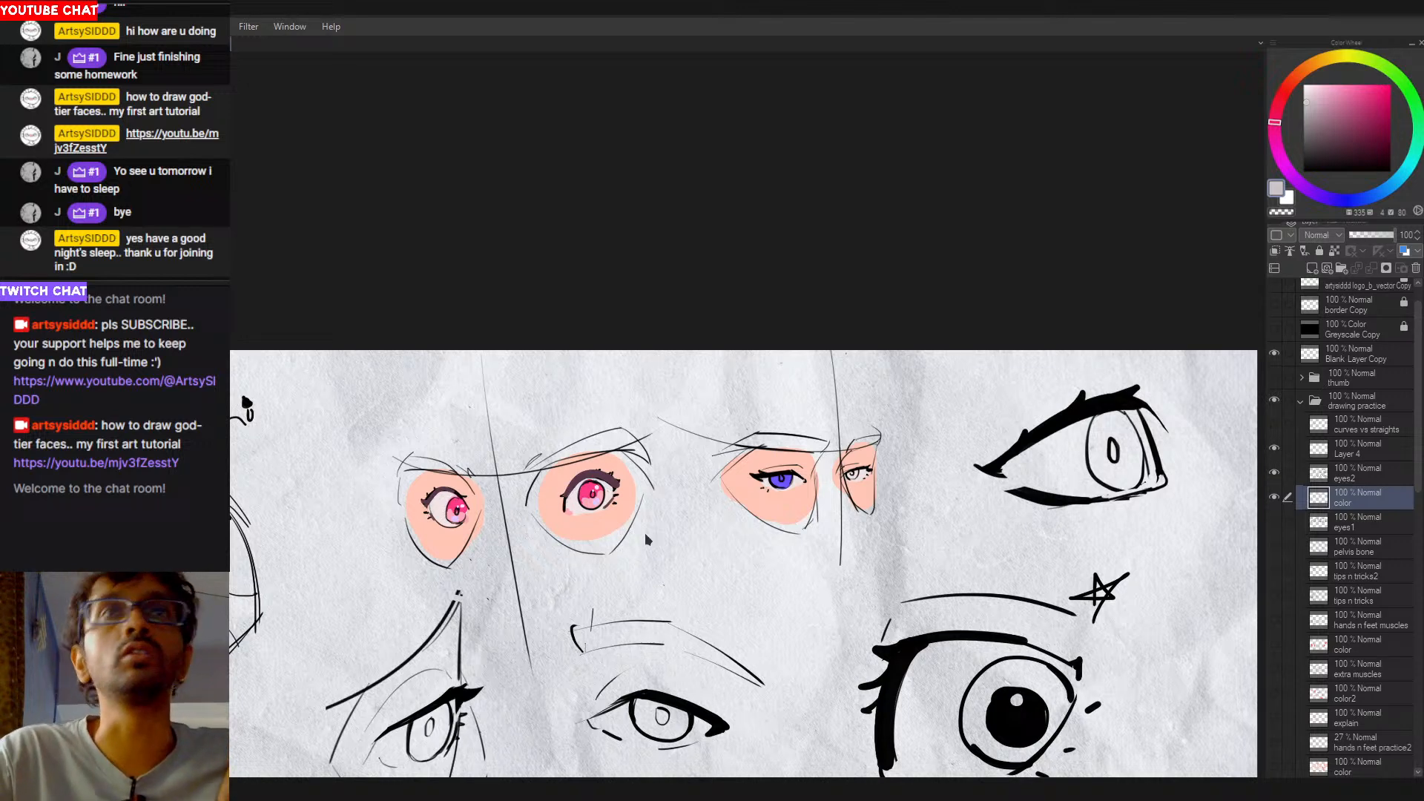
scroll(728, 573, "left", 2)
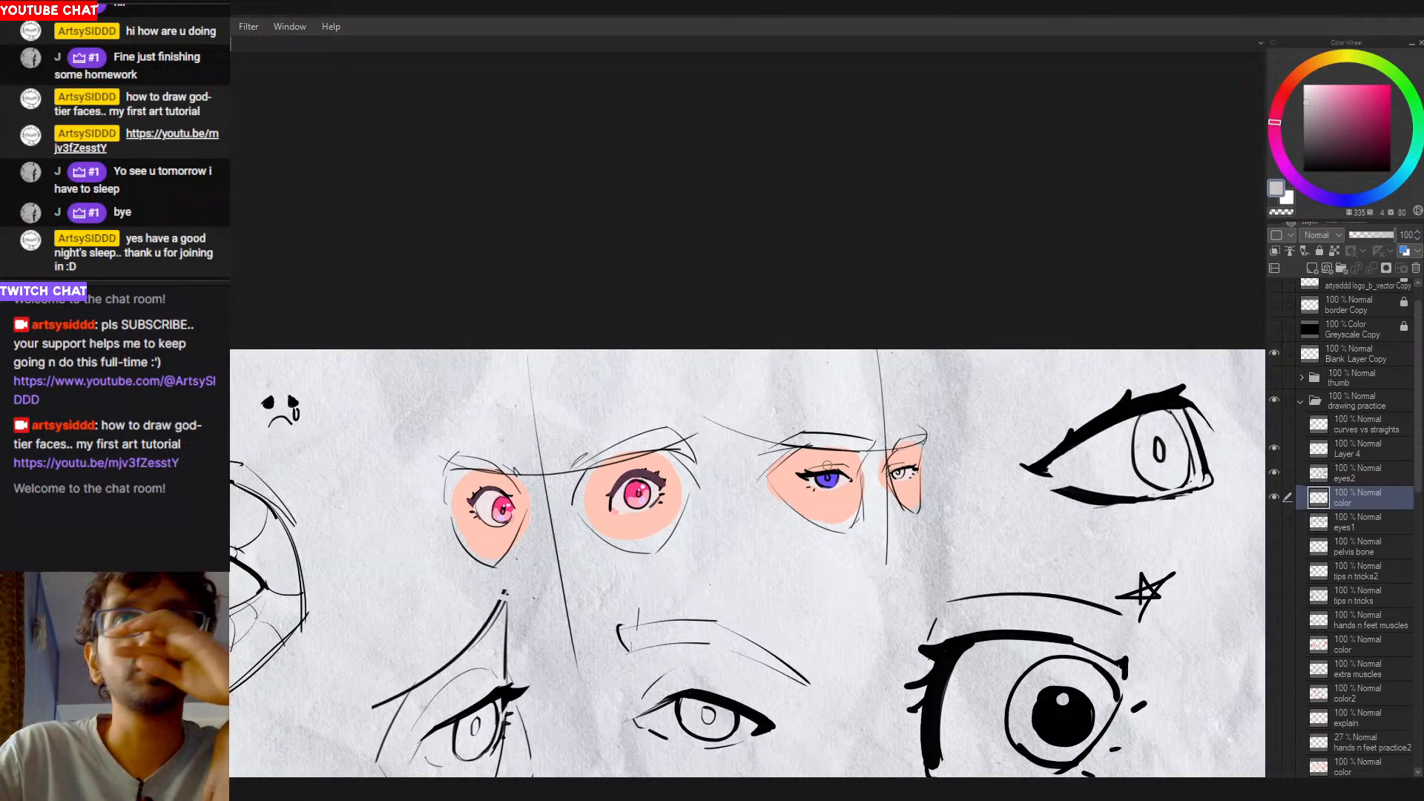
left_click(828, 480, "alt")
scroll(832, 480, "up", 1)
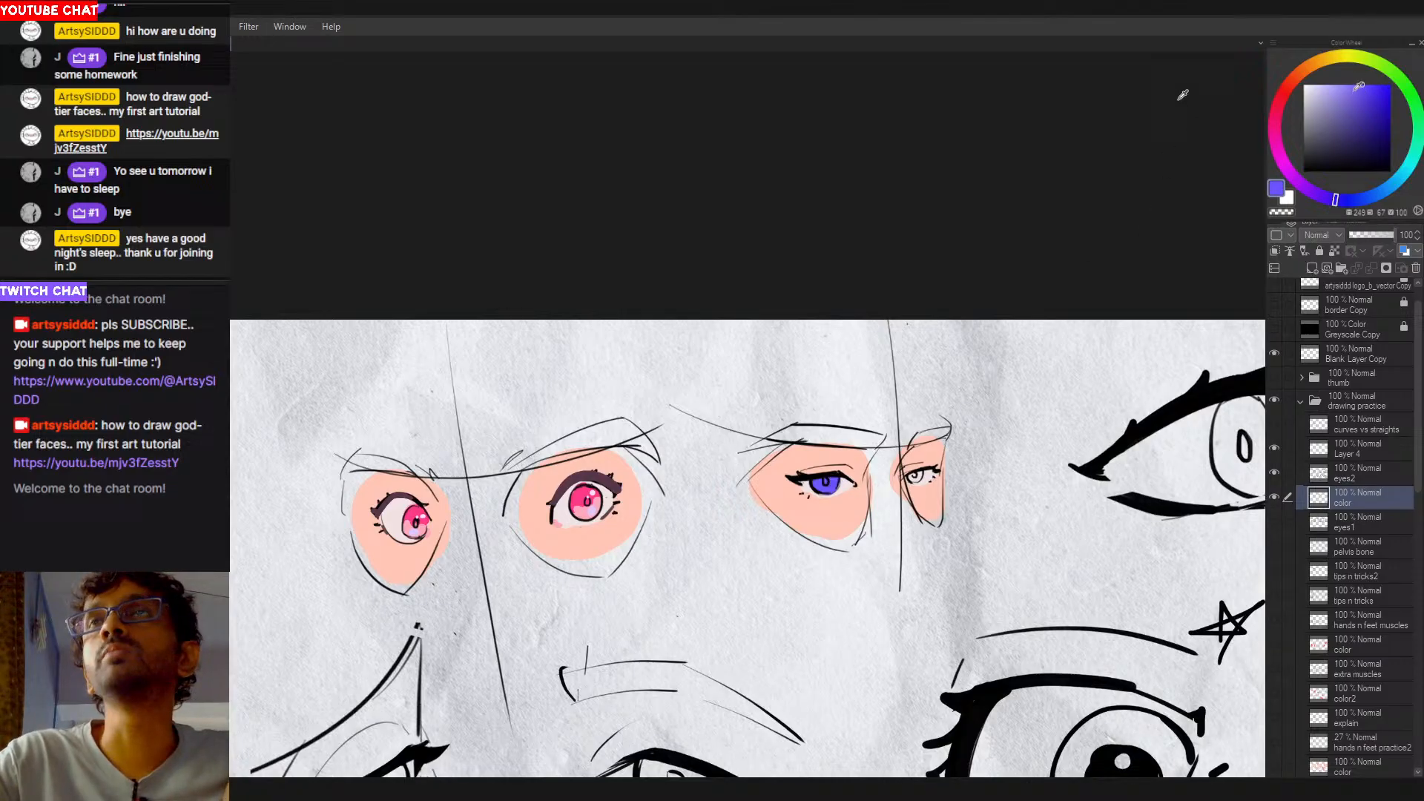
left_click(1326, 85)
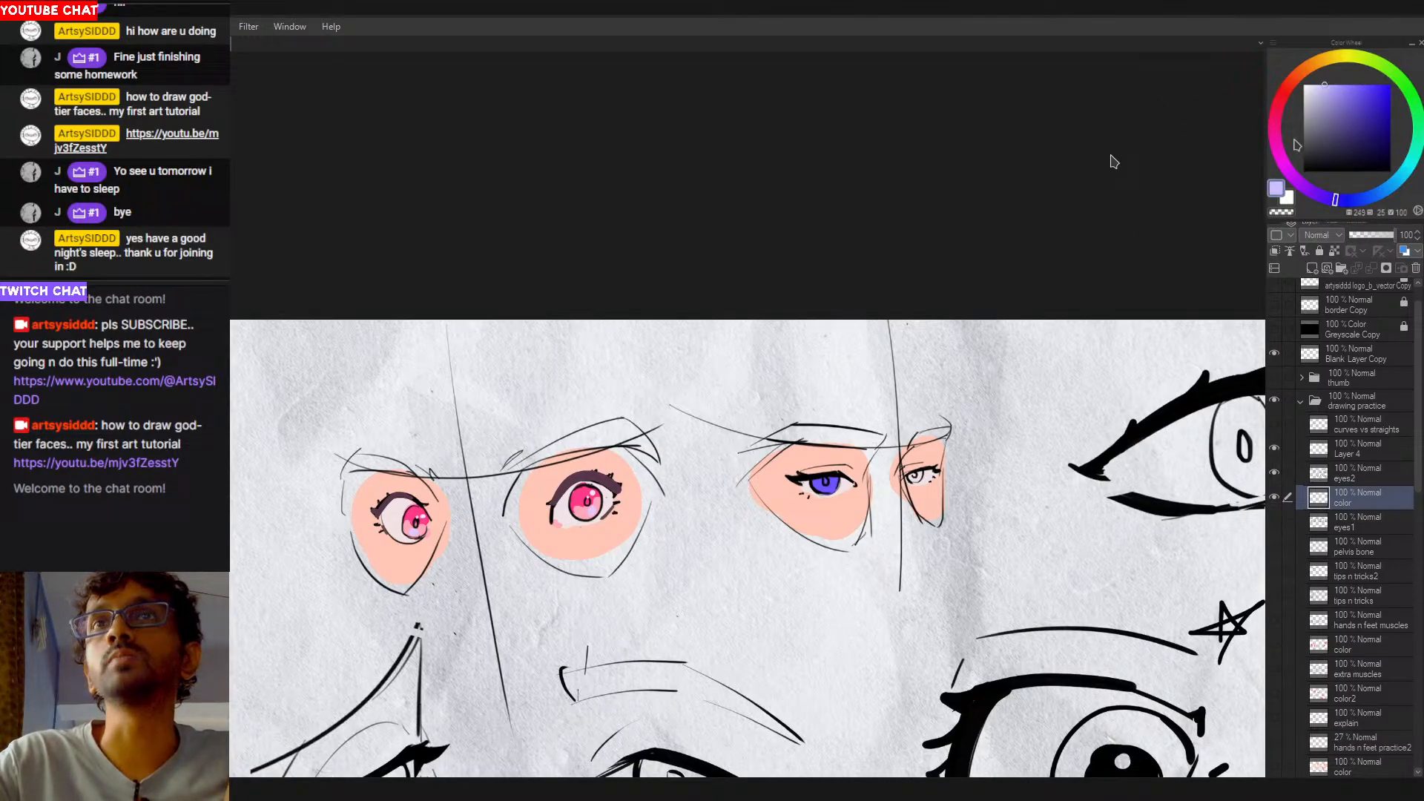
left_click_drag(817, 489, 825, 486)
Step: Switch to a pale sky blue and add a soft highlight at the bottom of the blue-violet iris
left_click(1392, 184)
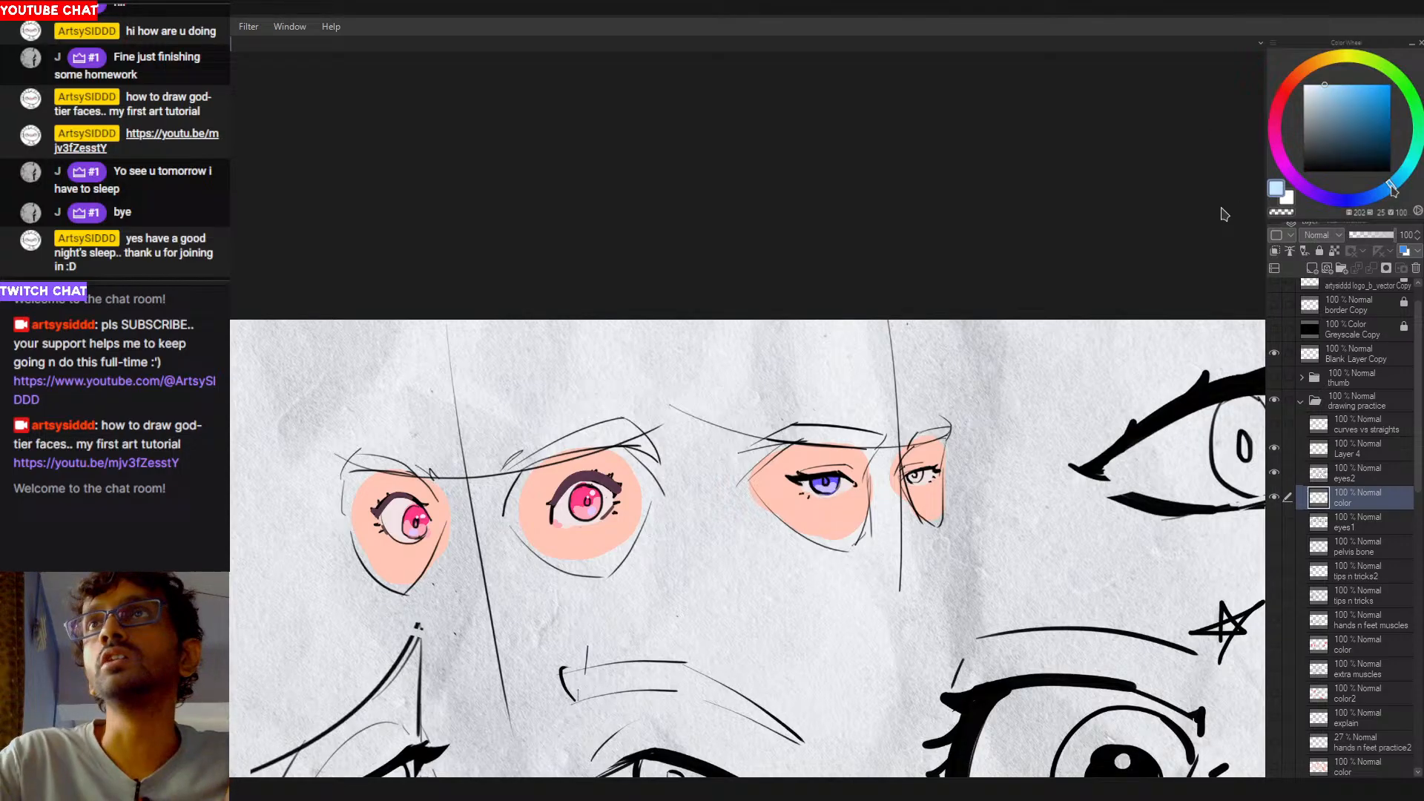
left_click_drag(1330, 86, 1335, 84)
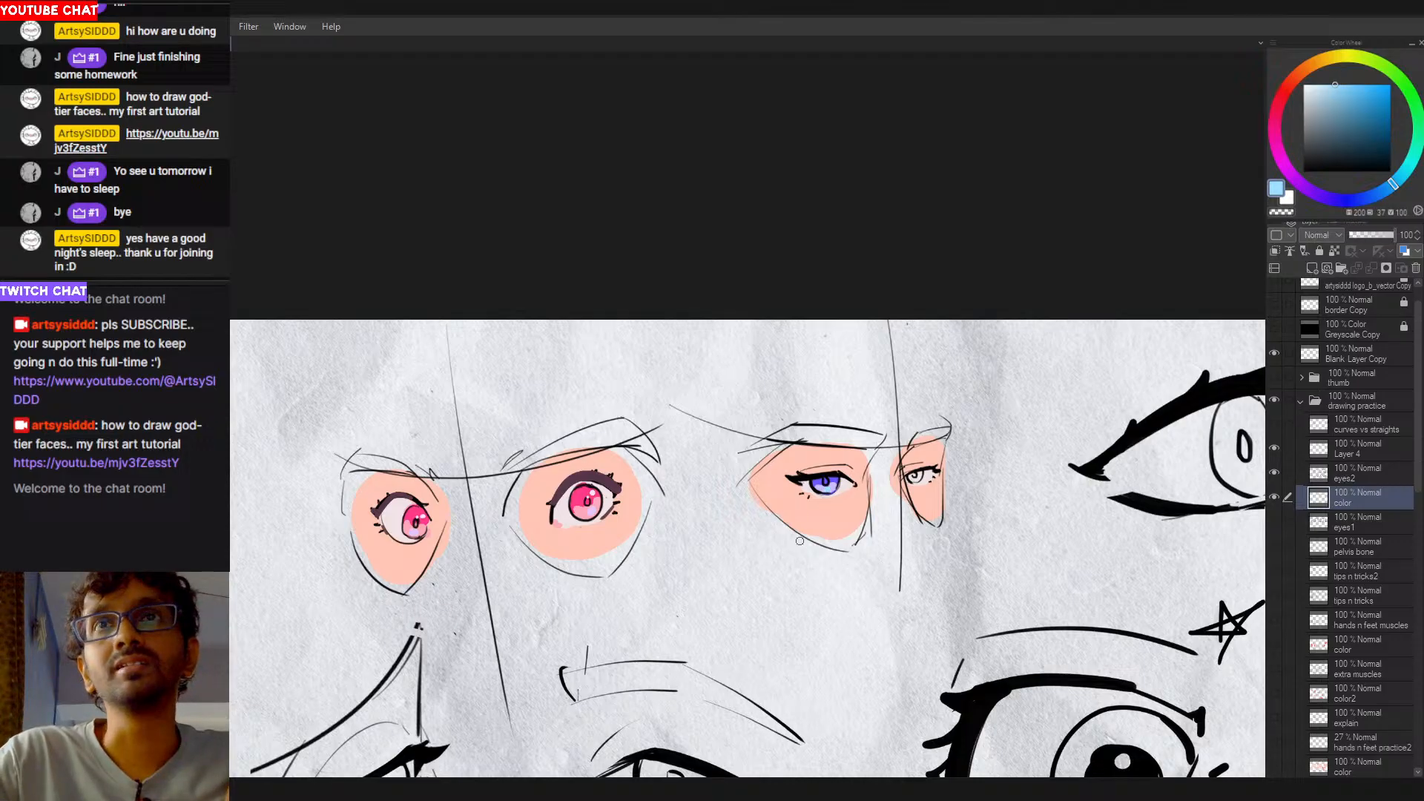
left_click(1322, 85)
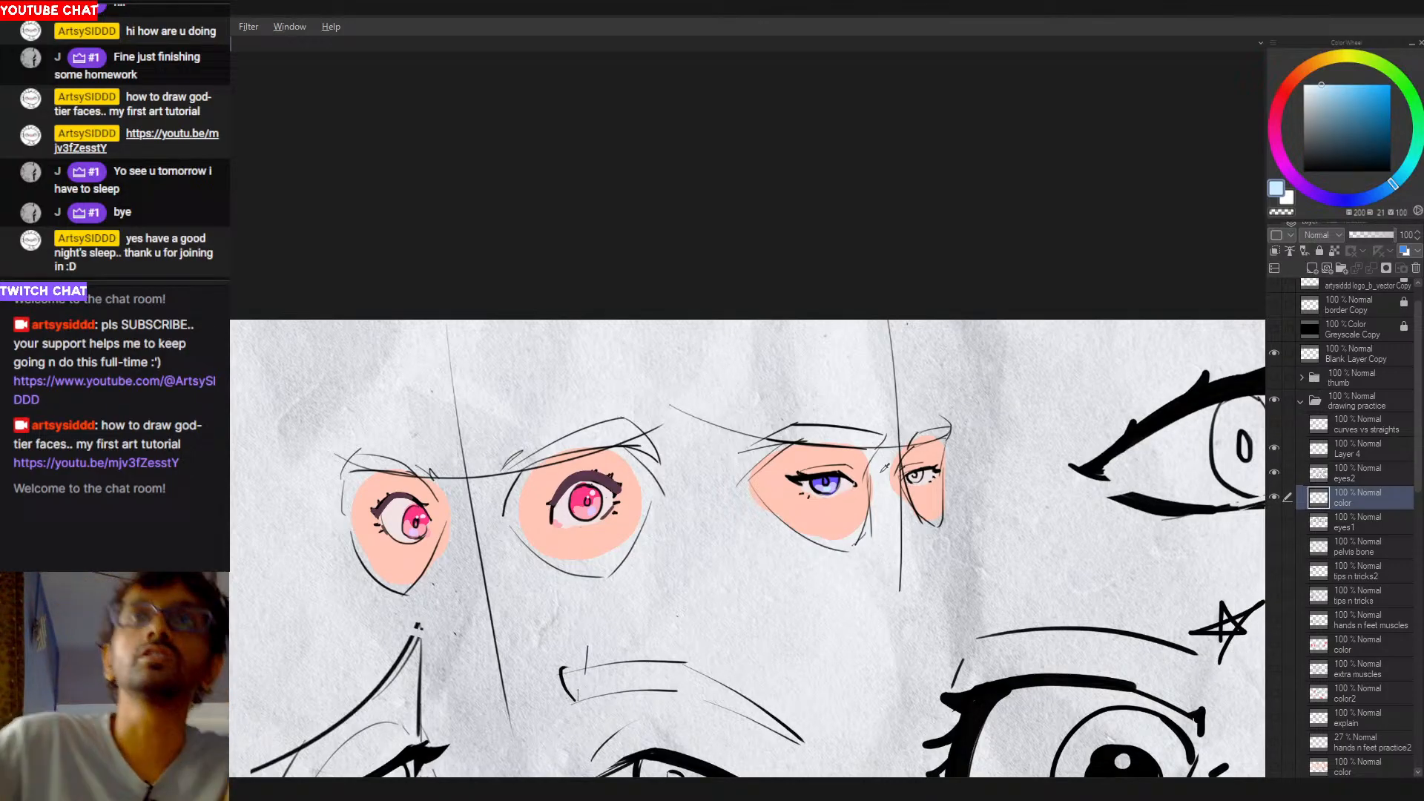
Step: Colour the far eye's iris to match its pair, using the sampled blue-violet, lavender and pale blue
left_click(837, 479, "alt")
left_click_drag(922, 478, 912, 475)
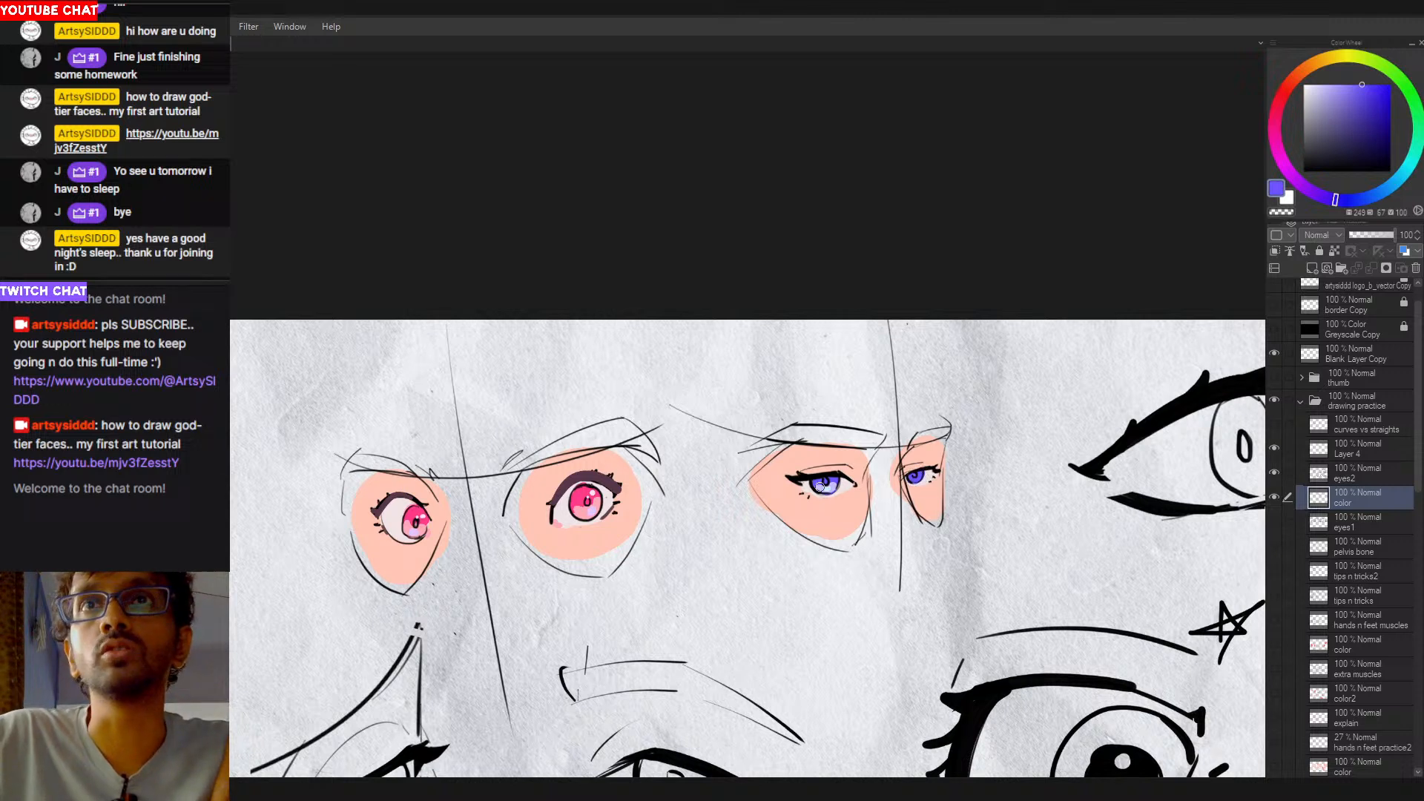
left_click(820, 483, "alt")
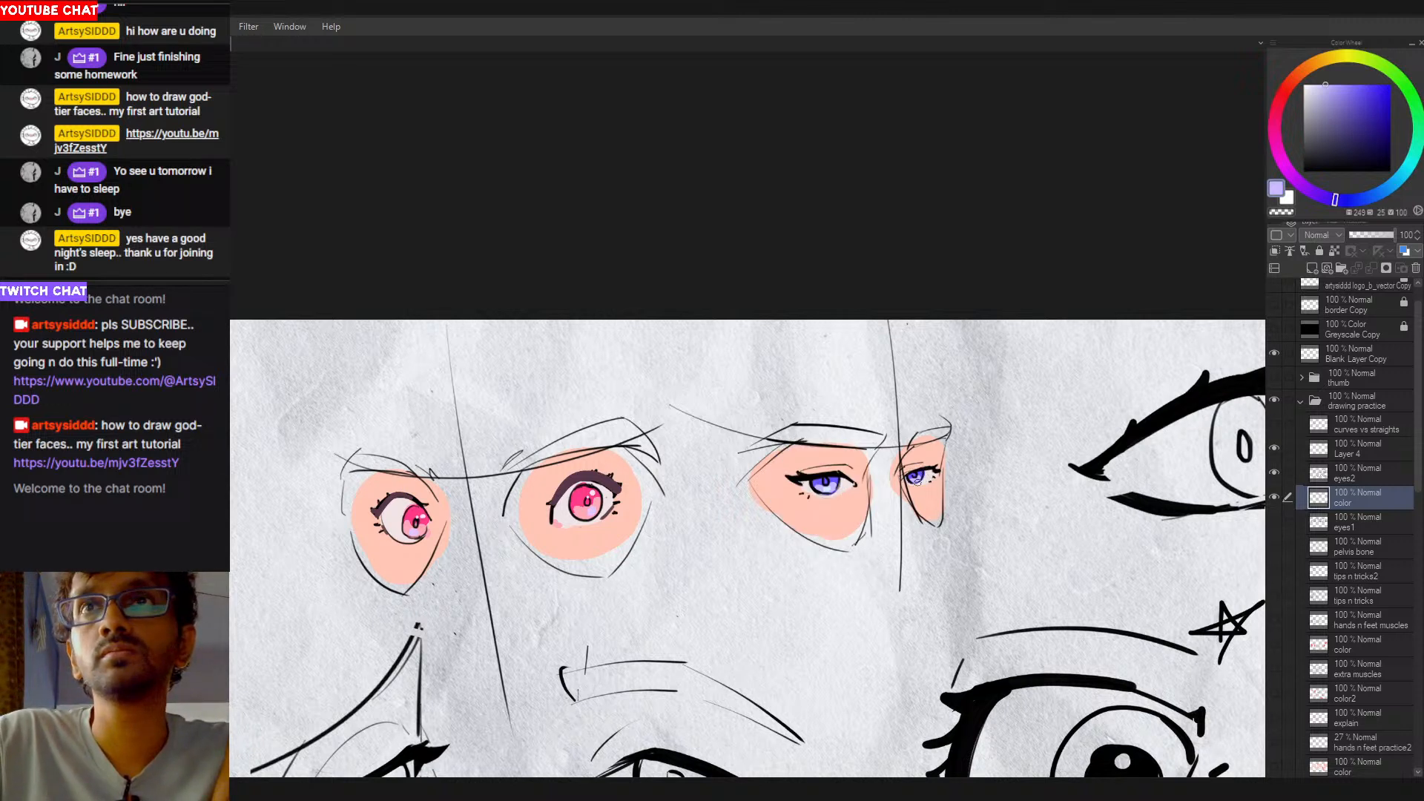
left_click(831, 493, "alt")
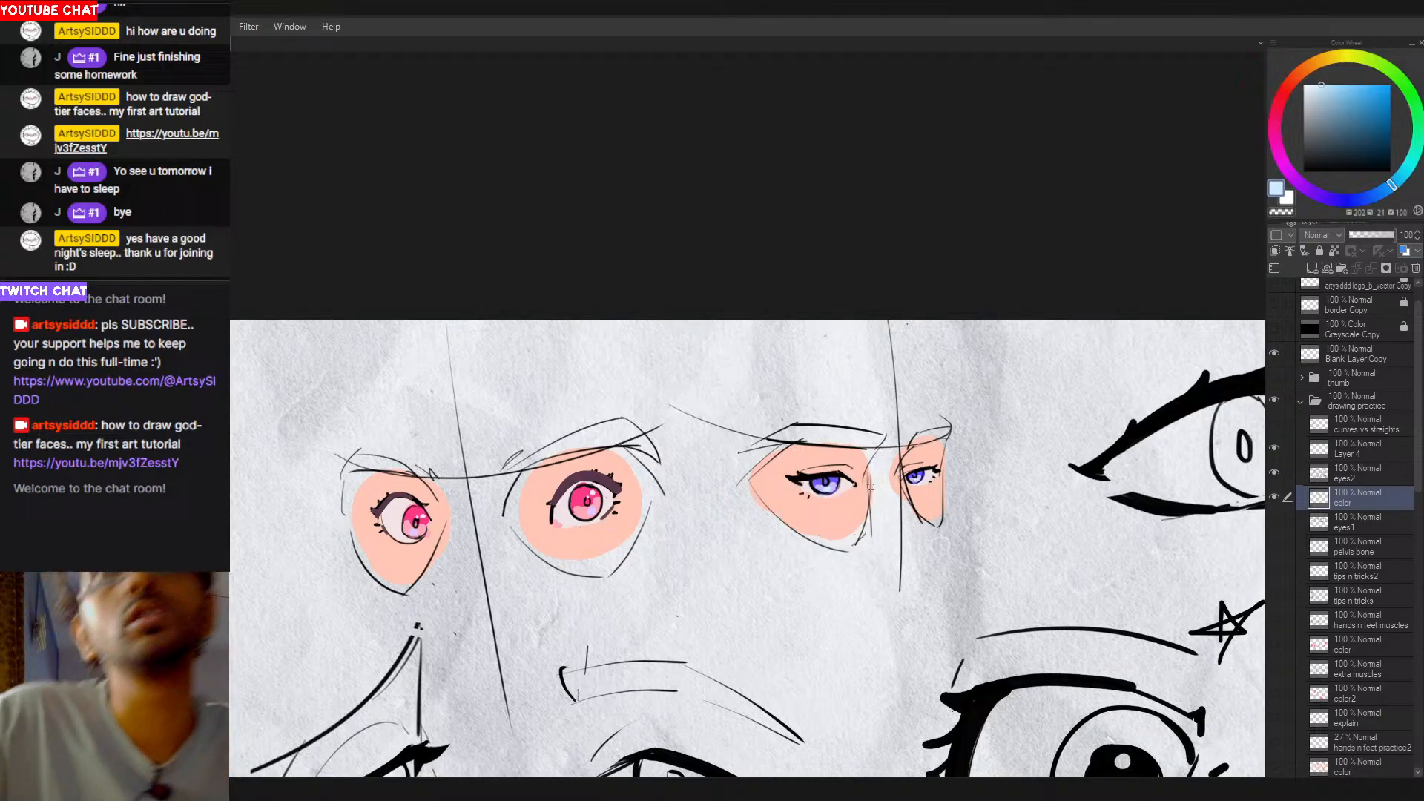
key("alt")
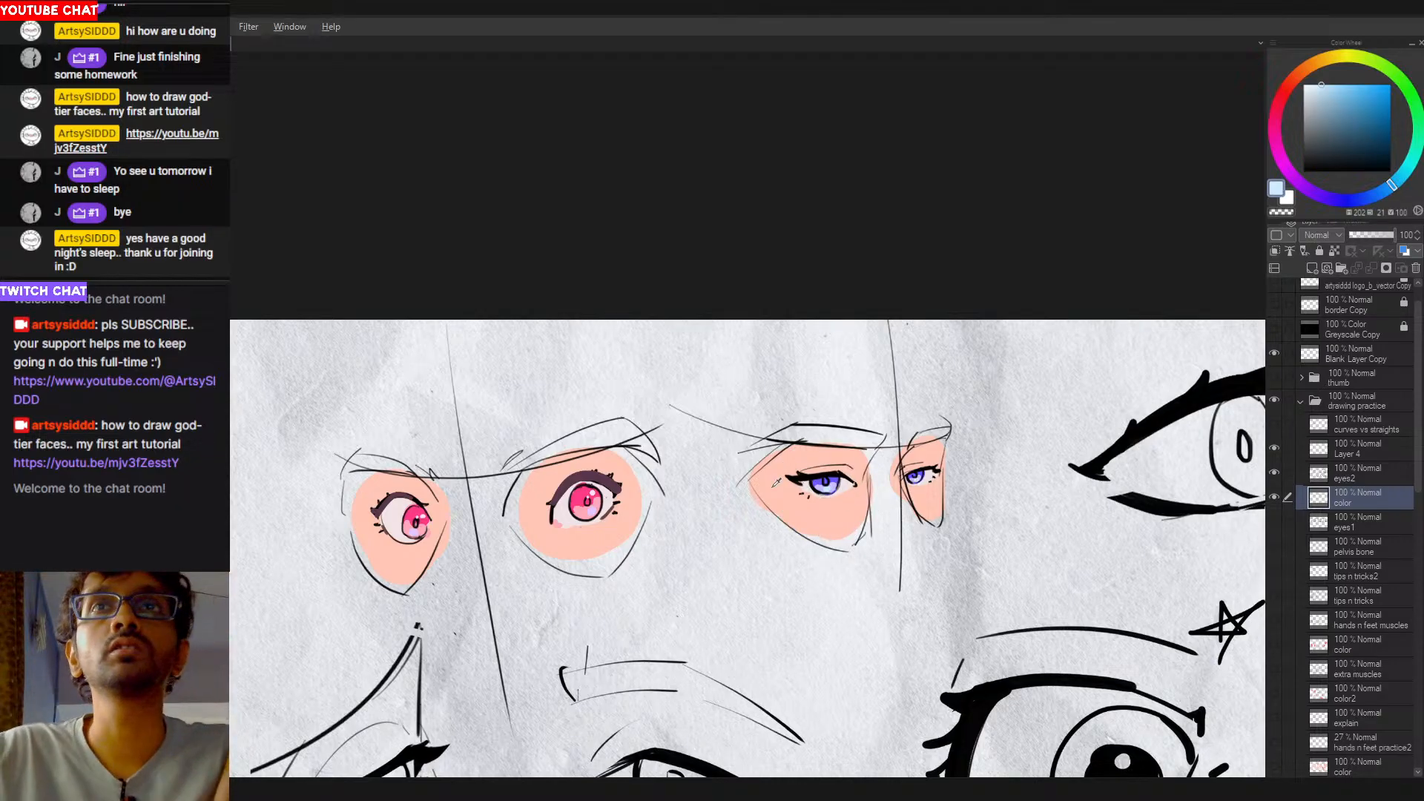
Step: Recolour the black upper lashes of the blue-violet eyes with dark indigo on Layer 4
left_click(560, 520, "alt")
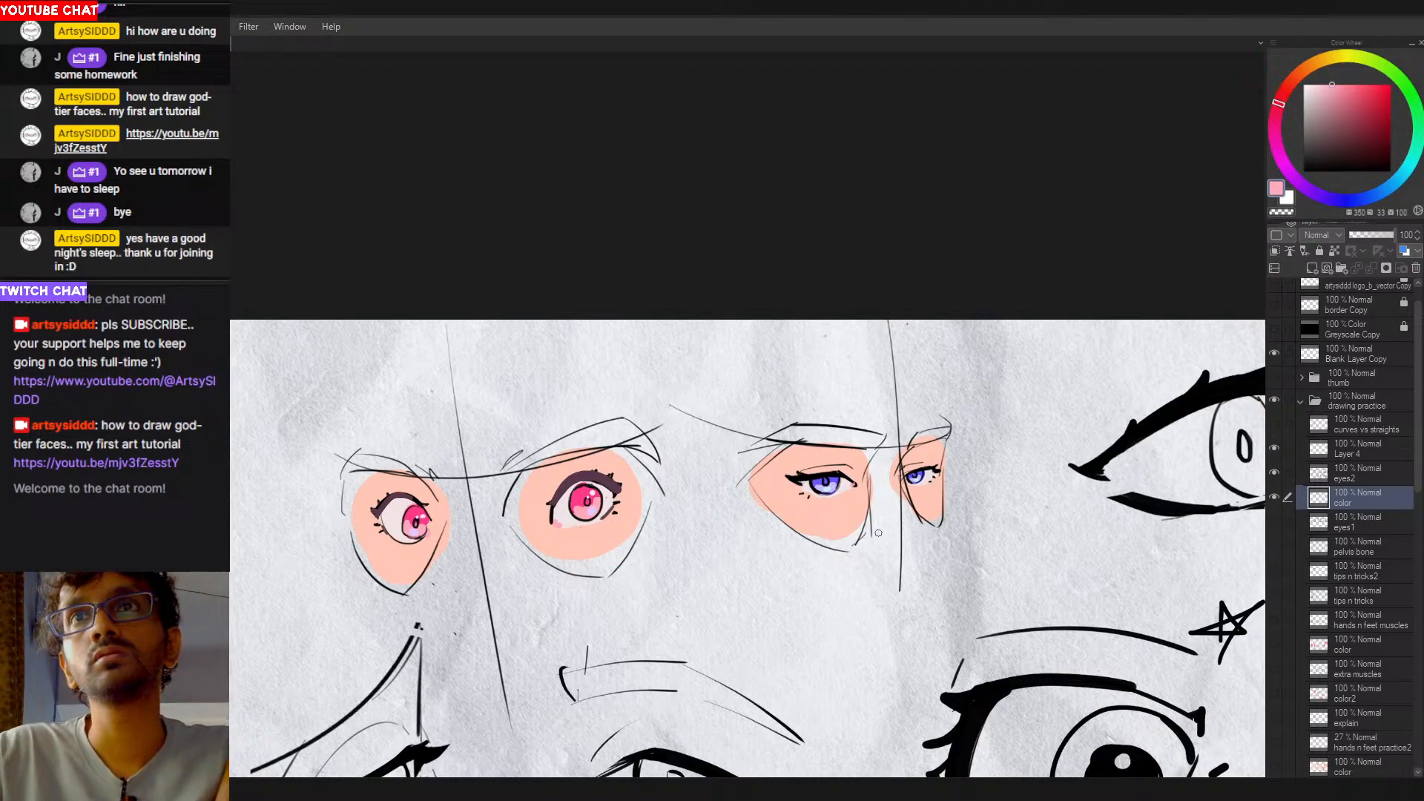
left_click(1363, 448)
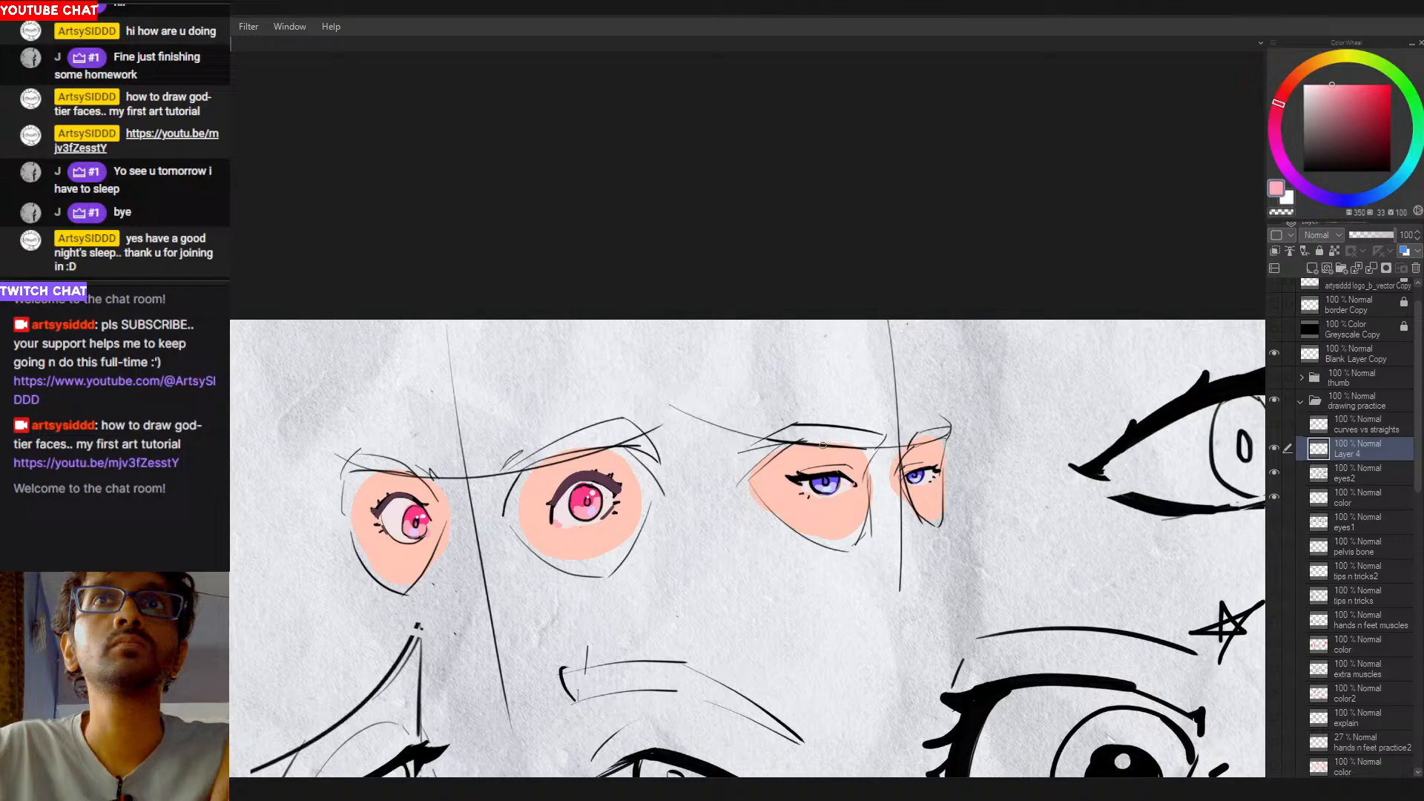
left_click(849, 505, "alt")
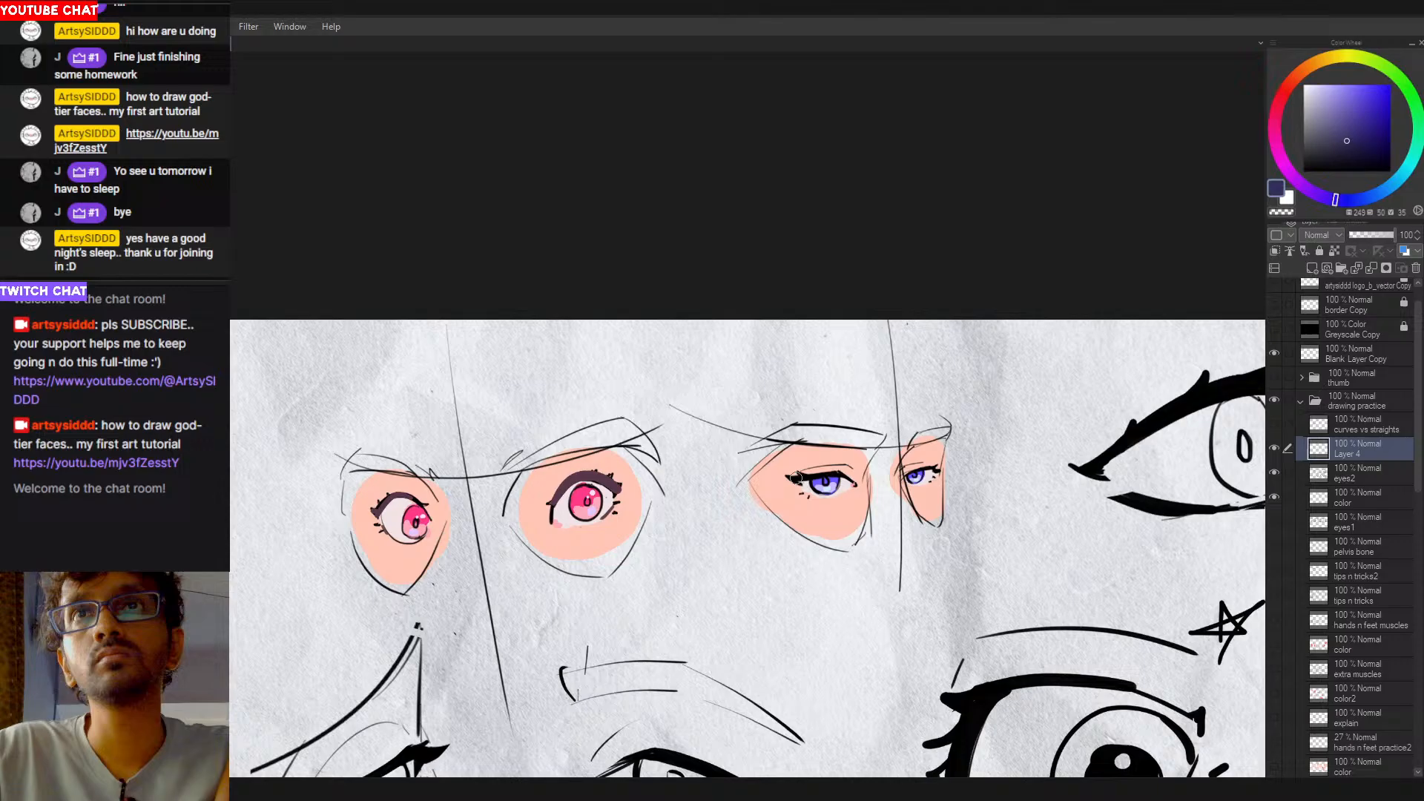
mouse_move(796, 479)
left_mouse_down()
mouse_move(844, 475)
mouse_move(852, 489)
left_mouse_up()
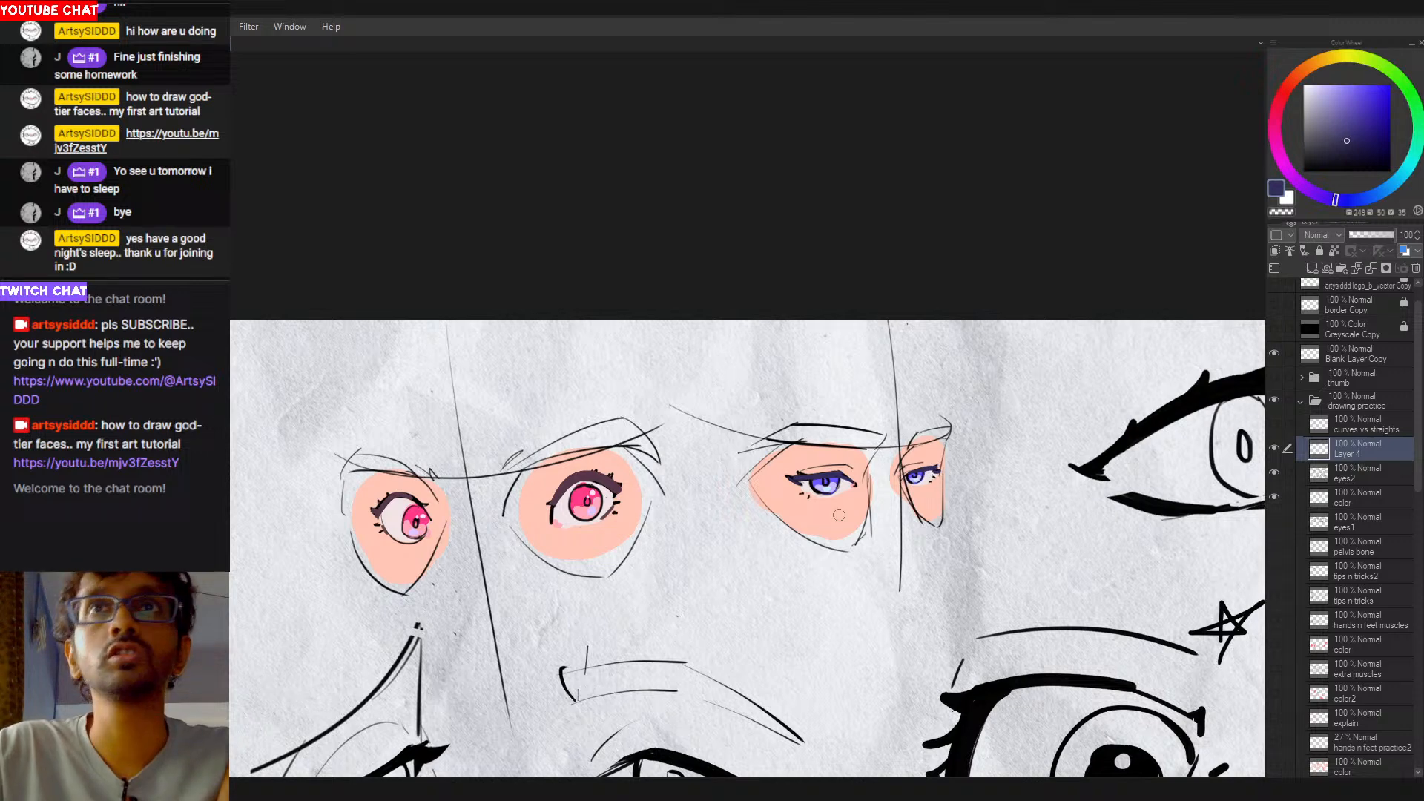
scroll(839, 514, "down", 3)
scroll(839, 515, "up", 4)
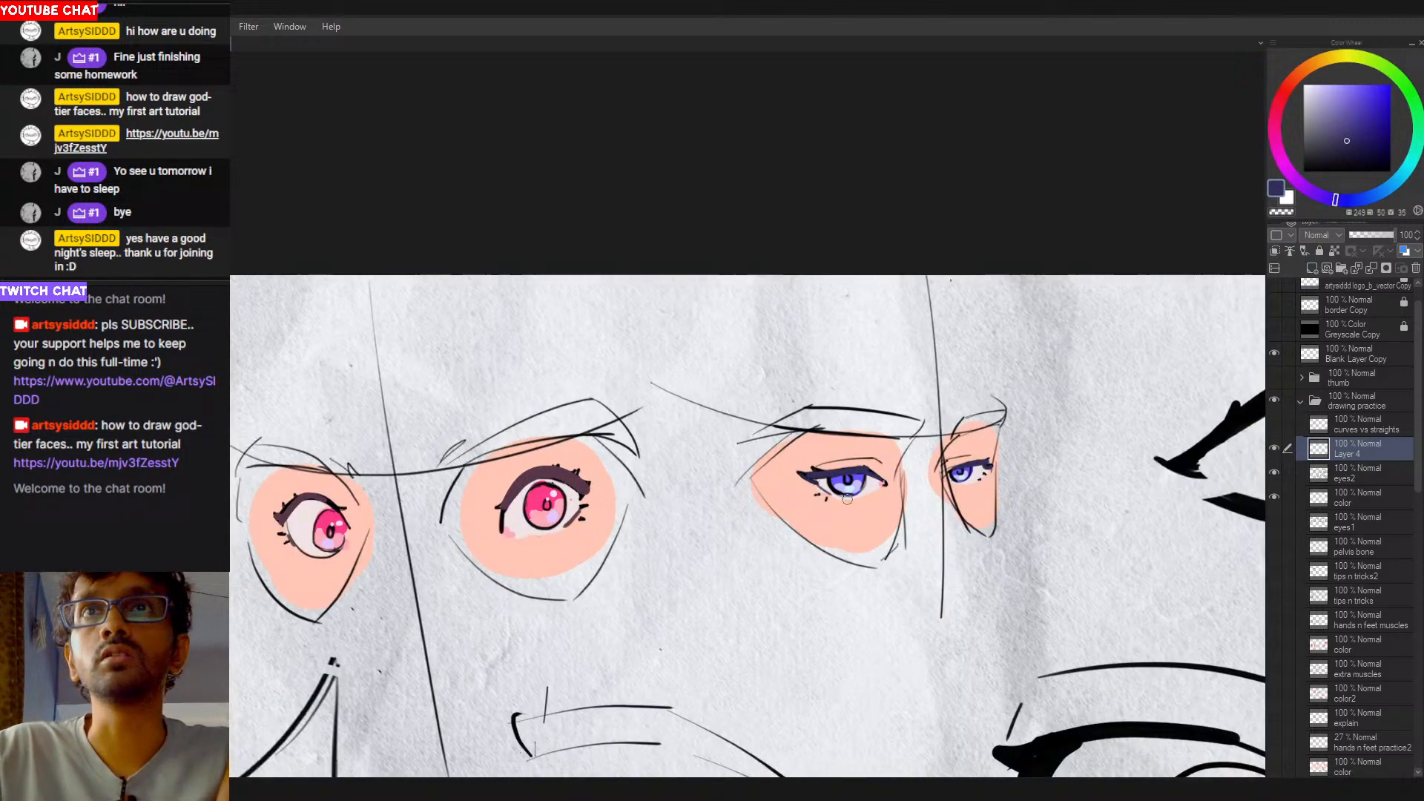
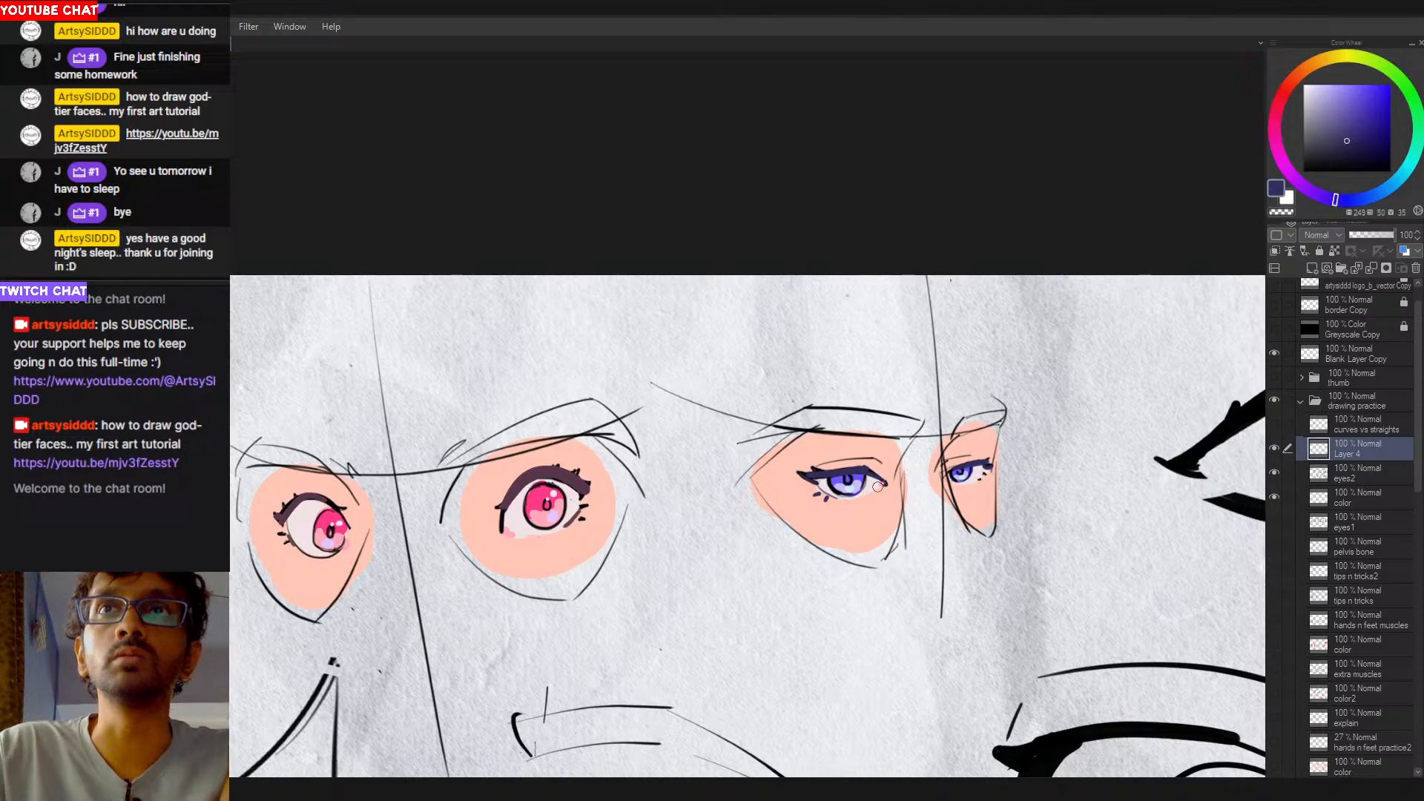
scroll(866, 506, "down", 4)
left_click_drag(1049, 522, 991, 525)
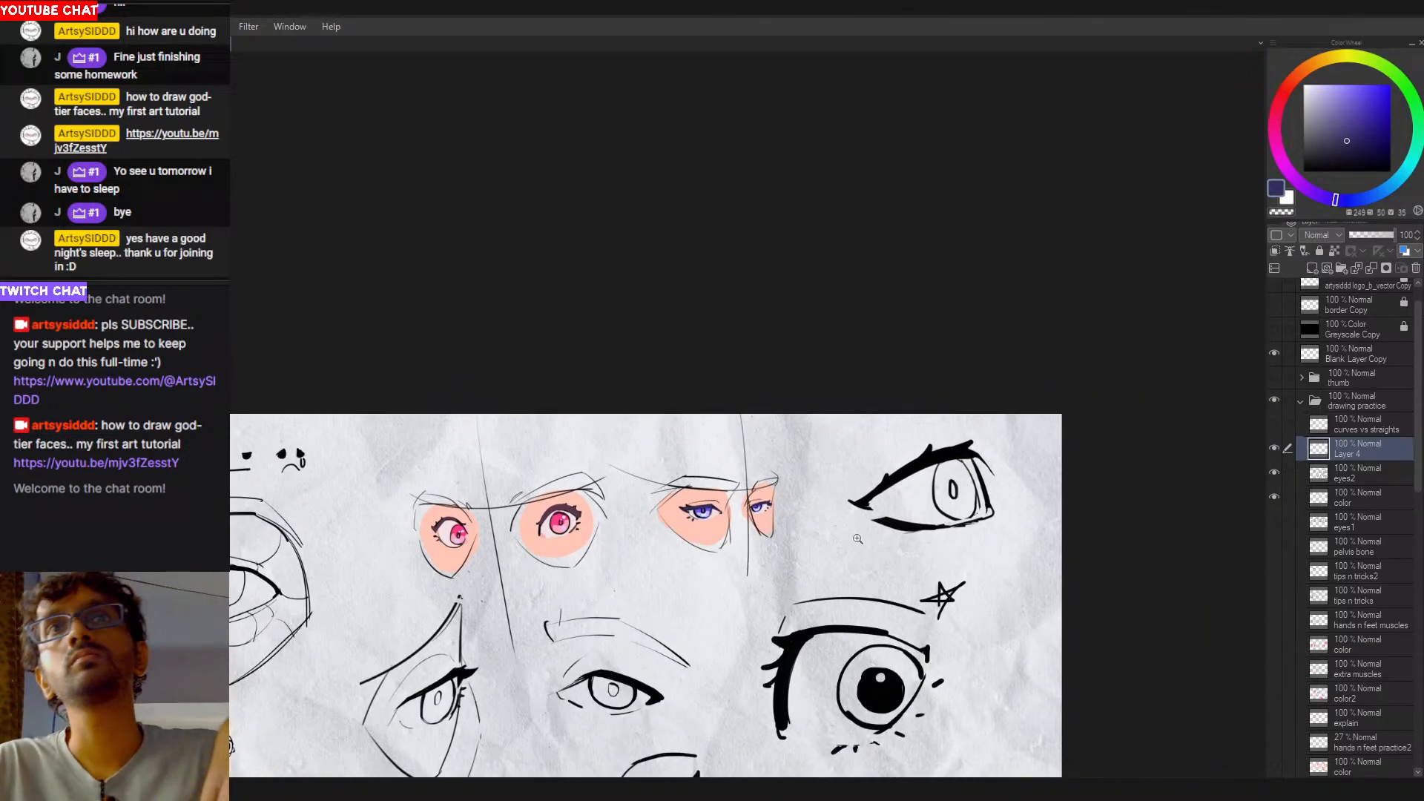
scroll(991, 525, "down", 2)
scroll(818, 520, "down", 3)
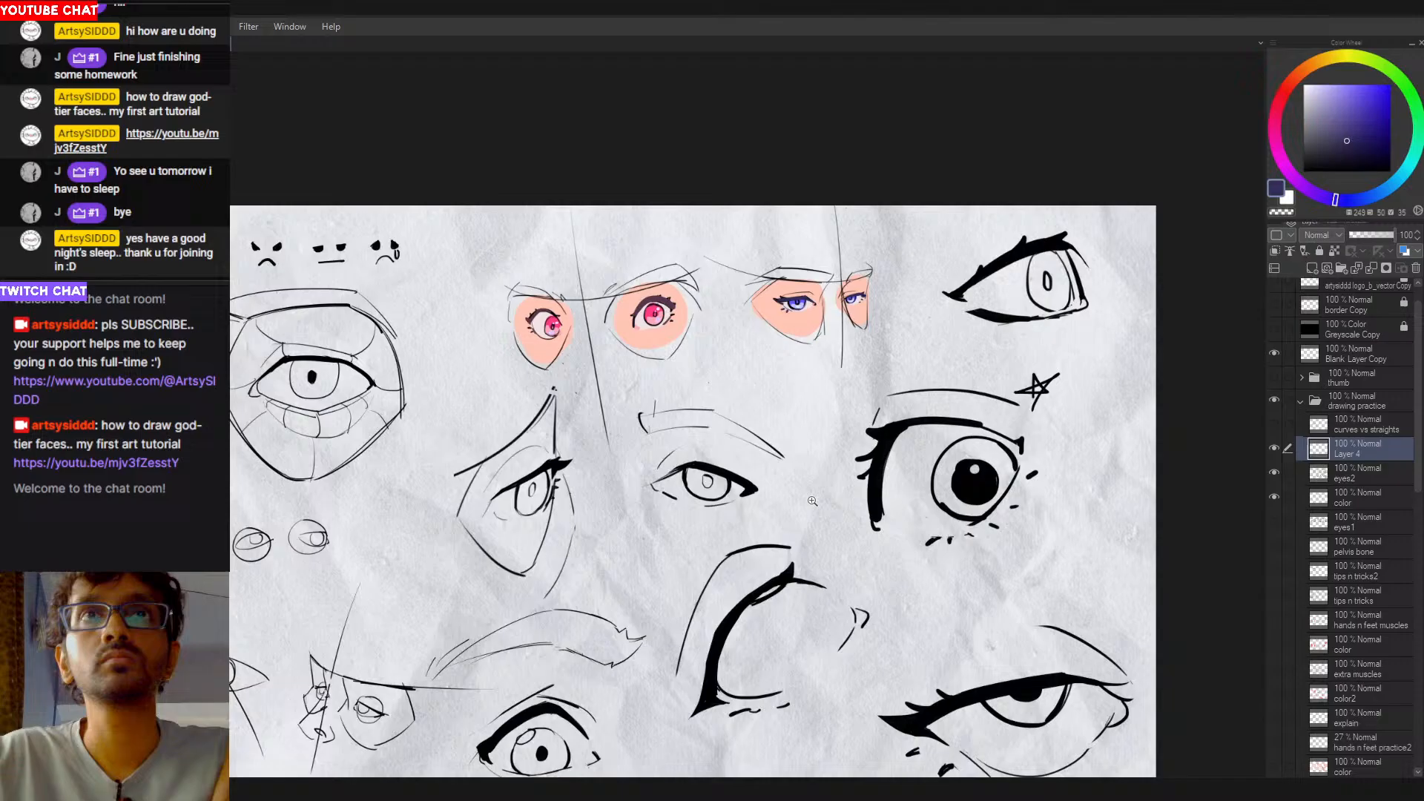
scroll(717, 424, "up", 1)
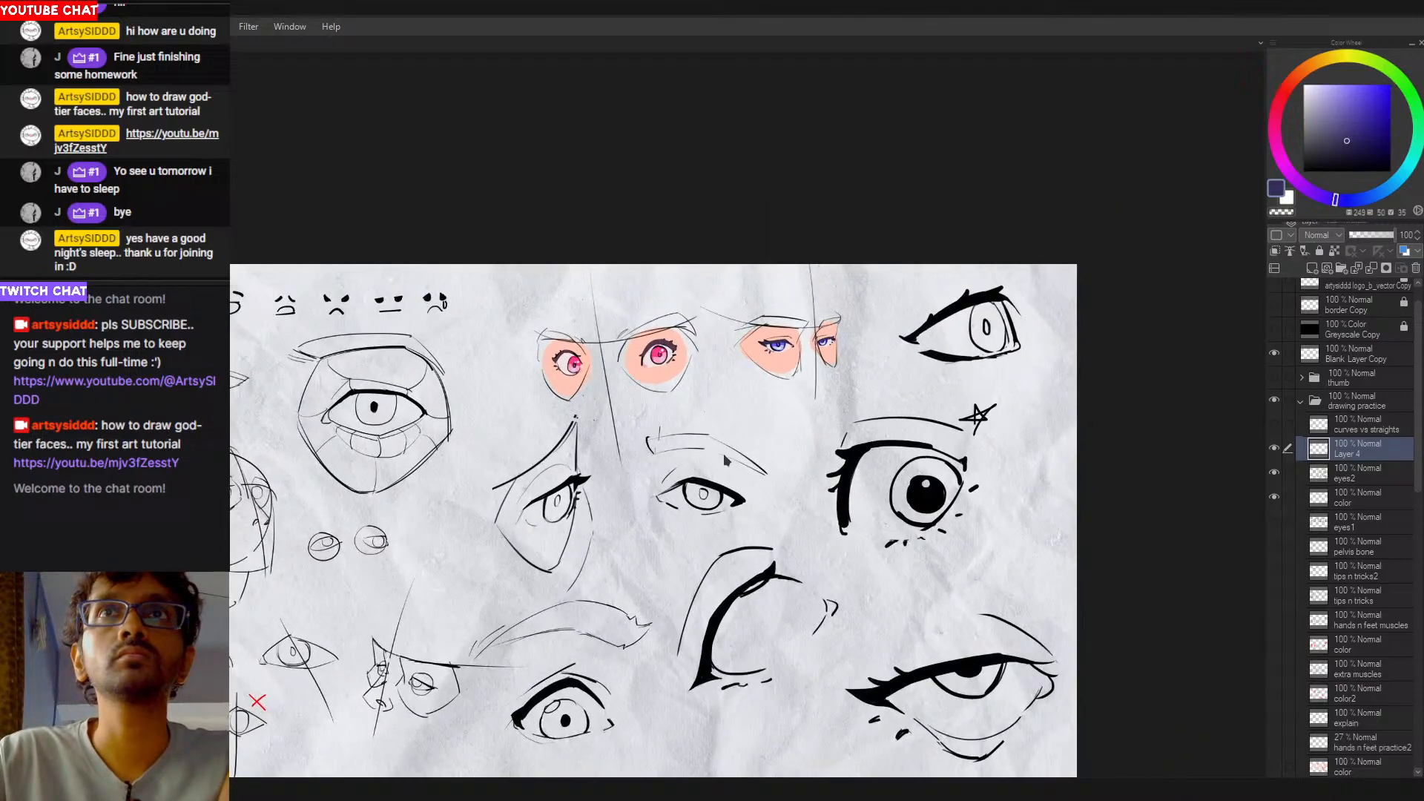
Step: Sample the iris's pale pink and lavender, lighten the lavender slightly and touch up the lower highlights in both pink irises
scroll(610, 332, "up", 8)
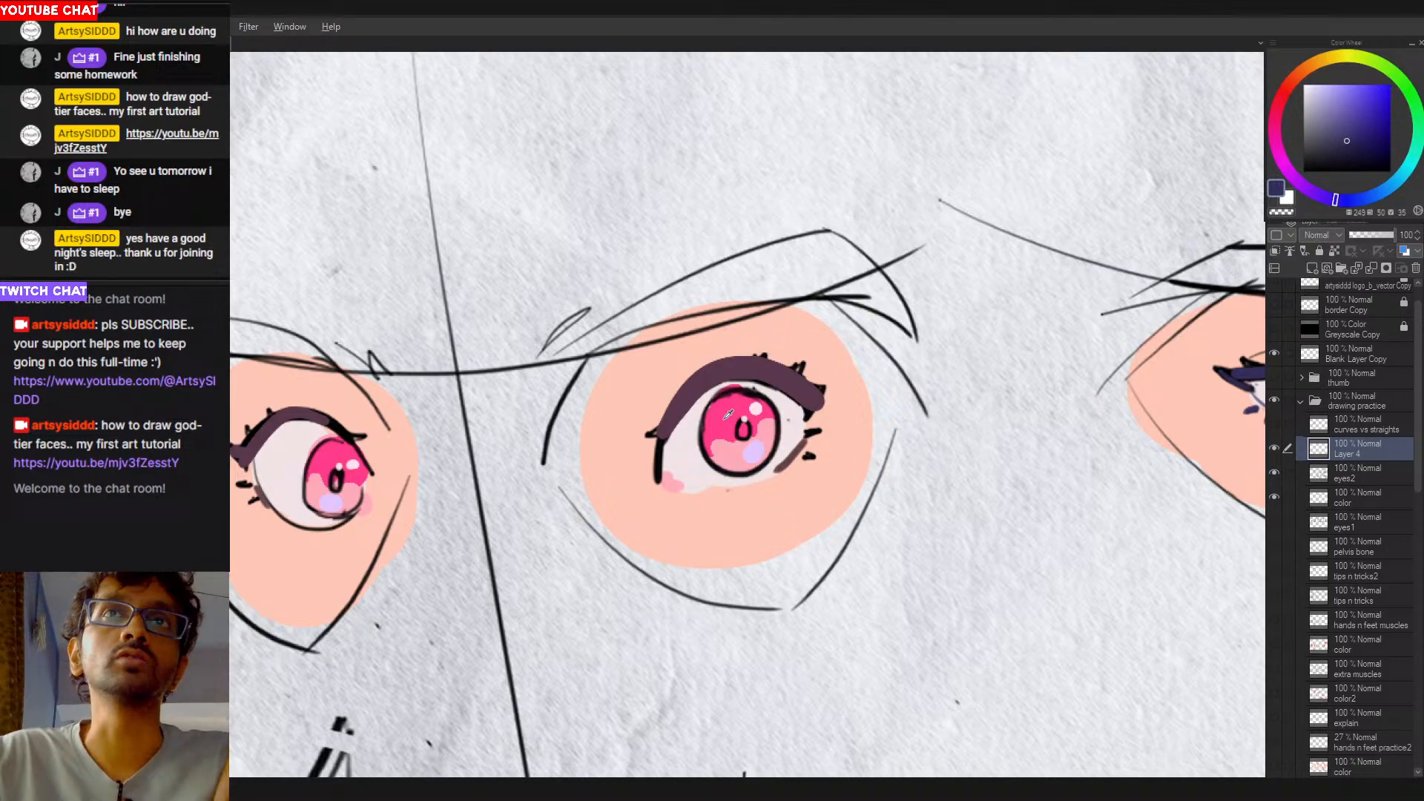
left_click_drag(728, 414, 725, 493)
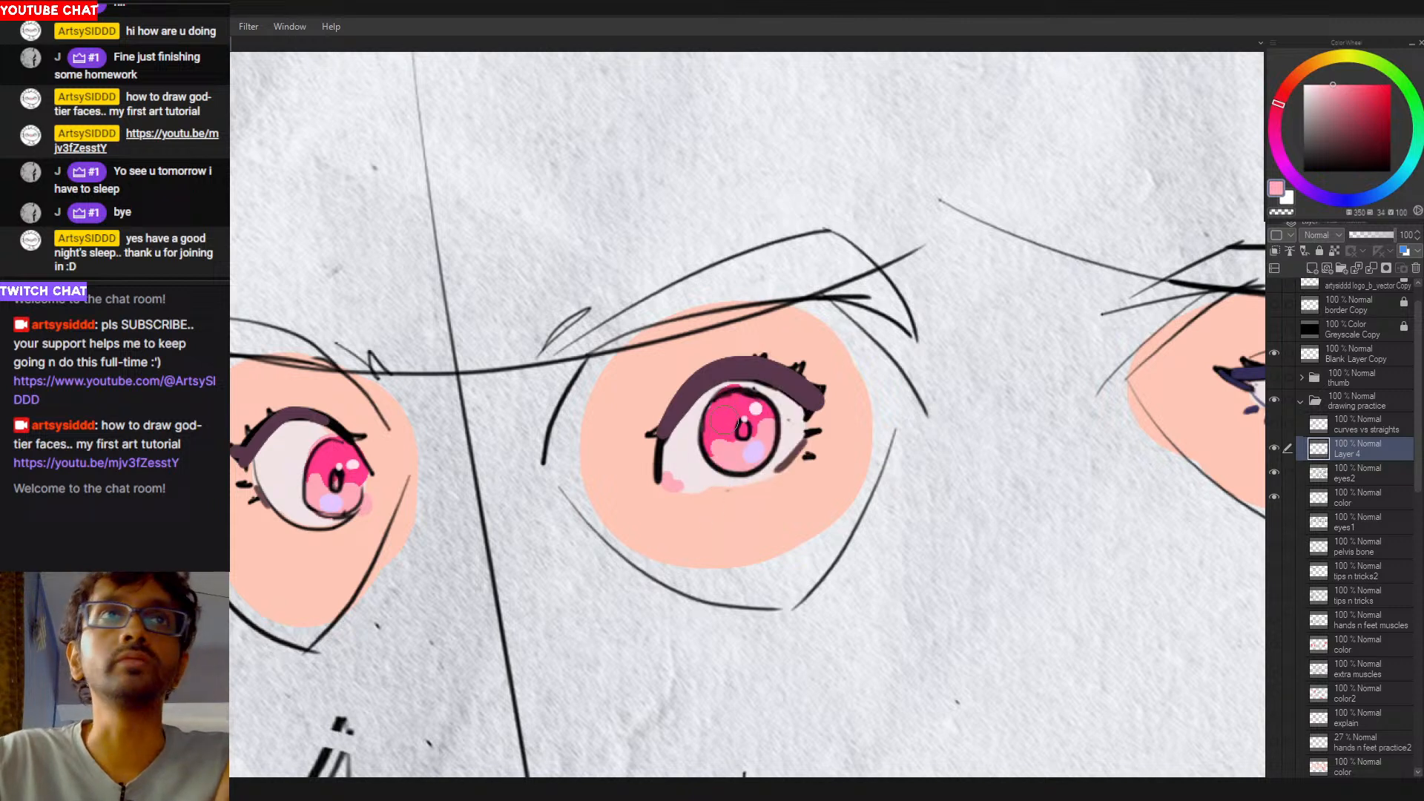
mouse_move(761, 447)
left_mouse_down()
mouse_move(799, 443)
mouse_move(783, 429)
mouse_move(794, 402)
mouse_move(786, 444)
left_mouse_up()
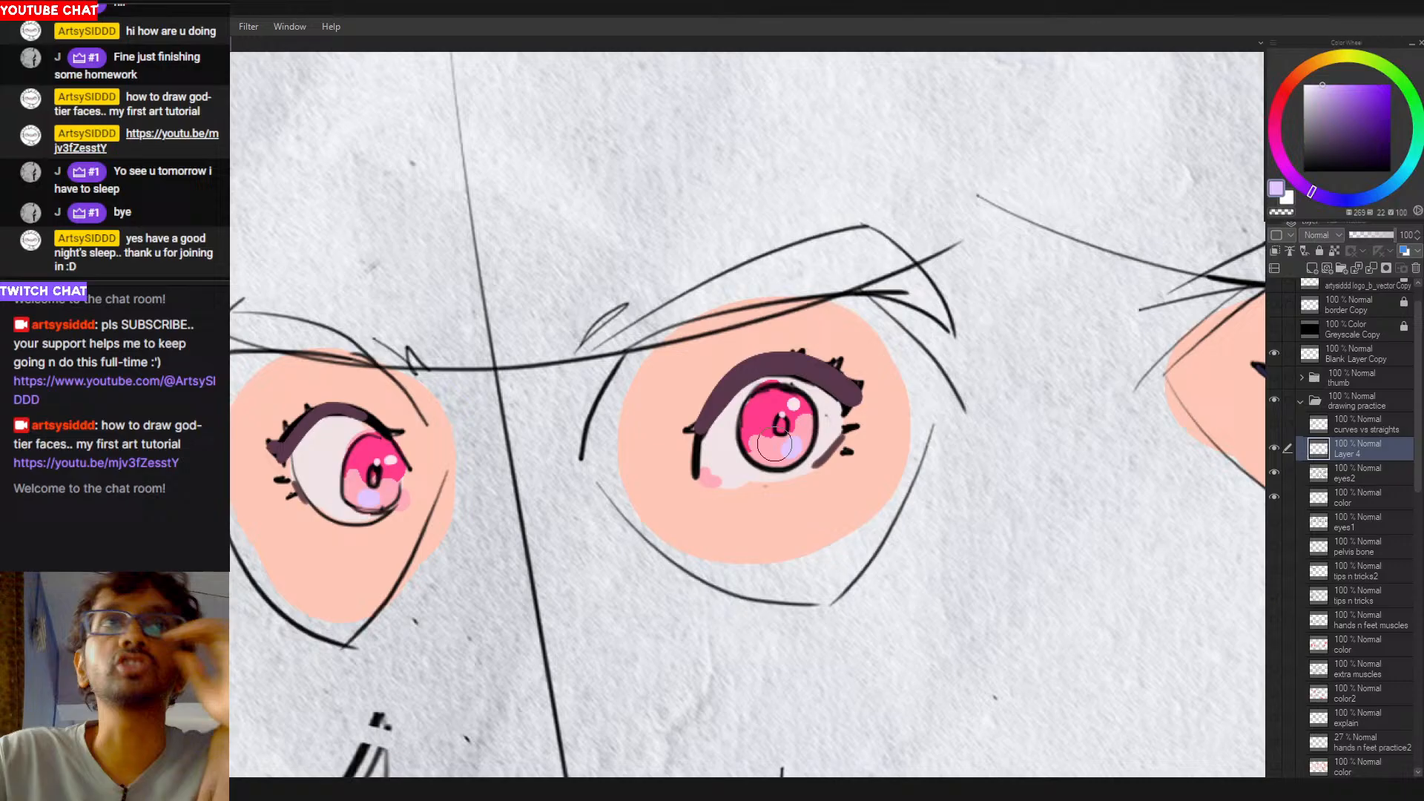
left_click_drag(787, 442, 794, 445)
left_click(792, 448)
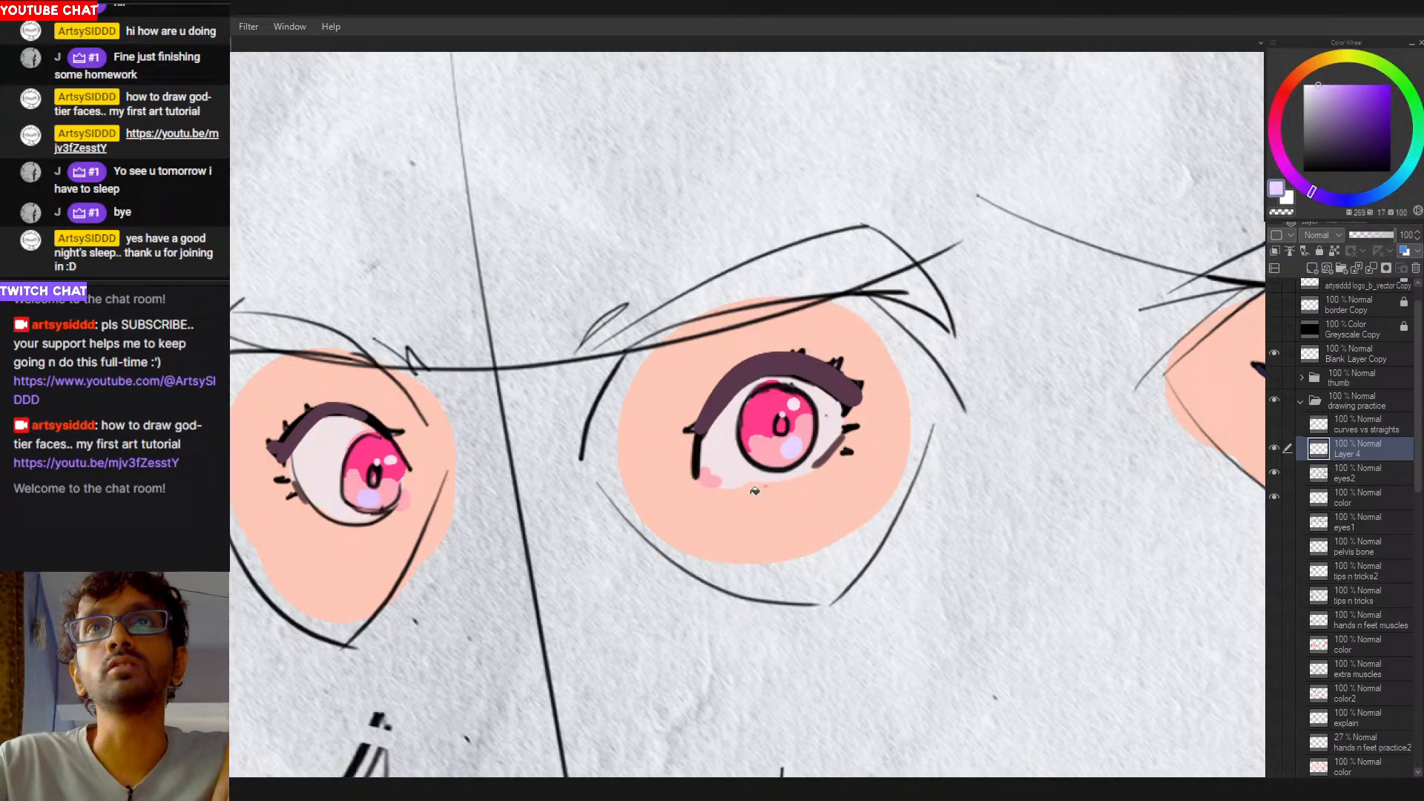
left_click_drag(379, 493, 366, 499)
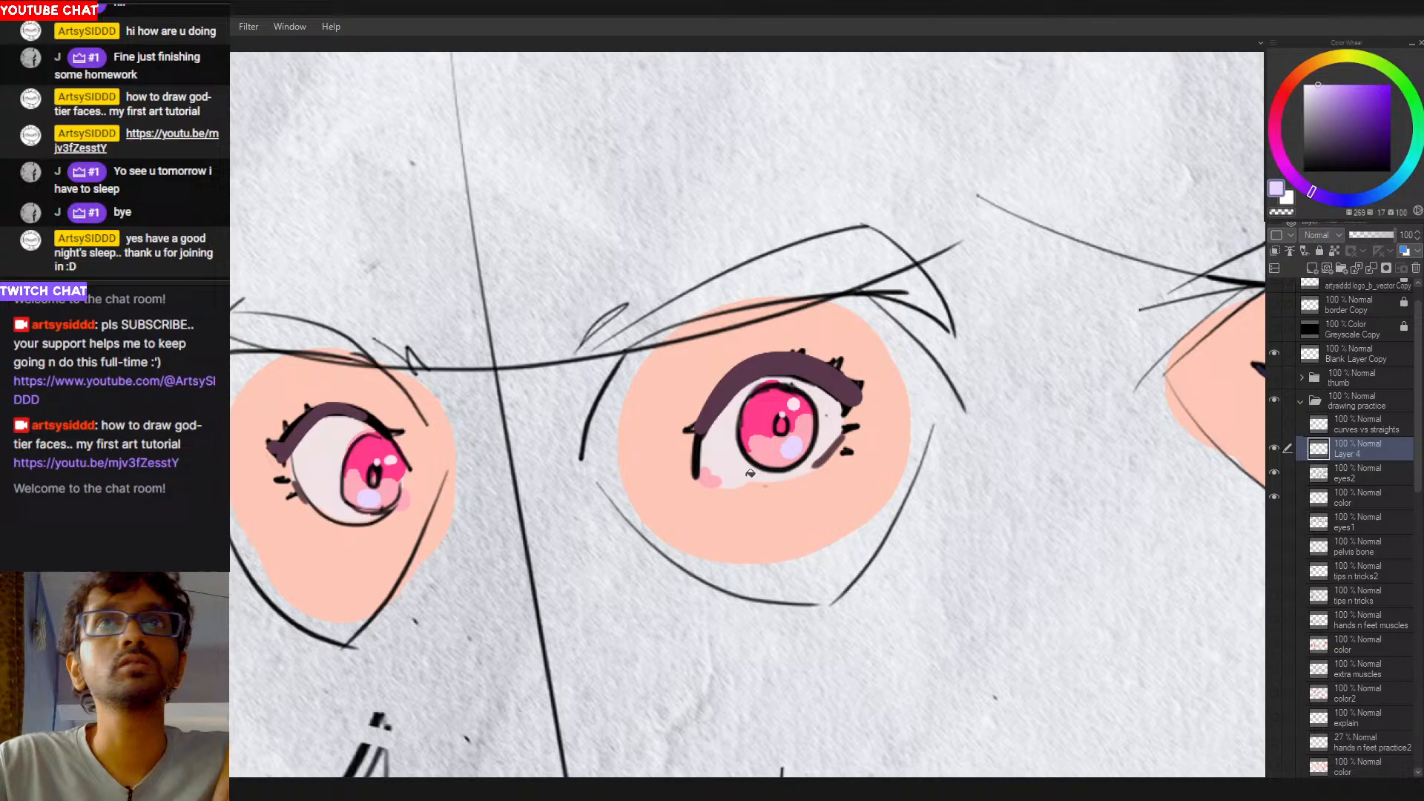
left_click_drag(793, 446, 791, 449)
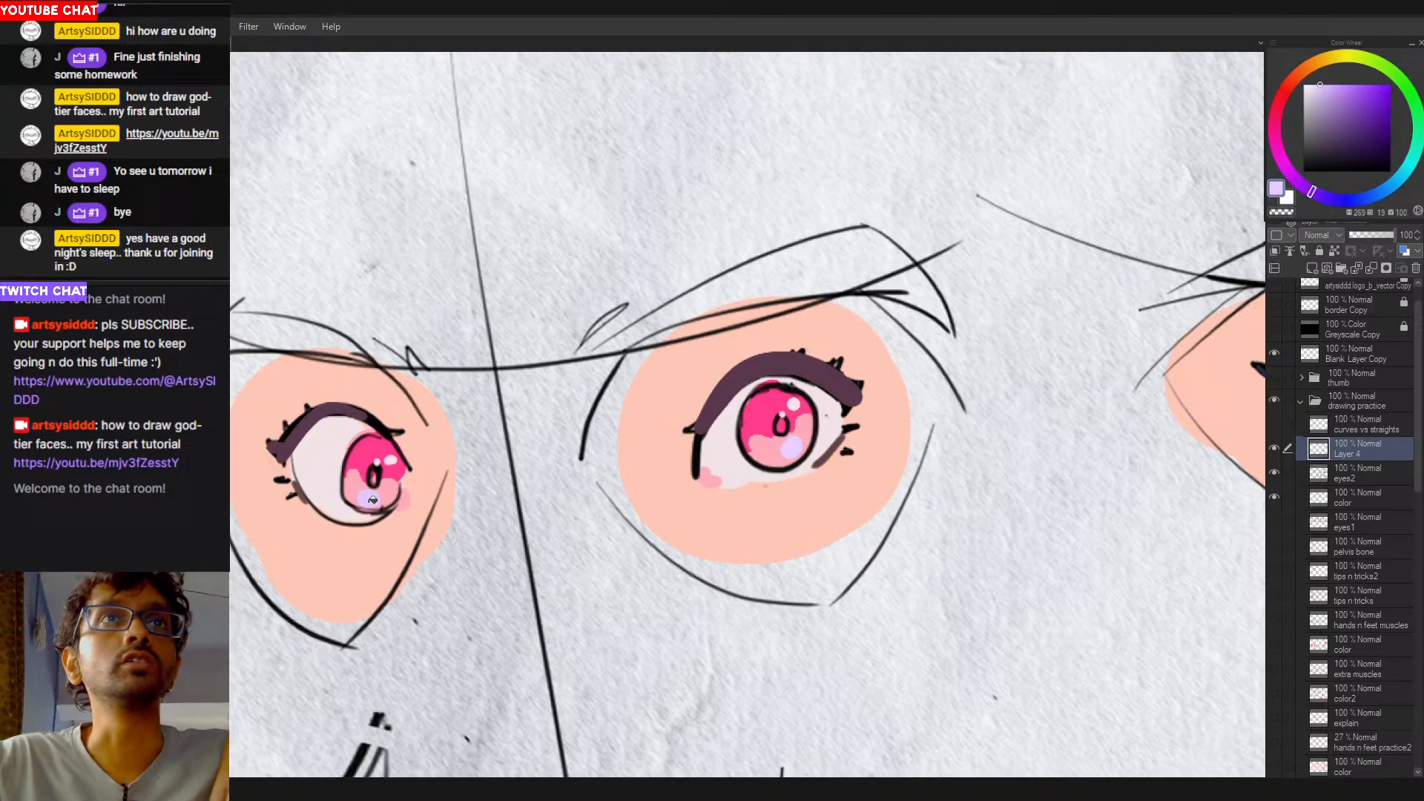
scroll(592, 525, "down", 5)
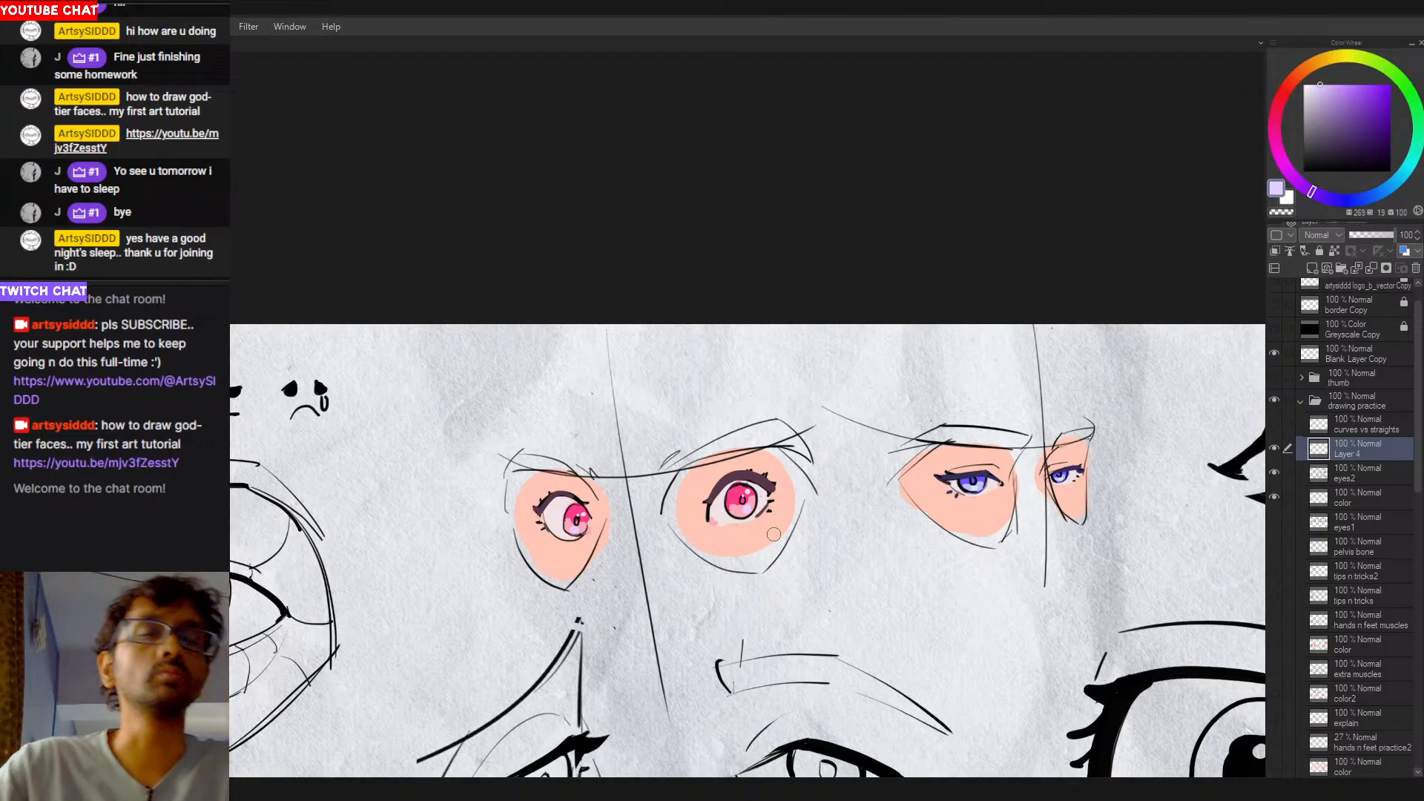
scroll(711, 543, "down", 4)
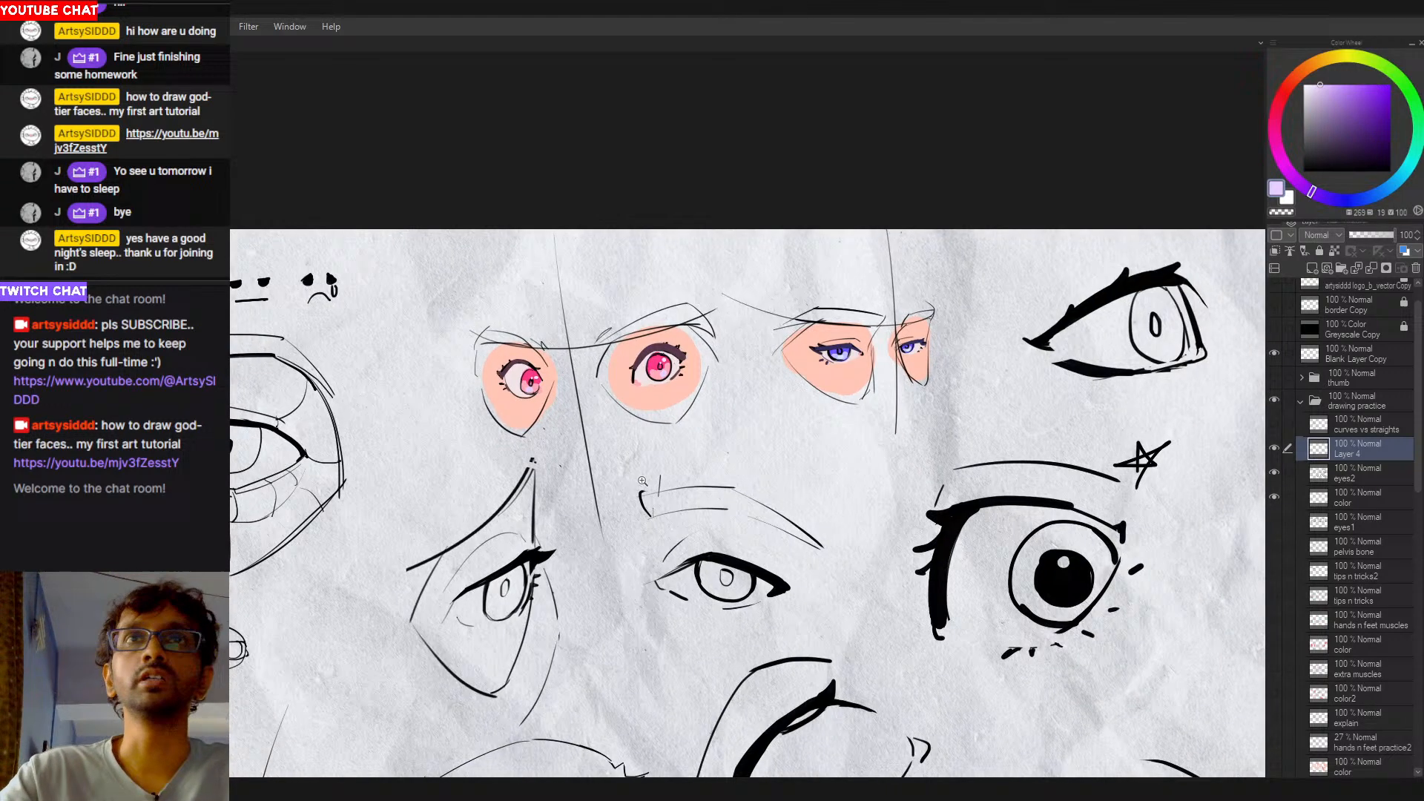
scroll(649, 384, "up", 5)
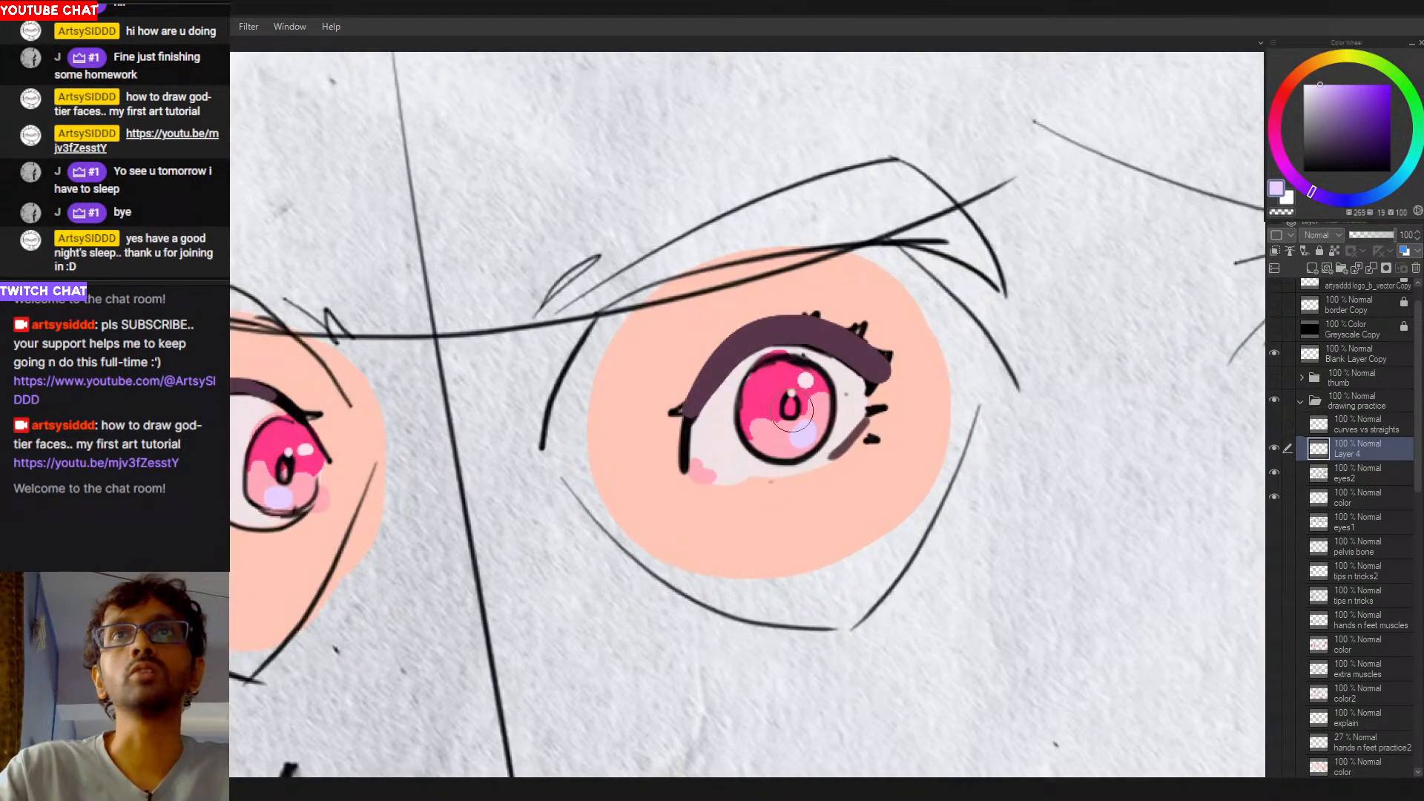
left_click(776, 433, "alt")
left_click_drag(776, 434, 784, 441)
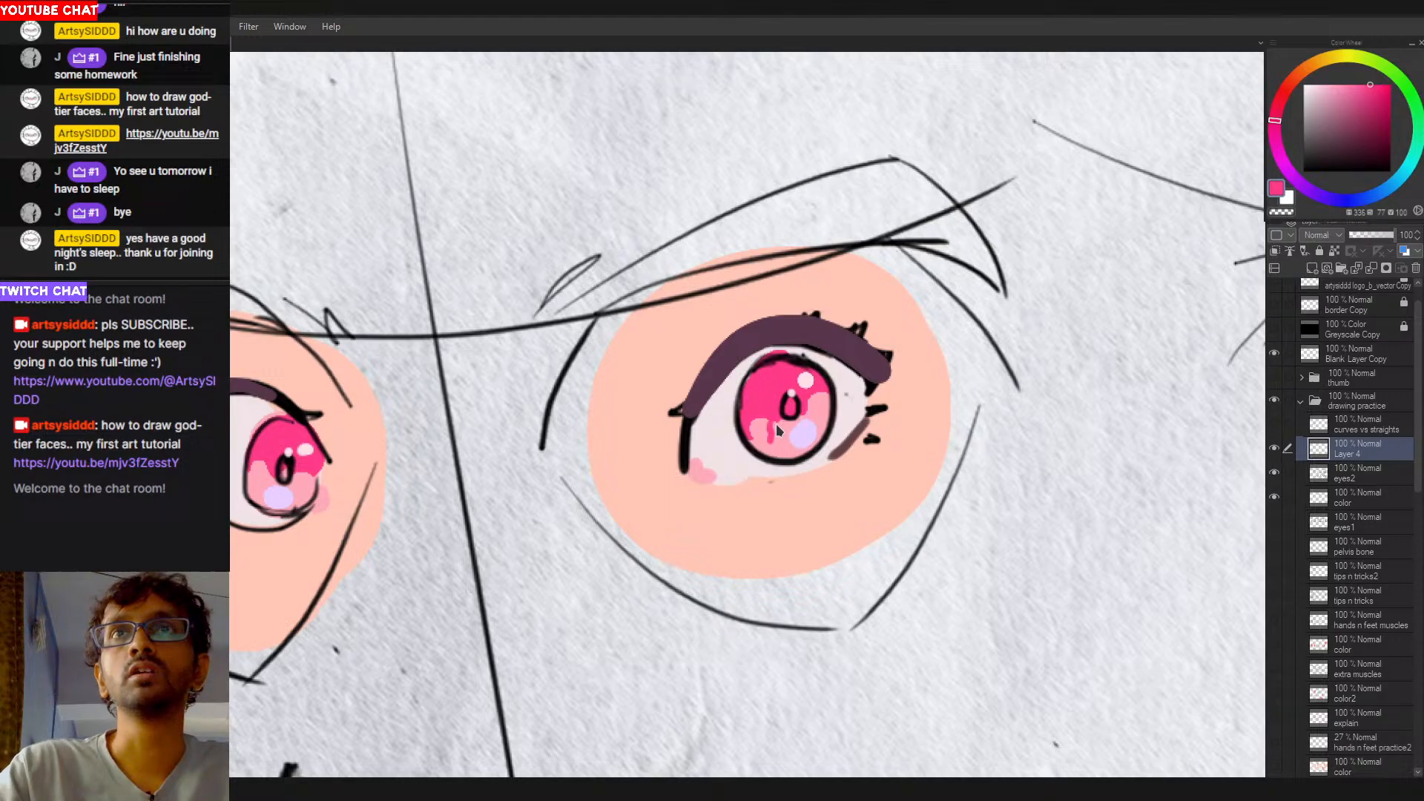
mouse_move(763, 431)
left_mouse_down()
mouse_move(825, 397)
mouse_move(772, 456)
mouse_move(768, 430)
mouse_move(783, 440)
left_mouse_up()
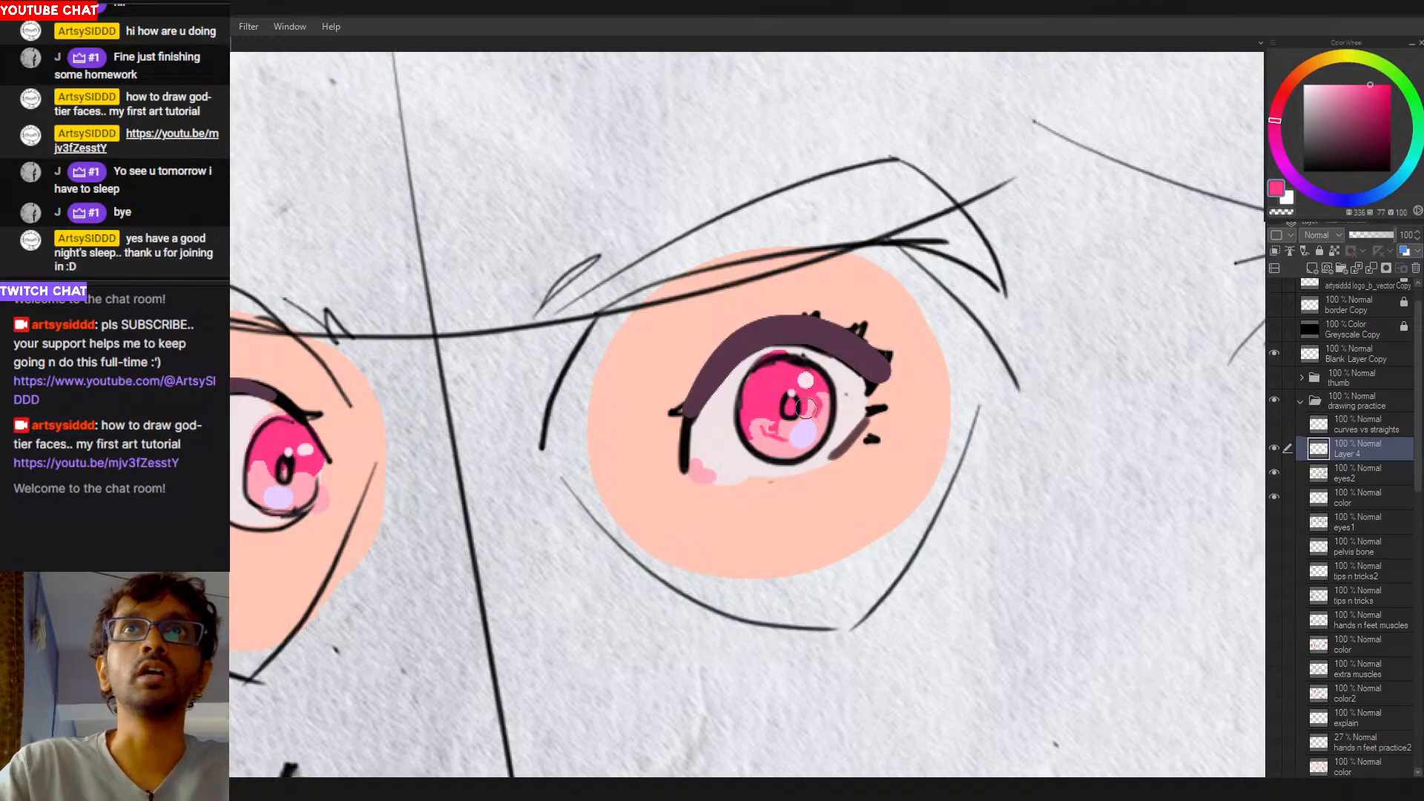
scroll(806, 406, "down", 3)
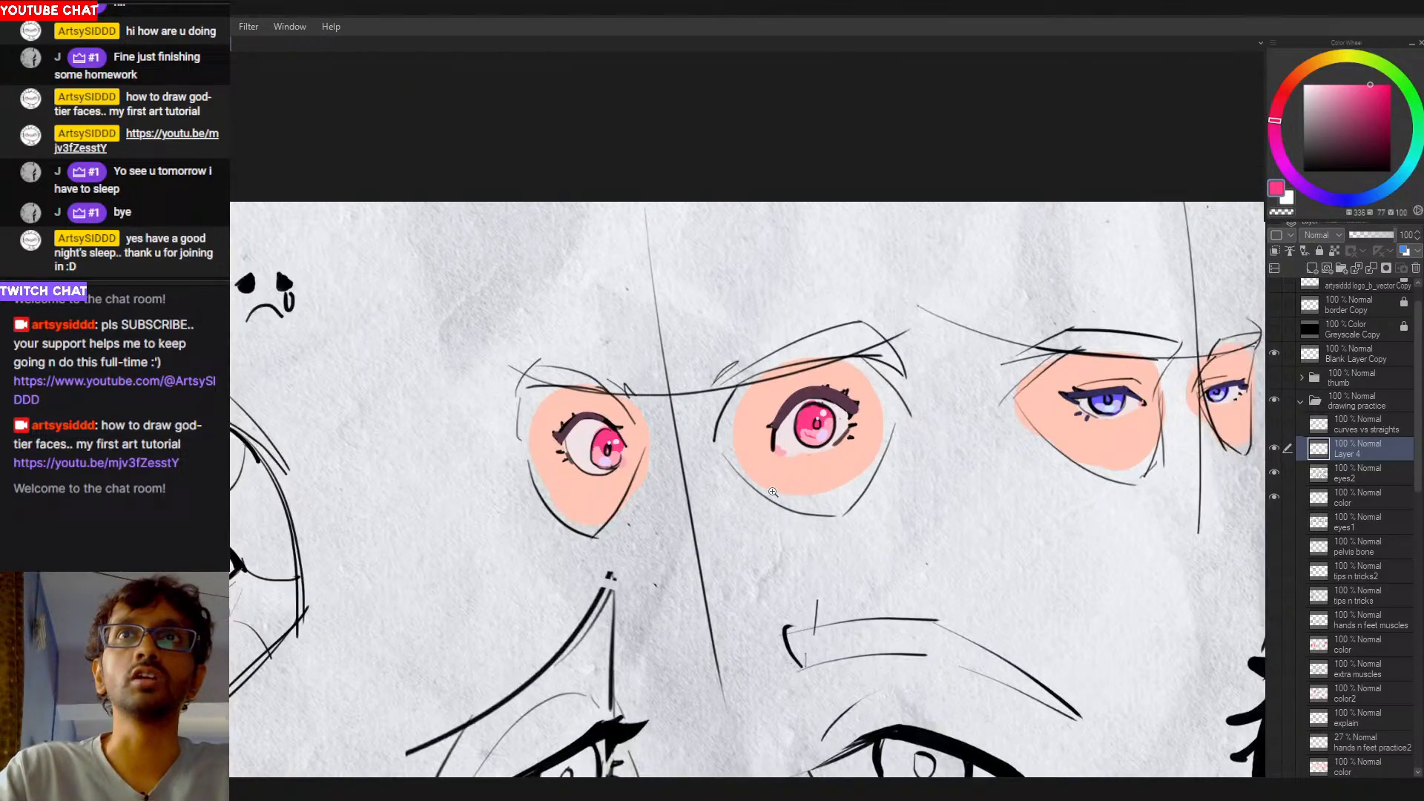
scroll(773, 492, "down", 3)
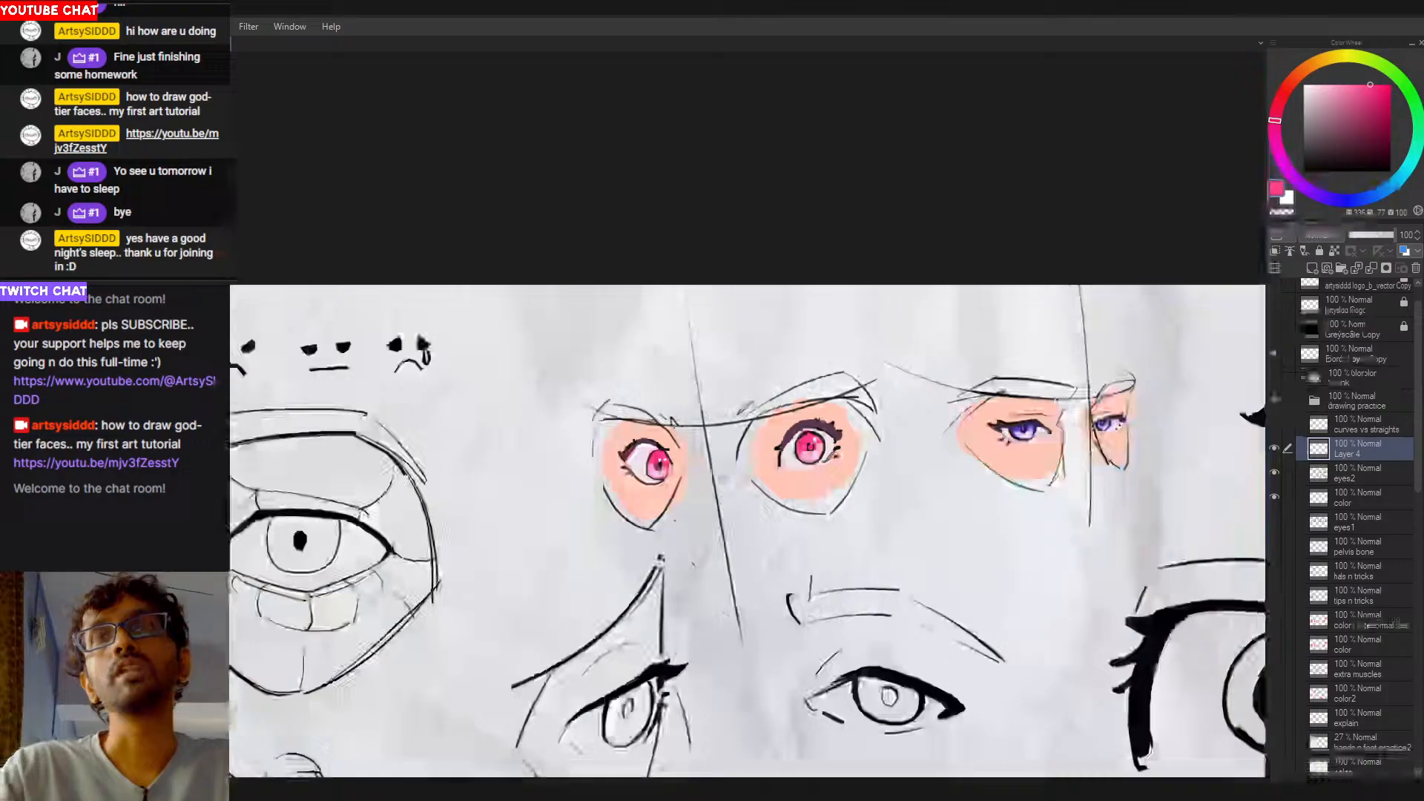
scroll(649, 490, "up", 4)
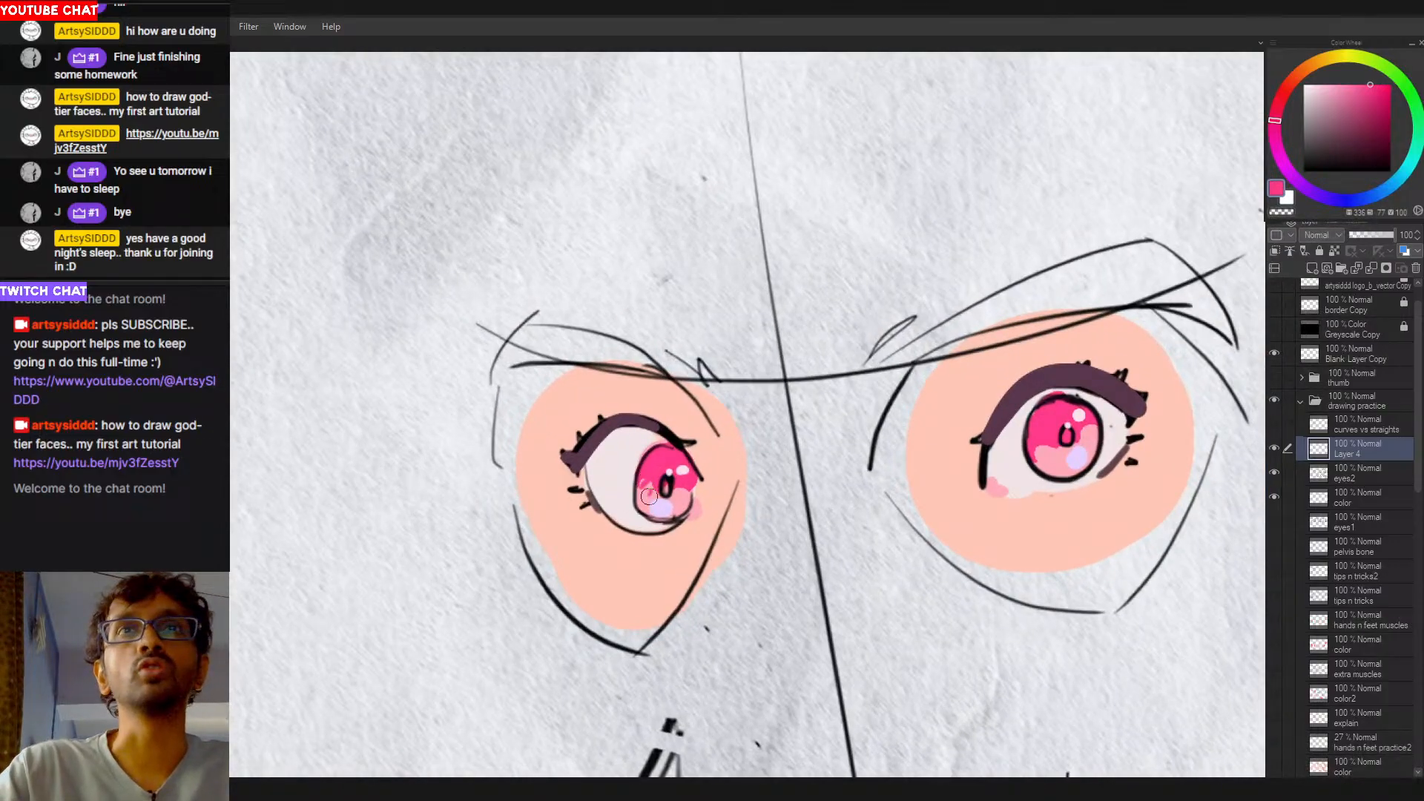
left_click_drag(649, 497, 676, 506)
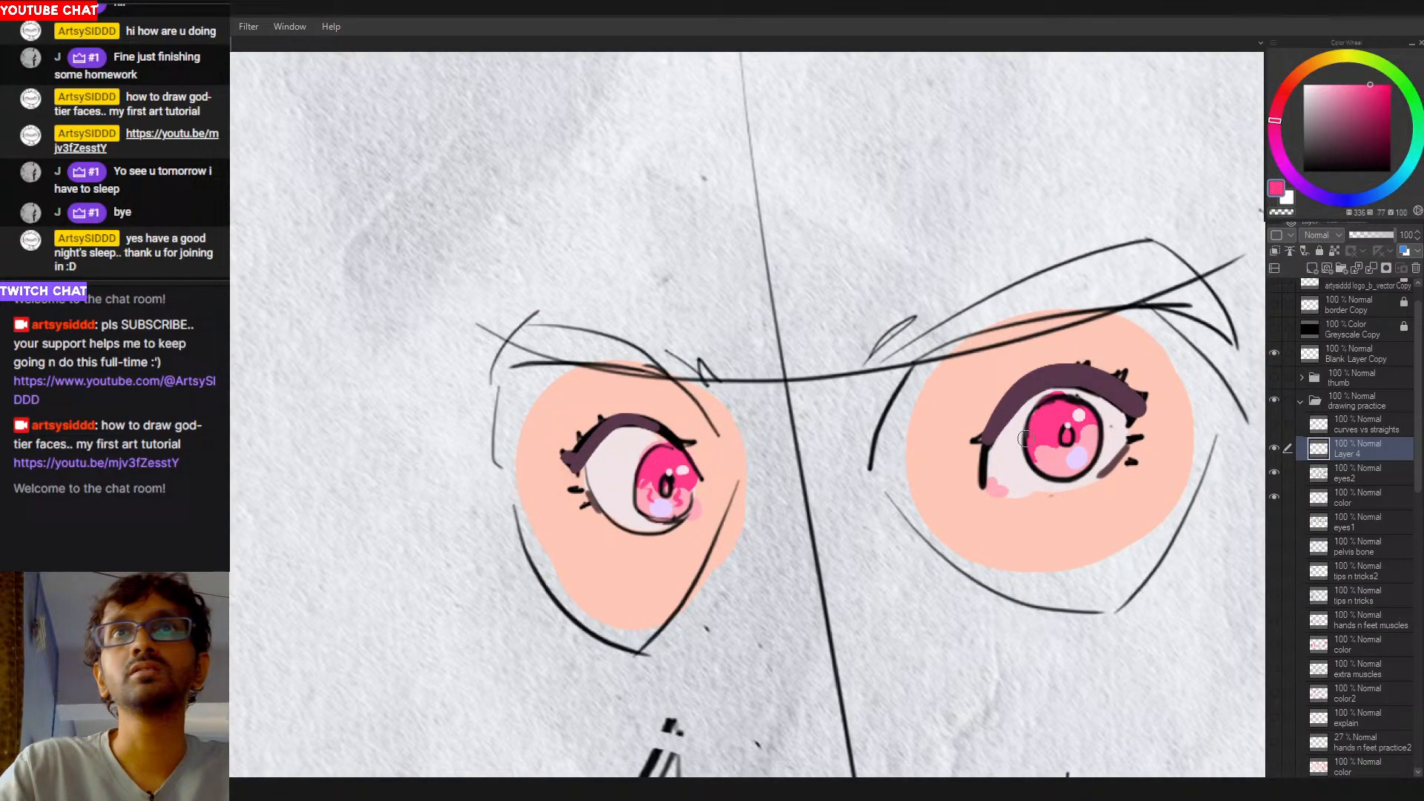
mouse_move(1023, 445)
left_mouse_down()
mouse_move(1074, 464)
mouse_move(1085, 448)
left_mouse_up()
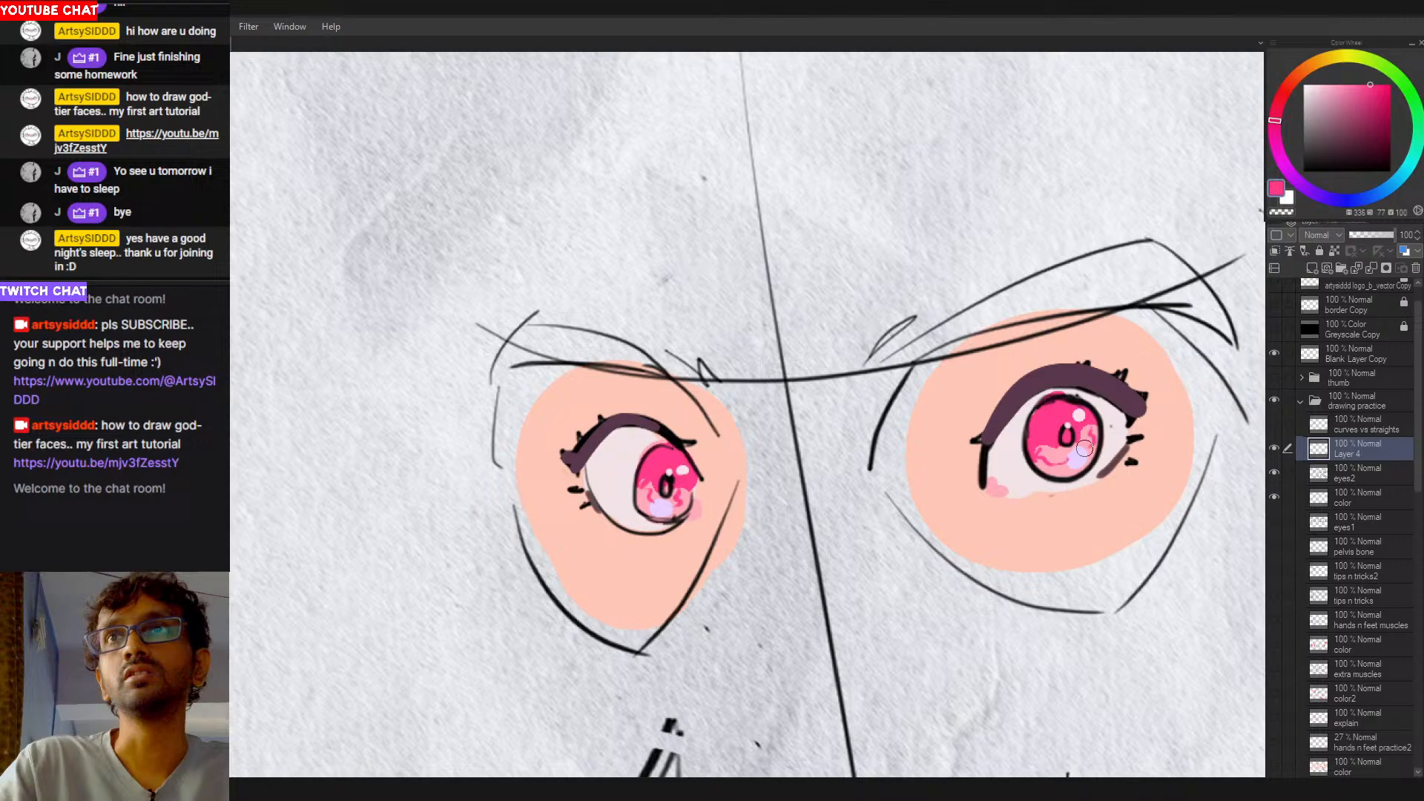
scroll(707, 574, "down", 4)
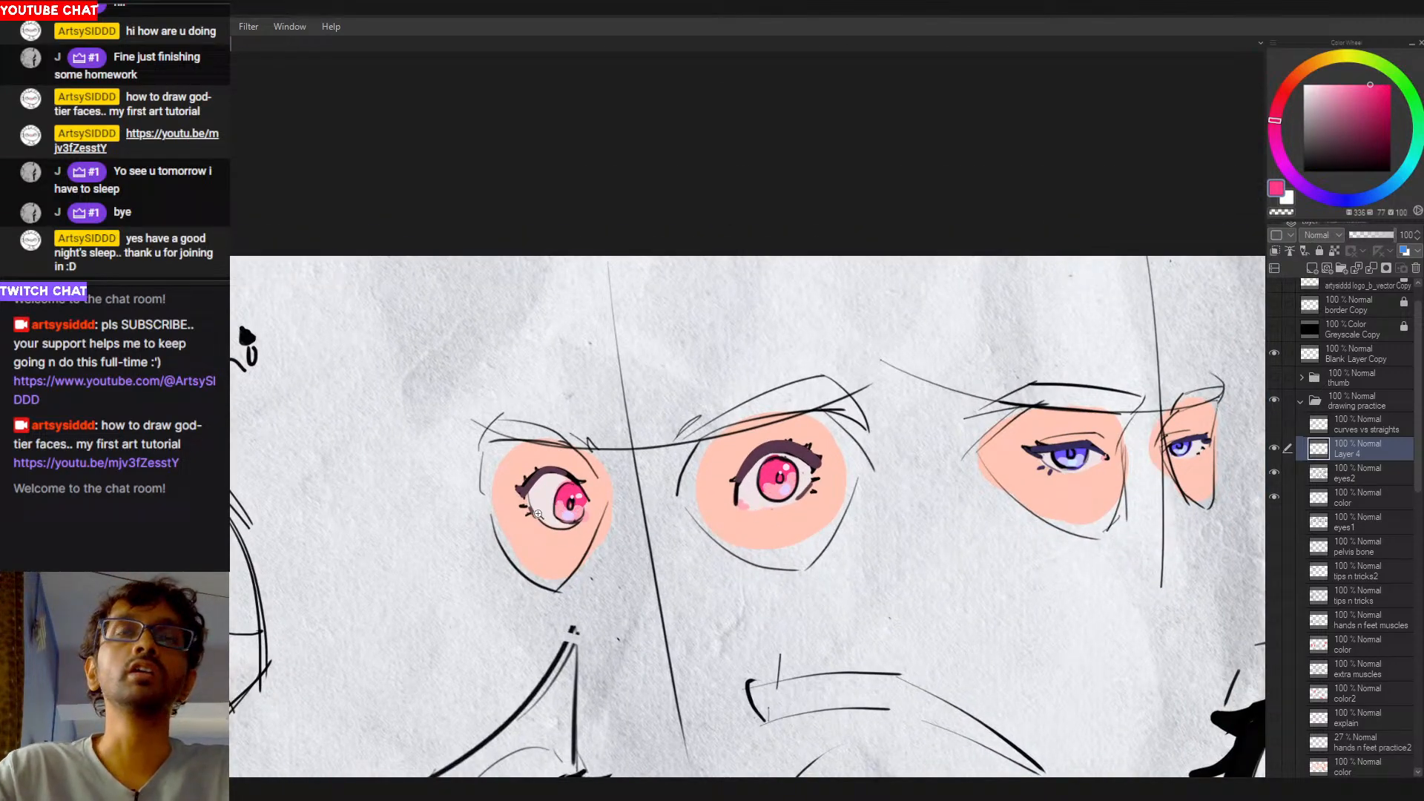
Step: On the "color" layer, draw wavy hot pink strokes sampled from the iris across the lower half of the near pink iris
scroll(648, 463, "up", 3)
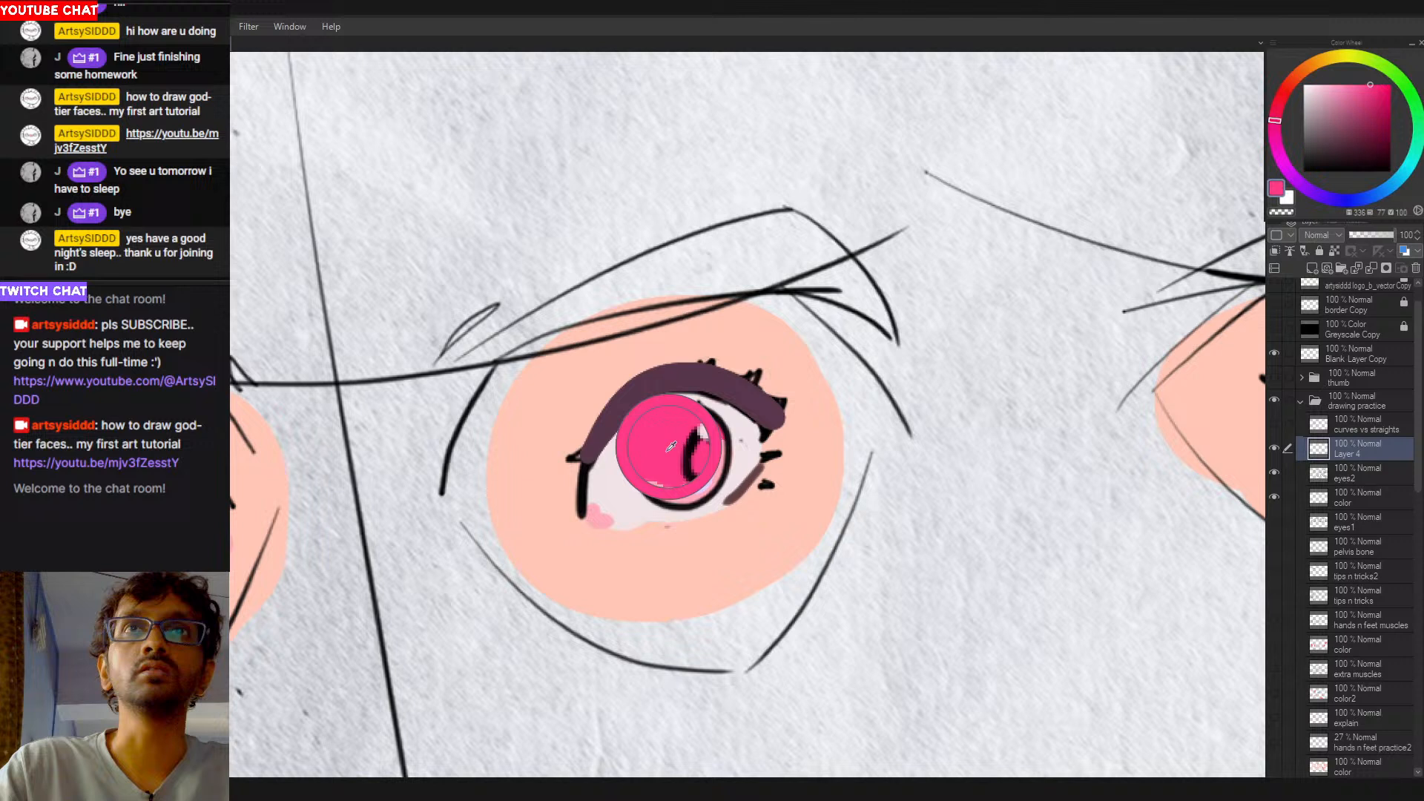
left_click(659, 474)
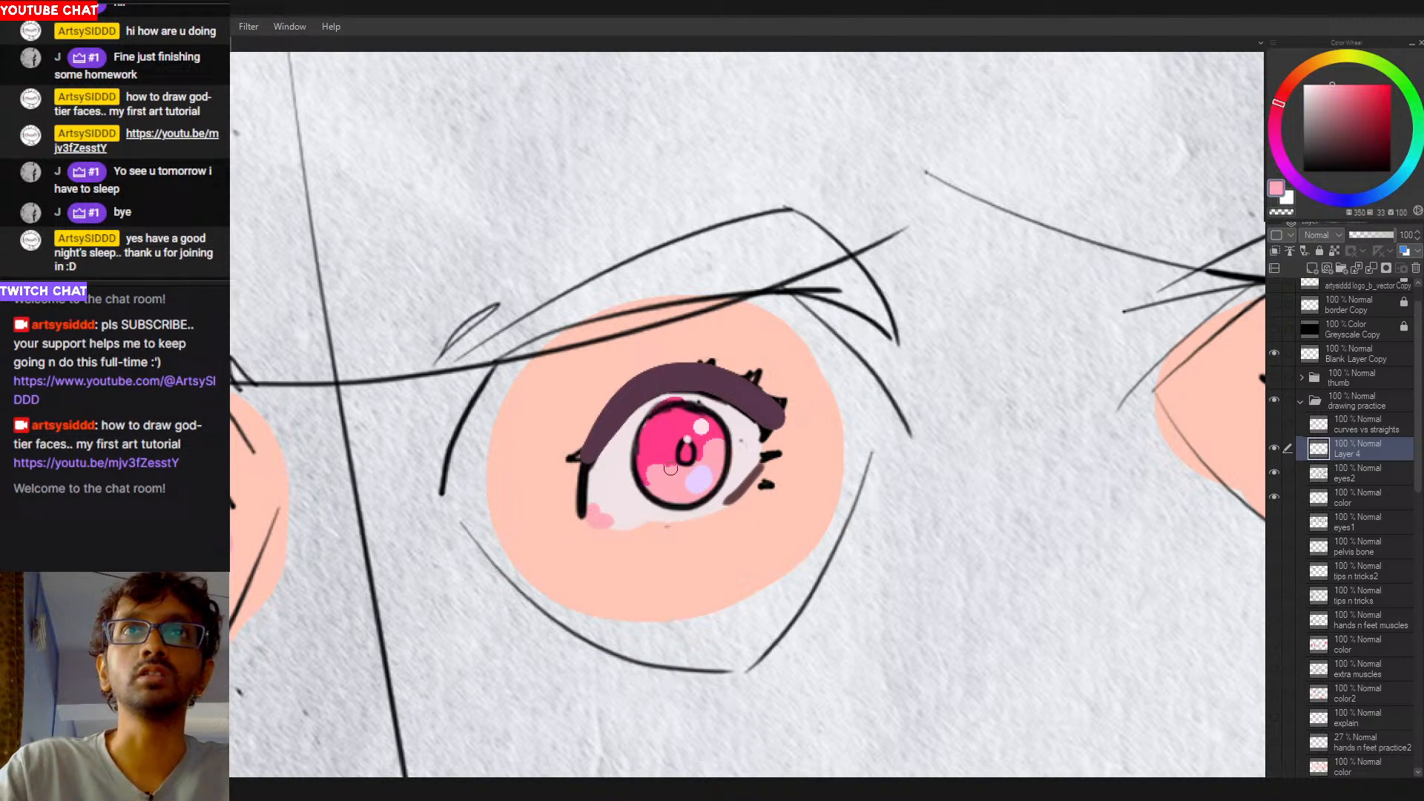
left_click(717, 445, "ctrl+shift")
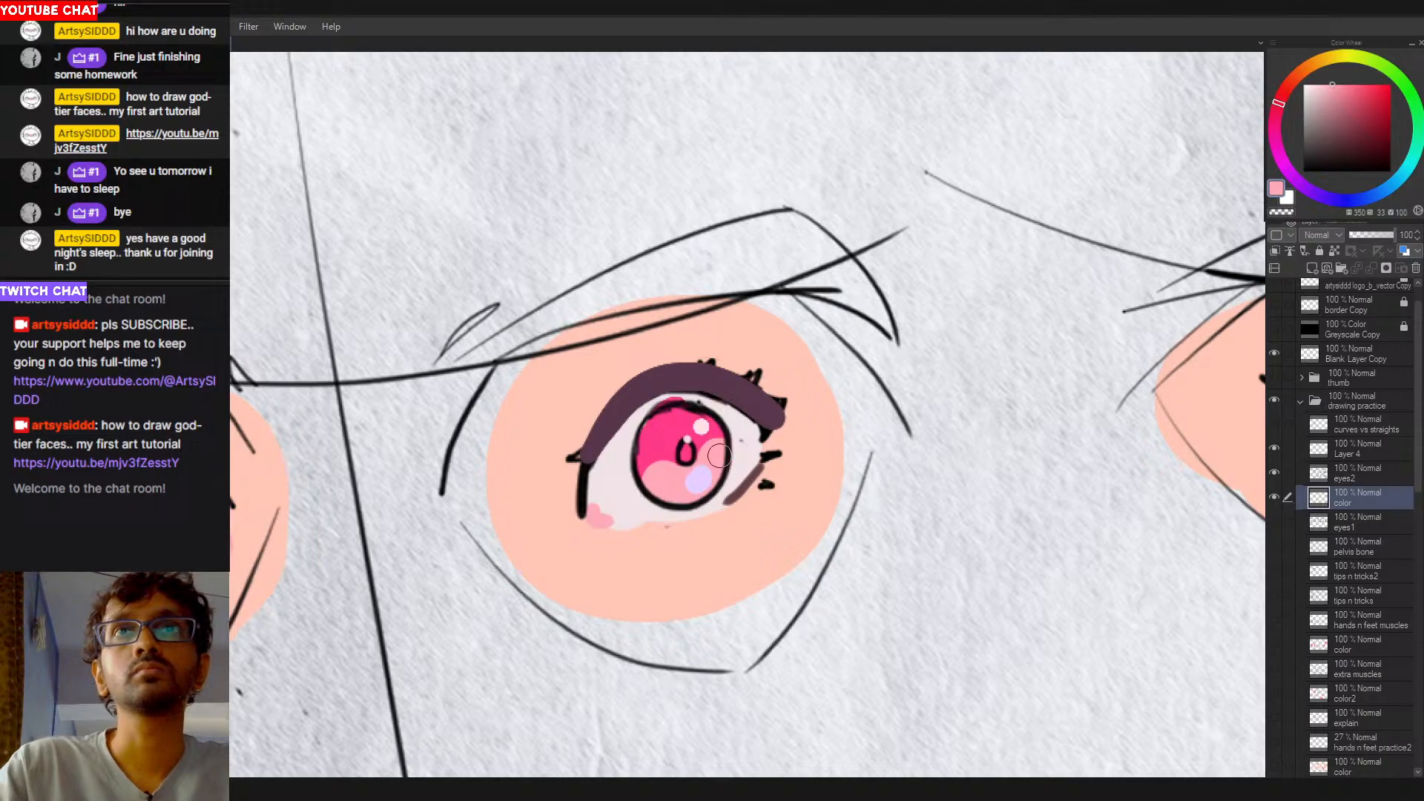
left_click(657, 448, "alt")
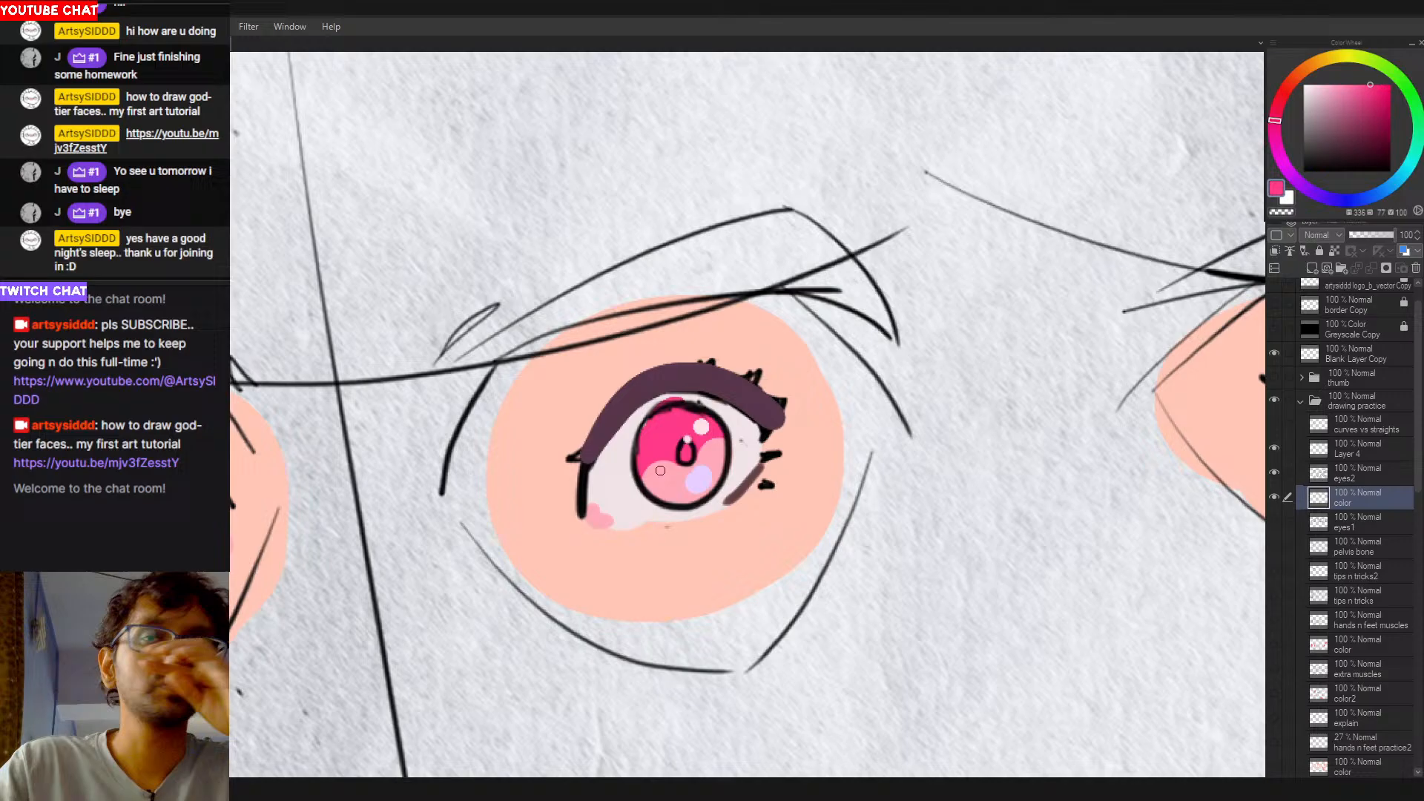
left_click_drag(656, 466, 666, 490)
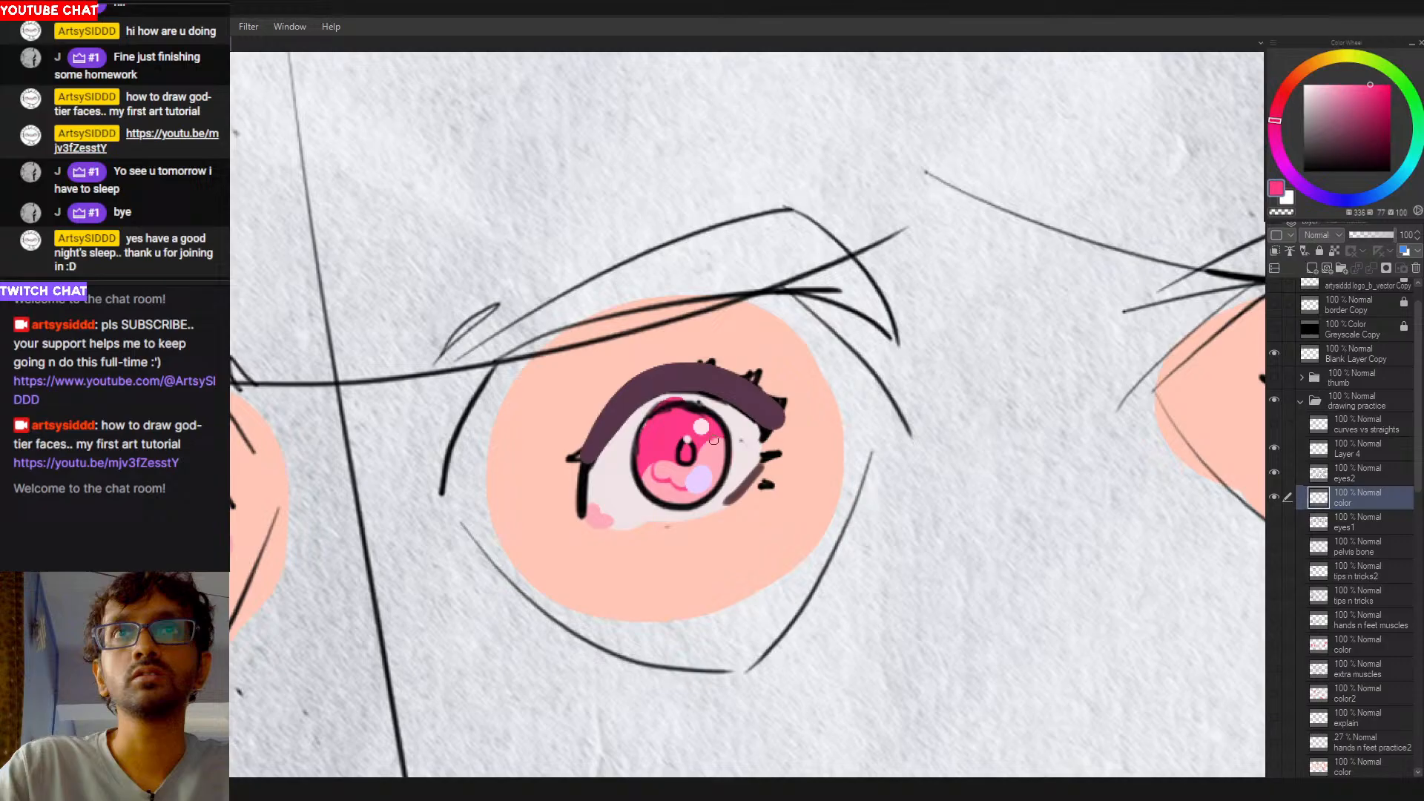
Step: Touch up the far pink iris with sampled pale pink and add matching wavy hot pink strokes in its lower half
scroll(711, 468, "down", 3)
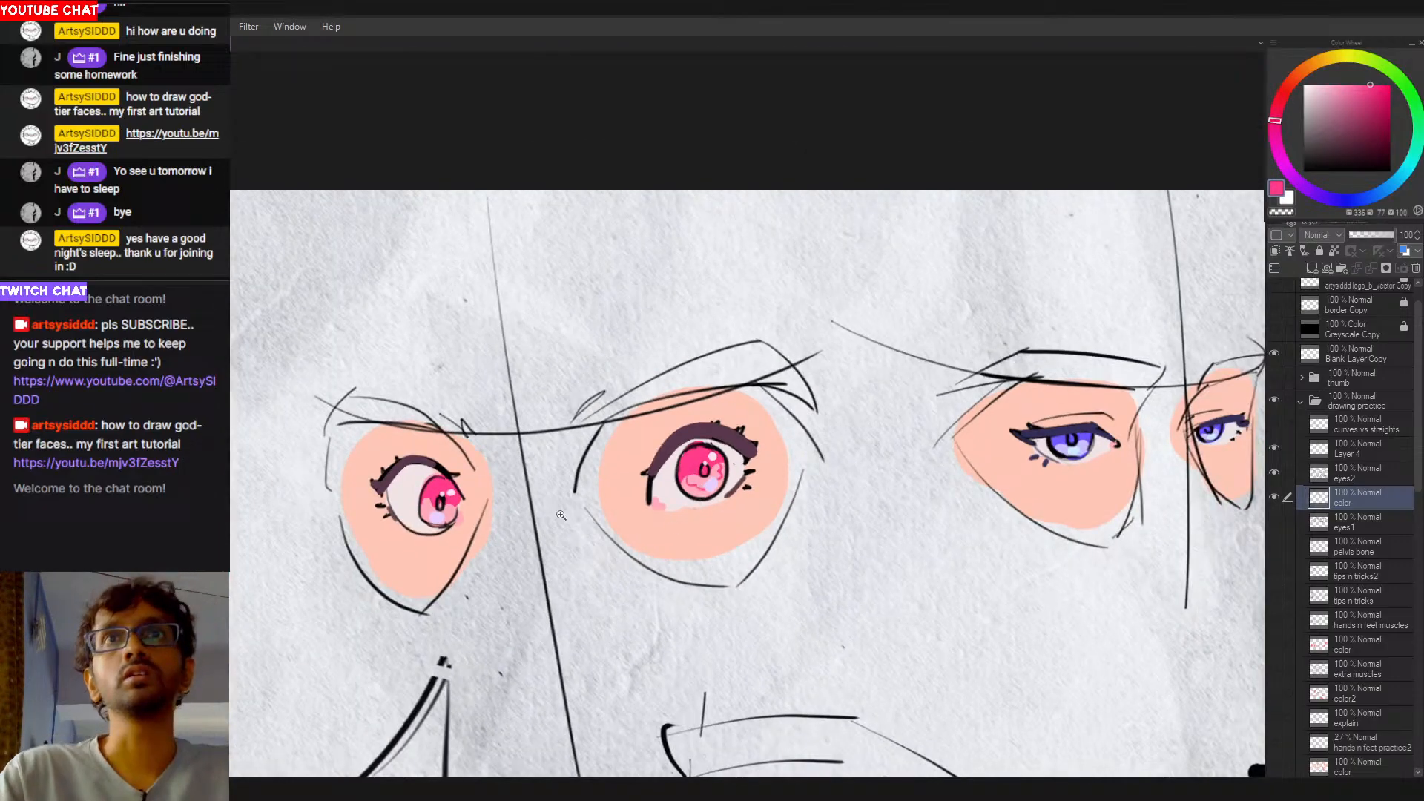
scroll(697, 479, "up", 3)
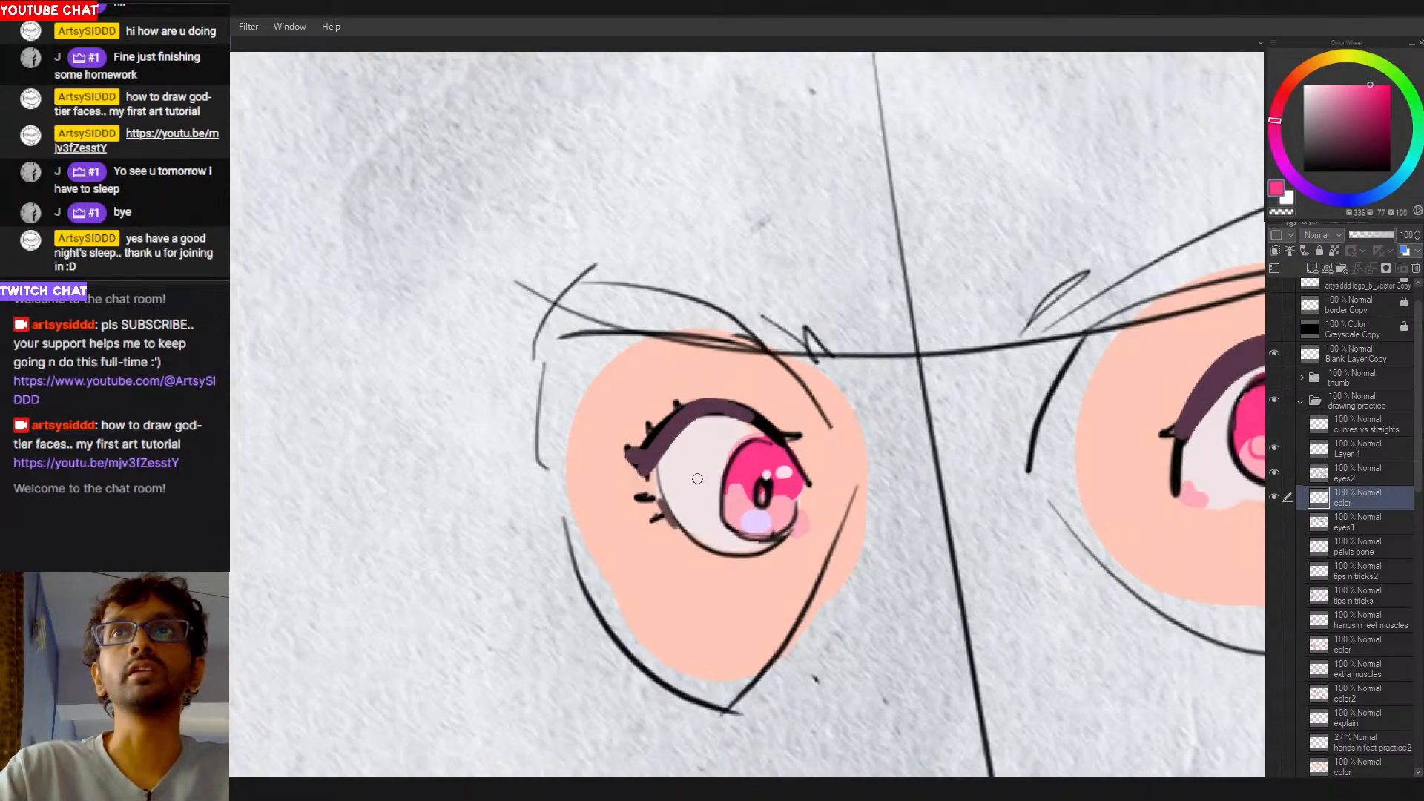
left_click(739, 498, "alt")
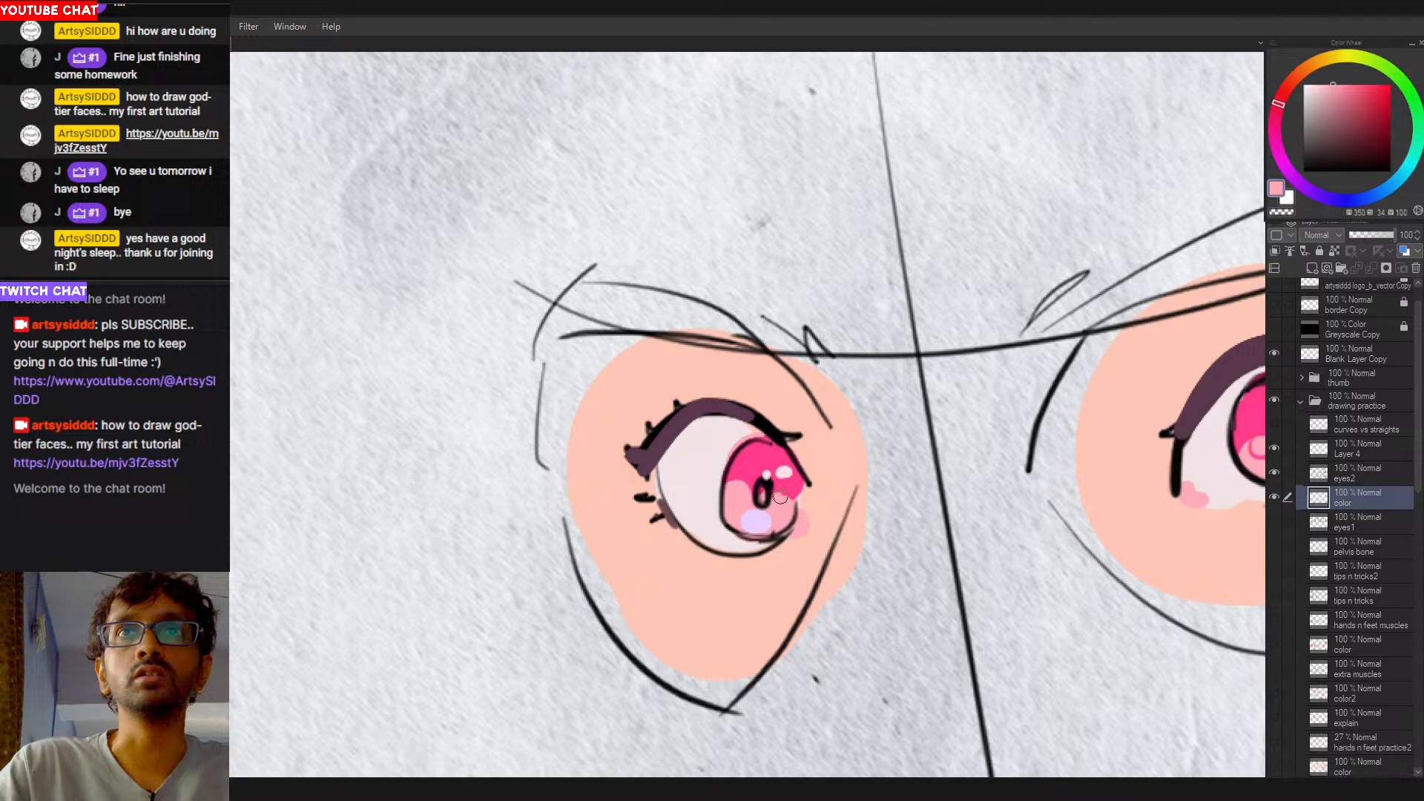
left_click(740, 484, "alt")
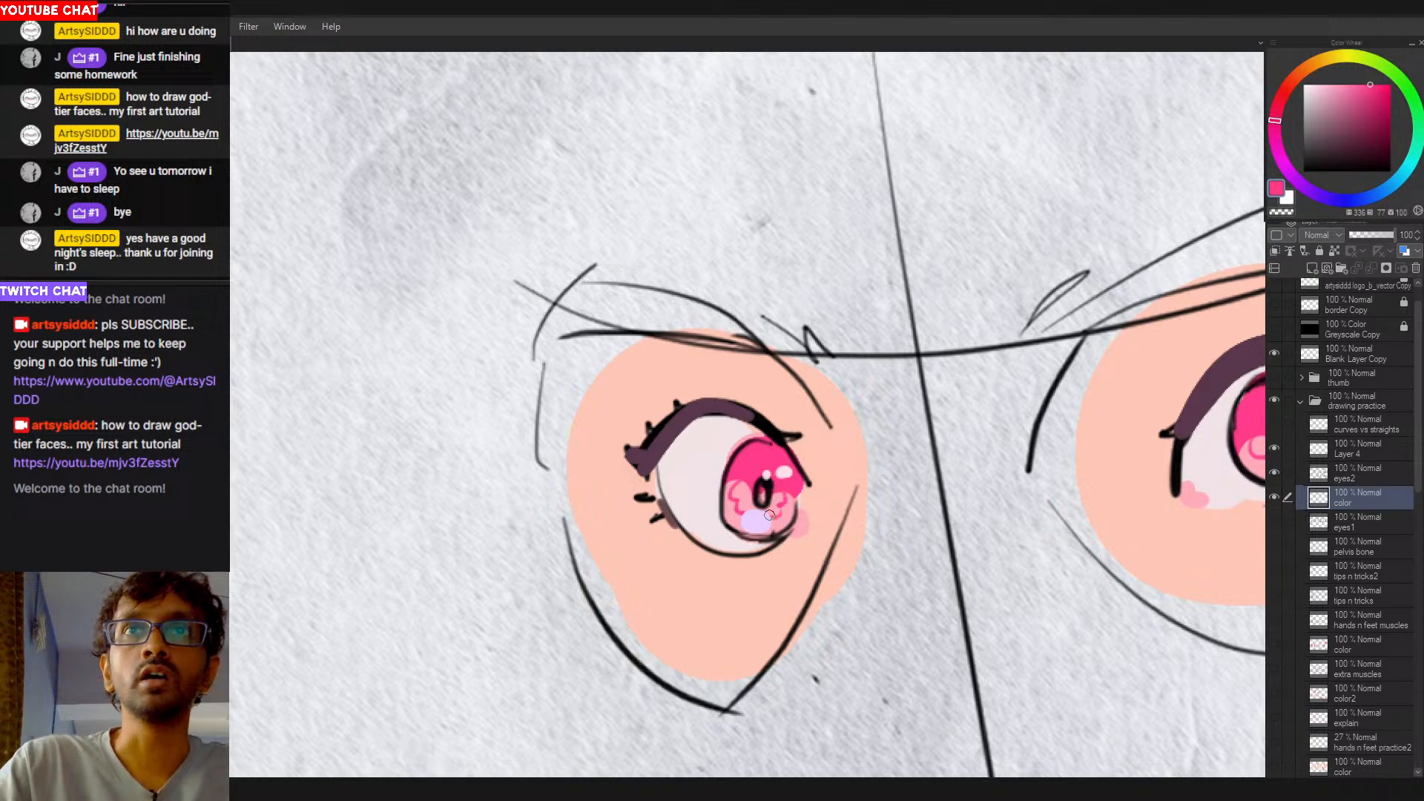
Step: Compare the coloured eye pairs up close and against the other sketches on the practice sheet
scroll(784, 514, "down", 5)
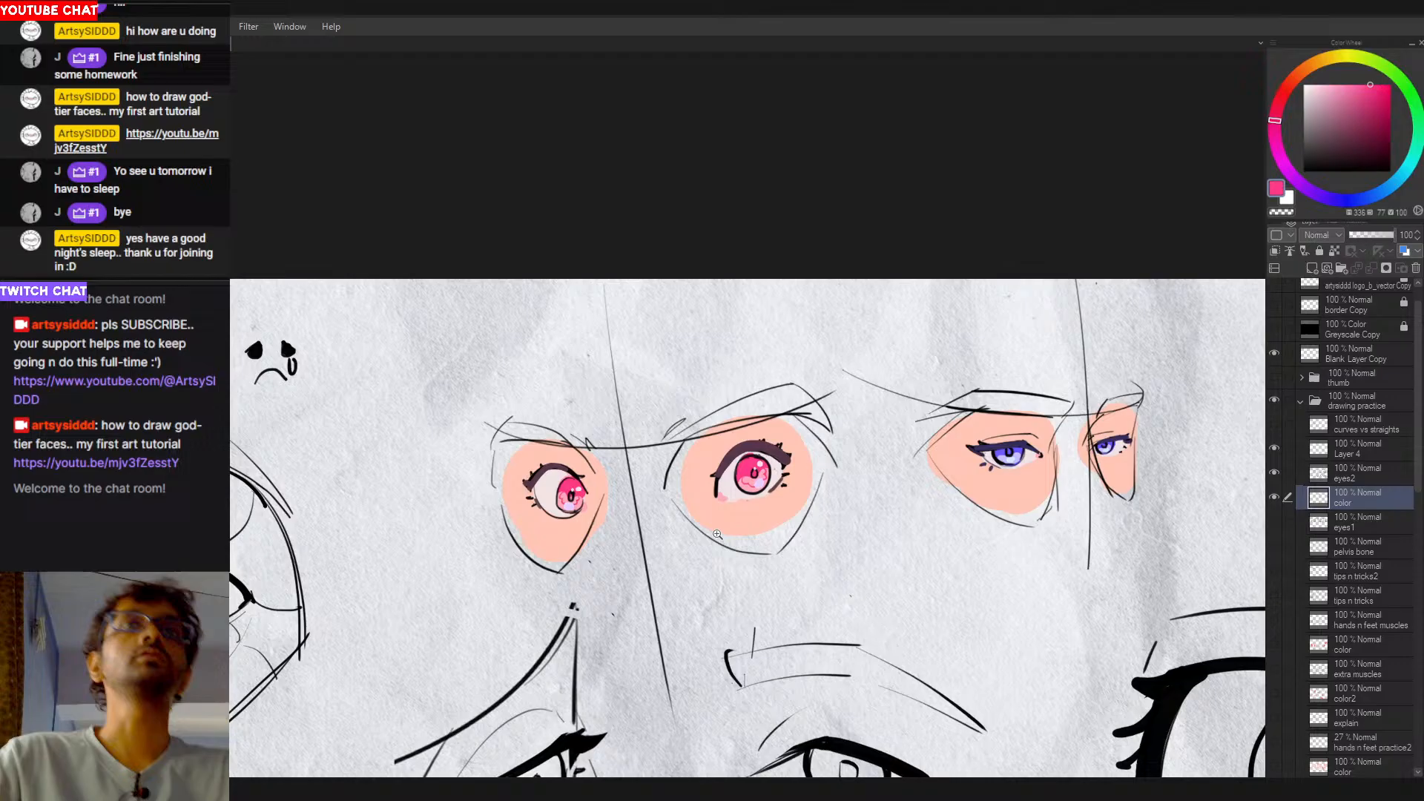
scroll(631, 474, "up", 2)
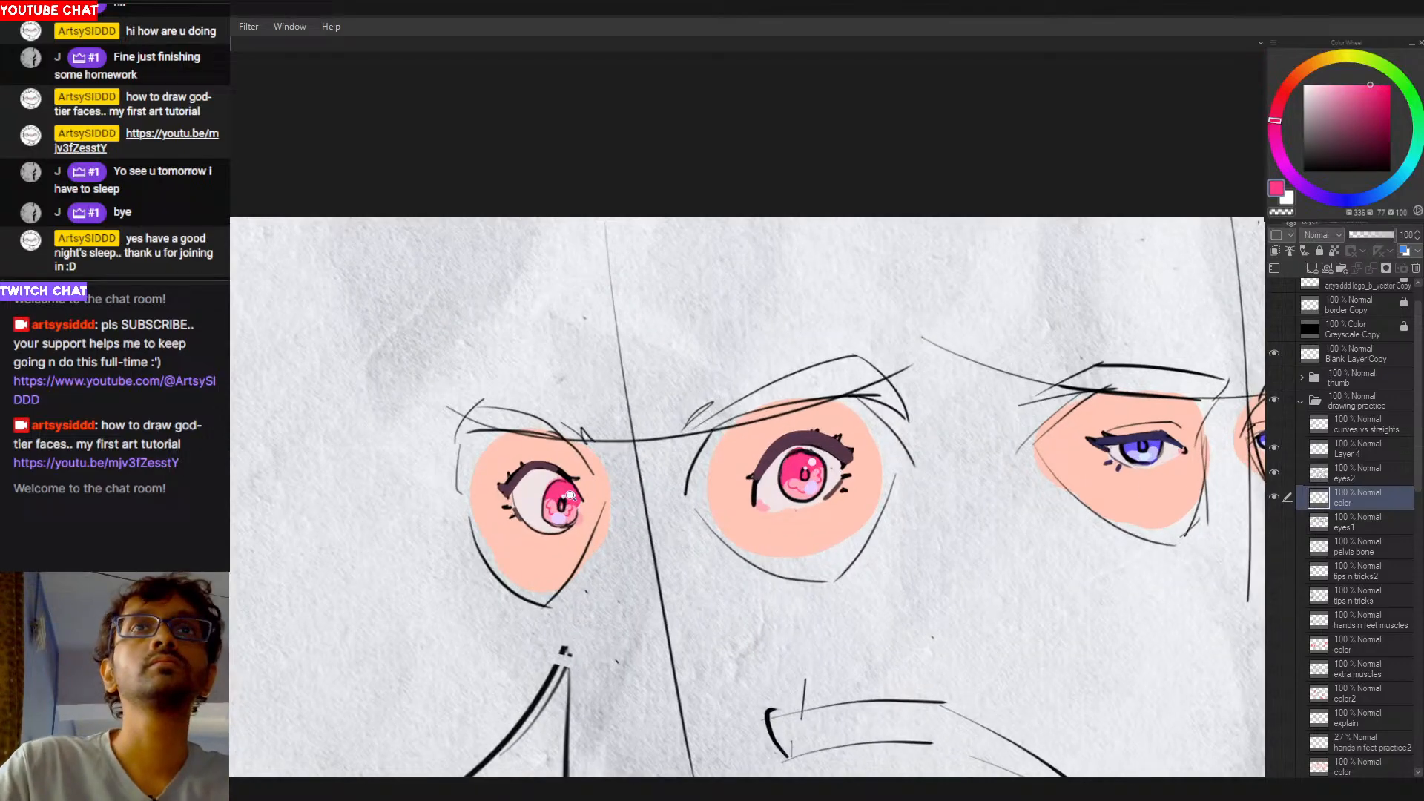
scroll(611, 519, "down", 2)
scroll(608, 522, "up", 4)
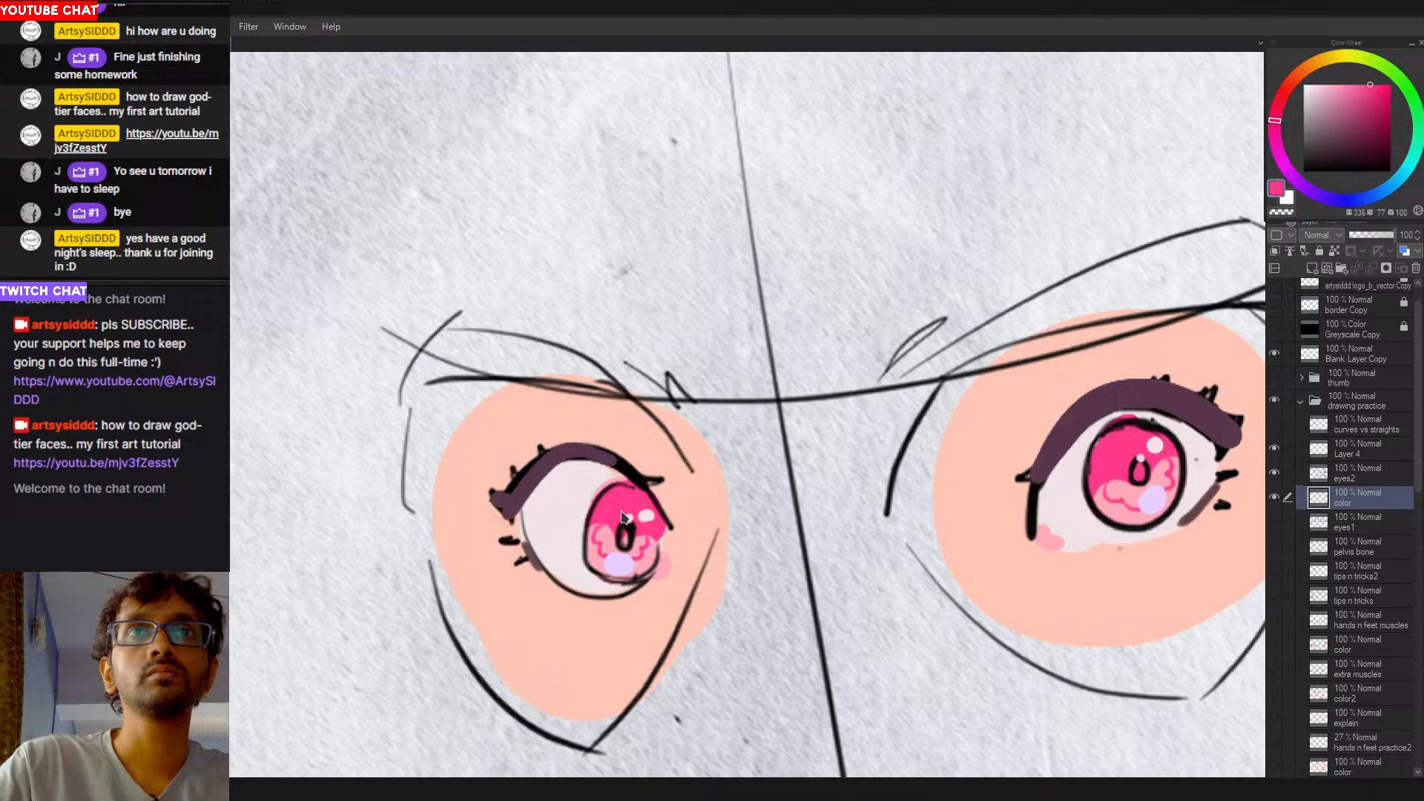
scroll(623, 517, "down", 4)
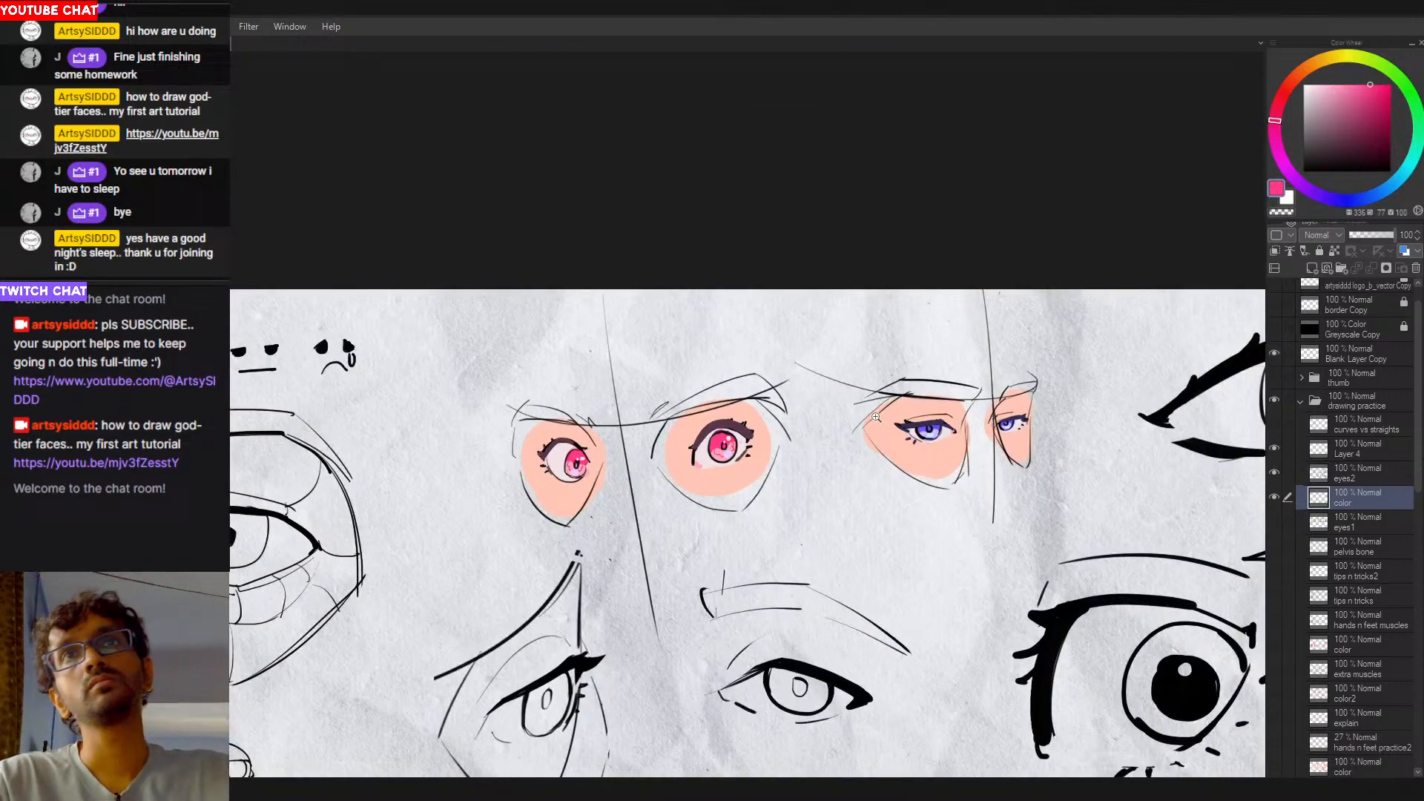
left_click_drag(845, 534, 738, 399)
scroll(701, 519, "down", 4)
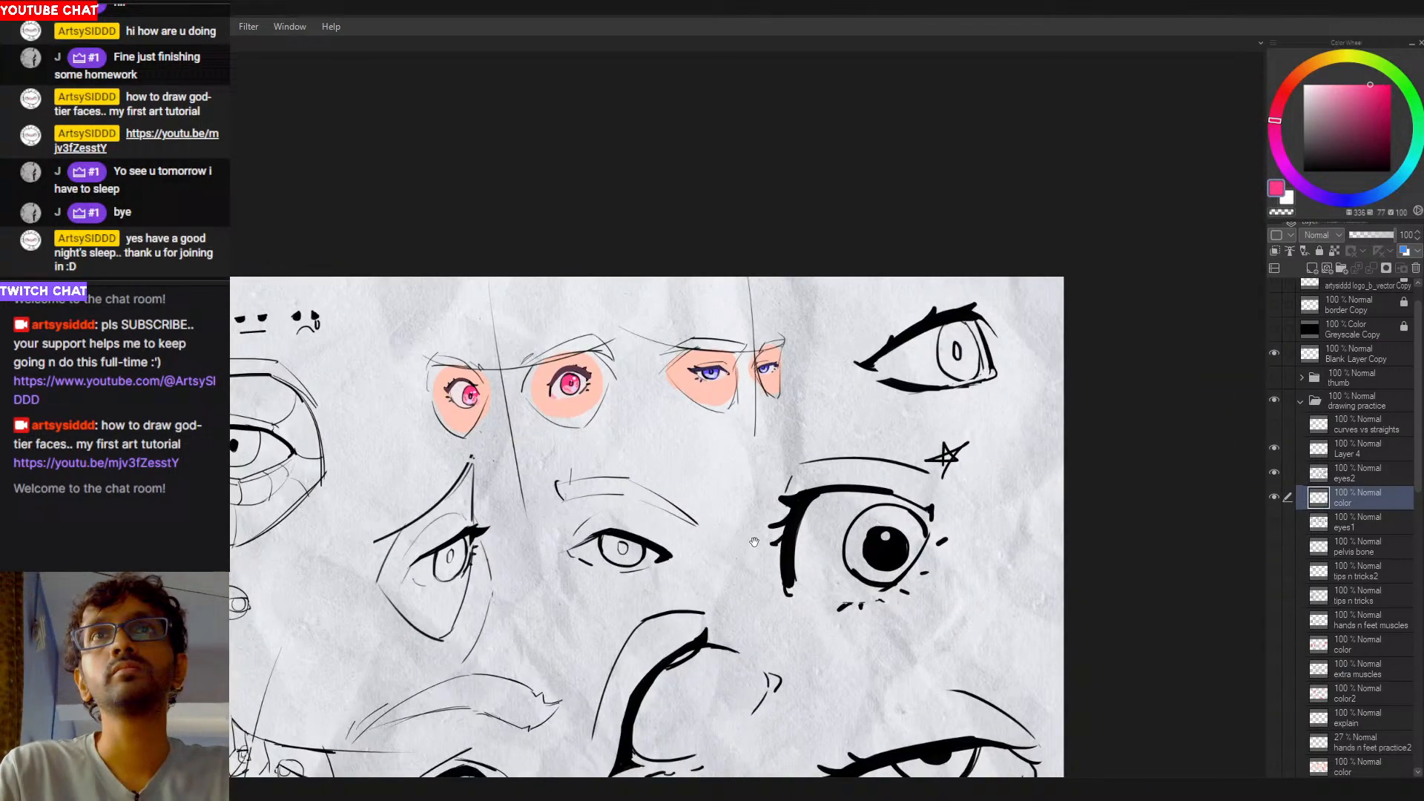
left_click_drag(806, 613, 894, 420)
scroll(827, 384, "down", 2)
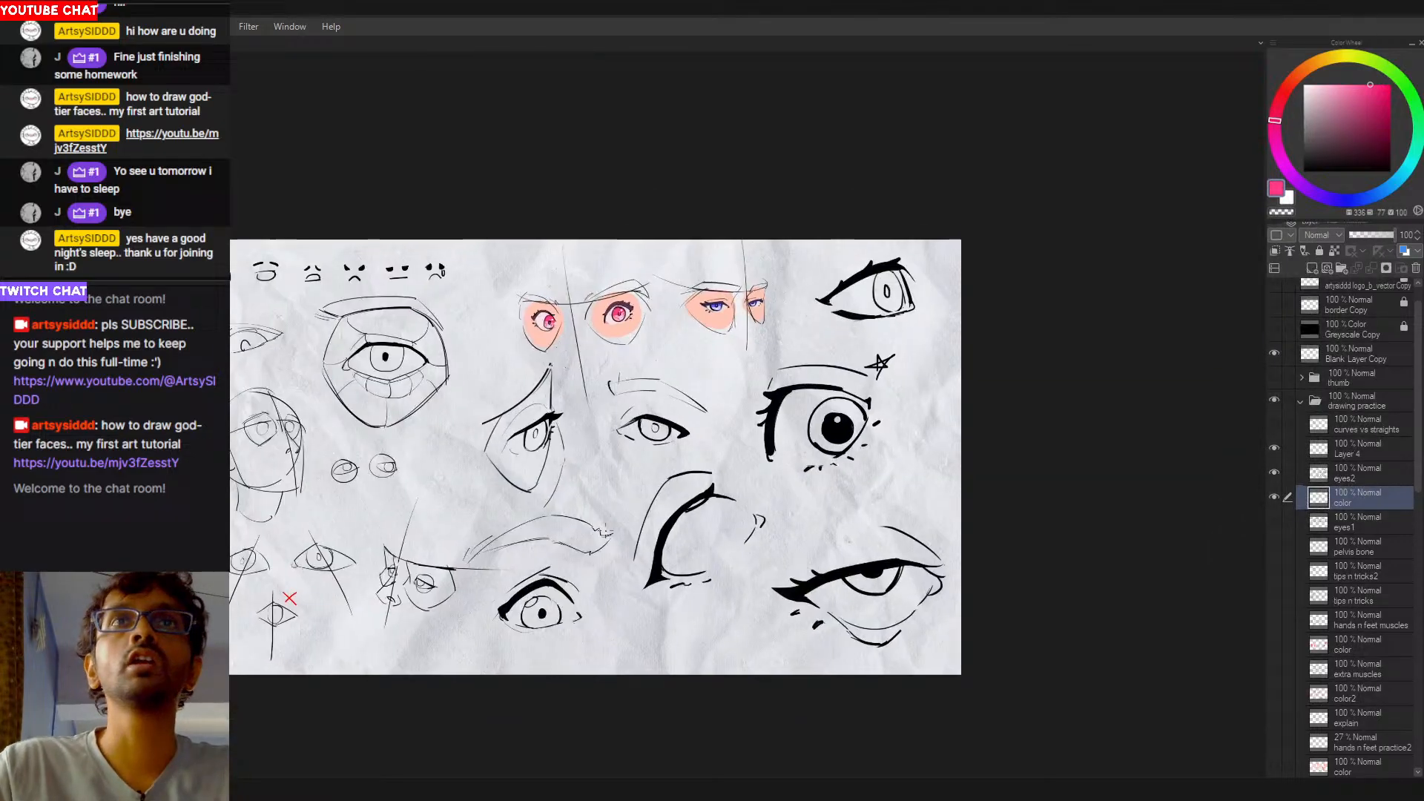
mouse_move(577, 545)
left_mouse_down()
mouse_move(502, 596)
mouse_move(593, 591)
left_mouse_up()
mouse_move(730, 442)
left_mouse_down()
mouse_move(636, 585)
mouse_move(771, 482)
left_mouse_up()
mouse_move(855, 326)
left_mouse_down()
mouse_move(837, 326)
mouse_move(879, 365)
left_mouse_up()
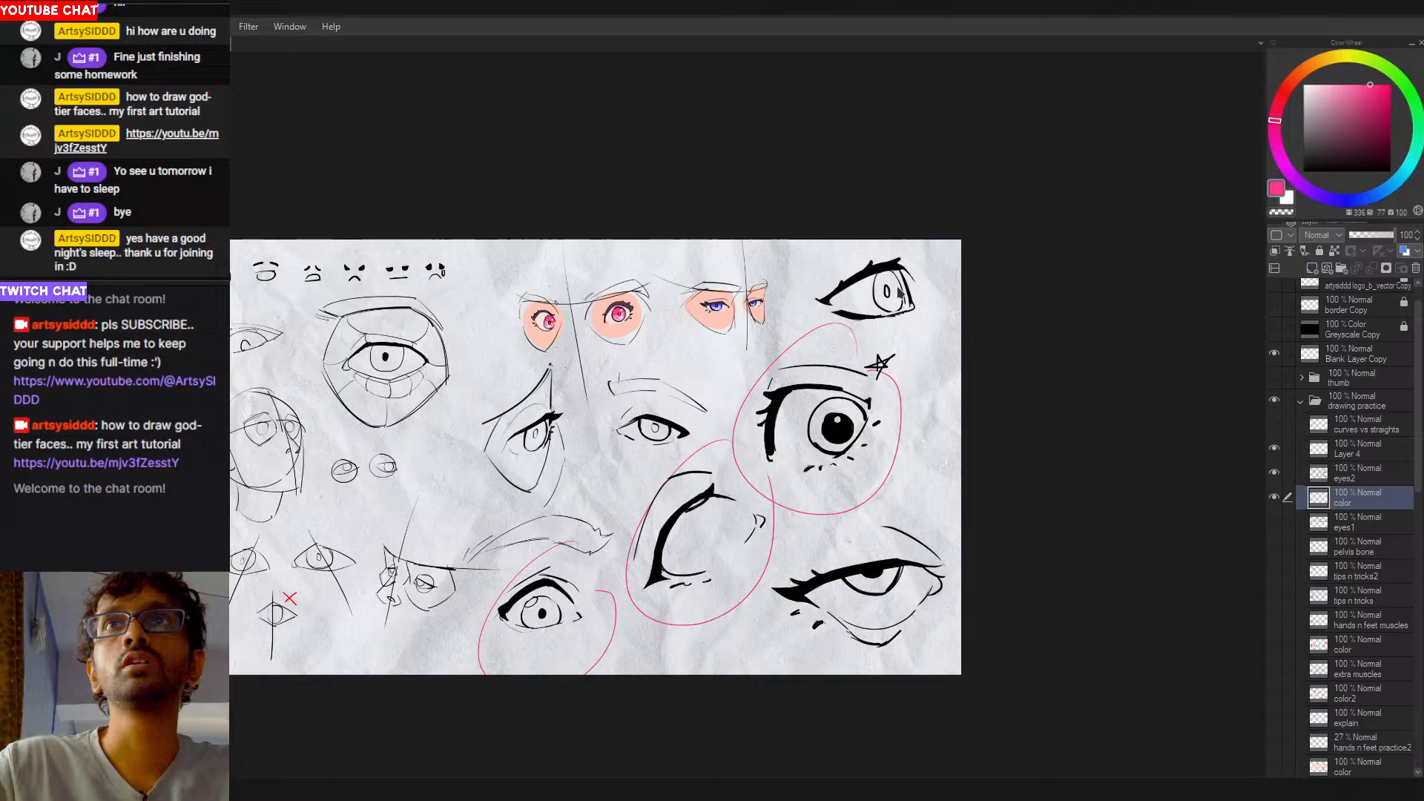
key("ctrl+z")
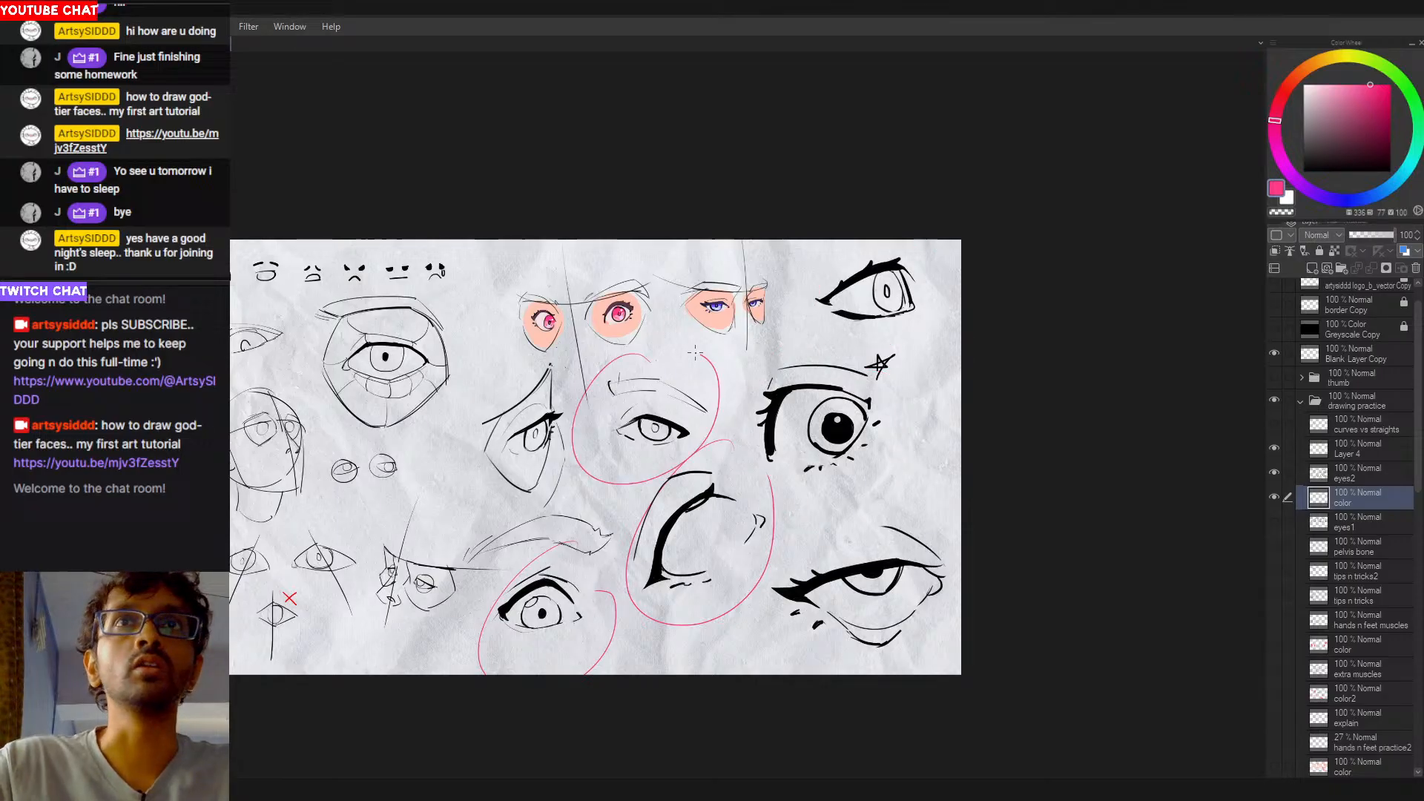
key("ctrl+z")
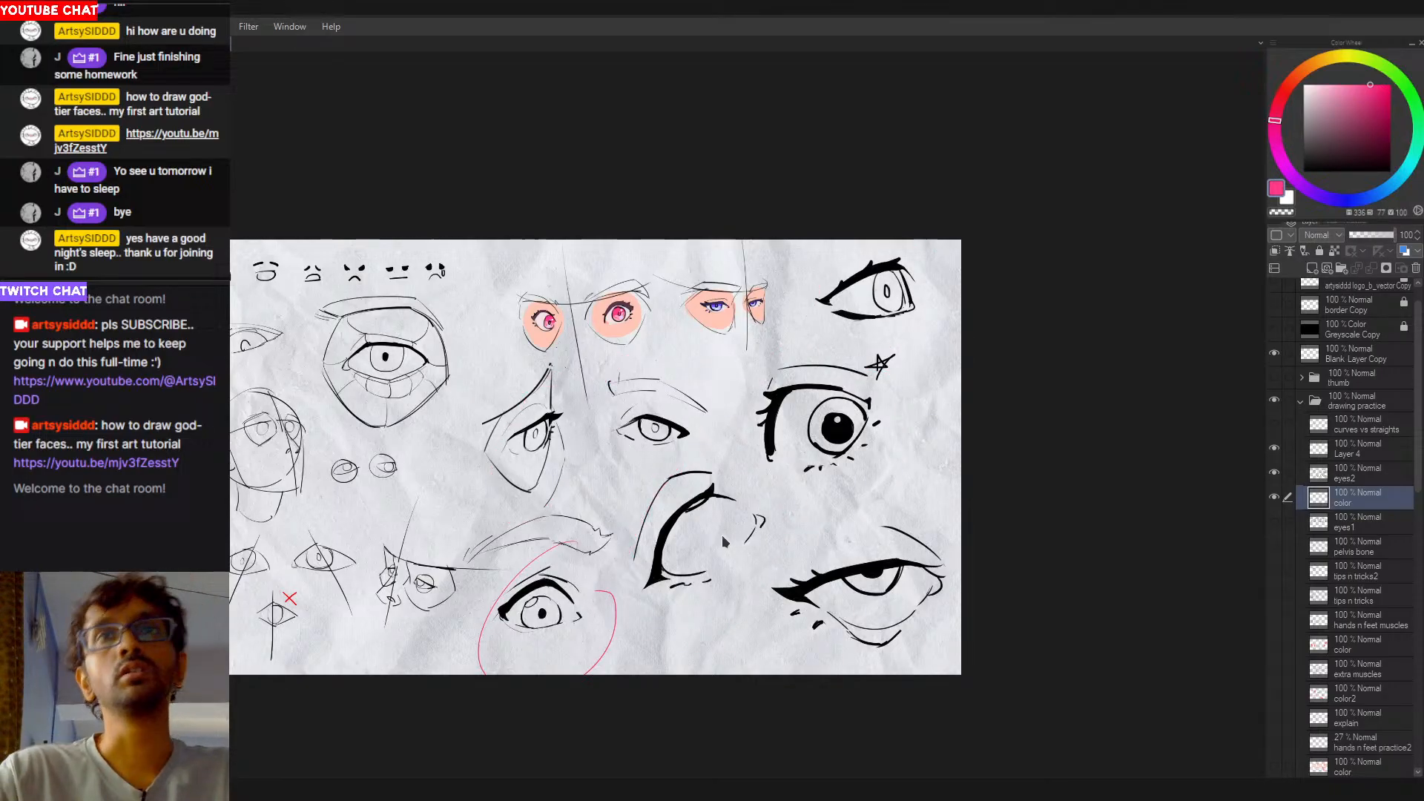
key("ctrl+z")
Step: On the "color" layer, fill the skin area of the side-view eye below the pink pair with light salmon pink
scroll(753, 578, "up", 1)
scroll(740, 498, "up", 3)
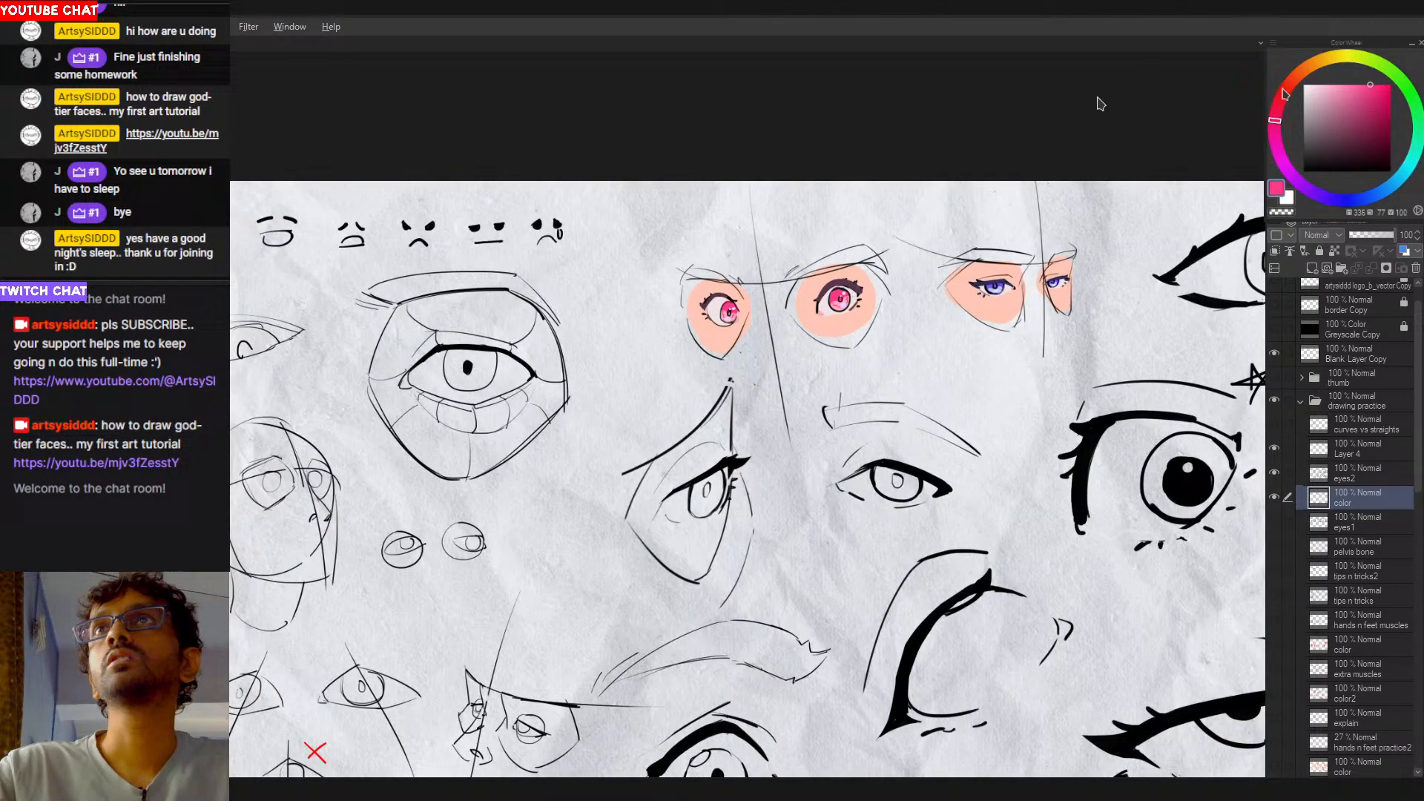
mouse_move(1284, 88)
left_mouse_down()
mouse_move(1277, 105)
mouse_move(1293, 76)
mouse_move(1282, 97)
mouse_move(1331, 78)
left_mouse_up()
left_click(1331, 95)
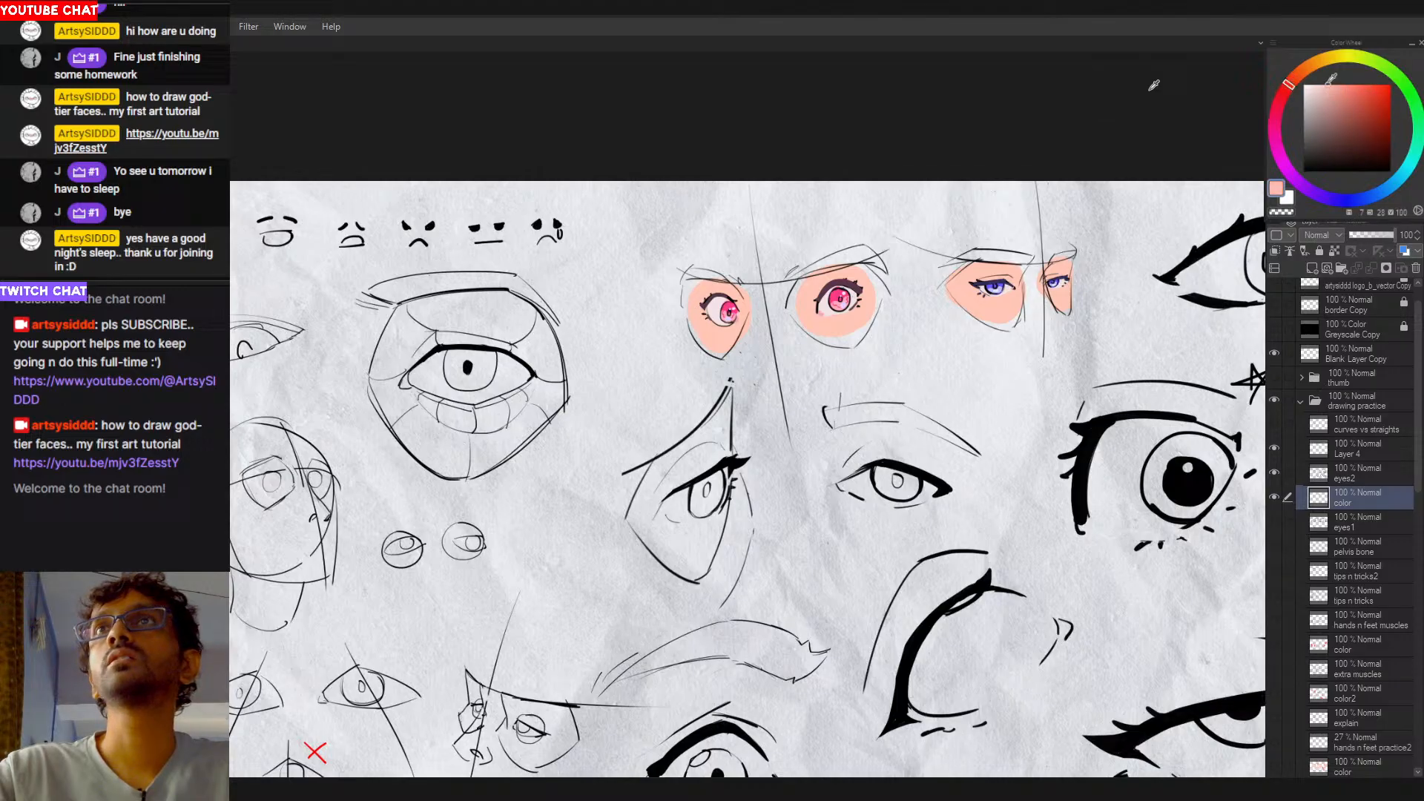
mouse_move(688, 481)
left_mouse_down()
mouse_move(656, 510)
mouse_move(672, 493)
mouse_move(658, 495)
mouse_move(659, 478)
mouse_move(647, 516)
mouse_move(688, 556)
mouse_move(718, 410)
mouse_move(688, 474)
left_mouse_up()
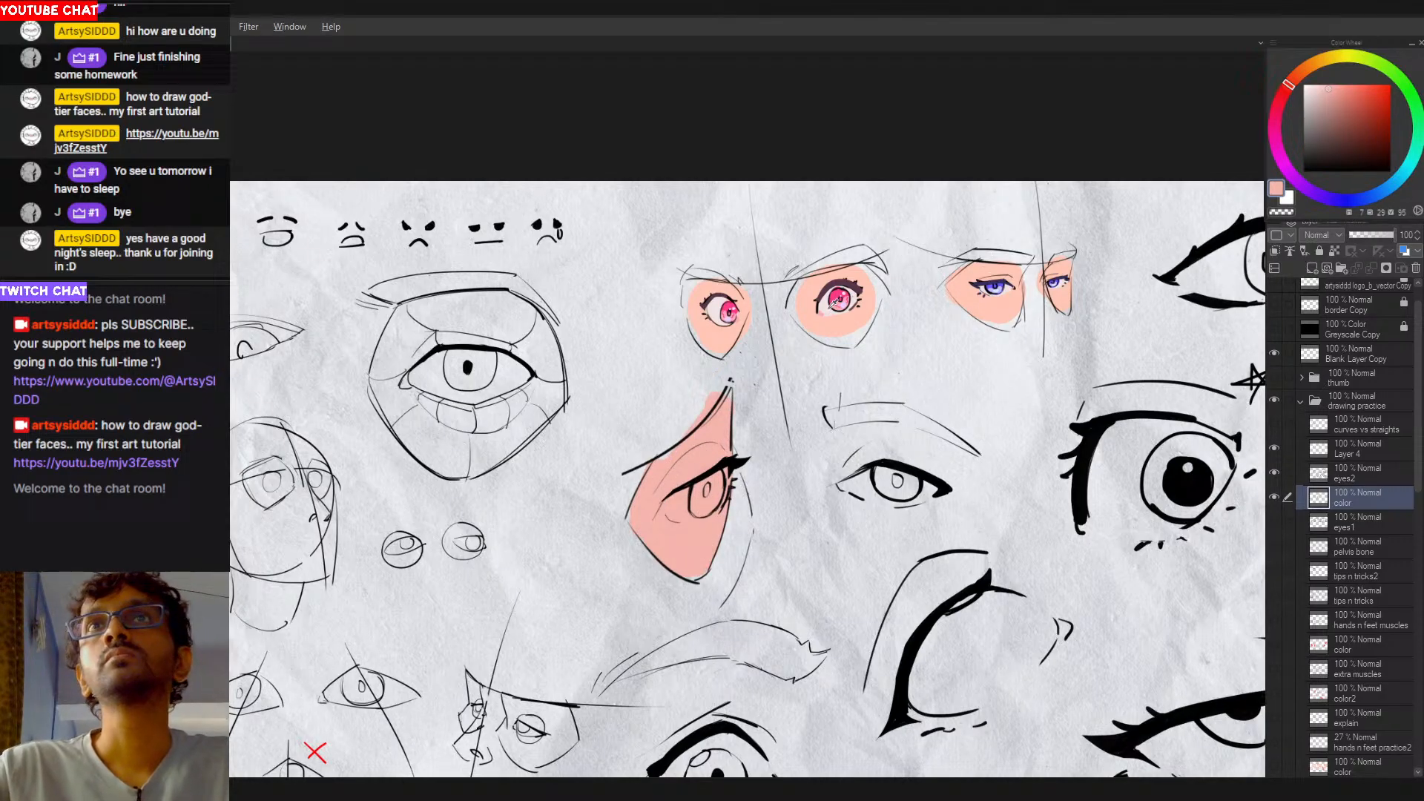
Step: Mix a very pale pink and paint the white of the side-view eye inside its outline
left_click(1277, 110)
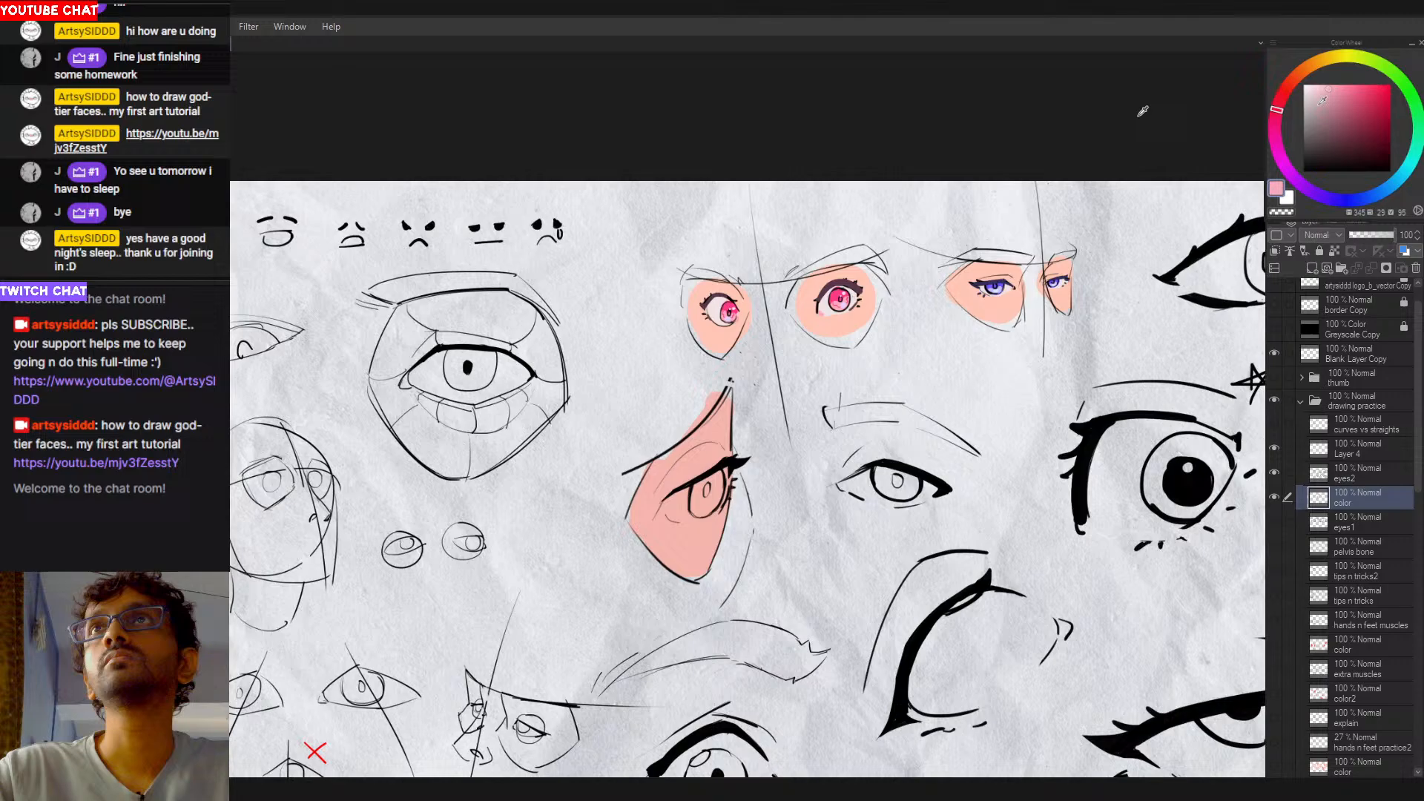
left_click(1313, 96)
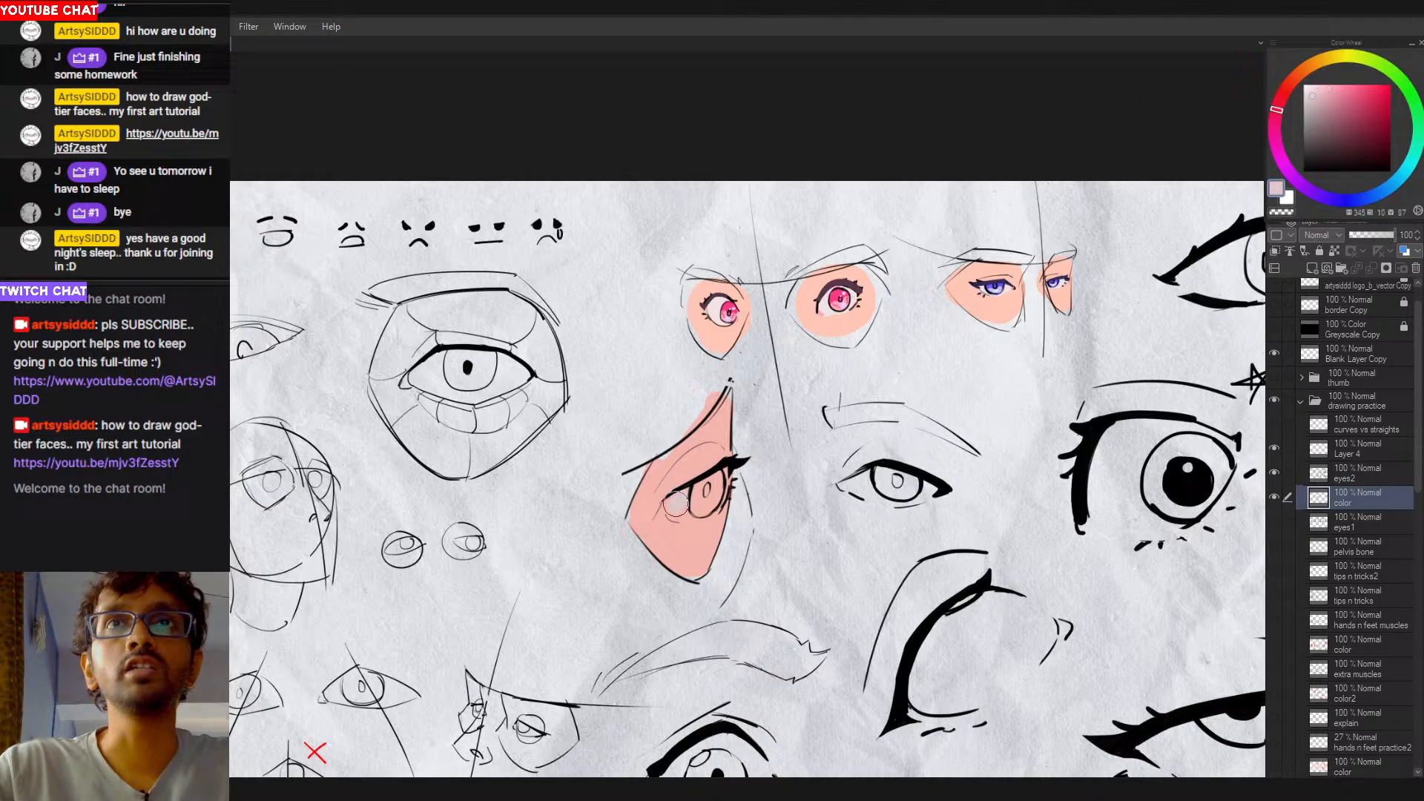
left_click(1309, 91)
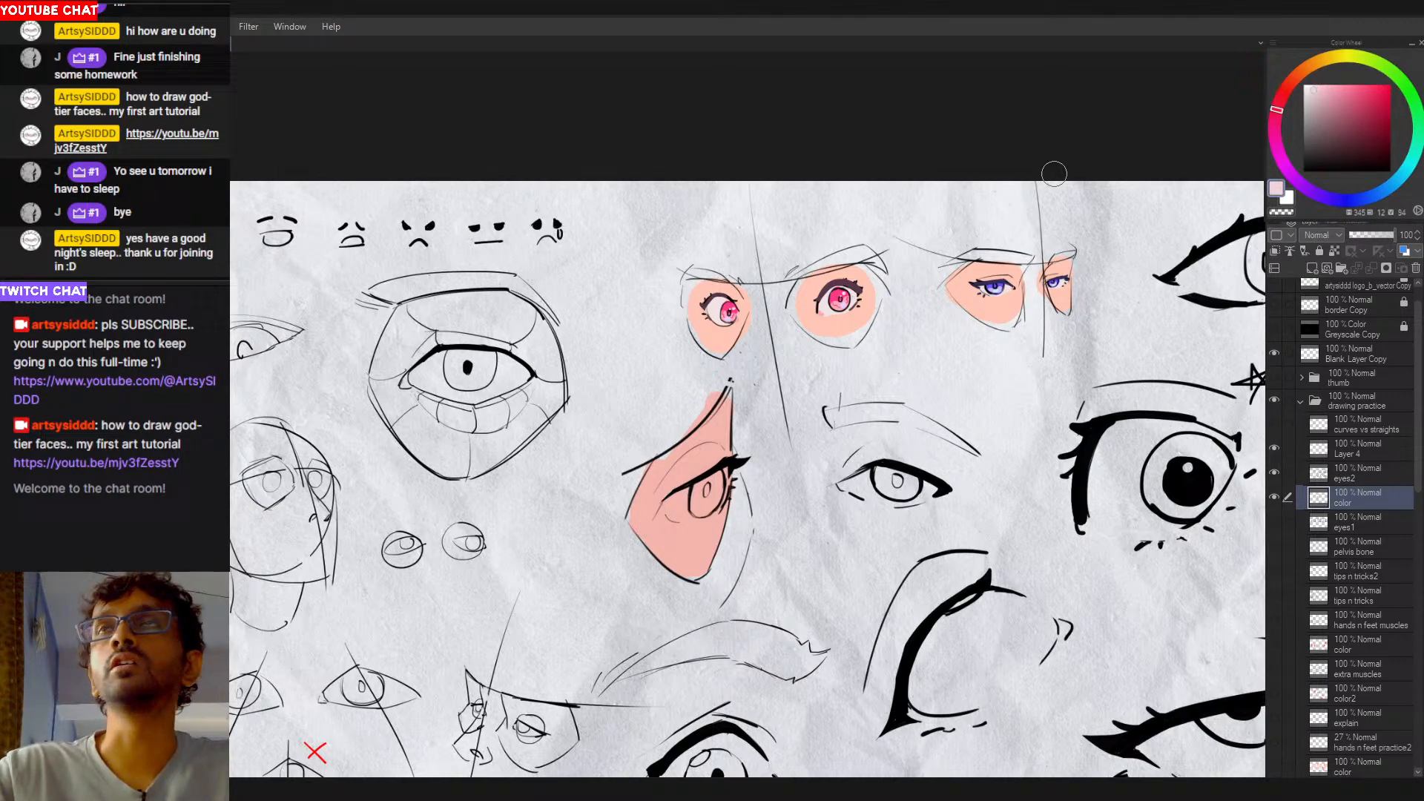
left_click_drag(671, 509, 725, 467)
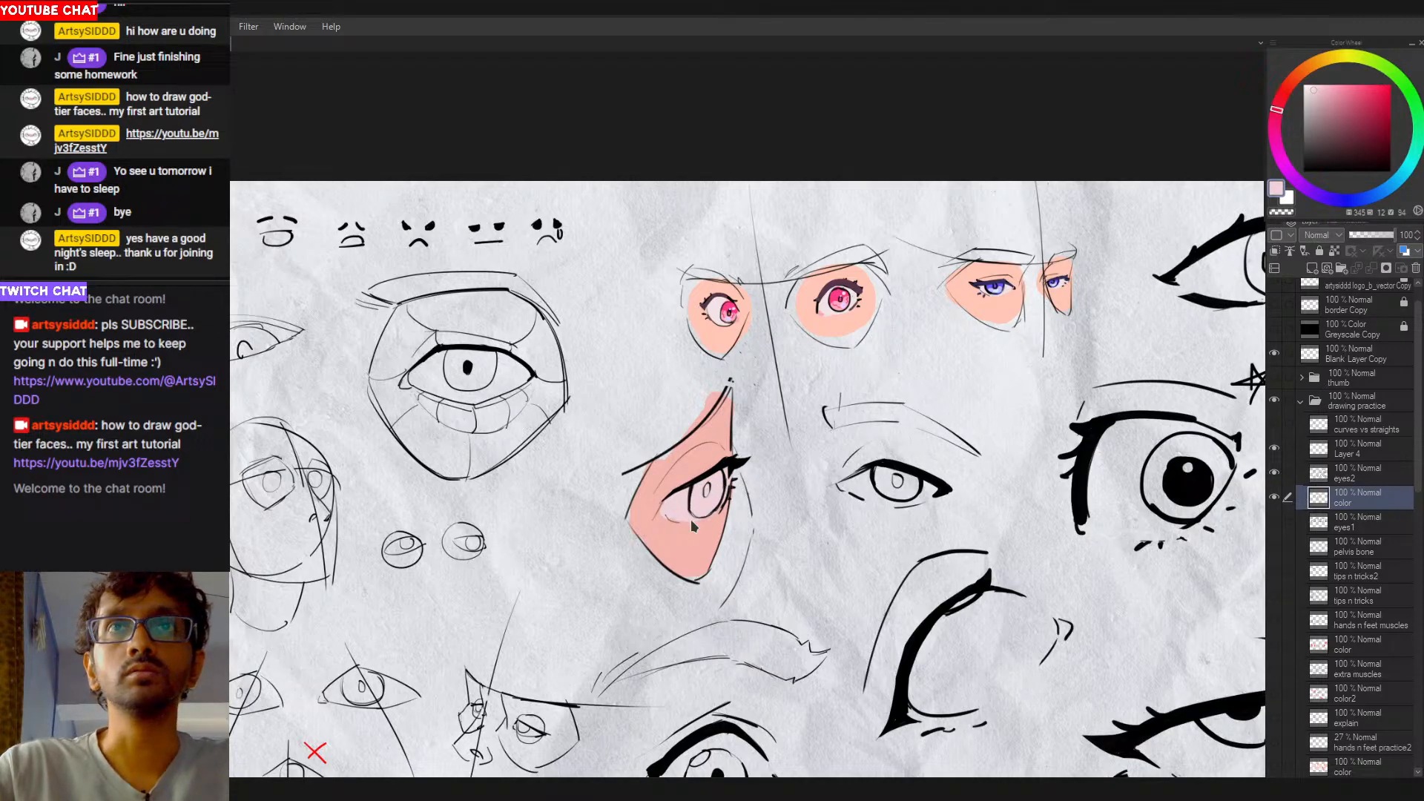
mouse_move(677, 517)
left_mouse_down()
mouse_move(727, 482)
mouse_move(676, 519)
mouse_move(713, 491)
mouse_move(690, 527)
mouse_move(678, 518)
mouse_move(720, 487)
mouse_move(675, 504)
left_mouse_up()
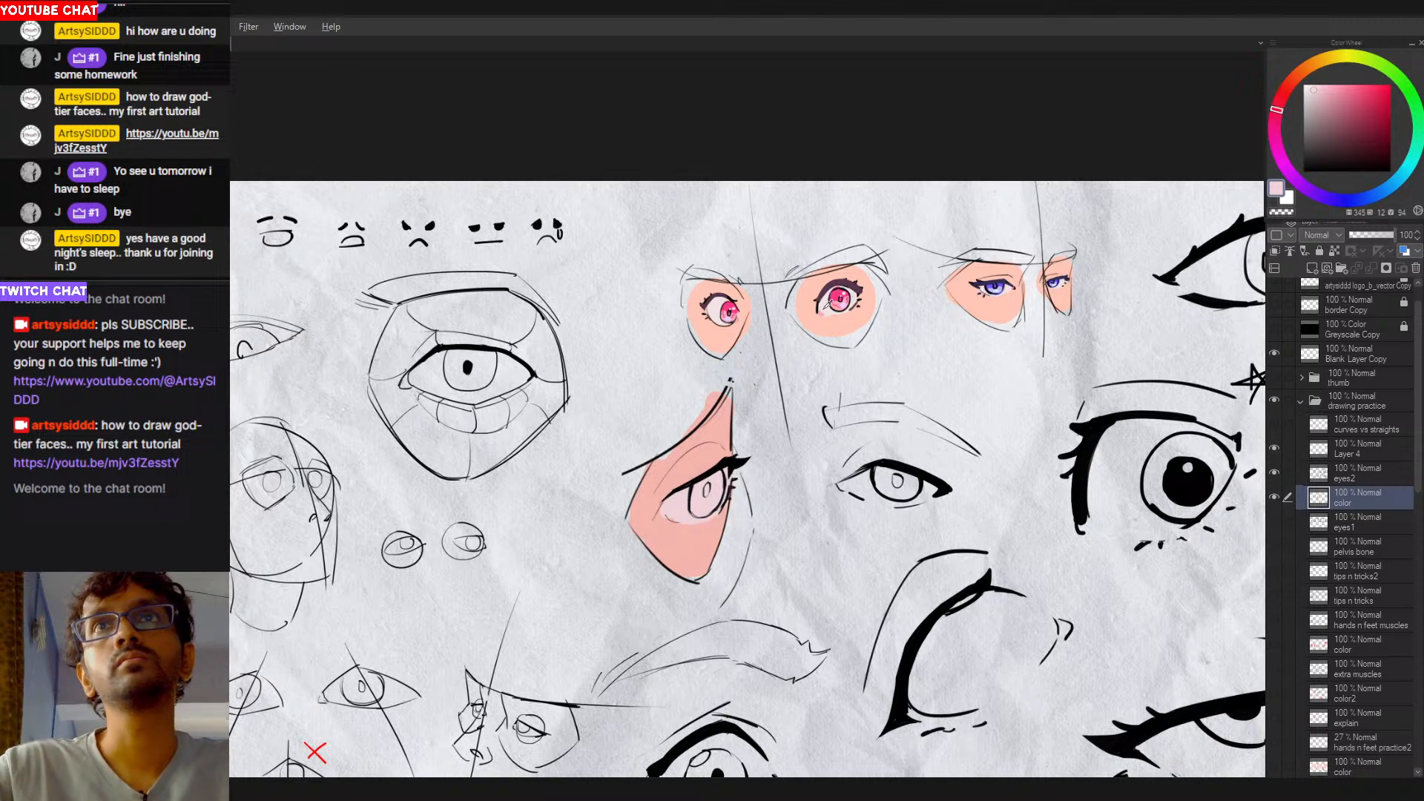
Step: Dab a more saturated version of the pink sampled near the coloured irises onto the side-view eye's inner corner
left_click(825, 304, "alt")
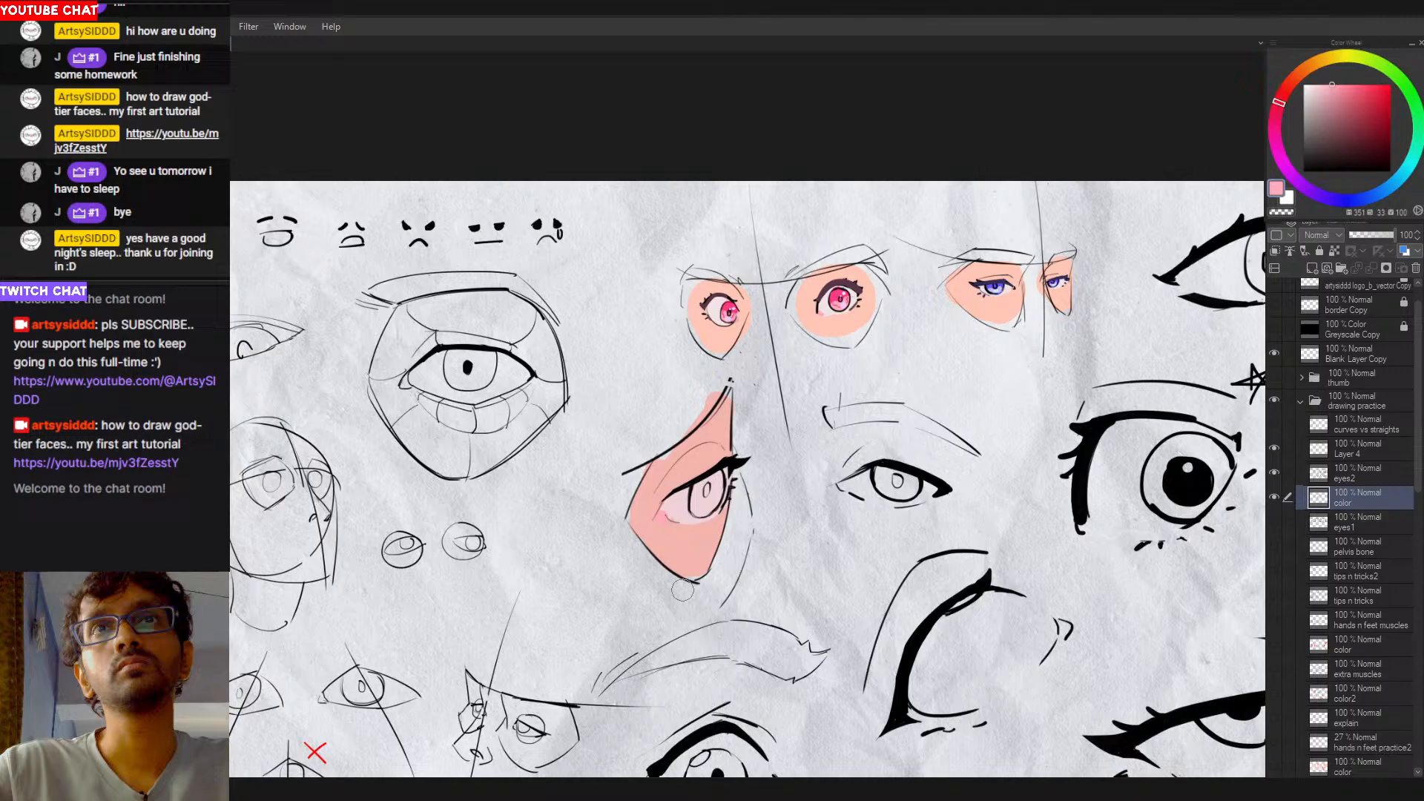
key("ctrl+z")
left_click(1341, 88)
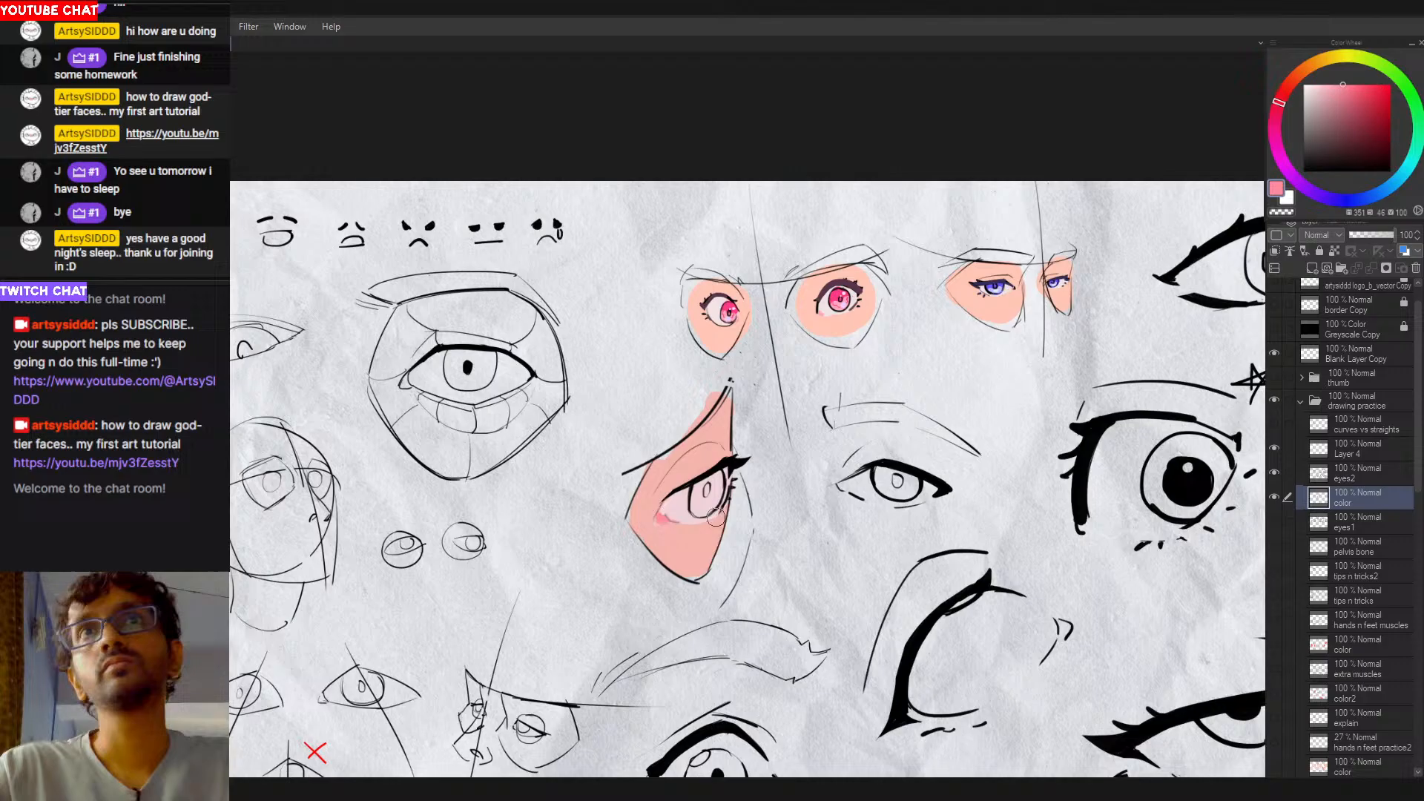
left_click_drag(659, 518, 602, 527)
Step: Sample the pale eye white, shift its hue slightly towards magenta and repaint the side-view eye's white
left_click(625, 504, "alt")
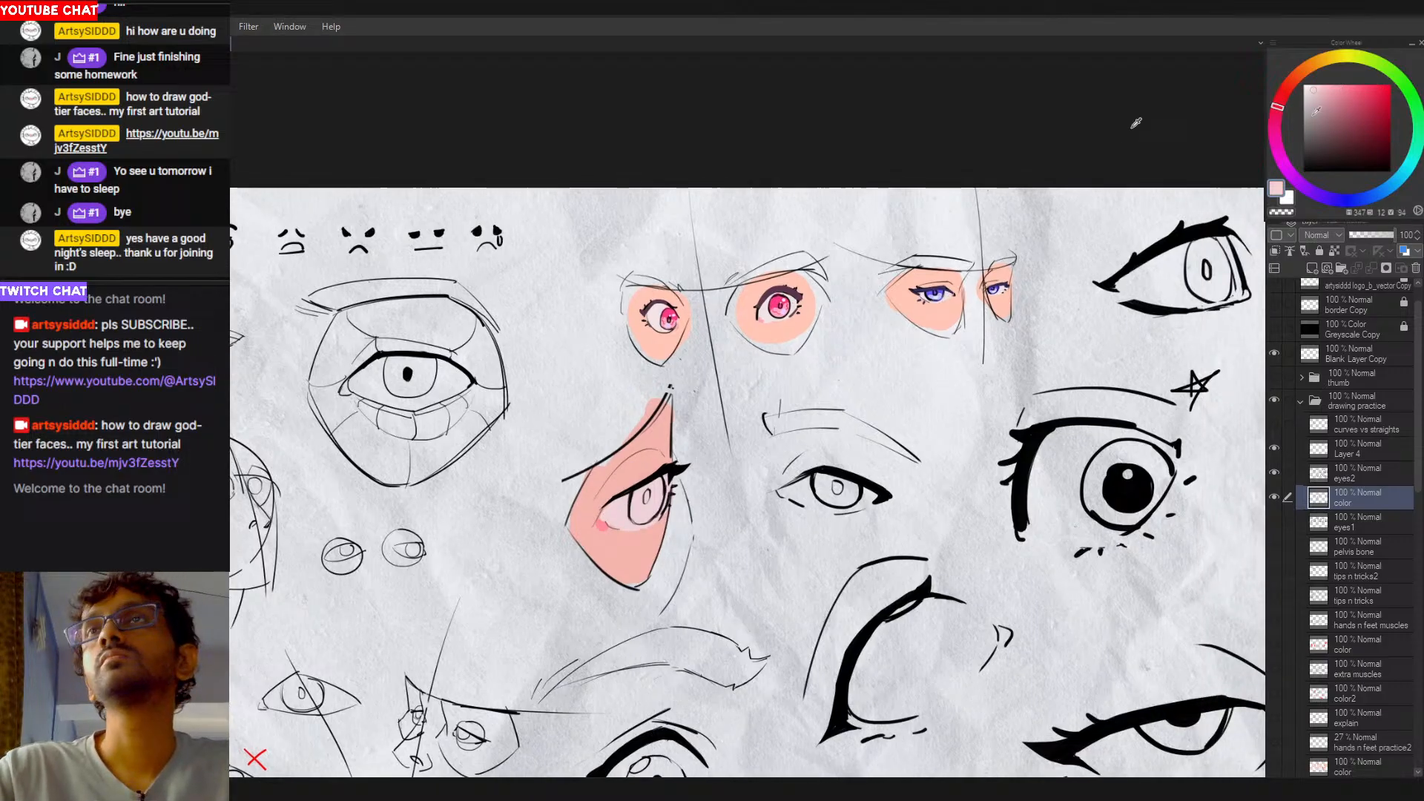
left_click_drag(1273, 127, 1273, 121)
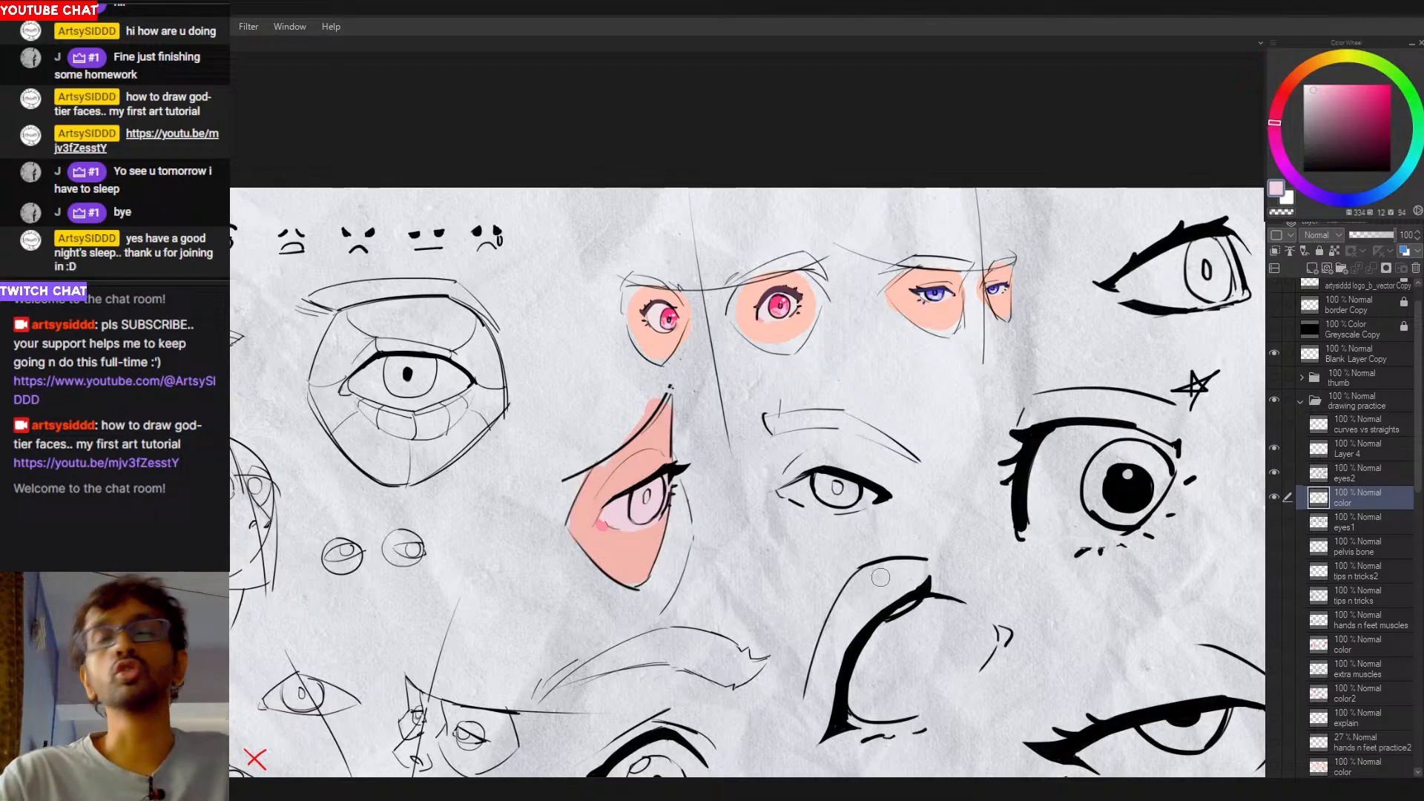
left_click_drag(628, 504, 692, 502)
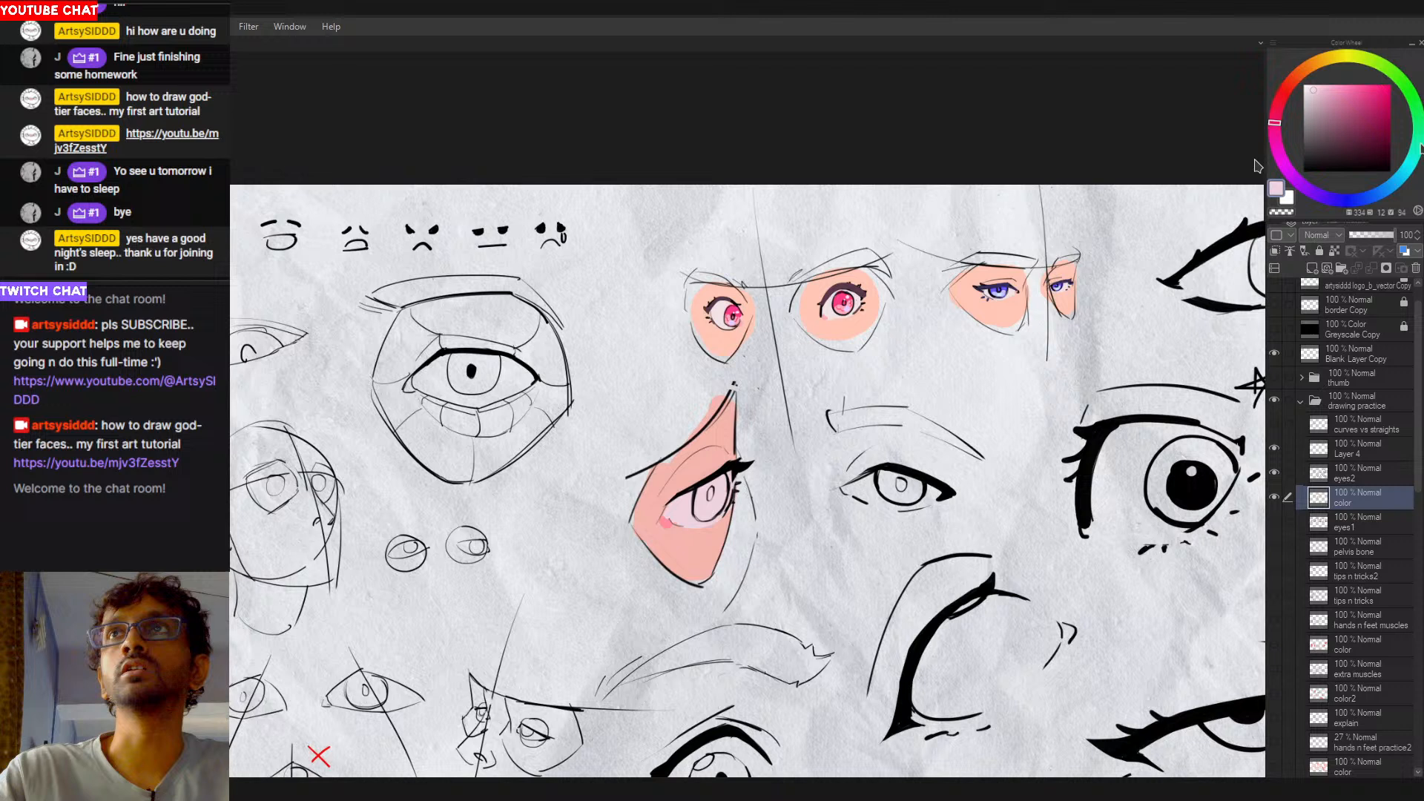
left_click(1410, 166)
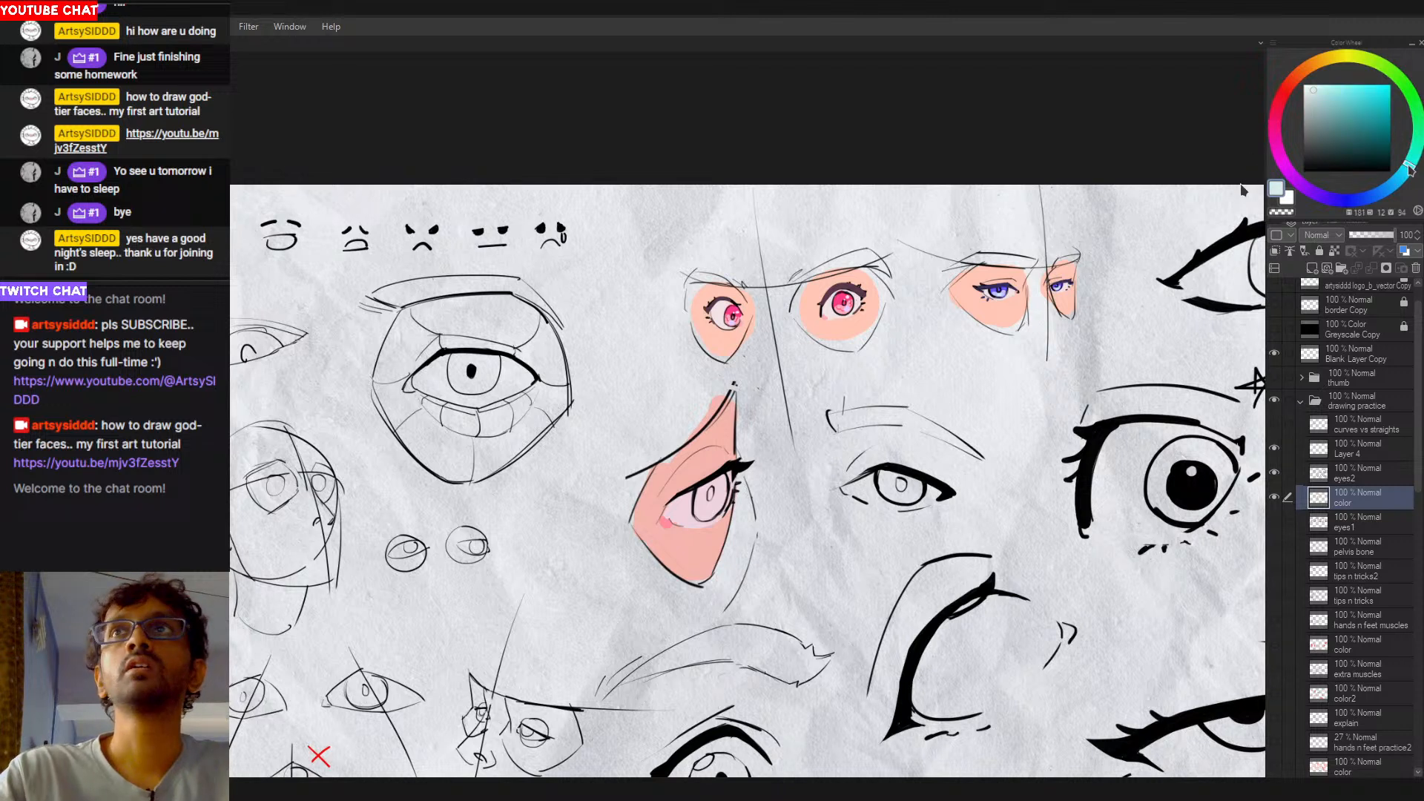
mouse_move(1409, 167)
left_mouse_down()
mouse_move(1418, 139)
mouse_move(1413, 157)
mouse_move(1393, 74)
mouse_move(1343, 80)
mouse_move(1370, 78)
left_mouse_up()
left_click(1364, 90)
left_click_drag(698, 490, 703, 513)
key("ctrl+z")
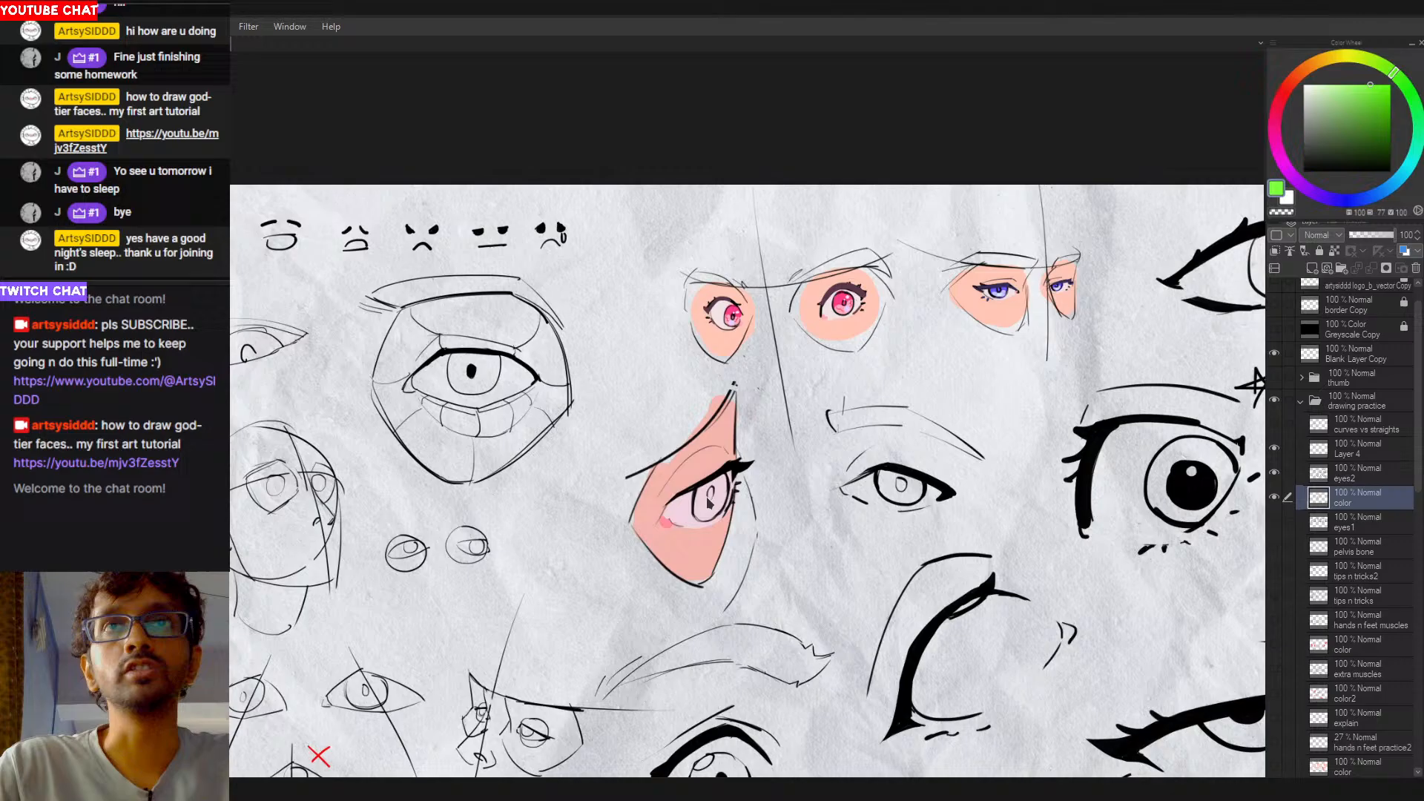
key("ctrl+y")
key("ctrl+z")
Step: Test yellow-green shades on the side-view iris and fill it with bright lime green
left_click_drag(1395, 74, 1372, 60)
left_click_drag(697, 493, 714, 502)
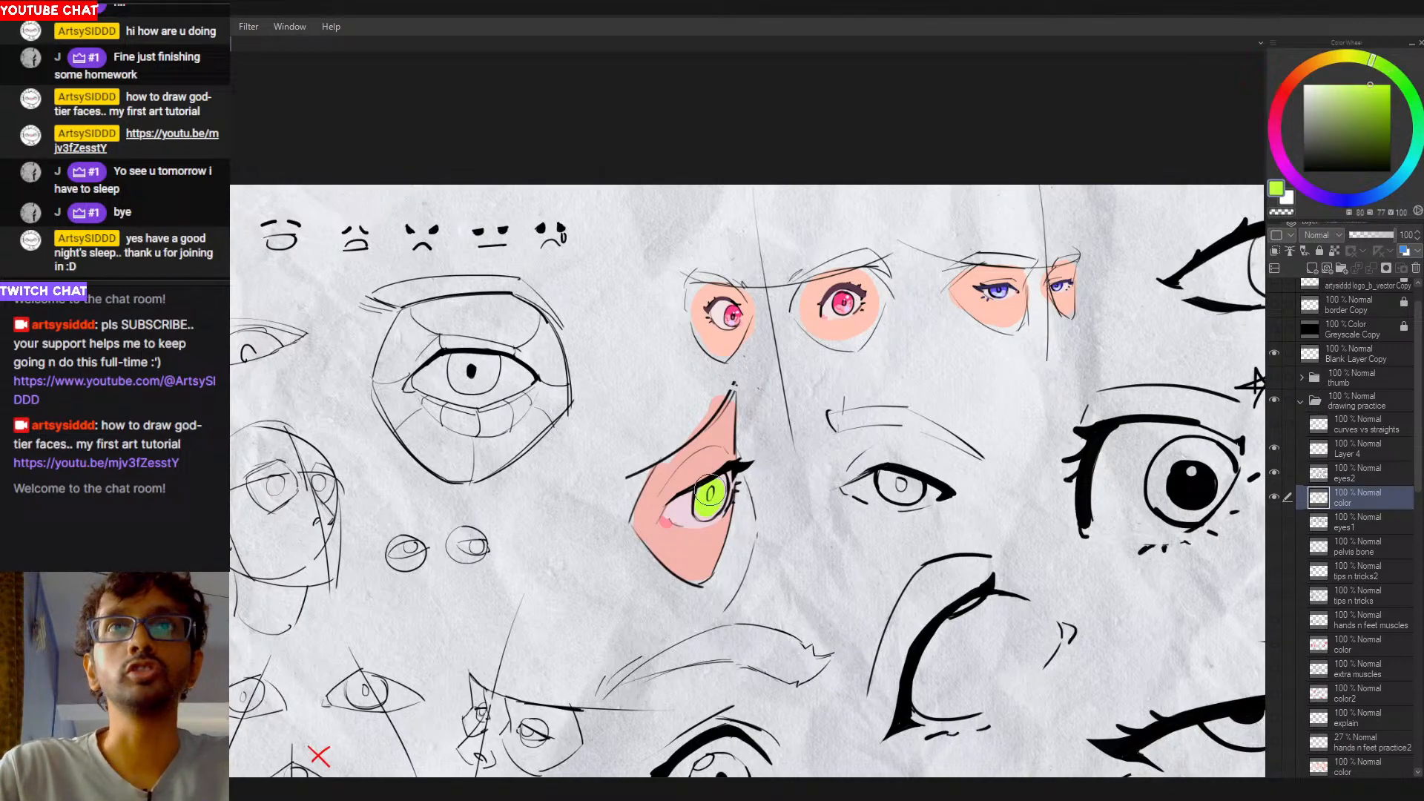
key("ctrl+z")
left_click_drag(1373, 83, 1382, 112)
mouse_move(699, 513)
left_mouse_down()
mouse_move(705, 496)
mouse_move(706, 511)
left_mouse_up()
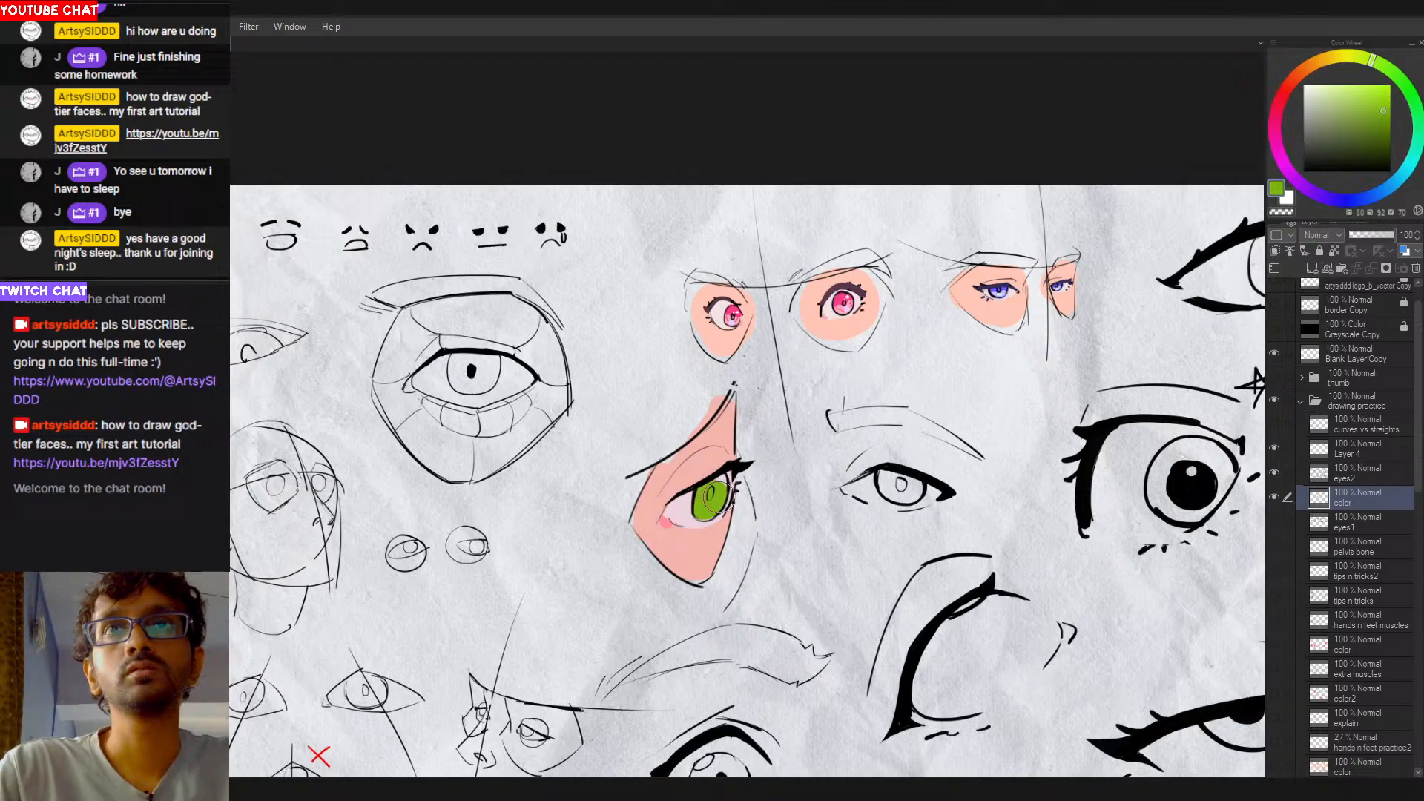
key("ctrl+z")
left_click(1363, 85)
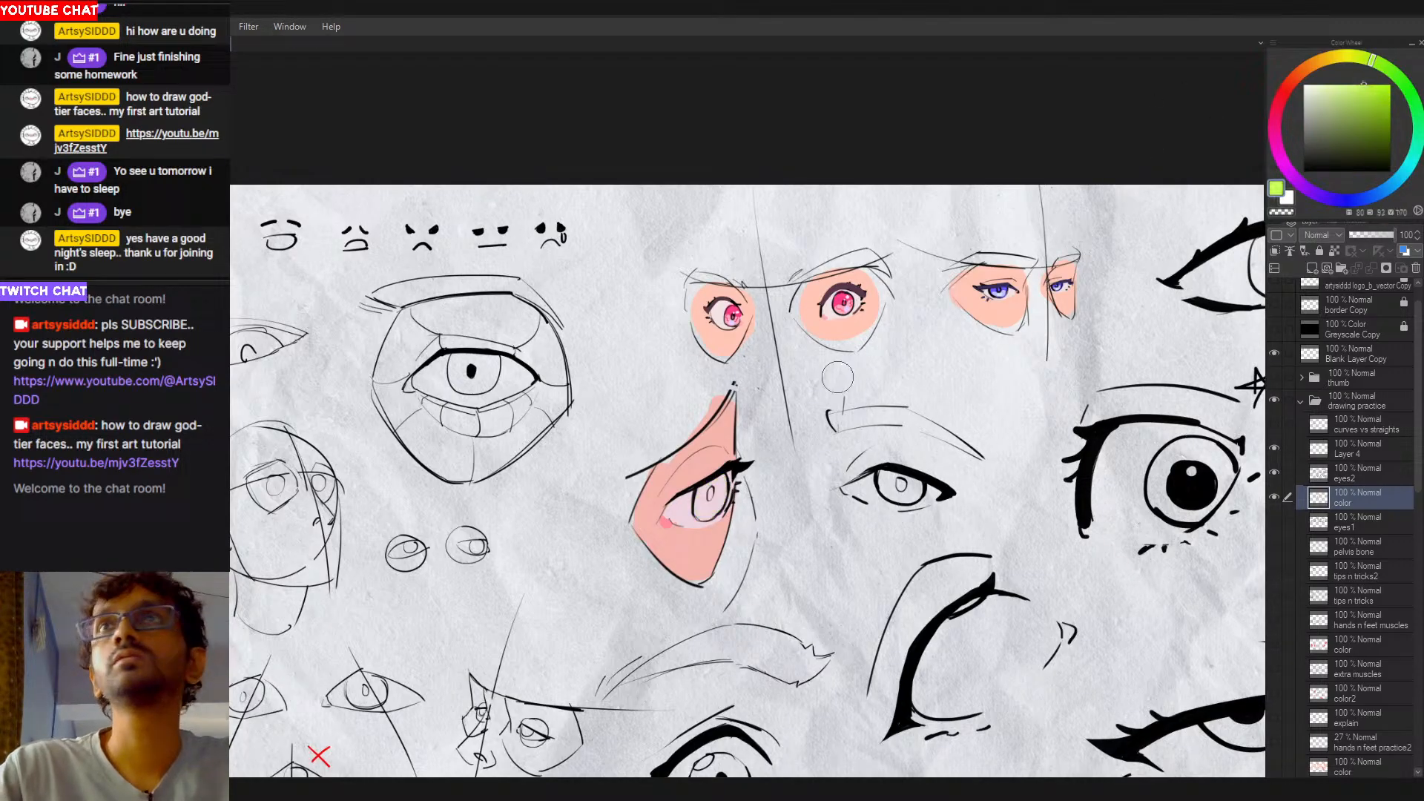
mouse_move(701, 495)
left_mouse_down()
mouse_move(708, 508)
mouse_move(714, 482)
mouse_move(706, 501)
left_mouse_up()
Step: Shade the upper part of the lime iris with a darker emerald green and sample the eye white's pale pink for touch-ups
left_click(1401, 86)
left_click_drag(1401, 87, 1407, 91)
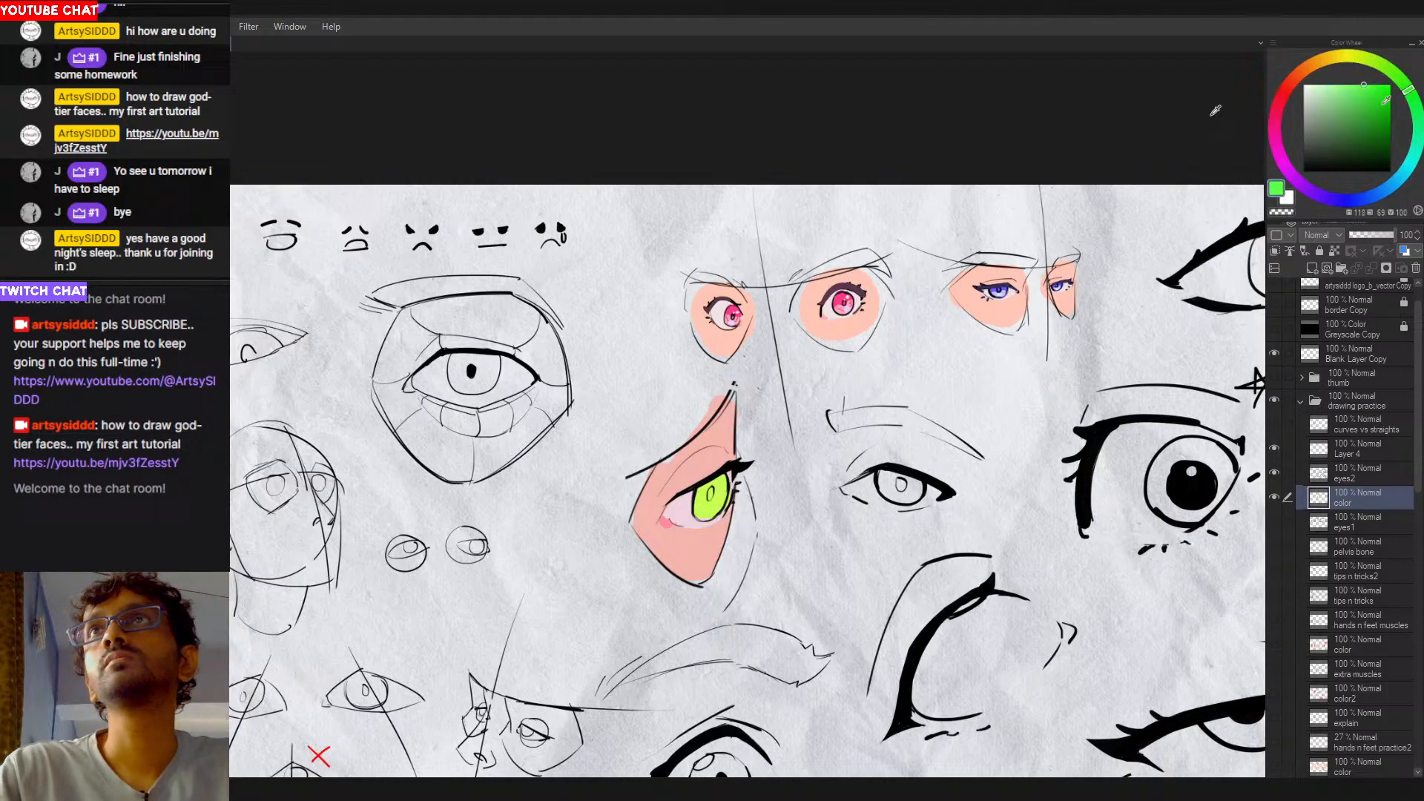
left_click(1385, 109)
left_click_drag(1212, 113, 1237, 109)
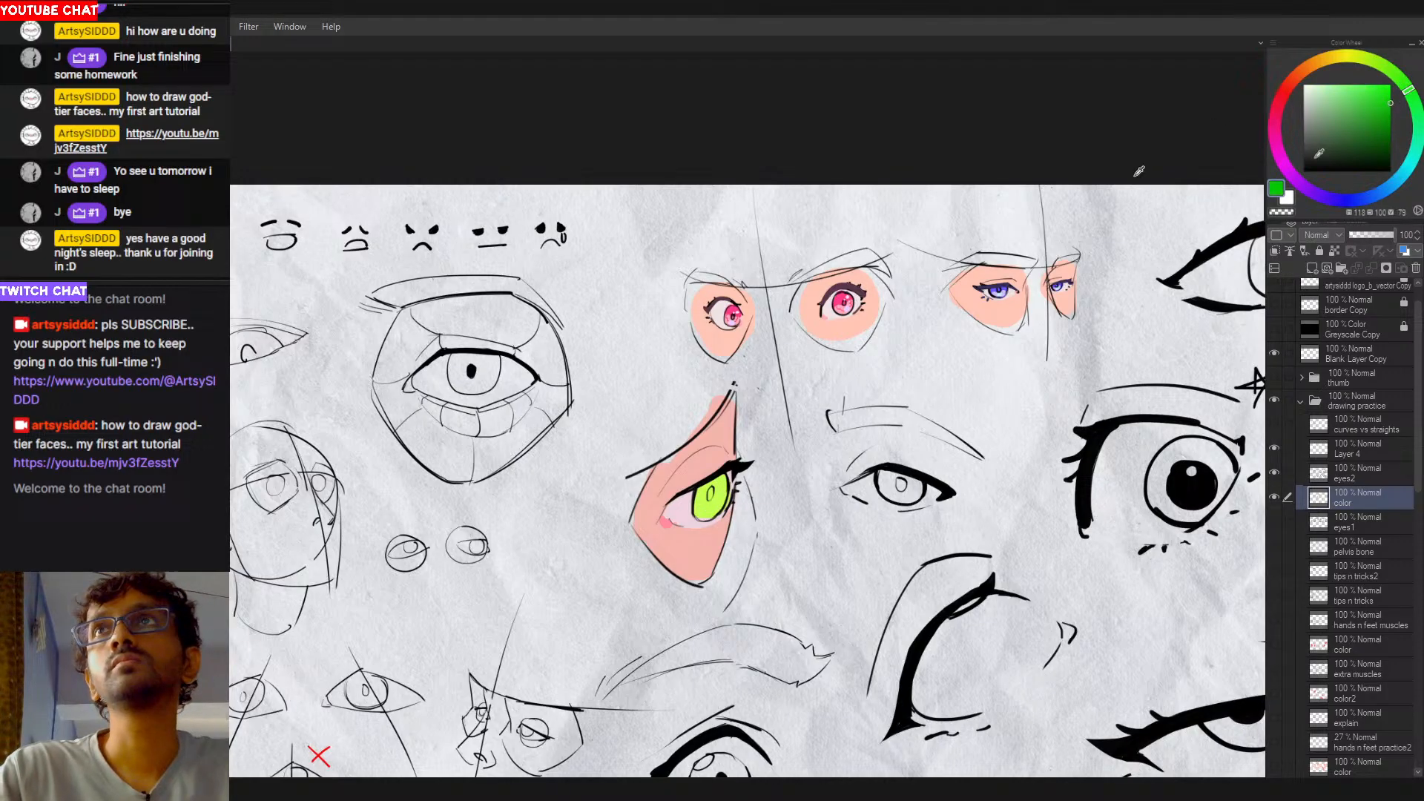
left_click_drag(708, 495, 709, 492)
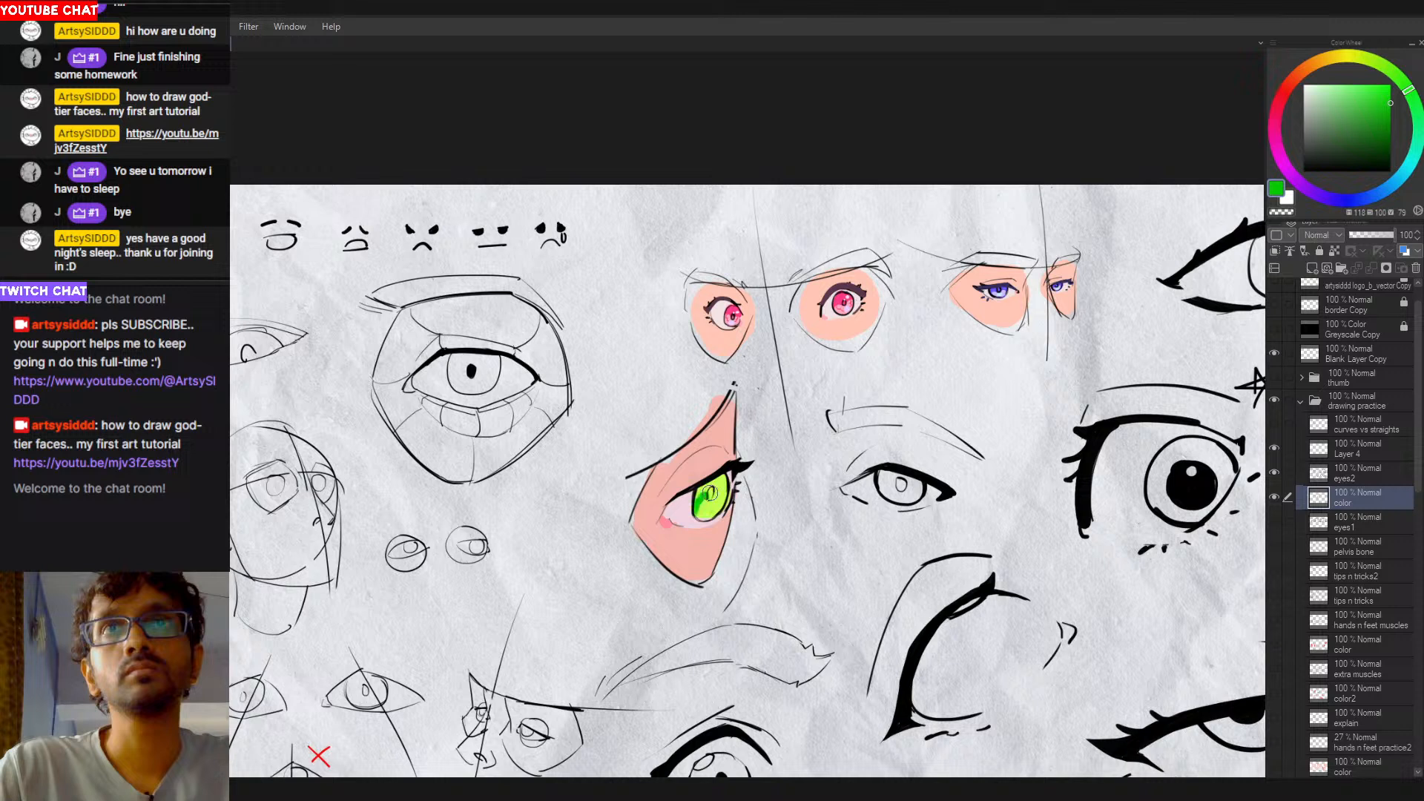
key("ctrl+z")
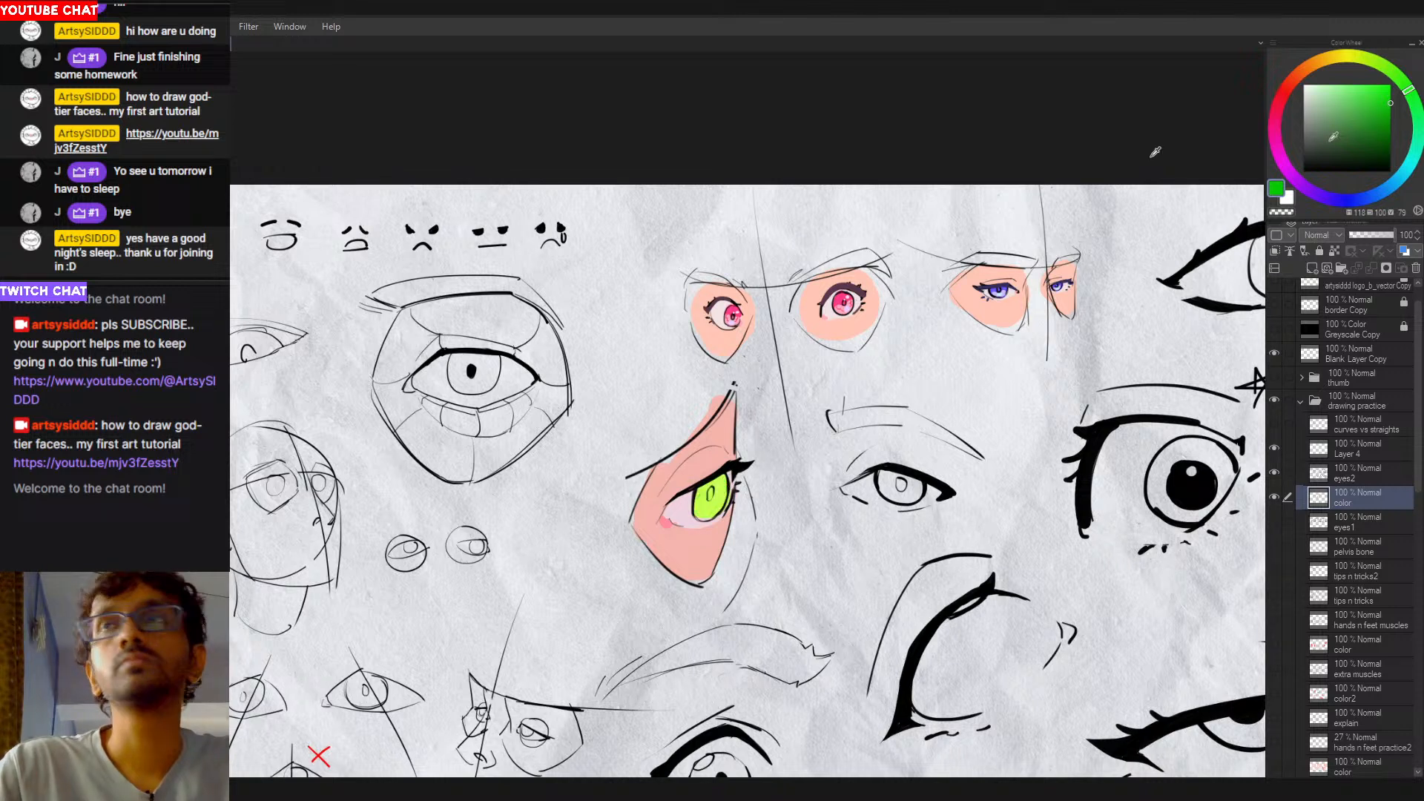
left_click(1417, 128)
mouse_move(713, 491)
left_mouse_down()
mouse_move(705, 504)
mouse_move(730, 486)
mouse_move(697, 514)
mouse_move(701, 491)
left_mouse_up()
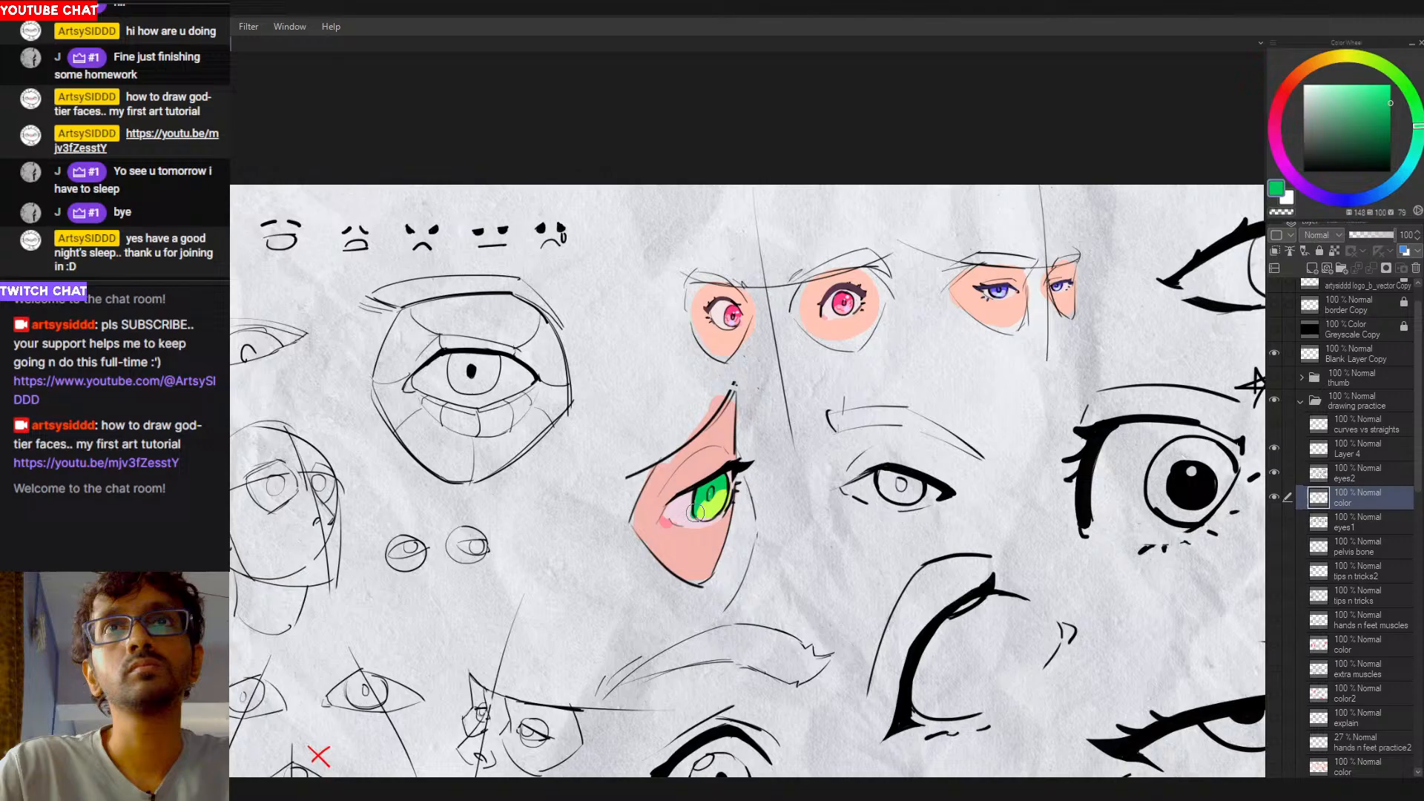
left_click(687, 517, "alt")
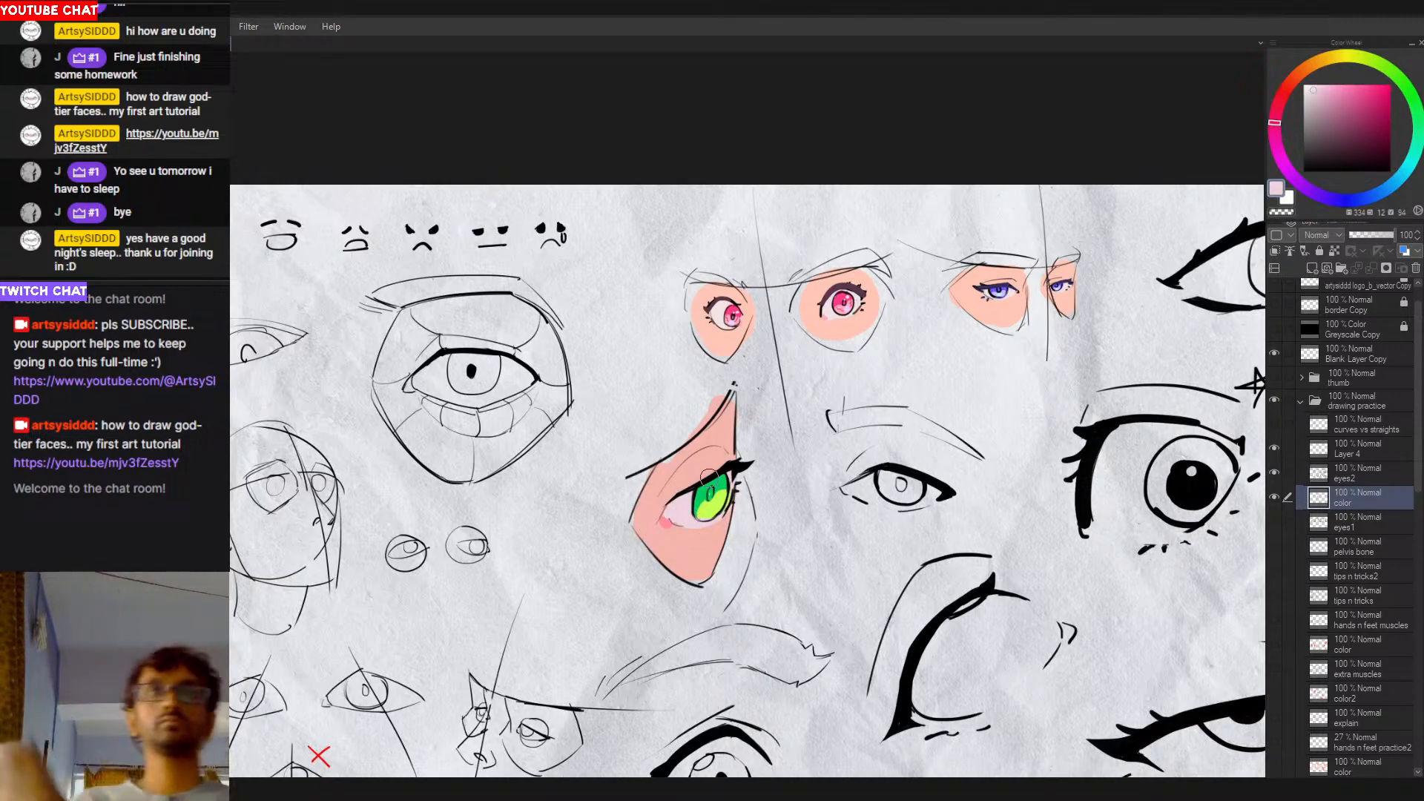
Step: On "Layer 4", recolour the side-view iris's outline with a dark bluish green
scroll(708, 476, "up", 3)
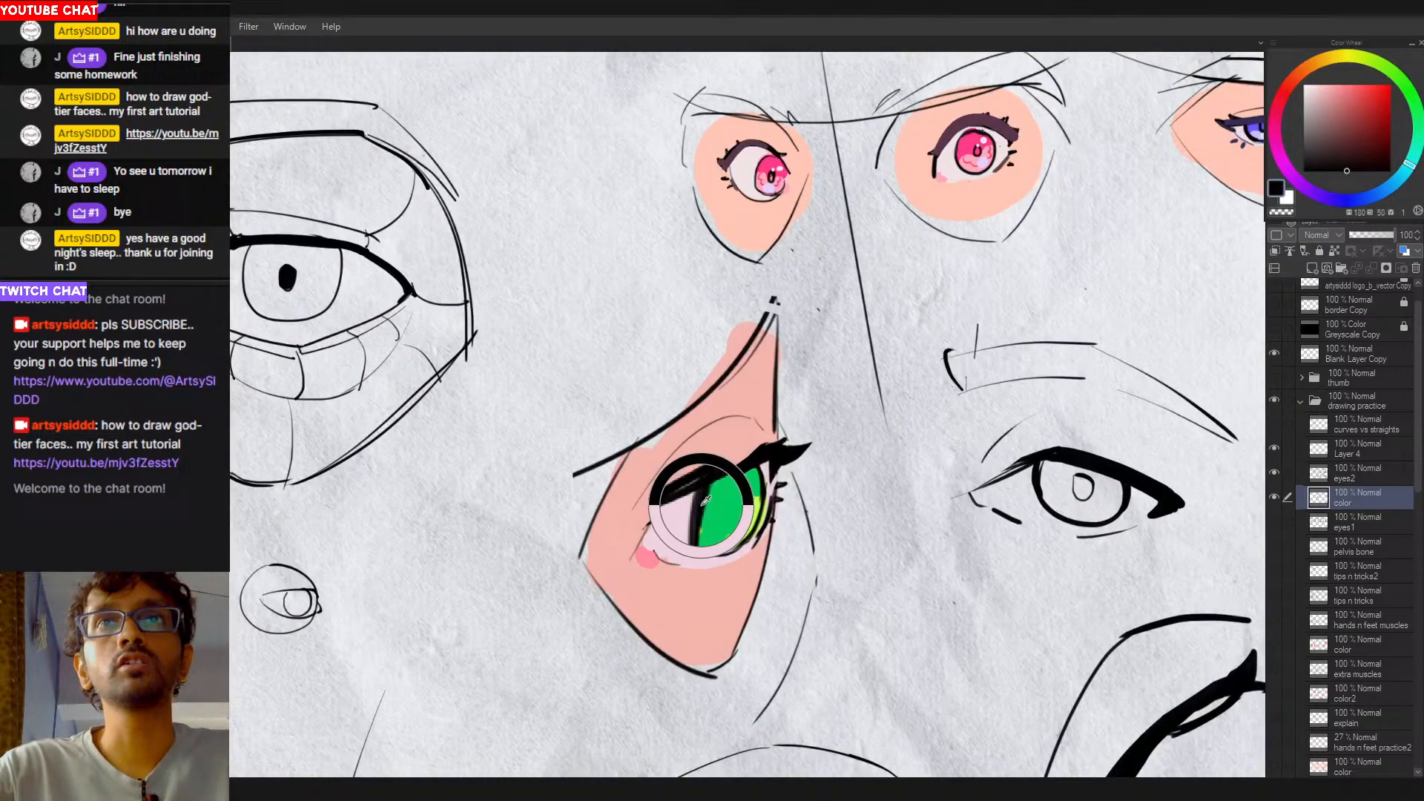
left_click(712, 495, "alt")
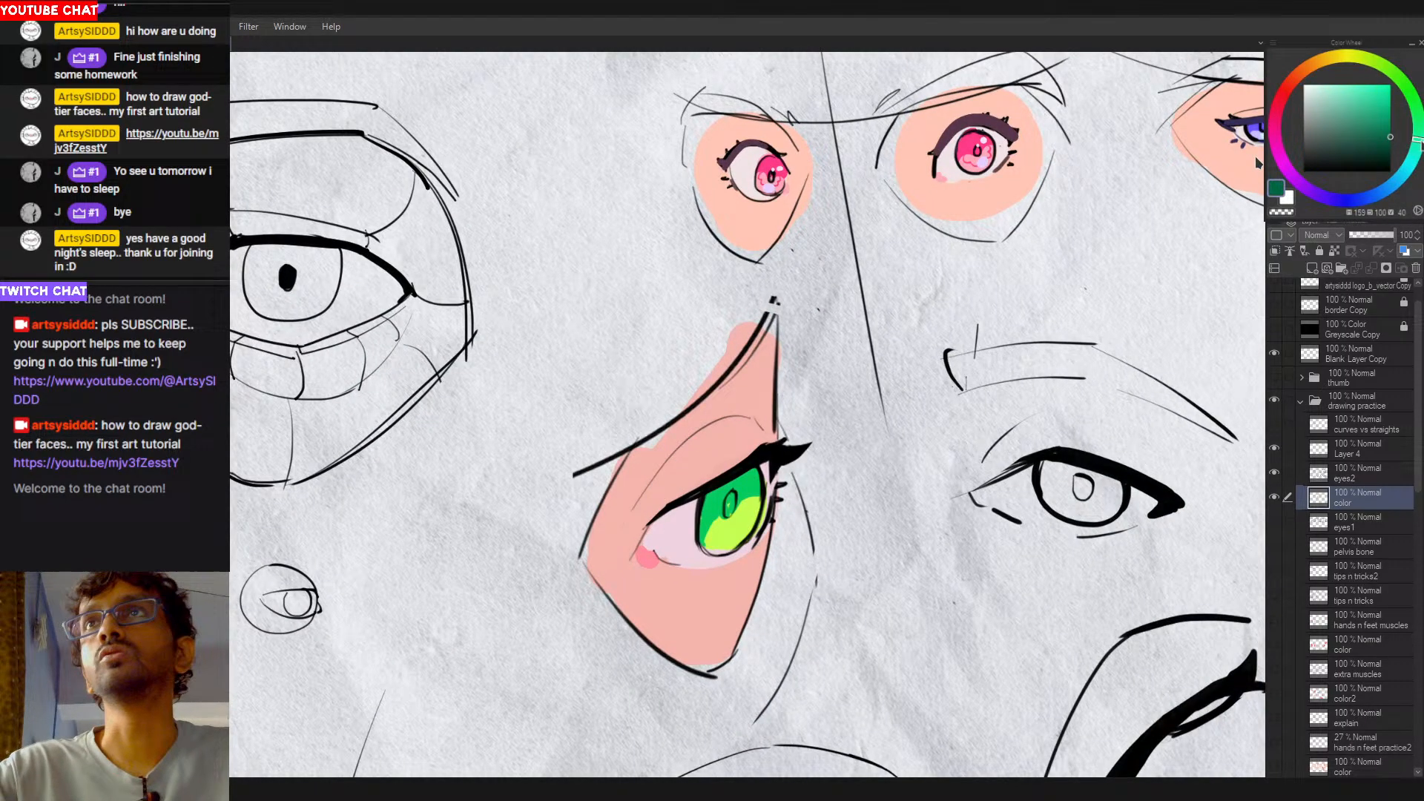
left_click(703, 514, "alt")
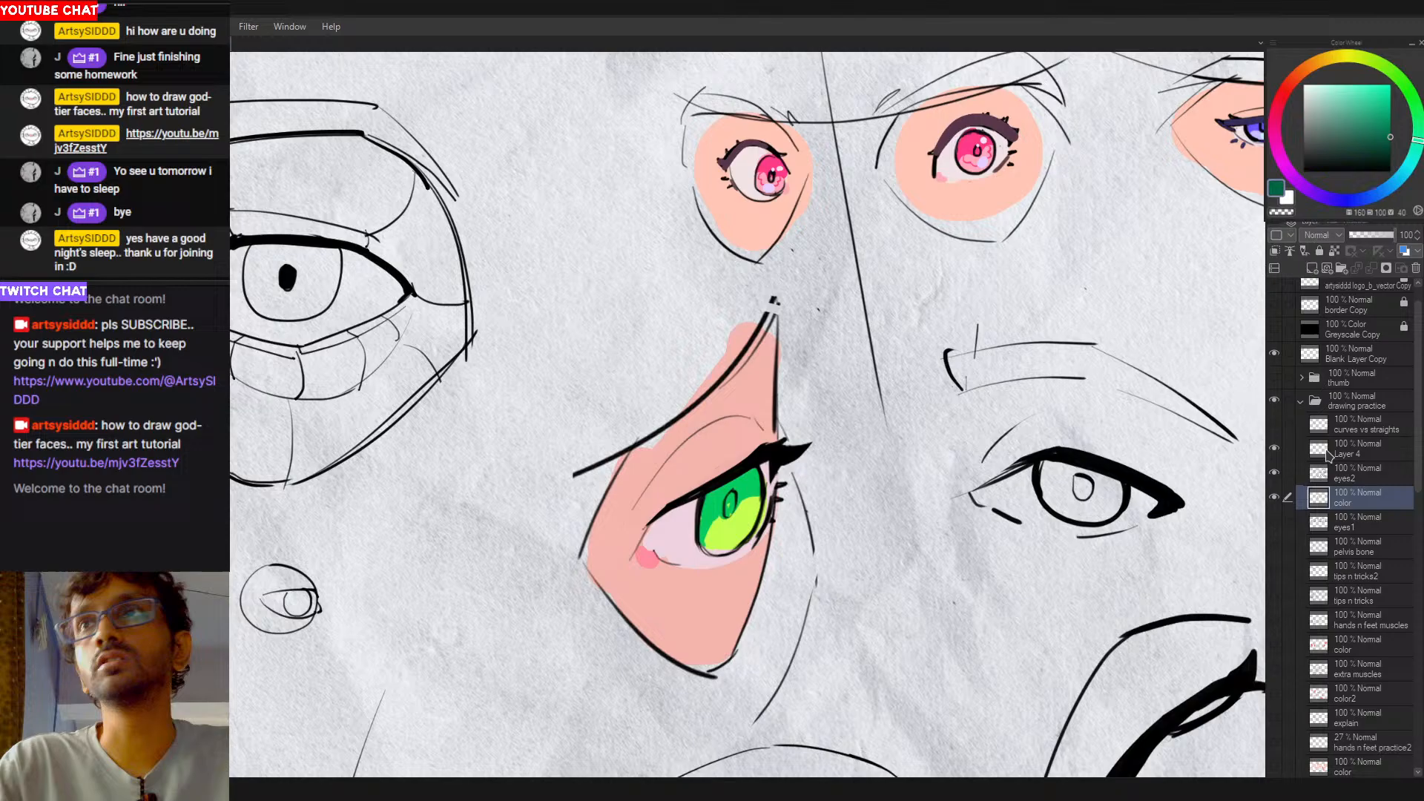
left_click(704, 518, "ctrl+shift")
mouse_move(703, 493)
left_mouse_down()
mouse_move(709, 558)
mouse_move(700, 507)
mouse_move(698, 525)
mouse_move(716, 542)
mouse_move(702, 494)
mouse_move(723, 545)
mouse_move(704, 518)
mouse_move(707, 548)
mouse_move(703, 500)
mouse_move(724, 563)
left_mouse_up()
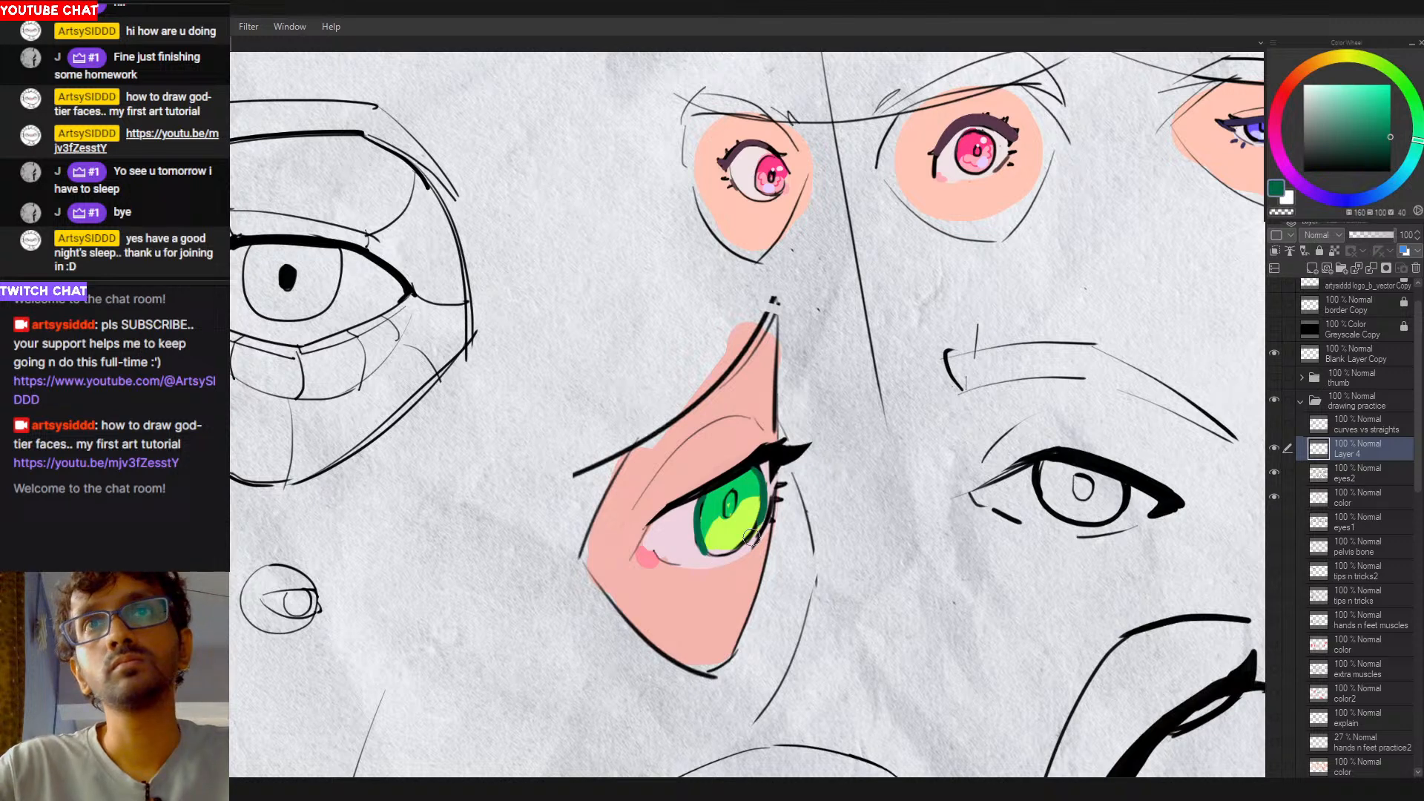
mouse_move(700, 538)
left_mouse_down()
mouse_move(707, 493)
mouse_move(715, 561)
mouse_move(712, 530)
left_mouse_up()
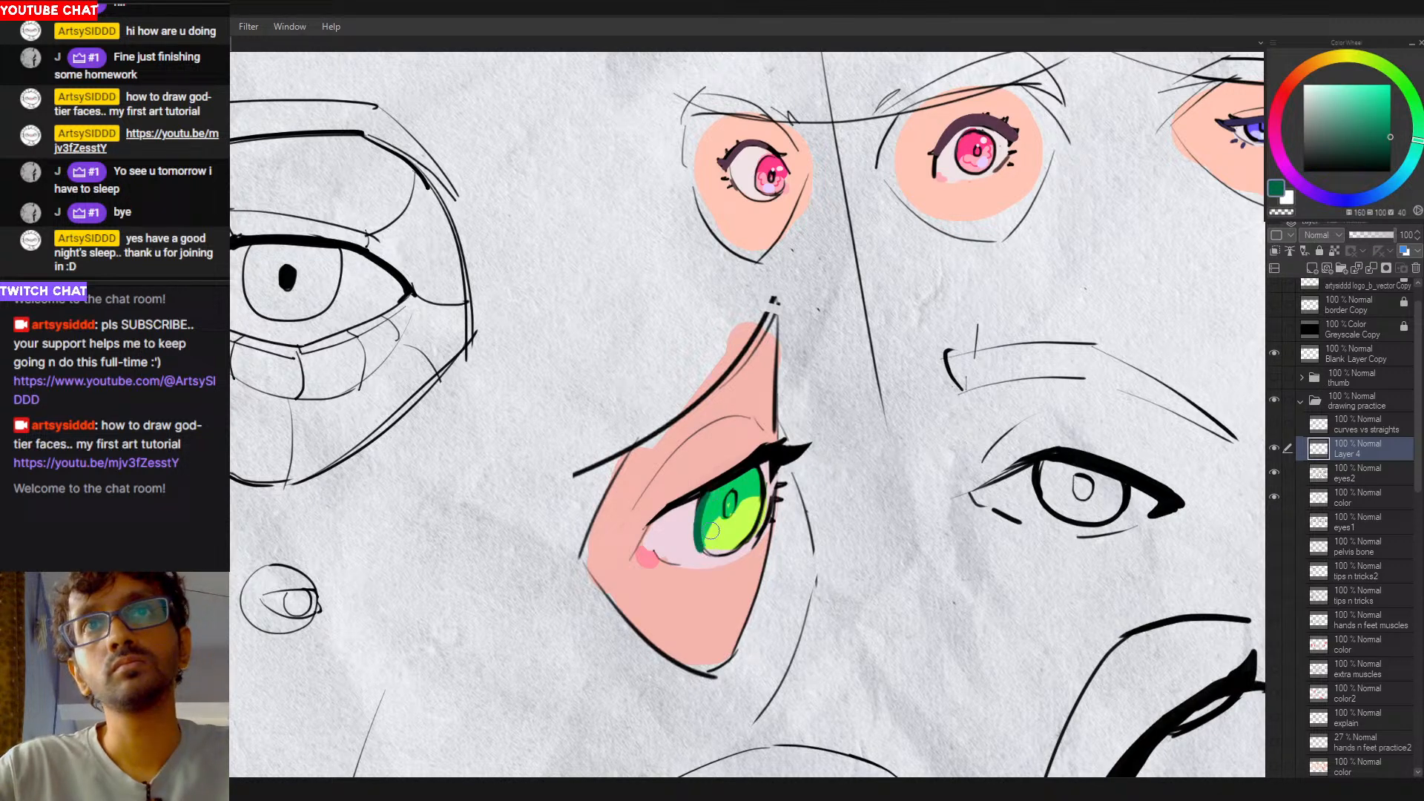
mouse_move(772, 481)
left_mouse_down()
mouse_move(749, 532)
mouse_move(756, 463)
mouse_move(758, 508)
mouse_move(719, 562)
mouse_move(742, 532)
left_mouse_up()
Step: Recolour the lower part of the iris outline with lighter green tones sampled from the iris
left_click(709, 515, "alt")
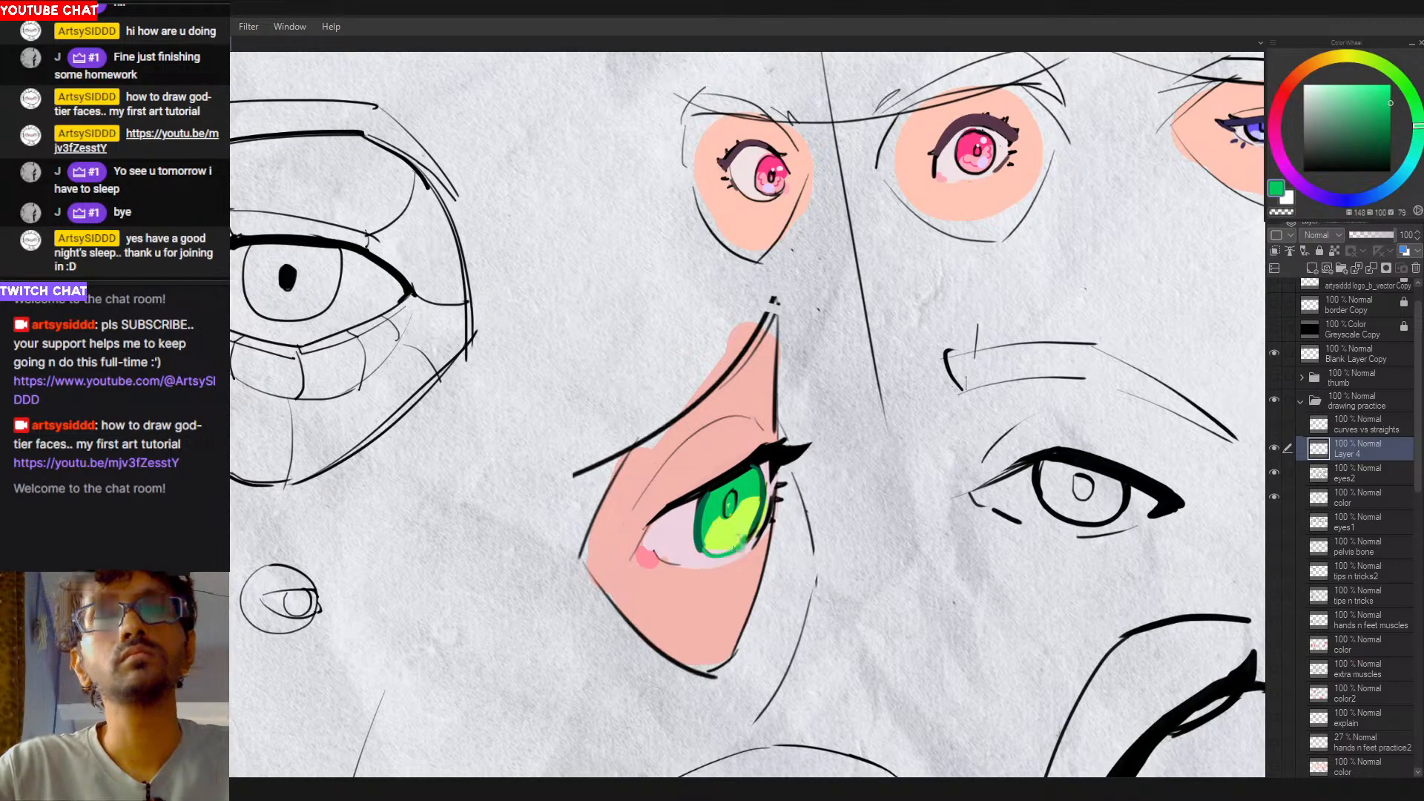
left_click(731, 536, "alt")
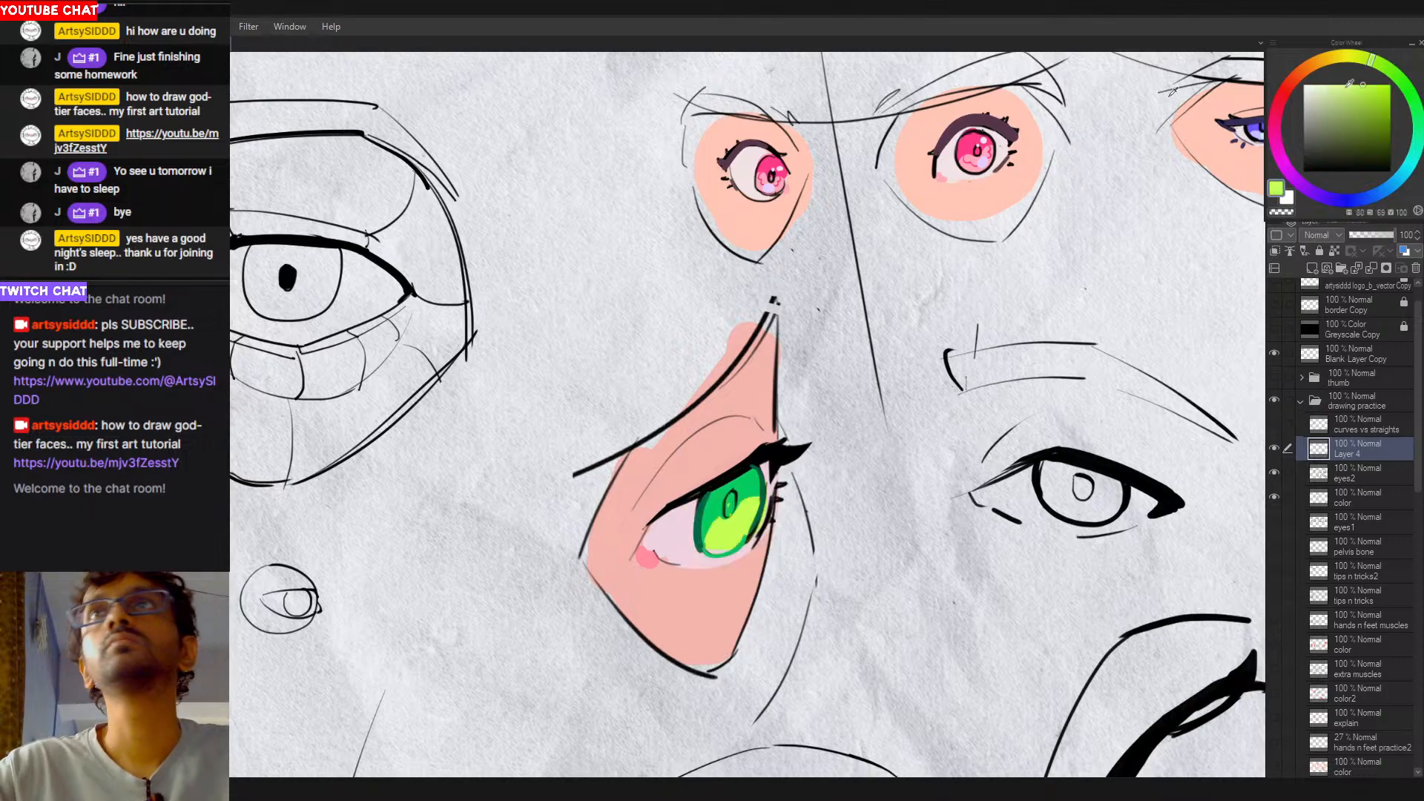
left_click(762, 480, "alt")
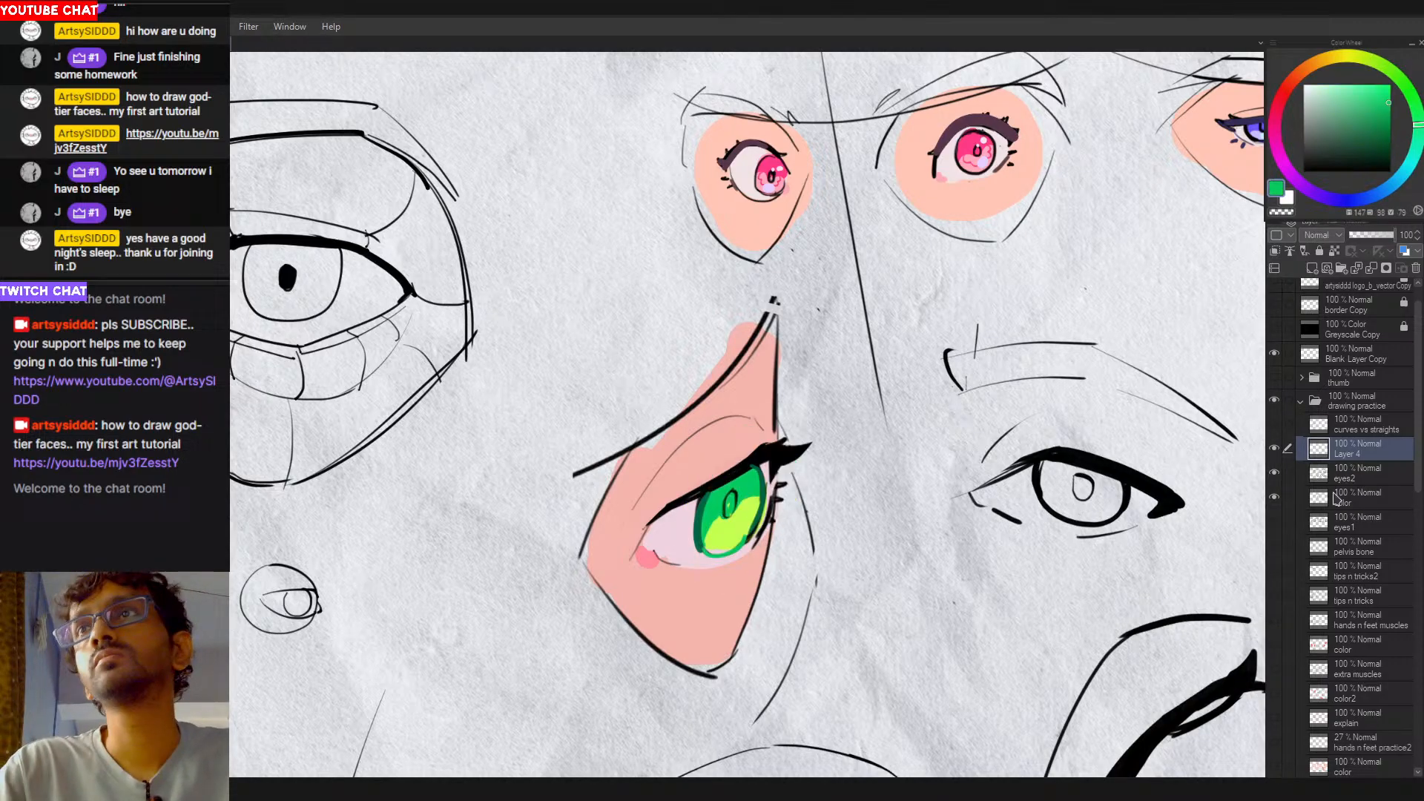
Step: On the "color" layer, brush a soft yellow glow over the lower part of the side-view eye's lime iris
left_click(727, 510, "ctrl+shift")
left_click(741, 539, "alt")
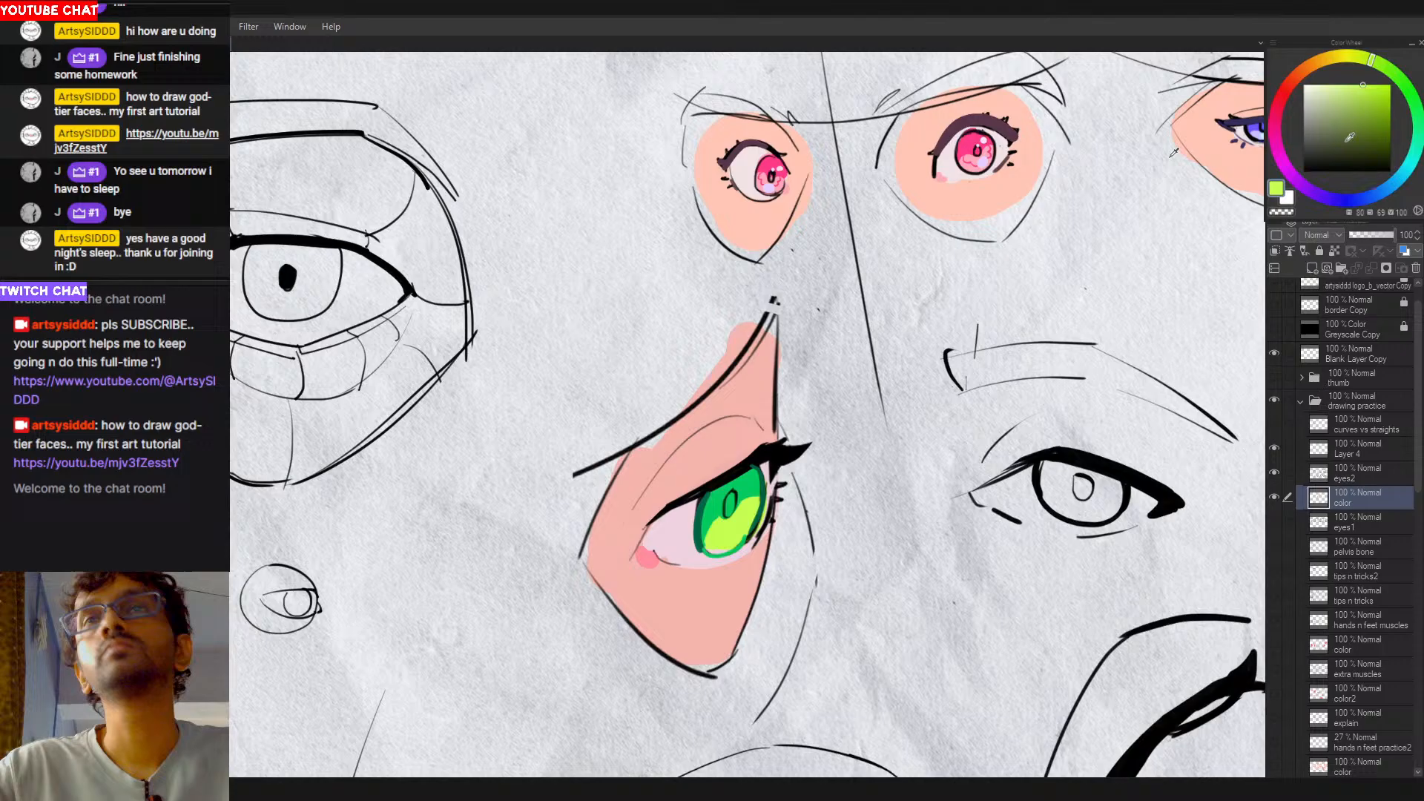
left_click_drag(1369, 59, 1348, 56)
left_click_drag(736, 529, 755, 528)
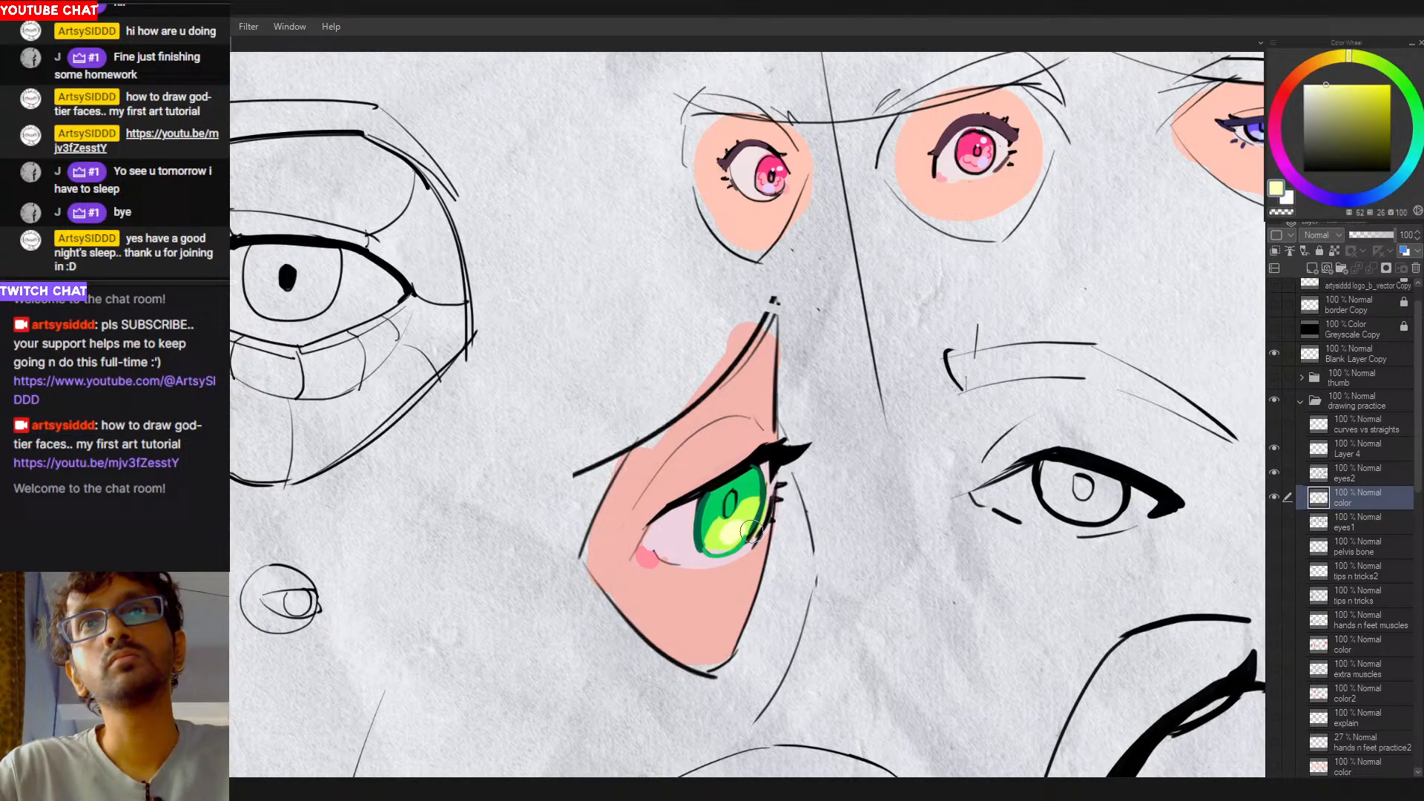
key("ctrl+z")
left_click(1347, 85)
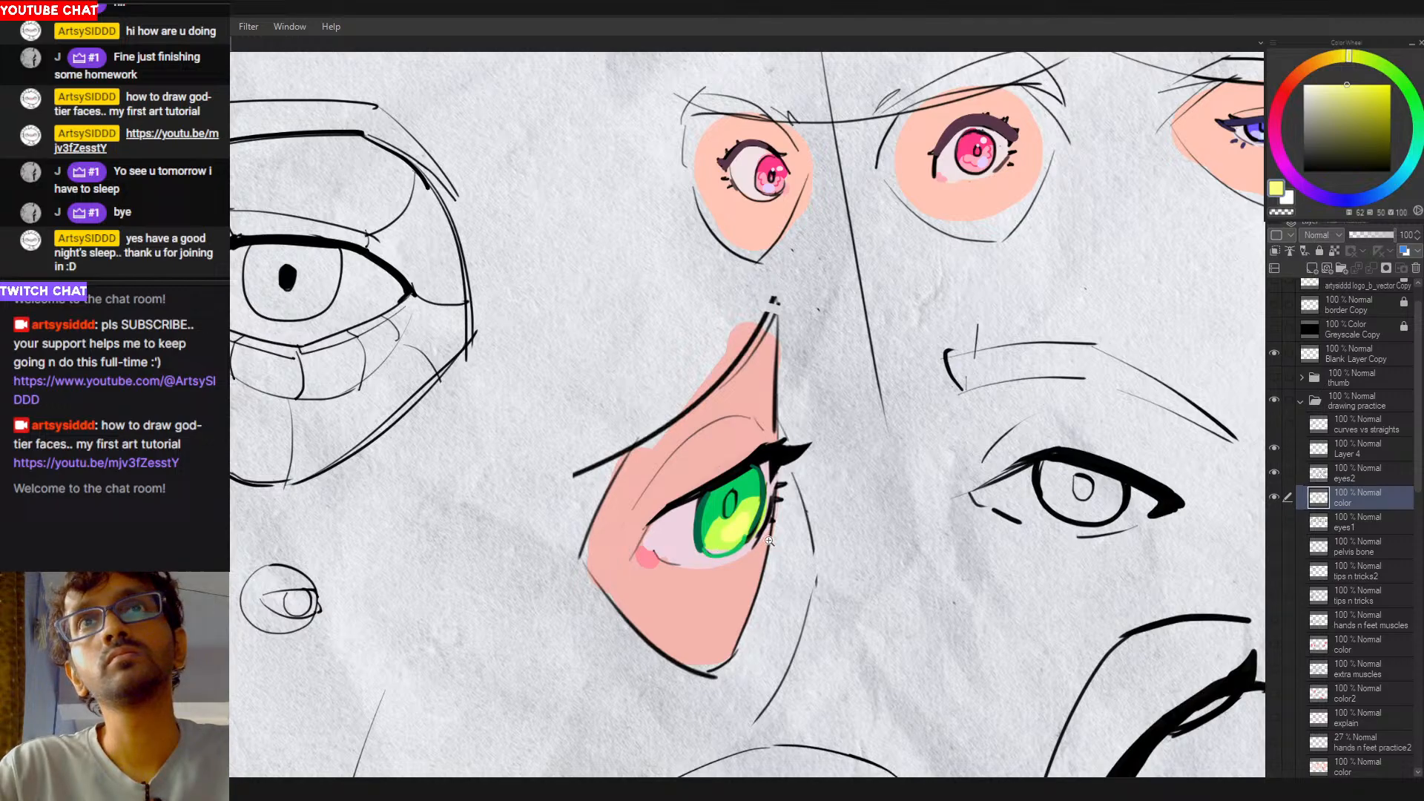
mouse_move(769, 540)
left_mouse_down()
mouse_move(732, 543)
mouse_move(758, 540)
left_mouse_up()
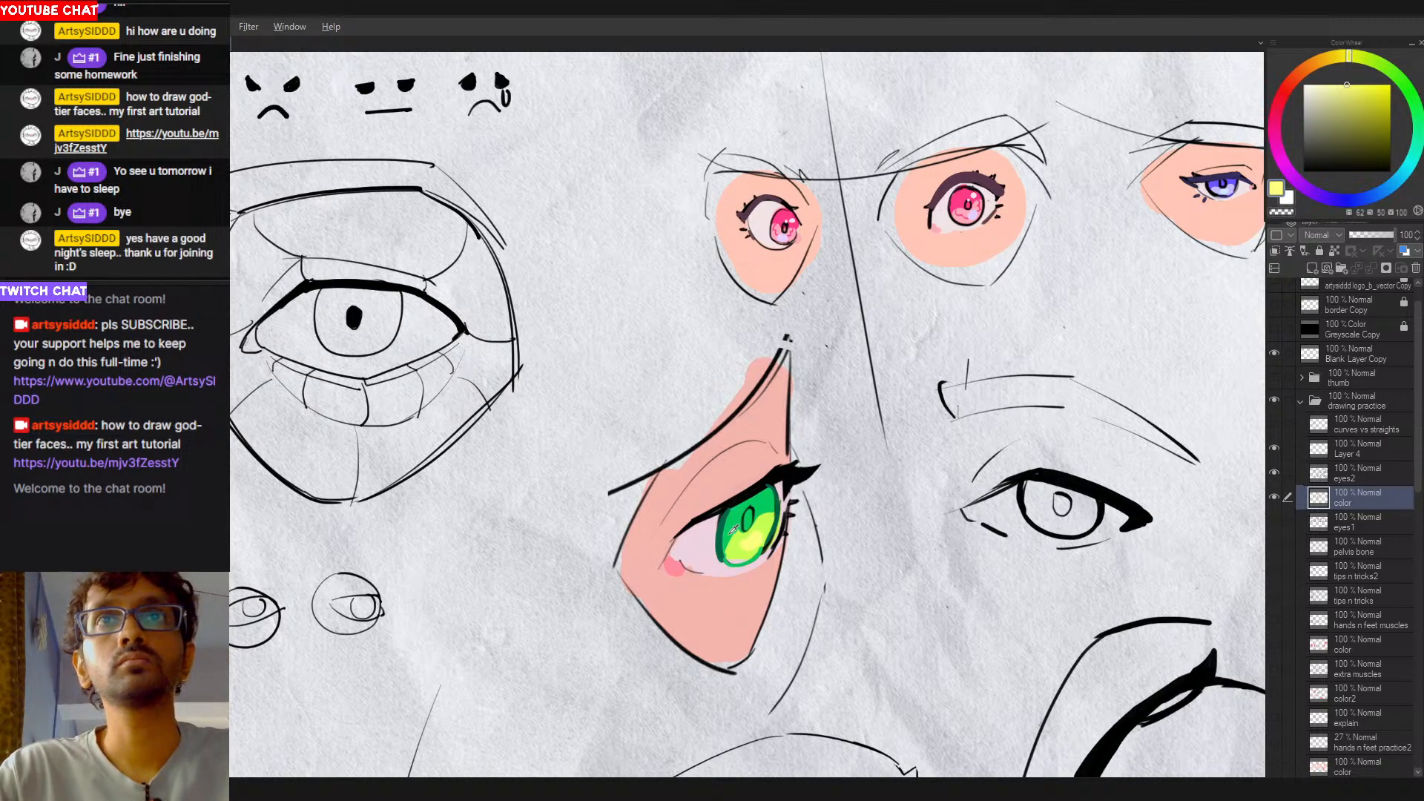
Step: On "Layer 4", fill the side-view eye's pupil with dark green sampled from the iris
left_click(733, 529, "alt")
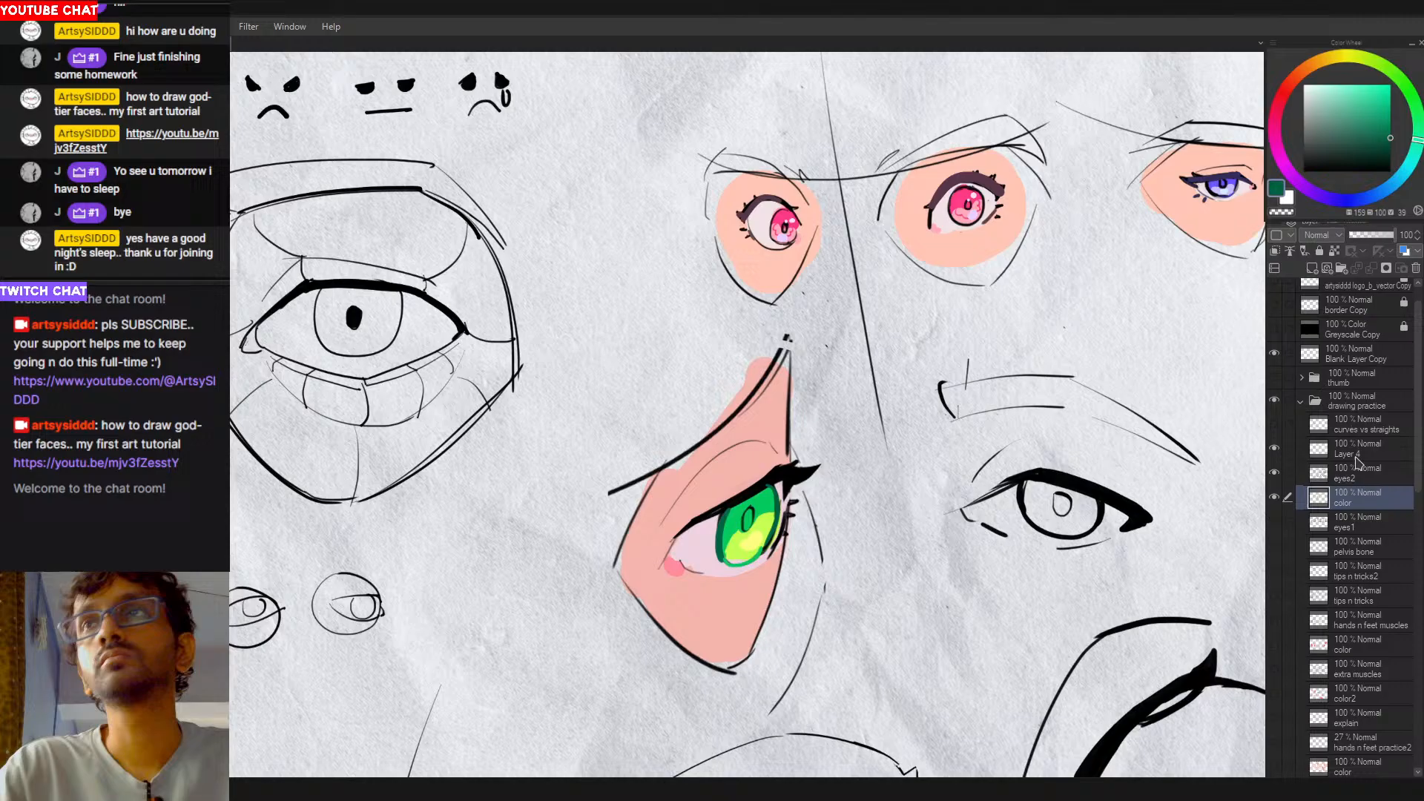
left_click(1356, 451)
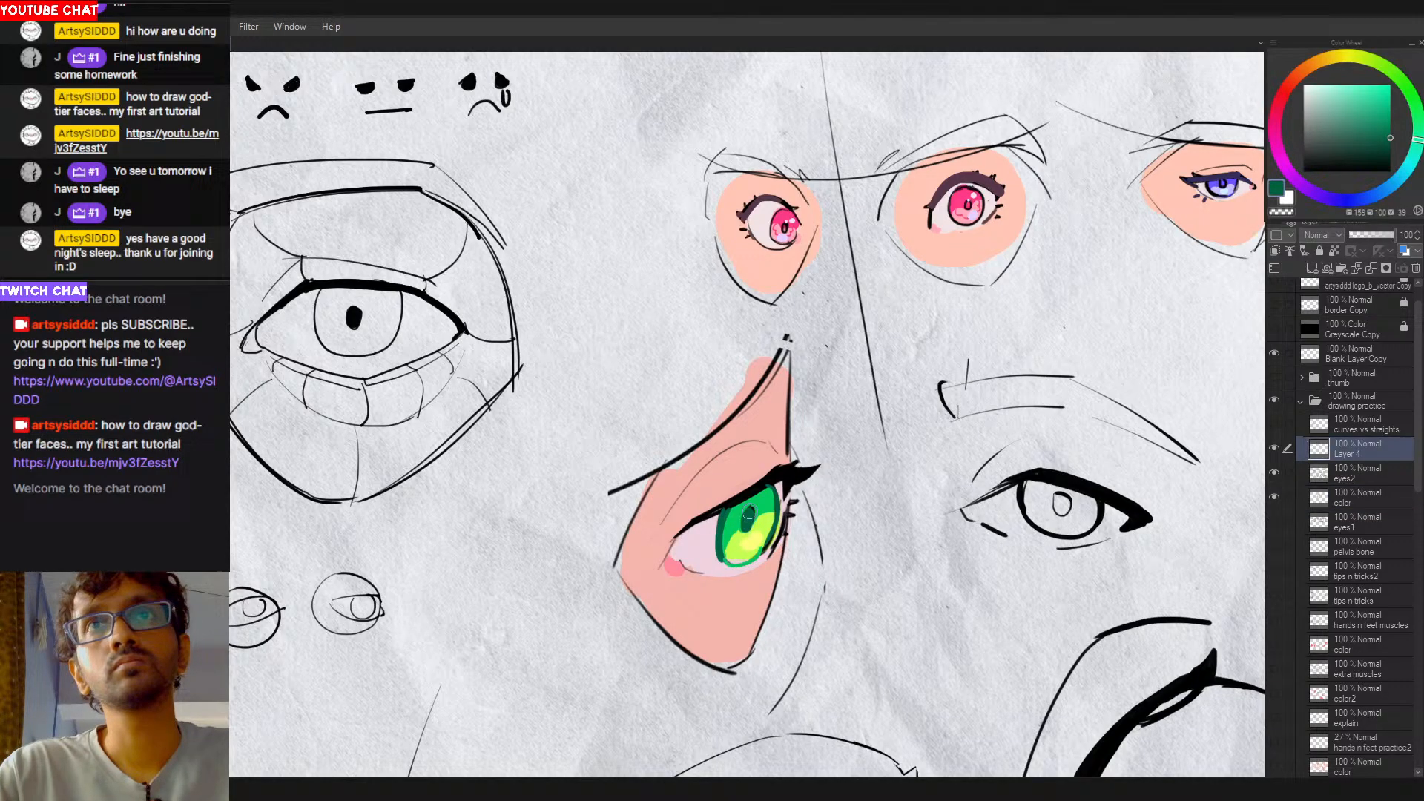
left_click_drag(749, 513, 751, 527)
scroll(775, 525, "down", 3)
scroll(764, 524, "up", 2)
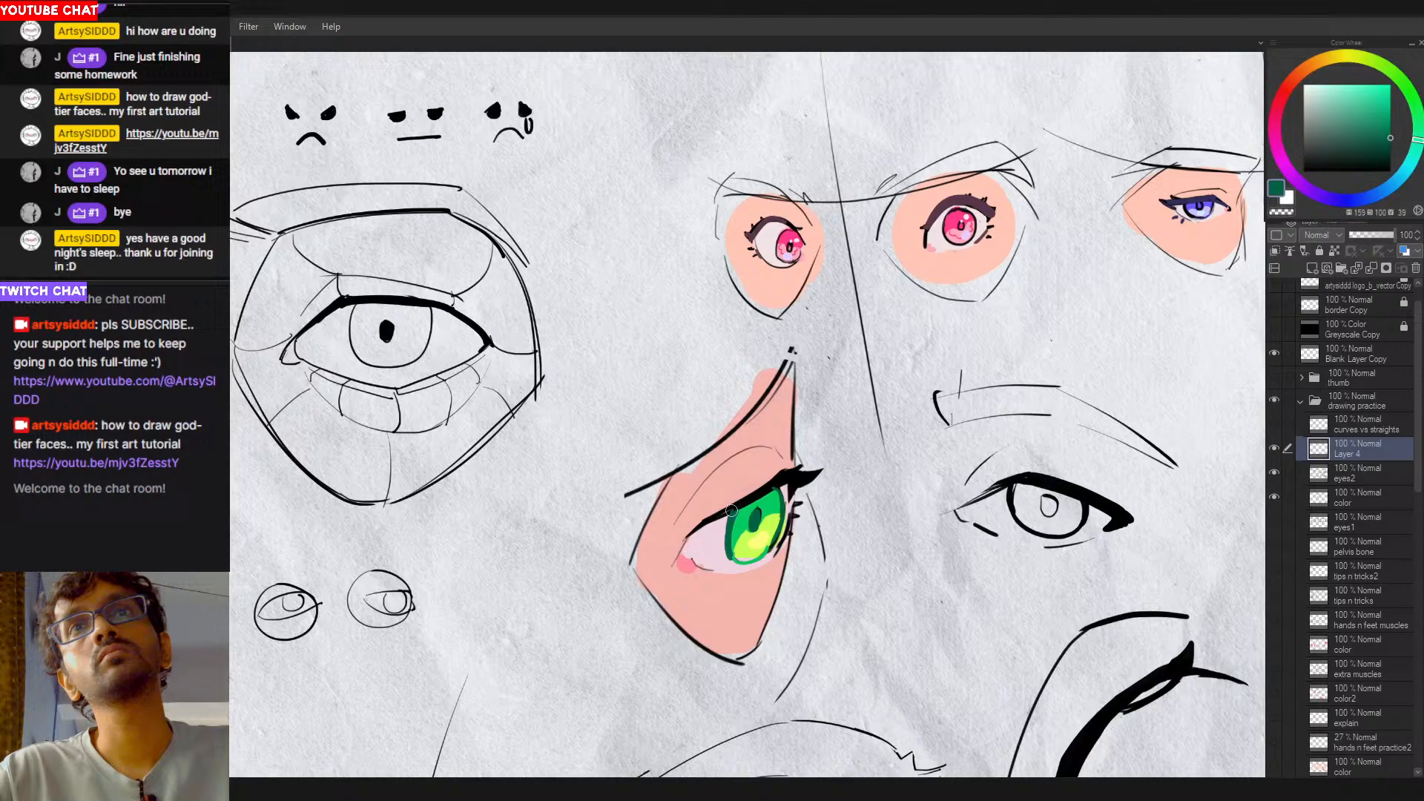
Step: Recolour the side-view eye's upper lash line and outer lashes with a very dark teal
left_click_drag(1390, 138, 1390, 152)
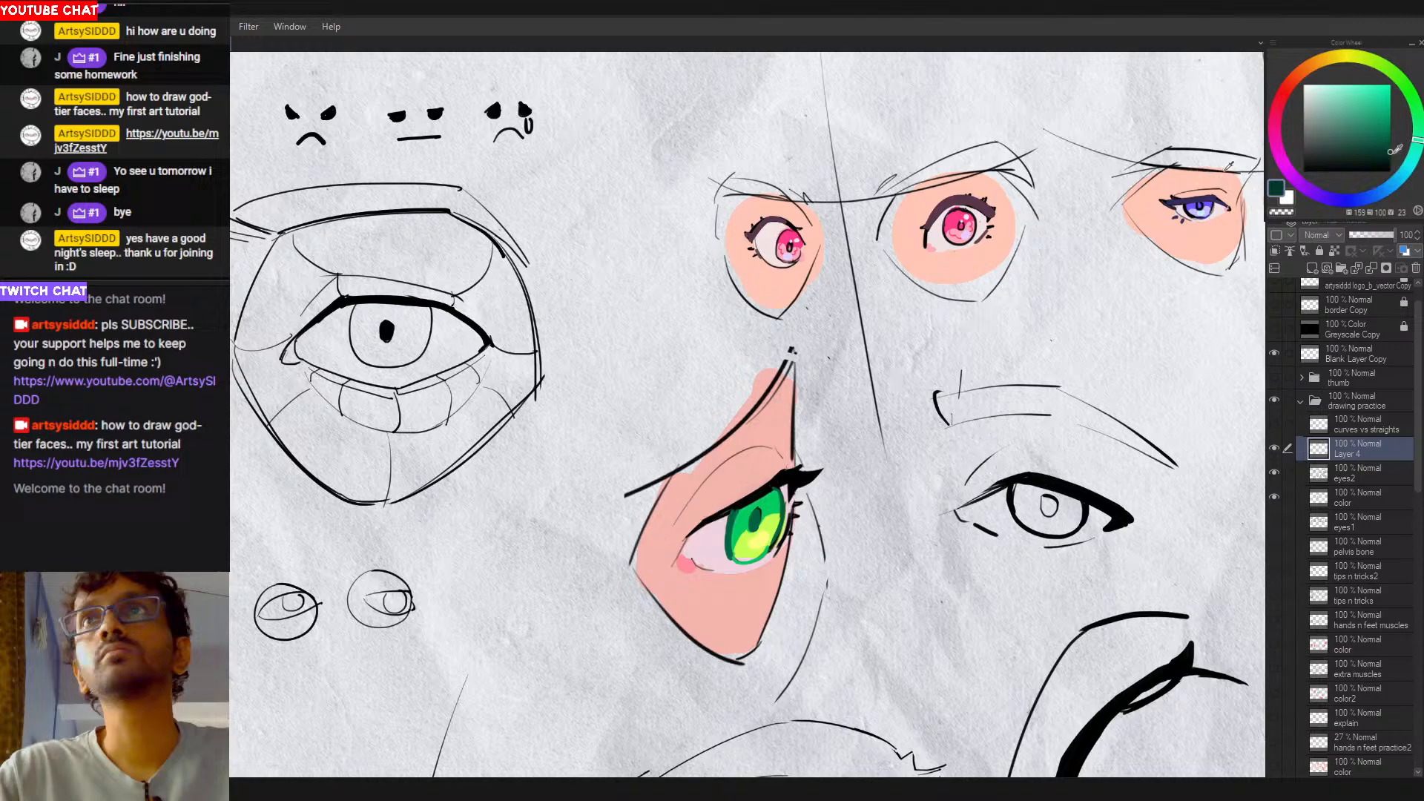
left_click(1399, 180)
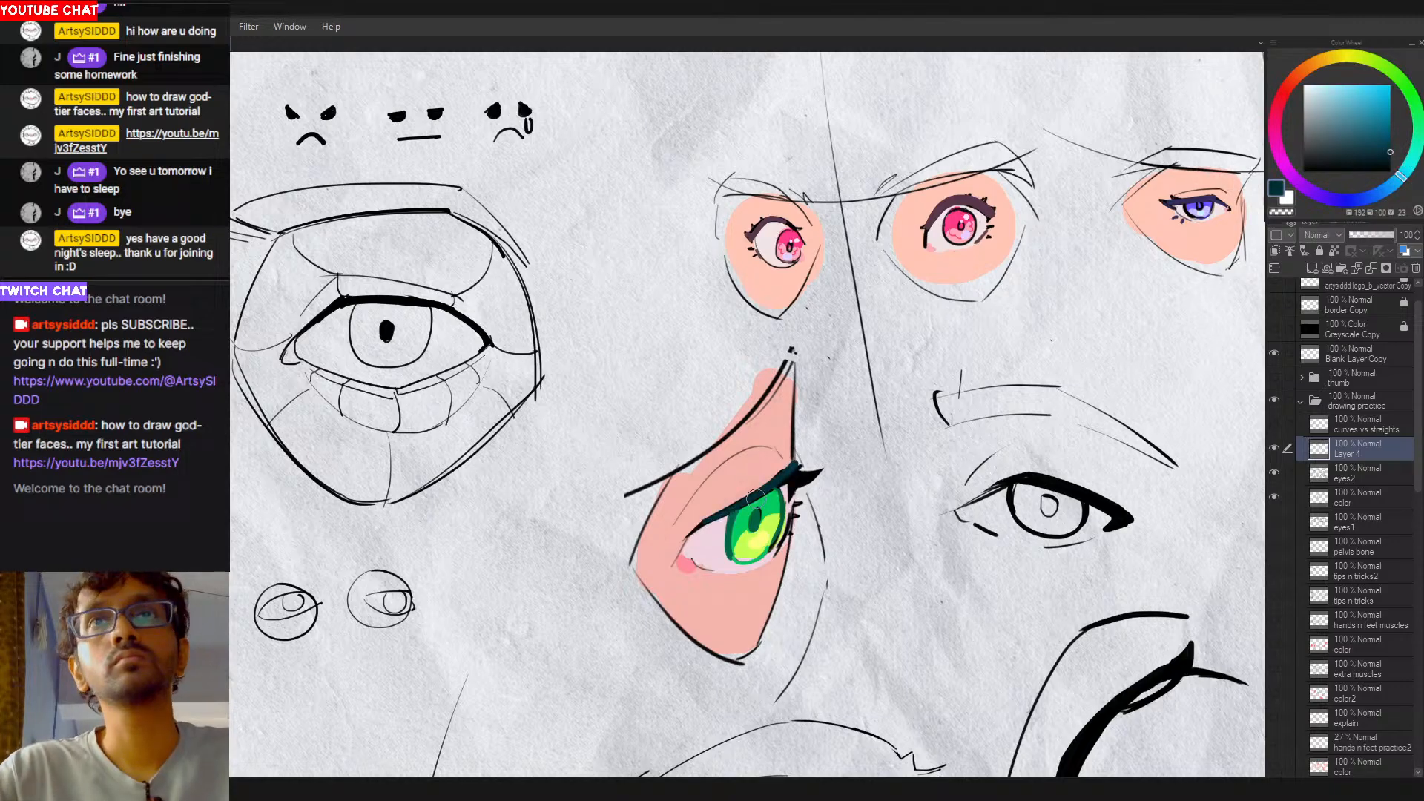
left_click_drag(694, 528, 772, 482)
mouse_move(704, 522)
left_mouse_down()
mouse_move(793, 473)
mouse_move(773, 482)
mouse_move(797, 477)
mouse_move(792, 511)
mouse_move(783, 471)
mouse_move(796, 464)
mouse_move(802, 501)
left_mouse_up()
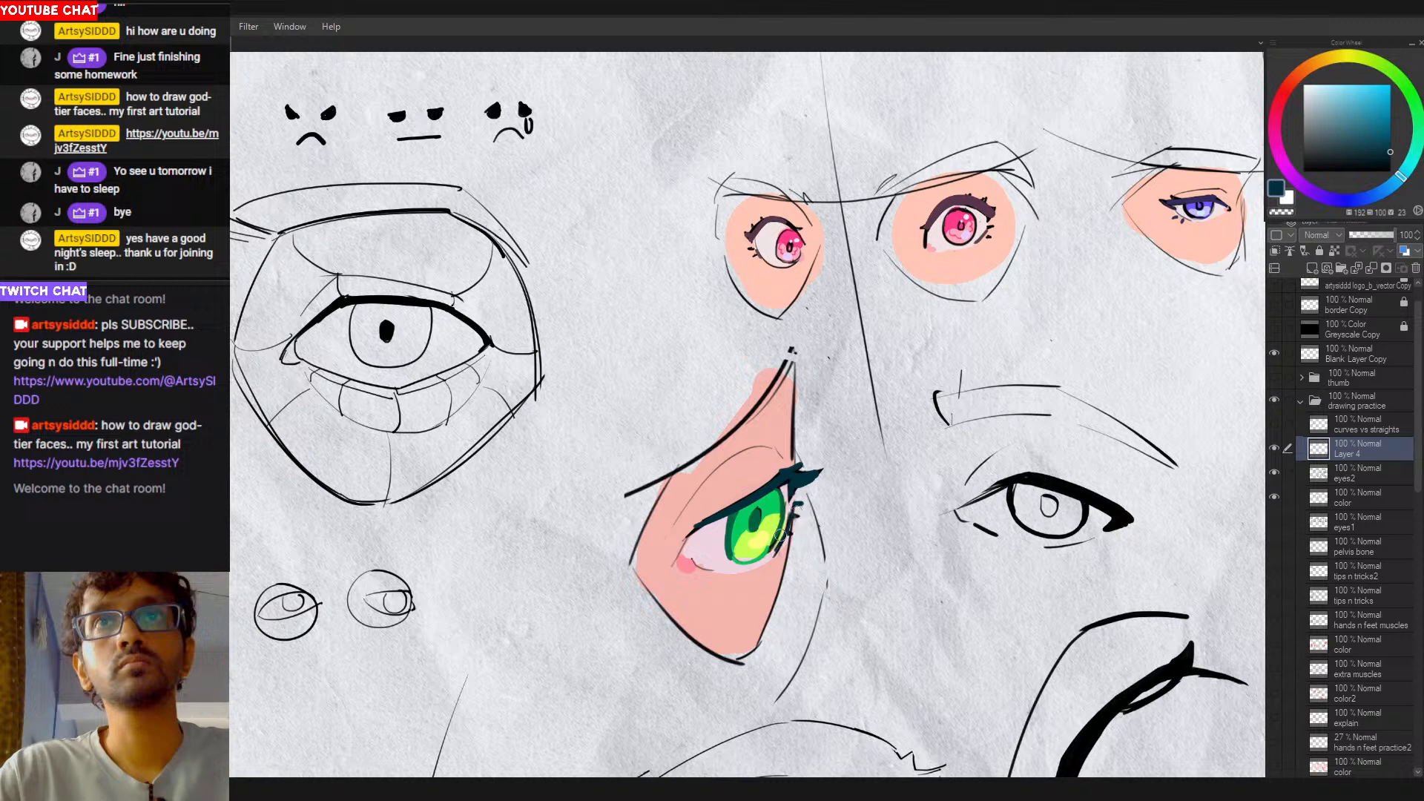
Step: Tint the linework at the side-view eye's inner corner with a saturated pinkish red and undo the last stroke
left_click(711, 558, "ctrl+alt")
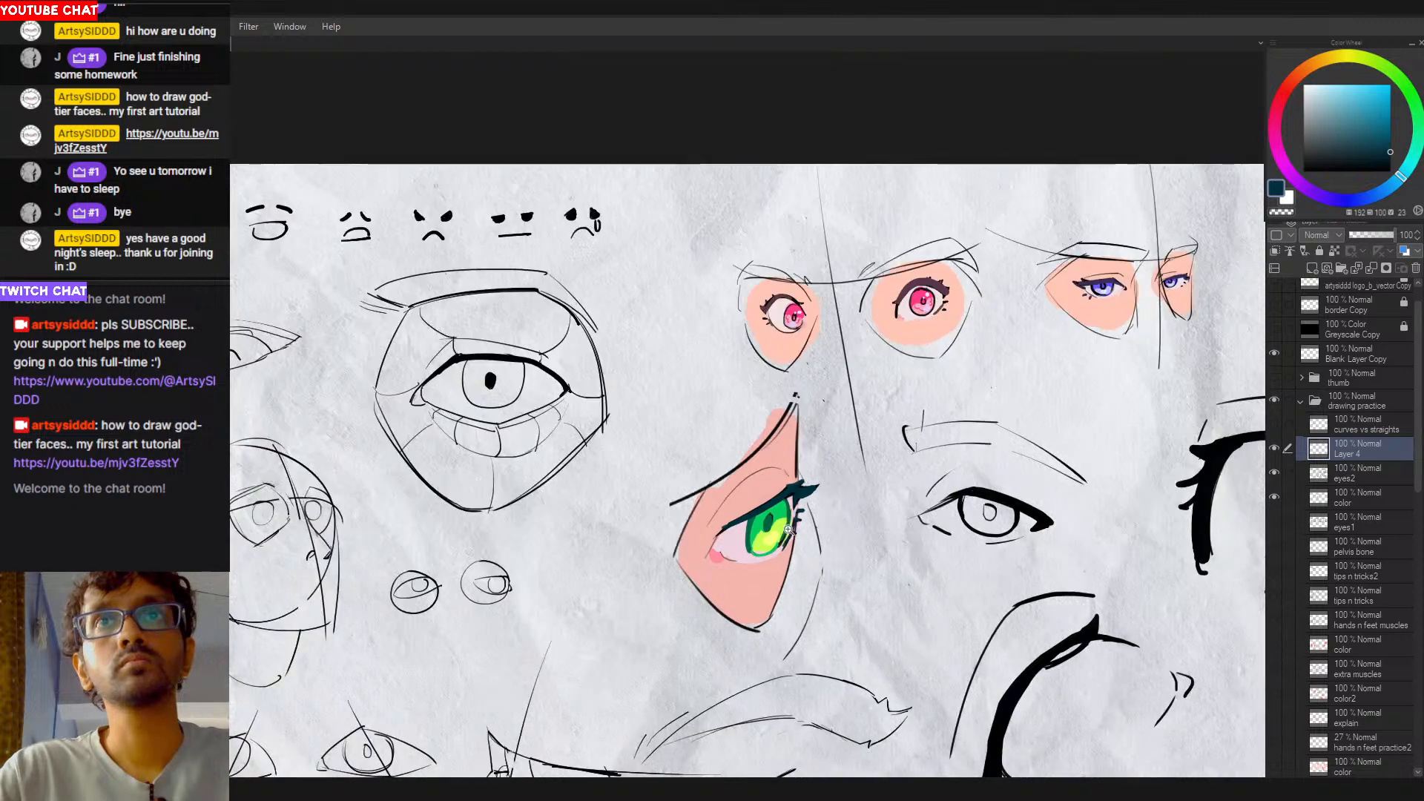
left_click(716, 558, "alt")
left_click_drag(714, 556, 723, 555)
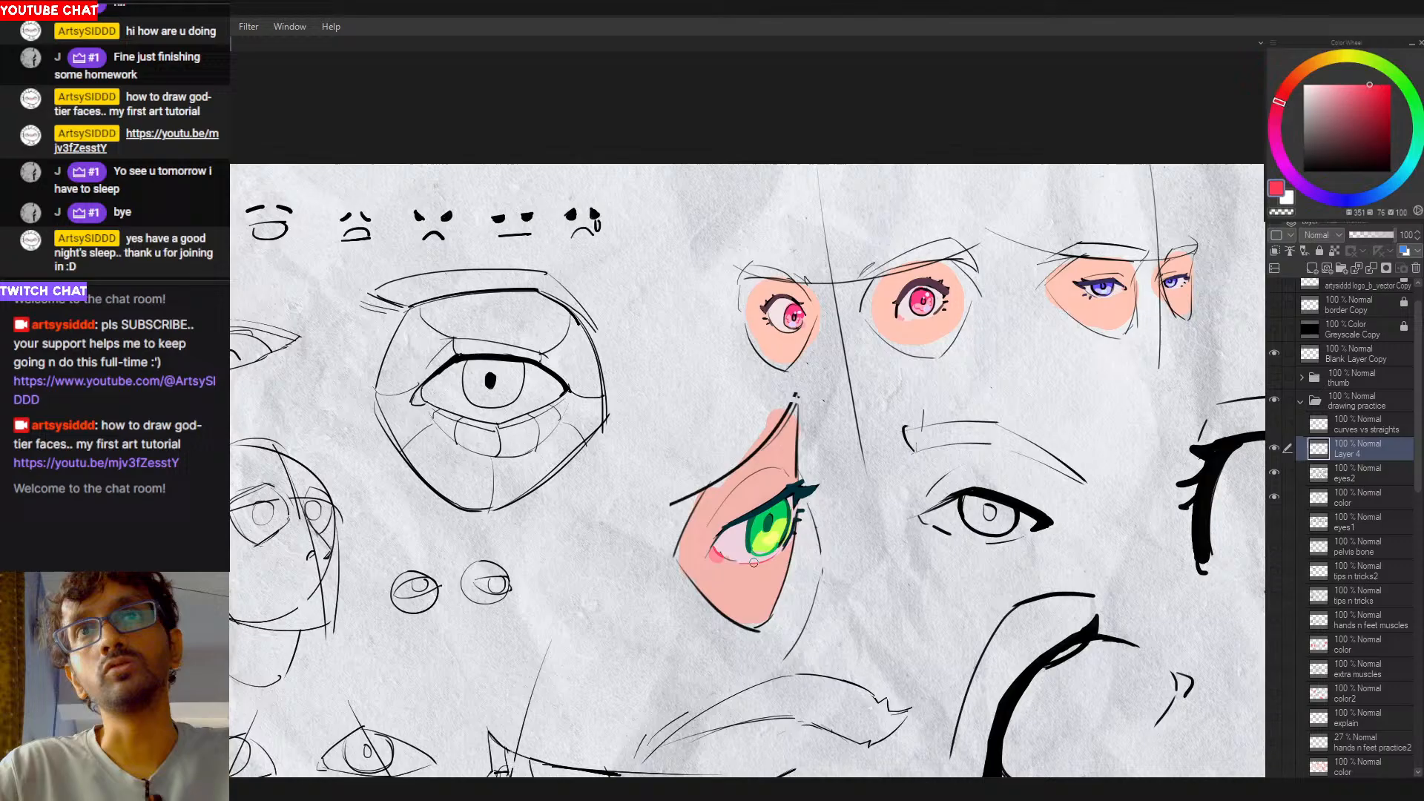
key("ctrl+z")
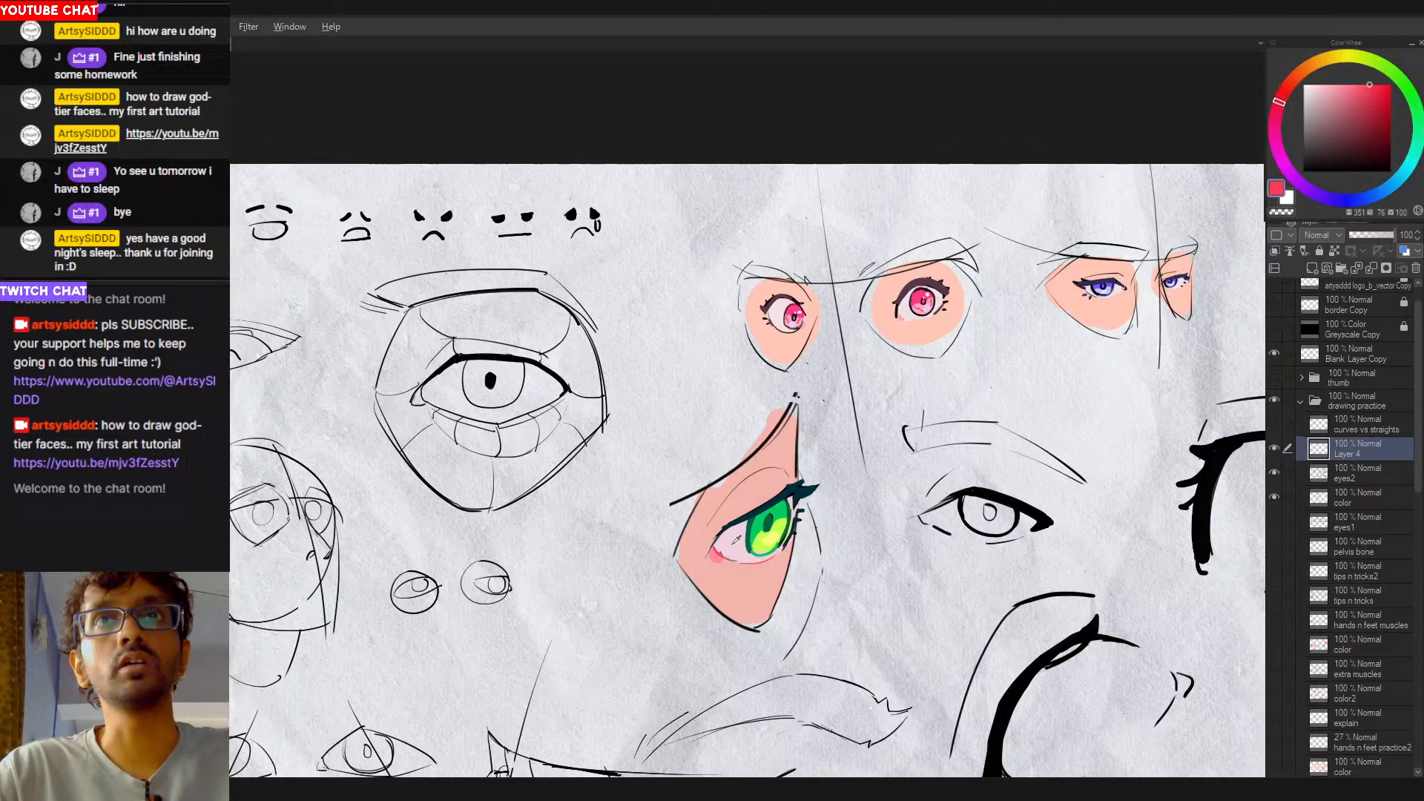
Step: Paint a pale pink rim along the side-view eye's lower lid, redoing the first stroke with a newly sampled tone
left_click(739, 552, "alt")
left_click_drag(730, 564, 774, 565)
key("ctrl+z")
left_click(744, 580, "alt")
left_click_drag(1314, 86, 1321, 89)
left_click_drag(718, 558, 774, 563)
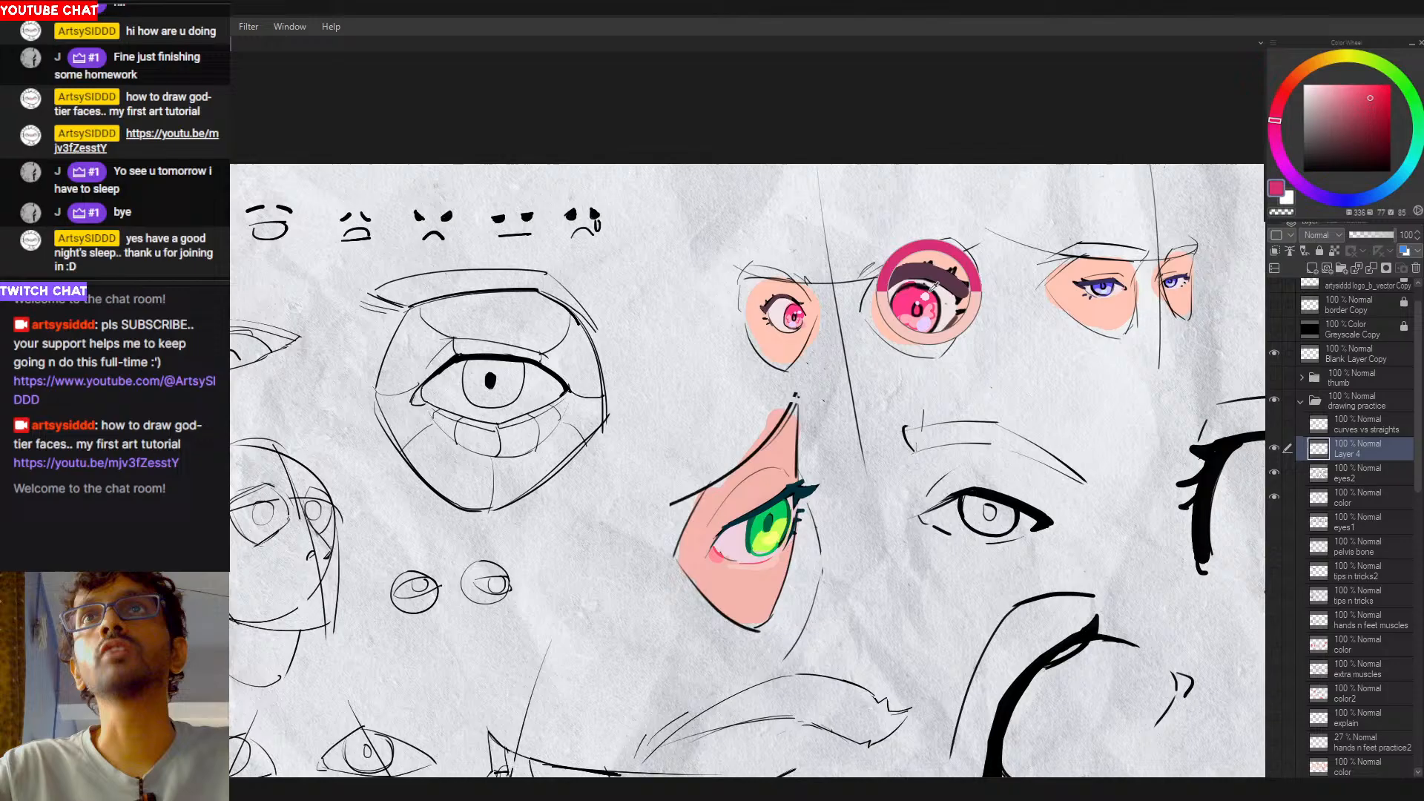
Step: Add small catchlights to the side-view iris with pale pink sampled from the red front-view eye
left_click(928, 290, "alt")
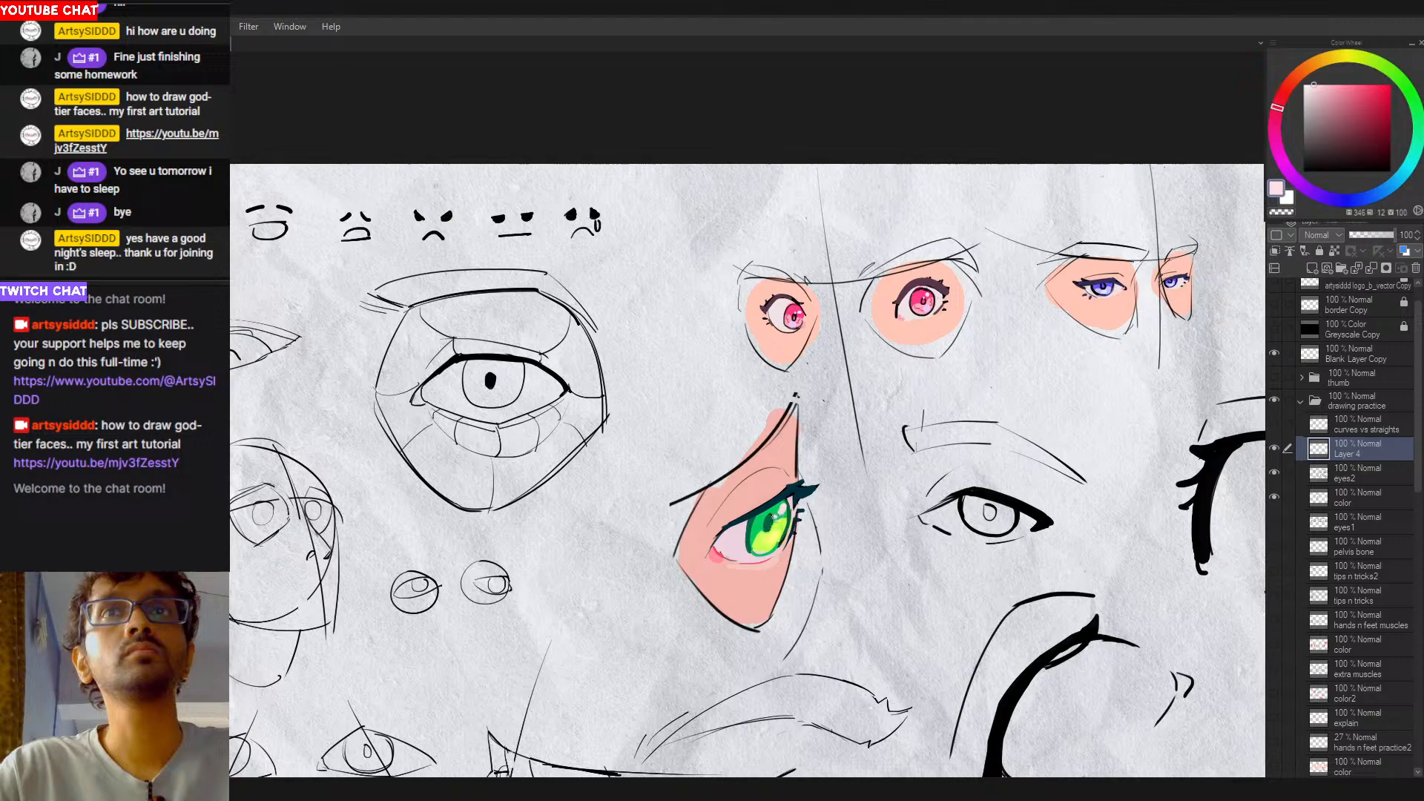
scroll(799, 535, "down", 2)
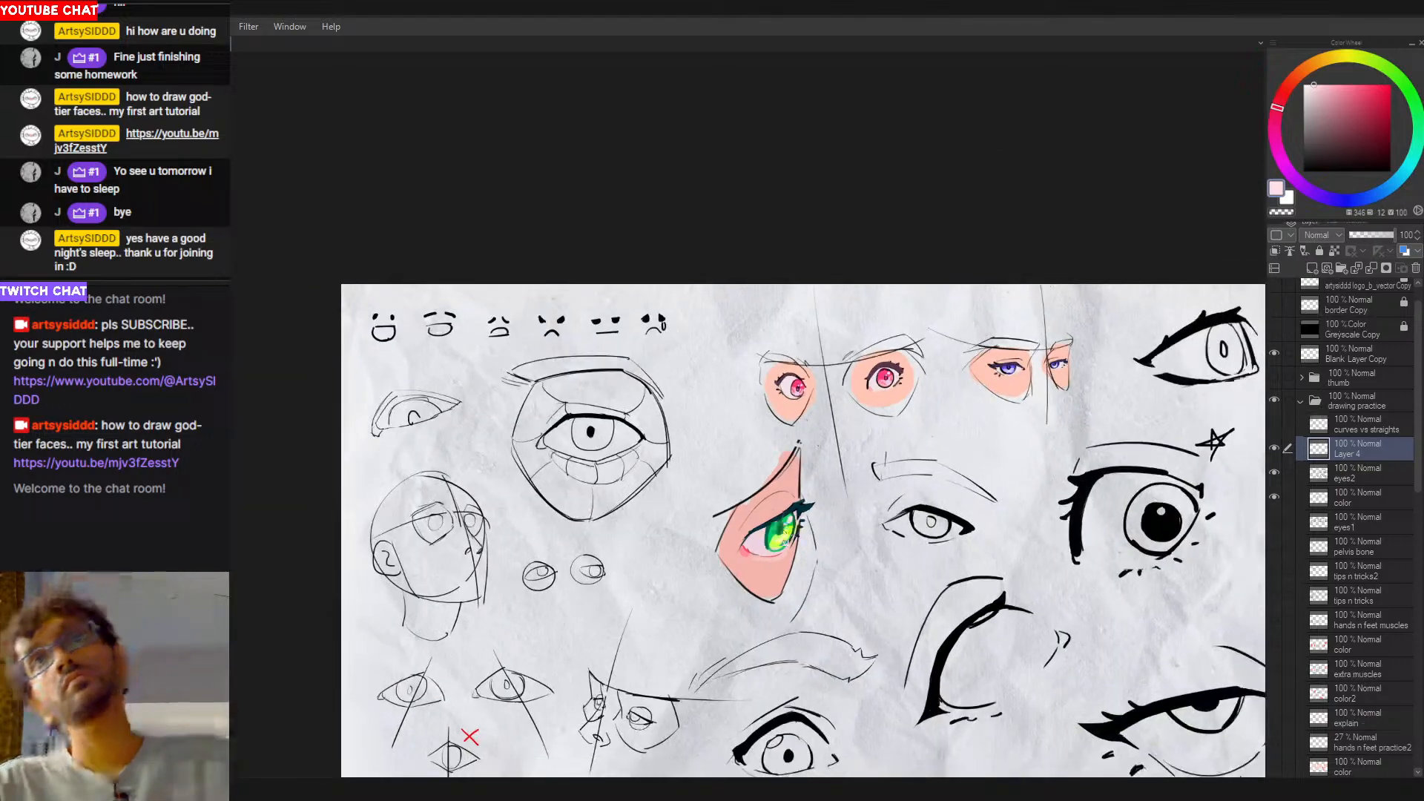
left_click_drag(784, 538, 677, 540)
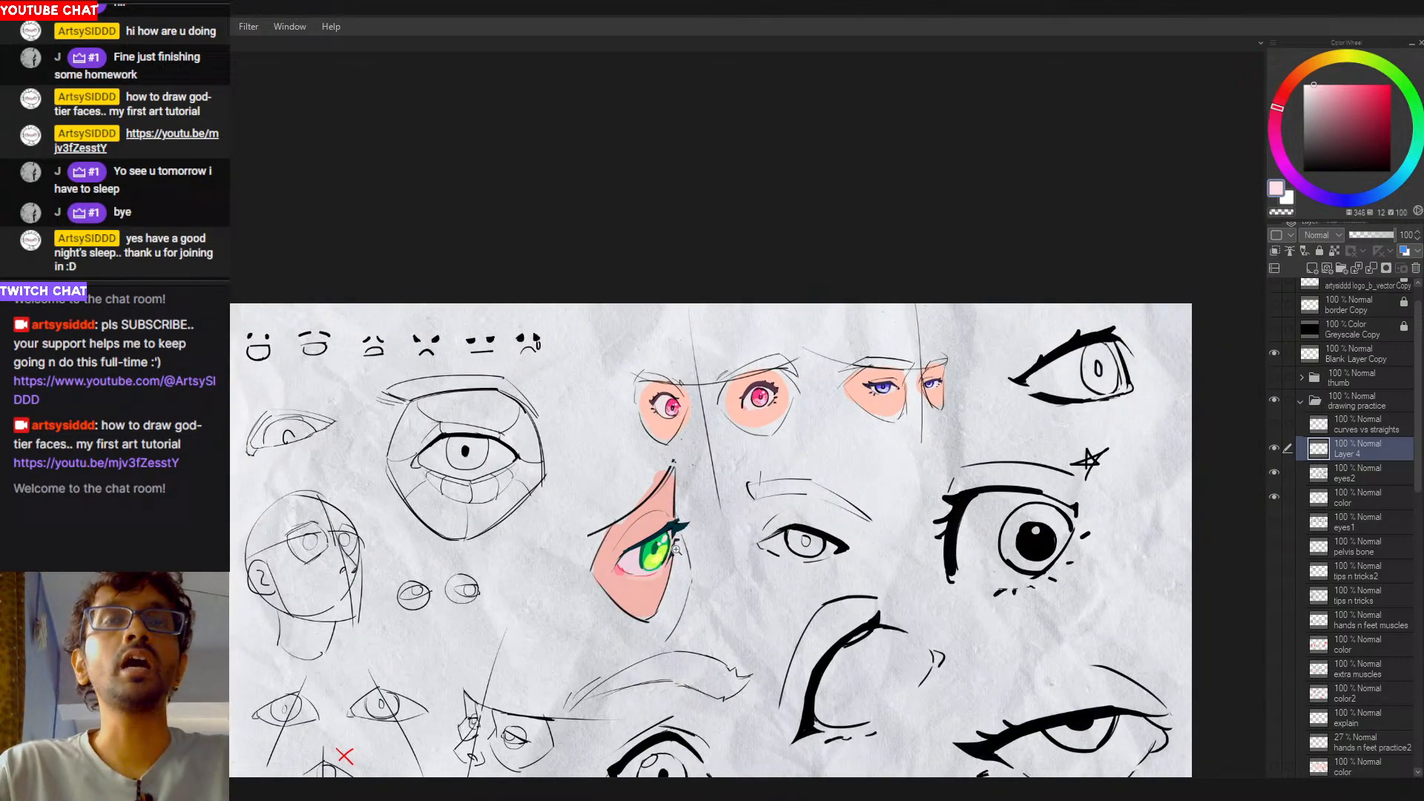
scroll(678, 535, "up", 3)
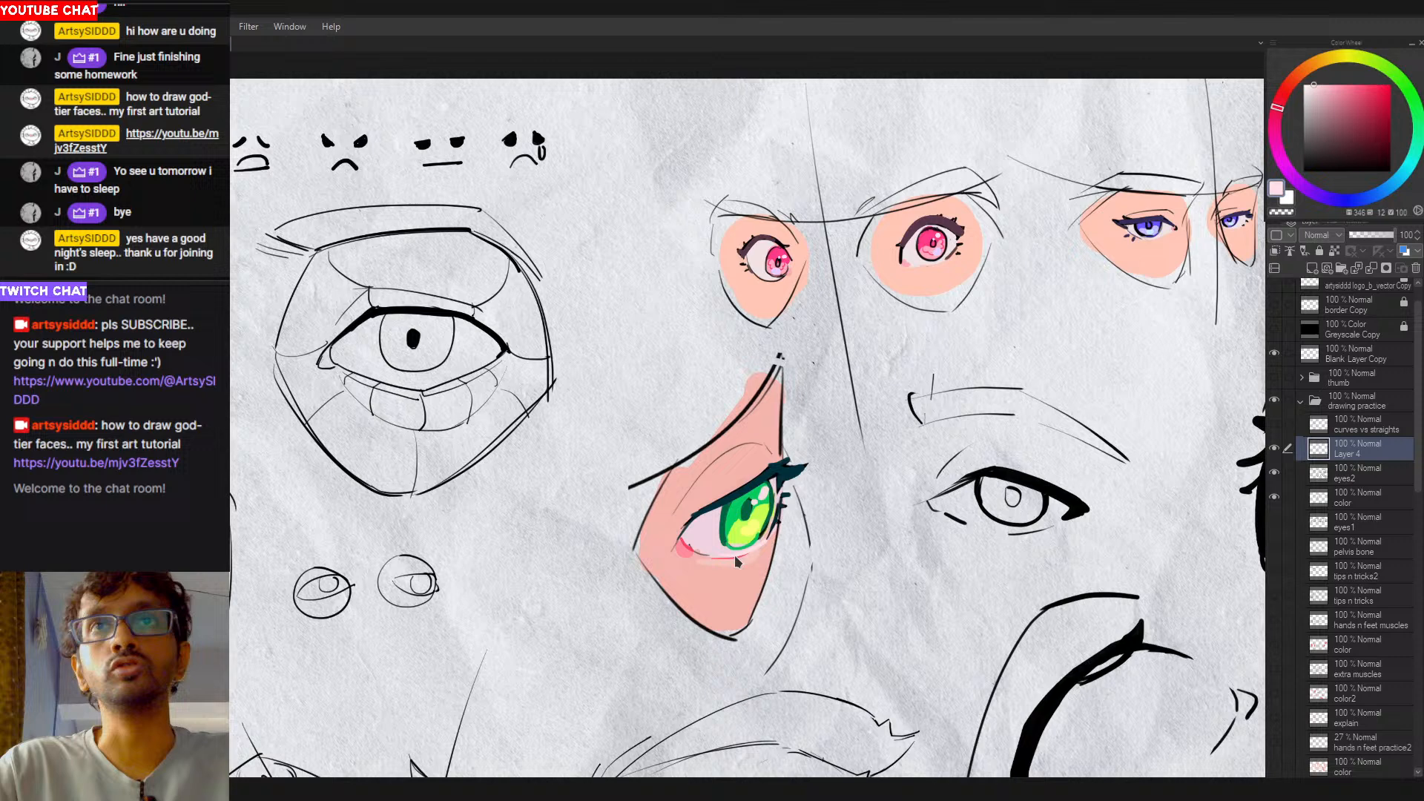
mouse_move(737, 562)
left_mouse_down()
mouse_move(760, 540)
mouse_move(726, 554)
mouse_move(758, 543)
mouse_move(759, 491)
left_mouse_up()
key("ctrl+z")
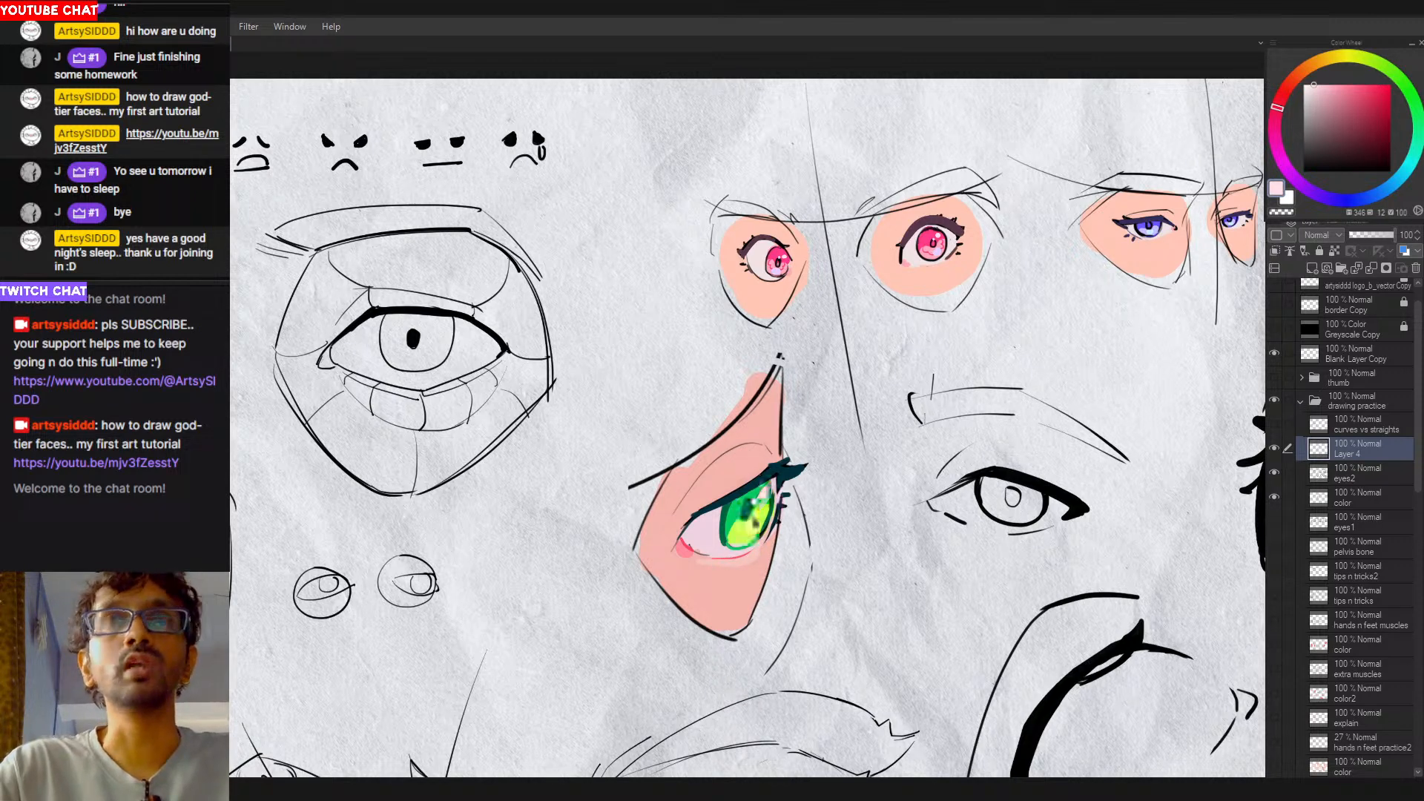
mouse_move(763, 541)
left_mouse_down()
mouse_move(739, 560)
mouse_move(762, 547)
left_mouse_up()
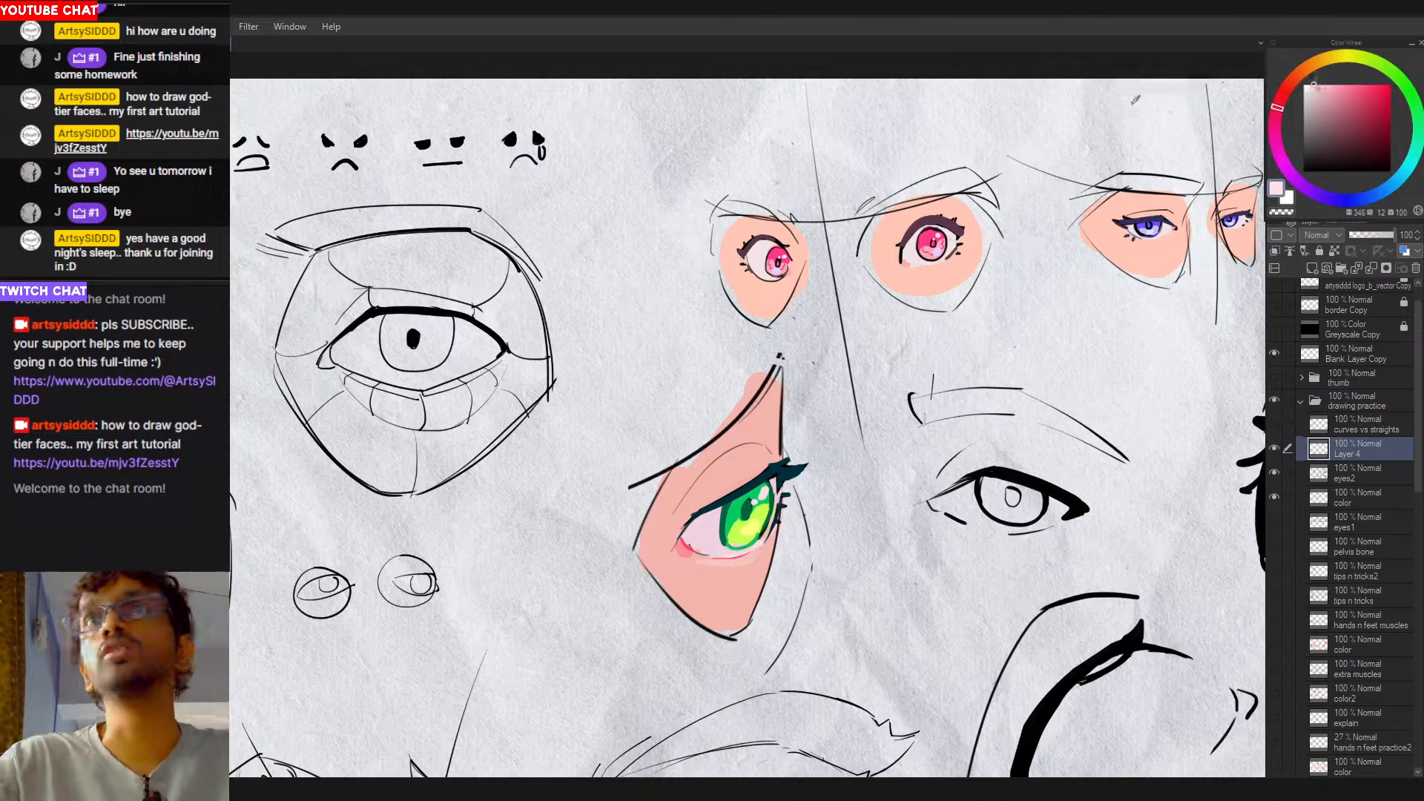
Step: Lighten the pink to near white and brush highlights along the side-view eye's lower lid rim
left_click(1308, 86)
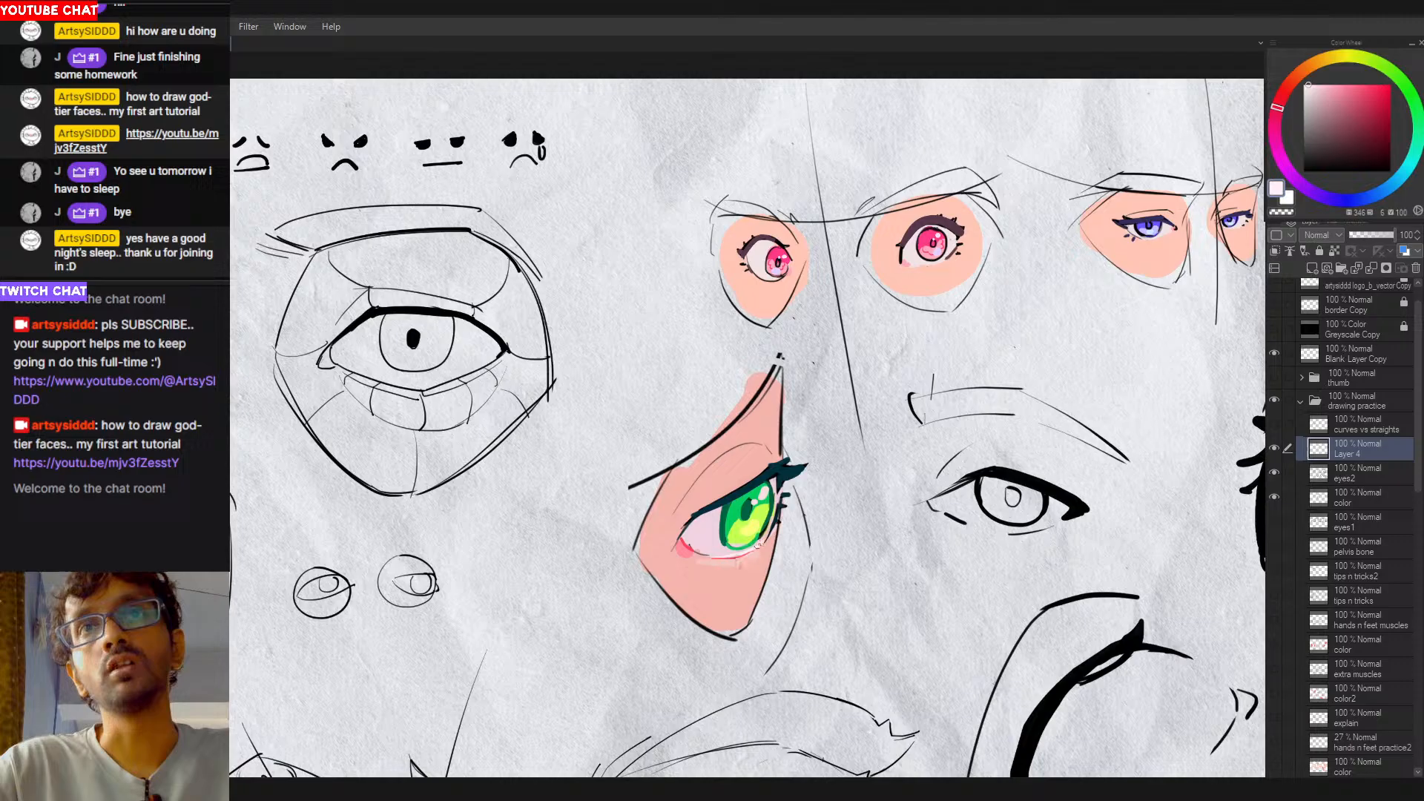
left_click_drag(774, 558, 740, 556)
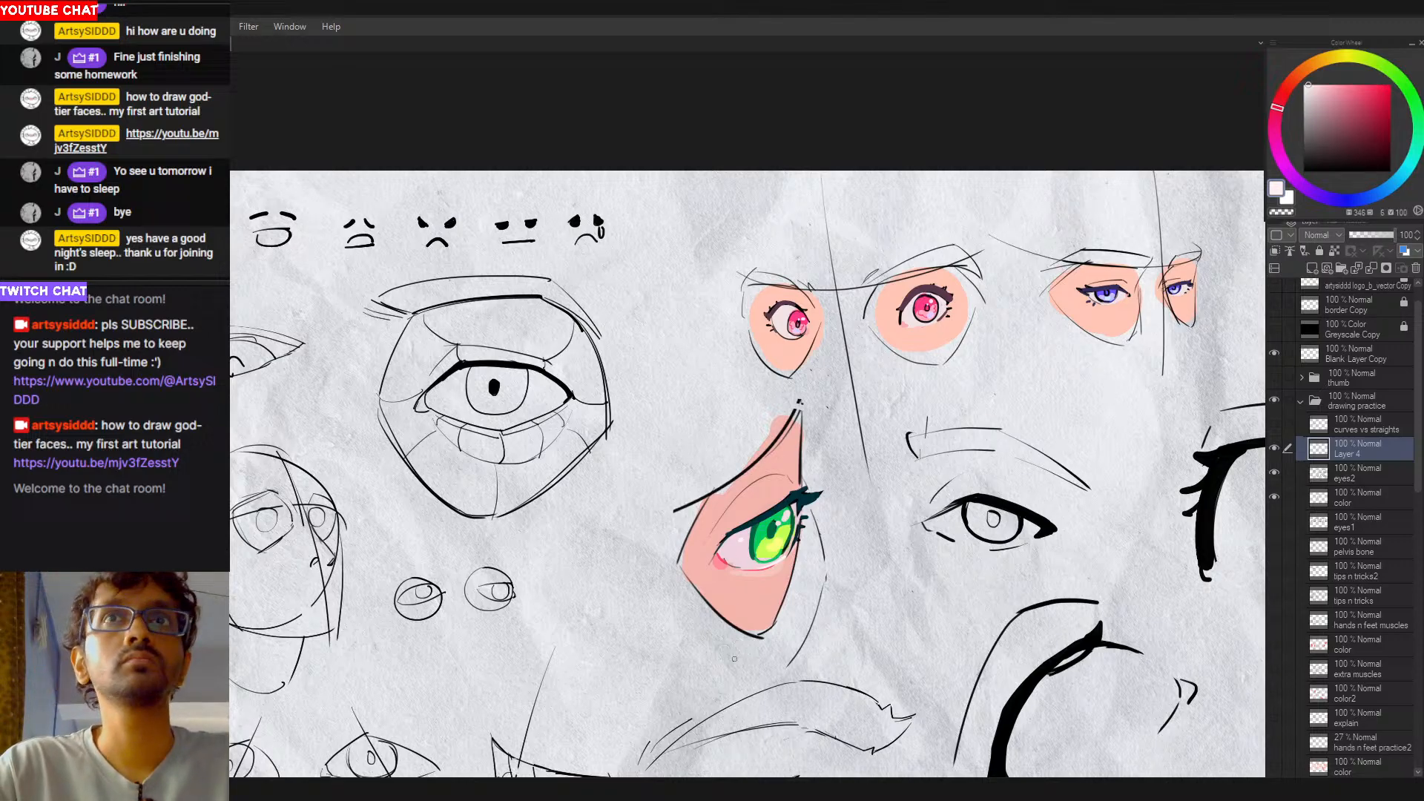
left_click_drag(776, 508, 683, 534)
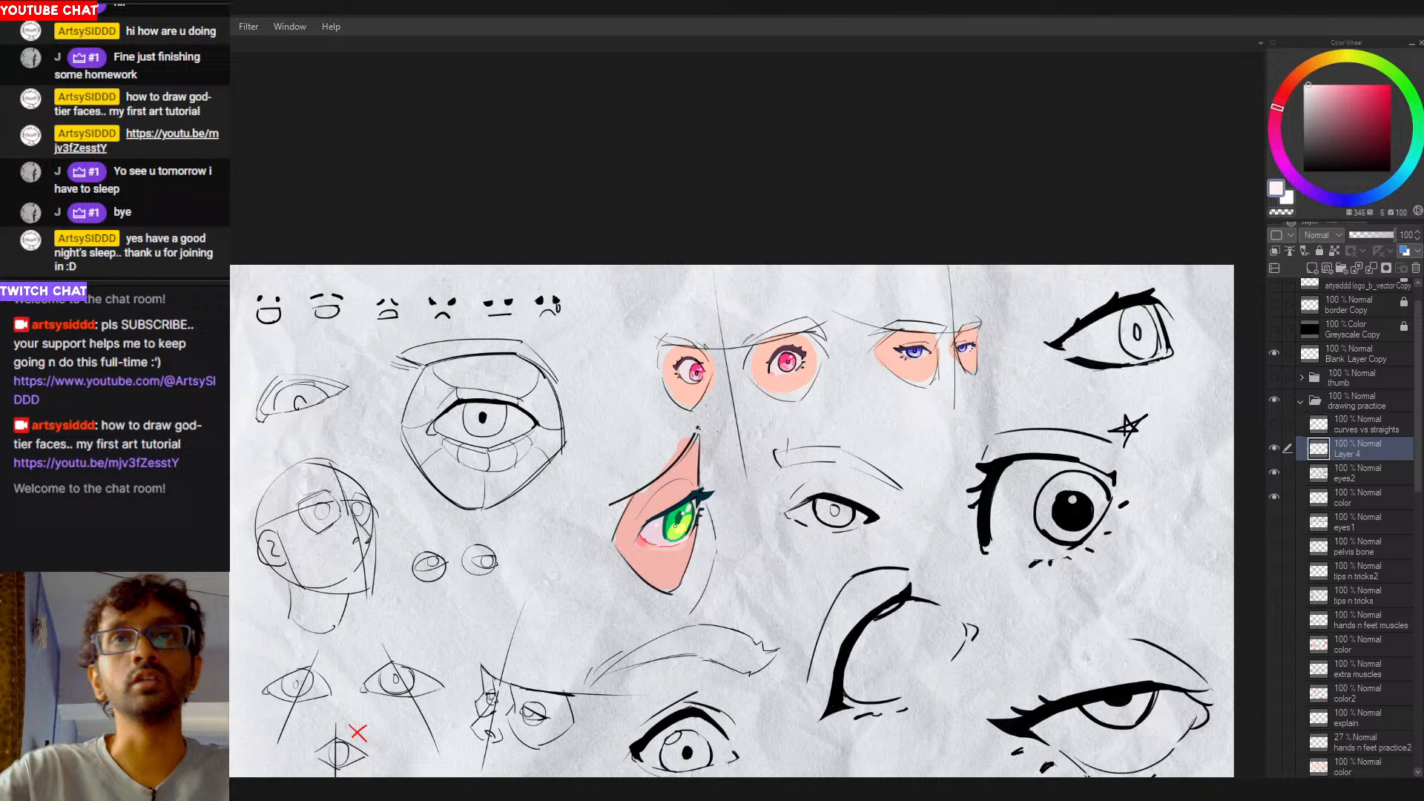
left_click_drag(675, 526, 695, 506)
scroll(701, 485, "down", 1)
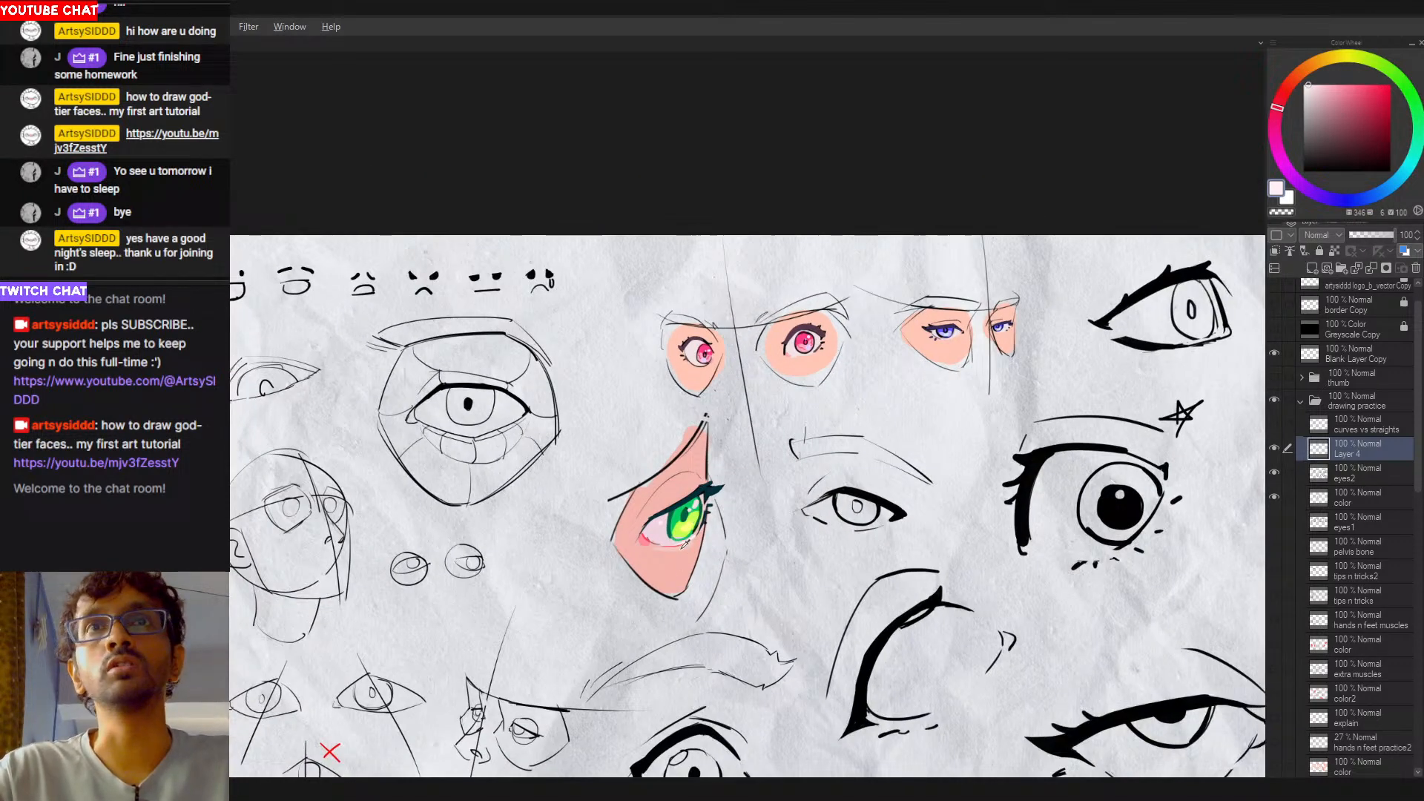
Step: Select the side-view eye's skin area on the "color" layer, brush sampled skin pink around the lid, and clear the selection
left_click(664, 486, "alt")
mouse_move(684, 481)
left_mouse_down()
mouse_move(642, 519)
mouse_move(671, 528)
mouse_move(679, 483)
left_mouse_up()
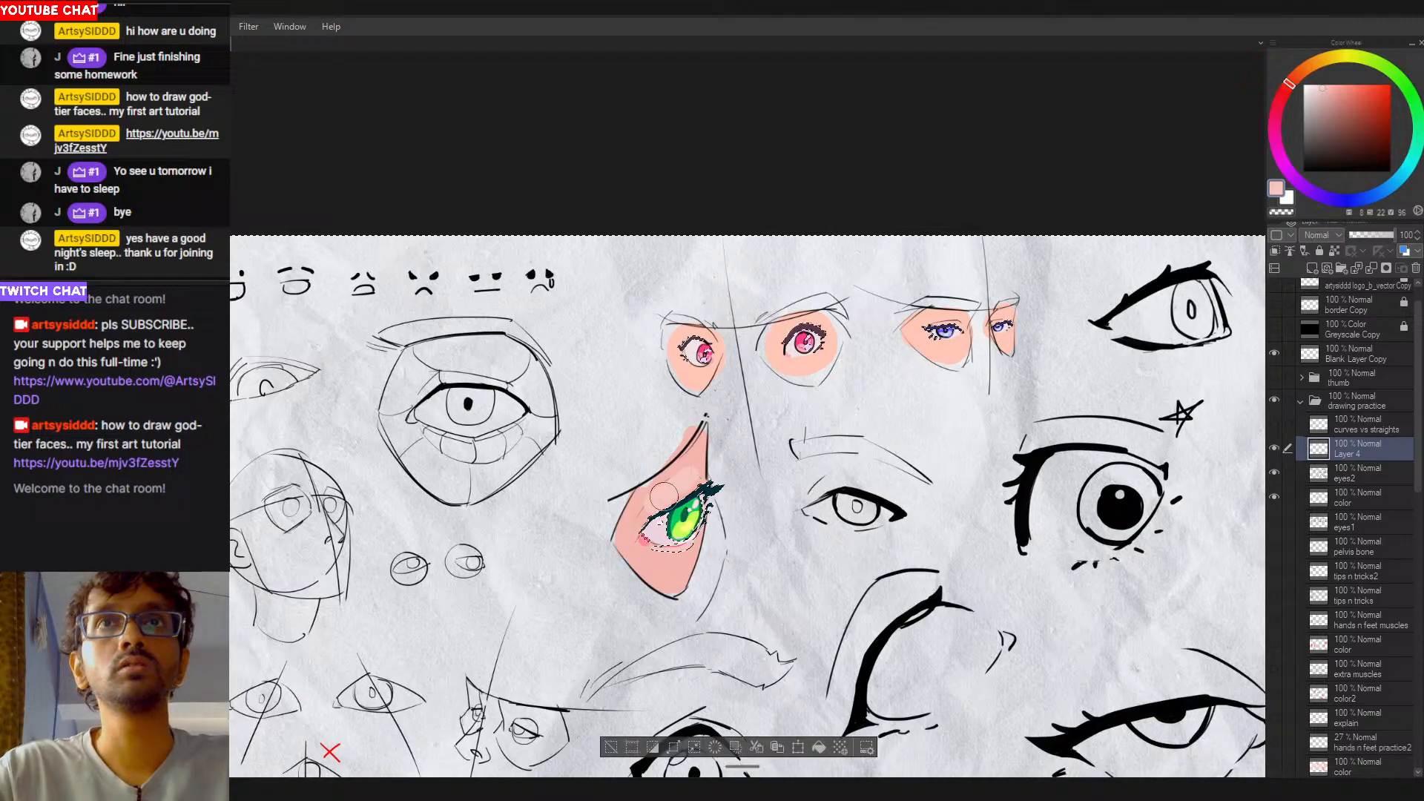
left_click(1357, 497)
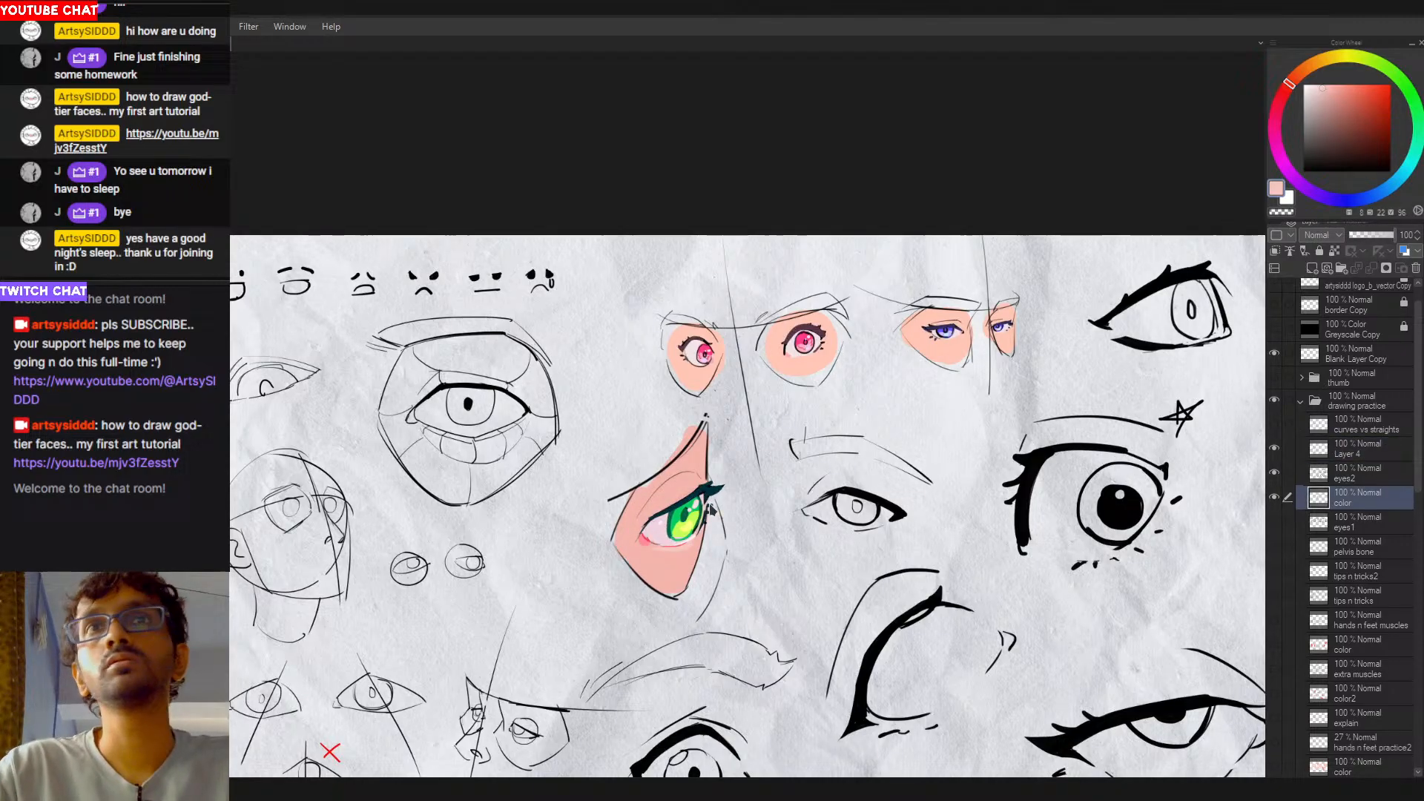
left_click(683, 486)
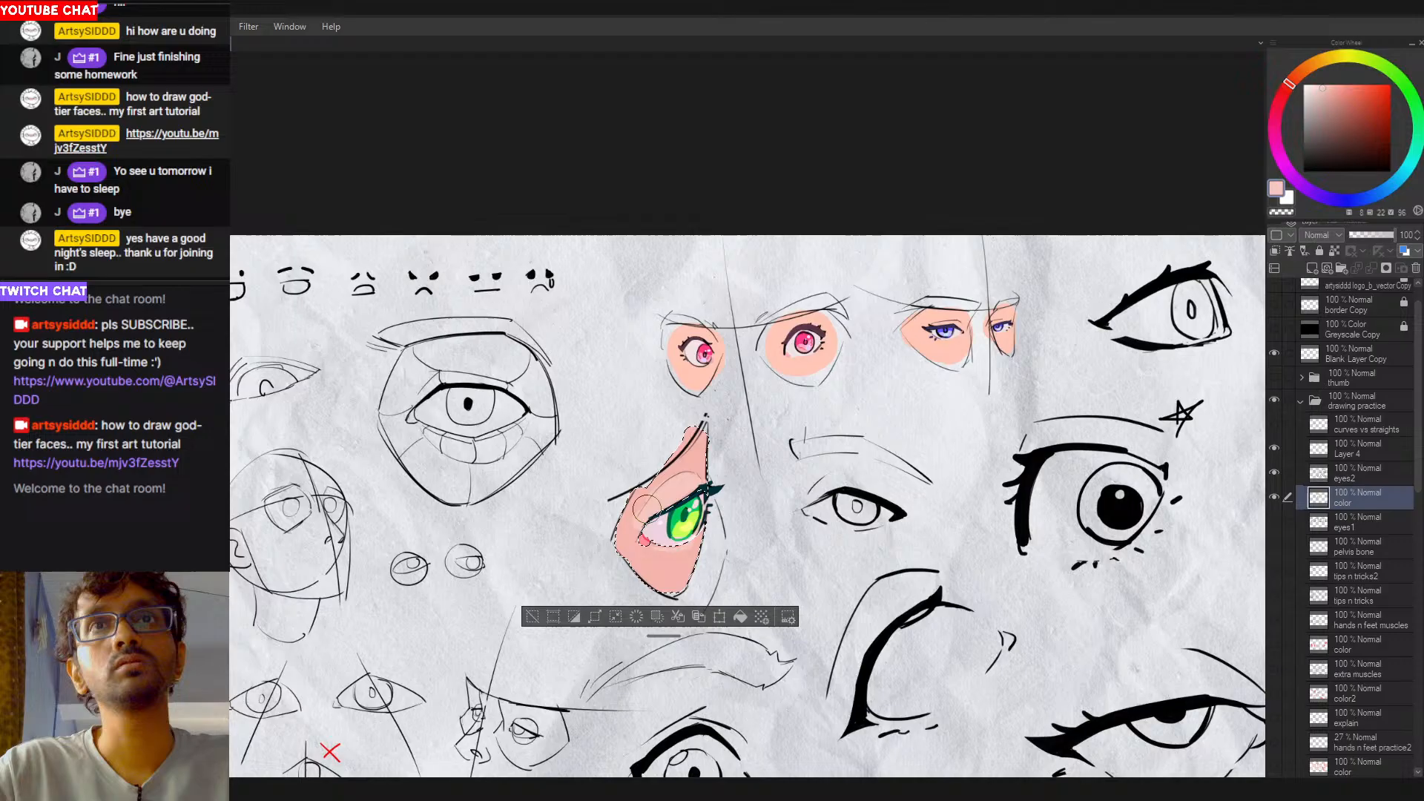
key("ctrl+d")
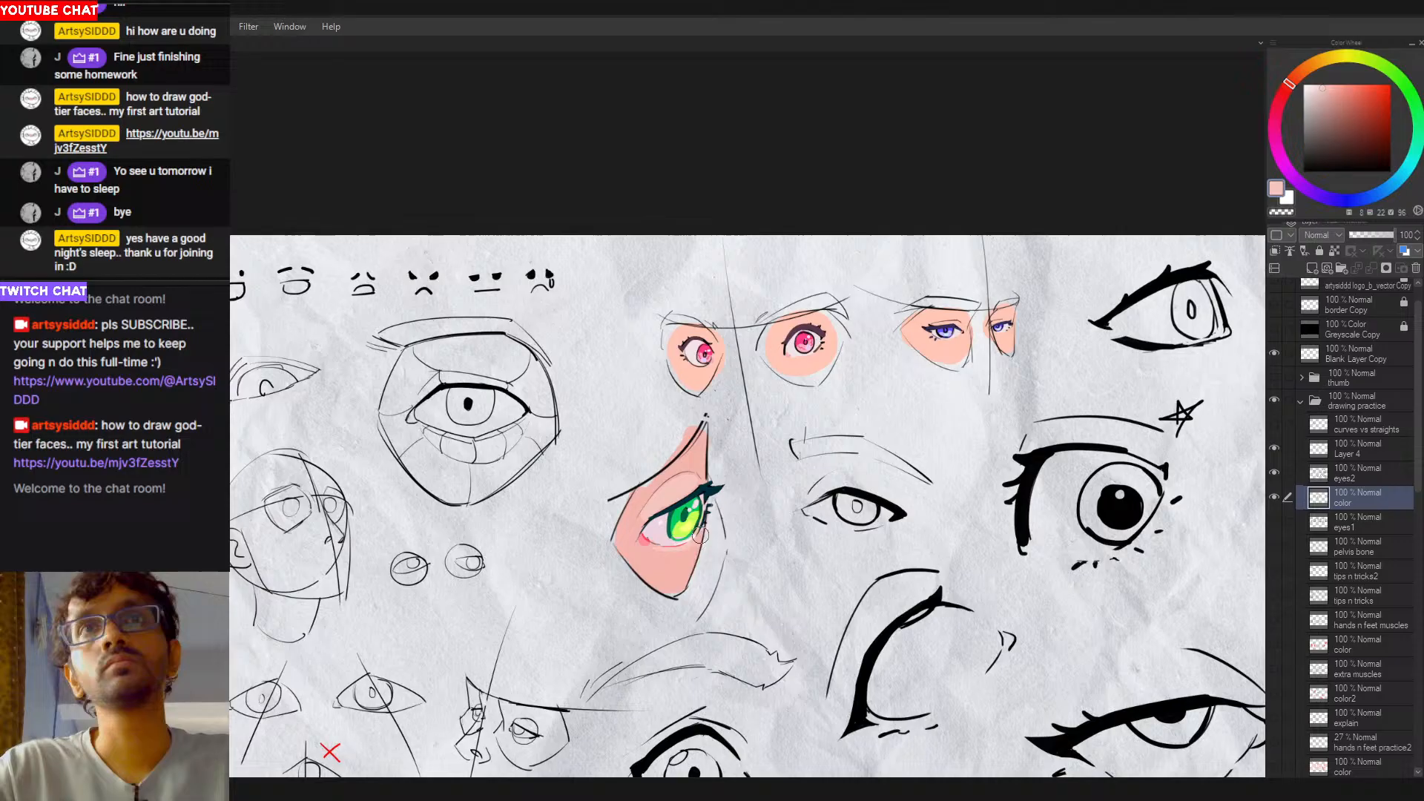
Step: Block in the wide-open eye's white on the "color" layer, trying skin pink and pale pink before settling on pale lavender
left_click_drag(928, 516, 827, 496)
scroll(826, 495, "down", 2)
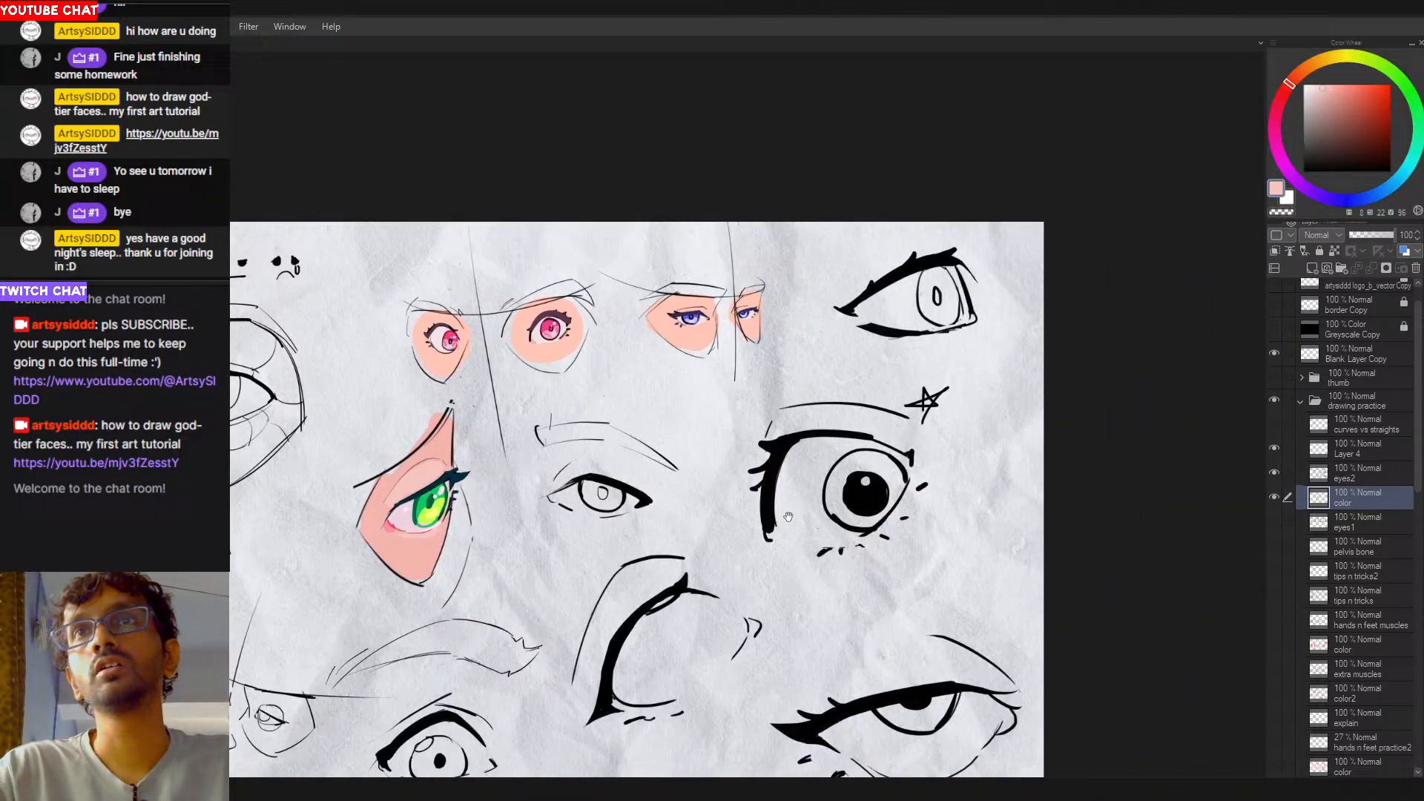
scroll(802, 485, "up", 1)
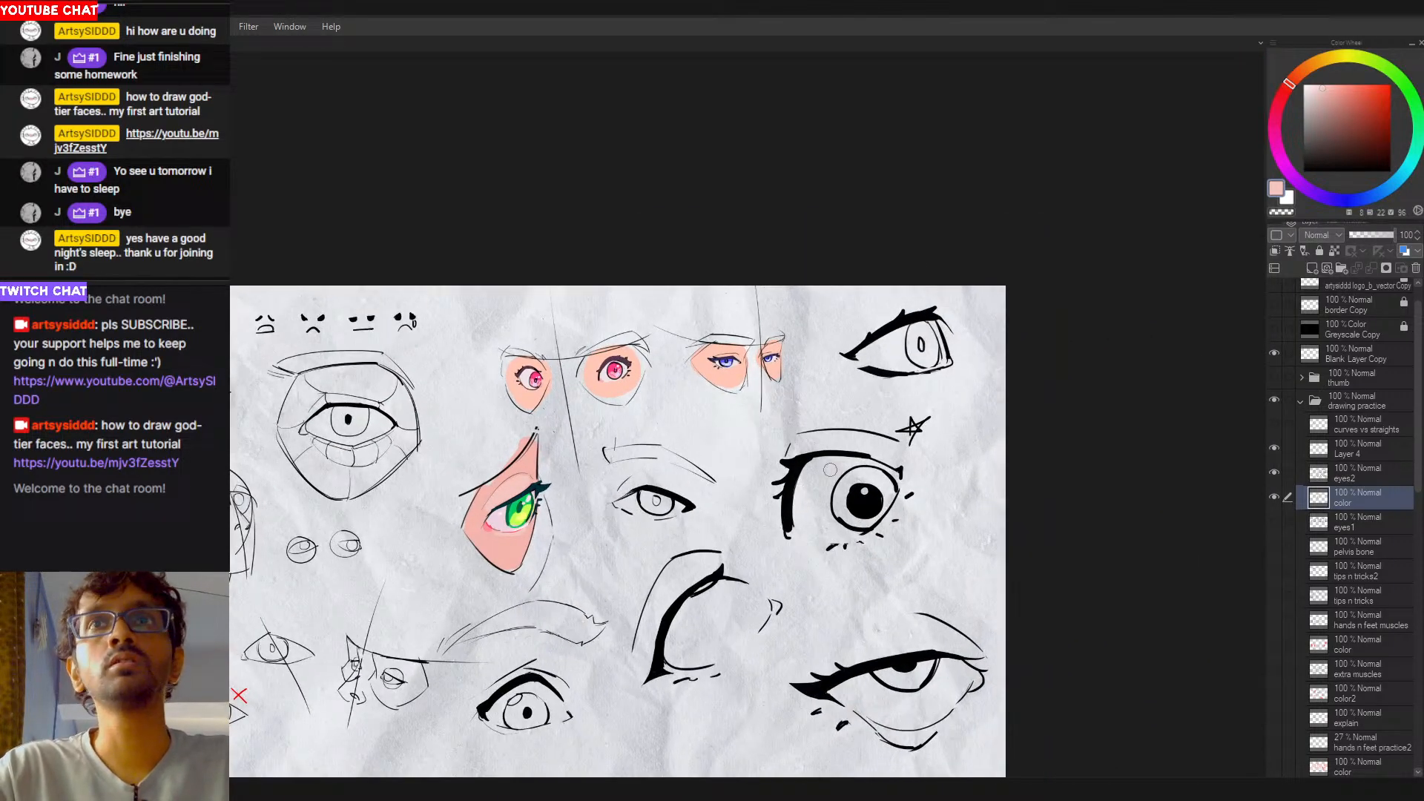
mouse_move(822, 482)
left_mouse_down()
mouse_move(803, 467)
mouse_move(816, 478)
left_mouse_up()
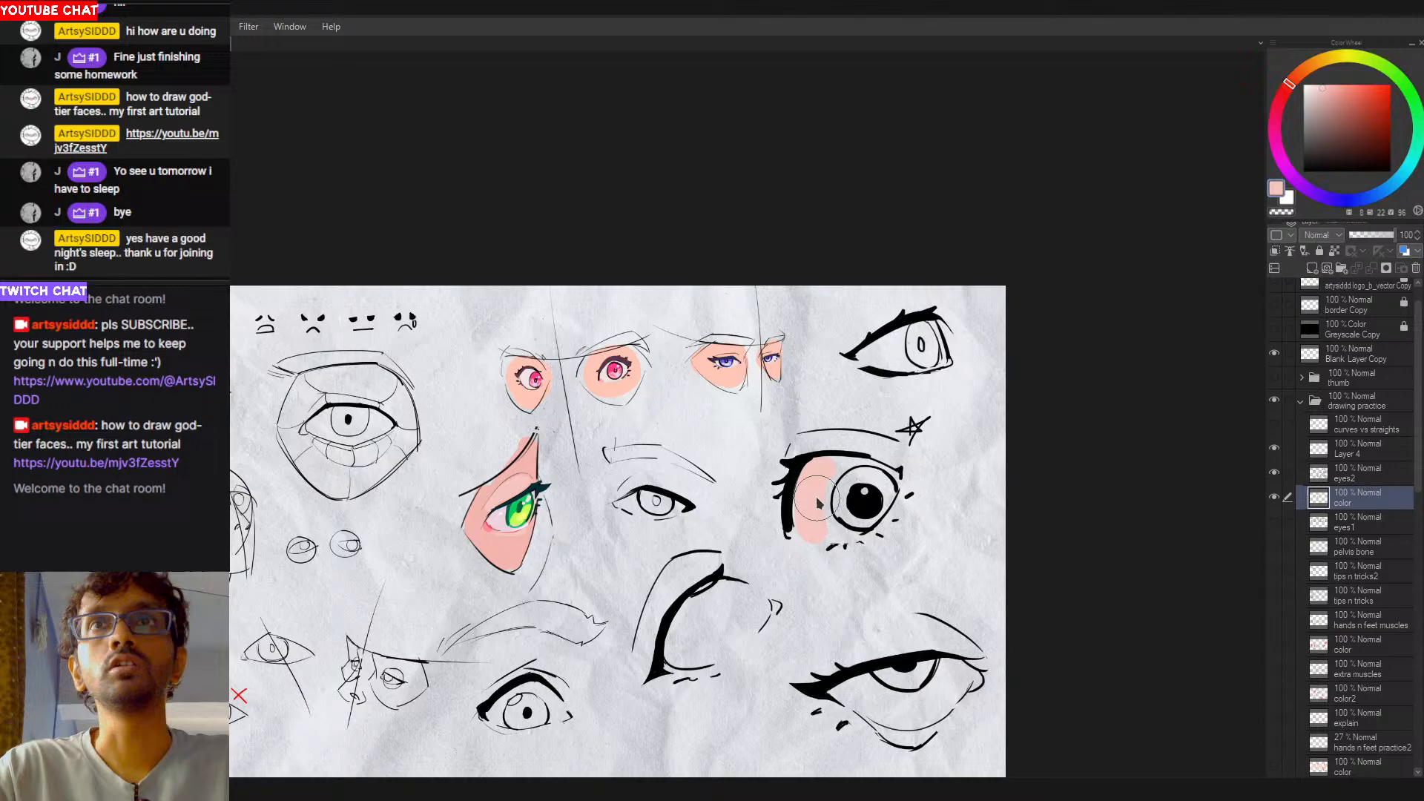
left_click(1098, 113, "alt")
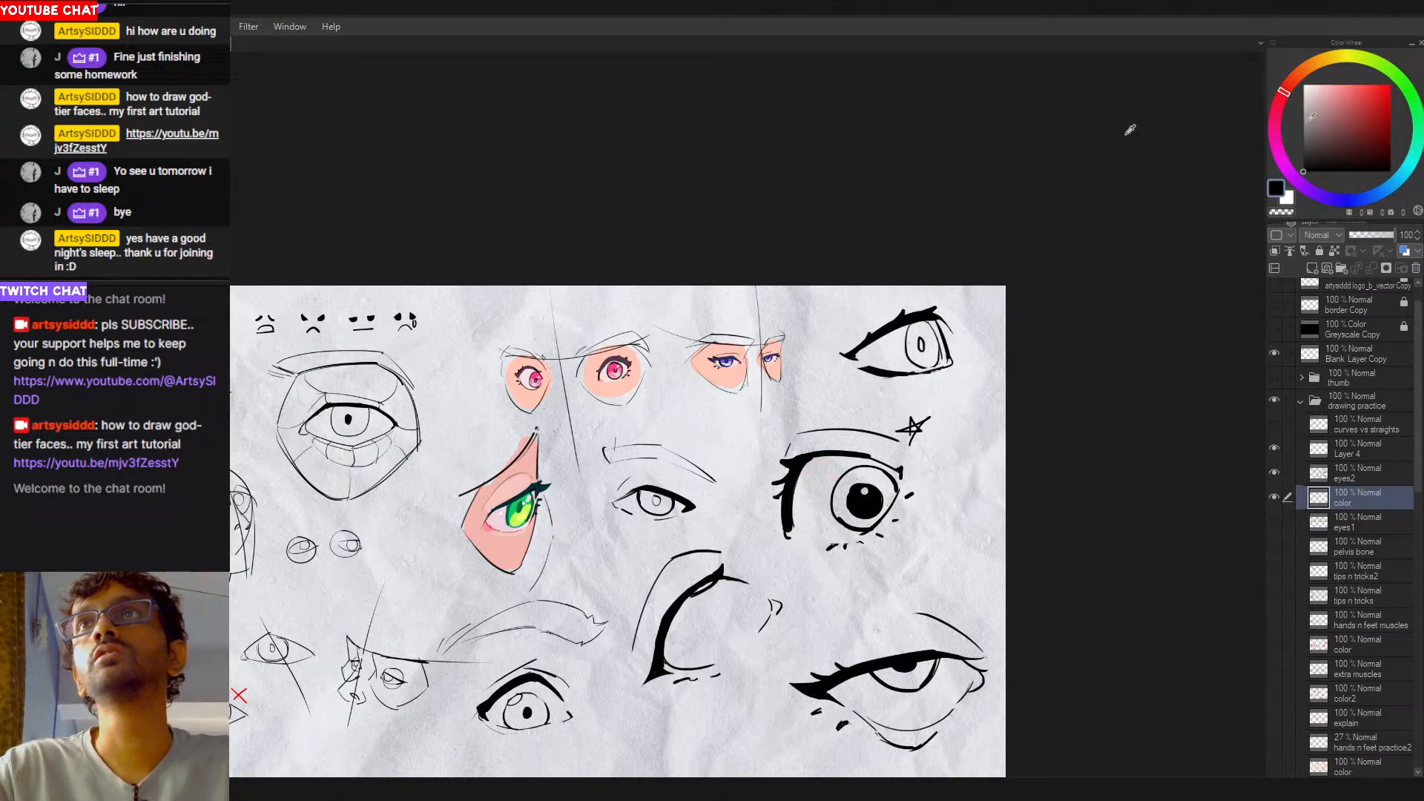
mouse_move(1332, 95)
left_mouse_down()
mouse_move(1338, 71)
mouse_move(1325, 72)
mouse_move(1359, 71)
mouse_move(1317, 72)
mouse_move(1312, 87)
left_mouse_up()
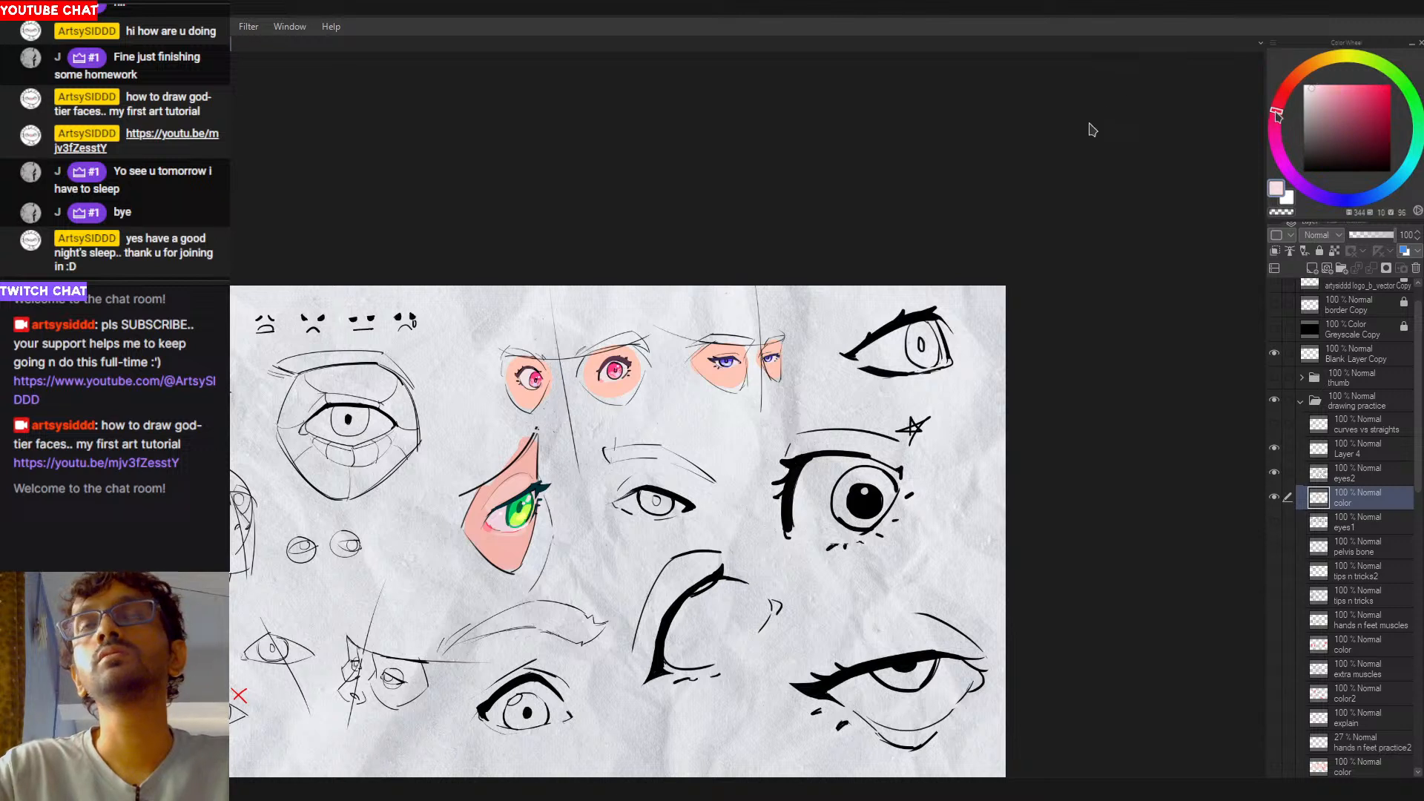
mouse_move(801, 534)
left_mouse_down()
mouse_move(810, 483)
mouse_move(826, 527)
mouse_move(827, 472)
mouse_move(809, 497)
mouse_move(821, 499)
mouse_move(826, 475)
mouse_move(817, 512)
mouse_move(818, 480)
mouse_move(842, 496)
left_mouse_up()
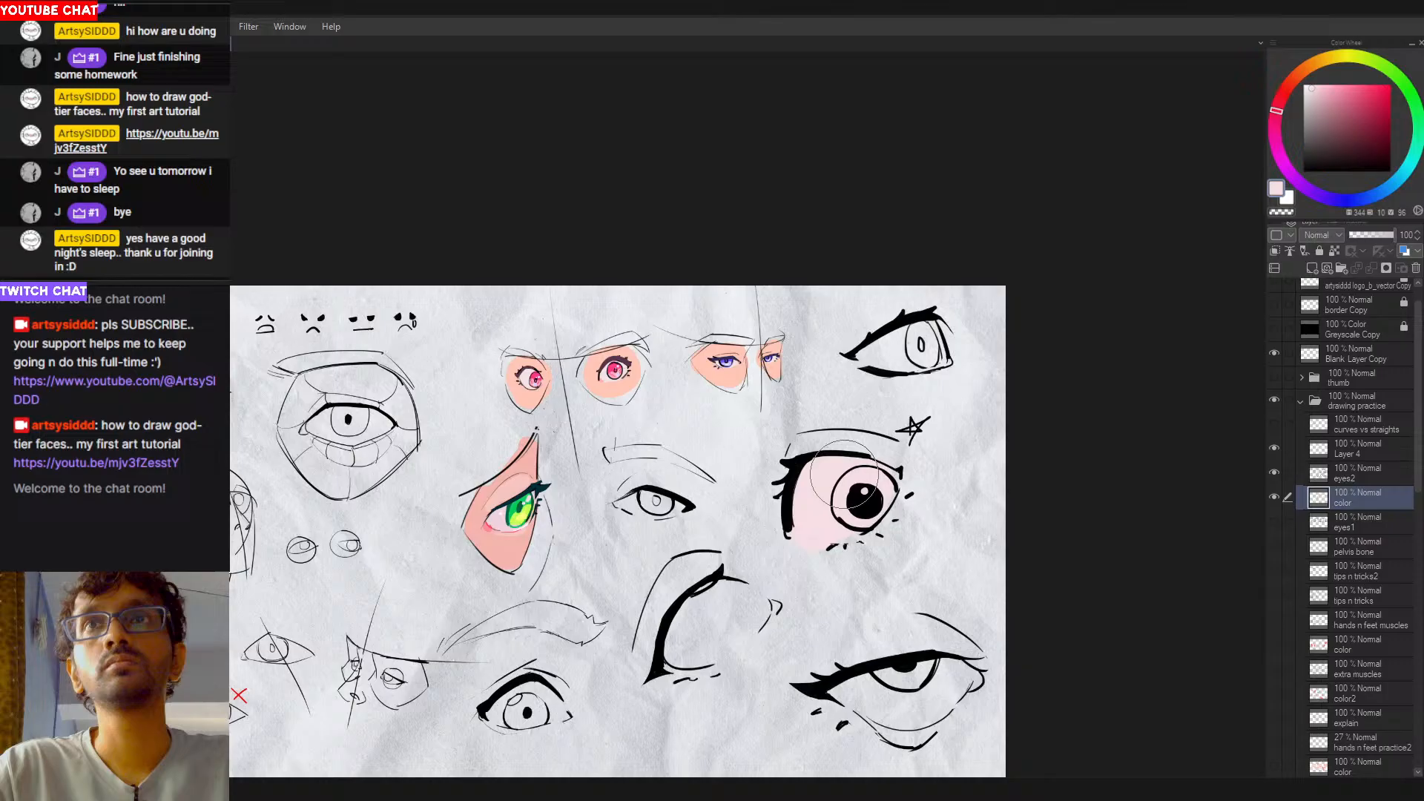
left_click(1327, 197)
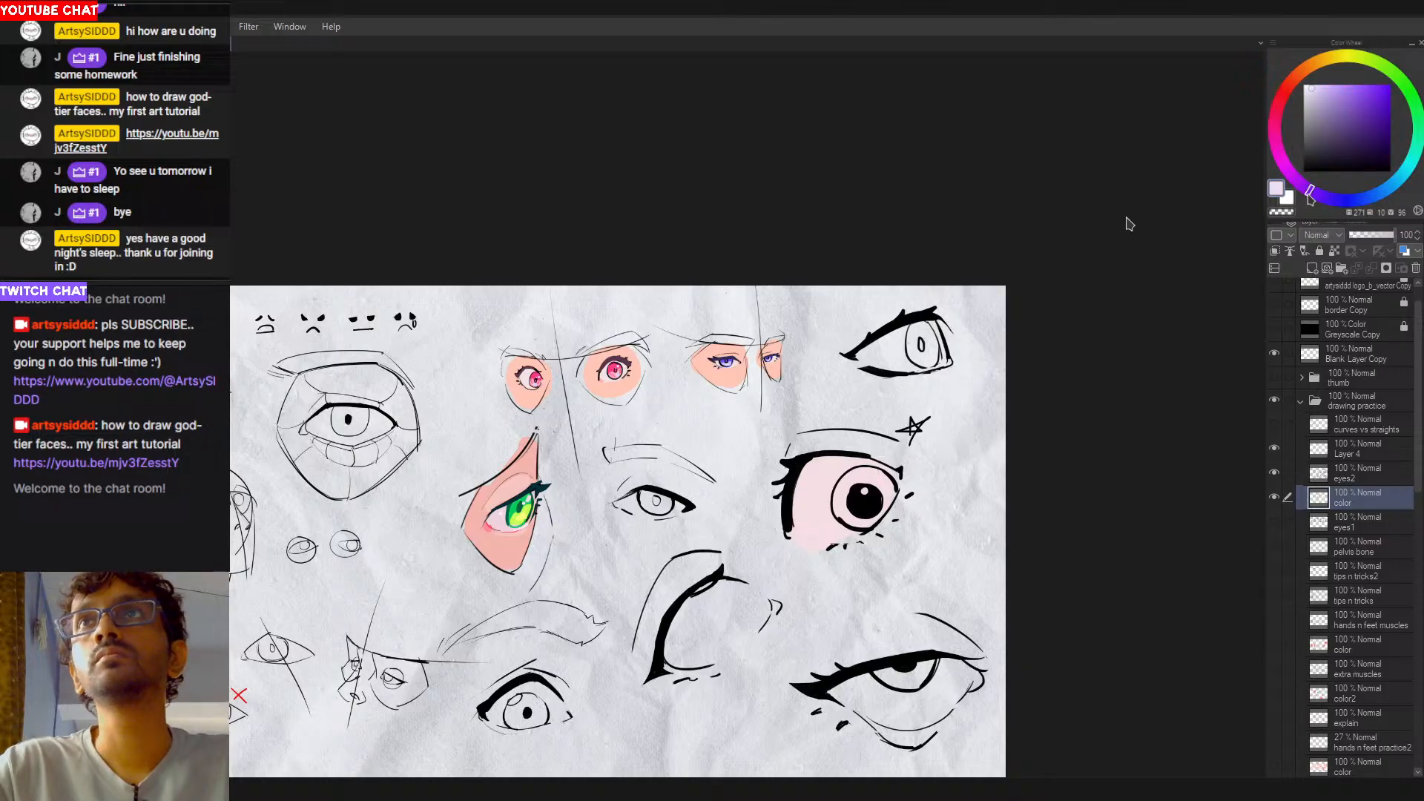
mouse_move(825, 518)
left_mouse_down()
mouse_move(832, 494)
mouse_move(824, 532)
mouse_move(861, 483)
mouse_move(830, 512)
mouse_move(845, 490)
left_mouse_up()
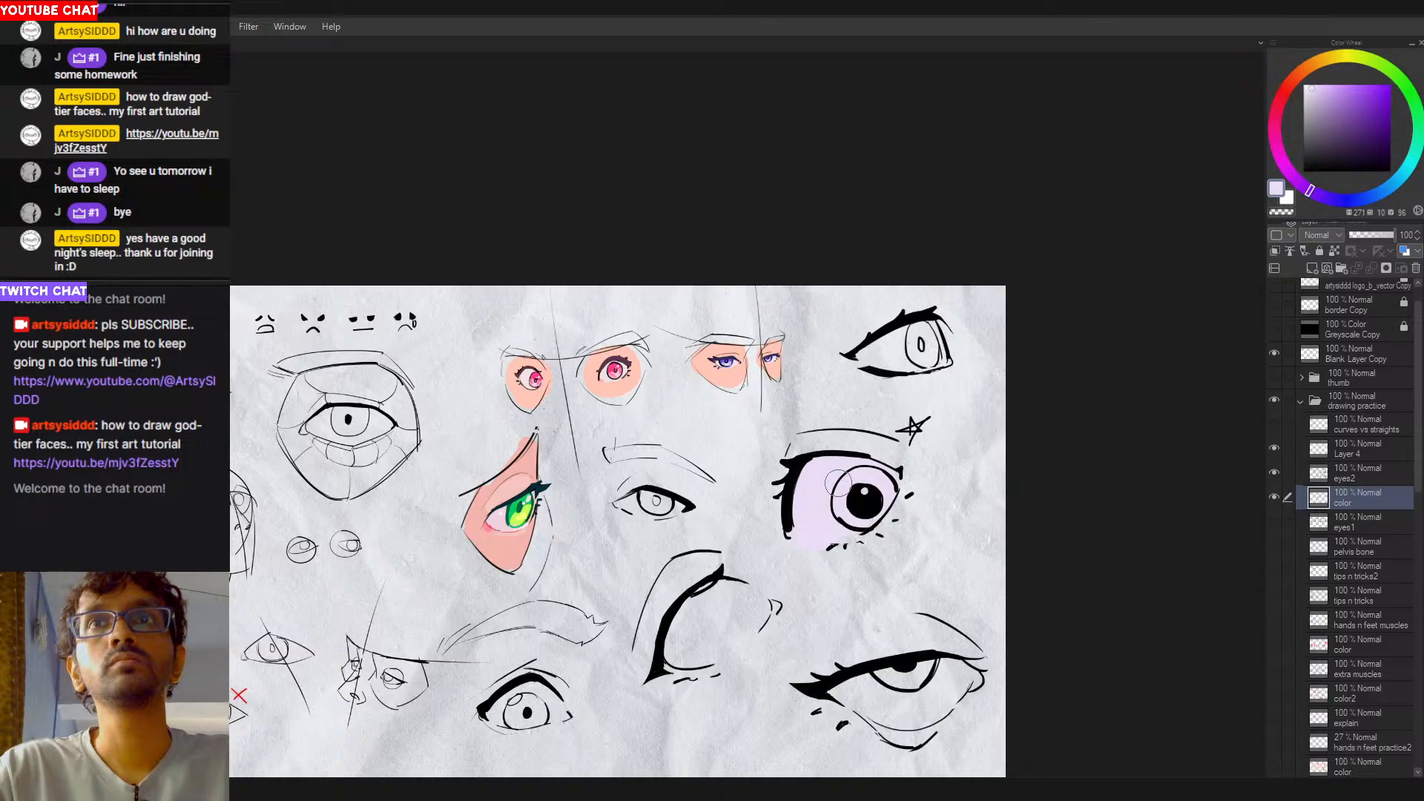
Step: Brush soft pale pink over parts of the wide-open eye's lavender white, redoing the first stroke in a lighter tone
left_click_drag(1285, 169, 1275, 120)
left_click(1320, 88)
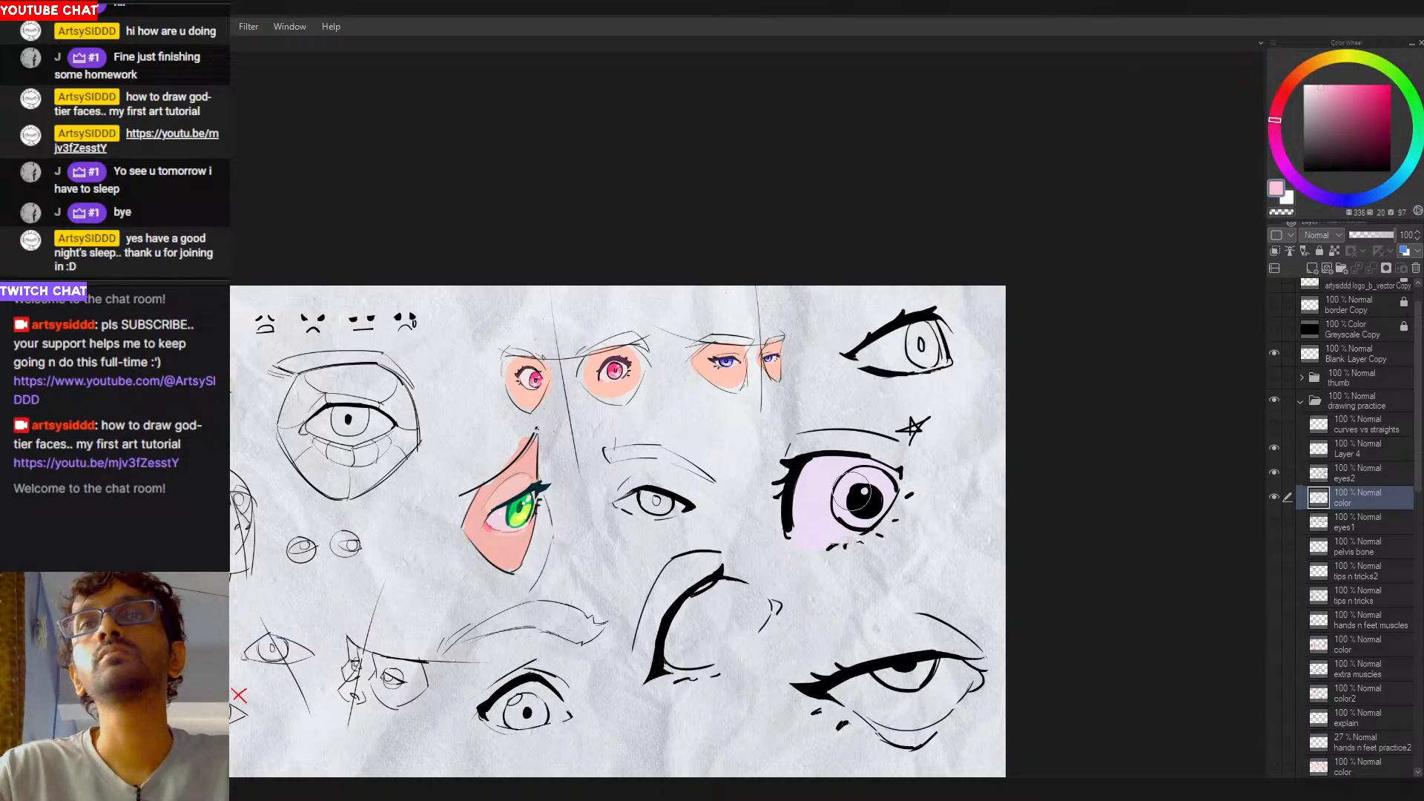
mouse_move(853, 489)
left_mouse_down()
mouse_move(810, 468)
mouse_move(802, 543)
mouse_move(808, 468)
left_mouse_up()
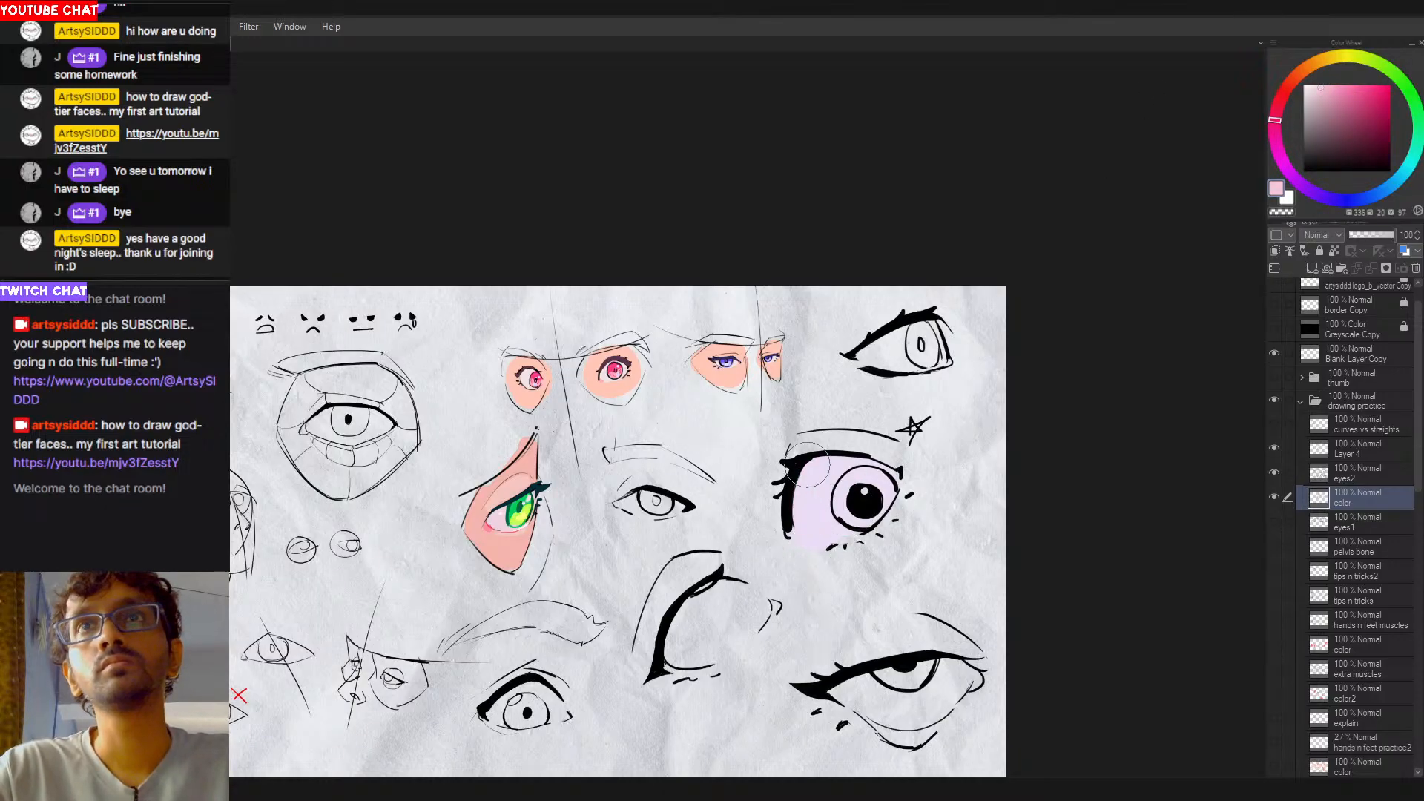
left_click(1319, 87)
left_click(1317, 89)
mouse_move(788, 525)
left_mouse_down()
mouse_move(817, 548)
mouse_move(812, 529)
mouse_move(826, 539)
mouse_move(802, 526)
mouse_move(840, 529)
mouse_move(834, 512)
mouse_move(828, 537)
mouse_move(815, 523)
mouse_move(855, 531)
mouse_move(805, 469)
mouse_move(796, 489)
mouse_move(851, 460)
left_mouse_up()
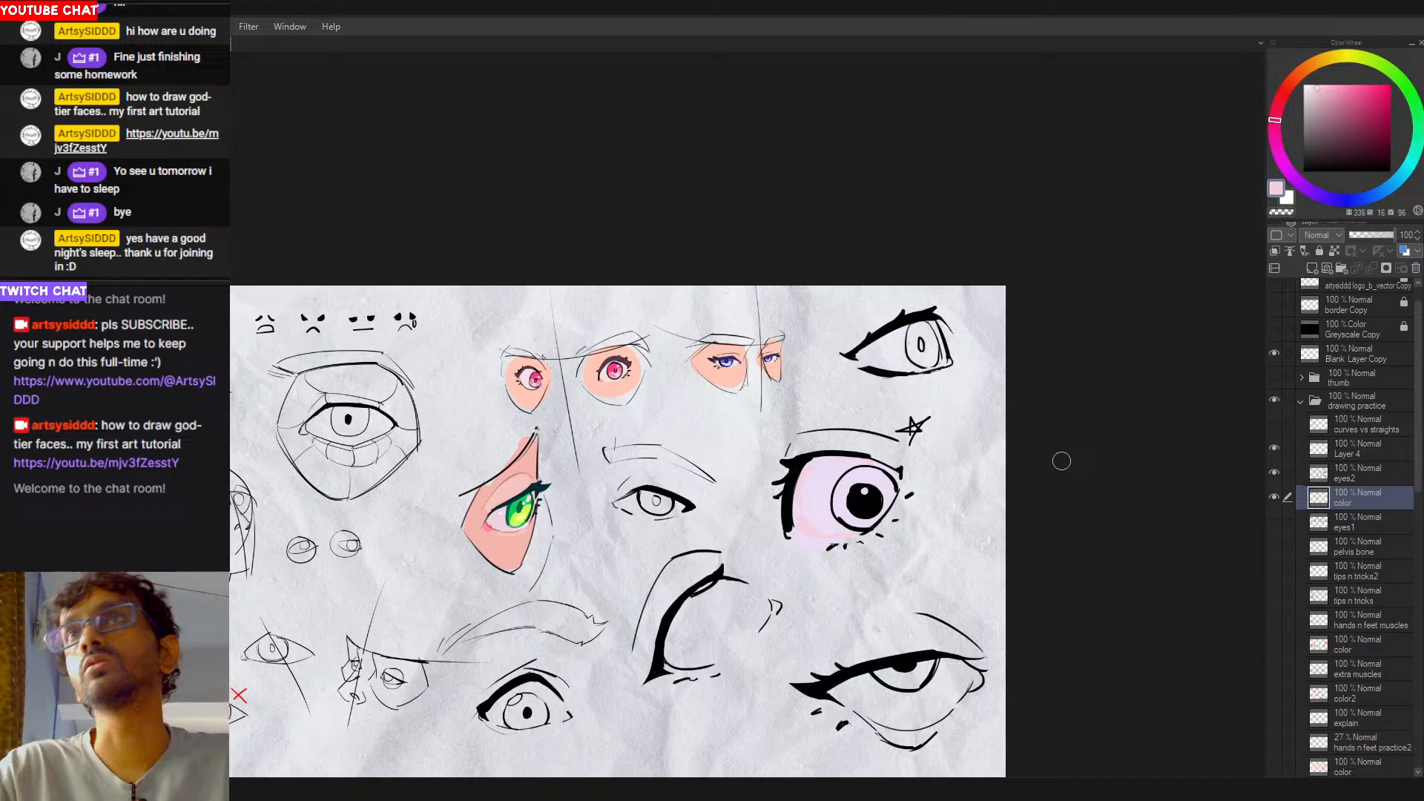
Step: Select the uncoloured area of the sheet, brush peach-orange skin around the wide-open eye after undoing a first stroke, and clear the selection
left_click(878, 554)
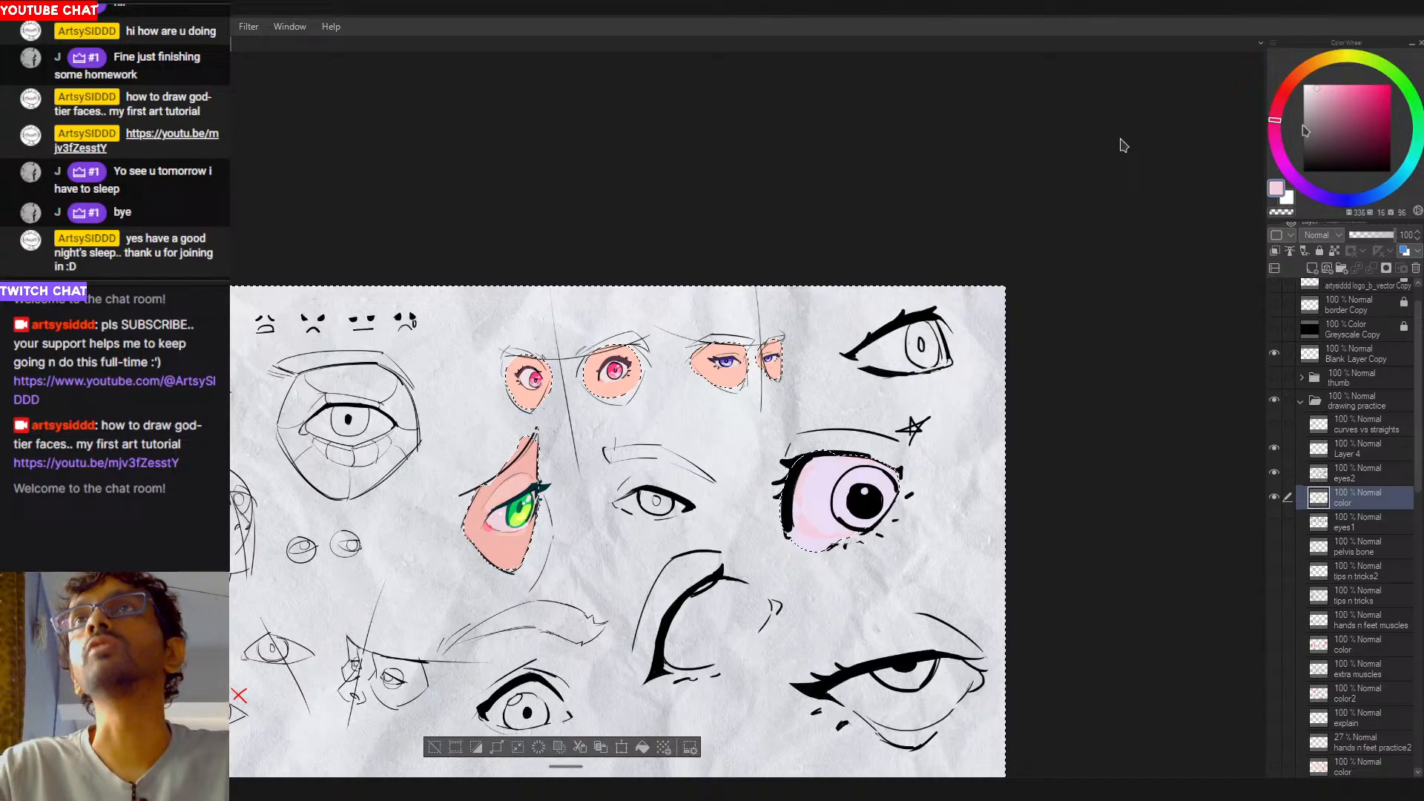
left_click(510, 546)
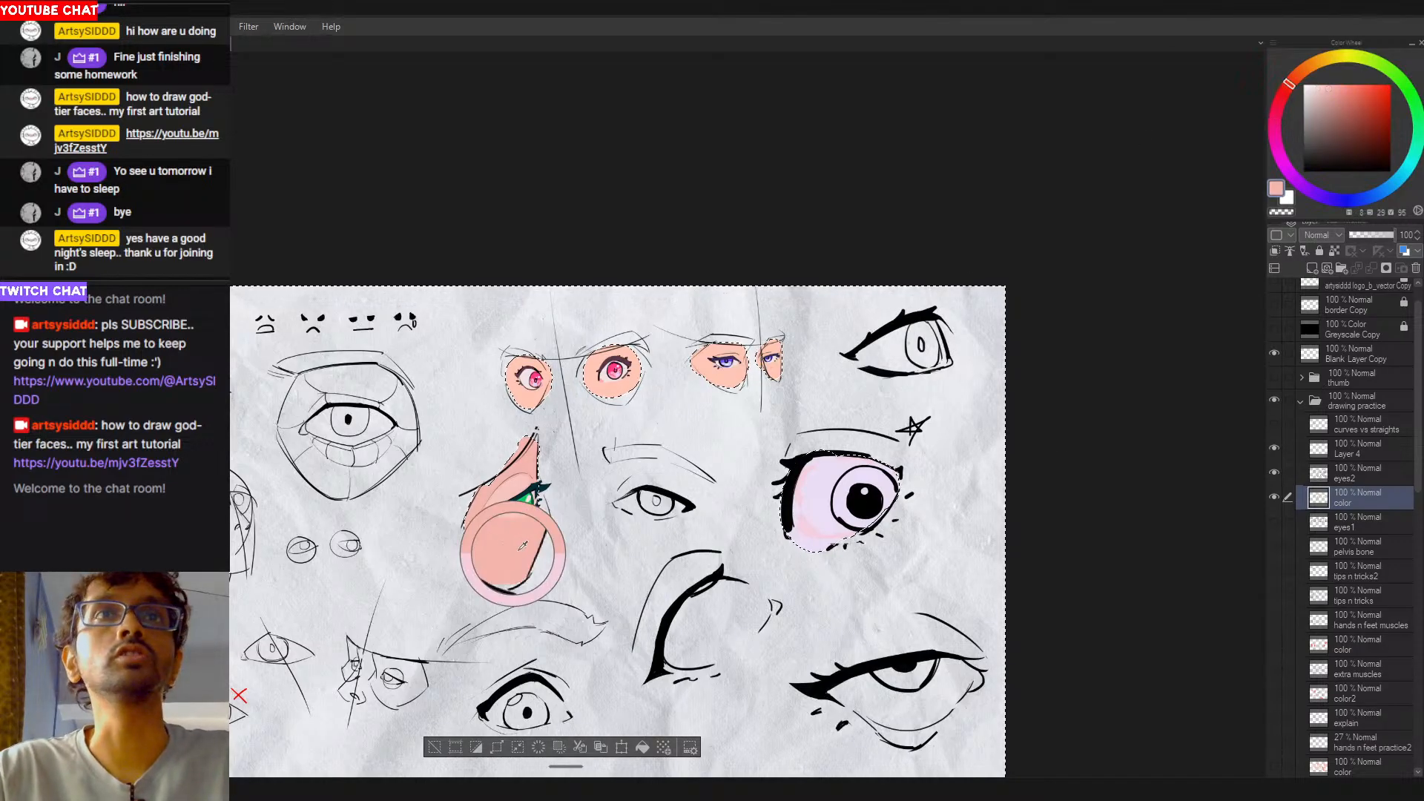
left_click(1131, 97, "alt")
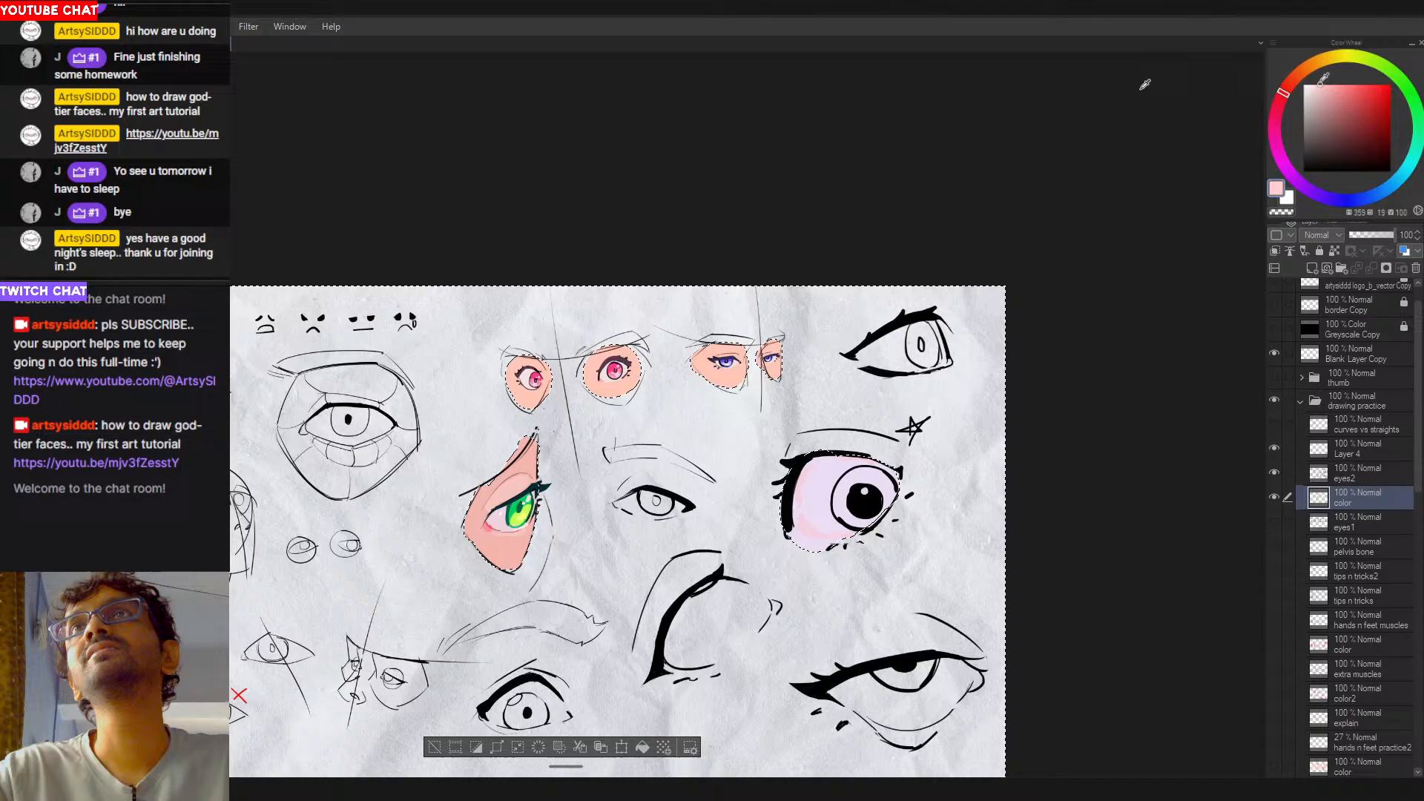
left_click(1121, 90, "alt")
mouse_move(798, 426)
left_mouse_down()
mouse_move(776, 463)
mouse_move(773, 552)
left_mouse_up()
key("ctrl+z")
left_click(1343, 91)
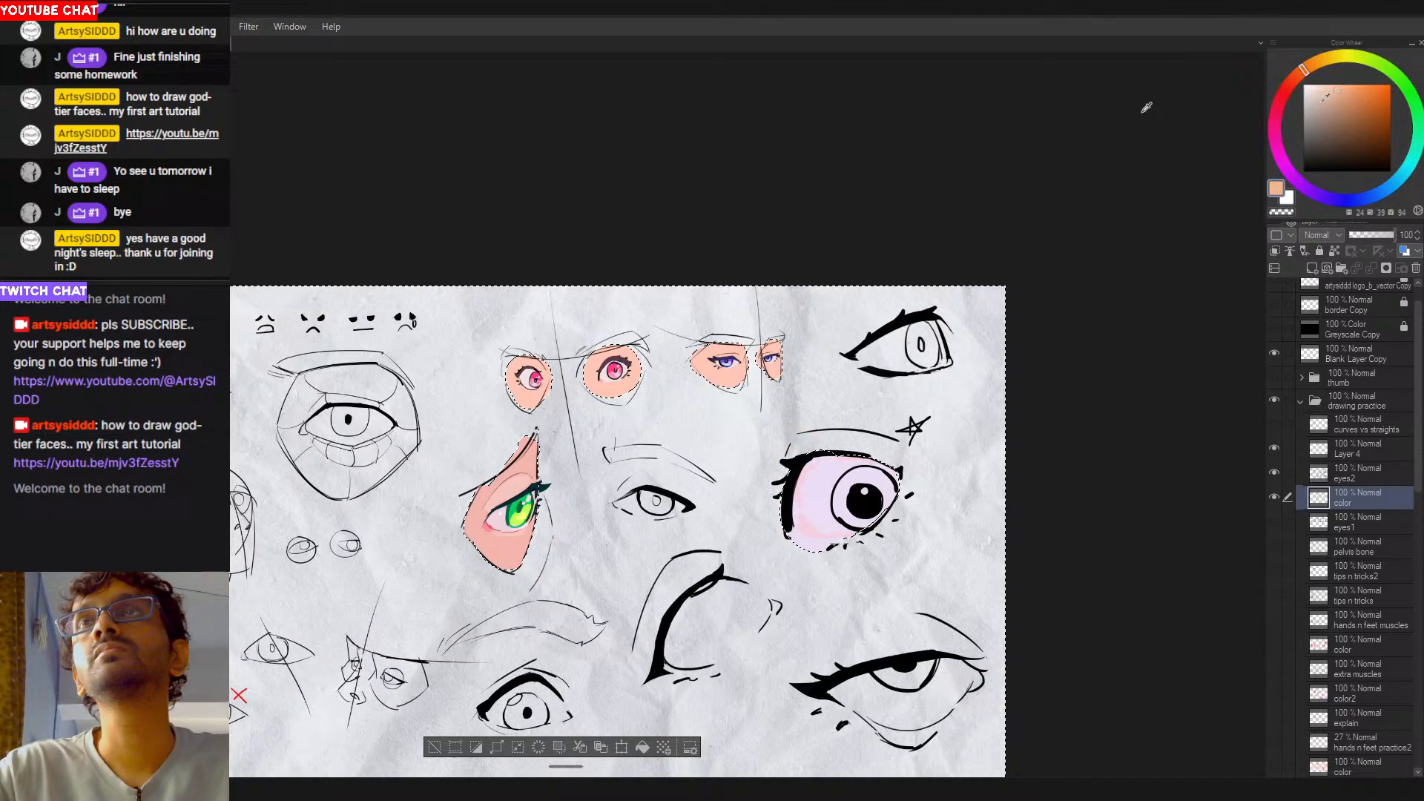
mouse_move(804, 412)
left_mouse_down()
mouse_move(764, 475)
mouse_move(761, 534)
mouse_move(794, 568)
mouse_move(846, 545)
mouse_move(801, 560)
mouse_move(831, 438)
mouse_move(882, 438)
mouse_move(883, 526)
mouse_move(864, 463)
mouse_move(885, 445)
mouse_move(843, 418)
mouse_move(770, 549)
left_mouse_up()
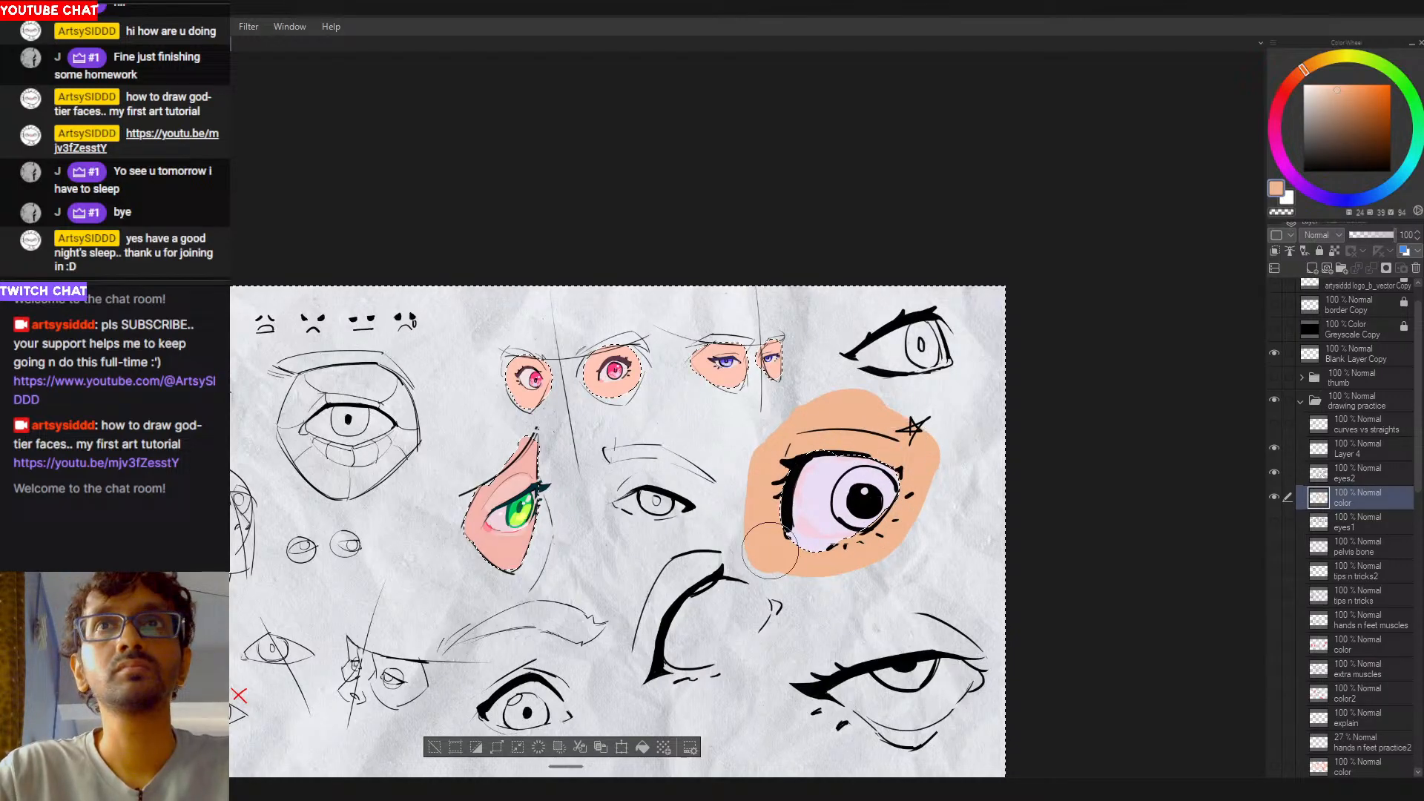
key("ctrl+d")
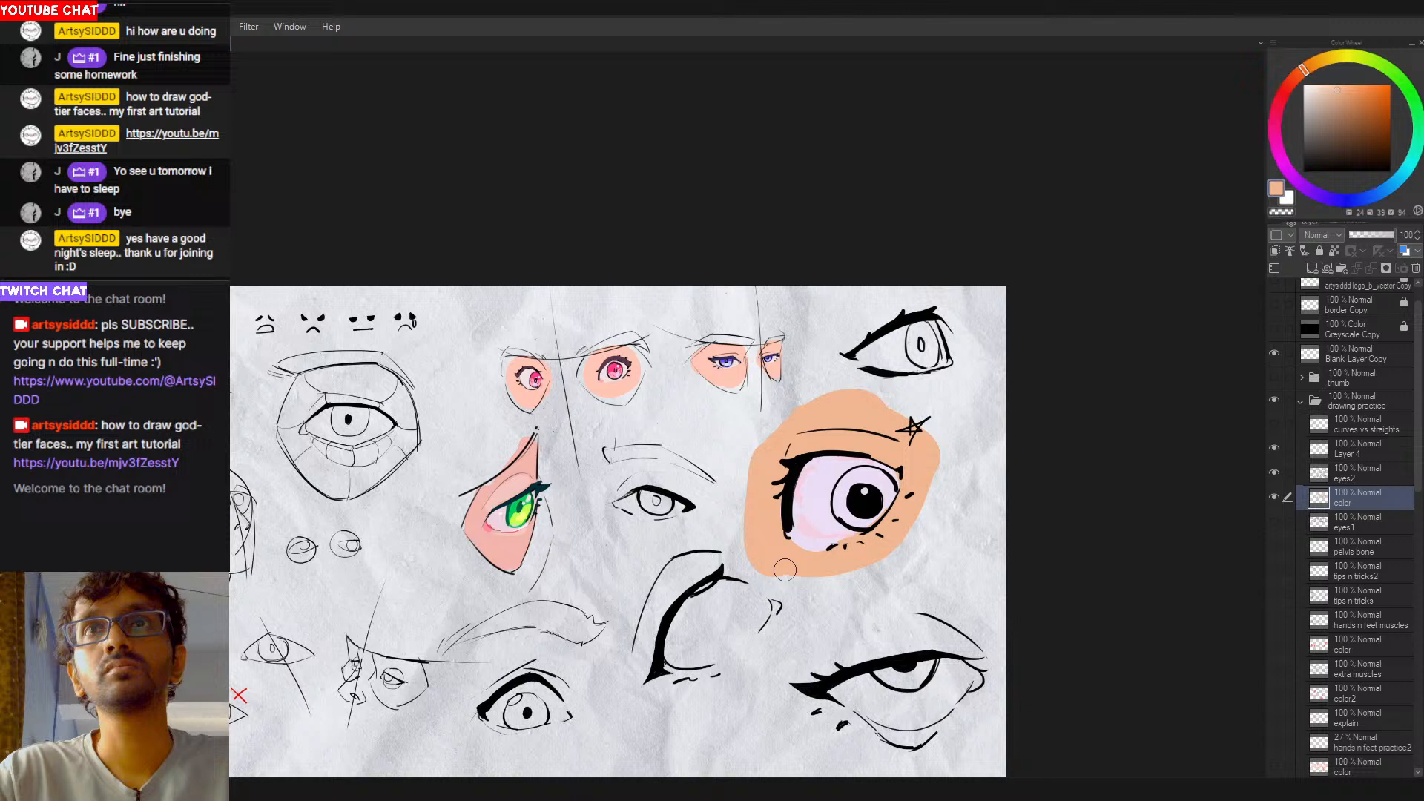
Step: Paint a pale pink rim along the wide-open eye's lower lid, undoing the first stroke and lightening the tone
left_click(861, 560, "alt")
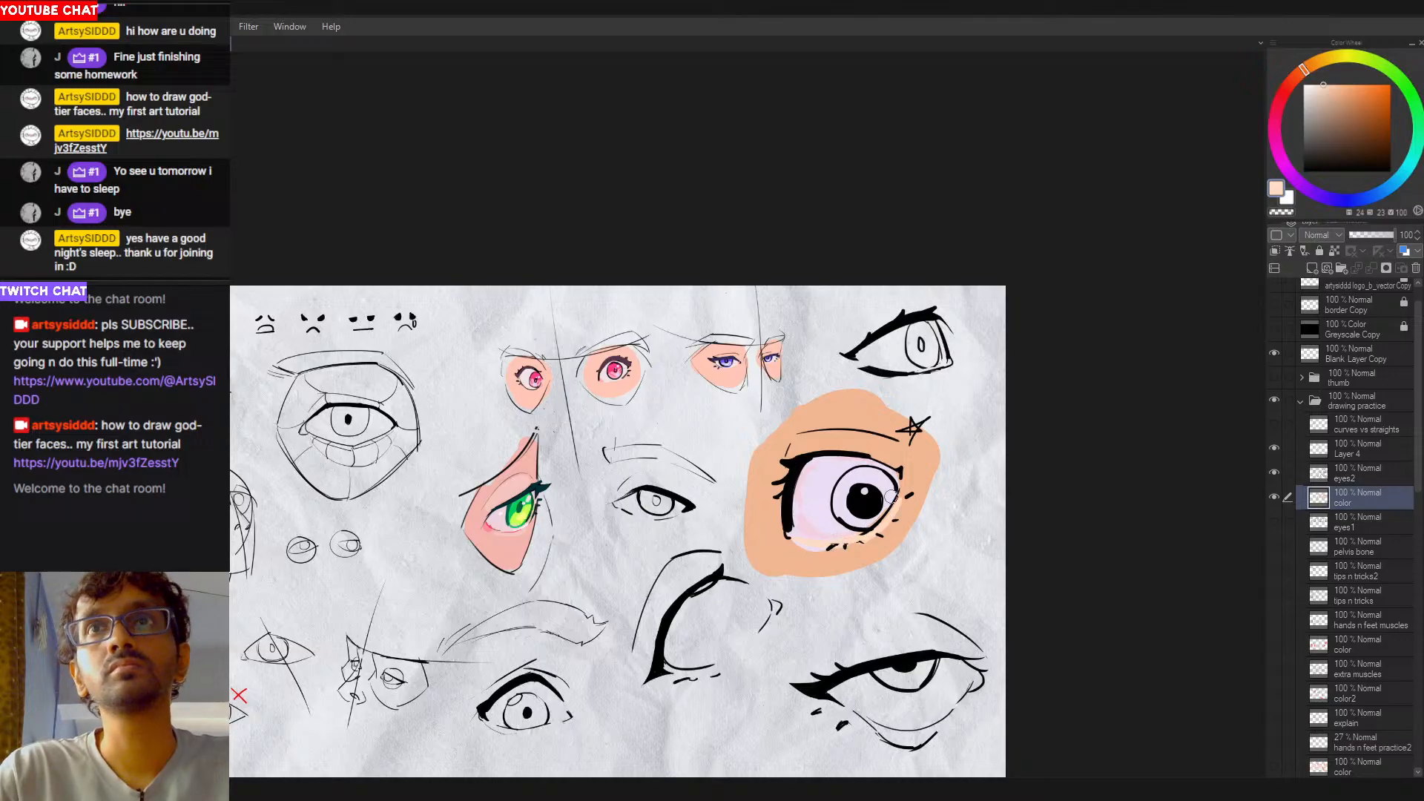
left_click(1292, 79)
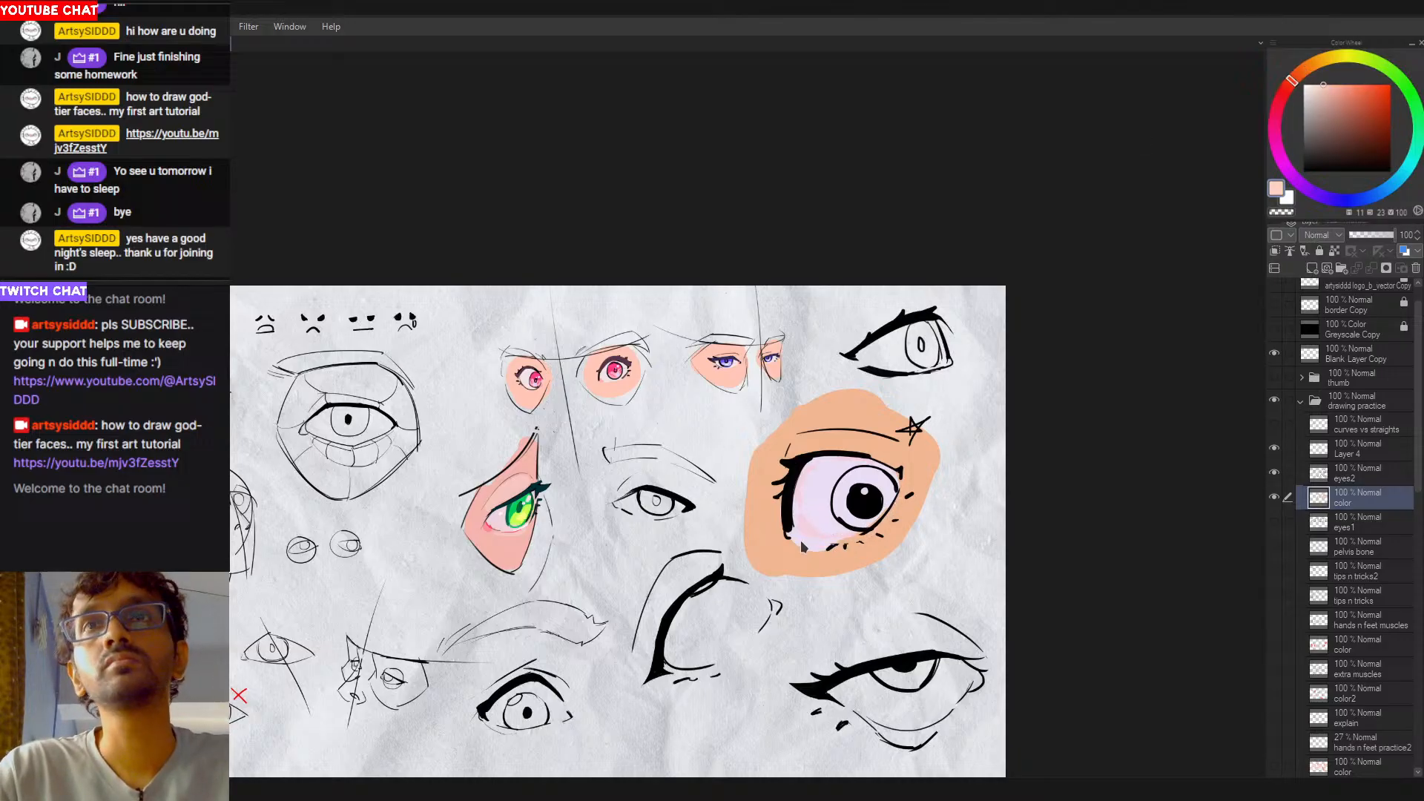
mouse_move(792, 540)
left_mouse_down()
mouse_move(843, 546)
mouse_move(871, 525)
left_mouse_up()
key("ctrl+z")
left_click(1319, 85)
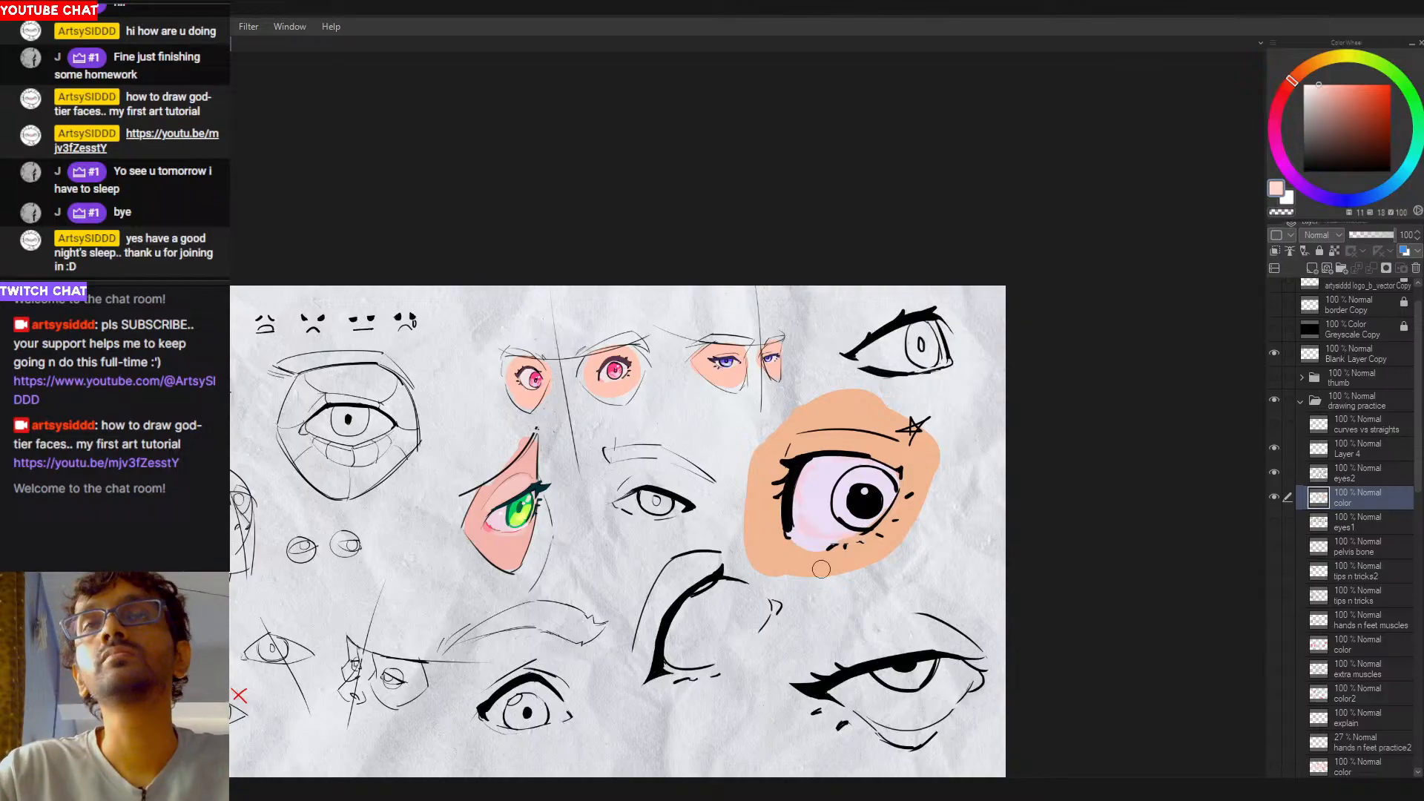
mouse_move(795, 539)
left_mouse_down()
mouse_move(886, 524)
mouse_move(866, 538)
mouse_move(910, 487)
mouse_move(872, 526)
mouse_move(901, 502)
left_mouse_up()
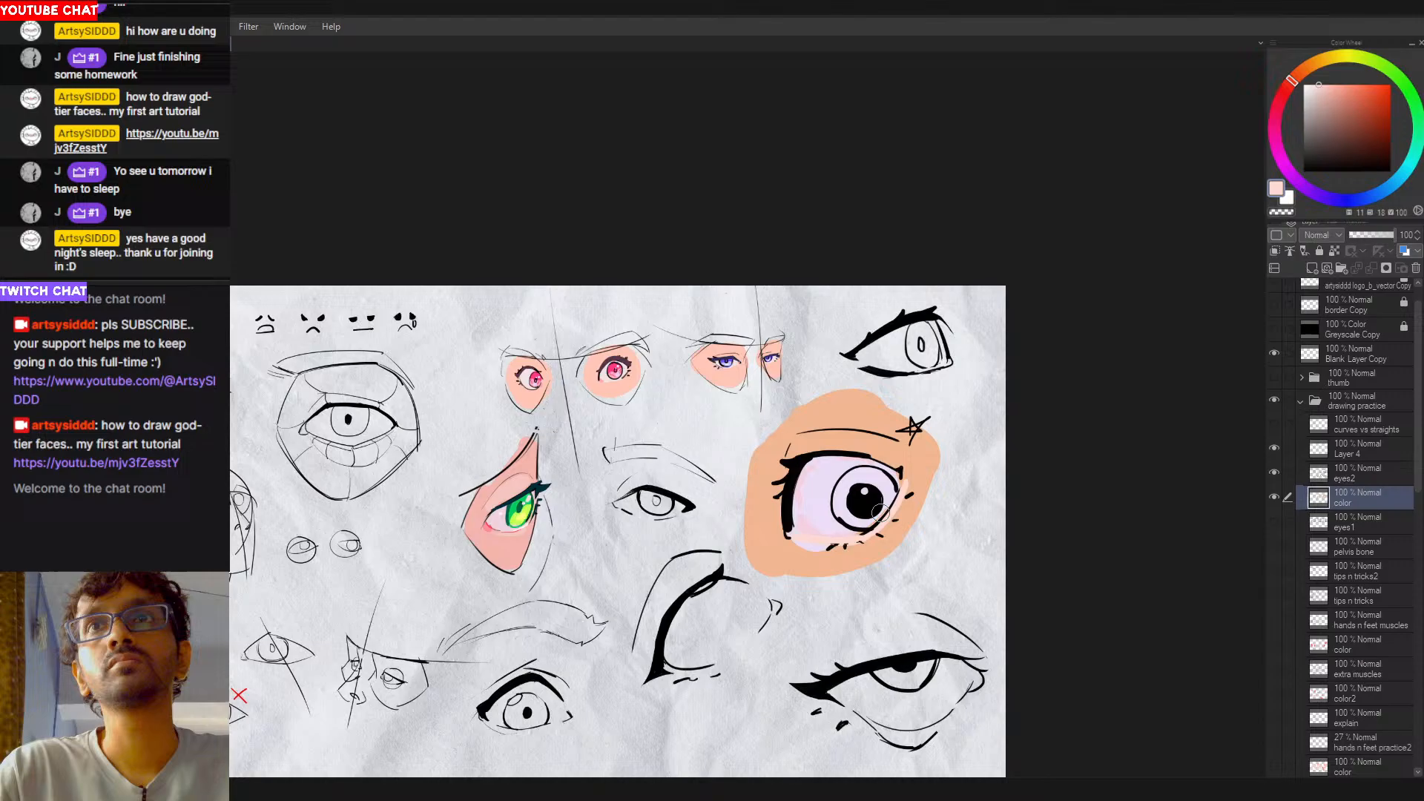
Step: Paint a small hot pink tear duct at the wide-open eye's inner corner
left_click(813, 561, "alt")
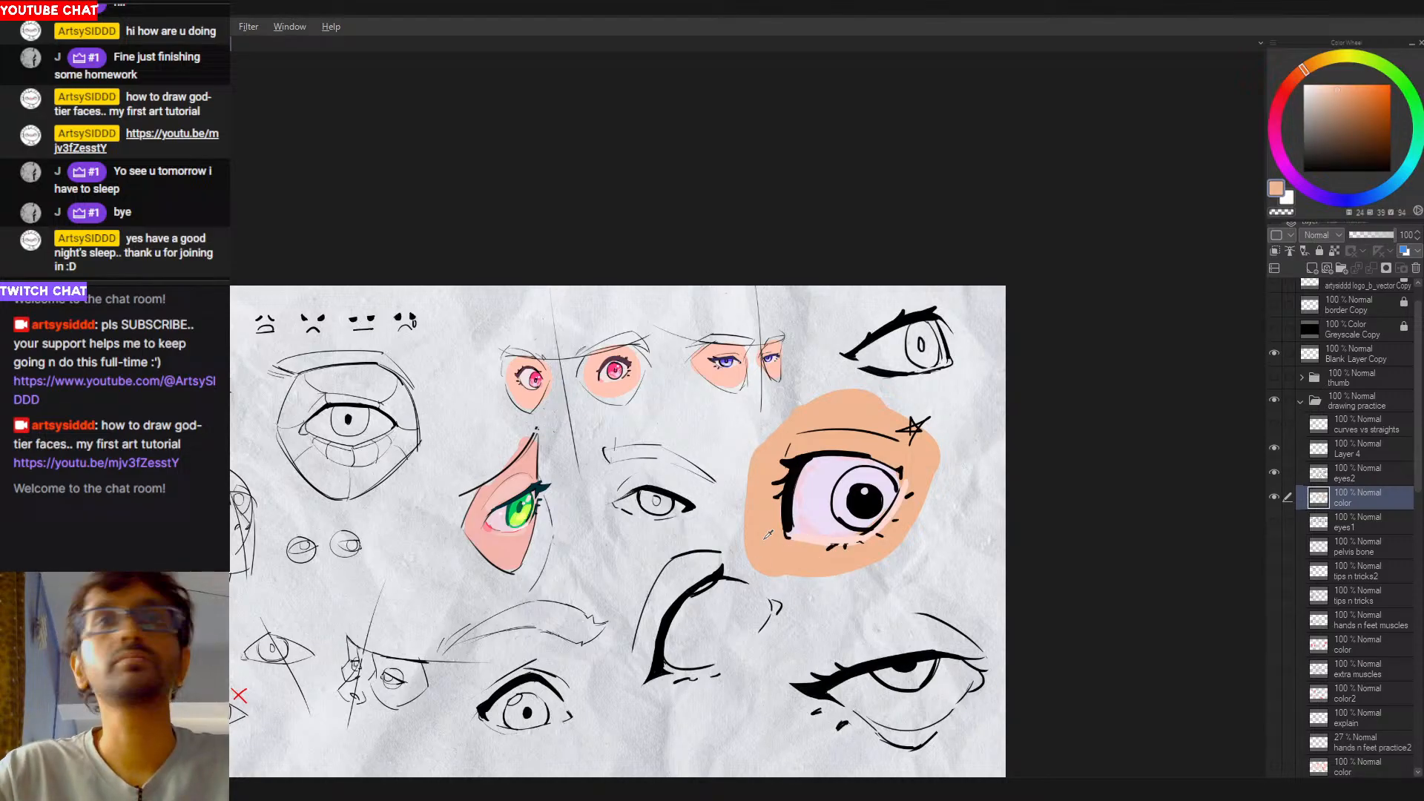
left_click(810, 518, "alt")
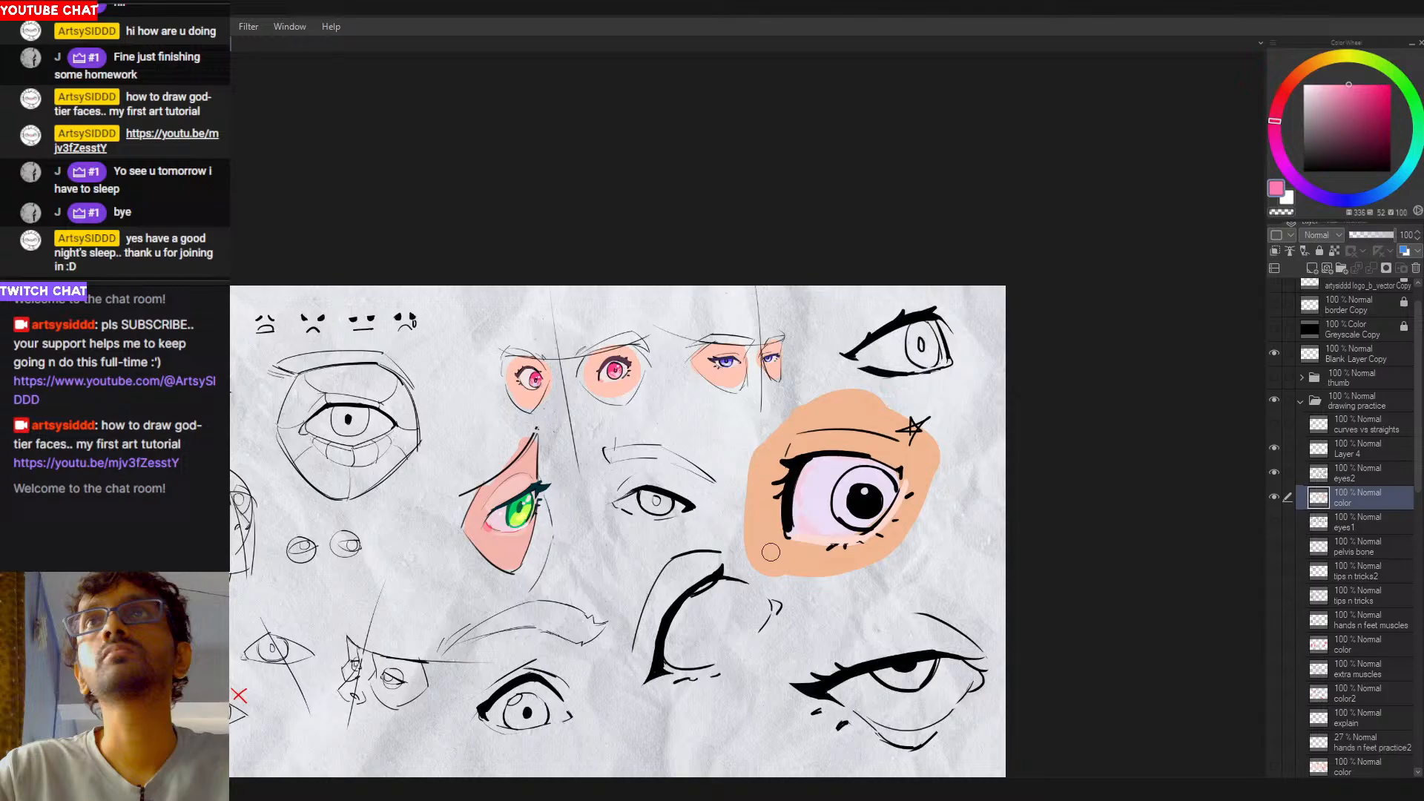
left_click_drag(788, 541, 796, 535)
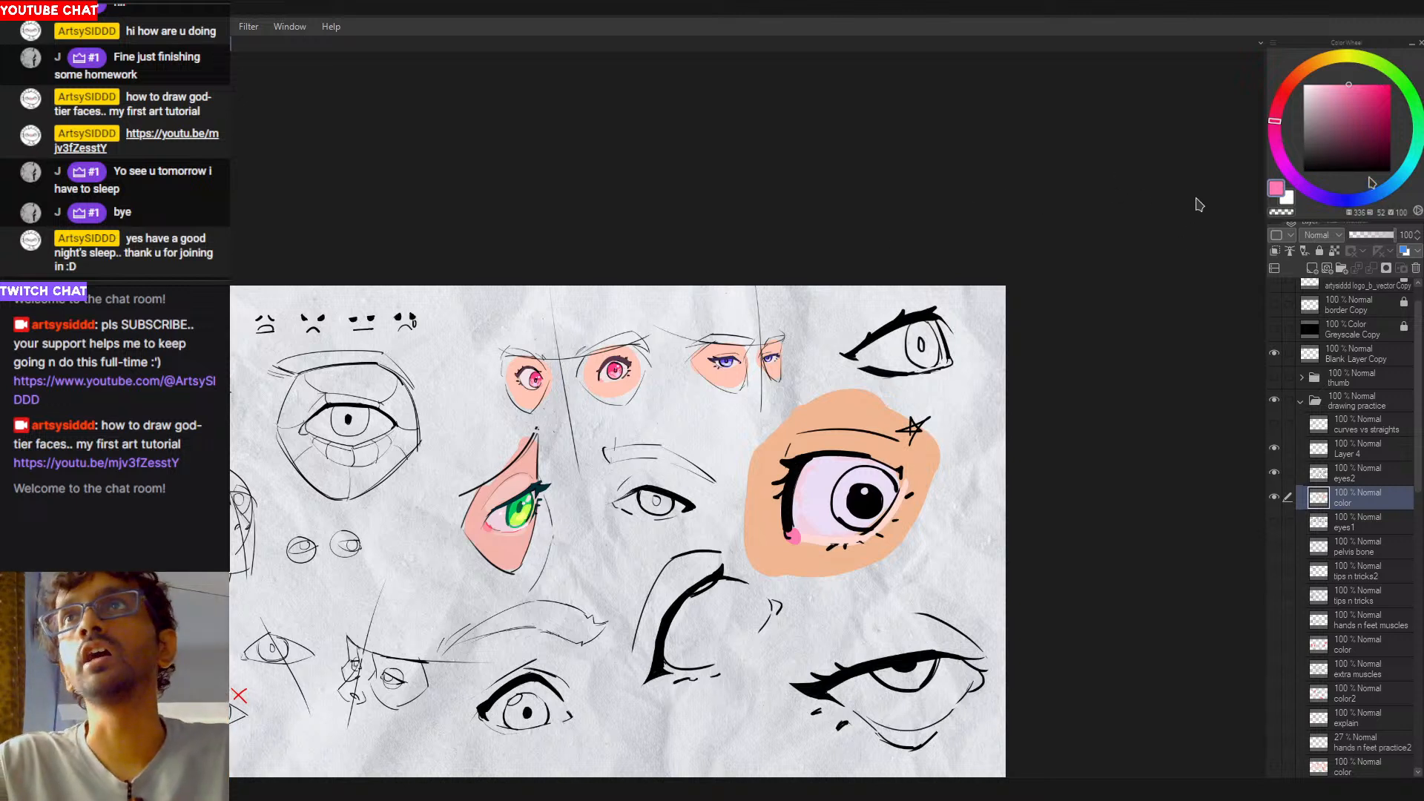
Step: Colour the wide-open eye's iris on the "color" layer, trying magenta and violet before settling on light purple
left_click(1281, 158)
left_click_drag(1279, 155, 1281, 158)
mouse_move(859, 486)
left_mouse_down()
mouse_move(862, 565)
mouse_move(865, 474)
mouse_move(861, 529)
mouse_move(864, 484)
mouse_move(847, 507)
mouse_move(864, 486)
mouse_move(871, 500)
mouse_move(852, 492)
mouse_move(863, 506)
mouse_move(846, 508)
mouse_move(863, 497)
mouse_move(862, 514)
mouse_move(879, 491)
left_mouse_up()
key("ctrl+z")
key("ctrl+z")
key("ctrl+z")
key("ctrl+z")
key("ctrl+z")
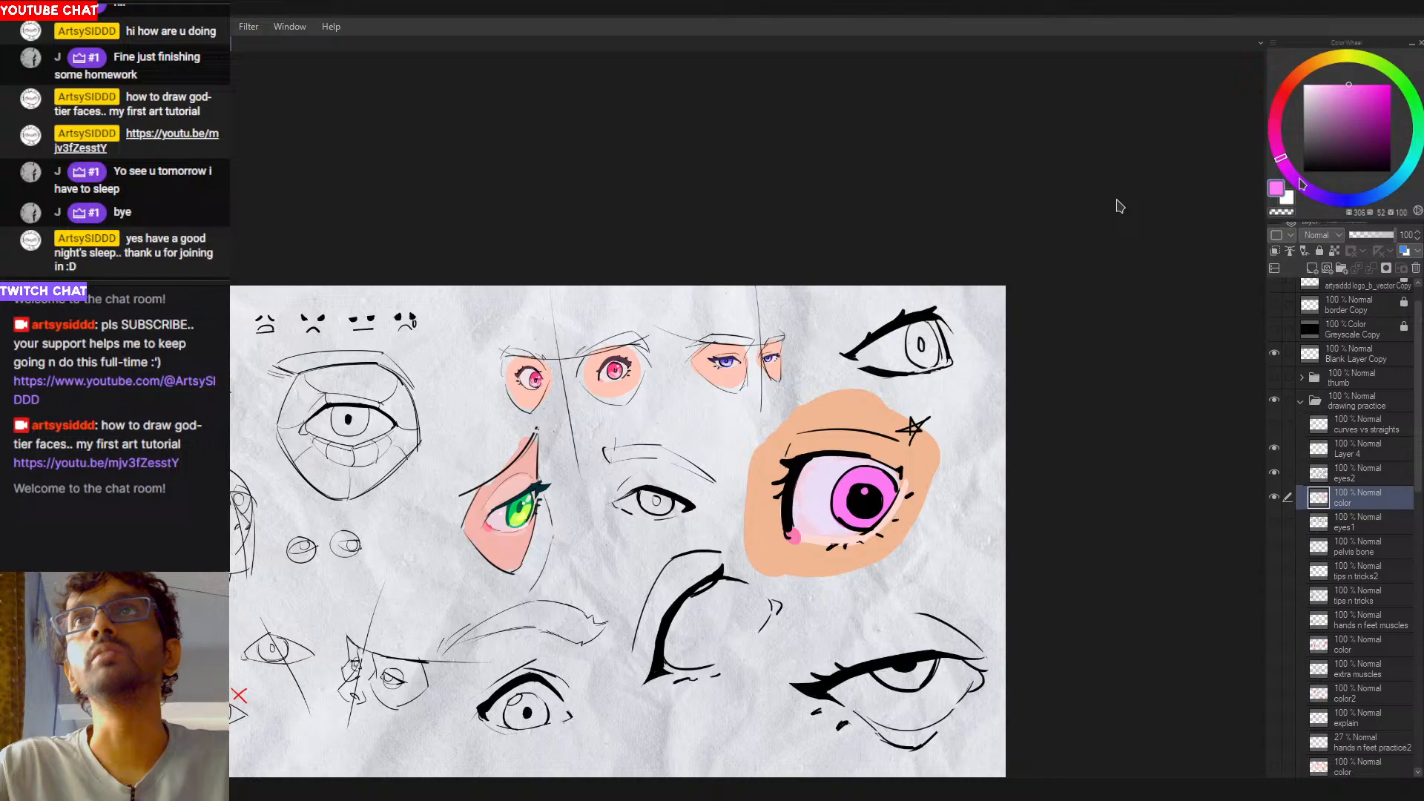
left_click_drag(1303, 184, 1291, 175)
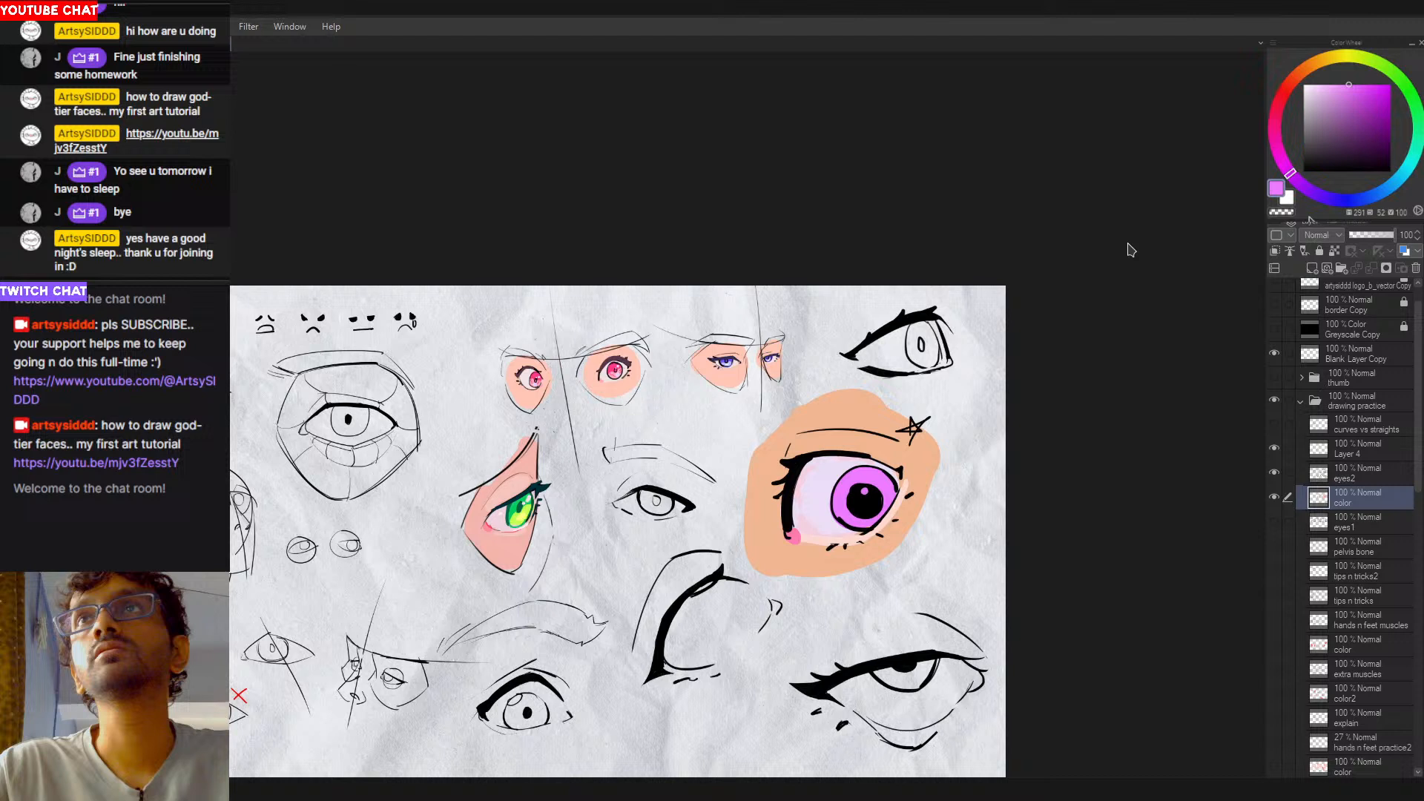
Step: Add a small near-white catchlight in the upper part of the wide-open eye's pupil
left_click(864, 488)
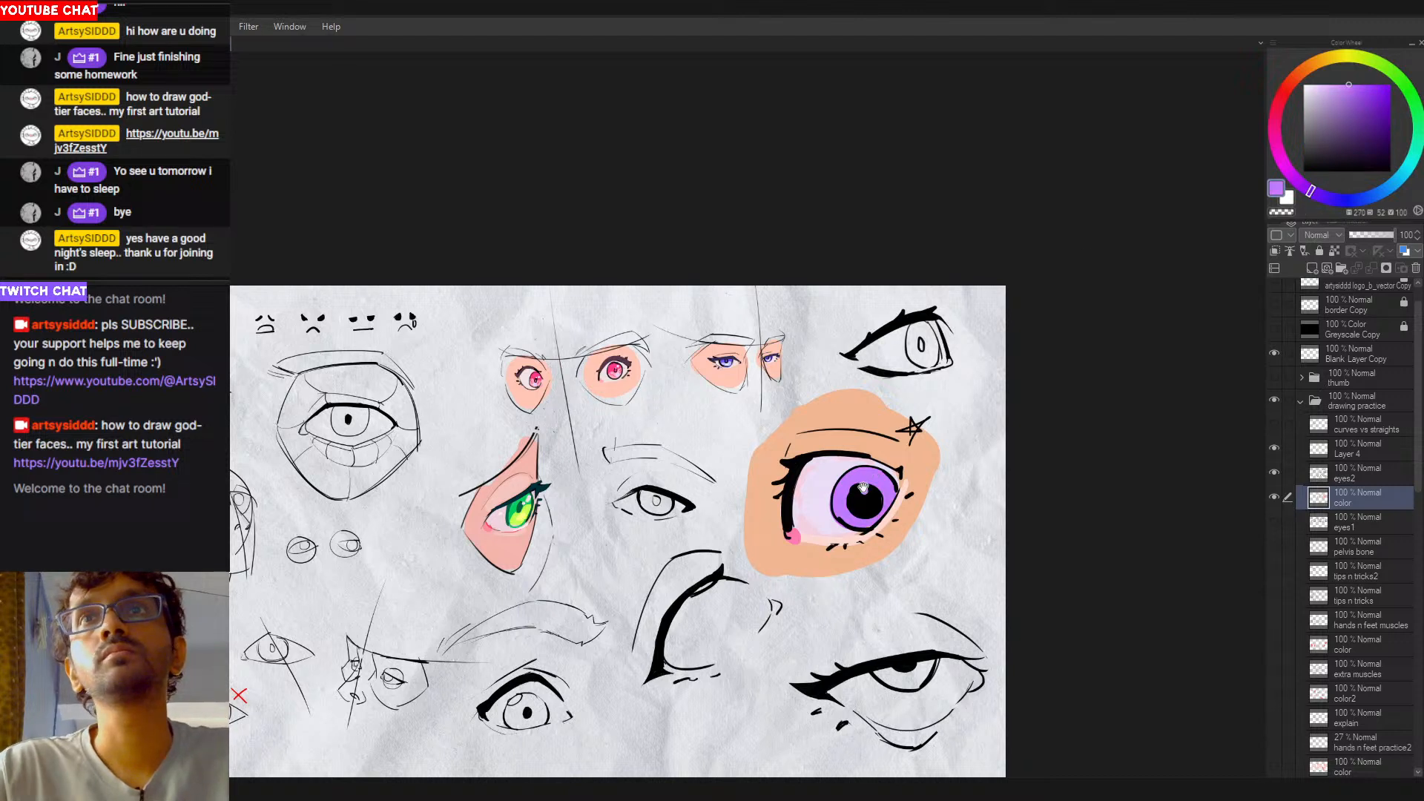
left_click_drag(864, 488, 899, 479)
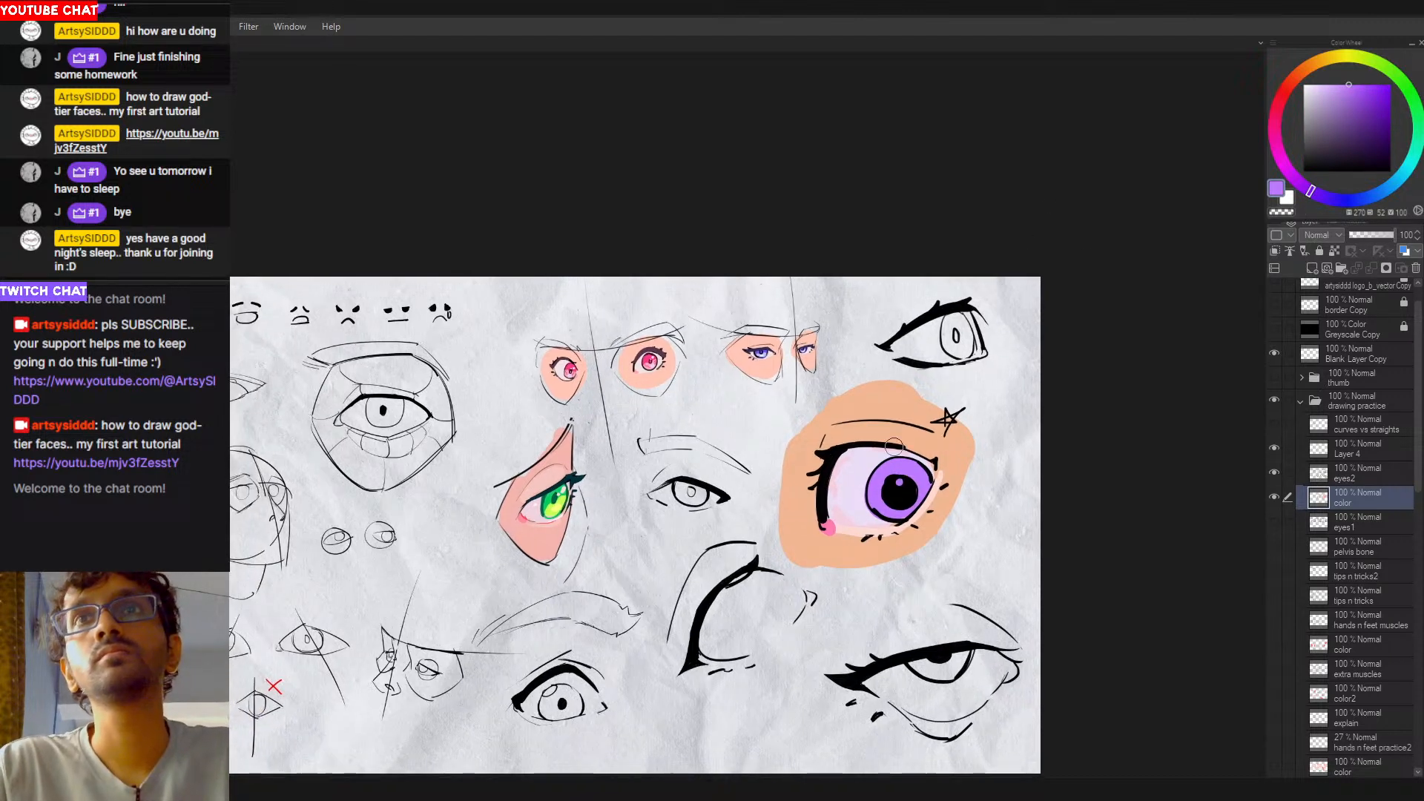
key("c")
left_click(898, 484)
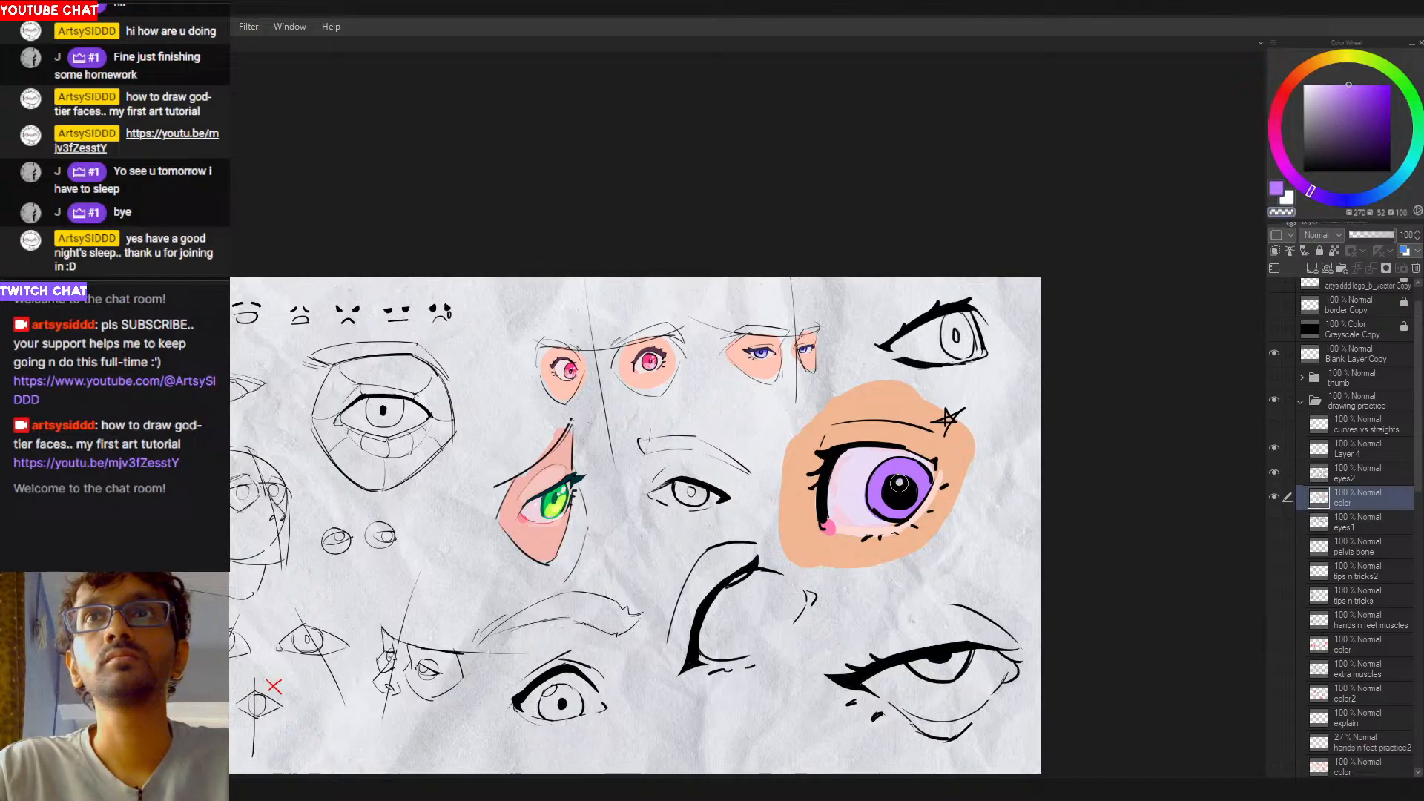
left_click(1309, 84)
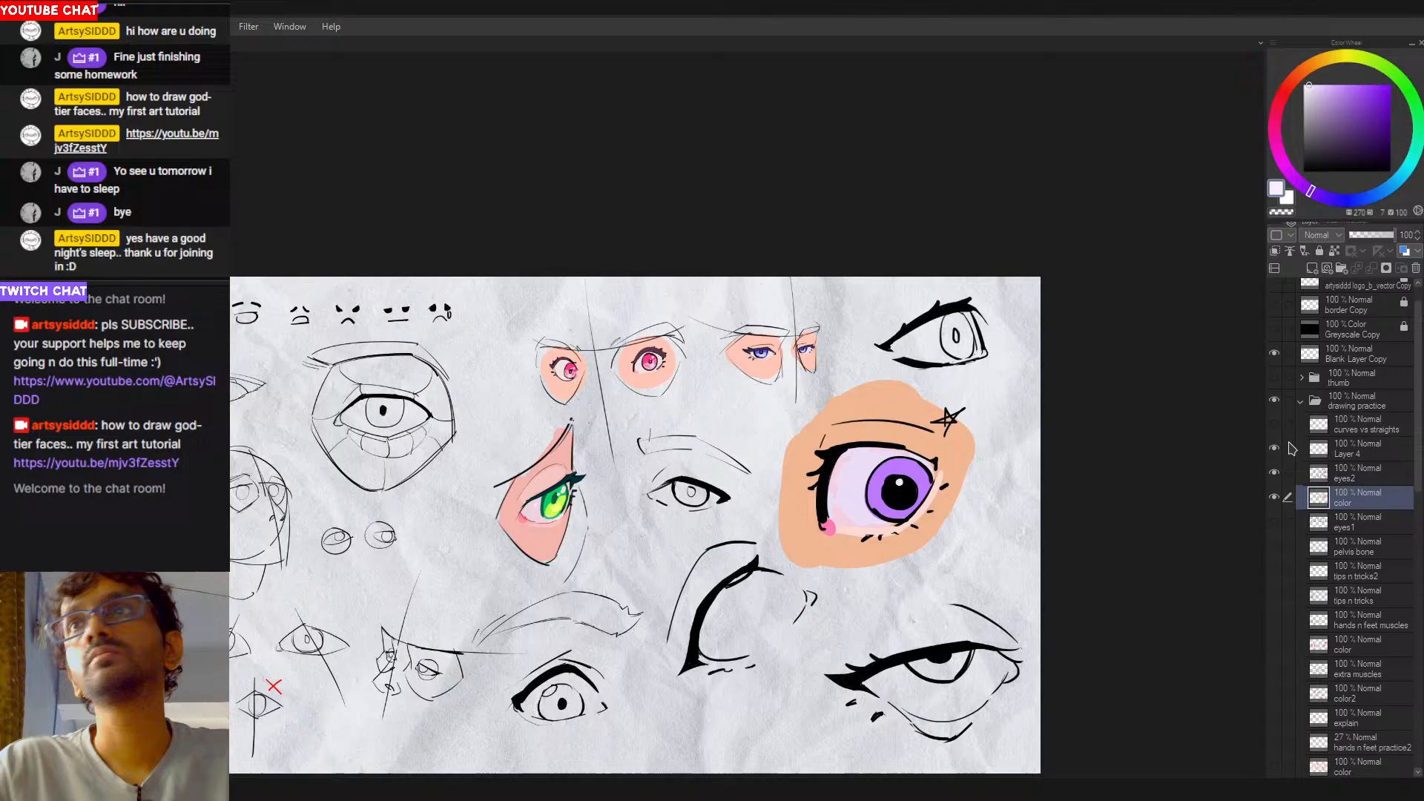
Step: Select the wide-open eye's black pupil on the "eyes2" layer, paint it deep purple on "Layer 4", and clear the selection
left_click(1339, 478)
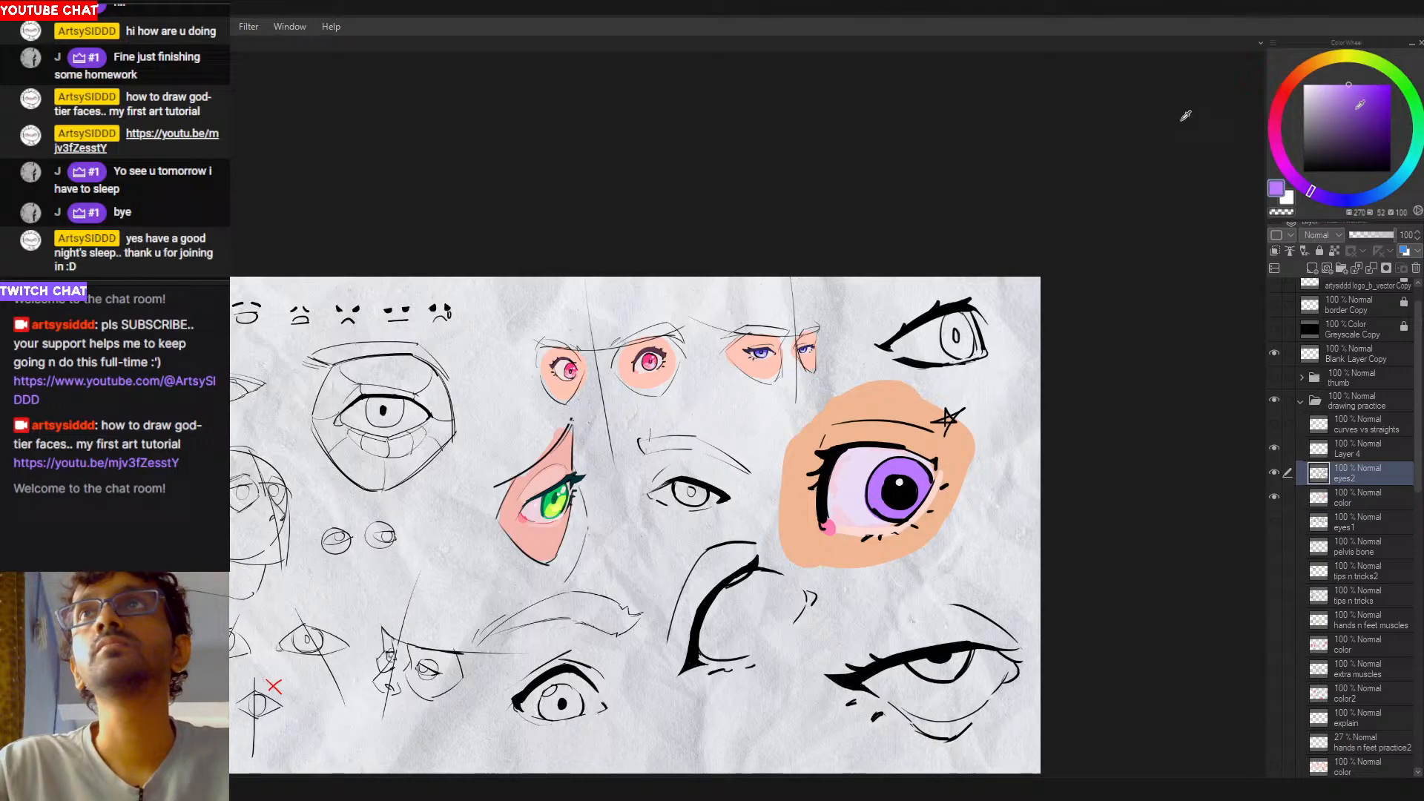
left_click(1385, 110)
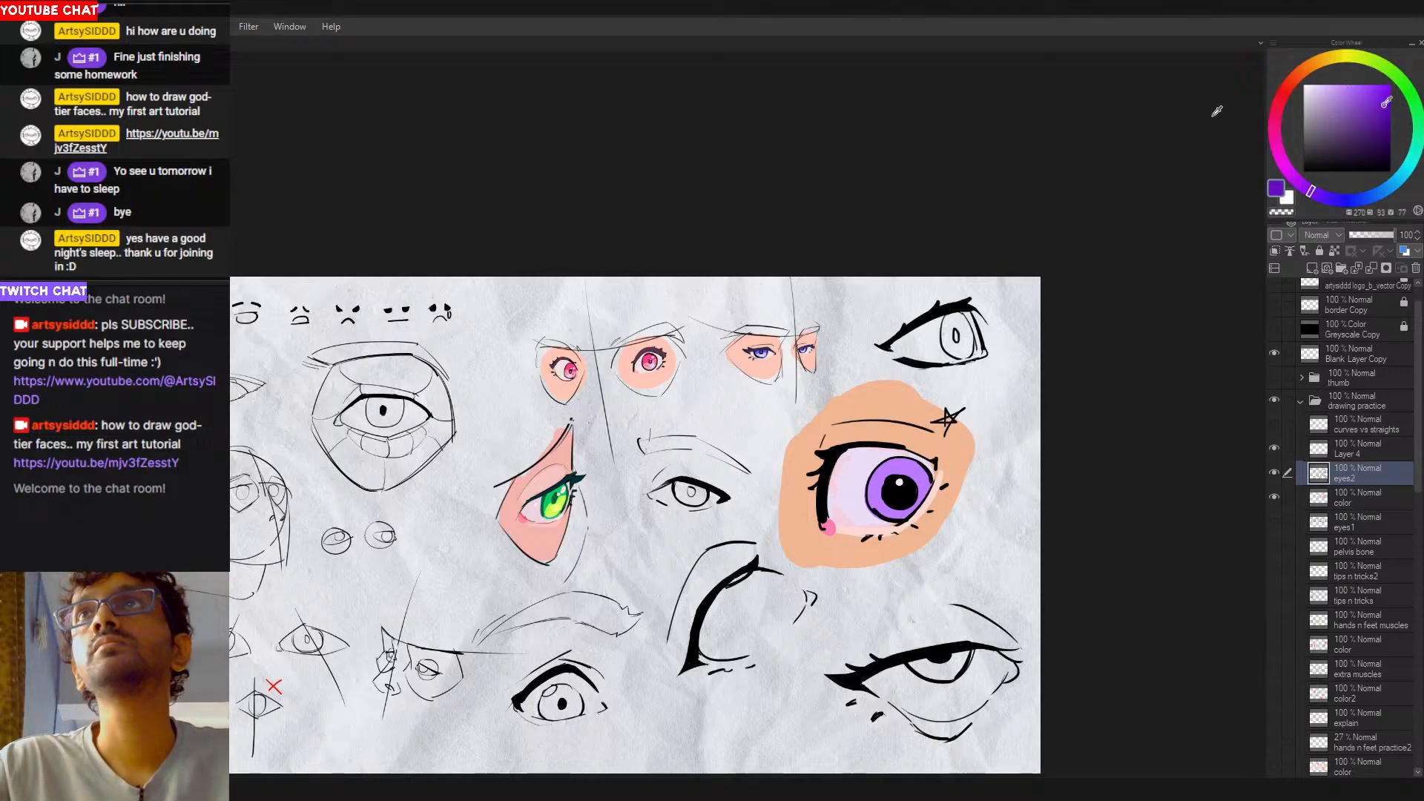
left_click(899, 493)
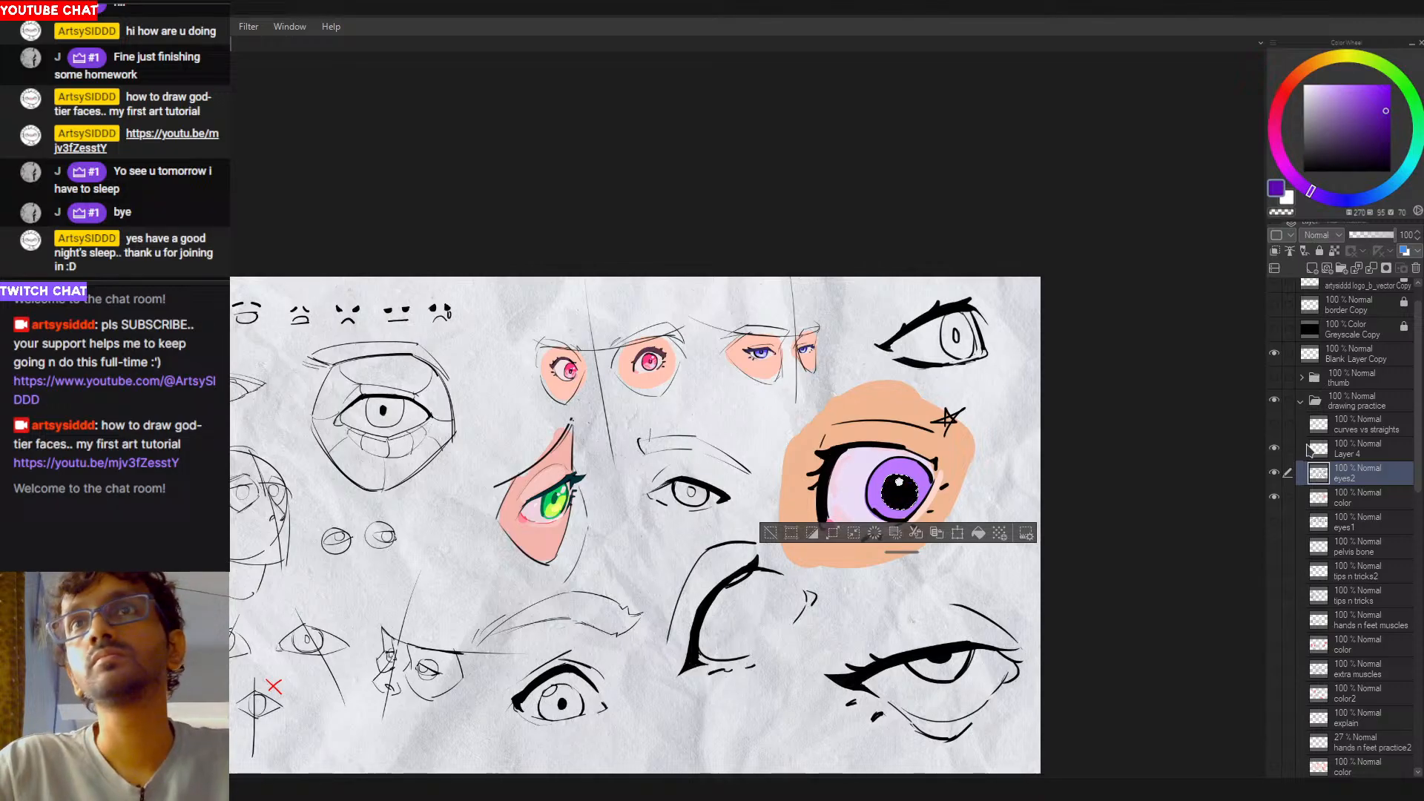
left_click(1338, 449)
left_click_drag(885, 476, 913, 506)
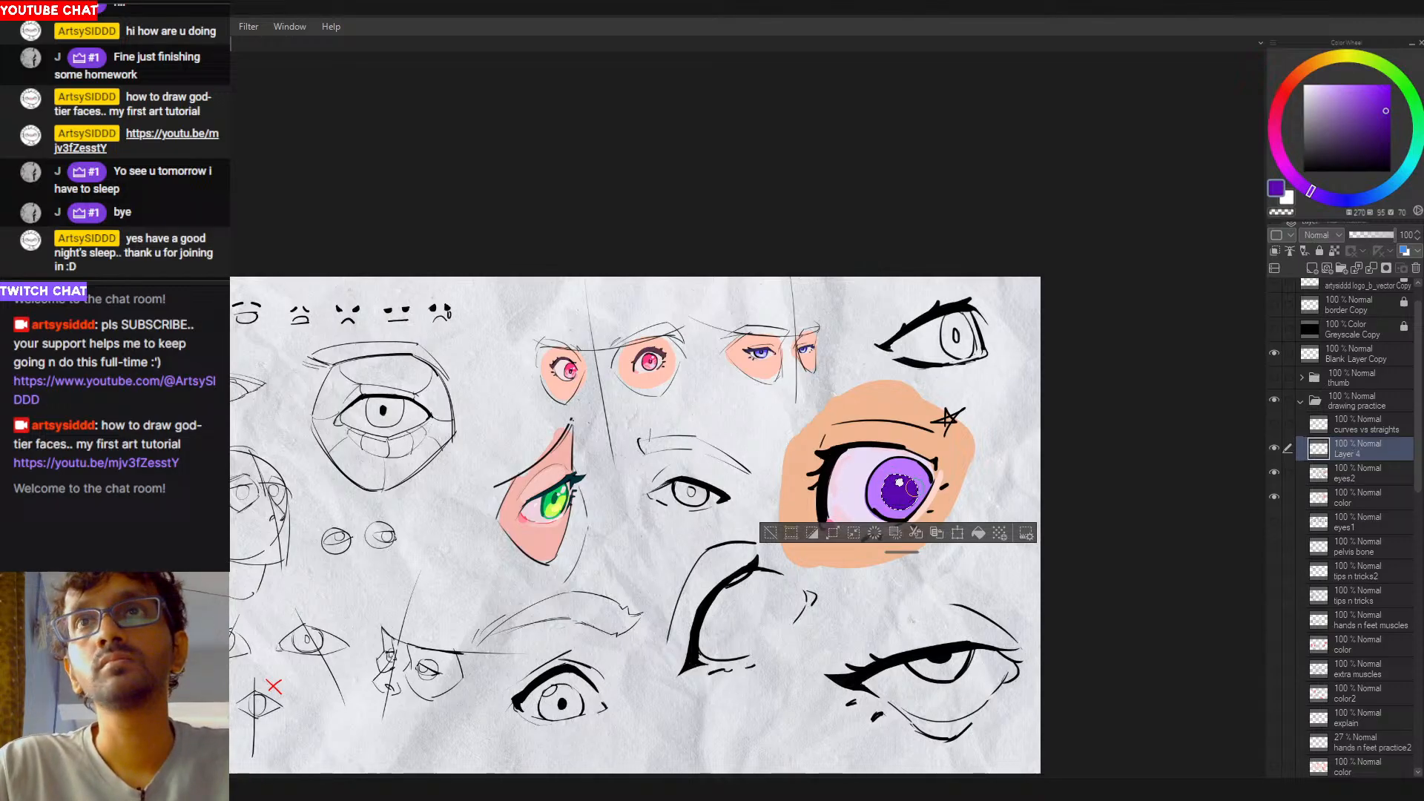
key("ctrl+d")
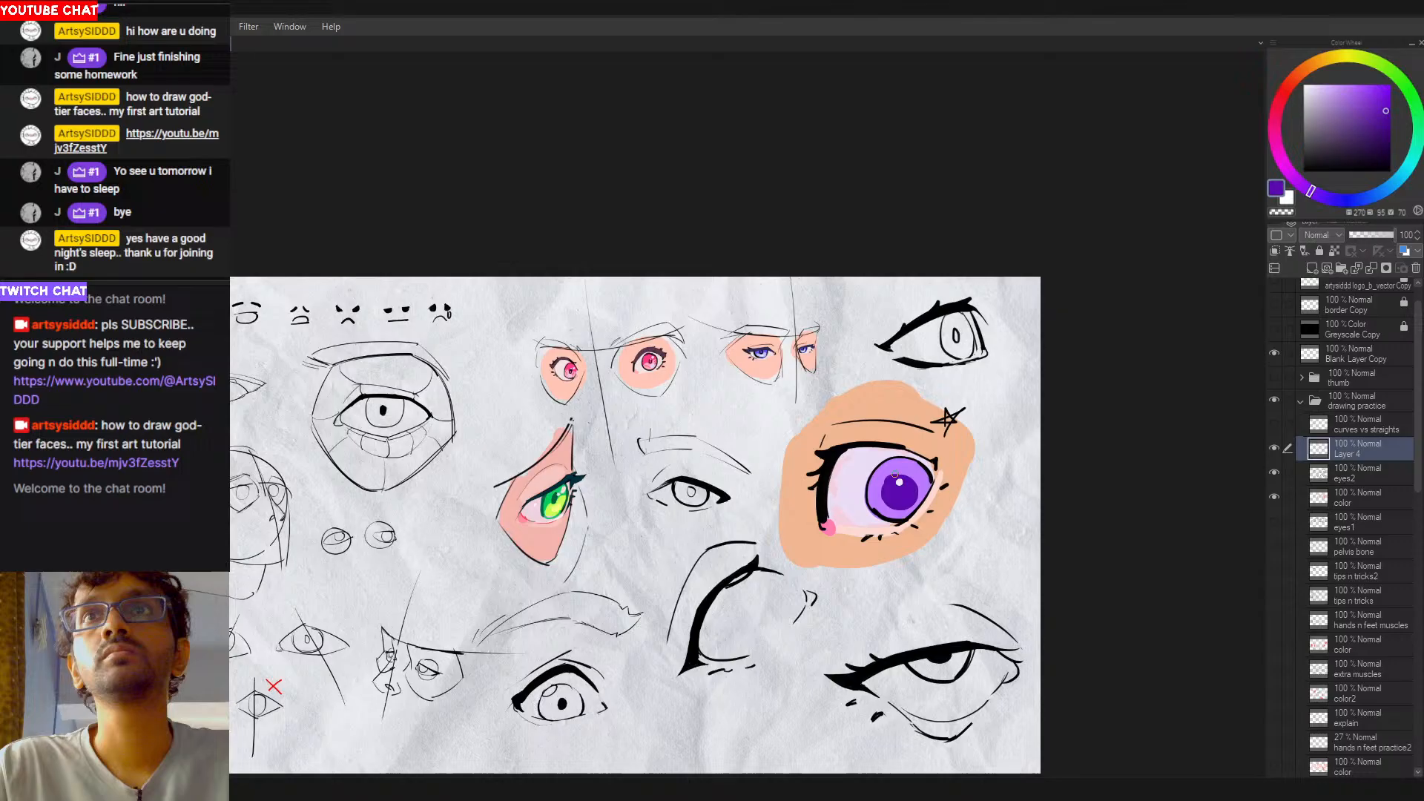
Step: Shade the edge of the wide-open eye's iris blue-violet using an iris selection on the "color" and "Layer 4" layers, then clear the selection
left_click(914, 458, "alt")
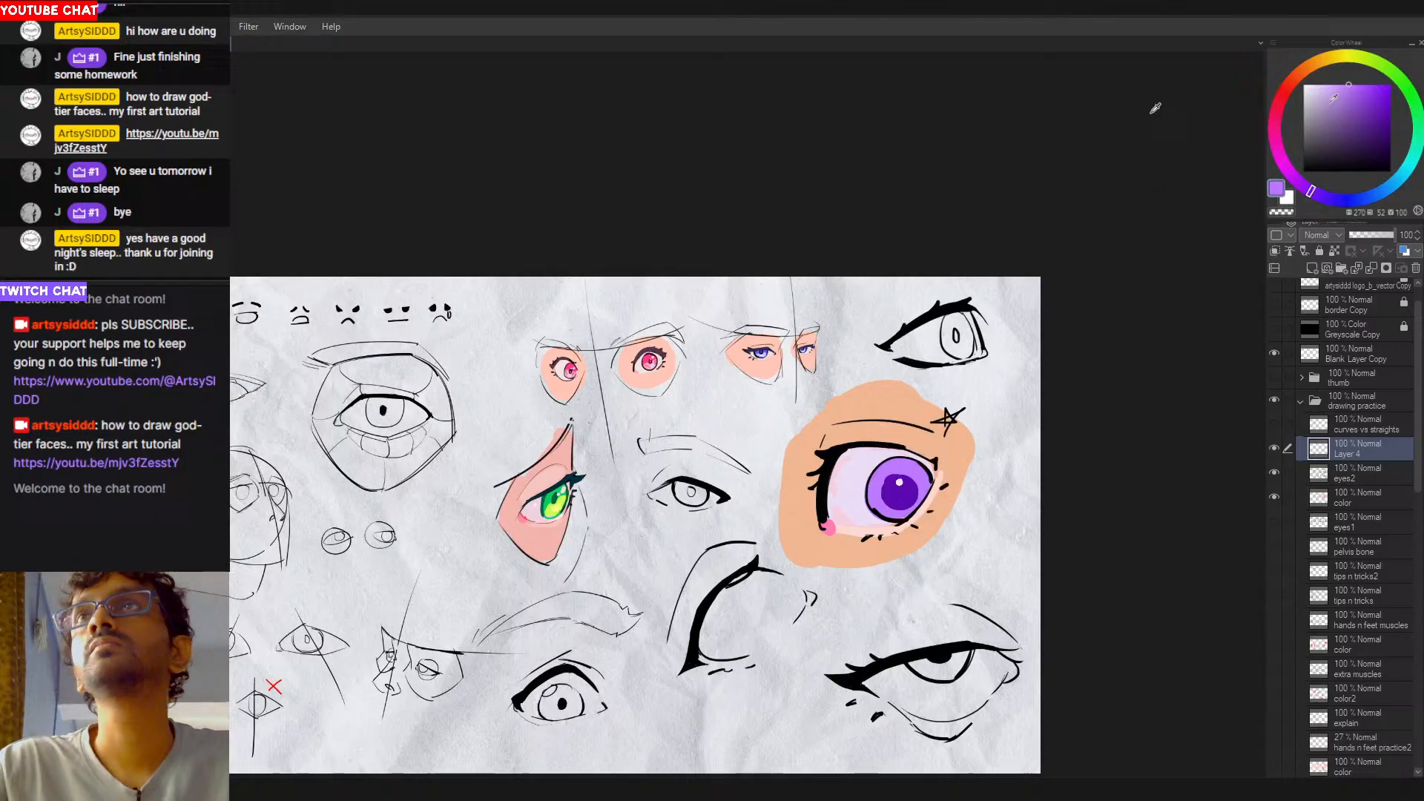
left_click(1383, 84)
left_click(1324, 198)
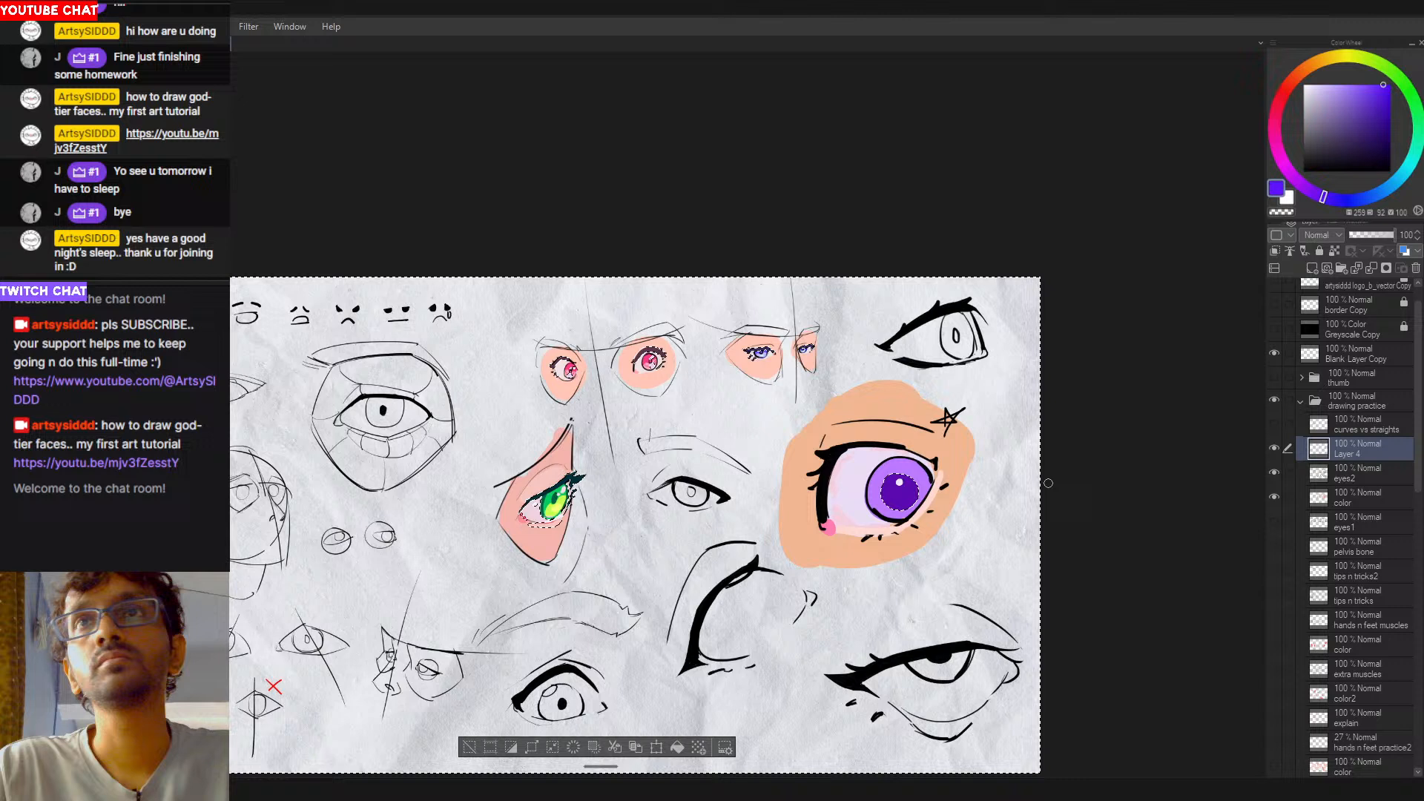
left_click(1349, 498)
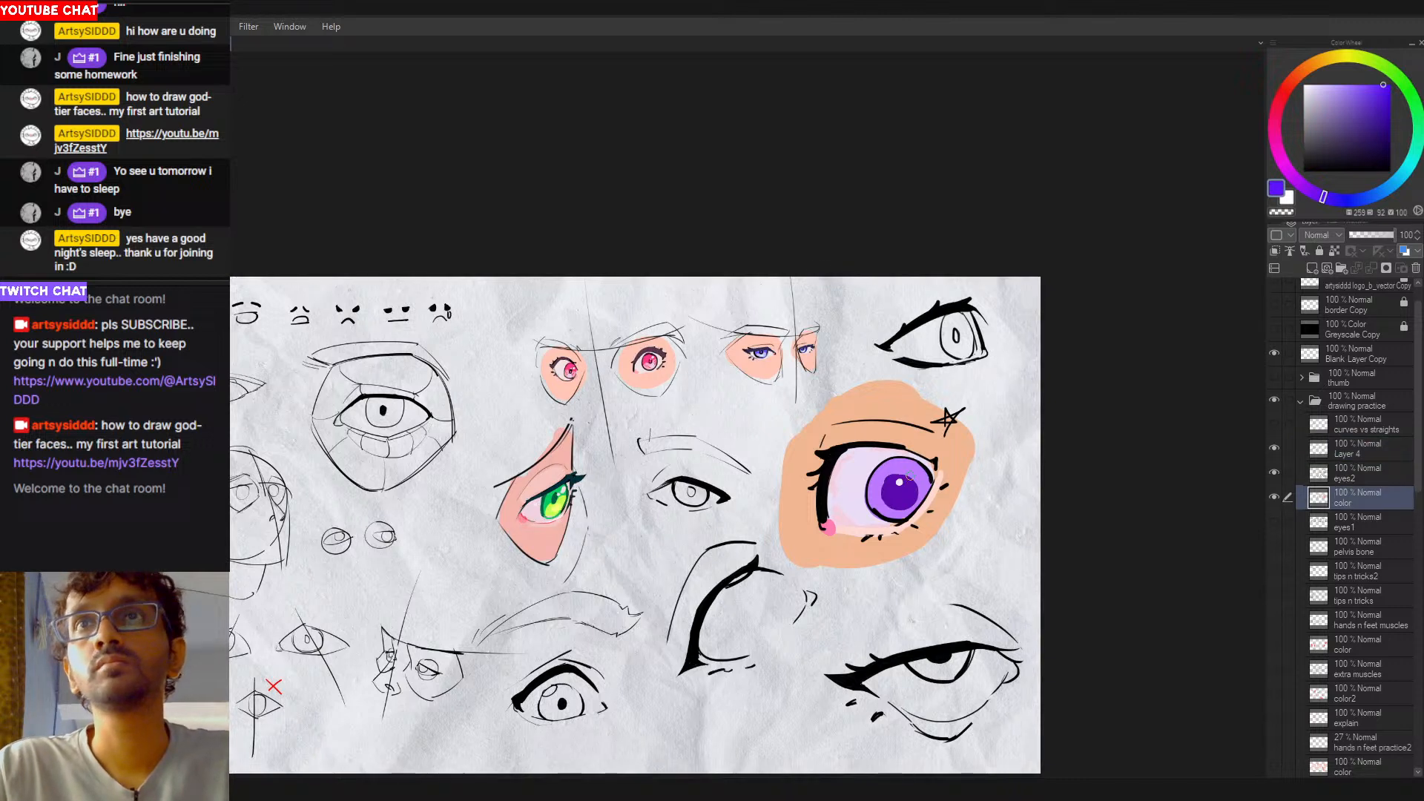
left_click(917, 469)
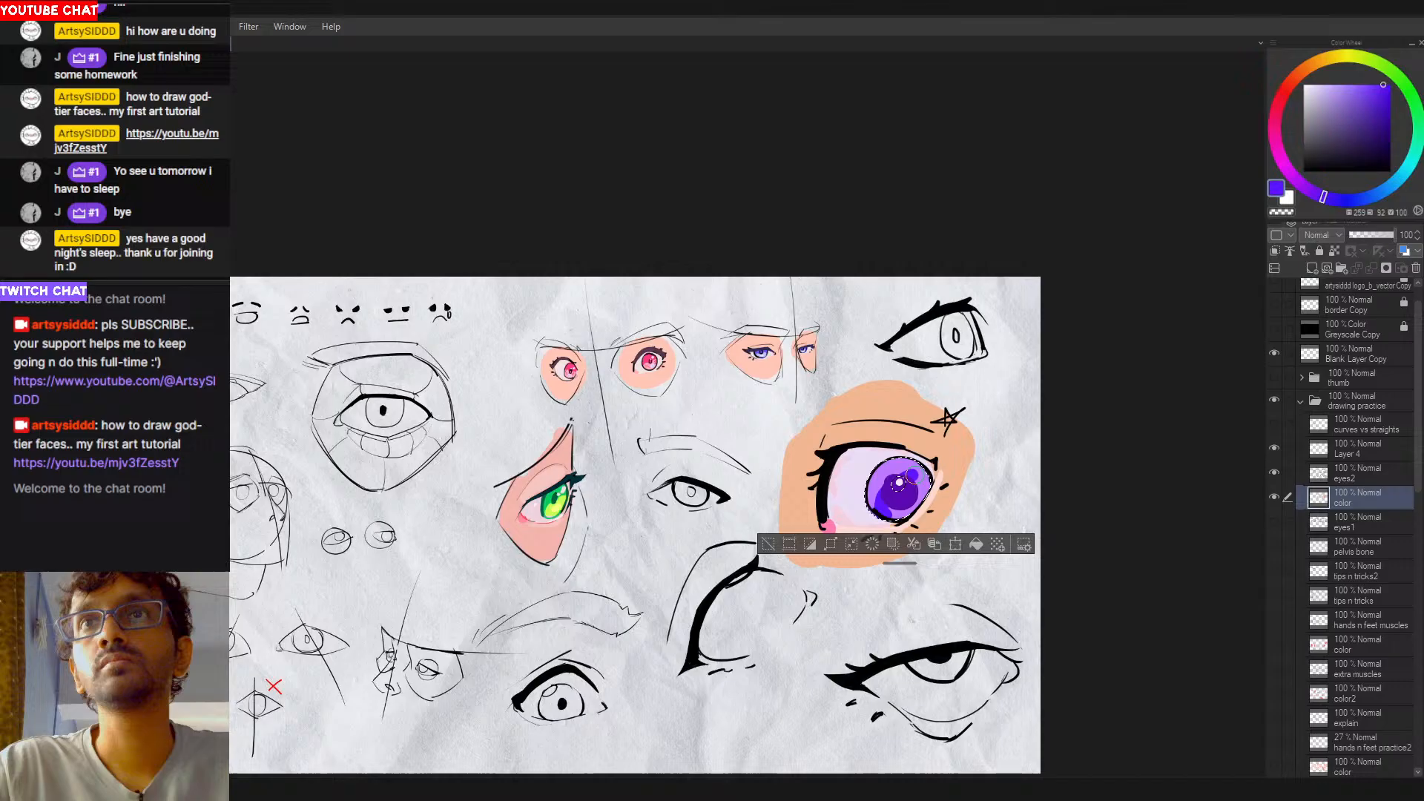
mouse_move(922, 477)
left_mouse_down()
mouse_move(882, 463)
mouse_move(879, 523)
mouse_move(883, 462)
mouse_move(885, 507)
left_mouse_up()
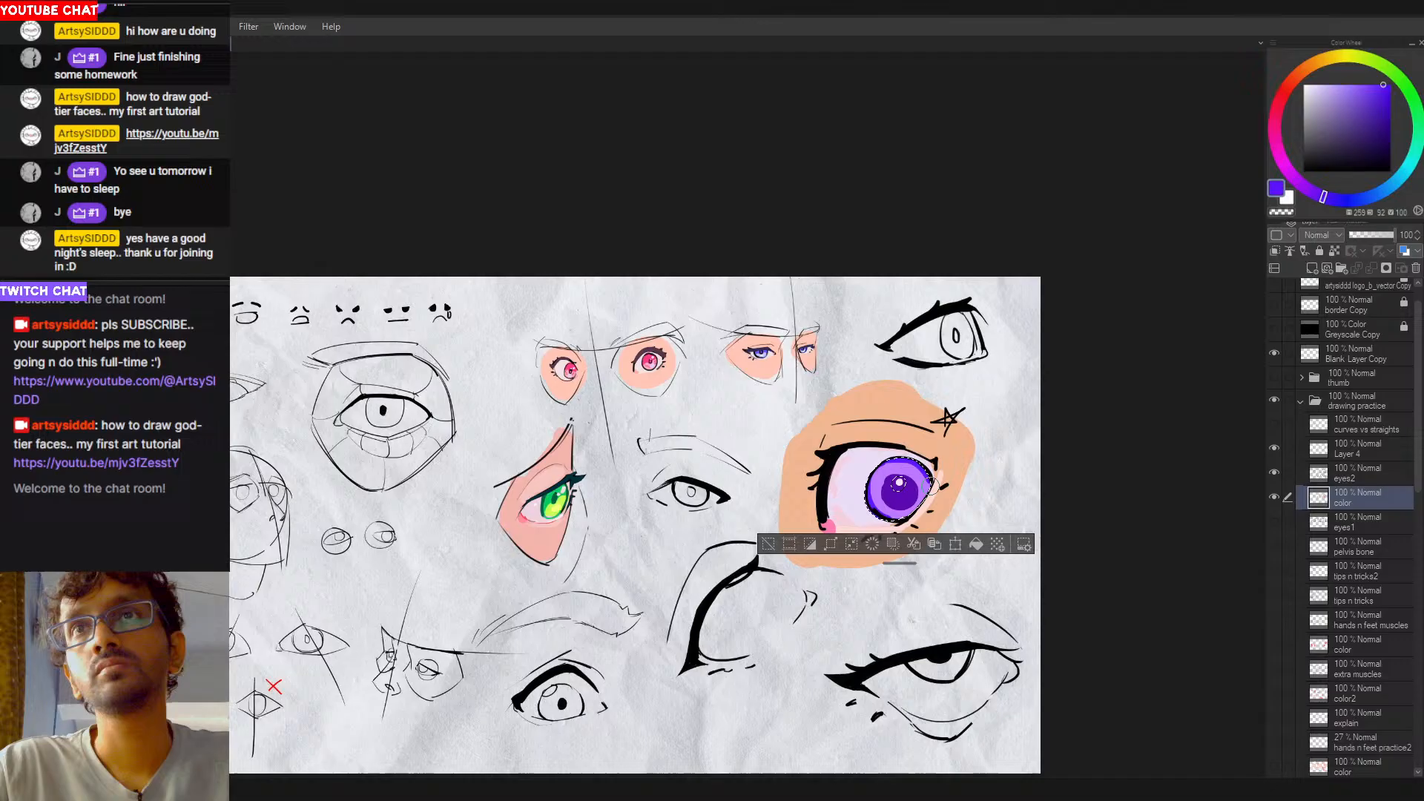
key("ctrl+d")
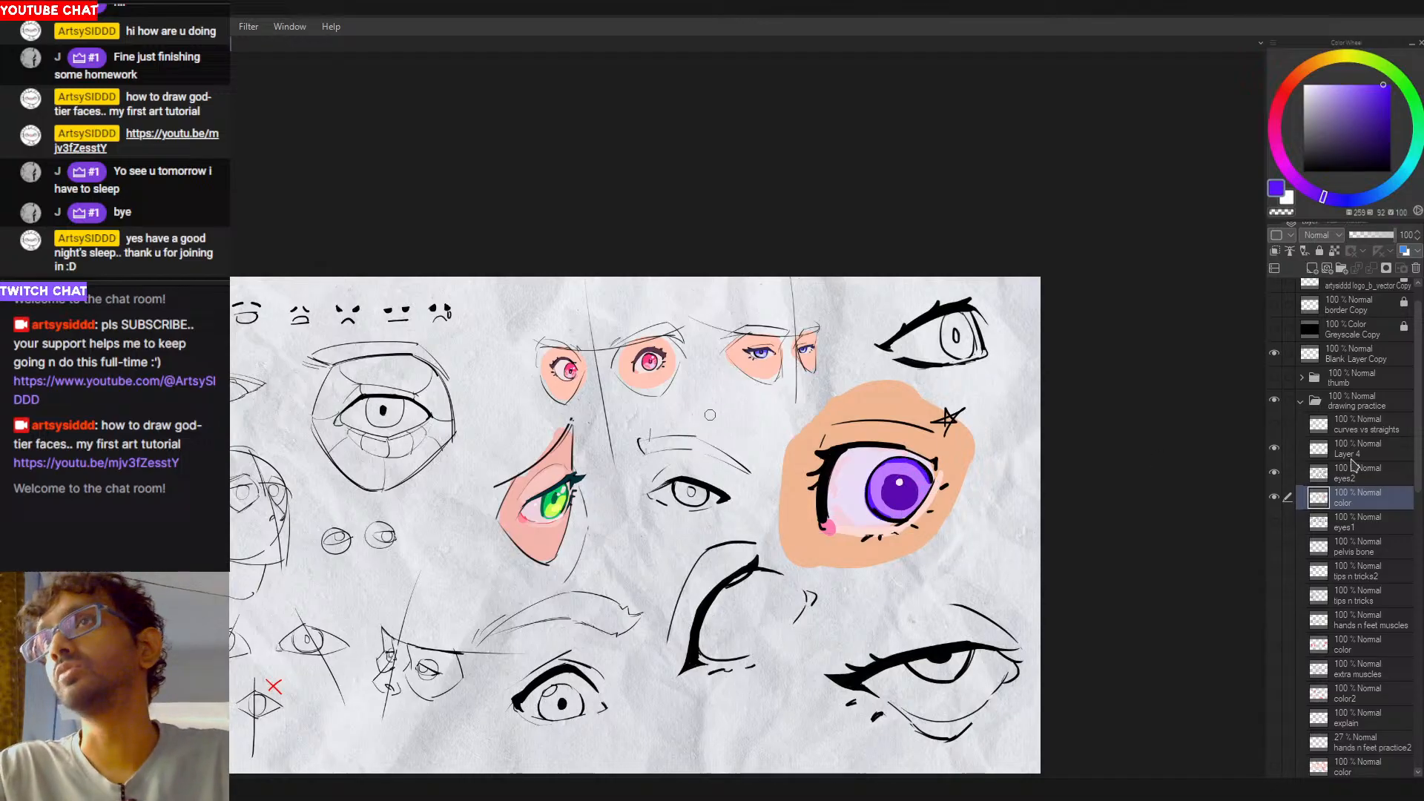
left_click(807, 456, "ctrl+shift")
left_click(874, 486)
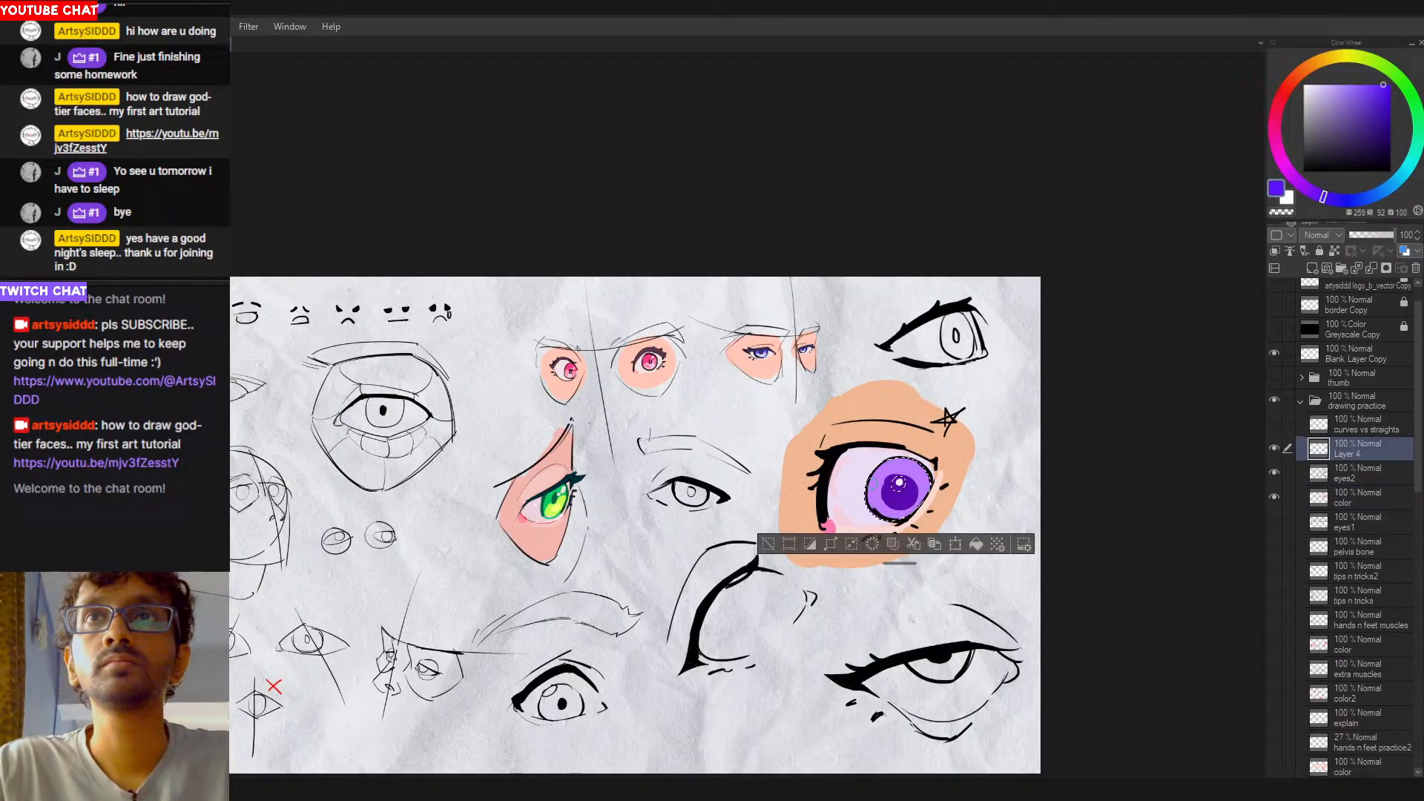
key("ctrl+d")
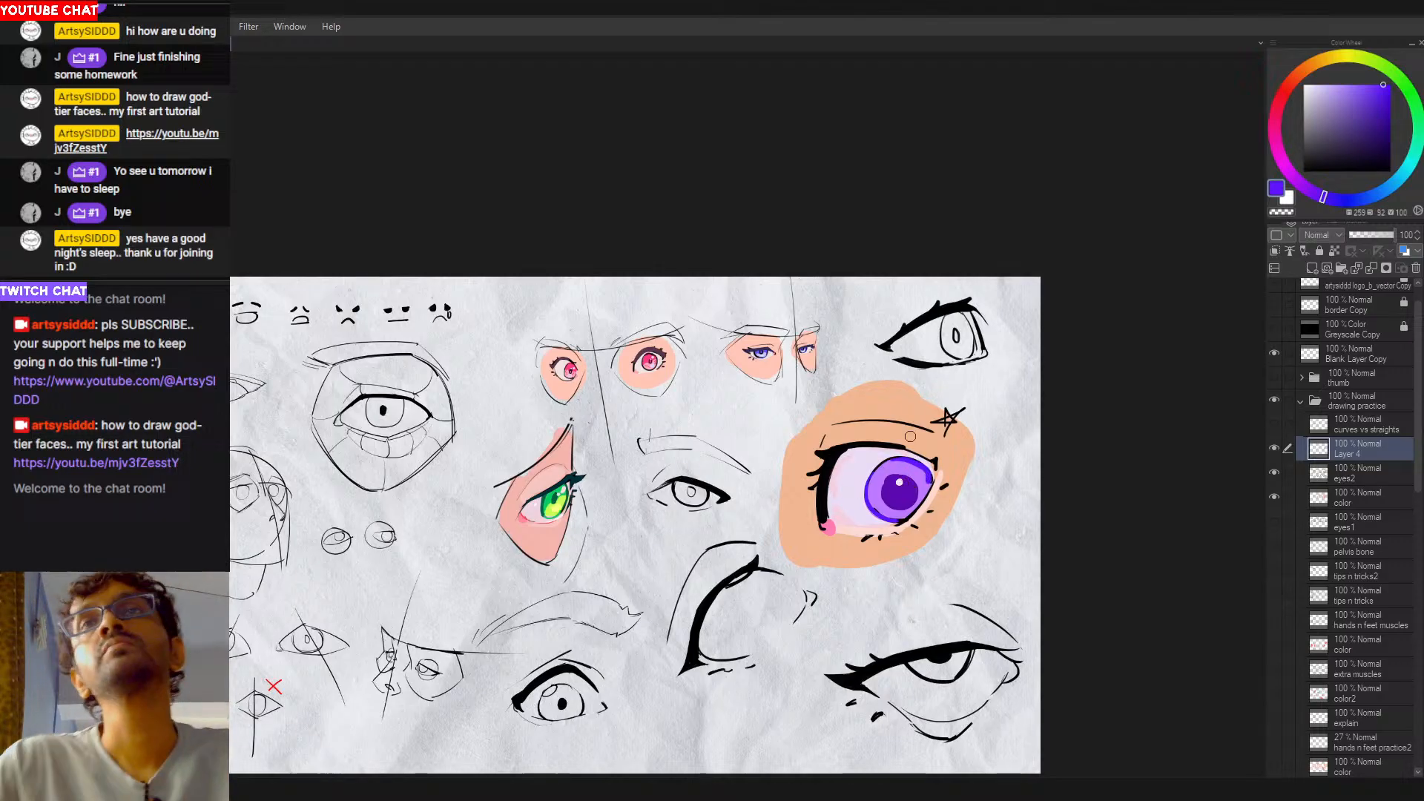
Step: Recolour the wide-open eye's thick inner and upper lash lines very dark purple on "Layer 4", undoing a stray stroke
left_click(899, 491, "alt")
mouse_move(1377, 142)
left_mouse_down()
mouse_move(1365, 136)
mouse_move(1390, 135)
left_mouse_up()
left_click_drag(830, 445, 829, 528)
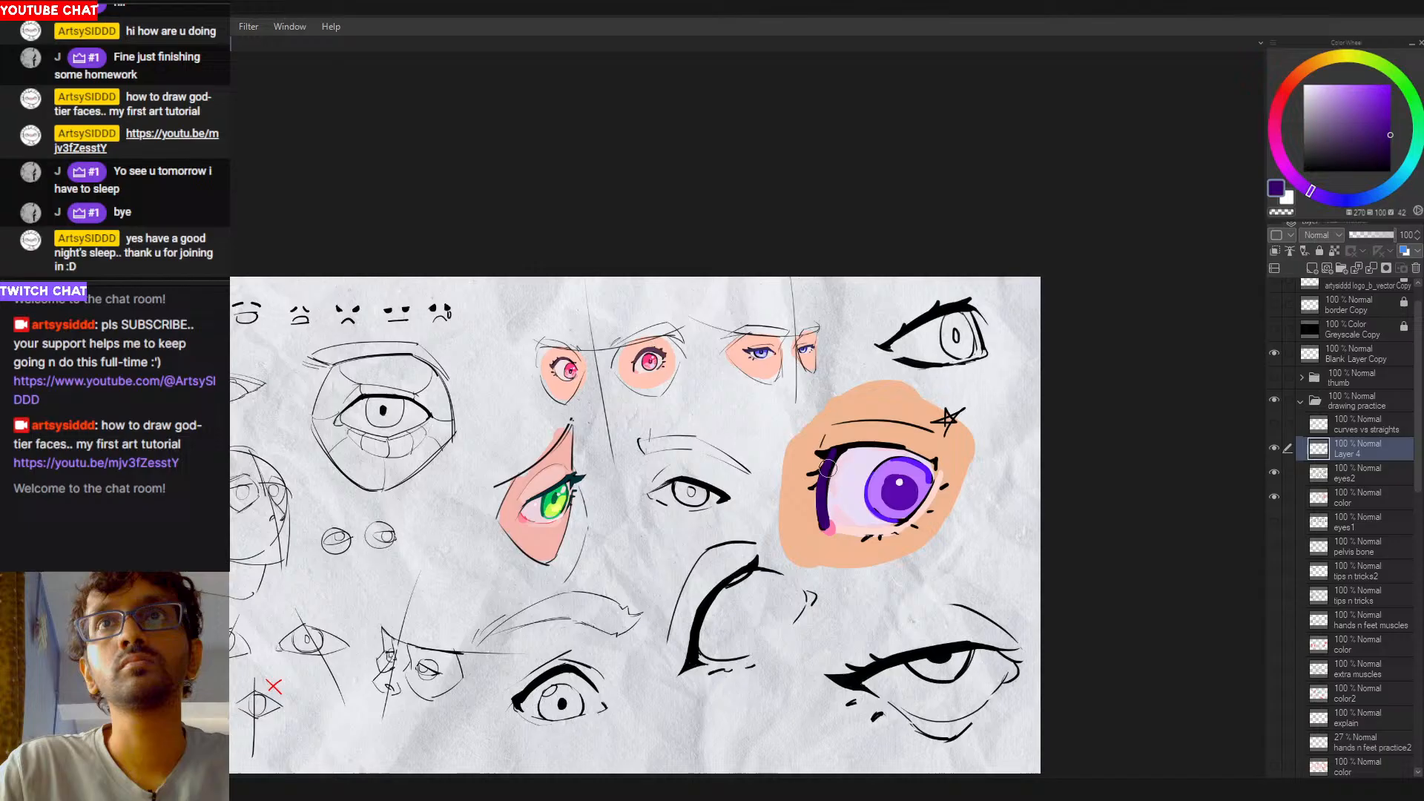
mouse_move(846, 451)
left_mouse_down()
mouse_move(887, 452)
mouse_move(832, 451)
mouse_move(911, 452)
mouse_move(830, 456)
mouse_move(805, 498)
left_mouse_up()
key("ctrl+z")
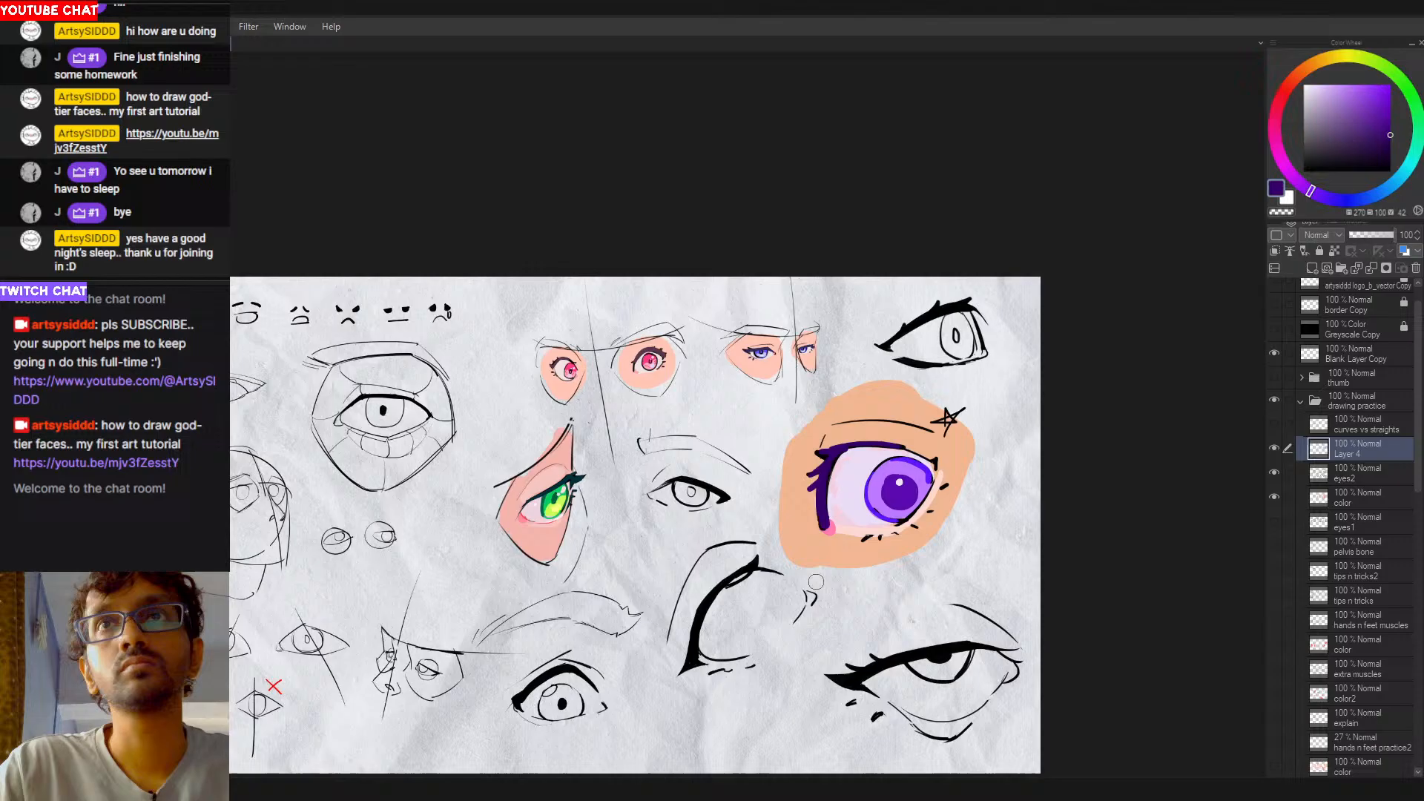
Step: Touch up the wide-open eye's hot pink tear duct and recolour its lower lashes dark purple on "Layer 4"
left_click(830, 528, "alt")
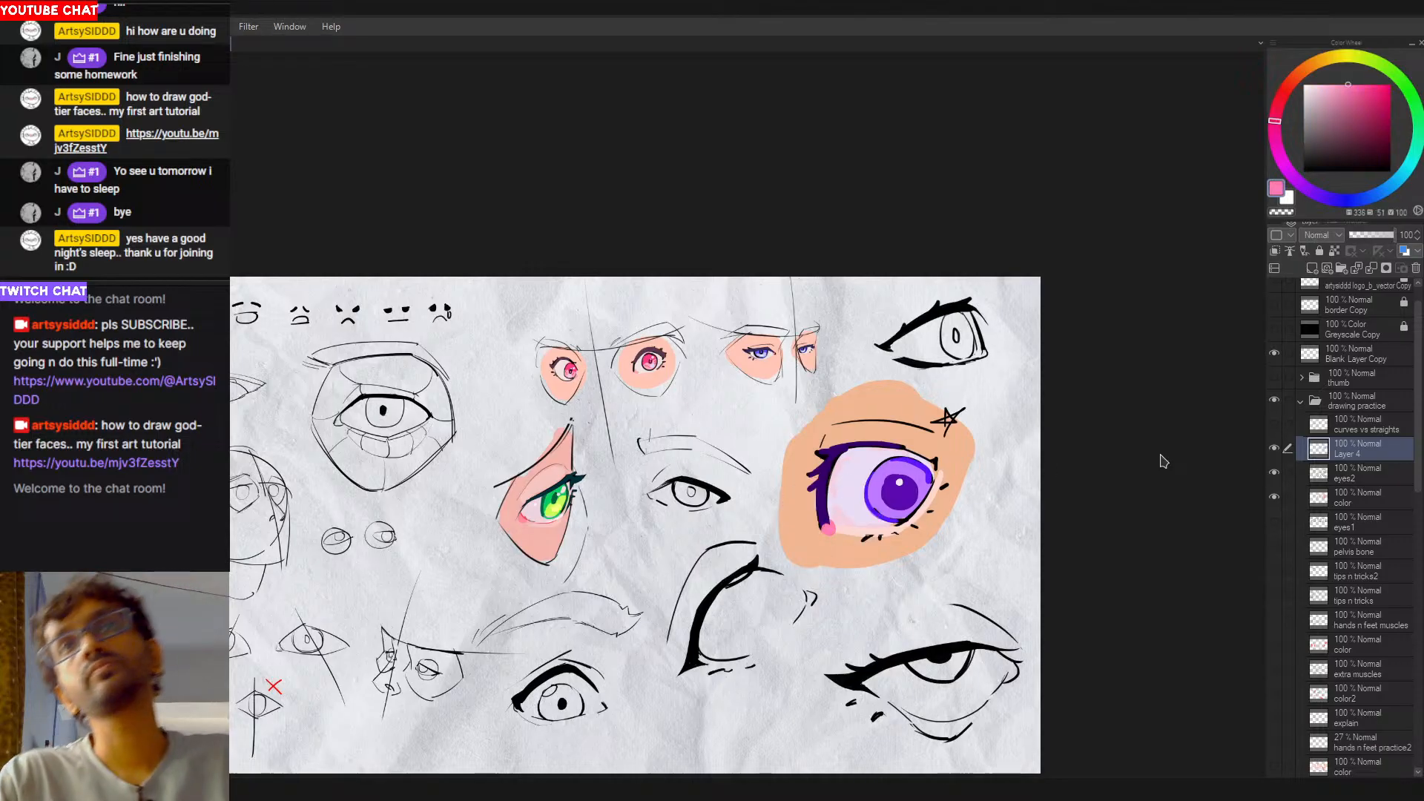
left_click(1353, 496)
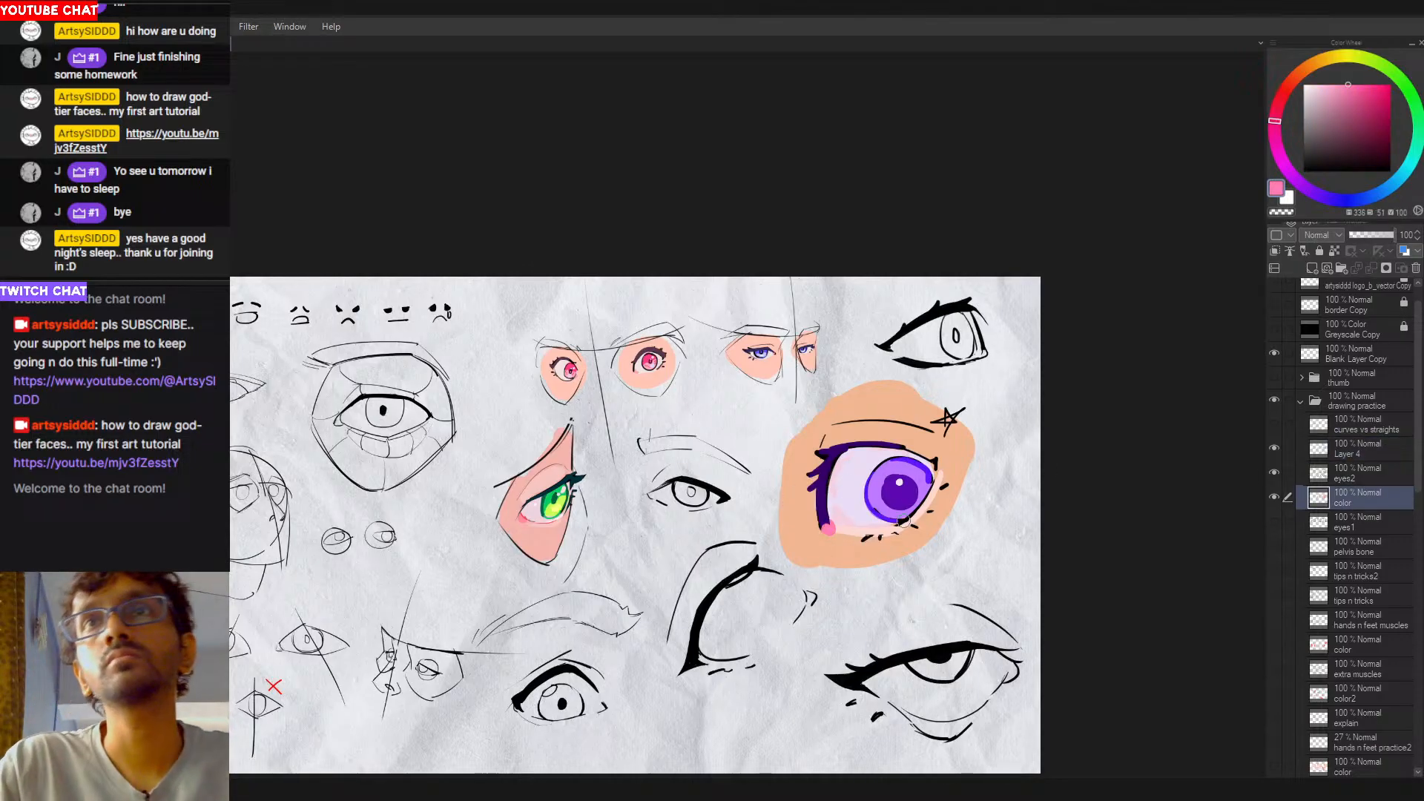
left_click(881, 481, "alt")
left_click(1353, 448)
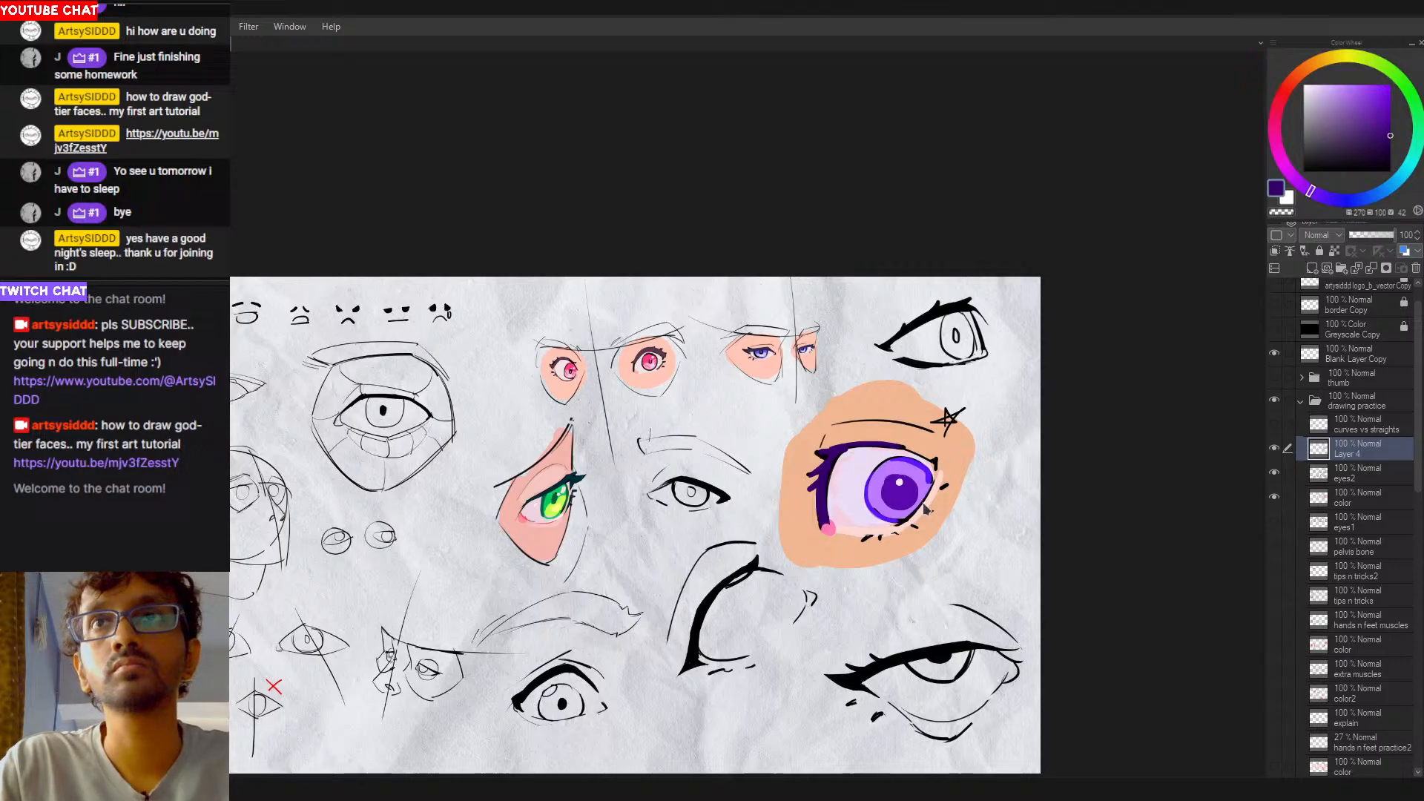
left_click(826, 479, "alt")
left_click_drag(930, 486, 885, 526)
key("ctrl+z")
left_click_drag(933, 486, 892, 523)
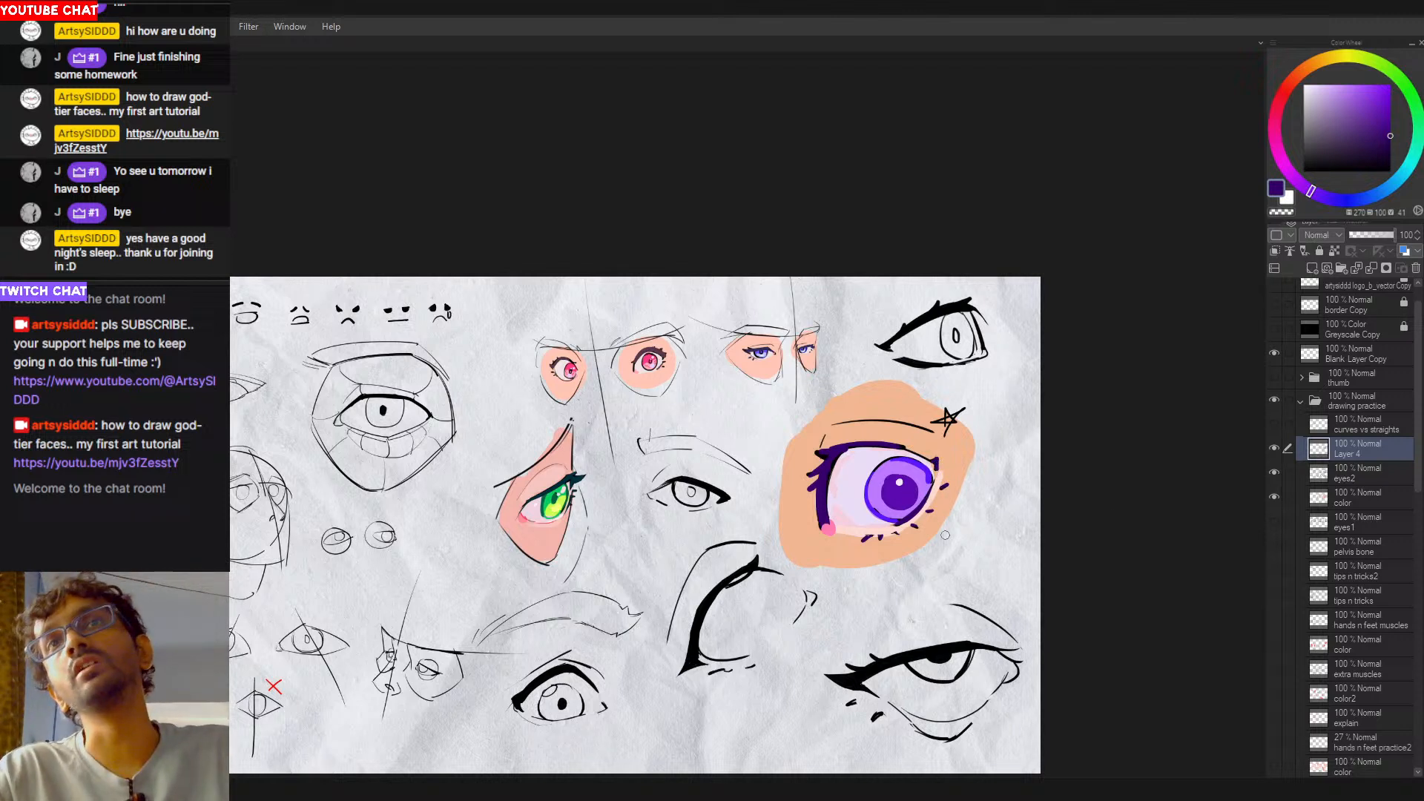
Step: Line the wide-open eye's lower lid in pink and add a second, lavender-white highlight in the upper outer part of the iris
left_click(850, 536, "alt")
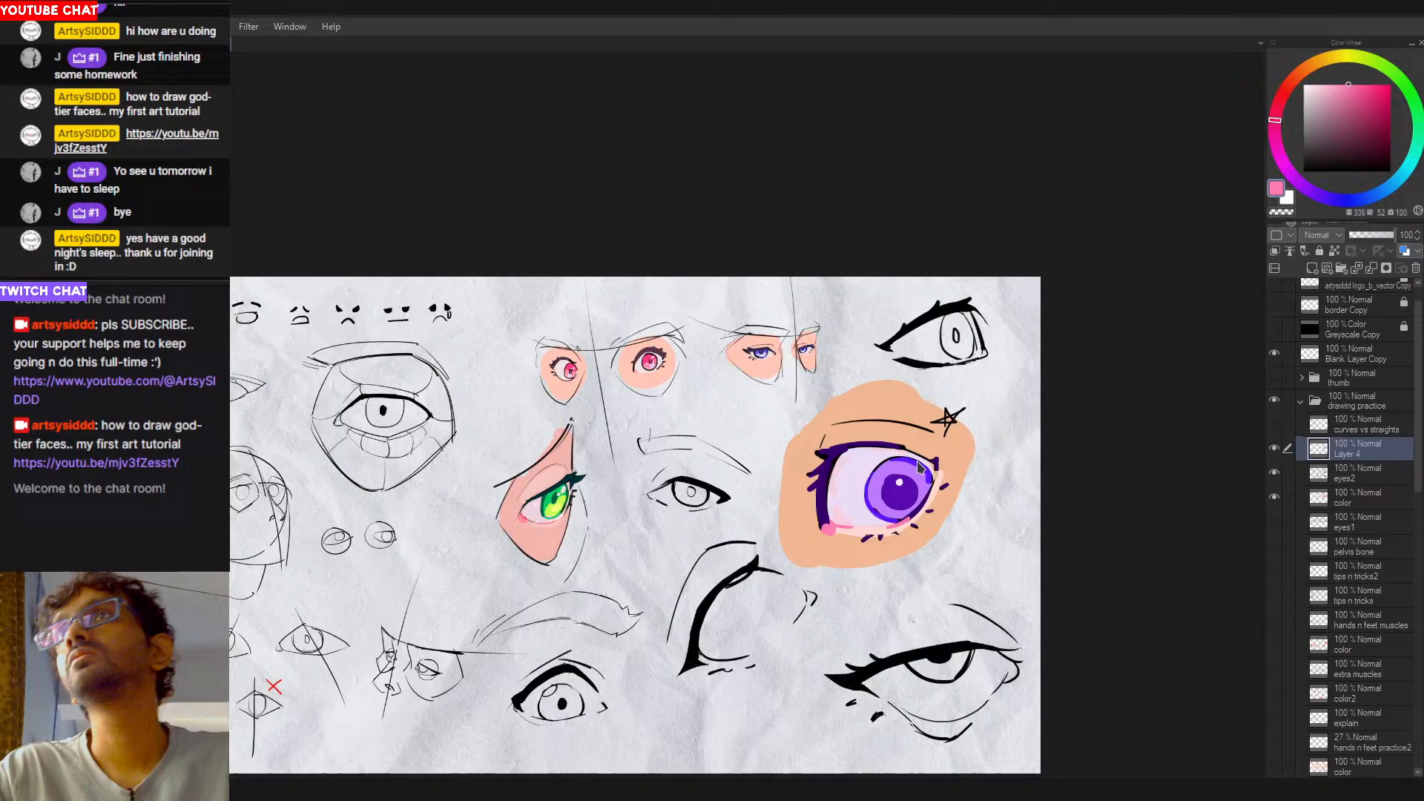
left_click(1350, 499)
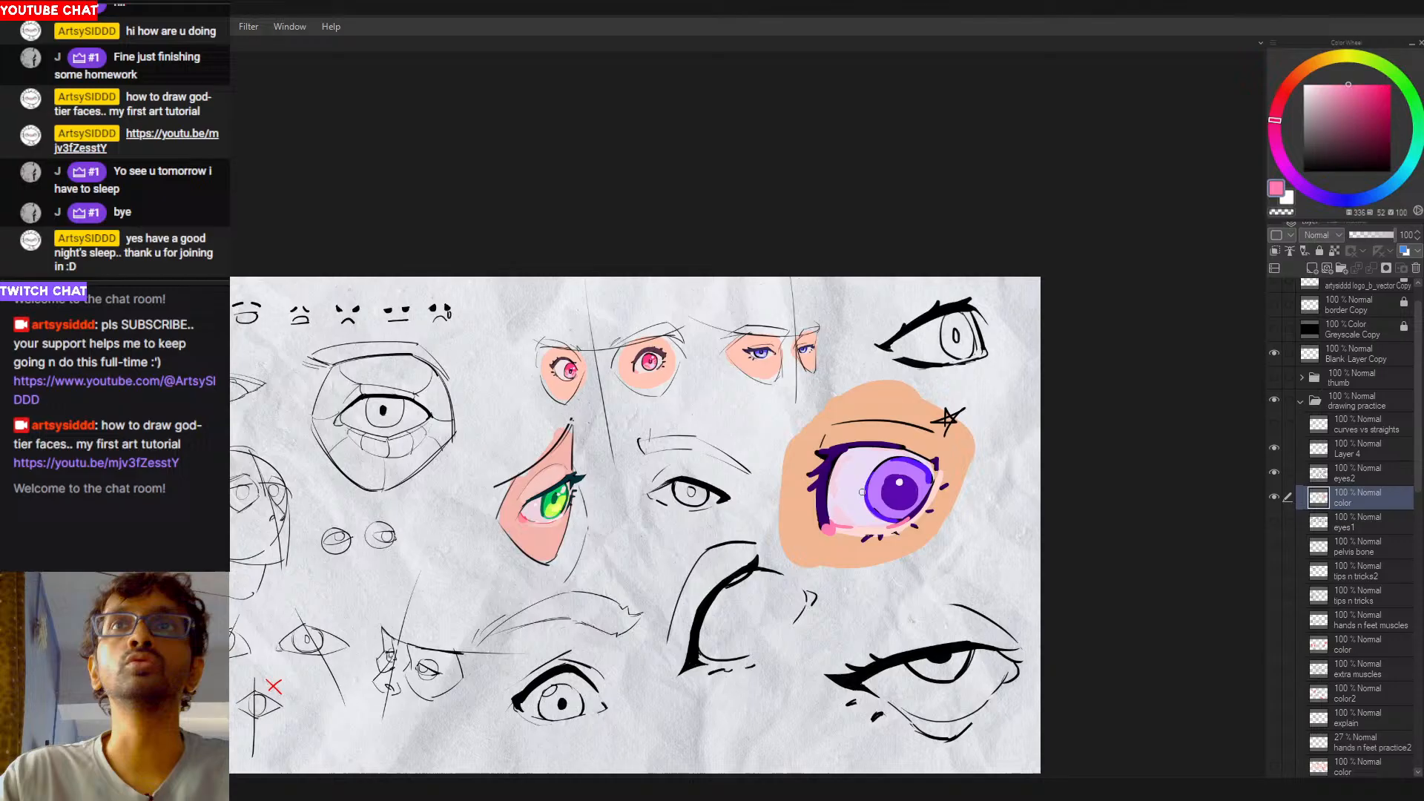
left_click(905, 473, "alt")
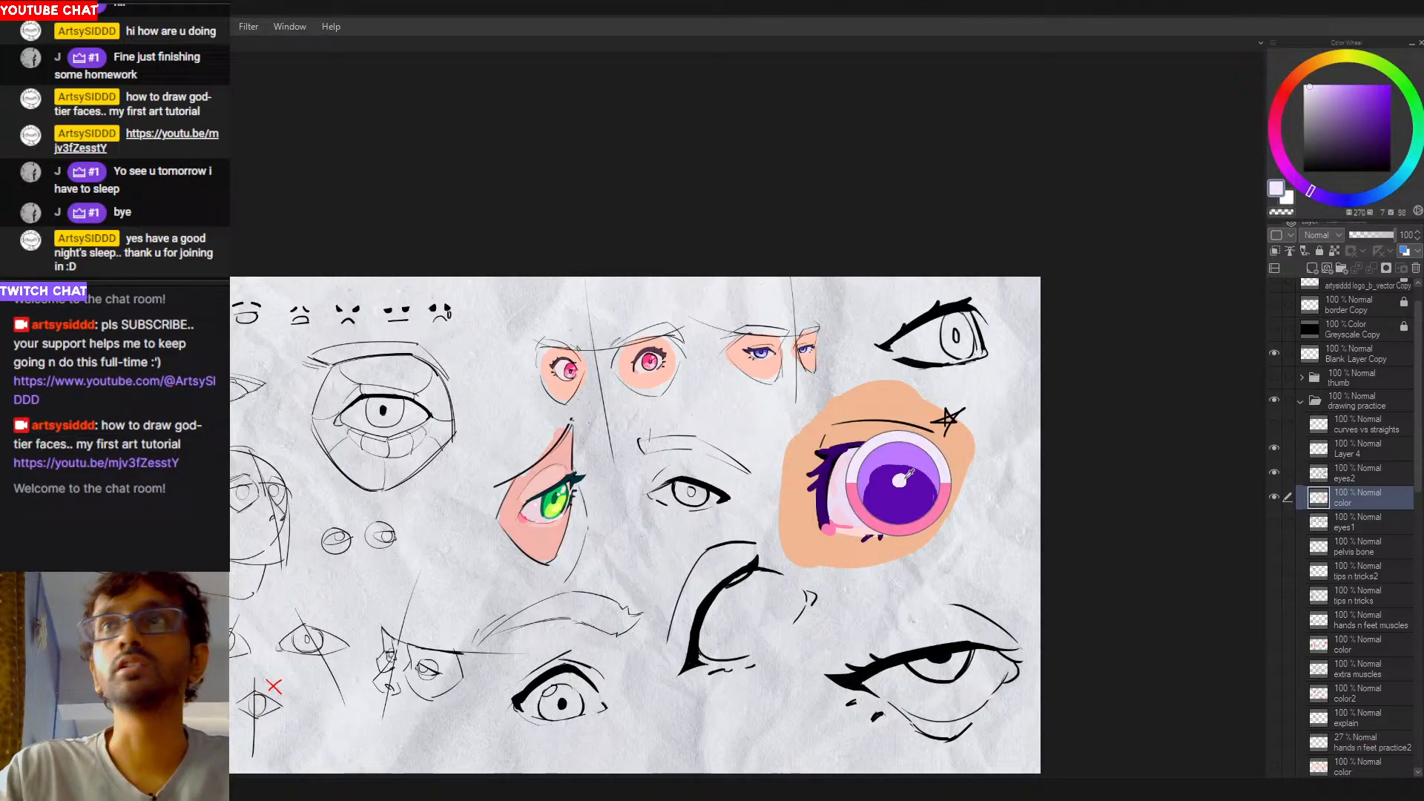
left_click(1346, 449)
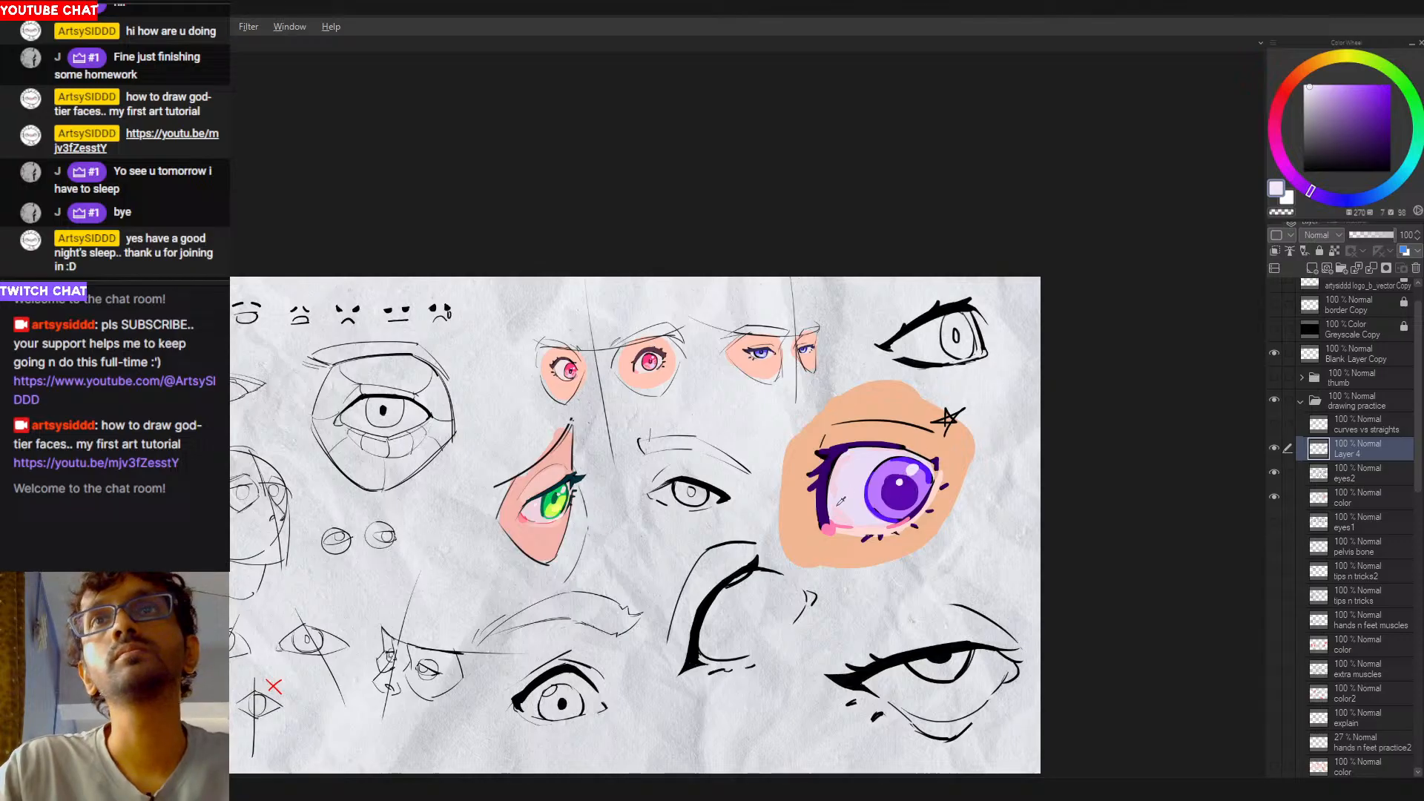
Step: Tint the lower part of the eye white light pink and darken the pupil with a deeper purple on "Layer 4"
left_click(910, 467, "alt")
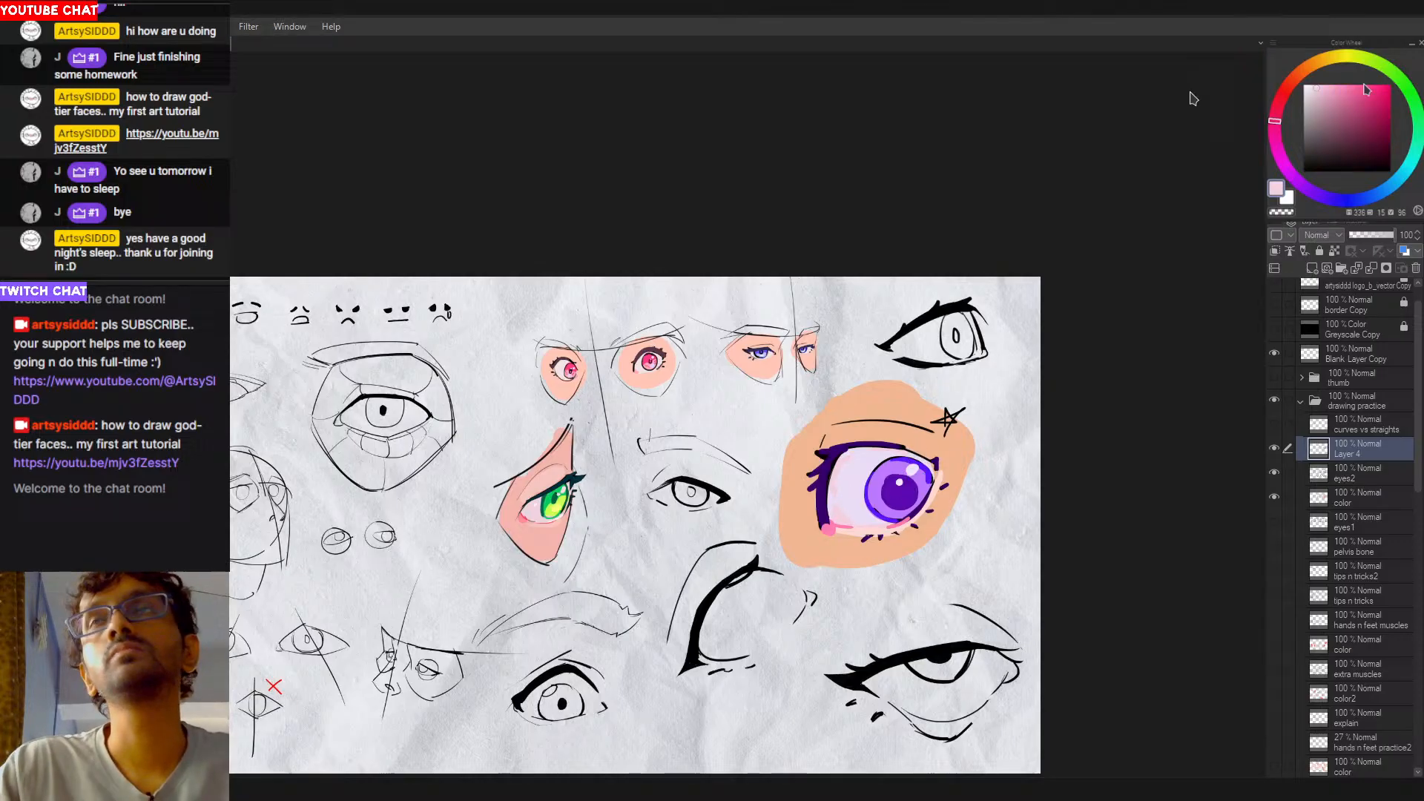
left_click(1329, 84)
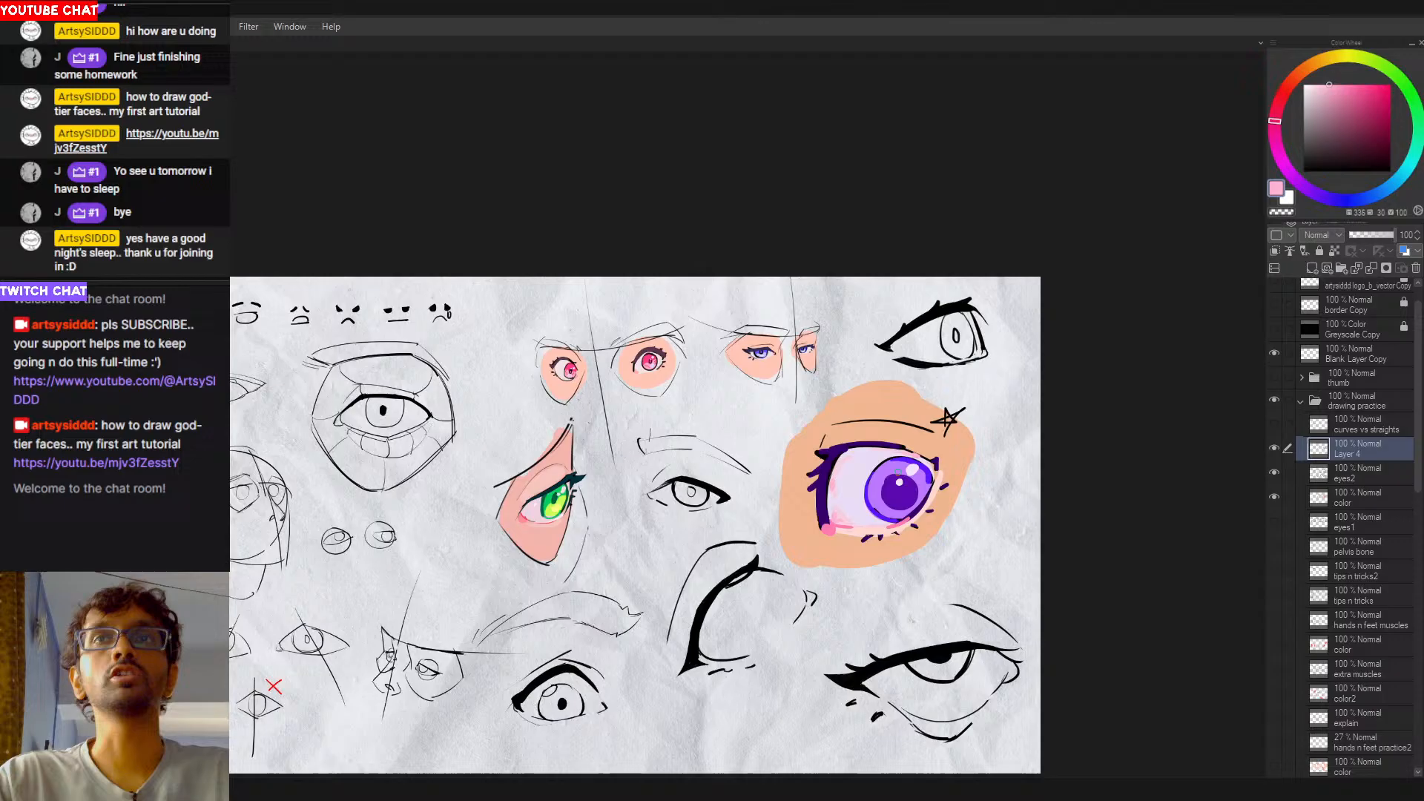
left_click(905, 498, "alt")
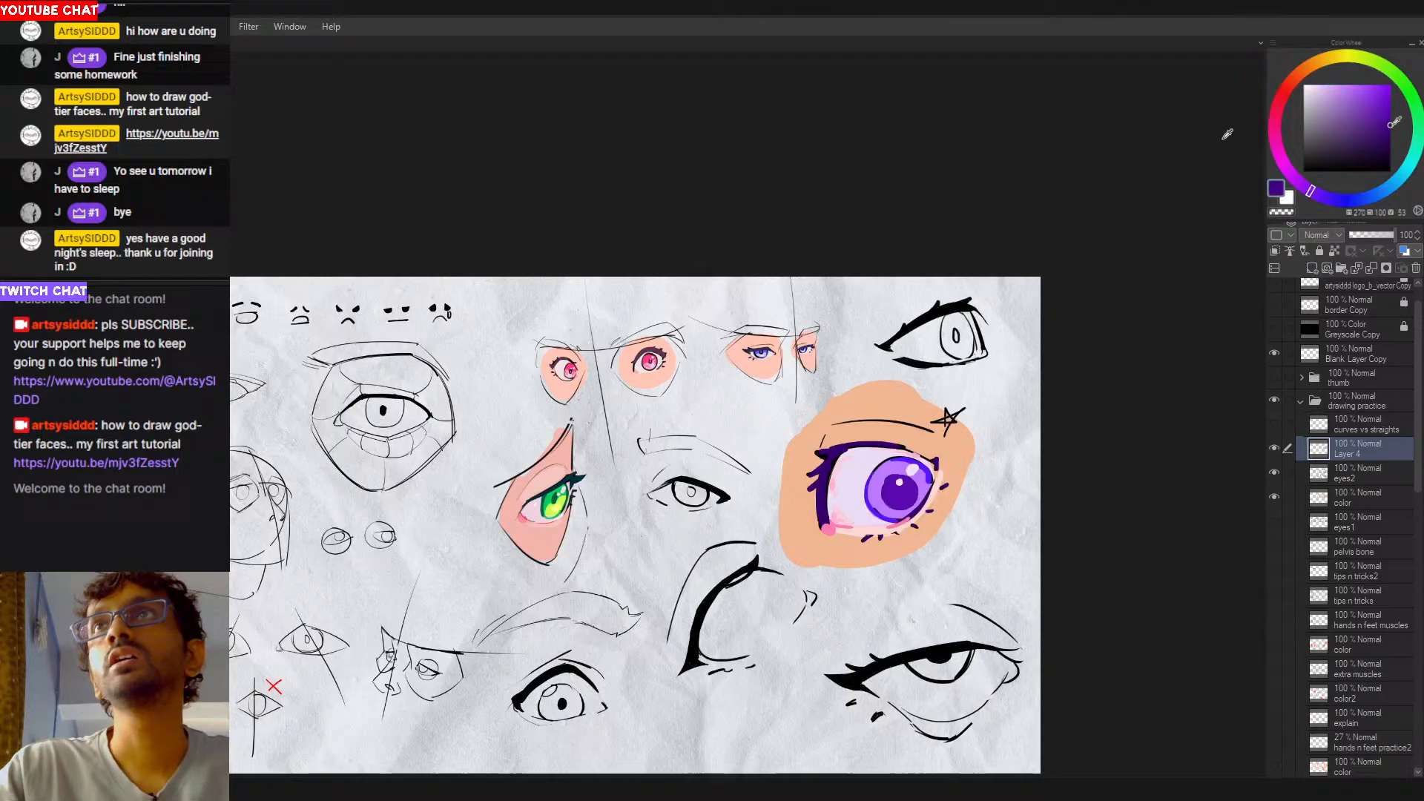
left_click(898, 498, "alt")
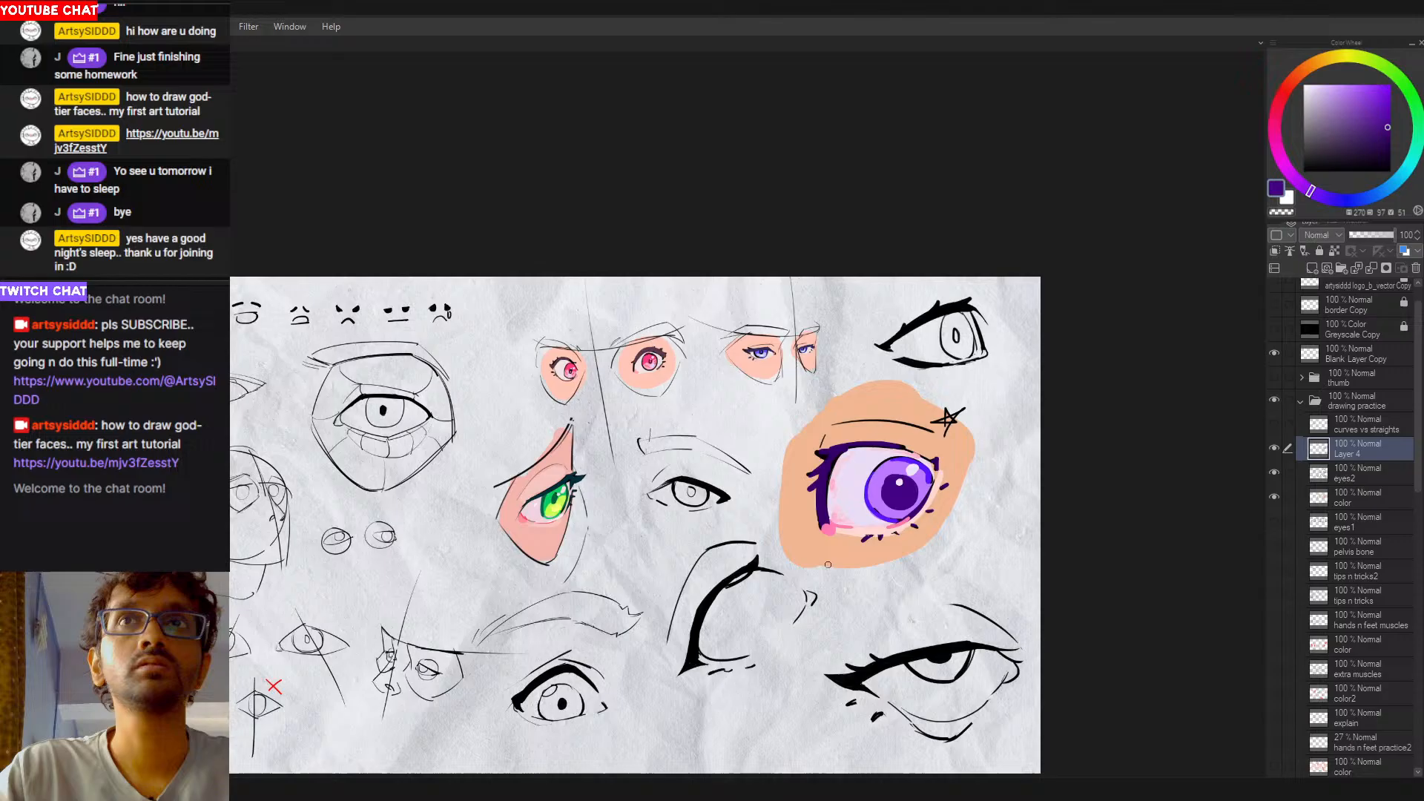
Step: Select the wide-open eye's iris on the "color" layer and paint light orchid into its lower part, trying stronger magenta-violet tones first
left_click(882, 499, "alt")
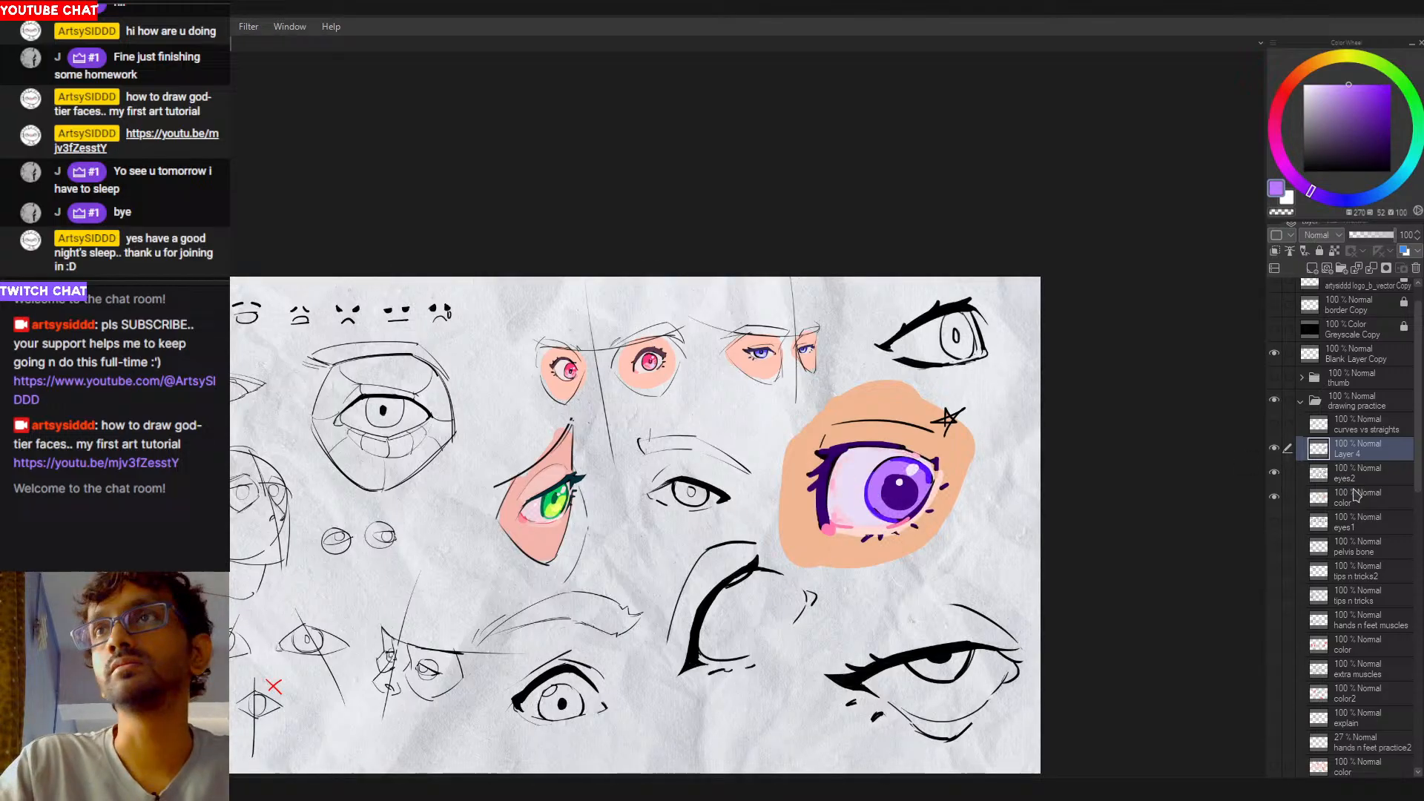
left_click(862, 514, "ctrl+shift")
left_click(876, 494)
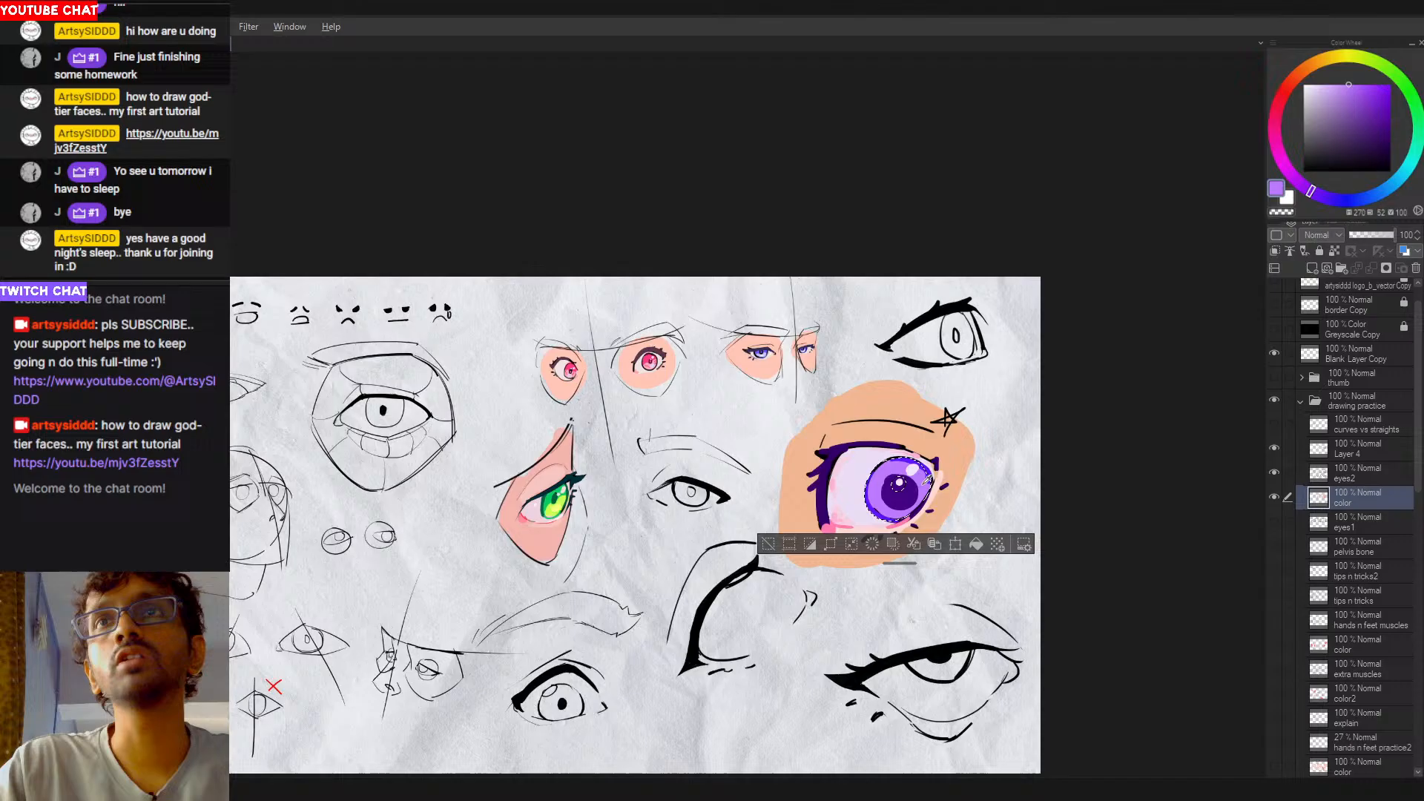
left_click(1355, 84)
mouse_move(1313, 189)
left_mouse_down()
mouse_move(1283, 164)
mouse_move(1291, 176)
left_mouse_up()
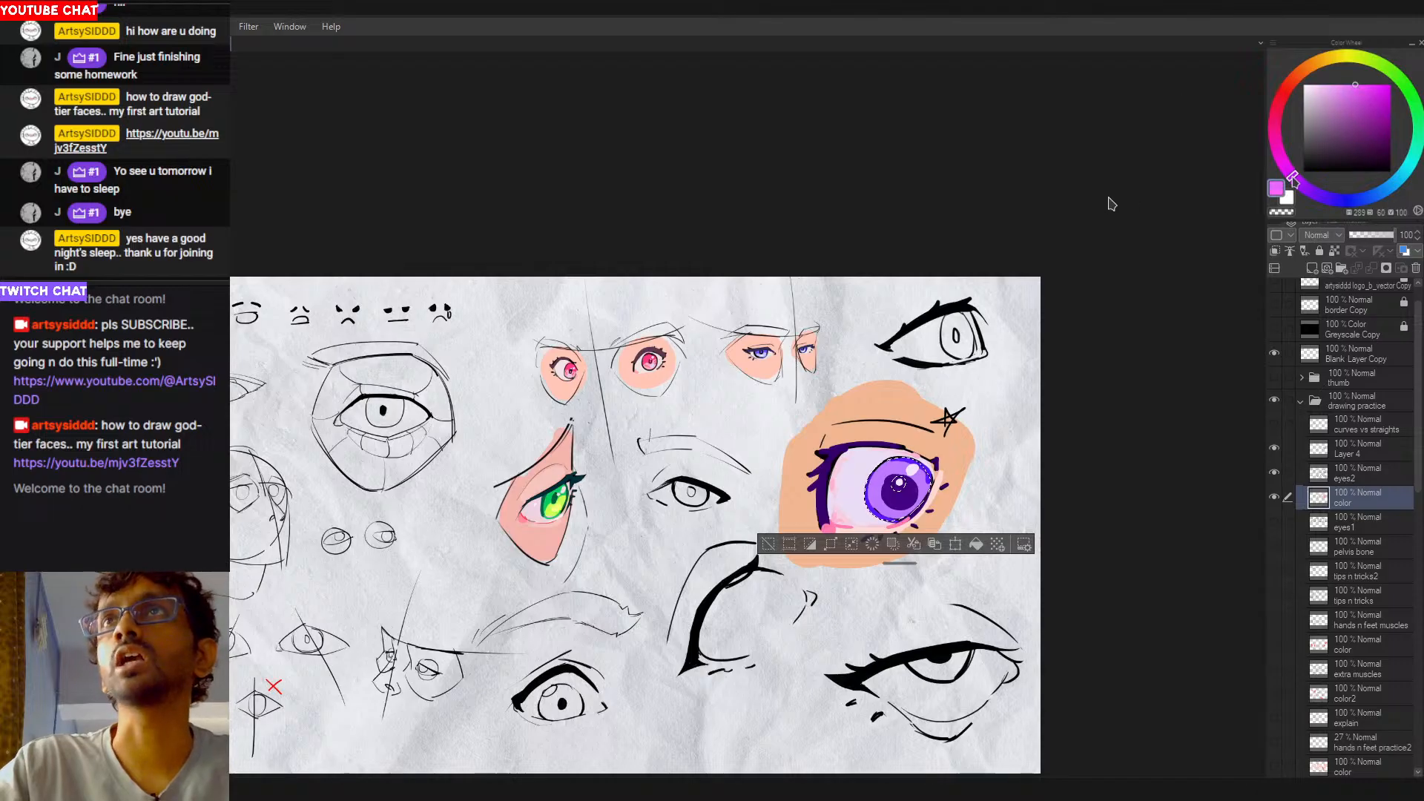
left_click(1369, 77)
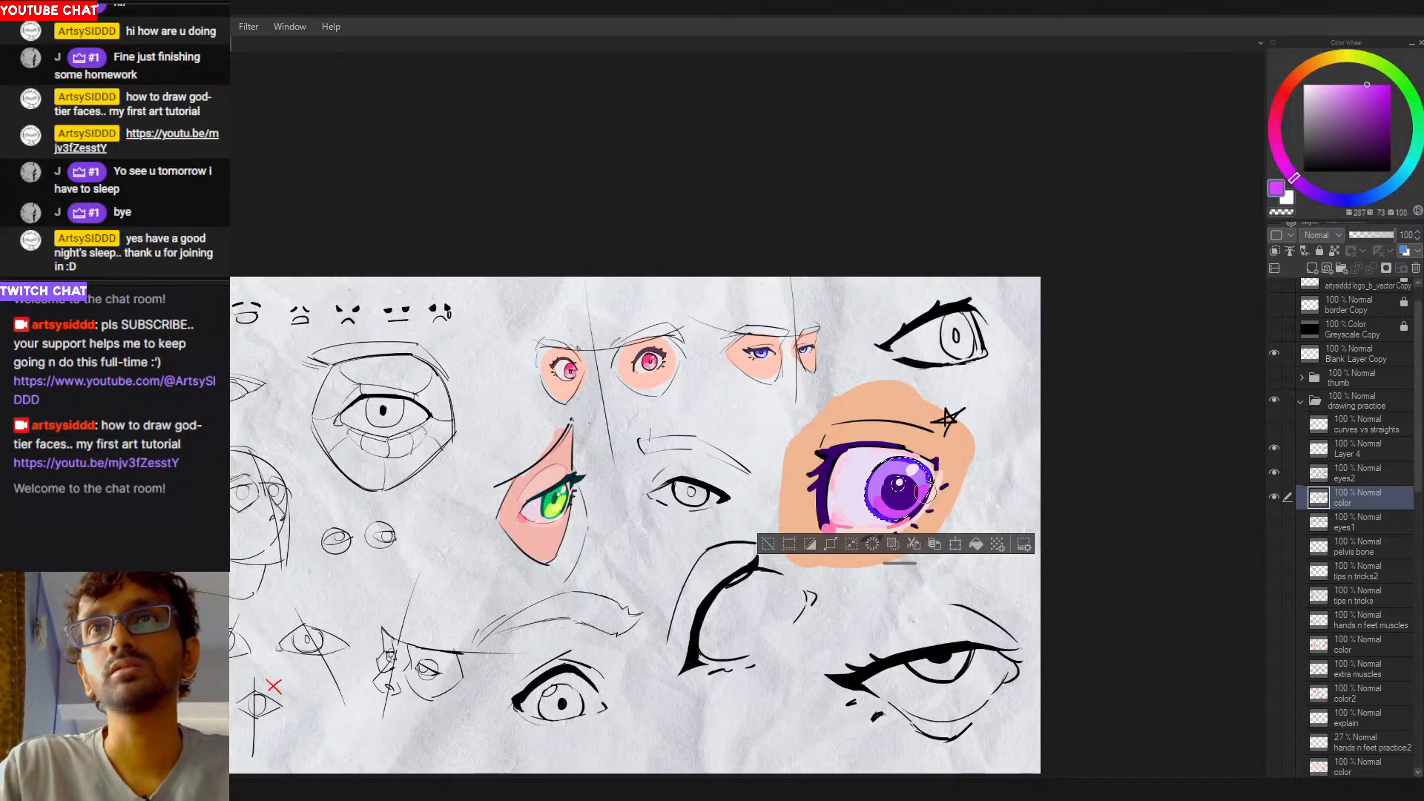
left_click(1339, 84)
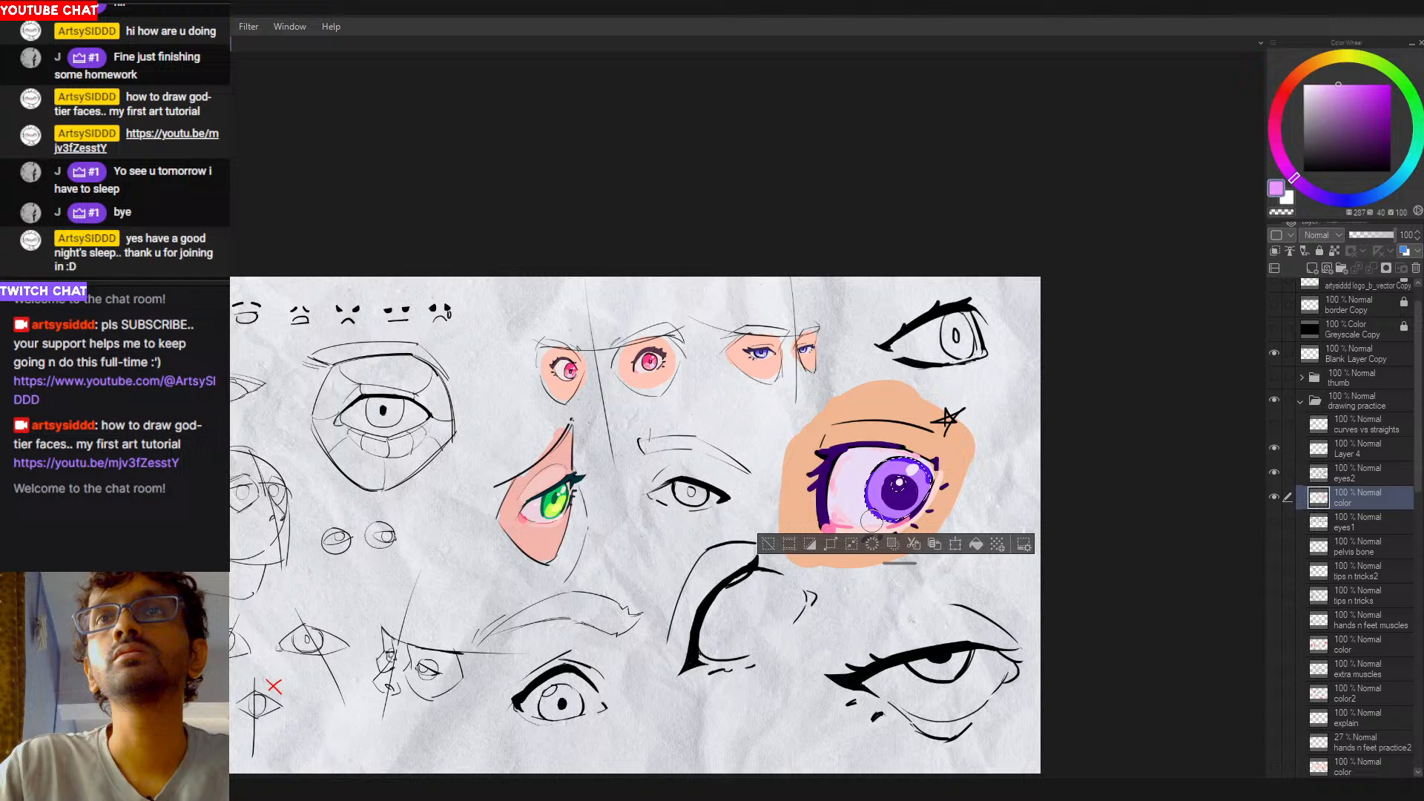
mouse_move(872, 521)
left_mouse_down()
mouse_move(919, 481)
mouse_move(901, 493)
mouse_move(914, 491)
left_mouse_up()
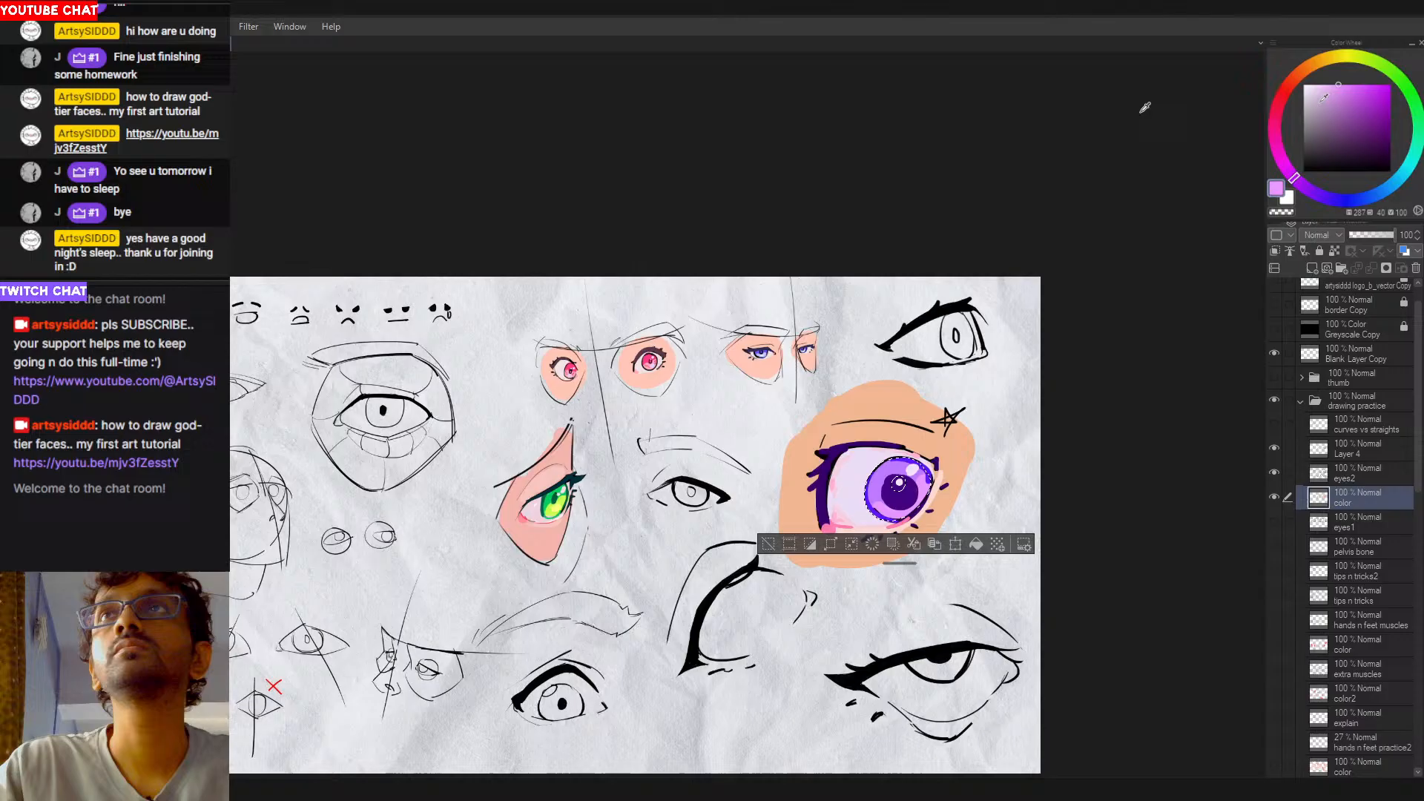
Step: Brush a pale pink glow into the lower iris, testing lighter and stronger pinks, and clear the selection
left_click(1275, 138)
left_click(1318, 83)
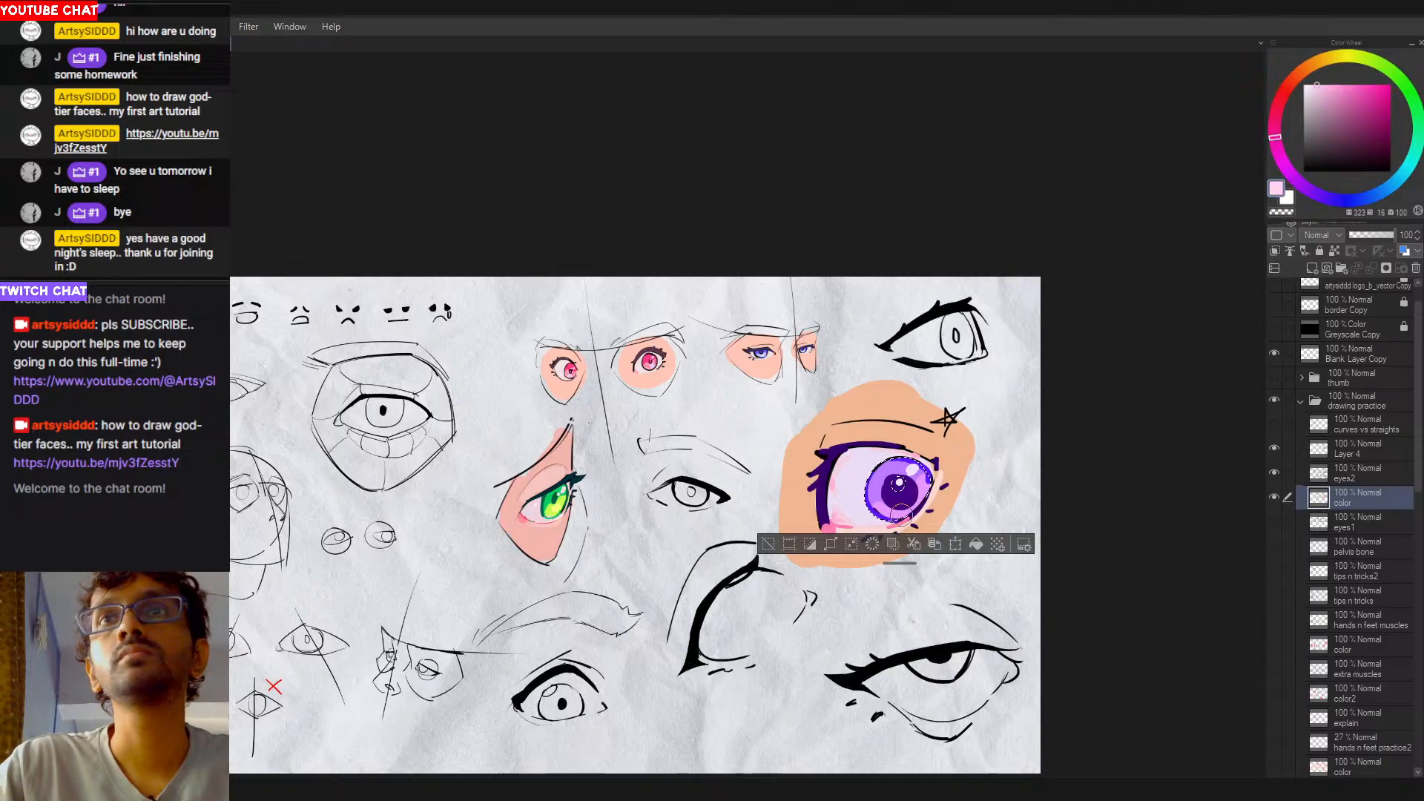
left_click(1338, 84)
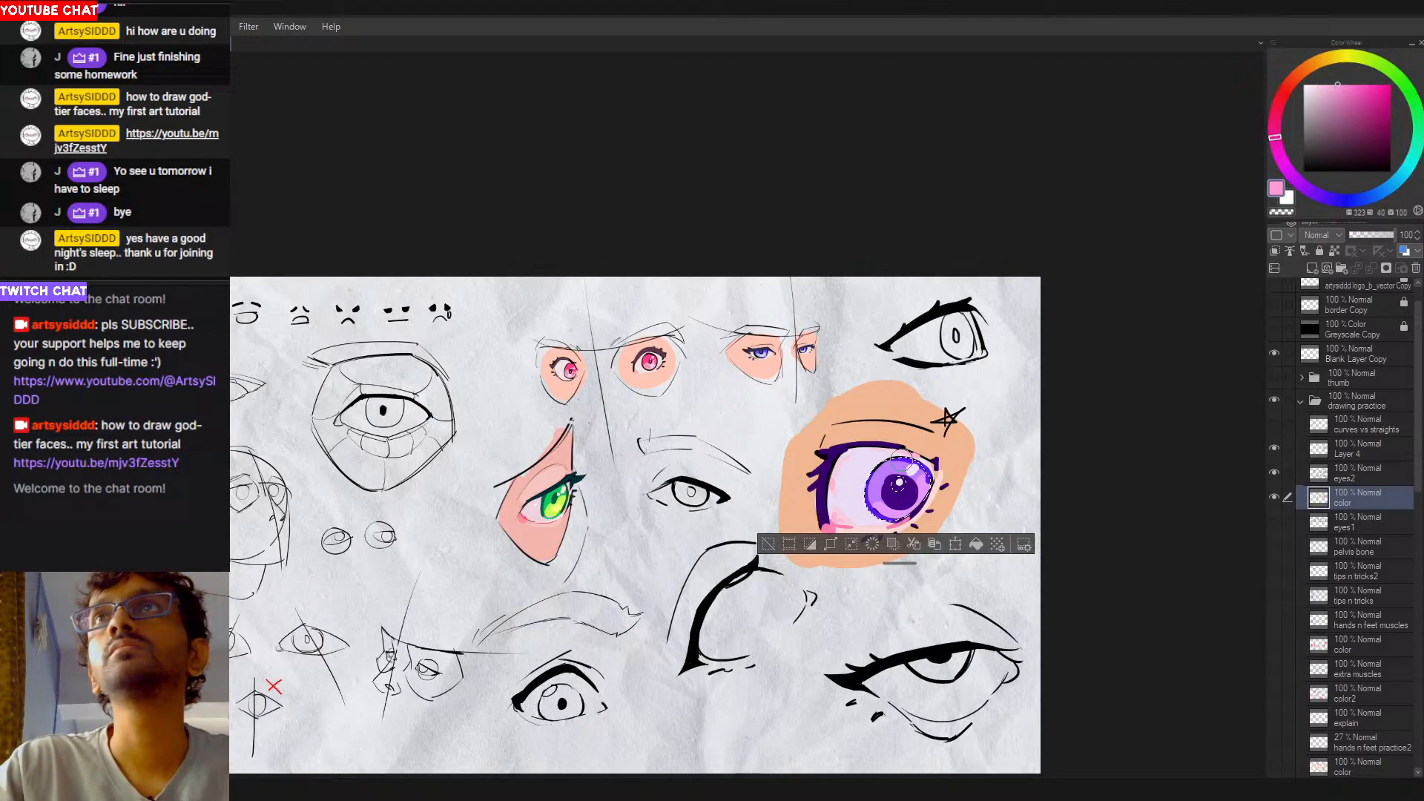
left_click(1327, 81)
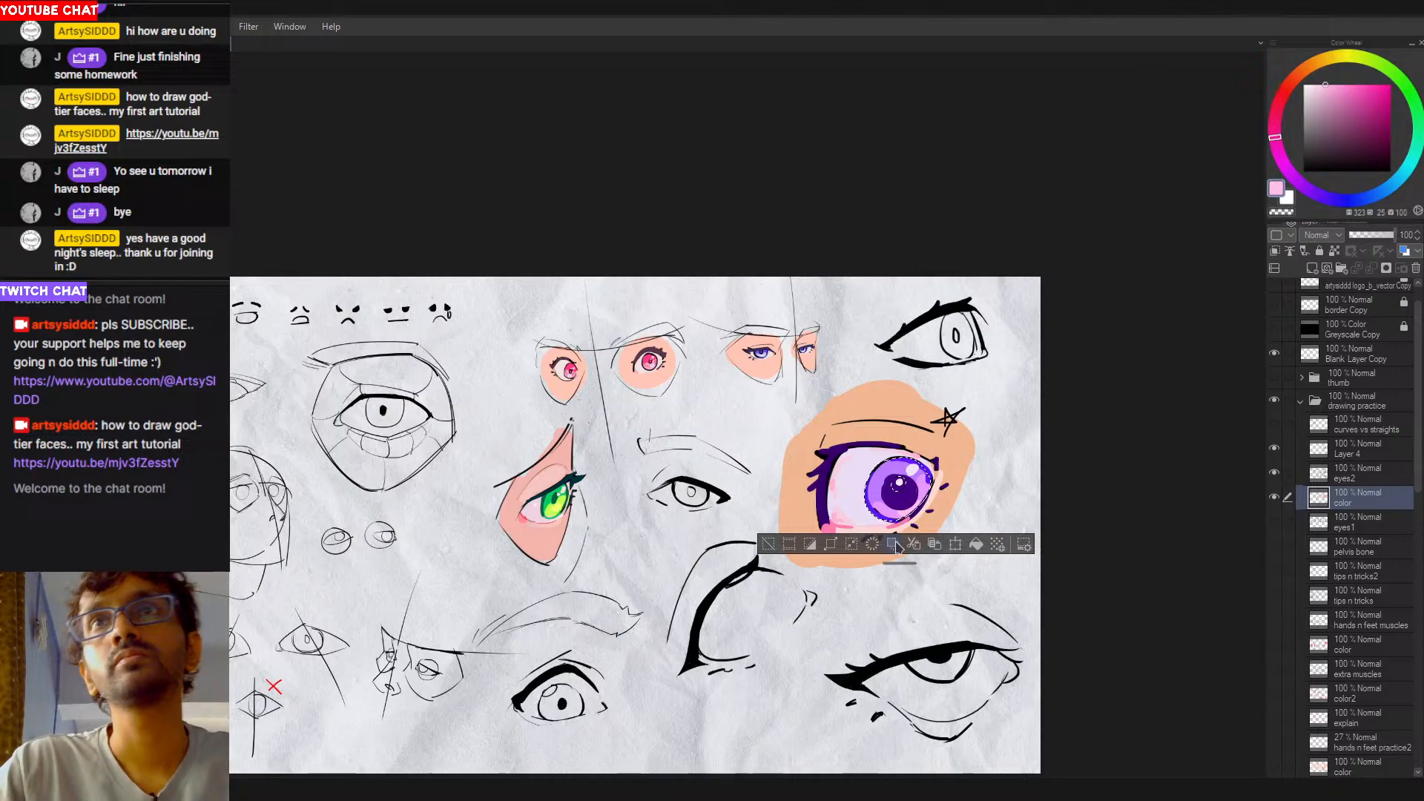
key("ctrl+d")
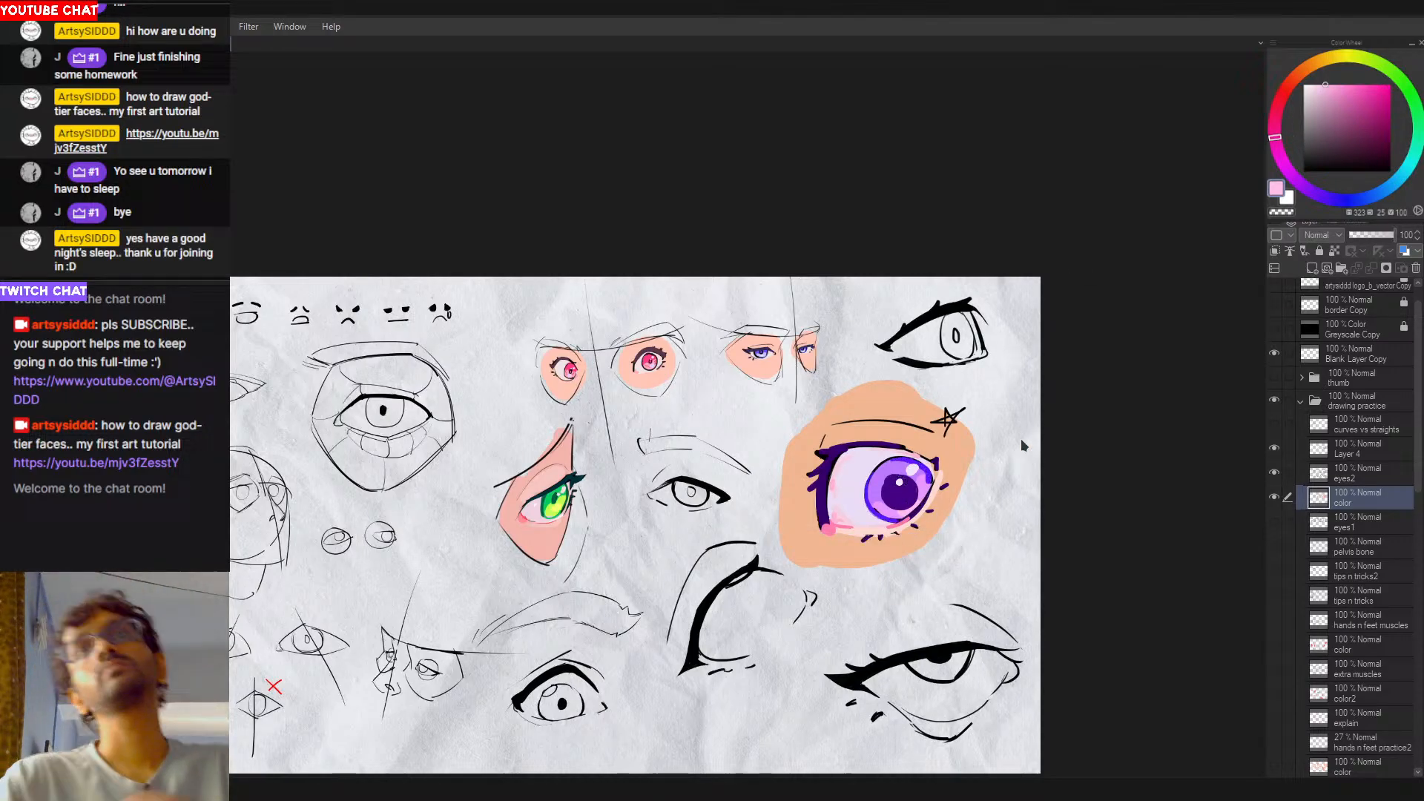
Step: Draw thin light pink veins across the inner part of the wide-open eye's white on the "color" layer
scroll(943, 562, "down", 1)
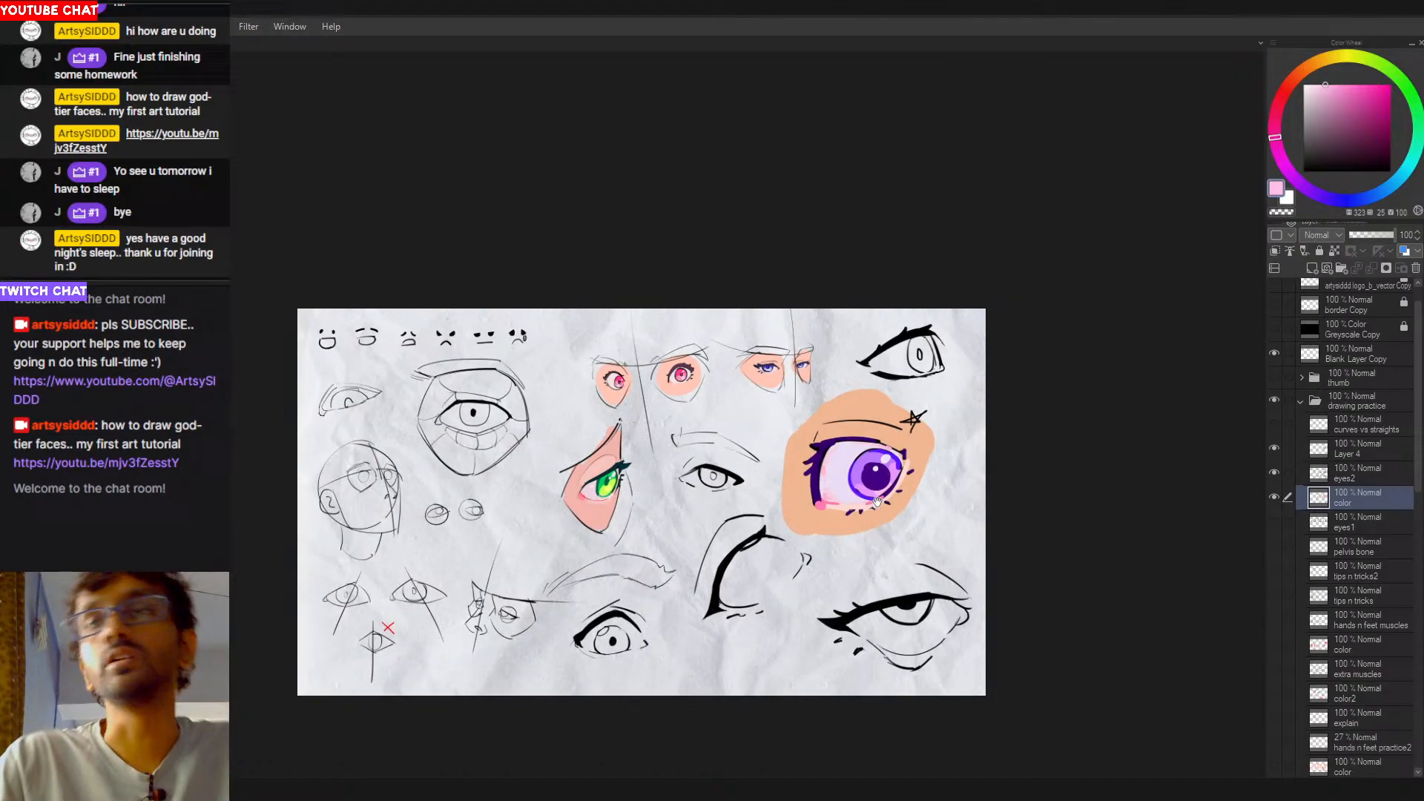
mouse_move(877, 502)
left_mouse_down()
mouse_move(1003, 506)
mouse_move(953, 511)
left_mouse_up()
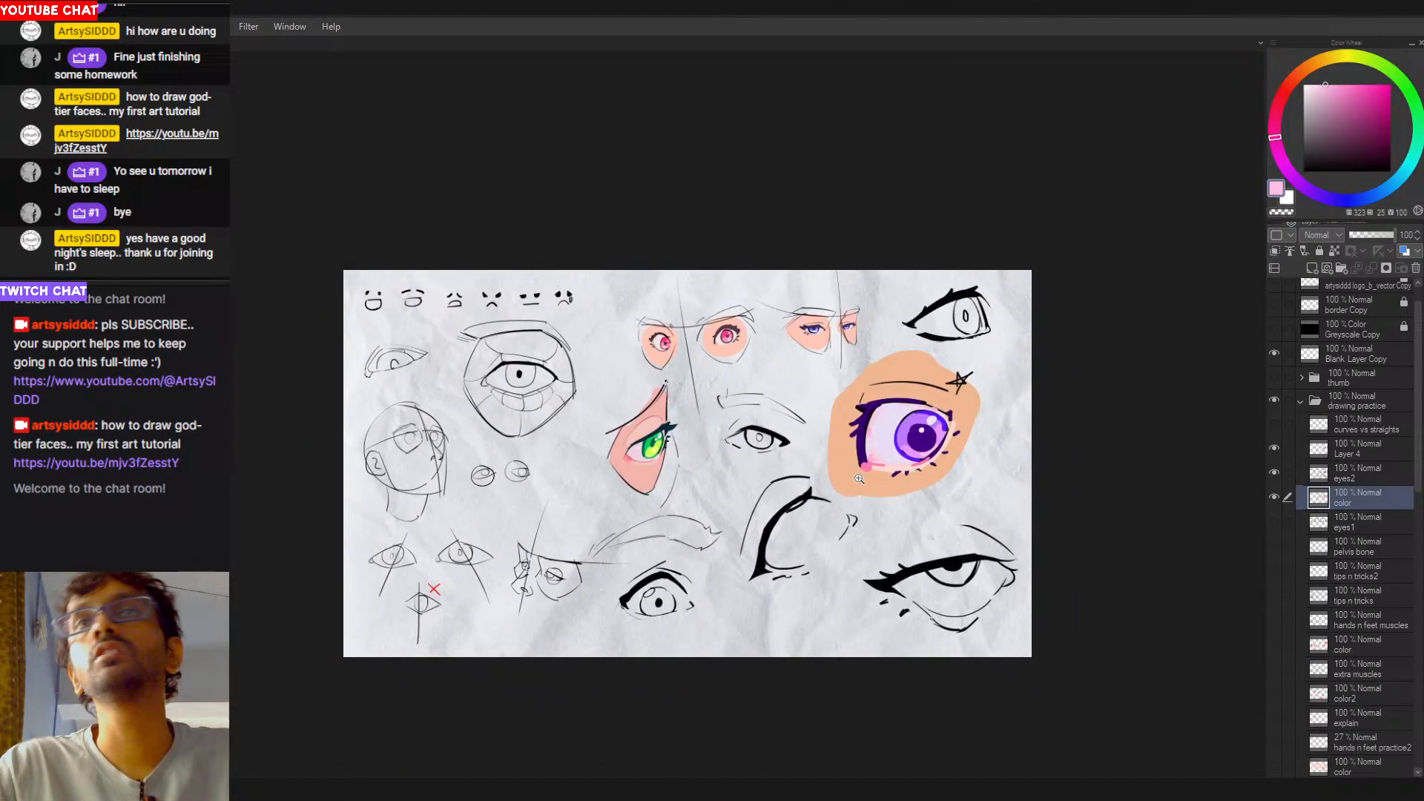
left_click_drag(859, 478, 864, 482)
left_click(876, 421, "alt")
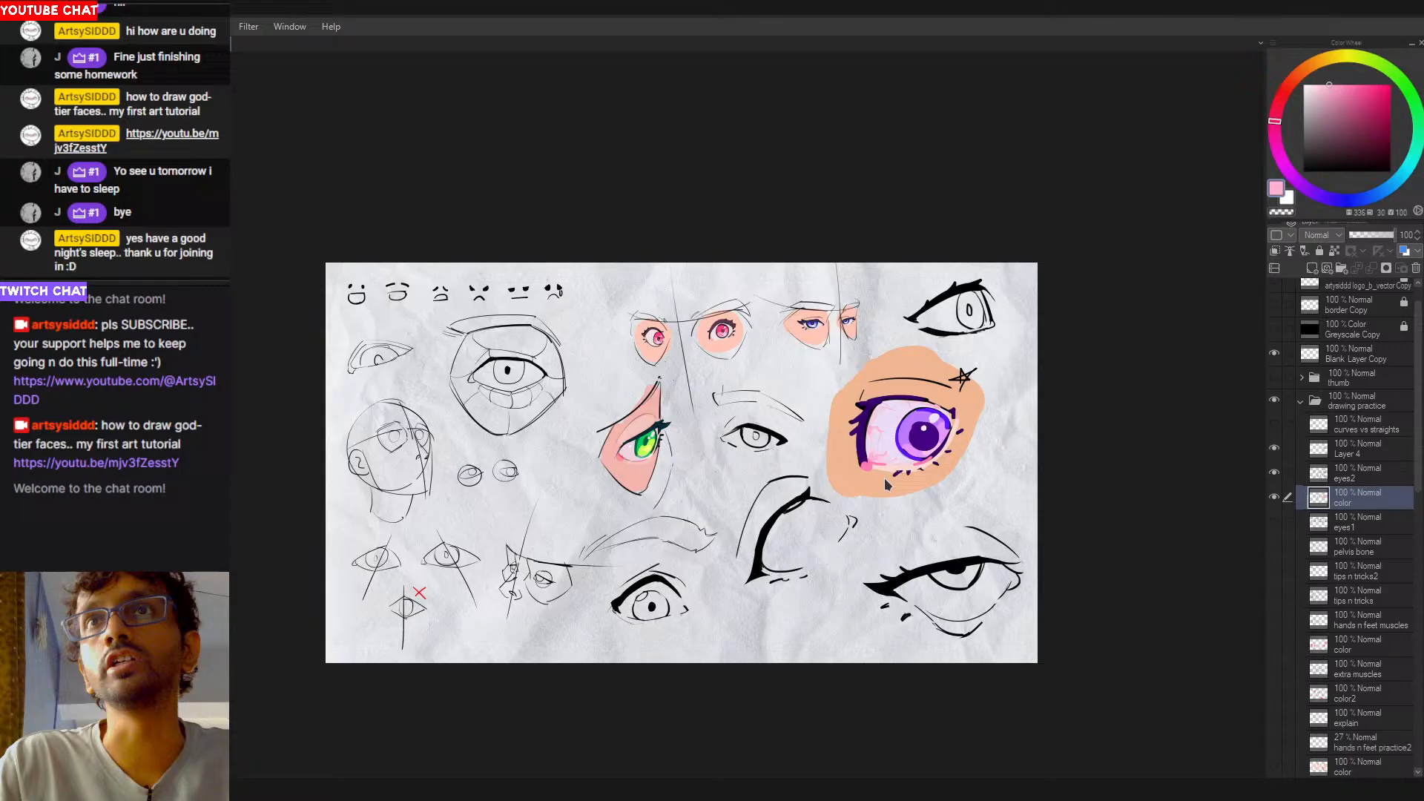
Step: Try pink and light blue skin patches around the tilted eye sketch beneath the wide-open eye on the "color" layer
mouse_move(857, 572)
left_mouse_down()
mouse_move(816, 537)
mouse_move(763, 523)
left_mouse_up()
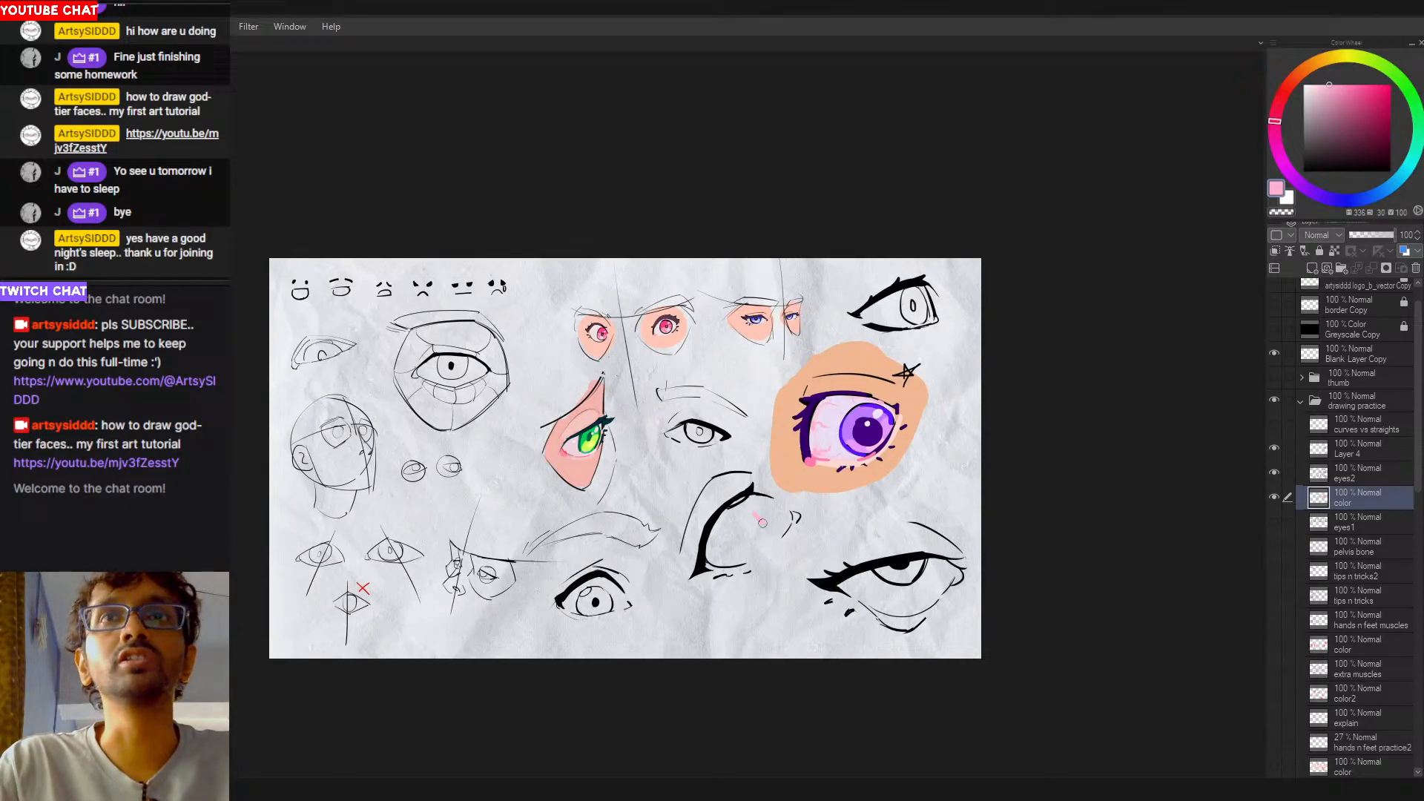
left_click(829, 451, "alt")
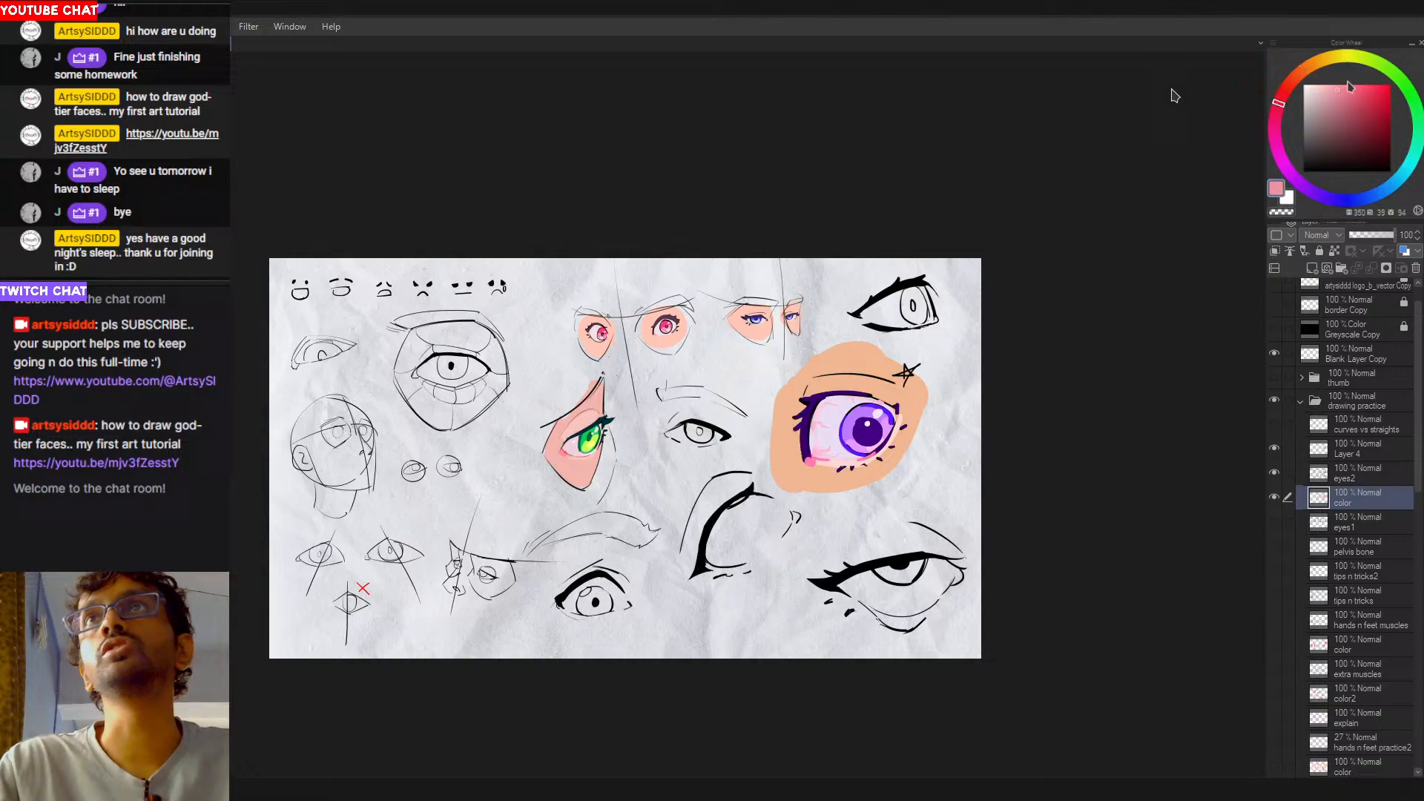
left_click_drag(1344, 87, 1338, 84)
mouse_move(760, 497)
left_mouse_down()
mouse_move(682, 564)
mouse_move(716, 493)
left_mouse_up()
key("ctrl+z")
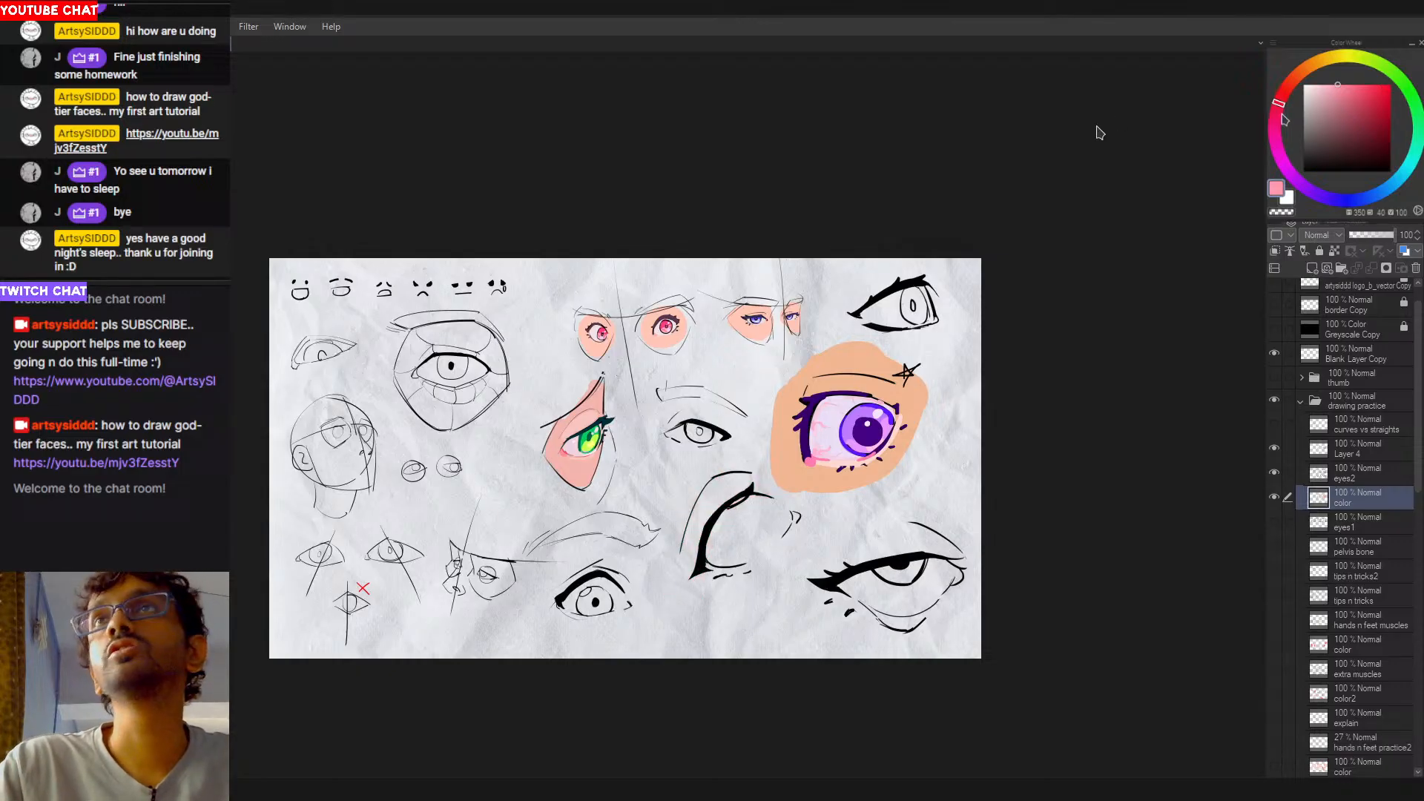
mouse_move(1284, 119)
left_mouse_down()
mouse_move(1307, 190)
mouse_move(1371, 195)
left_mouse_up()
mouse_move(764, 475)
left_mouse_down()
mouse_move(730, 504)
mouse_move(706, 578)
mouse_move(712, 494)
mouse_move(763, 549)
mouse_move(794, 512)
mouse_move(788, 533)
left_mouse_up()
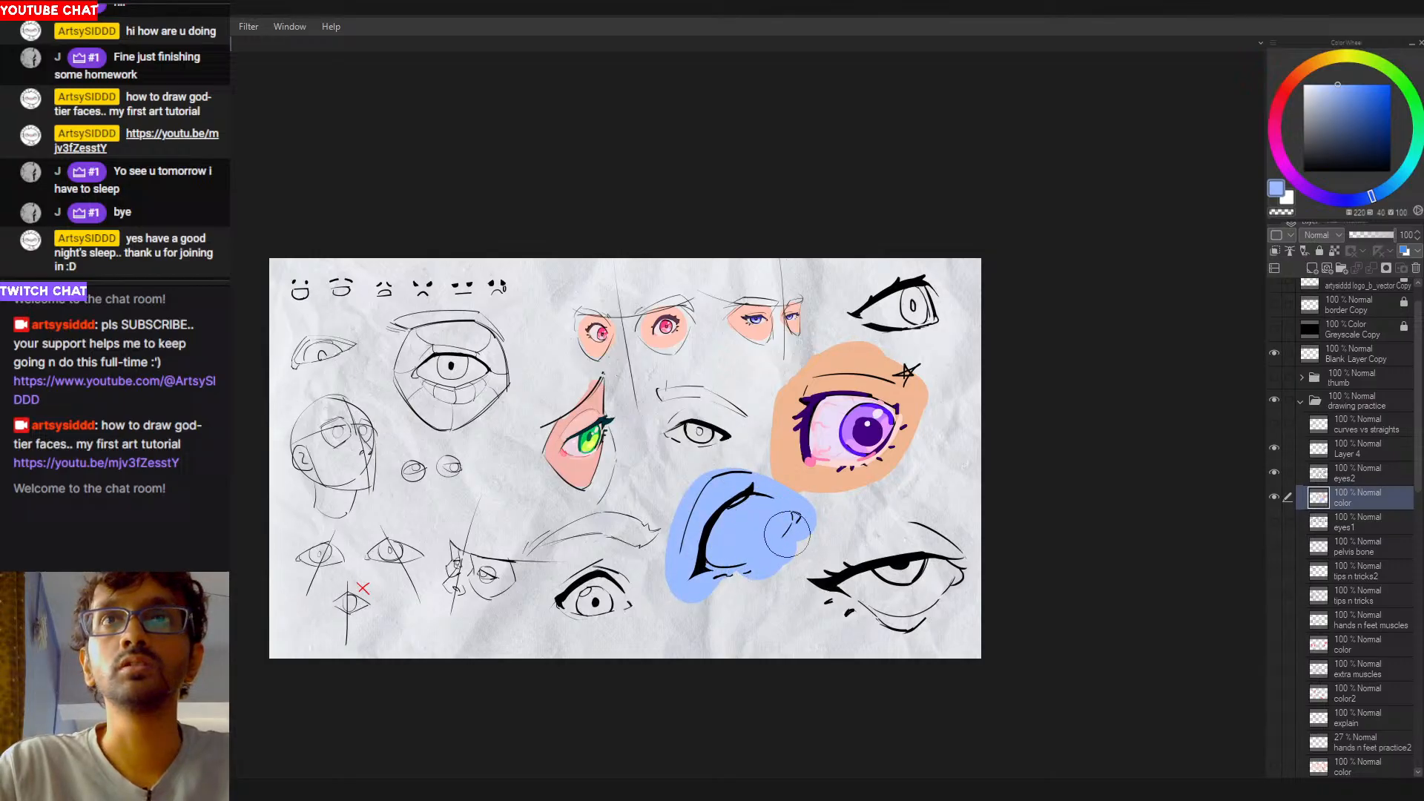
key("ctrl+z")
key("ctrl+z")
key("ctrl+z")
key("ctrl+z")
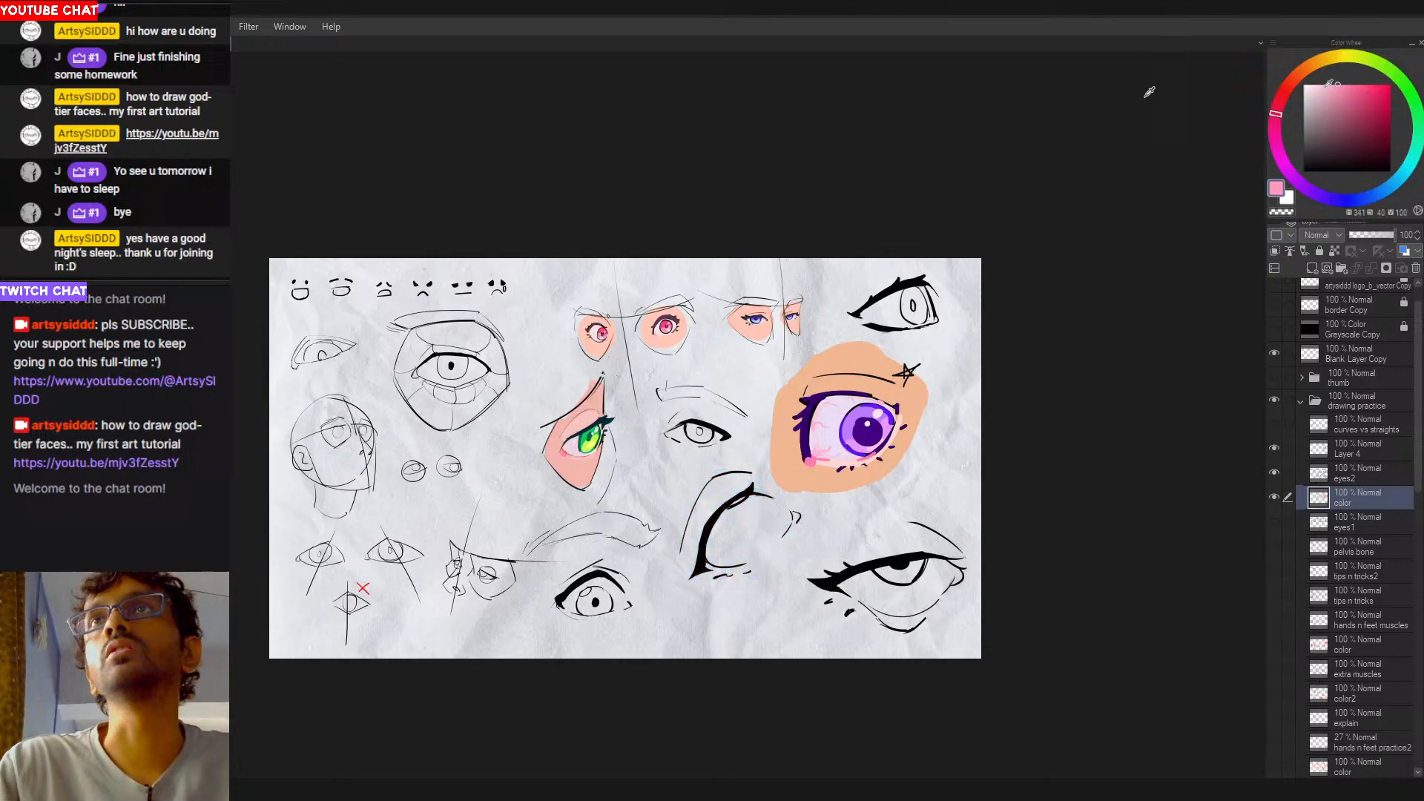
Step: Paint a skin patch around the tilted eye sketch on the "color" layer and recolour it salmon pink, trying lighter pinks first
mouse_move(771, 474)
left_mouse_down()
mouse_move(693, 575)
mouse_move(740, 495)
mouse_move(721, 531)
mouse_move(695, 529)
mouse_move(712, 550)
mouse_move(703, 568)
mouse_move(756, 551)
mouse_move(742, 485)
mouse_move(798, 522)
mouse_move(792, 541)
mouse_move(691, 580)
mouse_move(802, 529)
mouse_move(687, 588)
mouse_move(782, 528)
left_mouse_up()
key("ctrl+z")
left_click(1319, 89)
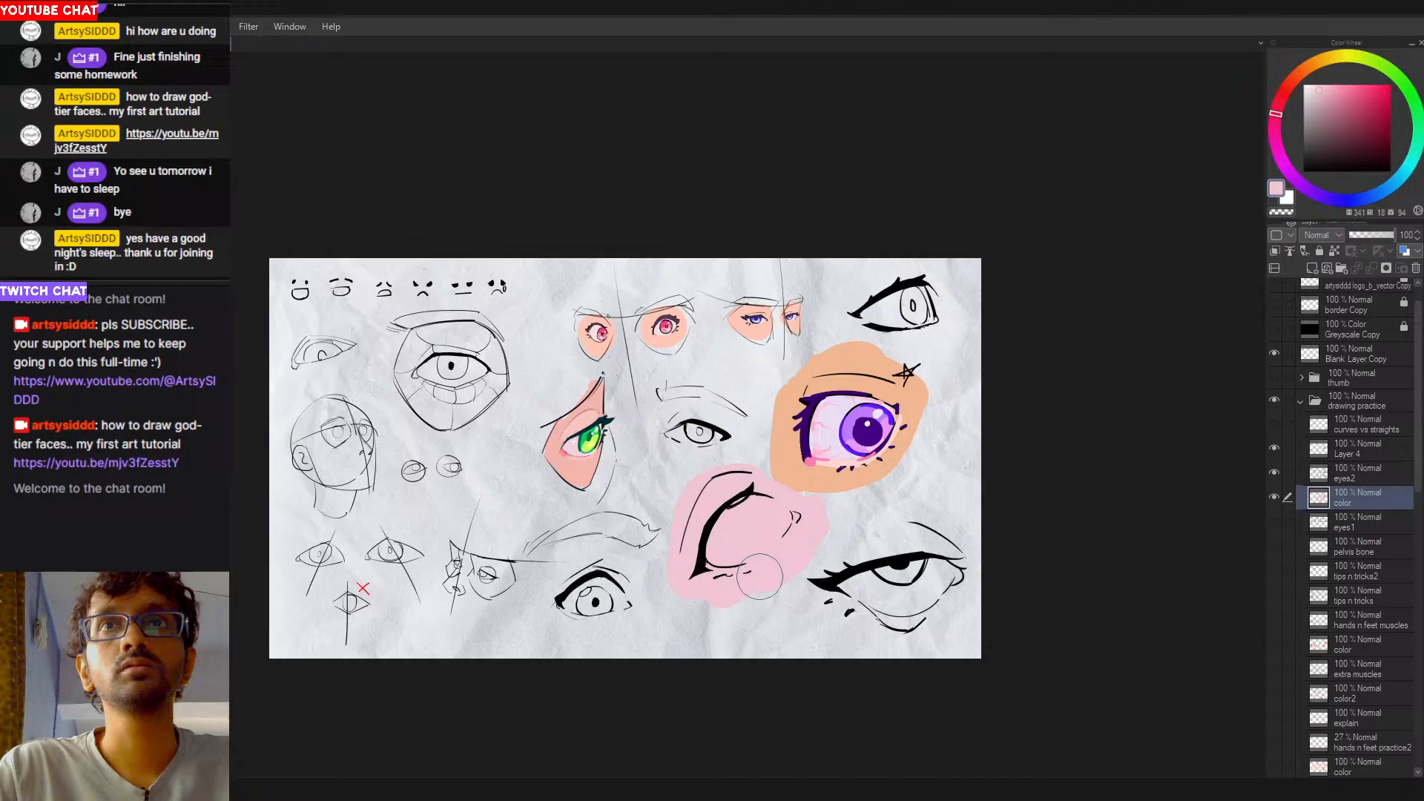
left_click(1285, 89)
left_click(1333, 86)
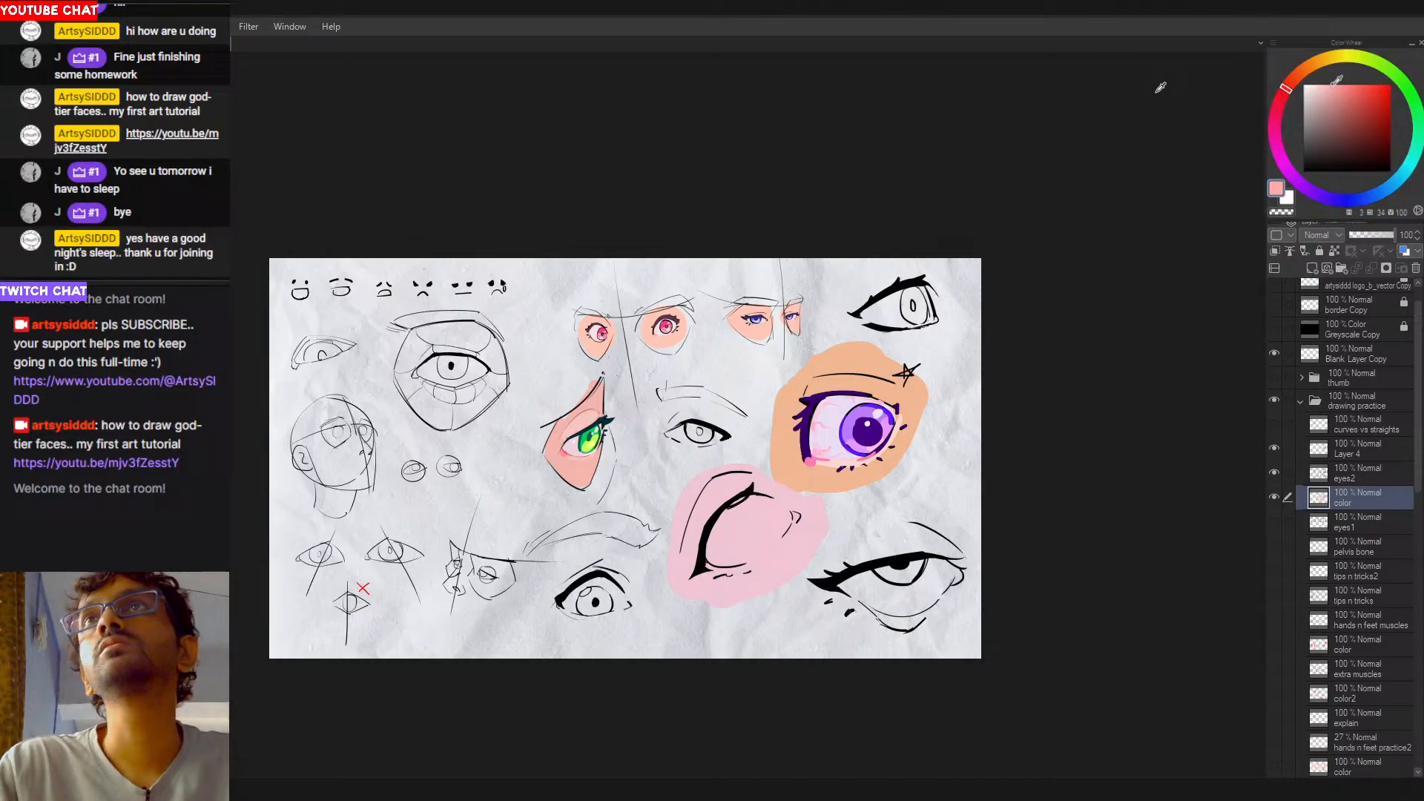
left_click(747, 538)
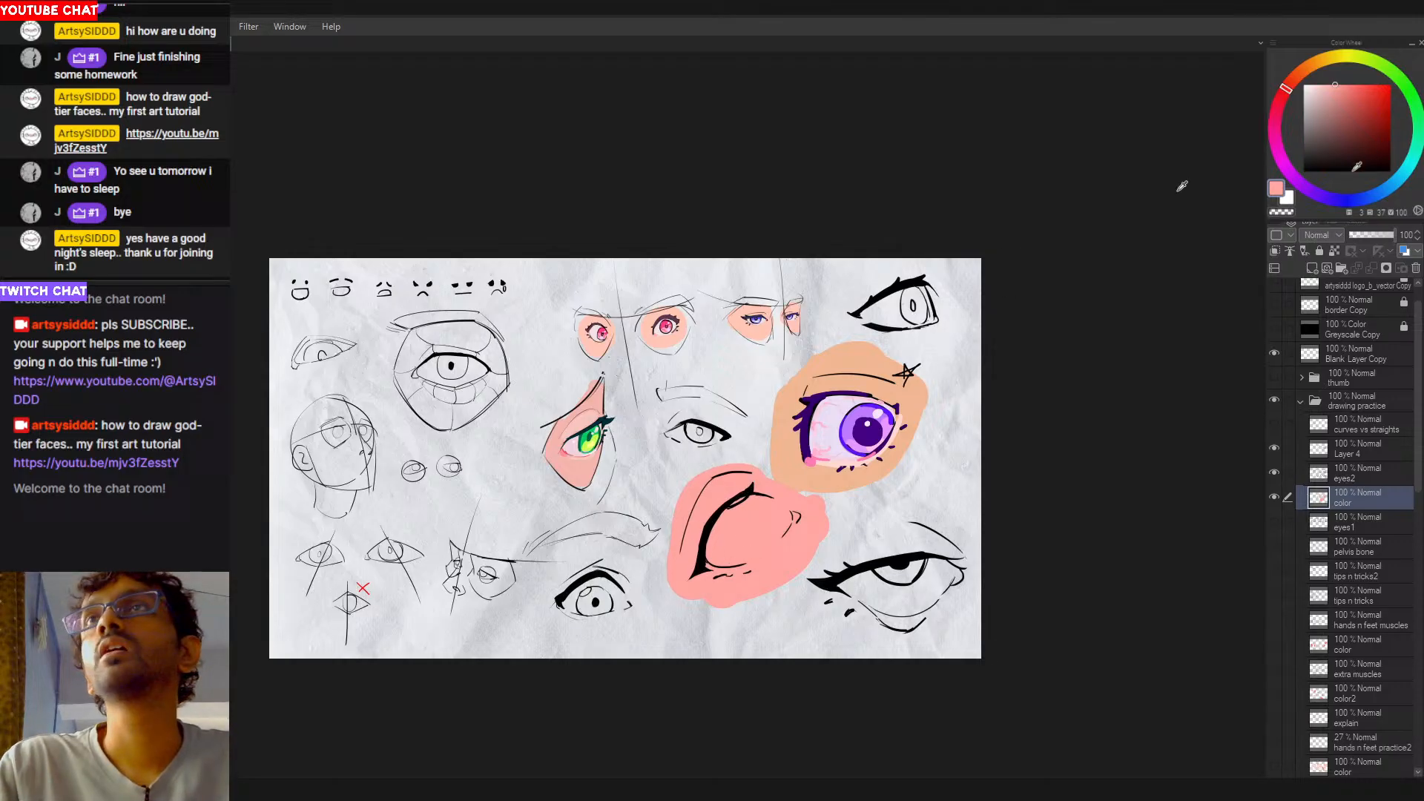
Step: Try pale blue, greyish blue and cream tones for the white of the tilted eye
left_click_drag(1336, 202, 1371, 198)
left_click_drag(1329, 94, 1317, 87)
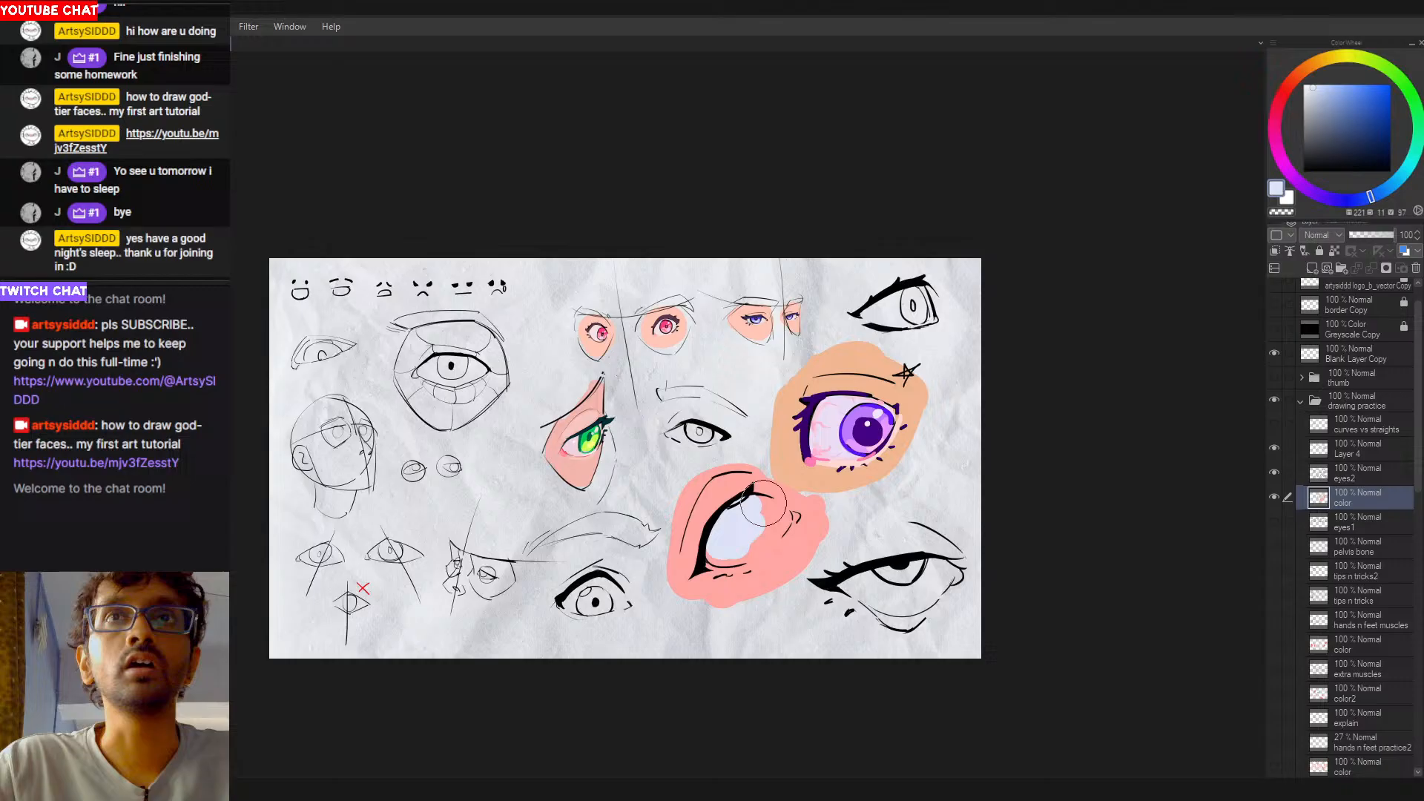
left_click_drag(1341, 85, 1321, 90)
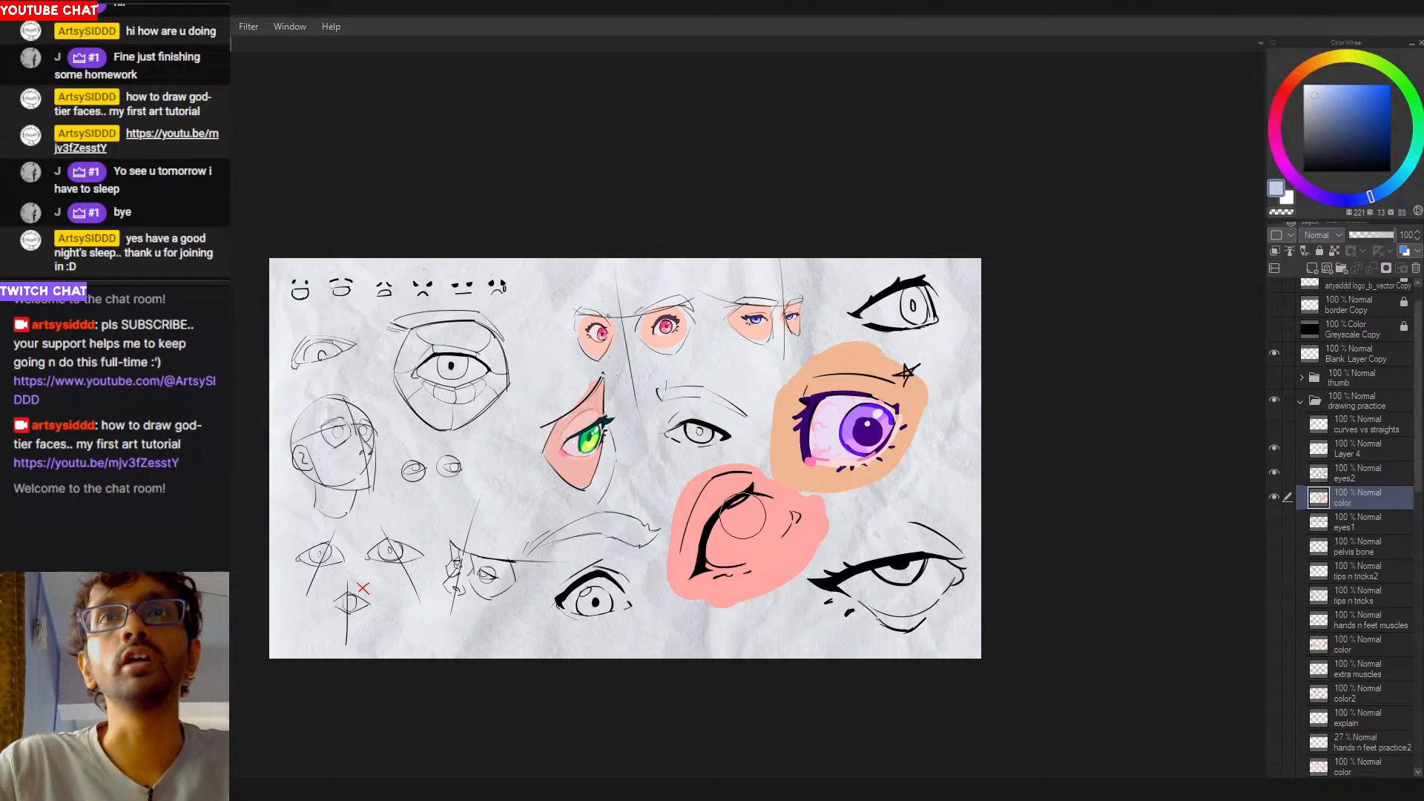
left_click_drag(742, 517, 724, 554)
key("ctrl+z")
left_click(1318, 88)
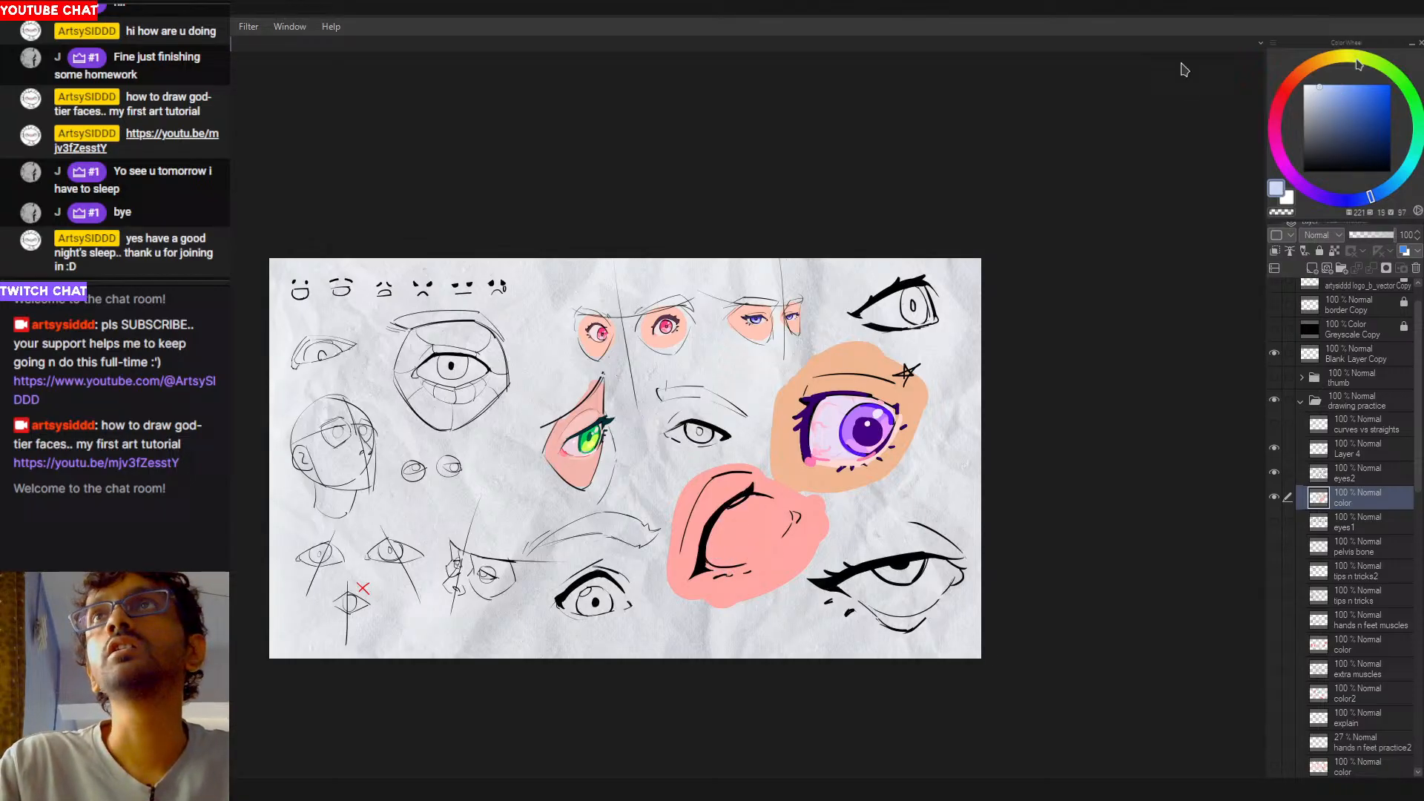
left_click_drag(1318, 71, 1363, 65)
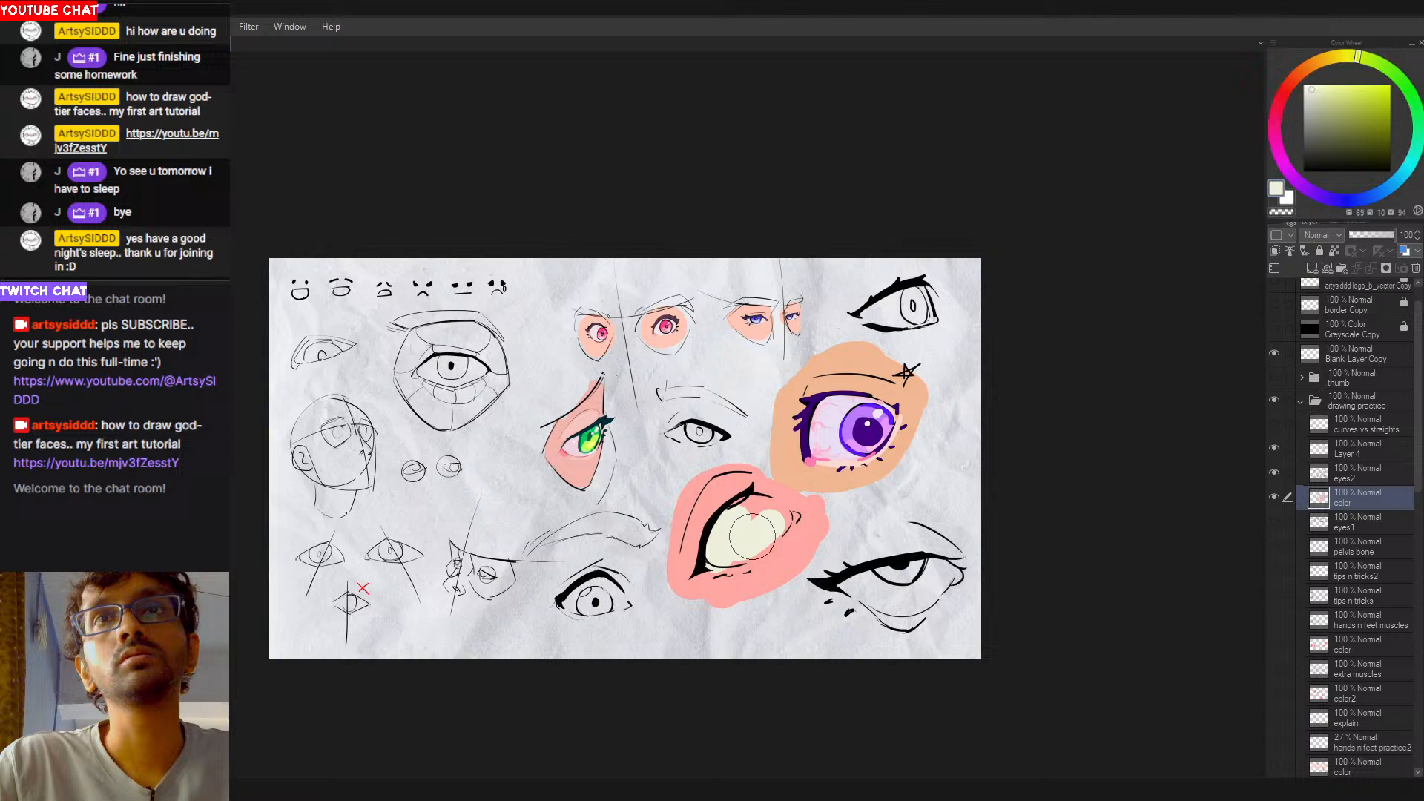
left_click(1312, 96)
mouse_move(742, 543)
left_mouse_down()
mouse_move(715, 553)
mouse_move(758, 519)
mouse_move(727, 545)
mouse_move(749, 511)
mouse_move(766, 526)
left_mouse_up()
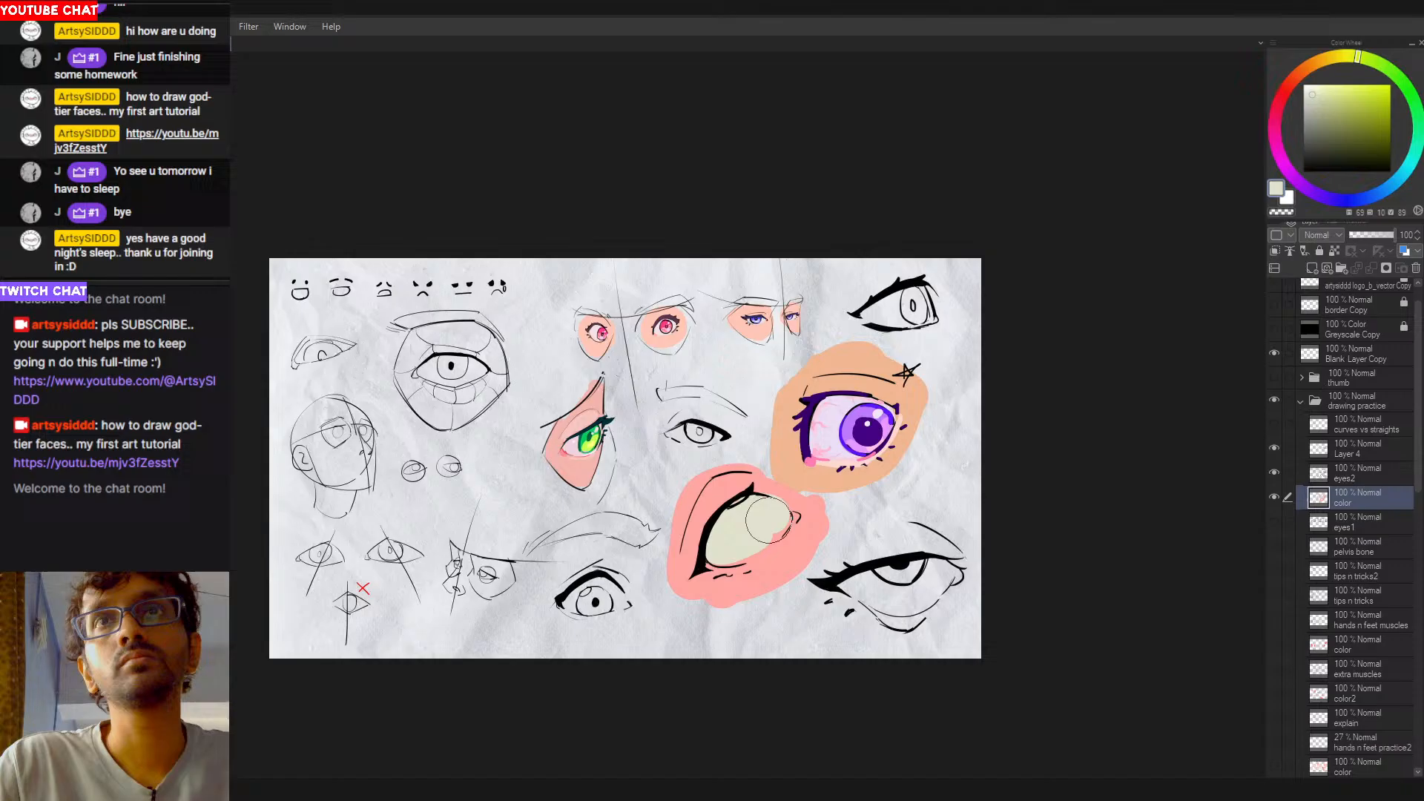
Step: Replace the cream with pale periwinkle blue across the whole white of the tilted eye
left_click(1337, 199)
left_click(1367, 197)
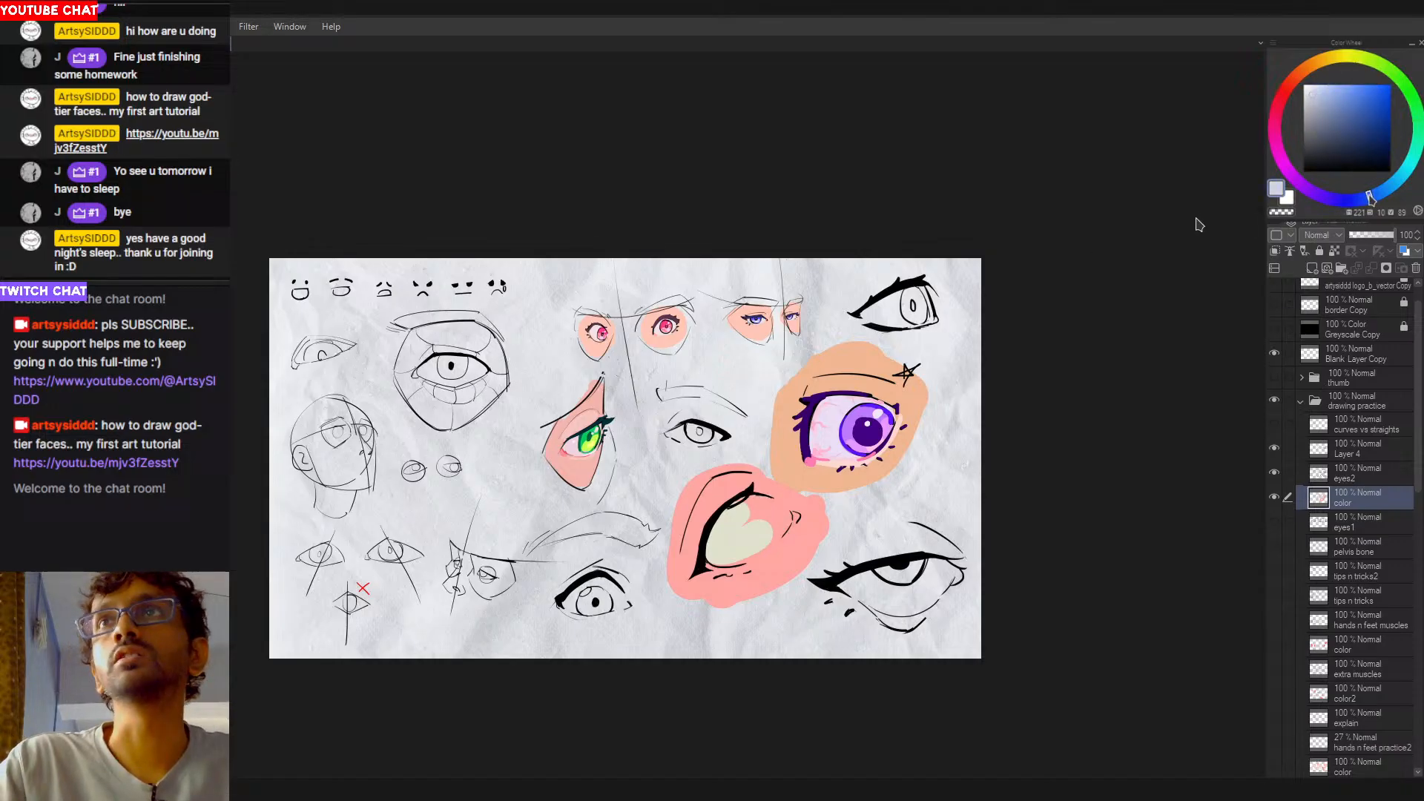
mouse_move(742, 520)
left_mouse_down()
mouse_move(719, 537)
mouse_move(744, 532)
left_mouse_up()
key("ctrl+z")
key("ctrl+z")
key("ctrl+z")
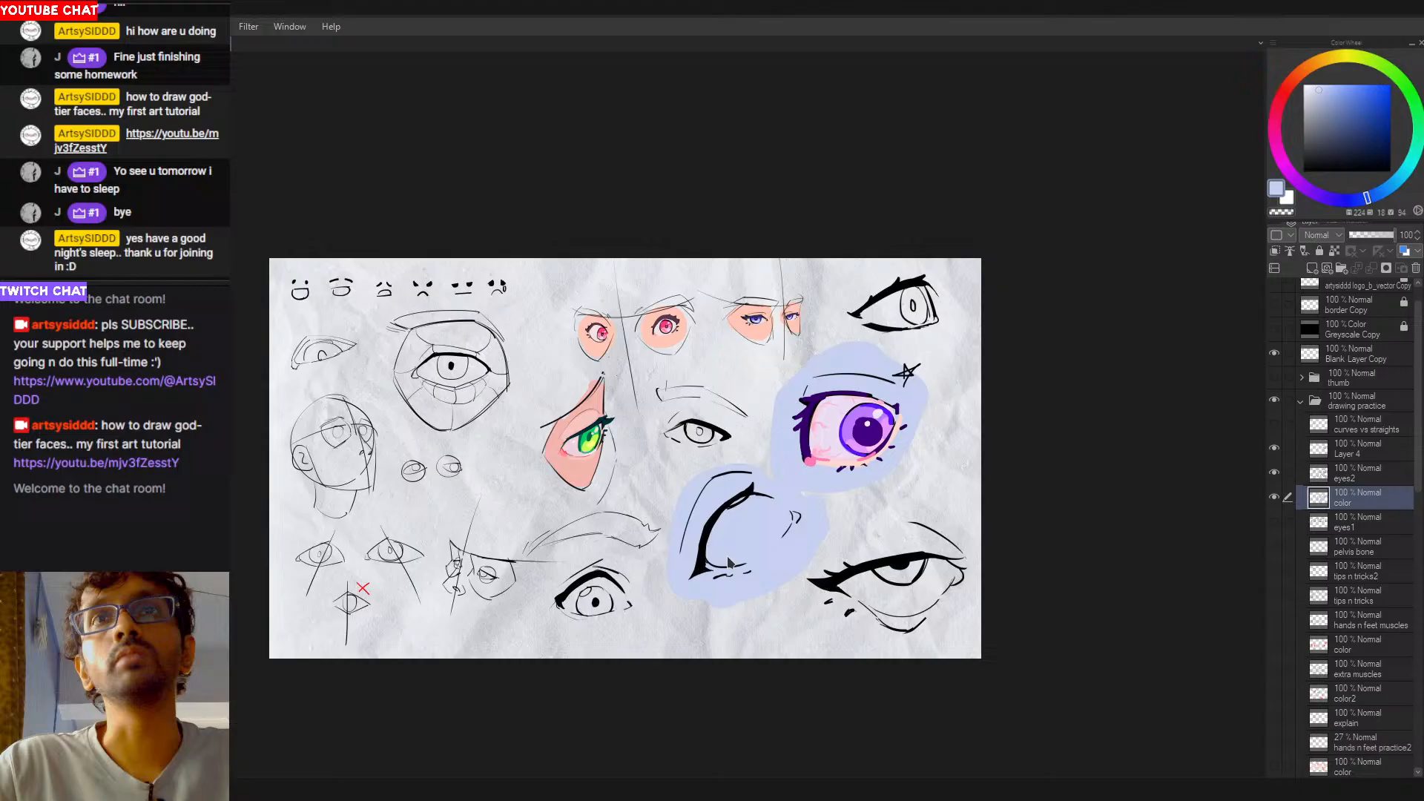
mouse_move(741, 508)
left_mouse_down()
mouse_move(725, 545)
mouse_move(749, 540)
mouse_move(744, 528)
mouse_move(735, 550)
mouse_move(770, 508)
mouse_move(780, 517)
mouse_move(752, 506)
mouse_move(787, 508)
left_mouse_up()
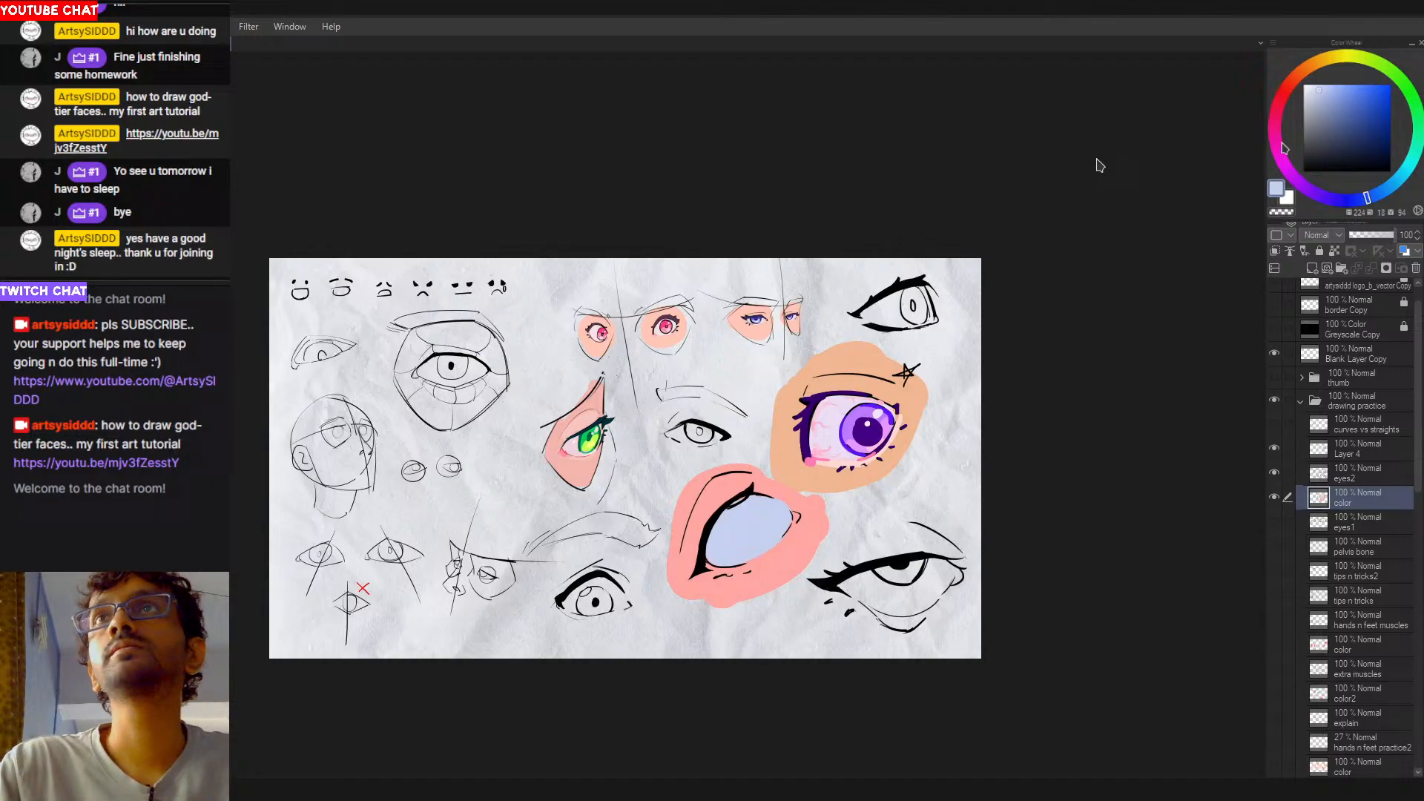
Step: Sample the pink at the wide-open eye's inner corner and paint a rounded tear duct there on "Layer 4"
left_click(766, 505)
left_click_drag(766, 504, 866, 457)
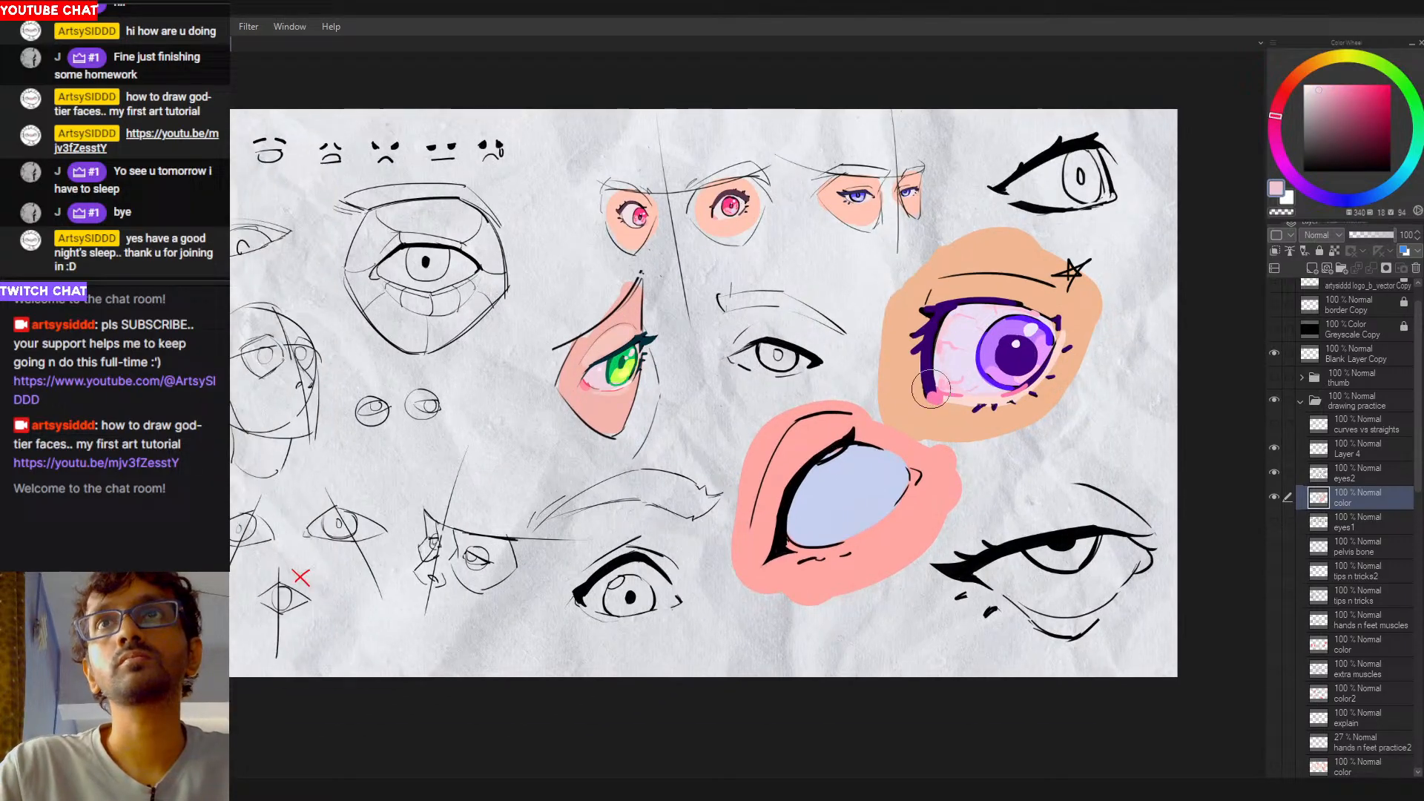
left_click(923, 405, "alt")
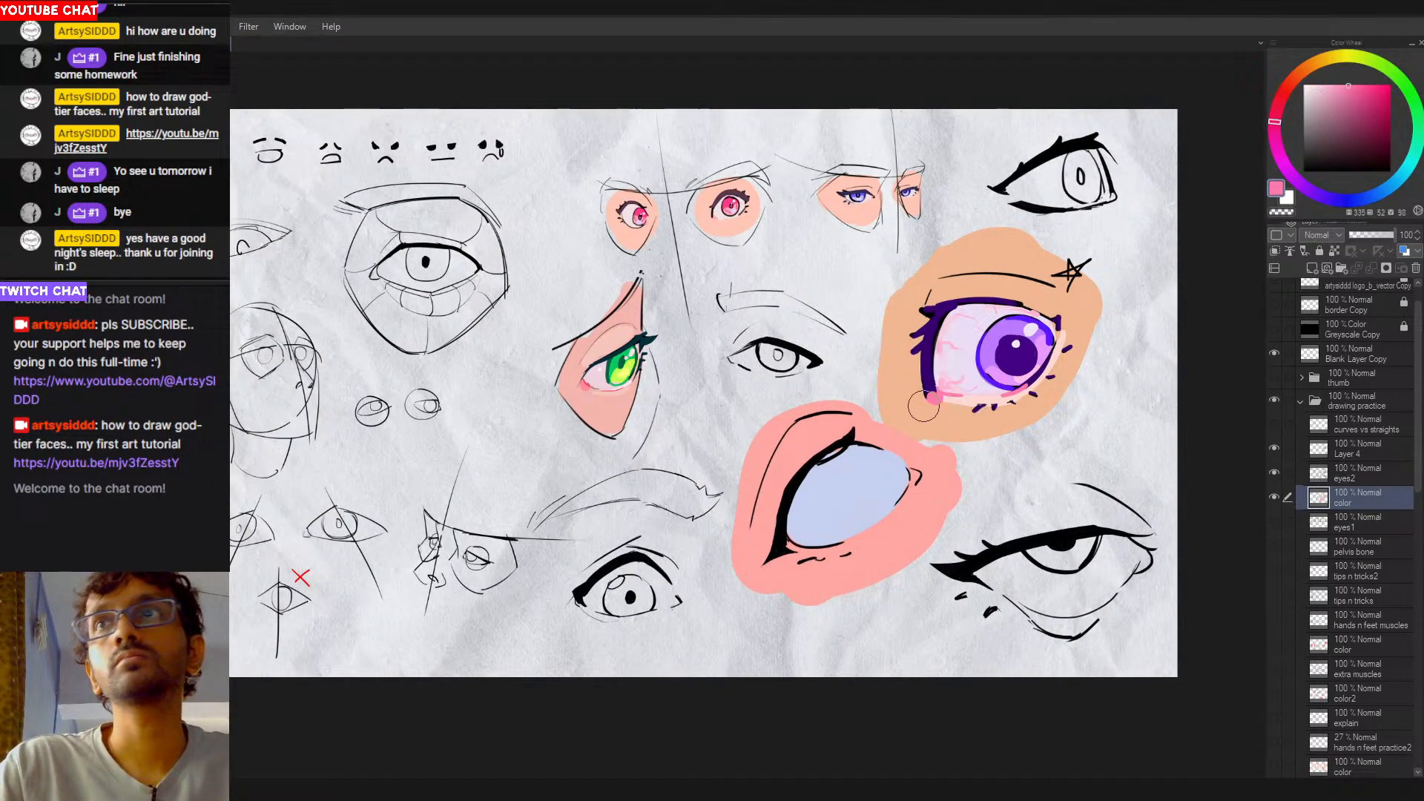
left_click(1357, 448)
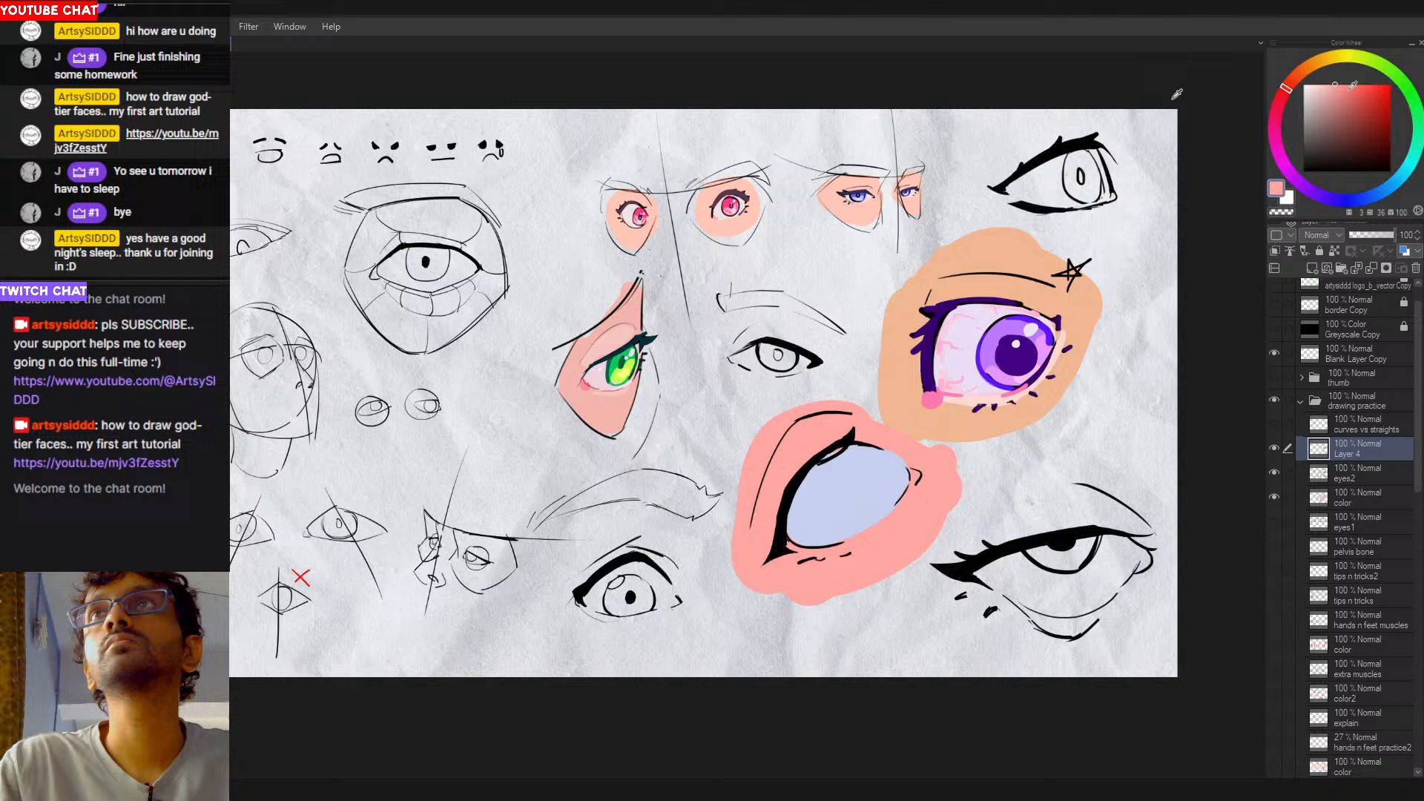
Step: Paint the tilted eye's tear duct a strong pink on the "color" layer
left_click(1357, 81)
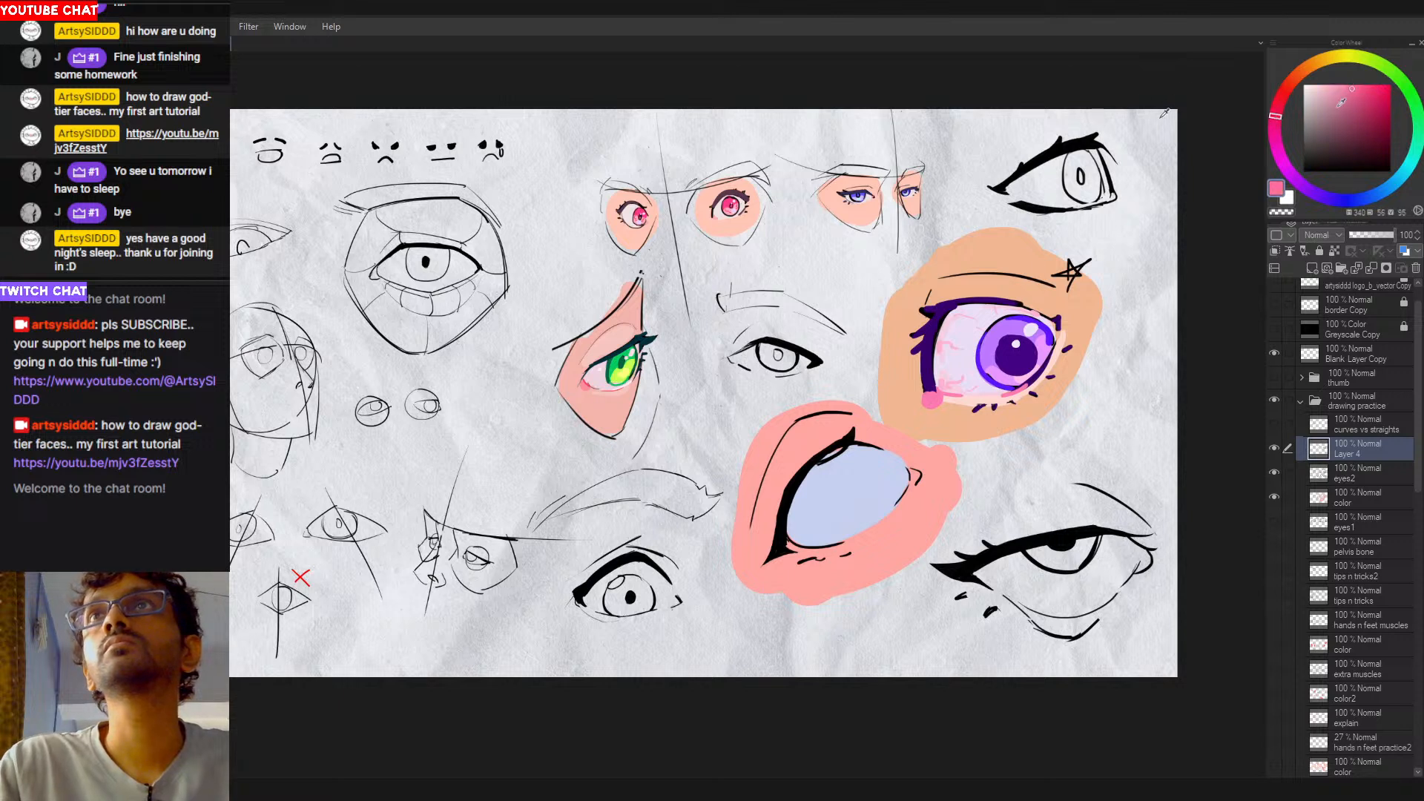
left_click(913, 477)
left_click(913, 481, "ctrl+shift")
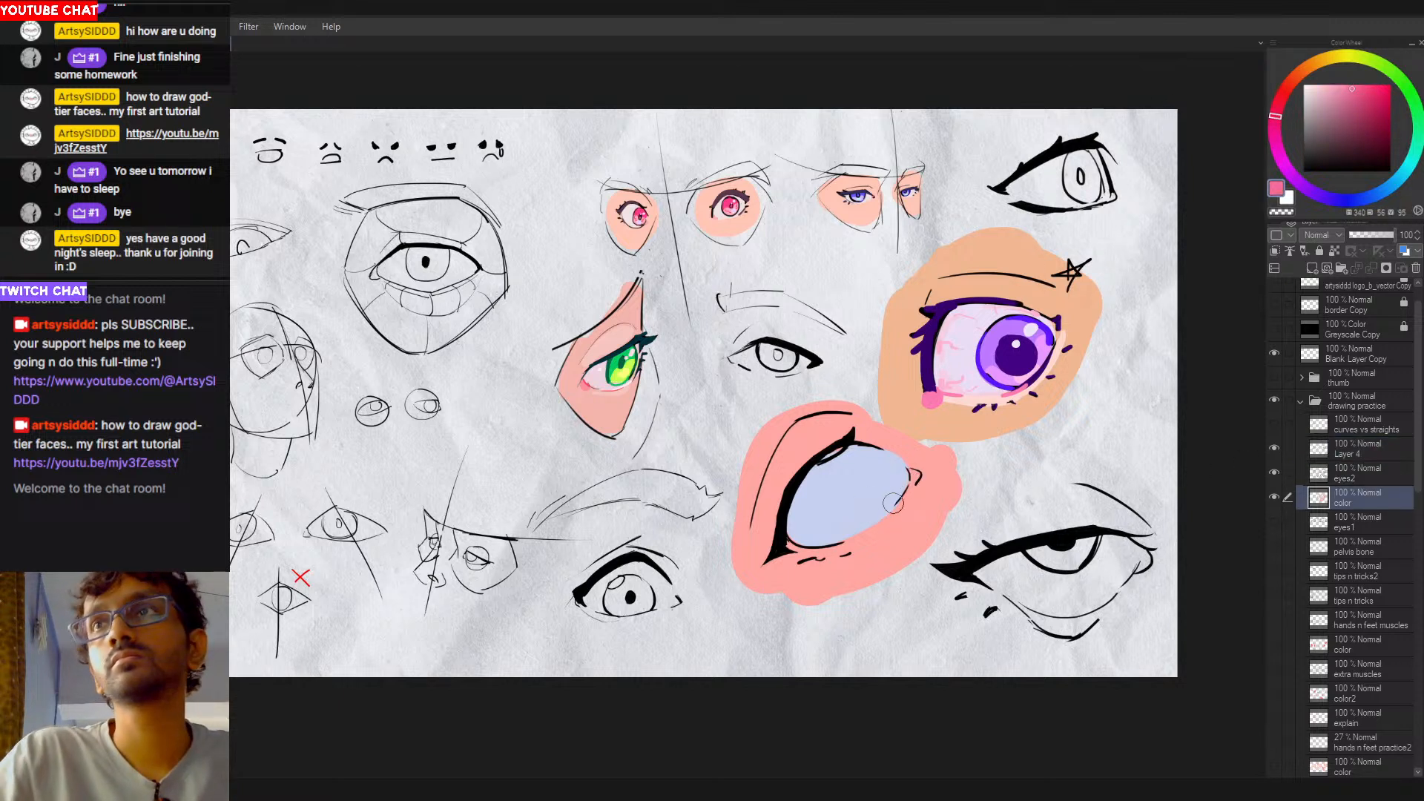
left_click(914, 478)
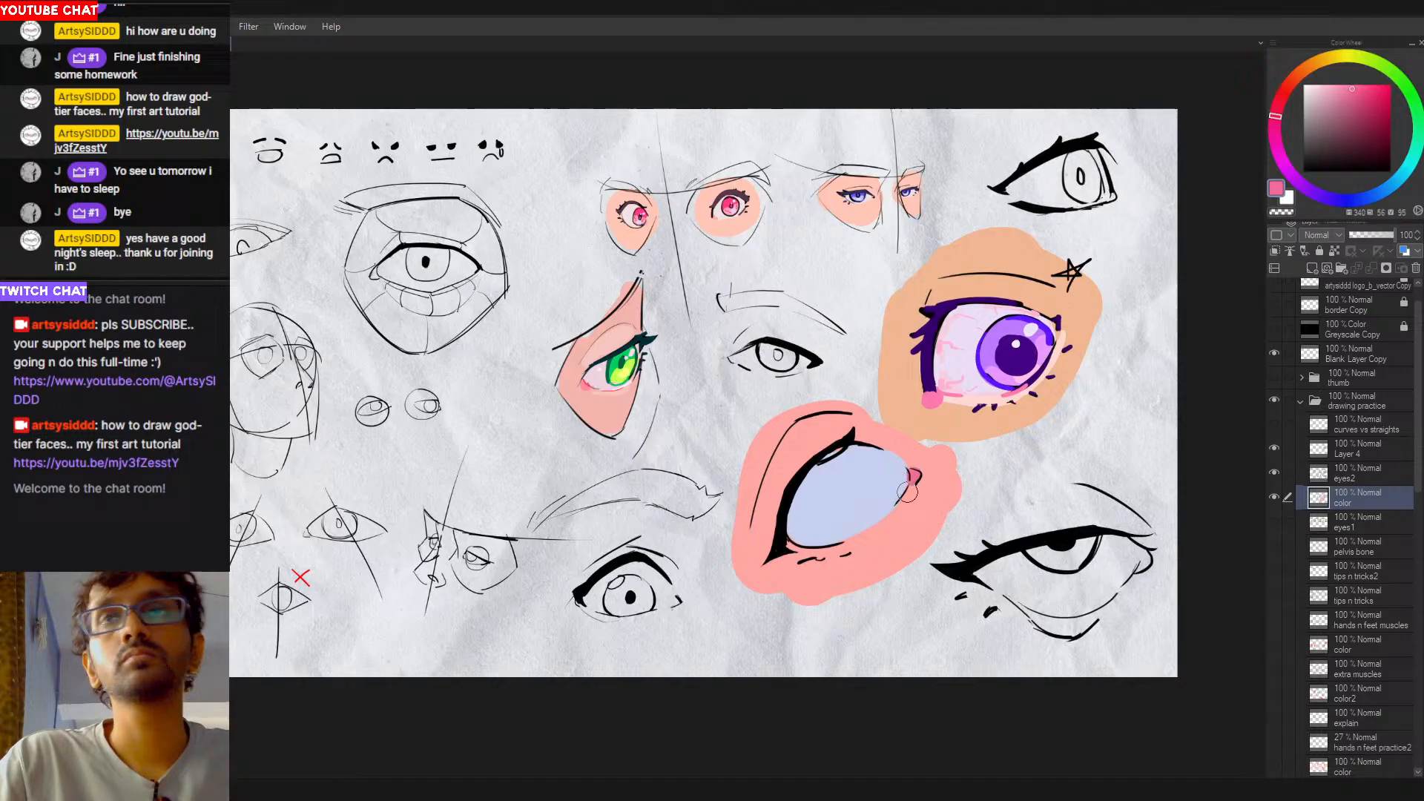
left_click_drag(912, 481, 867, 498)
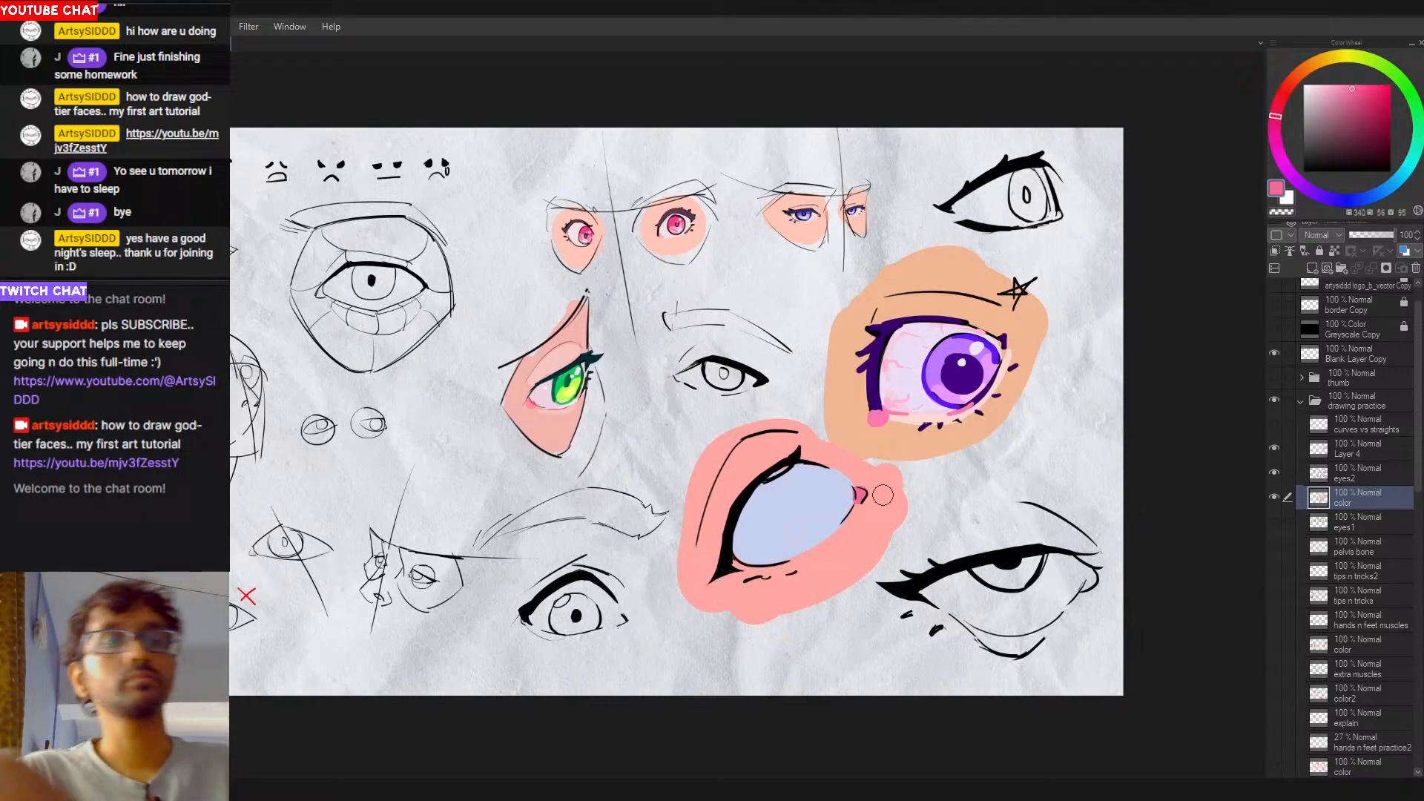
left_click_drag(795, 526, 842, 506)
Step: Draw branching light pink veins across the tilted eye's pale blue white, redoing the first strokes
left_click(827, 453, "alt")
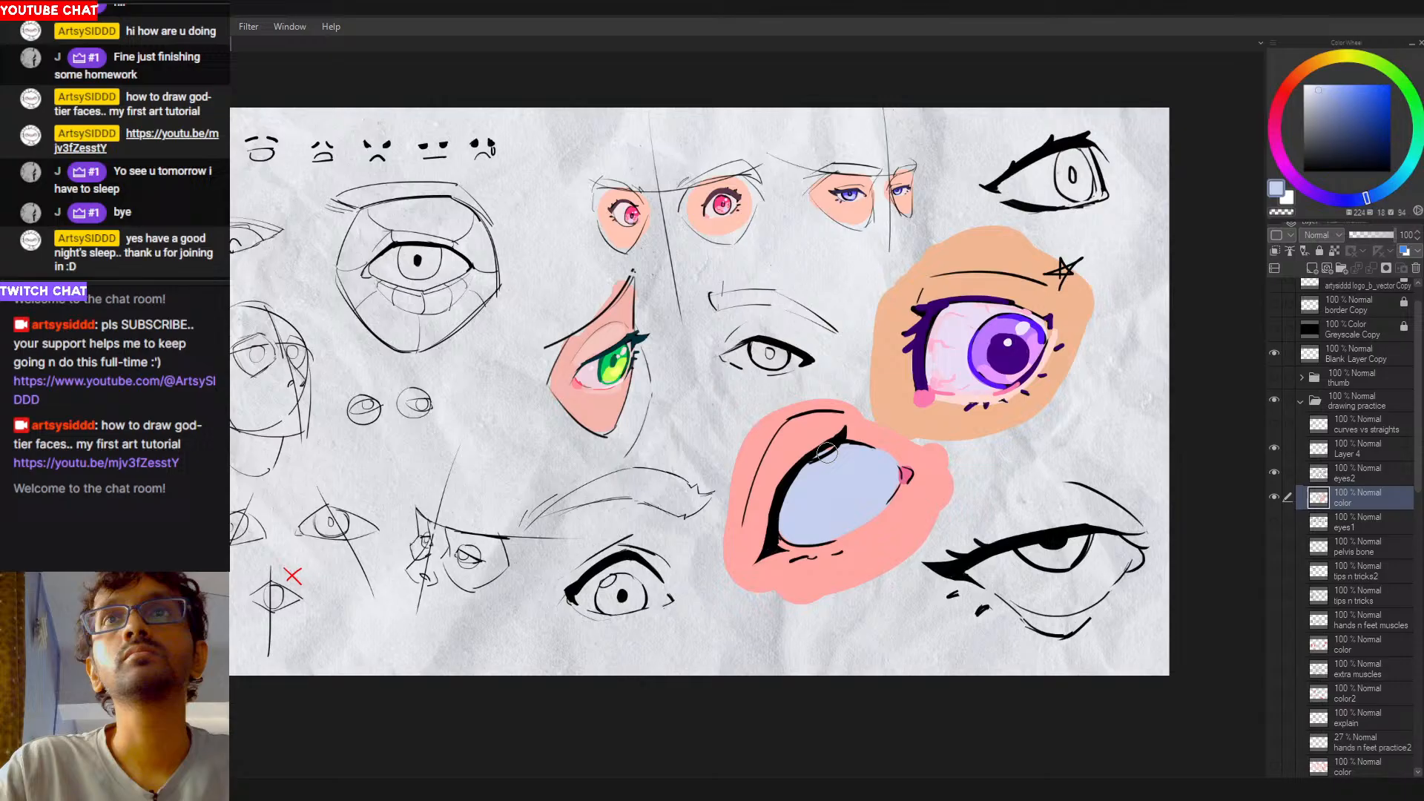
left_click(950, 377, "alt")
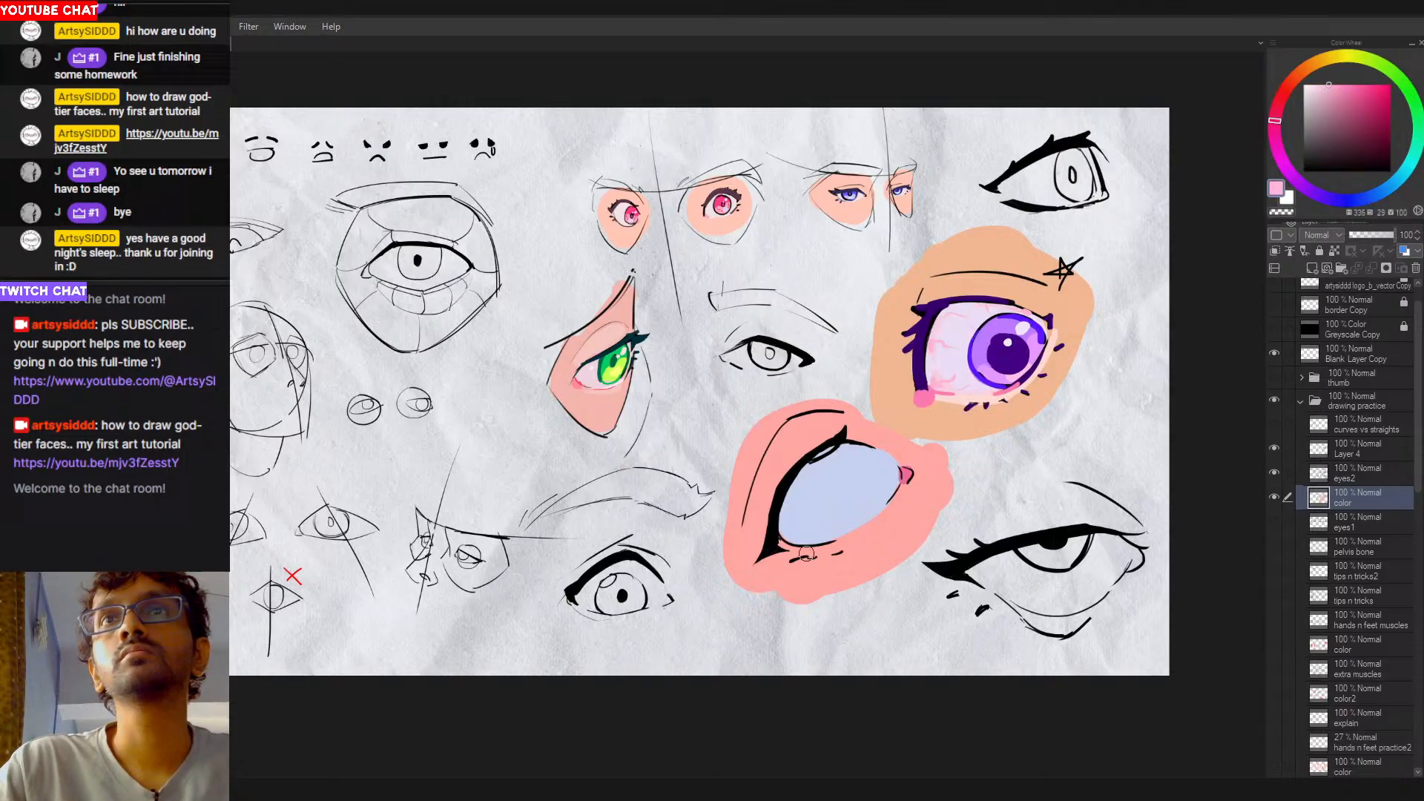
left_click(907, 473, "alt")
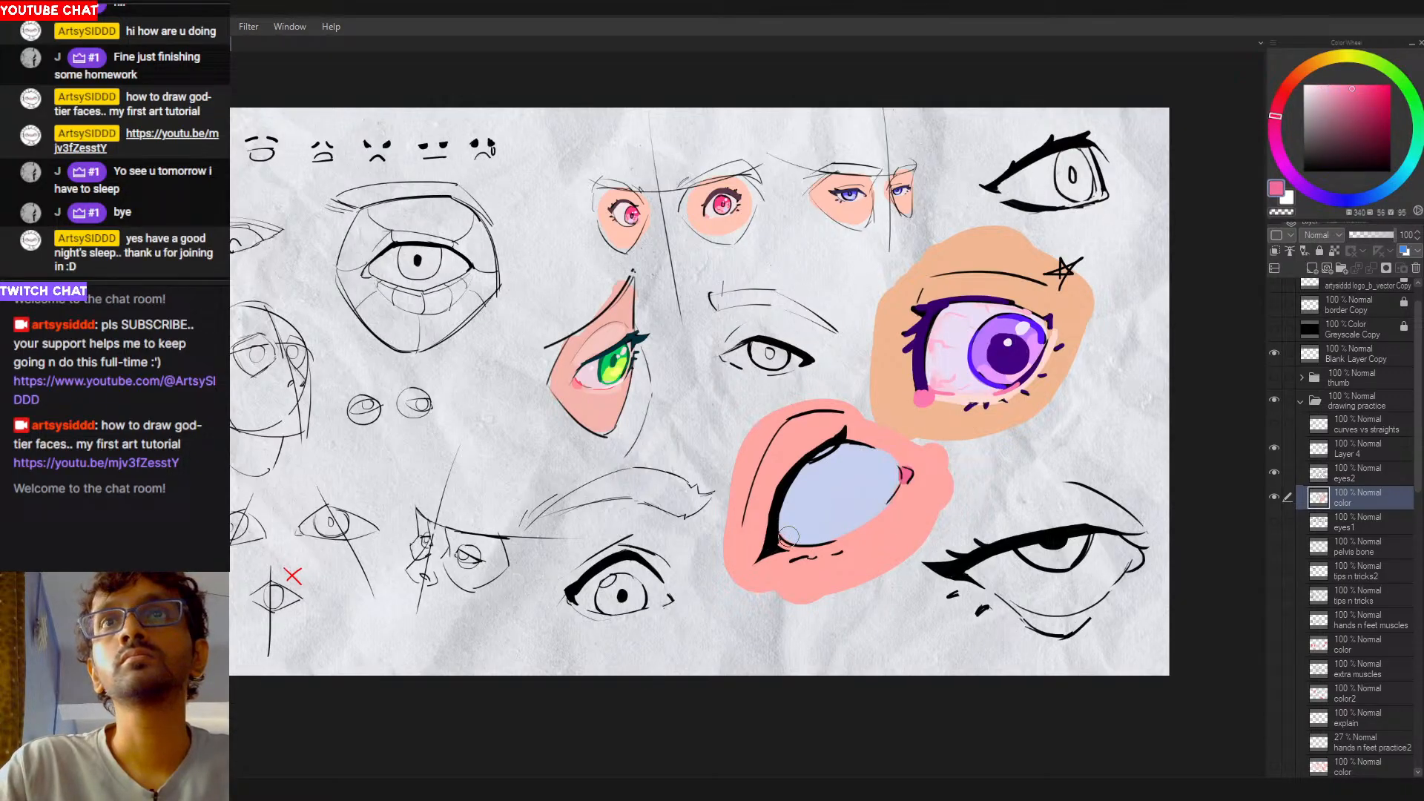
left_click(1337, 86)
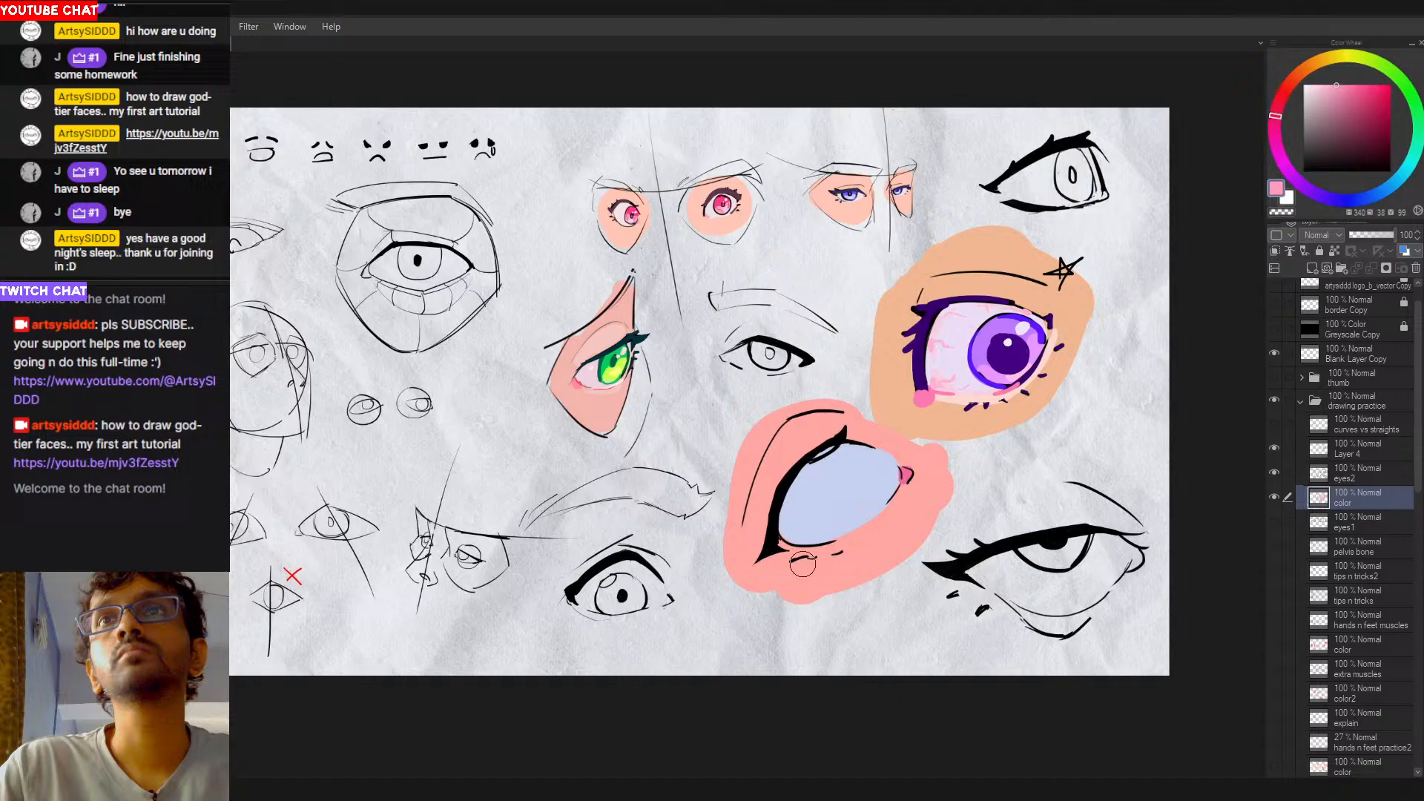
mouse_move(802, 566)
left_mouse_down()
mouse_move(872, 507)
mouse_move(856, 529)
mouse_move(796, 541)
mouse_move(872, 516)
mouse_move(859, 522)
mouse_move(897, 479)
left_mouse_up()
key("ctrl+z")
key("ctrl+z")
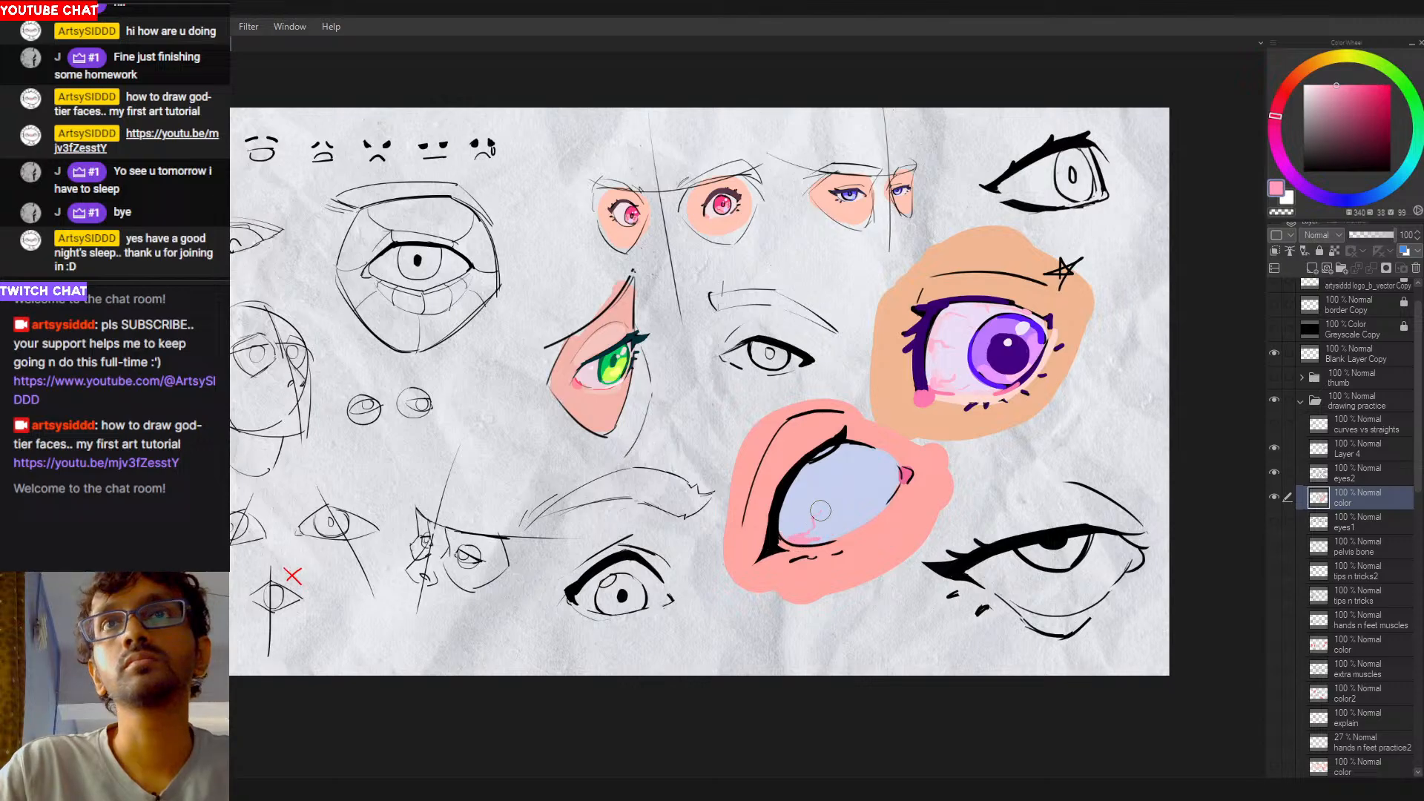
mouse_move(798, 487)
left_mouse_down()
mouse_move(845, 535)
mouse_move(863, 517)
mouse_move(835, 473)
mouse_move(891, 506)
left_mouse_up()
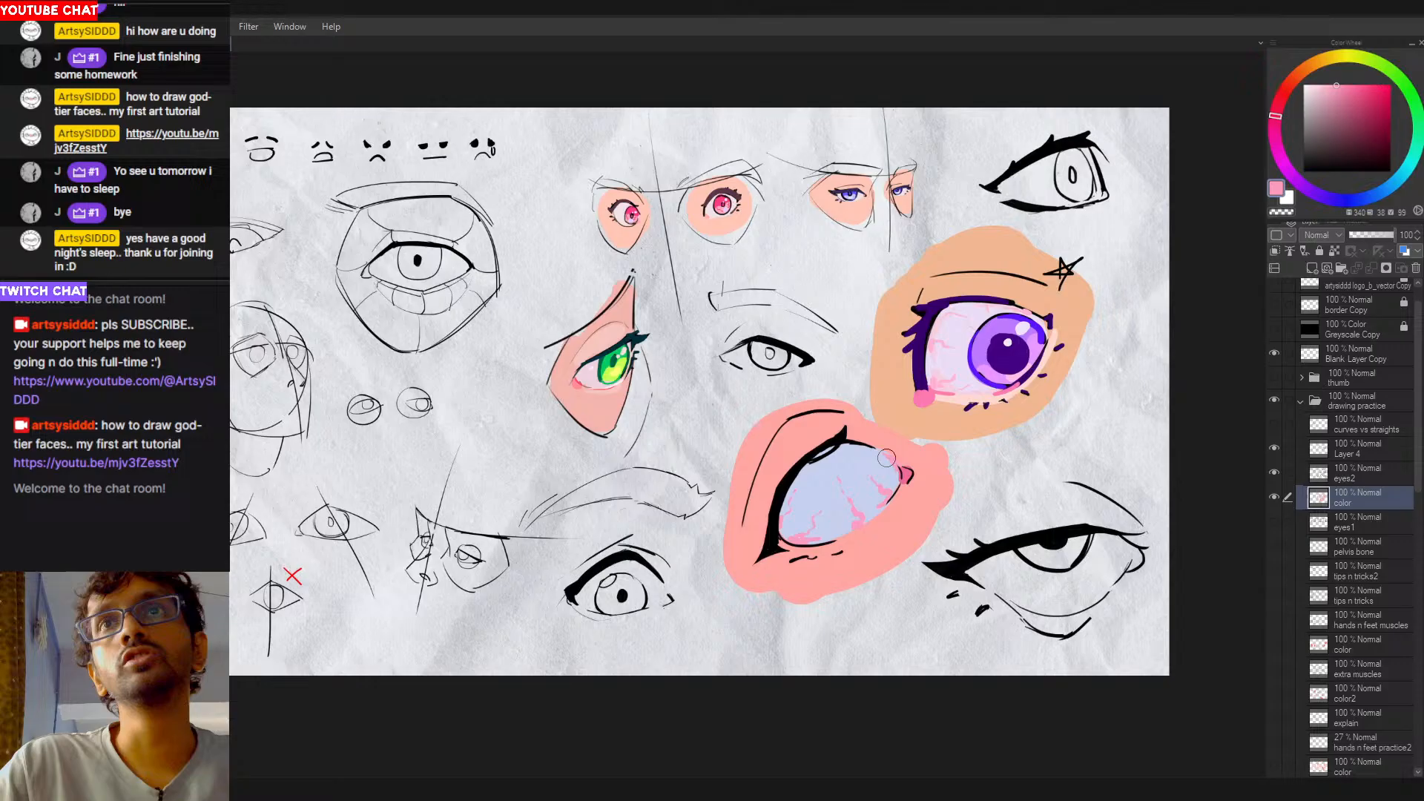
mouse_move(865, 453)
left_mouse_down()
mouse_move(876, 478)
mouse_move(811, 495)
left_mouse_up()
scroll(875, 477, "down", 2)
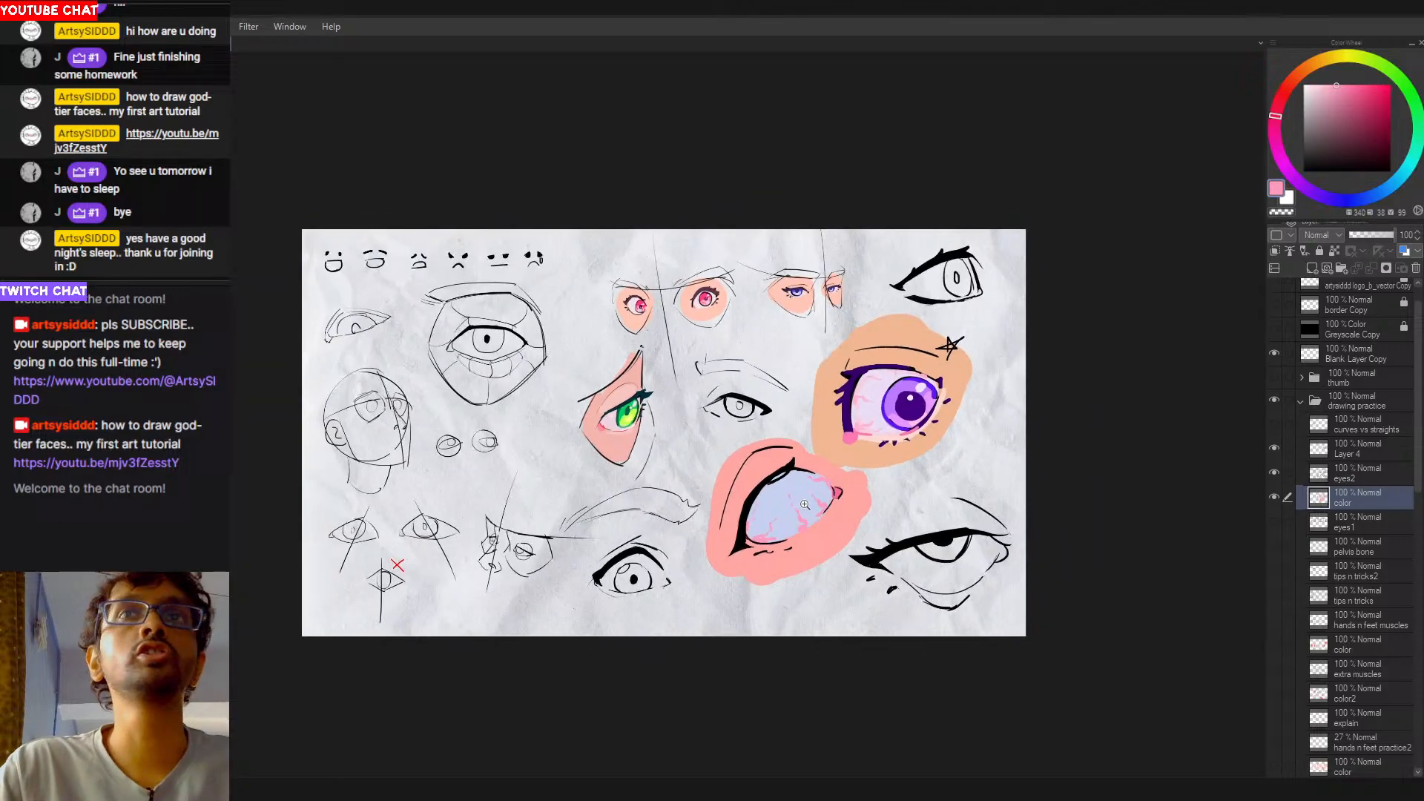
scroll(811, 495, "up", 1)
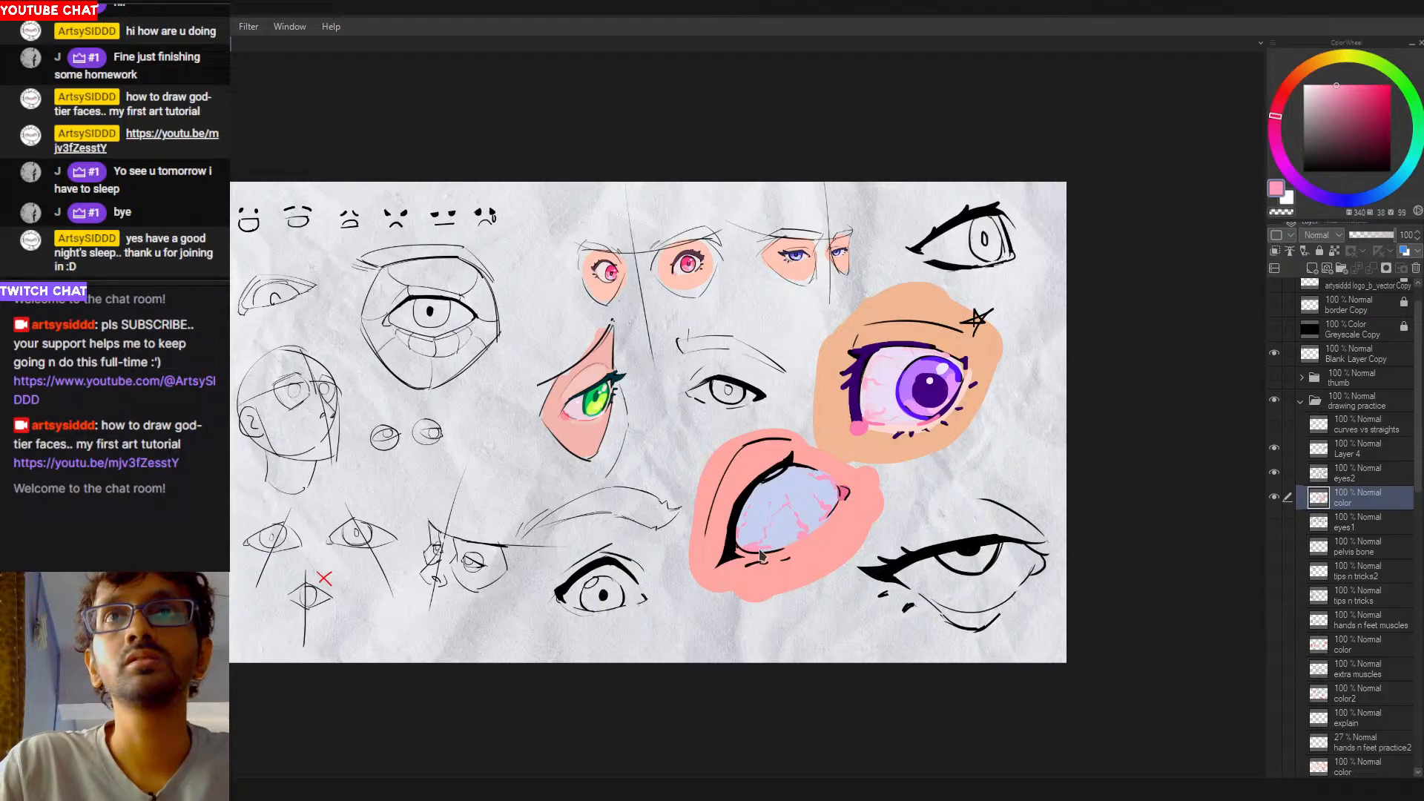
Step: Add more veins and accents along the edges of the tilted eye's white, switching to a stronger coral pink
left_click_drag(762, 556, 801, 536)
left_click(1353, 89)
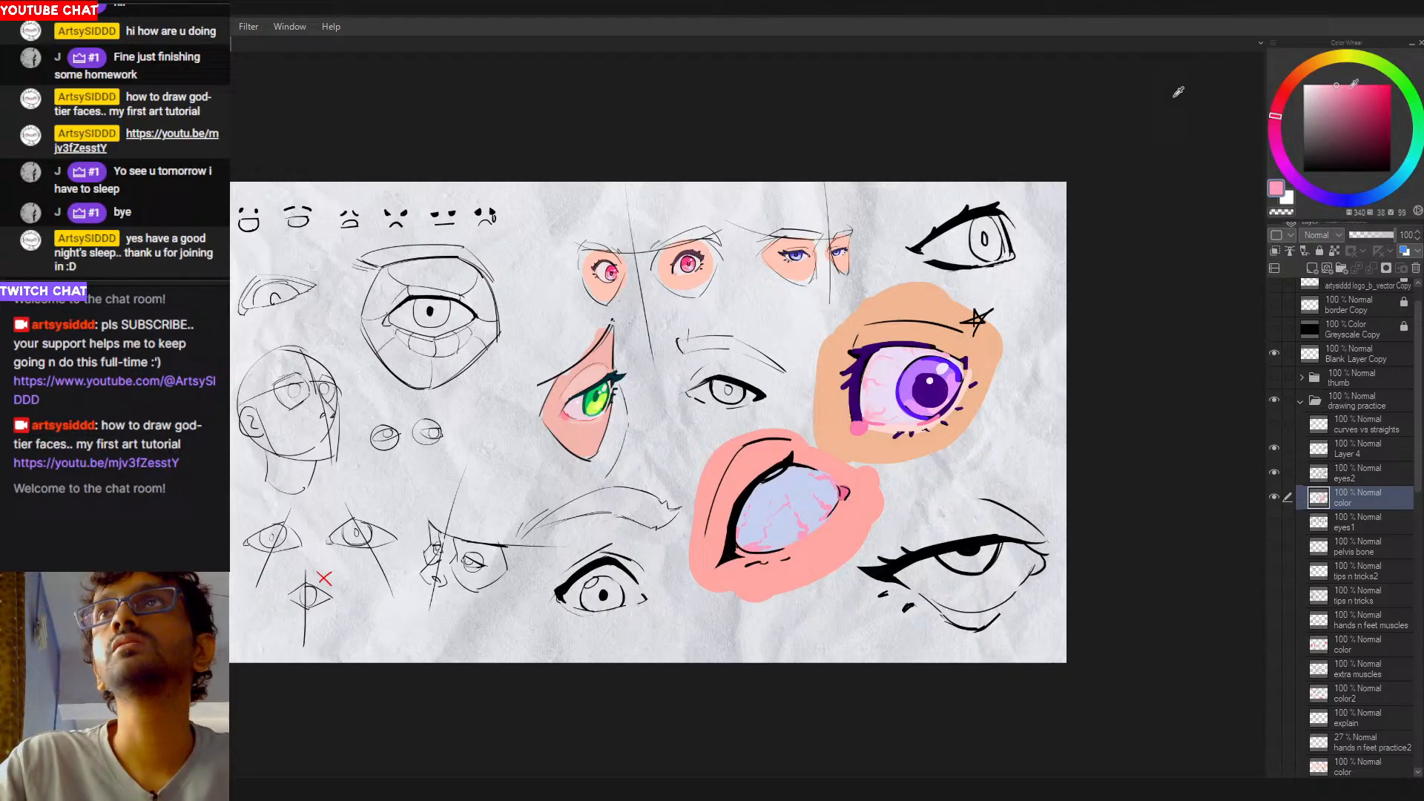
left_click(1280, 100)
left_click(1361, 85)
left_click(1346, 83)
mouse_move(770, 564)
left_mouse_down()
mouse_move(803, 534)
mouse_move(779, 573)
mouse_move(744, 548)
mouse_move(801, 537)
left_mouse_up()
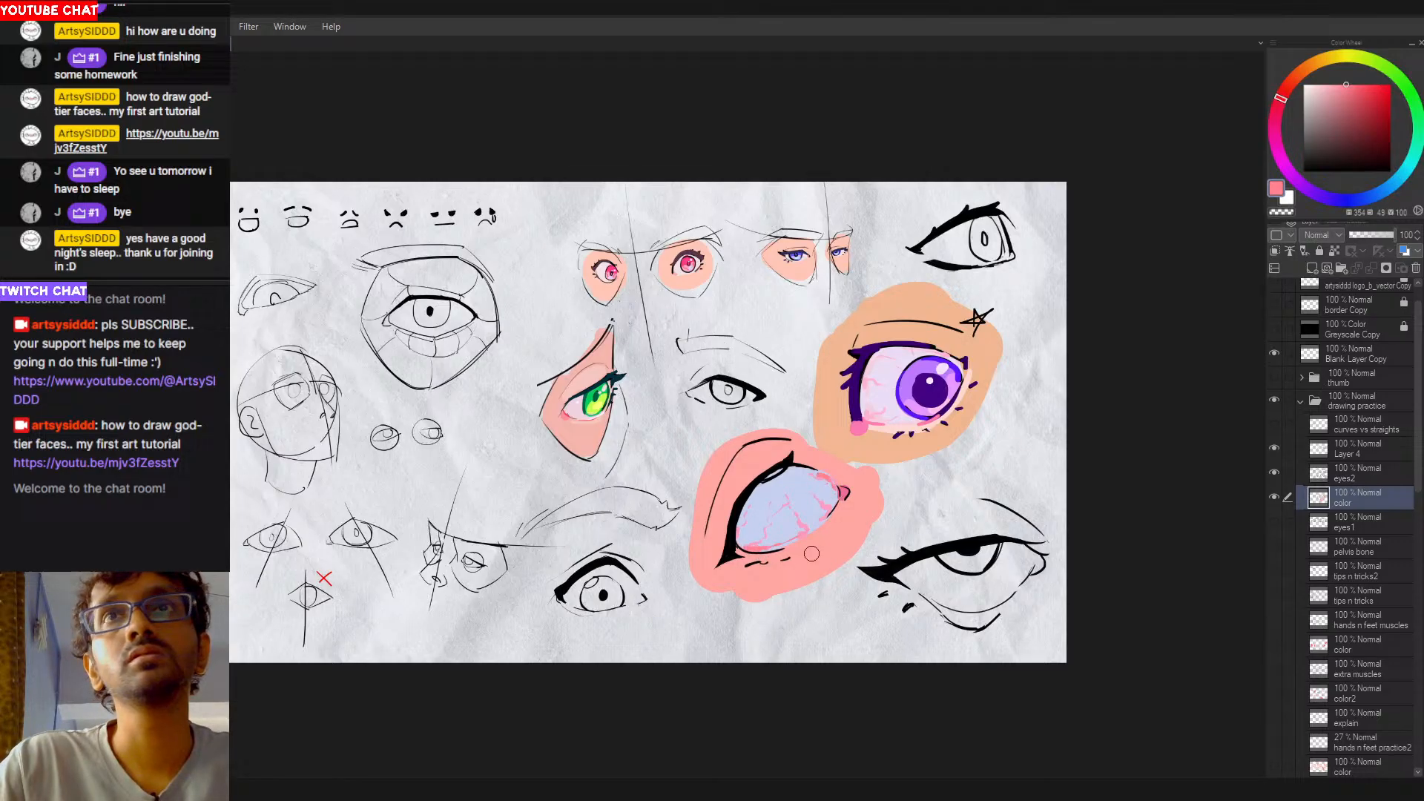
mouse_move(827, 476)
left_mouse_down()
mouse_move(817, 543)
mouse_move(827, 503)
mouse_move(805, 532)
mouse_move(833, 509)
mouse_move(740, 544)
left_mouse_up()
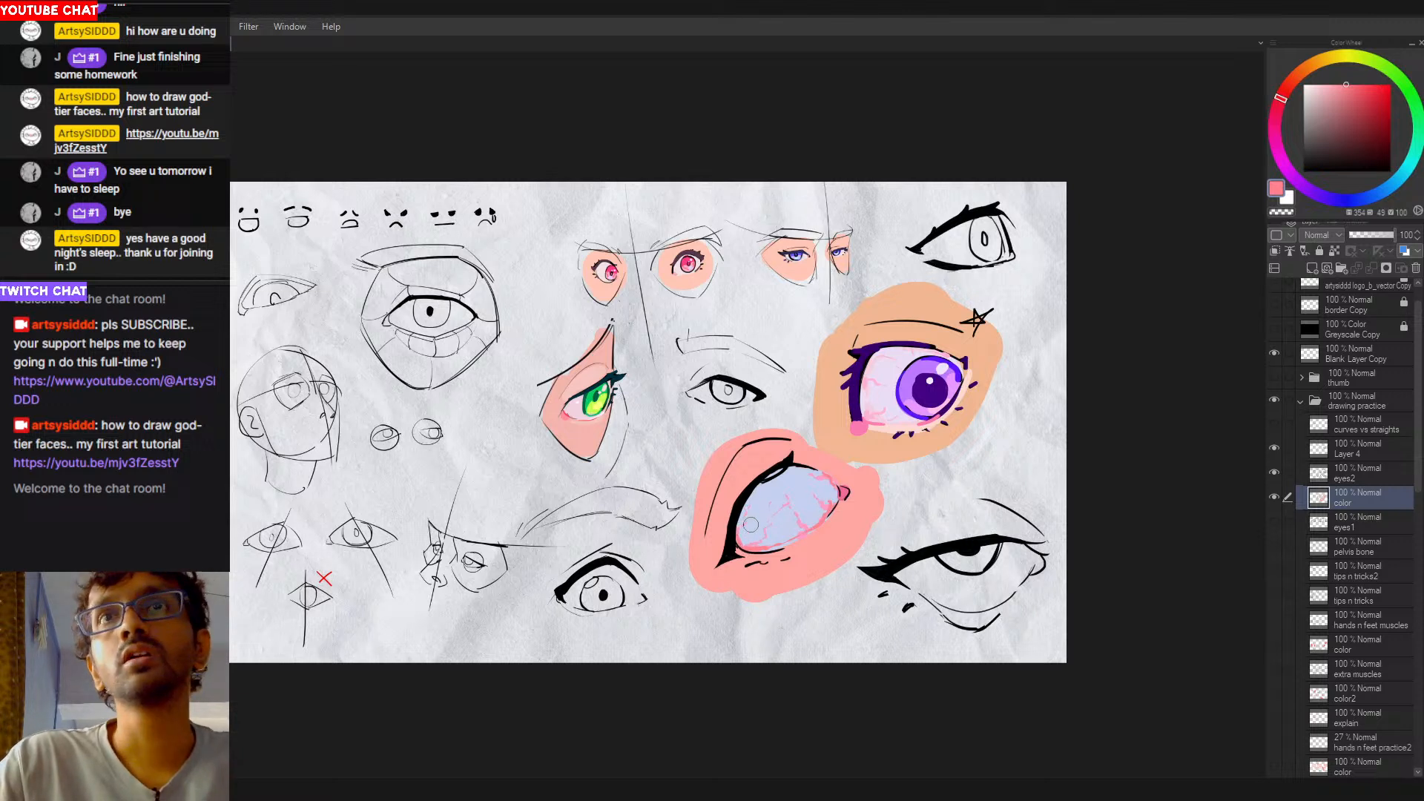
left_click_drag(749, 523, 773, 516)
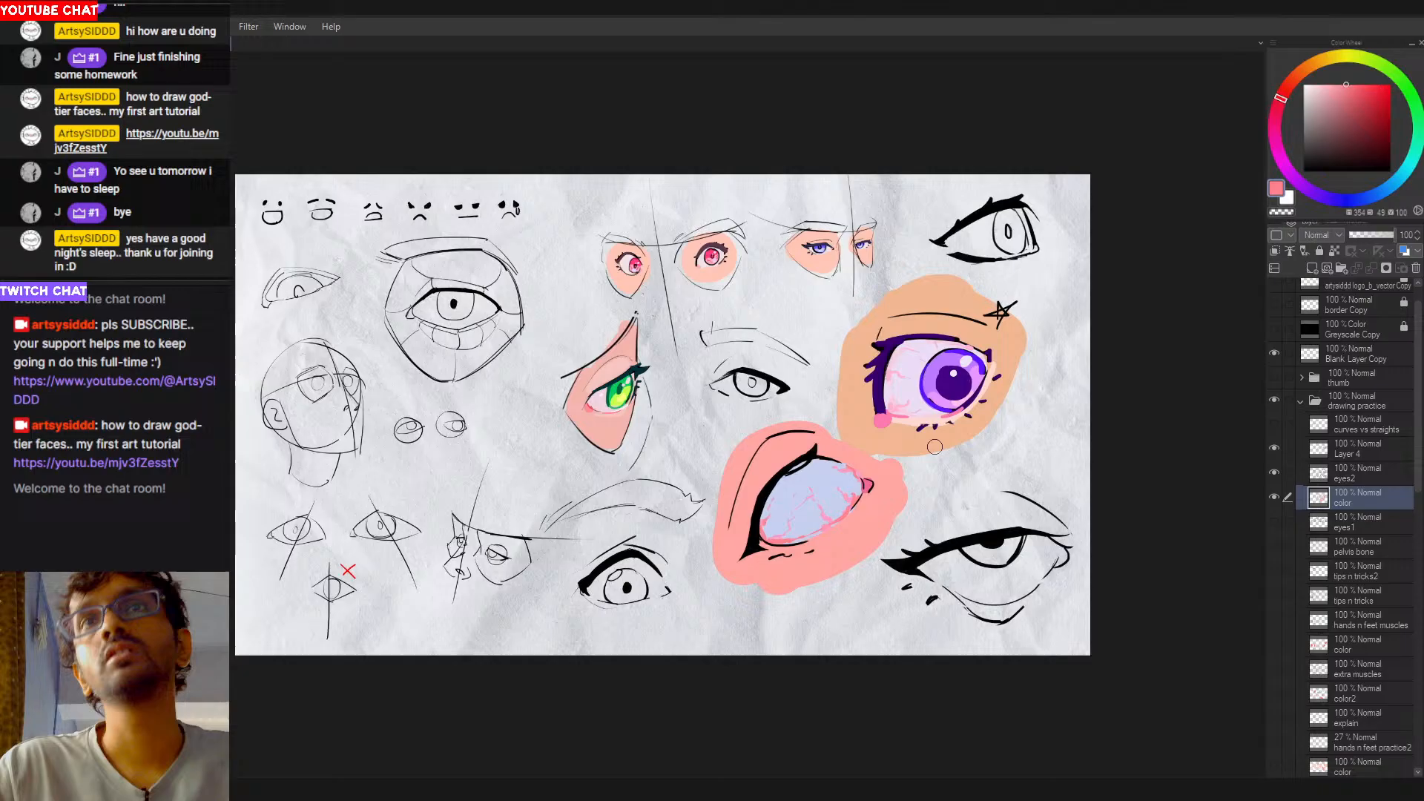
Step: Sample the salmon skin, lighten it to a pale pink, and paint the lower lid rim along the tilted eye's bottom edge
left_click(877, 515, "alt")
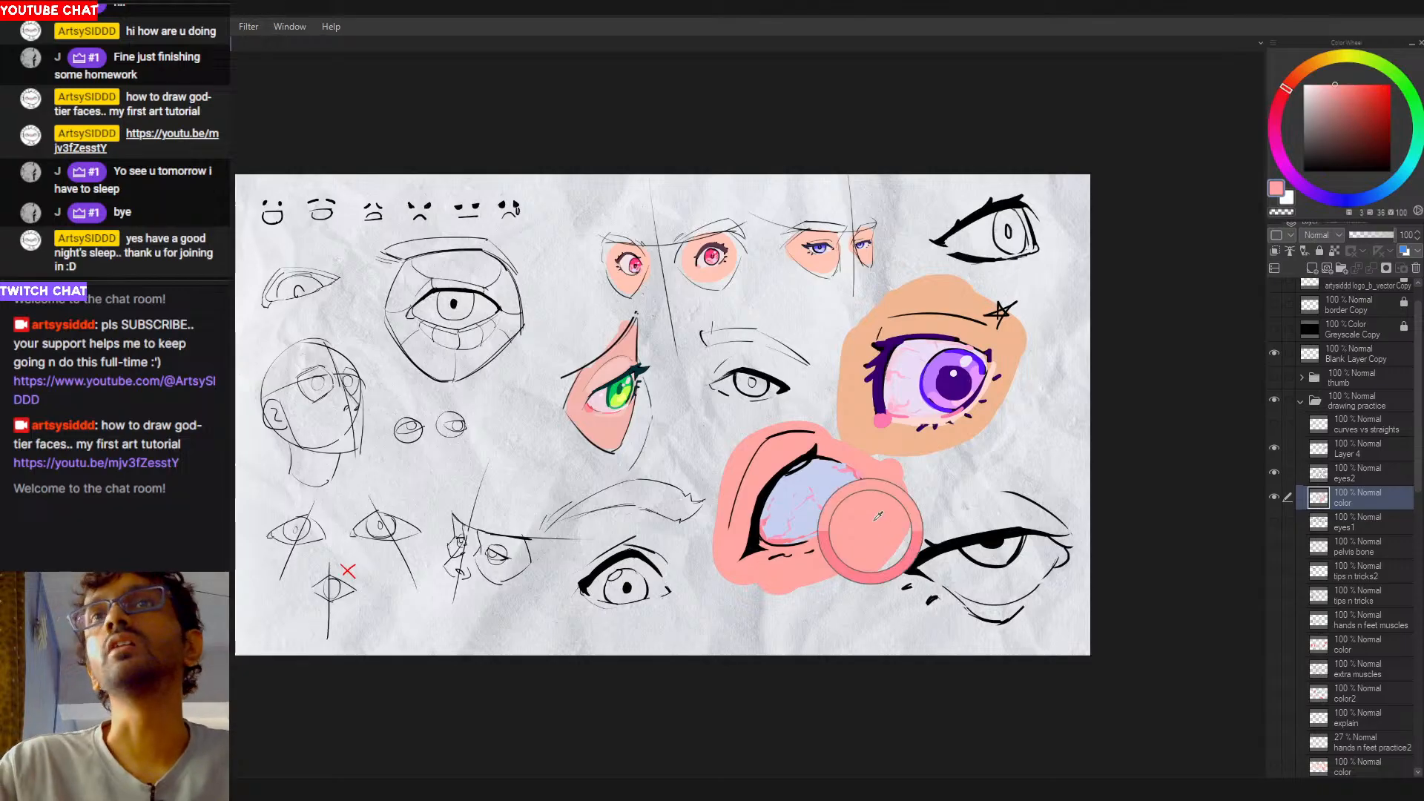
left_click(1319, 86)
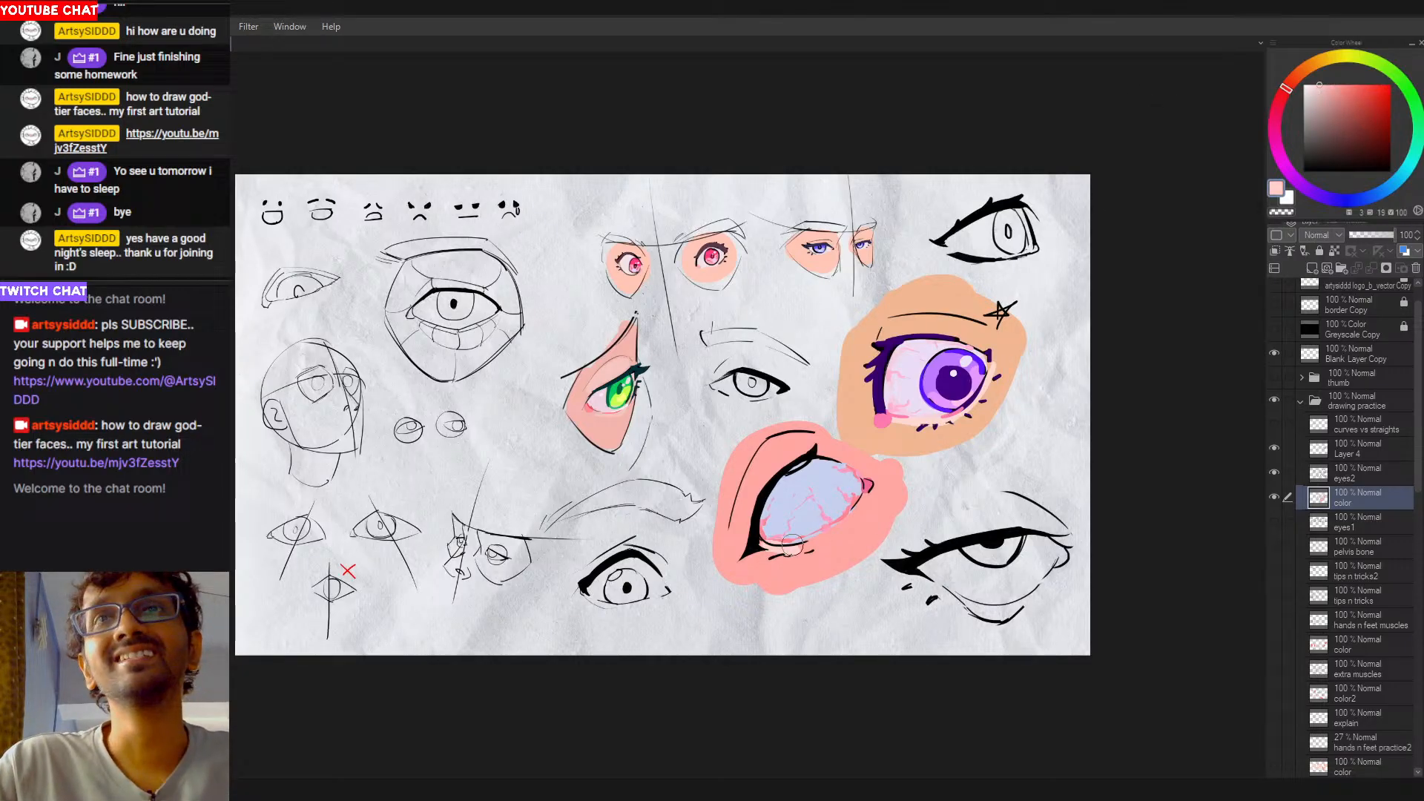
left_click(1317, 92)
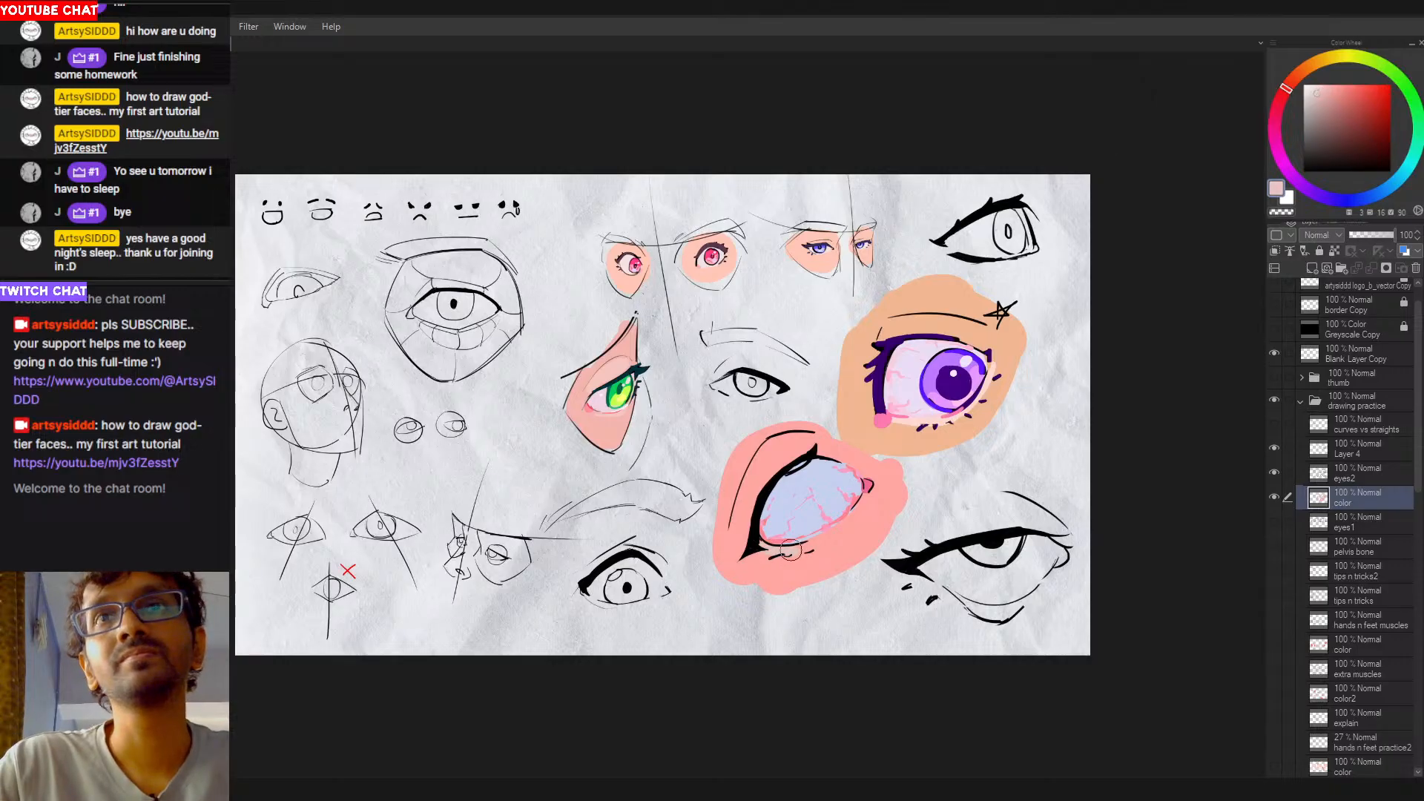
left_click(1276, 107)
left_click(1325, 91)
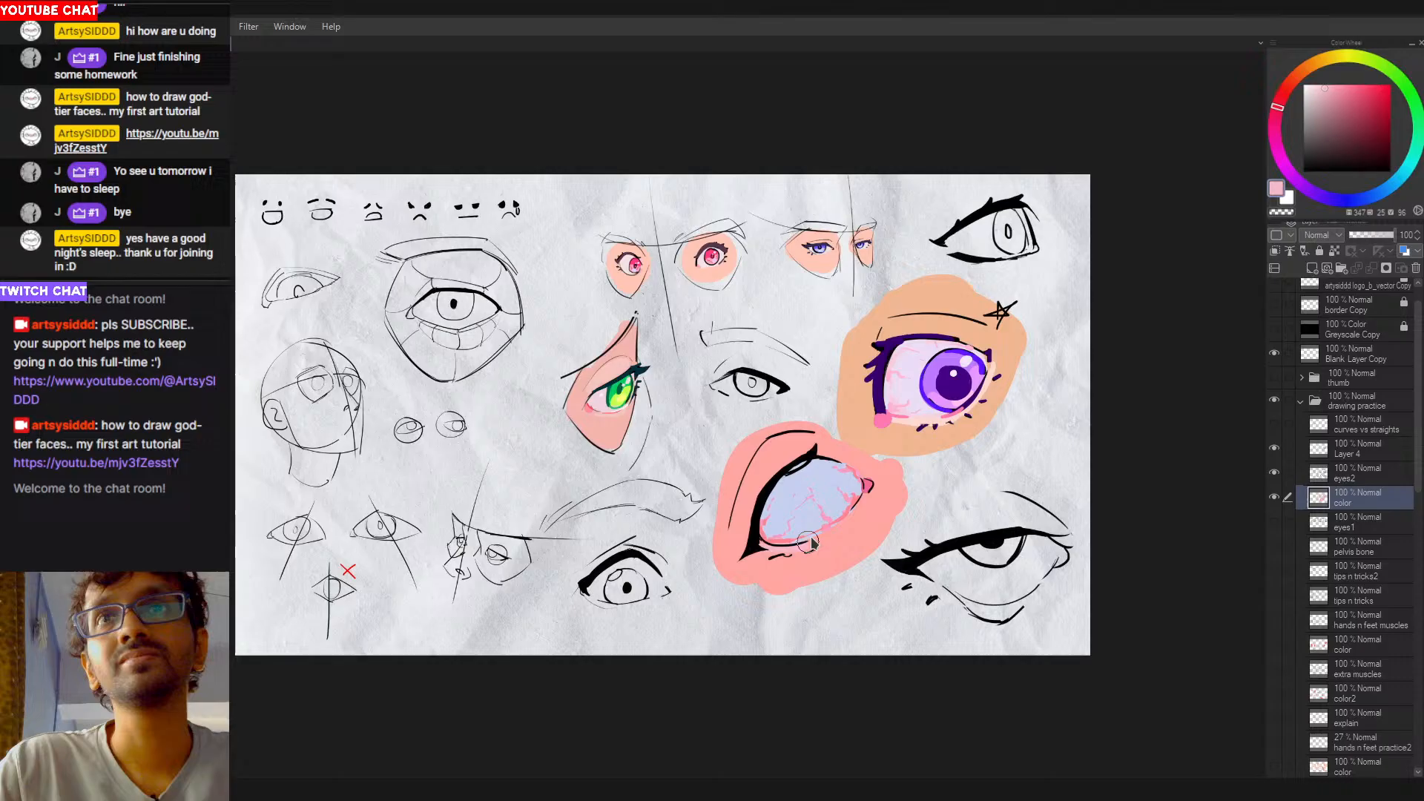
left_click(1319, 88)
mouse_move(764, 558)
left_mouse_down()
mouse_move(820, 545)
mouse_move(808, 549)
mouse_move(871, 503)
left_mouse_up()
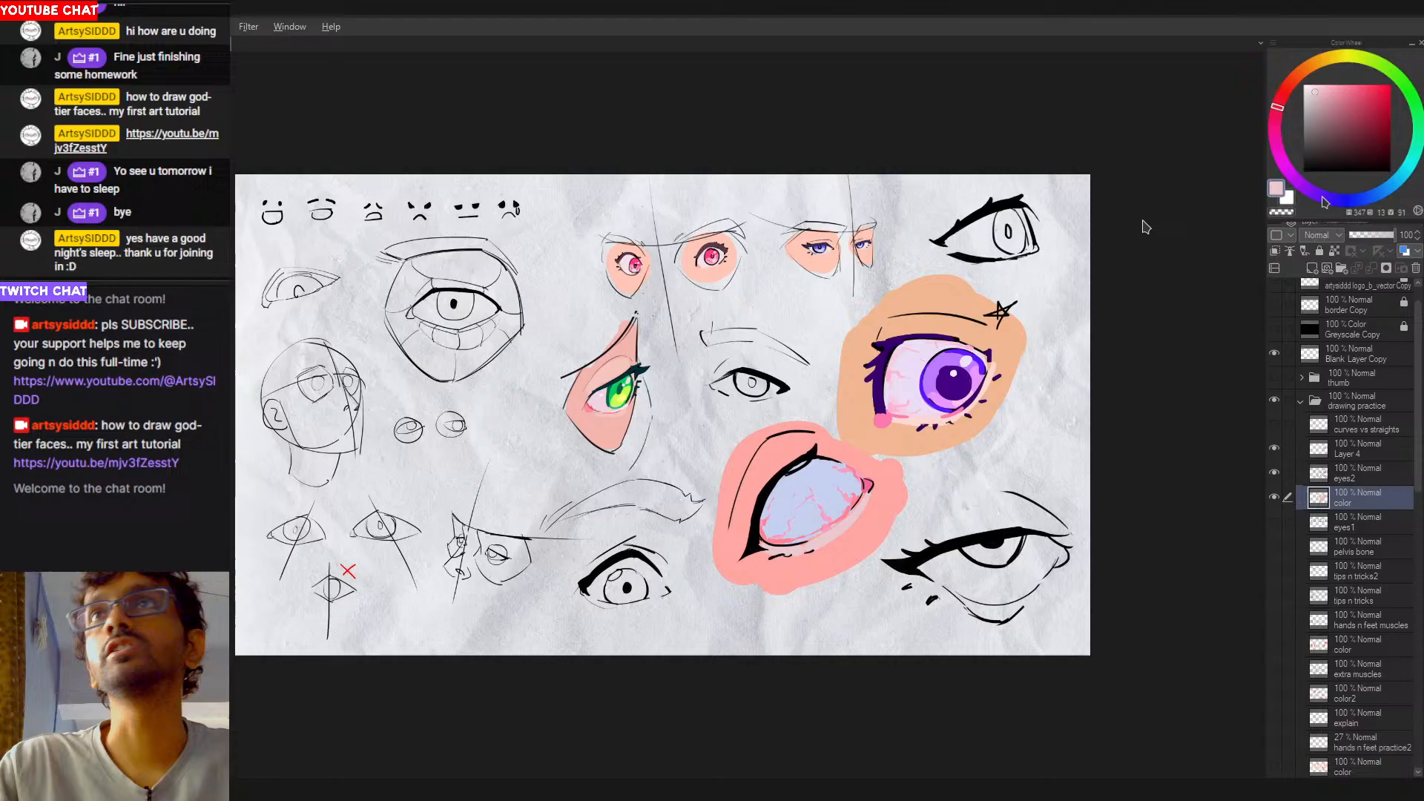
Step: Try a teal accent in the gap of the tilted eye's upper lash line
mouse_move(1381, 121)
left_mouse_down()
mouse_move(1373, 80)
mouse_move(1344, 128)
left_mouse_up()
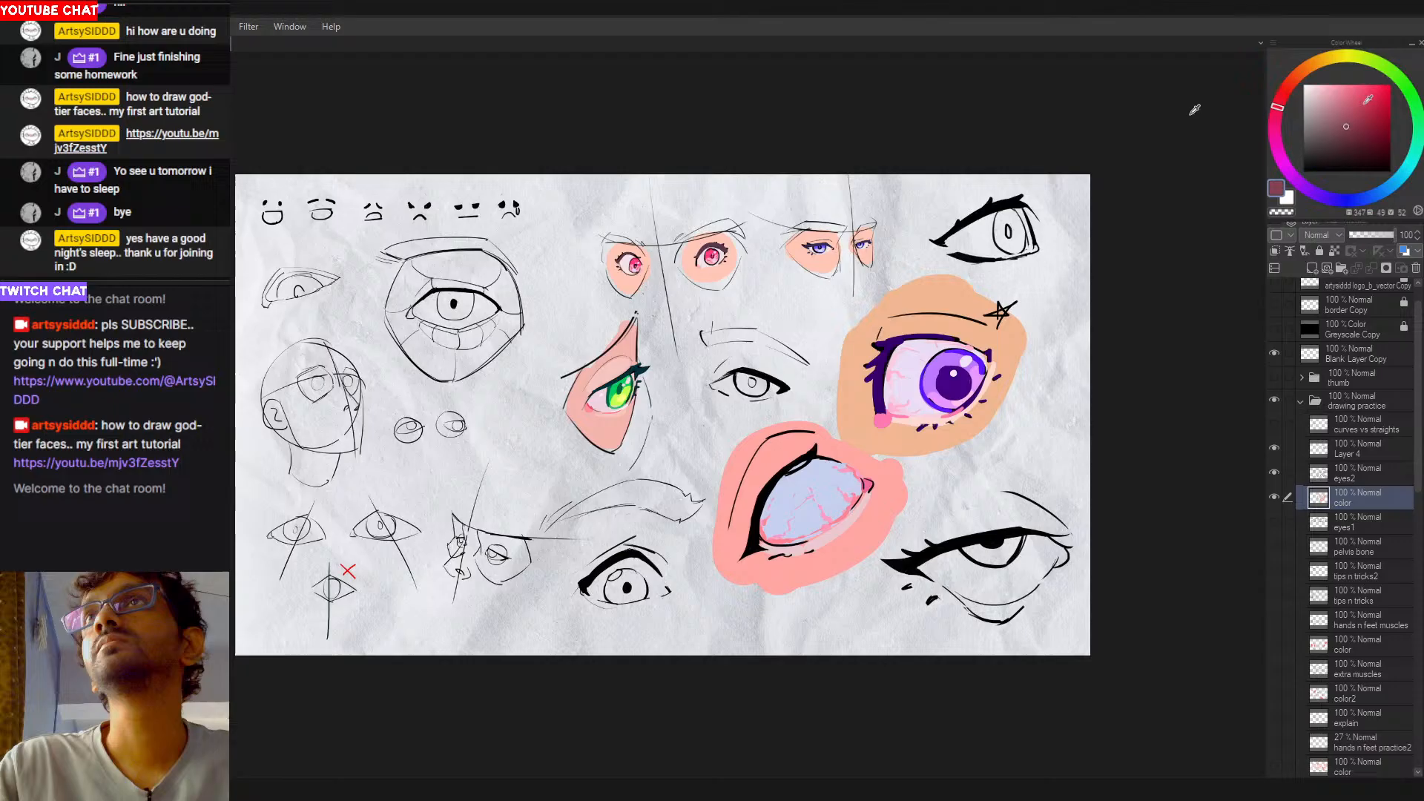
left_click(1408, 166)
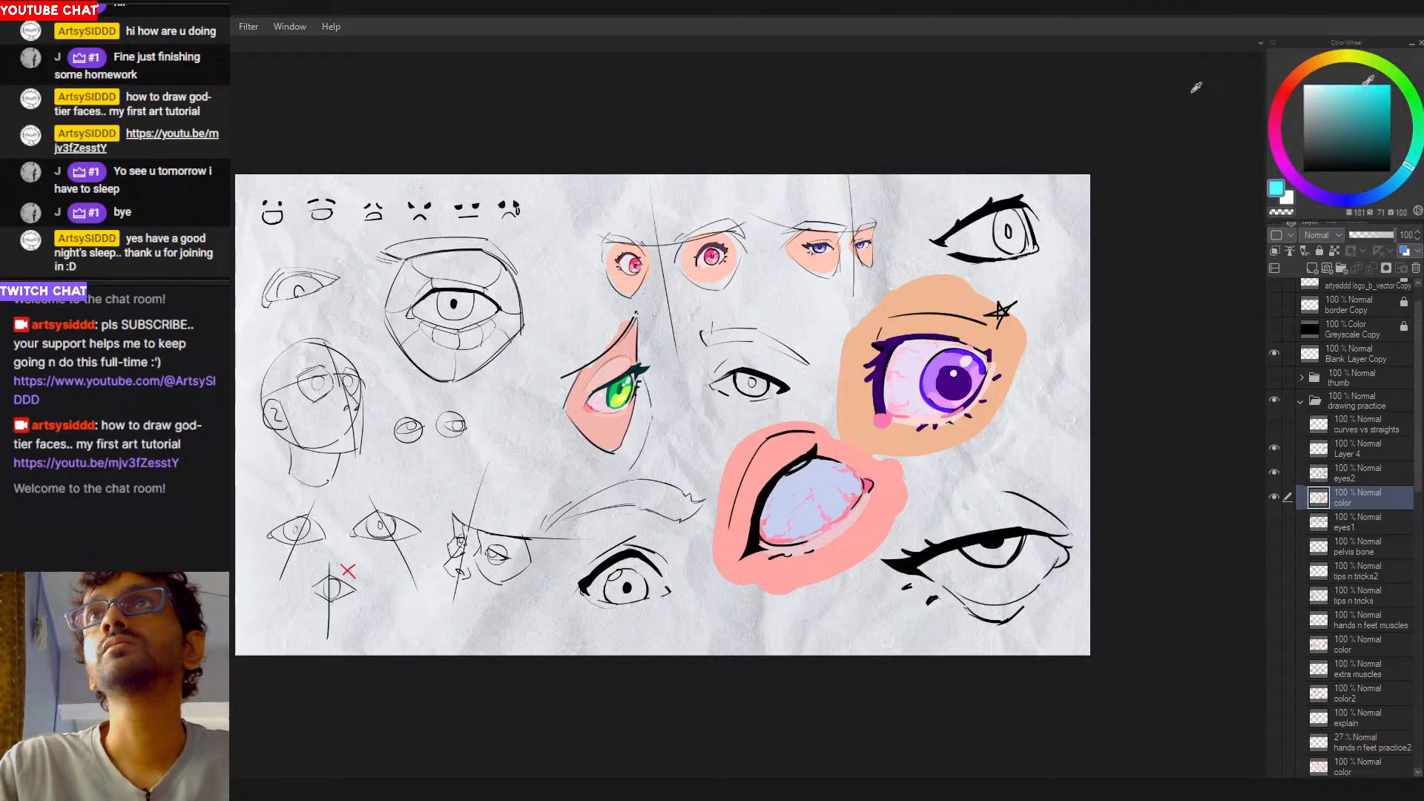
left_click_drag(1369, 80, 1384, 97)
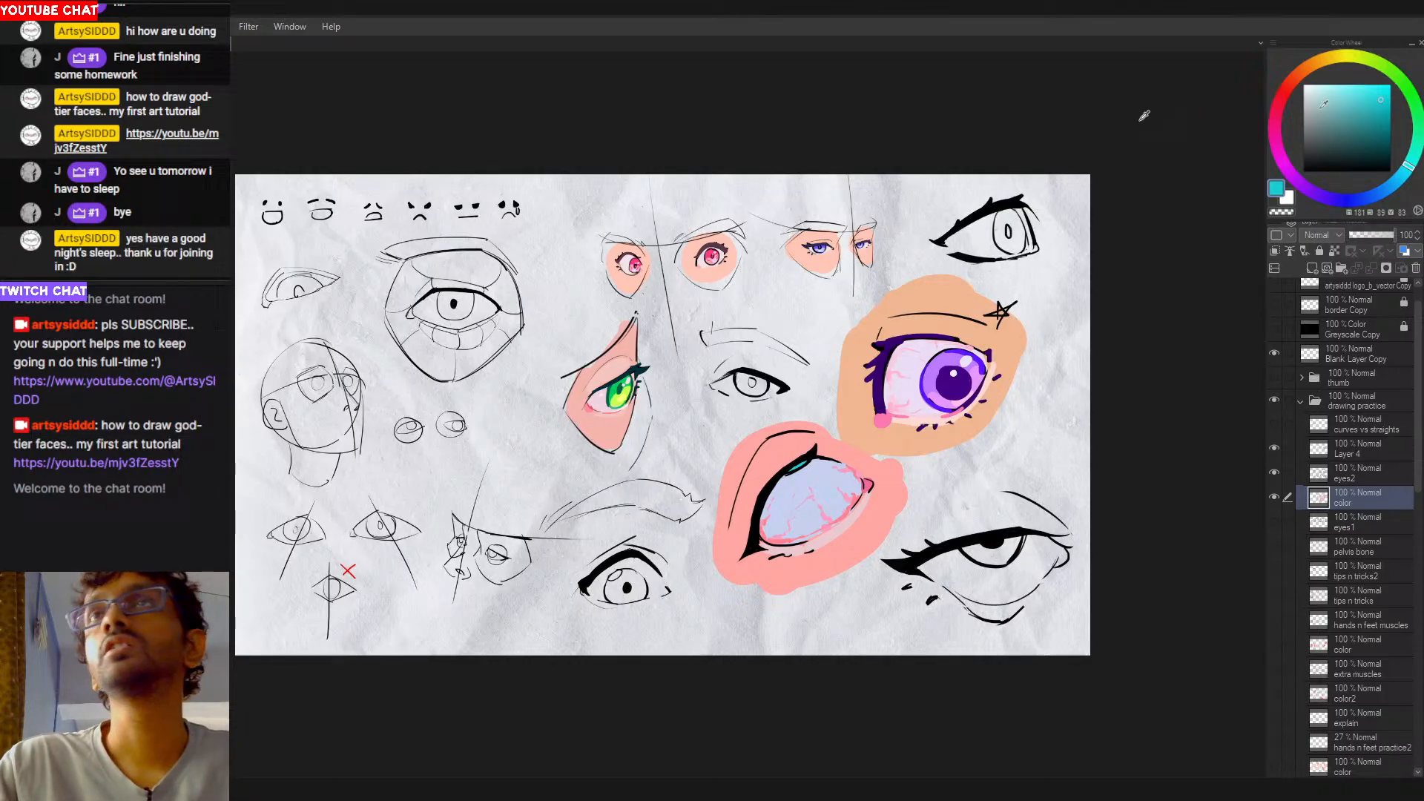
Step: Choose a very pale cyan and dab highlights on the tilted eye's white near the tear duct, undoing the first attempt
left_click(1313, 85)
left_click_drag(827, 465, 817, 467)
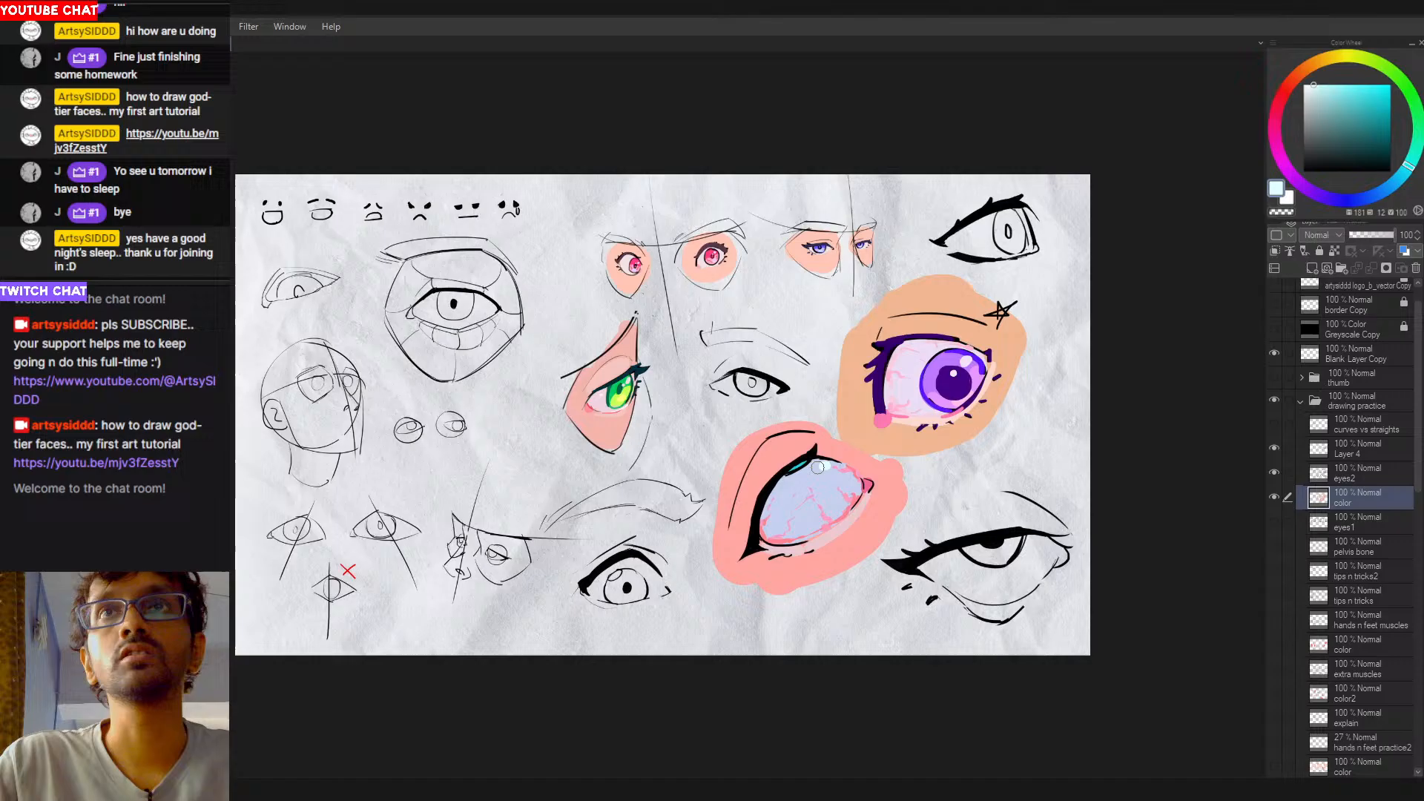
key("ctrl+z")
left_click(839, 479)
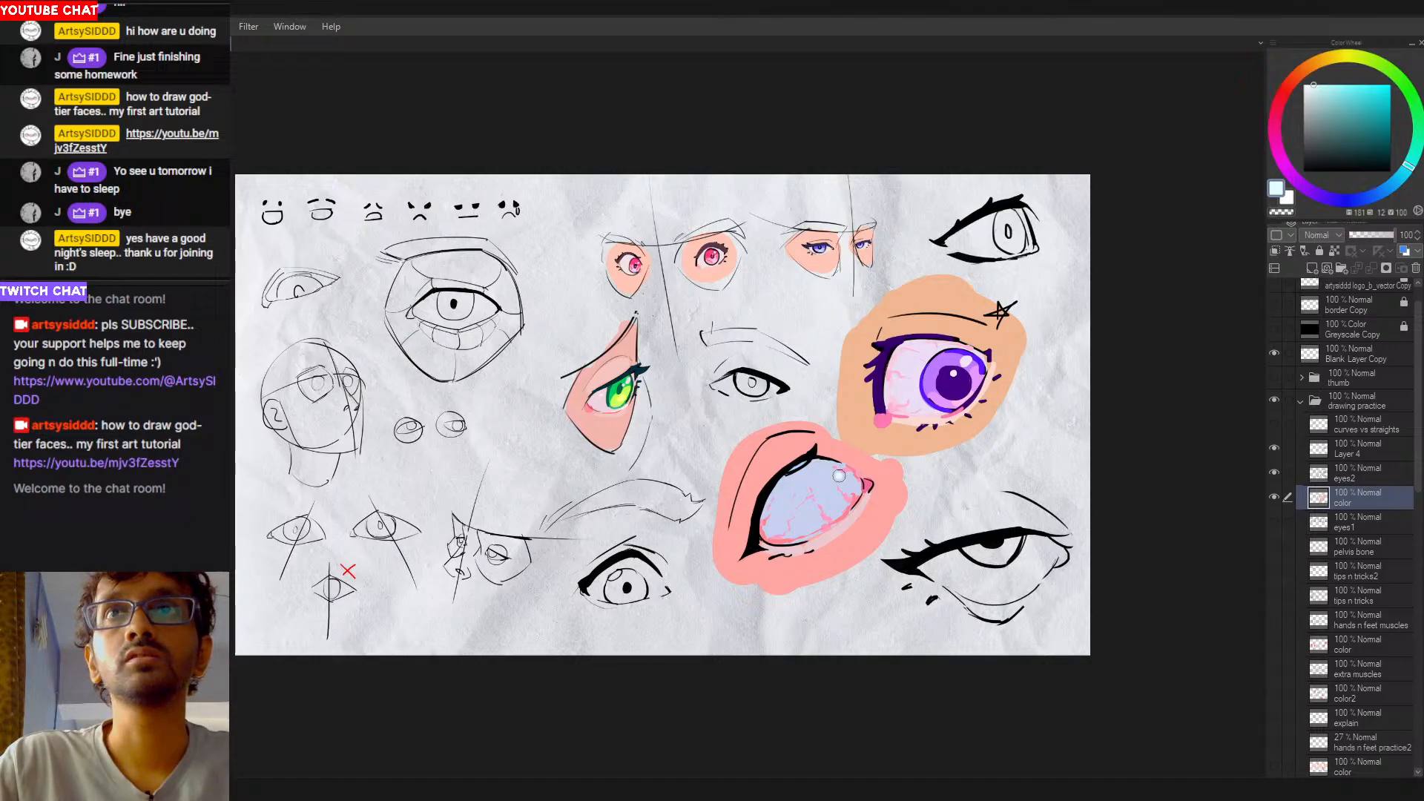
left_click_drag(827, 486, 836, 486)
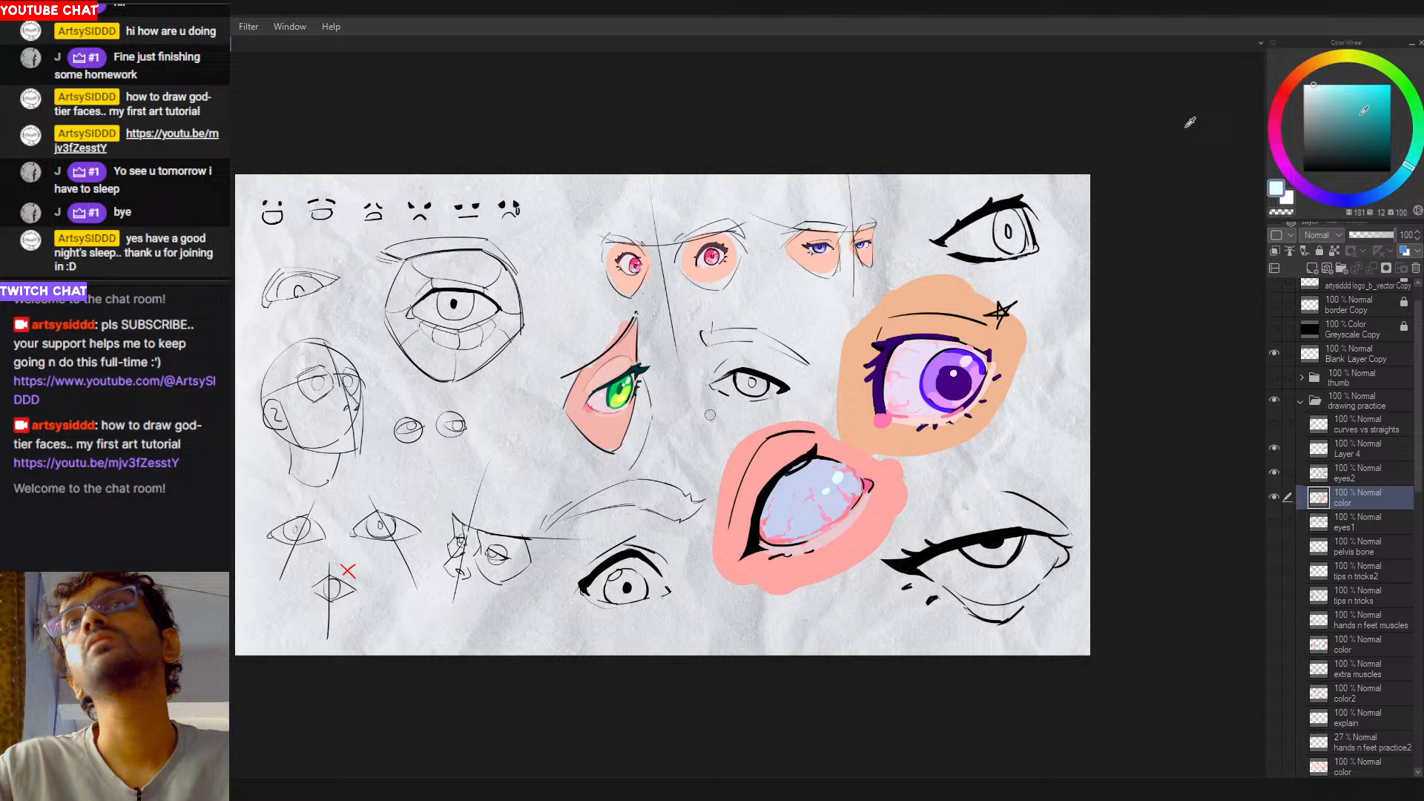
Step: Paint the upper lash line gap teal and rework the tilted eye's highlights using sampled pale cyan and eye-white blue
left_click(1390, 99)
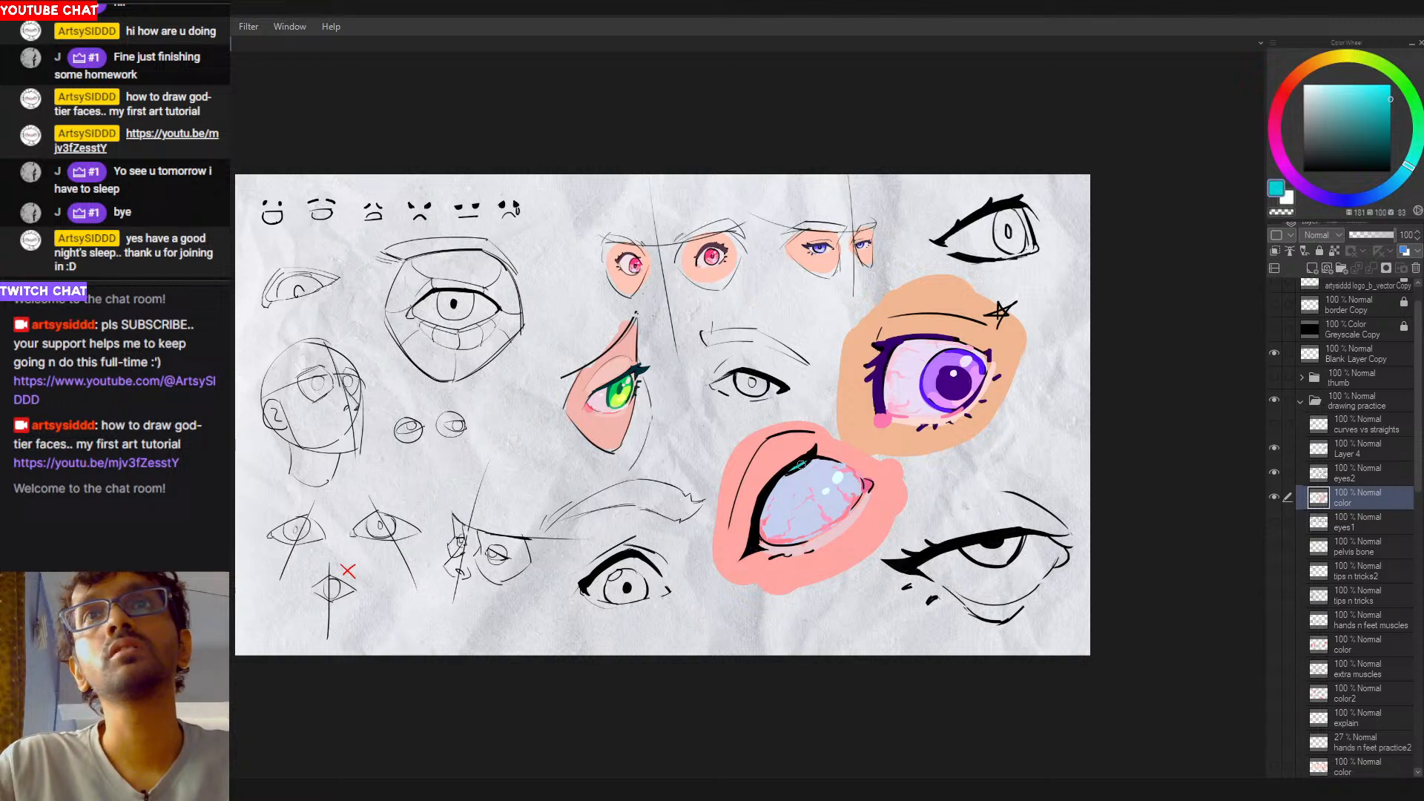
left_click(845, 475, "alt")
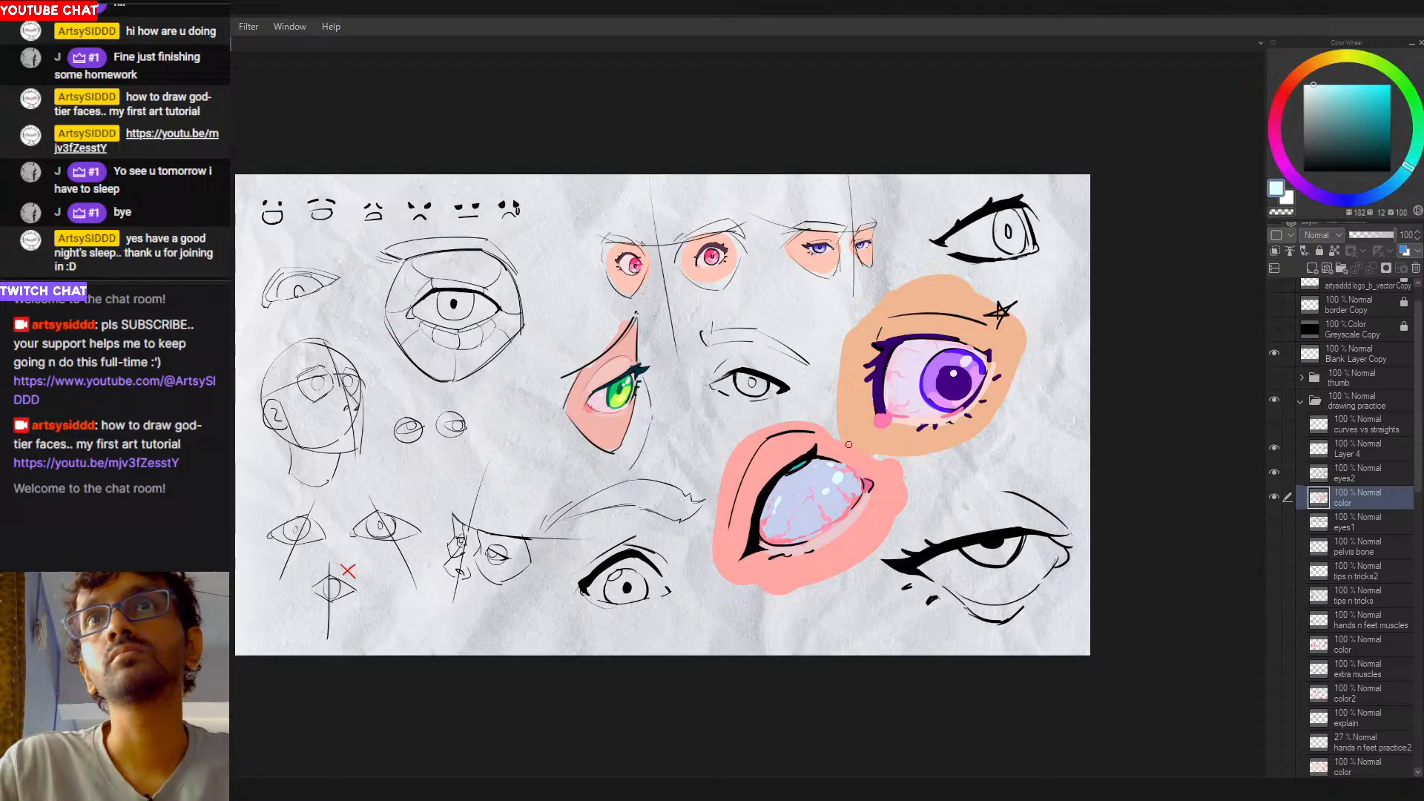
left_click(826, 494, "alt")
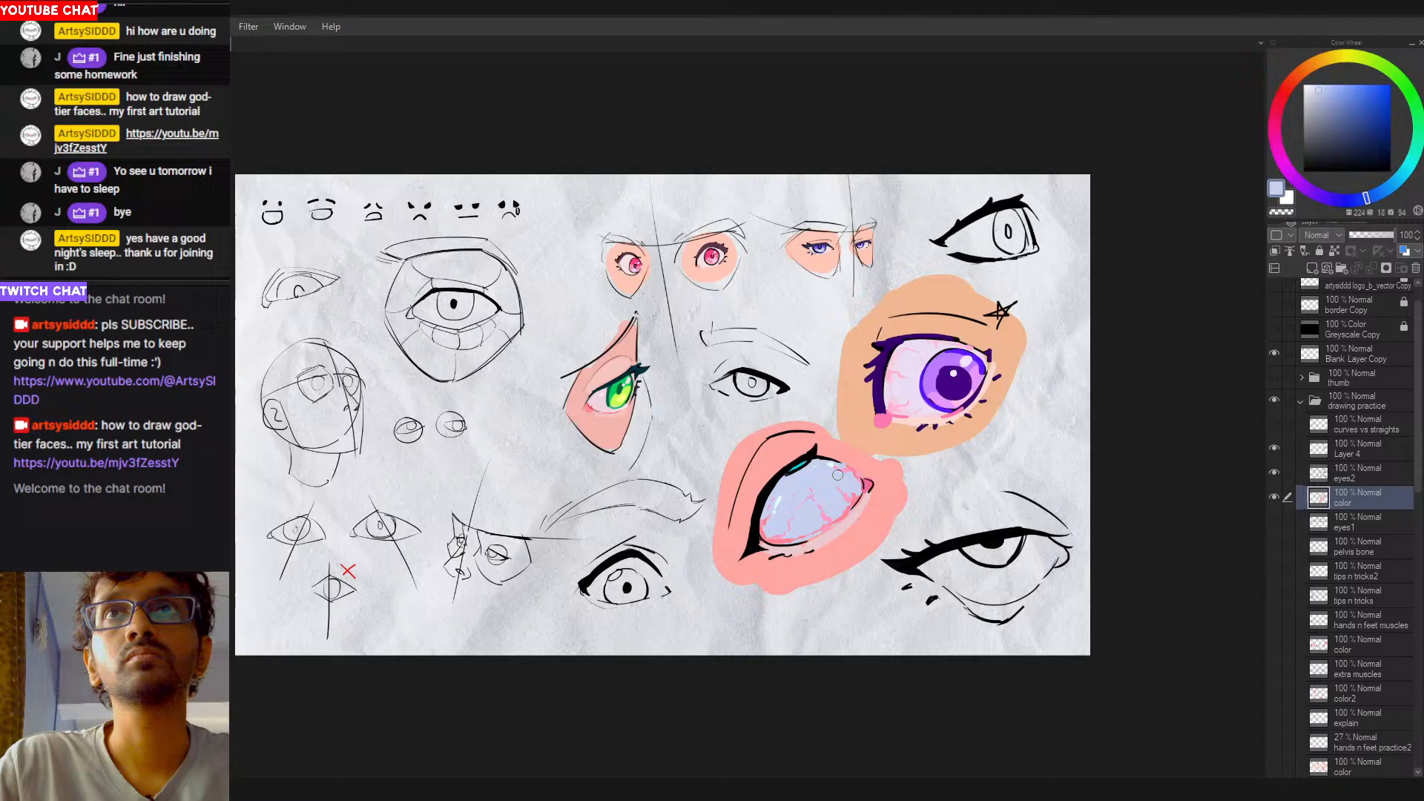
left_click(836, 460, "alt")
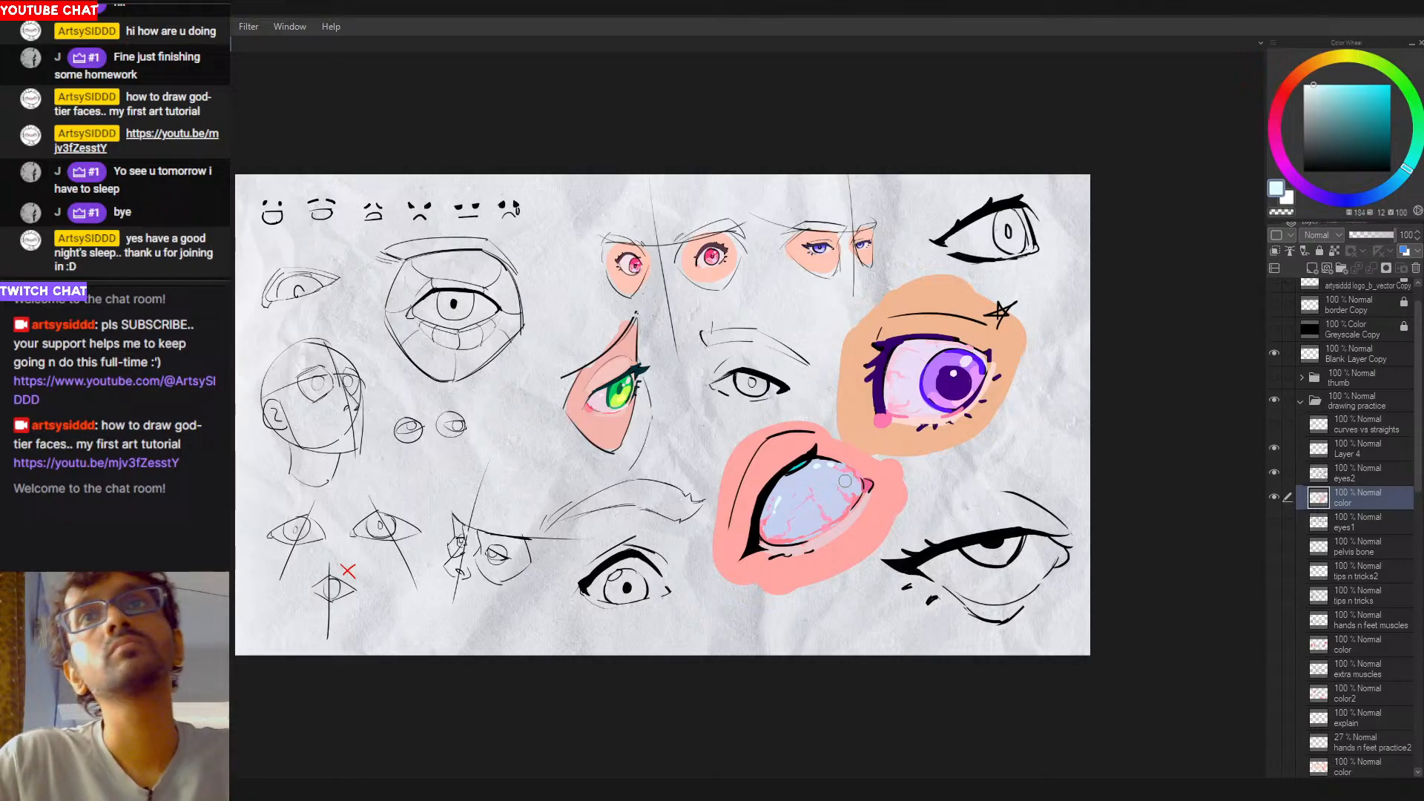
left_click_drag(842, 475, 844, 496)
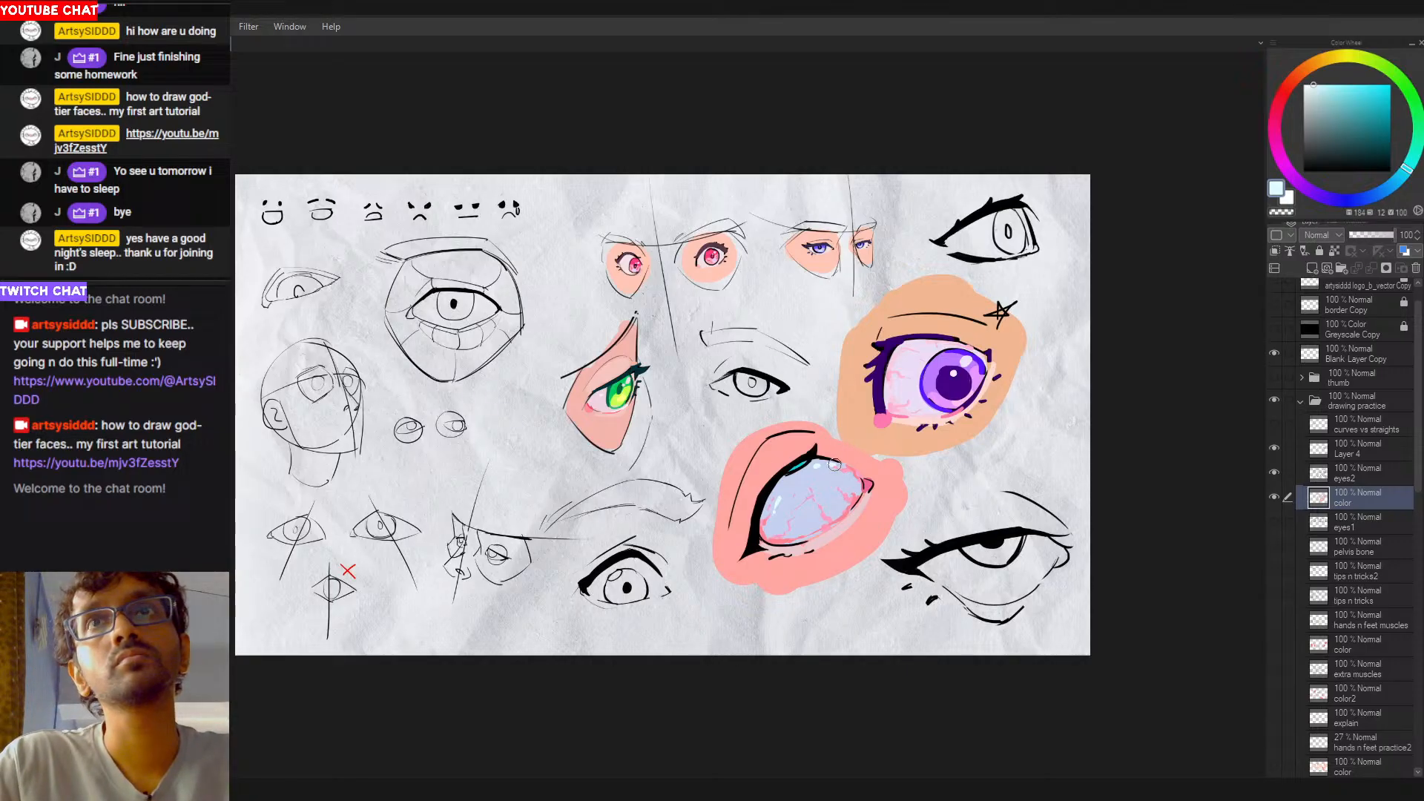
Step: Refine the tilted eye's highlights with sampled pale blue and pale cyan, extending them along the lower lid rim
left_click(786, 496, "alt")
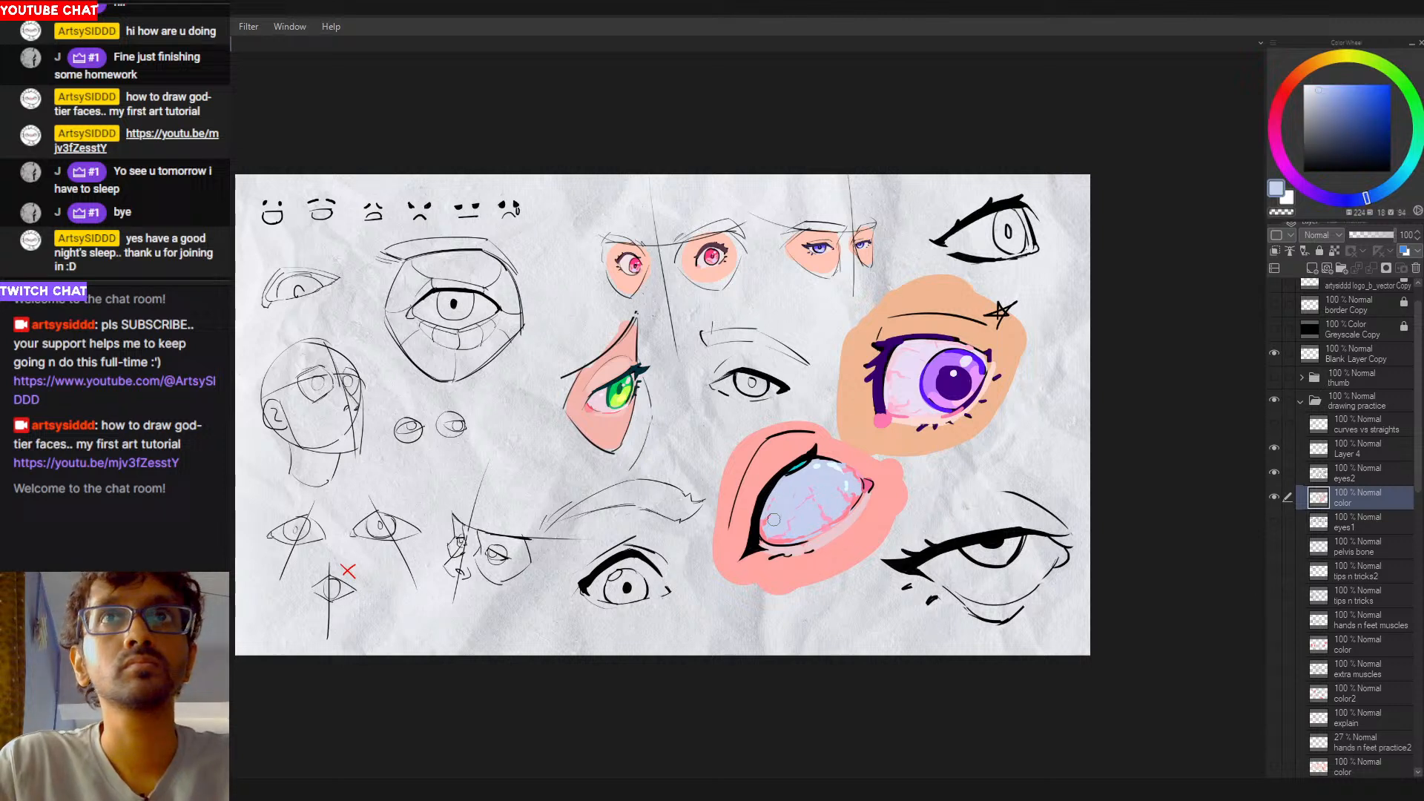
left_click(832, 463, "alt")
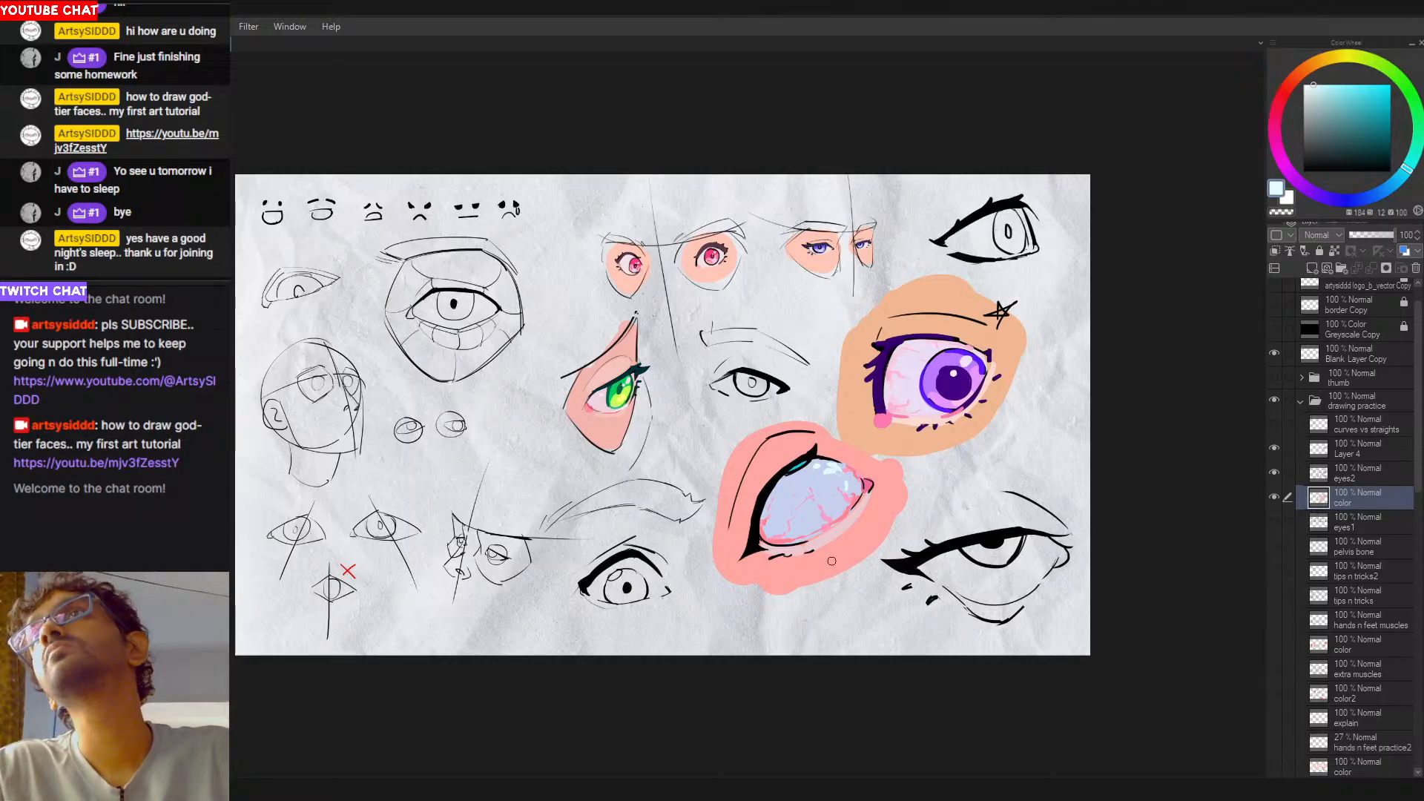
scroll(821, 517, "down", 1)
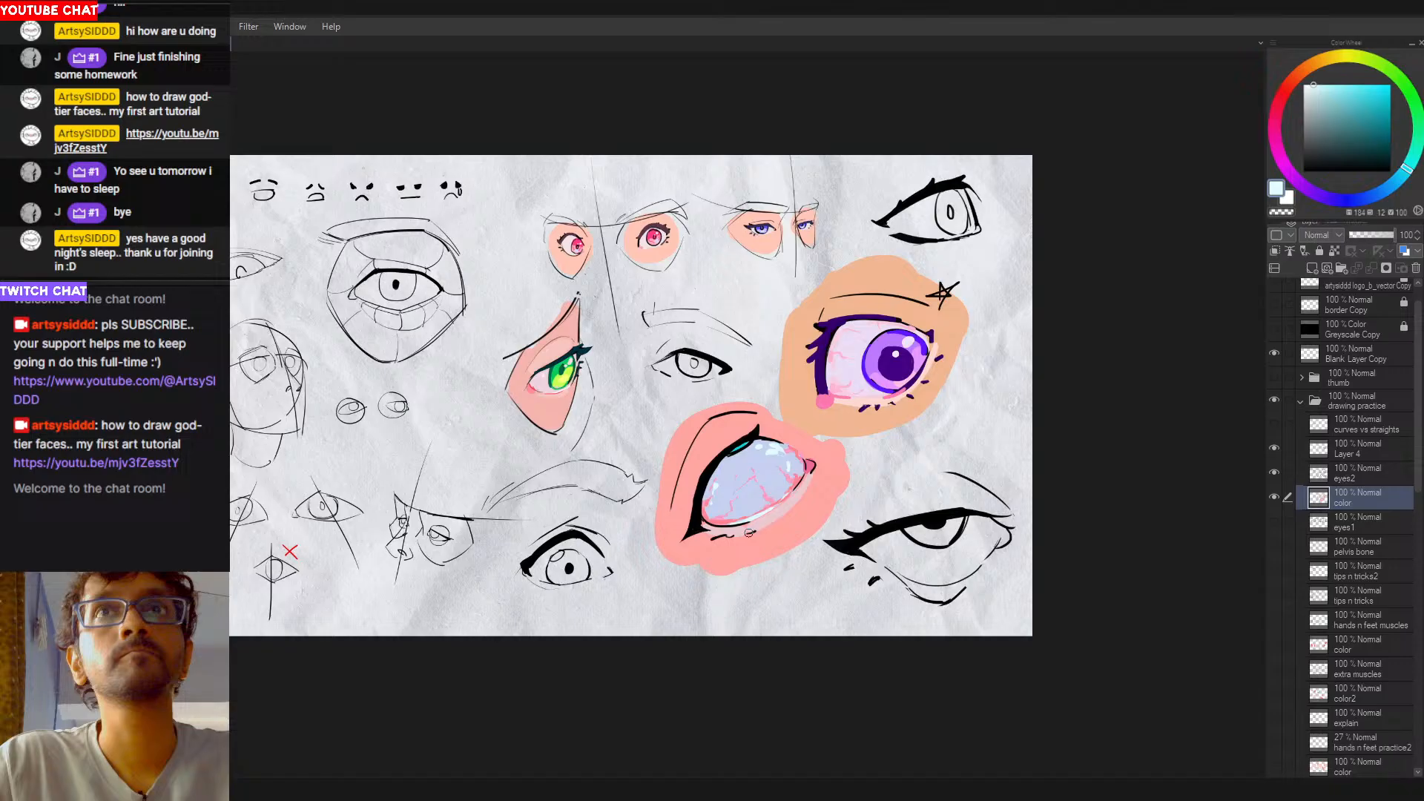
scroll(741, 479, "left", 1)
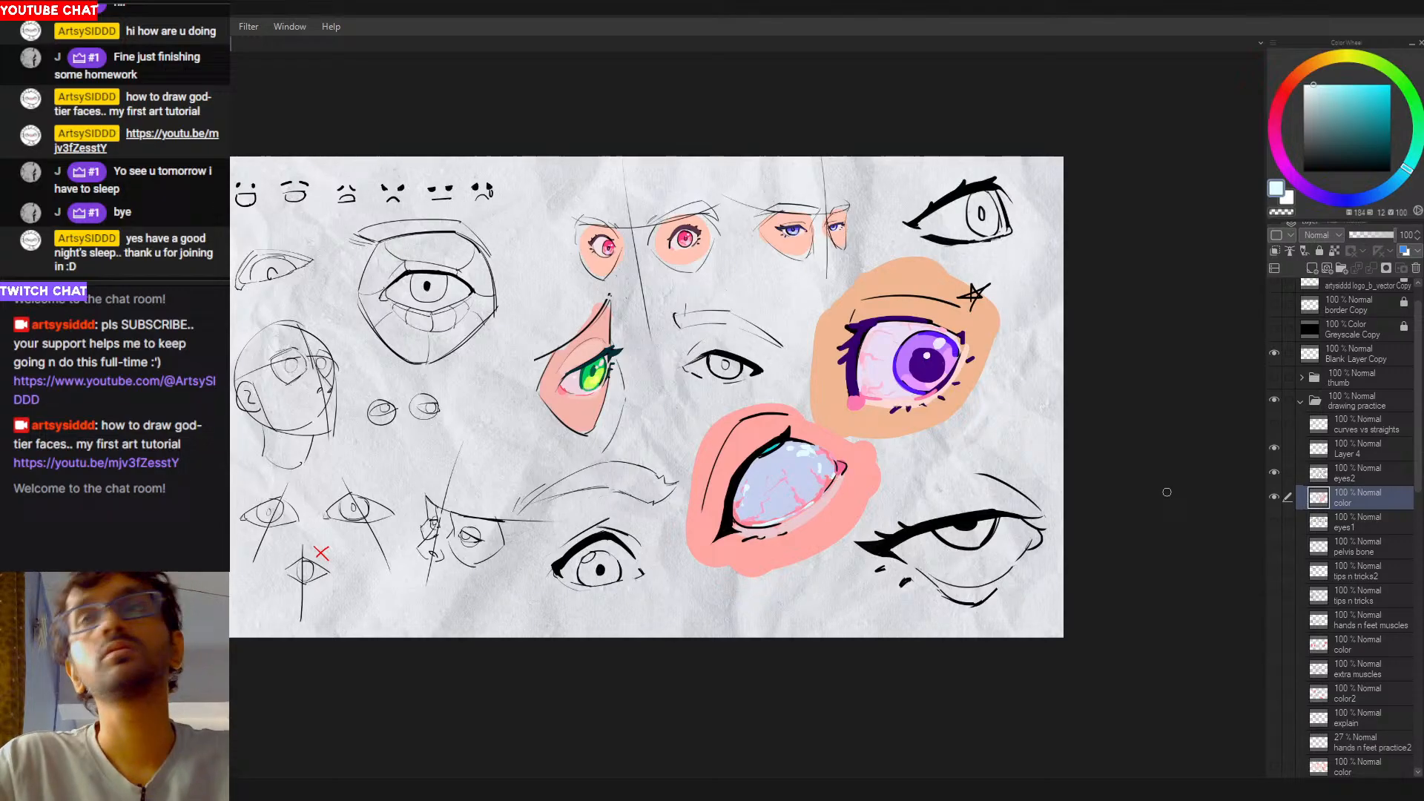
Step: Recolour the tilted eye's upper lash line and lower lashes dark blue on "Layer 4"
left_click_drag(1339, 495, 1359, 453)
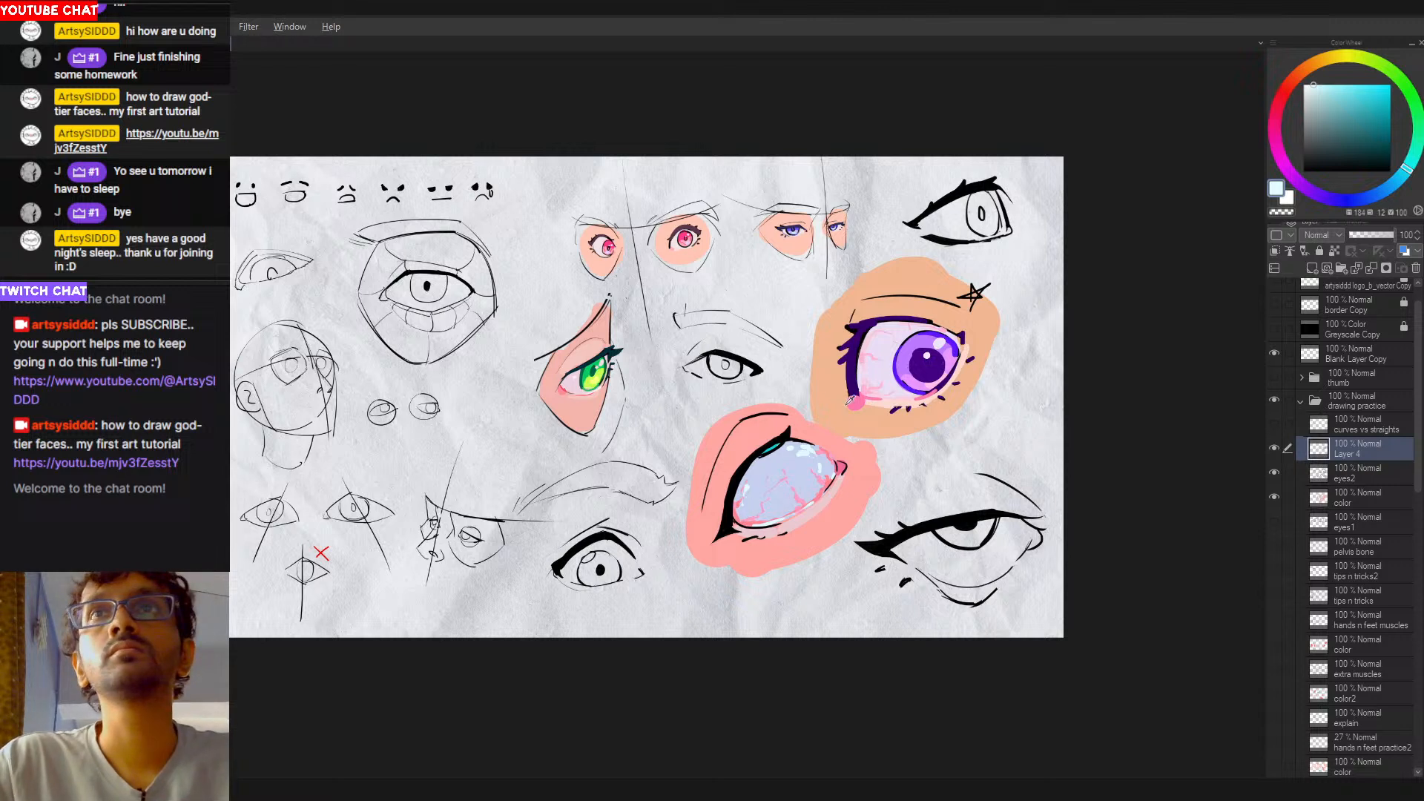
left_click(772, 449, "alt")
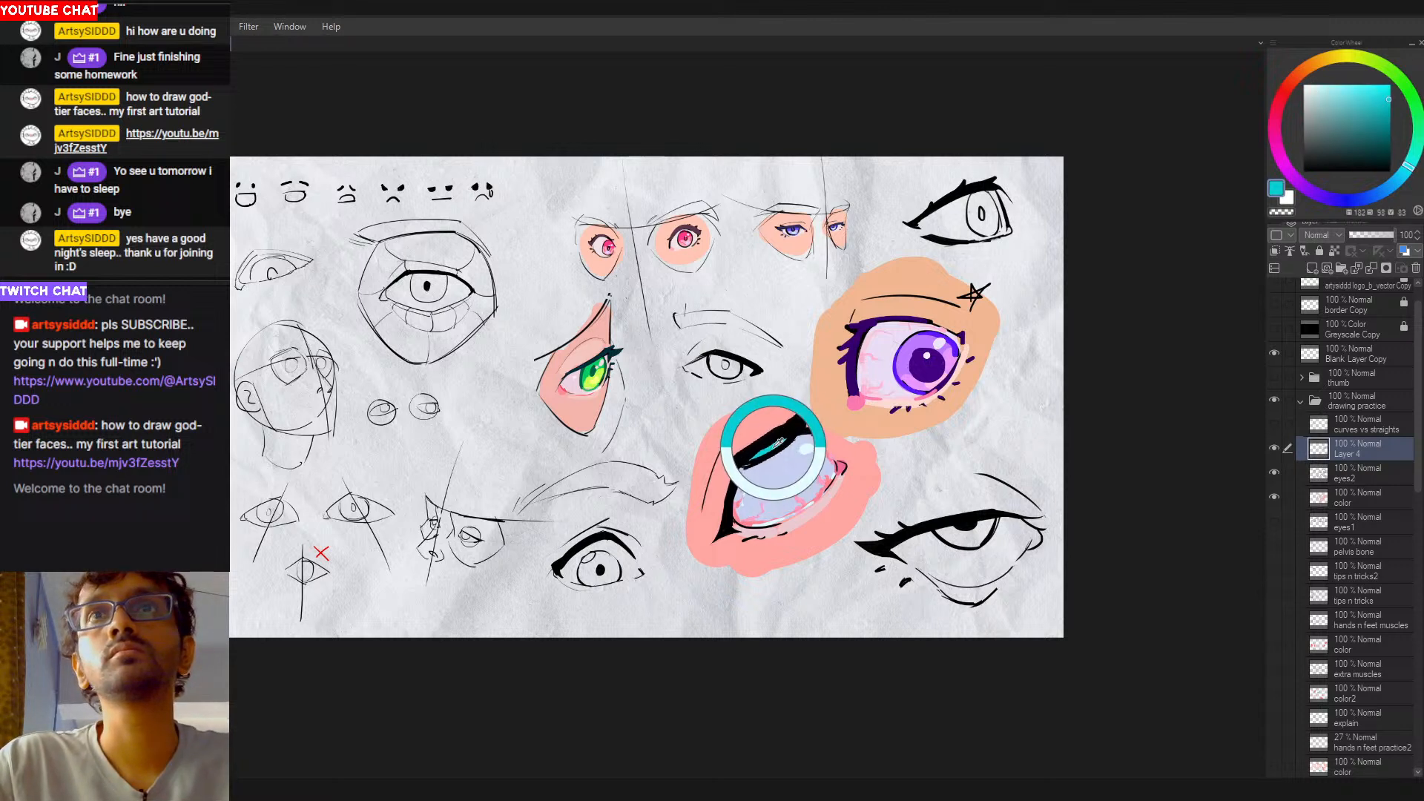
left_click(1384, 191)
left_click_drag(1385, 153, 1390, 132)
mouse_move(779, 450)
left_mouse_down()
mouse_move(728, 502)
mouse_move(741, 488)
mouse_move(724, 533)
left_mouse_up()
left_click_drag(739, 468, 717, 538)
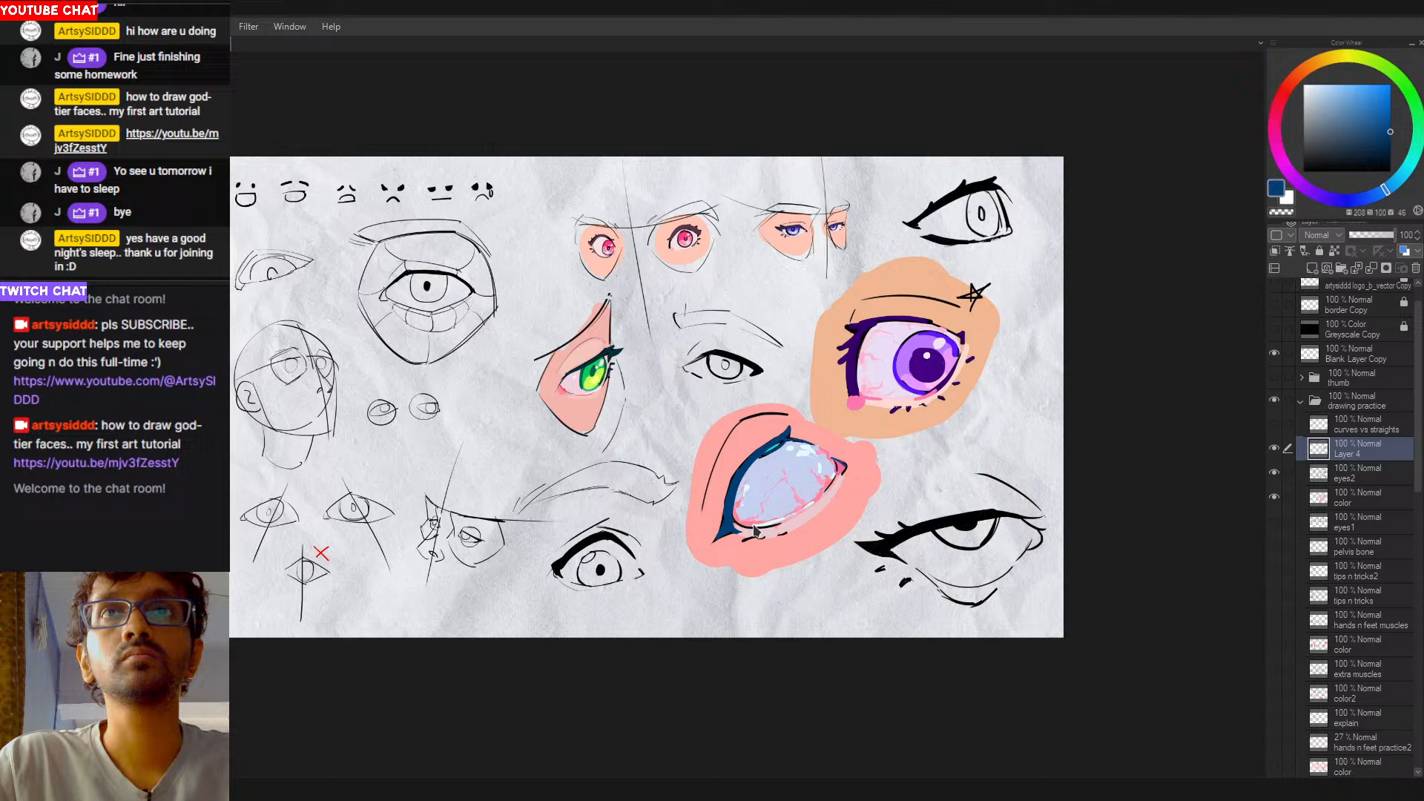
mouse_move(774, 523)
left_mouse_down()
mouse_move(791, 517)
mouse_move(768, 529)
left_mouse_up()
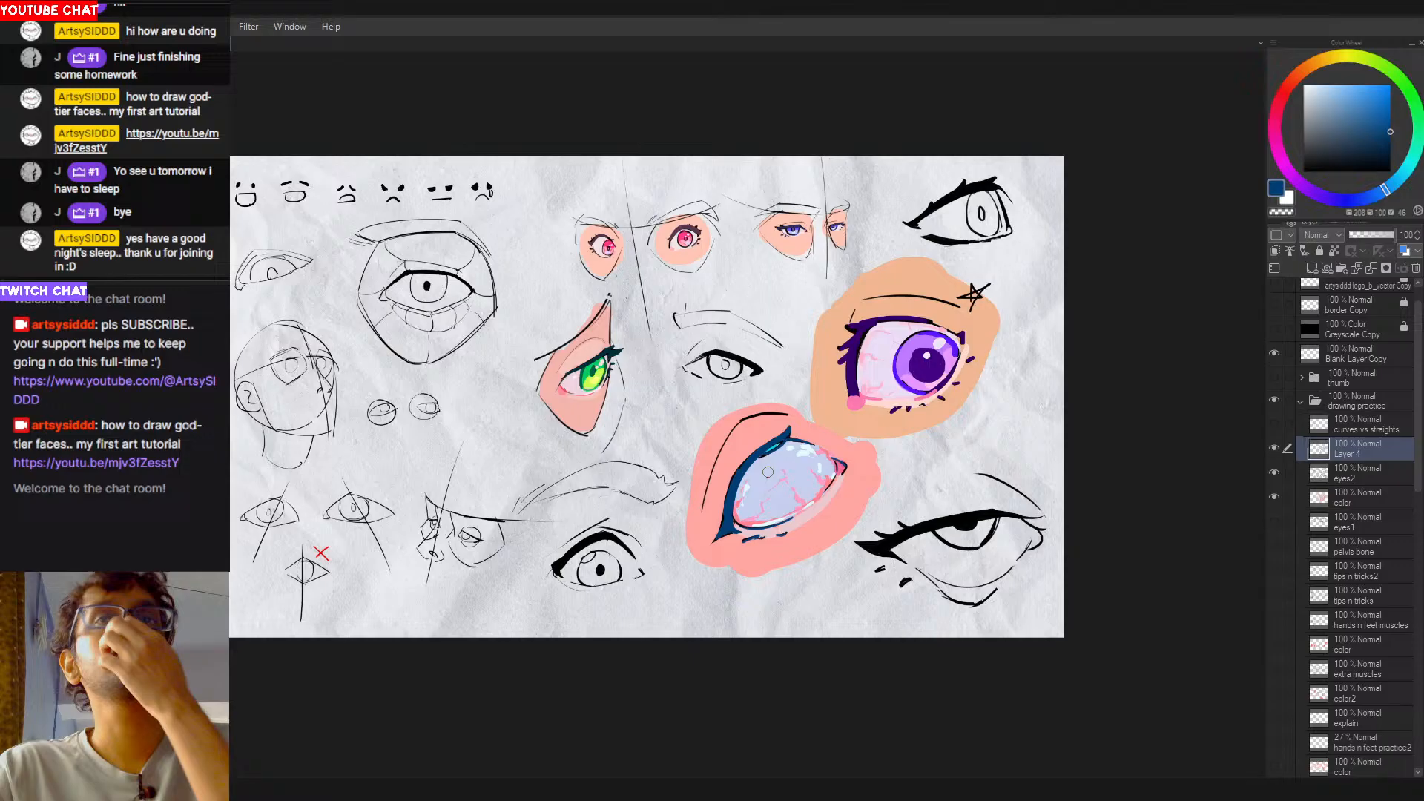
Step: Tint the tilted eye's lower lid line toward the inner corner with sampled salmon, pale pink and strong tear-duct pink
left_click(805, 537, "alt")
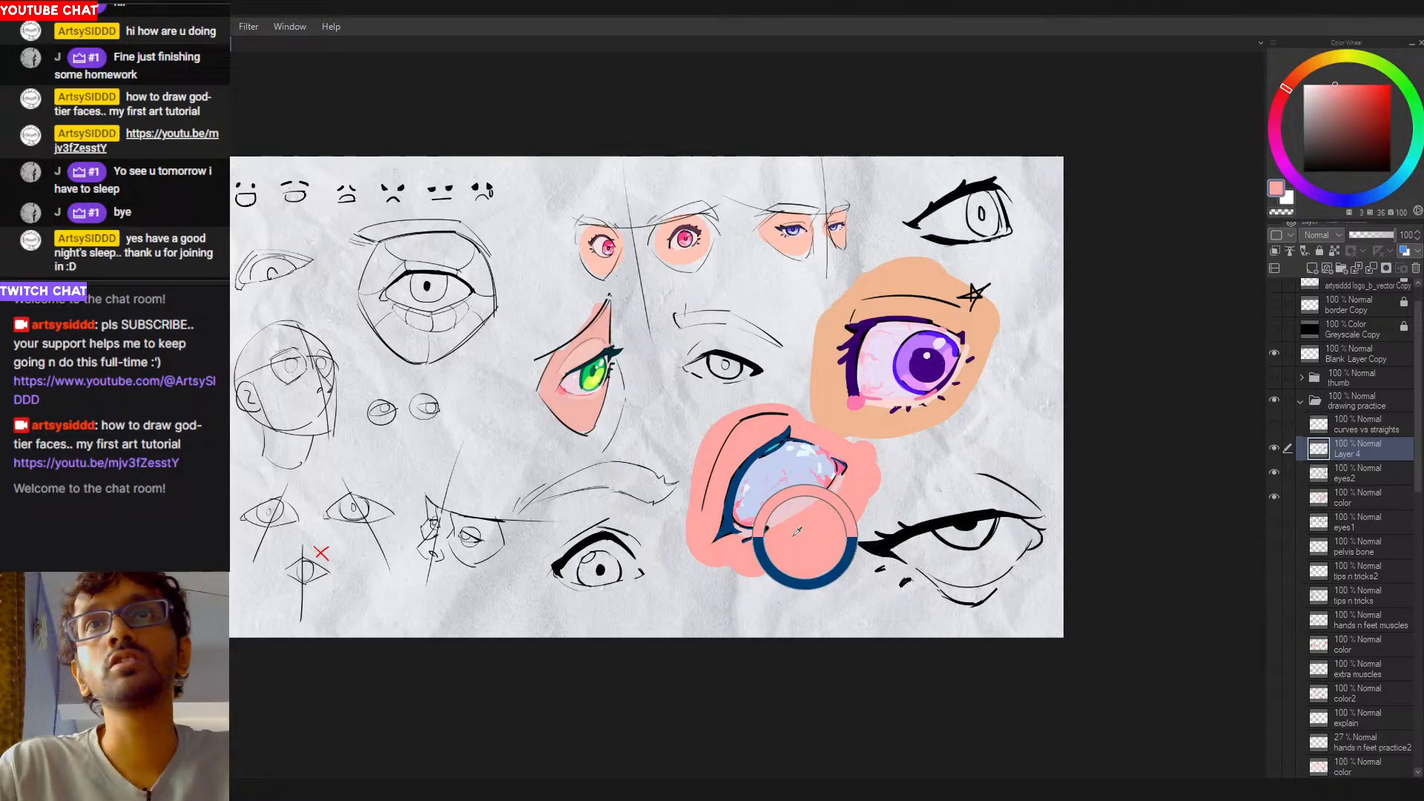
left_click_drag(788, 533, 828, 489)
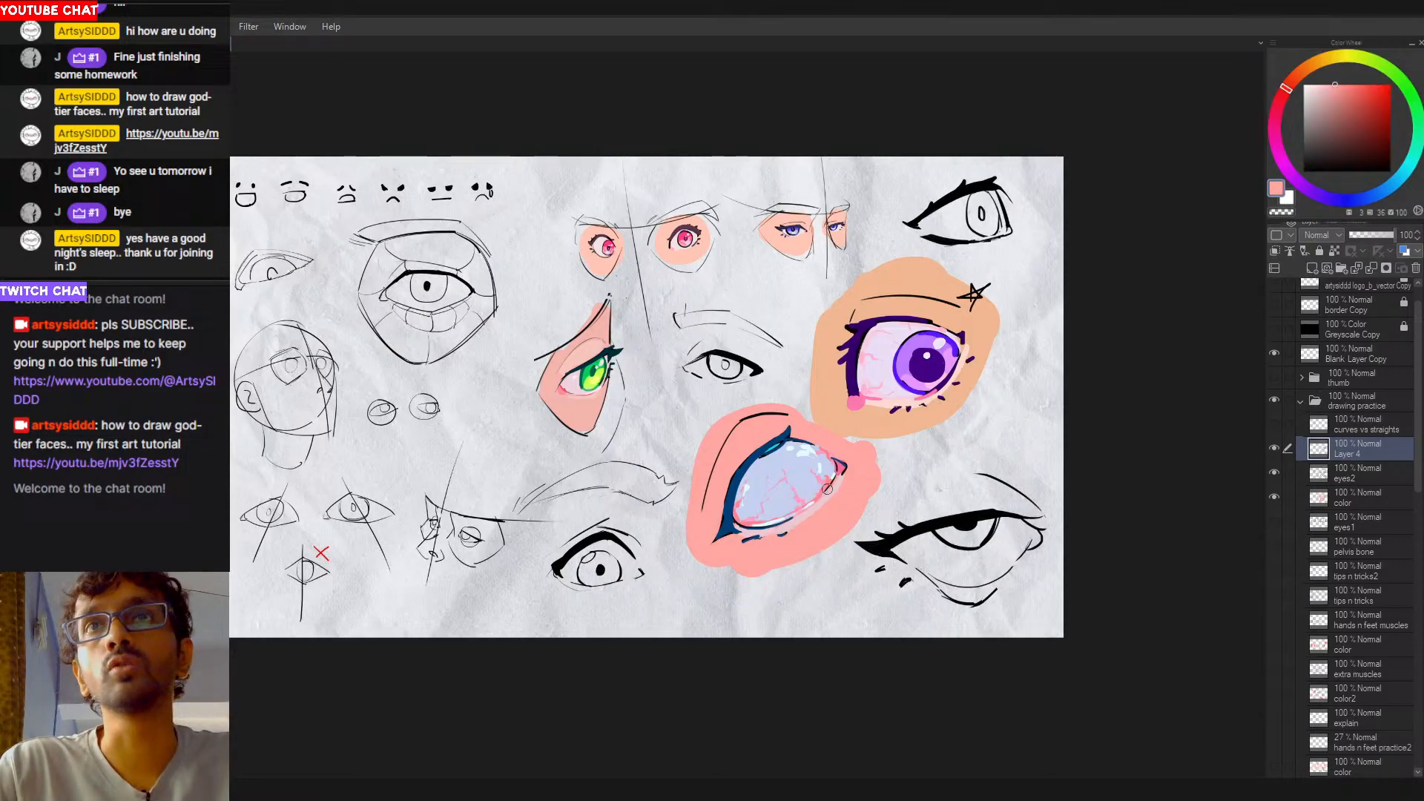
left_click(835, 494, "alt")
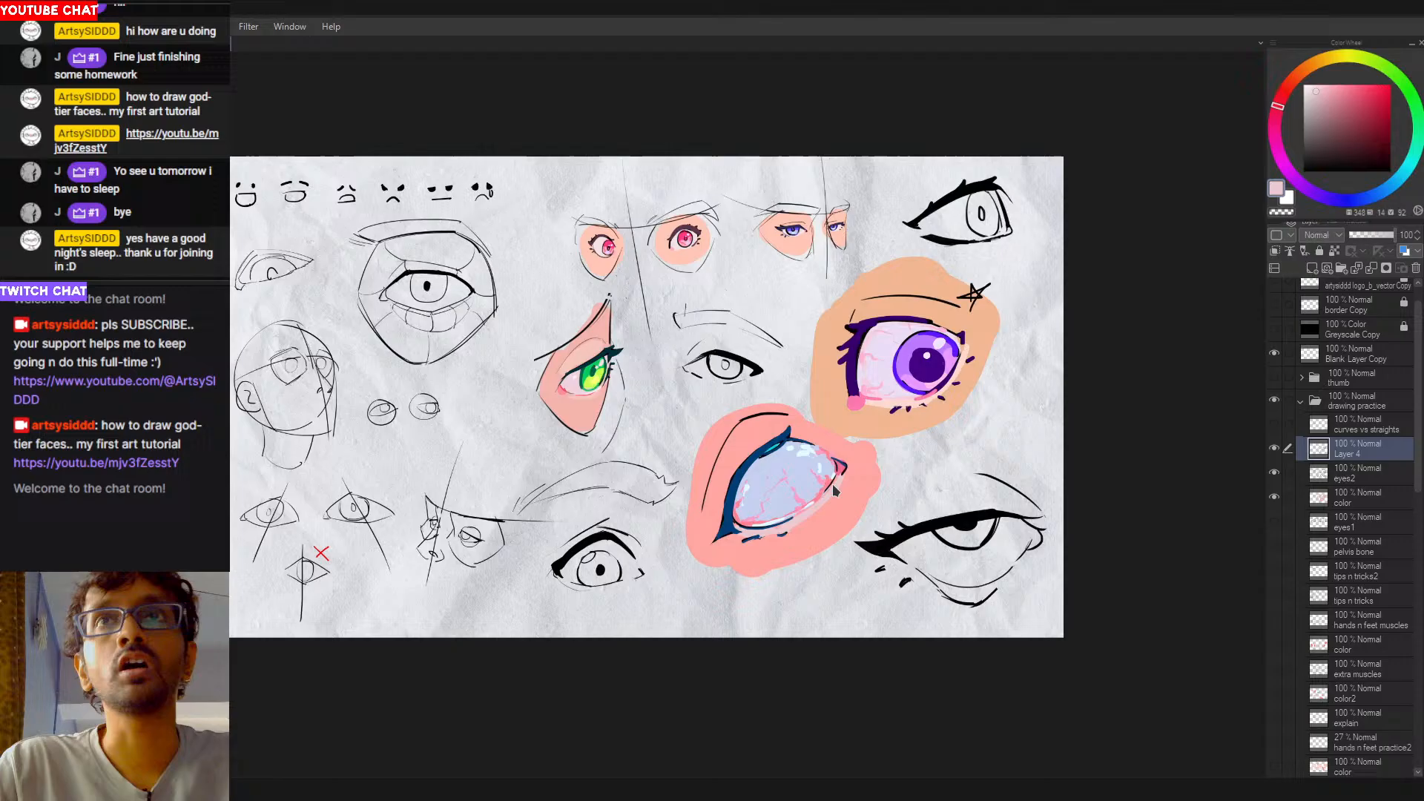
left_click(840, 474, "alt")
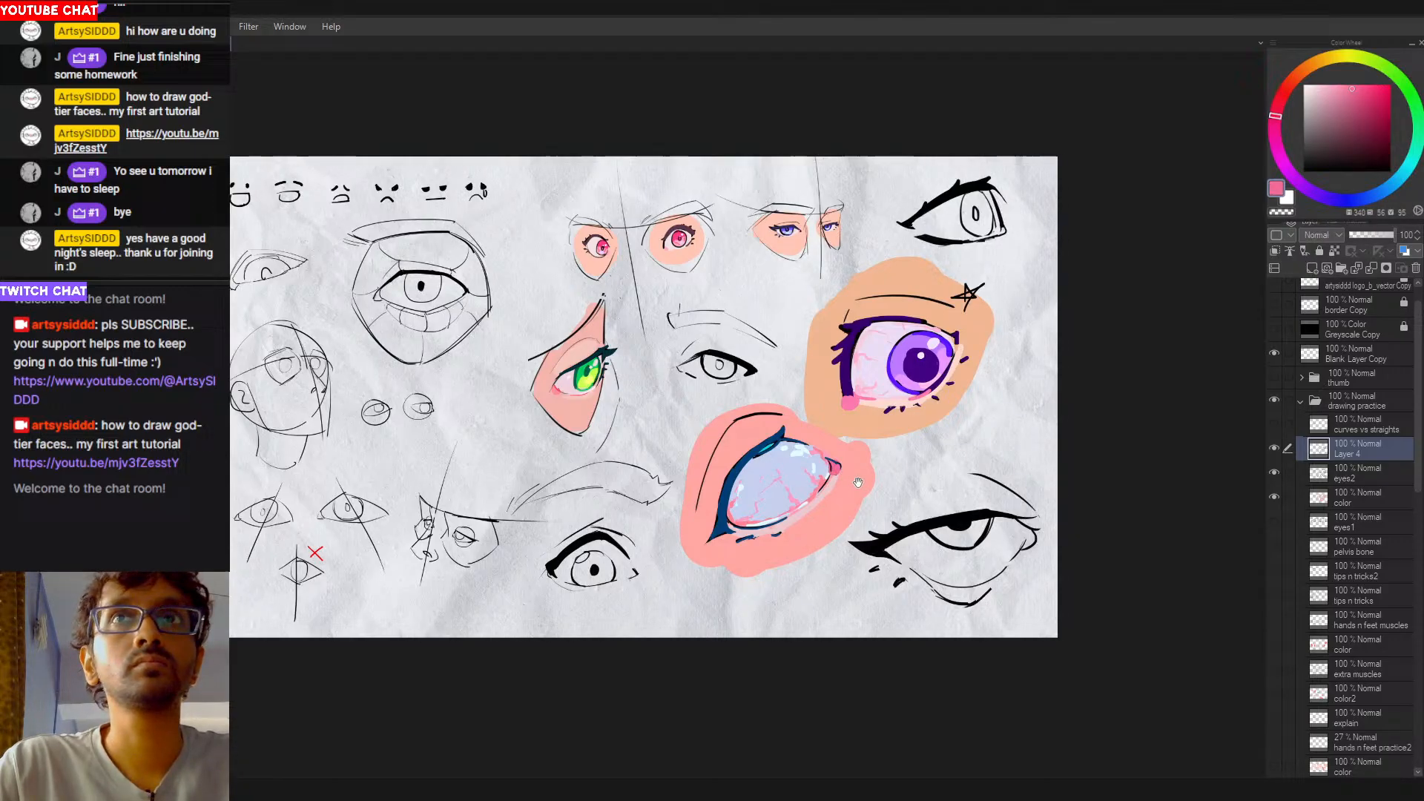
Step: Sample the near-white highlight colour and add glossy accents to the tilted eye's white and lower rim on the "color" layer
scroll(734, 512, "up", 2)
scroll(725, 508, "down", 2)
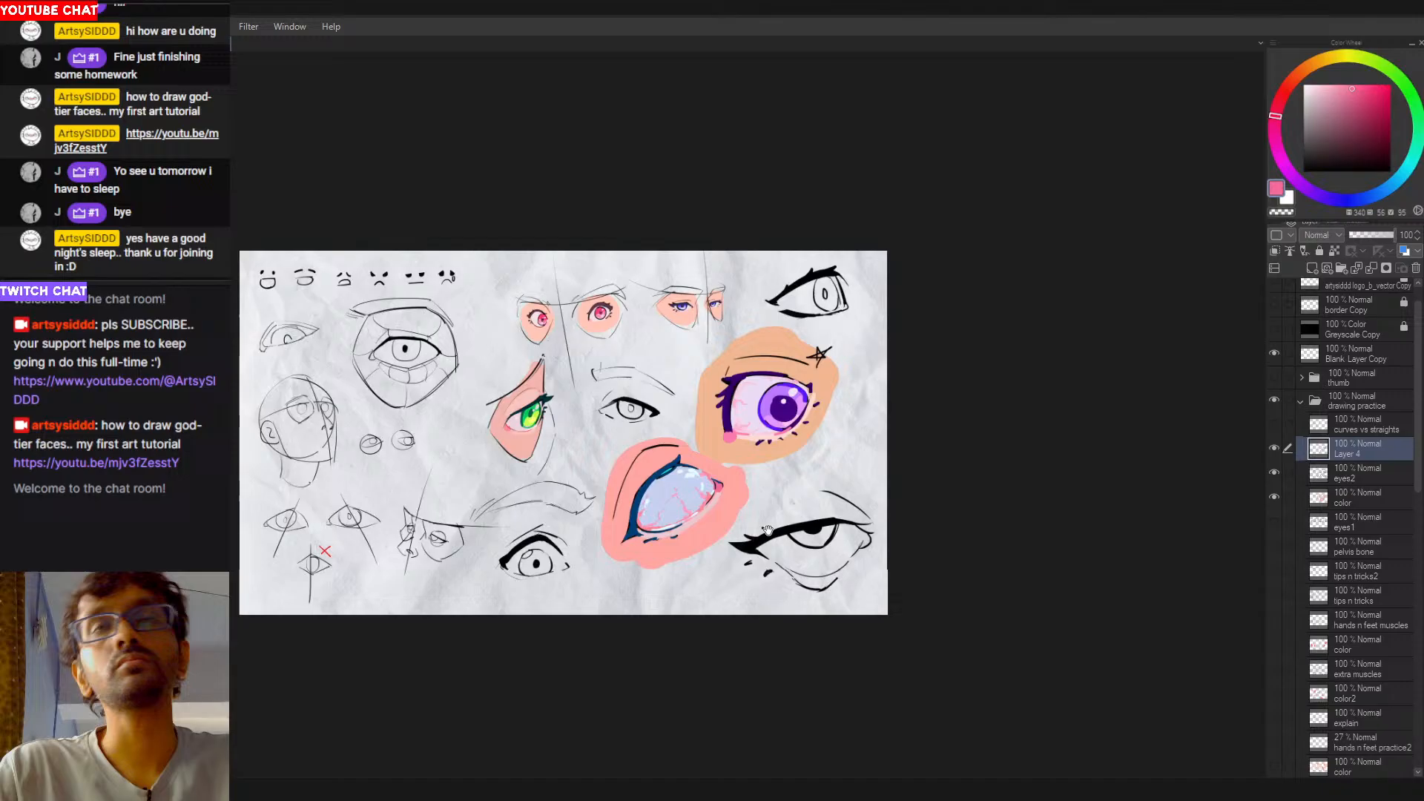
scroll(711, 480, "up", 2)
left_click(712, 475, "alt")
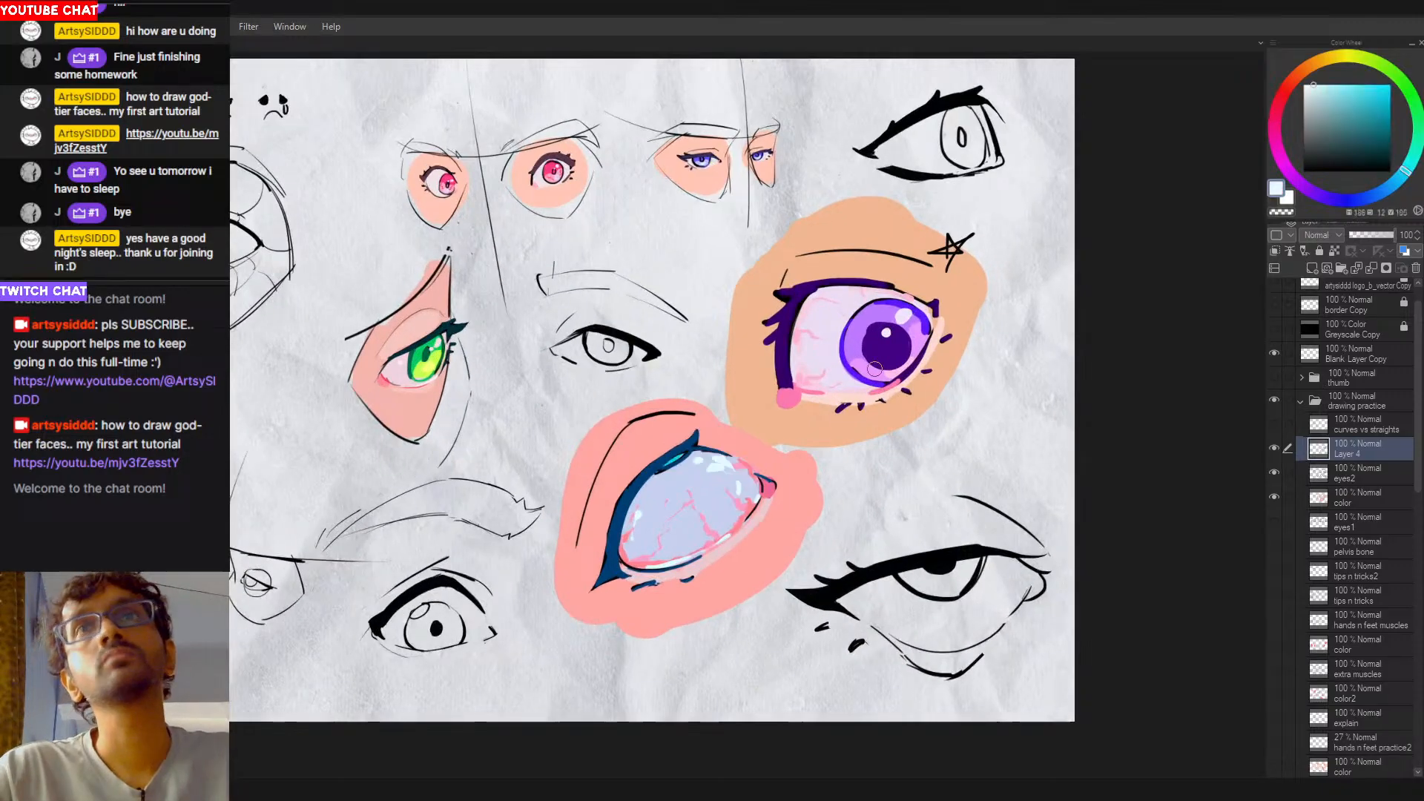
left_click(734, 491, "alt")
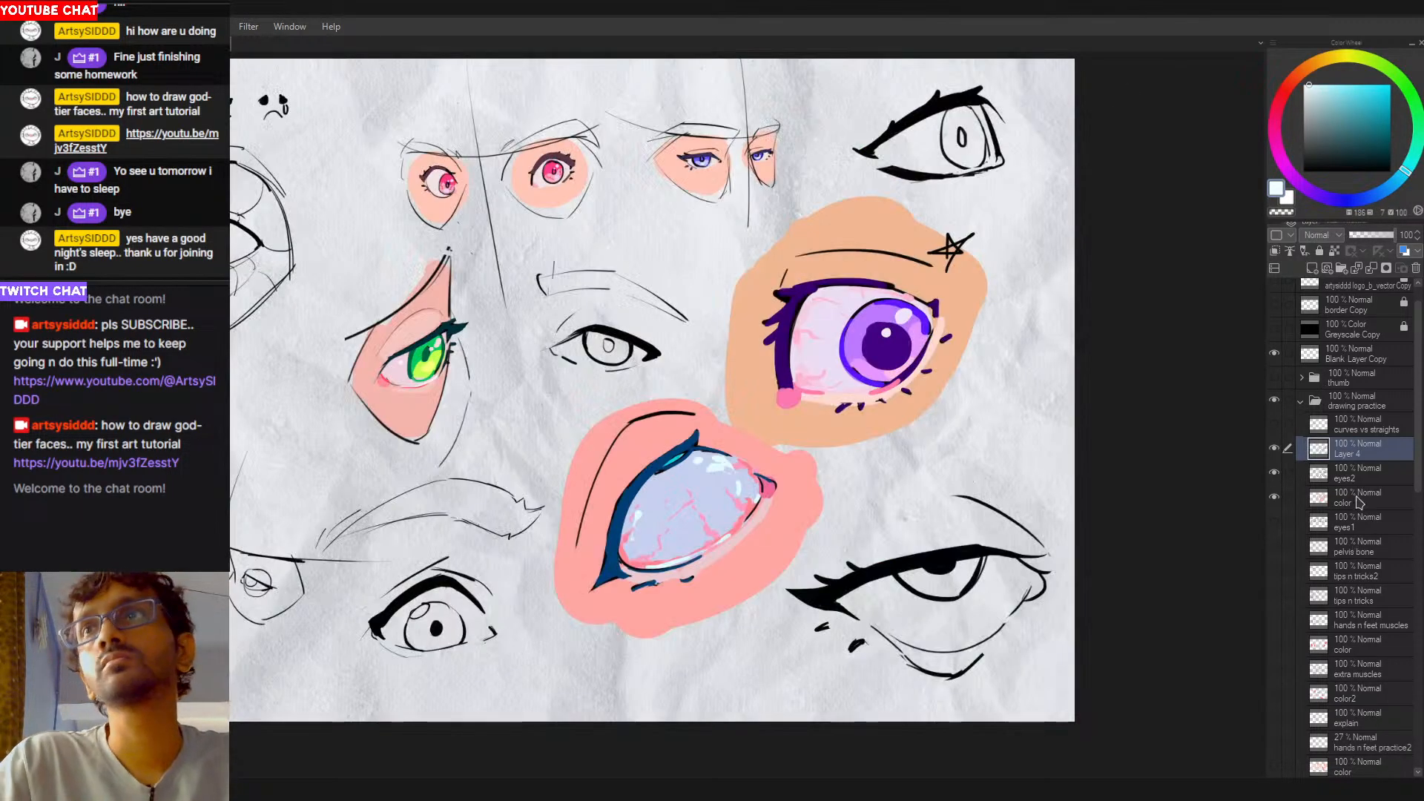
left_click(715, 491, "ctrl+shift")
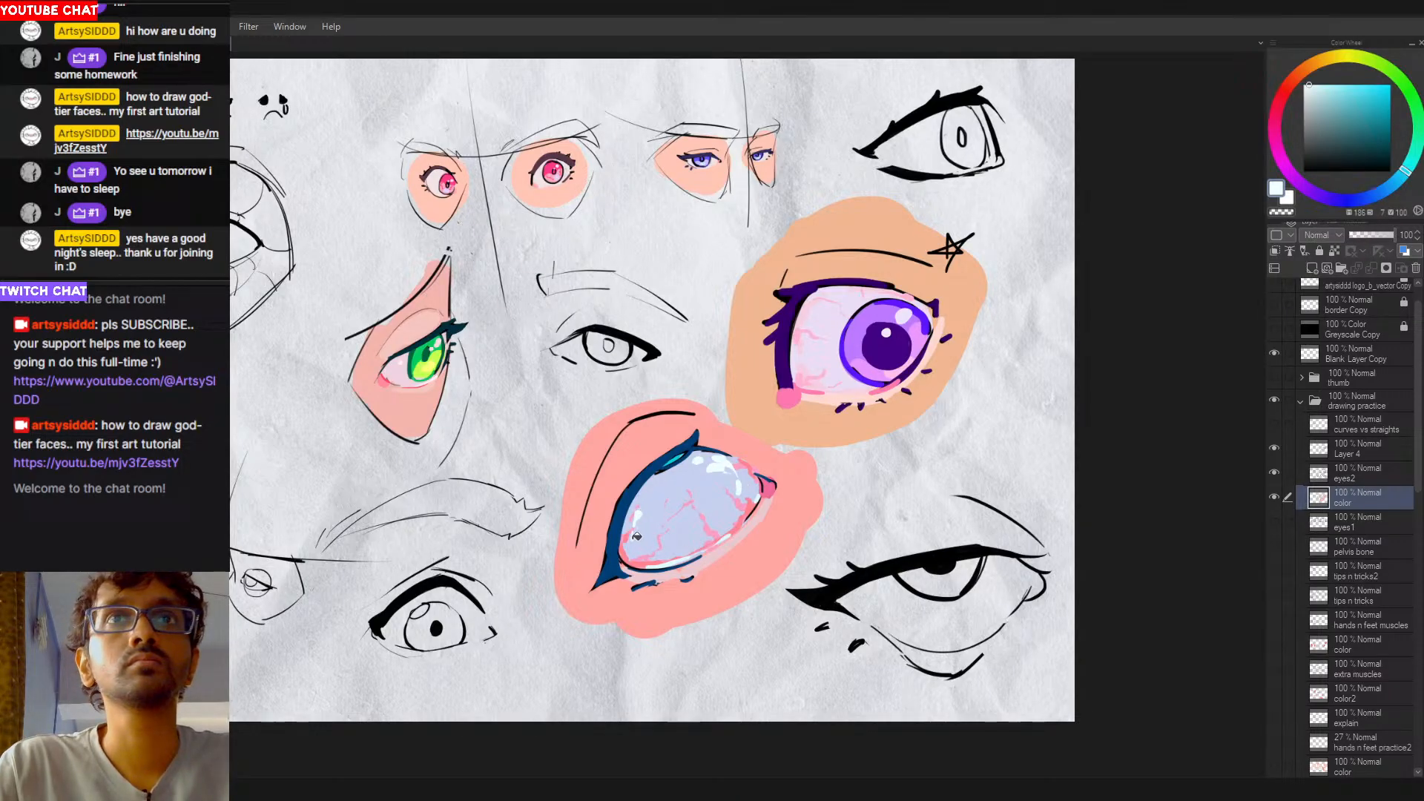
left_click_drag(693, 555, 712, 554)
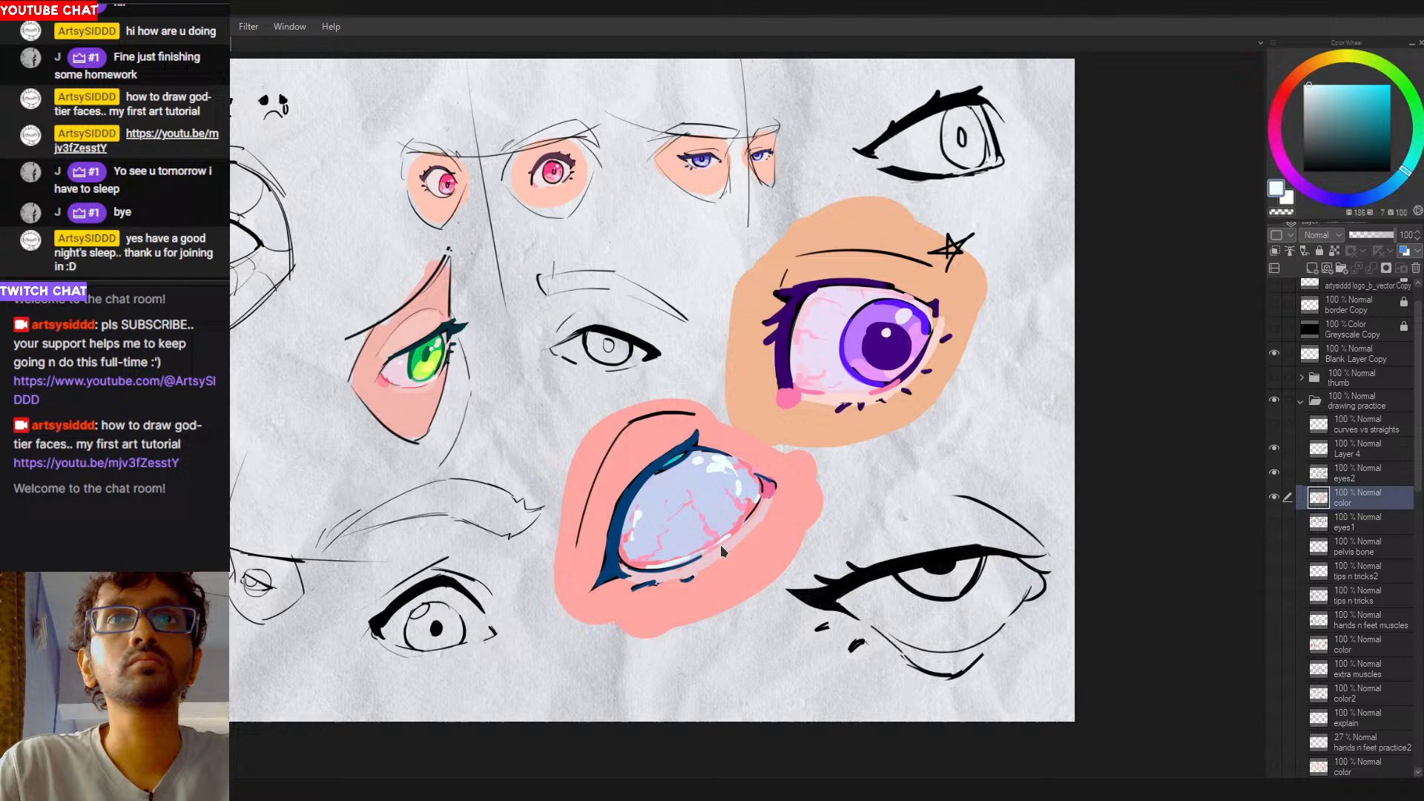
scroll(720, 545, "down", 3)
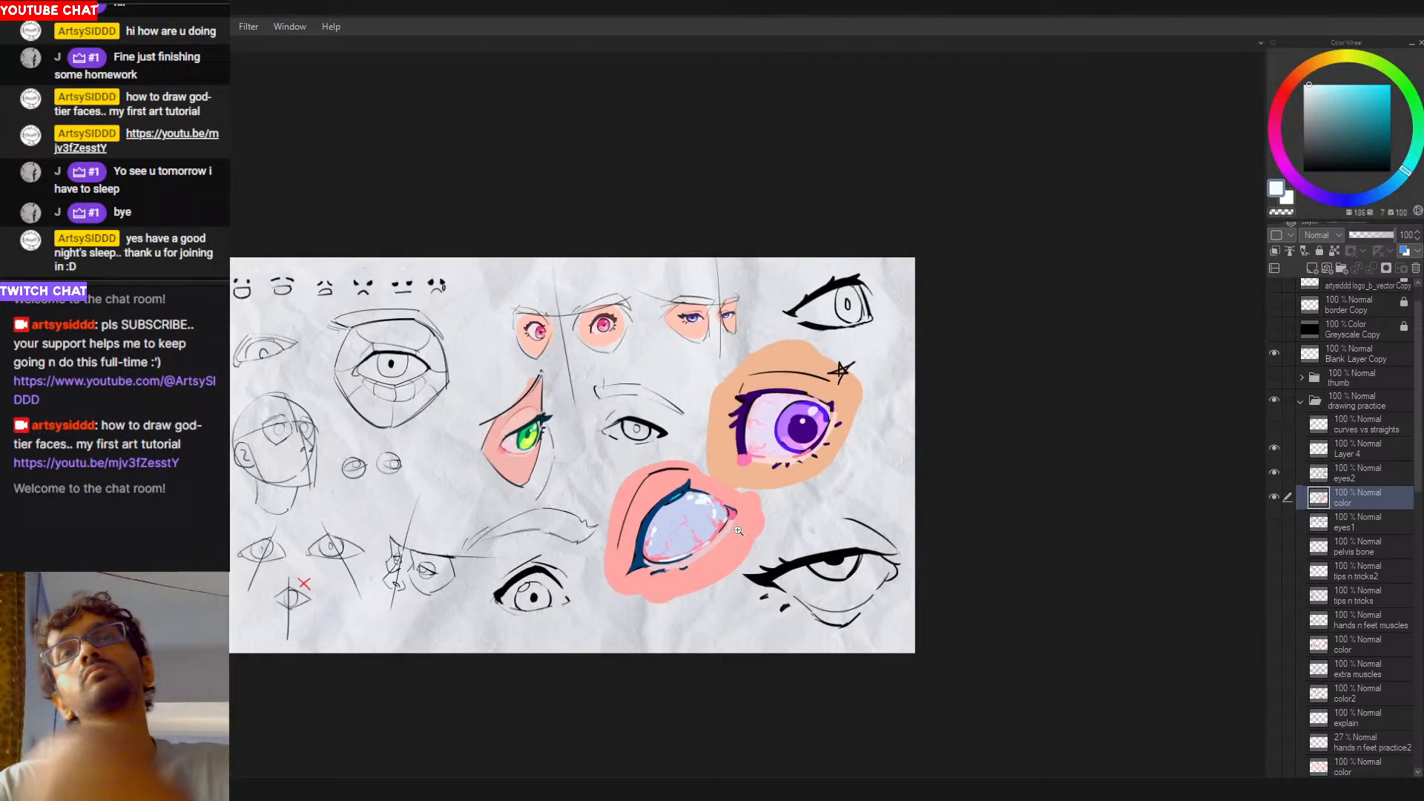
scroll(738, 530, "up", 2)
left_click_drag(751, 510, 713, 485)
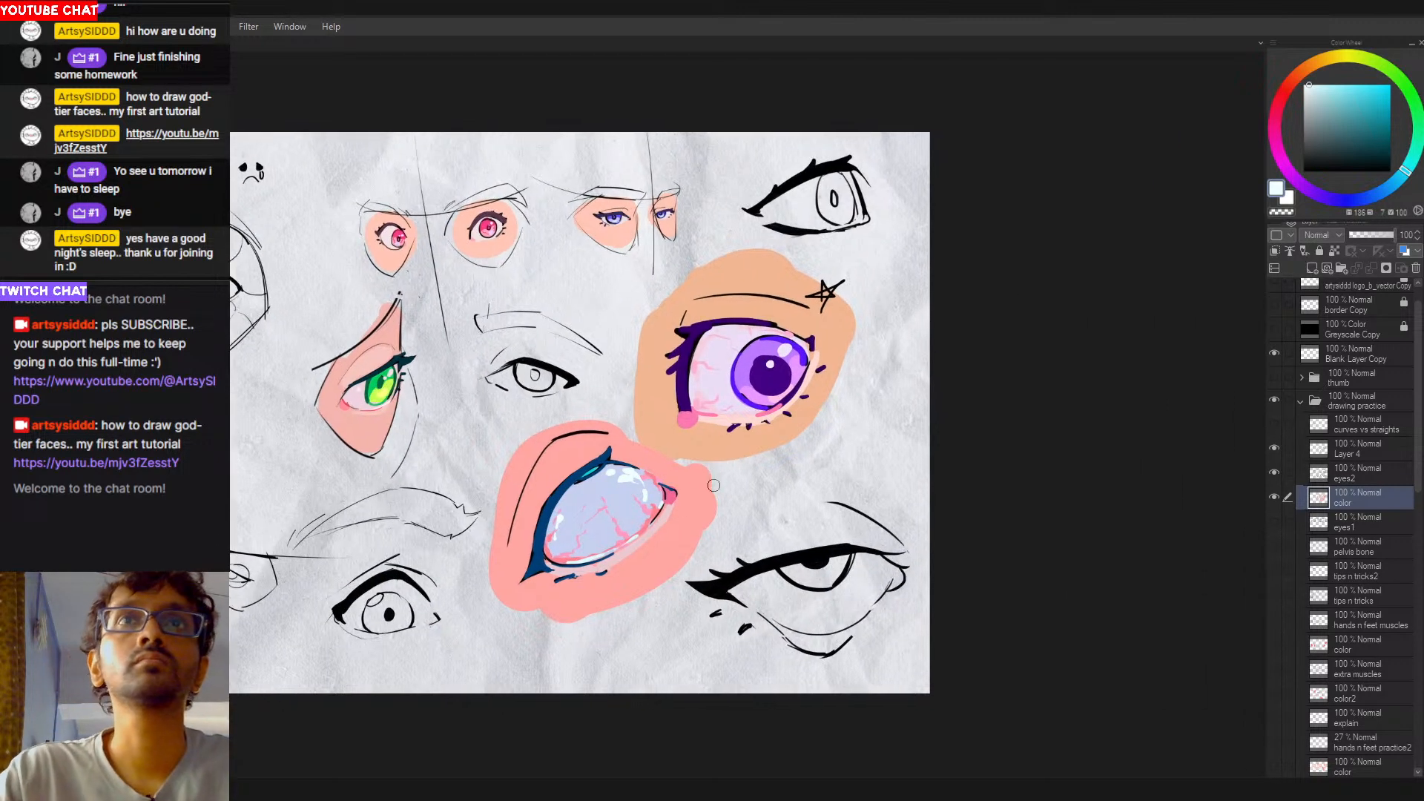
Step: Touch up the tilted eye's lower lid line with sampled pink on "Layer 4", then sample the pale lavender of the eye white
left_click(628, 471, "alt")
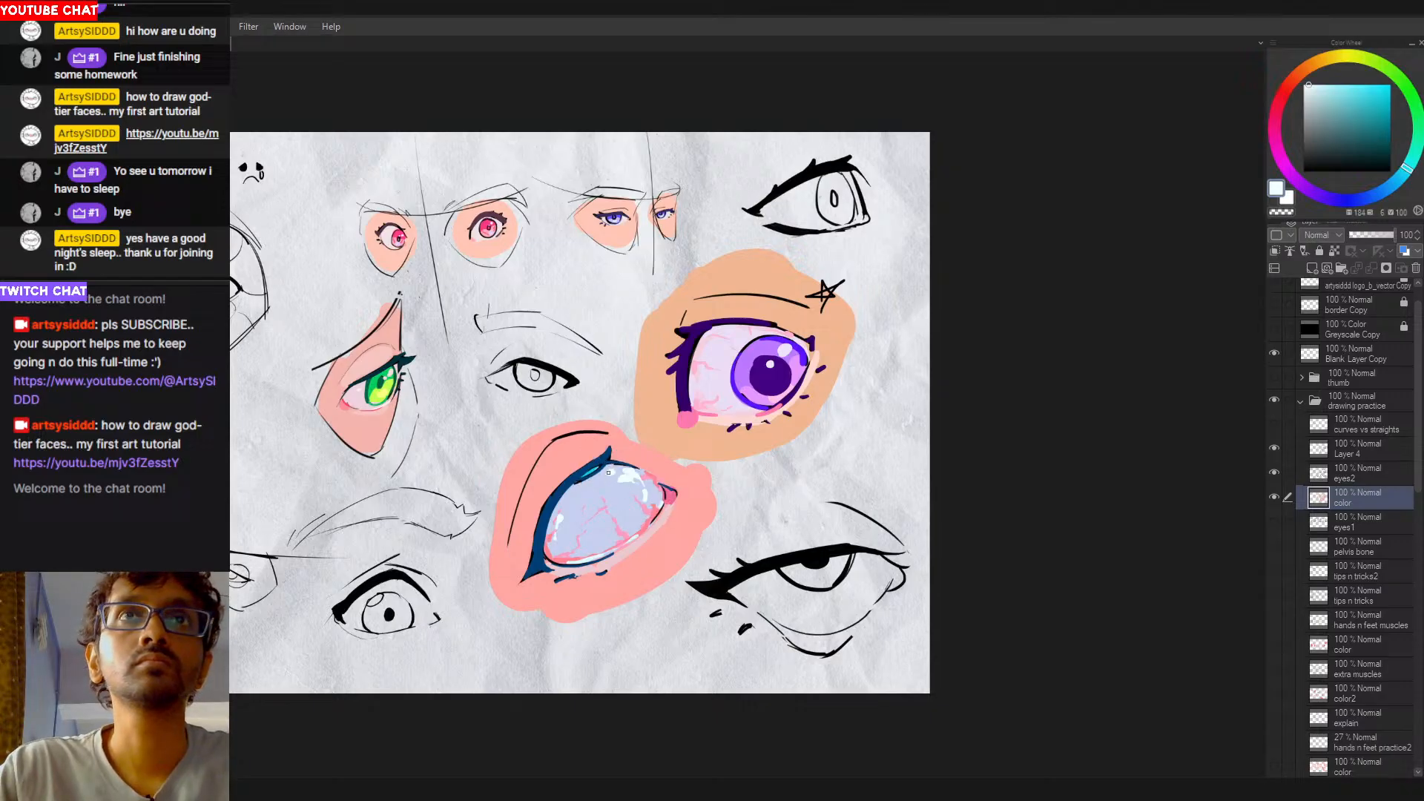
left_click(1348, 451)
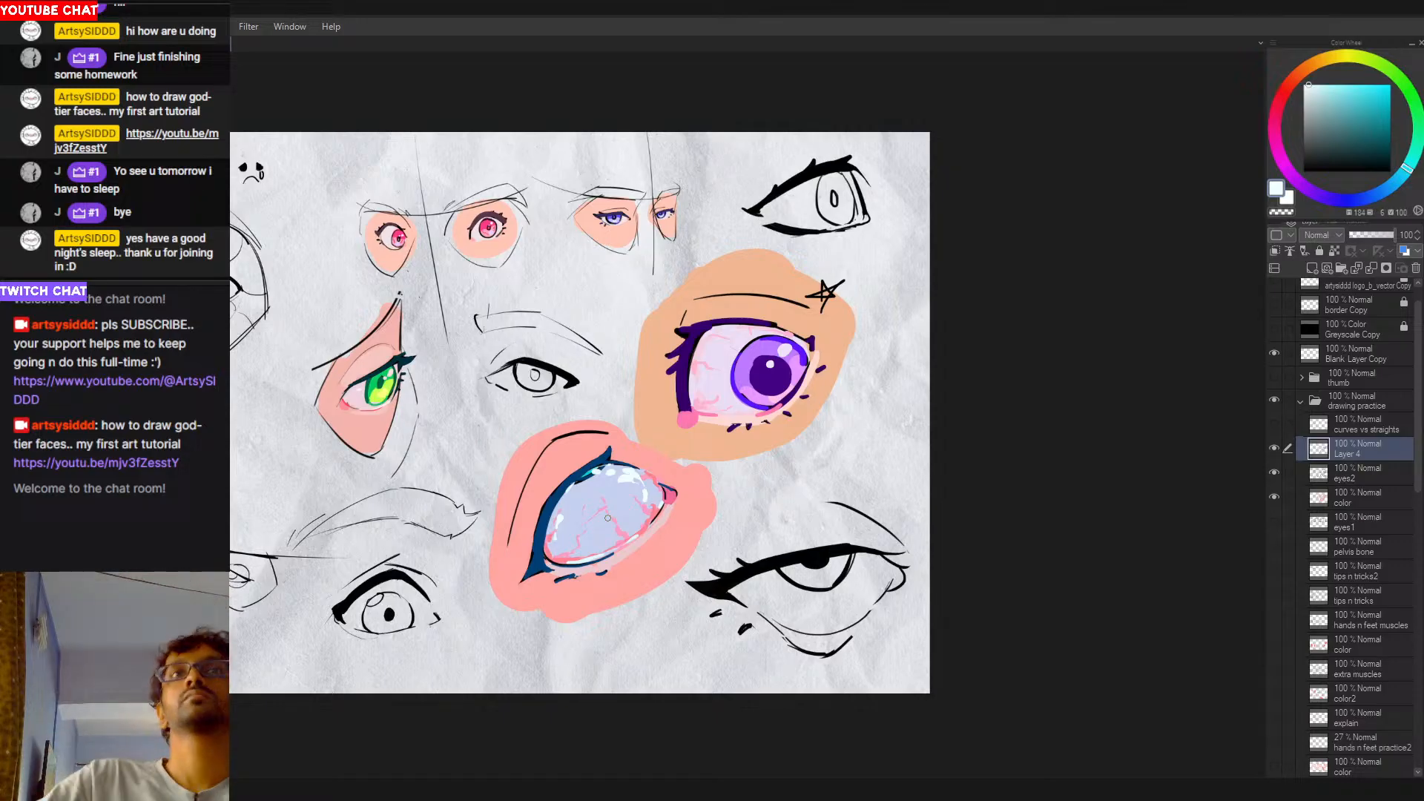
left_click(576, 560, "alt")
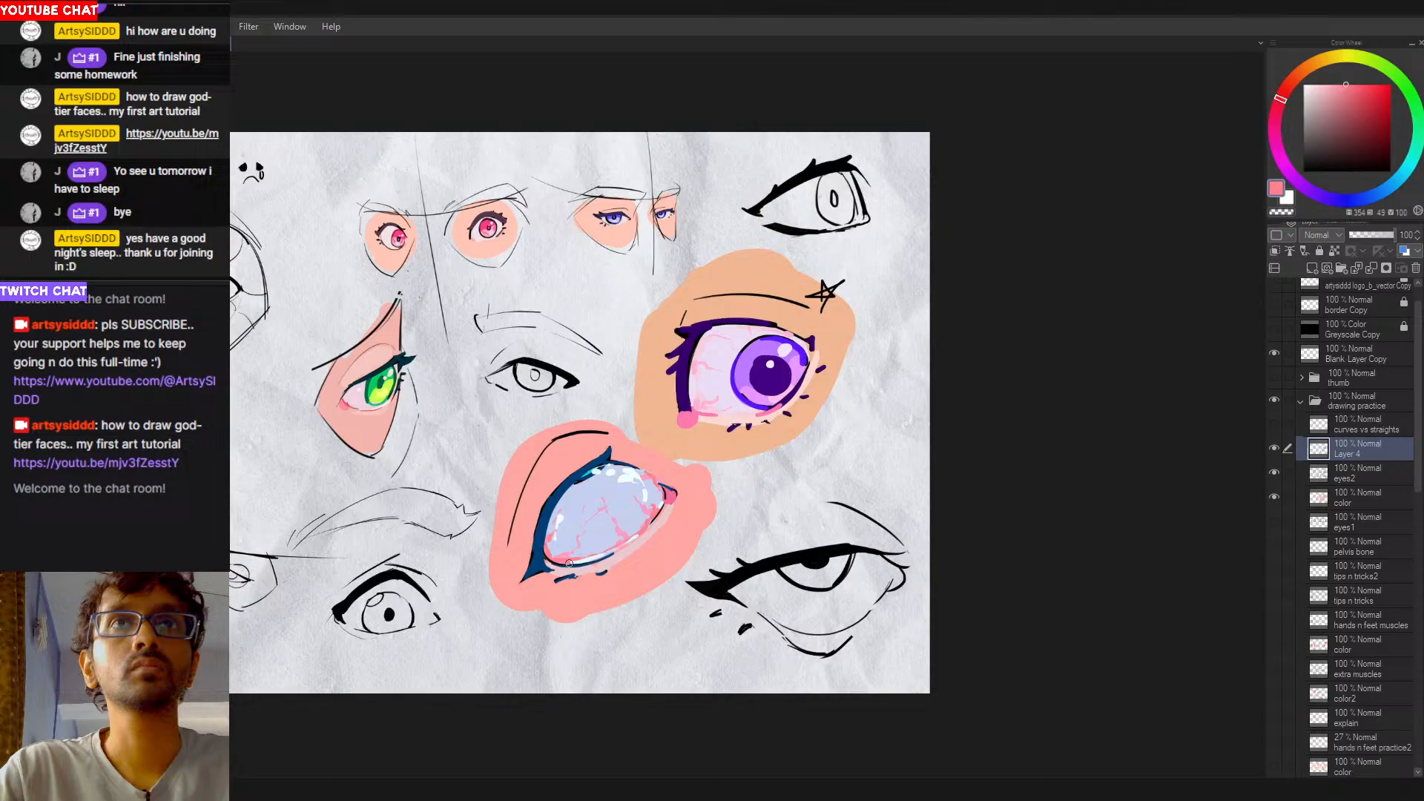
left_click_drag(569, 564, 616, 553)
left_click(617, 545, "alt")
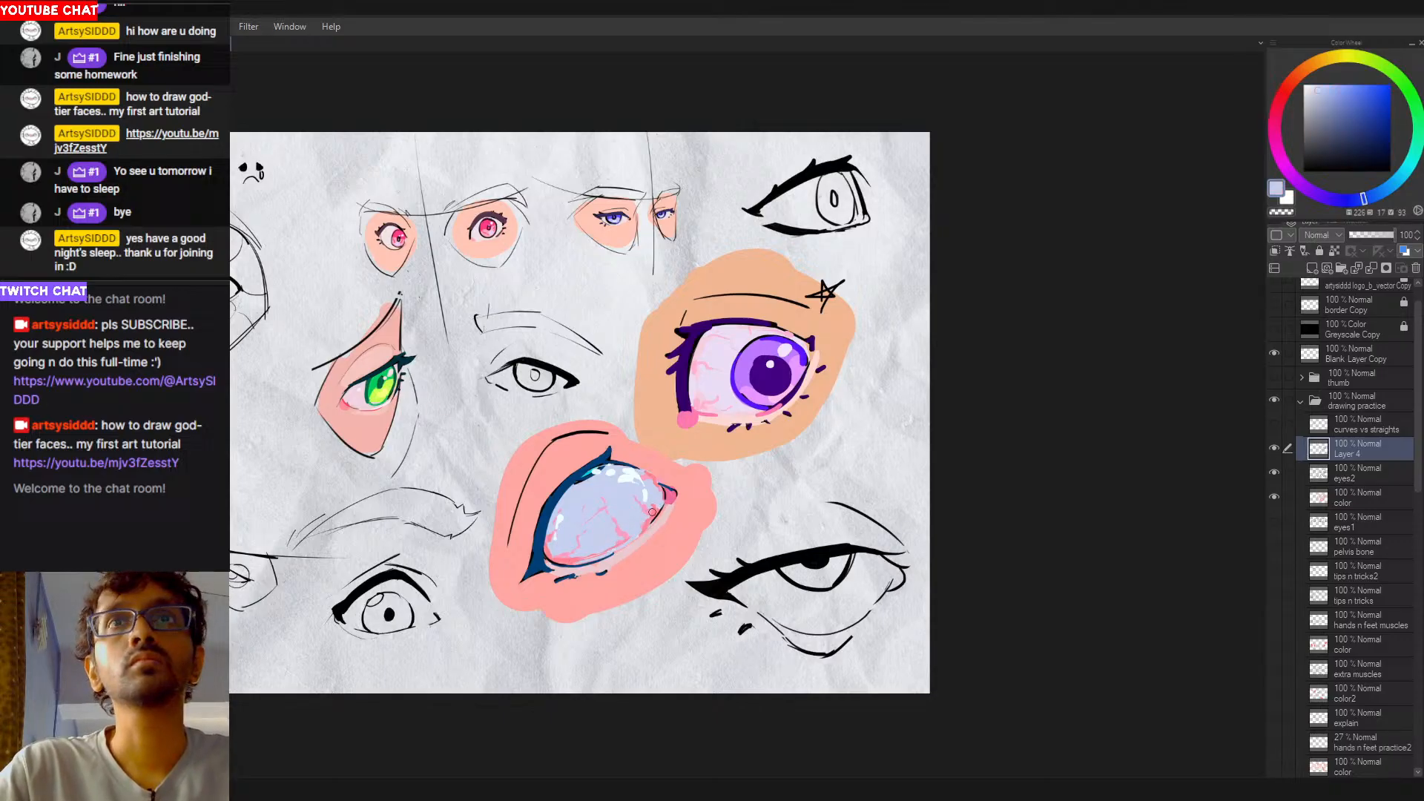
Step: Examine the tilted eye's colouring and highlights against the other eyes on the sheet
scroll(680, 529, "down", 2)
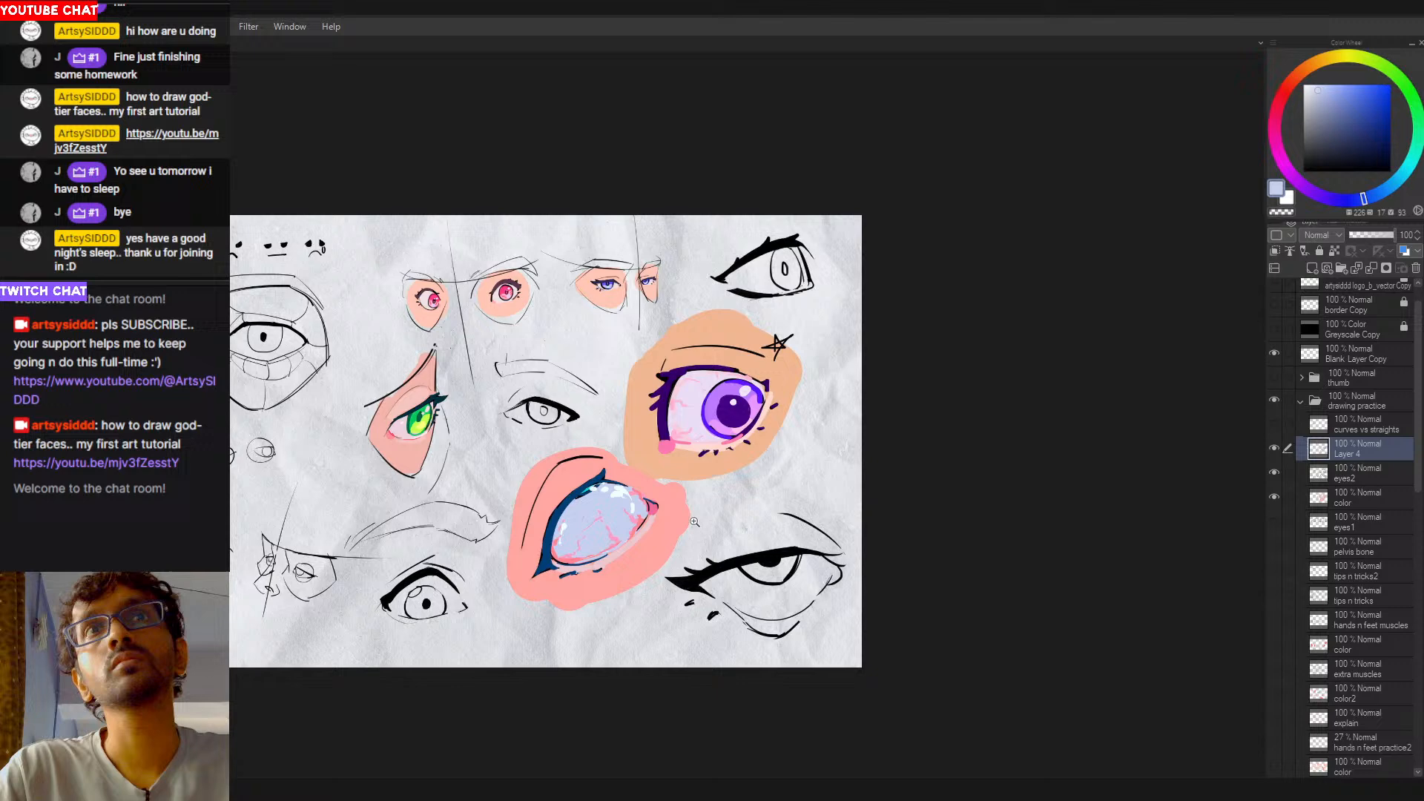
left_click(571, 497)
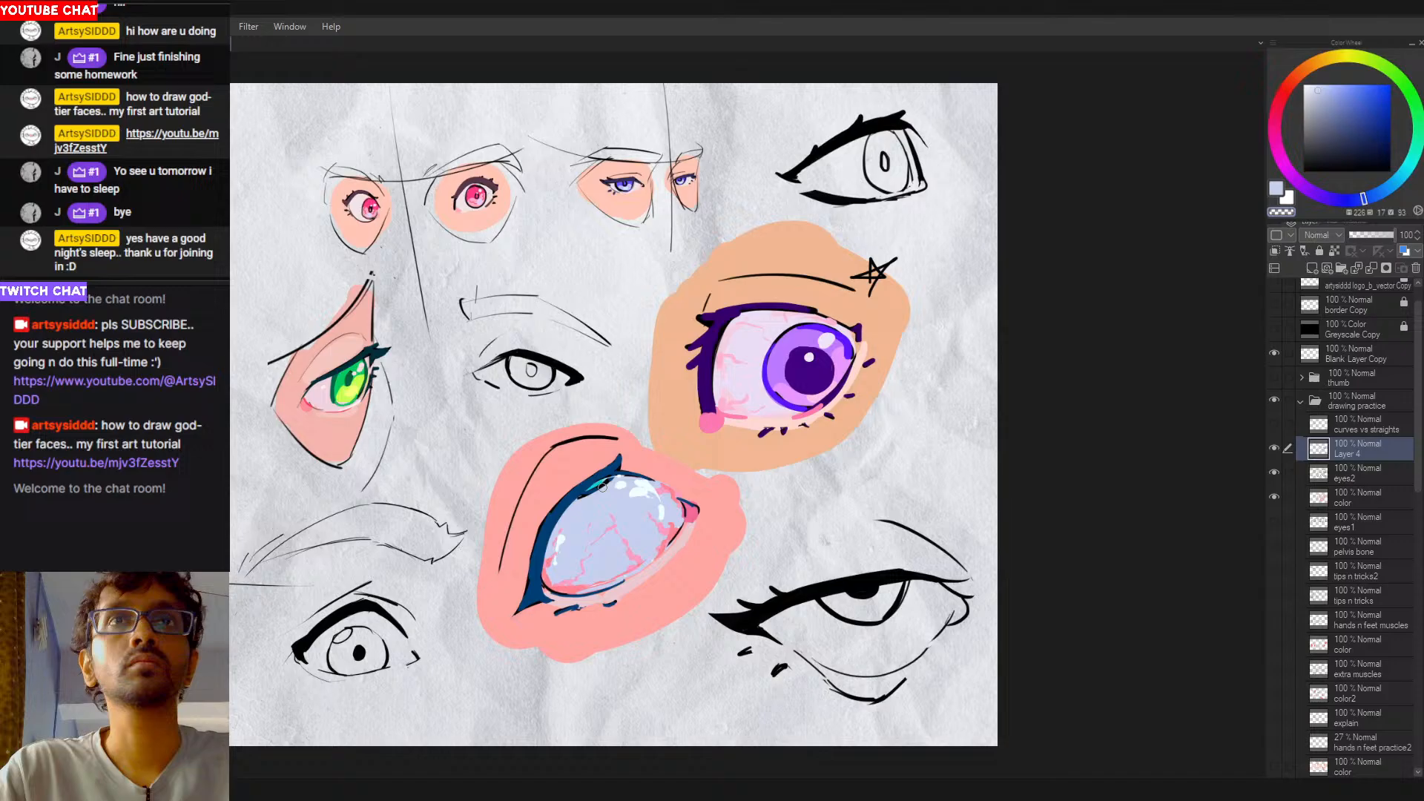
scroll(616, 488, "down", 2)
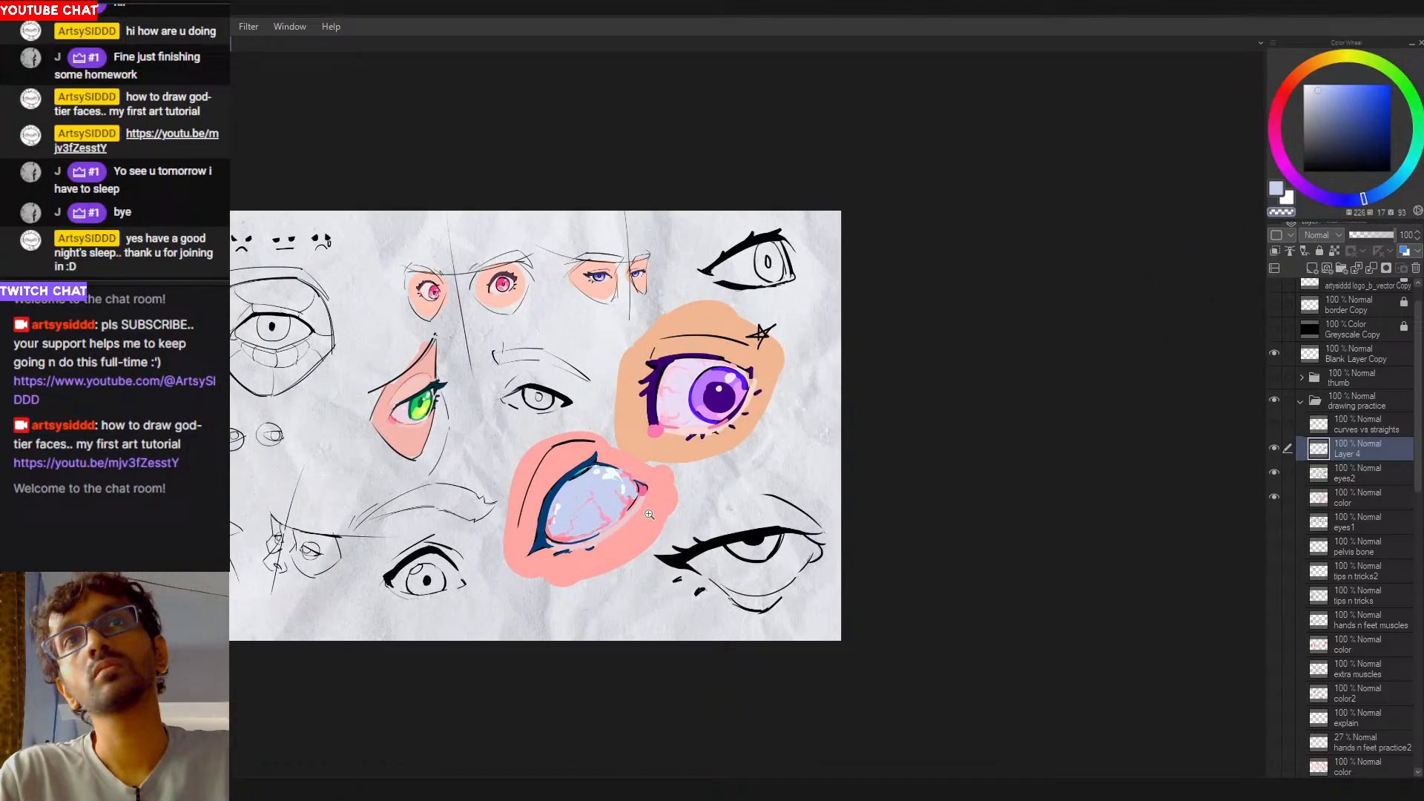
scroll(630, 490, "up", 1)
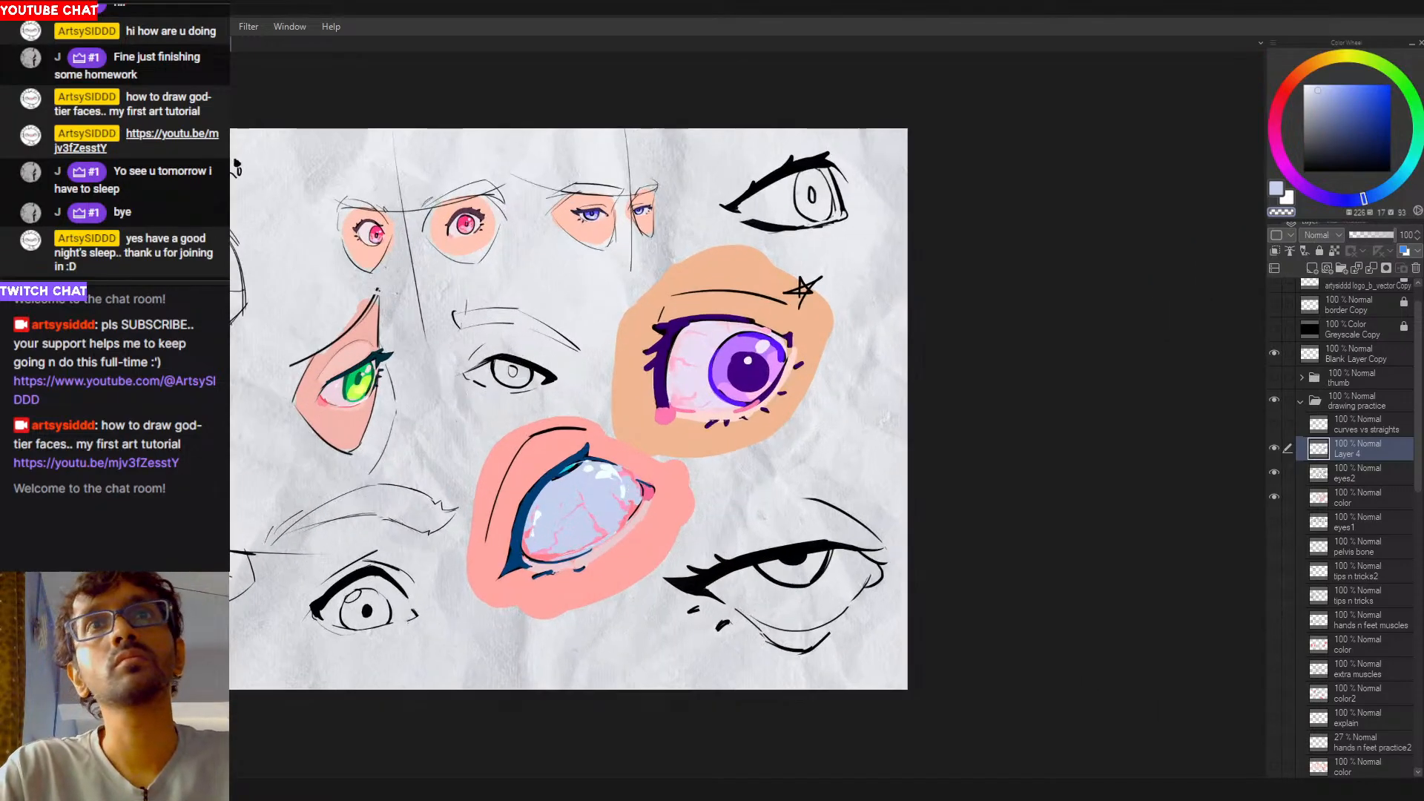
left_click(620, 486, "alt")
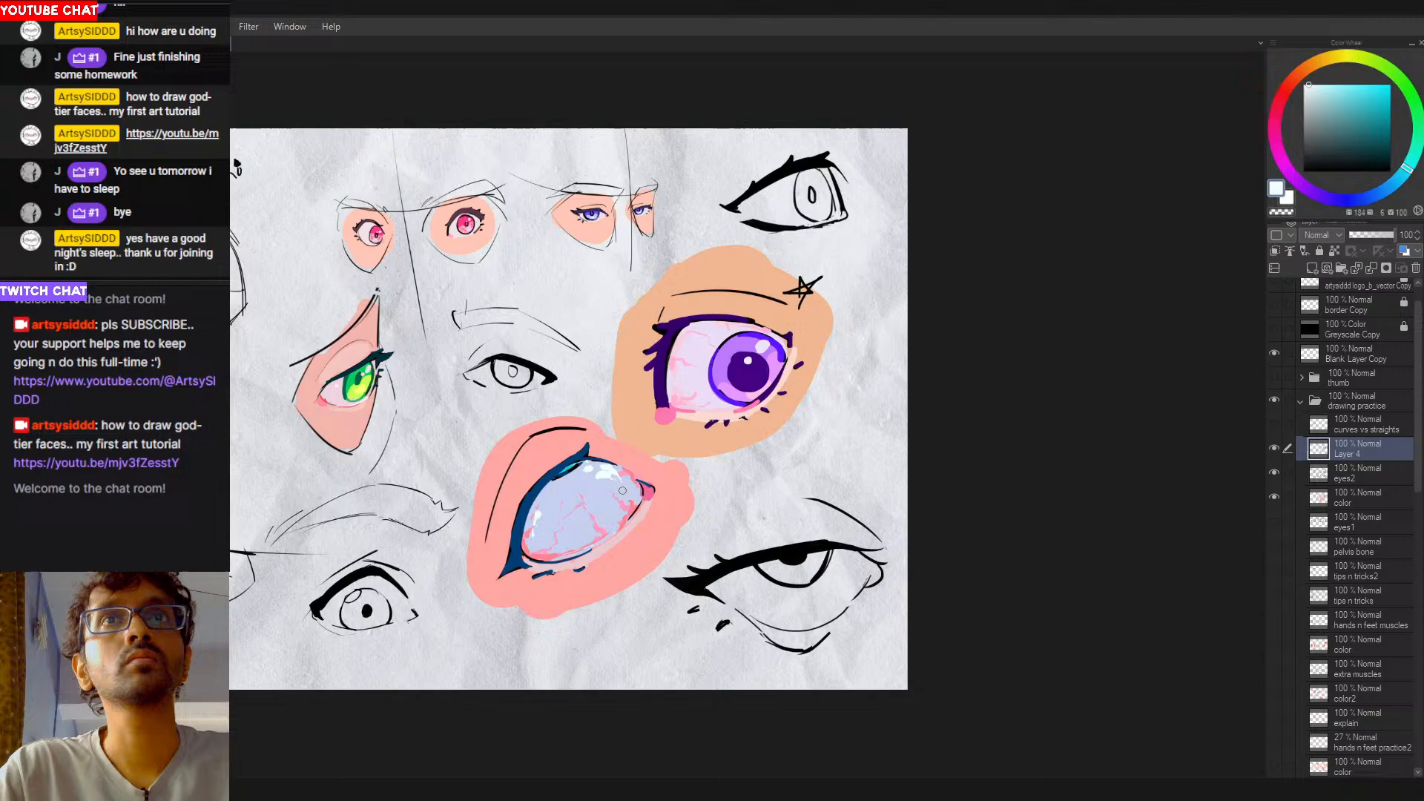
scroll(653, 540, "down", 1)
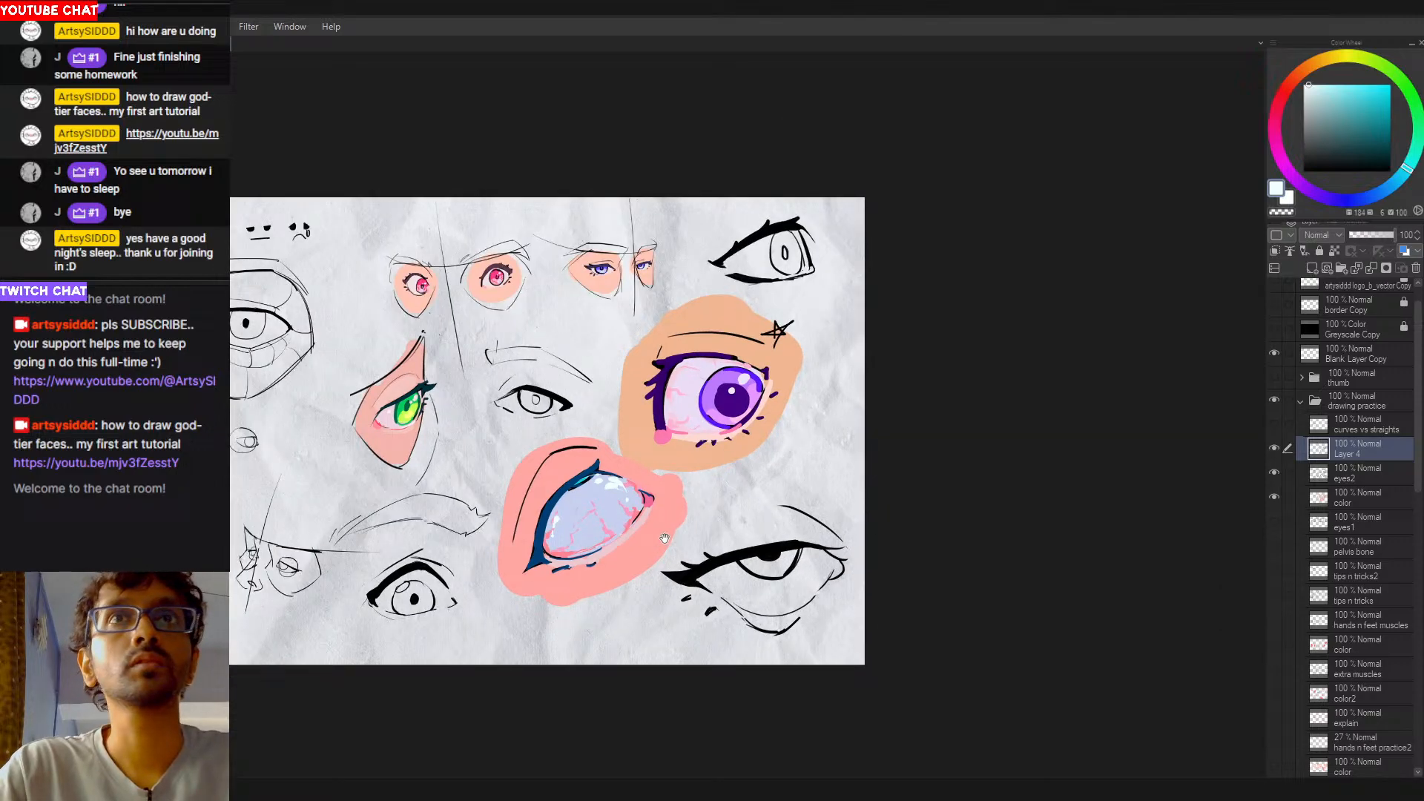
left_click_drag(671, 573, 733, 571)
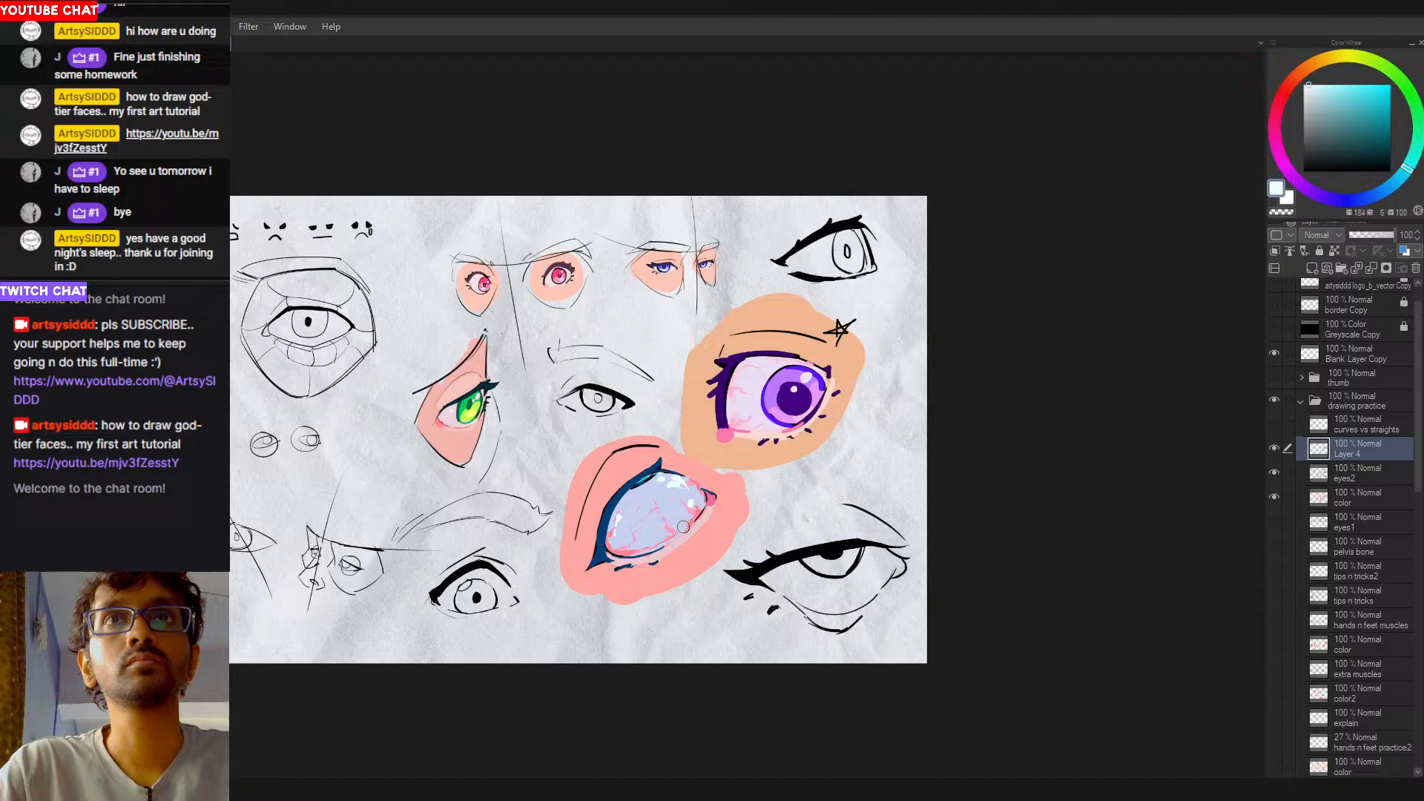
left_click_drag(701, 556, 670, 537)
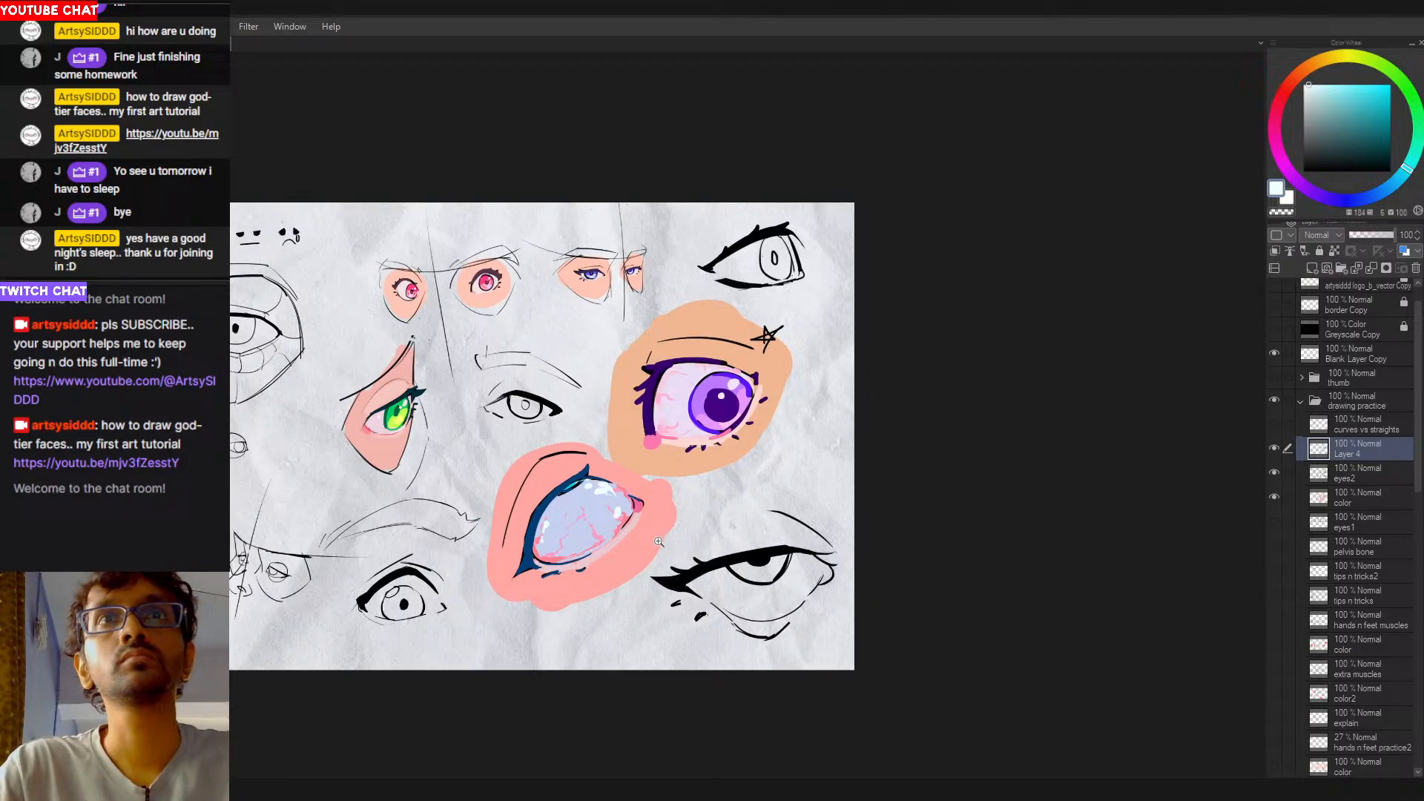
left_click_drag(699, 530, 729, 523)
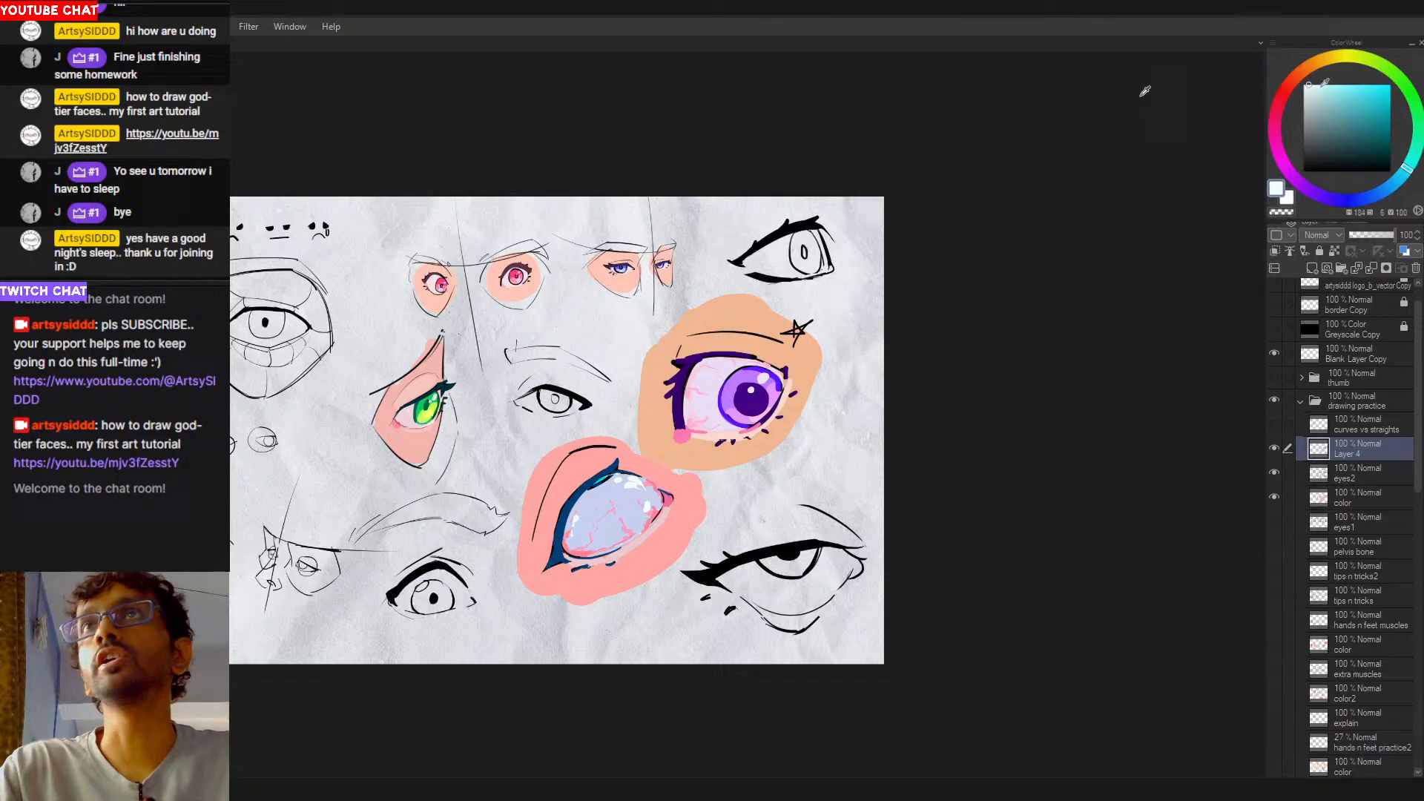
Step: Fill the skin around the half-lidded eye with a muted plum on the "color" layer
left_click(1325, 199)
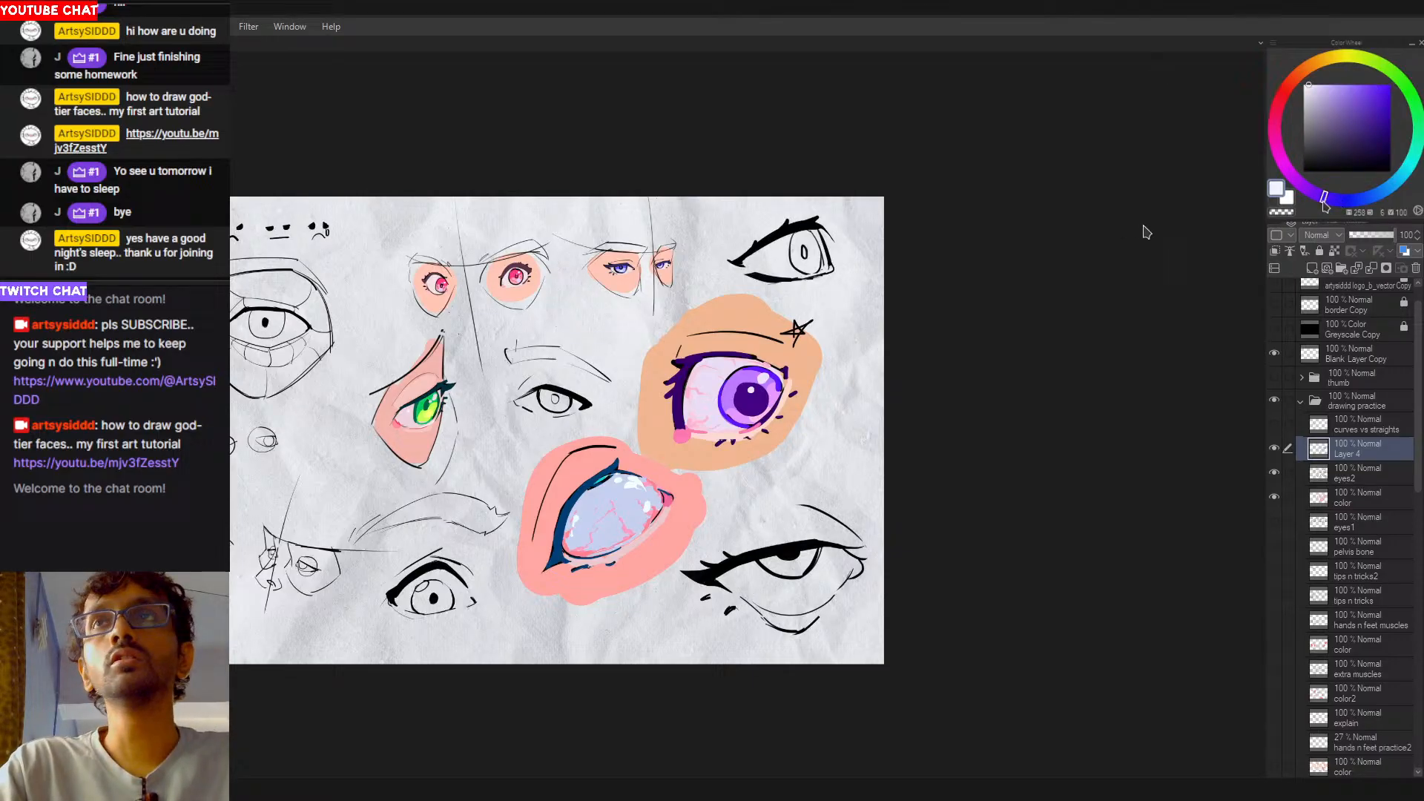
left_click_drag(1323, 200, 1311, 193)
left_click(1344, 86)
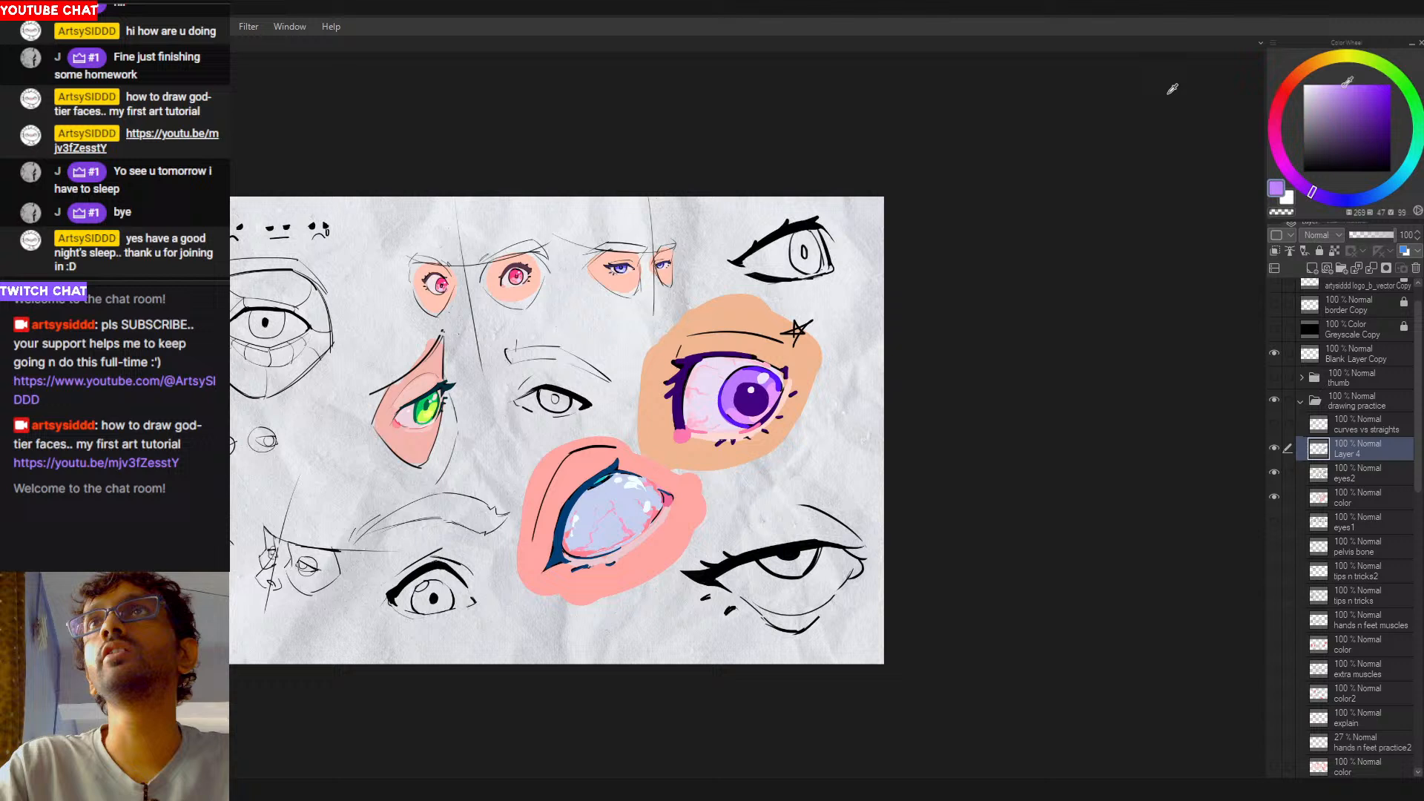
left_click_drag(1341, 86, 1332, 85)
left_click(1274, 121)
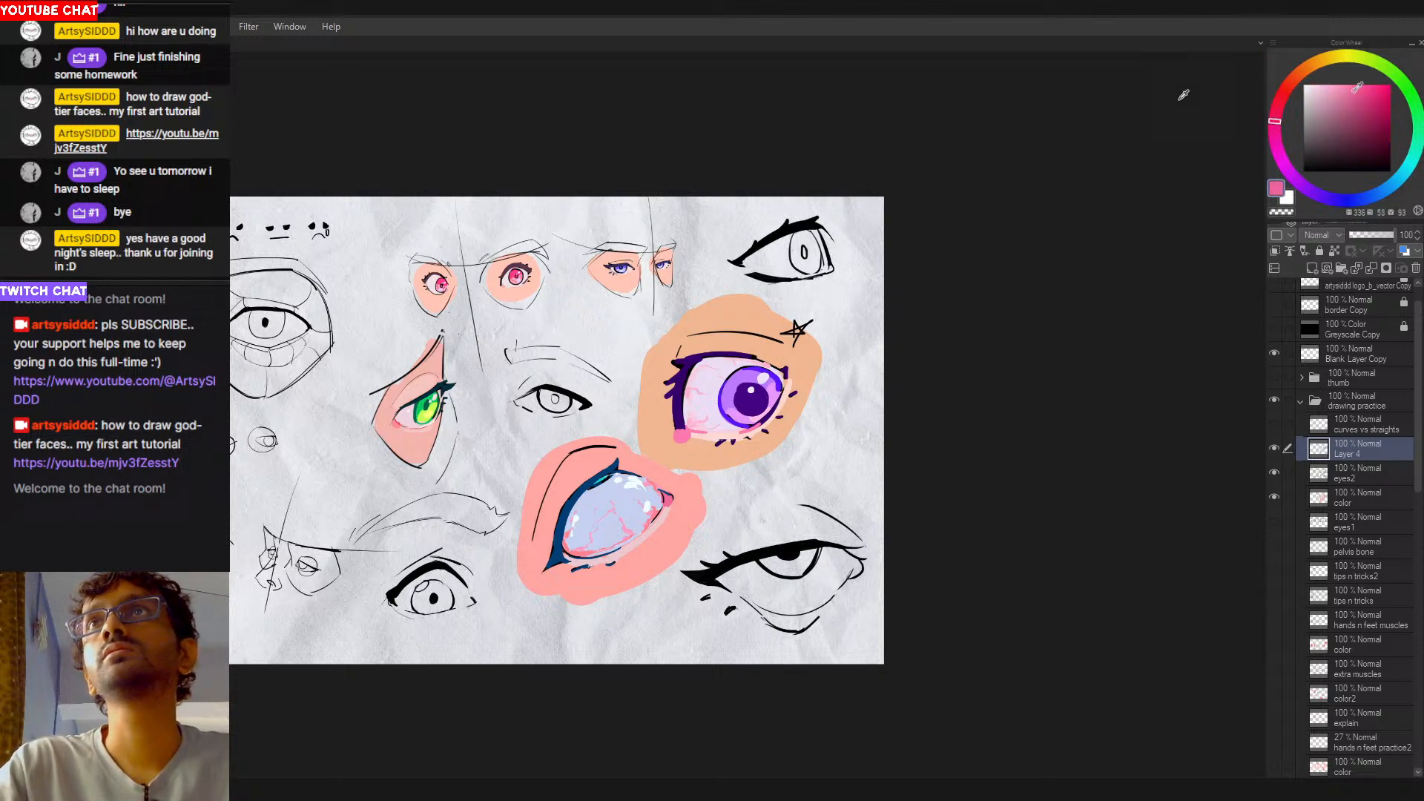
left_click(1367, 90)
left_click(1274, 353)
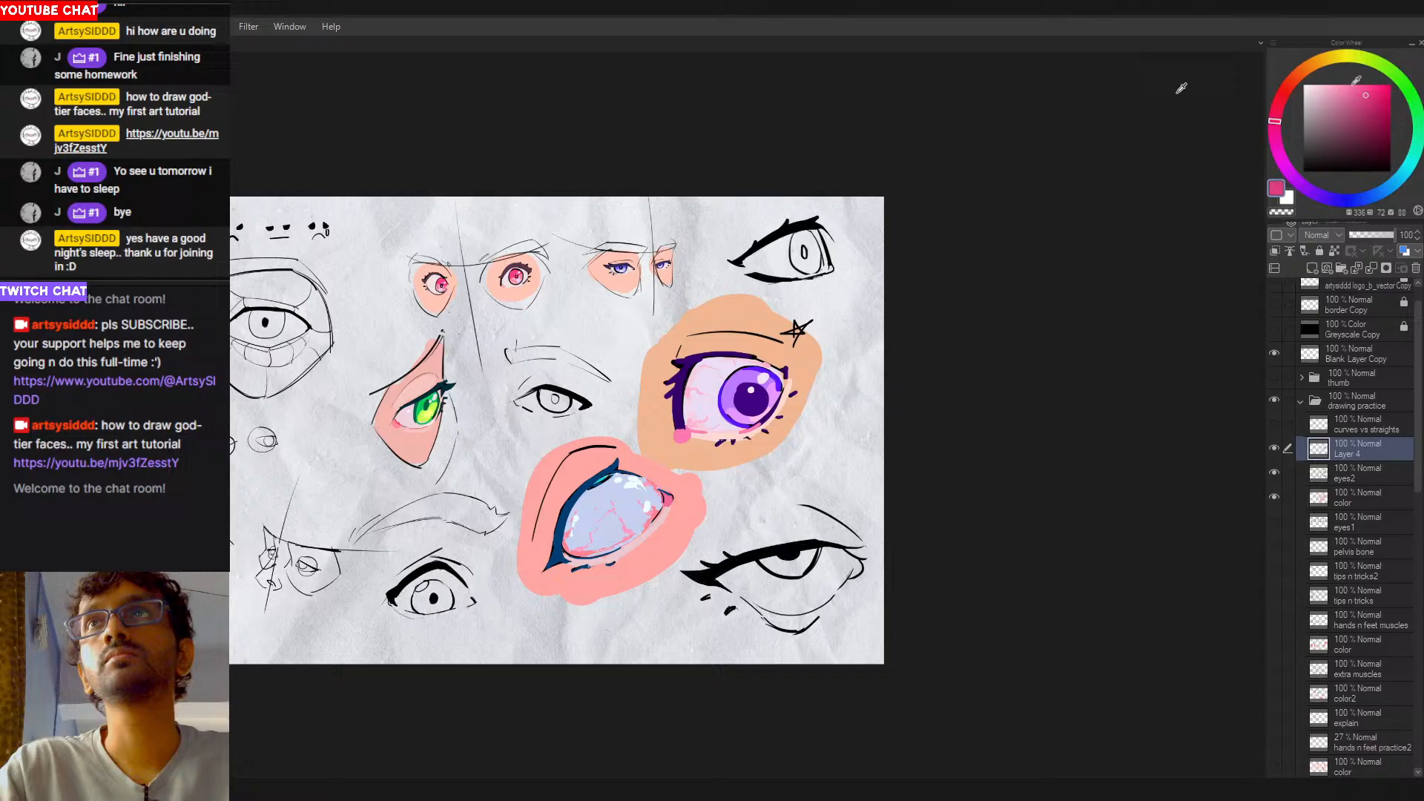
left_click(1346, 118)
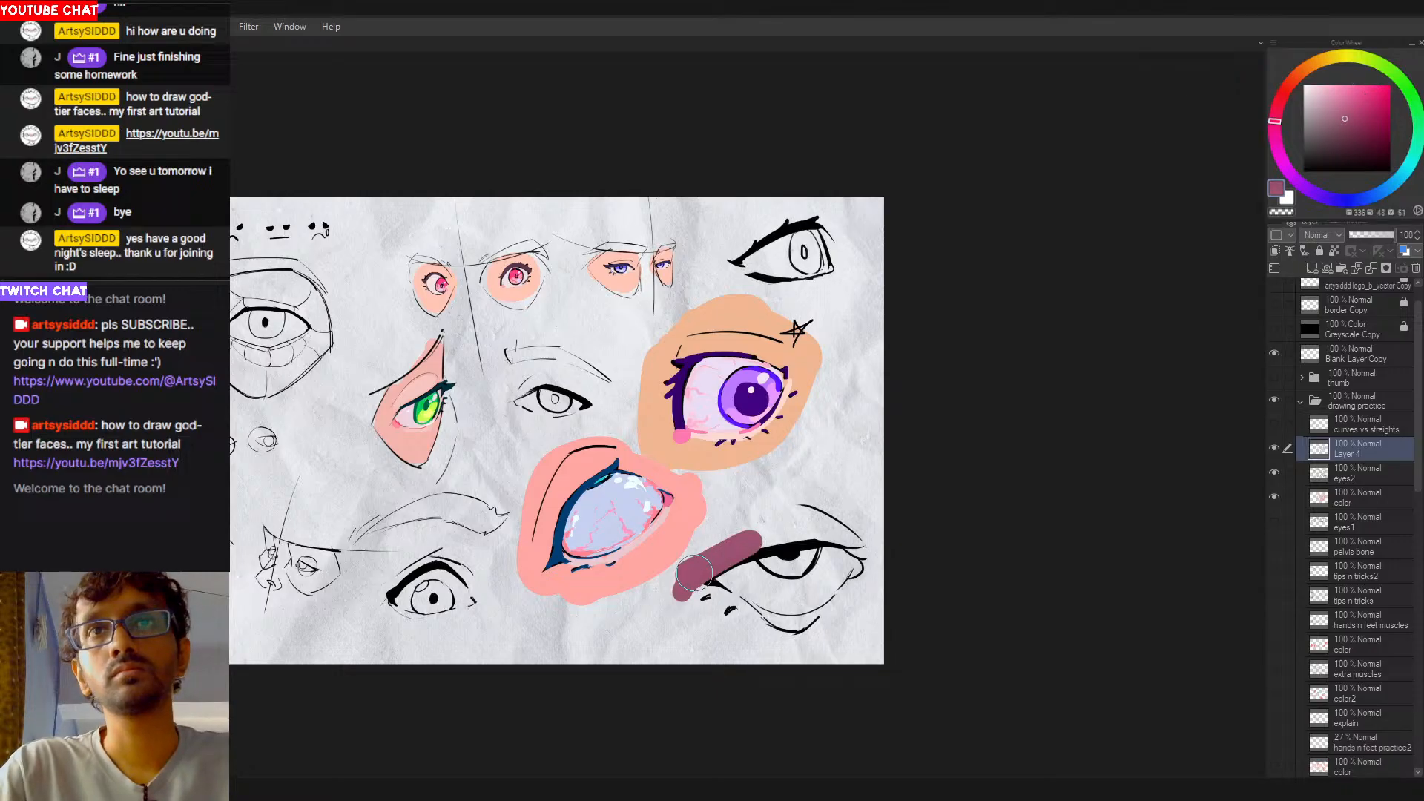
left_click(1362, 491)
mouse_move(749, 573)
left_mouse_down()
mouse_move(684, 582)
mouse_move(781, 520)
mouse_move(709, 599)
mouse_move(848, 553)
mouse_move(765, 618)
mouse_move(803, 617)
mouse_move(874, 566)
mouse_move(807, 638)
mouse_move(723, 540)
mouse_move(705, 554)
mouse_move(761, 514)
mouse_move(746, 532)
mouse_move(823, 513)
mouse_move(804, 499)
mouse_move(868, 549)
mouse_move(744, 627)
mouse_move(694, 587)
mouse_move(757, 650)
mouse_move(809, 638)
mouse_move(840, 592)
mouse_move(847, 610)
mouse_move(785, 645)
mouse_move(815, 646)
mouse_move(889, 562)
mouse_move(836, 625)
mouse_move(838, 612)
mouse_move(846, 639)
left_mouse_up()
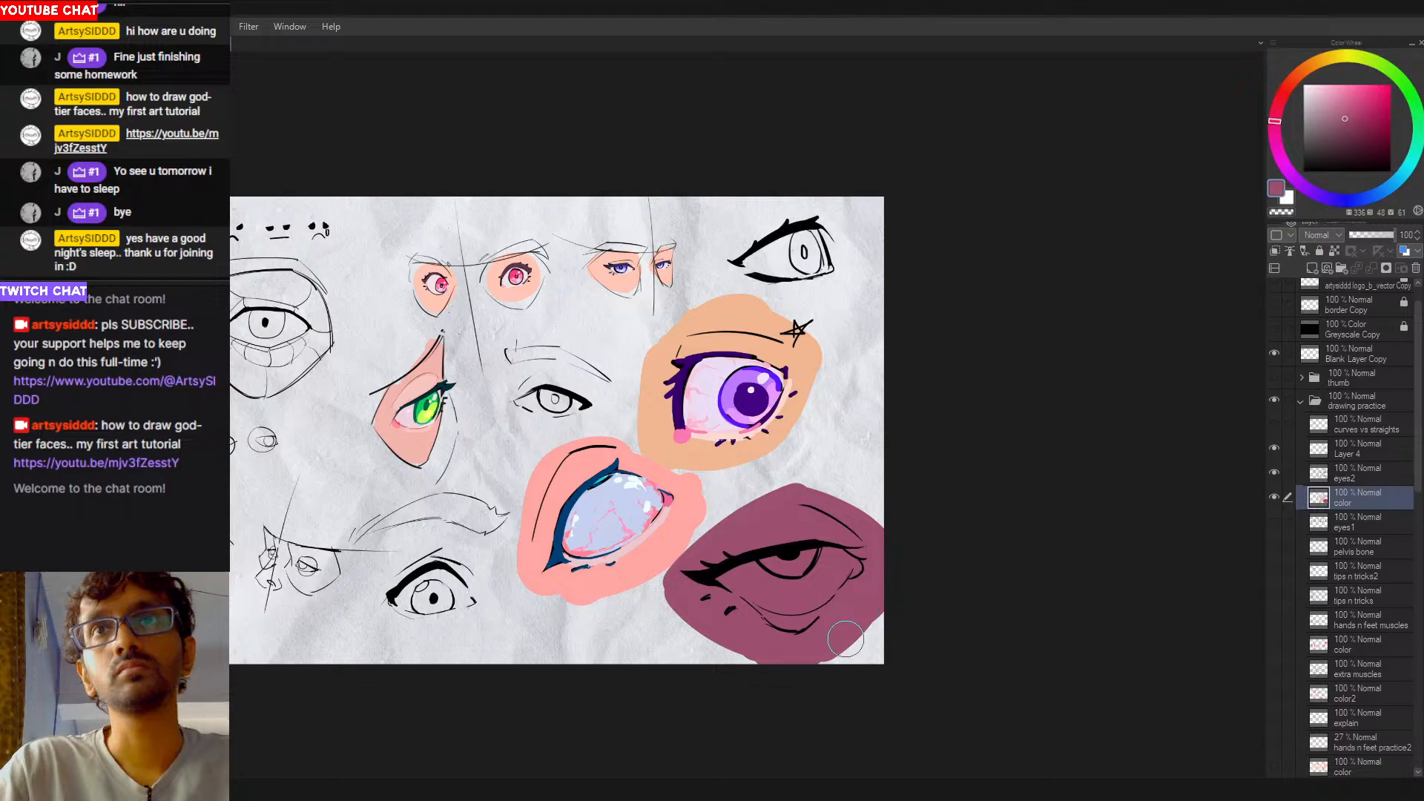
Step: Test violet hues on the half-lidded eye's white and fill it with a soft lavender
left_click(1321, 199)
left_click(1339, 89)
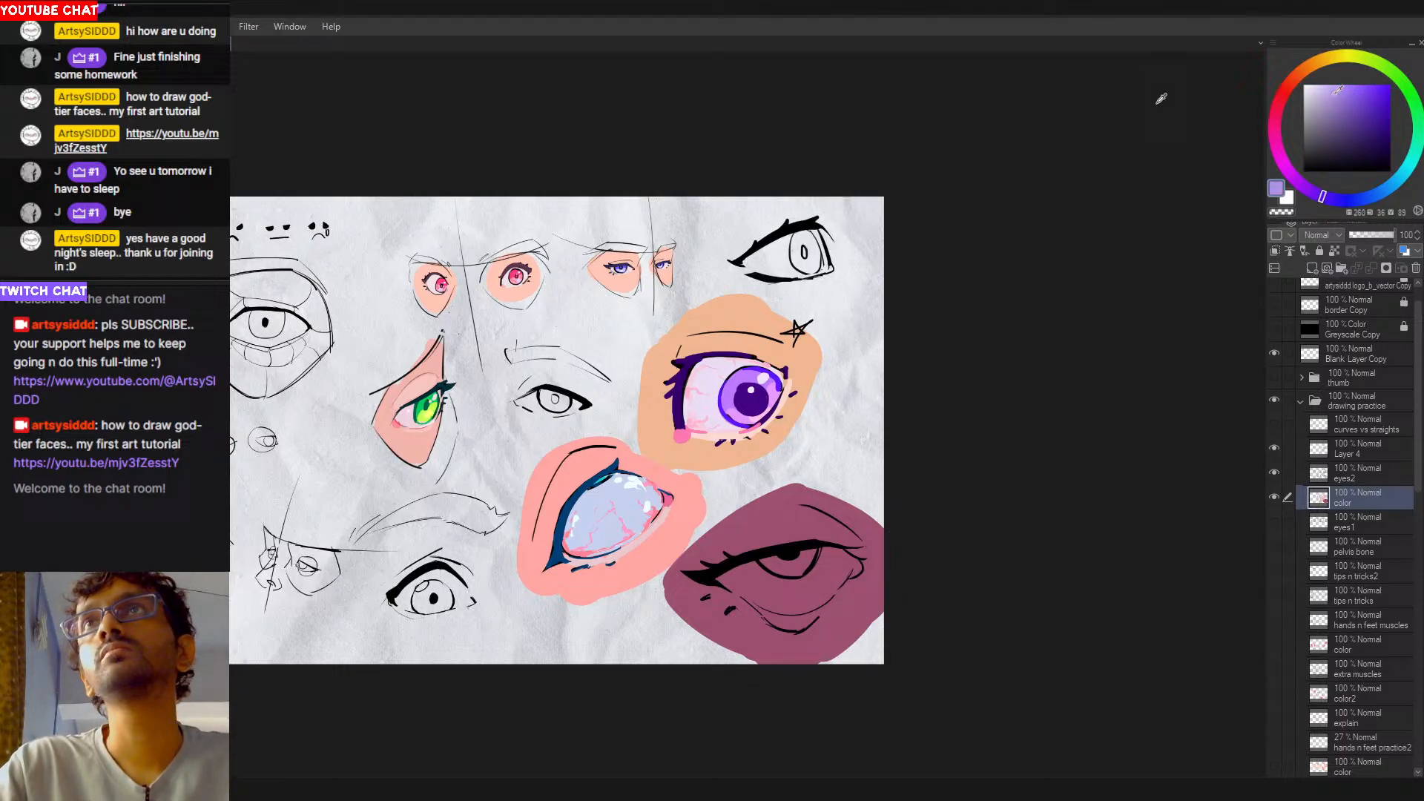
left_click_drag(731, 586, 782, 601)
key("ctrl+z")
left_click(738, 576)
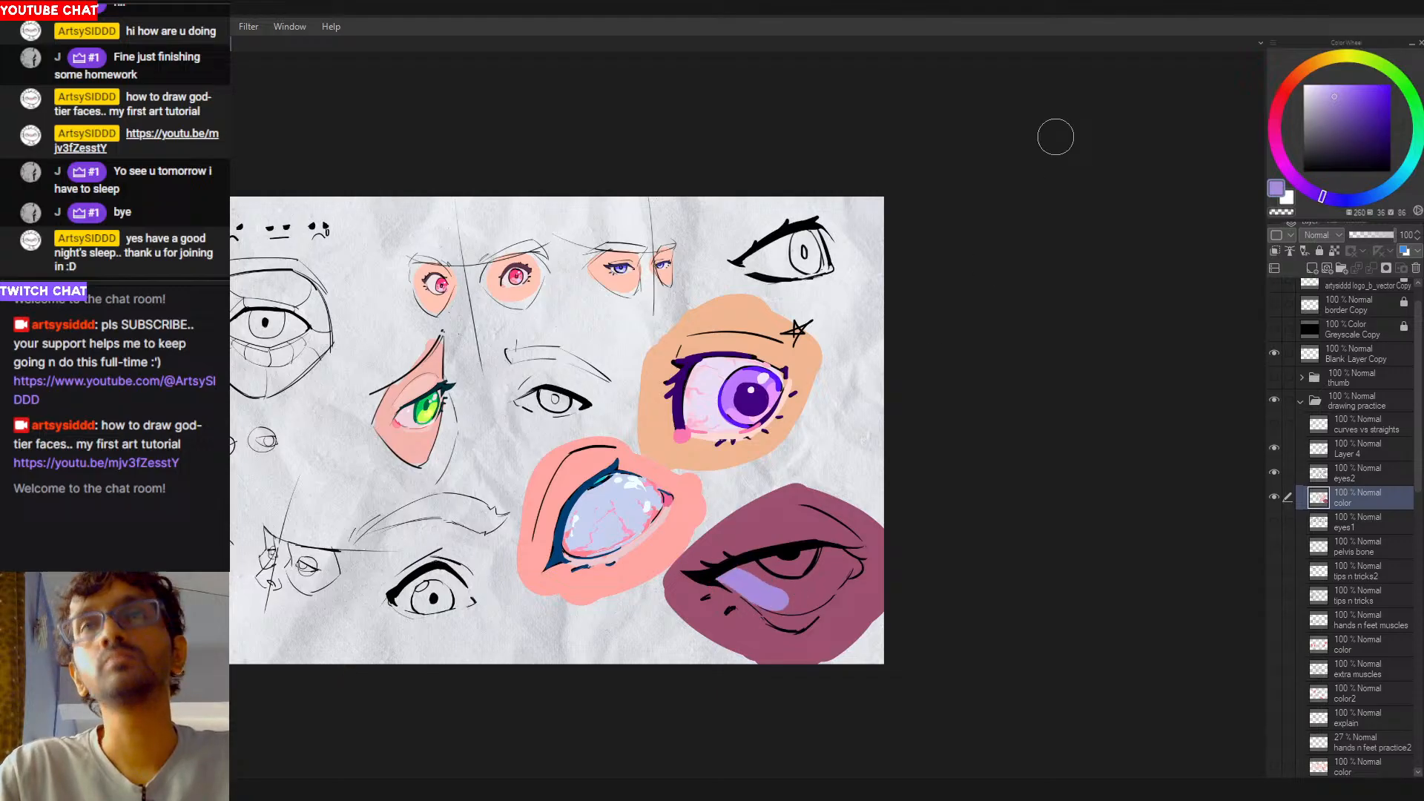
left_click_drag(1296, 180, 1301, 184)
key("ctrl+z")
left_click_drag(733, 579, 778, 602)
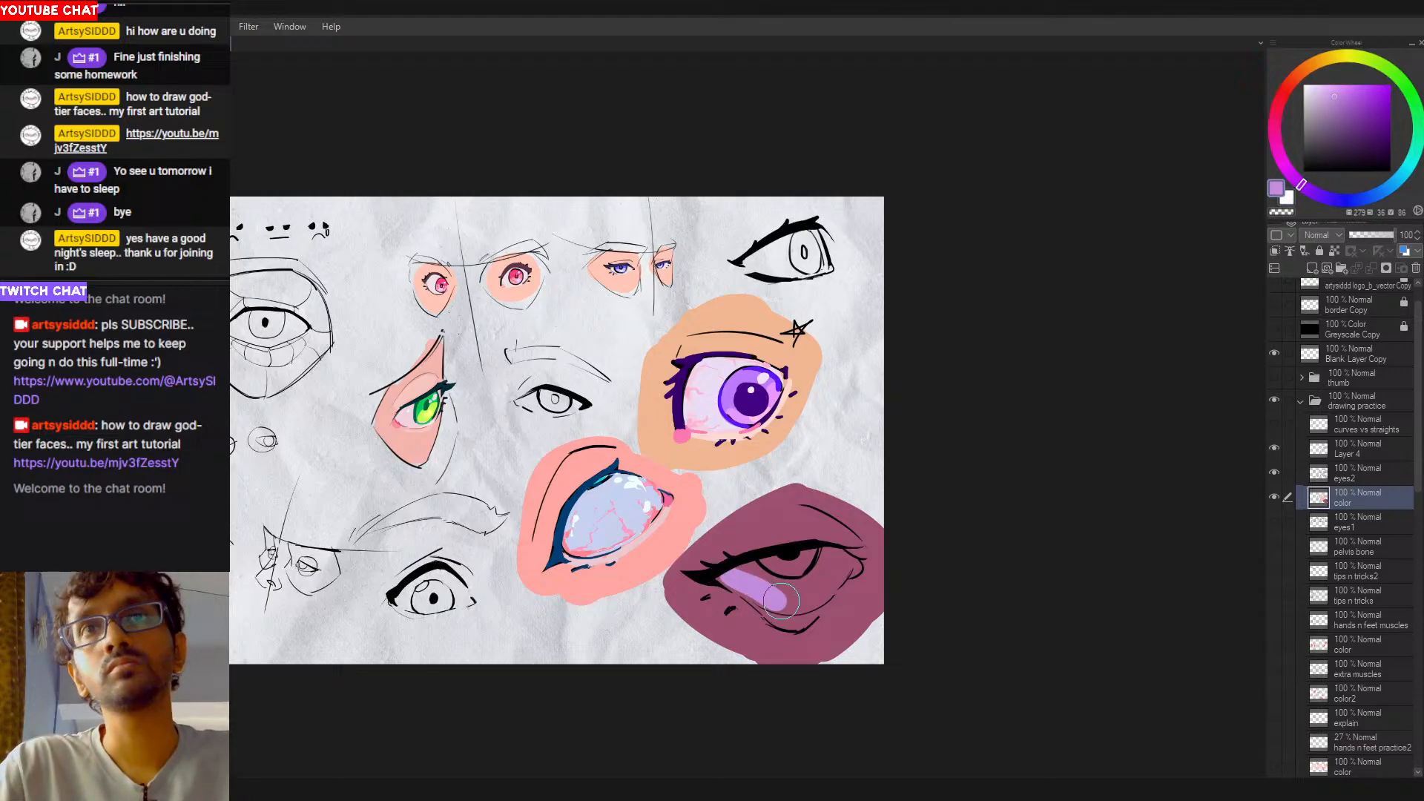
key("ctrl+z")
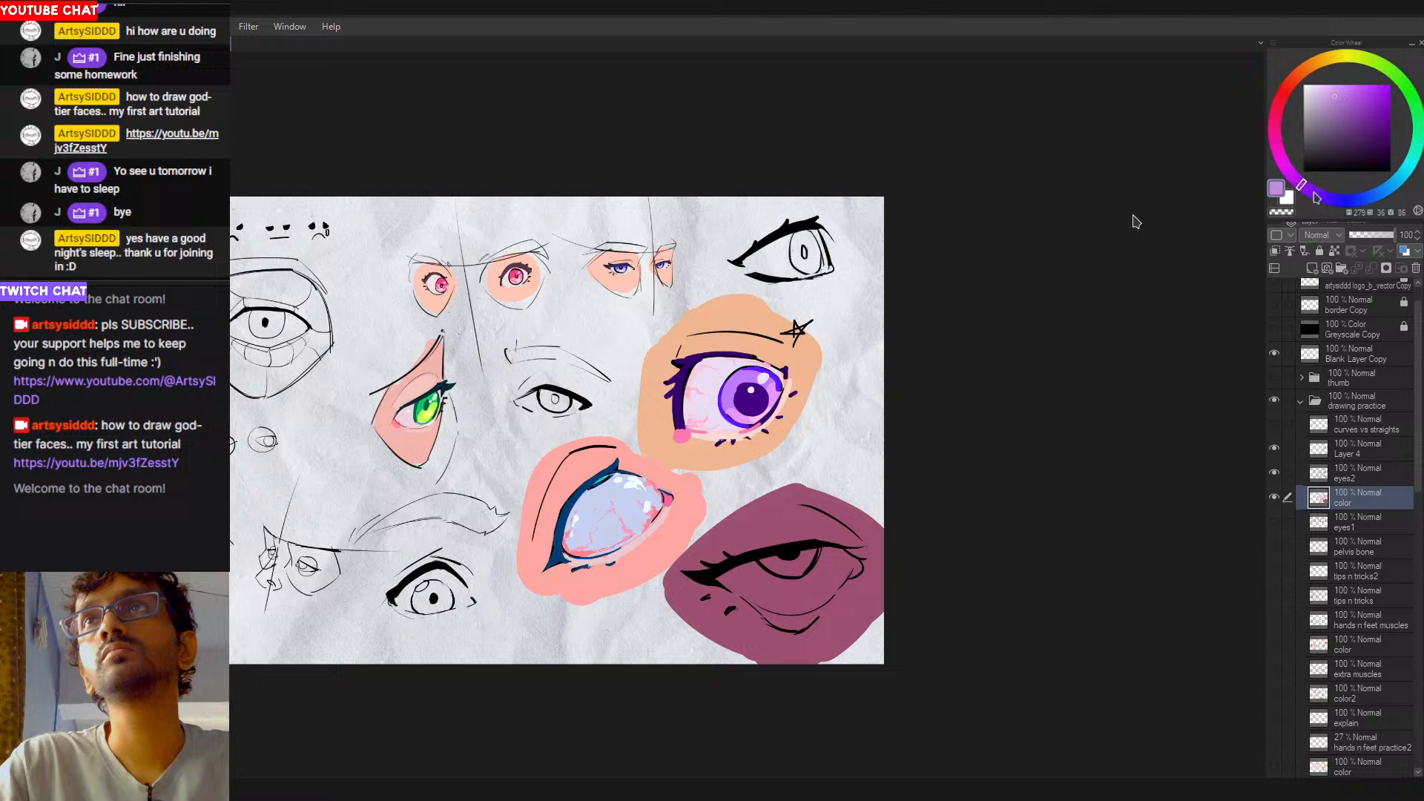
left_click(1313, 194)
mouse_move(719, 578)
left_mouse_down()
mouse_move(773, 603)
mouse_move(732, 582)
mouse_move(781, 601)
mouse_move(742, 587)
mouse_move(809, 599)
mouse_move(757, 581)
mouse_move(792, 564)
mouse_move(787, 584)
mouse_move(828, 576)
mouse_move(787, 563)
mouse_move(837, 559)
mouse_move(801, 586)
mouse_move(844, 558)
mouse_move(810, 599)
mouse_move(852, 566)
left_mouse_up()
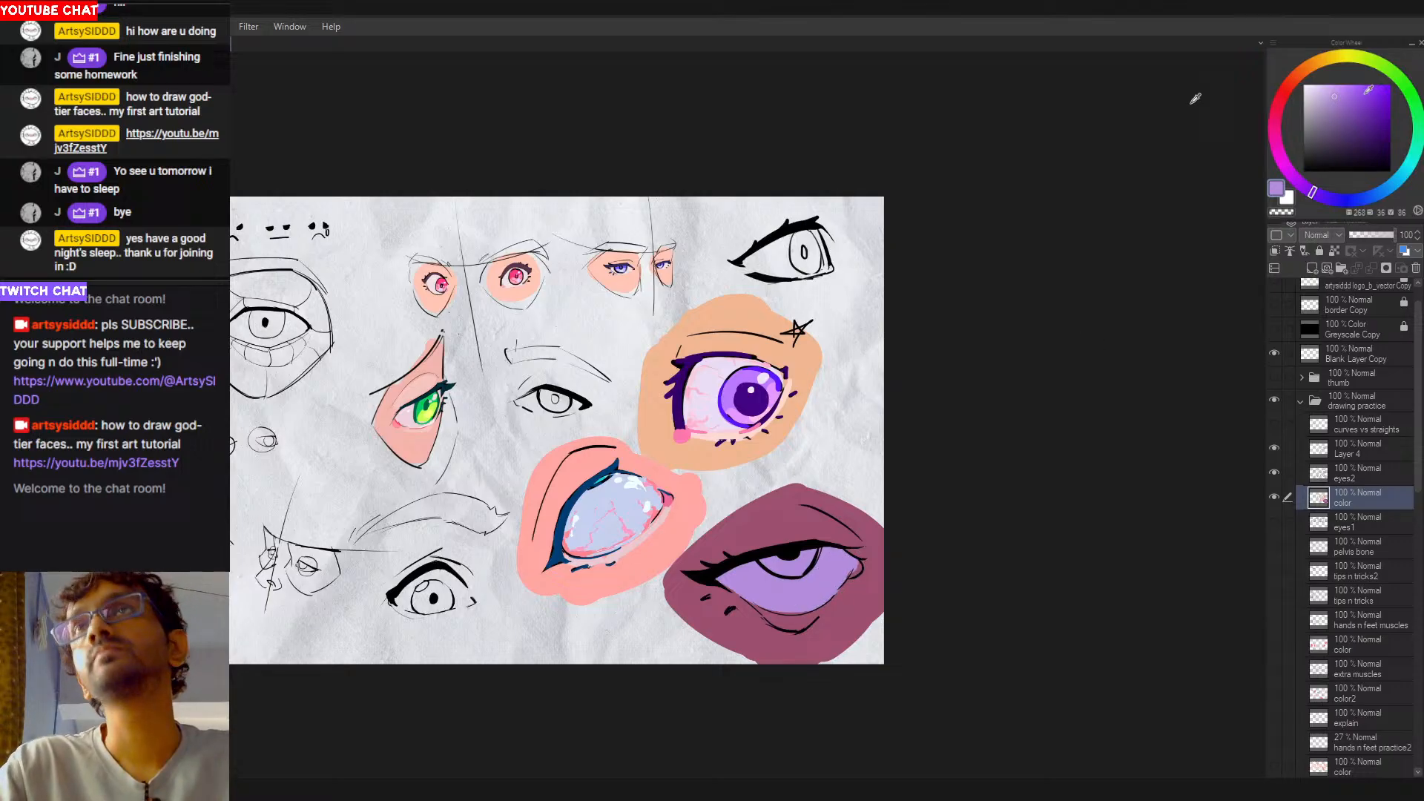
left_click_drag(692, 557, 744, 548)
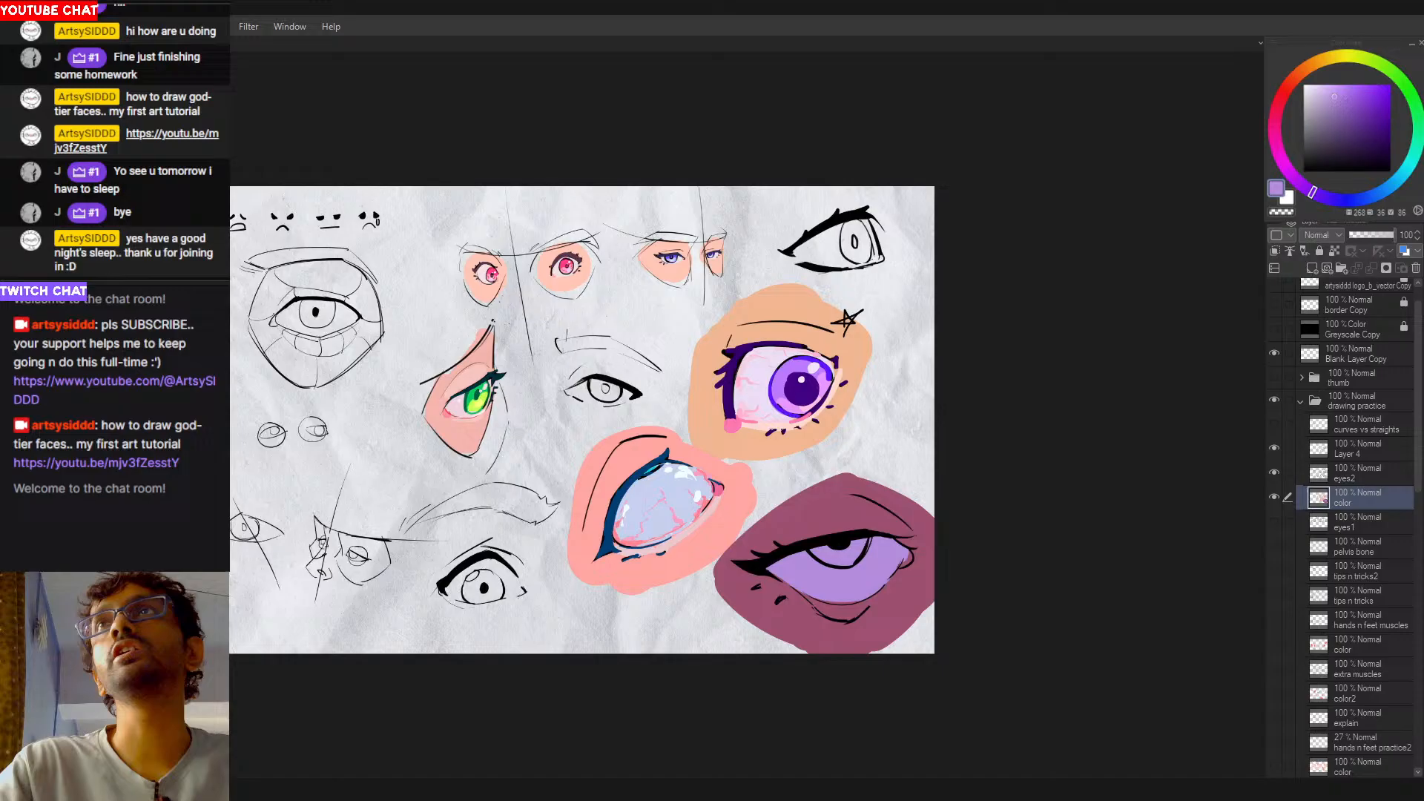
left_click(1398, 178)
left_click(855, 574)
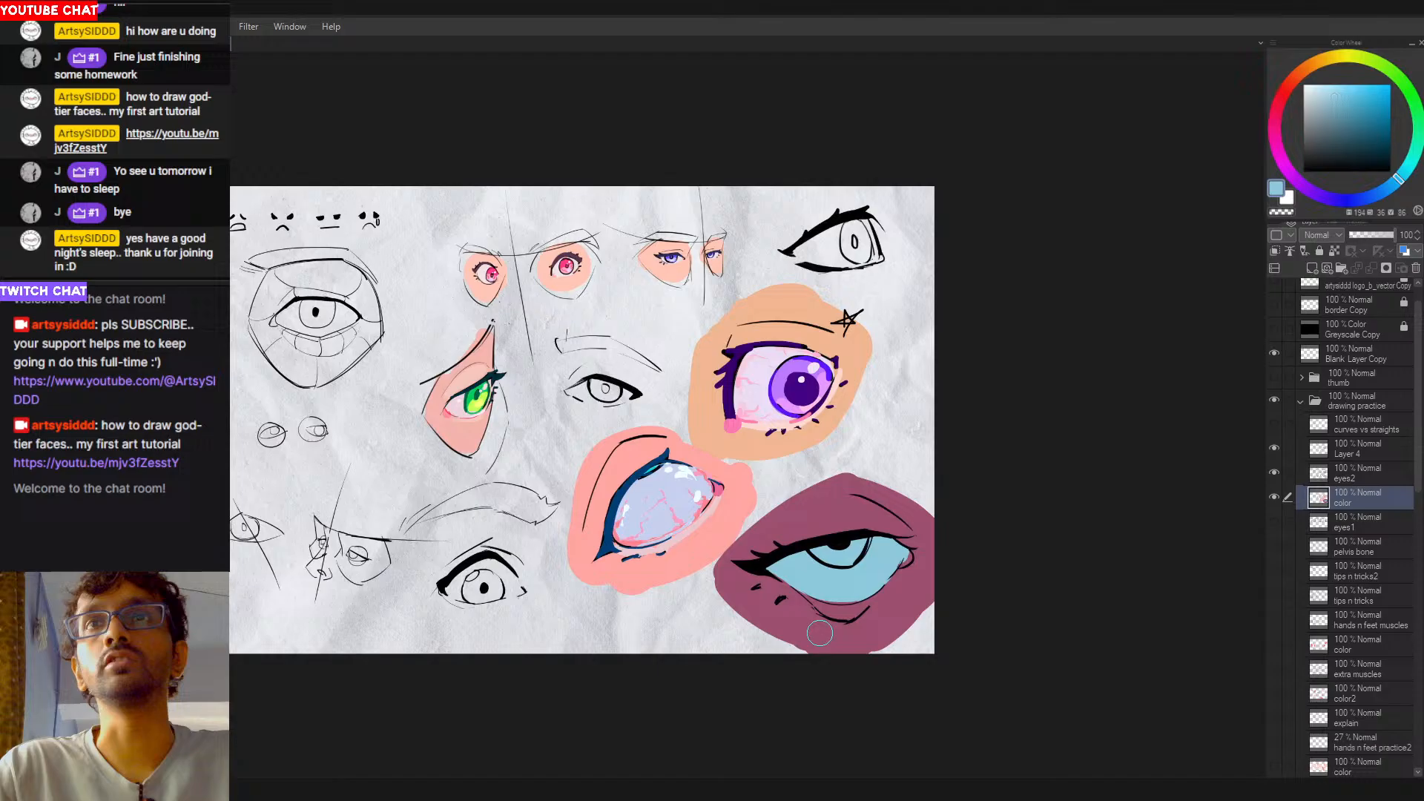
key("ctrl+z")
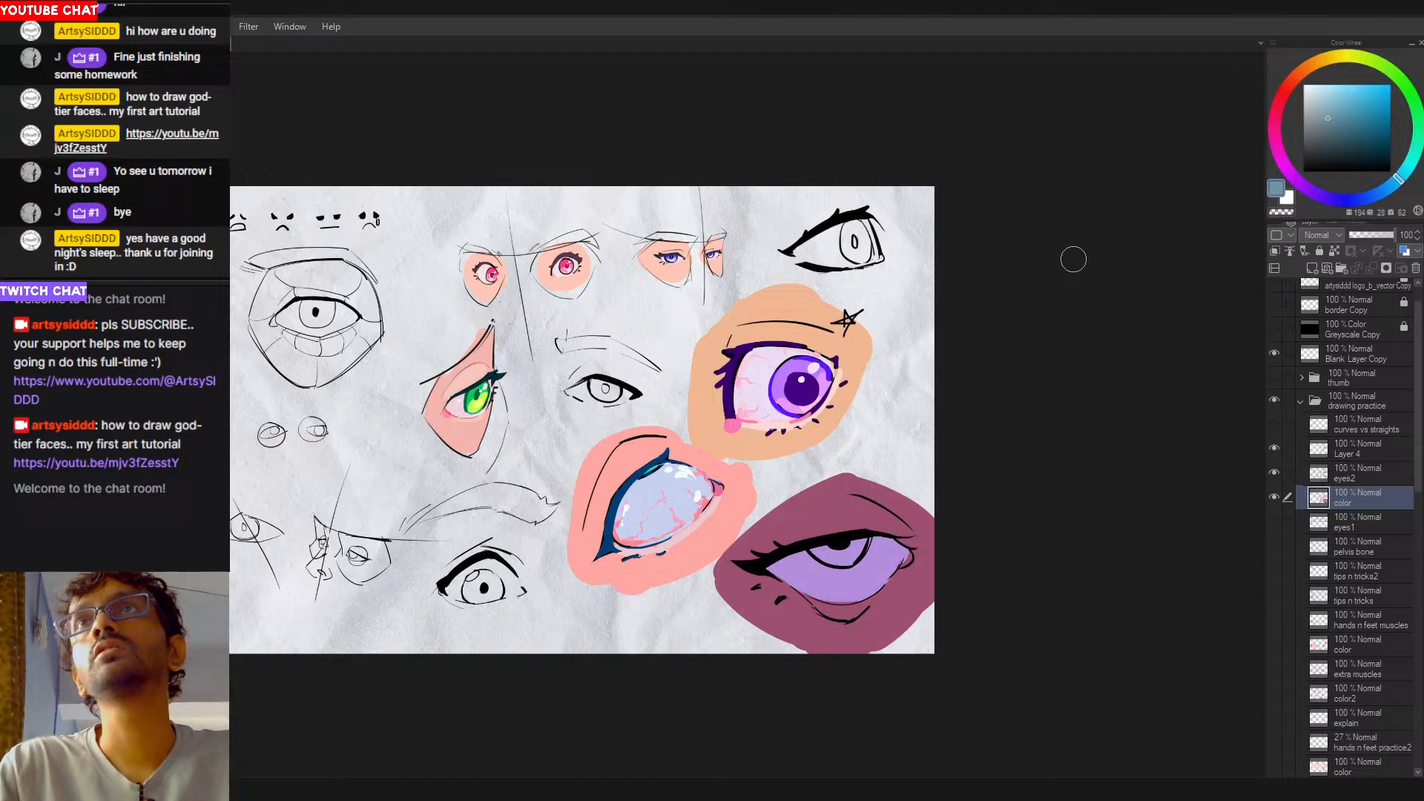
left_click(870, 583)
key("ctrl+z")
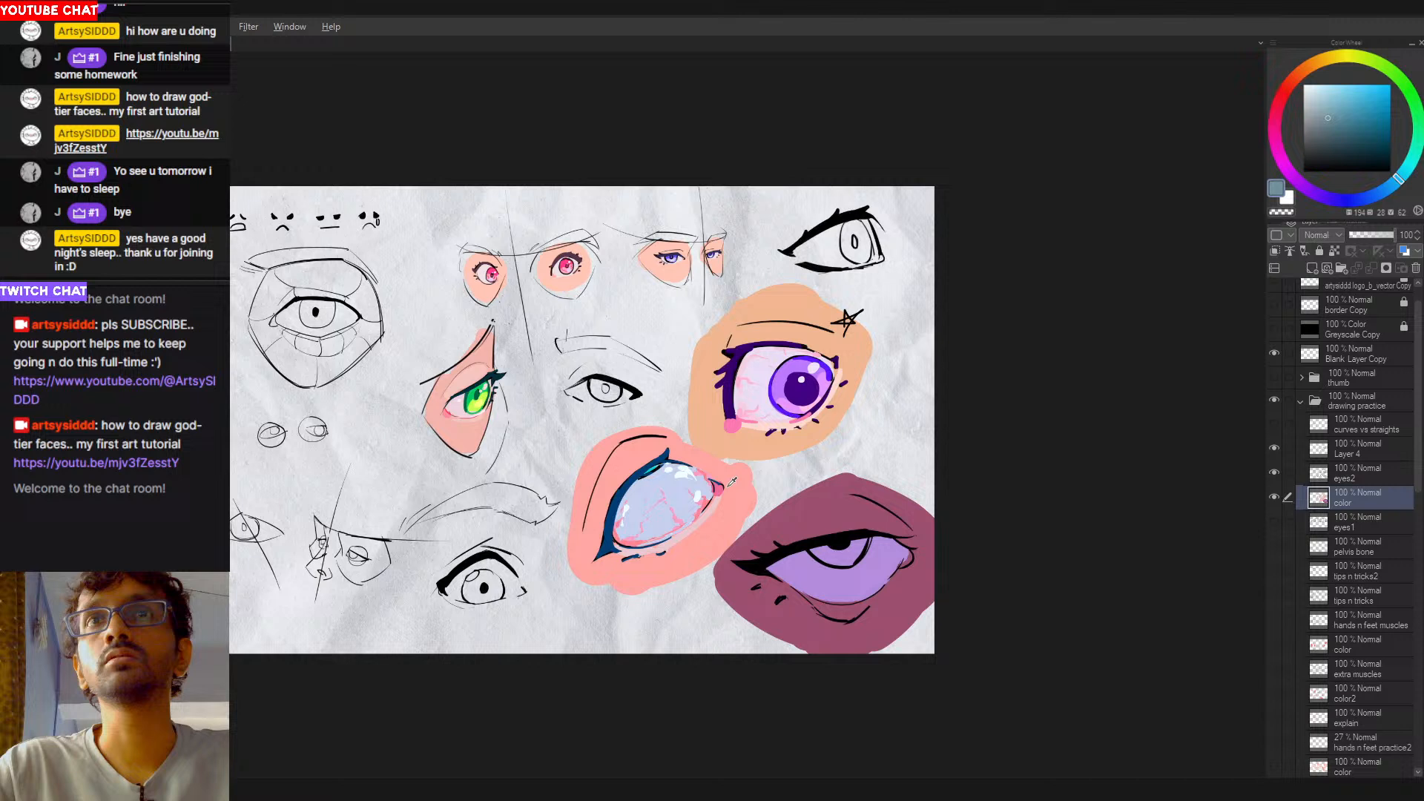
Step: Choose a deep magenta-pink and paint the half-lidded eye's inner corner with it
left_click_drag(1283, 106, 1272, 124)
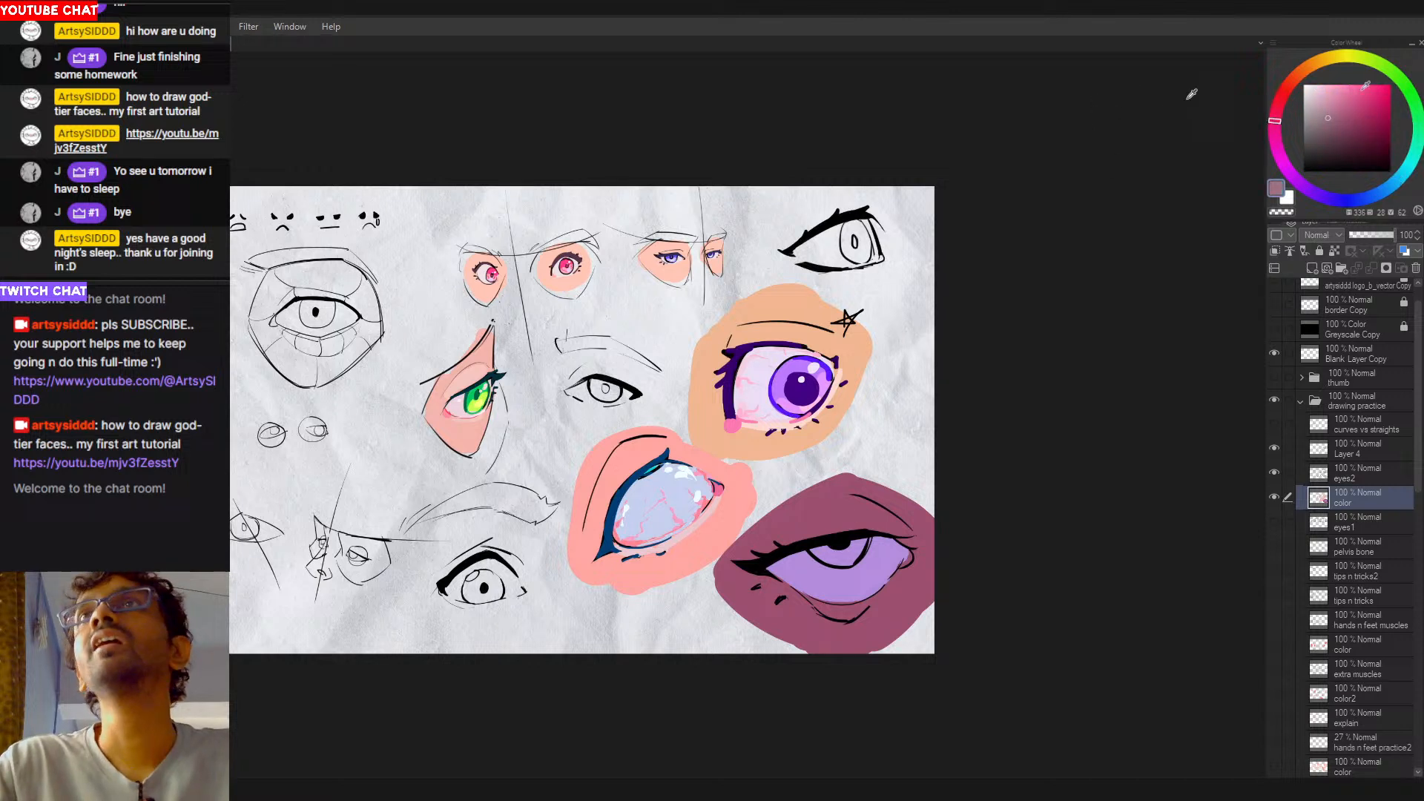
left_click_drag(1362, 88, 1357, 92)
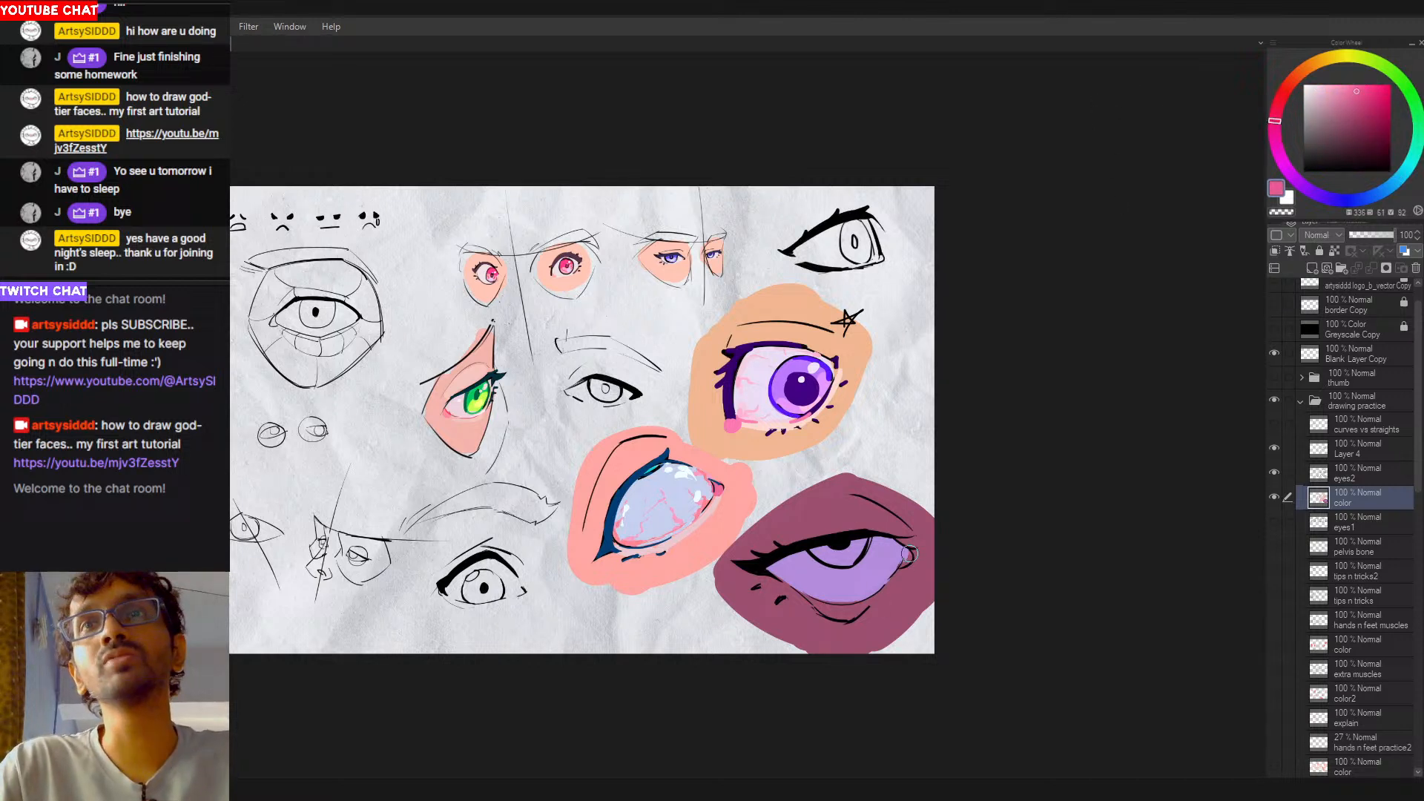
left_click(1370, 112)
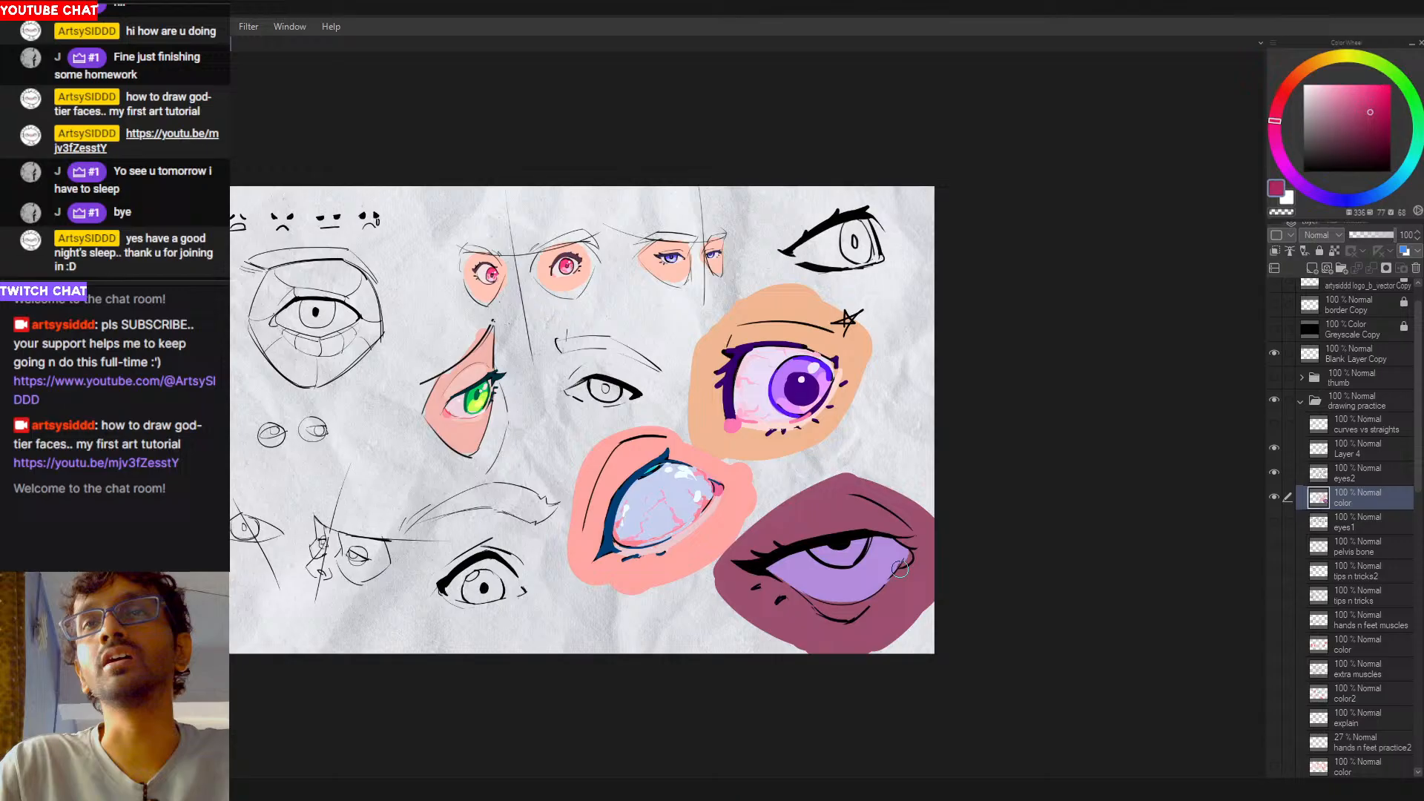
key("ctrl+z")
left_click(1370, 106)
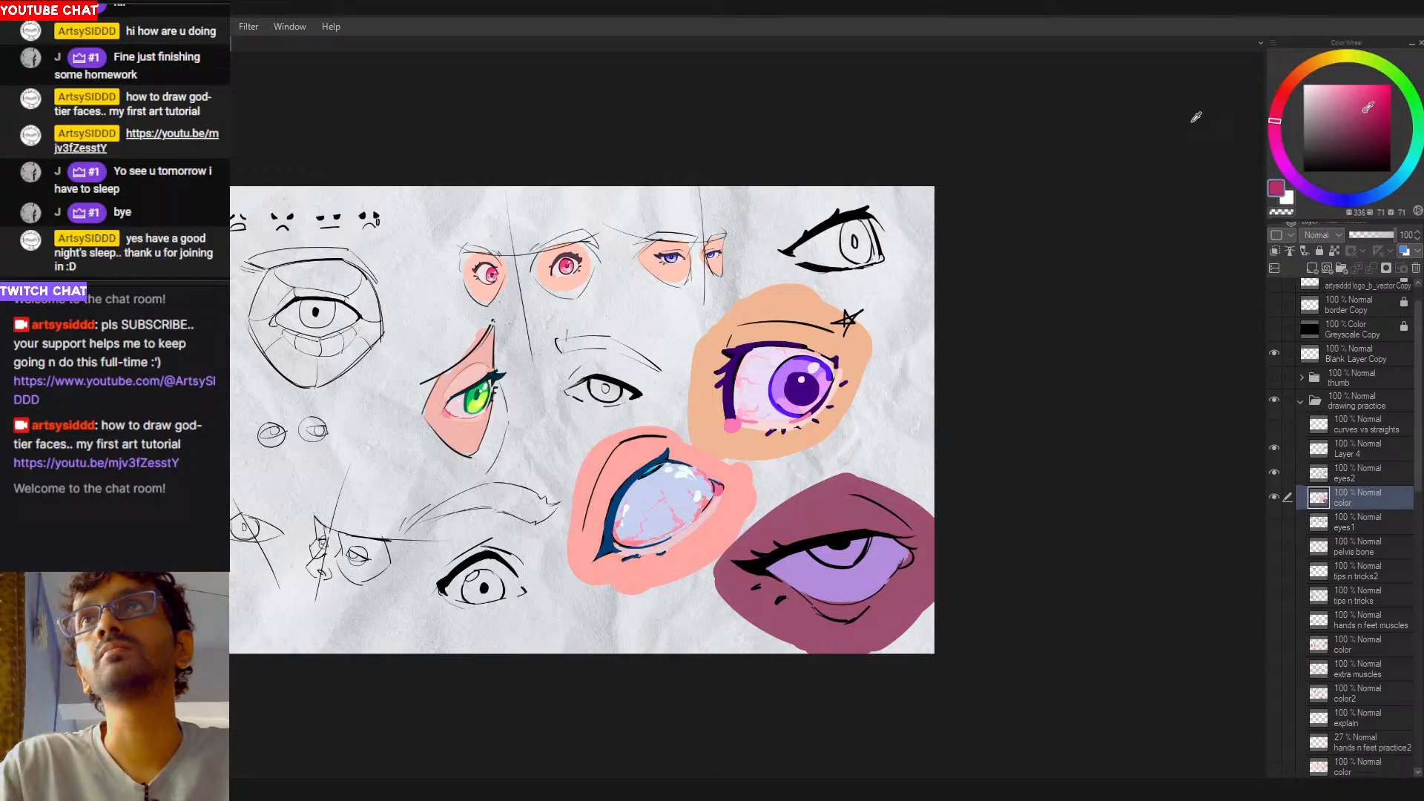
mouse_move(890, 568)
left_mouse_down()
mouse_move(908, 557)
mouse_move(903, 569)
left_mouse_up()
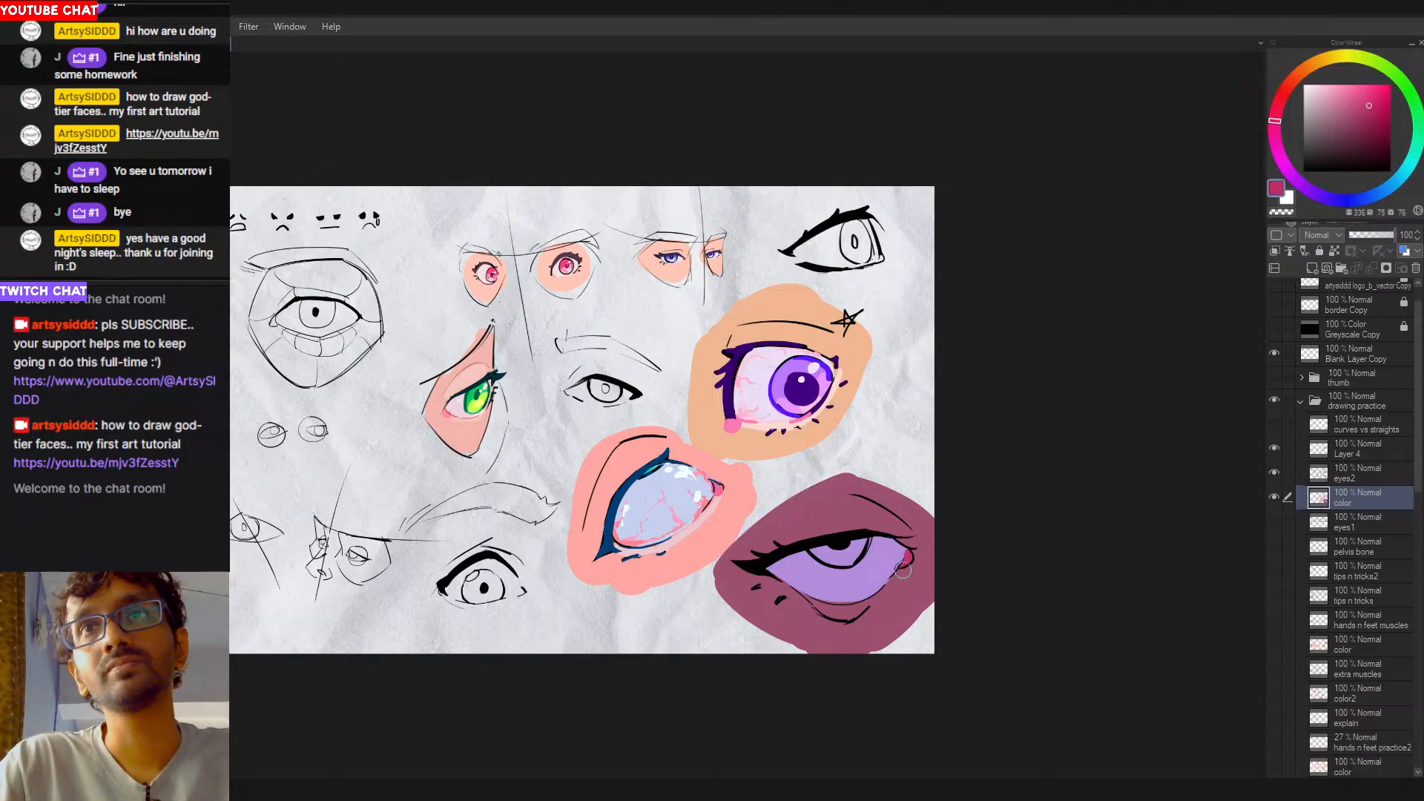
Step: Dab the deep magenta-pink on the skin below the half-lidded eye's inner corner and check the values with the "Greyscale Copy" layer
left_click(1275, 330)
left_click(1275, 330)
left_click_drag(905, 578, 910, 592)
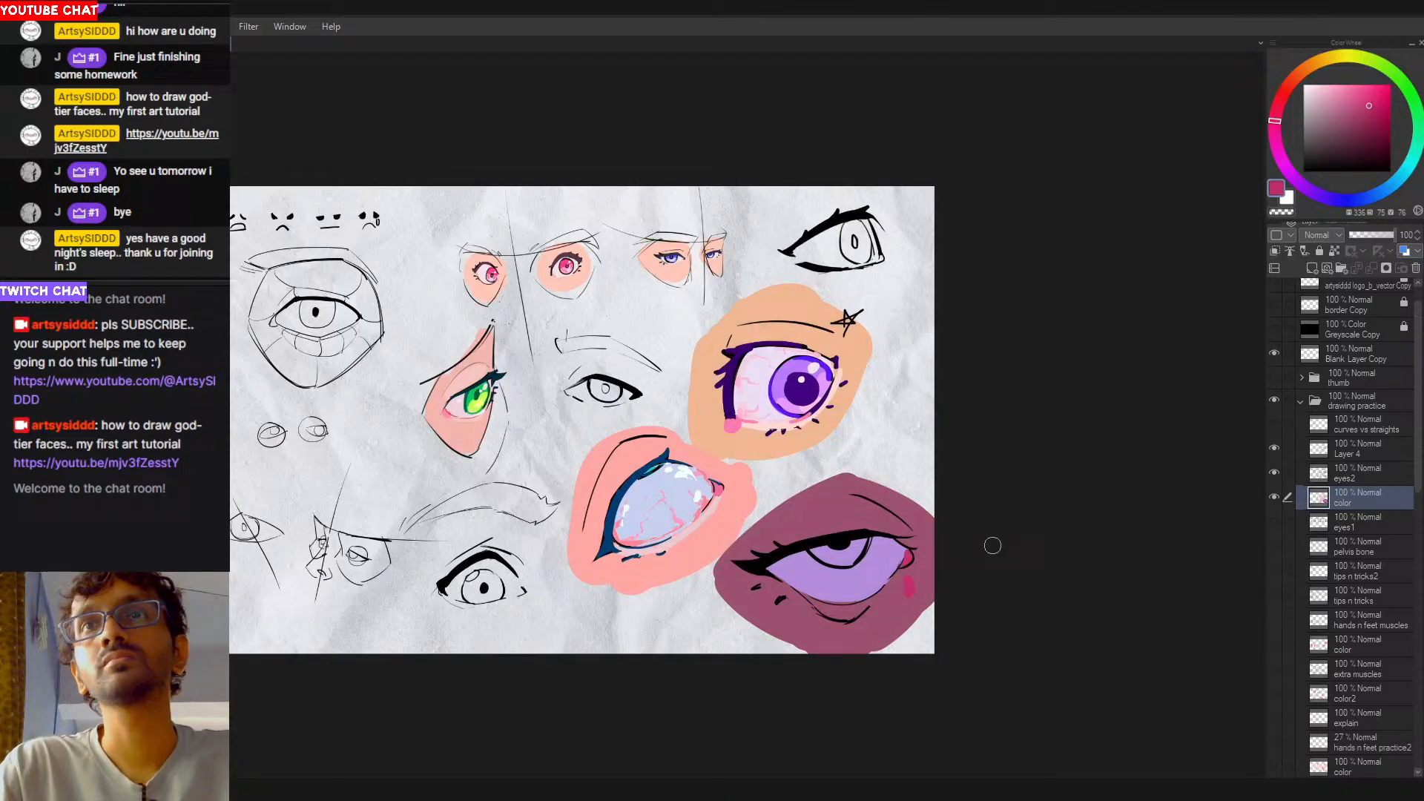
left_click(1275, 330)
left_click(1275, 330)
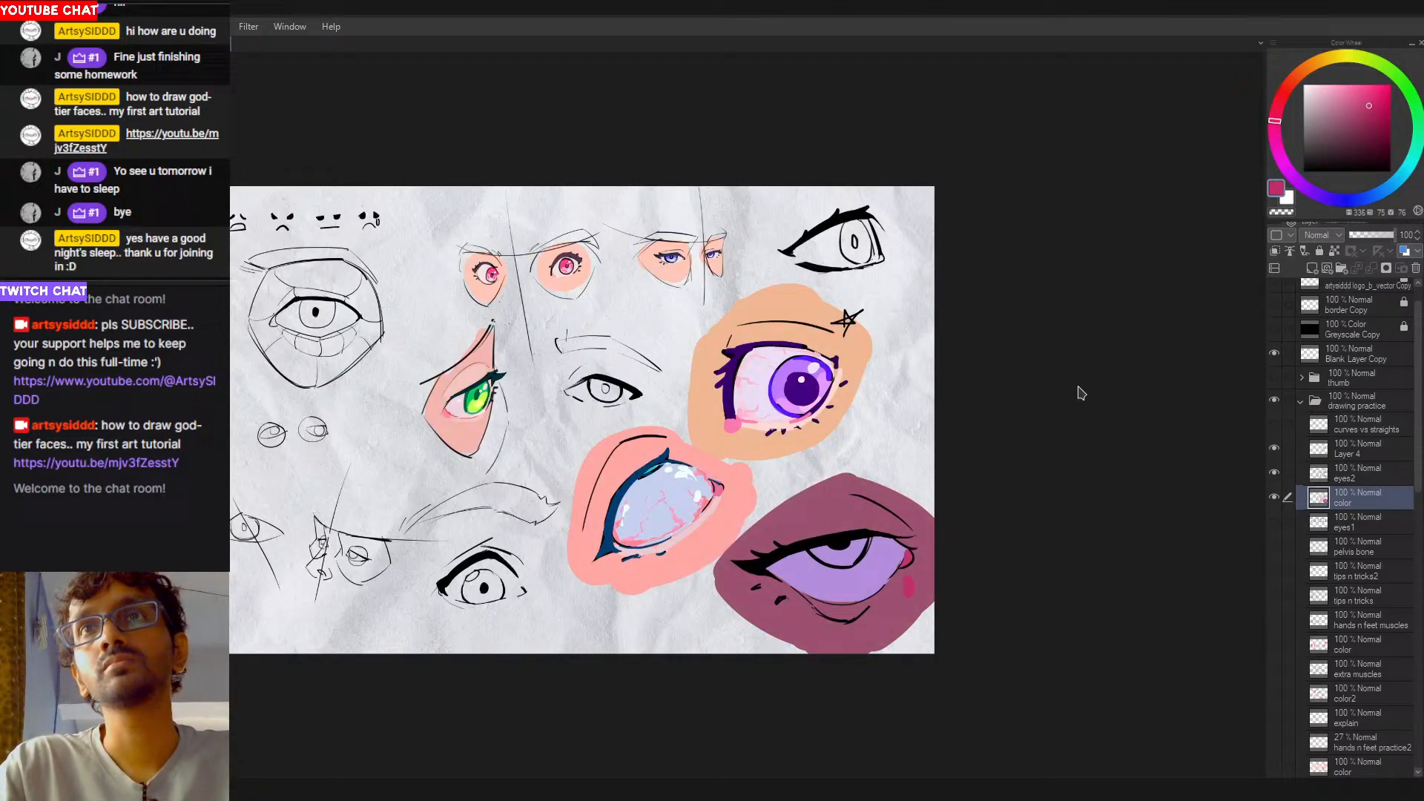
Step: Undo the magenta dab below the half-lidded eye's inner corner and try a slightly darker magenta on the tear duct
key("ctrl+z")
left_click(1371, 110)
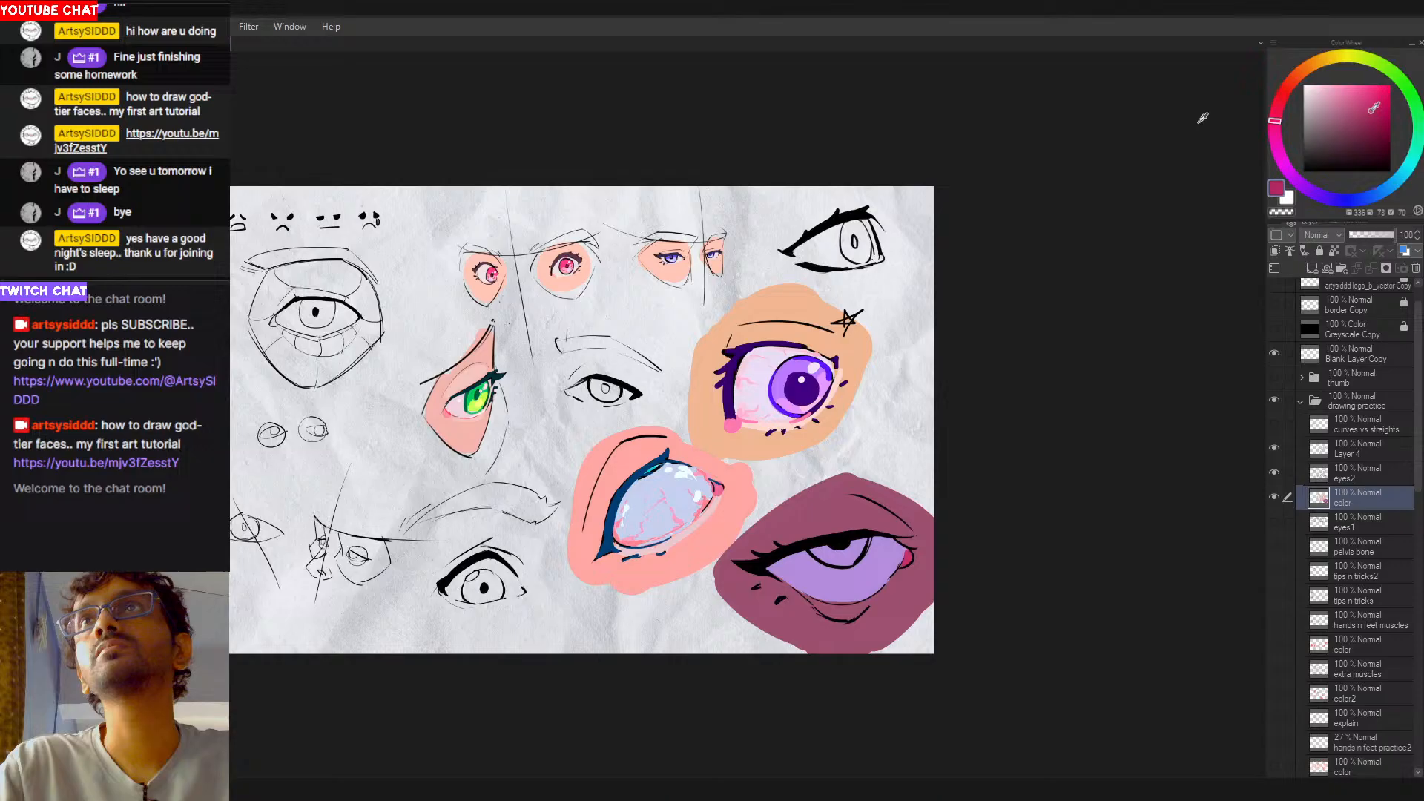
key("ctrl+z")
left_click_drag(906, 560, 908, 554)
key("ctrl+z")
key("ctrl+z")
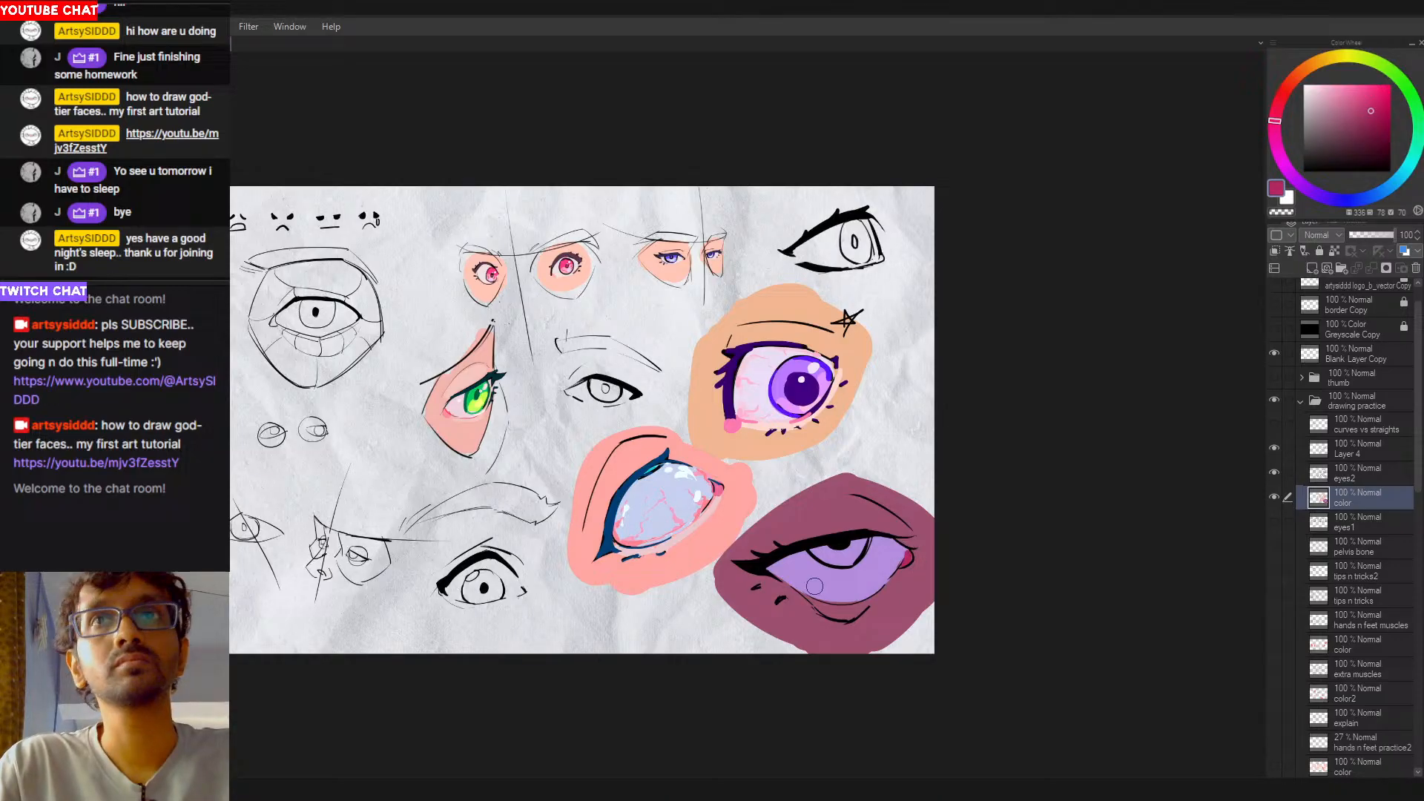
Step: Choose a saturated teal and fill the half-lidded eye's iris with it on the "color" layer
left_click(1416, 146)
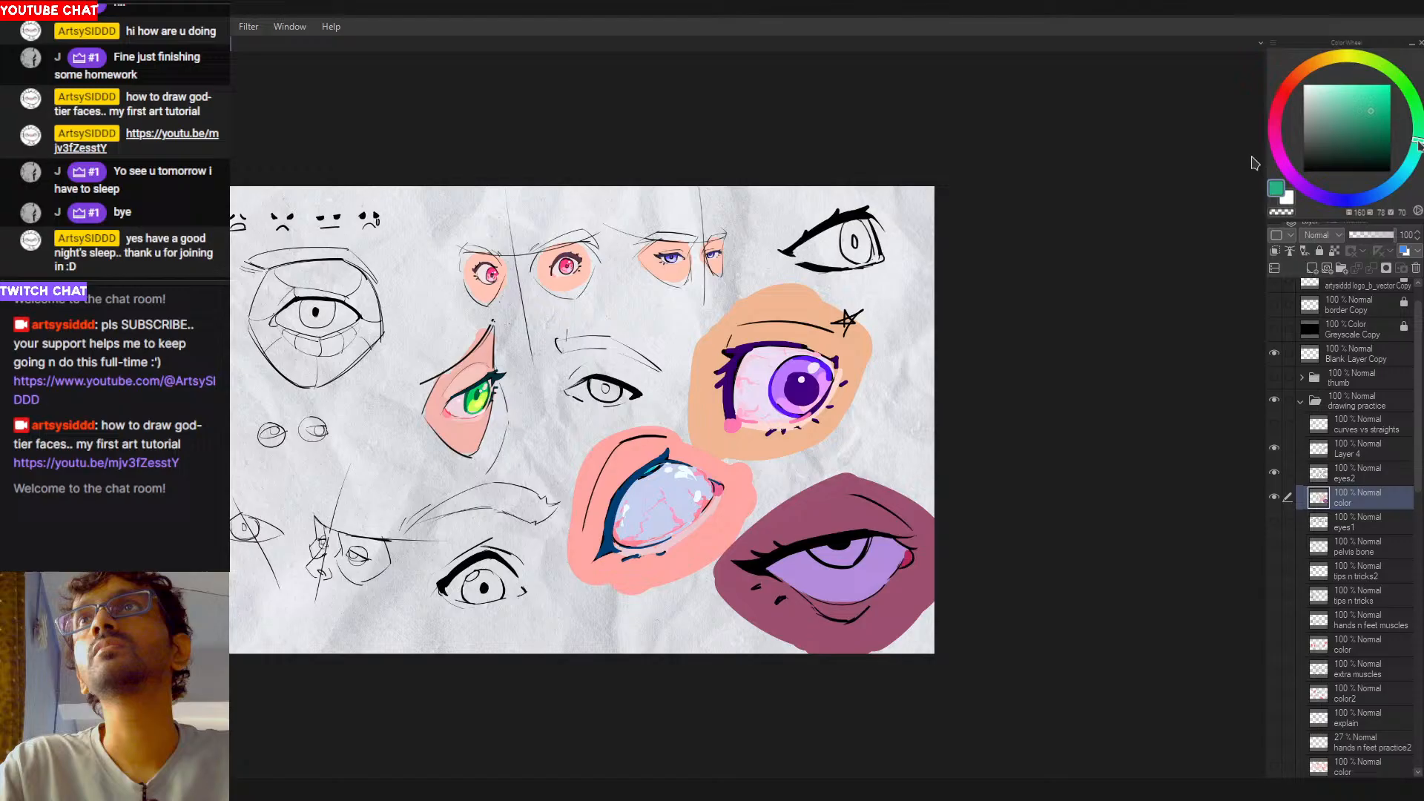
left_click(1411, 166)
mouse_move(1376, 109)
left_mouse_down()
mouse_move(1388, 99)
mouse_move(1379, 112)
left_mouse_up()
left_click(1417, 147)
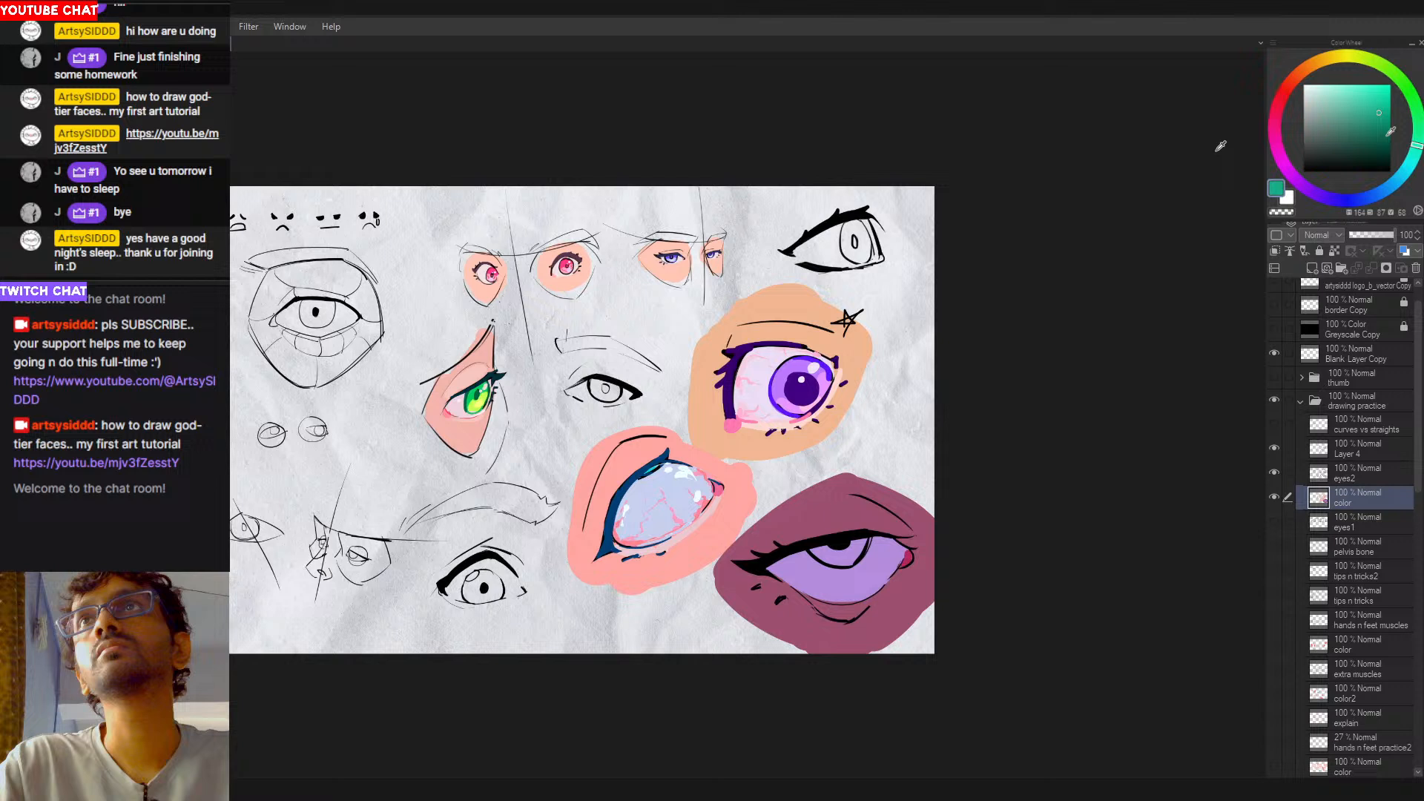
mouse_move(816, 549)
left_mouse_down()
mouse_move(854, 553)
mouse_move(827, 553)
left_mouse_up()
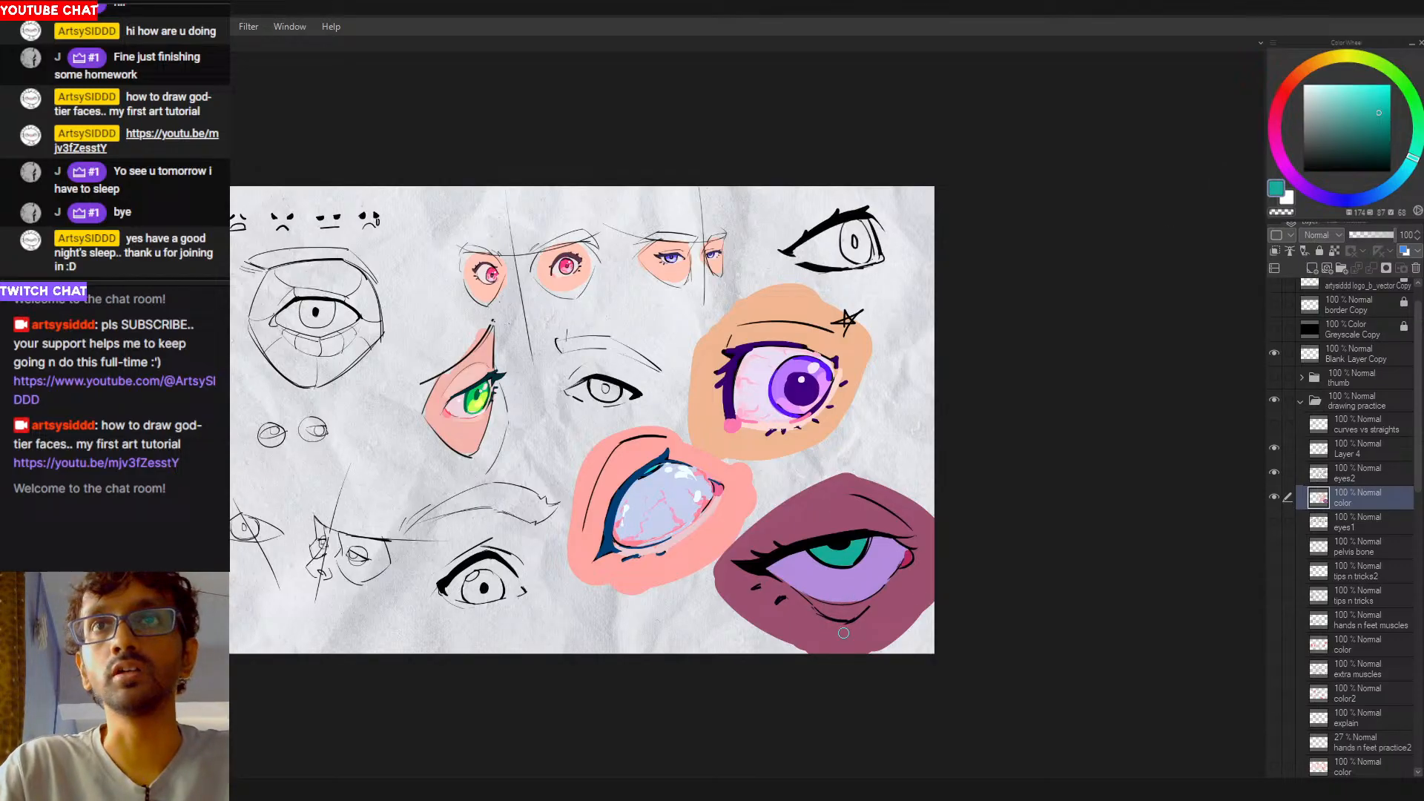
Step: Recolour the half-lidded eye's black upper lash line and lower lashes with a dark blue-teal on "Layer 4"
left_click(1362, 454)
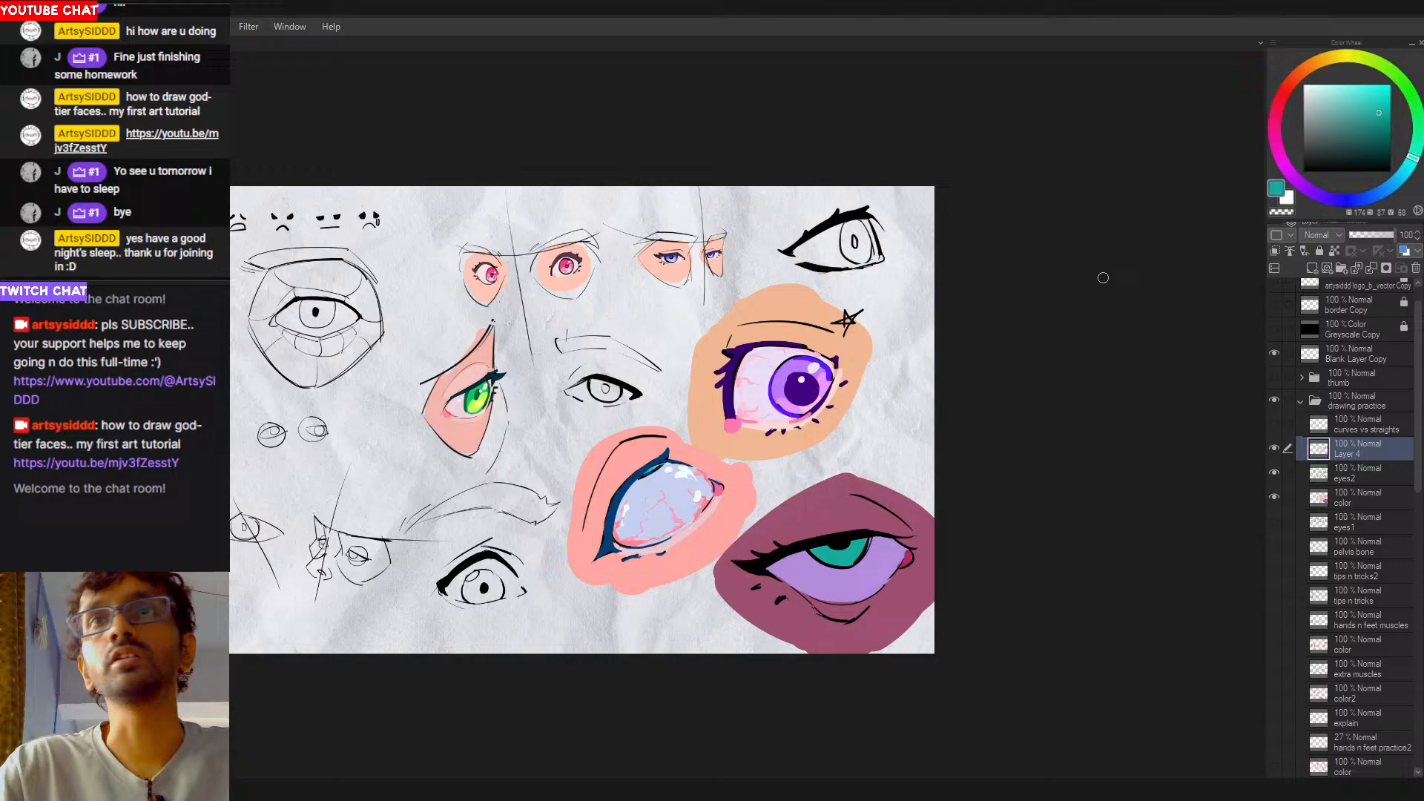
mouse_move(1379, 113)
left_mouse_down()
mouse_move(1406, 131)
mouse_move(1387, 141)
left_mouse_up()
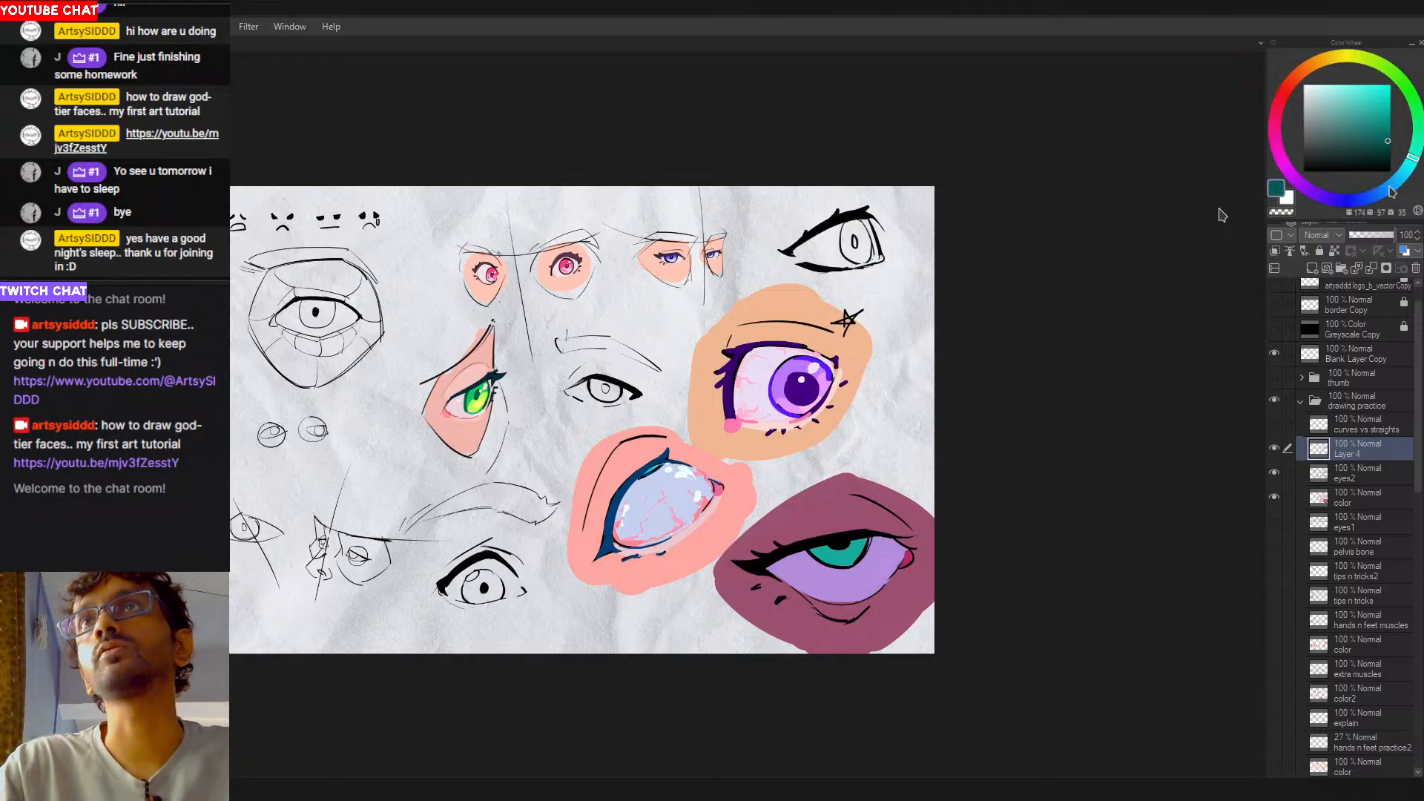
left_click_drag(1393, 192, 1400, 176)
left_click_drag(751, 568, 862, 541)
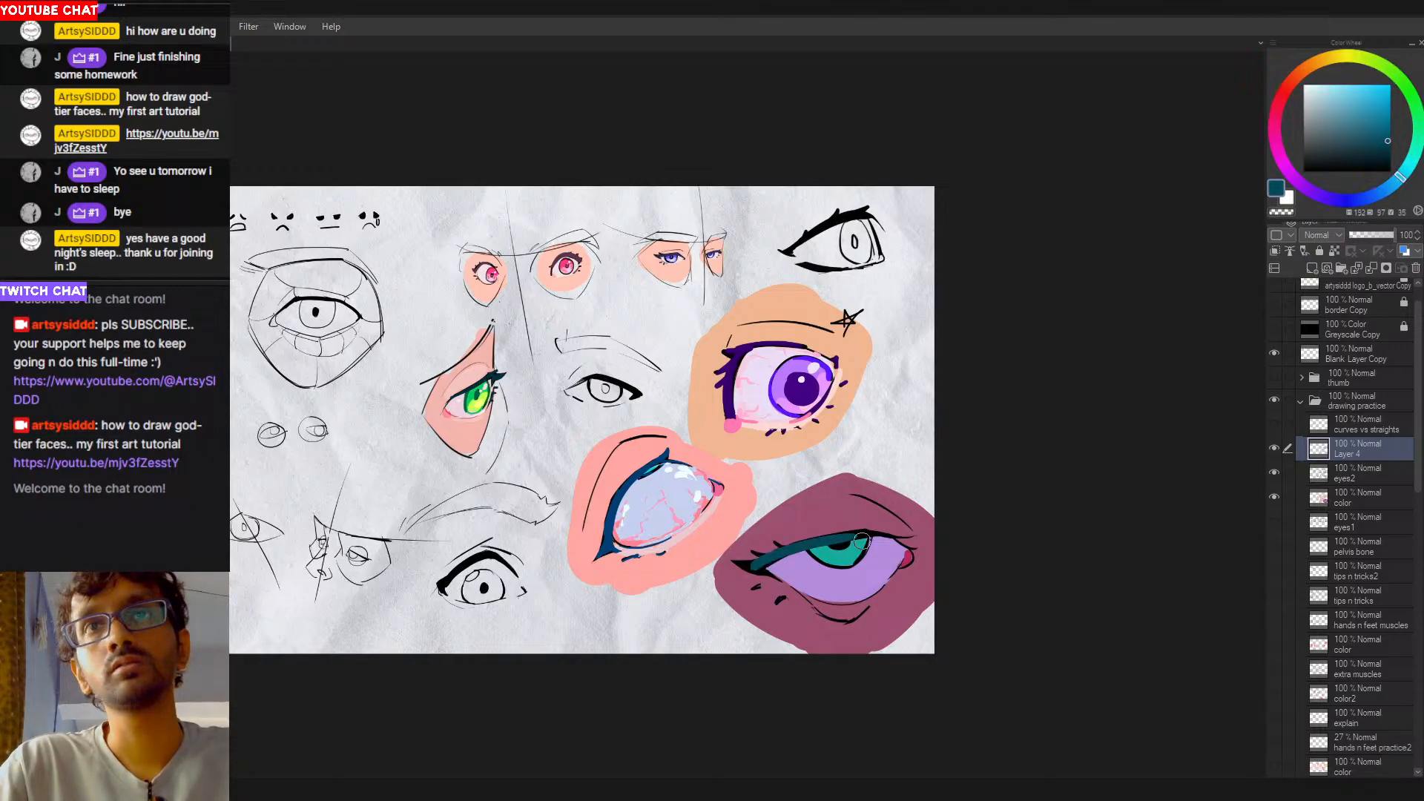
key("ctrl+z")
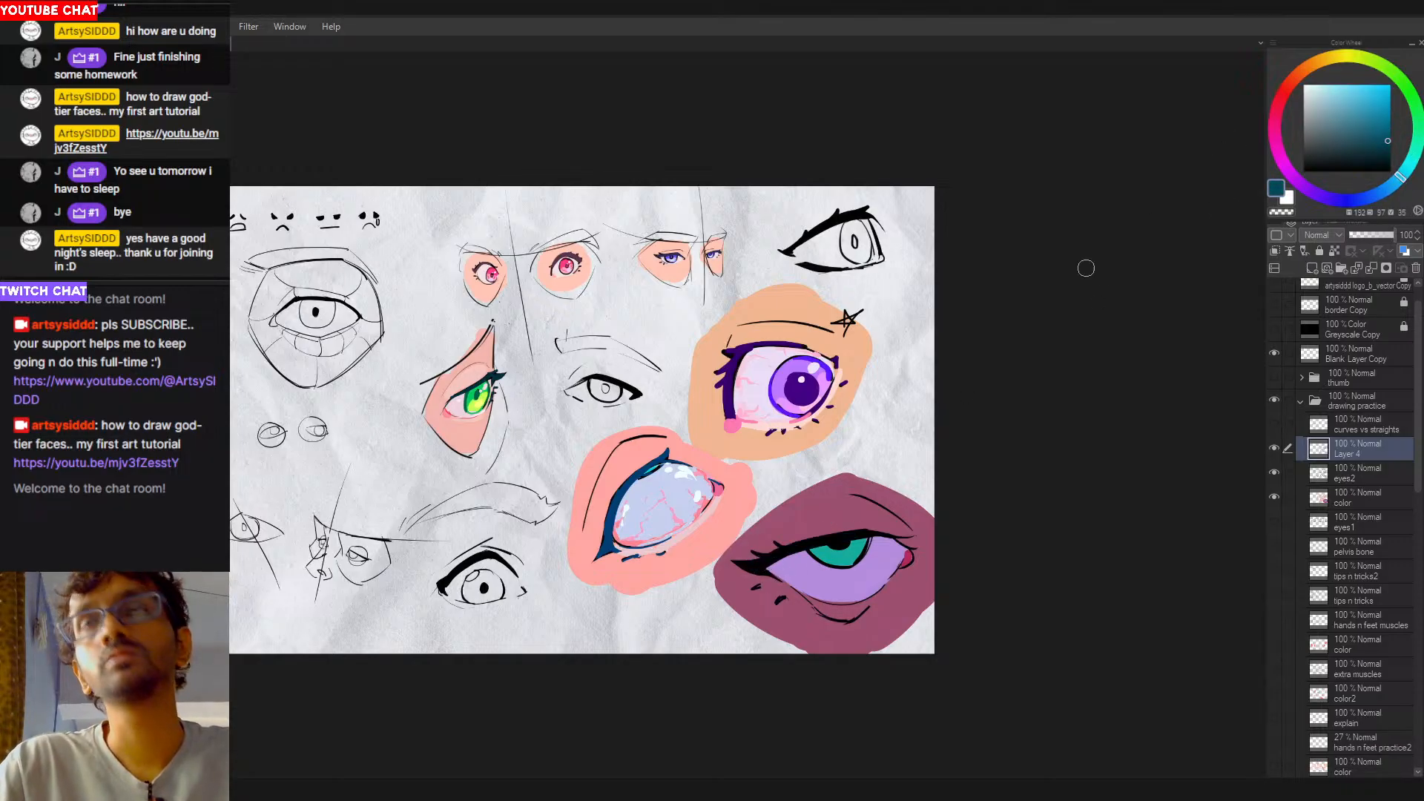
left_click(1389, 147)
left_click_drag(753, 567, 878, 531)
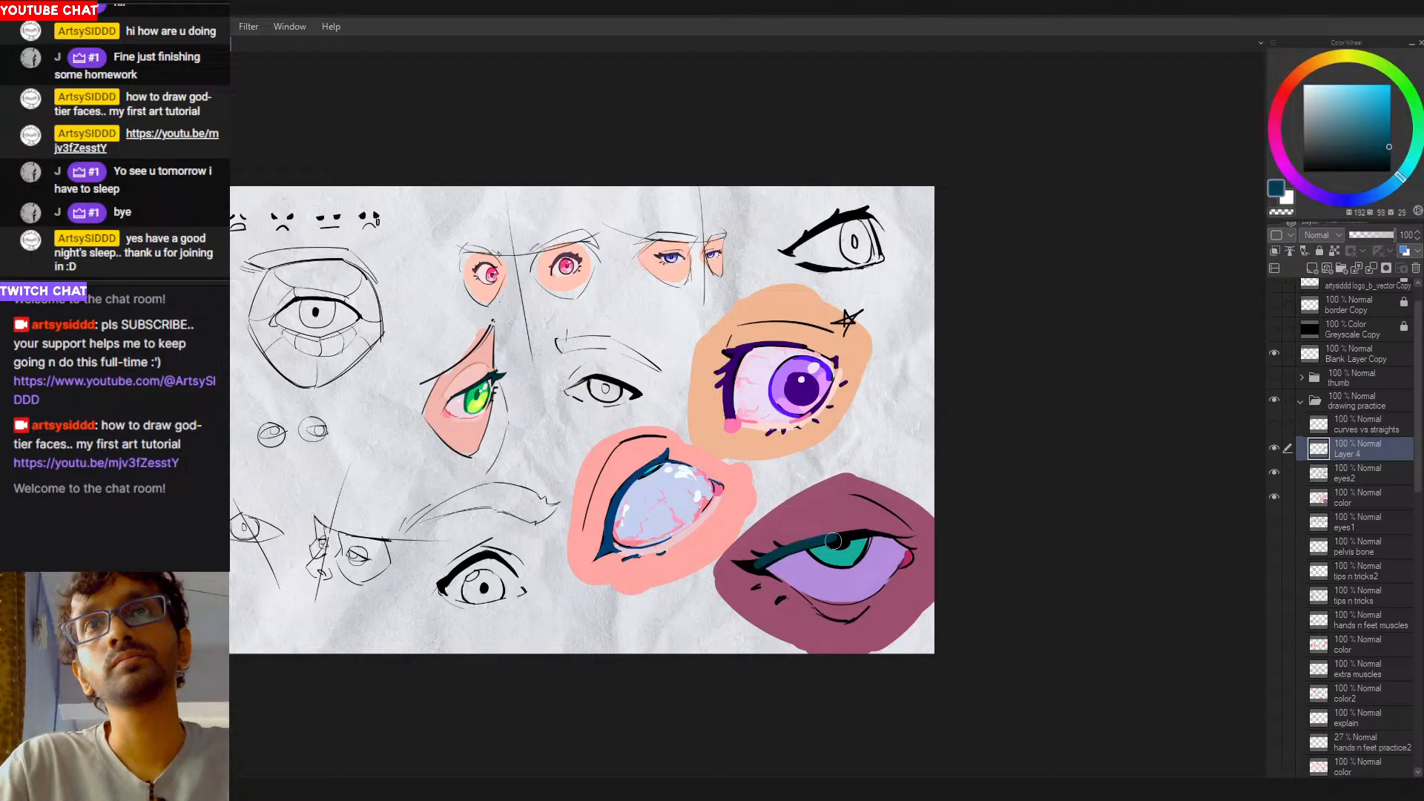
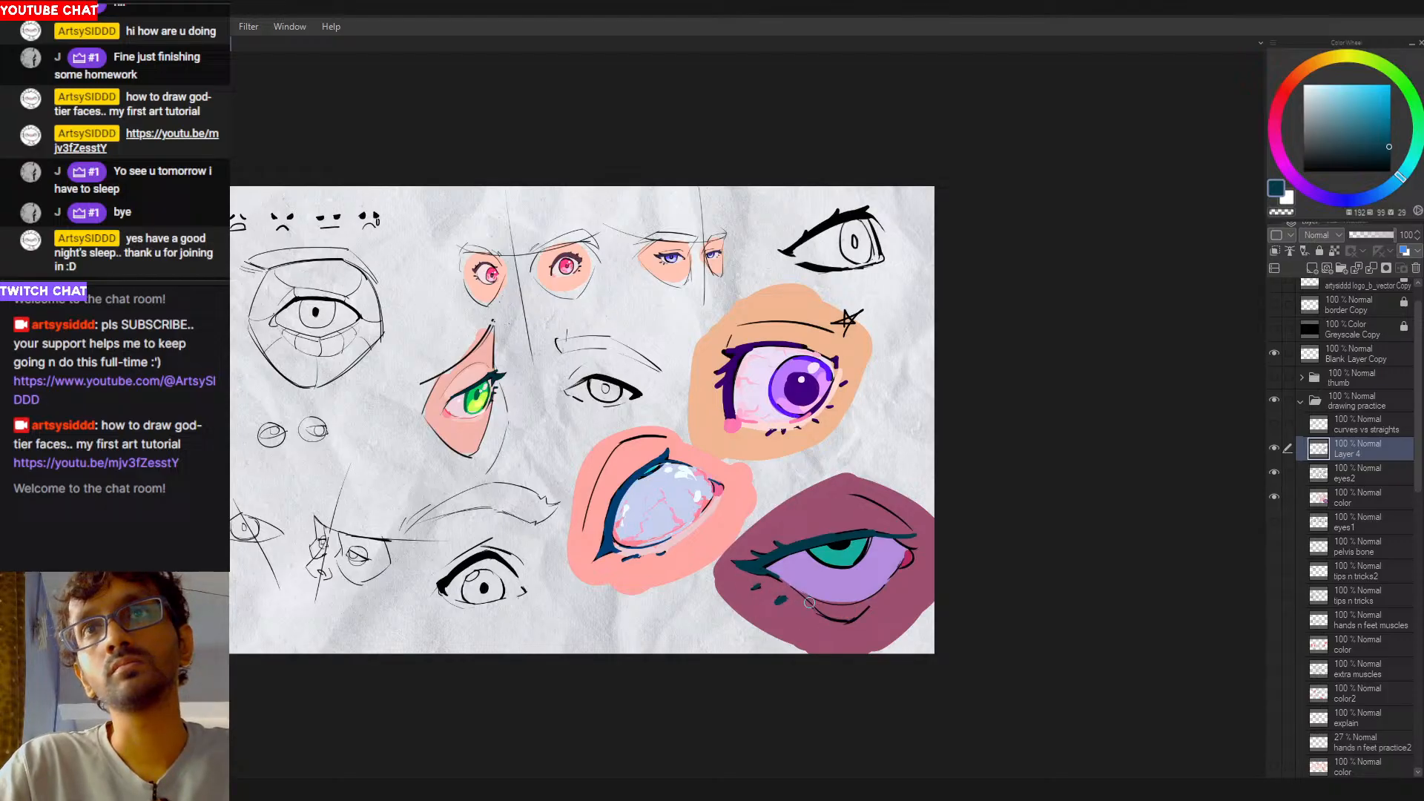
Step: Sample a deep crimson from the half-lidded eye's inner corner and line the lower rim of the eye white
left_click(909, 556, "alt")
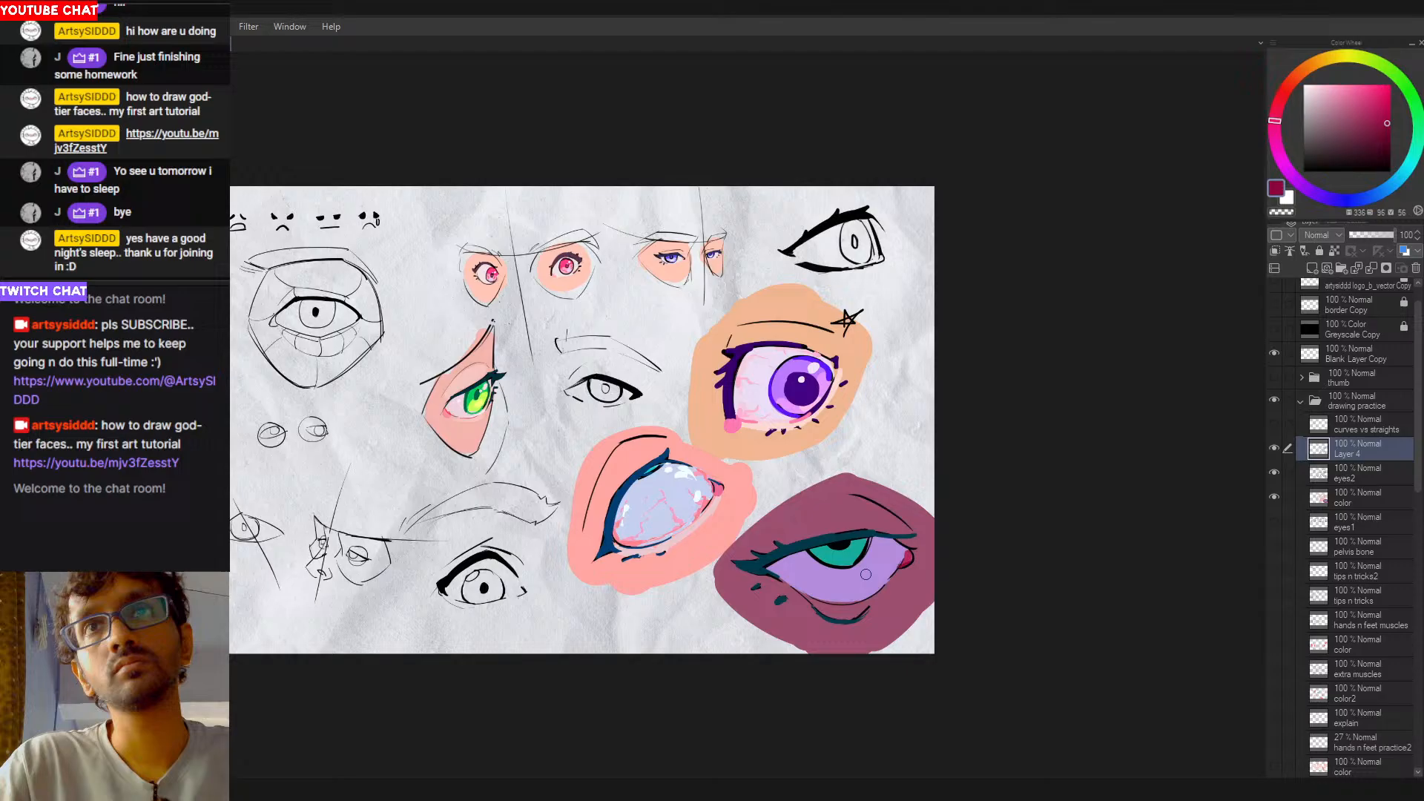
left_click_drag(799, 595, 856, 600)
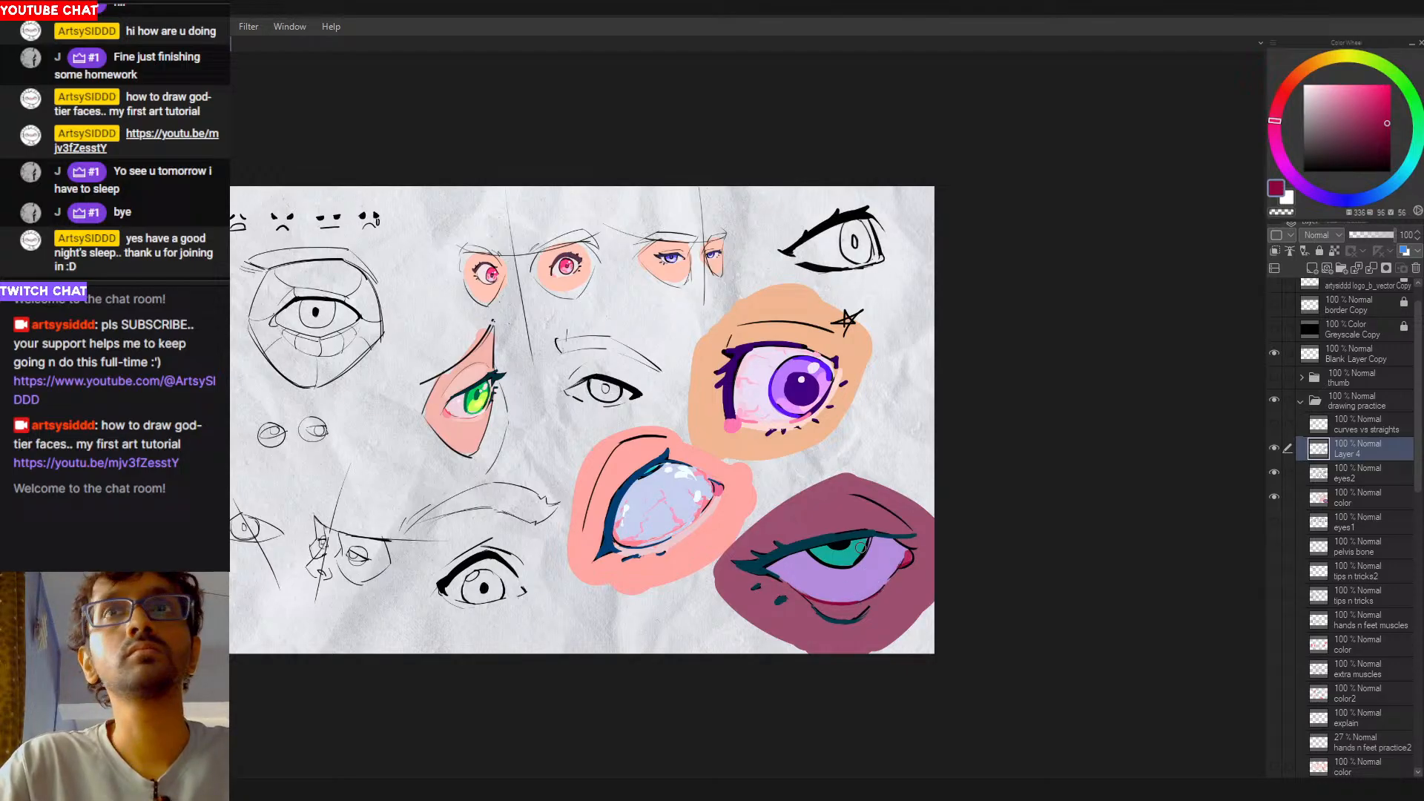
left_click_drag(850, 575, 899, 557)
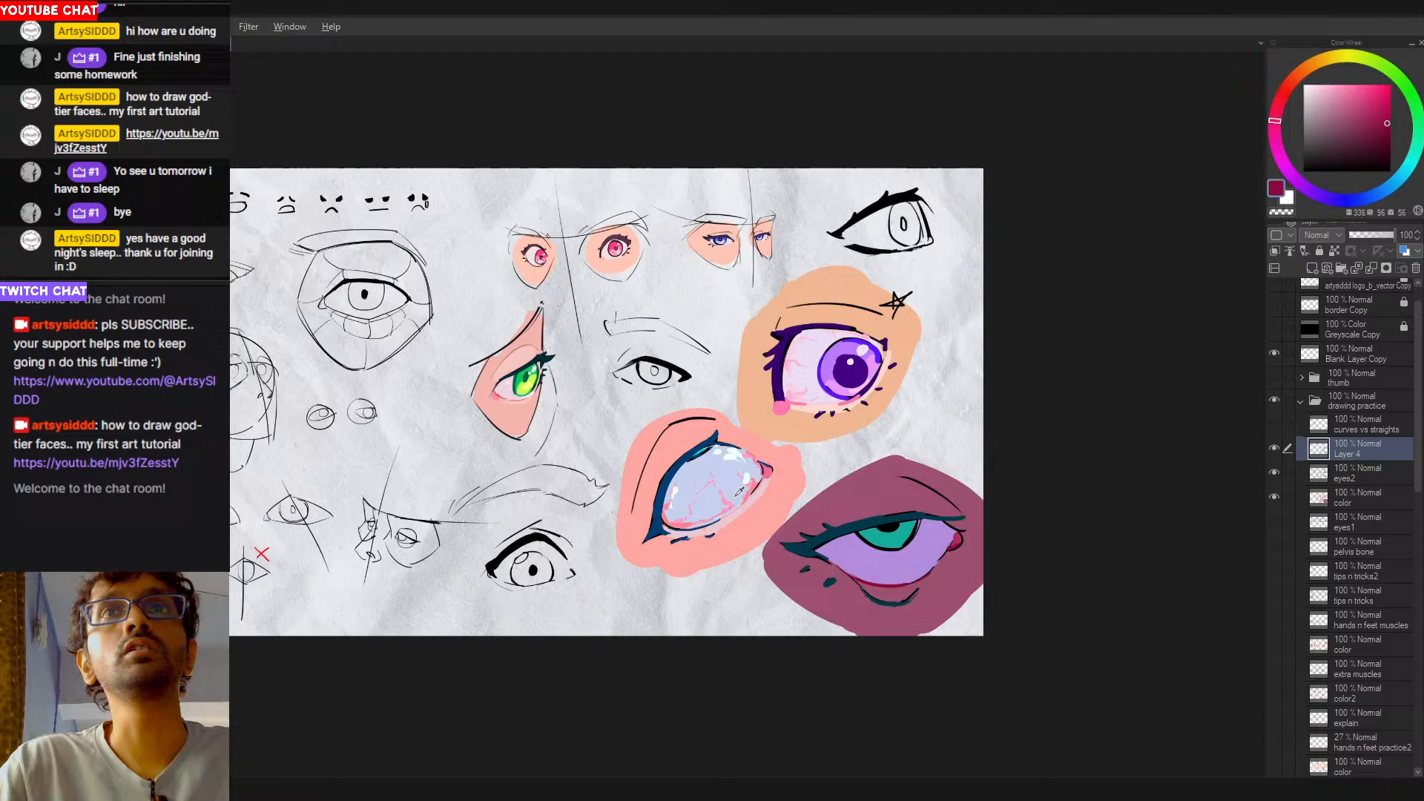
Step: Paint branching muted-magenta veins across the half-lidded eye's lavender white and touch up the tear duct with its own magenta
left_click(876, 565, "alt")
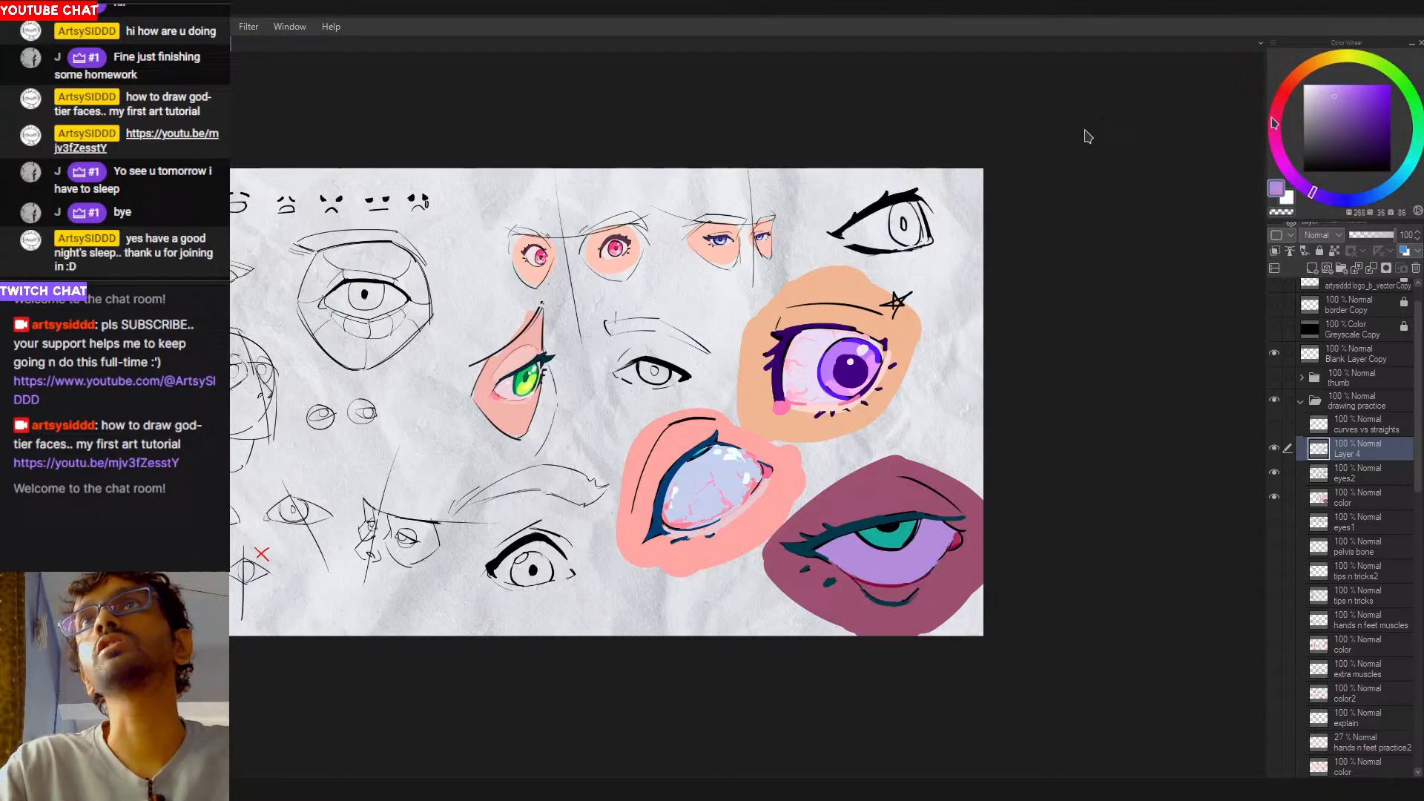
left_click(1365, 108)
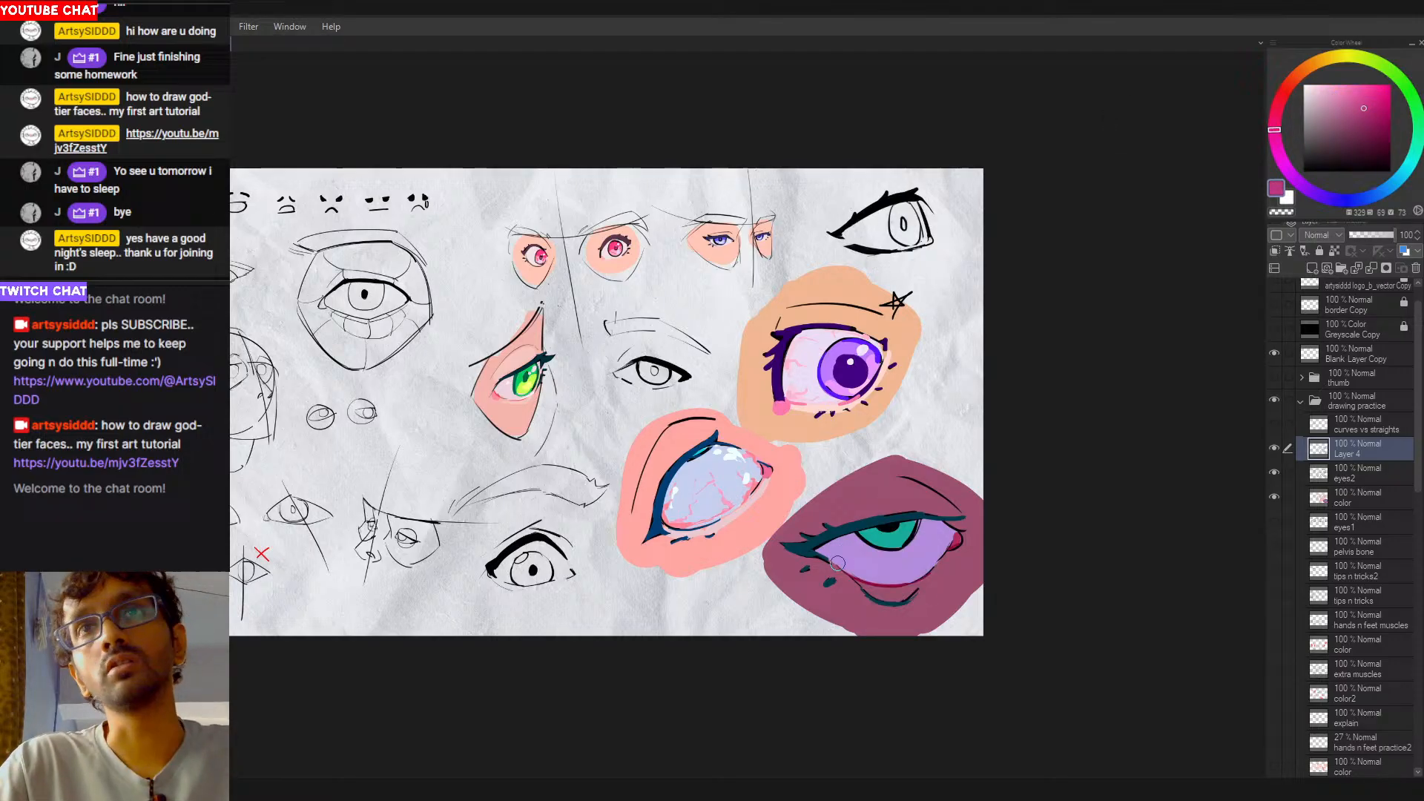
left_click_drag(837, 563, 873, 593)
left_click_drag(1353, 112, 1358, 117)
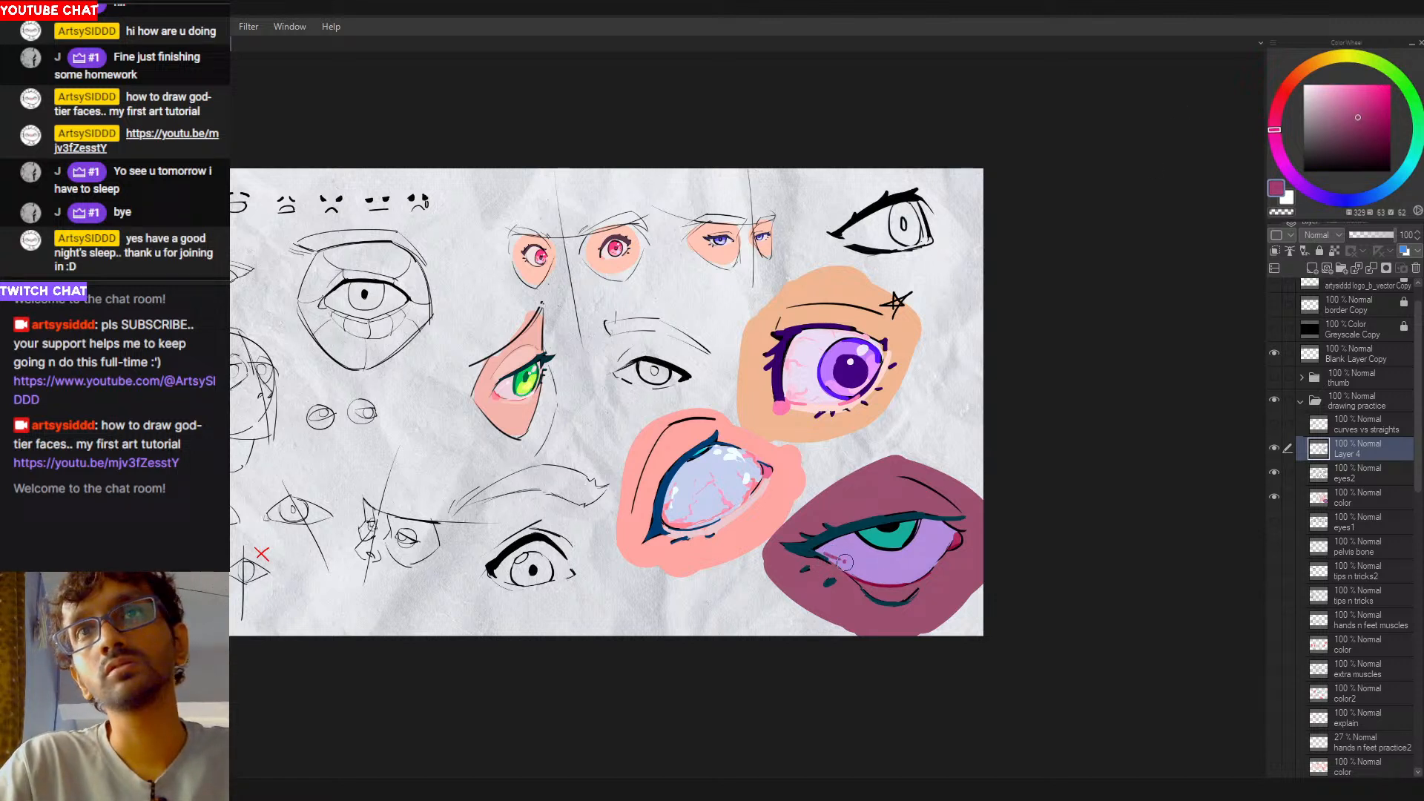
mouse_move(836, 564)
left_mouse_down()
mouse_move(861, 550)
mouse_move(856, 582)
mouse_move(872, 561)
mouse_move(892, 585)
left_mouse_up()
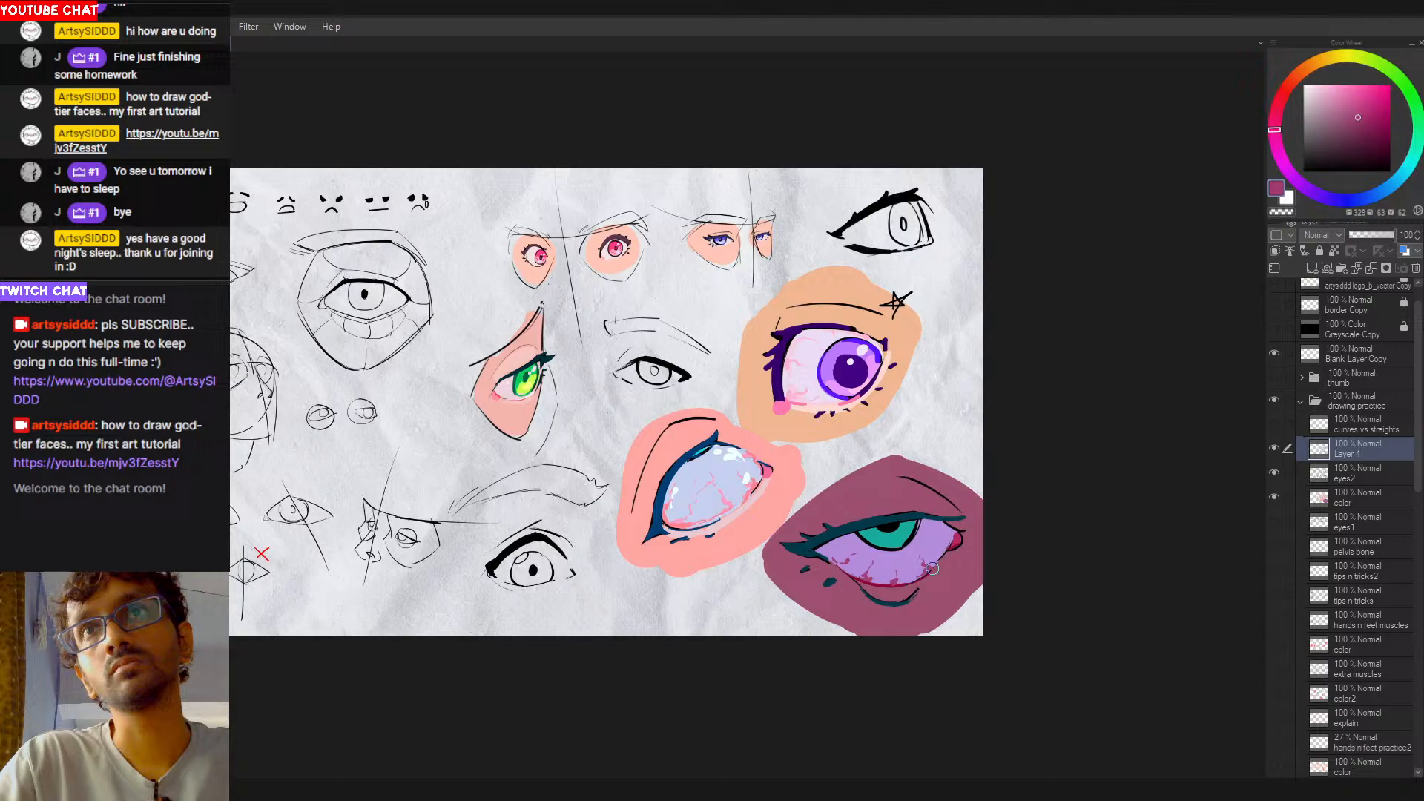
left_click(954, 537, "alt")
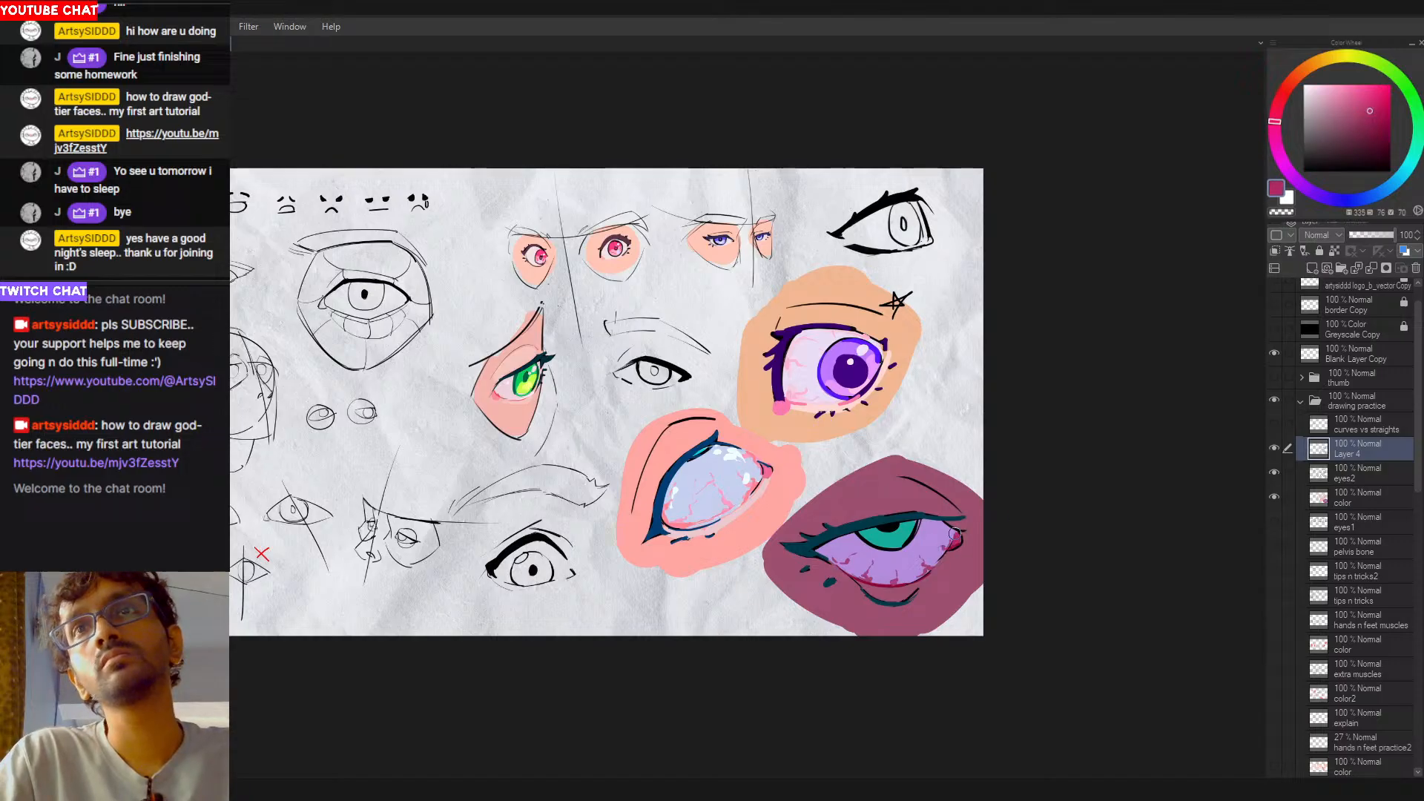
Step: Choose a dark blue-teal based on the iris colour and shade the half-lidded eye's pupil and iris outline
left_click(869, 517, "alt")
left_click(876, 536, "alt")
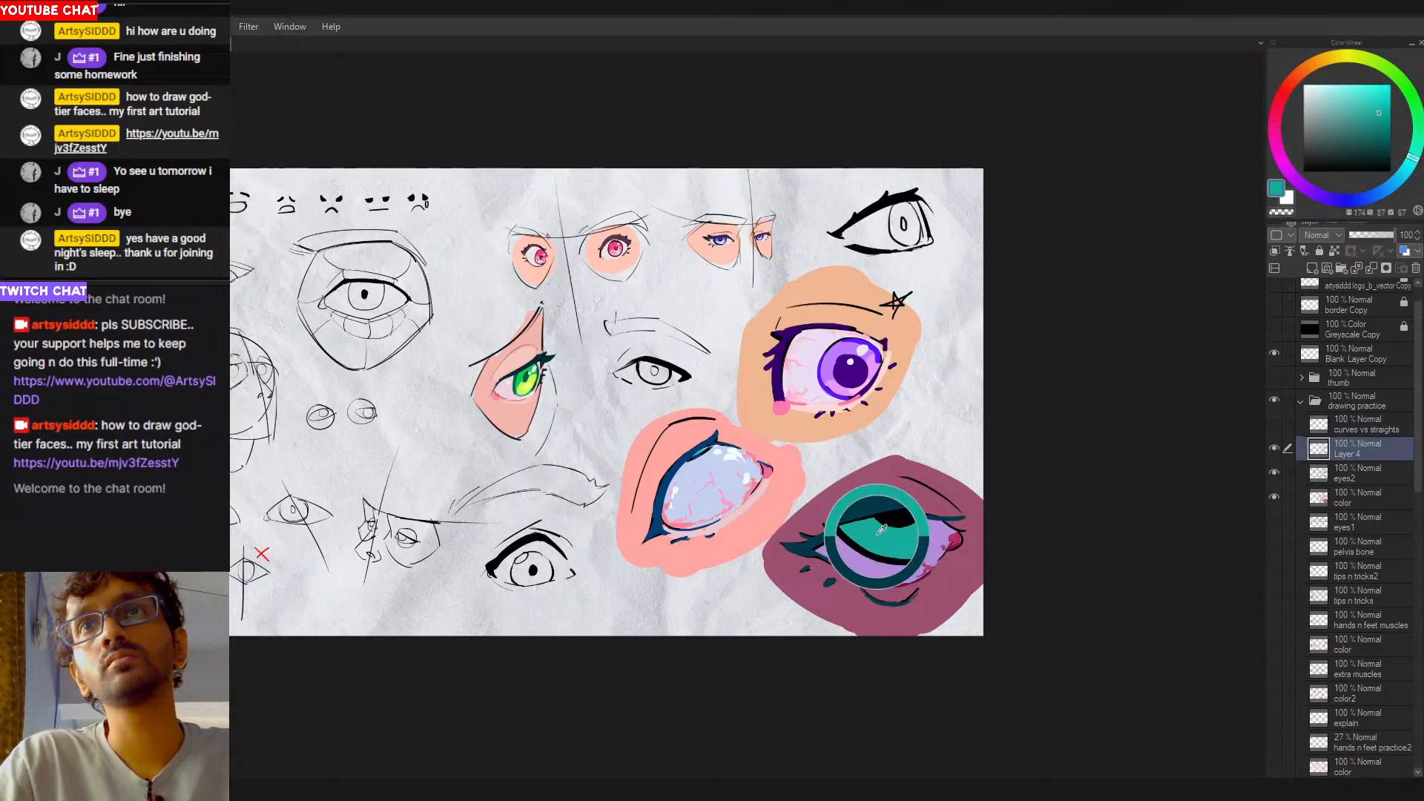
left_click(1388, 137)
left_click(1402, 178)
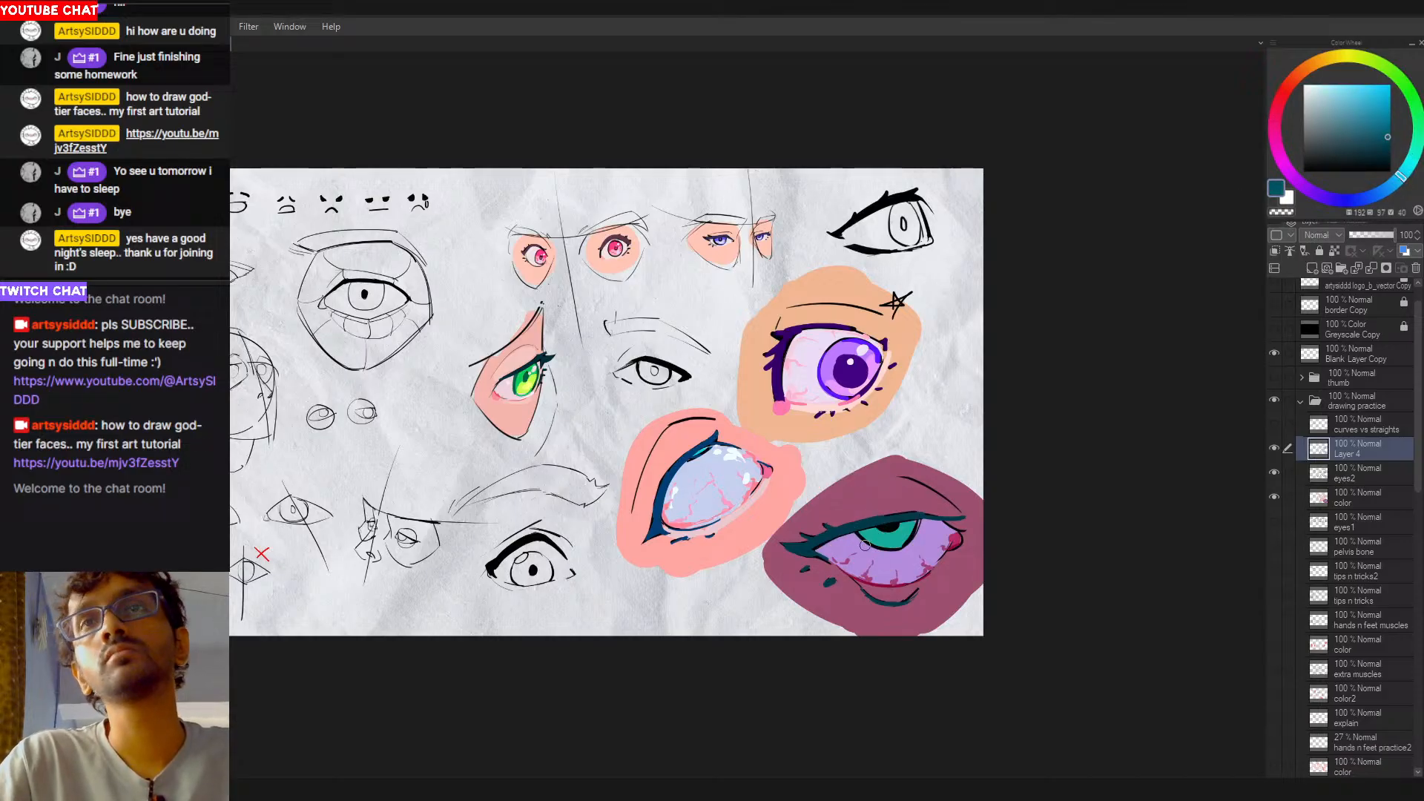
left_click_drag(856, 533, 876, 547)
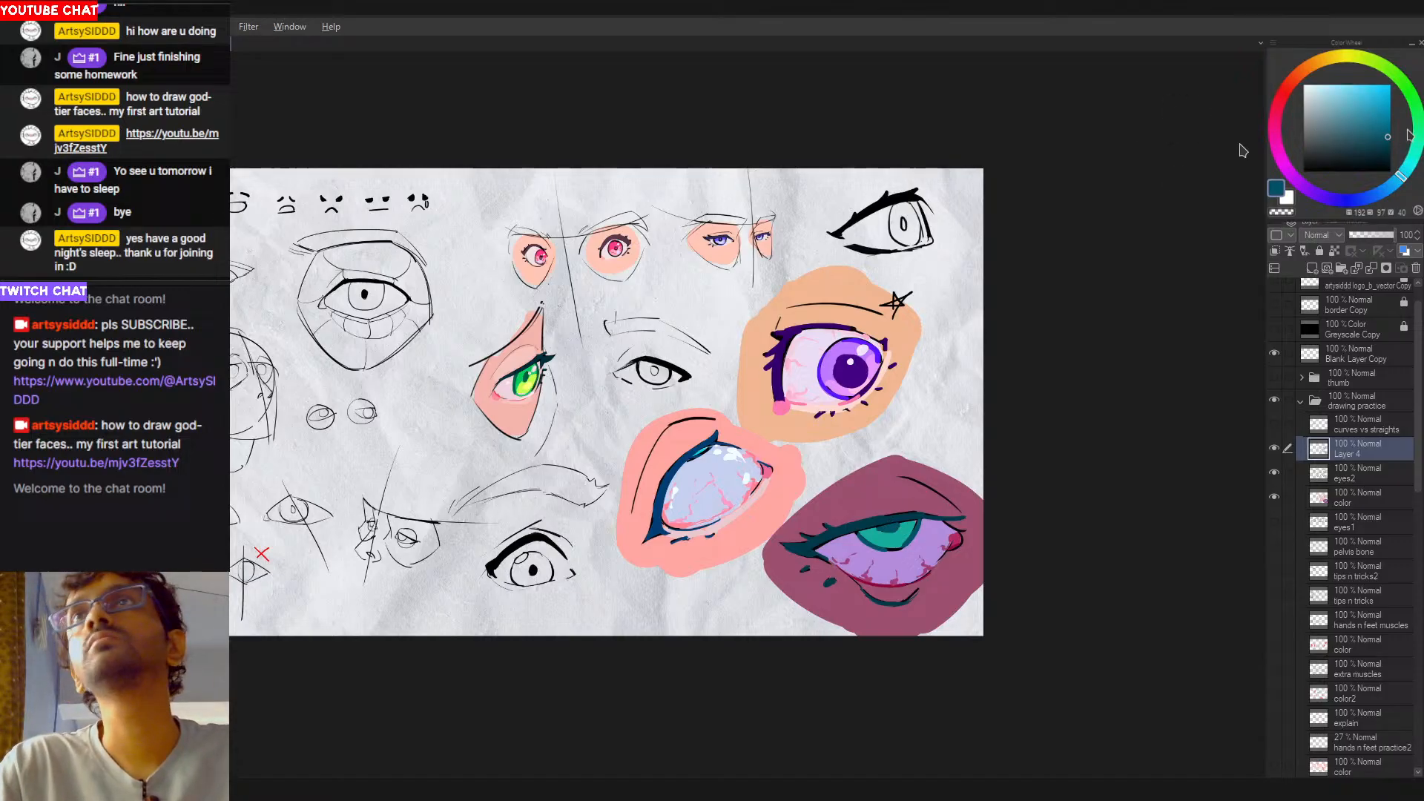
left_click(913, 530, "alt")
left_click(1389, 128)
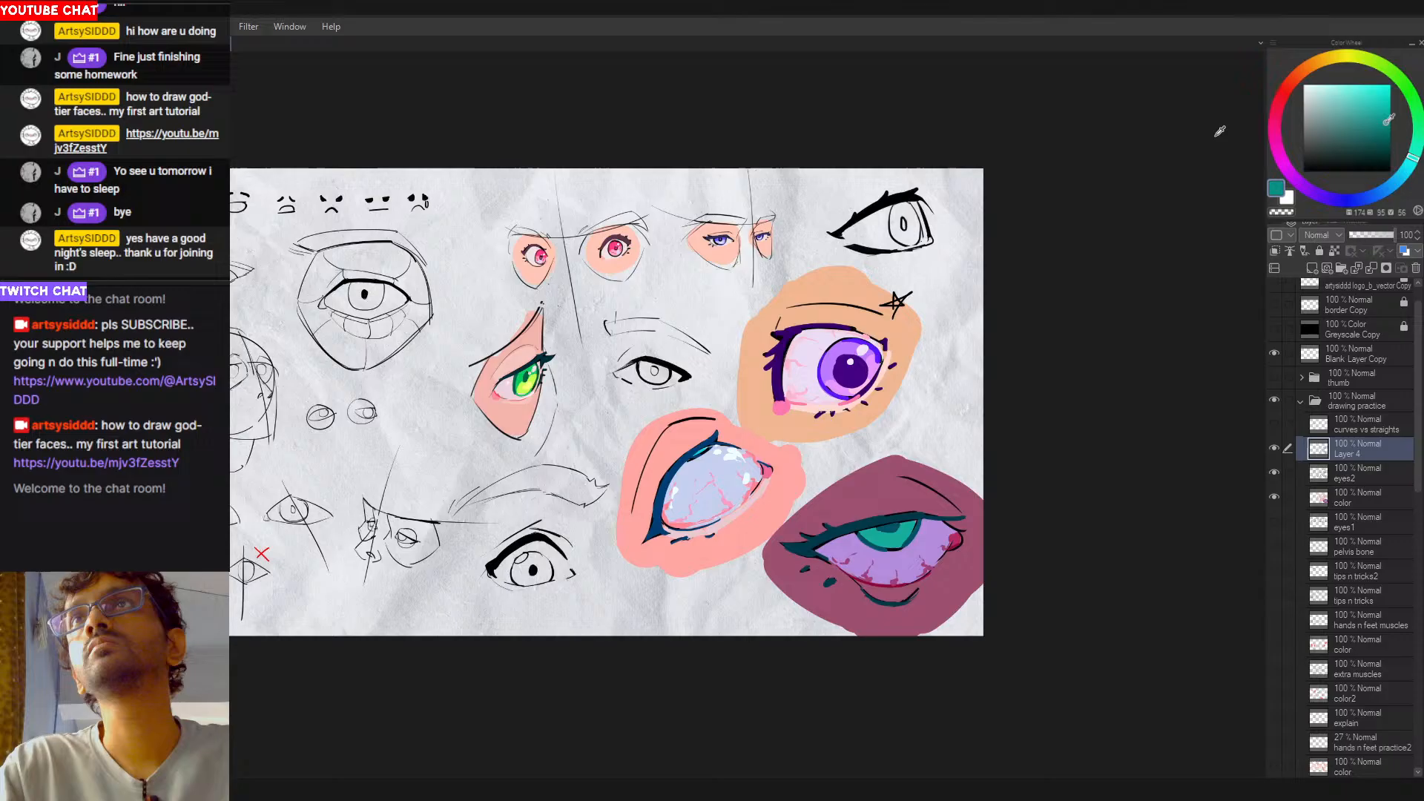
left_click(1407, 172)
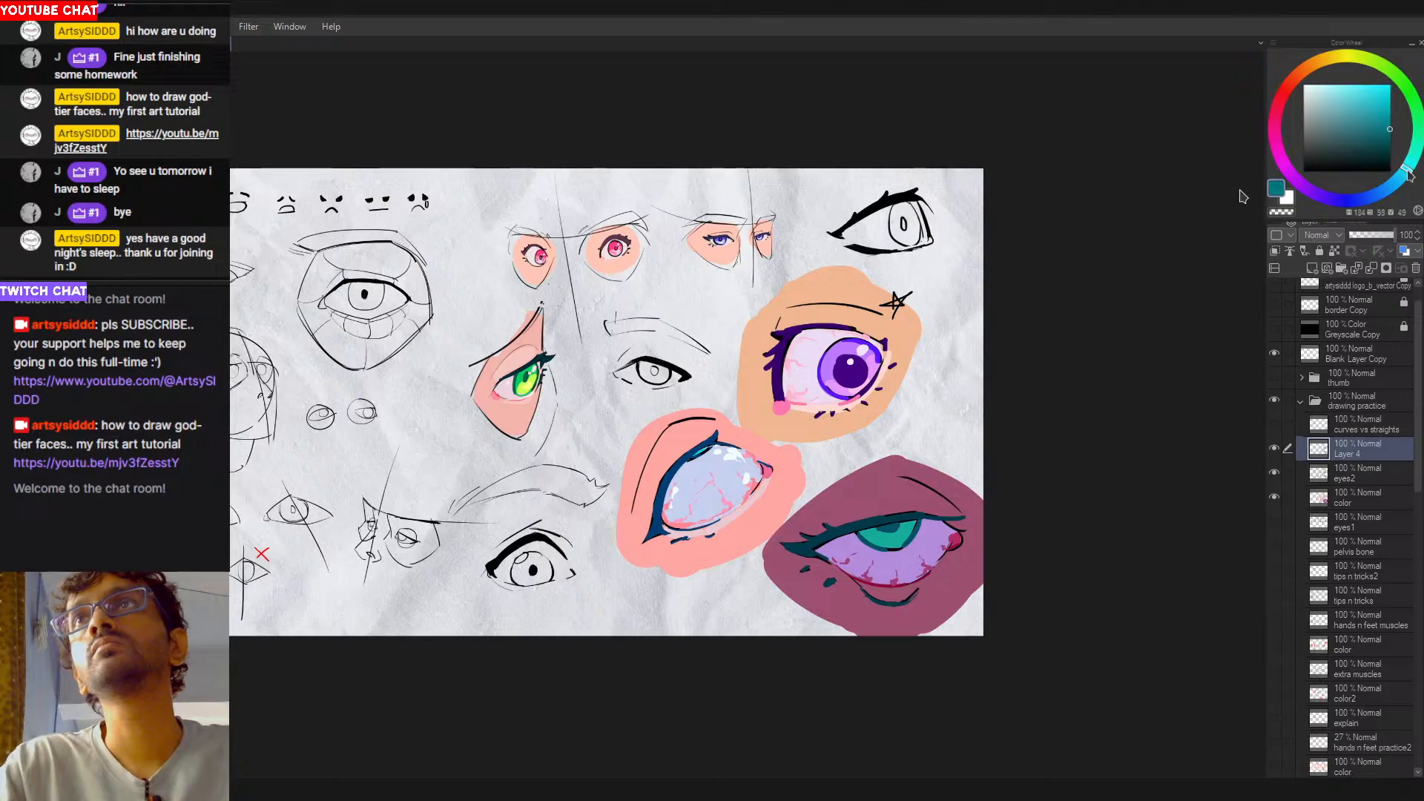
key("w")
left_click(868, 554)
key("ctrl+d")
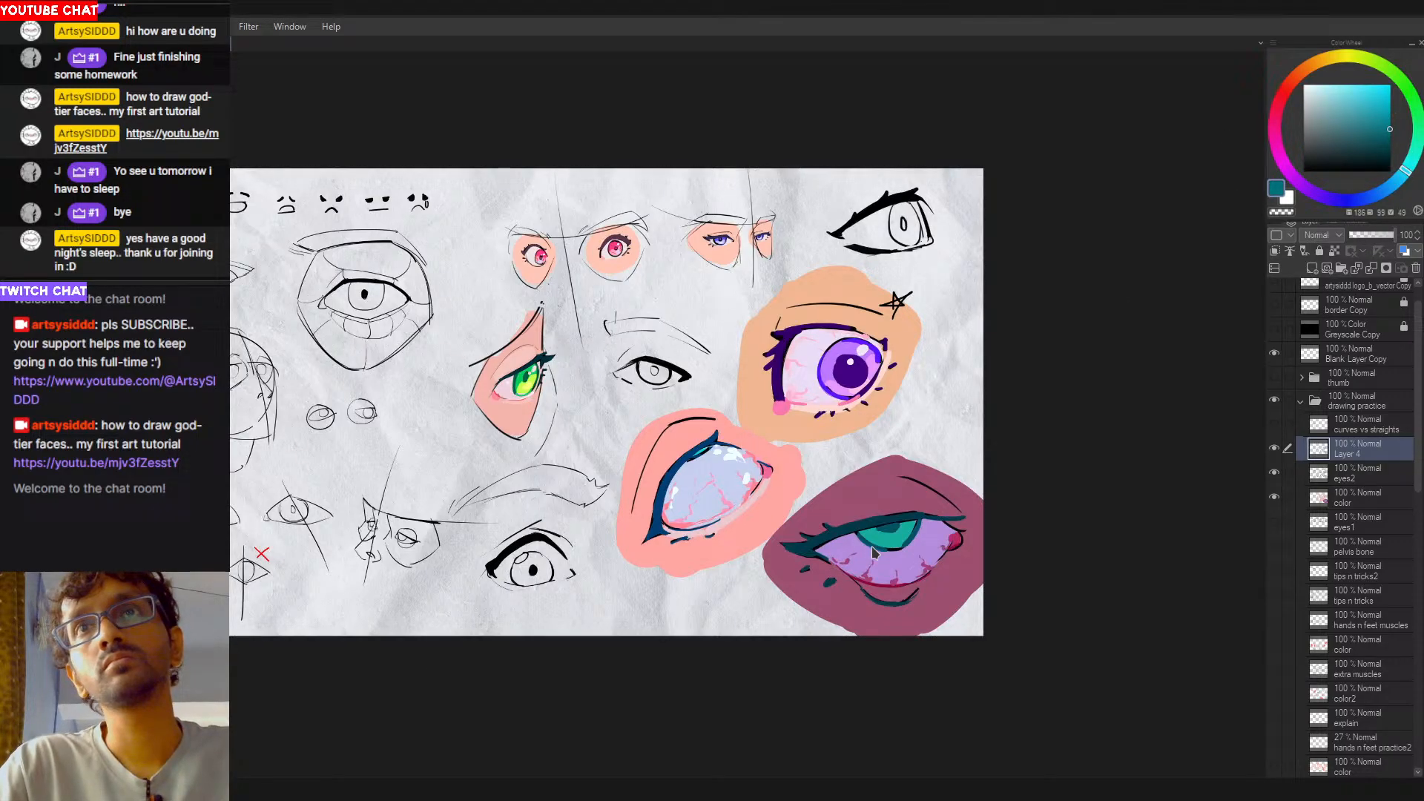
Step: Paint a bright turquoise glow across the lower part of the half-lidded eye's iris
left_click(899, 534, "alt")
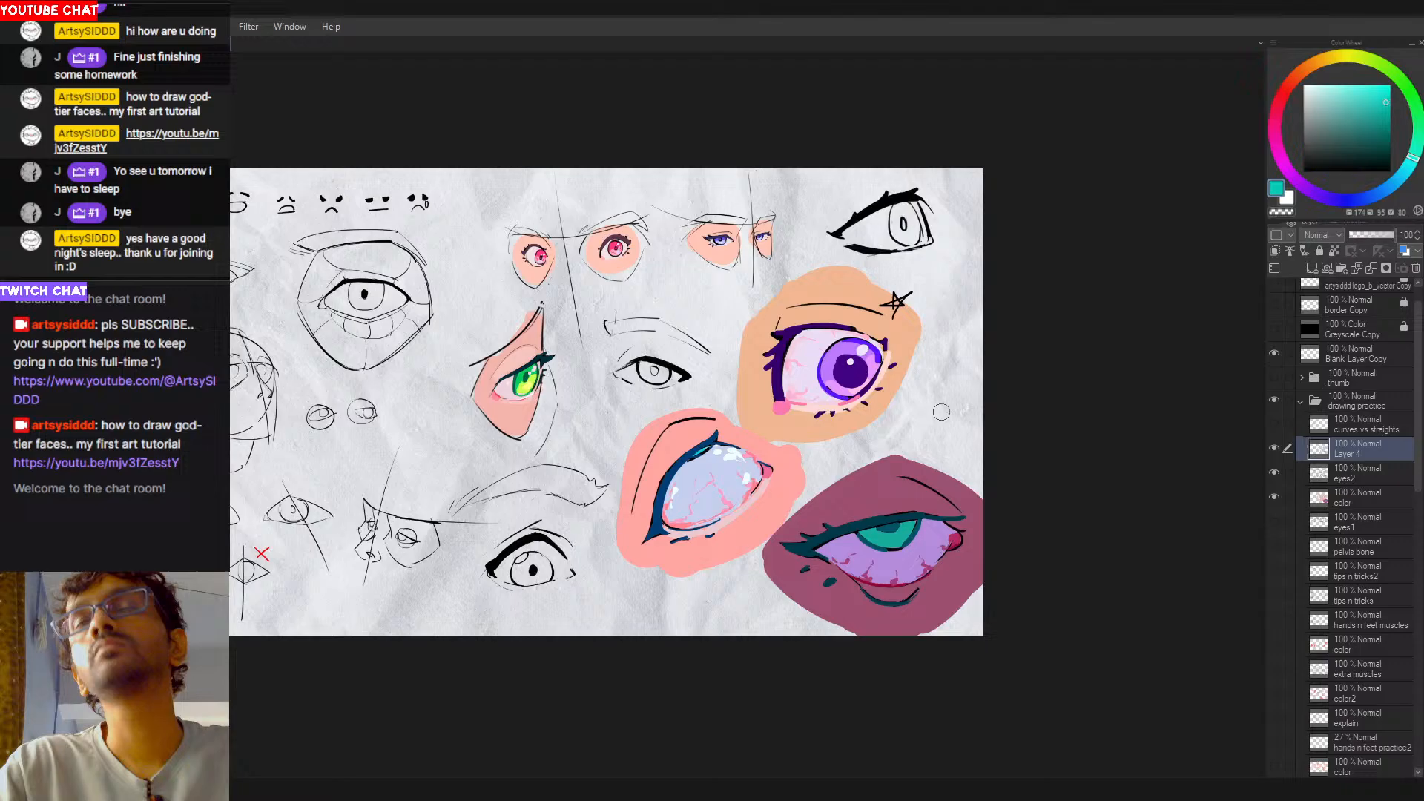
left_click(892, 540, "alt")
key("ctrl+z")
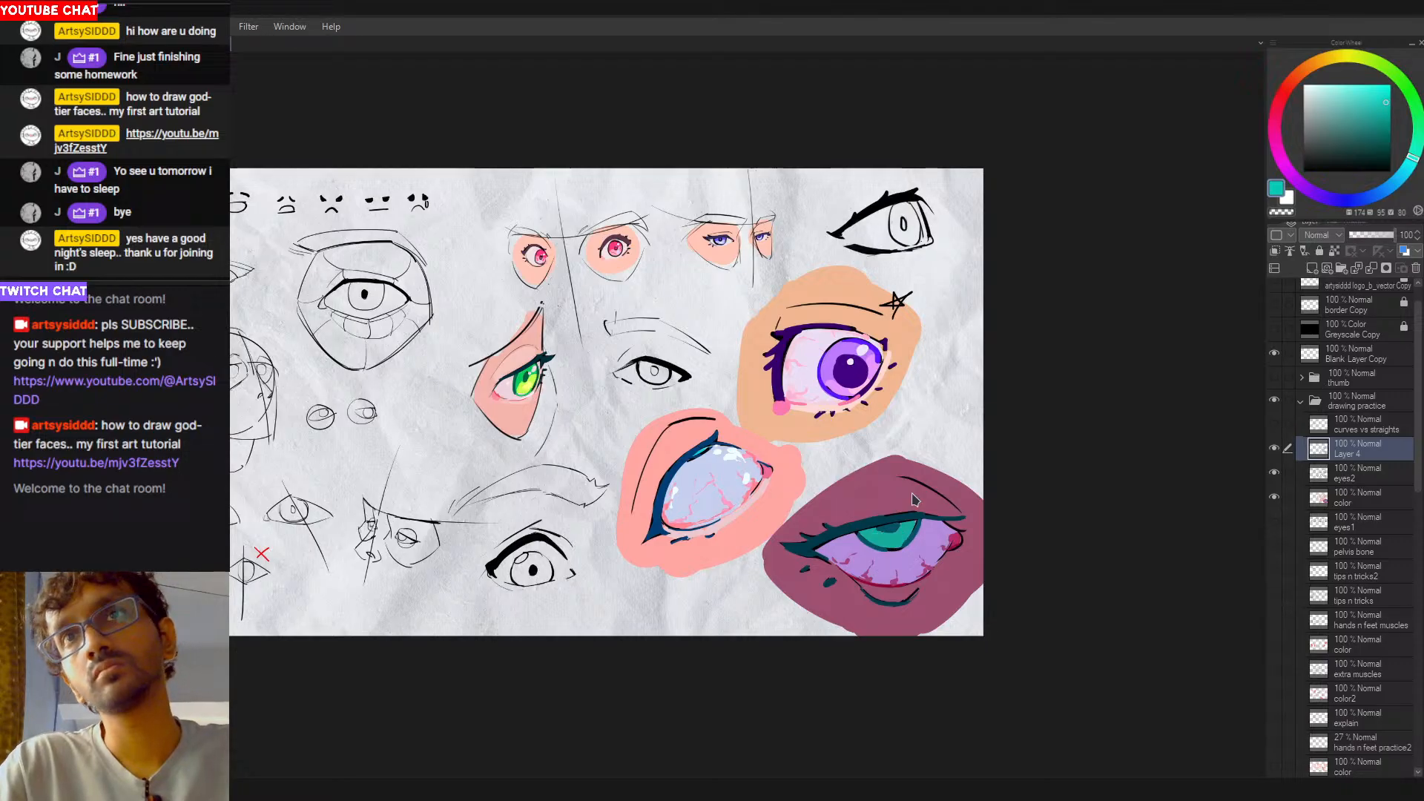
left_click_drag(1378, 92, 1382, 92)
mouse_move(874, 530)
left_mouse_down()
mouse_move(879, 567)
mouse_move(901, 535)
left_mouse_up()
key("ctrl+z")
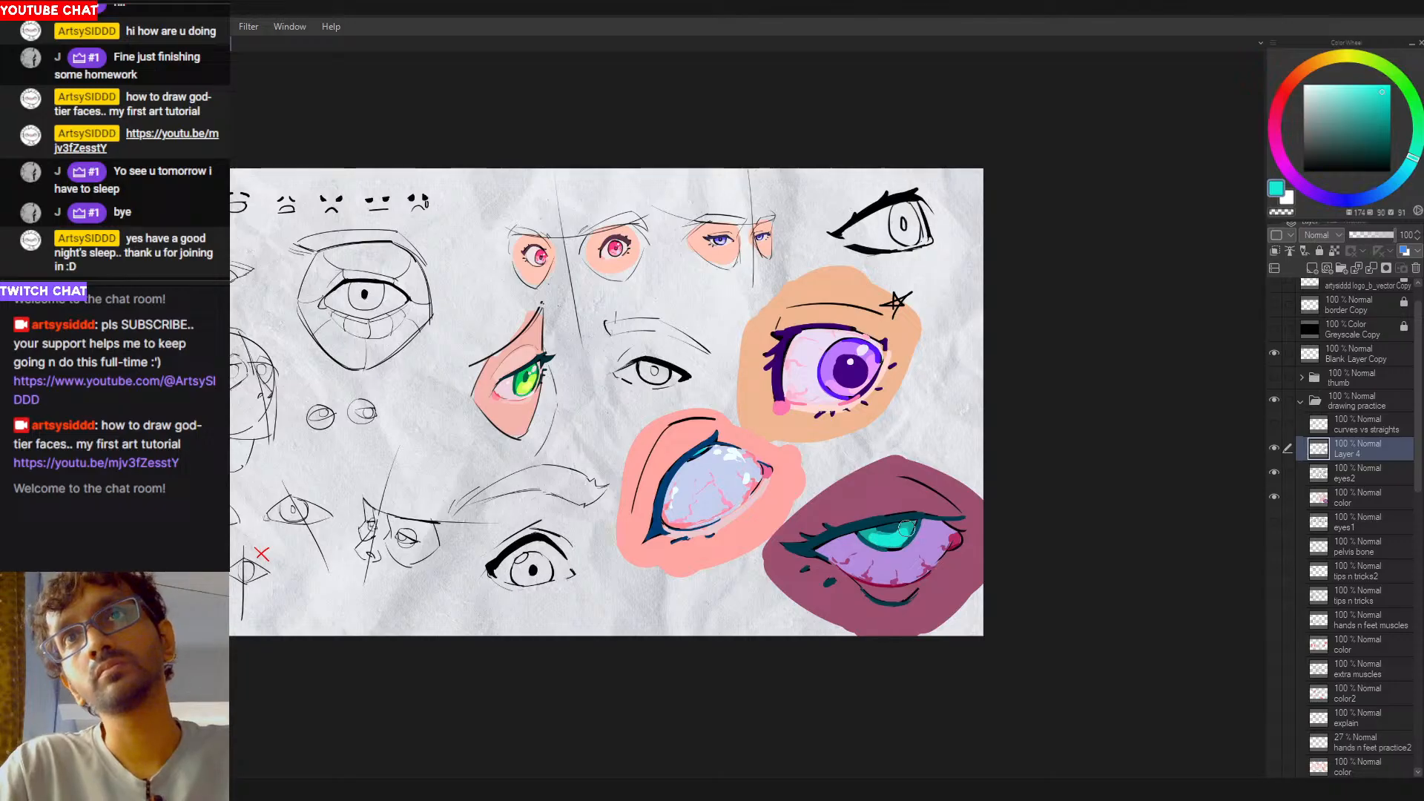
Step: Add bright green and lighter mint-green accents to the lower part of the half-lidded eye's iris
left_click(1416, 116)
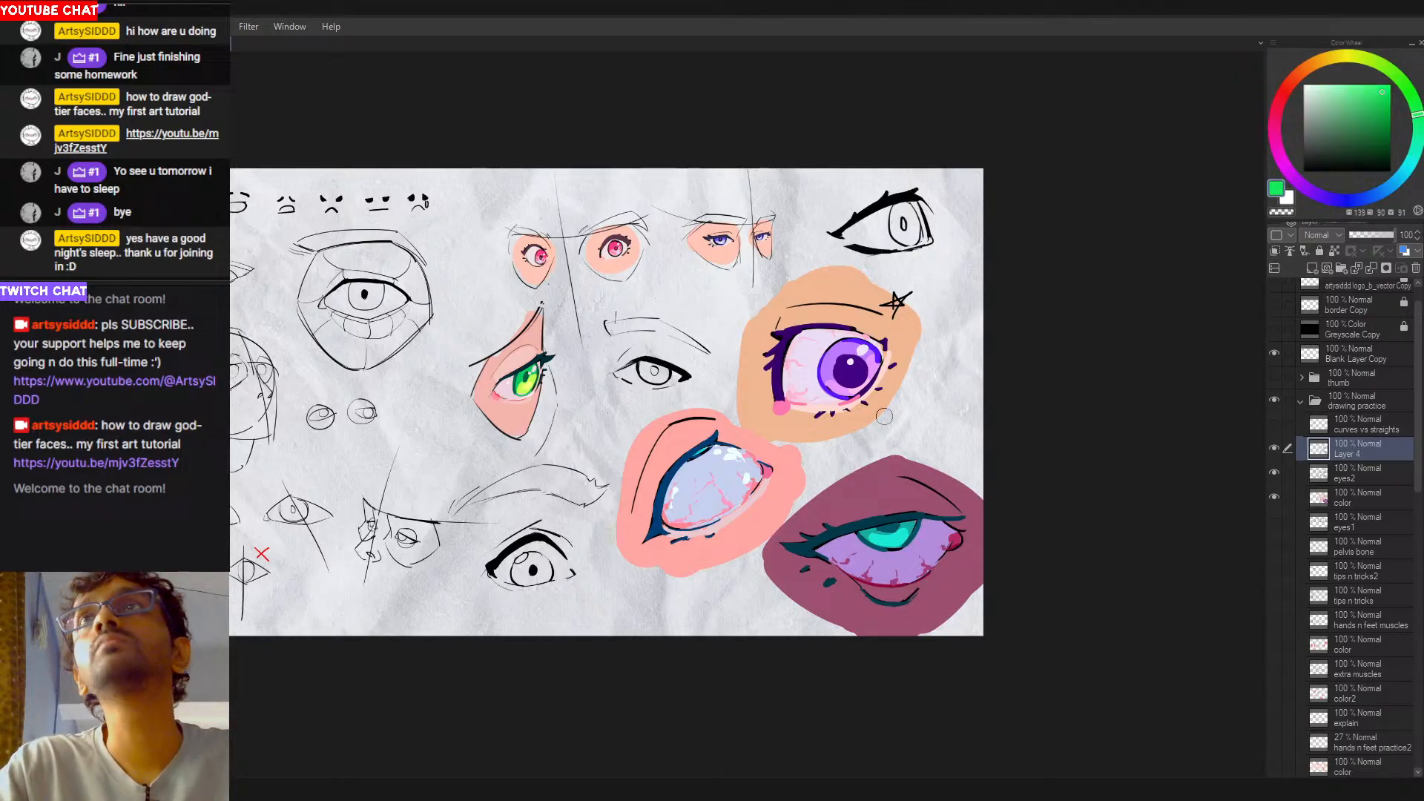
left_click_drag(891, 541, 893, 537)
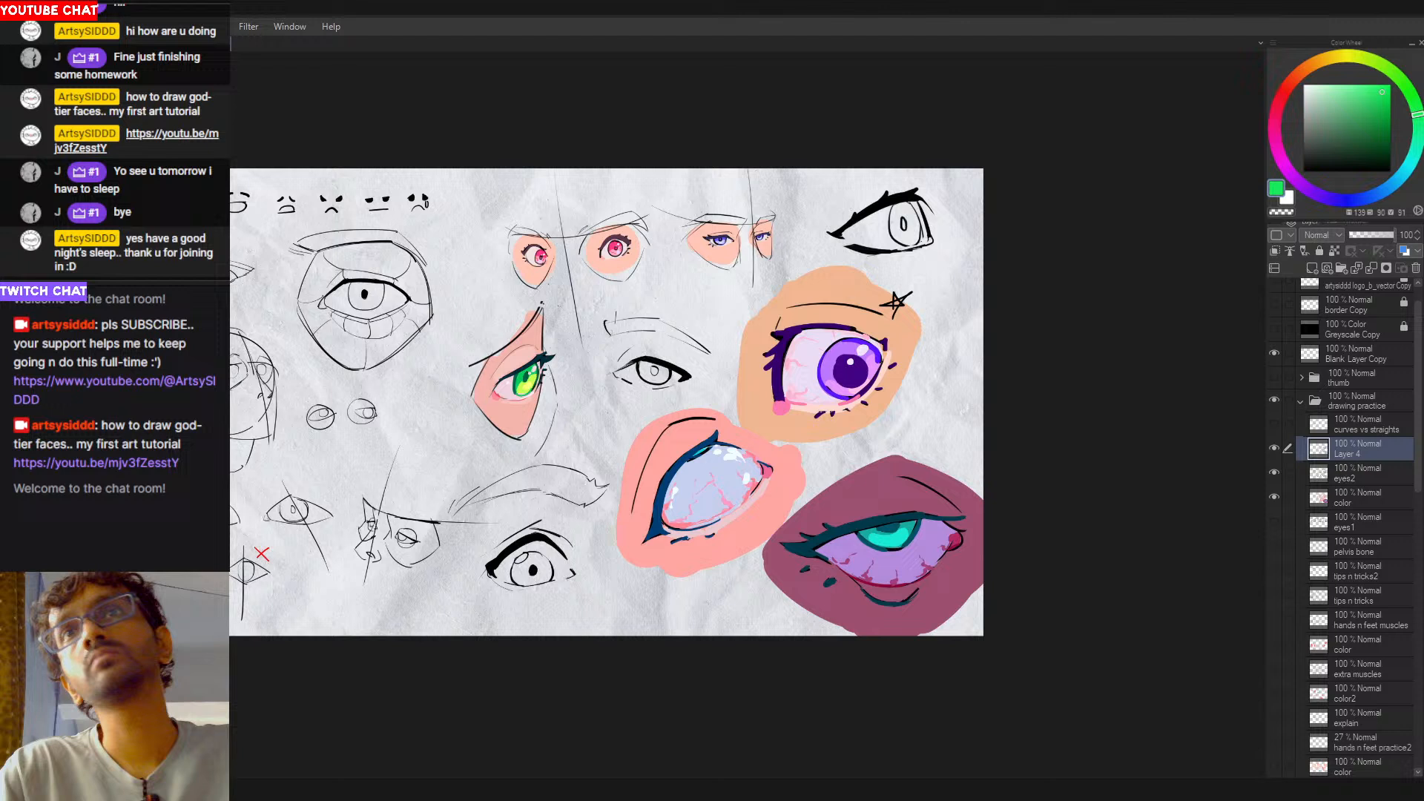
left_click(1362, 87)
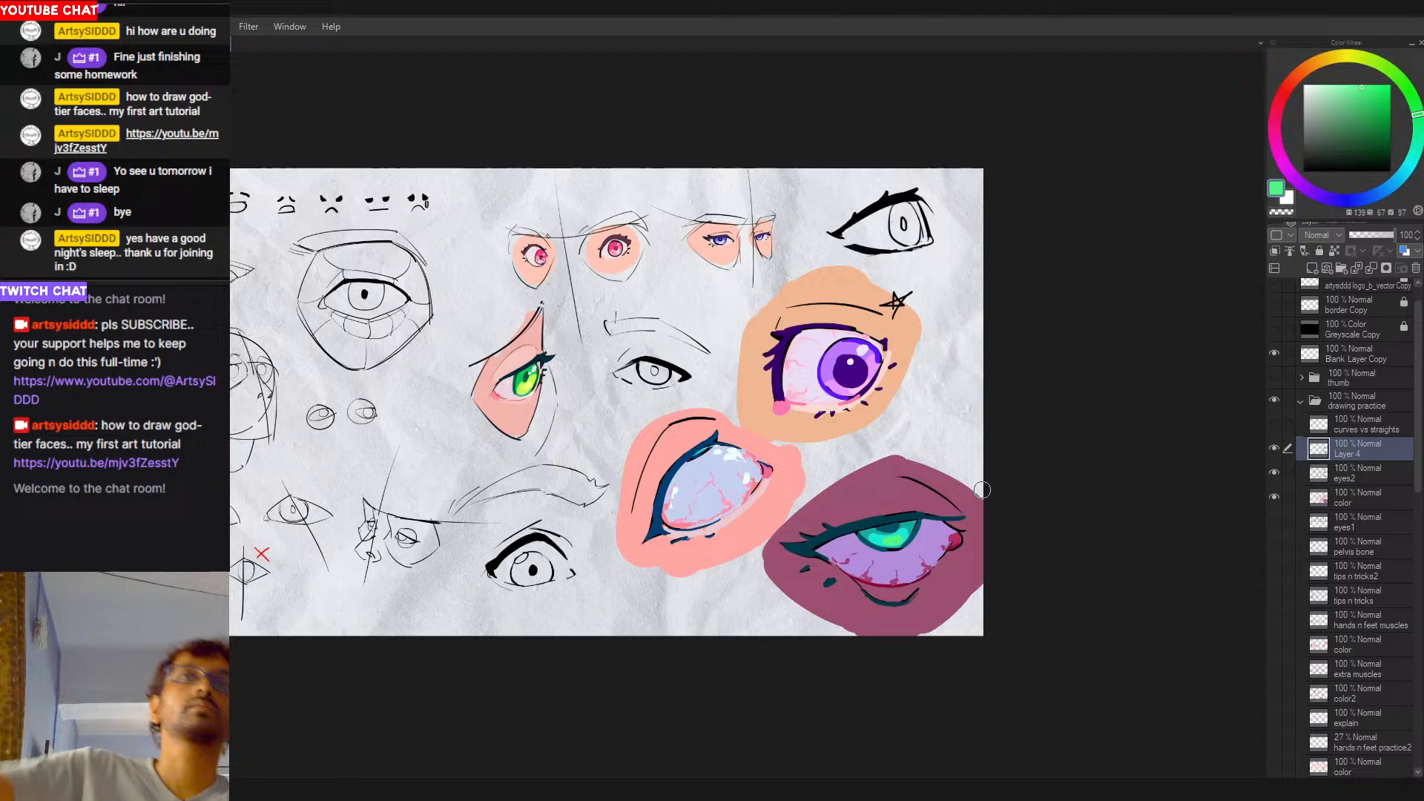
Step: Sample the pale highlight from the neighbouring eye, shift it to icy blue and dab highlights on the half-lidded eye
key("alt")
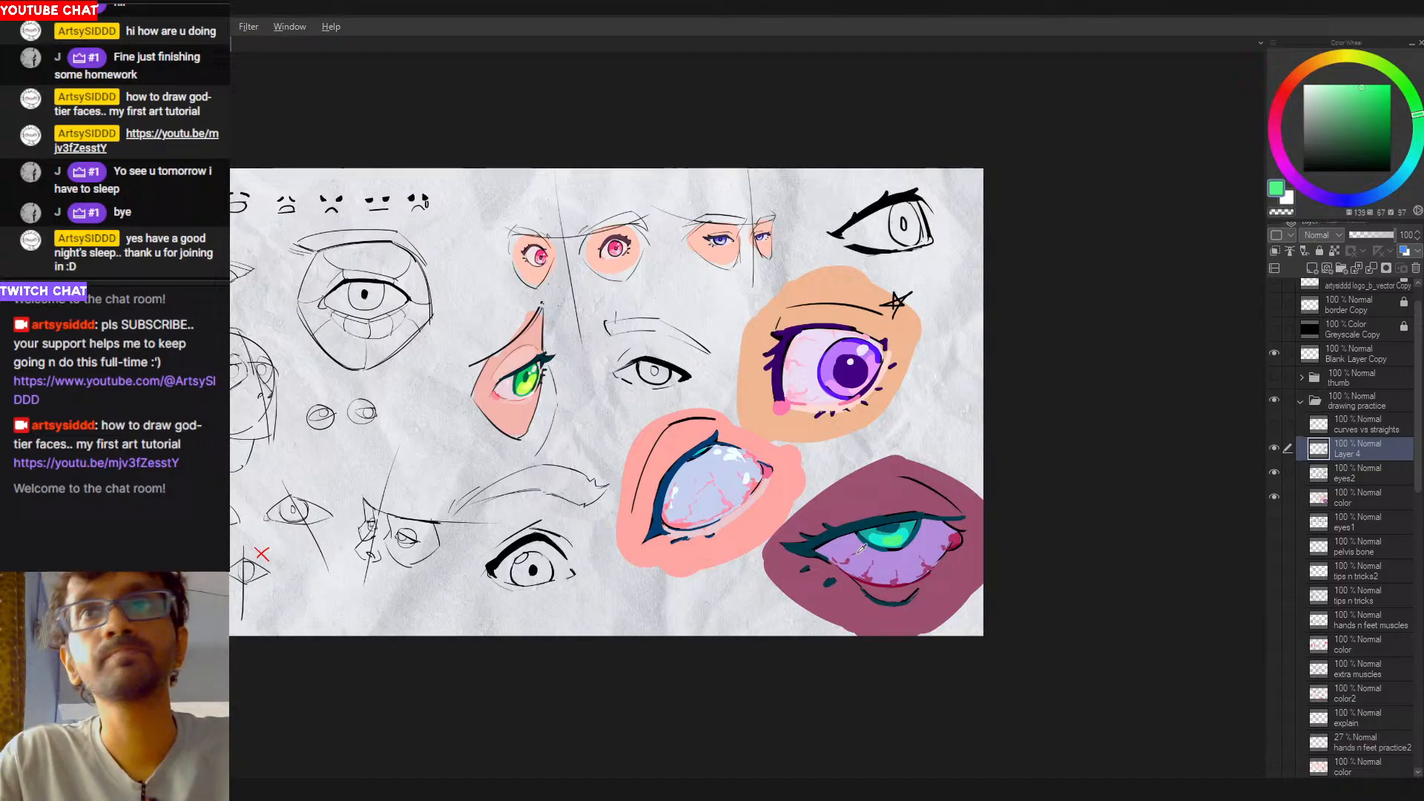
left_click(749, 472, "alt")
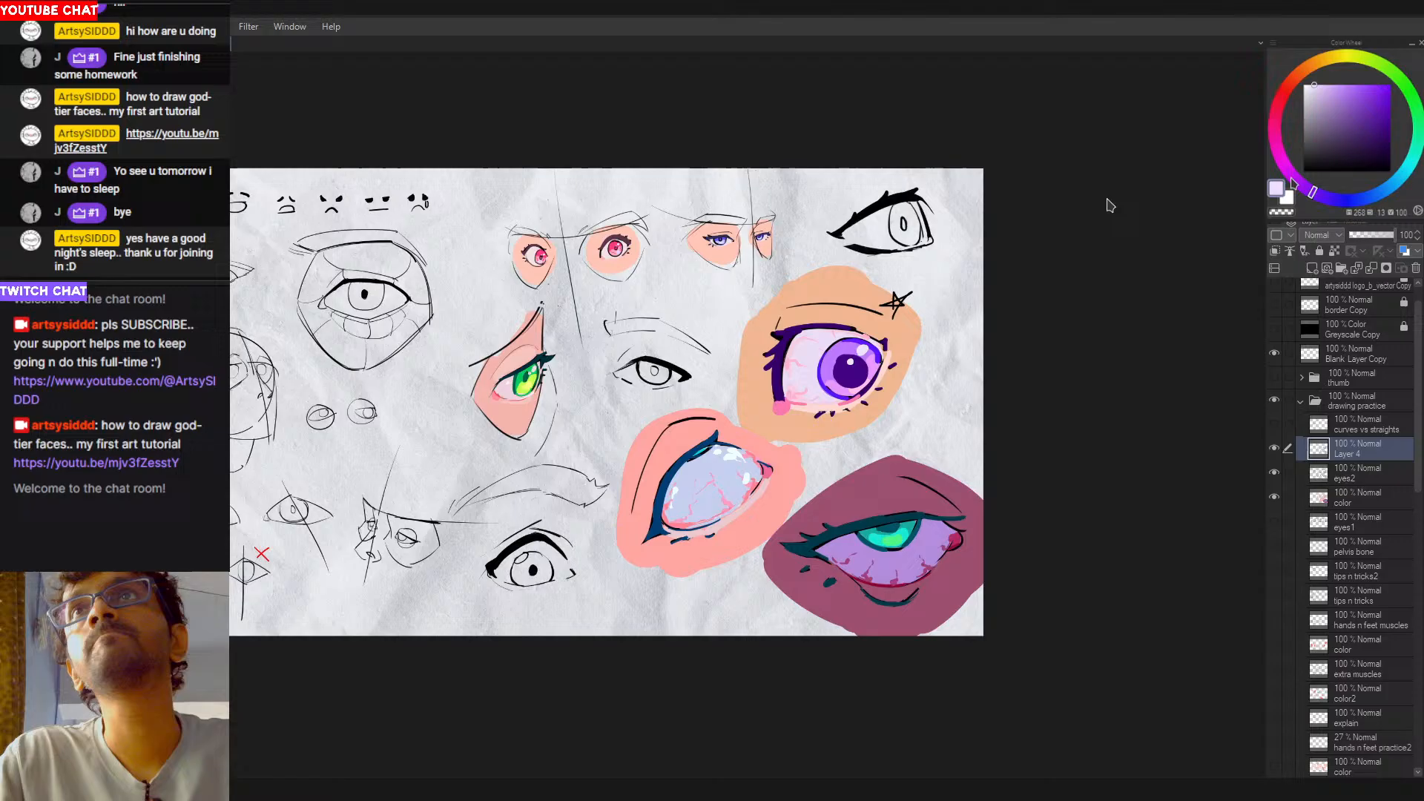
left_click_drag(1296, 183, 1407, 170)
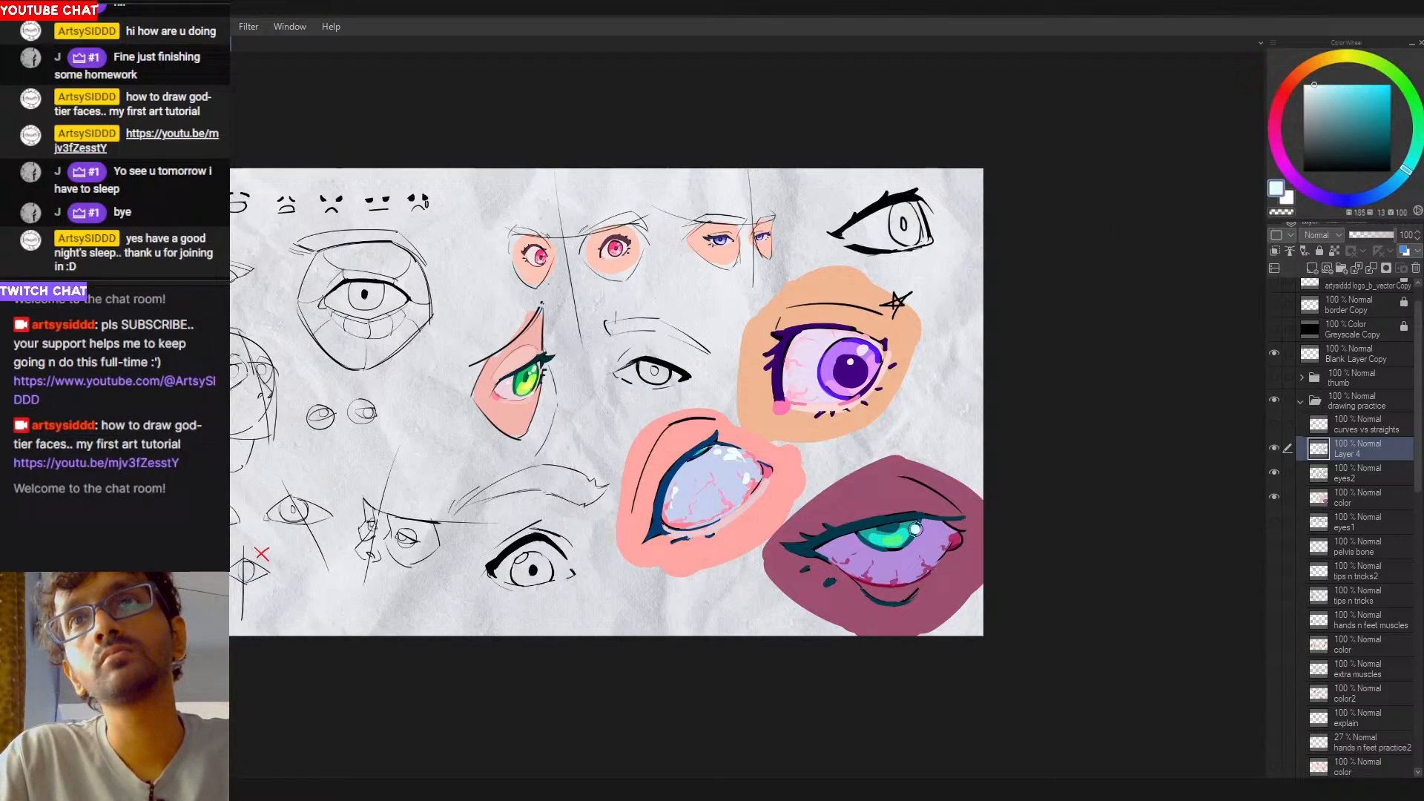
left_click_drag(914, 528, 921, 526)
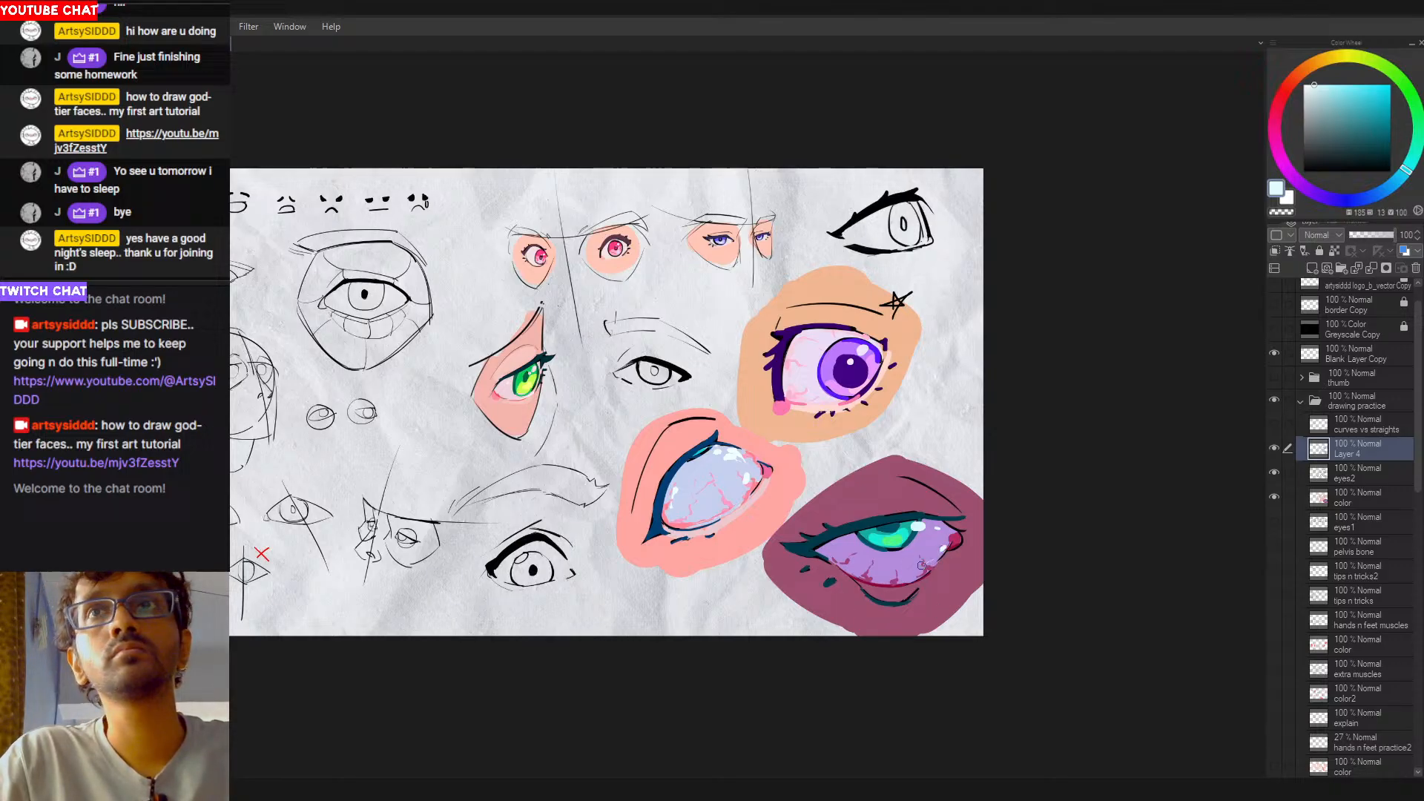
Step: Undo the last stroke and refine the half-lidded eye's inner-corner highlights and iris edge with sampled pink, lavender, icy blue and turquoise
key("ctrl+z")
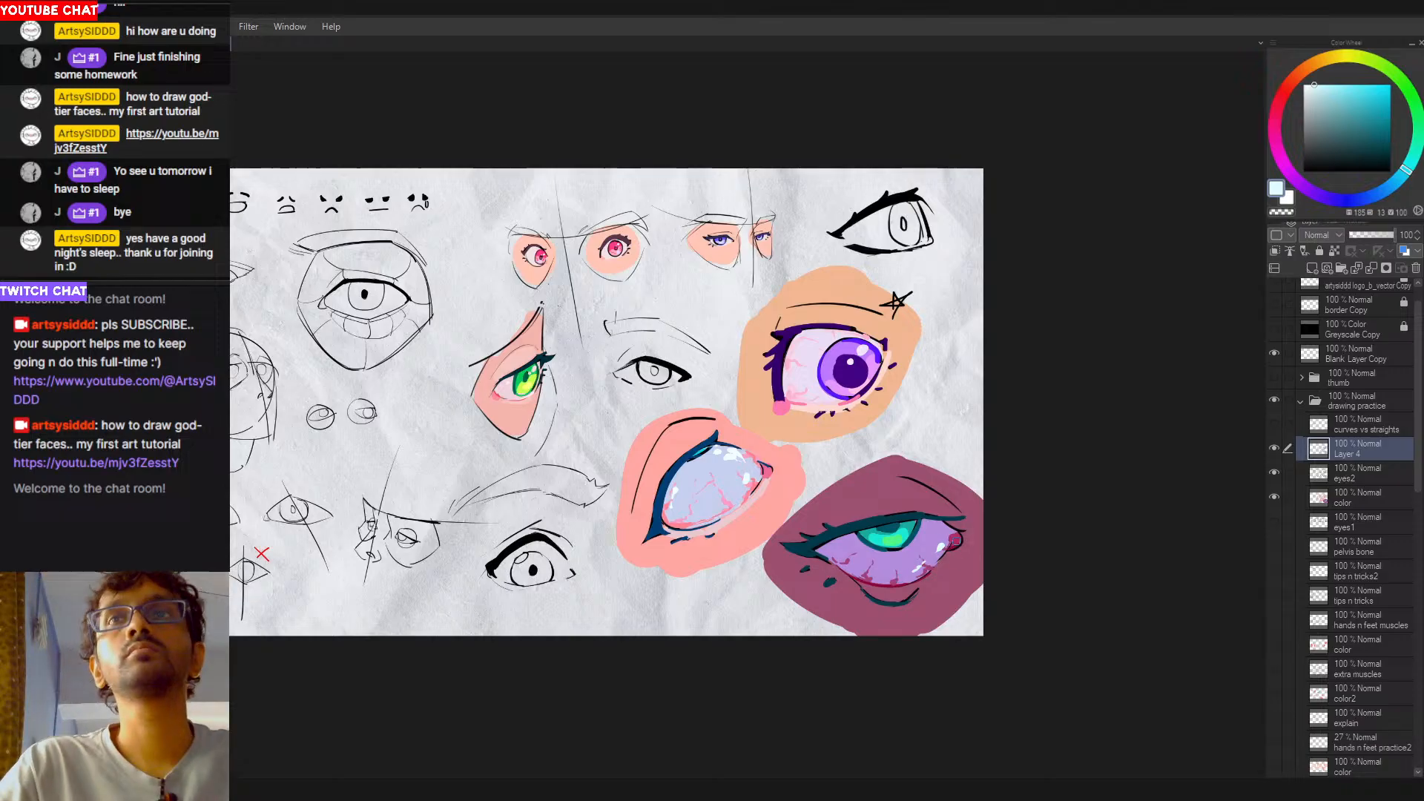
left_click(955, 541, "alt")
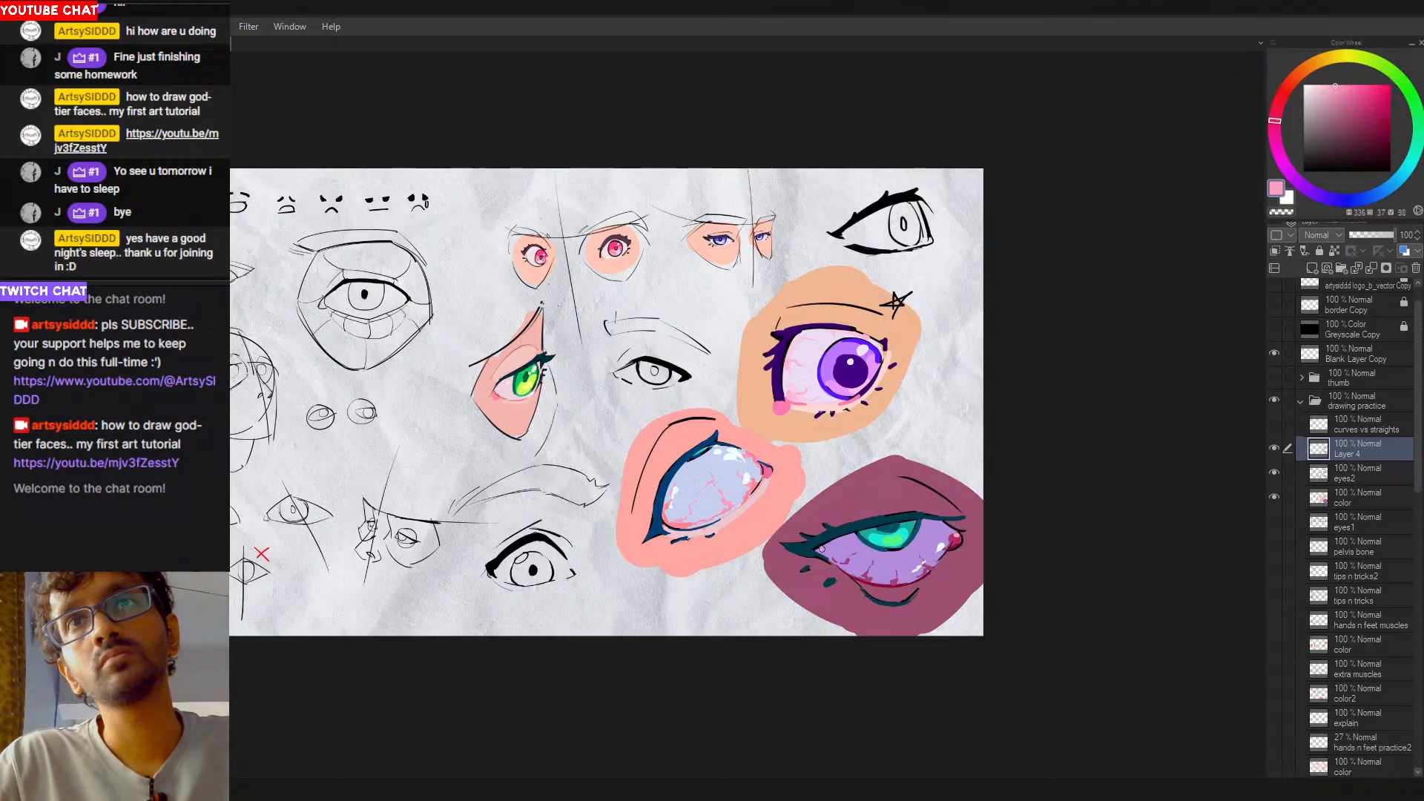
left_click(927, 568, "alt")
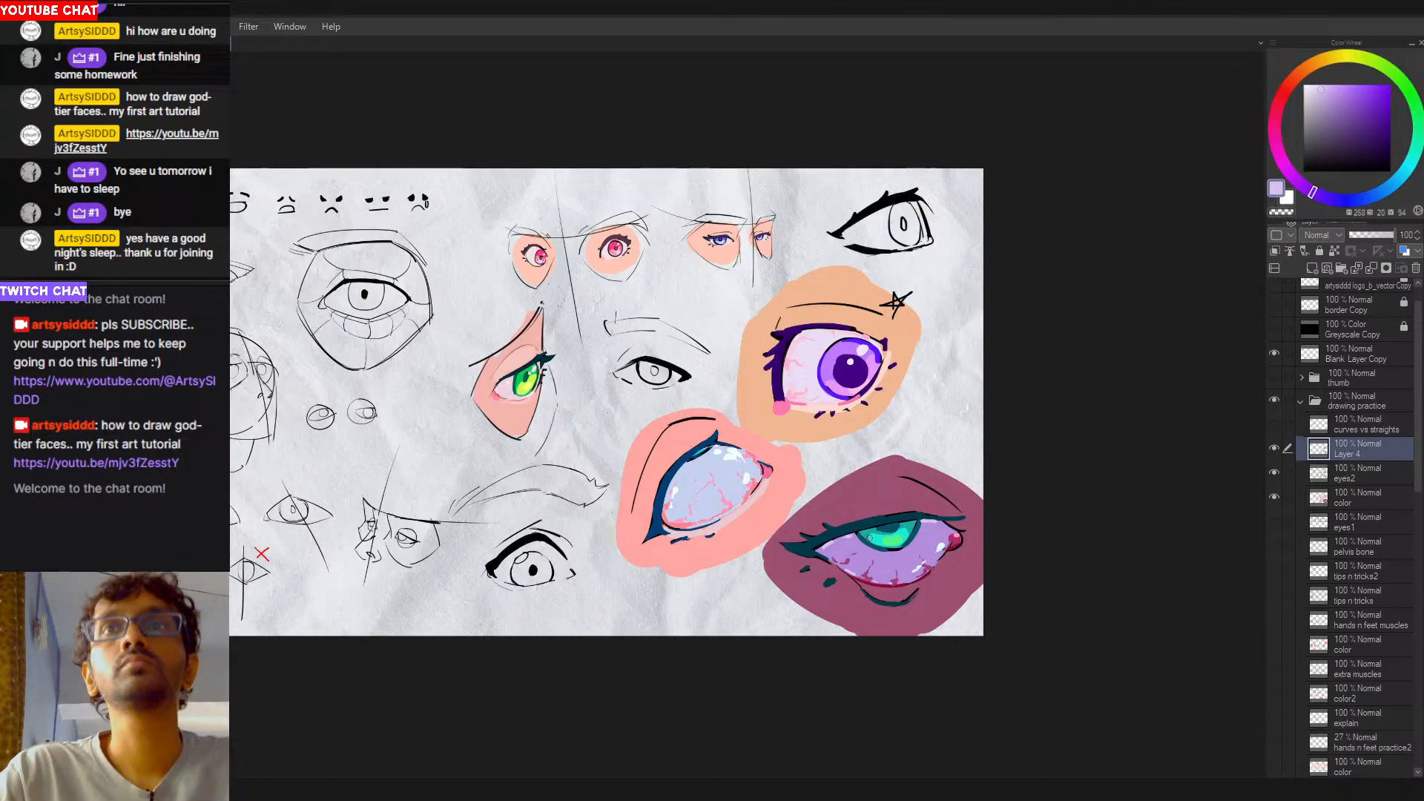
left_click(909, 521, "alt")
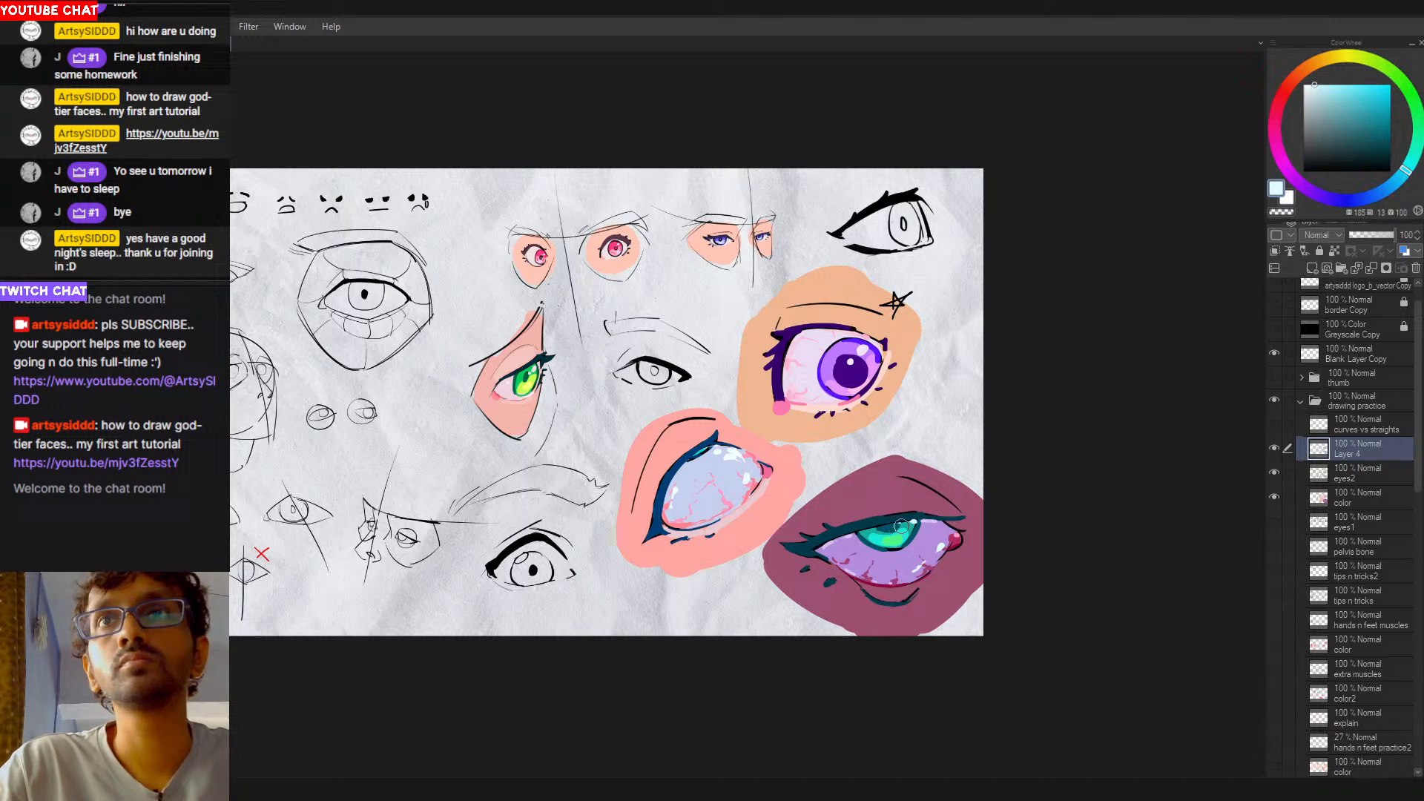
left_click(904, 531, "alt")
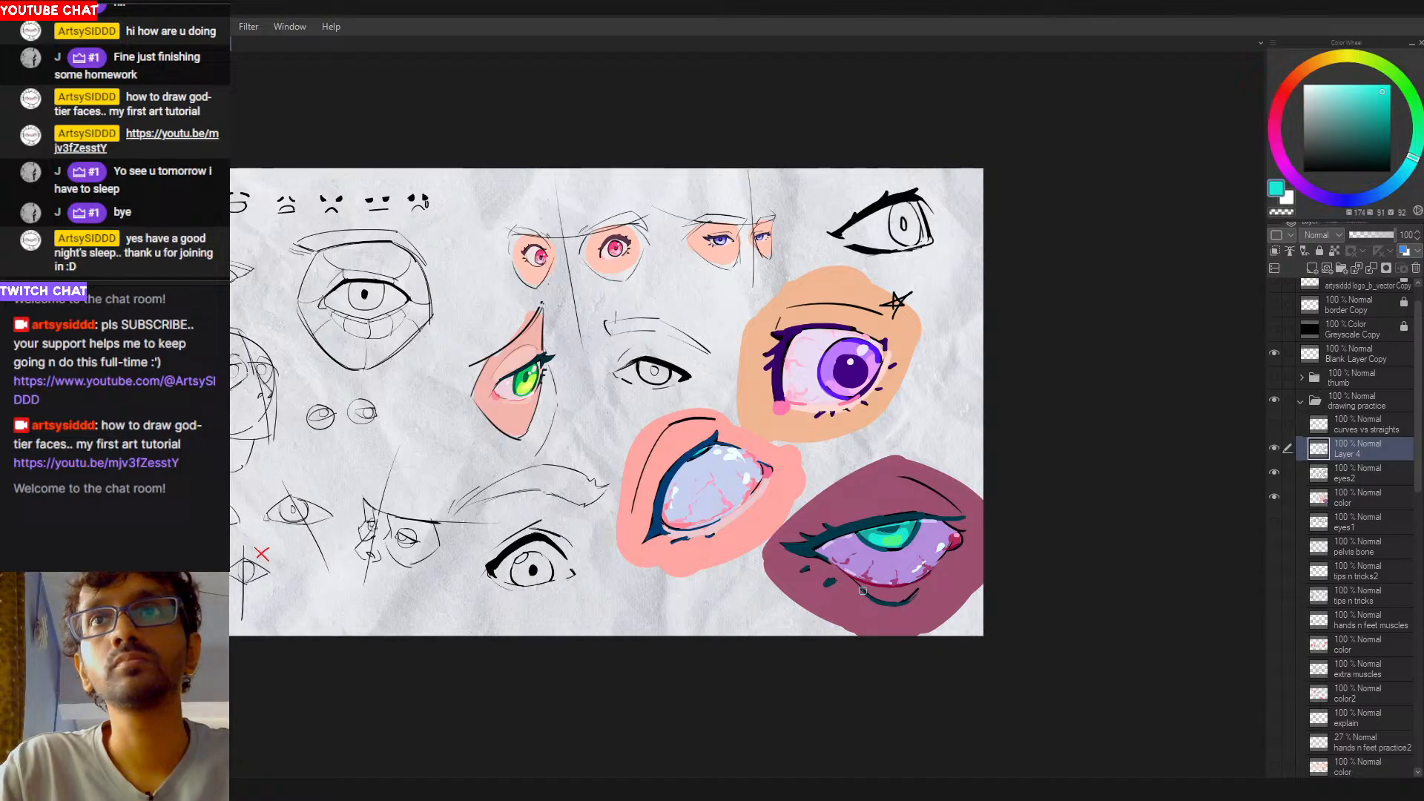
Step: Thin the crease beneath the half-lidded eye with the mauve skin colour and retrace it in sampled dark teal and deep magenta
left_click(910, 590, "alt")
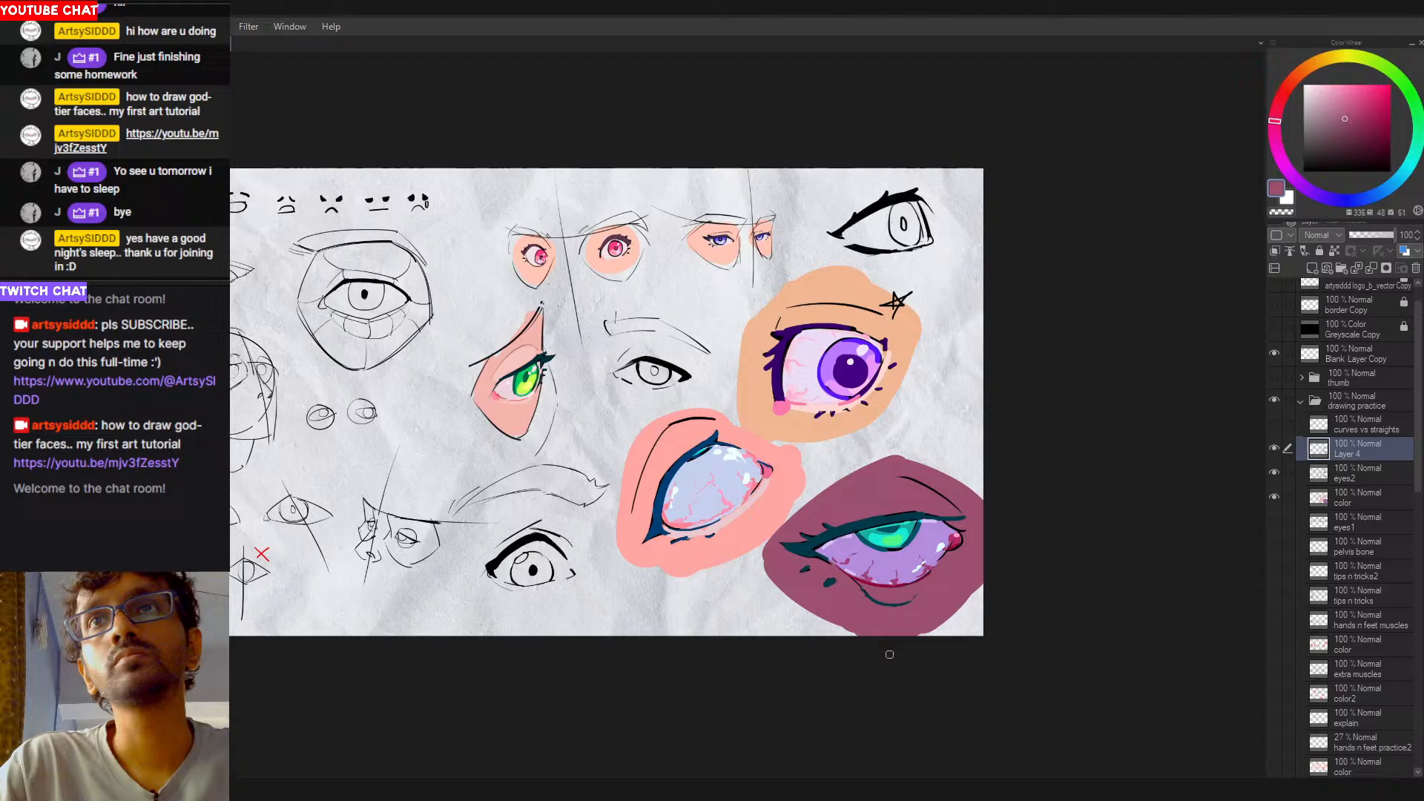
left_click(880, 599, "alt")
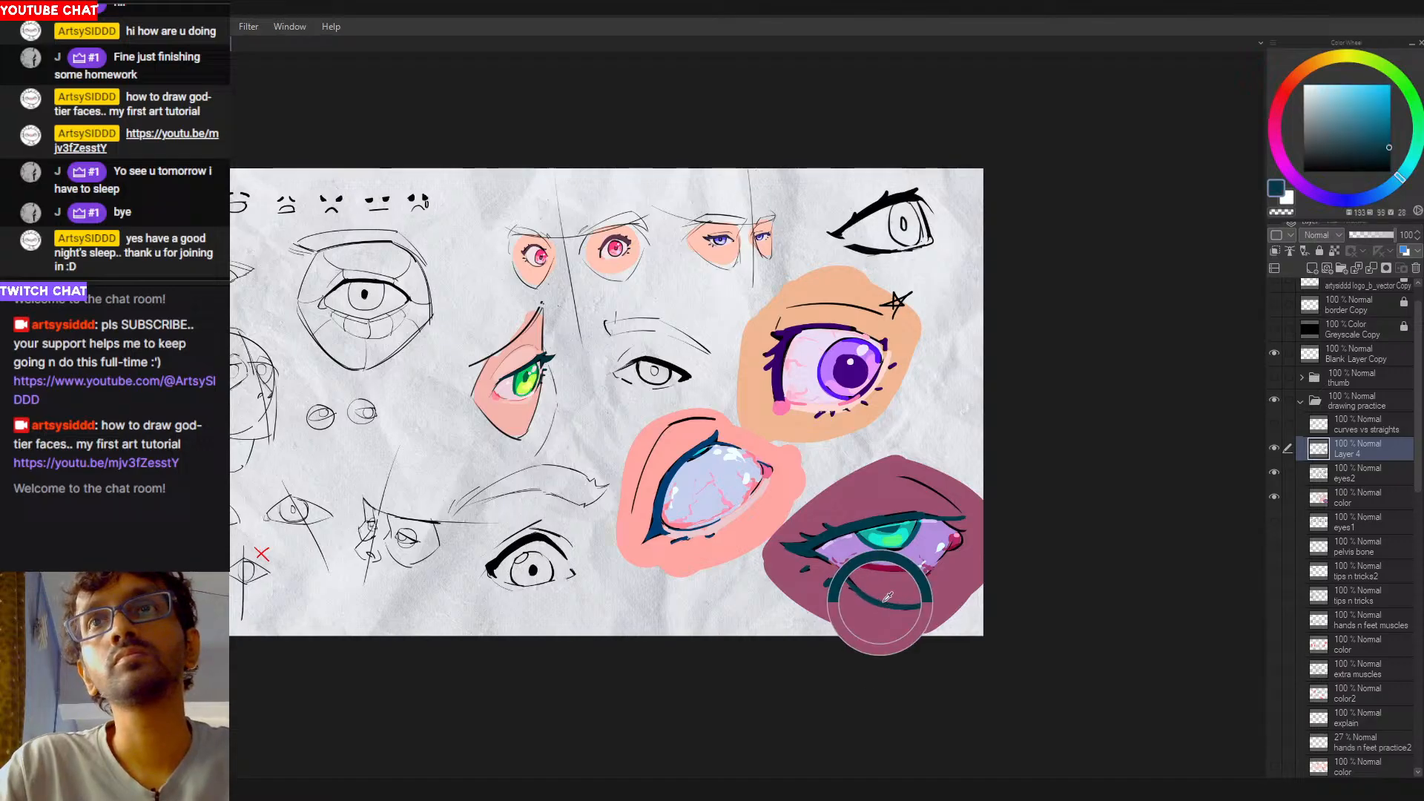
left_click_drag(912, 597, 930, 587)
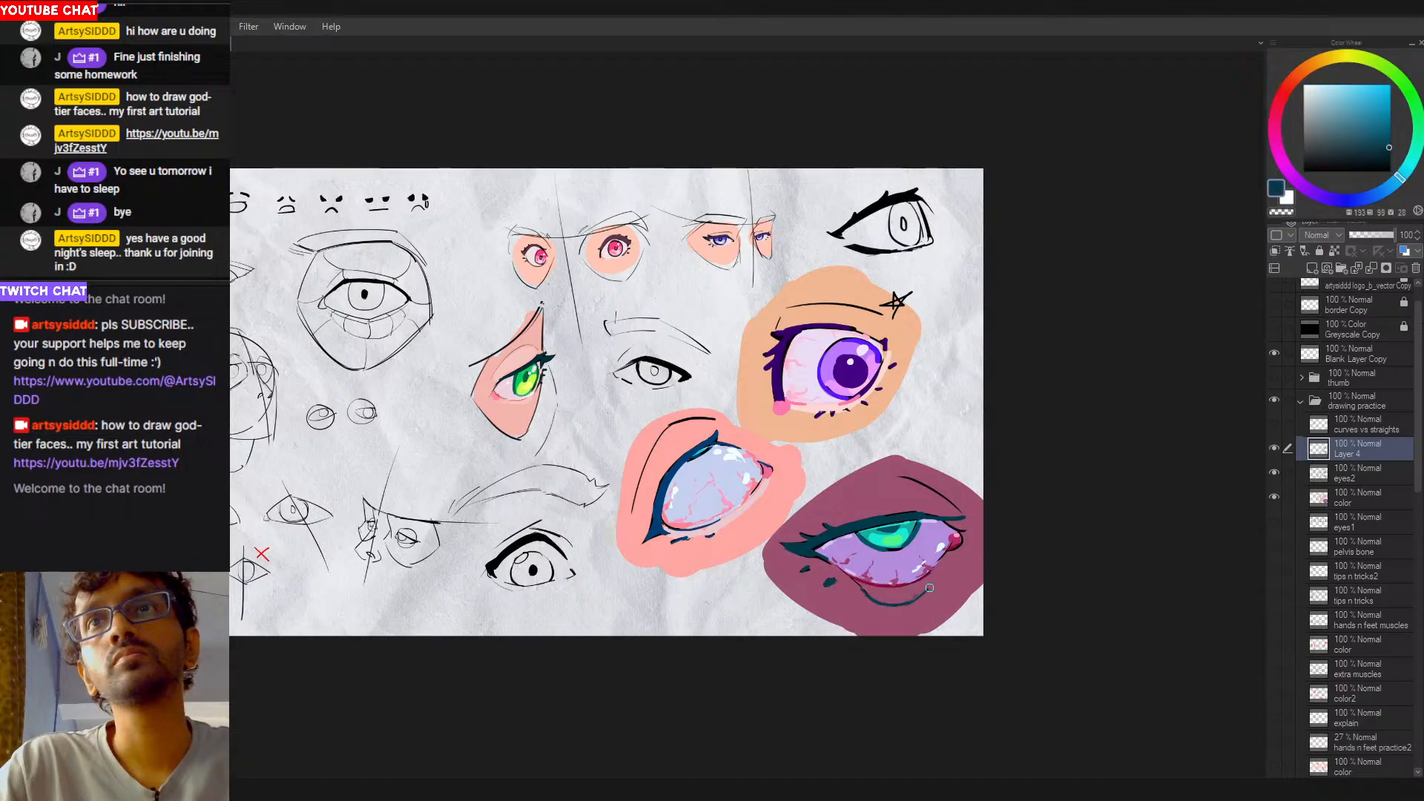
left_click(868, 579, "alt")
left_click(864, 586, "alt")
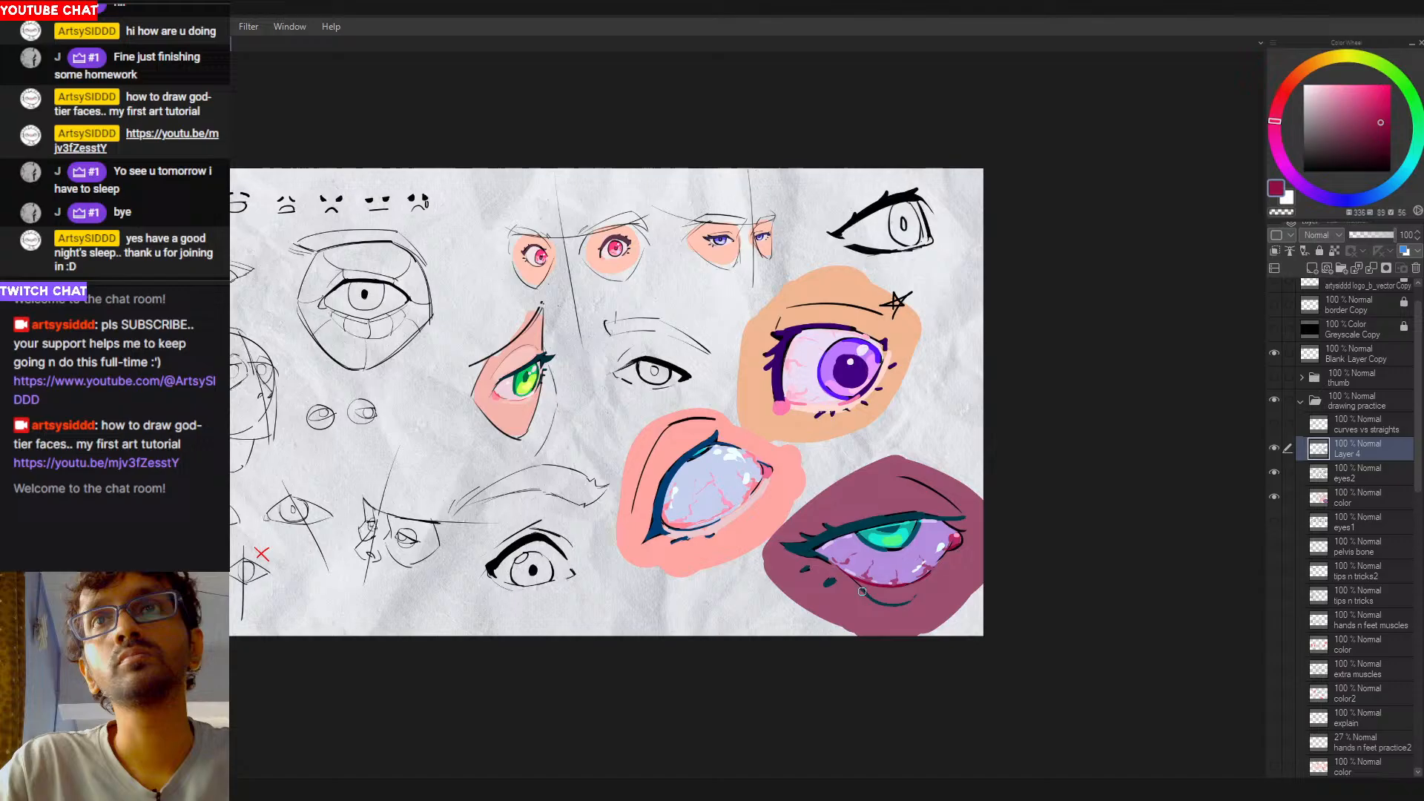
mouse_move(861, 586)
left_mouse_down()
mouse_move(900, 606)
mouse_move(932, 574)
left_mouse_up()
key("ctrl+z")
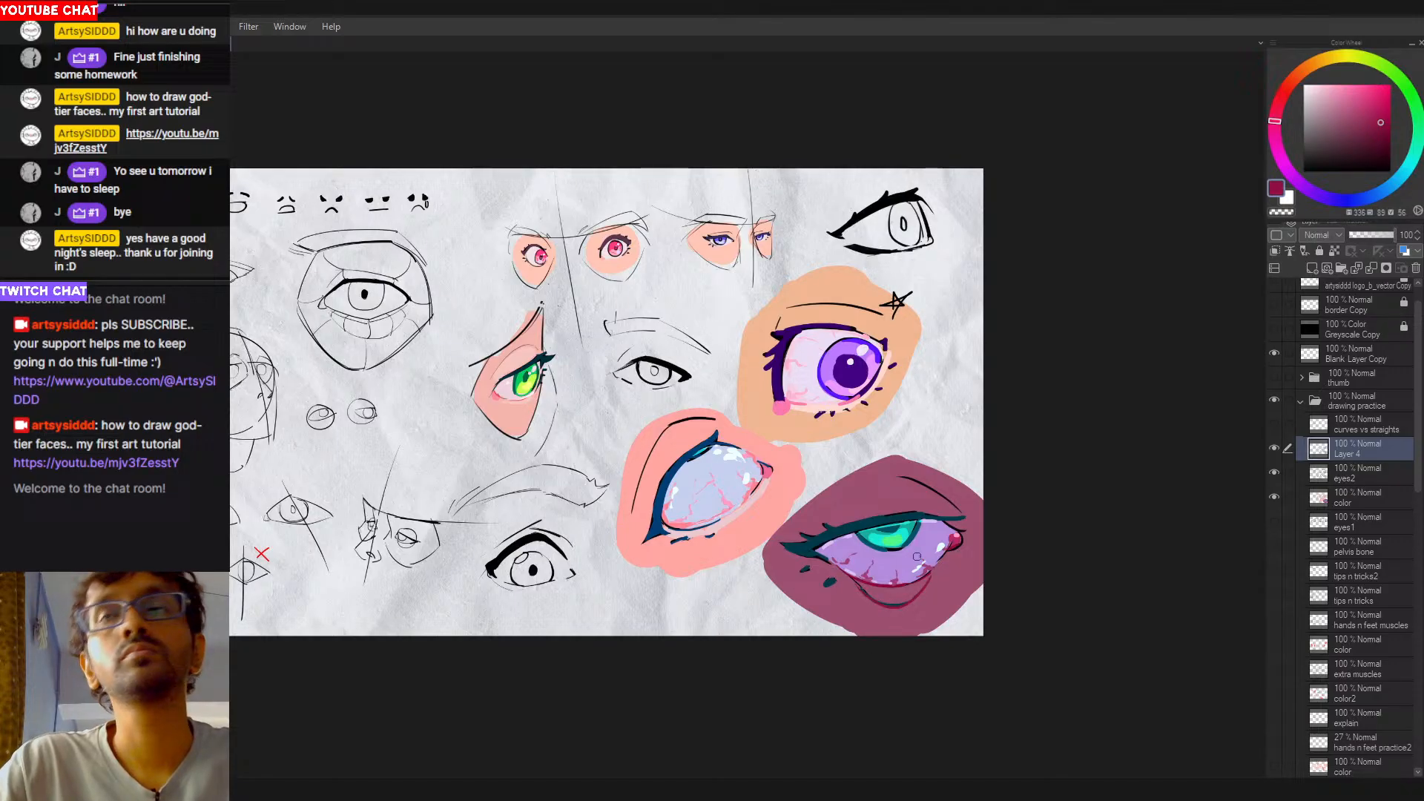
Step: Touch up the half-lidded eye's pupil and iris with dark blue and teal sampled from the iris
left_click(871, 527)
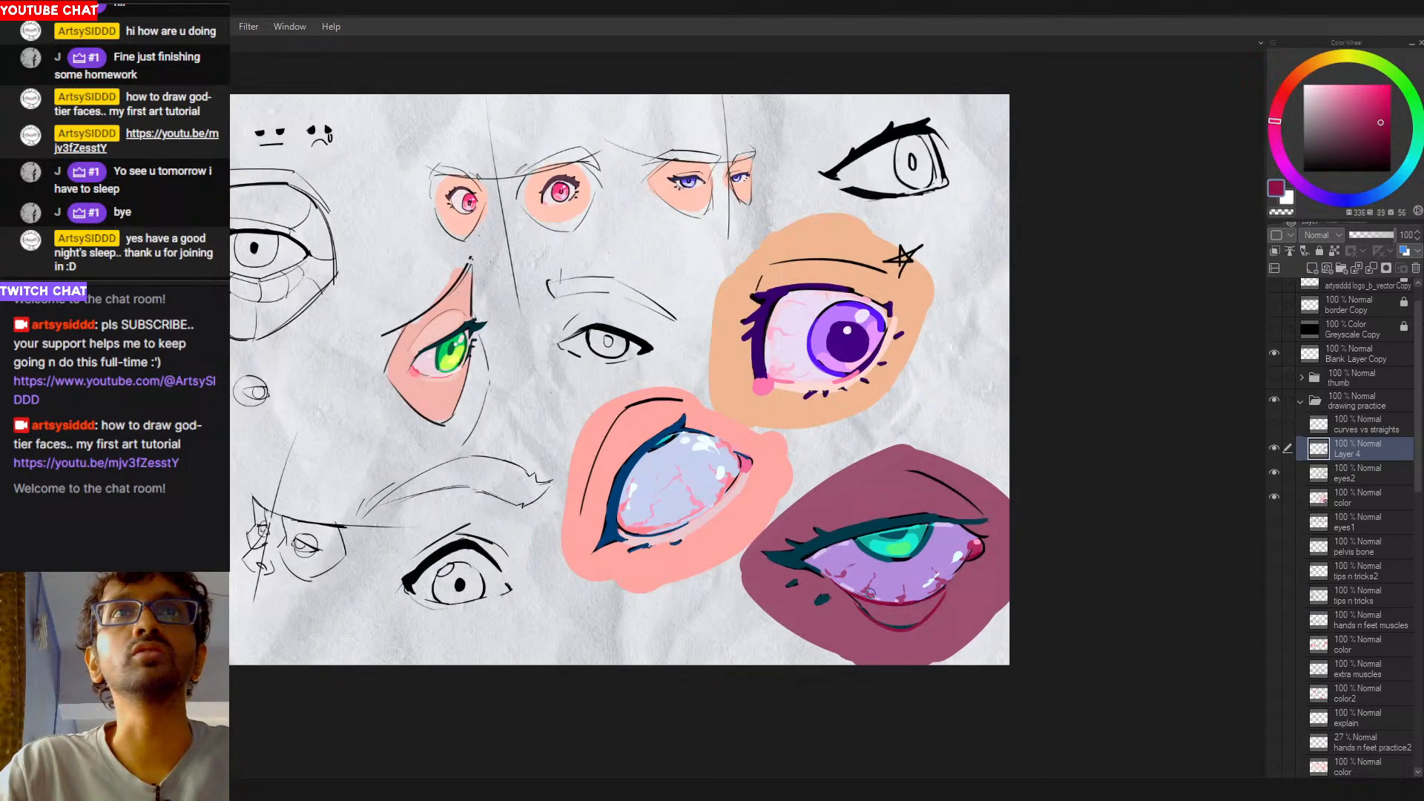
left_click(881, 532, "alt")
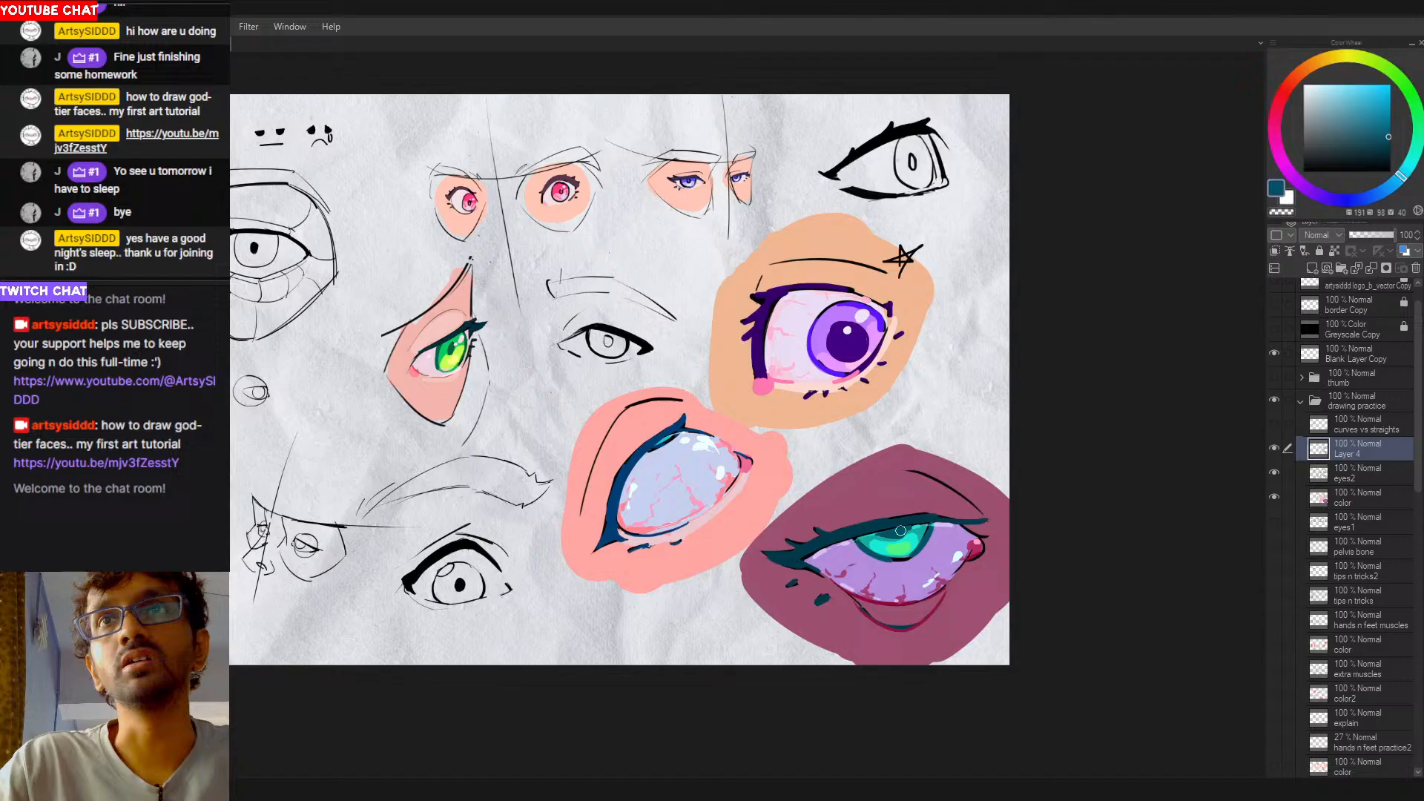
left_click(861, 540, "alt")
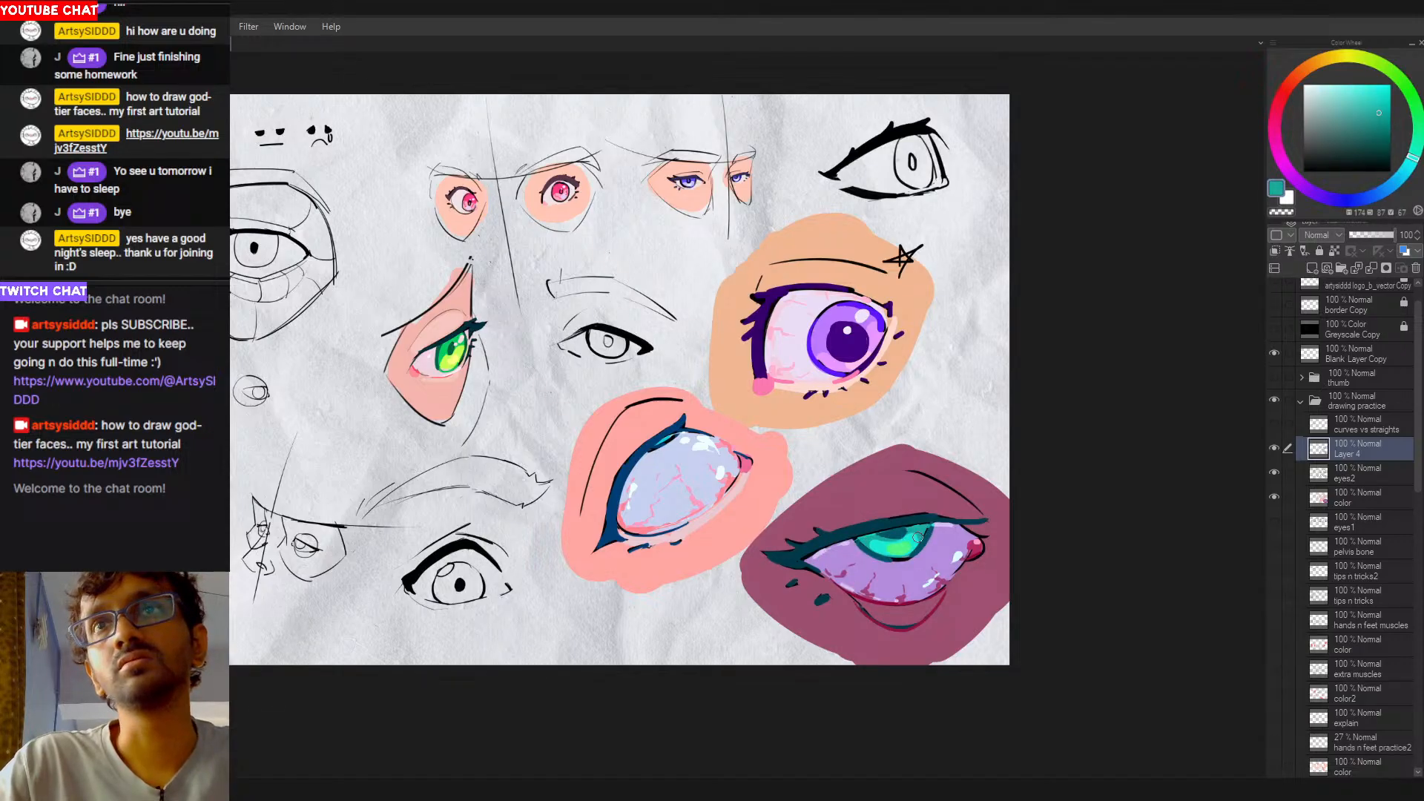
Step: Add highlights to the half-lidded eye using pale lavender sampled from the purple eye and icy blue from its own highlights
scroll(927, 564, "down", 2)
left_click_drag(925, 574, 881, 577)
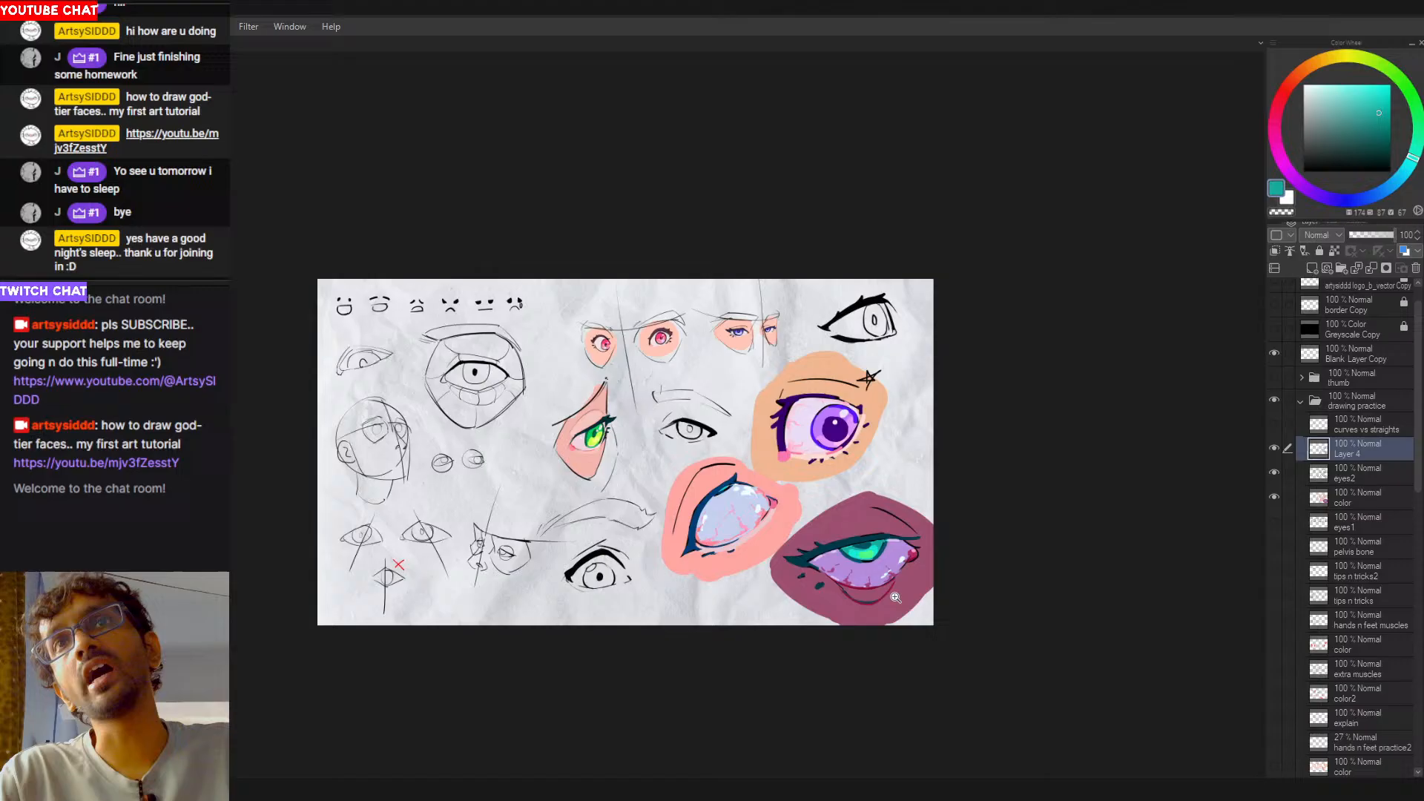
scroll(899, 565, "up", 1)
scroll(902, 566, "down", 1)
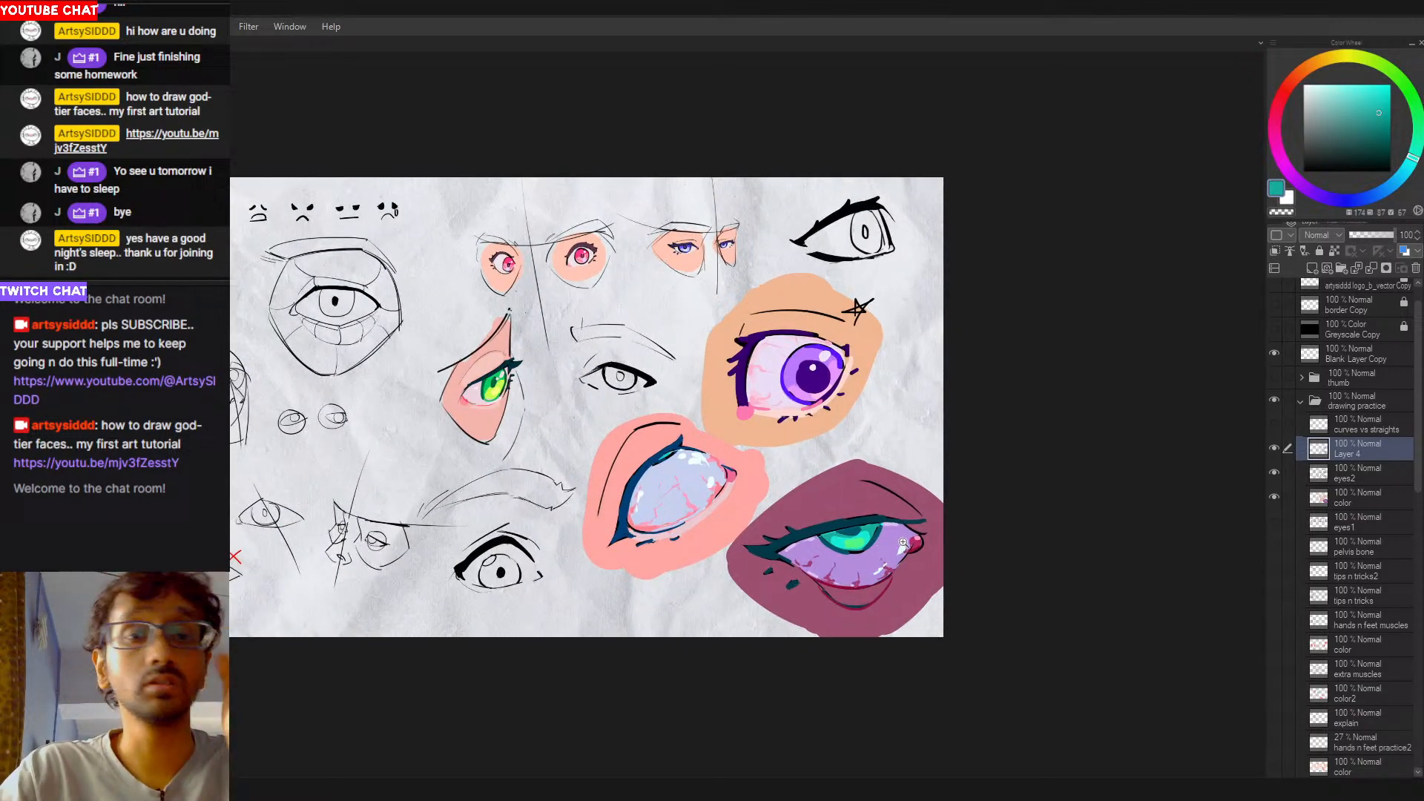
scroll(921, 527, "up", 1)
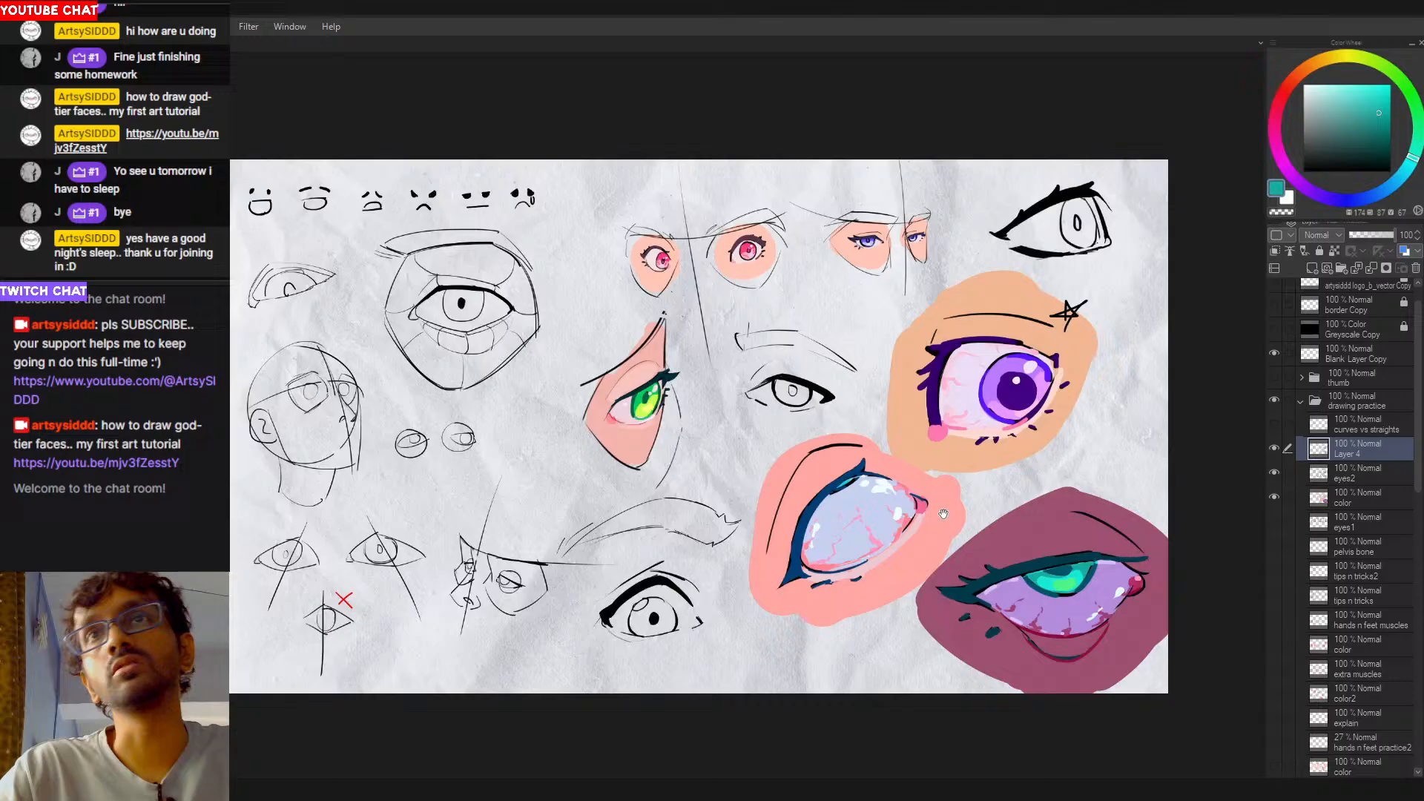
scroll(961, 489, "down", 1)
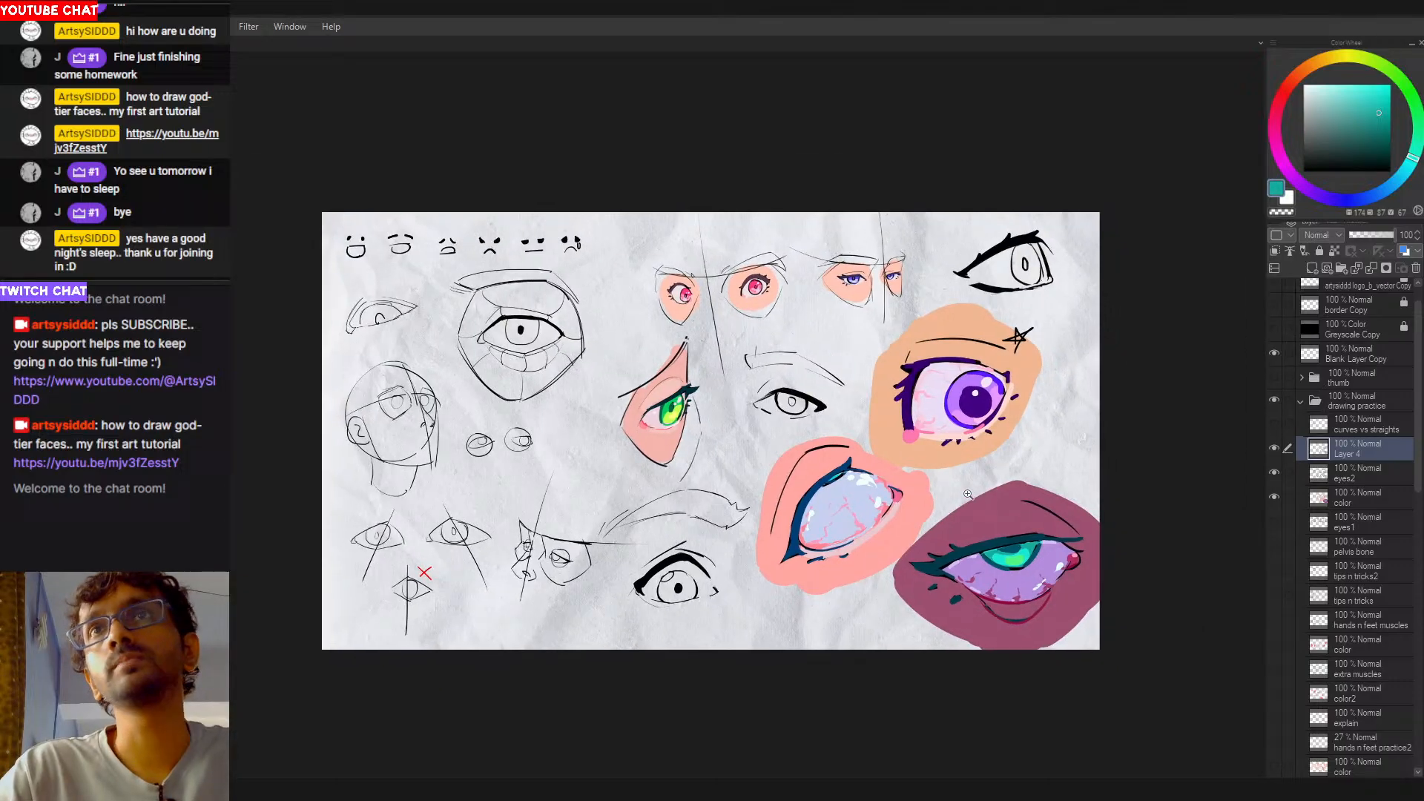
left_click(995, 374, "alt")
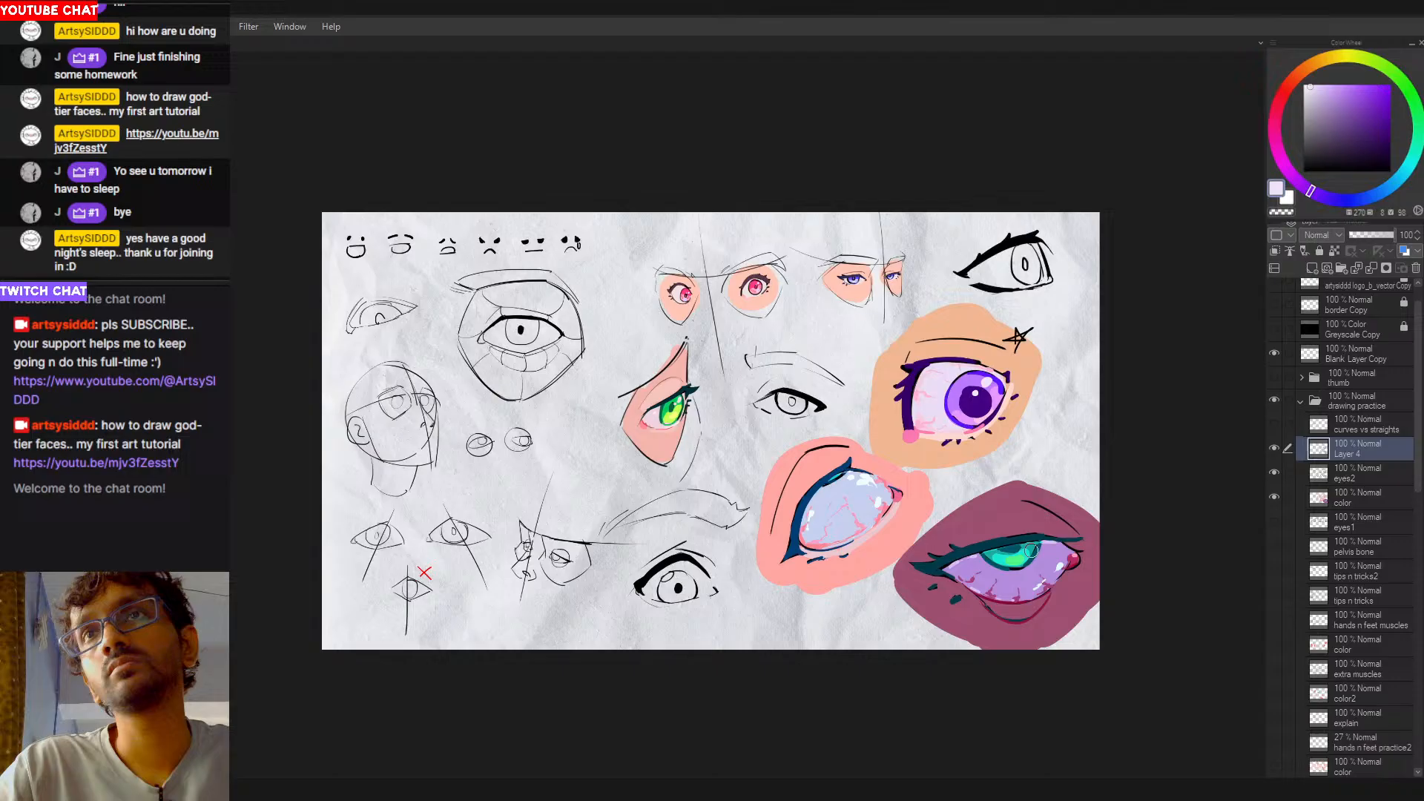
left_click(1065, 558, "alt")
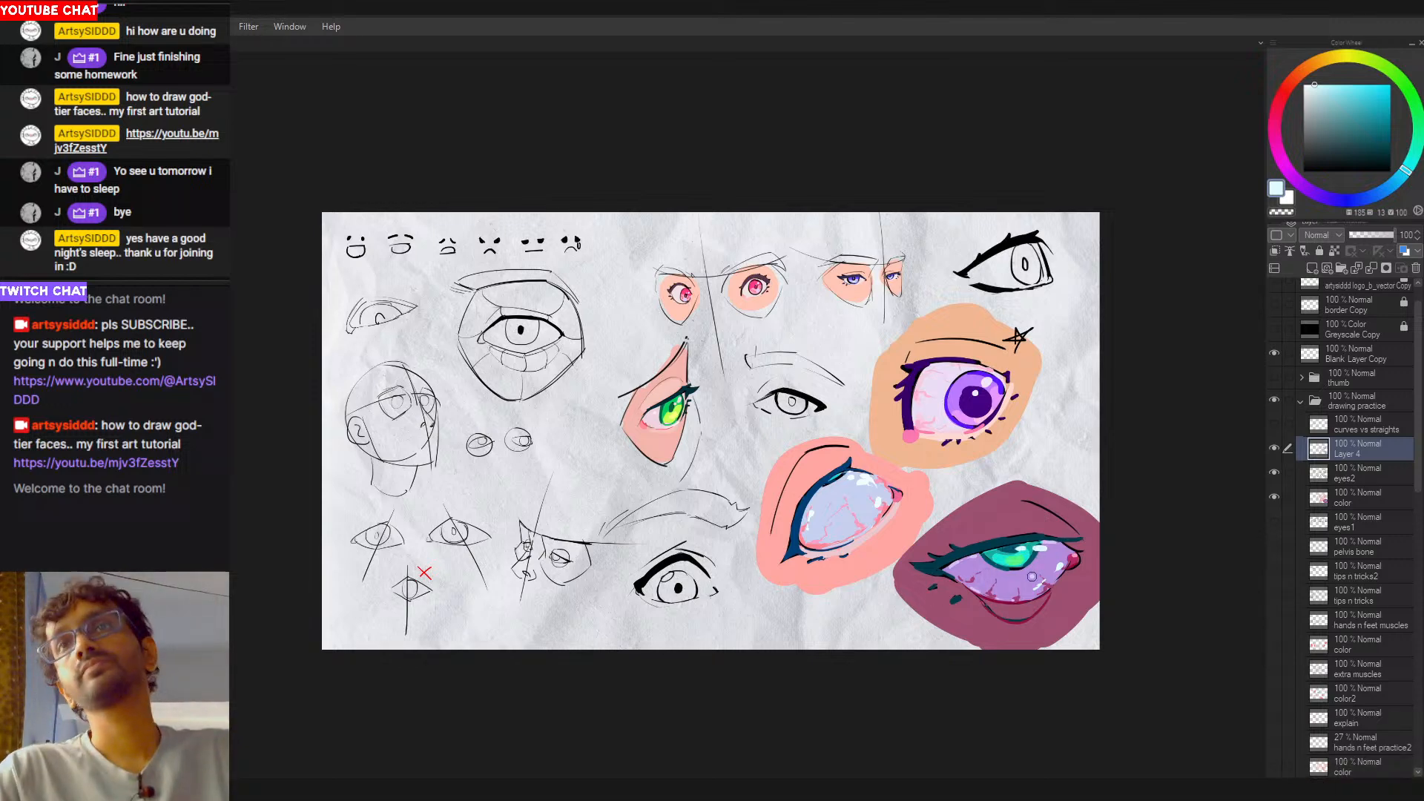
scroll(1031, 560, "up", 1)
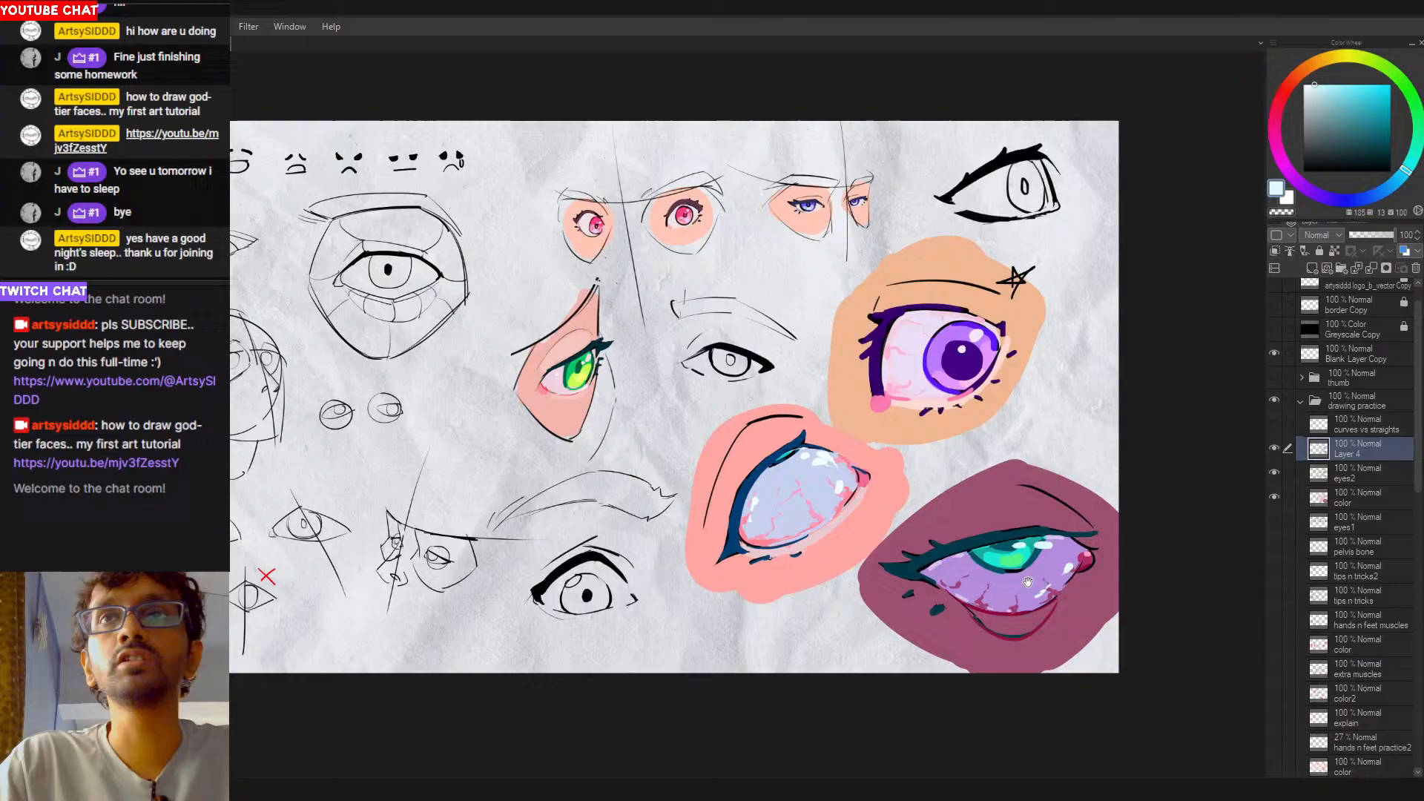
left_click_drag(1032, 561, 880, 512)
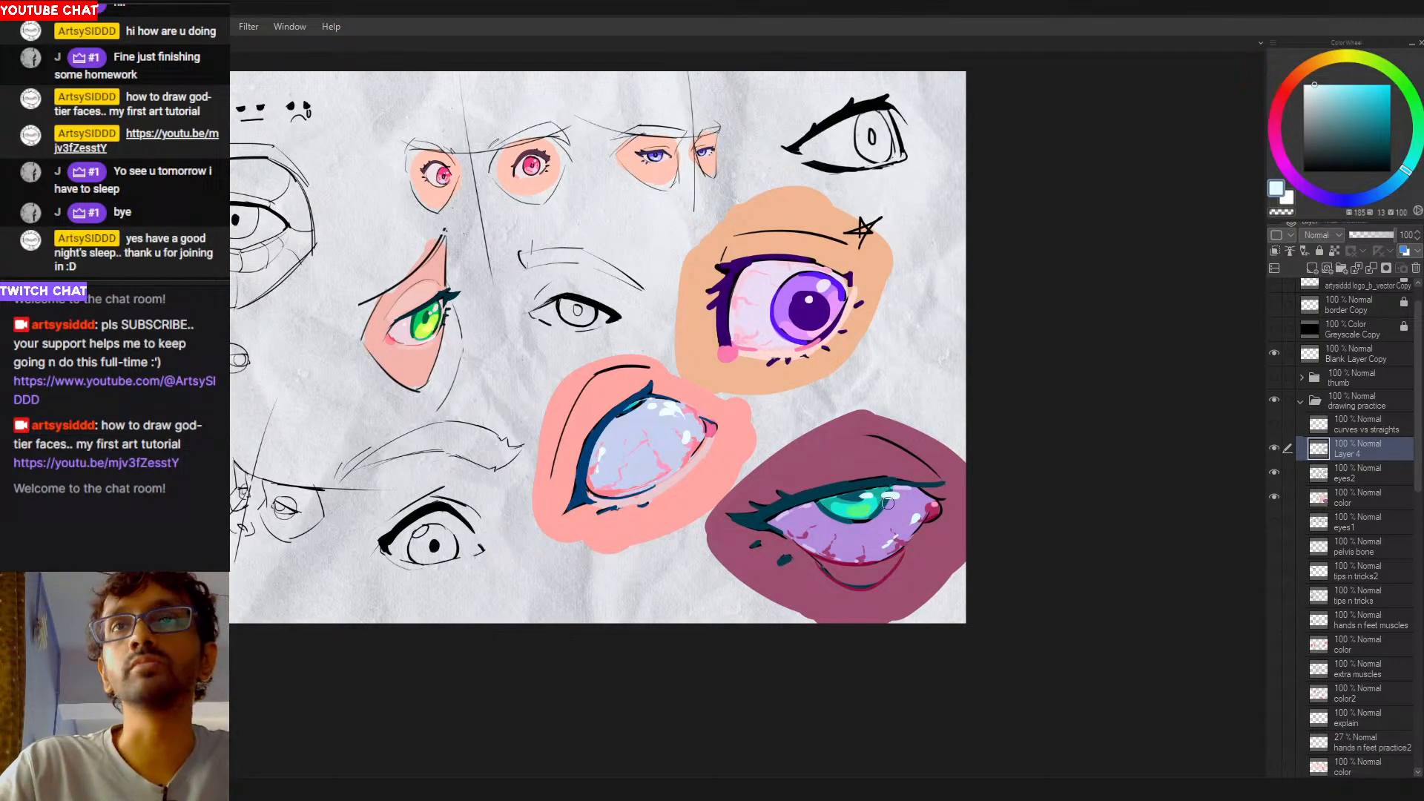
Step: Refine the magenta veins along the half-lidded eye's lower edge with sampled magenta and lavender
left_click(865, 551, "alt")
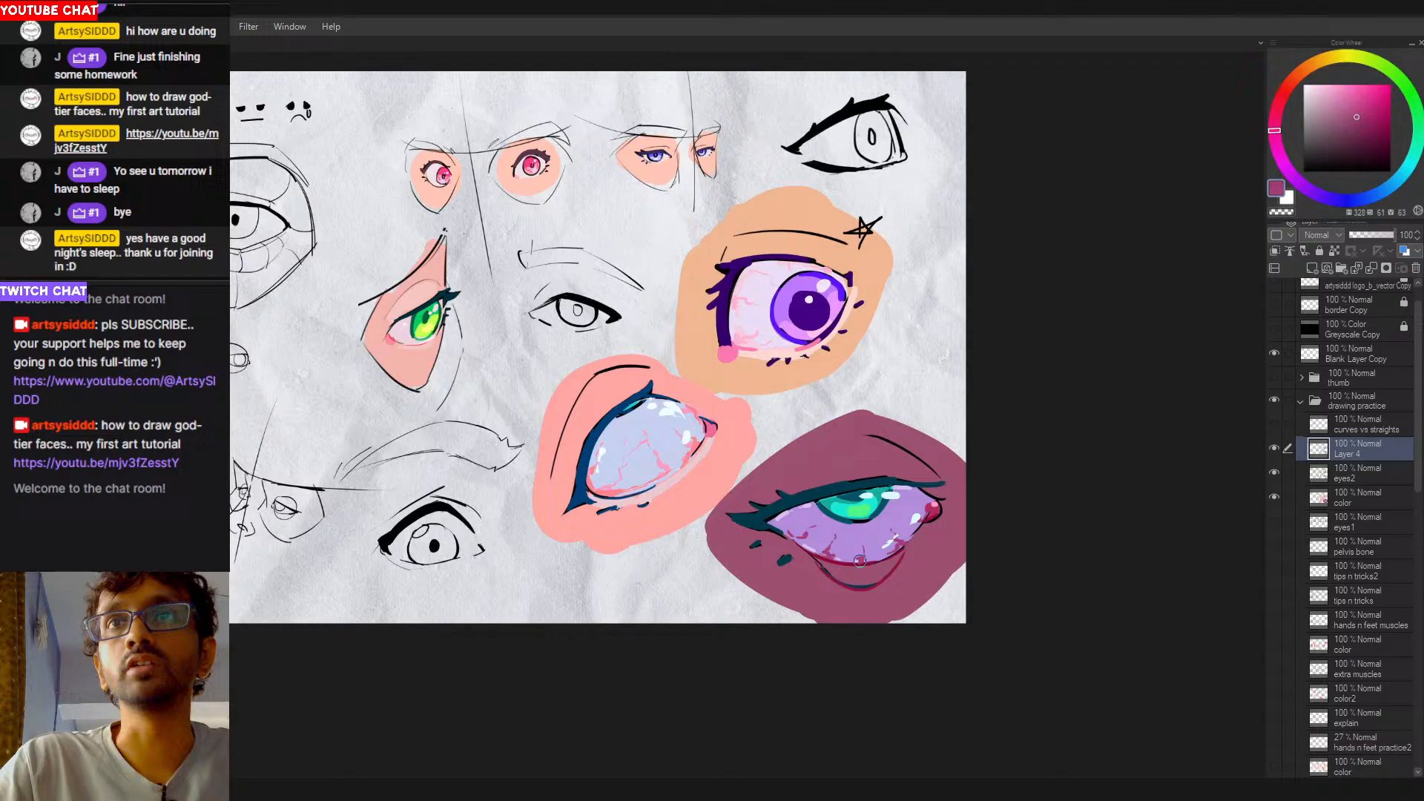
left_click(868, 547, "alt")
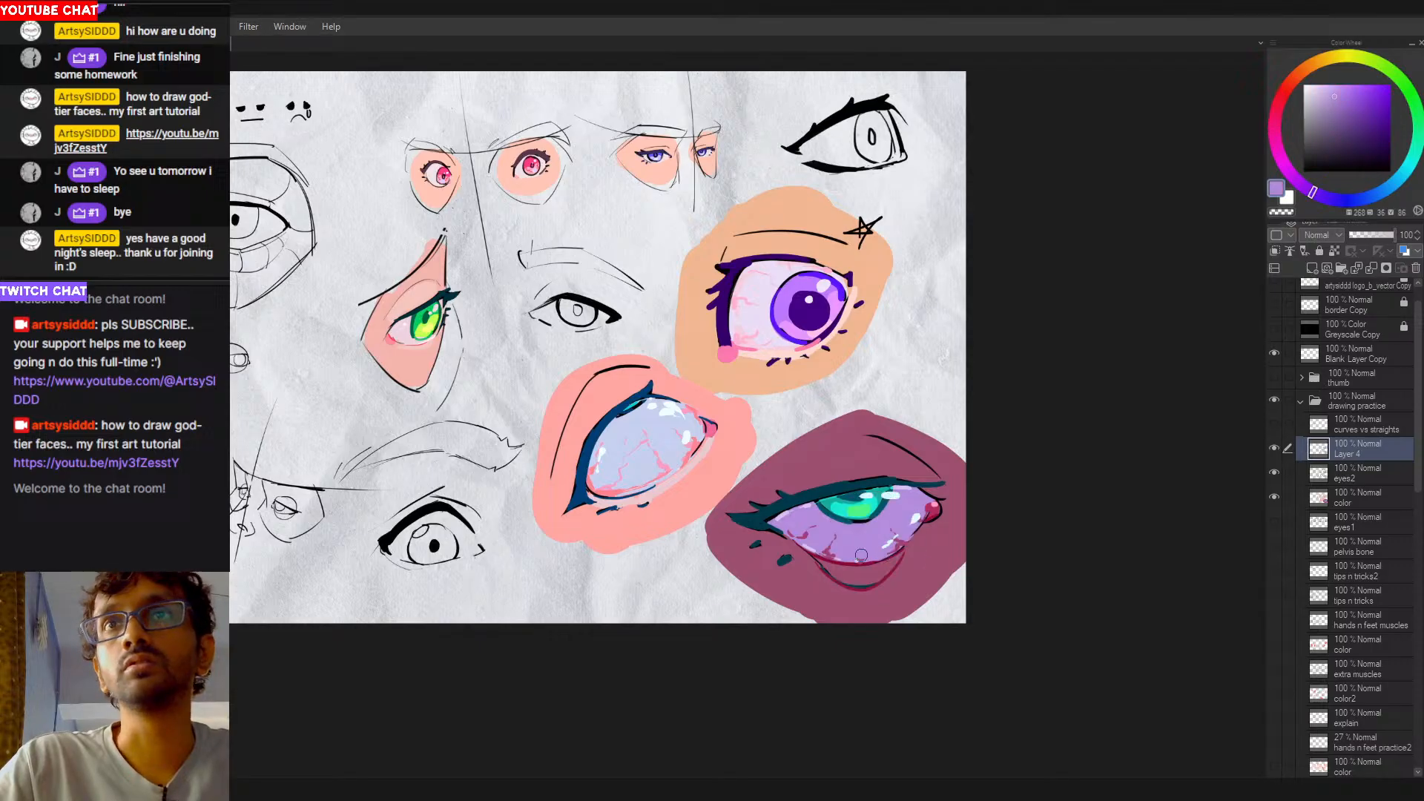
left_click(835, 552, "alt")
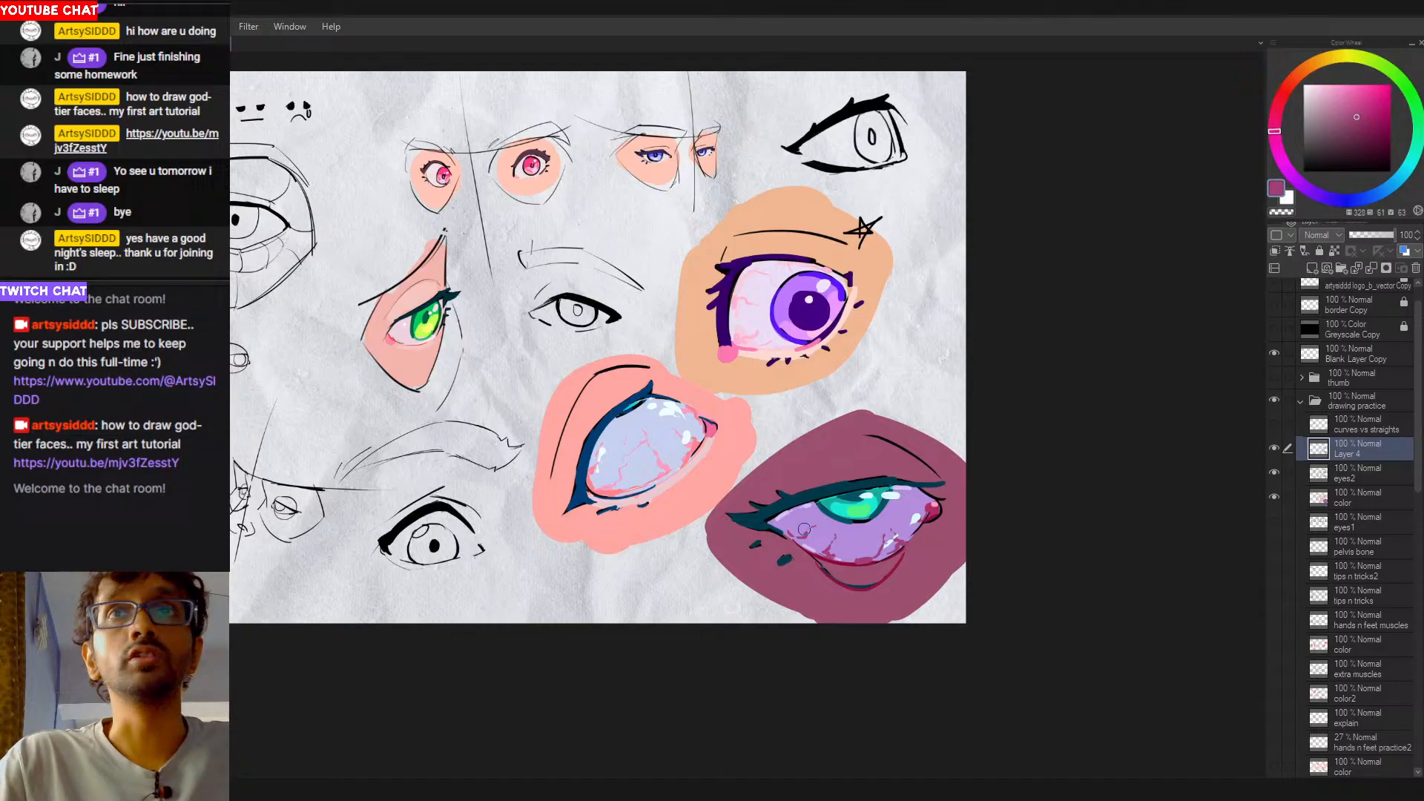
Step: Touch up the half-lidded eye's highlights and inner upper-lid edge with sampled icy blue, lavender, dark teal and mauve skin colour
left_click(888, 495, "alt")
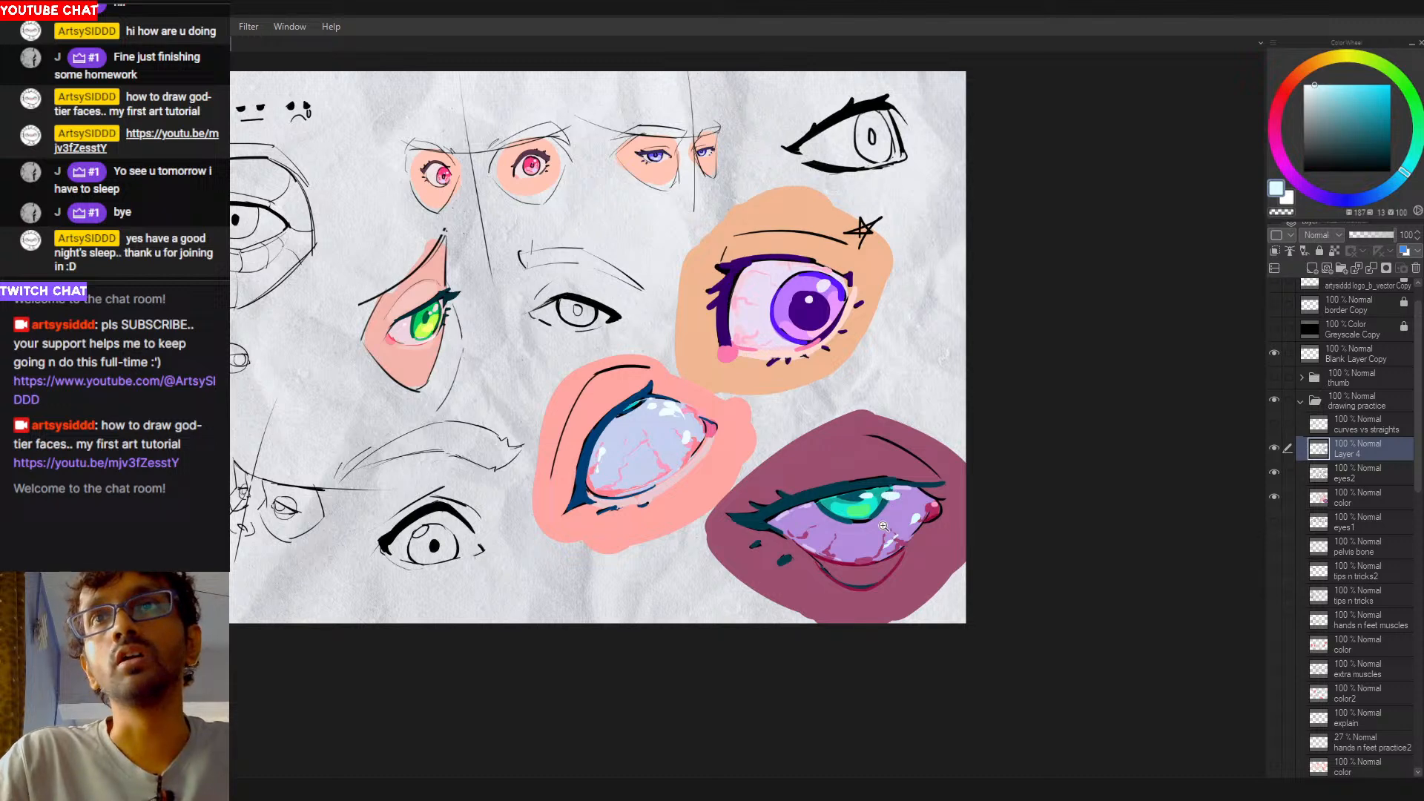
scroll(872, 535, "down", 1)
scroll(903, 504, "up", 1)
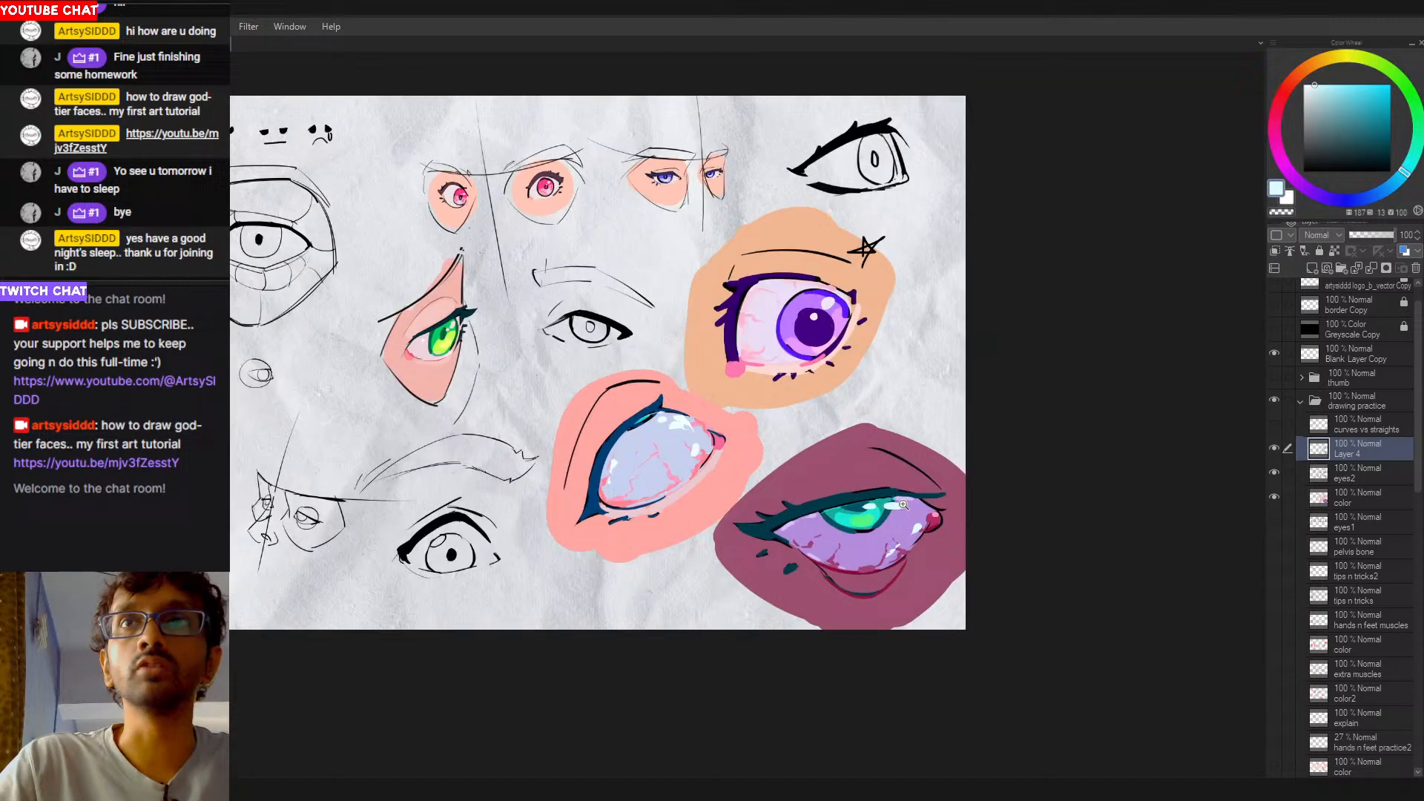
left_click(914, 503, "alt")
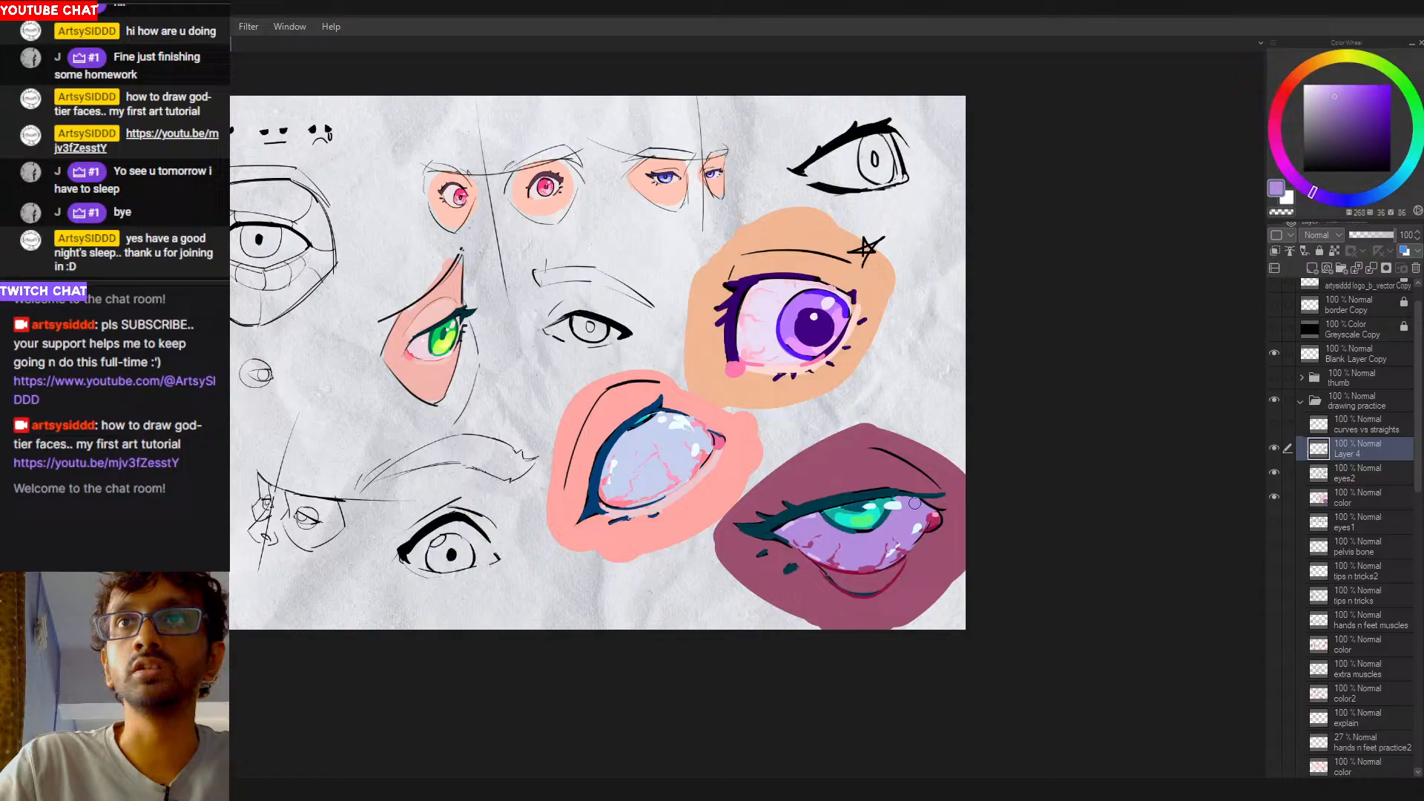
left_click(919, 500, "alt")
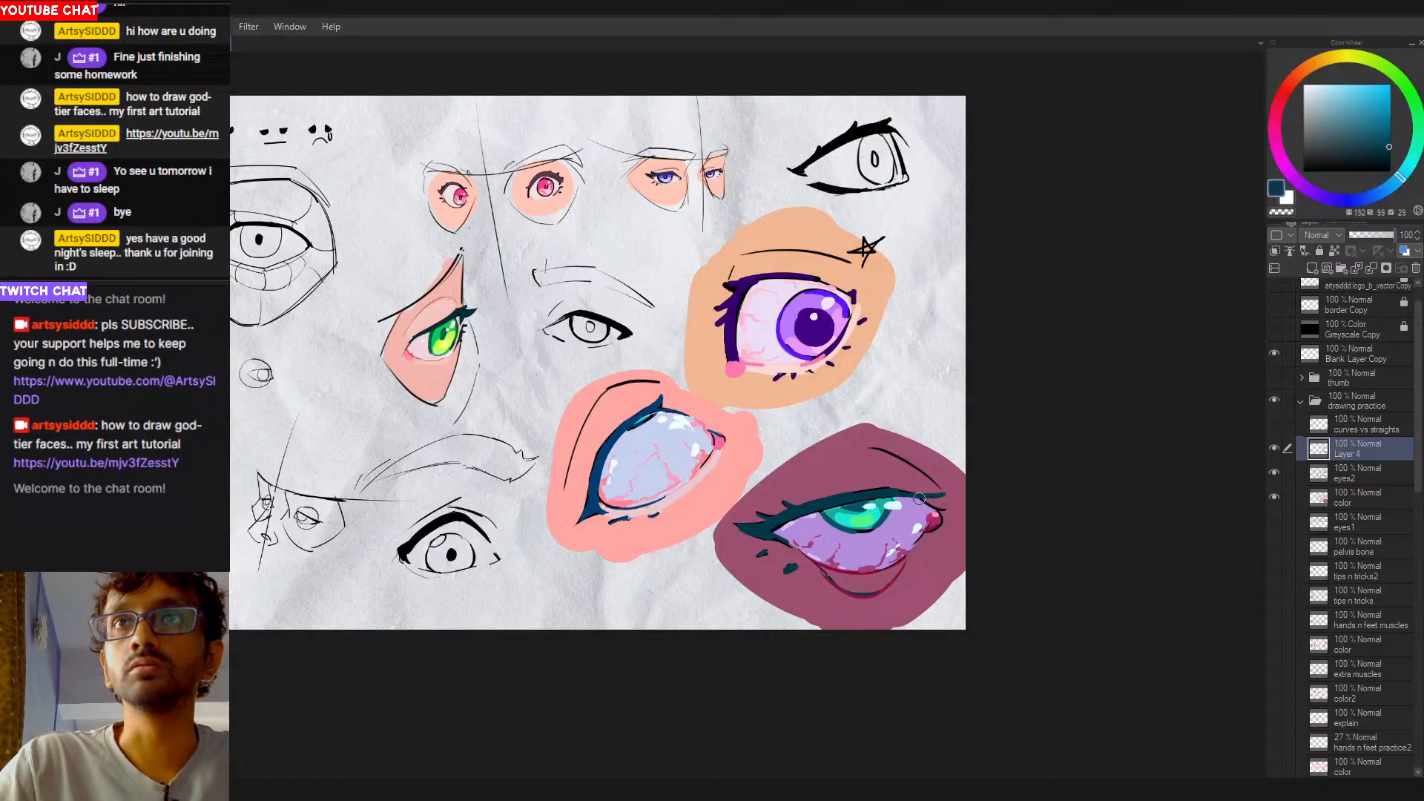
left_click(923, 495, "alt")
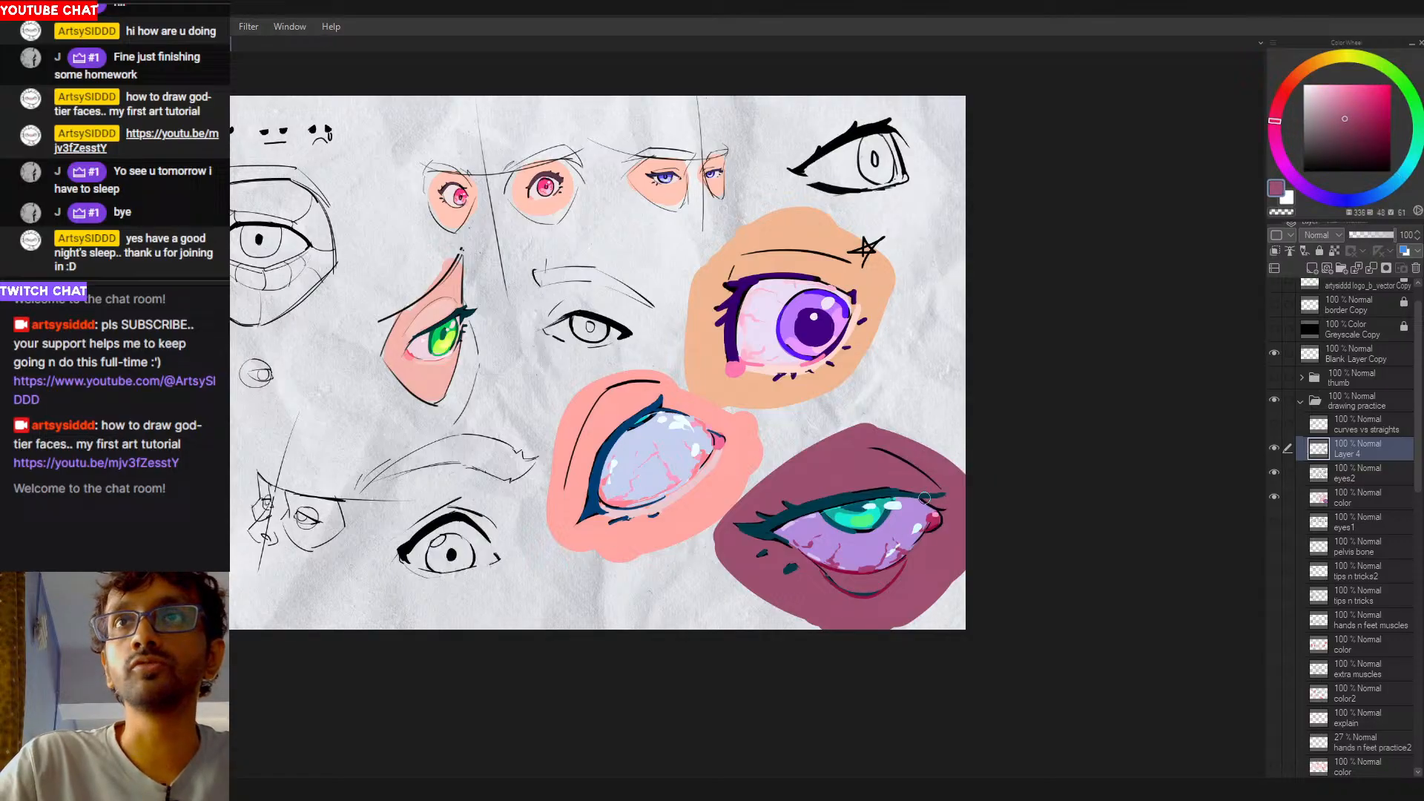
Step: Sample the icy blue highlight colour and streak a thin highlight across the half-lidded eye just below the upper lid
scroll(897, 515, "down", 1)
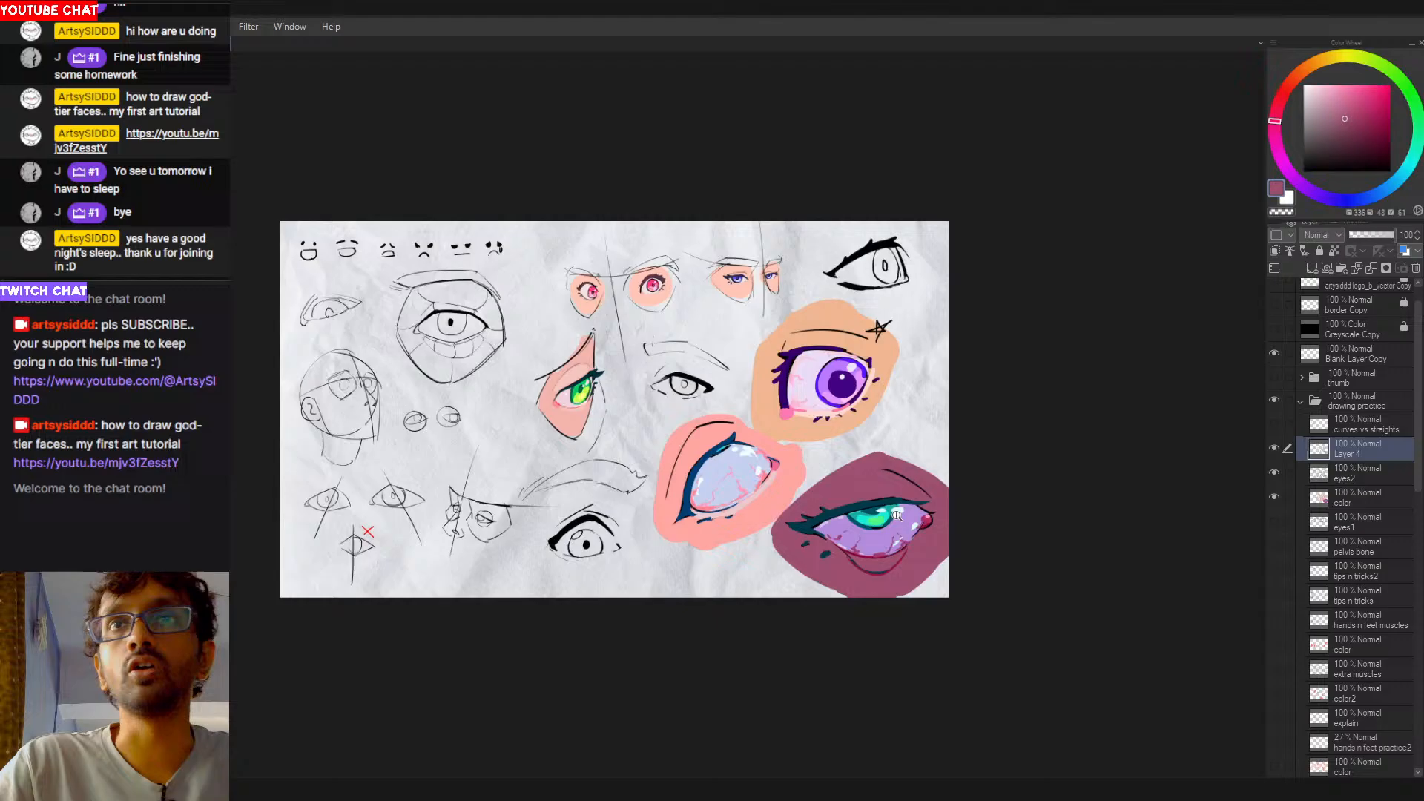
scroll(883, 523, "right", 1)
scroll(771, 541, "up", 1)
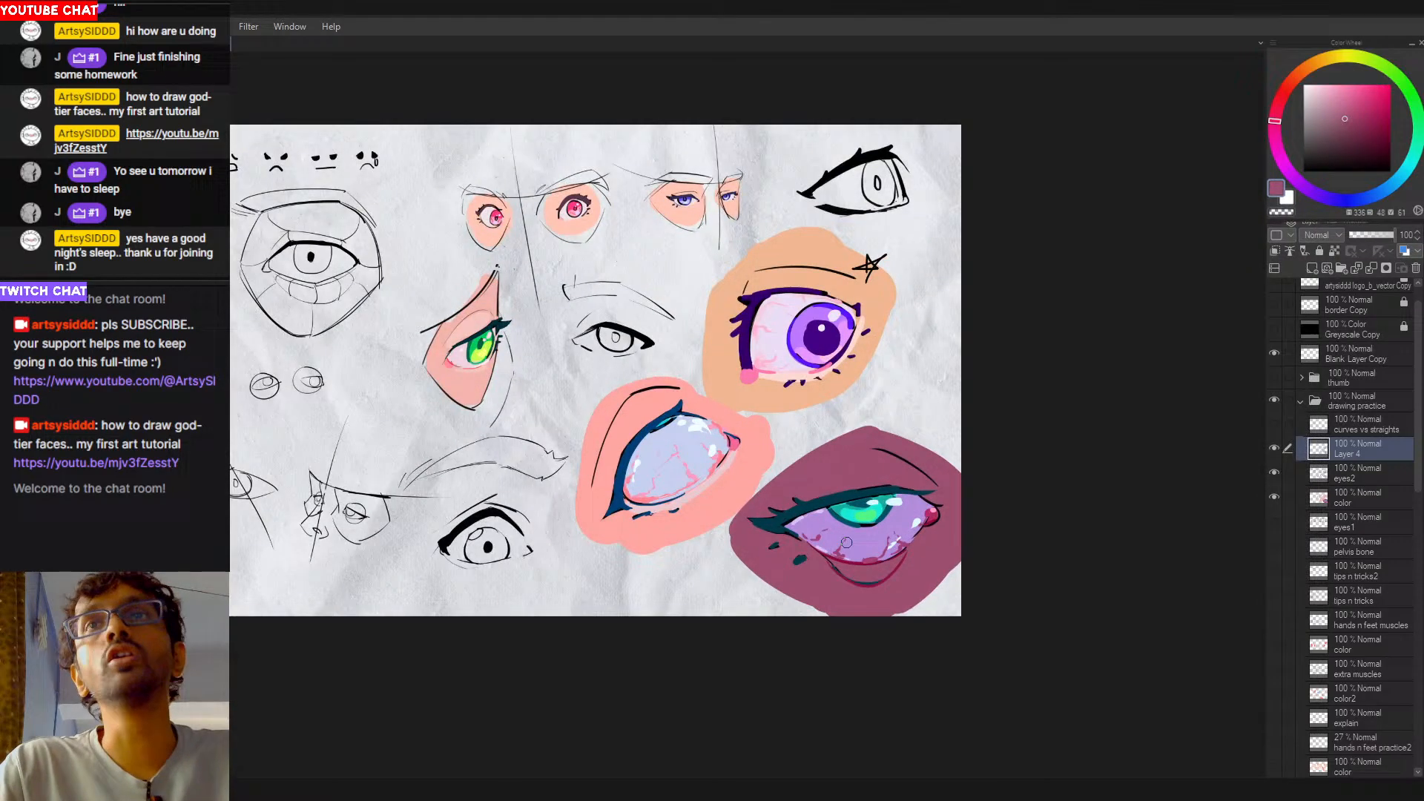
scroll(810, 554, "left", 1)
scroll(1083, 493, "up", 1)
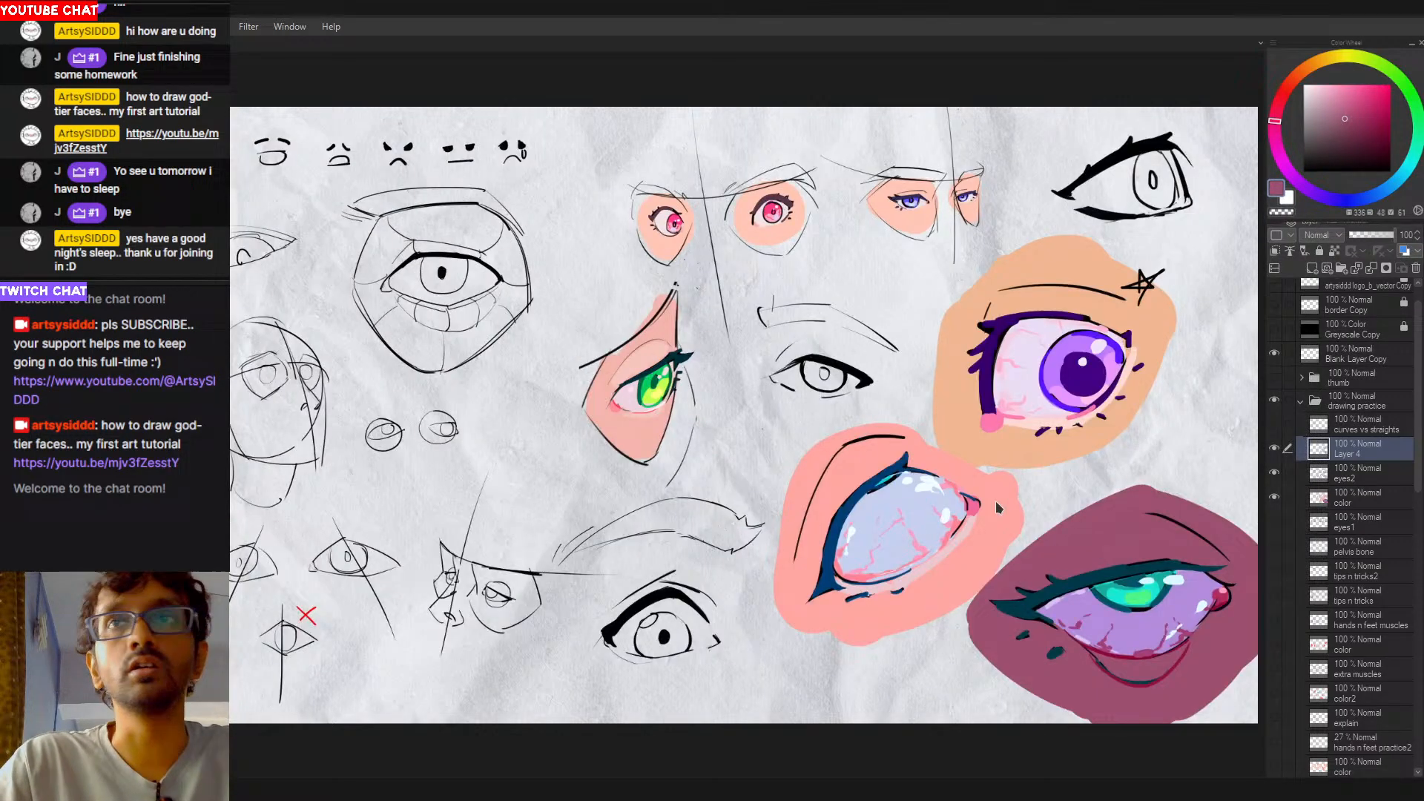
scroll(995, 501, "right", 8)
scroll(910, 523, "down", 1)
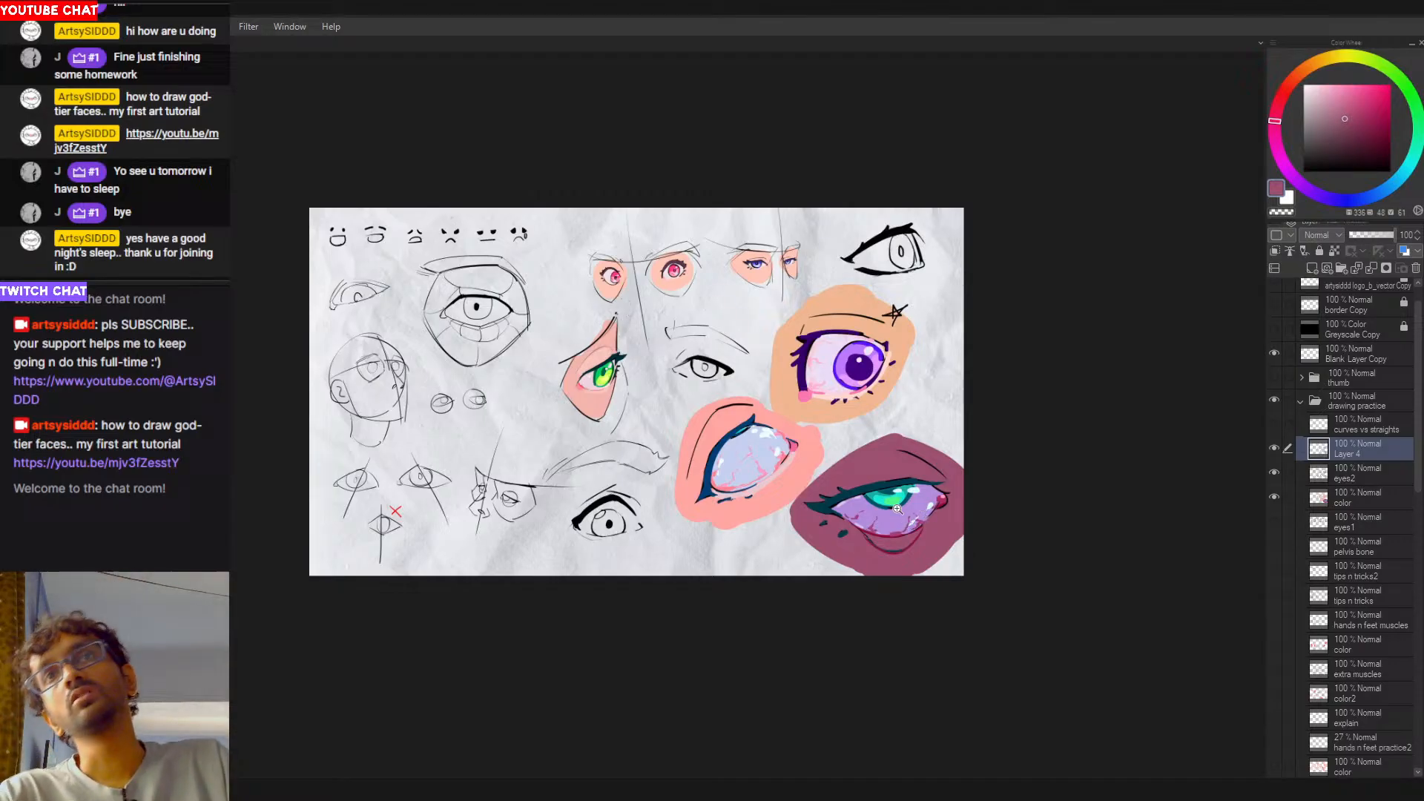
scroll(890, 504, "up", 1)
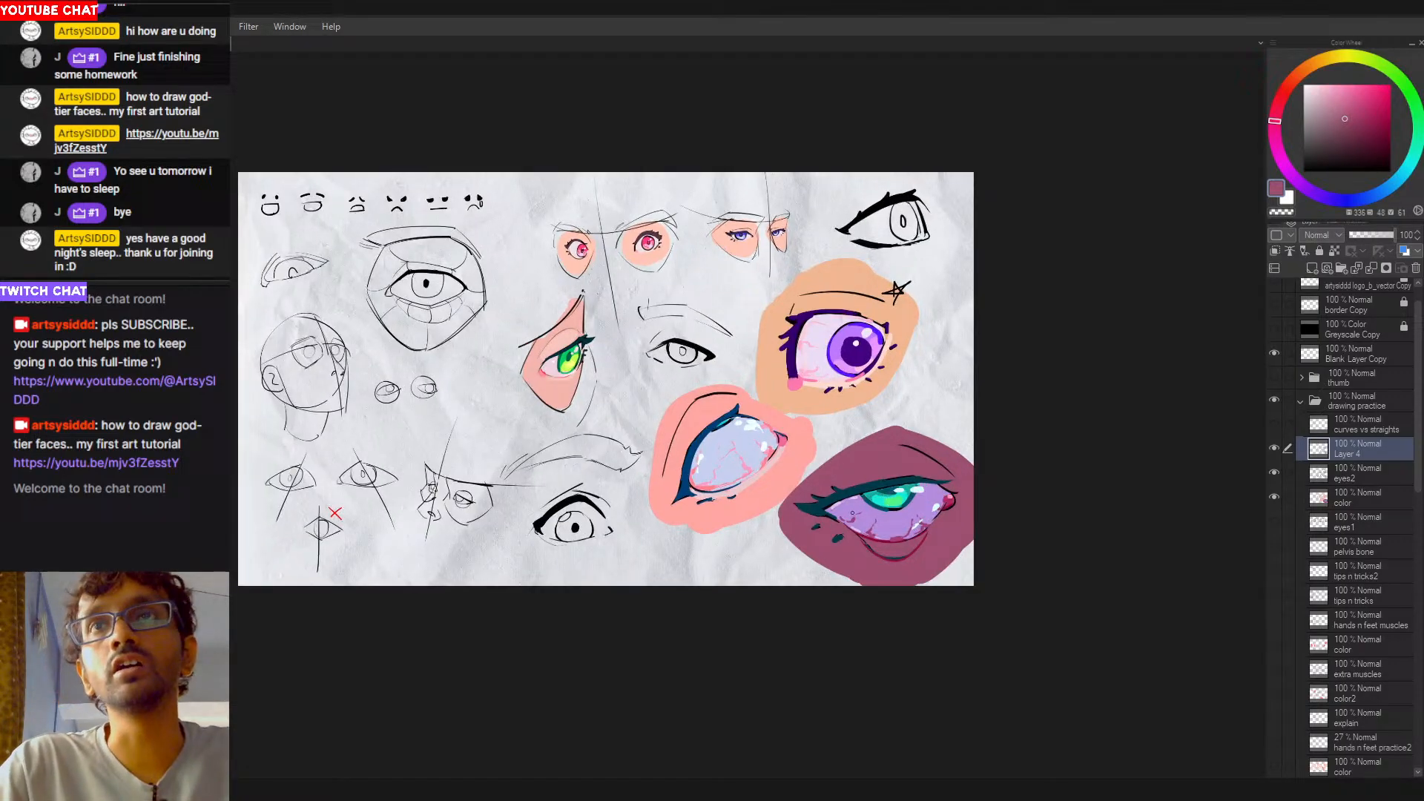
left_click(917, 490, "alt")
left_click_drag(839, 513, 946, 498)
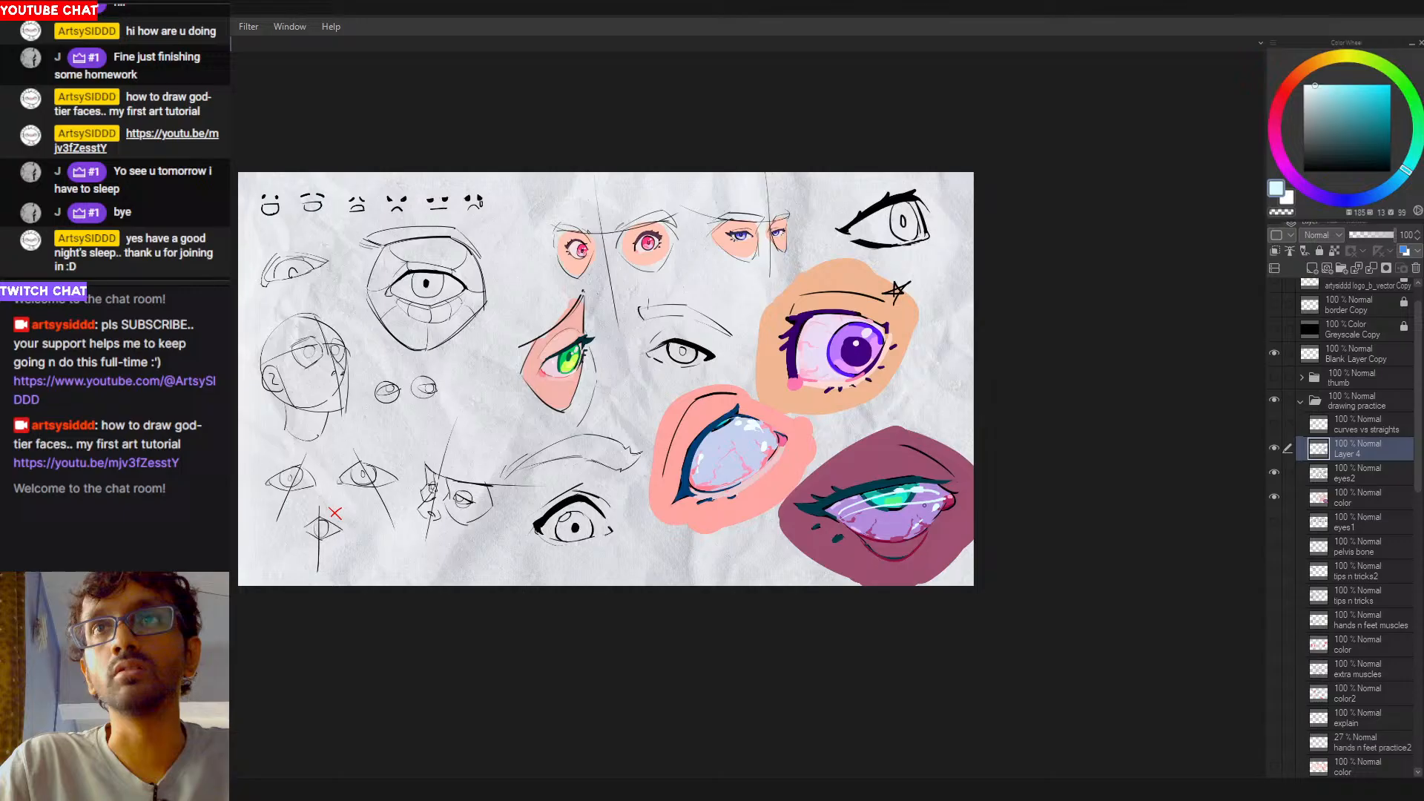
Step: Undo the last icy blue highlight strokes across the half-lidded eye below its upper lid
key("ctrl+z")
left_click_drag(847, 518, 947, 502)
key("ctrl+z")
key("ctrl+z")
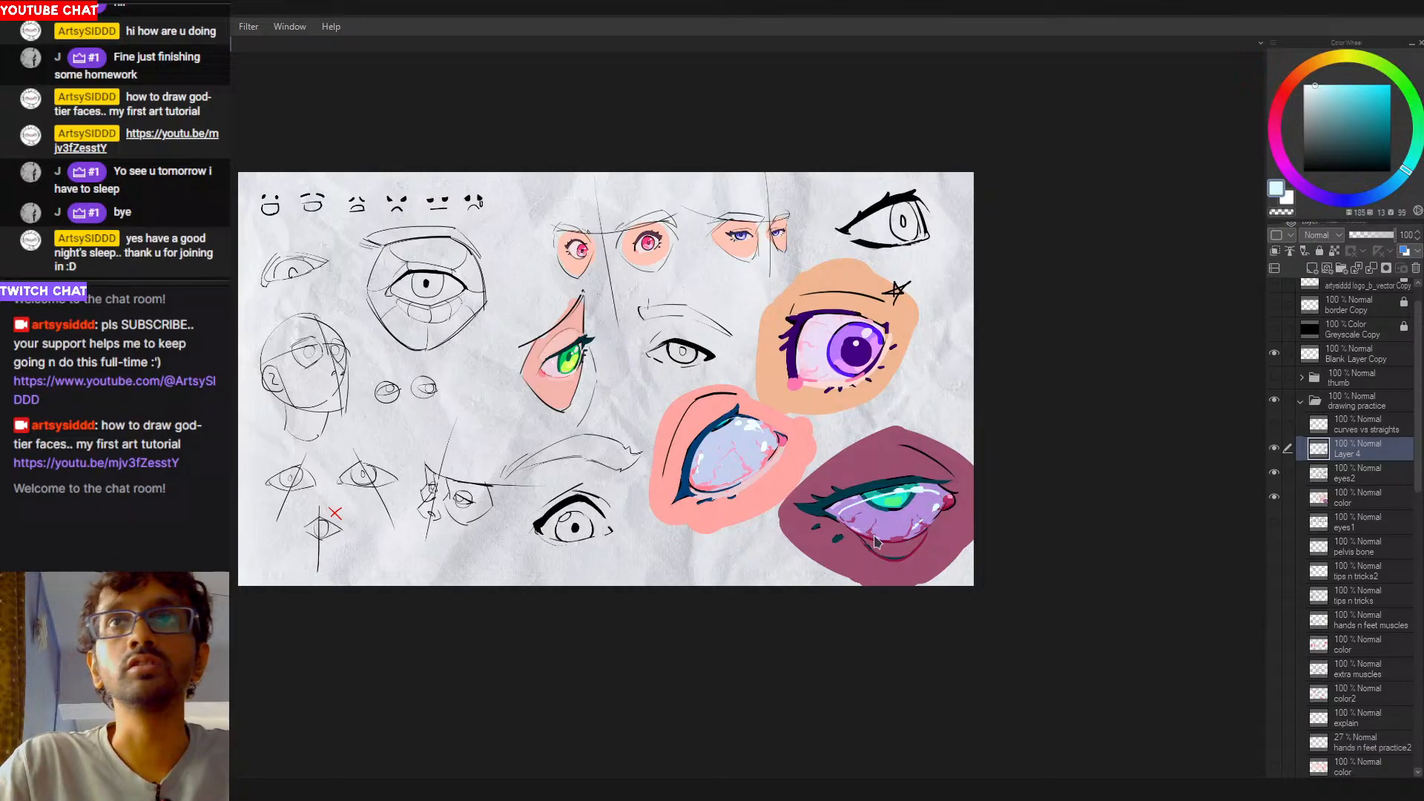
key("ctrl+z")
Step: Sample the dark teal of the half-lidded eye's upper lash line and review the coloured eyes
left_click_drag(877, 542, 976, 557)
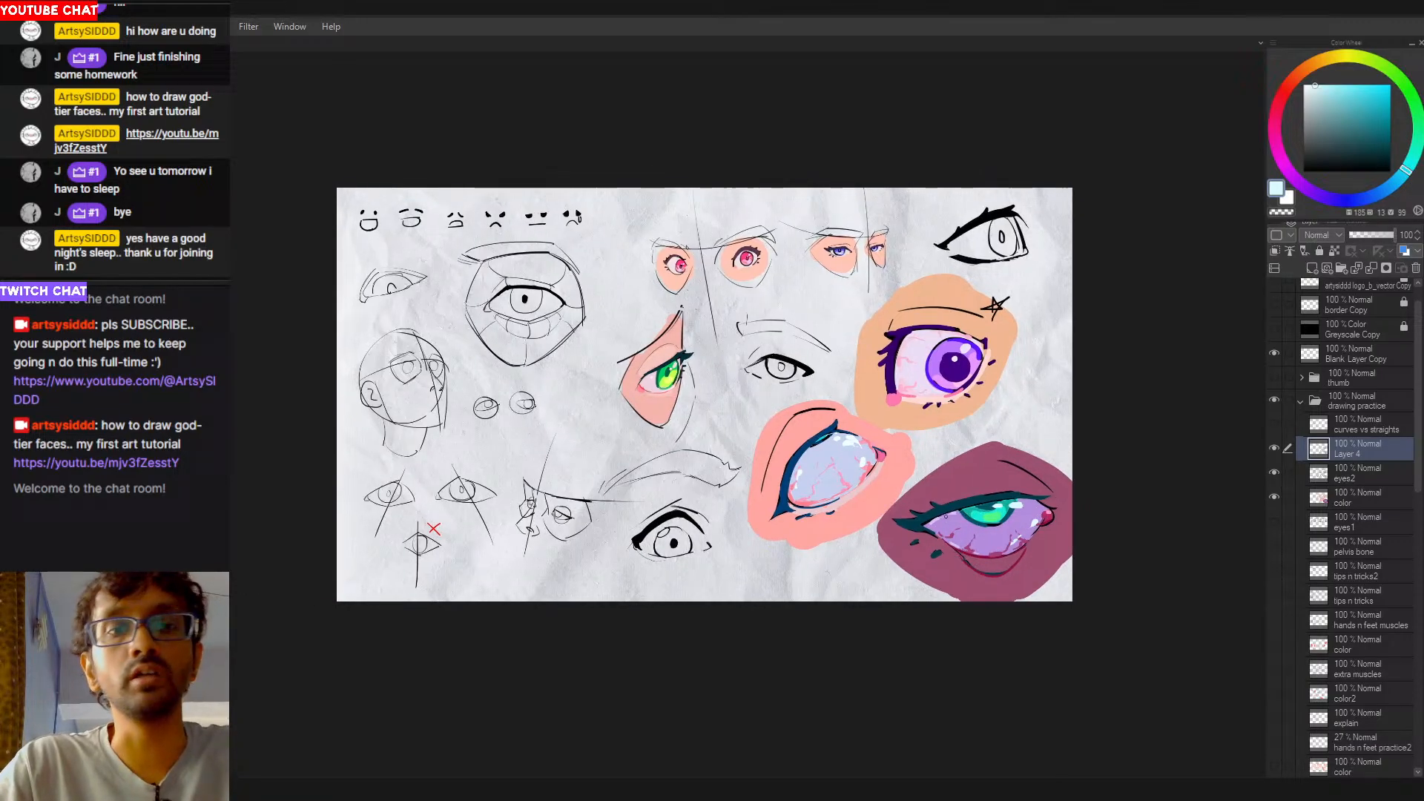
scroll(1054, 439, "up", 2)
left_click_drag(1016, 467, 994, 459)
scroll(994, 458, "down", 2)
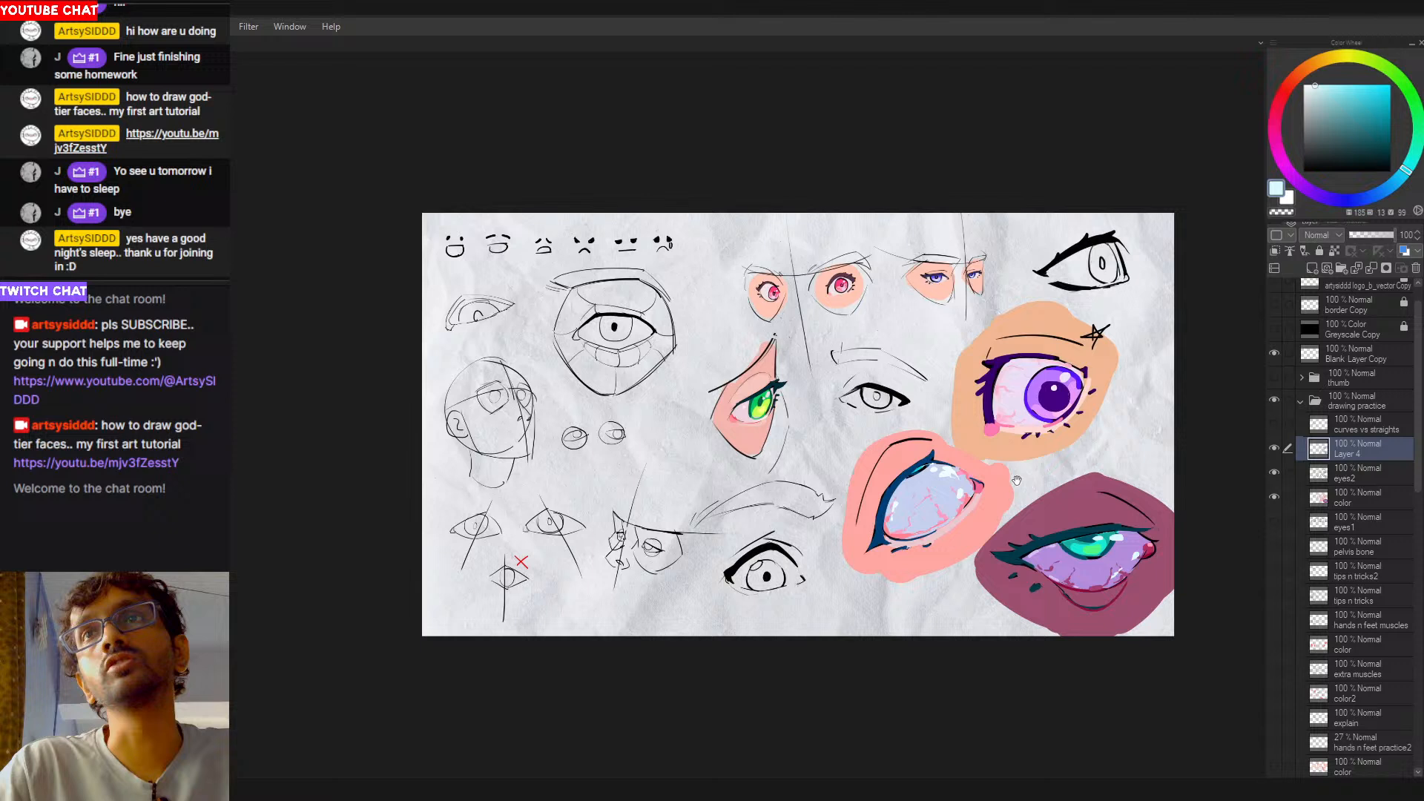
left_click_drag(1069, 548, 950, 532)
left_click(929, 531, "alt")
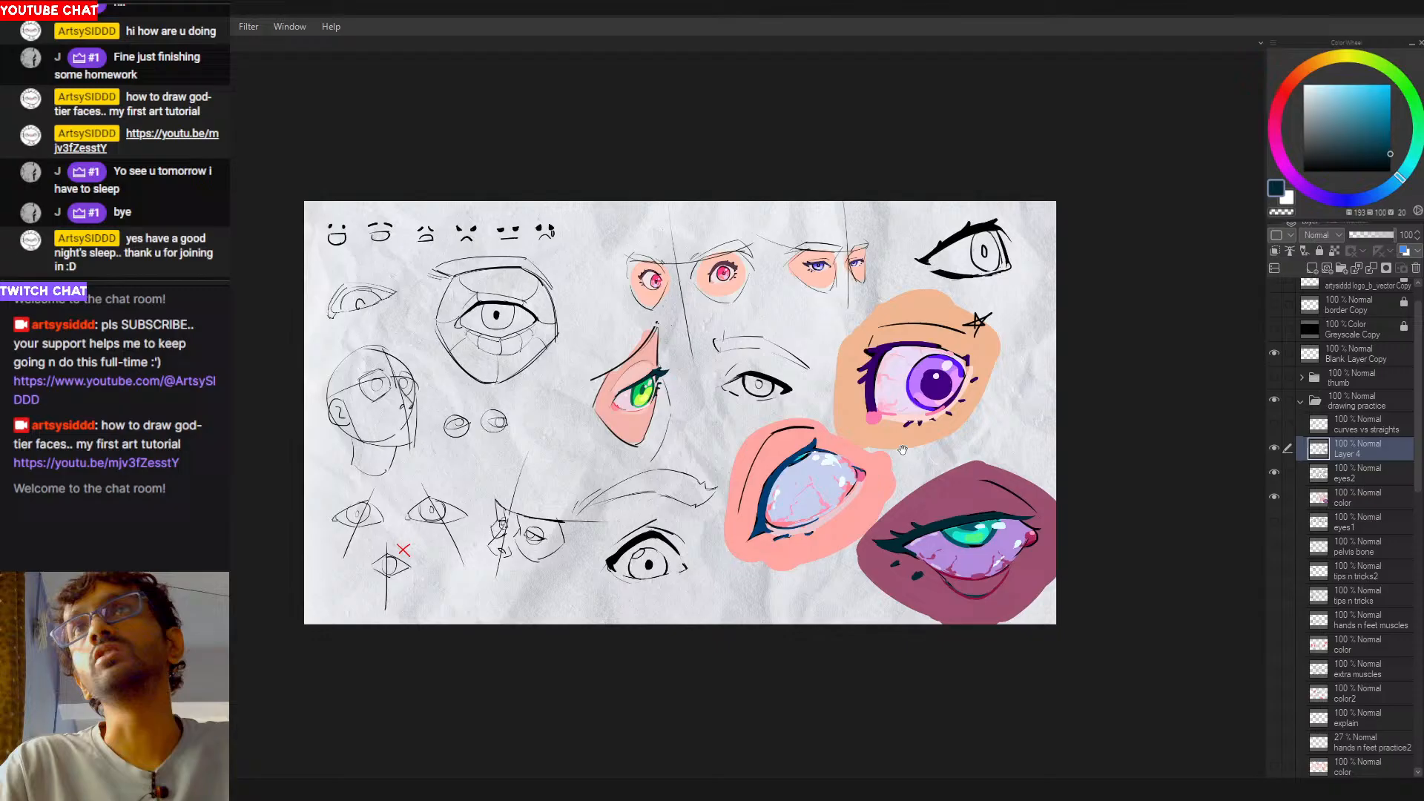
left_click_drag(902, 450, 855, 464)
scroll(607, 506, "up", 3)
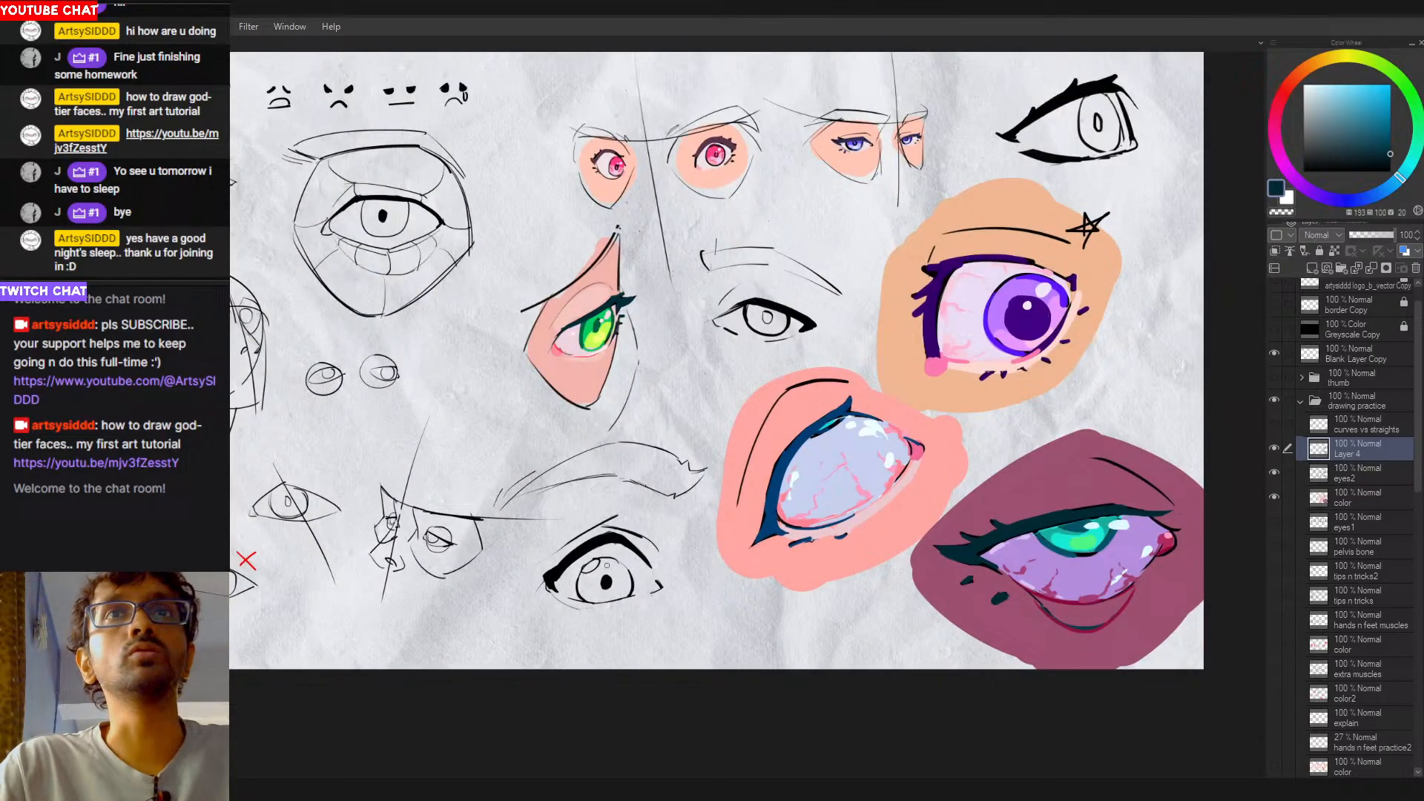
scroll(623, 503, "down", 4)
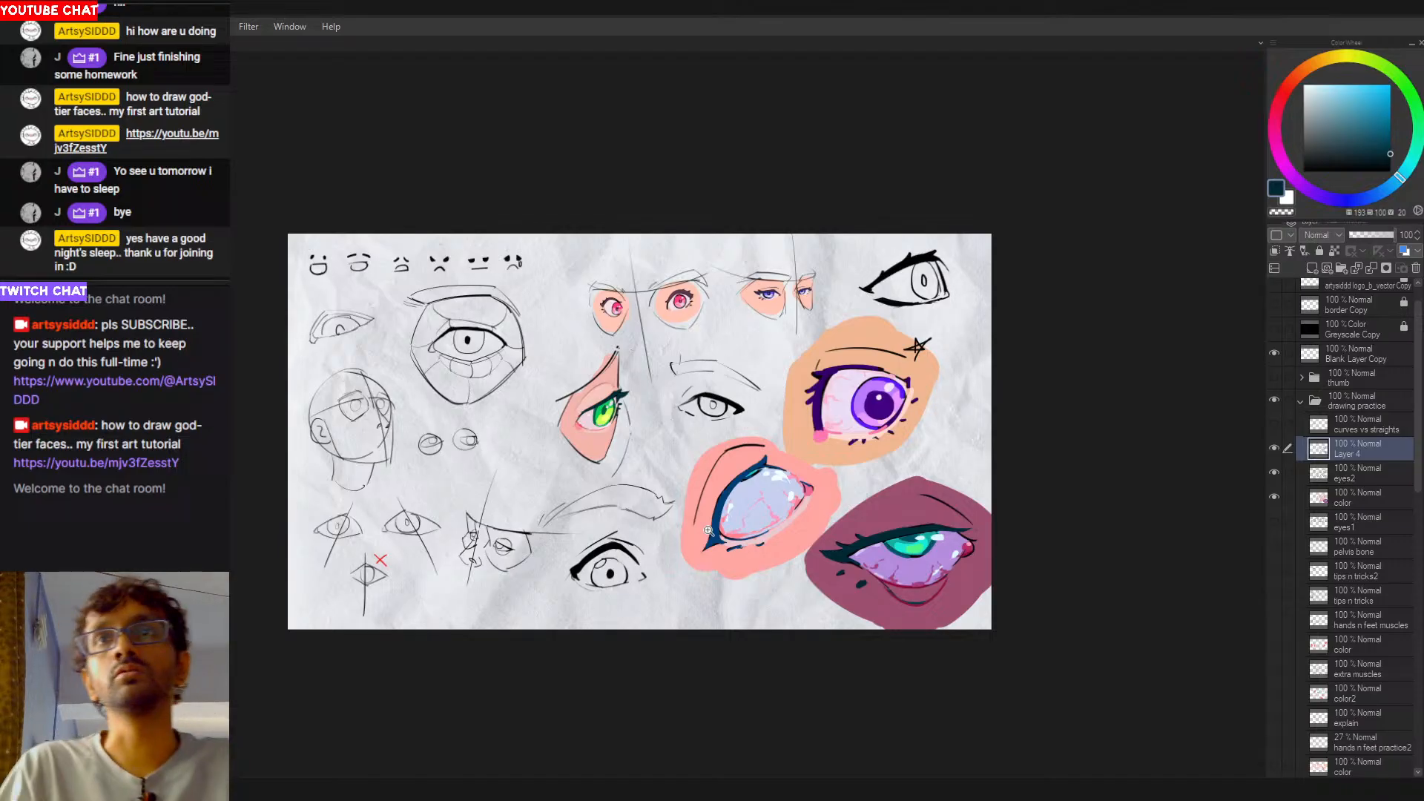
mouse_move(914, 317)
left_mouse_down()
mouse_move(731, 604)
mouse_move(744, 370)
left_mouse_up()
key("ctrl+z")
mouse_move(929, 314)
left_mouse_down()
mouse_move(715, 593)
mouse_move(945, 340)
left_mouse_up()
key("ctrl+z")
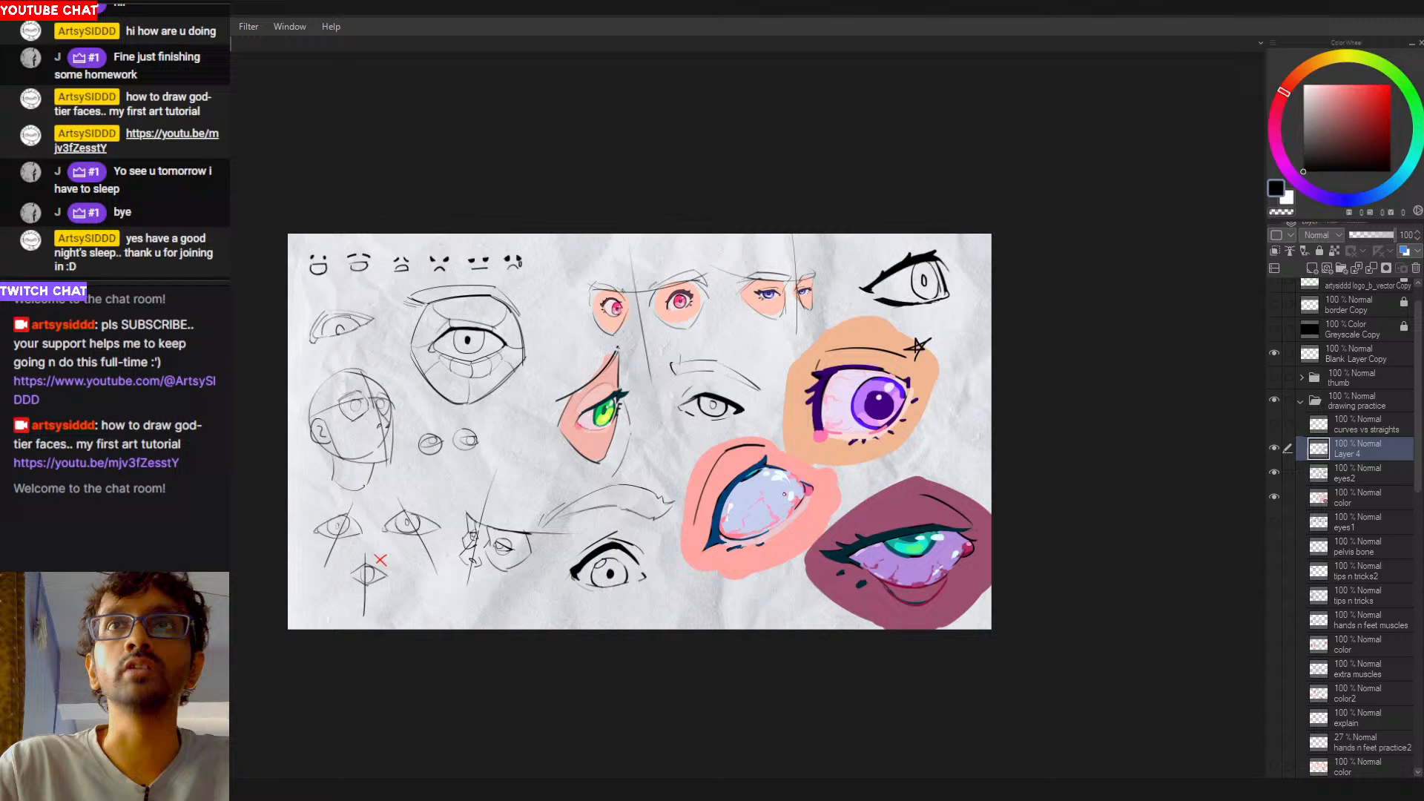
Step: Examine the coloured eyes close up and against the whole practice sheet
left_click_drag(766, 456, 855, 416)
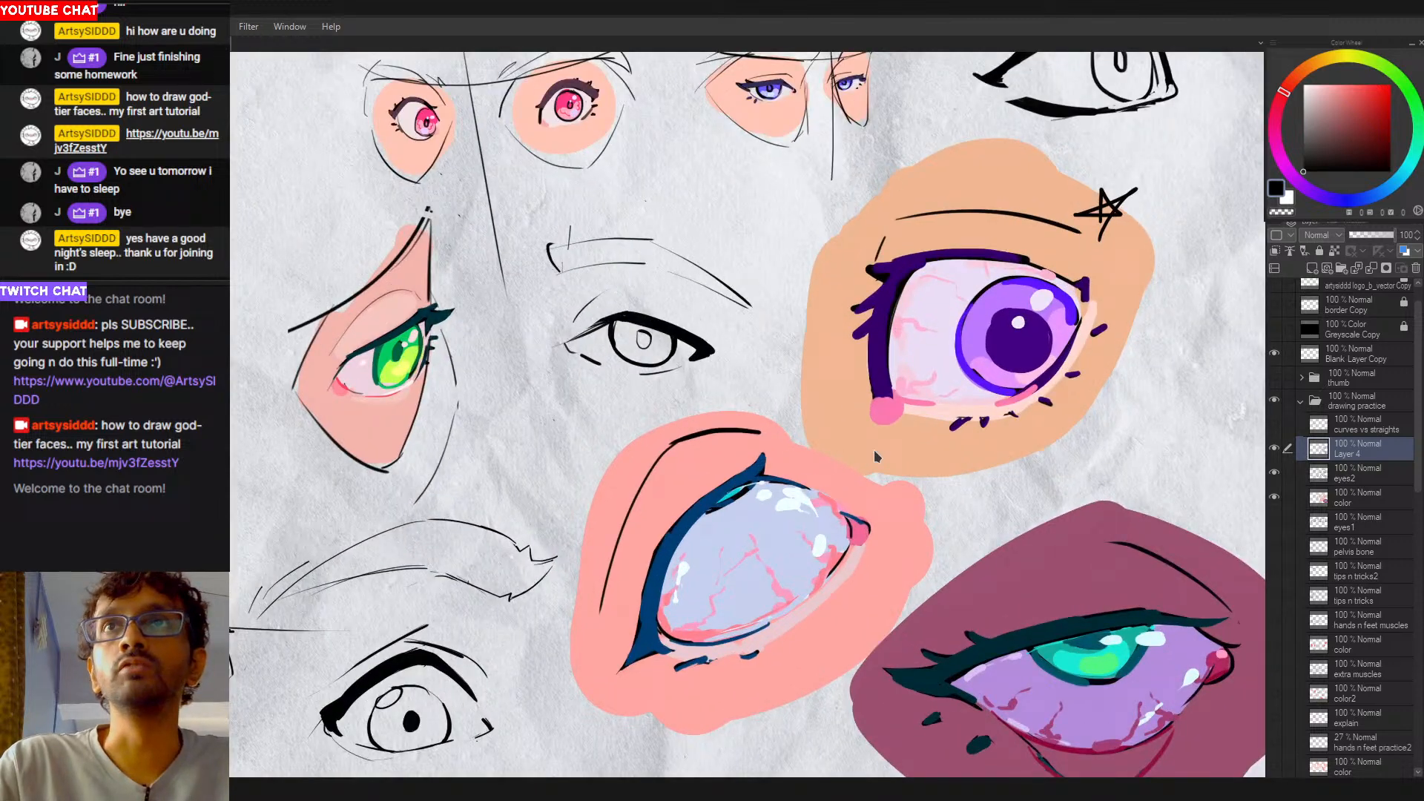
scroll(836, 592, "down", 3)
scroll(816, 582, "down", 2)
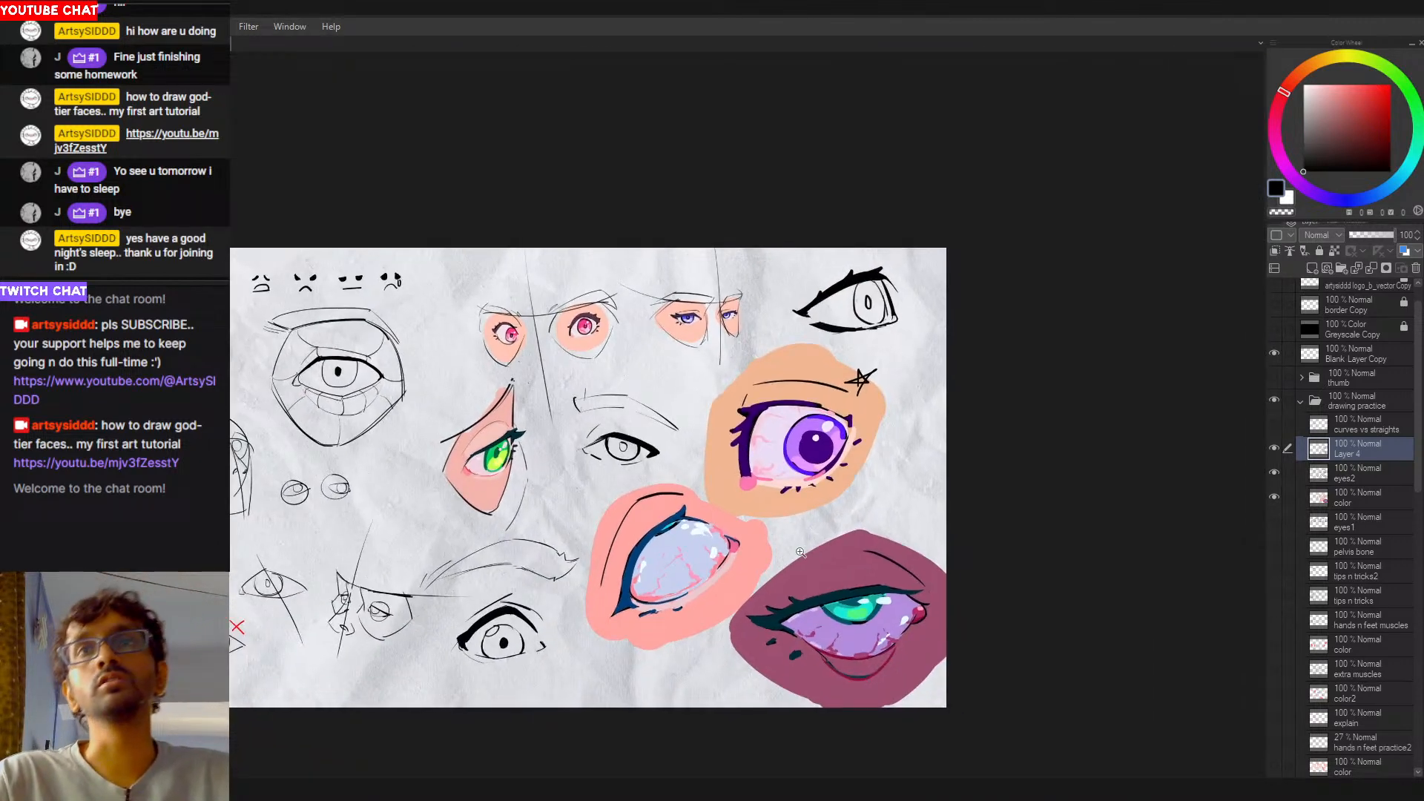
scroll(846, 548, "down", 1)
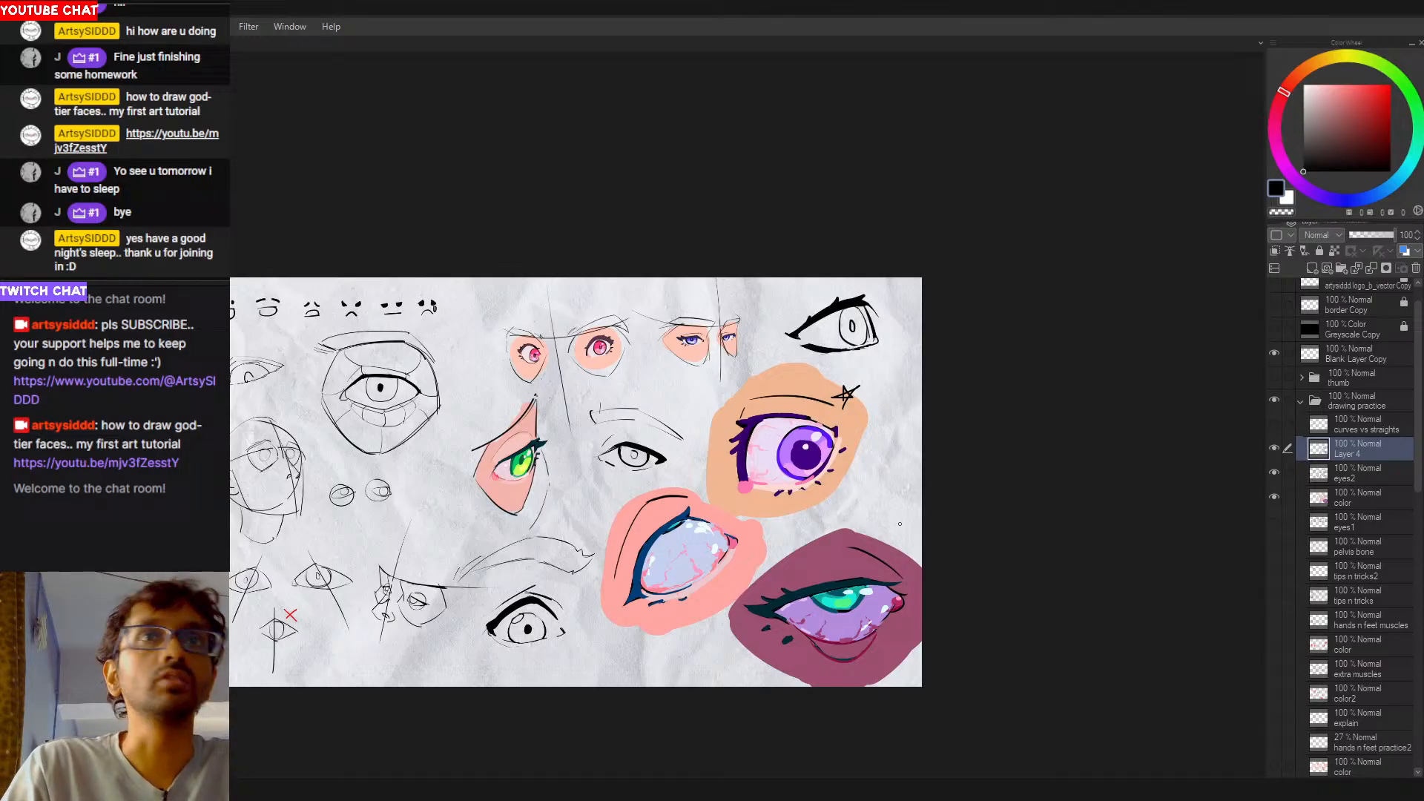
key("ctrl+0")
scroll(1031, 316, "down", 1)
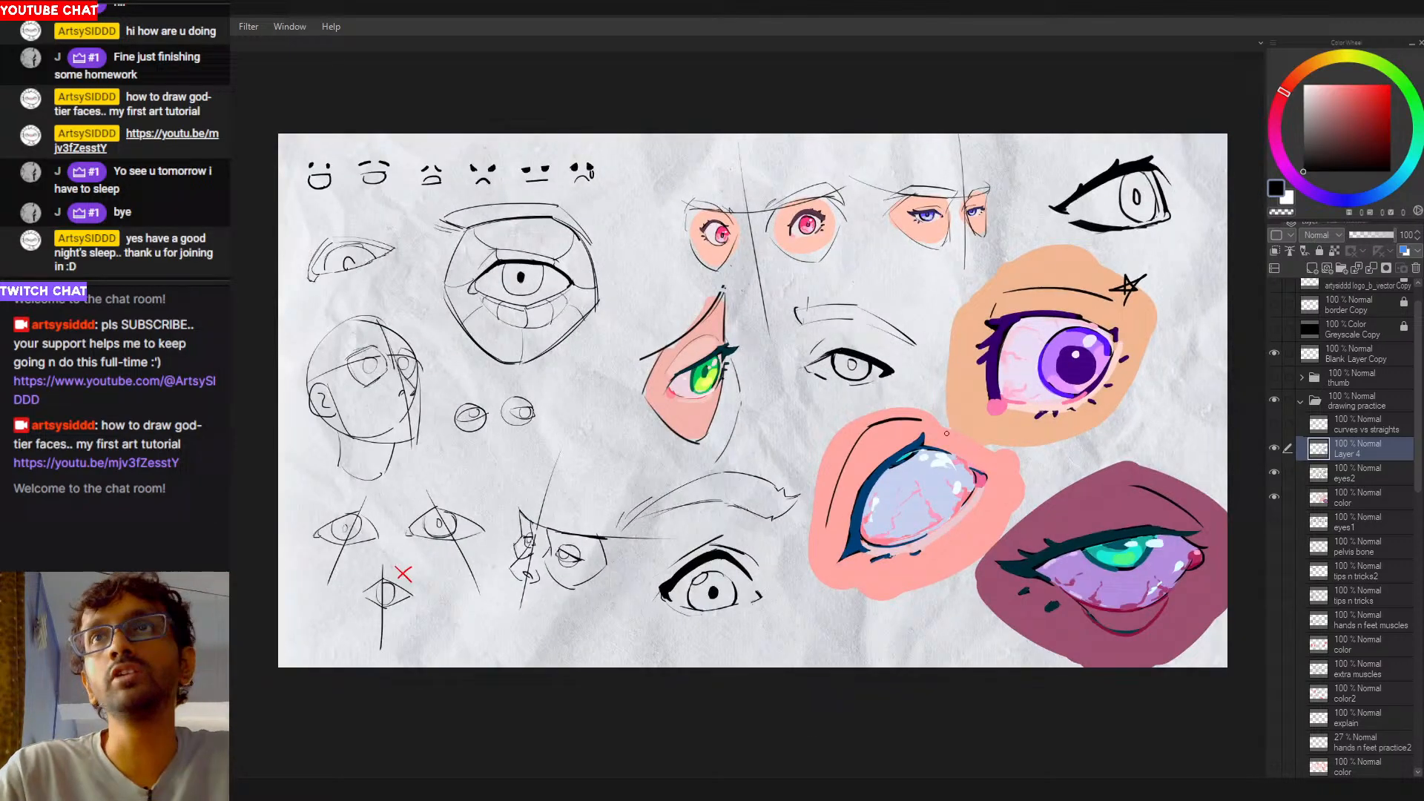
left_click_drag(951, 466, 923, 493)
scroll(965, 471, "down", 1)
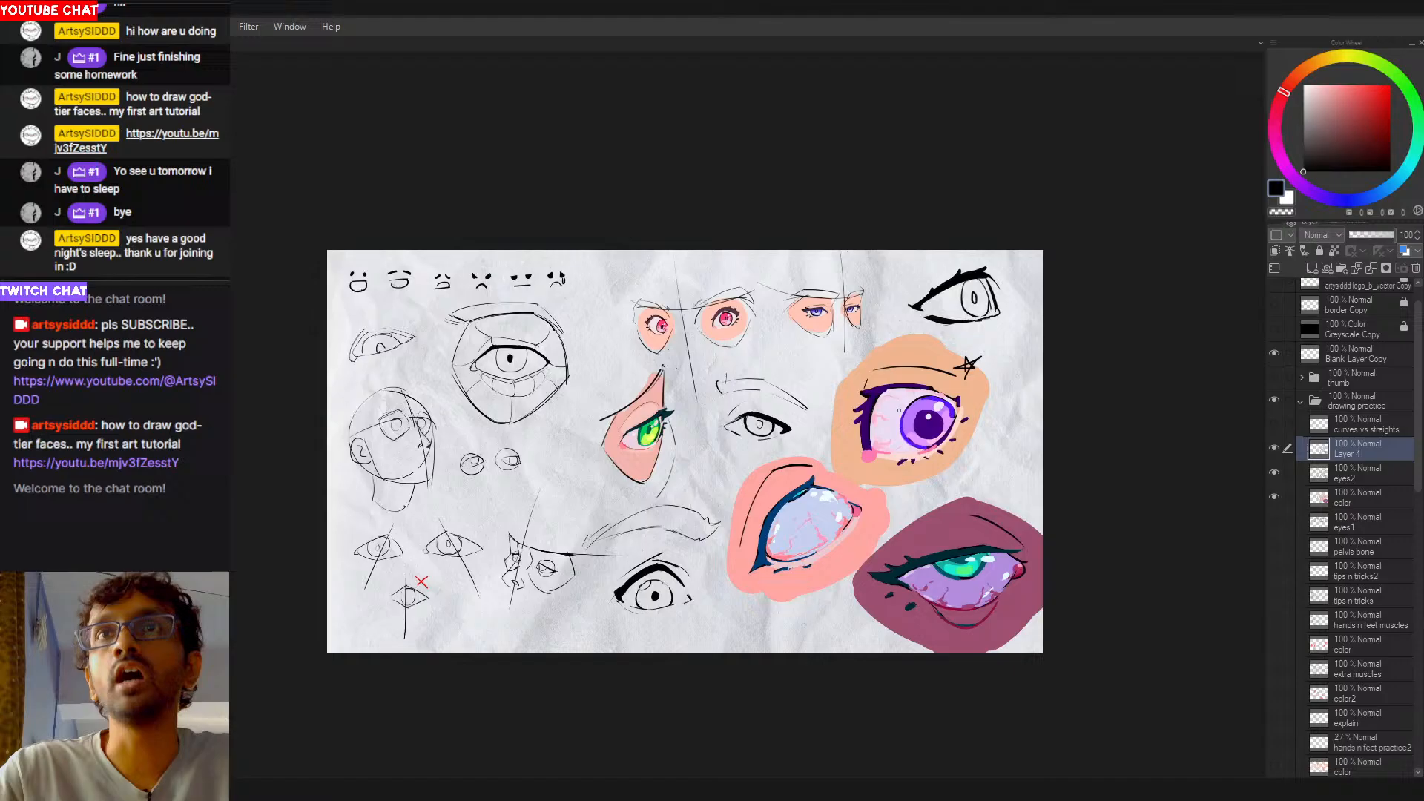
Step: Touch up the purple eye's pink inner corner with sampled pale lavender, and sample the dark purple of its lid line
left_click(878, 434, "alt")
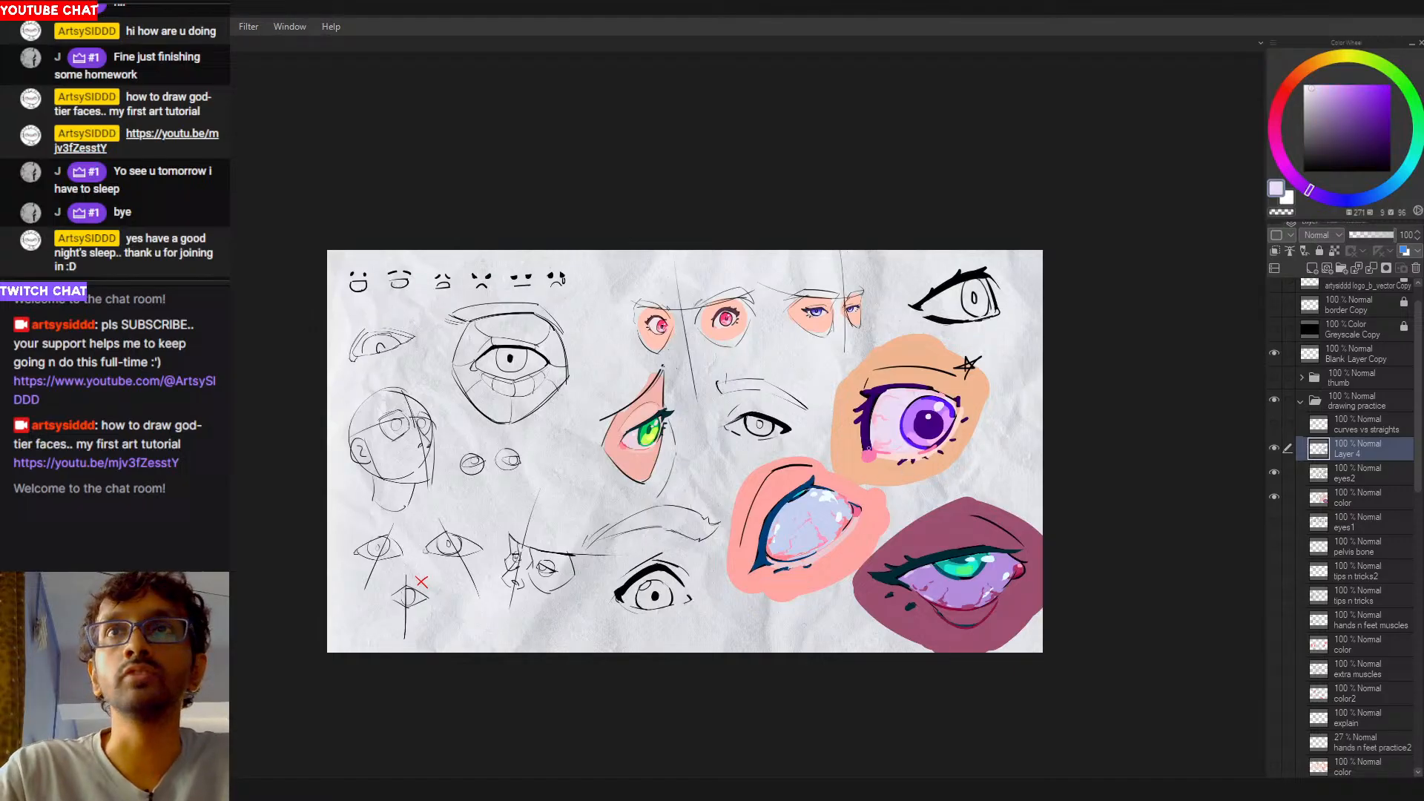
left_click_drag(867, 438, 866, 454)
left_click(866, 439, "alt")
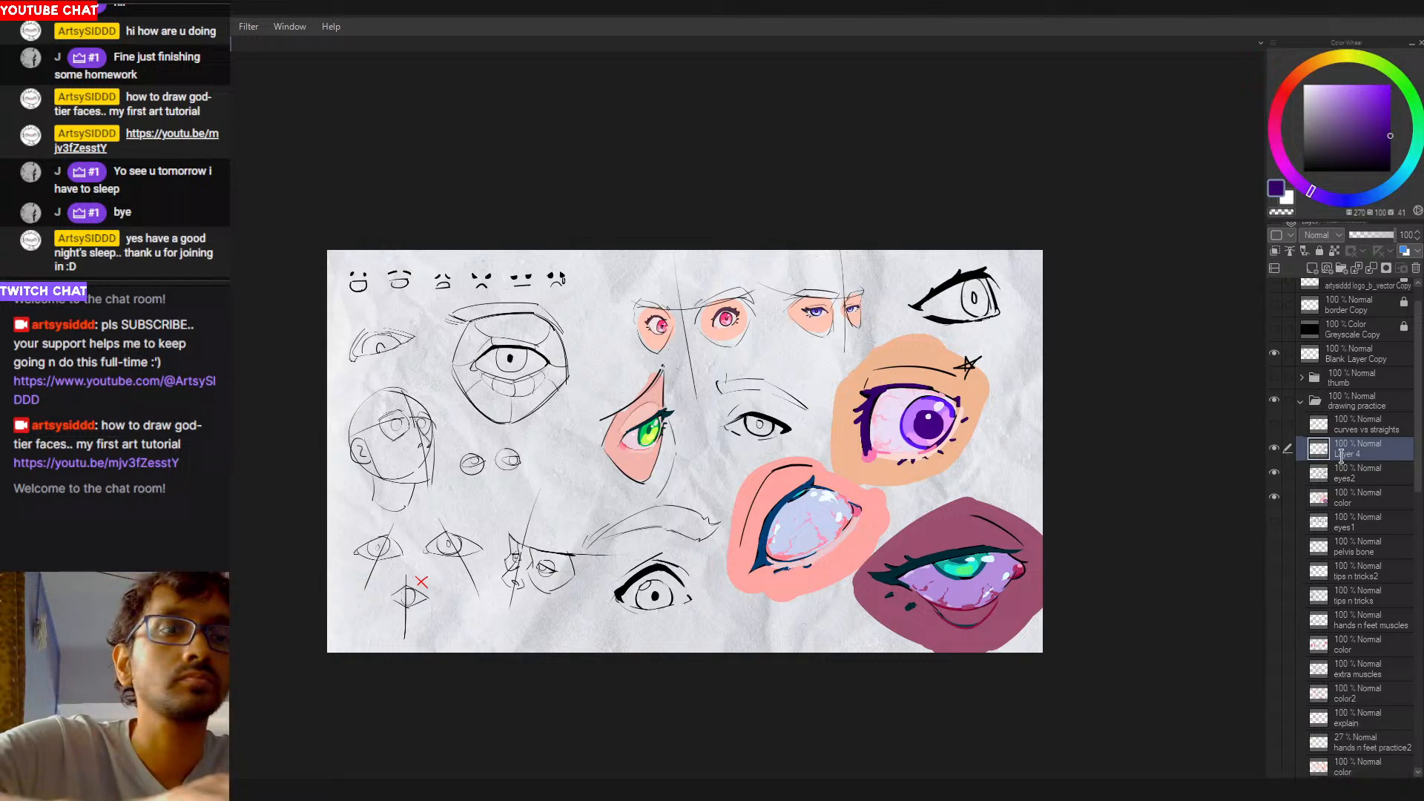
Step: Rename Layer 4 as color2
type("color2")
key("Return")
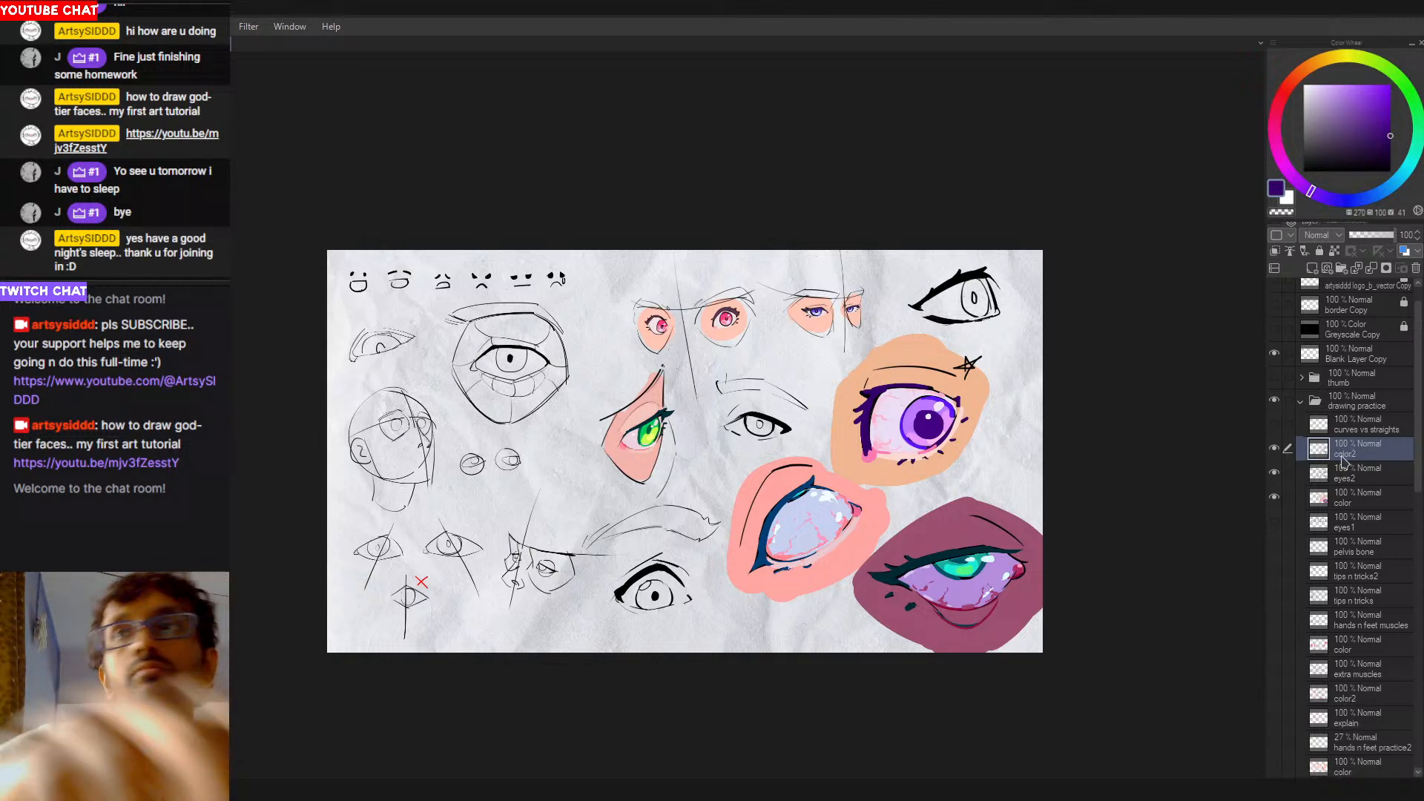
scroll(898, 465, "up", 3)
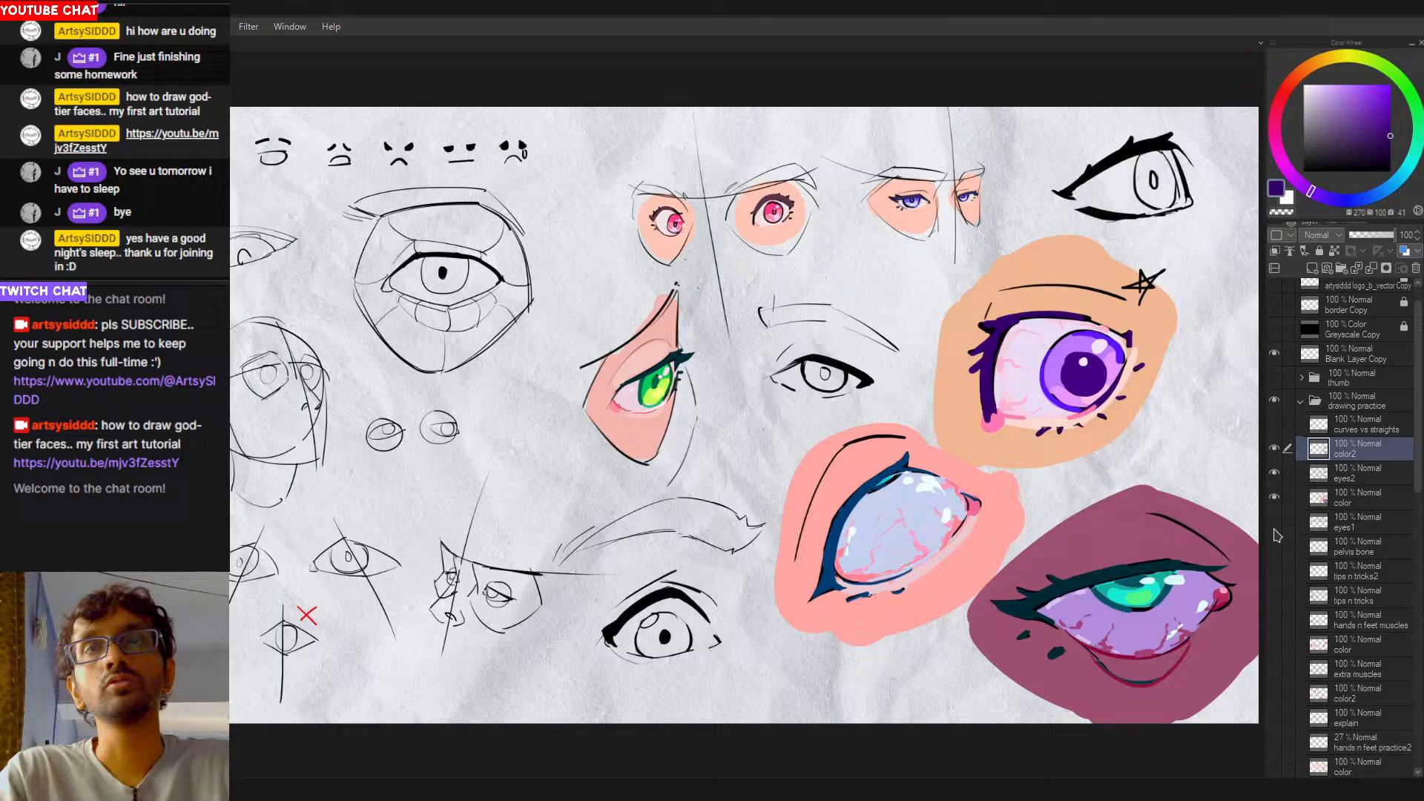
scroll(898, 465, "down", 3)
scroll(898, 465, "up", 2)
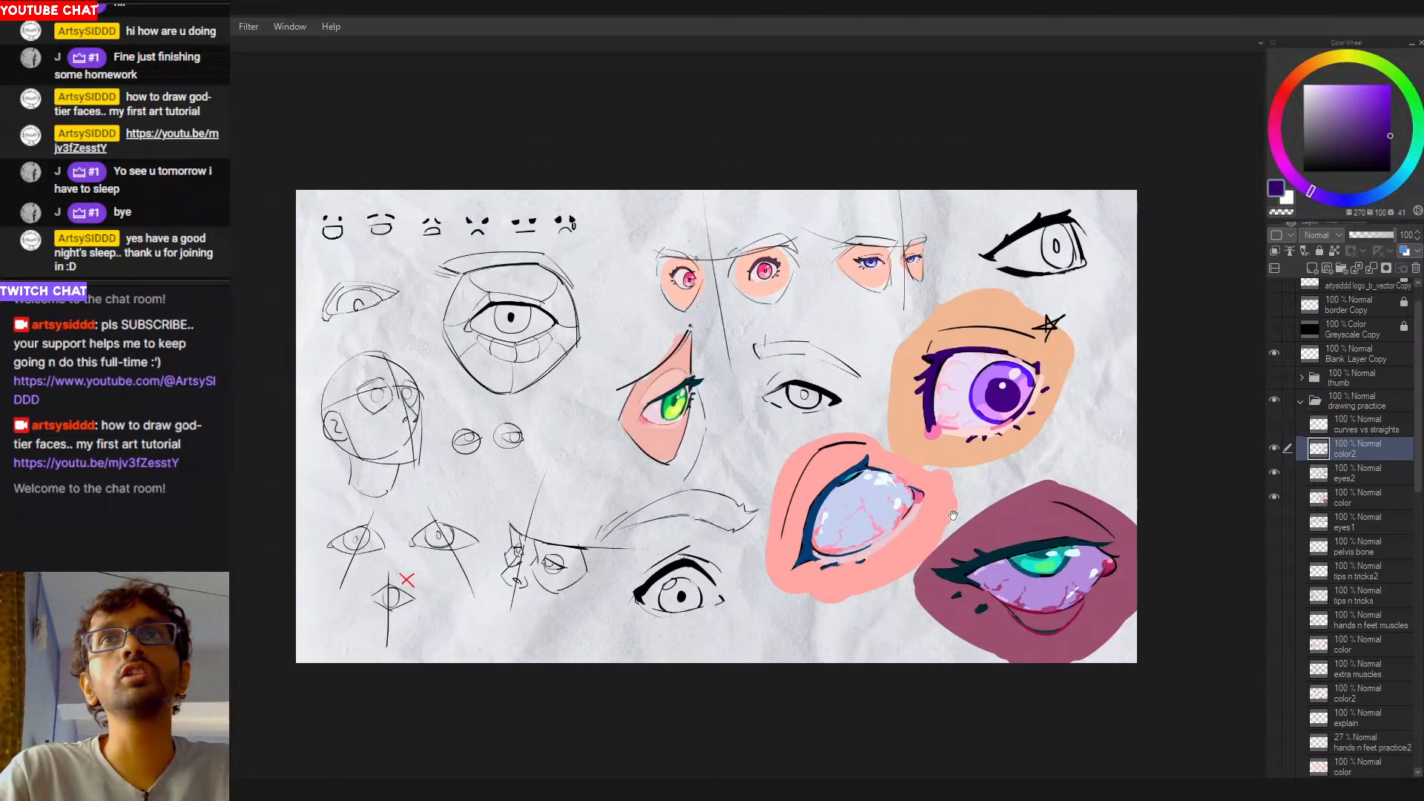